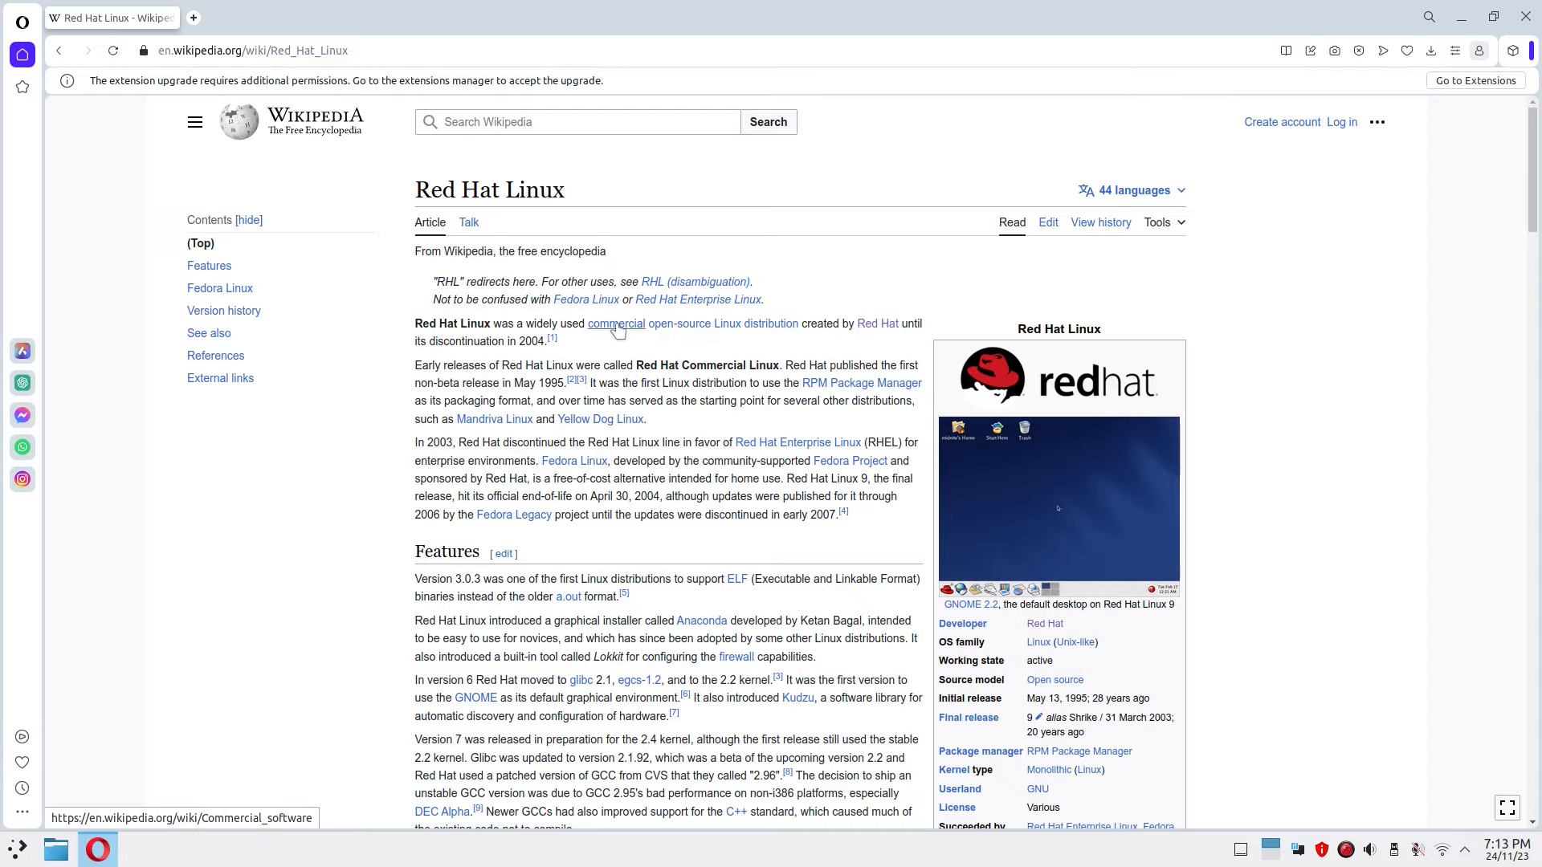
# Step: Look through the Red Hat Linux article's version history table and highlight the row of the stable 7.2 Enigma release
pyautogui.scroll(-6, 870, 587)
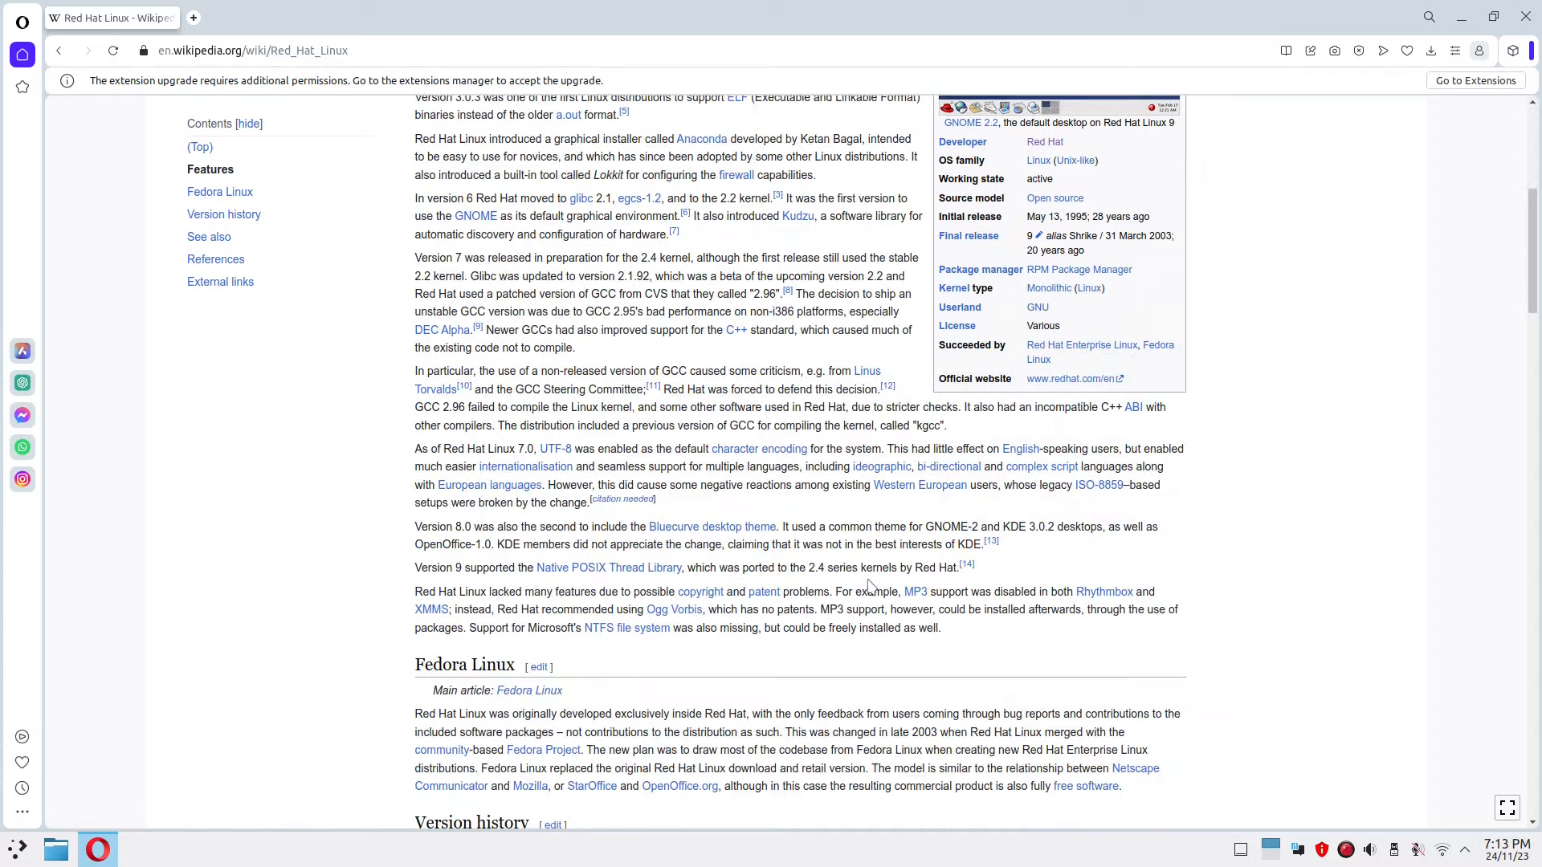
pyautogui.scroll(-5, 870, 586)
pyautogui.scroll(-15, 870, 586)
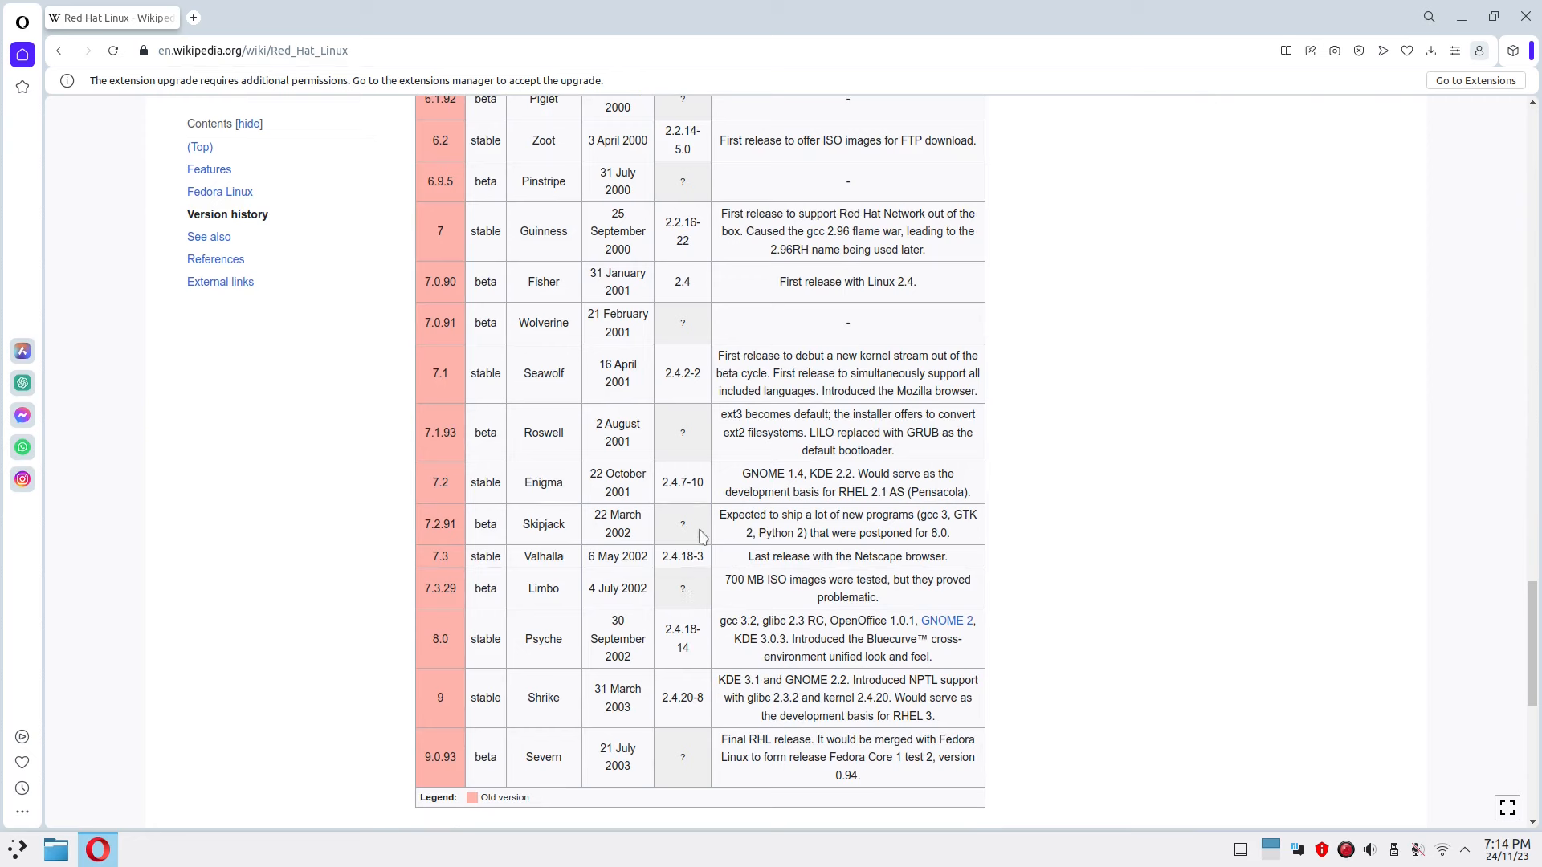
pyautogui.moveTo(433, 484); pyautogui.dragTo(442, 481)
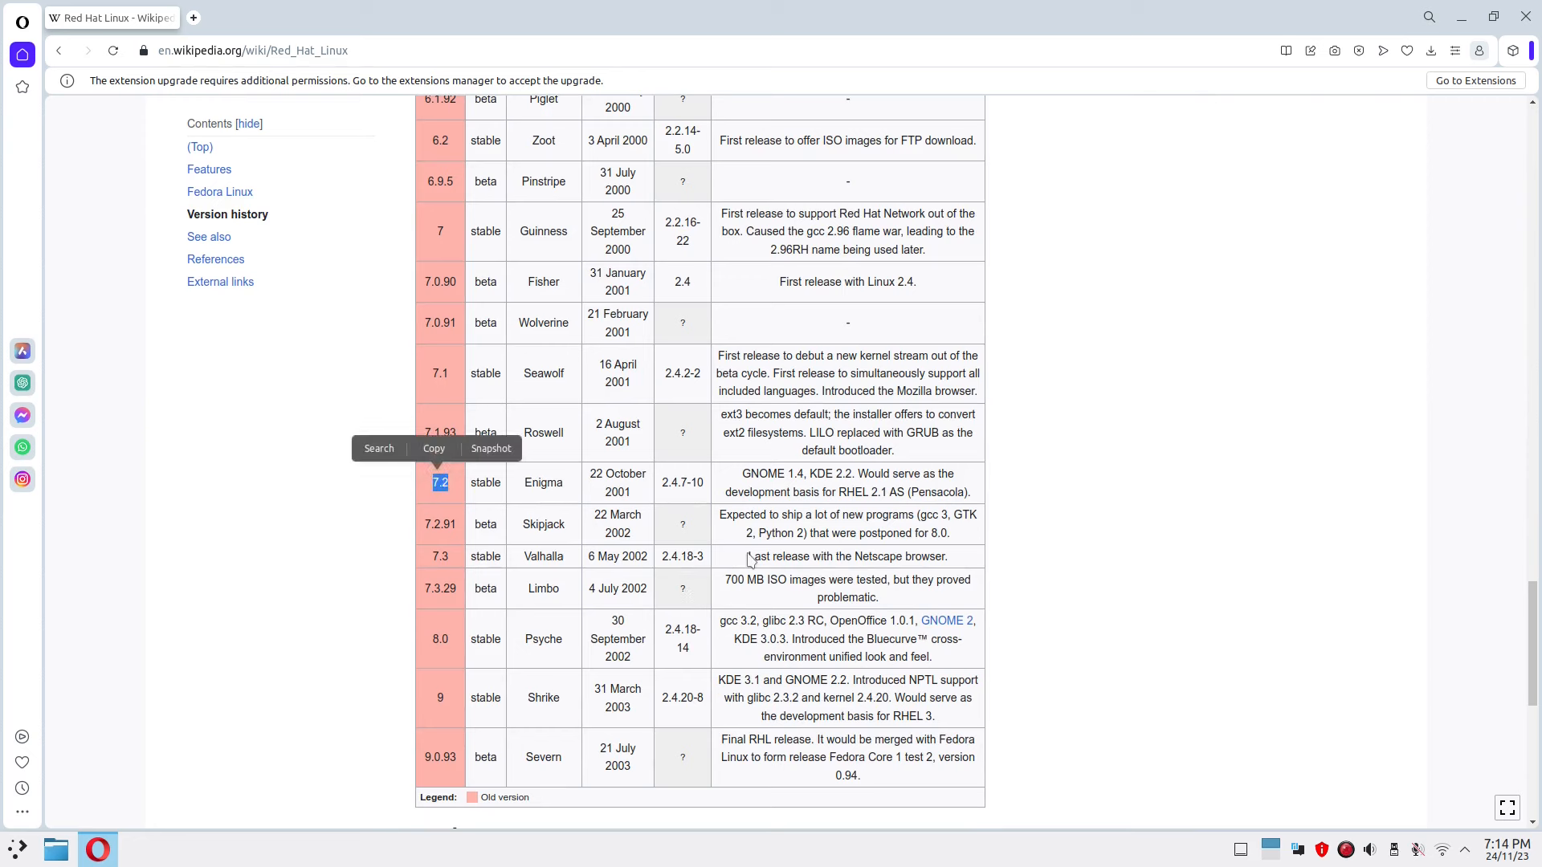
pyautogui.click(503, 490)
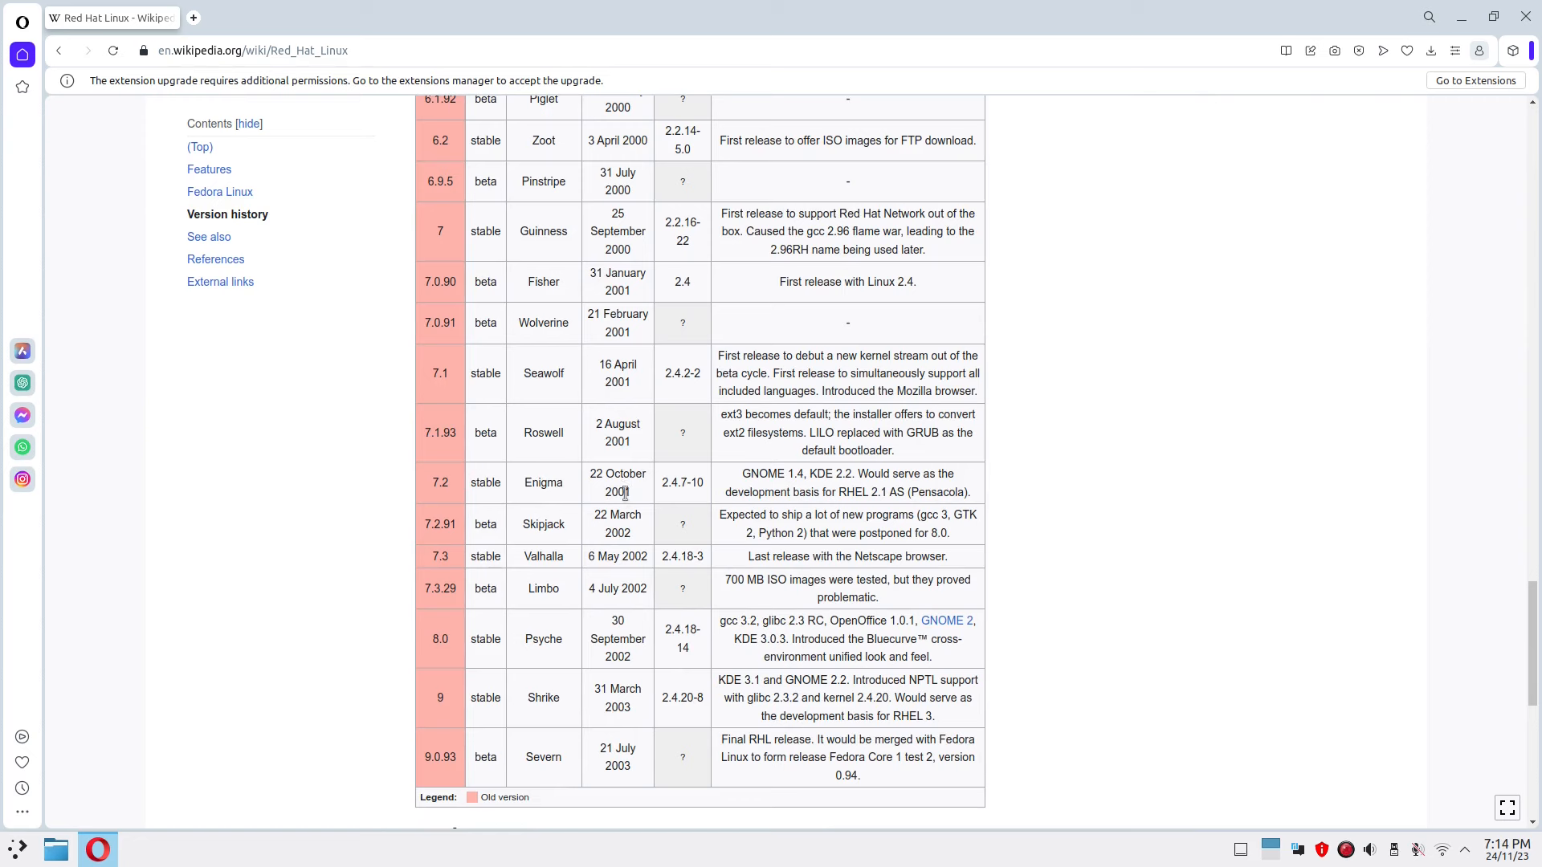
pyautogui.doubleClick(620, 491)
pyautogui.click(519, 502)
pyautogui.moveTo(434, 484); pyautogui.dragTo(988, 508)
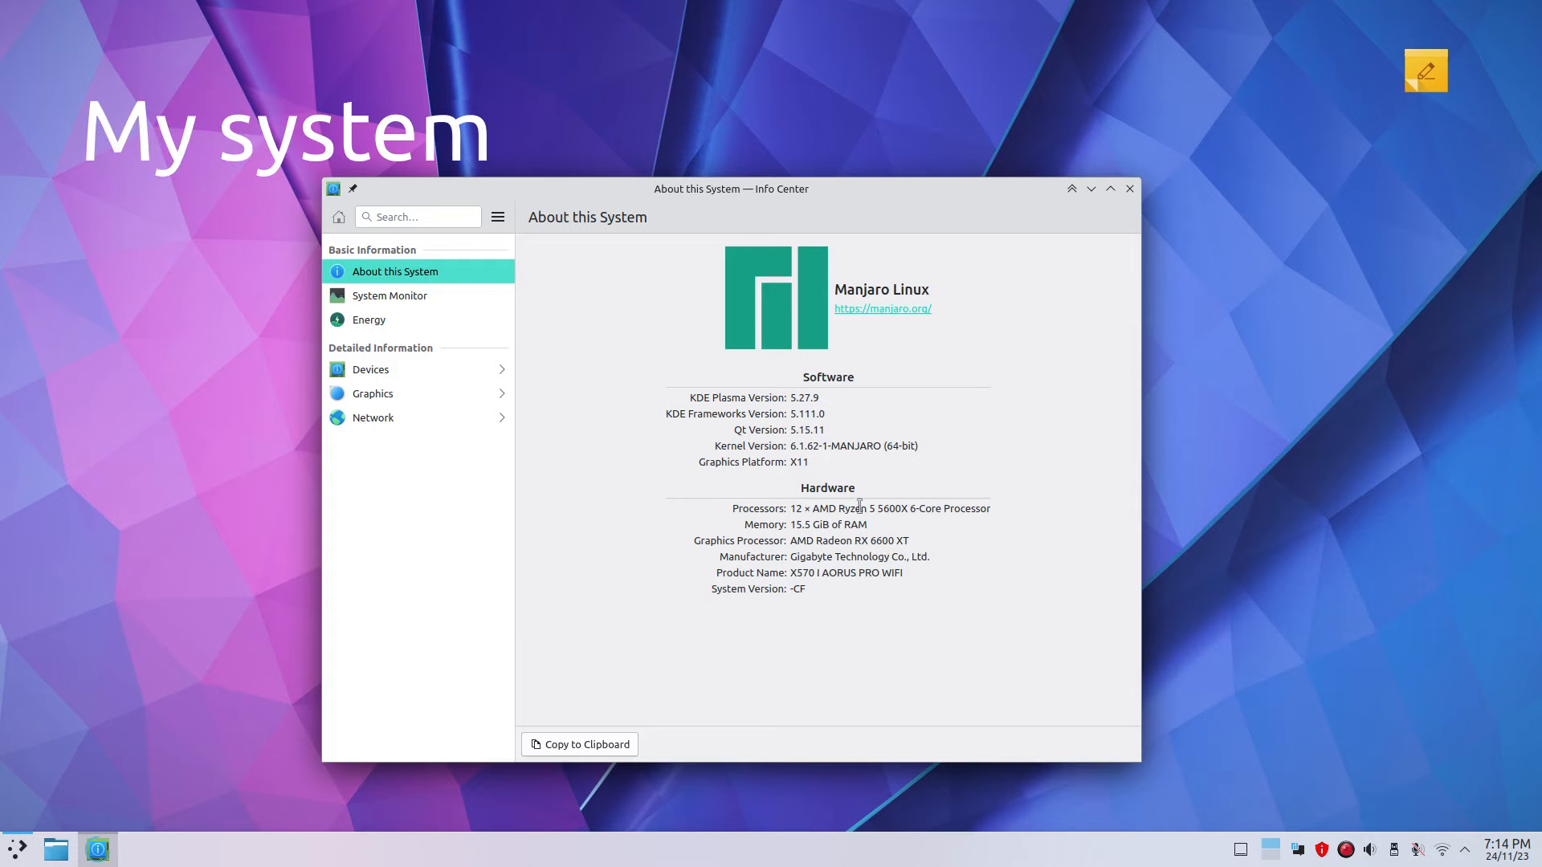
# Step: Highlight the processor entry in the system information, and view the AUR 86box package's details before closing the package manager
pyautogui.moveTo(992, 511); pyautogui.dragTo(791, 514)
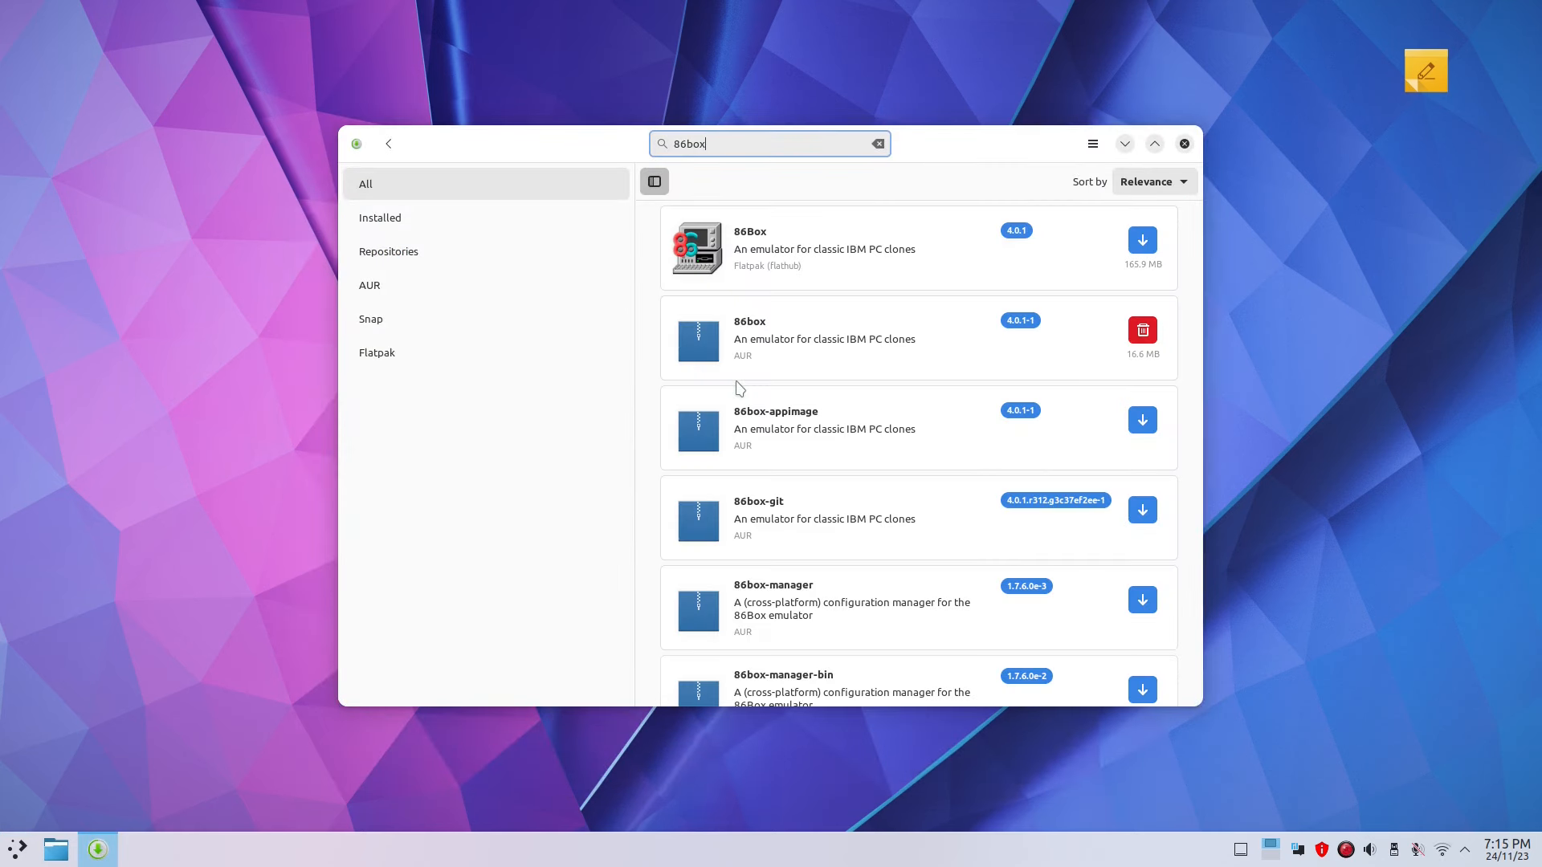
pyautogui.click(819, 358)
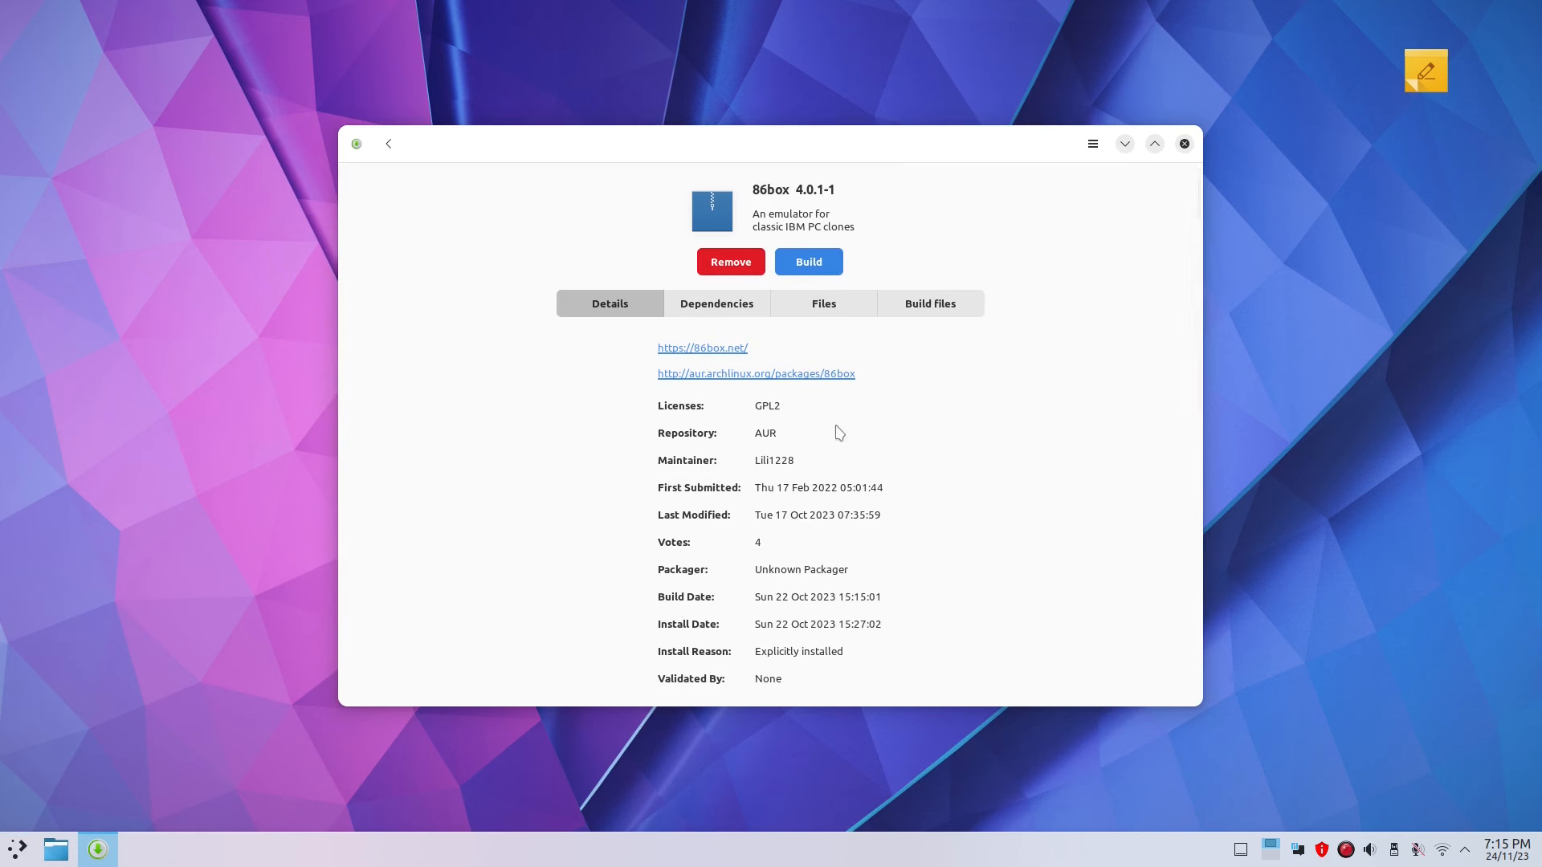
pyautogui.click(1184, 143)
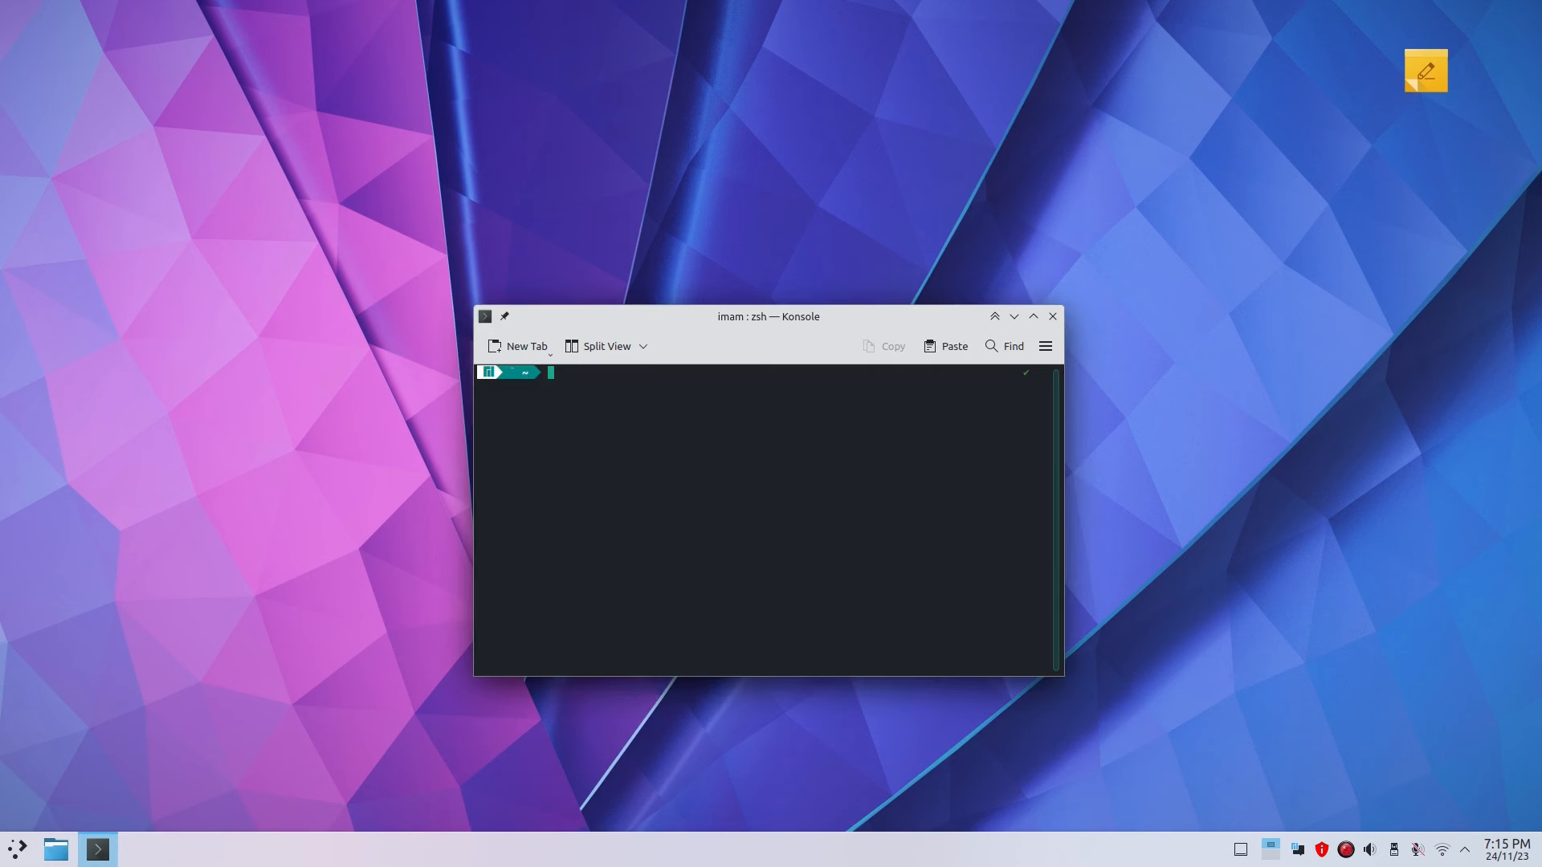
# Step: Launch the emulator from the terminal with the command "86Box -C 86box.cfg", pointing out its configuration file argument
pyautogui.write('86')
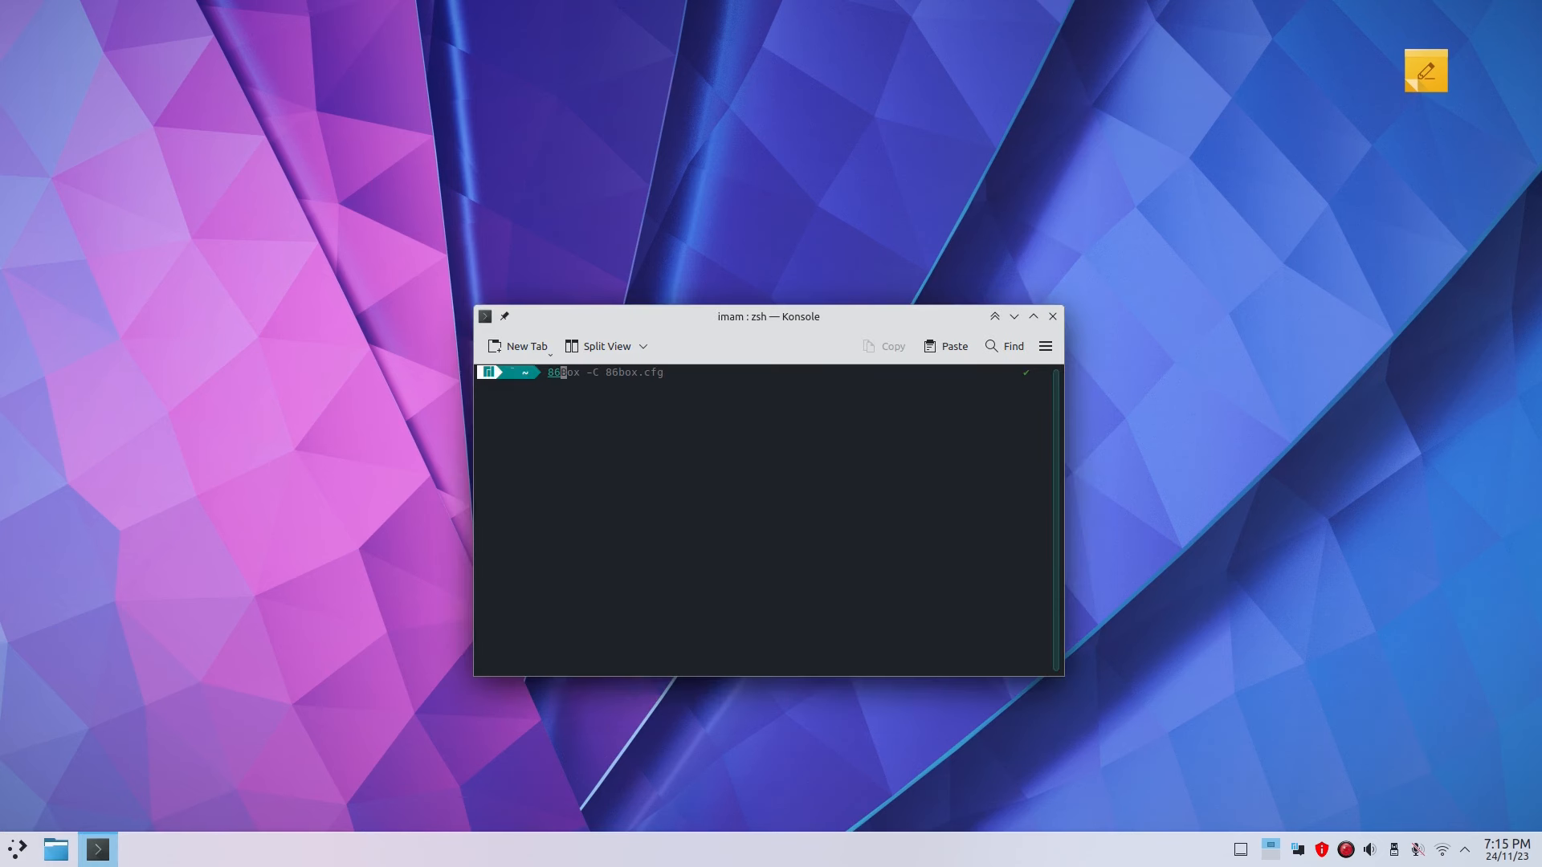
pyautogui.press('Right')
pyautogui.doubleClick(558, 372)
pyautogui.moveTo(608, 373); pyautogui.dragTo(666, 373)
pyautogui.click(641, 393)
pyautogui.moveTo(591, 373); pyautogui.dragTo(666, 373)
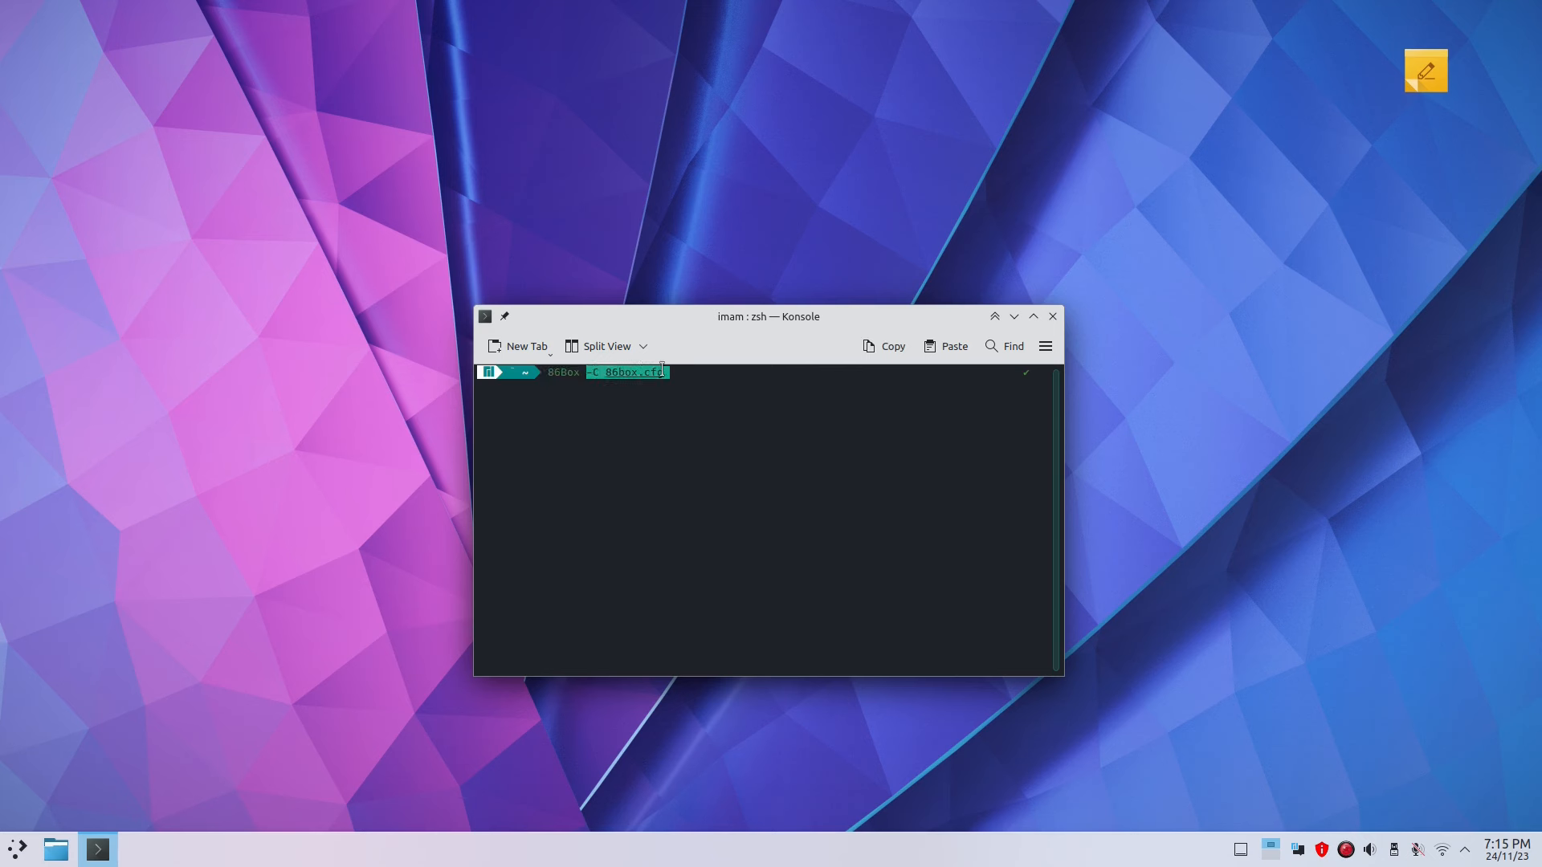
pyautogui.click(676, 419)
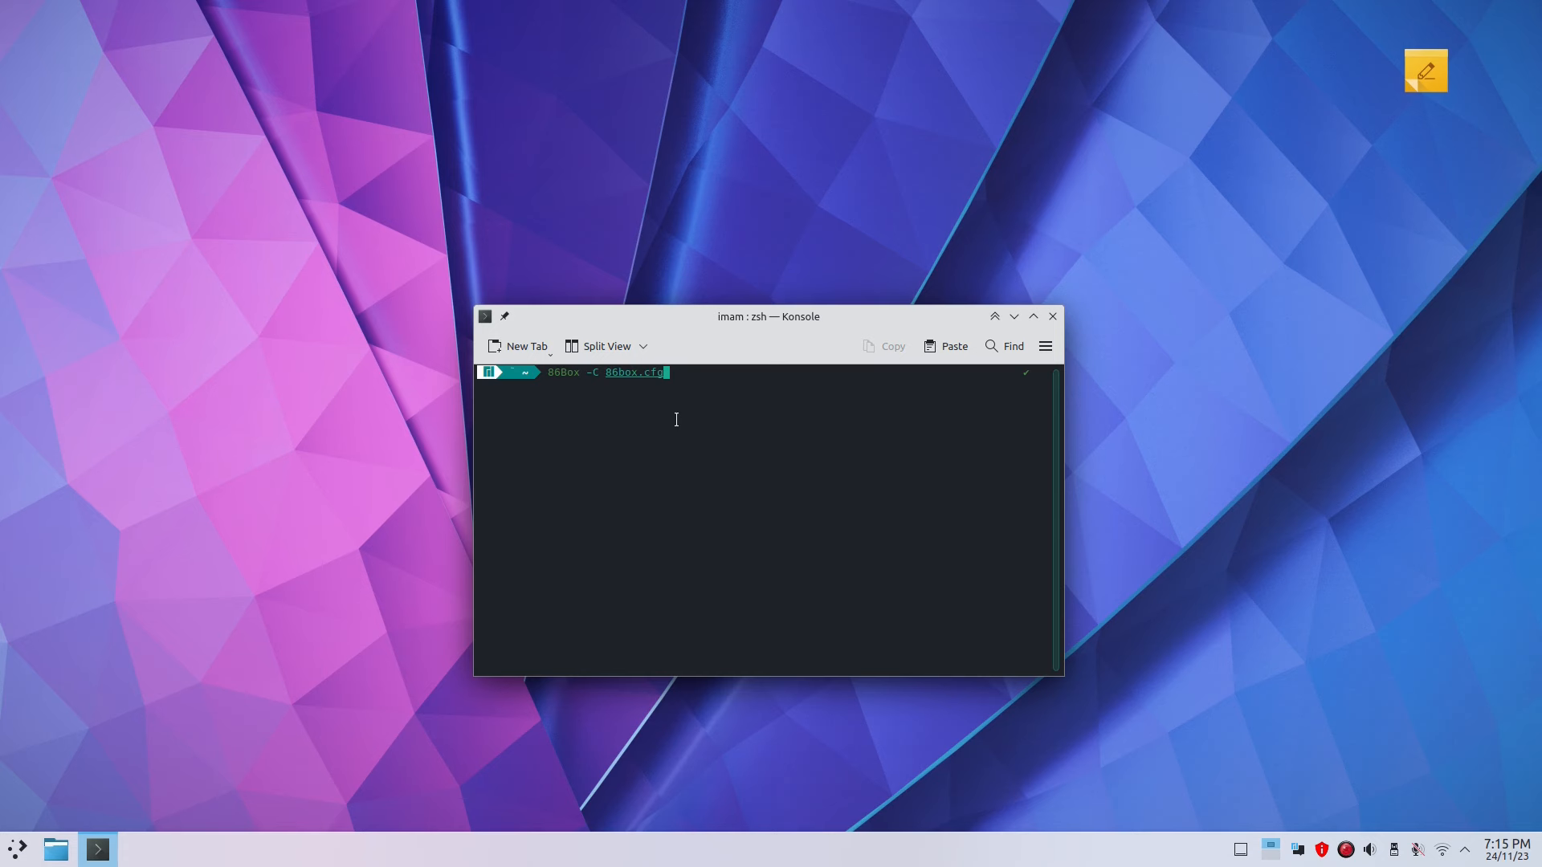
pyautogui.press('Return')
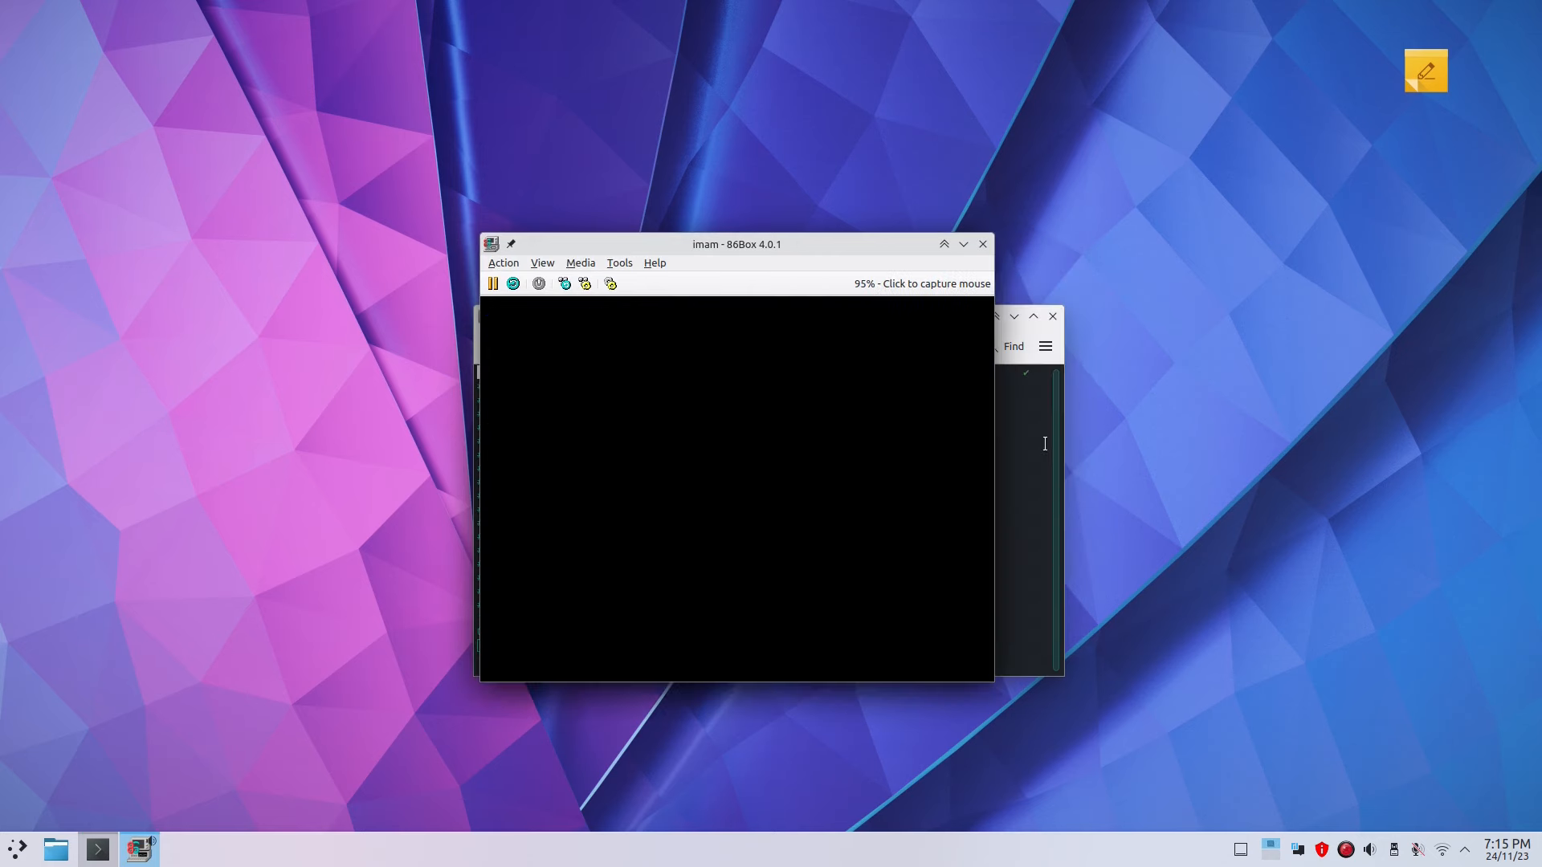
# Step: Open the emulator's machine settings and view the available CPU speeds without changing the selection
pyautogui.click(1045, 443)
pyautogui.click(647, 283)
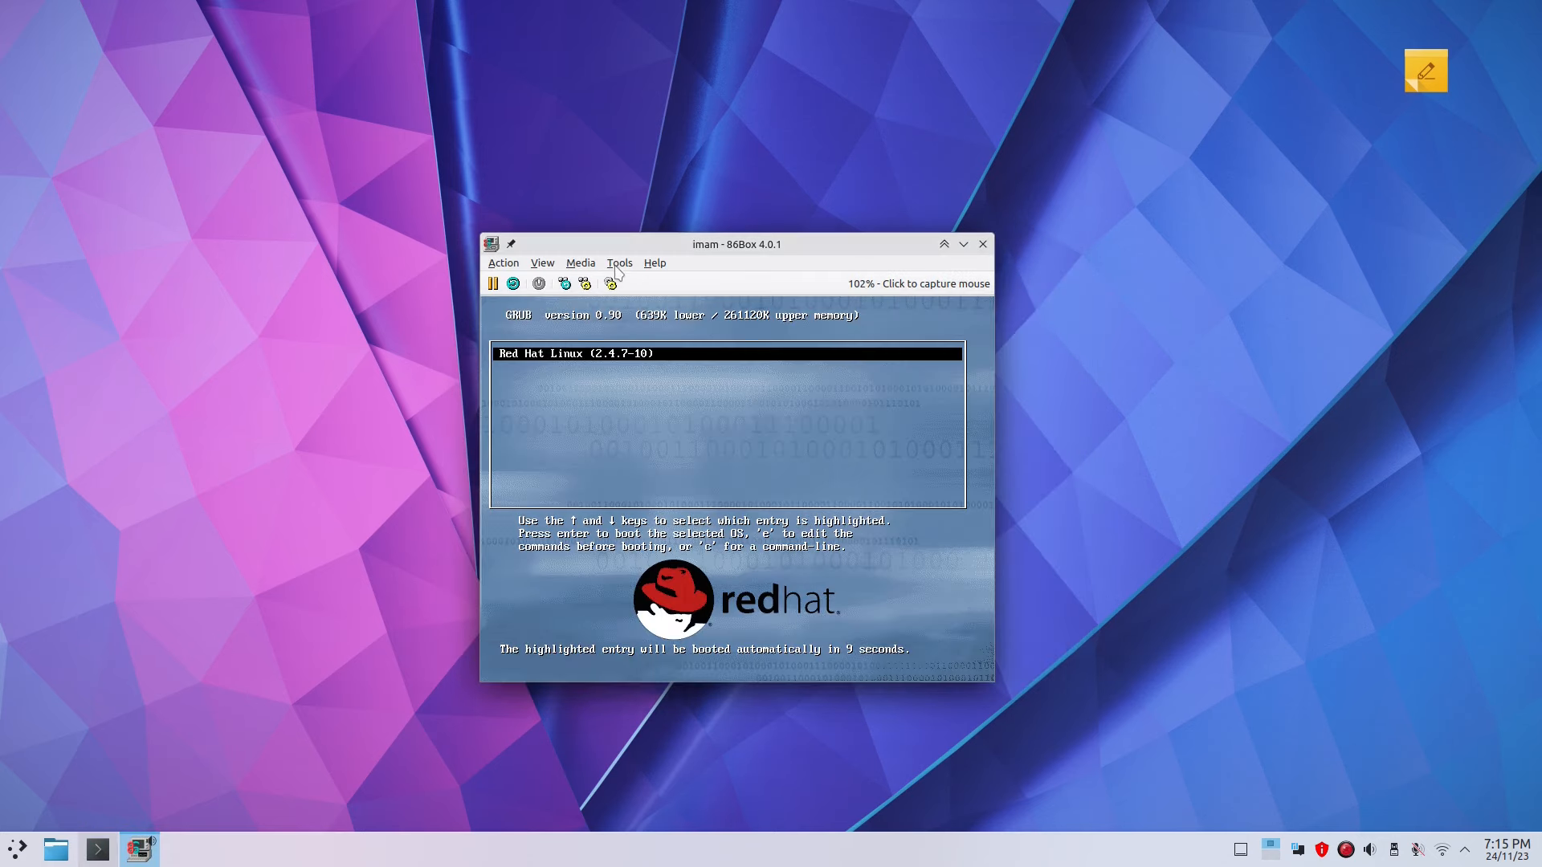
pyautogui.click(615, 266)
pyautogui.click(619, 281)
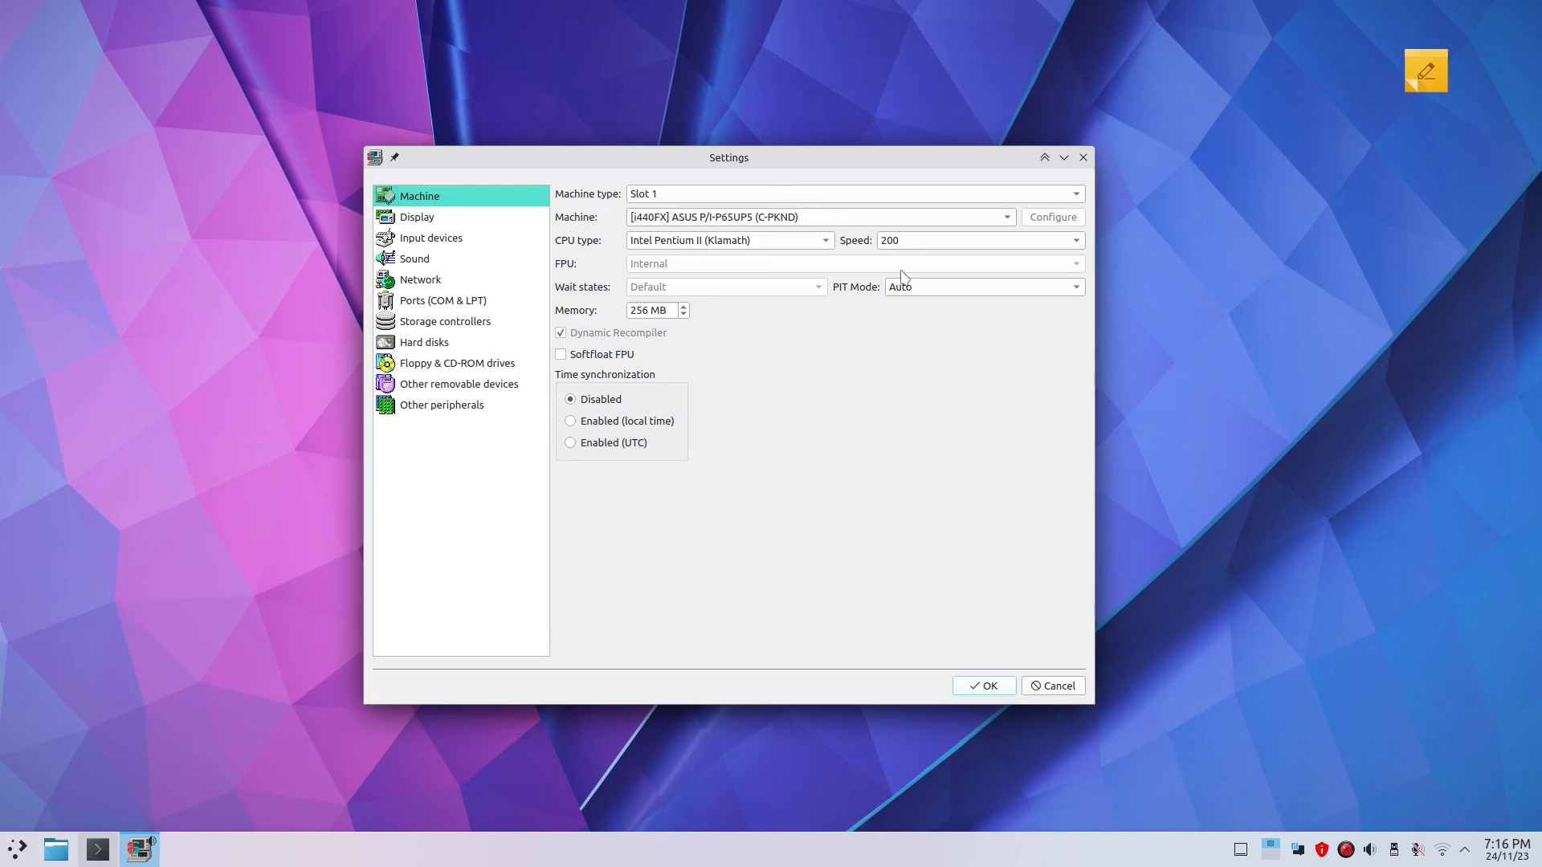
pyautogui.click(953, 243)
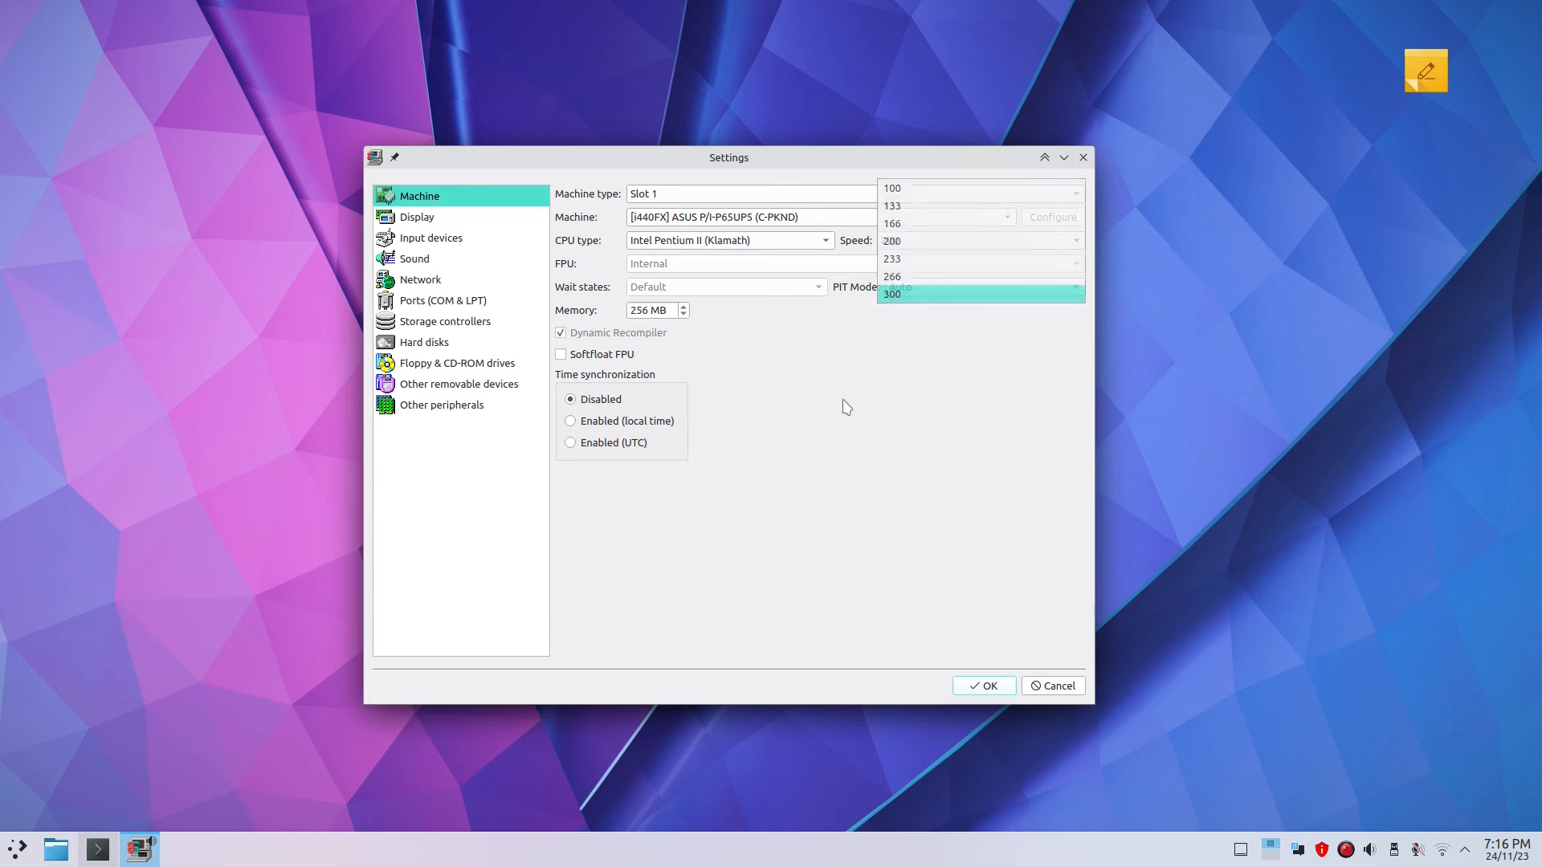
pyautogui.click(844, 406)
pyautogui.click(941, 245)
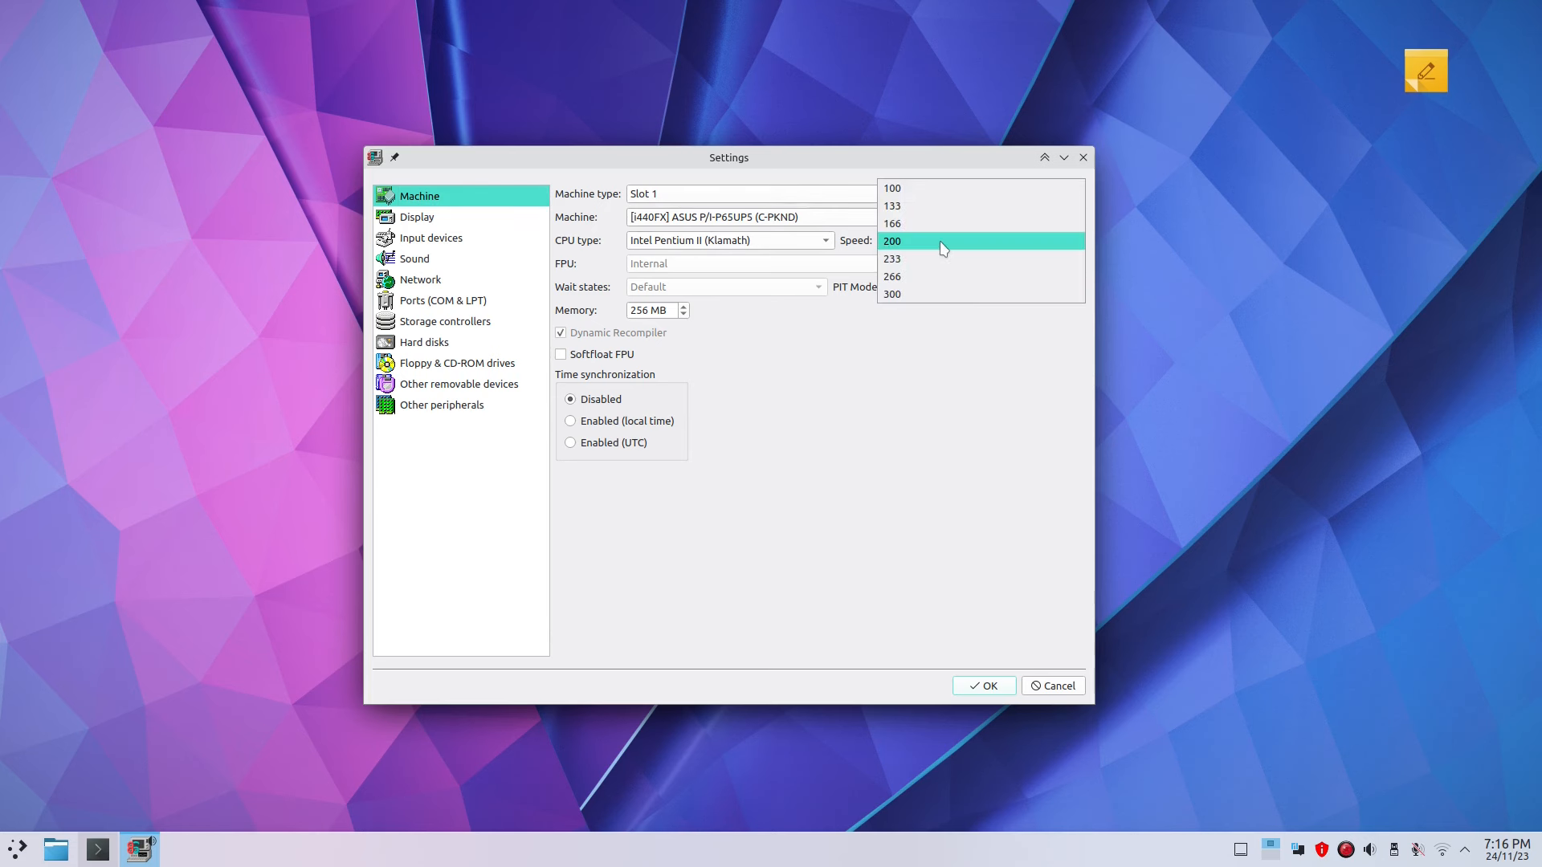
pyautogui.click(836, 388)
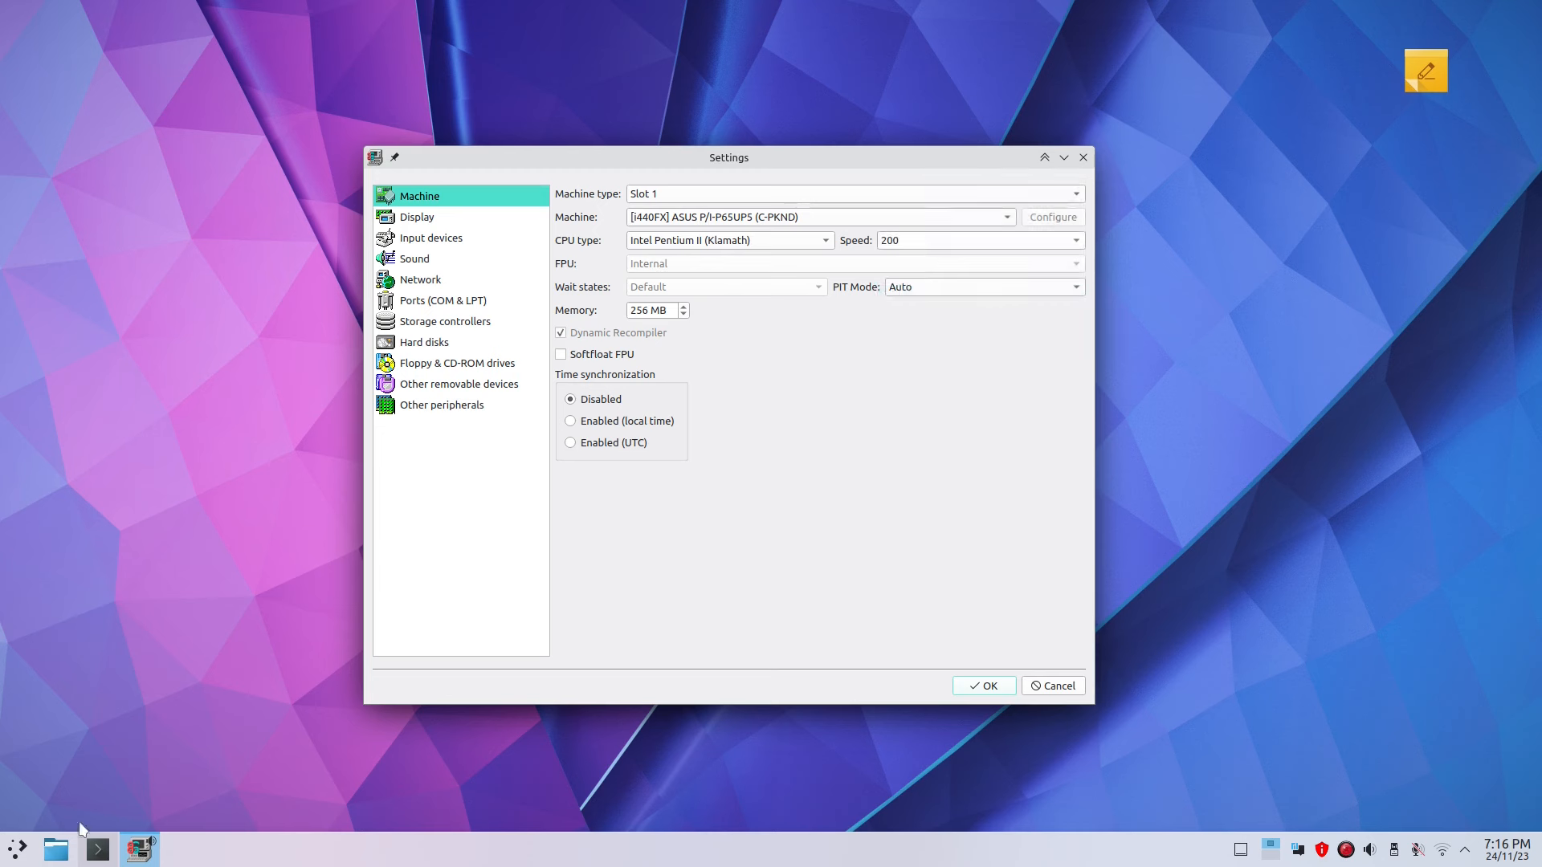
# Step: Highlight the machine's memory size and view the available CPU types, moving the Settings window aside and back
pyautogui.doubleClick(637, 311)
pyautogui.moveTo(679, 167); pyautogui.dragTo(1101, 251)
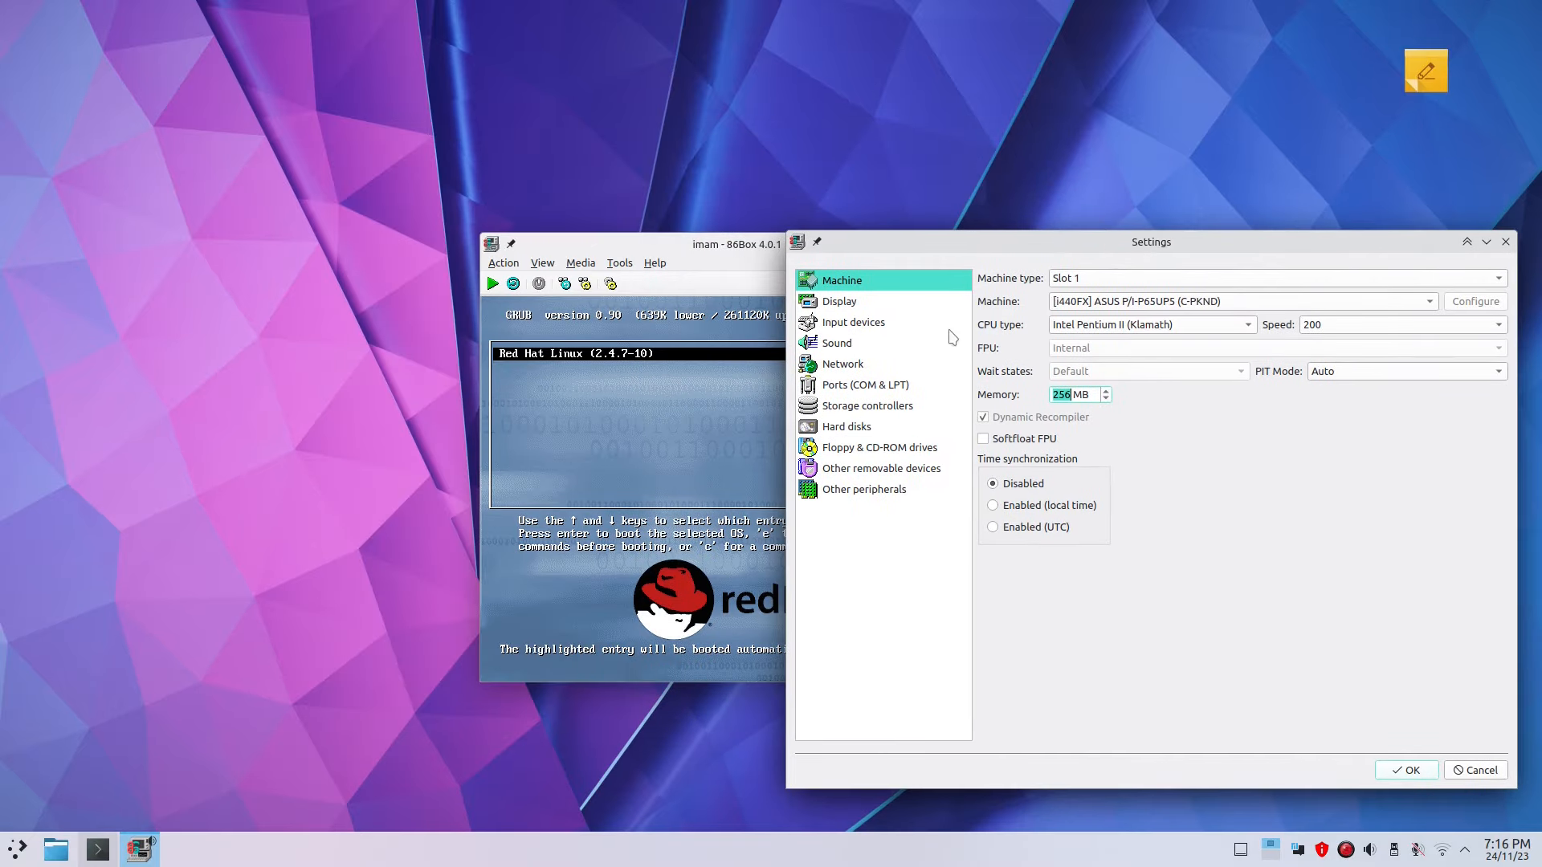
pyautogui.click(1166, 326)
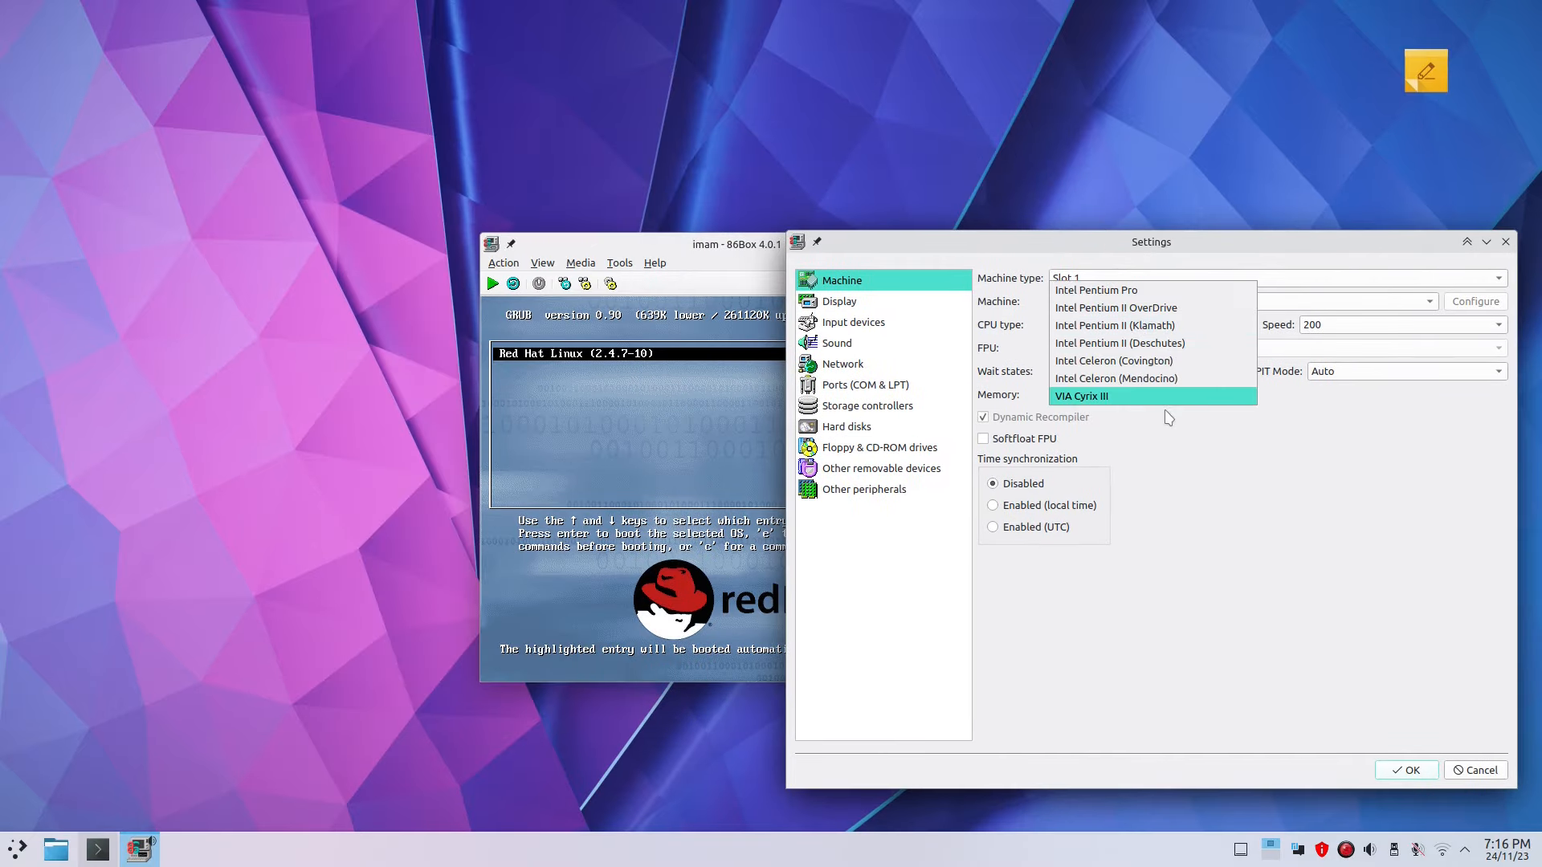
pyautogui.click(1203, 519)
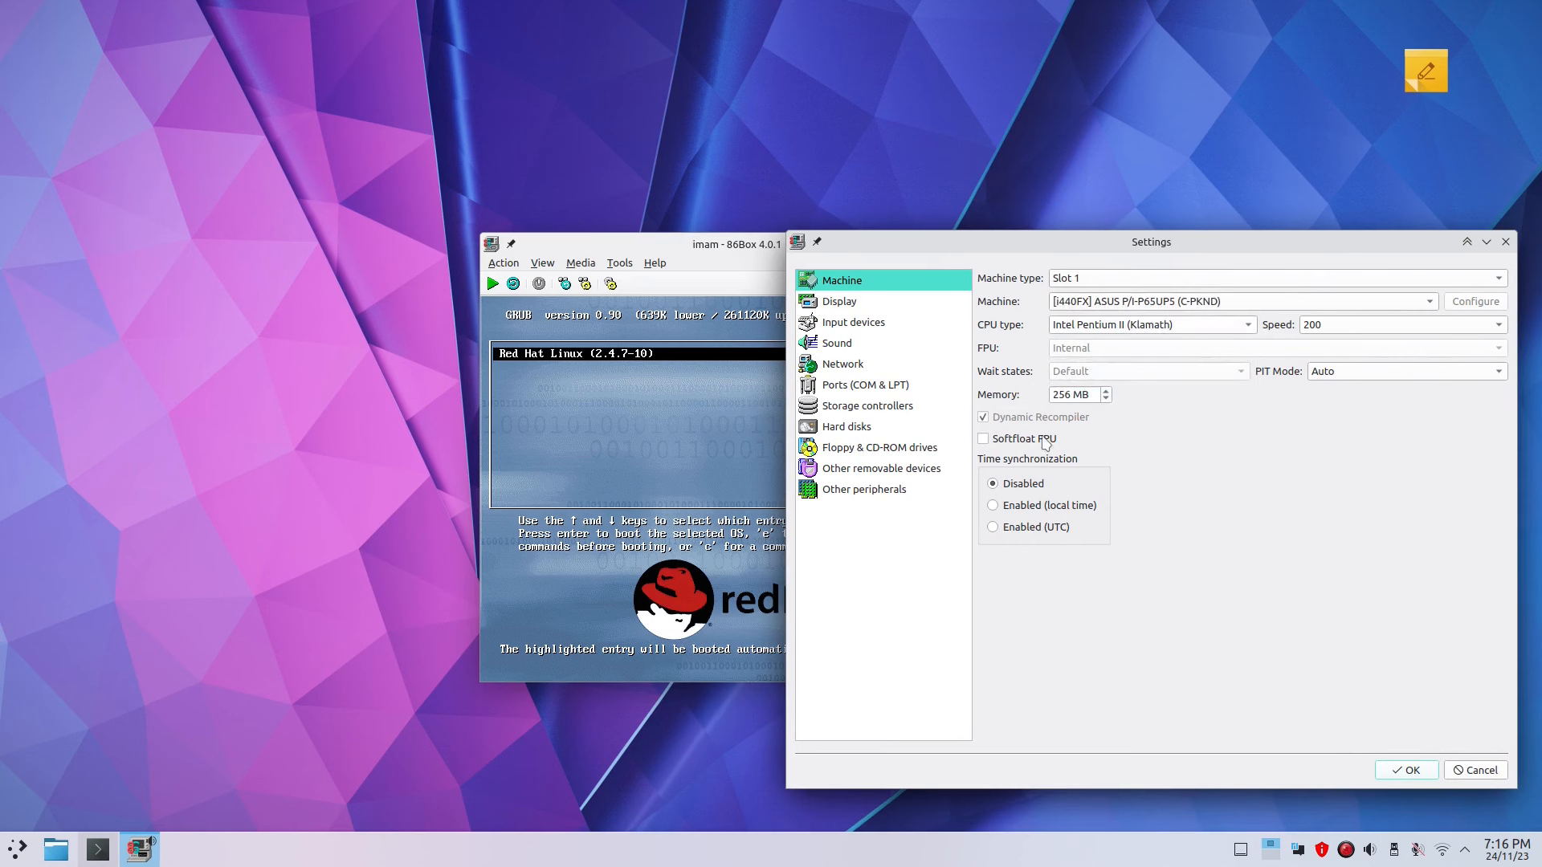
pyautogui.moveTo(1088, 244); pyautogui.dragTo(689, 191)
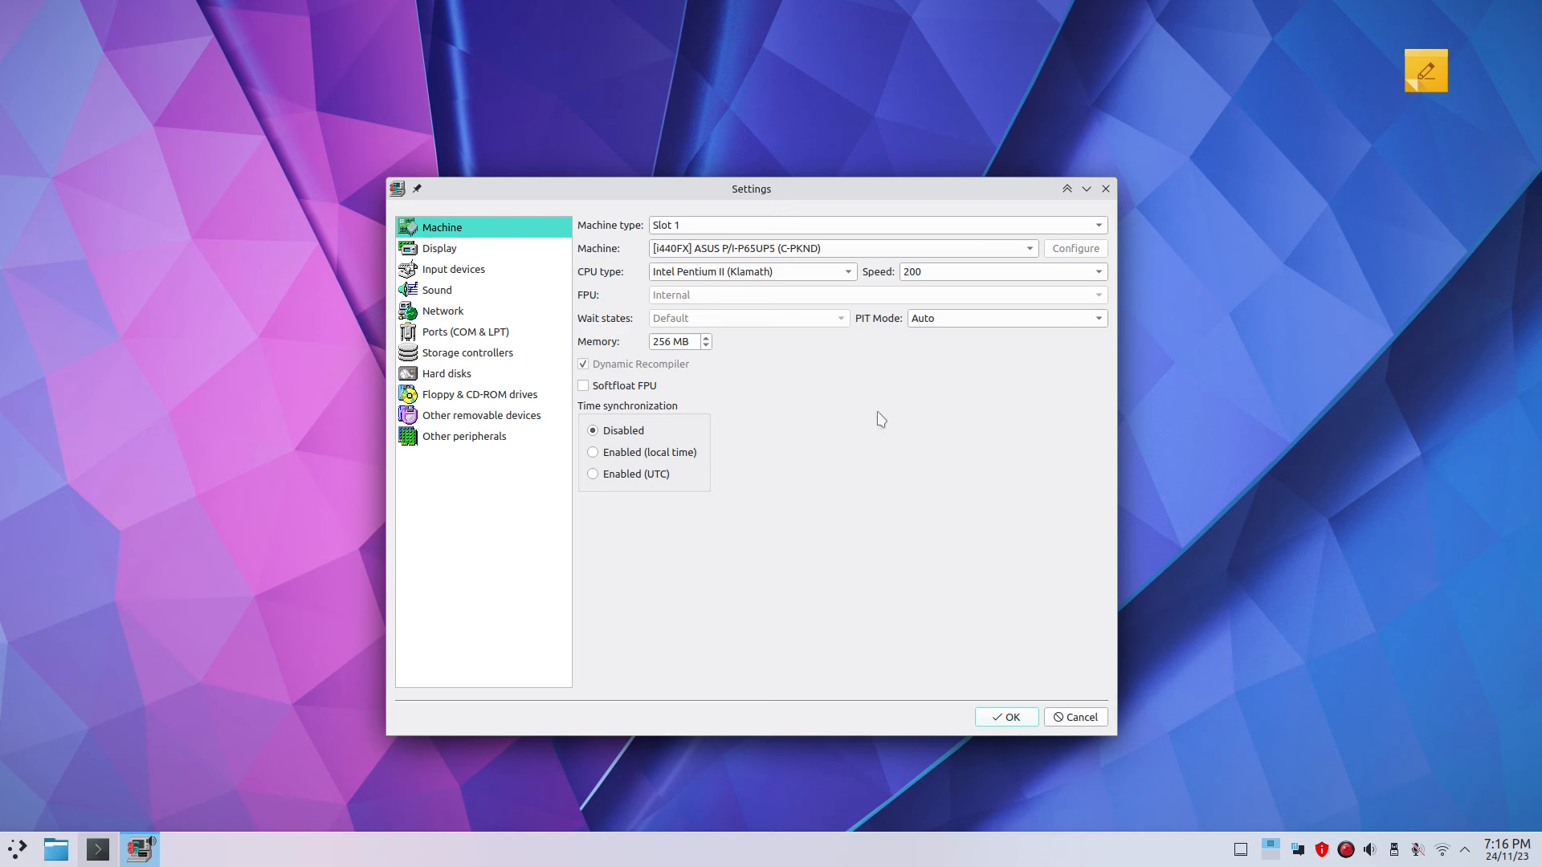
# Step: View the display settings and the S3 ViRGE/GX video card's configuration, cancelling without changes
pyautogui.click(518, 251)
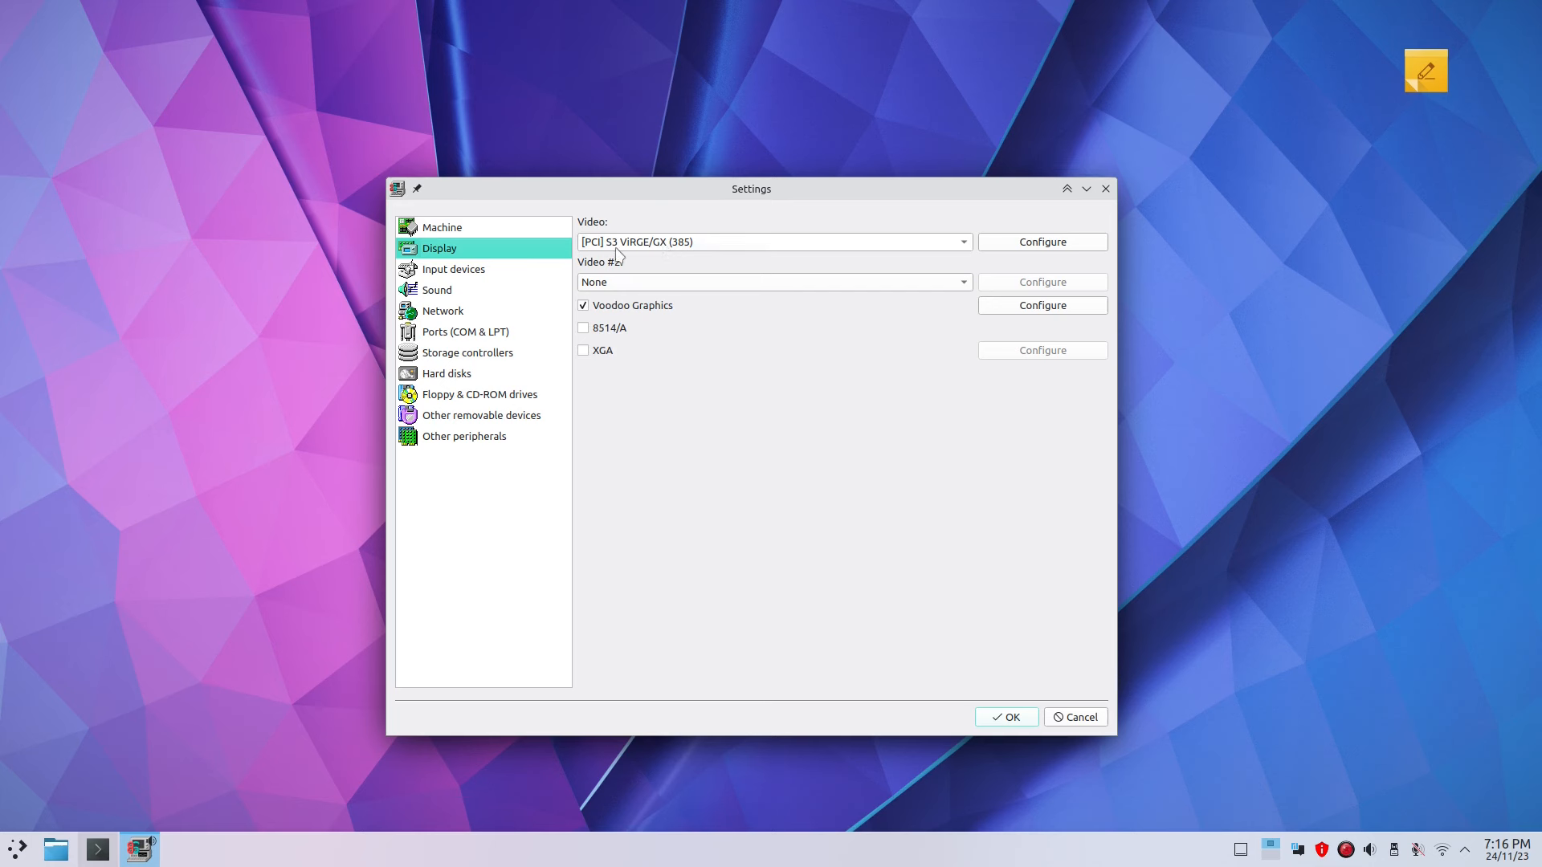
pyautogui.click(1014, 244)
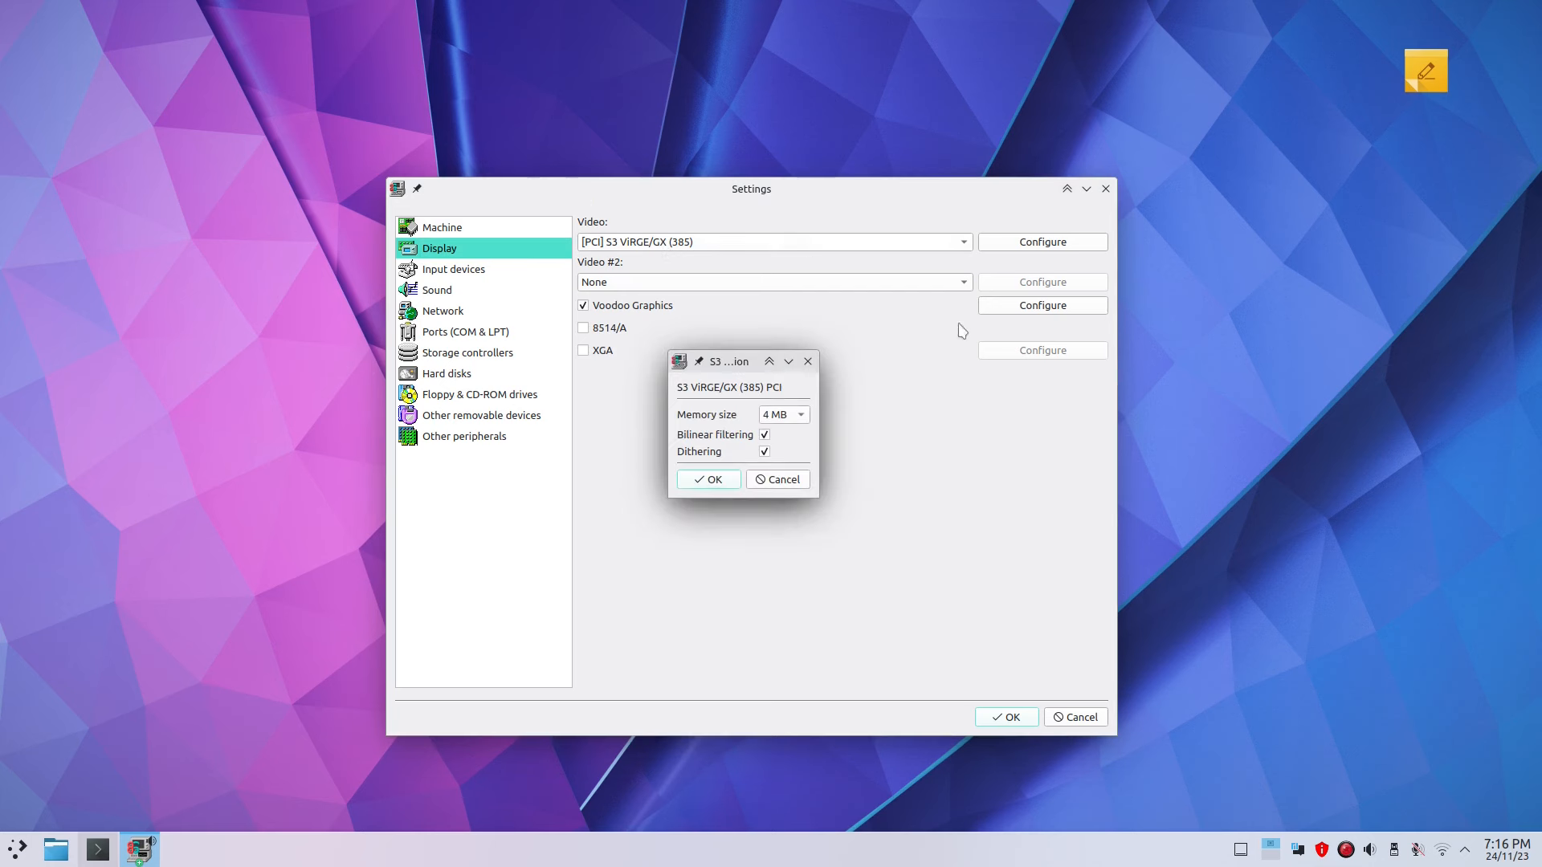
pyautogui.click(779, 481)
pyautogui.press('super')
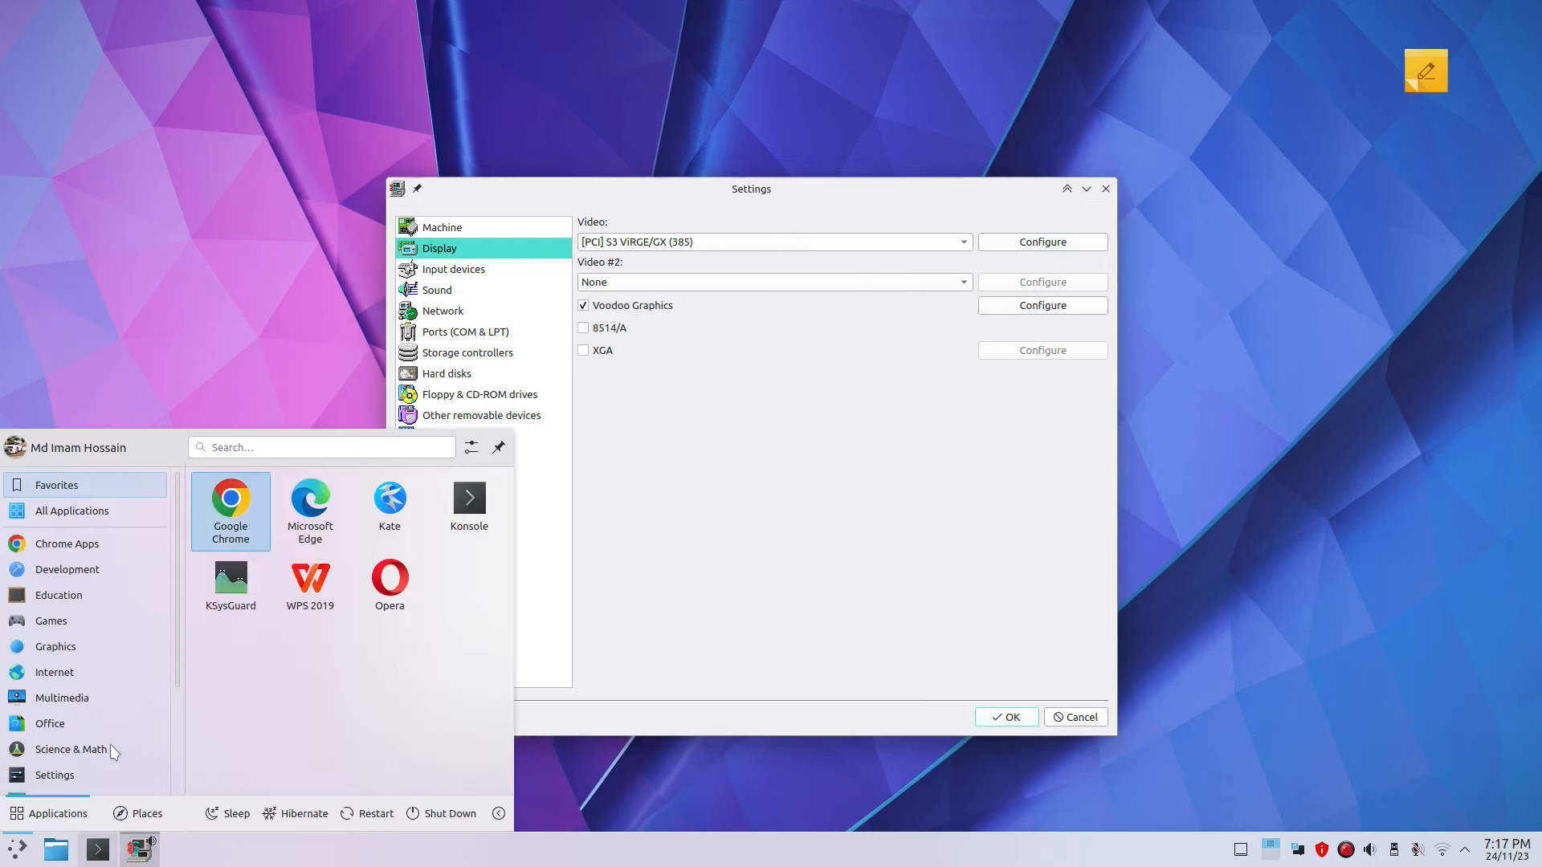
pyautogui.click(252, 508)
pyautogui.hotkey('alt', 'F4')
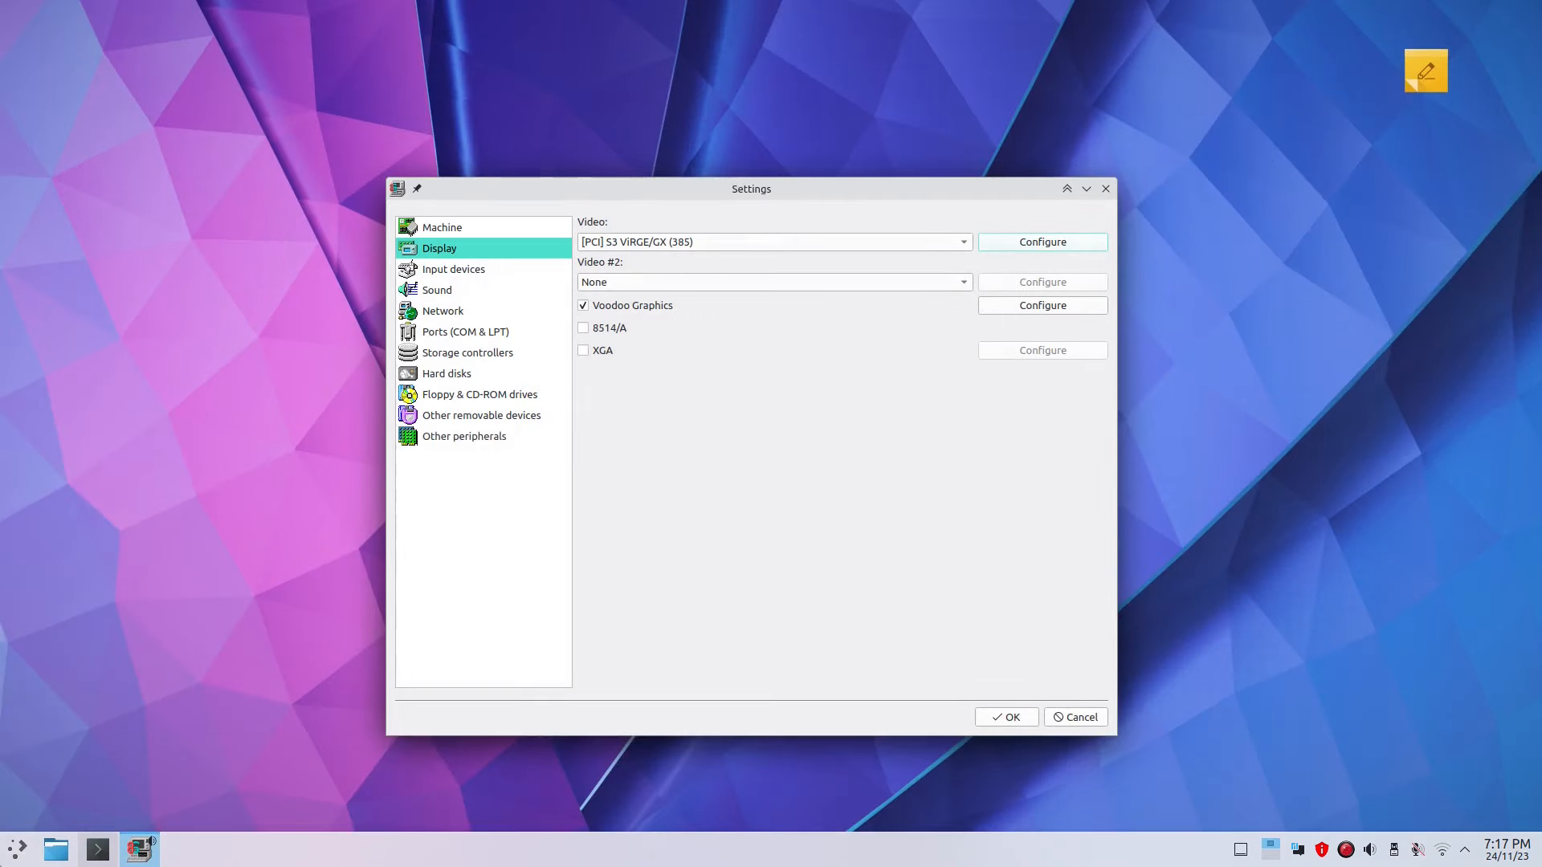
# Step: Switch to Opera and search the web for "s3 virge/gx2"
pyautogui.press('super')
pyautogui.click(390, 583)
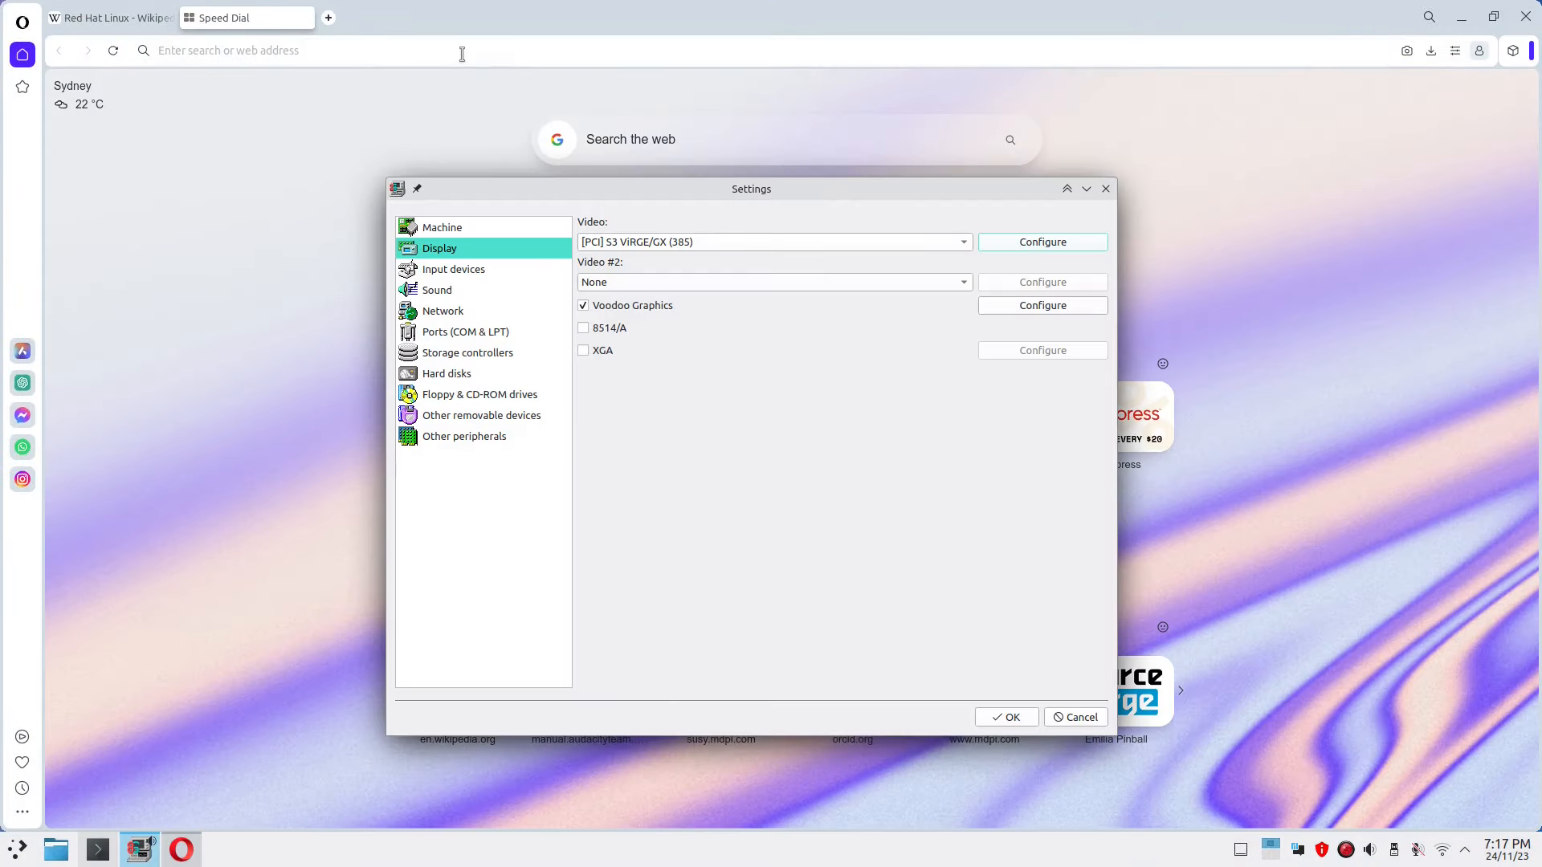
pyautogui.click(460, 48)
pyautogui.write('s3')
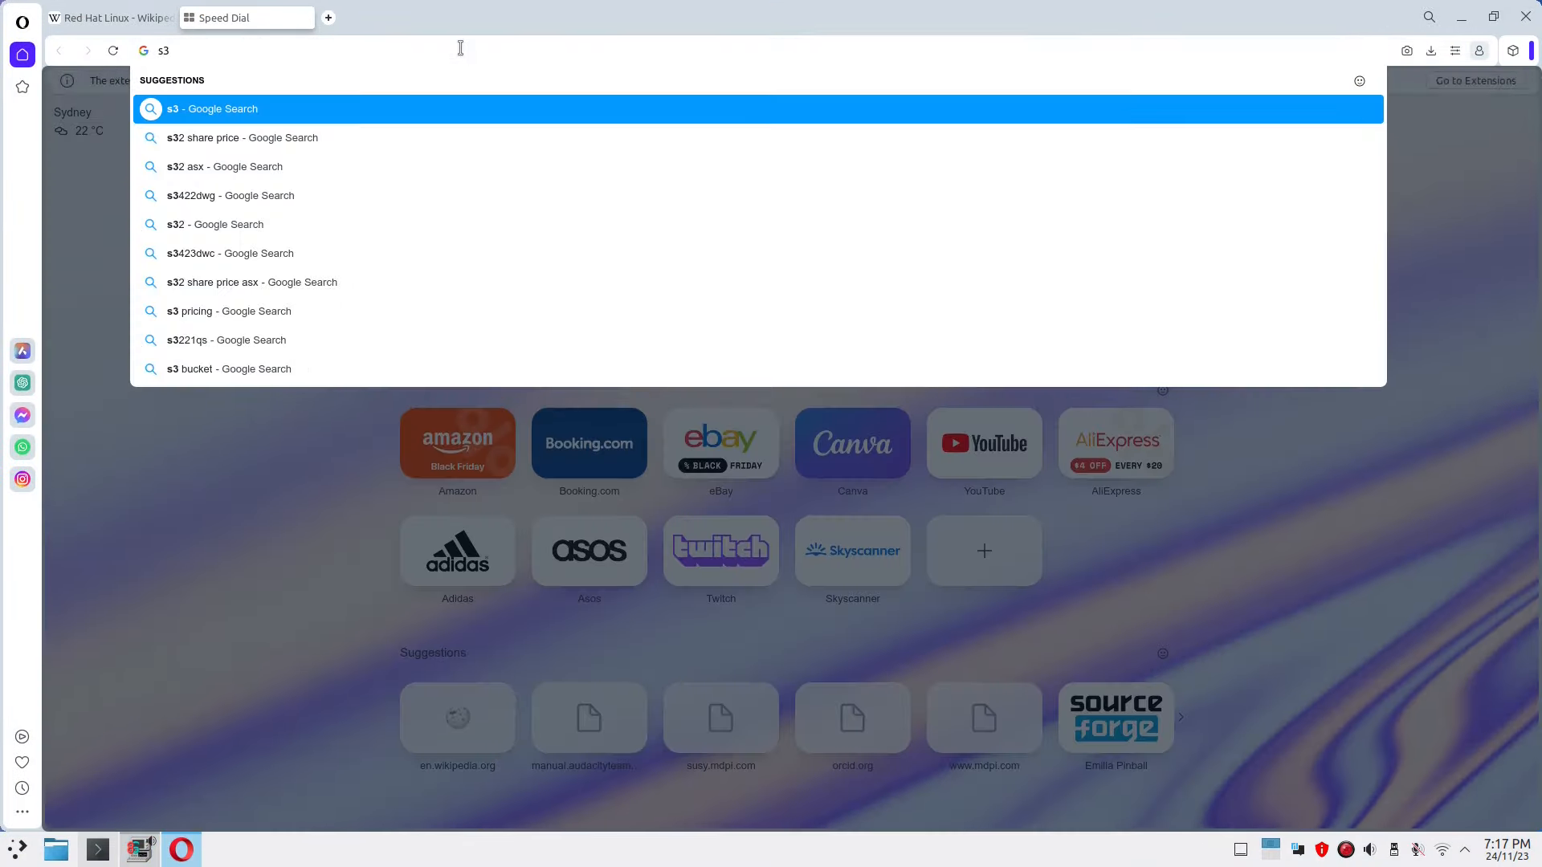
pyautogui.write(' gl')
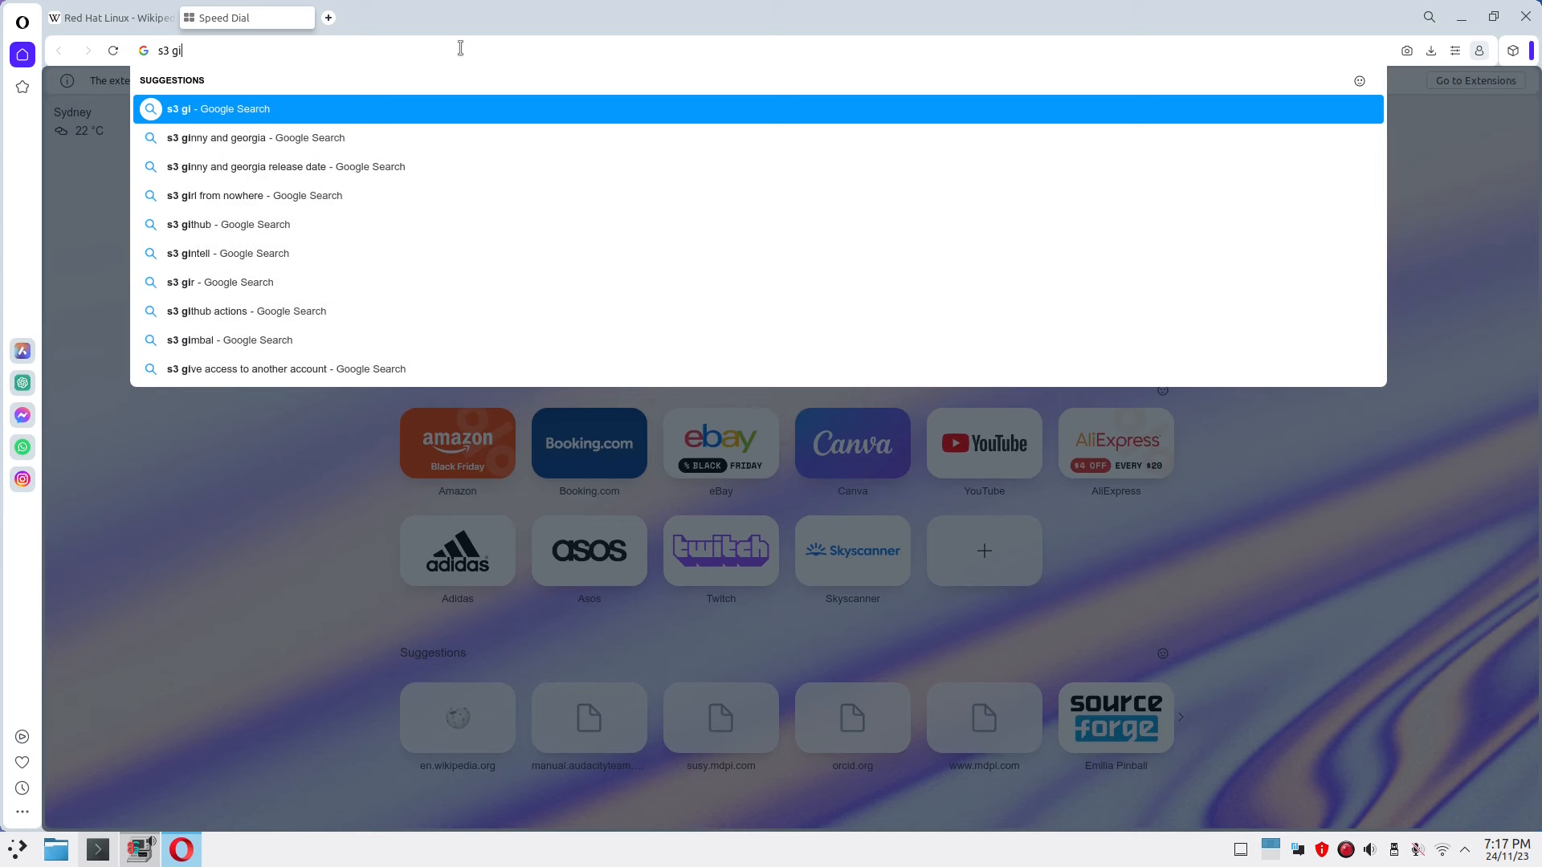
pyautogui.press('BackSpace')
pyautogui.press('BackSpace')
pyautogui.write('virge')
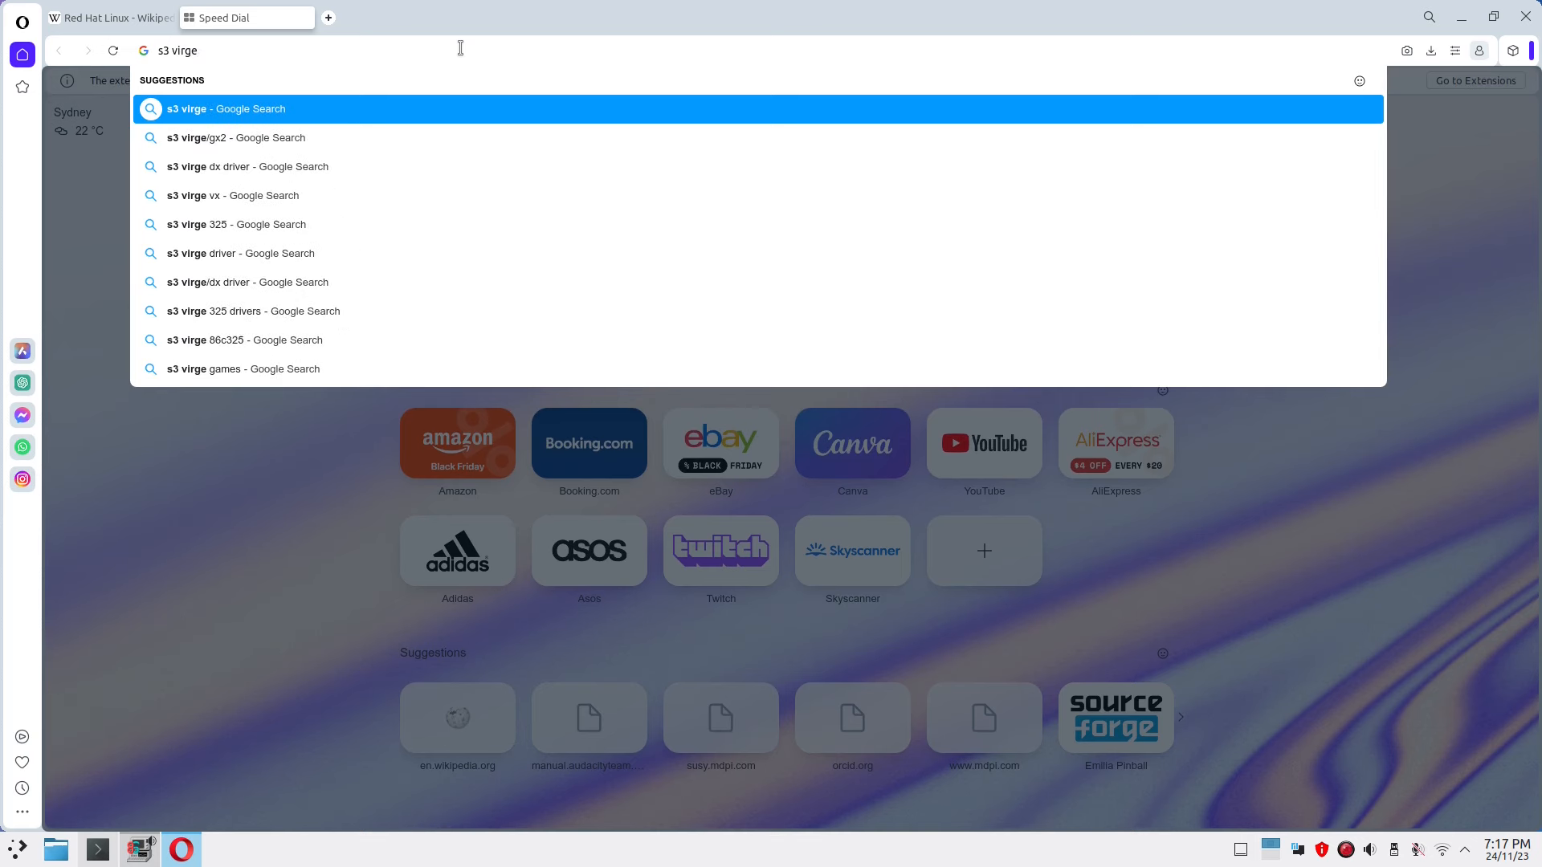
pyautogui.press('Down')
pyautogui.press('Return')
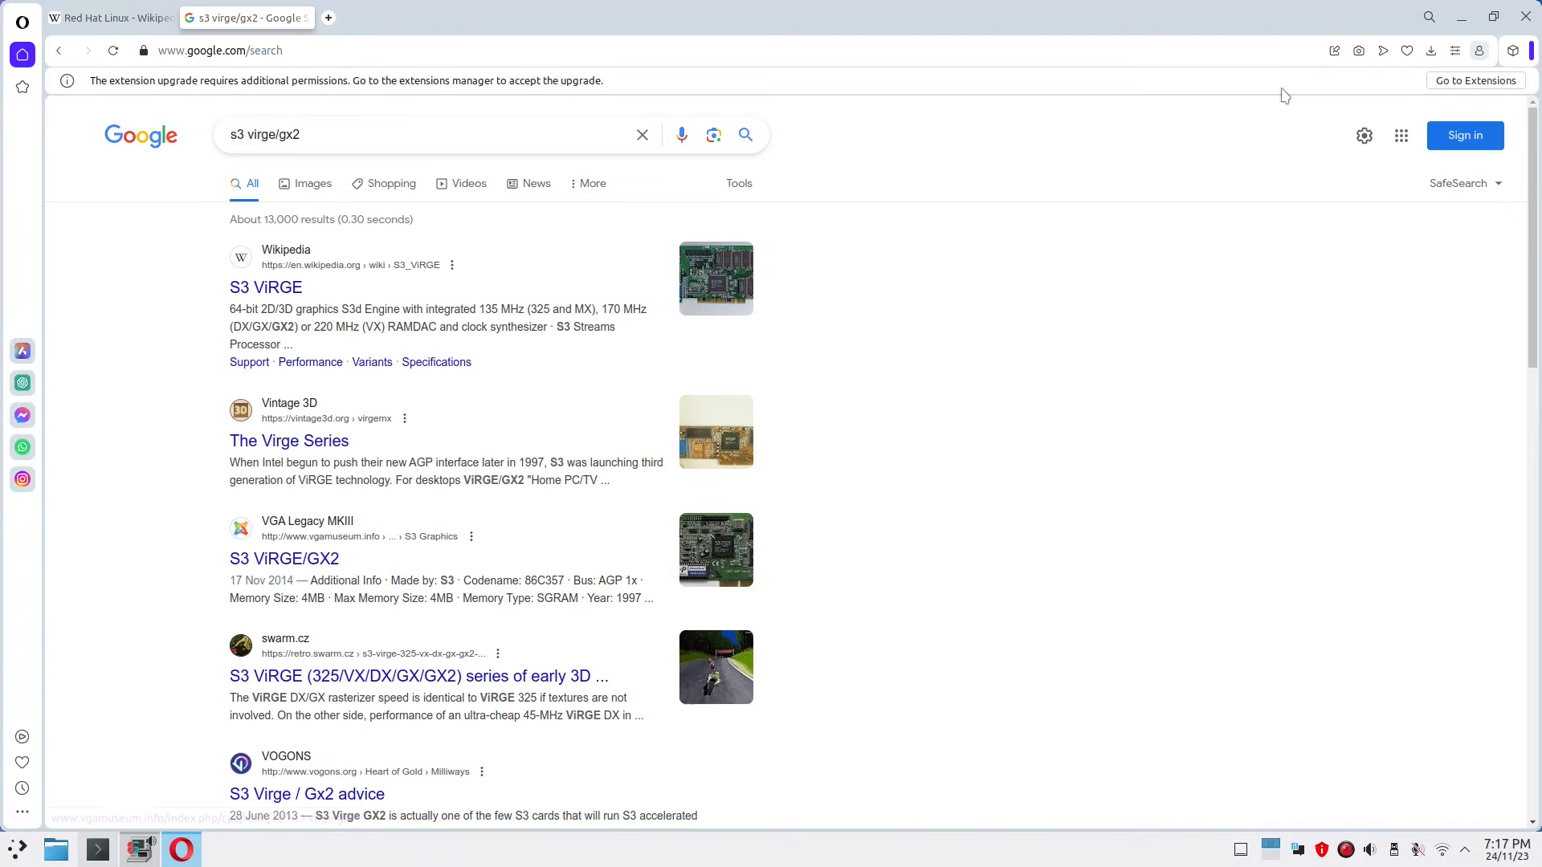
# Step: Keep the browser open, view the VGA Legacy MKIII page on the S3 ViRGE/GX2 and enlarge the front photo of the D-S3-357 card
pyautogui.click(1525, 16)
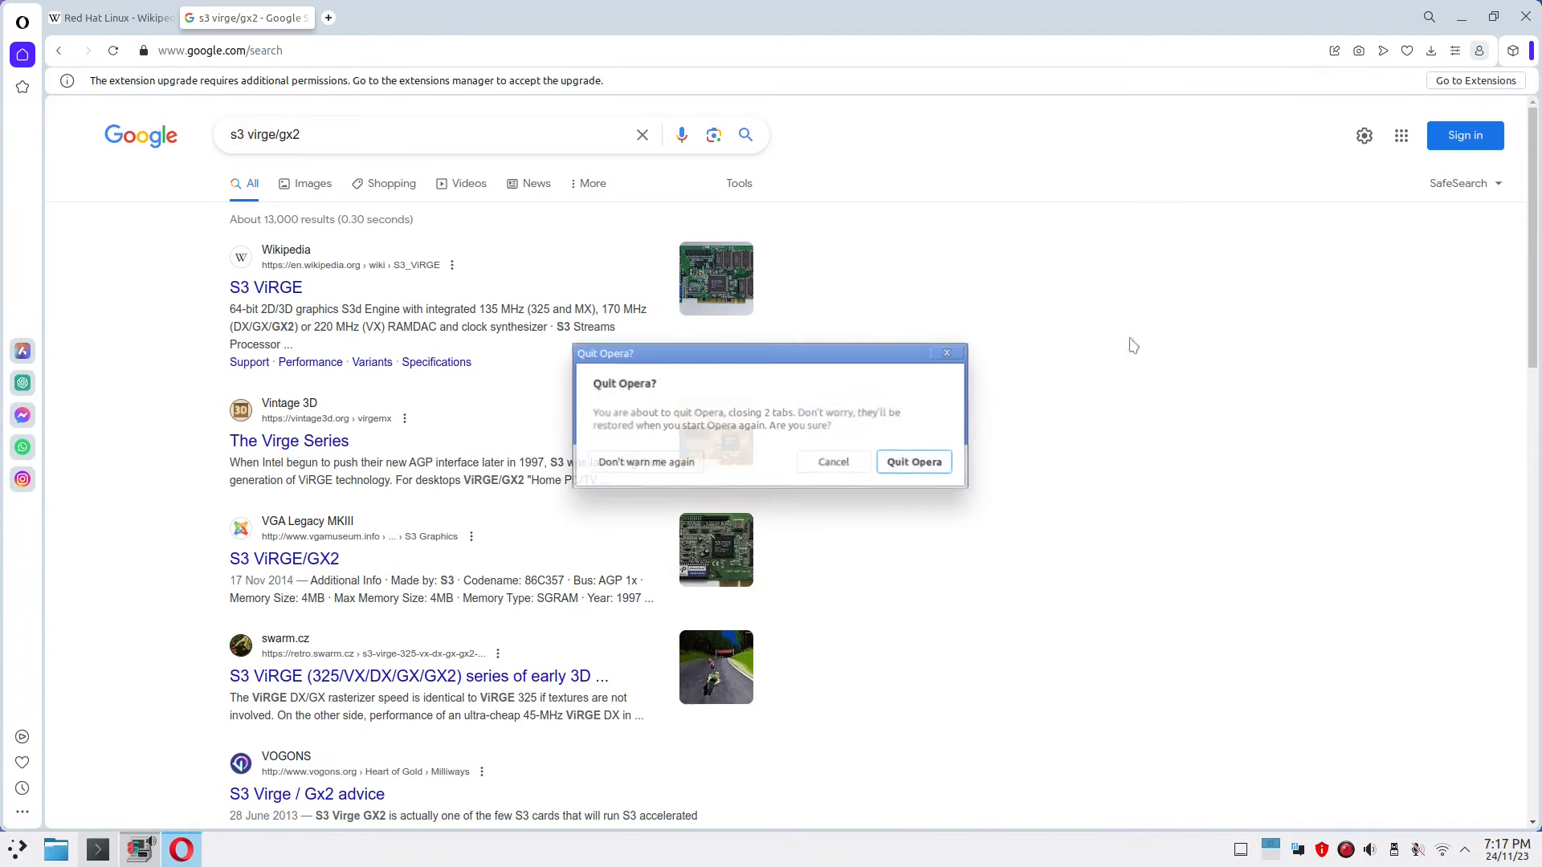
pyautogui.click(819, 461)
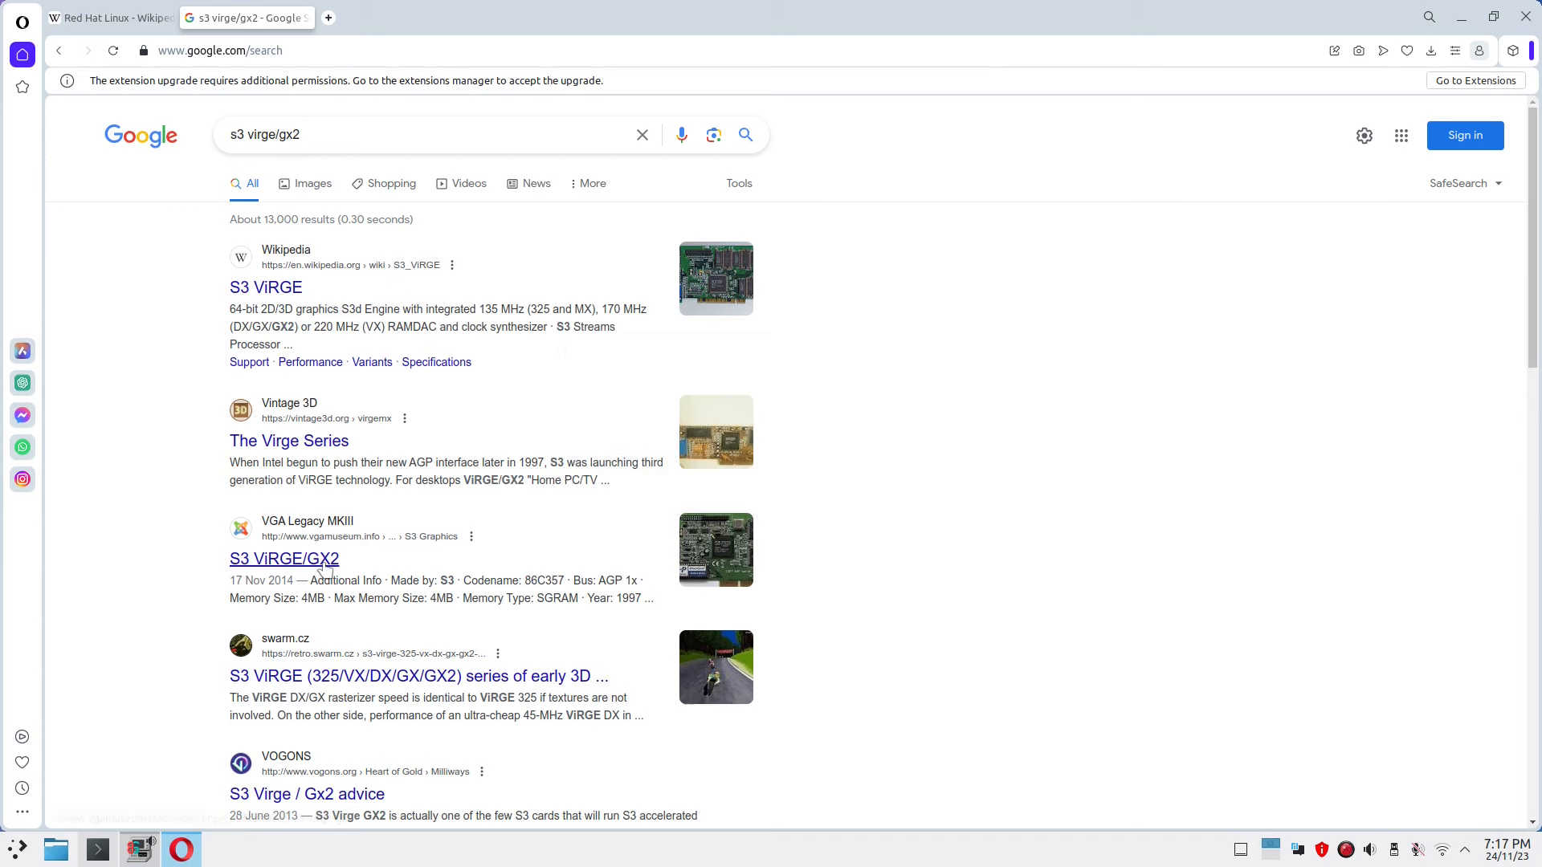
pyautogui.click(325, 568)
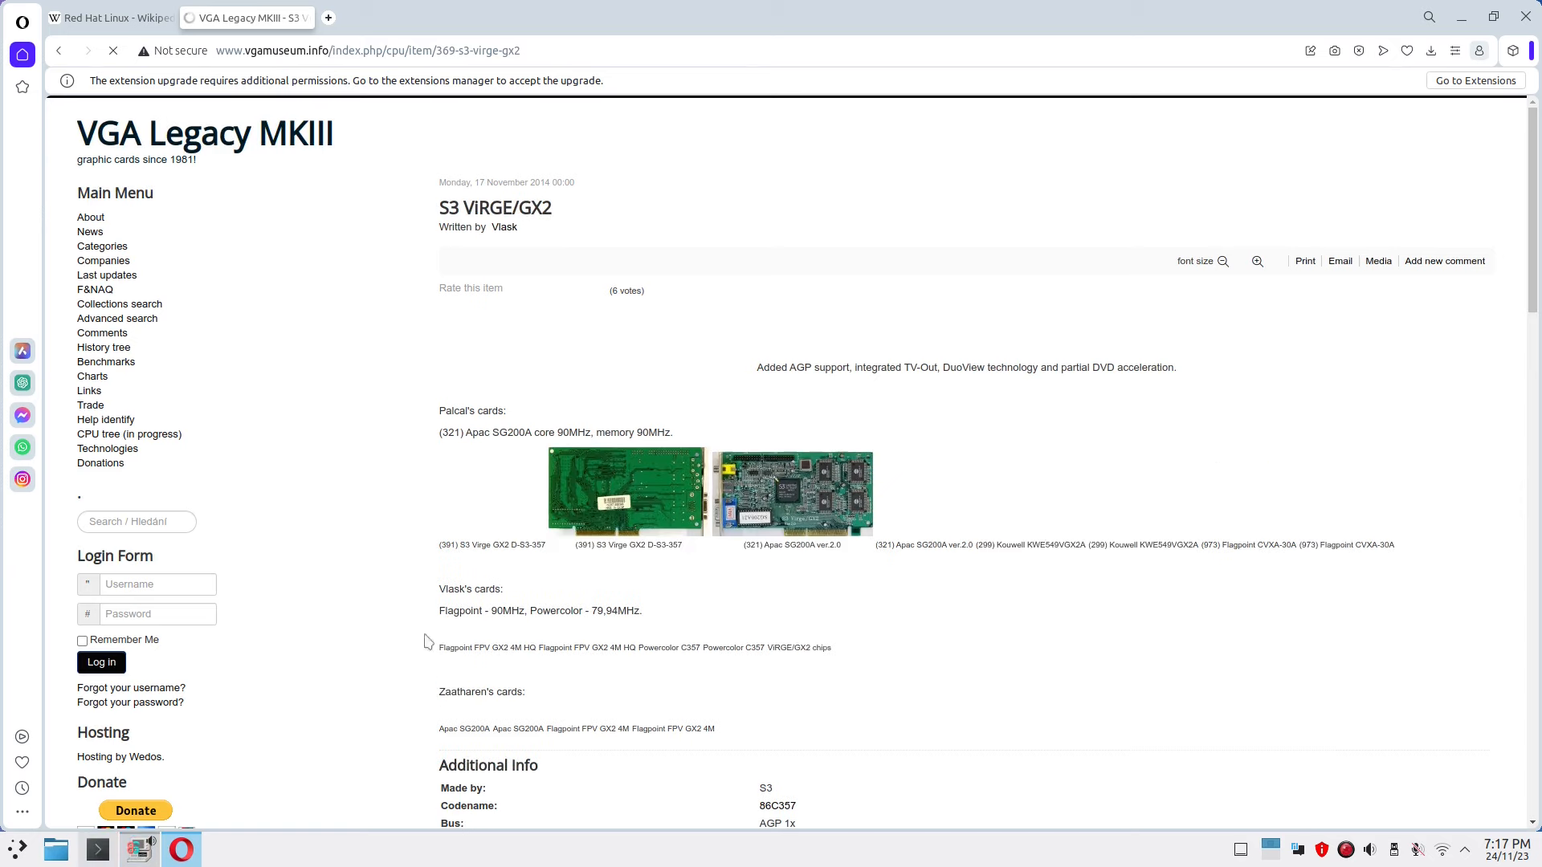
pyautogui.scroll(-1, 507, 411)
pyautogui.scroll(-3, 507, 410)
pyautogui.scroll(3, 562, 562)
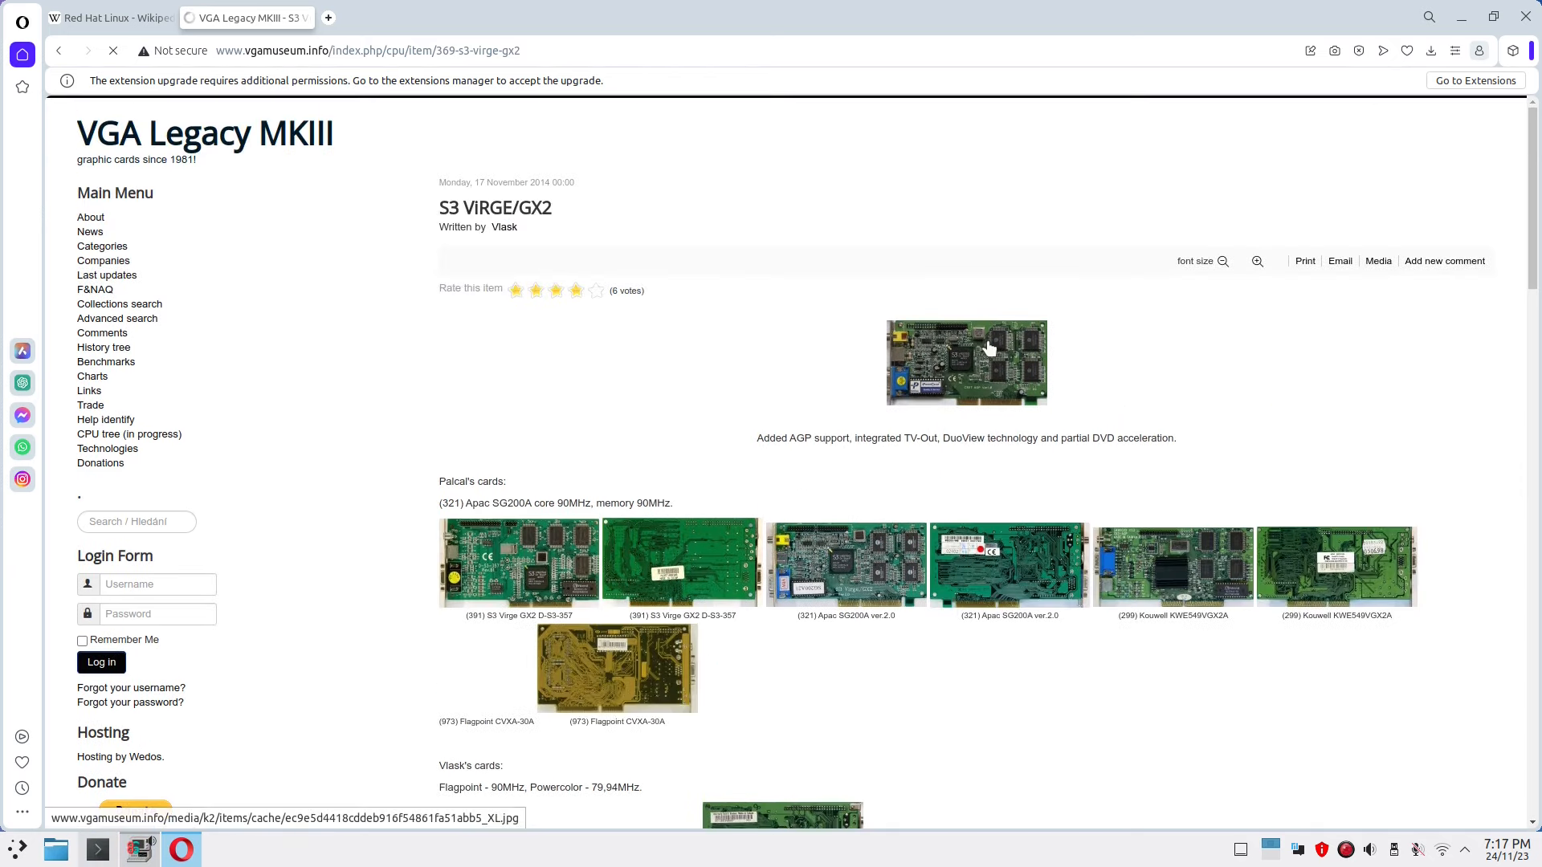
pyautogui.click(586, 599)
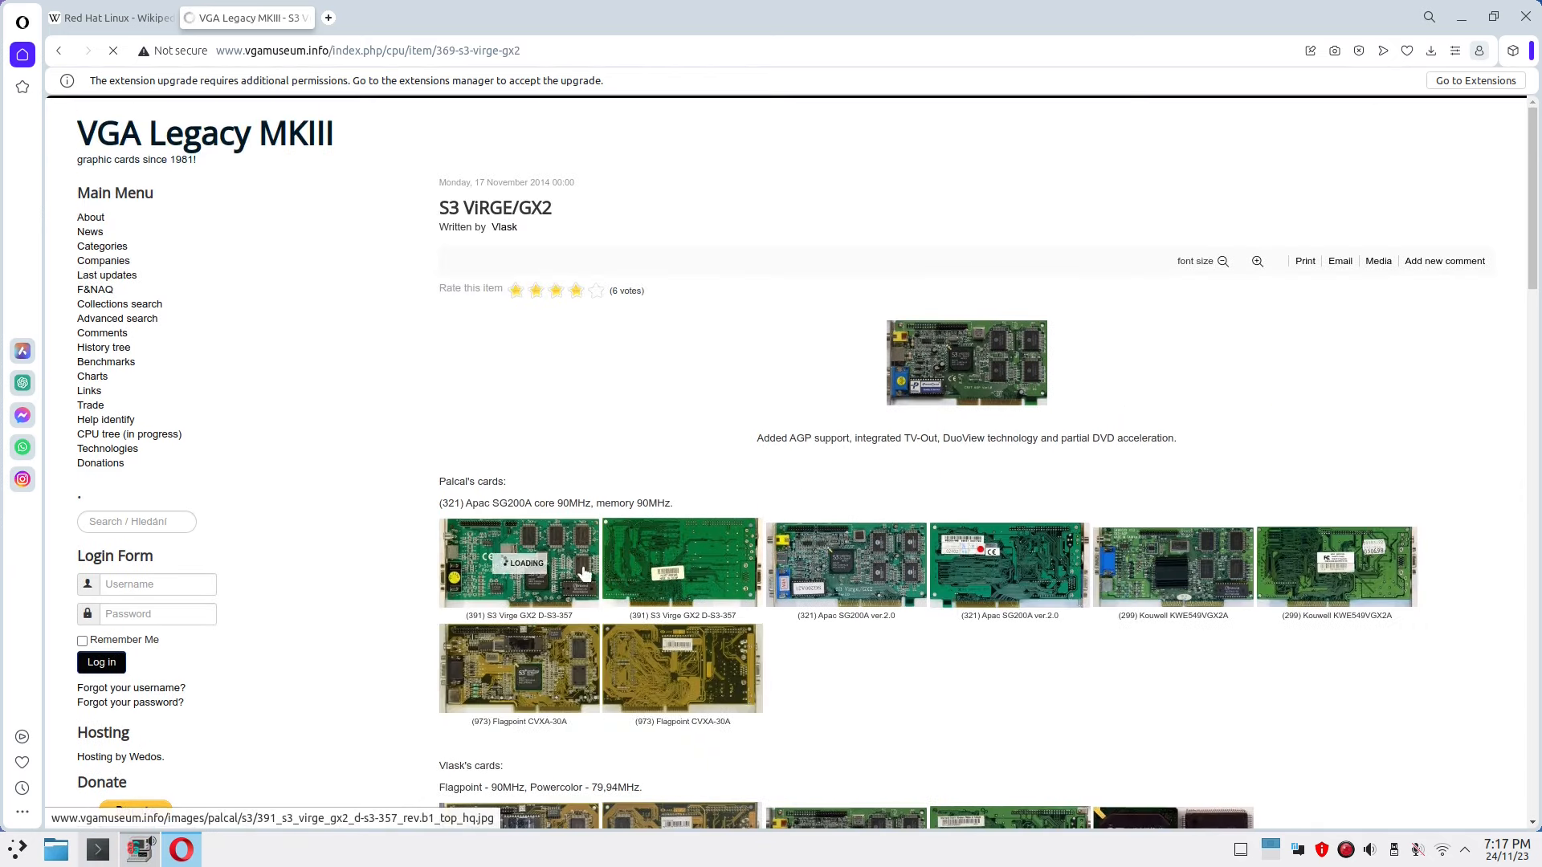
# Step: Look through the card photos and specifications on the S3 ViRGE/GX2 page, and quit Opera to return to the emulator's settings
pyautogui.scroll(-10, 482, 590)
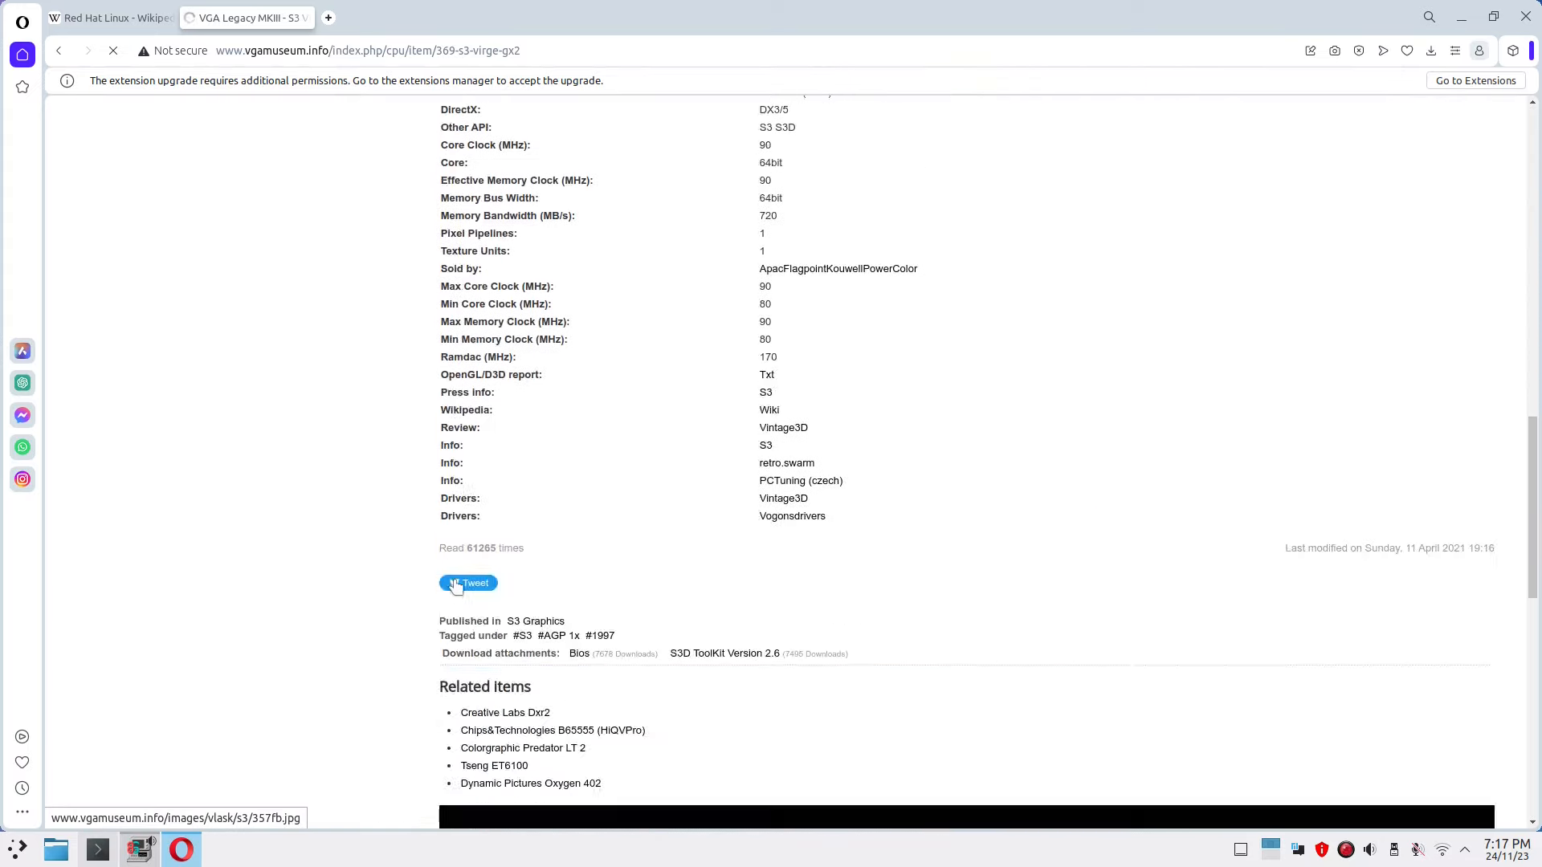
pyautogui.scroll(5, 455, 587)
pyautogui.scroll(8, 455, 587)
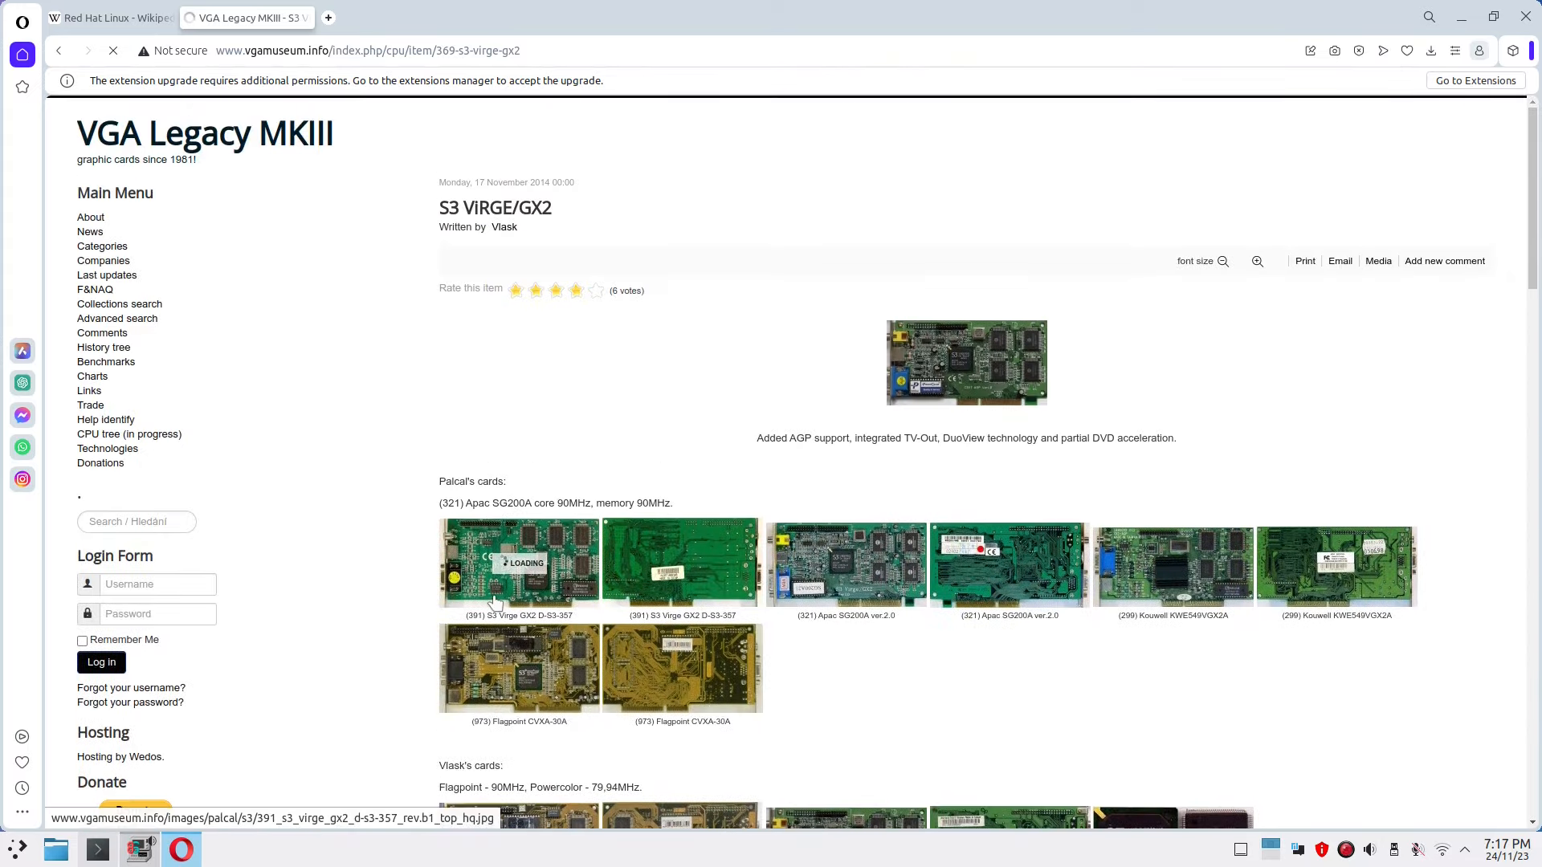
pyautogui.scroll(-3, 328, 696)
pyautogui.scroll(-10, 404, 635)
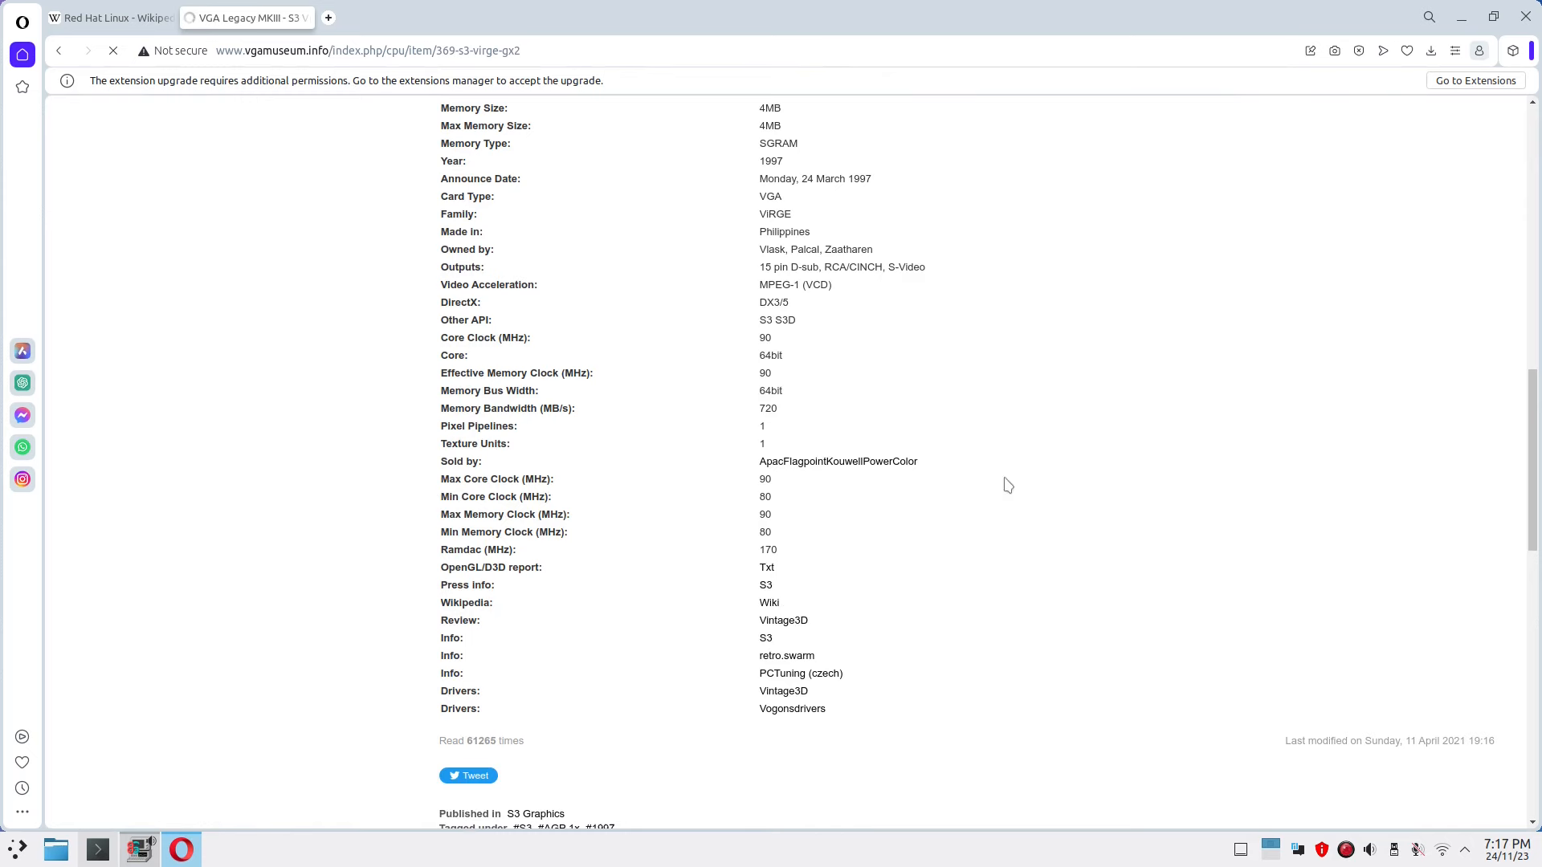
pyautogui.click(1525, 16)
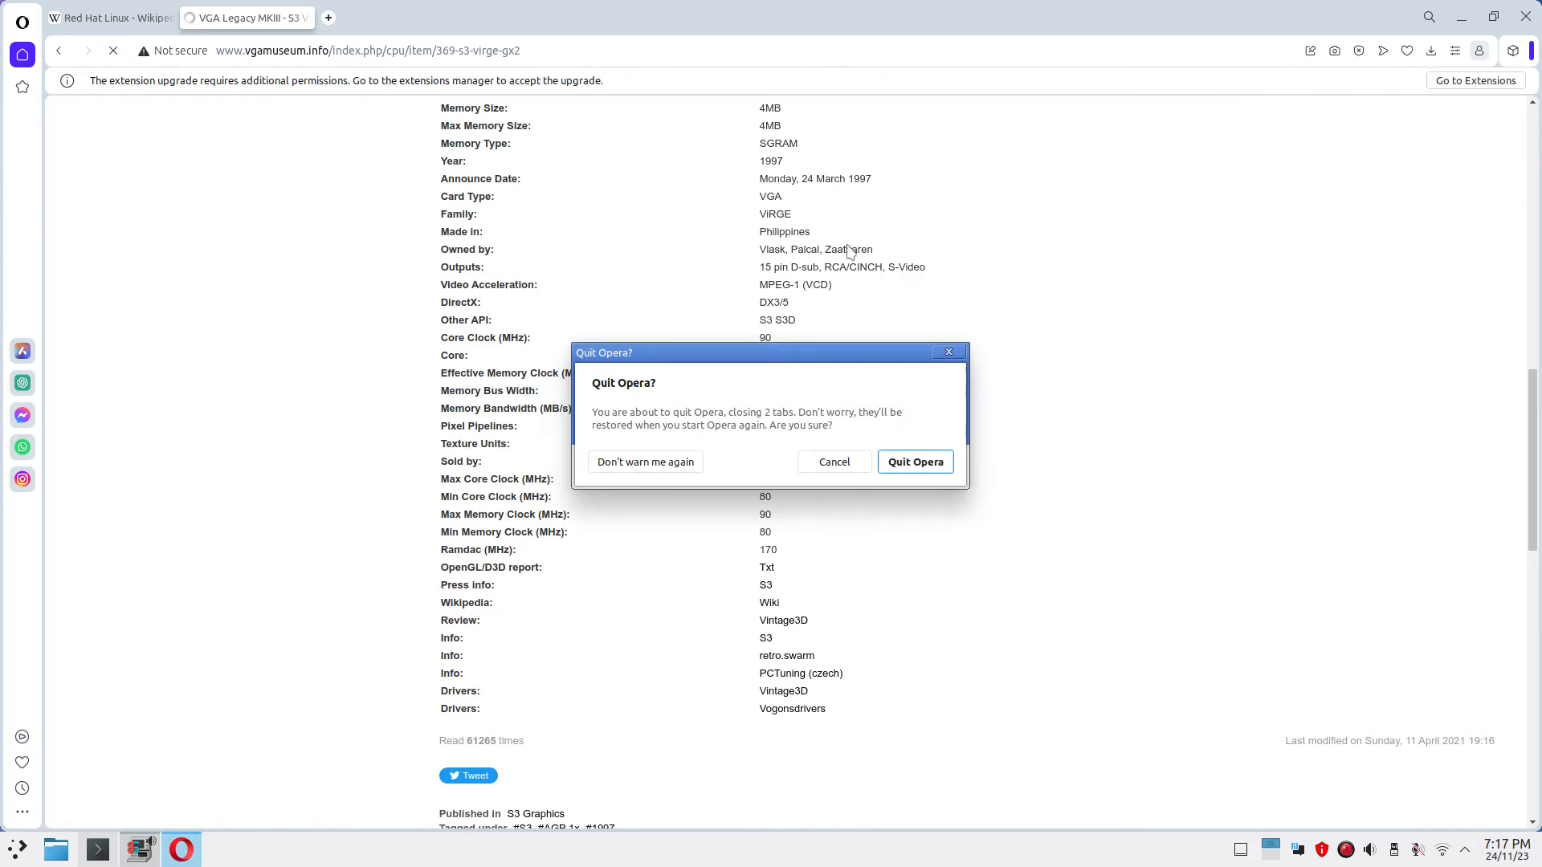
pyautogui.click(914, 470)
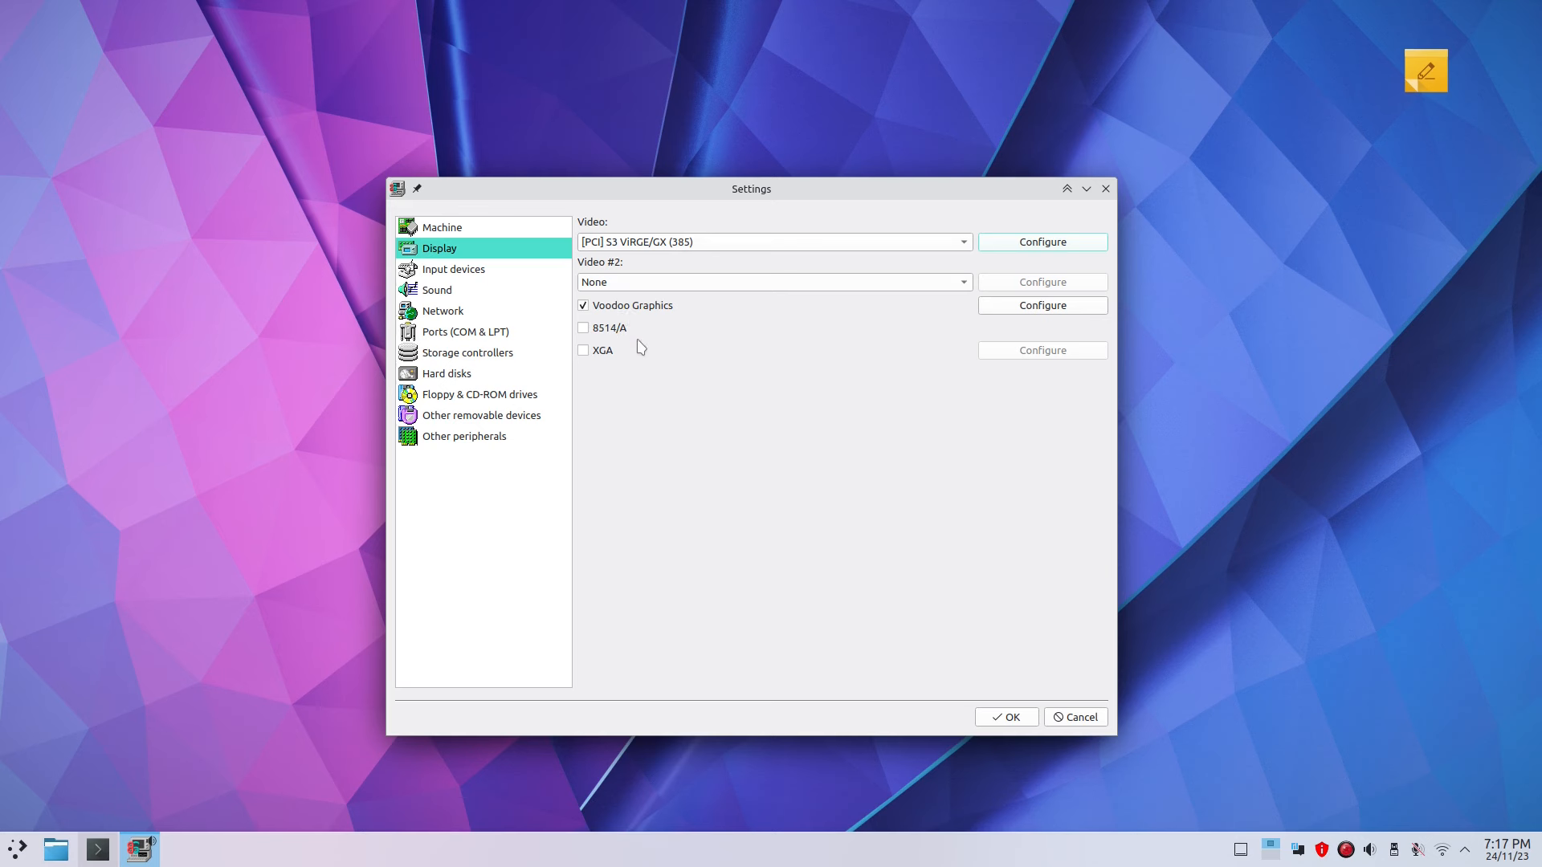
# Step: View the Voodoo Graphics device configuration and its available Voodoo types, cancelling without changes
pyautogui.click(993, 310)
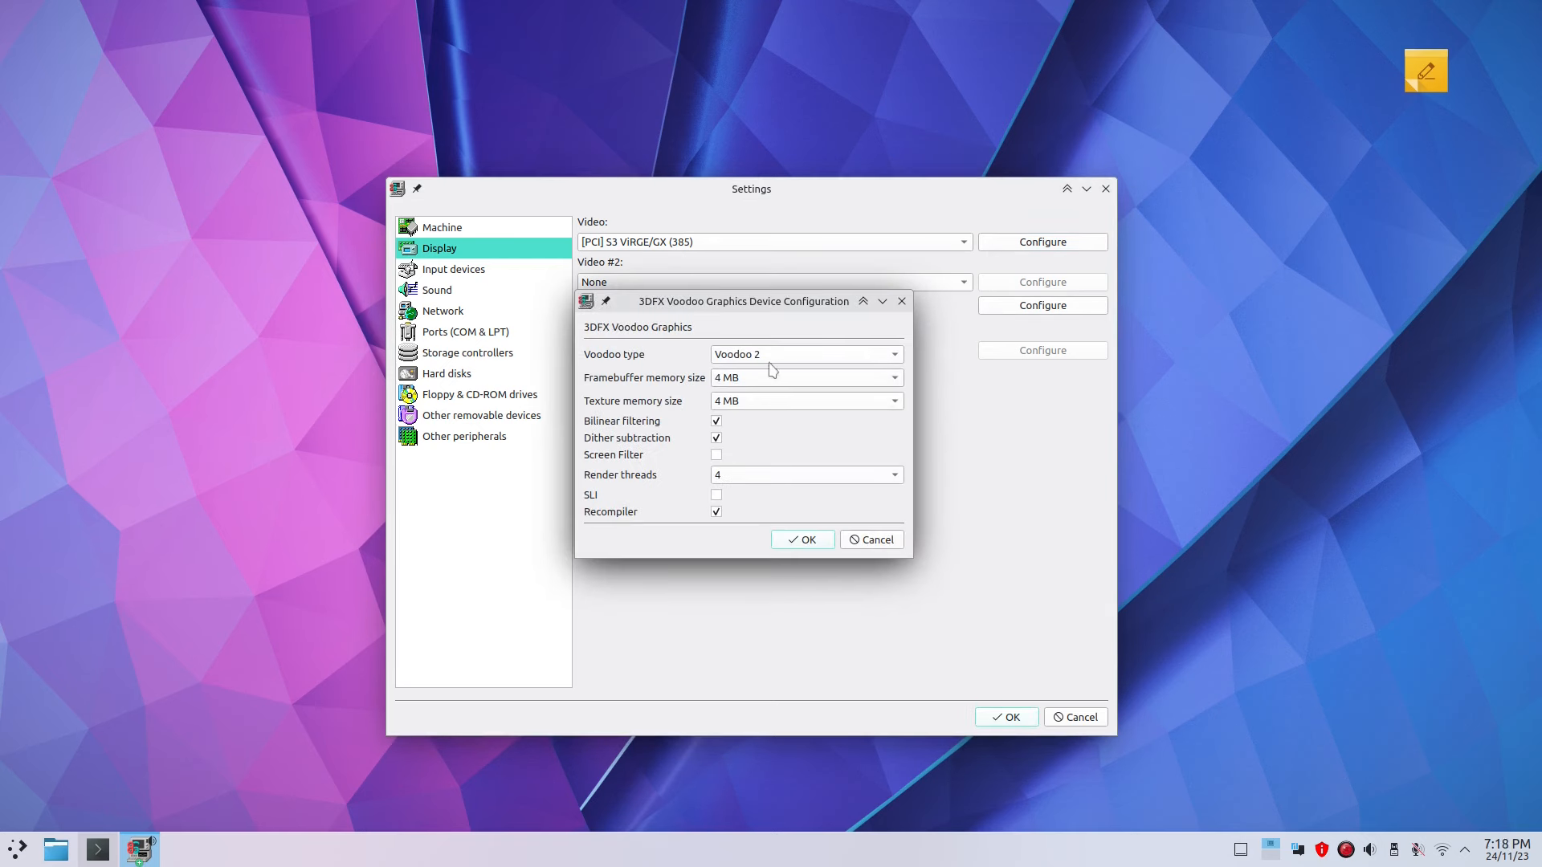
pyautogui.click(819, 358)
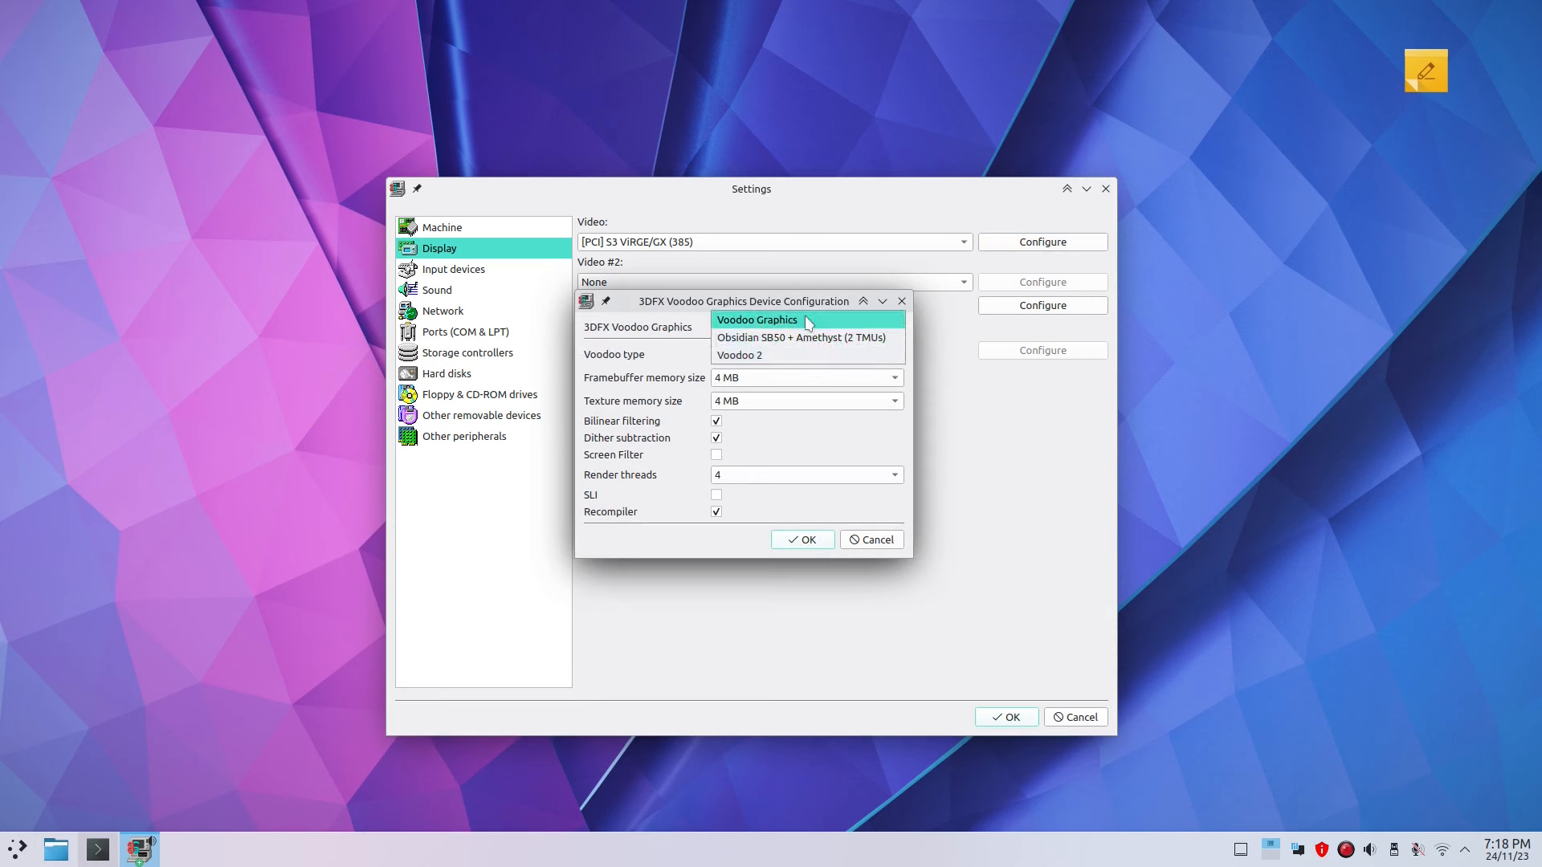
pyautogui.click(807, 359)
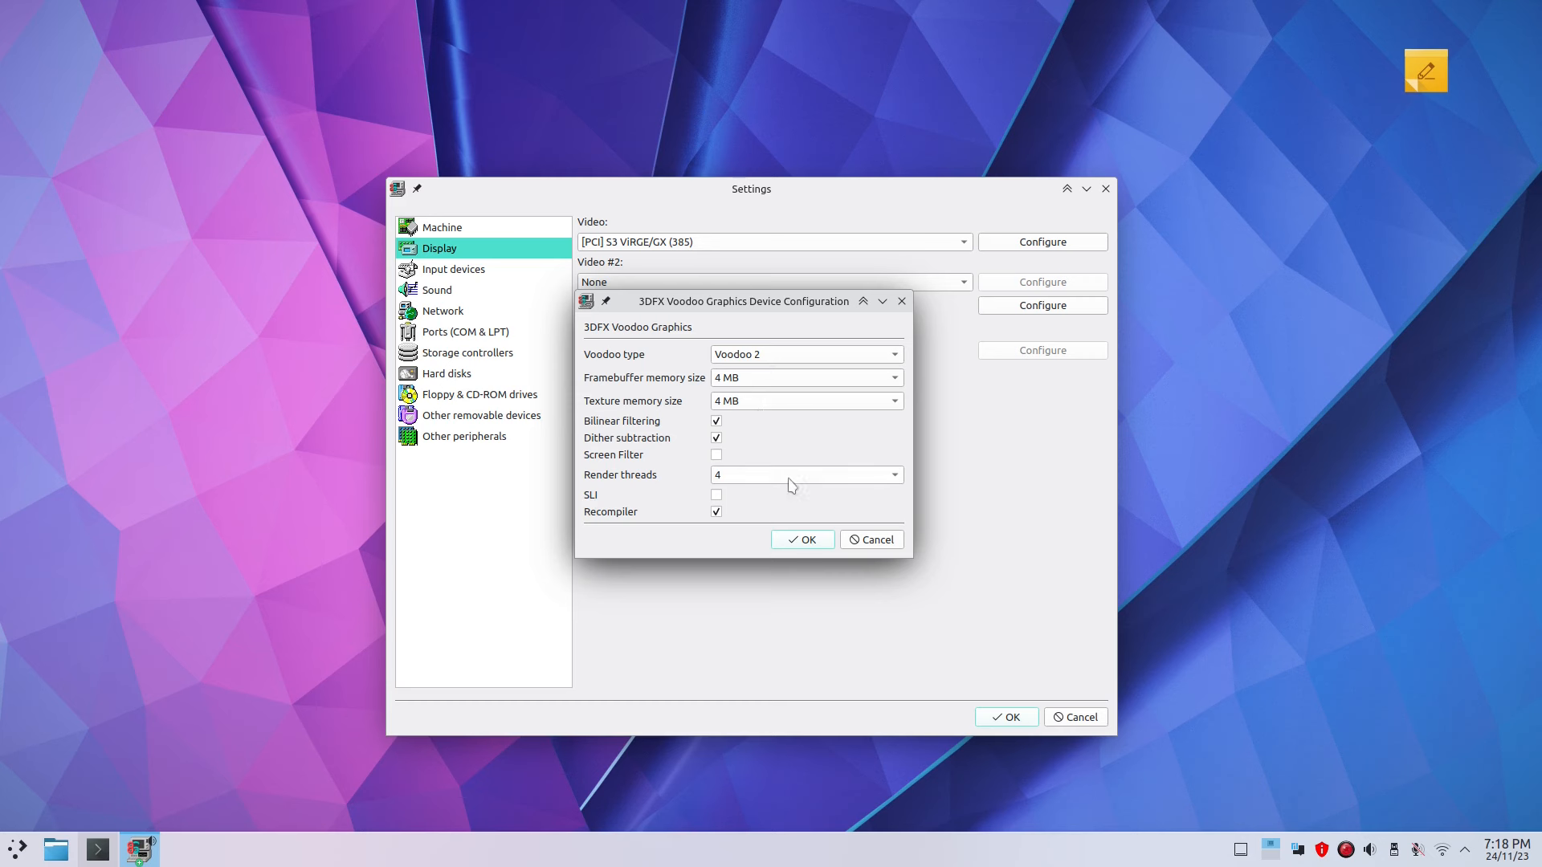
pyautogui.click(872, 540)
# Step: View the input device settings and the Standard PS/2 Mouse configuration, closing it without changes
pyautogui.click(494, 273)
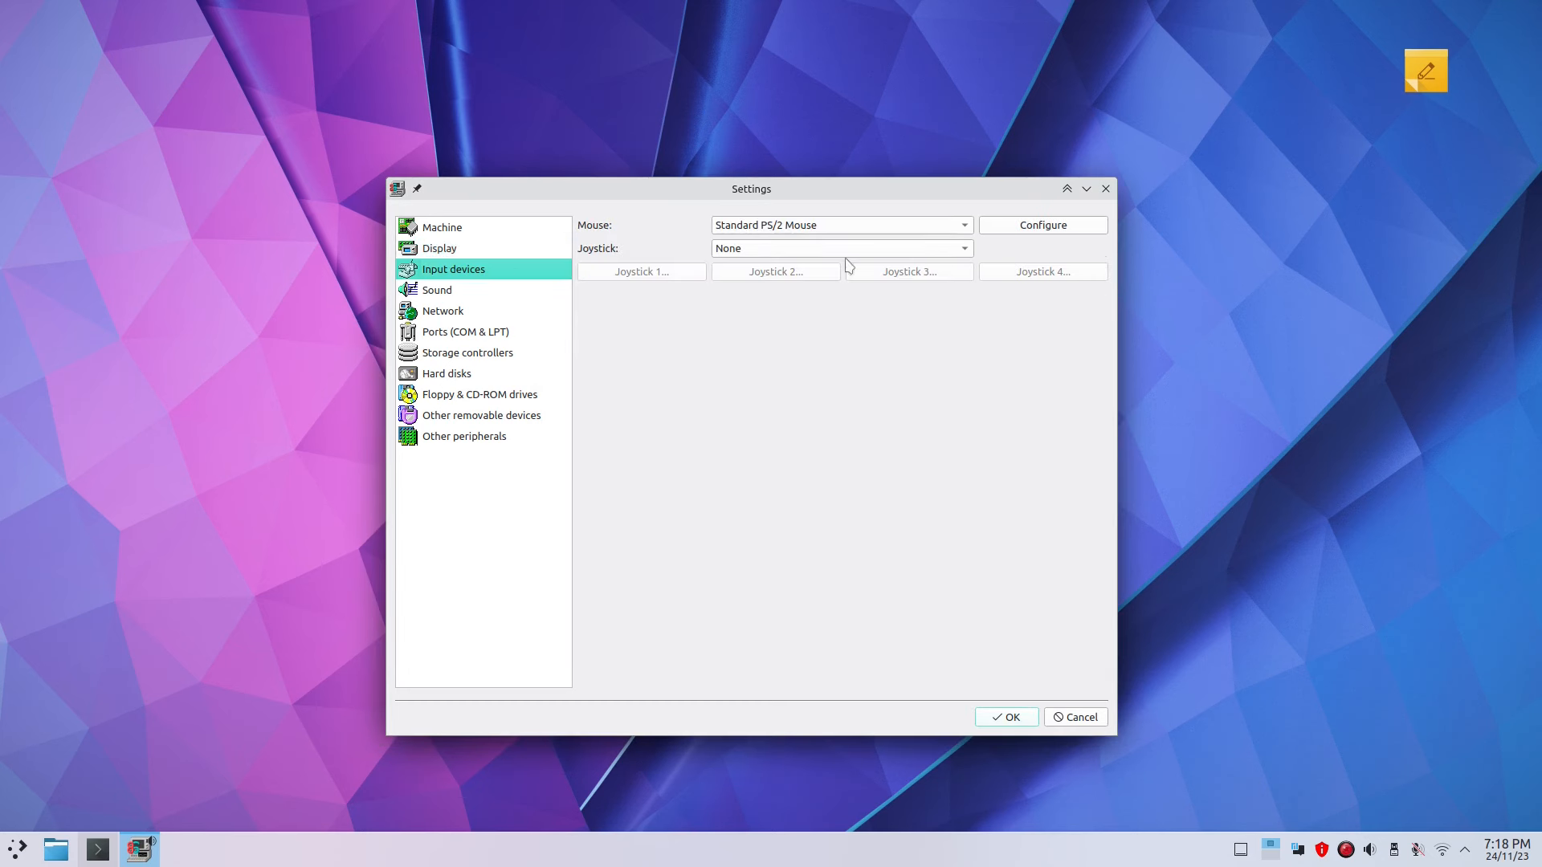
pyautogui.click(1006, 230)
pyautogui.click(777, 466)
# Step: View the sound settings and the Sound Blaster 16 card's configuration, cancelling without changes
pyautogui.click(537, 292)
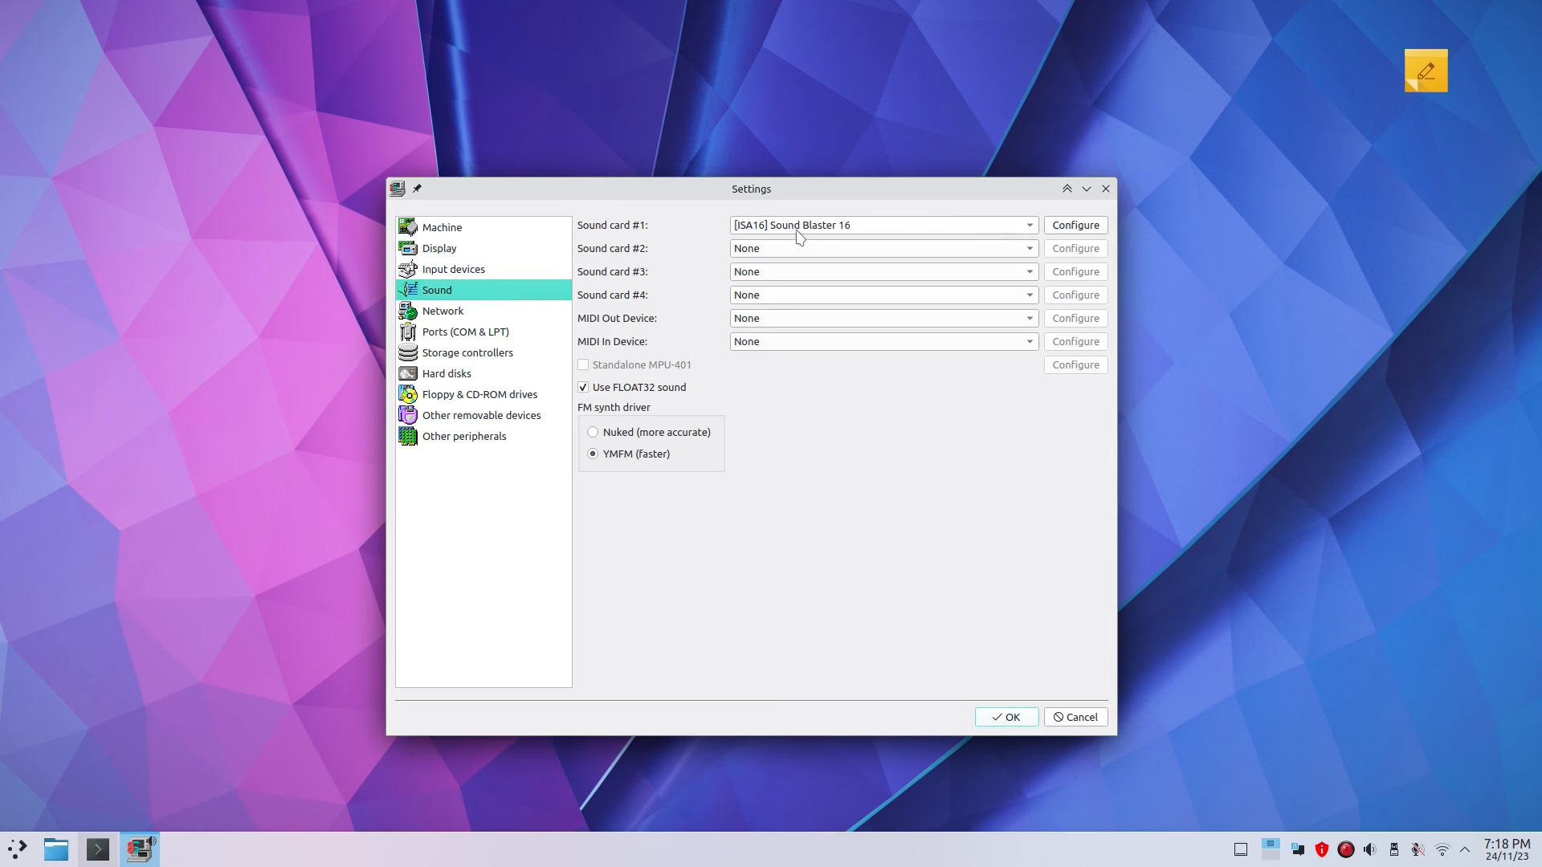
pyautogui.click(1076, 229)
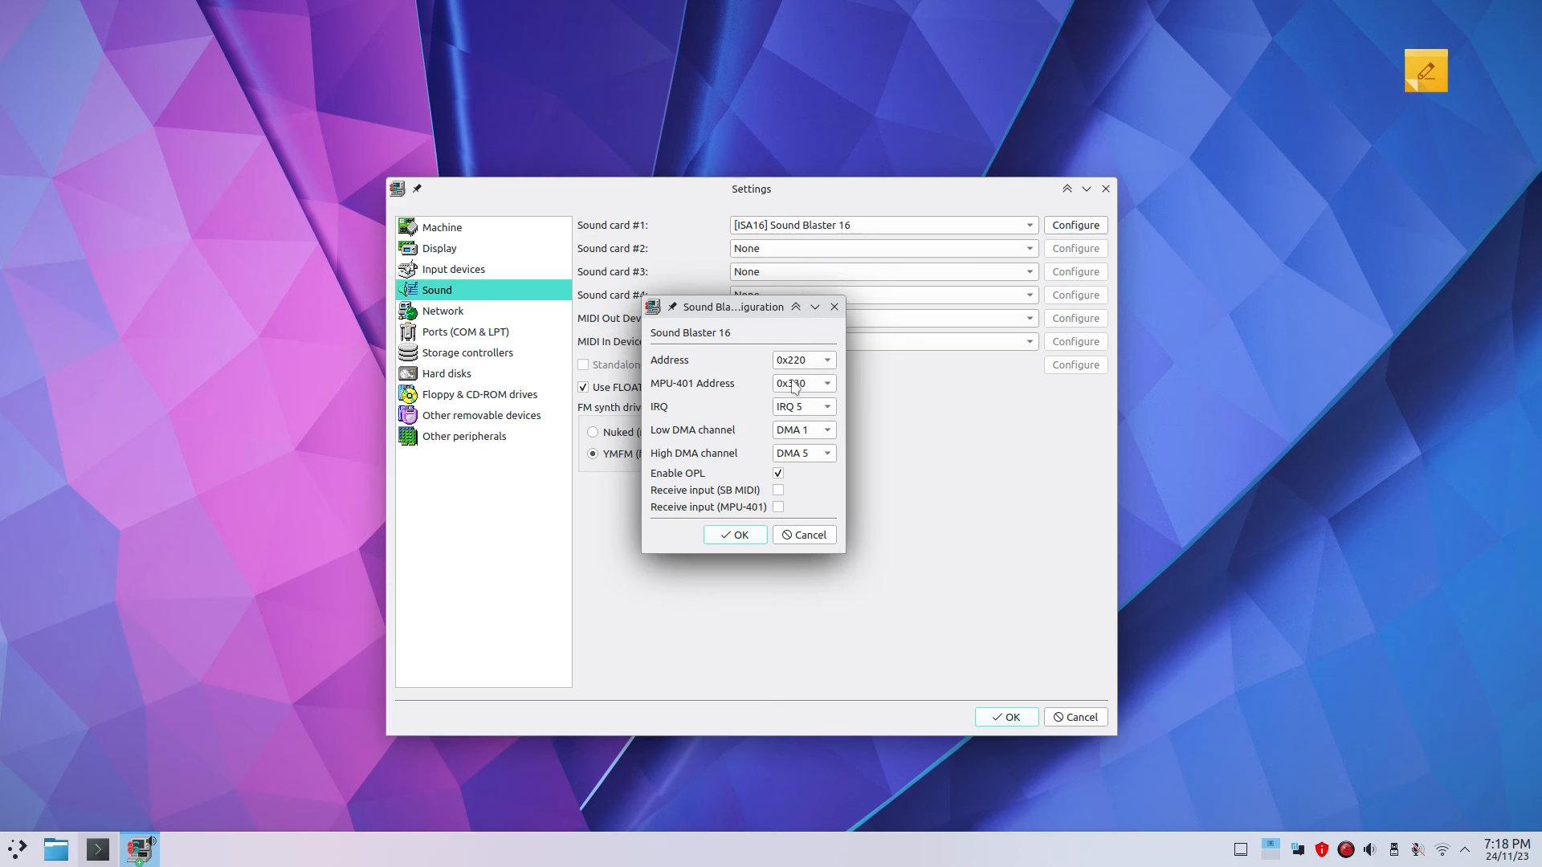
pyautogui.click(799, 536)
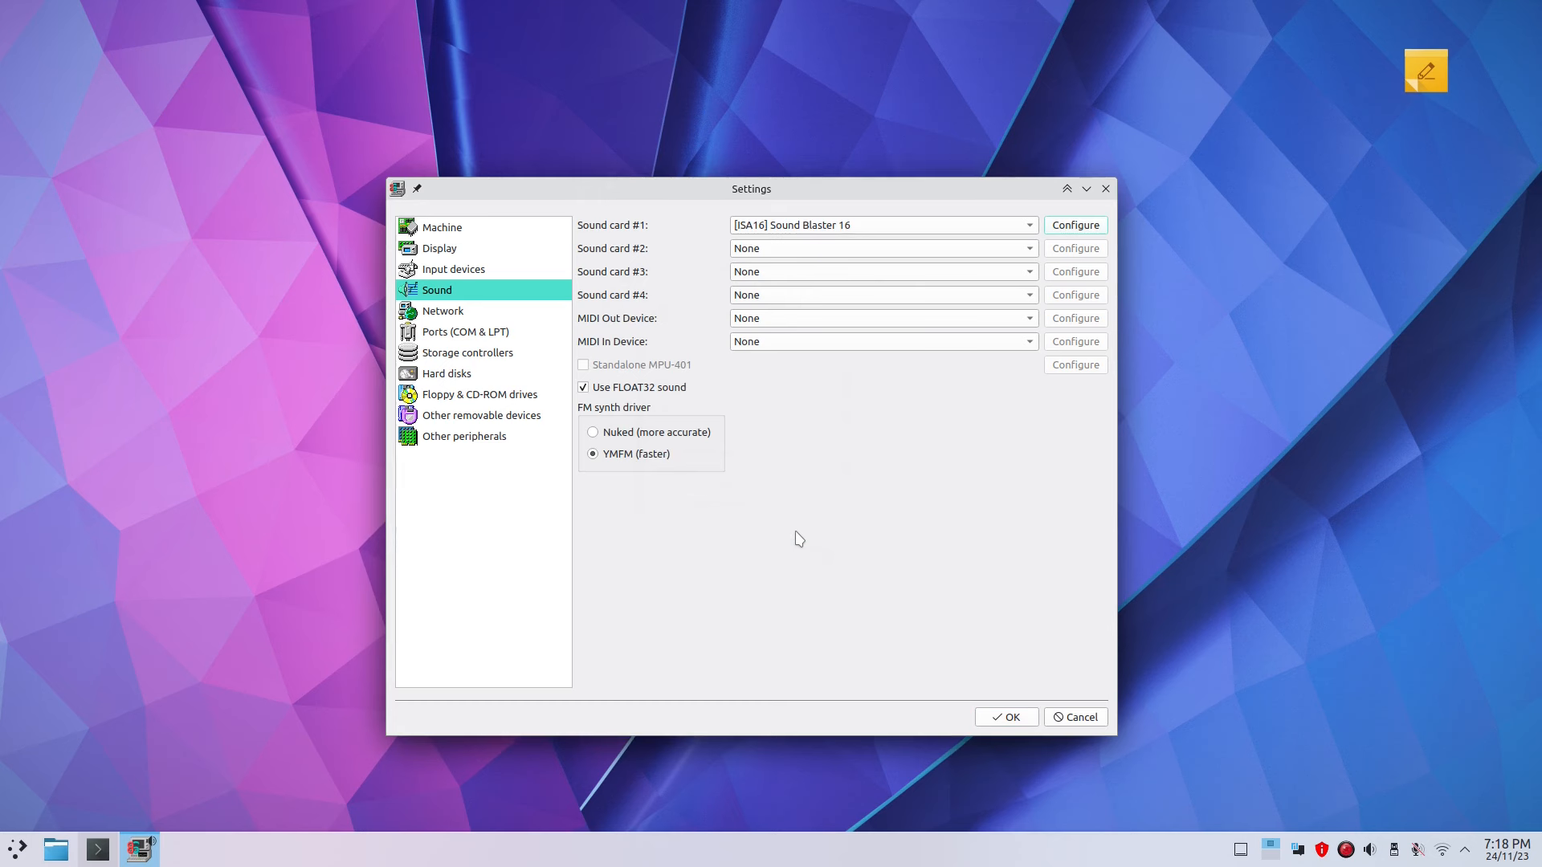
# Step: View the network settings for all four network cards, returning to Network Card #1
pyautogui.click(500, 312)
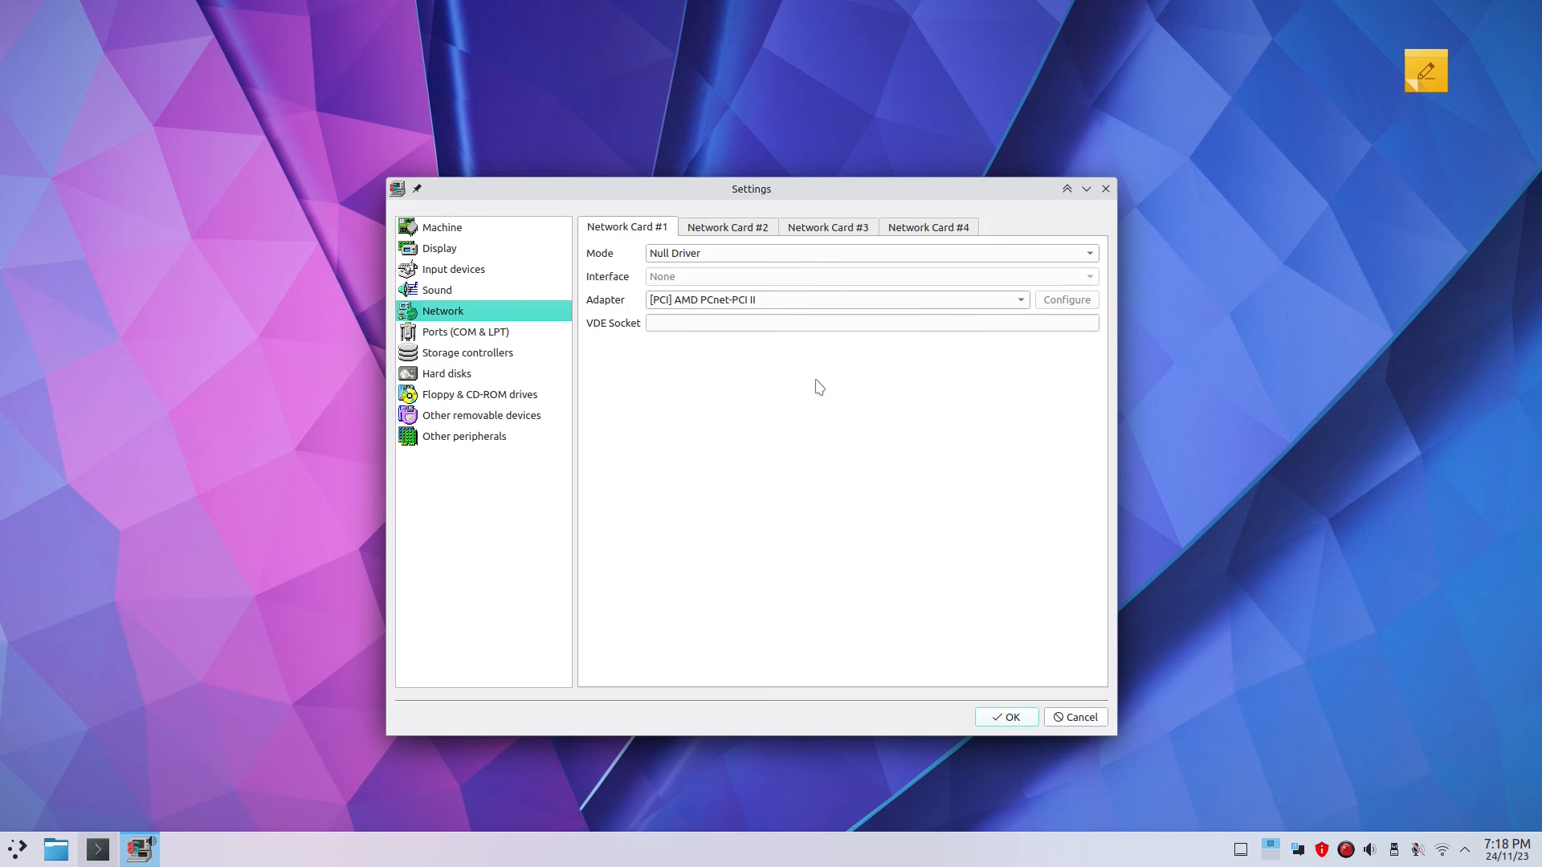
pyautogui.click(752, 235)
pyautogui.click(801, 235)
pyautogui.click(932, 234)
pyautogui.click(603, 235)
# Step: View the serial and parallel port settings and the storage controller settings
pyautogui.click(499, 333)
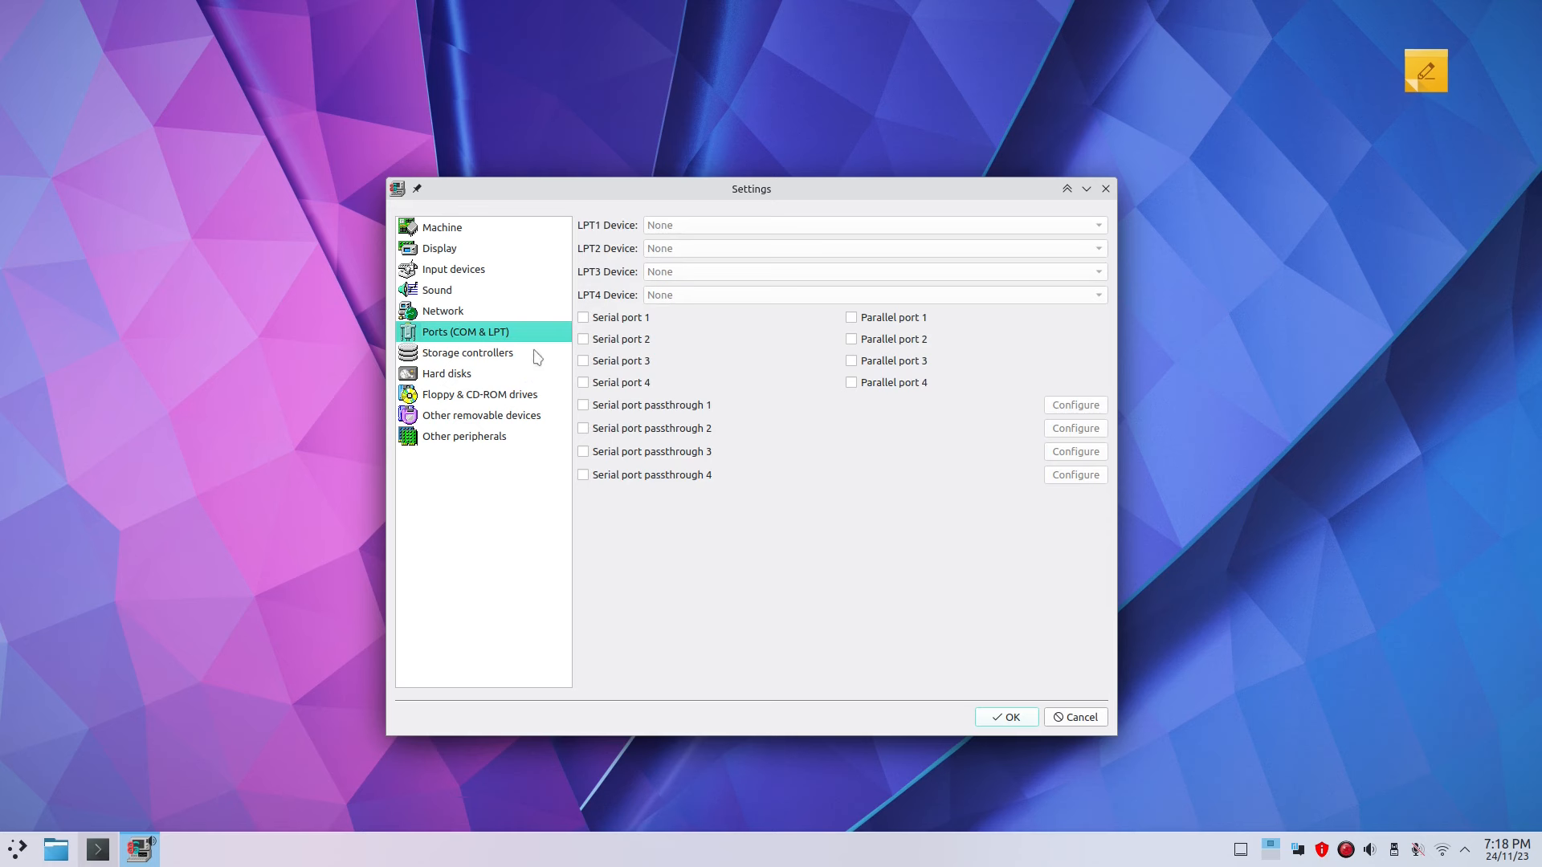
pyautogui.click(501, 356)
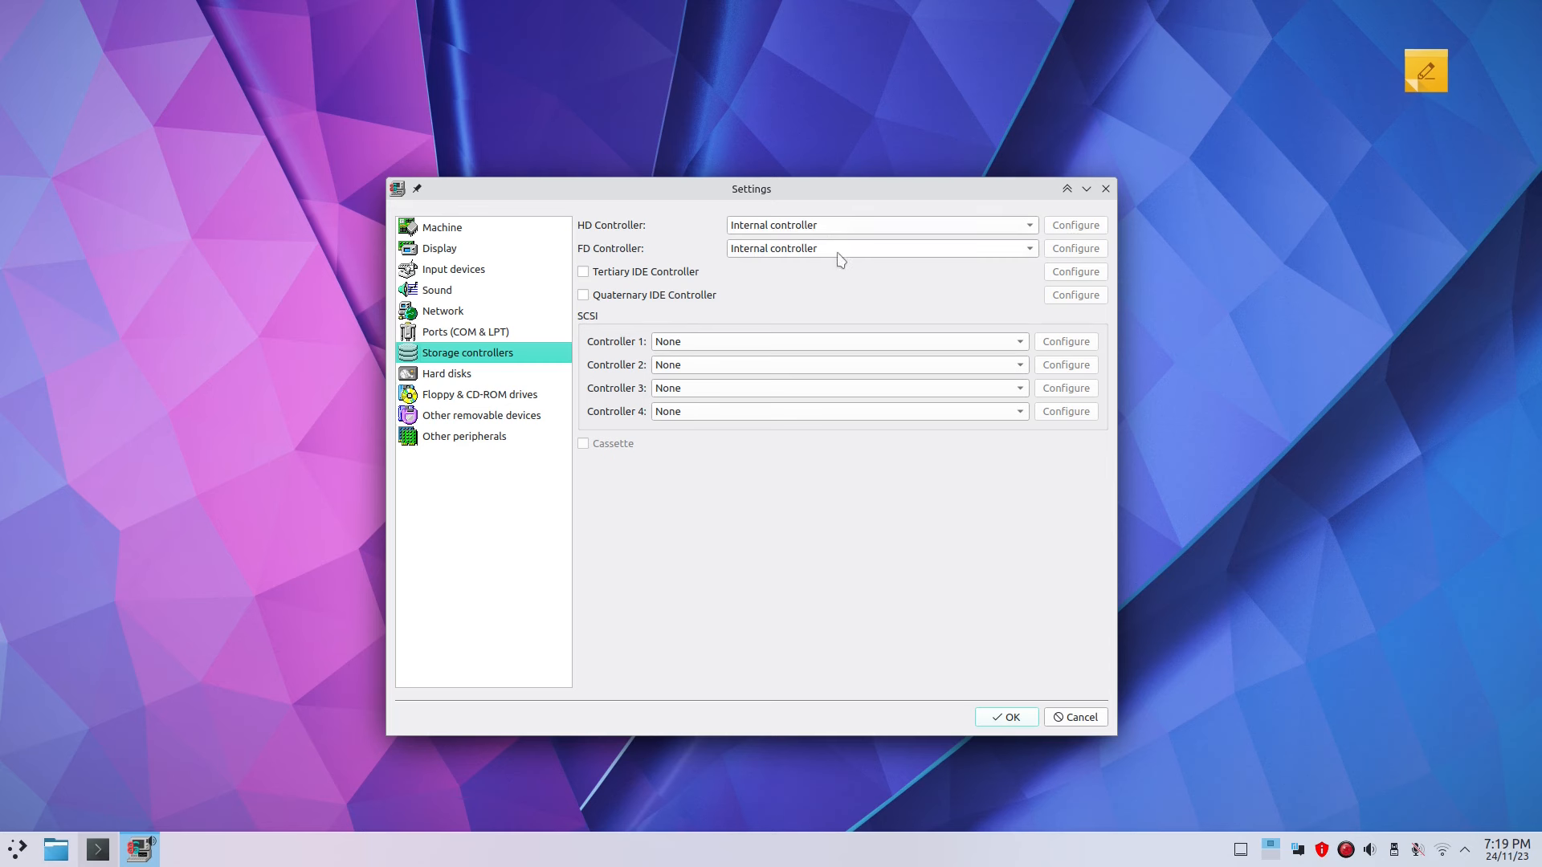
# Step: View the bus options for the lin.img hard disk and the form for adding an existing disk, cancelling without changes
pyautogui.click(481, 374)
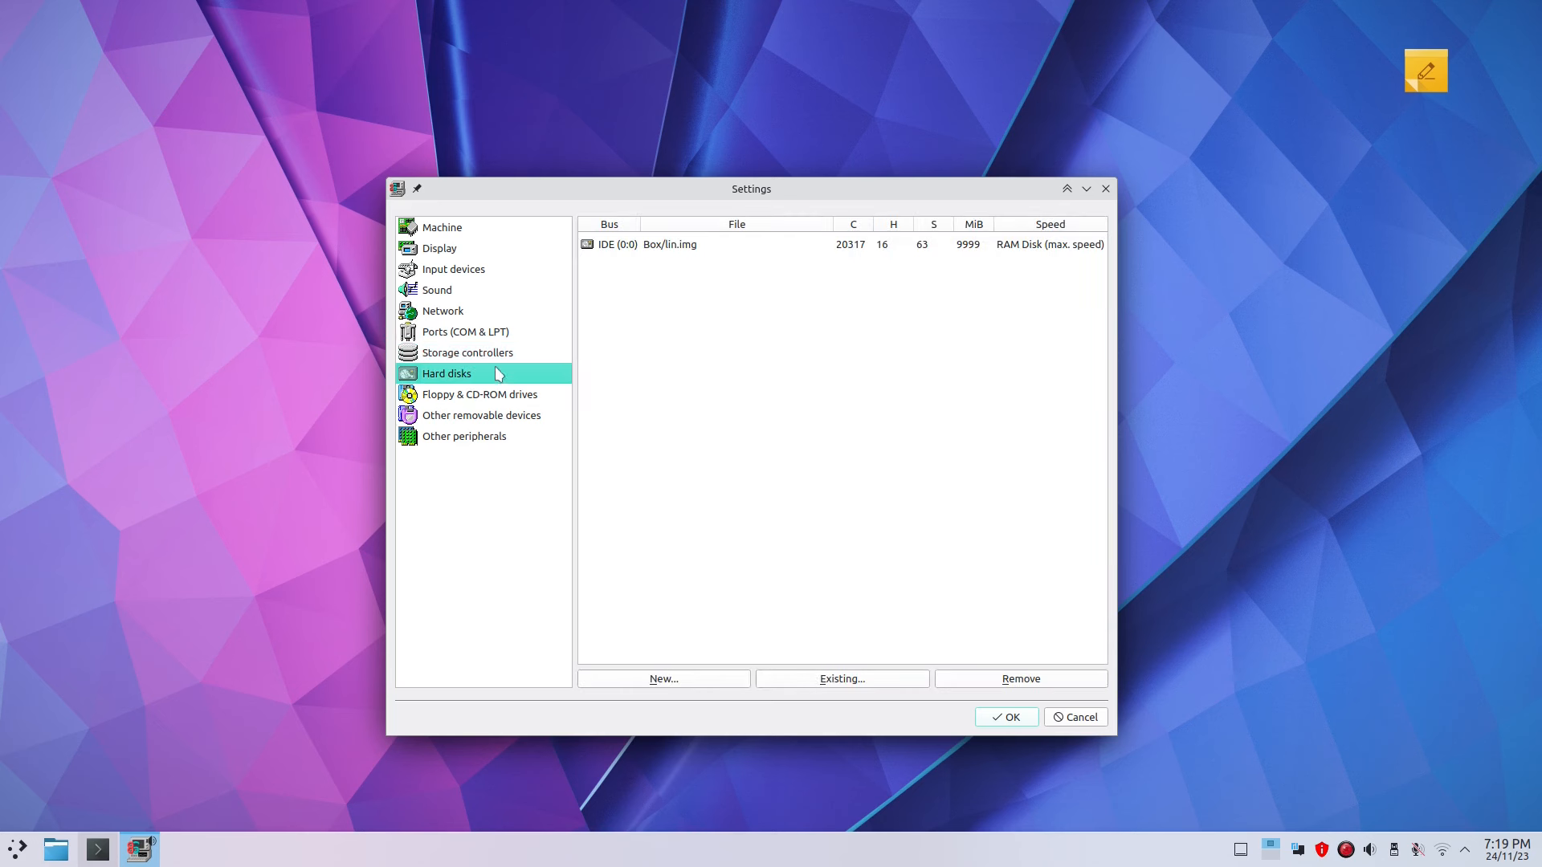
pyautogui.click(735, 245)
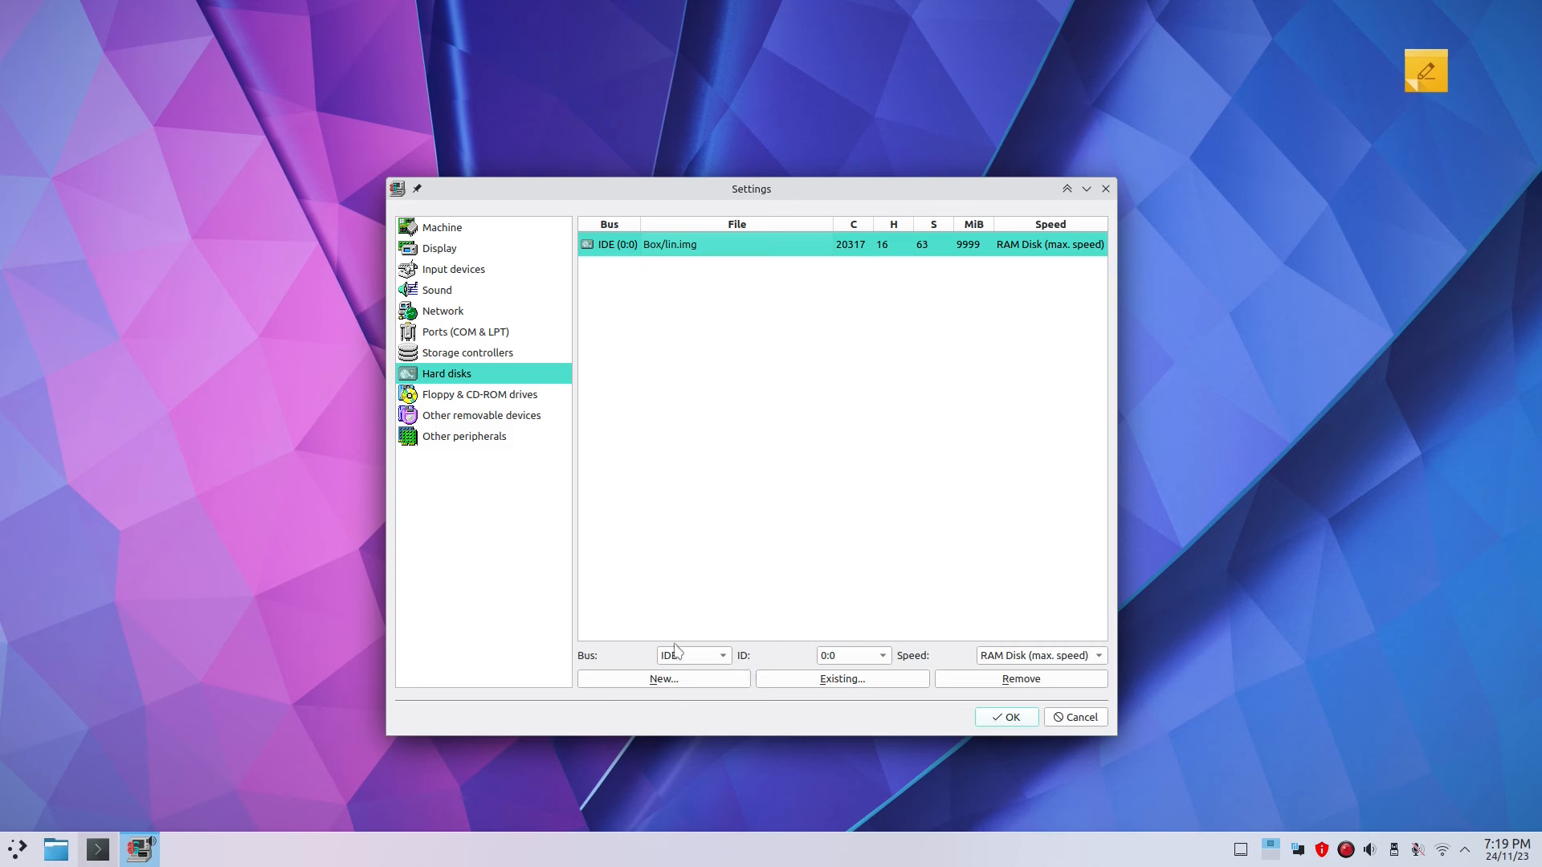
pyautogui.click(696, 657)
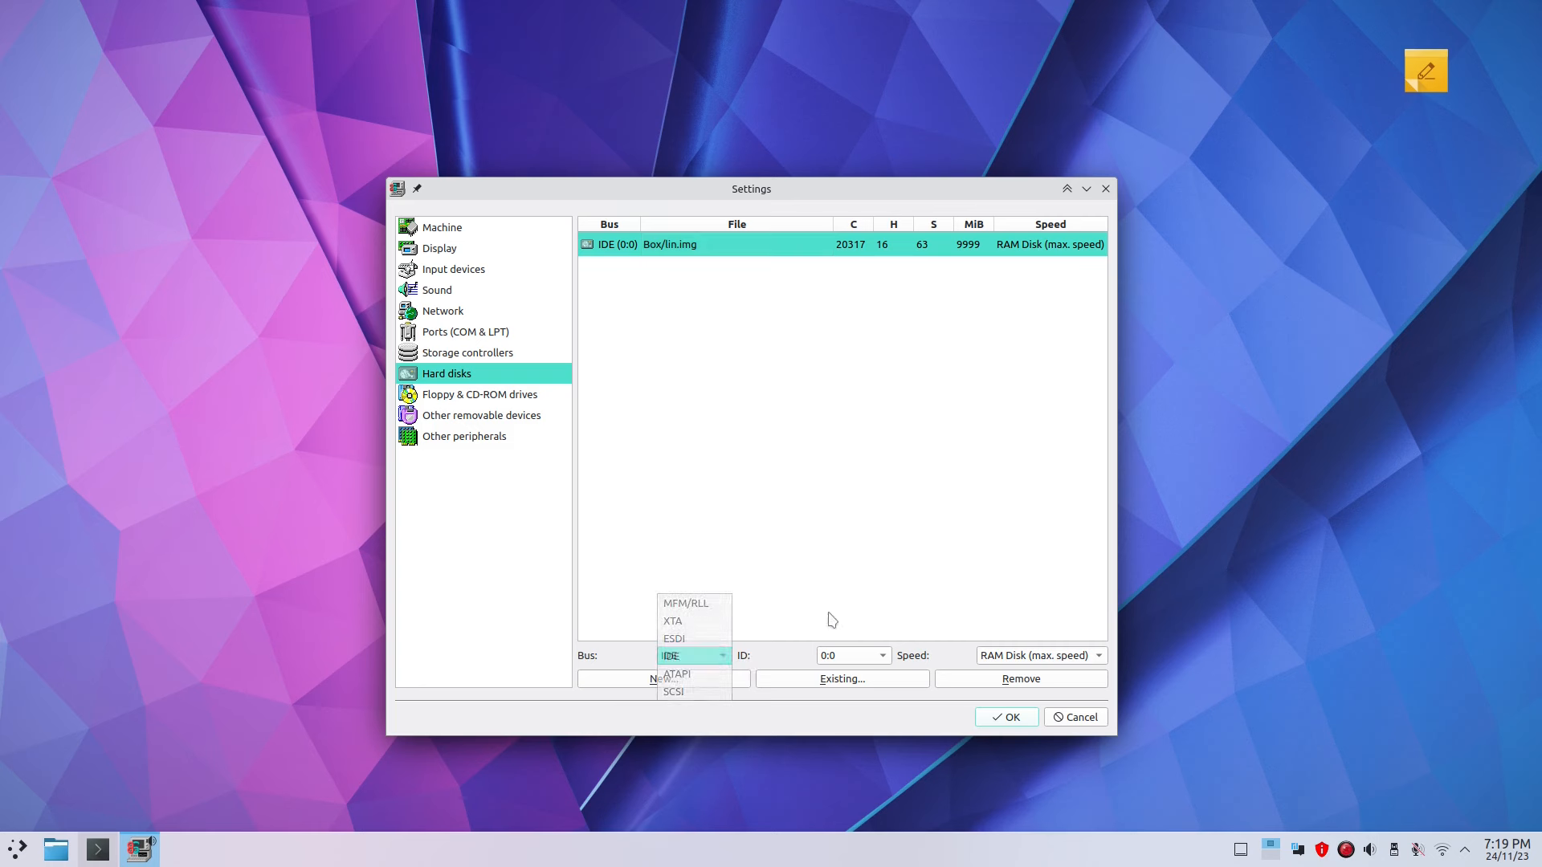
pyautogui.click(943, 660)
pyautogui.click(861, 681)
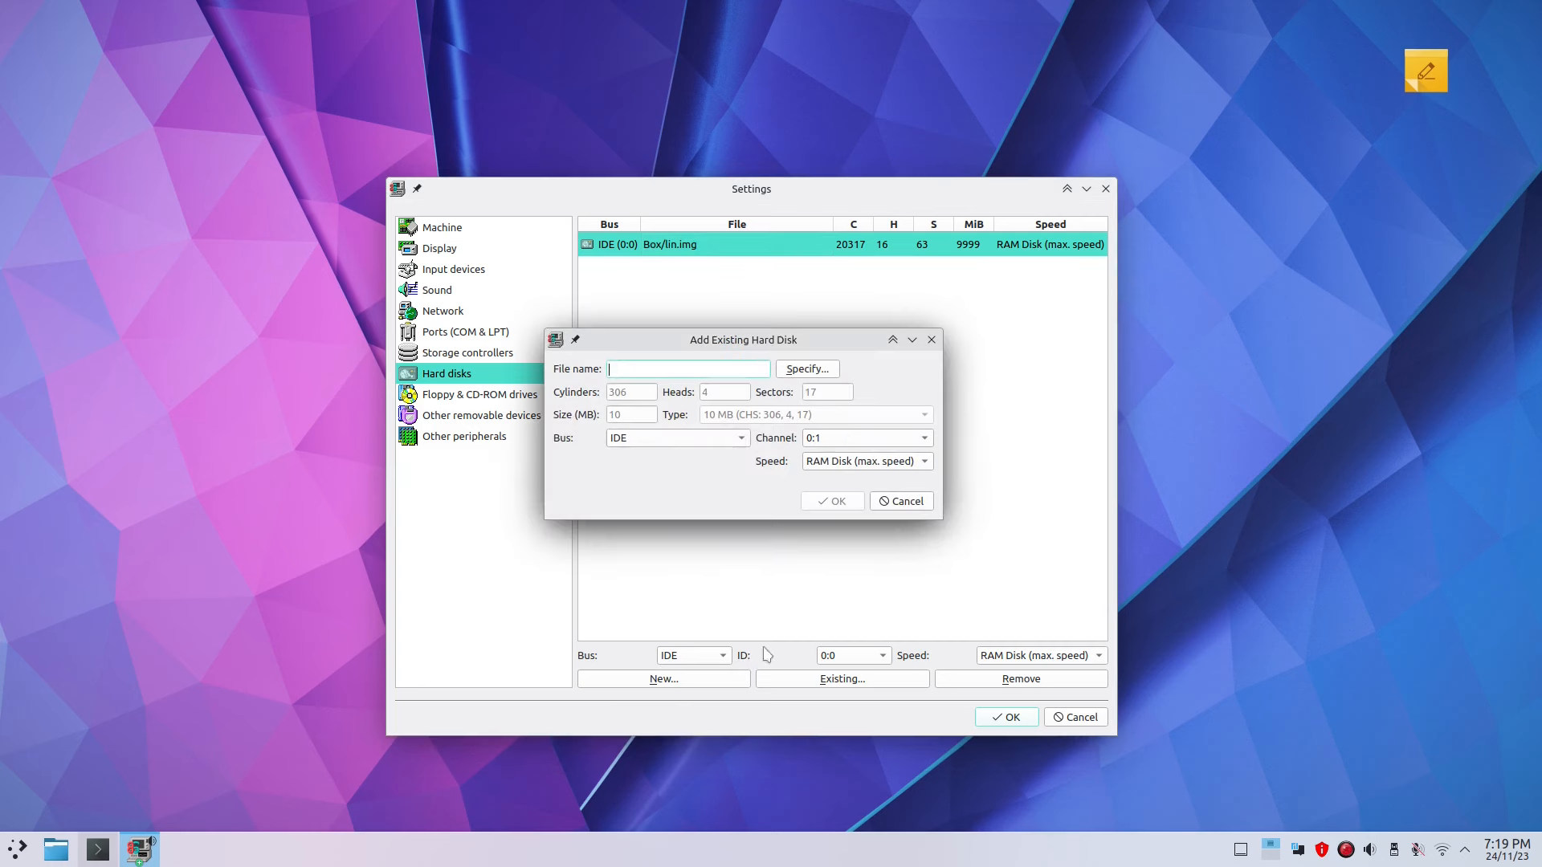
pyautogui.click(901, 501)
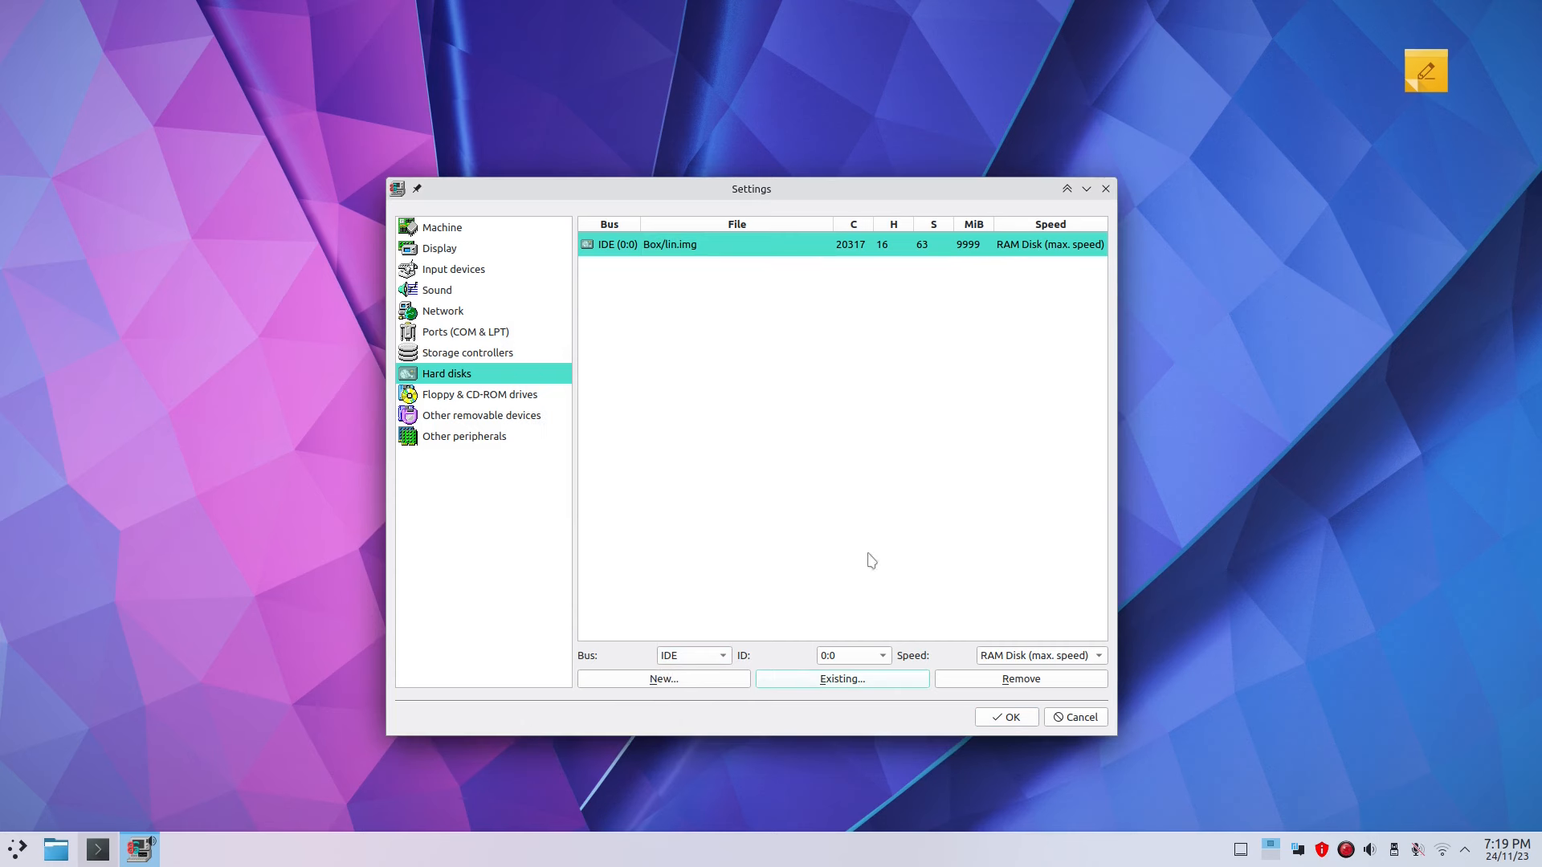
# Step: Fill in a new hard disk with a size of 9999 MB and the Raw image (.img) format, and cancel without adding it
pyautogui.click(688, 679)
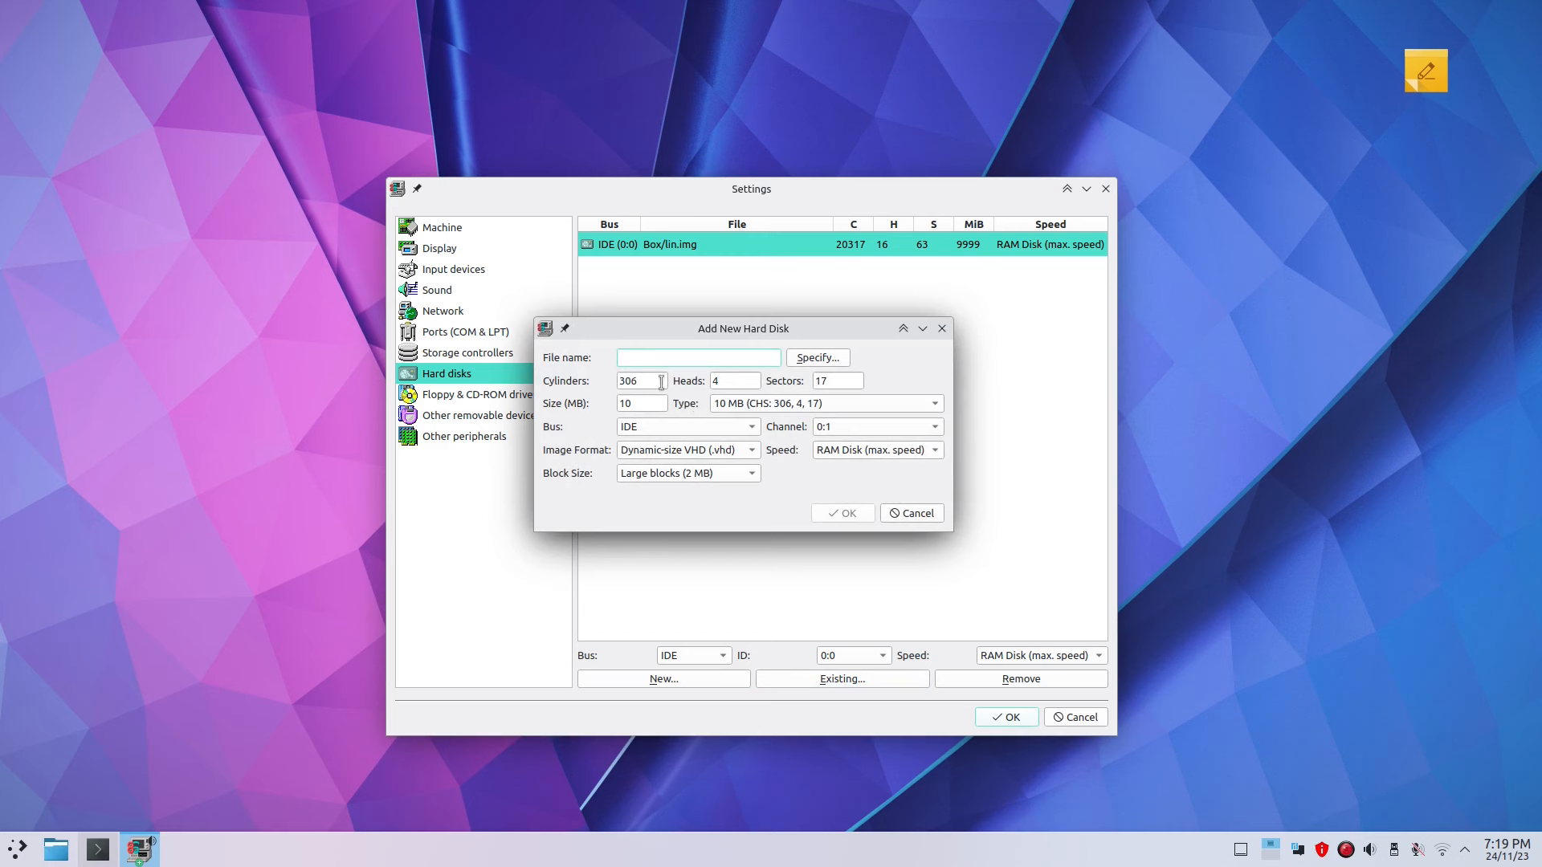
pyautogui.click(650, 403)
pyautogui.write('000')
pyautogui.click(733, 453)
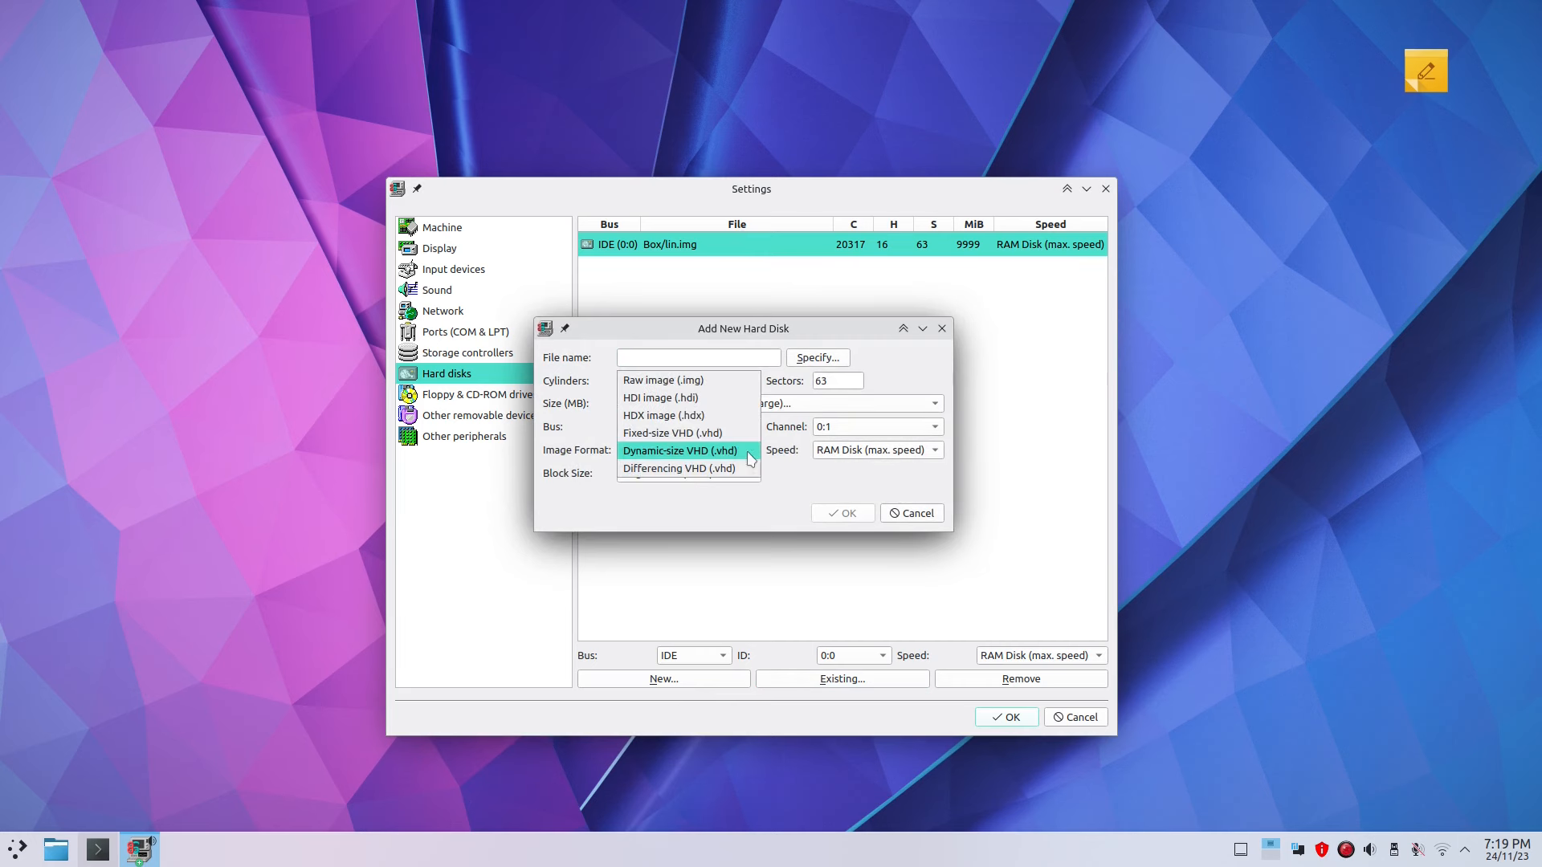
pyautogui.click(731, 380)
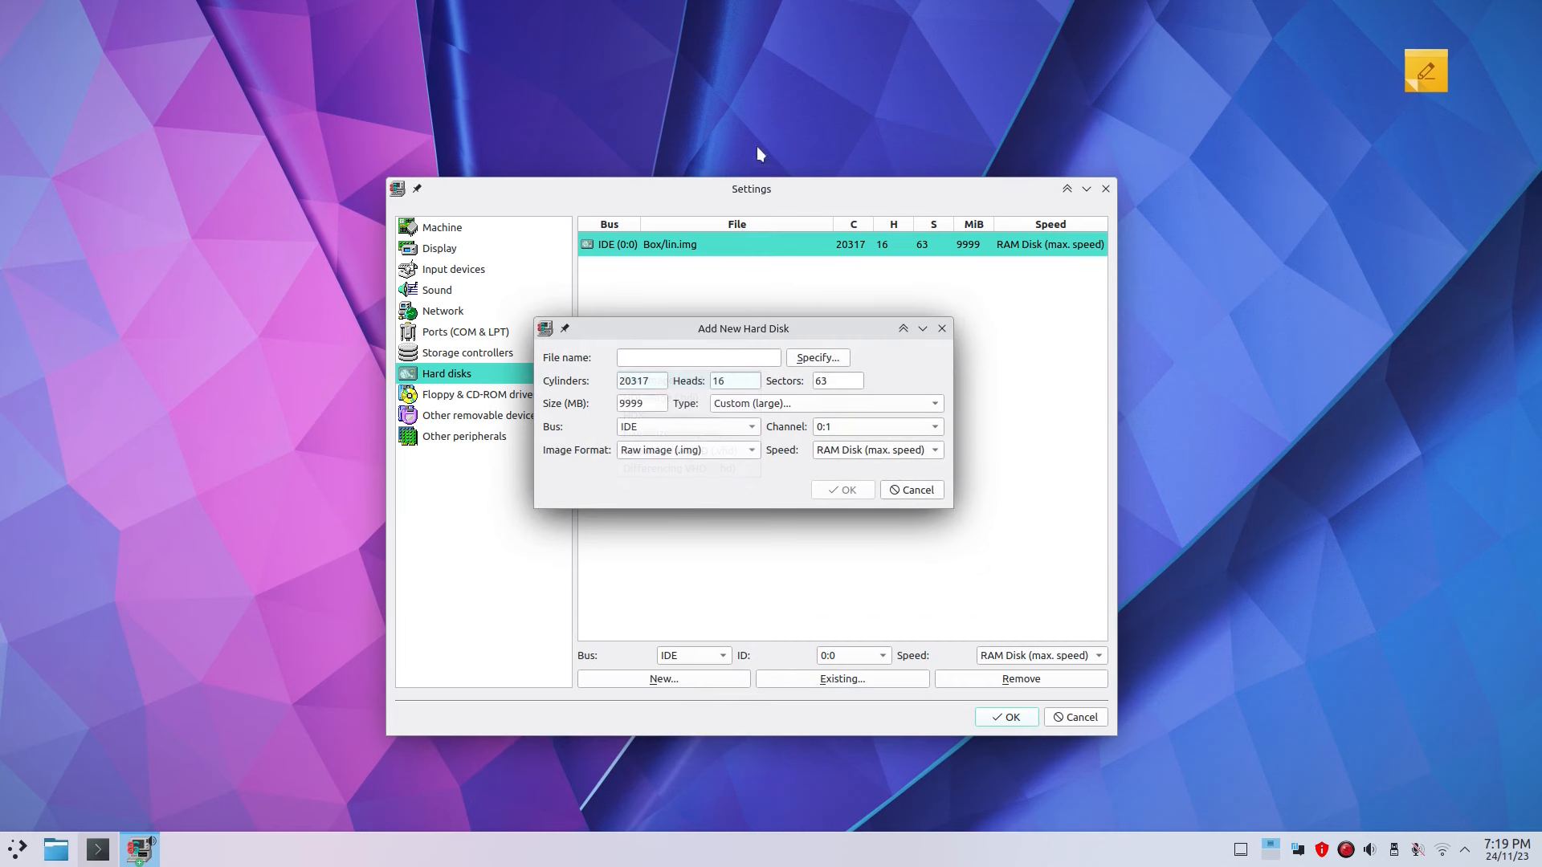
pyautogui.click(934, 495)
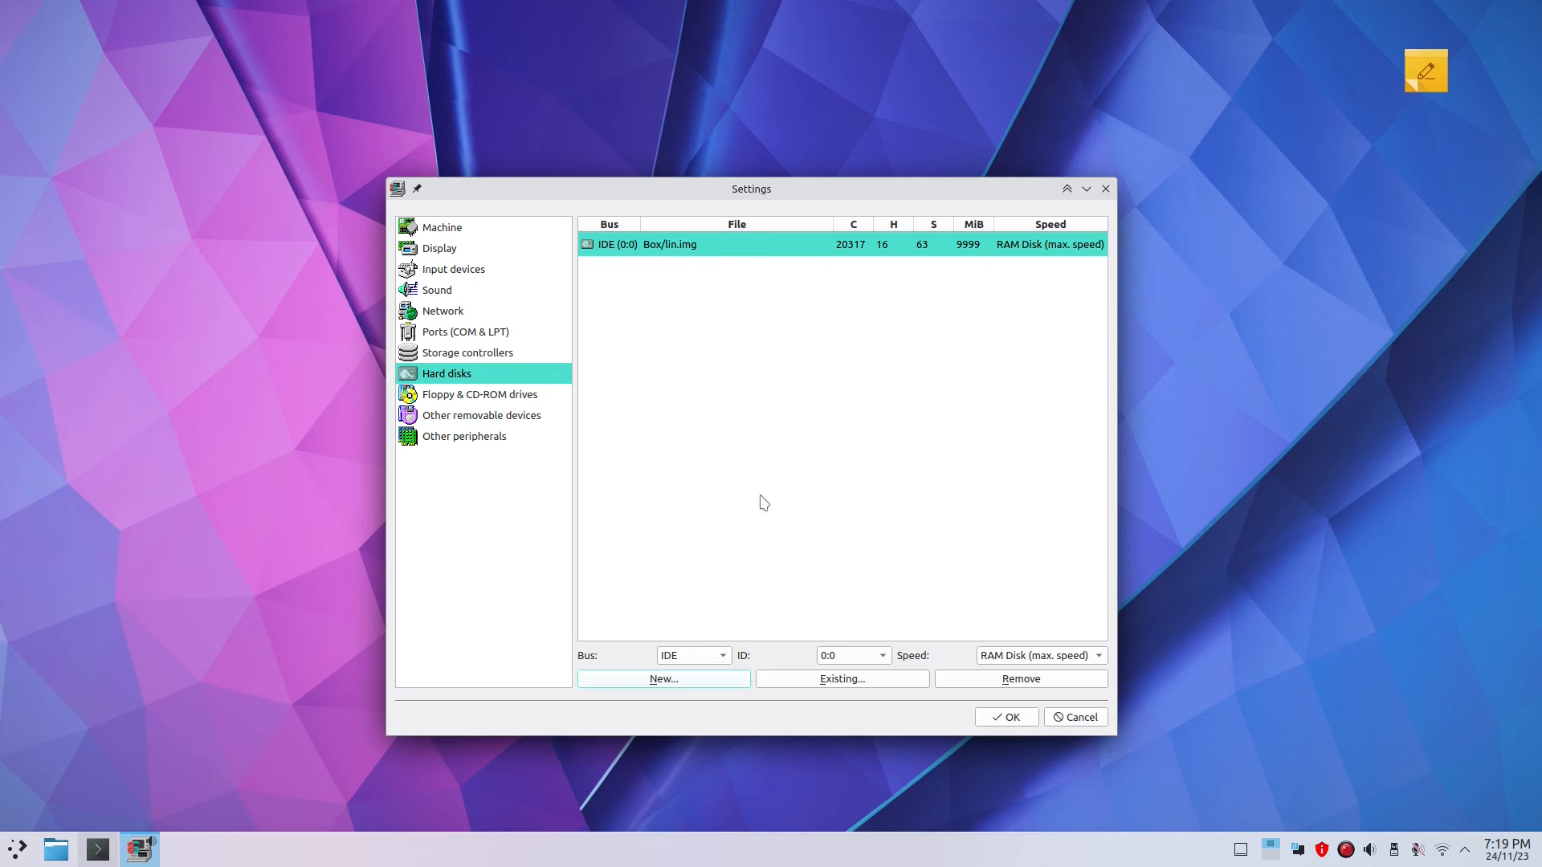
# Step: View the floppy and CD-ROM drive settings, going through the floppy drive entries
pyautogui.click(518, 394)
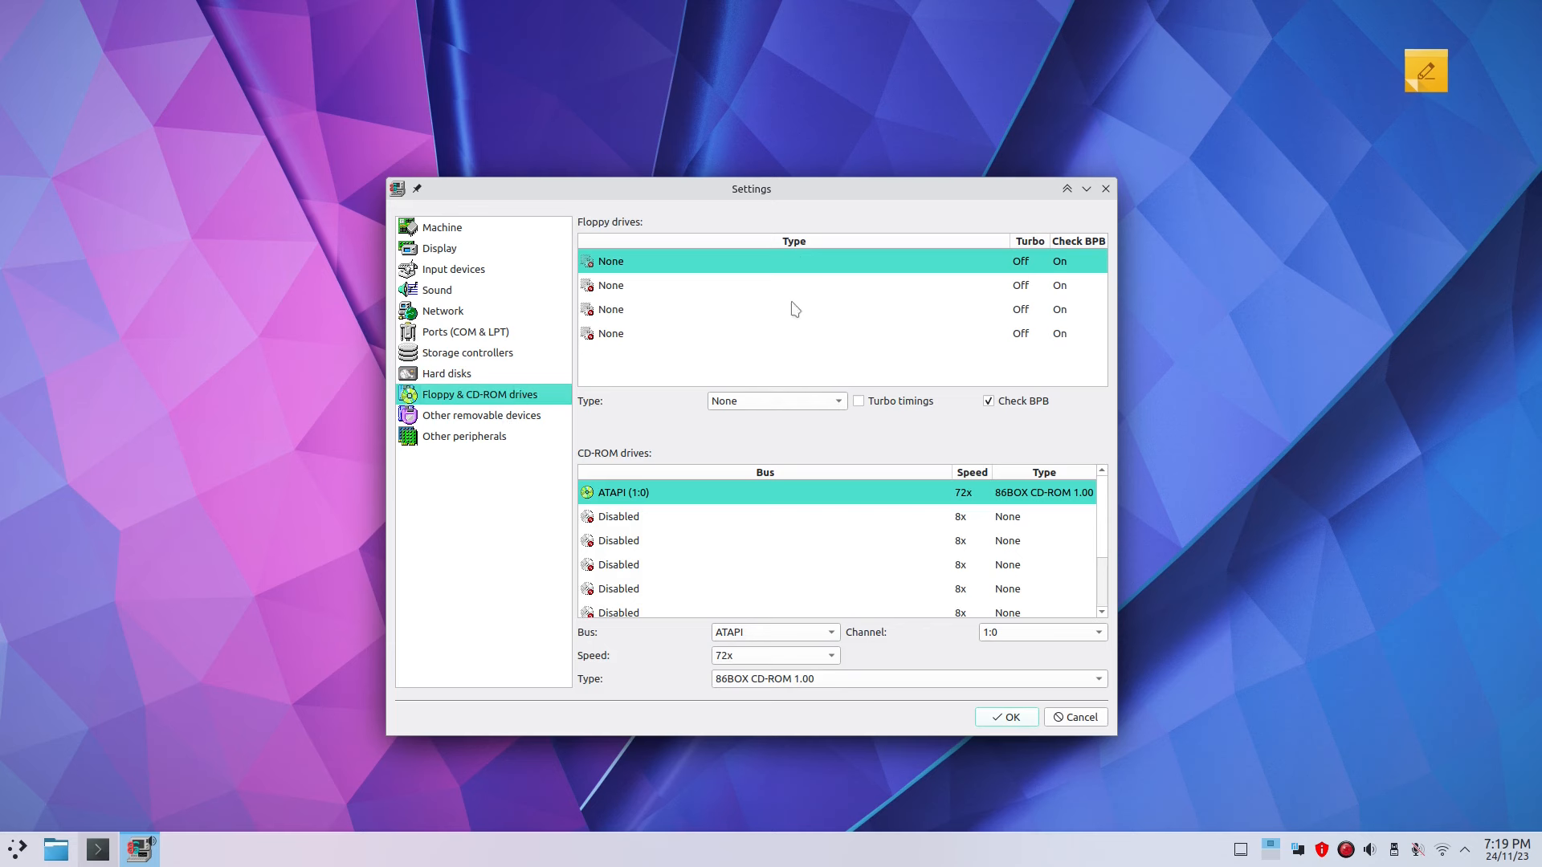
pyautogui.click(701, 290)
pyautogui.click(689, 311)
pyautogui.click(665, 334)
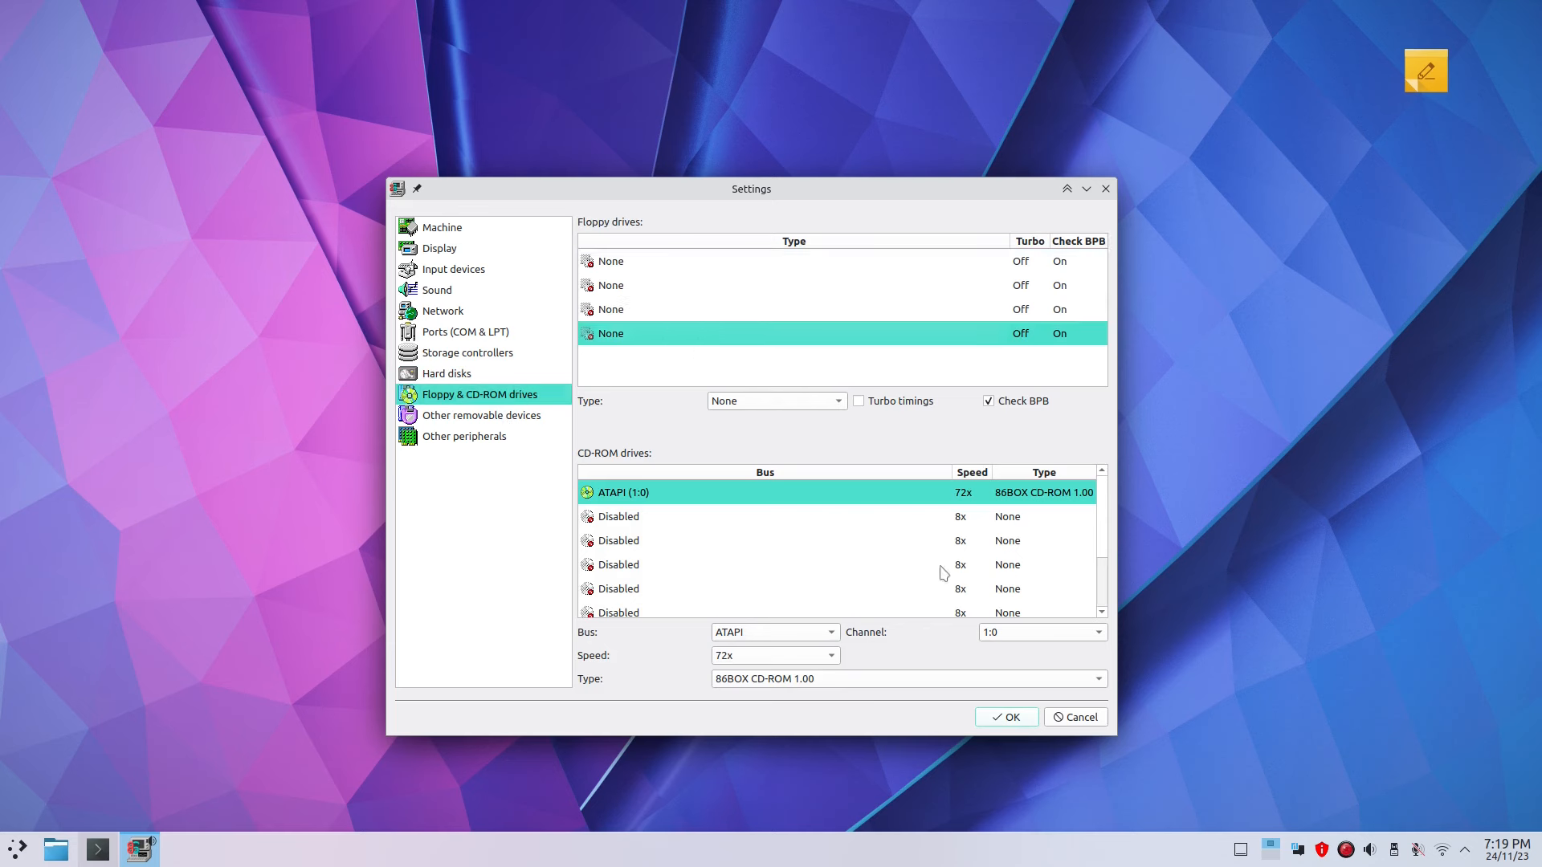
pyautogui.scroll(-1, 852, 568)
pyautogui.scroll(1, 852, 568)
# Step: Return to the hard disk settings and view the lin.img disk's available ID channels, keeping 0:0
pyautogui.click(497, 375)
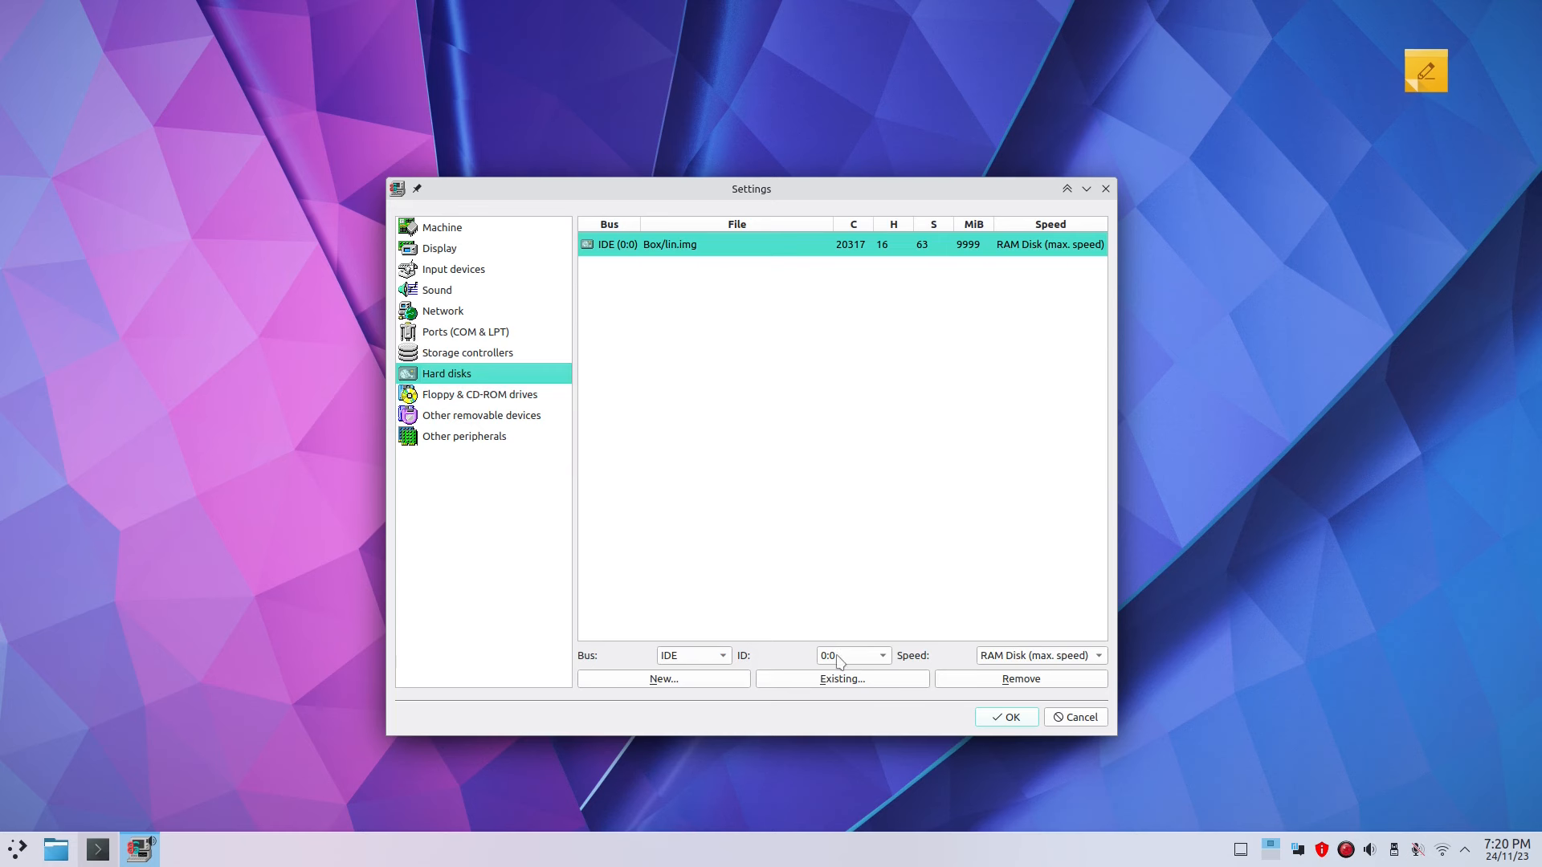
pyautogui.click(864, 659)
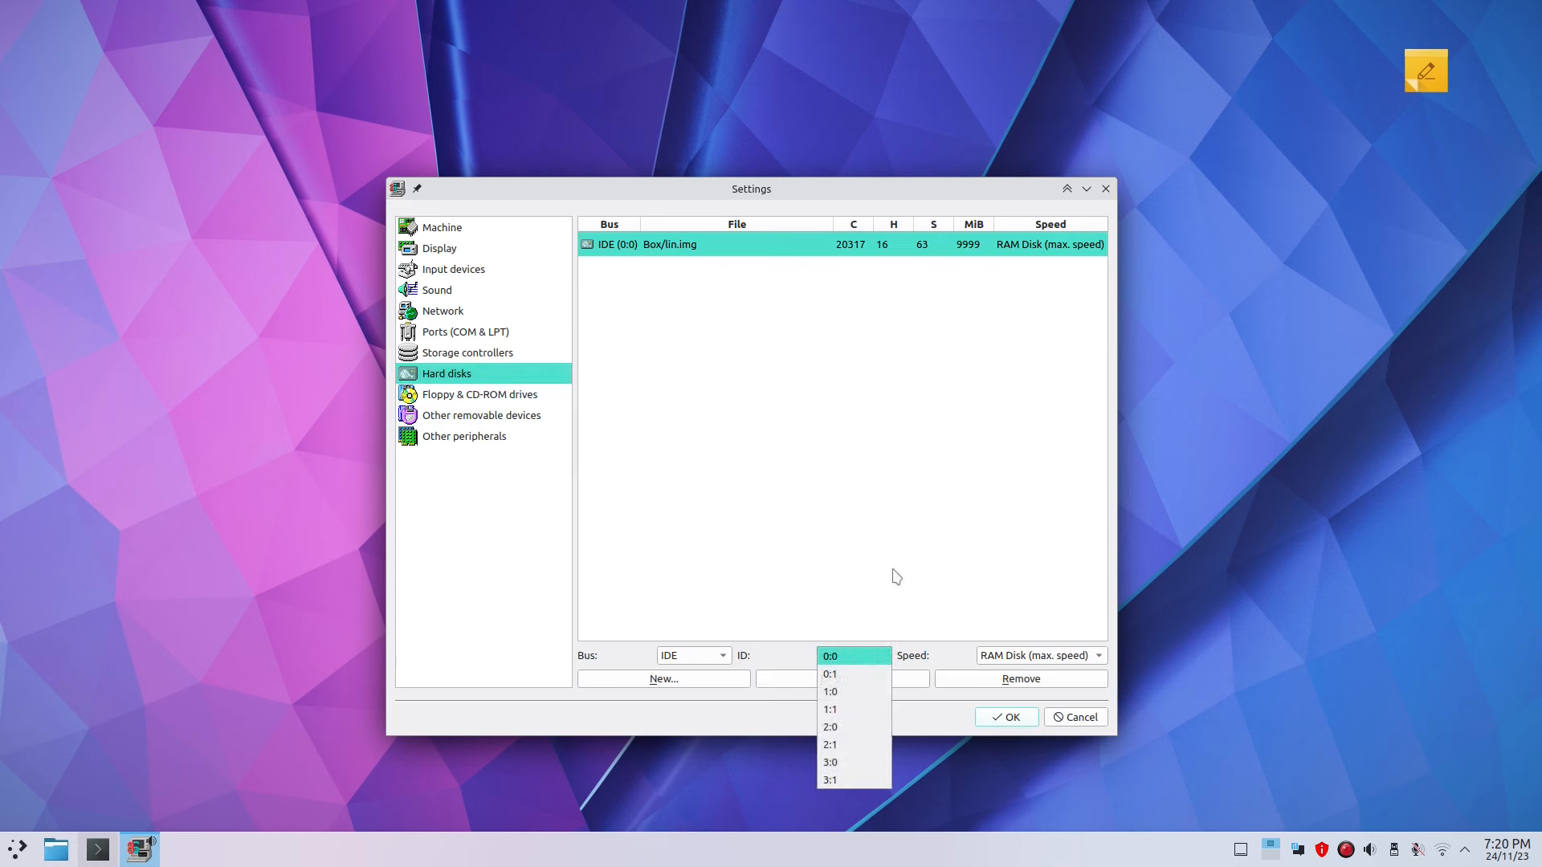
pyautogui.click(868, 658)
pyautogui.click(878, 657)
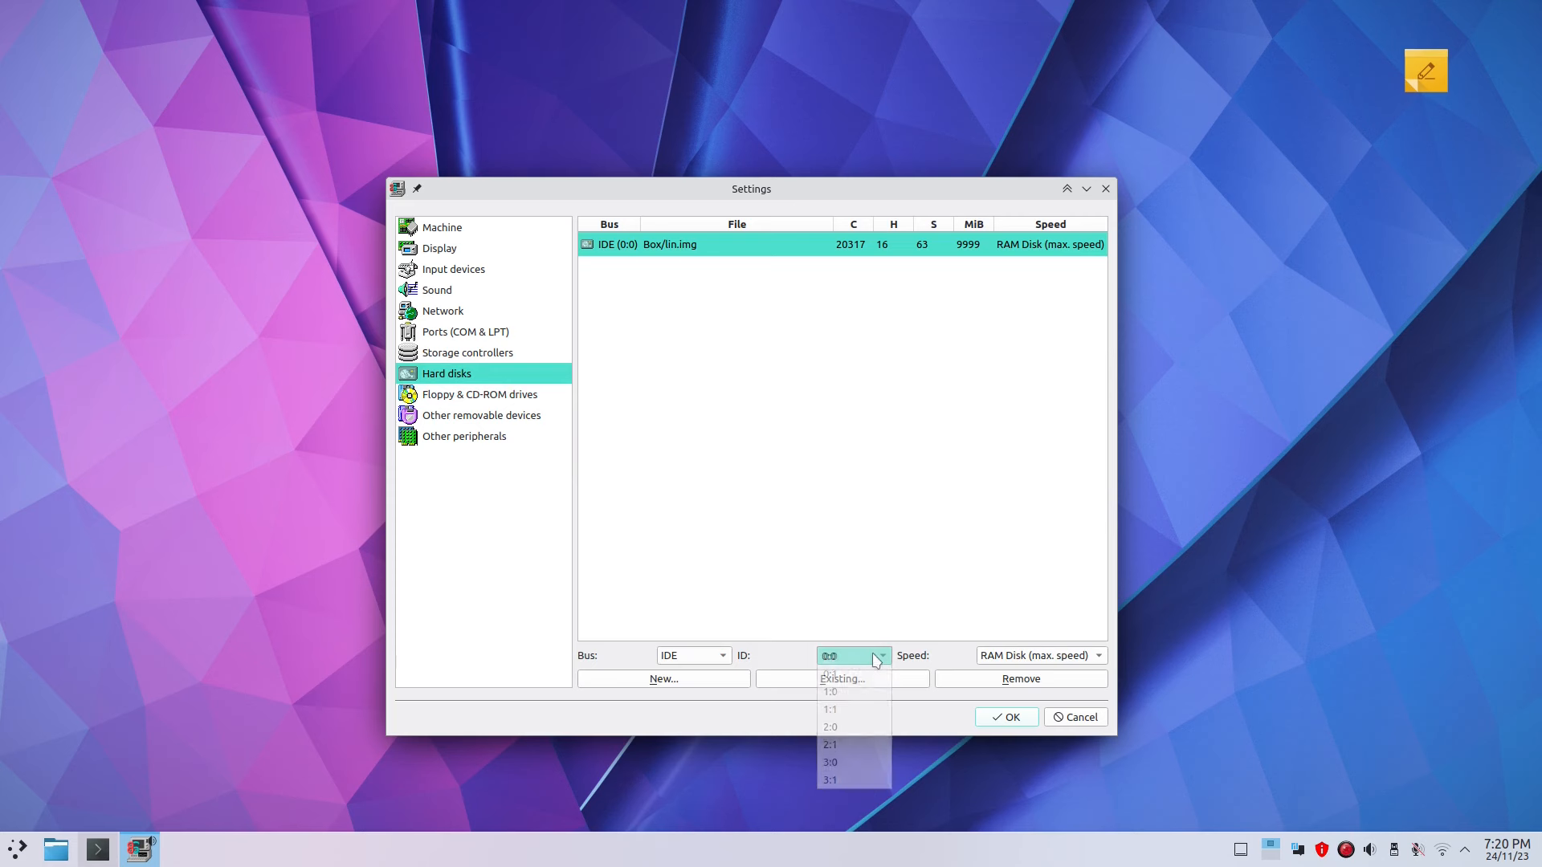
# Step: View the ATAPI CD-ROM drive's available channels, speeds and drive types without changing them
pyautogui.click(481, 396)
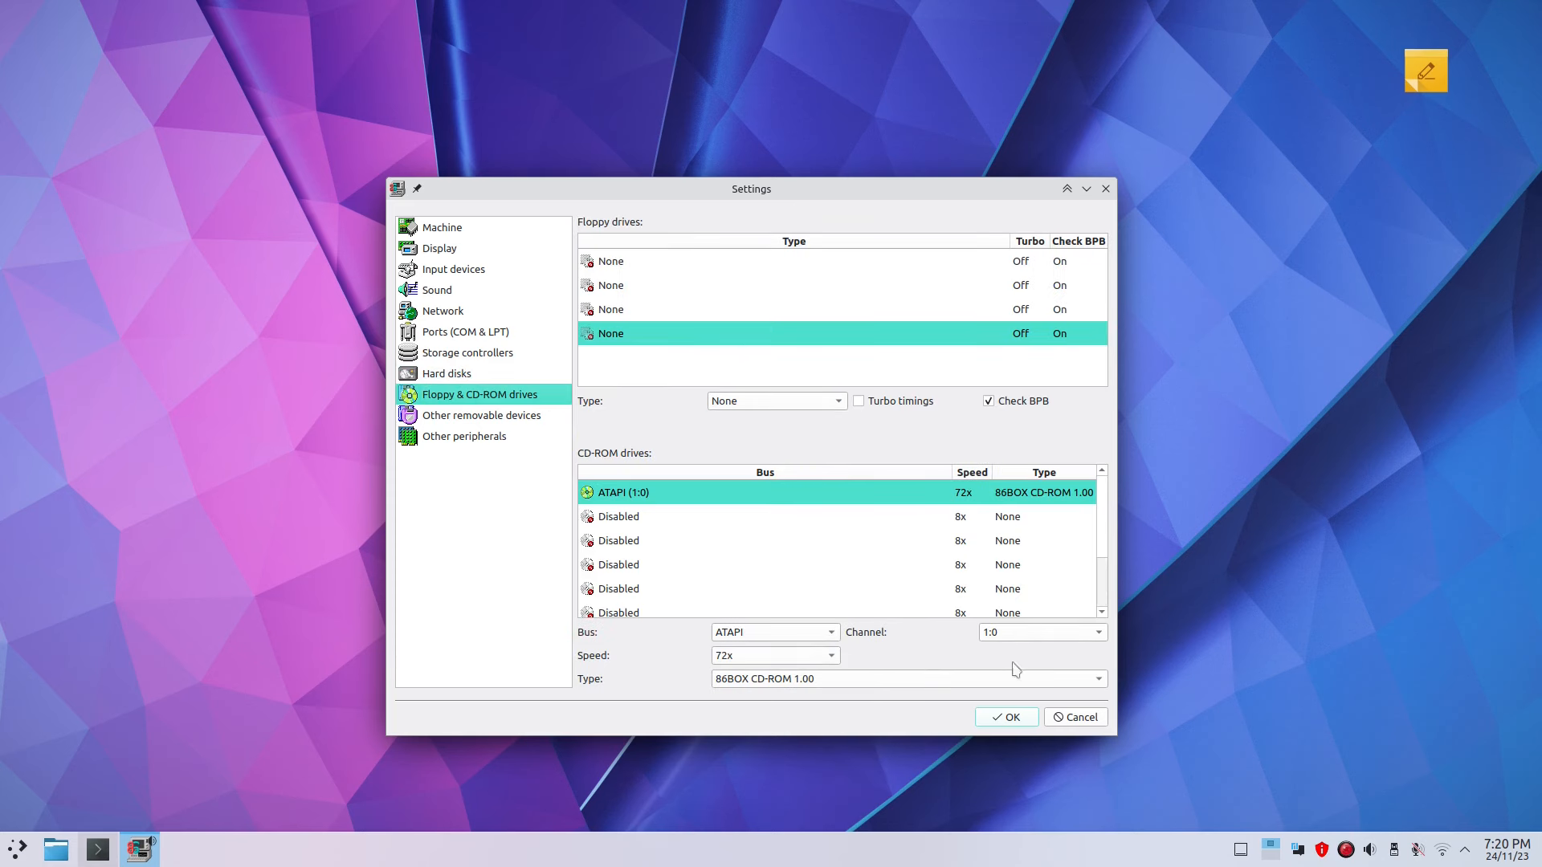
pyautogui.click(1018, 633)
pyautogui.click(923, 660)
pyautogui.click(776, 657)
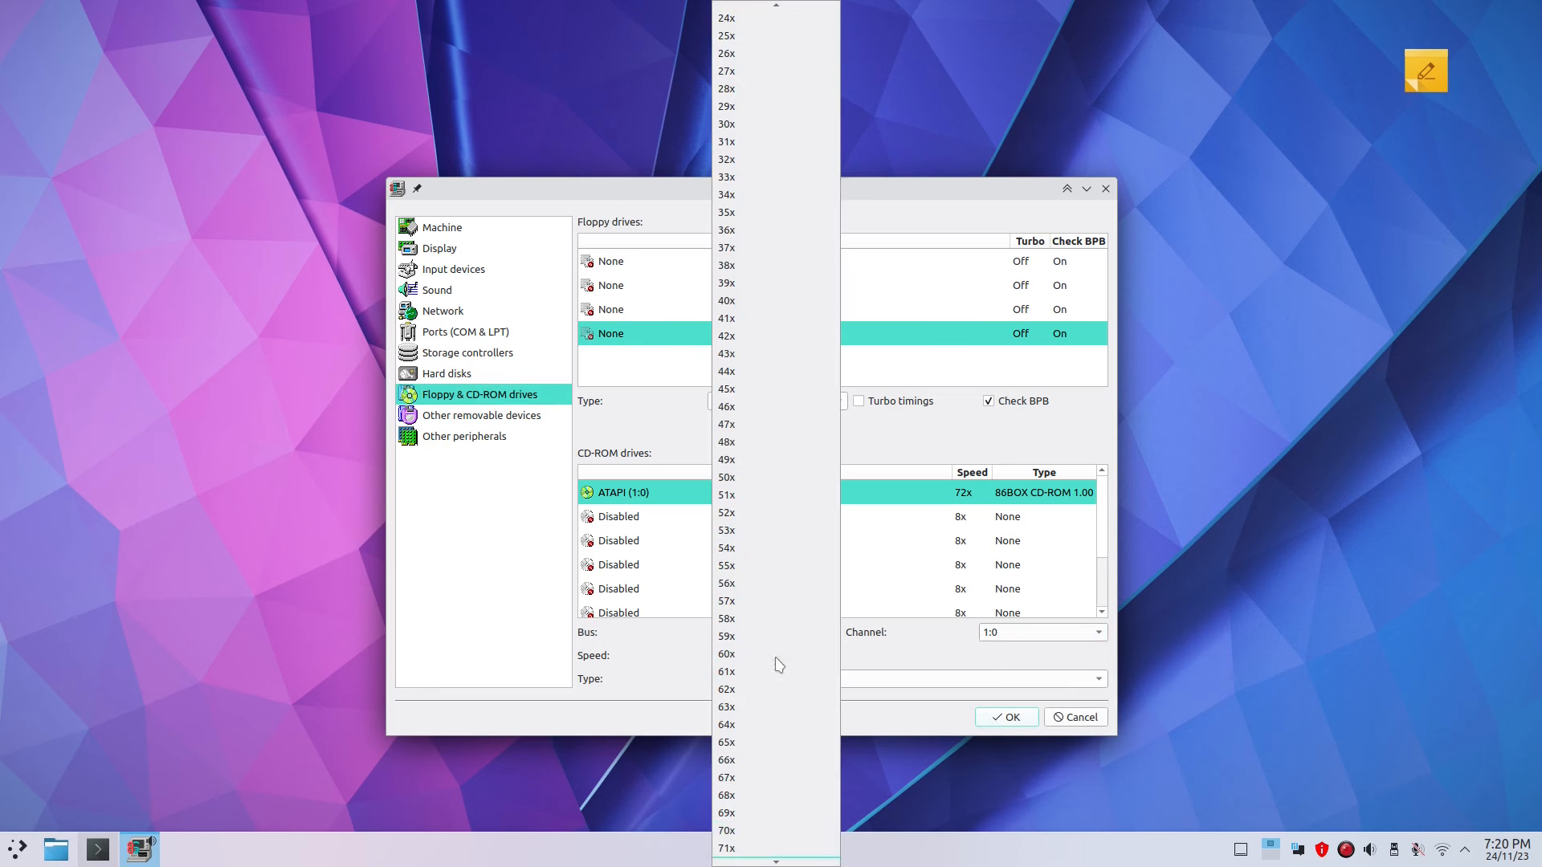
pyautogui.click(652, 704)
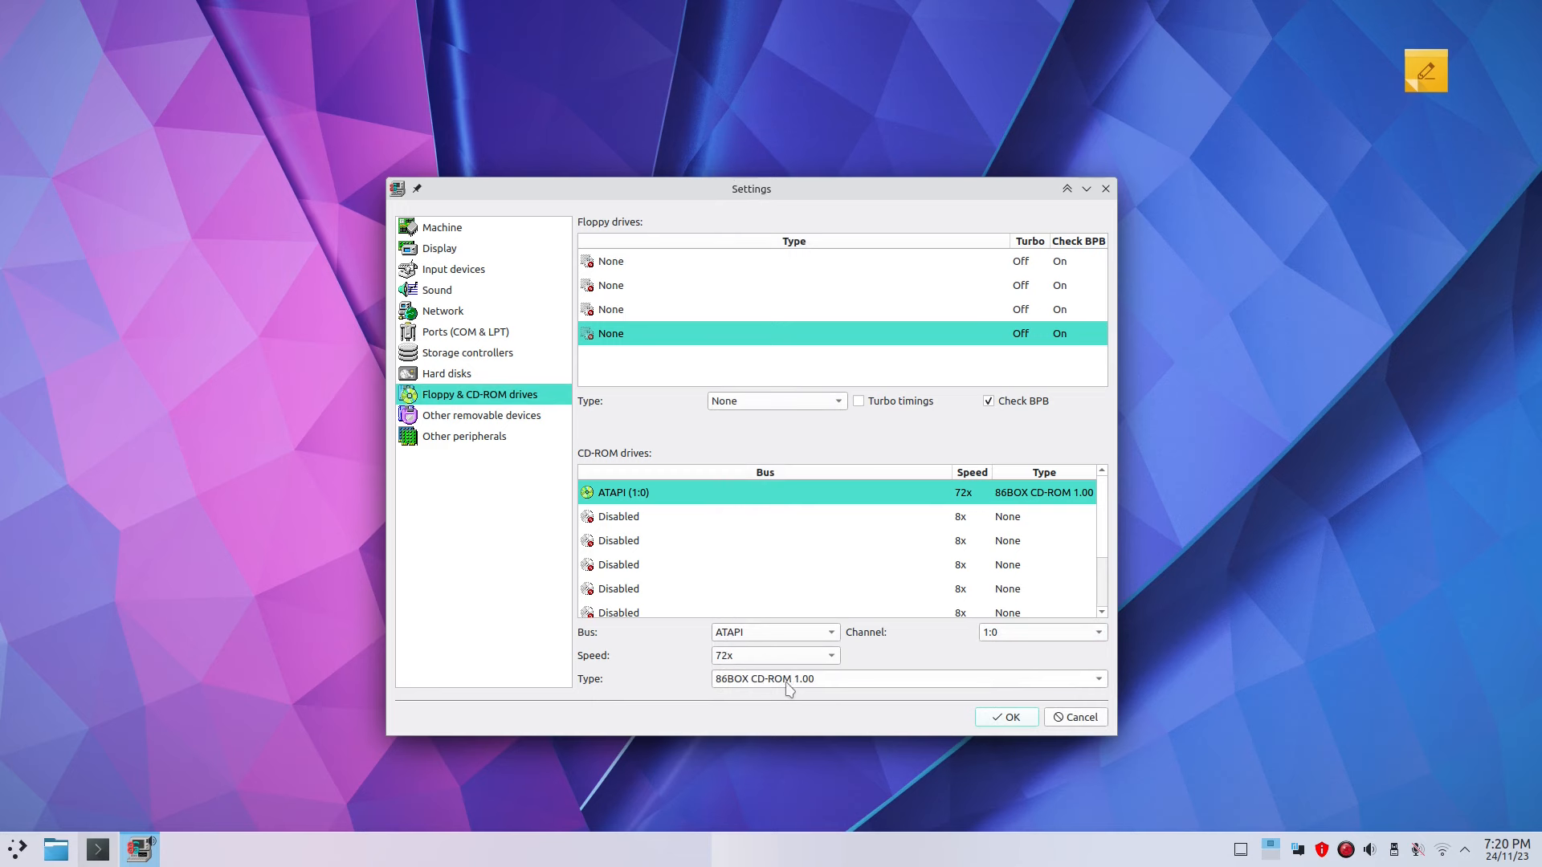
pyautogui.click(795, 685)
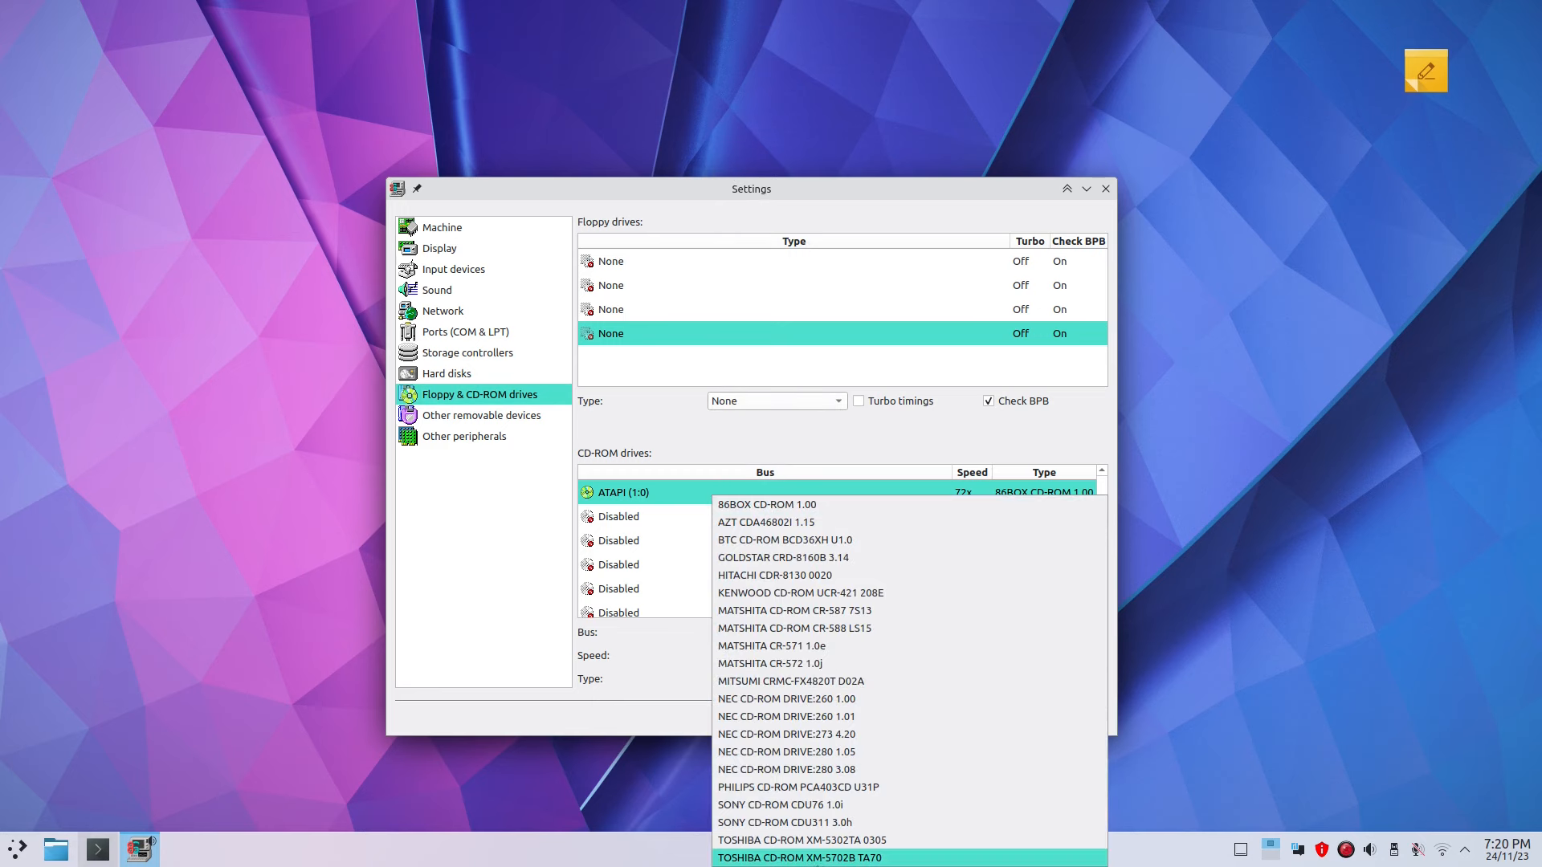
pyautogui.click(652, 705)
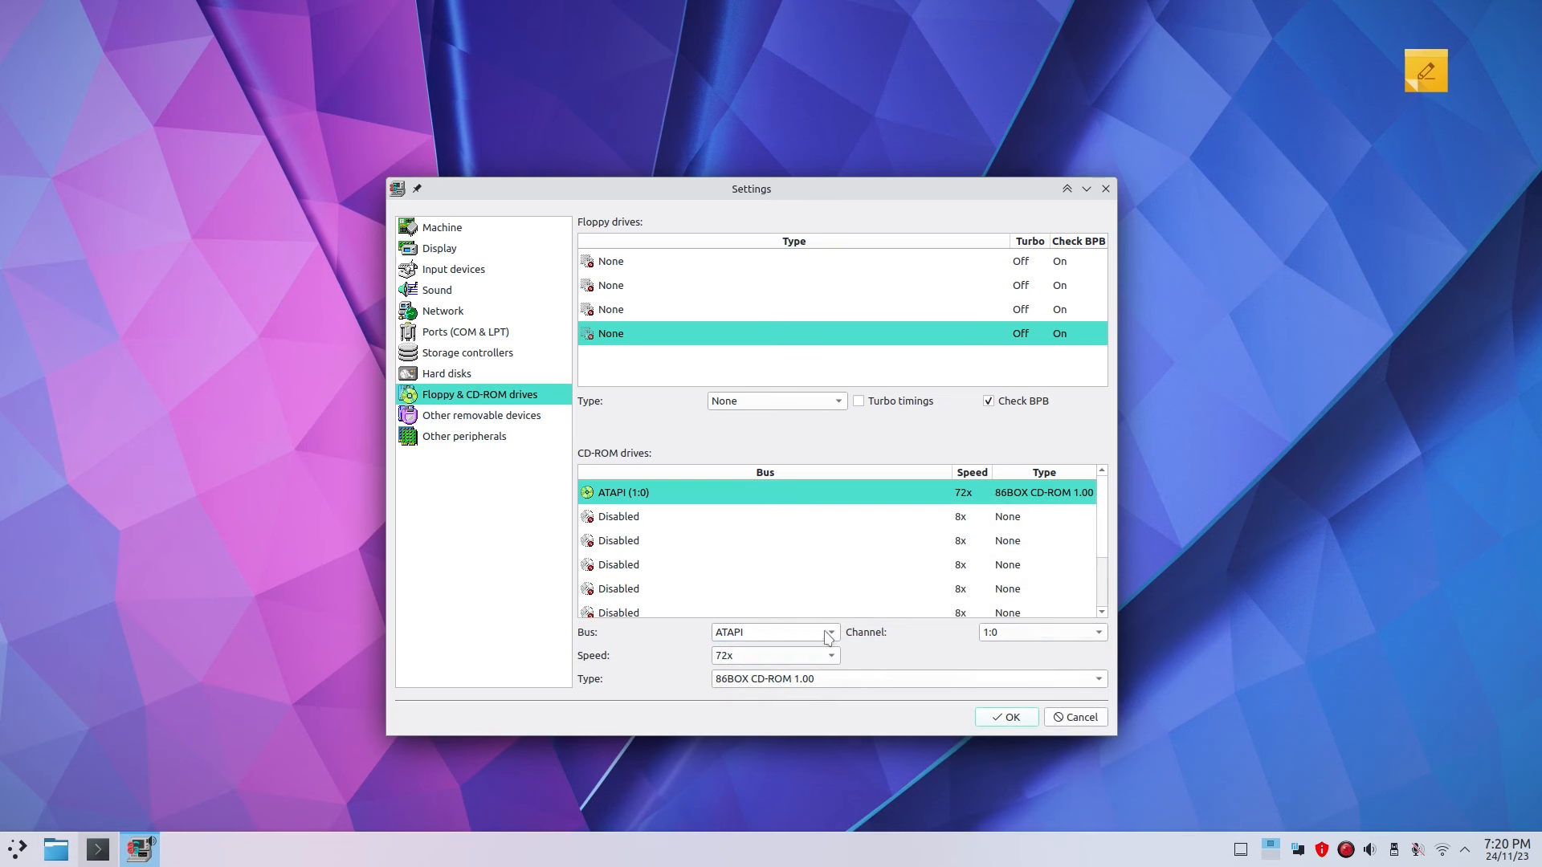
# Step: View the MO and ZIP drive settings under the other removable devices
pyautogui.click(516, 419)
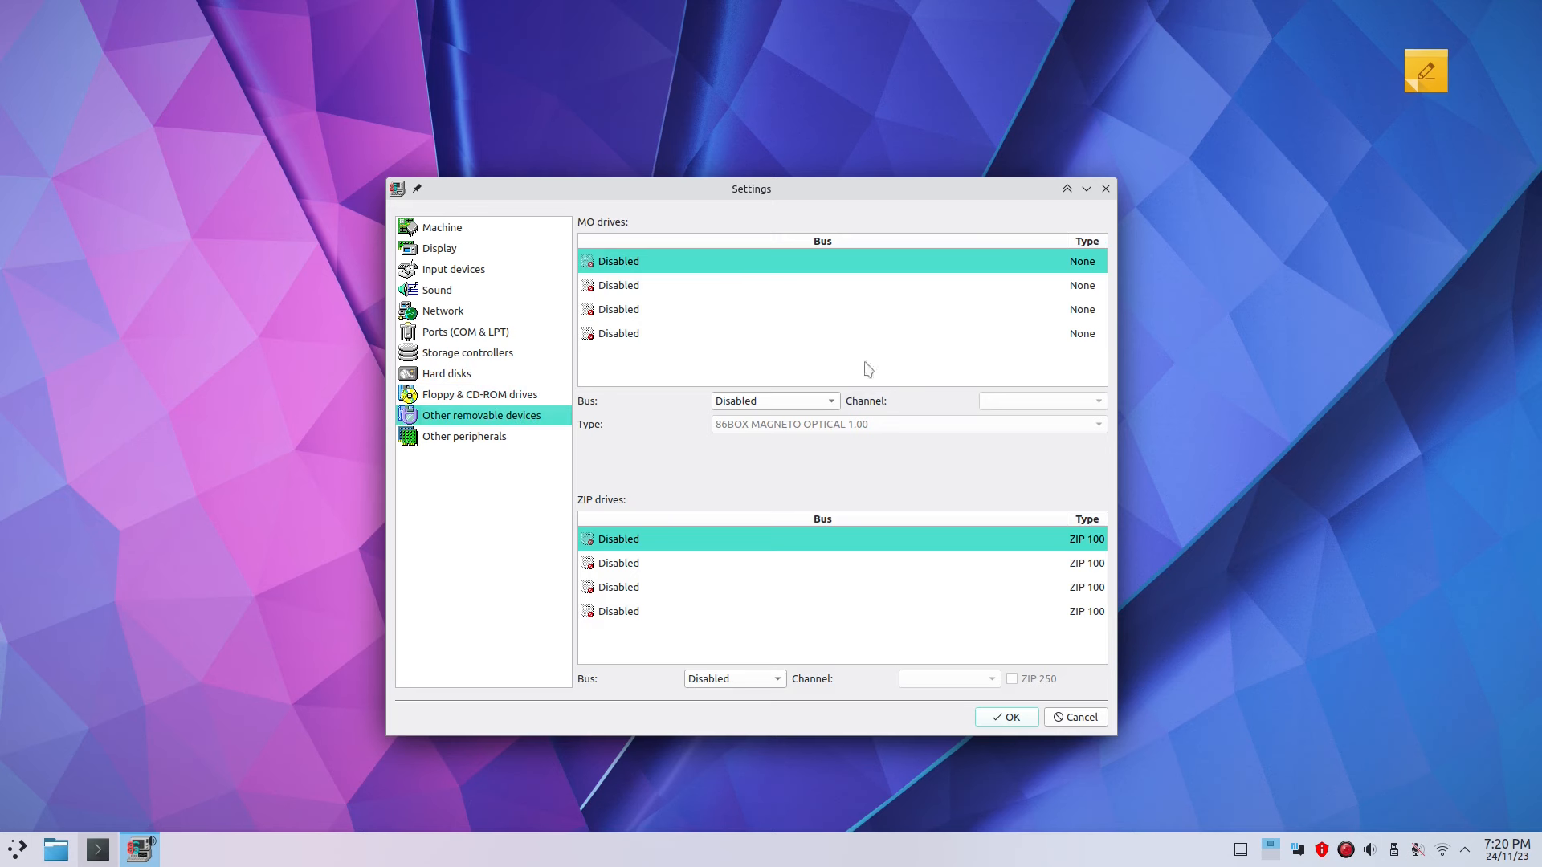
# Step: View the ISA RTC, ISA memory expansion and other peripheral settings, and close the settings without saving
pyautogui.click(520, 441)
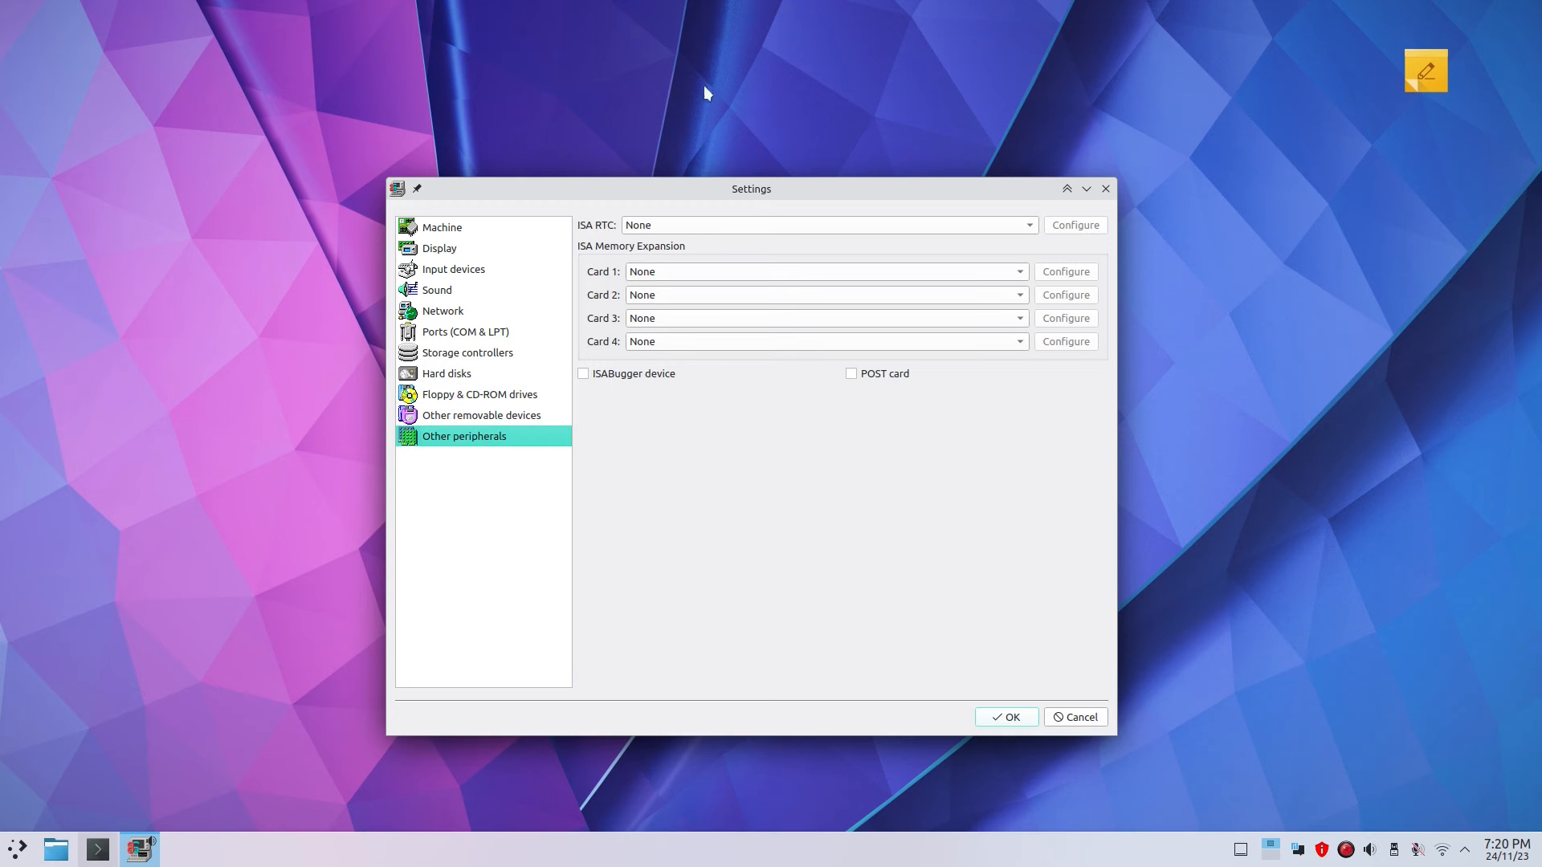
pyautogui.moveTo(785, 222); pyautogui.dragTo(876, 222)
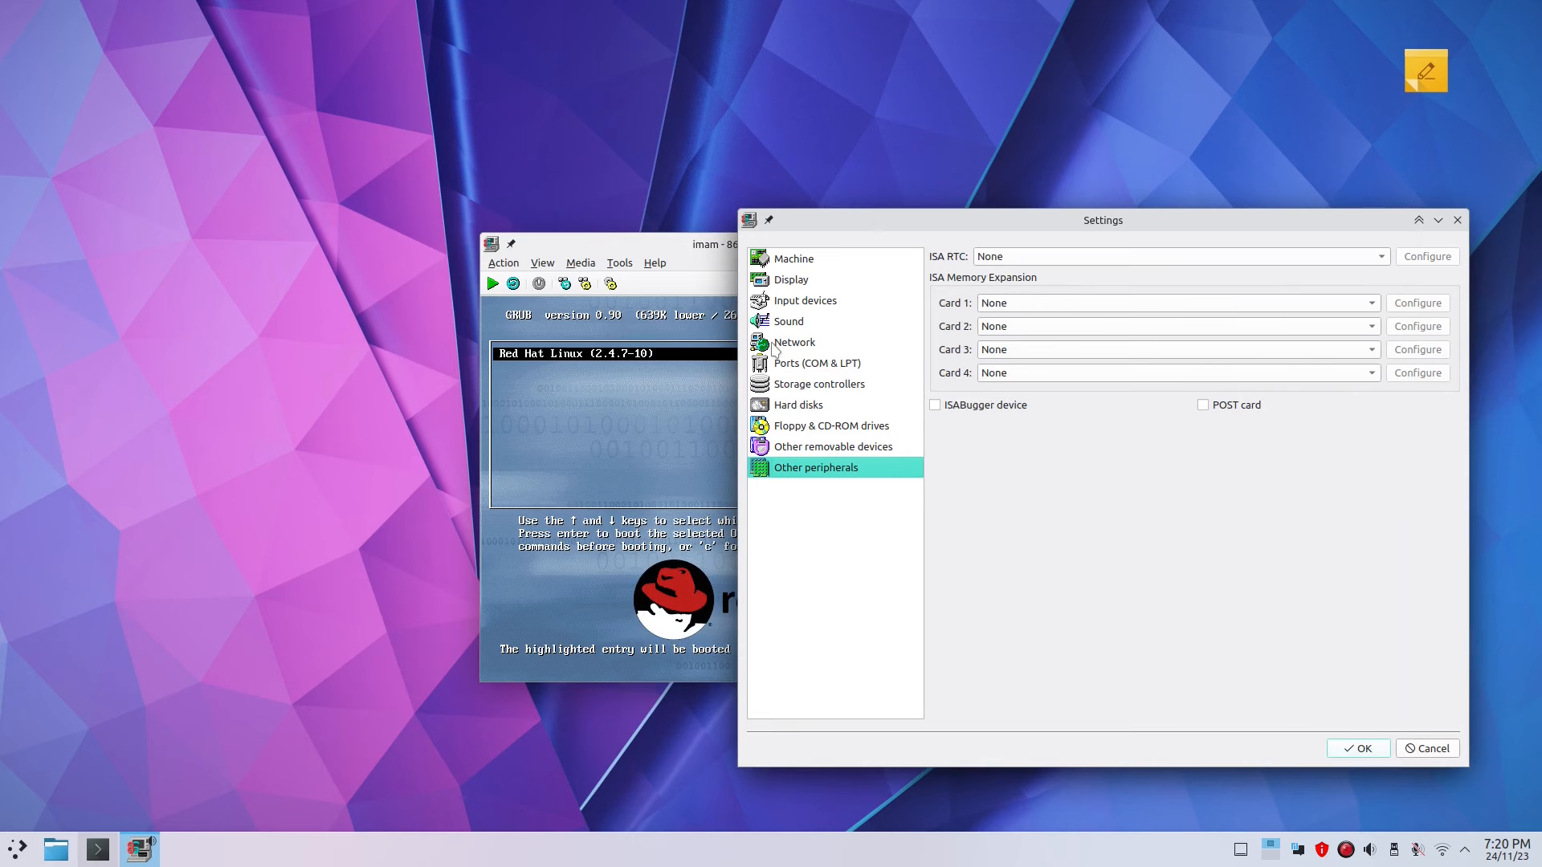
pyautogui.click(1433, 749)
# Step: View the image and folder mounting options for the ATAPI CD-ROM drive in the running emulator
pyautogui.click(581, 264)
pyautogui.moveTo(583, 283)
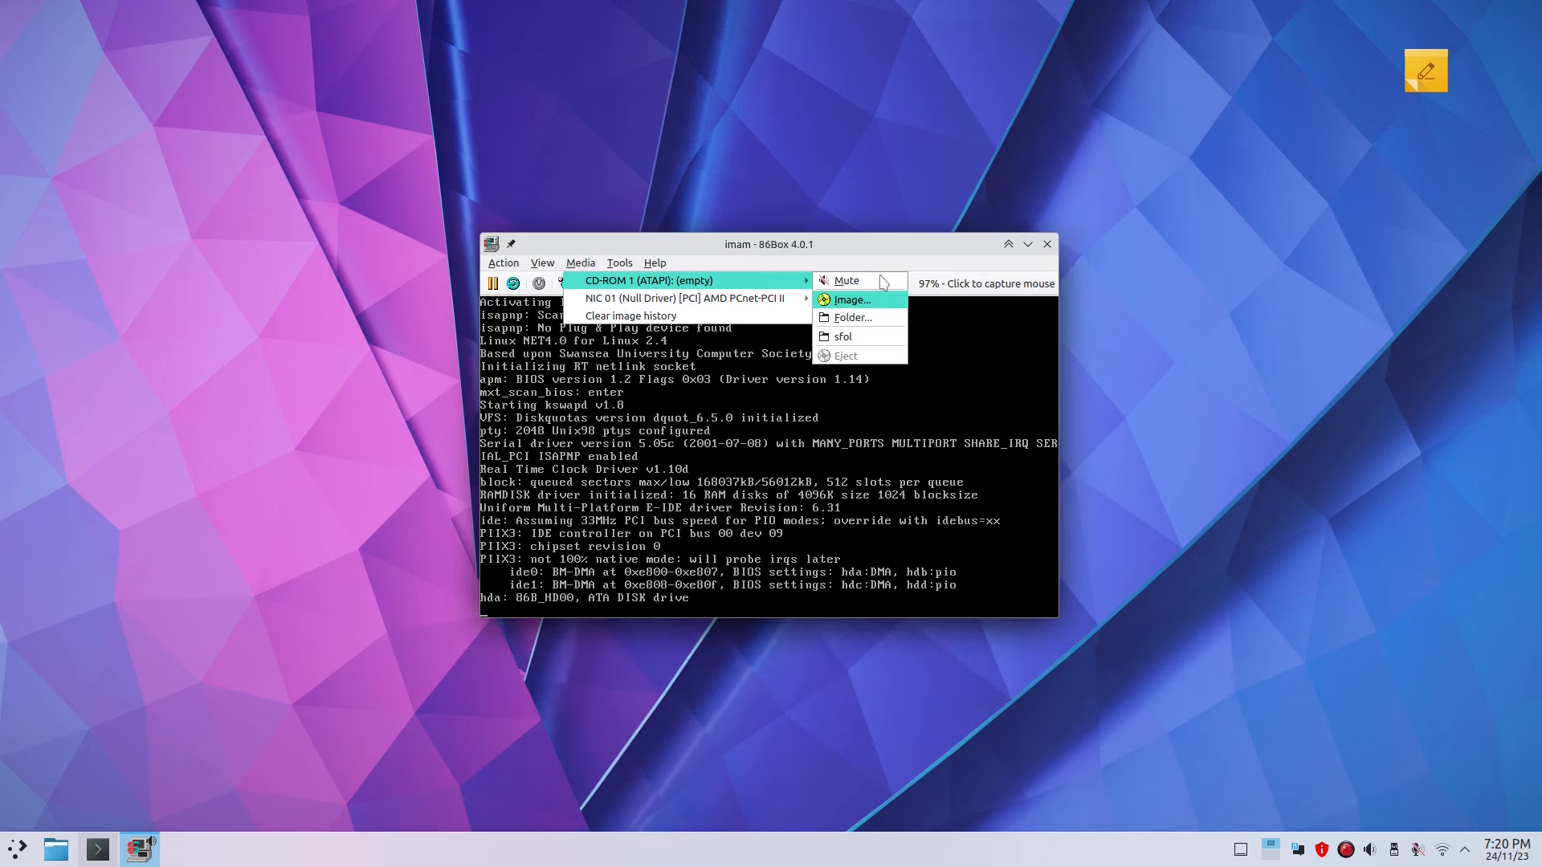
pyautogui.click(731, 448)
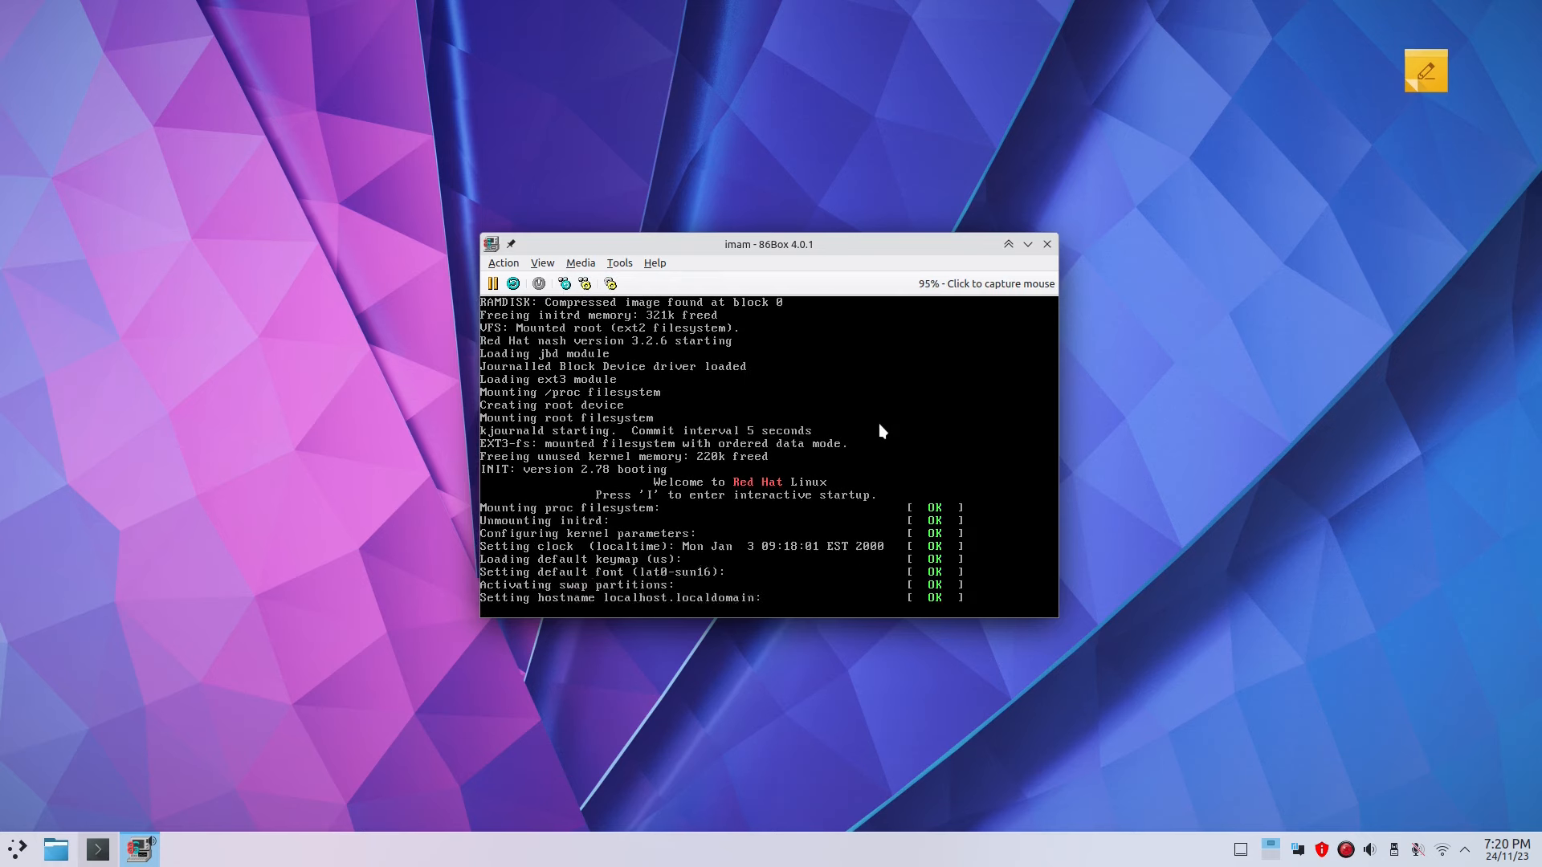
pyautogui.click(580, 262)
pyautogui.moveTo(787, 280)
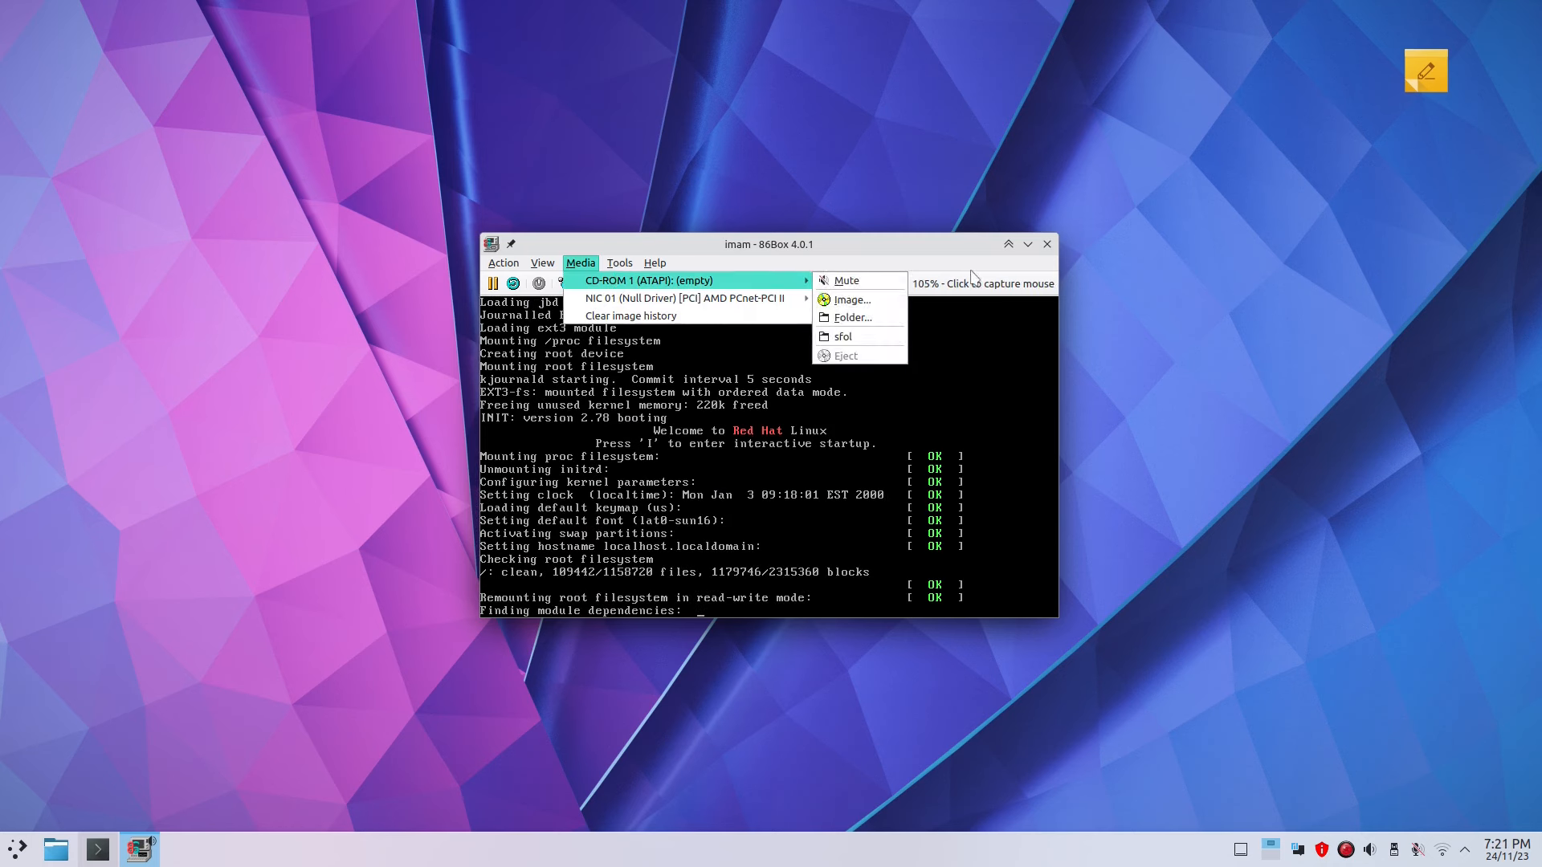
pyautogui.click(749, 486)
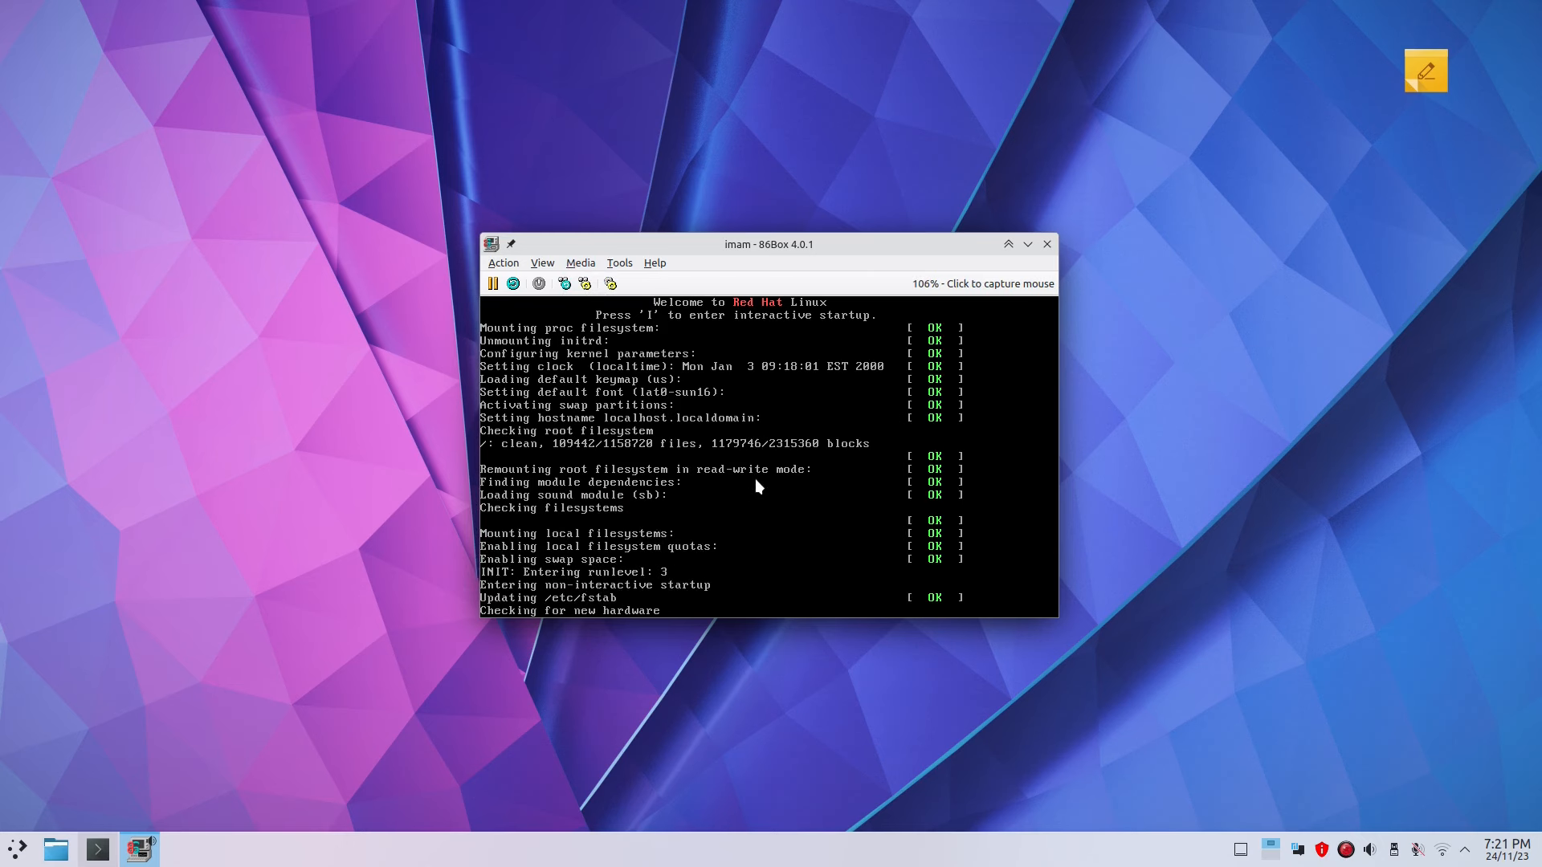
# Step: View the emulator's display options and available renderers, keeping OpenGL (3.0 Core)
pyautogui.click(580, 263)
pyautogui.click(544, 265)
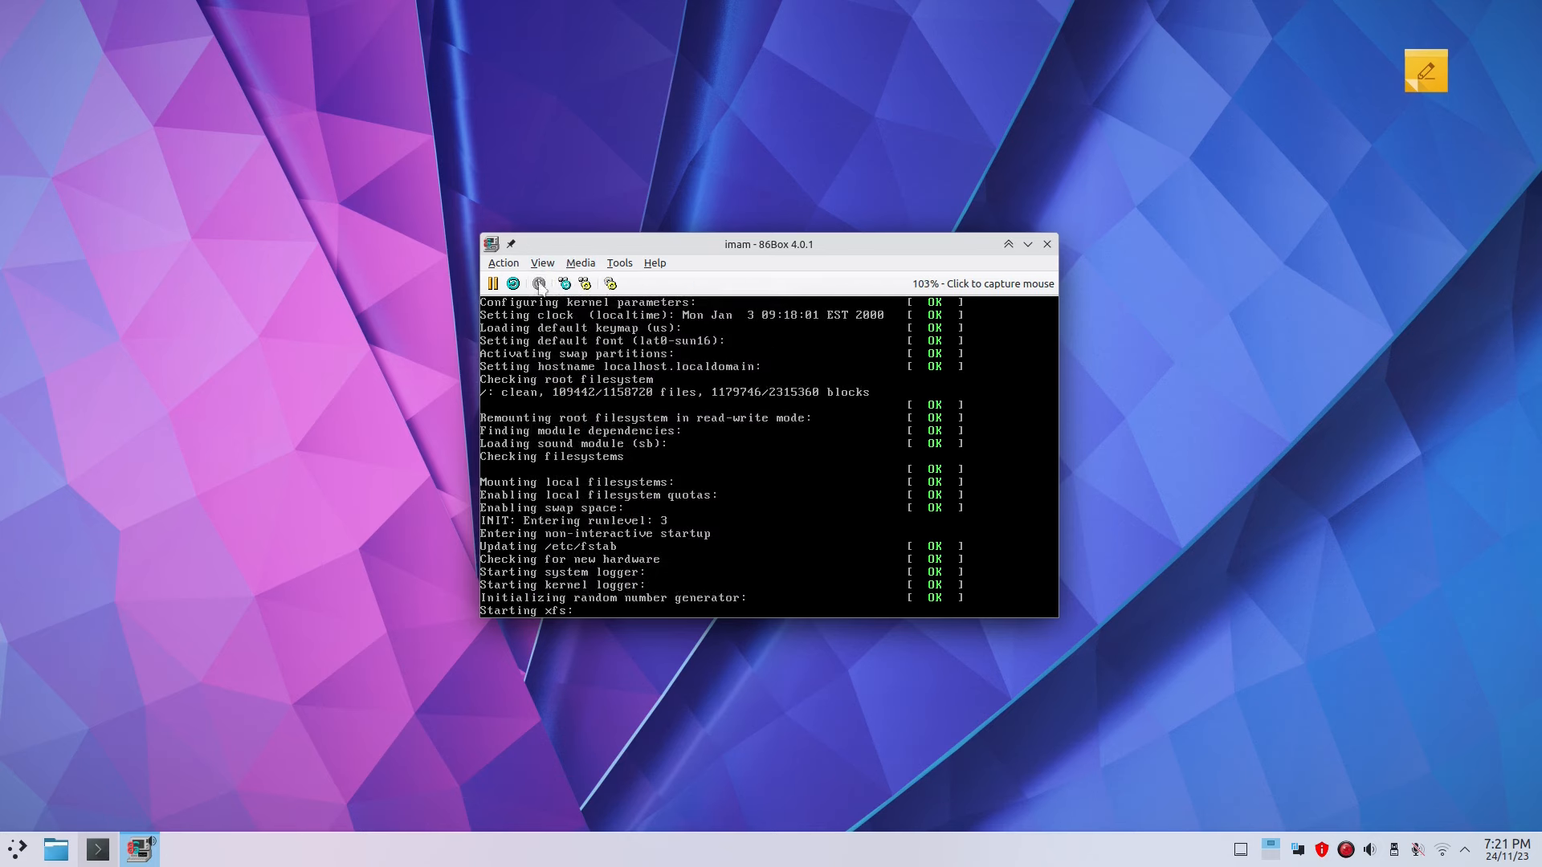
pyautogui.click(515, 267)
pyautogui.click(515, 267)
pyautogui.click(543, 264)
pyautogui.moveTo(610, 372)
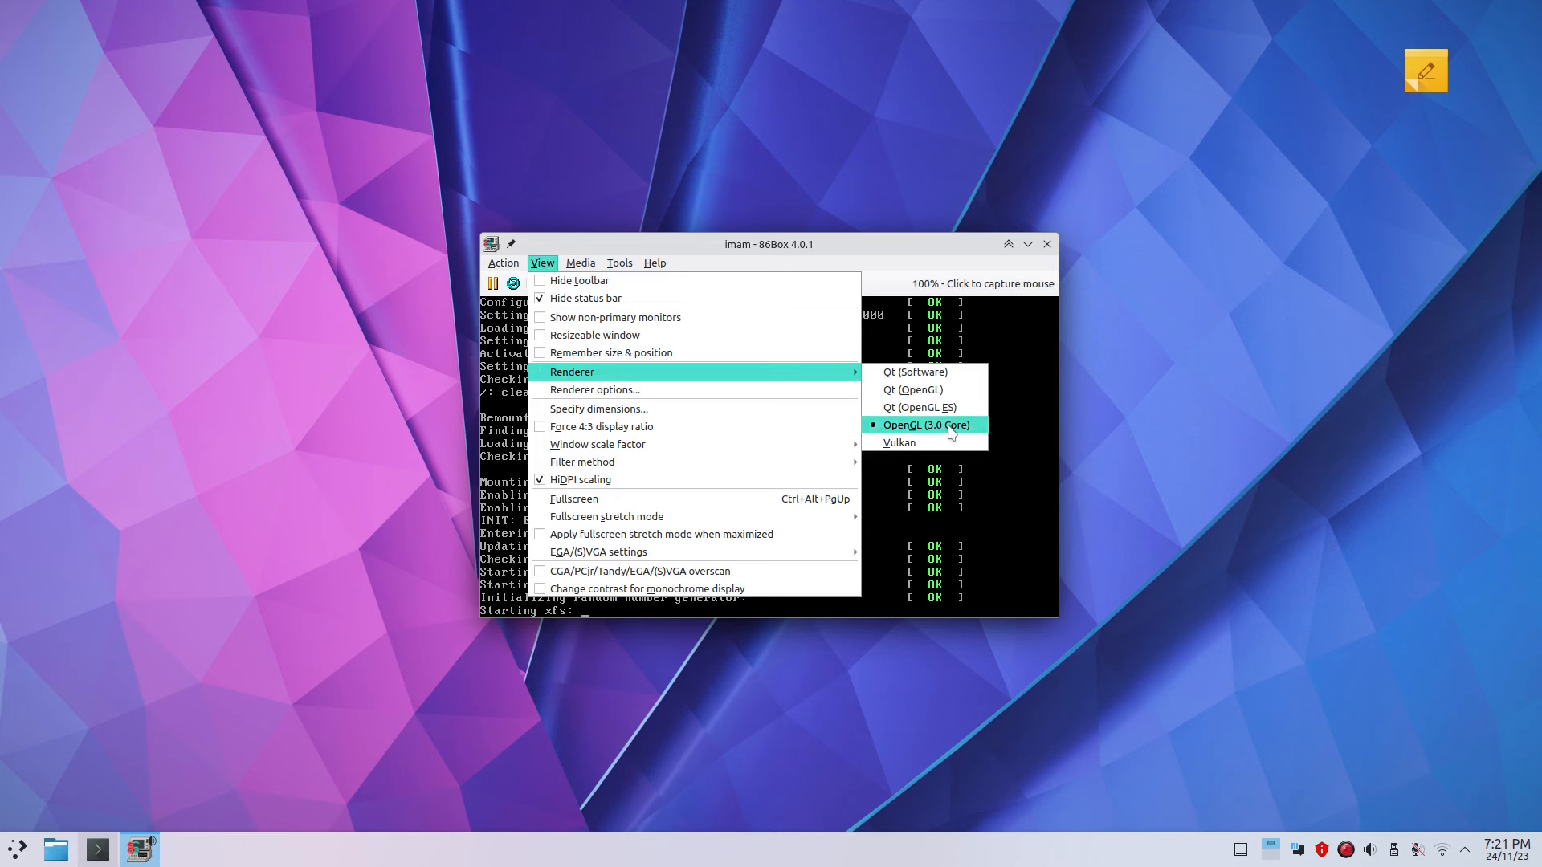
pyautogui.click(946, 278)
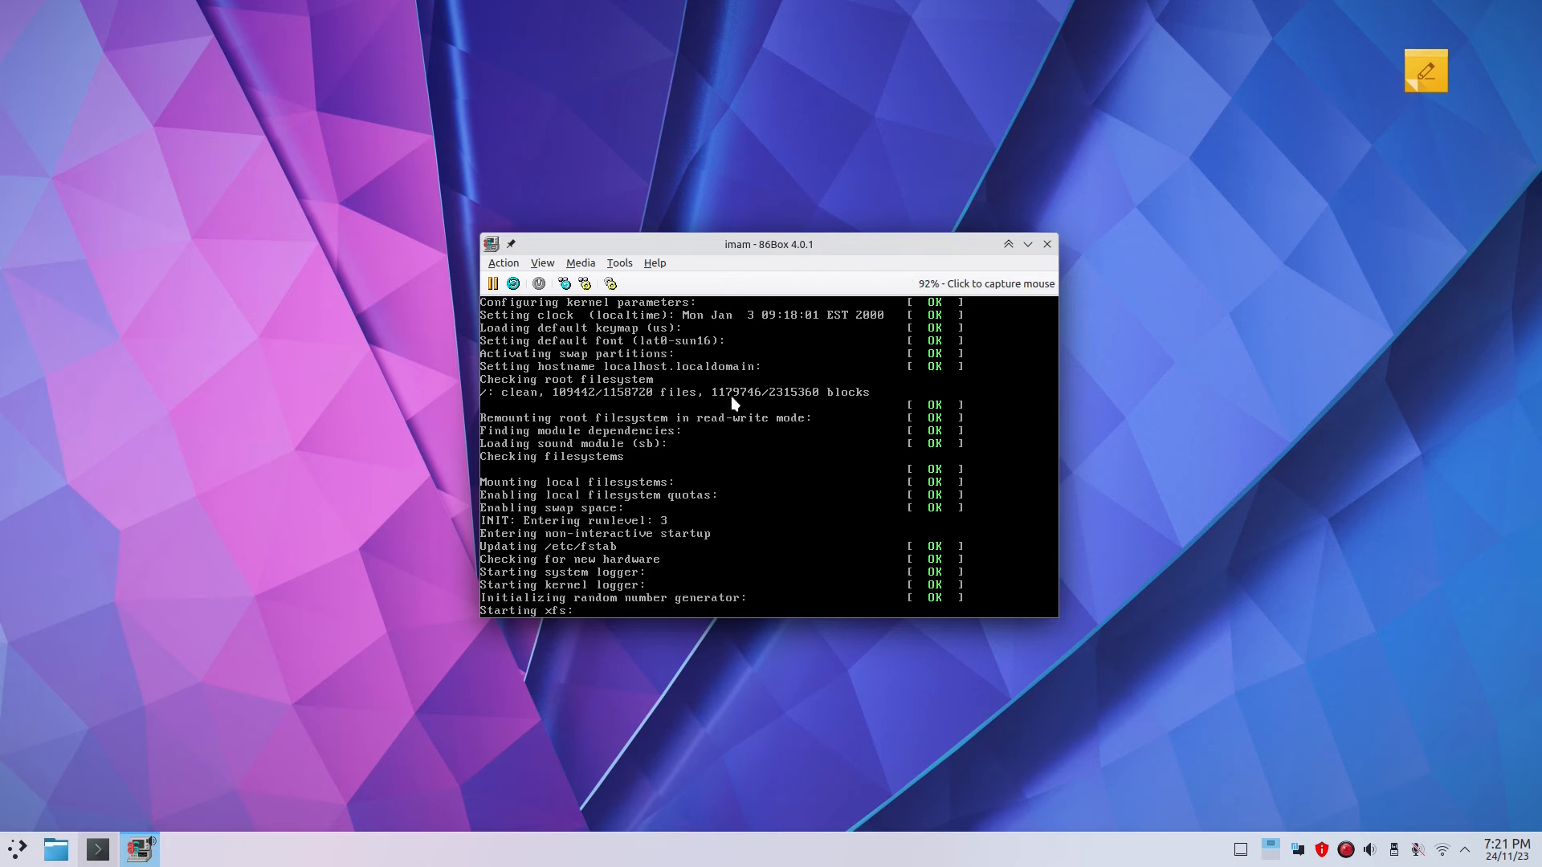
# Step: Review the window scale factors and switch the emulator display to fullscreen
pyautogui.click(543, 264)
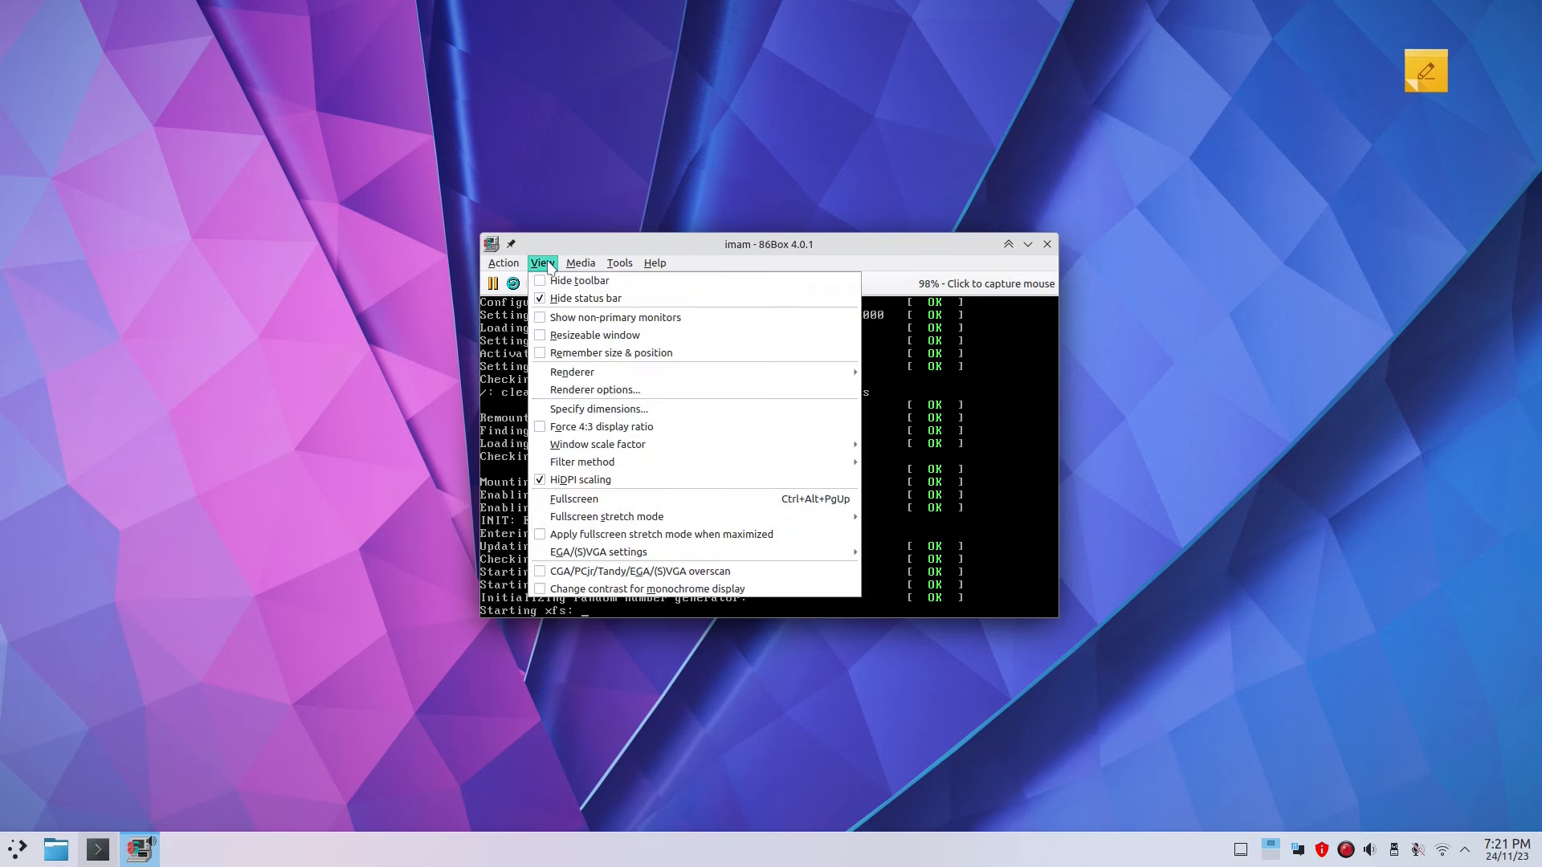
pyautogui.click(669, 265)
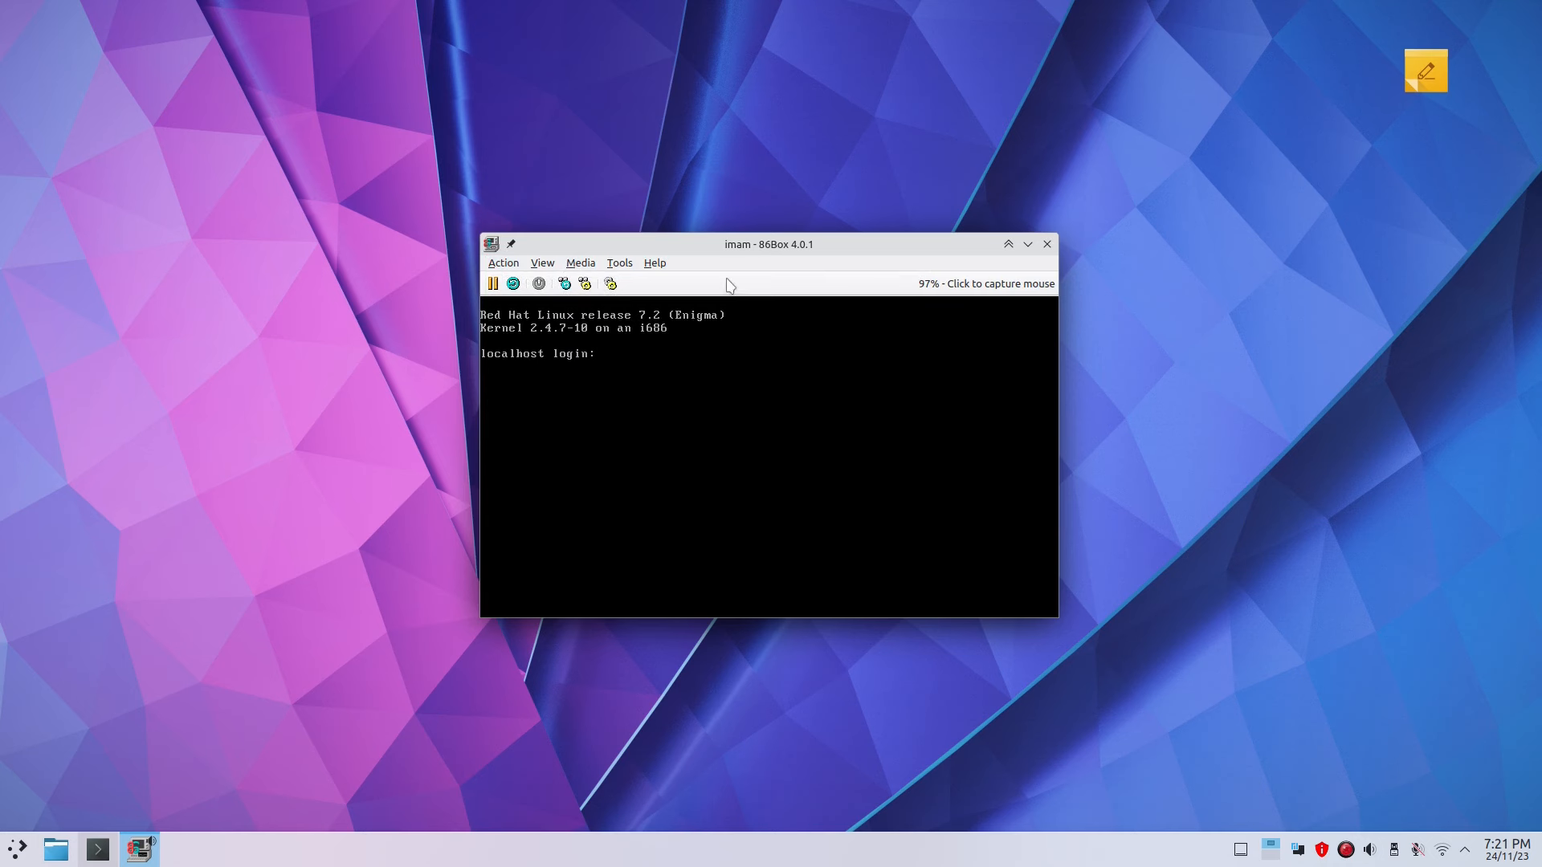
pyautogui.click(546, 265)
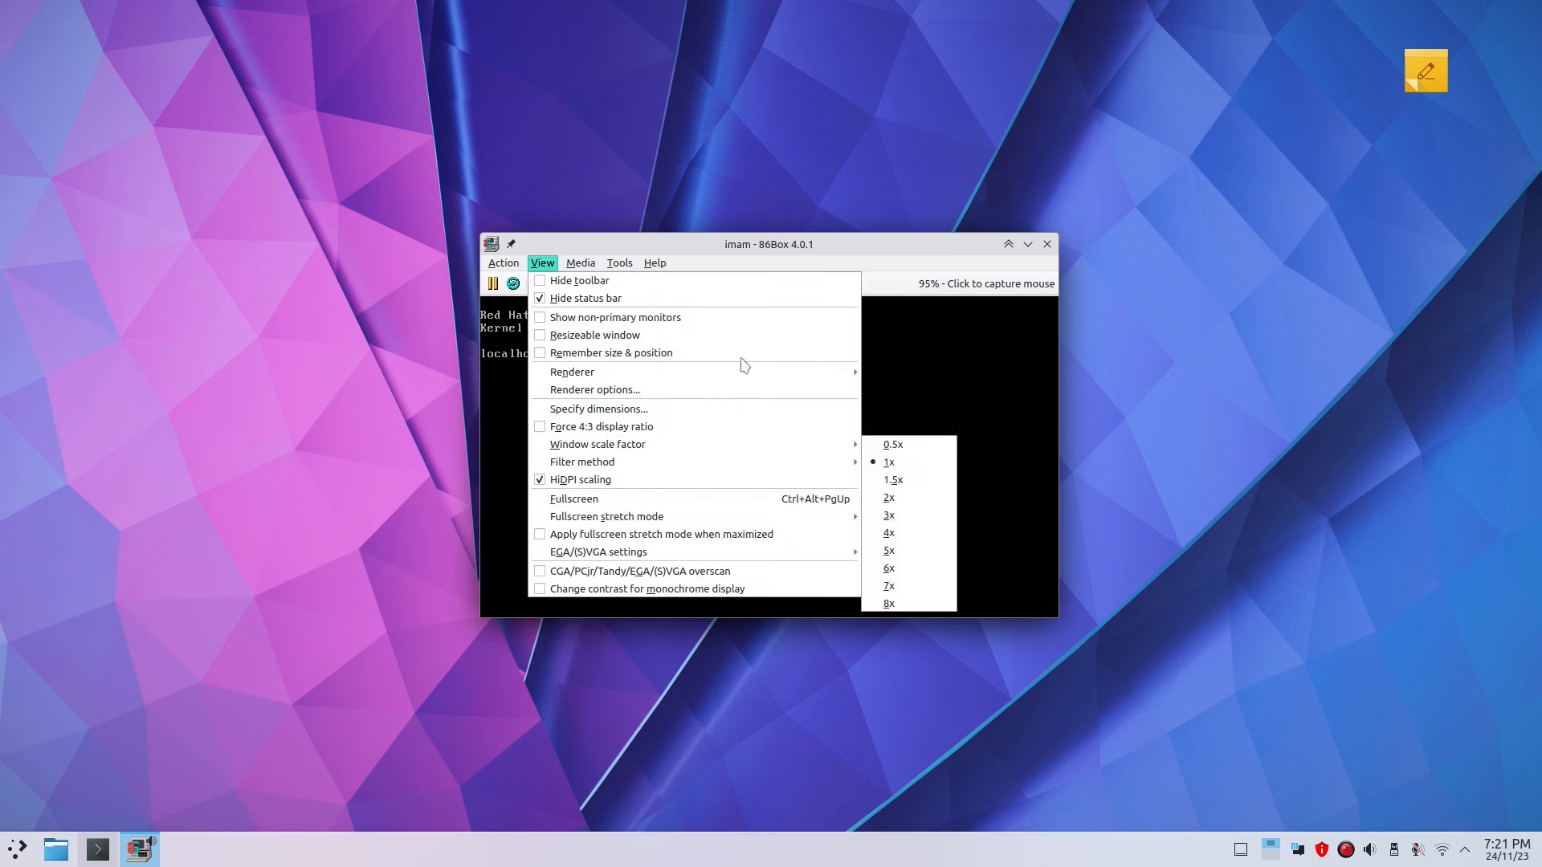
pyautogui.click(825, 500)
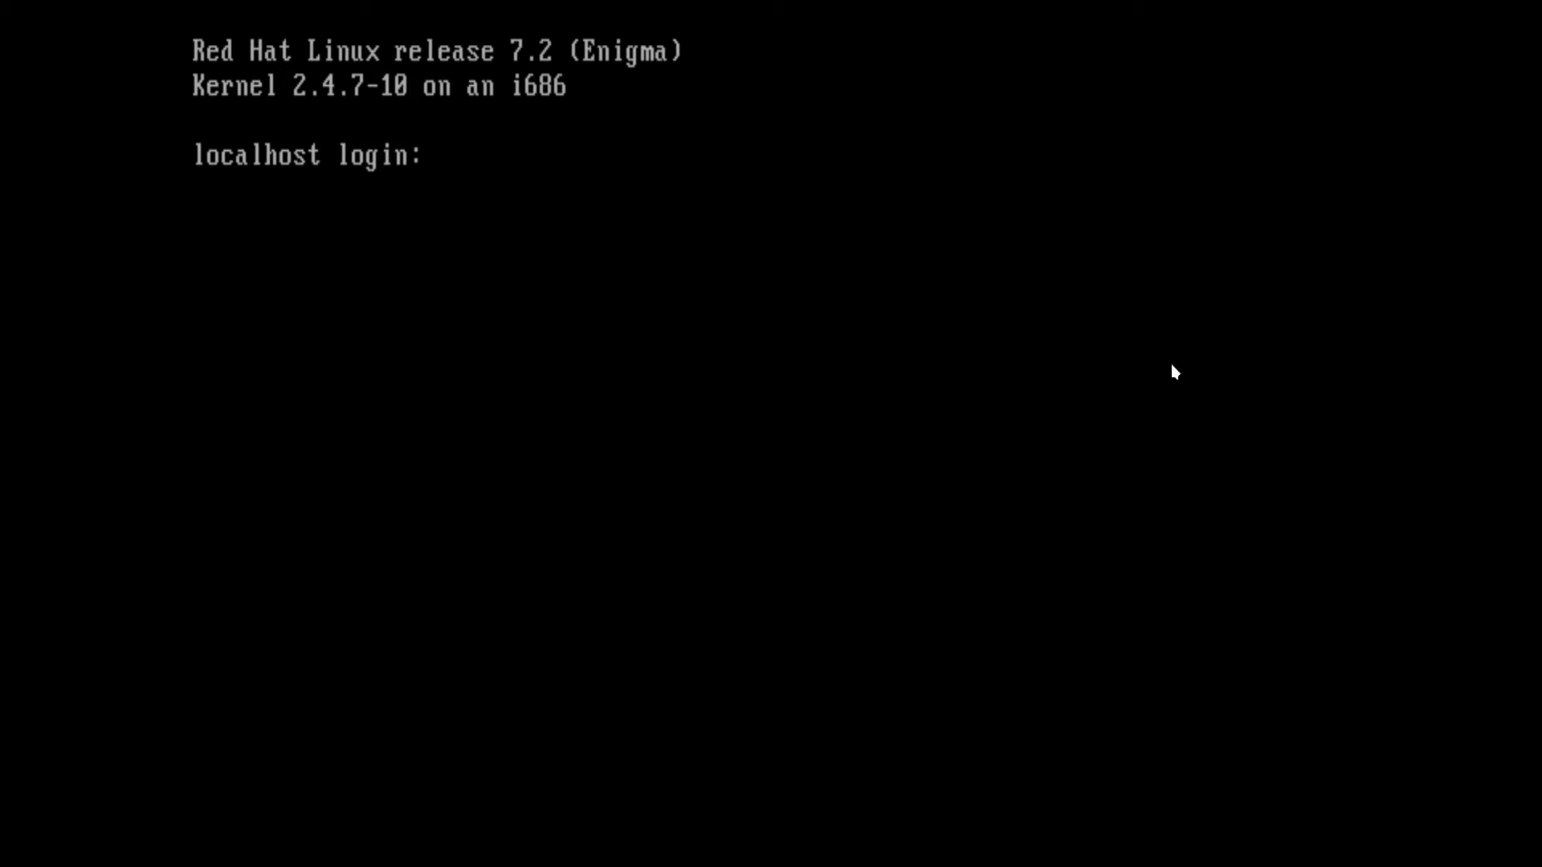
# Step: Log in at the Red Hat Linux console with the account's username and password
pyautogui.write('imam')
pyautogui.press('Return')
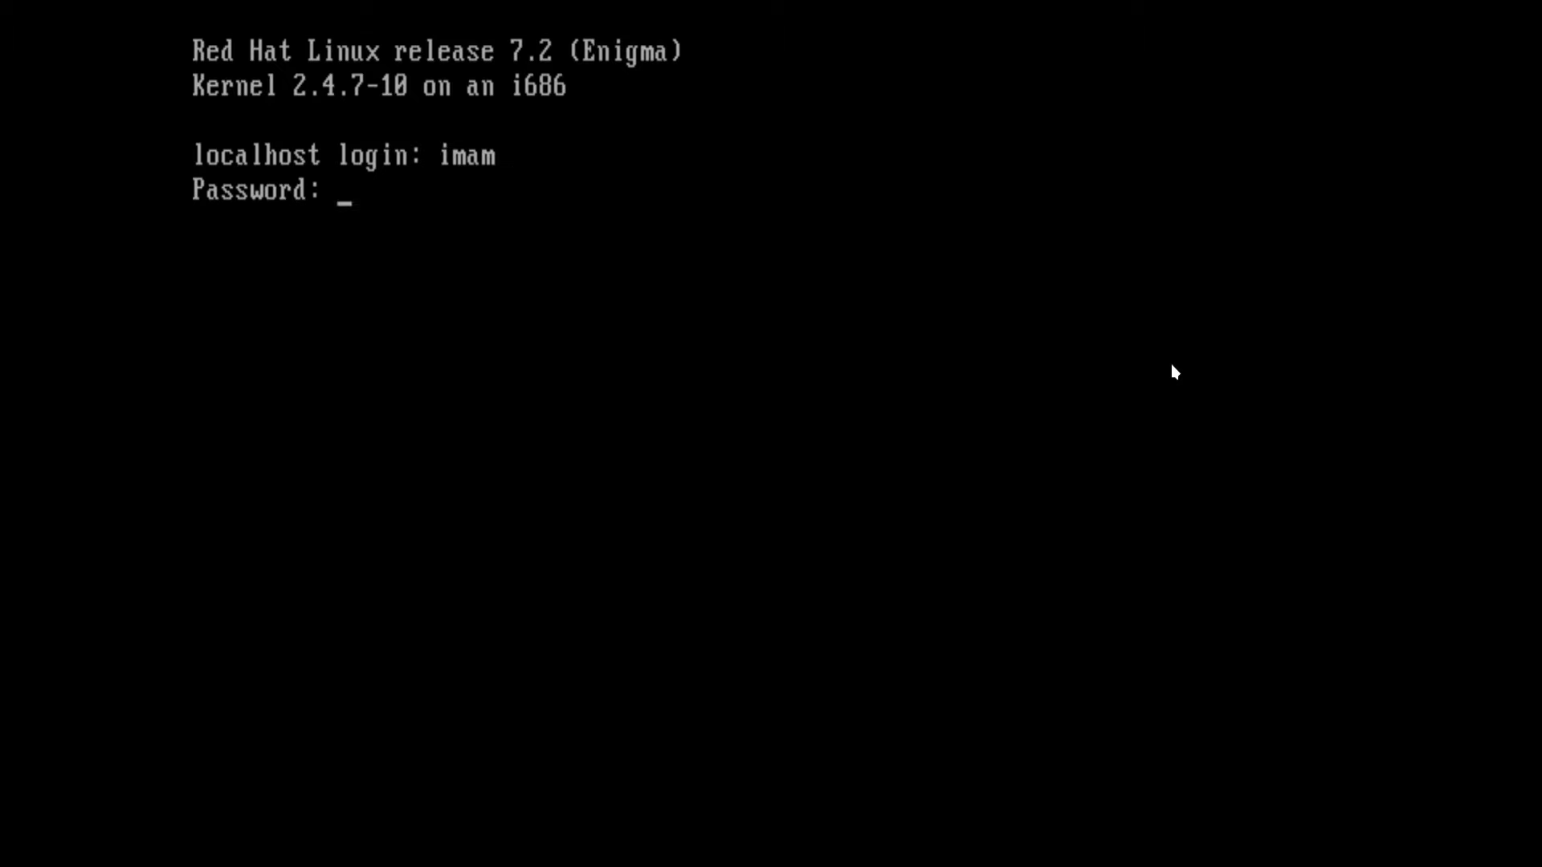
pyautogui.press('Return')
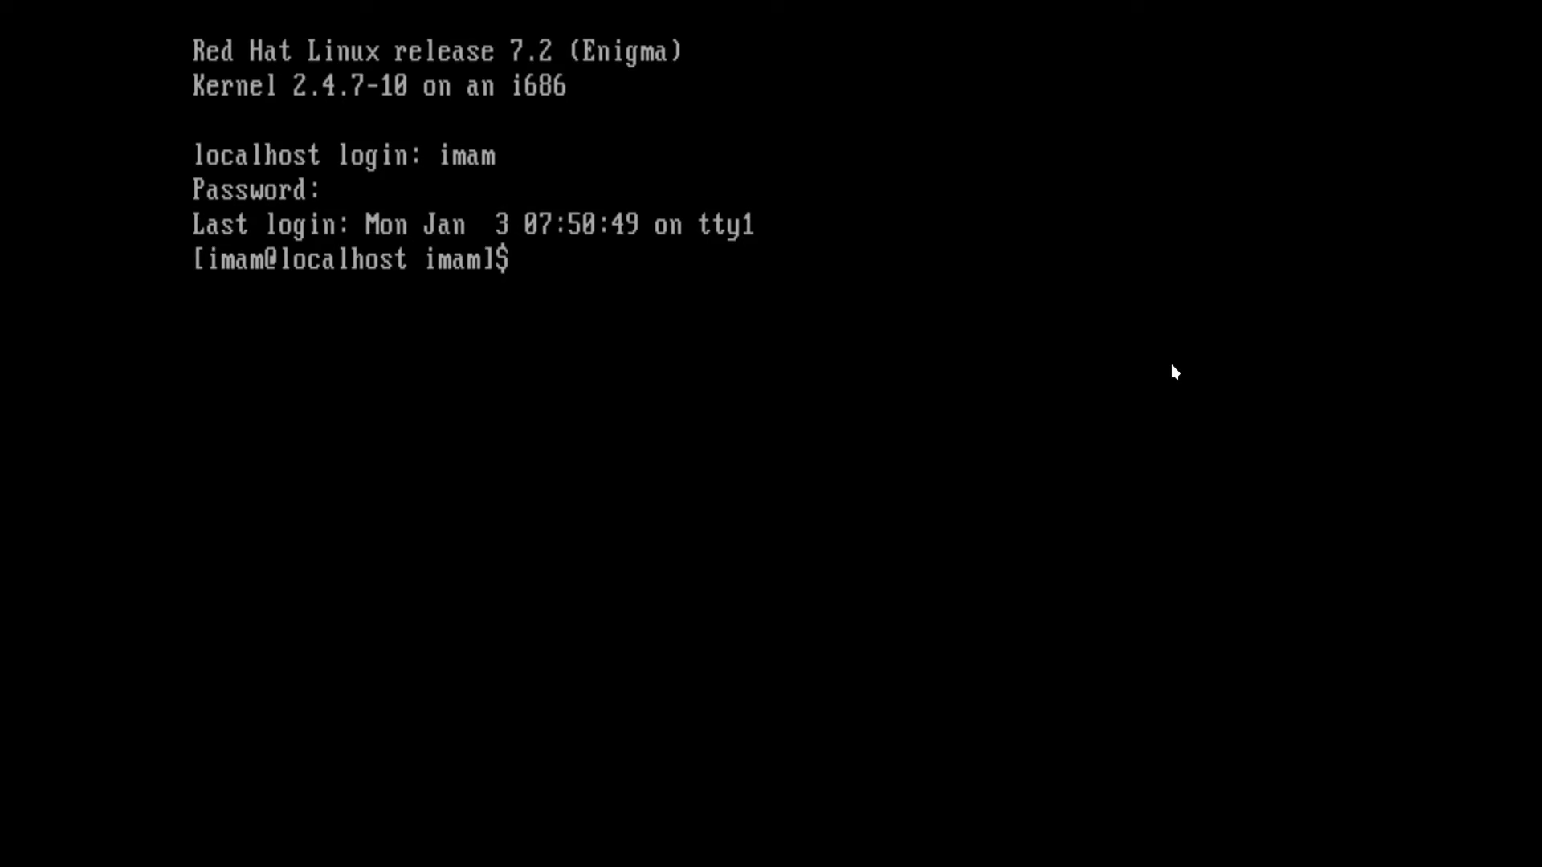
# Step: Start the graphical desktop with startx and close the terminal window that is open on it
pyautogui.write('startx')
pyautogui.press('Return')
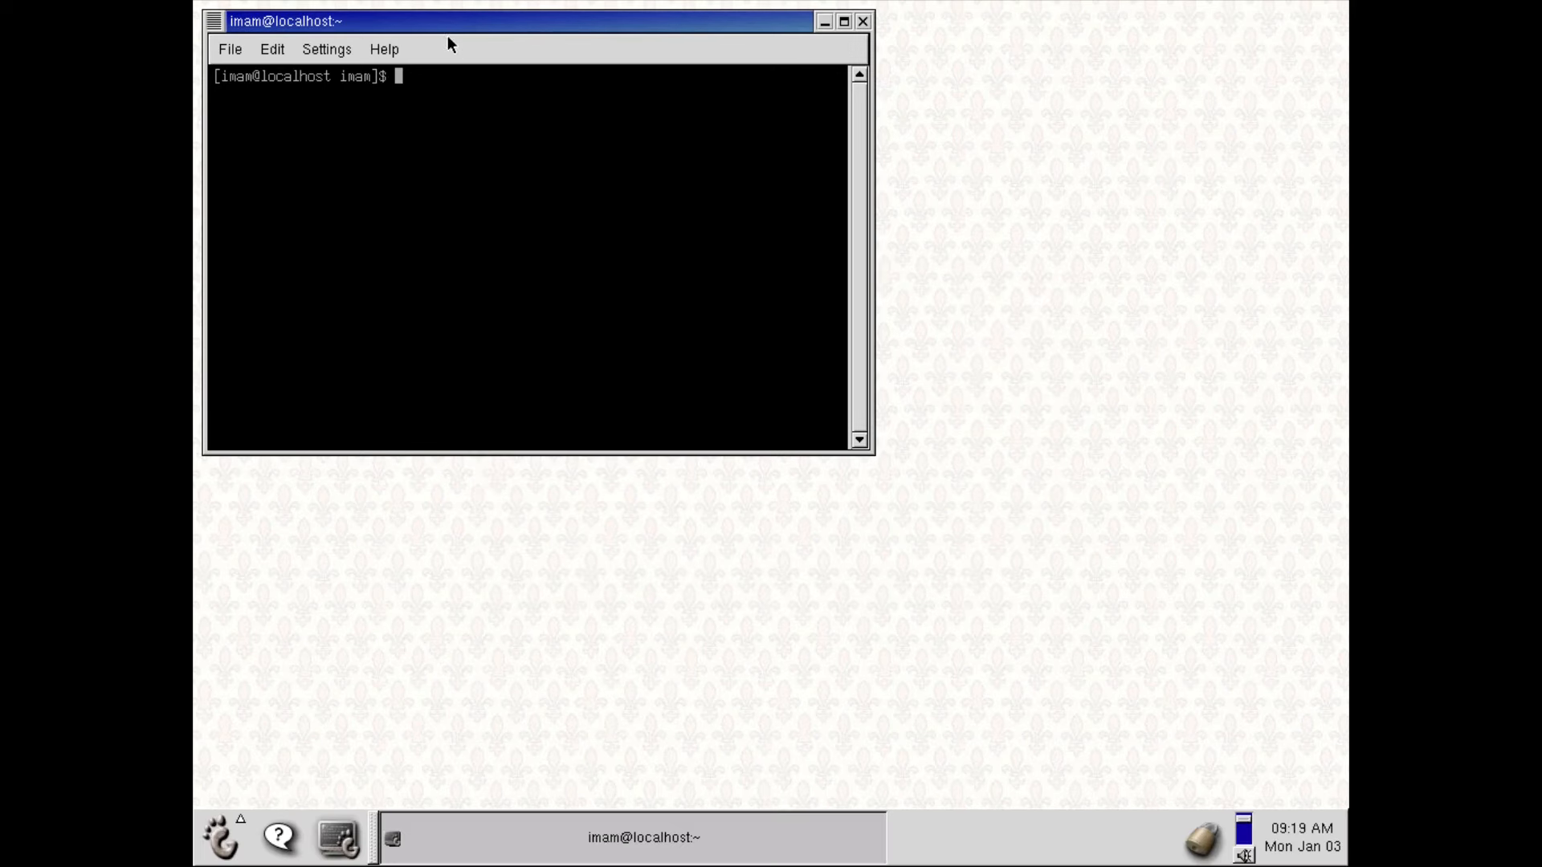
pyautogui.moveTo(451, 21); pyautogui.dragTo(679, 208)
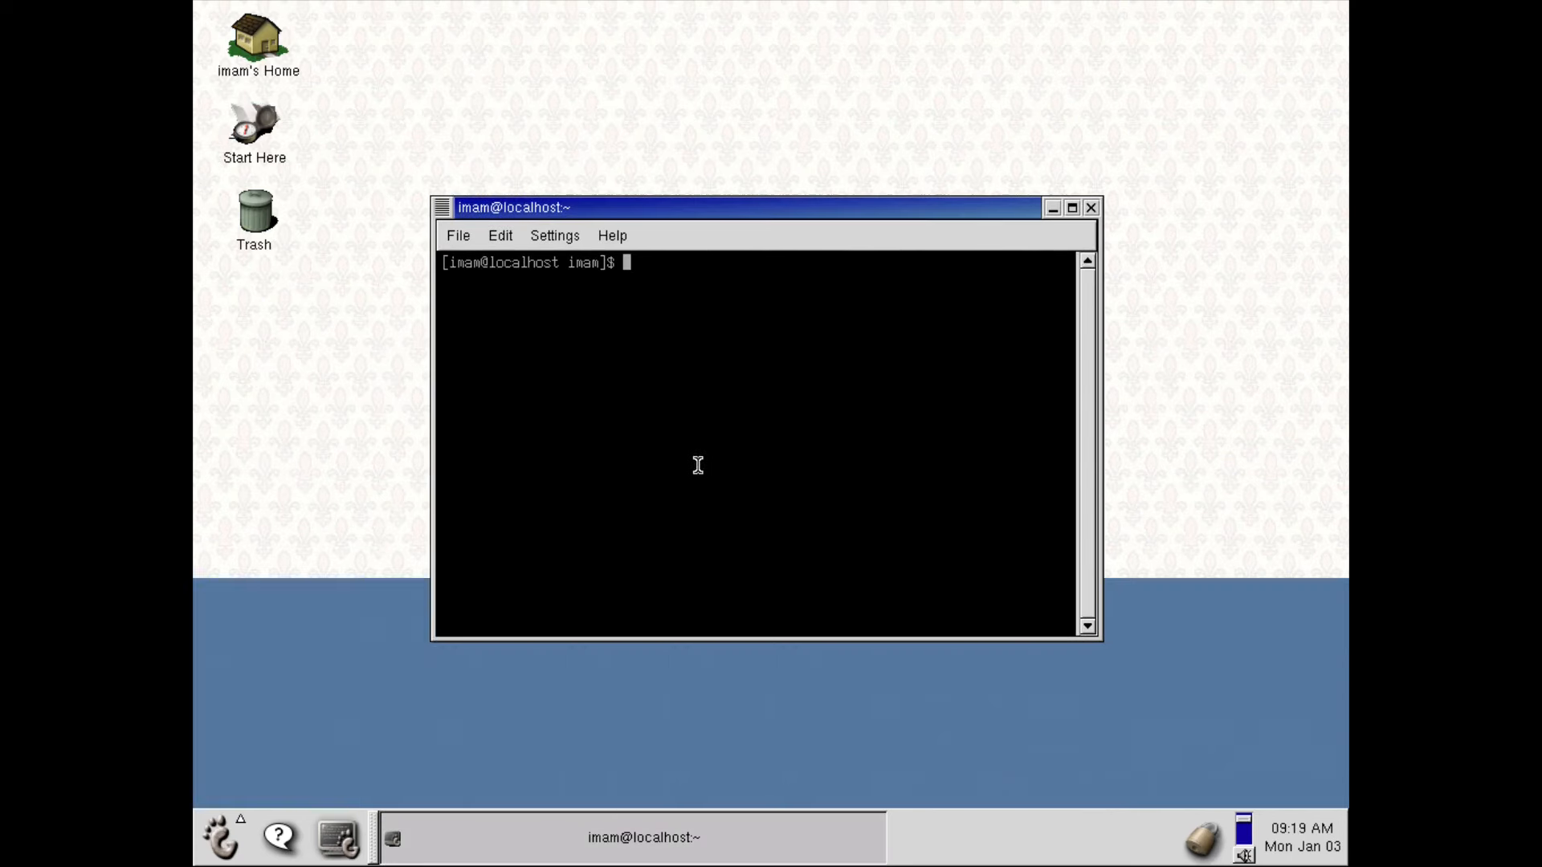
pyautogui.click(1092, 208)
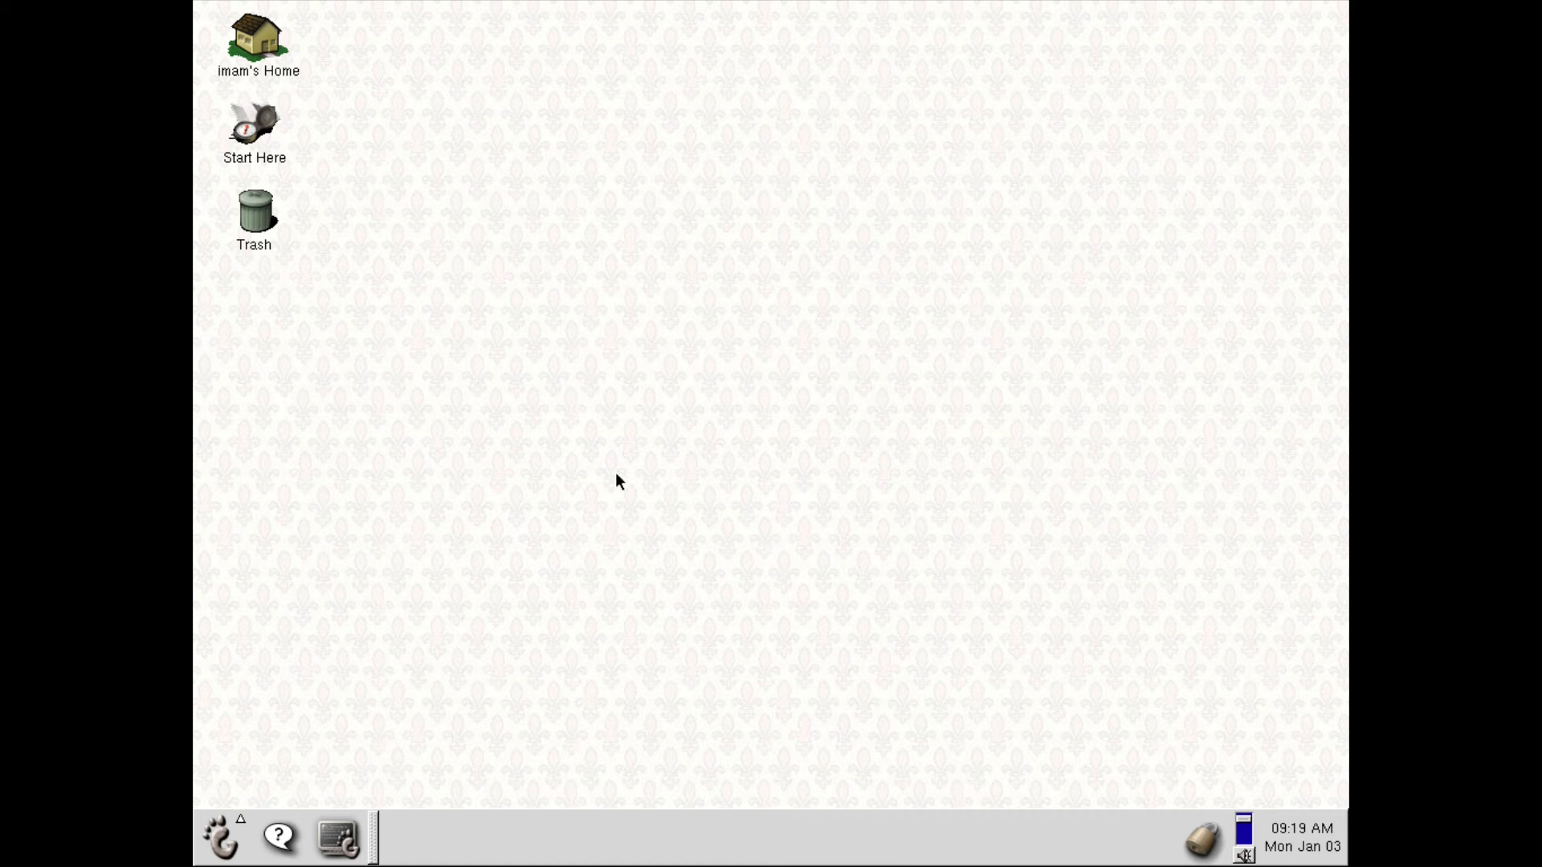
# Step: Select the home, Start Here and Trash desktop icons in turn, and shift the Trash icon slightly
pyautogui.click(267, 50)
pyautogui.click(265, 120)
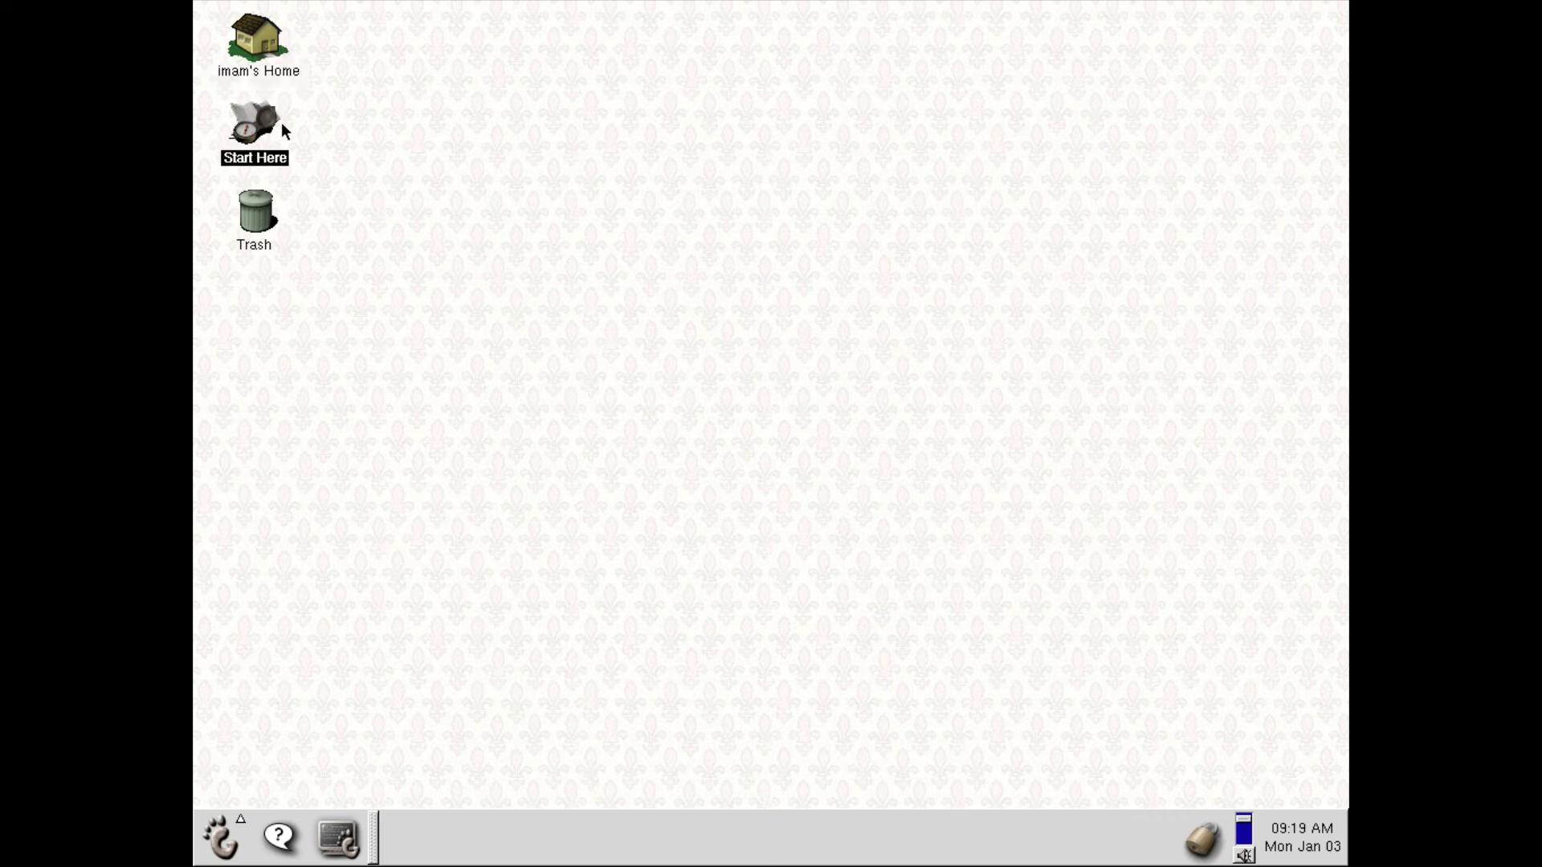
pyautogui.click(253, 215)
pyautogui.click(455, 344)
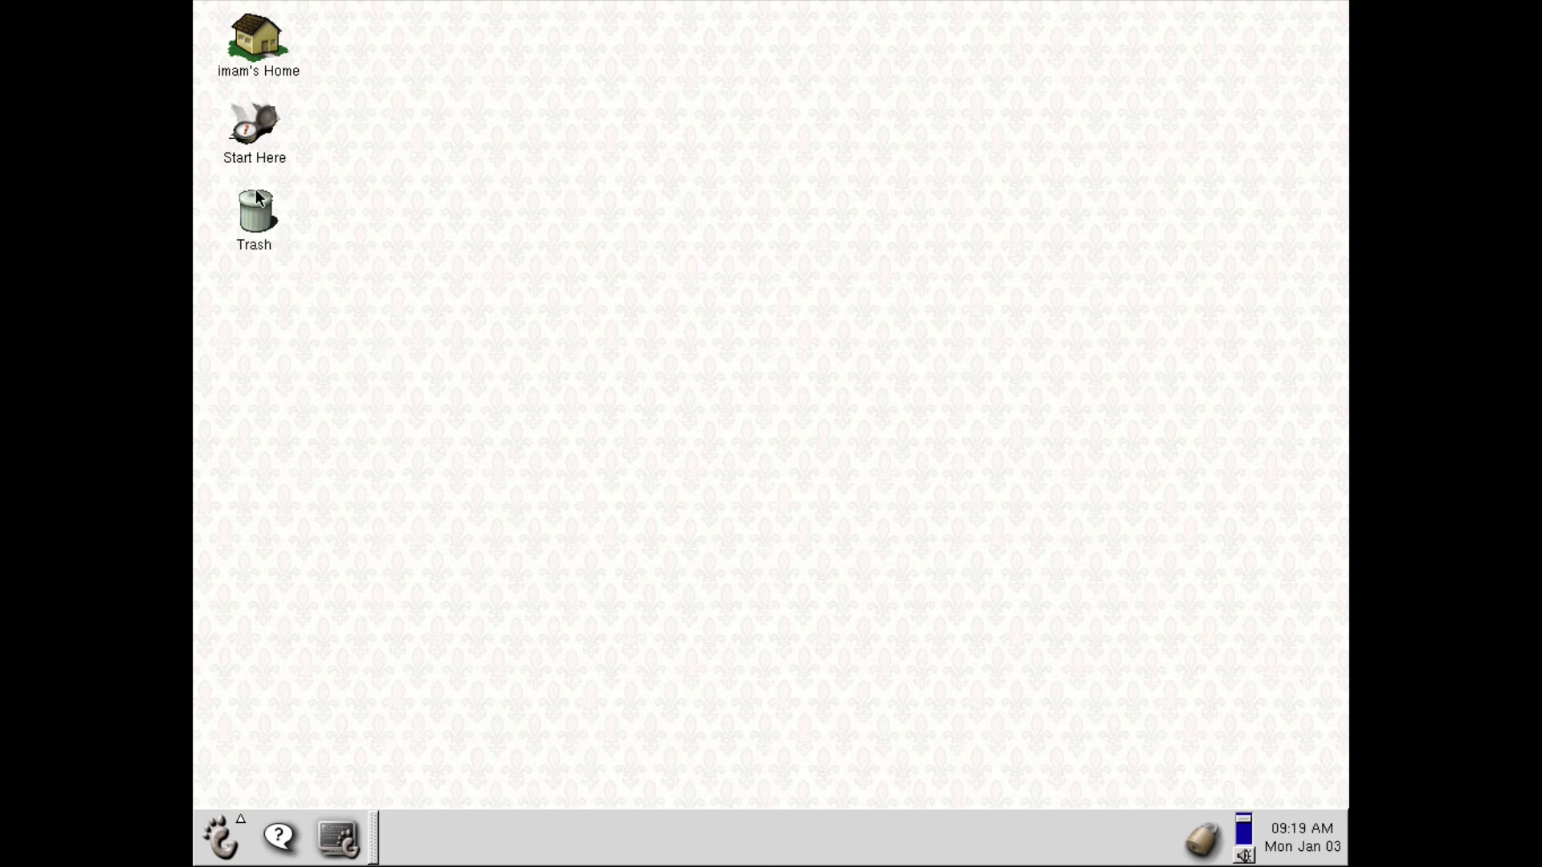
pyautogui.moveTo(257, 197); pyautogui.dragTo(234, 219)
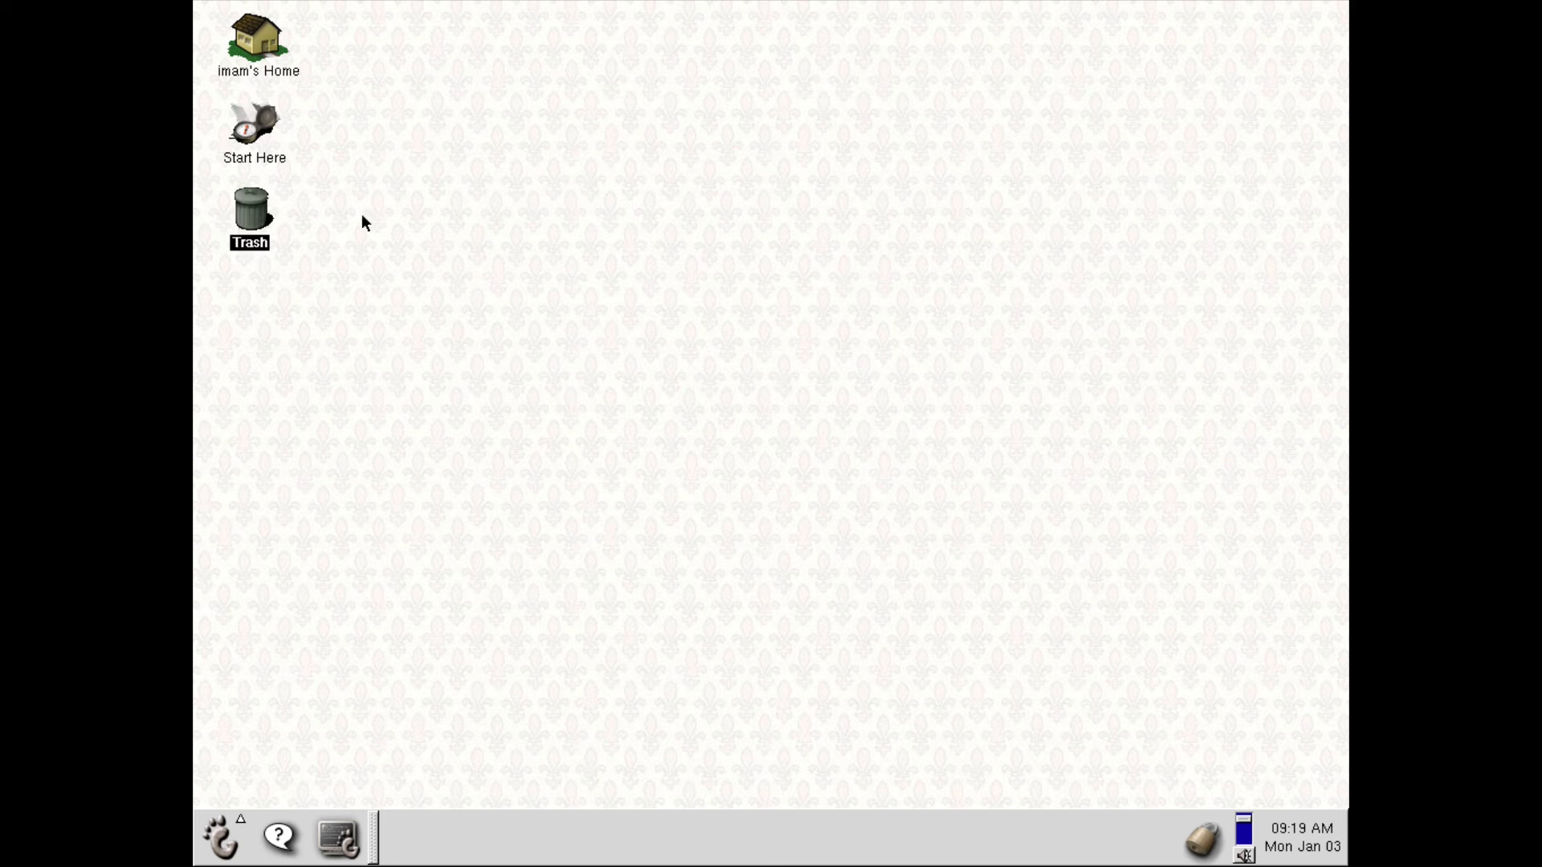
# Step: View the desktop's context options, including Disks and the background commands, without choosing any
pyautogui.rightClick(576, 241)
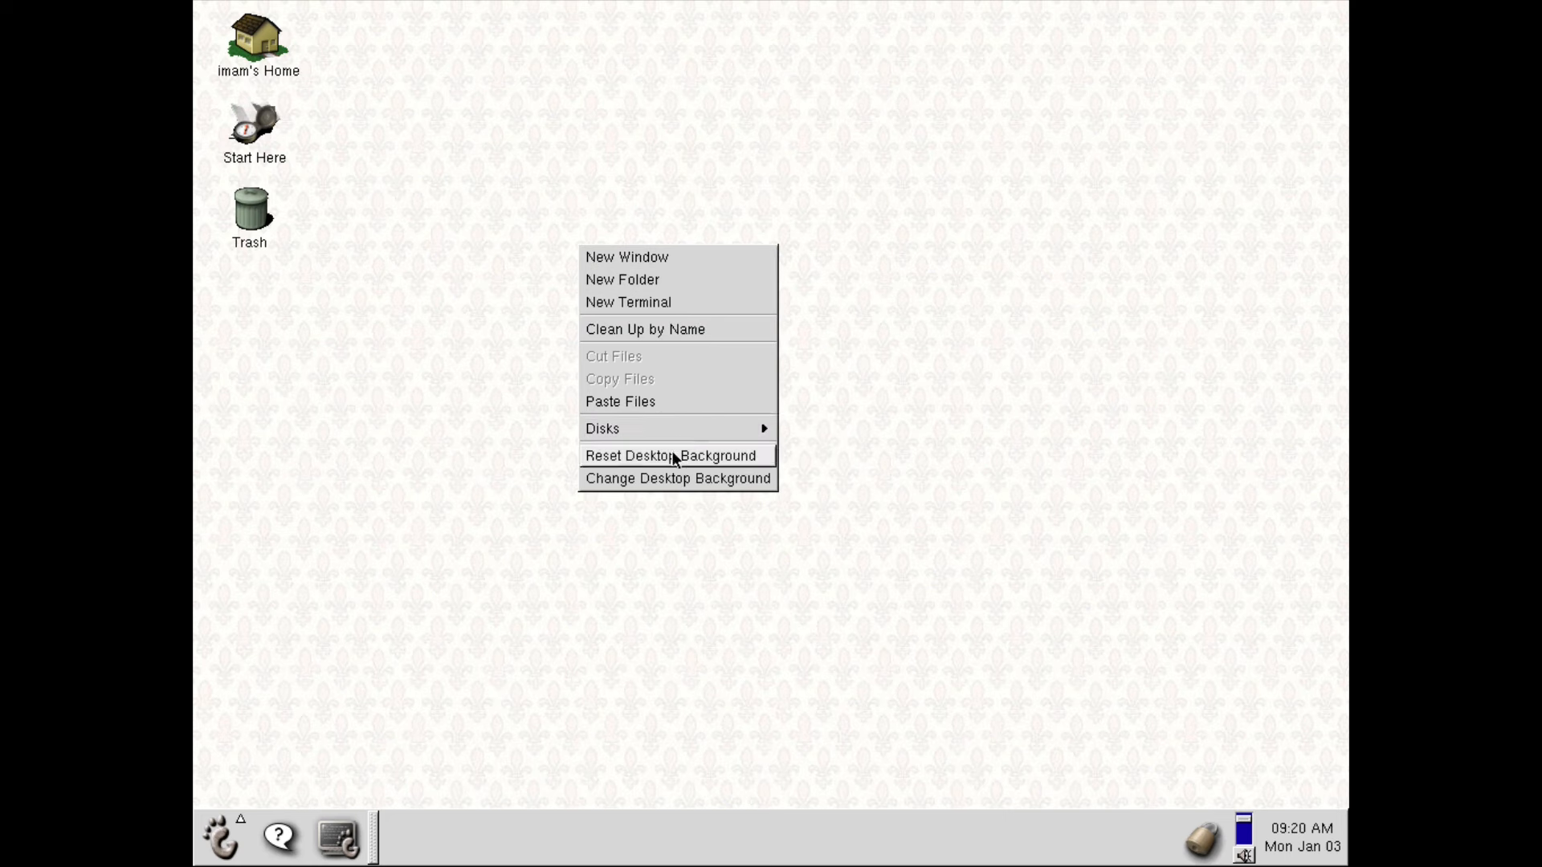
pyautogui.moveTo(679, 432)
pyautogui.click(407, 472)
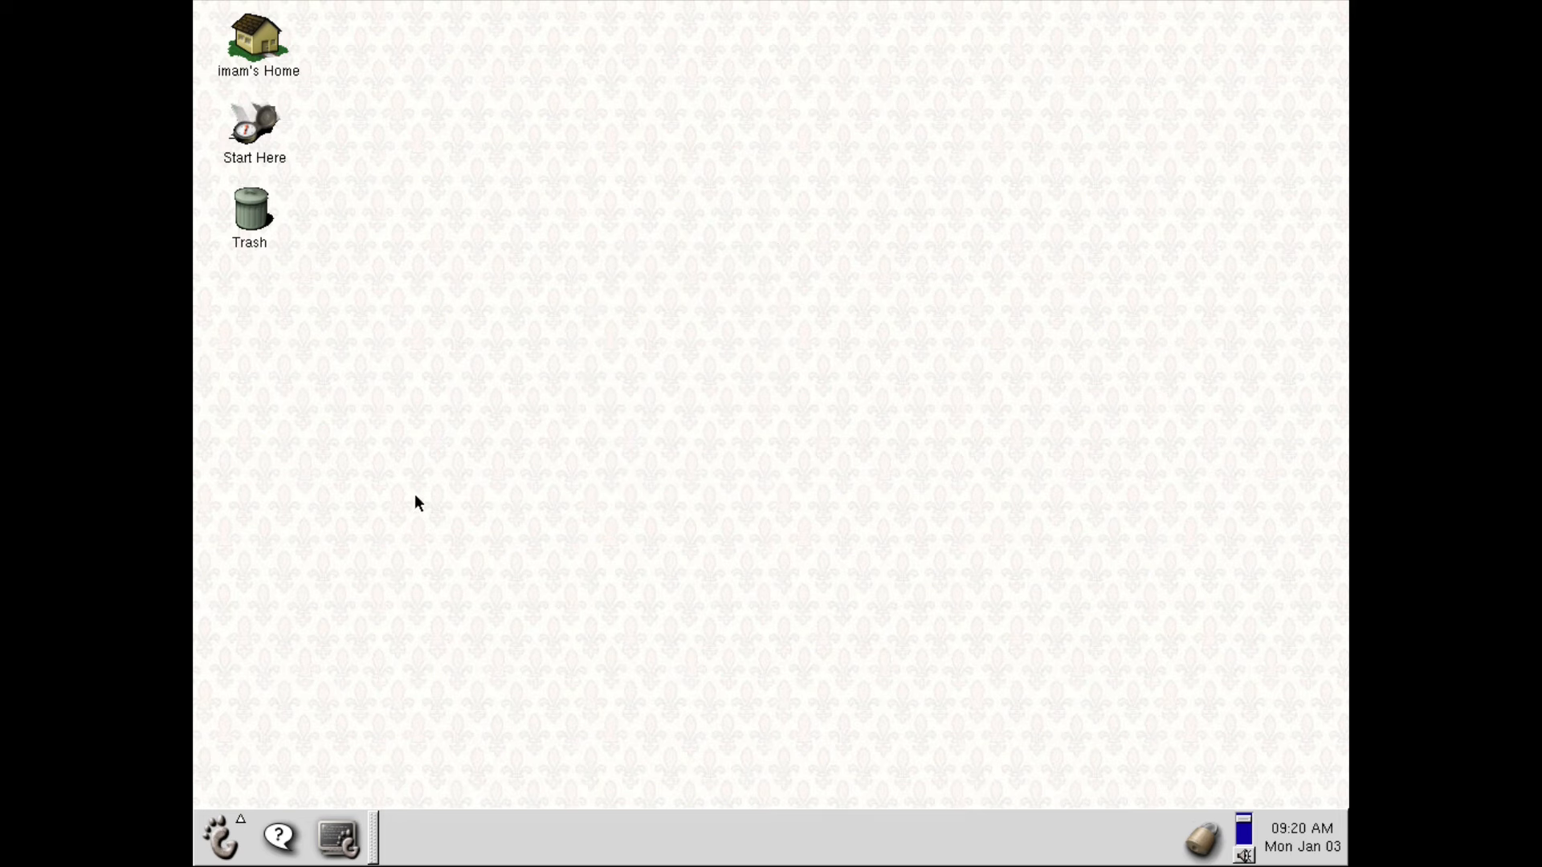
# Step: Open a terminal window and move it to the middle of the desktop
pyautogui.click(331, 841)
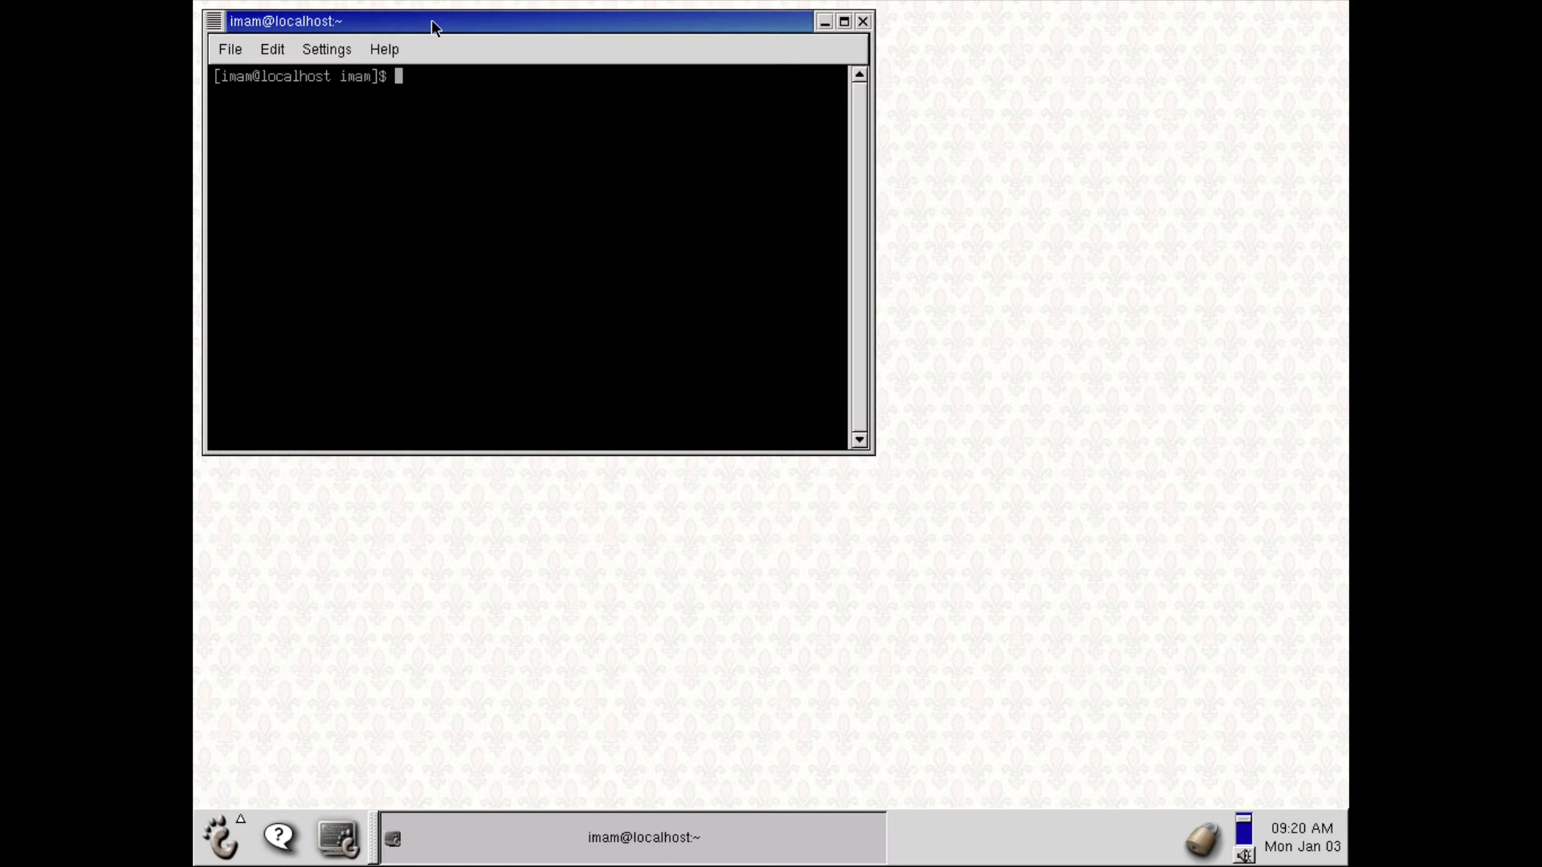
pyautogui.moveTo(434, 24); pyautogui.dragTo(706, 188)
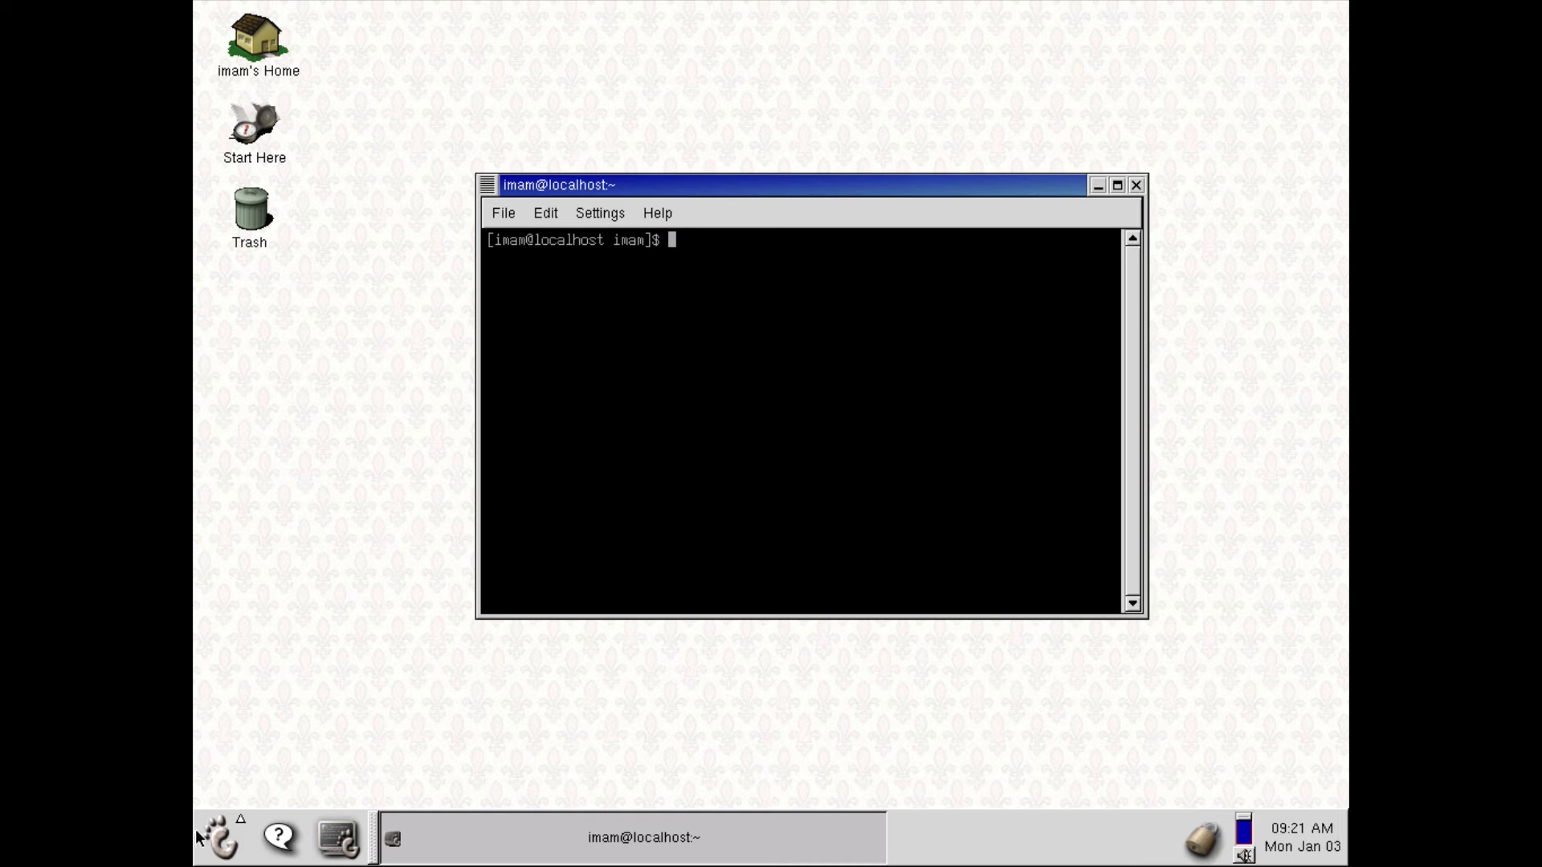
# Step: Look through the GNOME applets and installed program categories, including Games, without launching anything
pyautogui.click(223, 839)
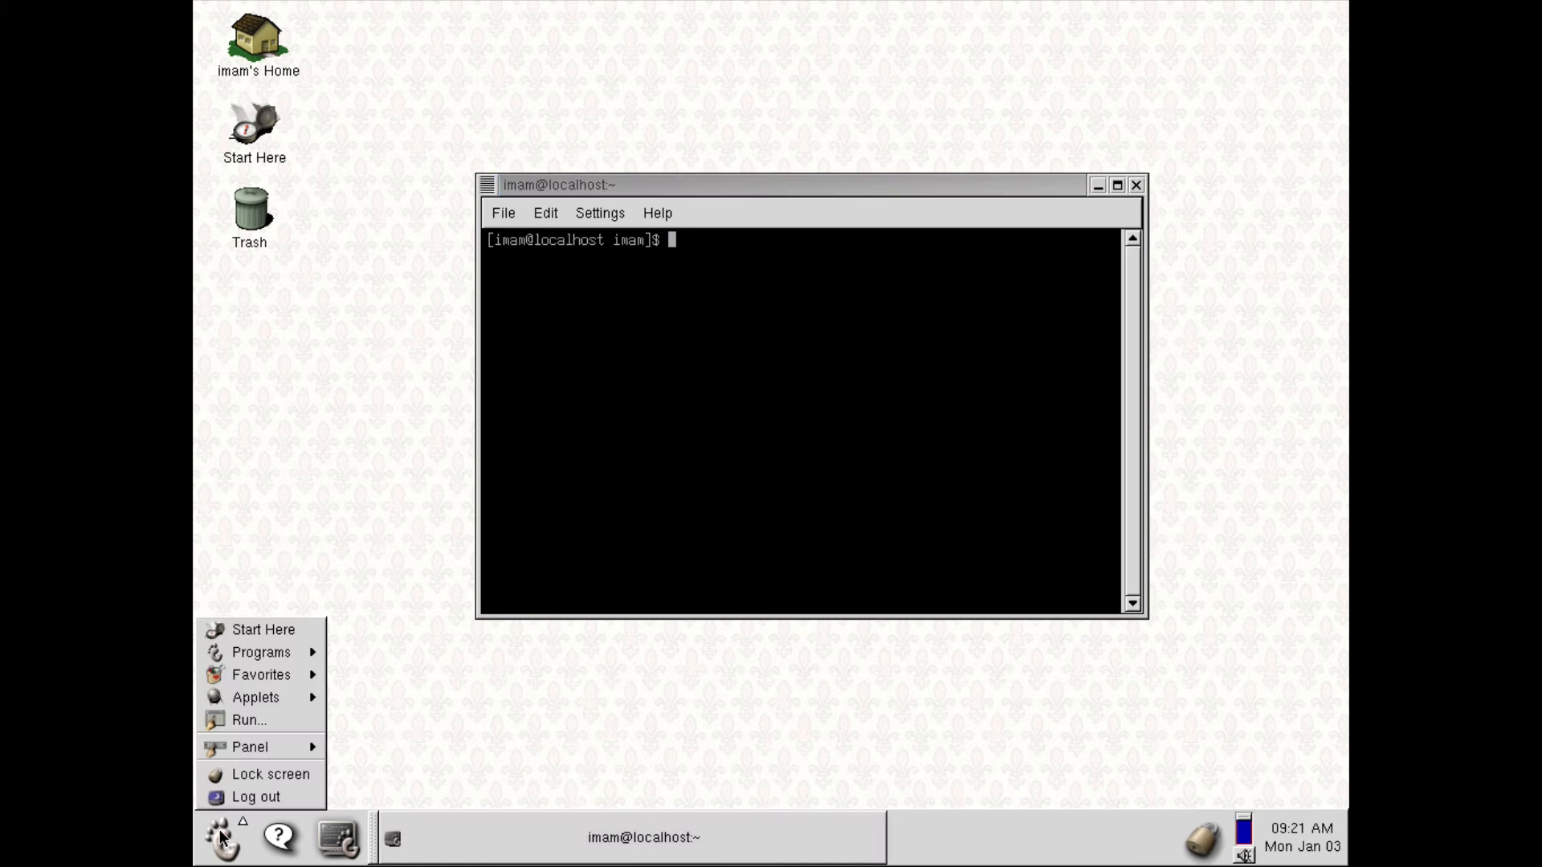
pyautogui.moveTo(269, 652)
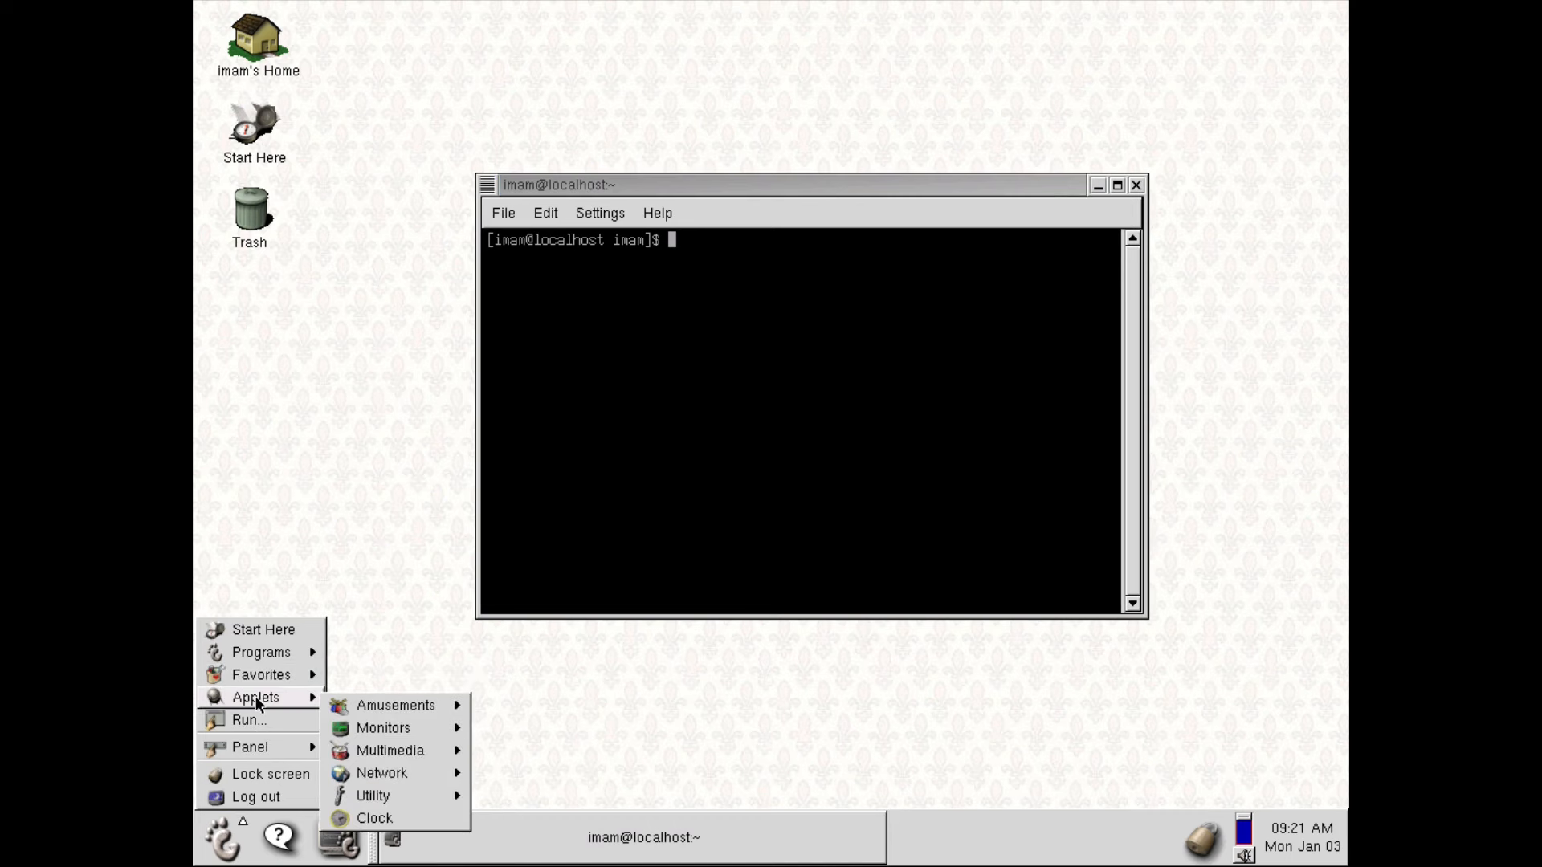
pyautogui.moveTo(263, 683)
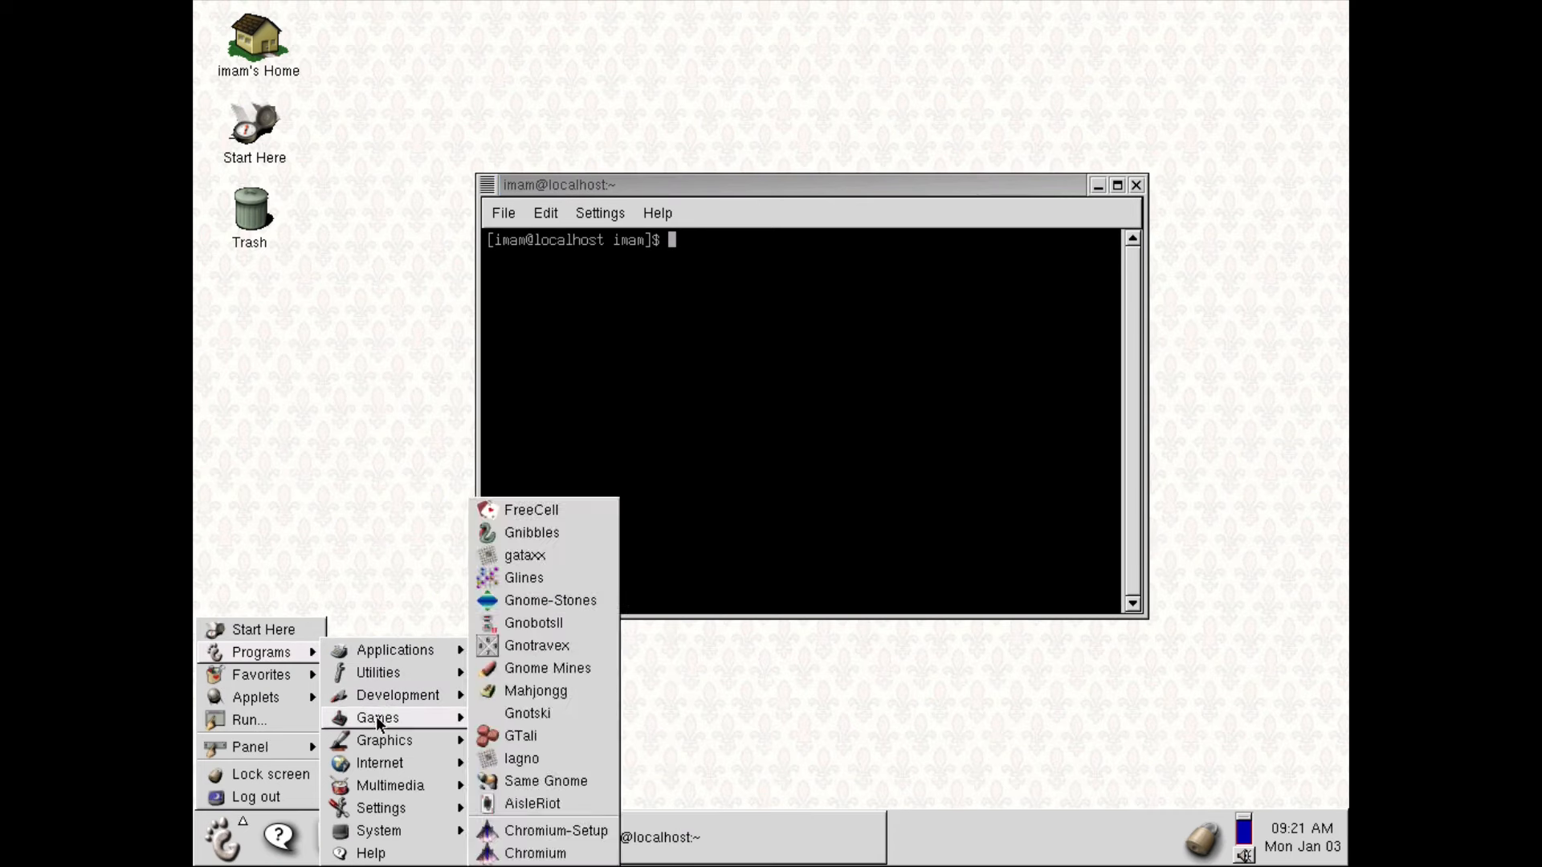
pyautogui.click(472, 740)
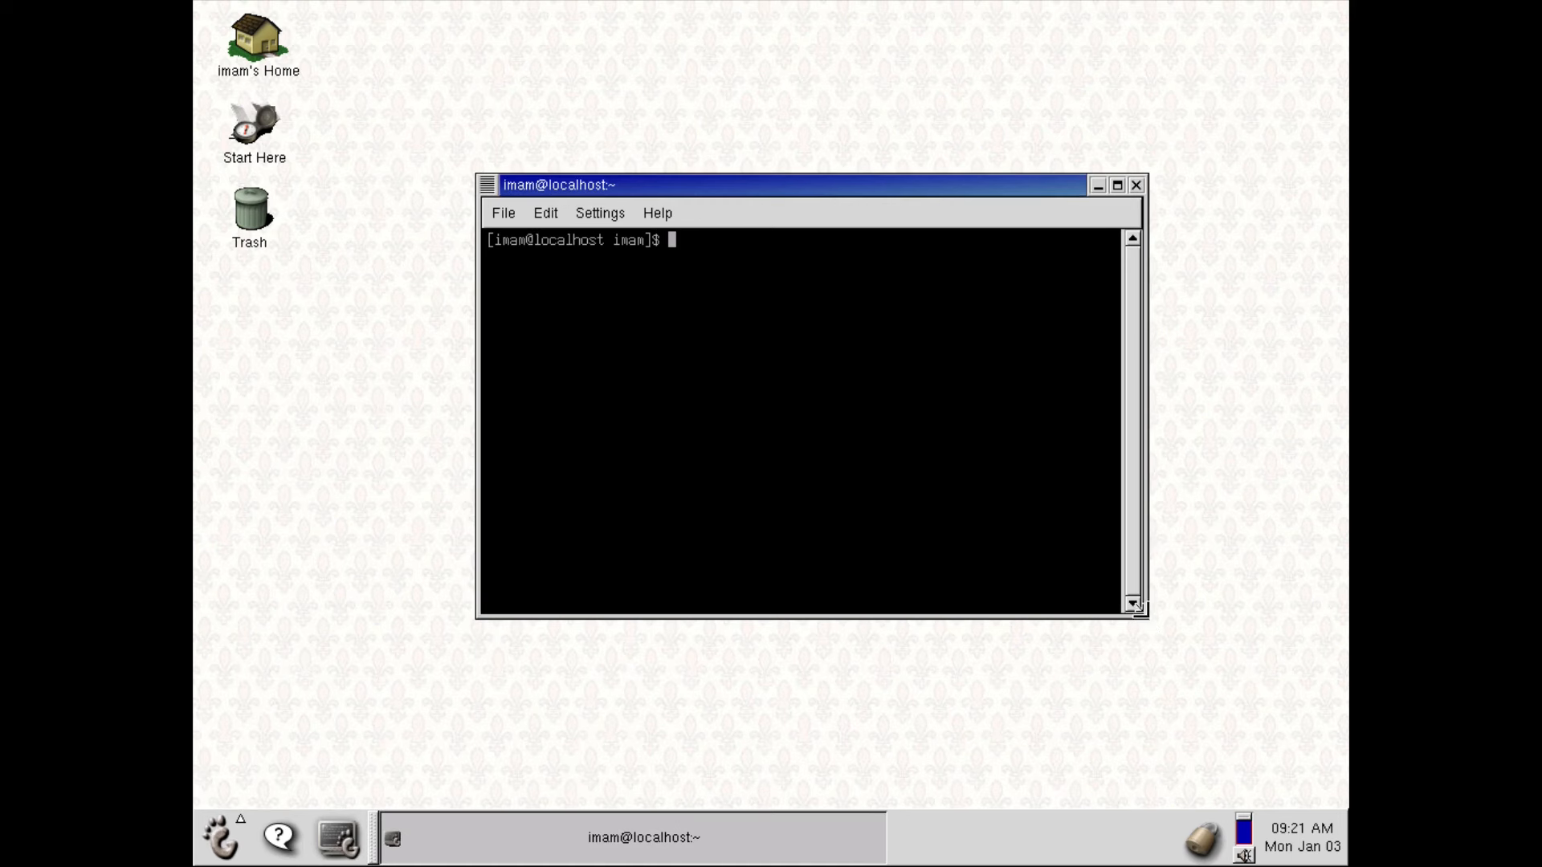
# Step: Query the kernel release with uname -r in the terminal and close the terminal window
pyautogui.write('uname -r')
pyautogui.press('Return')
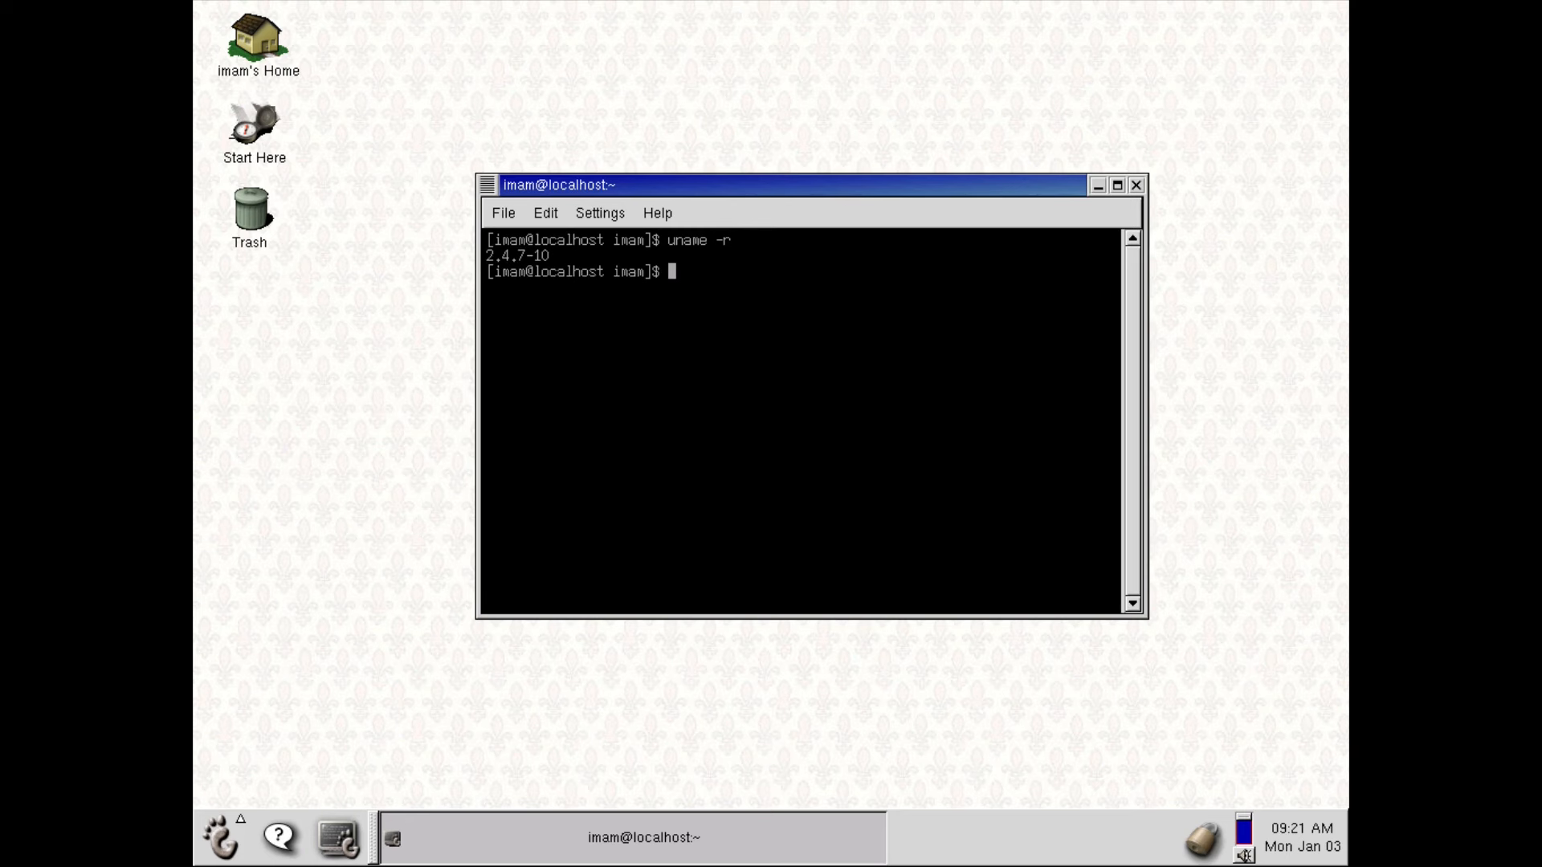
pyautogui.write('glxi')
pyautogui.press('BackSpace')
pyautogui.press('BackSpace')
pyautogui.press('BackSpace')
pyautogui.press('BackSpace')
pyautogui.click(1136, 185)
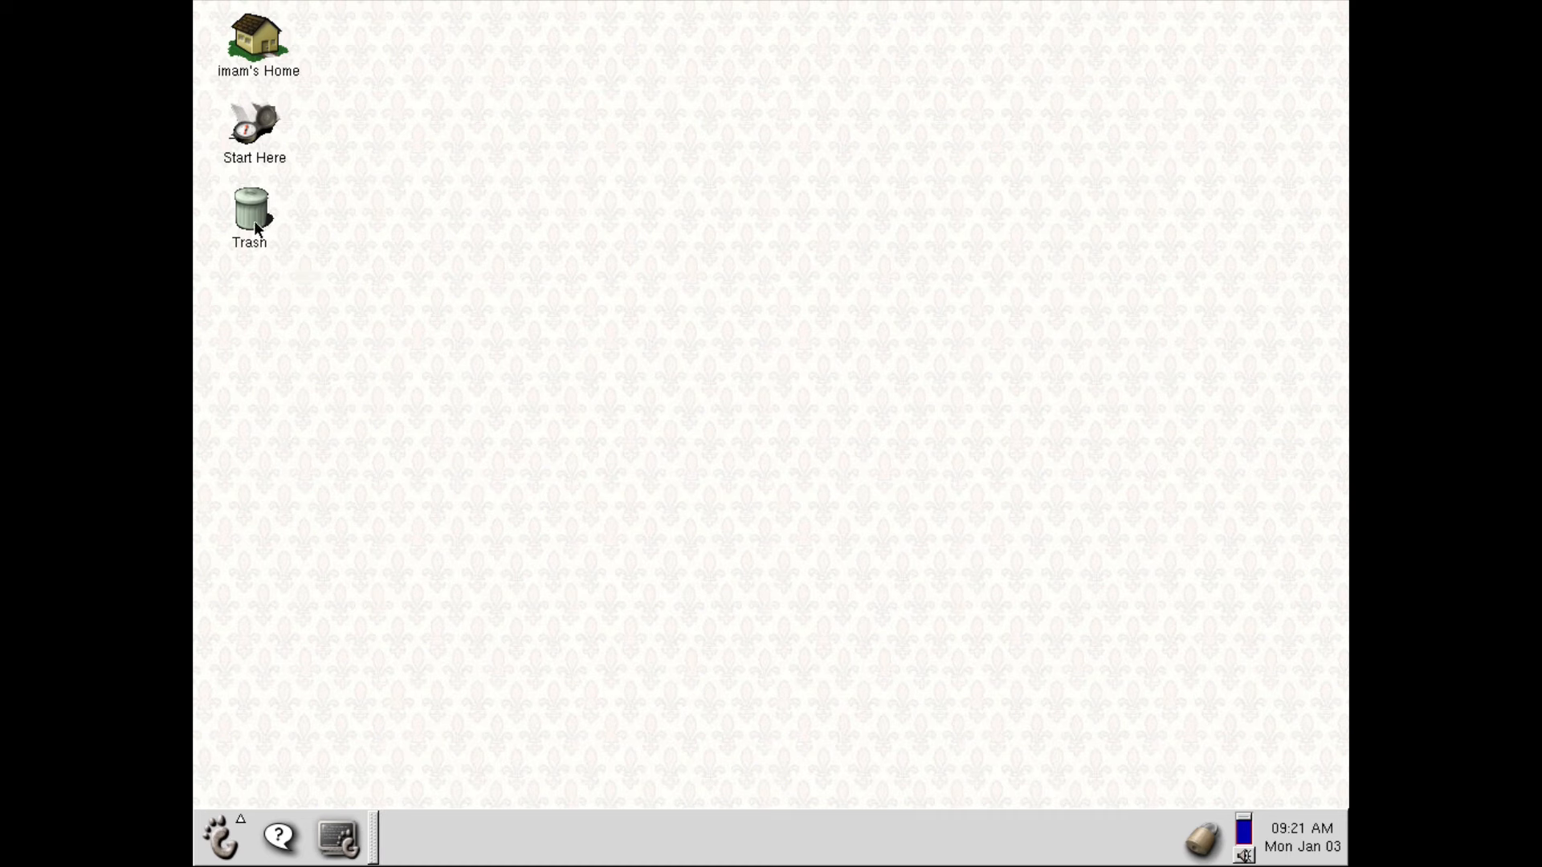
# Step: Open the home folder from the desktop, shrink its window and move it to the middle of the screen
pyautogui.click(252, 45)
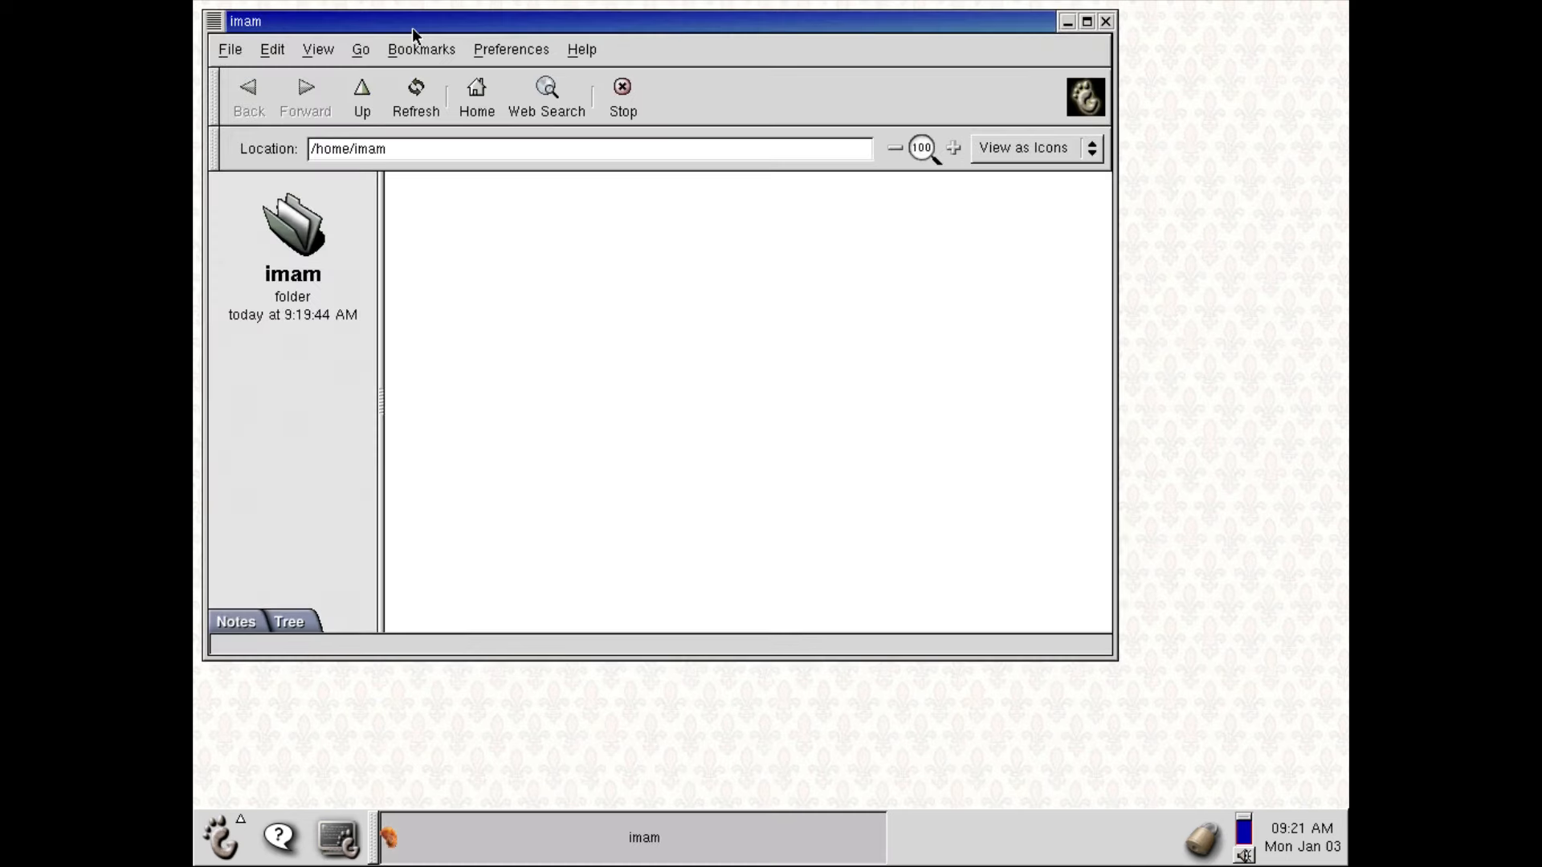
pyautogui.moveTo(414, 33); pyautogui.dragTo(547, 101)
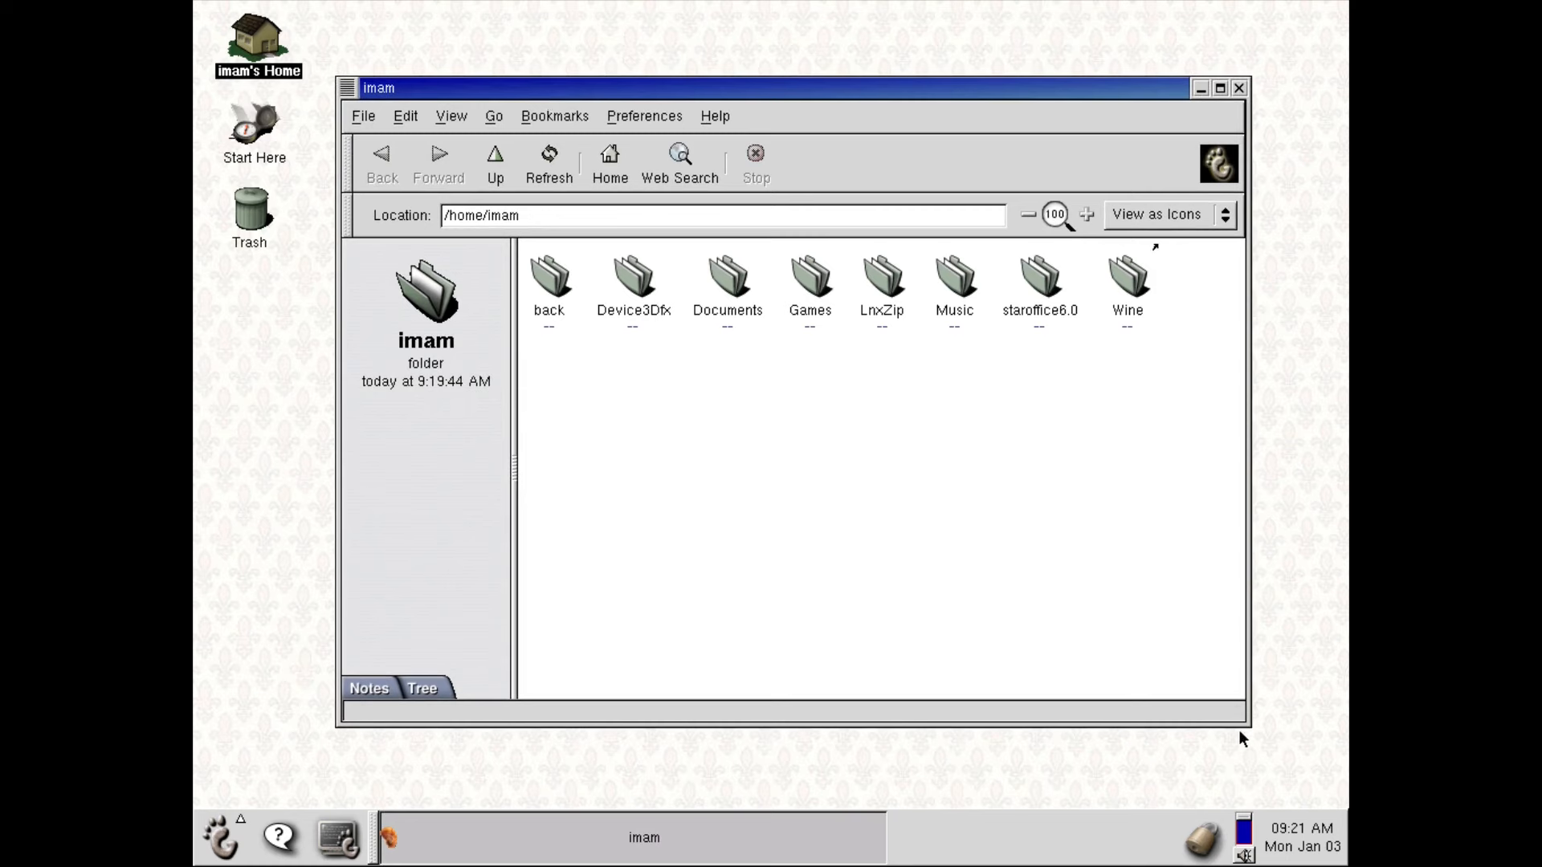
pyautogui.moveTo(1243, 729); pyautogui.dragTo(1102, 582)
pyautogui.moveTo(598, 90); pyautogui.dragTo(678, 159)
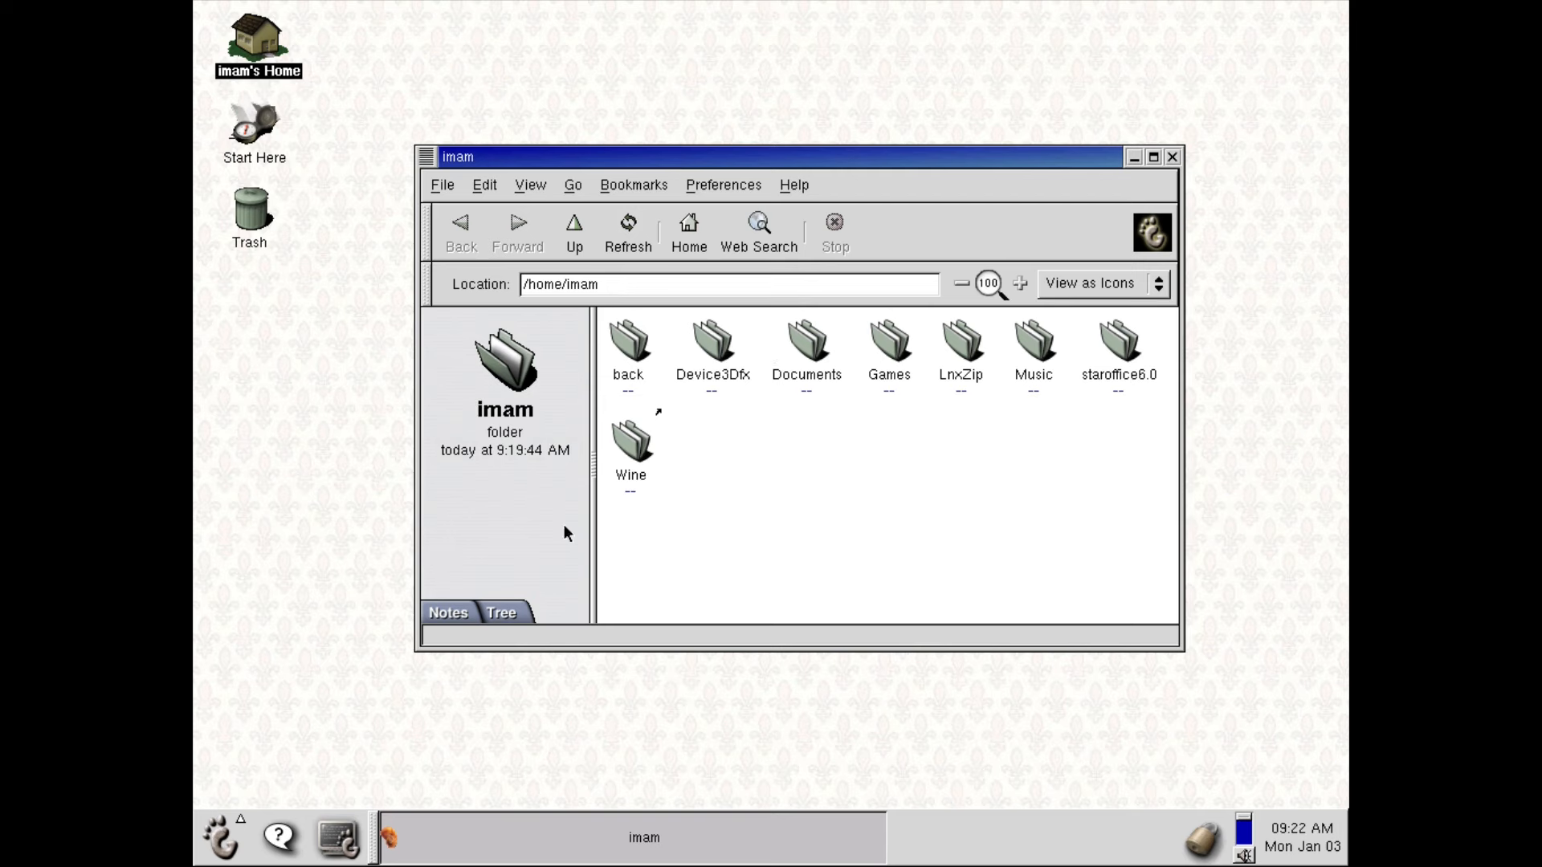
# Step: Check which commands apply to the empty area of the home folder, without choosing any
pyautogui.rightClick(867, 529)
pyautogui.click(779, 564)
pyautogui.rightClick(788, 463)
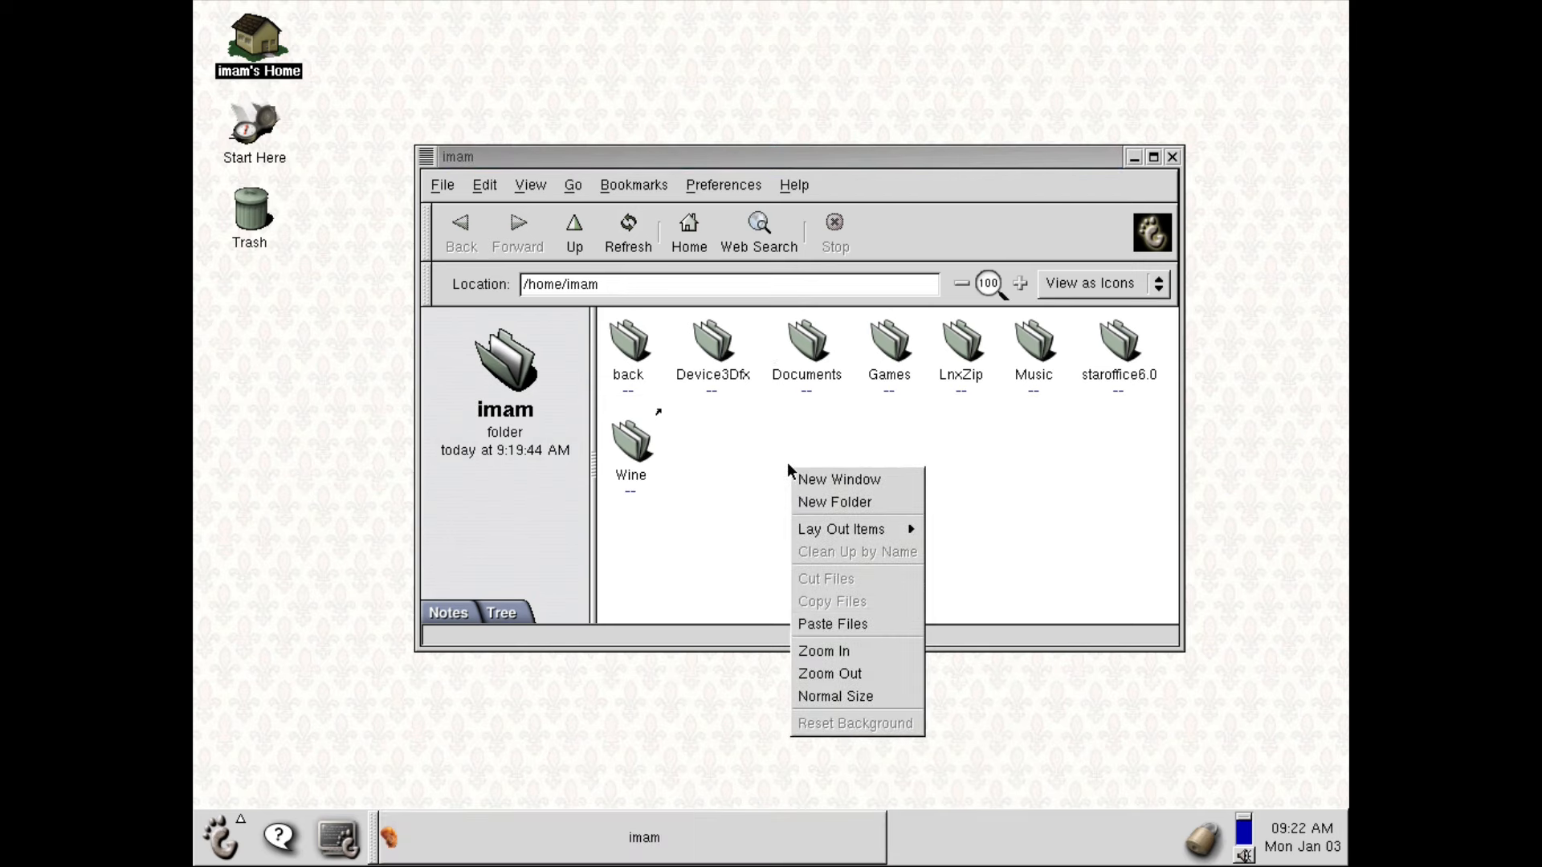
pyautogui.click(703, 491)
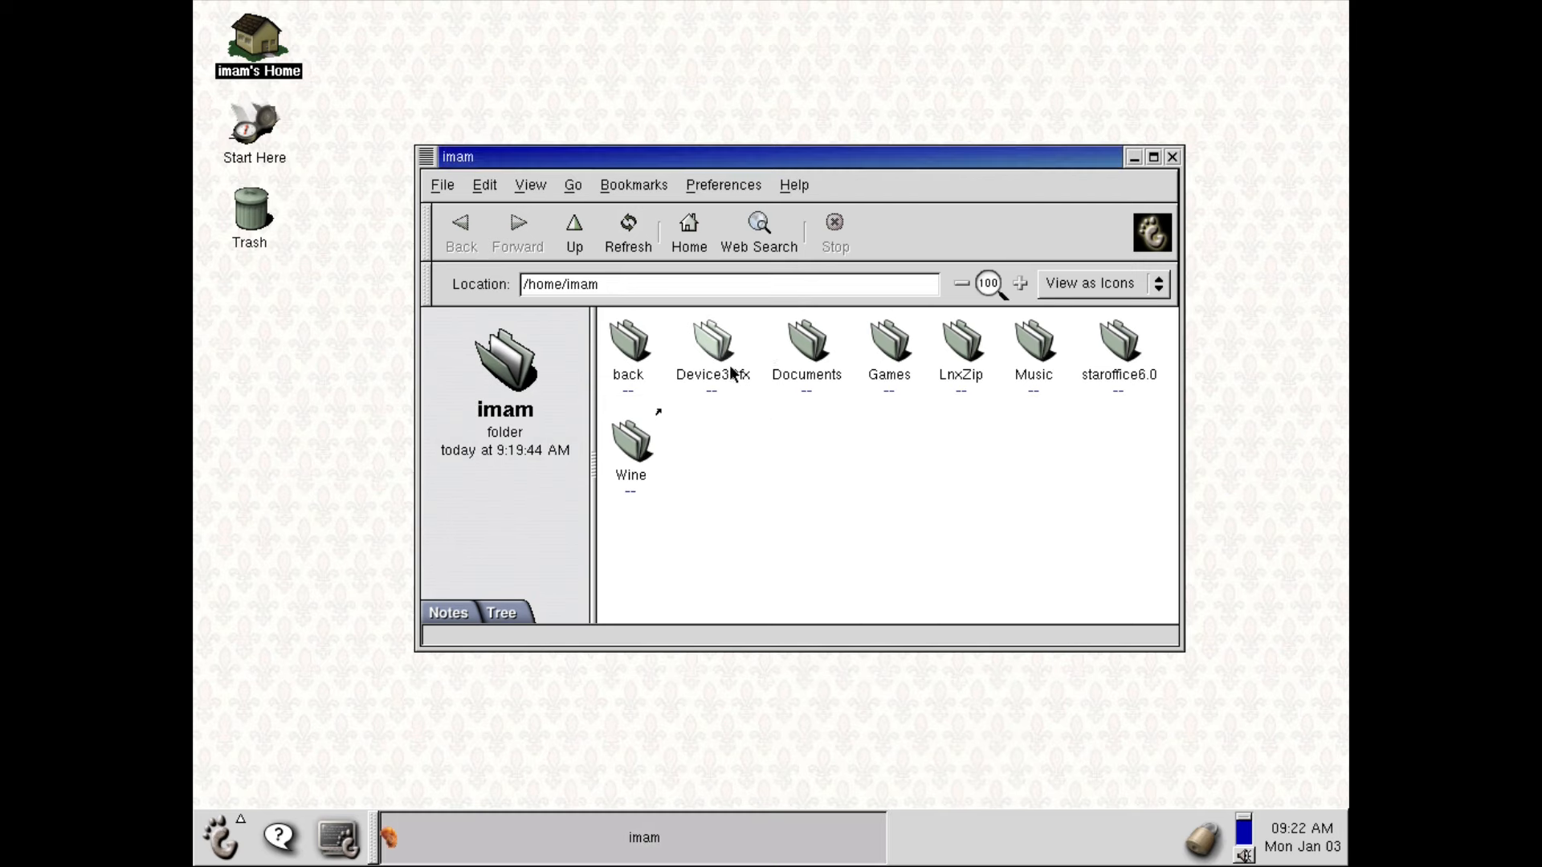
# Step: Highlight the folders in the home directory one after another, ending on Wine
pyautogui.click(732, 373)
pyautogui.press('Right')
pyautogui.press('Right')
pyautogui.press('Right')
pyautogui.press('Right')
pyautogui.press('Right')
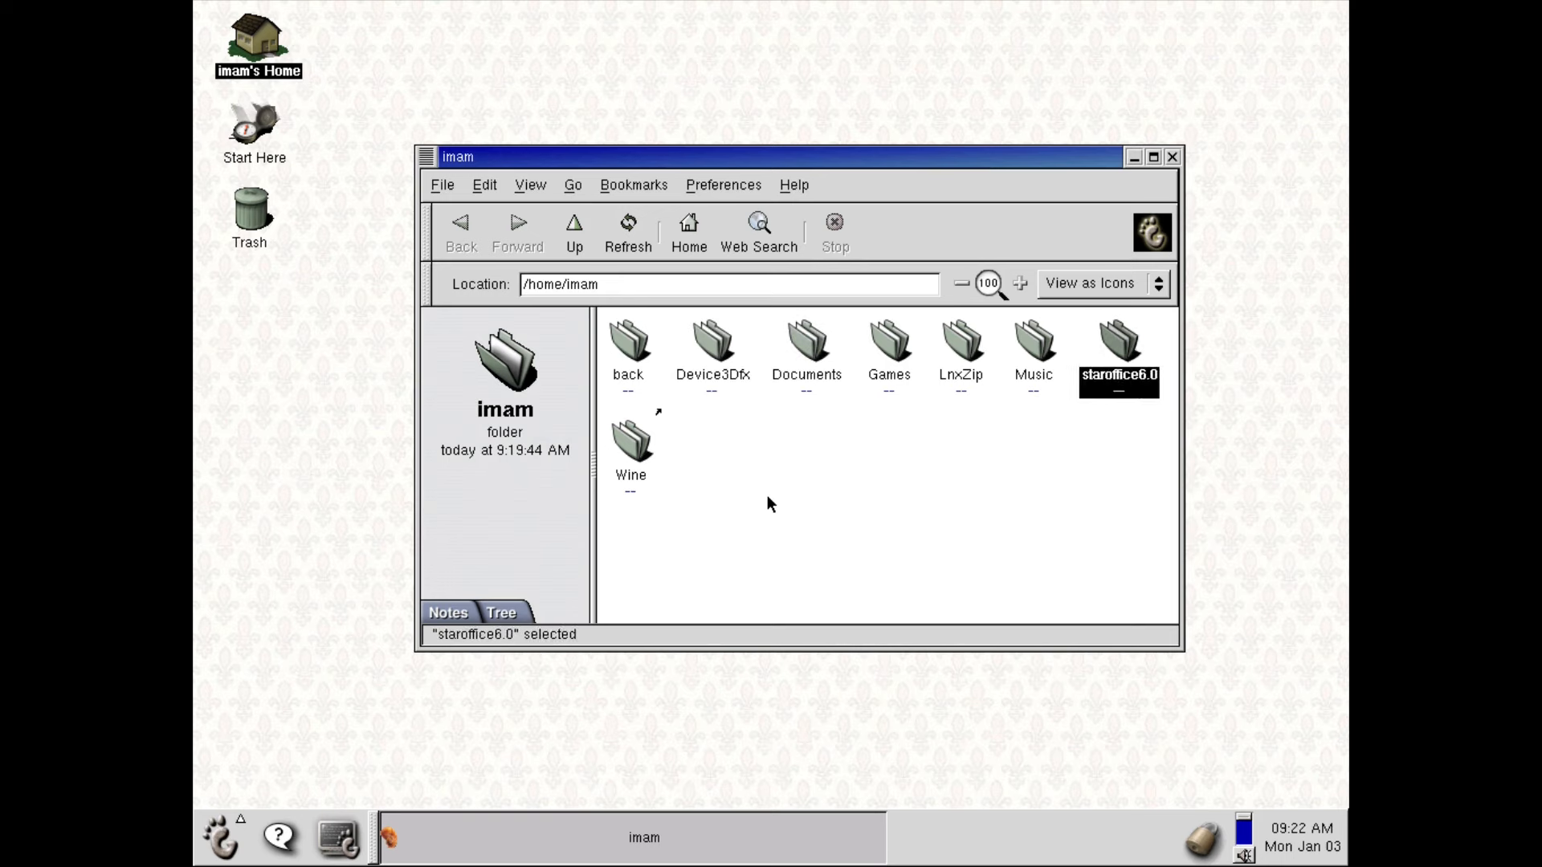
pyautogui.moveTo(1098, 596); pyautogui.dragTo(930, 518)
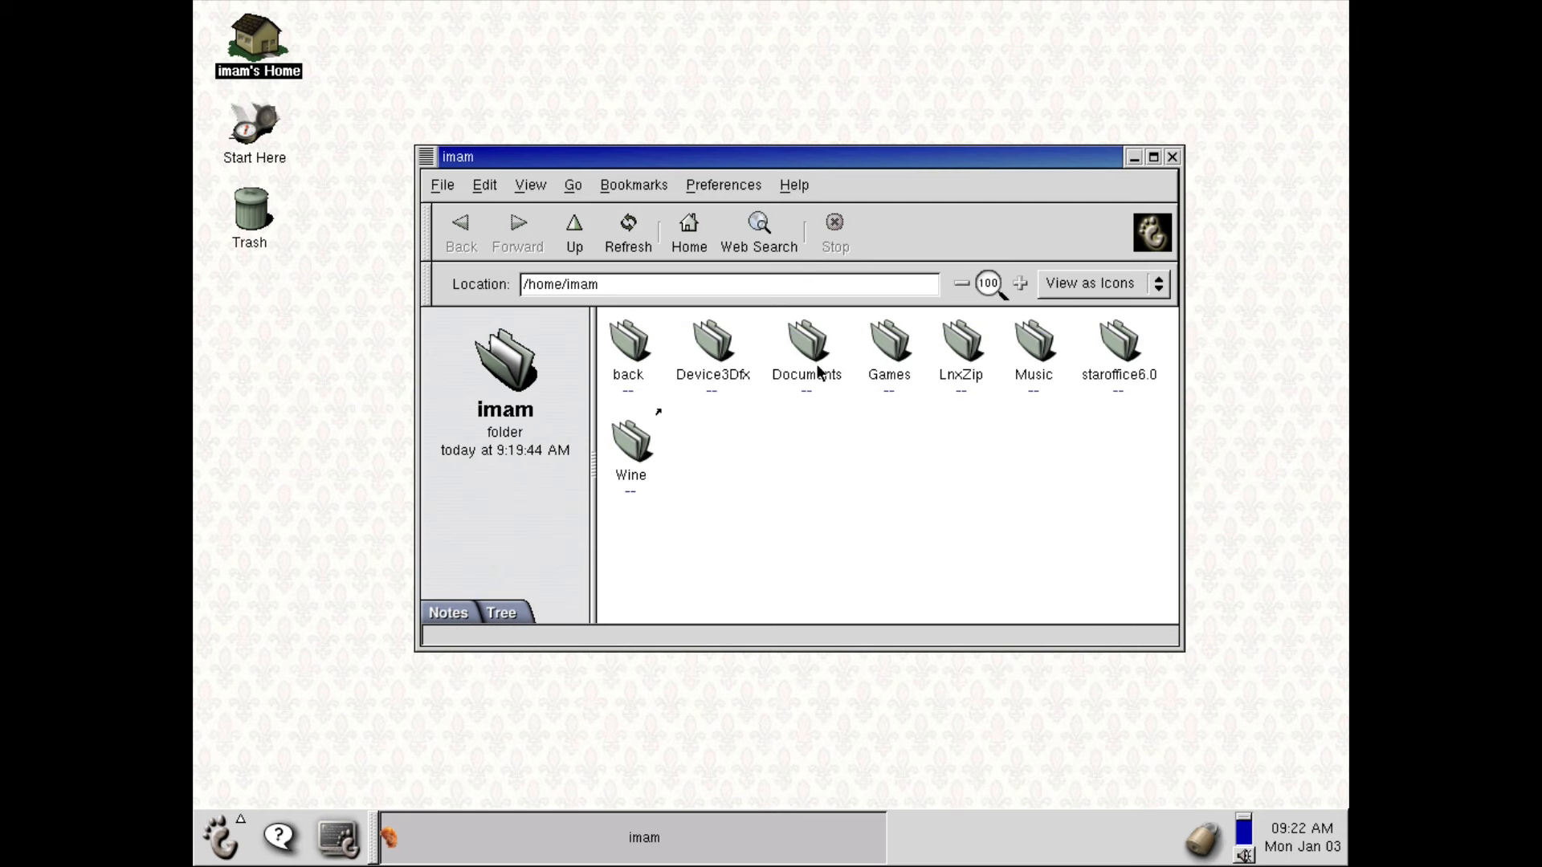
pyautogui.click(1052, 373)
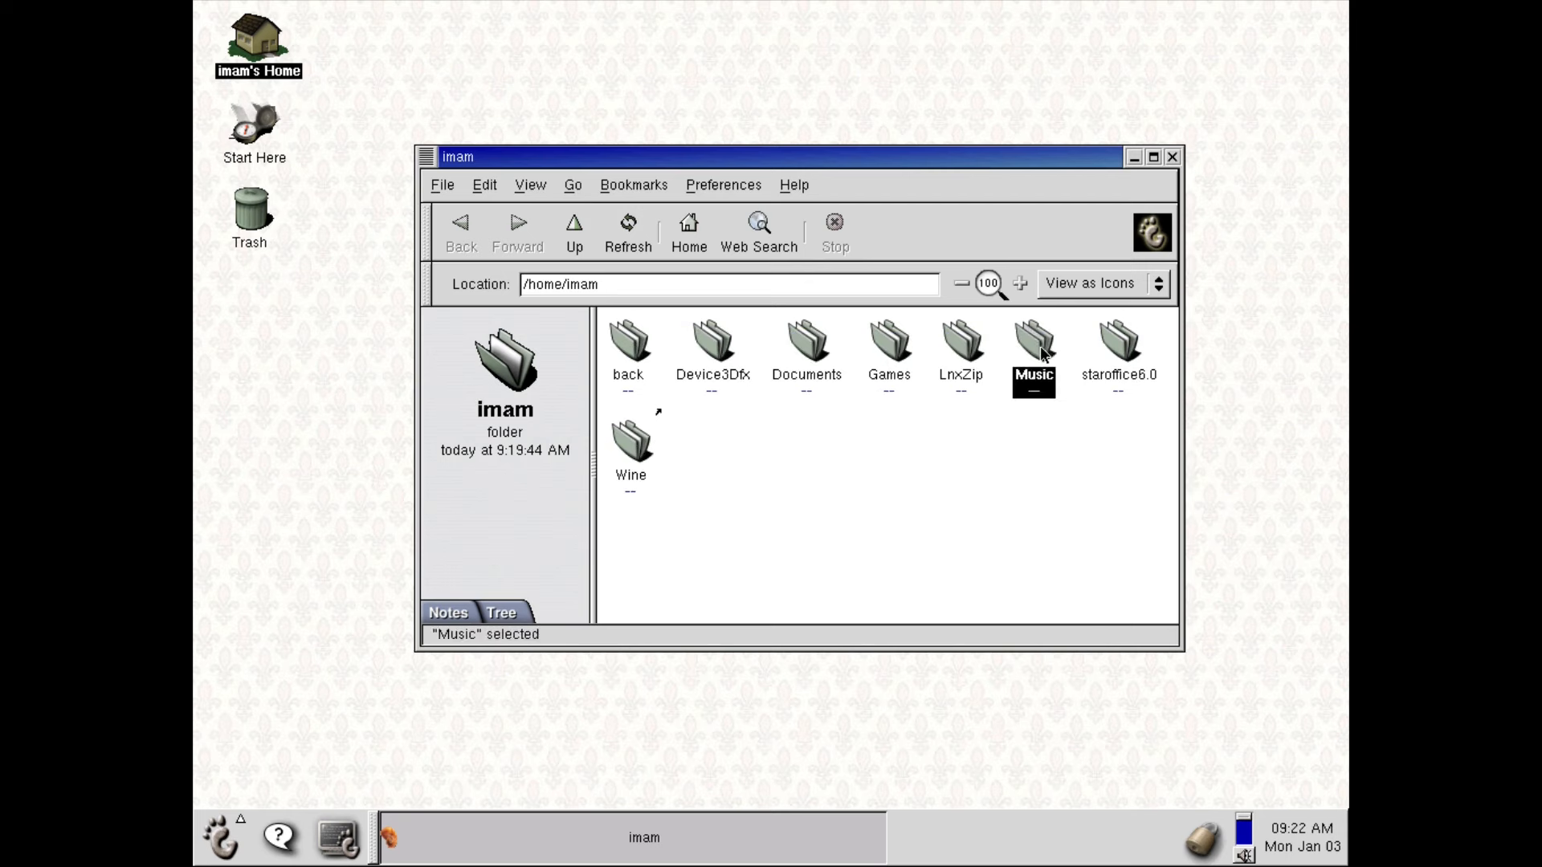
pyautogui.click(837, 361)
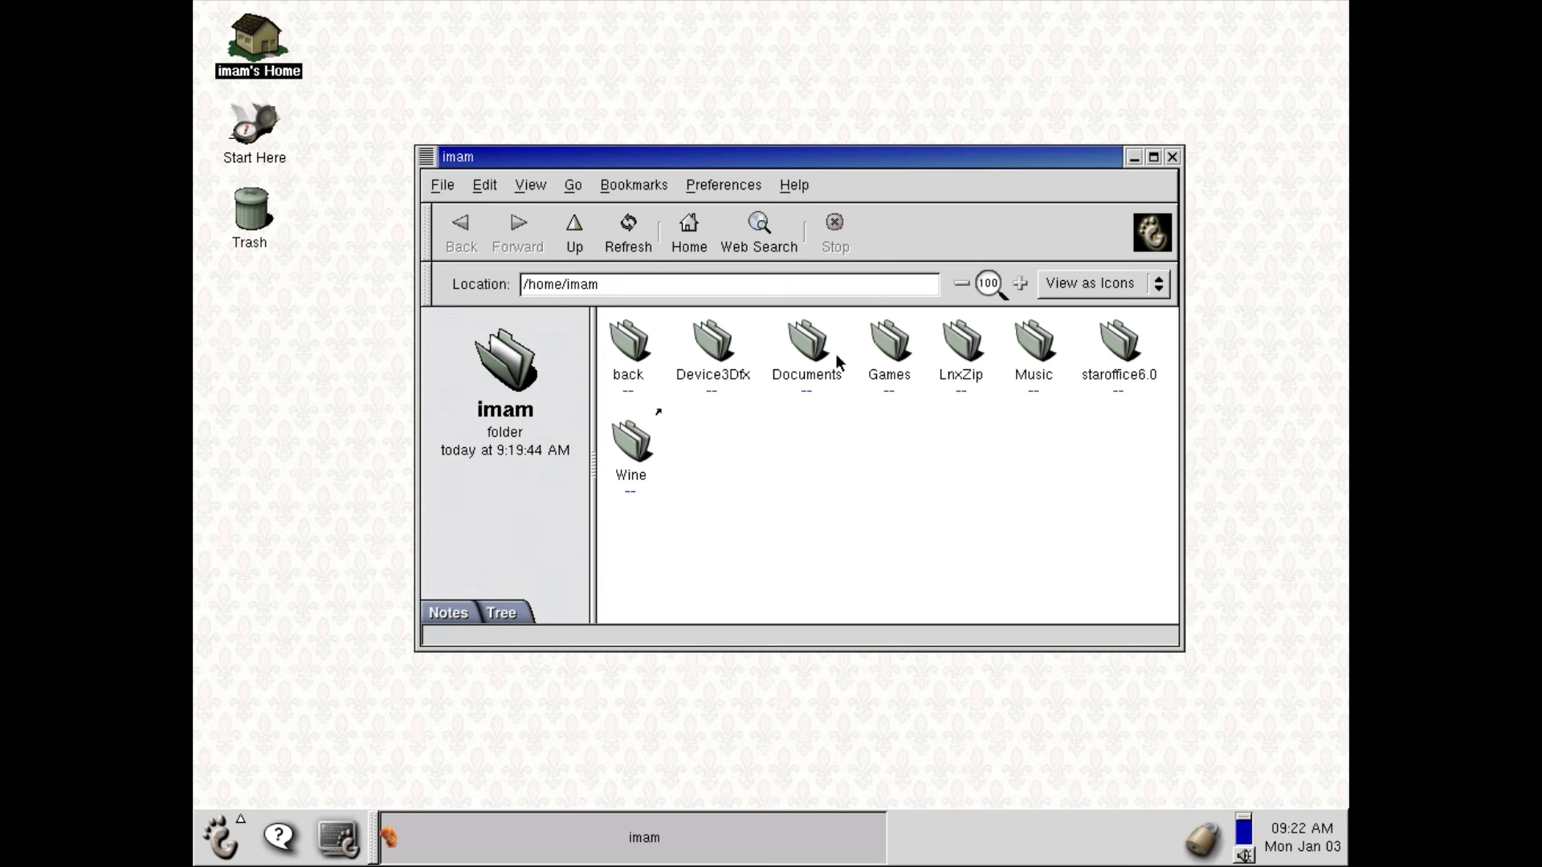
pyautogui.click(809, 351)
pyautogui.press('Left')
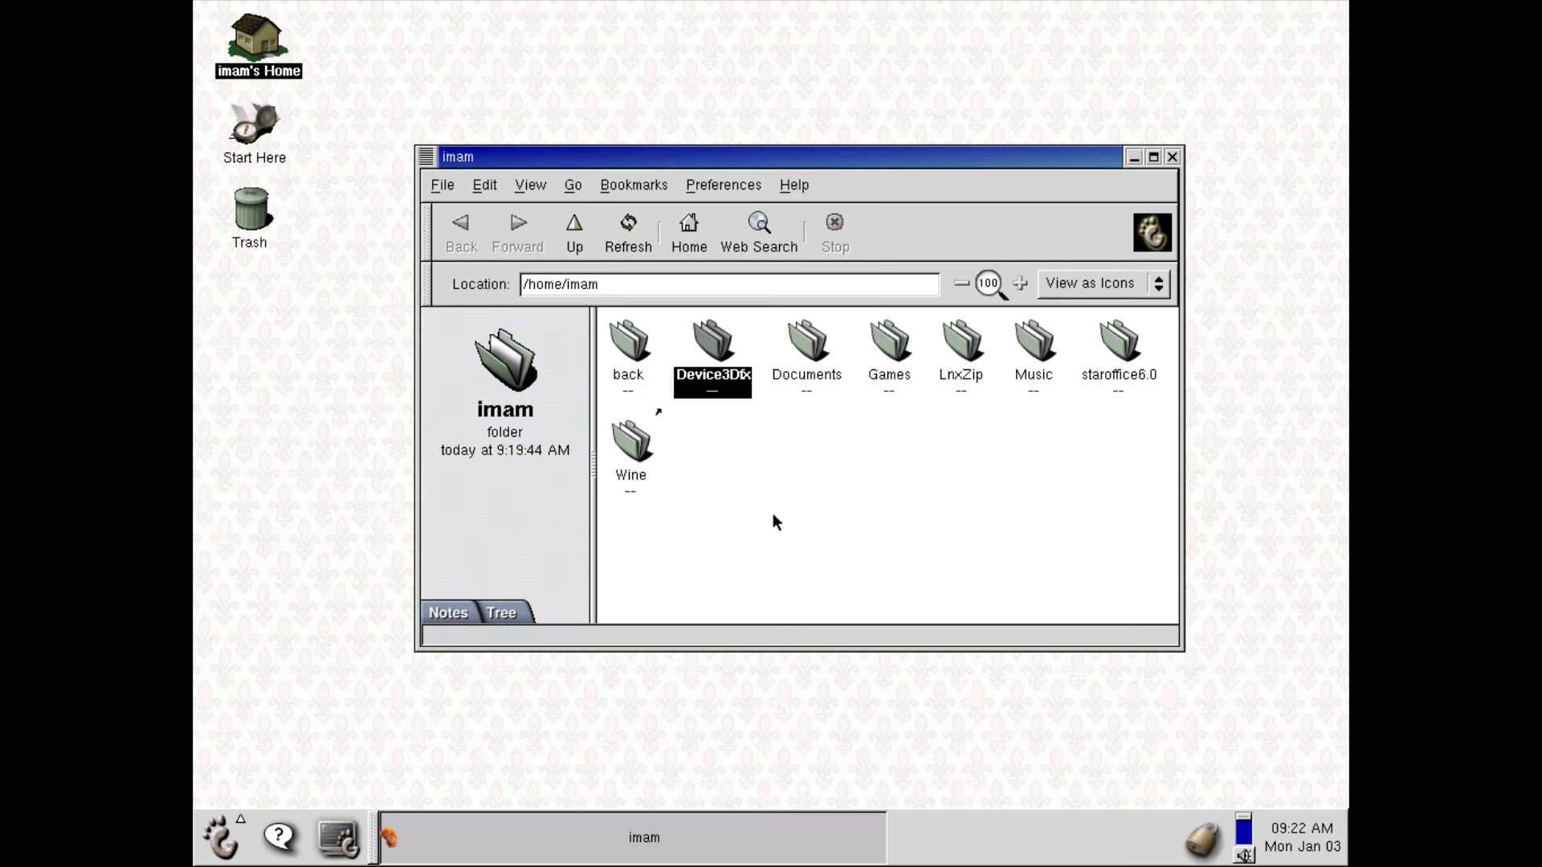
pyautogui.click(1119, 341)
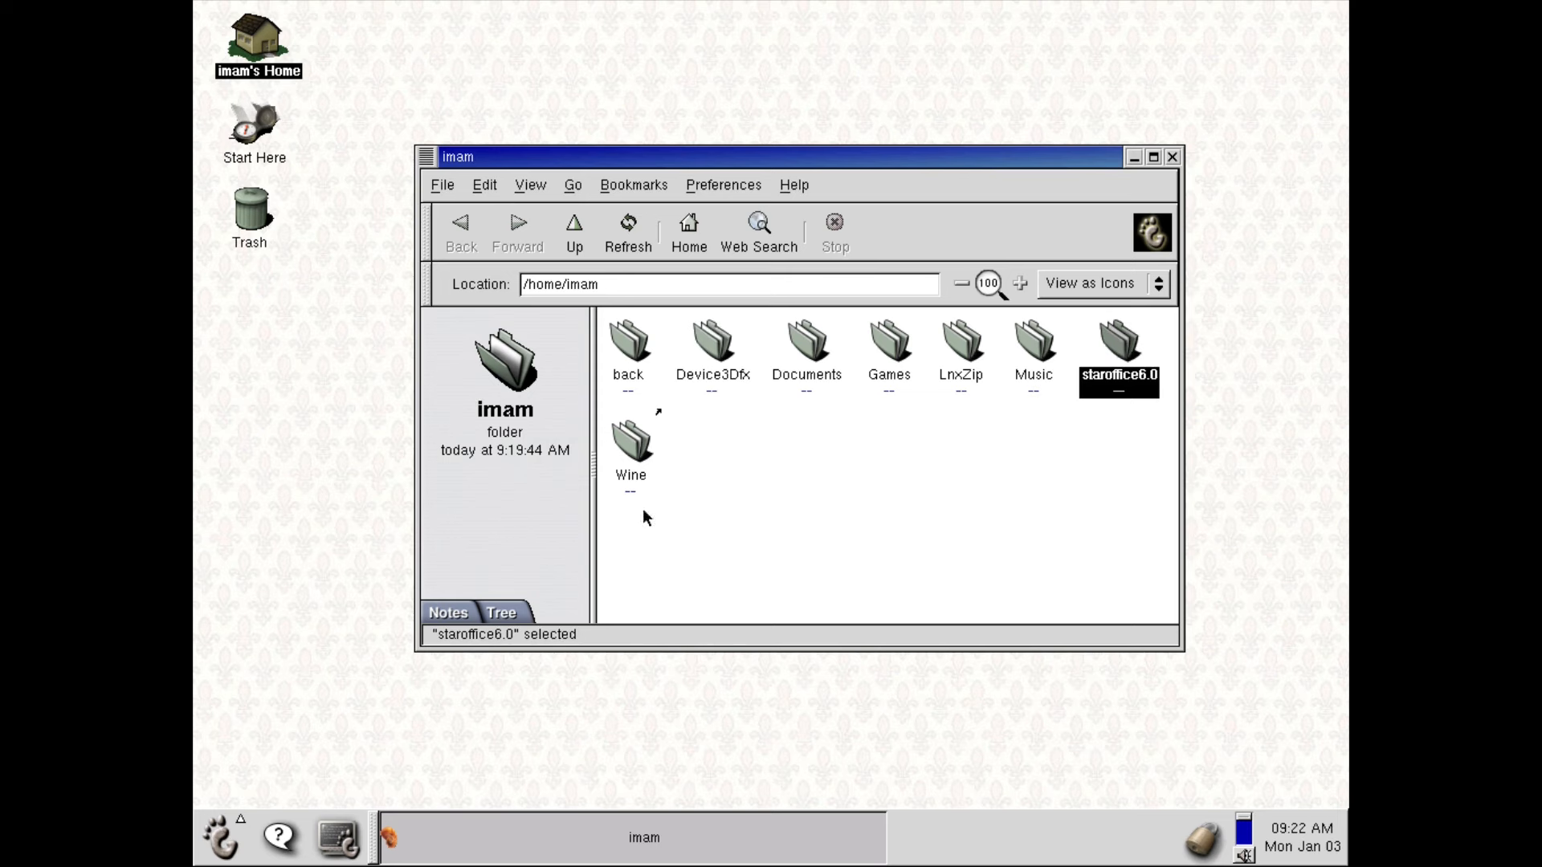
pyautogui.press('Left')
pyautogui.press('Left')
pyautogui.press('Left')
pyautogui.press('Left')
pyautogui.press('Left')
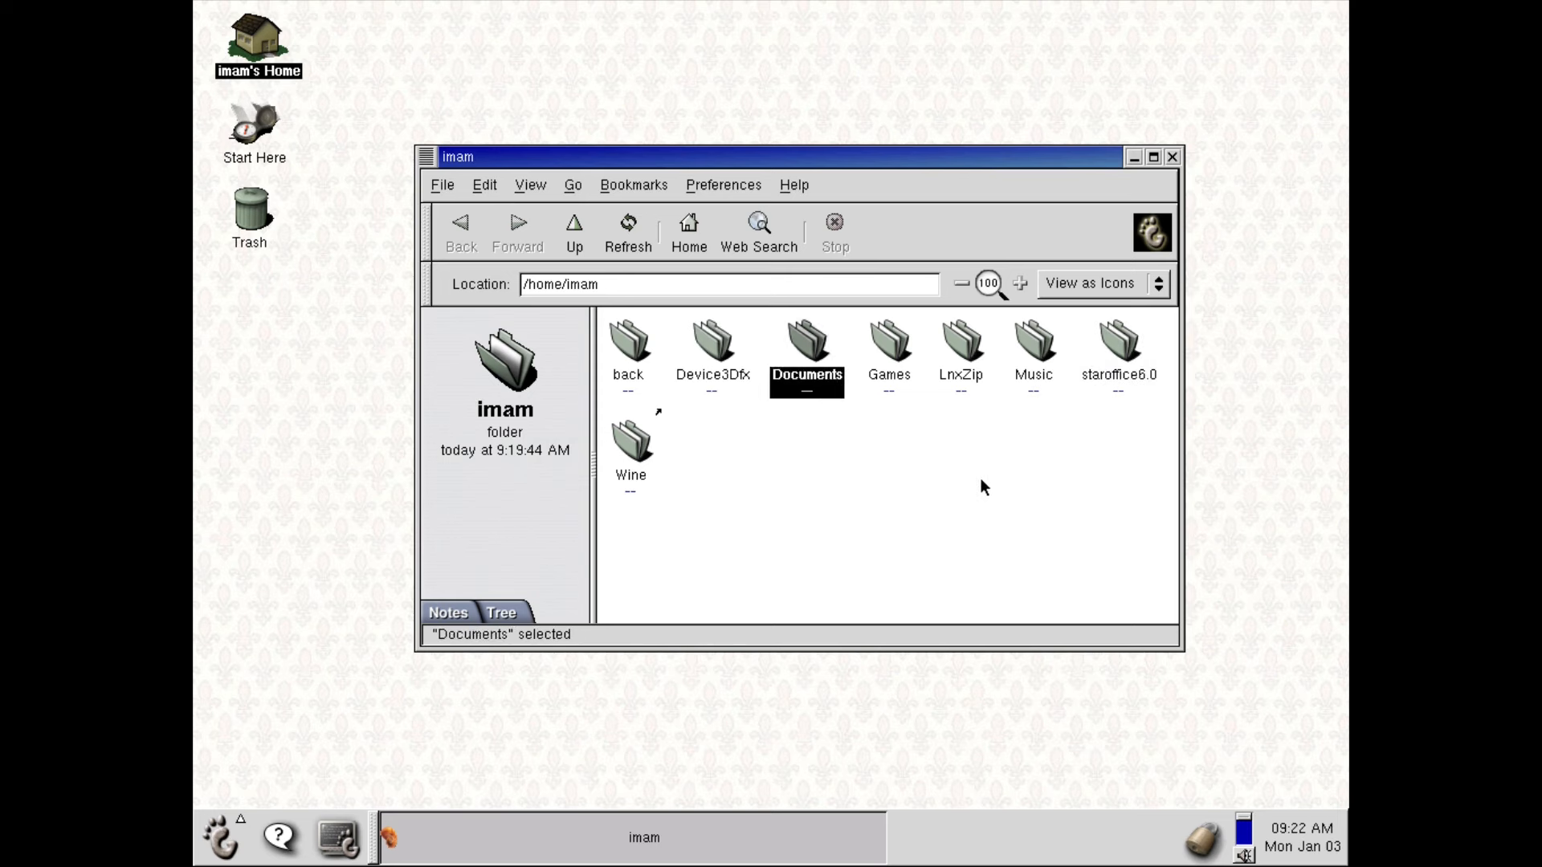
pyautogui.press('Left')
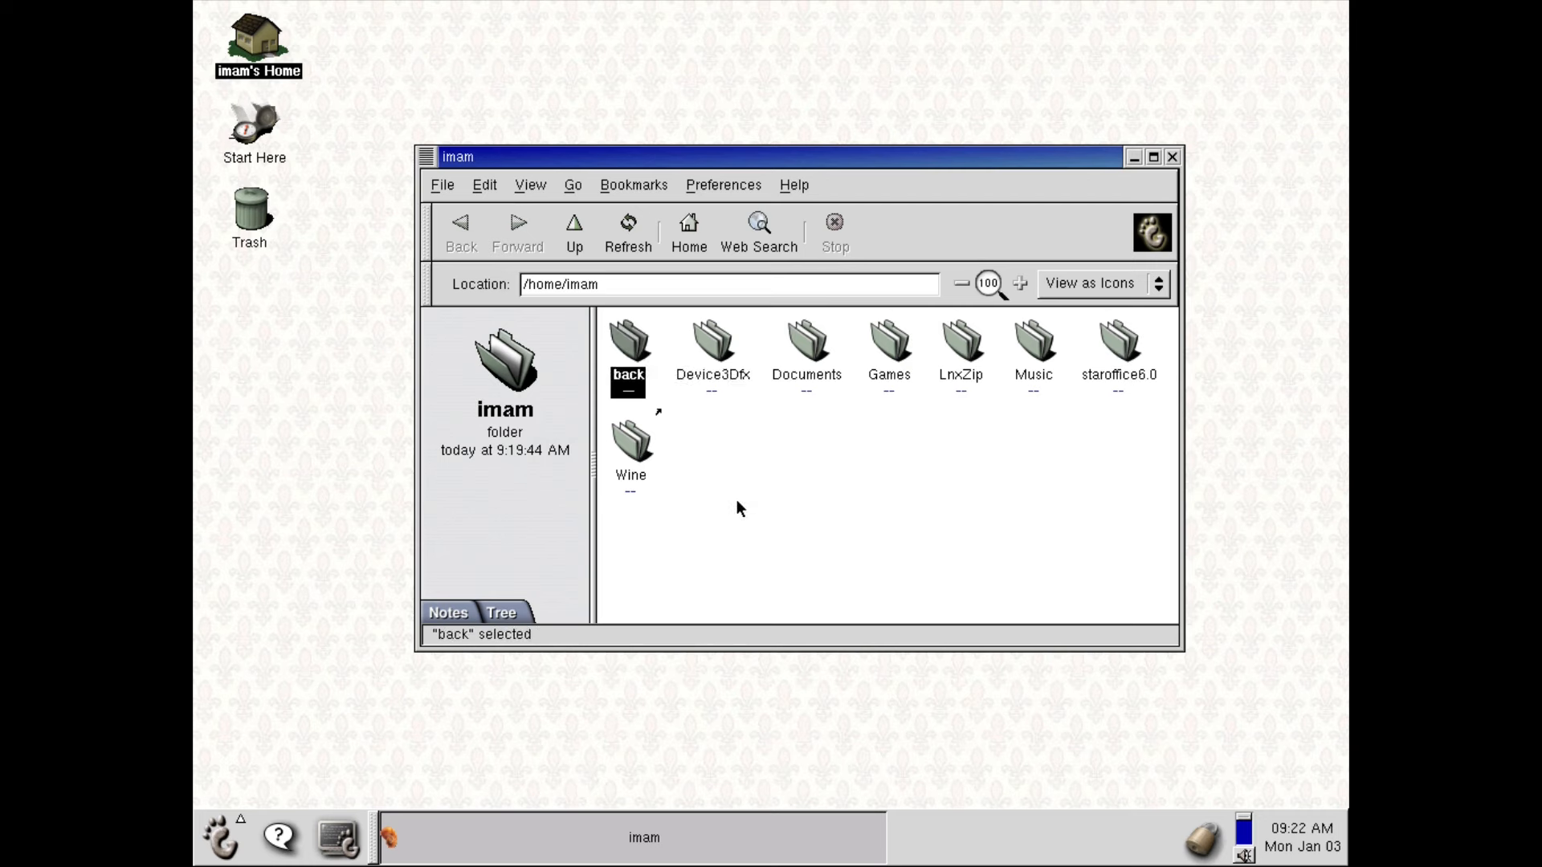
pyautogui.press('Down')
# Step: Look through the installed program categories, including Applications, without launching anything
pyautogui.click(218, 859)
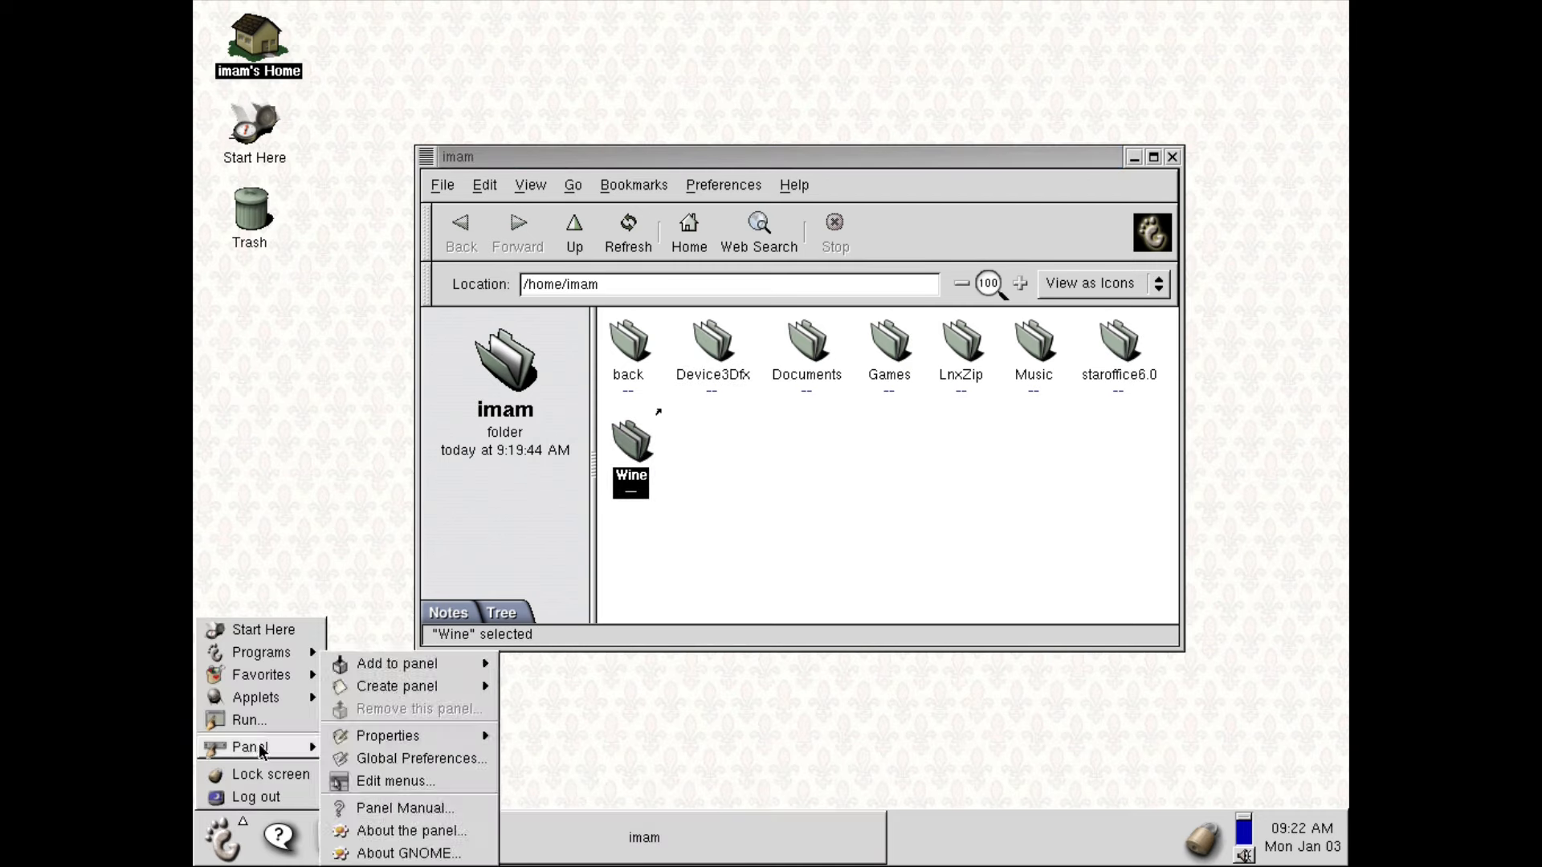
pyautogui.moveTo(265, 677)
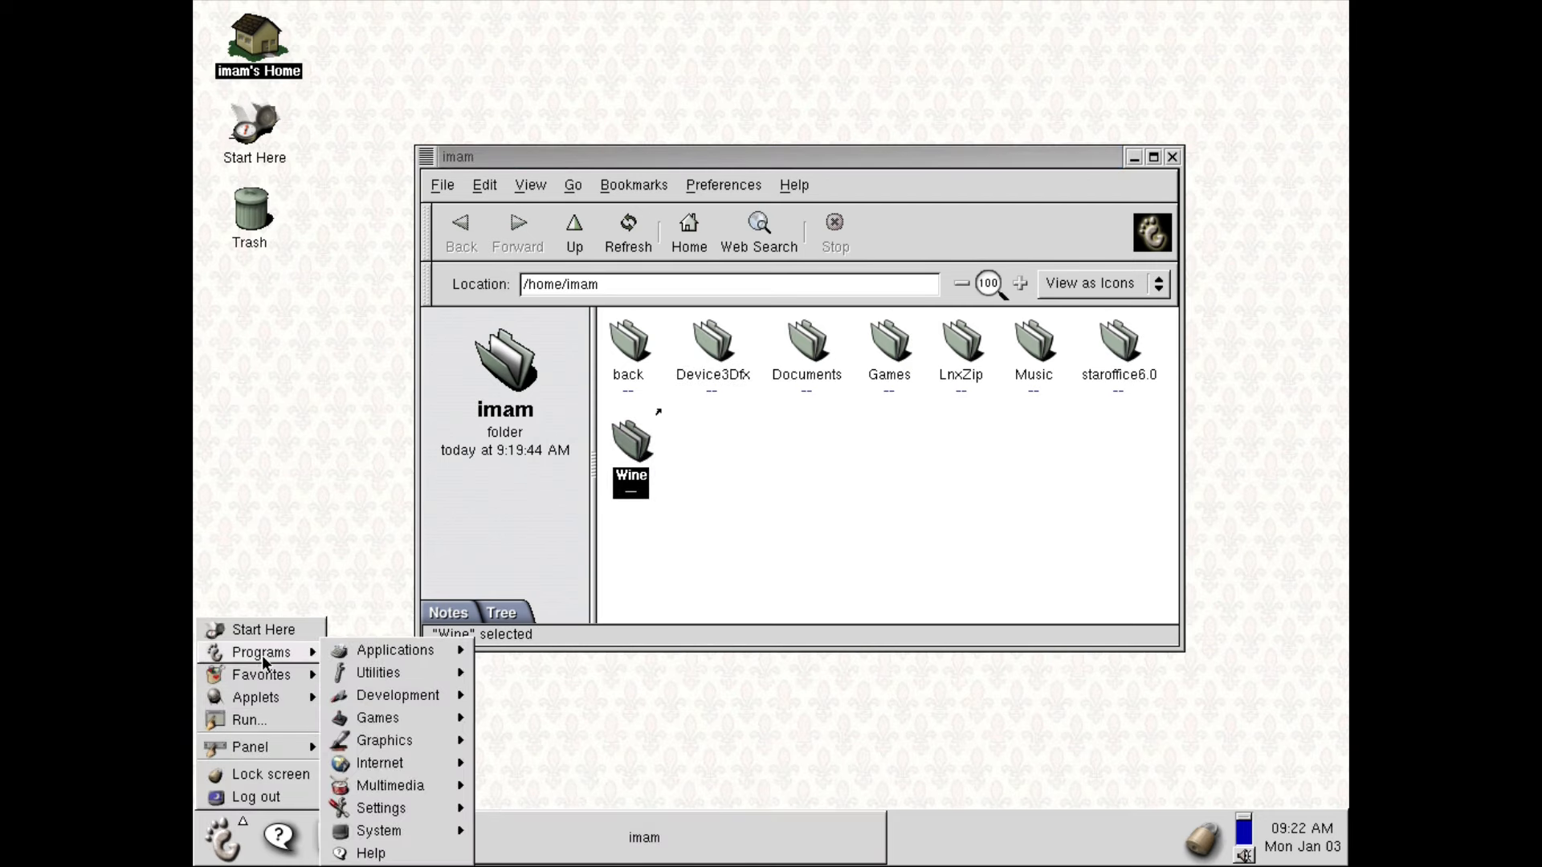
pyautogui.moveTo(349, 649)
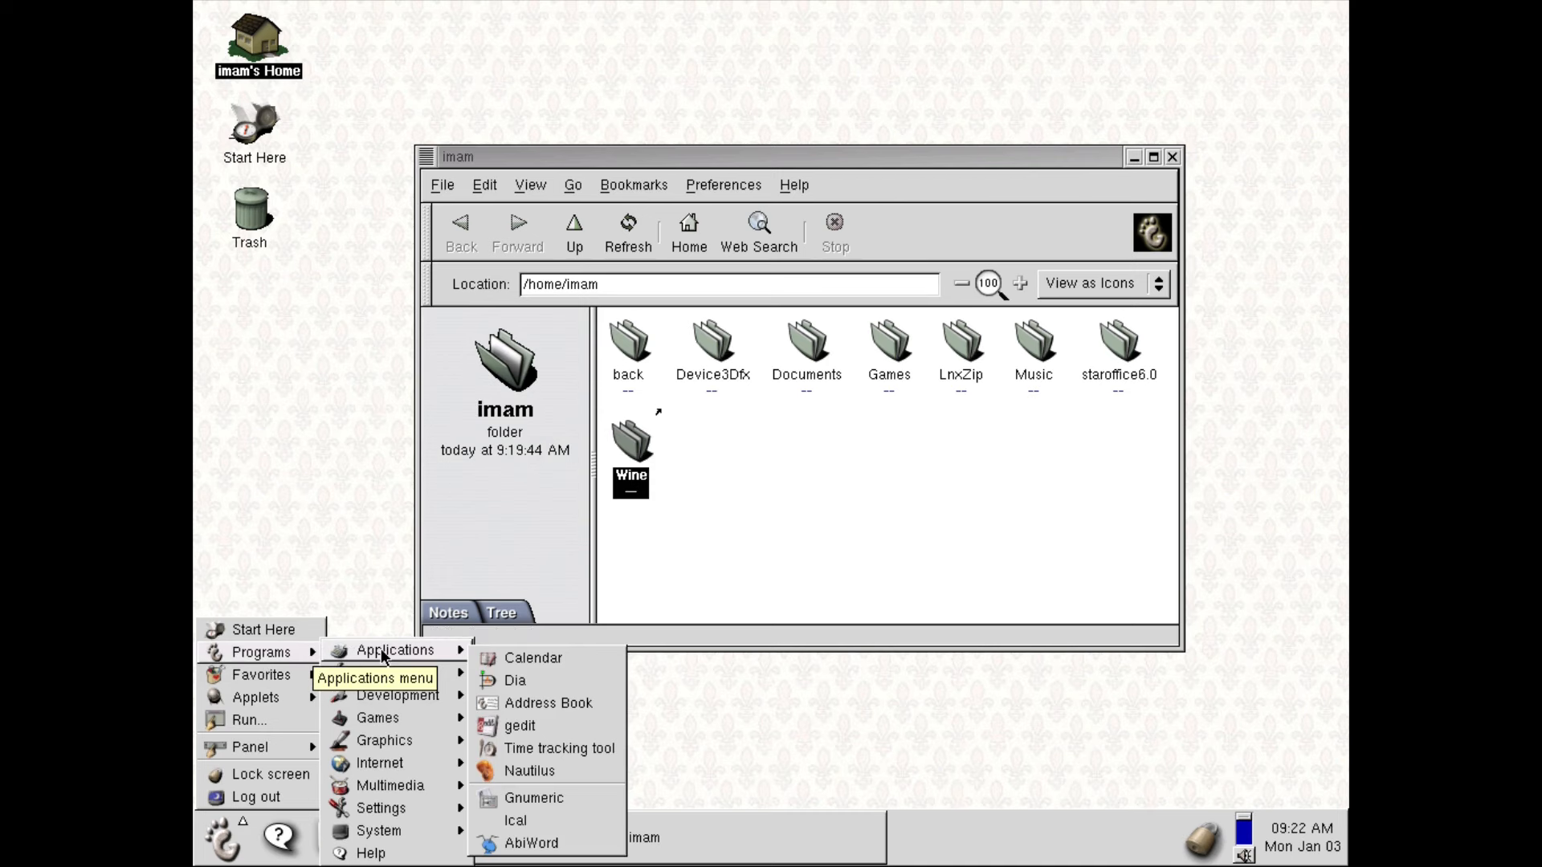
pyautogui.moveTo(384, 677)
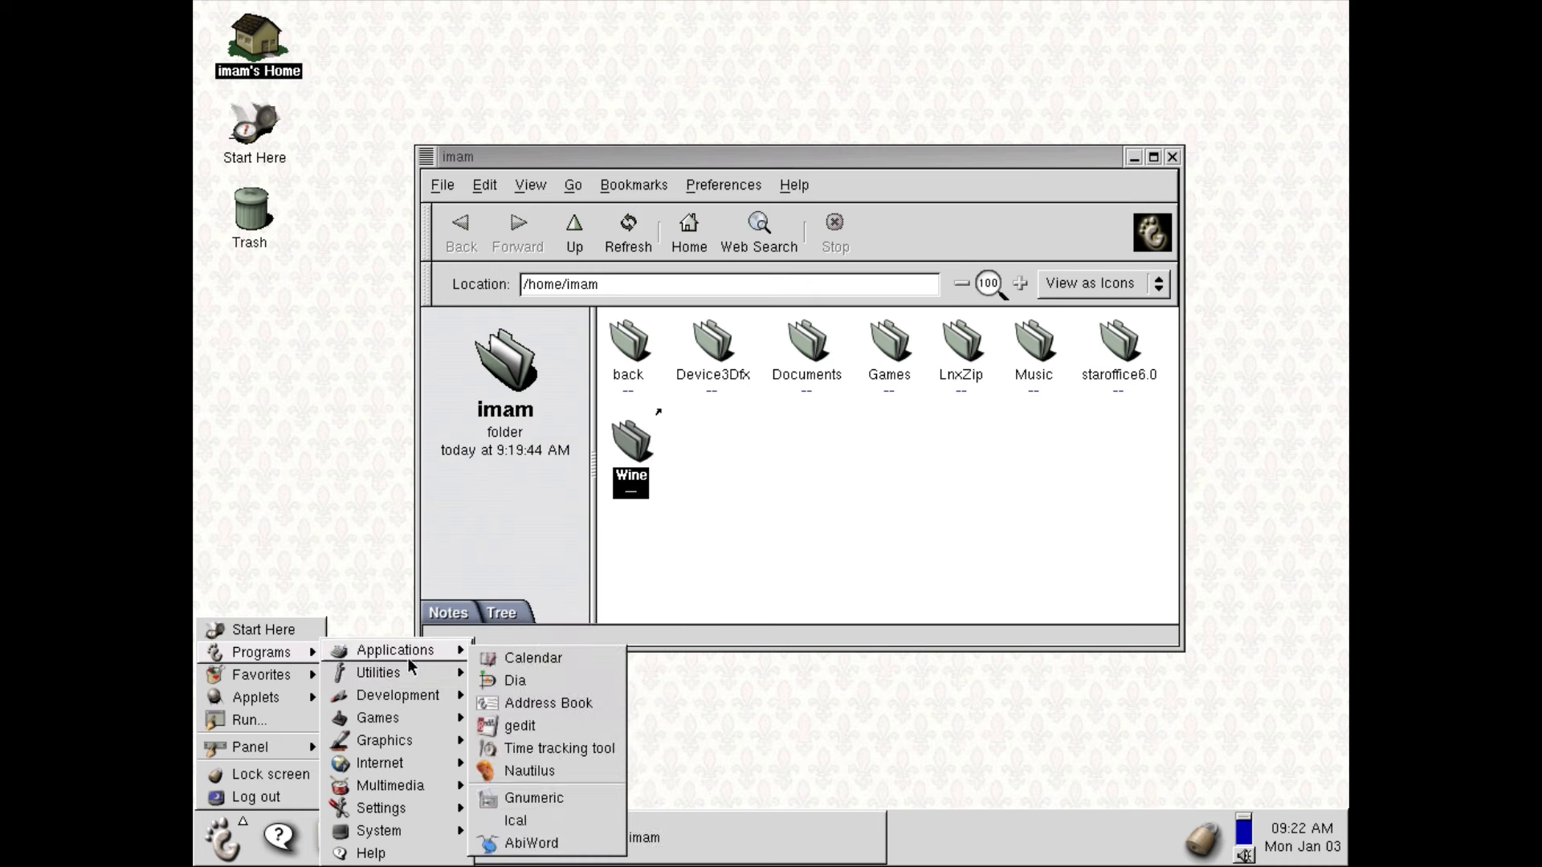
pyautogui.moveTo(408, 722)
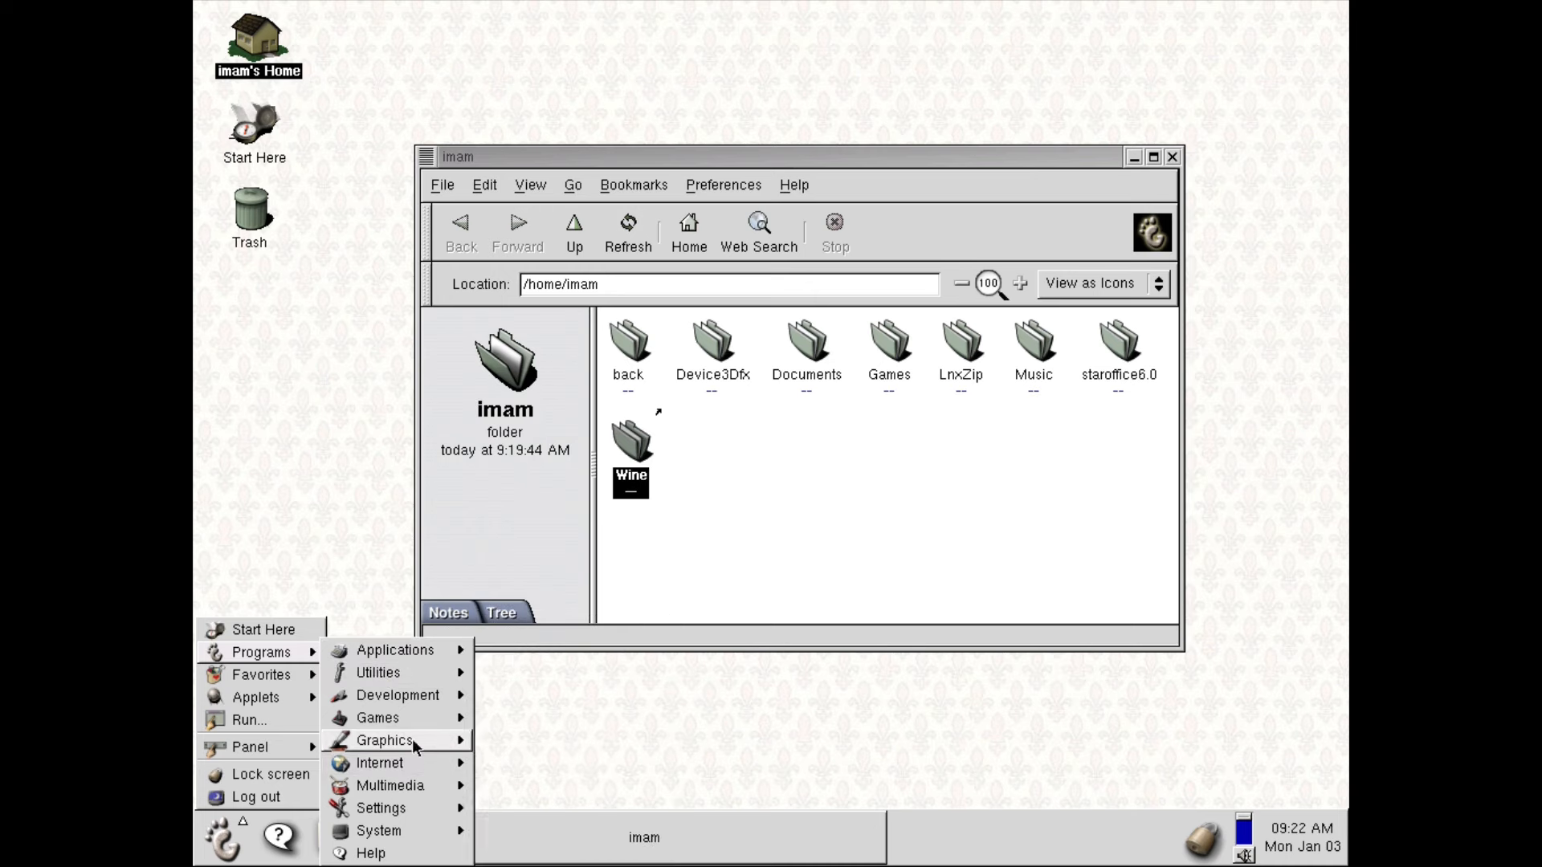
pyautogui.click(926, 518)
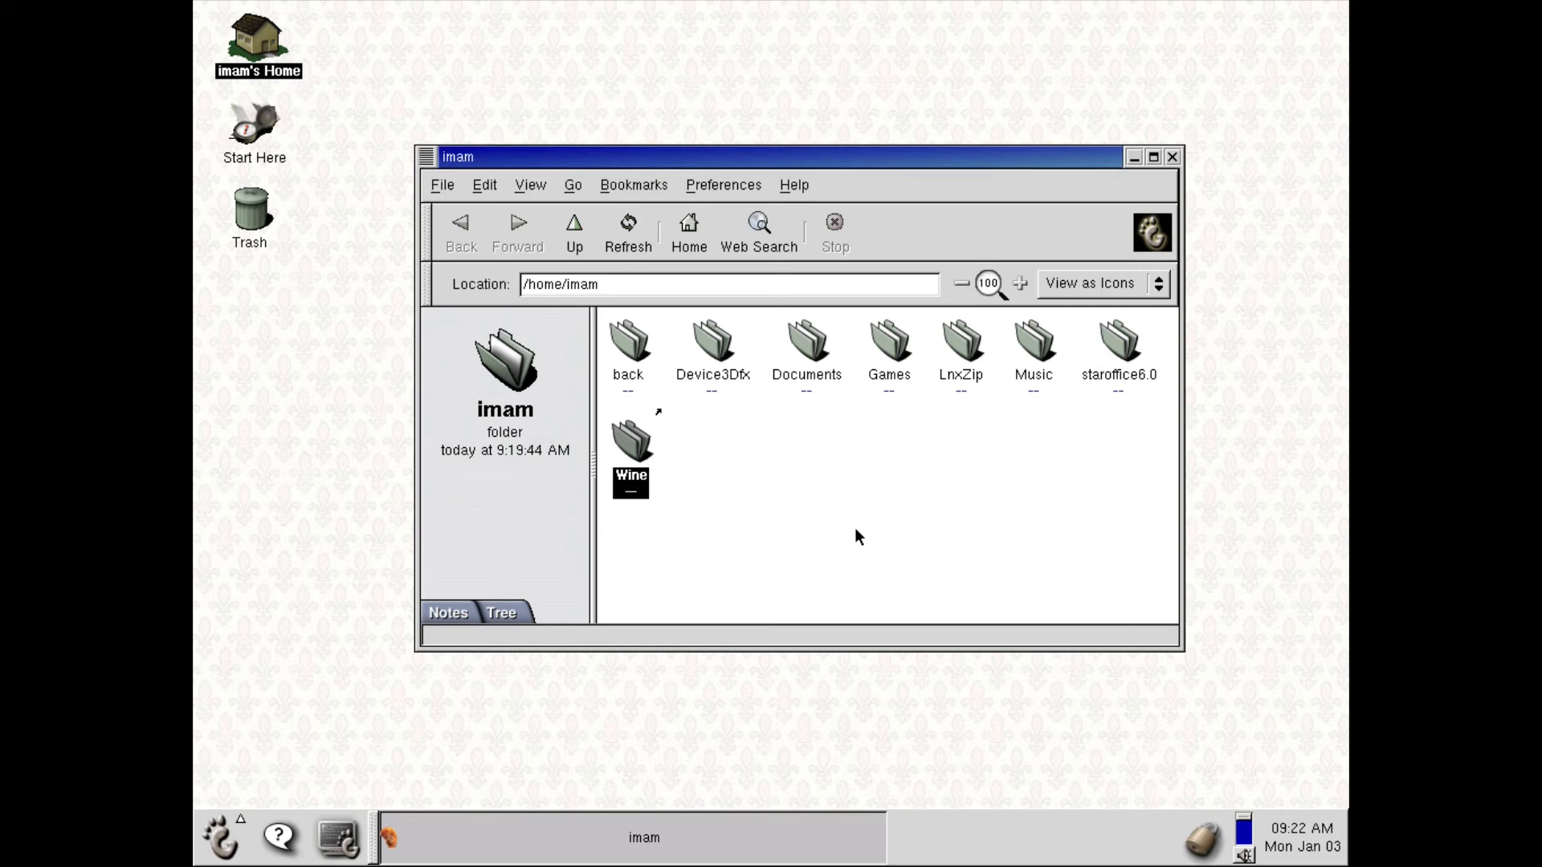
# Step: Leave the full-screen emulator and launch the Opera browser on the host desktop
pyautogui.hotkey('ctrl', 'alt', 'pageup')
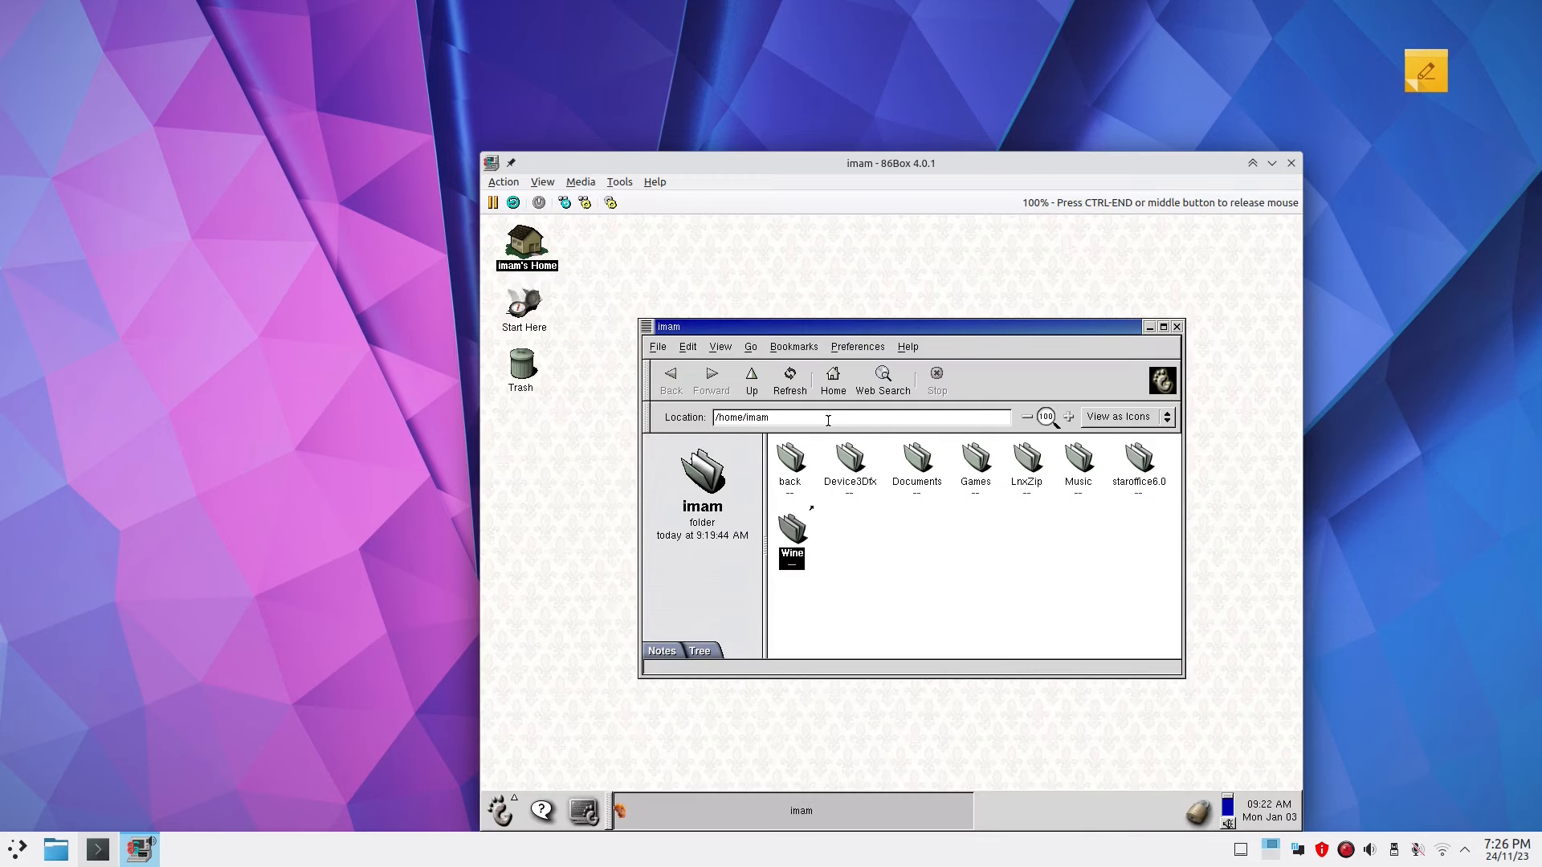
pyautogui.hotkey('ctrl', 'End')
pyautogui.click(16, 849)
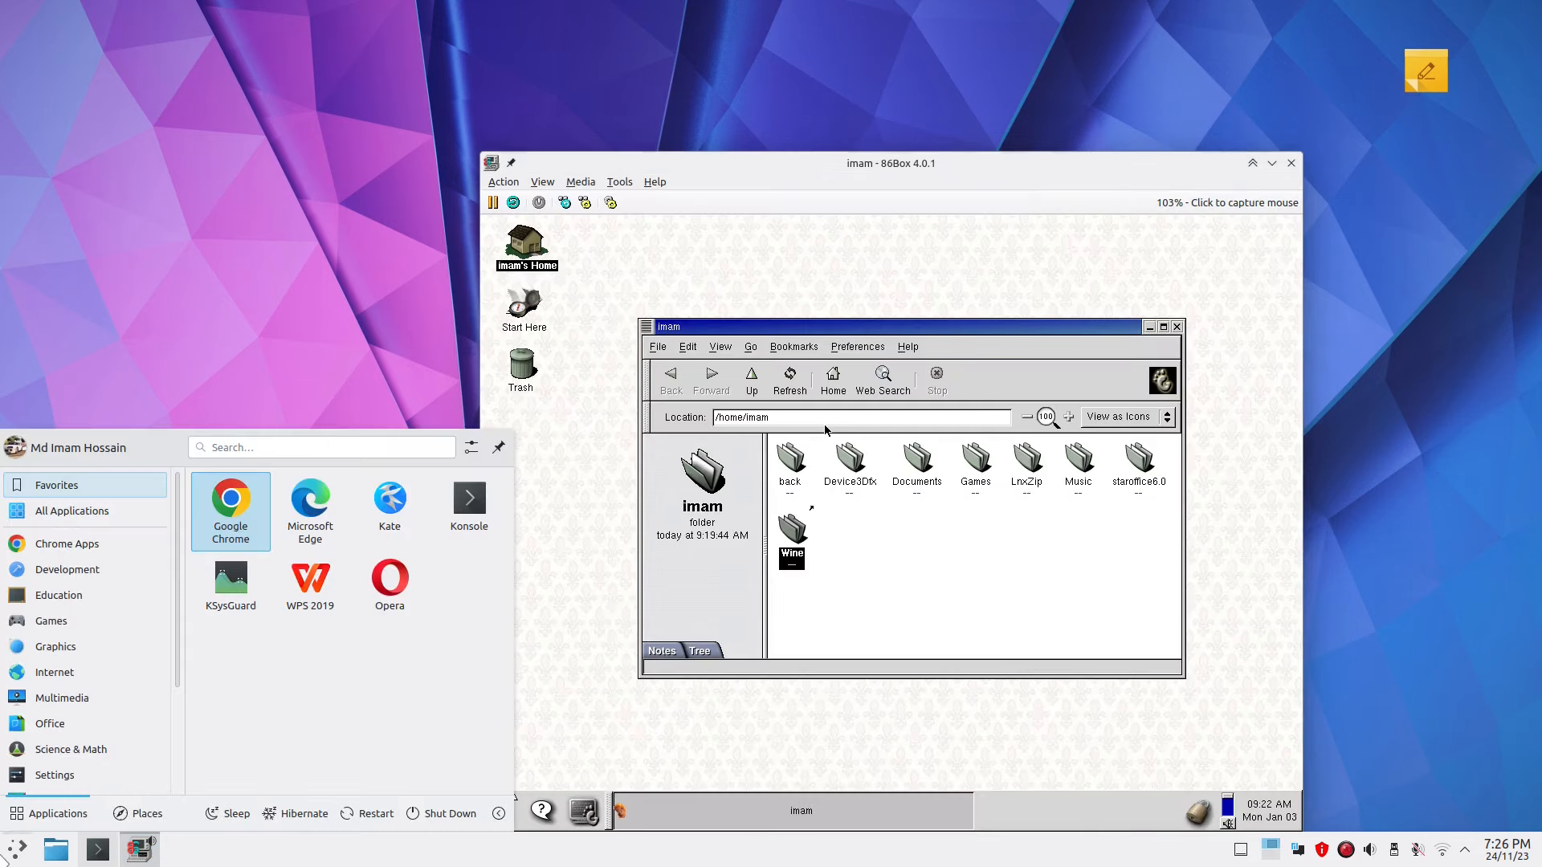
pyautogui.click(32, 851)
pyautogui.click(32, 851)
pyautogui.click(391, 587)
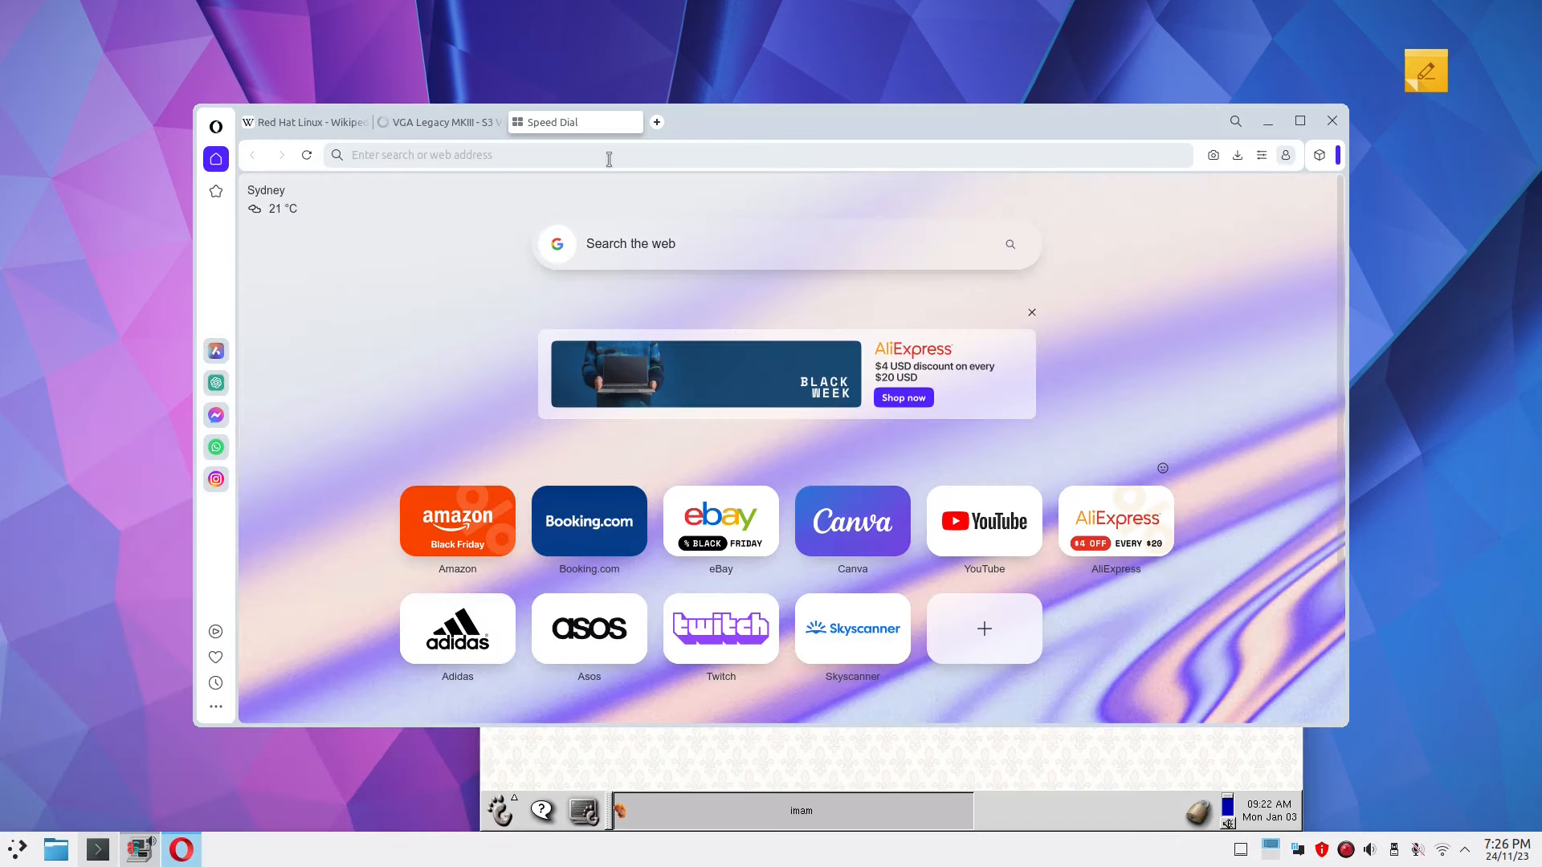
pyautogui.write('redhat')
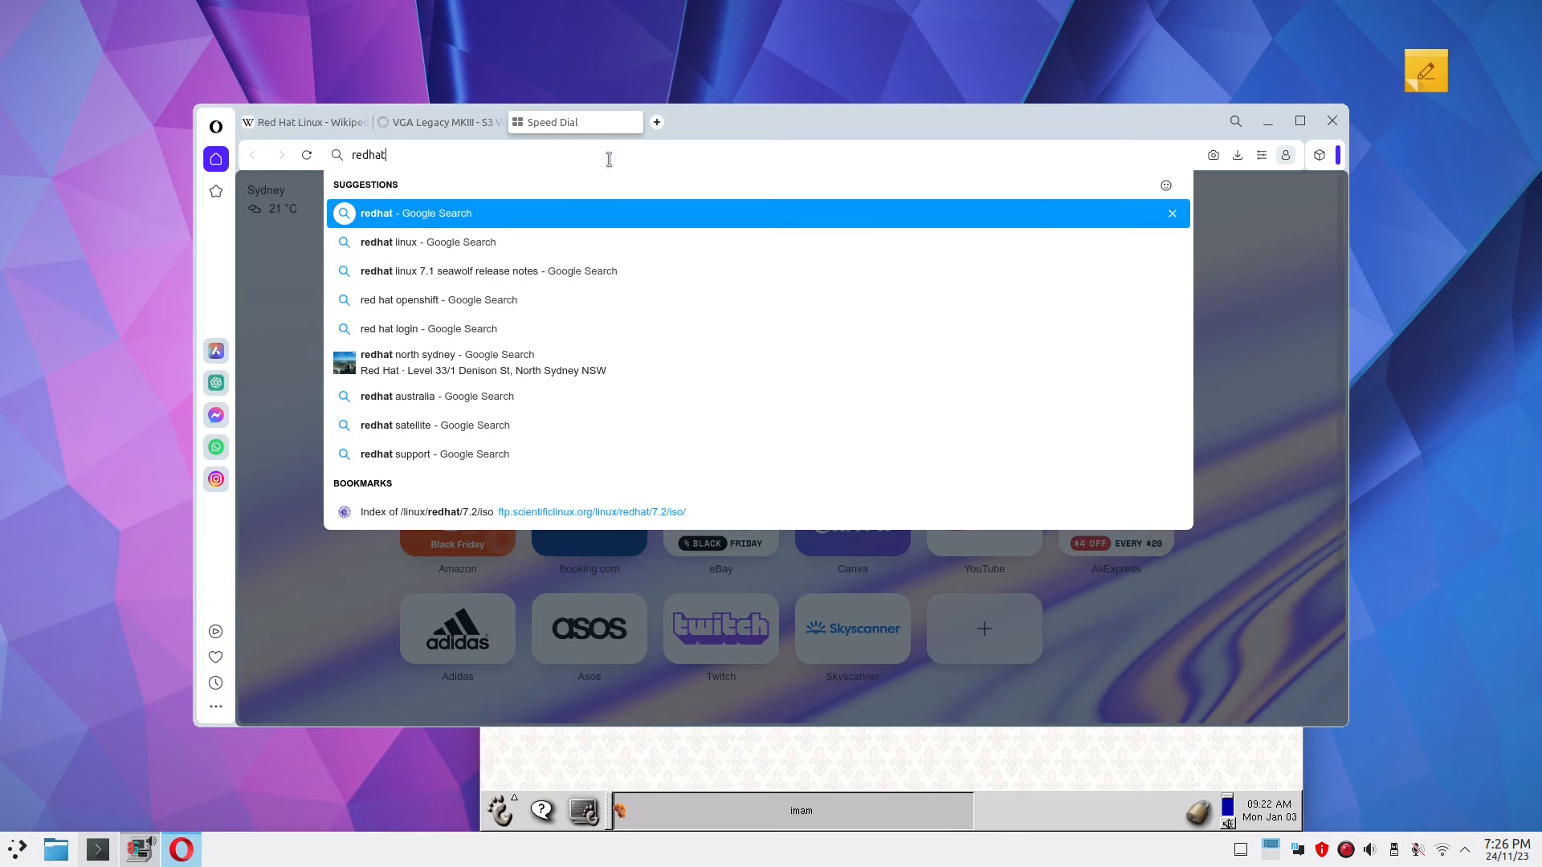
pyautogui.press('BackSpace')
pyautogui.press('BackSpace')
pyautogui.press('BackSpace')
pyautogui.press('BackSpace')
pyautogui.press('BackSpace')
pyautogui.press('BackSpace')
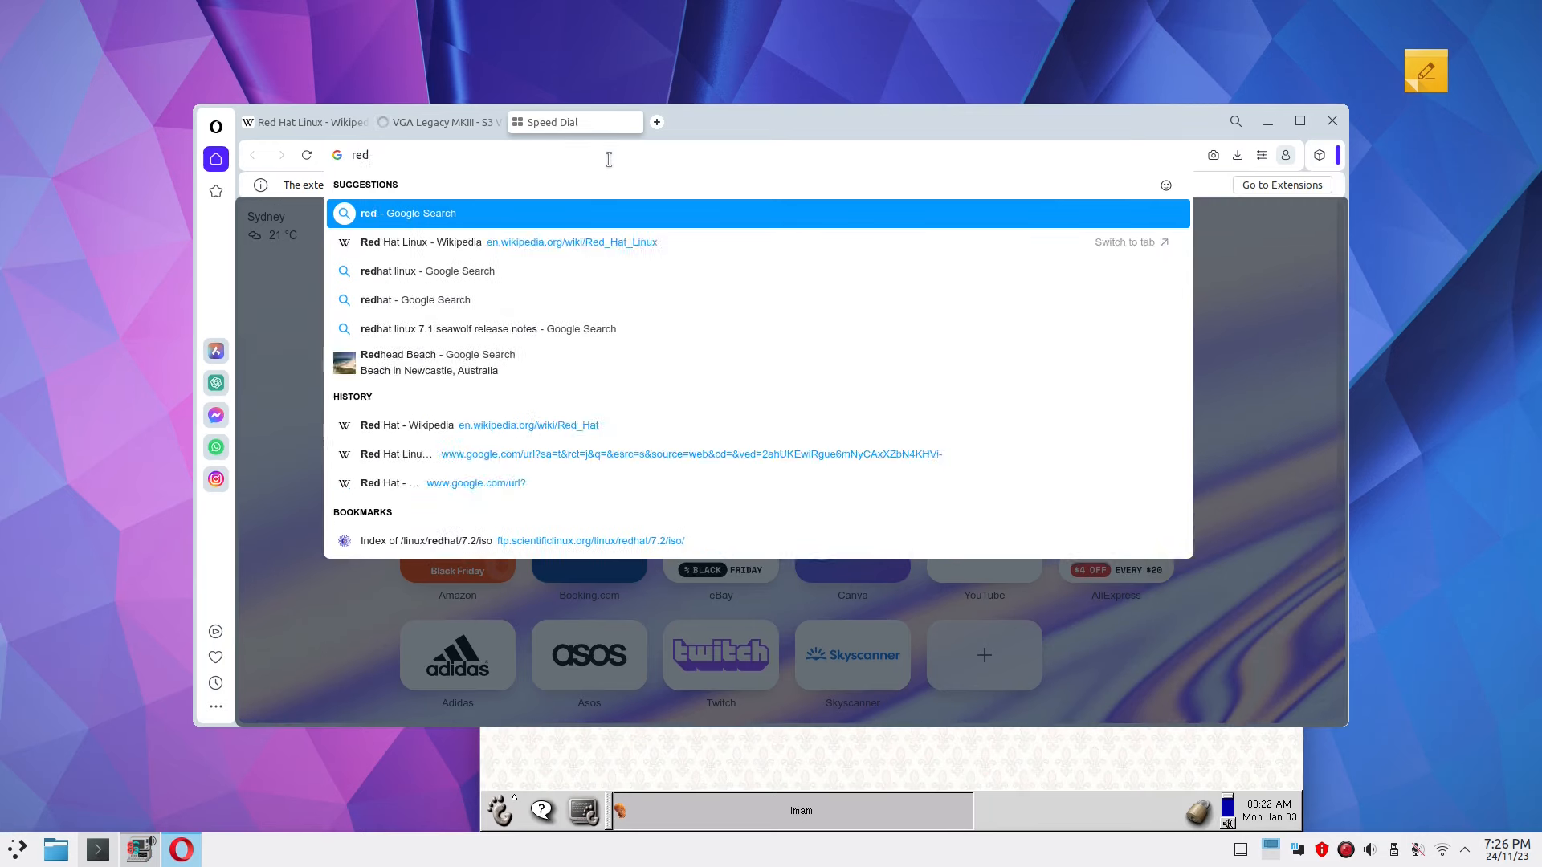
# Step: Search the web for "mandrake linux" and open the Mandriva Linux article on Wikipedia
pyautogui.write('mand')
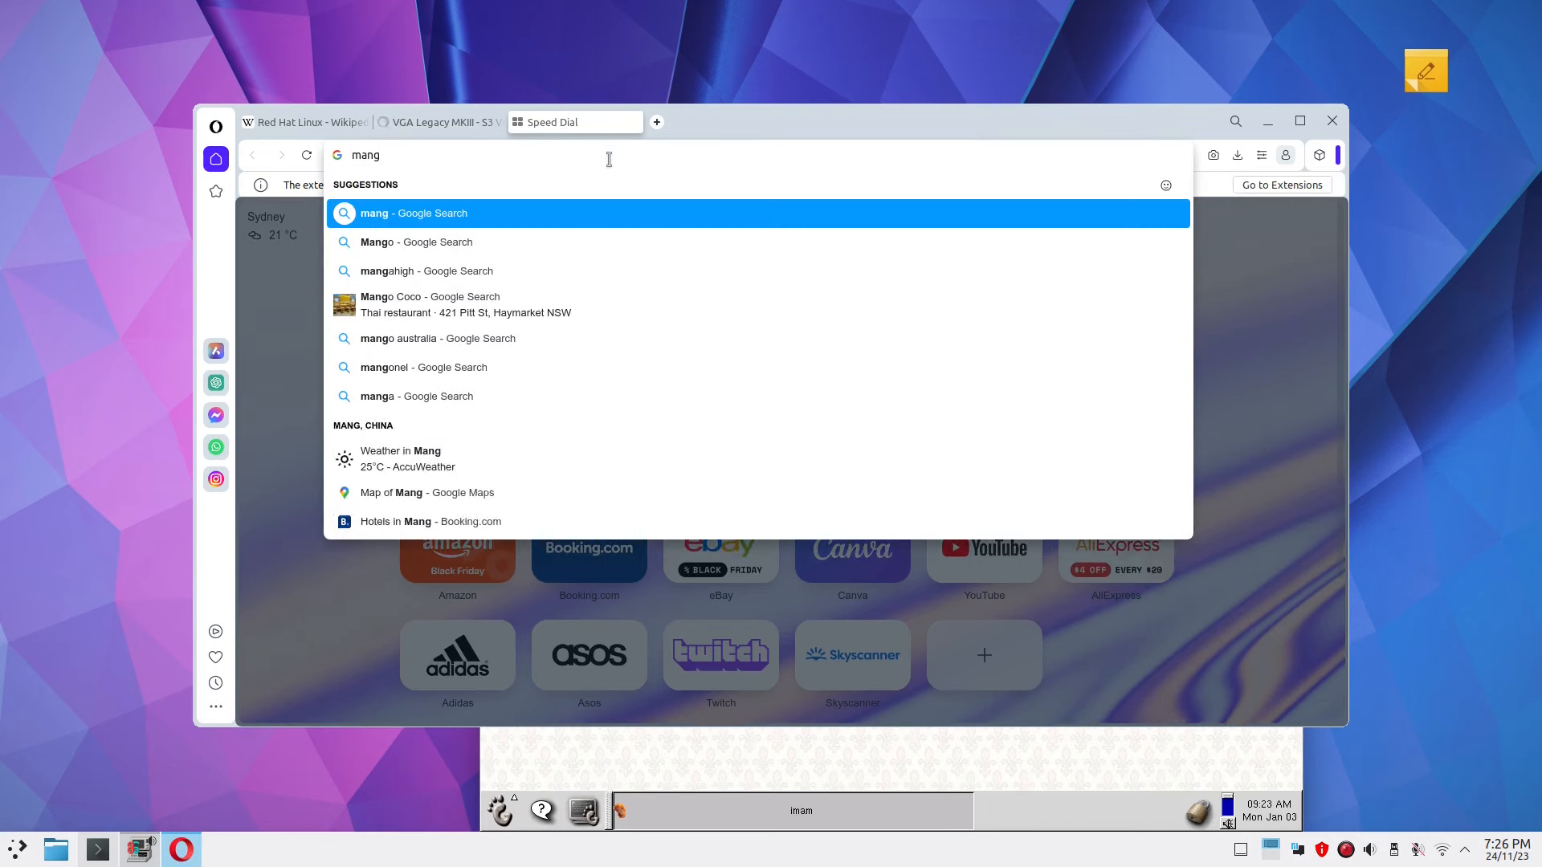
pyautogui.write('rake ')
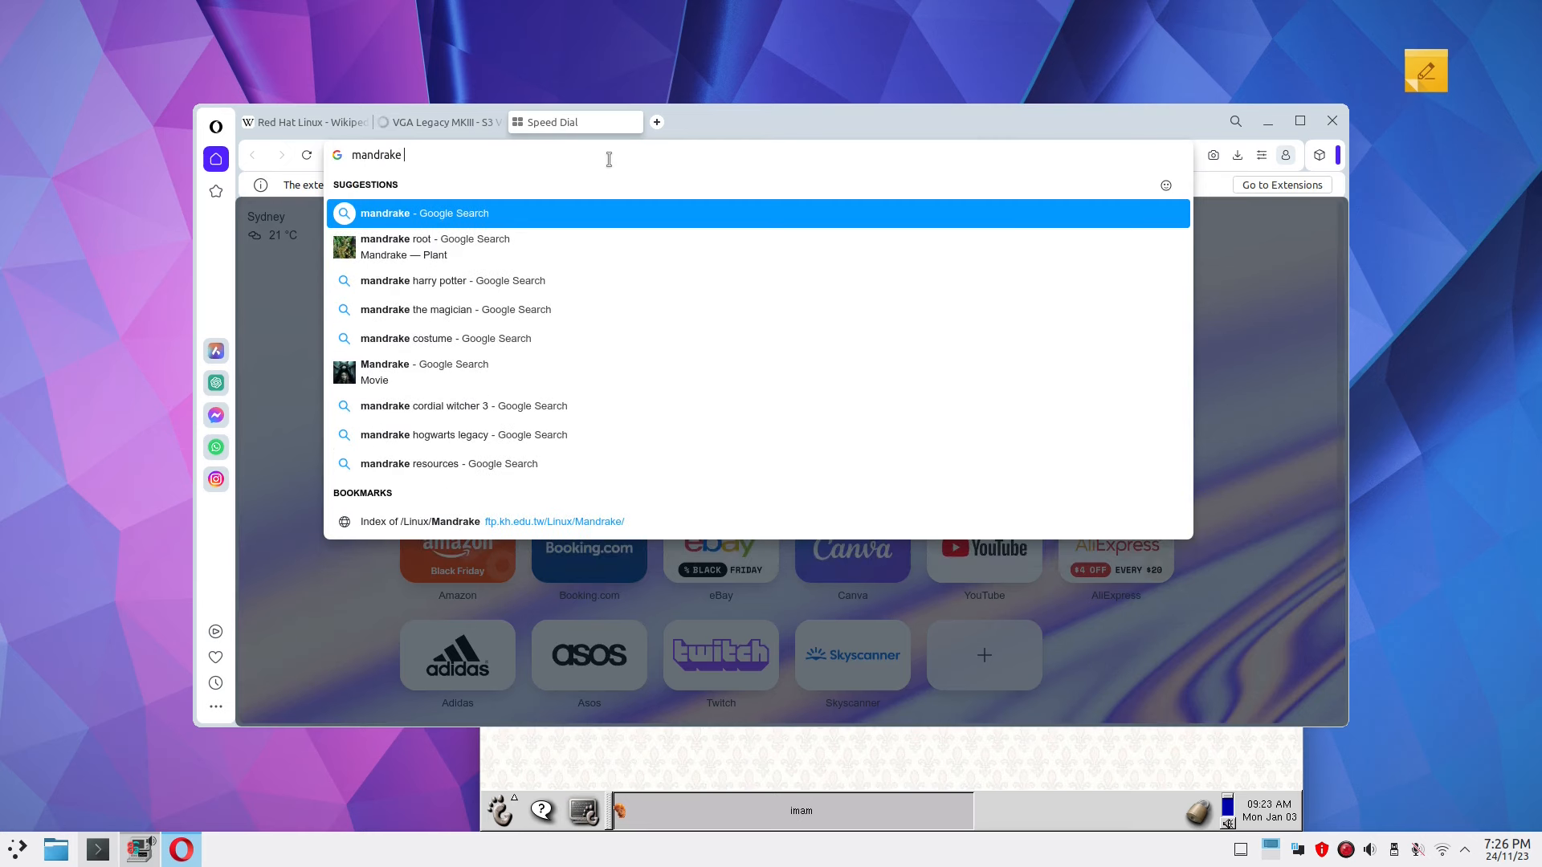
pyautogui.write('linux')
pyautogui.press('Return')
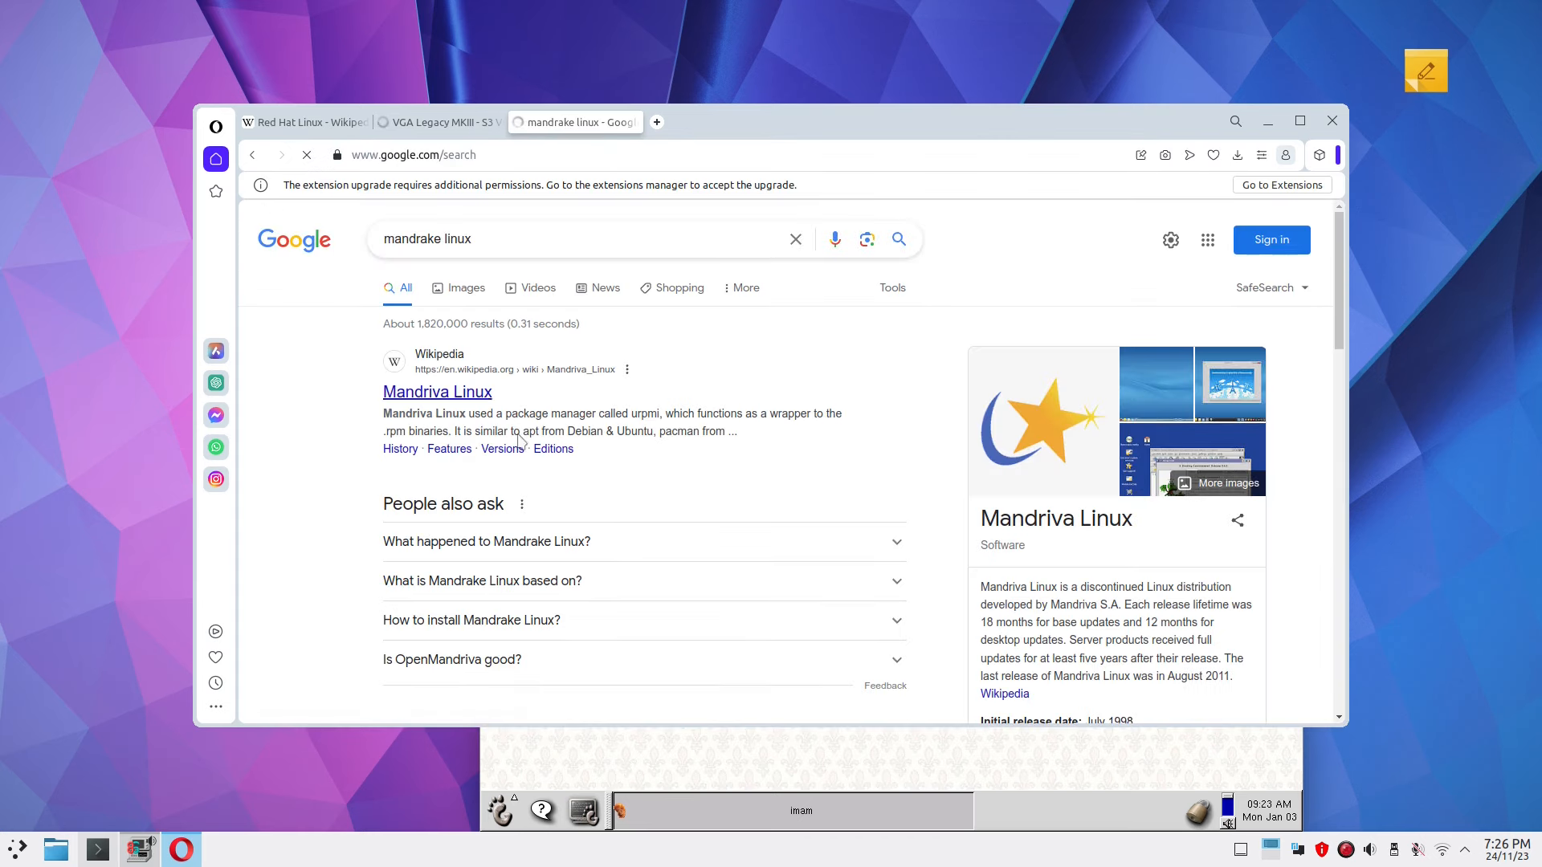
pyautogui.click(467, 391)
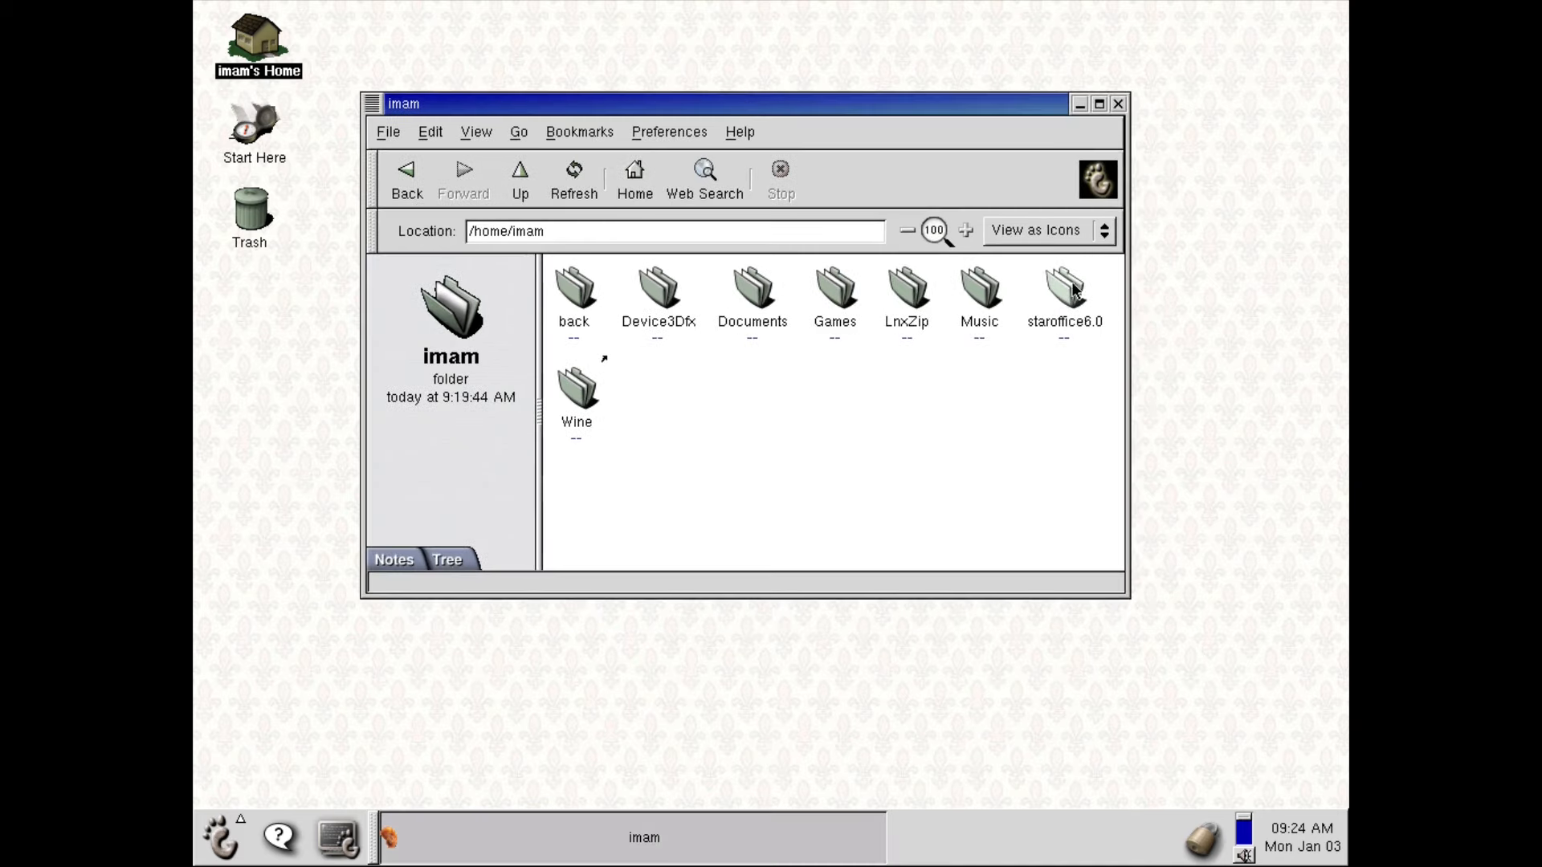
# Step: Enlarge the home folder's icon view to 200% and restore it to 100%
pyautogui.click(966, 231)
pyautogui.click(966, 232)
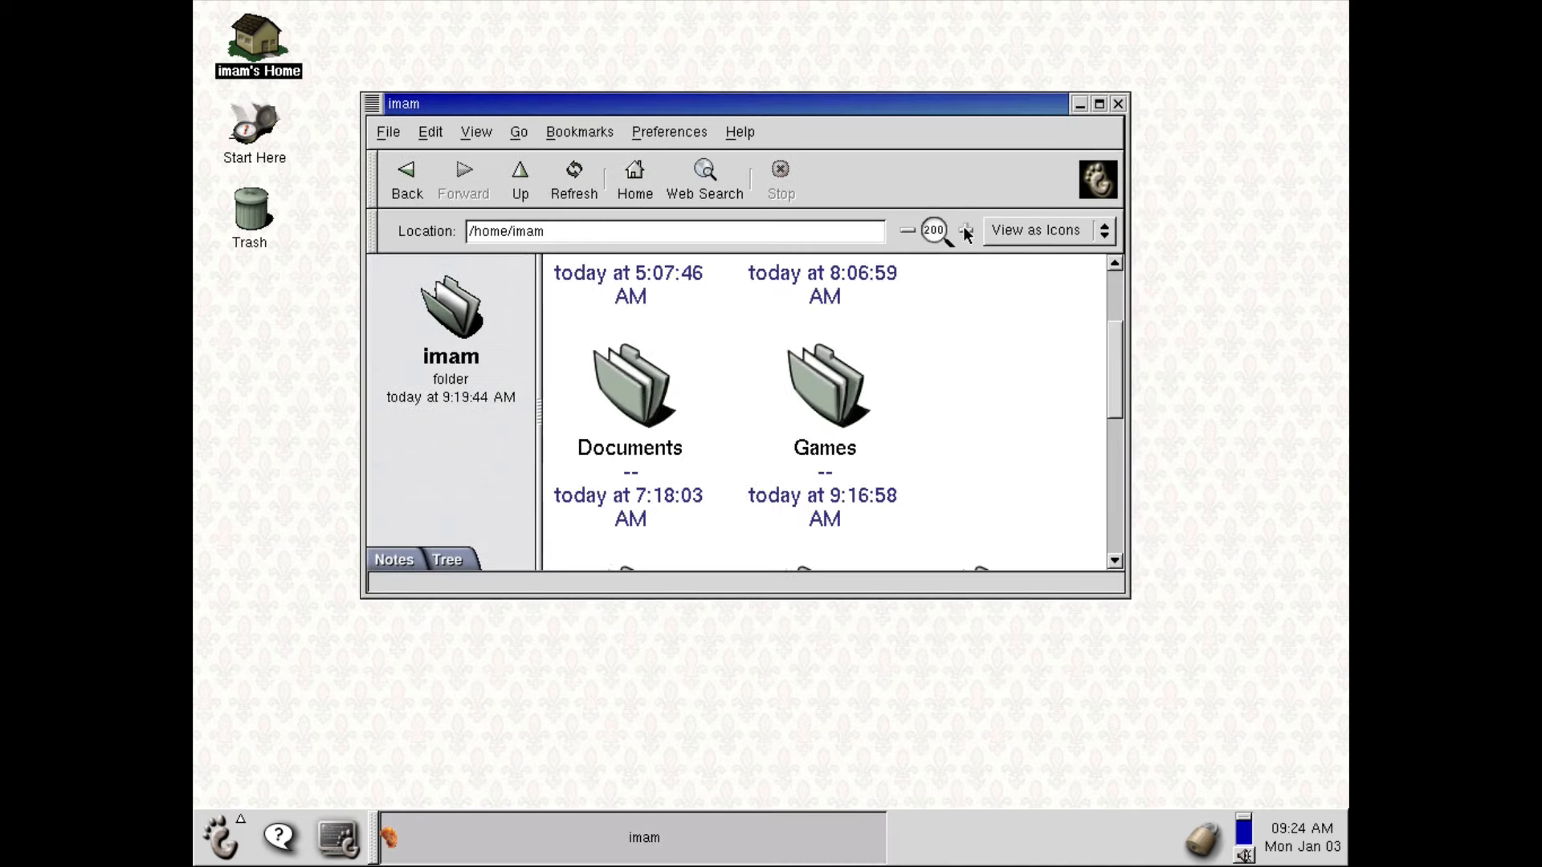
pyautogui.click(912, 228)
pyautogui.click(913, 228)
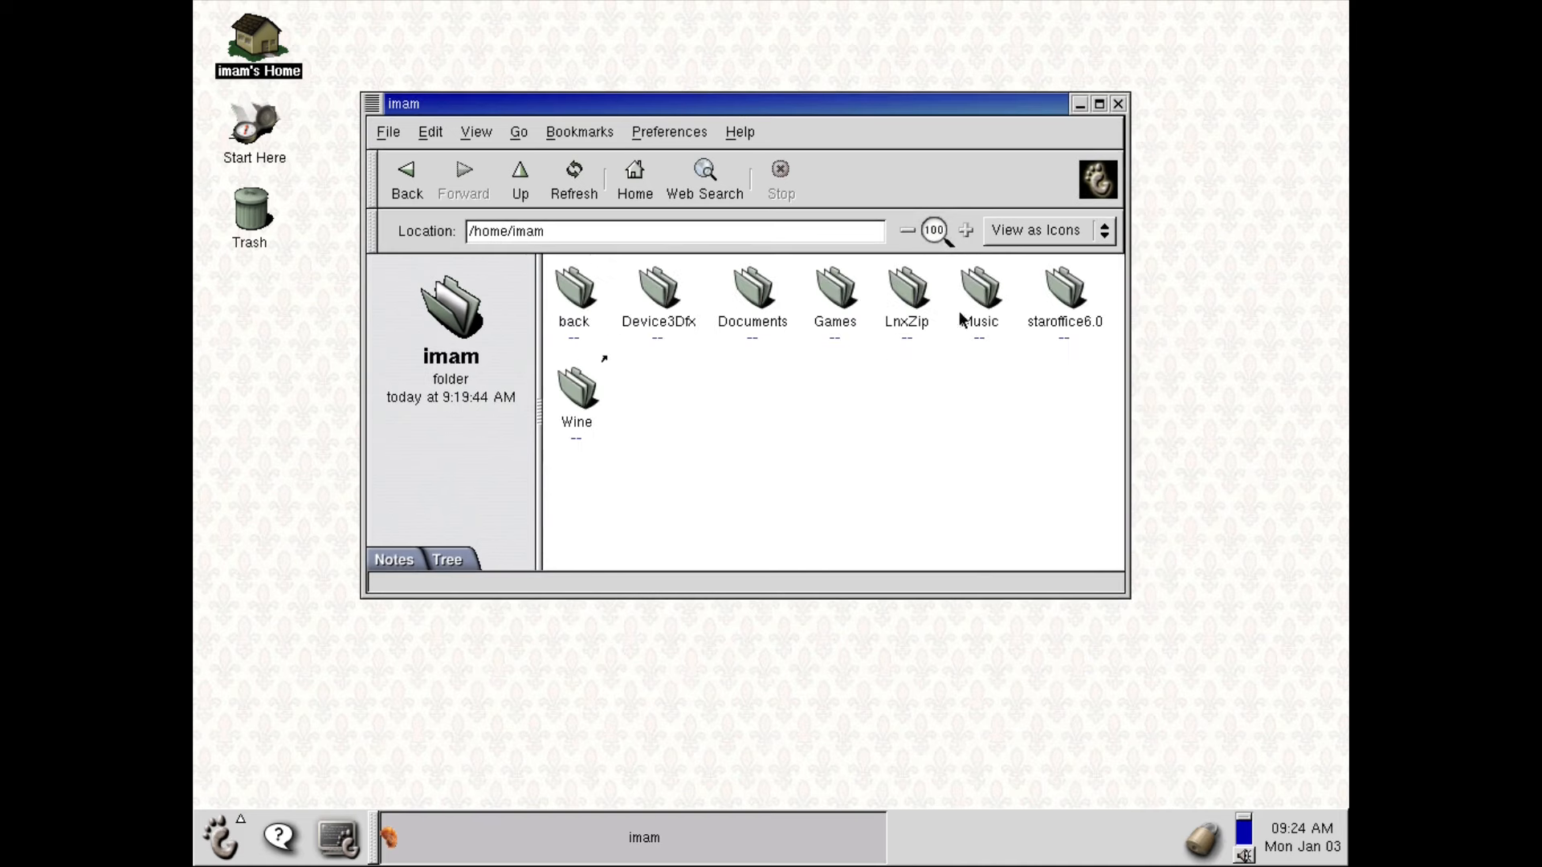
# Step: Show the folder's notes and the directory tree in the file manager's sidebar, and collapse them again
pyautogui.click(447, 560)
pyautogui.click(407, 566)
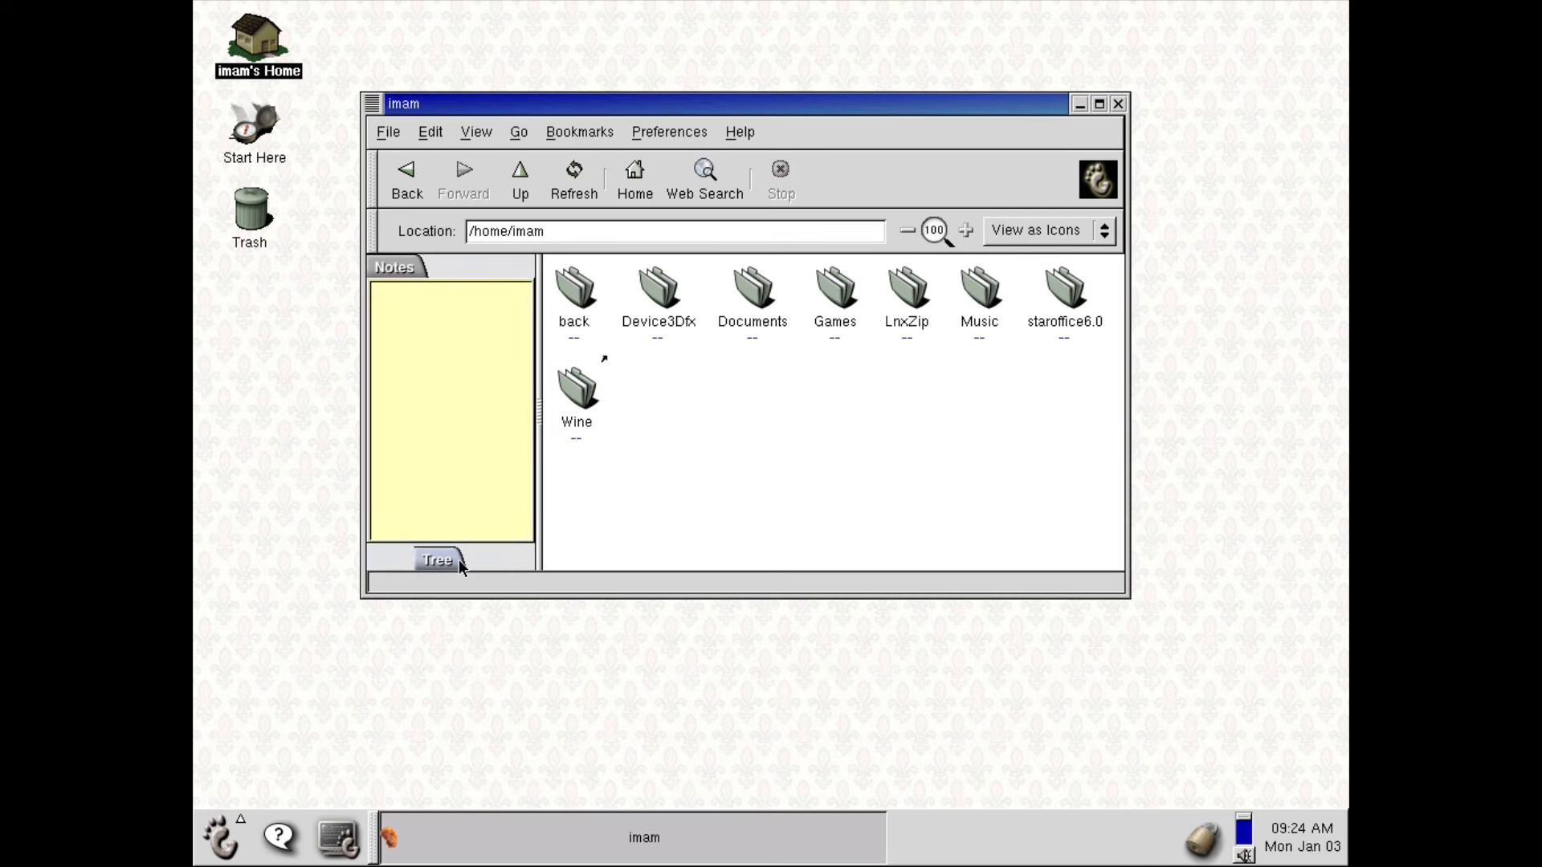
pyautogui.click(436, 560)
pyautogui.click(404, 560)
pyautogui.click(383, 569)
pyautogui.click(394, 560)
pyautogui.click(392, 563)
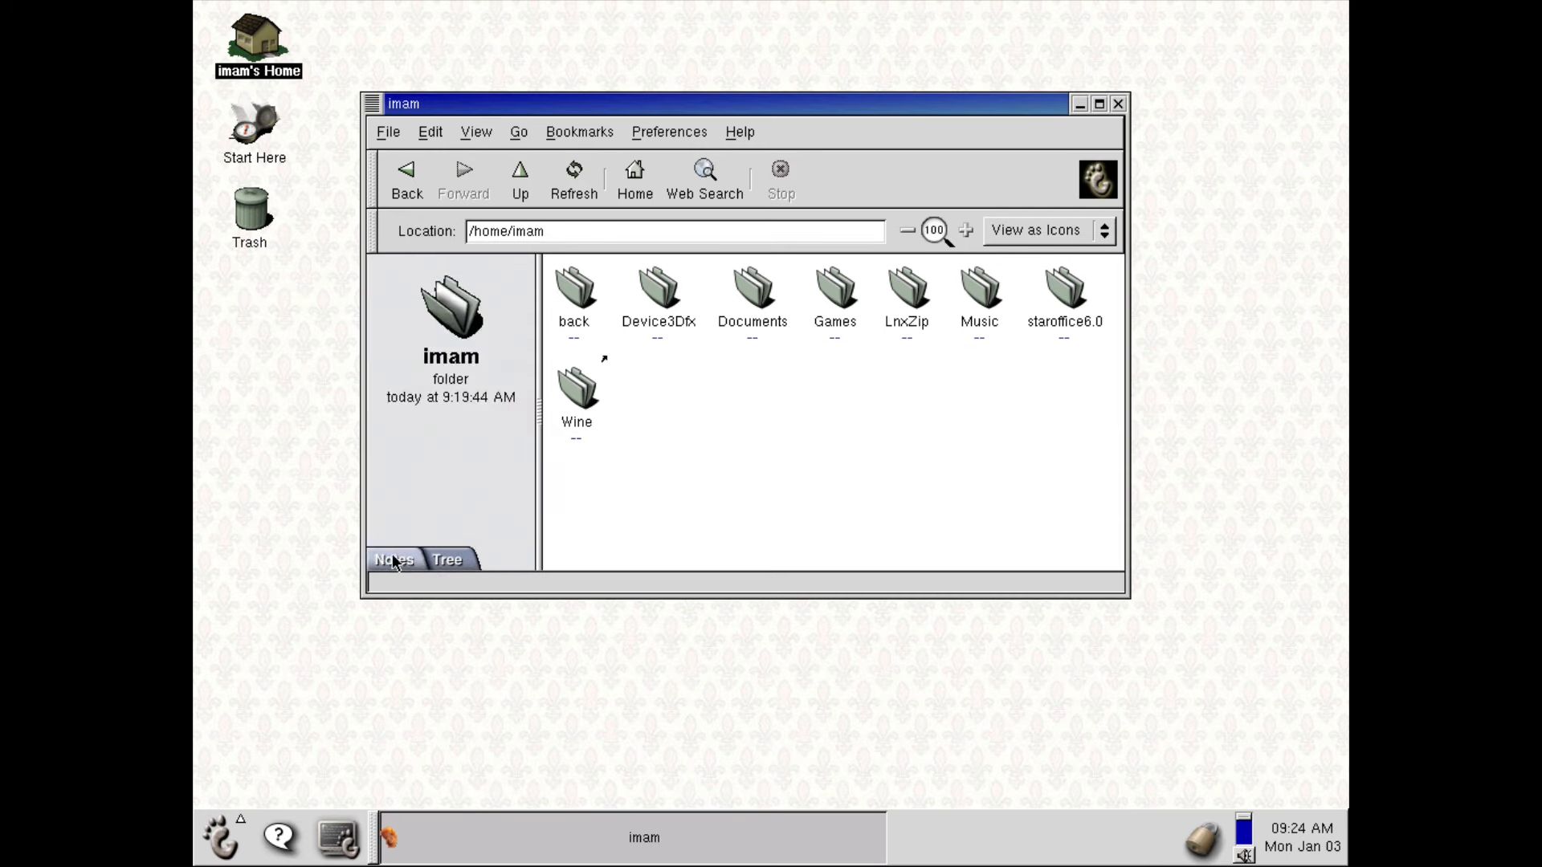
pyautogui.click(447, 560)
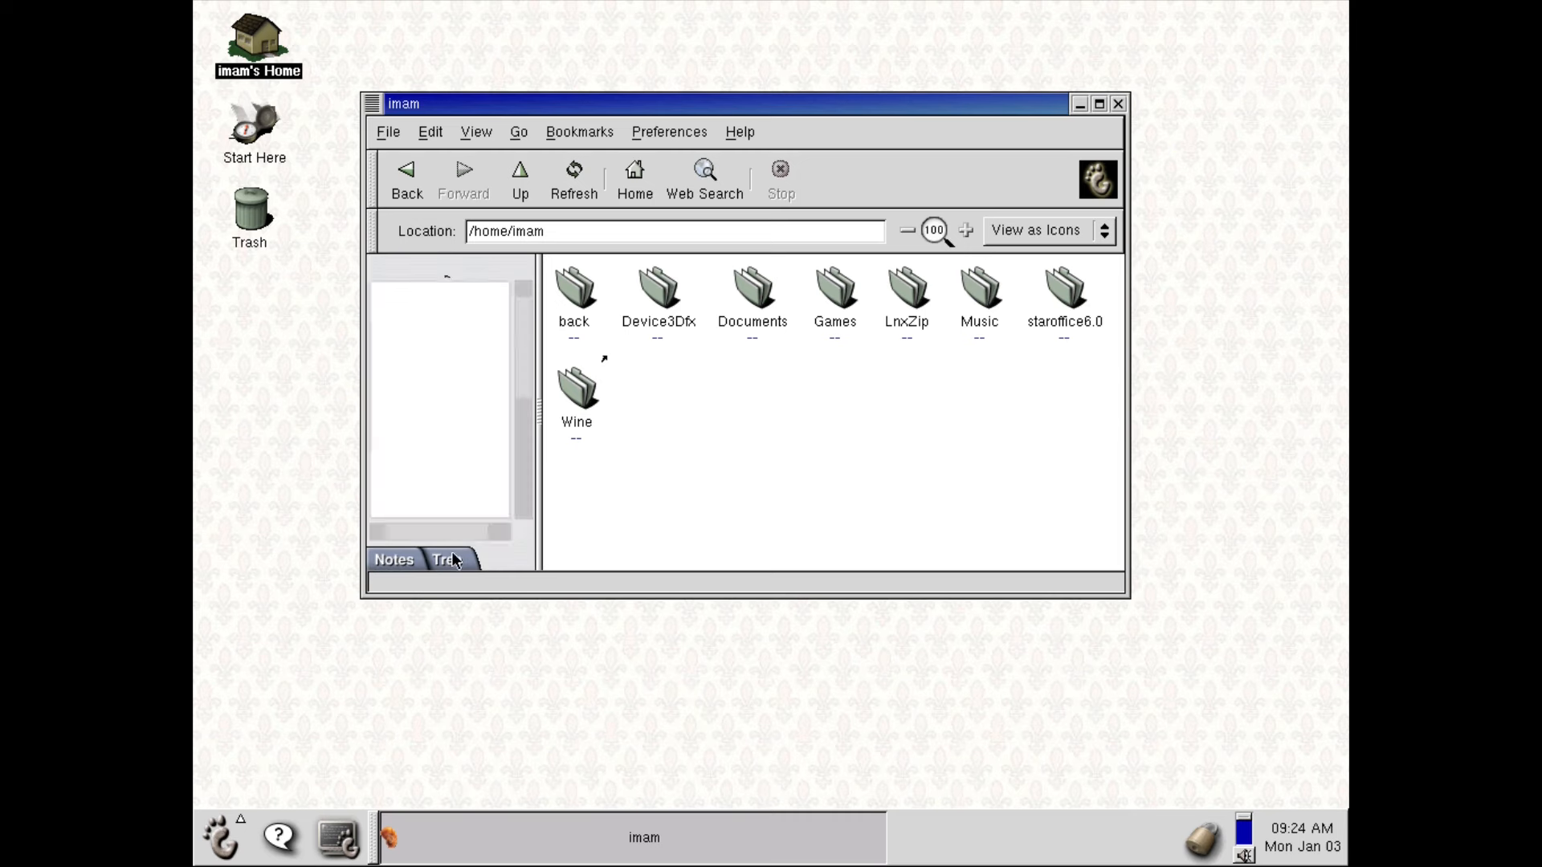
pyautogui.moveTo(529, 378)
pyautogui.mouseDown()
pyautogui.moveTo(529, 478)
pyautogui.moveTo(529, 349)
pyautogui.mouseUp()
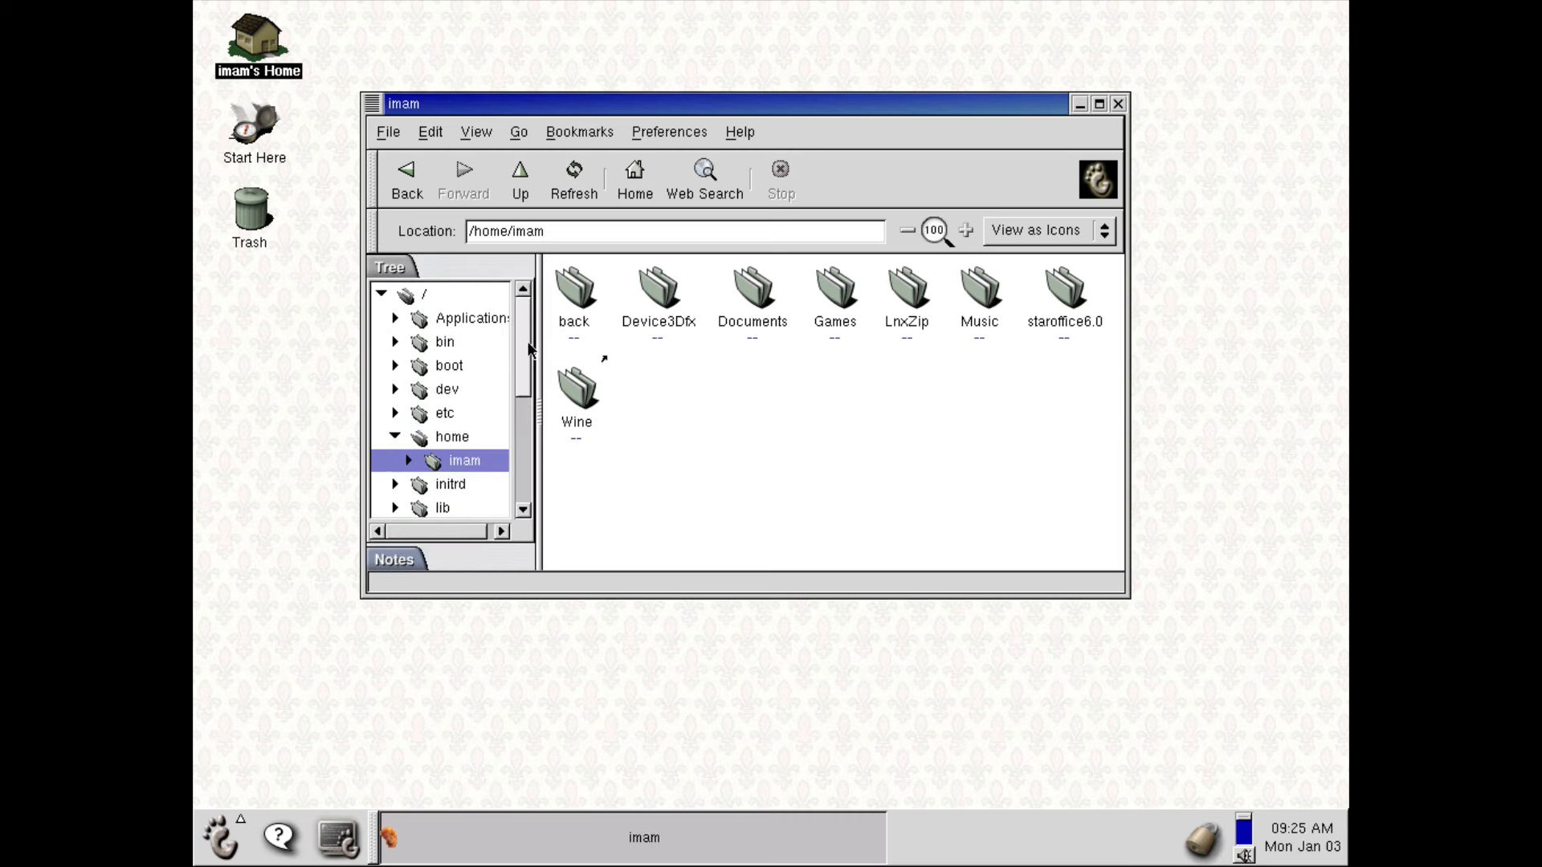
pyautogui.click(393, 560)
pyautogui.click(411, 562)
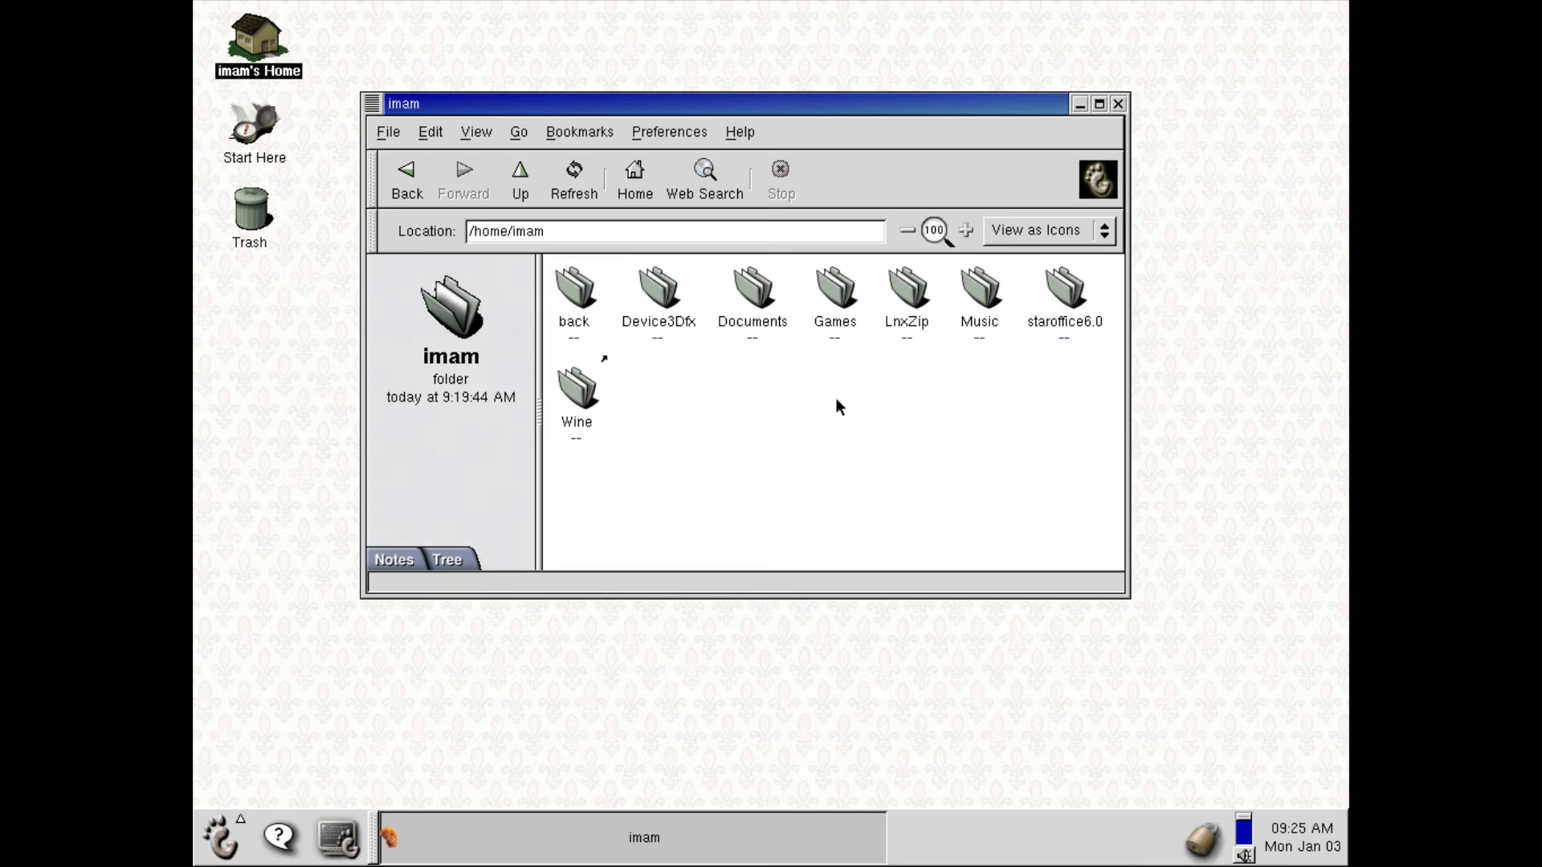
# Step: Stretch the staroffice6.0 folder's icon in the home folder to about twice its size
pyautogui.click(988, 301)
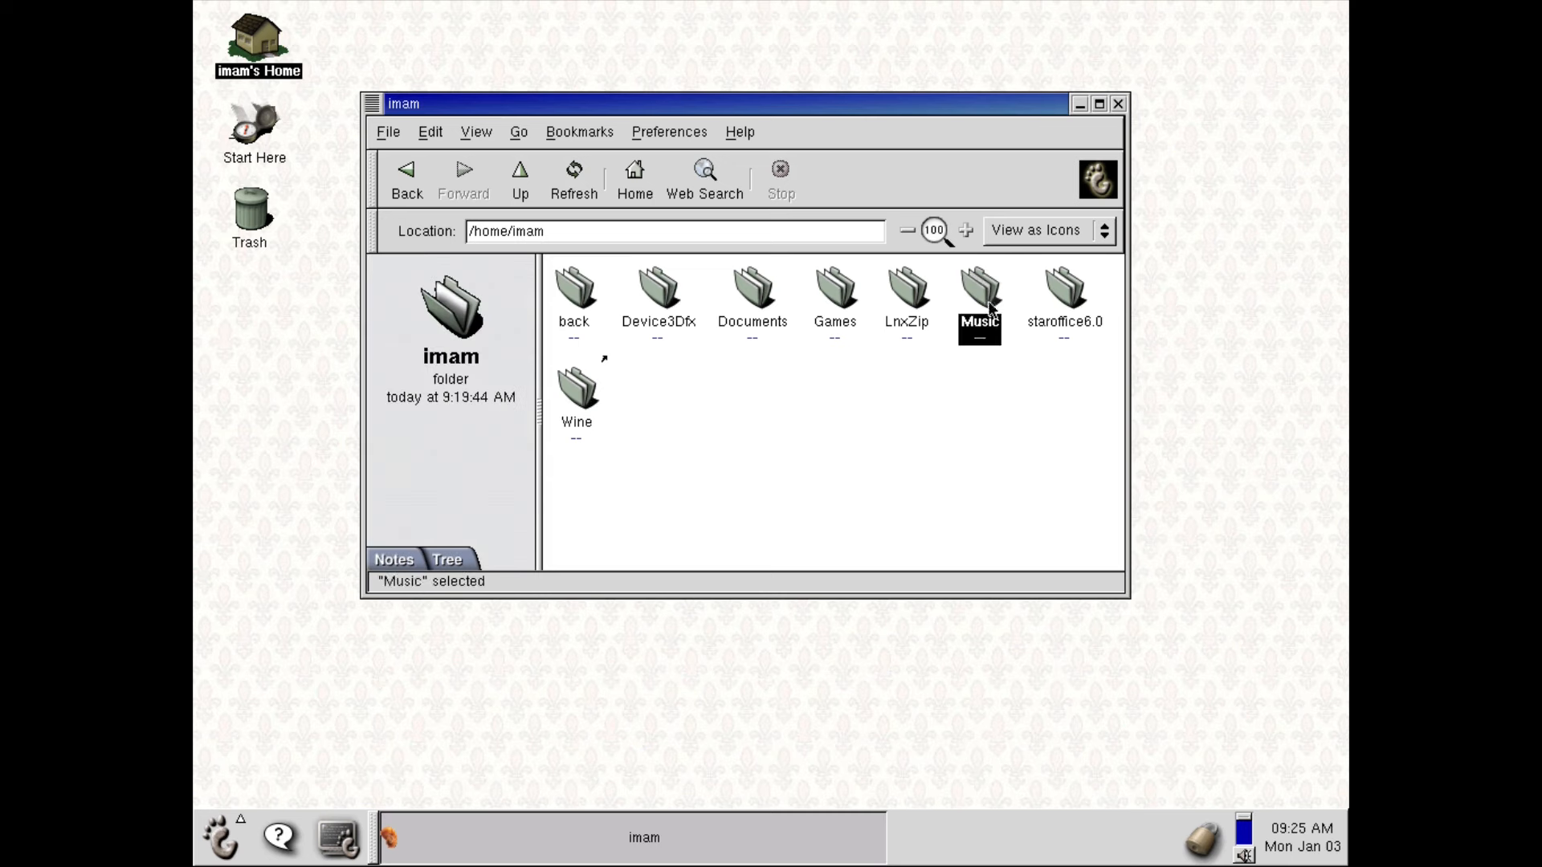
pyautogui.rightClick(969, 344)
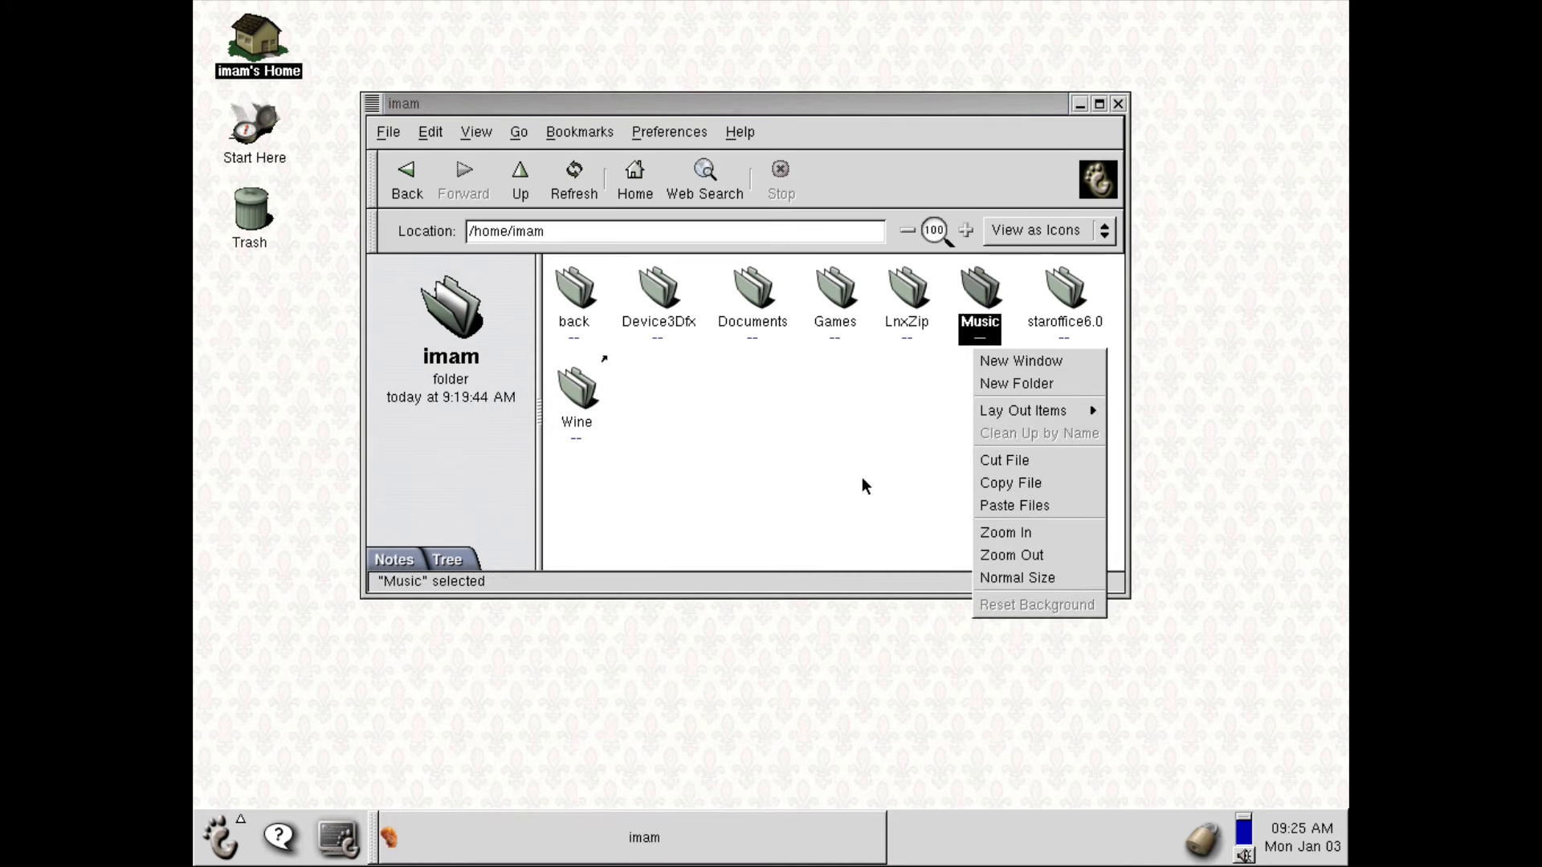
pyautogui.click(1010, 336)
pyautogui.rightClick(1057, 288)
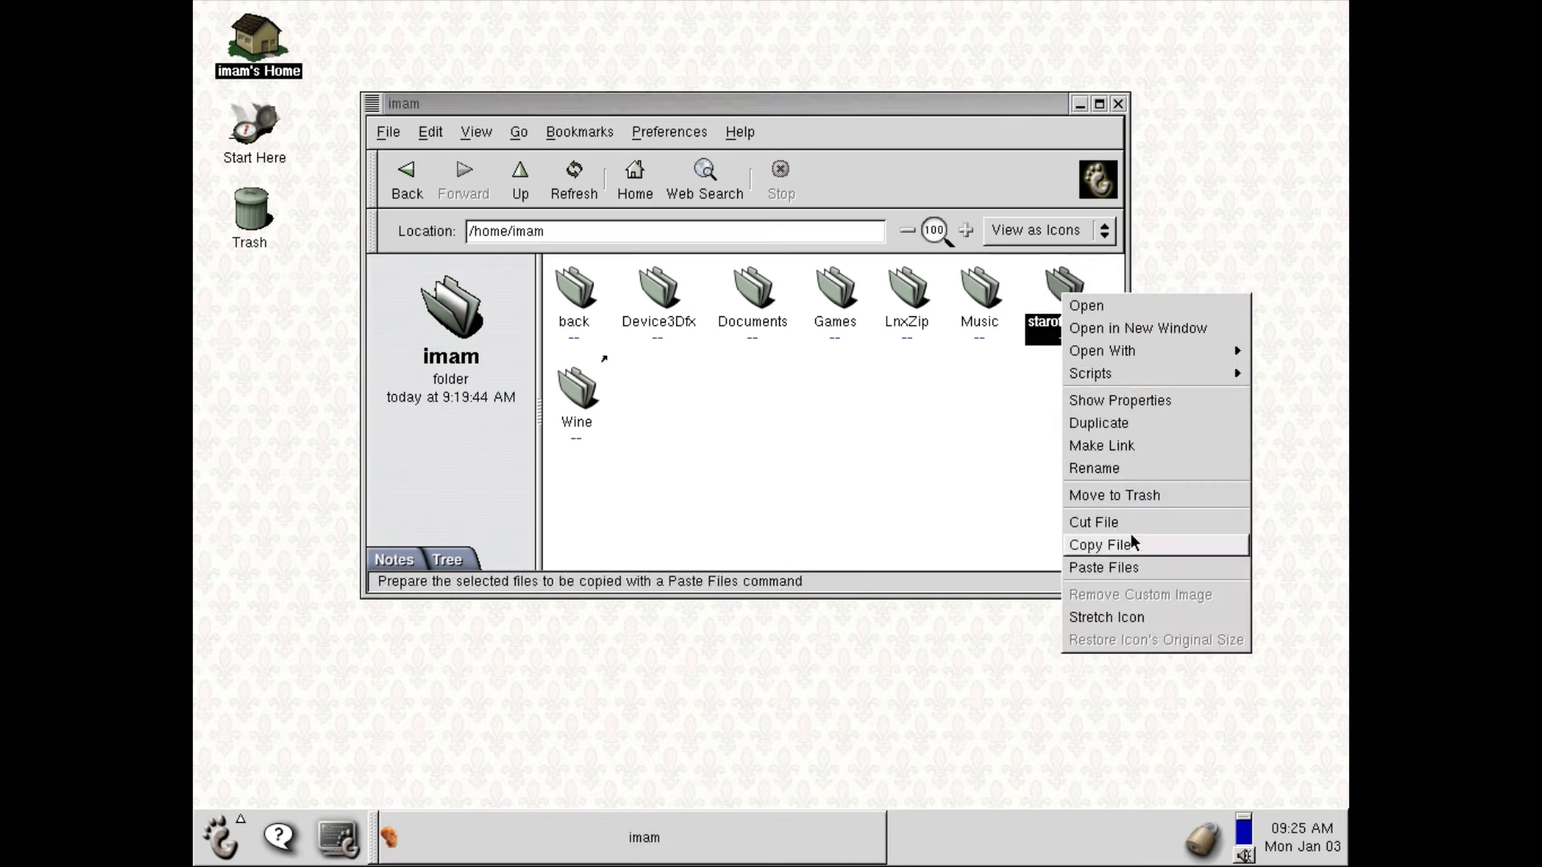
pyautogui.click(1129, 617)
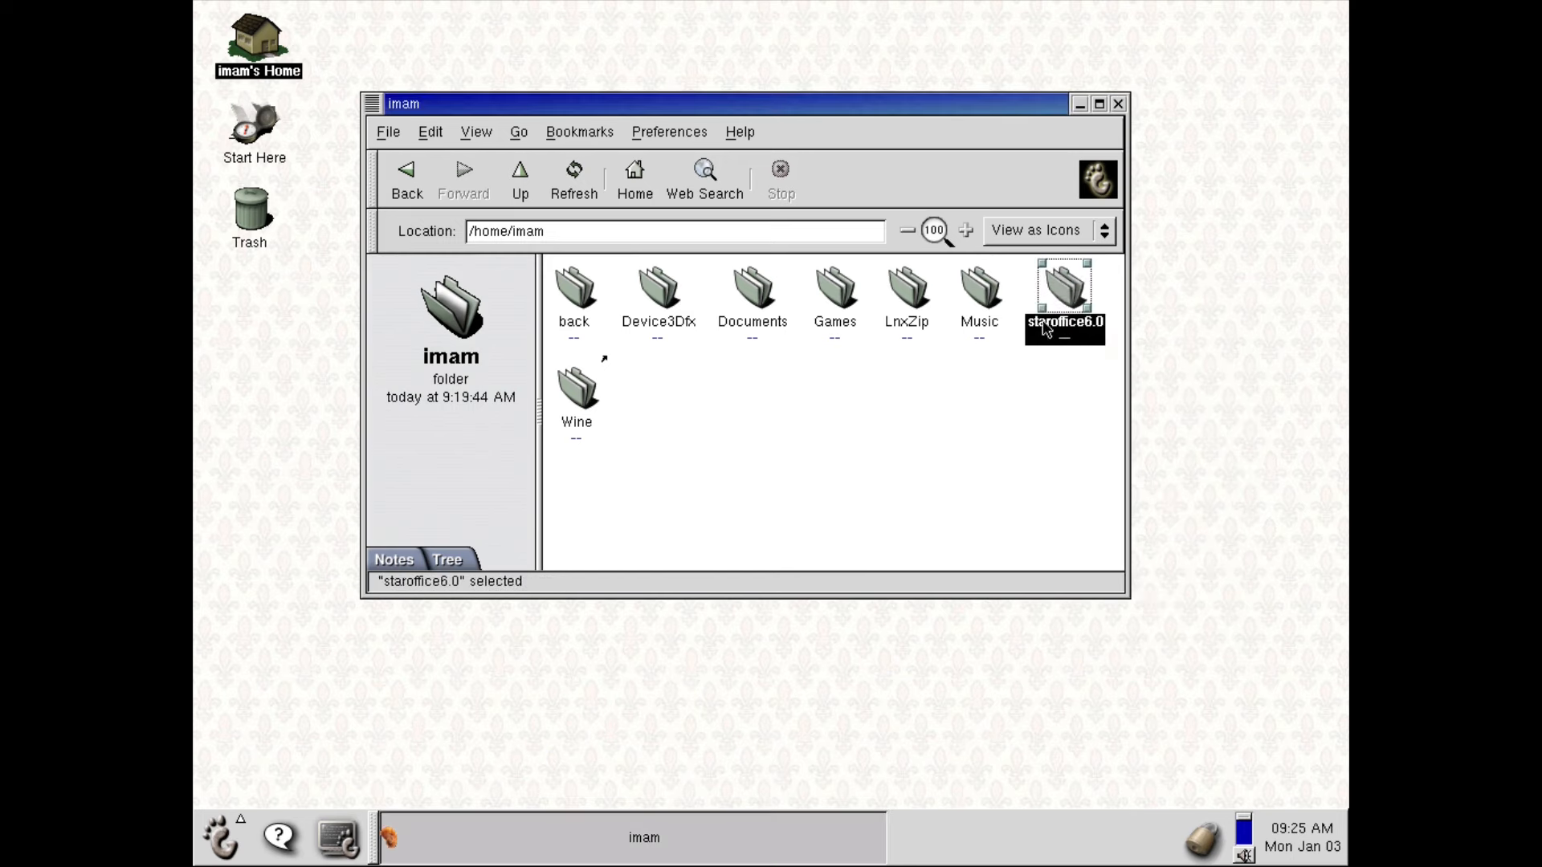
pyautogui.moveTo(1042, 311); pyautogui.dragTo(968, 448)
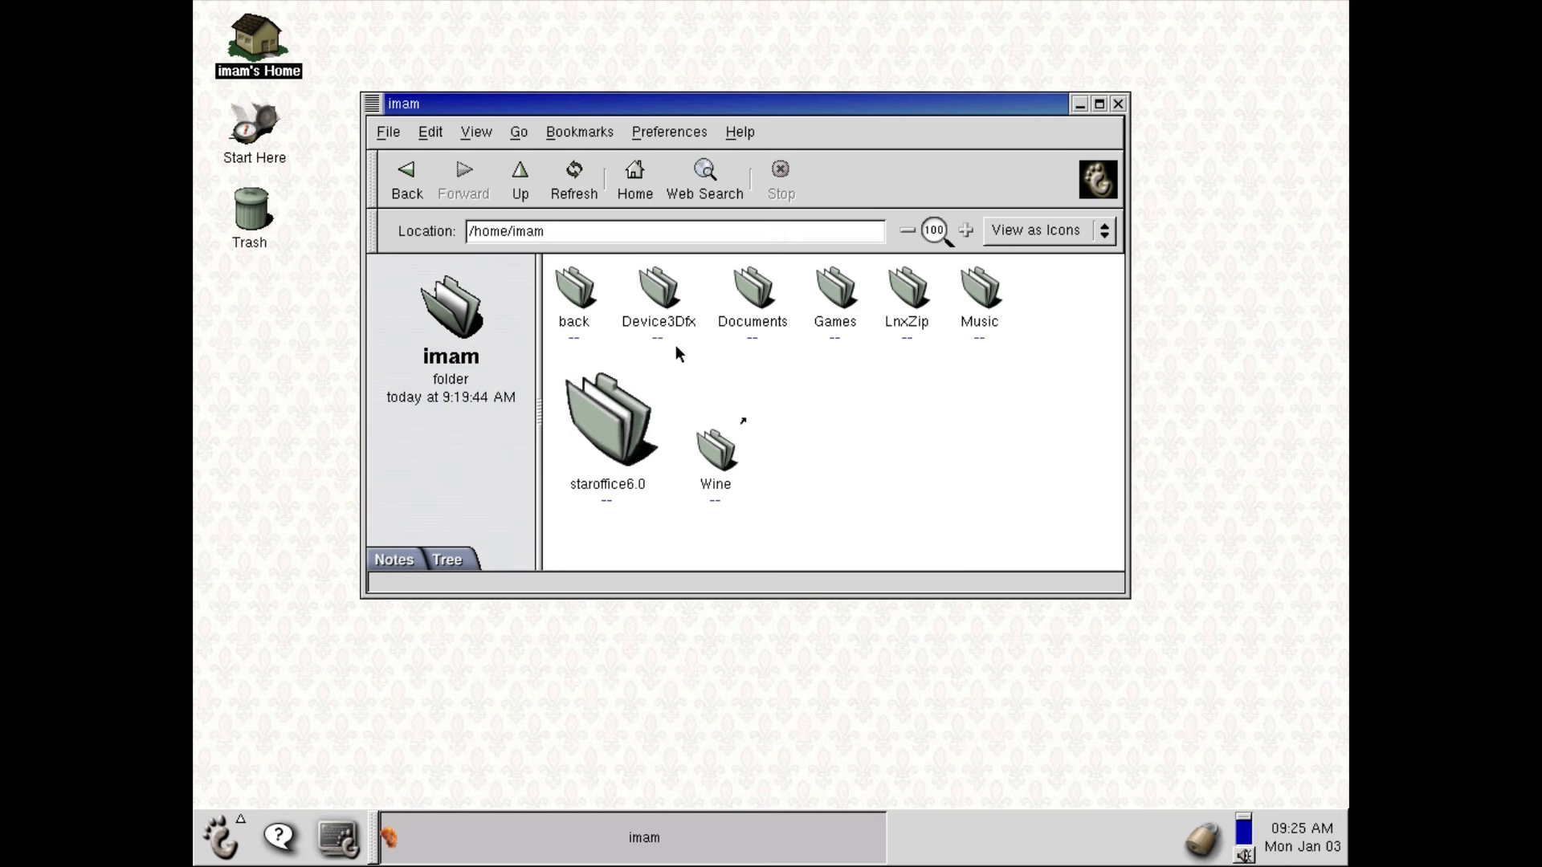
# Step: Close and reopen the home folder window, reposition it on the desktop and select the staroffice6.0 folder
pyautogui.click(1118, 105)
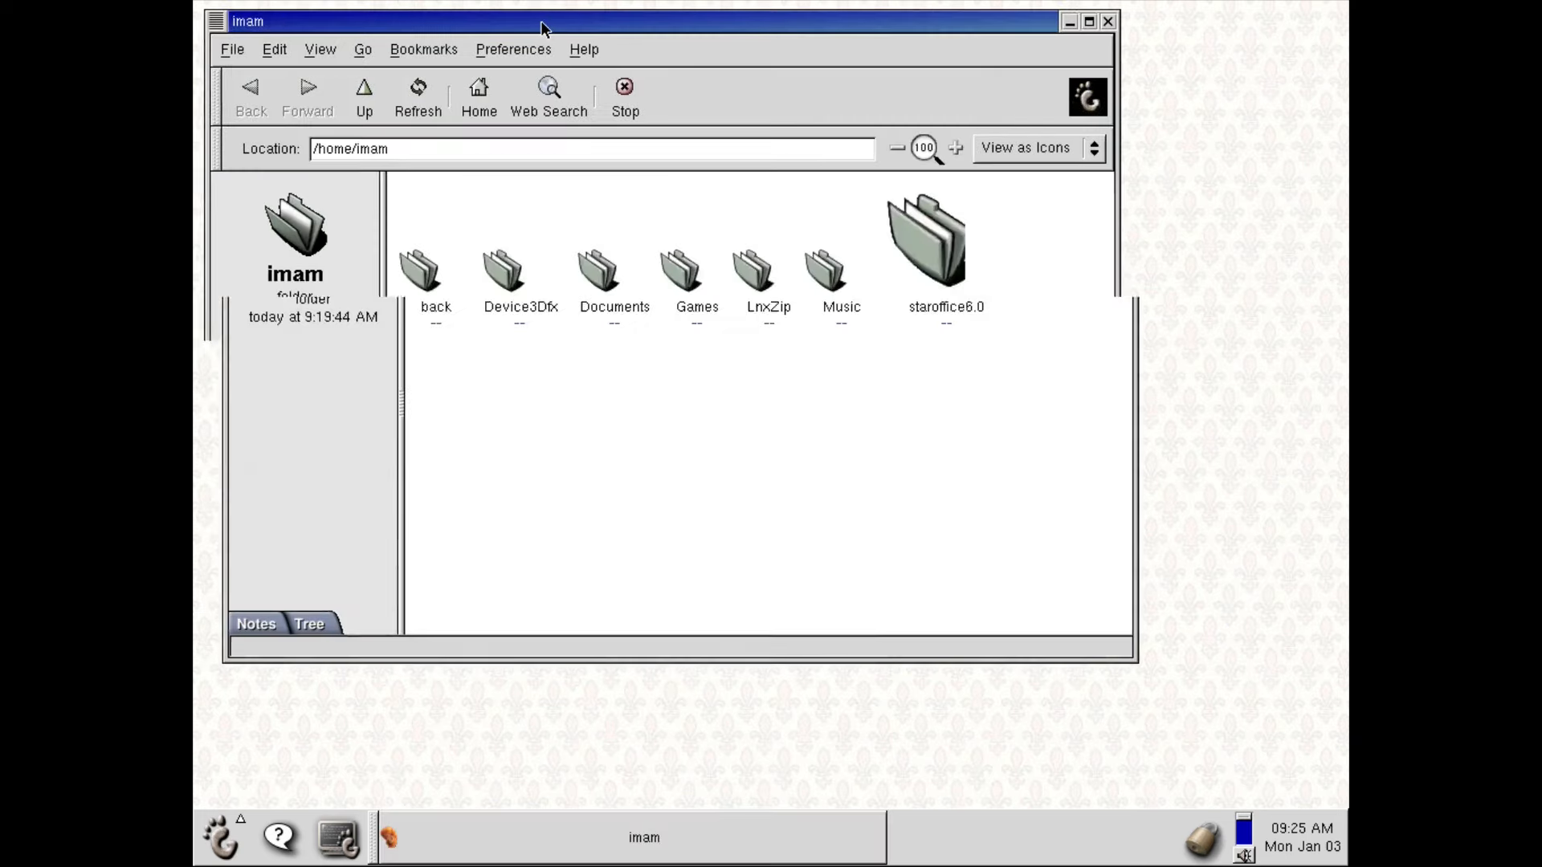
pyautogui.moveTo(542, 28); pyautogui.dragTo(670, 76)
pyautogui.click(1022, 309)
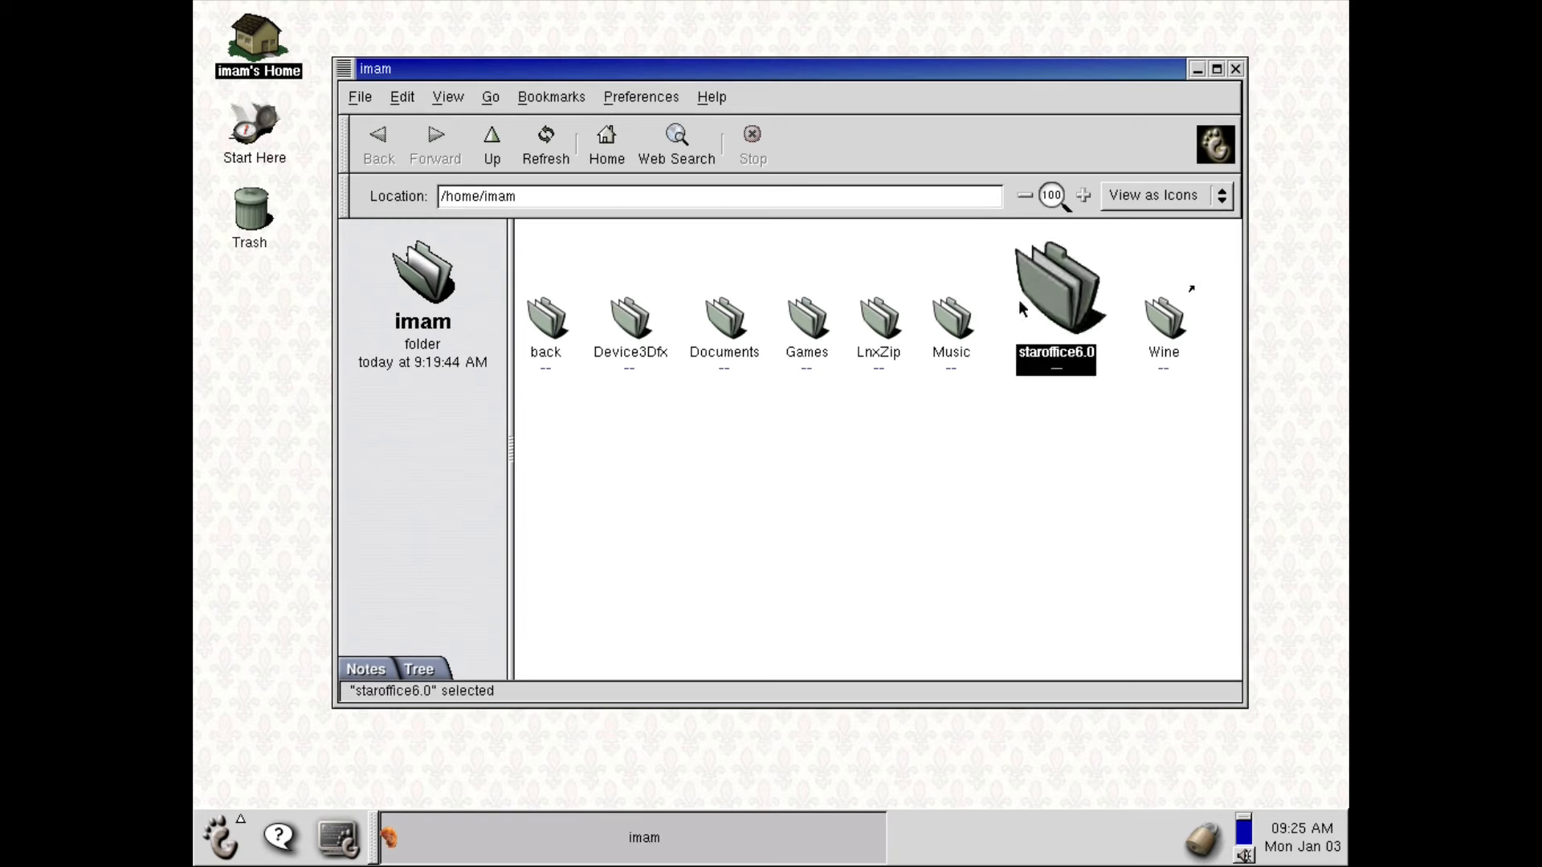
# Step: Stretch the Documents folder's icon in two stages until it is larger than the staroffice6.0 icon
pyautogui.click(716, 326)
pyautogui.rightClick(726, 317)
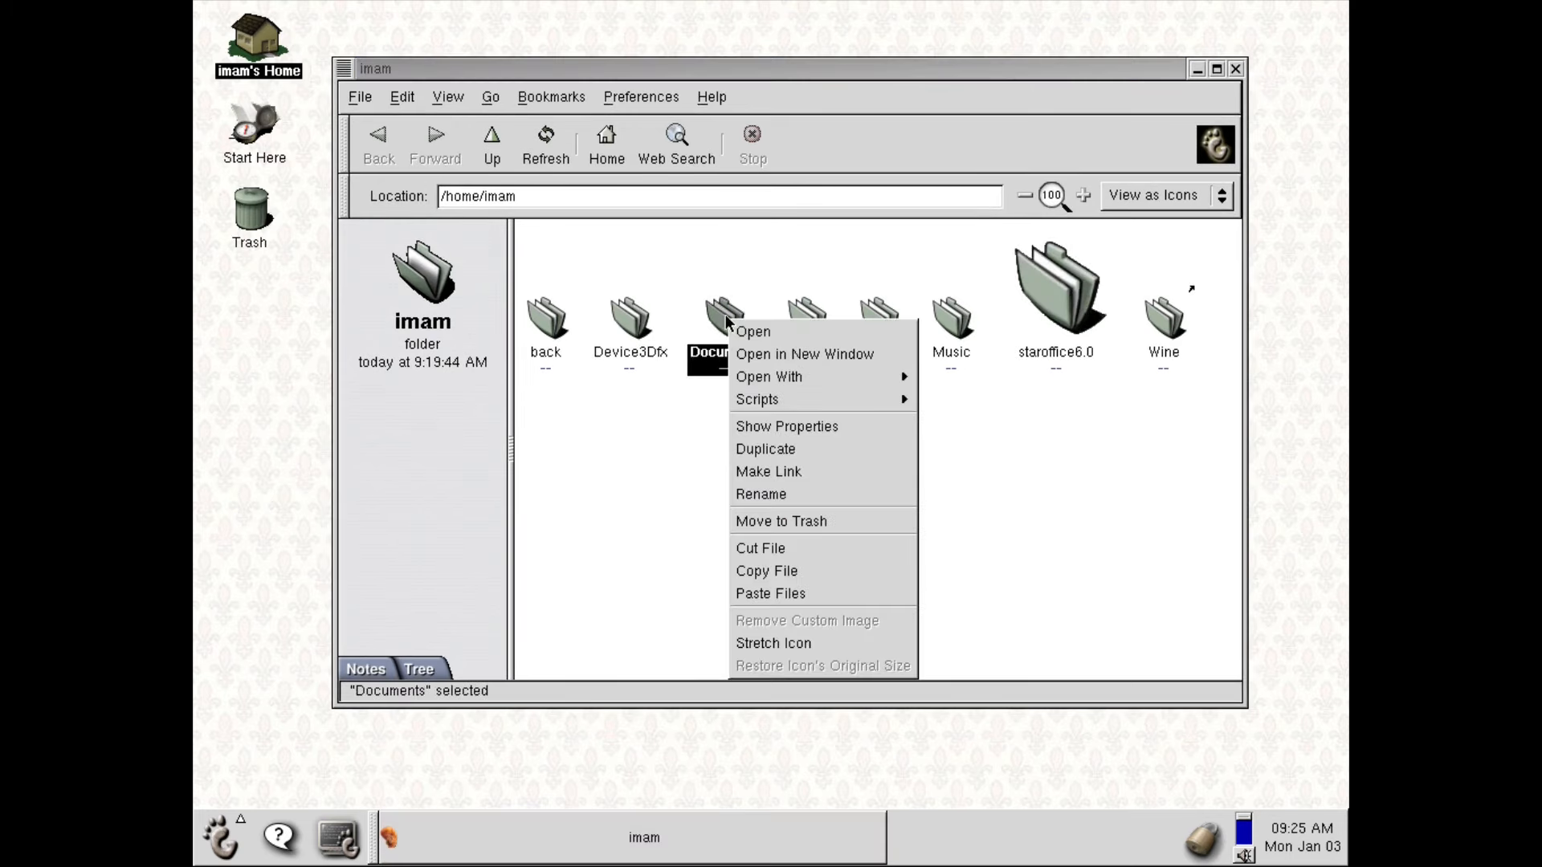
pyautogui.click(824, 642)
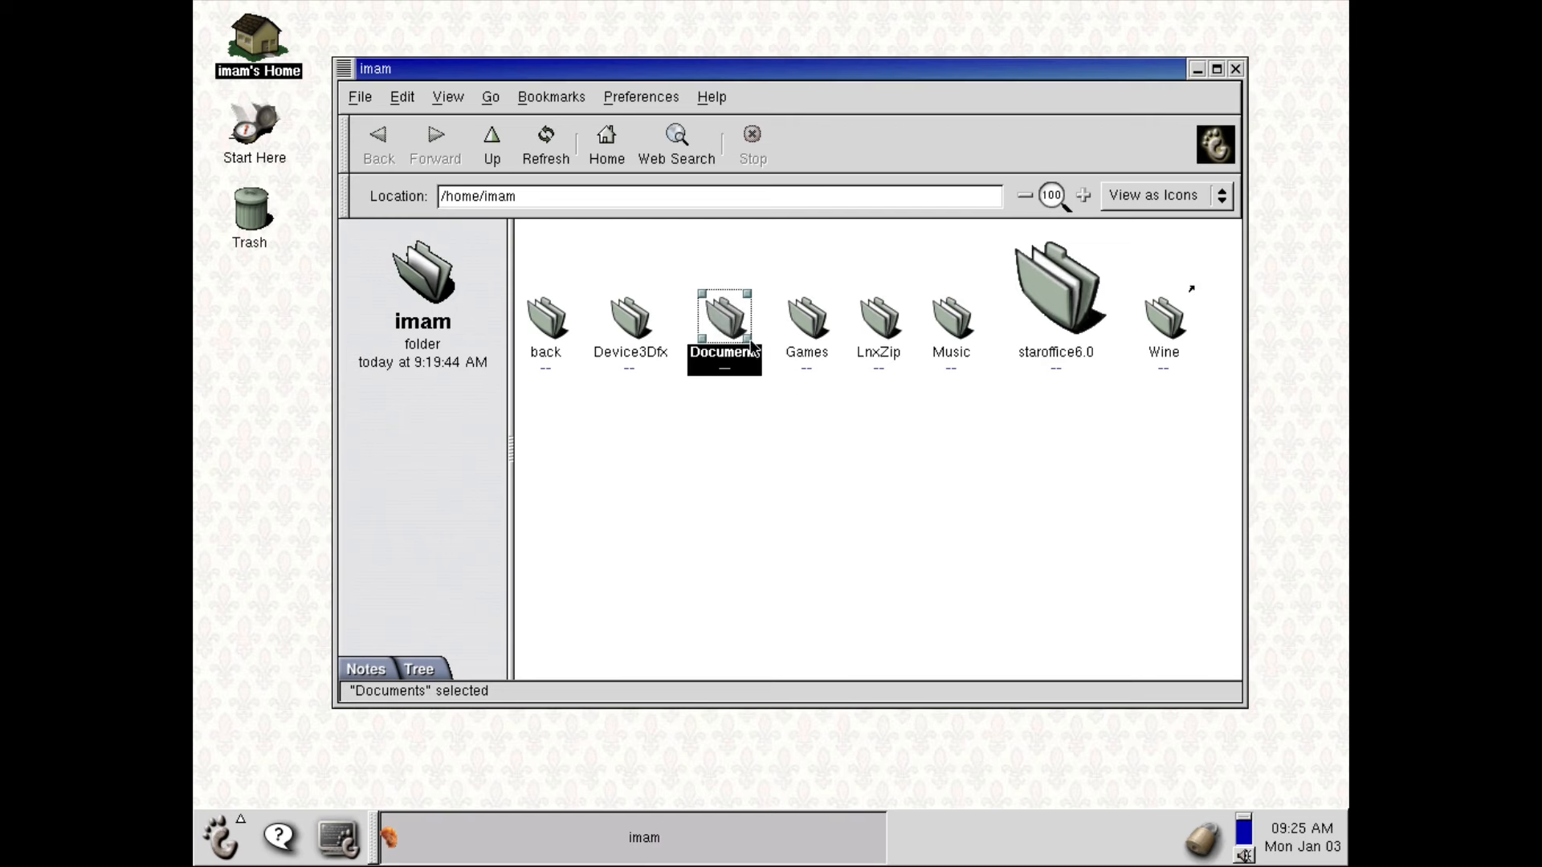
pyautogui.moveTo(751, 347); pyautogui.dragTo(826, 438)
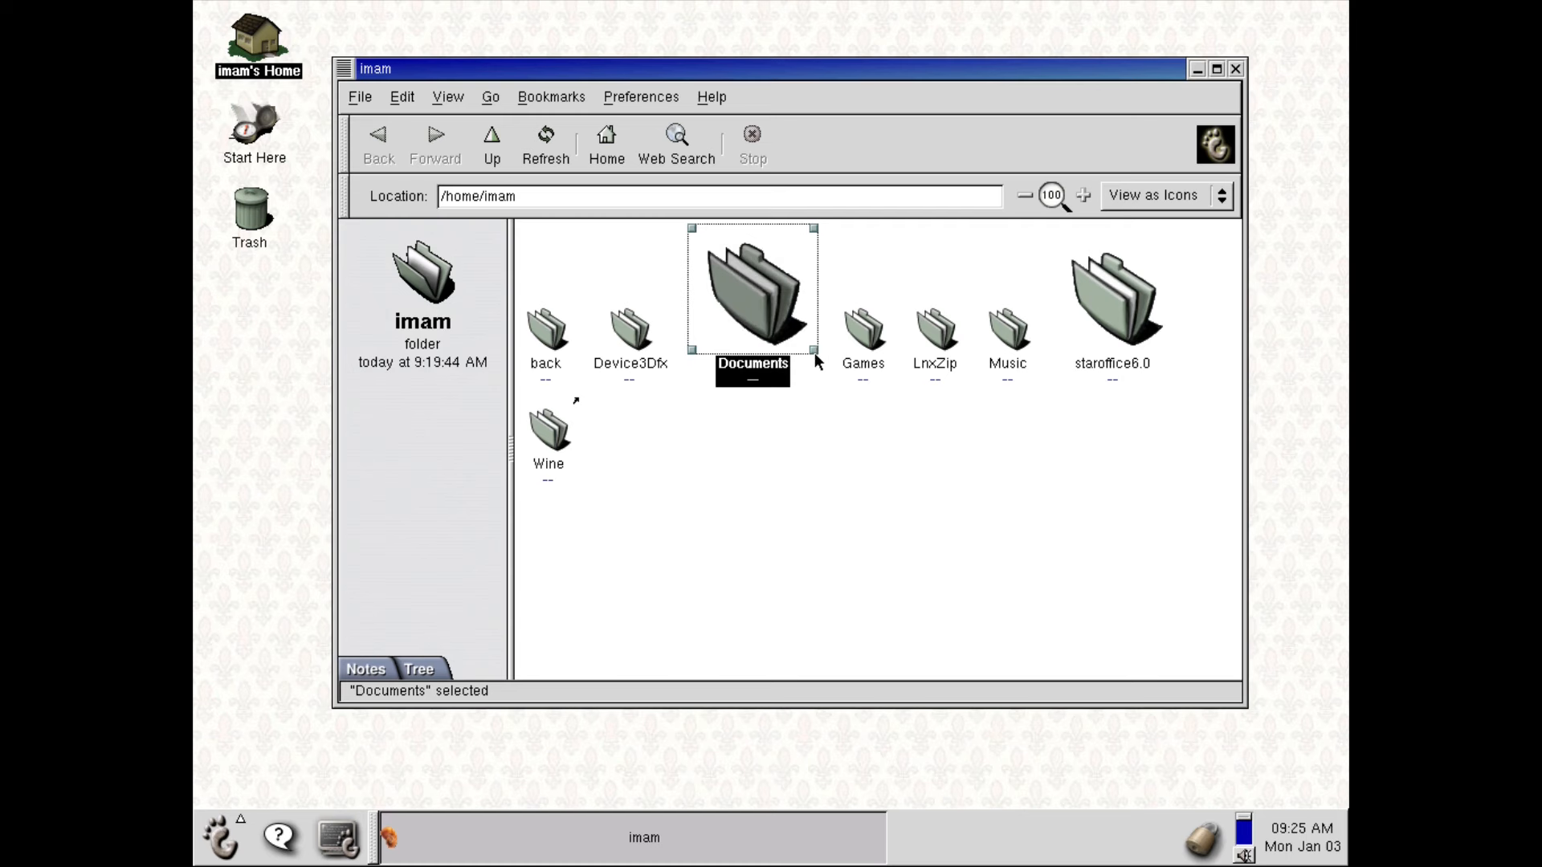
pyautogui.moveTo(815, 346); pyautogui.dragTo(1011, 511)
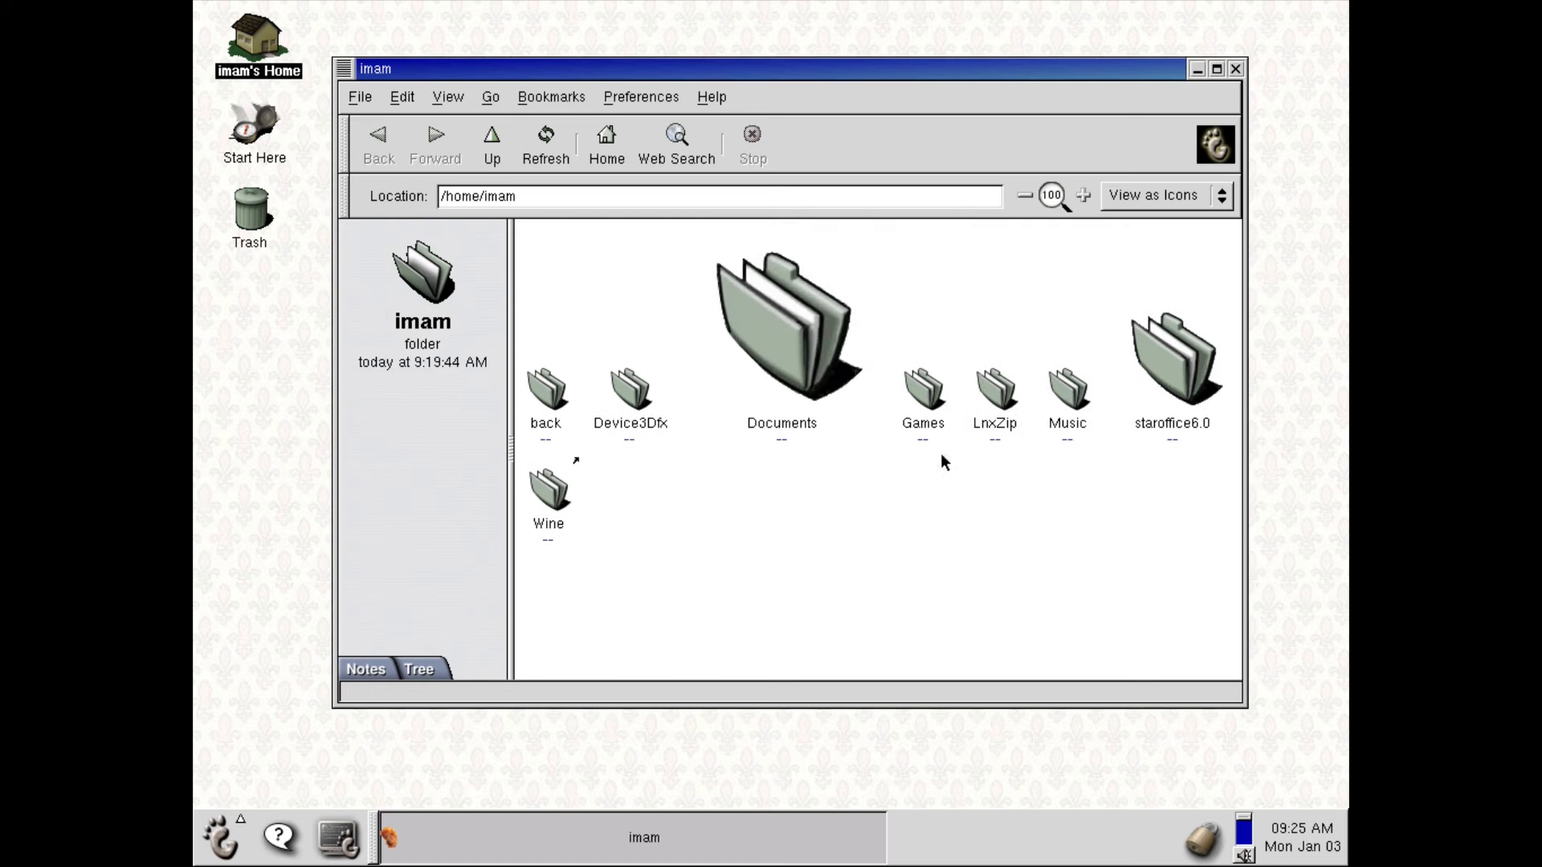
pyautogui.click(806, 330)
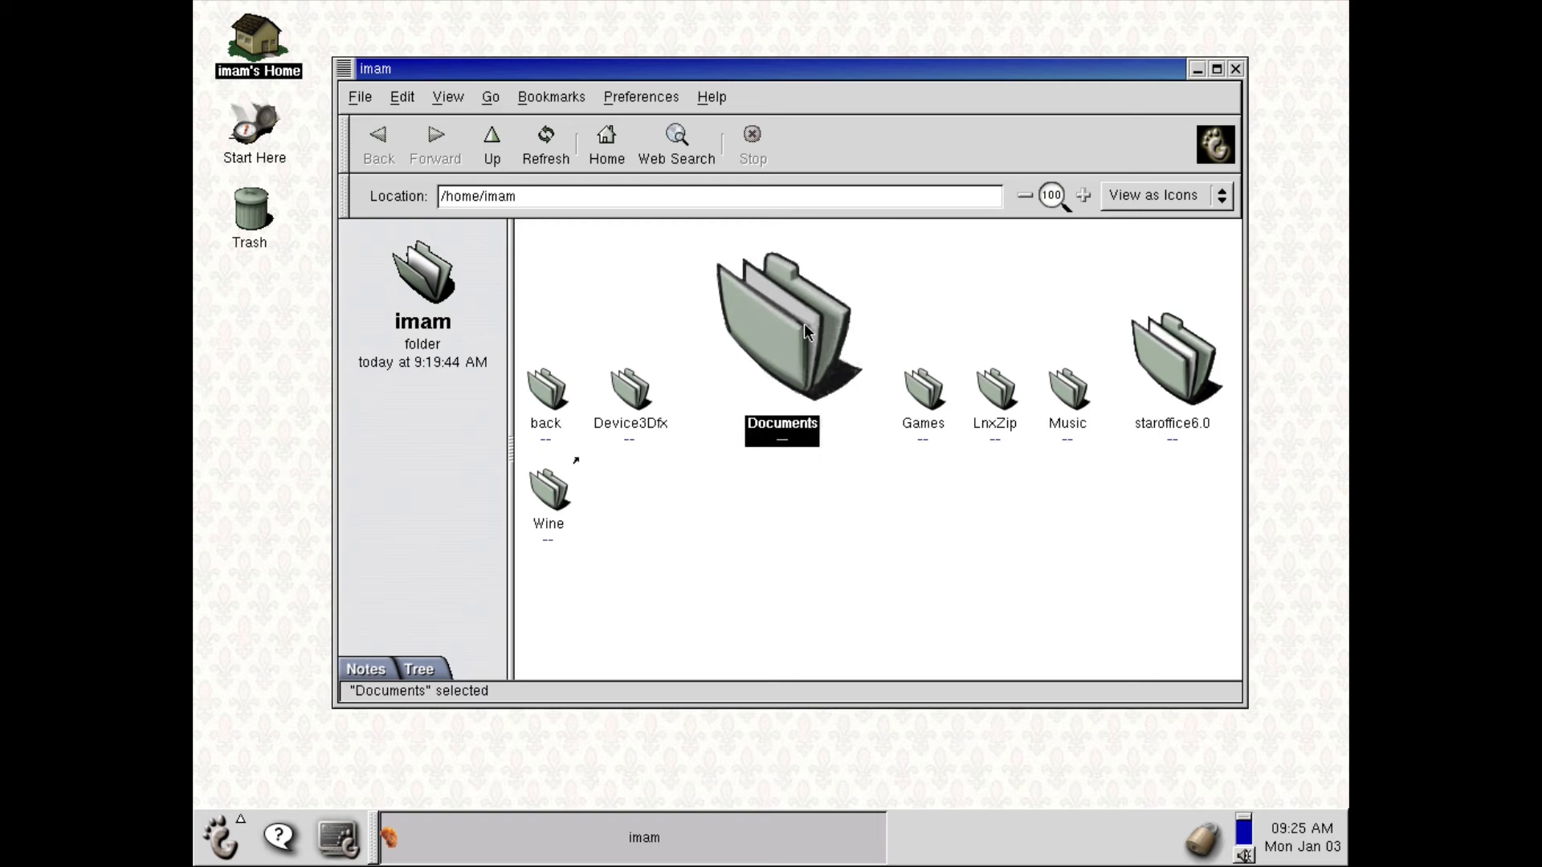
pyautogui.rightClick(806, 328)
pyautogui.click(669, 505)
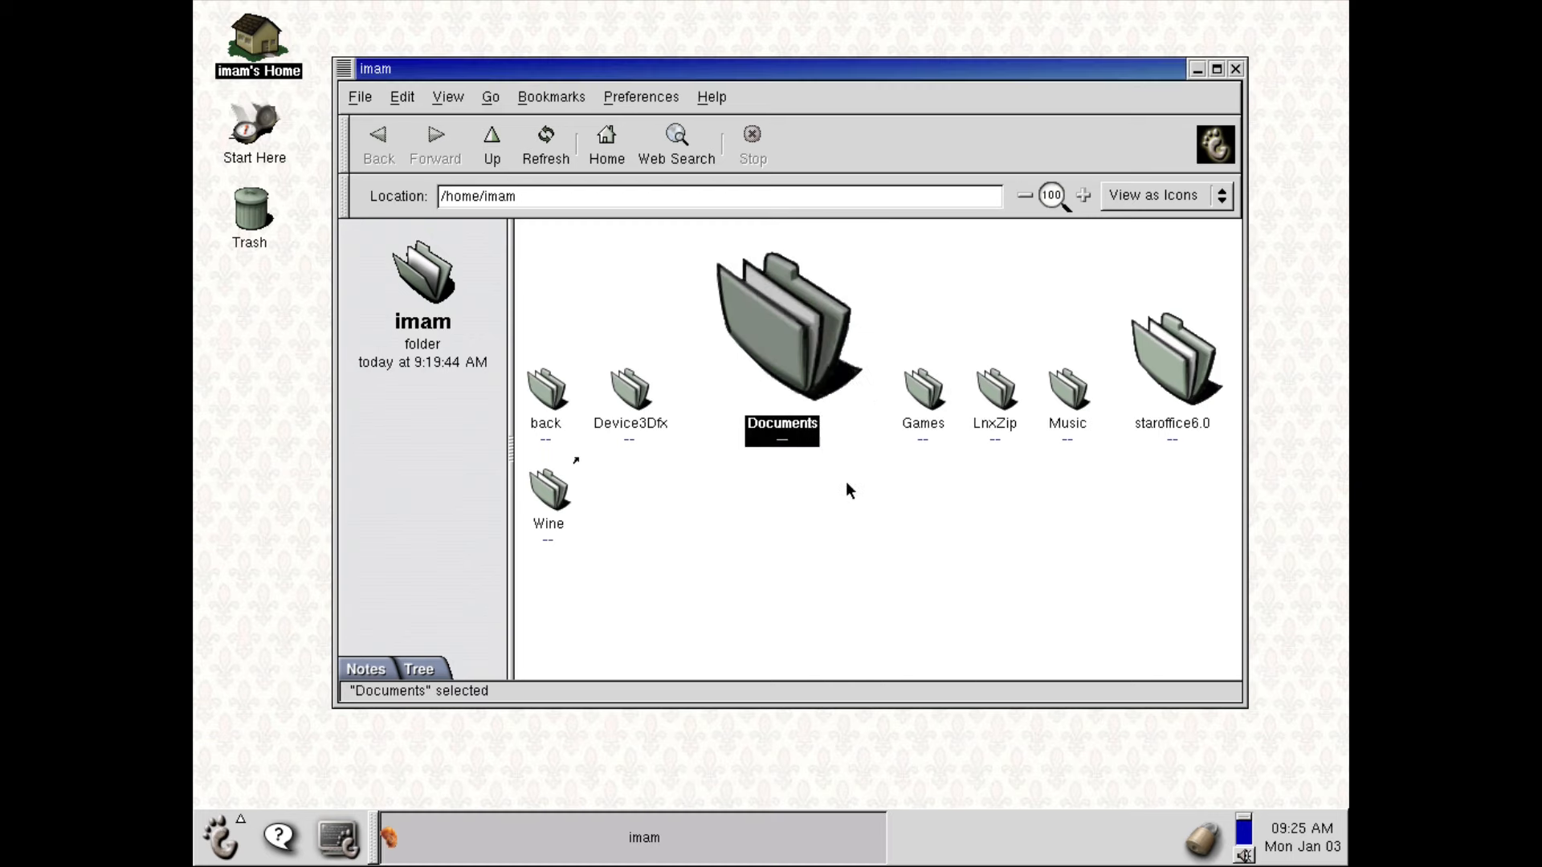
# Step: Open the Games folder's properties at its emblem choices
pyautogui.rightClick(932, 389)
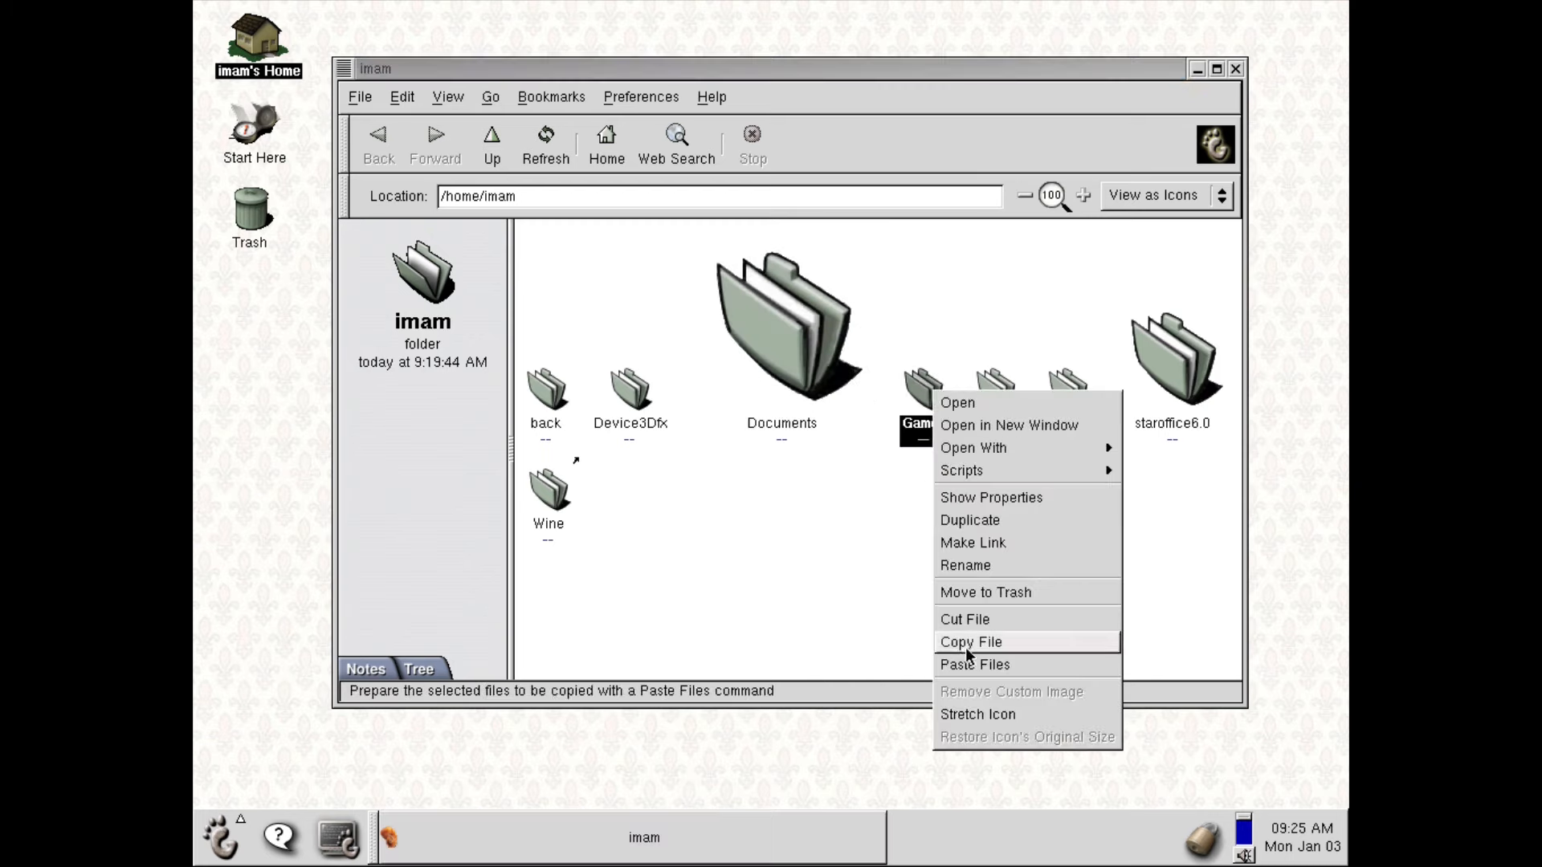
pyautogui.click(1081, 498)
pyautogui.click(297, 61)
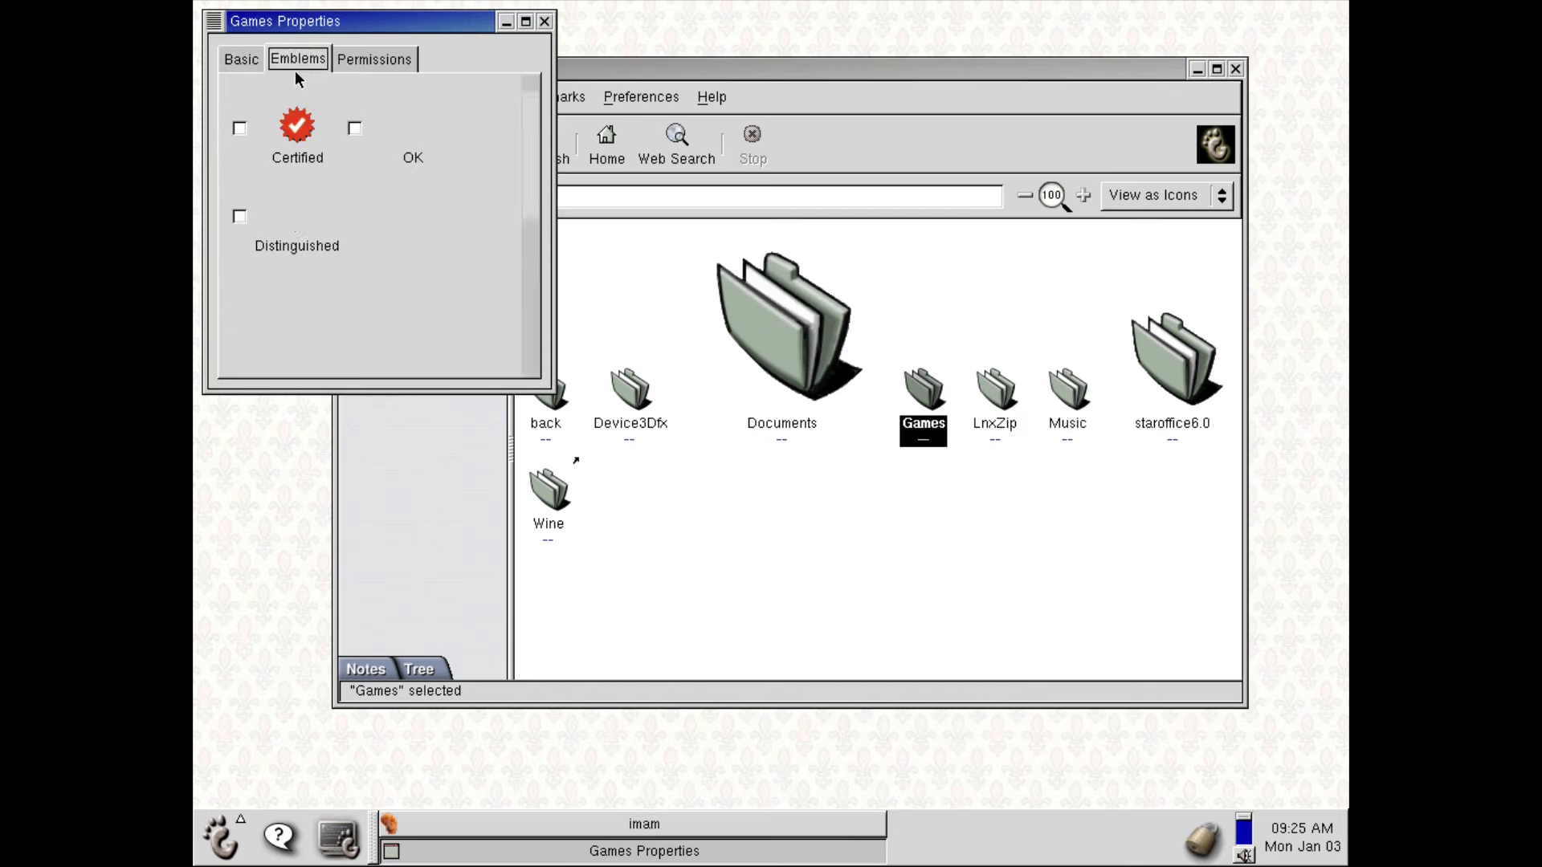
# Step: Try the Certified, OK, Cool and Favorite emblems on the Games folder and clear them all again
pyautogui.click(306, 127)
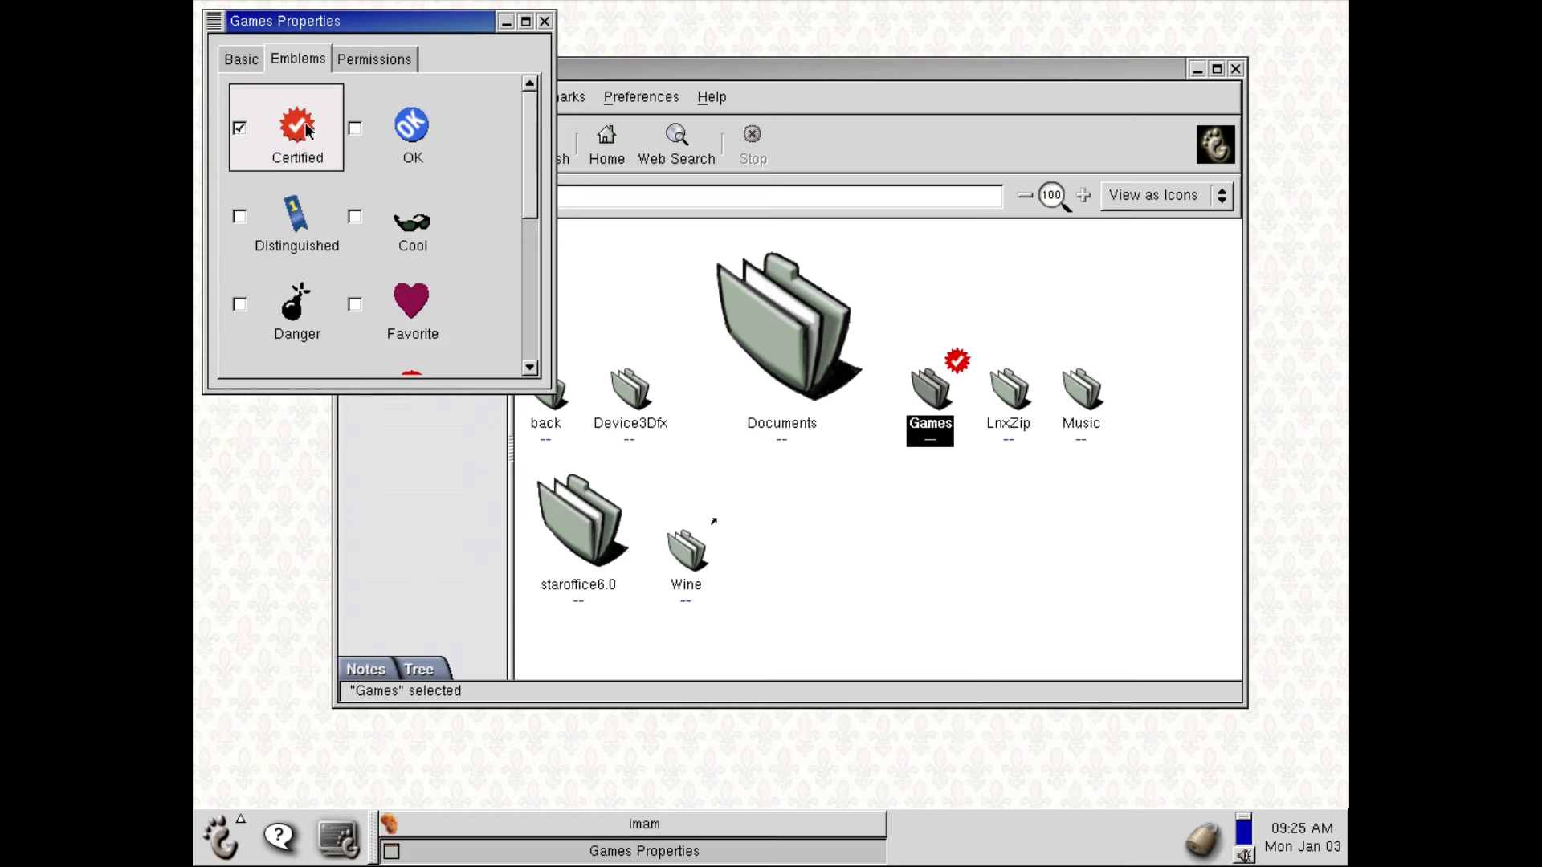
pyautogui.click(333, 129)
pyautogui.click(408, 125)
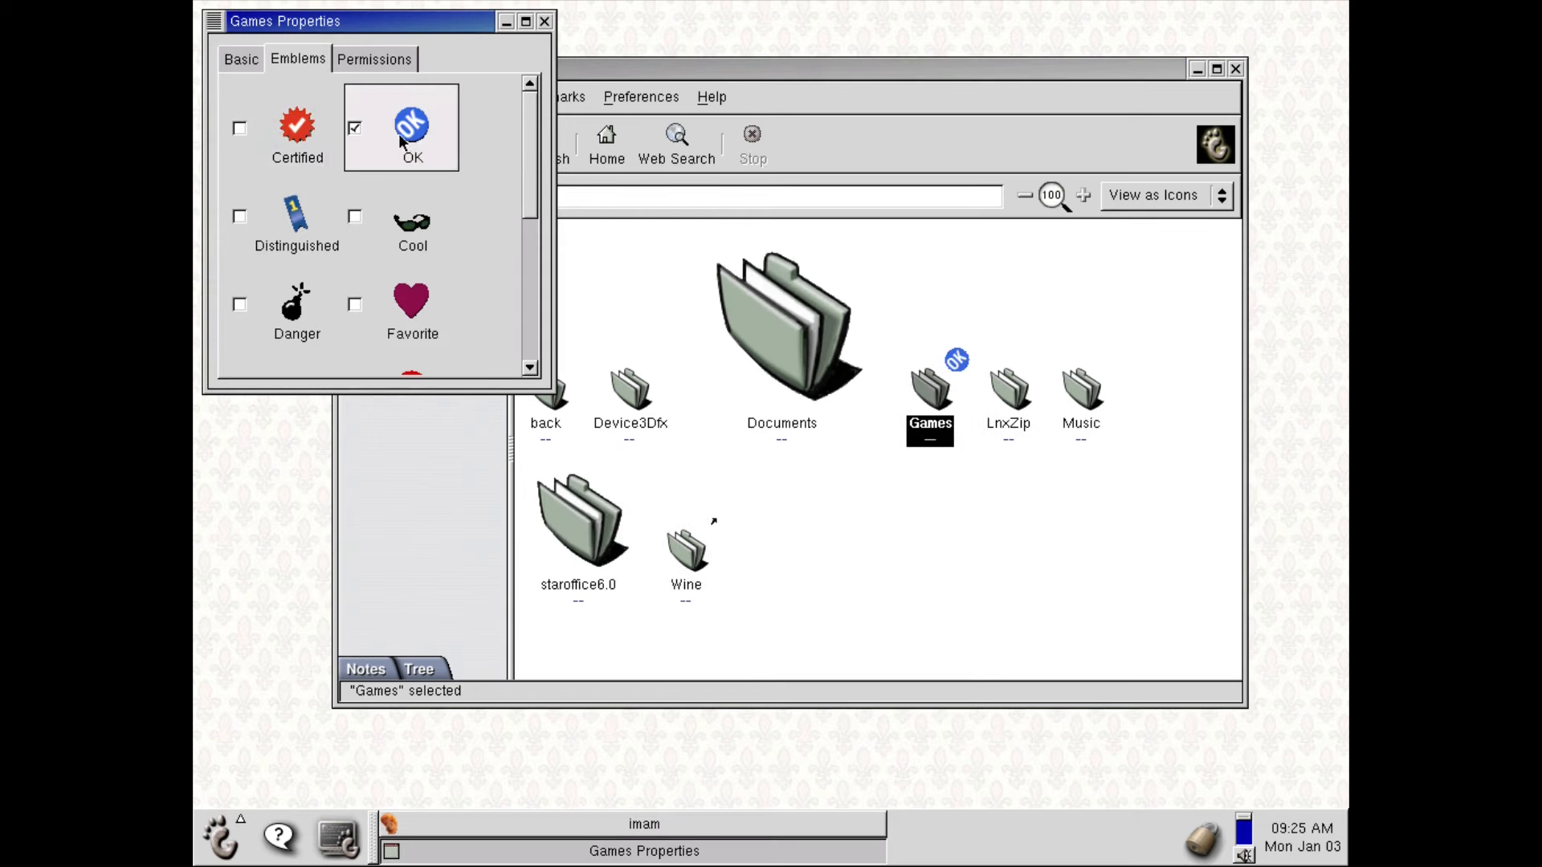
pyautogui.click(414, 239)
pyautogui.click(411, 307)
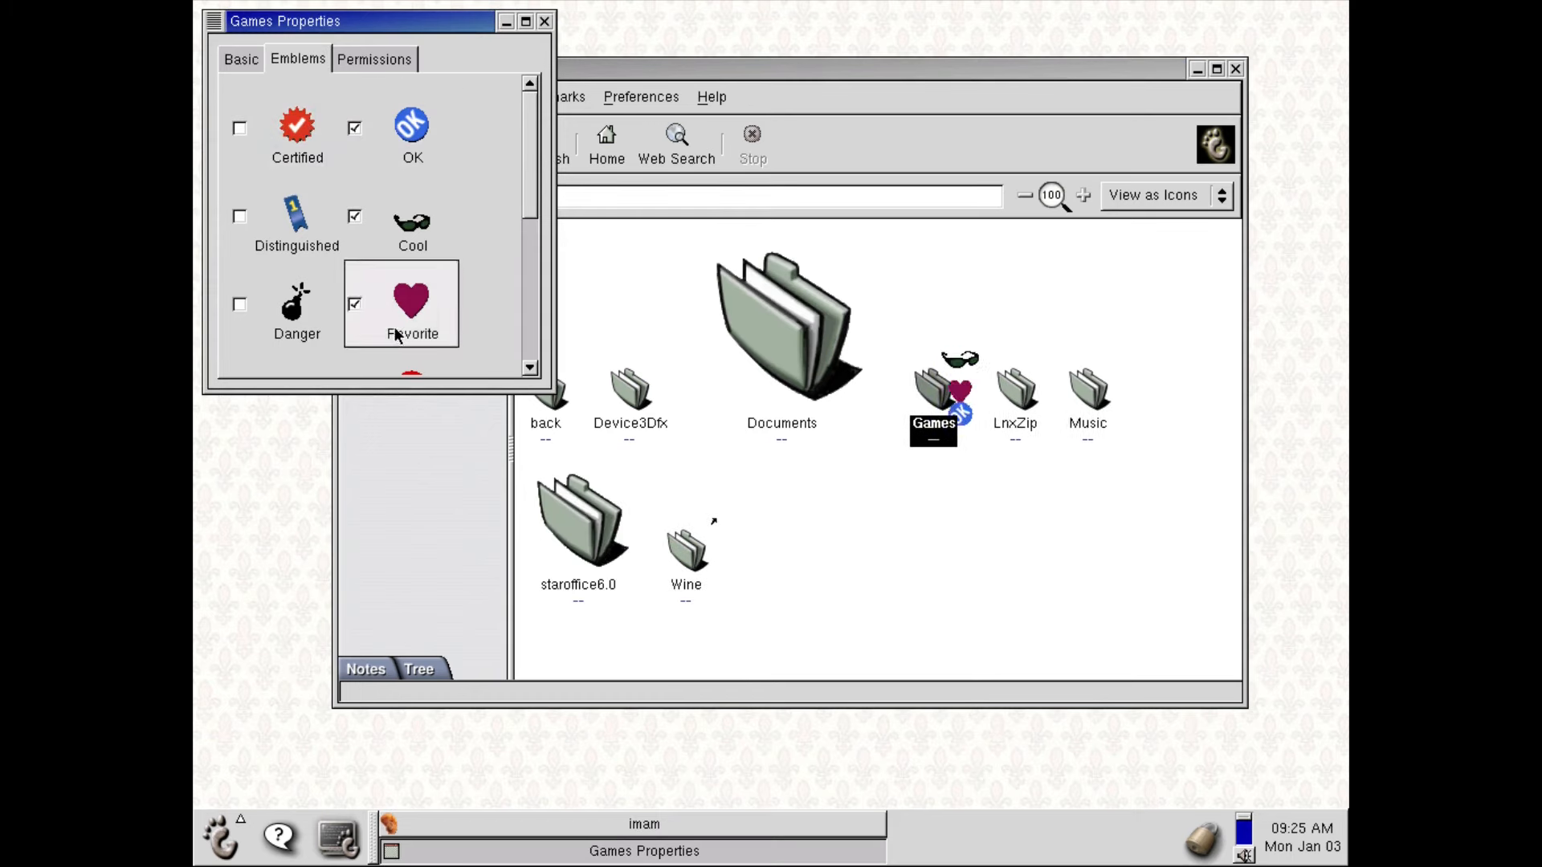
pyautogui.click(394, 223)
pyautogui.click(356, 305)
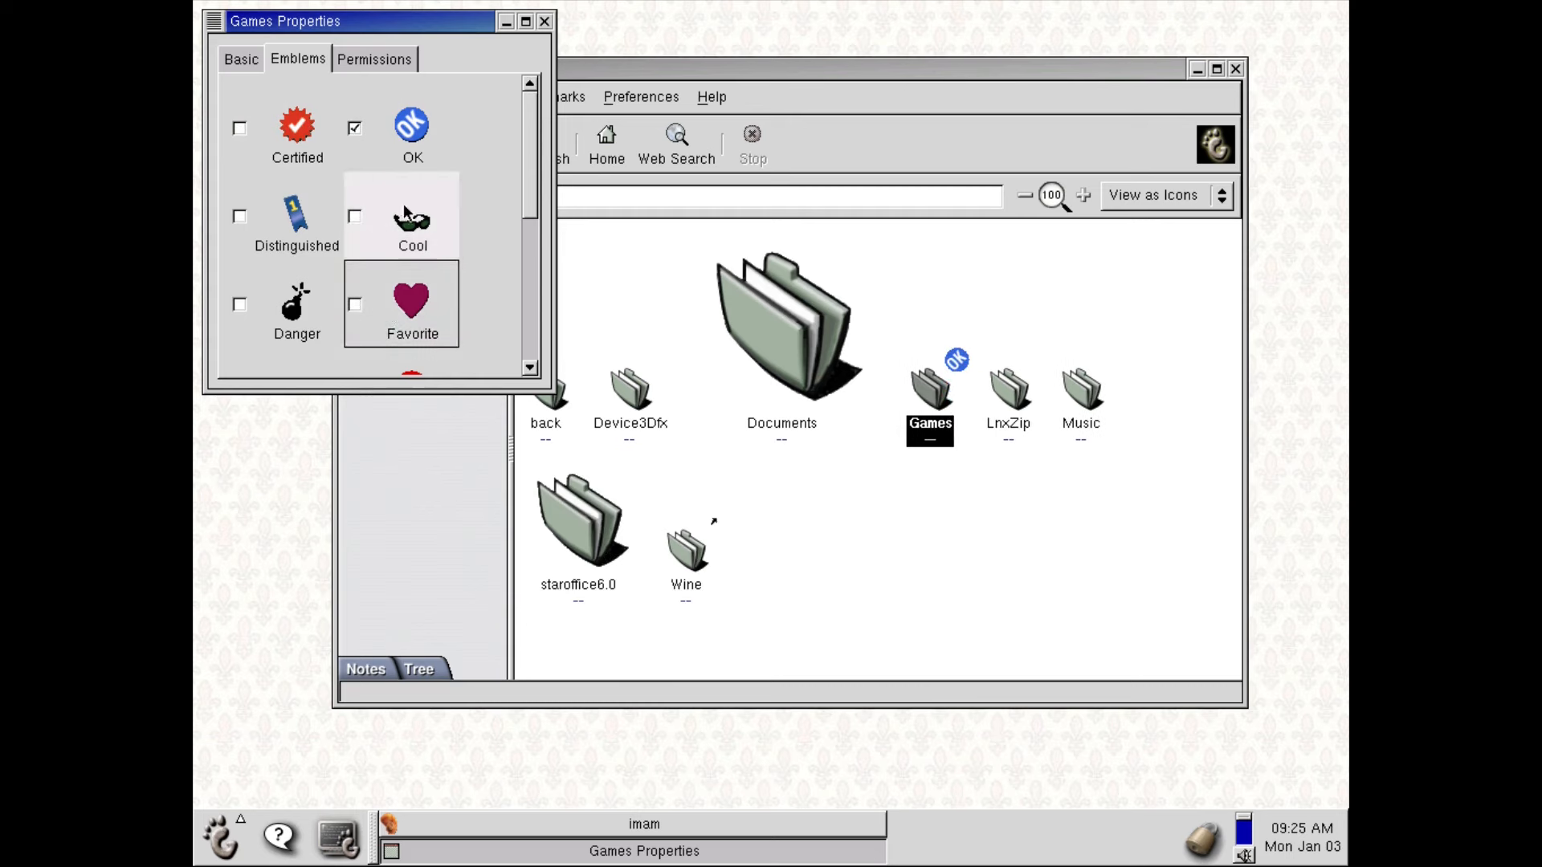
pyautogui.click(356, 128)
# Step: Try the Urgent and Personal emblems on the Games folder one after the other, clearing each again
pyautogui.moveTo(531, 176); pyautogui.dragTo(522, 321)
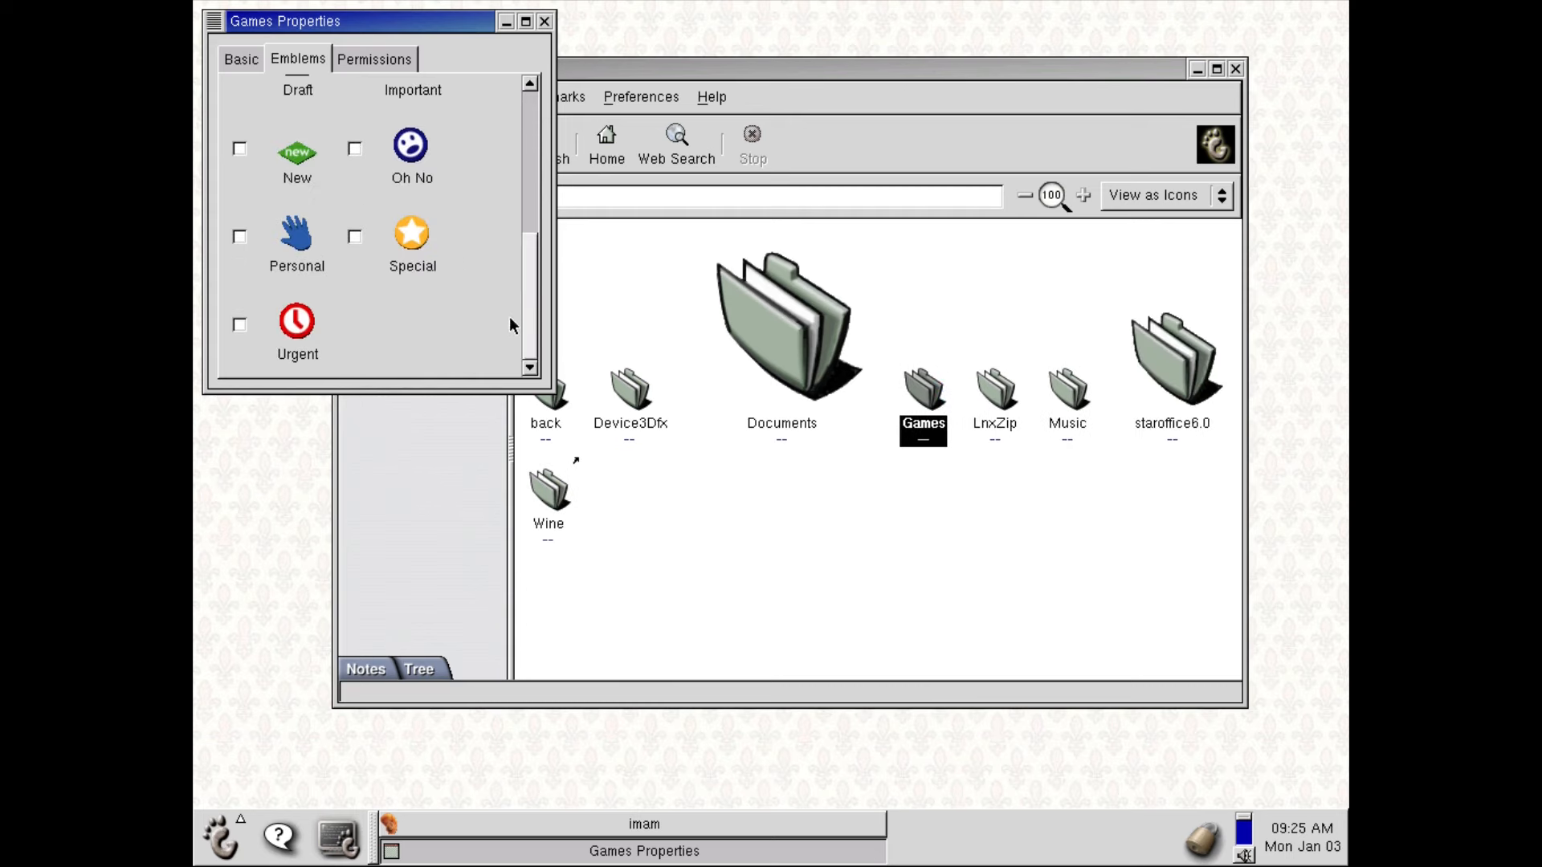
pyautogui.click(294, 323)
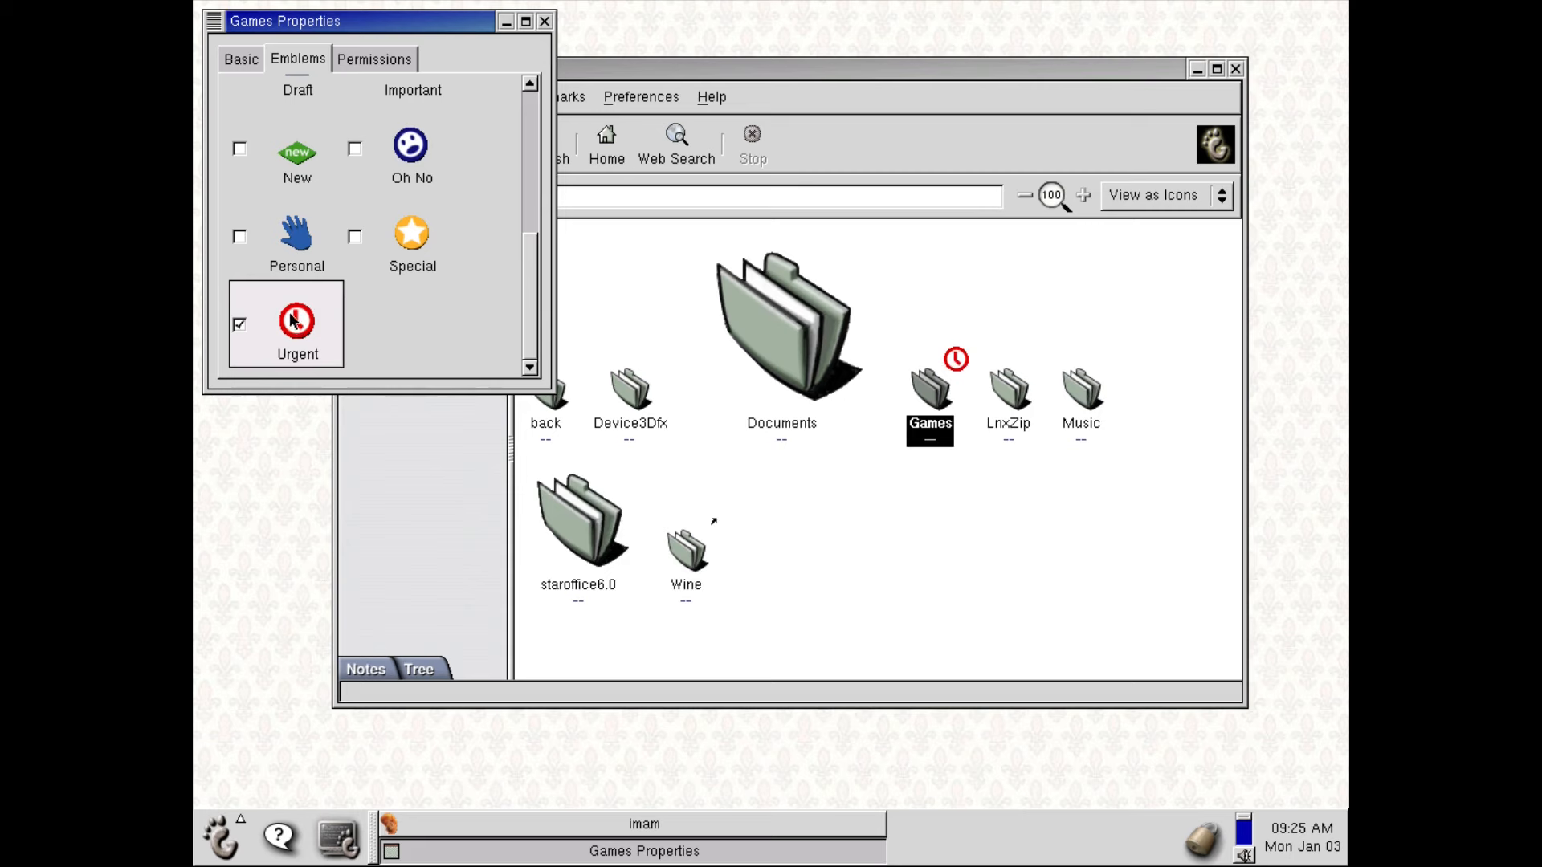
pyautogui.click(294, 321)
pyautogui.click(320, 238)
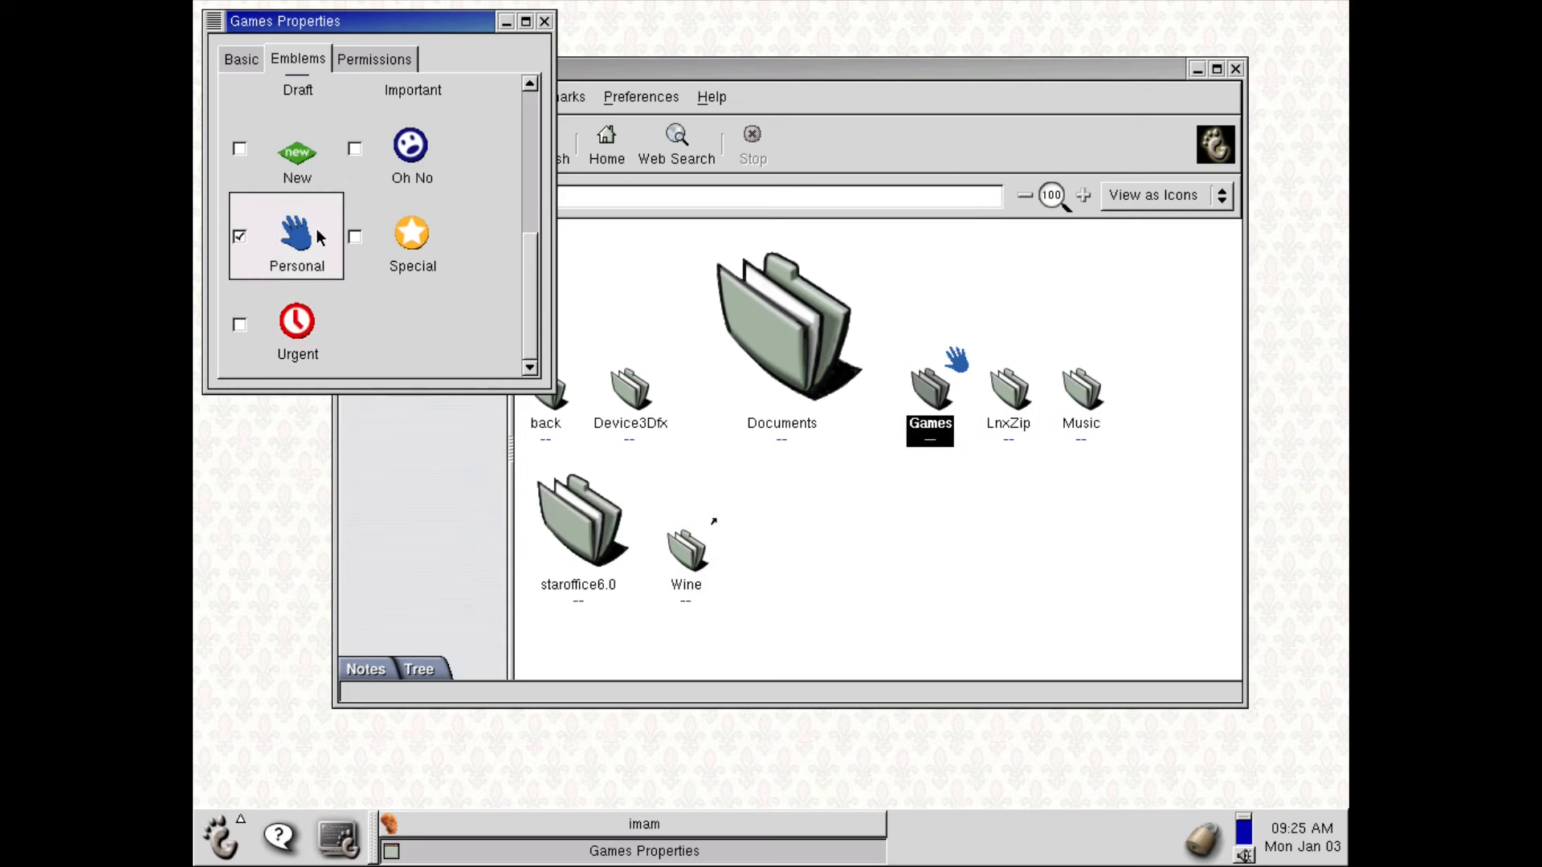
pyautogui.click(320, 237)
# Step: Try the Special, Oh No, New and Personal emblems together on the Games folder and clear them all
pyautogui.click(355, 235)
pyautogui.click(379, 186)
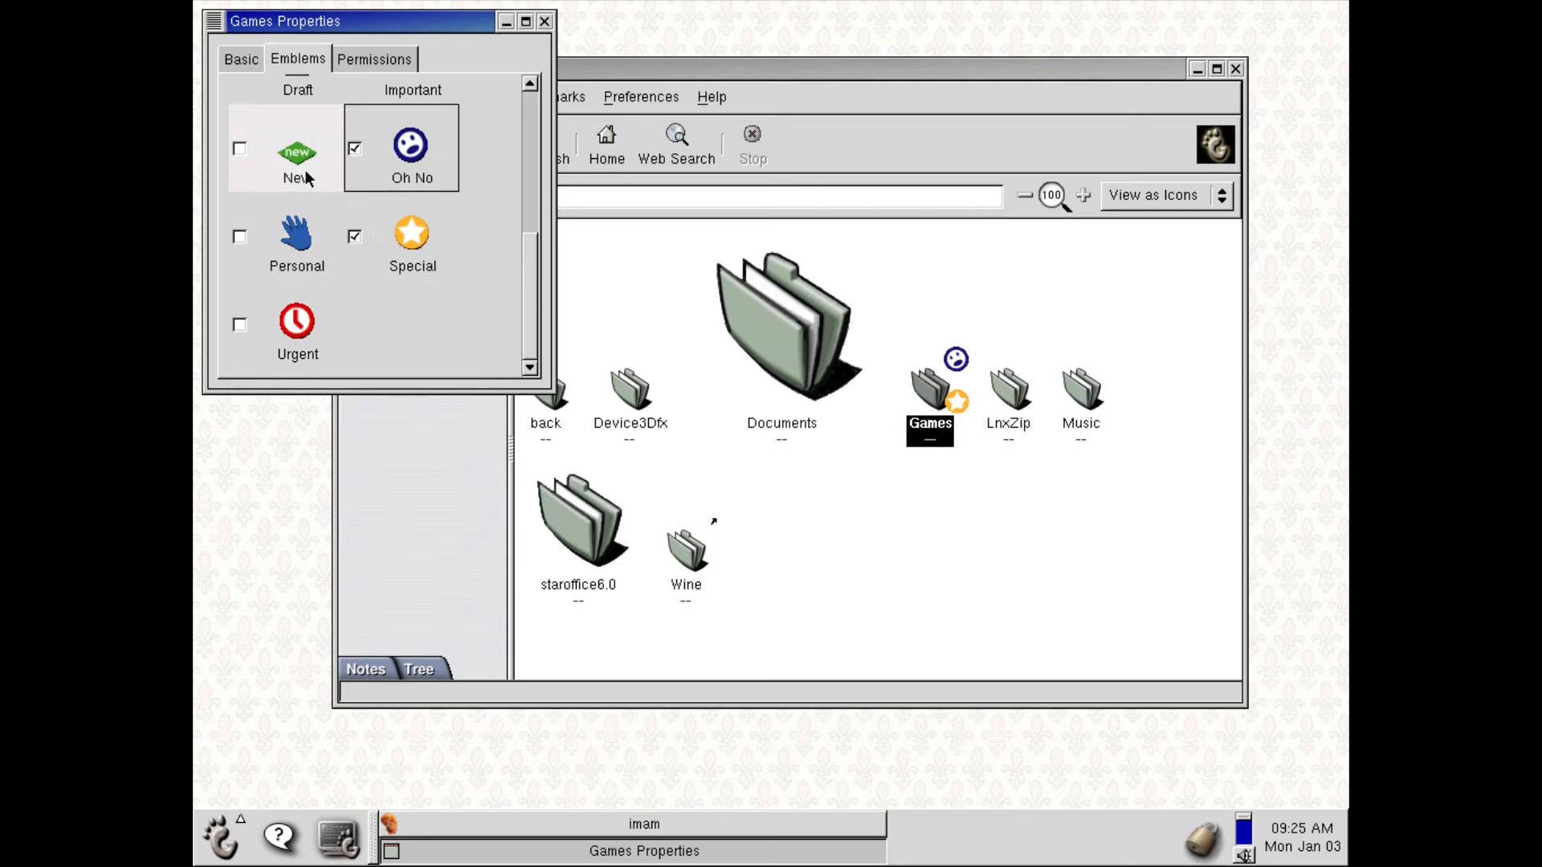
pyautogui.click(257, 165)
pyautogui.click(257, 241)
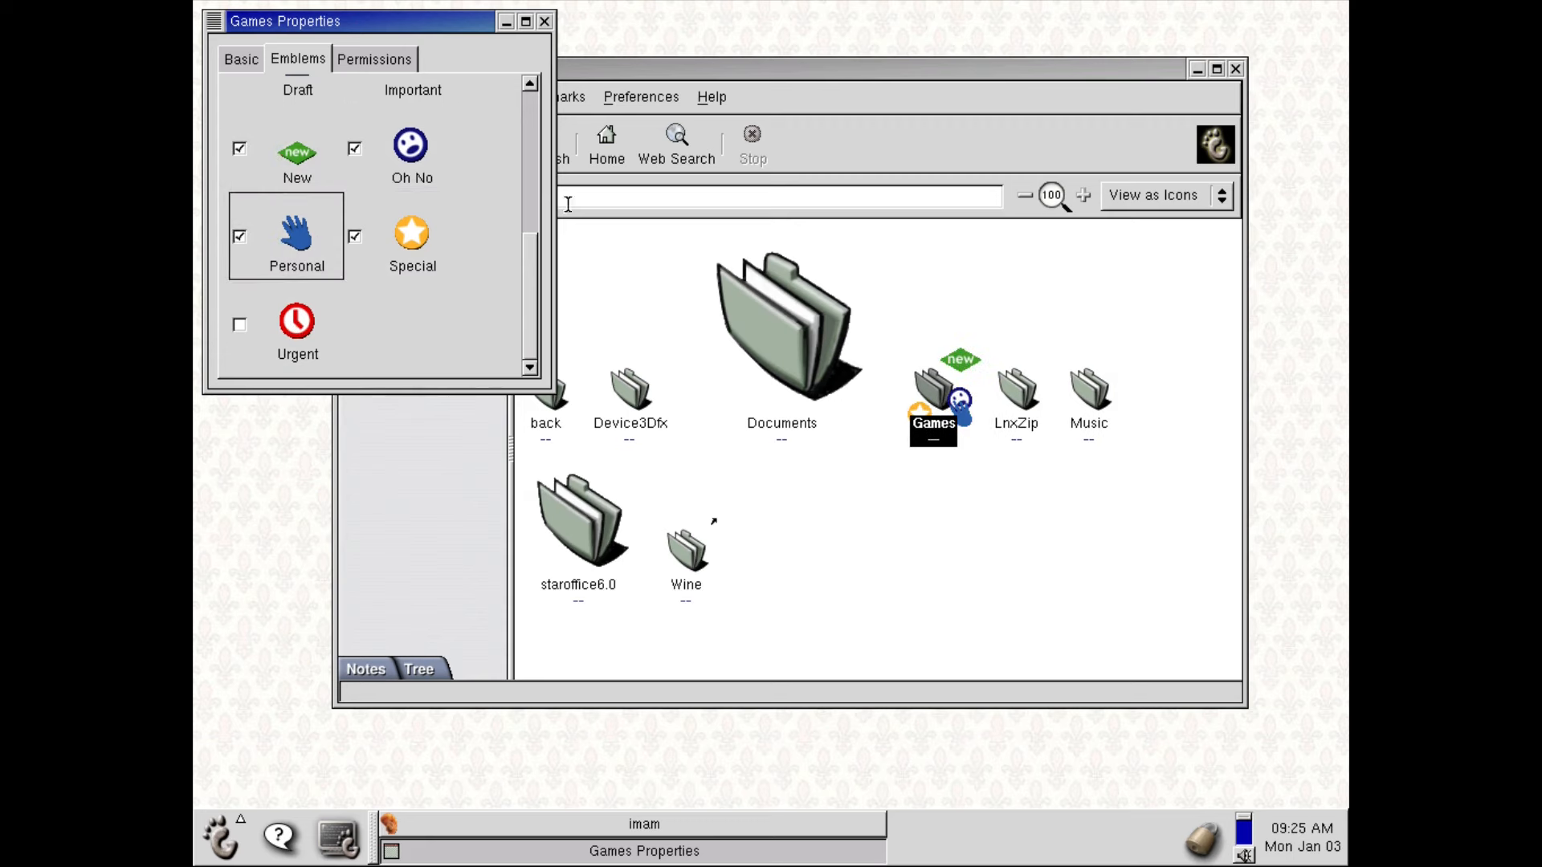
pyautogui.click(329, 238)
pyautogui.click(354, 236)
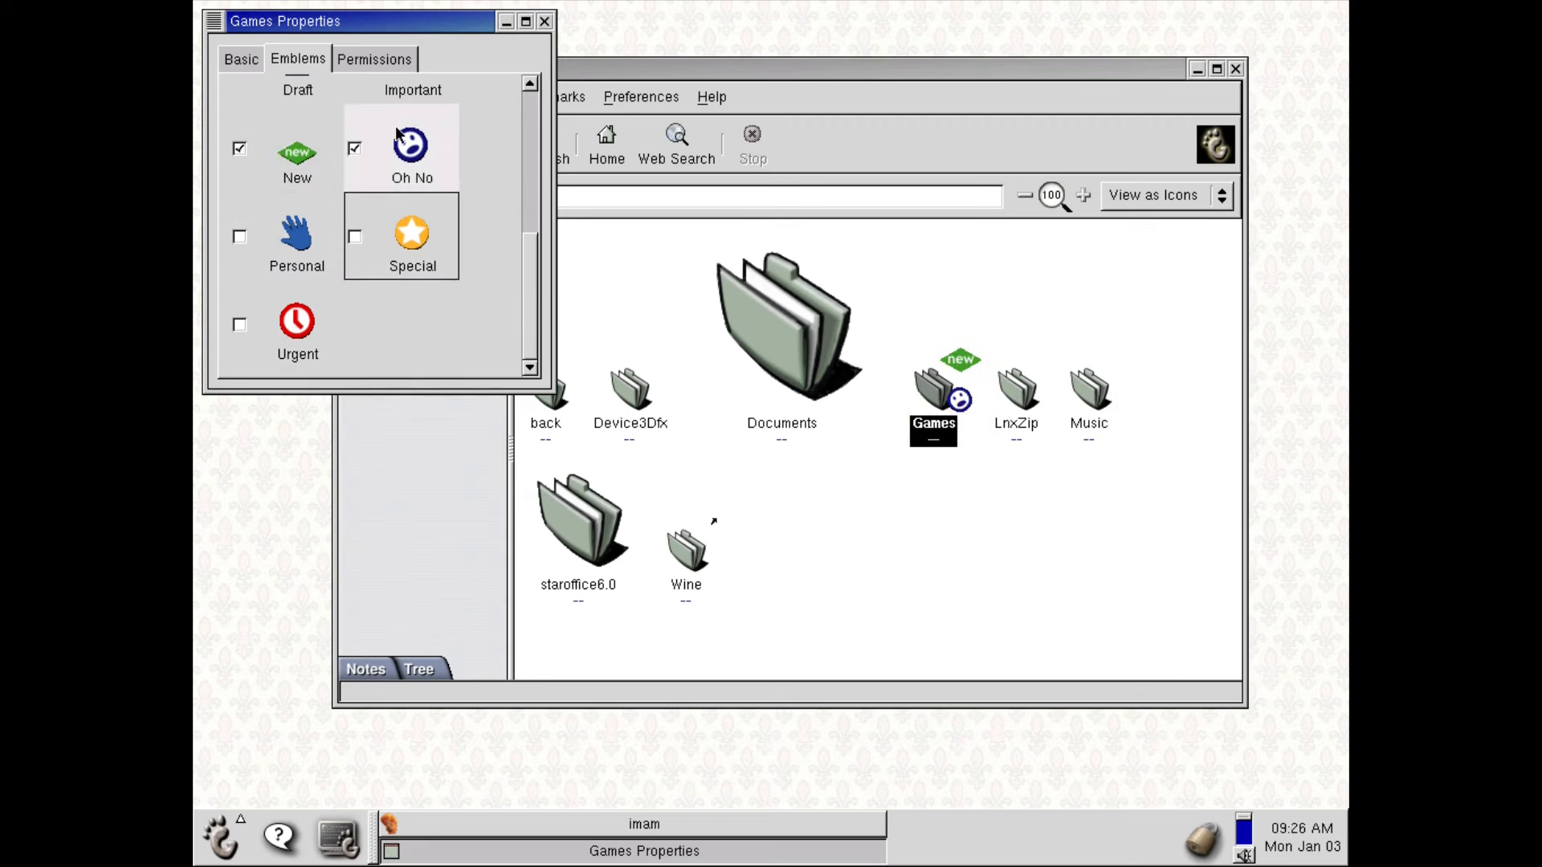
pyautogui.click(399, 135)
pyautogui.click(258, 156)
# Step: Assign the OK emblem to the Games folder, view its permissions and close its properties
pyautogui.moveTo(532, 296); pyautogui.dragTo(534, 137)
pyautogui.click(404, 121)
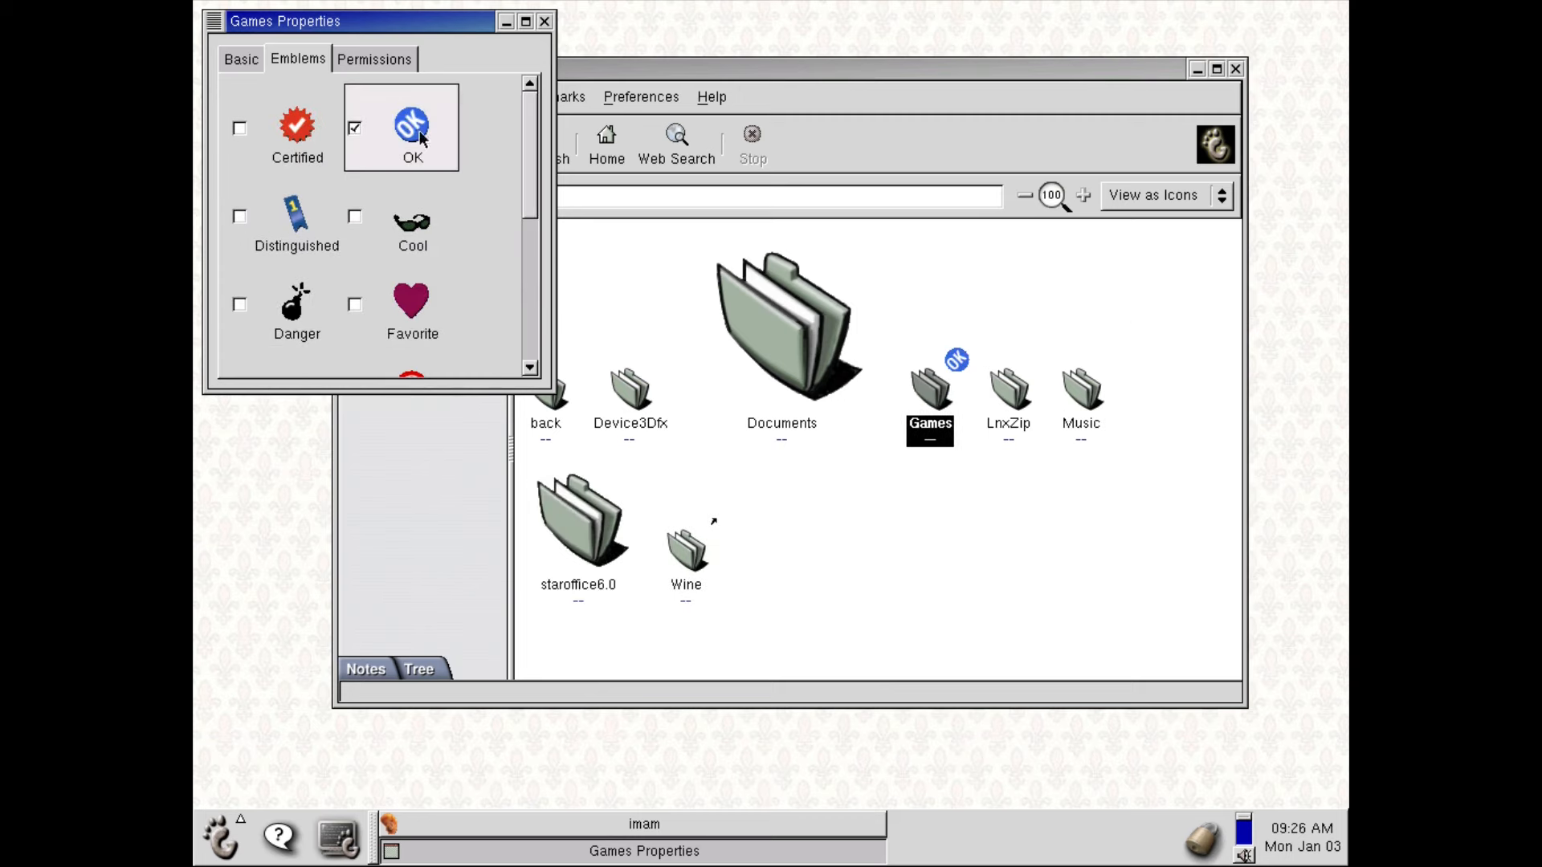
pyautogui.click(407, 60)
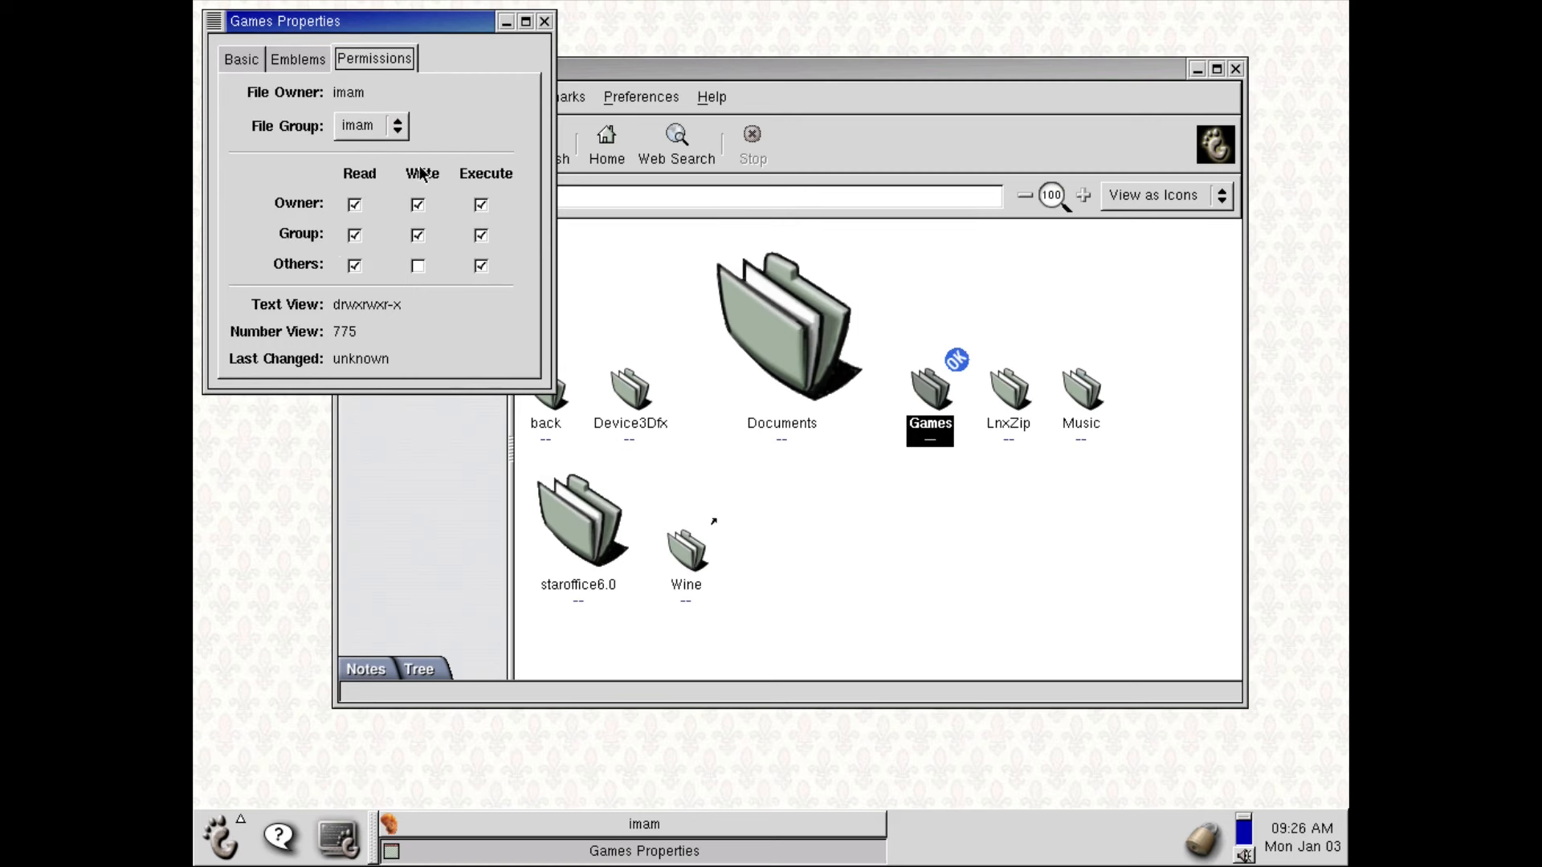
pyautogui.click(543, 21)
pyautogui.click(937, 519)
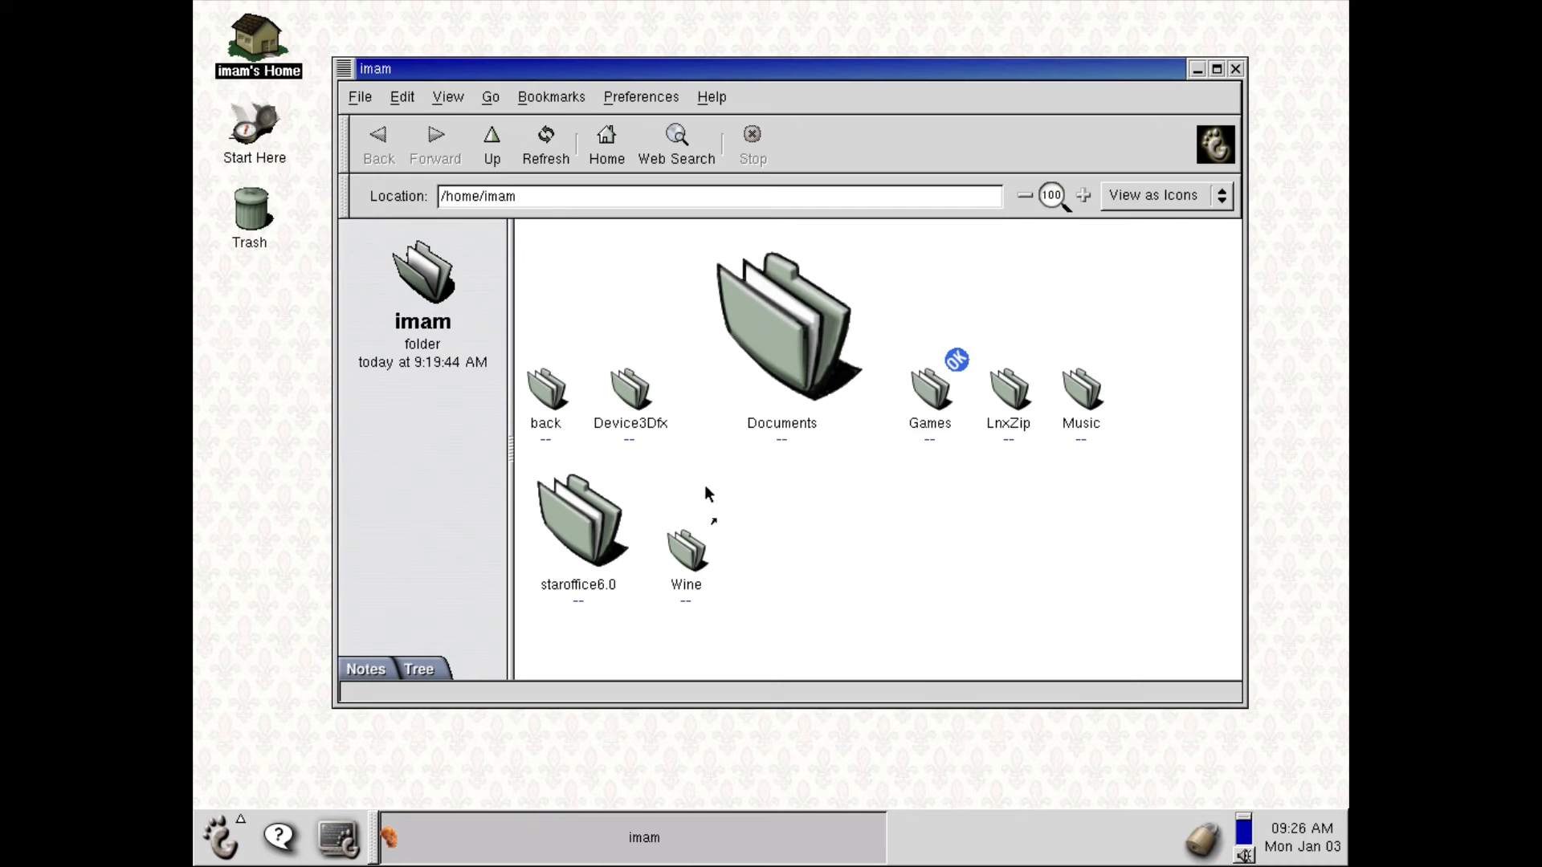
# Step: Make a link to the staroffice6.0 folder and move it onto the desktop below the Trash
pyautogui.click(566, 526)
pyautogui.rightClick(571, 508)
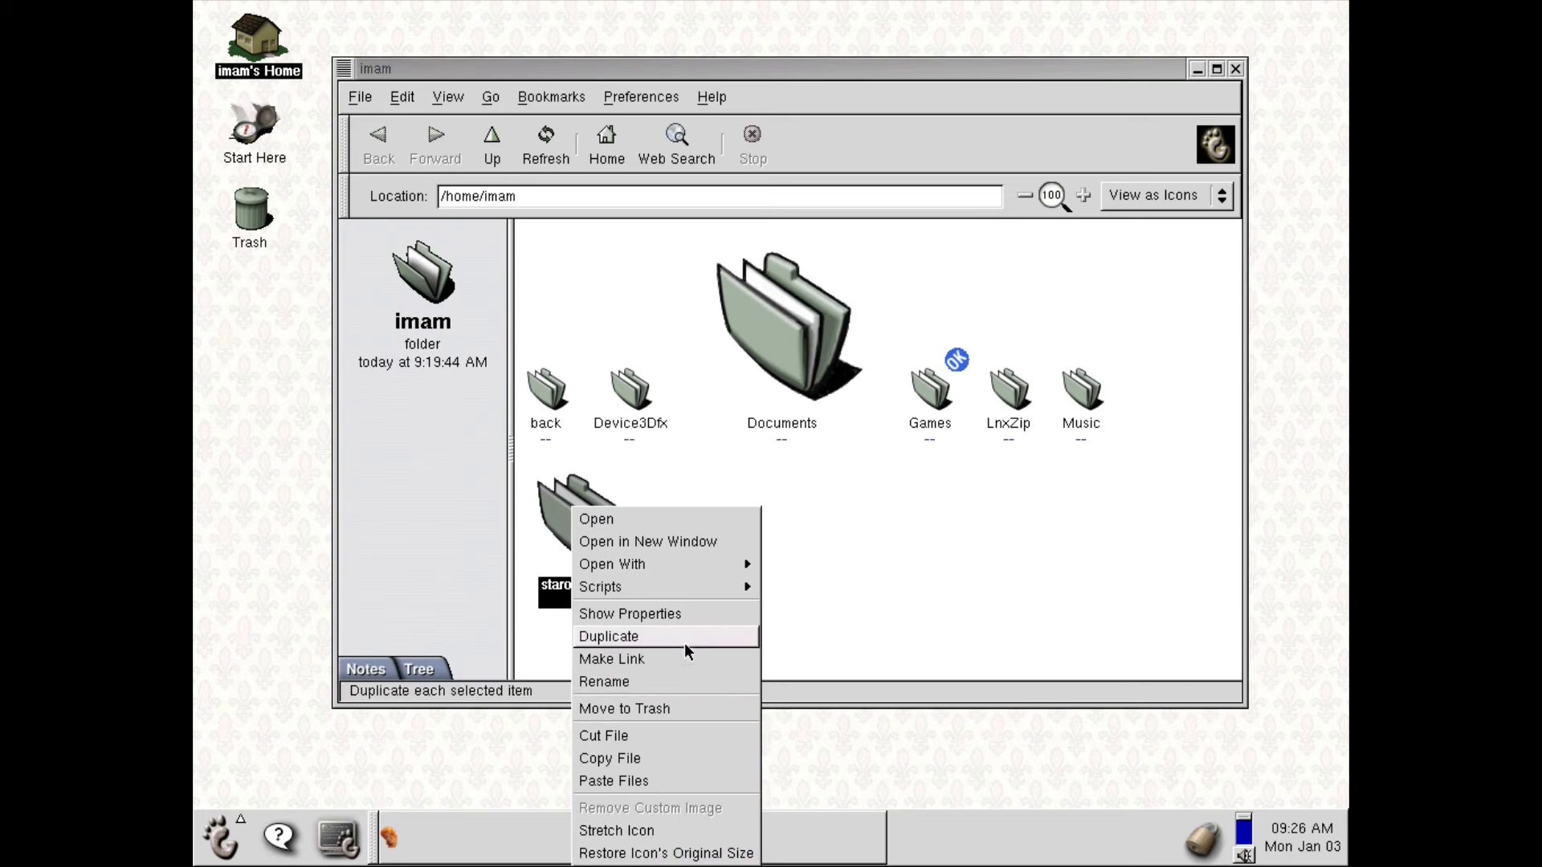
pyautogui.click(643, 659)
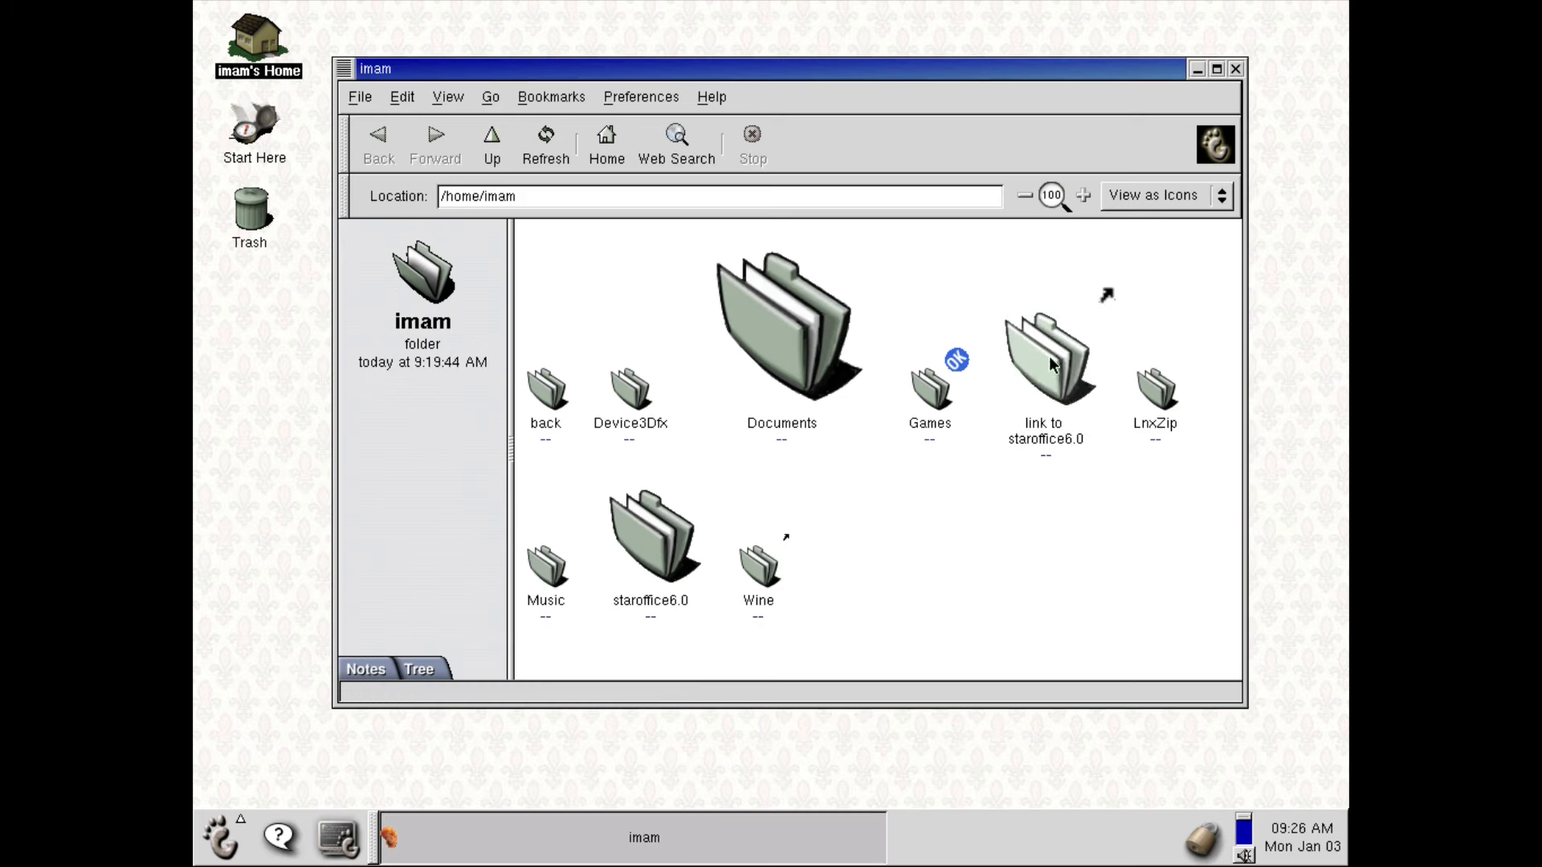
pyautogui.moveTo(1046, 363); pyautogui.dragTo(249, 347)
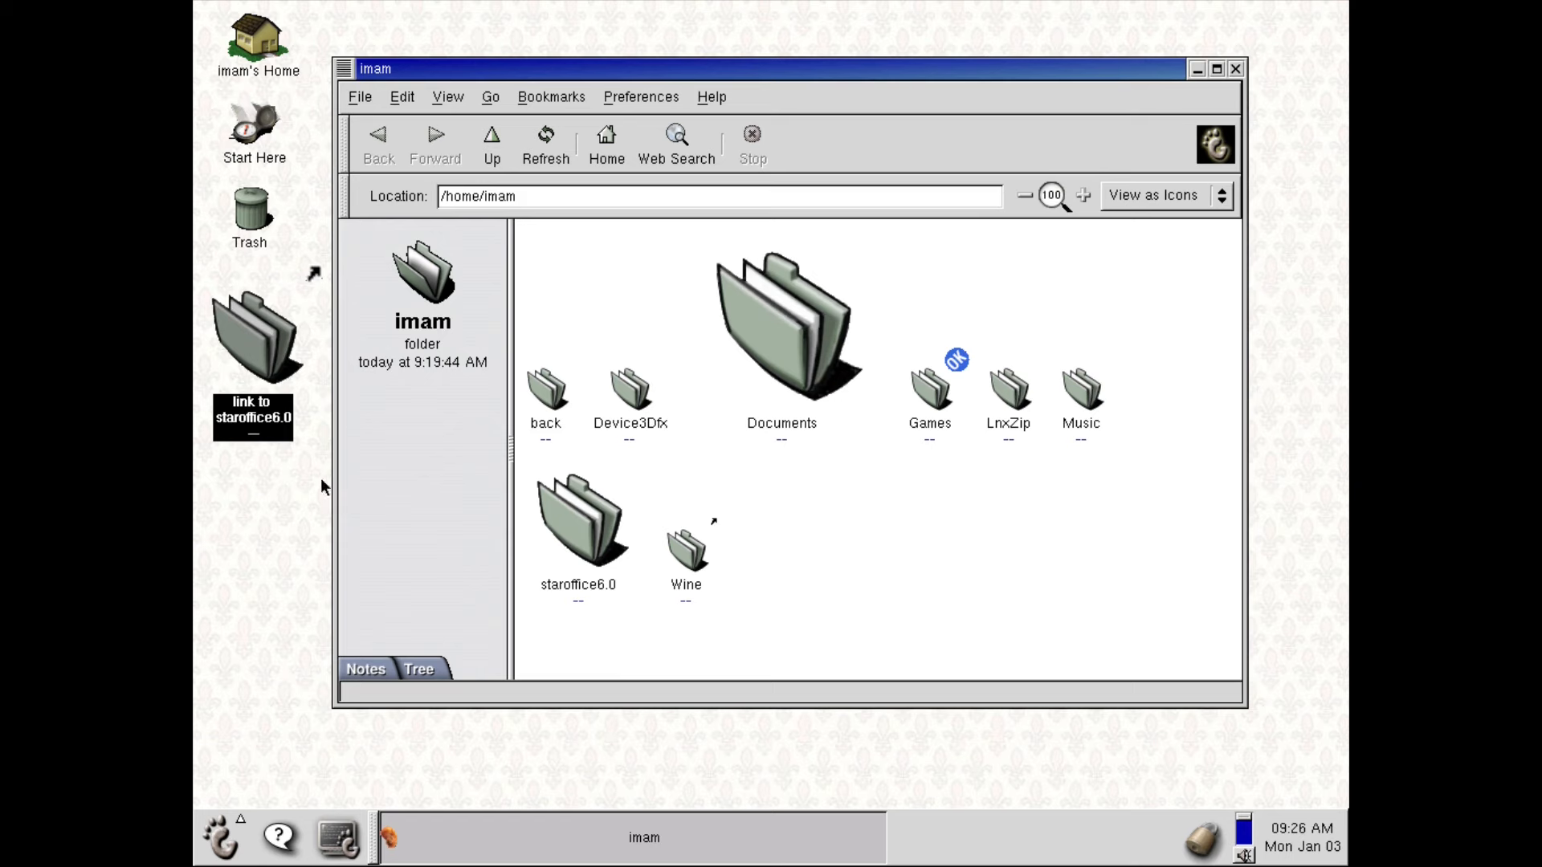
# Step: Rename the new link on the desktop to "Staroffice"
pyautogui.rightClick(268, 427)
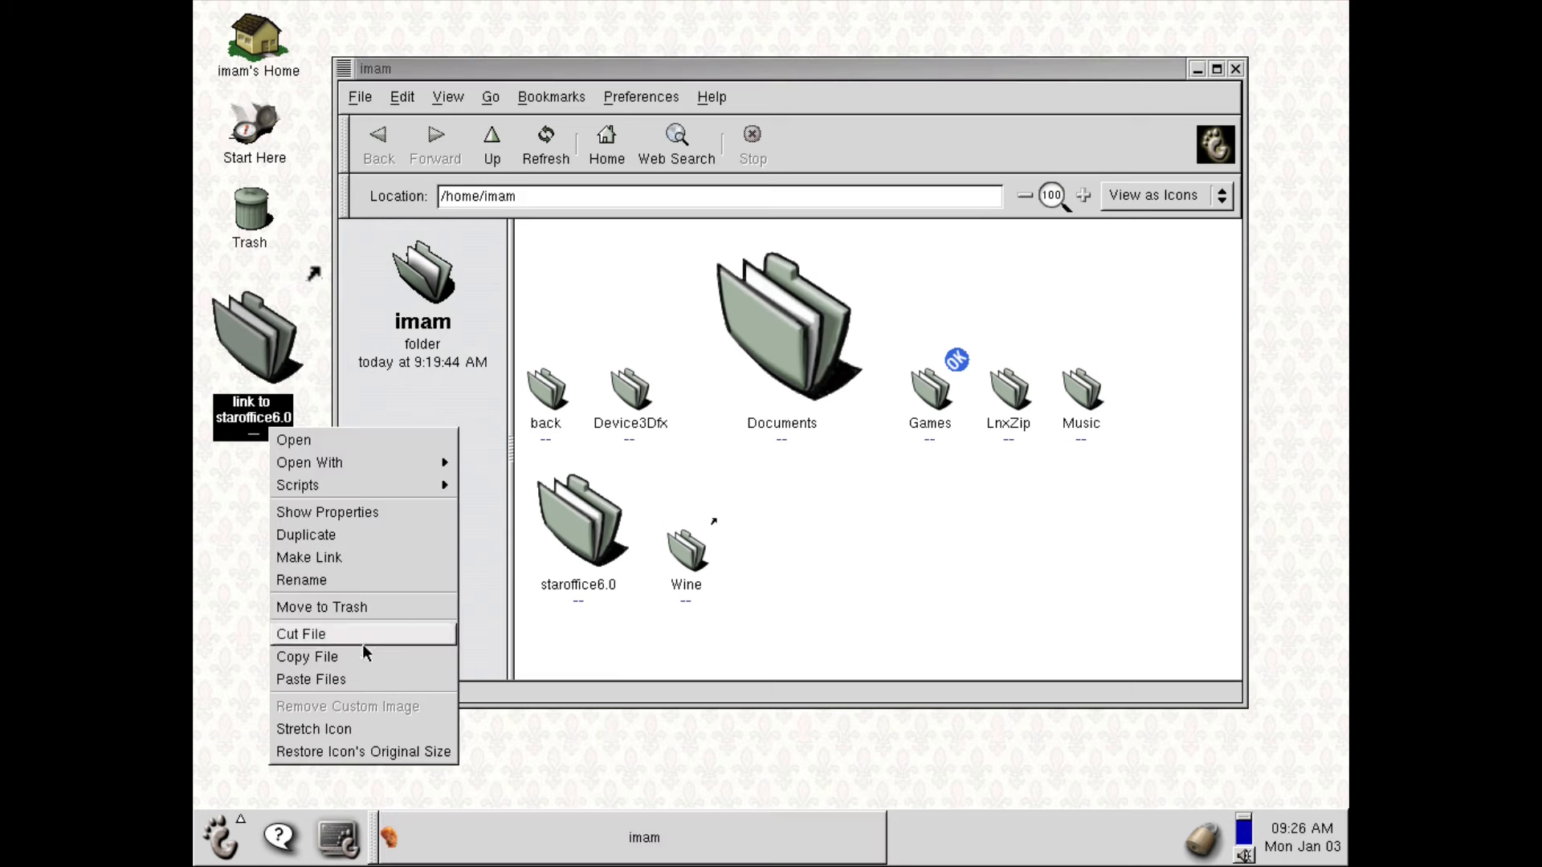
pyautogui.click(374, 581)
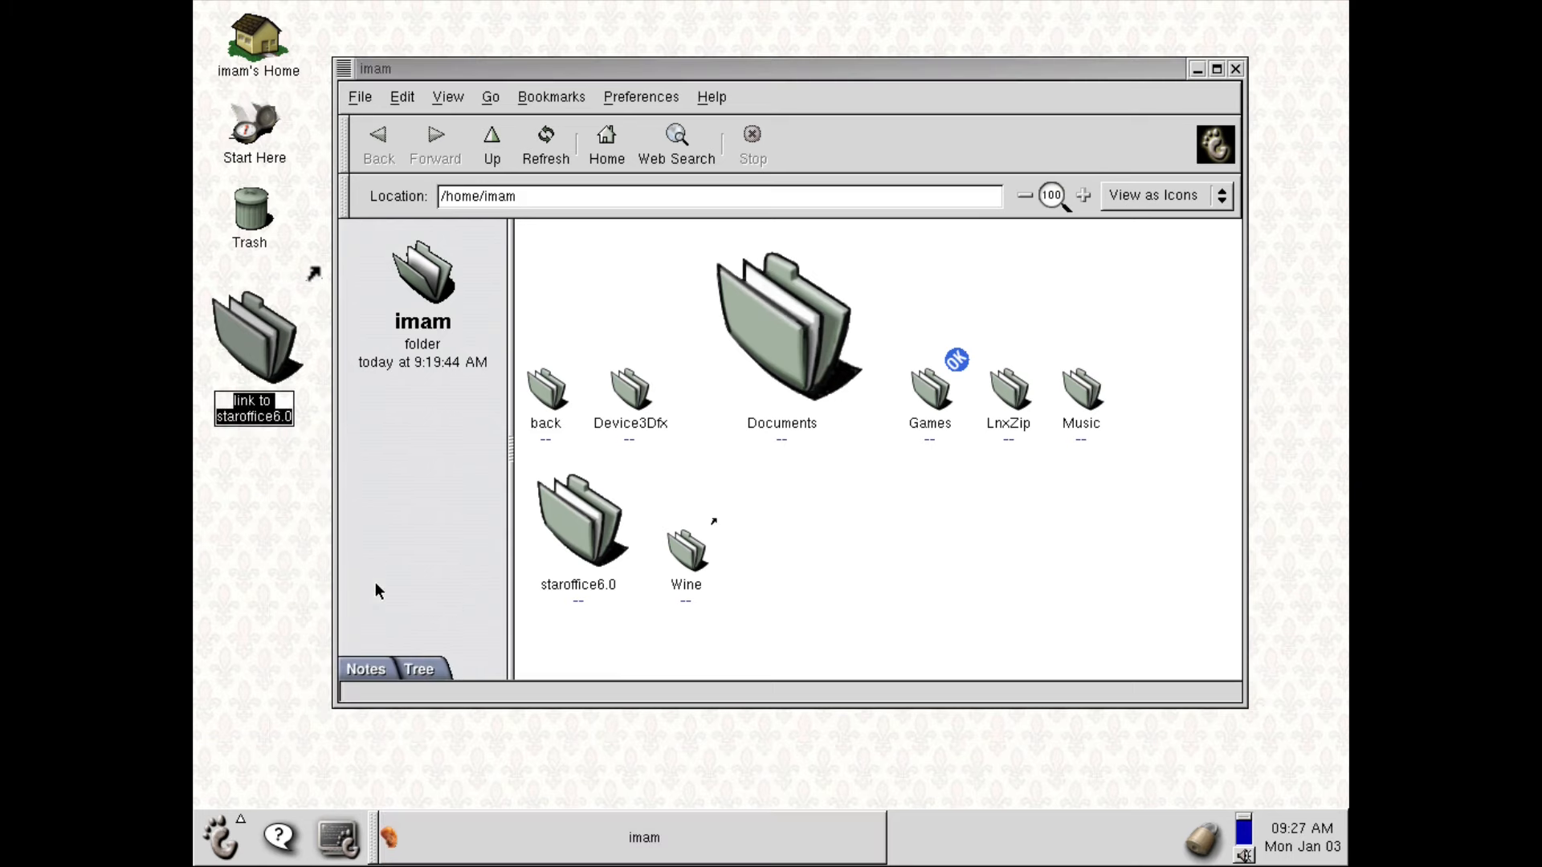
pyautogui.write('Staro')
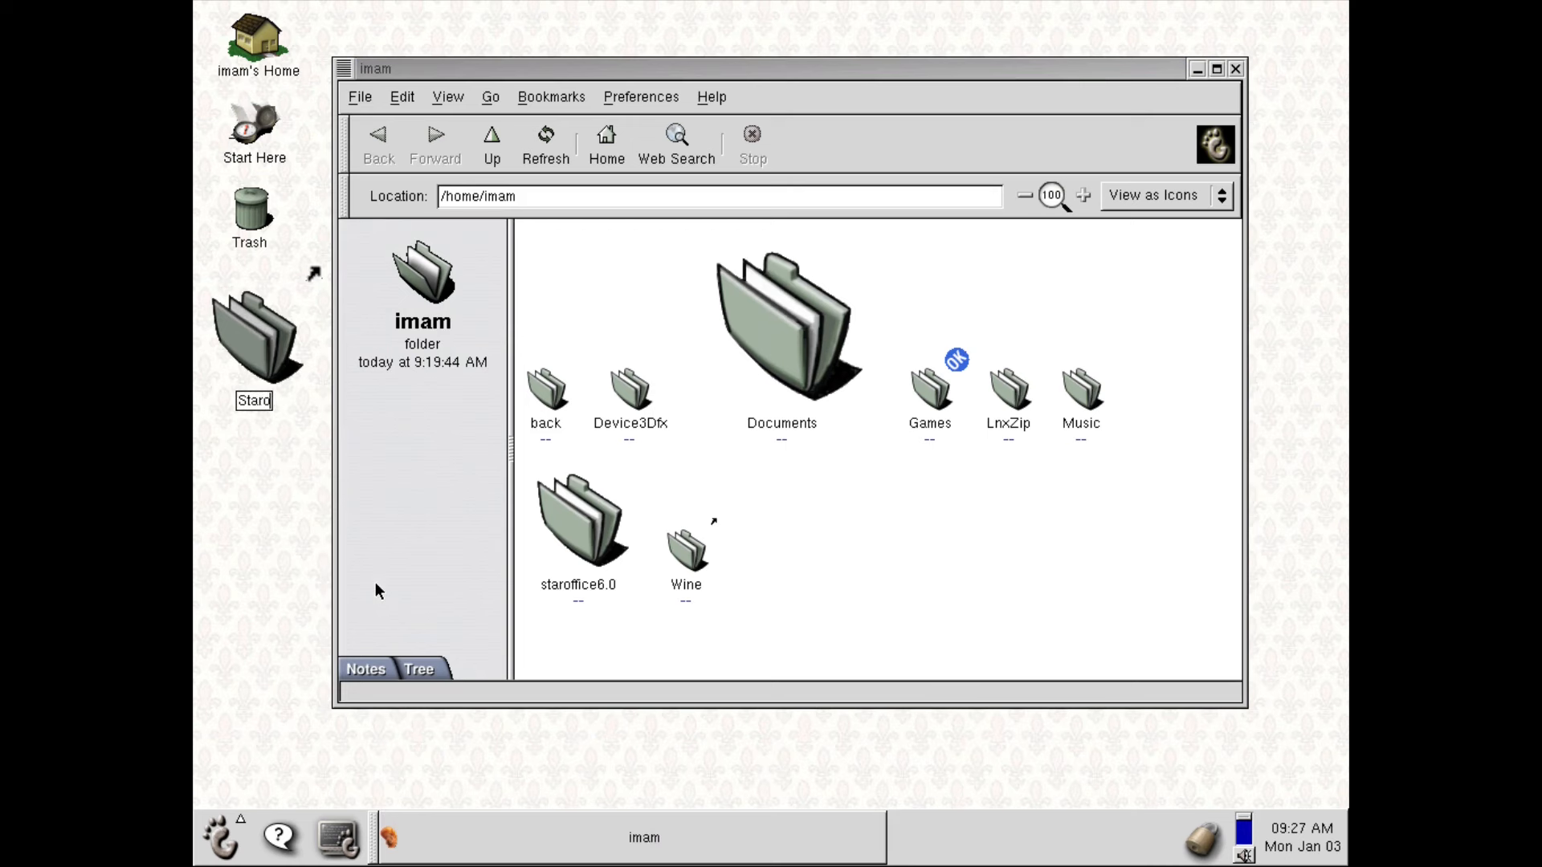
pyautogui.write('ffice')
pyautogui.click(252, 481)
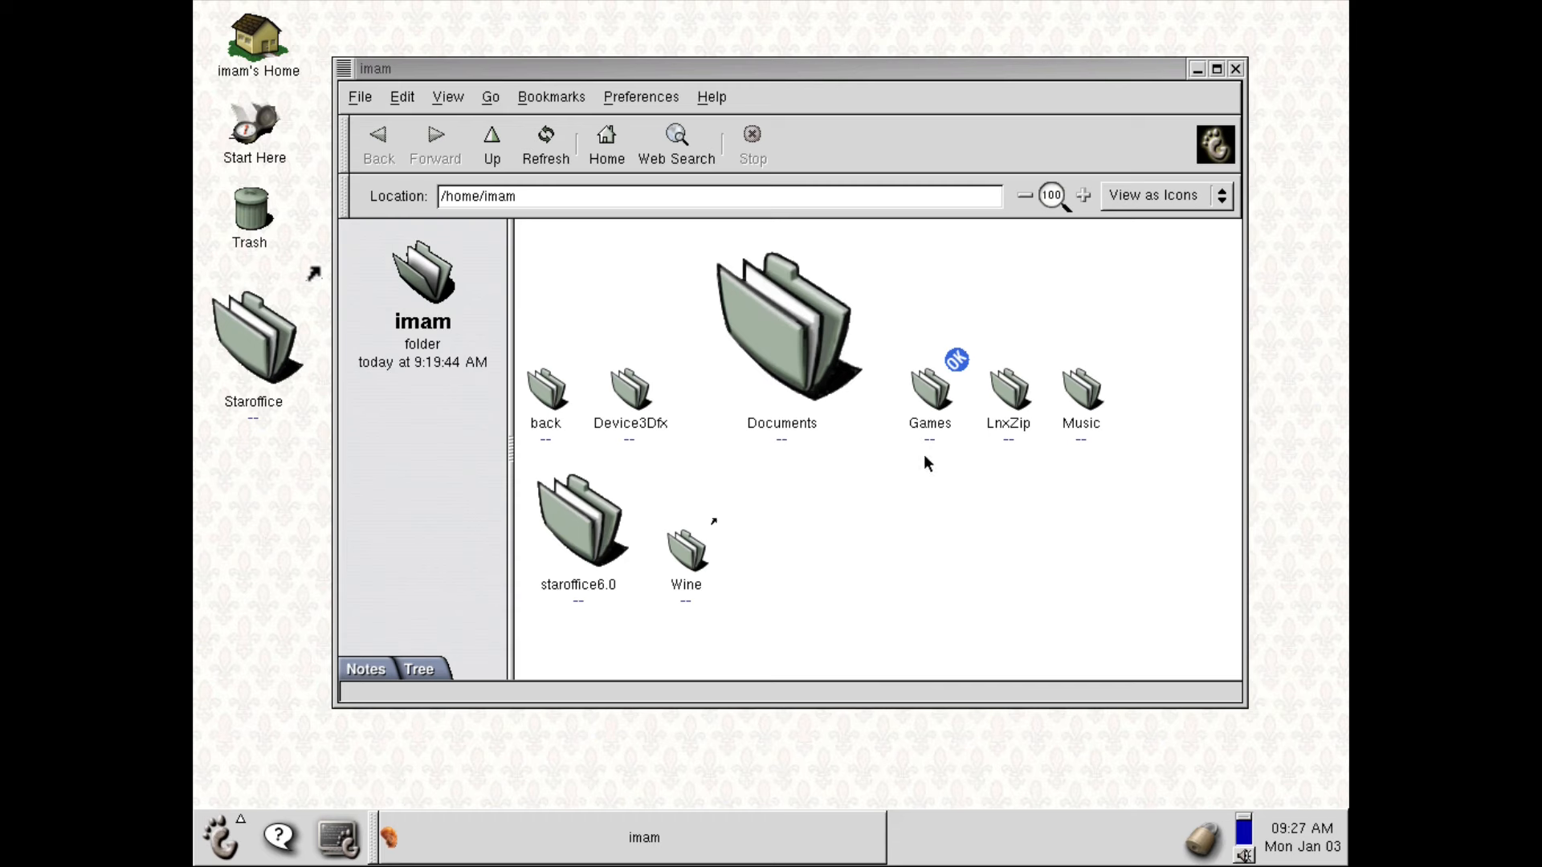
pyautogui.click(933, 390)
pyautogui.rightClick(938, 386)
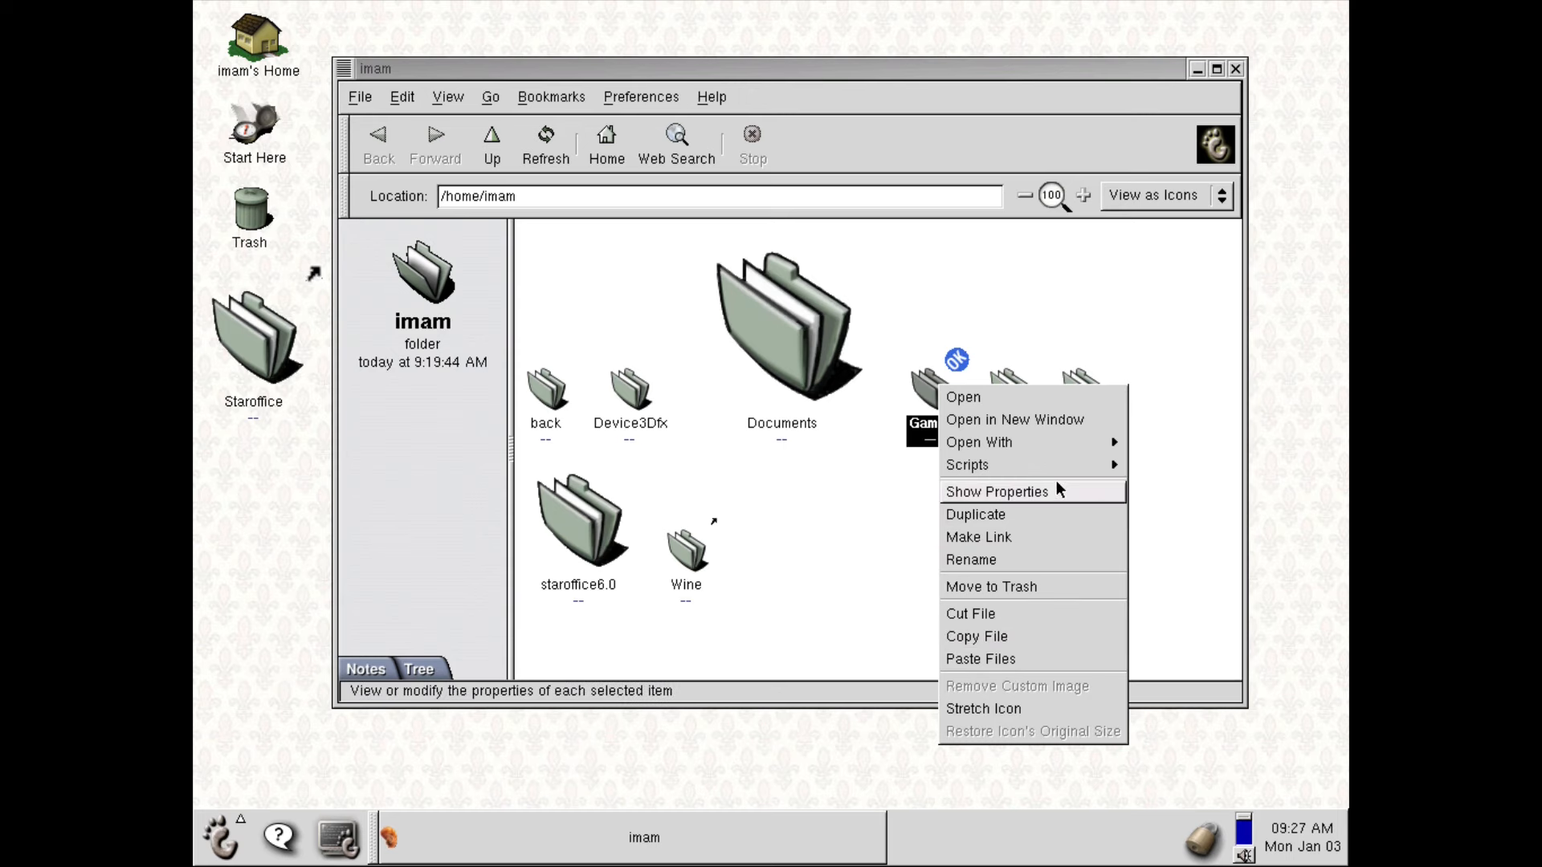
pyautogui.moveTo(1058, 442)
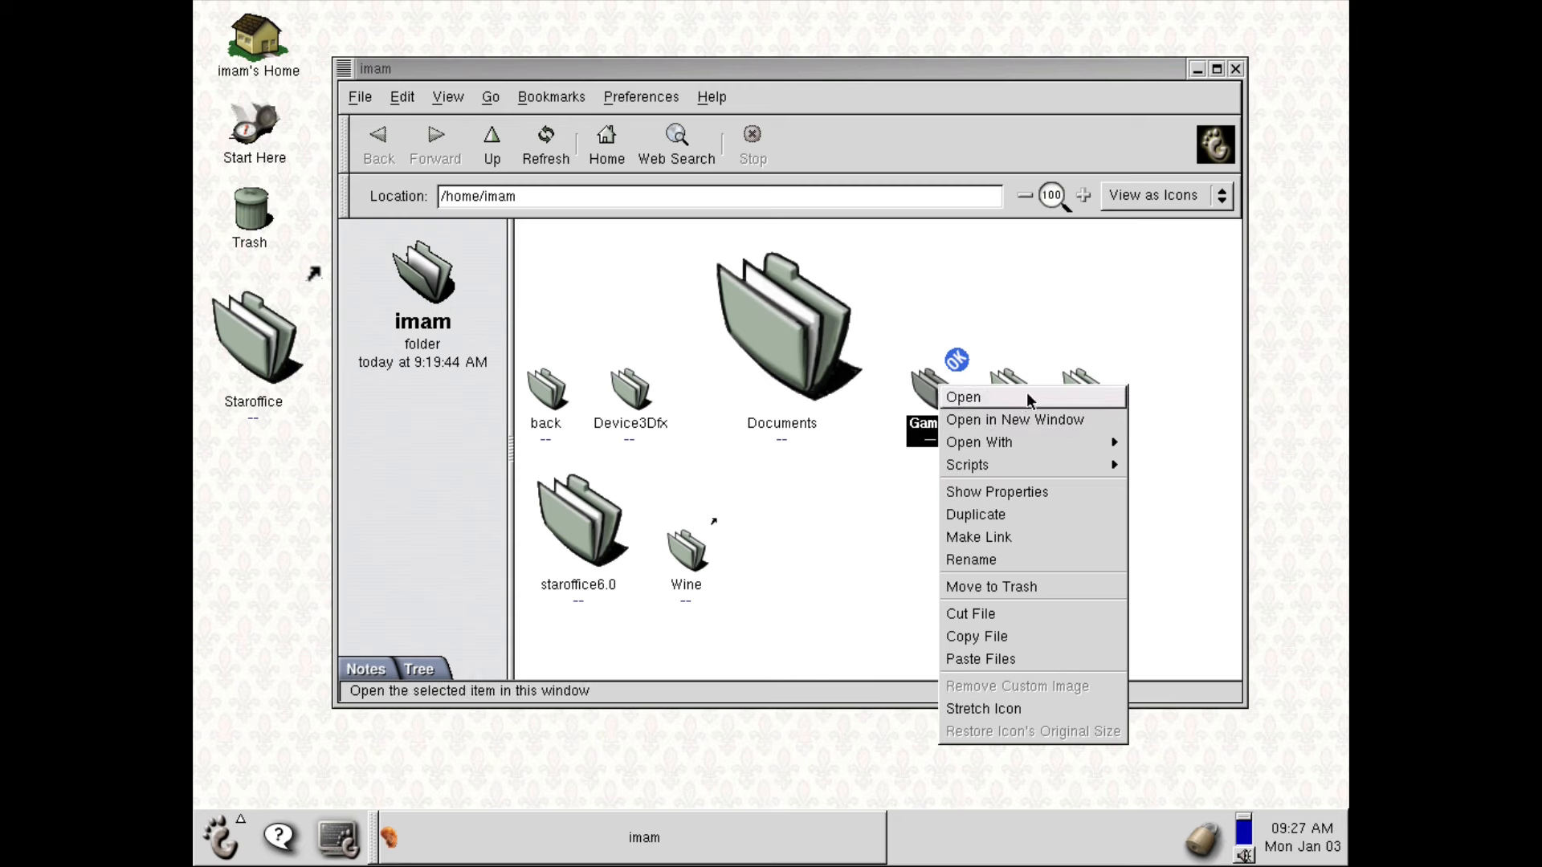
pyautogui.click(850, 617)
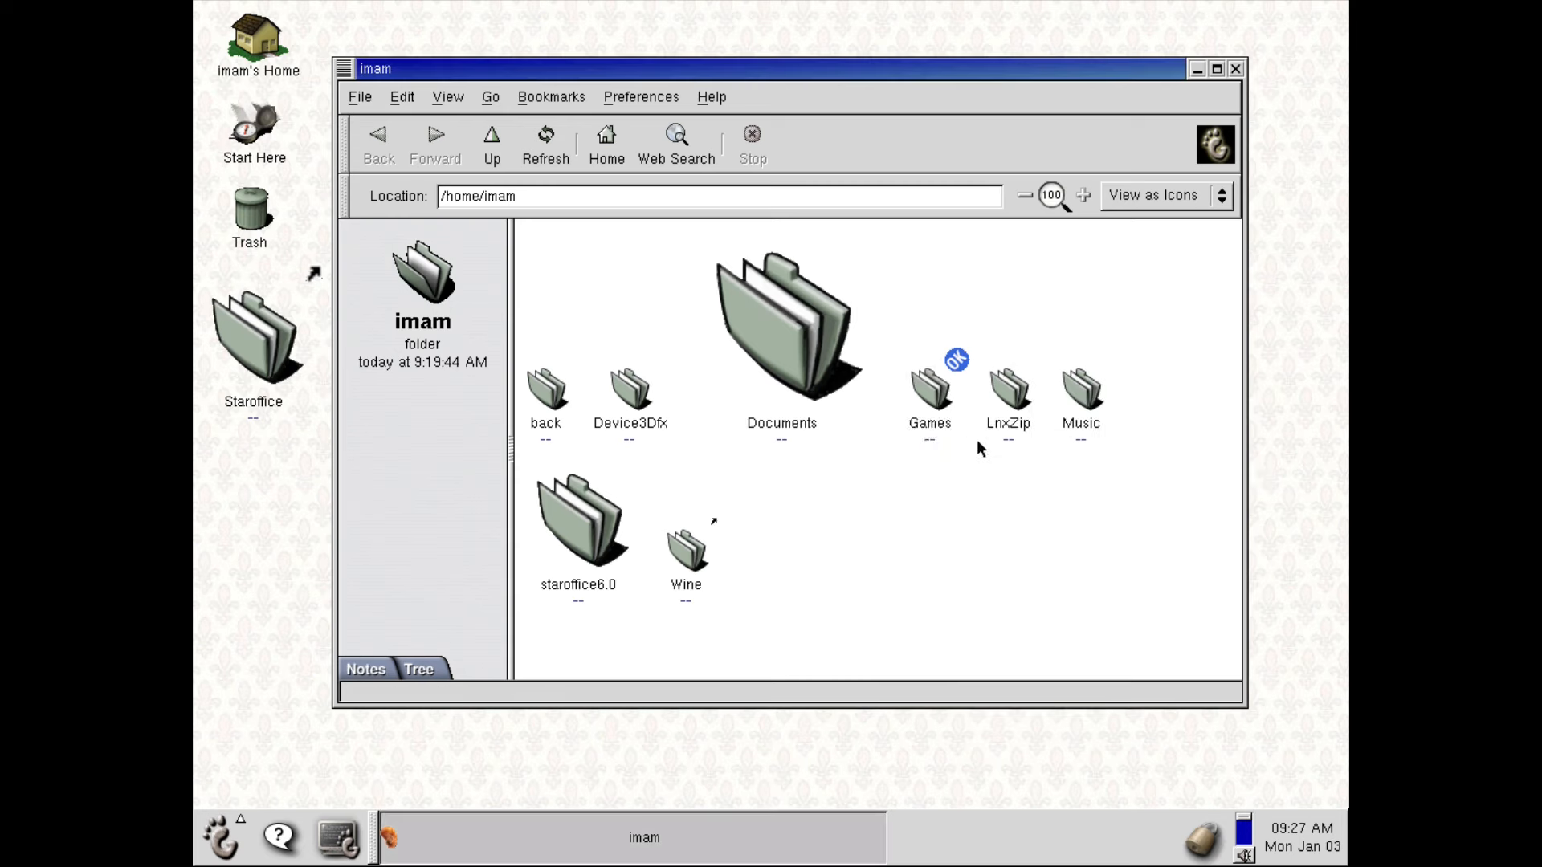
# Step: Restore the original icon size of the Documents and staroffice6.0 folders
pyautogui.rightClick(790, 363)
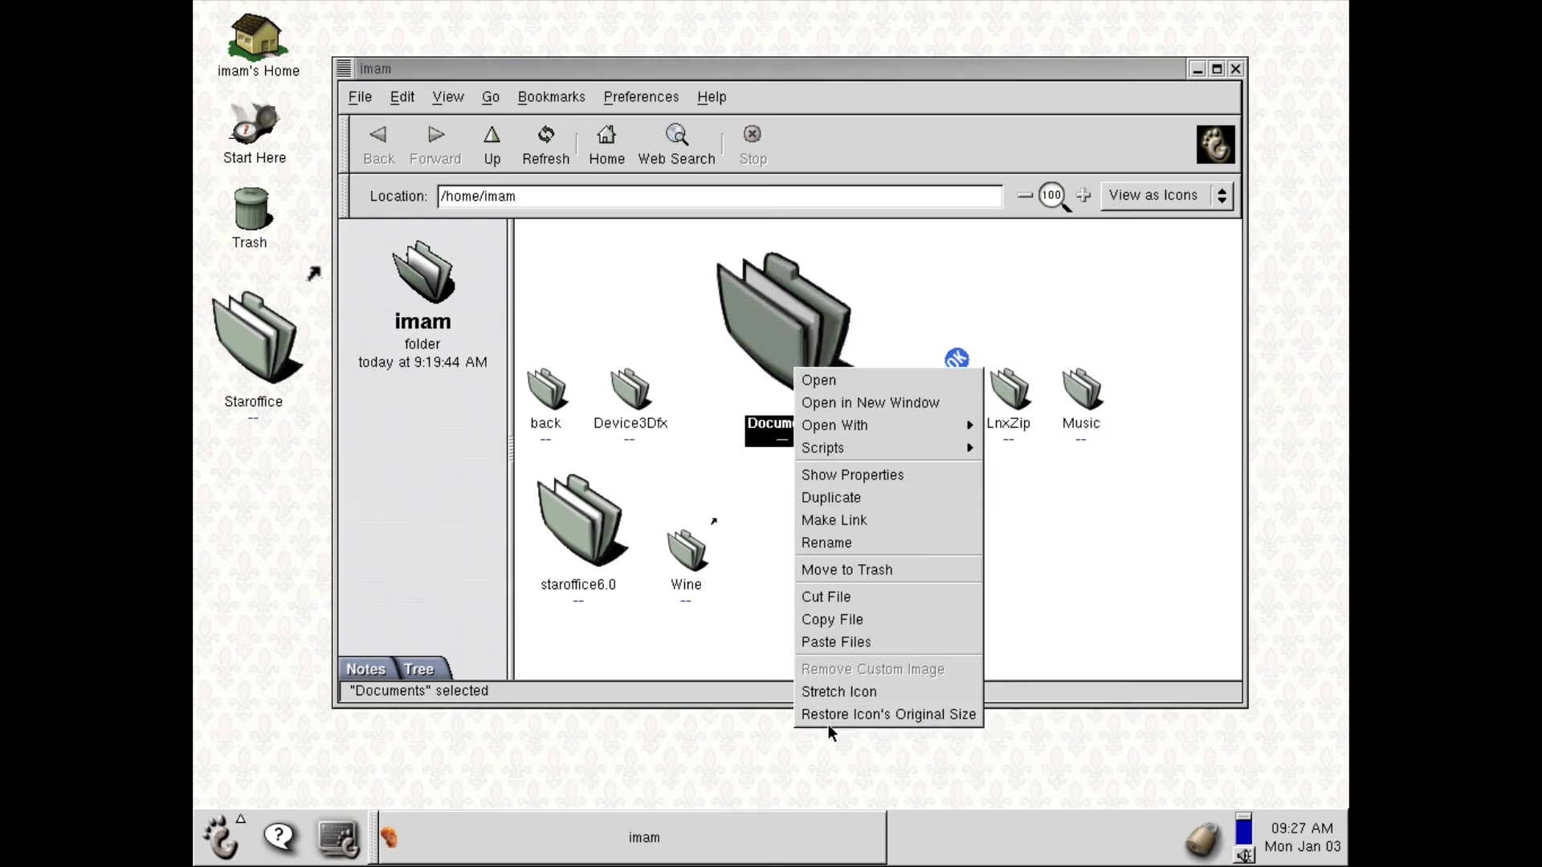
pyautogui.click(827, 724)
pyautogui.rightClick(810, 342)
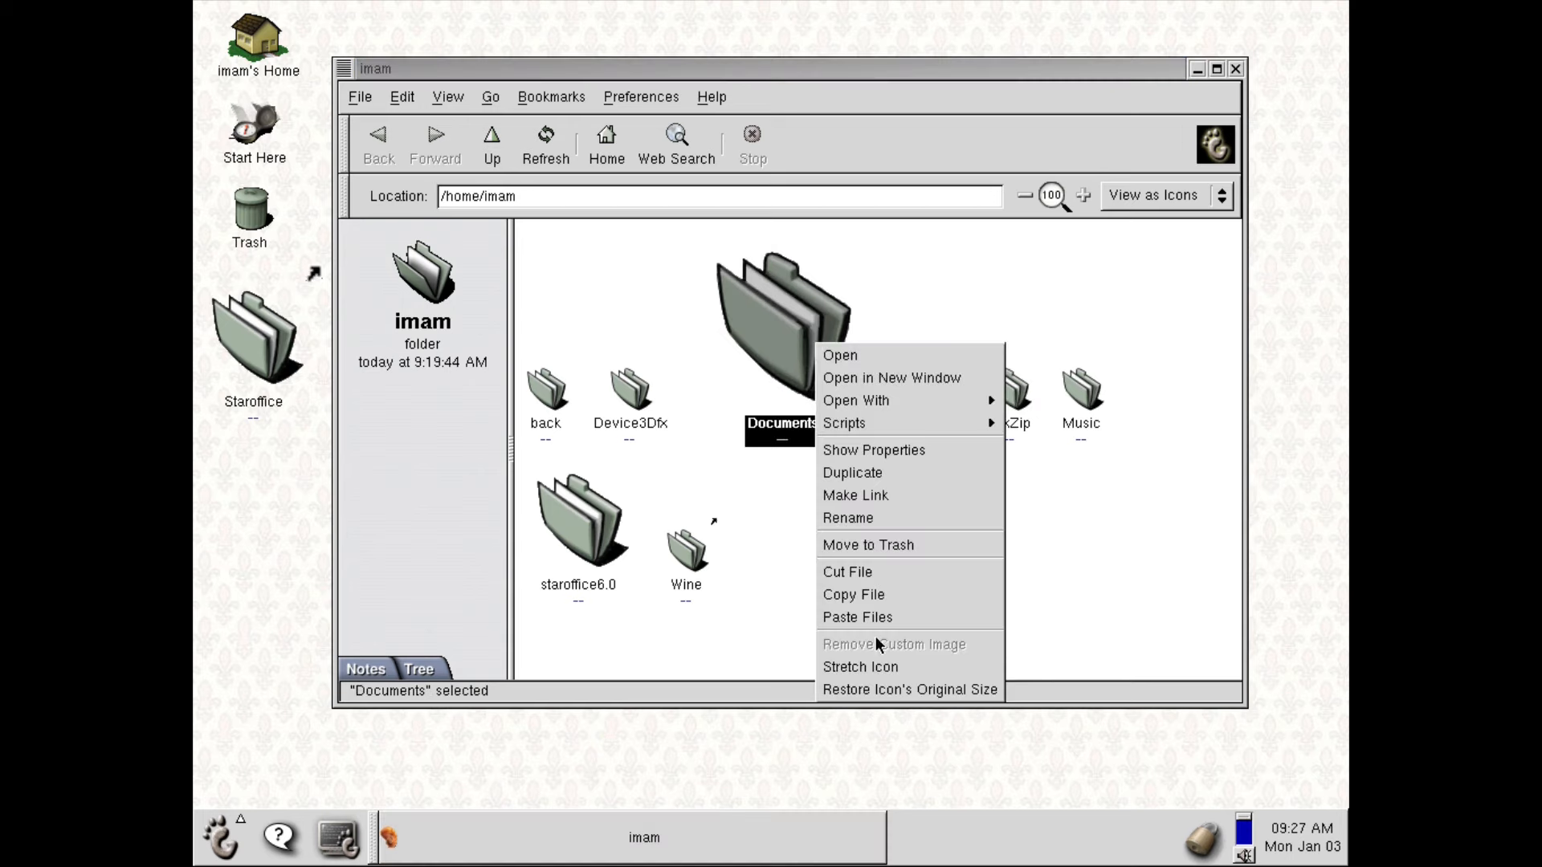
pyautogui.click(853, 689)
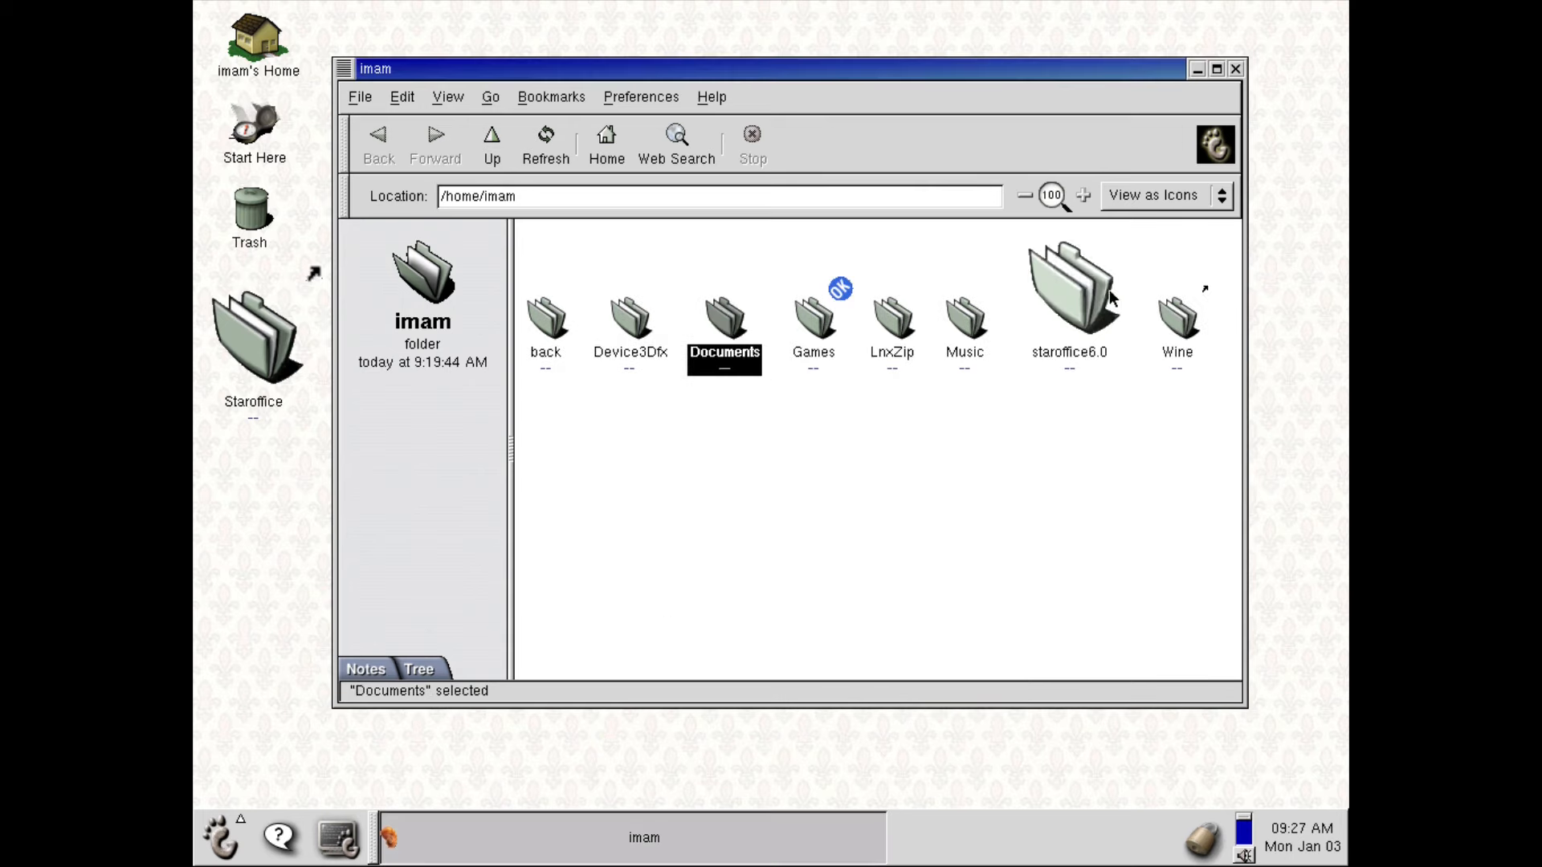
pyautogui.rightClick(1078, 294)
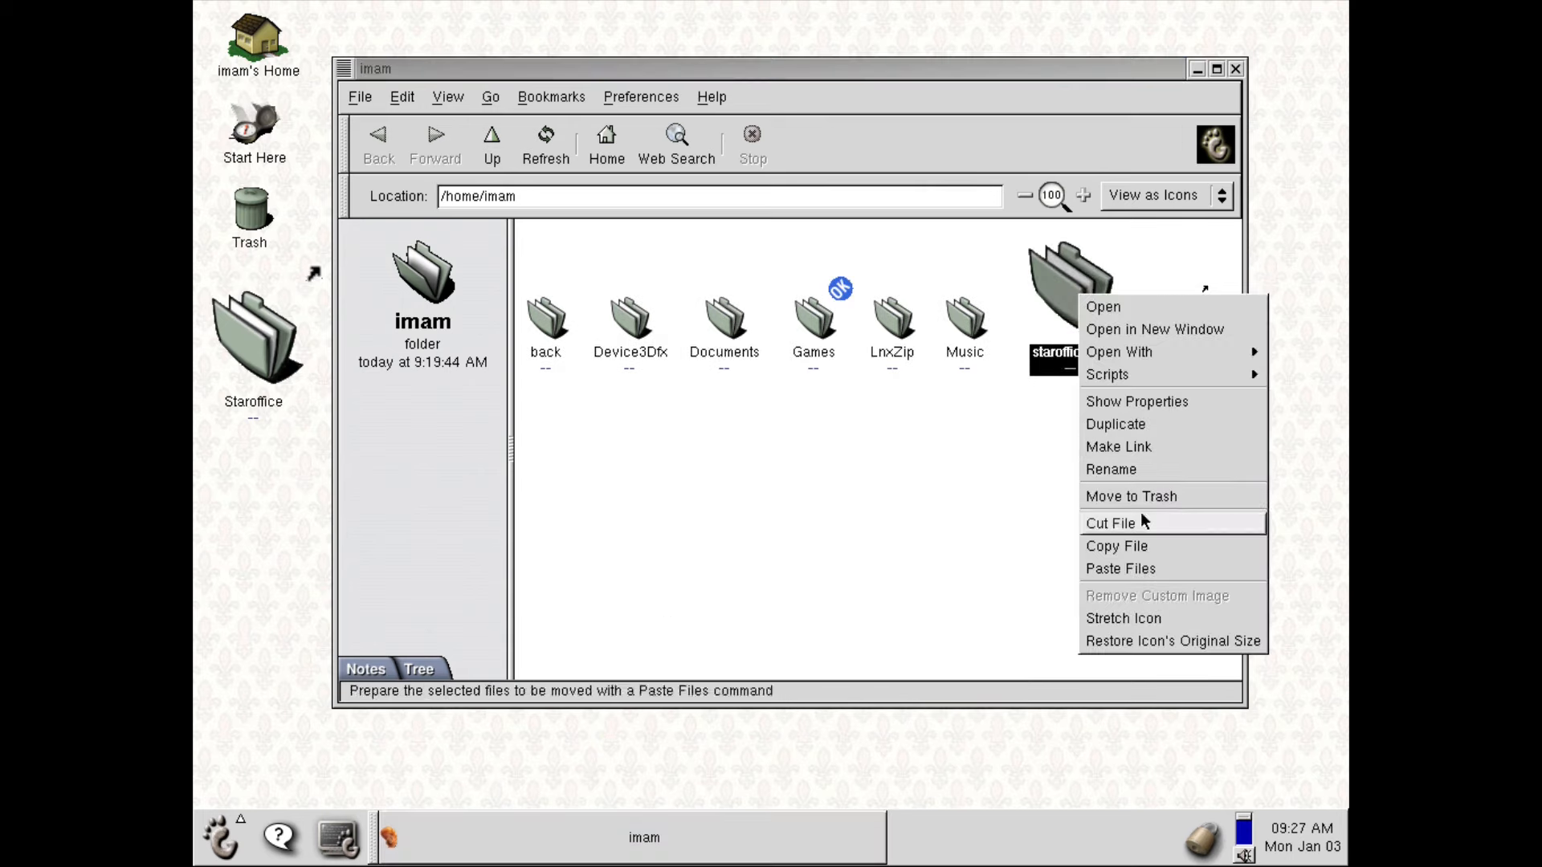
pyautogui.click(1138, 641)
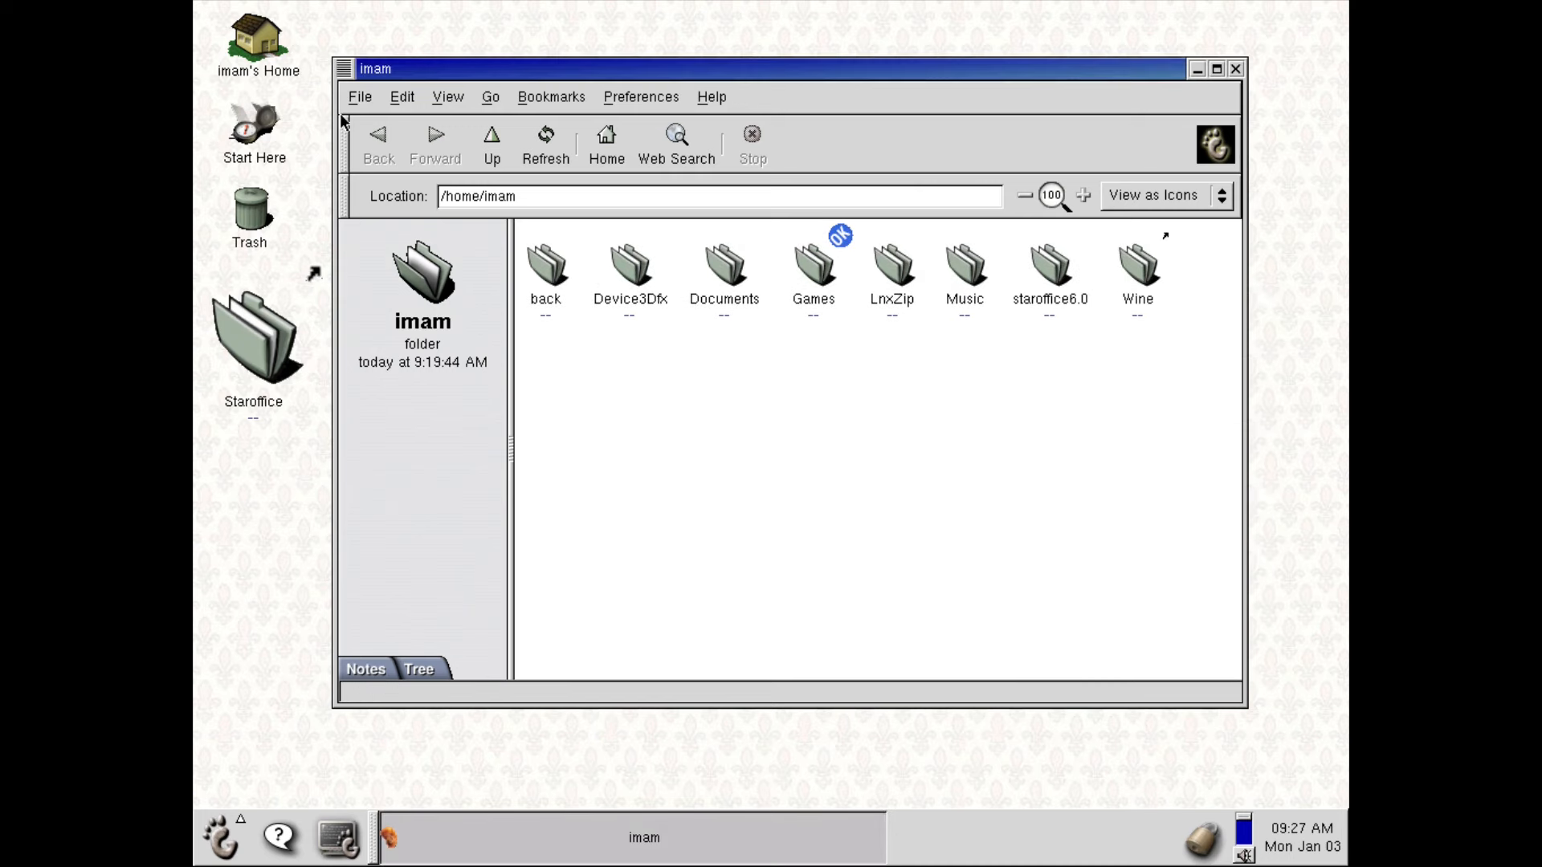
# Step: Try the web search, dismiss its dialog, and view the available file commands
pyautogui.click(710, 154)
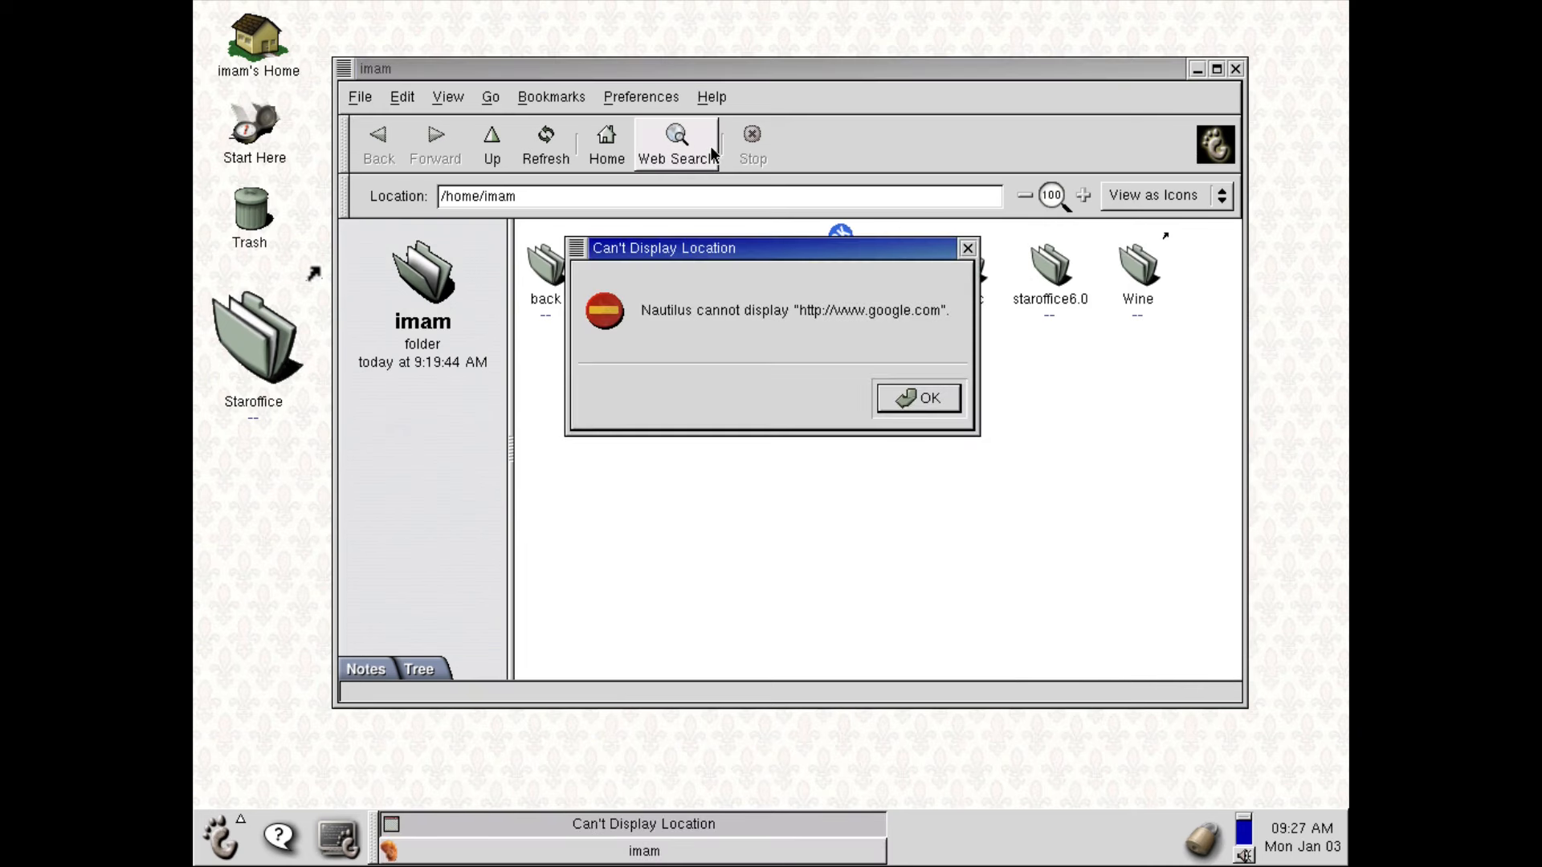
pyautogui.click(923, 399)
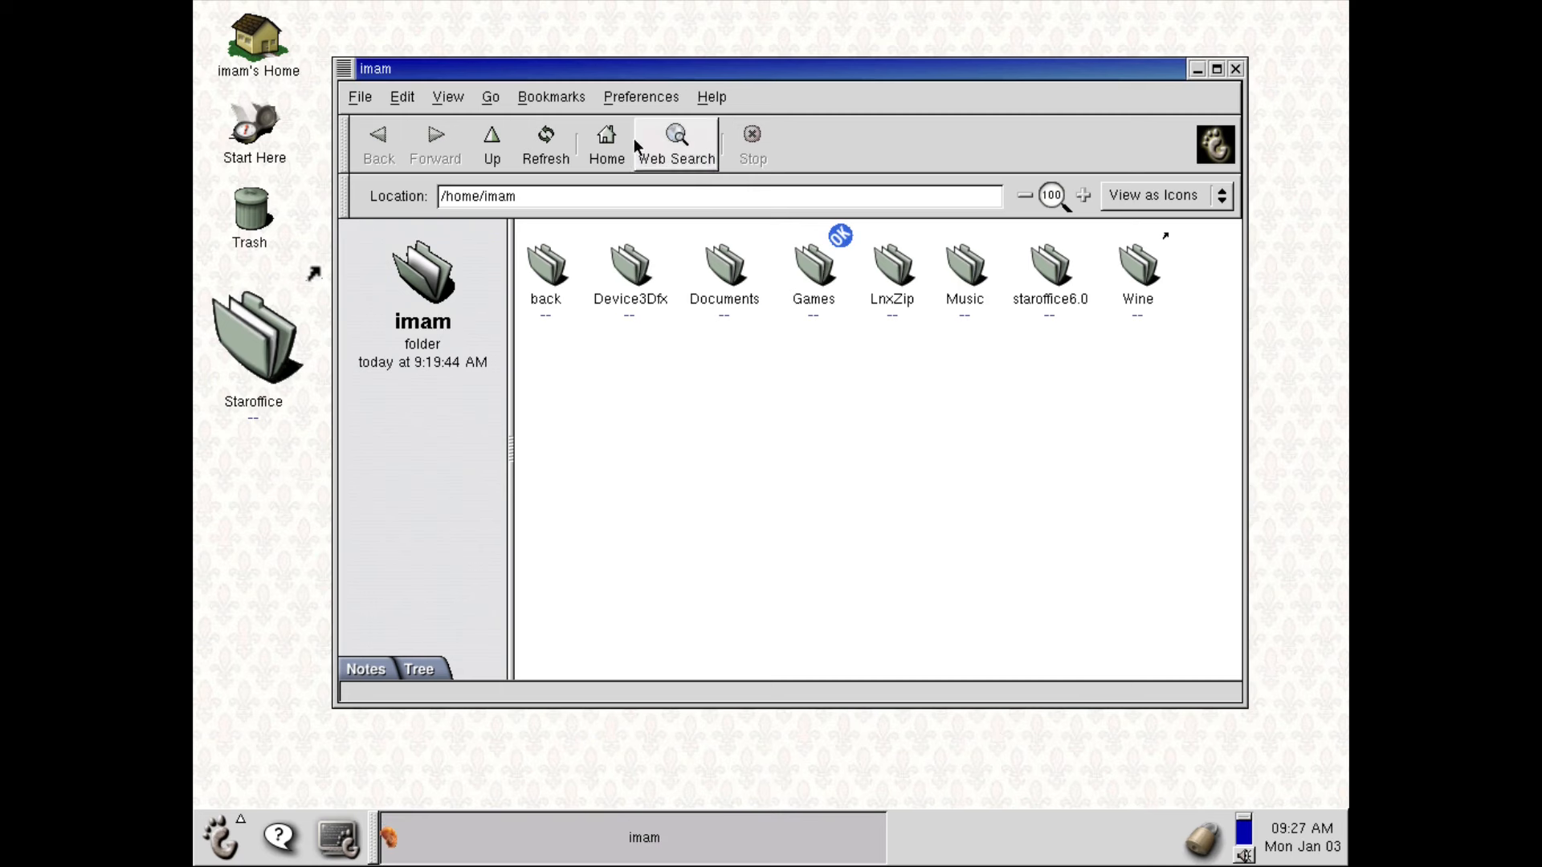
pyautogui.click(351, 99)
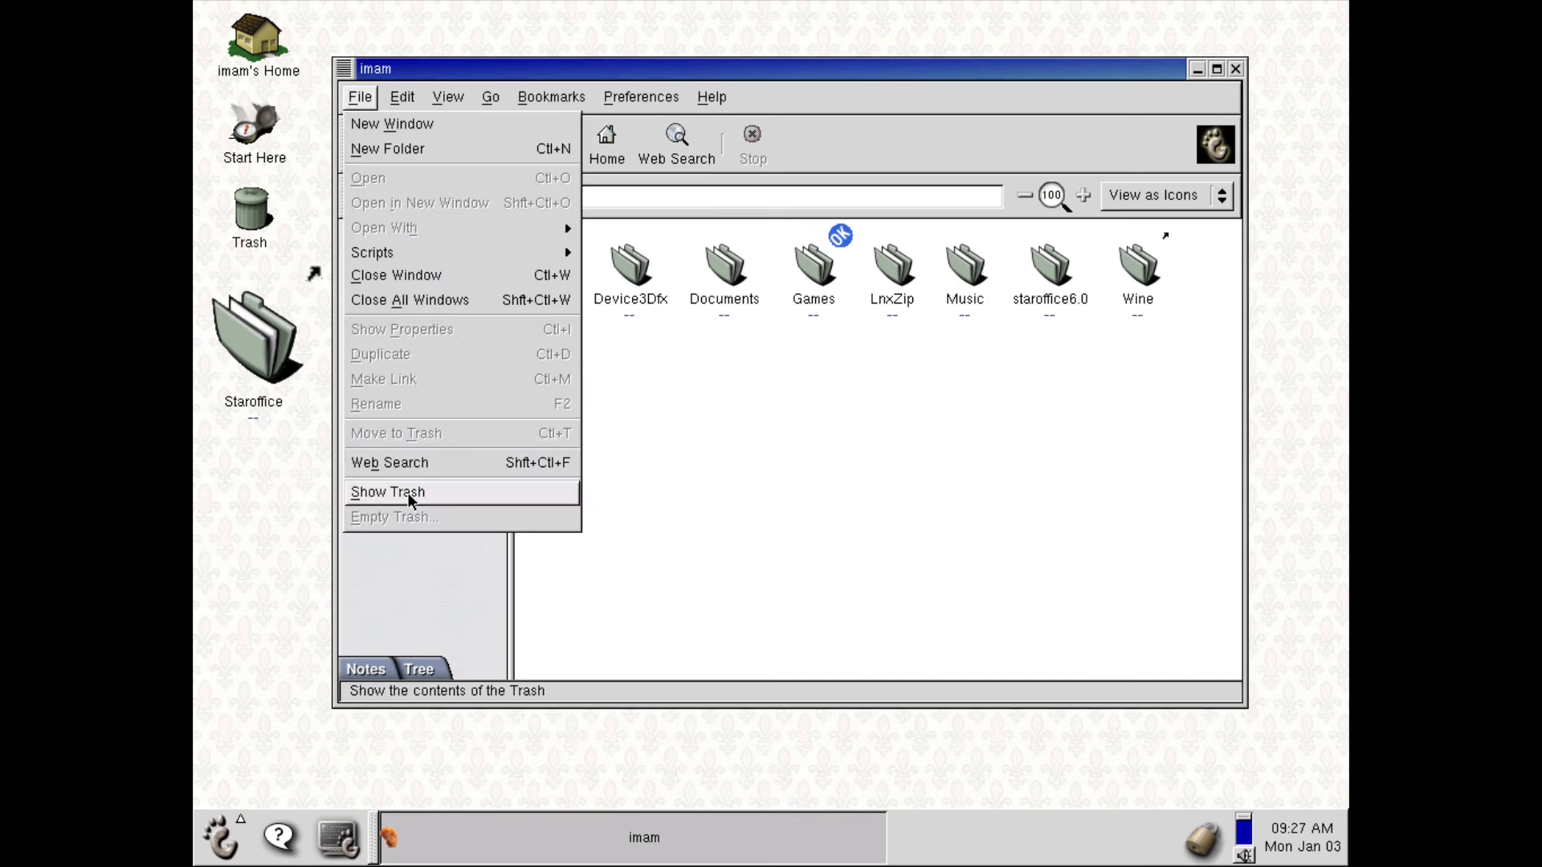
# Step: Try the Terracotta pattern as the home folder's background, replace it with Stucco, and close Backgrounds and Emblems
pyautogui.click(399, 98)
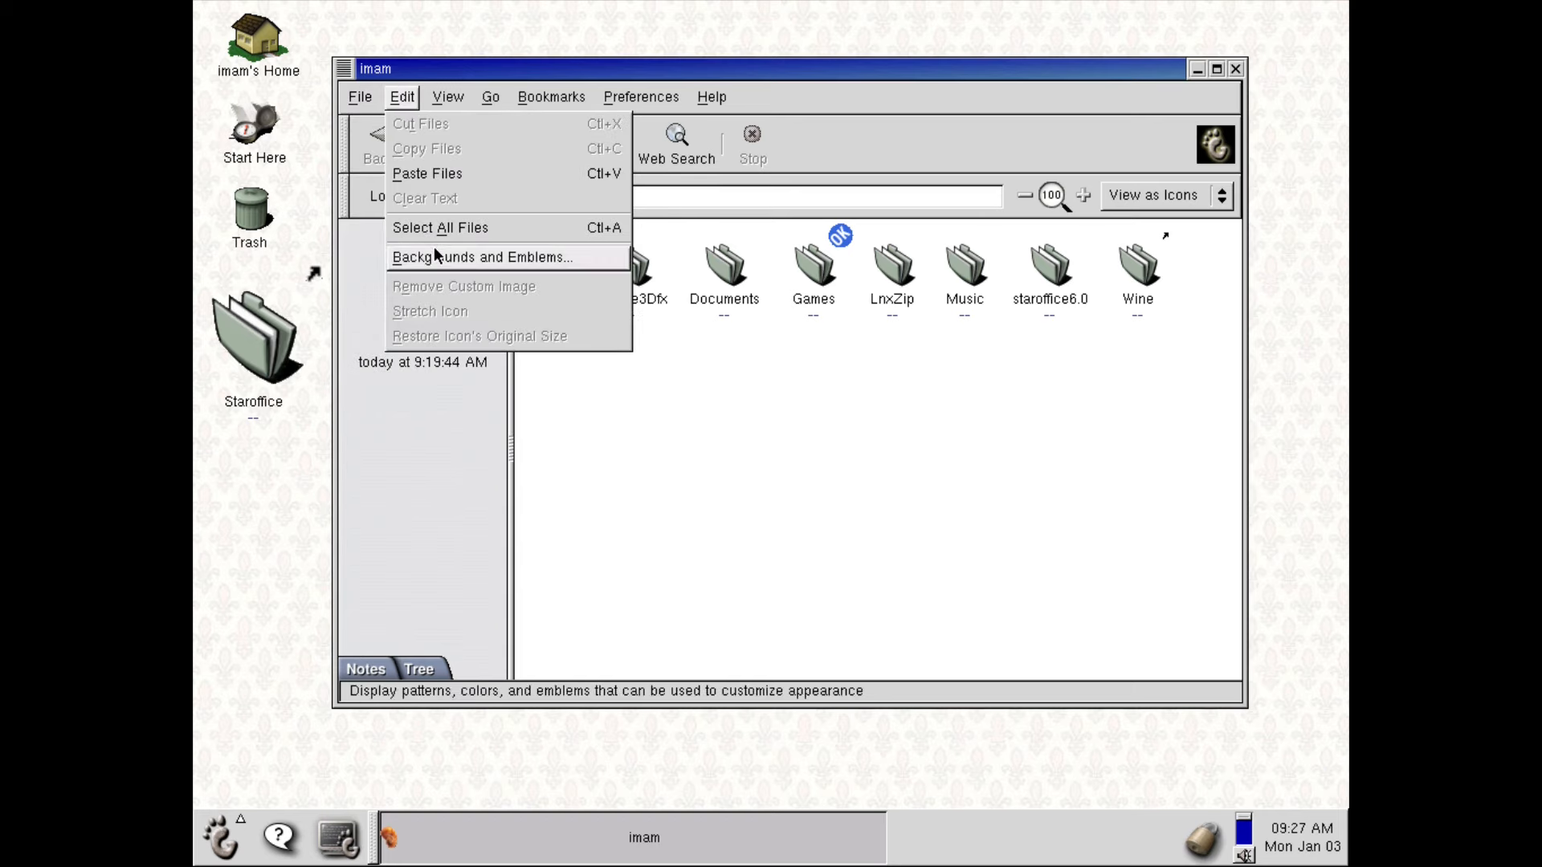
pyautogui.click(455, 256)
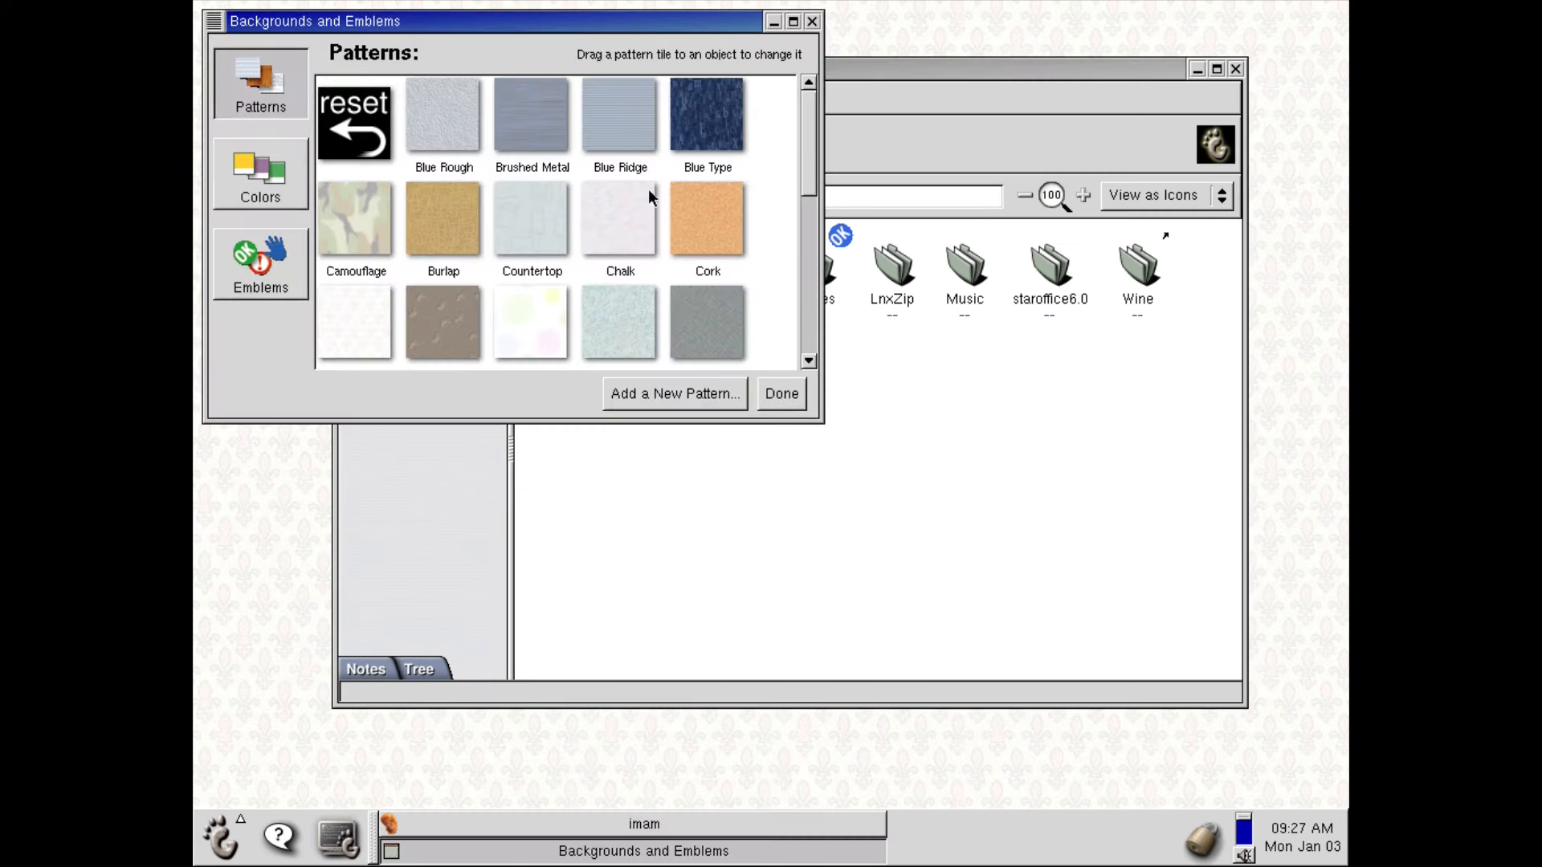
pyautogui.moveTo(816, 130); pyautogui.dragTo(811, 257)
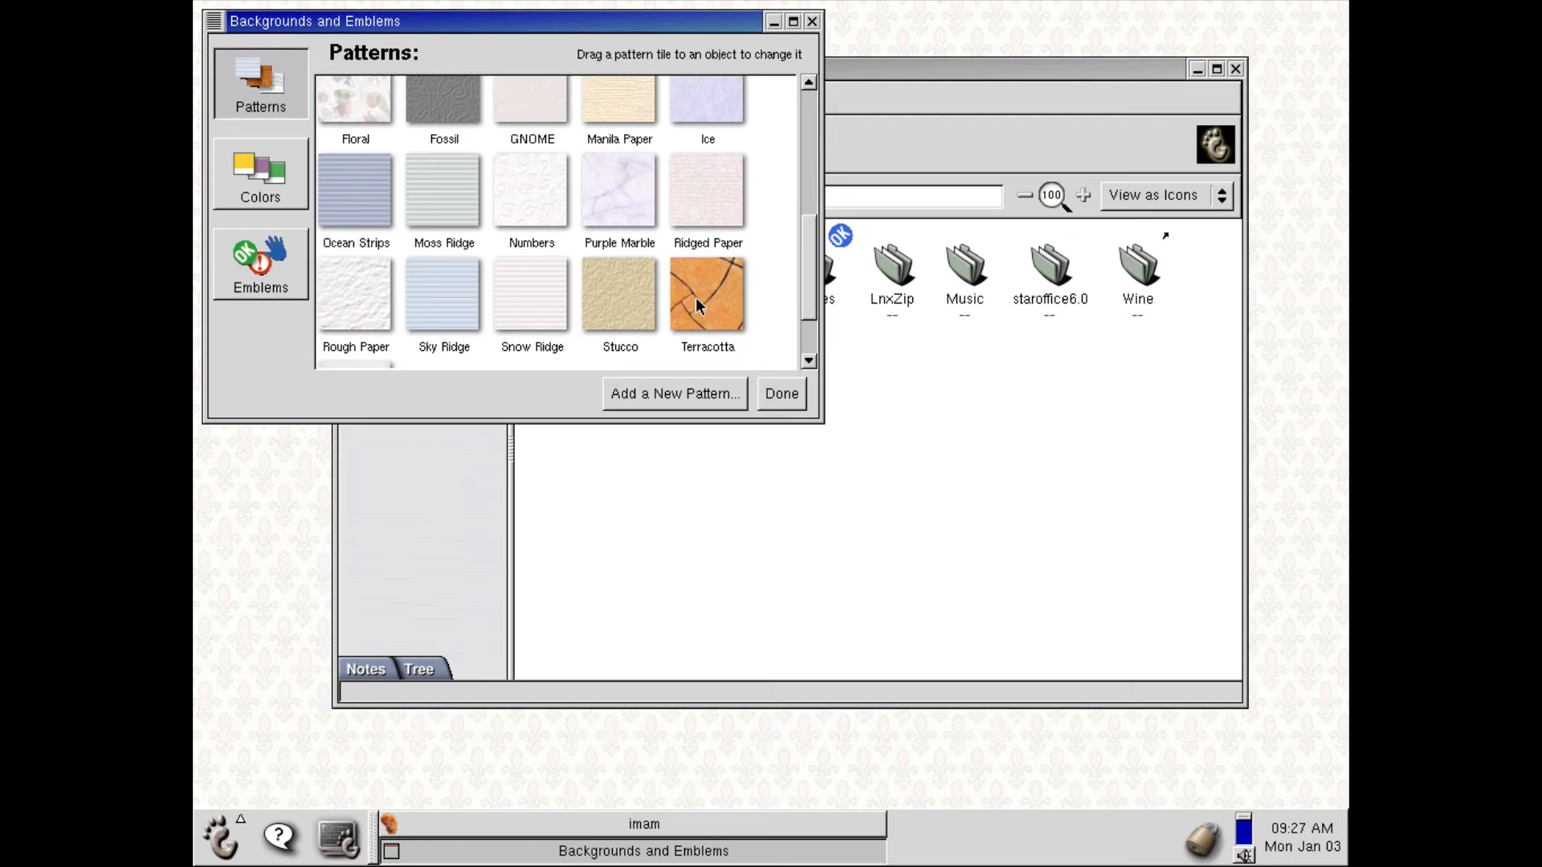
pyautogui.moveTo(728, 296); pyautogui.dragTo(1038, 450)
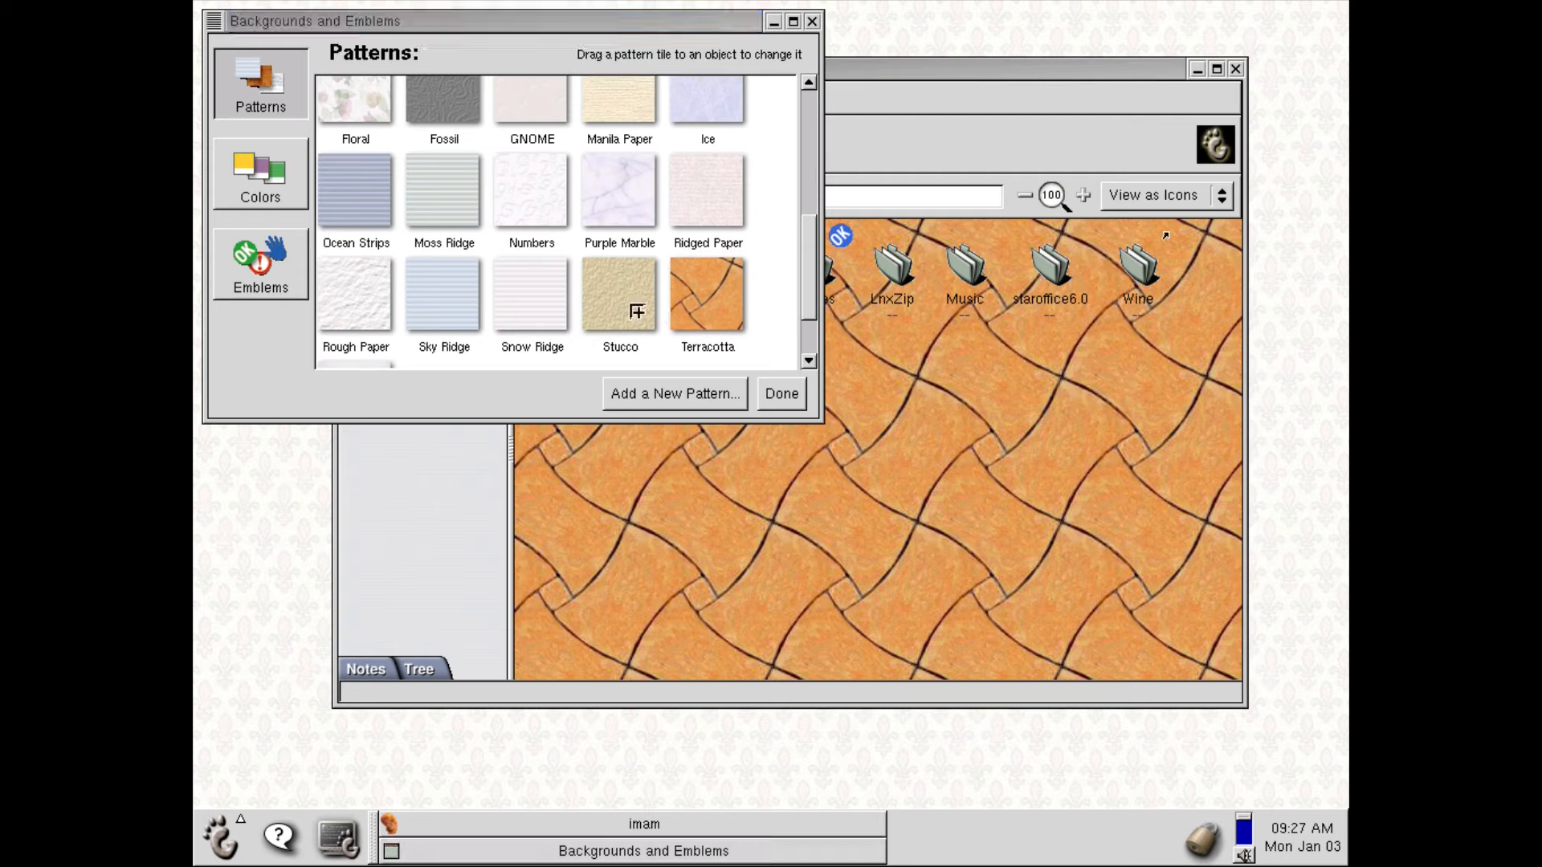
pyautogui.moveTo(630, 306); pyautogui.dragTo(982, 474)
pyautogui.click(779, 395)
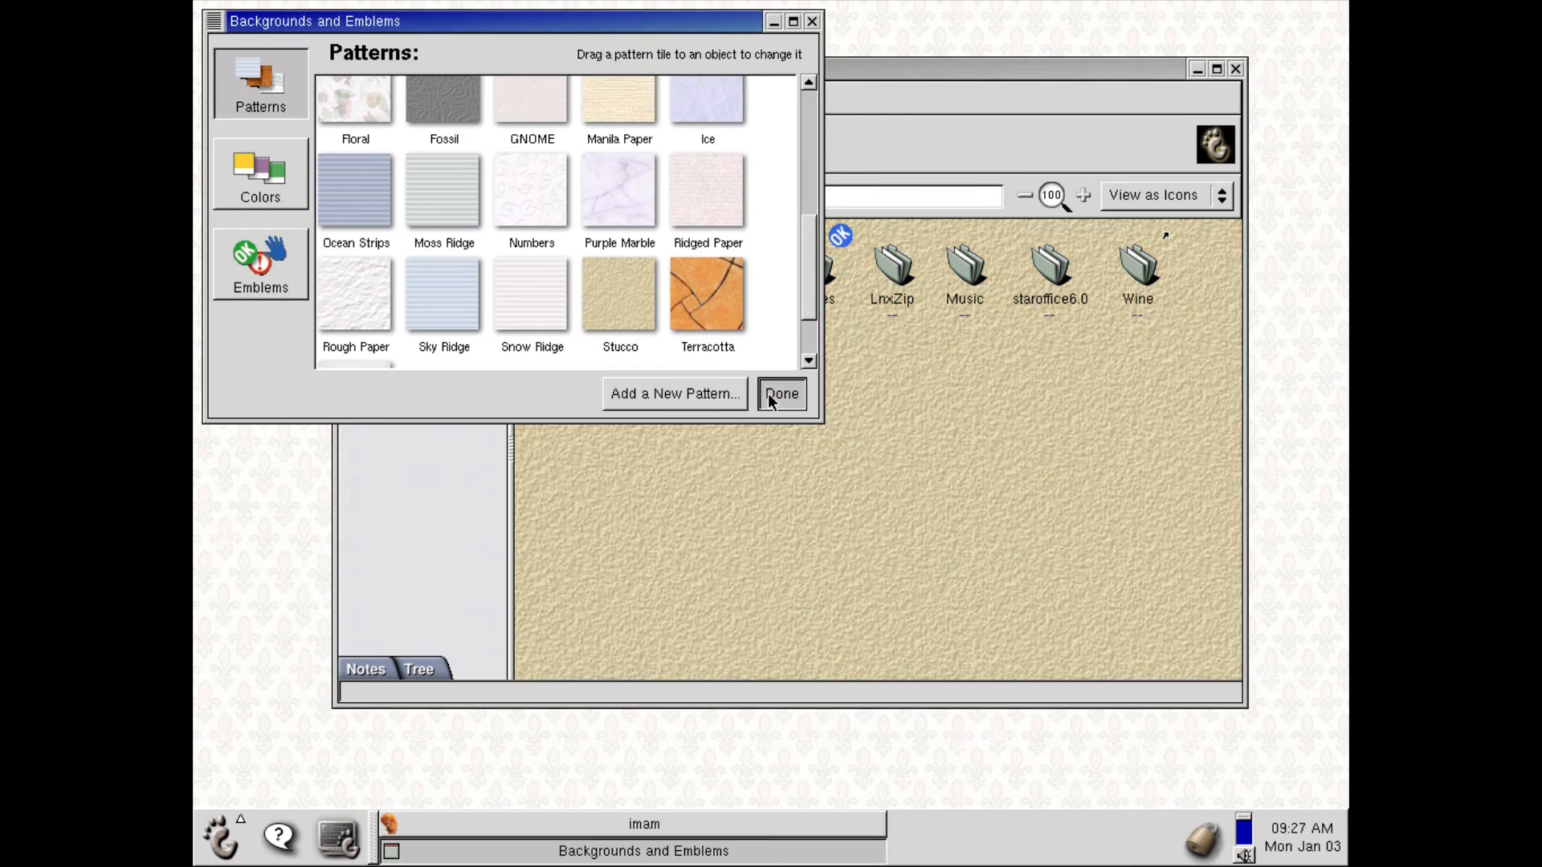
# Step: View the Documents folder's contents and go back up to the home folder
pyautogui.click(734, 271)
pyautogui.doubleClick(737, 275)
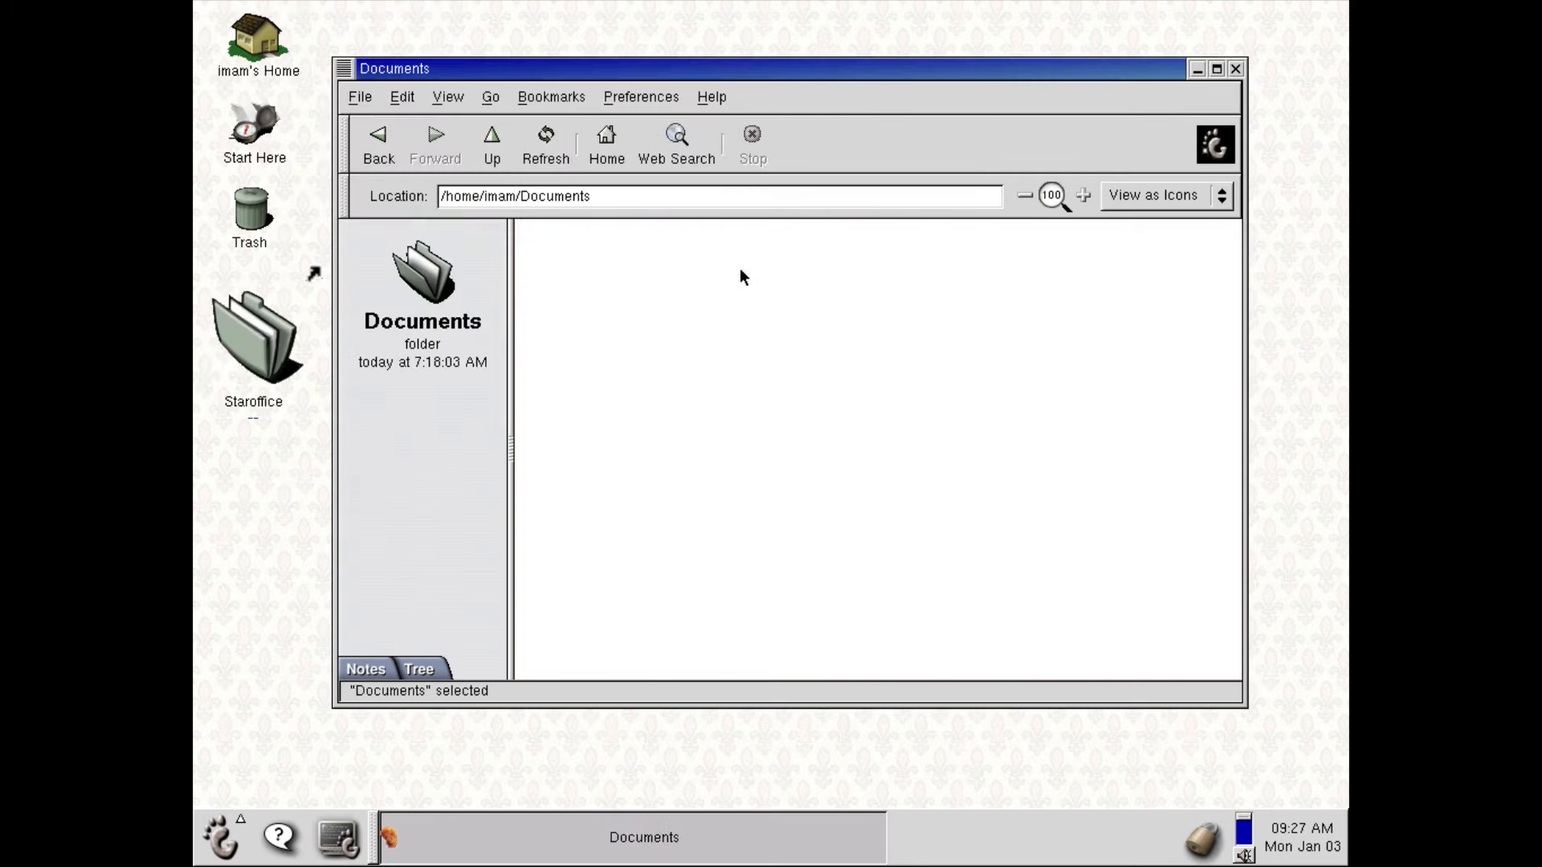
pyautogui.click(492, 145)
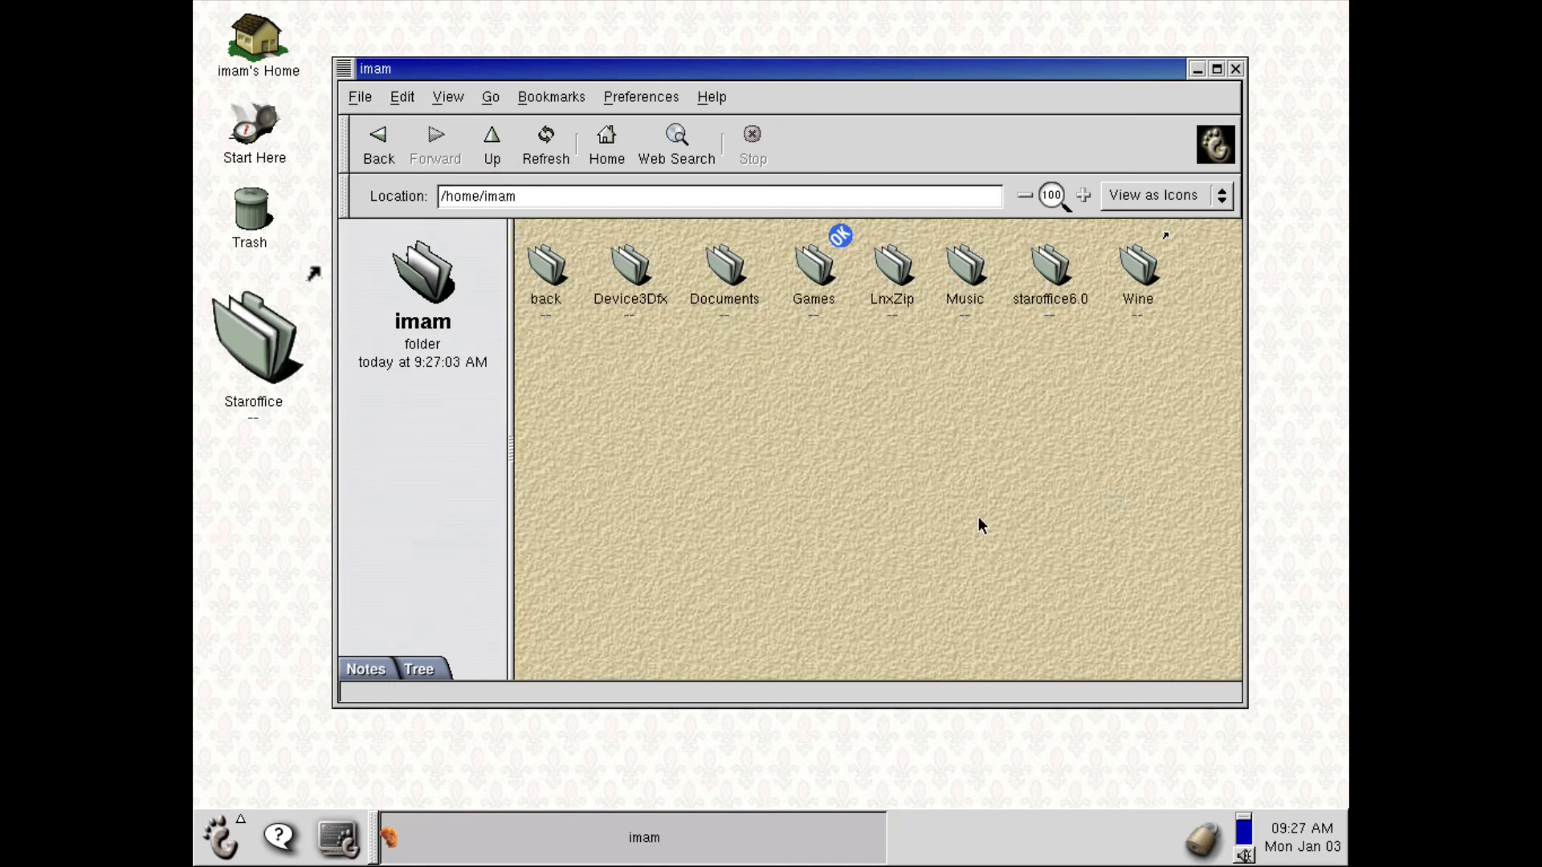
# Step: Shrink the home folder window and move it away from the desktop icons
pyautogui.click(981, 522)
pyautogui.moveTo(1245, 705); pyautogui.dragTo(1136, 587)
pyautogui.moveTo(619, 66); pyautogui.dragTo(776, 95)
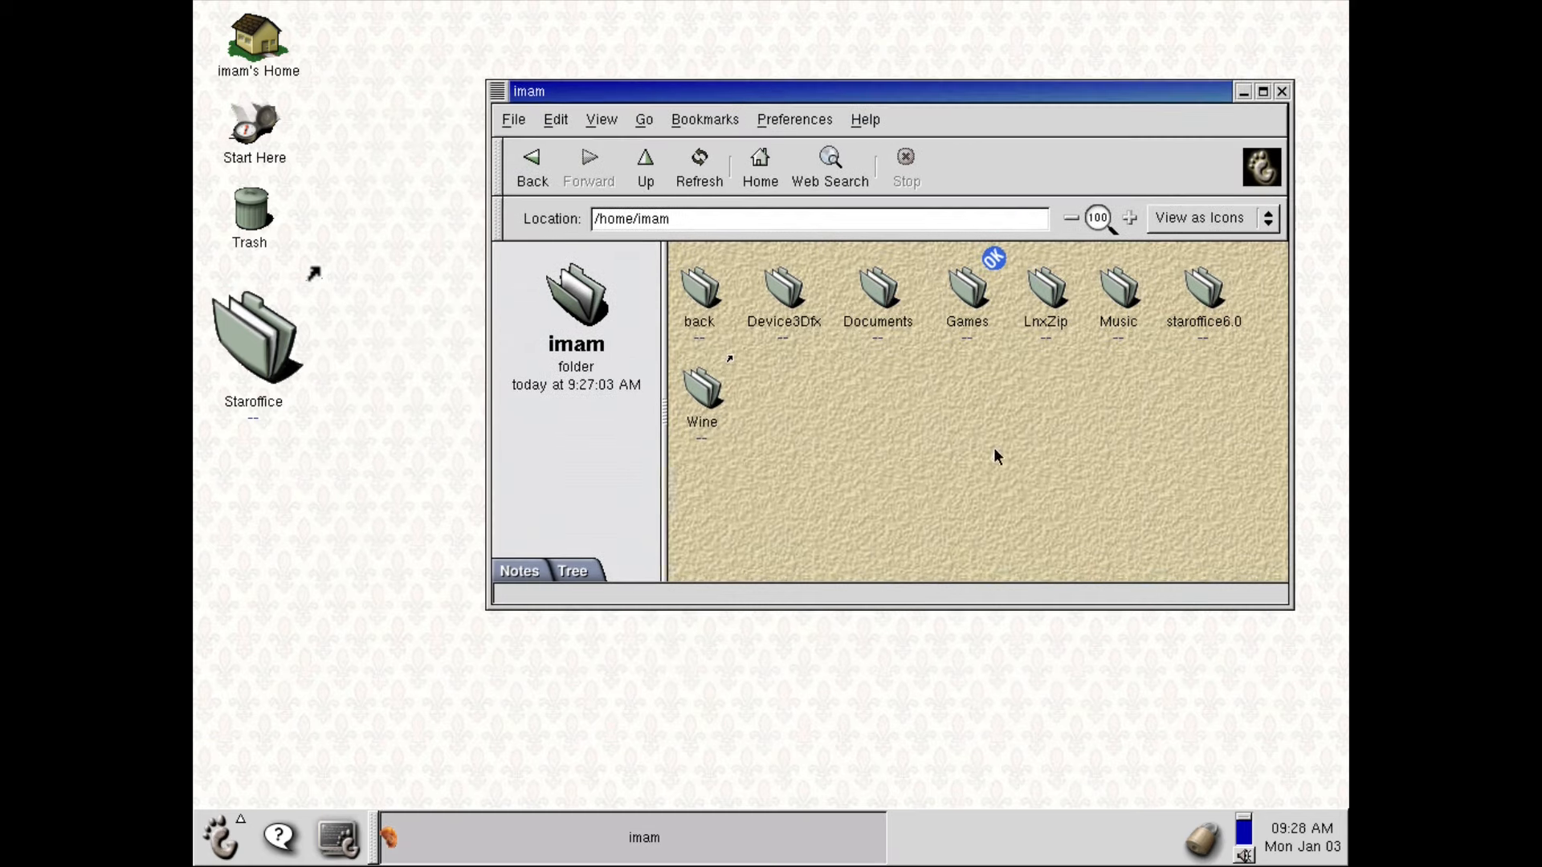
pyautogui.click(217, 856)
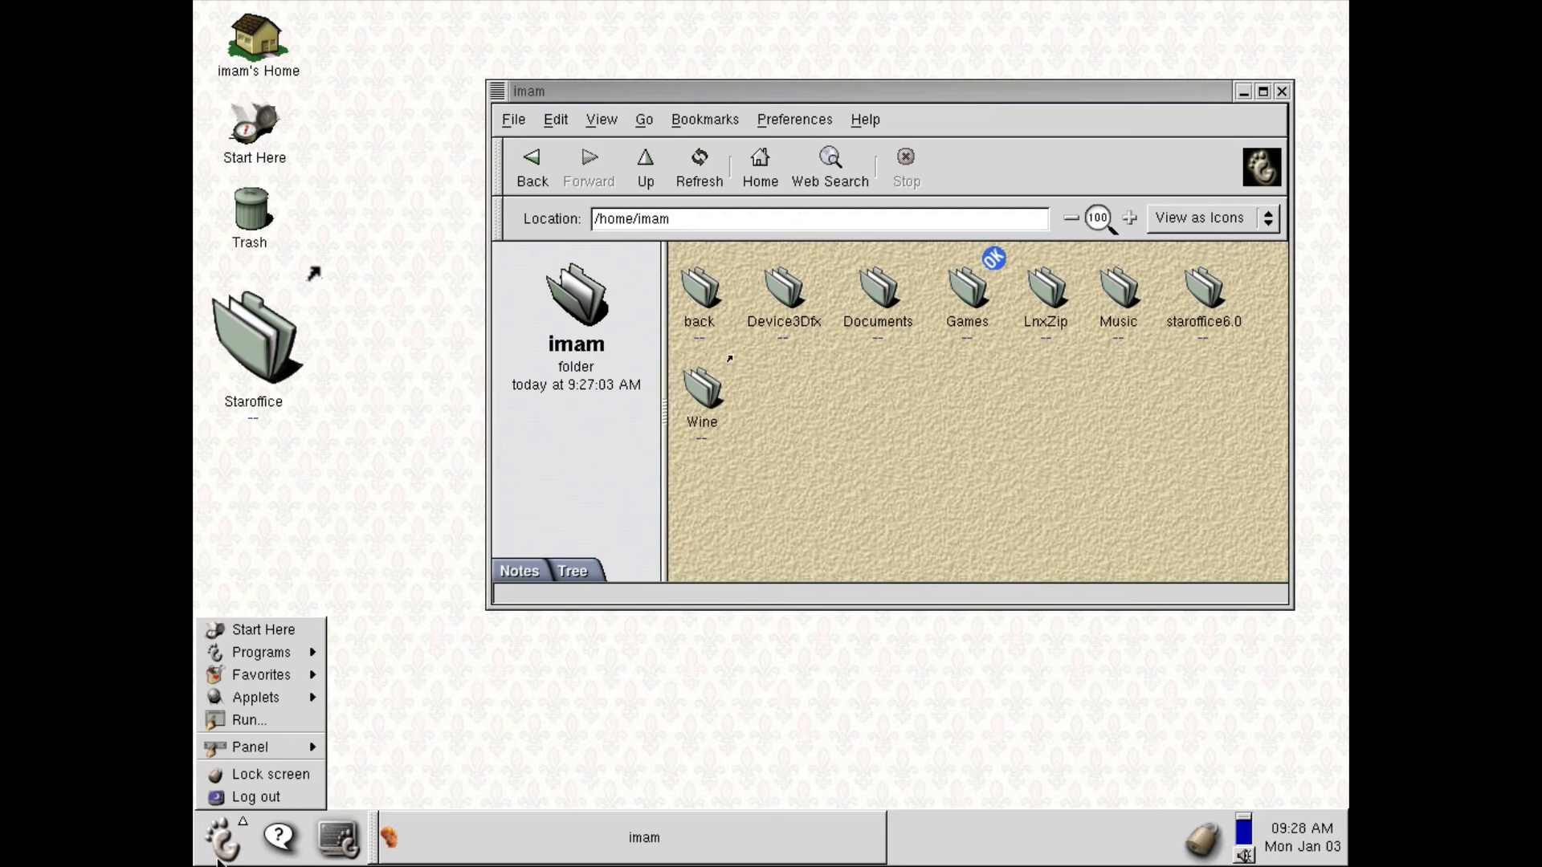
pyautogui.click(785, 467)
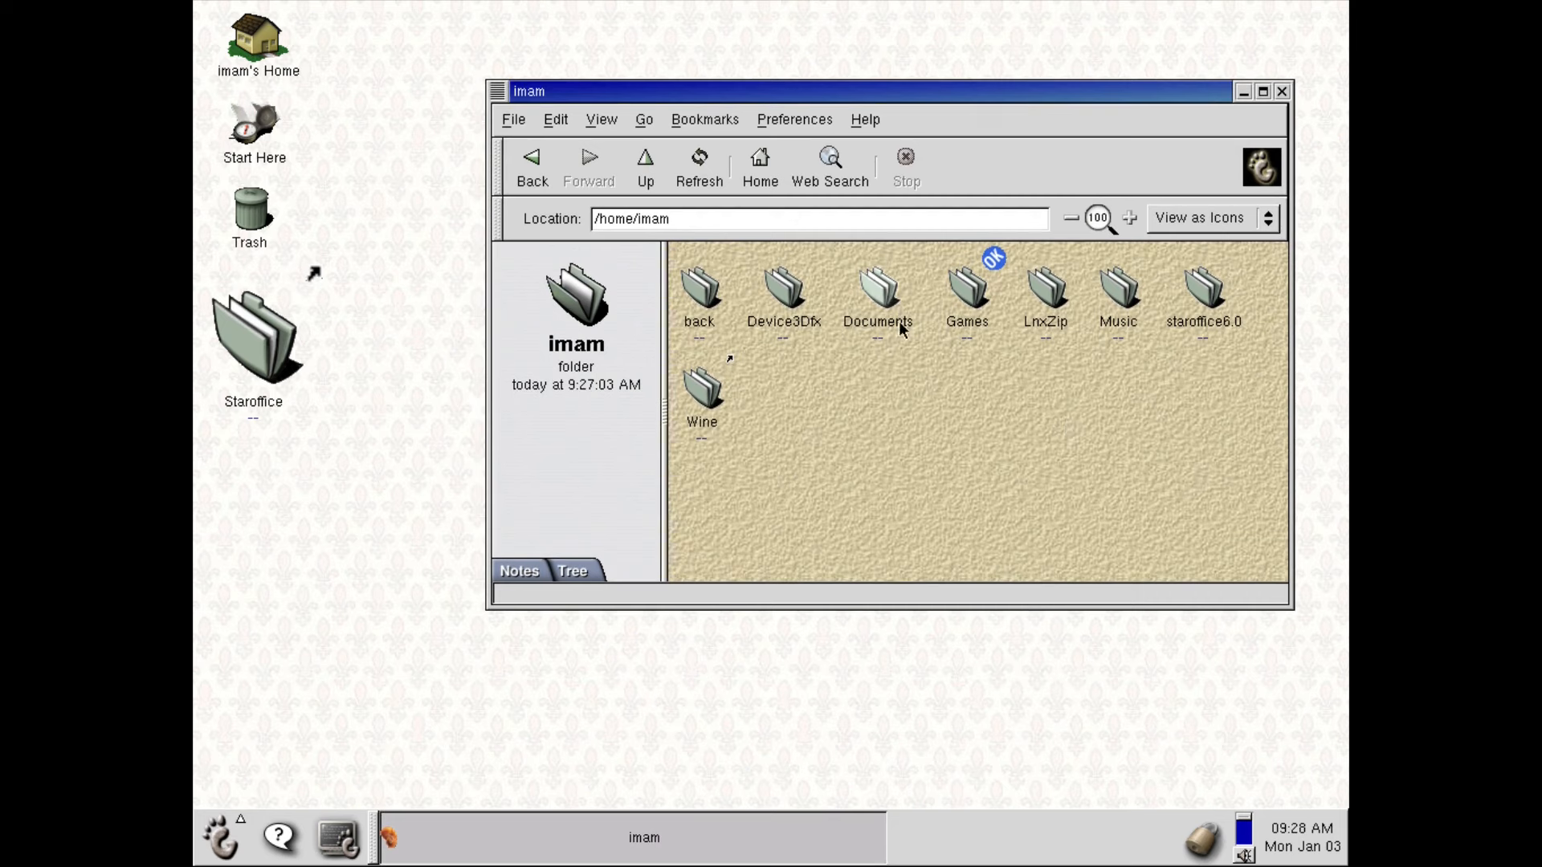
# Step: Open Backgrounds and Emblems and examine the available patterns and colors
pyautogui.click(555, 117)
pyautogui.click(625, 273)
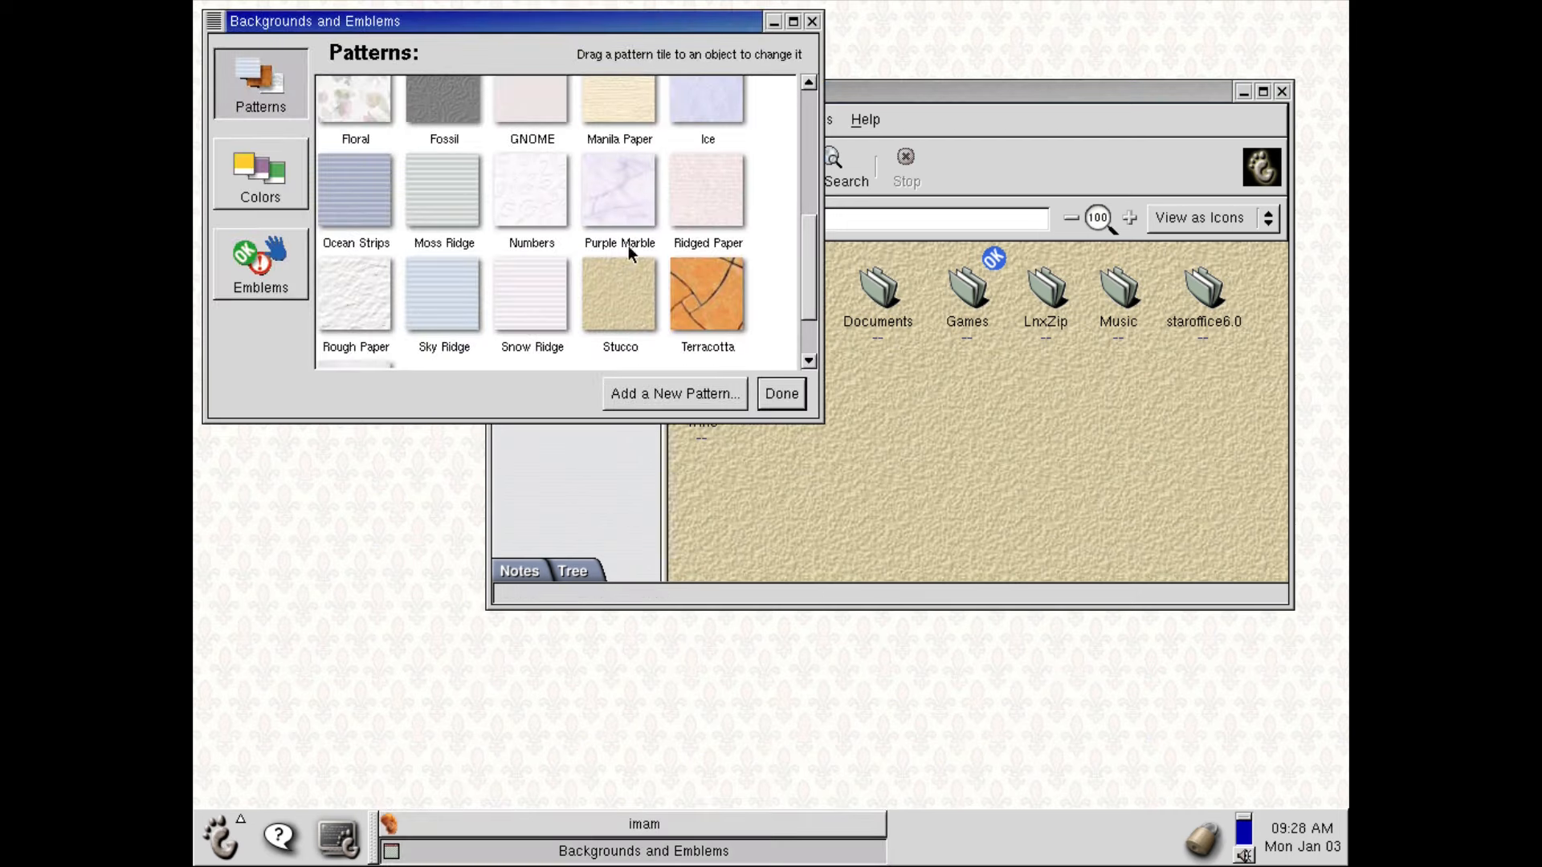
pyautogui.moveTo(809, 283); pyautogui.dragTo(796, 137)
pyautogui.click(258, 171)
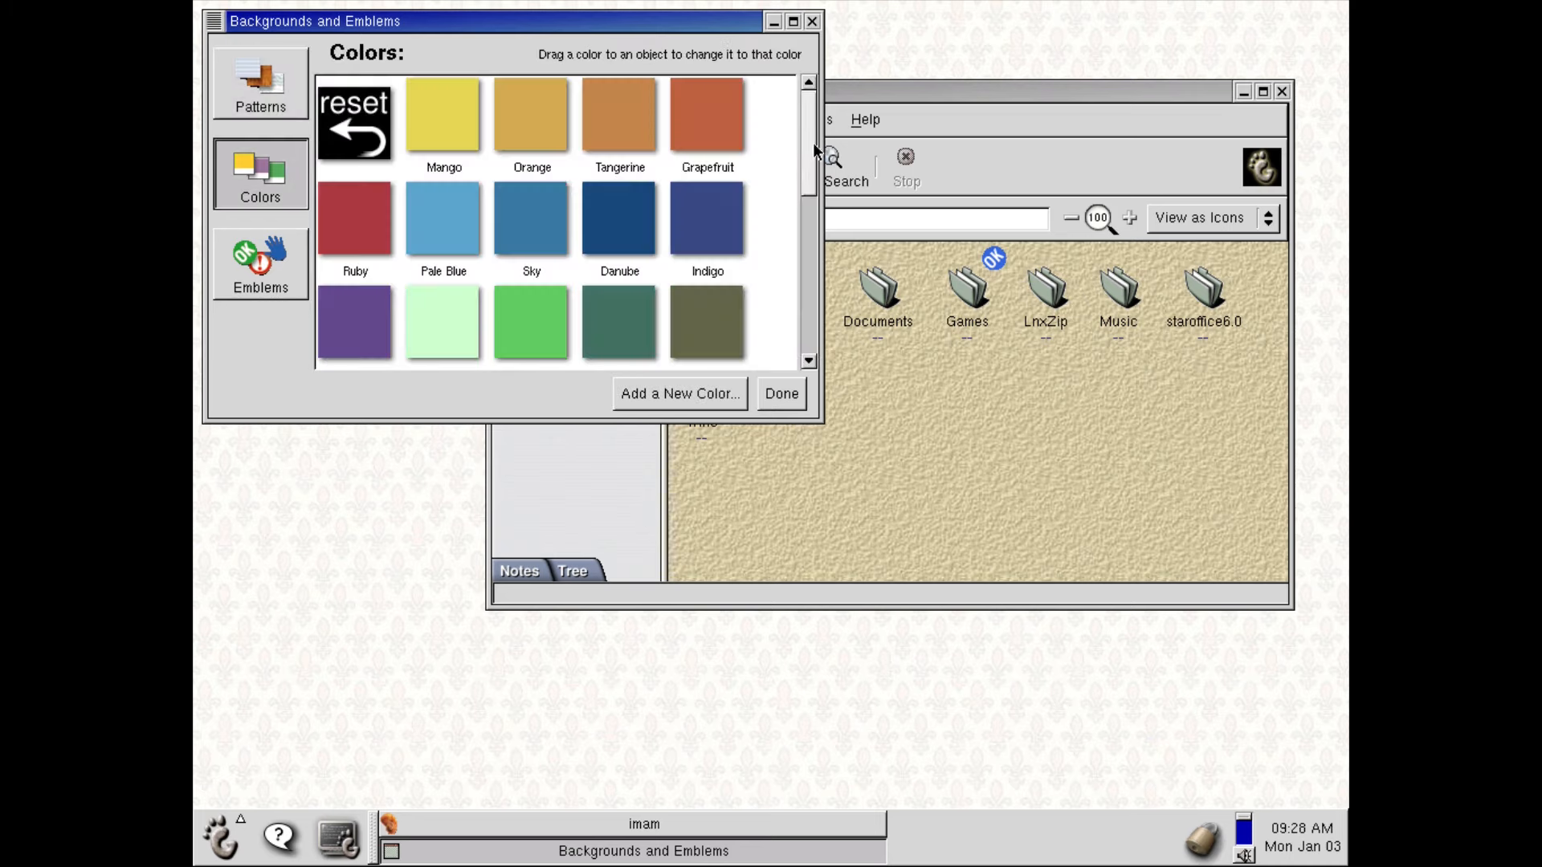
pyautogui.moveTo(809, 142); pyautogui.dragTo(791, 370)
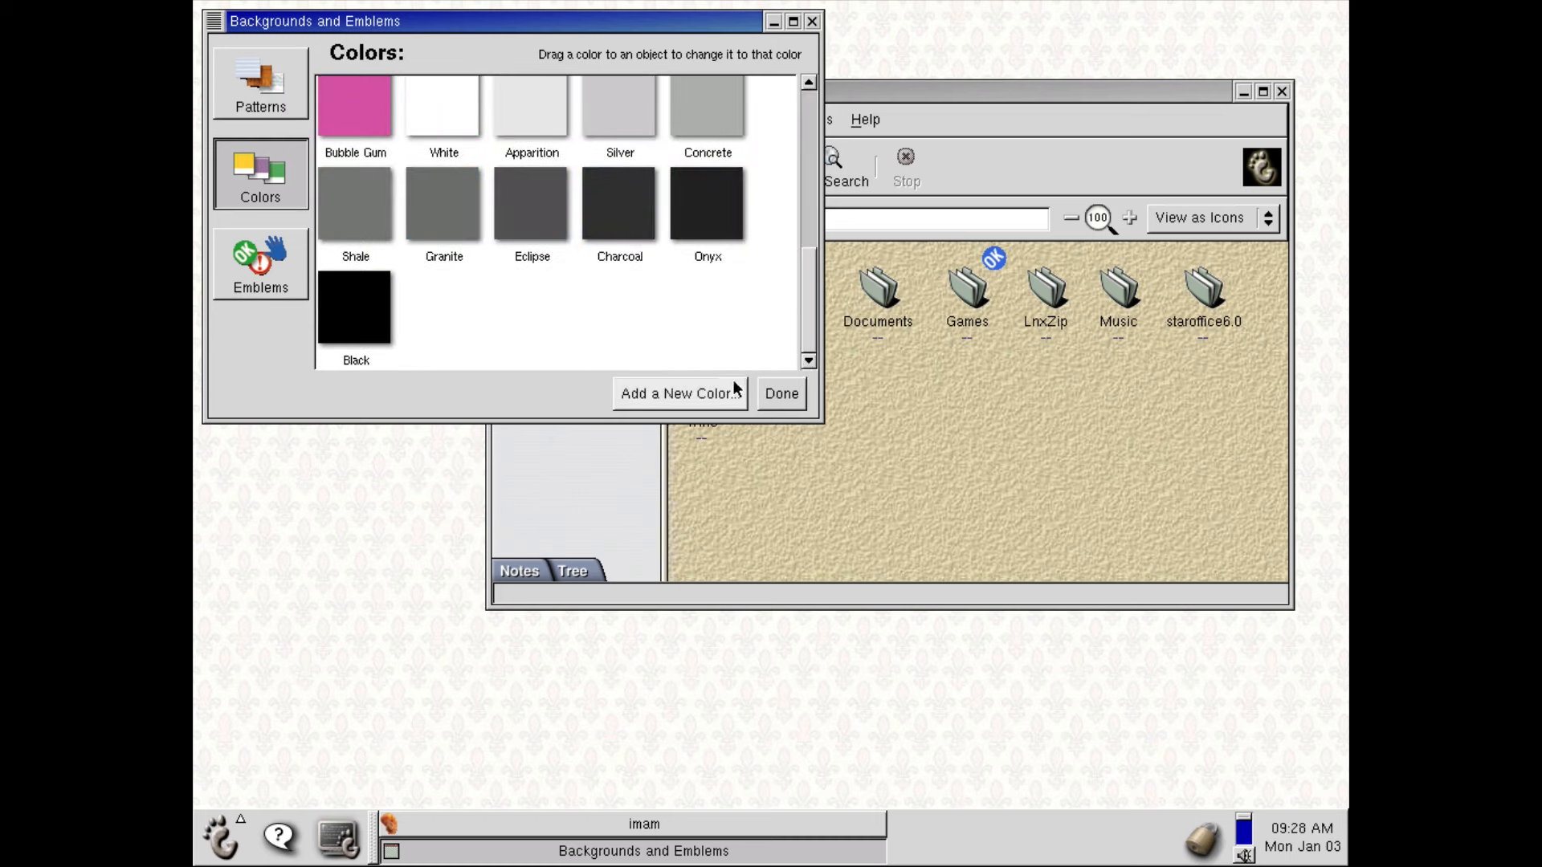
# Step: Try picking a custom blue-violet color, cancel it, and close Backgrounds and Emblems after switching to the emblems
pyautogui.click(706, 392)
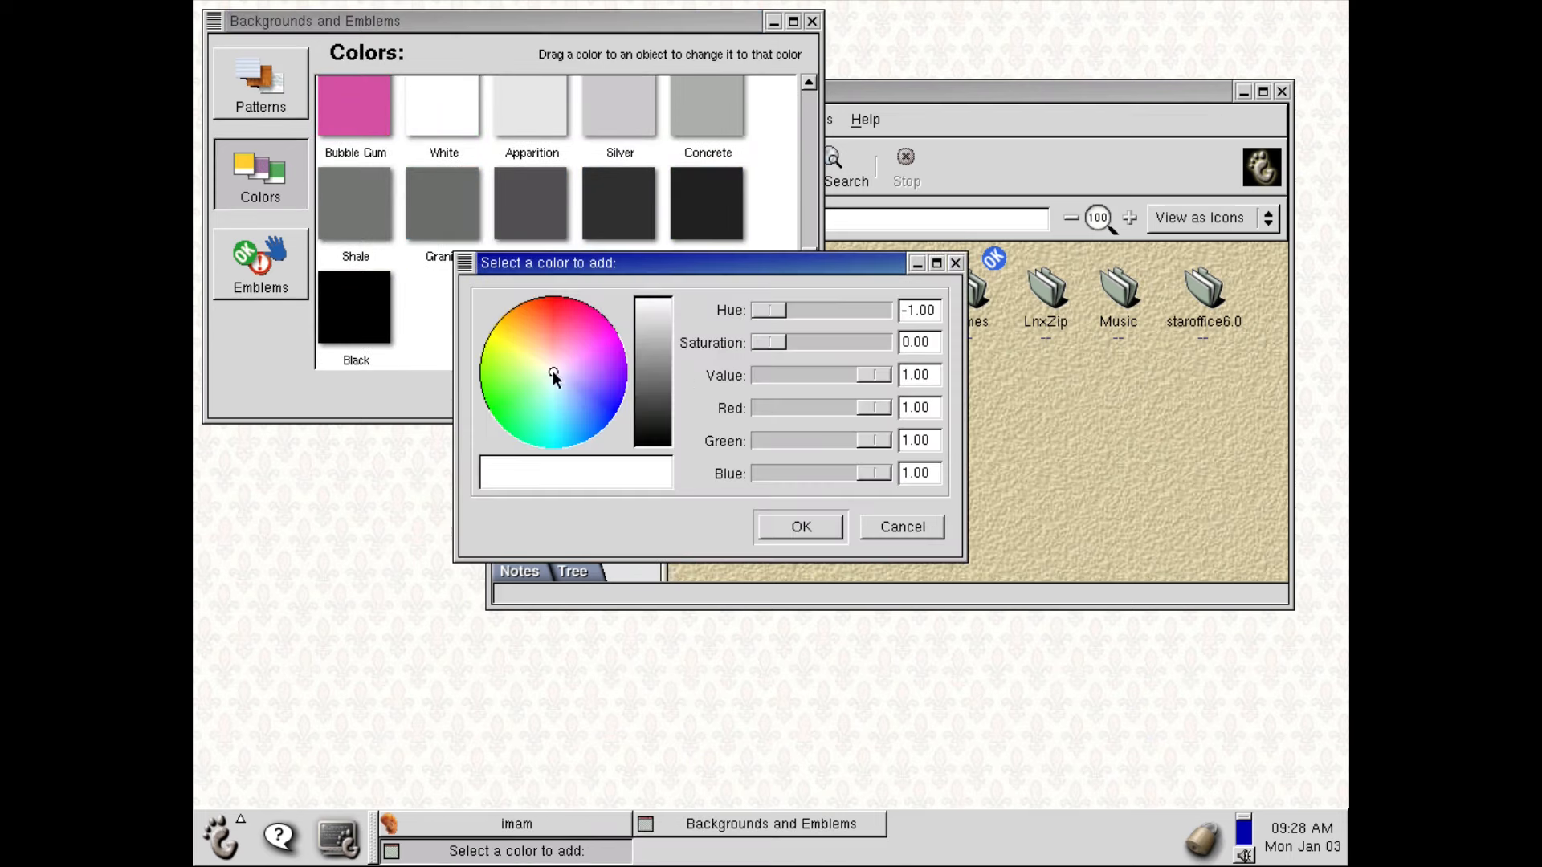
pyautogui.moveTo(553, 374)
pyautogui.mouseDown()
pyautogui.moveTo(540, 445)
pyautogui.moveTo(626, 384)
pyautogui.mouseUp()
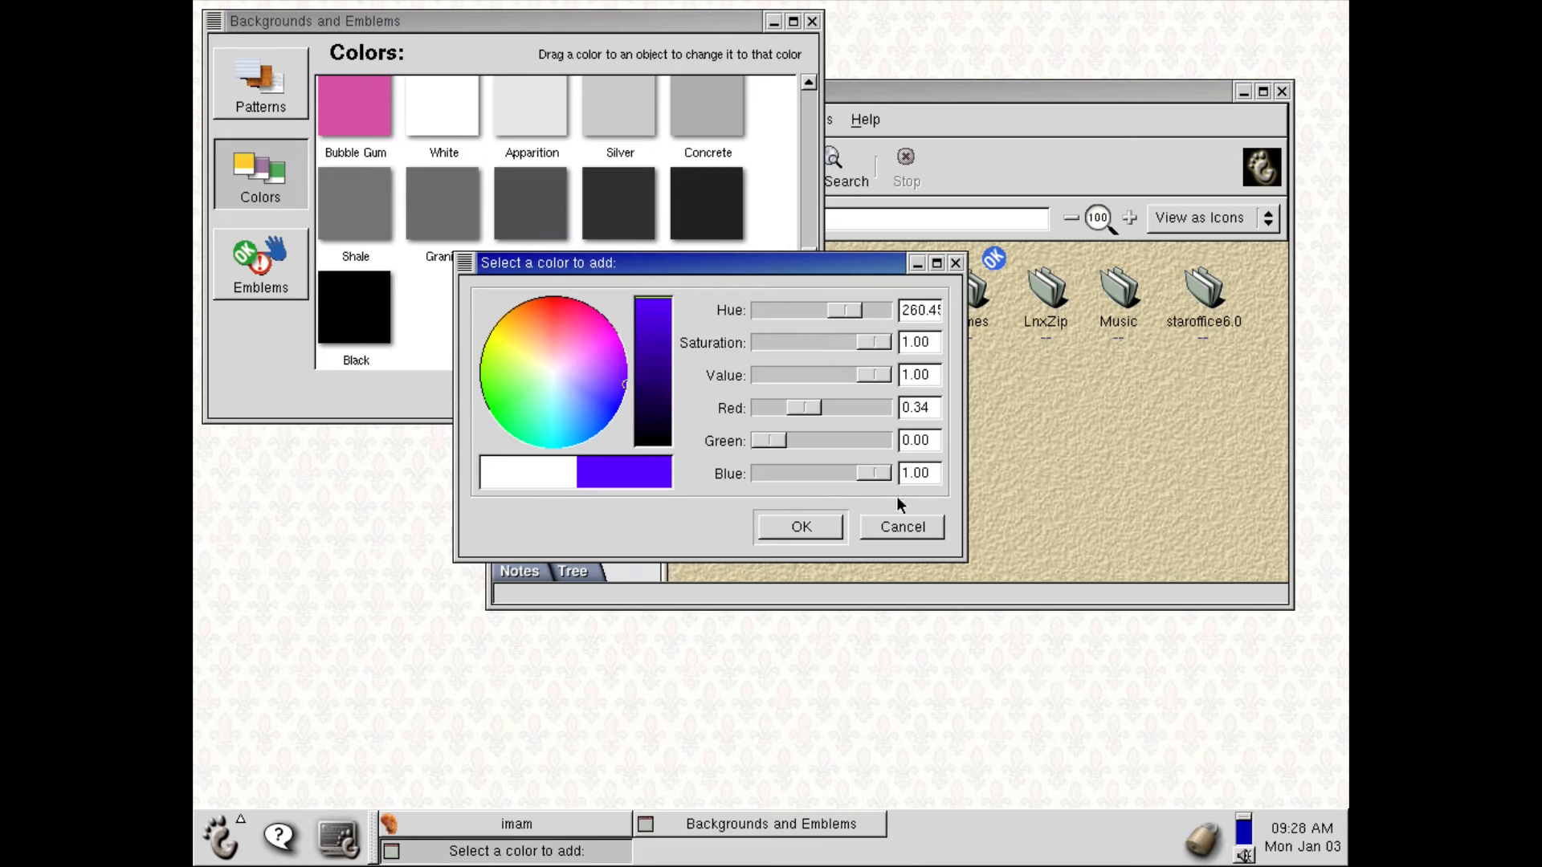
pyautogui.click(926, 530)
pyautogui.click(294, 288)
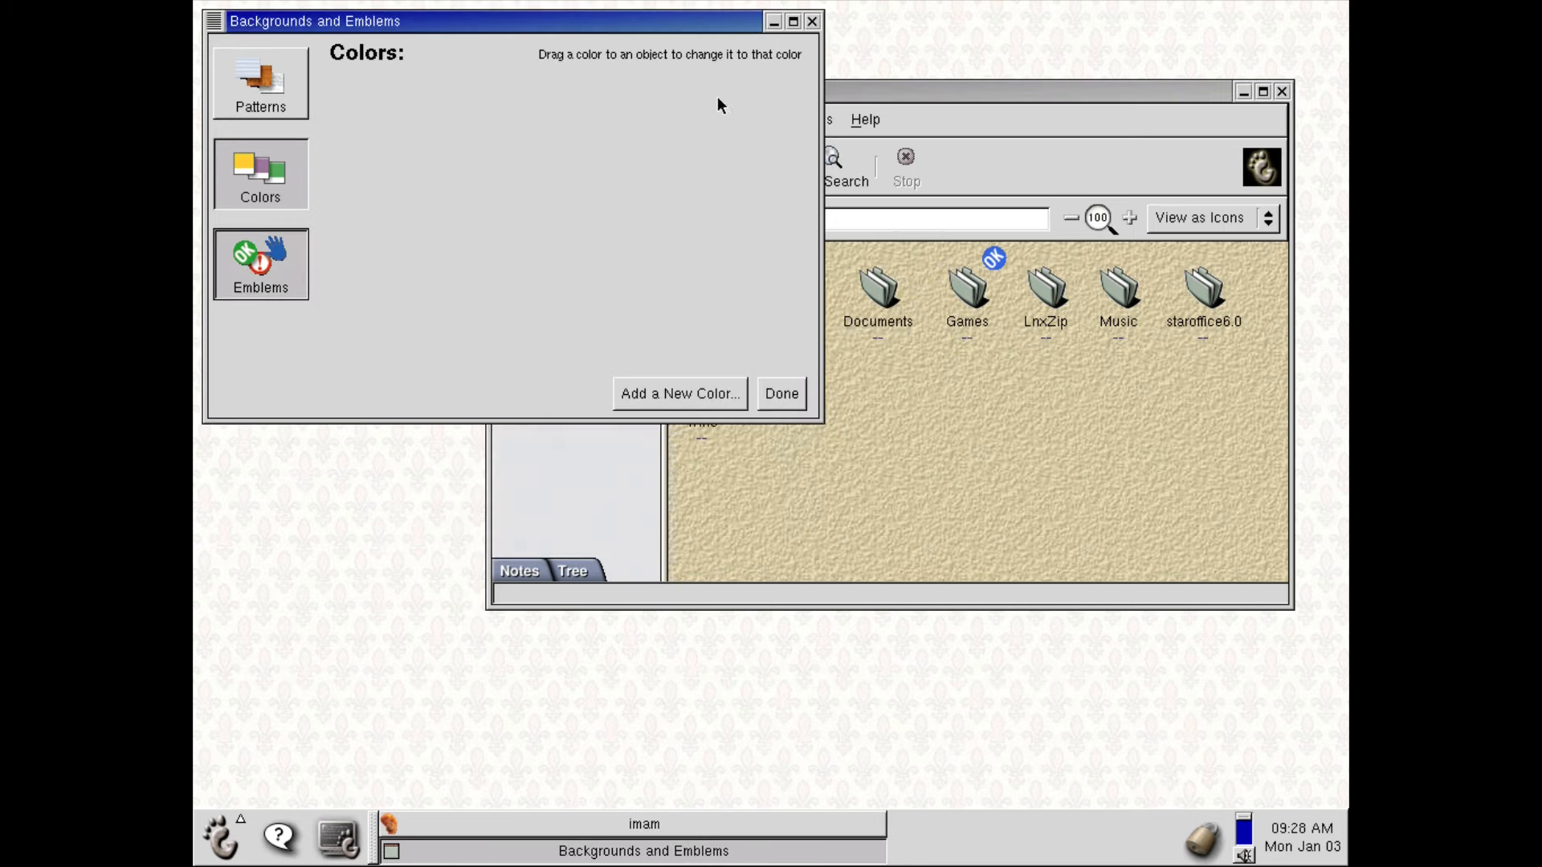
pyautogui.click(812, 21)
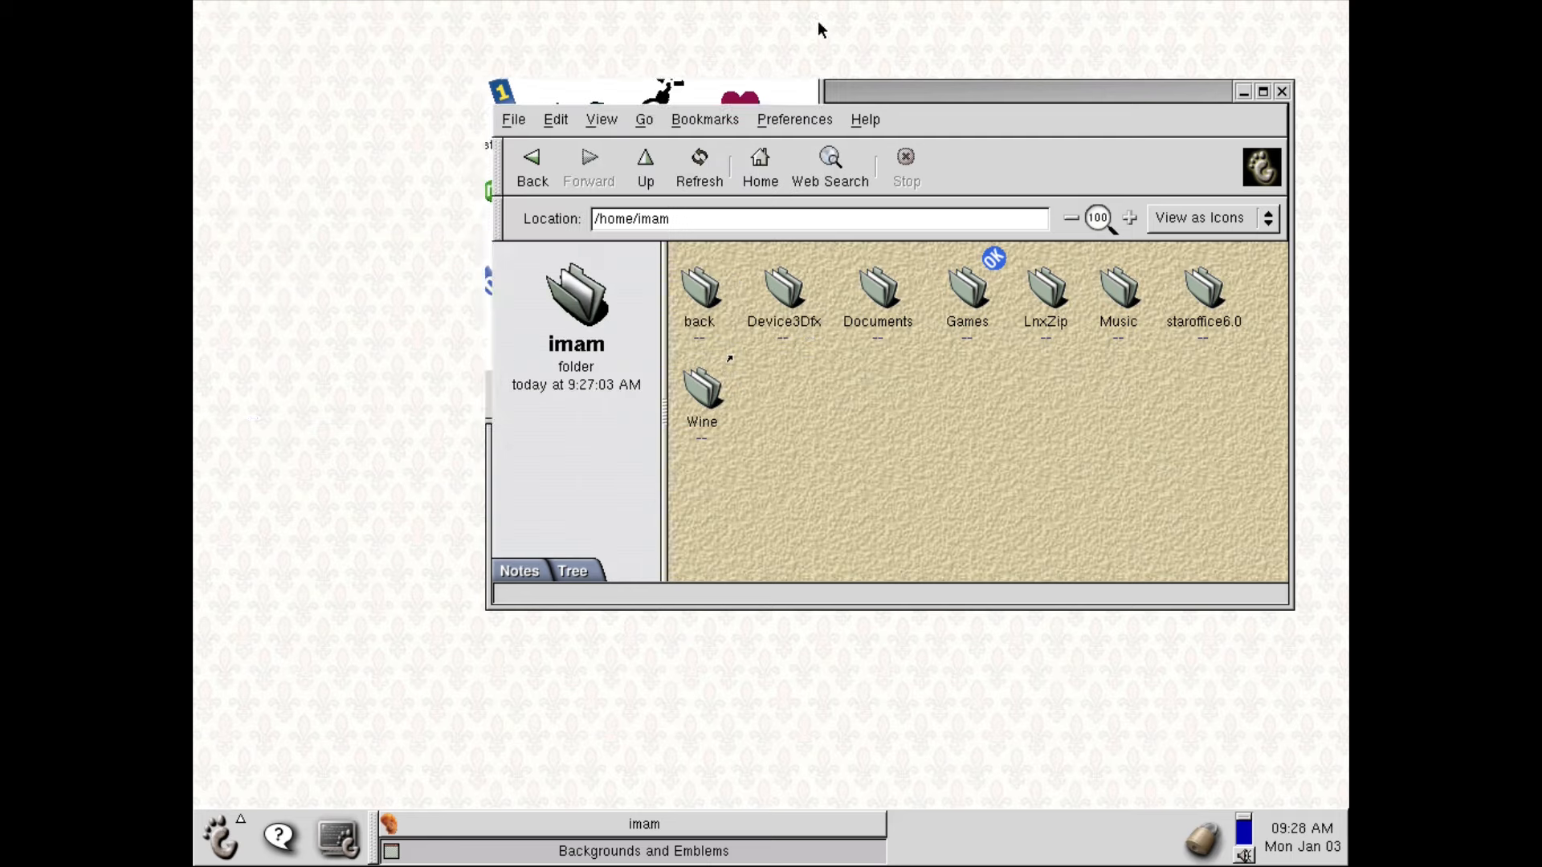
# Step: Display the home folder's contents as a list and switch back to icons
pyautogui.click(601, 120)
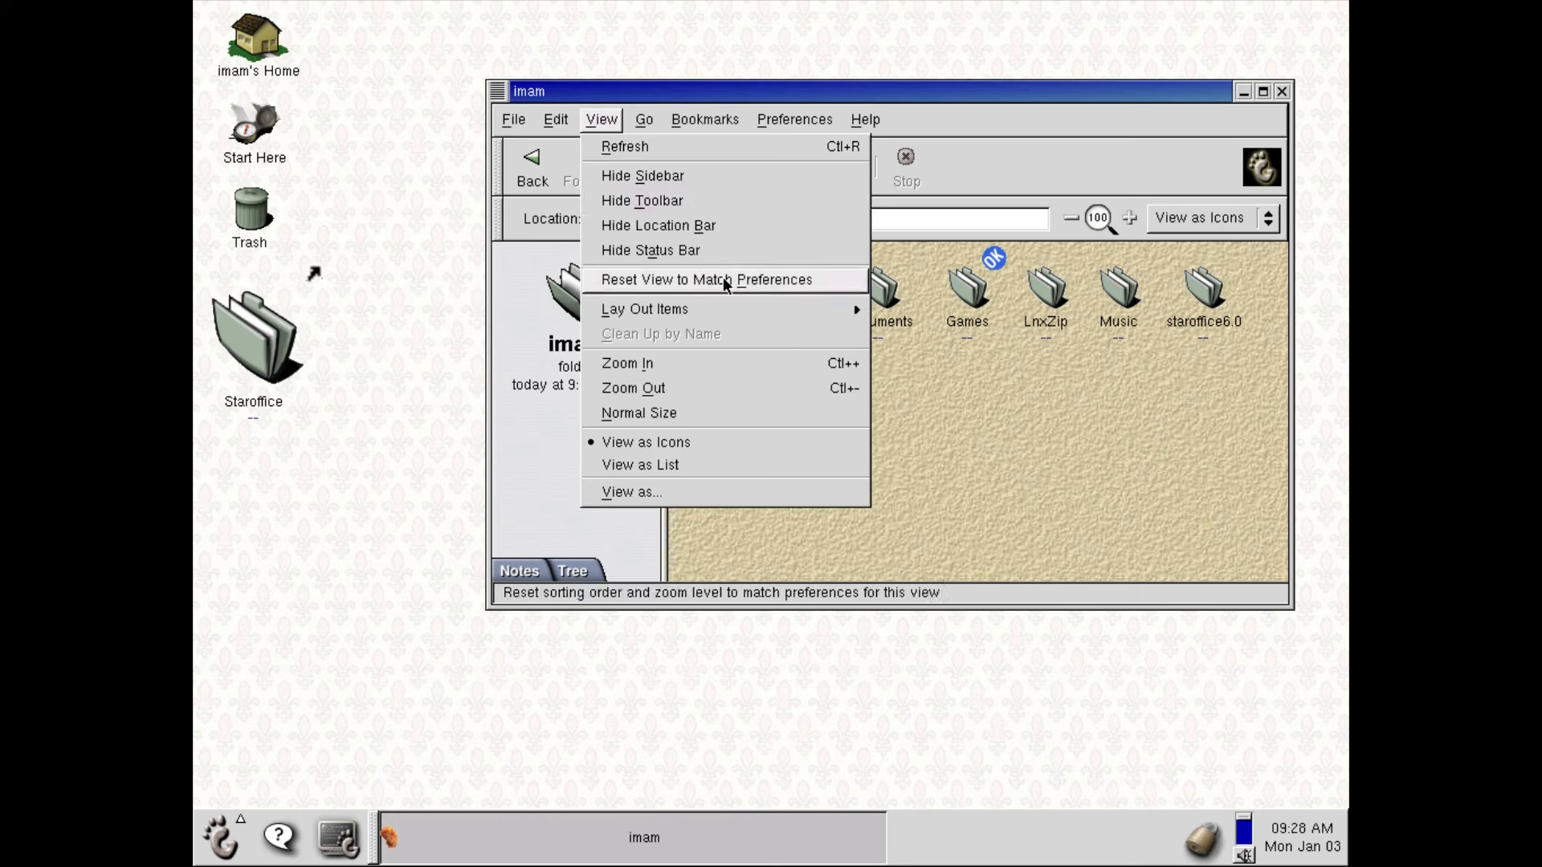
pyautogui.moveTo(710, 301)
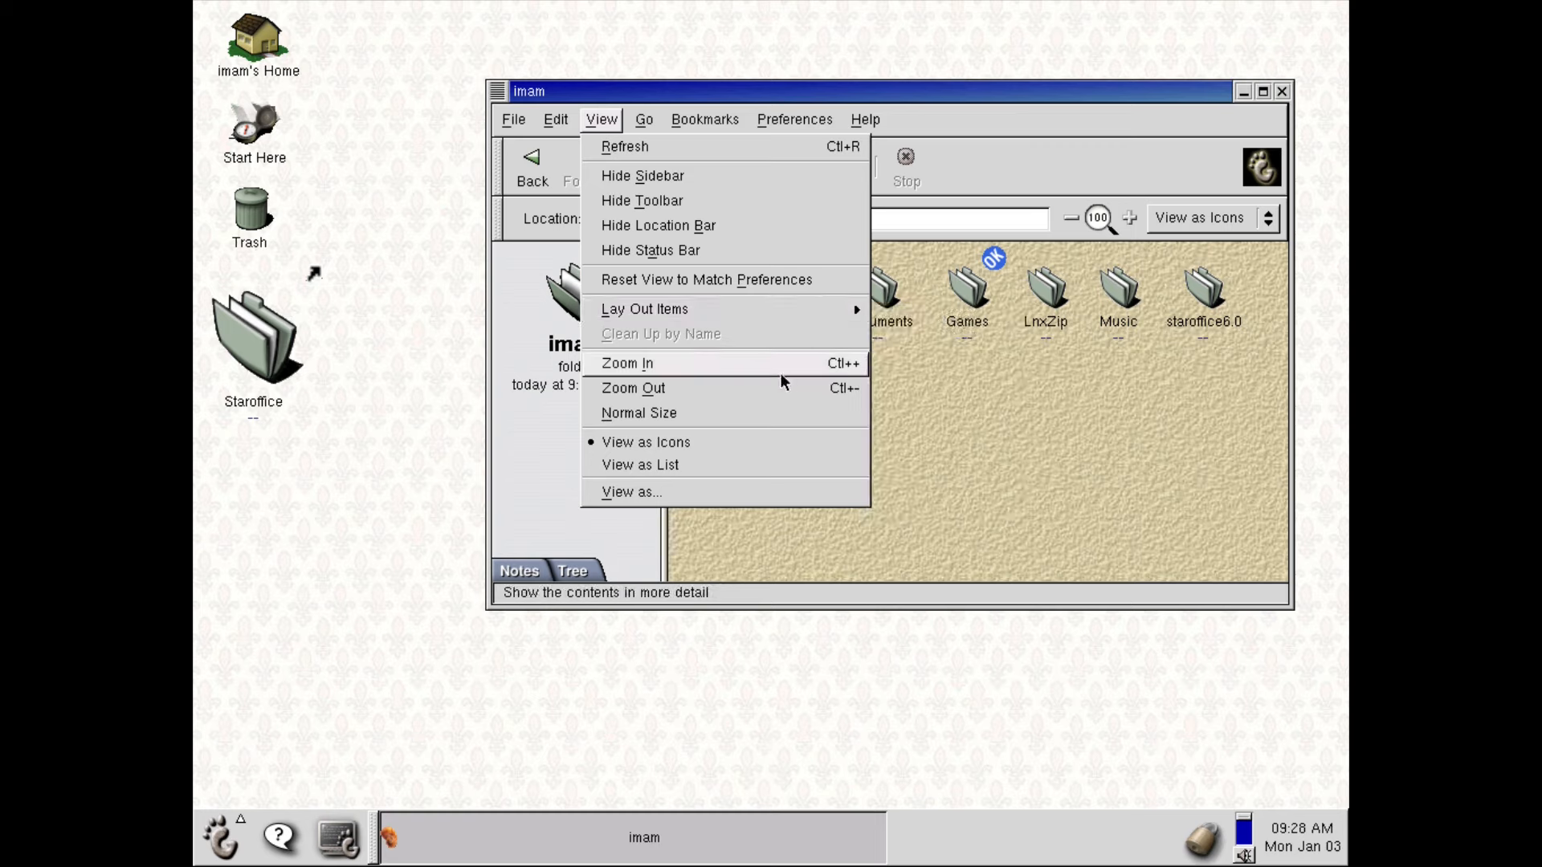
pyautogui.click(721, 466)
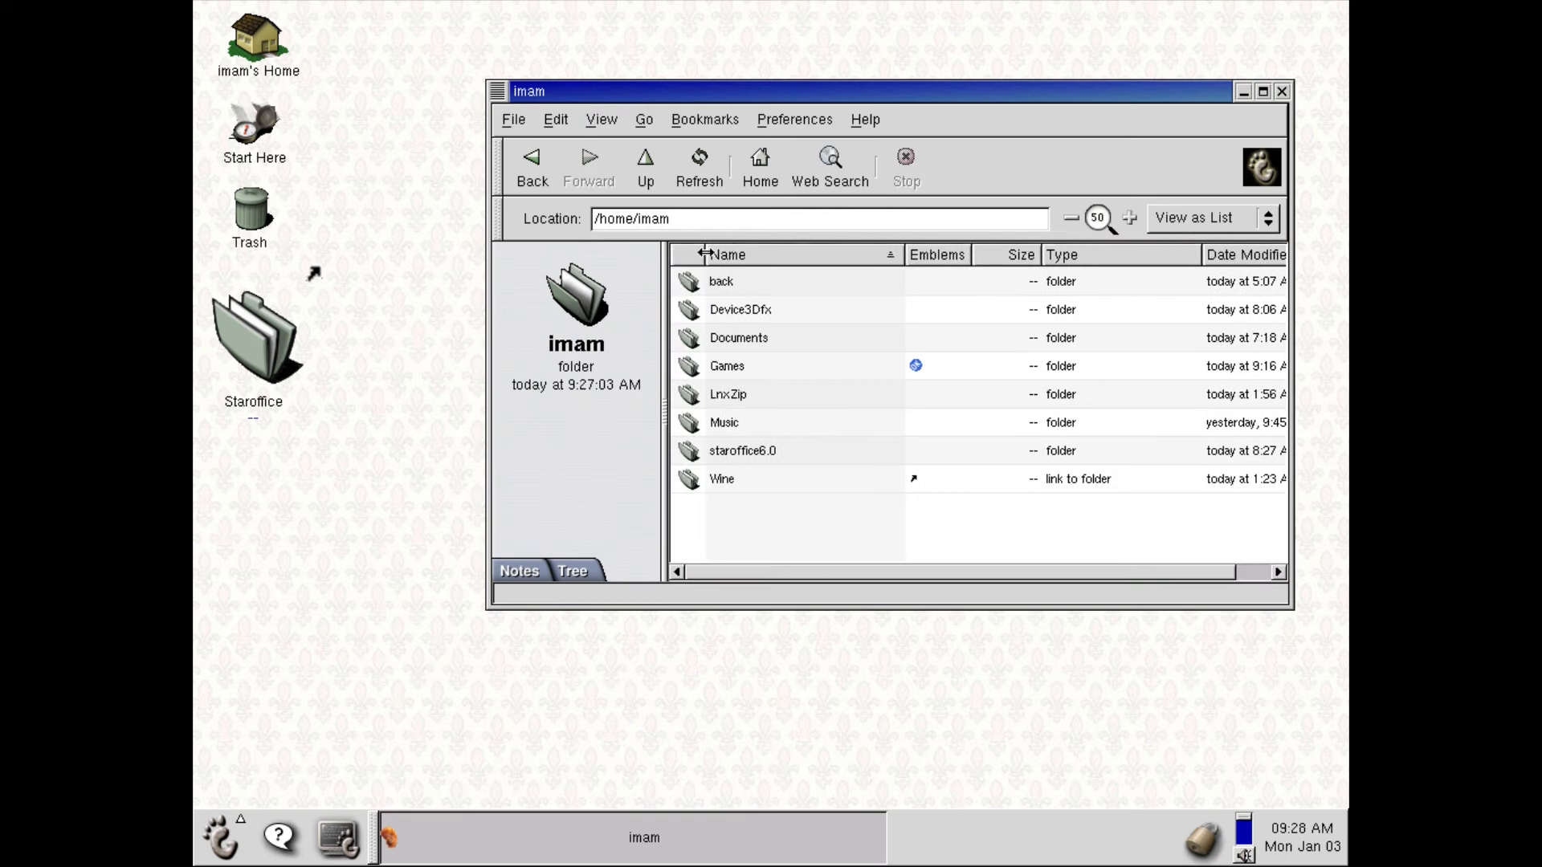
pyautogui.click(556, 120)
pyautogui.moveTo(601, 119)
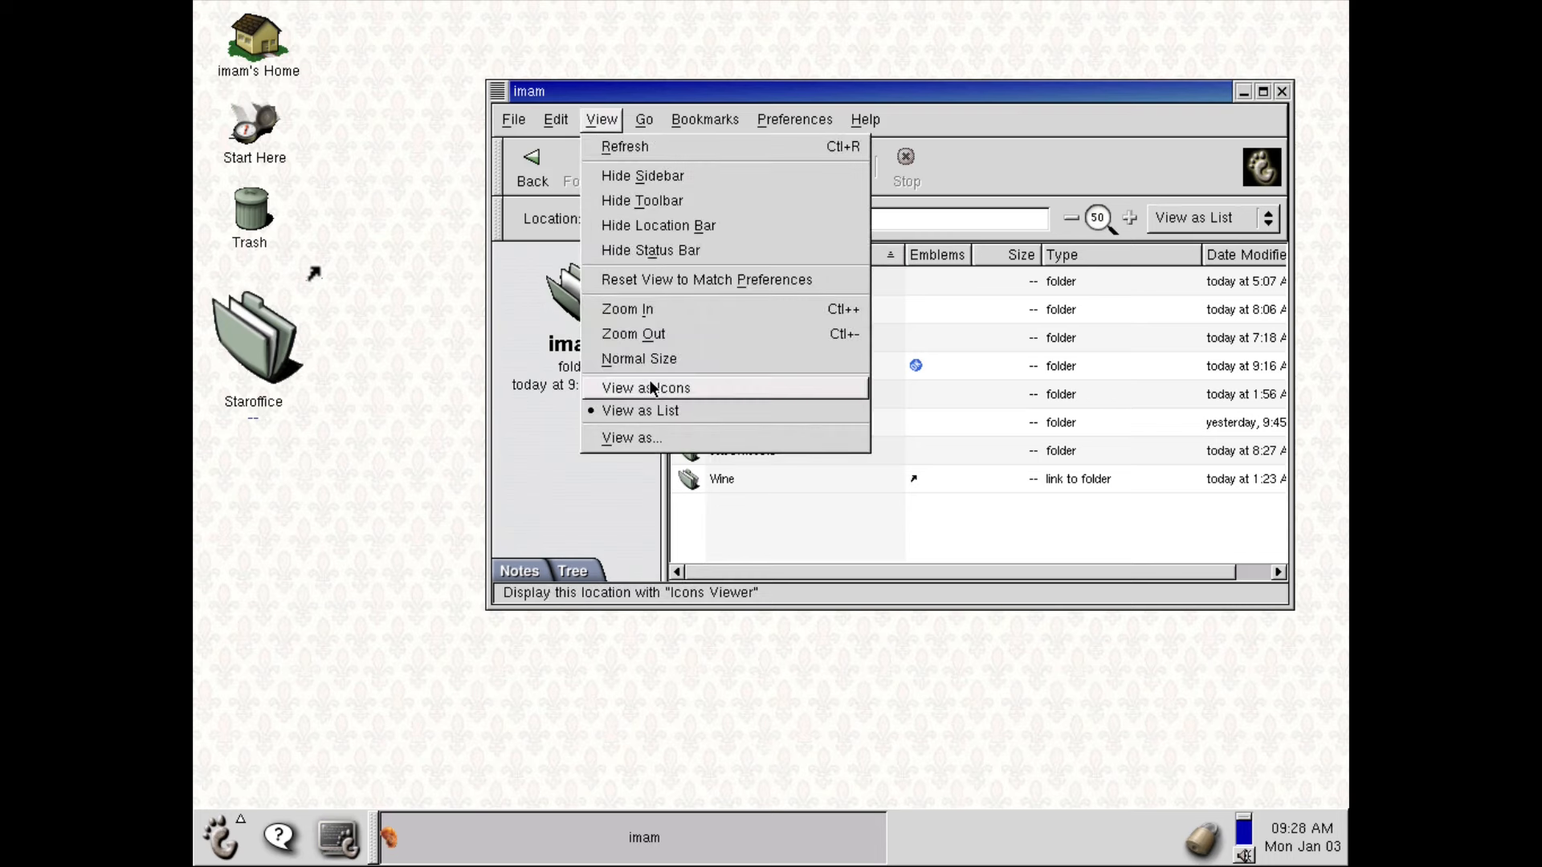
pyautogui.click(652, 388)
# Step: View the other view choices offered for the home folder and cancel without choosing one
pyautogui.click(601, 119)
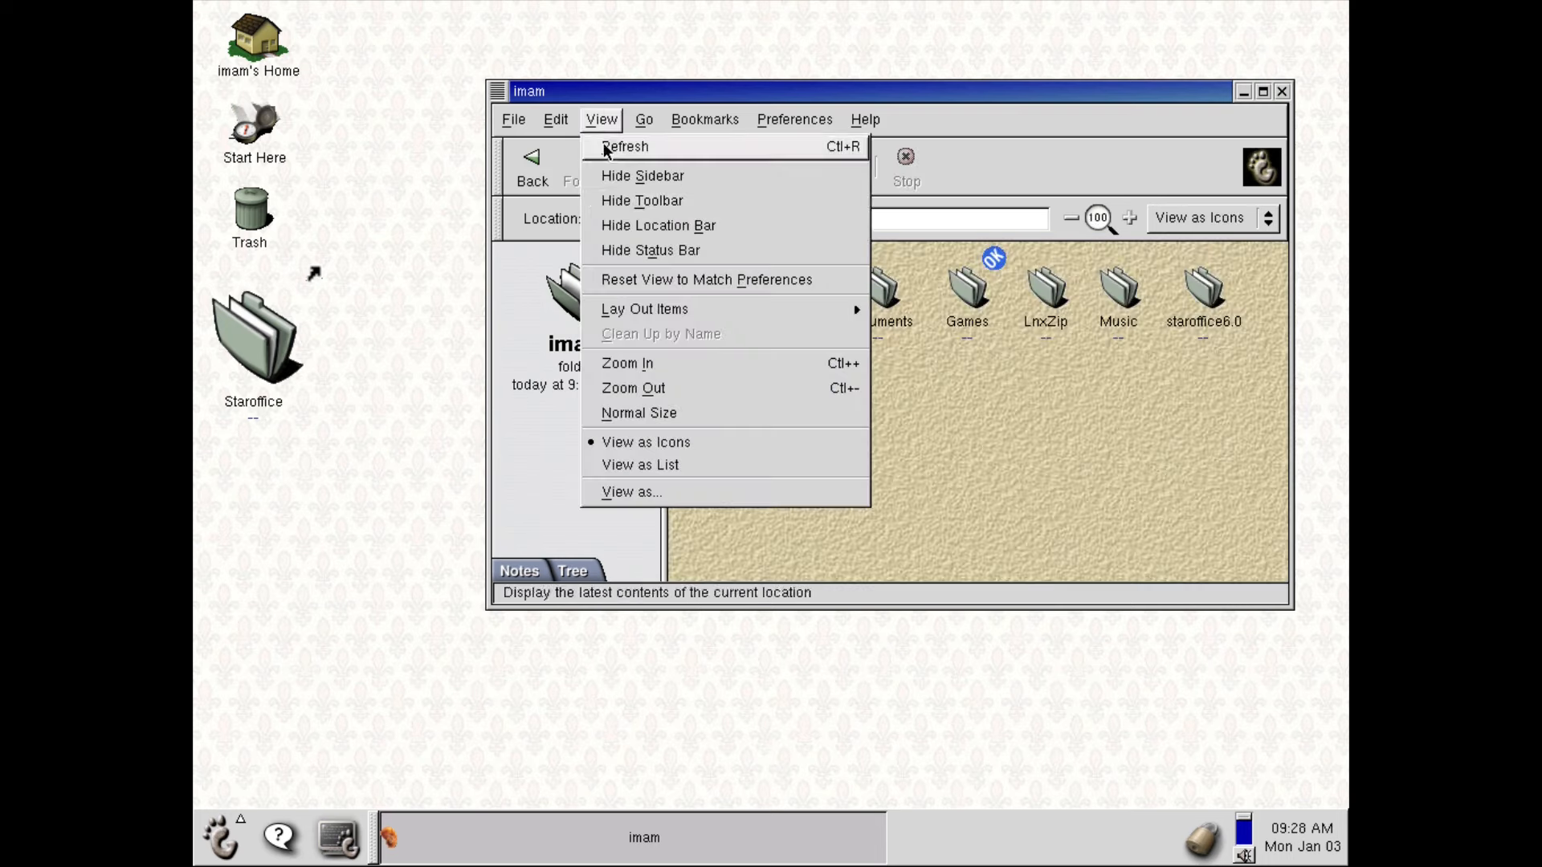
pyautogui.click(643, 492)
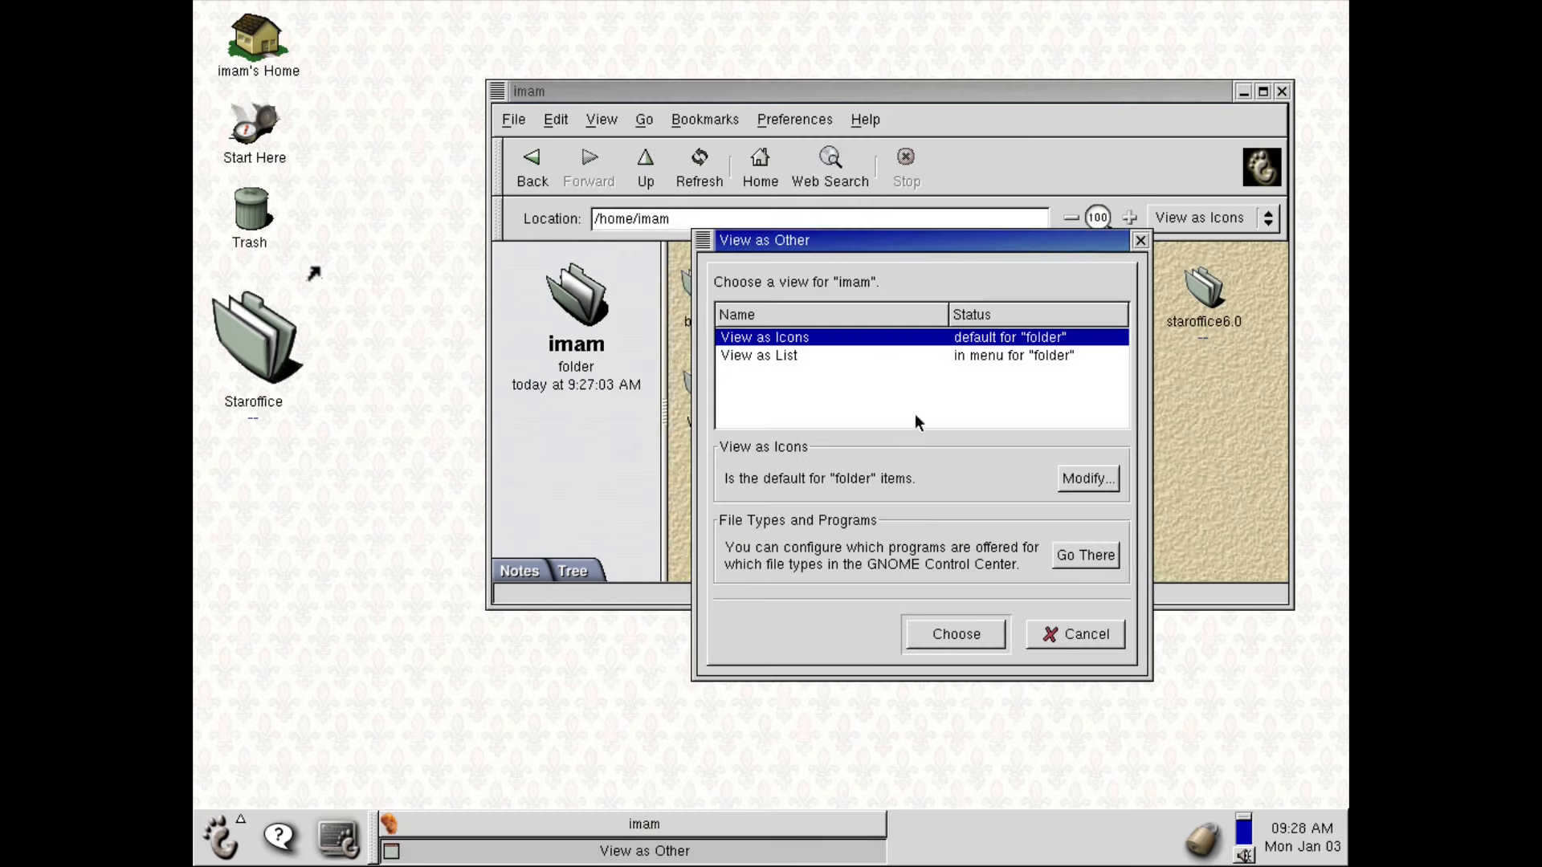
pyautogui.click(1072, 644)
# Step: Examine the navigation history and the built-in Red Hat, Inc. and News and Media bookmarks
pyautogui.click(645, 120)
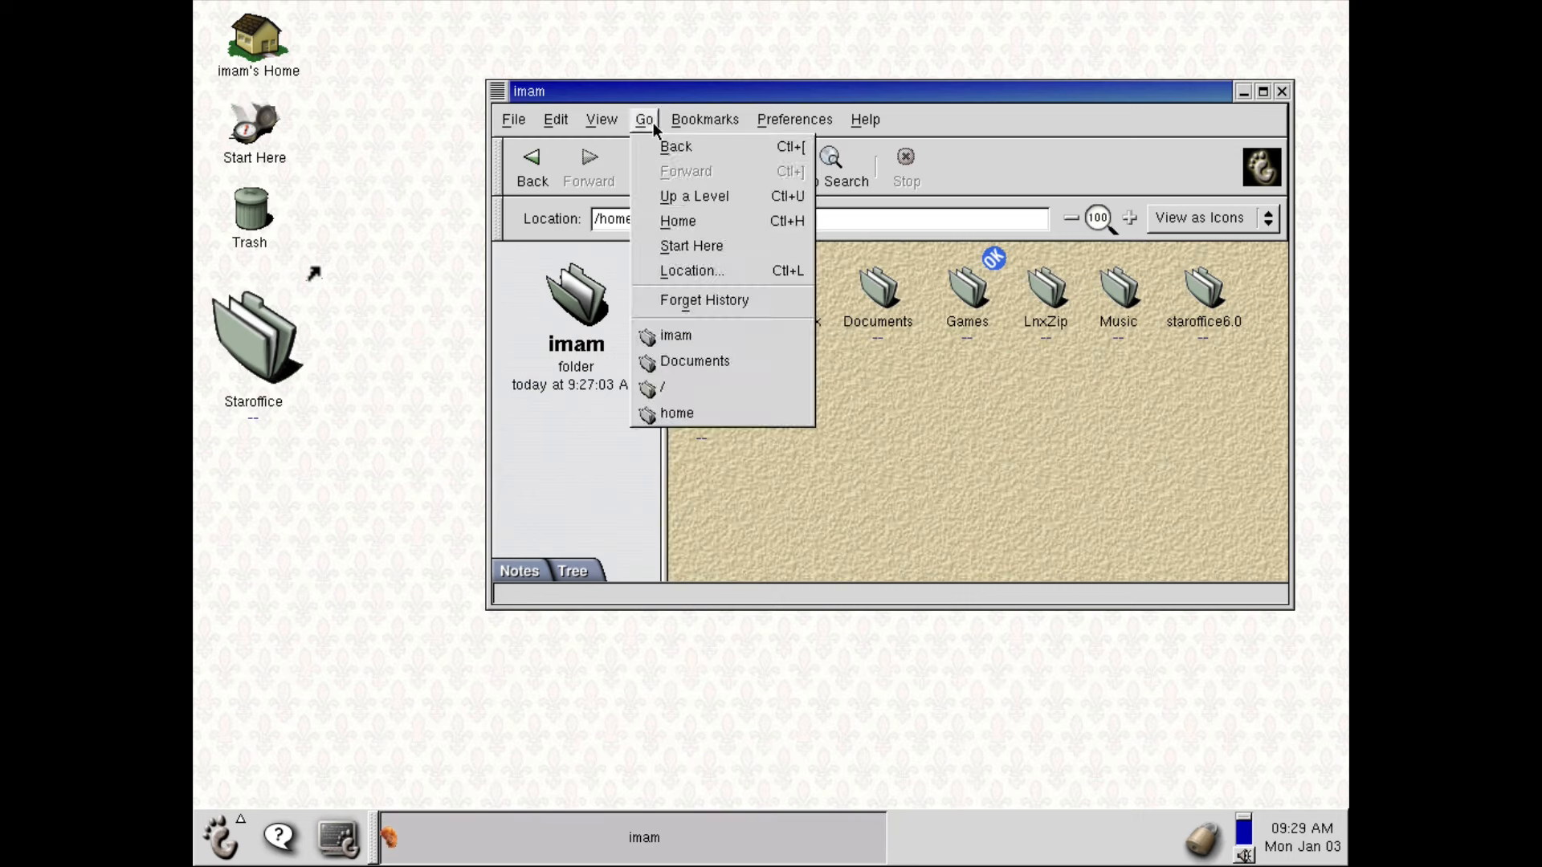
pyautogui.moveTo(713, 129)
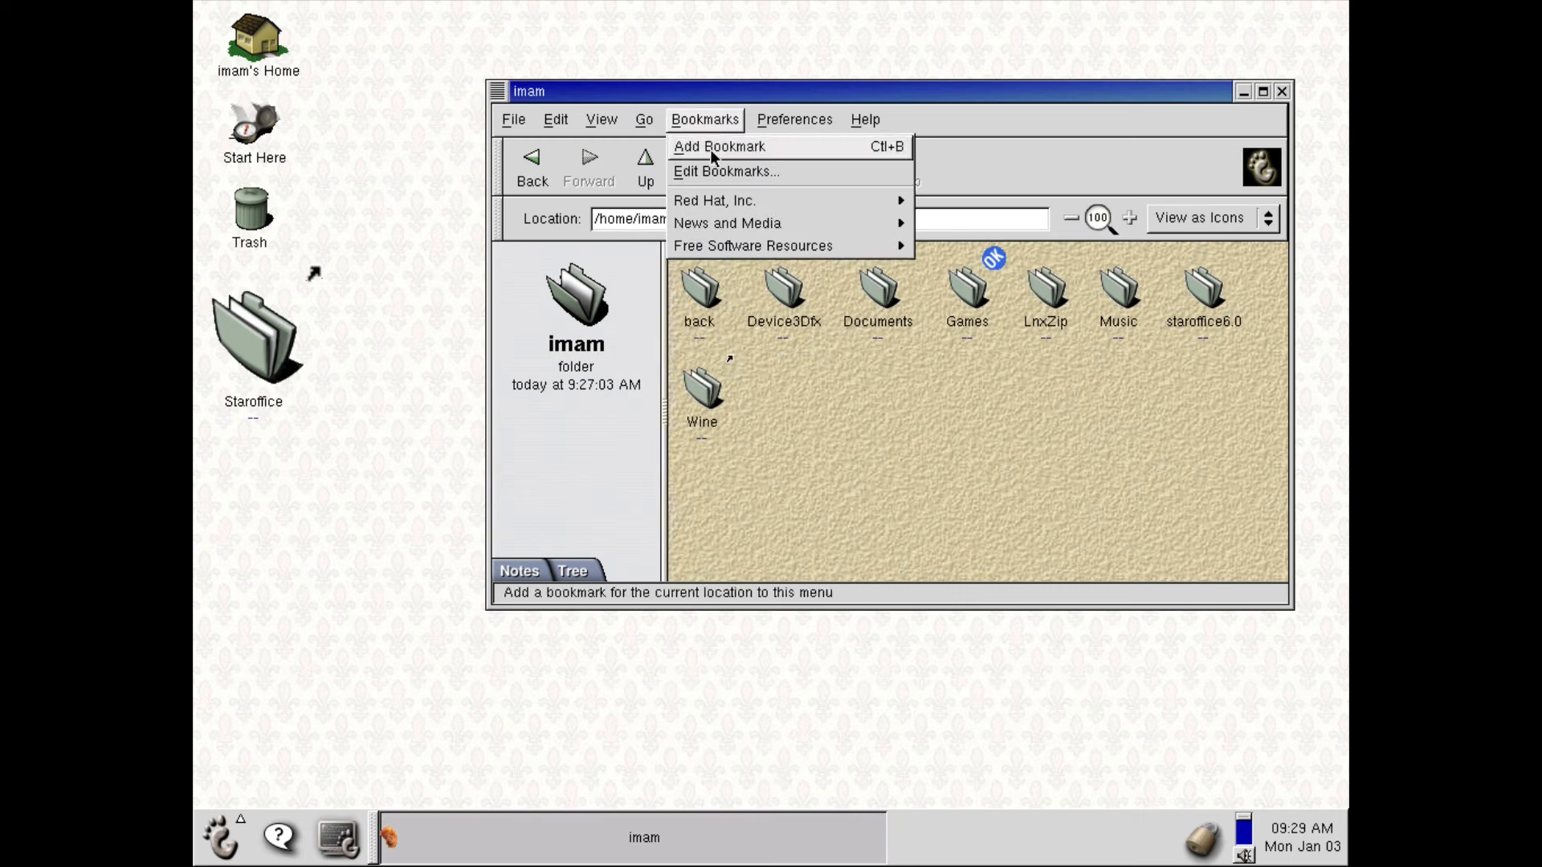
pyautogui.moveTo(784, 203)
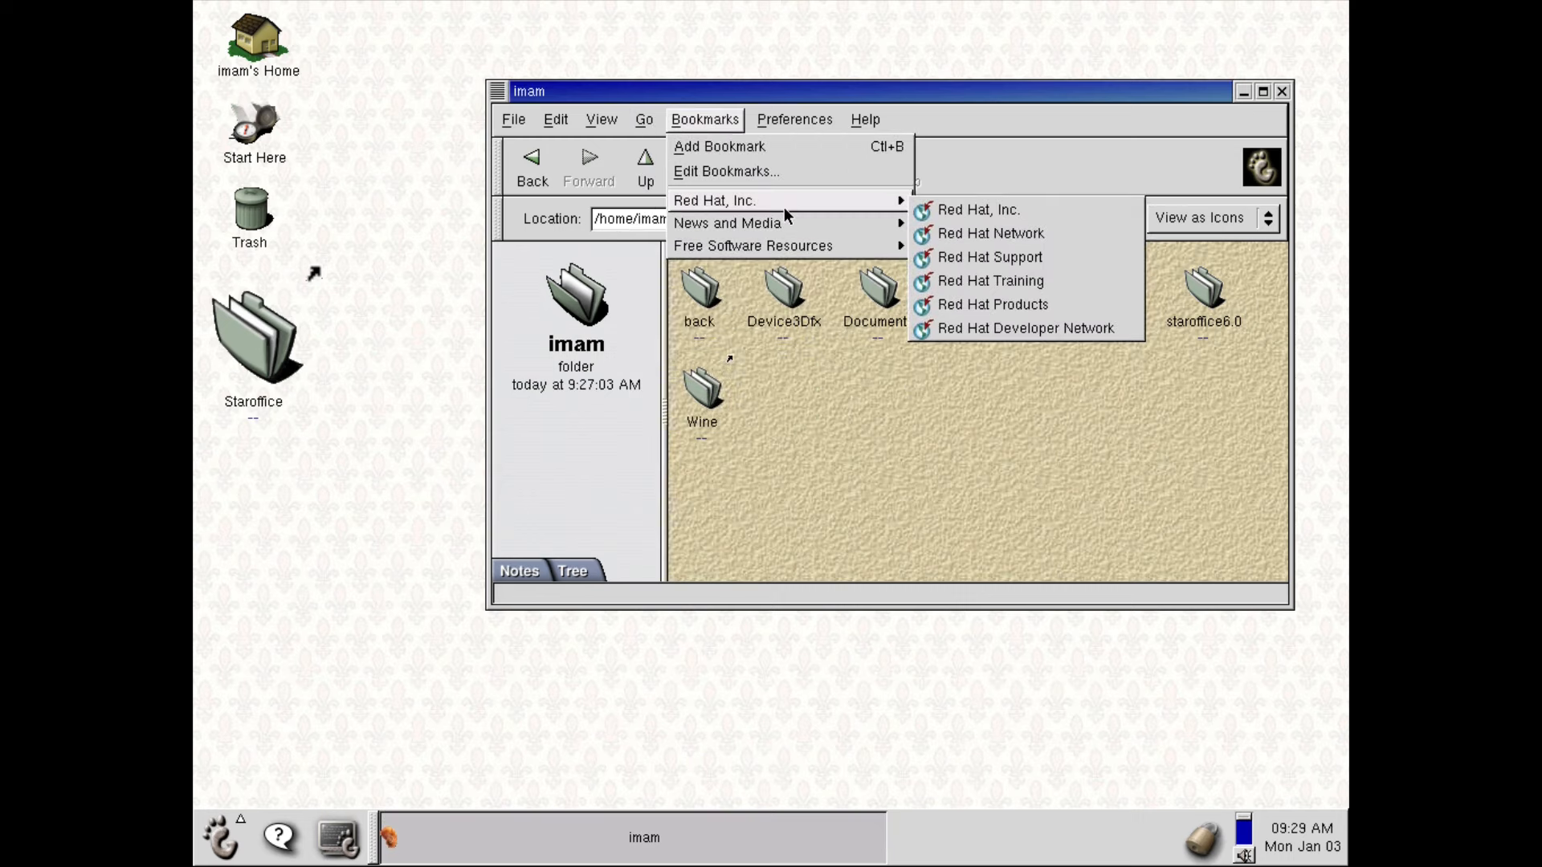
pyautogui.moveTo(777, 230)
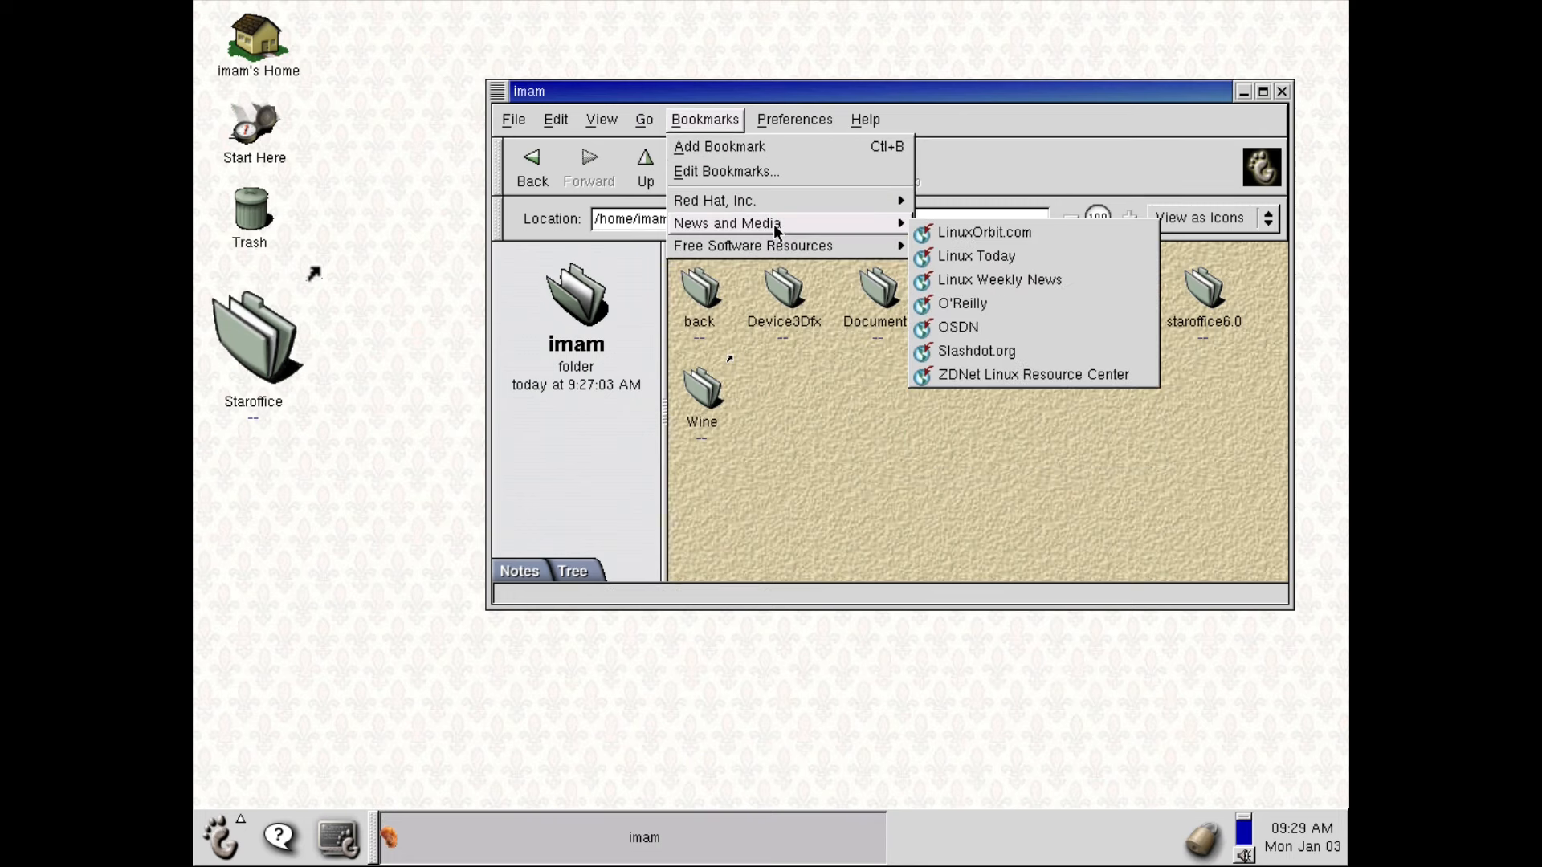
pyautogui.moveTo(736, 247)
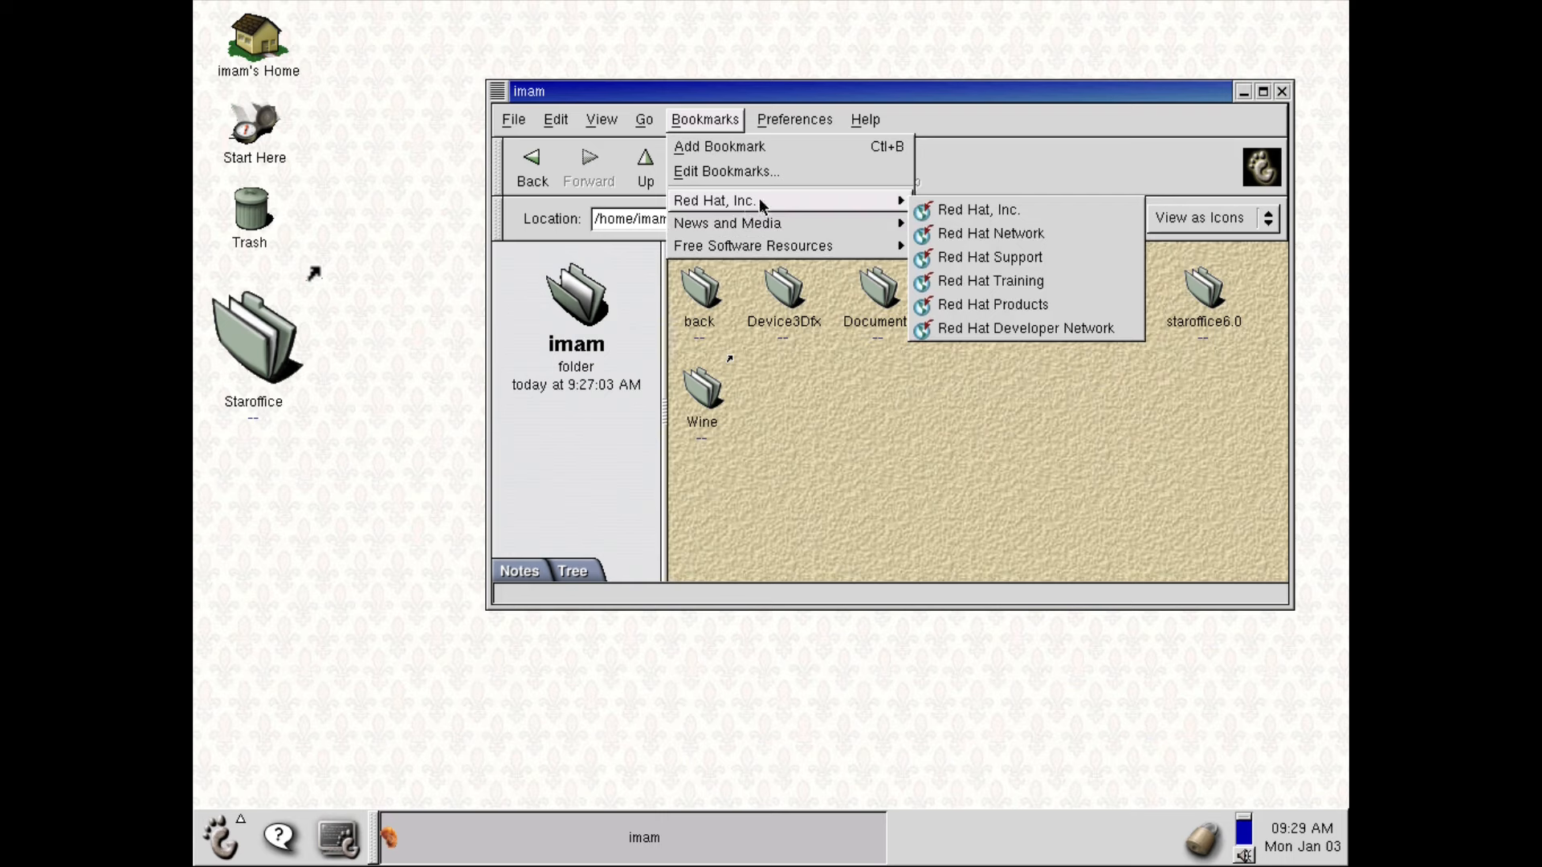
pyautogui.moveTo(775, 132)
# Step: Open the About Nautilus information, move its window clear of the home folder's contents, and close it
pyautogui.moveTo(869, 132)
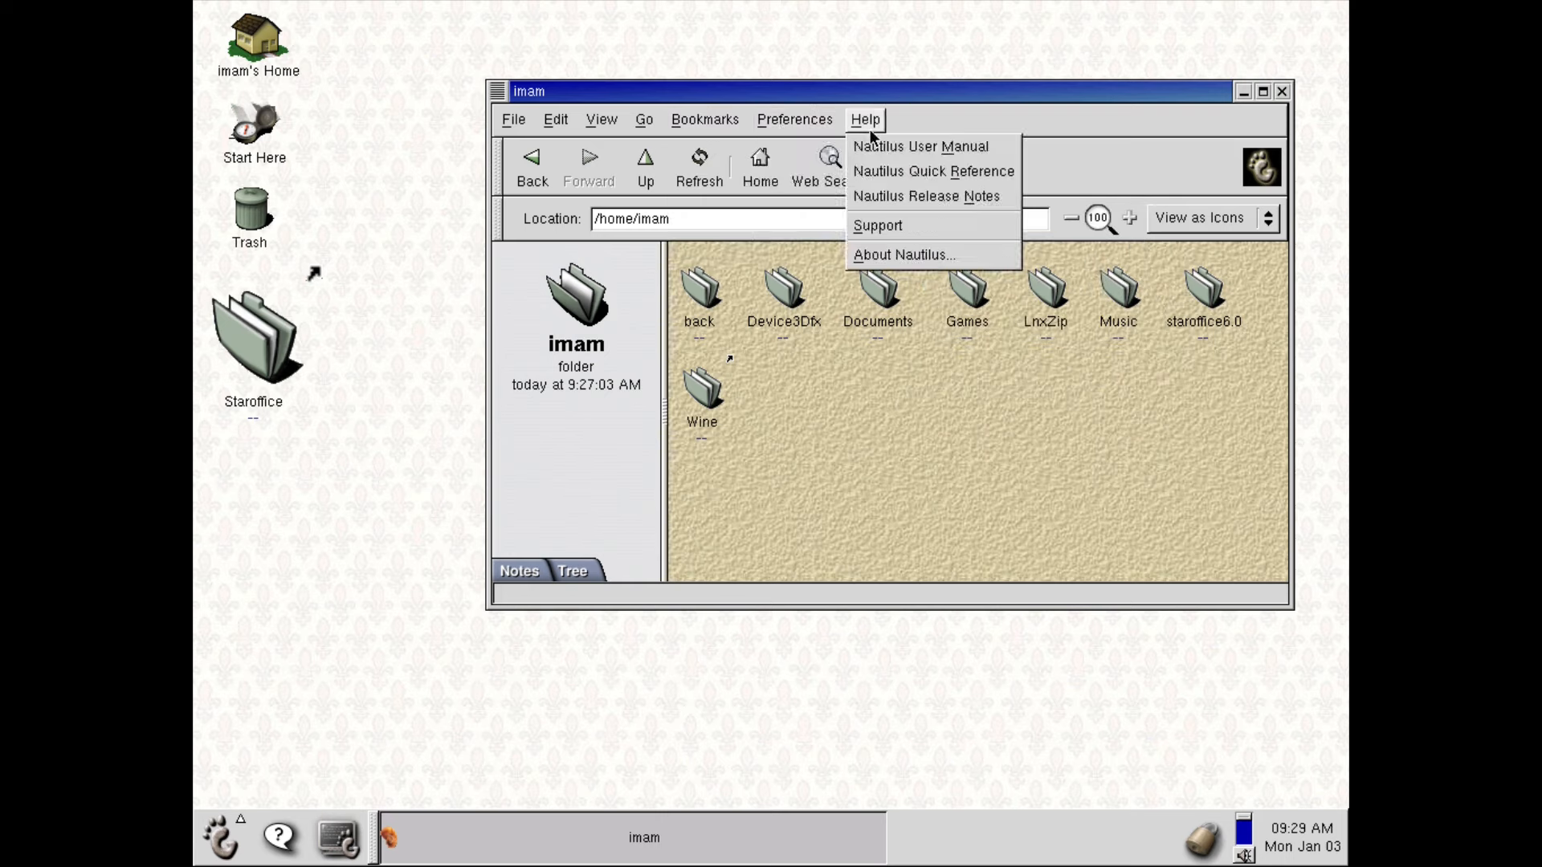
pyautogui.click(879, 253)
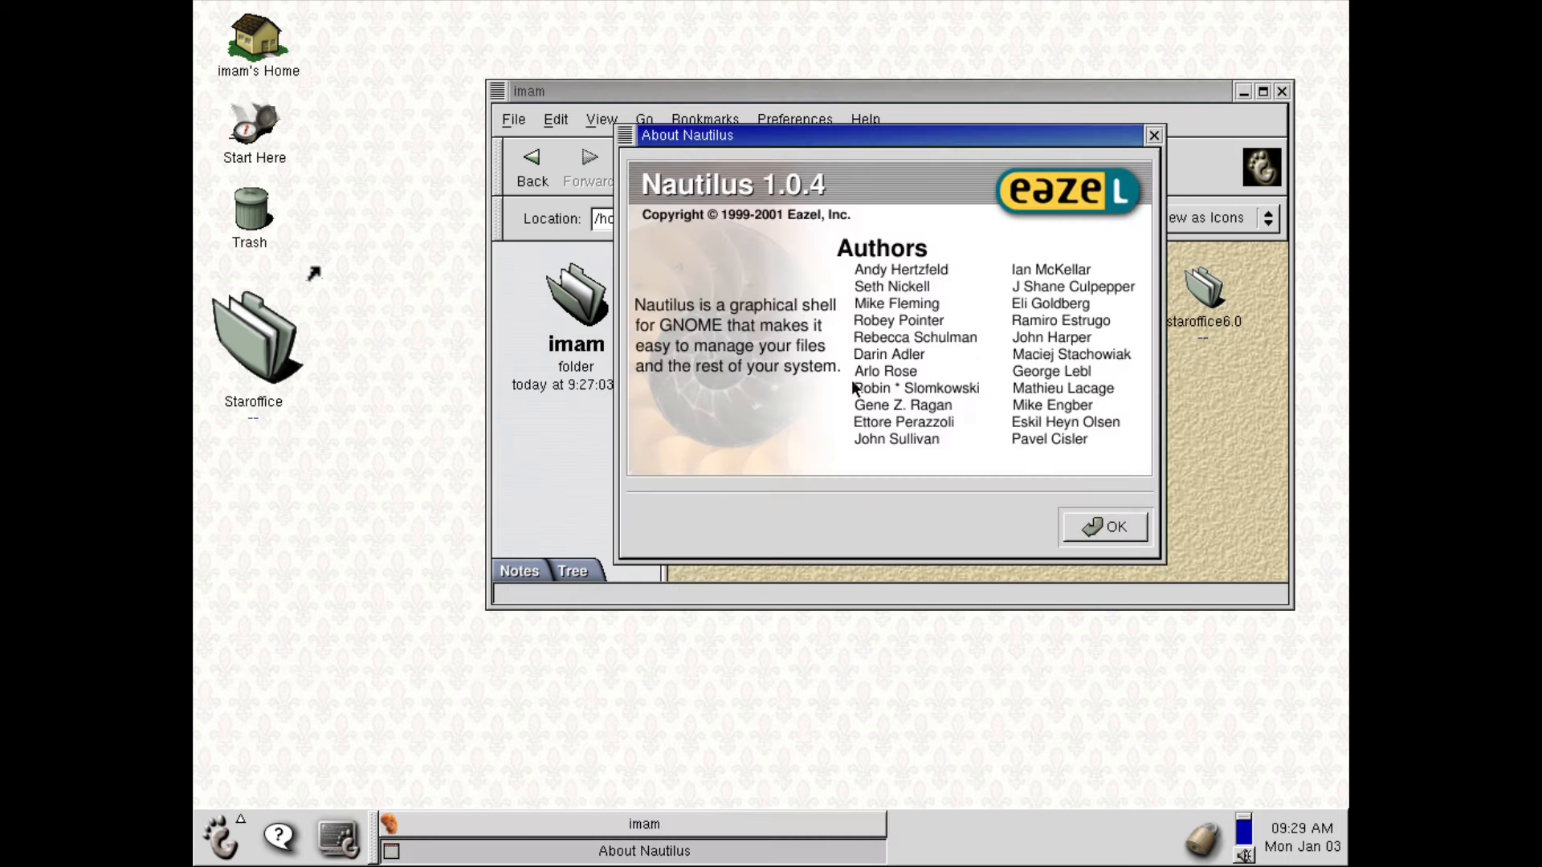
pyautogui.moveTo(1015, 152); pyautogui.dragTo(736, 309)
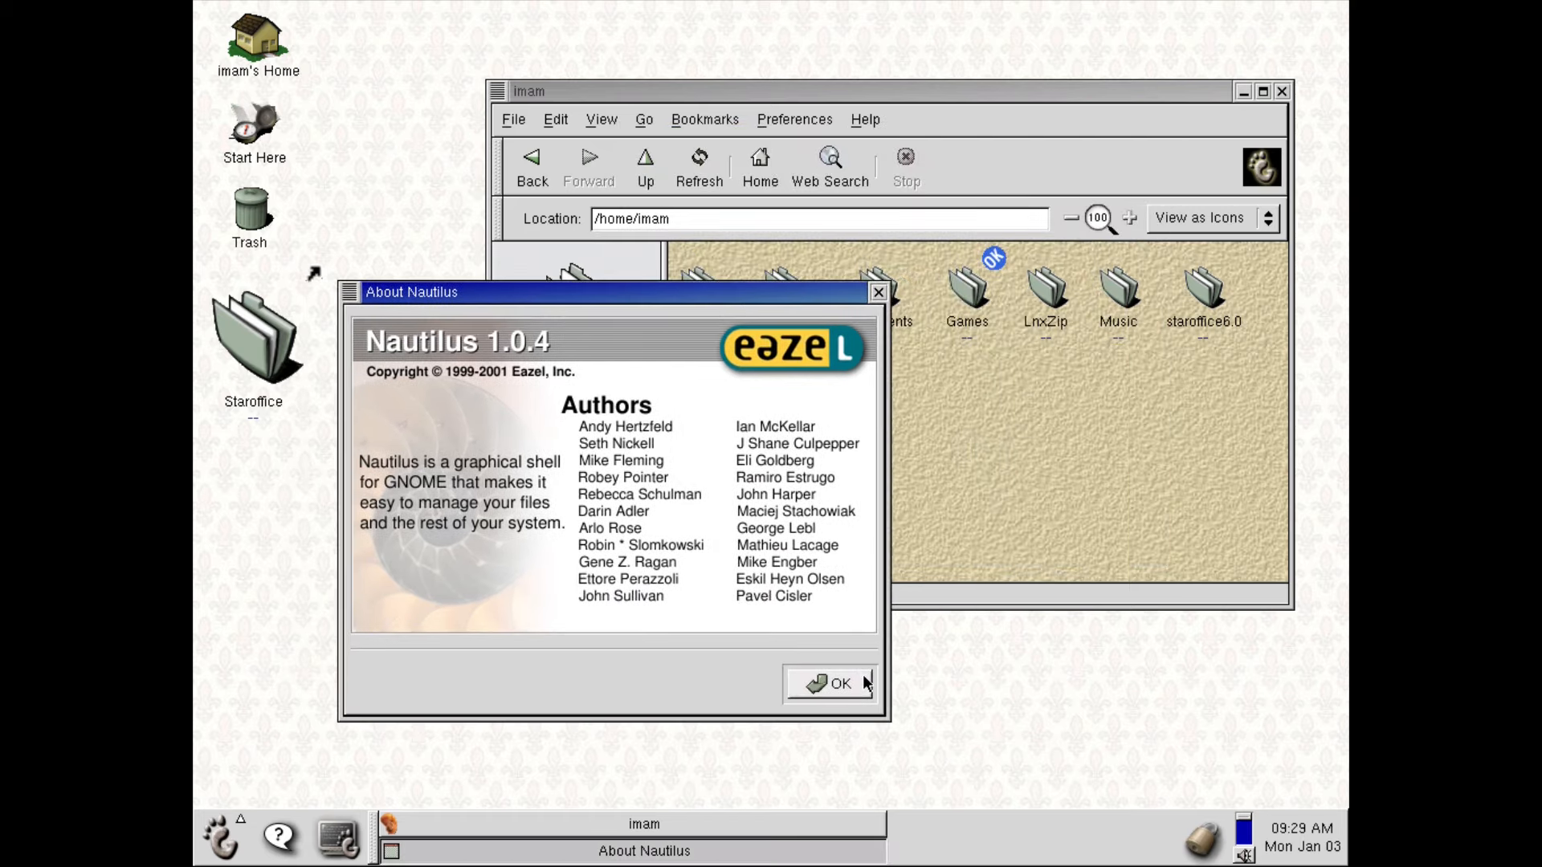
pyautogui.click(866, 683)
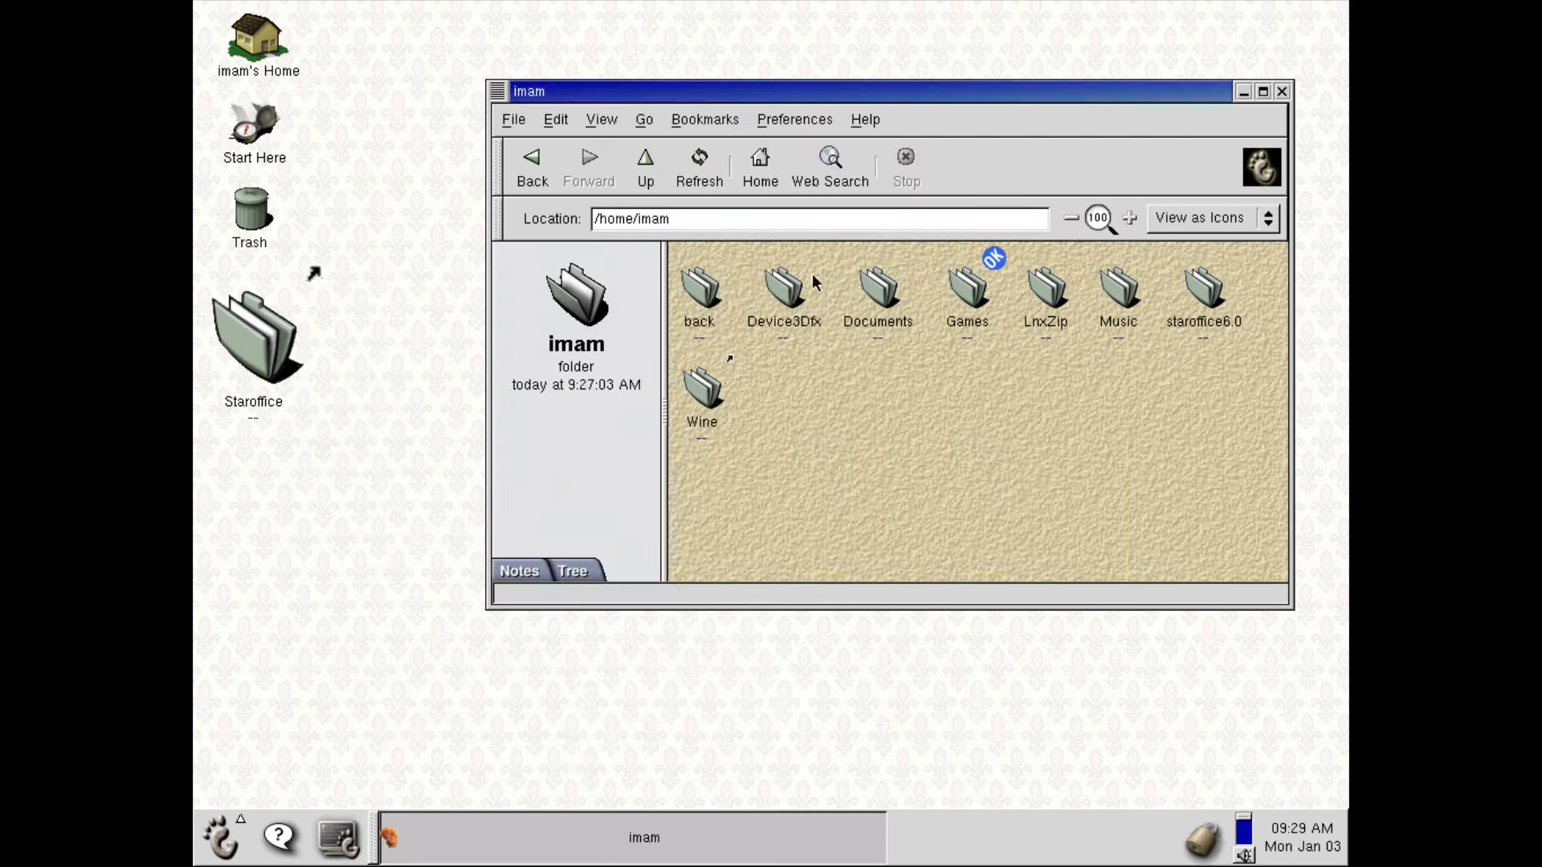
# Step: View the properties of the Documents folder and close them
pyautogui.click(866, 305)
pyautogui.rightClick(873, 300)
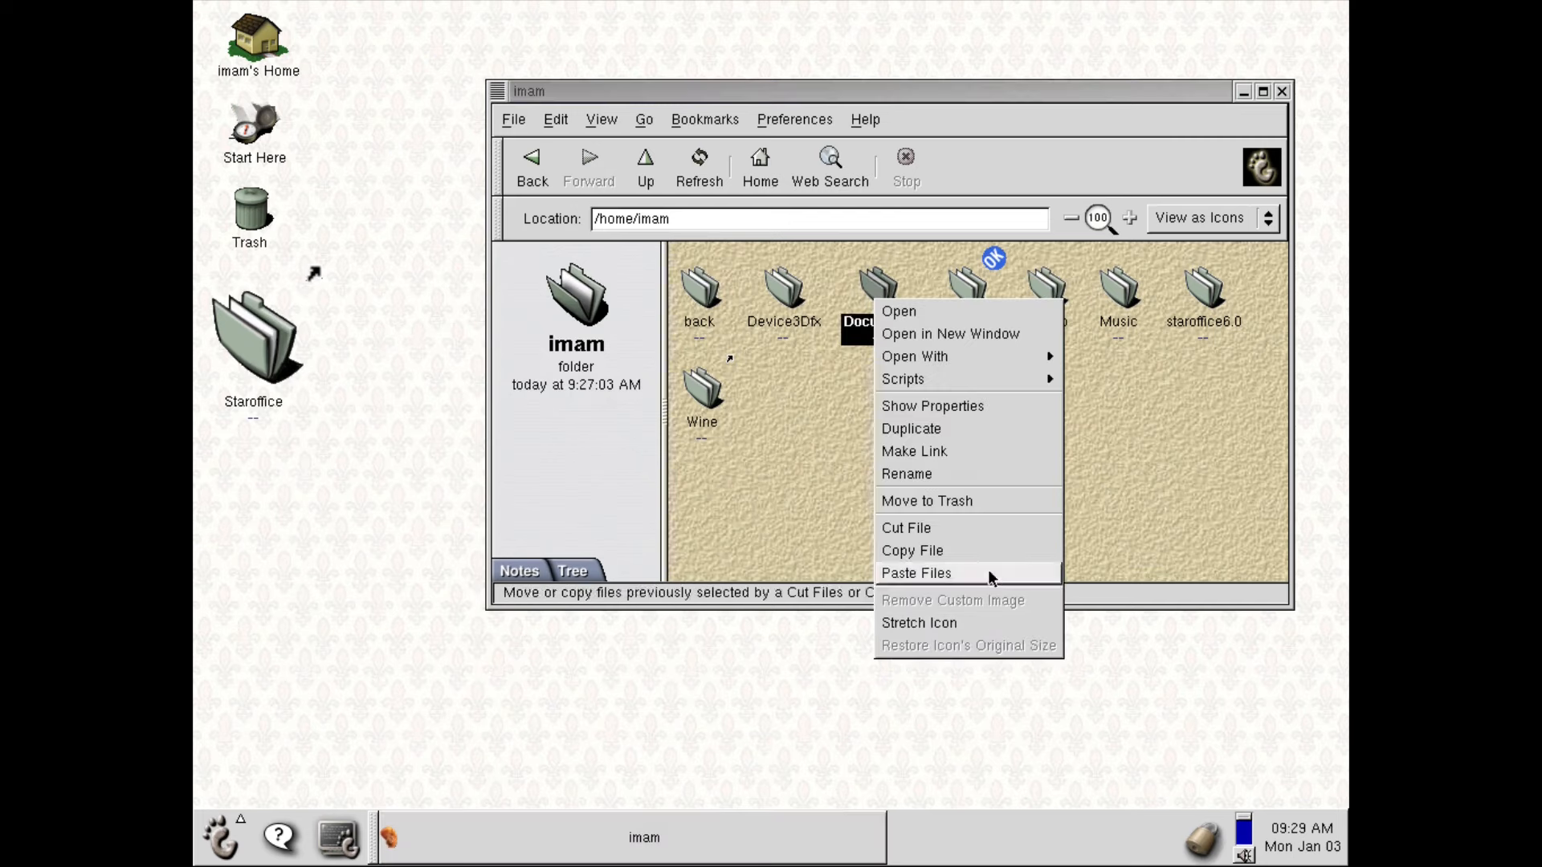
pyautogui.click(981, 406)
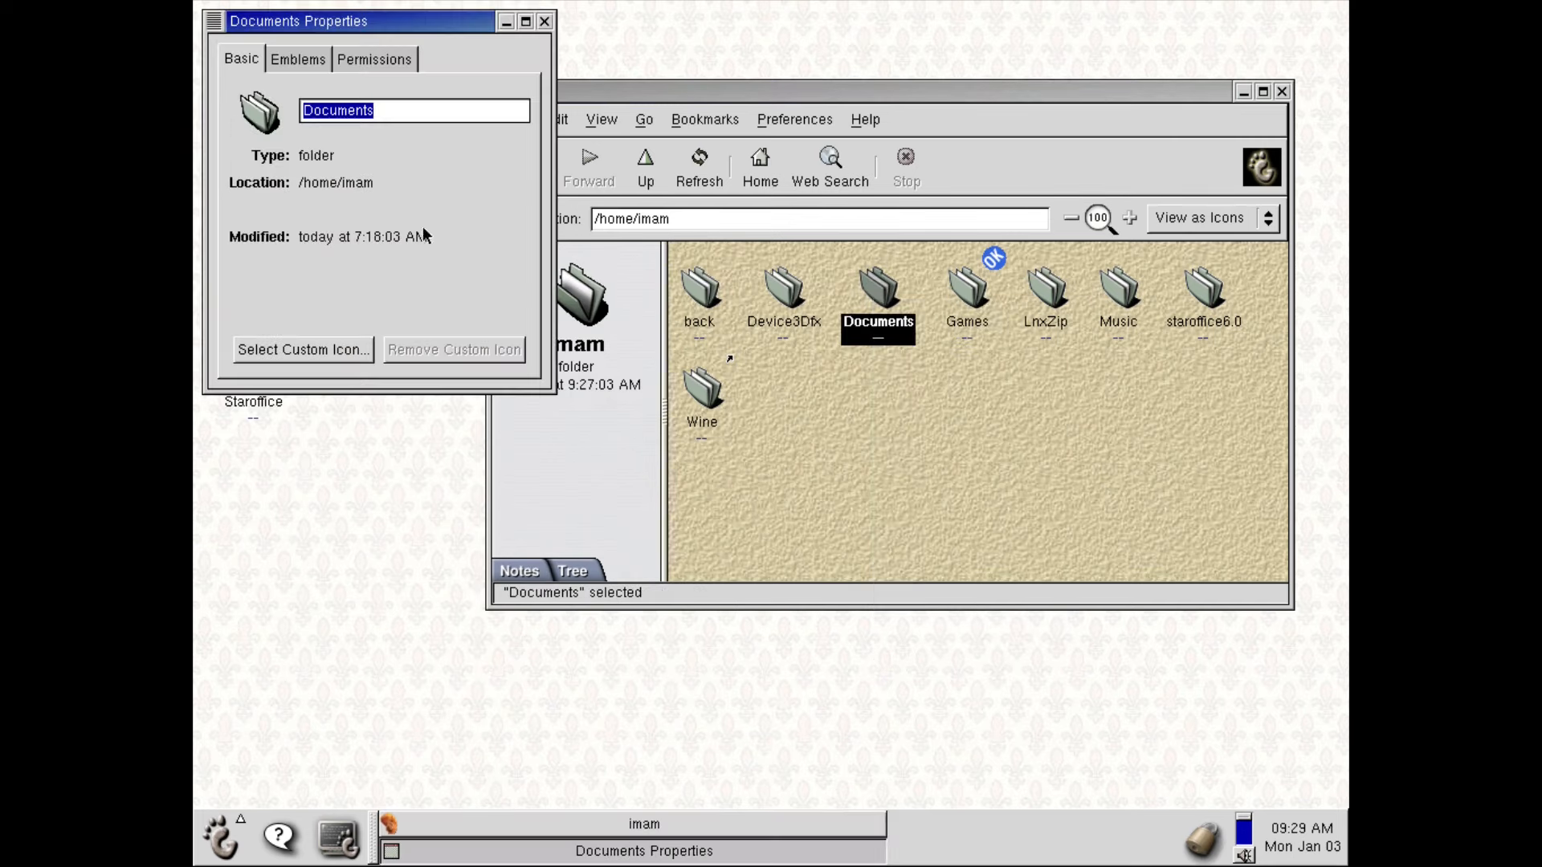
pyautogui.click(546, 24)
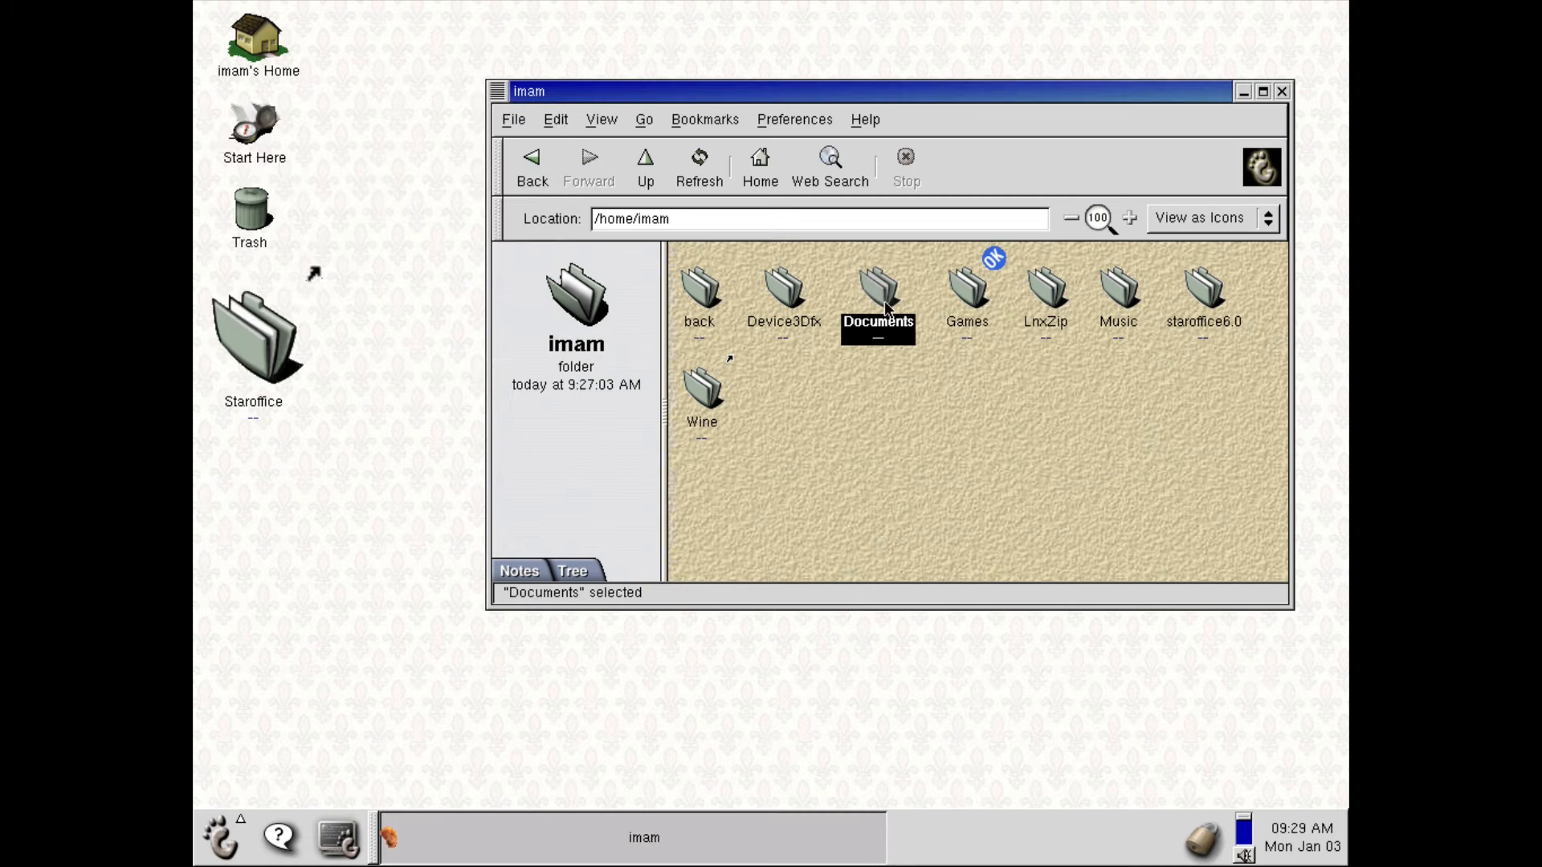
# Step: Open the Documents folder, select each of its files in turn, and return to the home folder
pyautogui.doubleClick(885, 308)
pyautogui.click(726, 334)
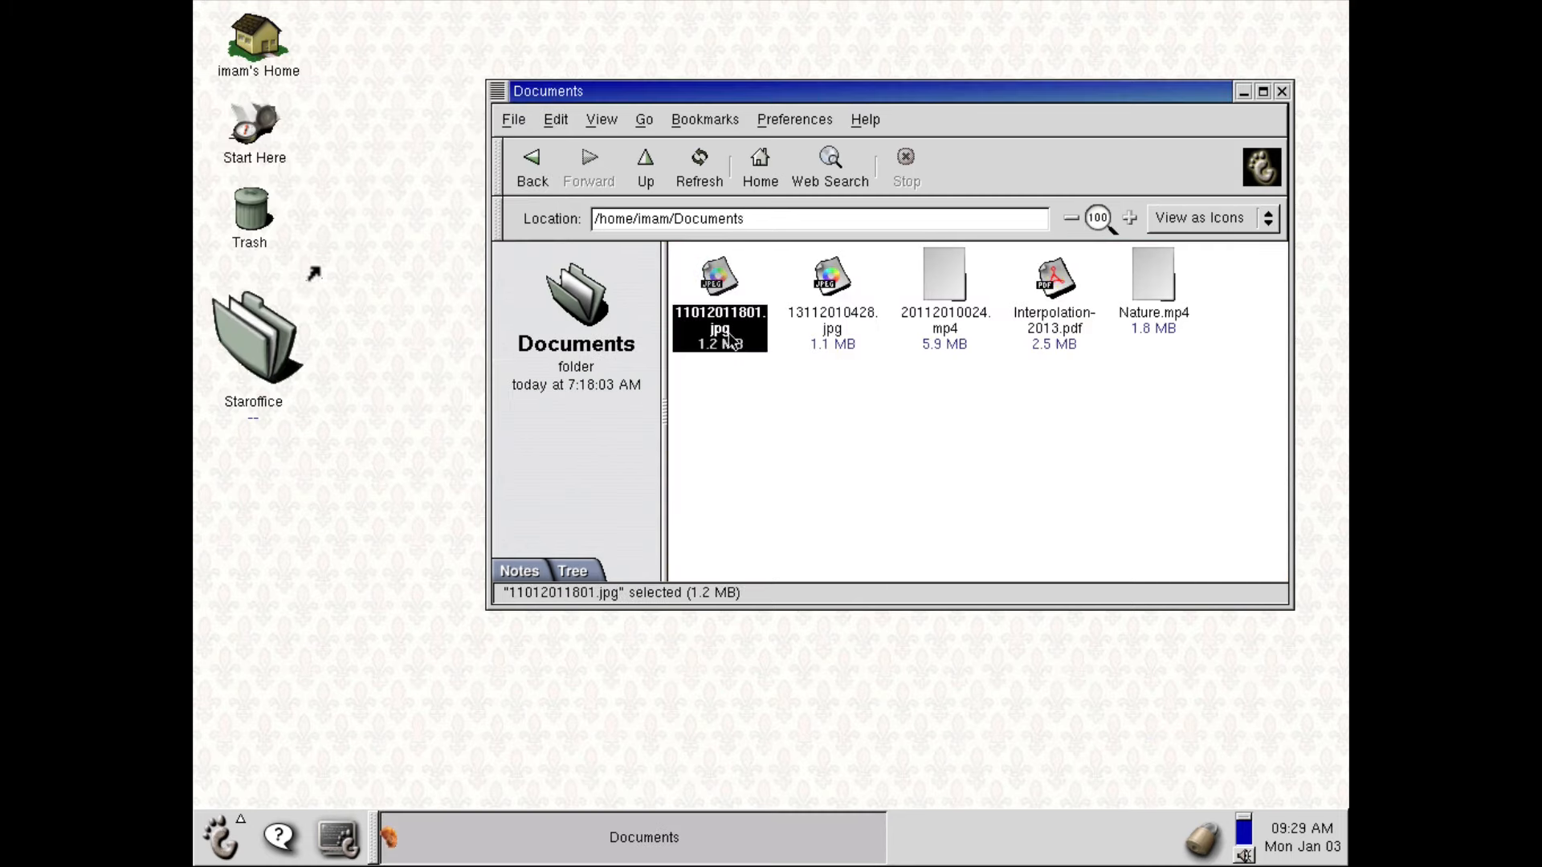
pyautogui.click(814, 325)
pyautogui.click(916, 336)
pyautogui.click(1083, 336)
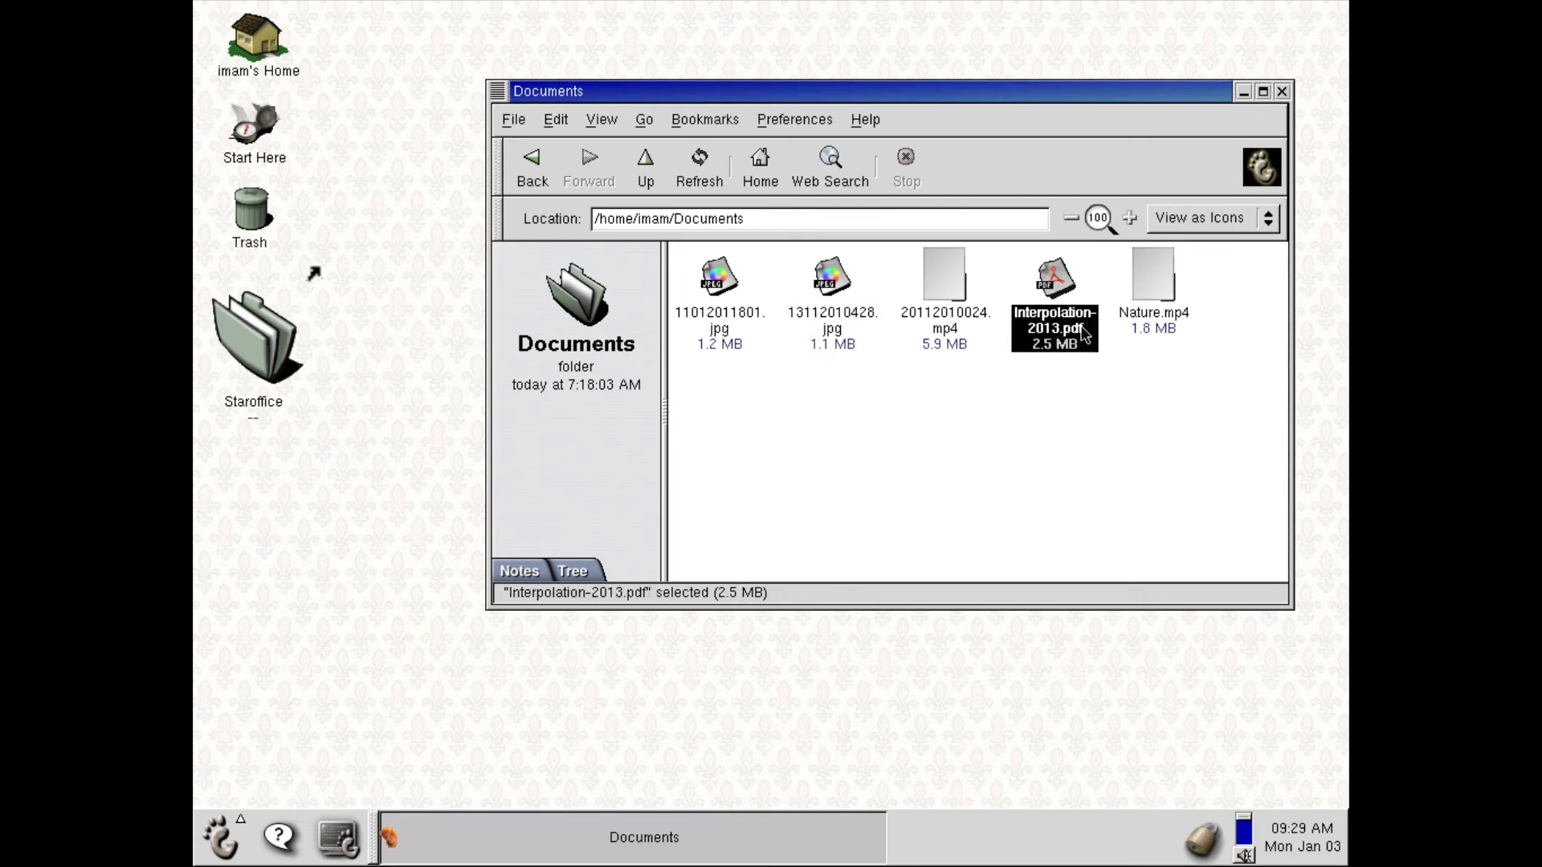
pyautogui.click(1108, 310)
pyautogui.click(757, 167)
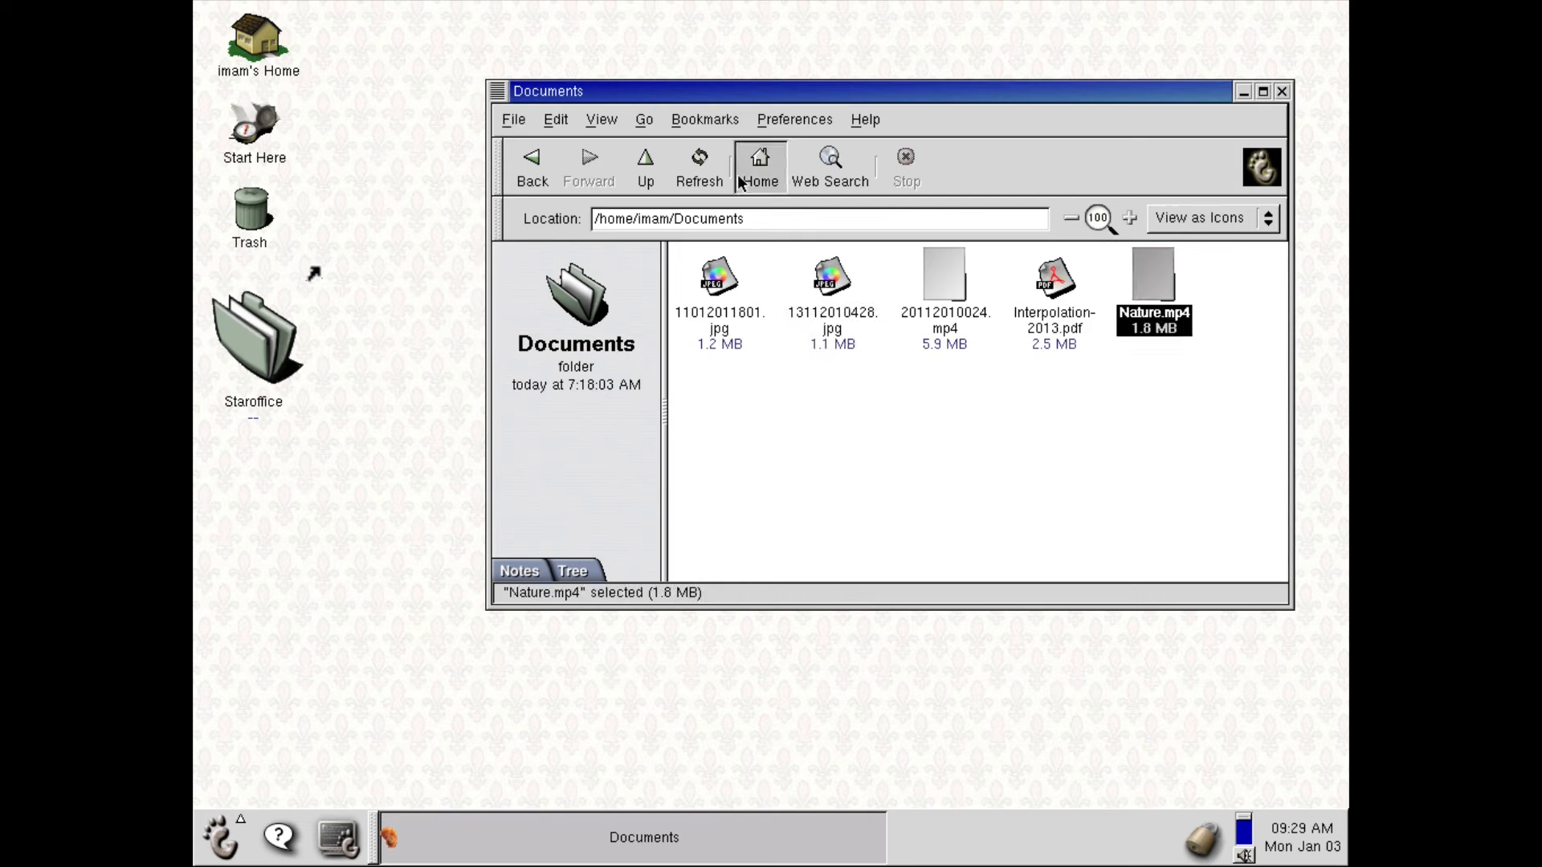
# Step: Open the Nautilus preferences for editing and move their window lower over the home folder
pyautogui.click(828, 119)
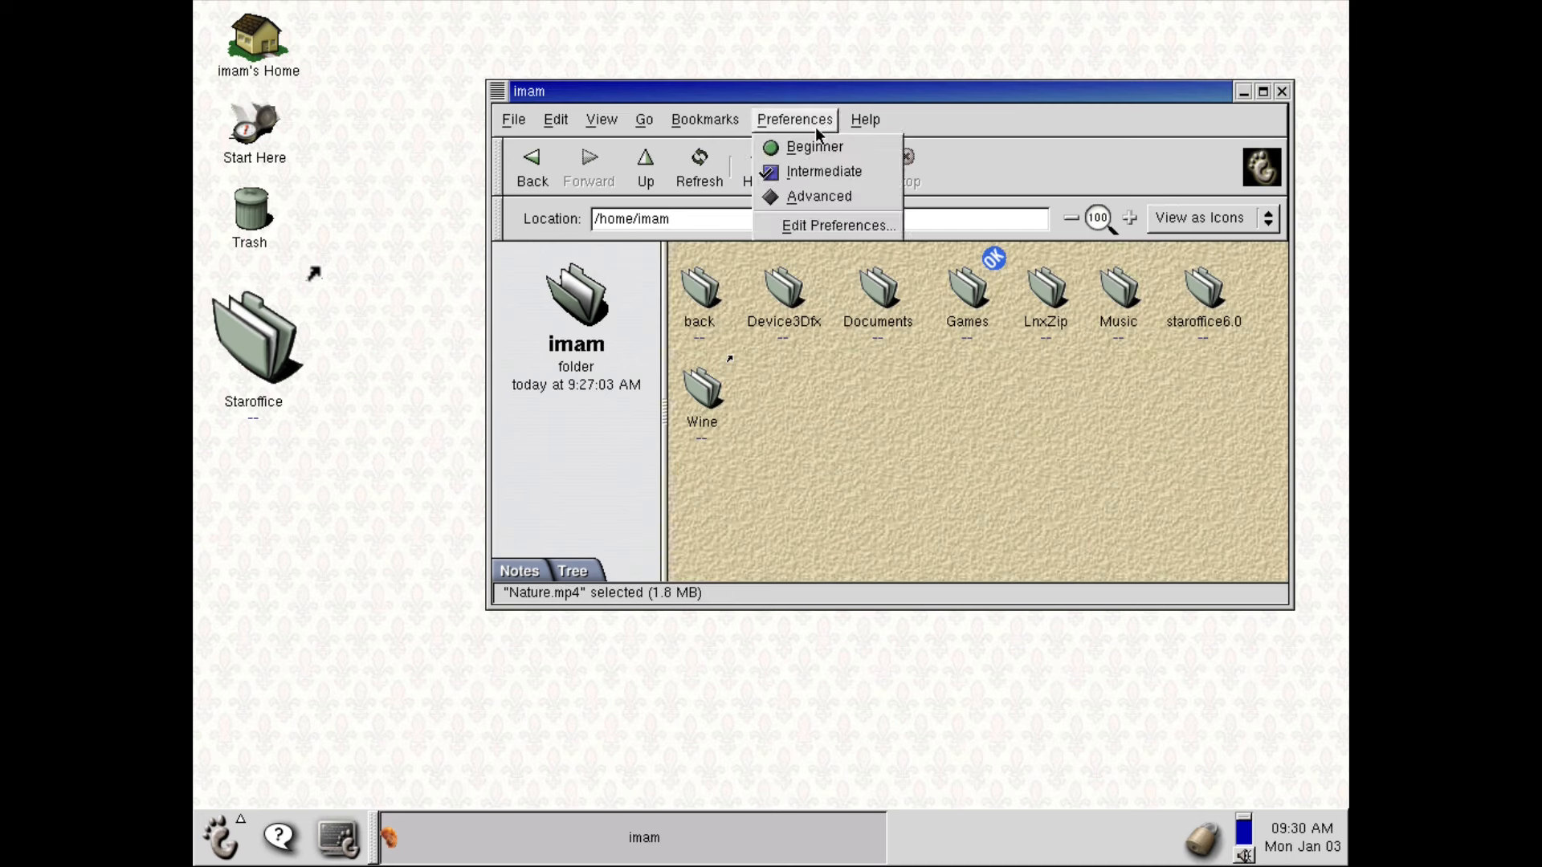
pyautogui.moveTo(881, 120)
pyautogui.moveTo(803, 120)
pyautogui.click(800, 228)
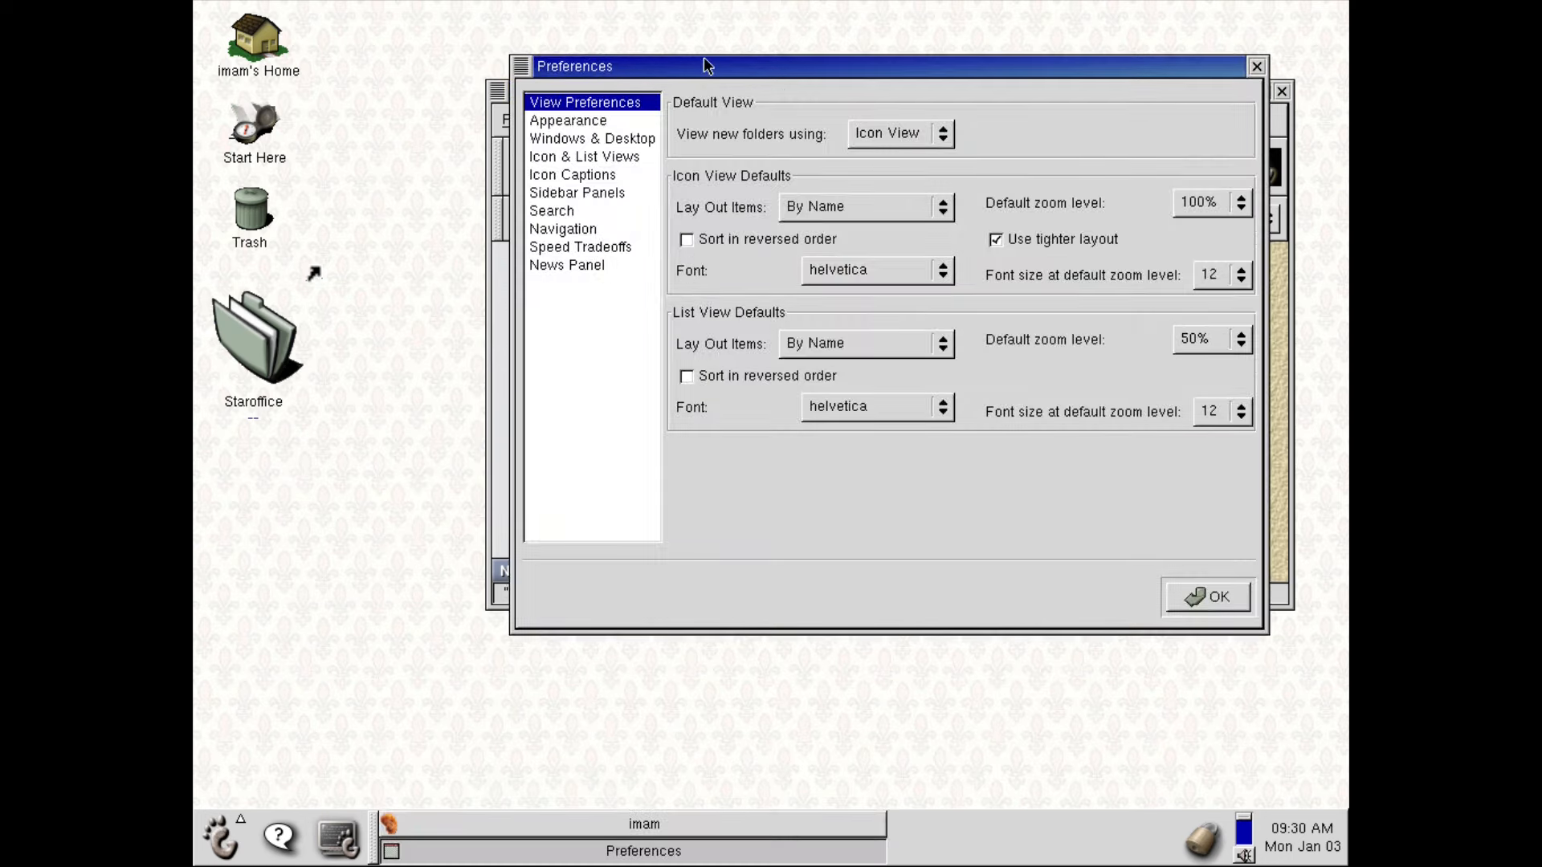
pyautogui.moveTo(707, 66); pyautogui.dragTo(564, 196)
# Step: Look through the preference categories from Appearance onward, including Icon Captions and Navigation
pyautogui.click(489, 250)
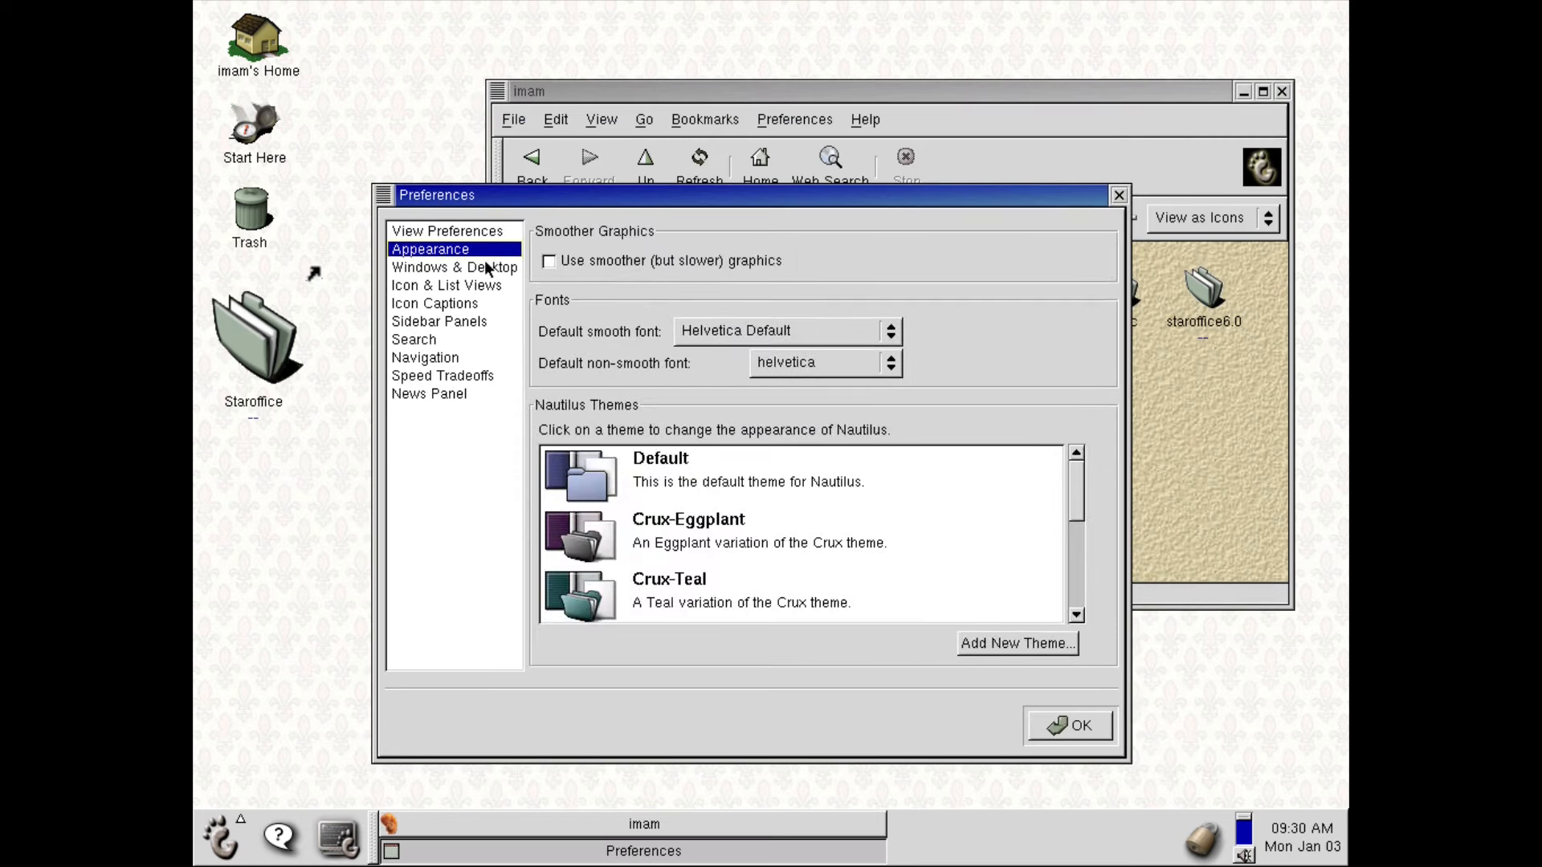
pyautogui.click(486, 268)
pyautogui.press('Down')
pyautogui.press('Down')
pyautogui.press('Down')
pyautogui.press('Down')
pyautogui.press('Down')
pyautogui.press('Down')
pyautogui.press('Down')
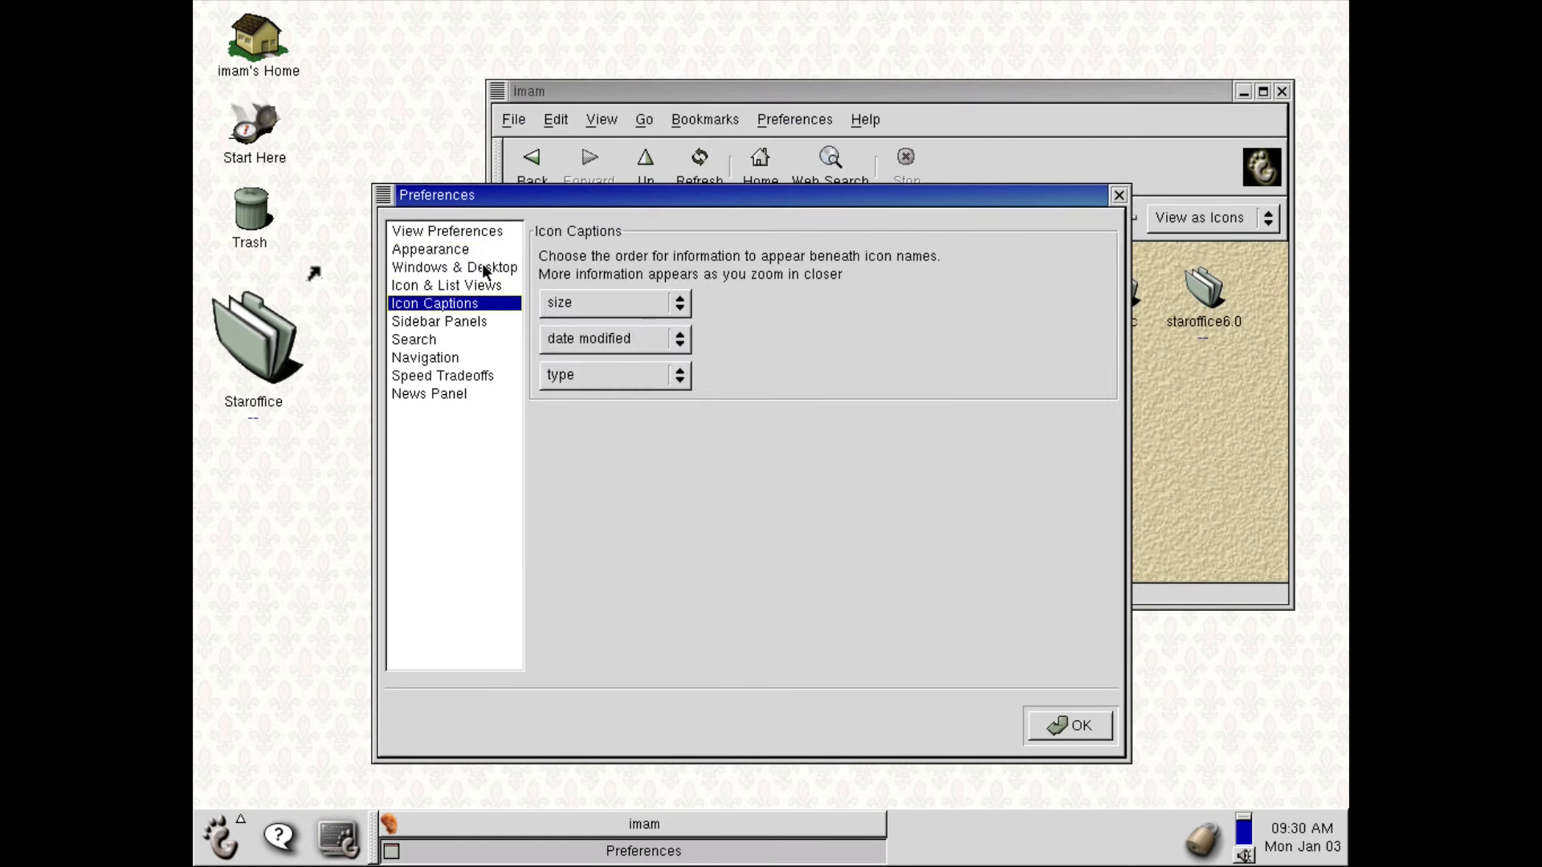
pyautogui.press('Up')
pyautogui.press('Up')
pyautogui.press('Up')
pyautogui.press('Up')
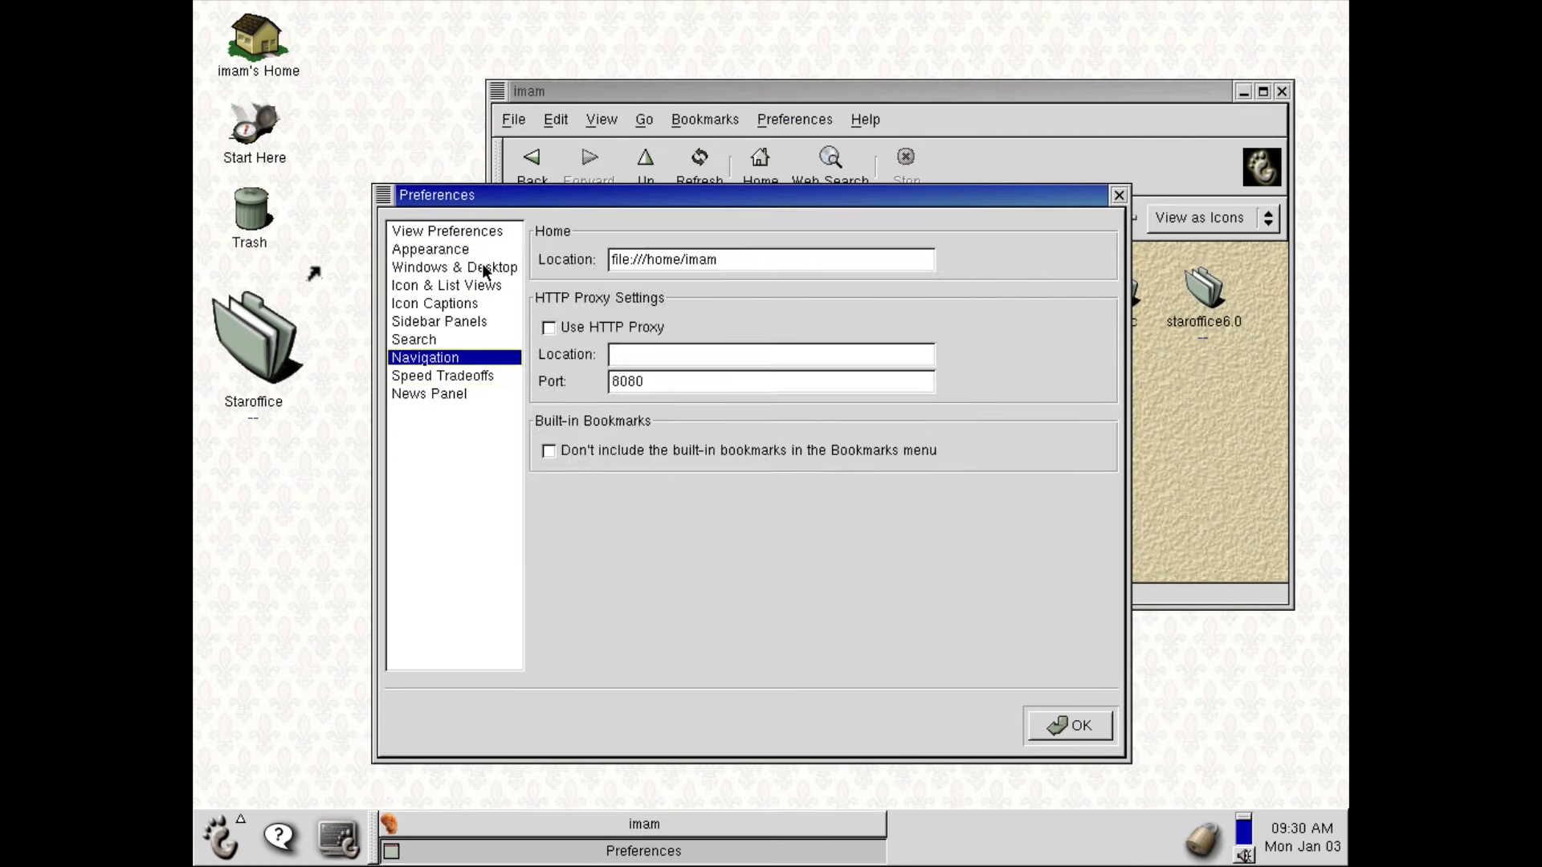
# Step: Try the Tahoe theme from the Appearance preferences and move the window off part of the home folder
pyautogui.click(485, 250)
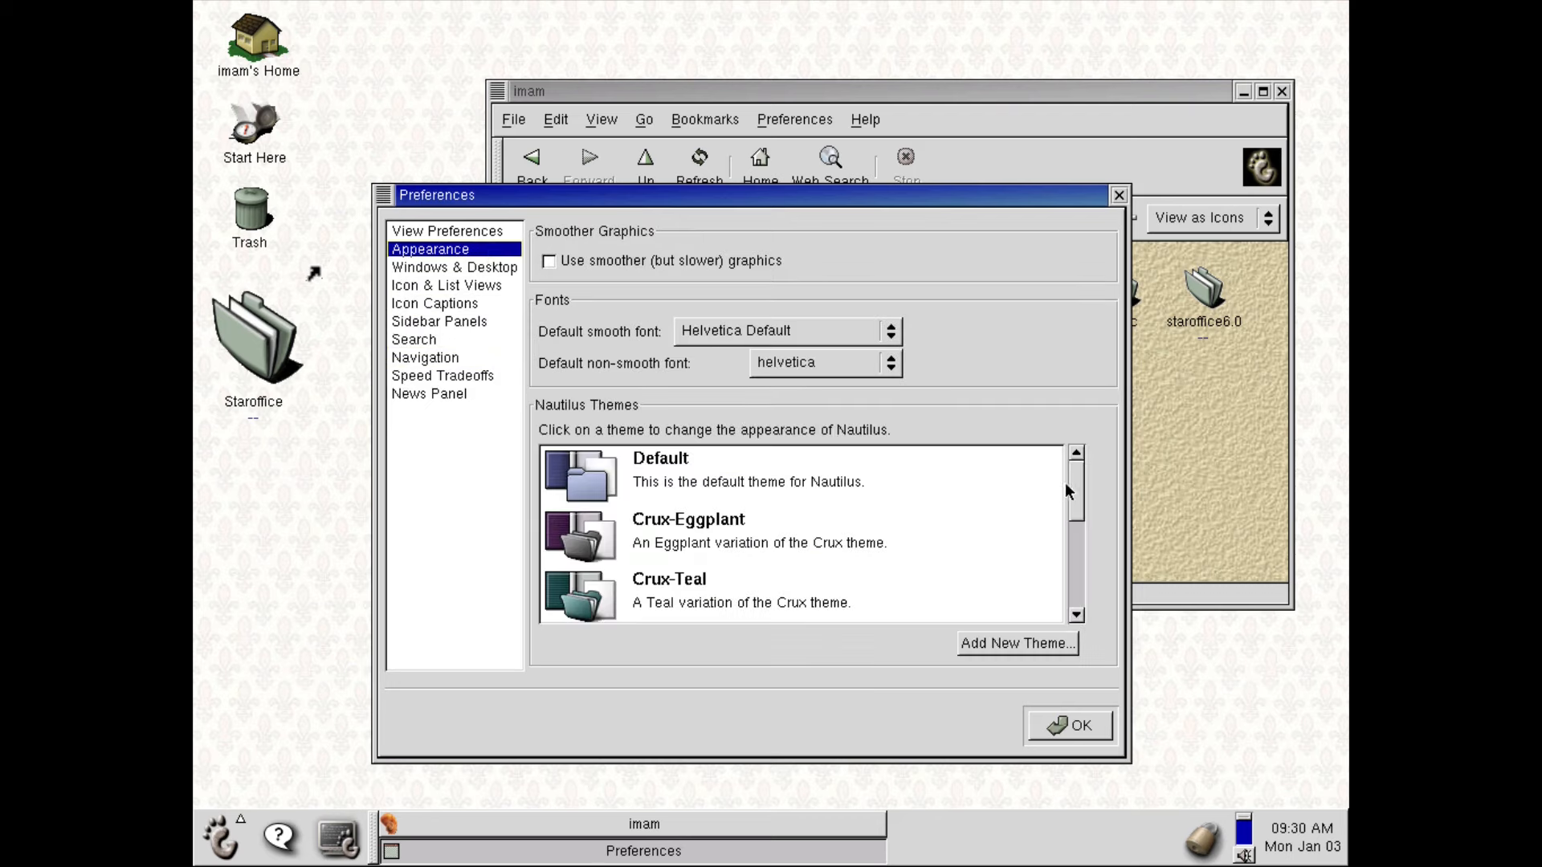
pyautogui.moveTo(1068, 485)
pyautogui.mouseDown()
pyautogui.moveTo(1057, 593)
pyautogui.moveTo(1062, 477)
pyautogui.mouseUp()
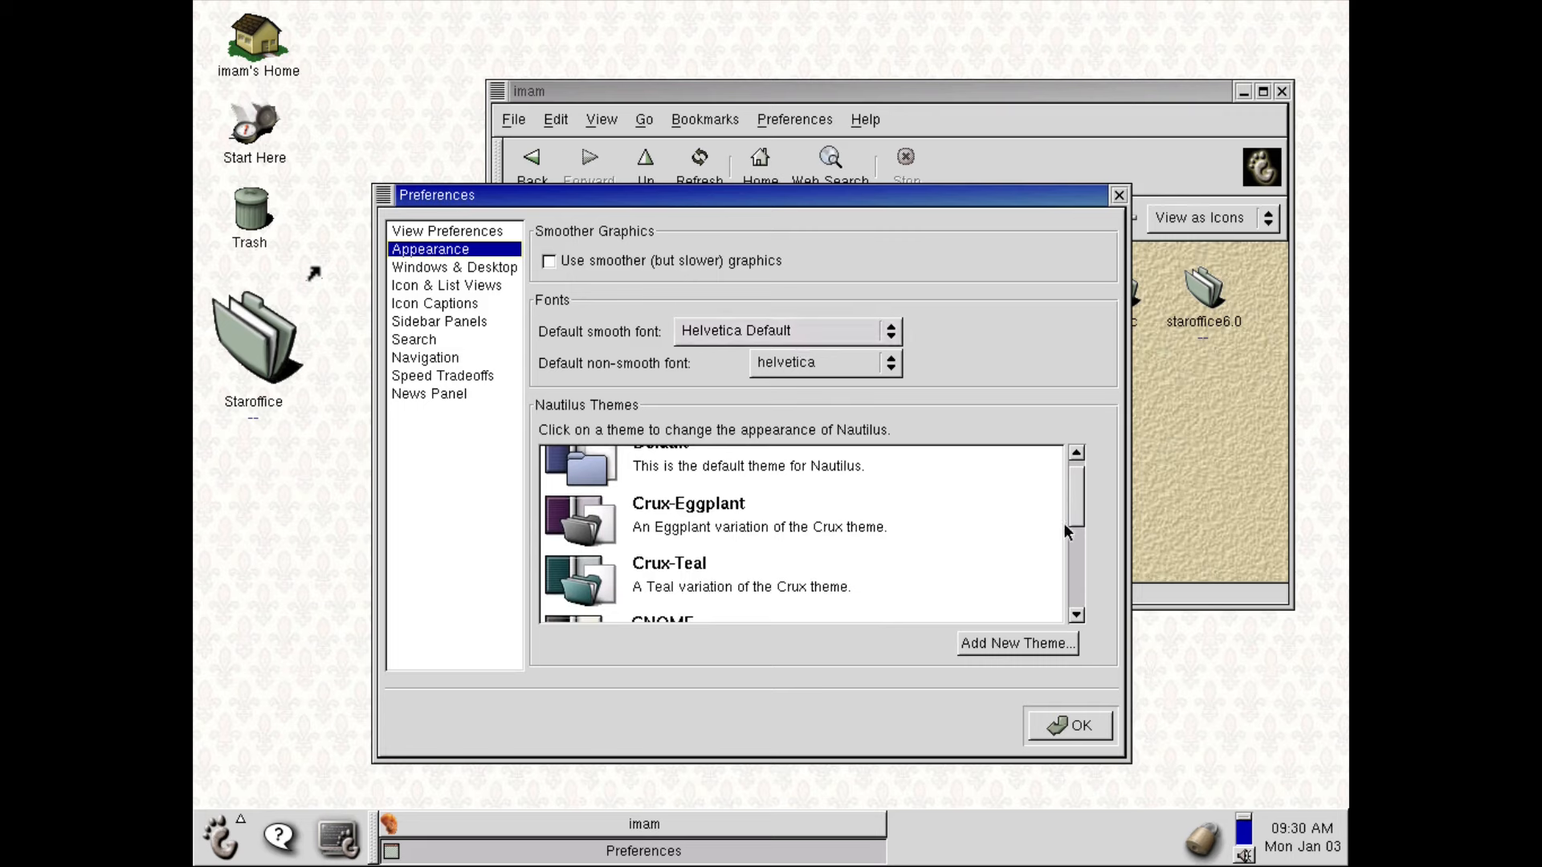
pyautogui.moveTo(1071, 502); pyautogui.dragTo(1068, 589)
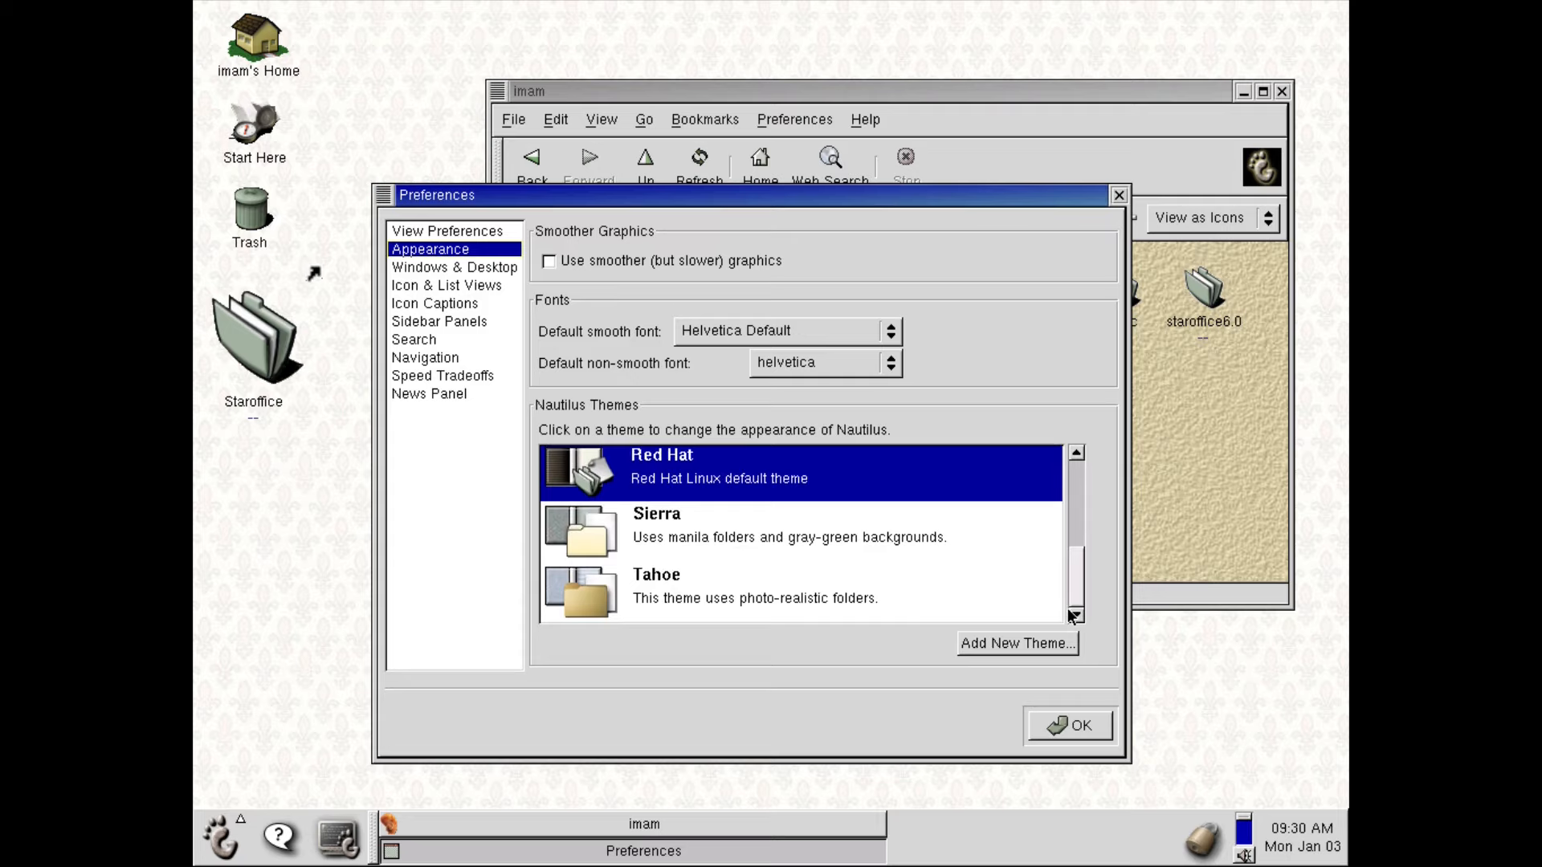
pyautogui.click(889, 572)
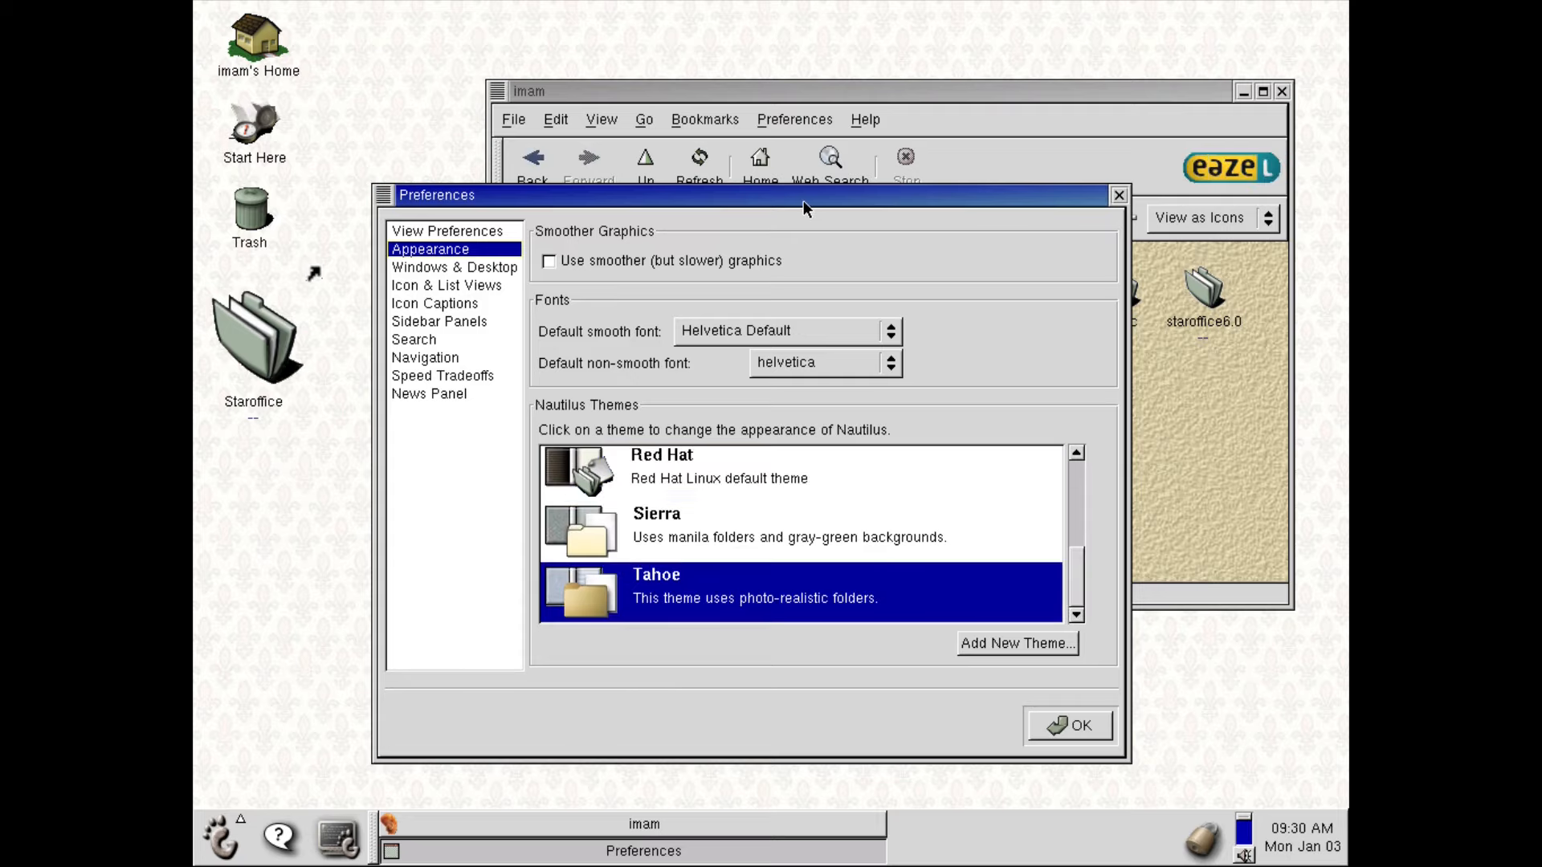
pyautogui.moveTo(803, 200); pyautogui.dragTo(769, 164)
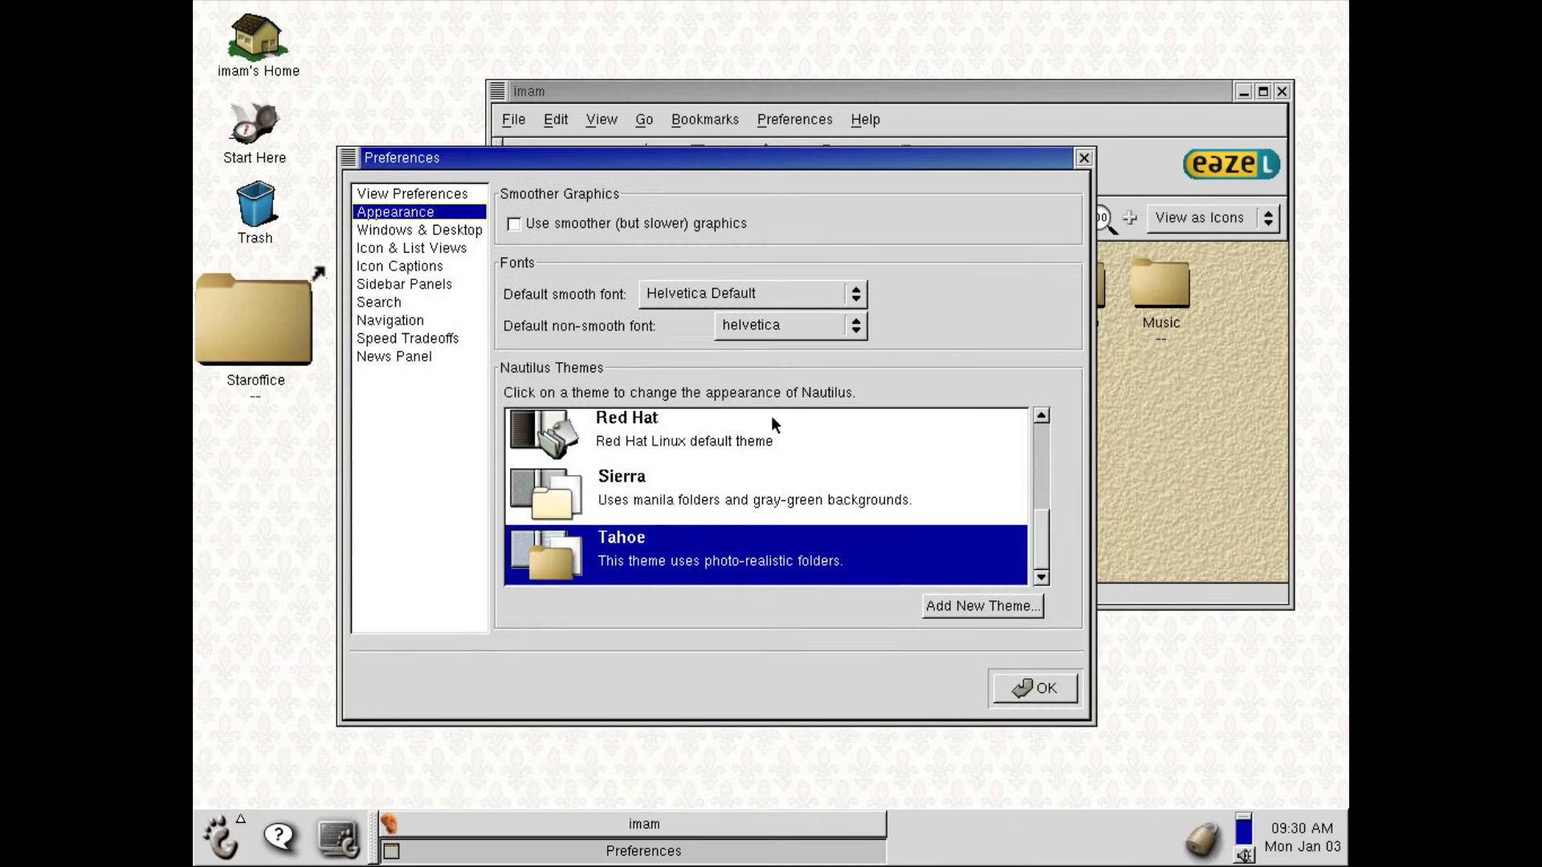
# Step: Check the theme's look in the home folder and inside Documents, ending back in the home folder
pyautogui.click(1139, 407)
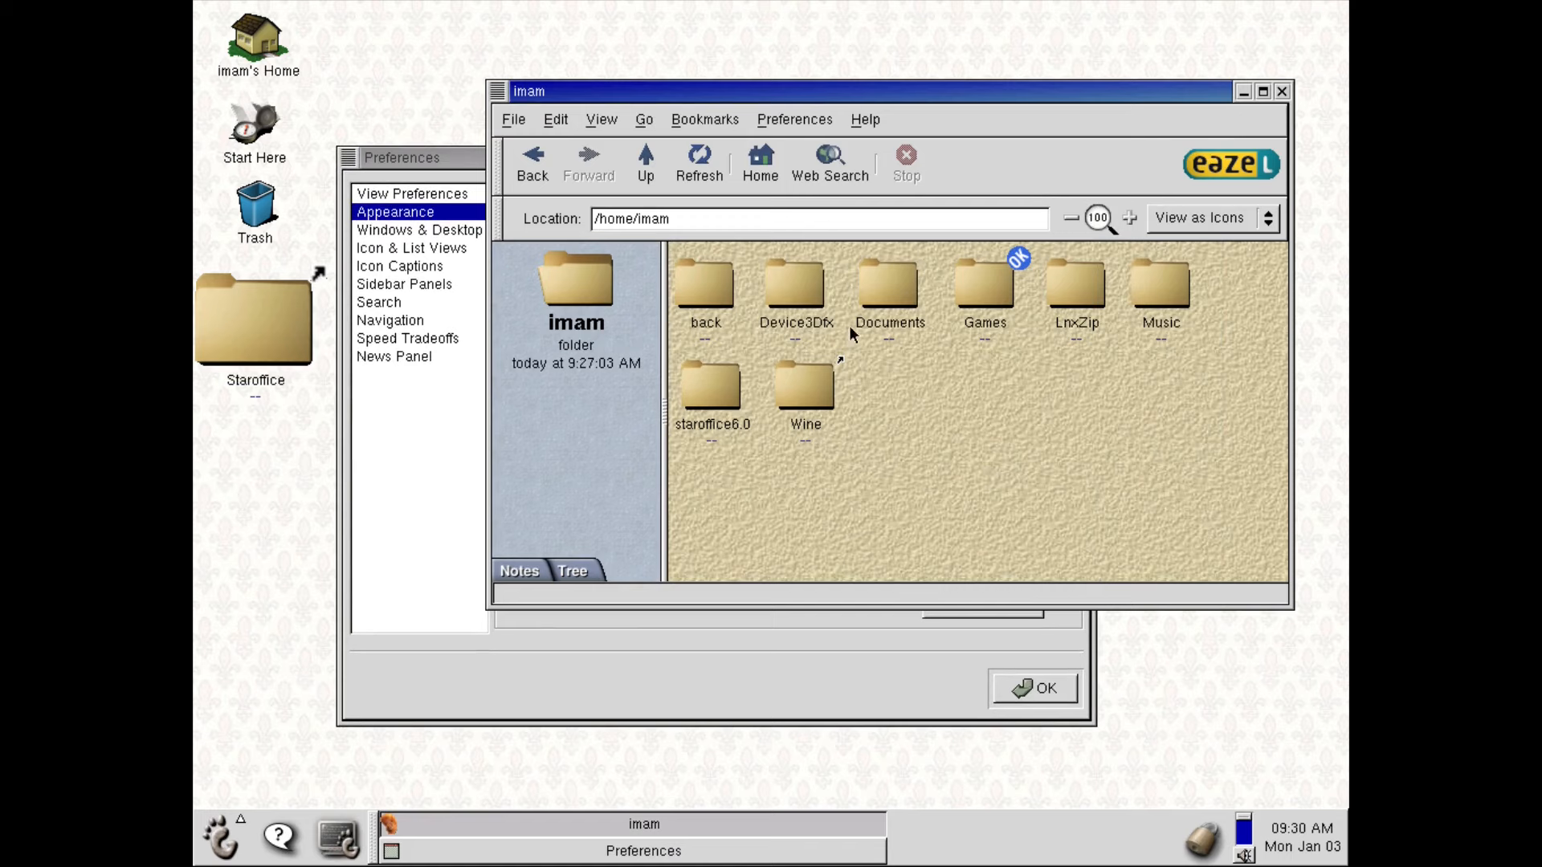
pyautogui.doubleClick(882, 297)
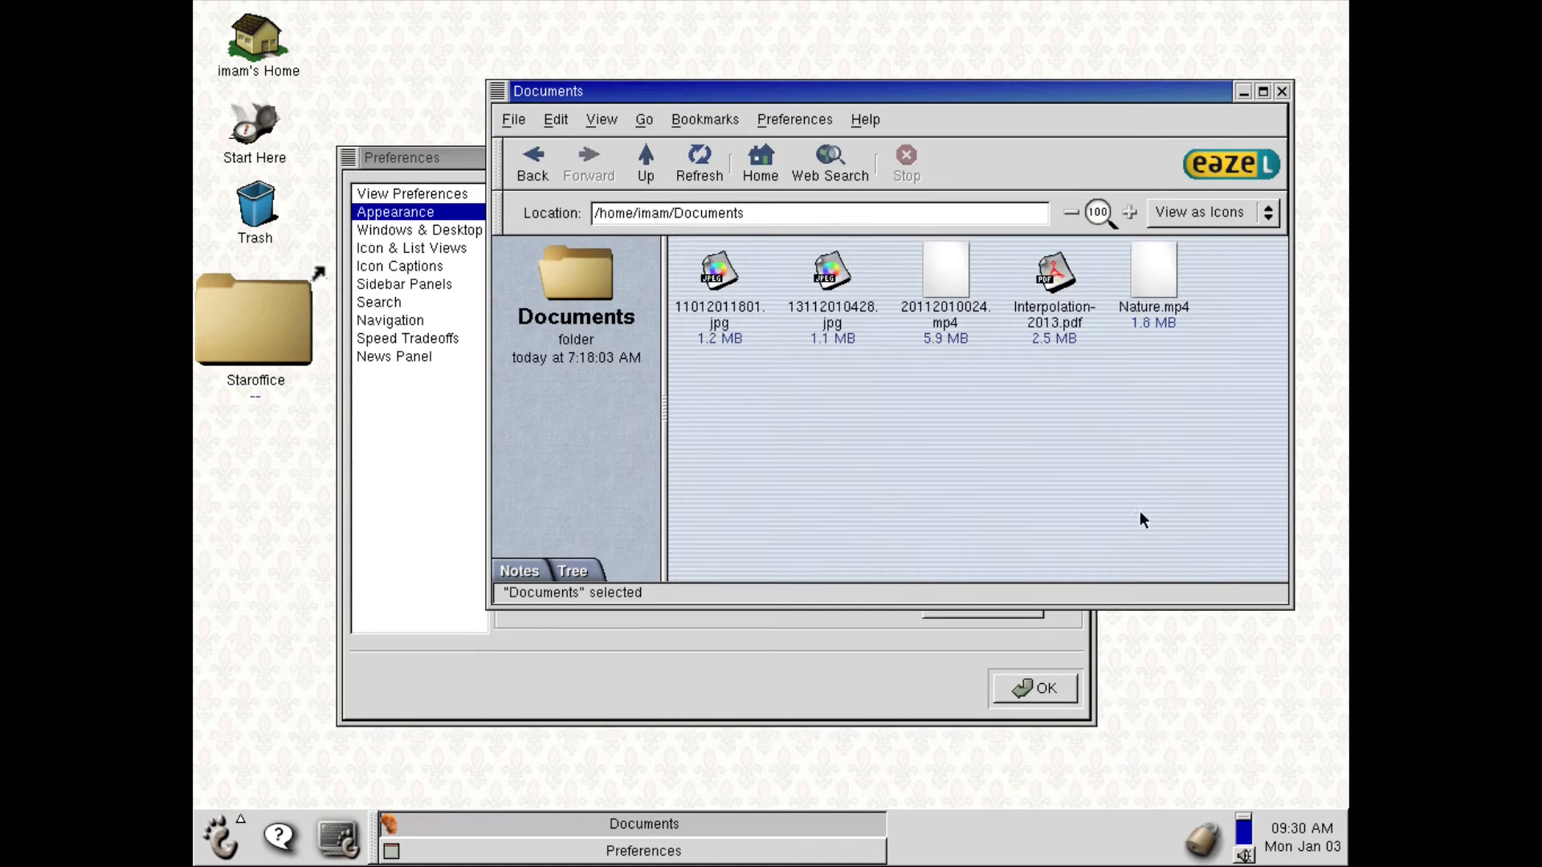
pyautogui.click(647, 170)
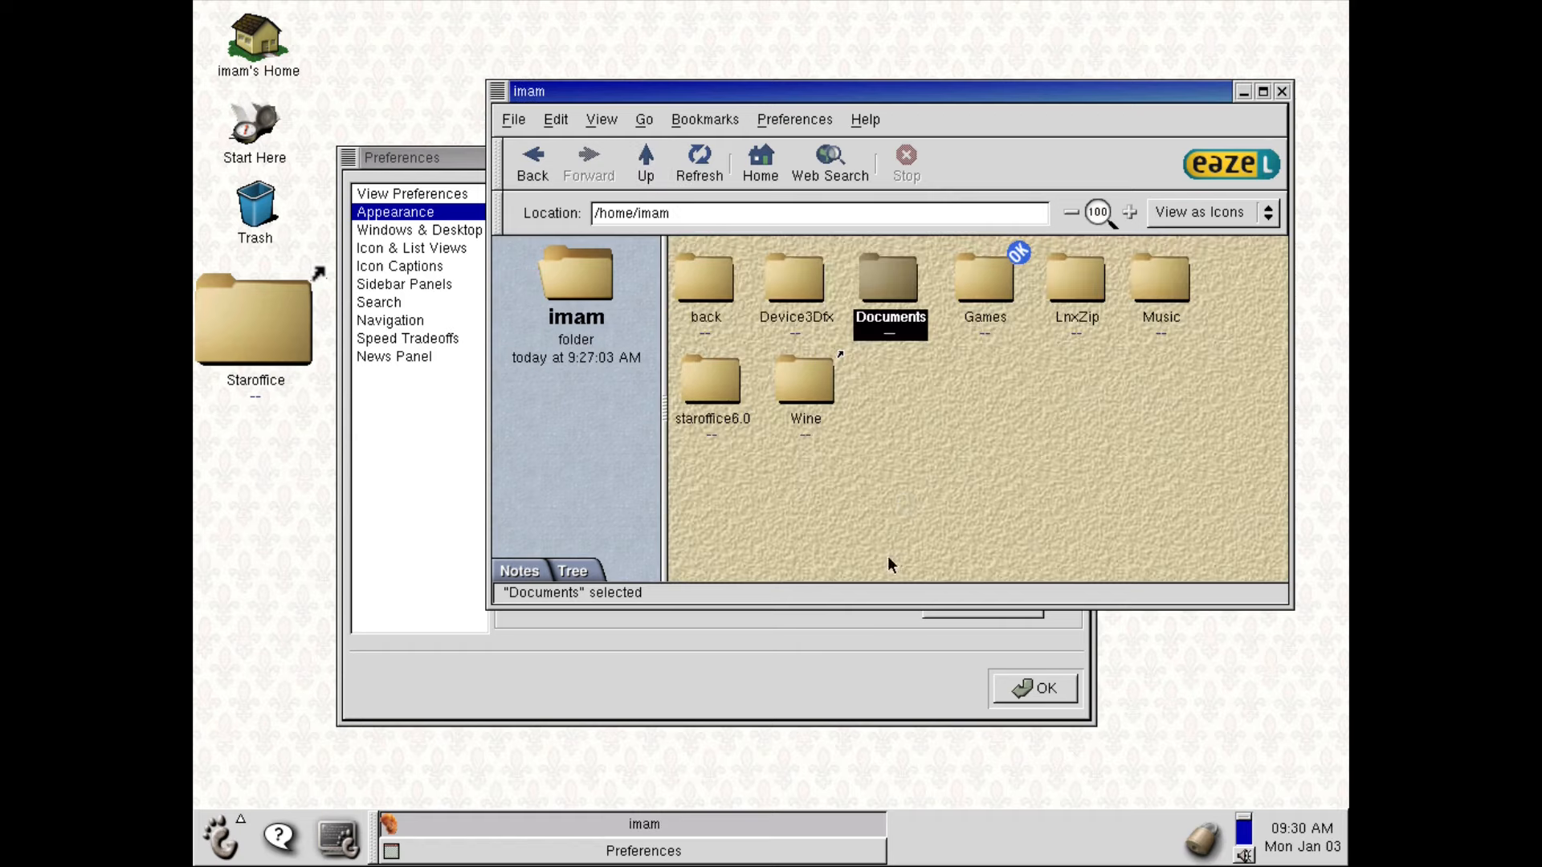
# Step: Try the Sierra theme, move the preferences aside, and bring the home folder forward to inspect it
pyautogui.click(864, 656)
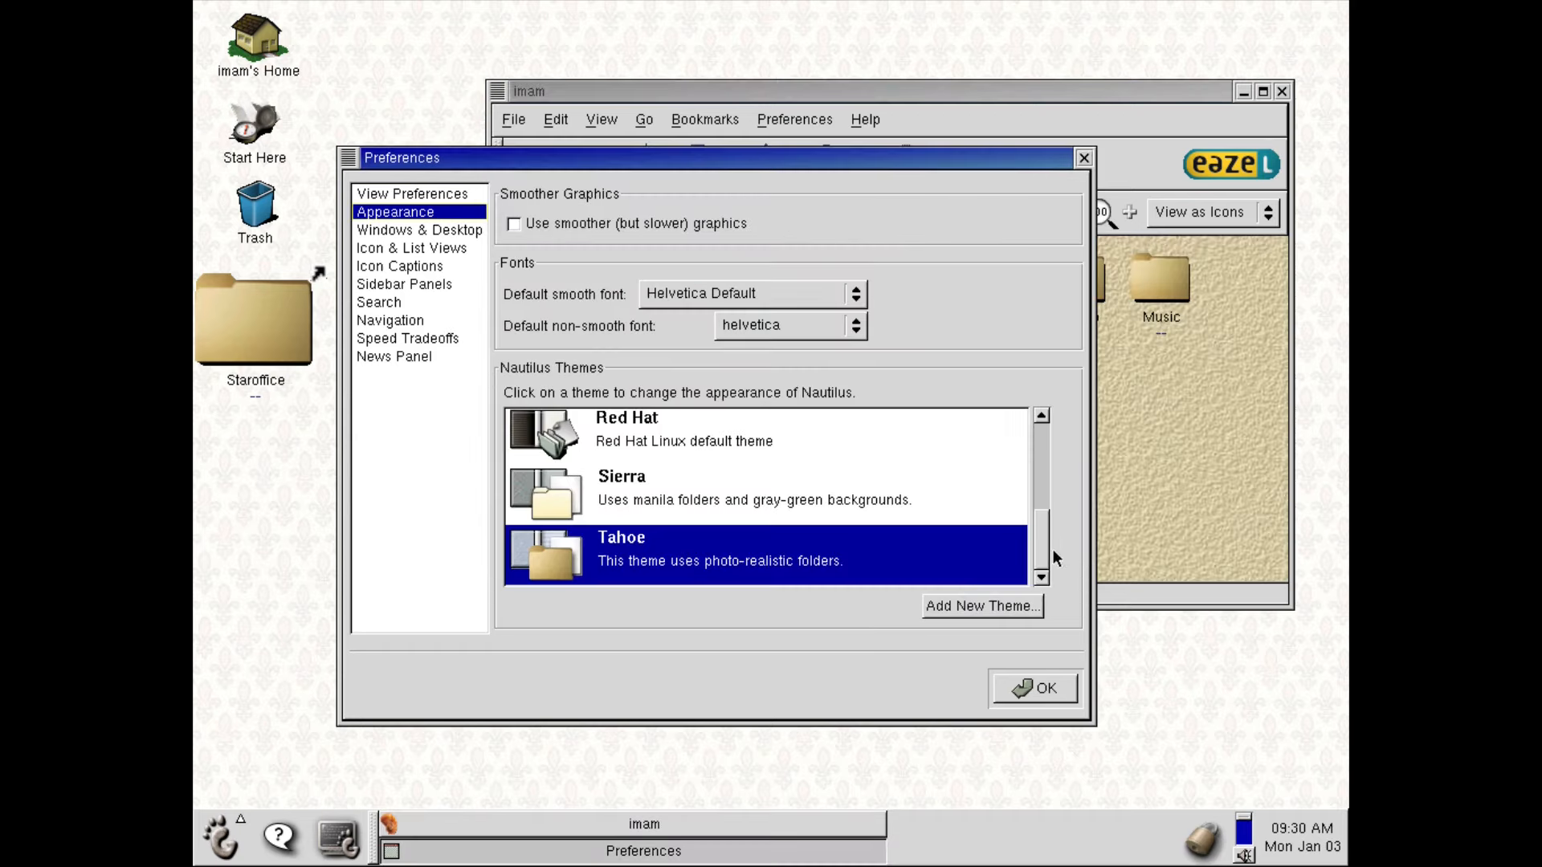
pyautogui.moveTo(1042, 544)
pyautogui.mouseDown()
pyautogui.moveTo(1036, 438)
pyautogui.moveTo(1030, 544)
pyautogui.mouseUp()
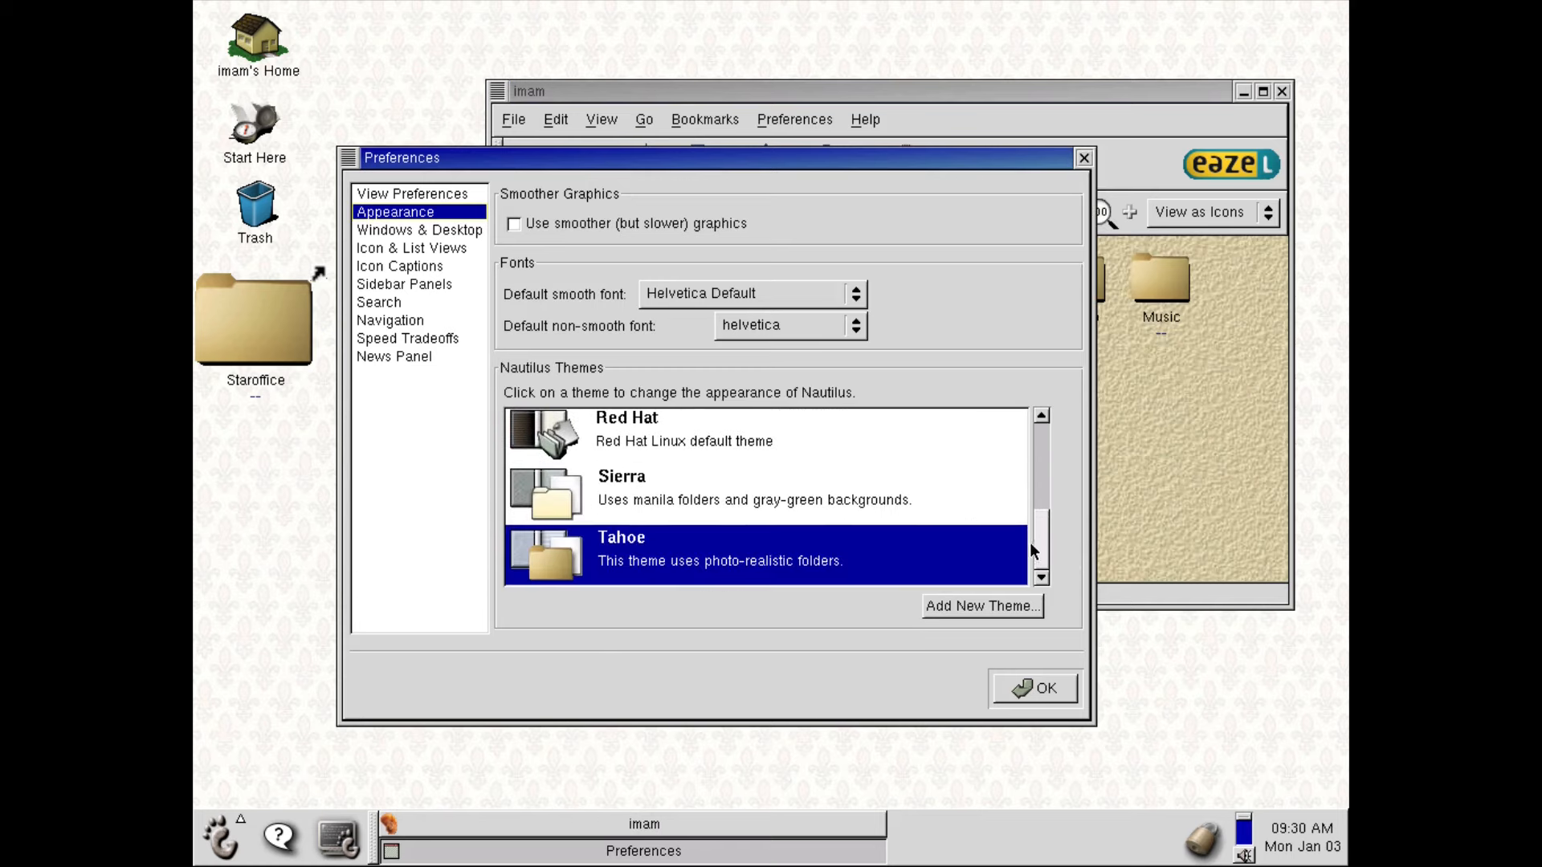
pyautogui.click(816, 514)
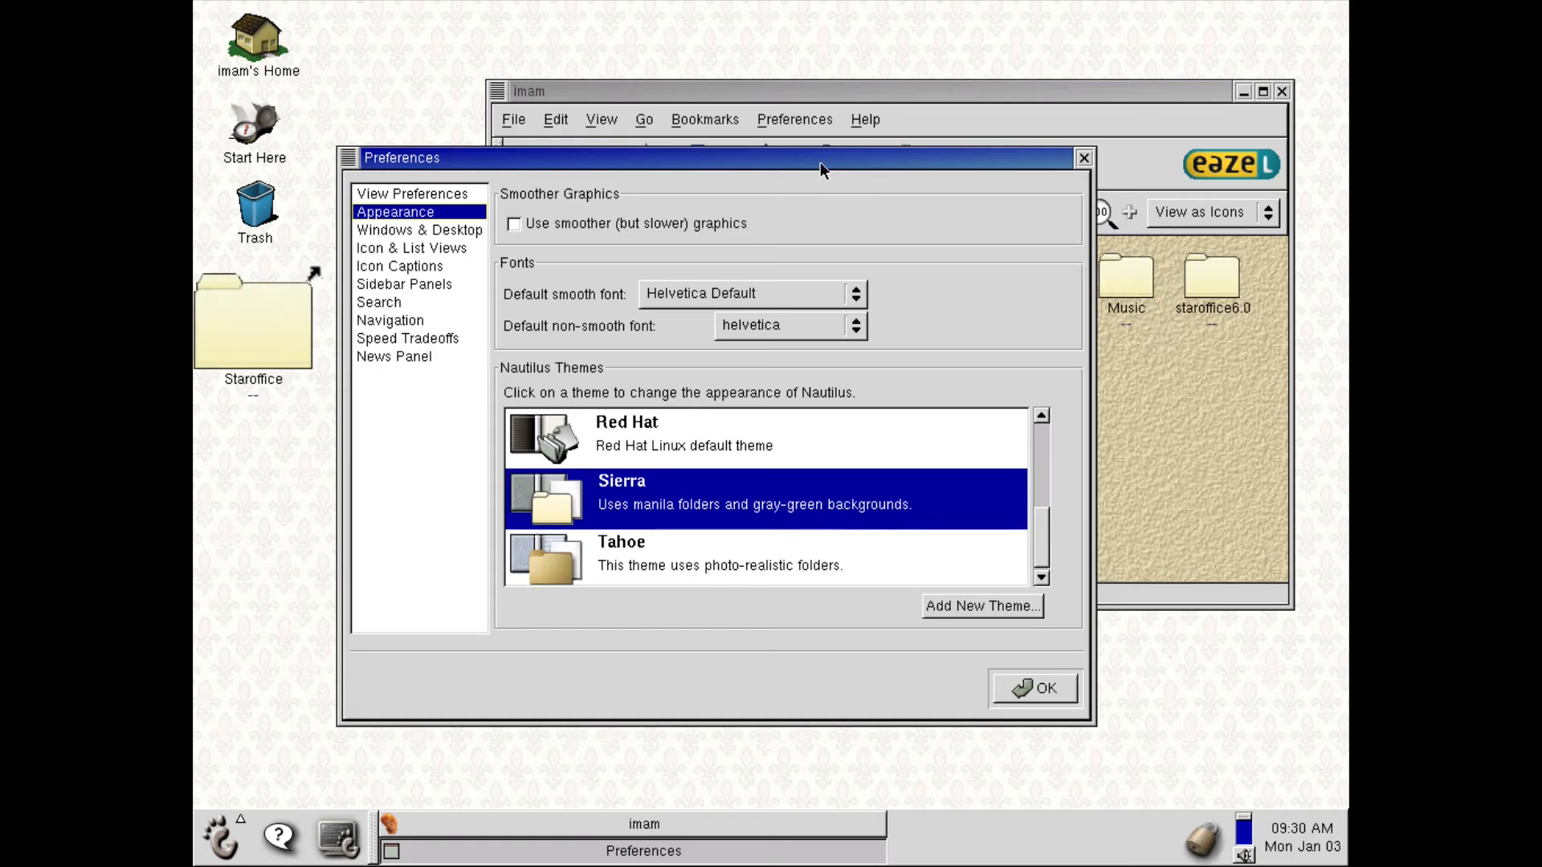
pyautogui.moveTo(821, 159); pyautogui.dragTo(910, 611)
pyautogui.click(985, 400)
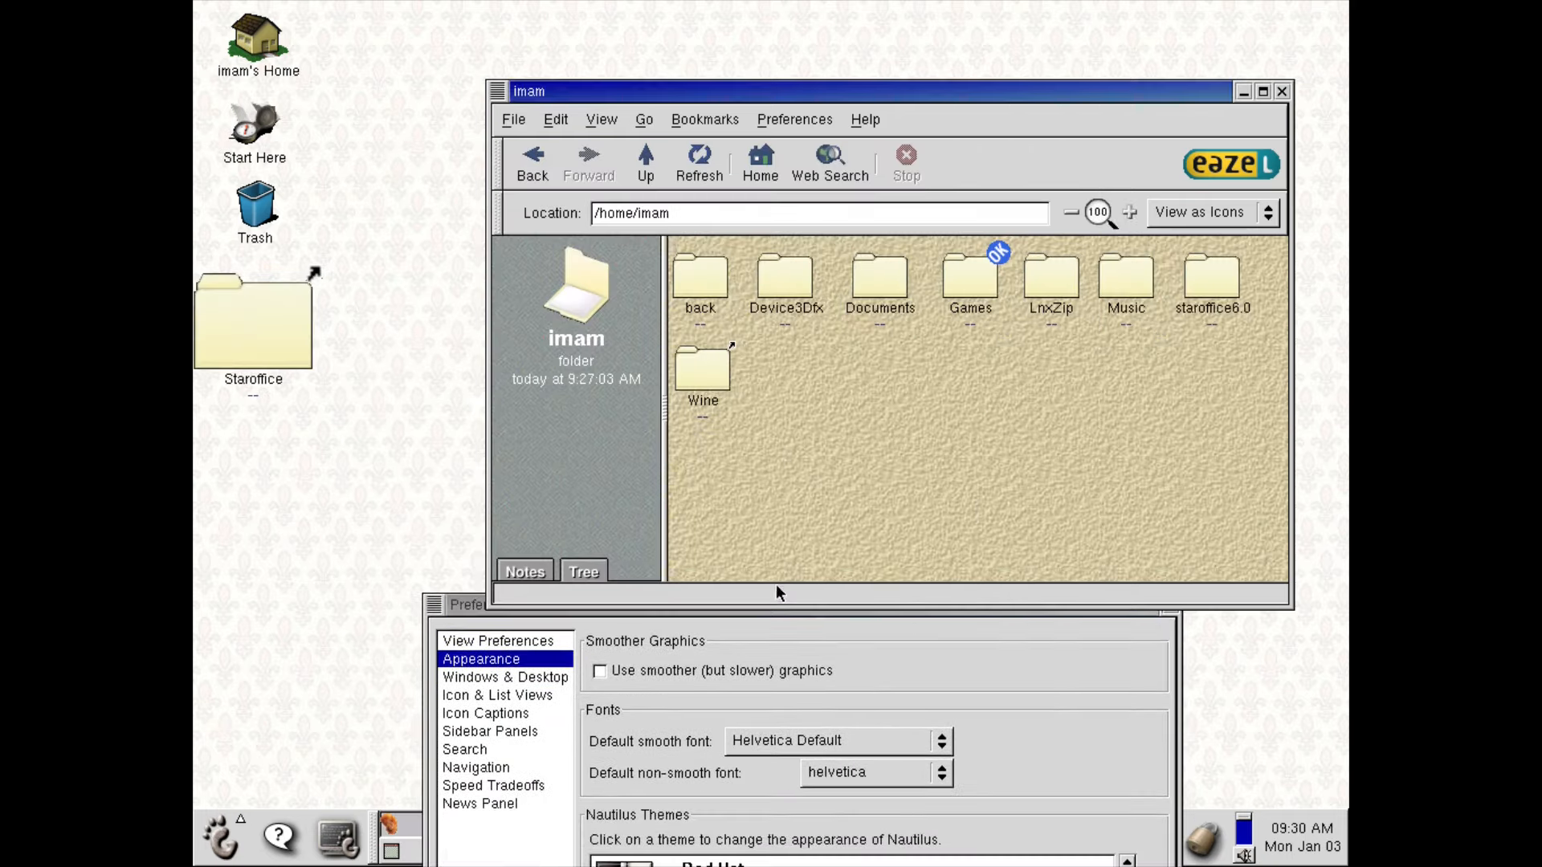
# Step: Bring the preferences back into full view and apply the Red Hat theme again
pyautogui.click(943, 620)
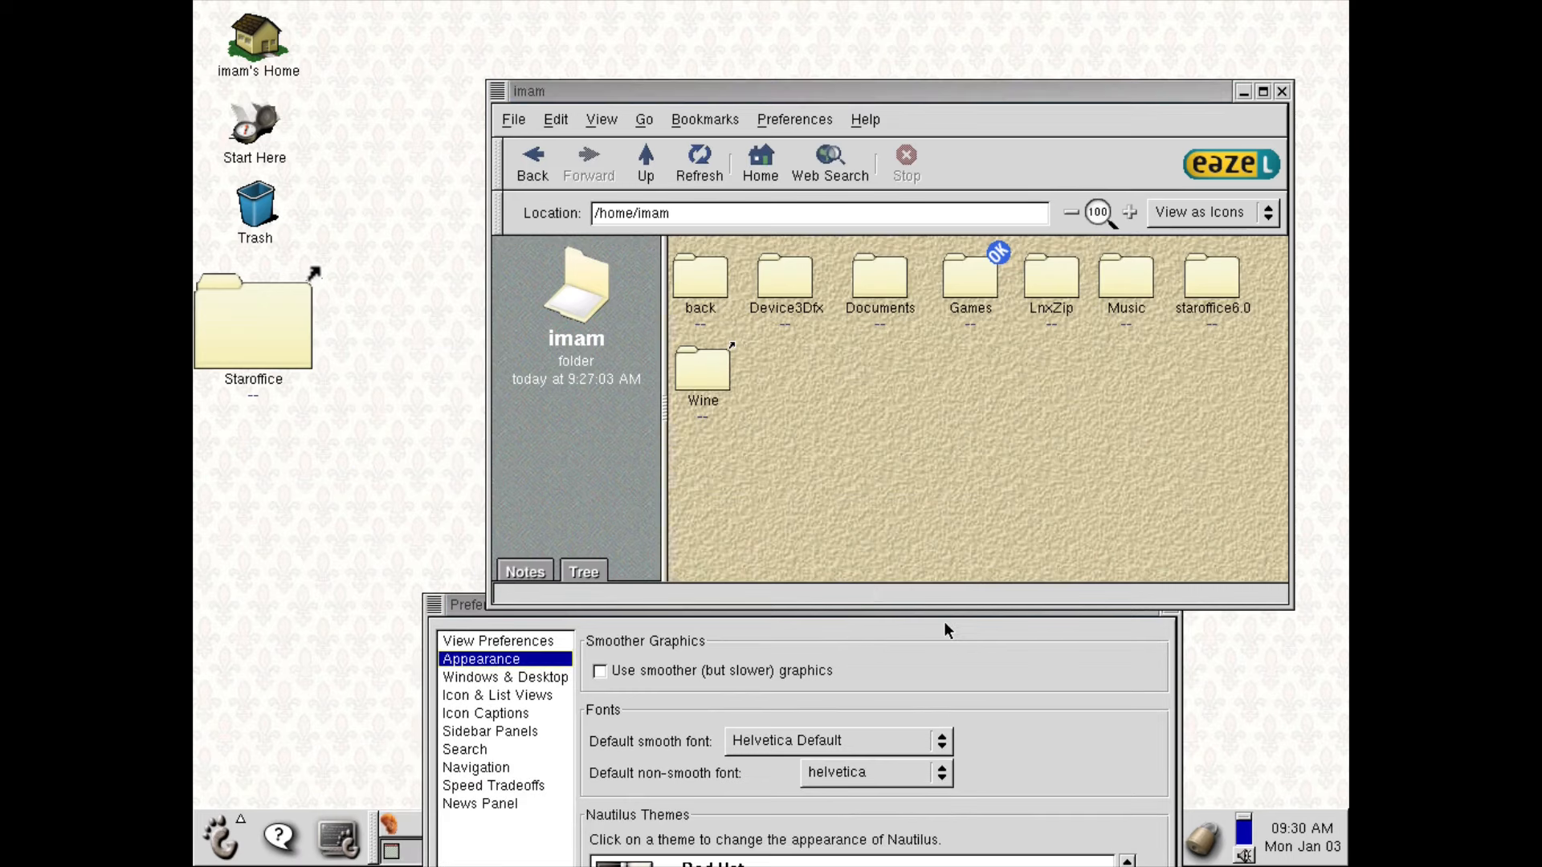
pyautogui.moveTo(986, 606); pyautogui.dragTo(882, 180)
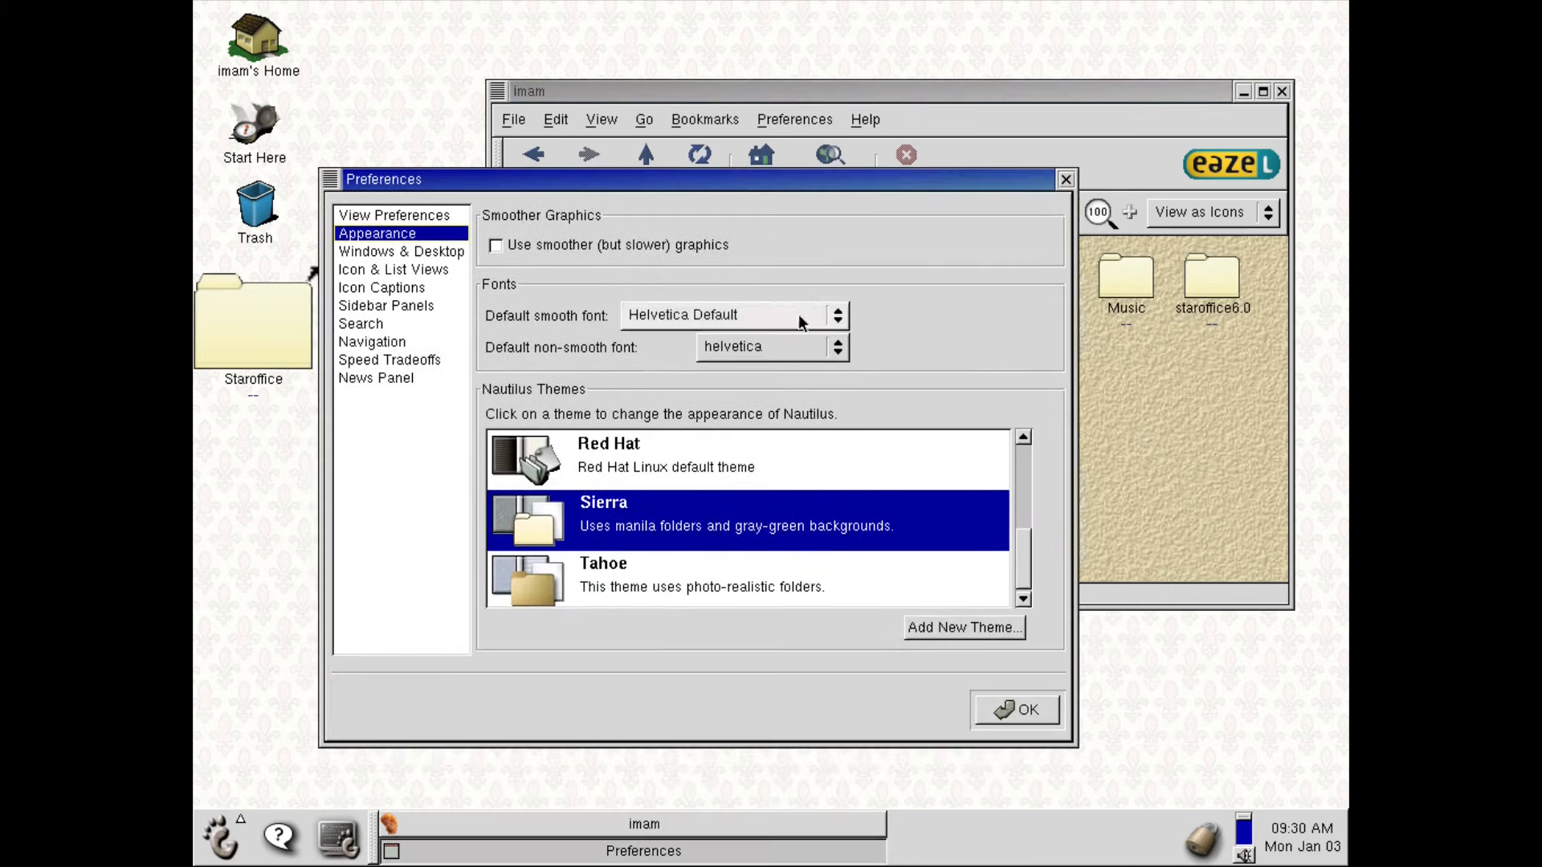
pyautogui.click(804, 473)
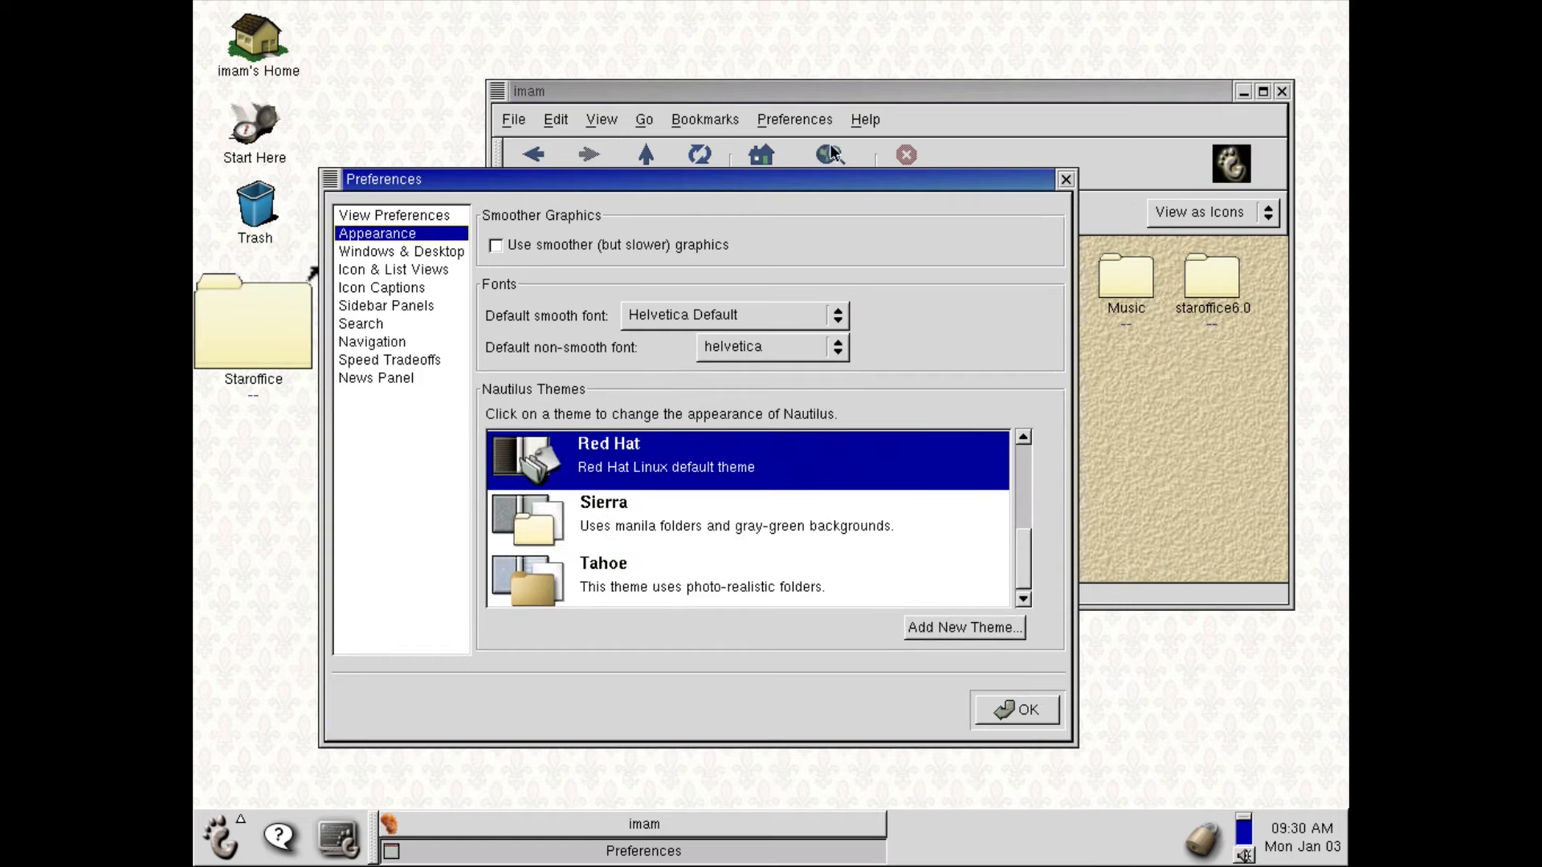
# Step: Close the Nautilus preferences and the home folder window, leaving the desktop clear
pyautogui.moveTo(779, 179); pyautogui.dragTo(837, 134)
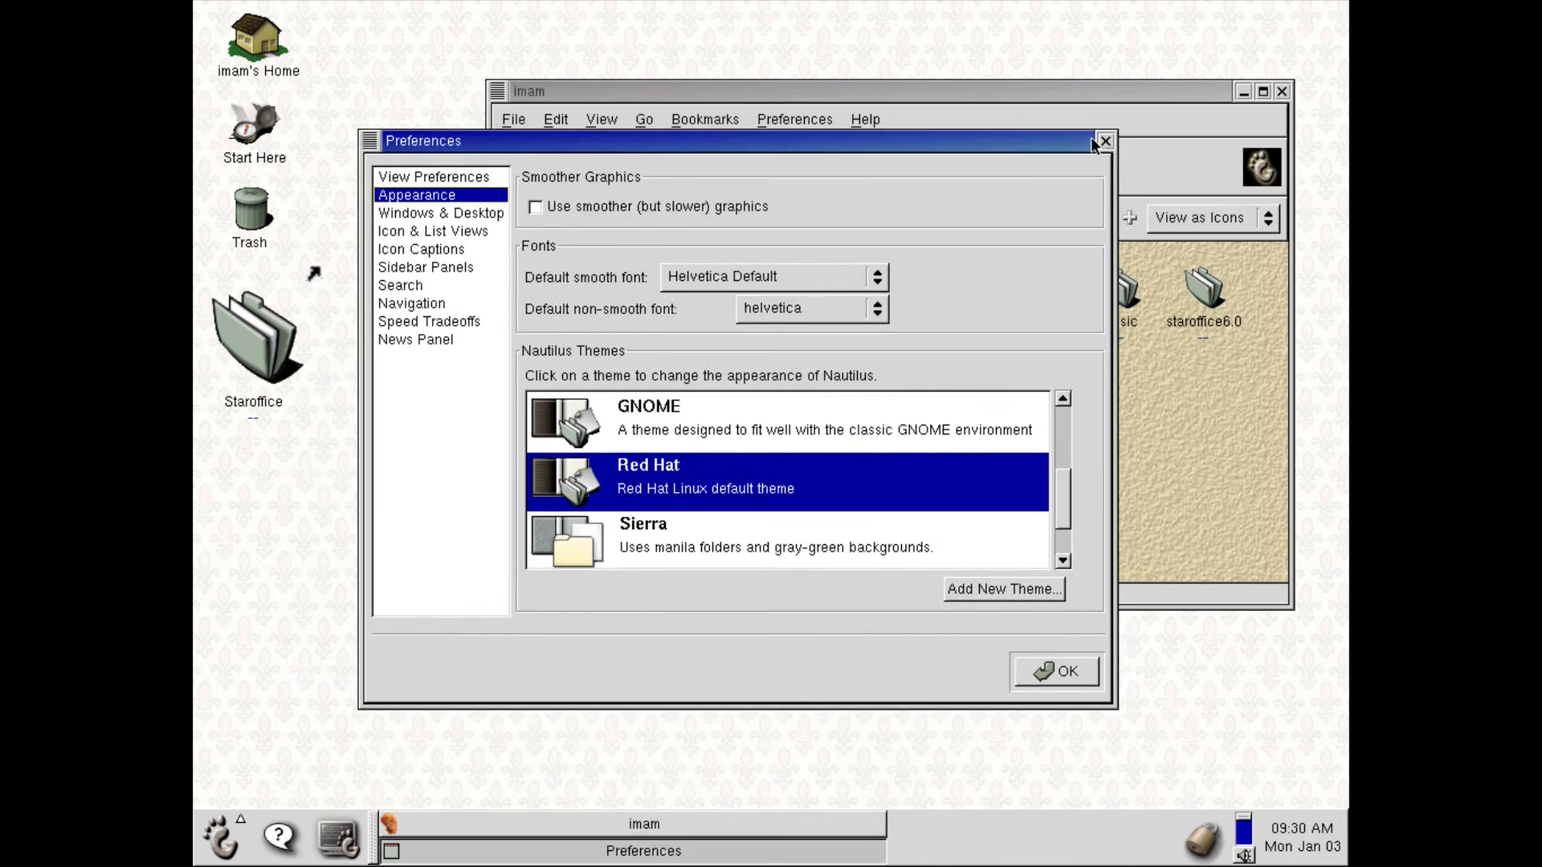
pyautogui.click(1086, 681)
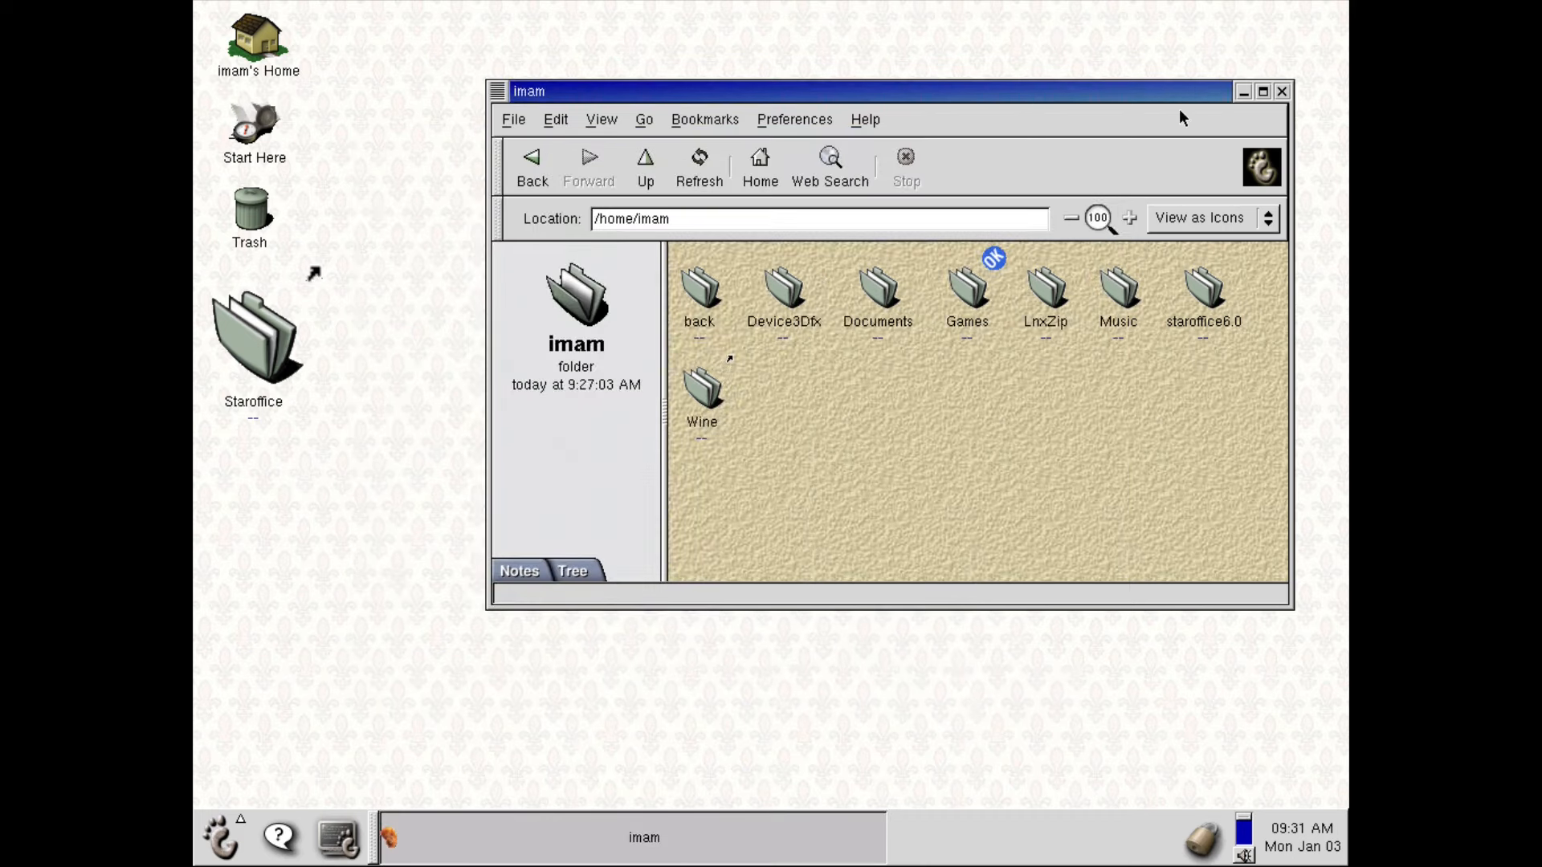
pyautogui.click(1282, 92)
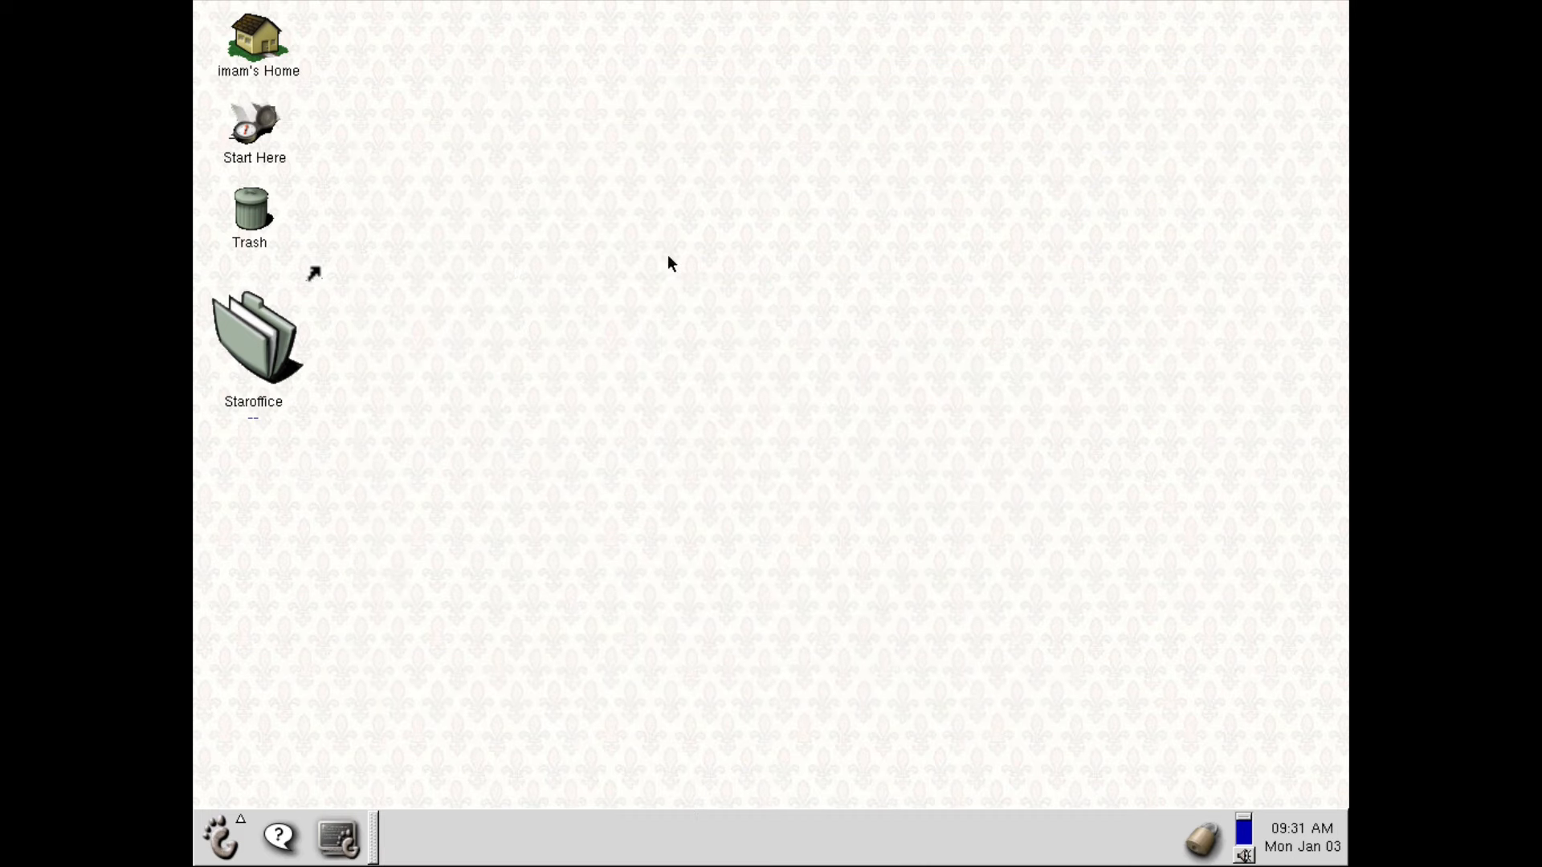
pyautogui.rightClick(644, 216)
pyautogui.click(405, 465)
# Step: Launch the Calendar application, move its window toward the middle of the desktop and enlarge it
pyautogui.click(236, 839)
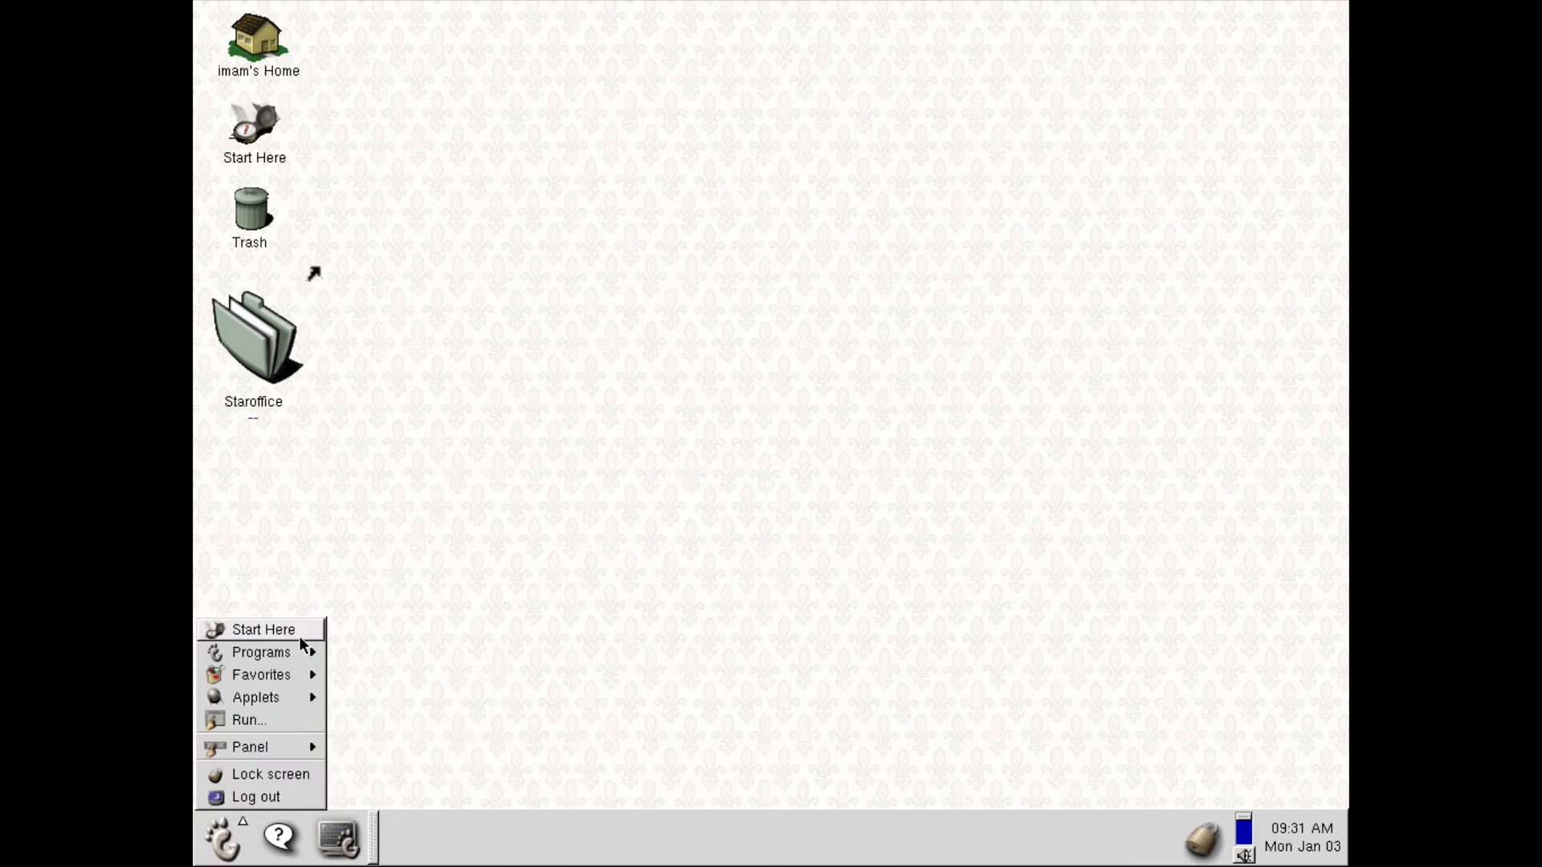
pyautogui.moveTo(271, 661)
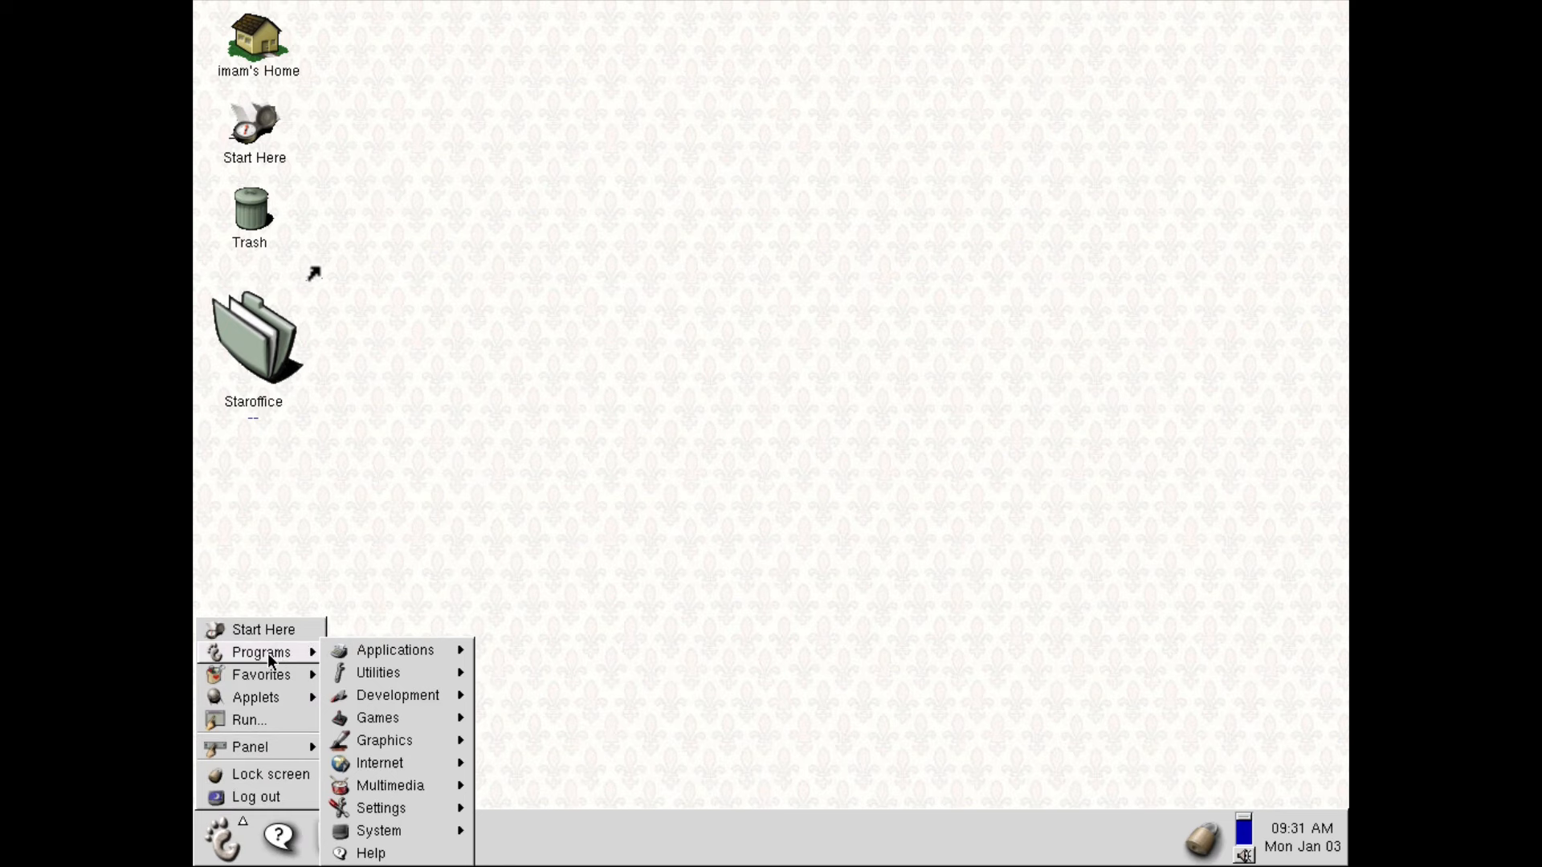
pyautogui.moveTo(385, 657)
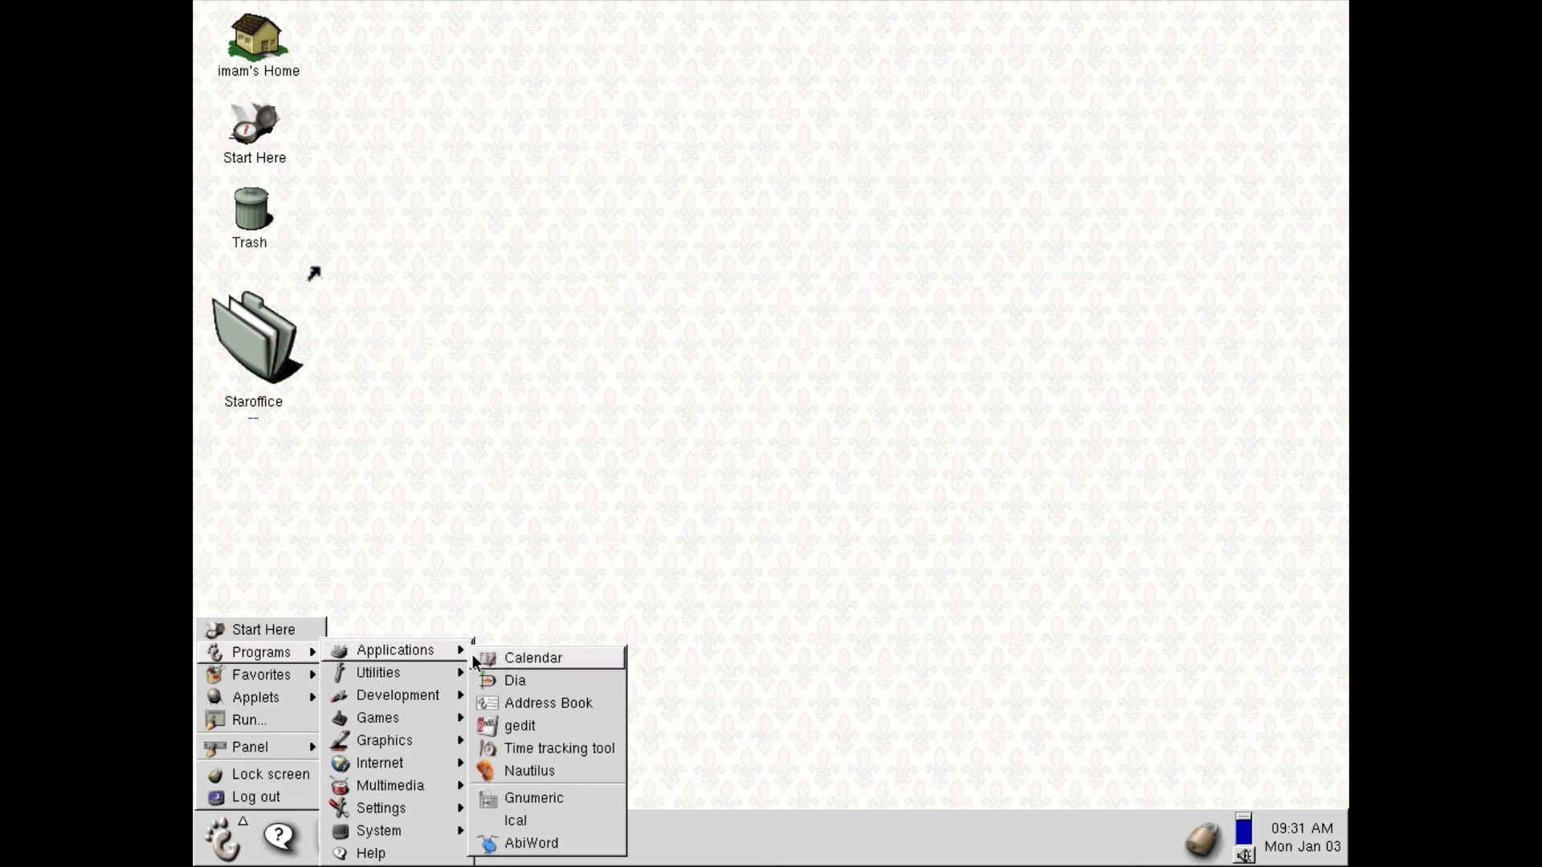
pyautogui.click(559, 658)
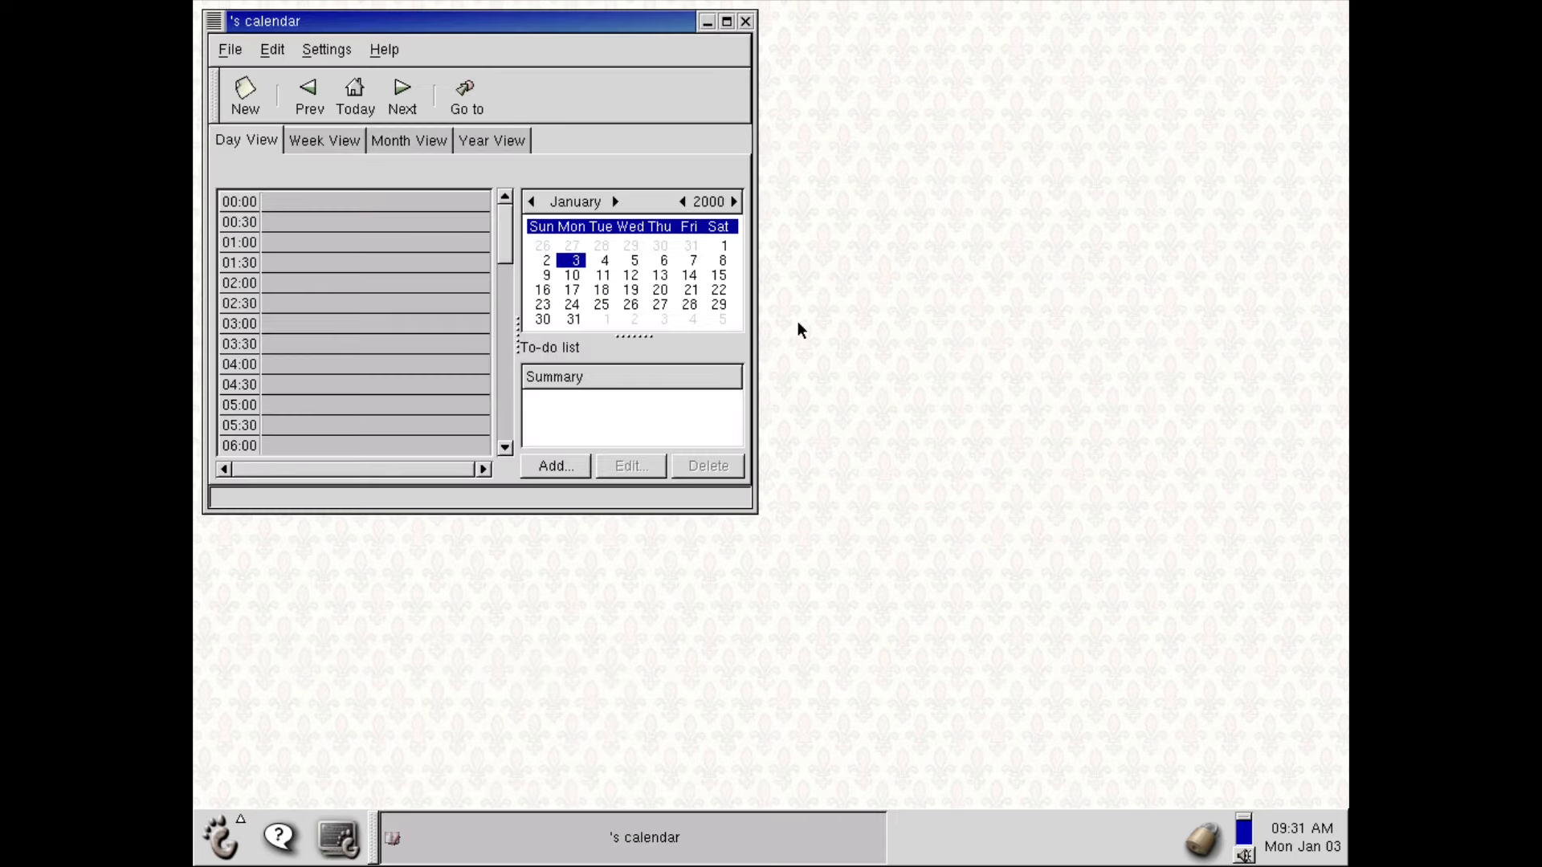
pyautogui.moveTo(492, 28); pyautogui.dragTo(689, 109)
pyautogui.moveTo(955, 593); pyautogui.dragTo(1264, 719)
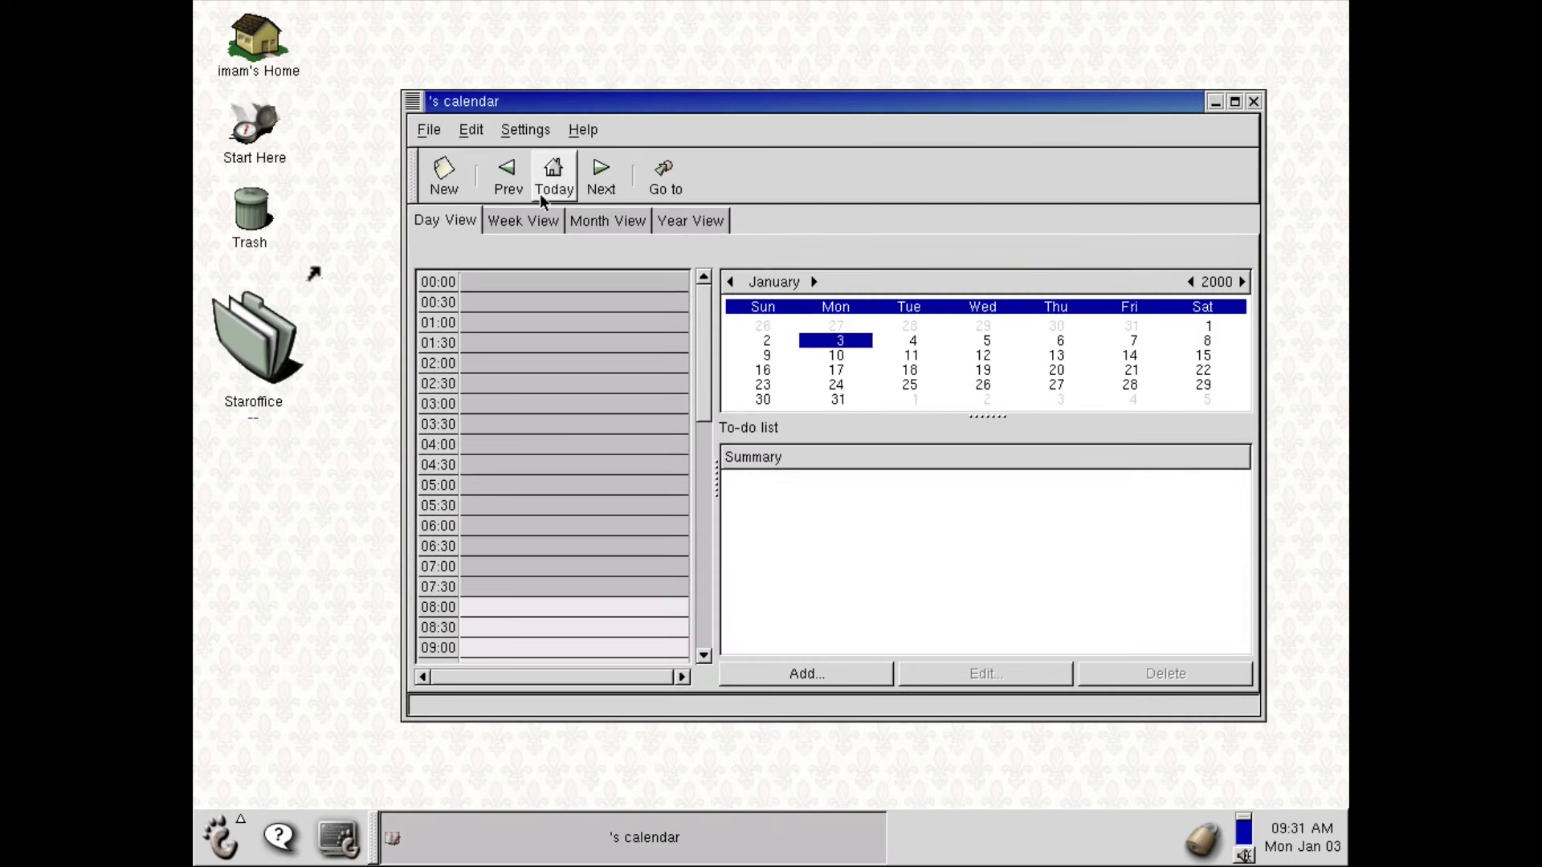
# Step: Look through the calendar's week, month and year views, ending back in the day view
pyautogui.click(526, 220)
pyautogui.click(607, 215)
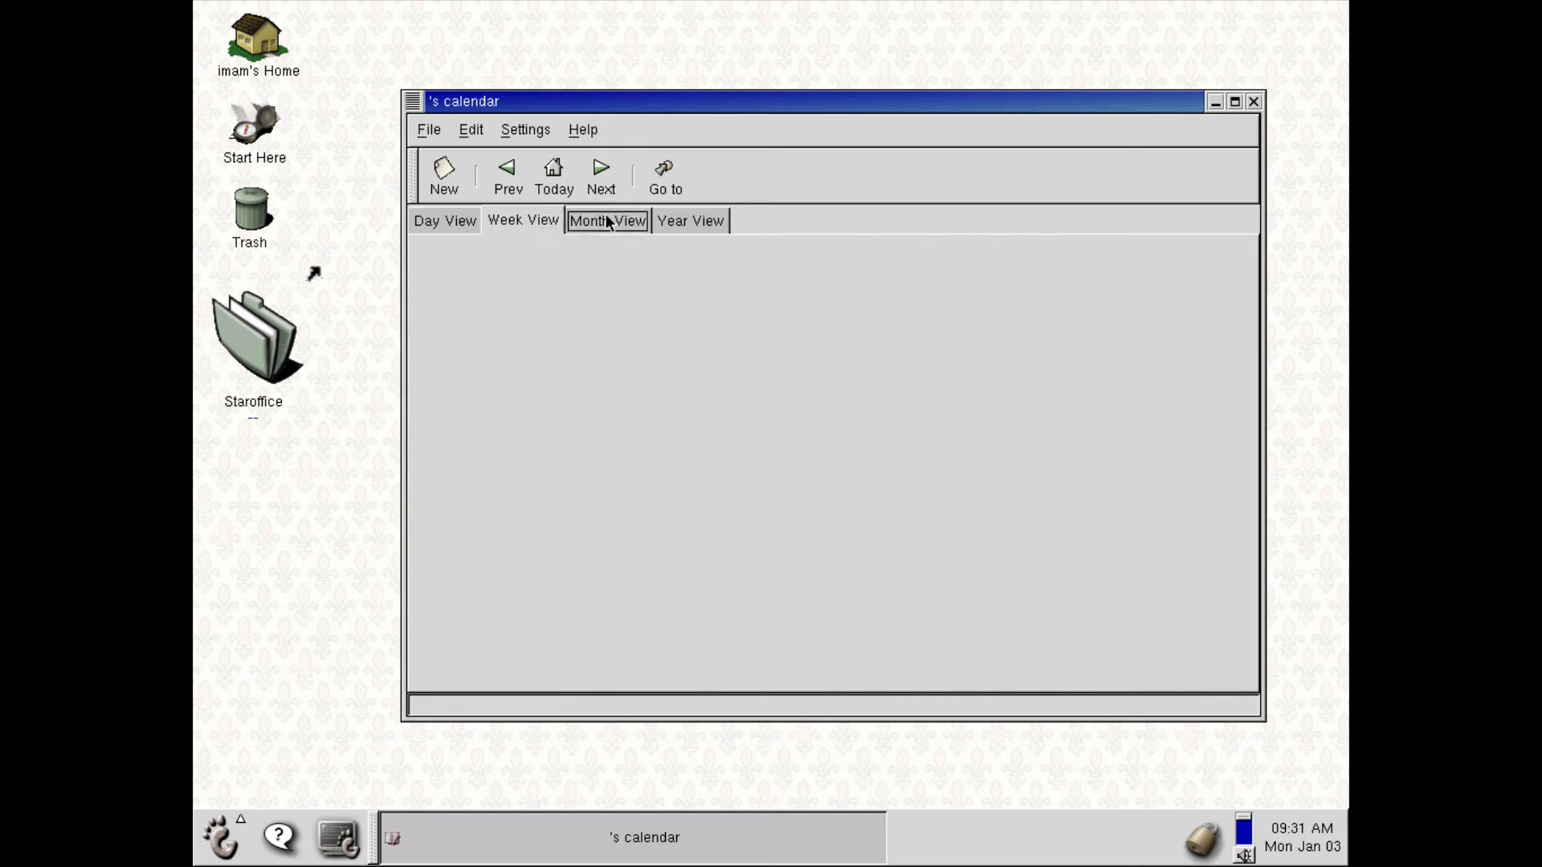
pyautogui.click(699, 219)
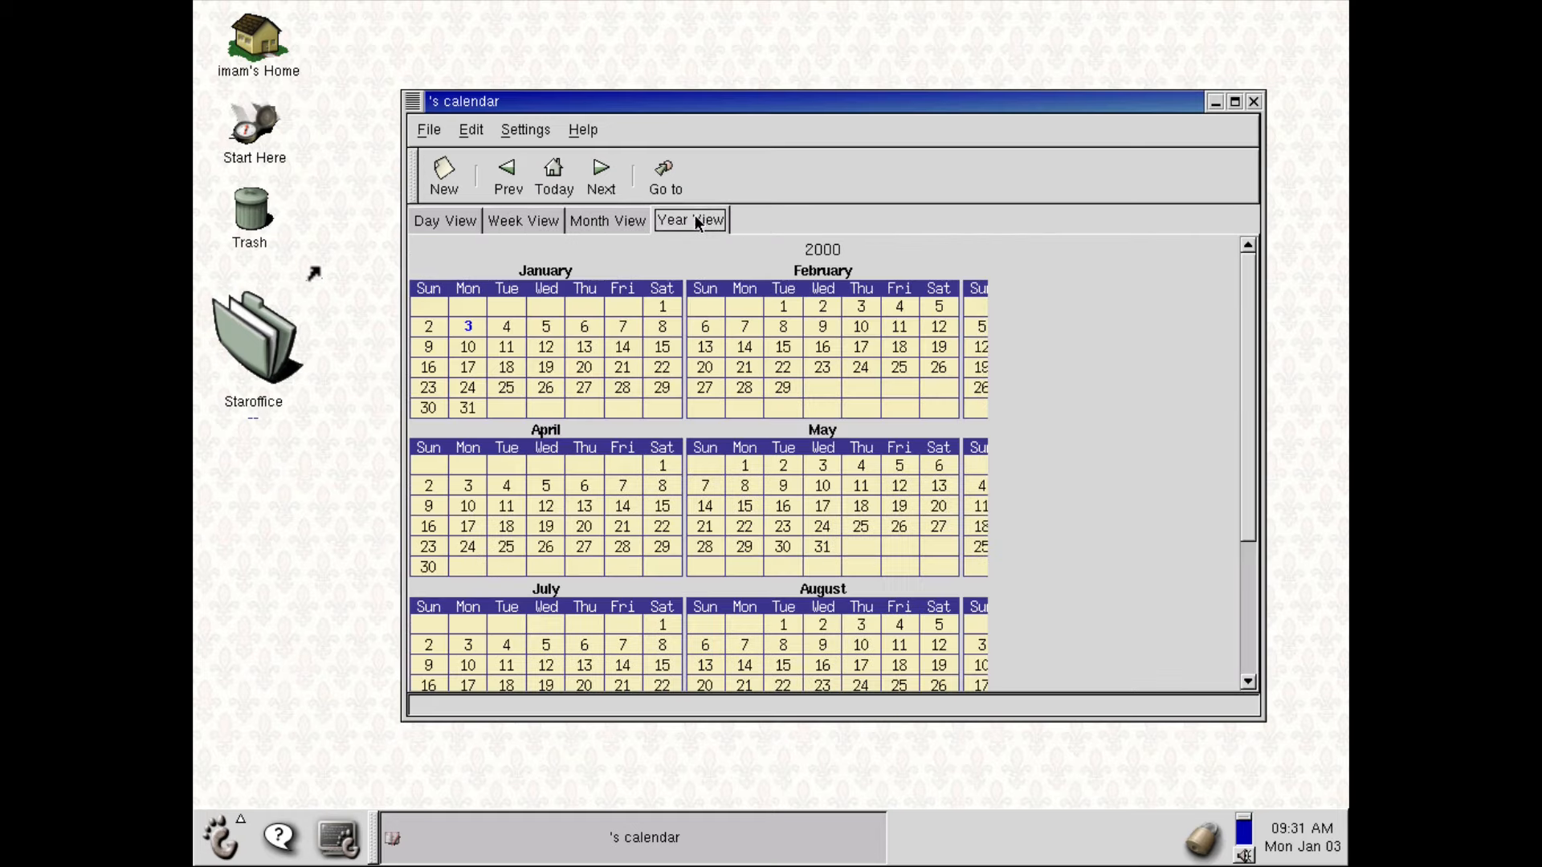
pyautogui.click(574, 222)
pyautogui.click(522, 227)
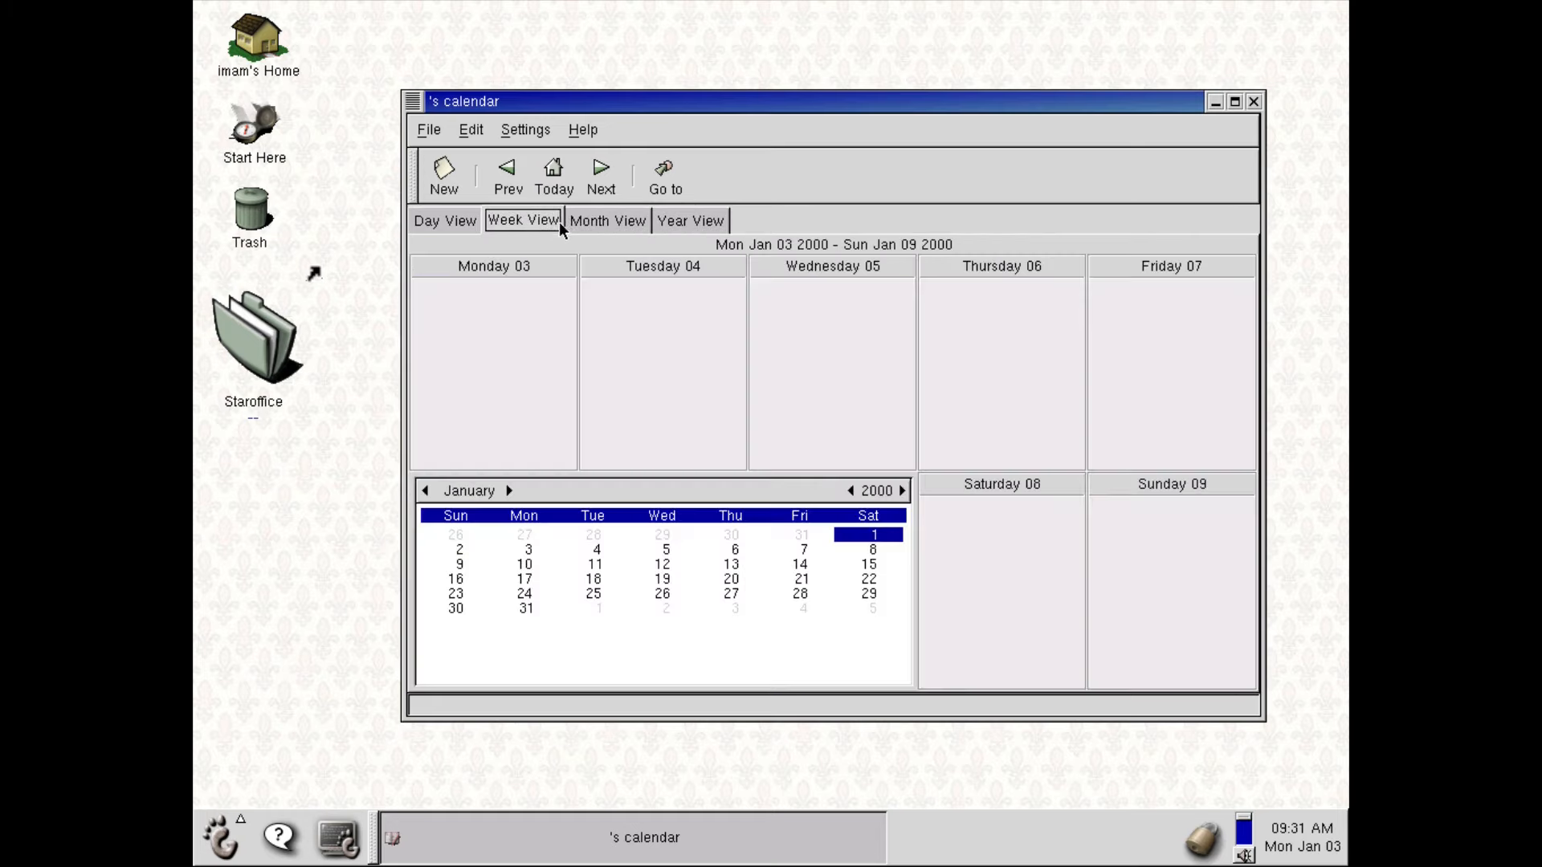
pyautogui.click(462, 230)
# Step: Create an appointment with the summary "sdfdsfdsf" on 1/3/2000 from 04:00 to 04:30
pyautogui.doubleClick(537, 445)
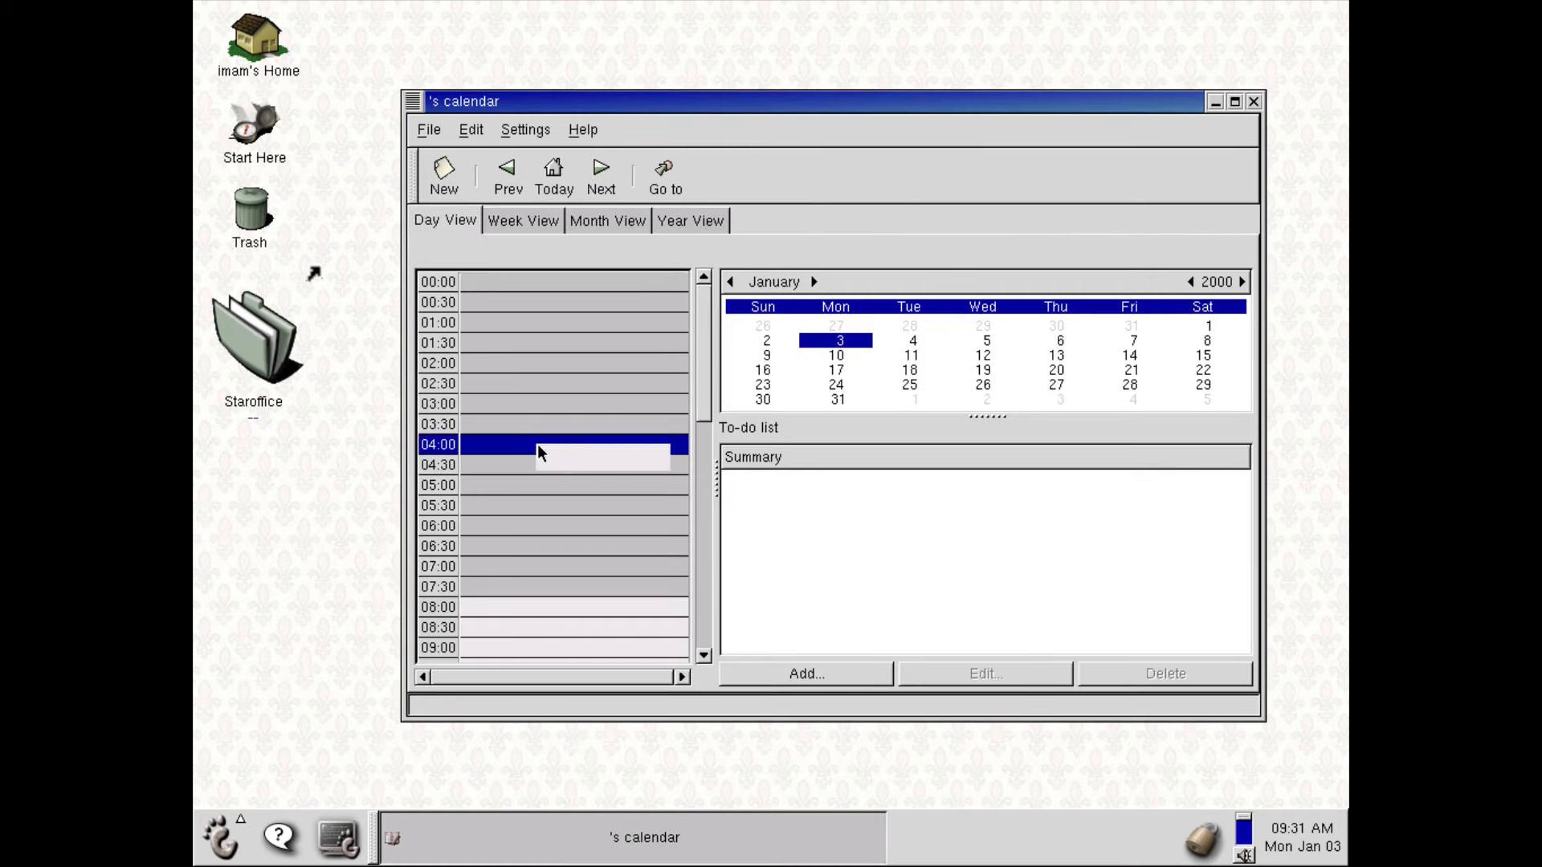
pyautogui.click(823, 268)
pyautogui.write('sdfdsfdsf')
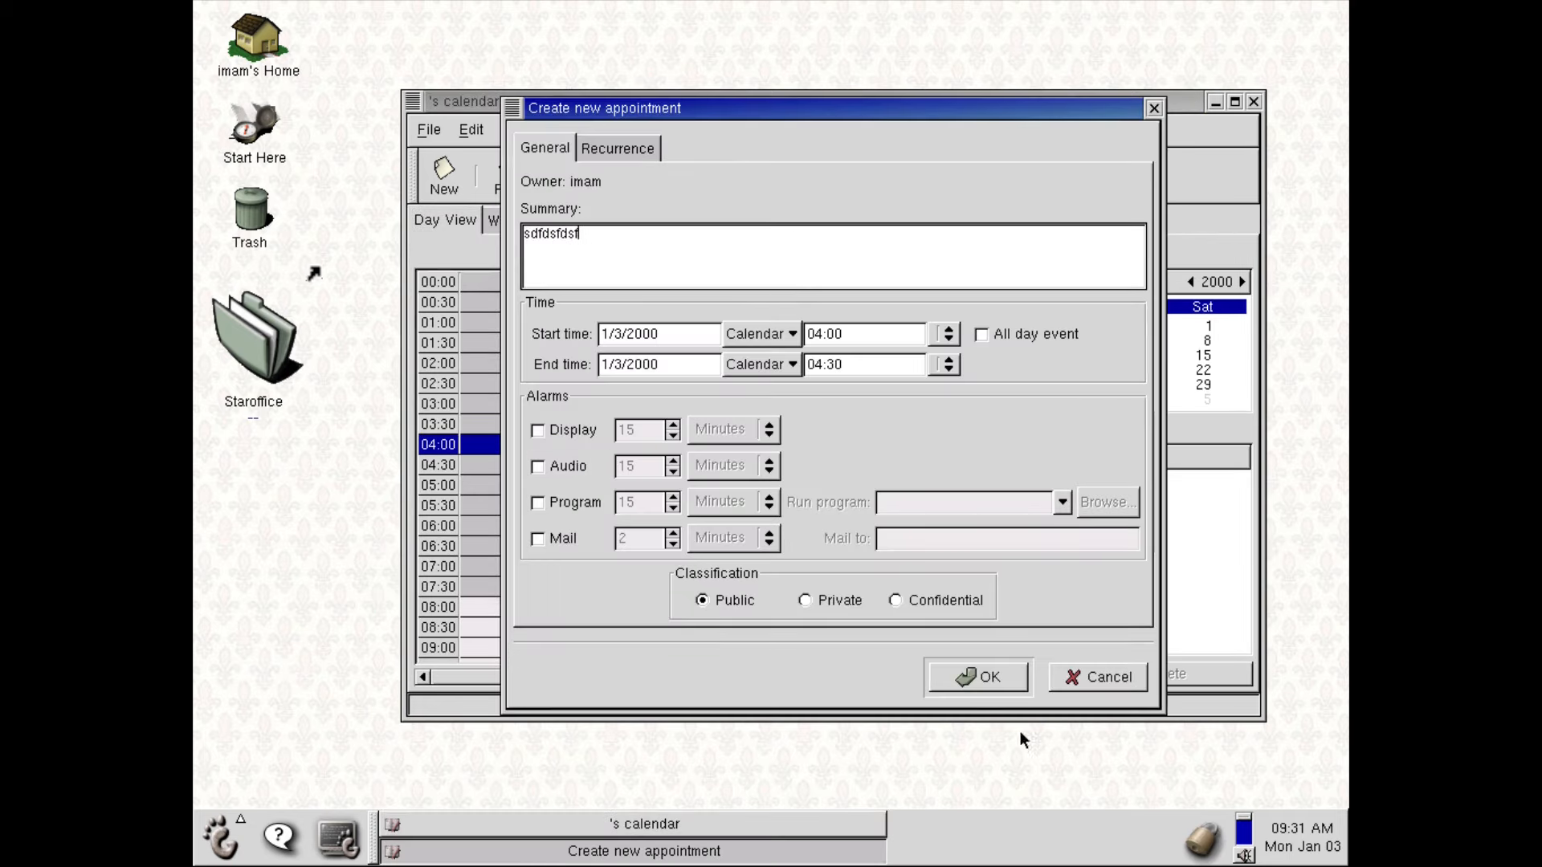
pyautogui.click(994, 680)
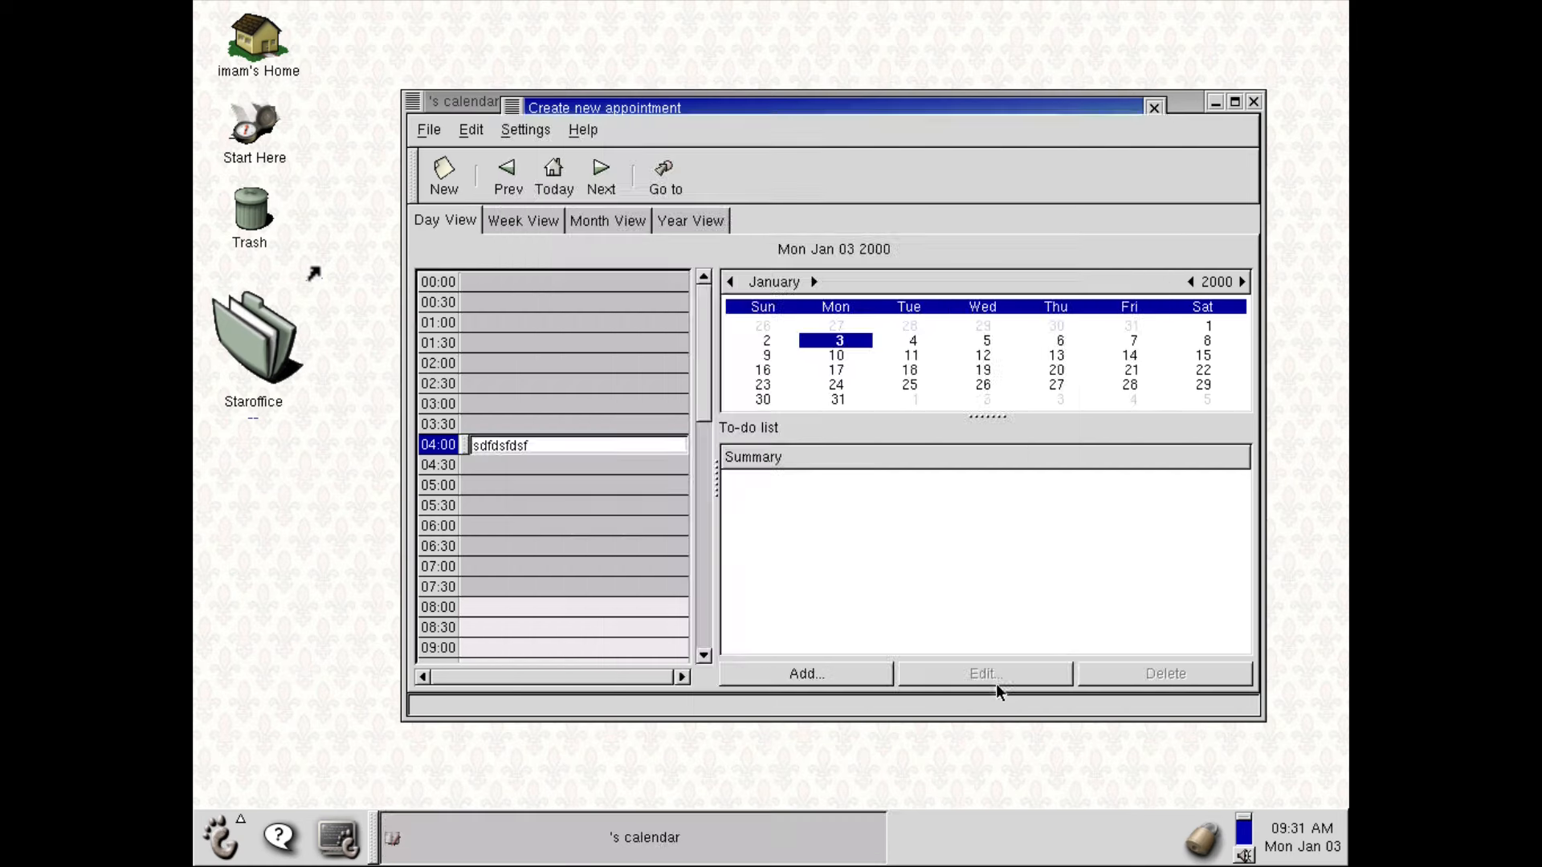
# Step: Select the 07:30 and 08:00 slots in the day schedule, and advance the month calendar to January 2005
pyautogui.click(580, 486)
pyautogui.moveTo(567, 587); pyautogui.dragTo(567, 607)
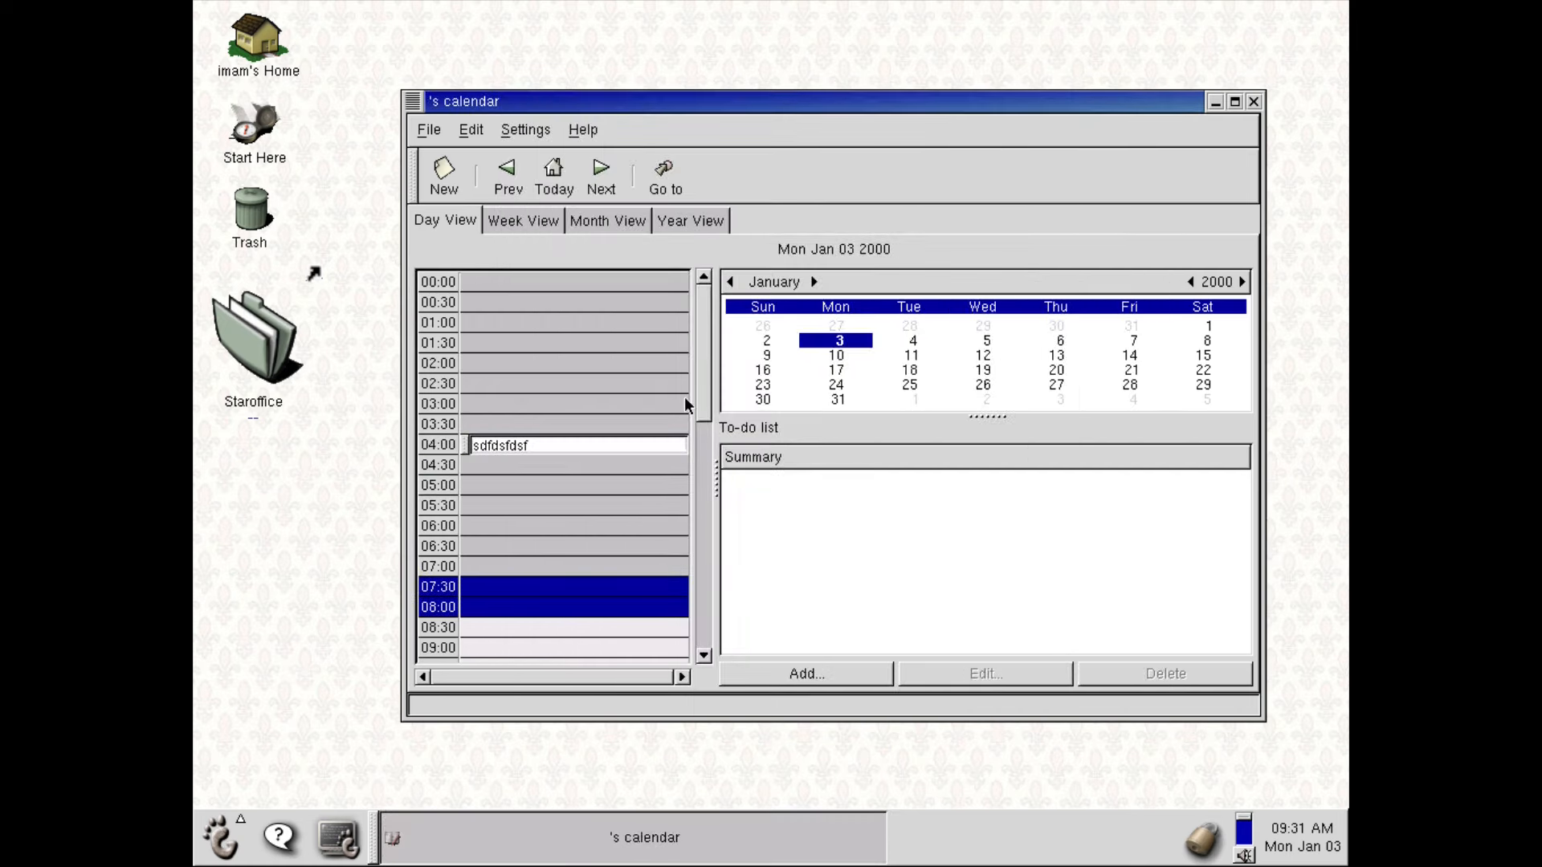
pyautogui.moveTo(706, 363)
pyautogui.mouseDown()
pyautogui.moveTo(711, 540)
pyautogui.moveTo(705, 354)
pyautogui.mouseUp()
pyautogui.click(1242, 282)
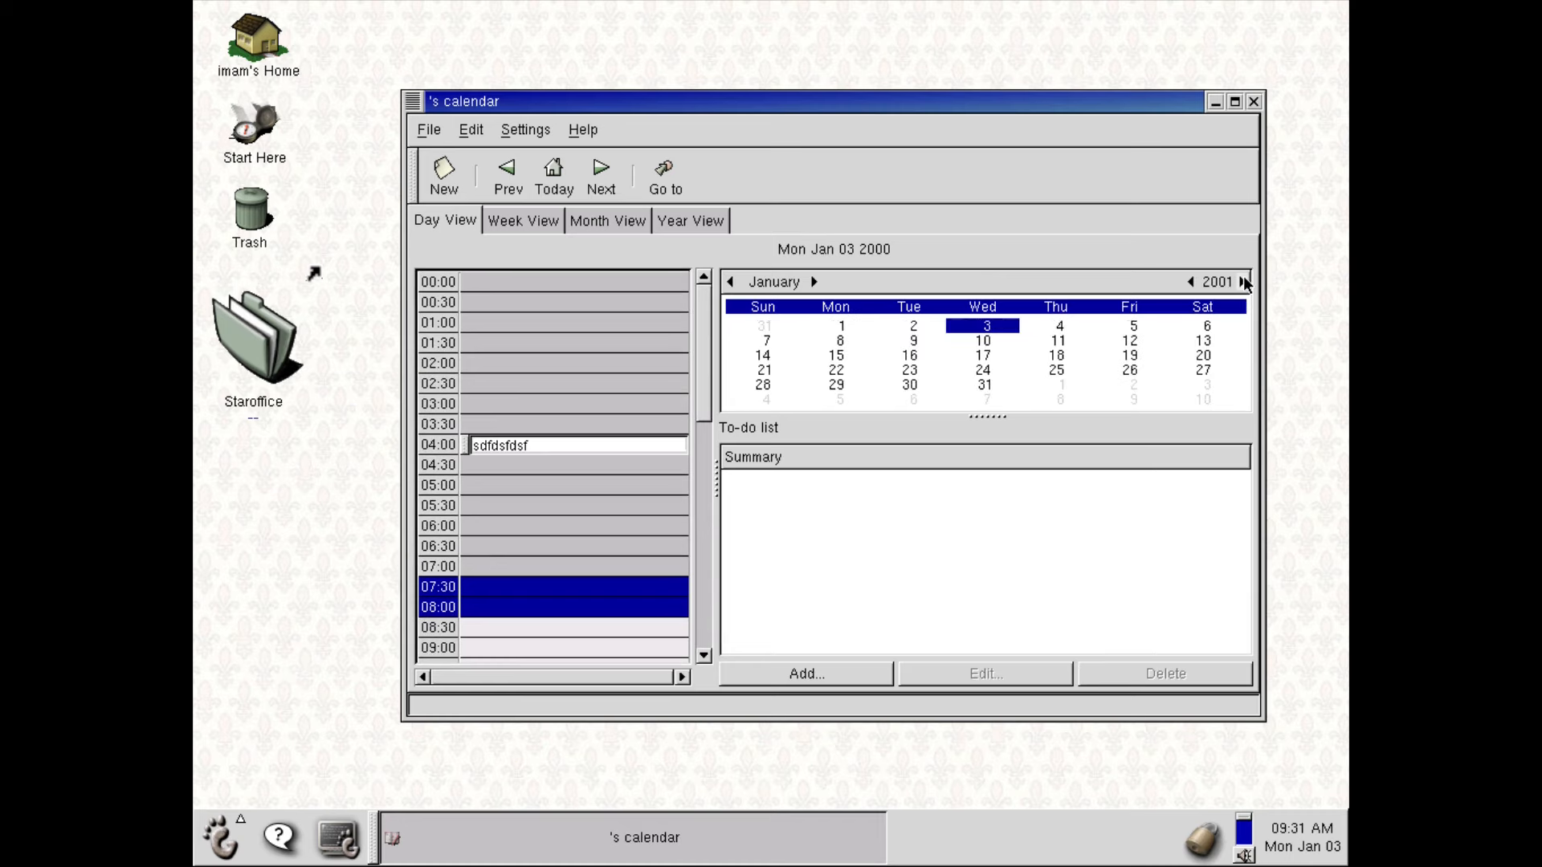
pyautogui.click(1242, 282)
pyautogui.click(1242, 282)
pyautogui.click(1241, 282)
pyautogui.click(1241, 282)
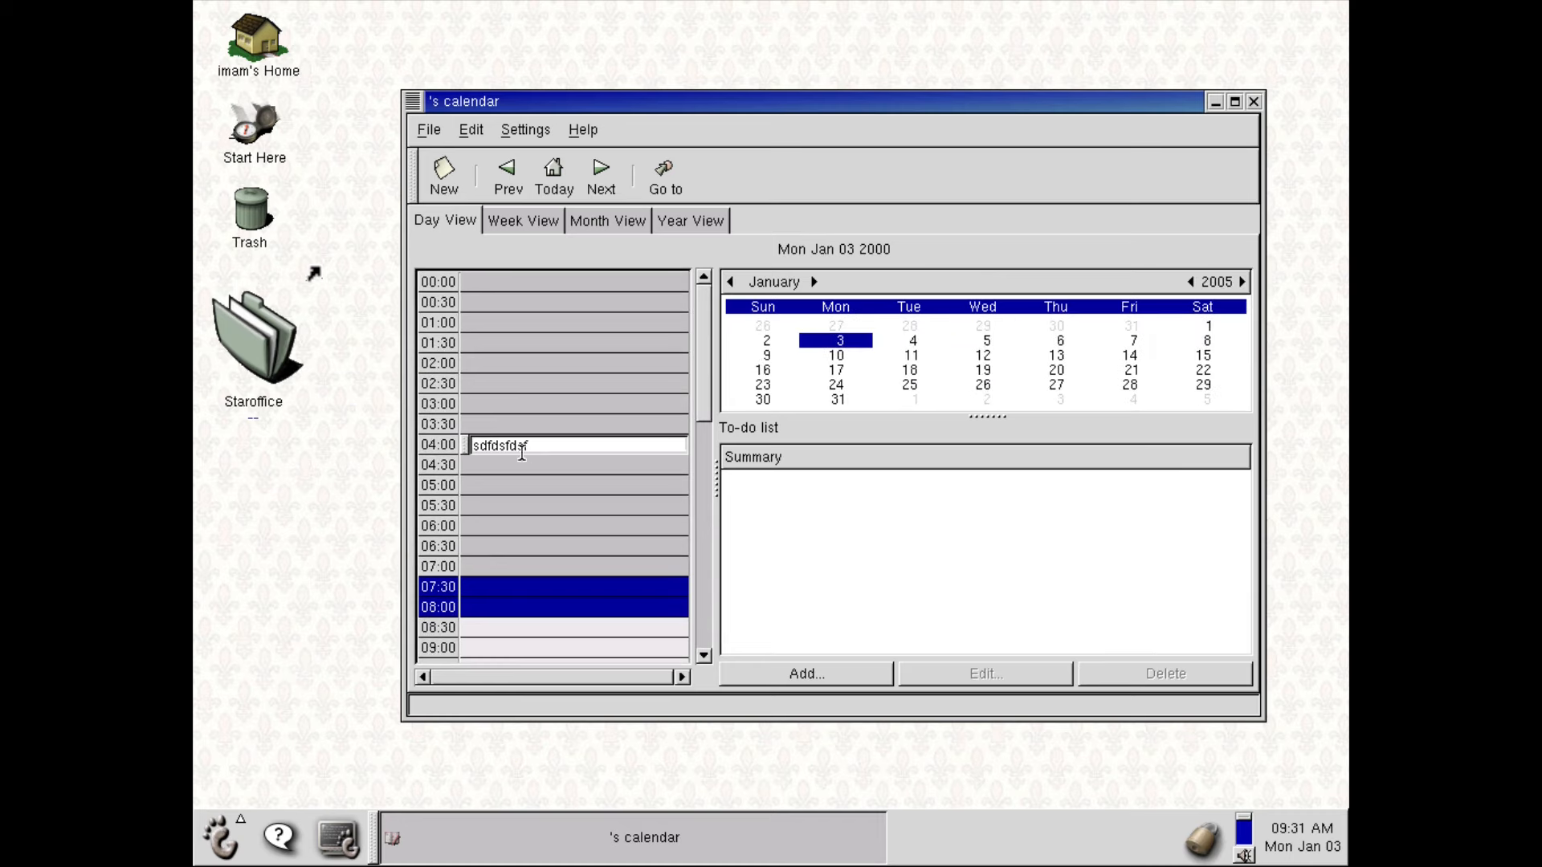
# Step: Stretch the "sdfdsfdsf" appointment in the day schedule so that it runs from 01:00 to 06:00
pyautogui.click(449, 447)
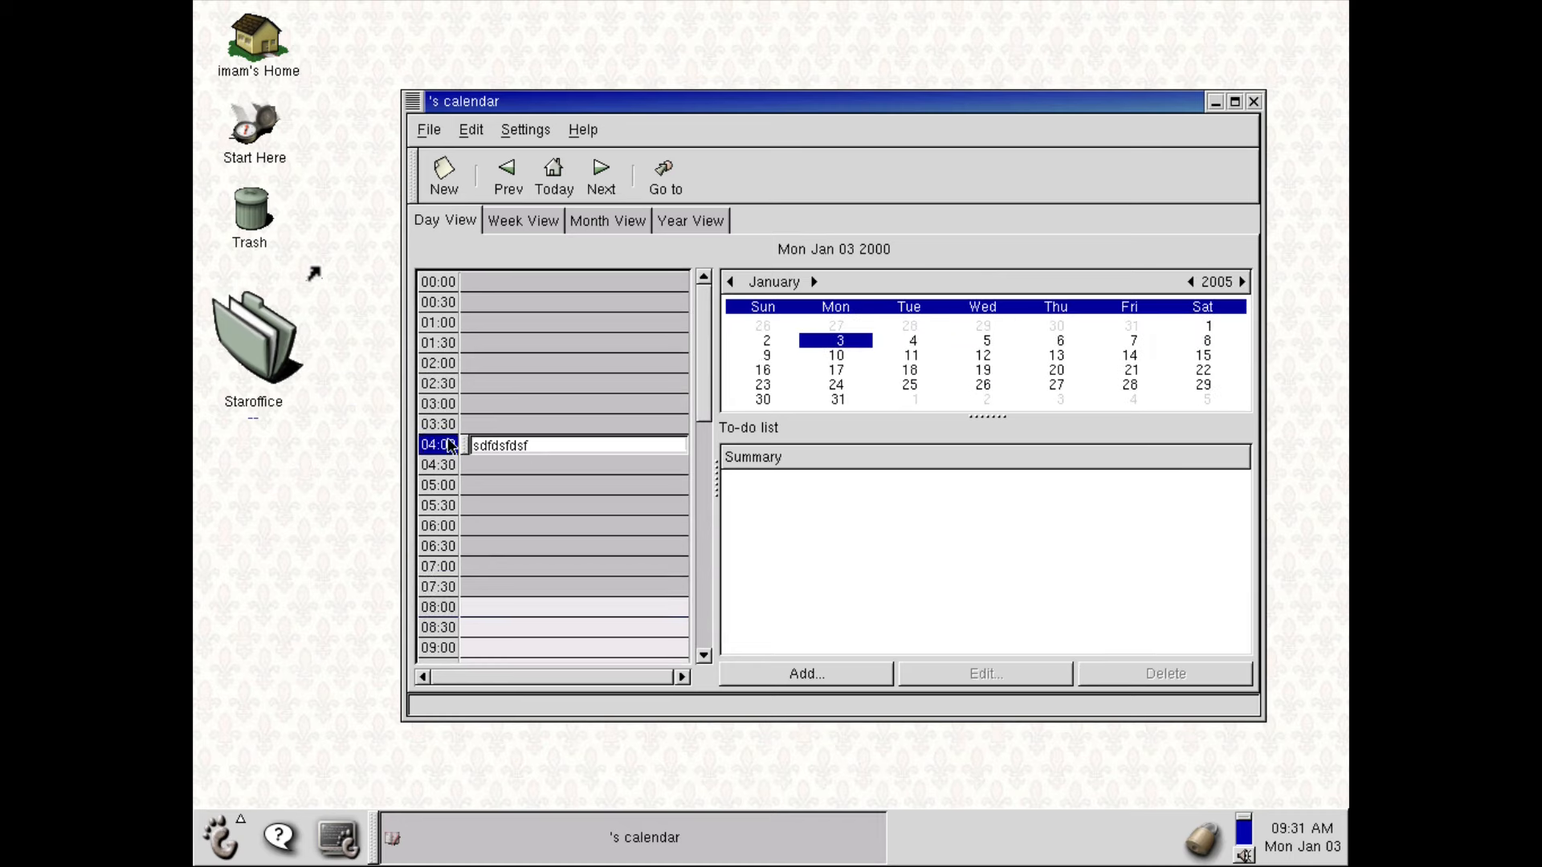
pyautogui.click(553, 452)
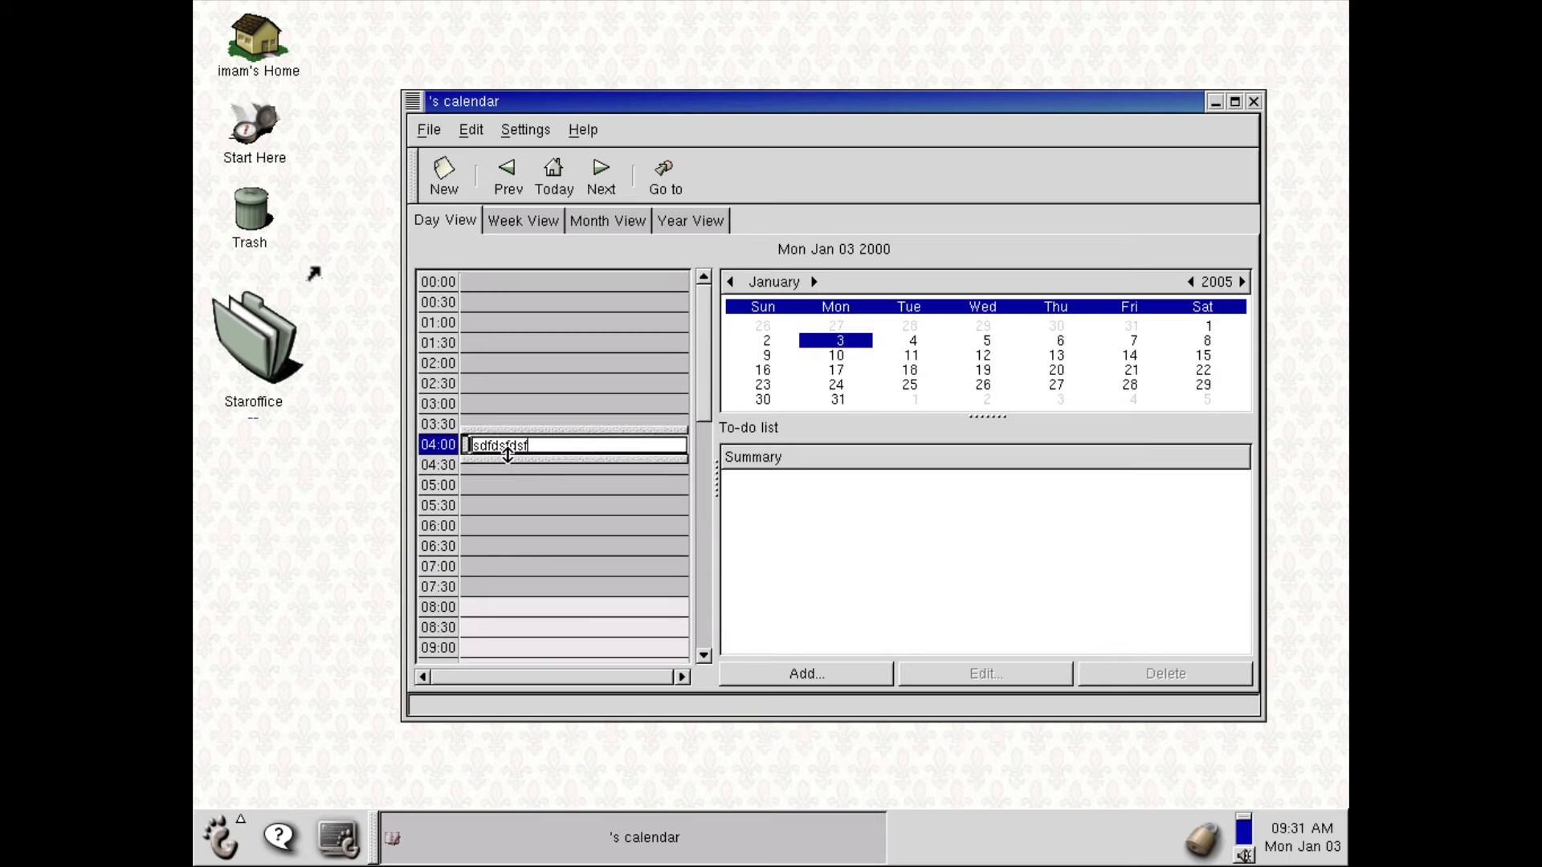
pyautogui.moveTo(508, 464); pyautogui.dragTo(509, 522)
pyautogui.click(575, 587)
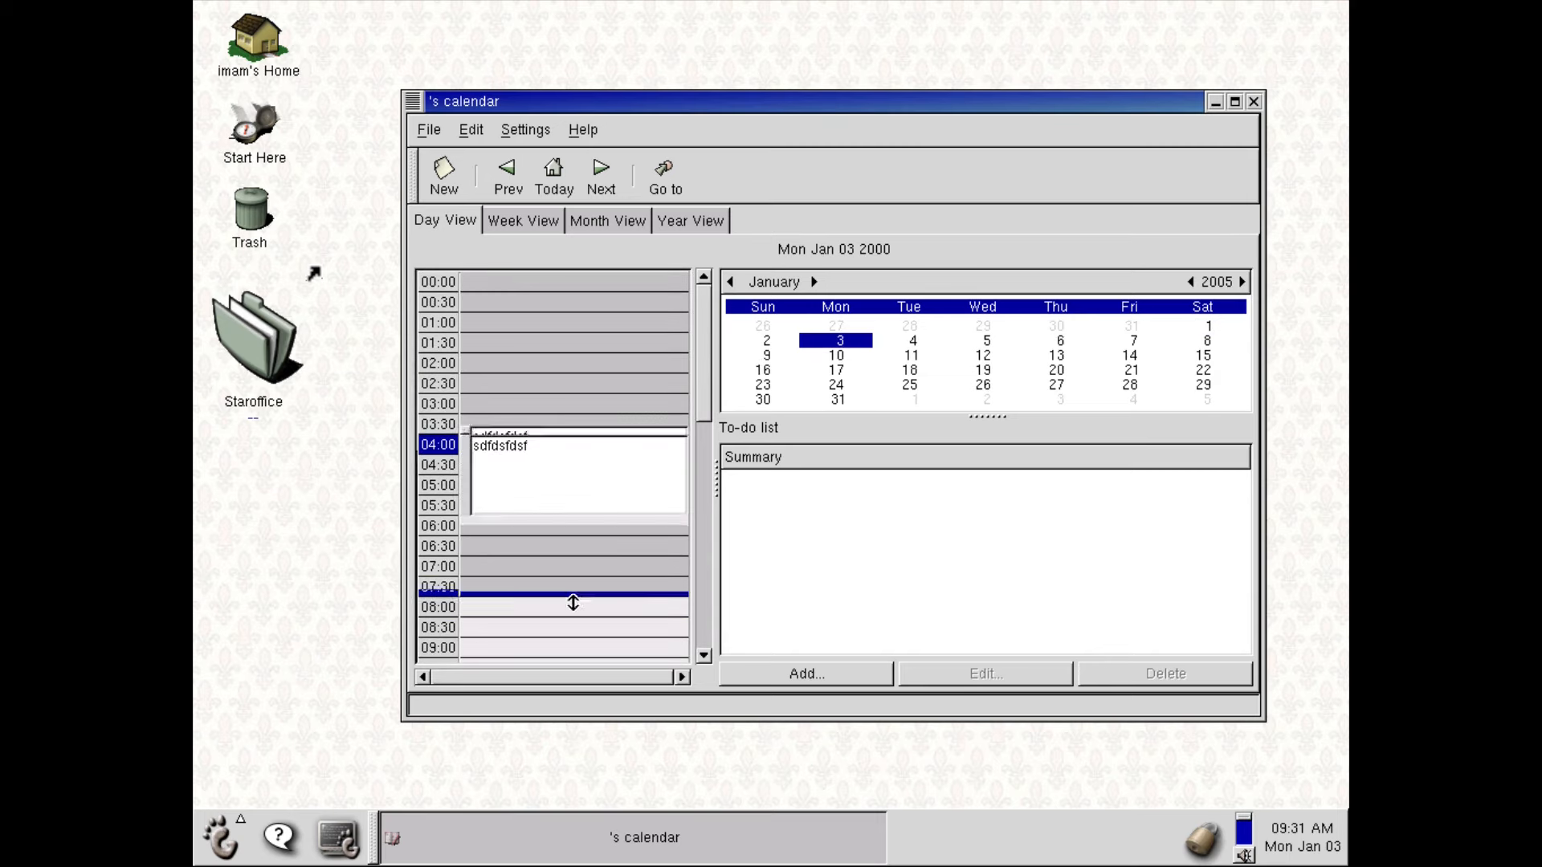
pyautogui.click(607, 443)
pyautogui.moveTo(606, 430); pyautogui.dragTo(615, 315)
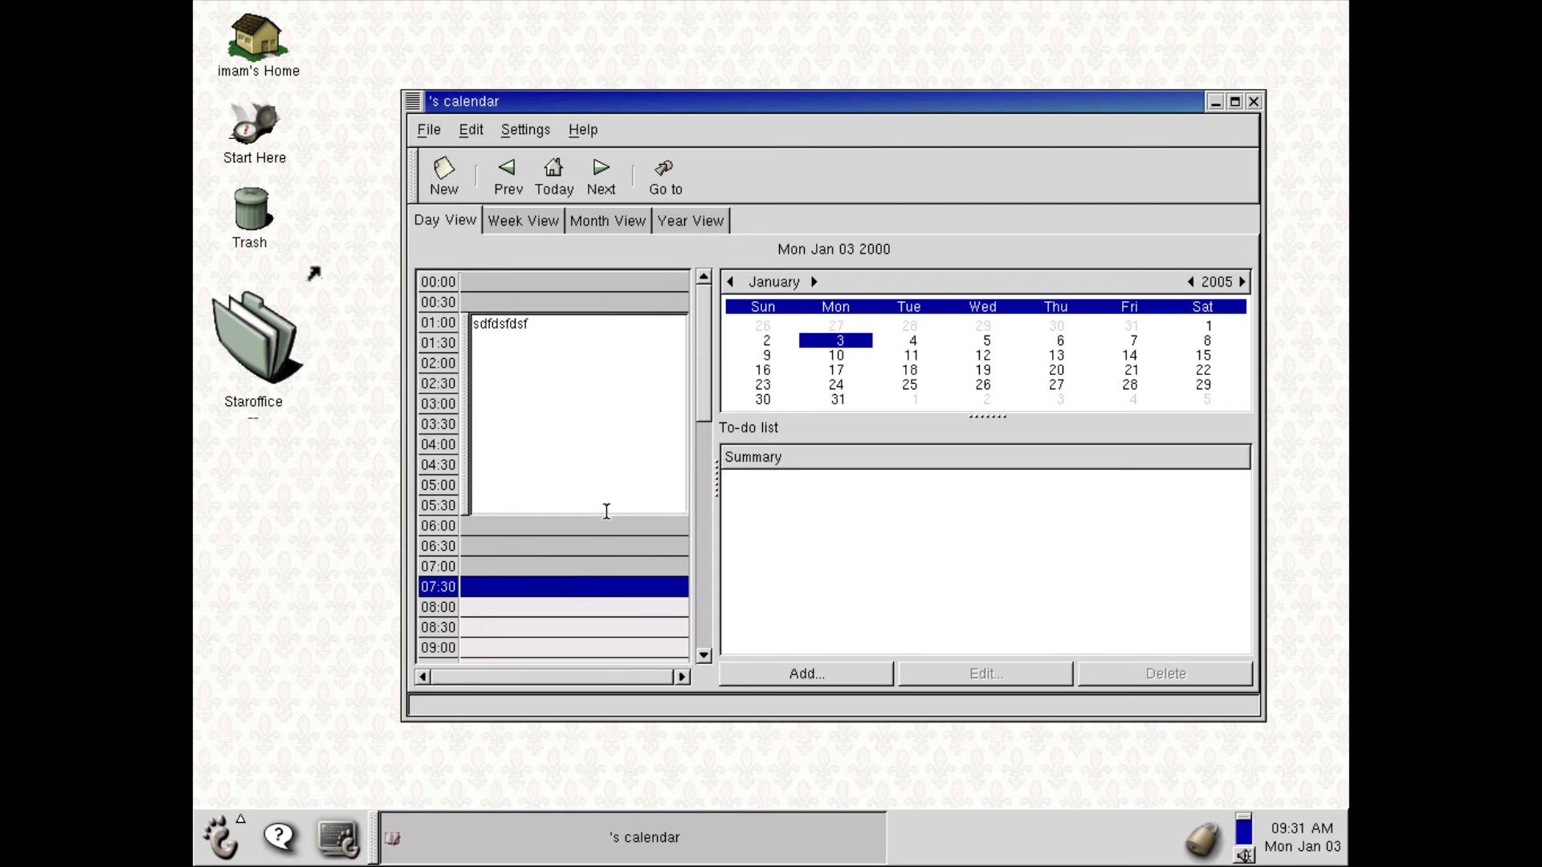
# Step: Start a new appointment with the 08:00 slot selected, cancel it, and close the calendar
pyautogui.click(562, 610)
pyautogui.click(438, 170)
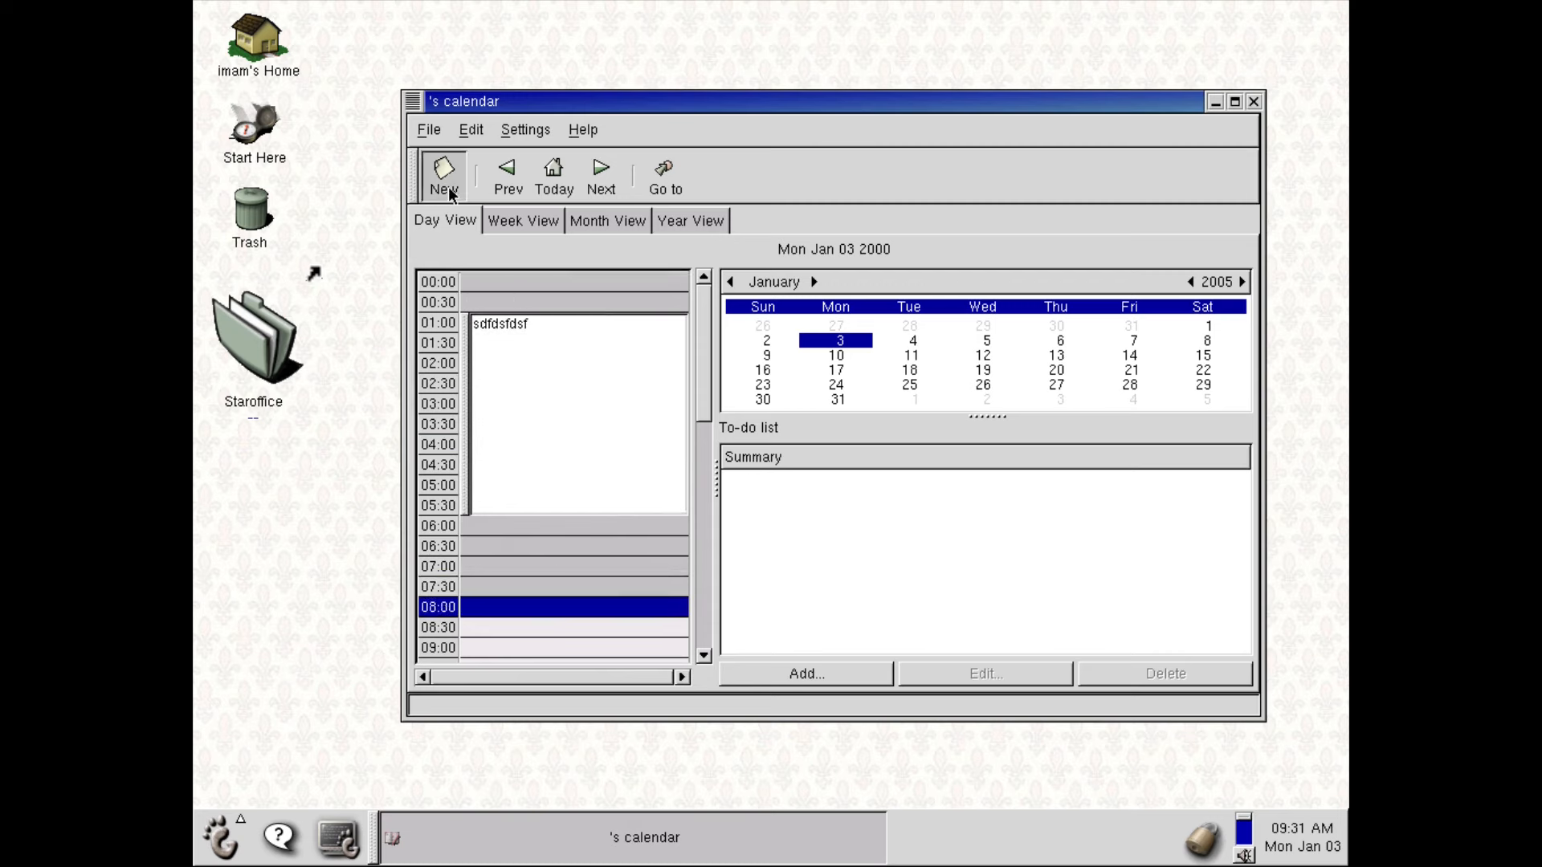
pyautogui.press('Escape')
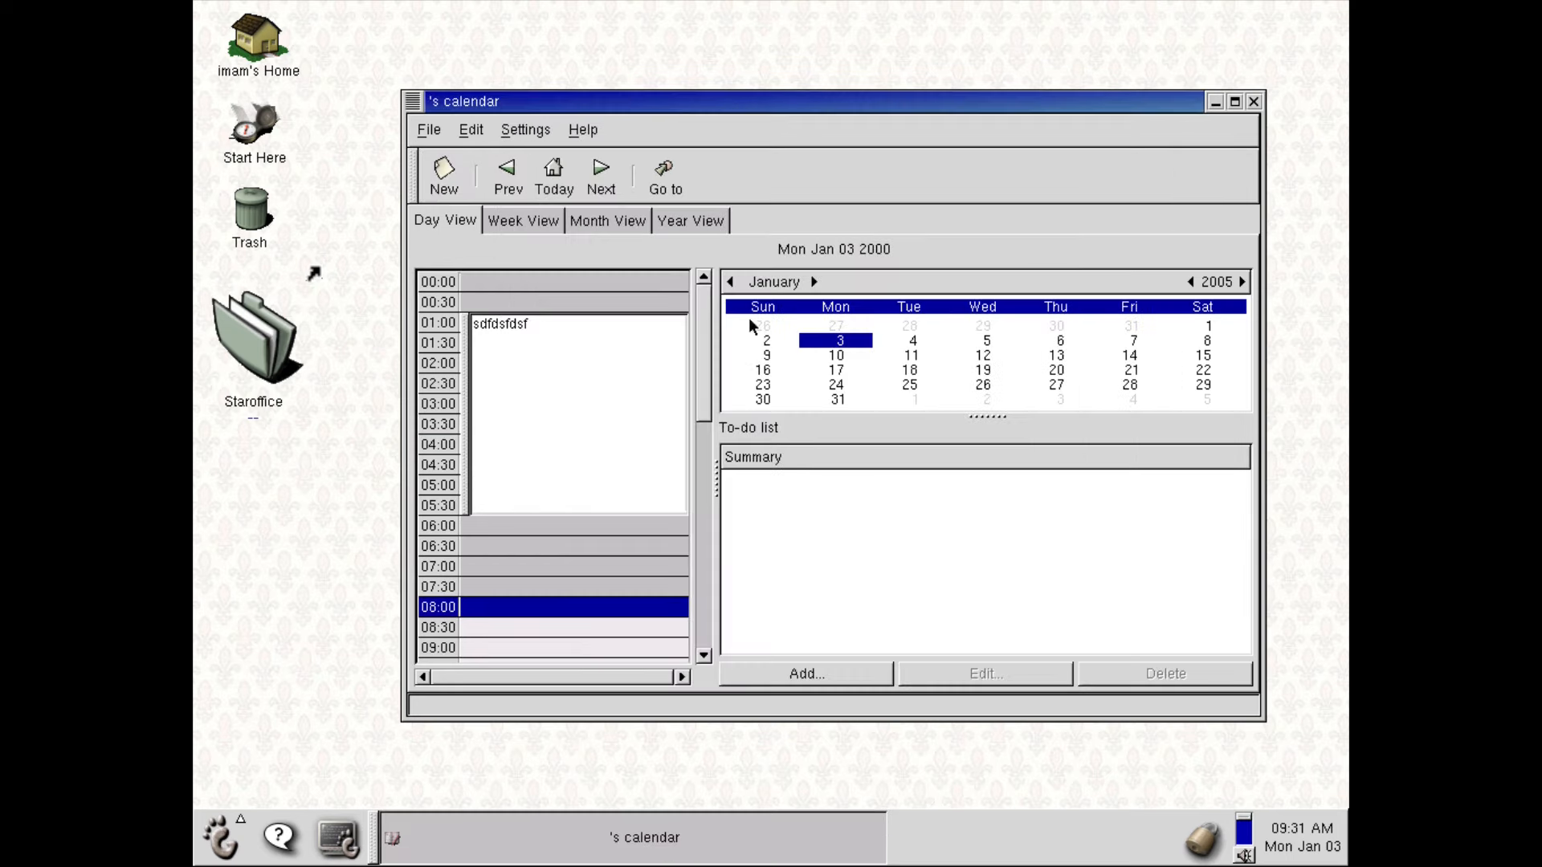
pyautogui.click(466, 132)
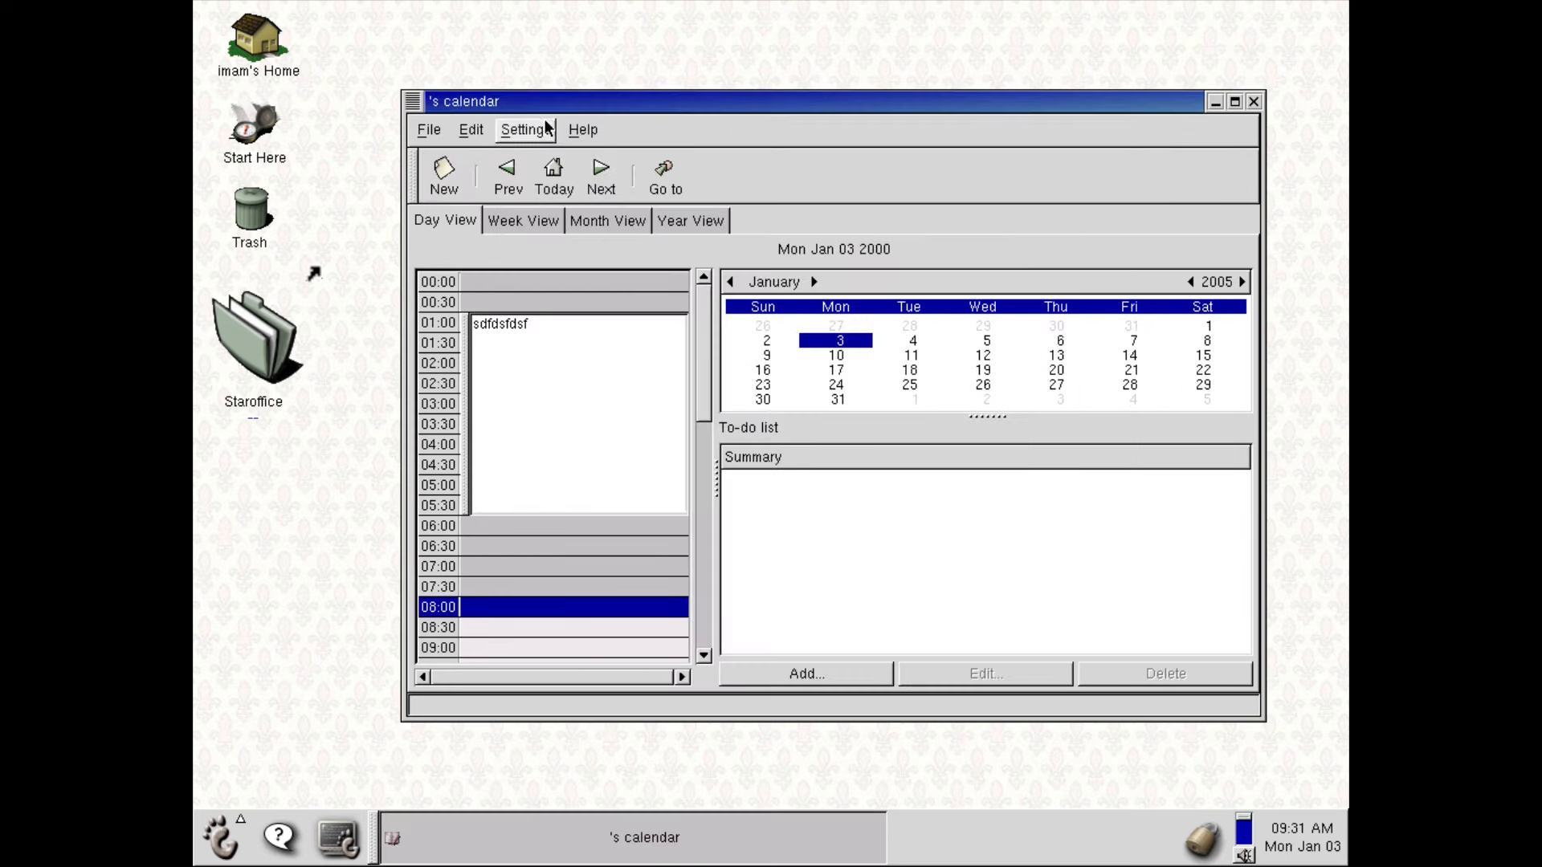
pyautogui.click(614, 124)
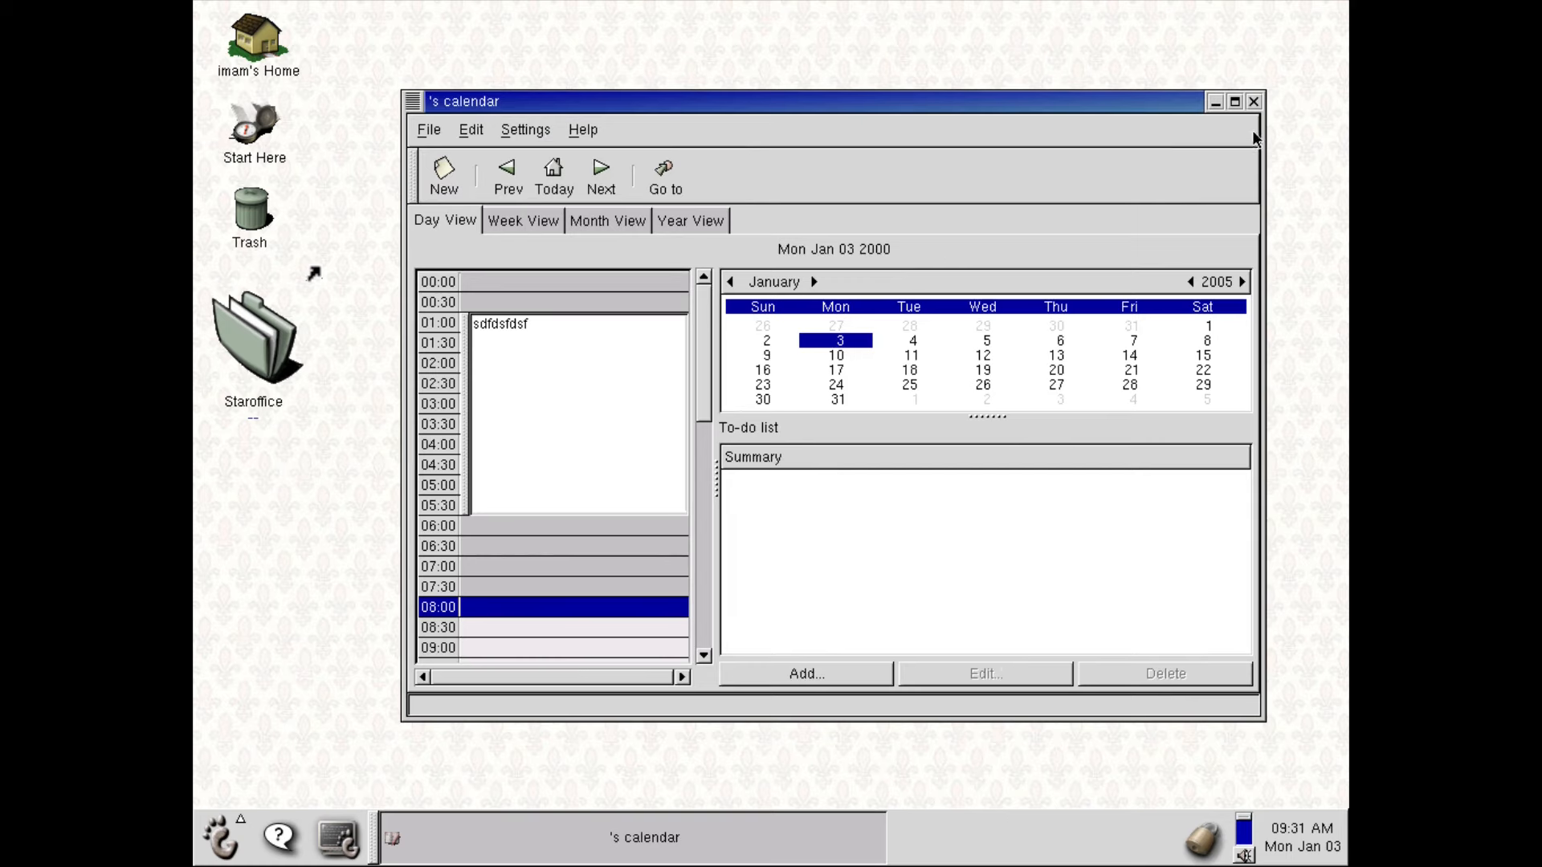
pyautogui.click(1255, 103)
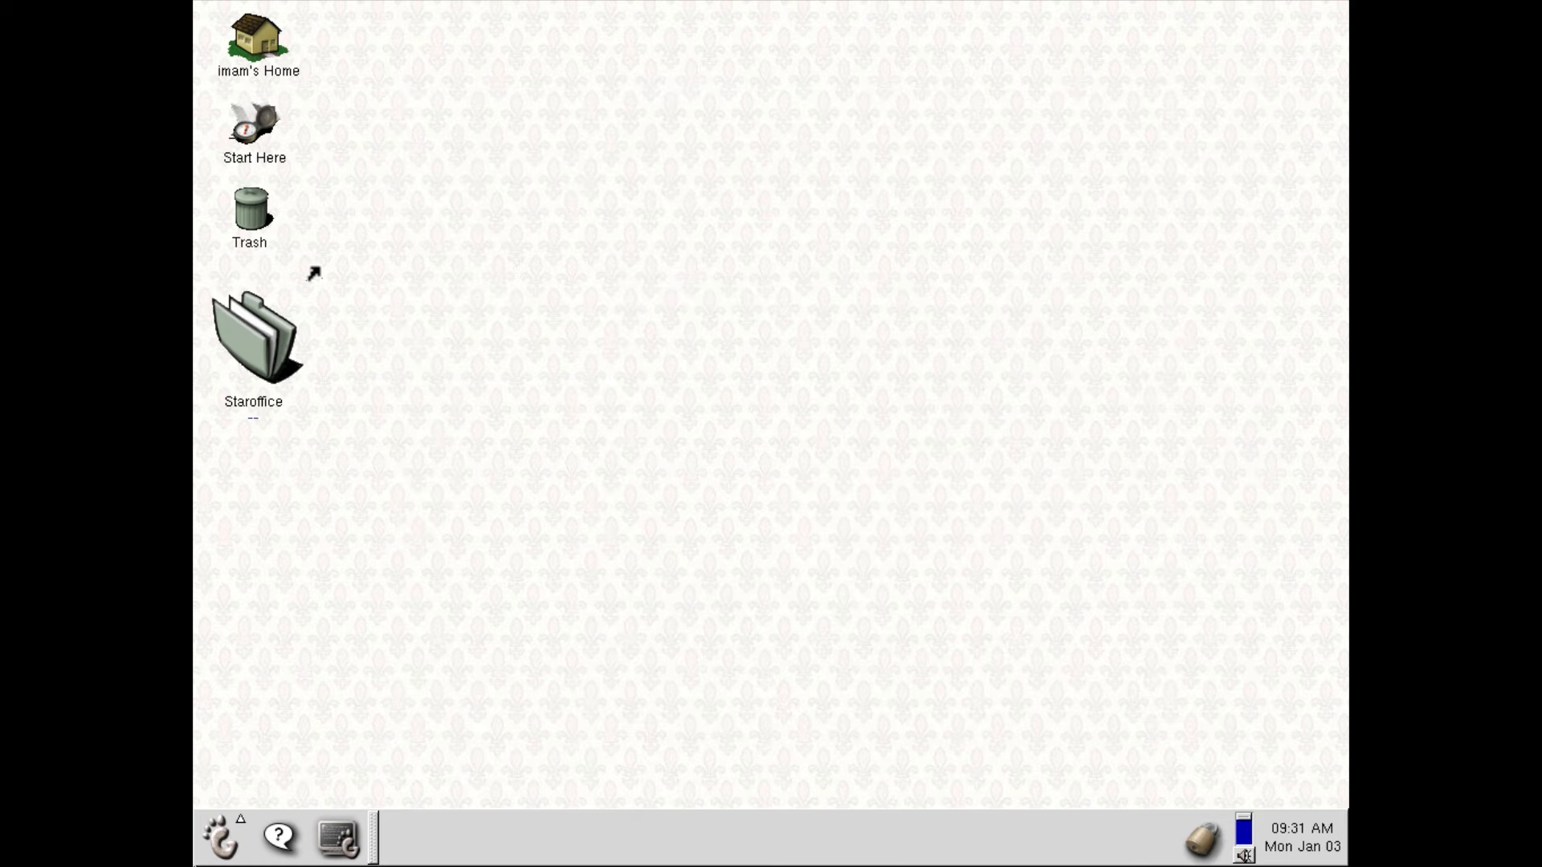
# Step: Launch the Dia diagram editor and enlarge its toolbox window slightly
pyautogui.click(221, 839)
pyautogui.moveTo(250, 747)
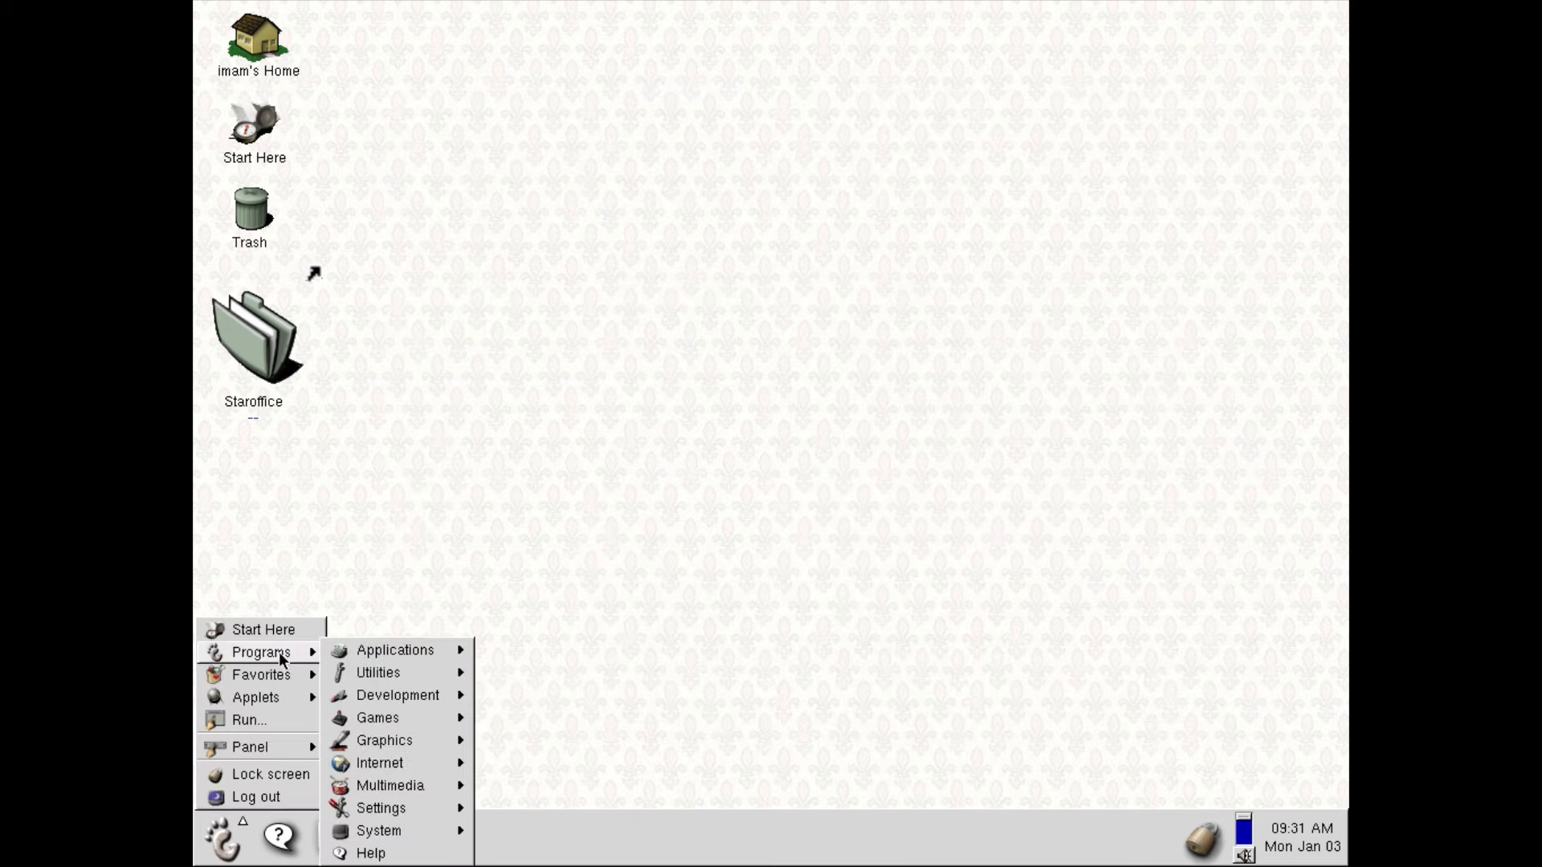
pyautogui.moveTo(378, 650)
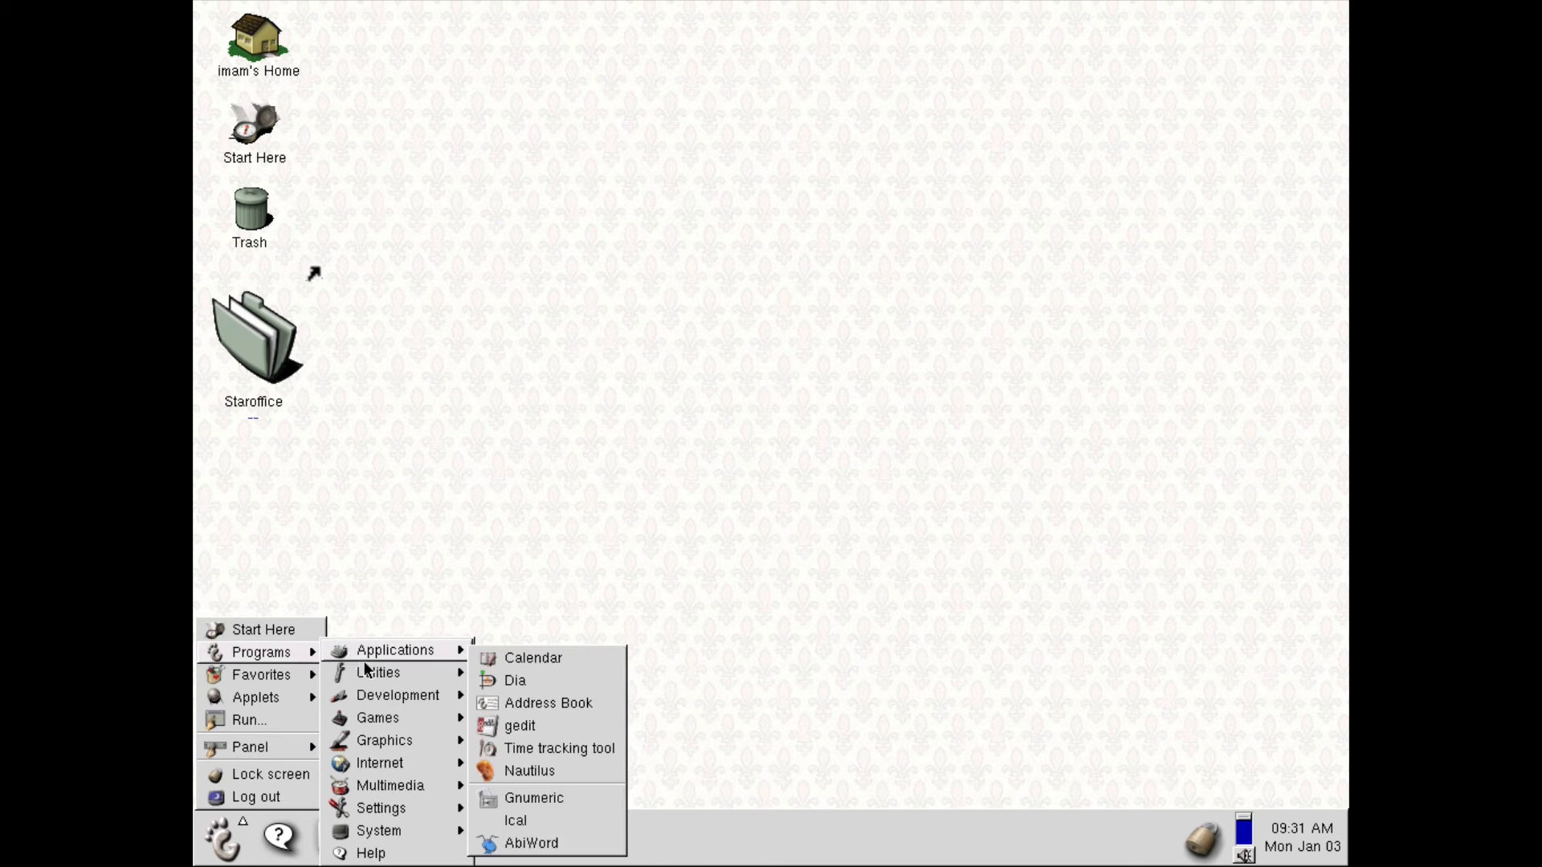
pyautogui.click(544, 680)
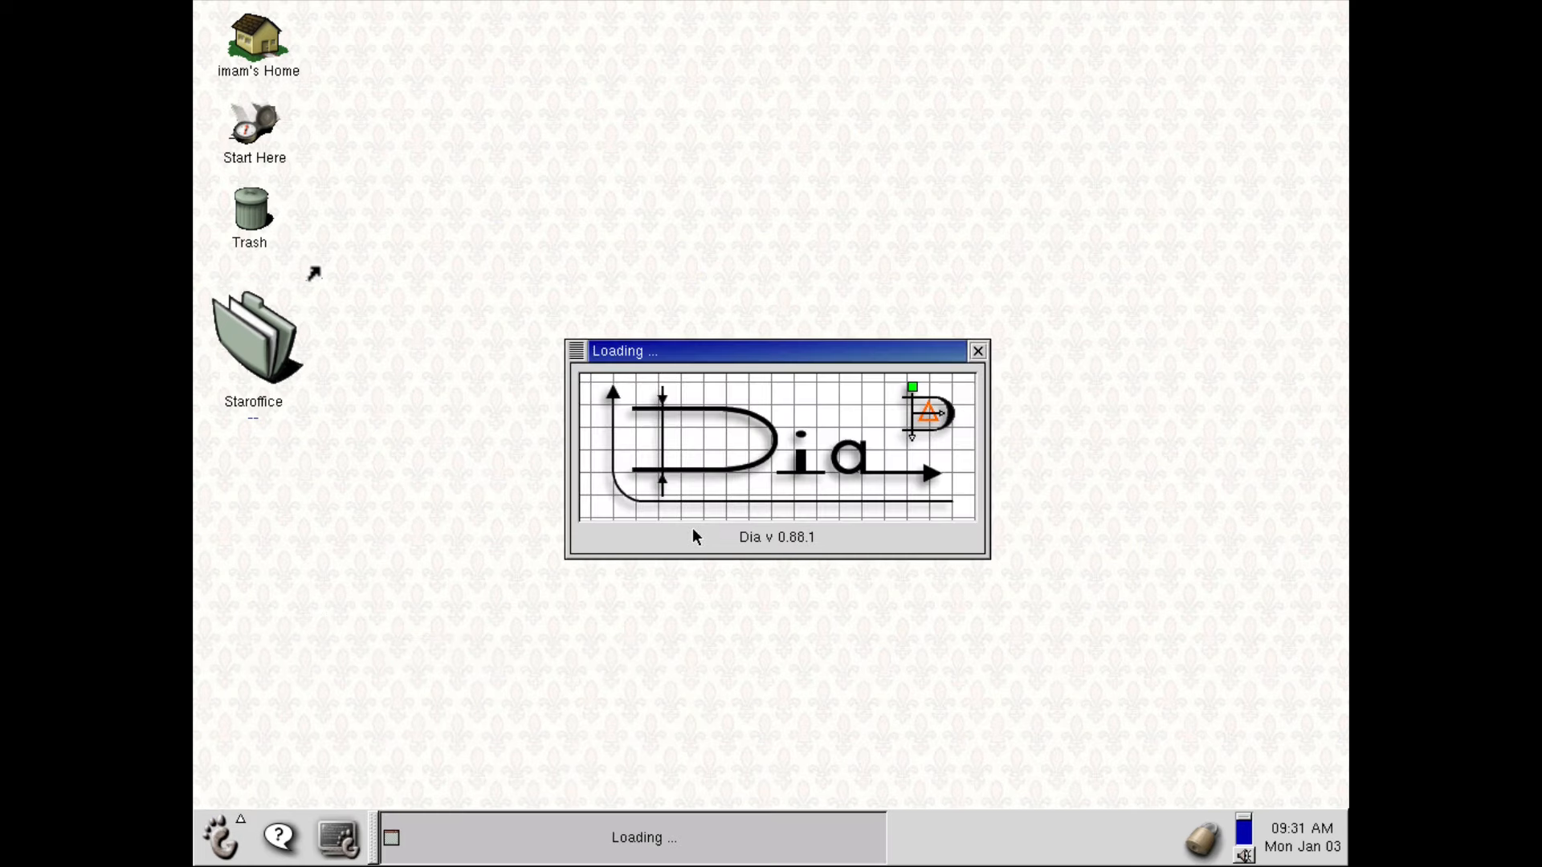
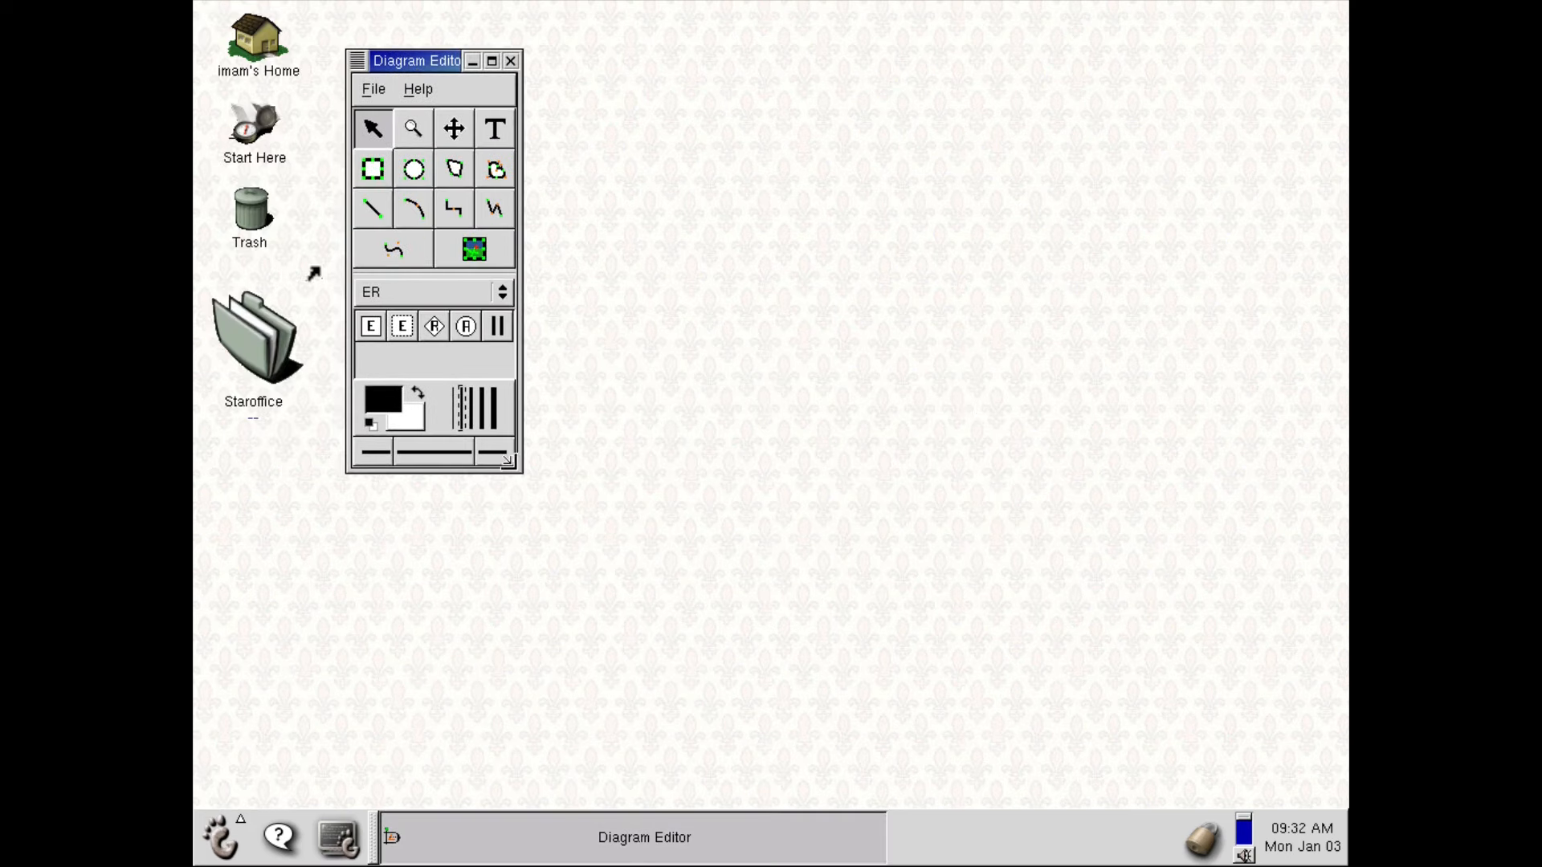
pyautogui.moveTo(521, 474); pyautogui.dragTo(552, 528)
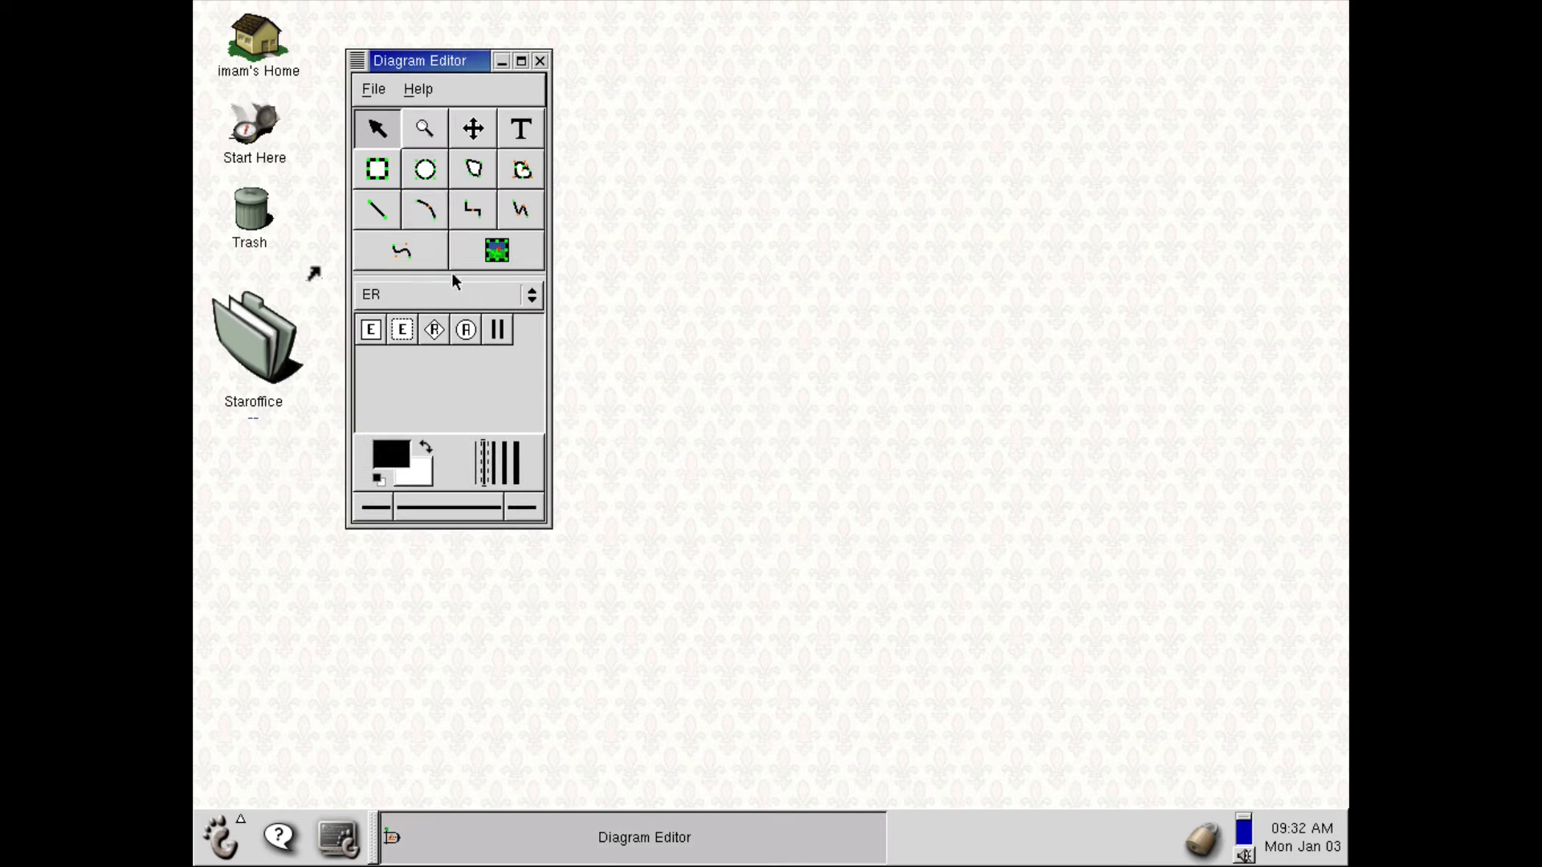
# Step: Create a new diagram and move its window beside the toolbox so both are fully visible
pyautogui.click(379, 95)
pyautogui.click(379, 113)
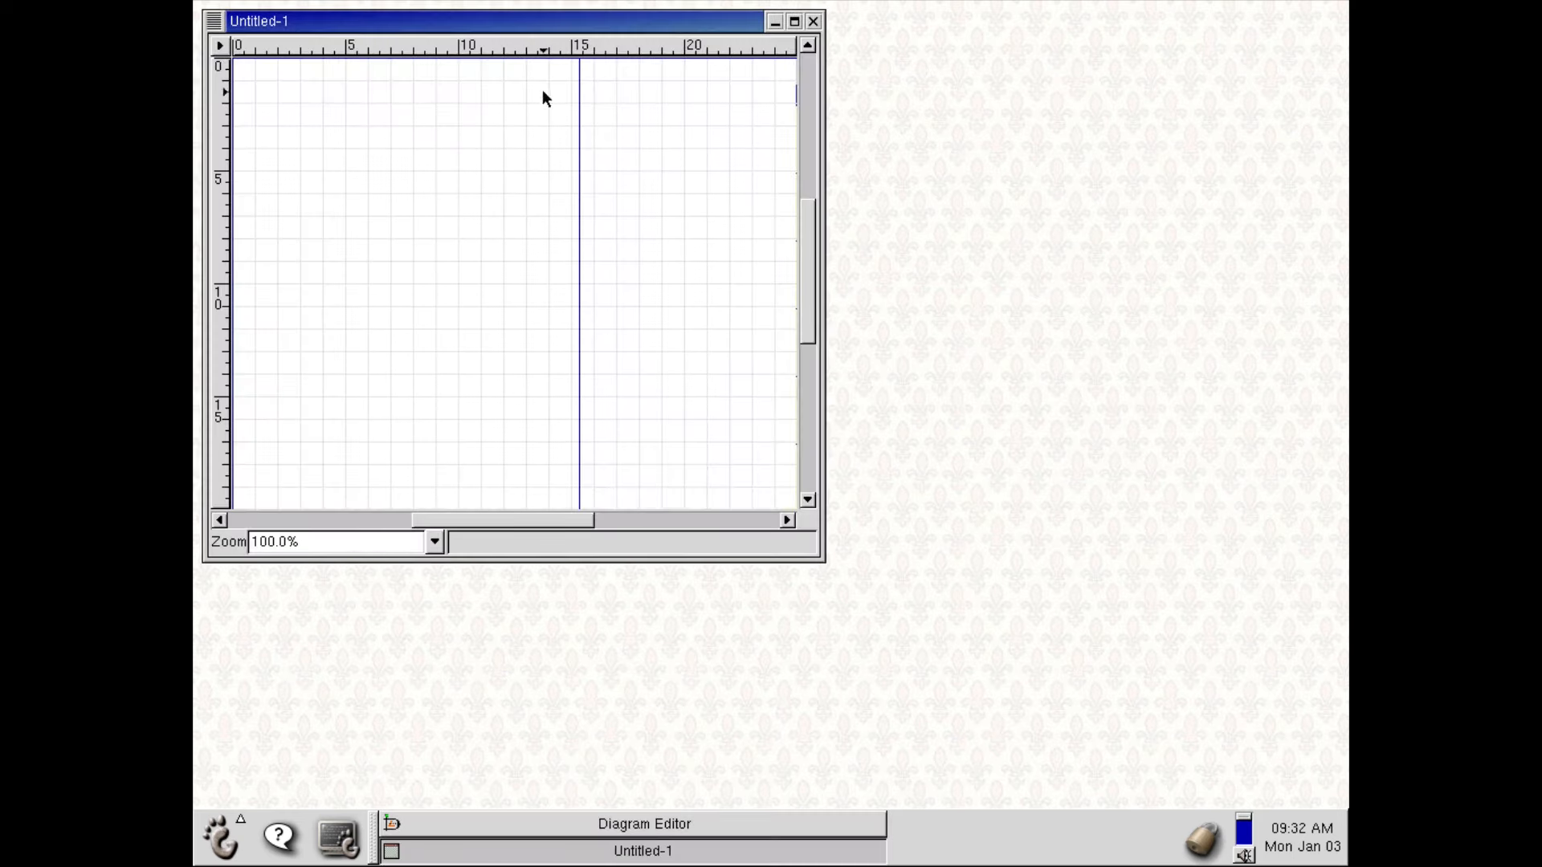
pyautogui.moveTo(434, 32); pyautogui.dragTo(871, 169)
pyautogui.moveTo(860, 472); pyautogui.dragTo(1136, 543)
# Step: Draw an ellipse about 10 by 7 units in the upper part of the diagram and a rectangle about 9 by 4 units below it
pyautogui.click(425, 168)
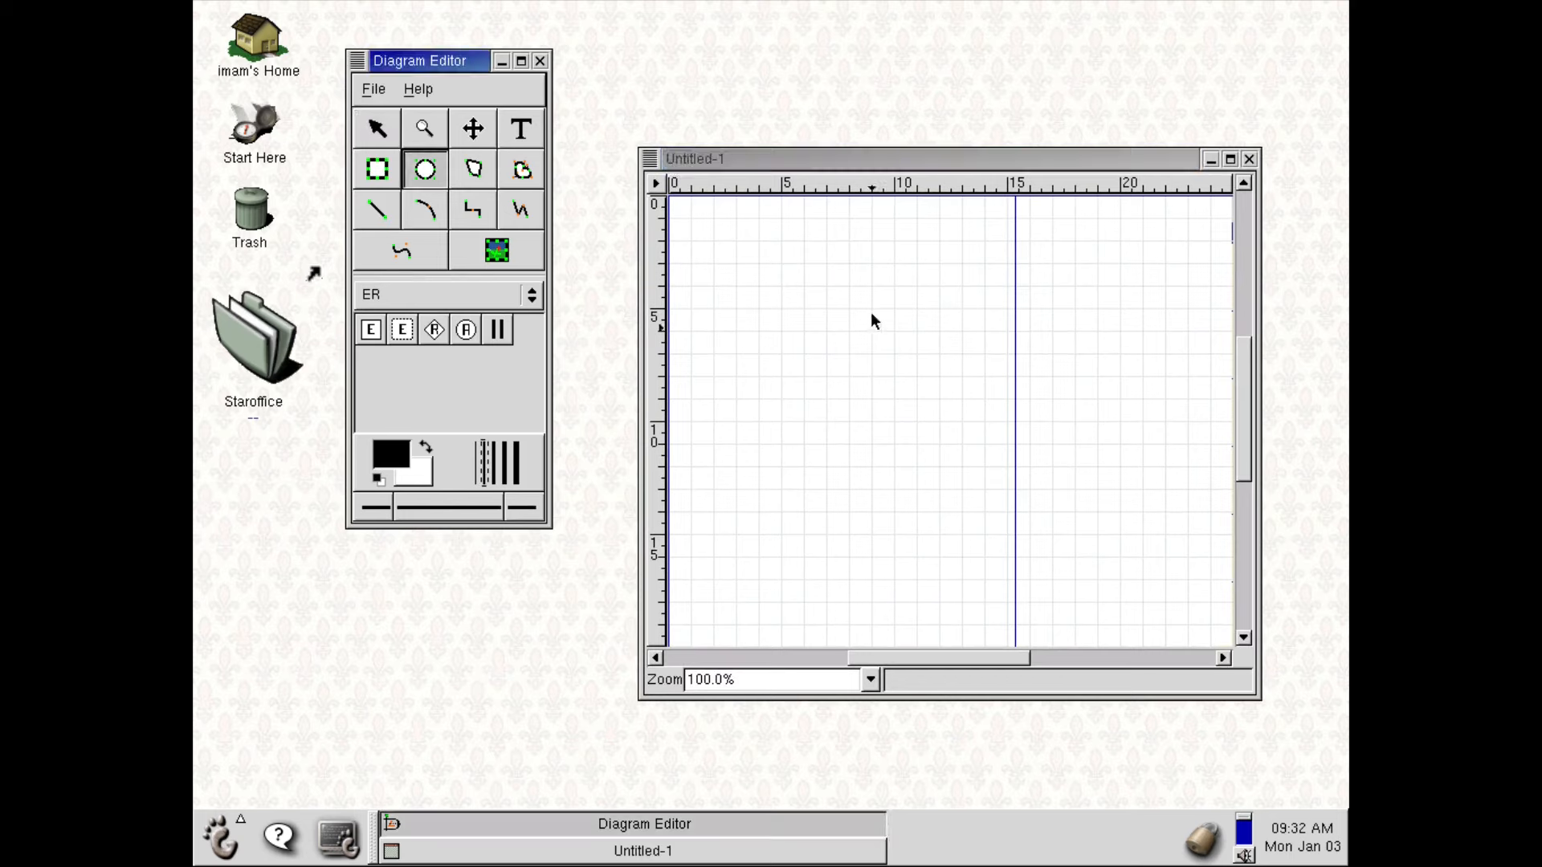
pyautogui.moveTo(811, 289); pyautogui.dragTo(1041, 447)
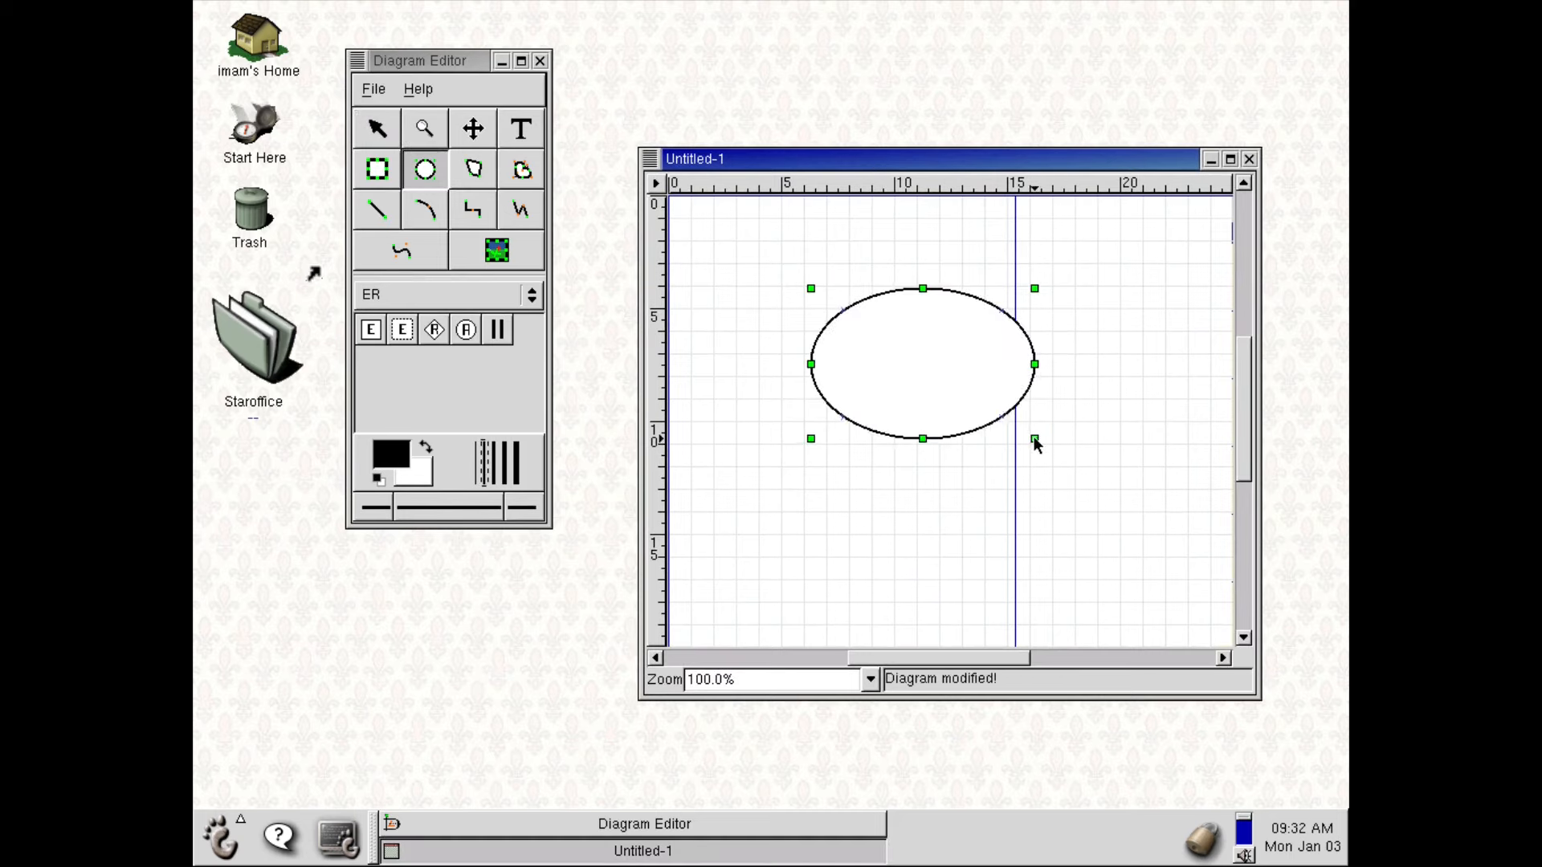
pyautogui.click(376, 169)
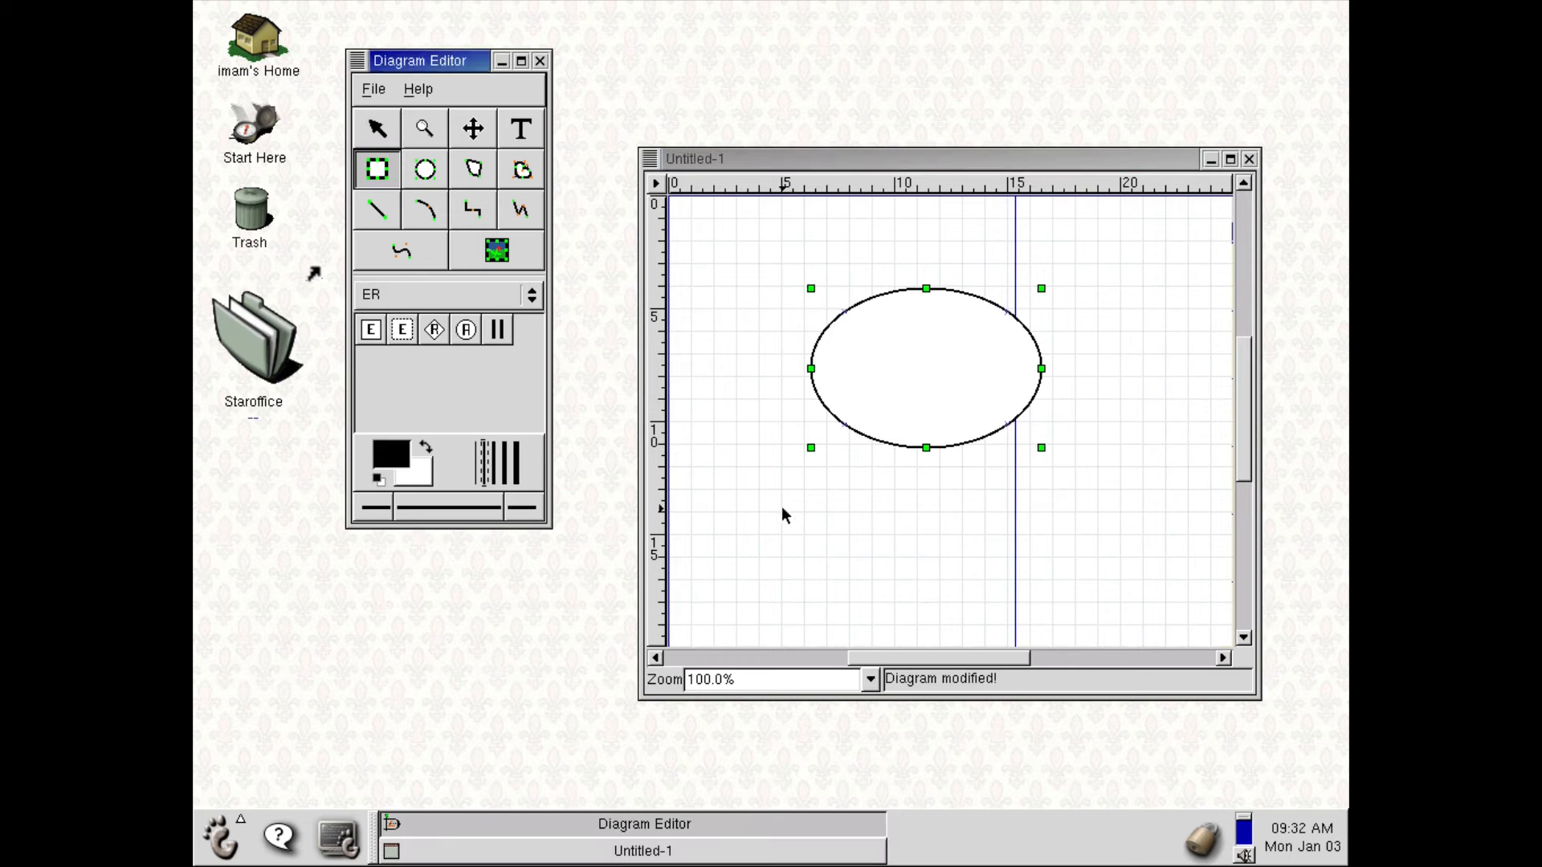
pyautogui.moveTo(783, 510); pyautogui.dragTo(981, 609)
# Step: Try to change the ellipse's line colour to blue with a saturation of 0.89 through its properties
pyautogui.doubleClick(916, 341)
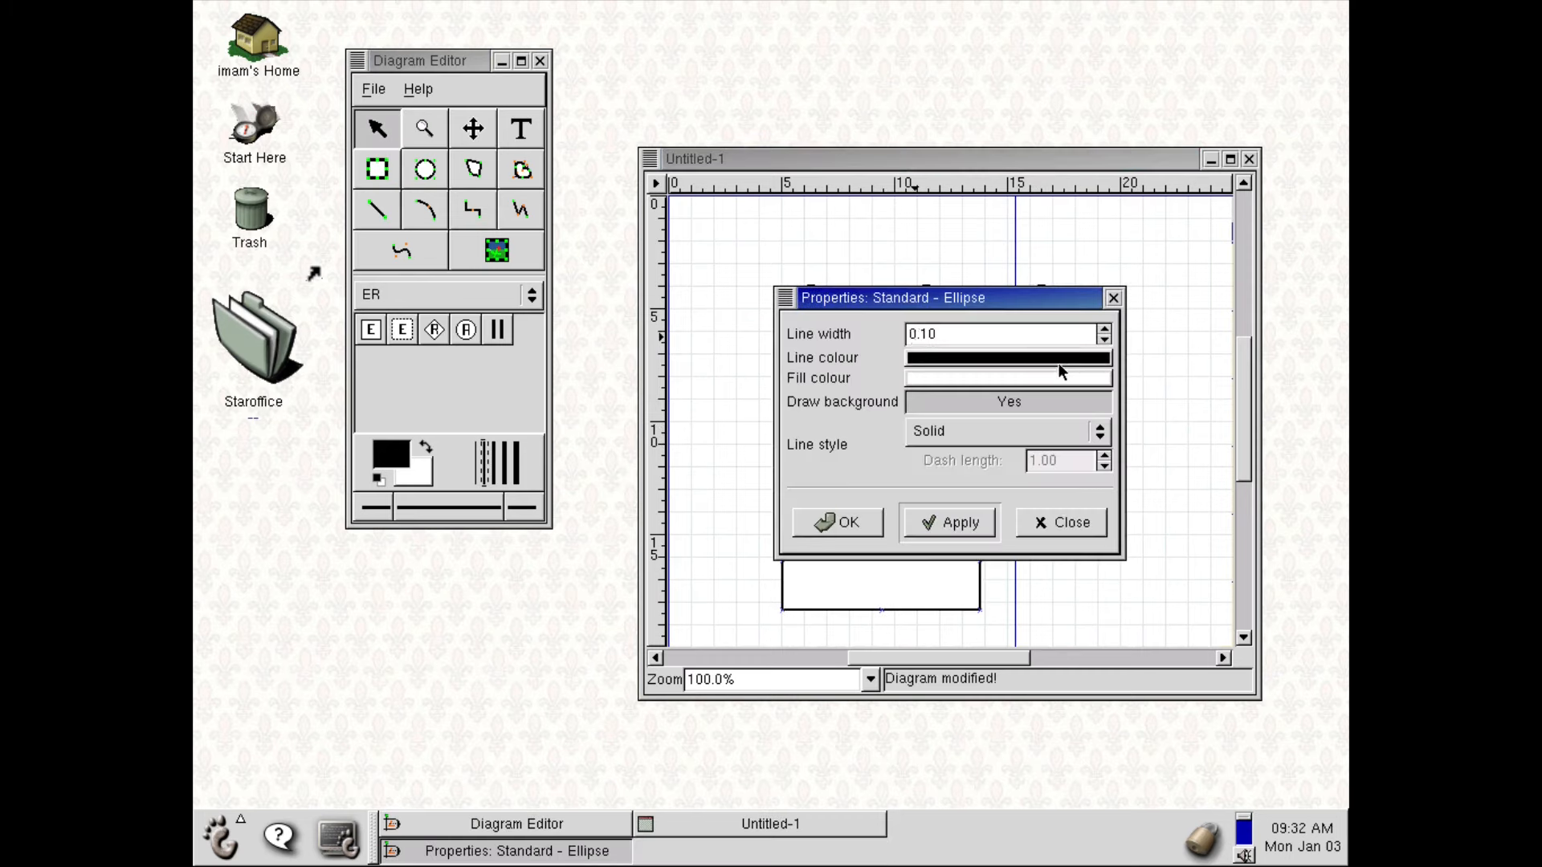
pyautogui.click(1046, 363)
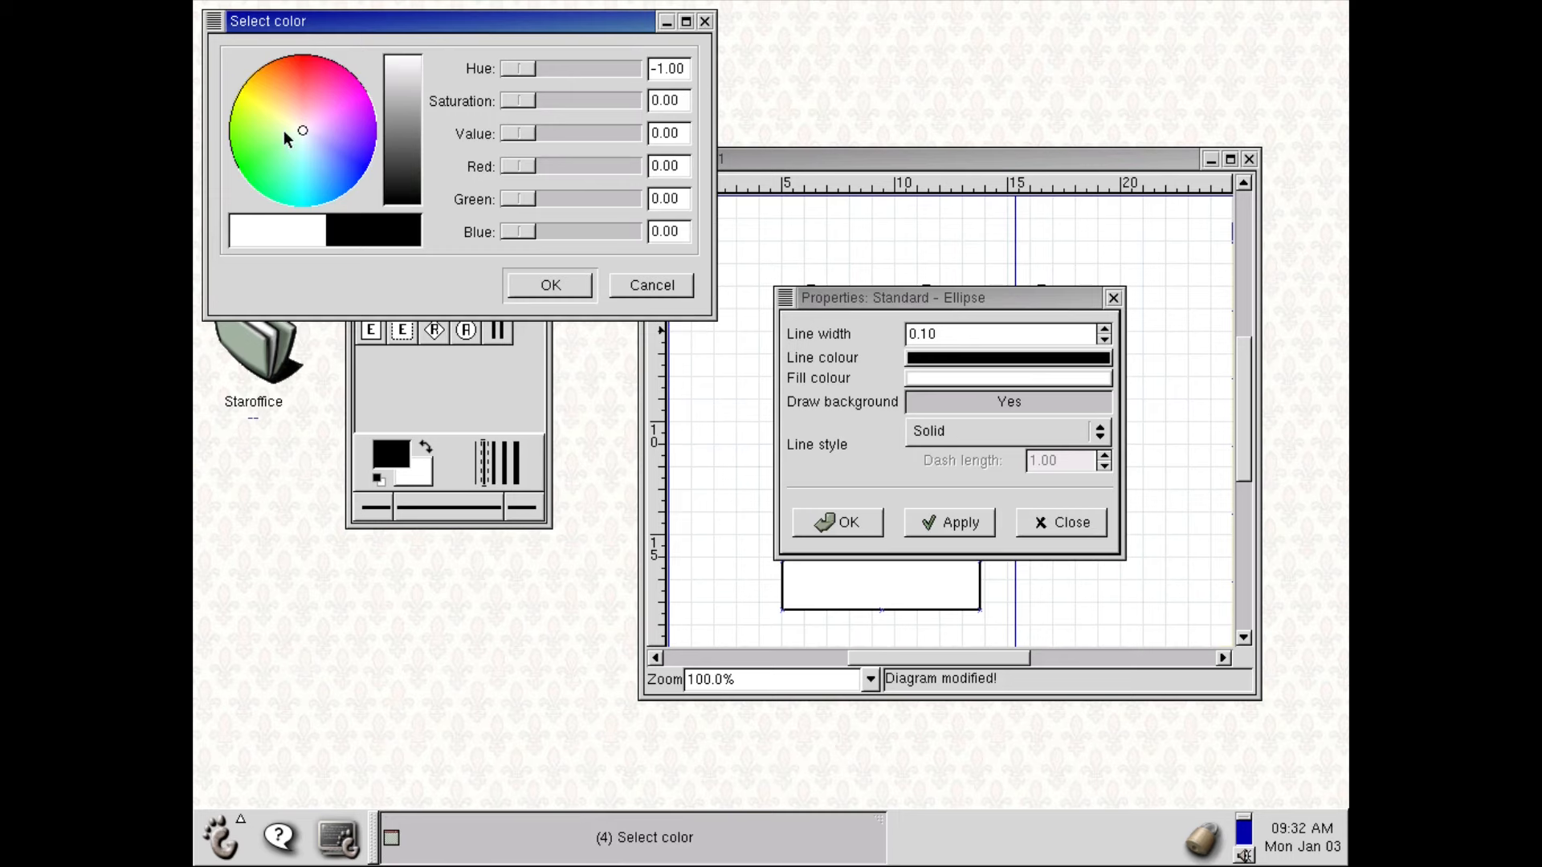
pyautogui.moveTo(285, 138); pyautogui.dragTo(336, 188)
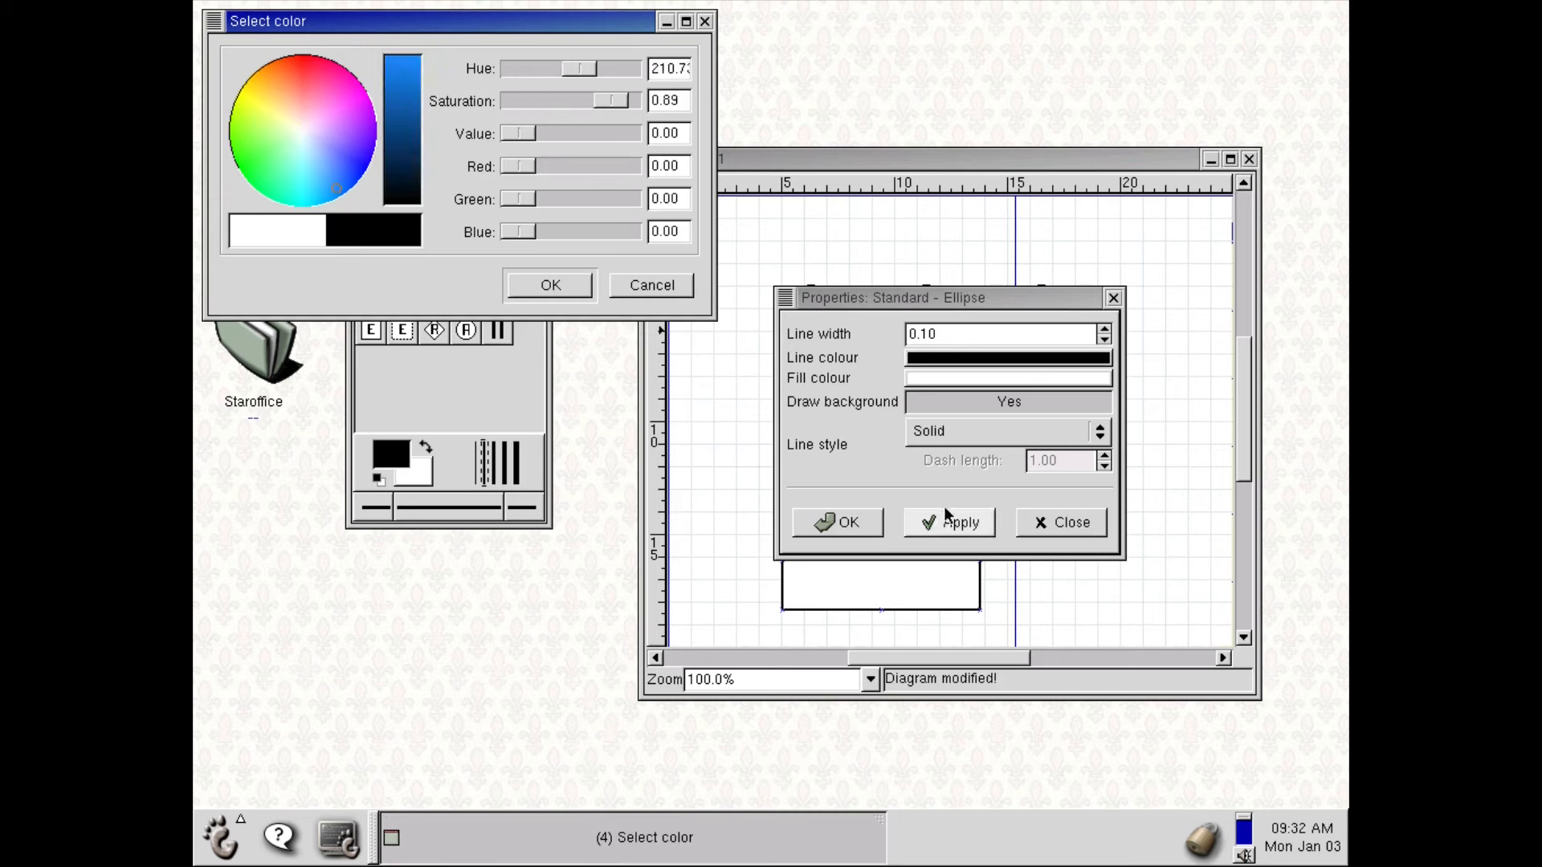
pyautogui.click(823, 519)
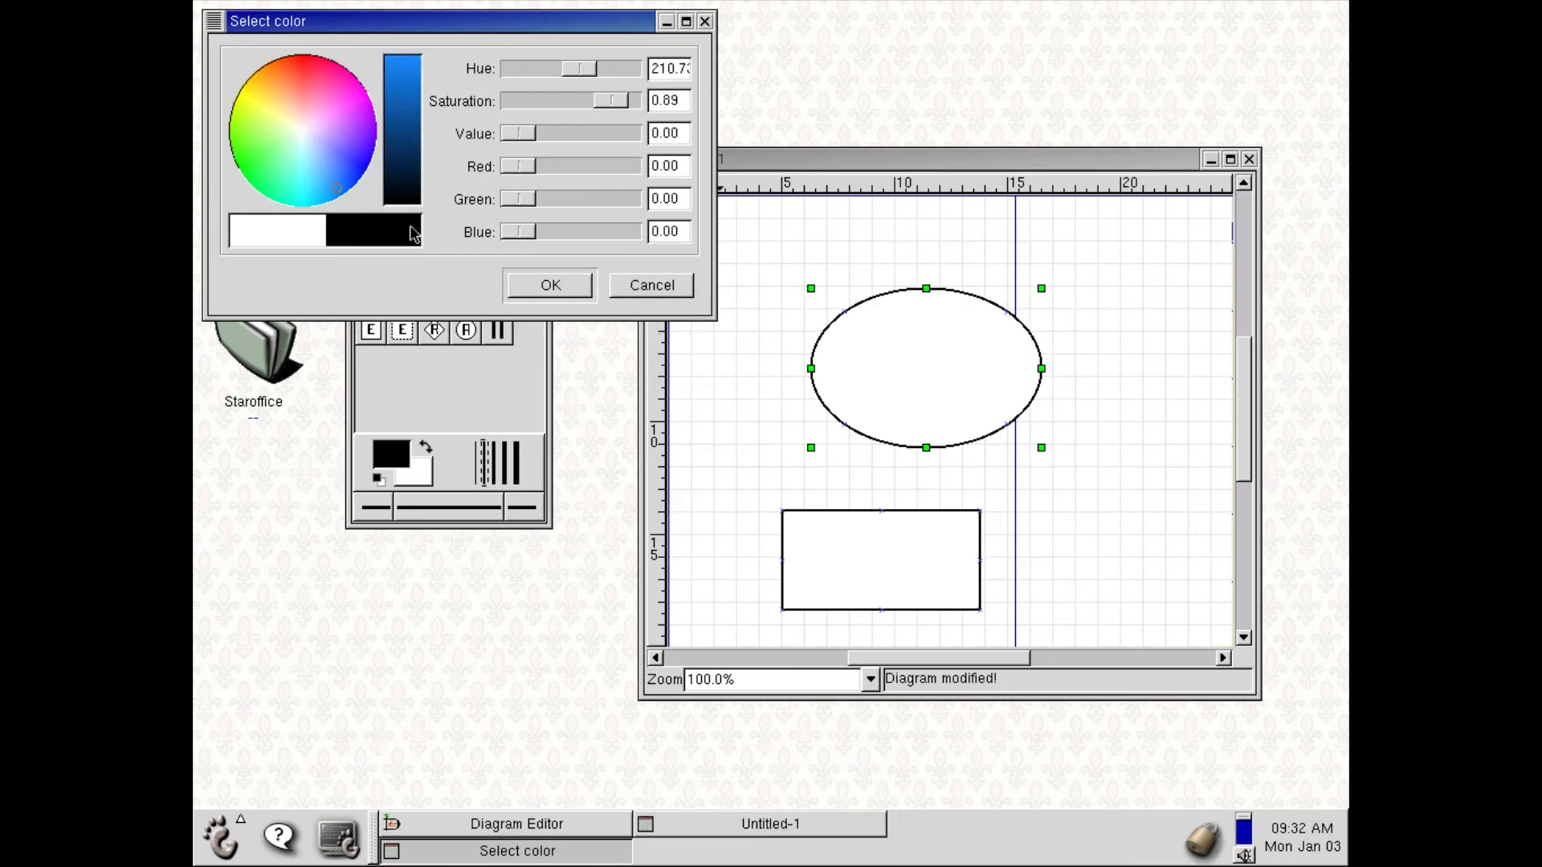
pyautogui.click(542, 284)
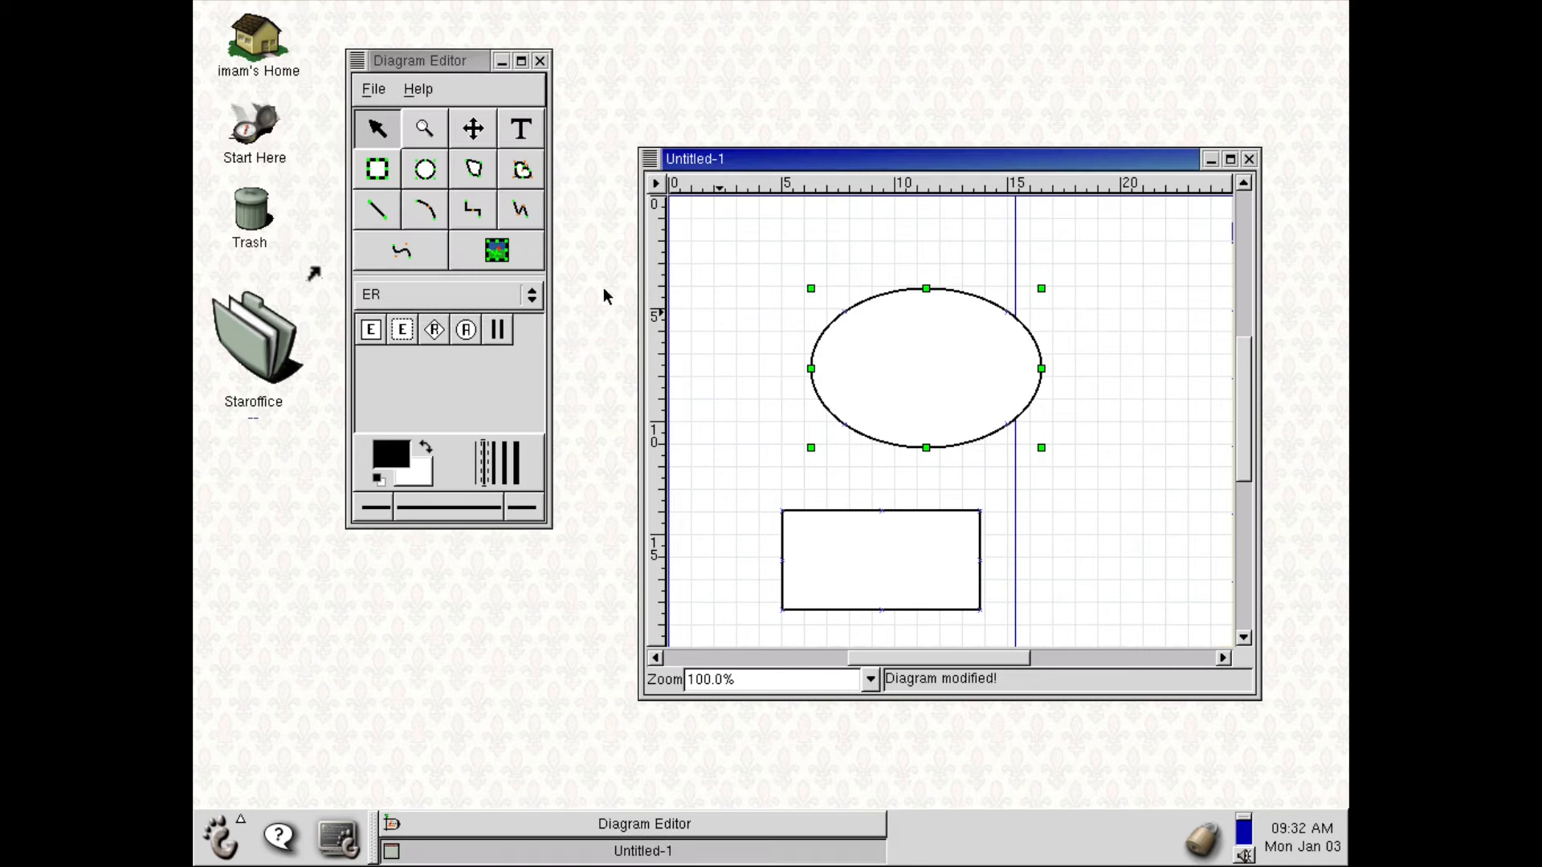
# Step: Examine the editing commands offered for the ellipse and the rectangle without applying any
pyautogui.rightClick(913, 467)
pyautogui.click(903, 484)
pyautogui.rightClick(908, 402)
pyautogui.moveTo(936, 442)
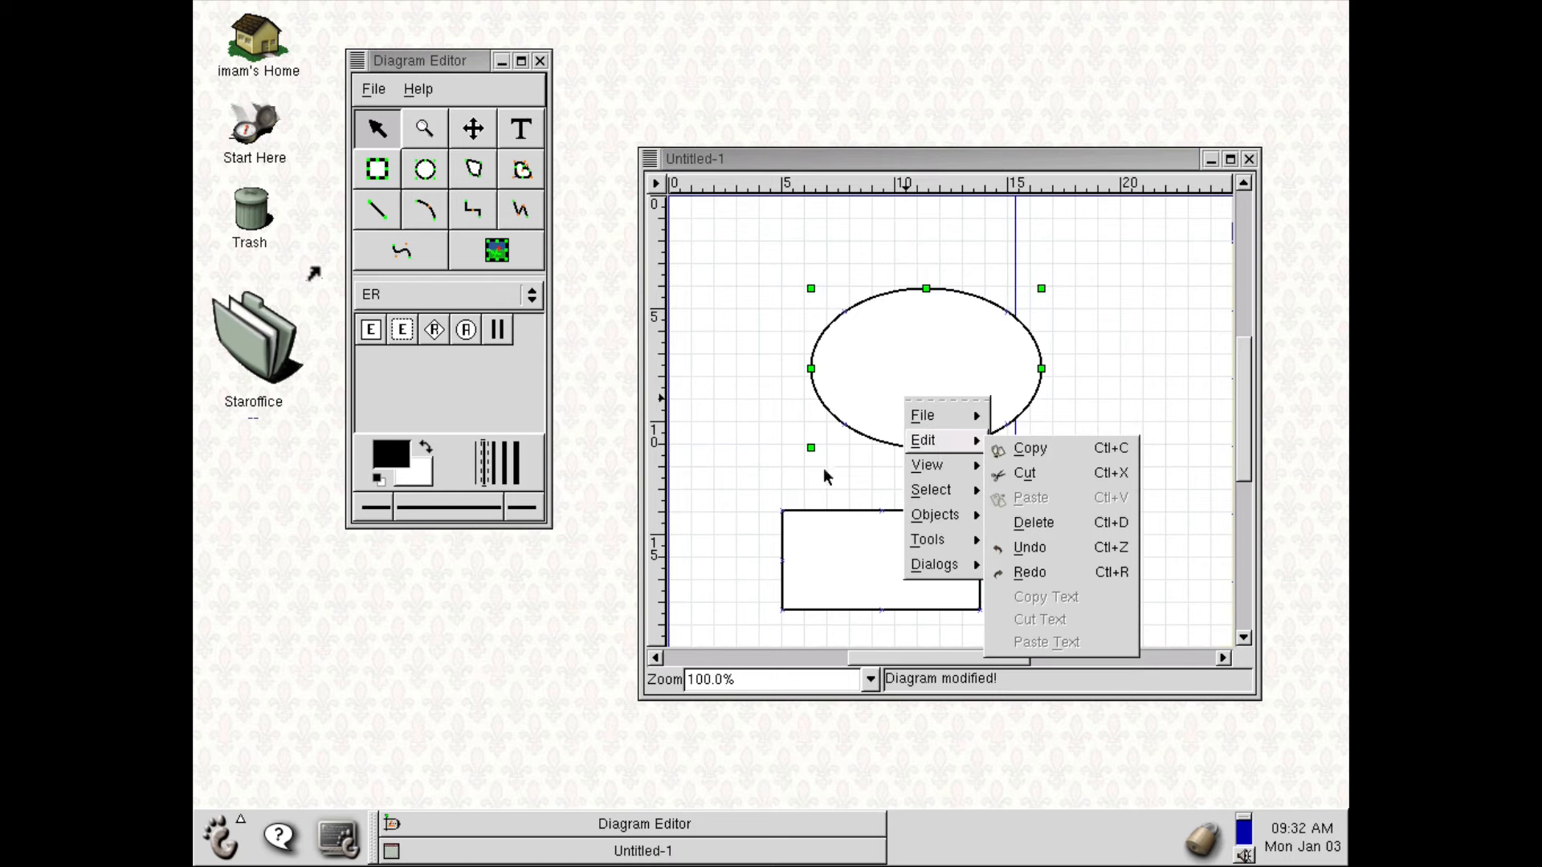
pyautogui.click(826, 558)
pyautogui.click(827, 557)
pyautogui.rightClick(850, 554)
pyautogui.moveTo(872, 590)
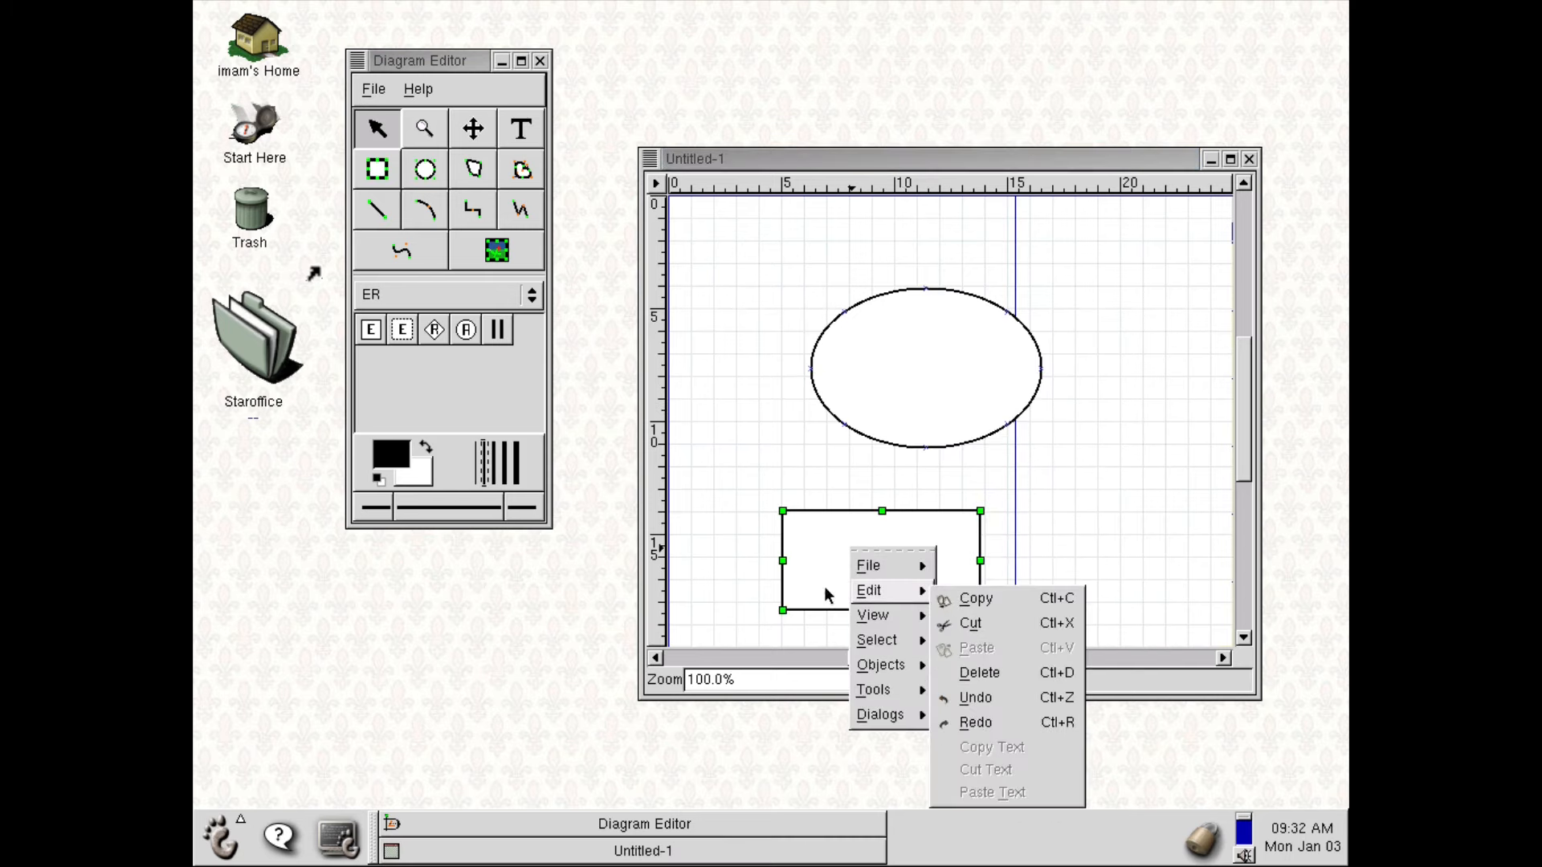
pyautogui.click(785, 589)
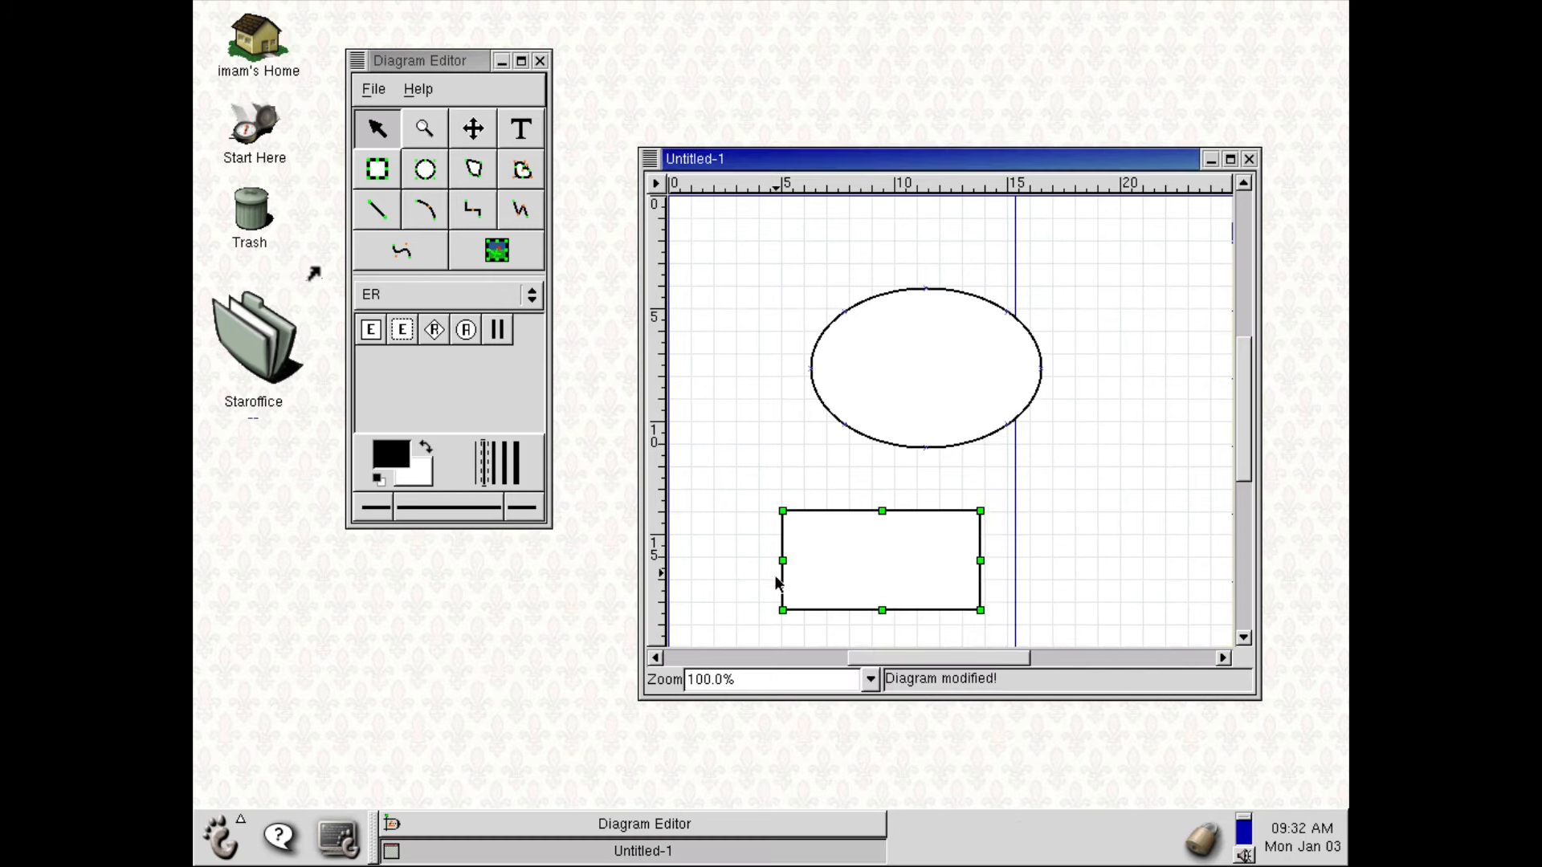
# Step: Choose a blue hue with saturation 1.00 for the foreground colour and pick a thicker default line width
pyautogui.click(401, 459)
pyautogui.moveTo(347, 437); pyautogui.dragTo(363, 485)
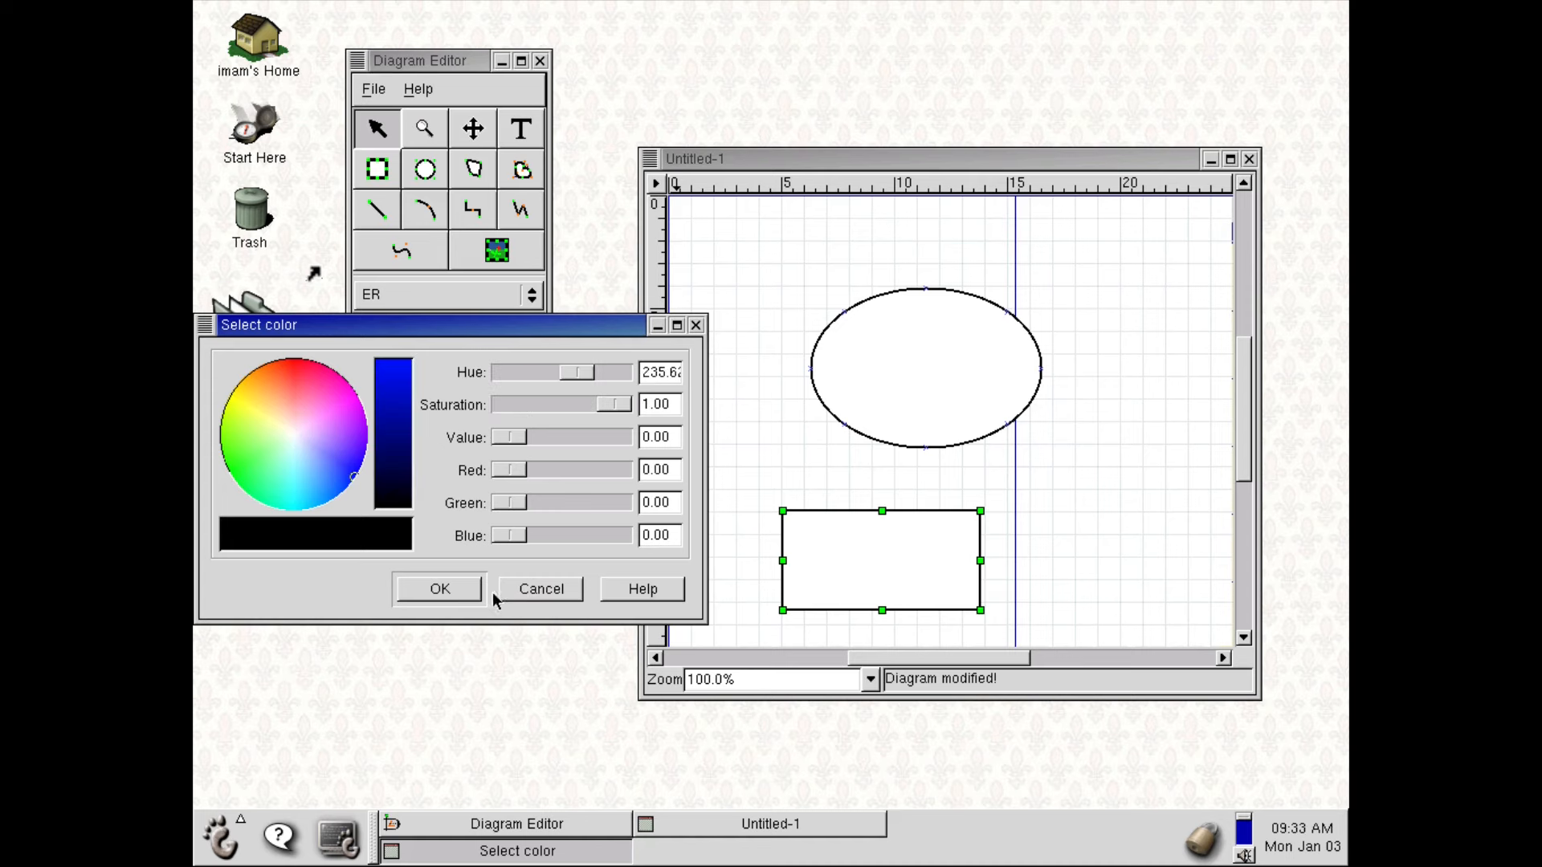
pyautogui.click(469, 586)
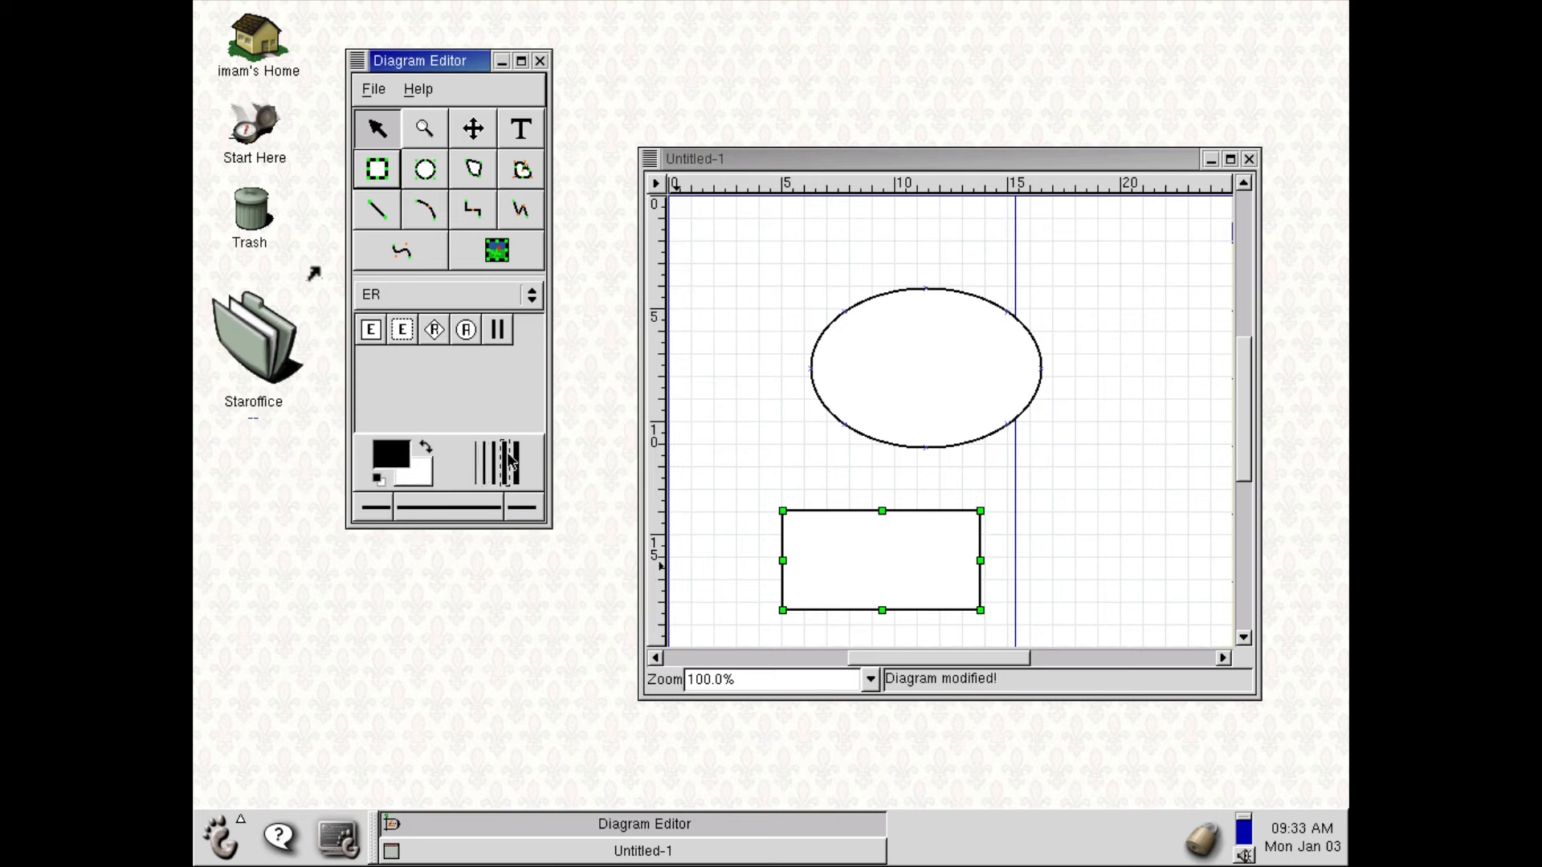
# Step: Draw a polygon beside the ellipse and stretch one corner outward to form a large triangle
pyautogui.click(474, 169)
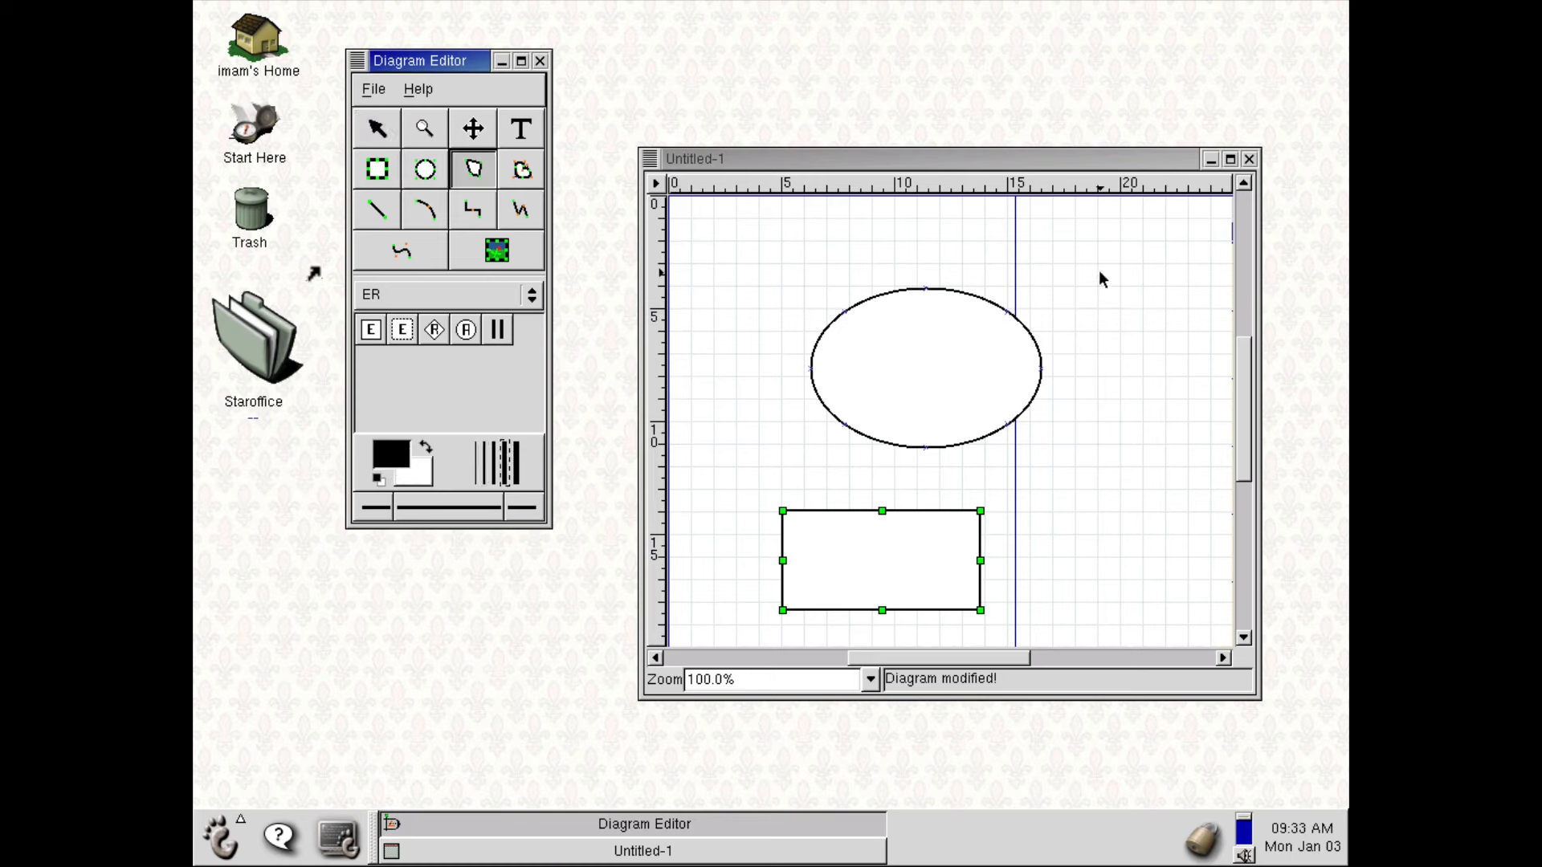
pyautogui.moveTo(1100, 274)
pyautogui.mouseDown()
pyautogui.moveTo(1073, 492)
pyautogui.moveTo(1053, 533)
pyautogui.mouseUp()
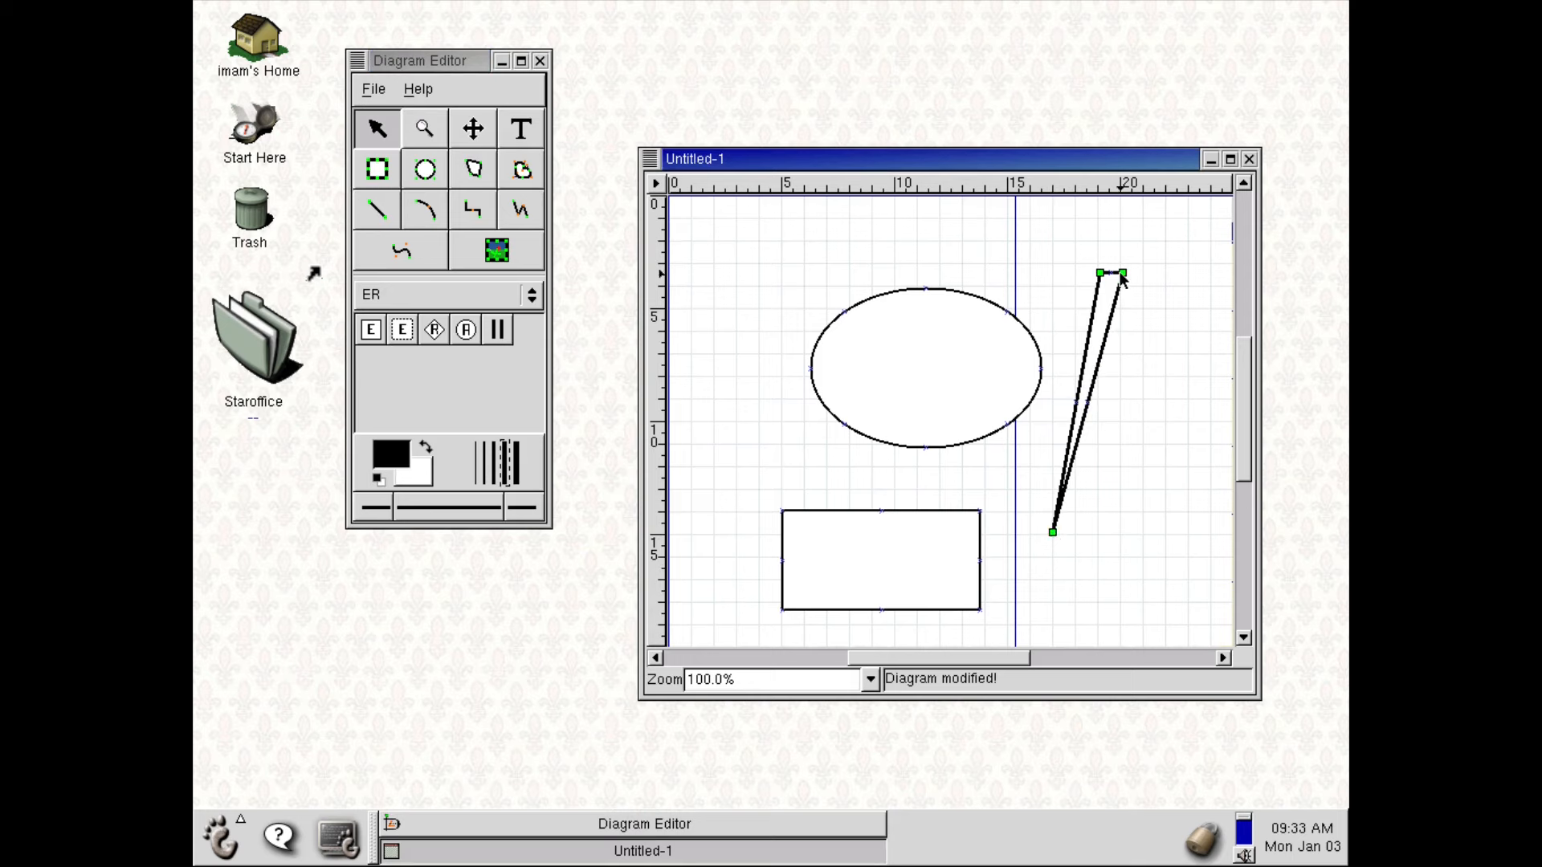
pyautogui.moveTo(1123, 273); pyautogui.dragTo(1215, 456)
# Step: Move the ellipse slightly up and away from the triangle, and deselect it
pyautogui.click(1018, 413)
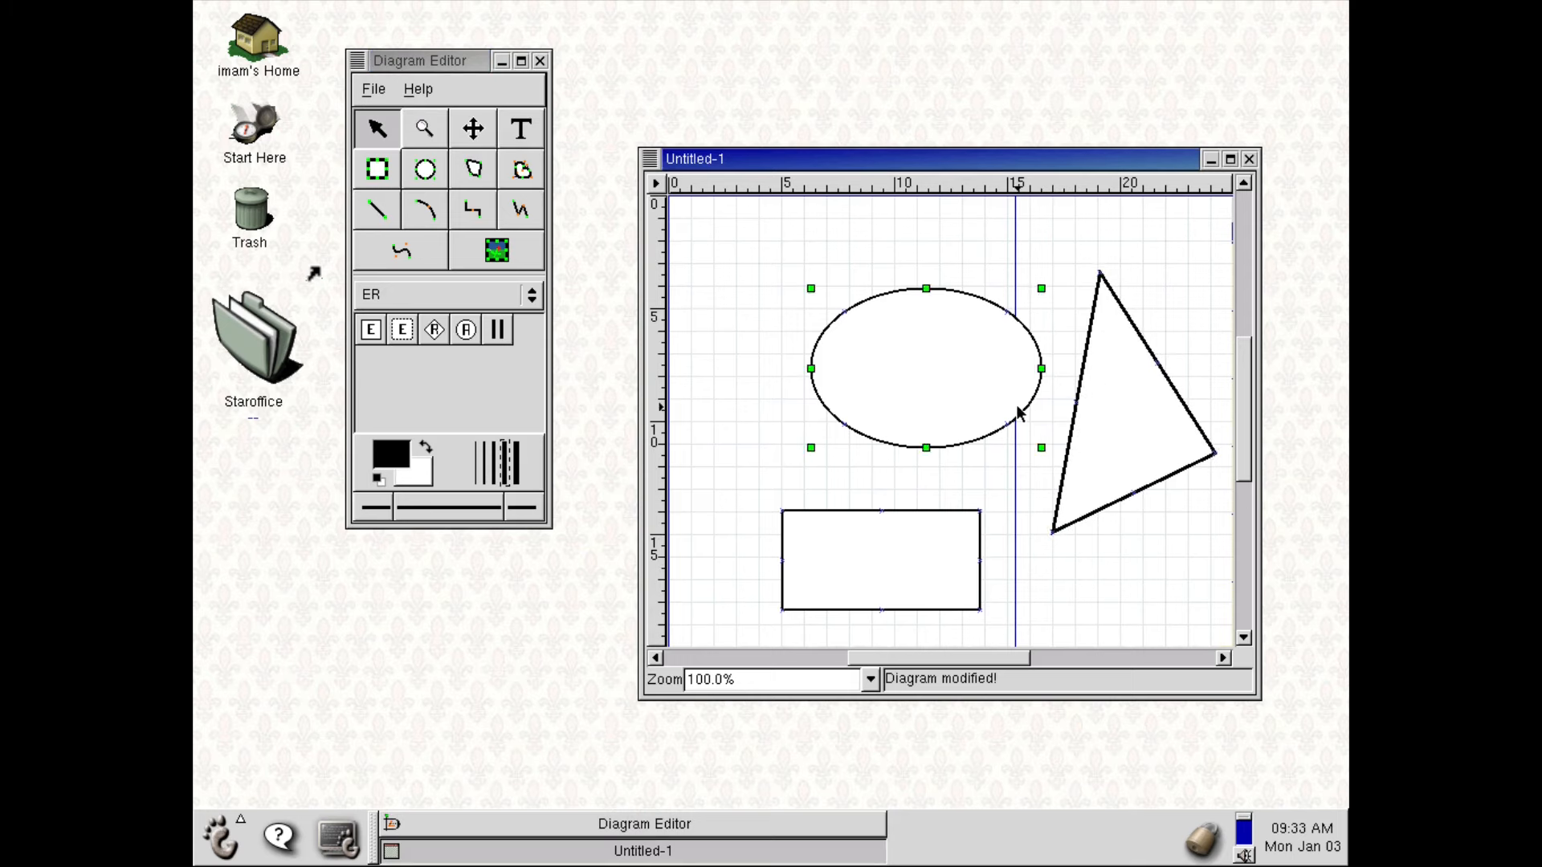
pyautogui.moveTo(843, 370); pyautogui.dragTo(779, 355)
pyautogui.click(681, 326)
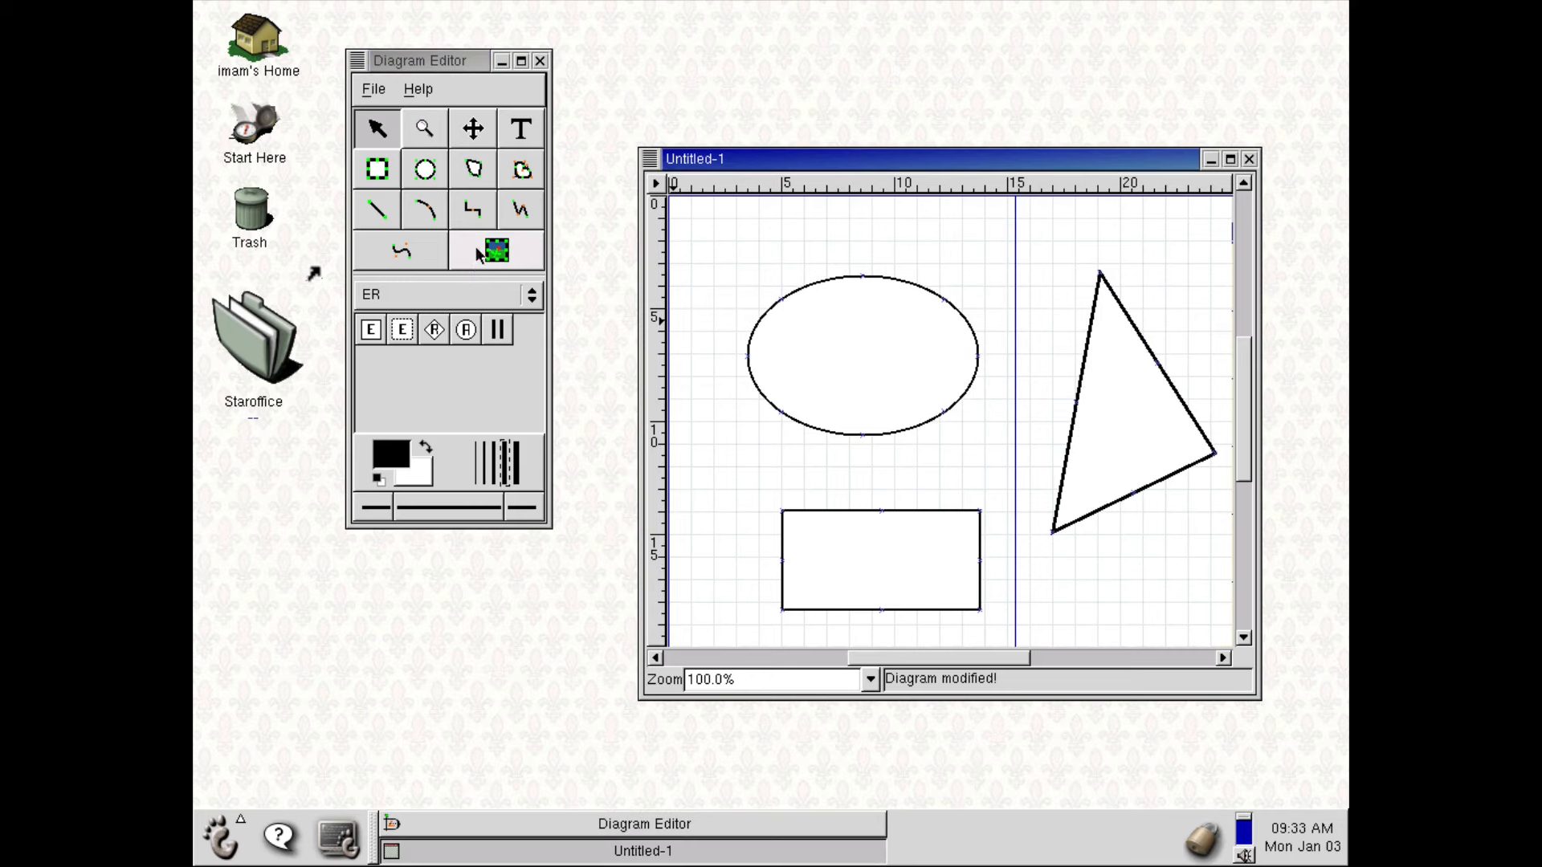
# Step: Draw a zigzag line from the ellipse to the triangle's nearest edge and attach its start to the ellipse's lowest point
pyautogui.click(444, 213)
pyautogui.click(472, 209)
pyautogui.moveTo(855, 295)
pyautogui.mouseDown()
pyautogui.moveTo(866, 325)
pyautogui.moveTo(1088, 456)
pyautogui.moveTo(1061, 418)
pyautogui.moveTo(1077, 402)
pyautogui.mouseUp()
pyautogui.moveTo(856, 296); pyautogui.dragTo(874, 434)
# Step: Move the ellipse with its attached zigzag line, adjust the line's start point, and place the ellipse directly above the rectangle
pyautogui.click(930, 357)
pyautogui.moveTo(927, 358); pyautogui.dragTo(881, 447)
pyautogui.click(875, 432)
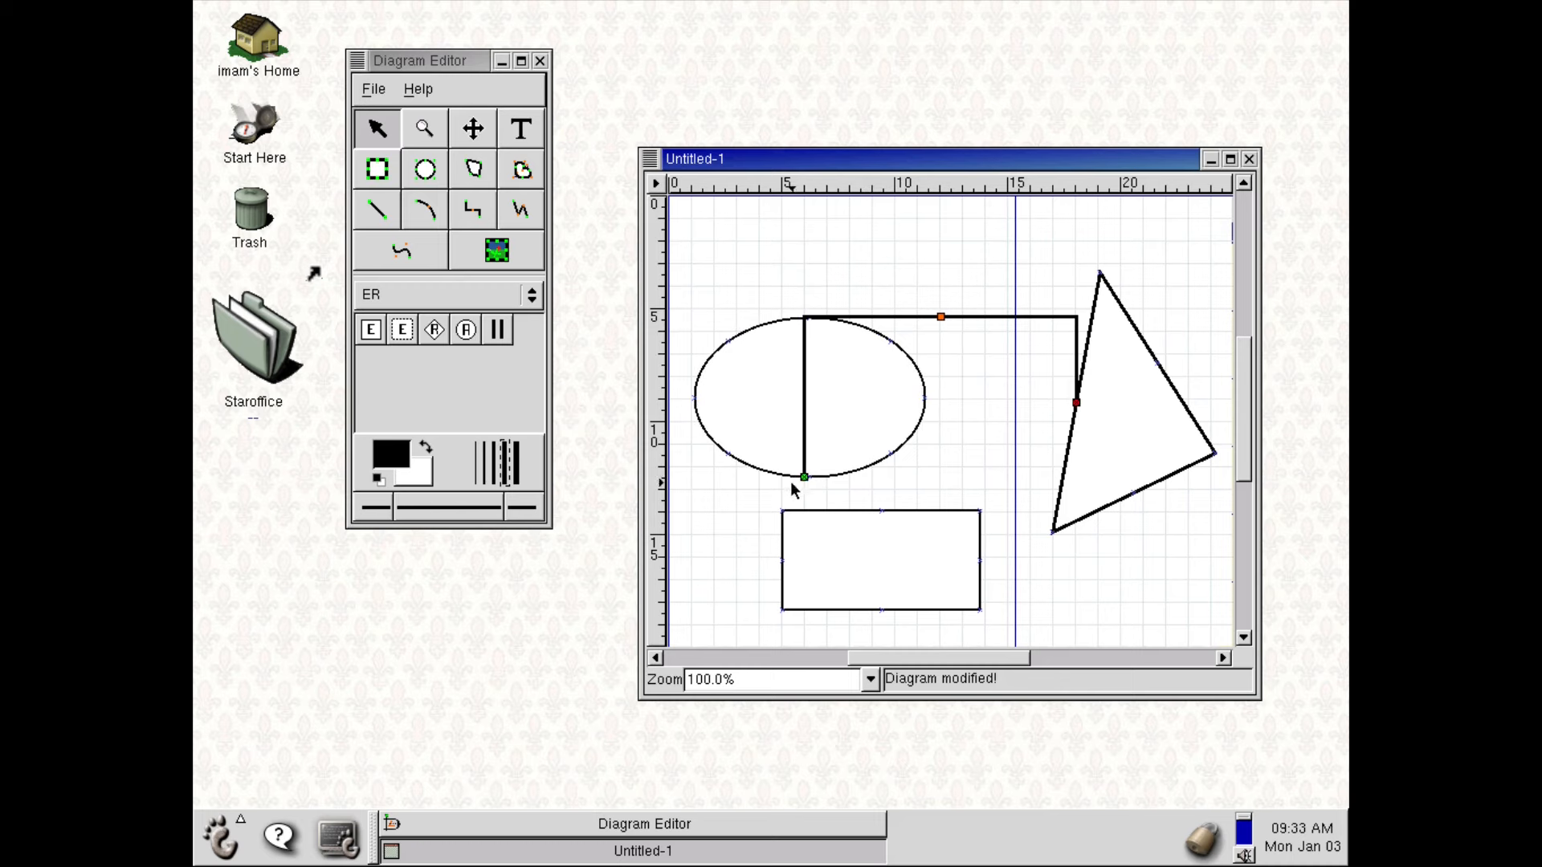
pyautogui.moveTo(804, 479); pyautogui.dragTo(812, 482)
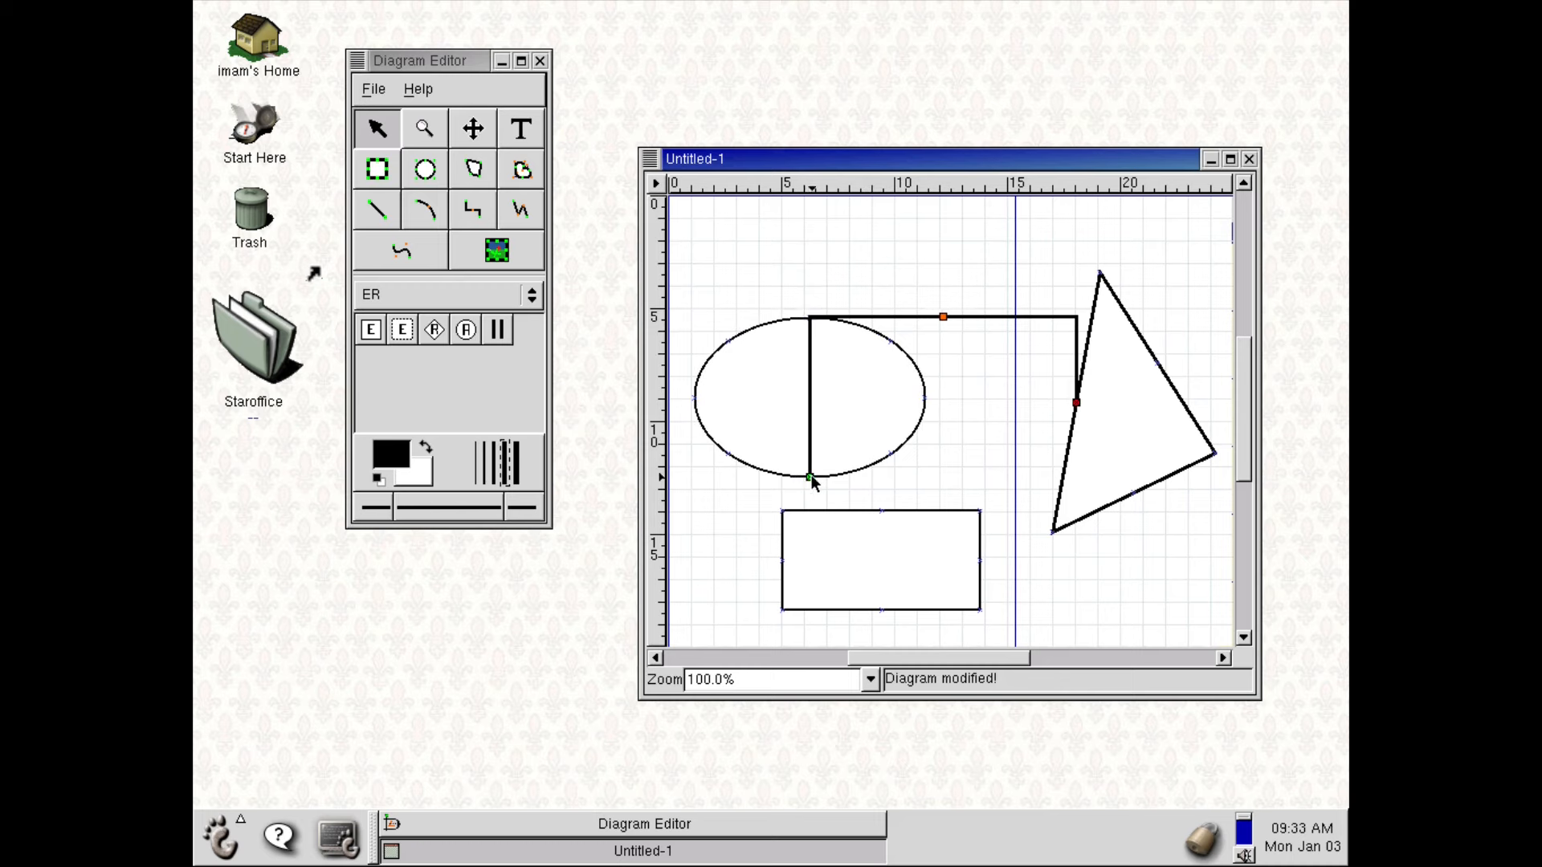
pyautogui.moveTo(870, 417); pyautogui.dragTo(943, 432)
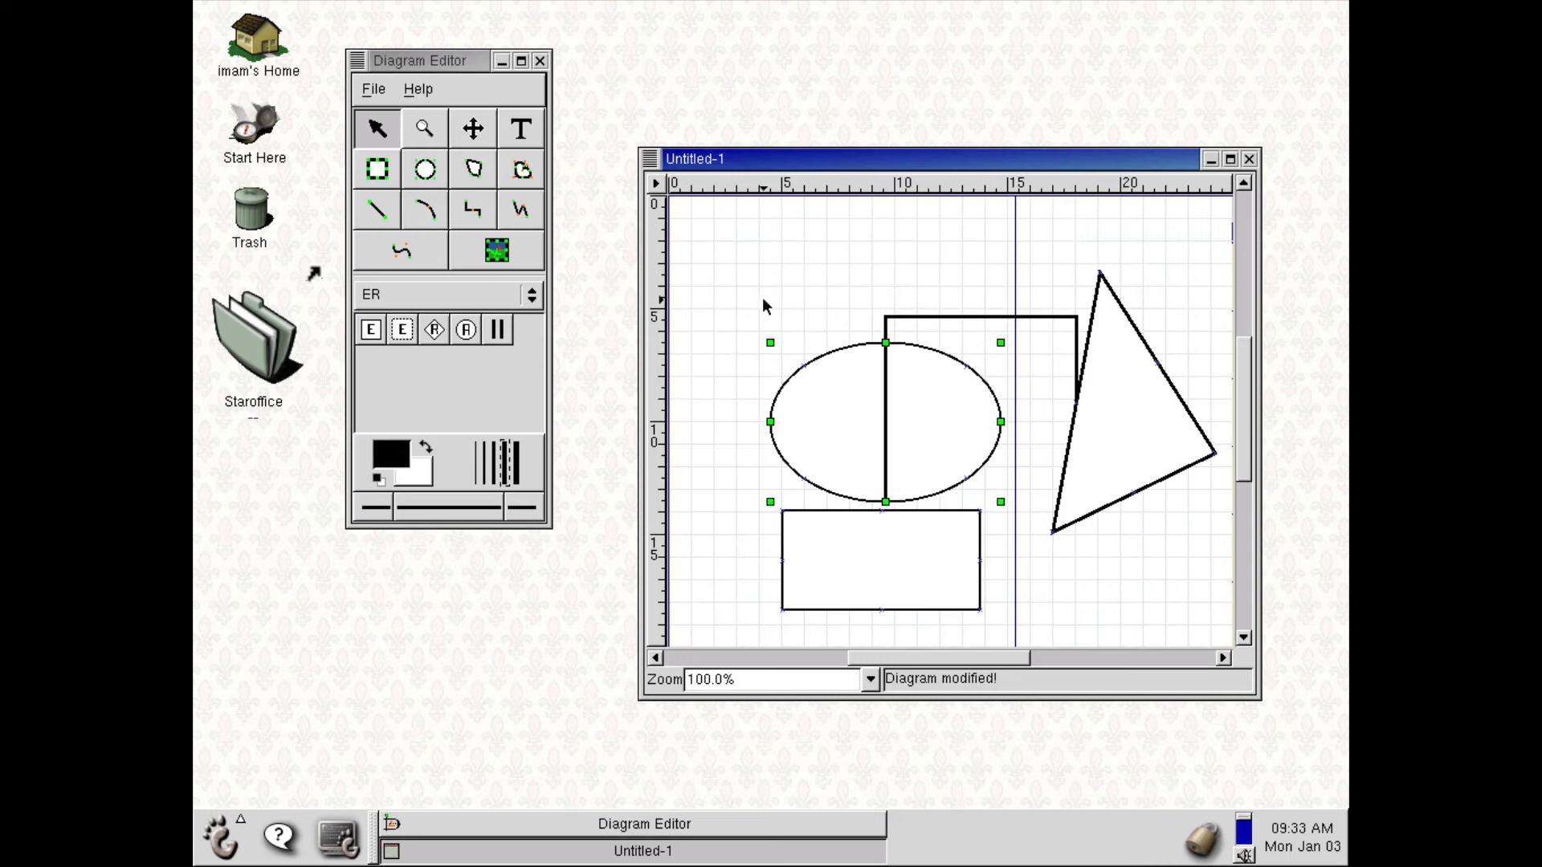
# Step: Try panning the canvas, maximize the diagram window and bring the toolbox back in front of it
pyautogui.click(472, 128)
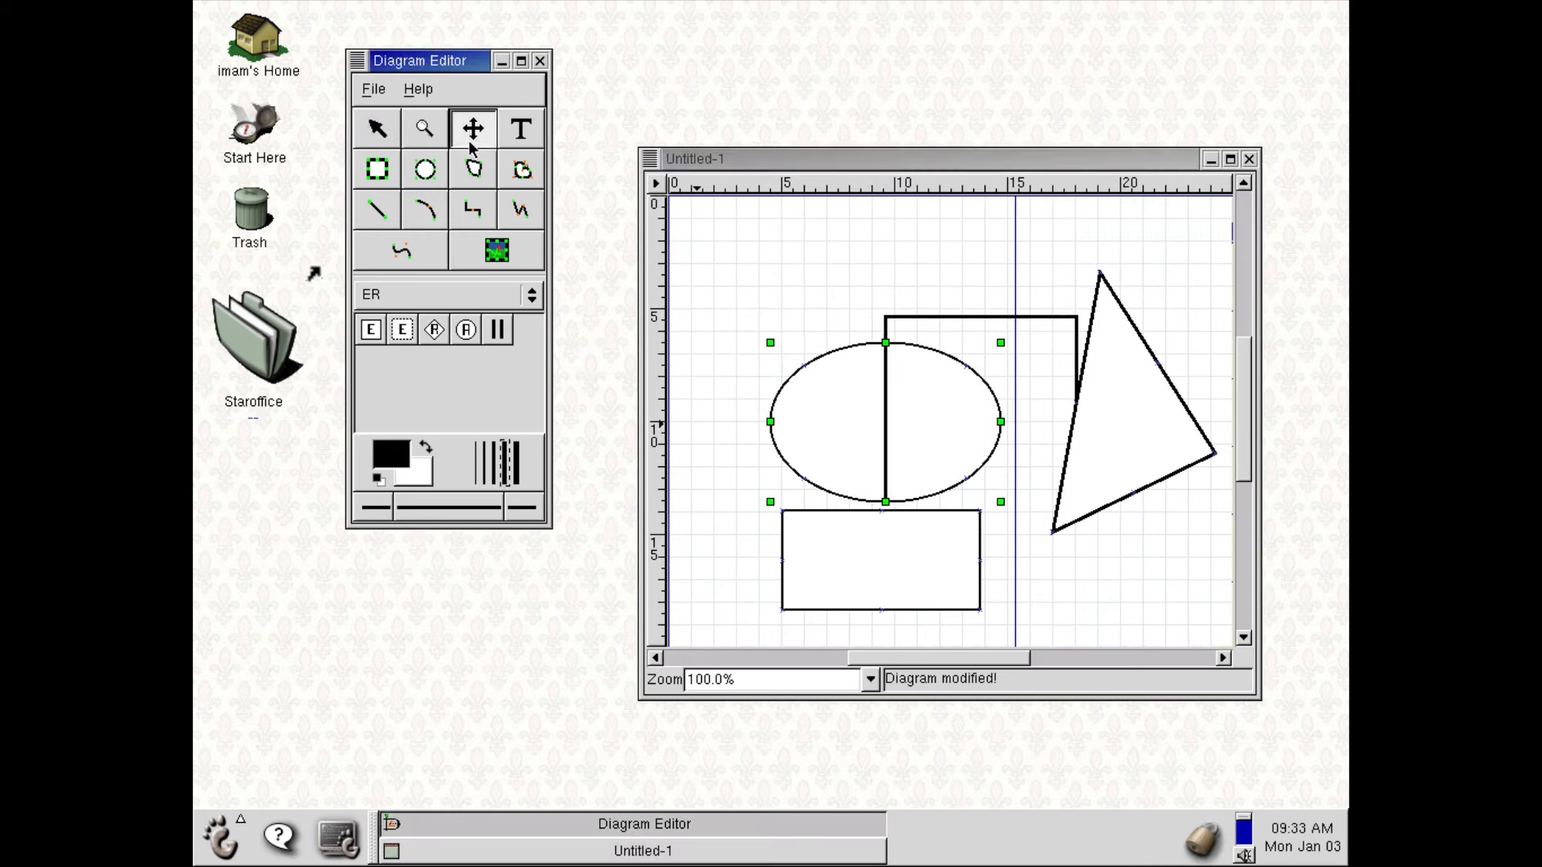
pyautogui.moveTo(873, 319); pyautogui.dragTo(1125, 196)
pyautogui.click(1236, 159)
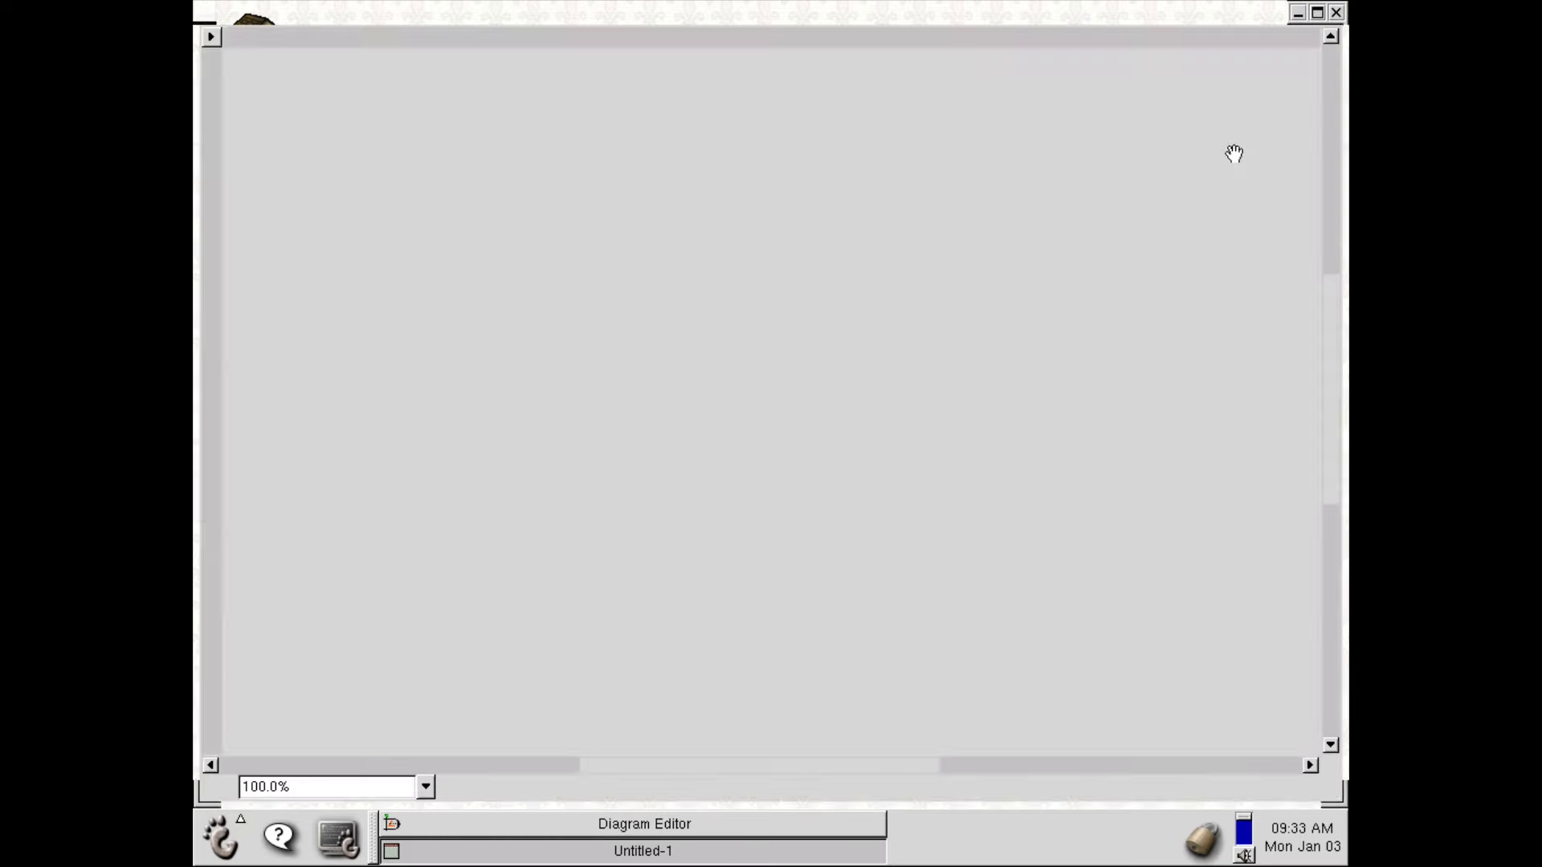
pyautogui.click(672, 830)
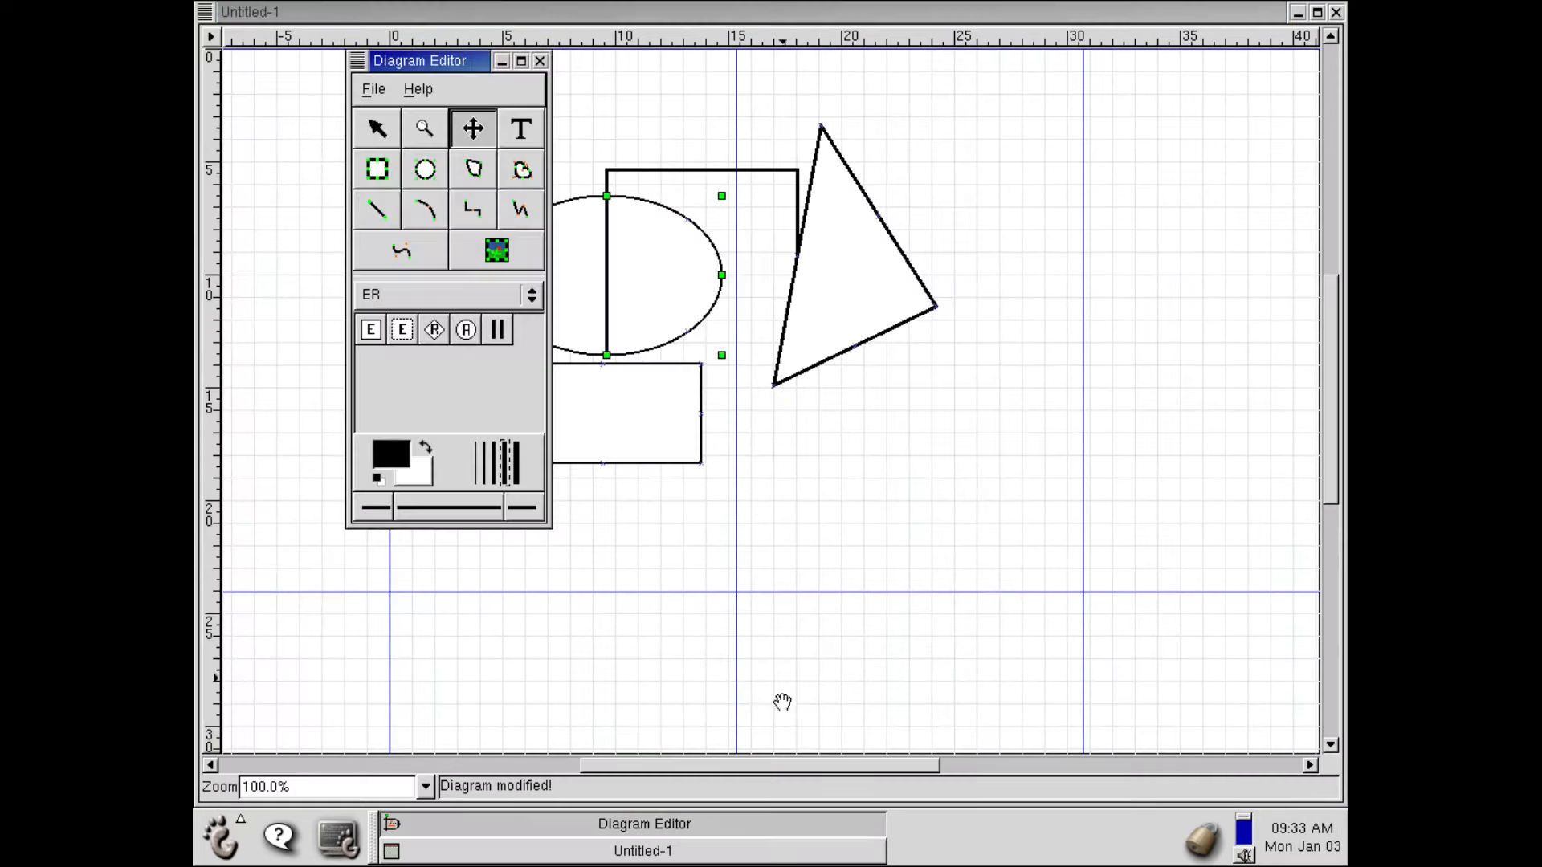
# Step: Quit Dia and discard the modified diagram
pyautogui.click(374, 89)
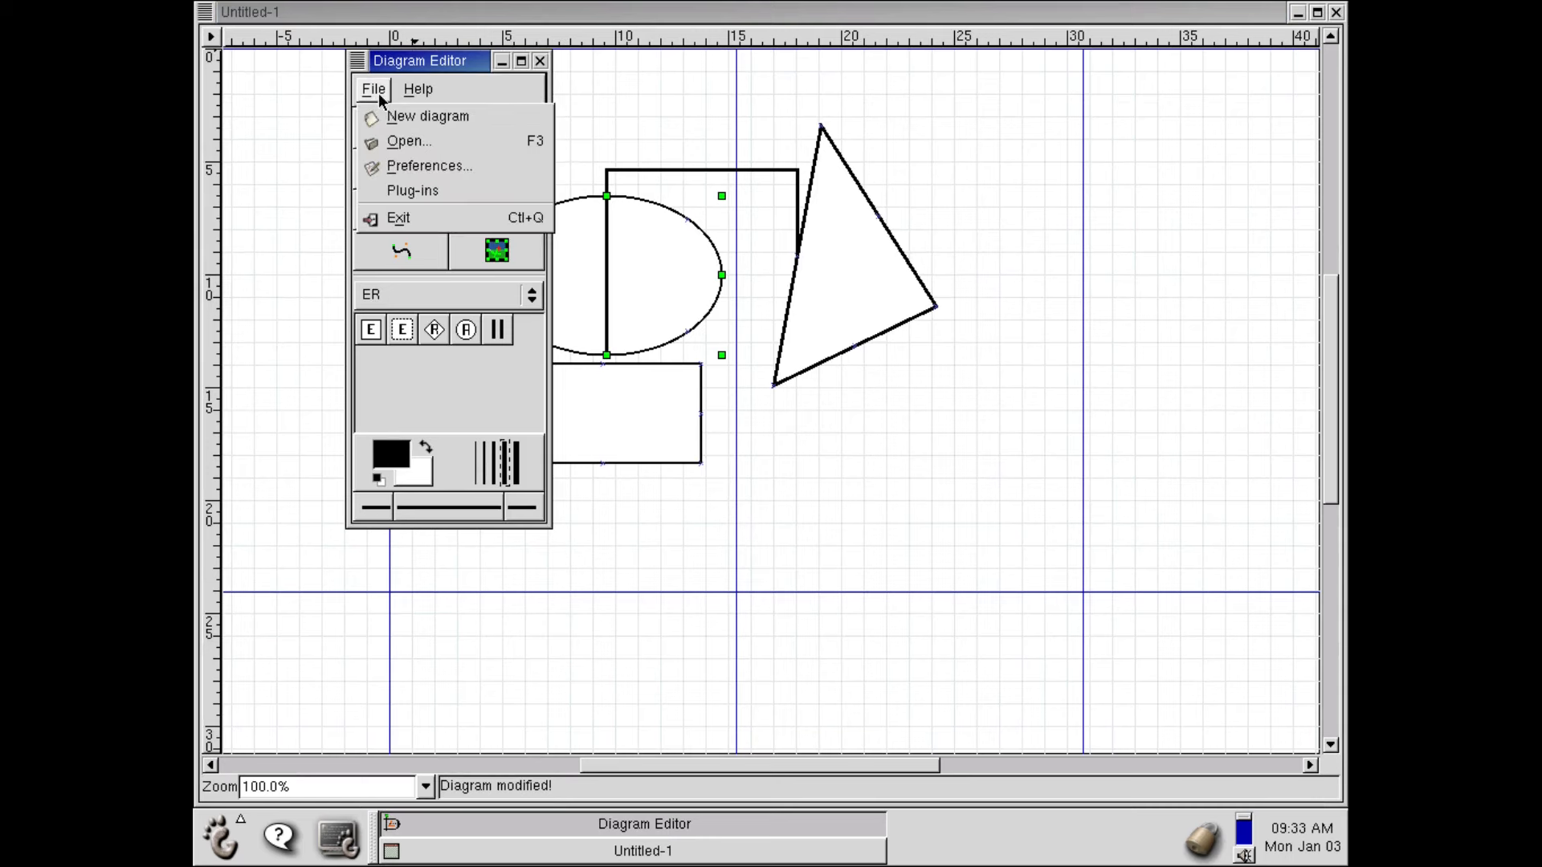
pyautogui.click(461, 216)
pyautogui.click(401, 342)
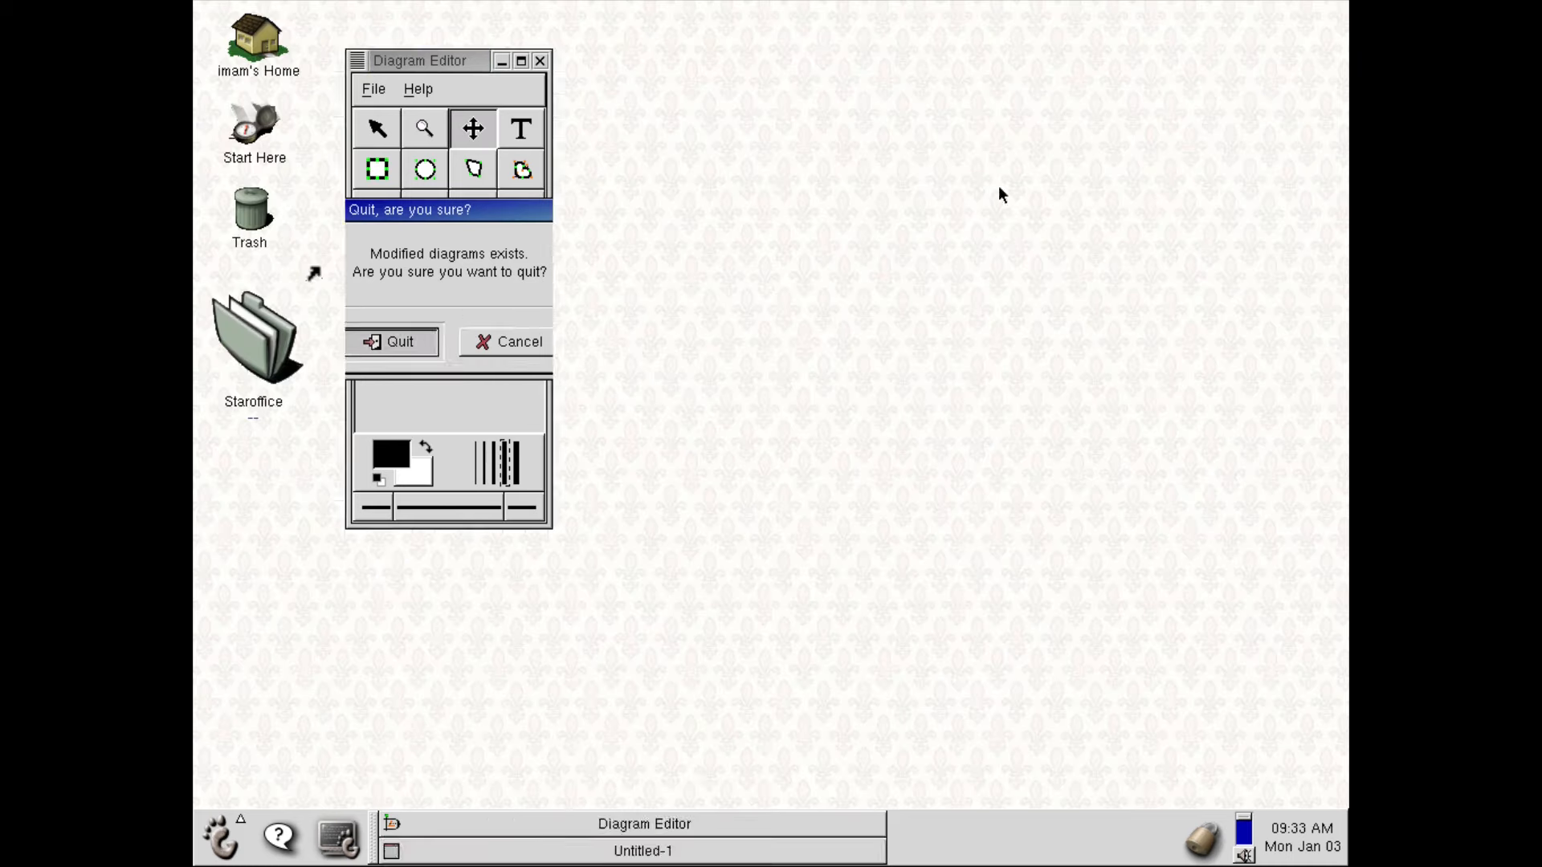
# Step: Launch the Address Book, move its window toward the middle of the desktop and enlarge it
pyautogui.click(225, 853)
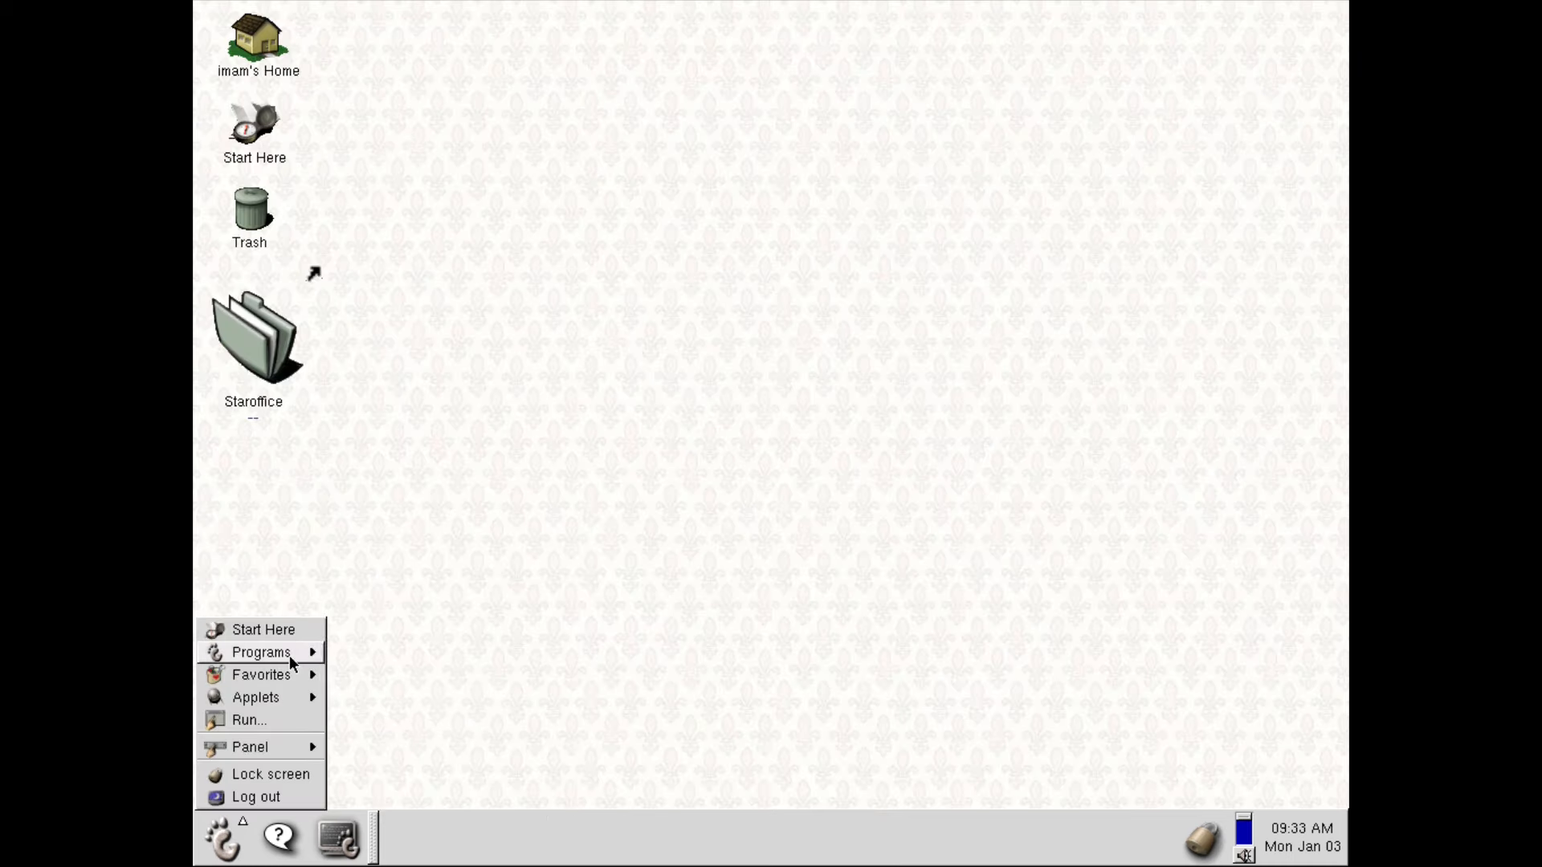
pyautogui.moveTo(289, 652)
pyautogui.moveTo(392, 650)
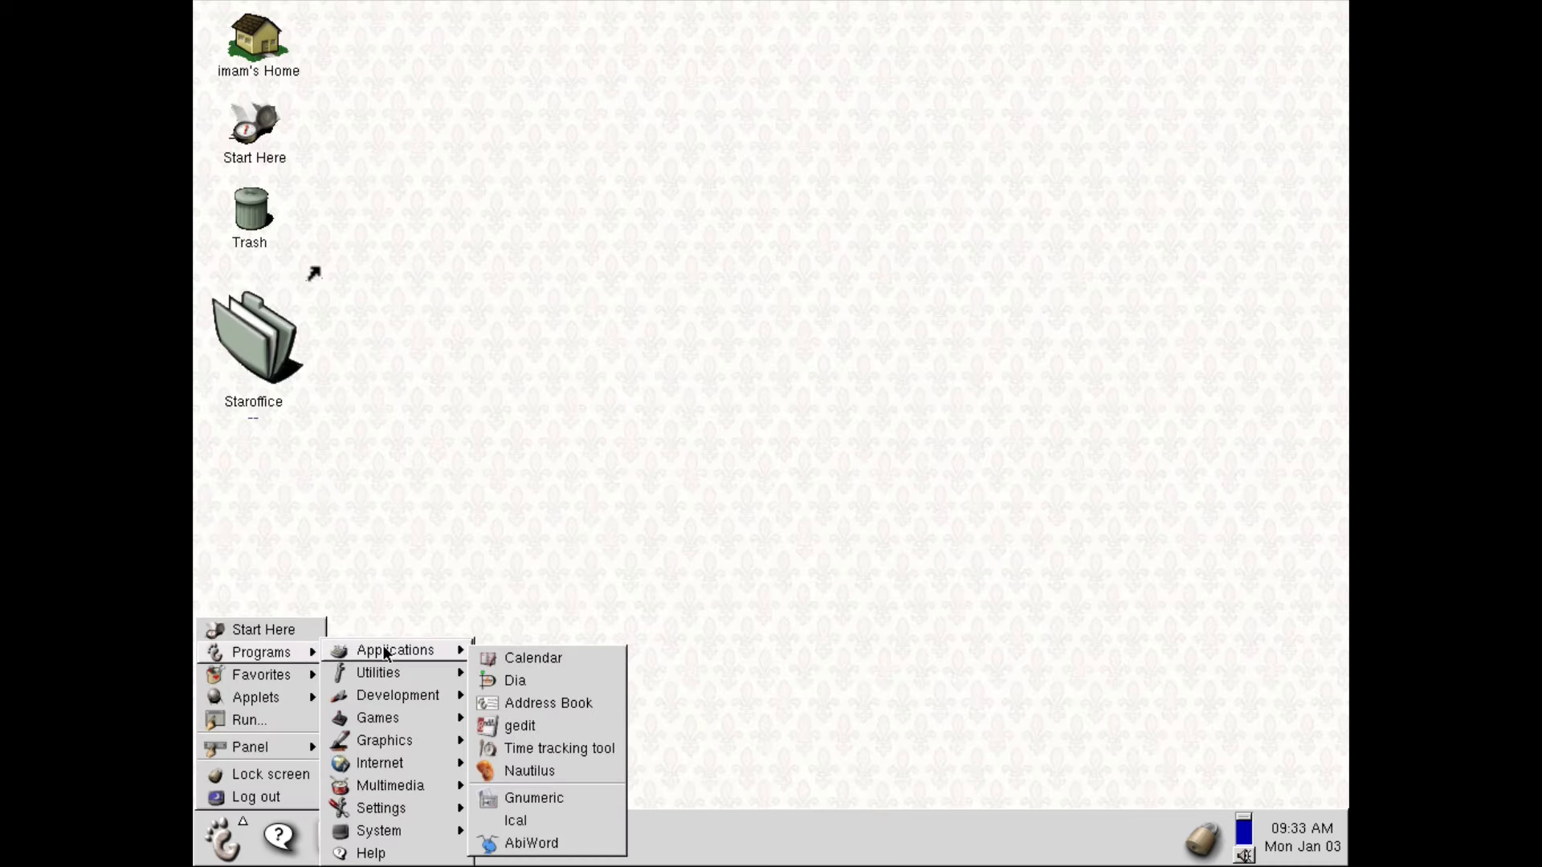
pyautogui.click(554, 704)
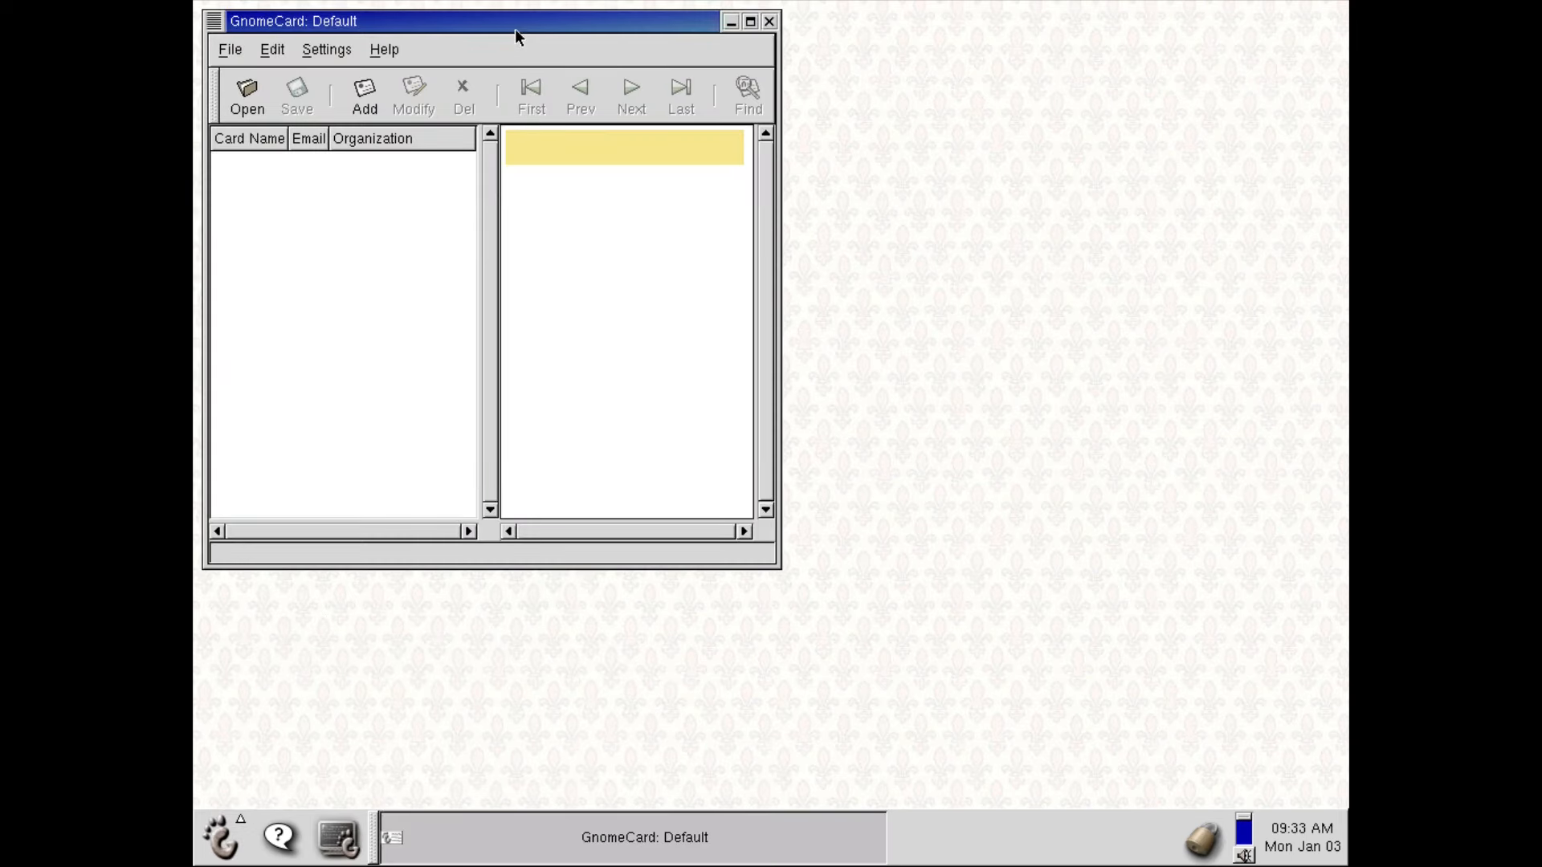
pyautogui.moveTo(516, 36); pyautogui.dragTo(741, 114)
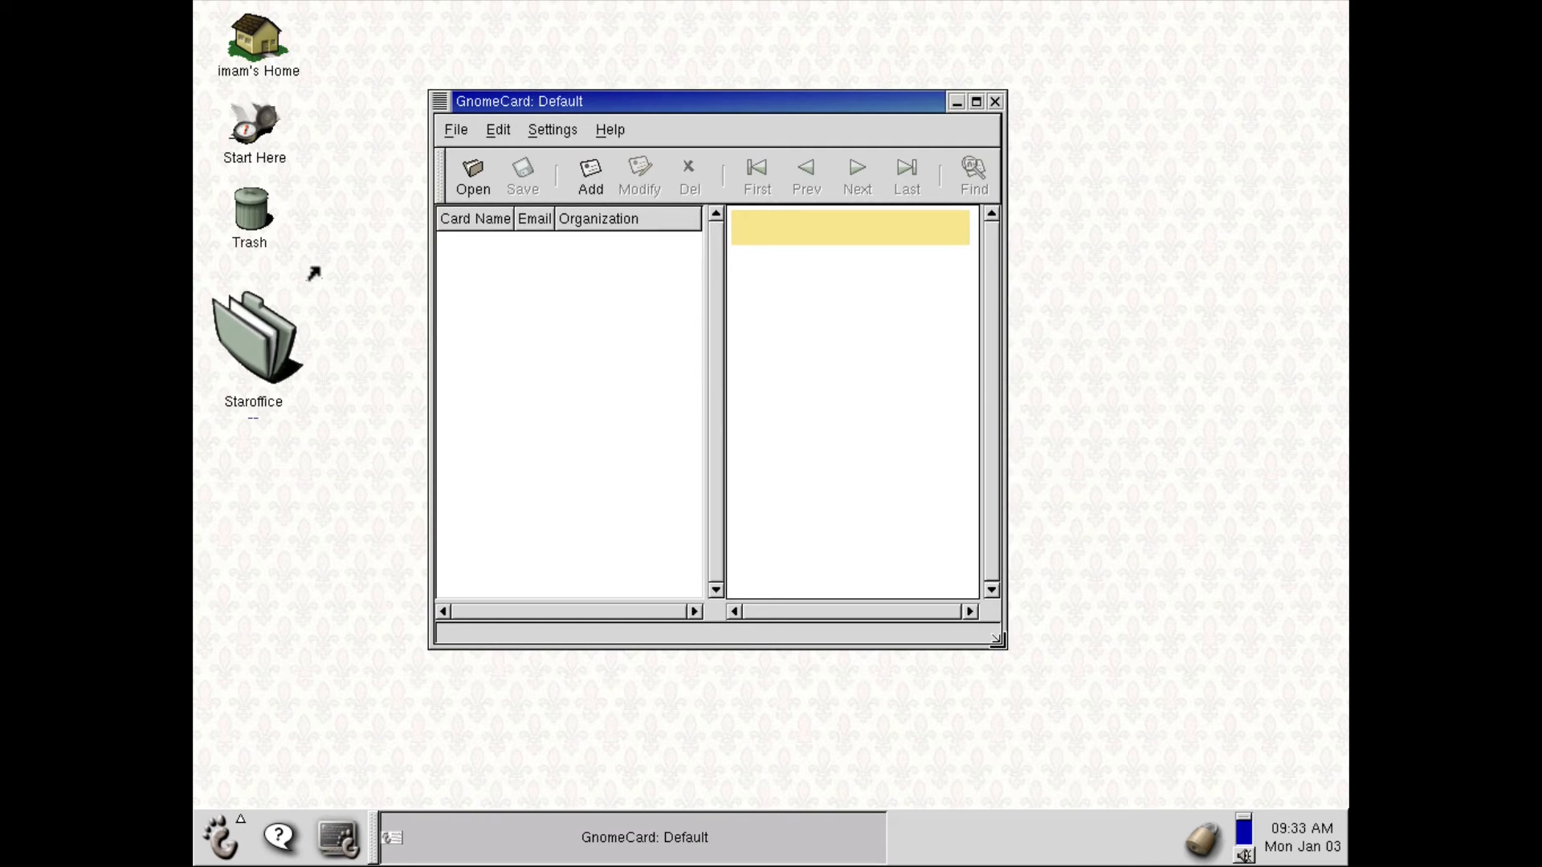
pyautogui.moveTo(1002, 645); pyautogui.dragTo(1275, 717)
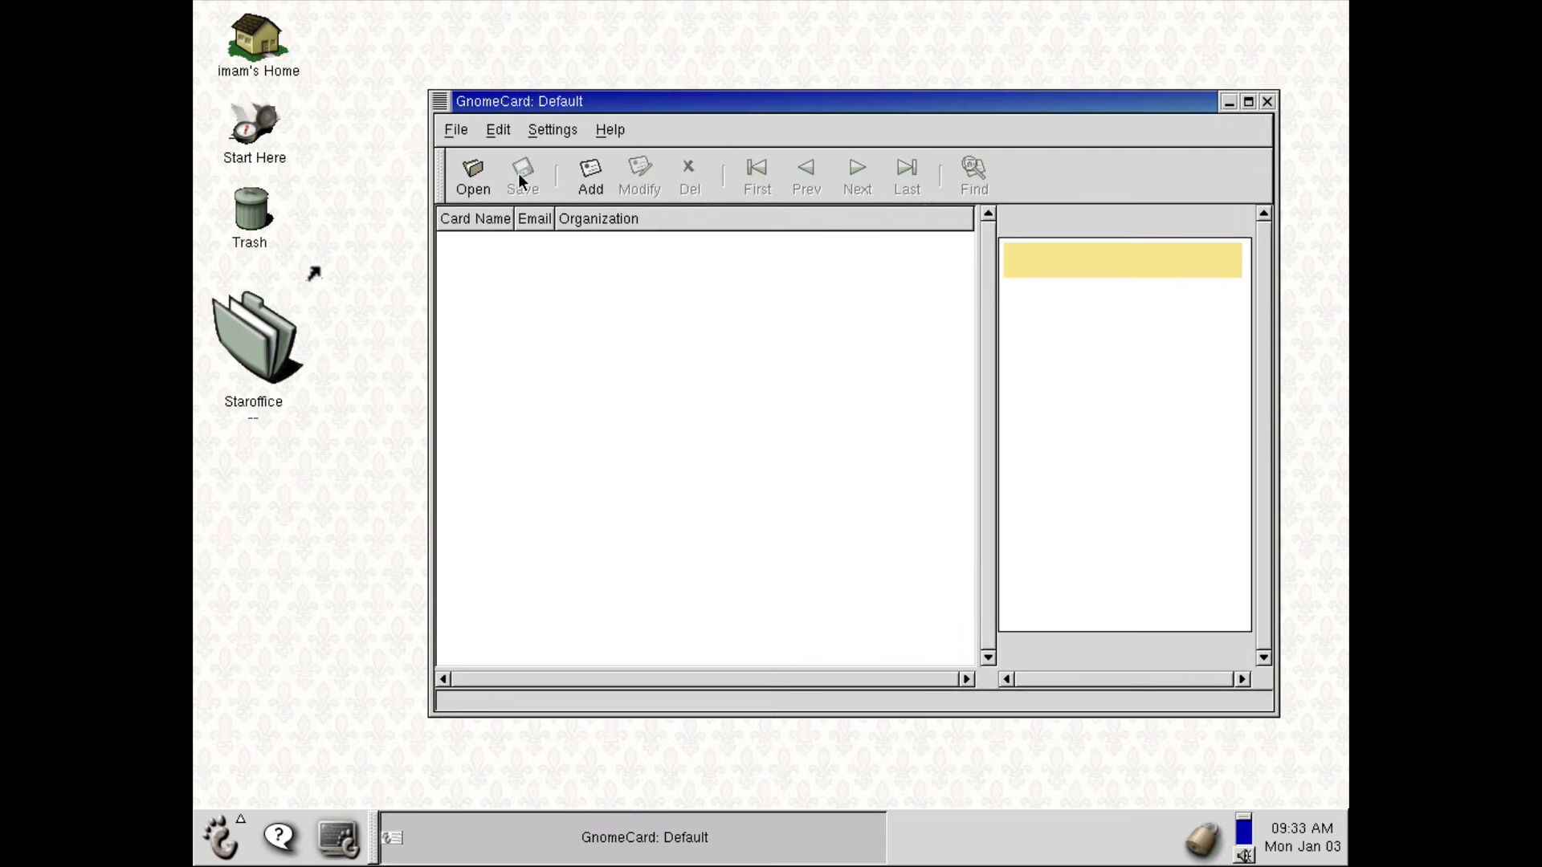
# Step: Add a new blank card and look through its network, address, phone, geographical, explanatory and security details
pyautogui.click(610, 176)
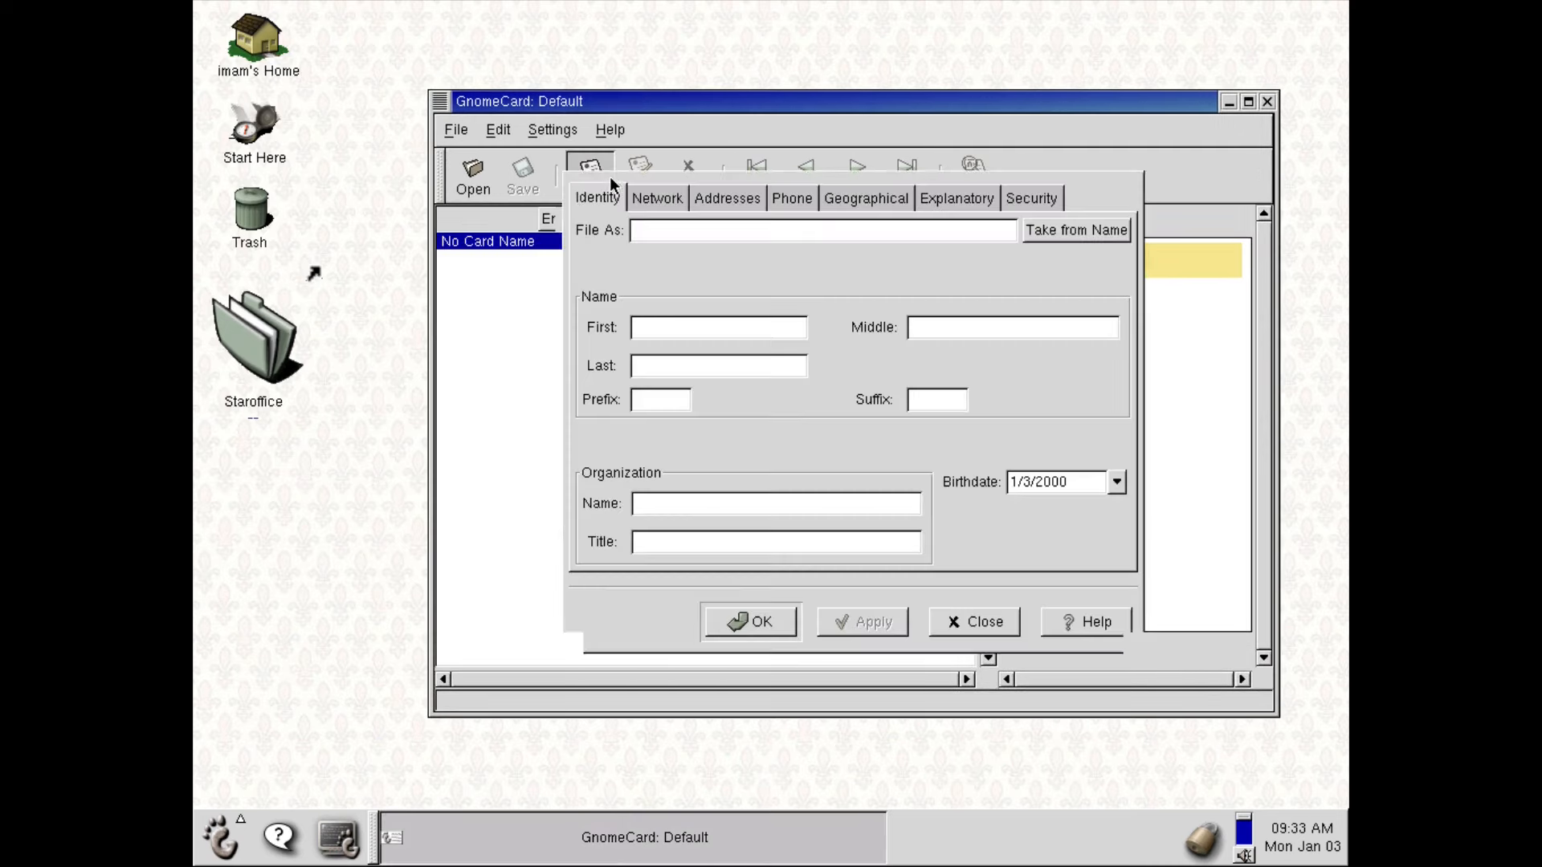
pyautogui.click(678, 200)
pyautogui.click(699, 200)
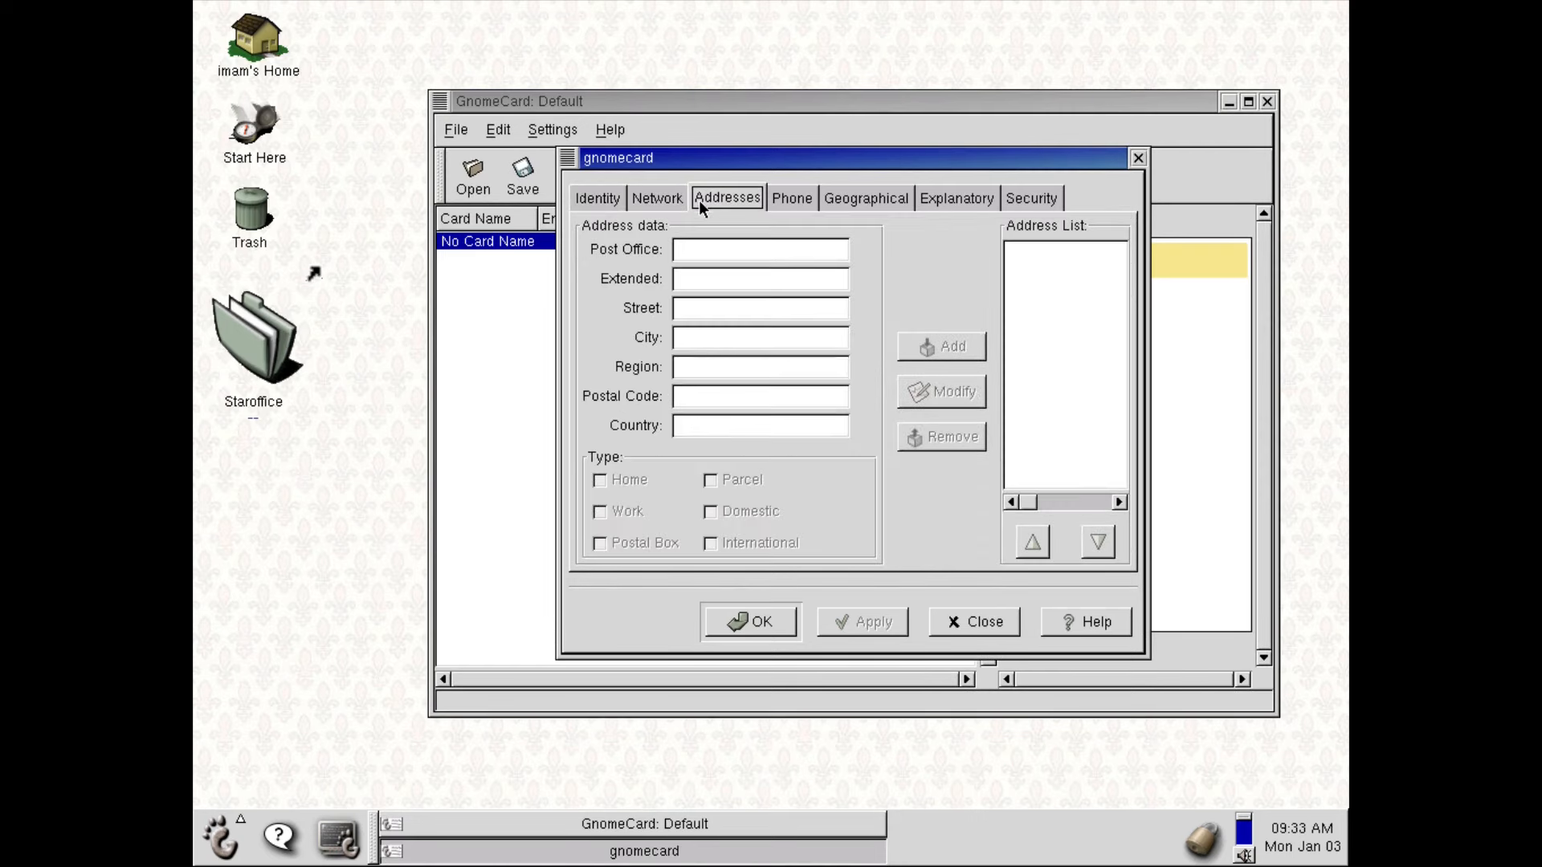
pyautogui.click(787, 201)
pyautogui.click(870, 200)
pyautogui.click(940, 200)
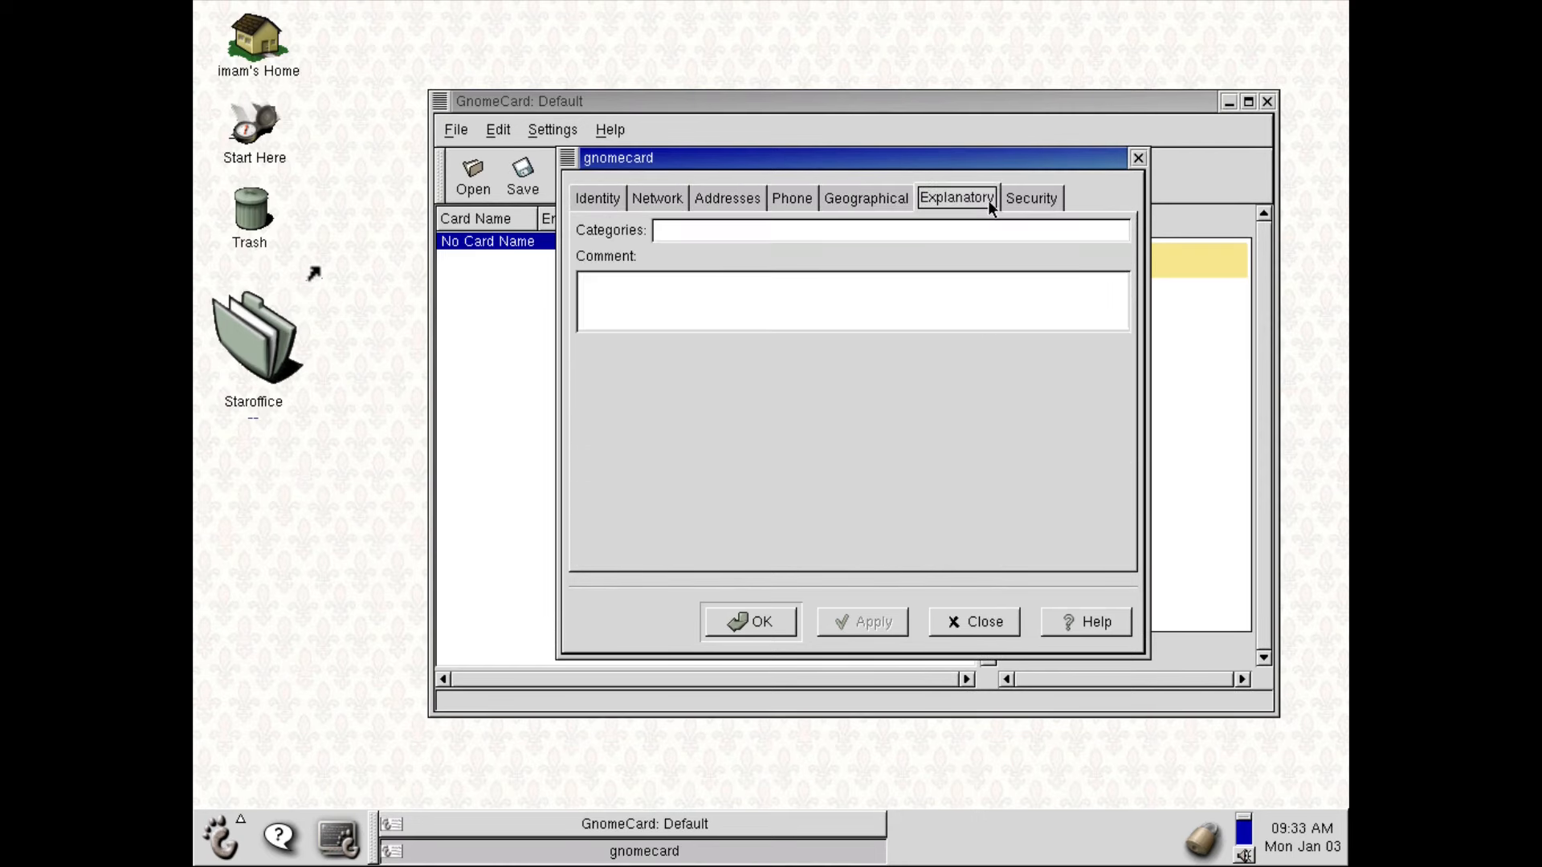
pyautogui.click(1034, 200)
# Step: Review the card's identity, contact and geographical details again, try adjusting its time zone hours, and close the card editor
pyautogui.click(624, 201)
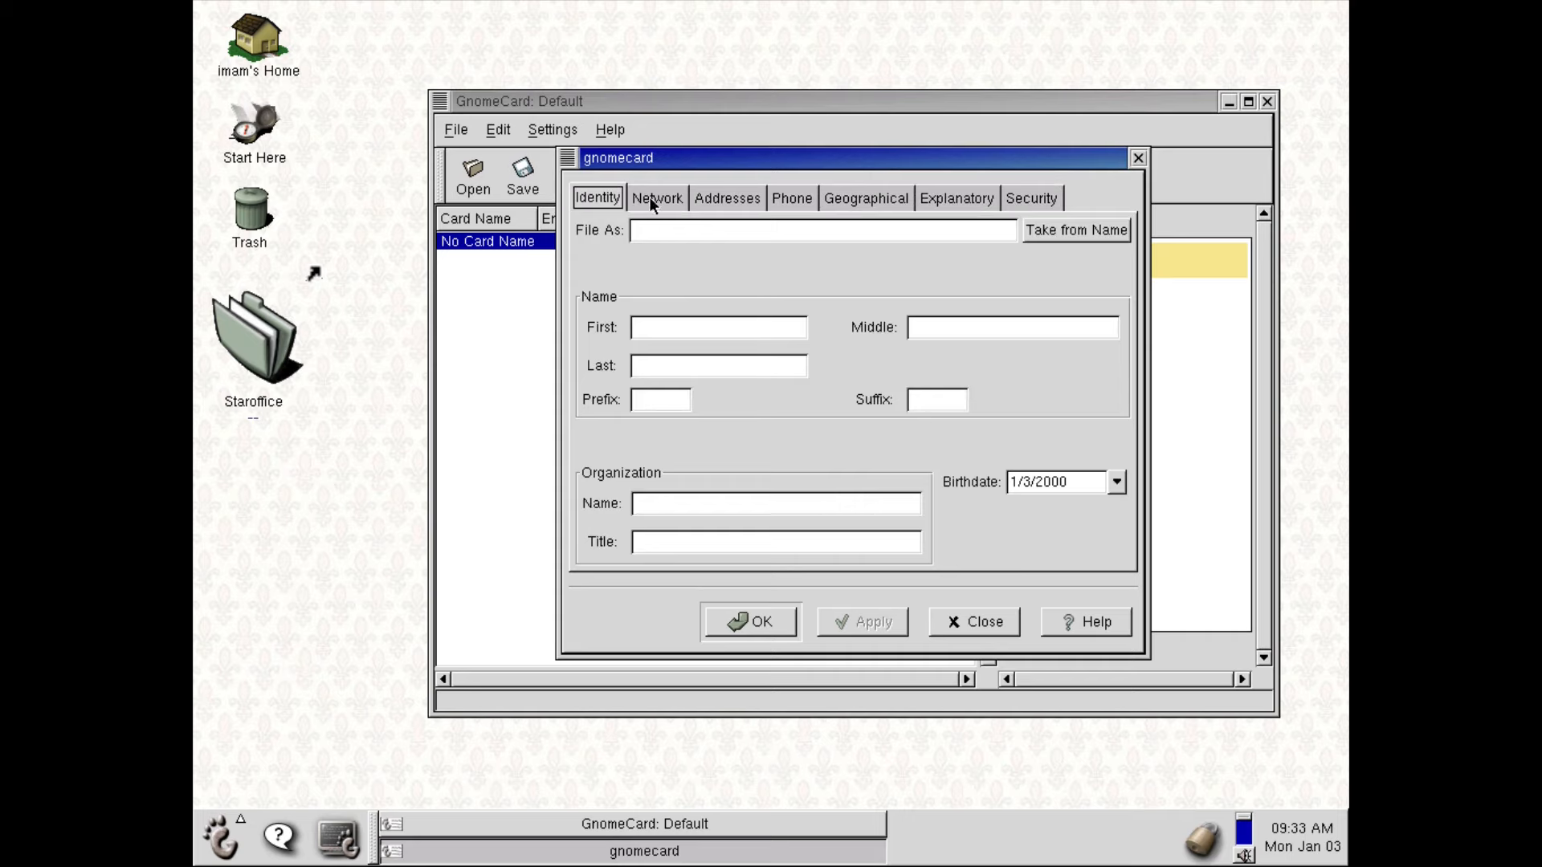
pyautogui.click(655, 201)
pyautogui.click(725, 198)
pyautogui.click(809, 199)
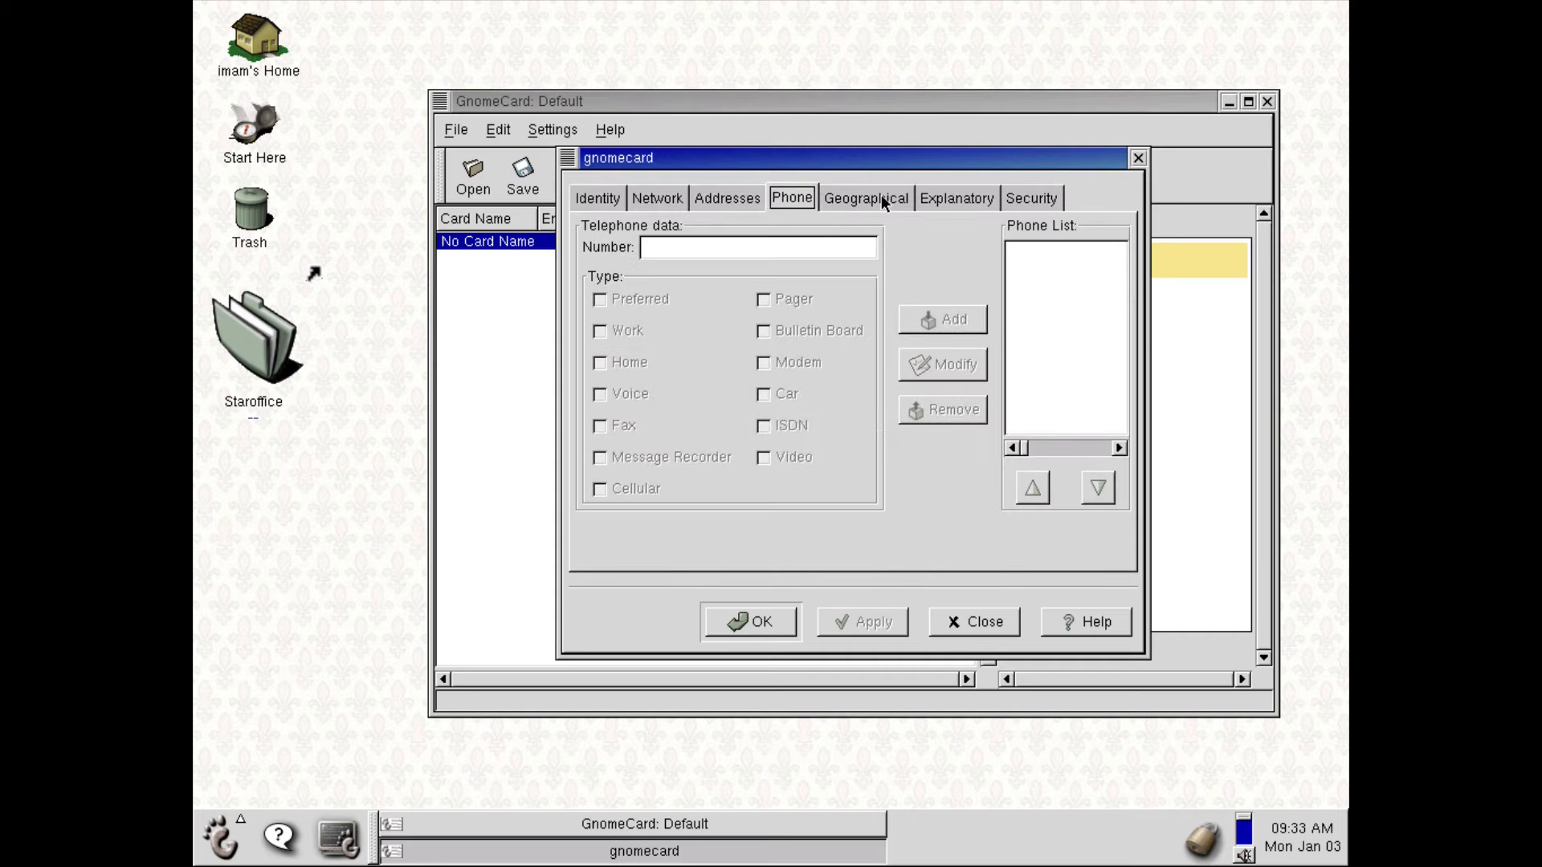
pyautogui.click(881, 199)
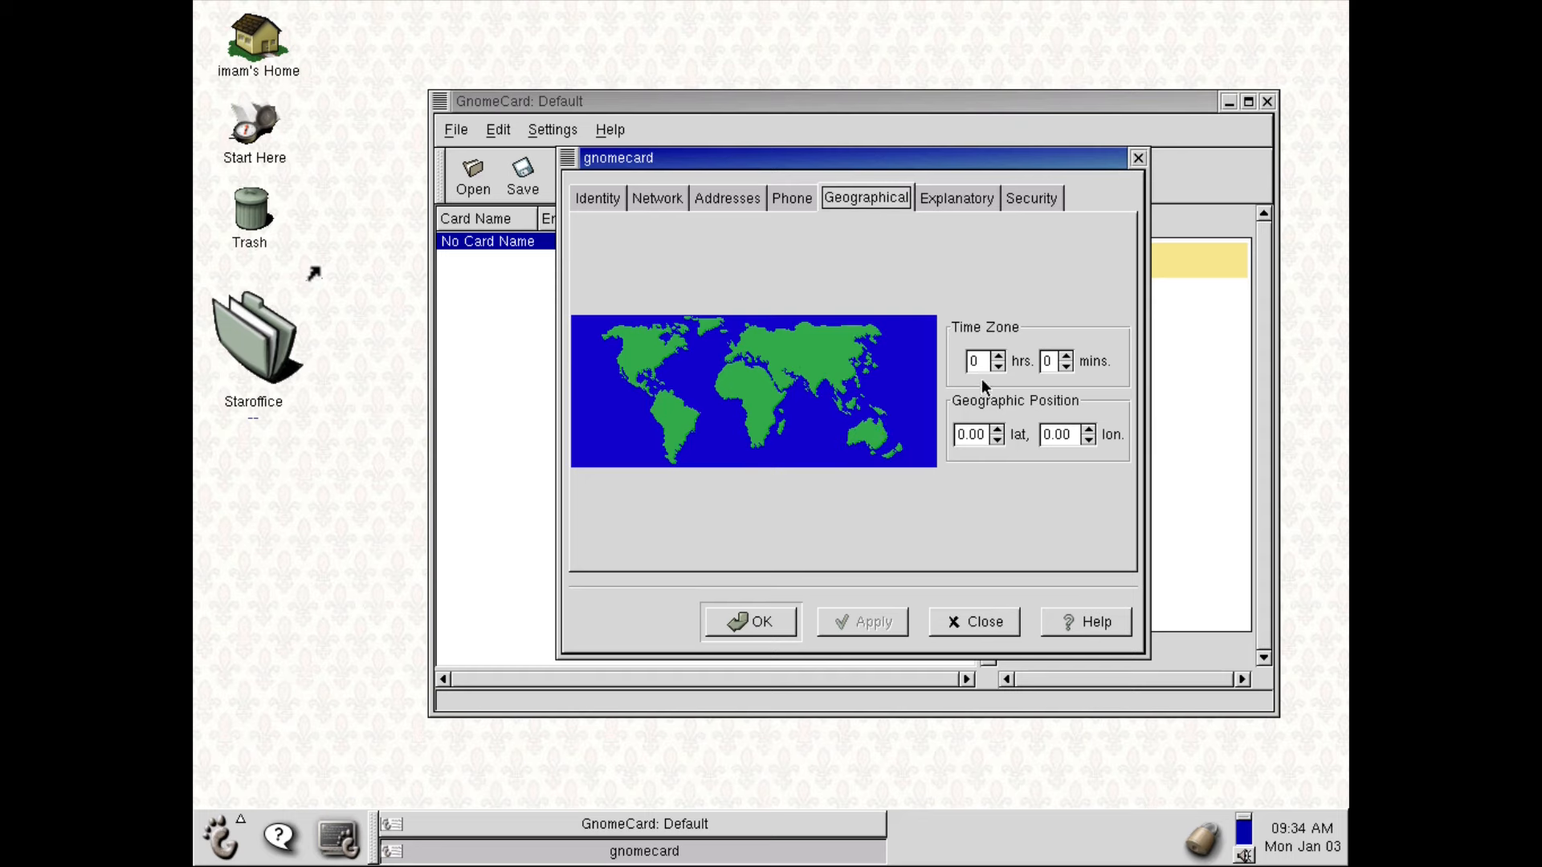
pyautogui.click(996, 358)
pyautogui.hotkey('shift', 'Tab')
pyautogui.click(597, 199)
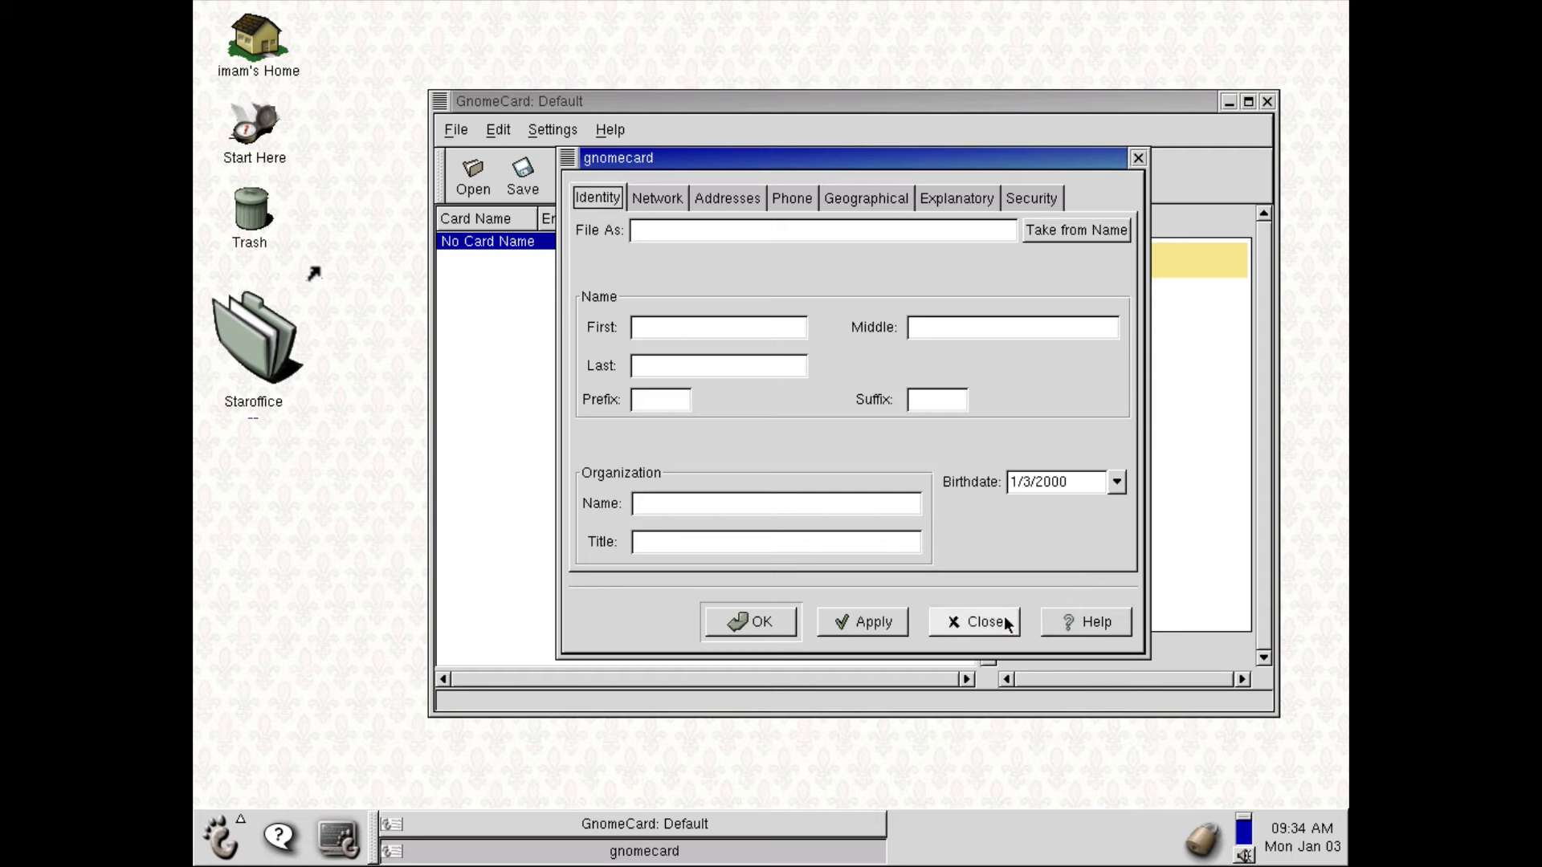
pyautogui.click(975, 622)
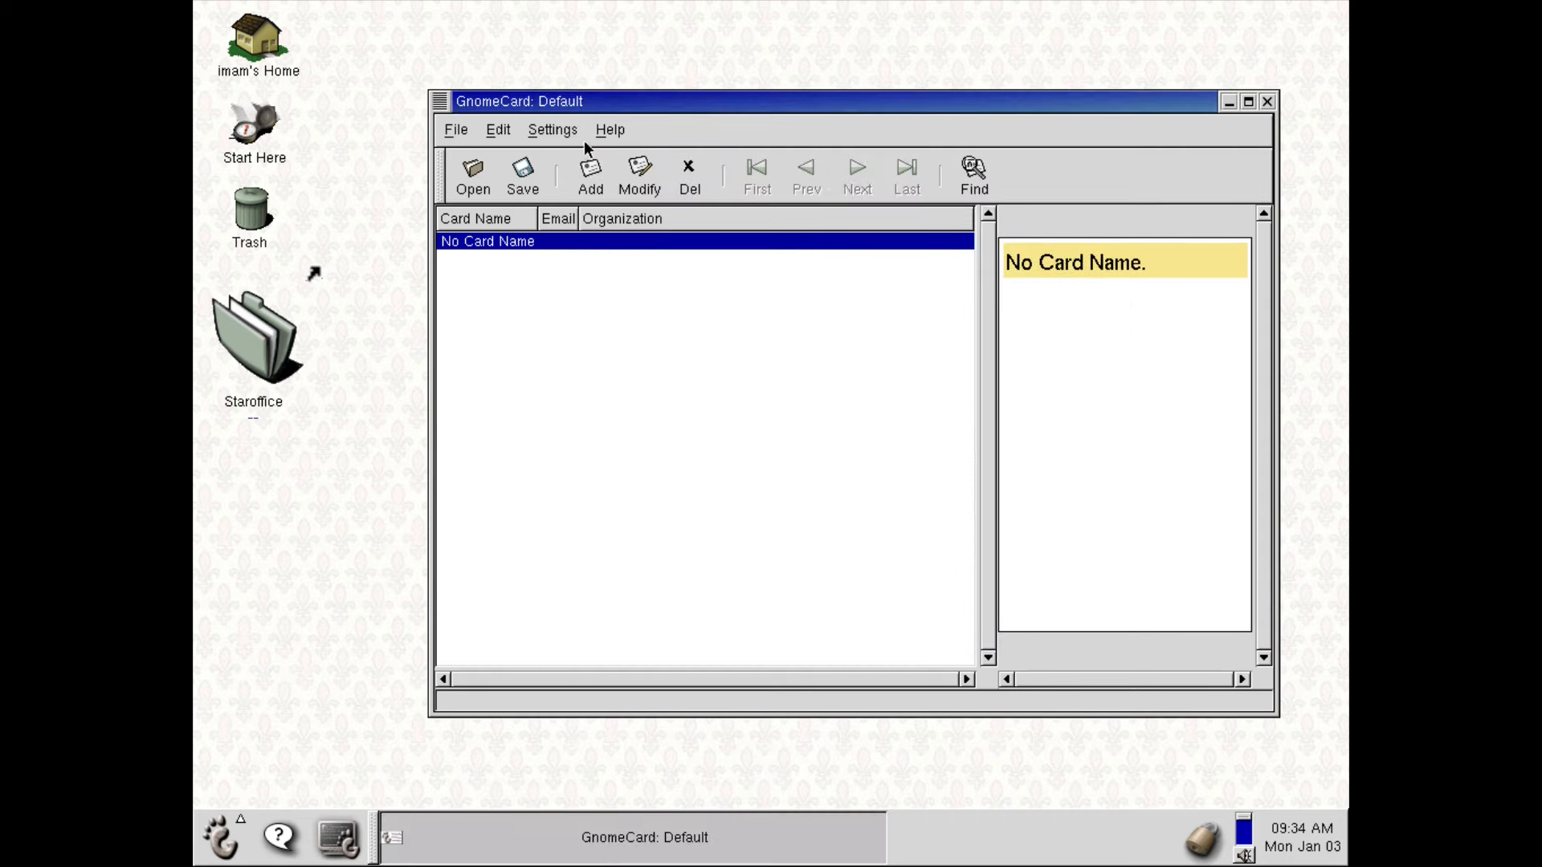
# Step: Exit the GnomeCard address book
pyautogui.click(546, 130)
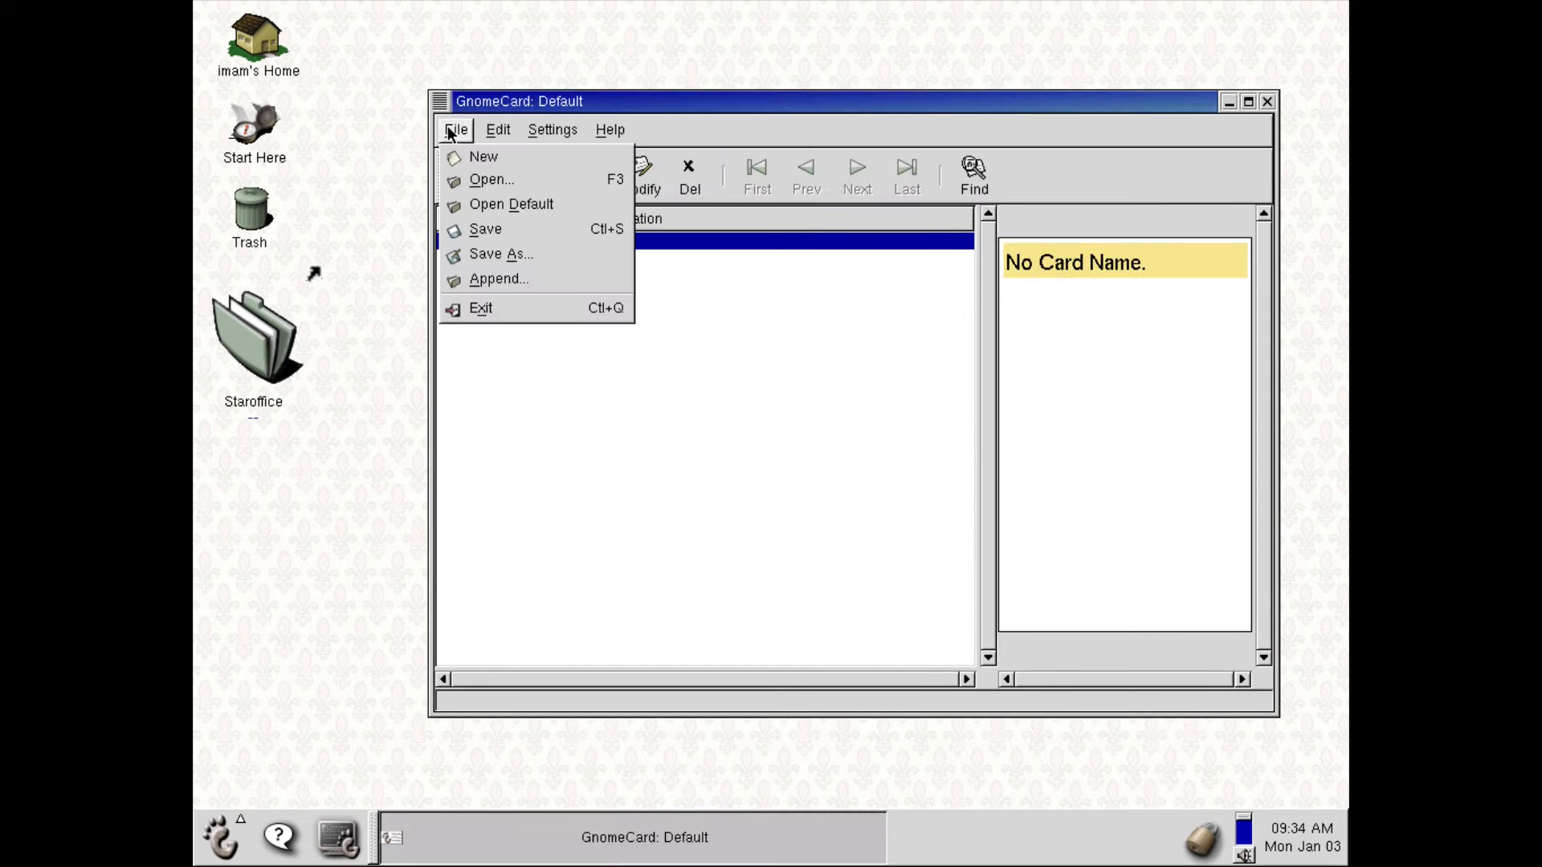
pyautogui.click(523, 308)
pyautogui.click(546, 379)
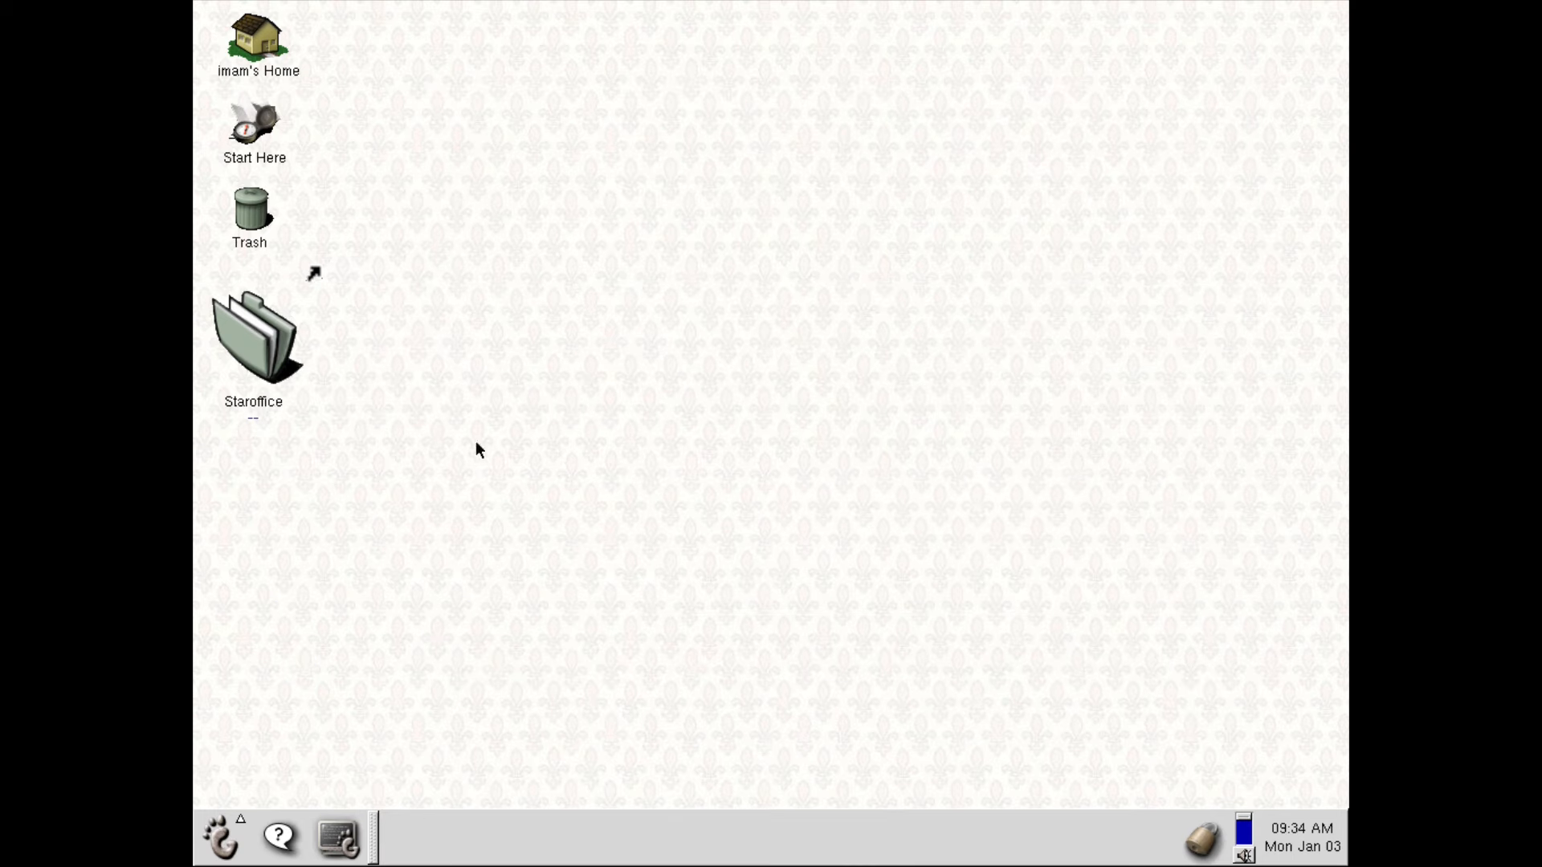
# Step: Launch the gedit text editor from the installed applications
pyautogui.click(221, 838)
pyautogui.moveTo(392, 647)
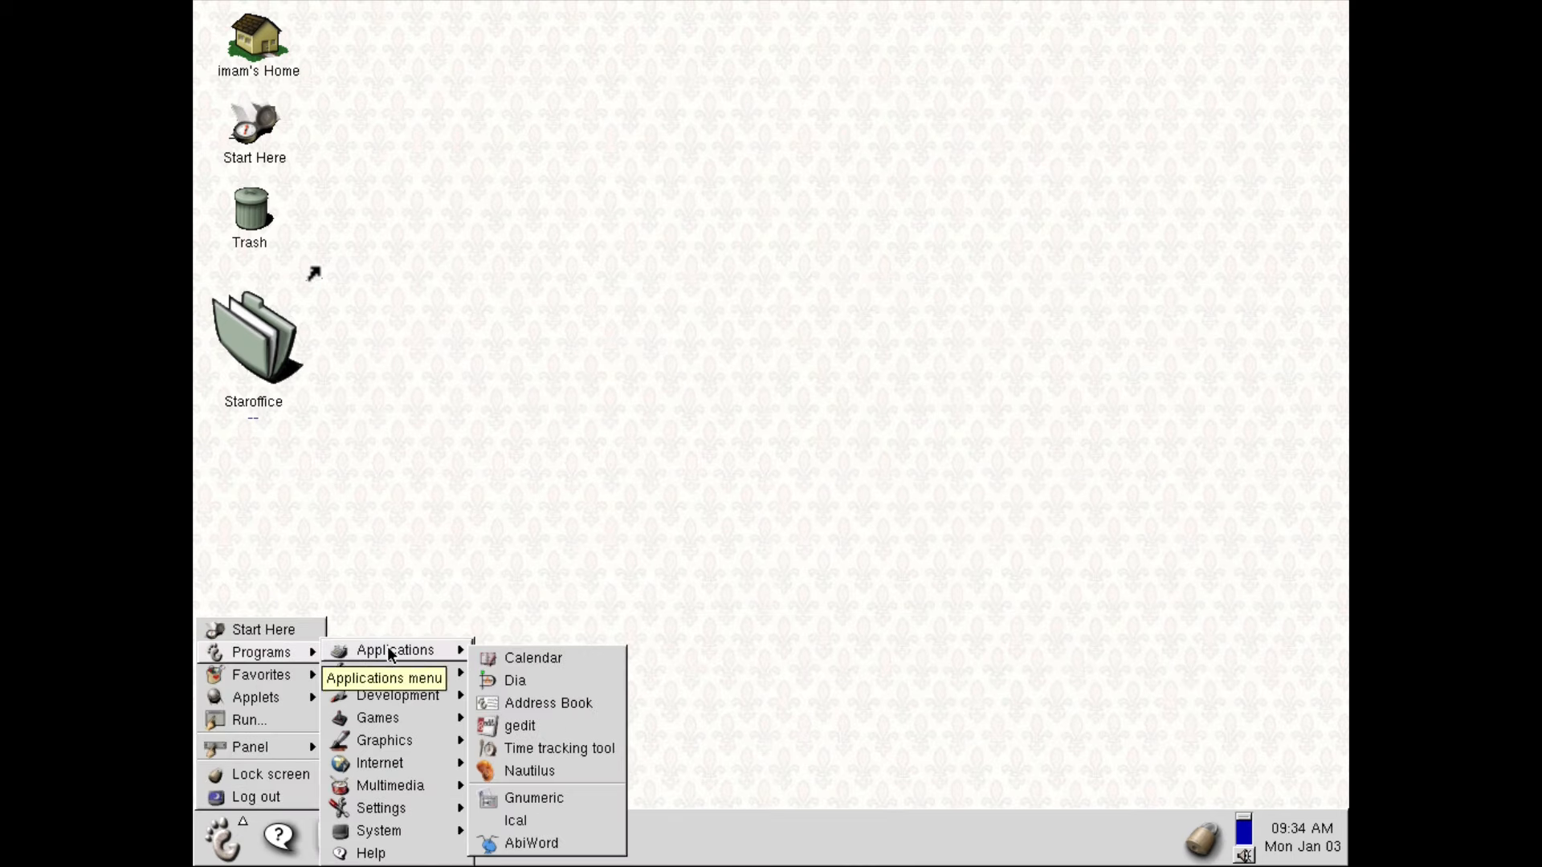
pyautogui.click(582, 725)
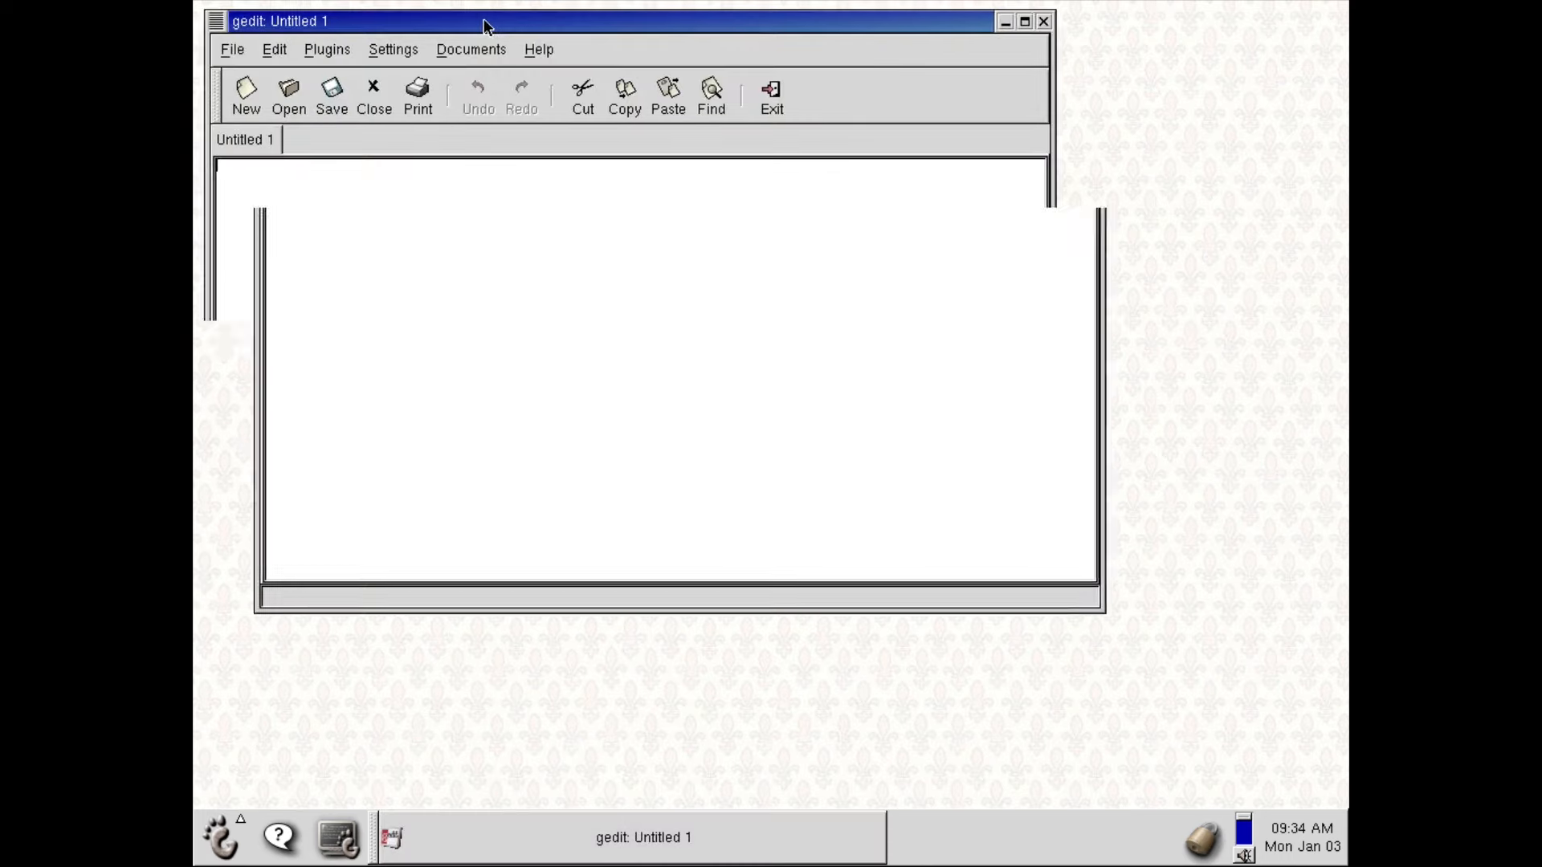
# Step: Move the gedit window toward the middle, shrink it, and write "Hello World" and "This is RedHat Linux 7.2" on separate lines
pyautogui.moveTo(487, 26); pyautogui.dragTo(643, 85)
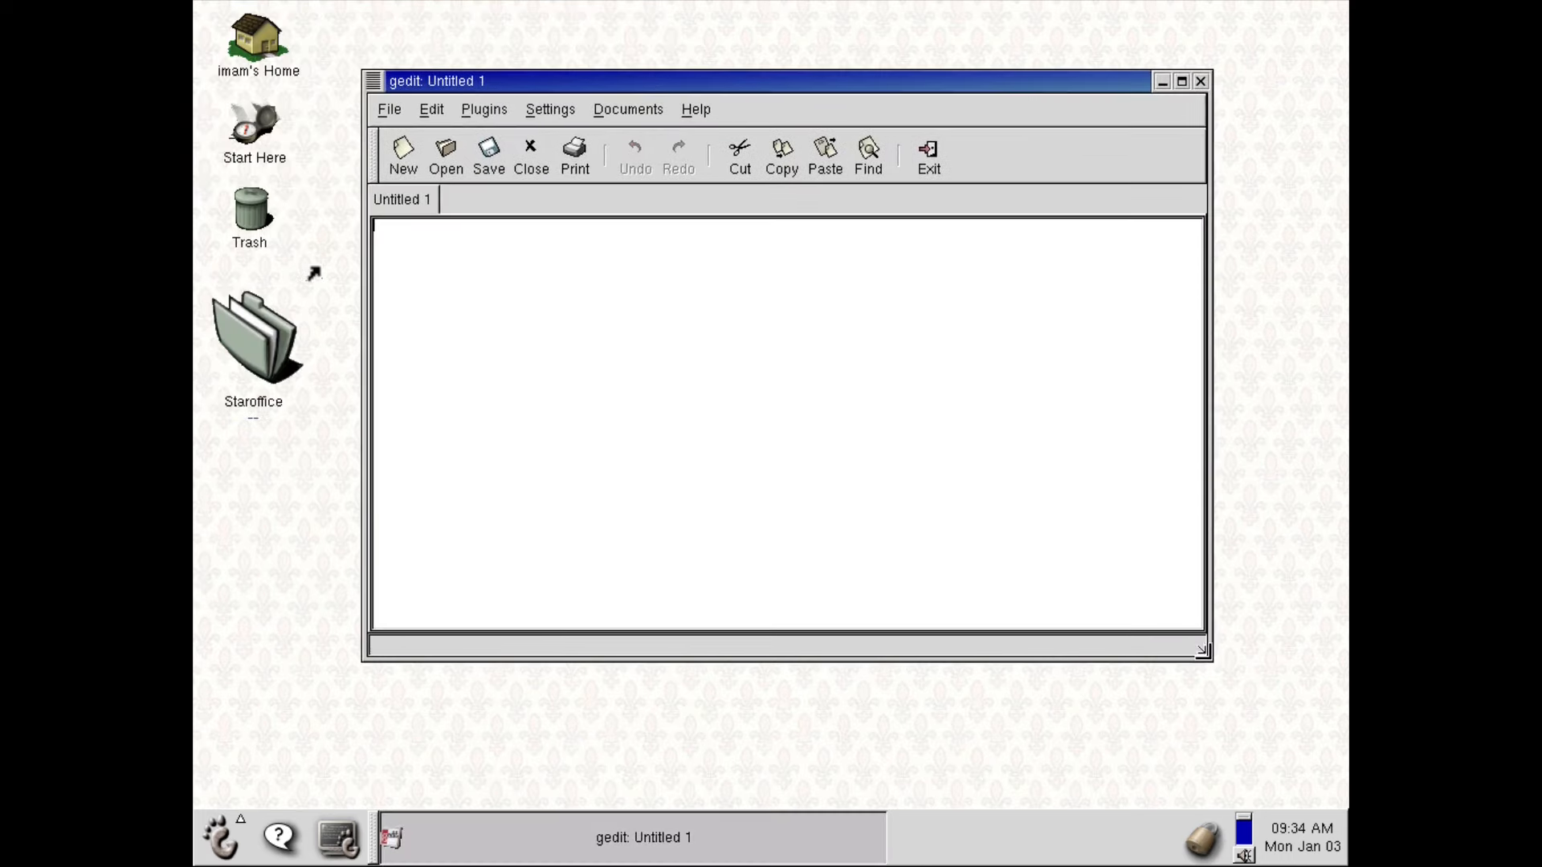
pyautogui.moveTo(1213, 657); pyautogui.dragTo(1109, 565)
pyautogui.write('Hello World')
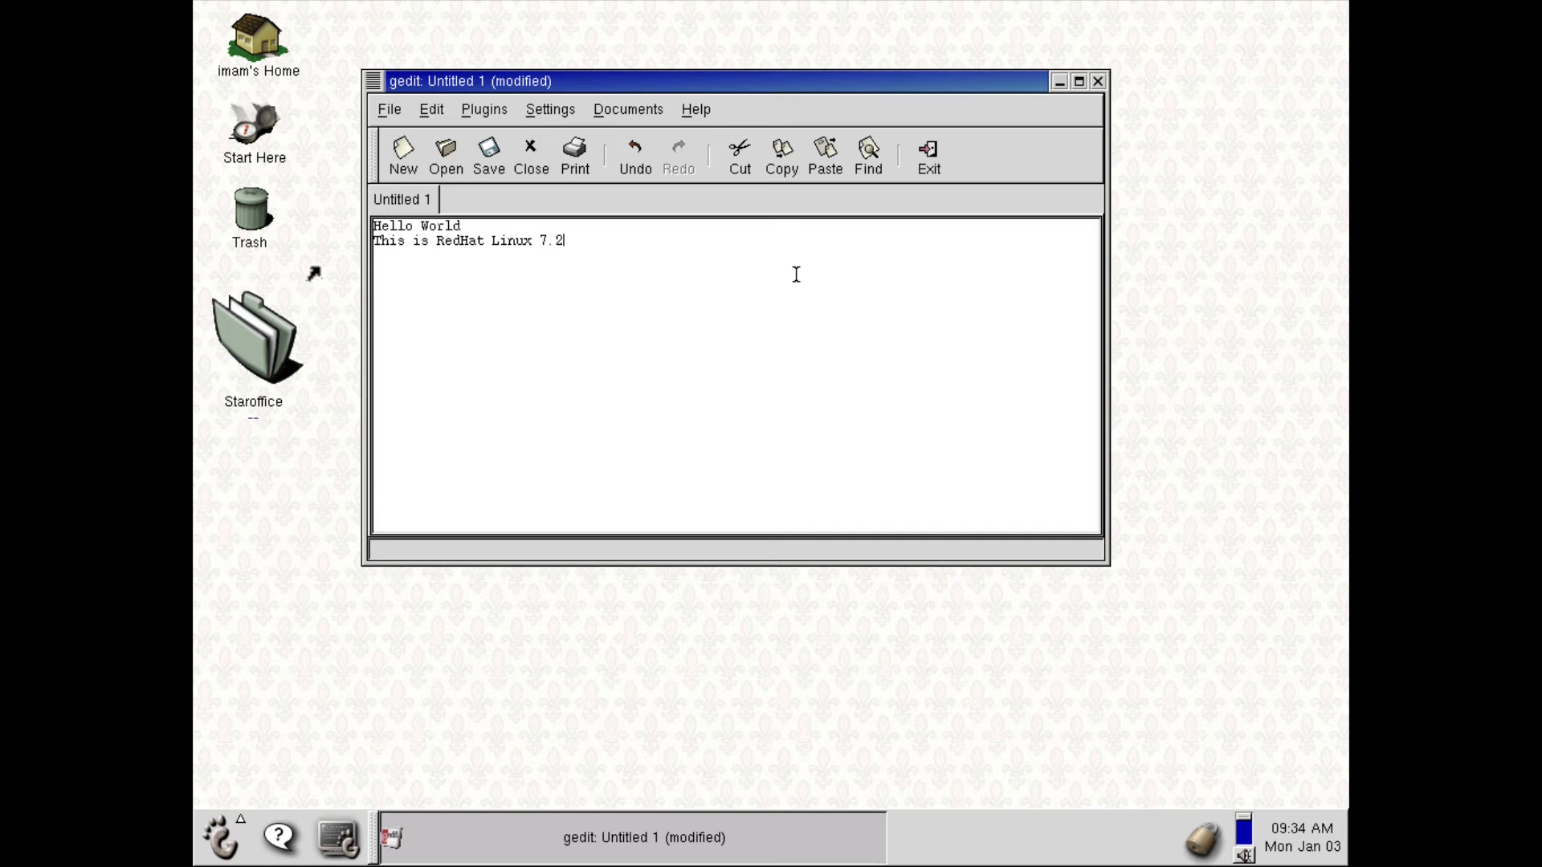
# Step: Bring up gedit's file opening dialog, move it over the editor, and browse from the home folder up to / and into /bin
pyautogui.click(446, 154)
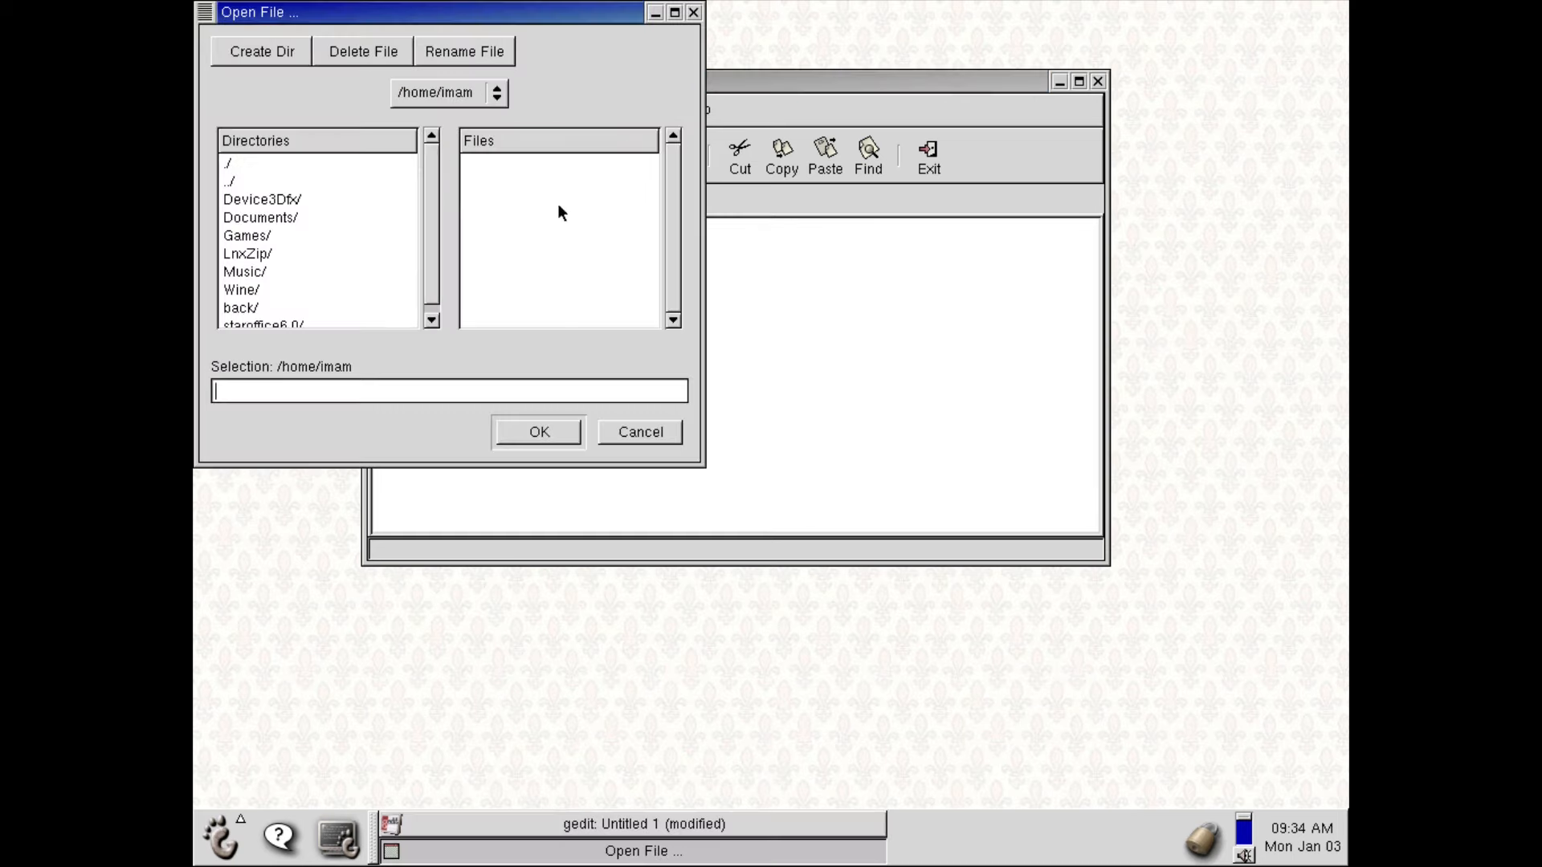
pyautogui.moveTo(393, 10); pyautogui.dragTo(798, 162)
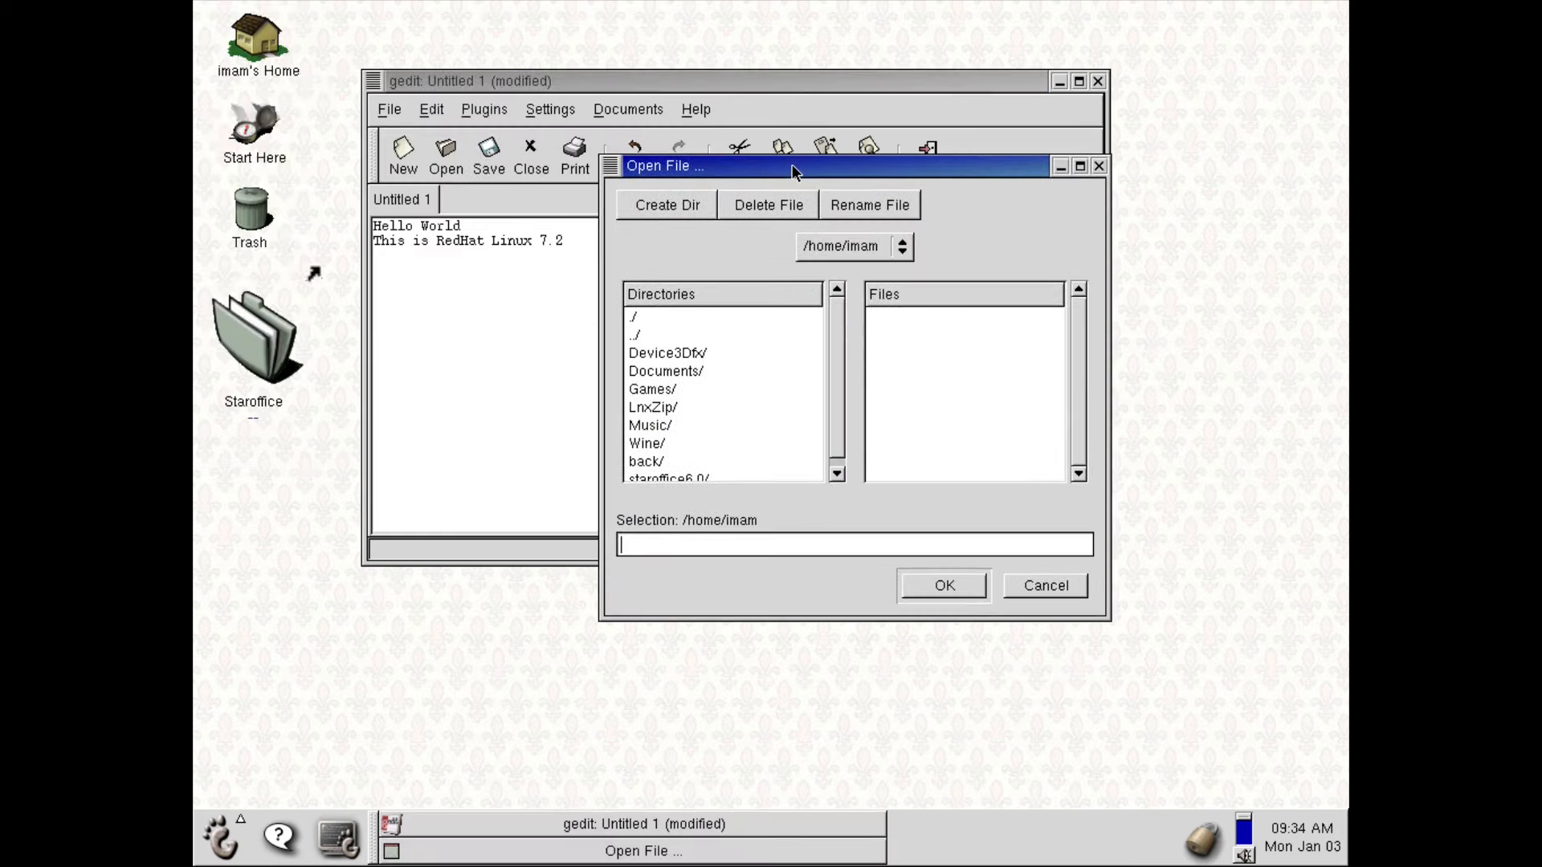
pyautogui.moveTo(830, 350)
pyautogui.mouseDown()
pyautogui.moveTo(833, 383)
pyautogui.moveTo(831, 356)
pyautogui.mouseUp()
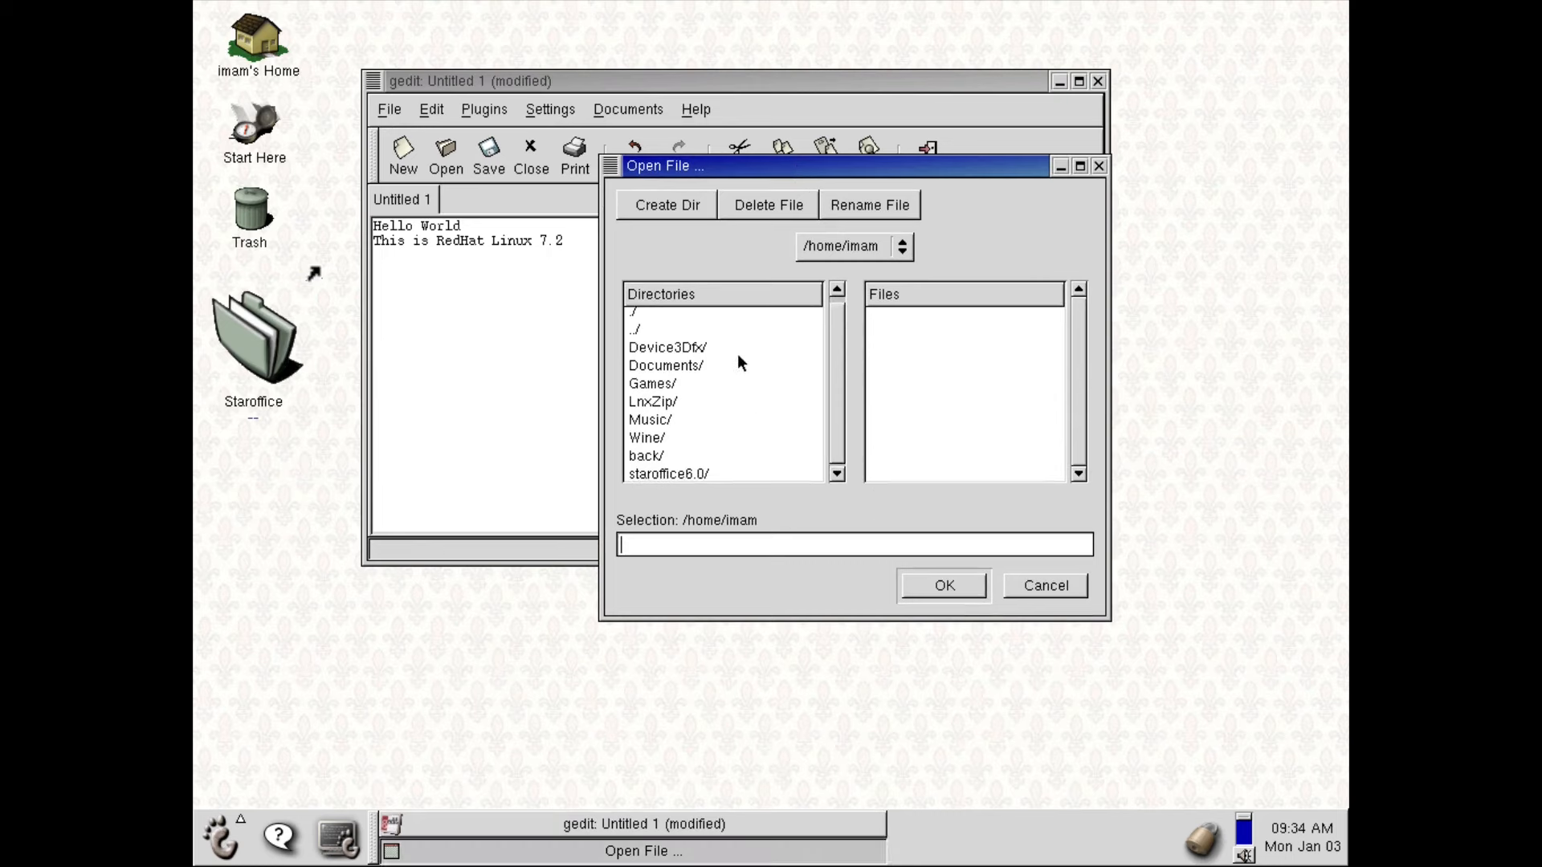
pyautogui.doubleClick(735, 328)
pyautogui.doubleClick(735, 327)
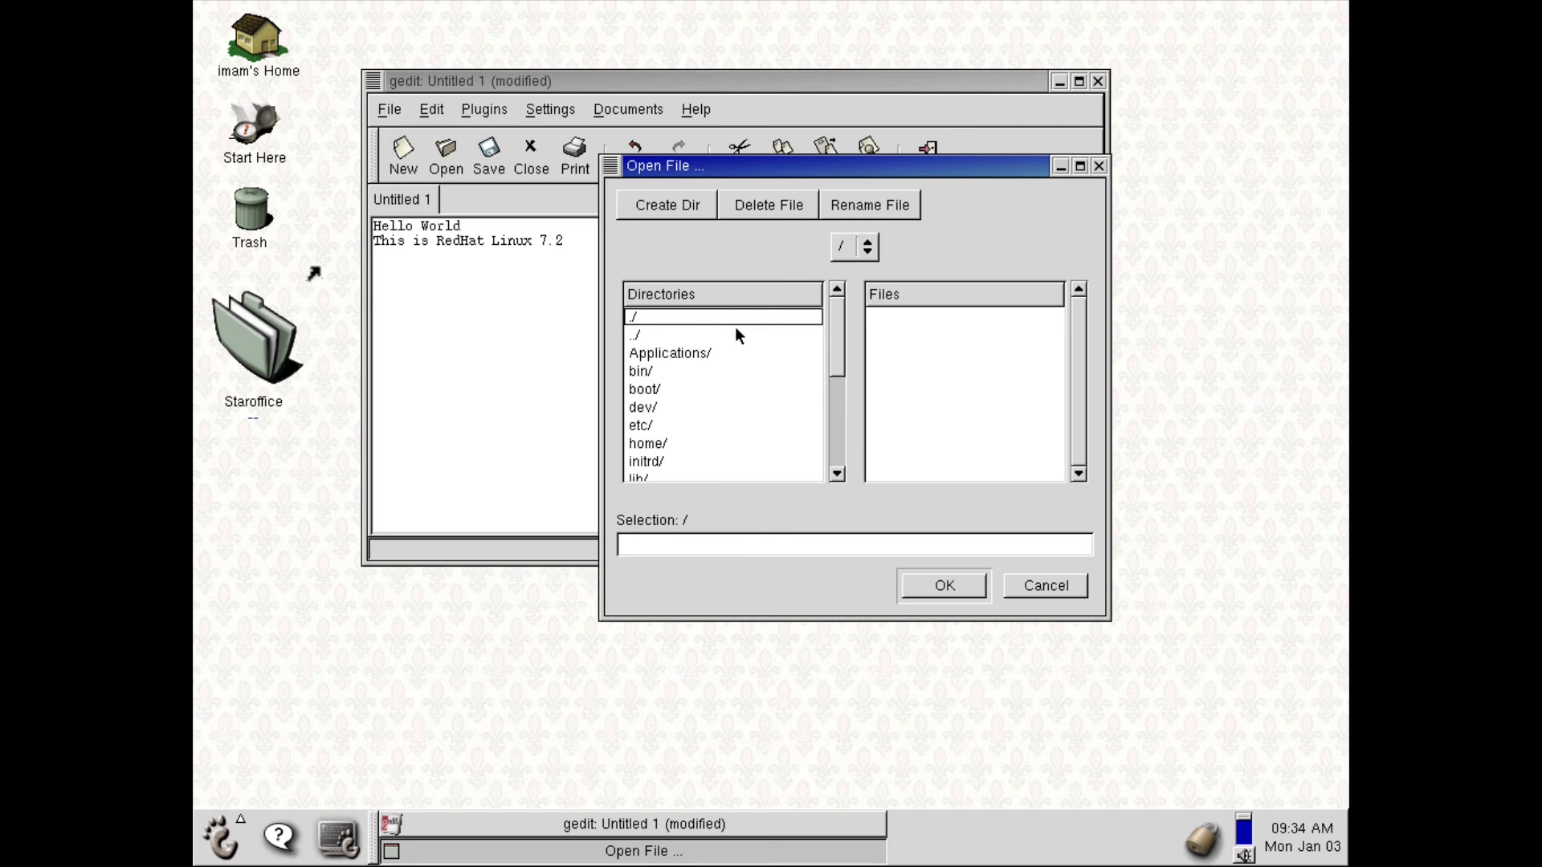
pyautogui.moveTo(840, 334); pyautogui.dragTo(807, 326)
pyautogui.doubleClick(710, 365)
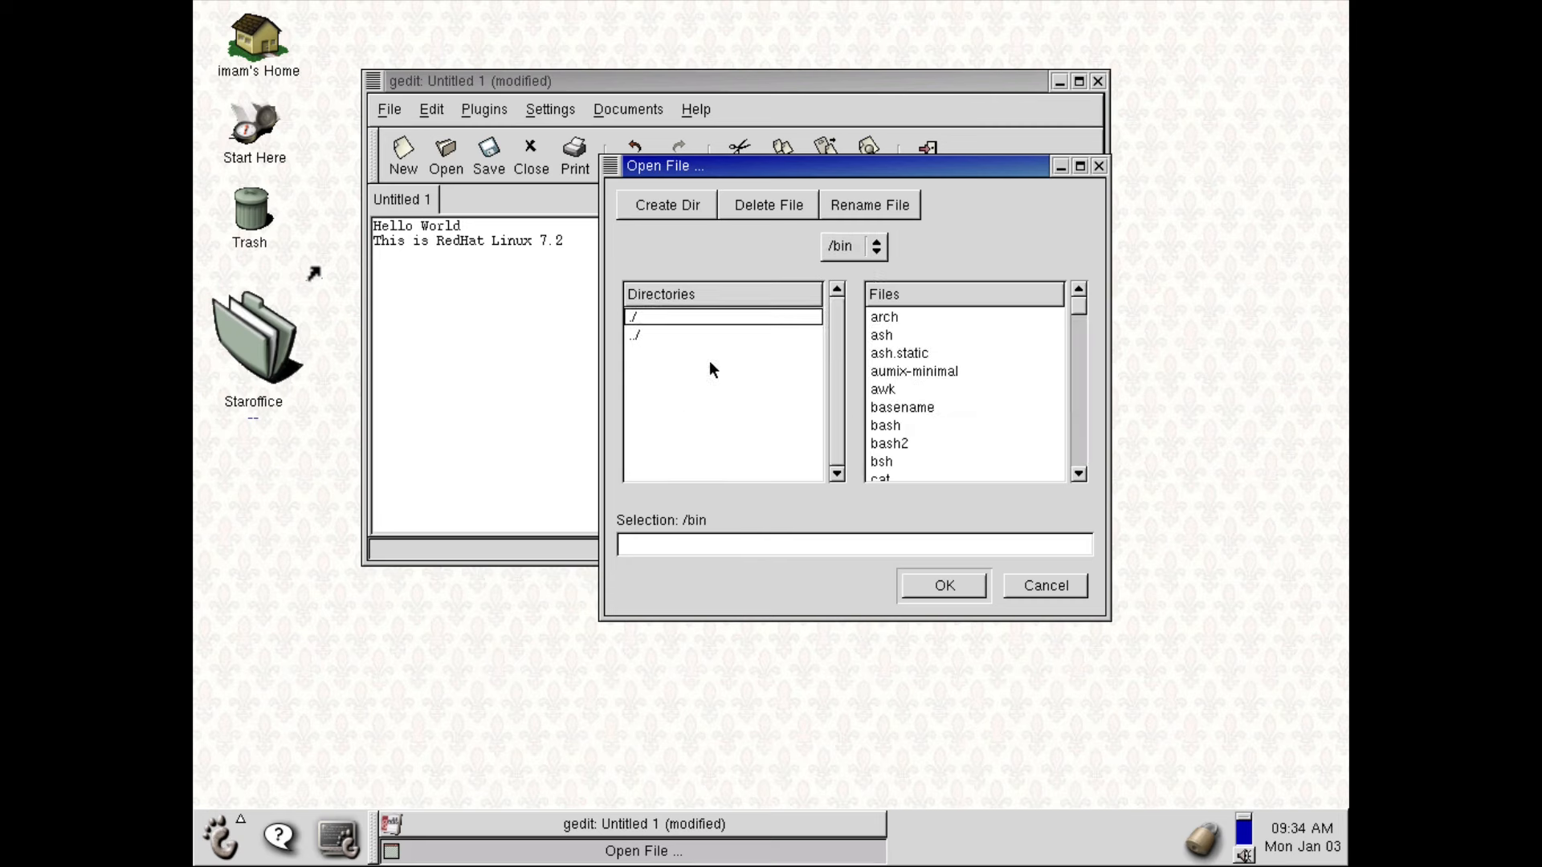
# Step: Browse from the root folder into the dev directory and return to the root folder
pyautogui.doubleClick(710, 334)
pyautogui.click(700, 407)
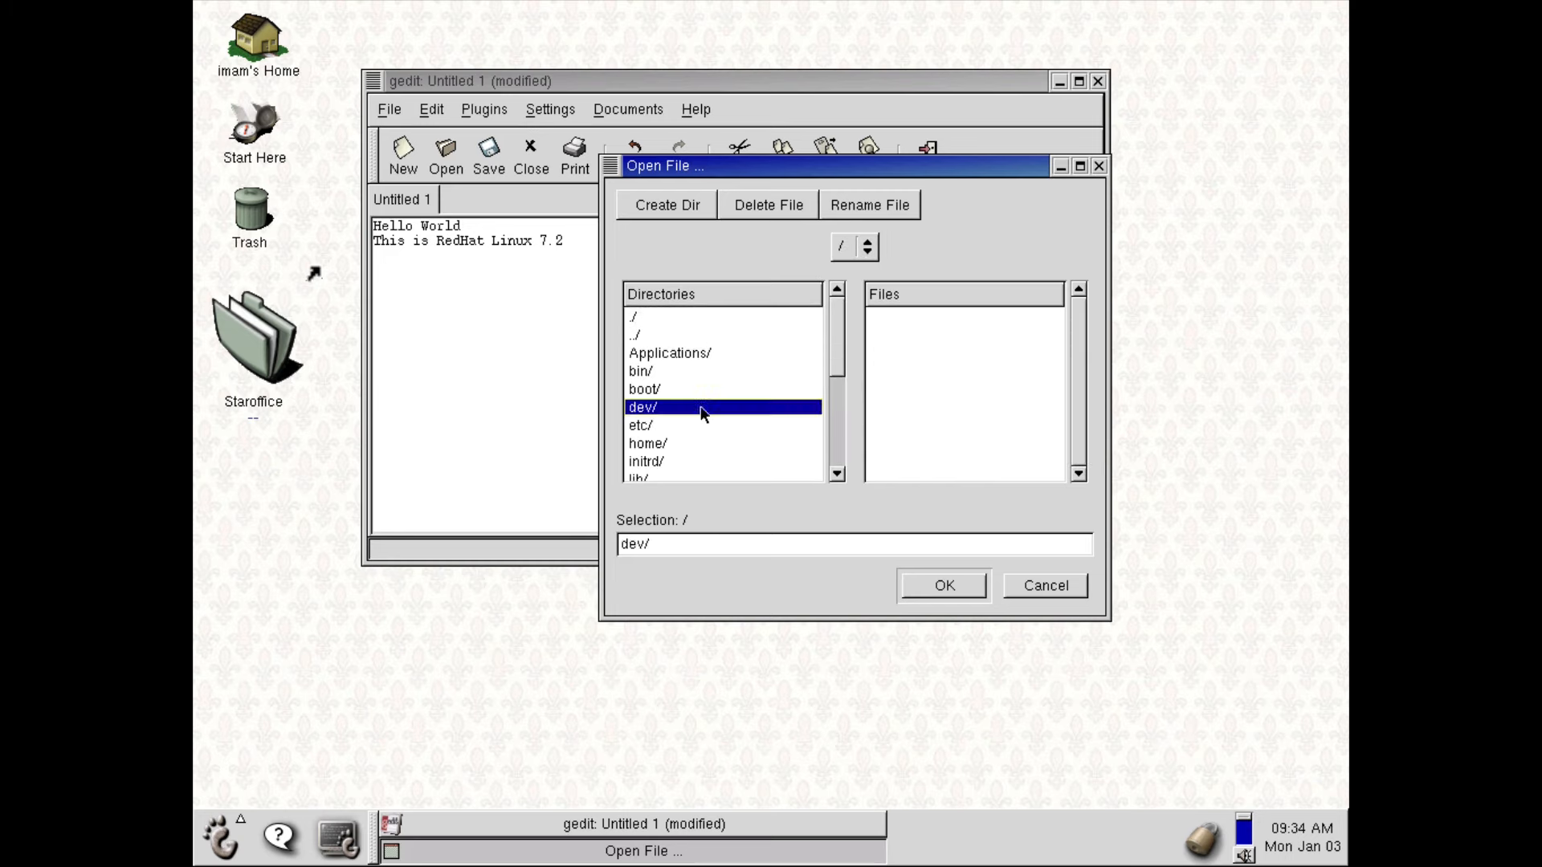
pyautogui.press('Return')
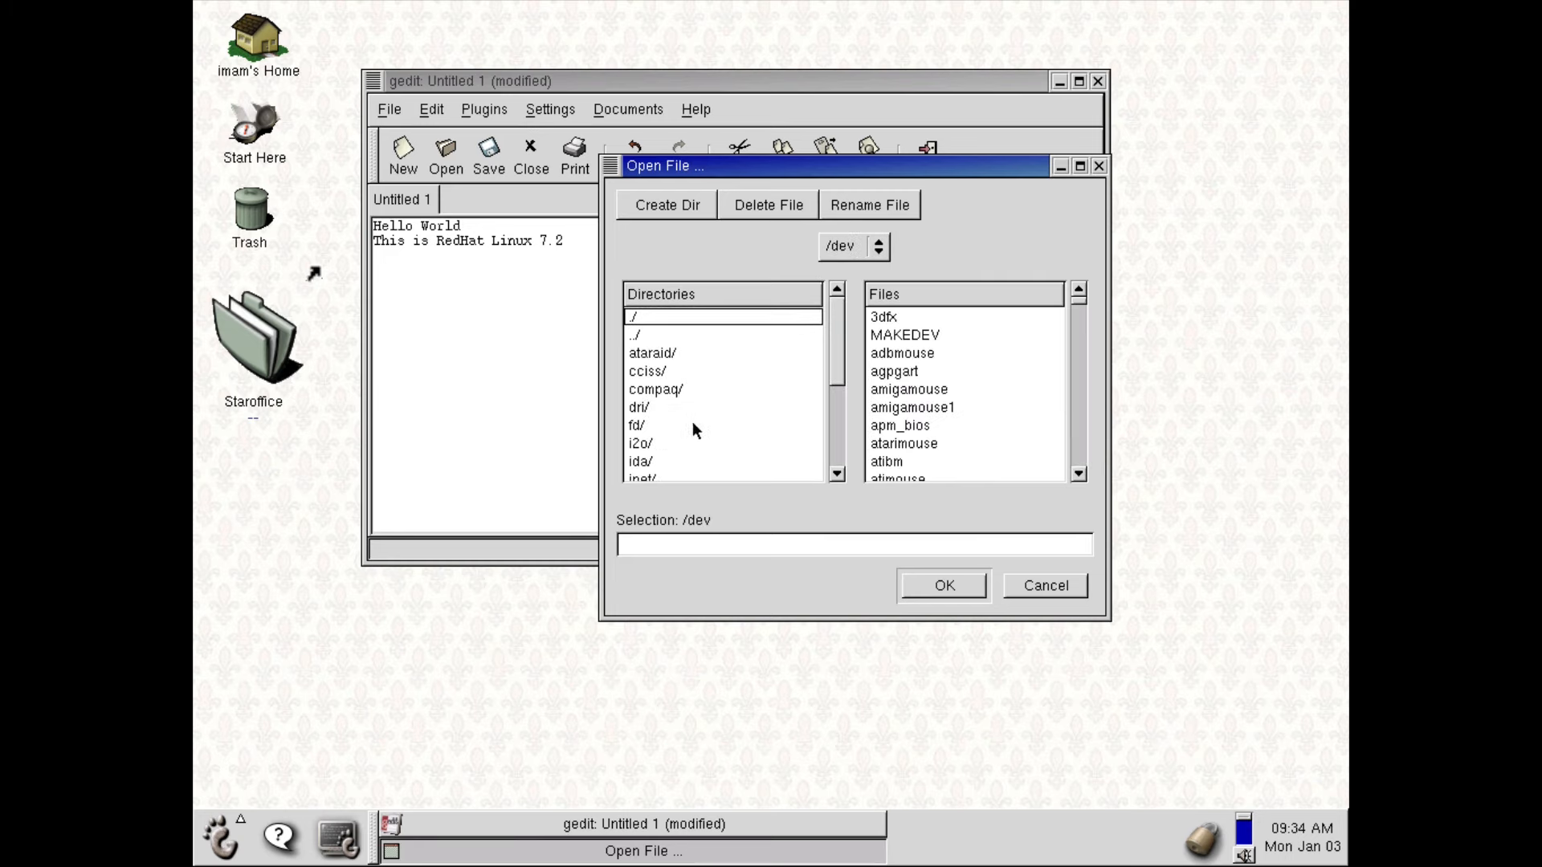
pyautogui.doubleClick(684, 337)
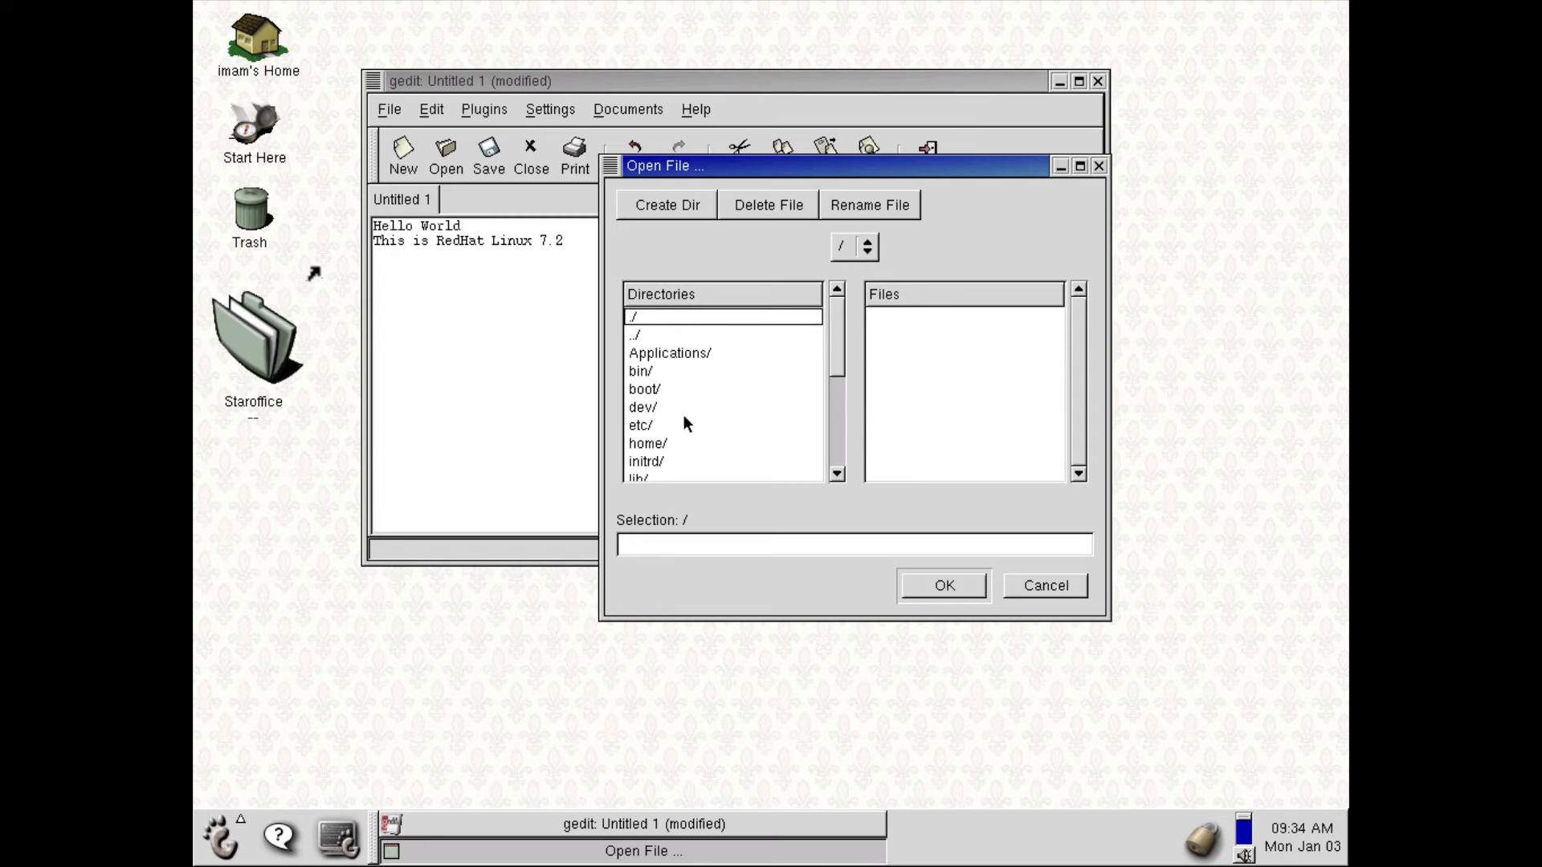
# Step: Browse to the Documents folder inside the personal home directory
pyautogui.doubleClick(670, 445)
pyautogui.doubleClick(681, 353)
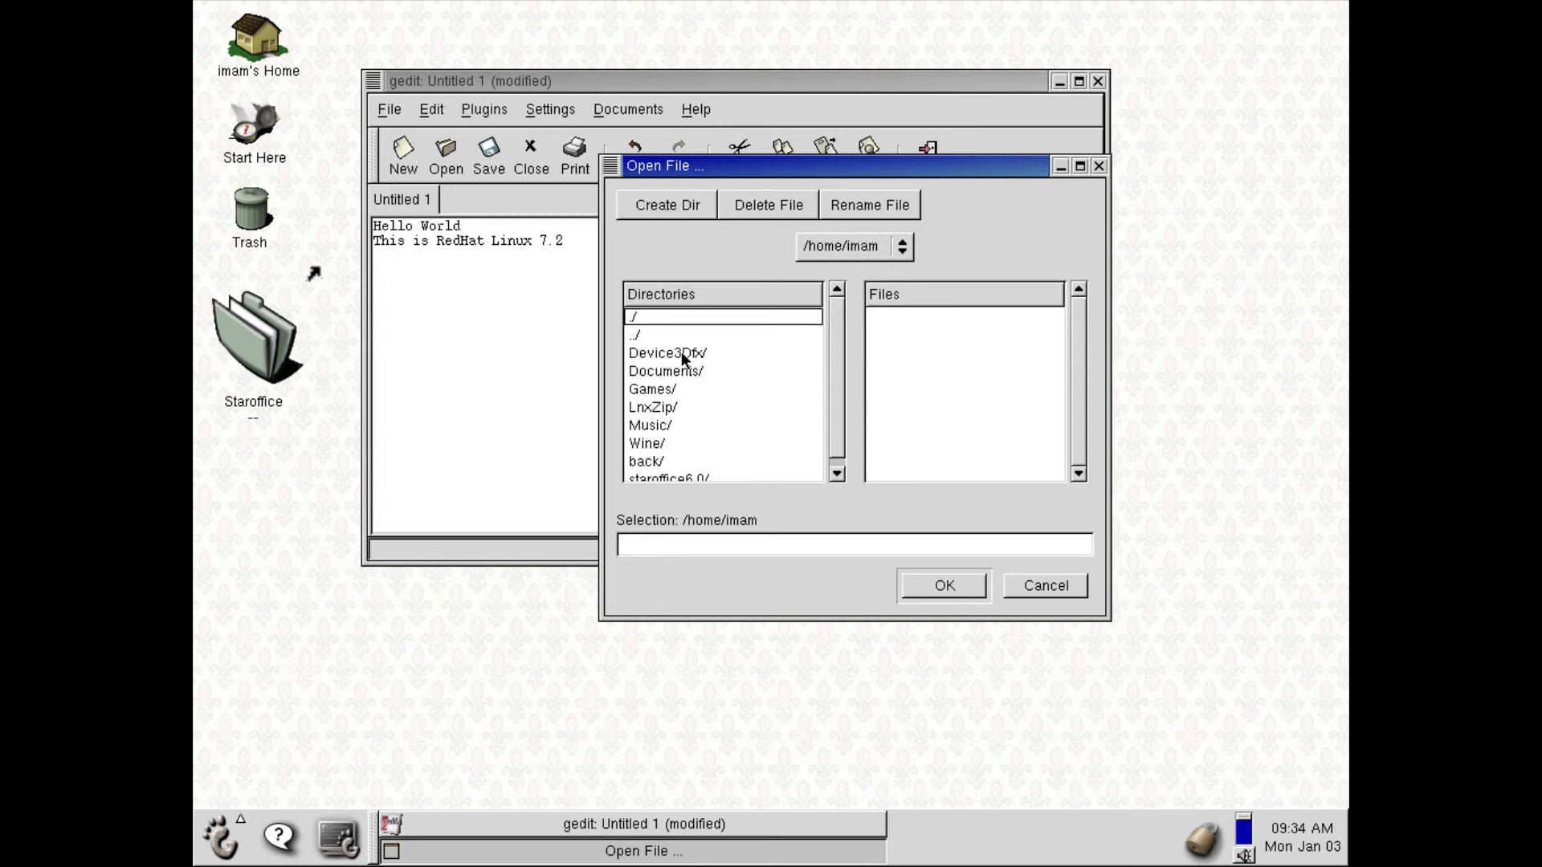
pyautogui.click(708, 375)
pyautogui.doubleClick(707, 373)
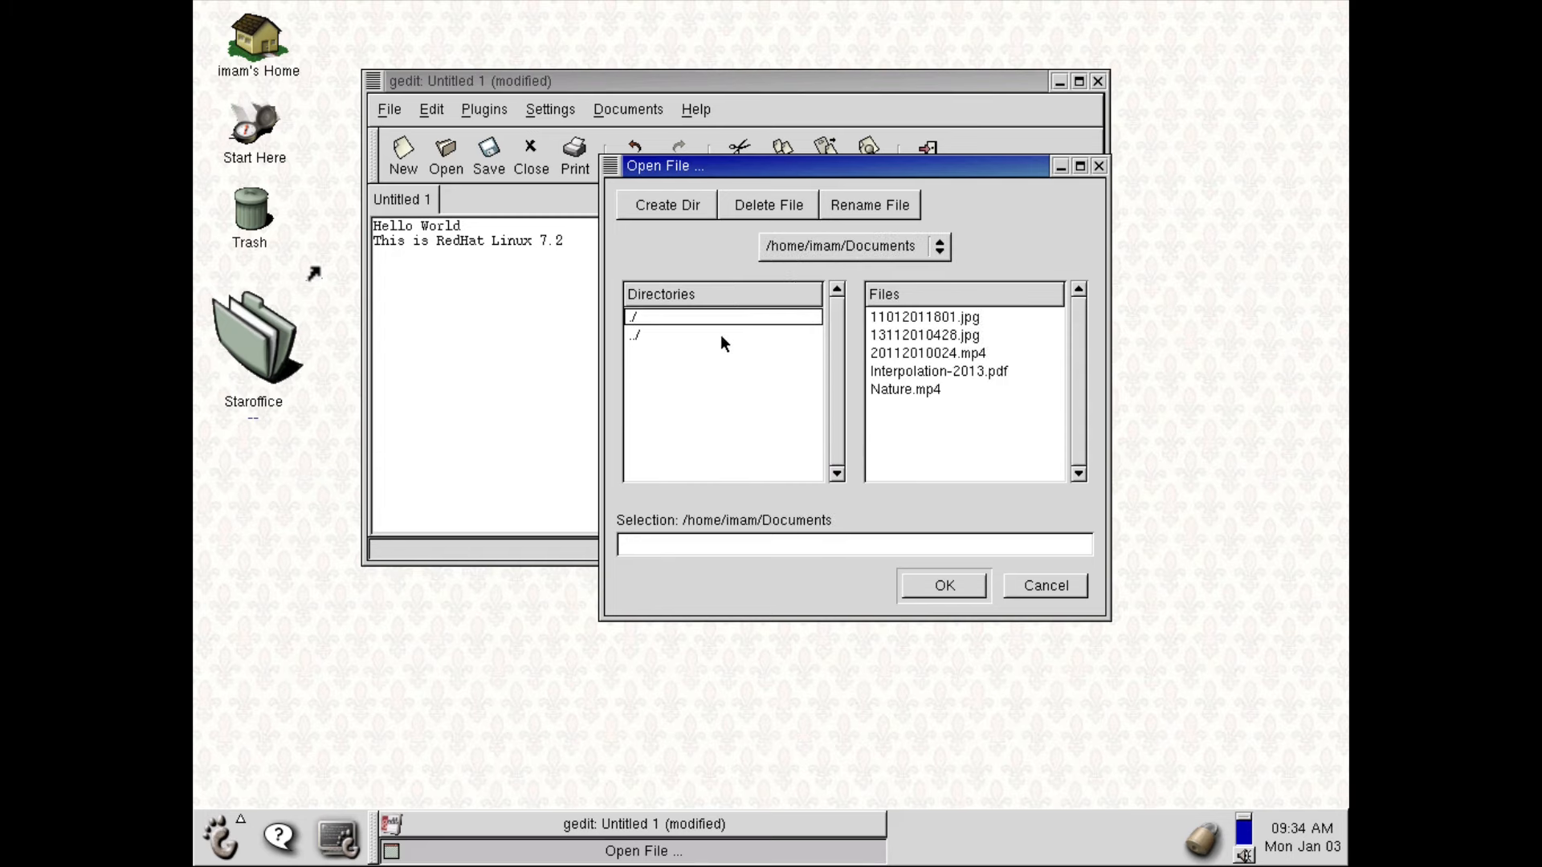
# Step: Open the INSTALL file from the Device3Dfx/glide3x folder in the home directory
pyautogui.doubleClick(720, 334)
pyautogui.doubleClick(725, 353)
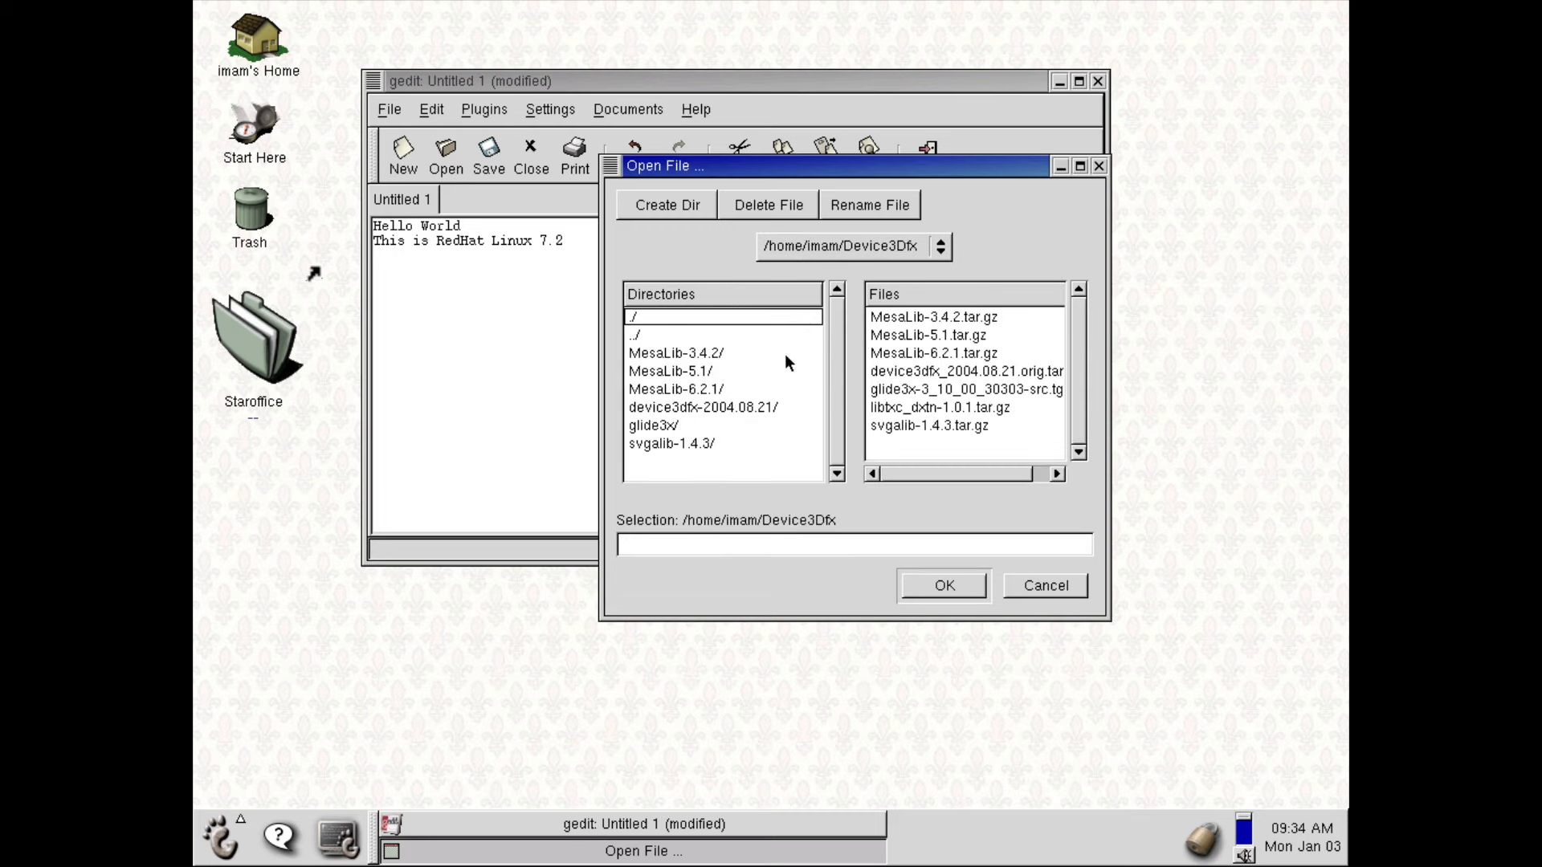
pyautogui.doubleClick(707, 424)
pyautogui.click(952, 371)
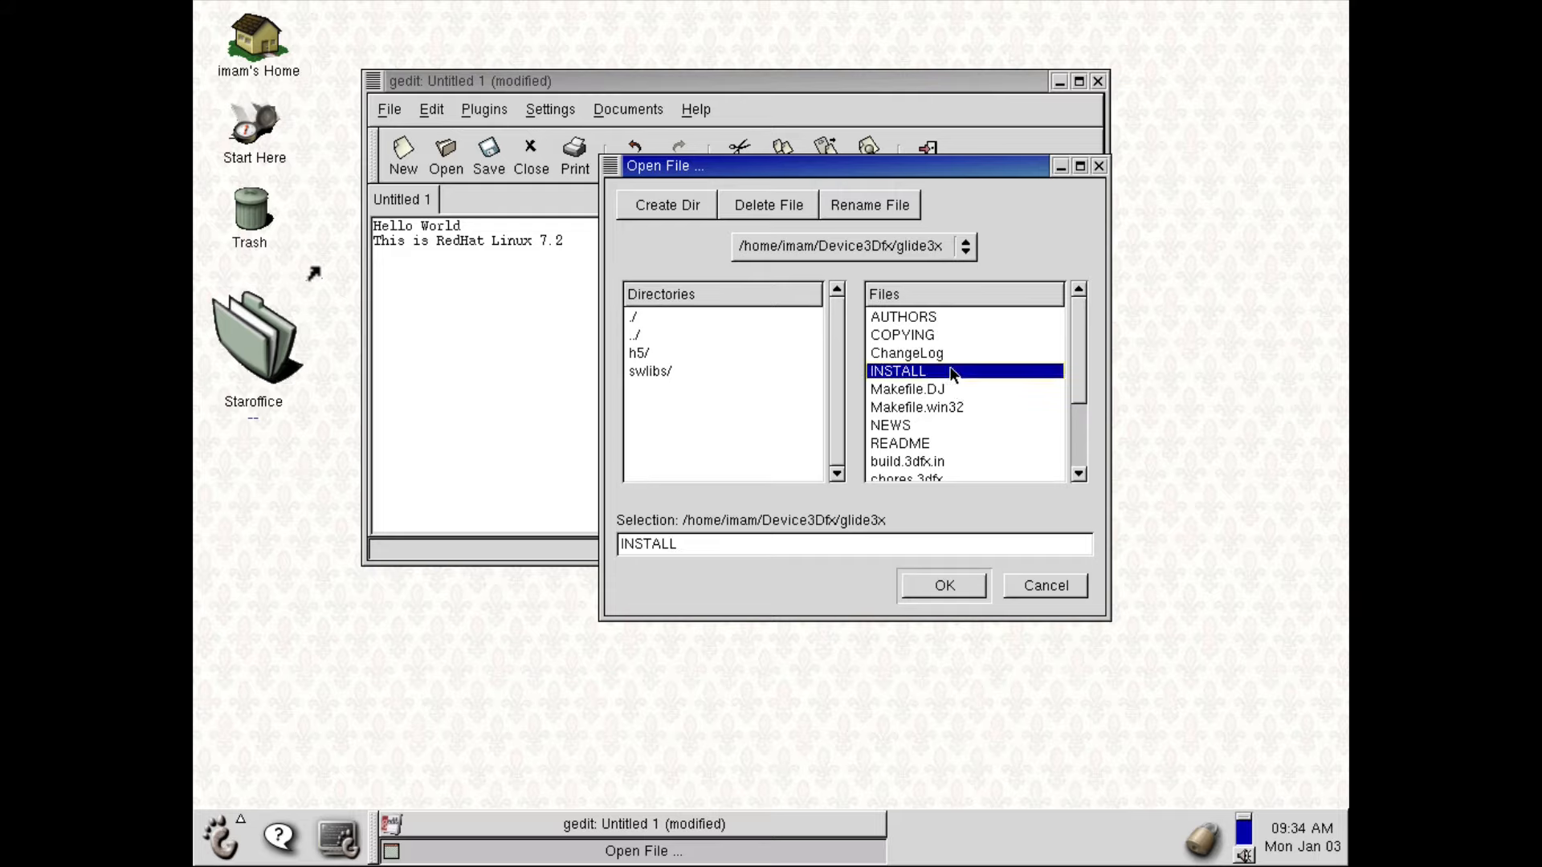
pyautogui.click(930, 580)
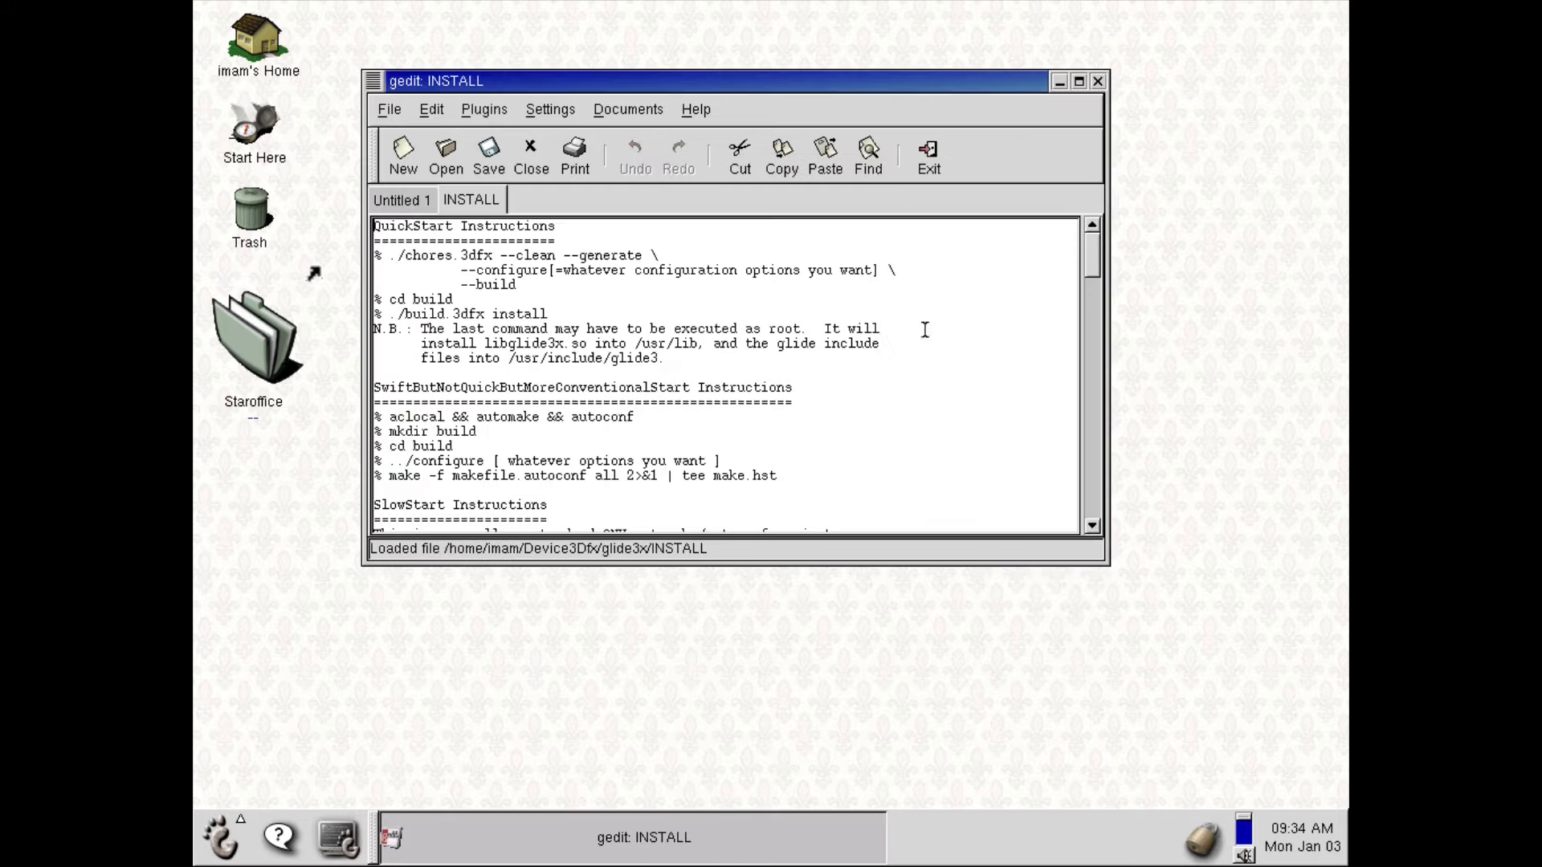
# Step: Switch back and forth between the Untitled 1 and INSTALL documents, ending on INSTALL
pyautogui.moveTo(1093, 241); pyautogui.dragTo(1053, 233)
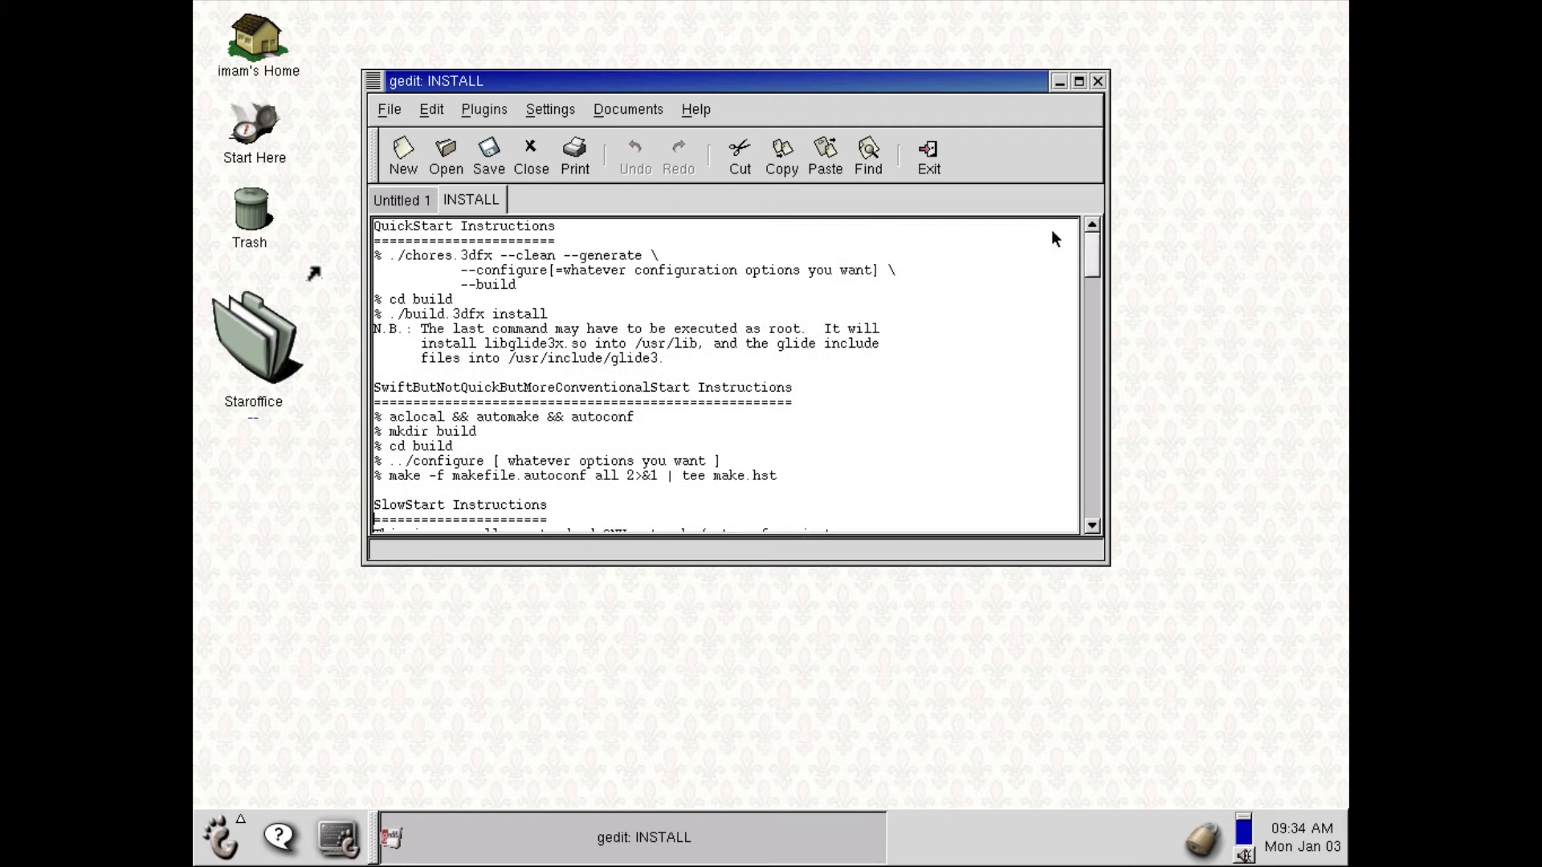
pyautogui.click(376, 200)
pyautogui.click(448, 200)
pyautogui.click(417, 200)
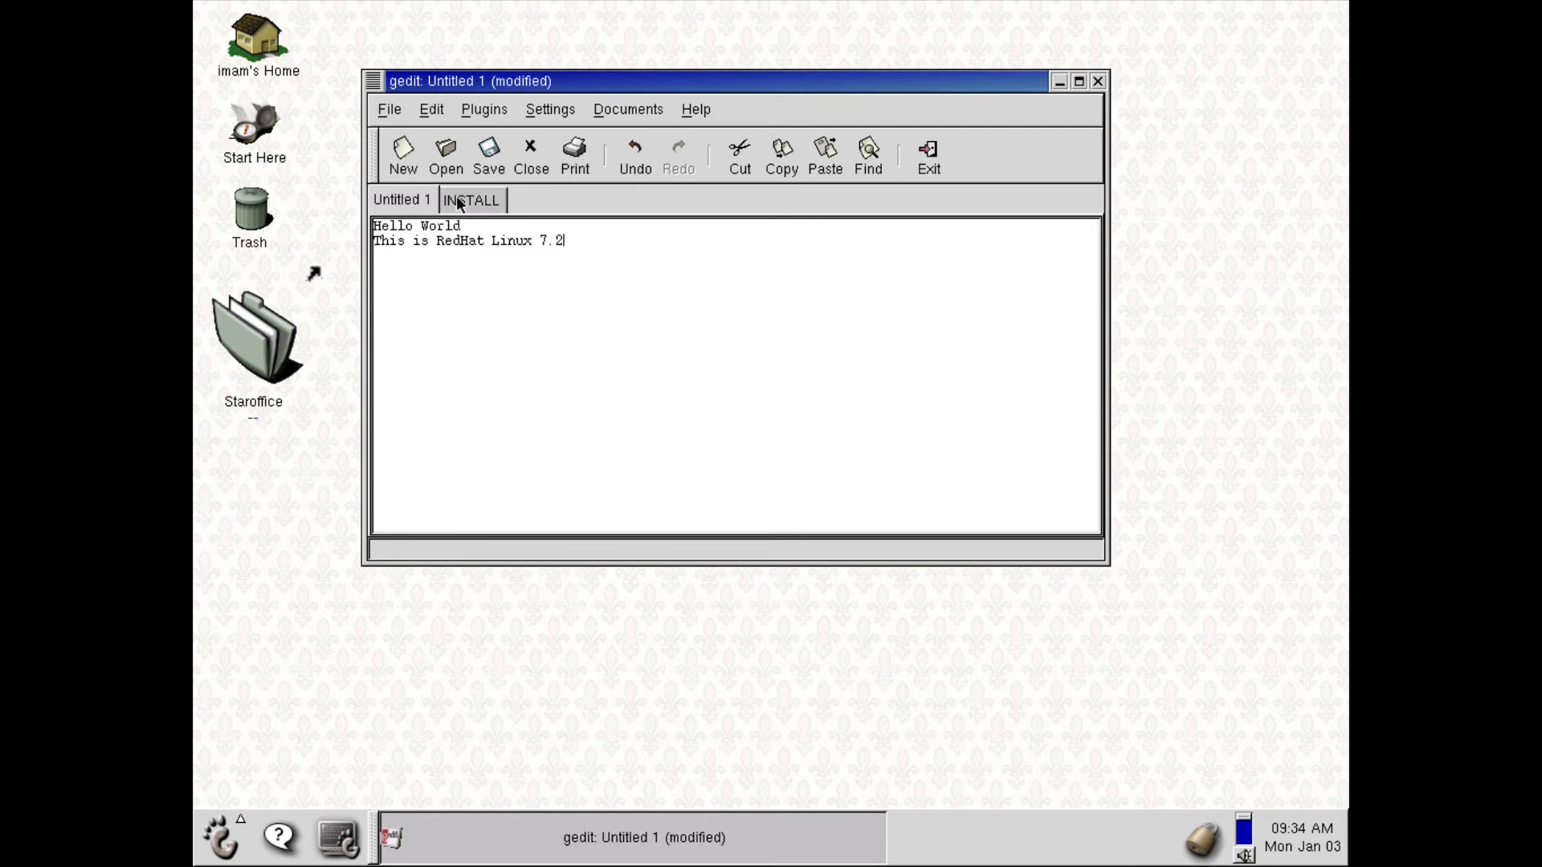
pyautogui.click(460, 195)
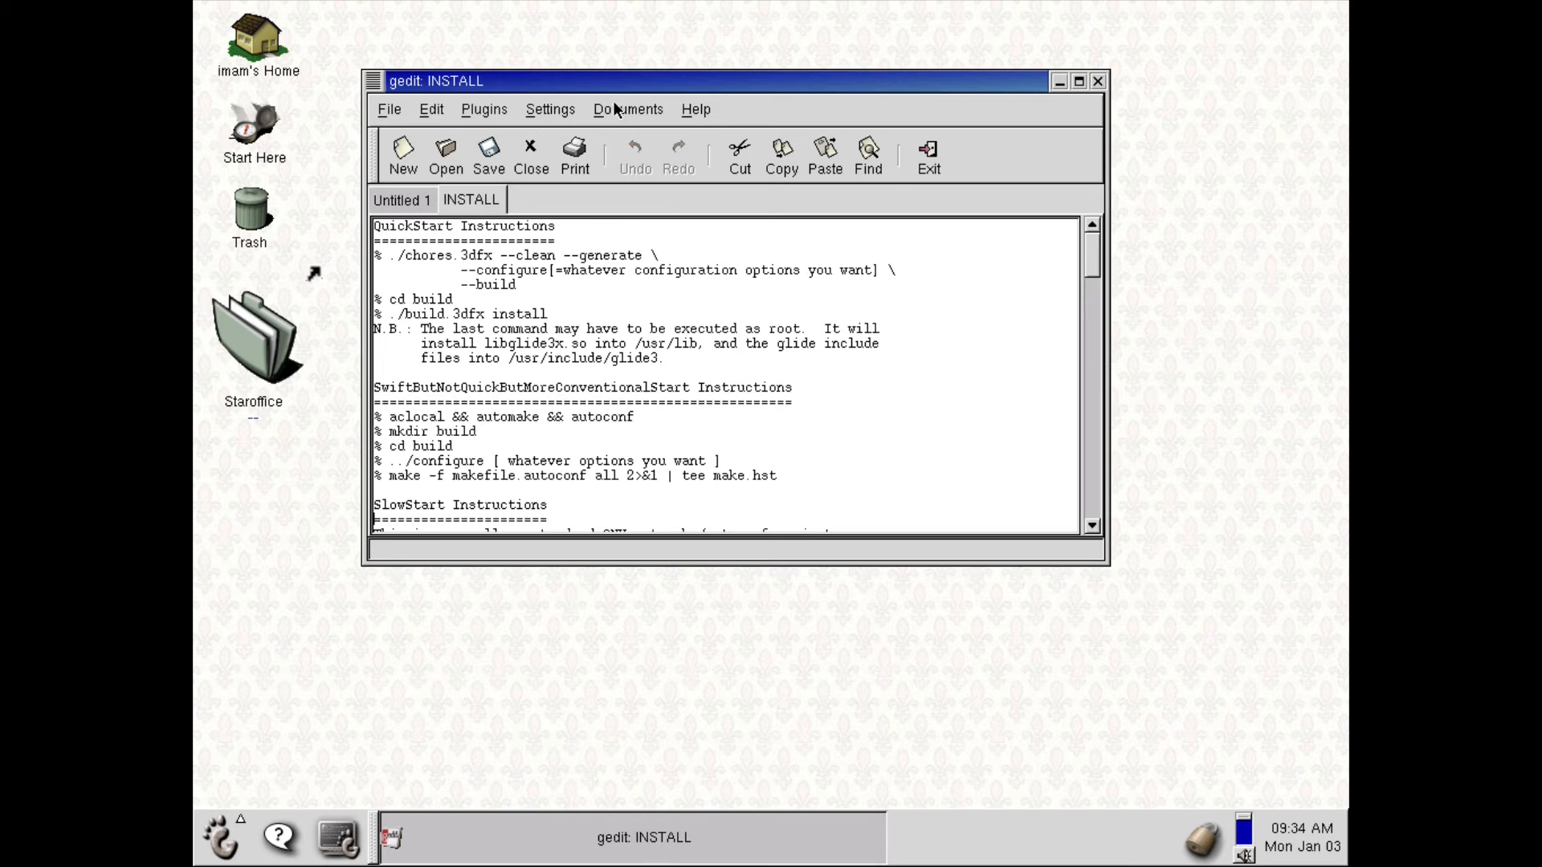
# Step: Check the file info of the INSTALL document and look at the Find options without searching
pyautogui.click(526, 108)
pyautogui.moveTo(484, 113)
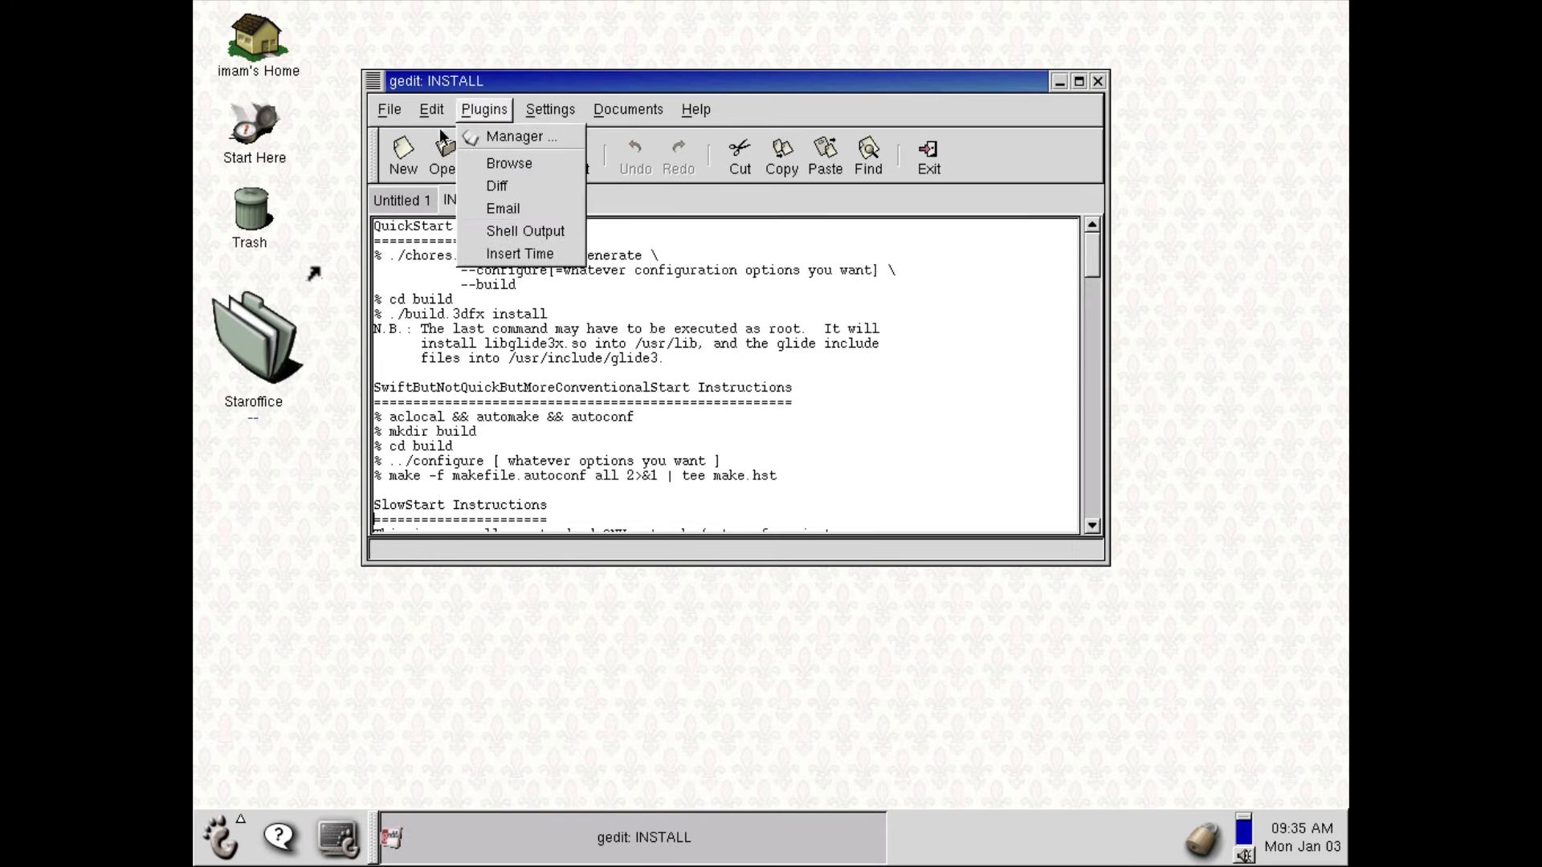
pyautogui.moveTo(436, 107)
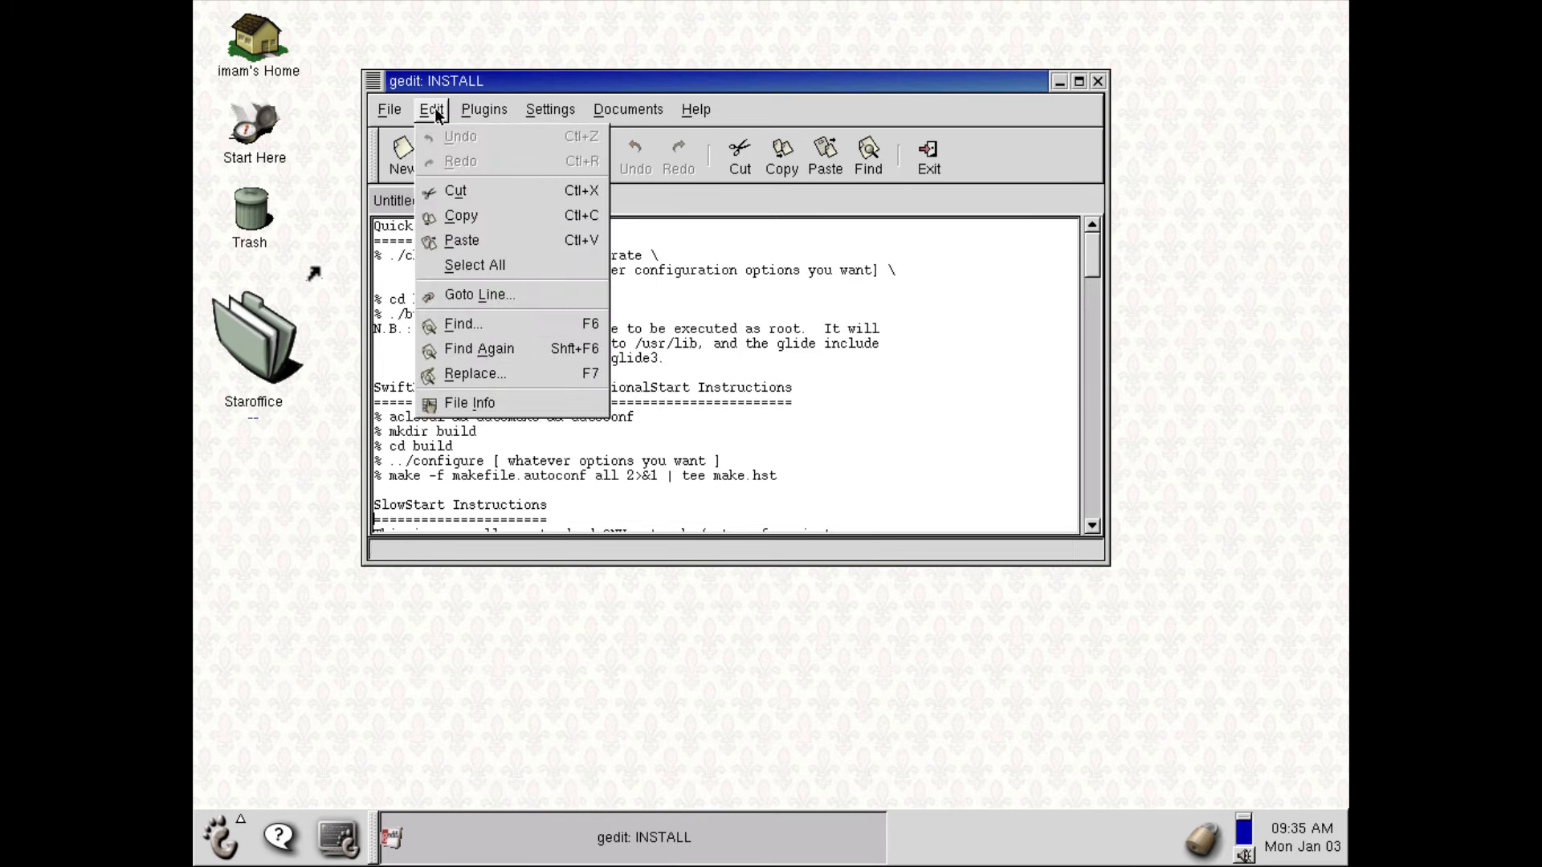
pyautogui.click(521, 406)
pyautogui.click(815, 440)
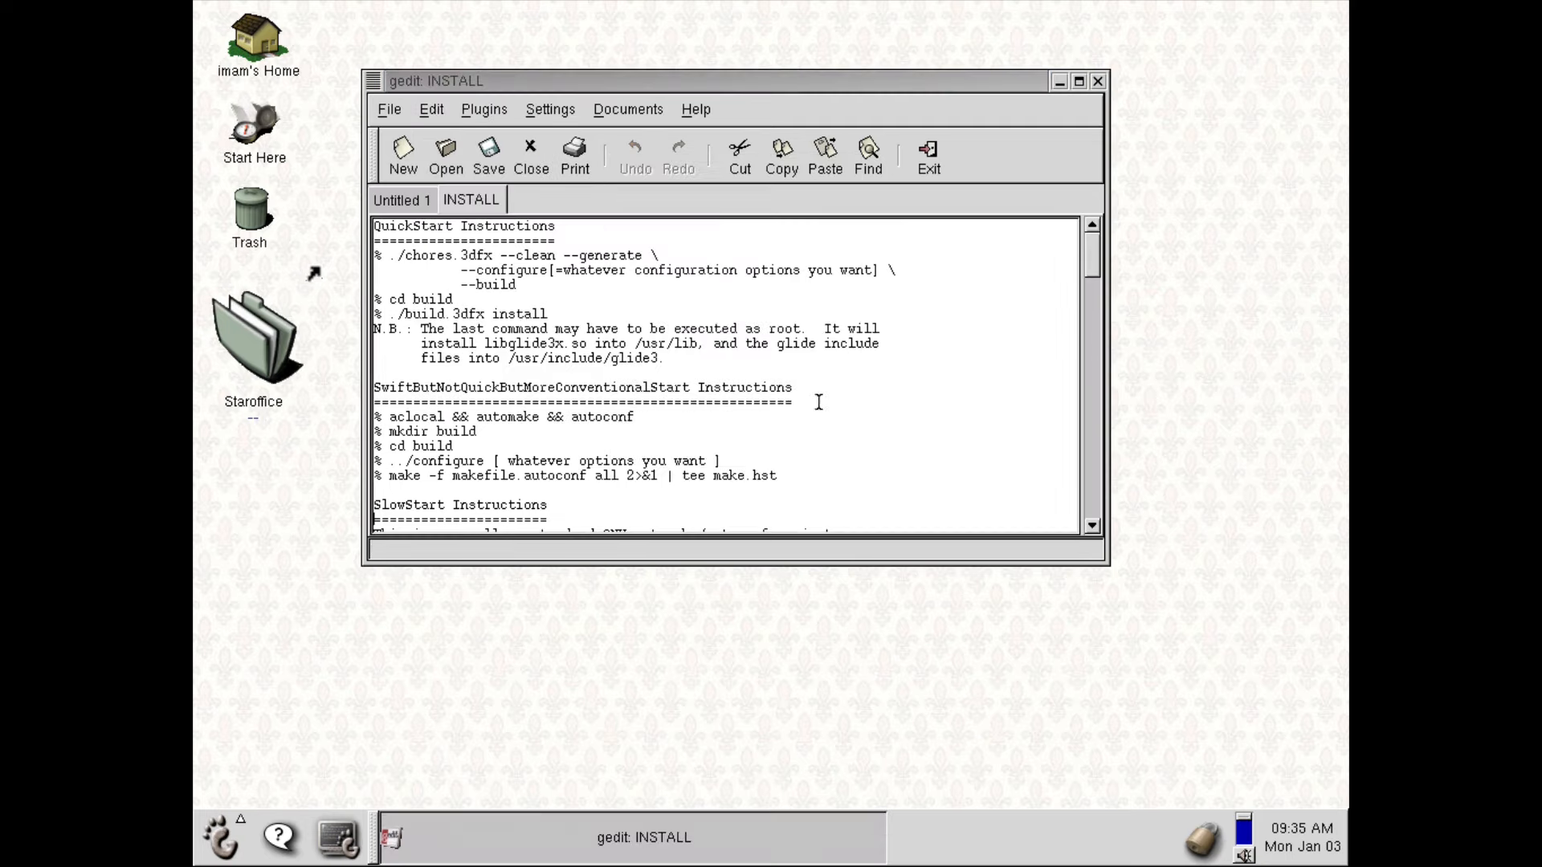
pyautogui.click(868, 153)
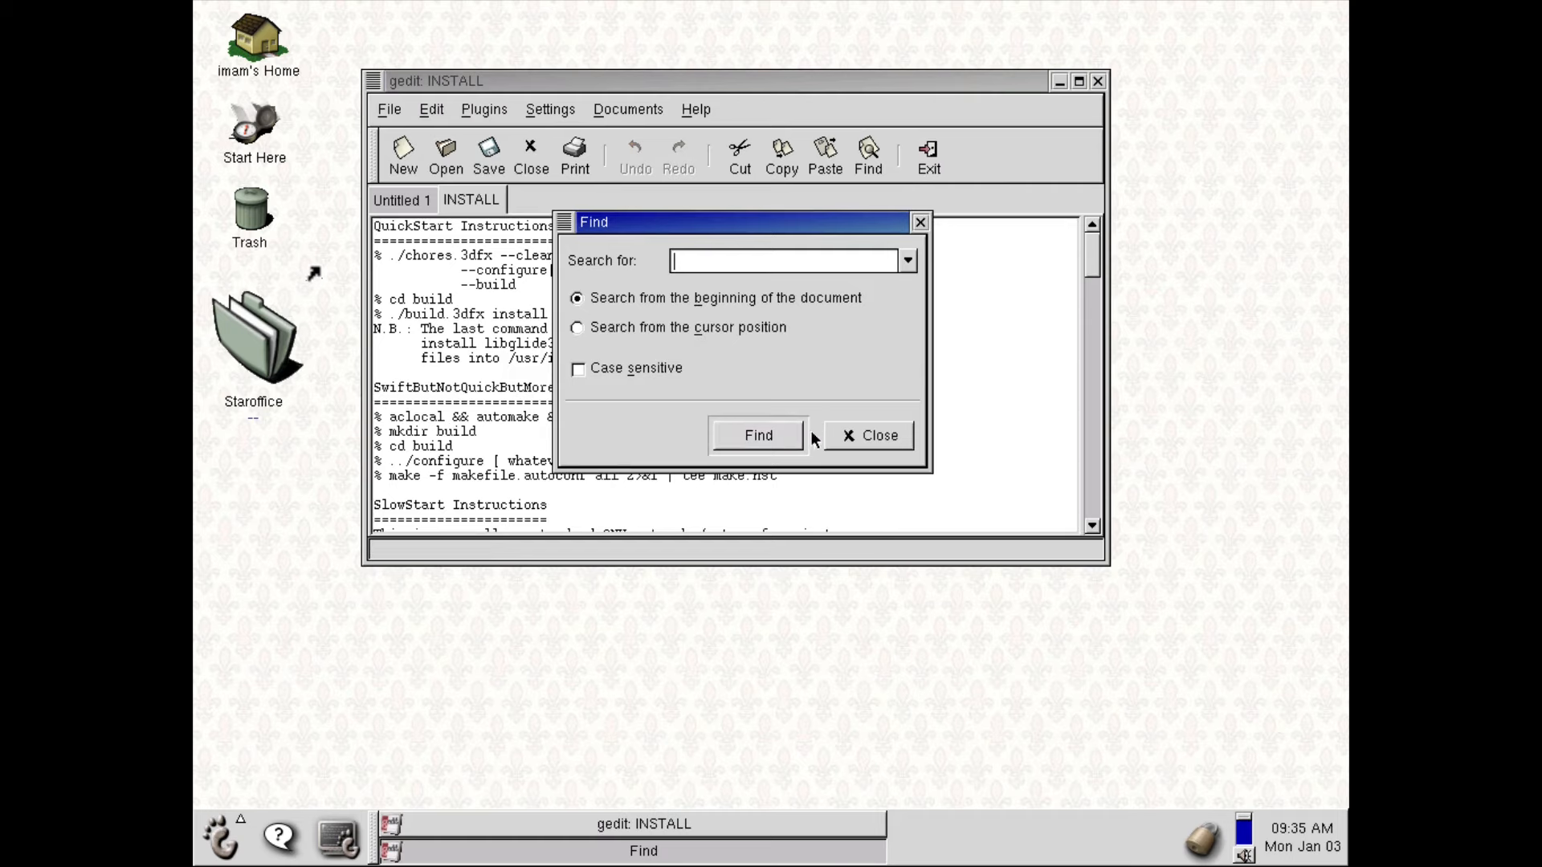
pyautogui.click(867, 436)
# Step: Exit the text editor without saving the changes to Untitled 1
pyautogui.click(930, 155)
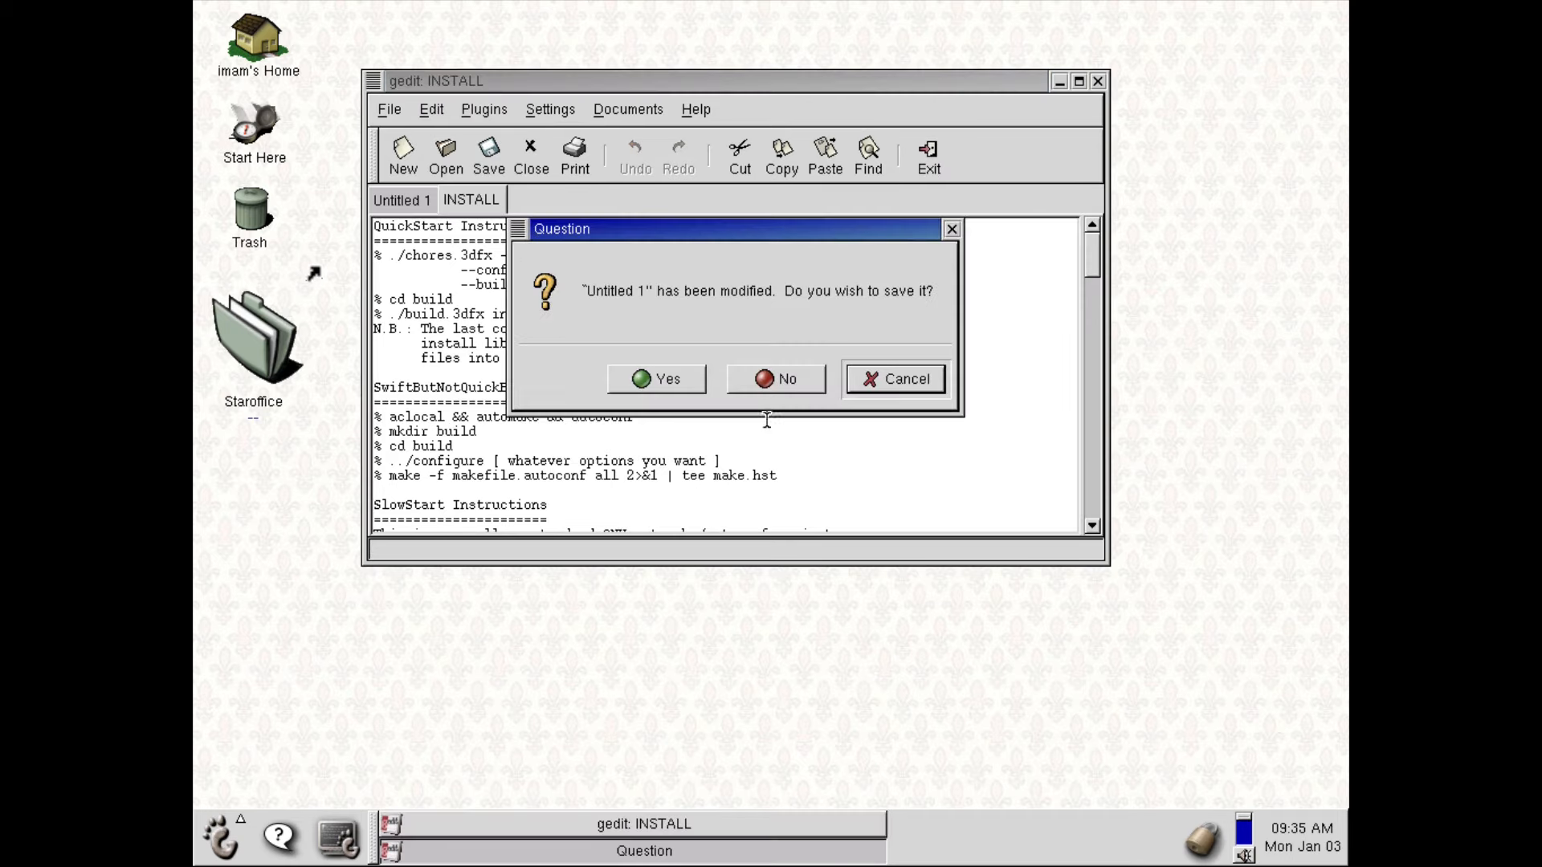
pyautogui.click(776, 379)
# Step: Launch the Time tracking tool, move its window away from the desktop icons and enlarge it
pyautogui.click(213, 855)
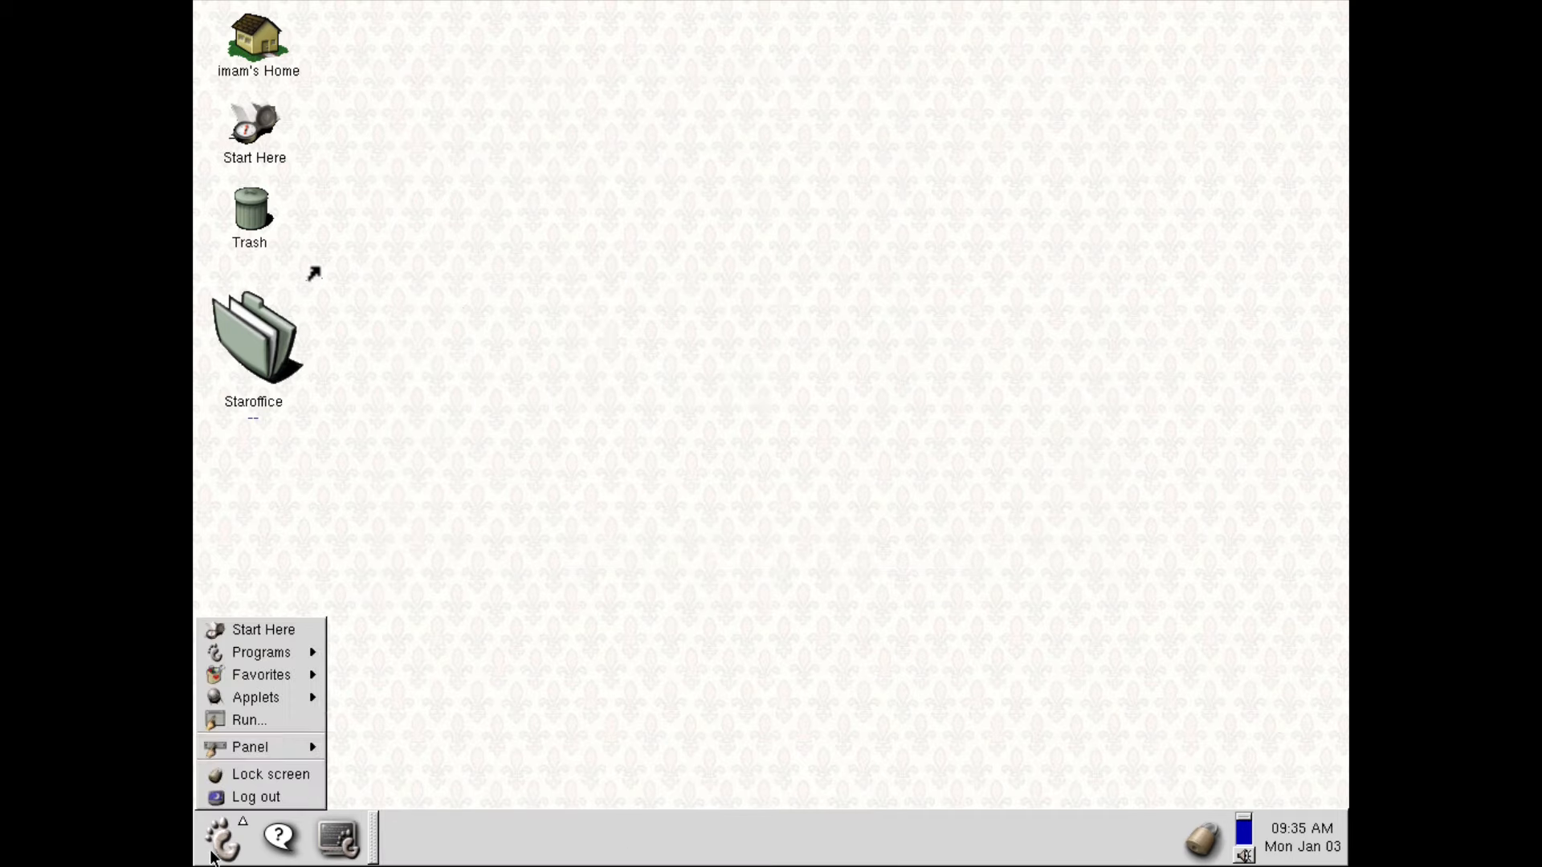
pyautogui.moveTo(265, 653)
pyautogui.moveTo(385, 650)
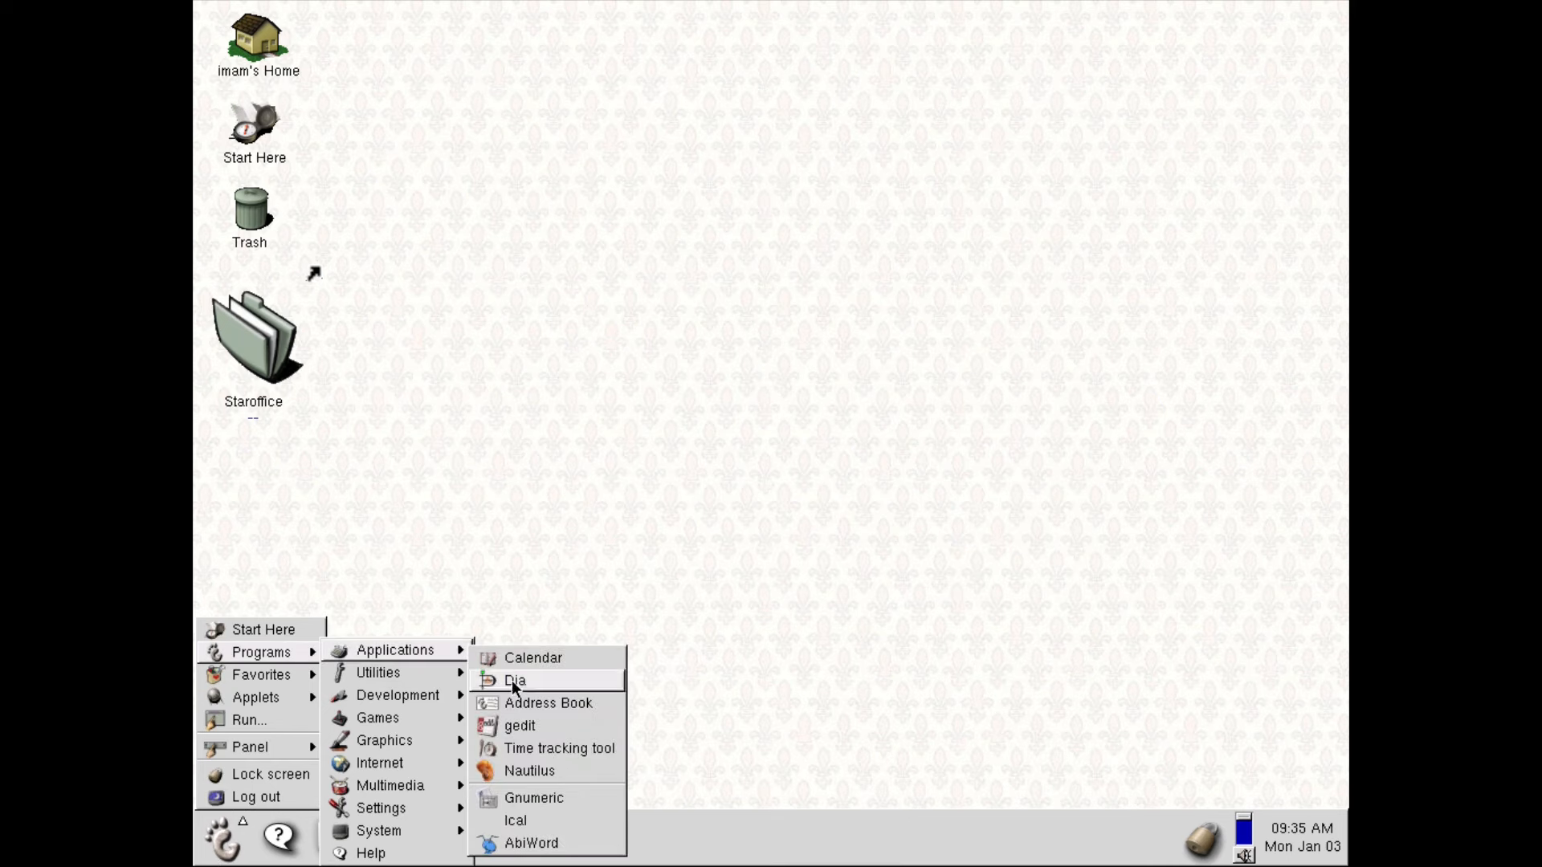
pyautogui.click(614, 749)
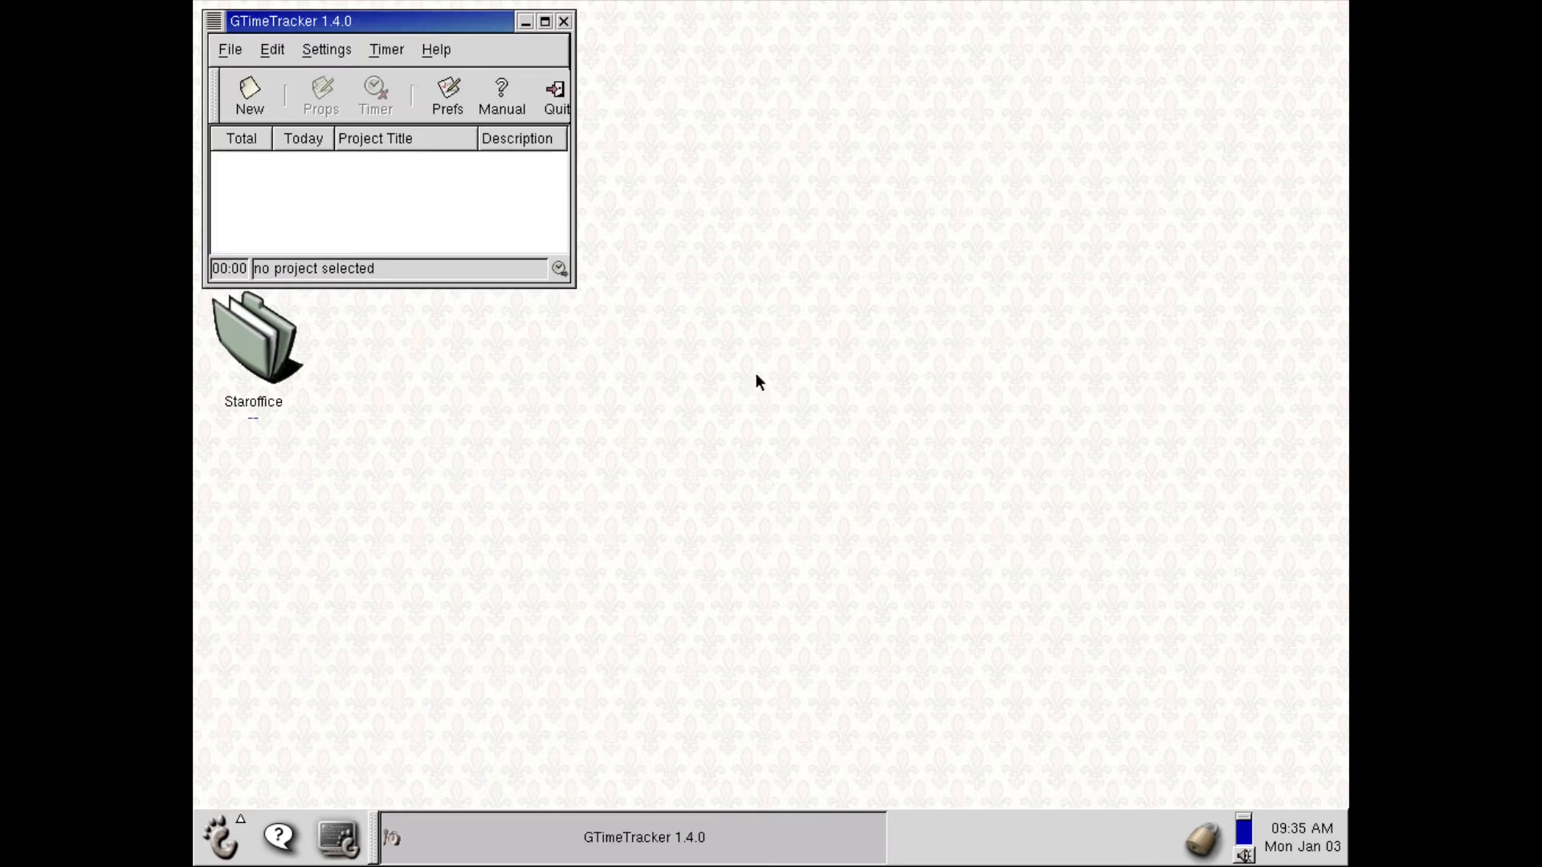
pyautogui.moveTo(351, 29); pyautogui.dragTo(584, 157)
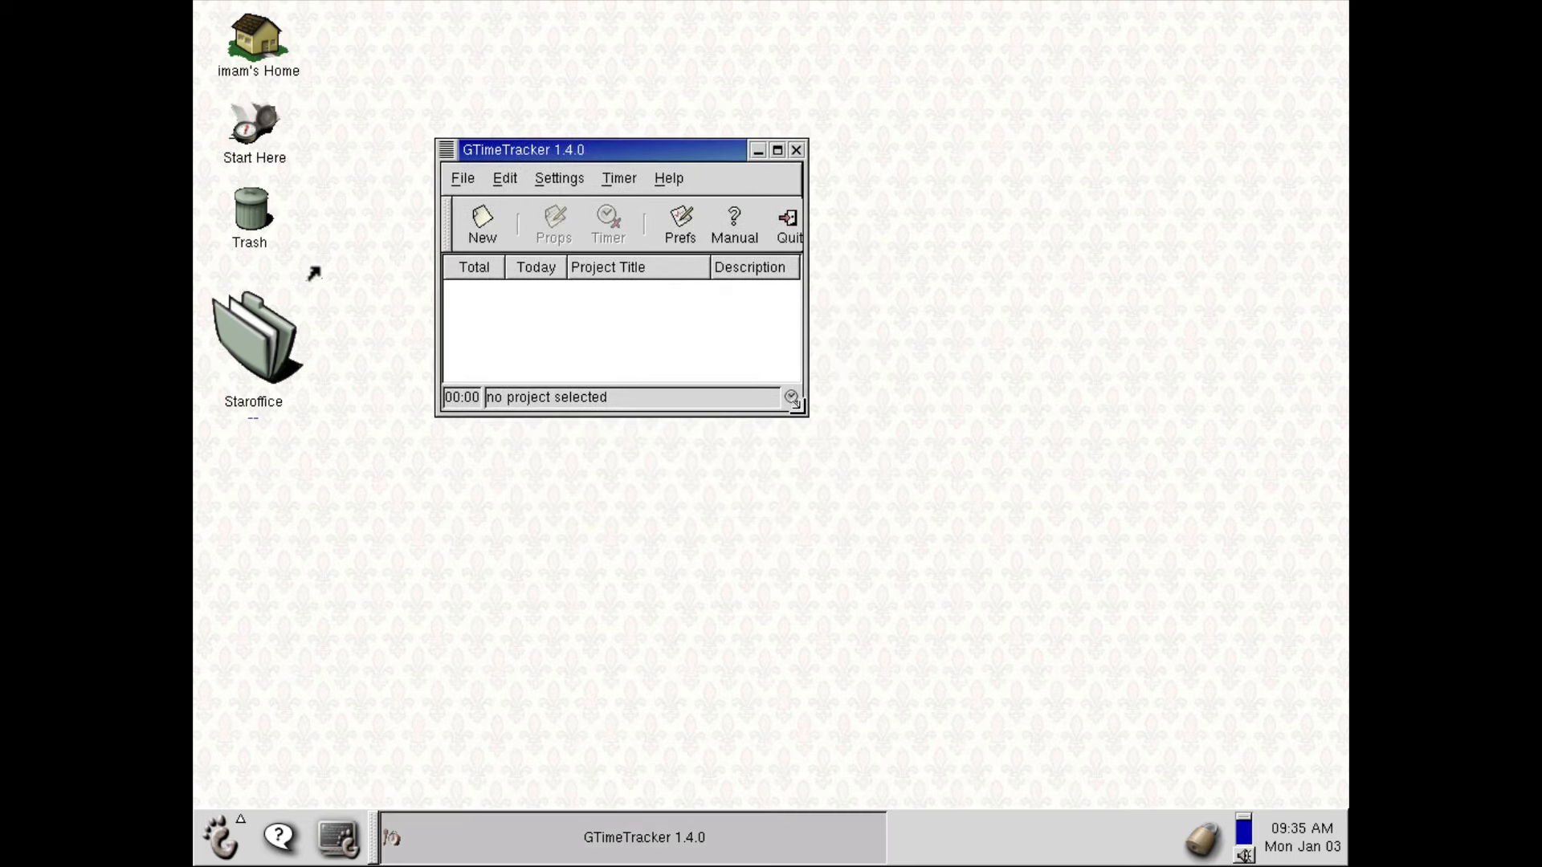
pyautogui.moveTo(796, 405); pyautogui.dragTo(1040, 572)
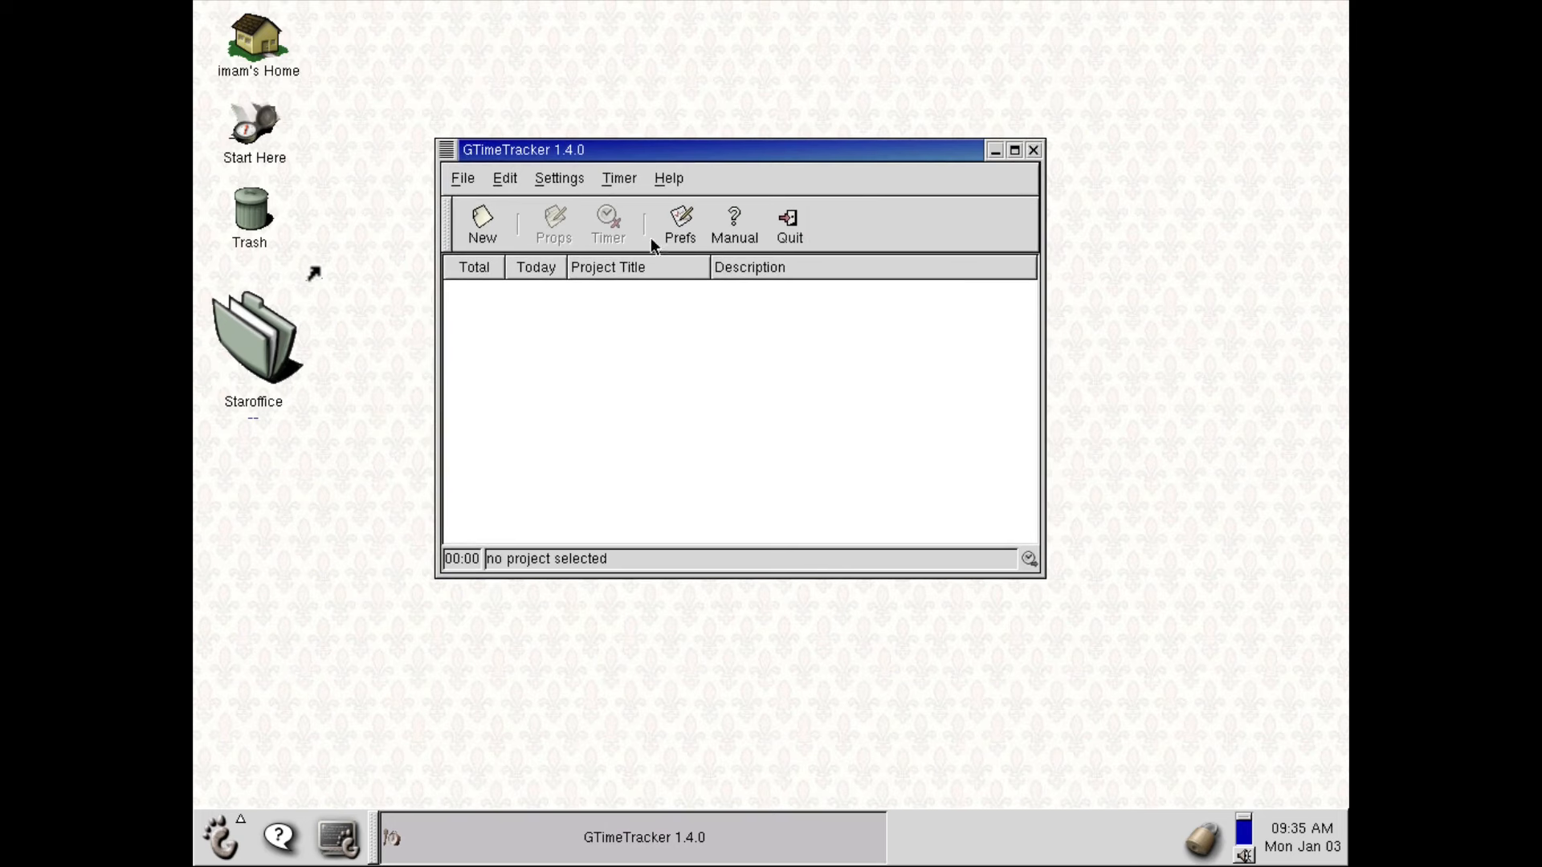
pyautogui.click(463, 179)
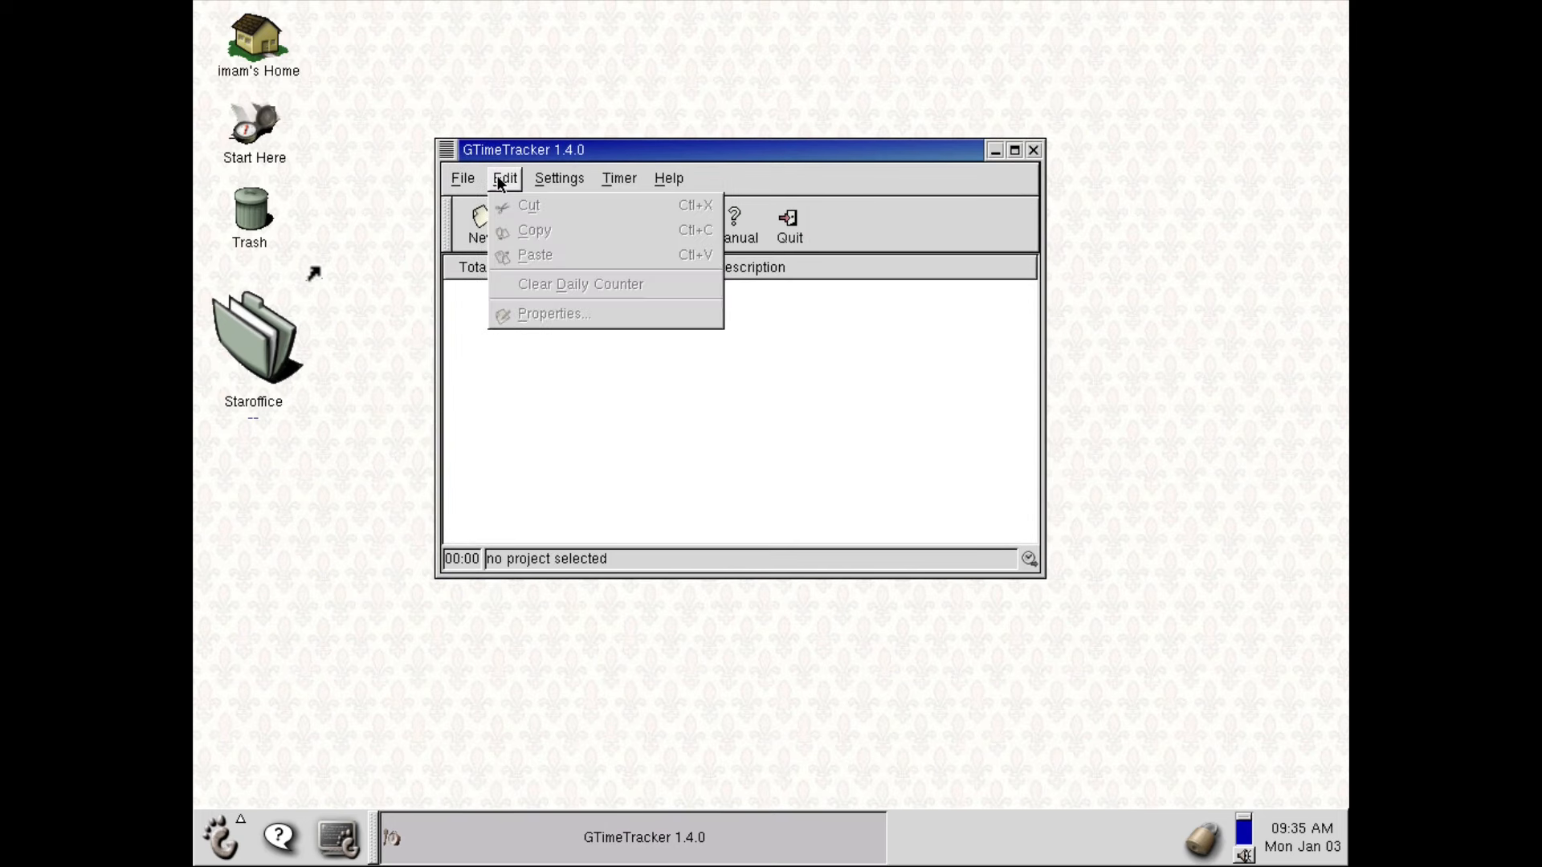
pyautogui.moveTo(548, 179)
pyautogui.moveTo(455, 183)
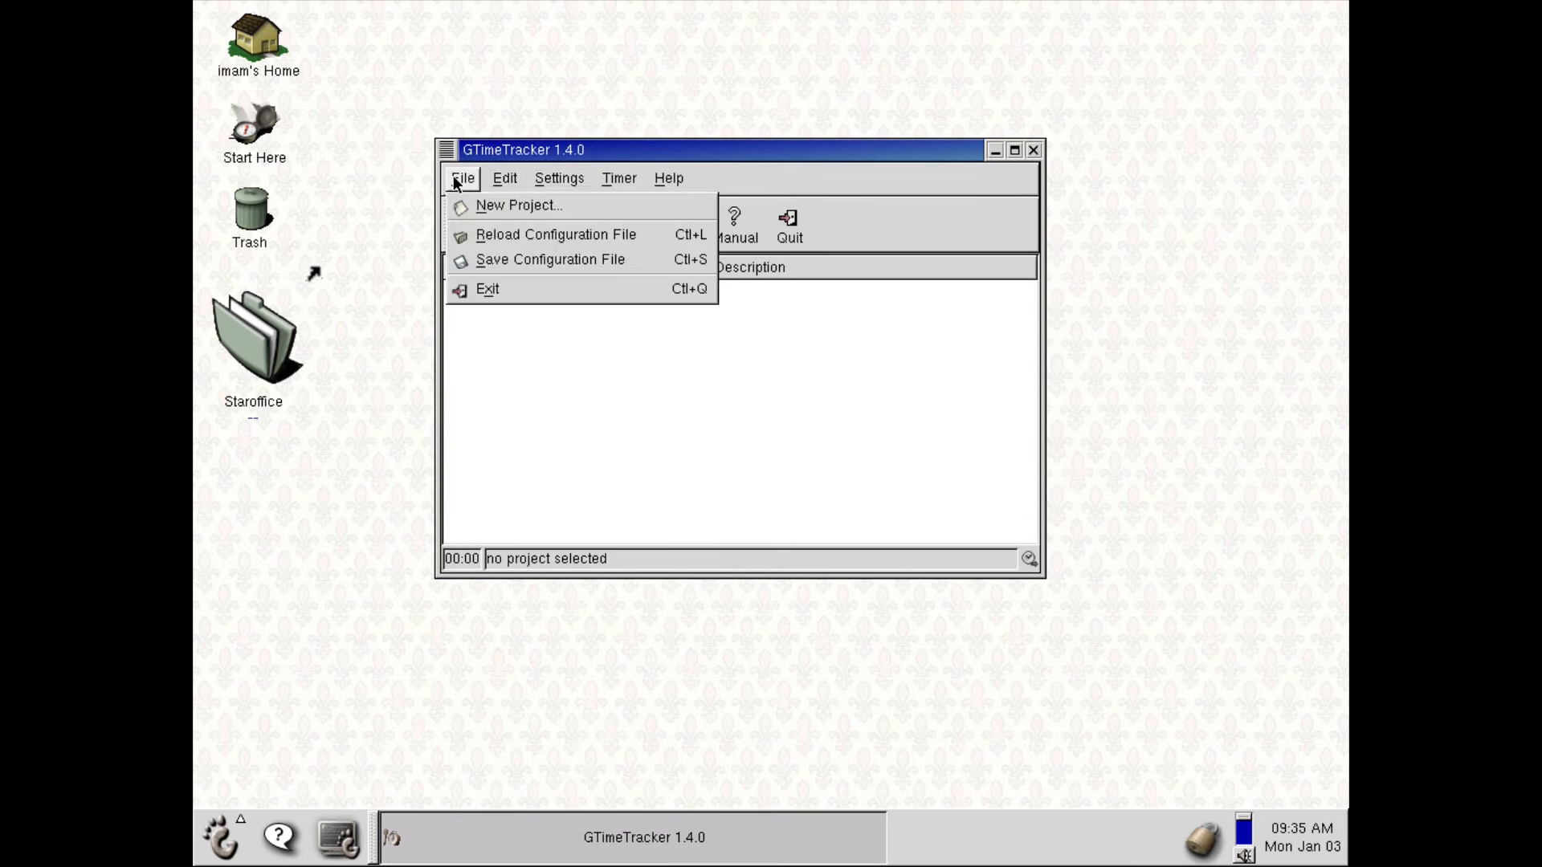
pyautogui.click(619, 405)
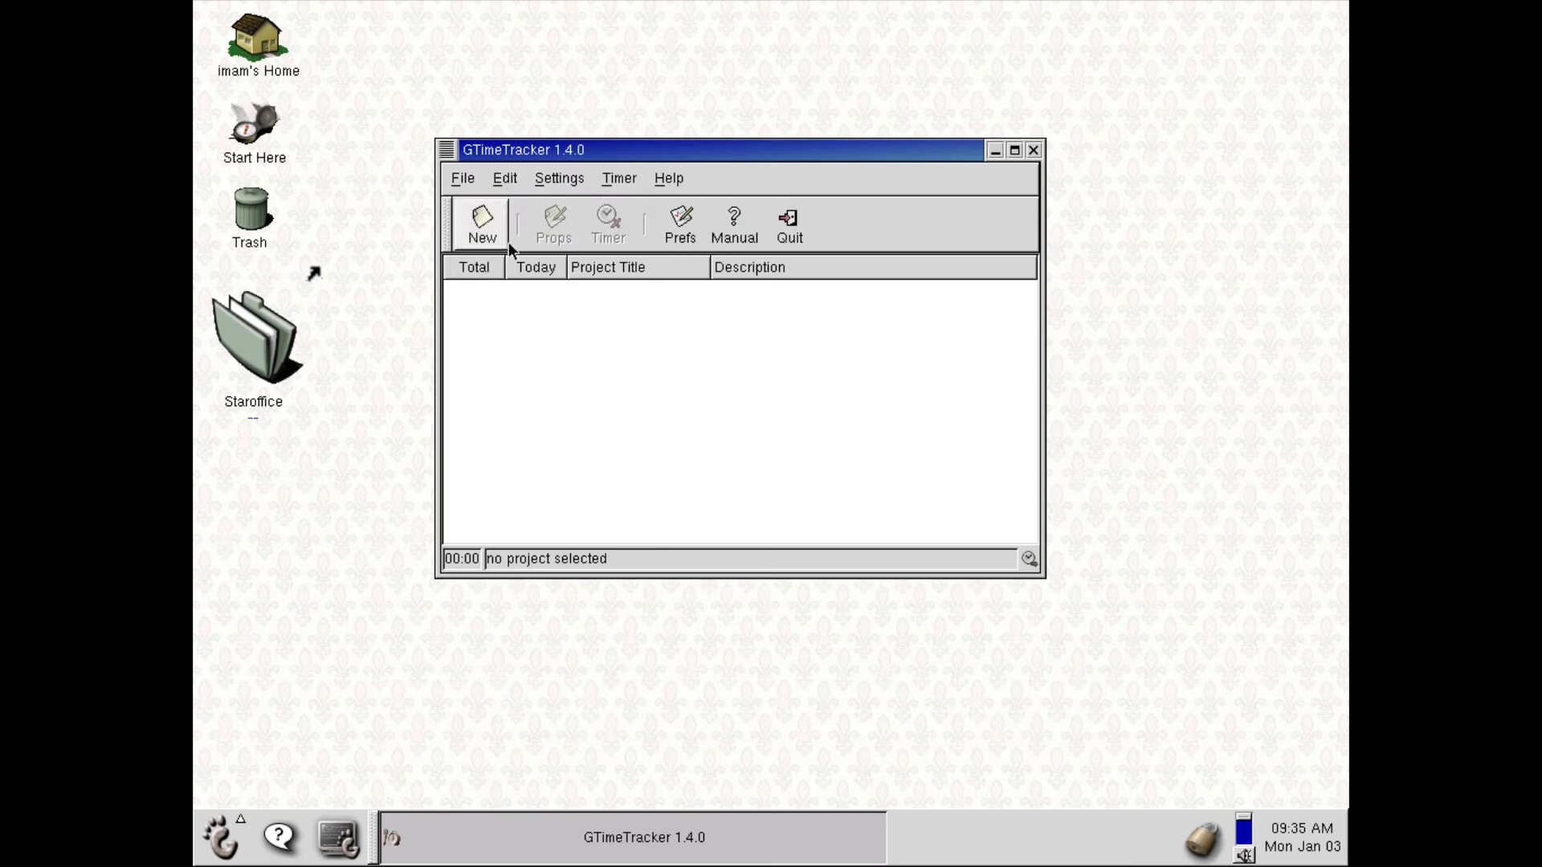
# Step: Create a project titled "dsfds" with the description "dsfds", and quit the time tracker
pyautogui.click(484, 223)
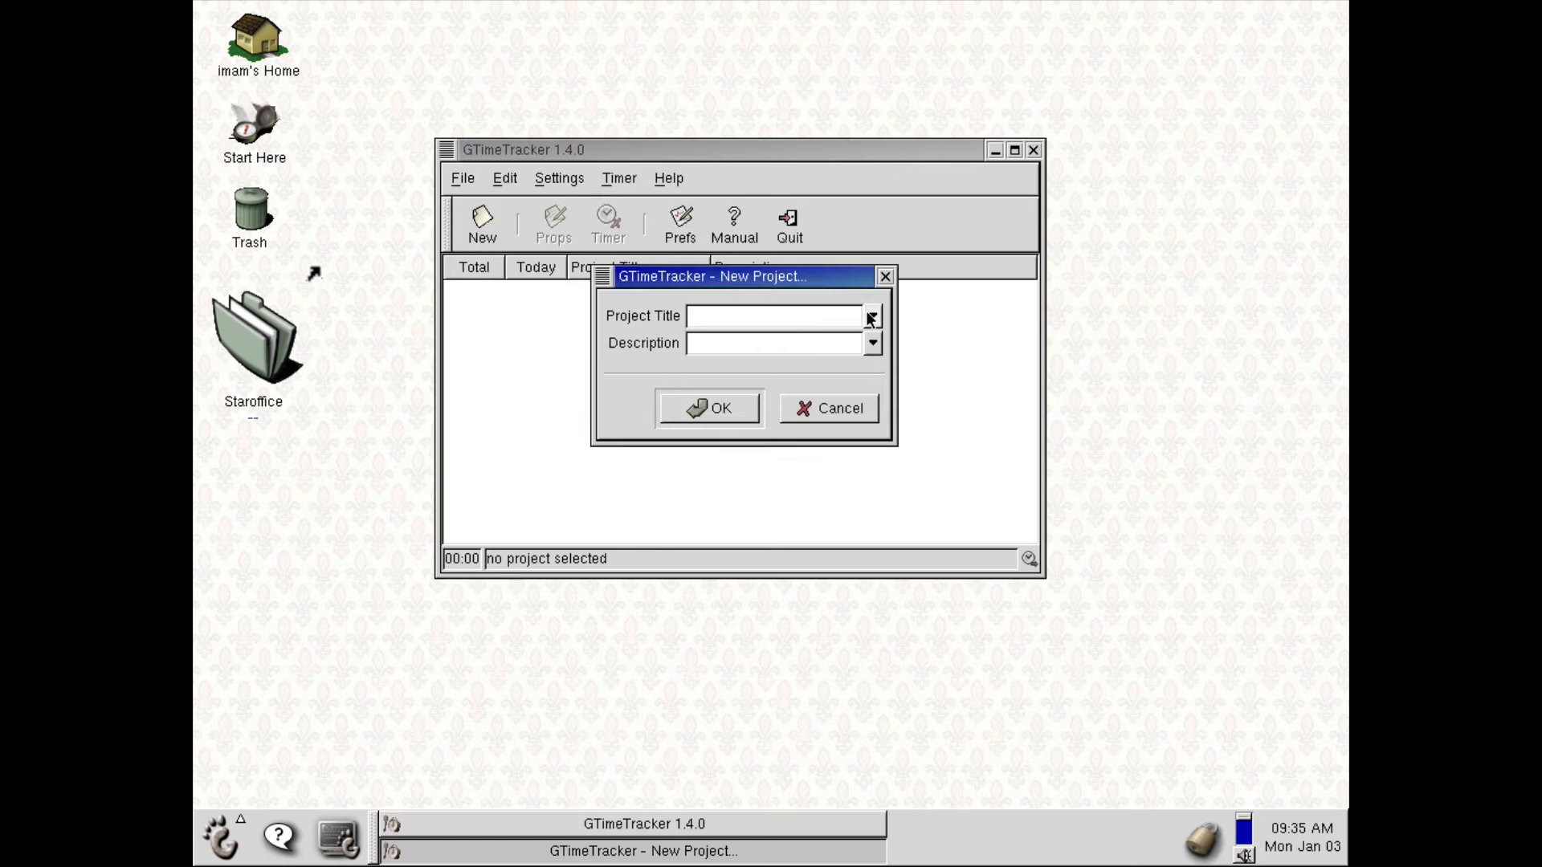
pyautogui.write('dsfds')
pyautogui.click(706, 344)
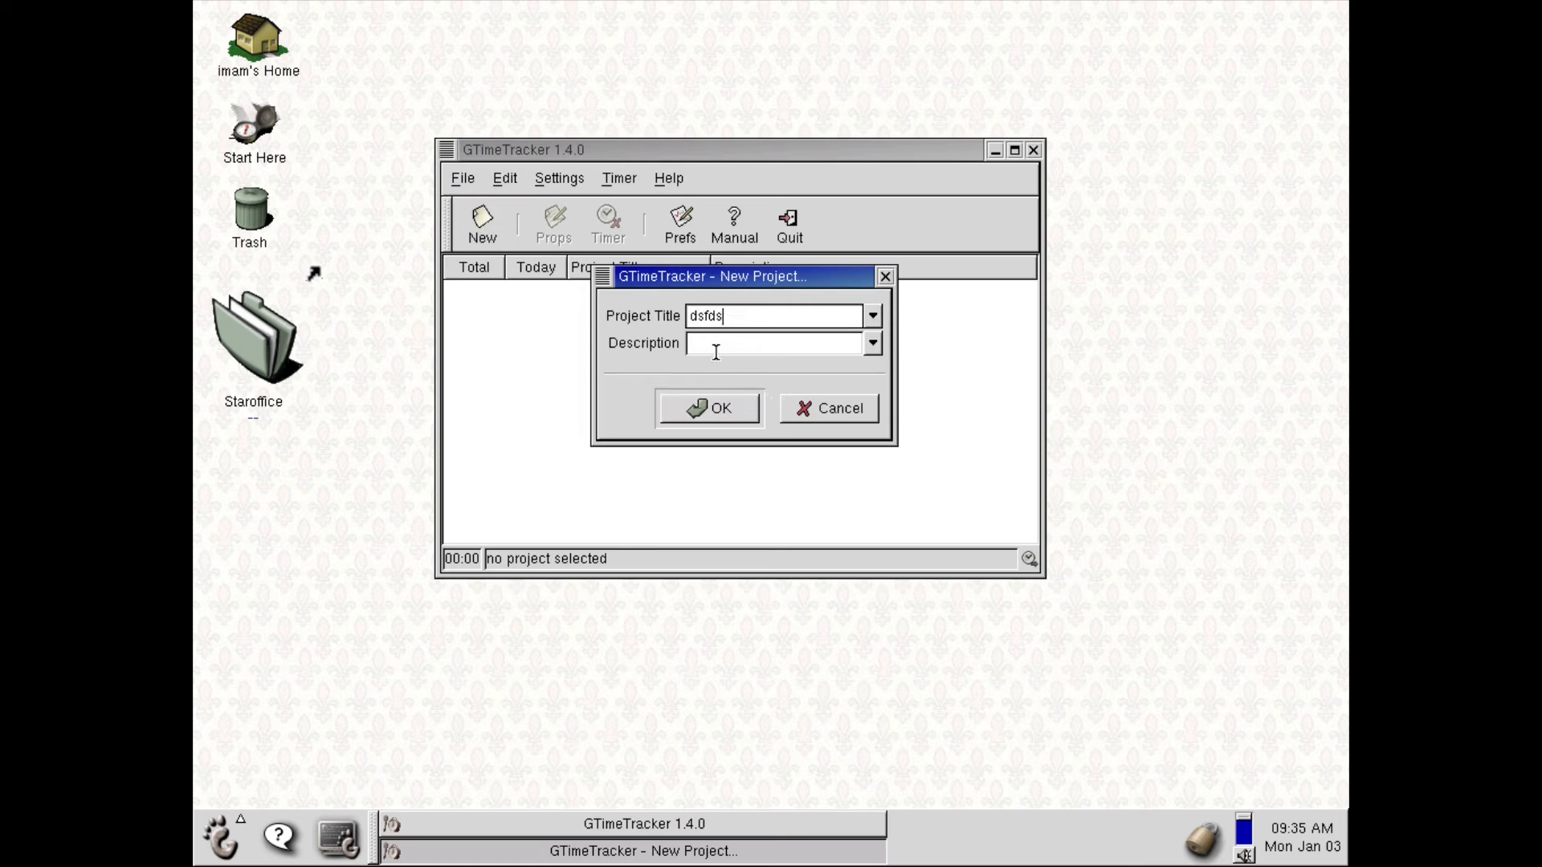
pyautogui.write('dsfds')
pyautogui.click(710, 406)
pyautogui.click(570, 289)
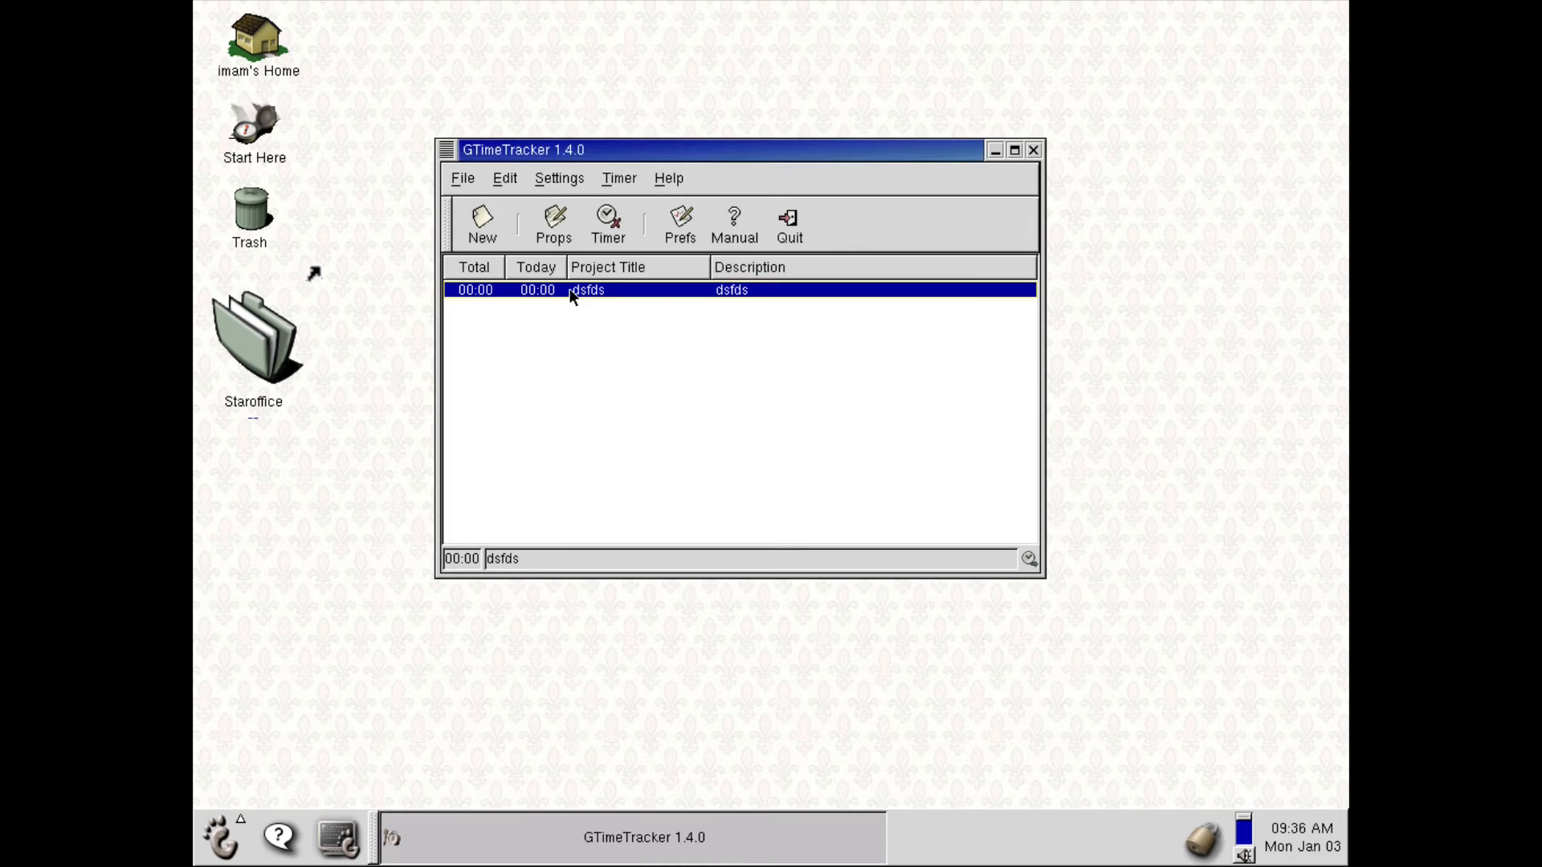
pyautogui.rightClick(570, 289)
pyautogui.click(499, 387)
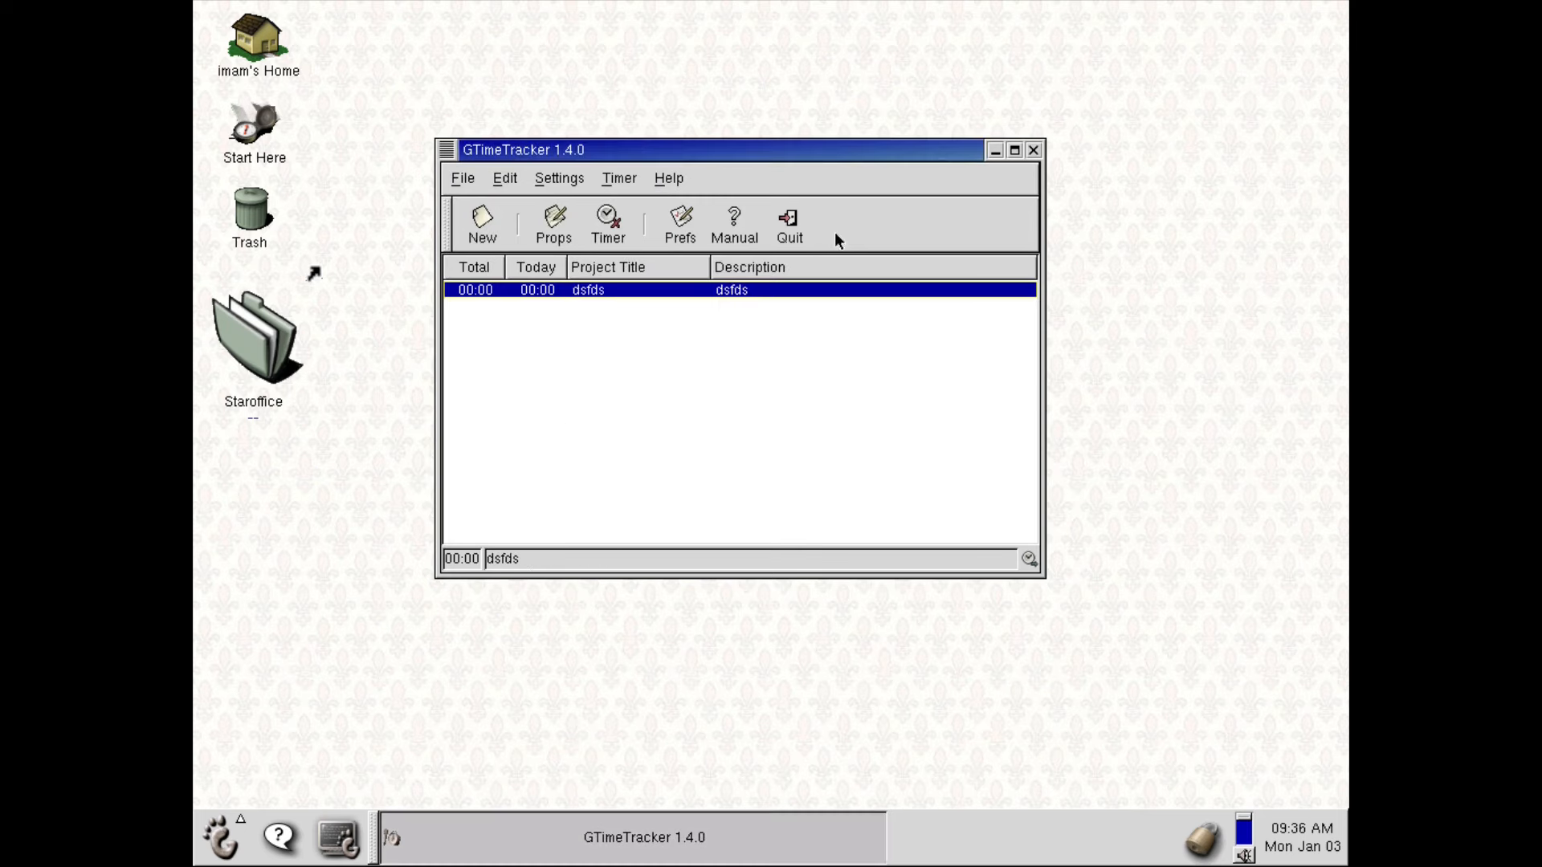
pyautogui.click(782, 240)
# Step: Launch the Gnumeric spreadsheet program and maximize its window
pyautogui.click(233, 839)
pyautogui.moveTo(288, 656)
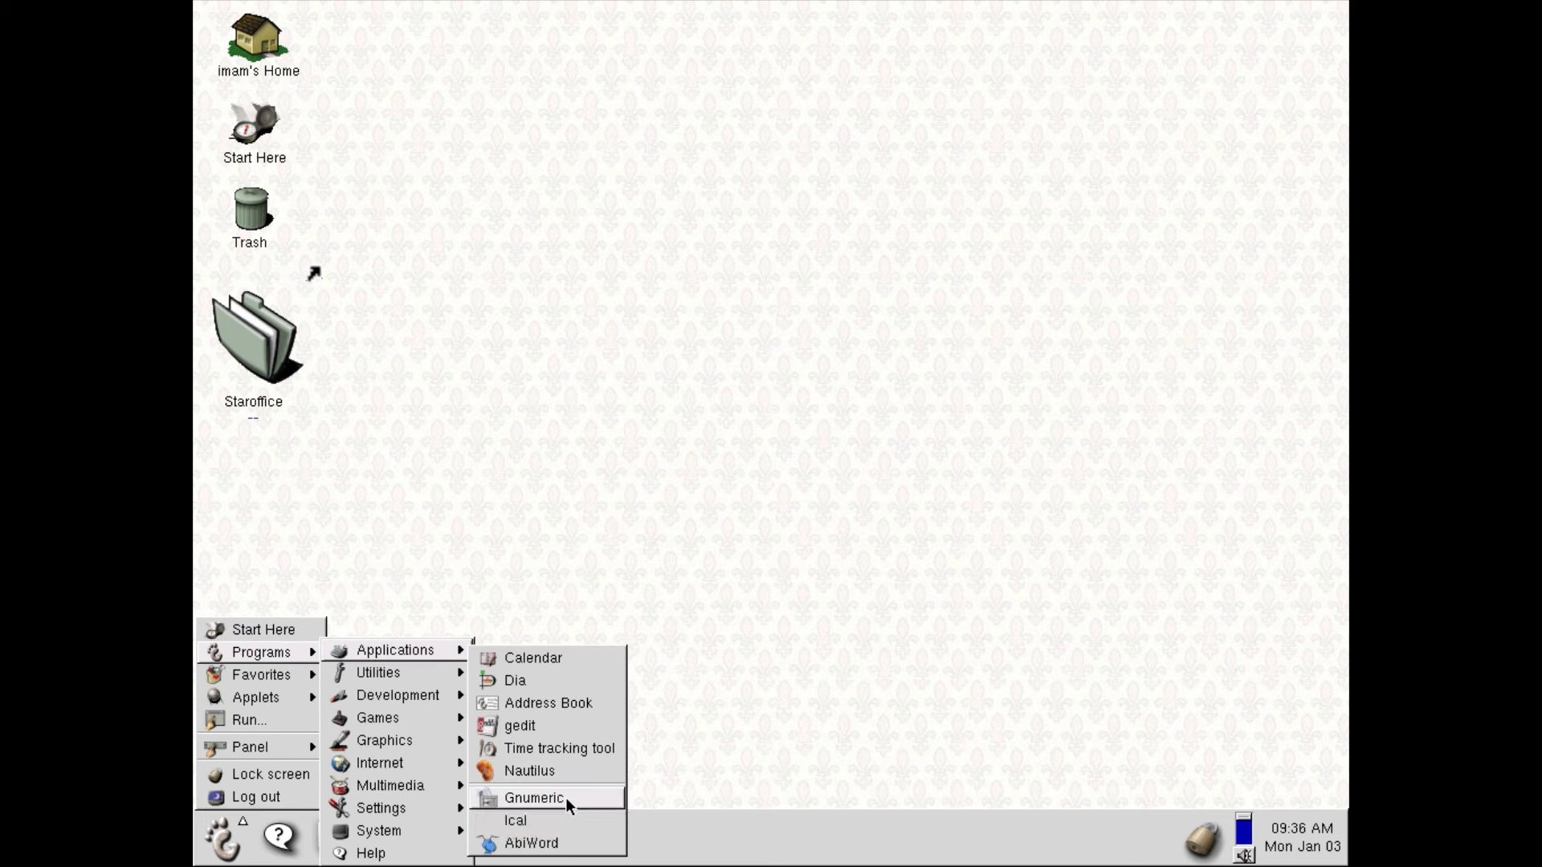
pyautogui.click(565, 797)
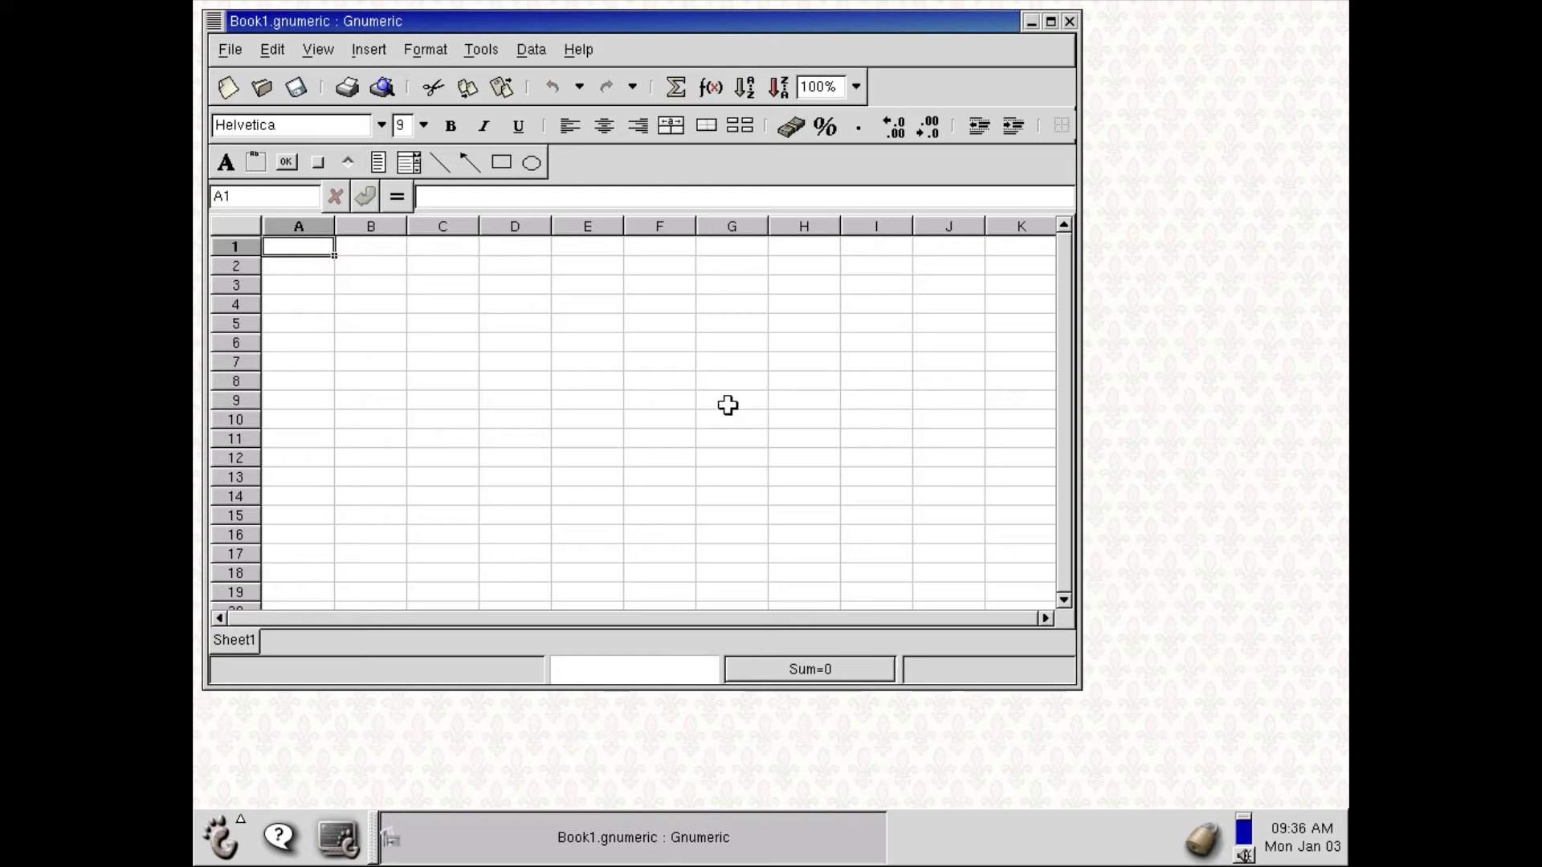
pyautogui.moveTo(503, 323); pyautogui.dragTo(771, 471)
pyautogui.click(1052, 22)
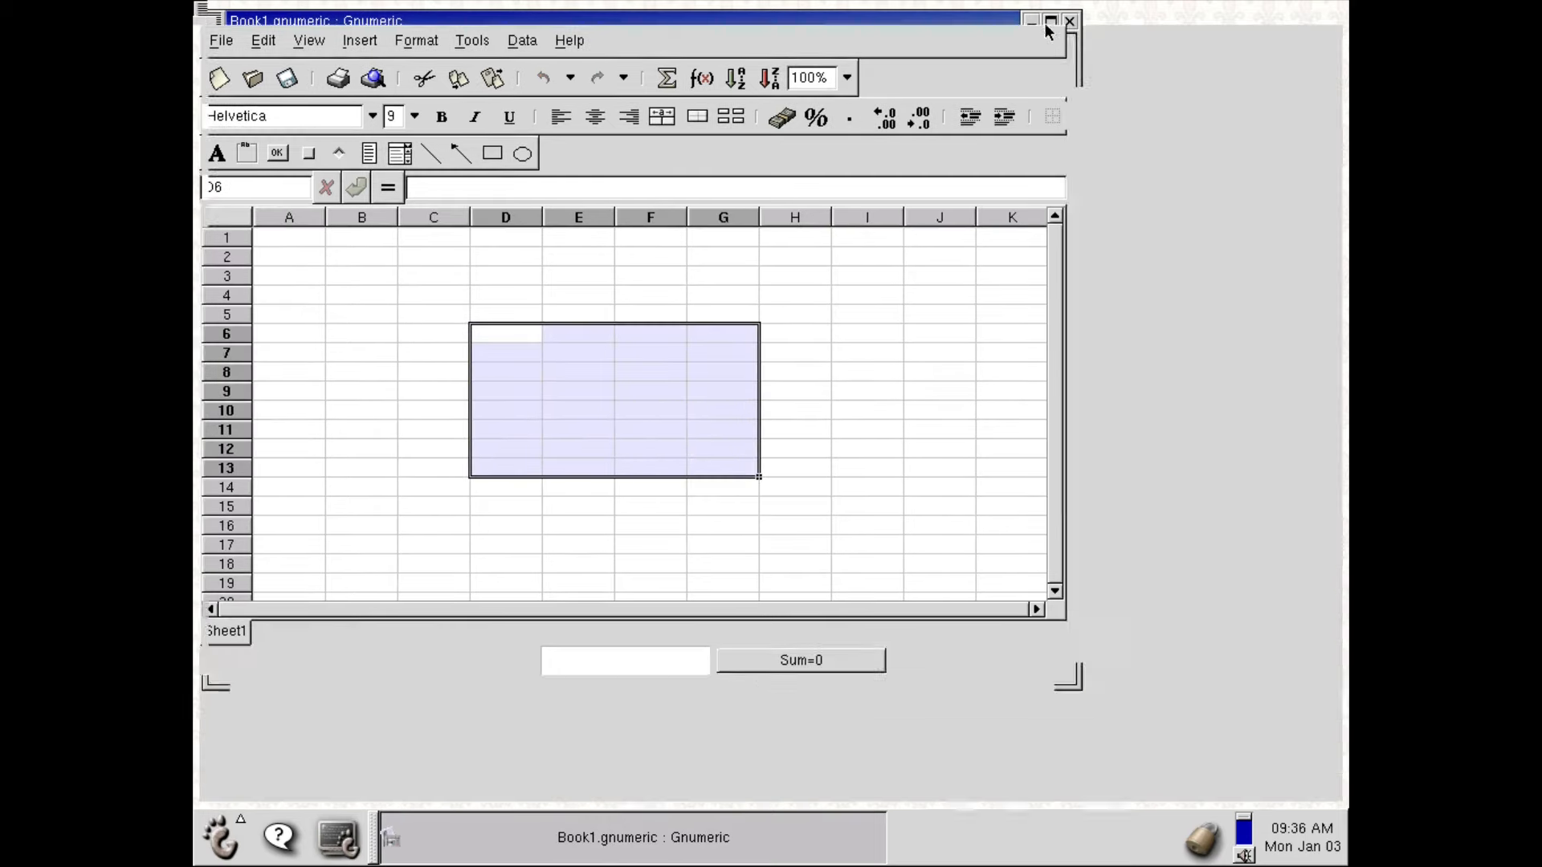
# Step: Select the cell range B11:G16 and draw a rectangle spanning about H6 to M20
pyautogui.moveTo(1008, 334); pyautogui.dragTo(588, 598)
pyautogui.moveTo(385, 429); pyautogui.dragTo(702, 513)
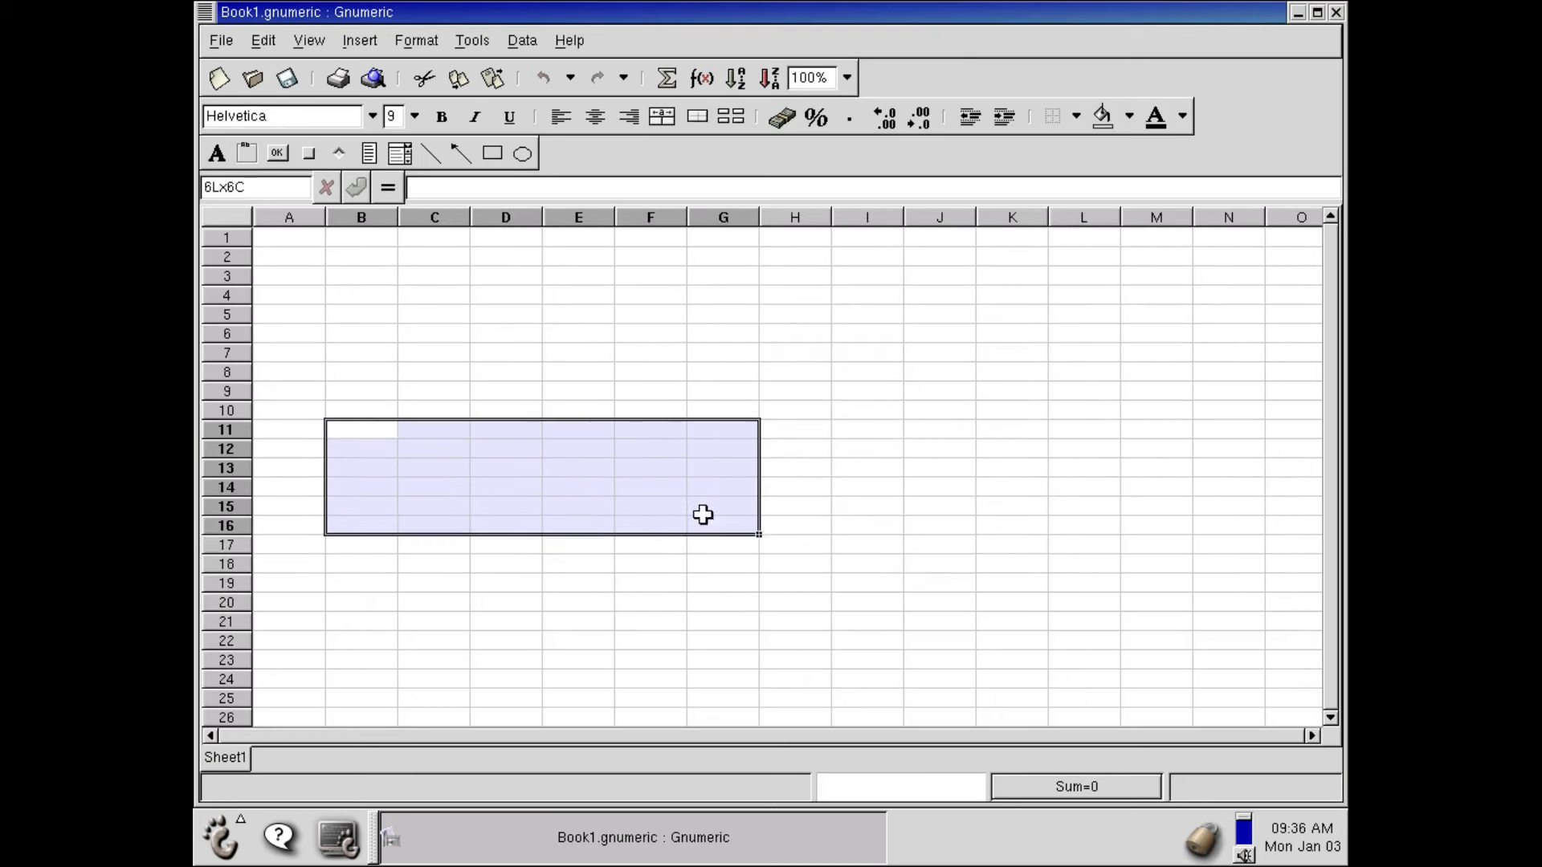
pyautogui.click(521, 153)
pyautogui.moveTo(761, 338); pyautogui.dragTo(1140, 600)
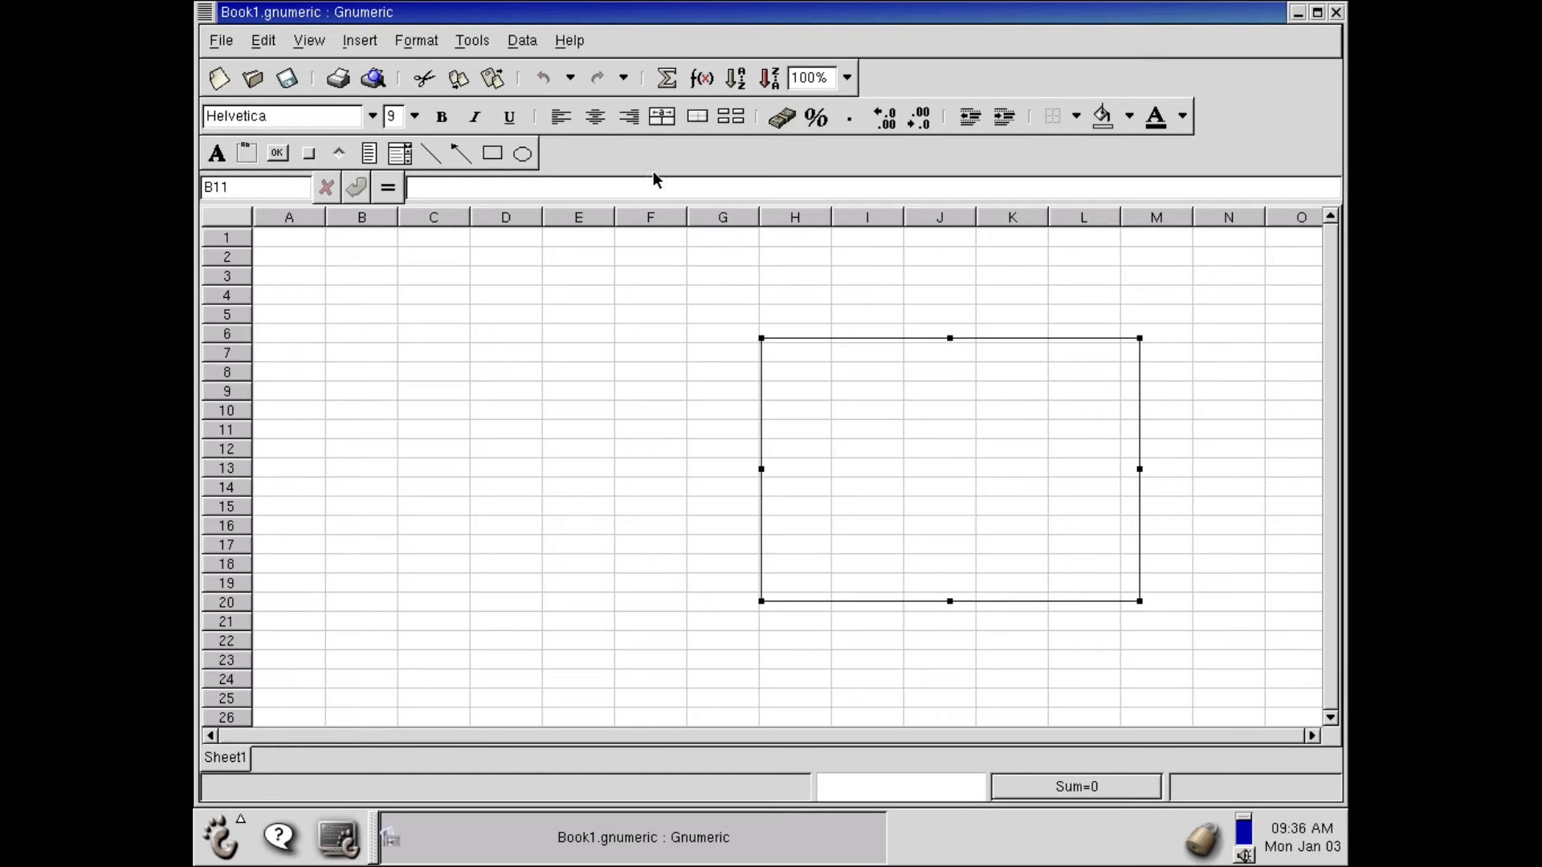
# Step: Draw an ellipse spanning about D7 to I17 and place a button spanning about E21 to G24
pyautogui.click(513, 157)
pyautogui.moveTo(507, 356); pyautogui.dragTo(839, 540)
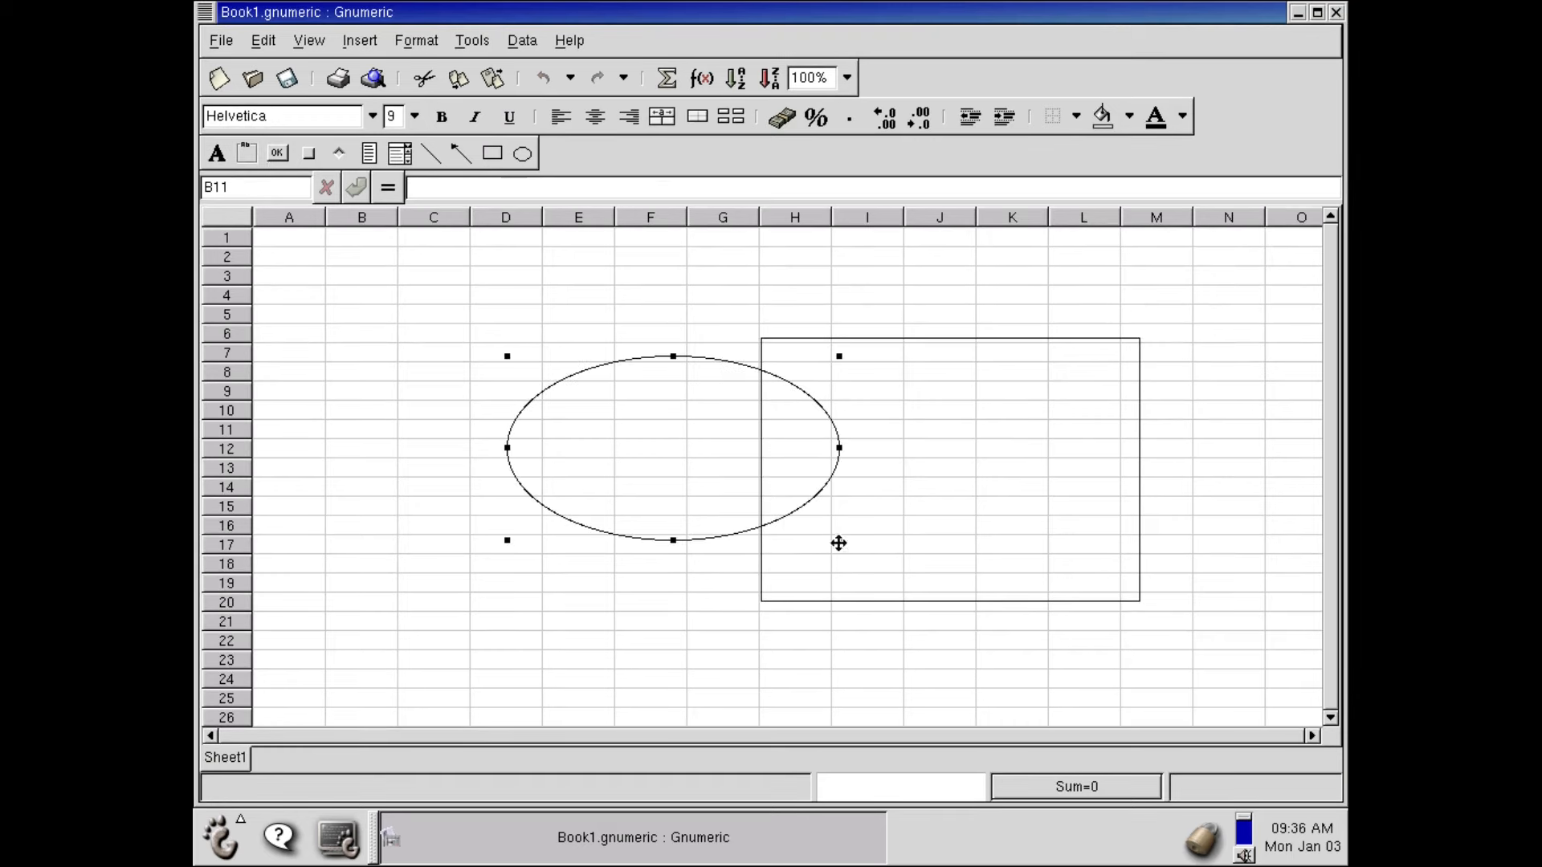
pyautogui.click(278, 153)
pyautogui.moveTo(576, 611); pyautogui.dragTo(746, 679)
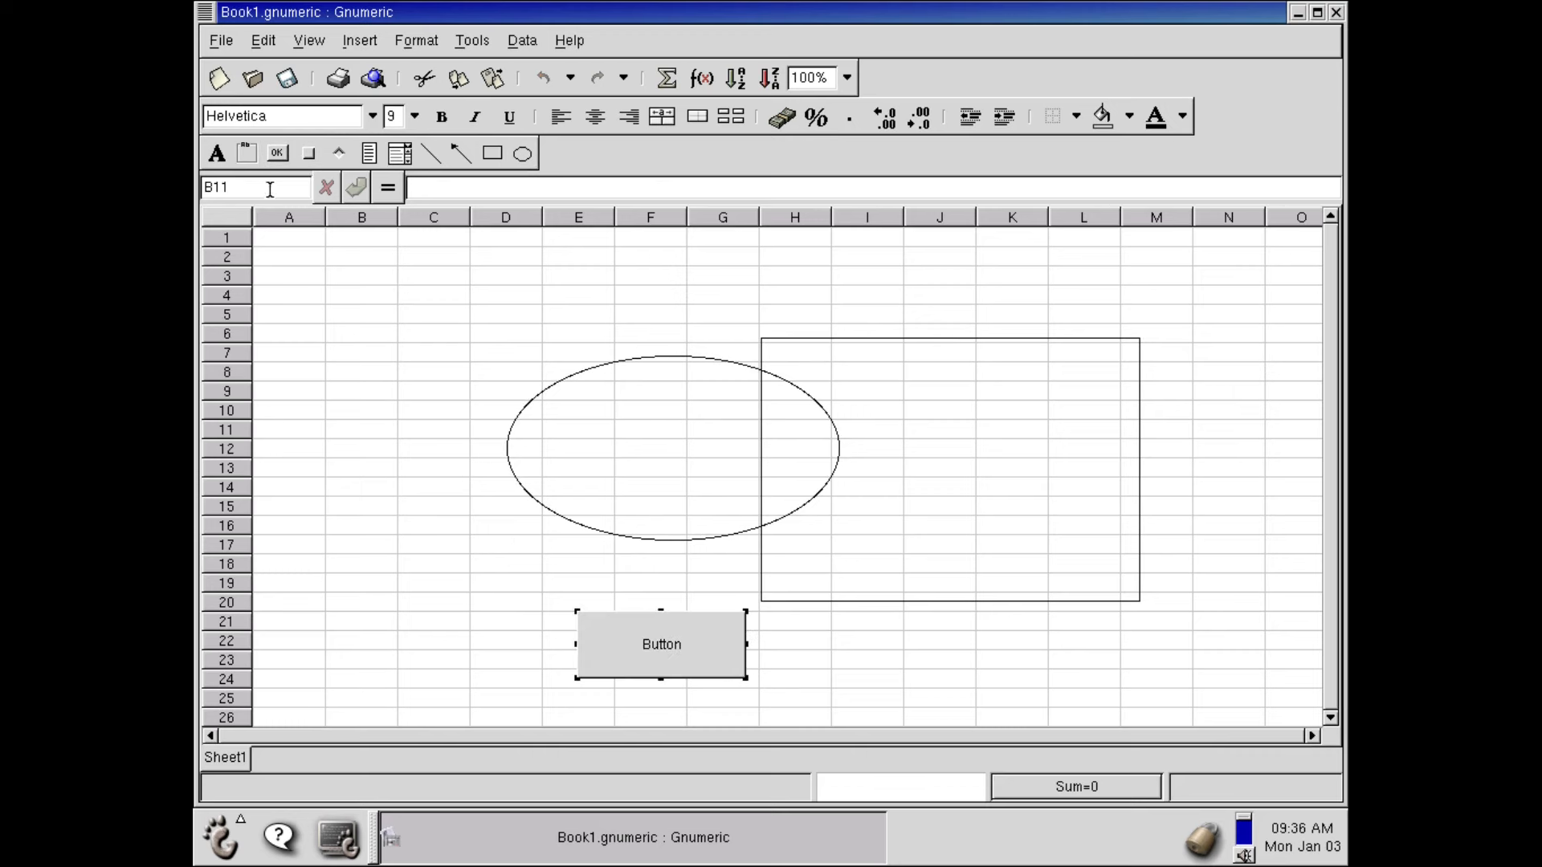
# Step: Place a text label spanning about E17 to F20 above the button, and enter "dsfsd" in cell B5
pyautogui.click(216, 152)
pyautogui.moveTo(440, 582); pyautogui.dragTo(640, 575)
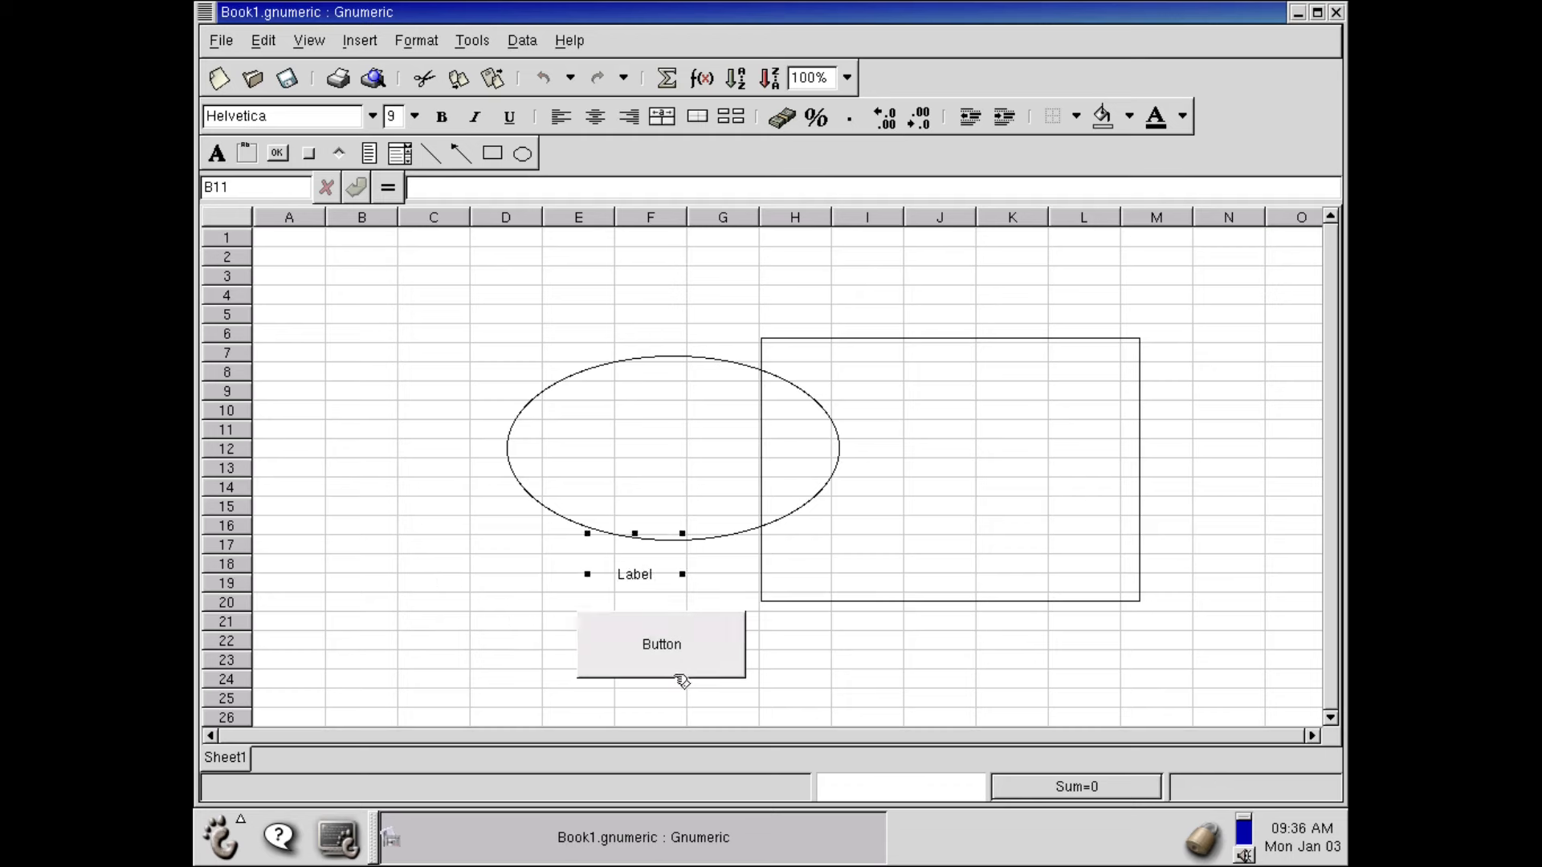
pyautogui.click(380, 313)
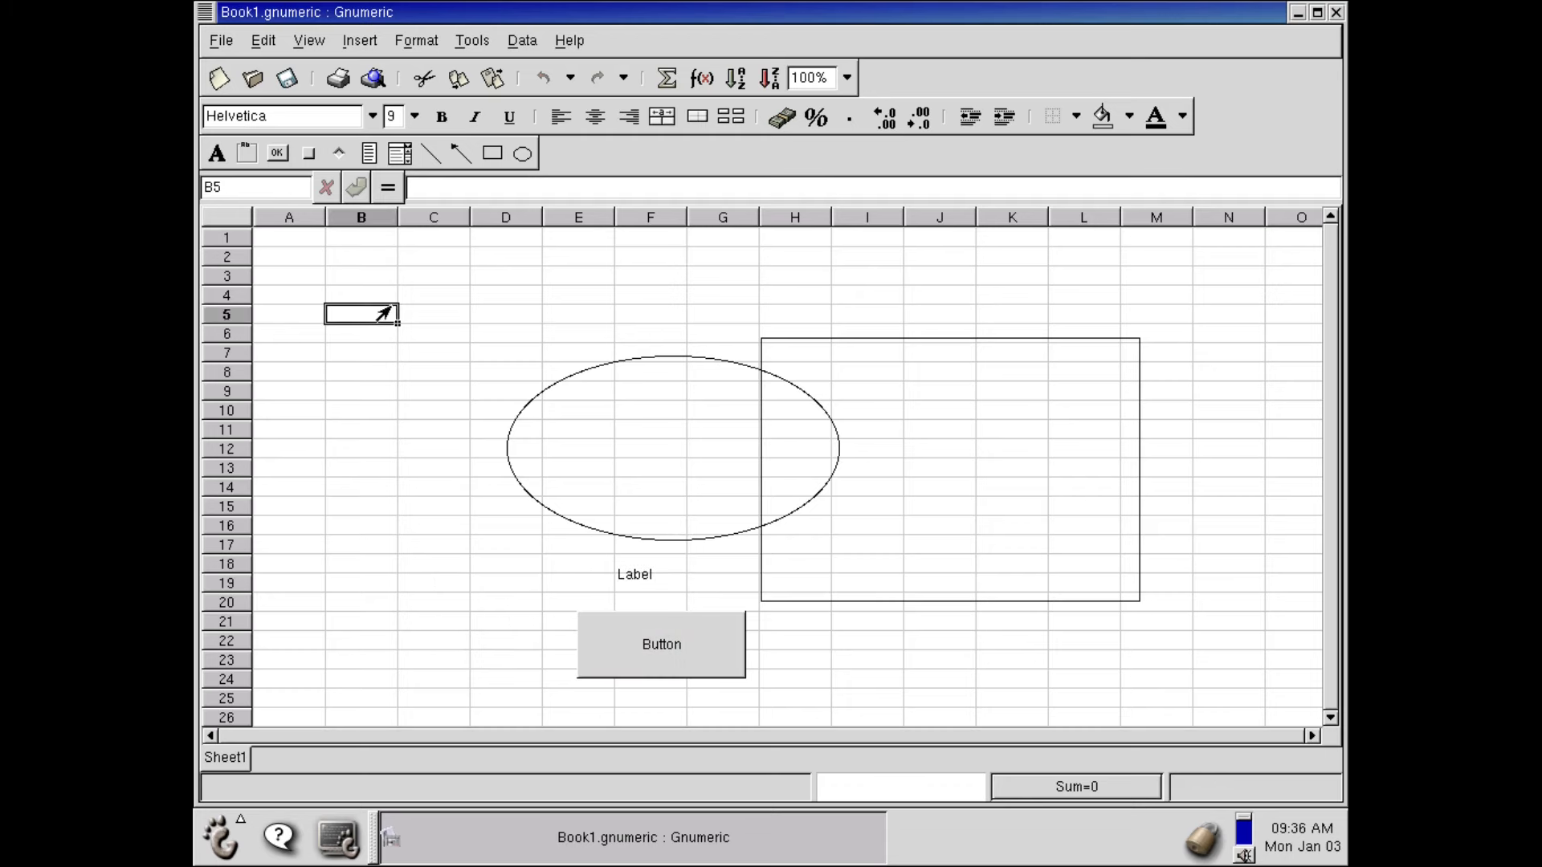
pyautogui.write('dsfsd')
# Step: Enter 123 in cell B10, 2 in A11 and 223 in B11
pyautogui.click(389, 410)
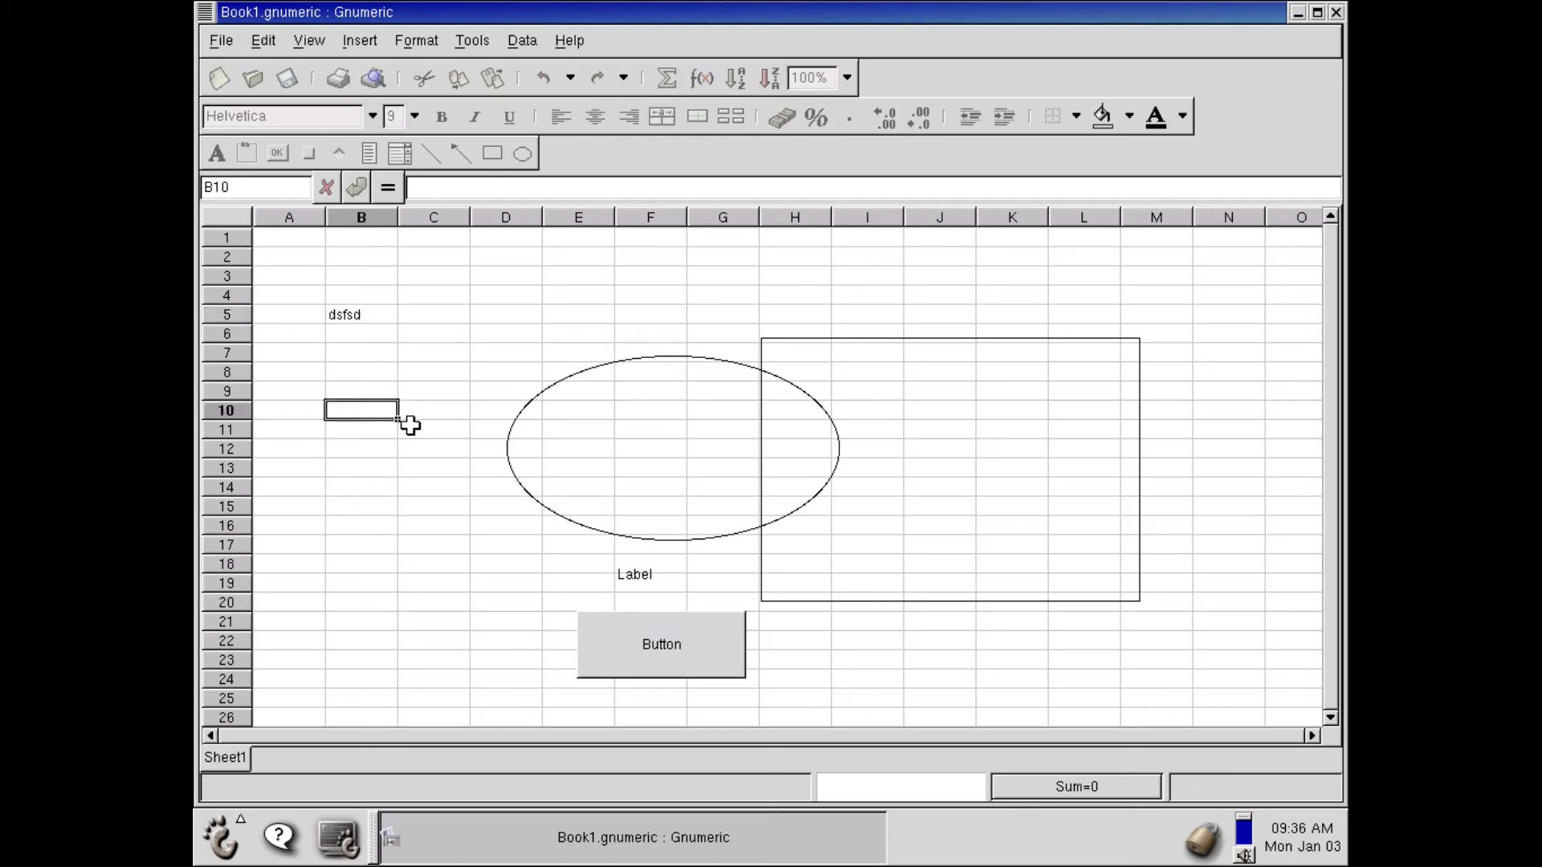
pyautogui.write('123')
pyautogui.press('Return')
pyautogui.press('Left')
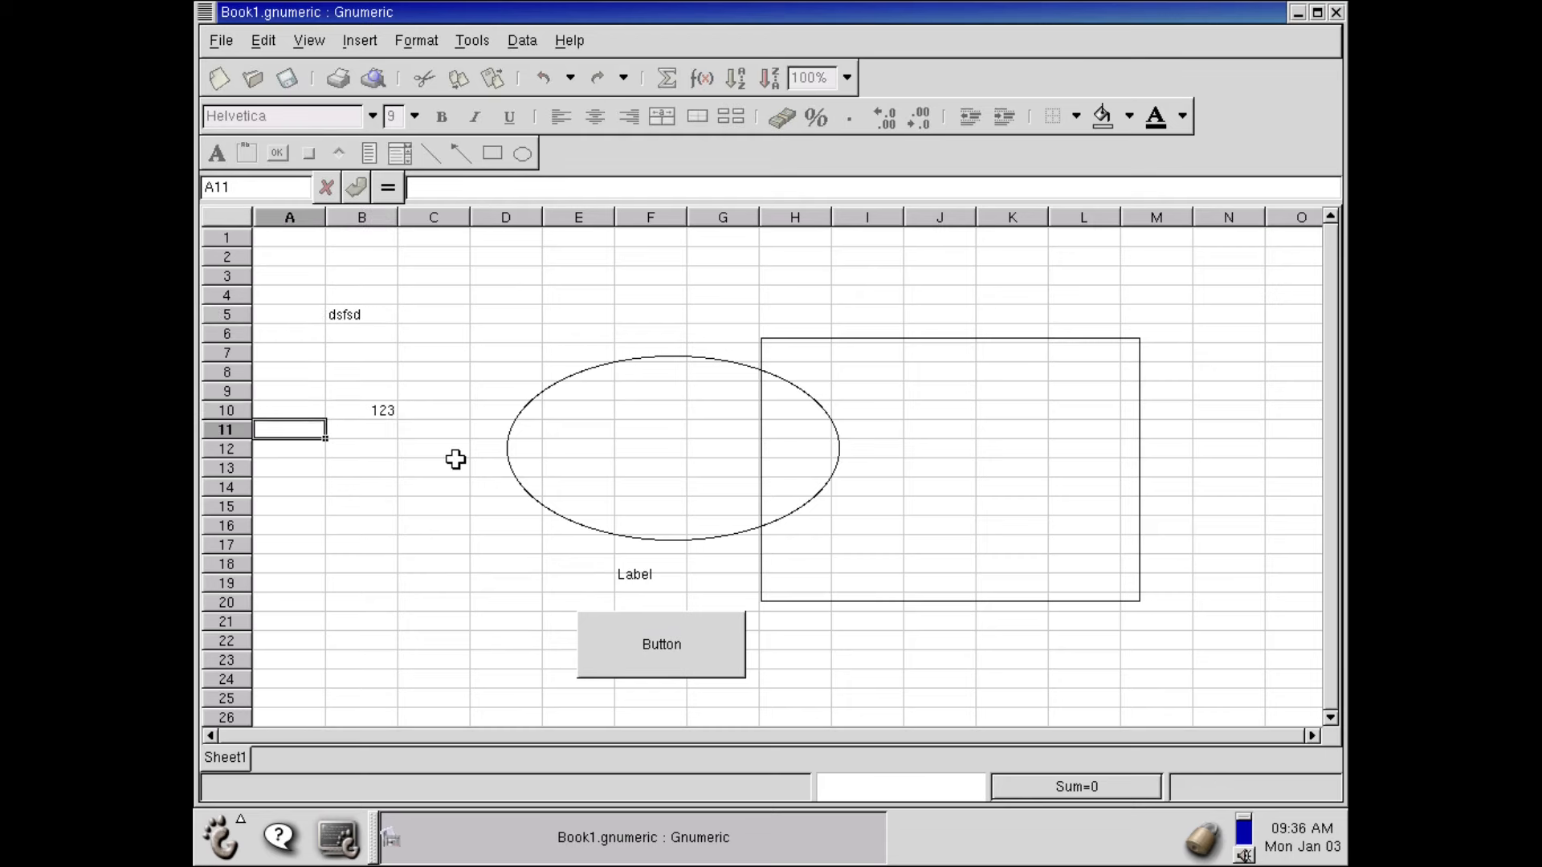
pyautogui.write('2')
pyautogui.press('Tab')
pyautogui.write('22')
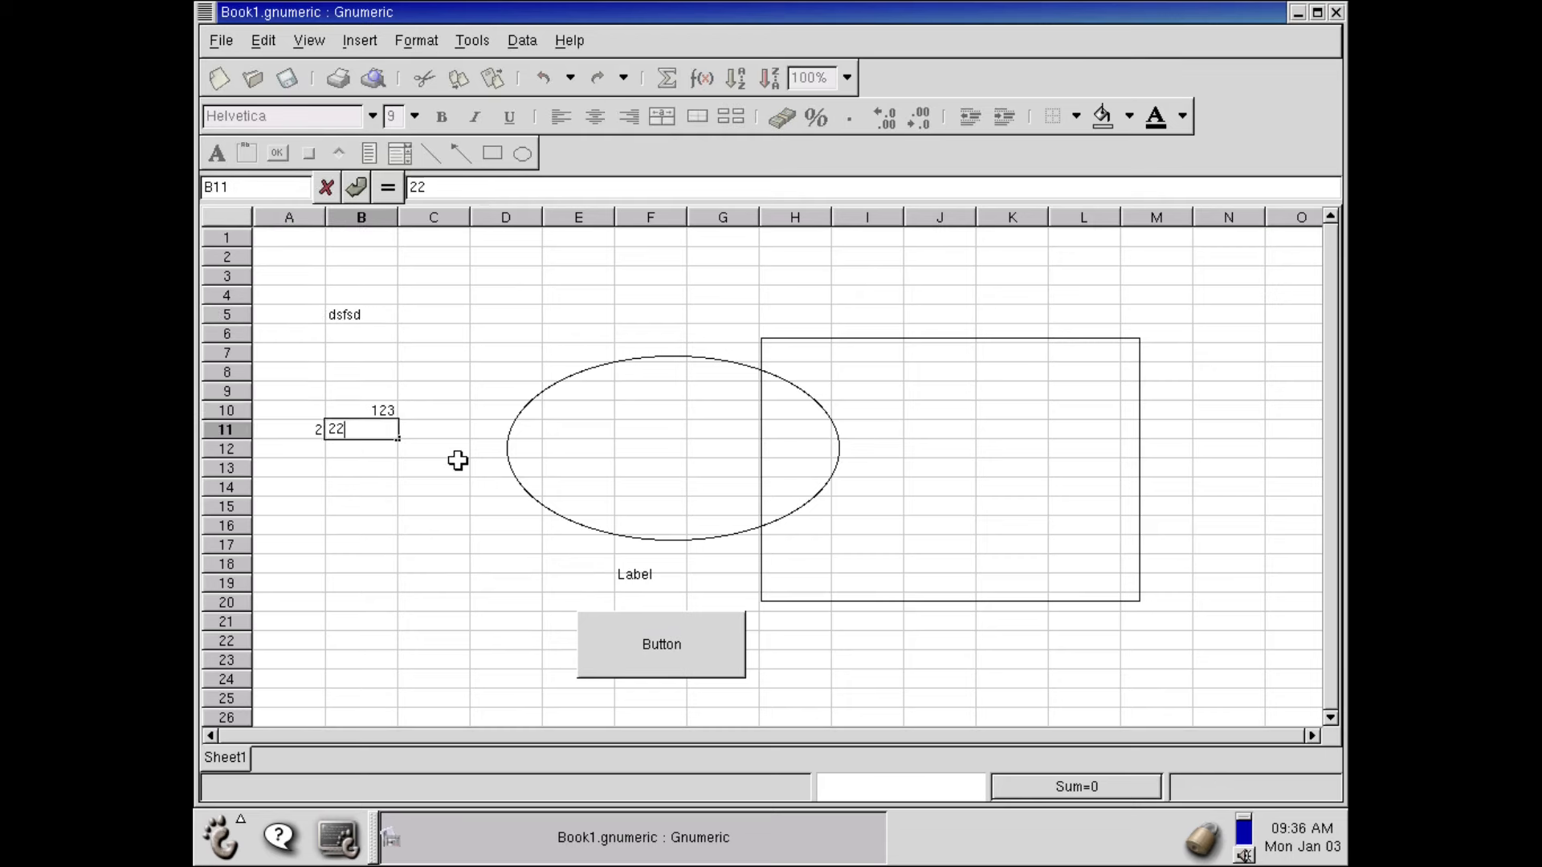
pyautogui.press('Up')
# Step: Enter a SUM formula in cell C10 that adds the range B10:B11
pyautogui.press('Right')
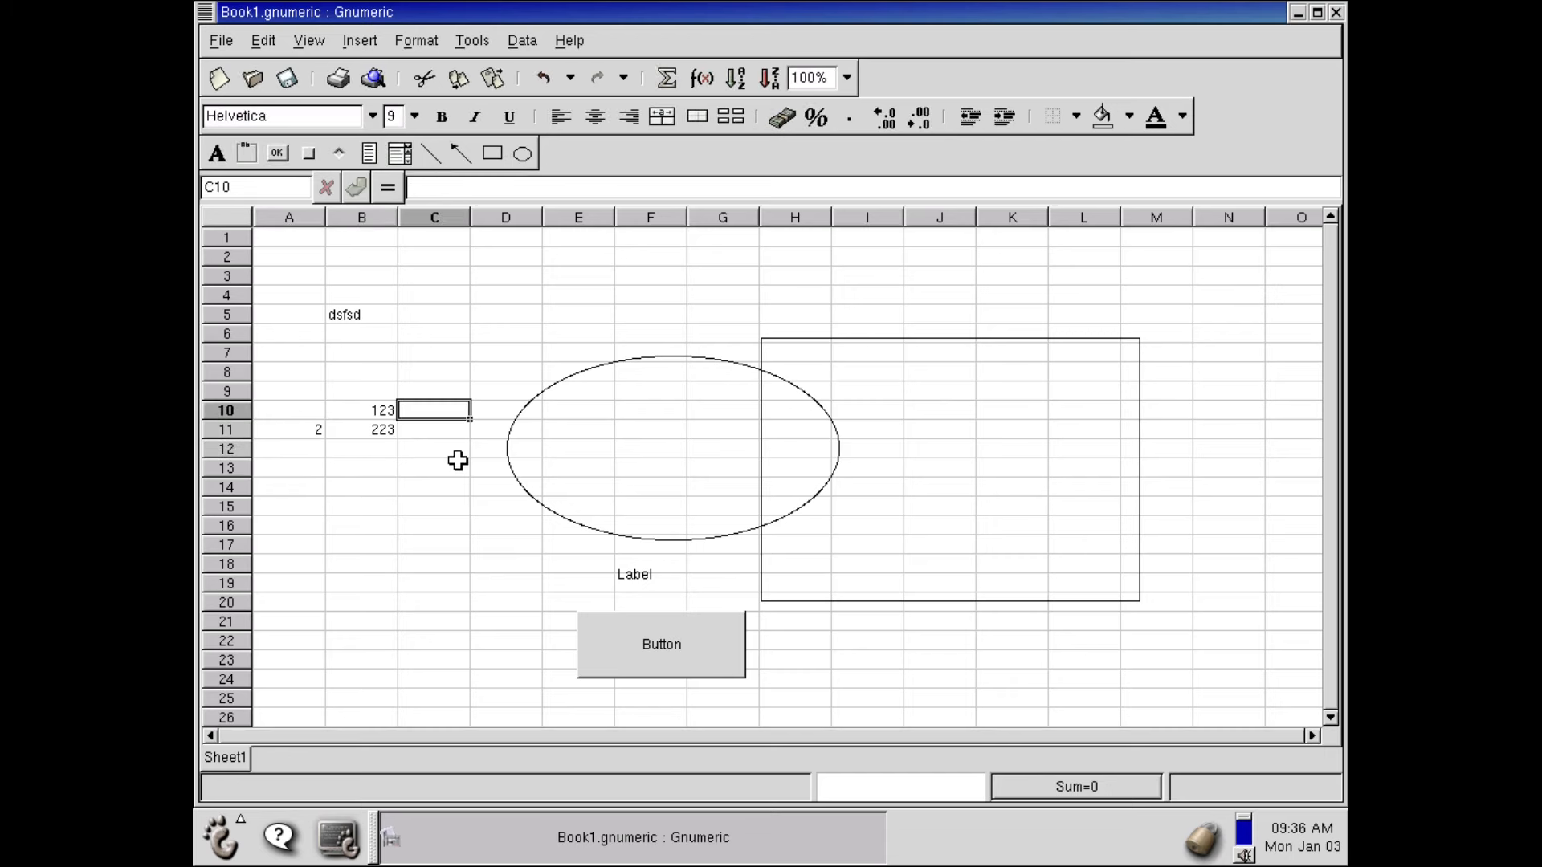
pyautogui.write('=SUM(')
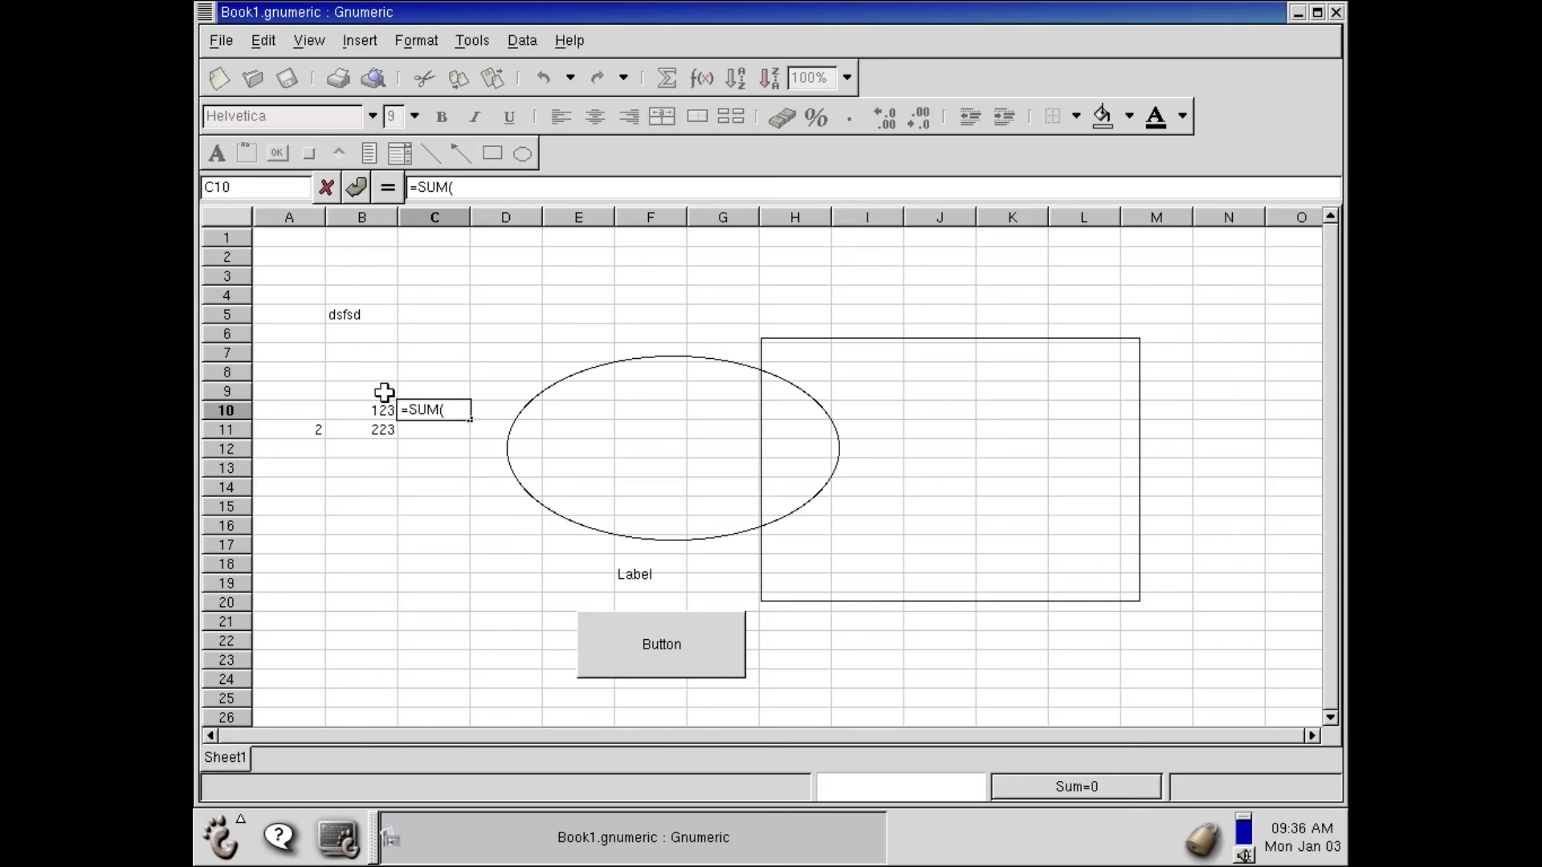
pyautogui.moveTo(347, 411); pyautogui.dragTo(344, 428)
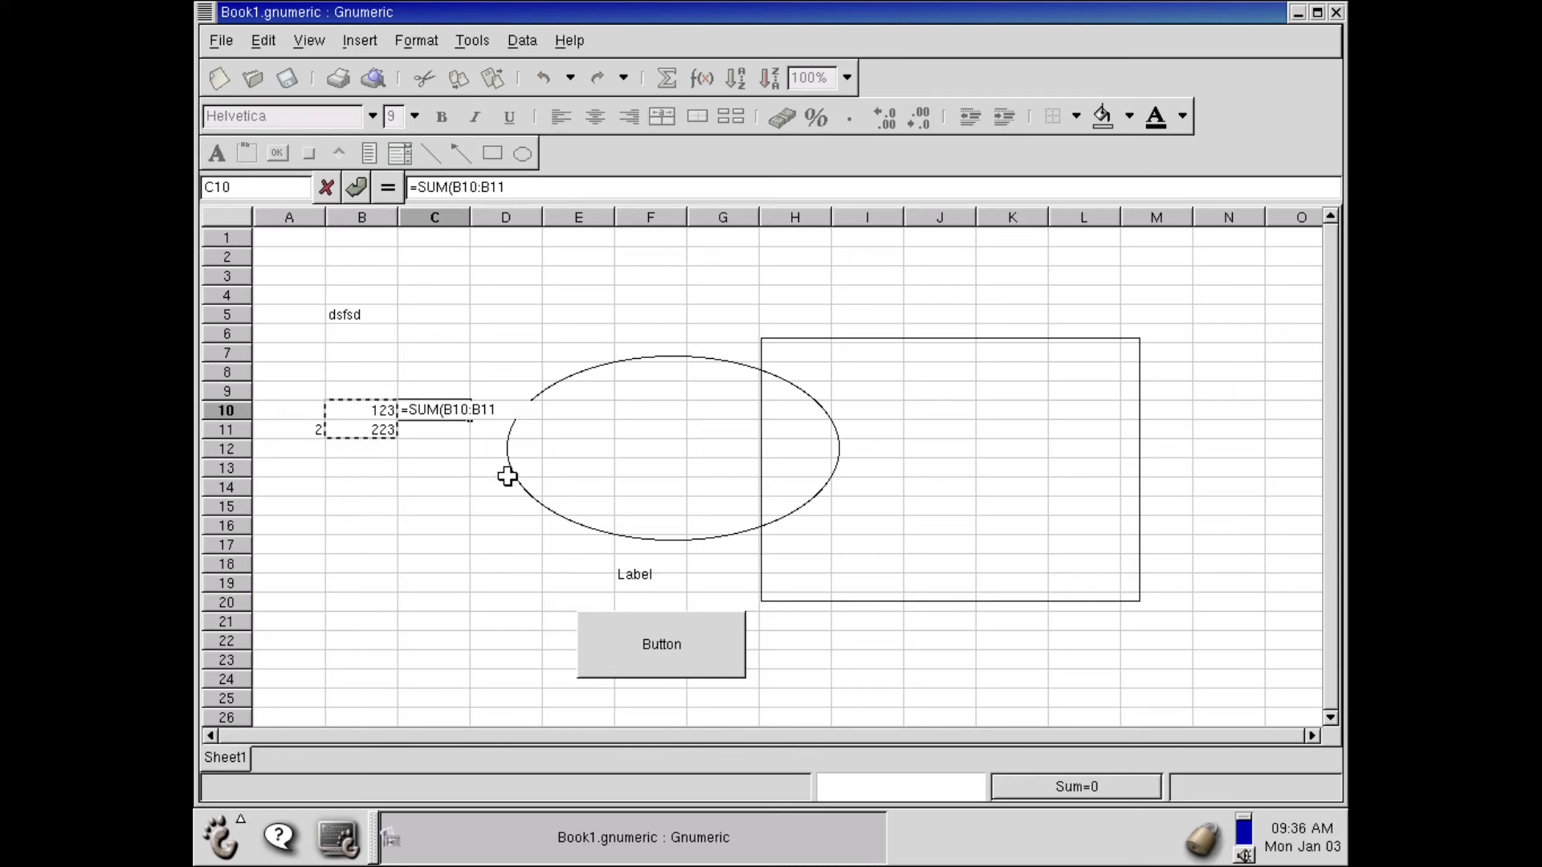
pyautogui.press('Return')
pyautogui.press('Up')
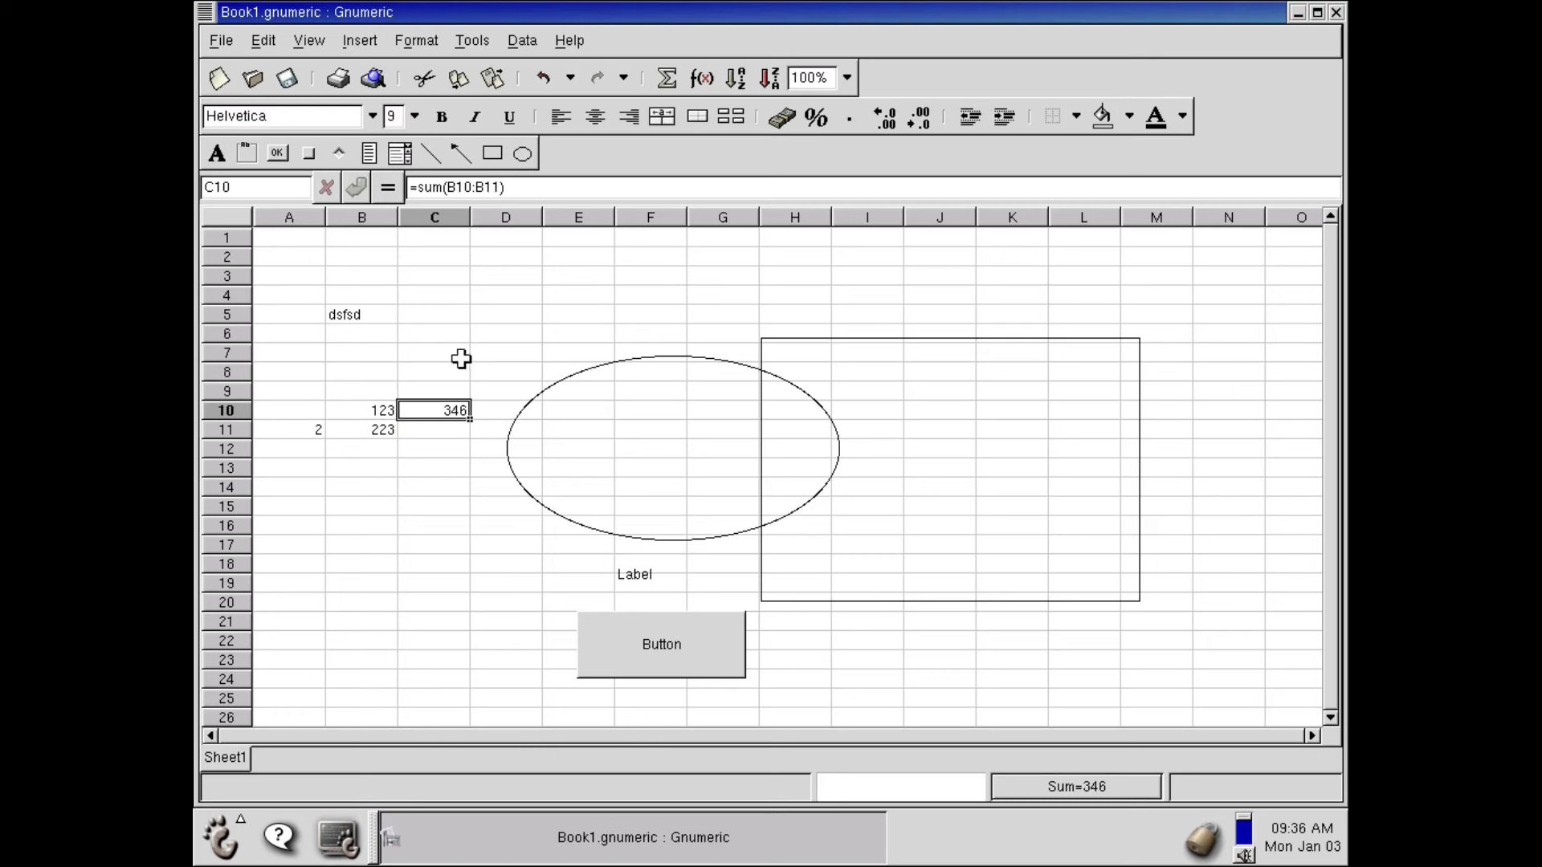
# Step: Make the cell range B5:C16 bold
pyautogui.moveTo(344, 314); pyautogui.dragTo(431, 527)
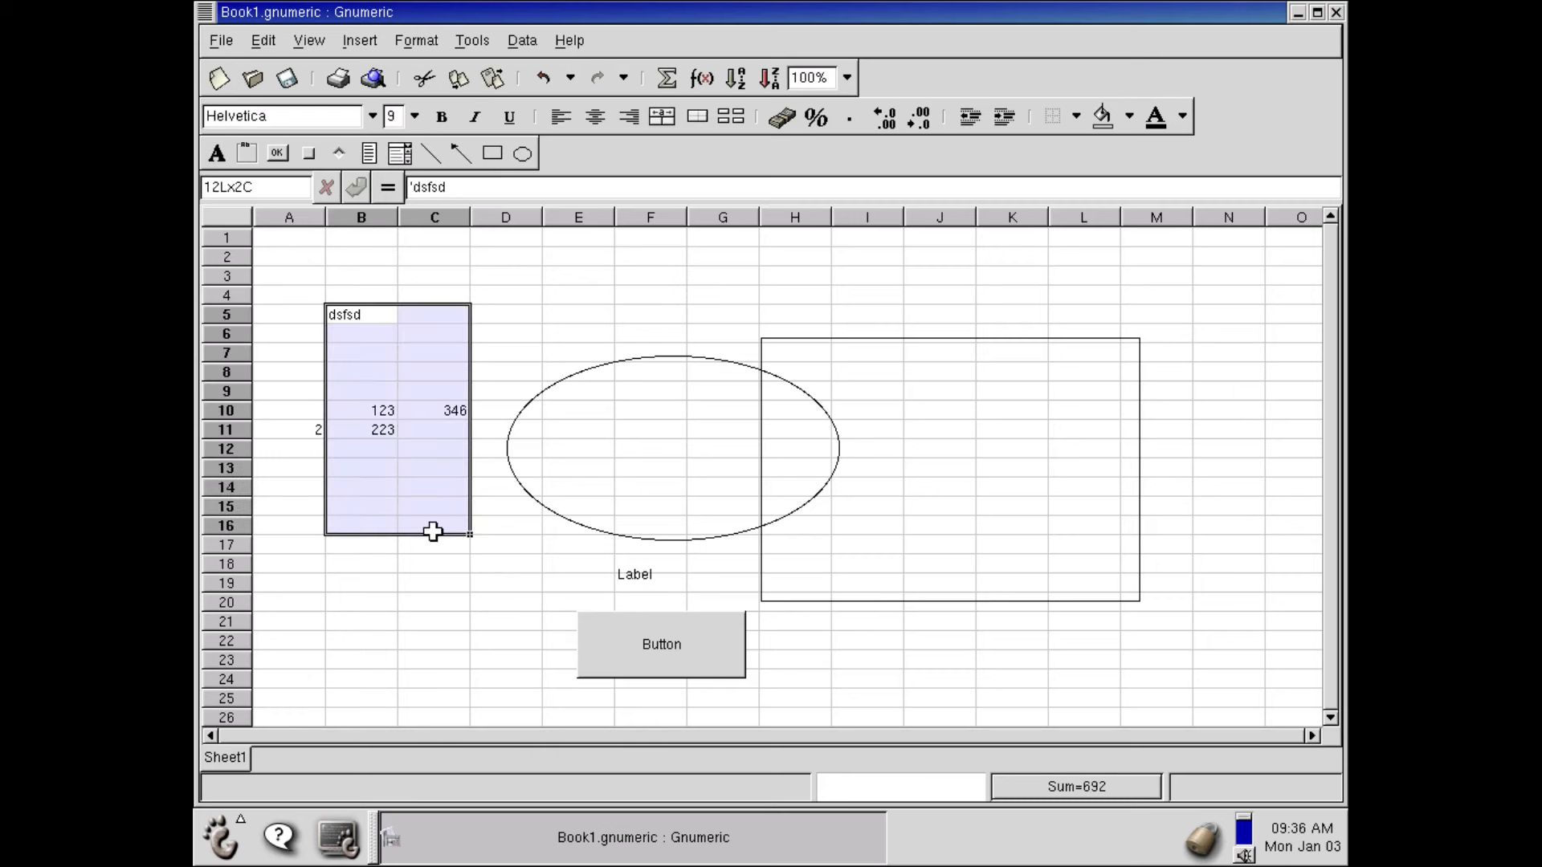
pyautogui.click(445, 123)
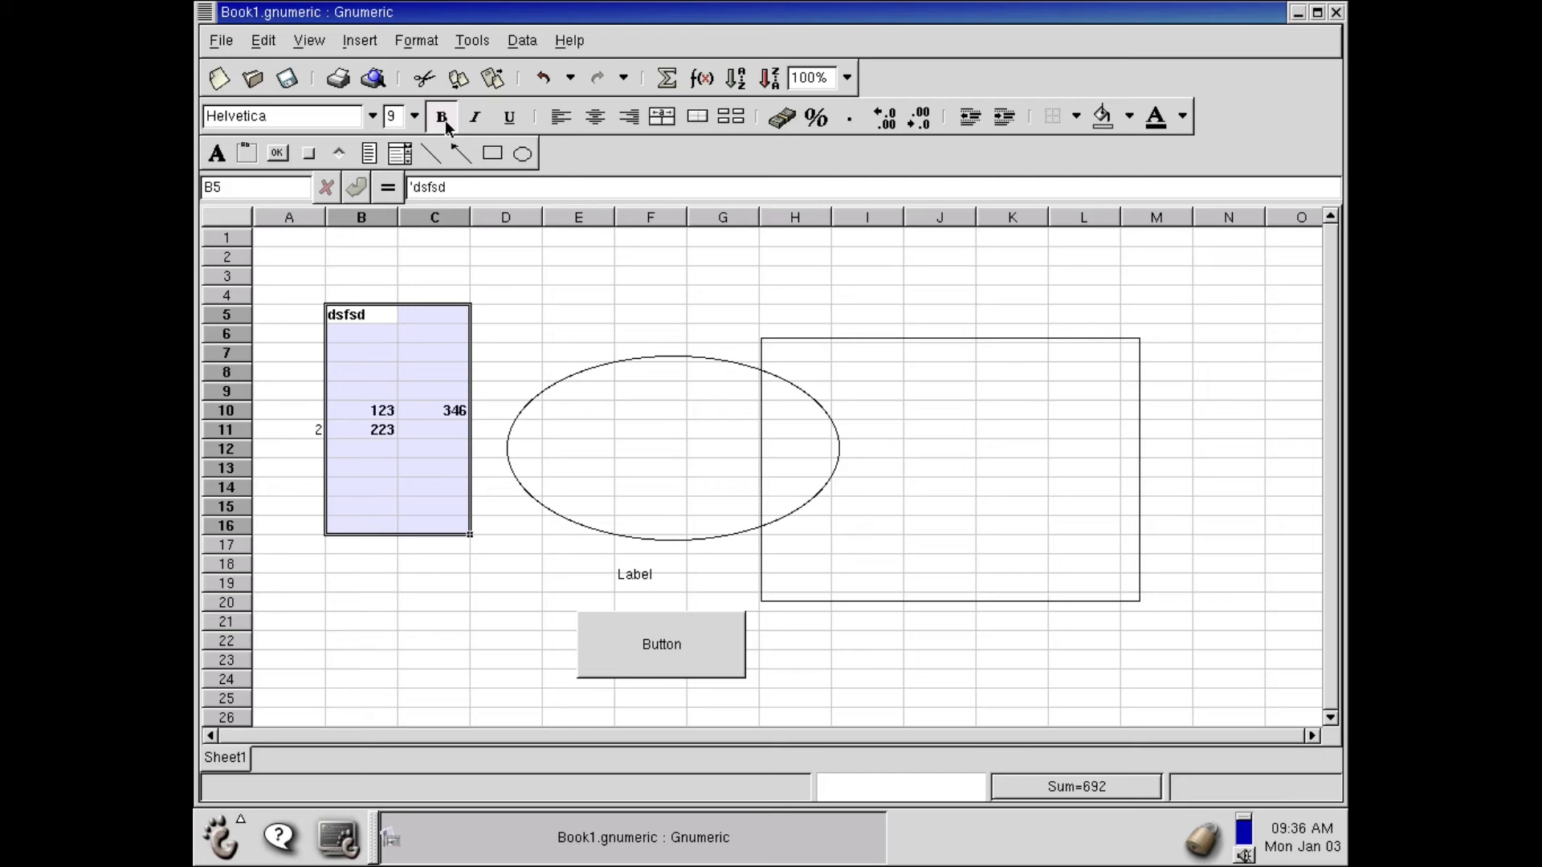
# Step: Try the Times font on the range B5:C16 and set it back to Helvetica
pyautogui.click(372, 118)
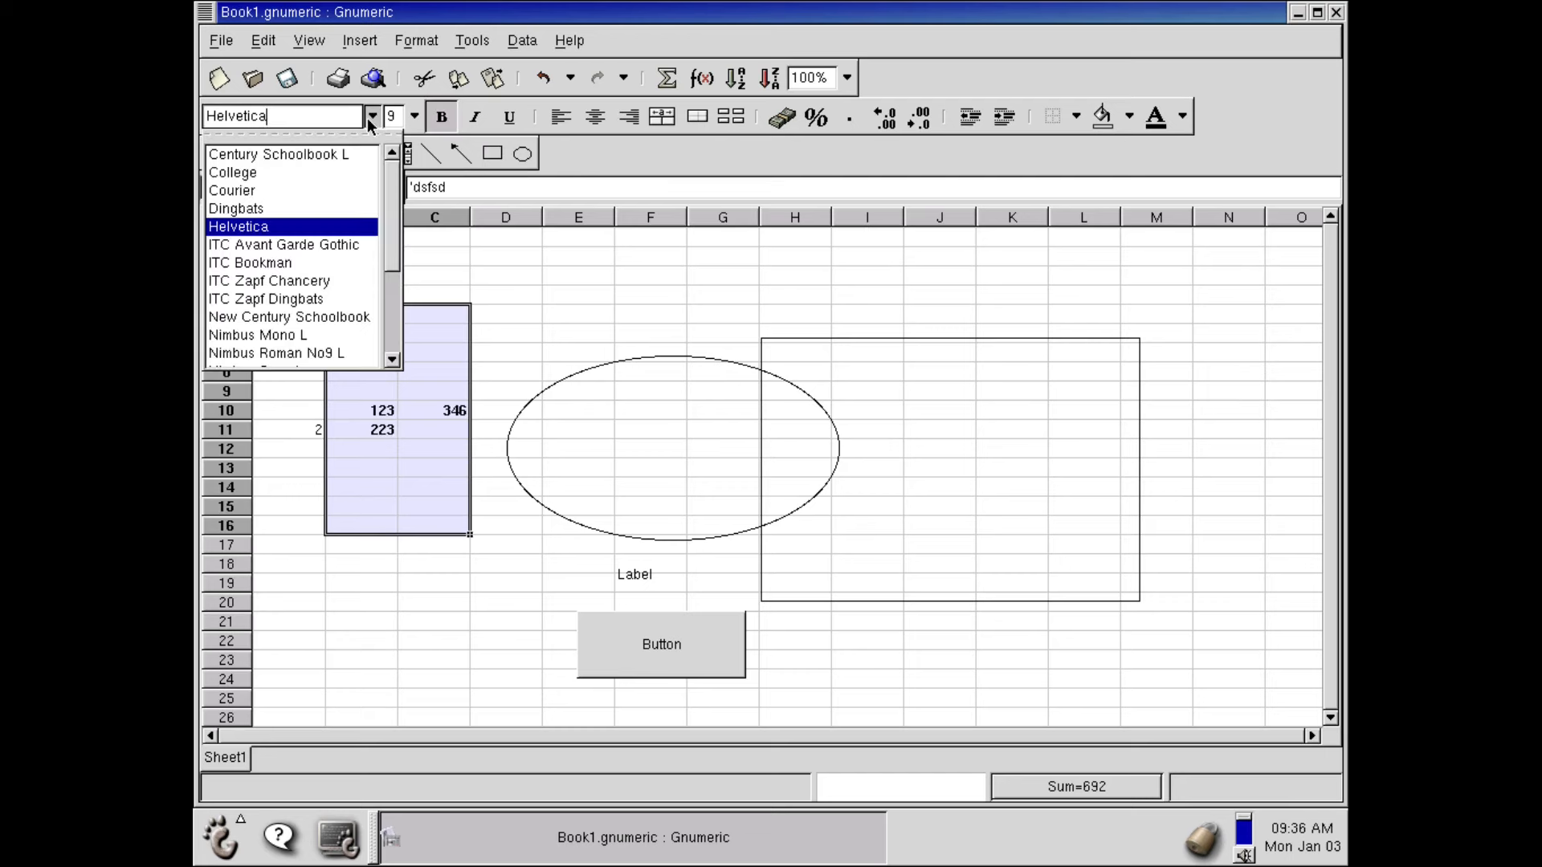
pyautogui.moveTo(393, 241); pyautogui.dragTo(399, 346)
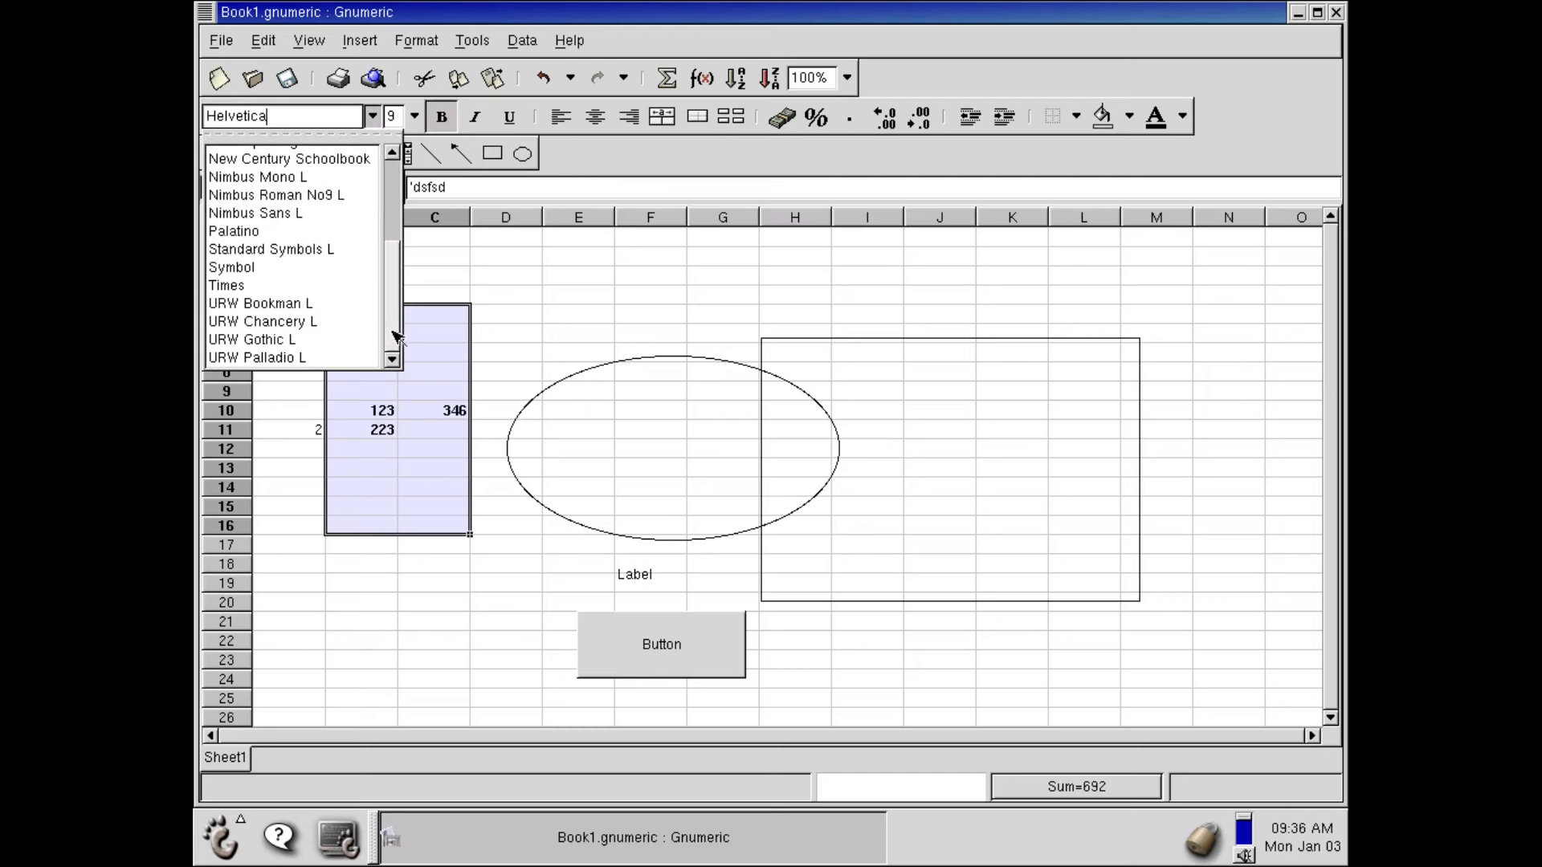
pyautogui.click(286, 286)
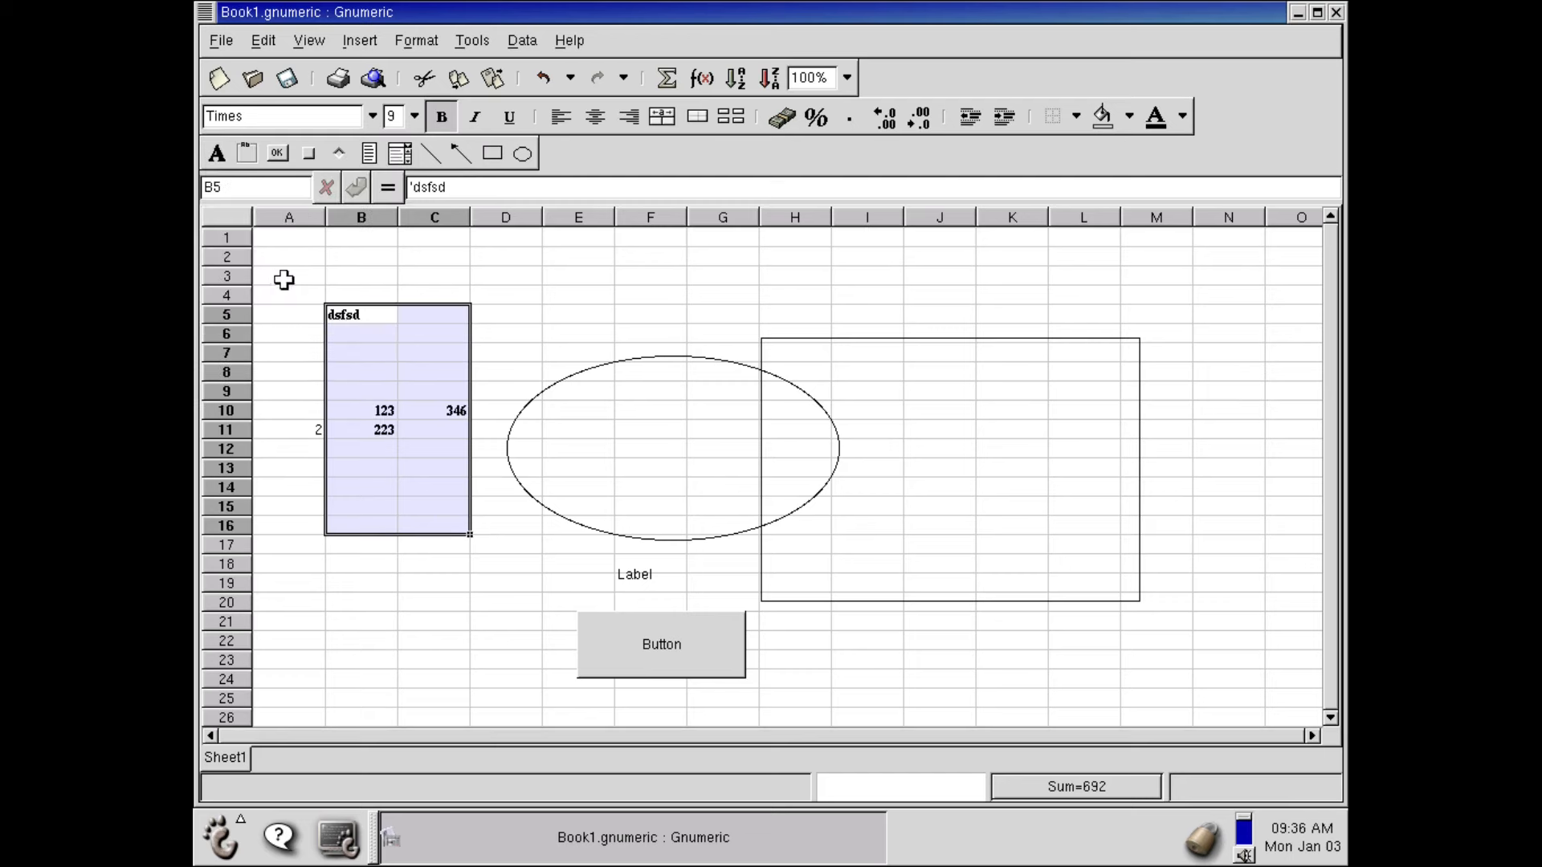
pyautogui.click(372, 117)
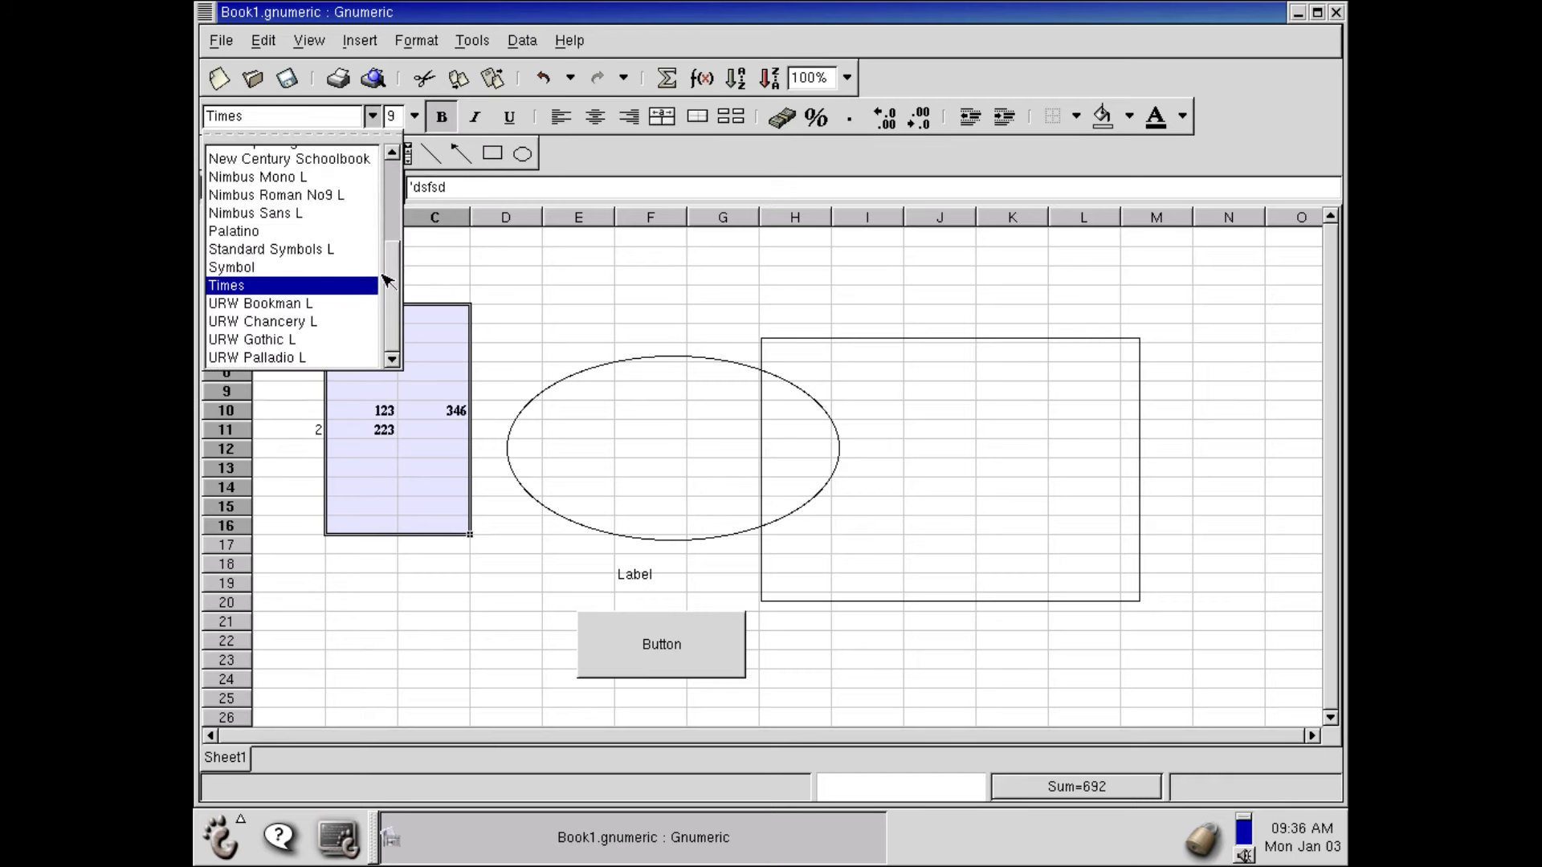
pyautogui.moveTo(391, 273); pyautogui.dragTo(397, 196)
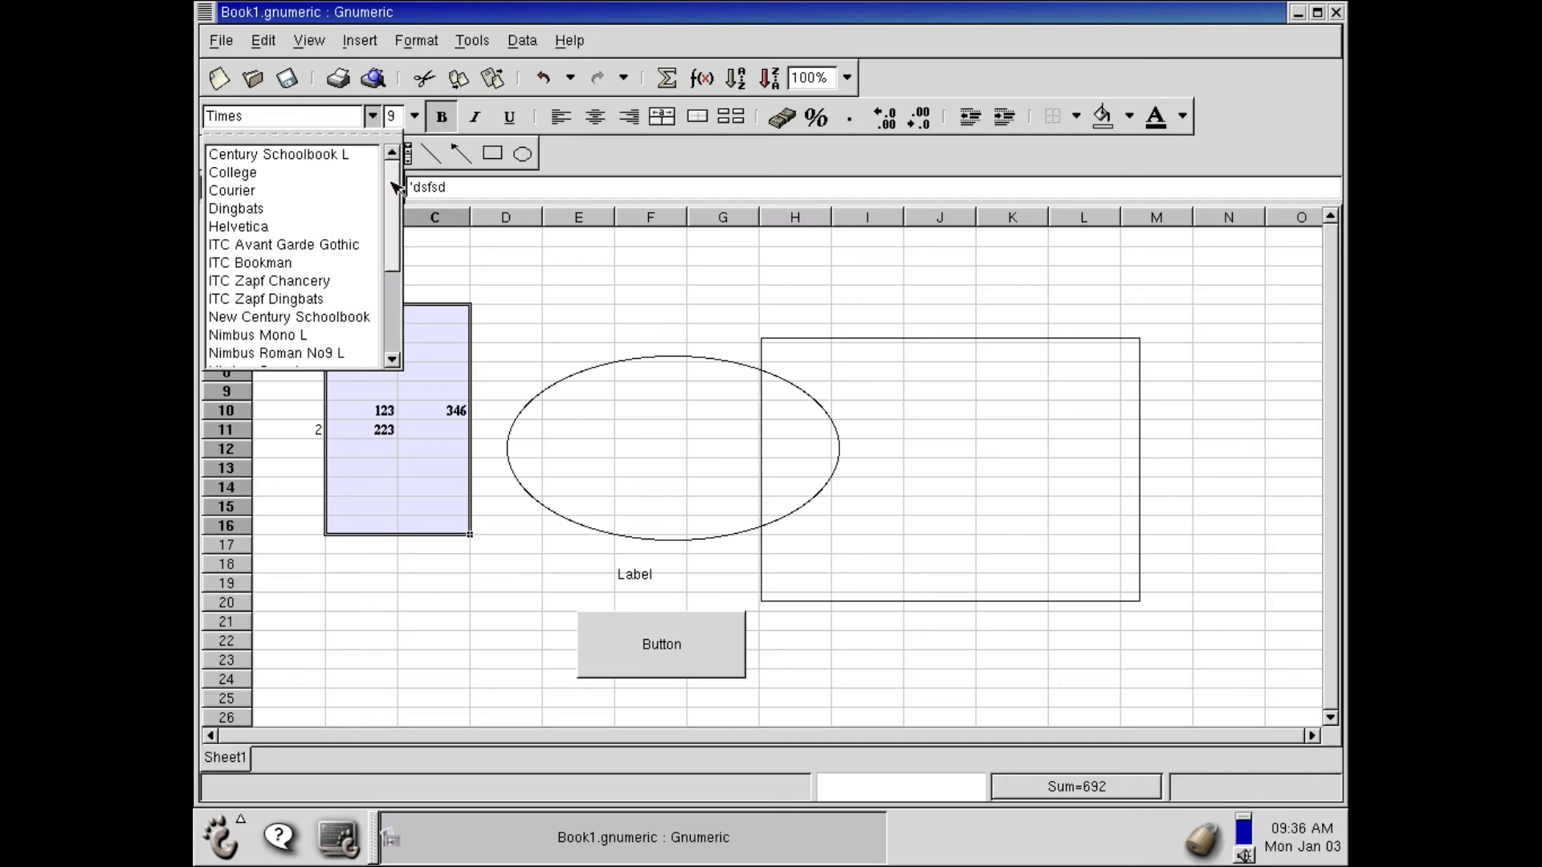
pyautogui.click(299, 226)
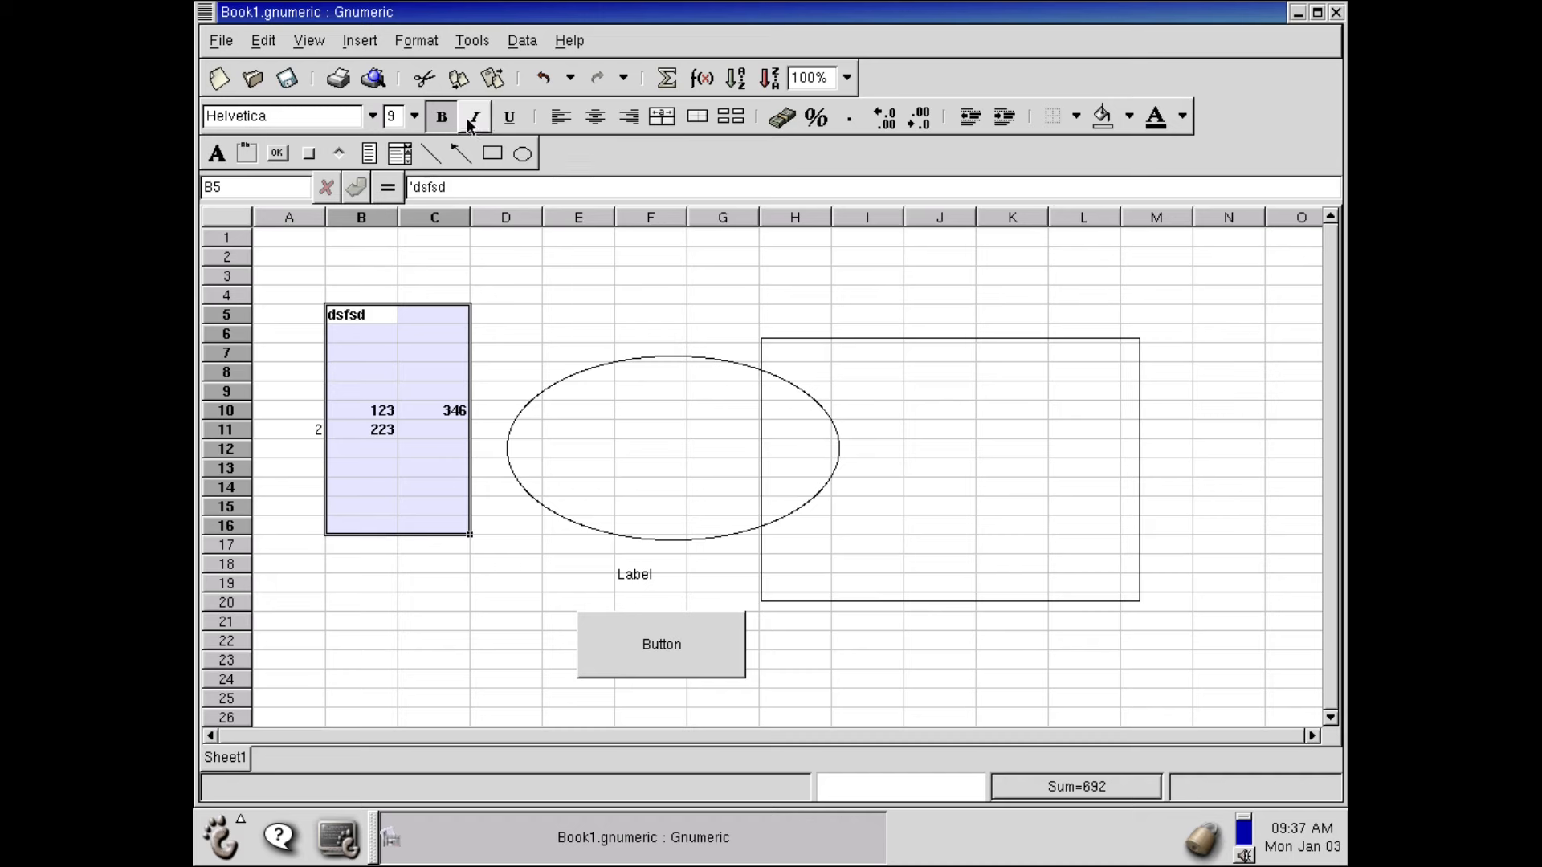
# Step: Set the text colour of B5:C16 to bright green and the cell background to black, and deselect the range
pyautogui.click(1183, 117)
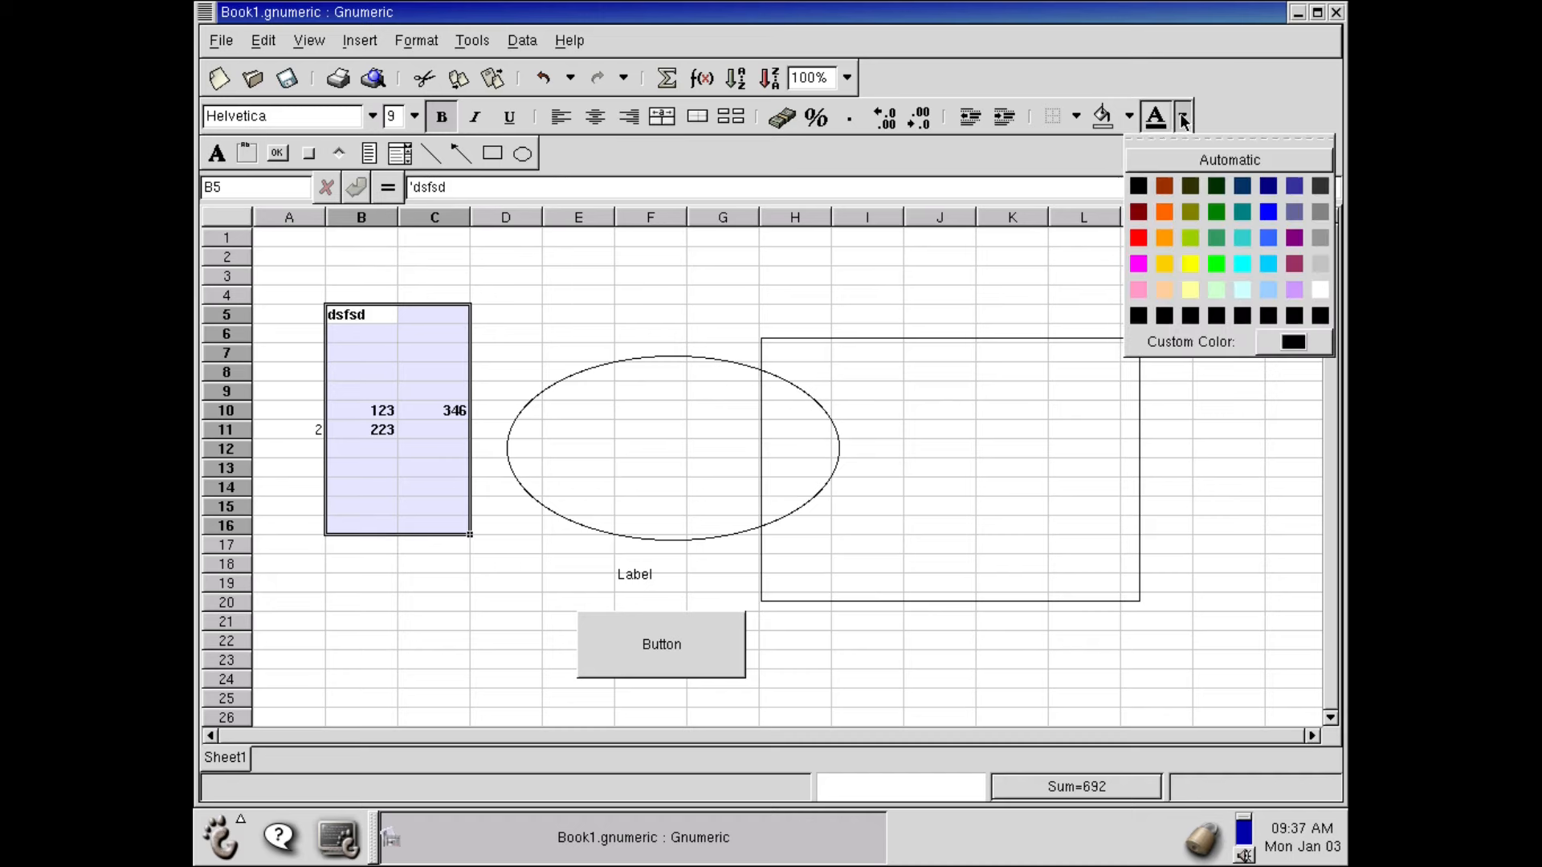
pyautogui.click(1216, 263)
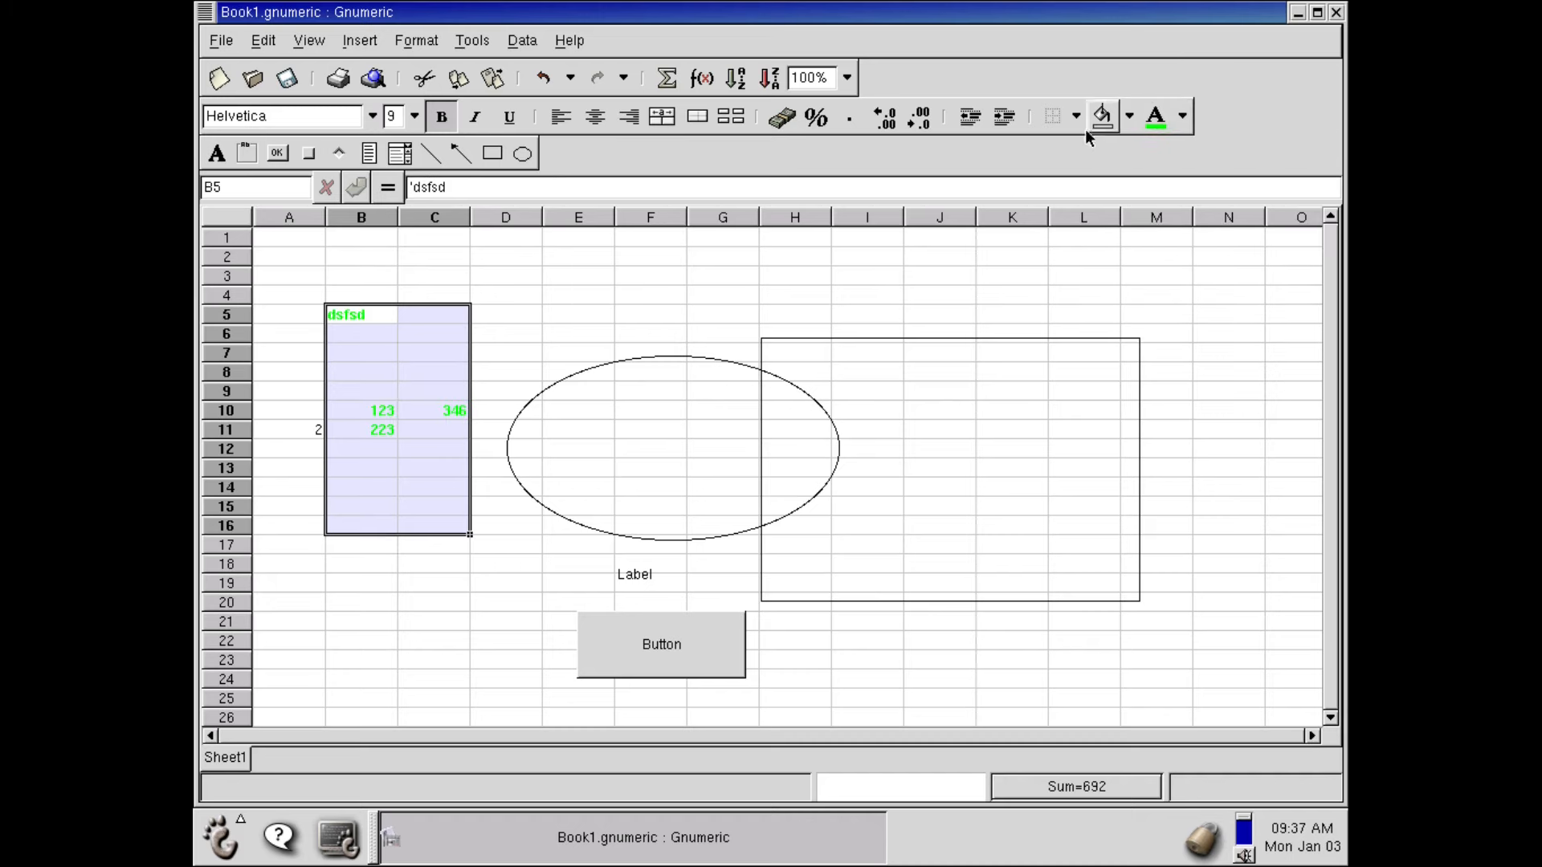
pyautogui.click(1130, 116)
pyautogui.click(1115, 188)
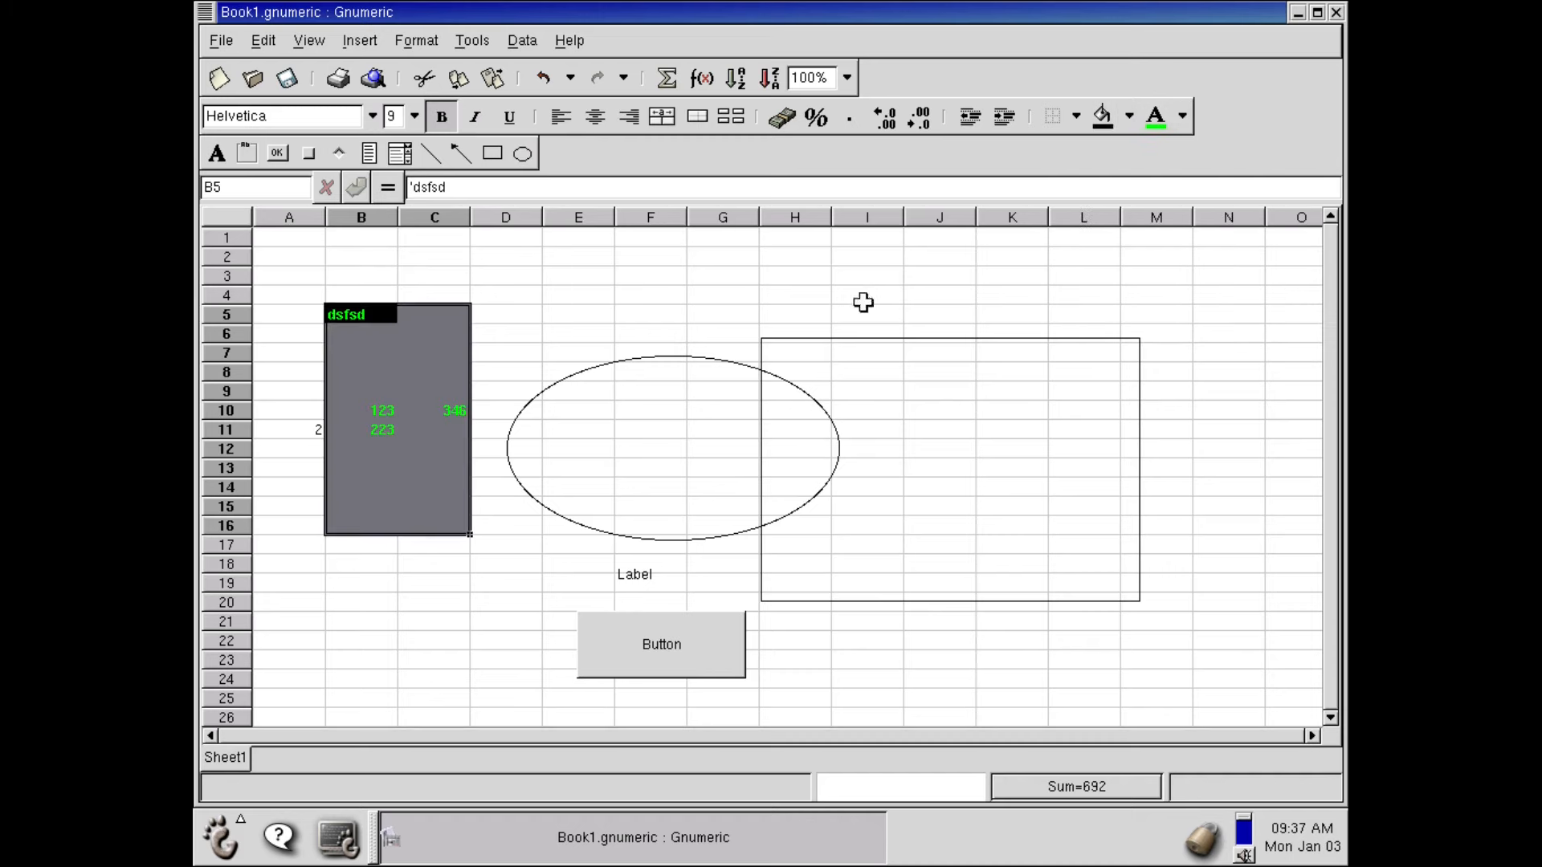
pyautogui.click(554, 321)
pyautogui.click(574, 602)
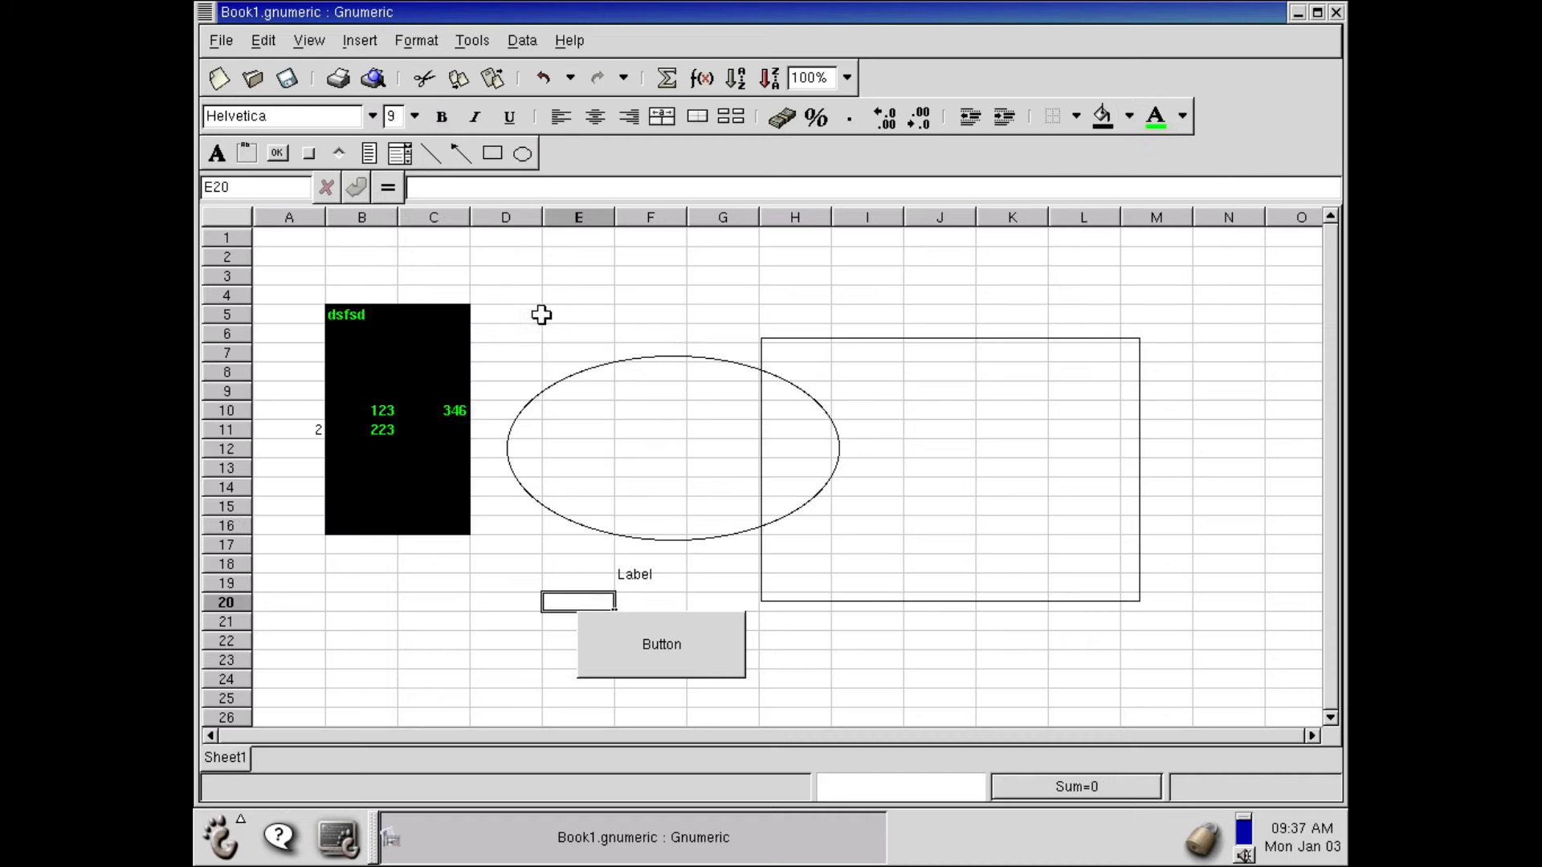
pyautogui.click(867, 293)
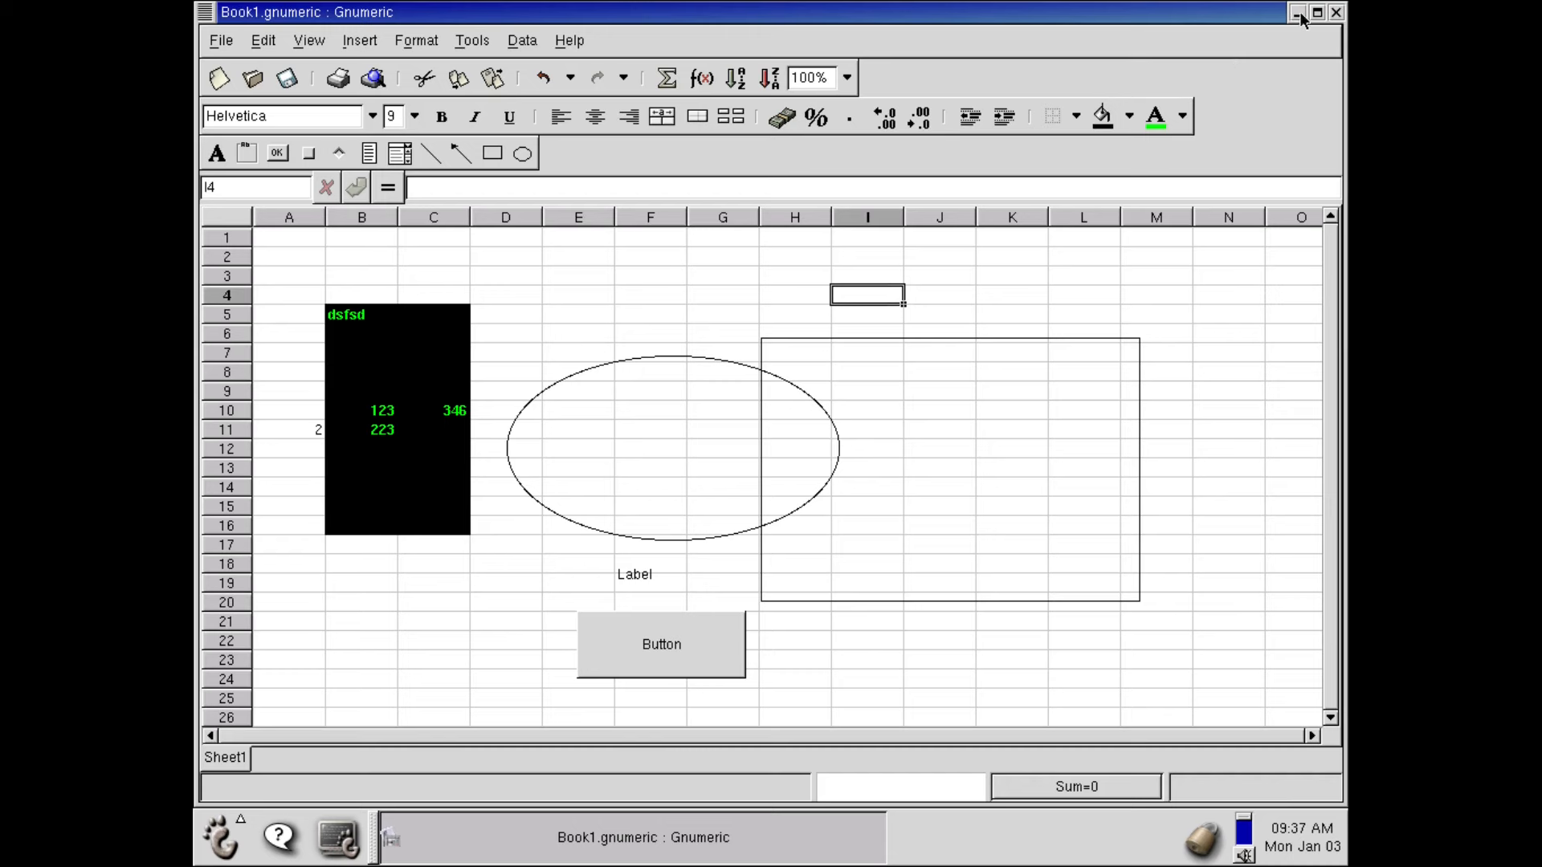
# Step: Exit Gnumeric without saving the changes to the workbook
pyautogui.click(570, 39)
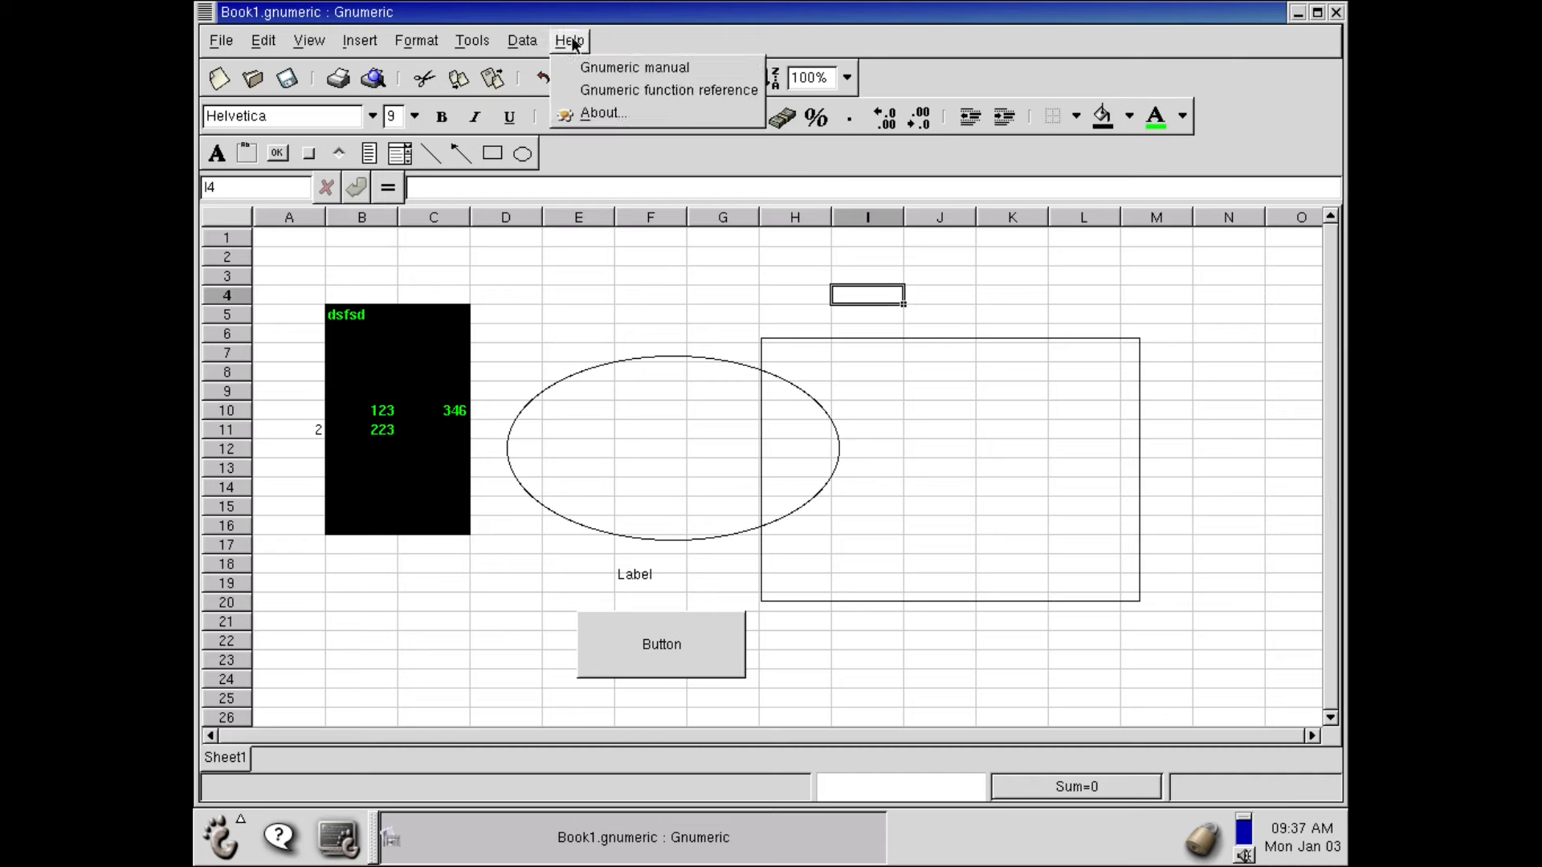
pyautogui.moveTo(512, 42)
pyautogui.moveTo(221, 41)
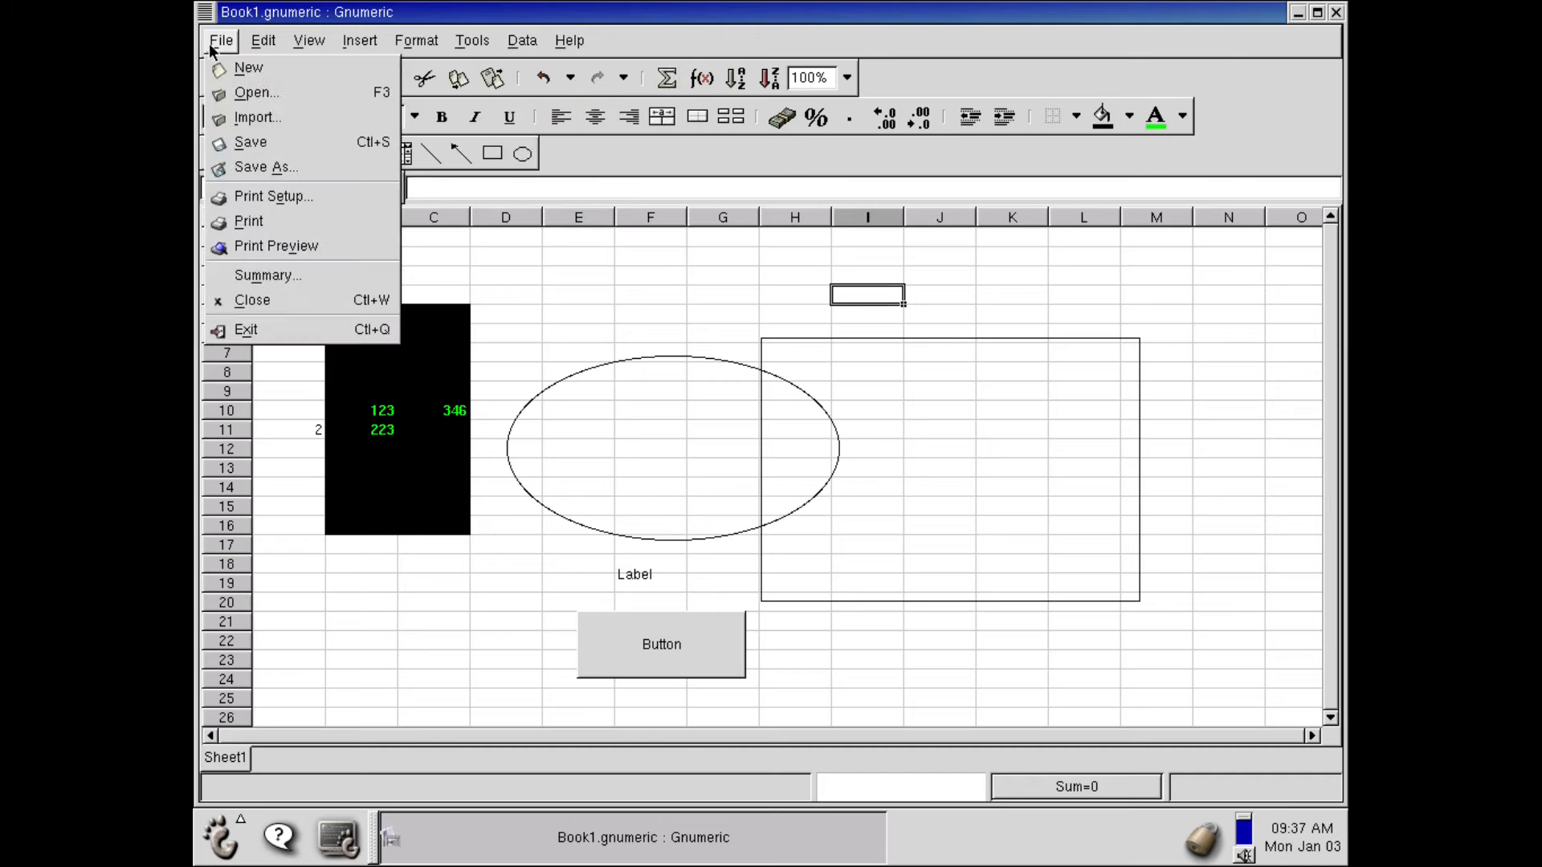
pyautogui.click(291, 325)
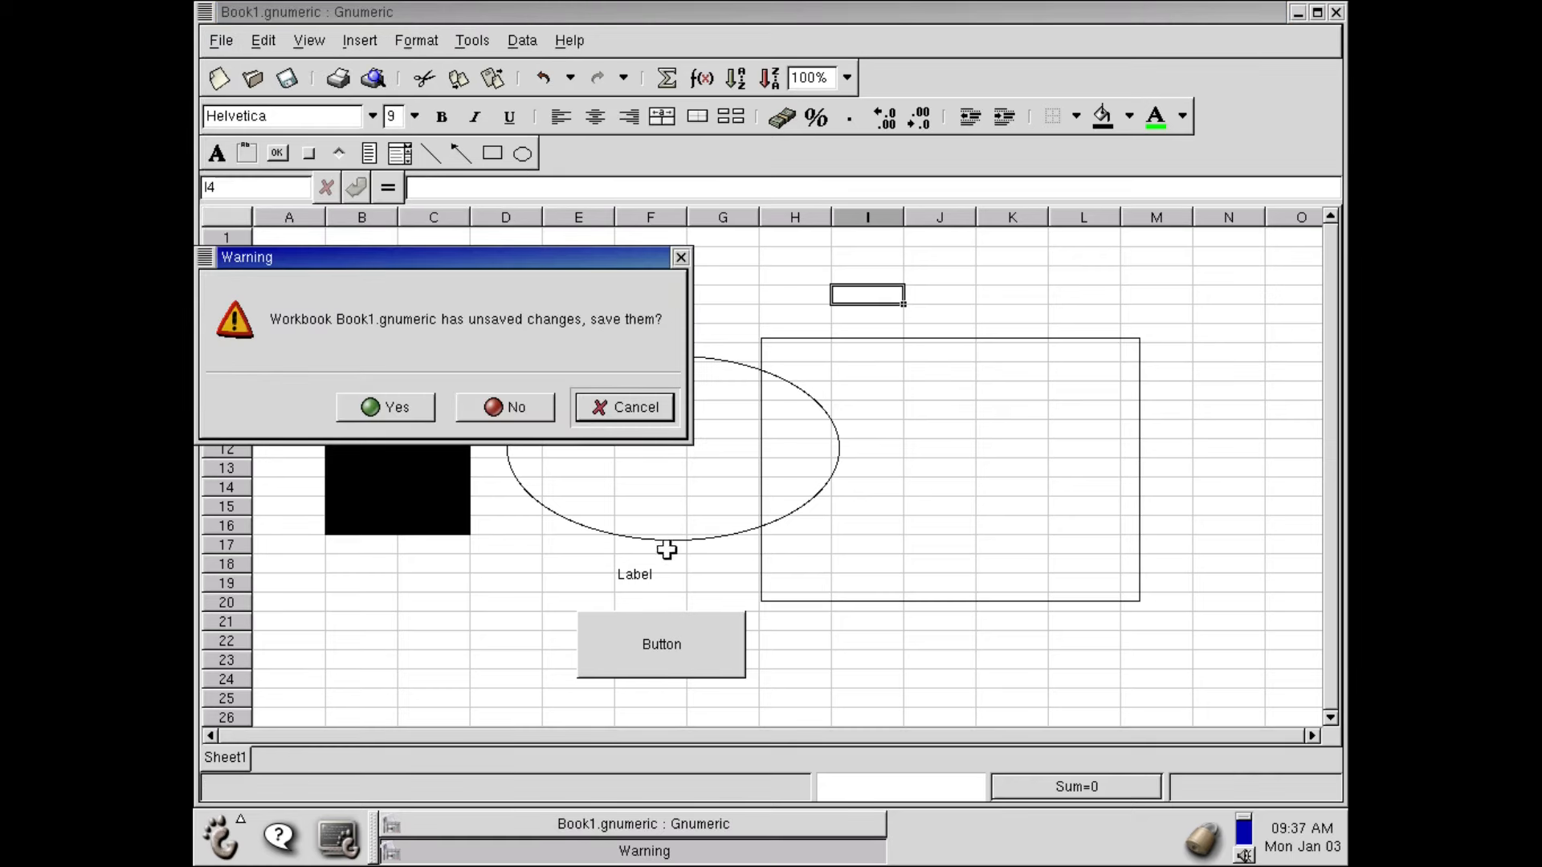
pyautogui.click(503, 405)
# Step: Launch the AbiWord word processor and maximize its window
pyautogui.click(221, 838)
pyautogui.moveTo(261, 652)
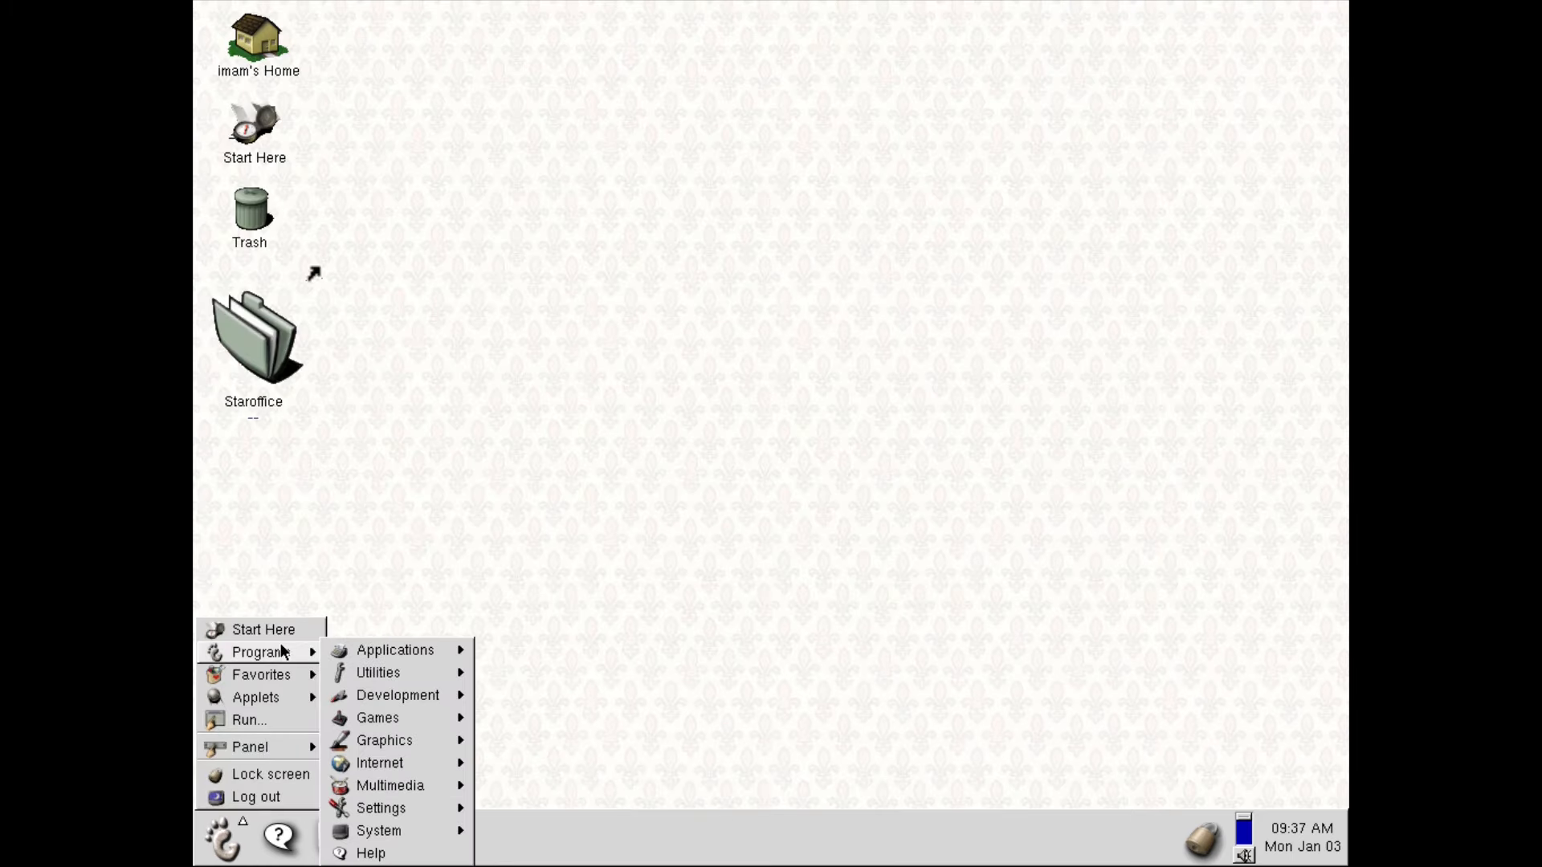
pyautogui.moveTo(388, 652)
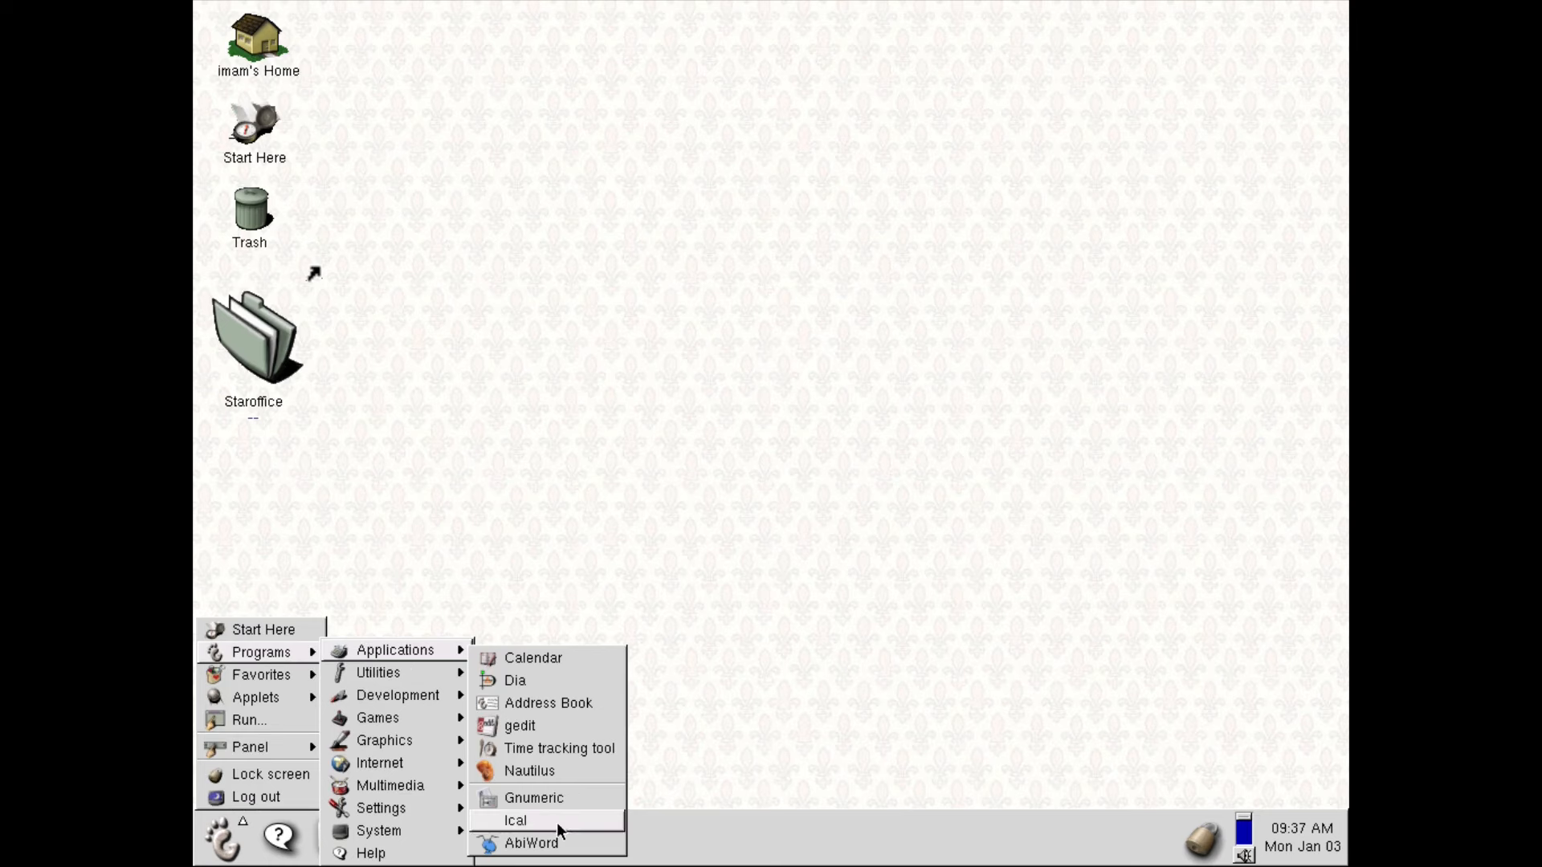
pyautogui.click(546, 844)
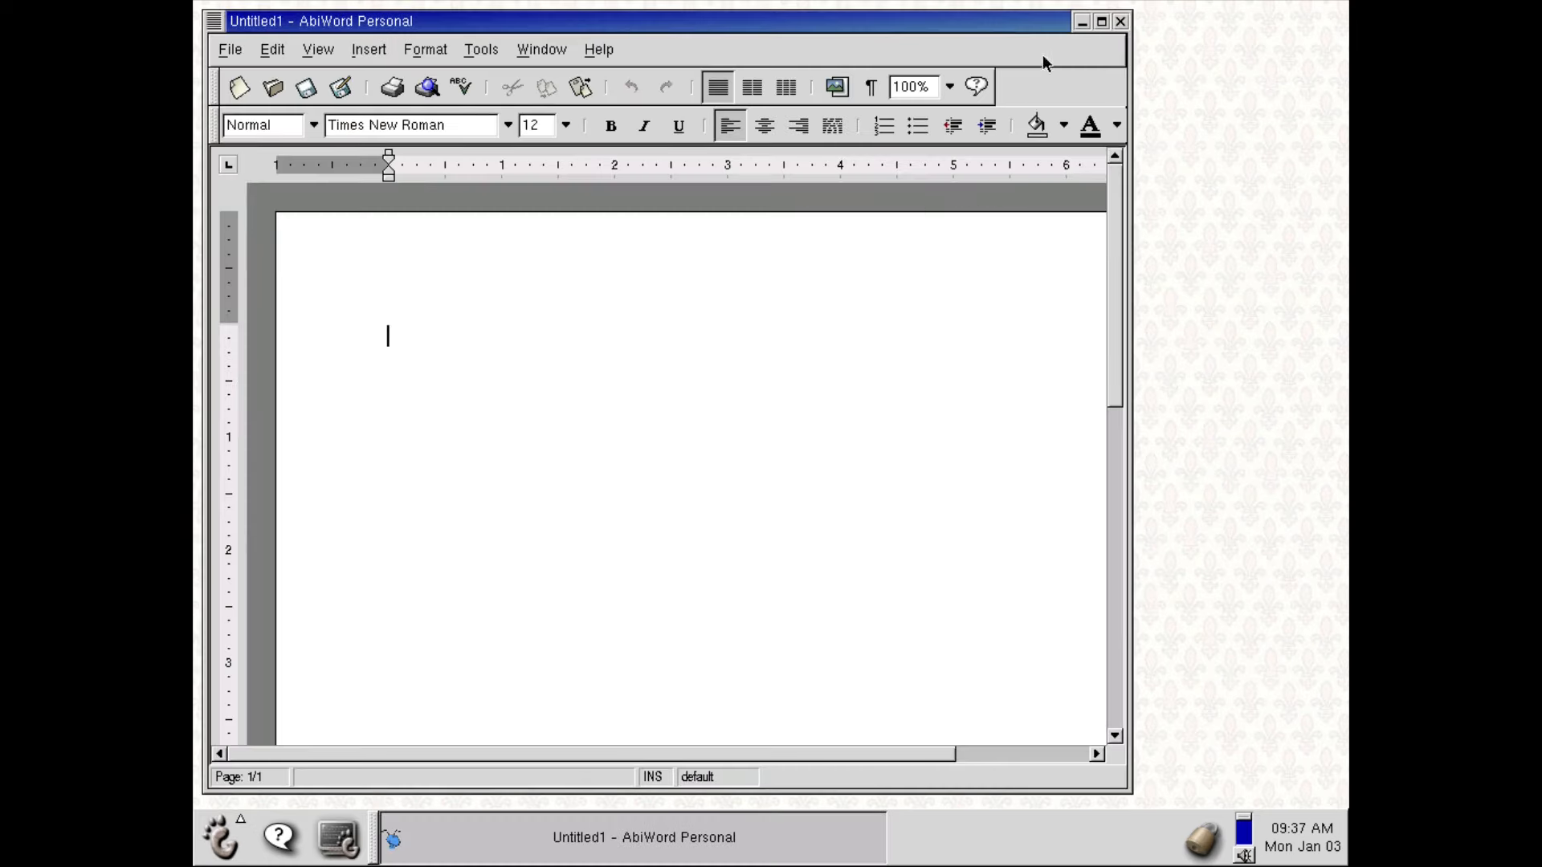
pyautogui.click(1101, 22)
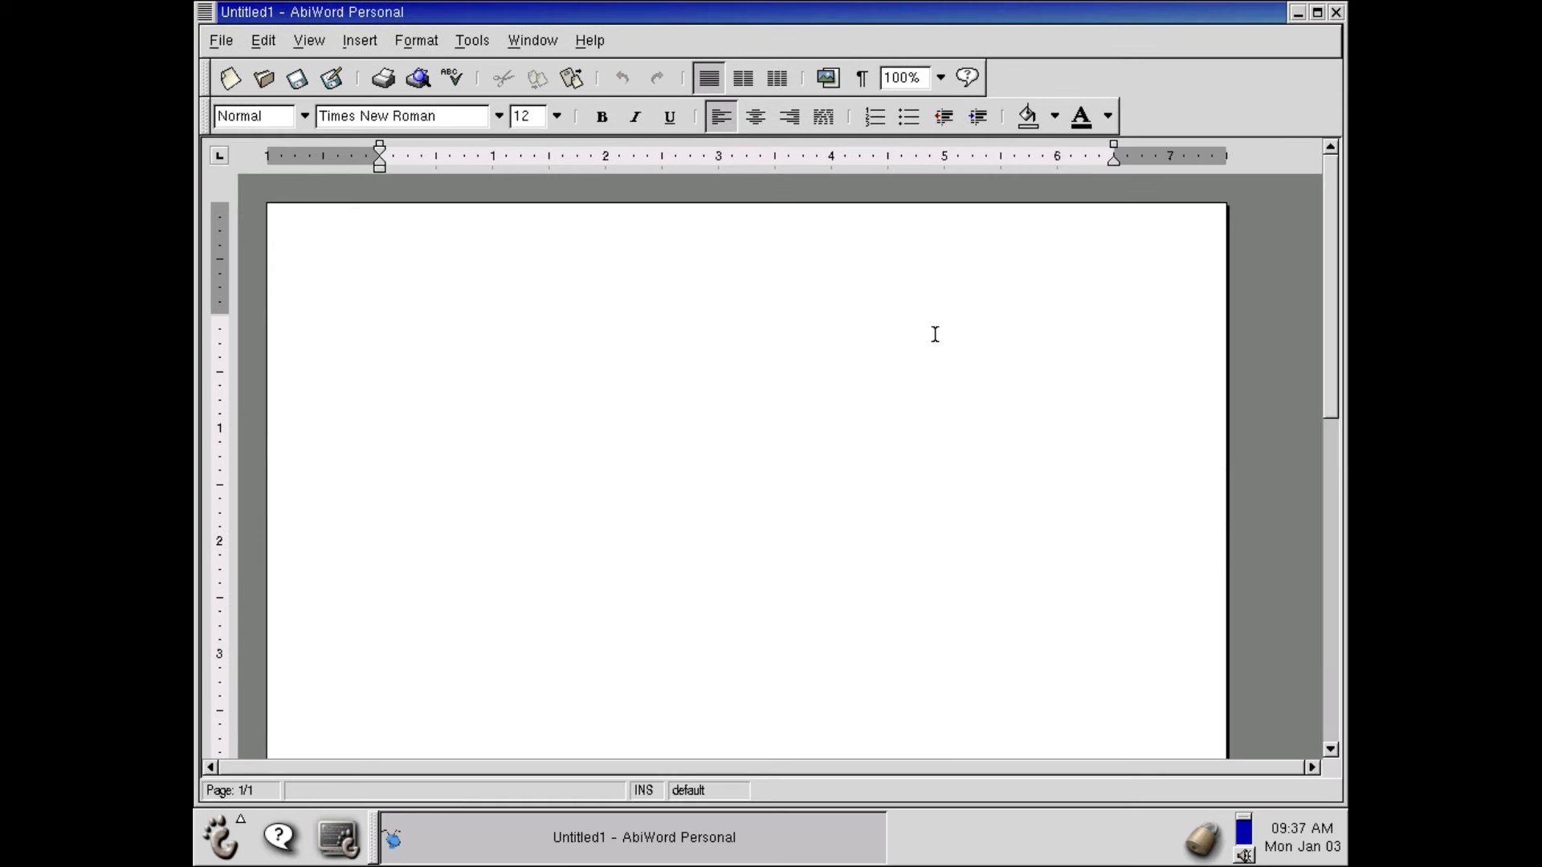
# Step: Write "Hello World" in the blank document
pyautogui.write('Hello ')
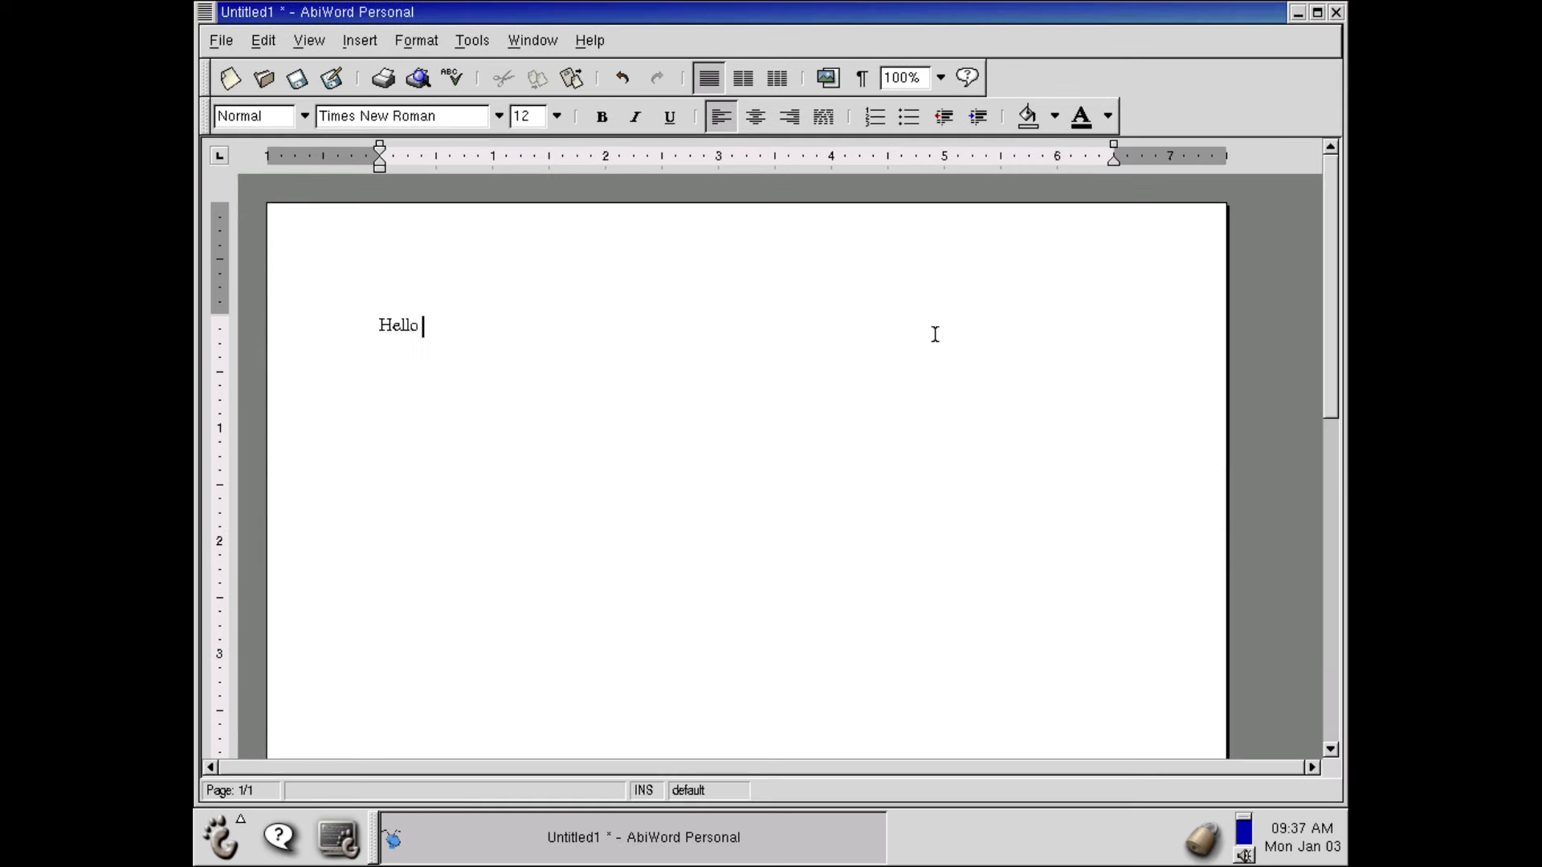
pyautogui.write('Ec')
pyautogui.press('BackSpace')
pyautogui.press('BackSpace')
# Step: Select the whole "Hello World" text and try to change its font
pyautogui.hotkey('ctrl', 'a')
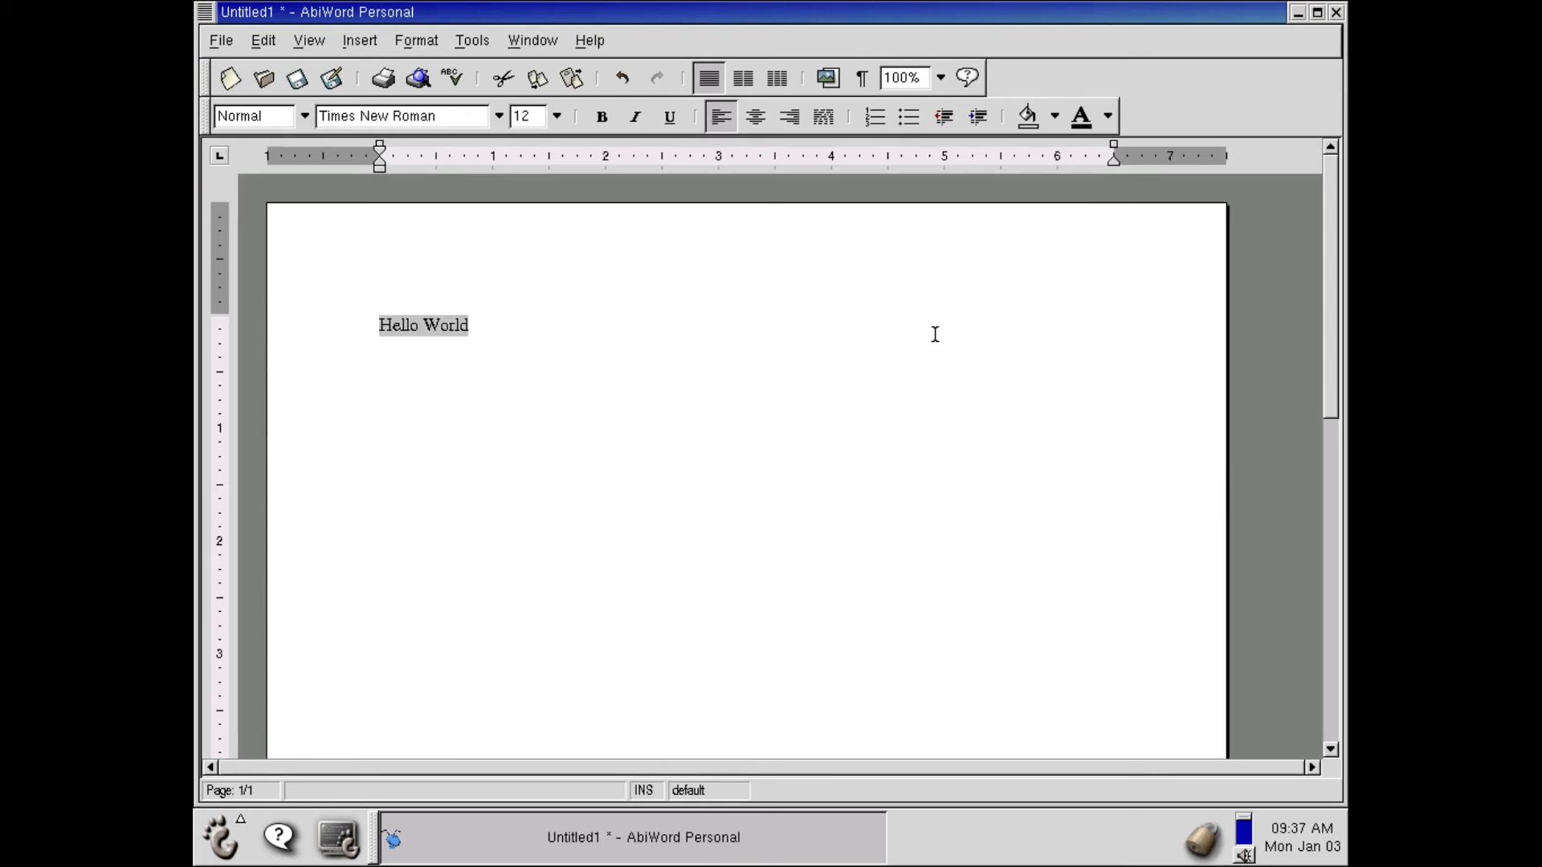
pyautogui.click(499, 117)
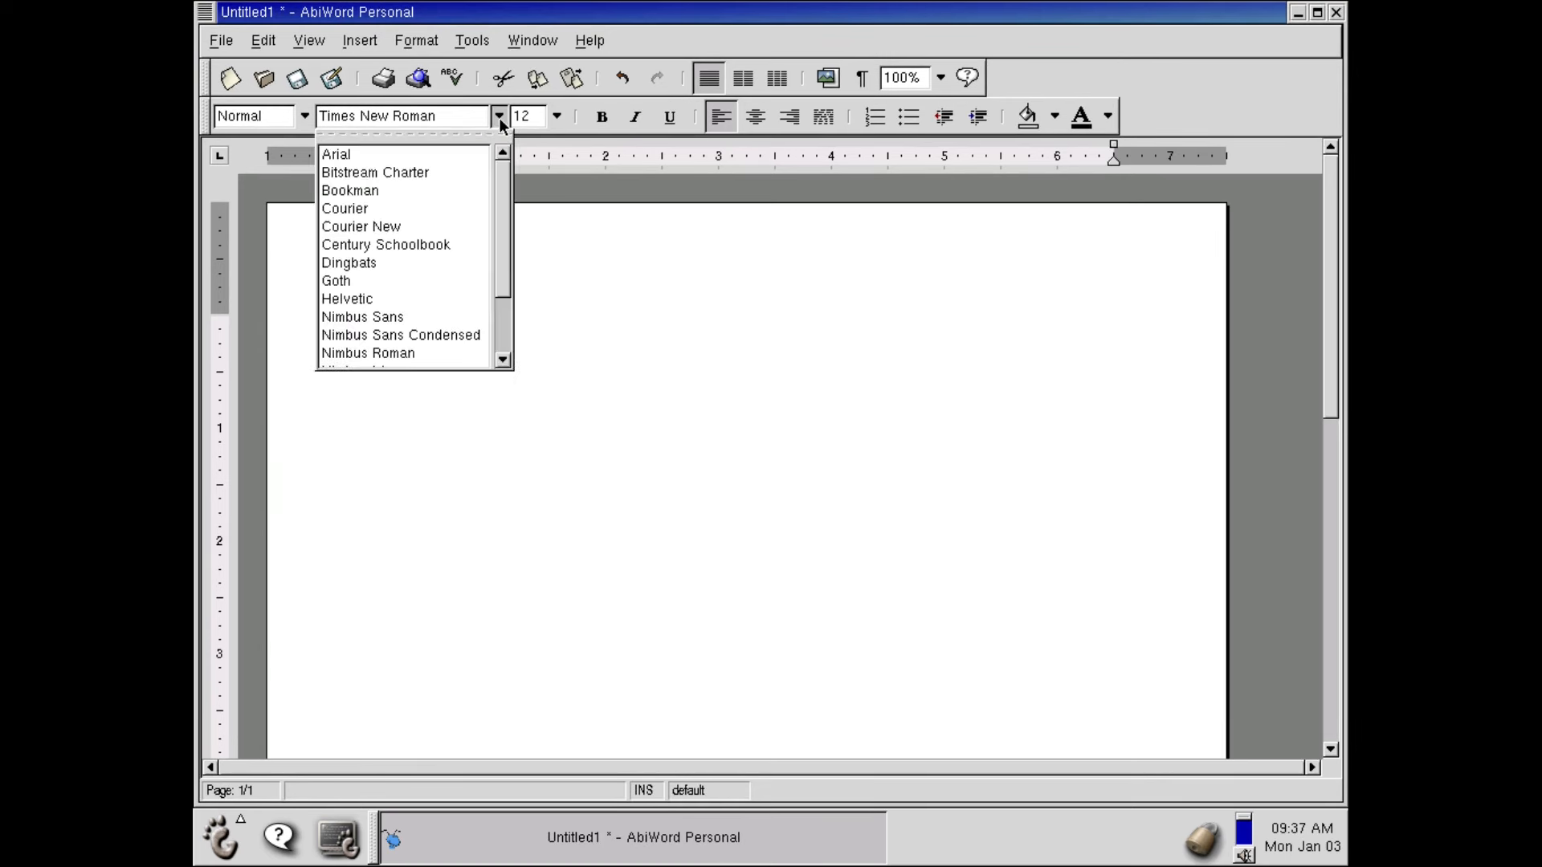
pyautogui.click(501, 265)
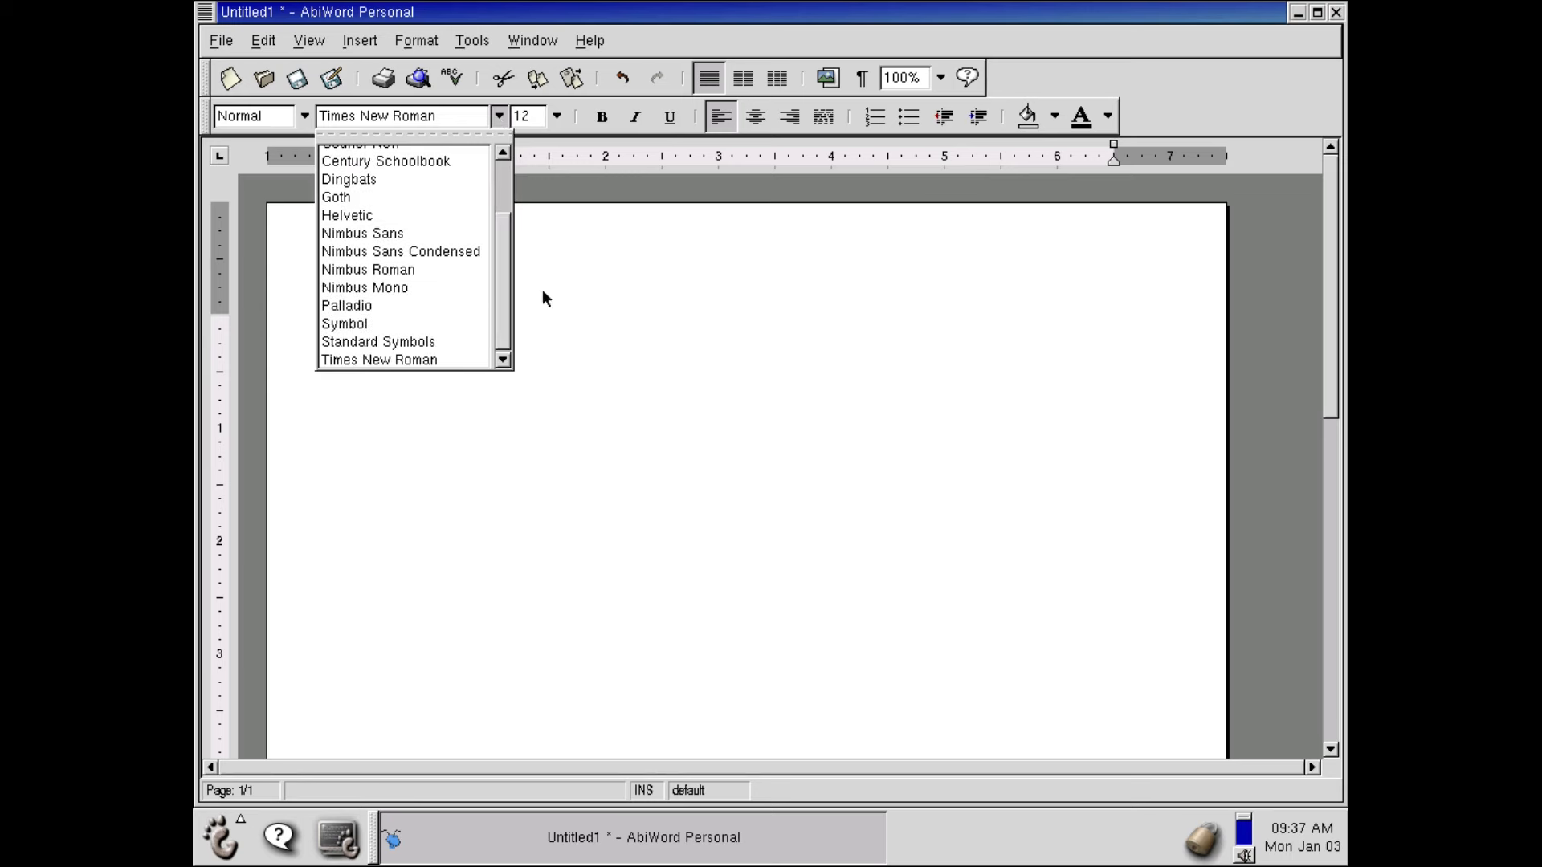
pyautogui.moveTo(509, 317); pyautogui.dragTo(513, 197)
pyautogui.click(391, 215)
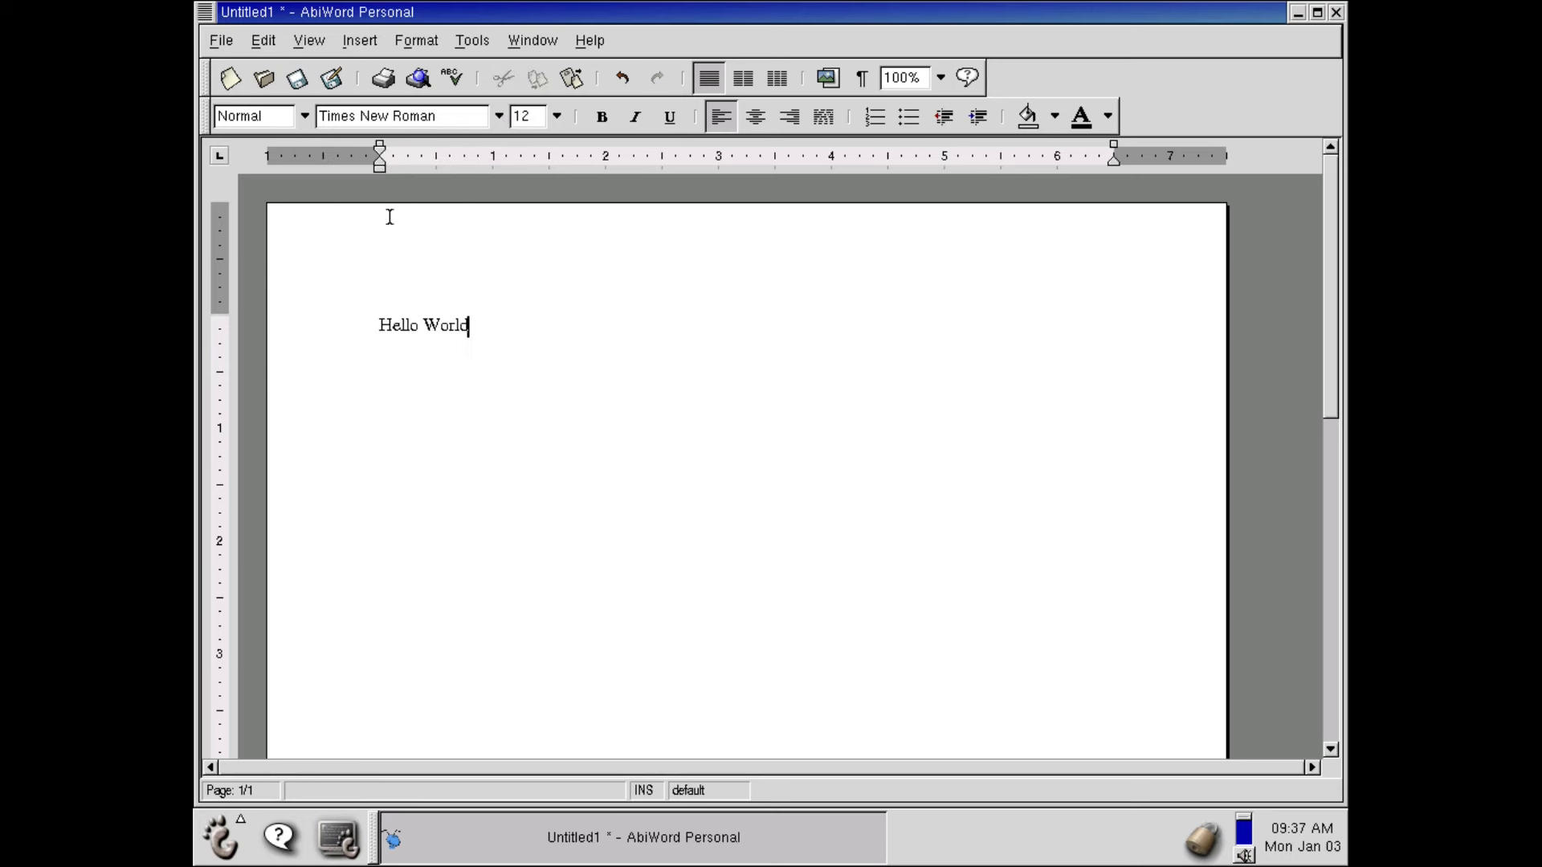
# Step: Examine the file types AbiWord can open in the Open File dialog, leaving it without opening a file
pyautogui.click(263, 78)
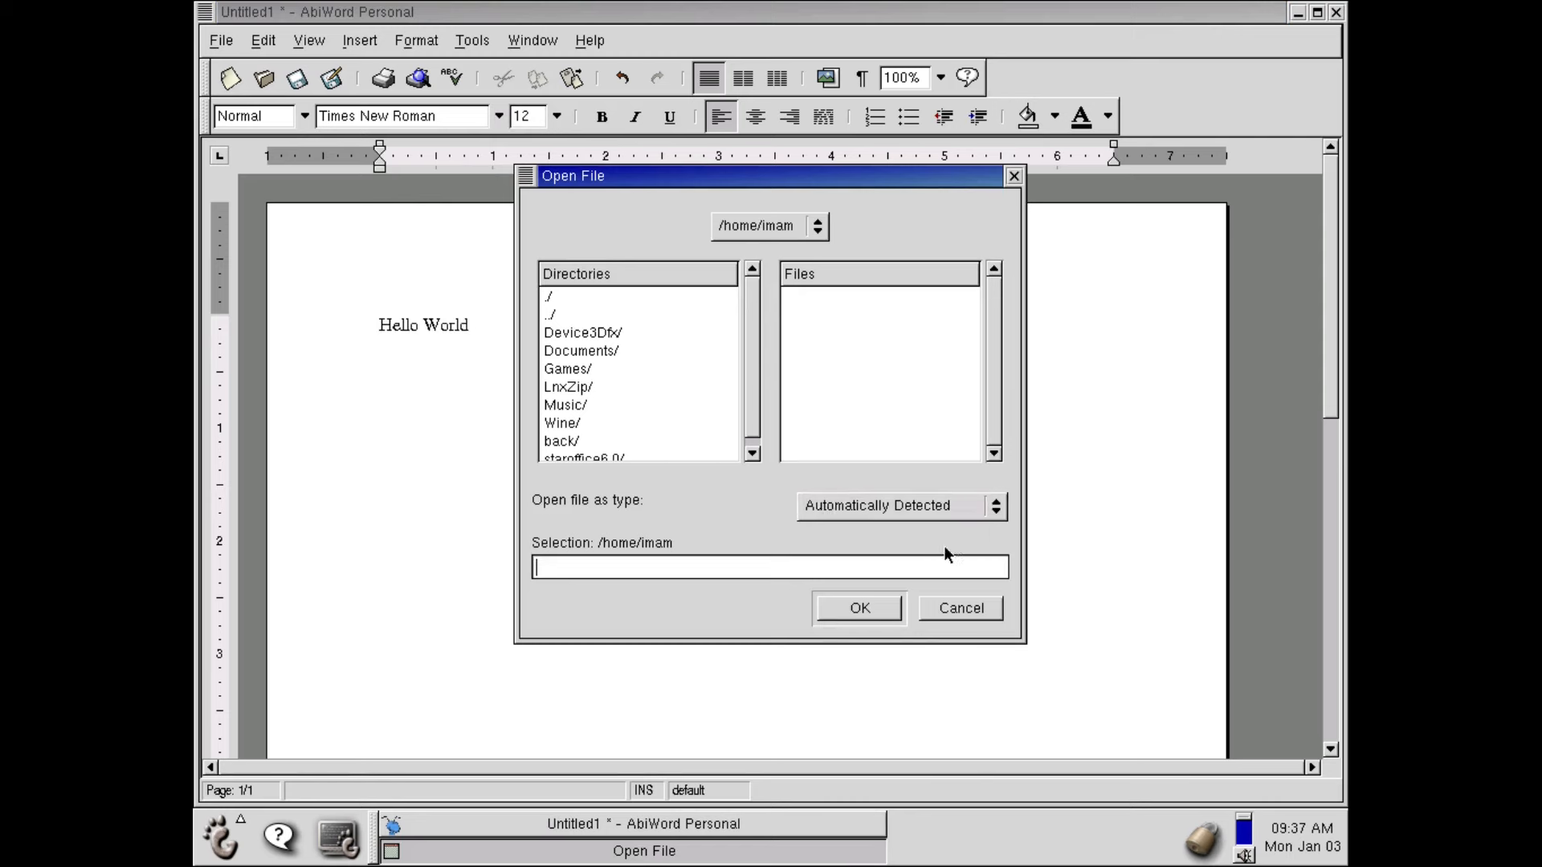
pyautogui.click(967, 514)
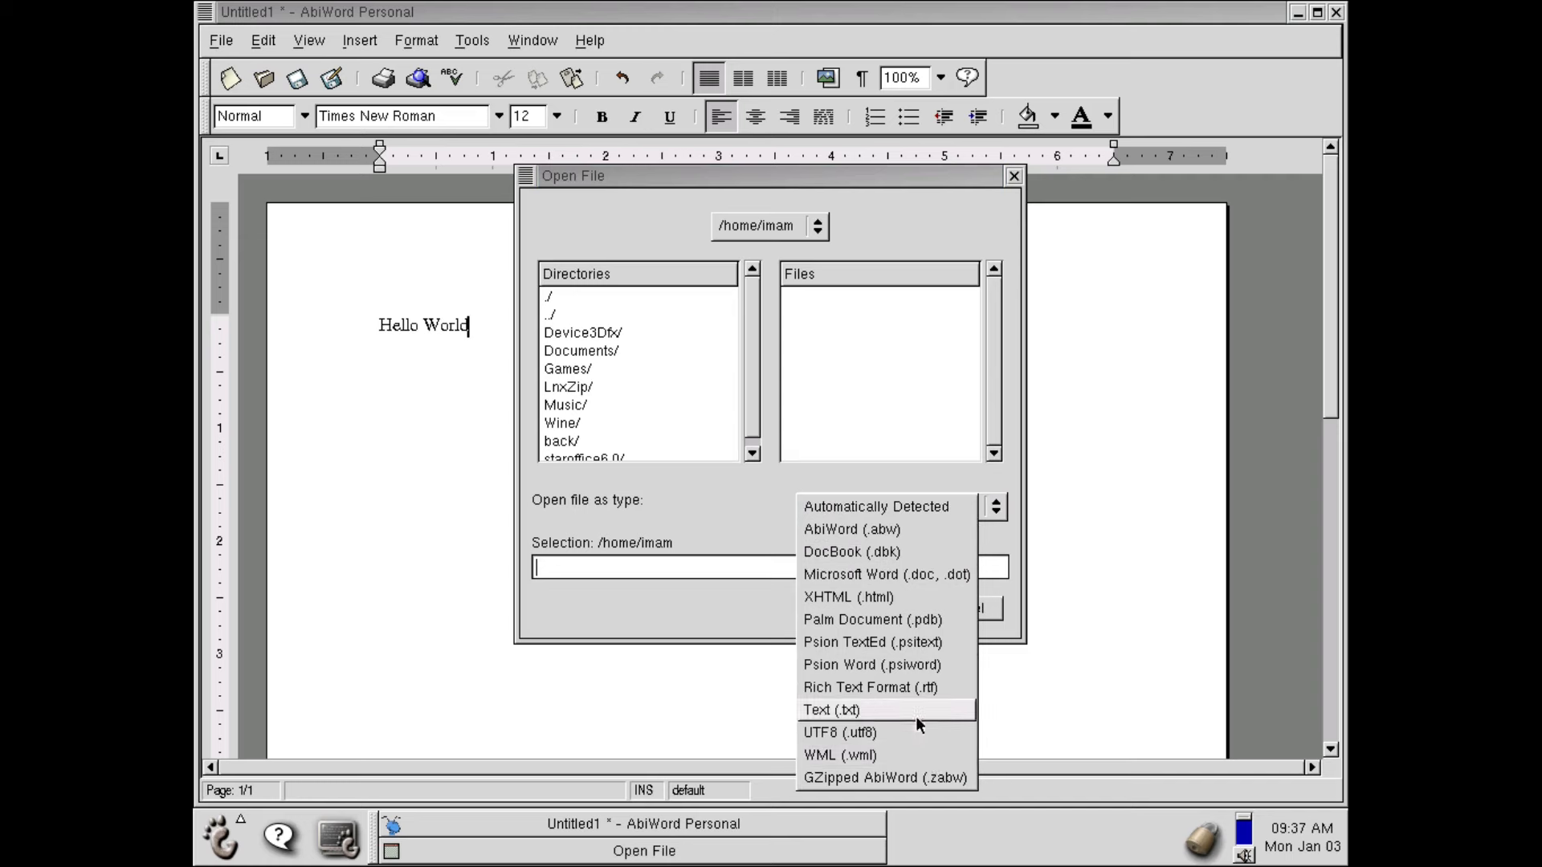
pyautogui.click(723, 614)
pyautogui.click(988, 613)
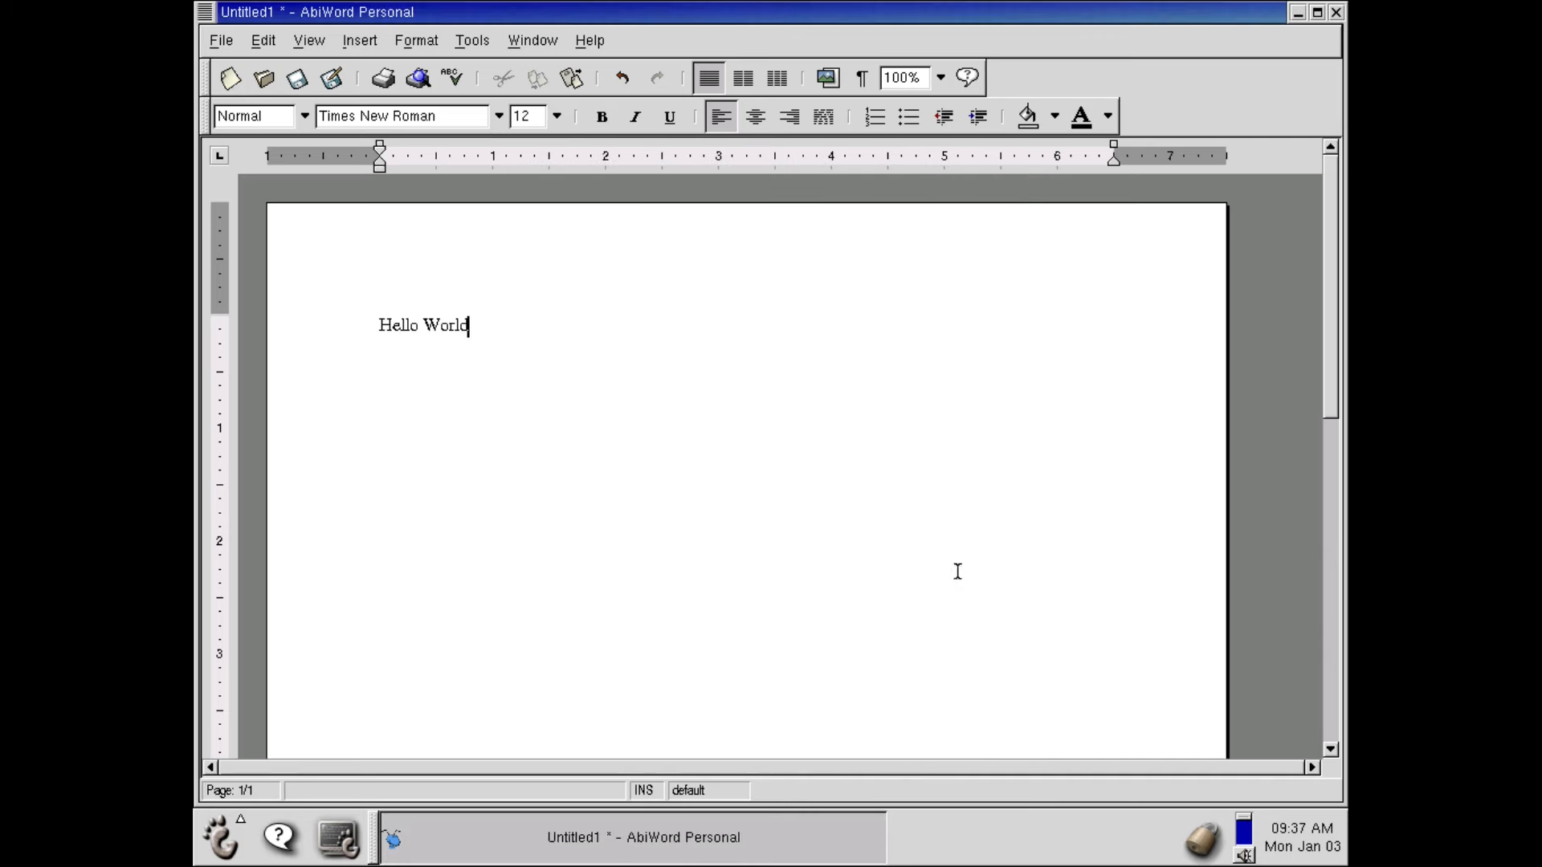
# Step: Italicize the word "World" and set its font to Arial
pyautogui.moveTo(469, 325); pyautogui.dragTo(425, 328)
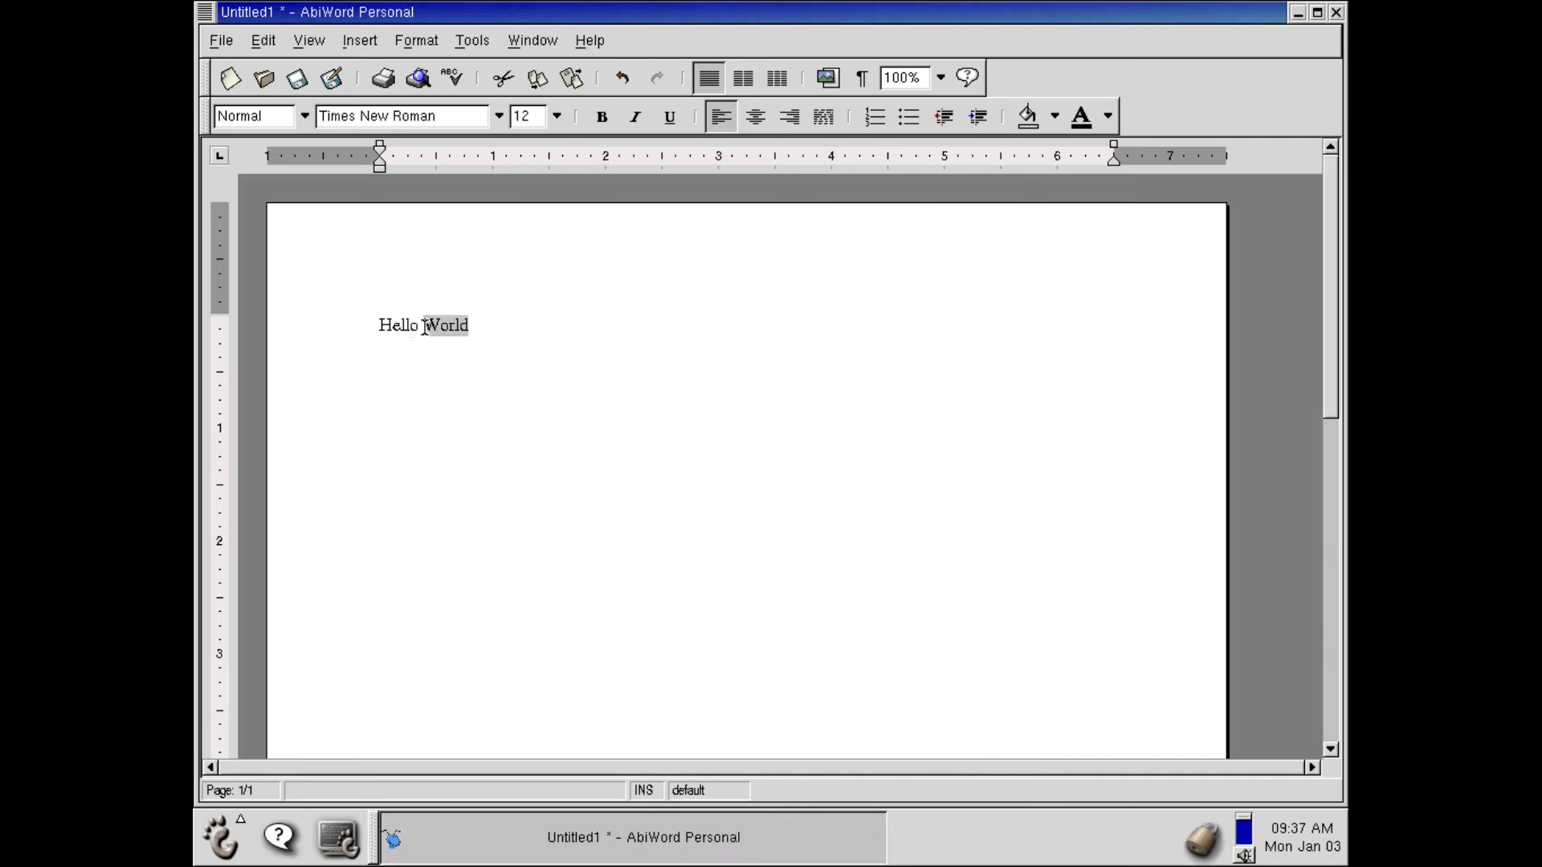
pyautogui.hotkey('ctrl', 'i')
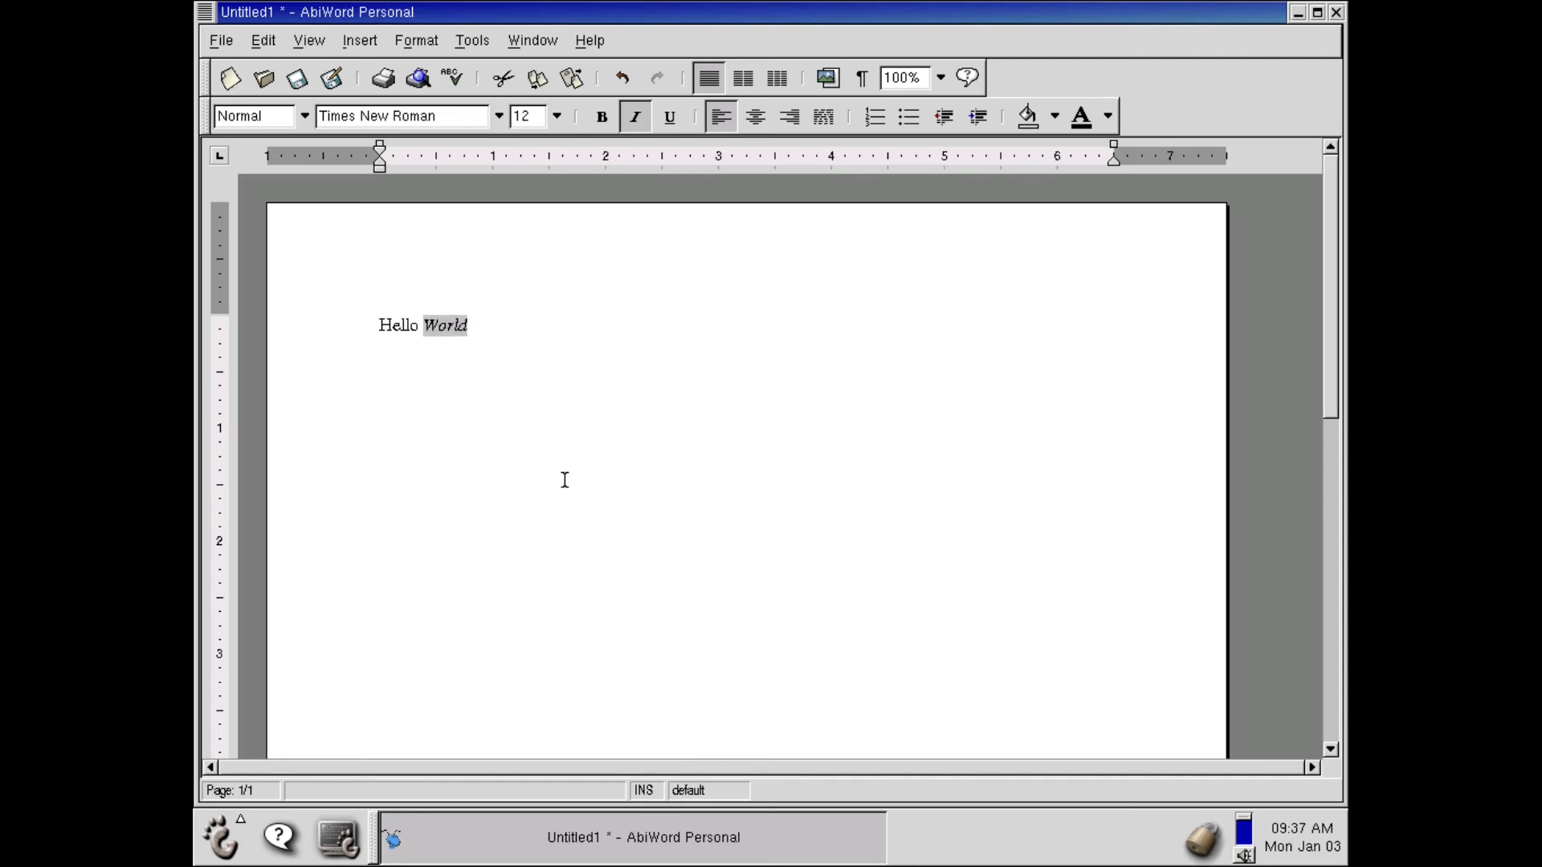
pyautogui.click(500, 116)
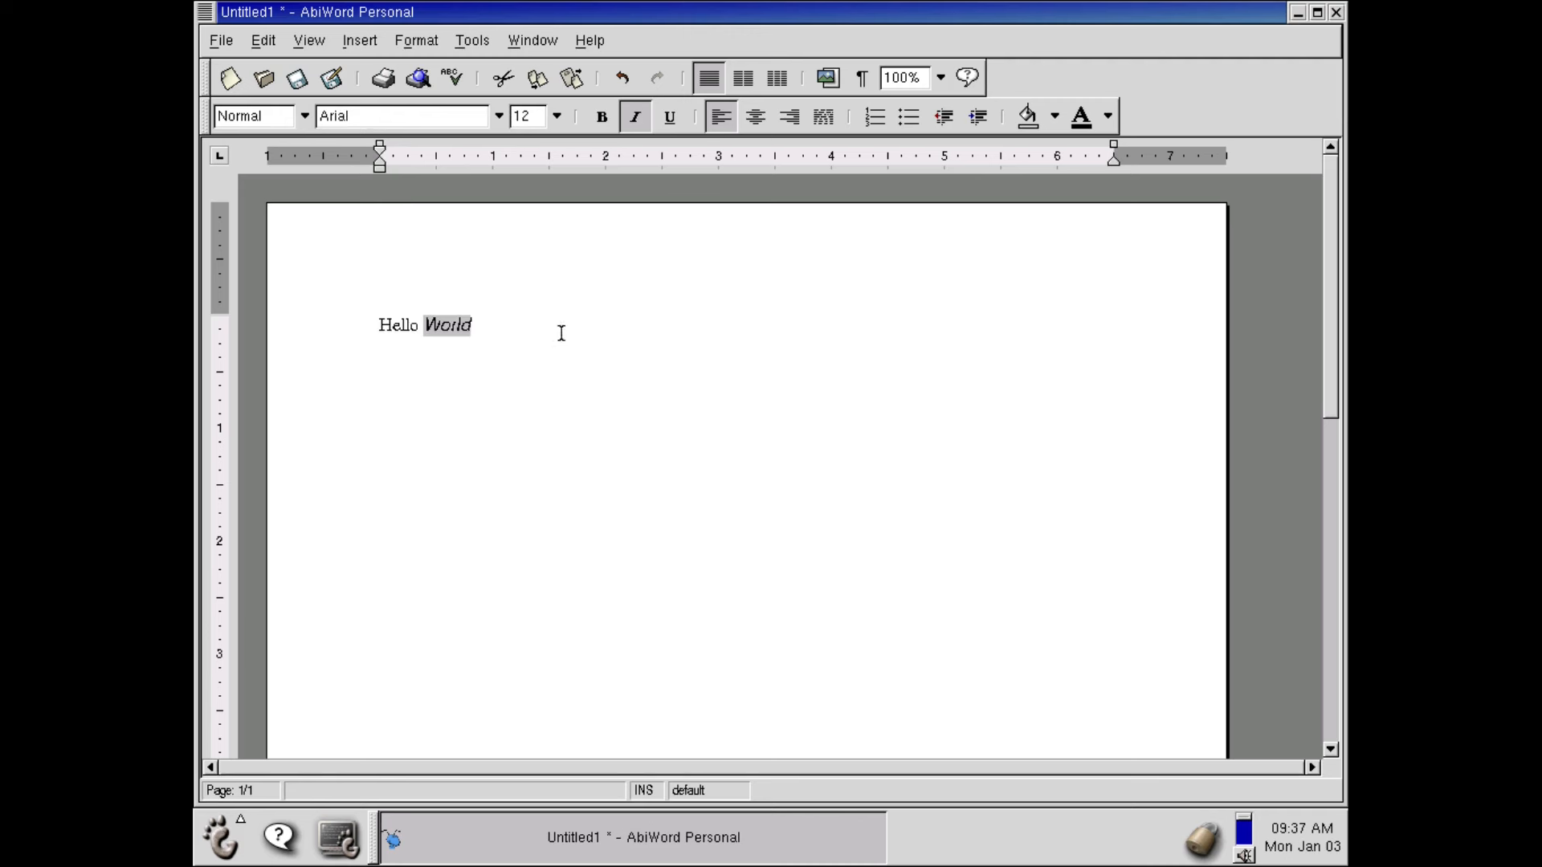
# Step: Set the whole "Hello World" text to size 18 and make it bold
pyautogui.click(560, 332)
pyautogui.hotkey('ctrl', 'a')
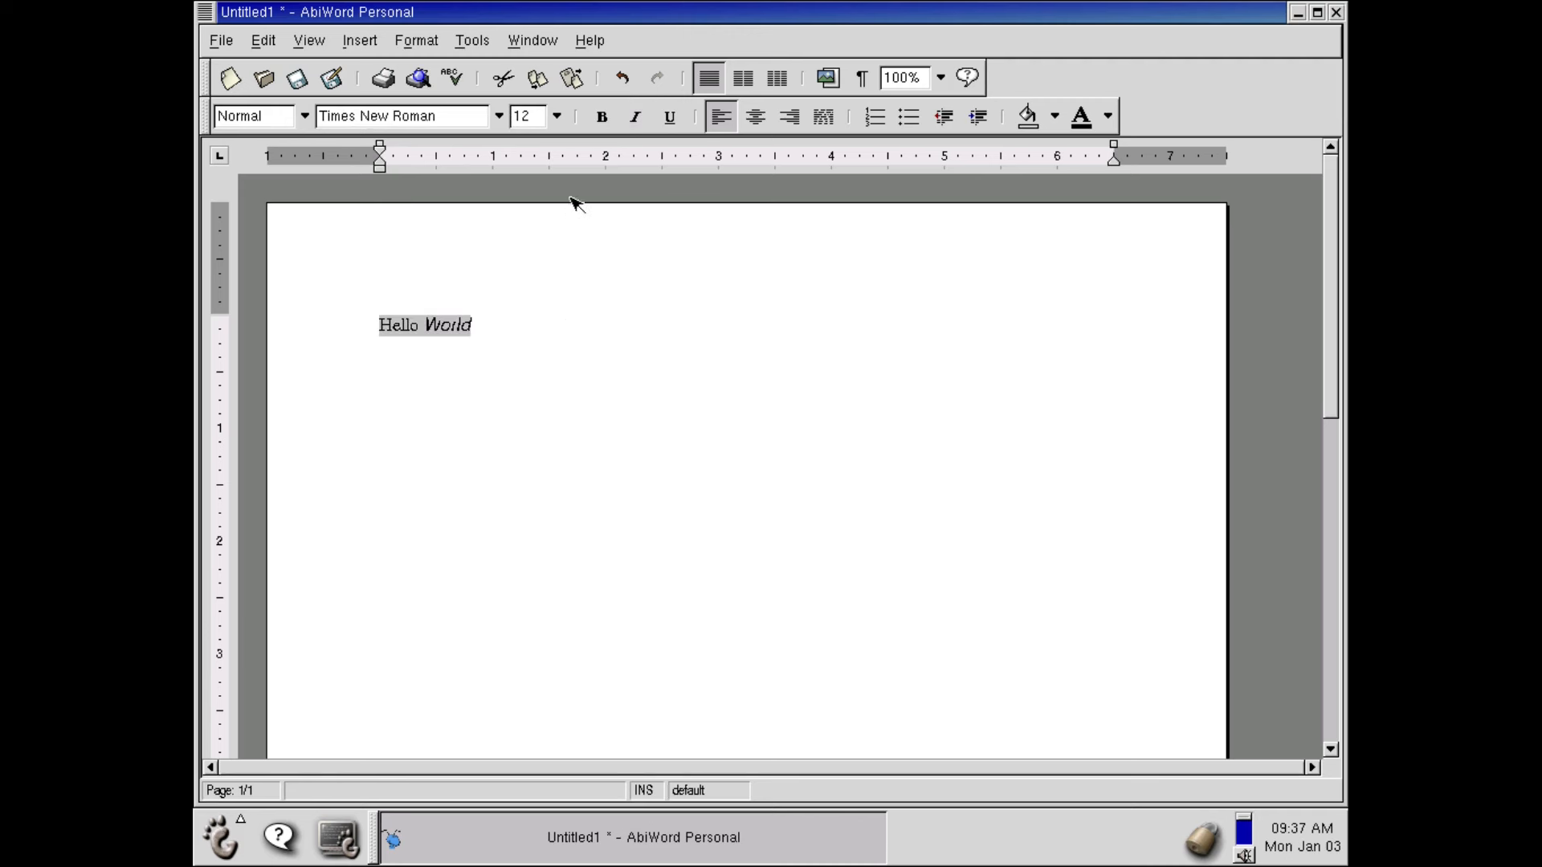
pyautogui.click(557, 115)
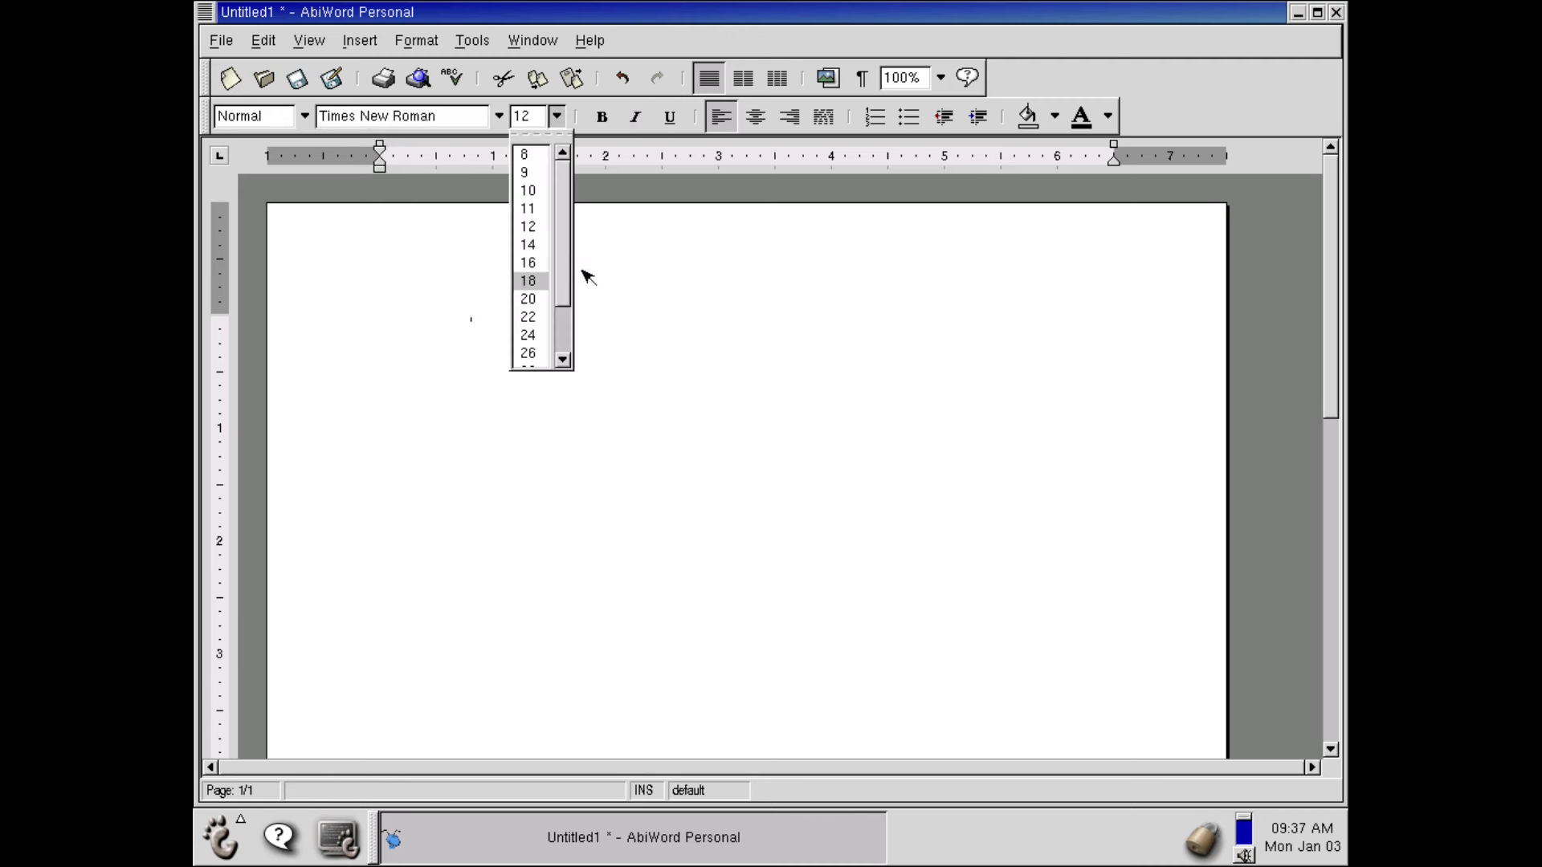
pyautogui.press('Return')
pyautogui.click(601, 116)
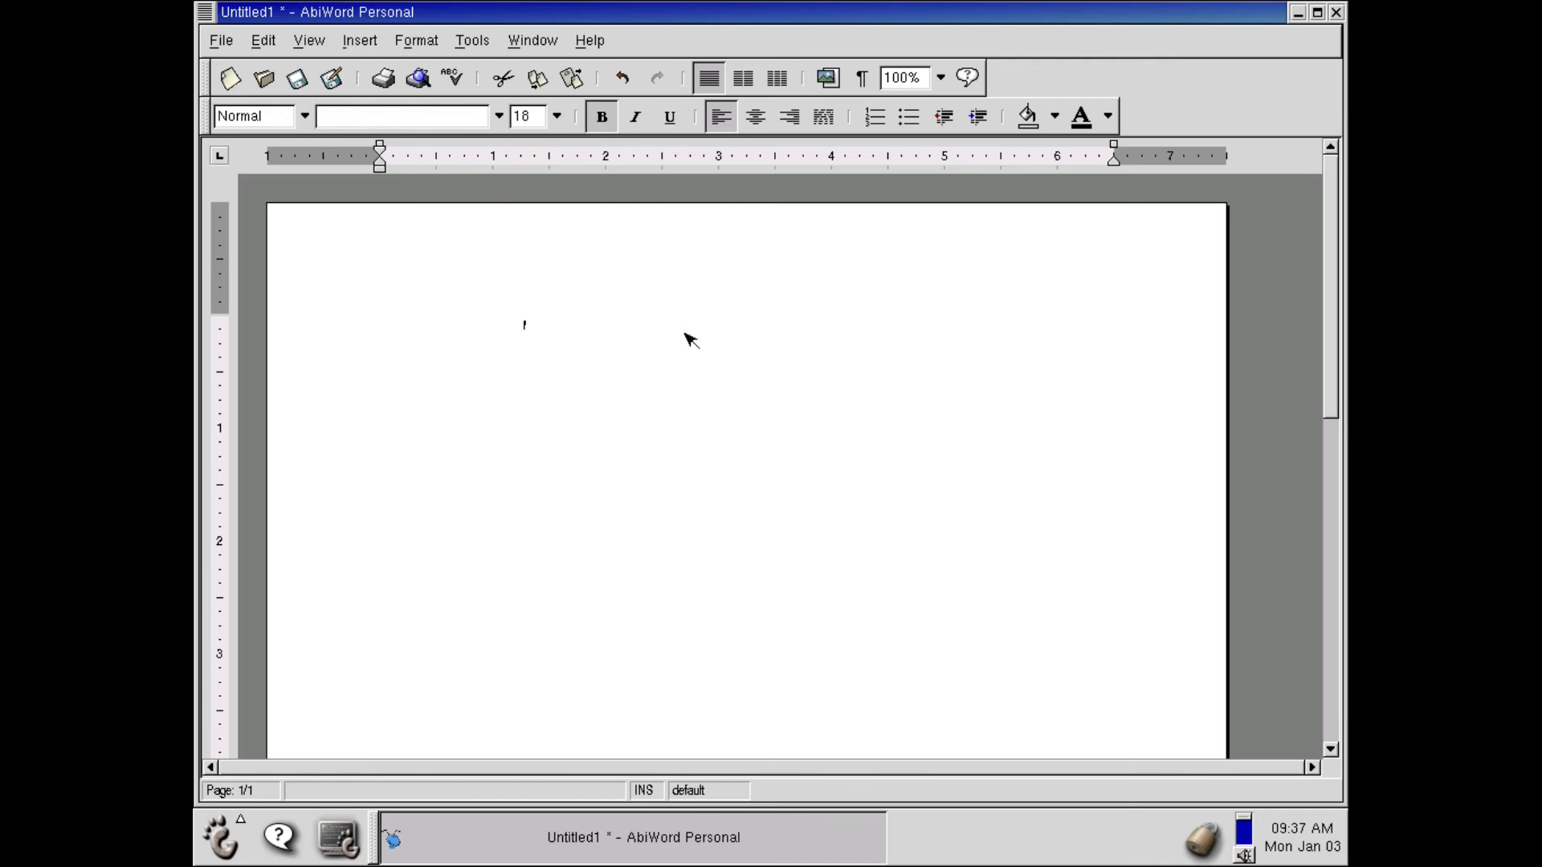
# Step: Highlight the letters "orld" in lime green and close AbiWord
pyautogui.click(569, 379)
pyautogui.moveTo(653, 347); pyautogui.dragTo(479, 335)
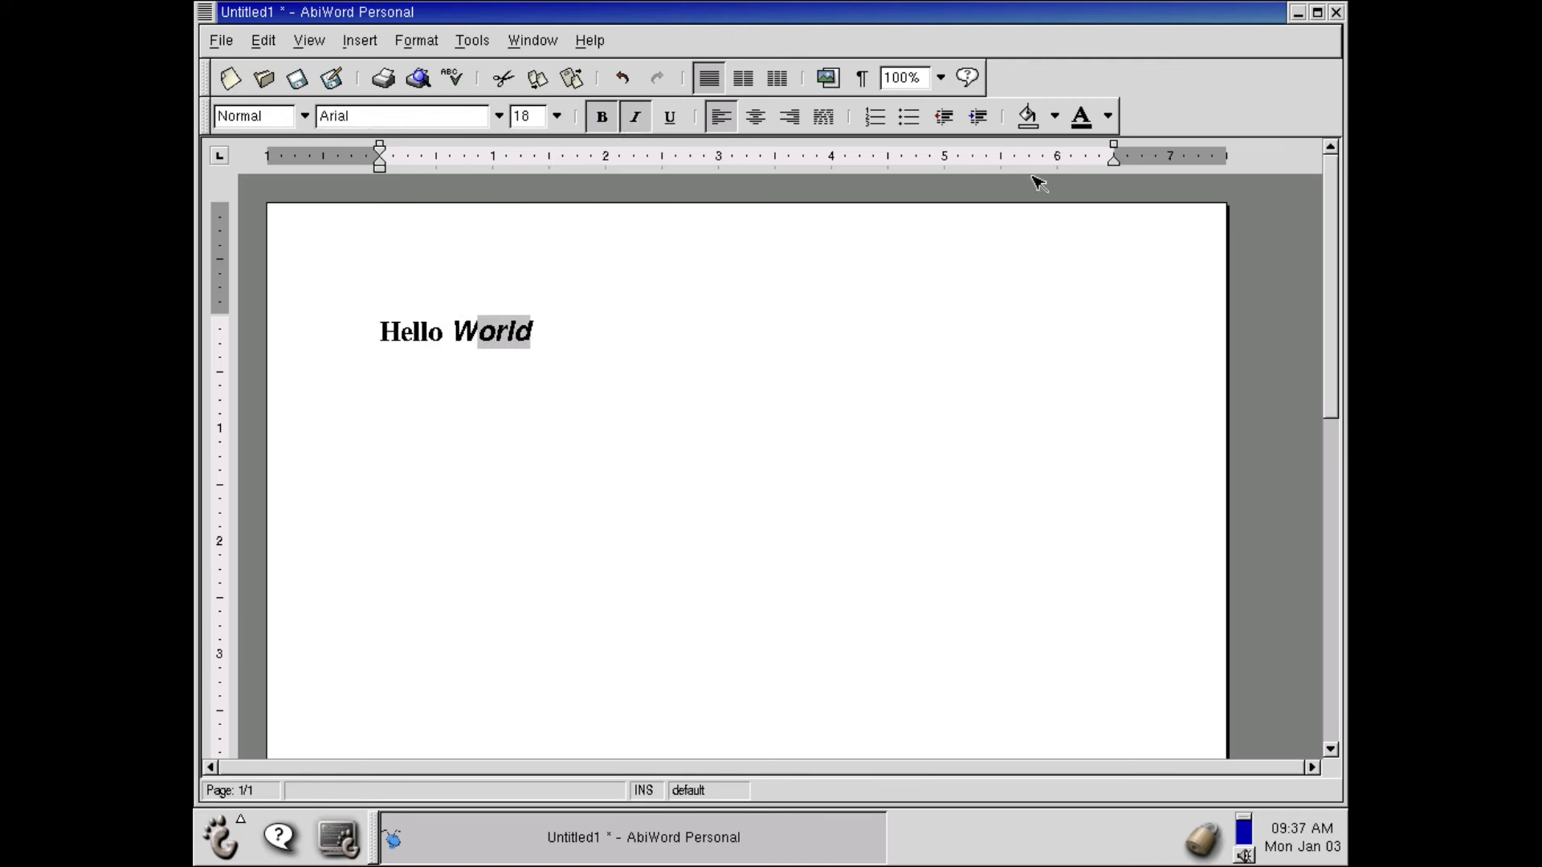
pyautogui.click(1055, 116)
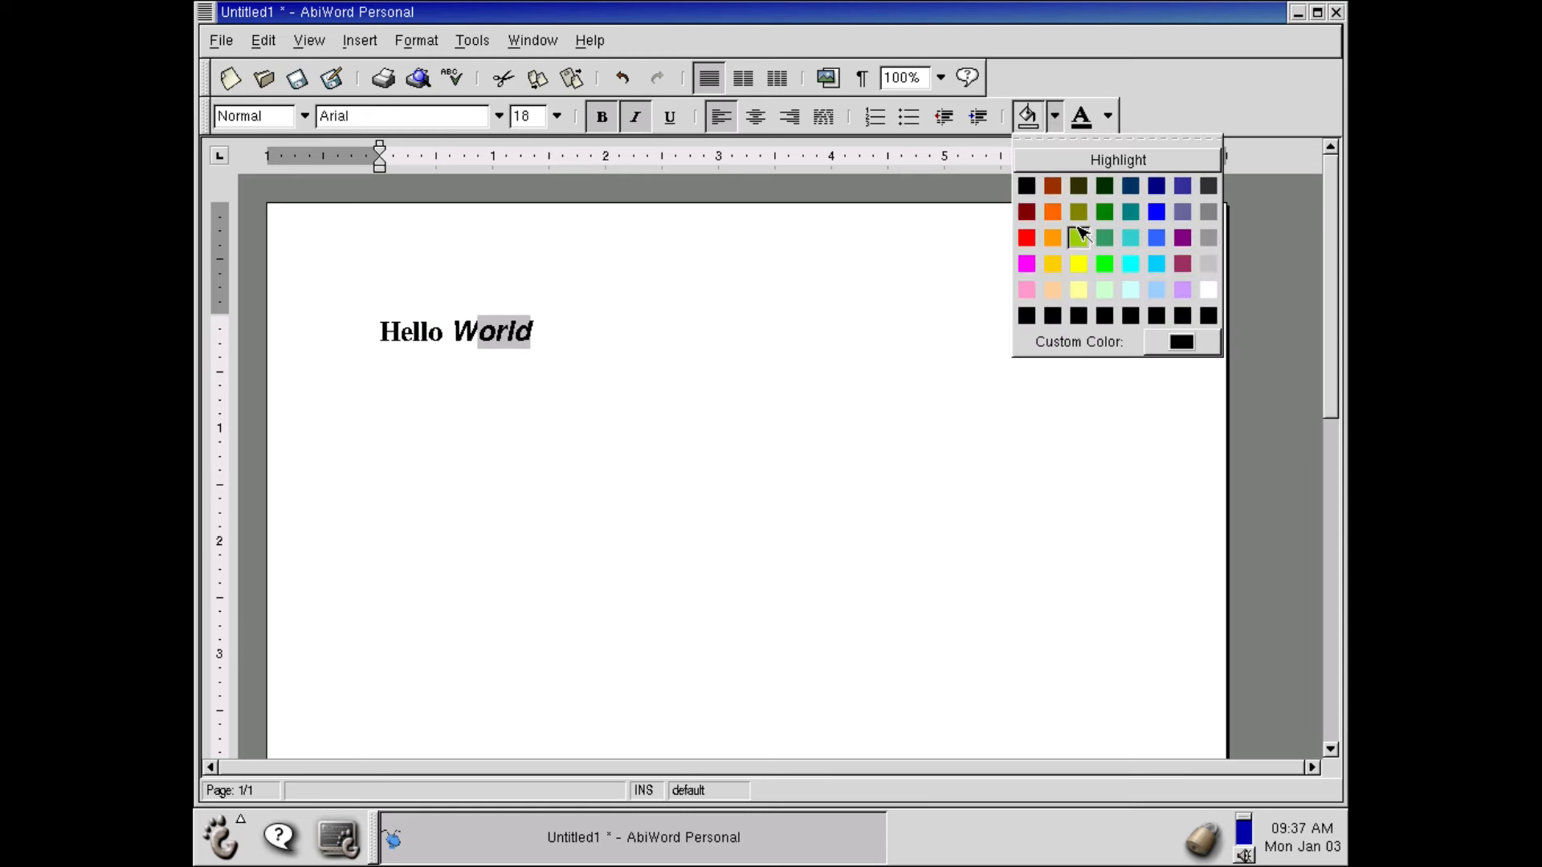
pyautogui.click(1078, 235)
pyautogui.click(790, 515)
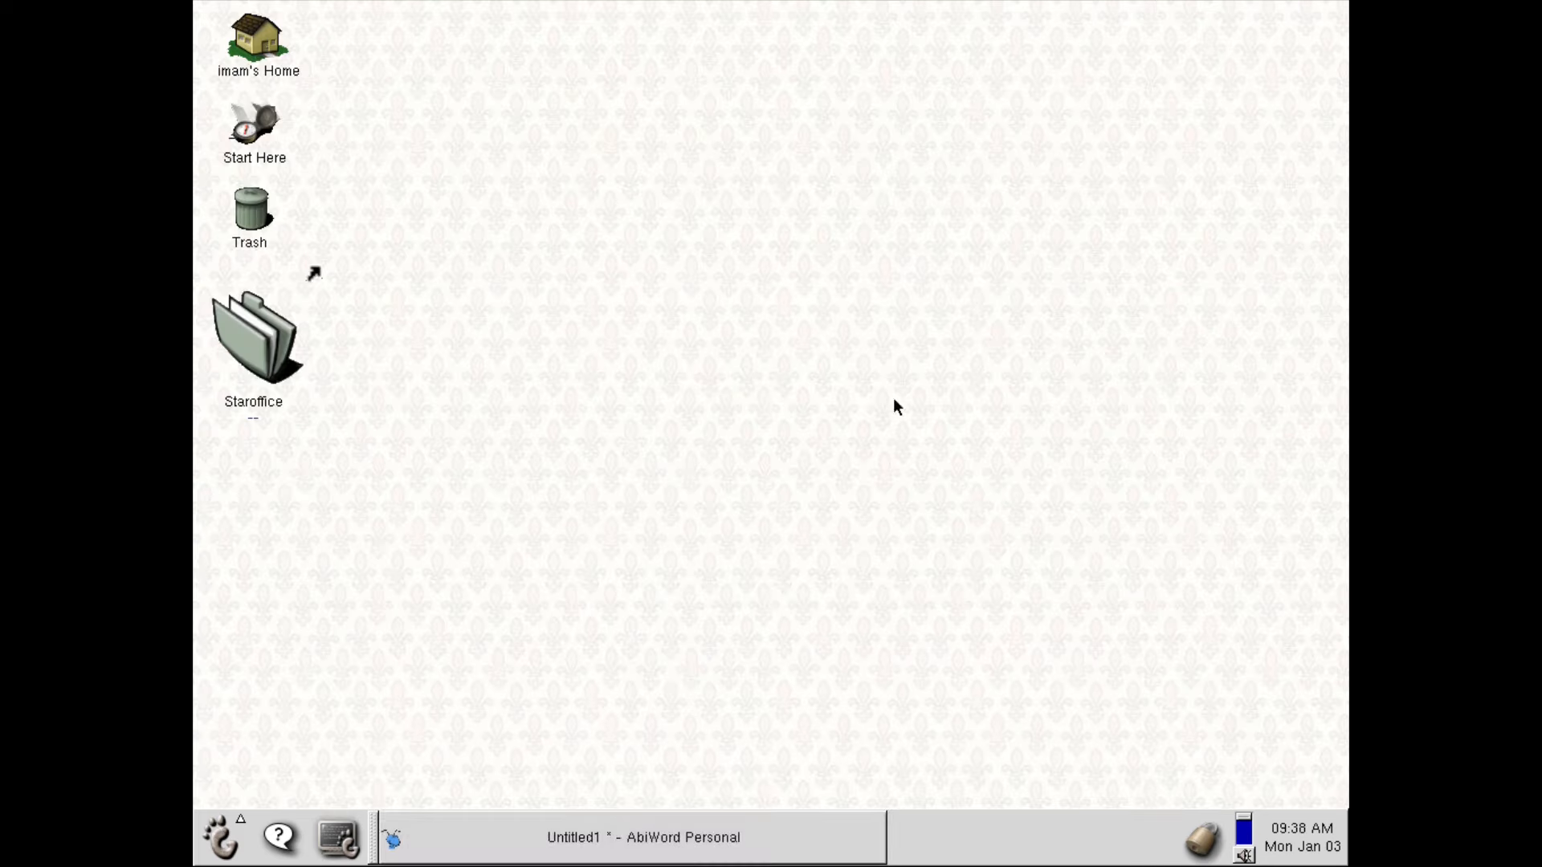
# Step: Launch the GNOME Search Tool from the utilities and move its window towards the middle of the desktop
pyautogui.click(221, 838)
pyautogui.moveTo(286, 660)
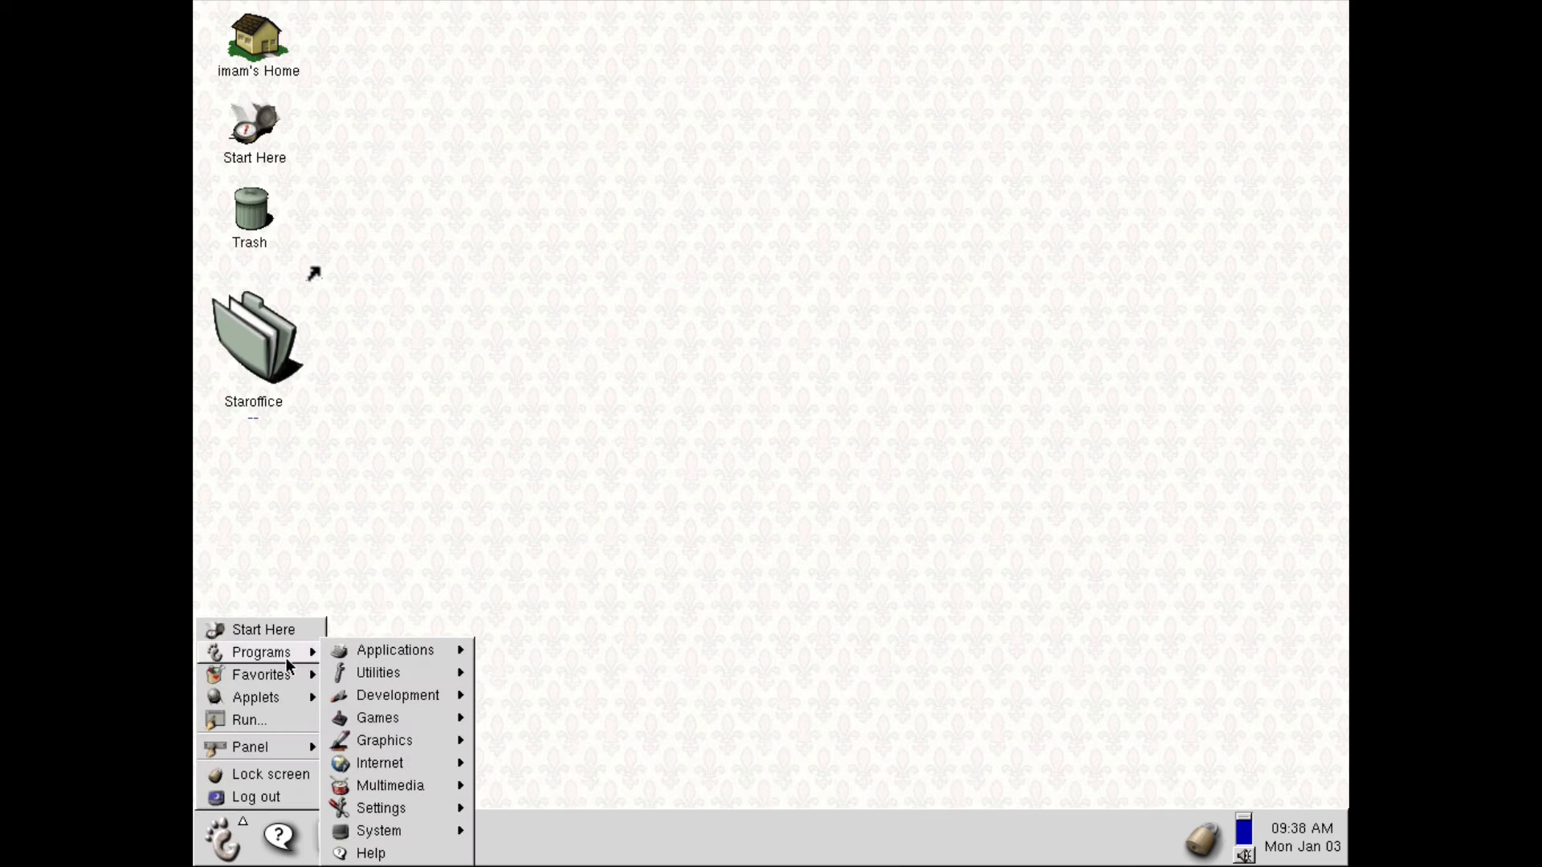
pyautogui.moveTo(363, 652)
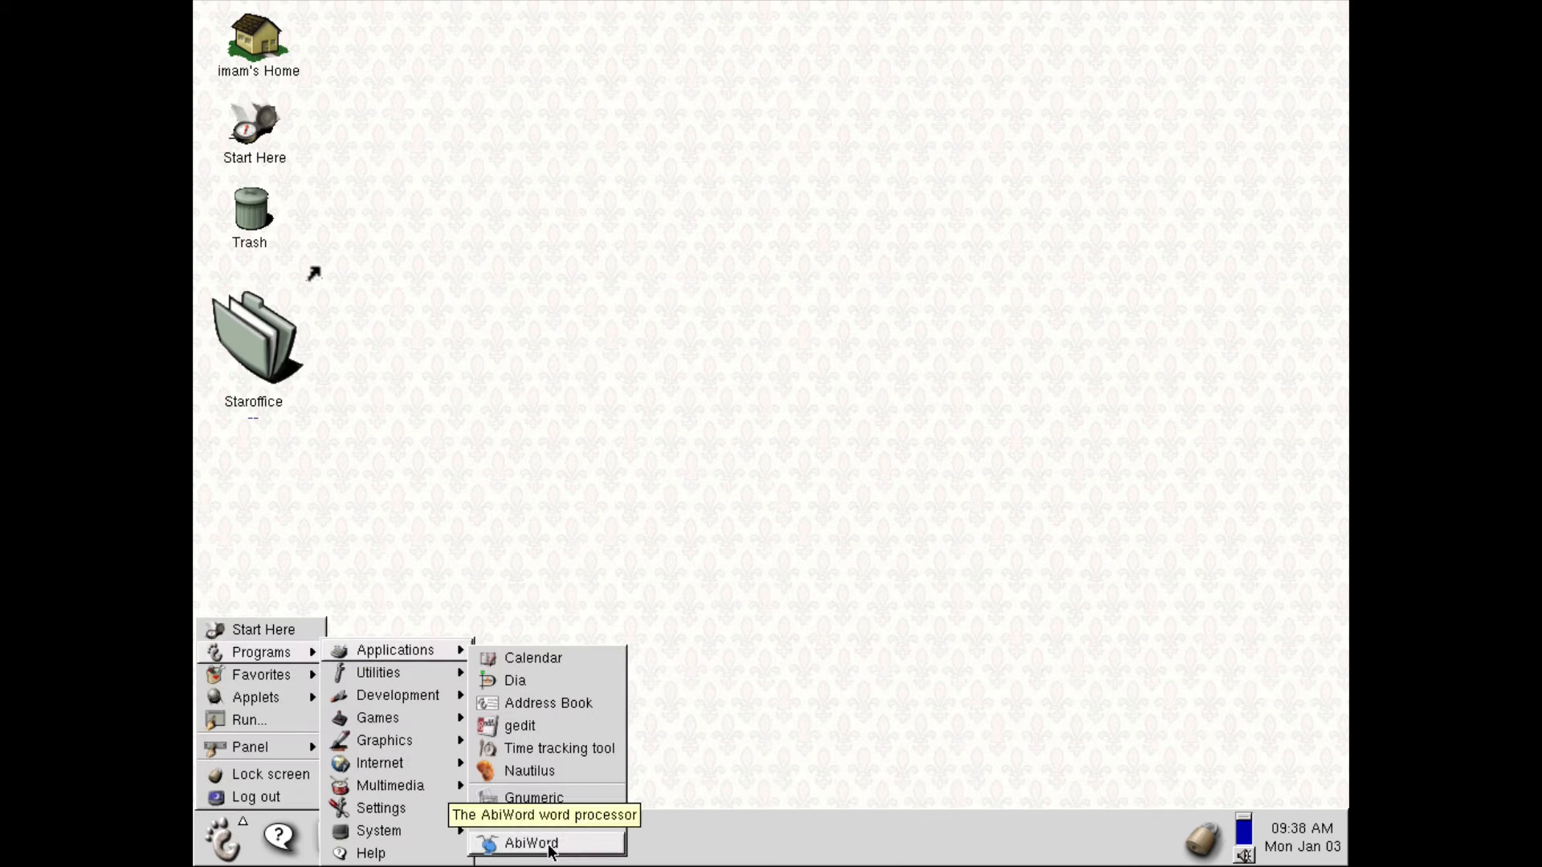
pyautogui.moveTo(450, 683)
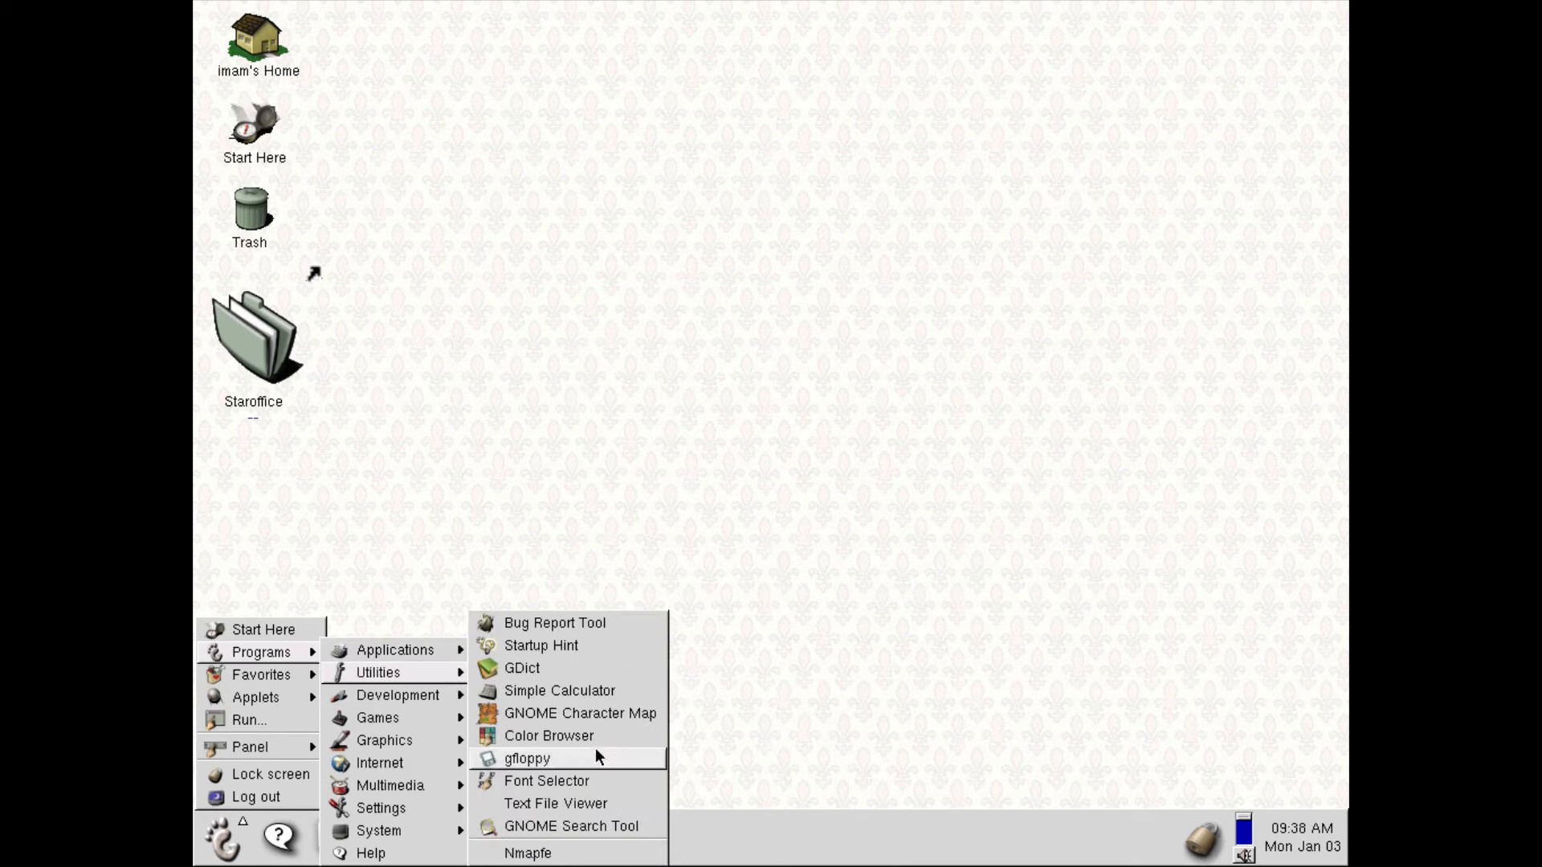
pyautogui.click(623, 823)
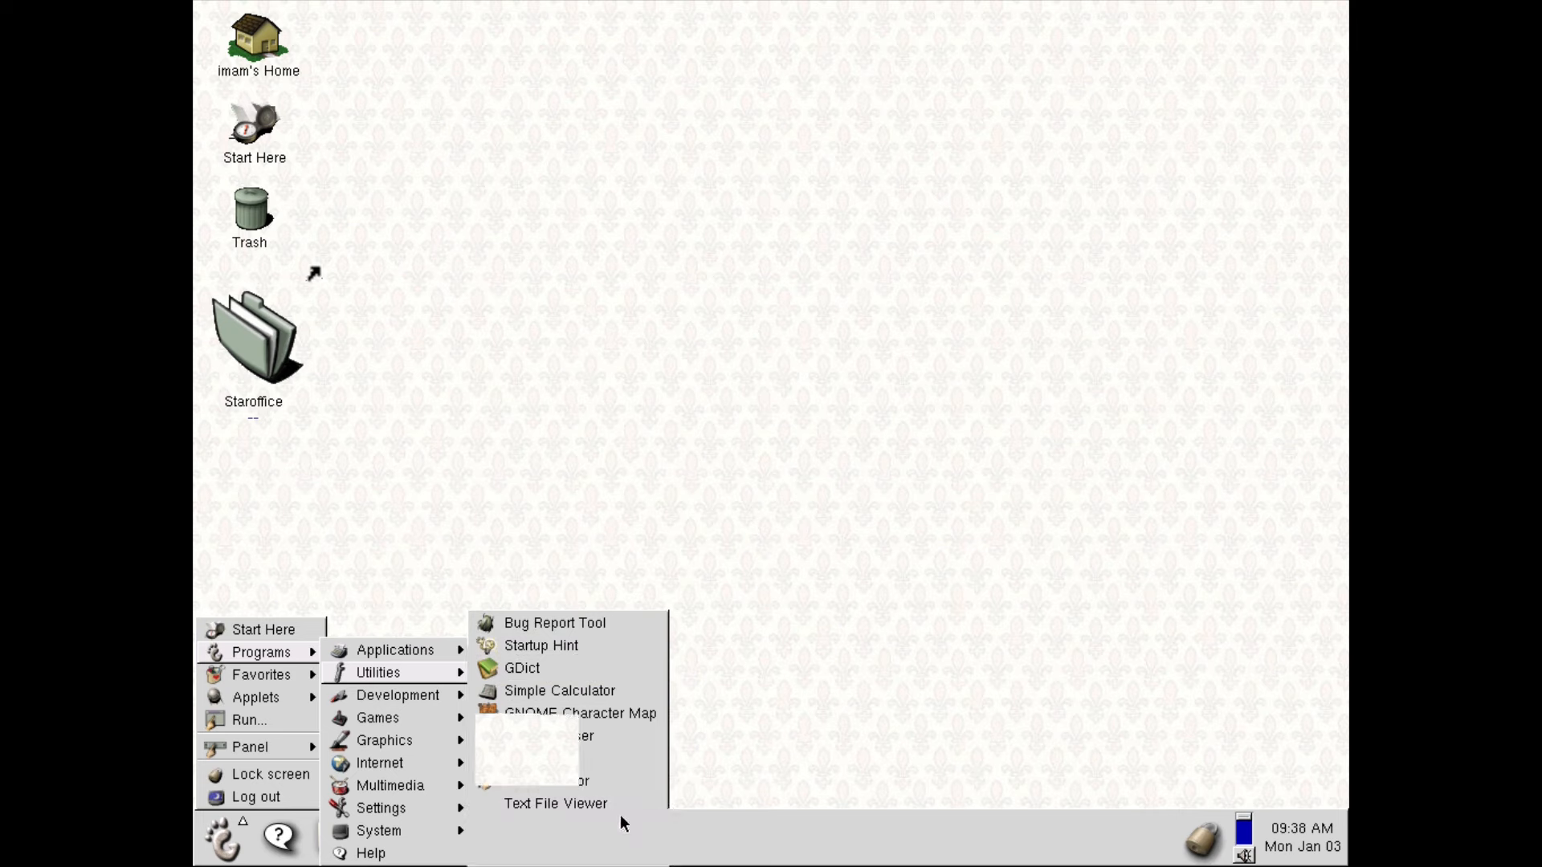
pyautogui.moveTo(402, 24); pyautogui.dragTo(742, 259)
# Step: Look over the Quick find and Full find options, enlarge the search tool window and close it
pyautogui.click(687, 324)
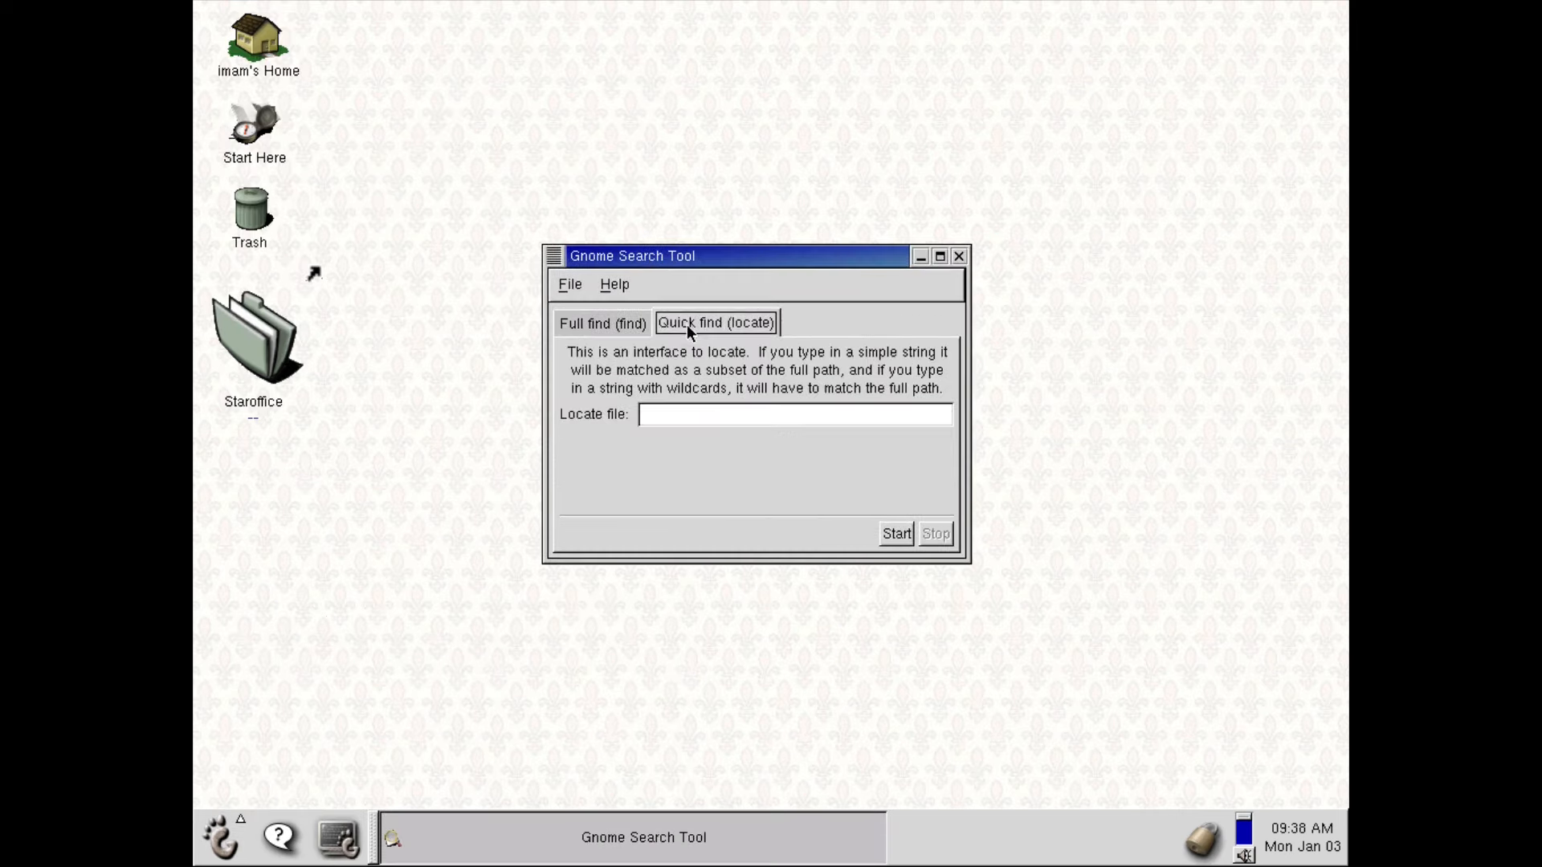
pyautogui.click(581, 322)
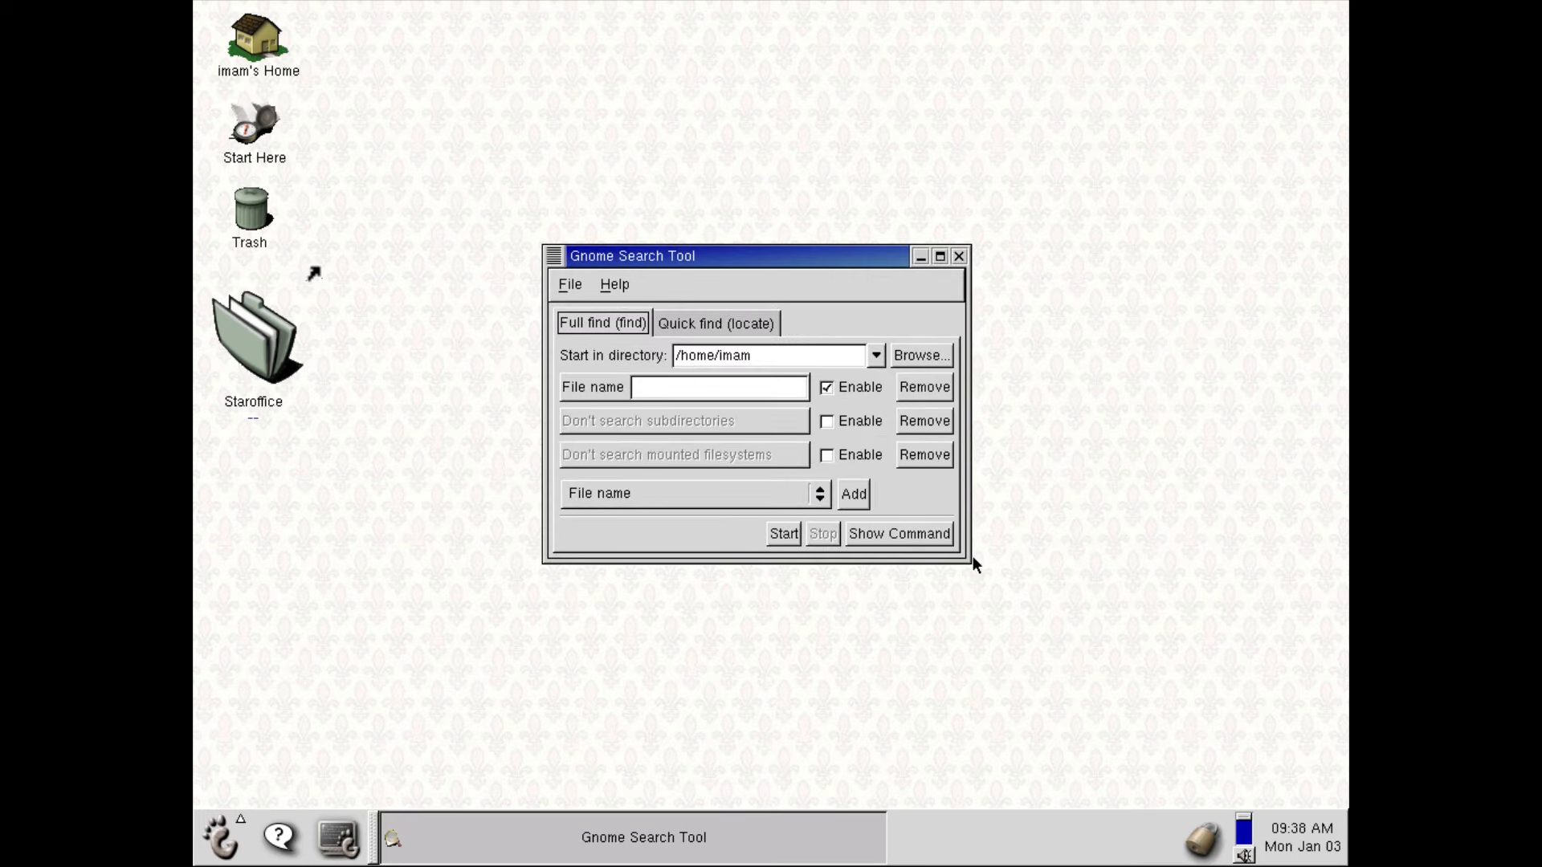
pyautogui.moveTo(970, 560); pyautogui.dragTo(1218, 640)
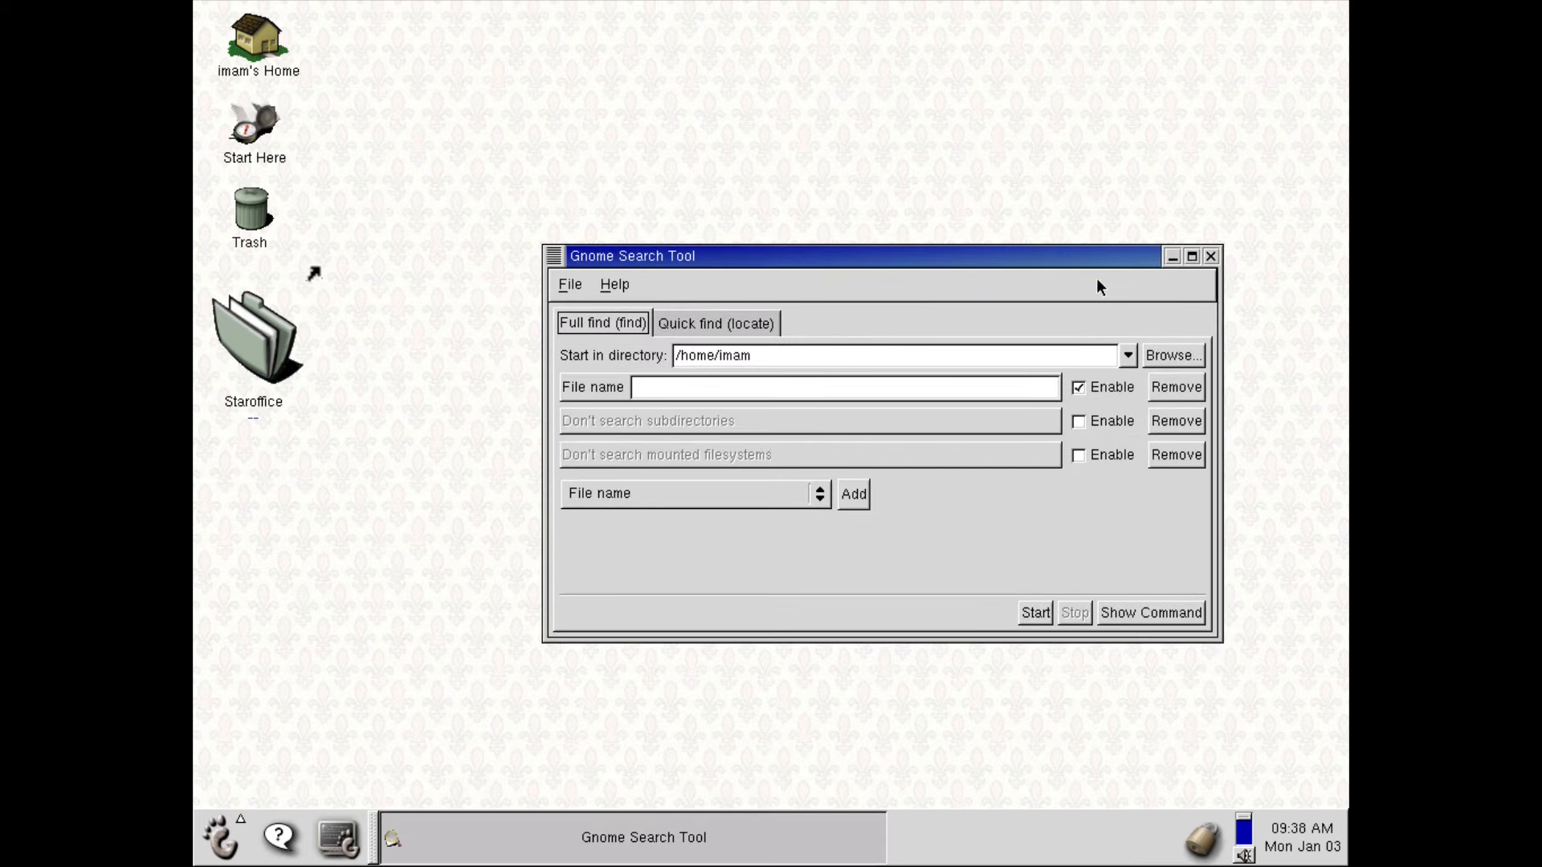
pyautogui.click(1211, 257)
# Step: Launch the Simple Calculator and move its window towards the middle of the desktop
pyautogui.click(221, 838)
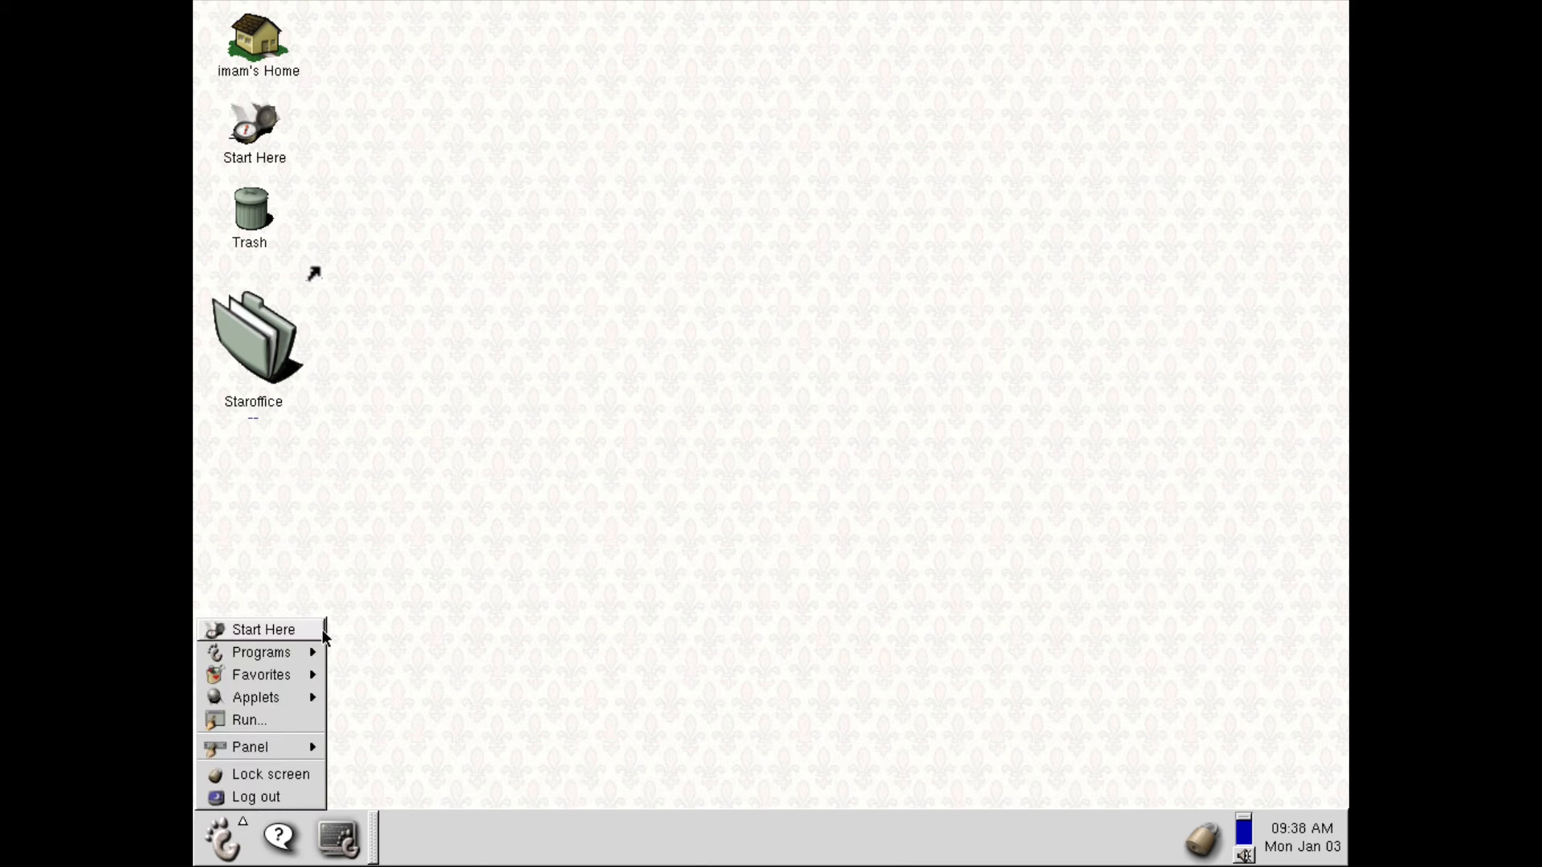
pyautogui.moveTo(400, 681)
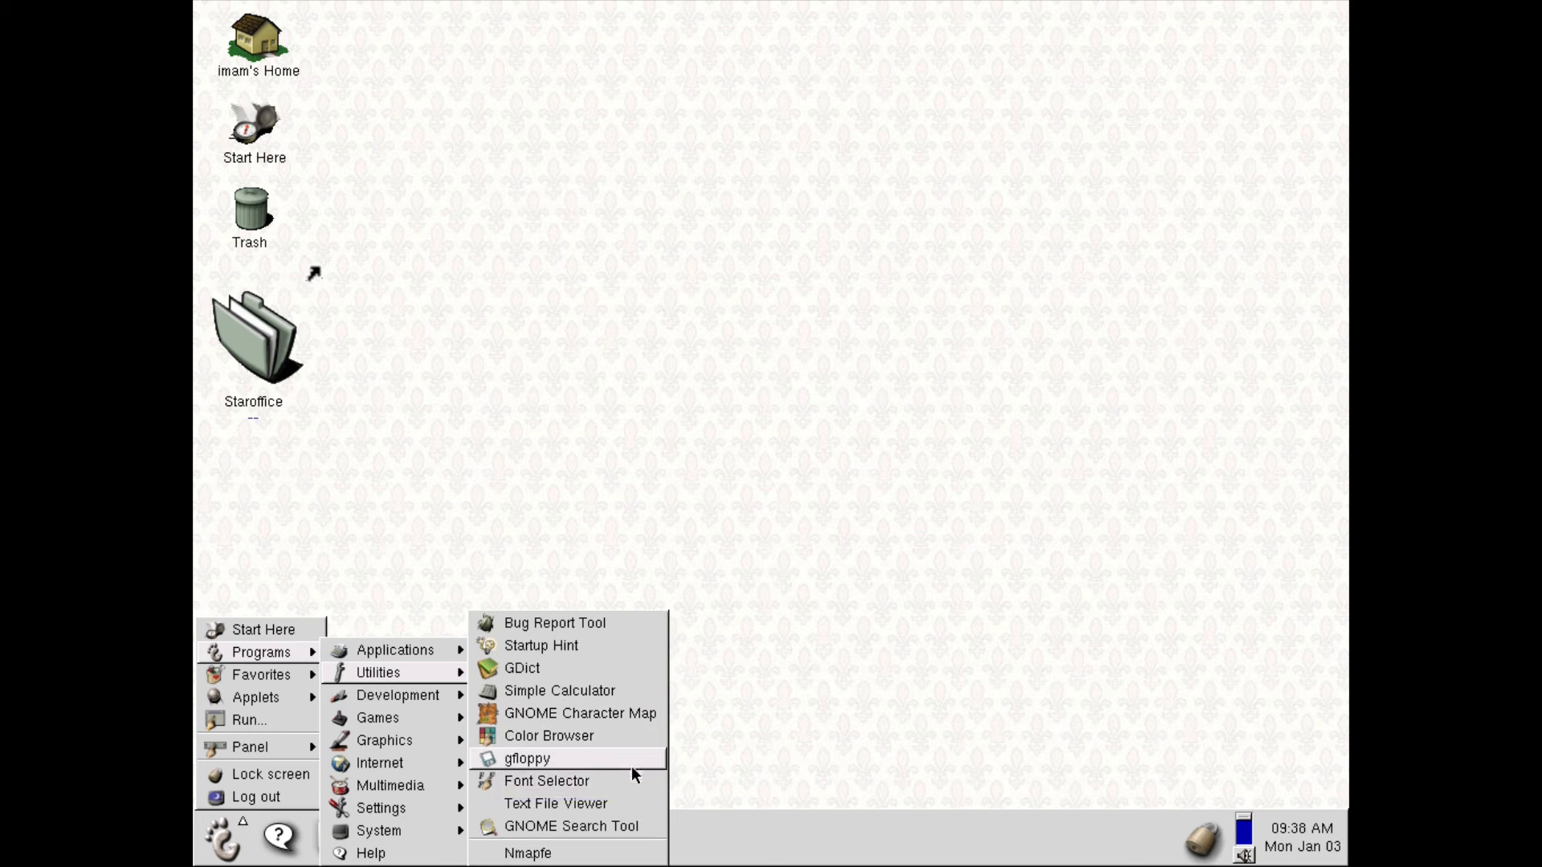
pyautogui.click(634, 690)
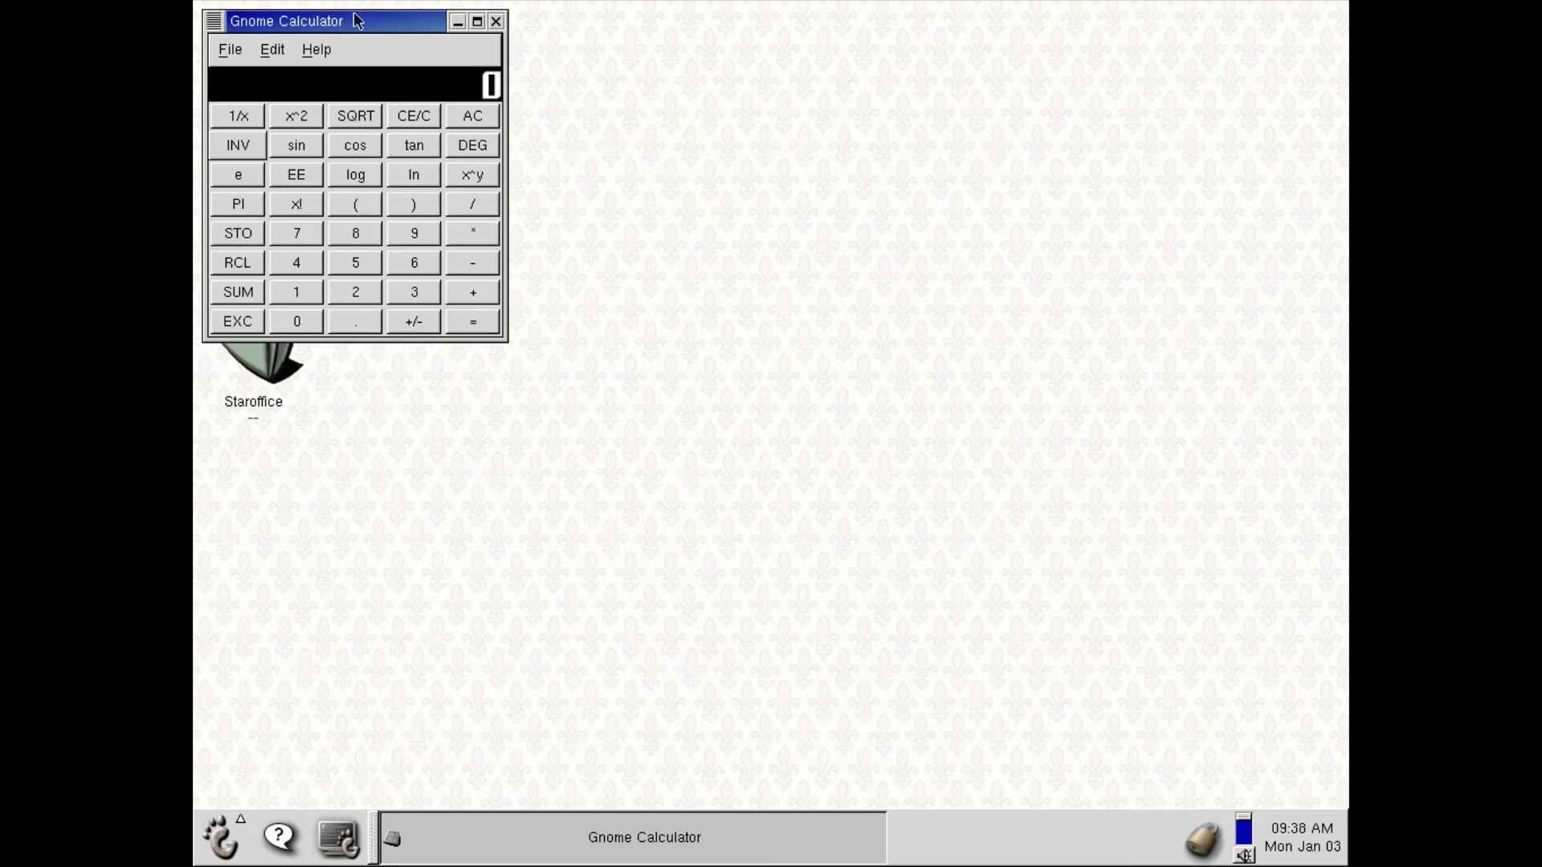
pyautogui.moveTo(357, 21); pyautogui.dragTo(689, 202)
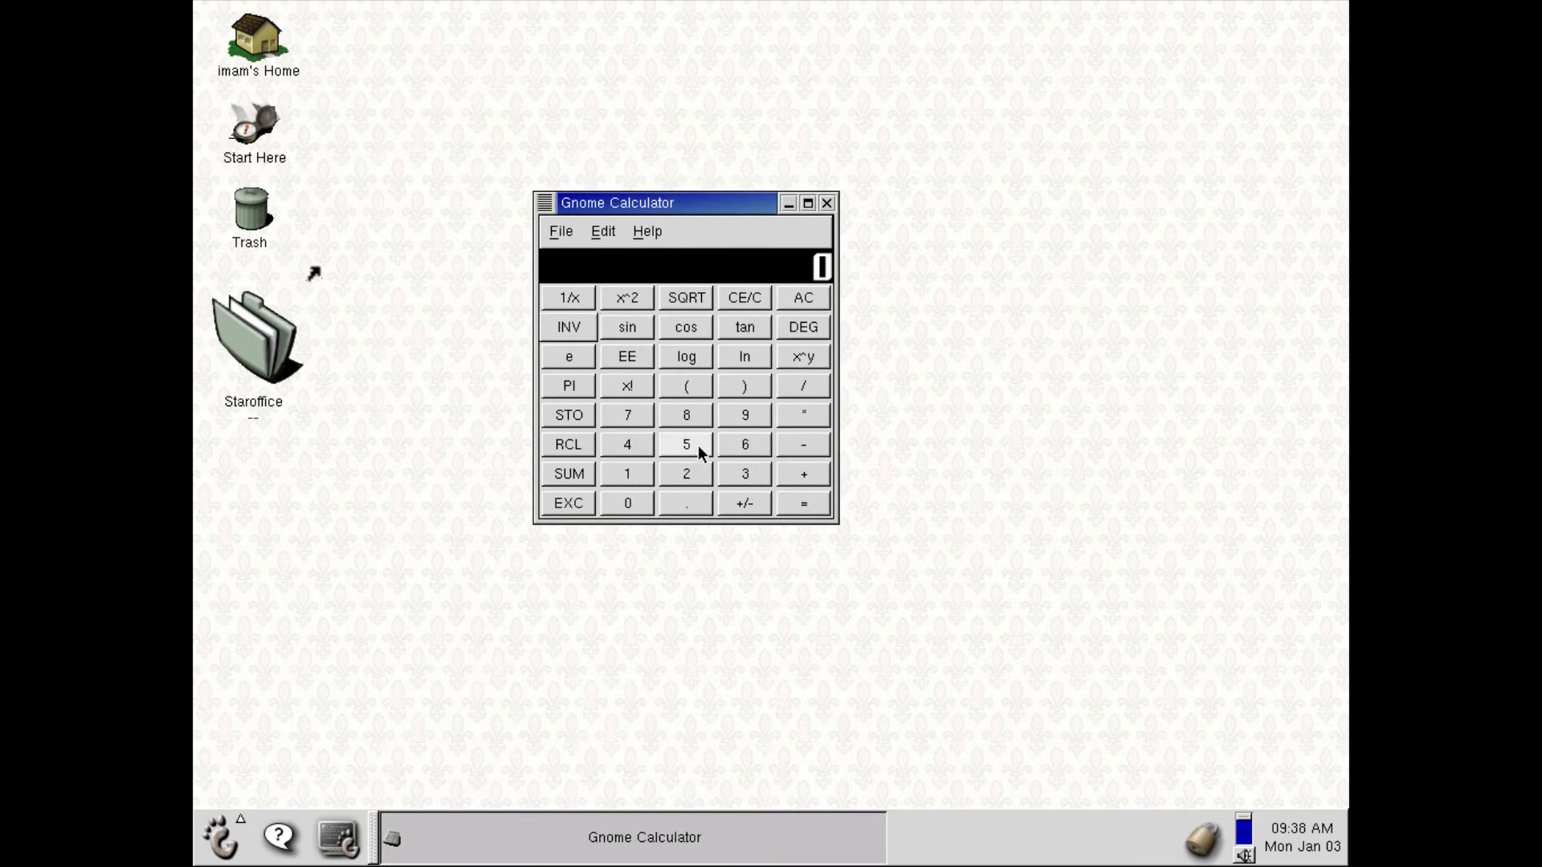
# Step: Enter 8888999 and 333 on the calculator and compute the result
pyautogui.click(691, 415)
pyautogui.click(691, 414)
pyautogui.click(691, 414)
pyautogui.click(691, 415)
pyautogui.click(727, 415)
pyautogui.click(727, 415)
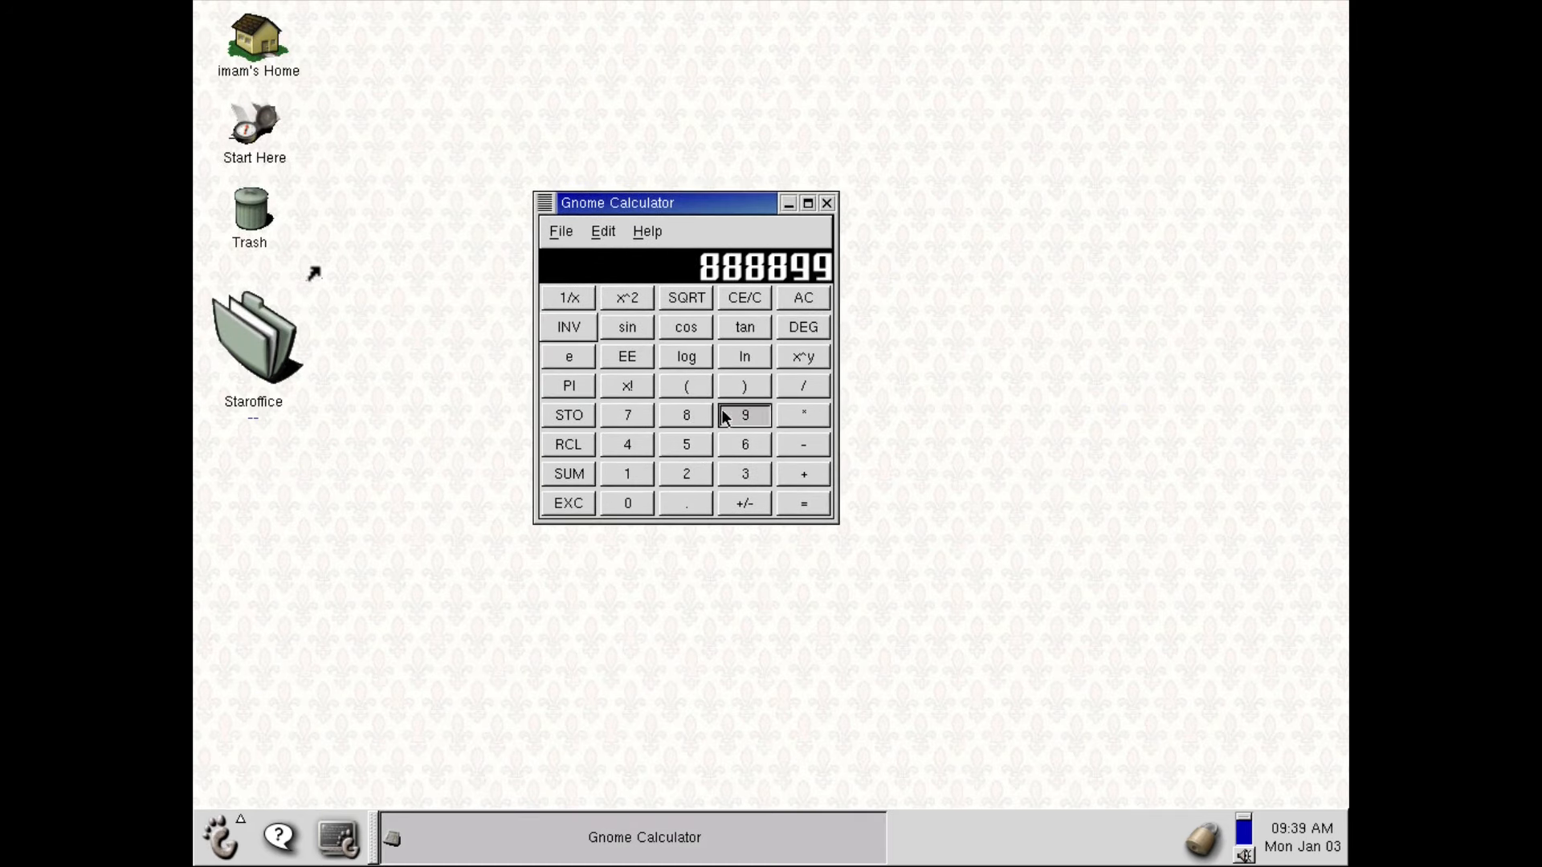
pyautogui.click(727, 415)
pyautogui.click(726, 473)
pyautogui.click(727, 474)
pyautogui.click(727, 474)
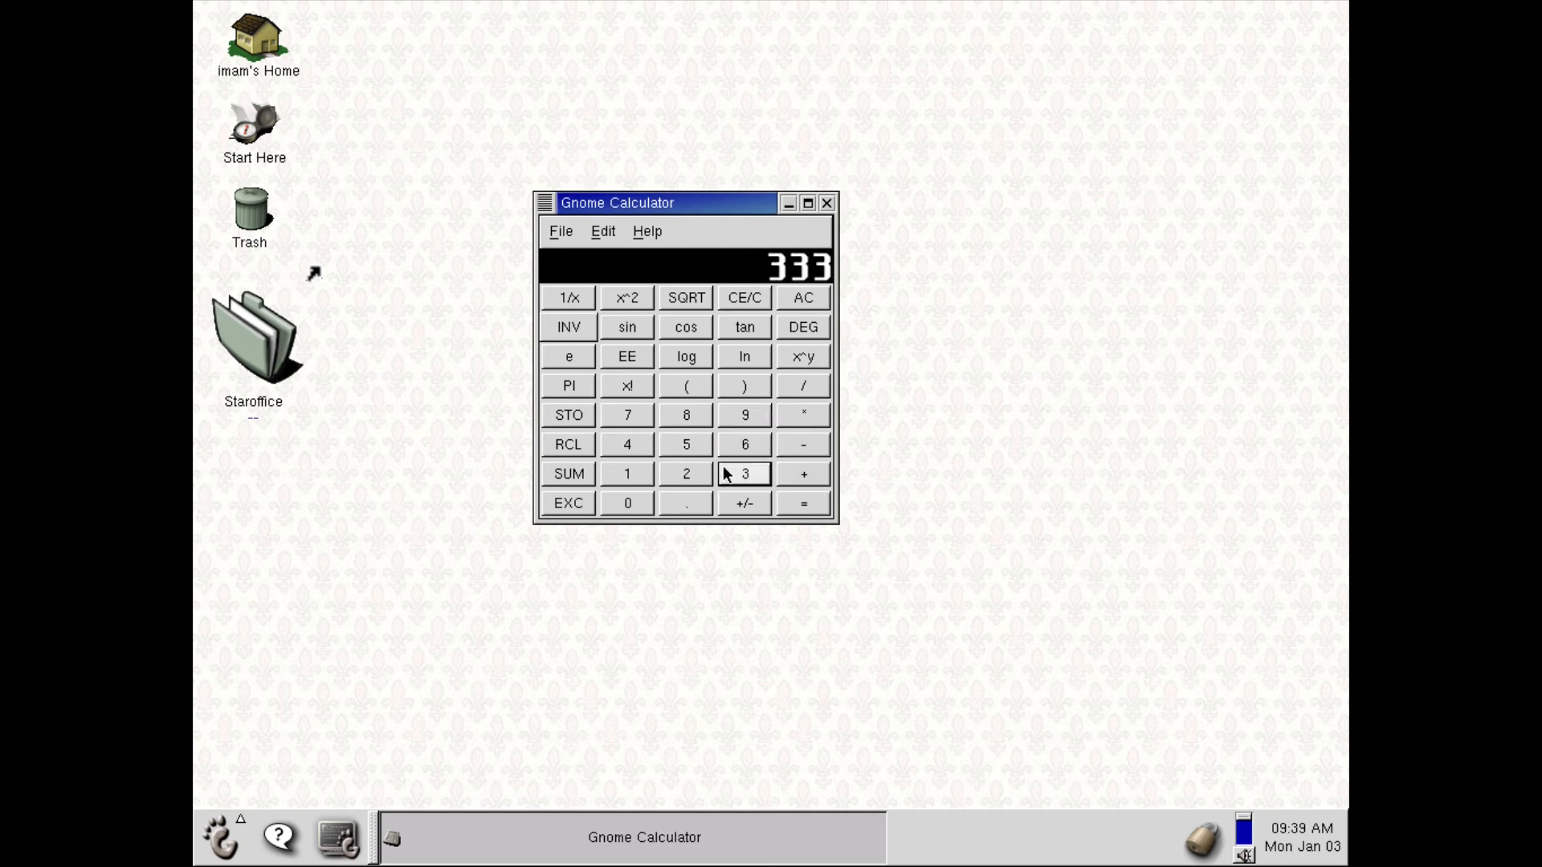
pyautogui.click(799, 504)
# Step: Enter 777555 on the calculator, checking its editing and file commands midway
pyautogui.click(648, 421)
pyautogui.click(648, 421)
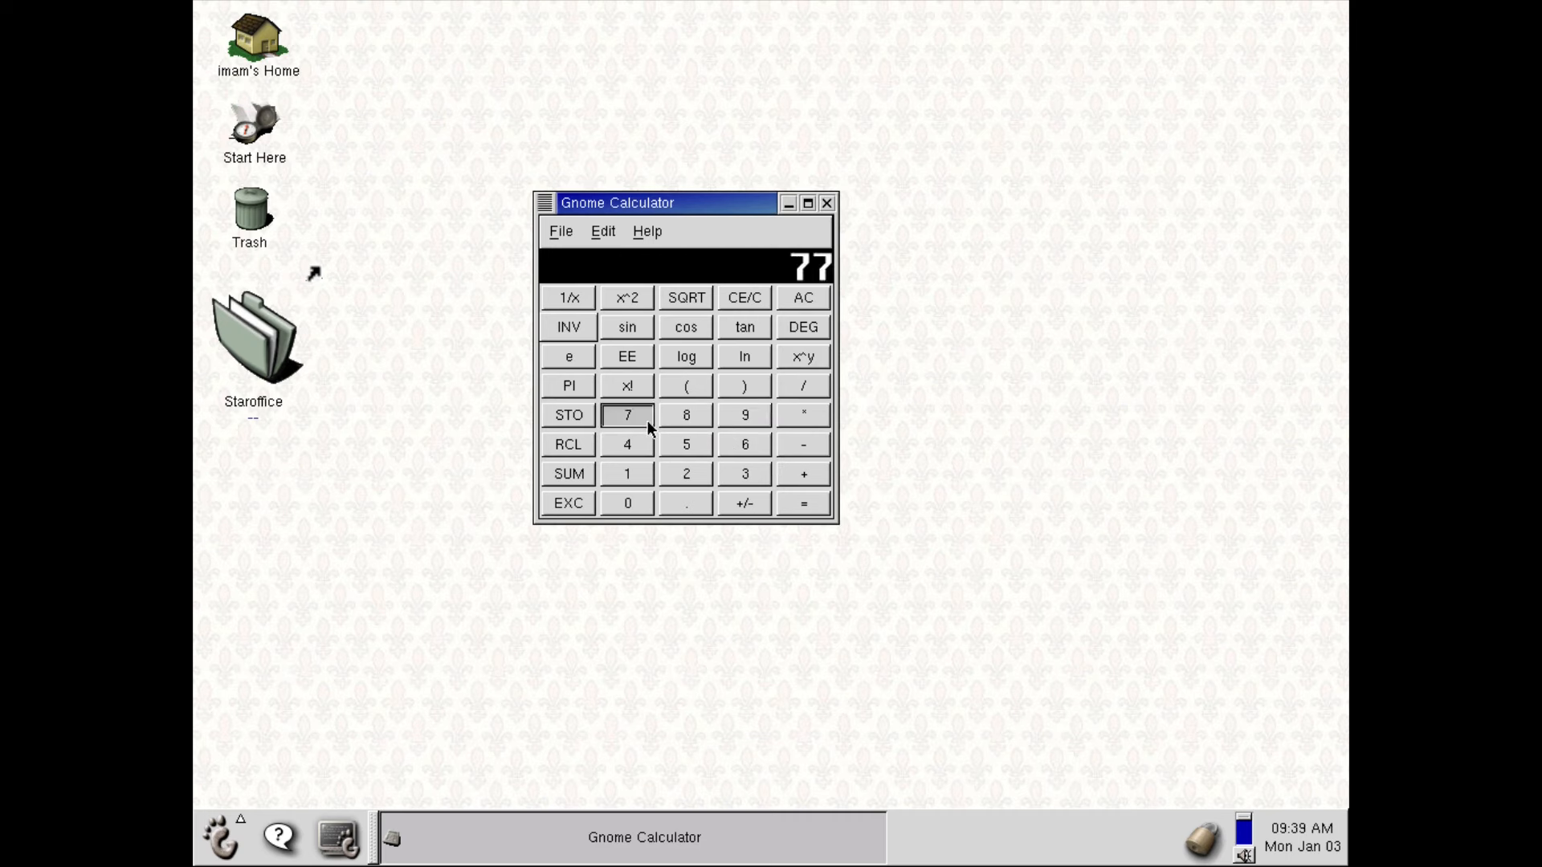
pyautogui.click(647, 421)
pyautogui.click(617, 233)
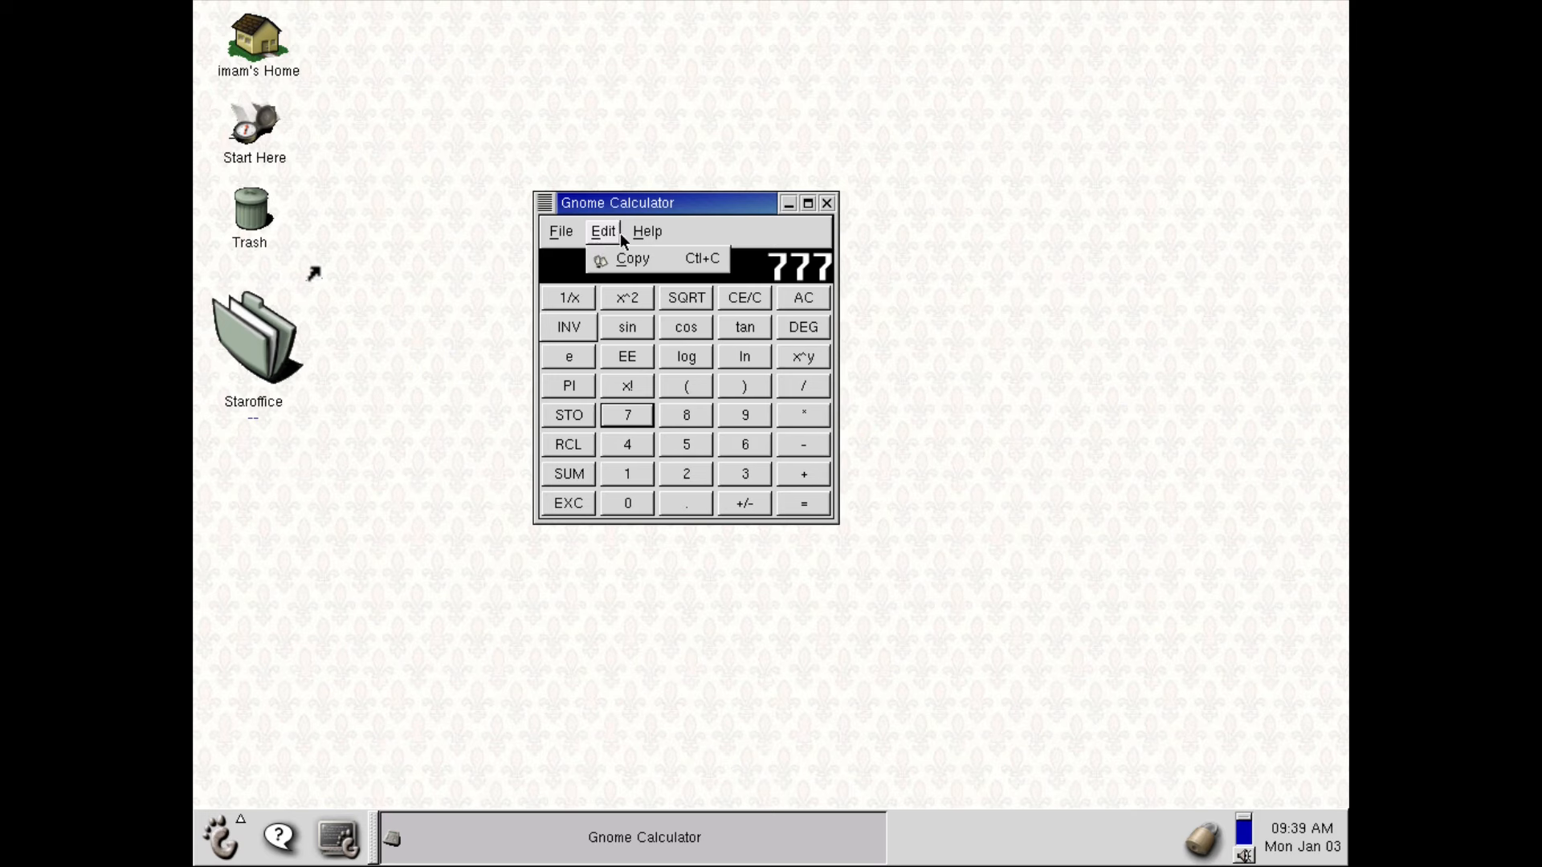
pyautogui.moveTo(553, 234)
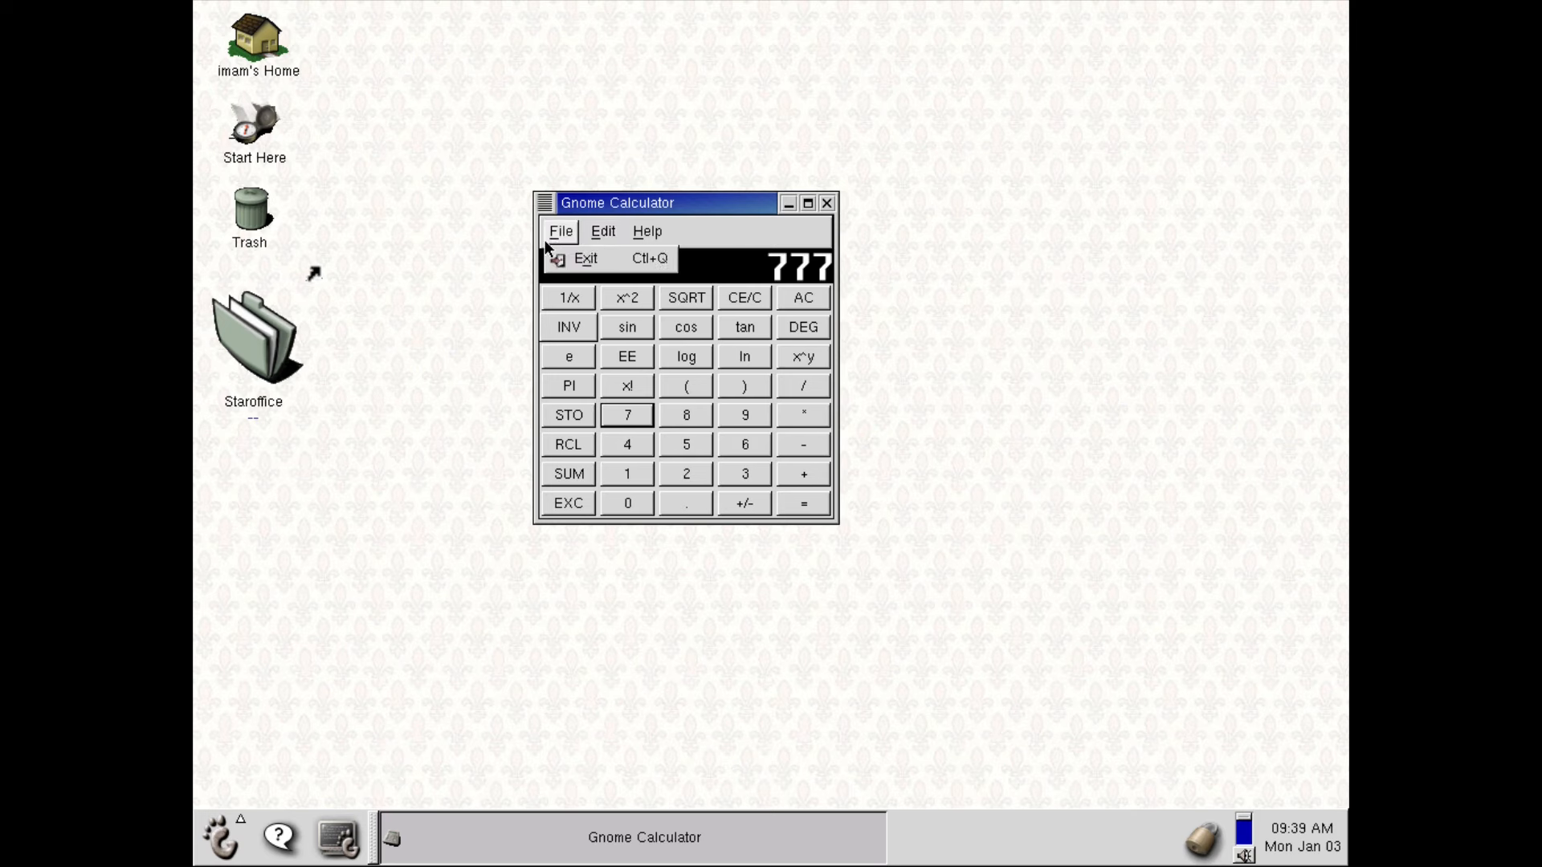
pyautogui.click(685, 429)
pyautogui.click(687, 445)
pyautogui.click(687, 444)
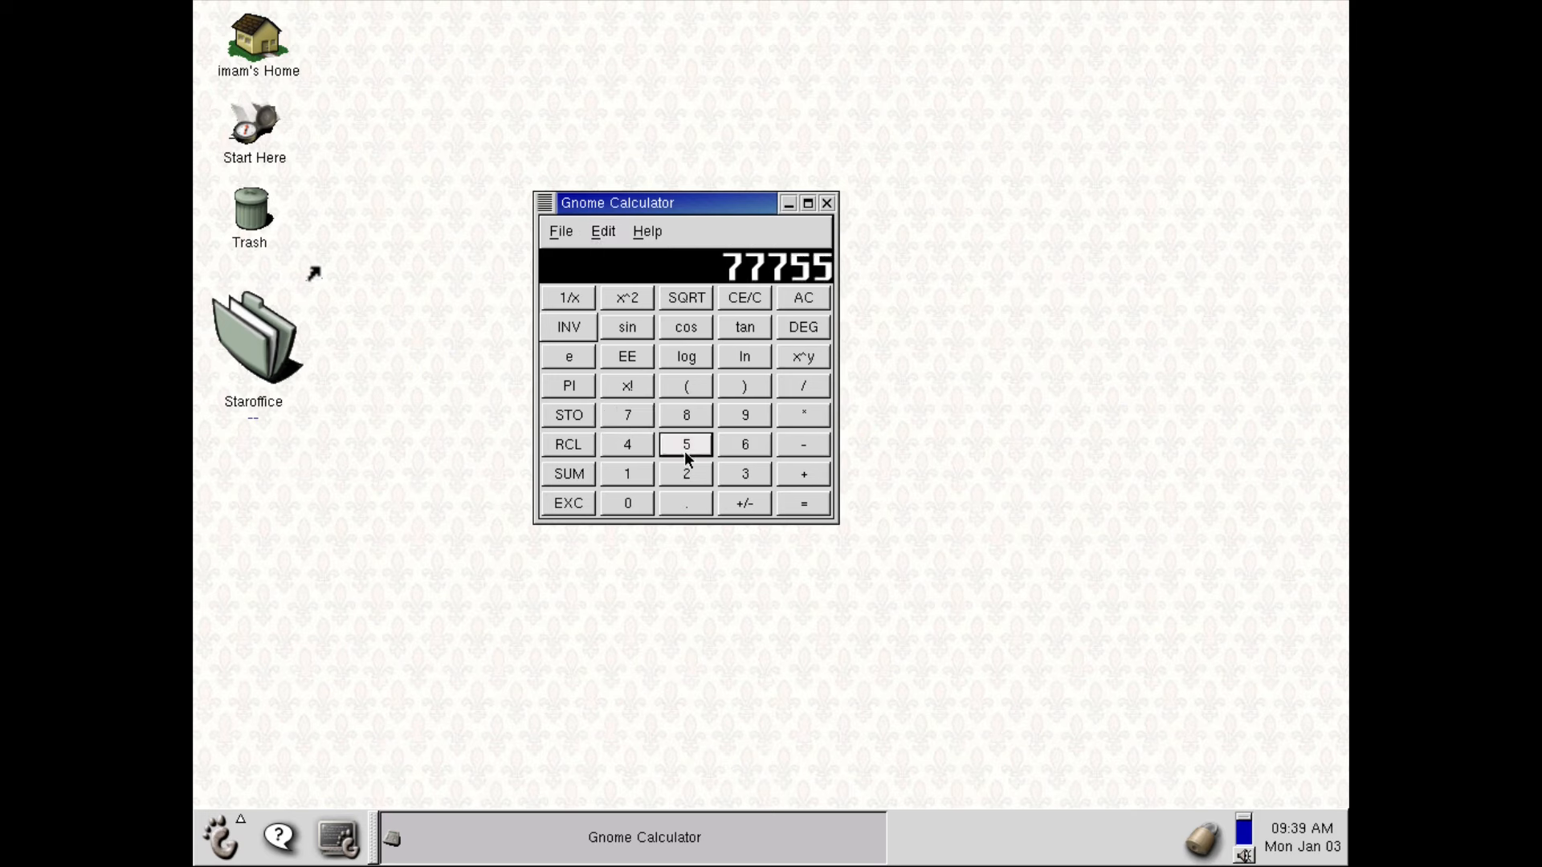
pyautogui.click(687, 444)
# Step: Clear the calculator, take the square root of 2 and close the calculator
pyautogui.click(804, 298)
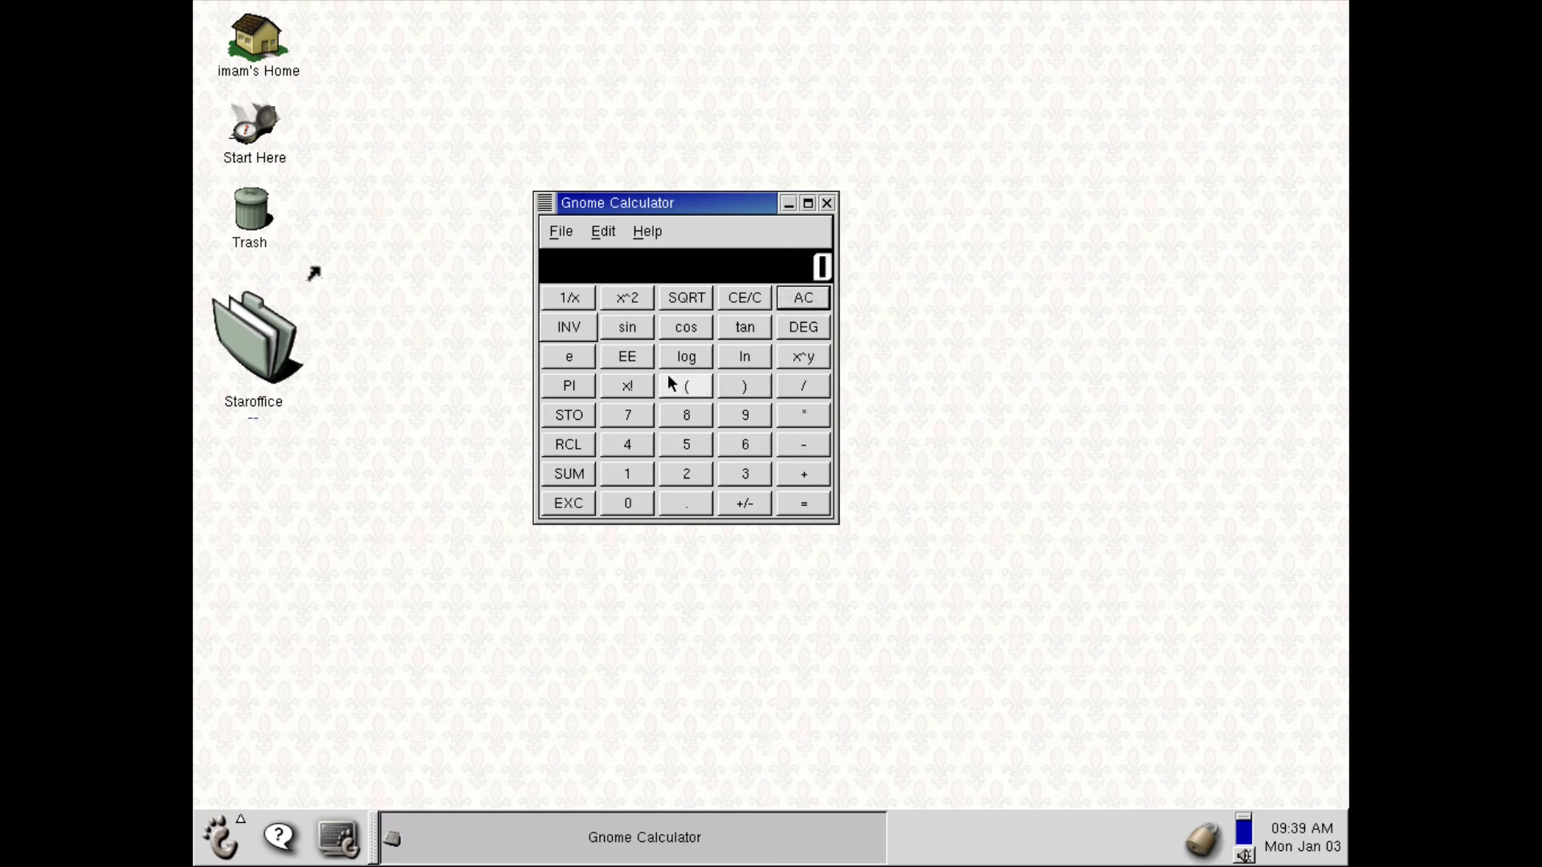
pyautogui.click(702, 471)
pyautogui.click(686, 298)
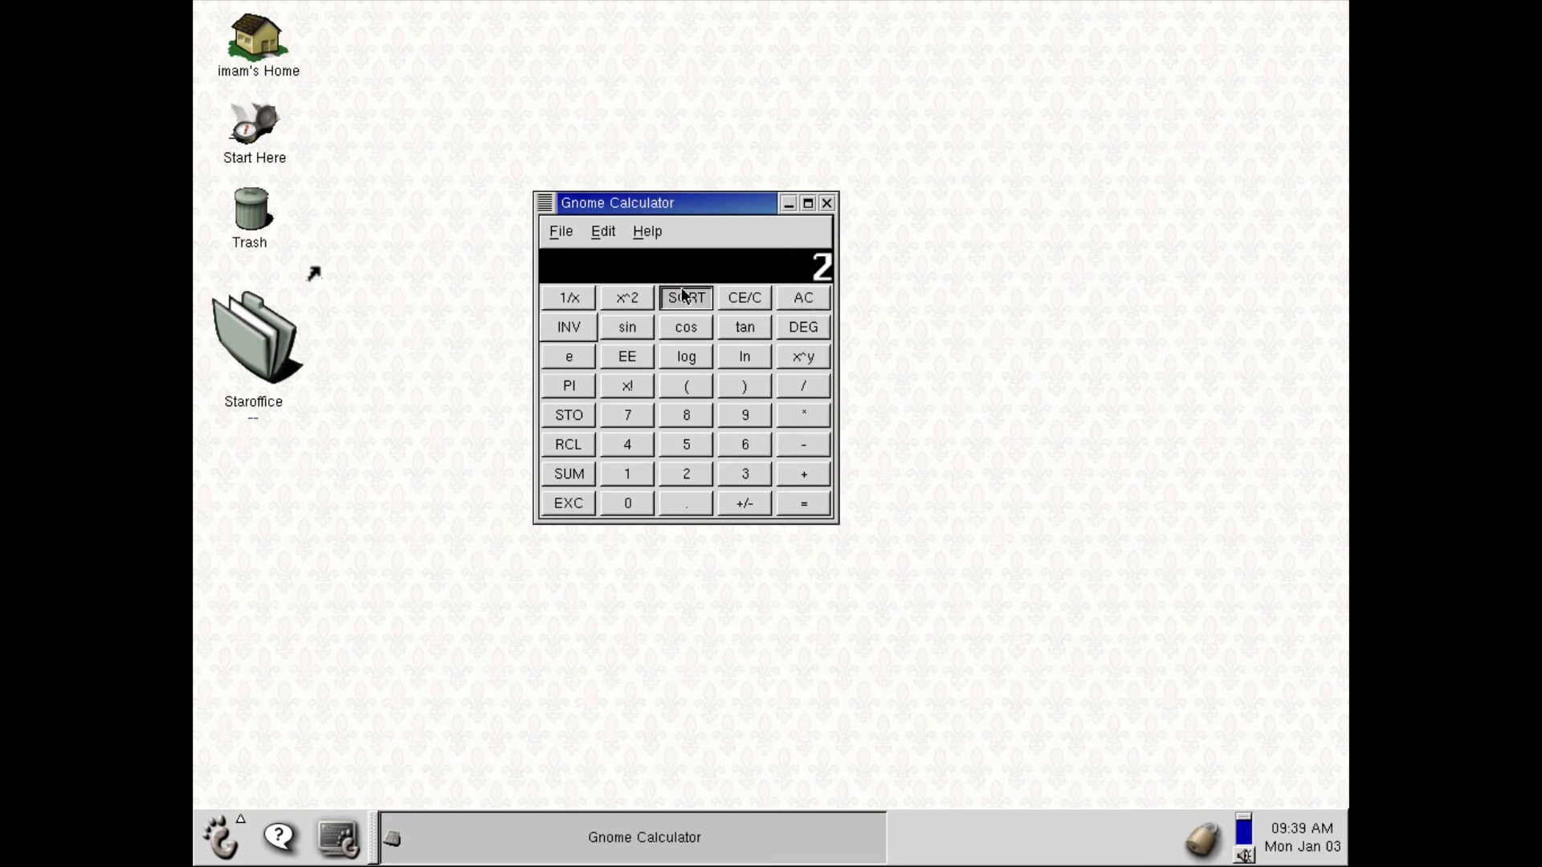
pyautogui.click(826, 202)
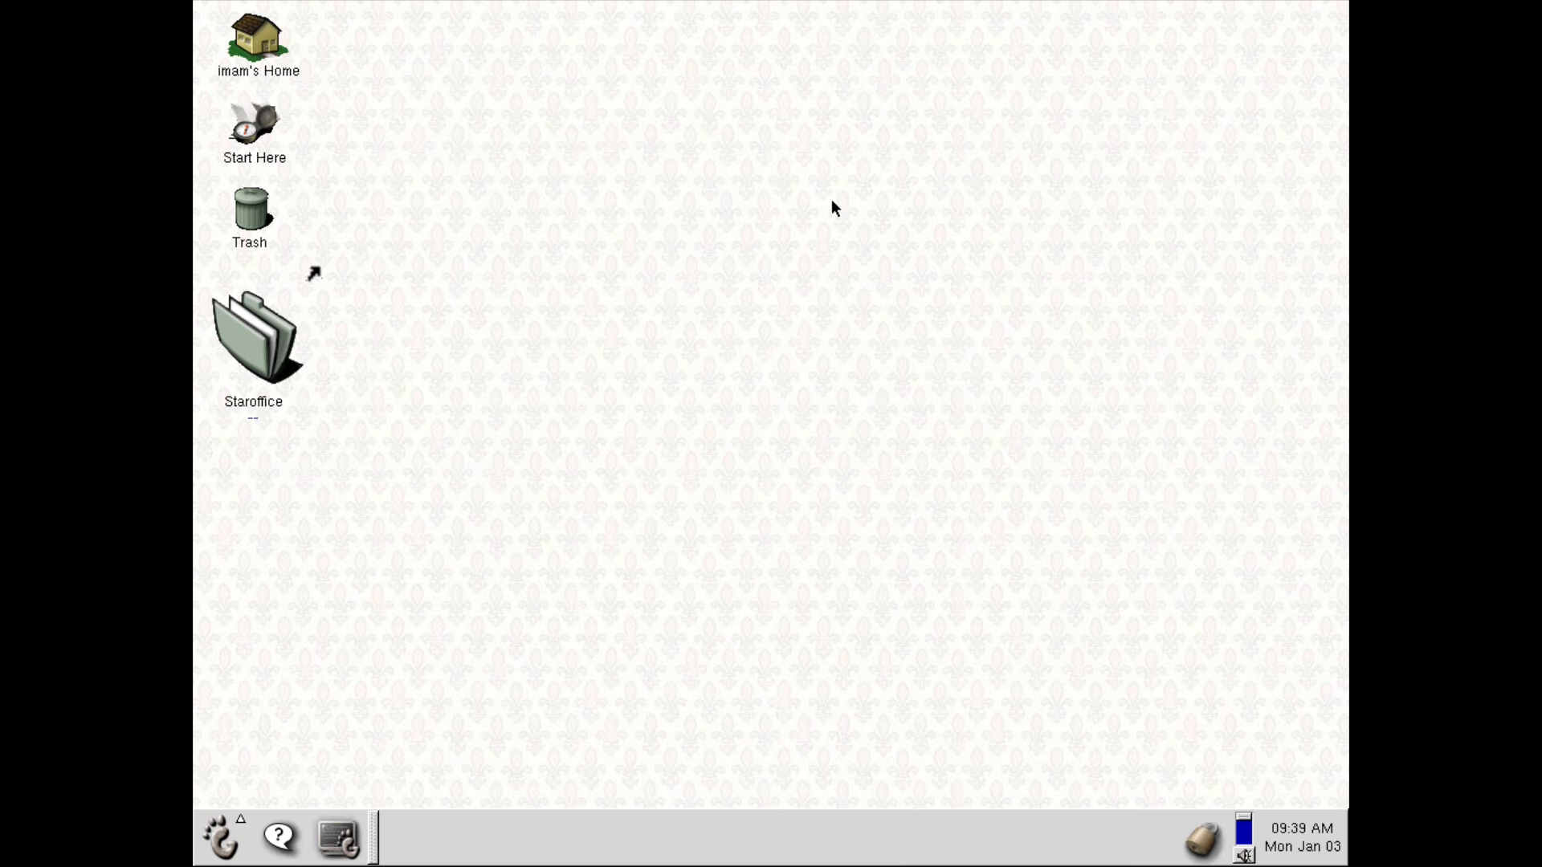
# Step: Browse the installed programs in the Utilities and Development categories
pyautogui.click(222, 838)
pyautogui.moveTo(257, 747)
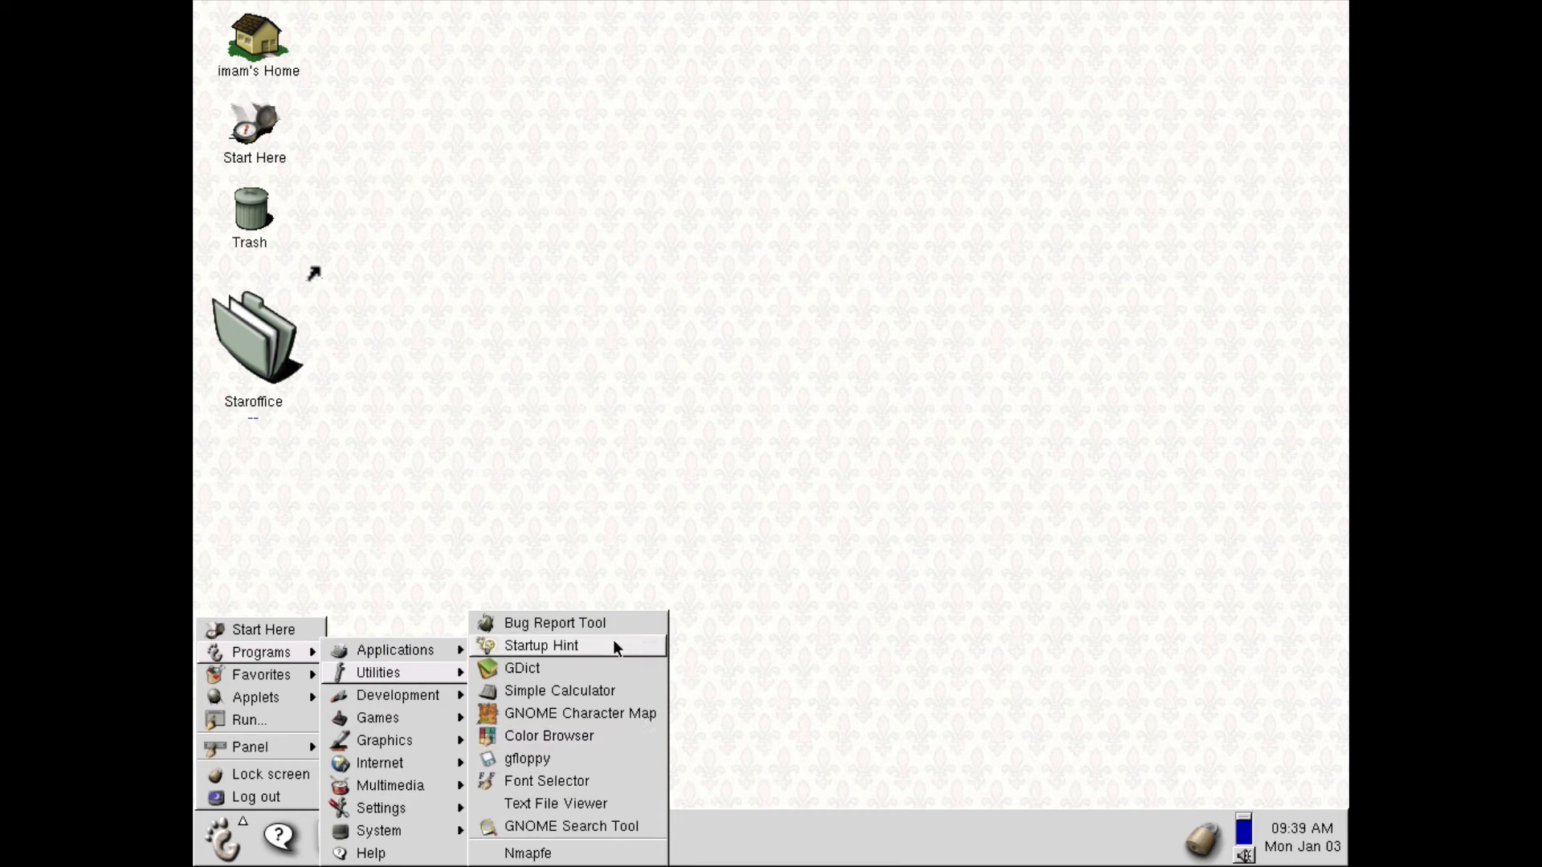
pyautogui.moveTo(434, 706)
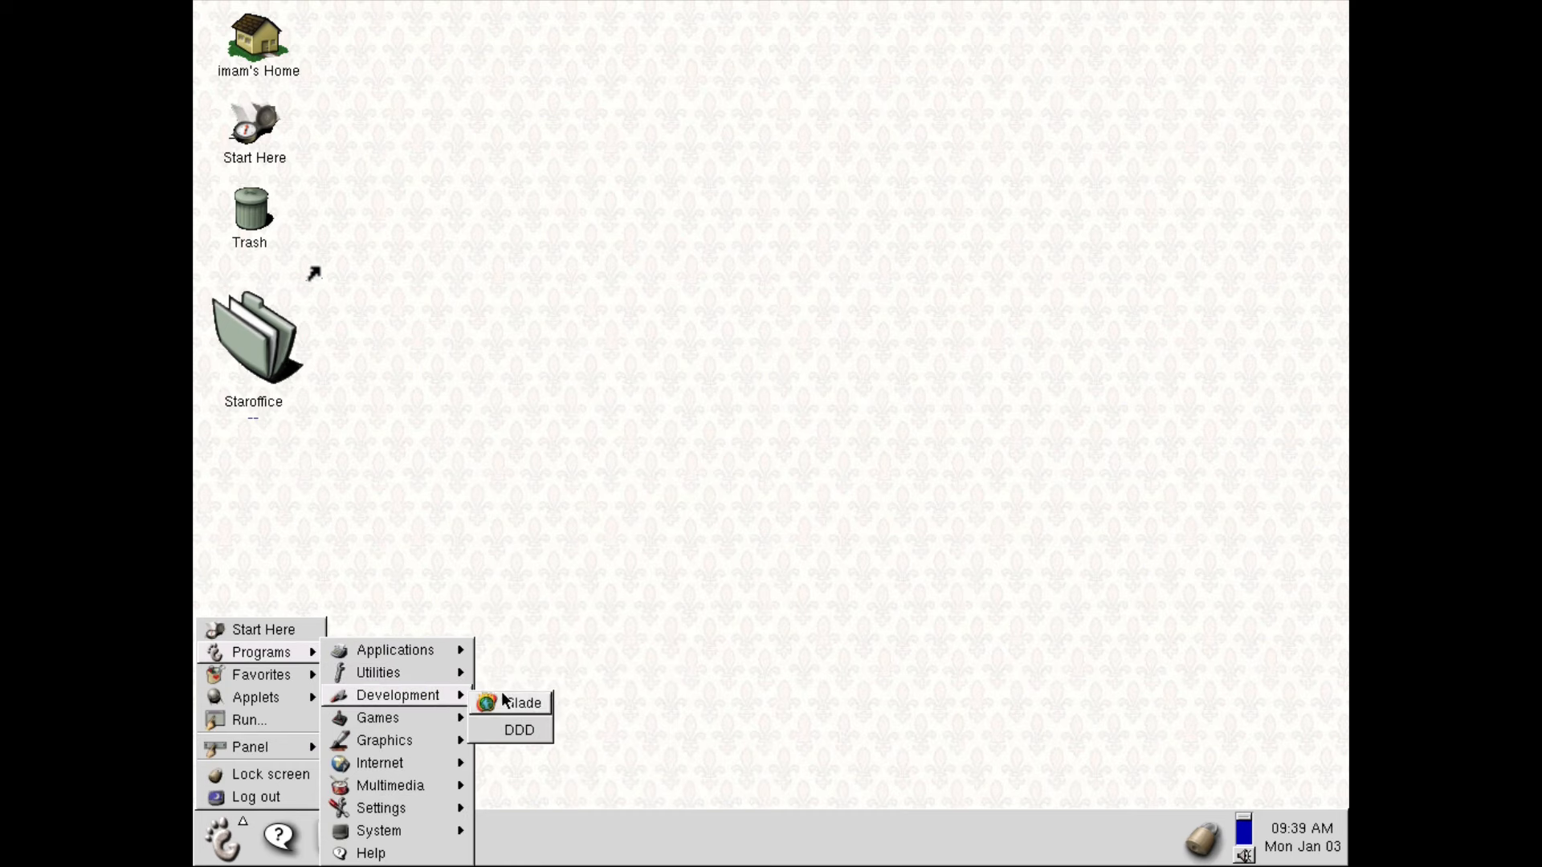
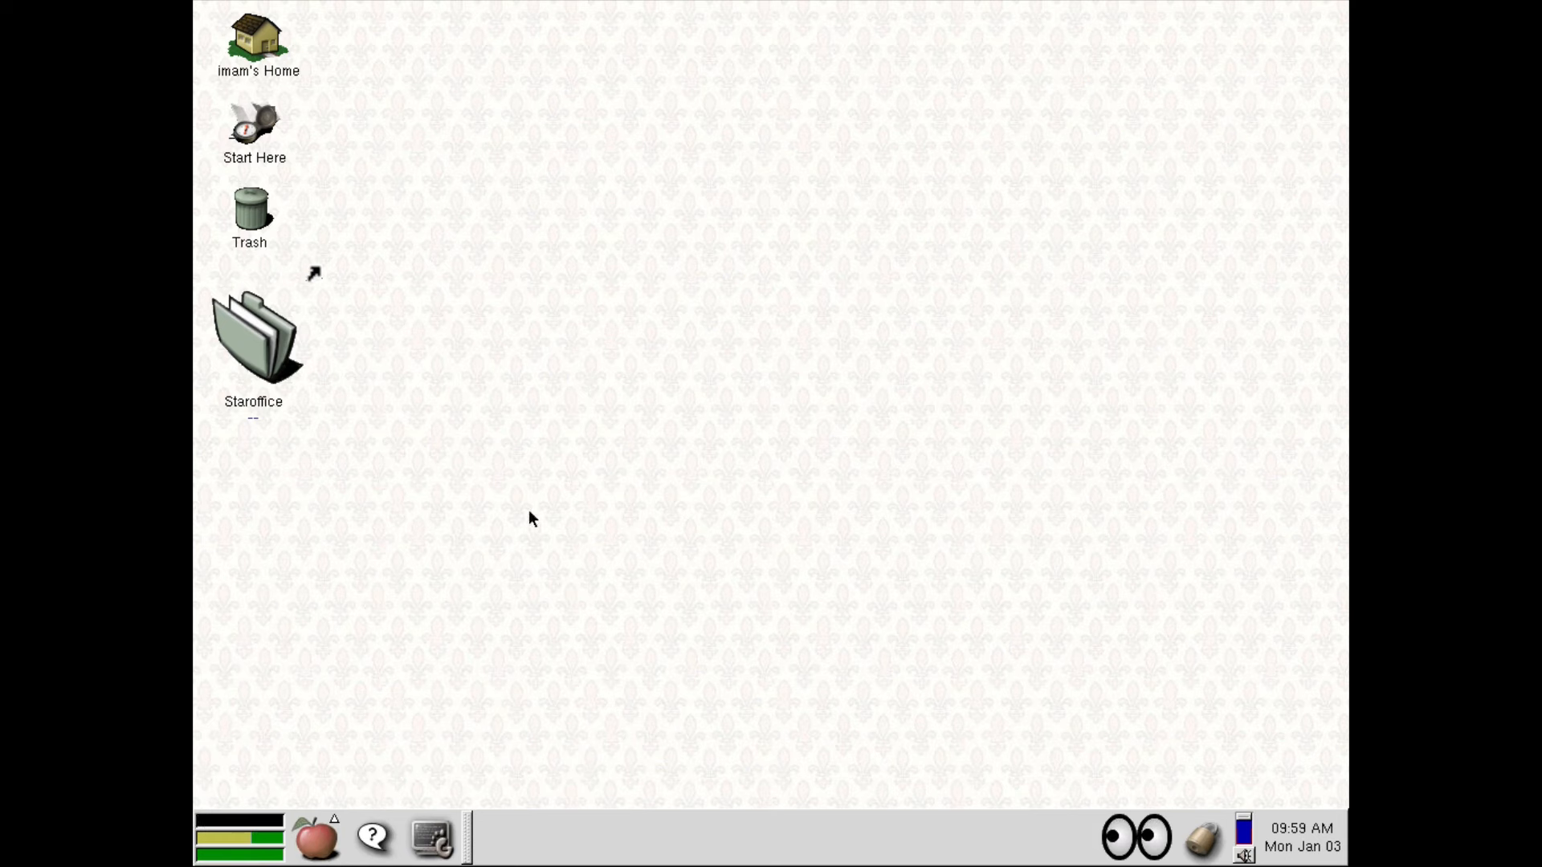
# Step: Move the system load monitor applet beside the eyes applet and add the Sound Monitor applet to the panel
pyautogui.rightClick(241, 837)
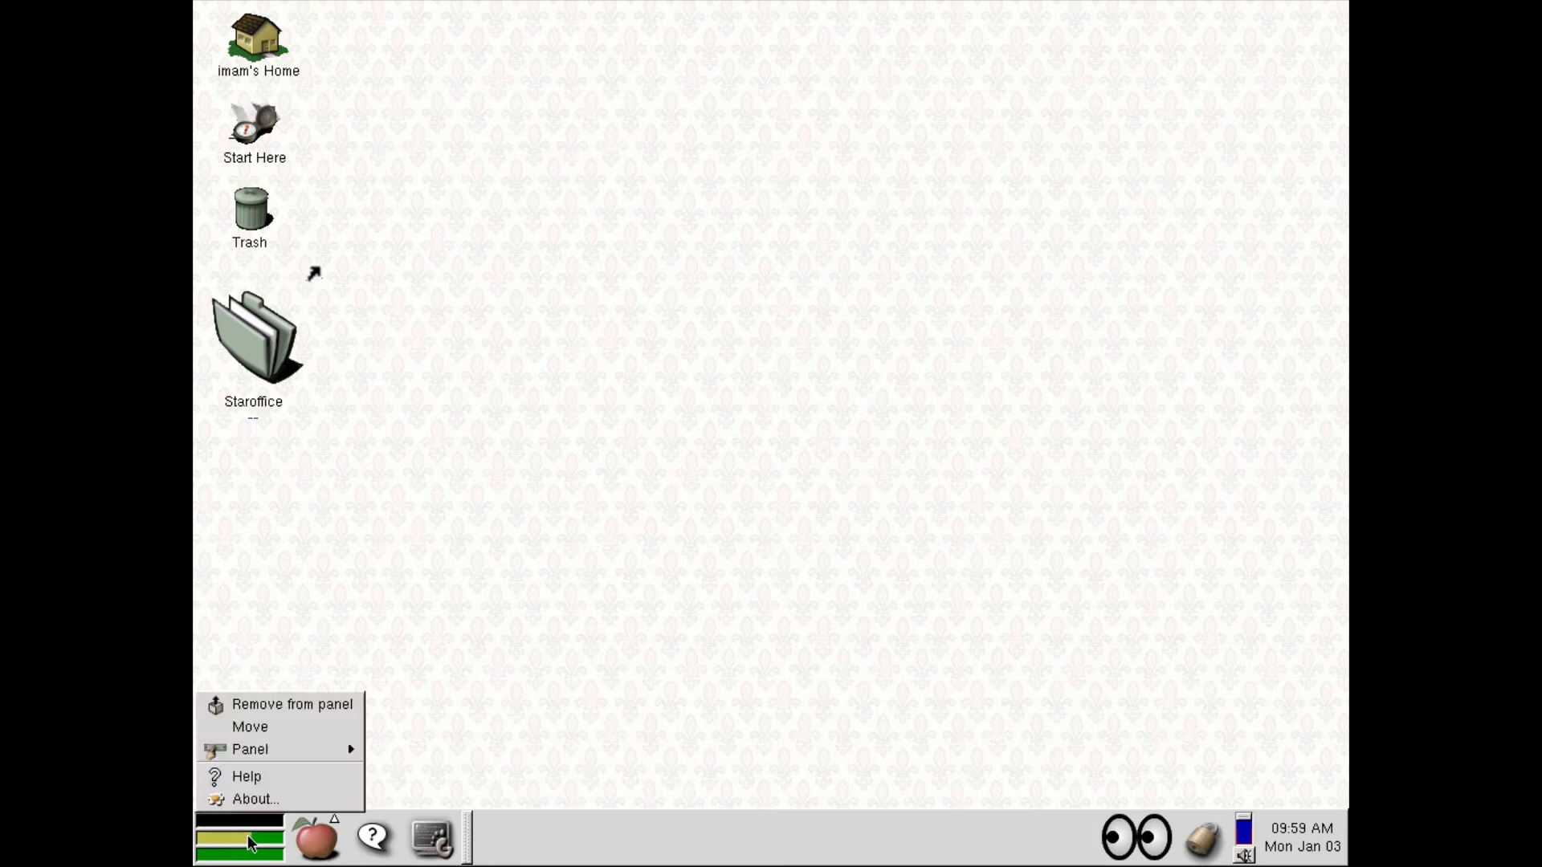
pyautogui.click(262, 727)
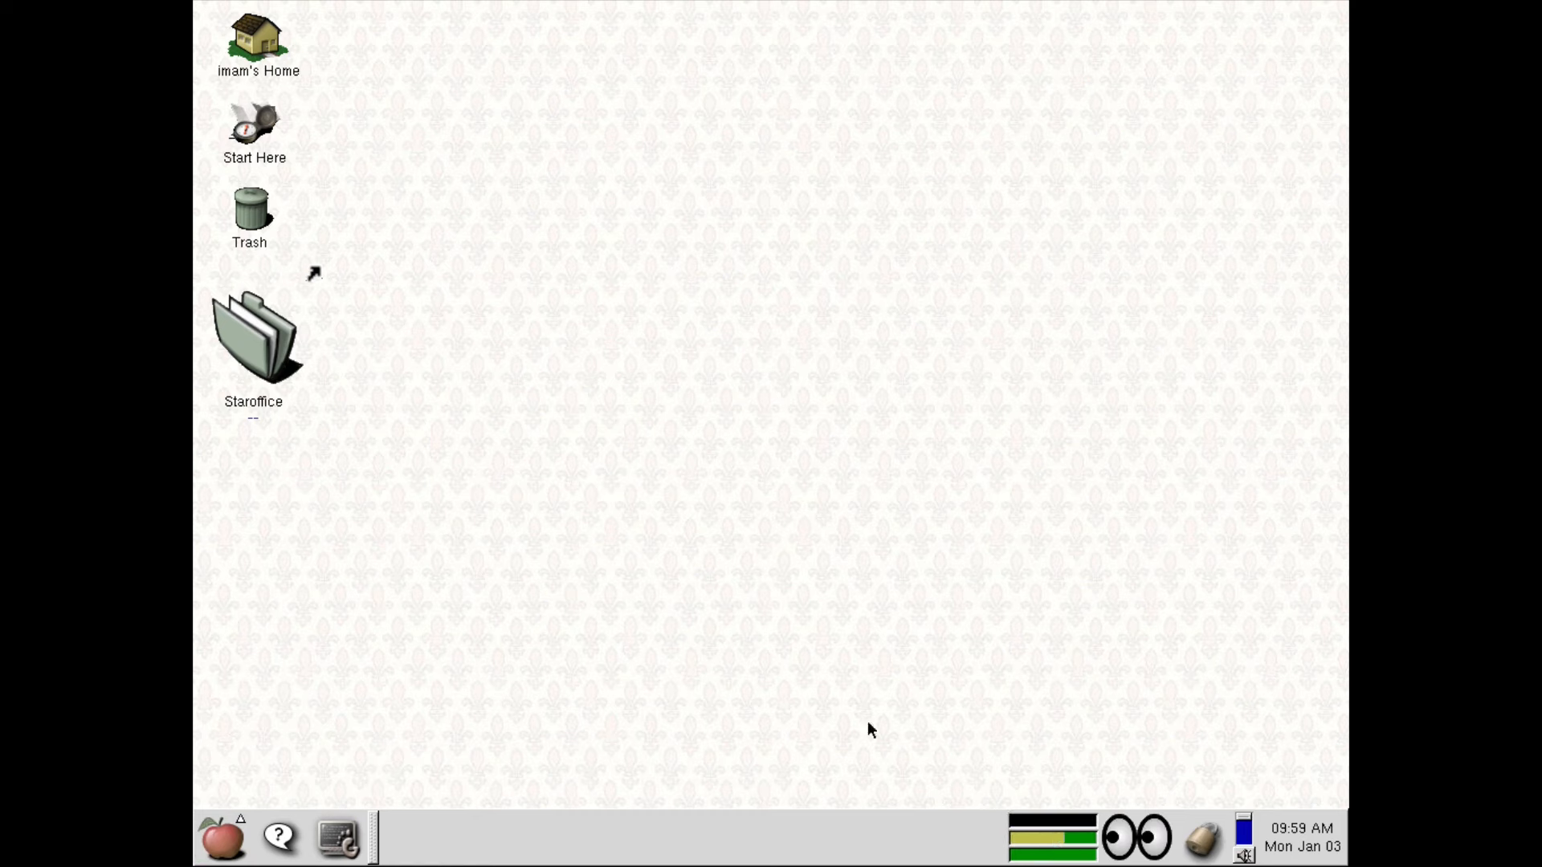
pyautogui.click(238, 842)
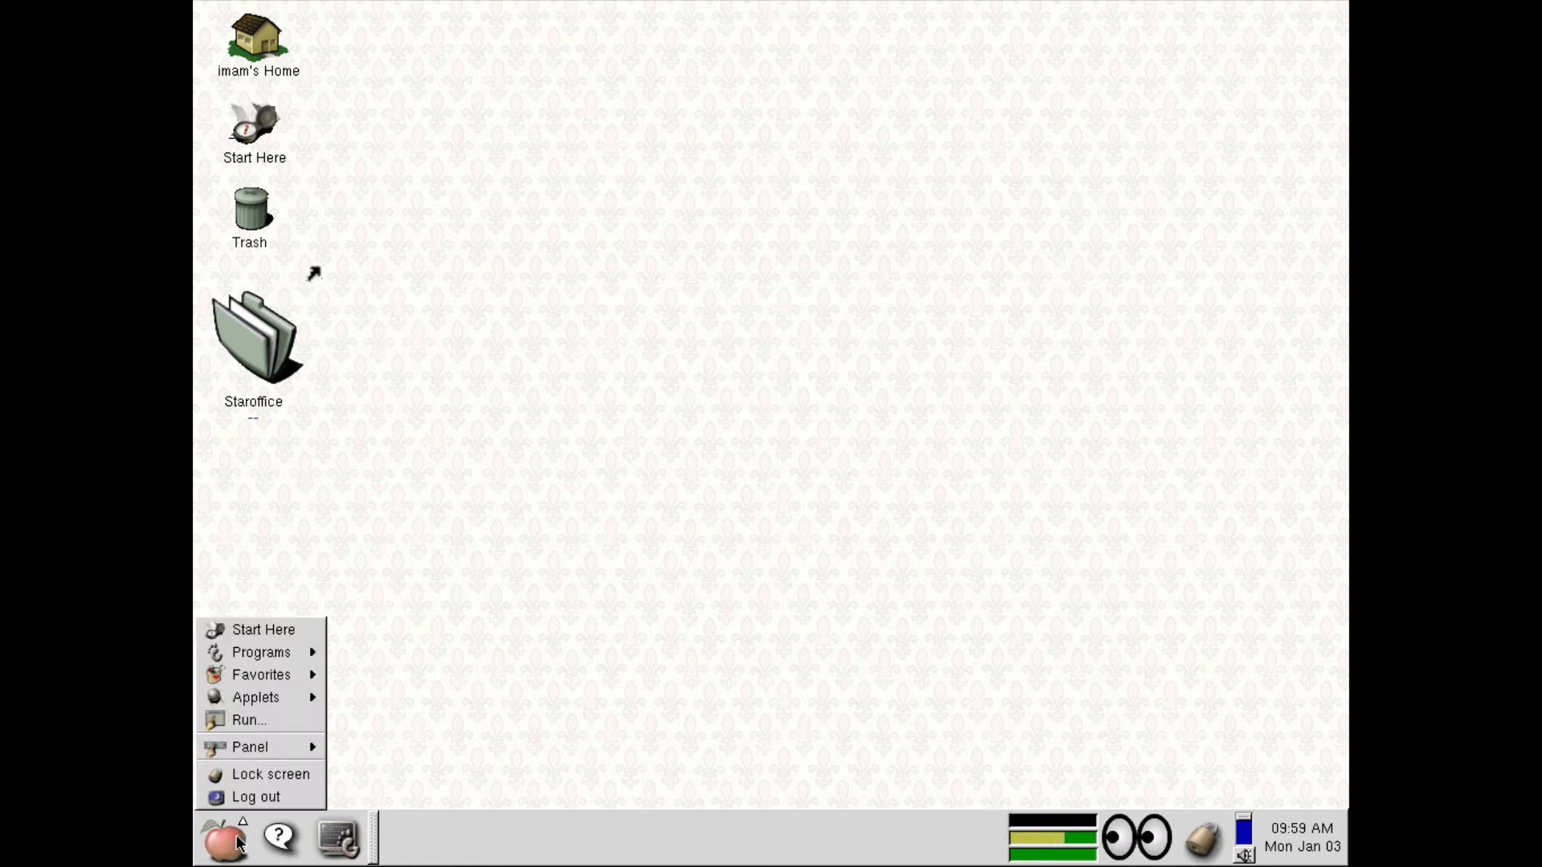
pyautogui.moveTo(258, 699)
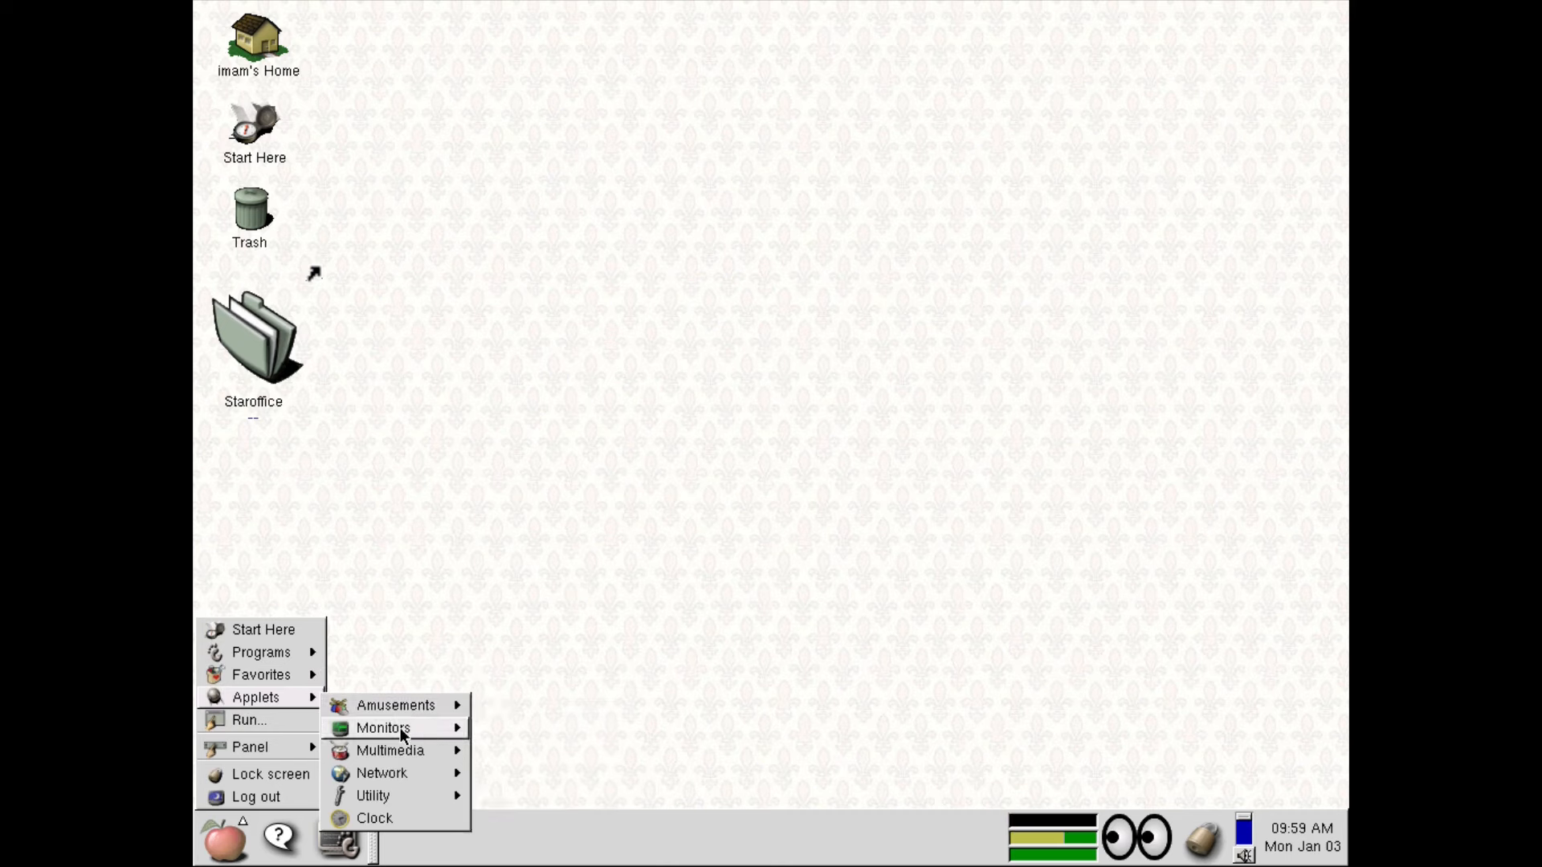
pyautogui.moveTo(404, 735)
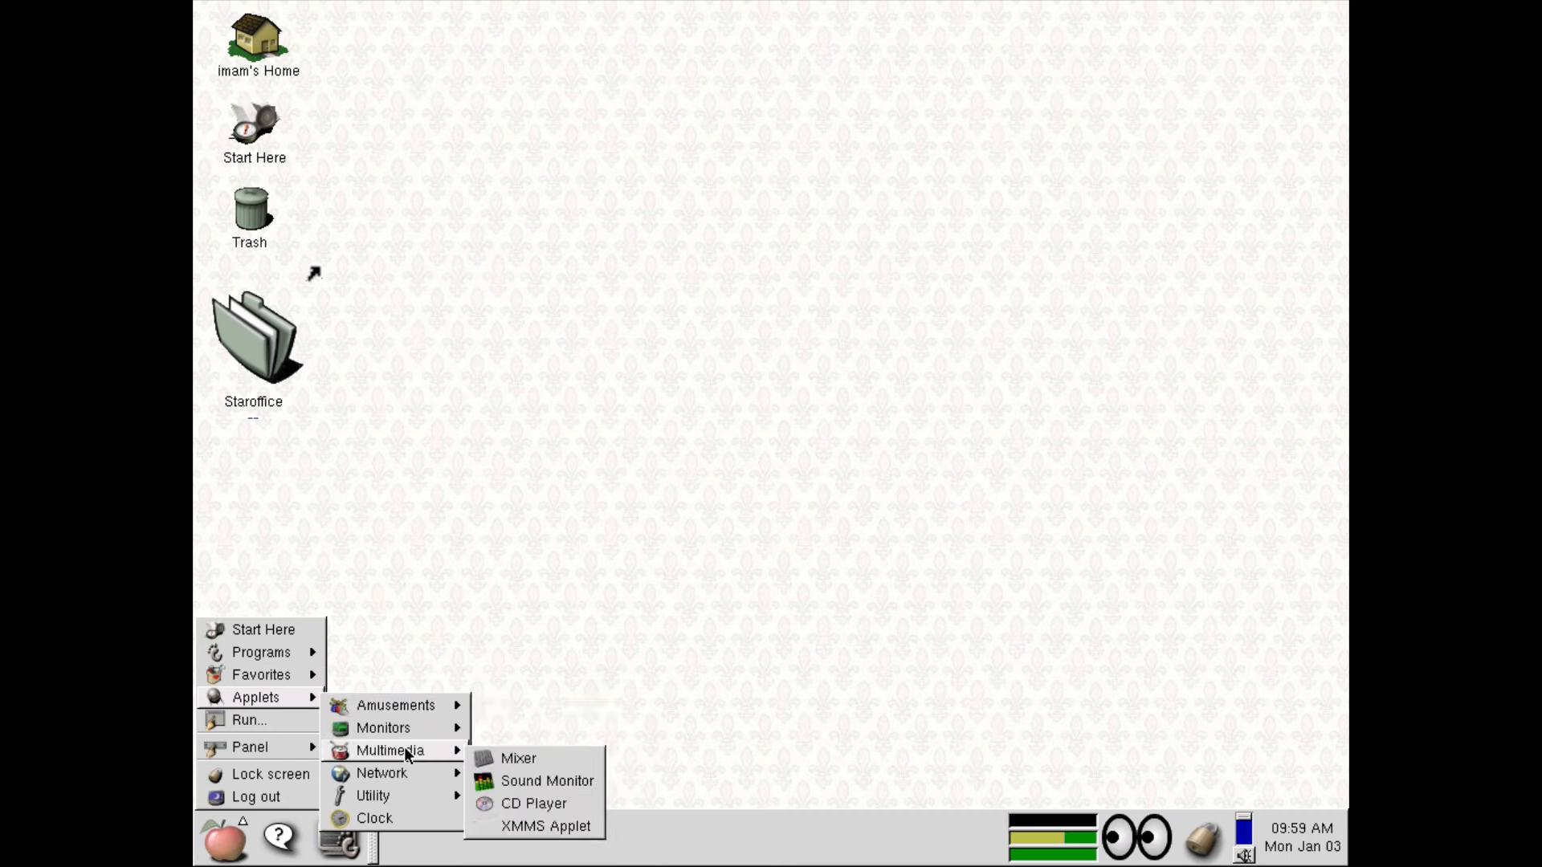
pyautogui.click(564, 783)
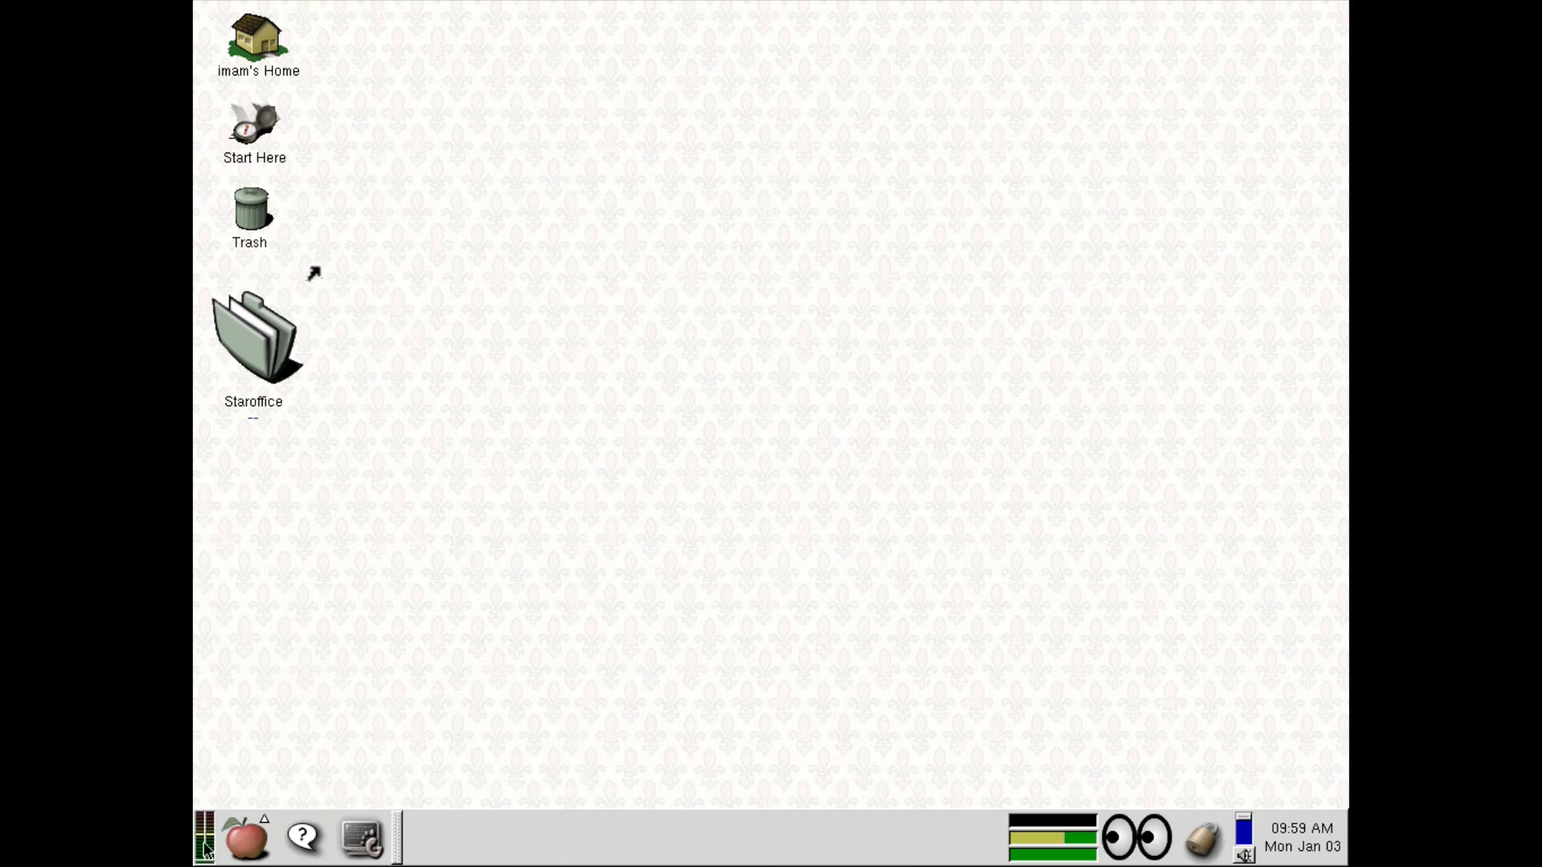
# Step: Apply the original, scope and finally scope-larger themes to the Sound Monitor applet
pyautogui.rightClick(204, 849)
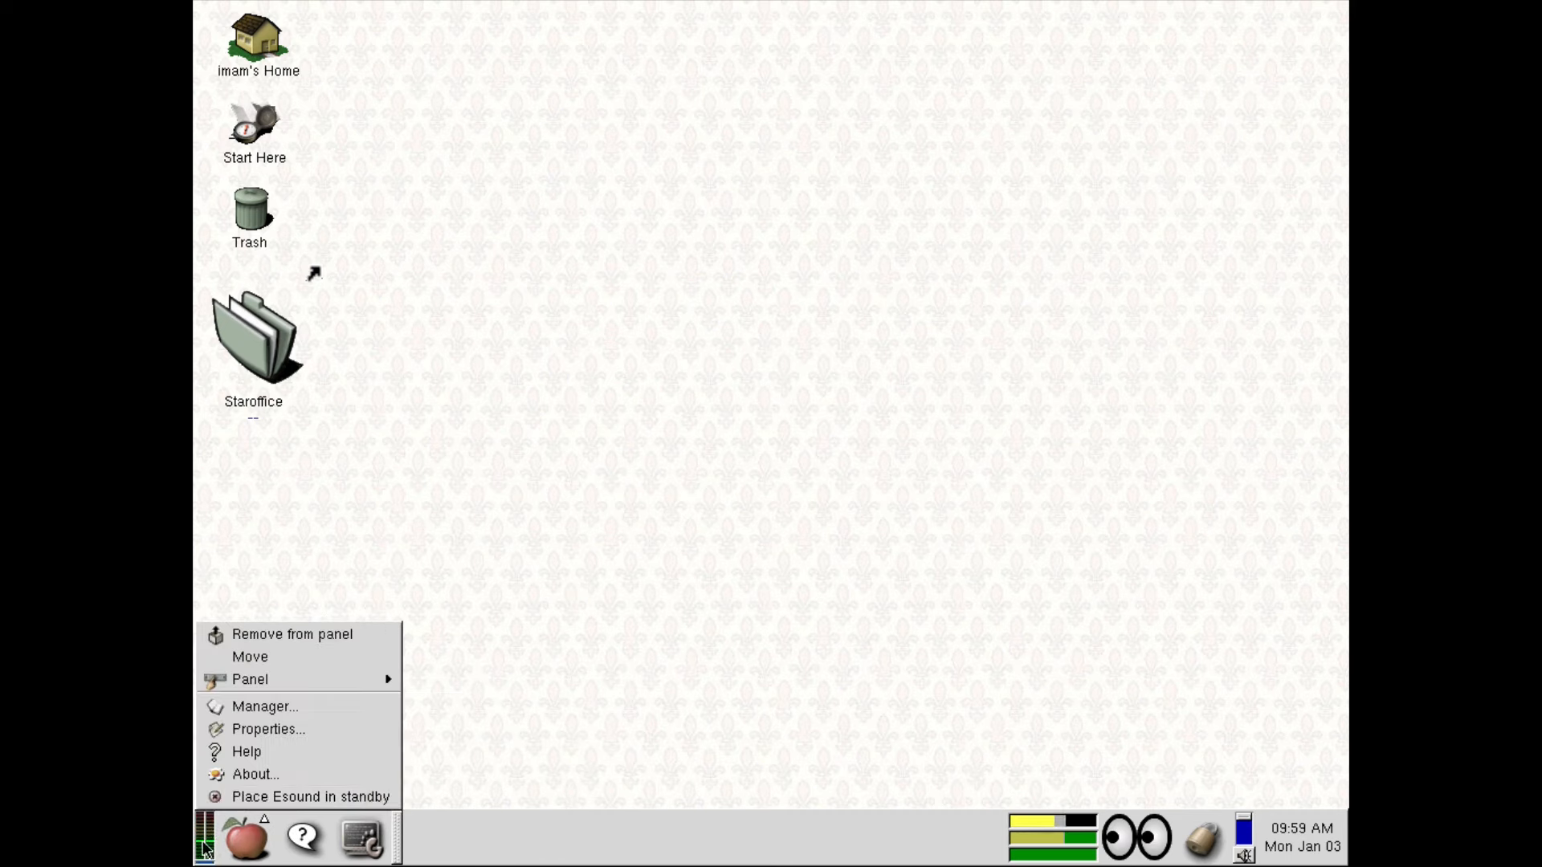
pyautogui.click(298, 729)
pyautogui.click(643, 263)
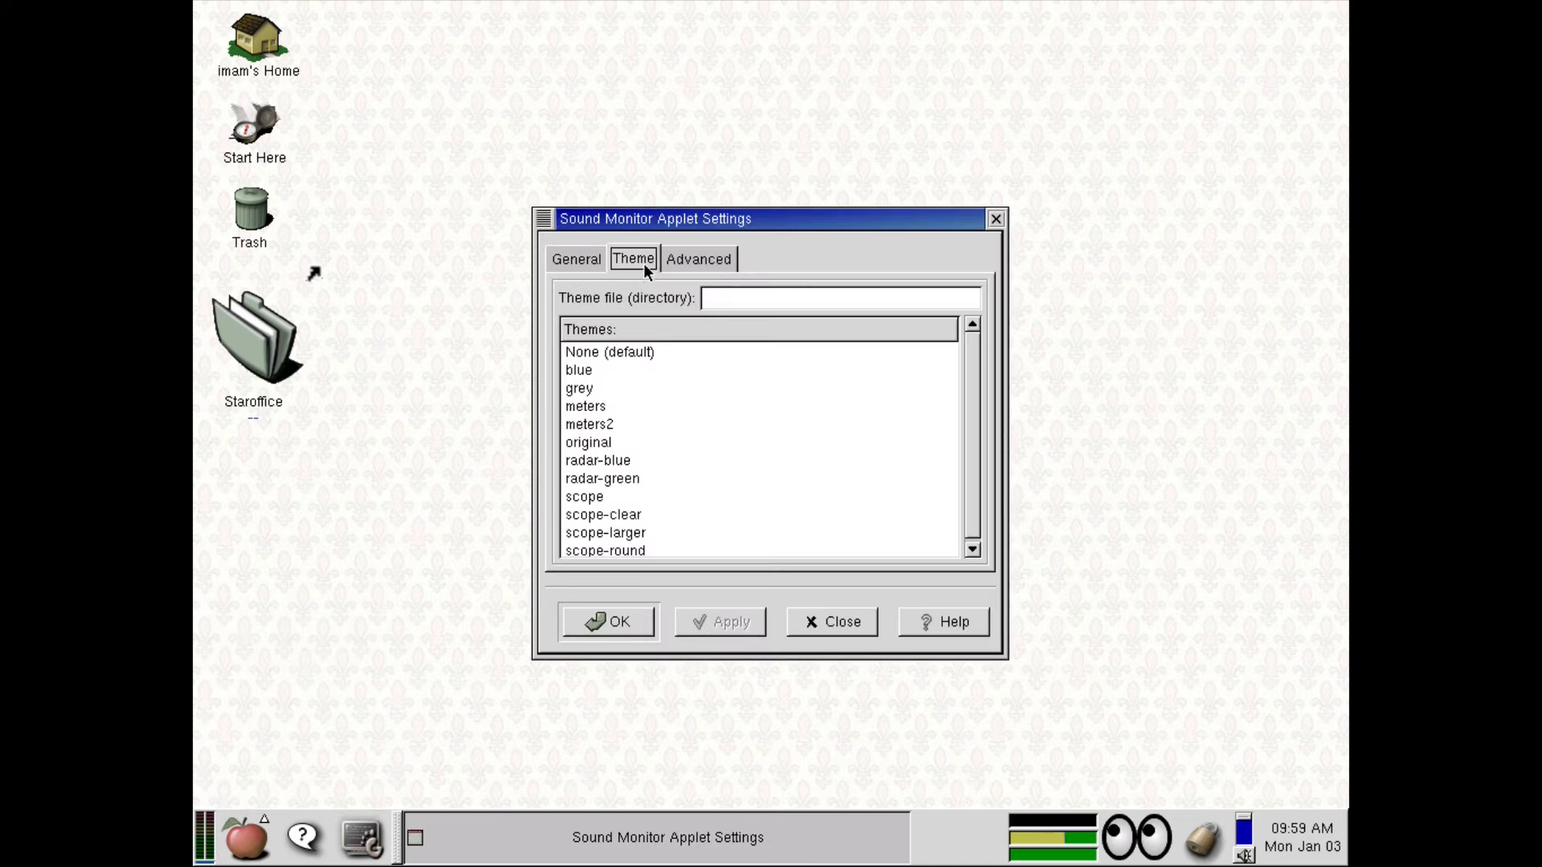
pyautogui.click(793, 390)
pyautogui.click(759, 444)
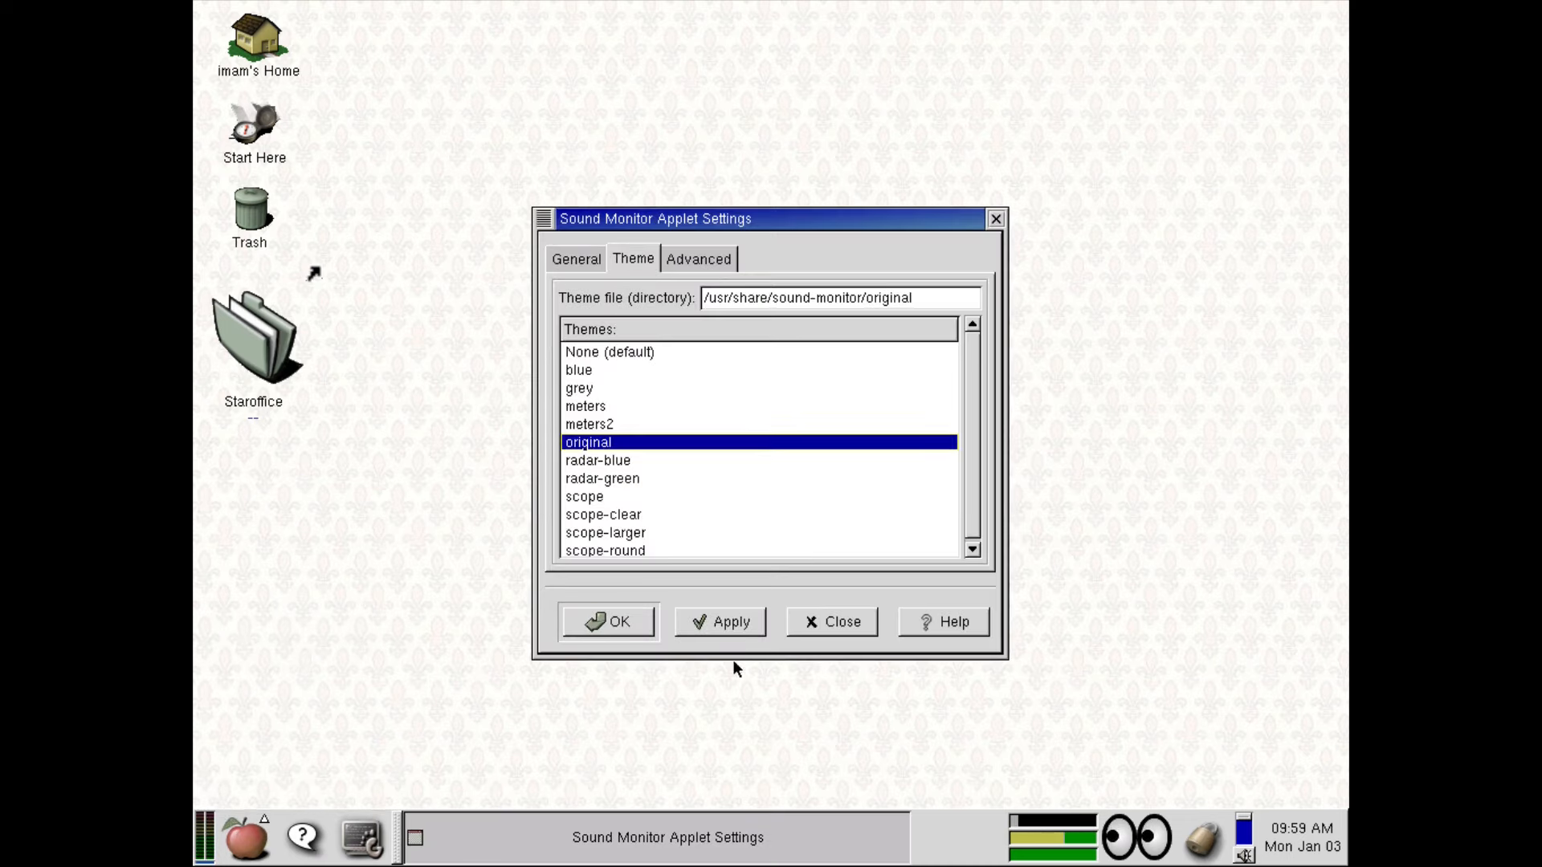
pyautogui.click(726, 633)
pyautogui.click(742, 496)
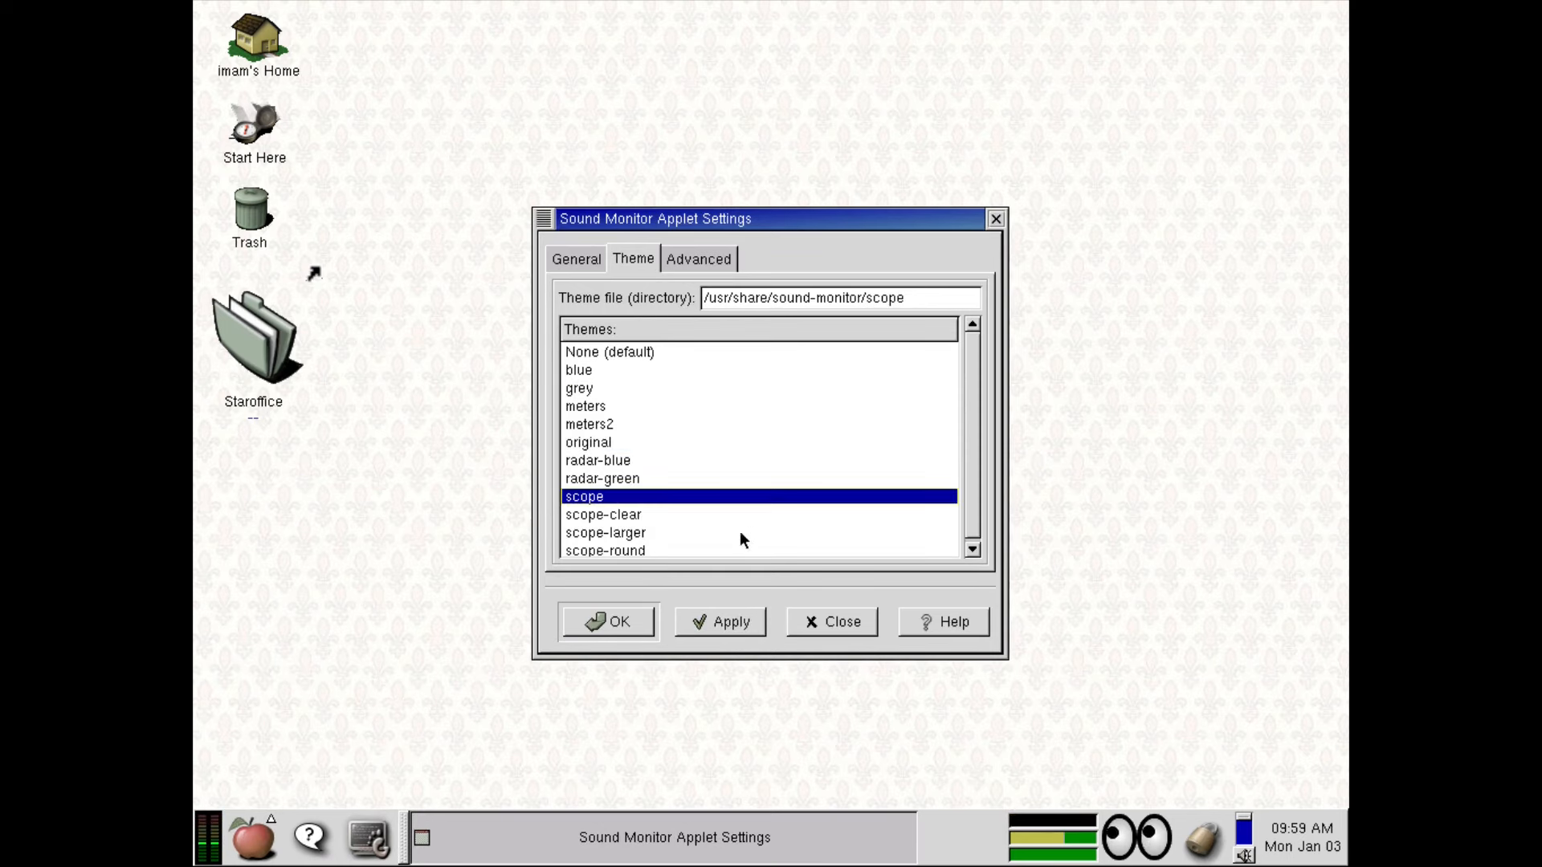
pyautogui.click(728, 625)
pyautogui.click(760, 533)
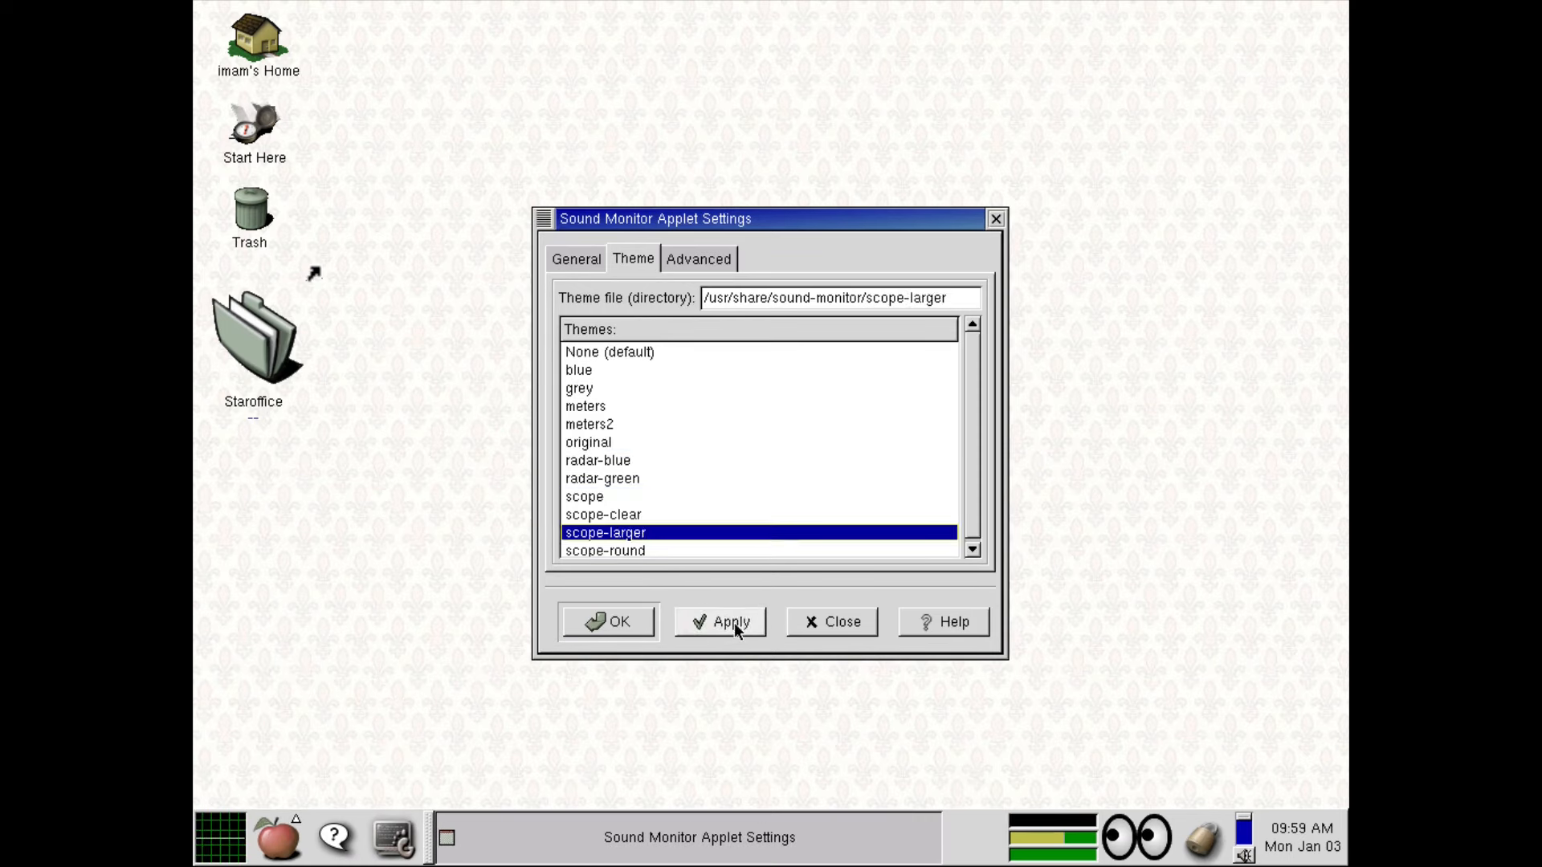
pyautogui.click(731, 624)
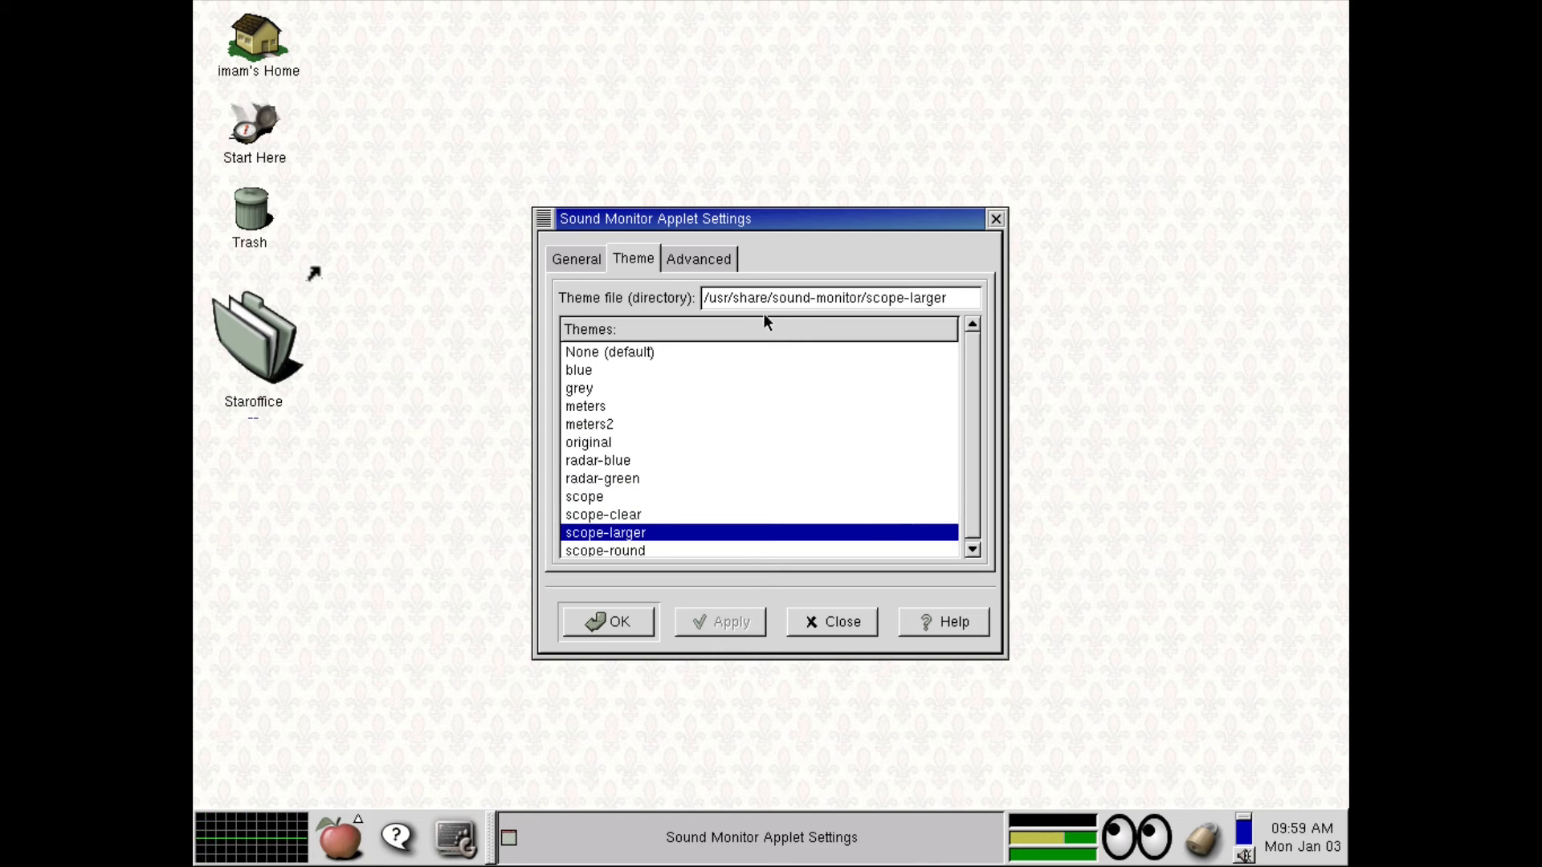
# Step: Review the Sound Monitor applet's advanced and general settings and close its settings window
pyautogui.click(696, 262)
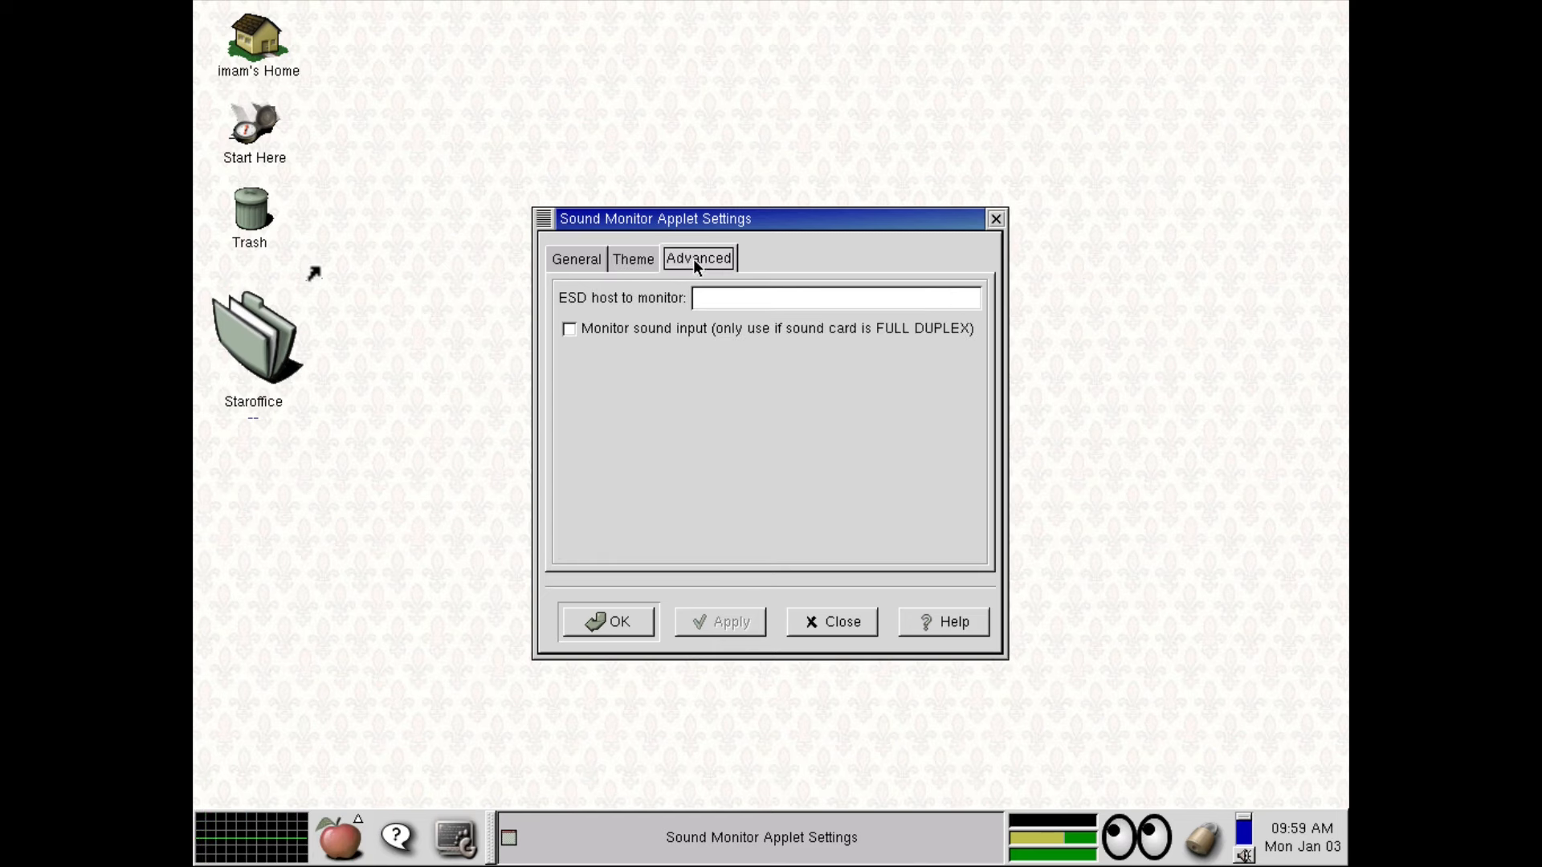
pyautogui.click(595, 267)
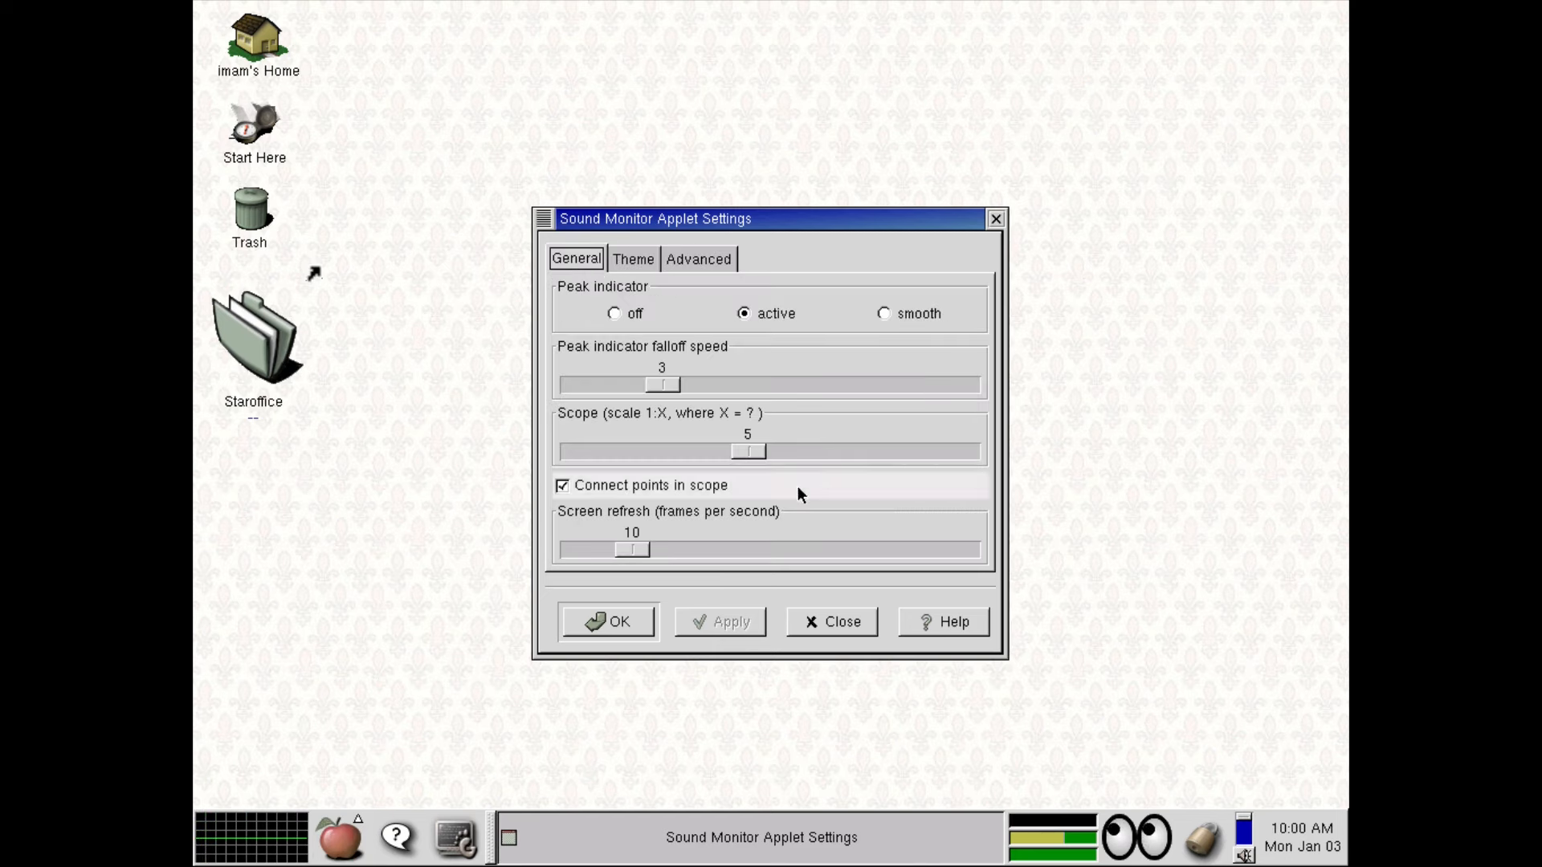
pyautogui.click(800, 620)
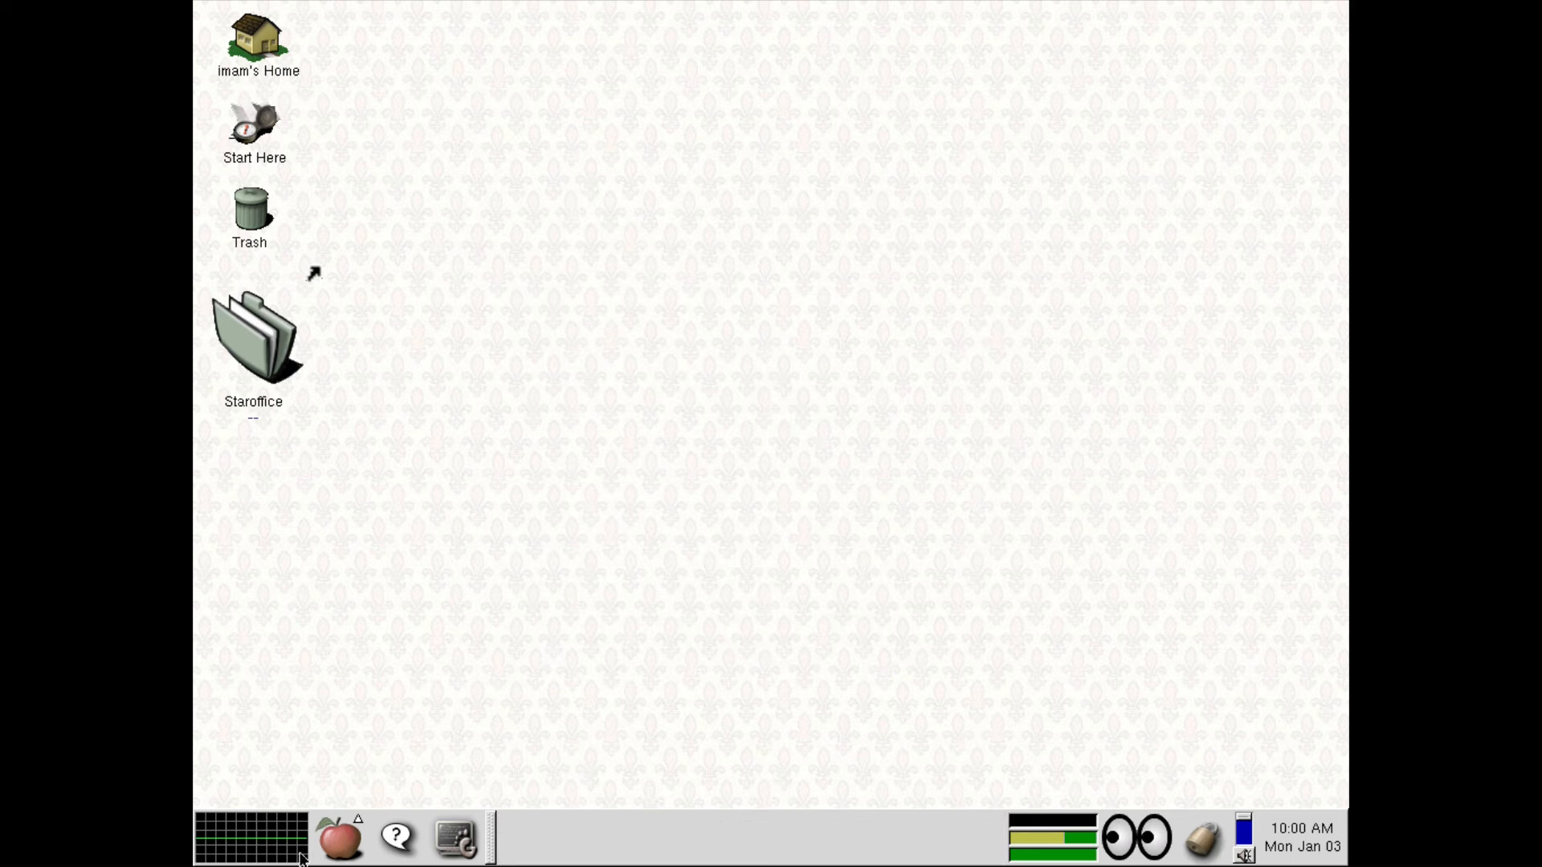
# Step: Remove the Sound Monitor applet from the panel
pyautogui.click(339, 852)
pyautogui.rightClick(265, 844)
pyautogui.rightClick(265, 844)
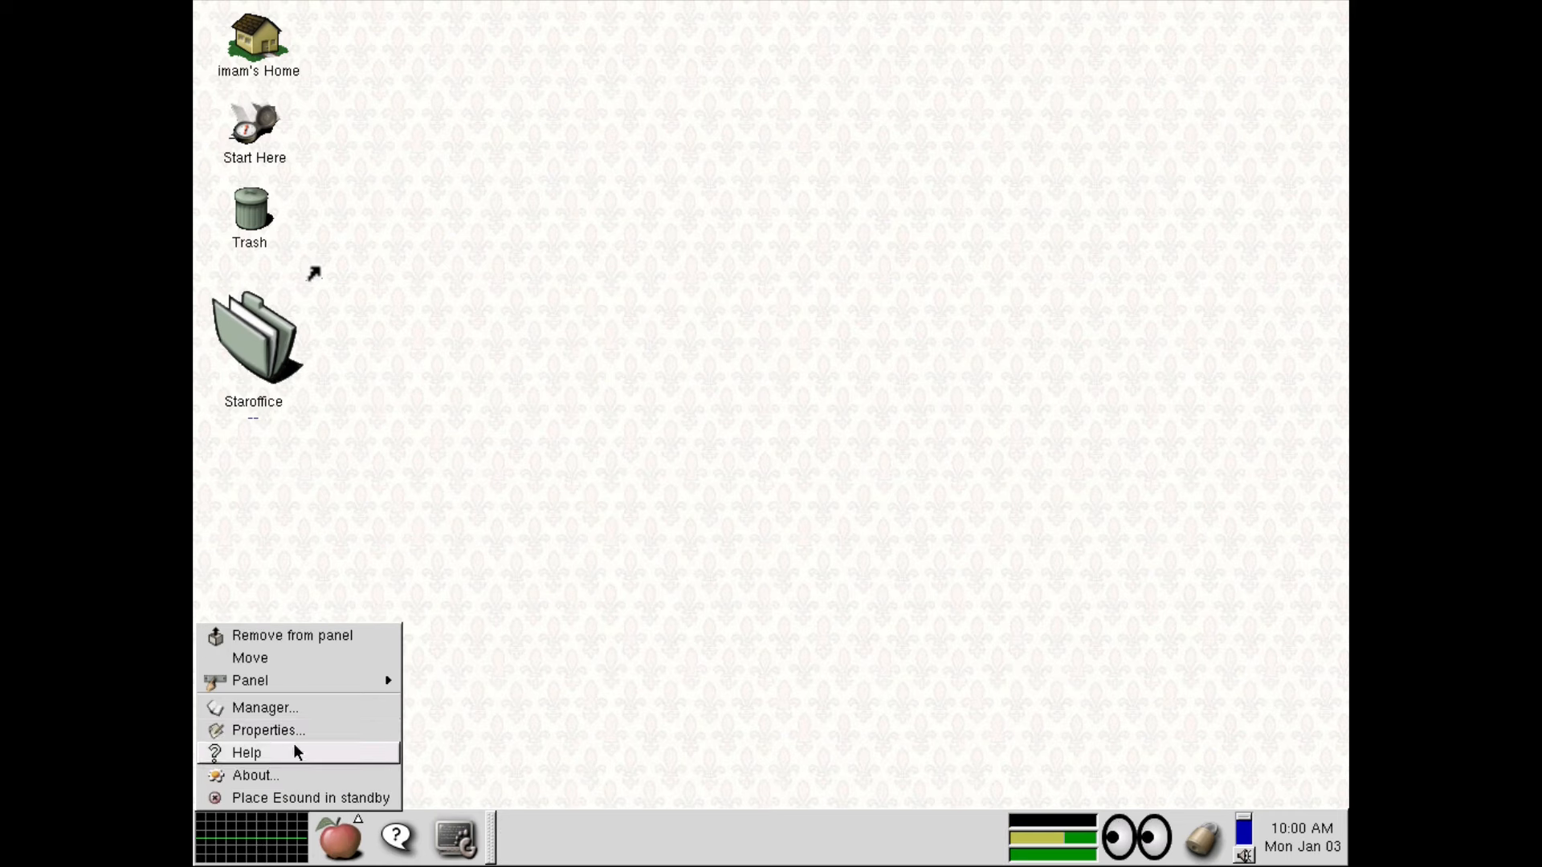
pyautogui.click(341, 649)
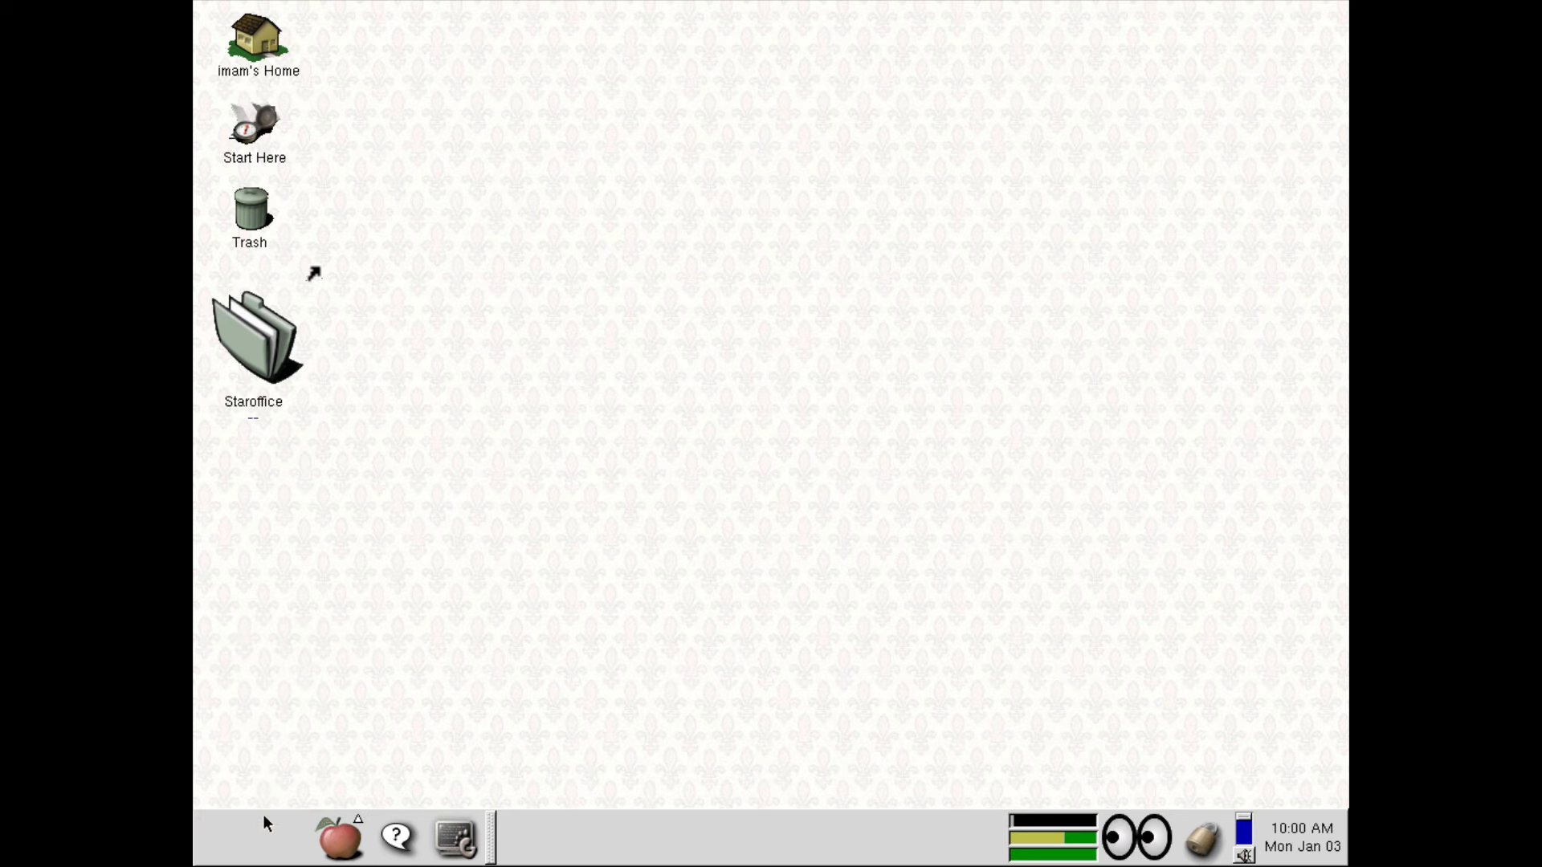
# Step: Add the CD Player multimedia applet to the panel
pyautogui.click(353, 811)
pyautogui.moveTo(399, 697)
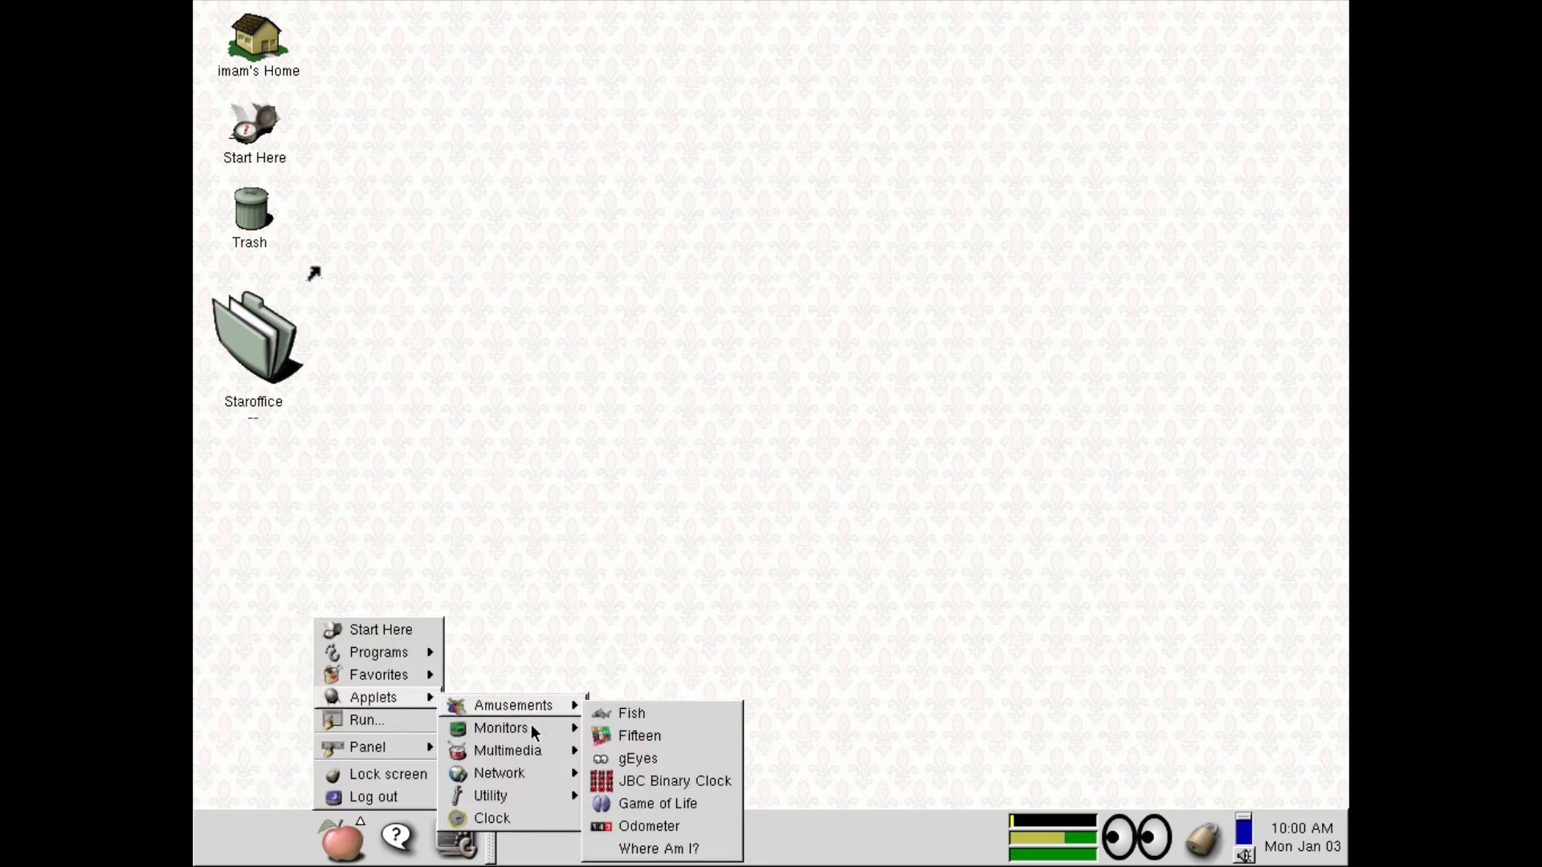
pyautogui.moveTo(534, 750)
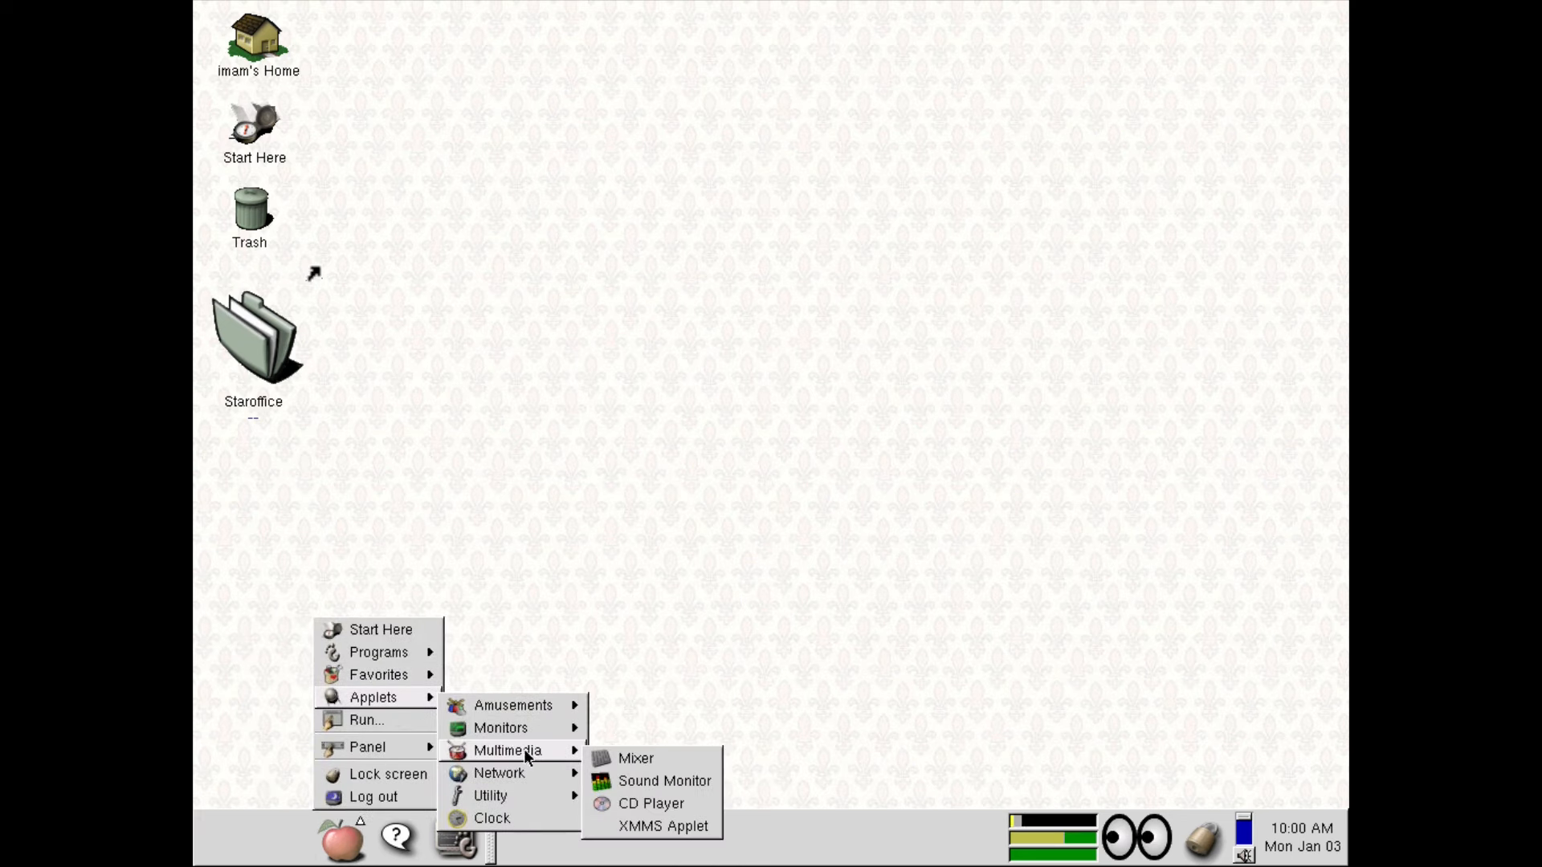
pyautogui.click(652, 804)
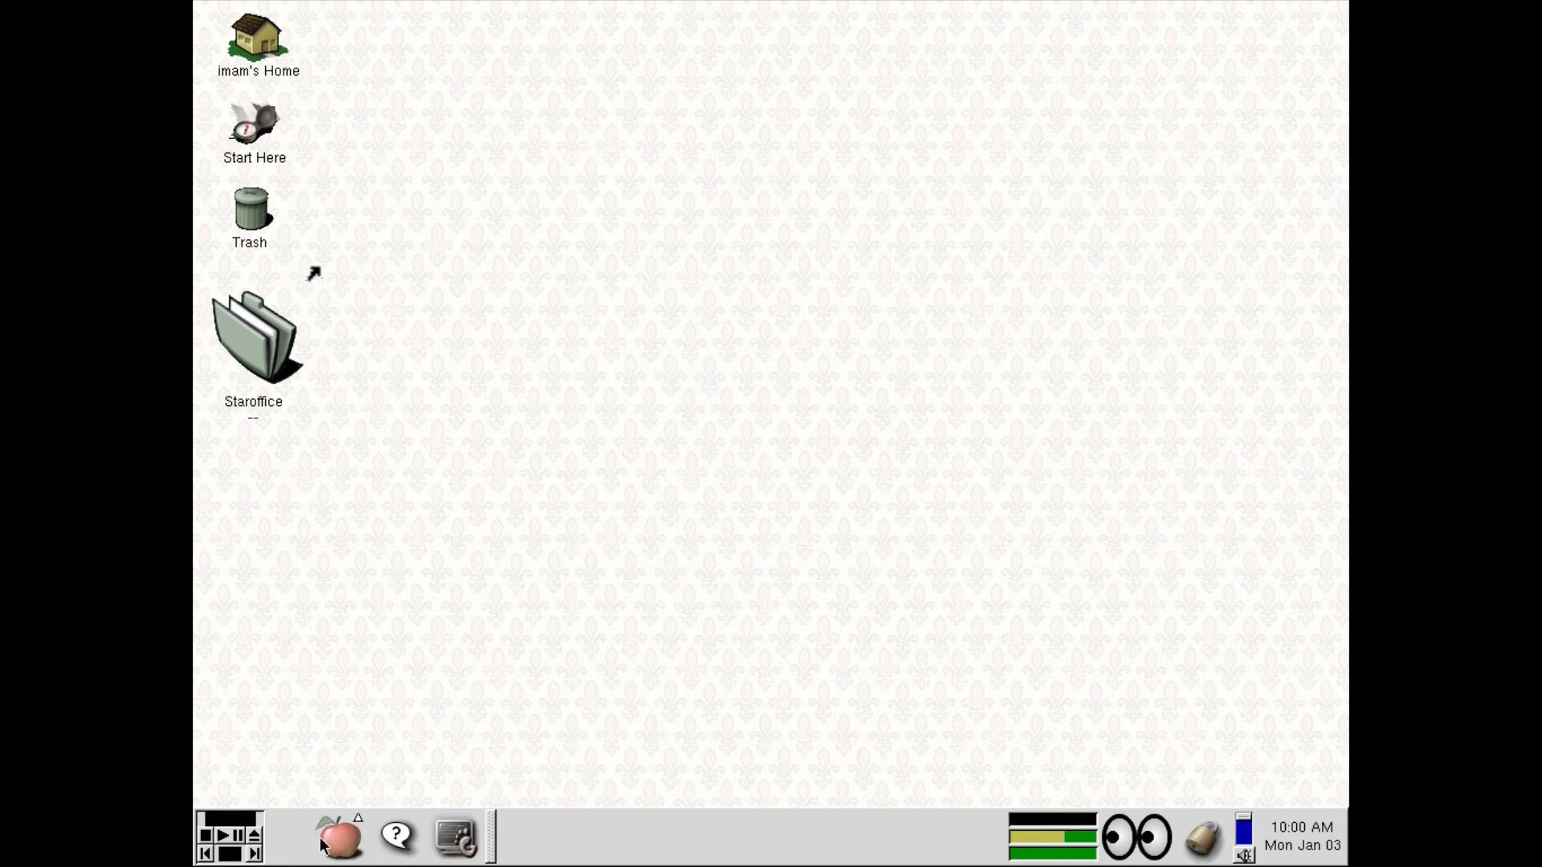
pyautogui.click(339, 837)
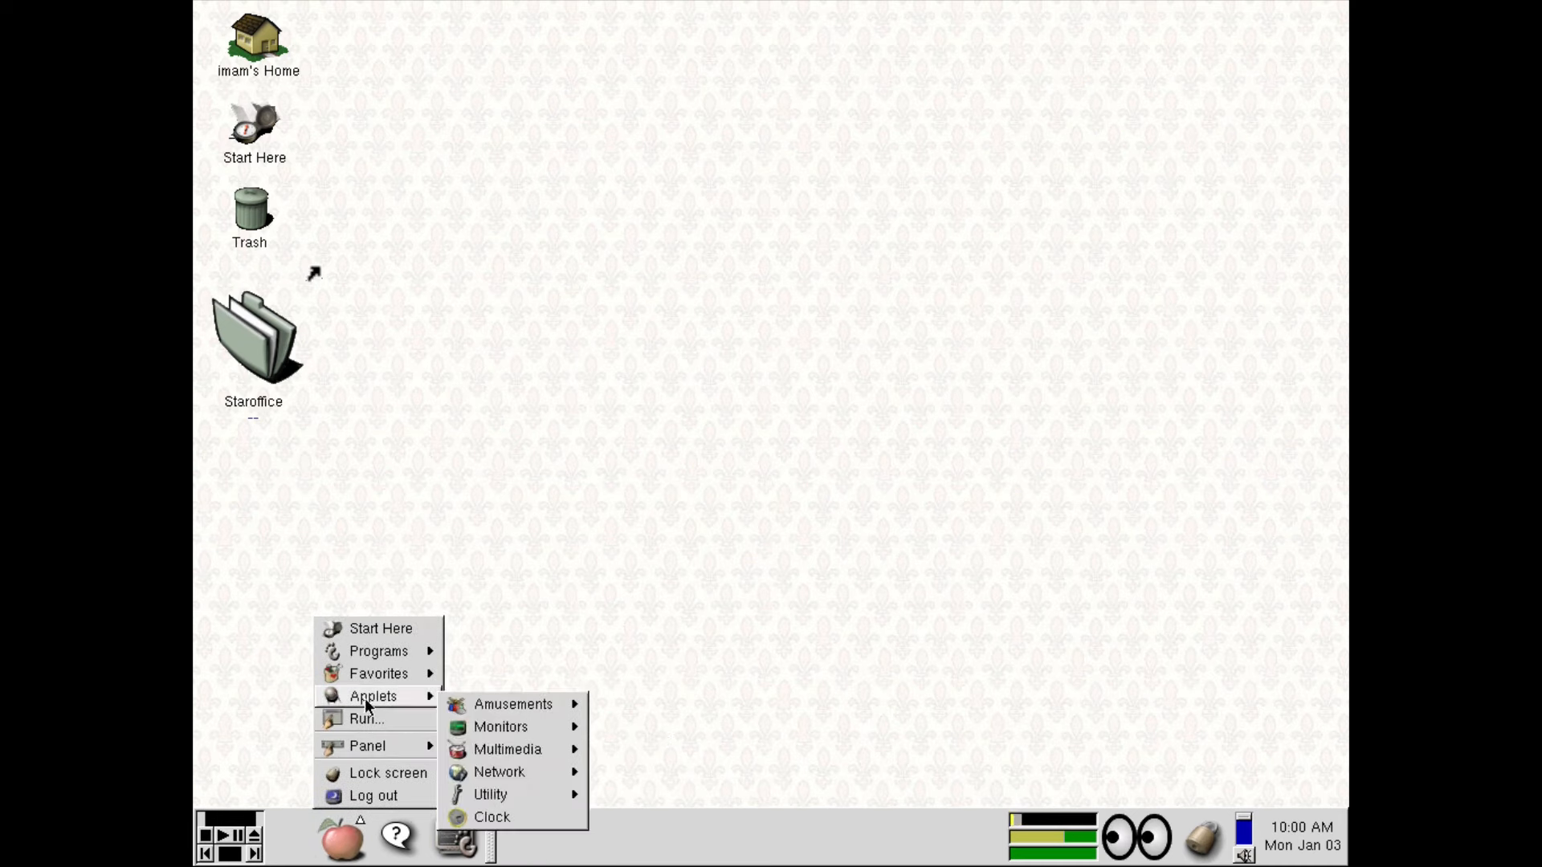
pyautogui.moveTo(371, 652)
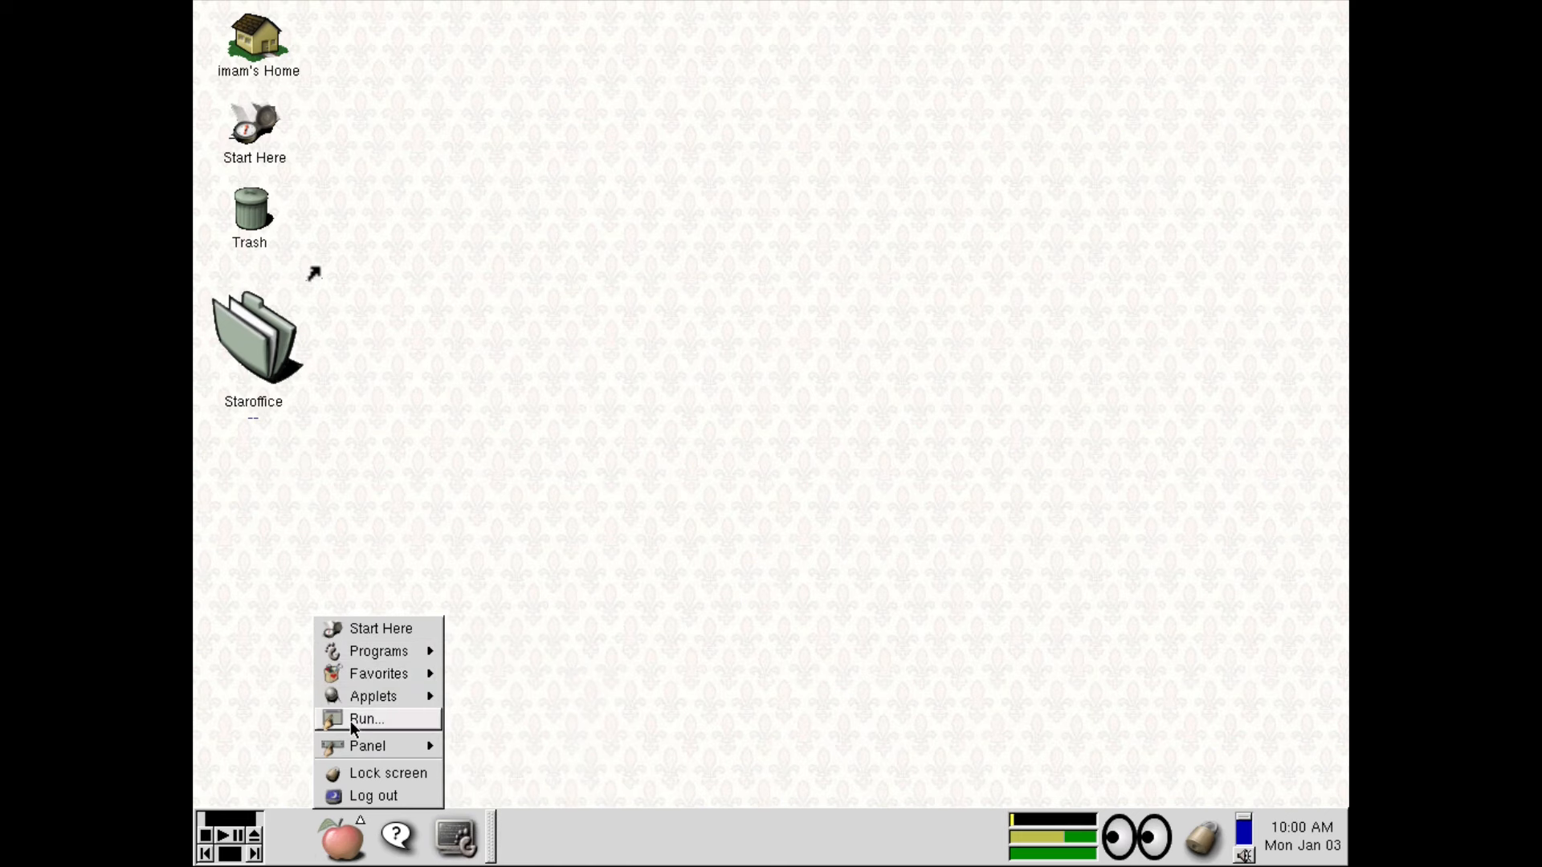
pyautogui.click(832, 617)
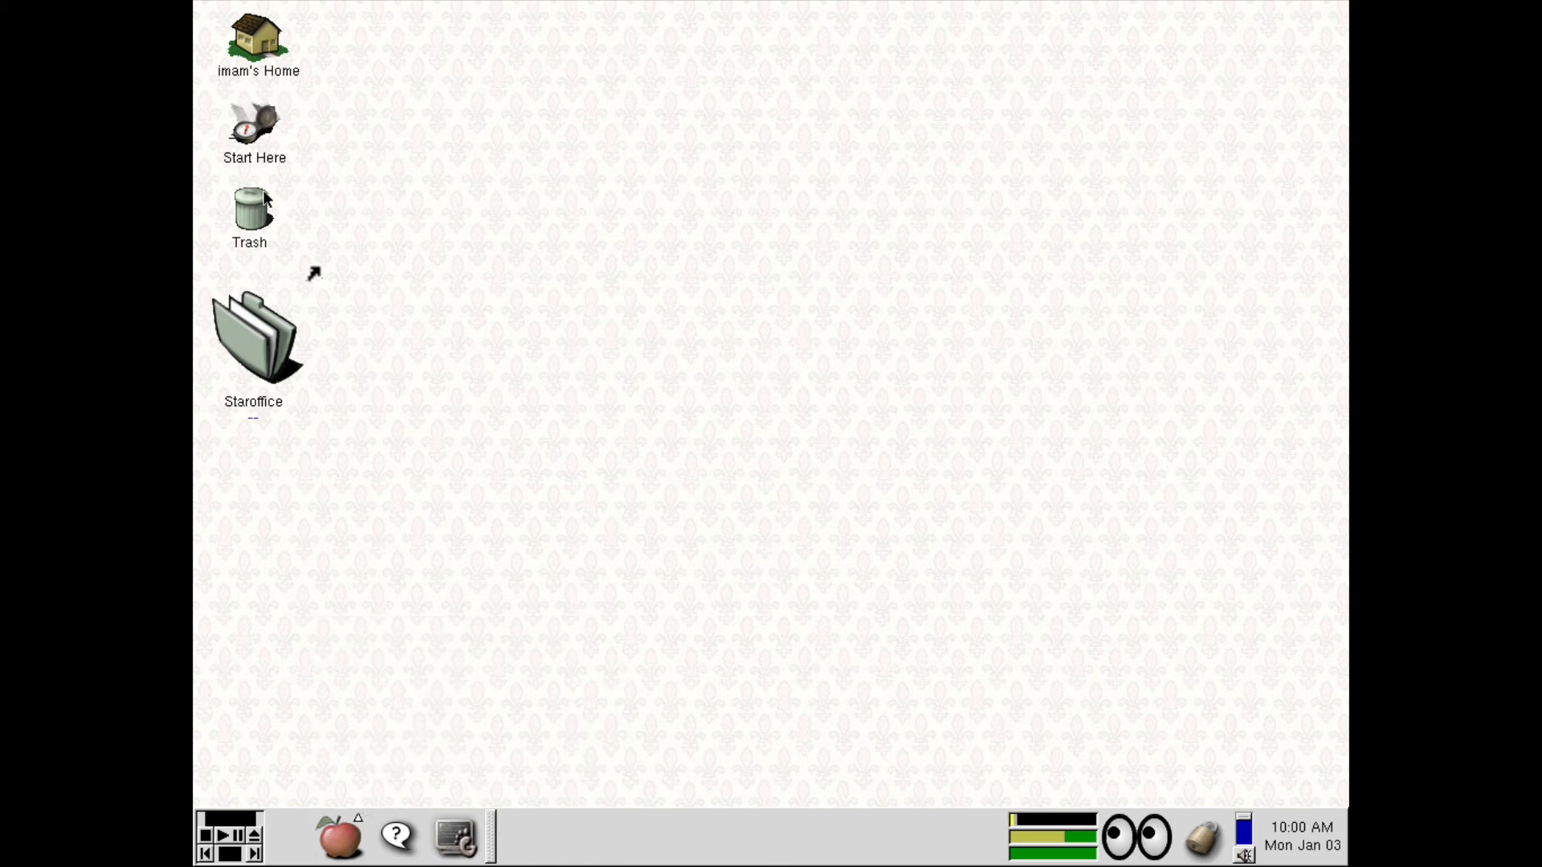
# Step: Open the home folder, remove the CD Player applet from the panel and close the folder window
pyautogui.doubleClick(256, 40)
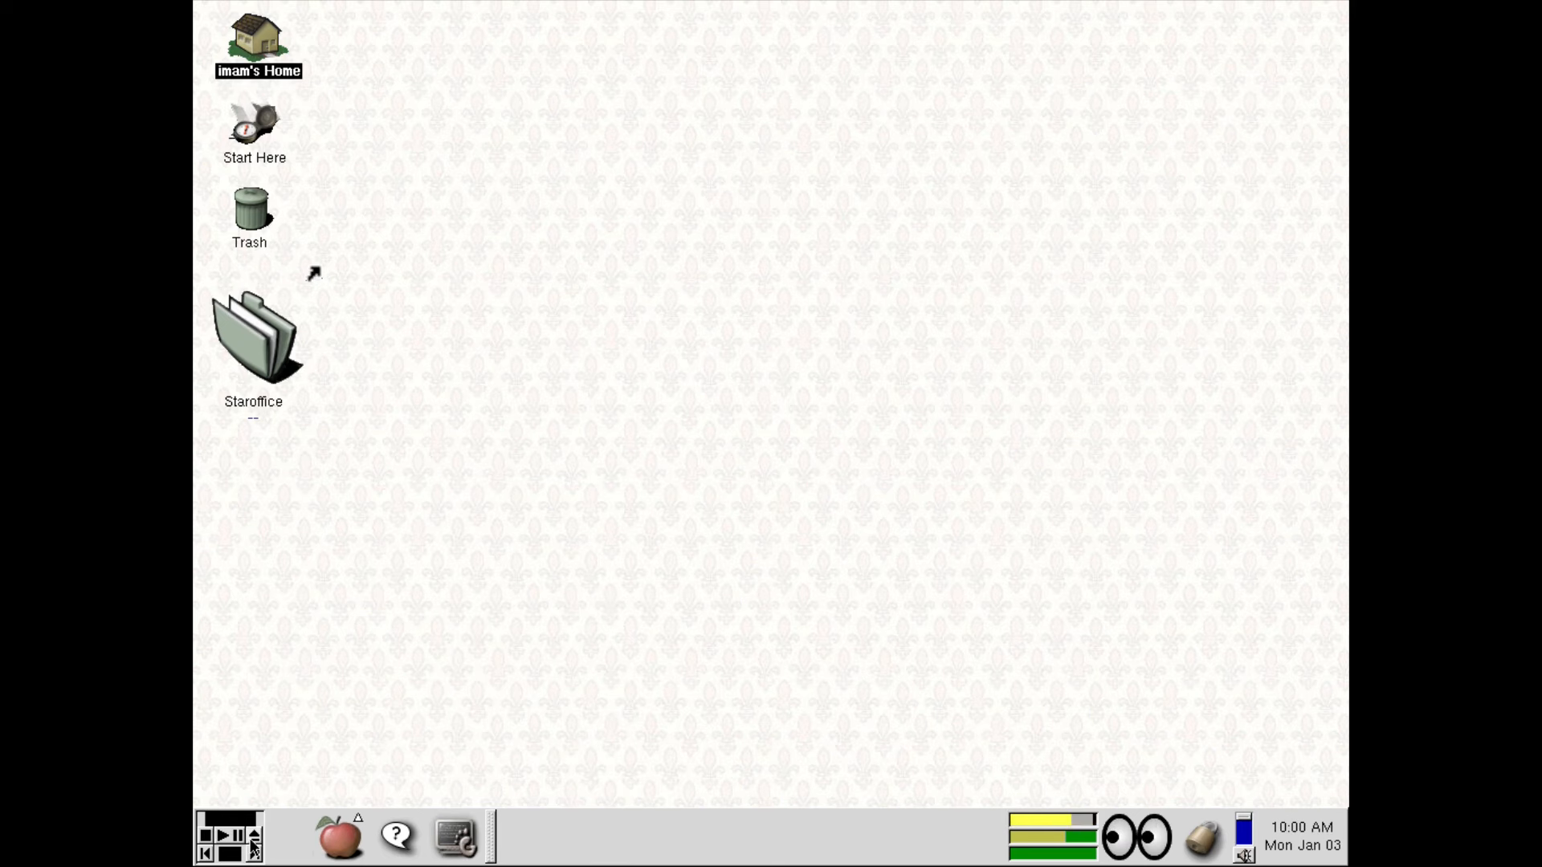
pyautogui.rightClick(254, 847)
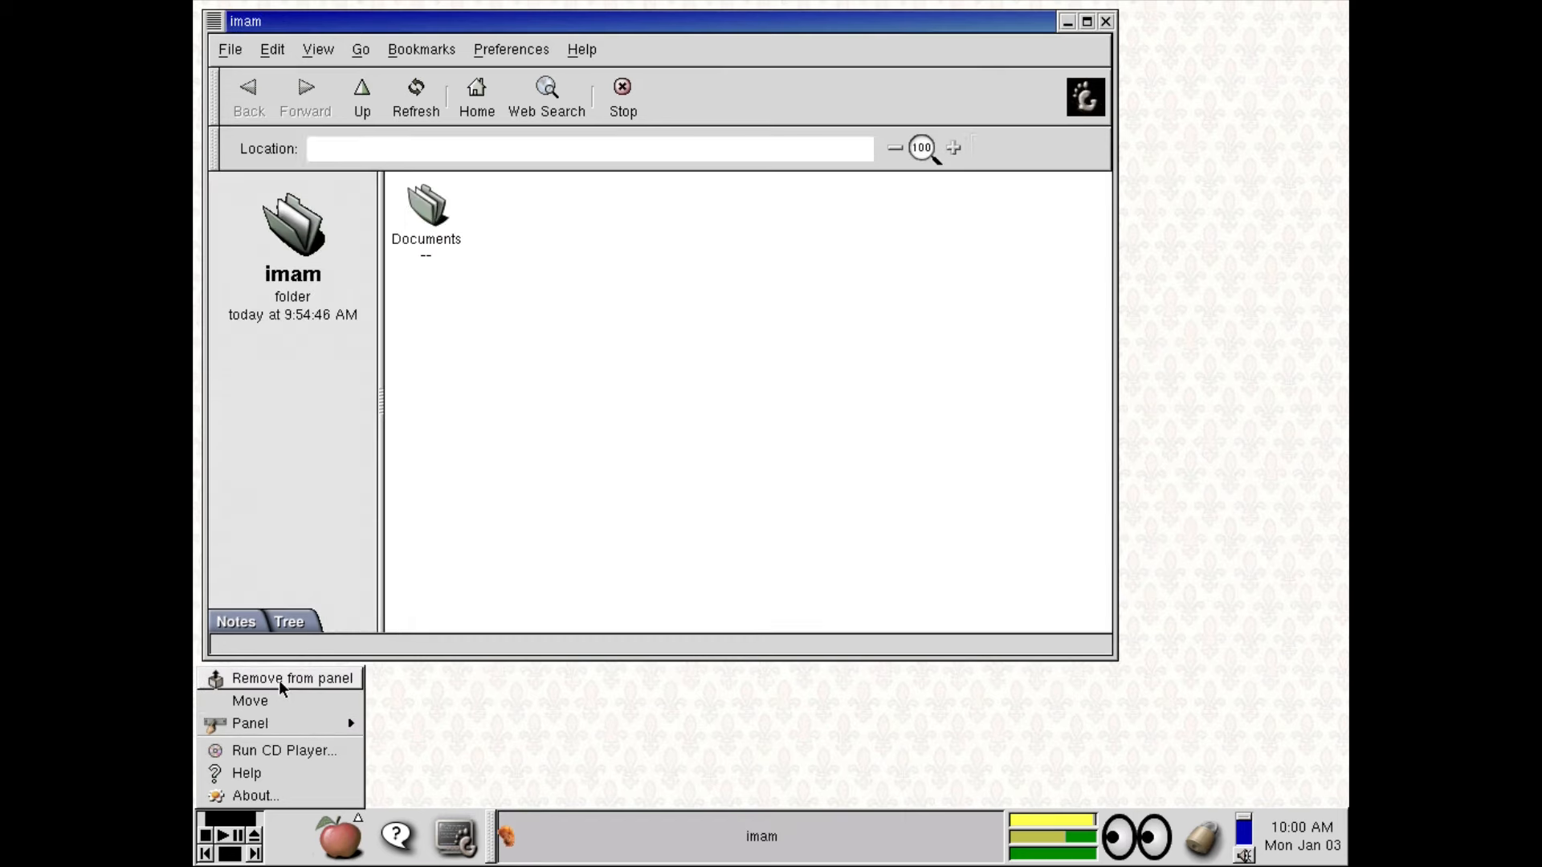
pyautogui.click(277, 679)
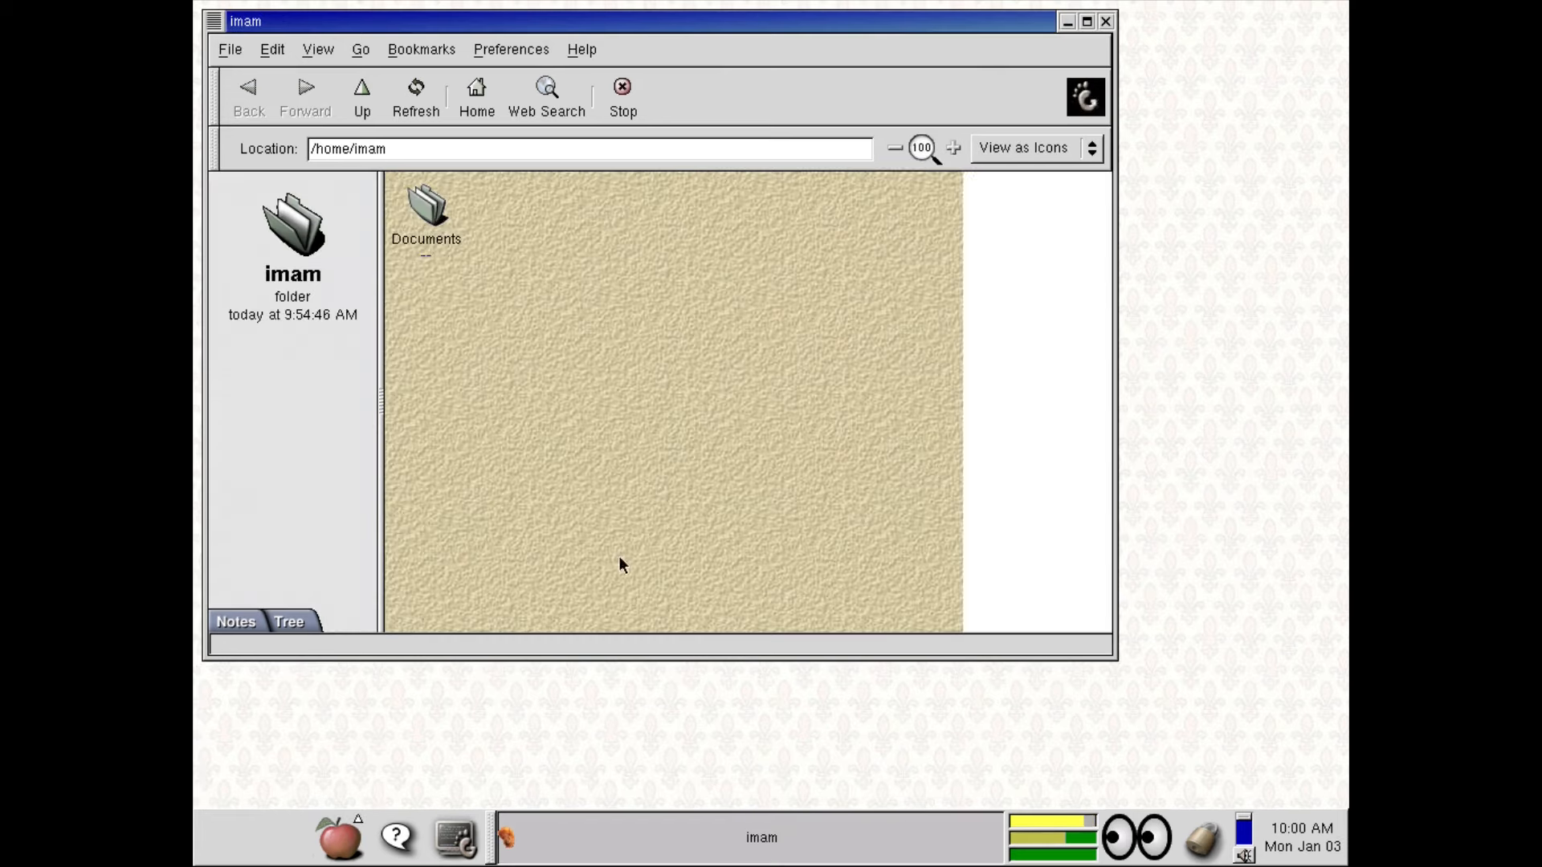
pyautogui.click(1108, 21)
# Step: Add the XMMS Applet from the multimedia applets to the panel
pyautogui.click(321, 839)
pyautogui.moveTo(408, 750)
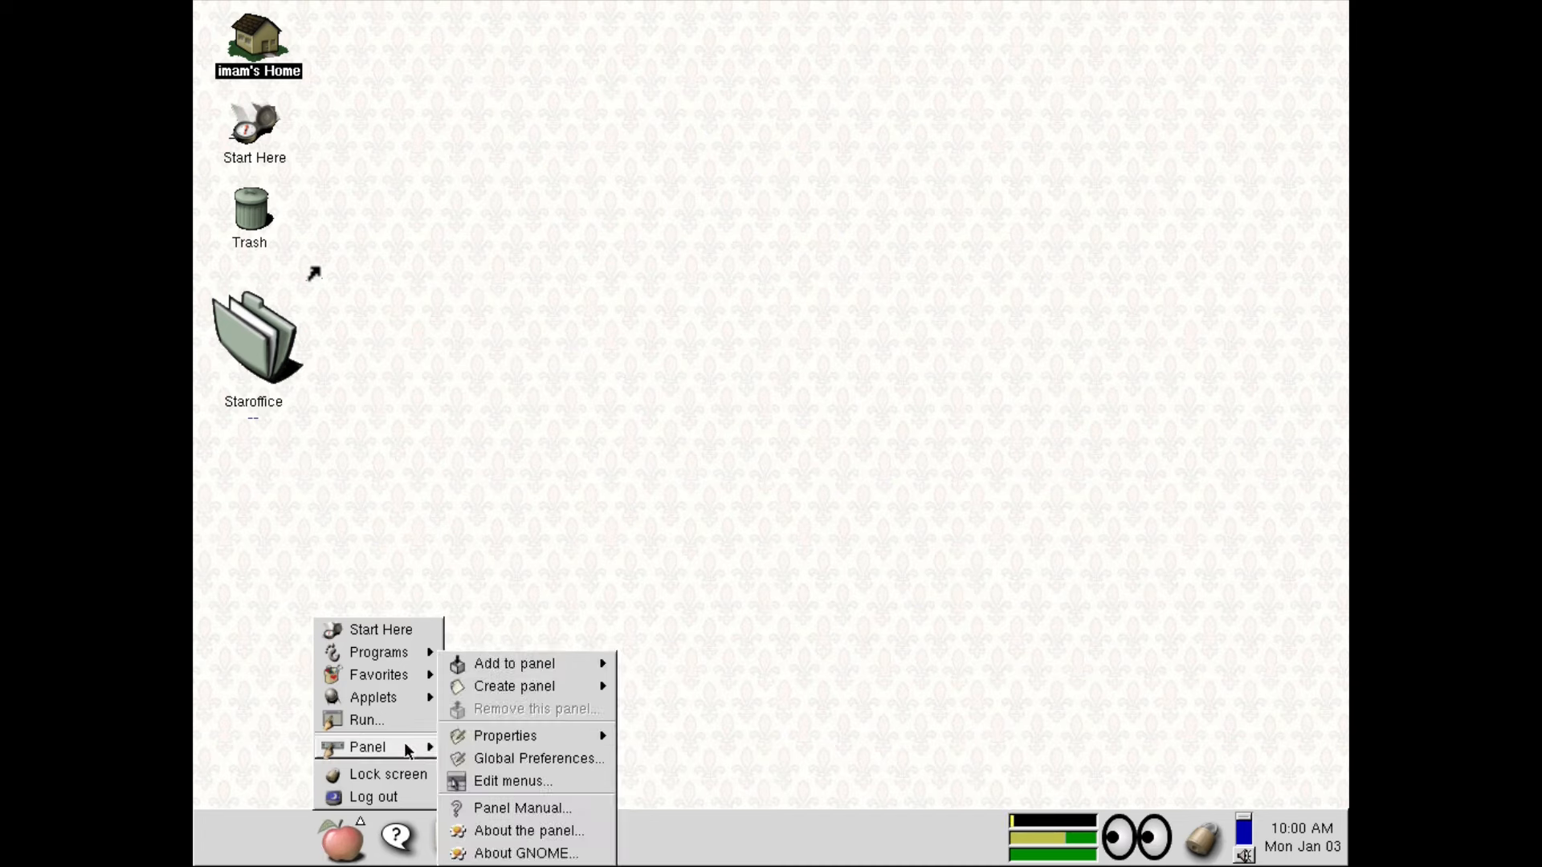
pyautogui.moveTo(401, 697)
pyautogui.moveTo(530, 750)
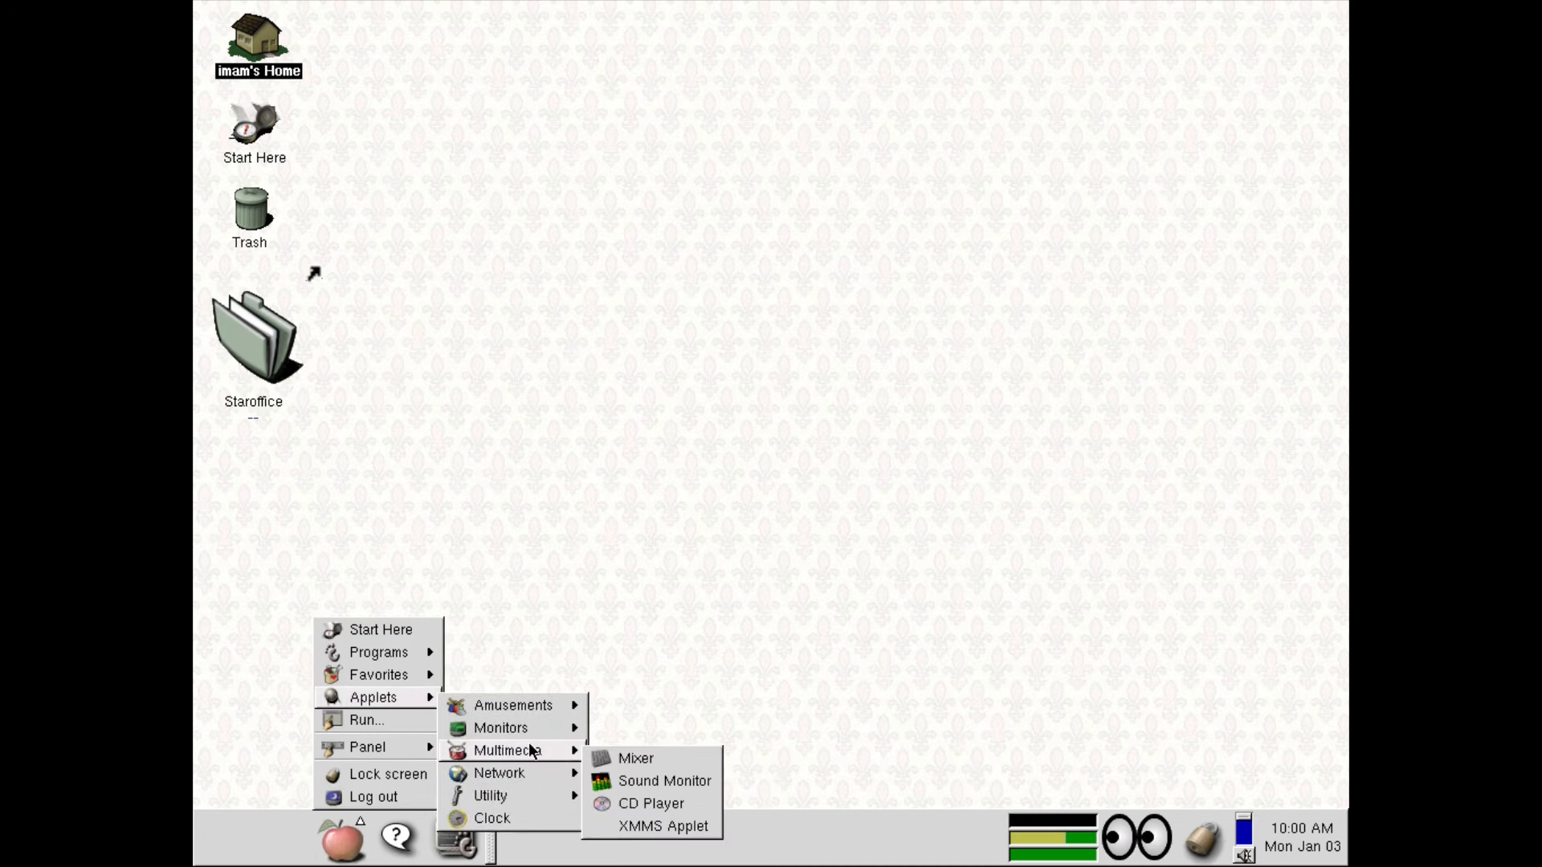
pyautogui.click(677, 828)
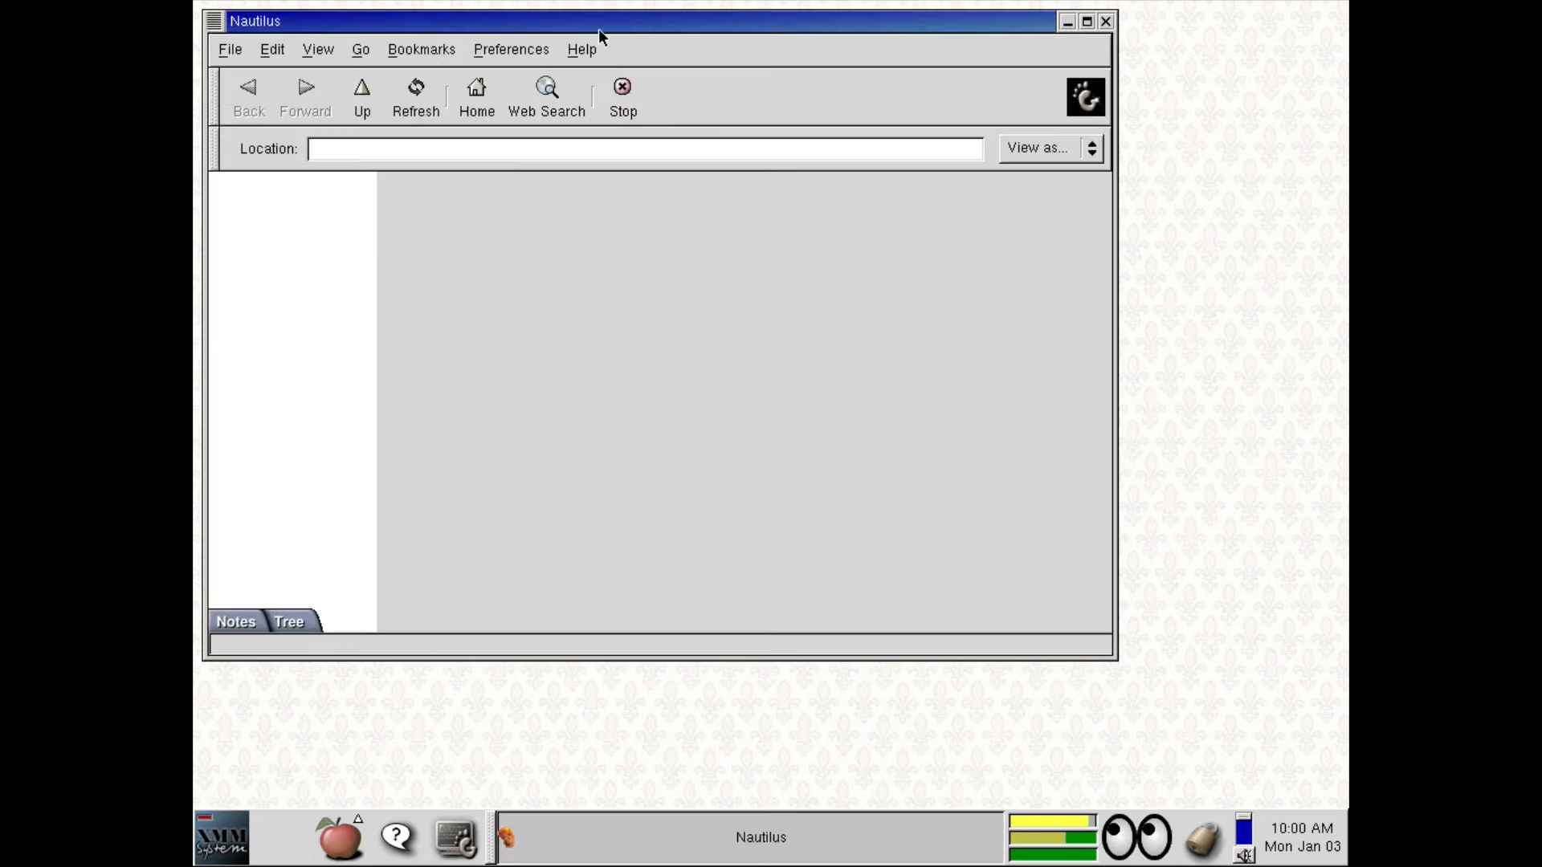
# Step: Play the MP3 file from the home folder's Music folder in X Multimedia System and close the Blur scope window
pyautogui.moveTo(599, 28); pyautogui.dragTo(744, 86)
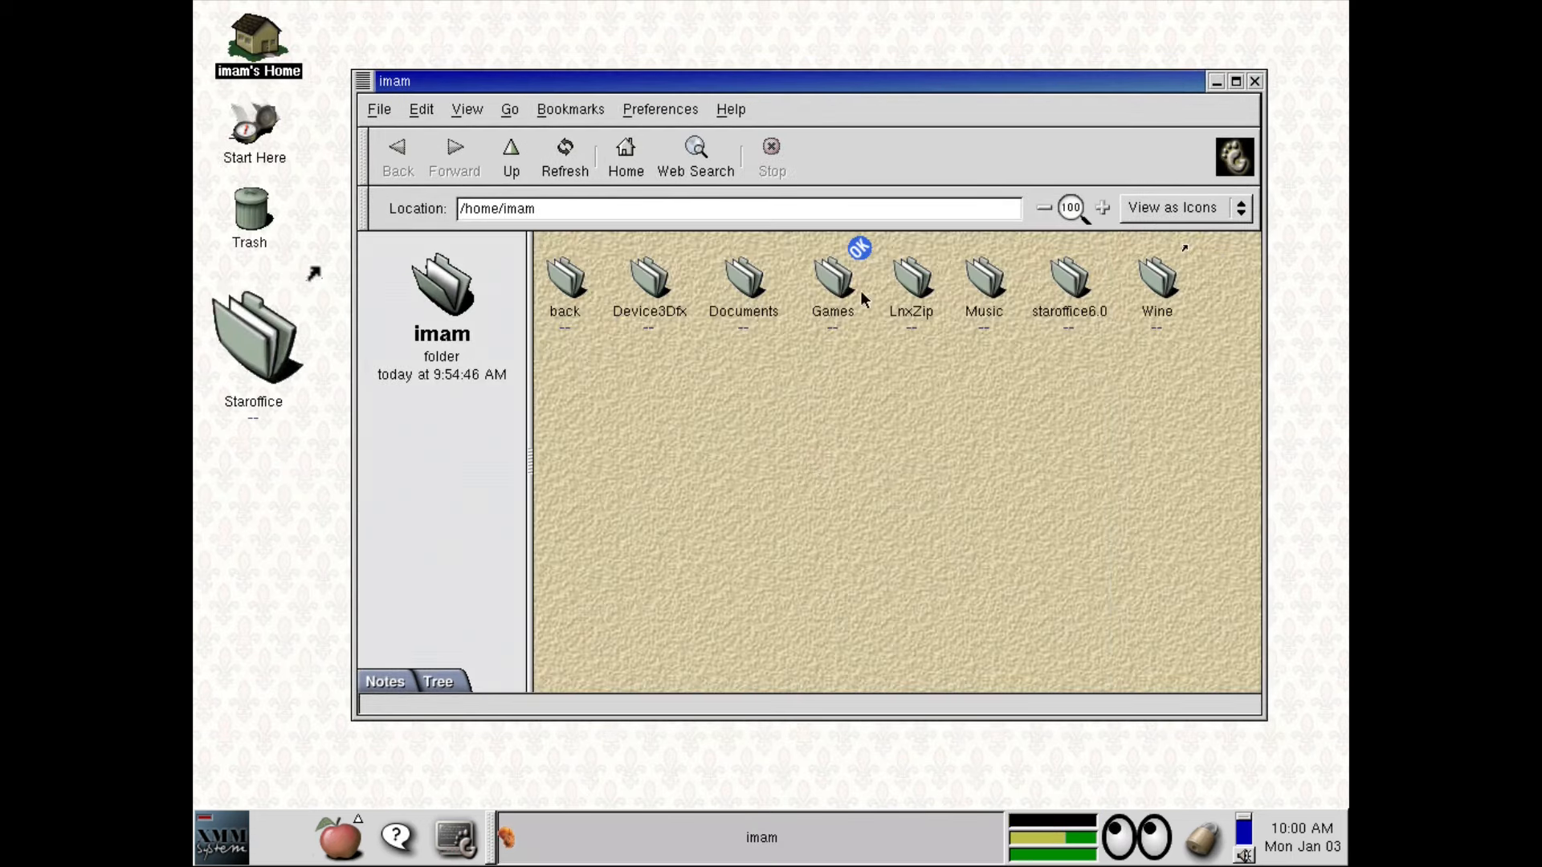
pyautogui.doubleClick(984, 279)
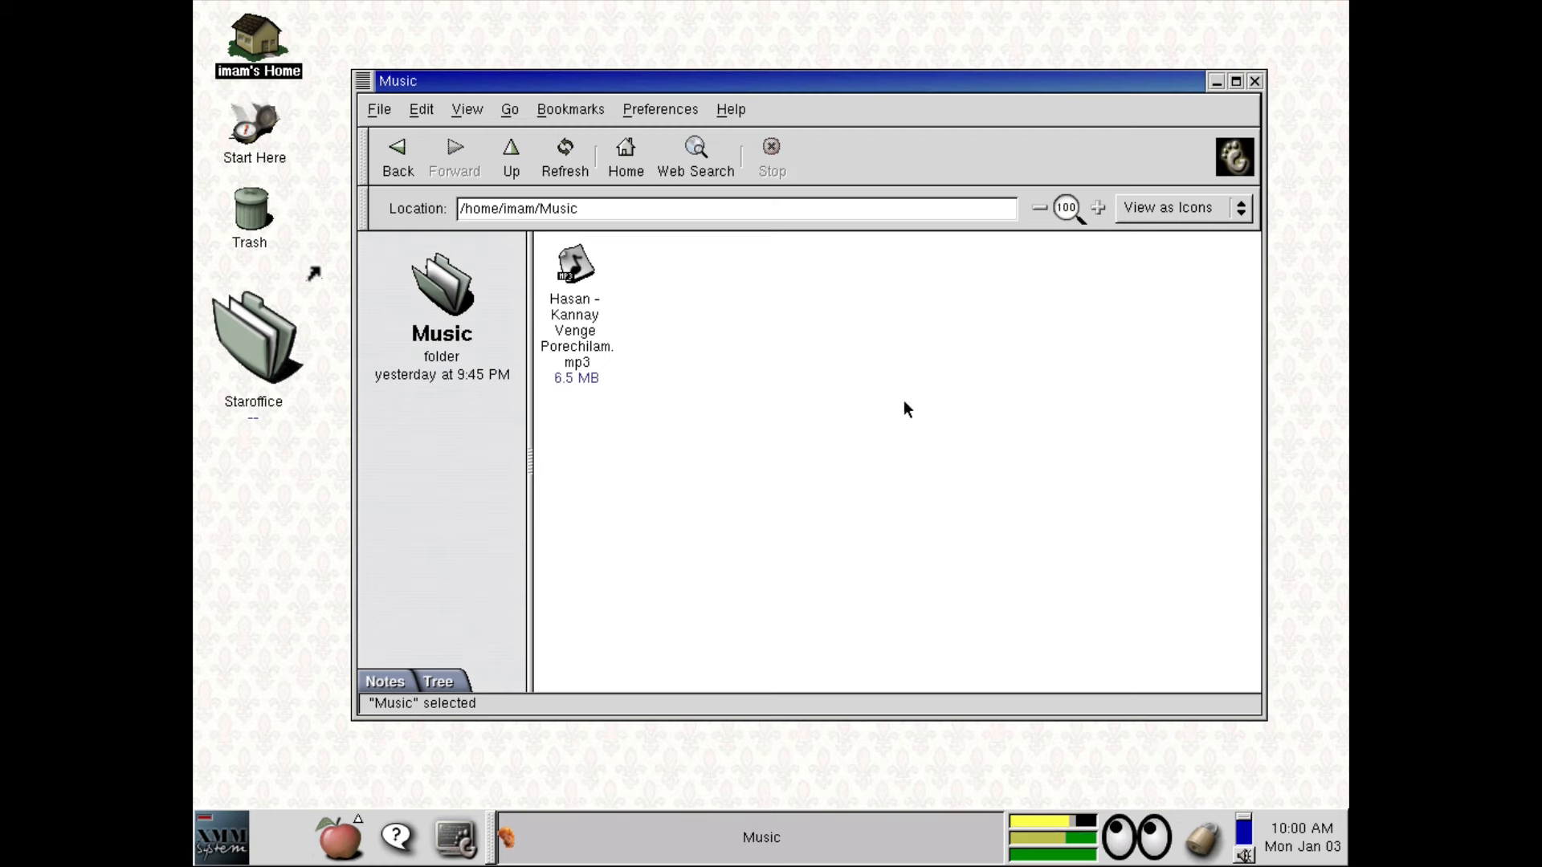
pyautogui.rightClick(594, 325)
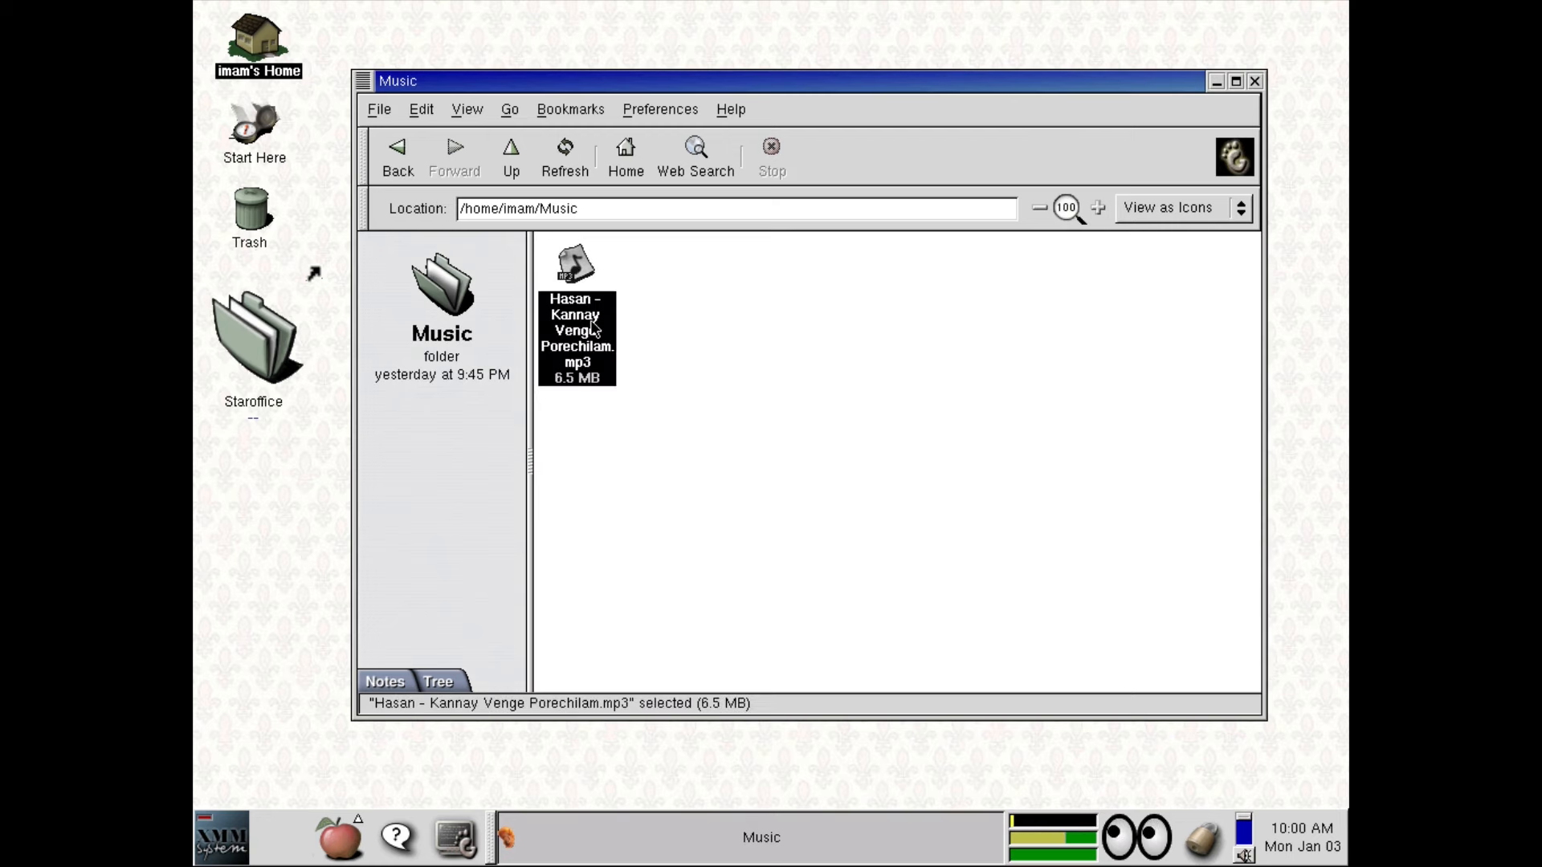
pyautogui.moveTo(747, 383)
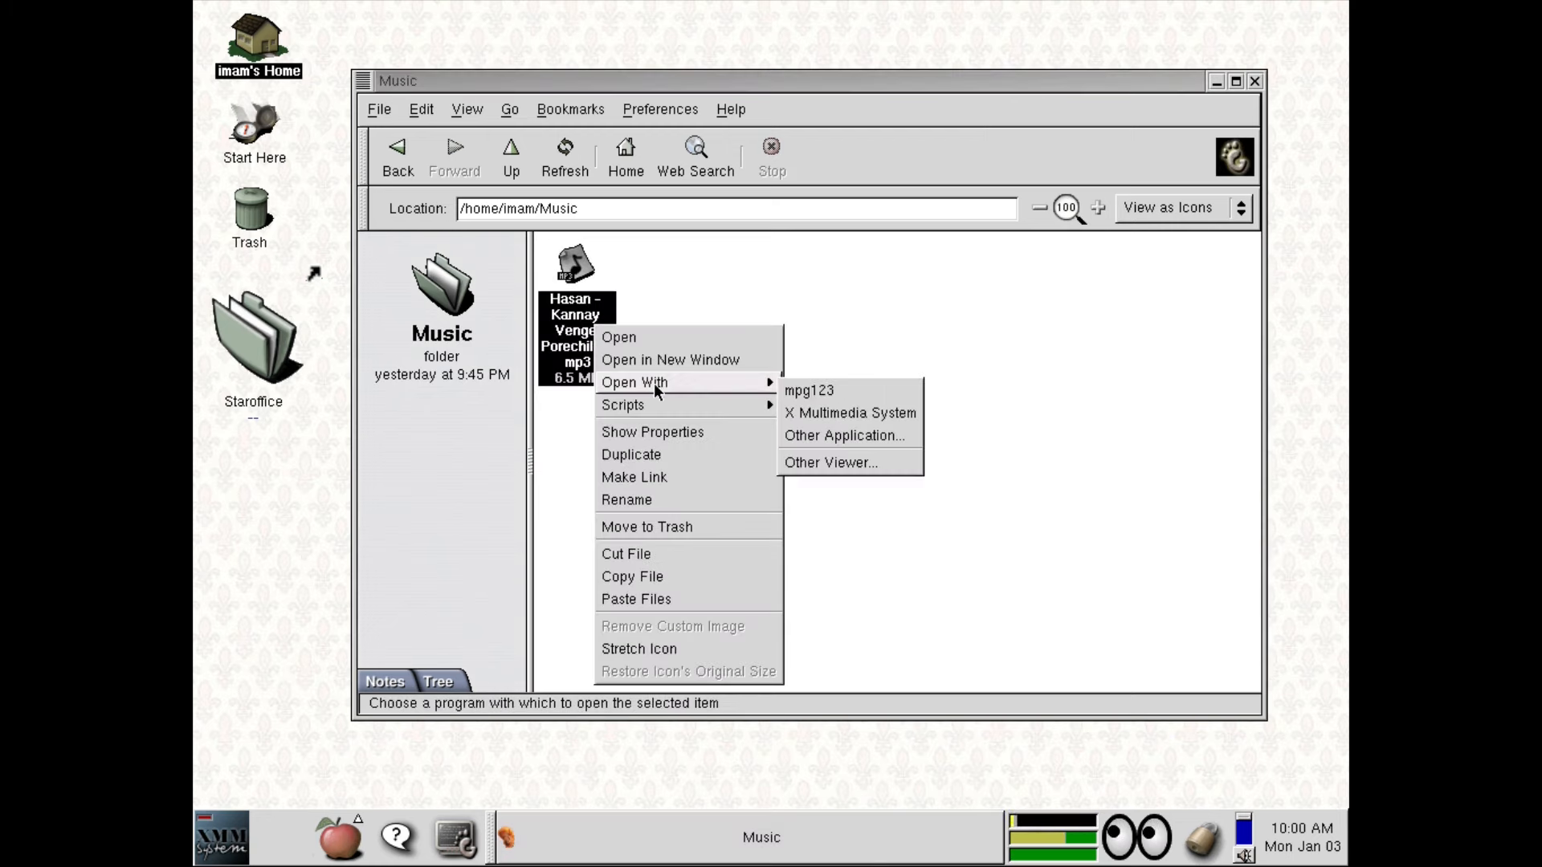
pyautogui.click(832, 411)
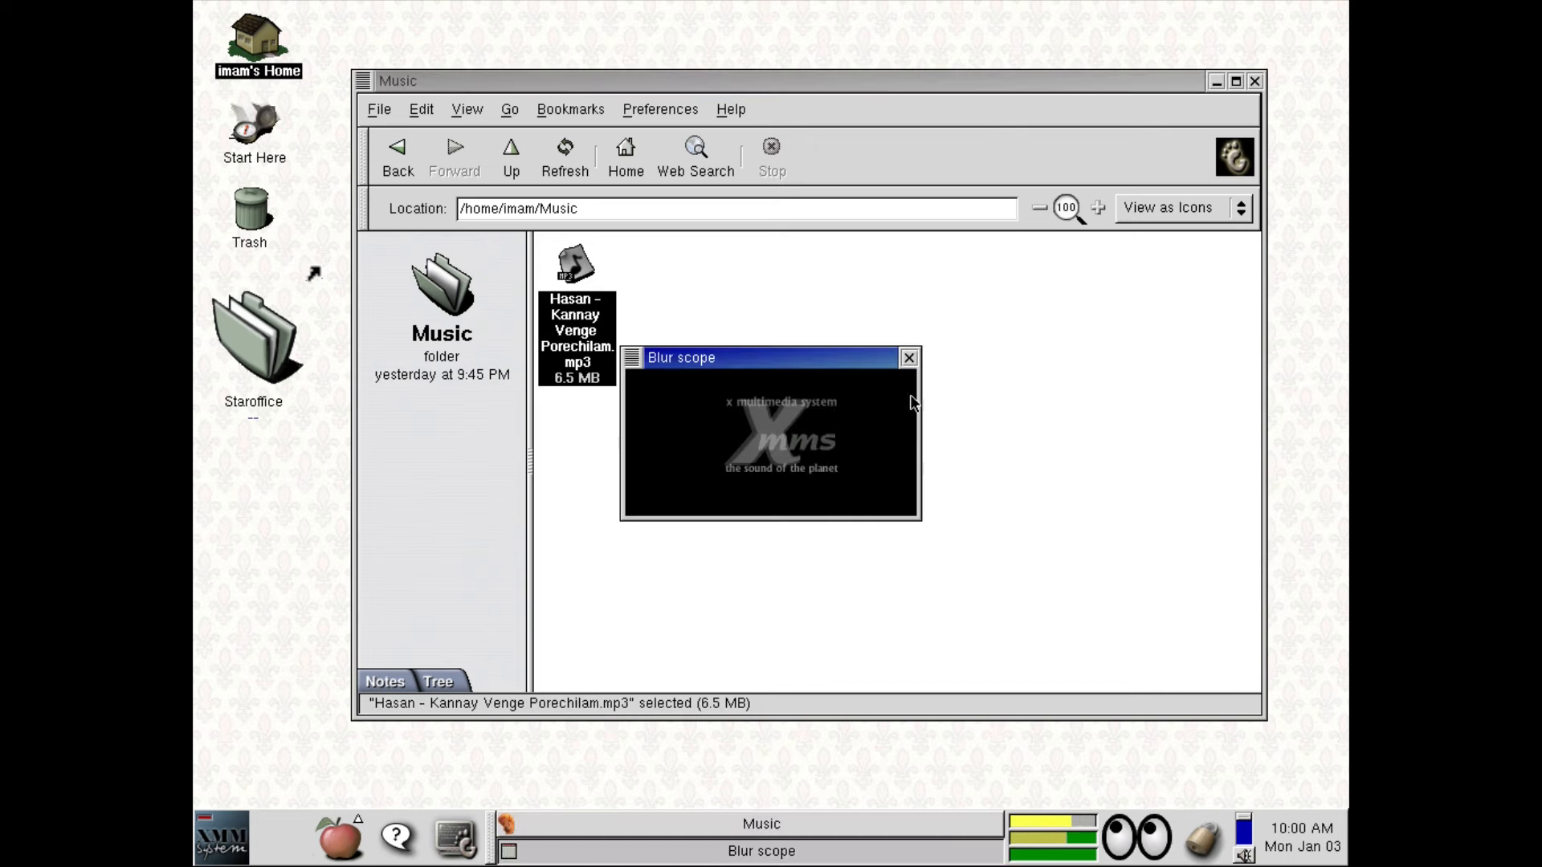
pyautogui.click(910, 359)
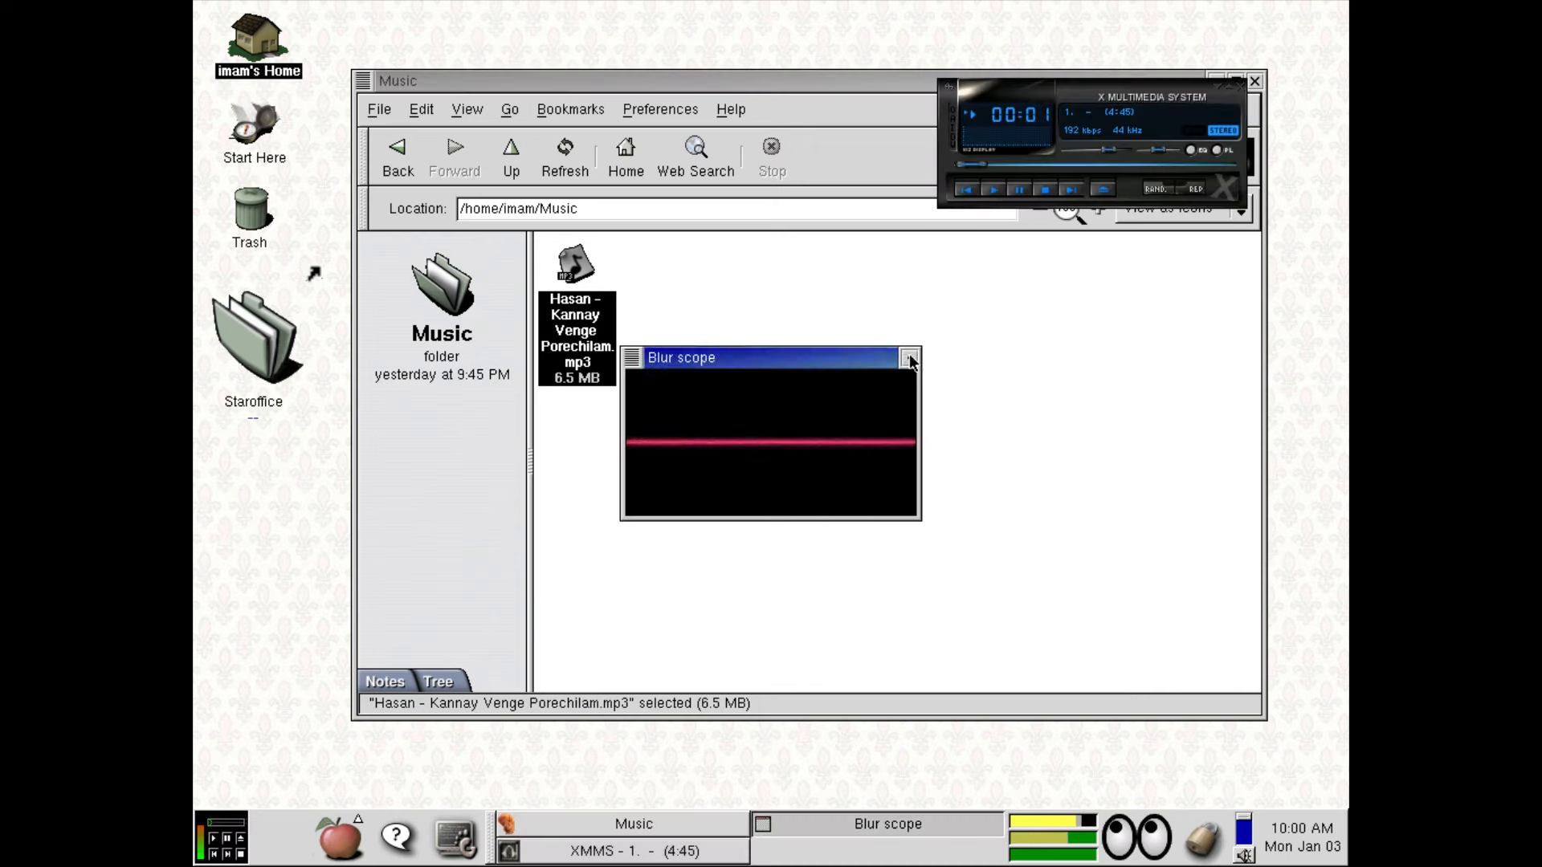
# Step: Close the Music folder window, then seek through the playing track from the XMMS panel applet
pyautogui.click(903, 90)
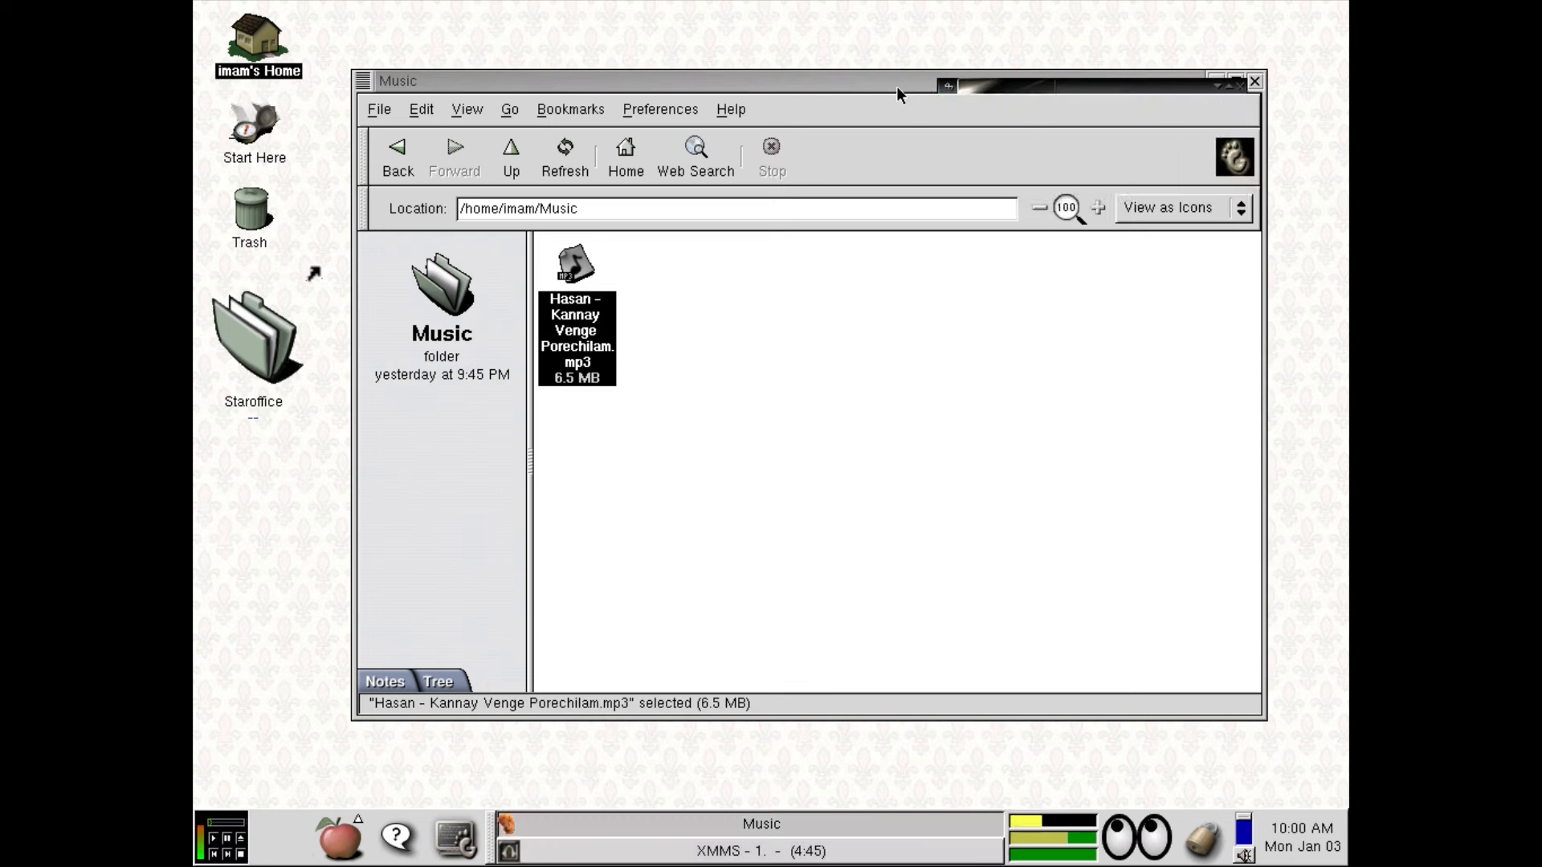
pyautogui.click(1255, 81)
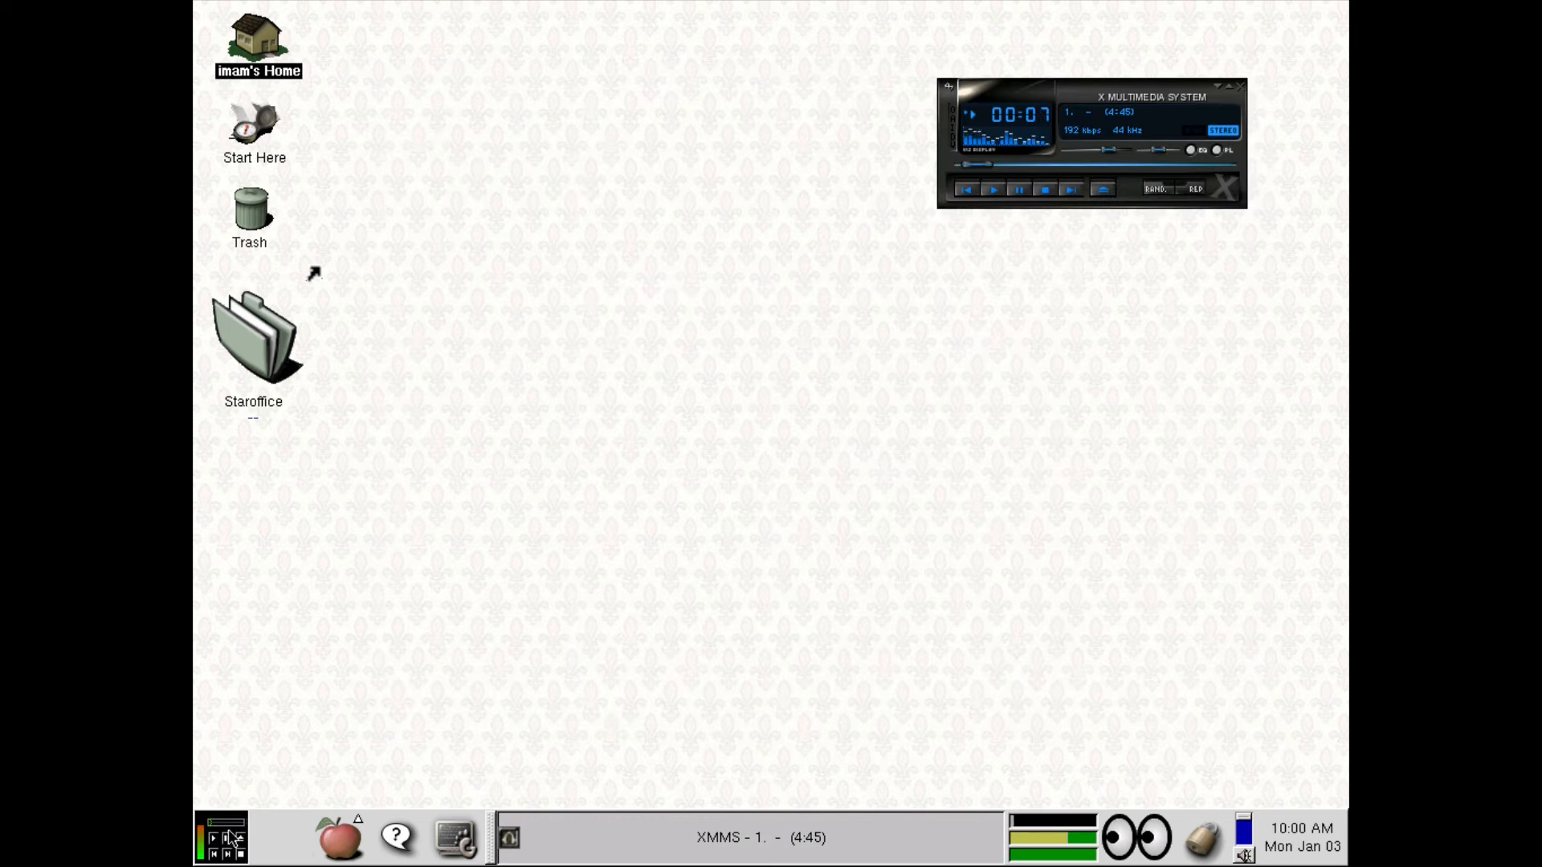
pyautogui.click(723, 843)
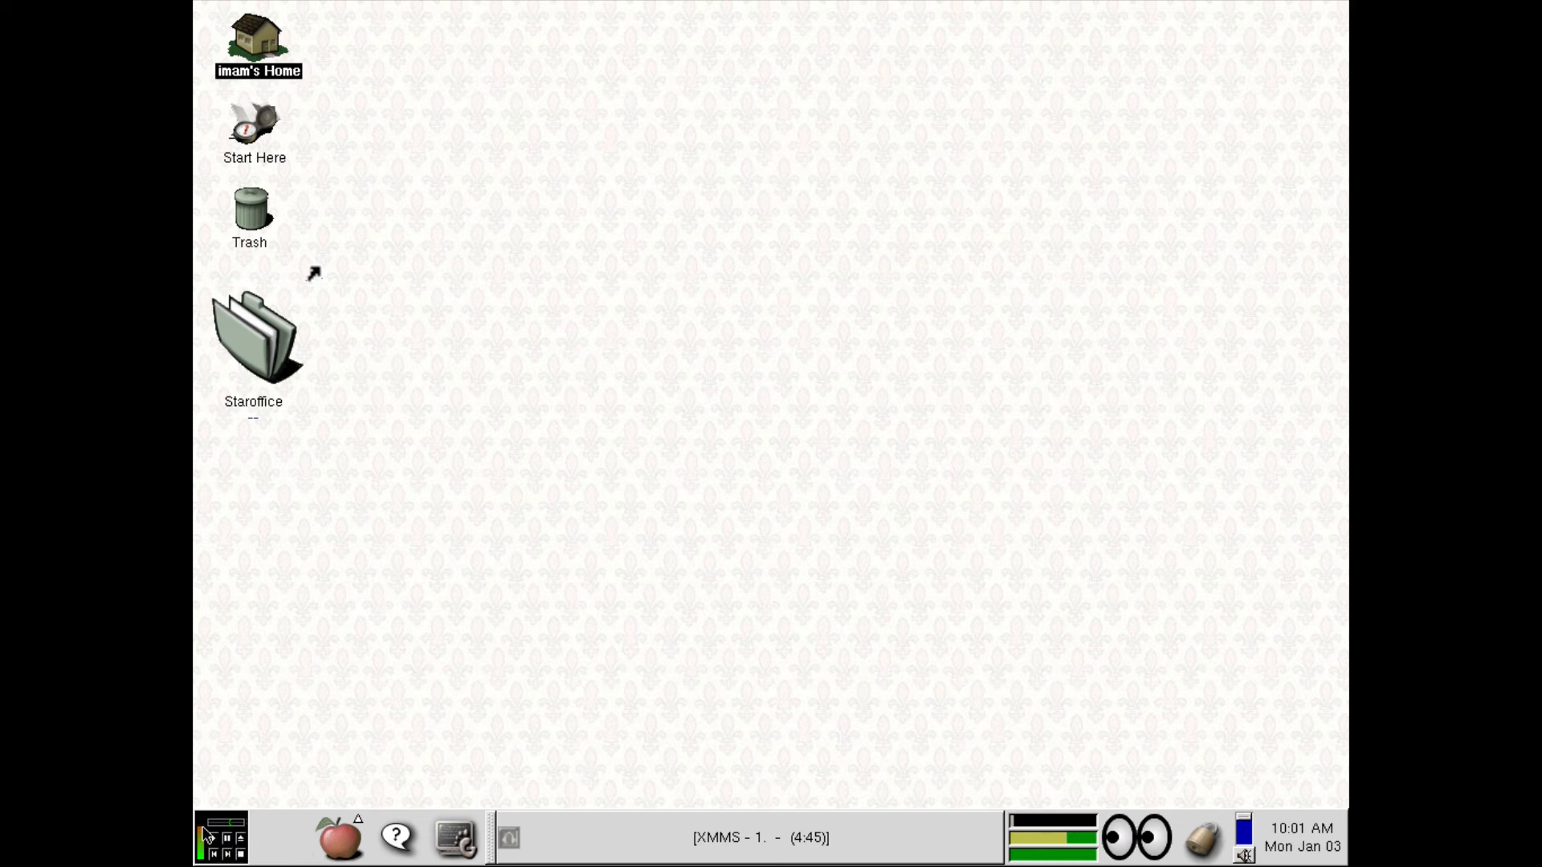
pyautogui.click(728, 839)
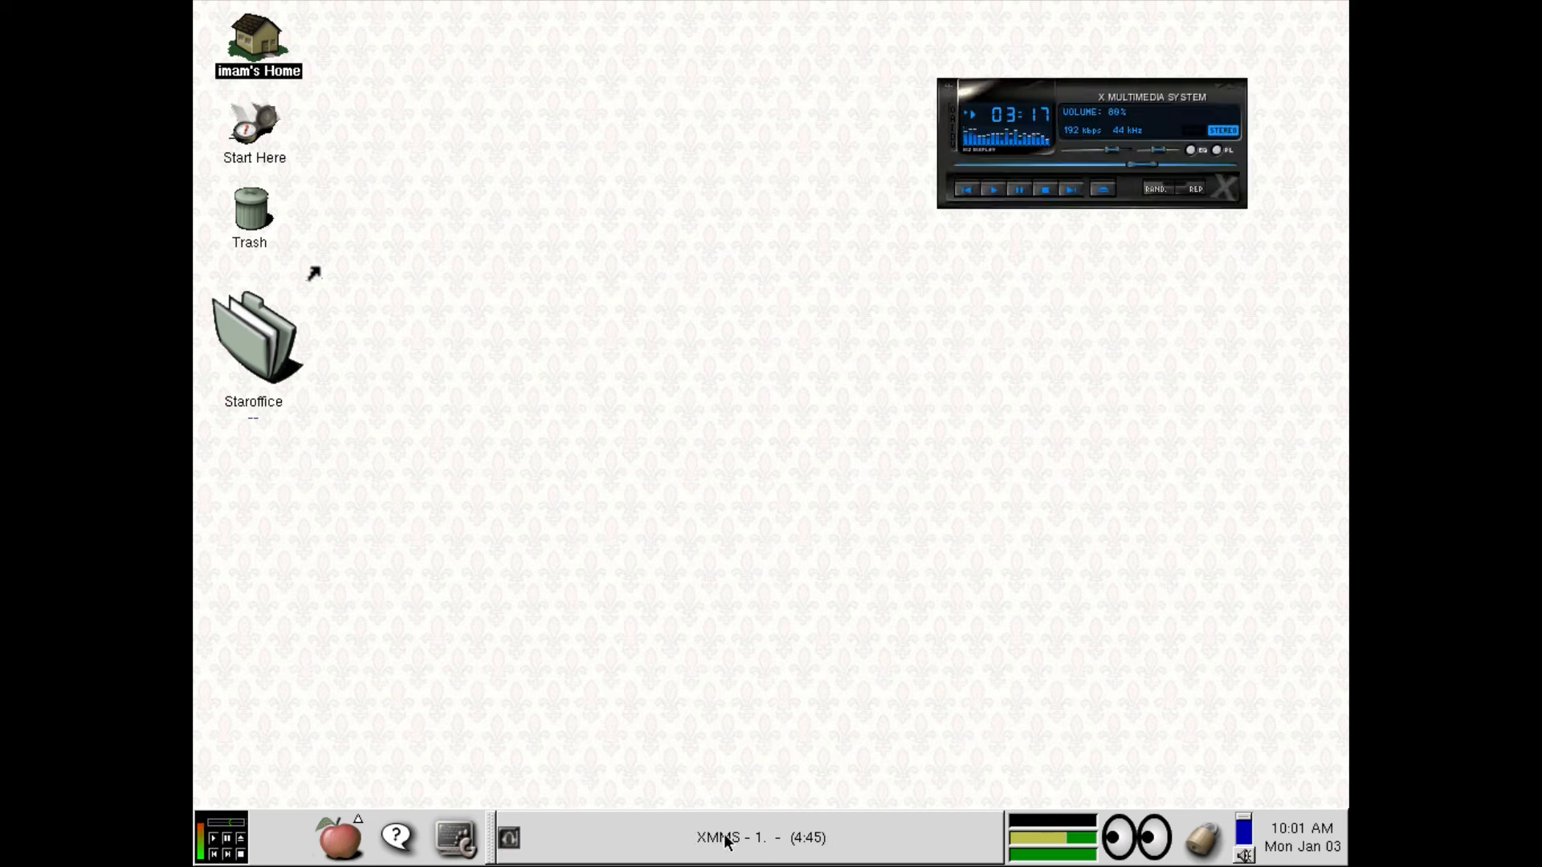
pyautogui.click(217, 822)
pyautogui.click(237, 823)
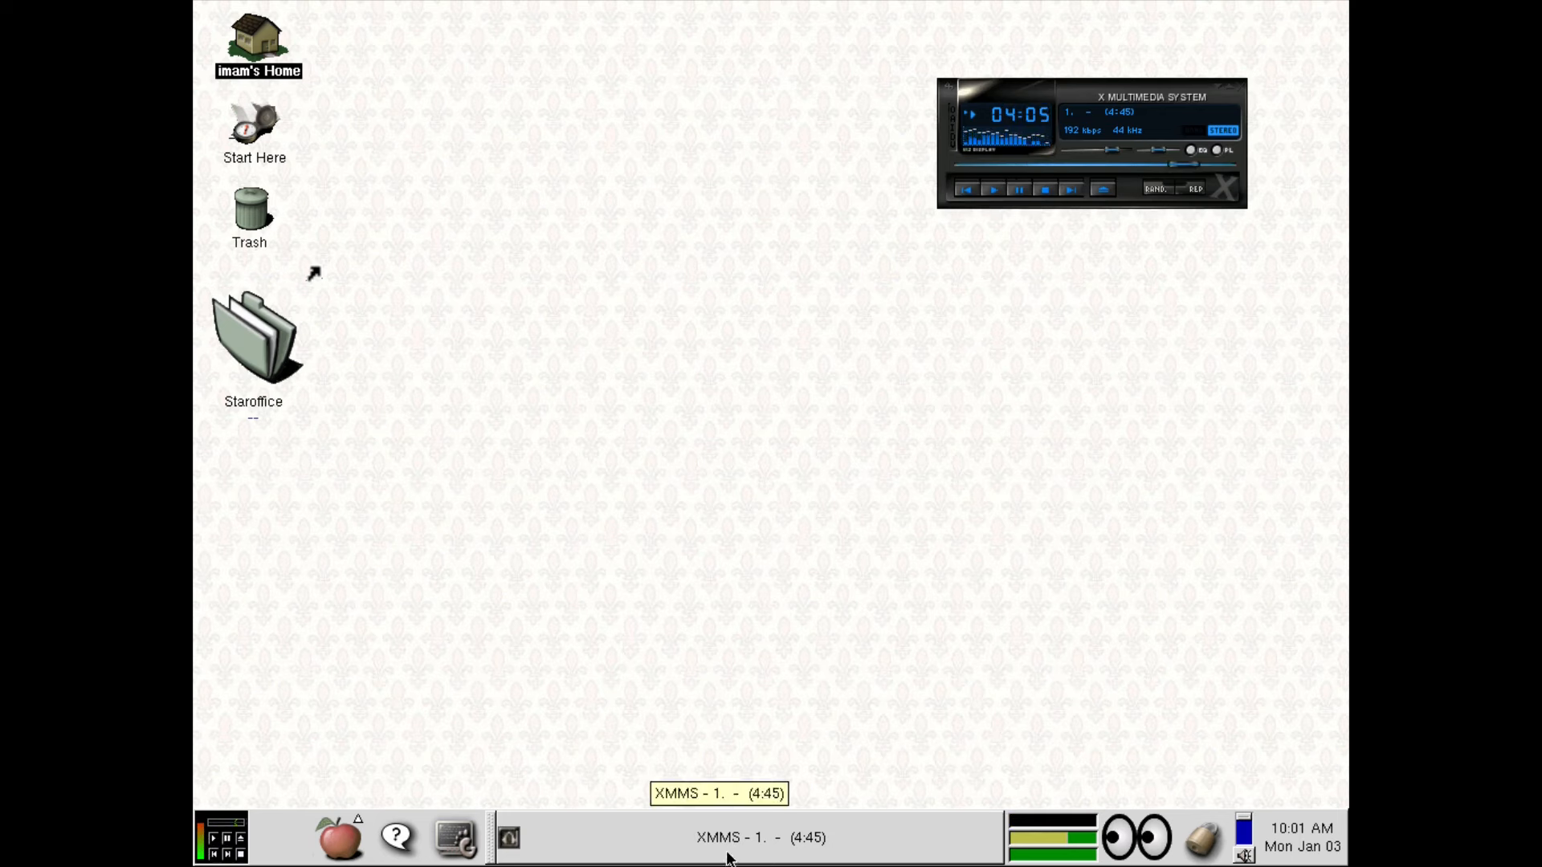
# Step: Close the X Multimedia System player and move its applet along the panel to sit beside the load monitors
pyautogui.click(1239, 84)
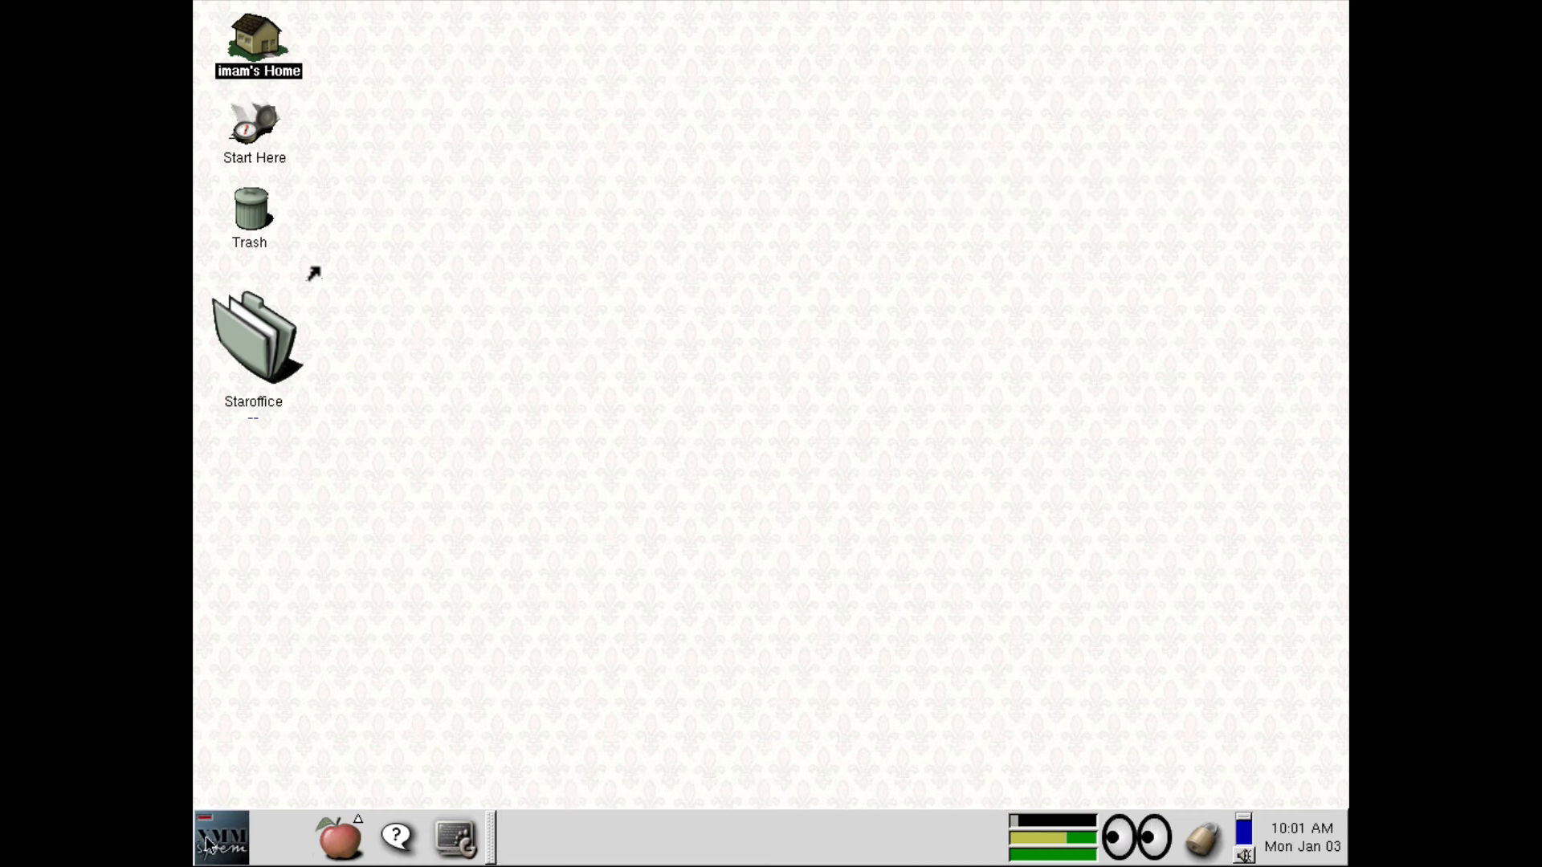
pyautogui.rightClick(208, 844)
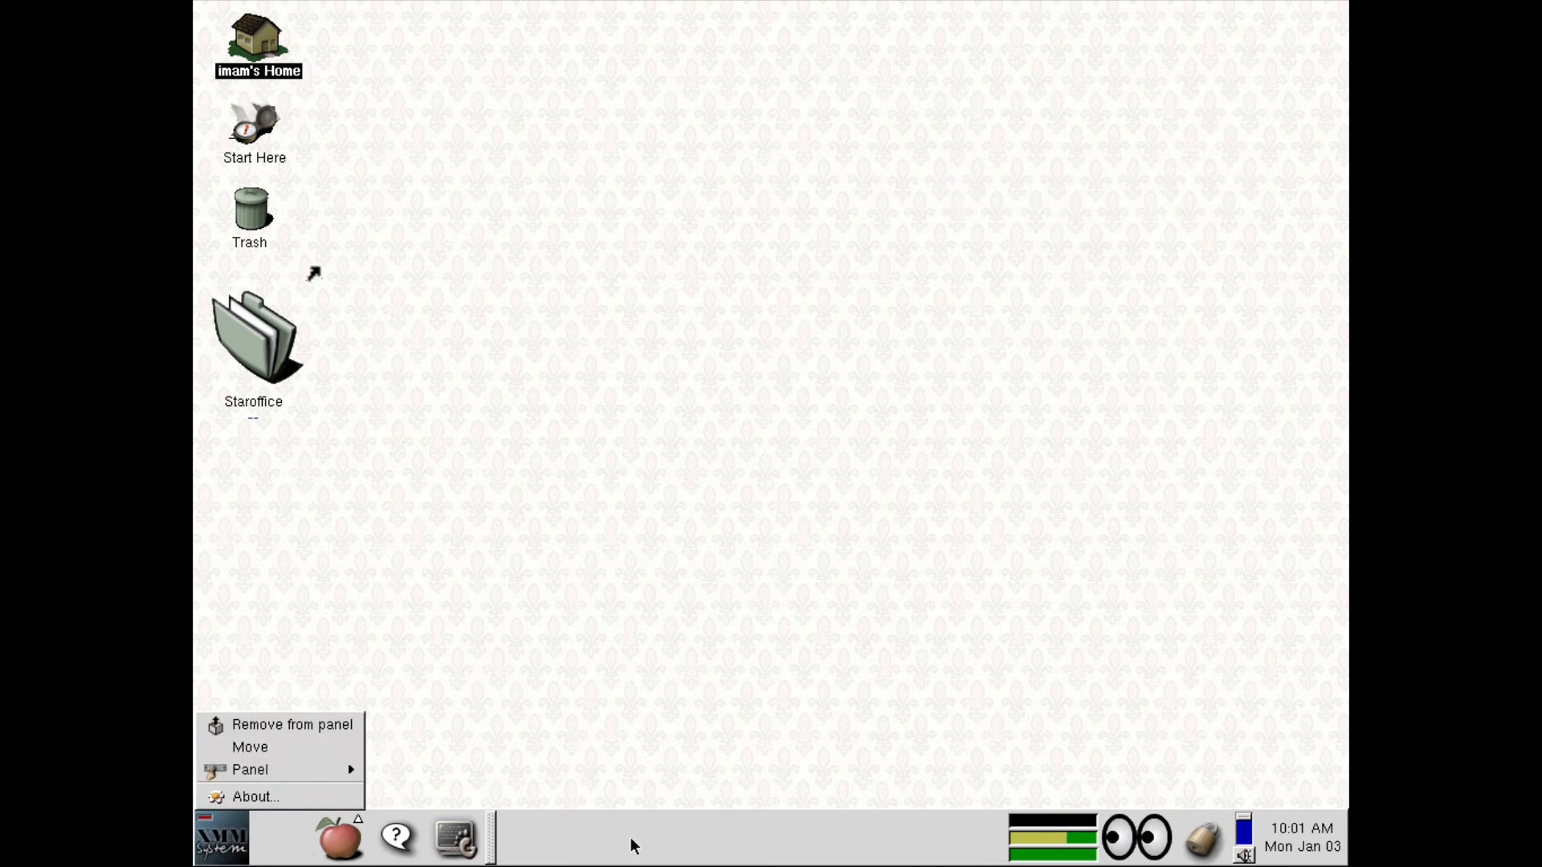
pyautogui.click(217, 747)
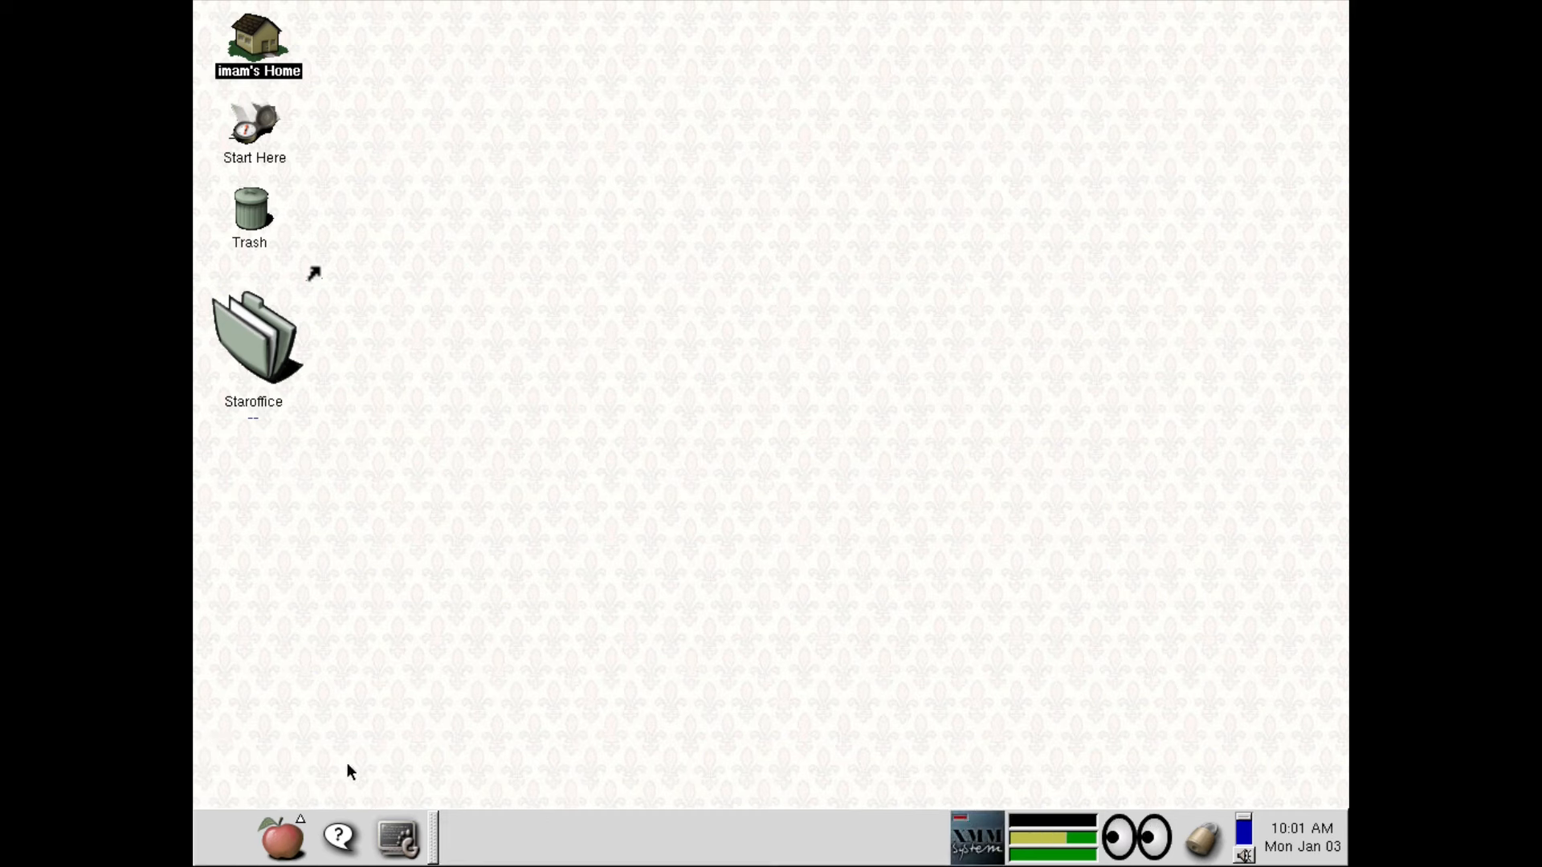
# Step: Add the GNotes! utility applet to the panel
pyautogui.click(283, 850)
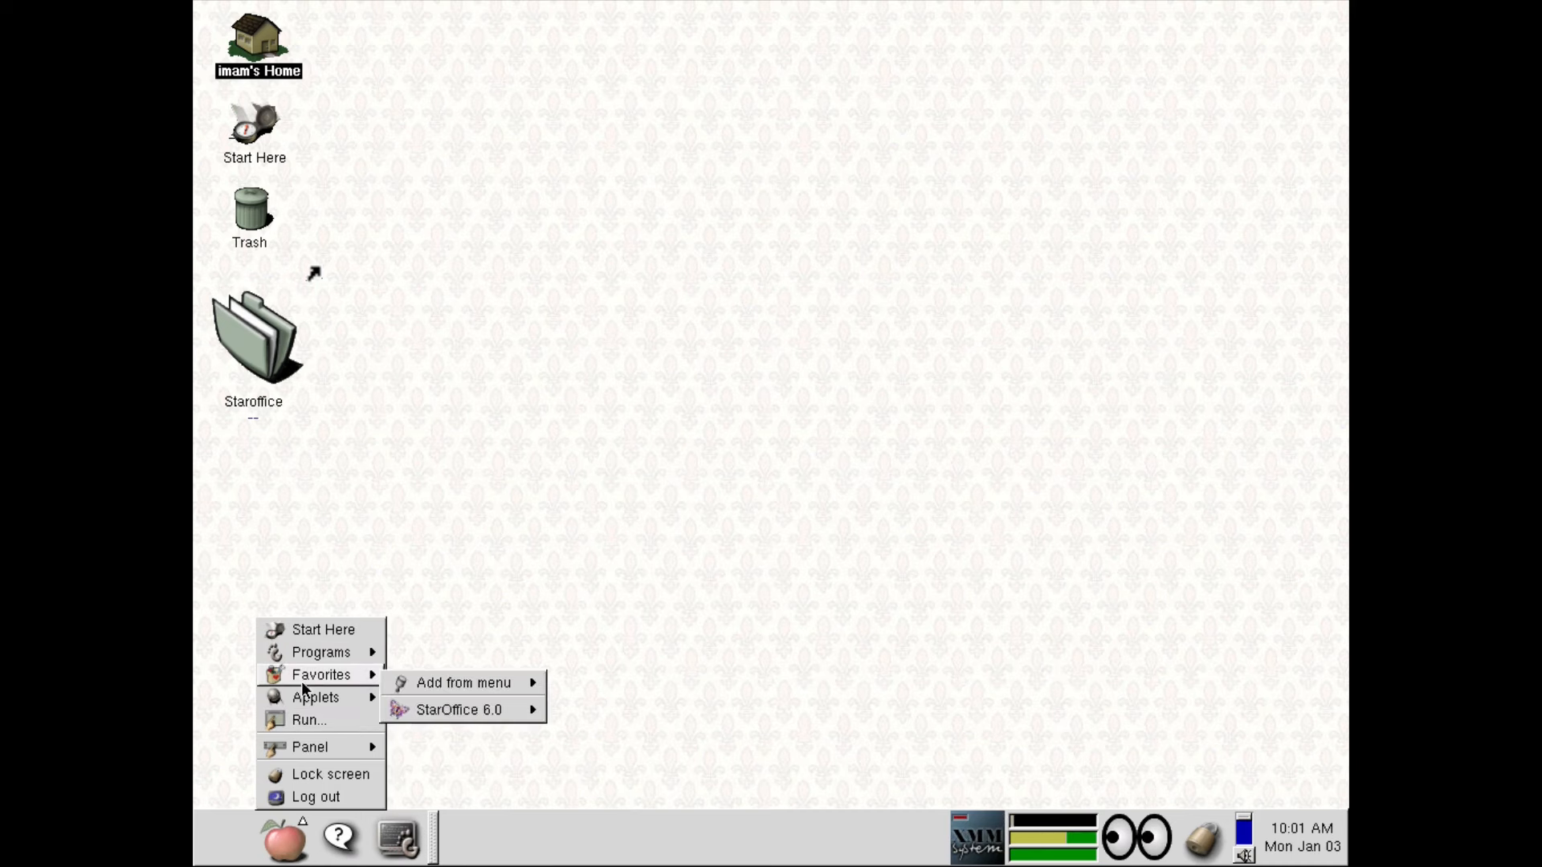
pyautogui.moveTo(313, 696)
pyautogui.moveTo(448, 753)
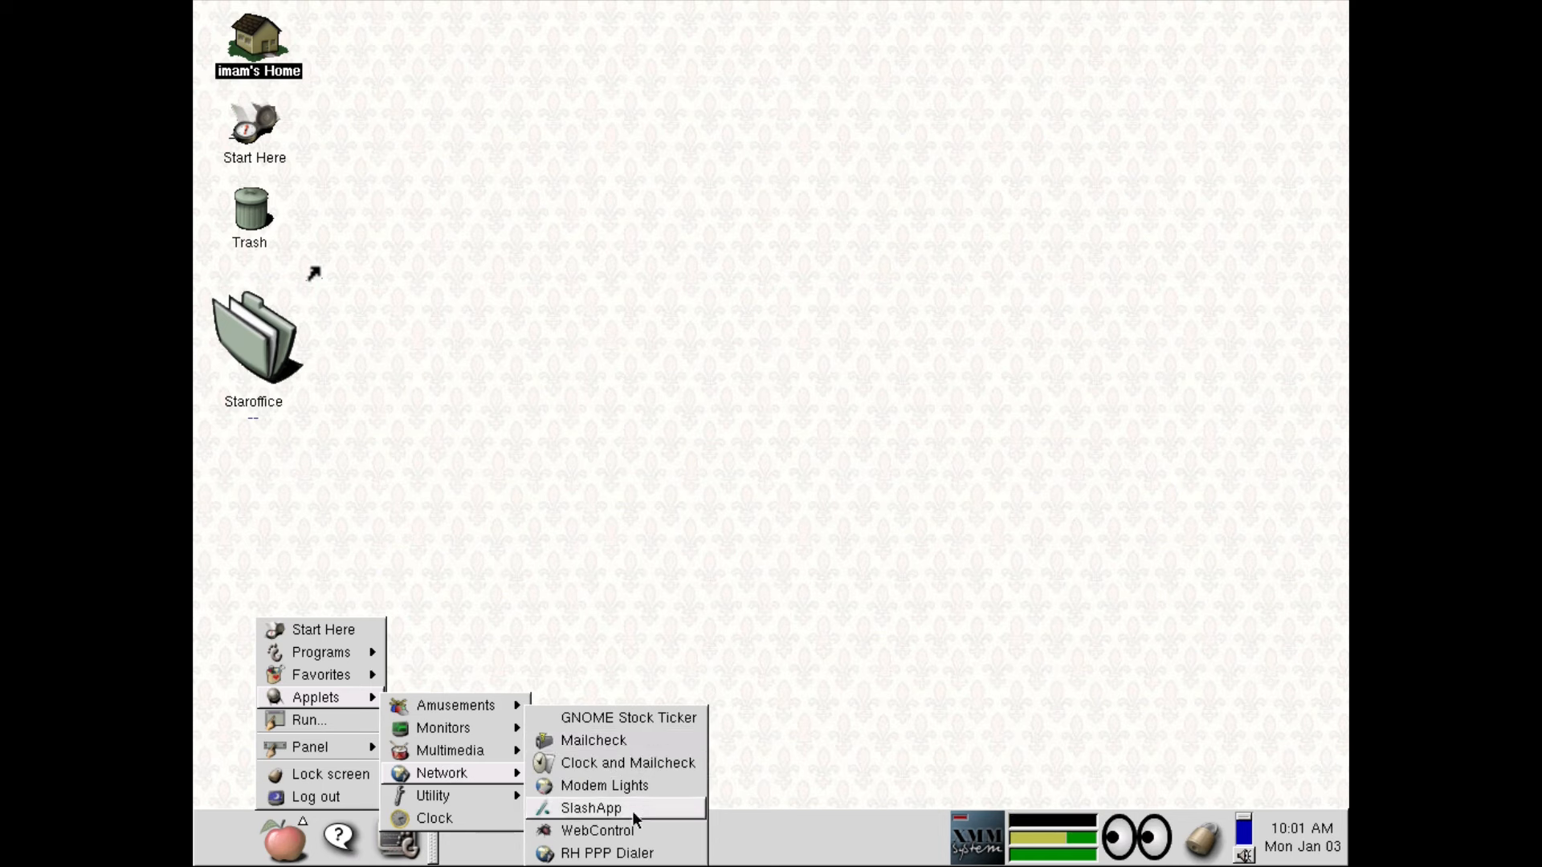
pyautogui.moveTo(508, 796)
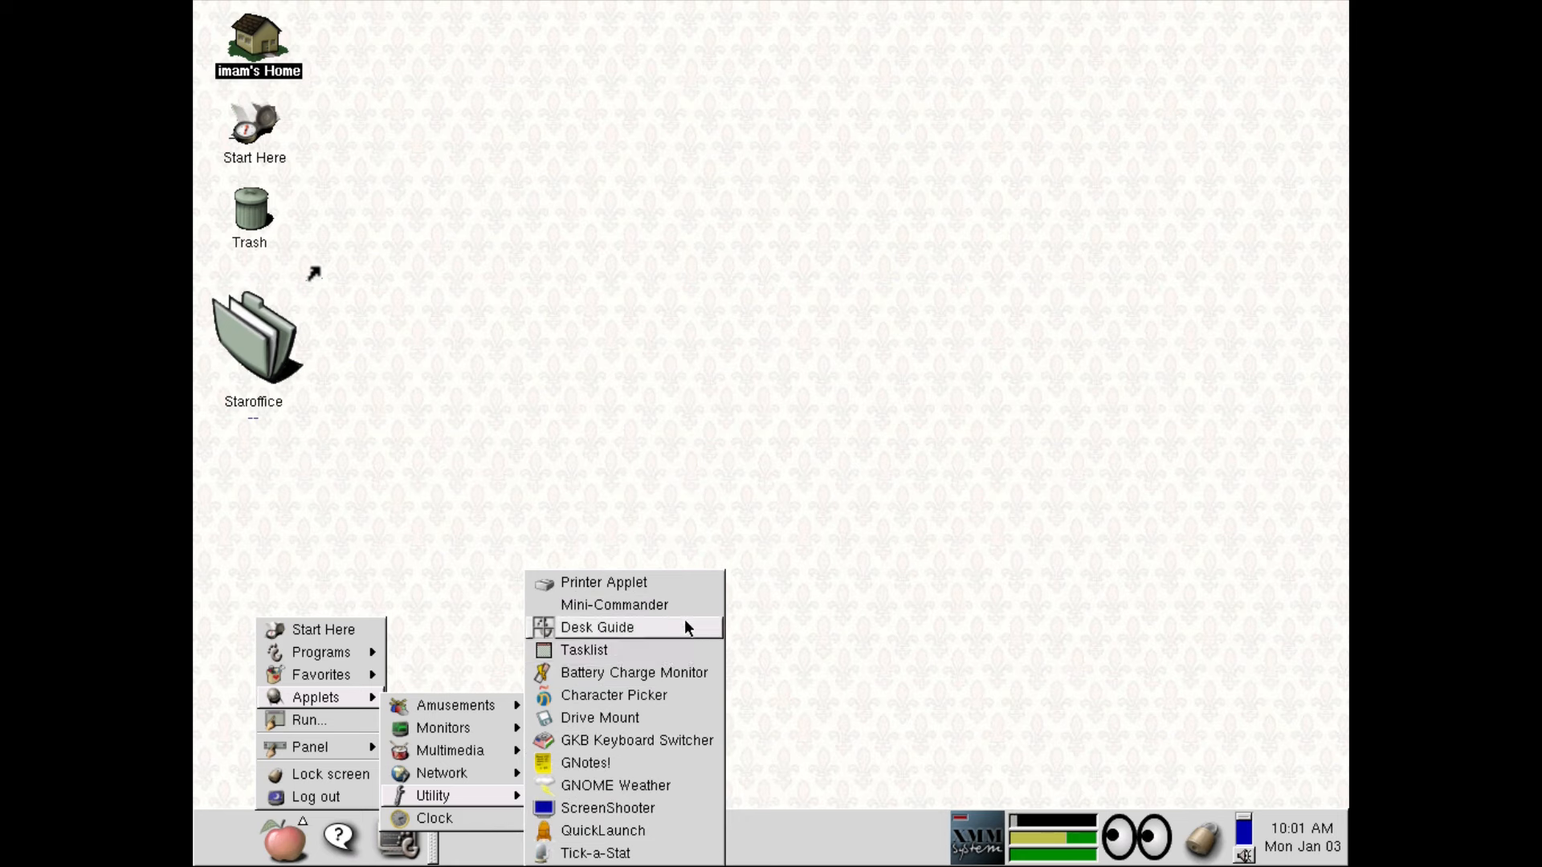
pyautogui.click(650, 763)
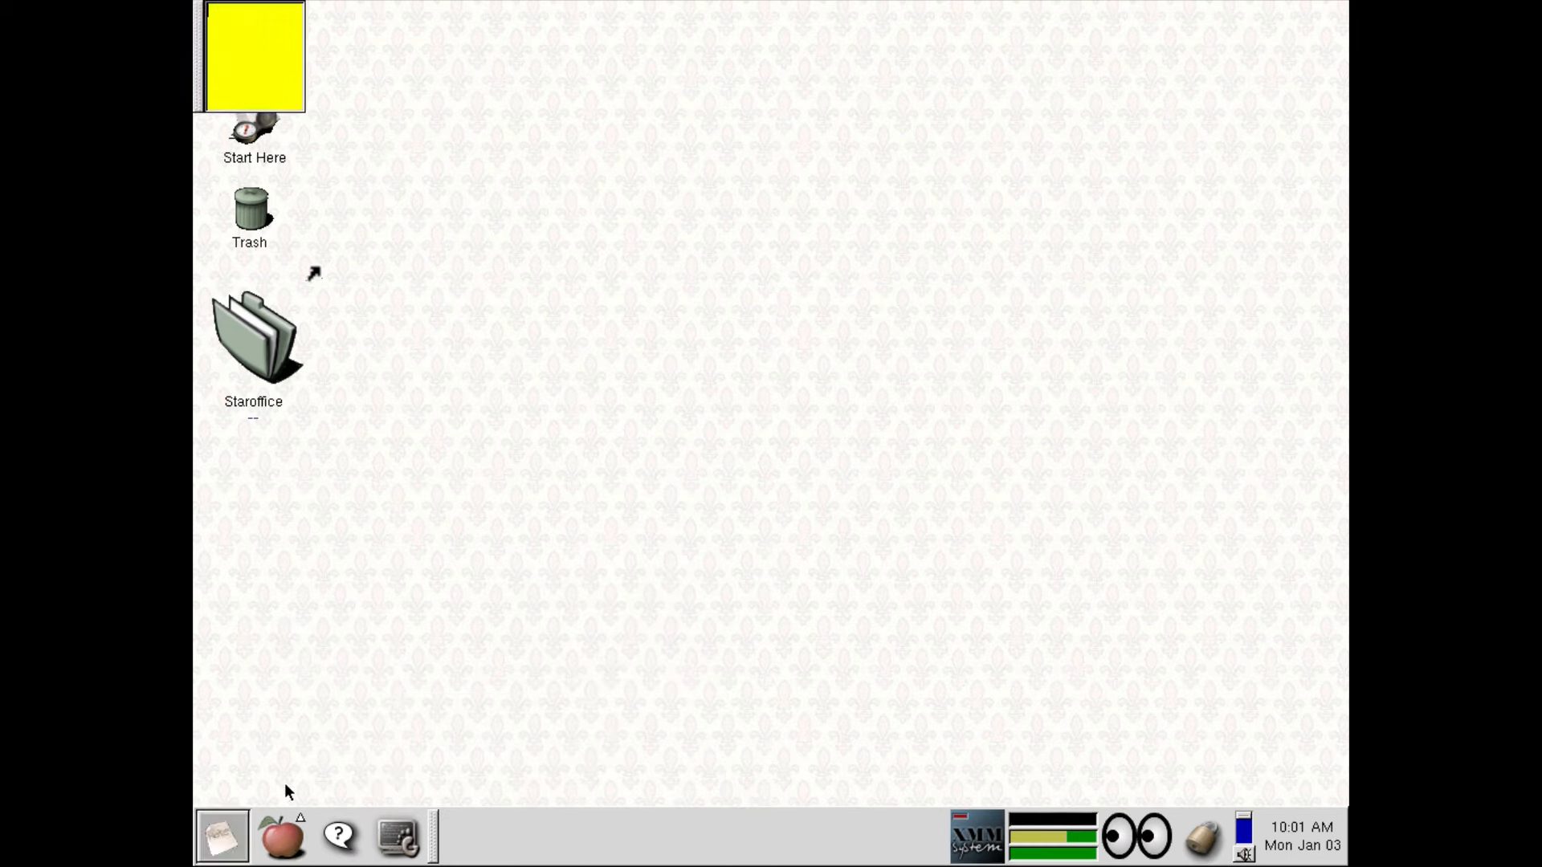
# Step: Place the note reading "Herllo World" near the desktop's upper-right corner and add a second note reading "dasdasdas" below it
pyautogui.moveTo(197, 80); pyautogui.dragTo(925, 278)
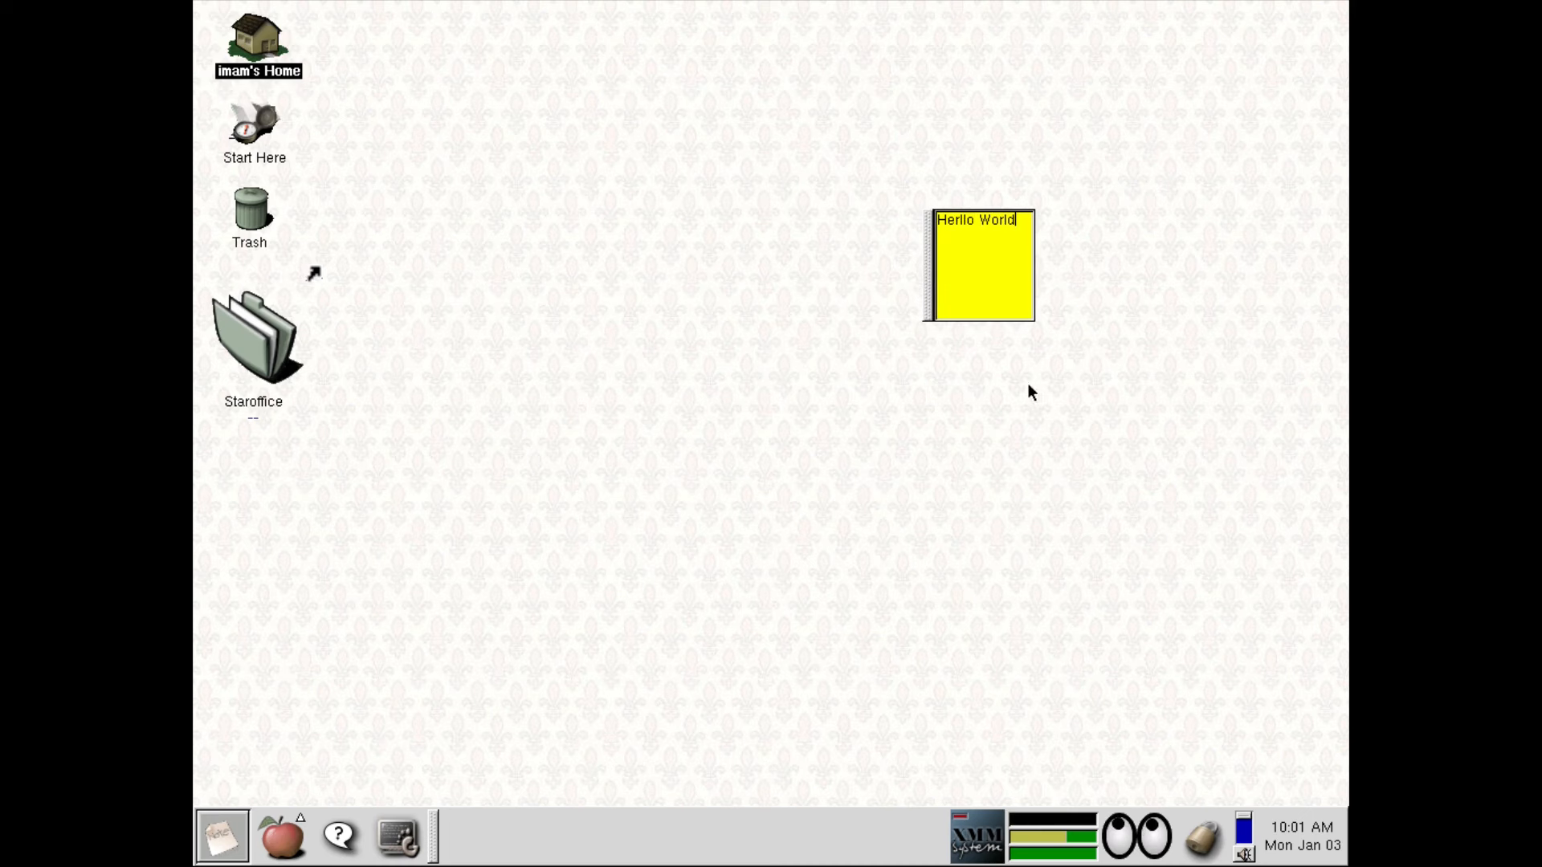
pyautogui.moveTo(934, 312); pyautogui.dragTo(1108, 155)
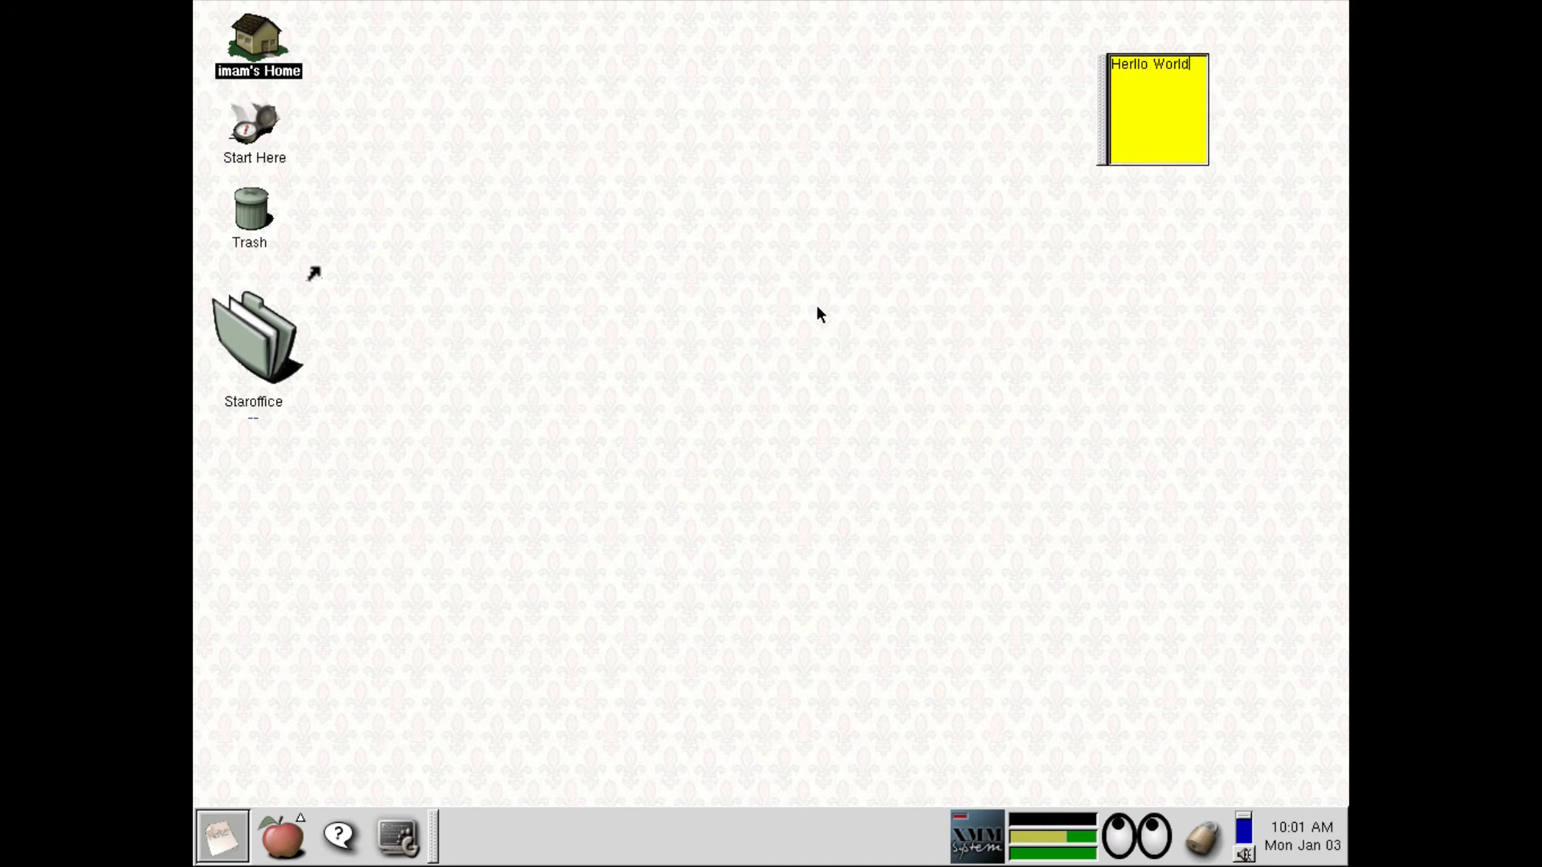
pyautogui.click(245, 829)
pyautogui.moveTo(199, 89); pyautogui.dragTo(1113, 313)
pyautogui.write('dasdasdas')
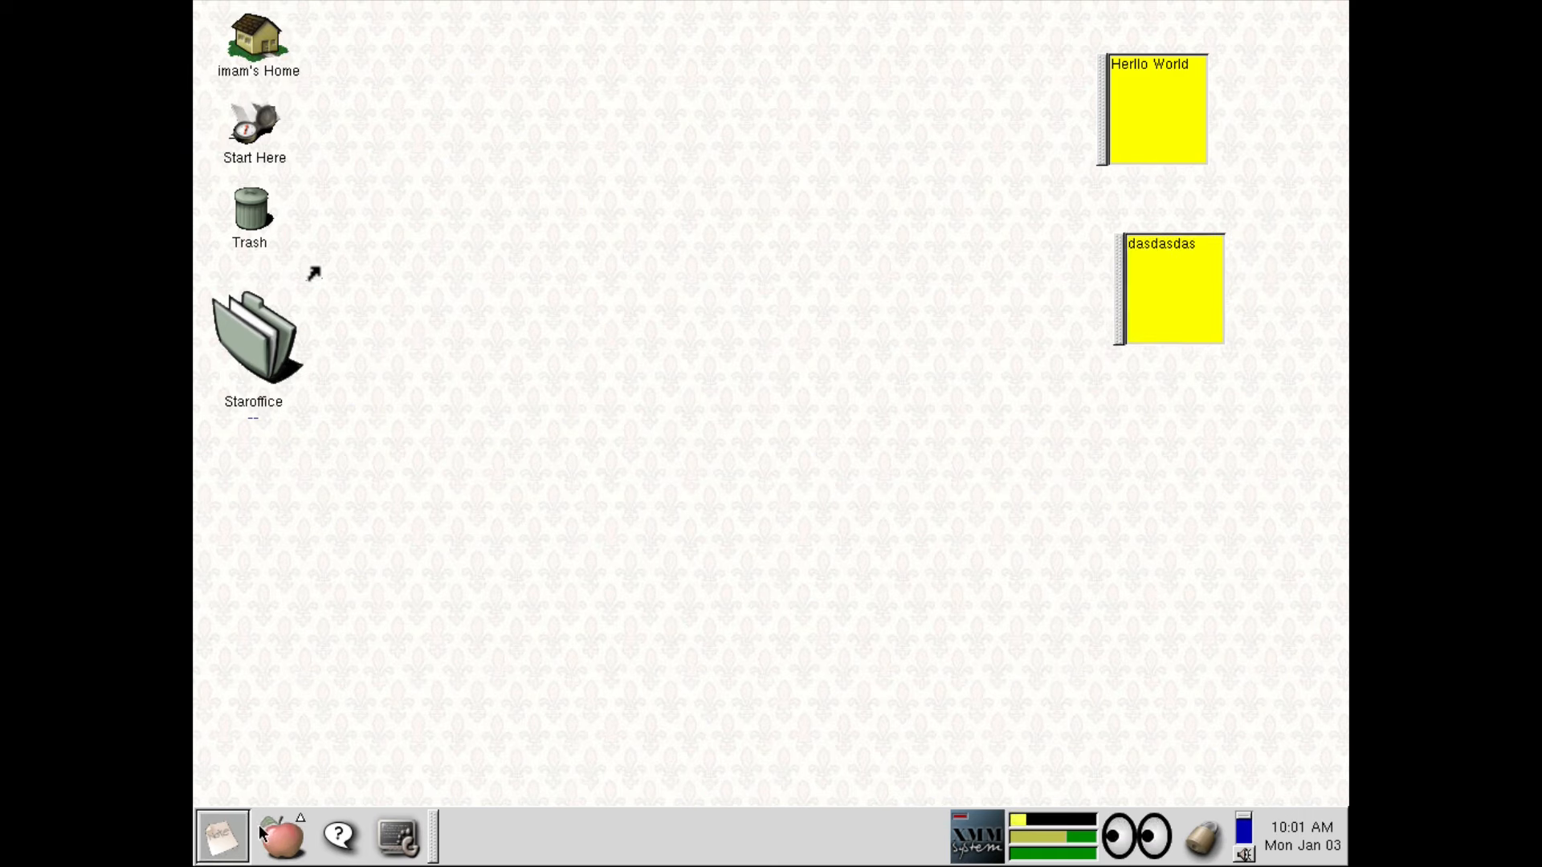
# Step: Check the default note height and width in the GNotes settings and close them without changes
pyautogui.rightClick(223, 835)
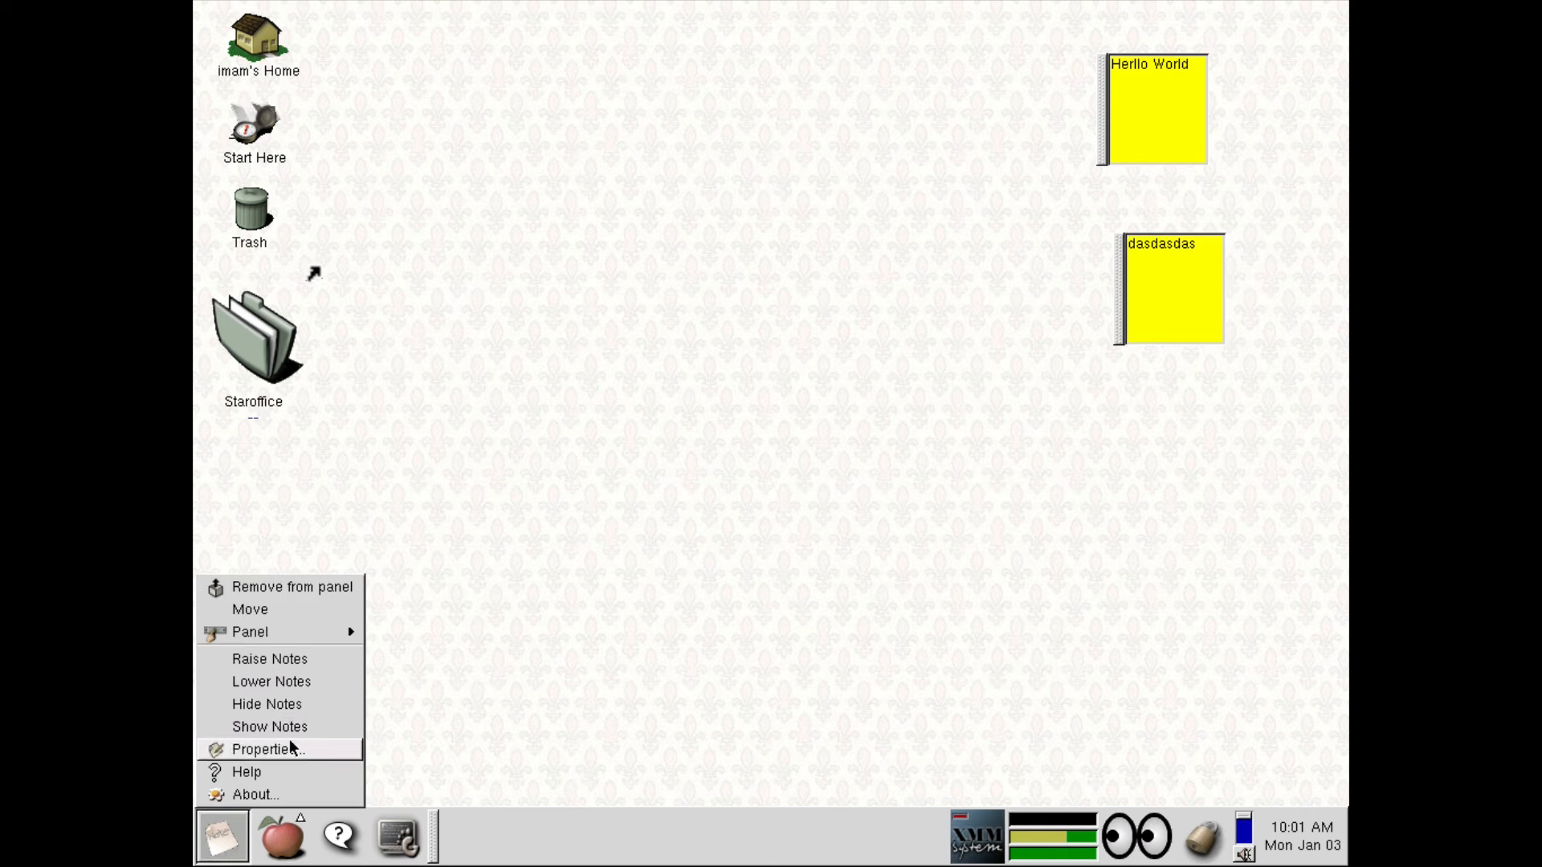
pyautogui.click(302, 747)
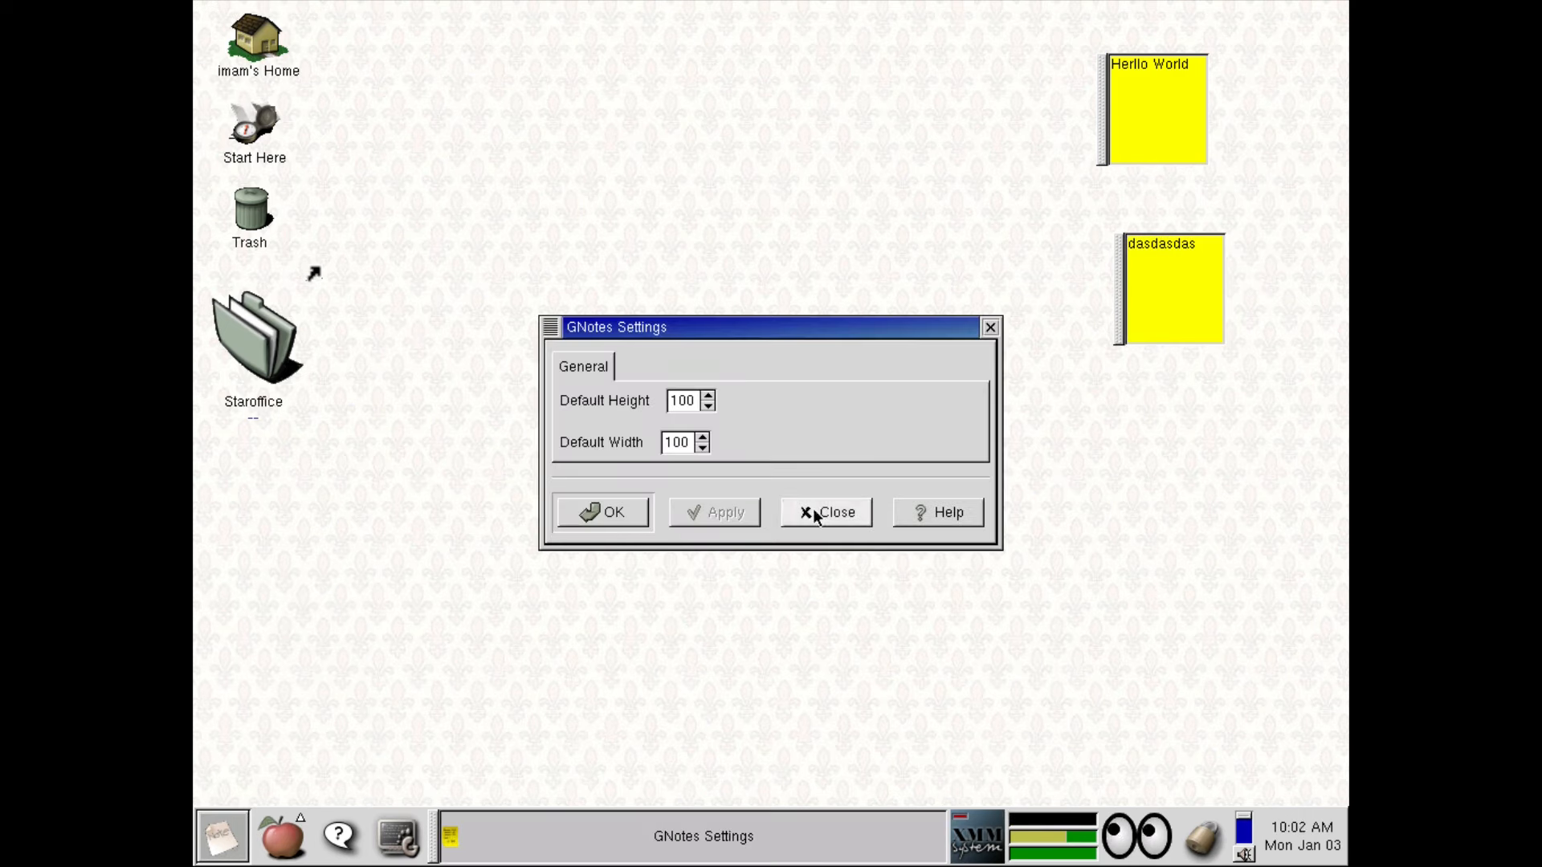
pyautogui.click(852, 512)
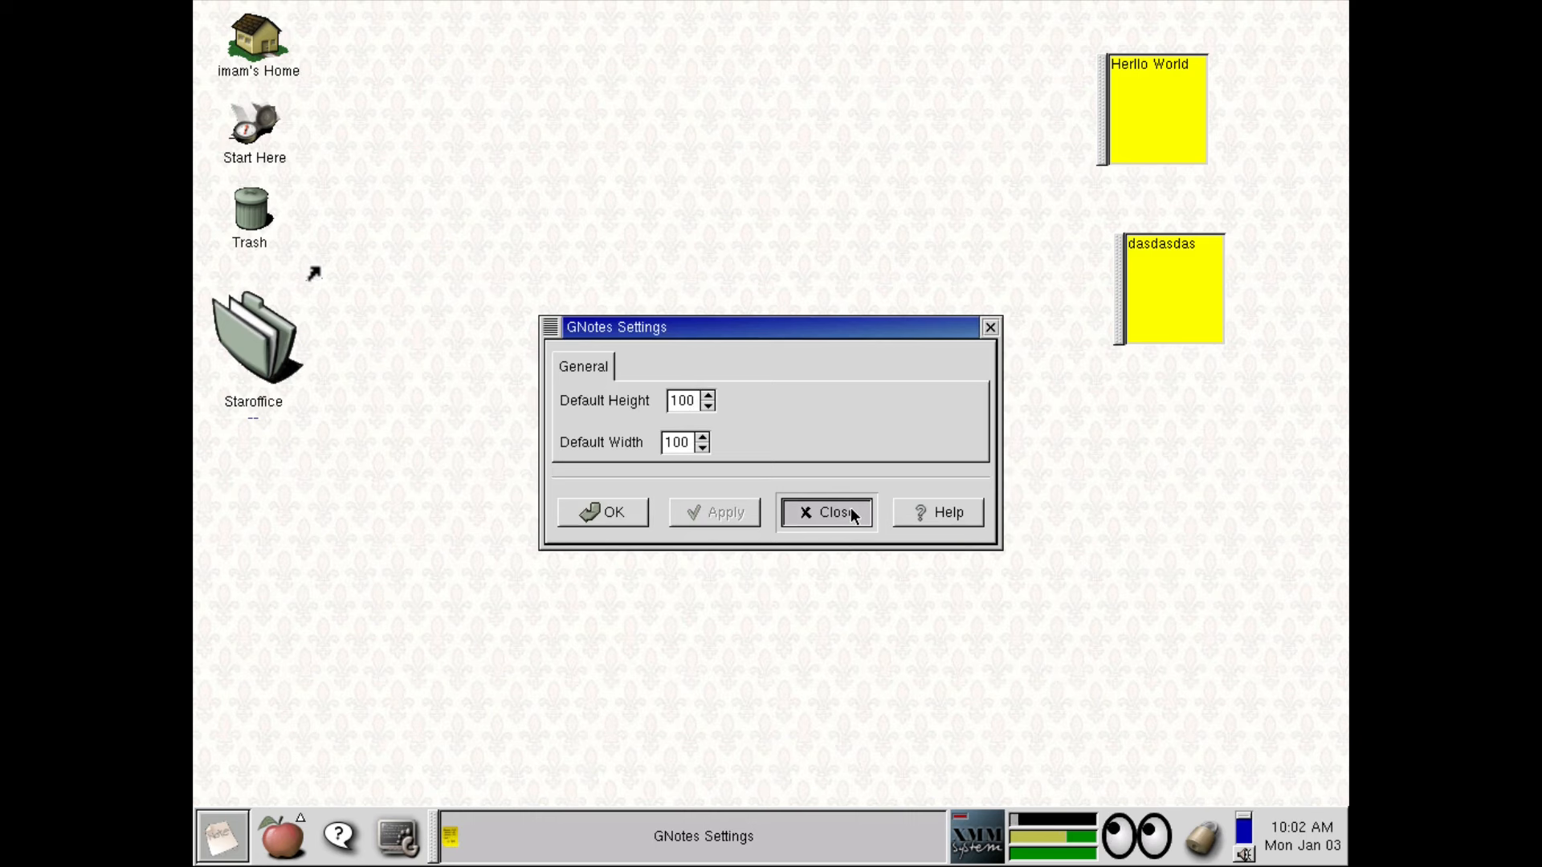
# Step: Hide the "dasdasdas" note and show all notes again from the GNotes applet
pyautogui.rightClick(1124, 300)
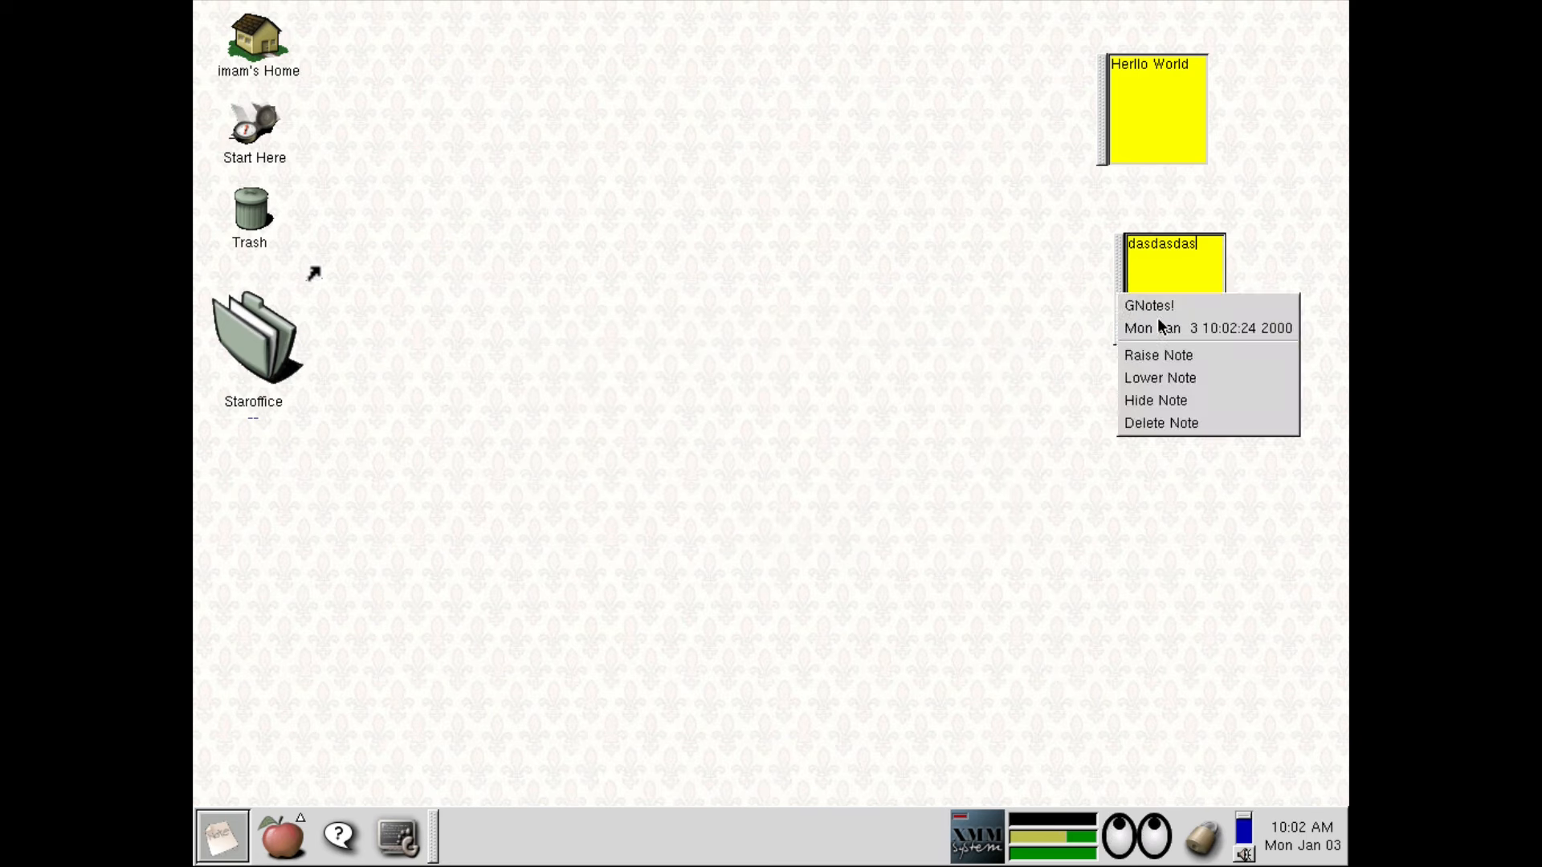
pyautogui.click(1189, 400)
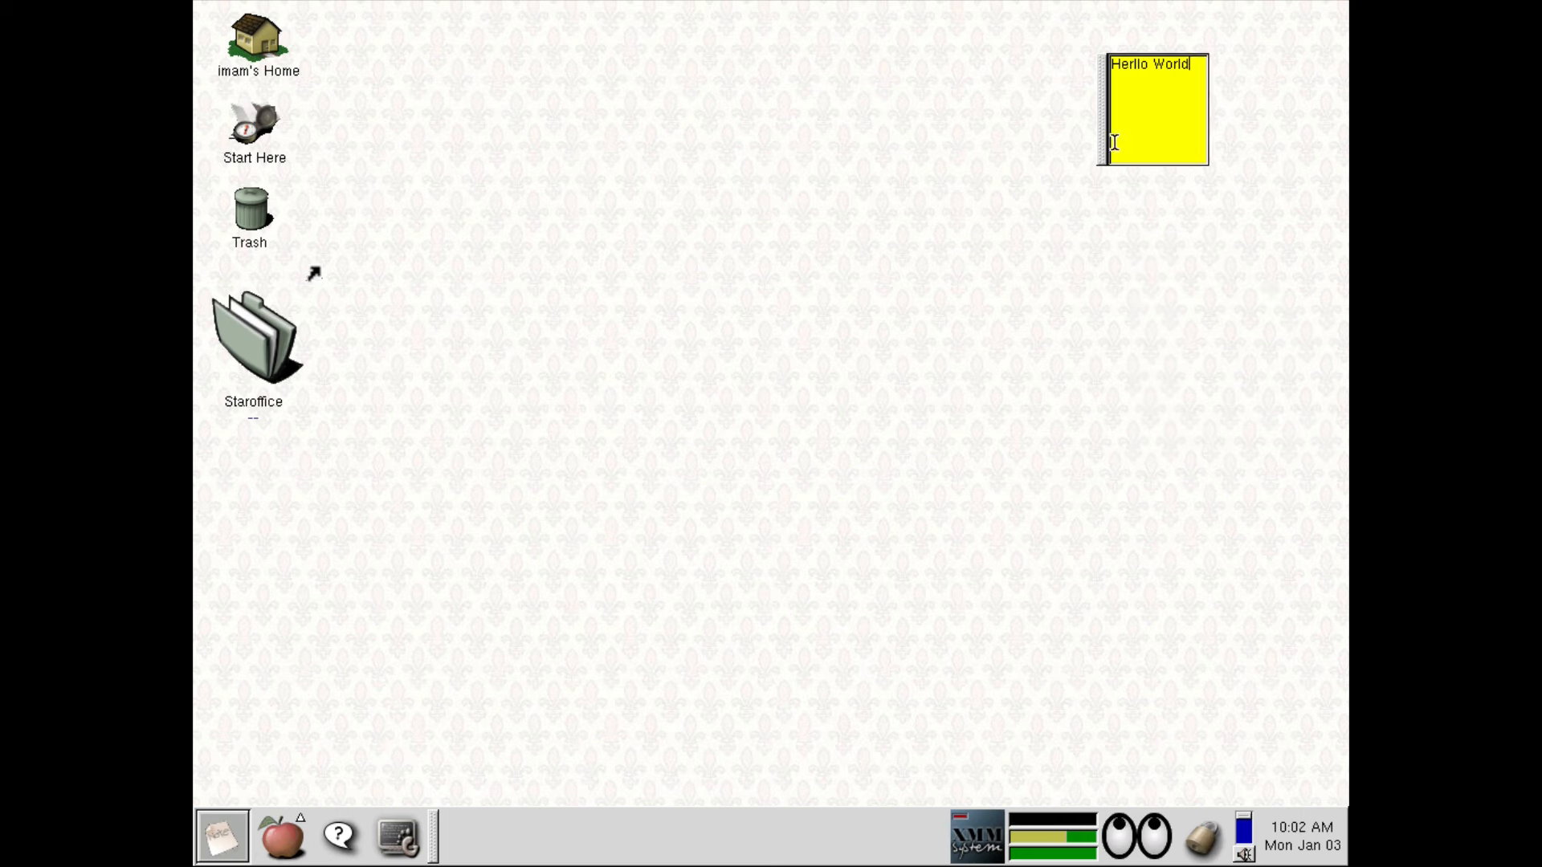
pyautogui.rightClick(200, 832)
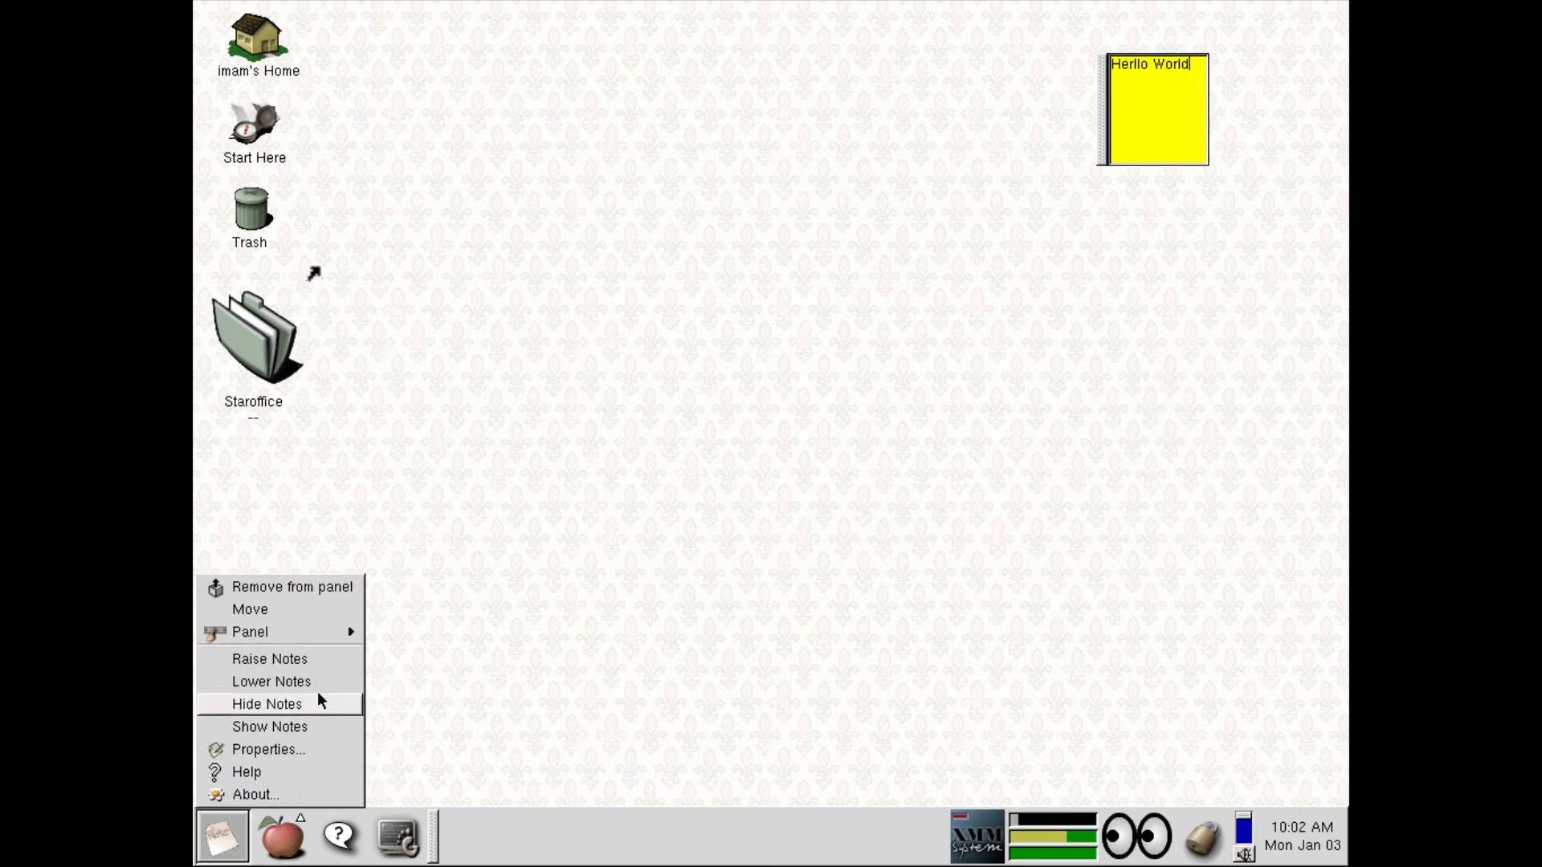
pyautogui.click(307, 728)
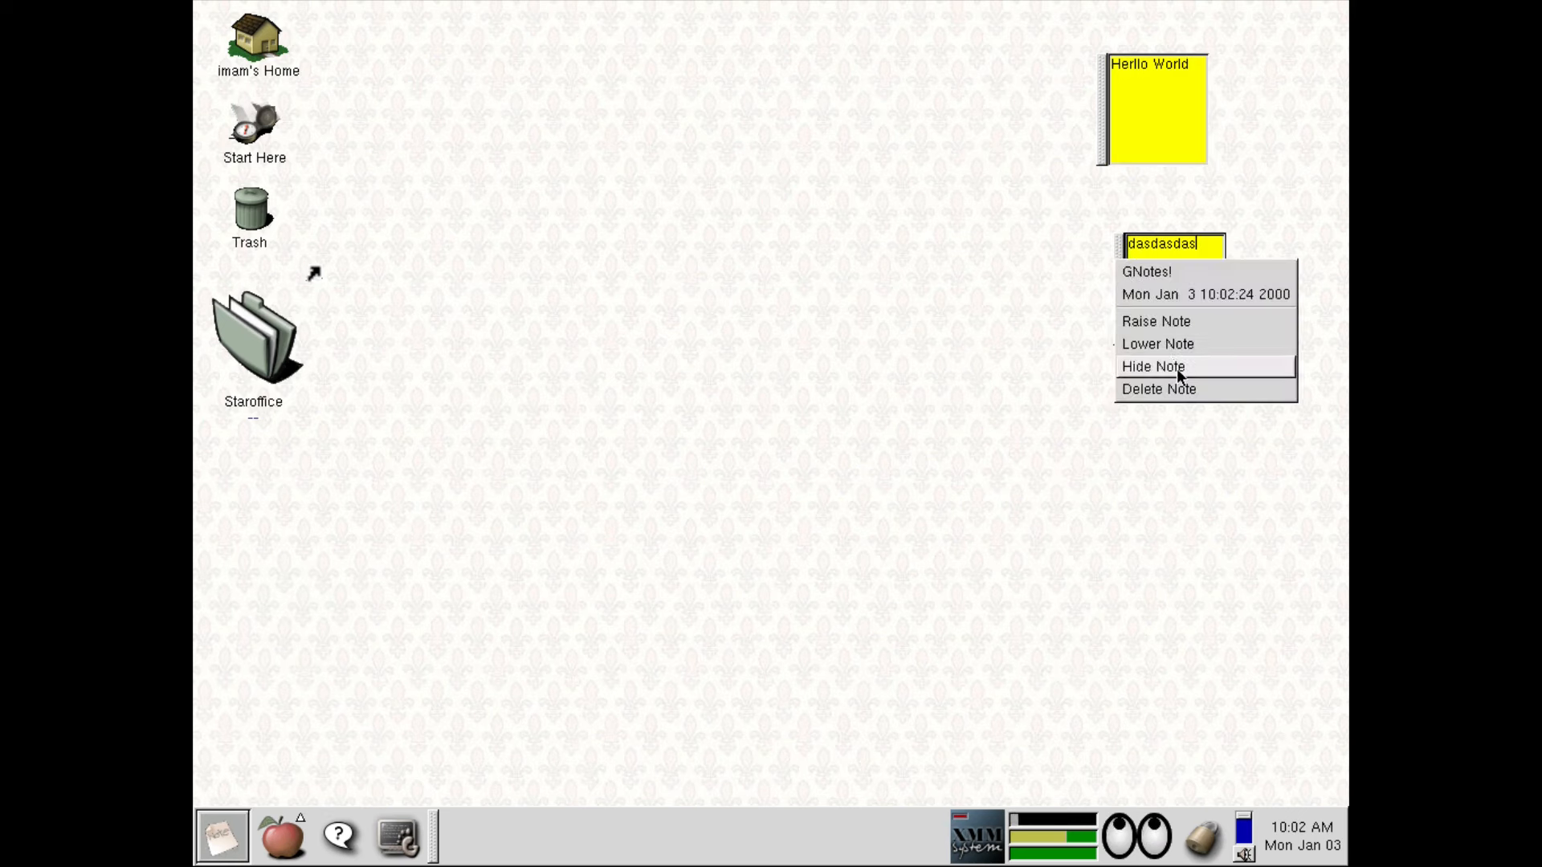
# Step: Delete both desktop notes and remove the GNotes applet from the panel
pyautogui.click(1177, 389)
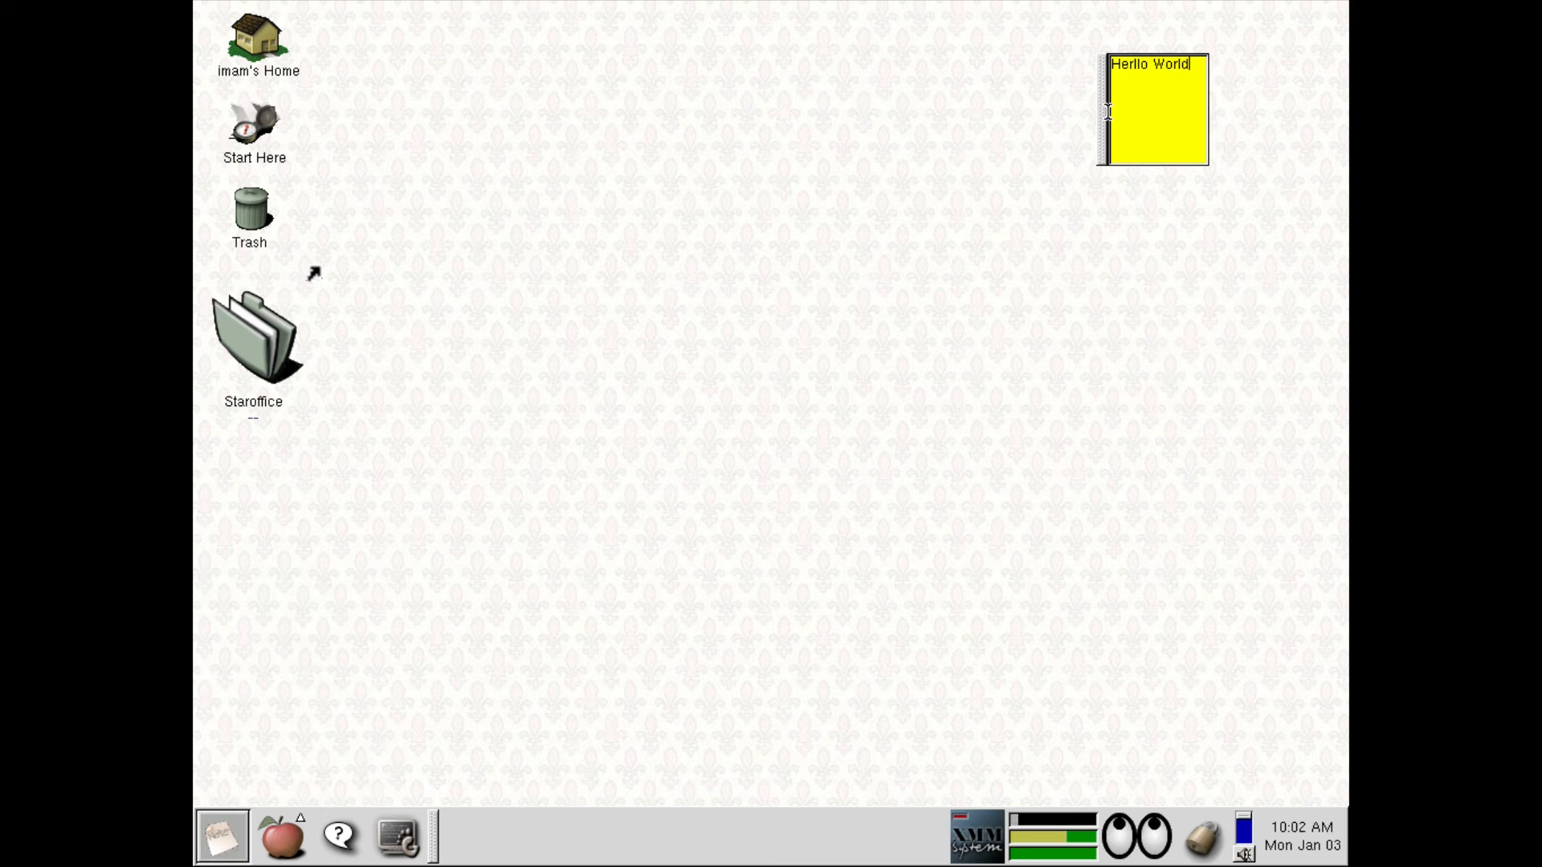
pyautogui.rightClick(1103, 112)
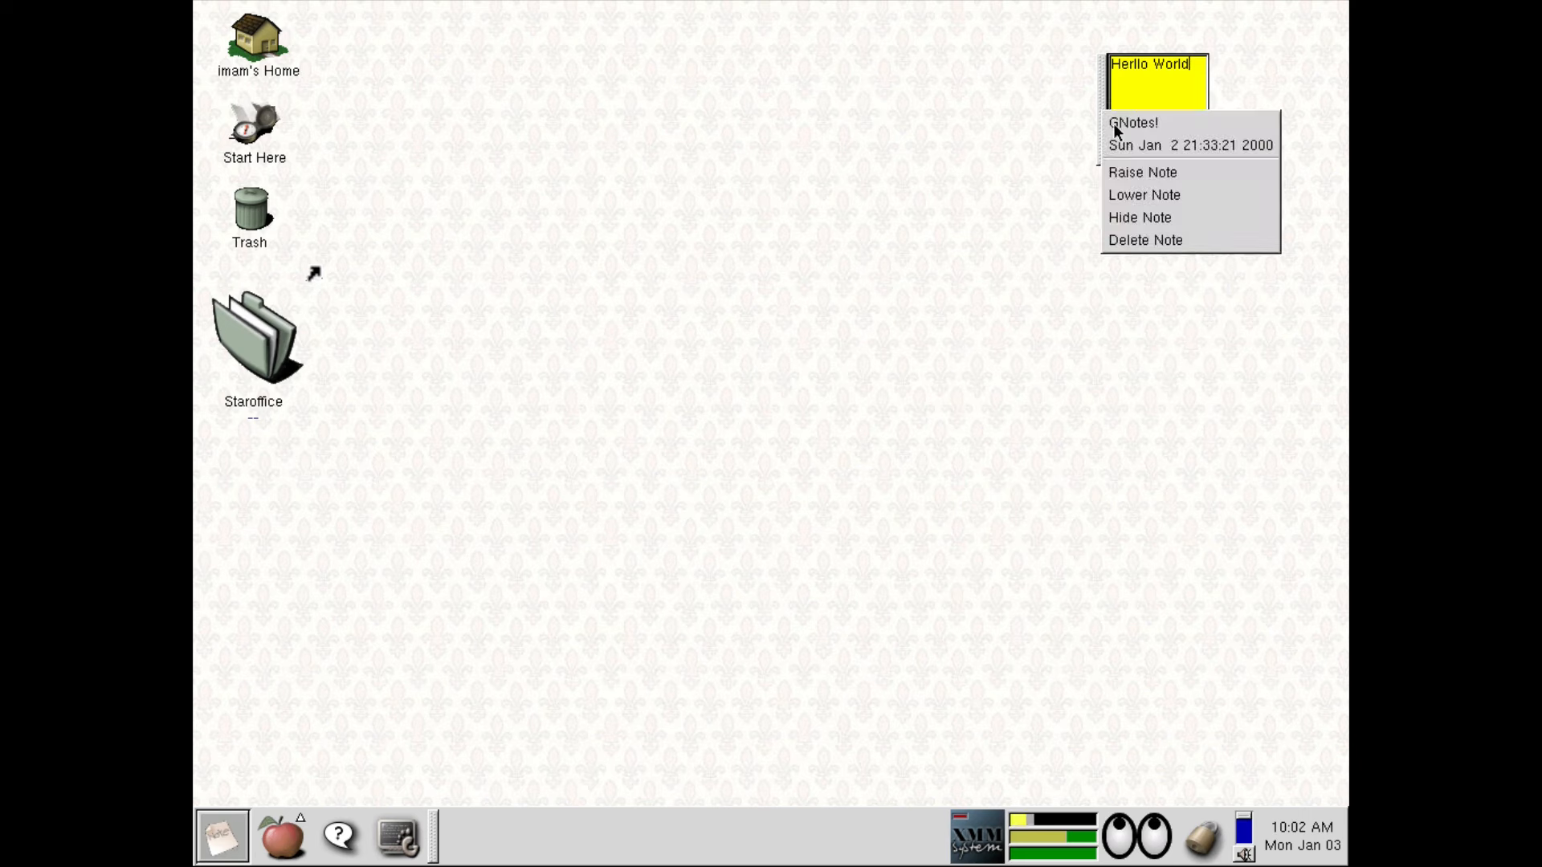
pyautogui.click(1174, 241)
pyautogui.rightClick(222, 836)
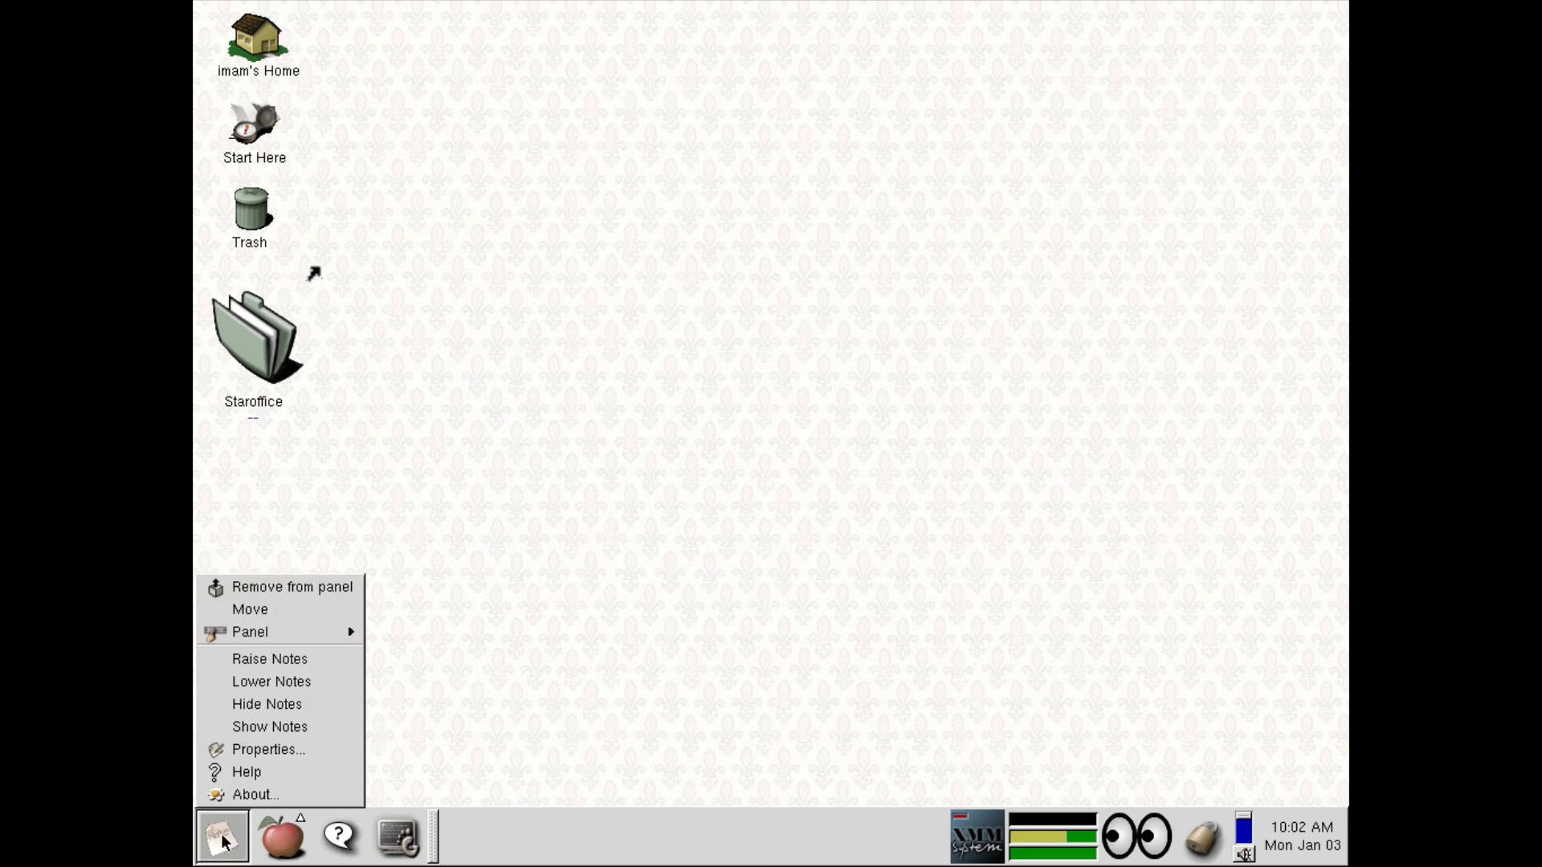
pyautogui.click(281, 587)
pyautogui.click(278, 819)
pyautogui.moveTo(321, 697)
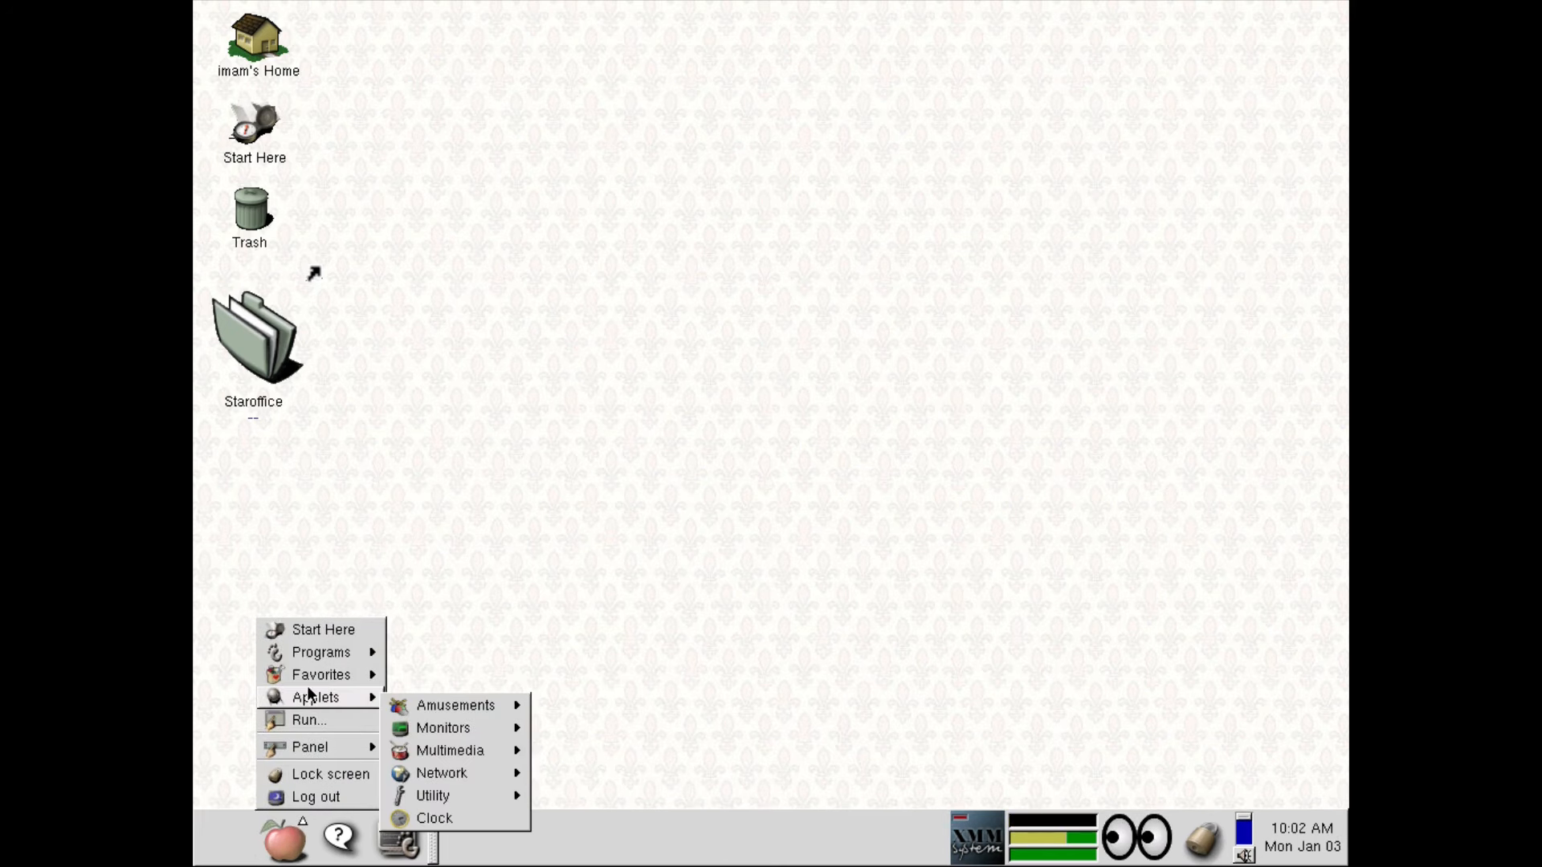
pyautogui.moveTo(421, 796)
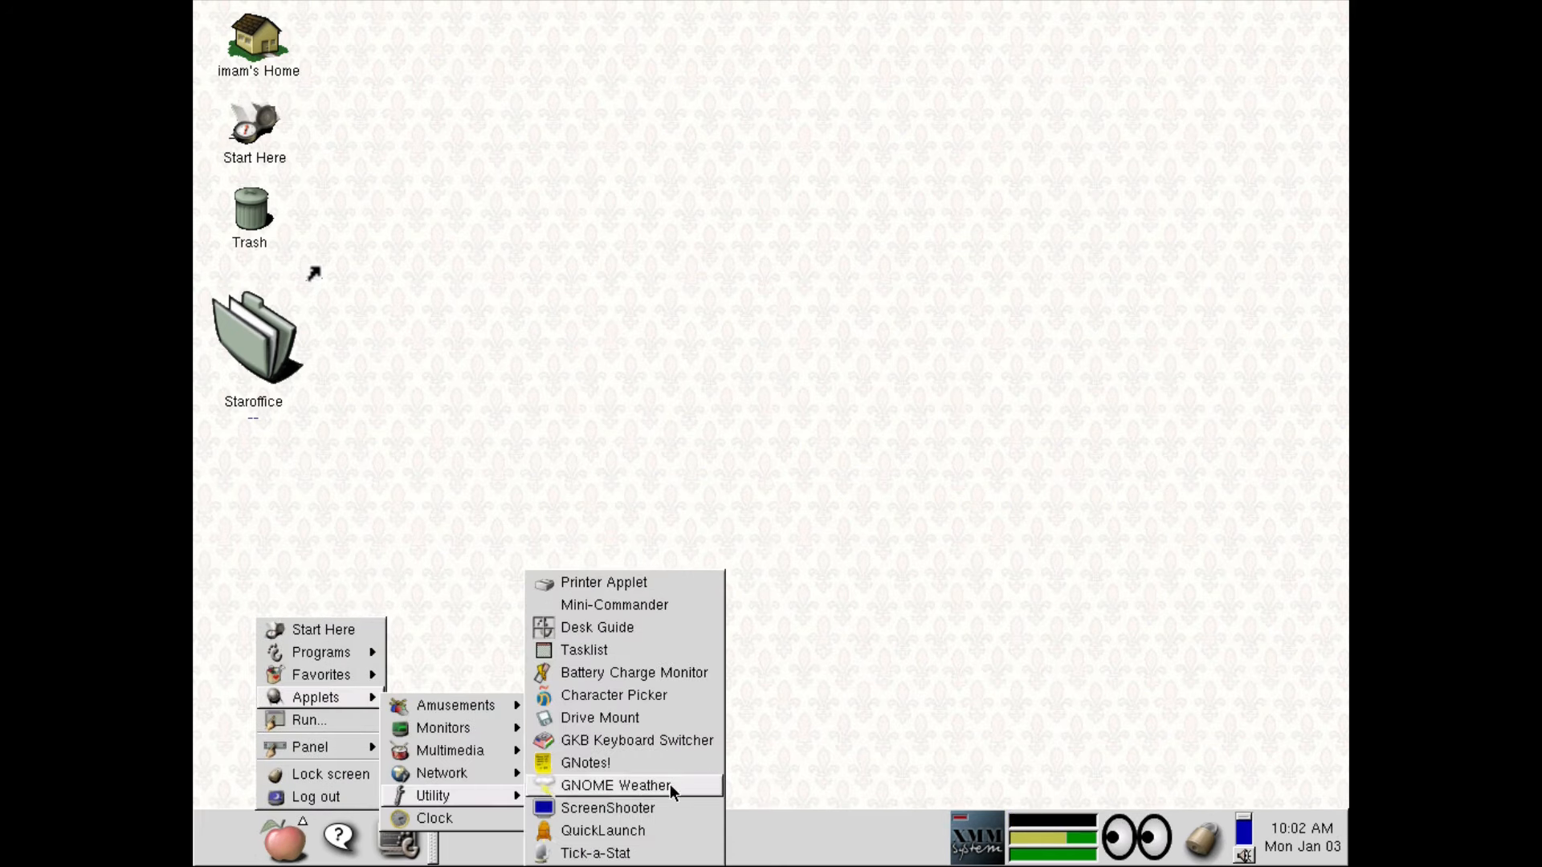
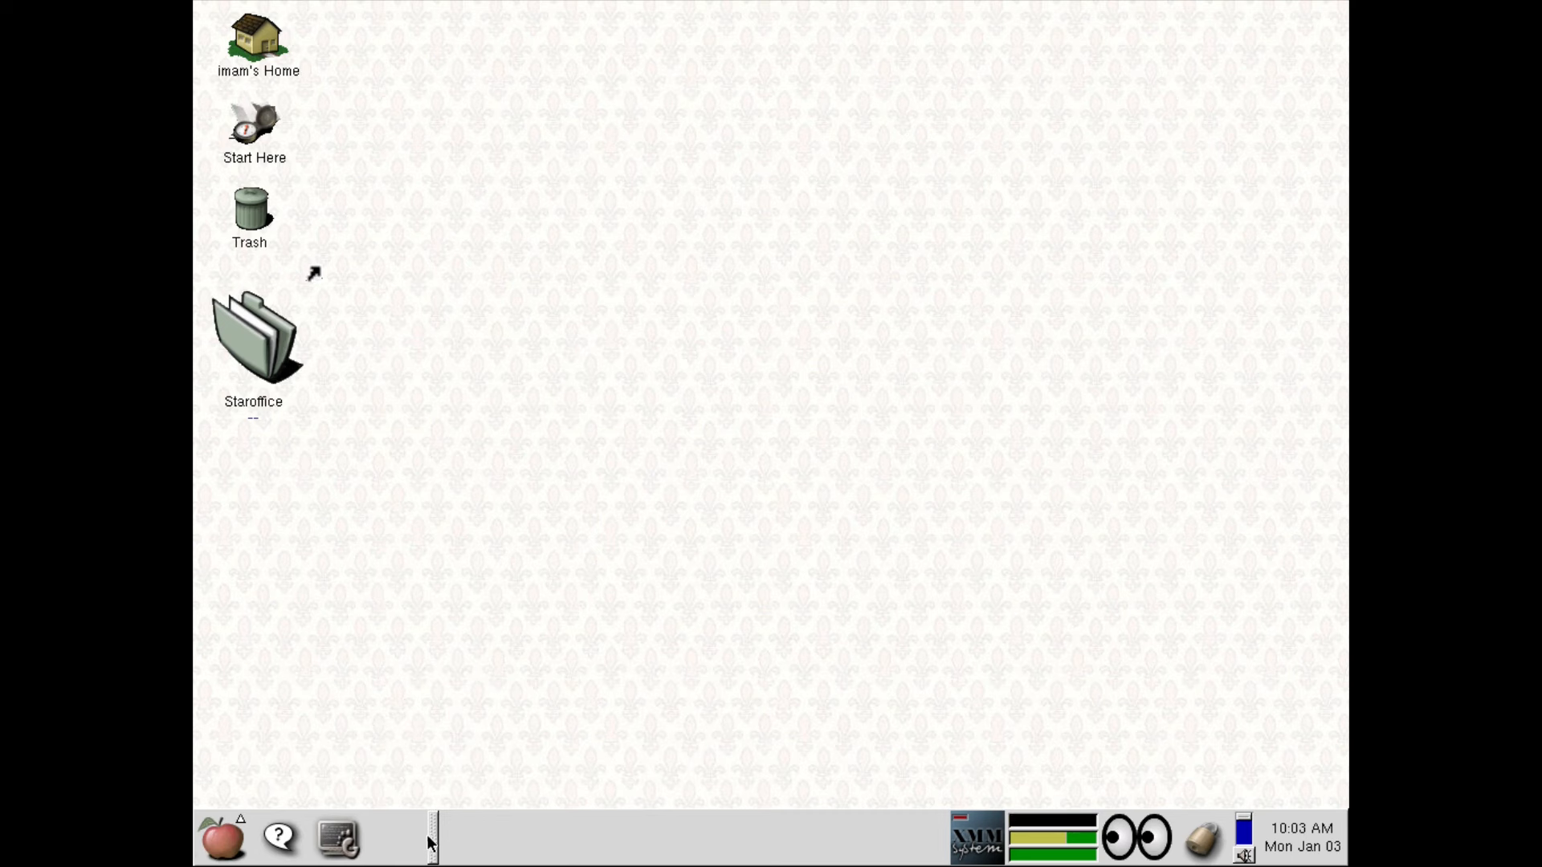
# Step: Move the tasklist along the panel so it sits directly beside the launcher icons
pyautogui.rightClick(428, 842)
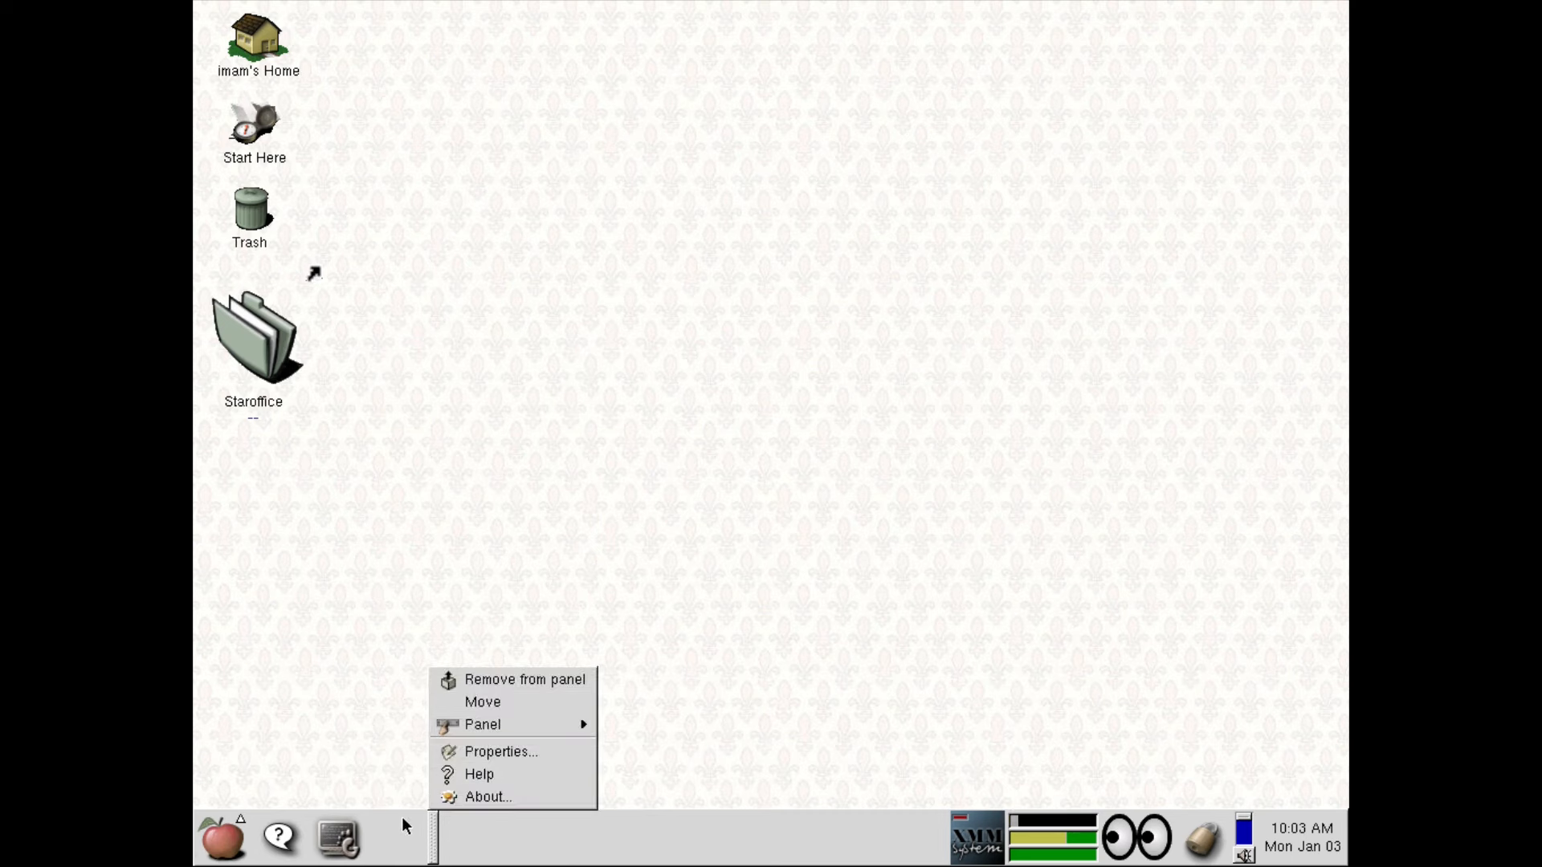
pyautogui.click(474, 702)
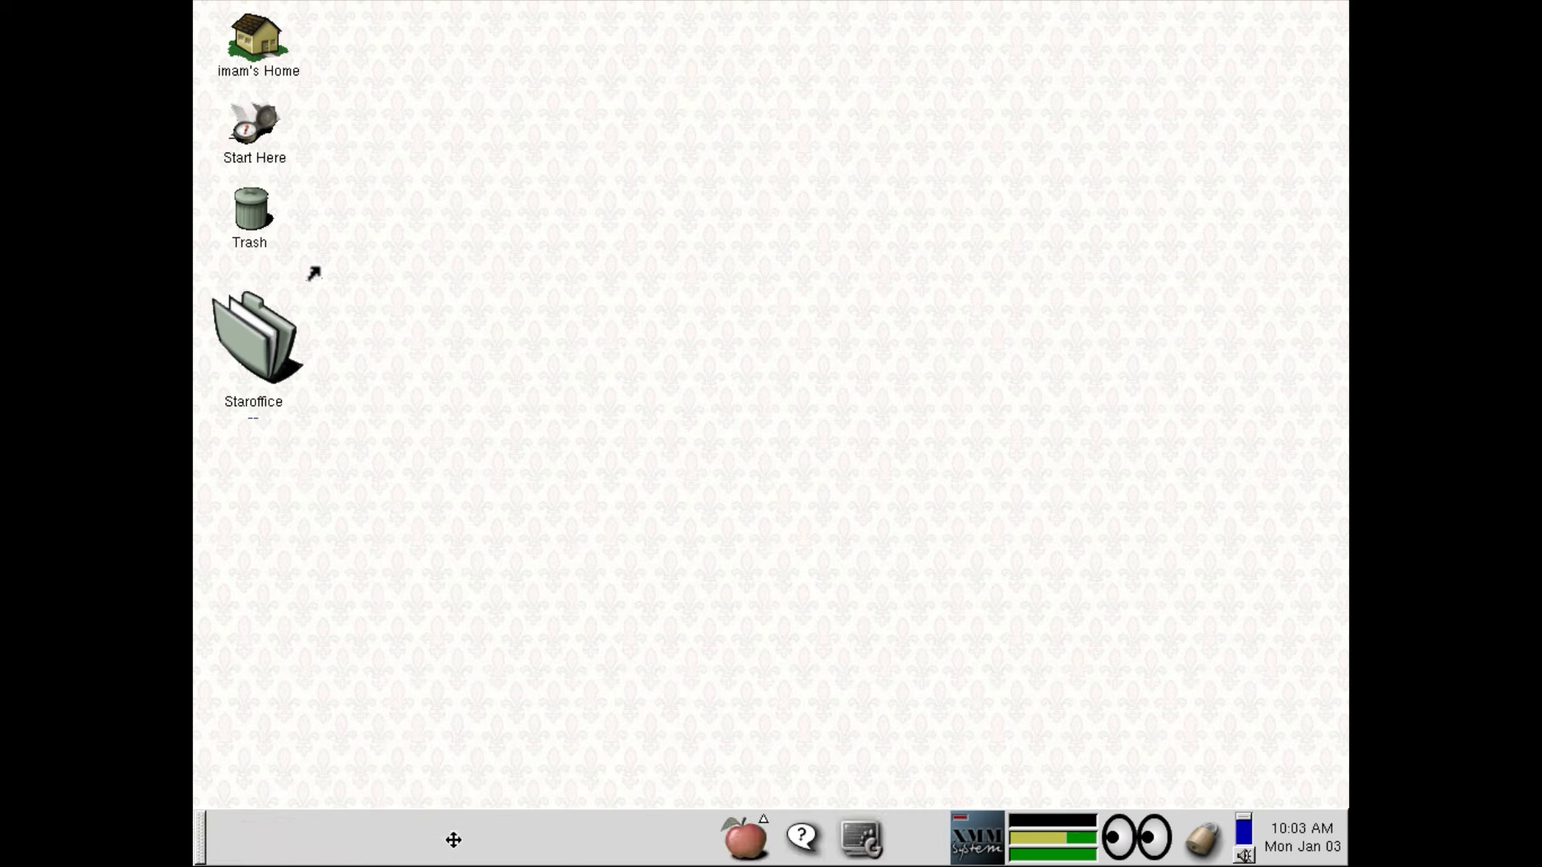
pyautogui.click(620, 849)
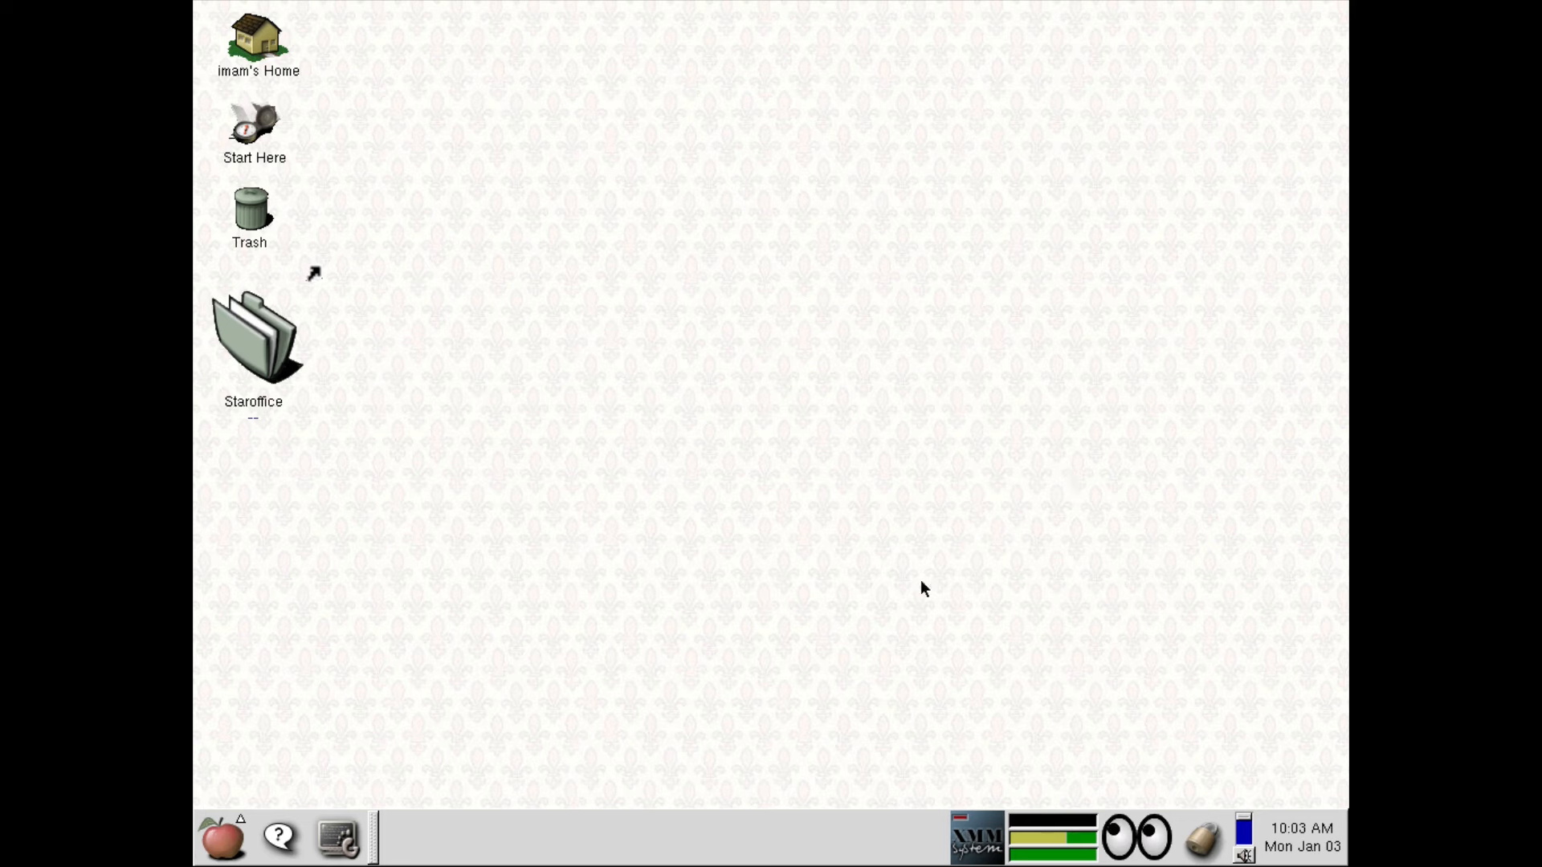
# Step: Open the screensaver applet's preferences, decline launching the XScreenSaver daemon and move the XScreenSaver window toward the middle of the desktop
pyautogui.rightClick(1203, 840)
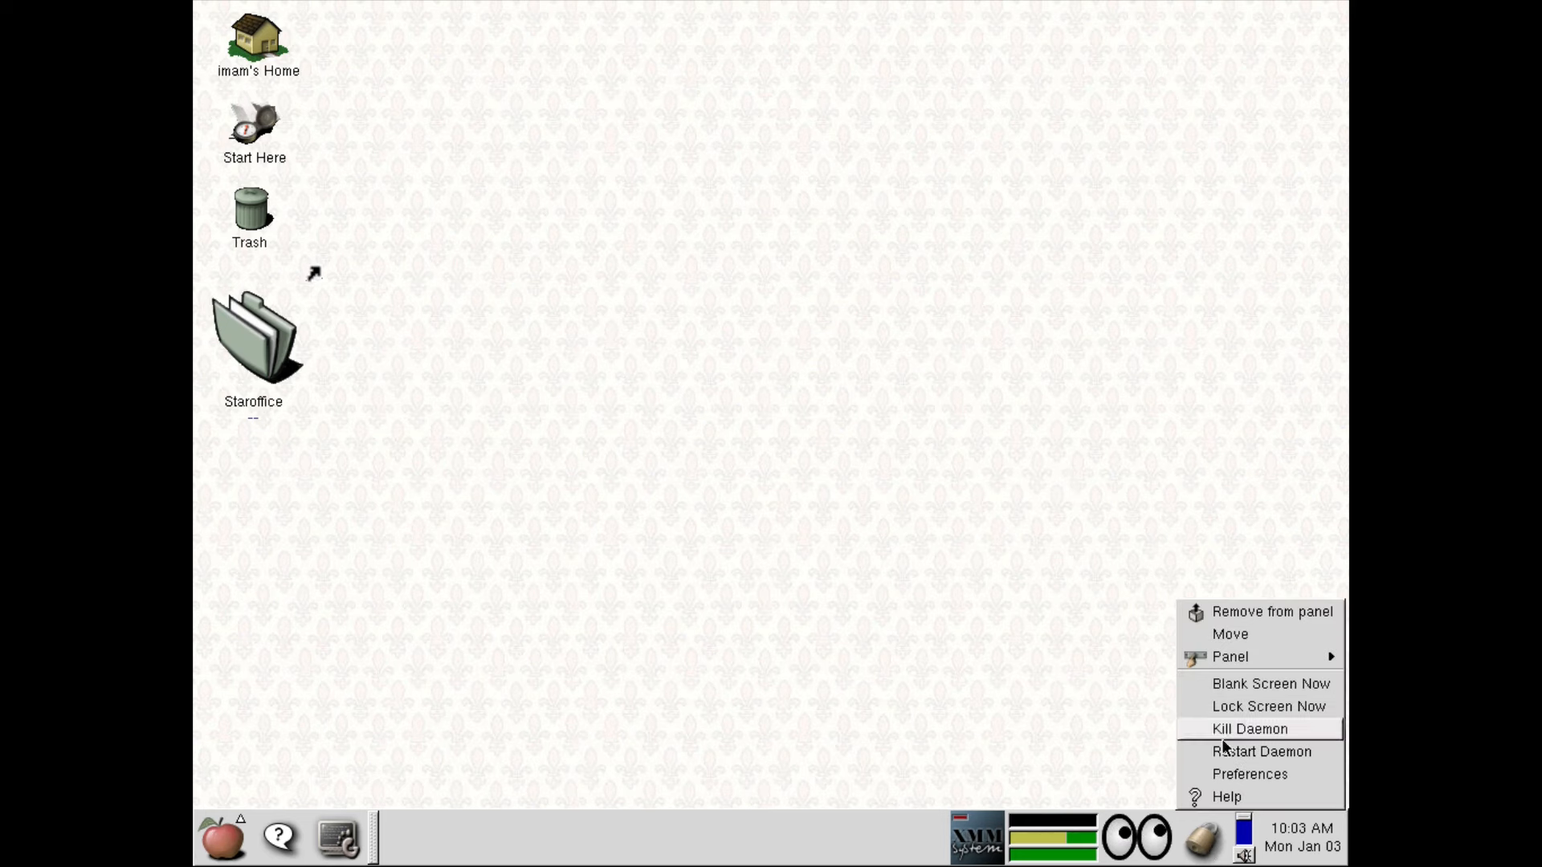
pyautogui.moveTo(1257, 658)
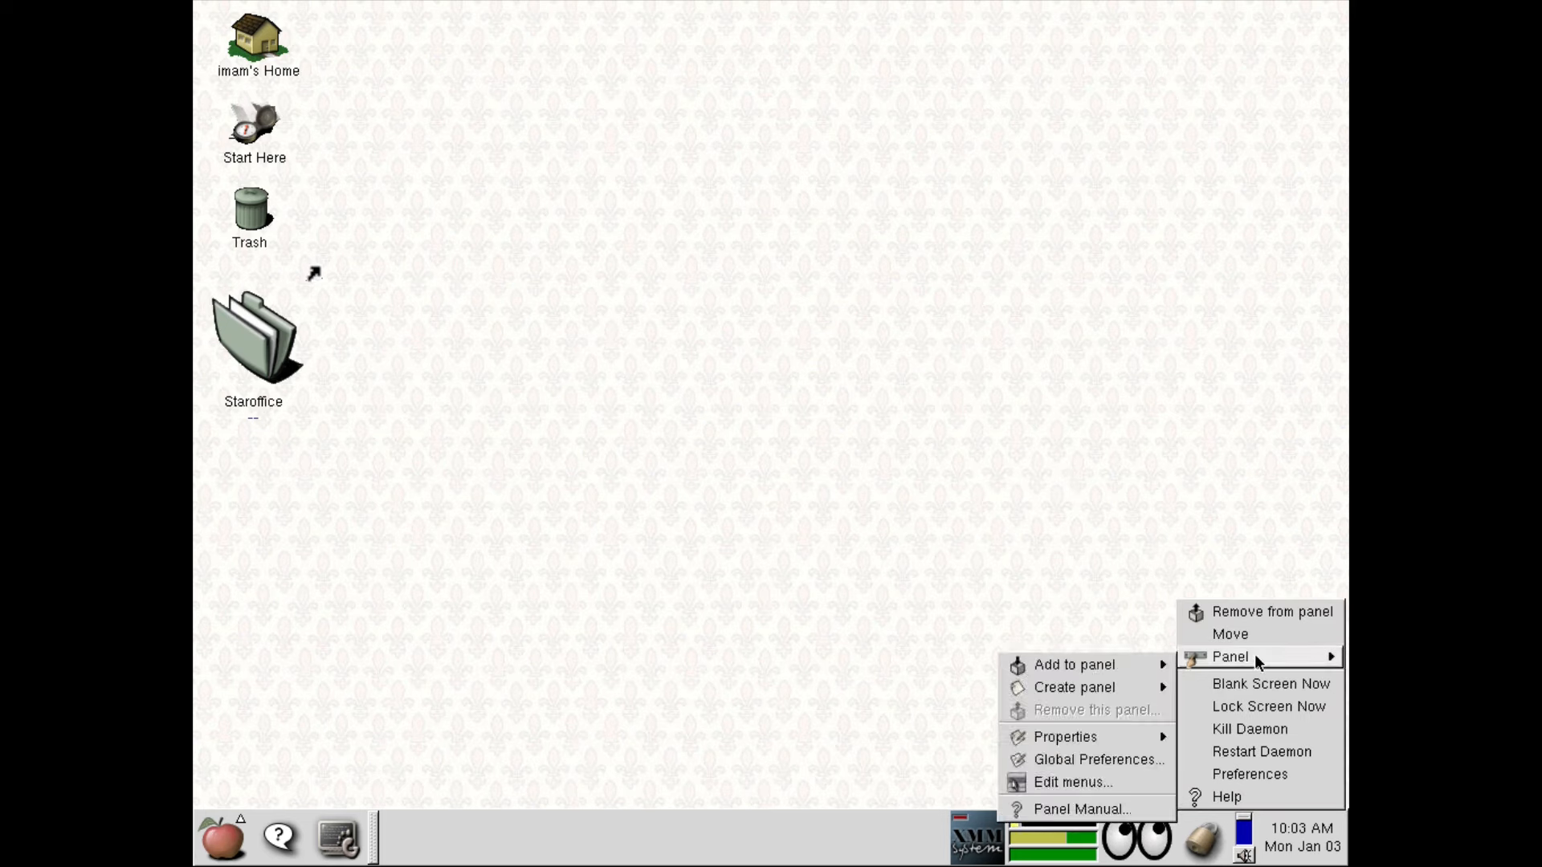
pyautogui.click(1249, 773)
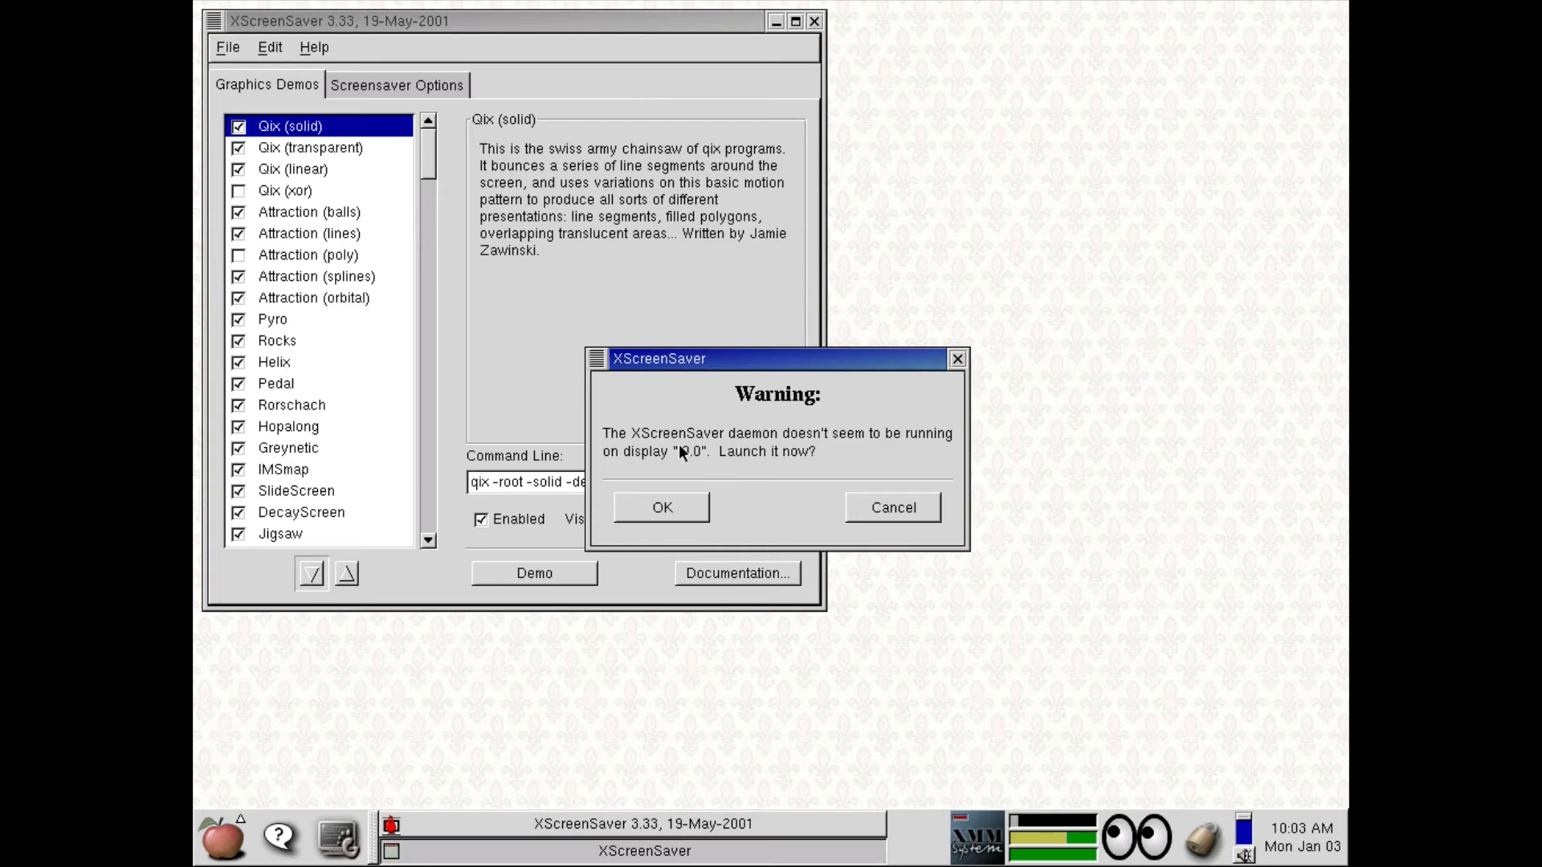
pyautogui.click(888, 504)
pyautogui.moveTo(441, 27); pyautogui.dragTo(763, 90)
pyautogui.click(554, 112)
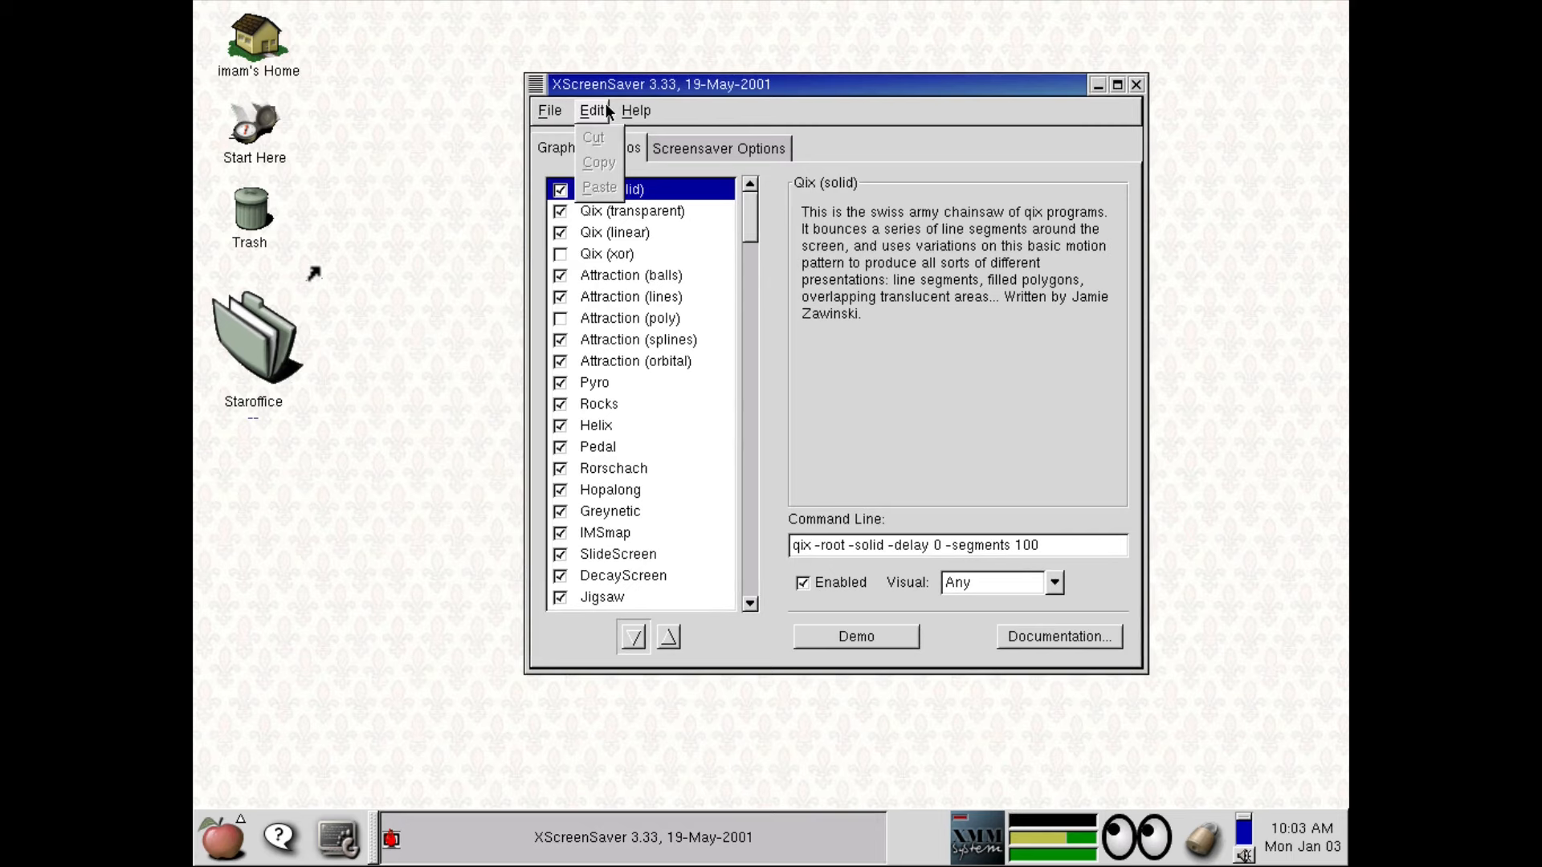
# Step: Restart the XScreenSaver daemon and try to kill it
pyautogui.moveTo(587, 120)
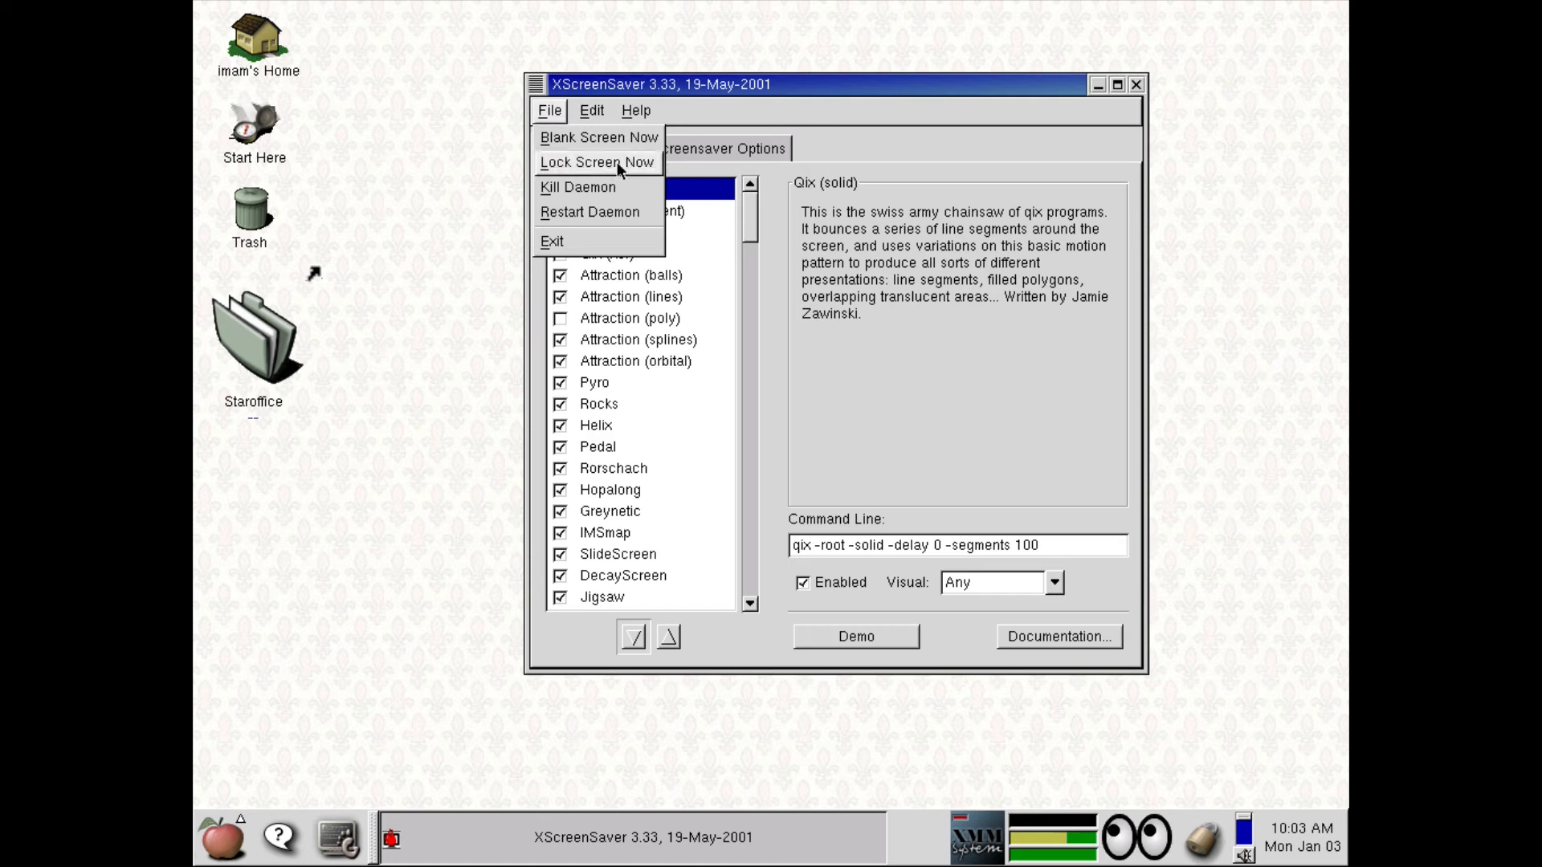
pyautogui.click(640, 215)
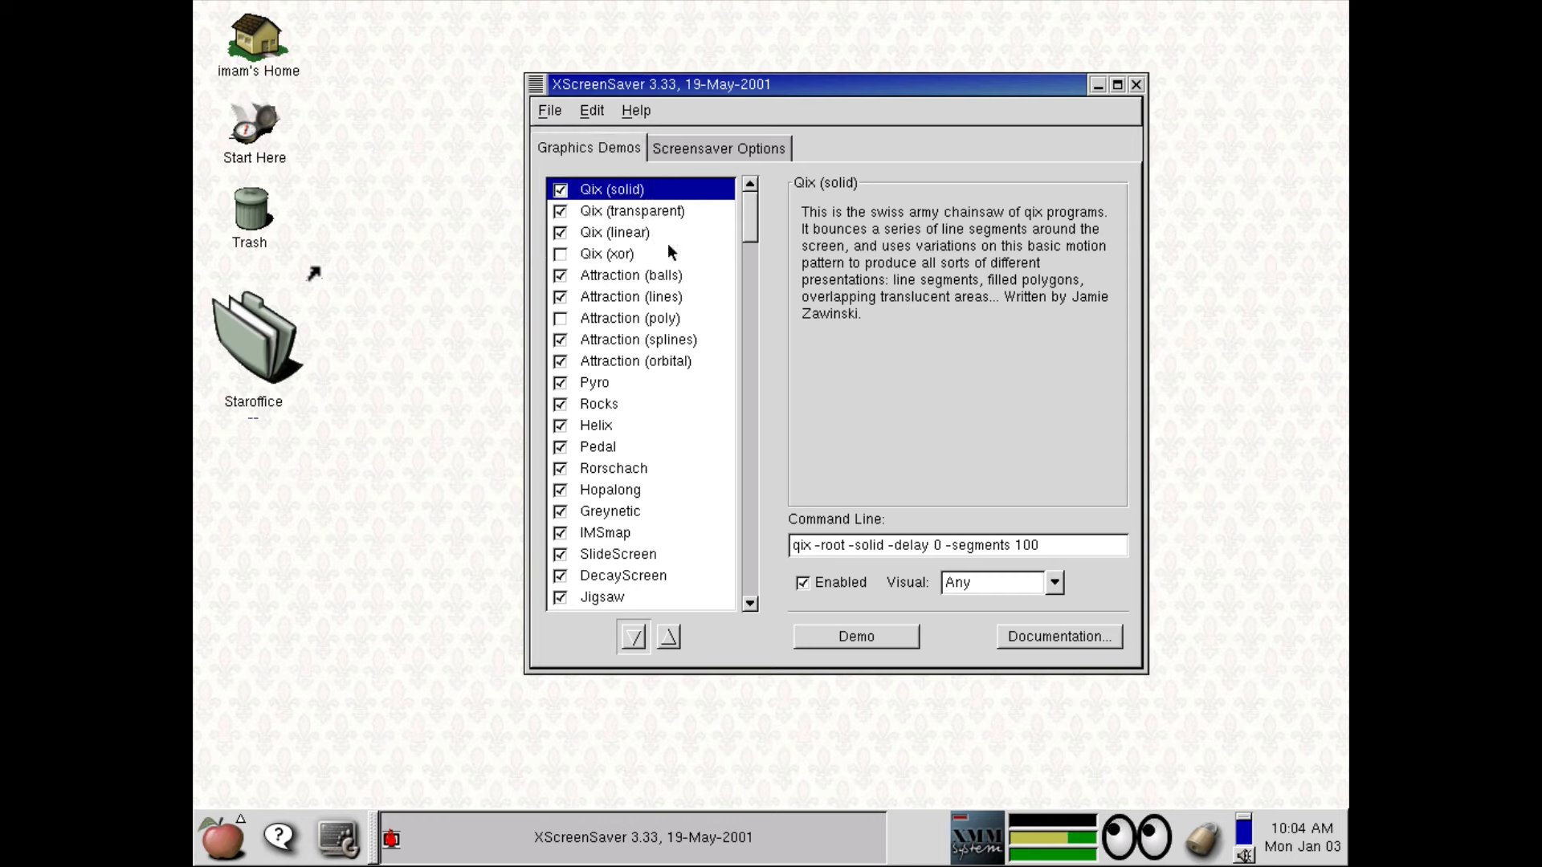
pyautogui.click(560, 107)
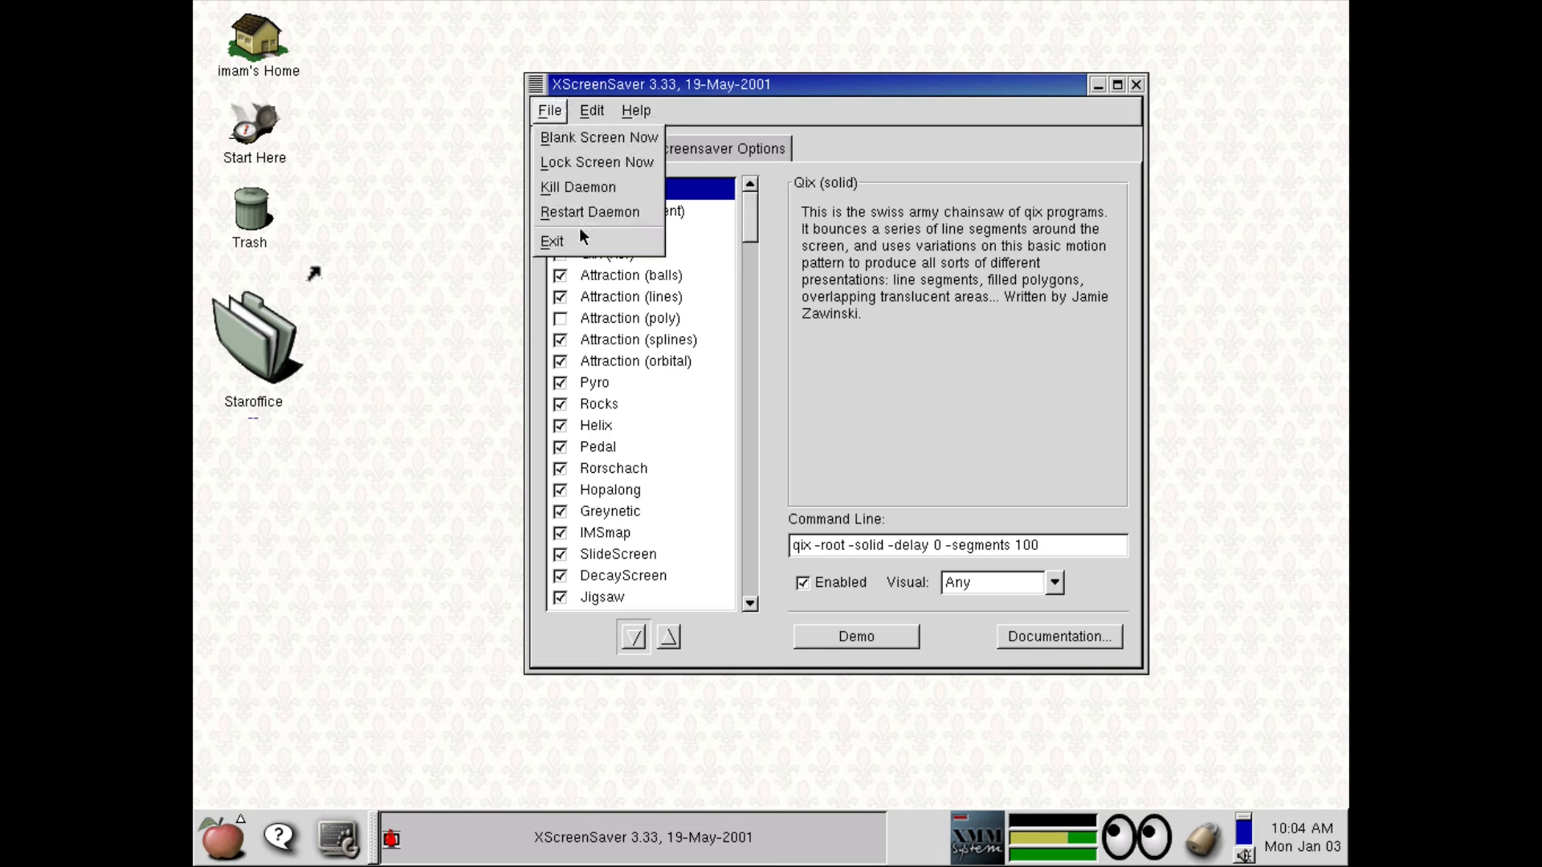
pyautogui.click(620, 186)
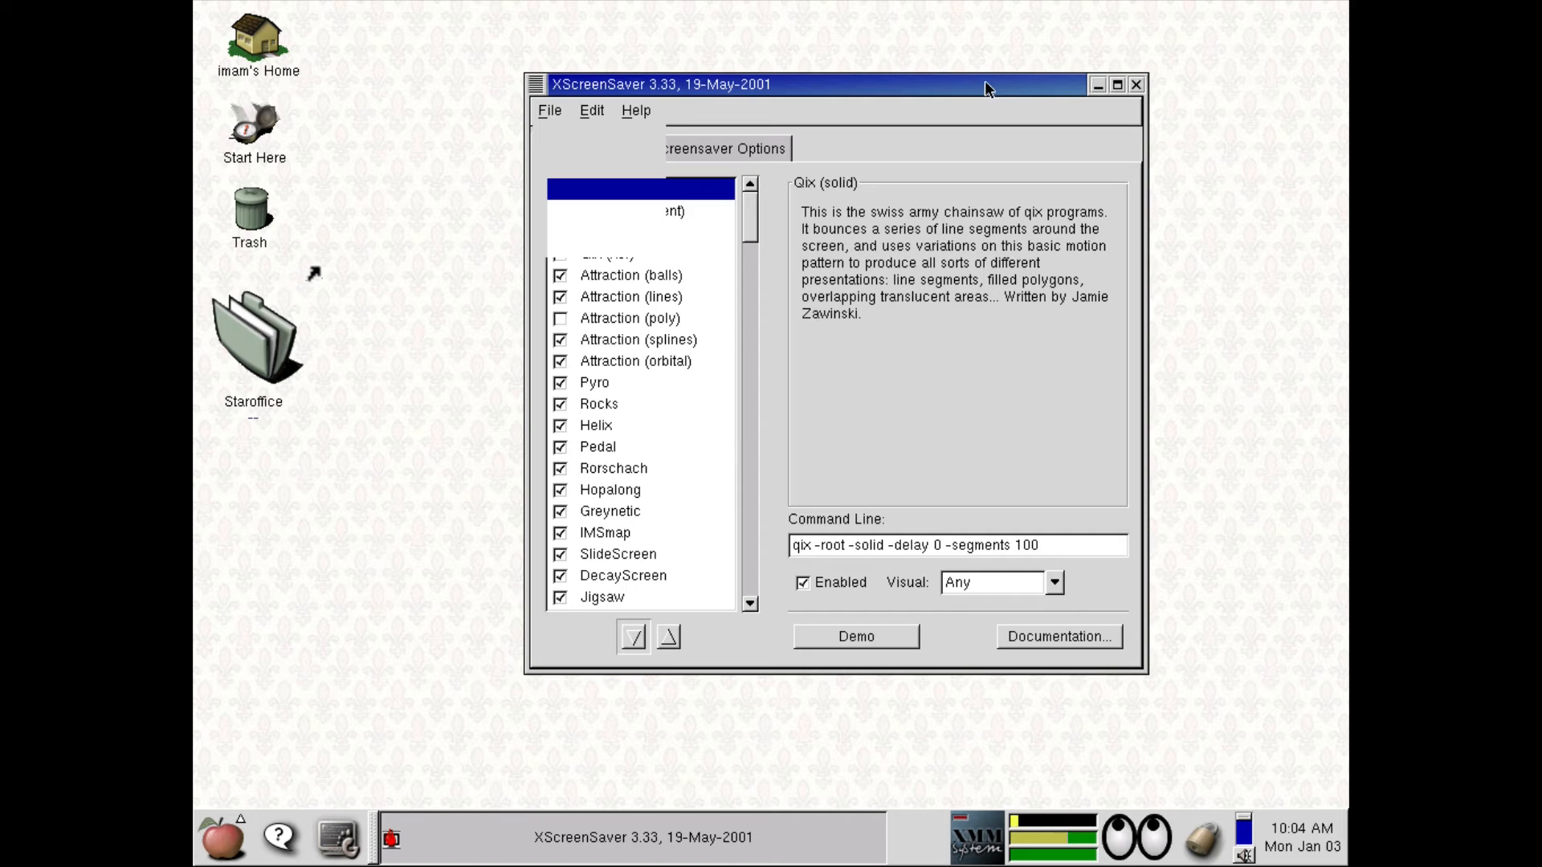
# Step: Reposition the XScreenSaver window slightly, refresh it by minimizing and restoring it, and exit the program
pyautogui.moveTo(987, 88)
pyautogui.mouseDown()
pyautogui.moveTo(755, 141)
pyautogui.moveTo(973, 111)
pyautogui.mouseUp()
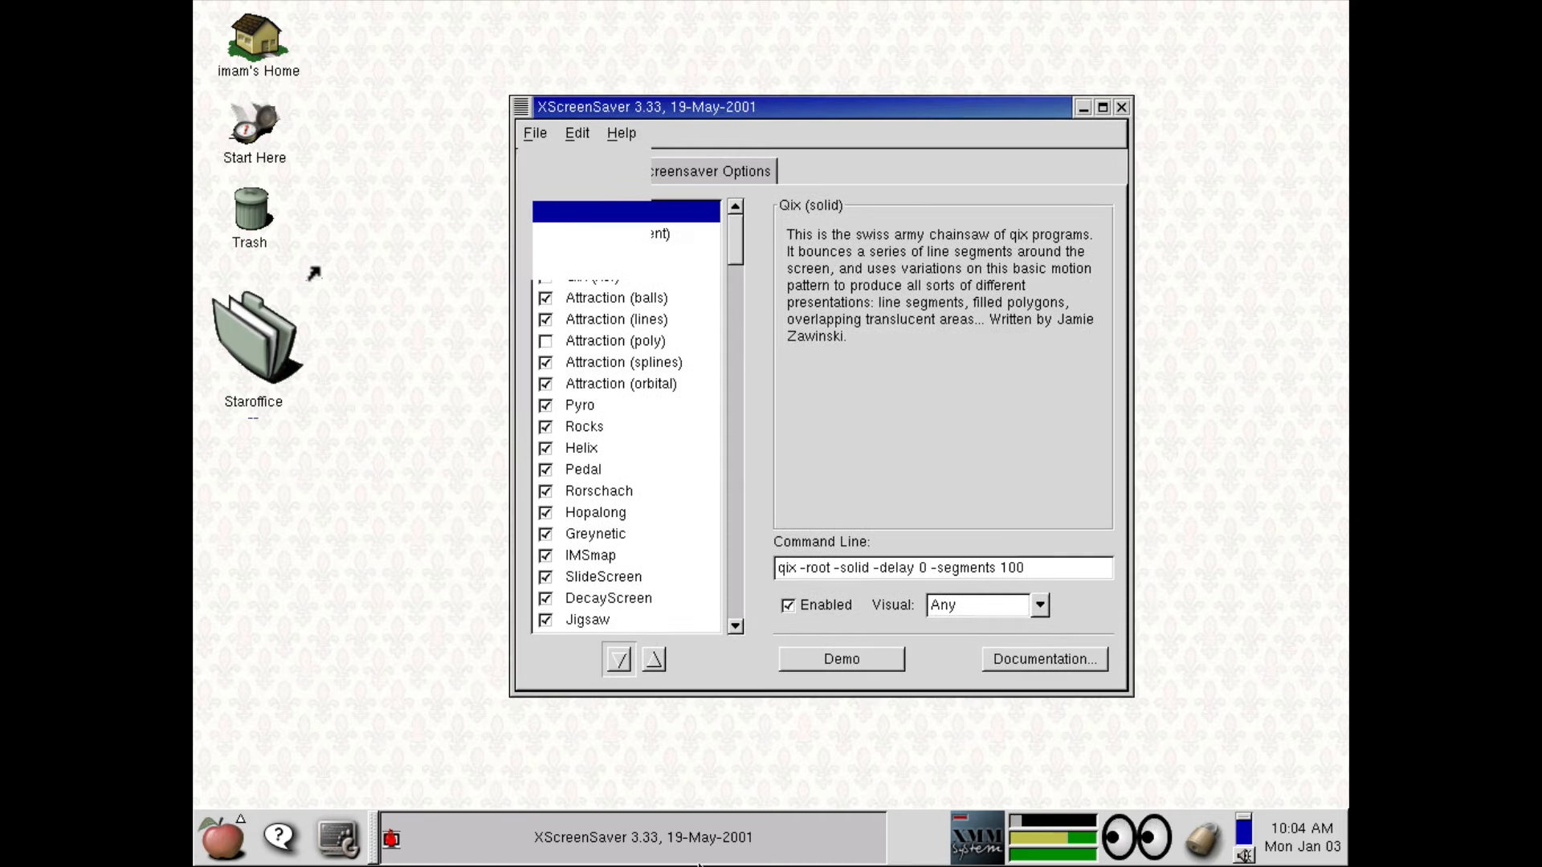
pyautogui.click(715, 842)
pyautogui.click(715, 842)
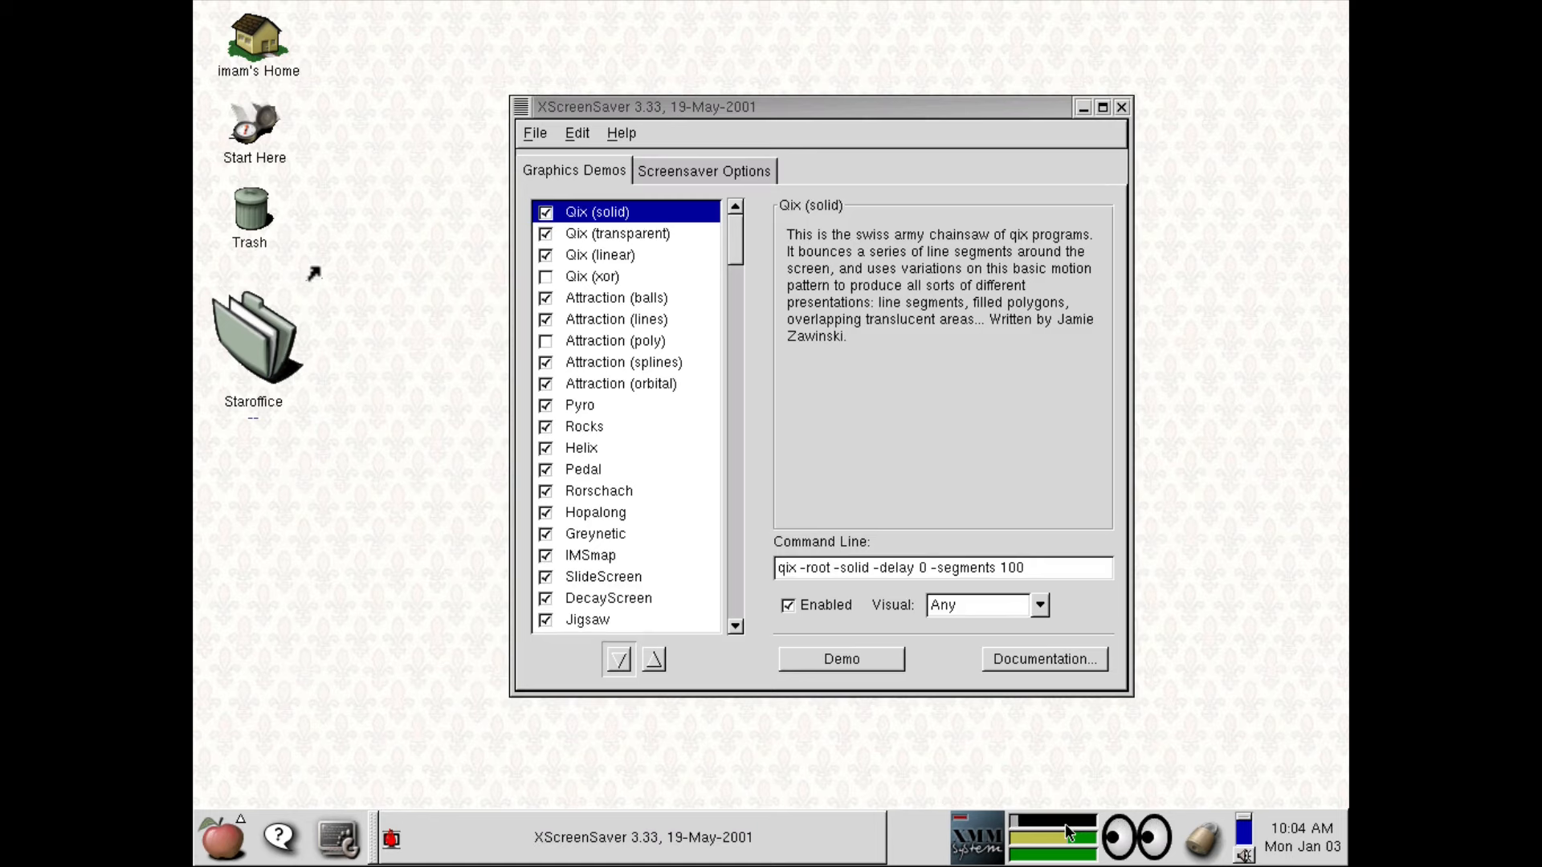
pyautogui.click(551, 133)
pyautogui.click(573, 273)
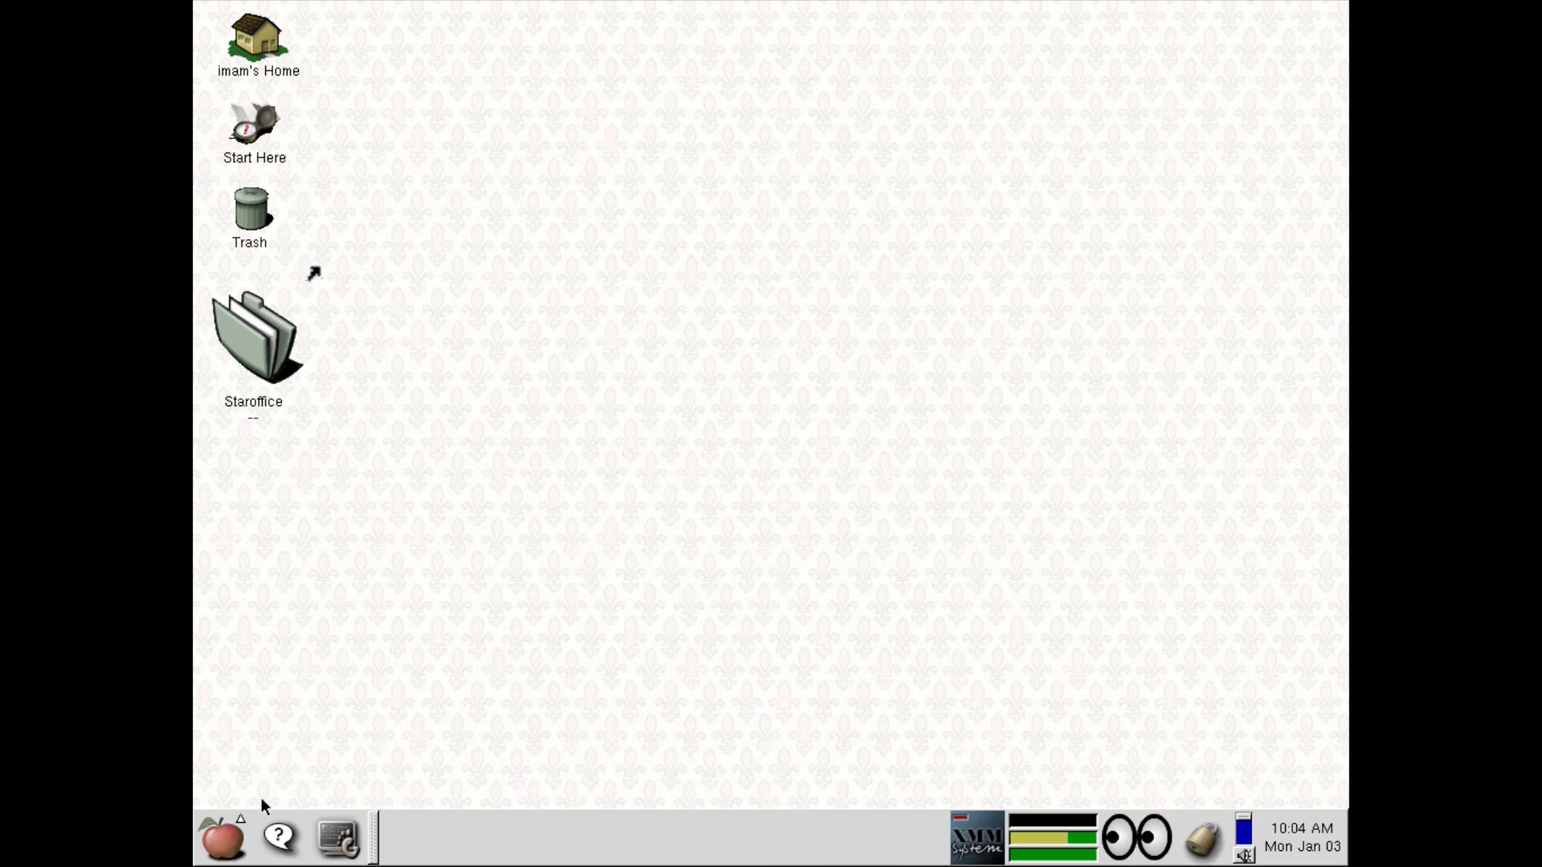
# Step: View the home folder's contents from the desktop and close its file manager window
pyautogui.click(222, 845)
pyautogui.click(221, 848)
pyautogui.click(256, 42)
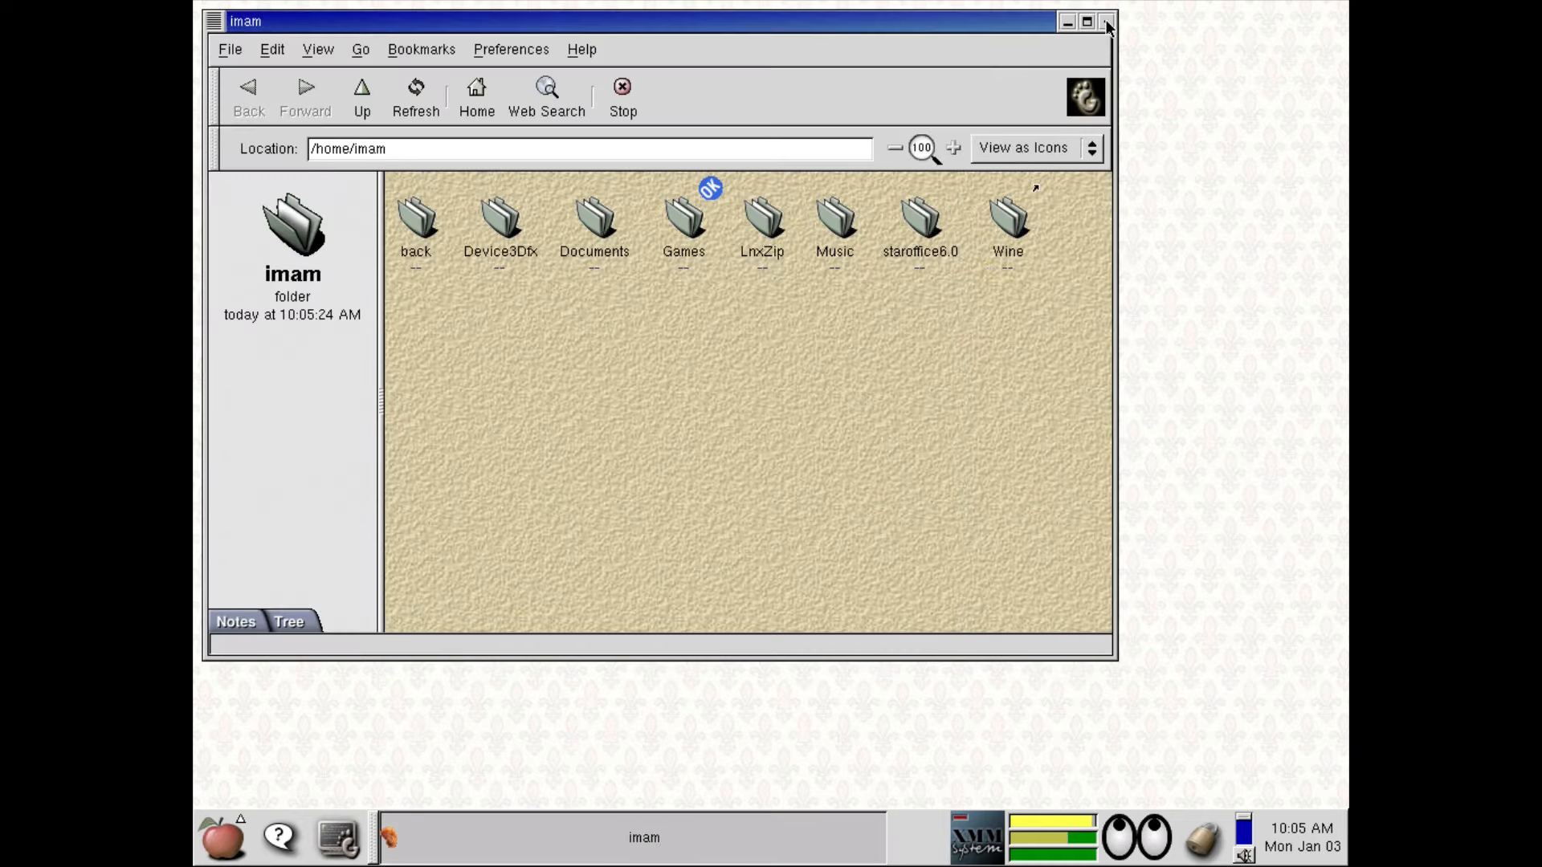
pyautogui.click(1106, 23)
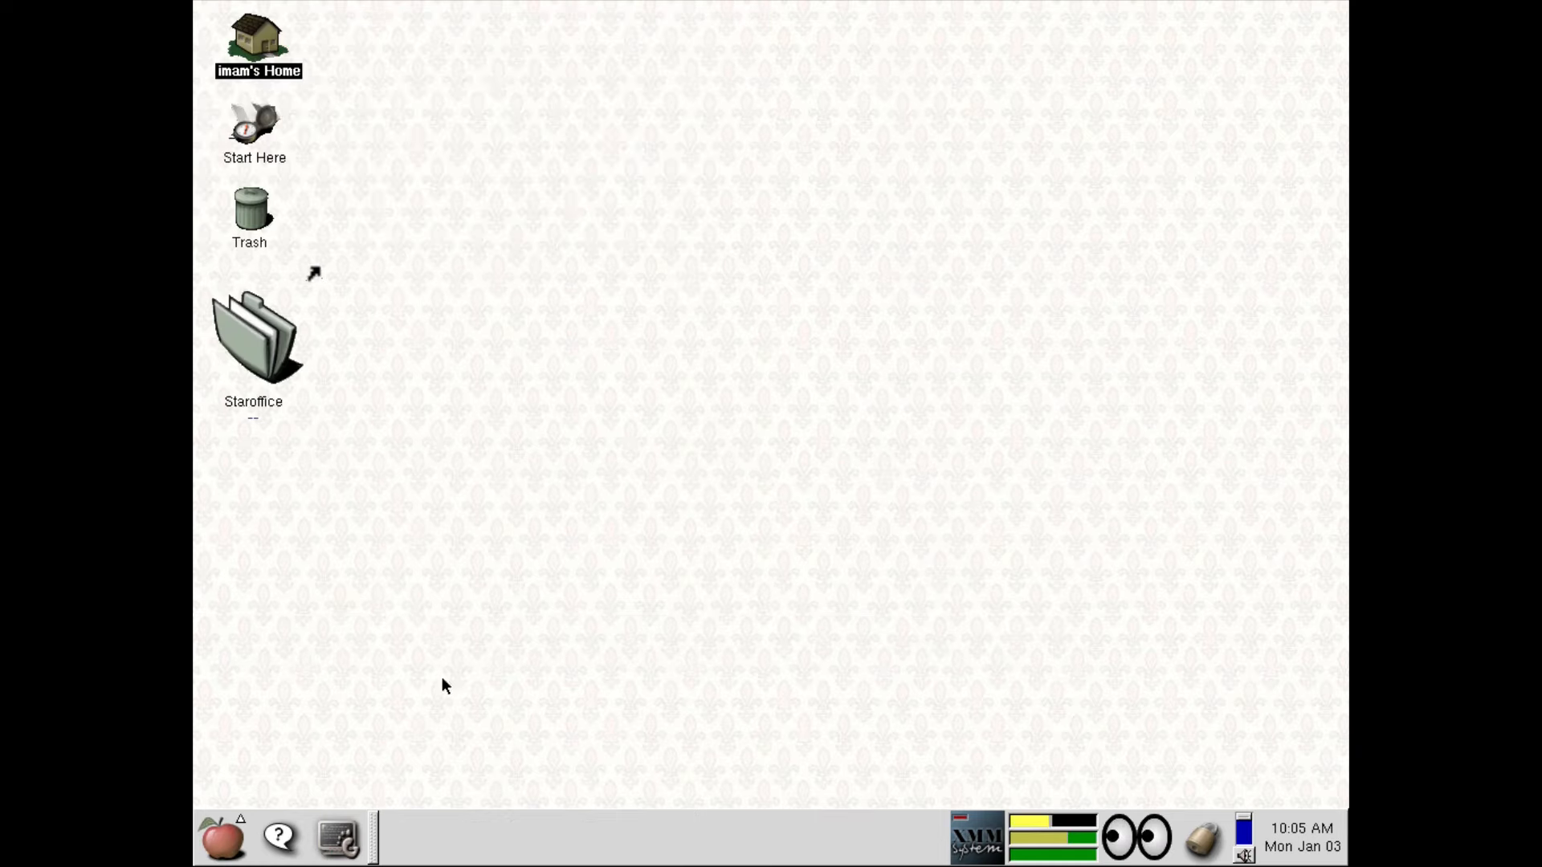
# Step: Launch a new StarOffice 6.0 text document from the desktop's favorites
pyautogui.click(223, 837)
pyautogui.moveTo(273, 735)
pyautogui.moveTo(273, 675)
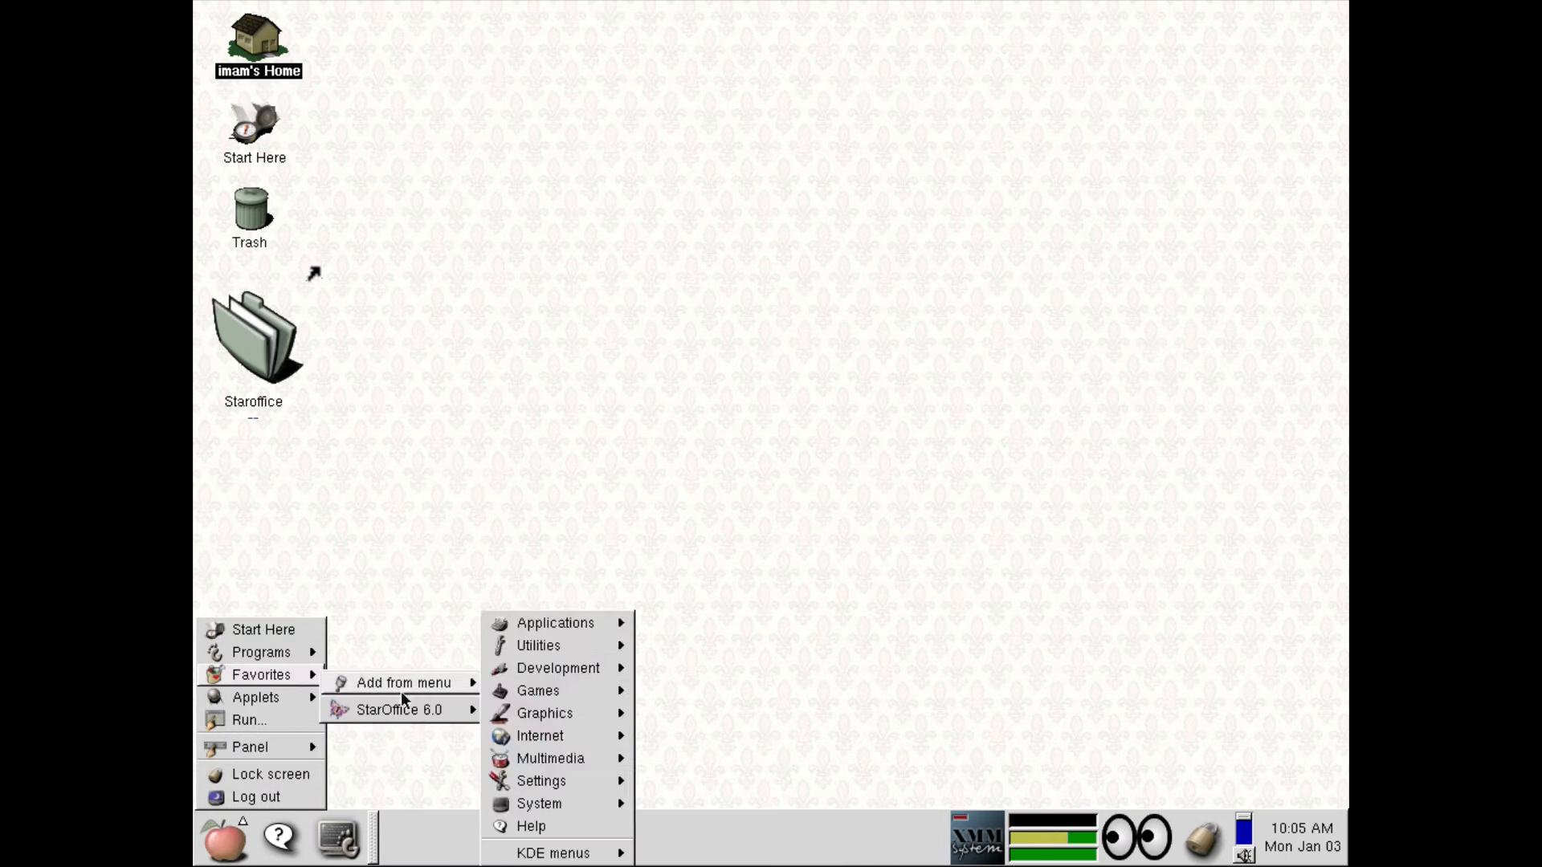
pyautogui.moveTo(408, 712)
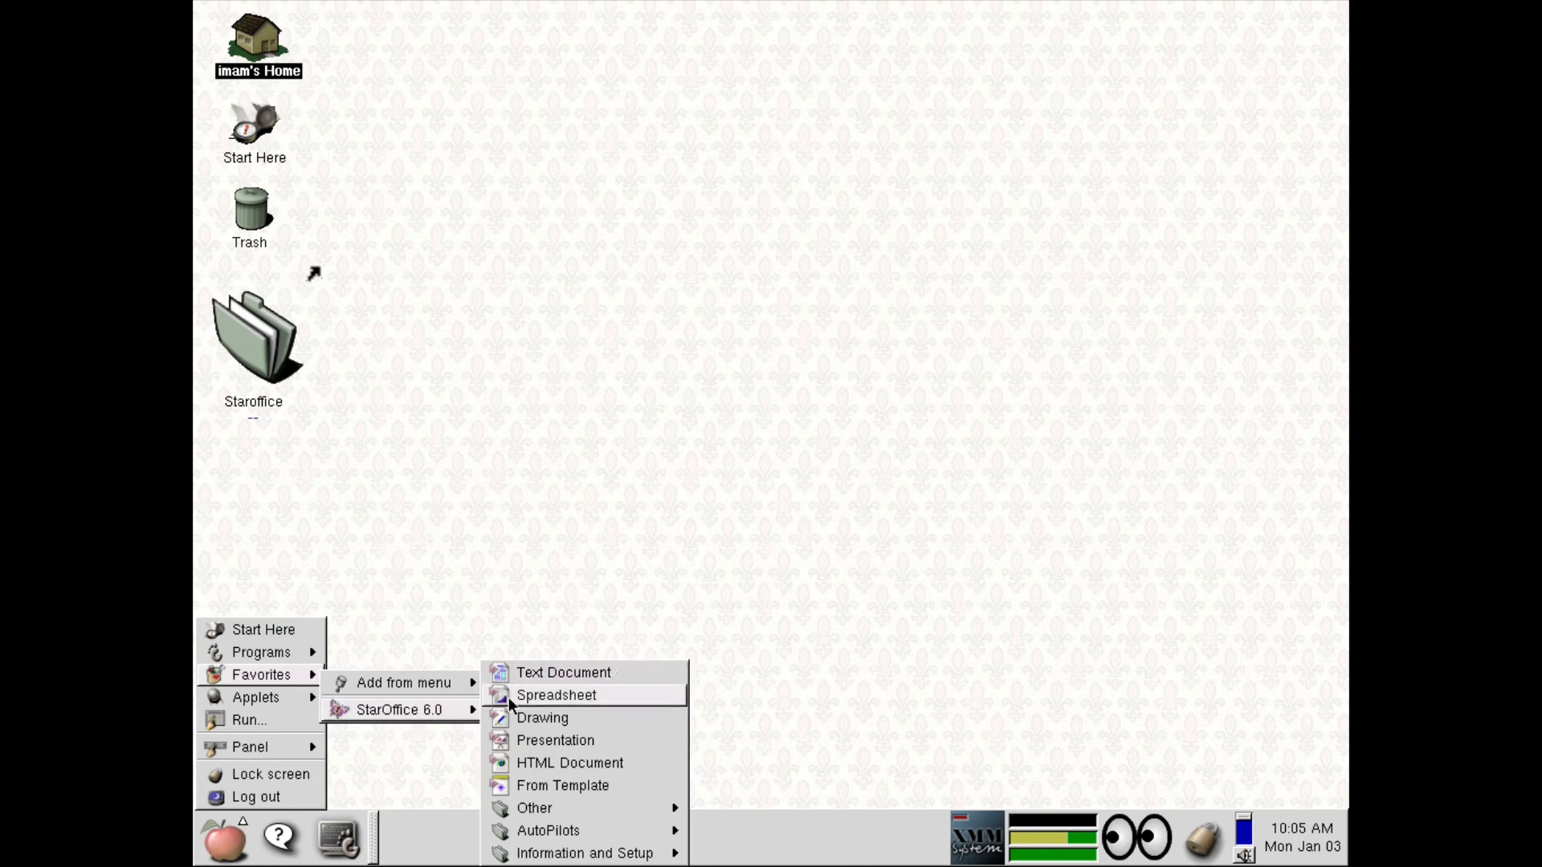
pyautogui.click(567, 679)
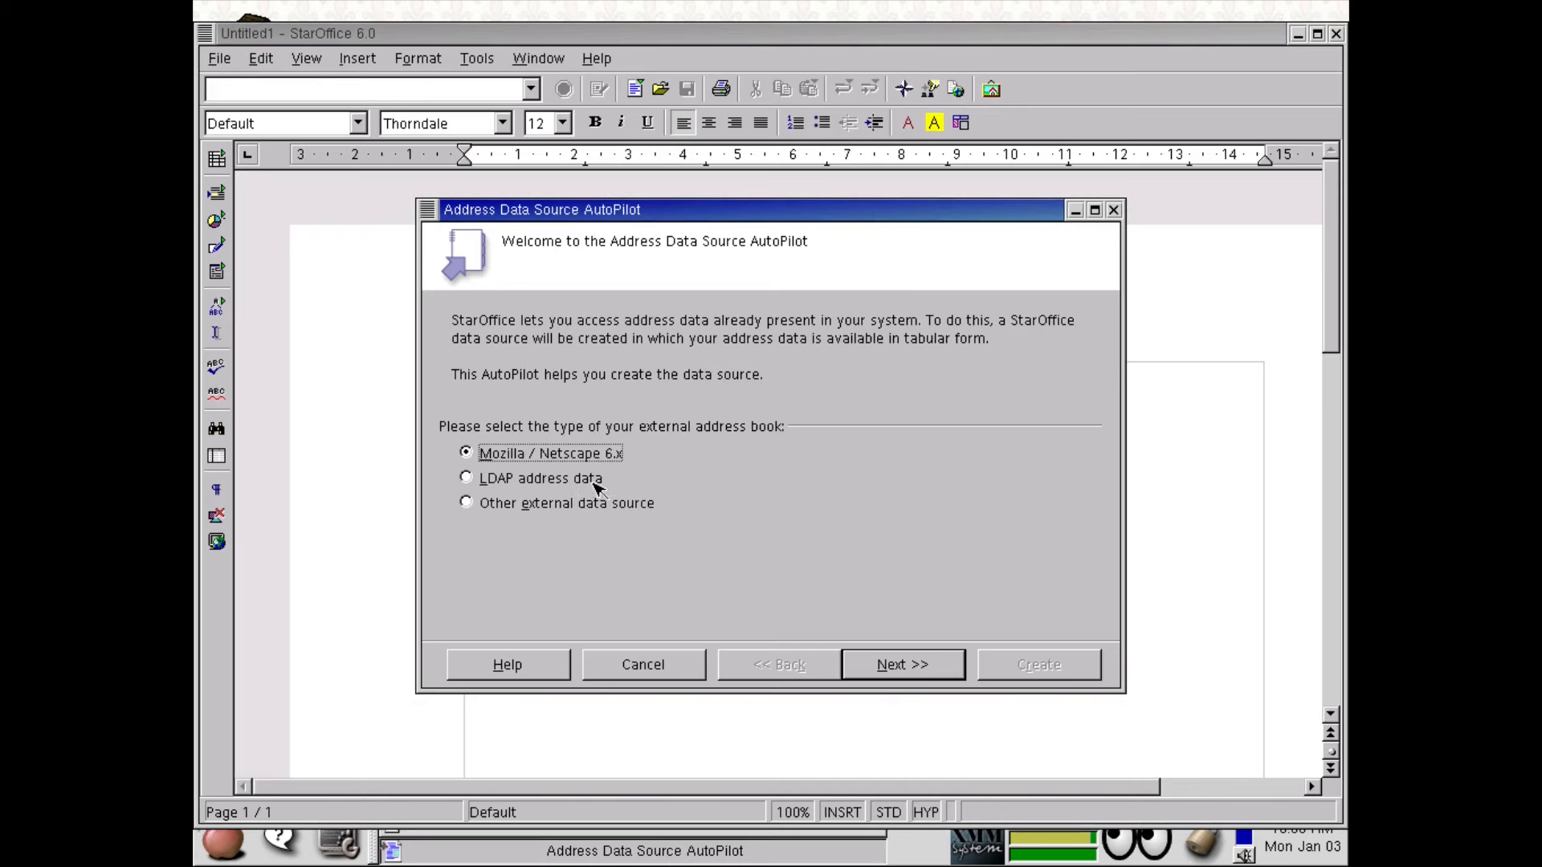
# Step: Cancel the Address Data Source AutoPilot and choose never to register StarOffice
pyautogui.click(573, 481)
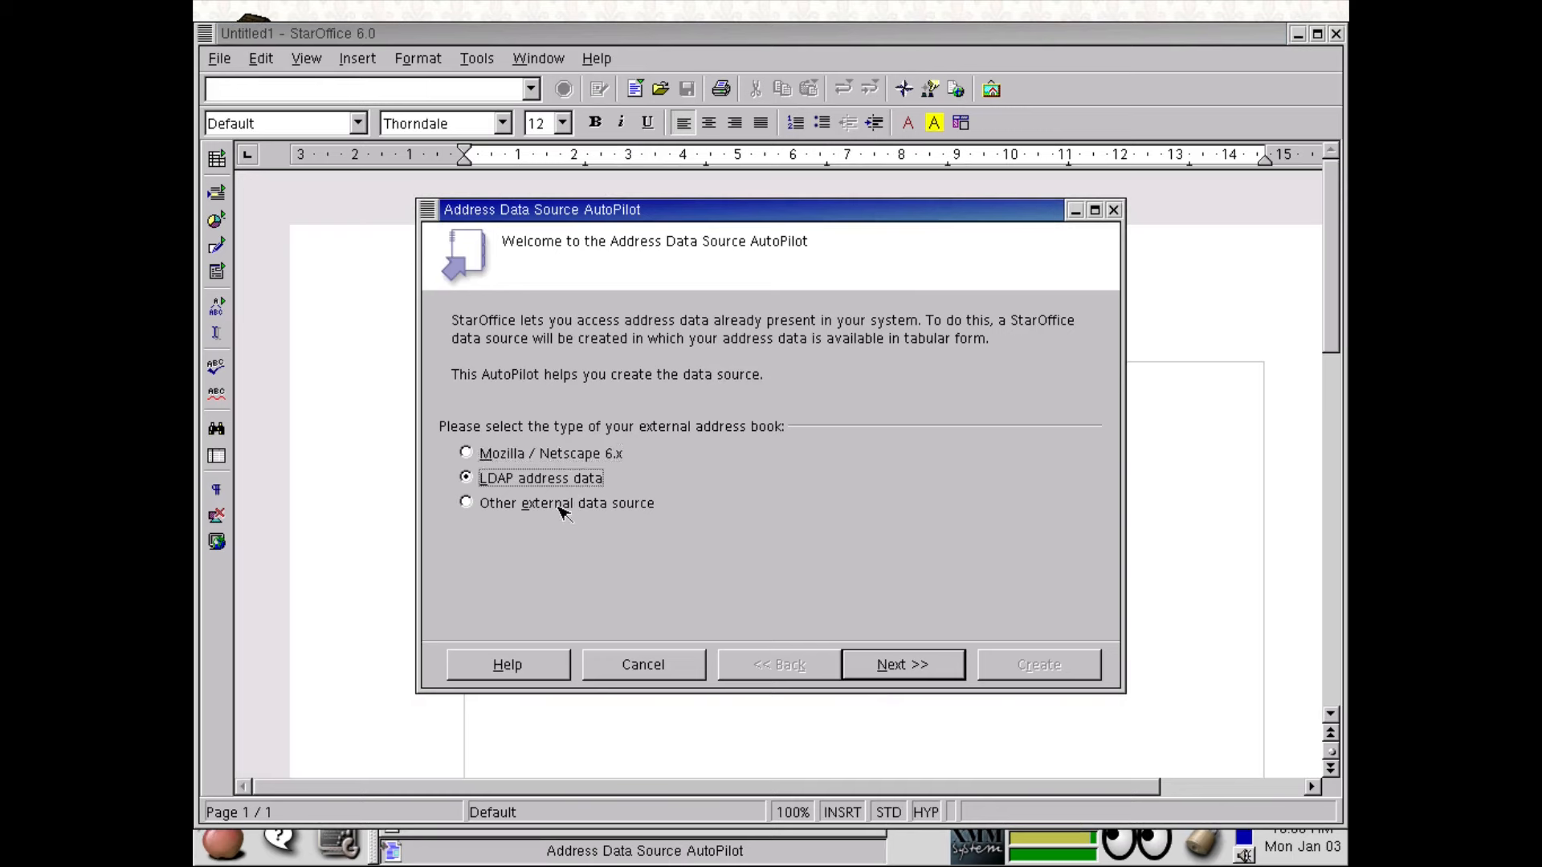
pyautogui.click(611, 667)
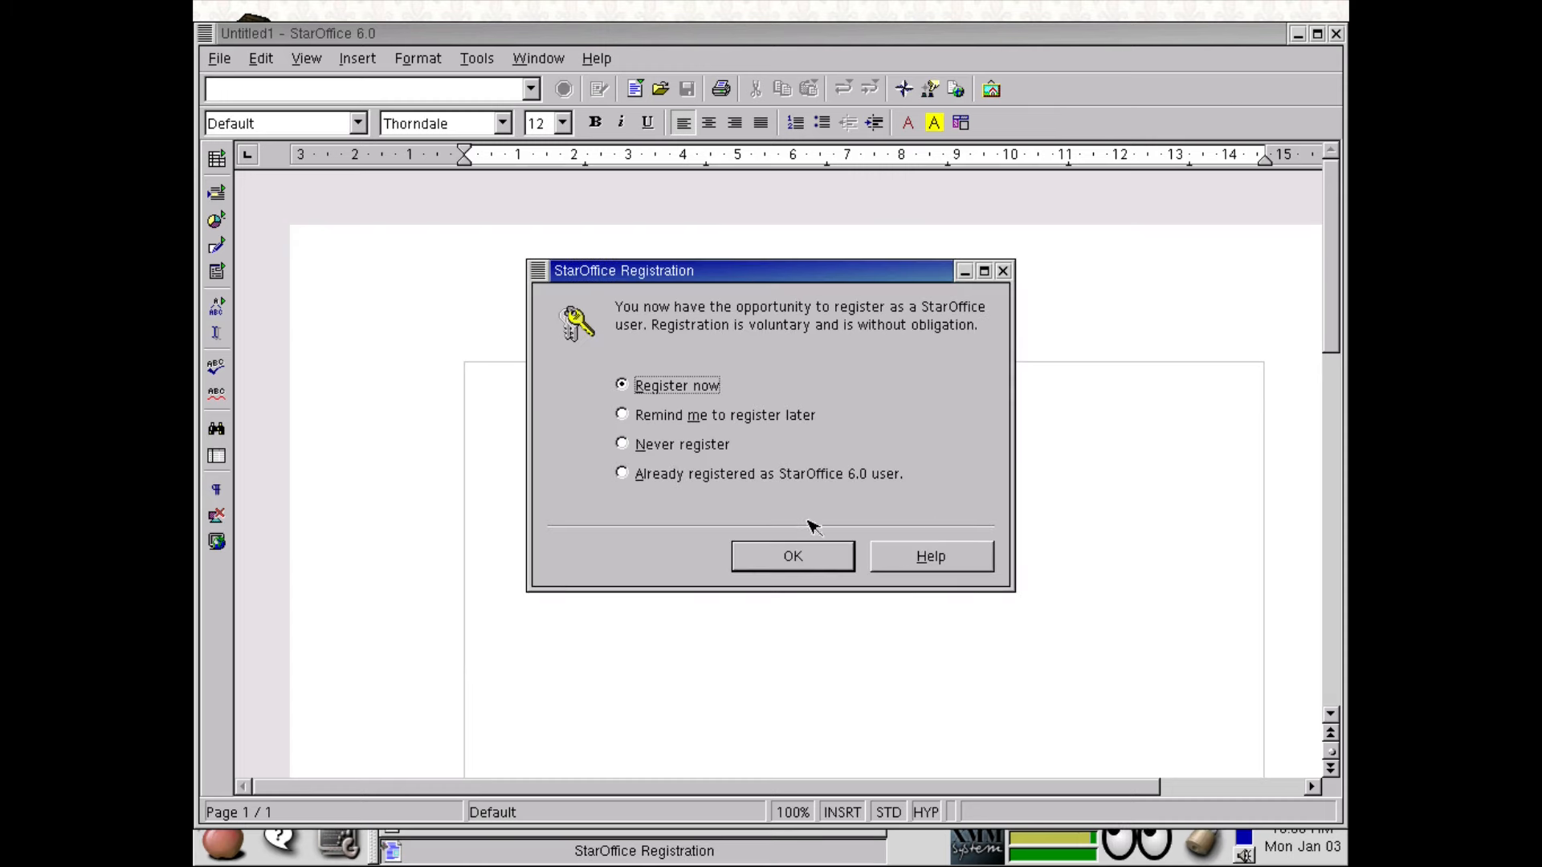
pyautogui.click(697, 446)
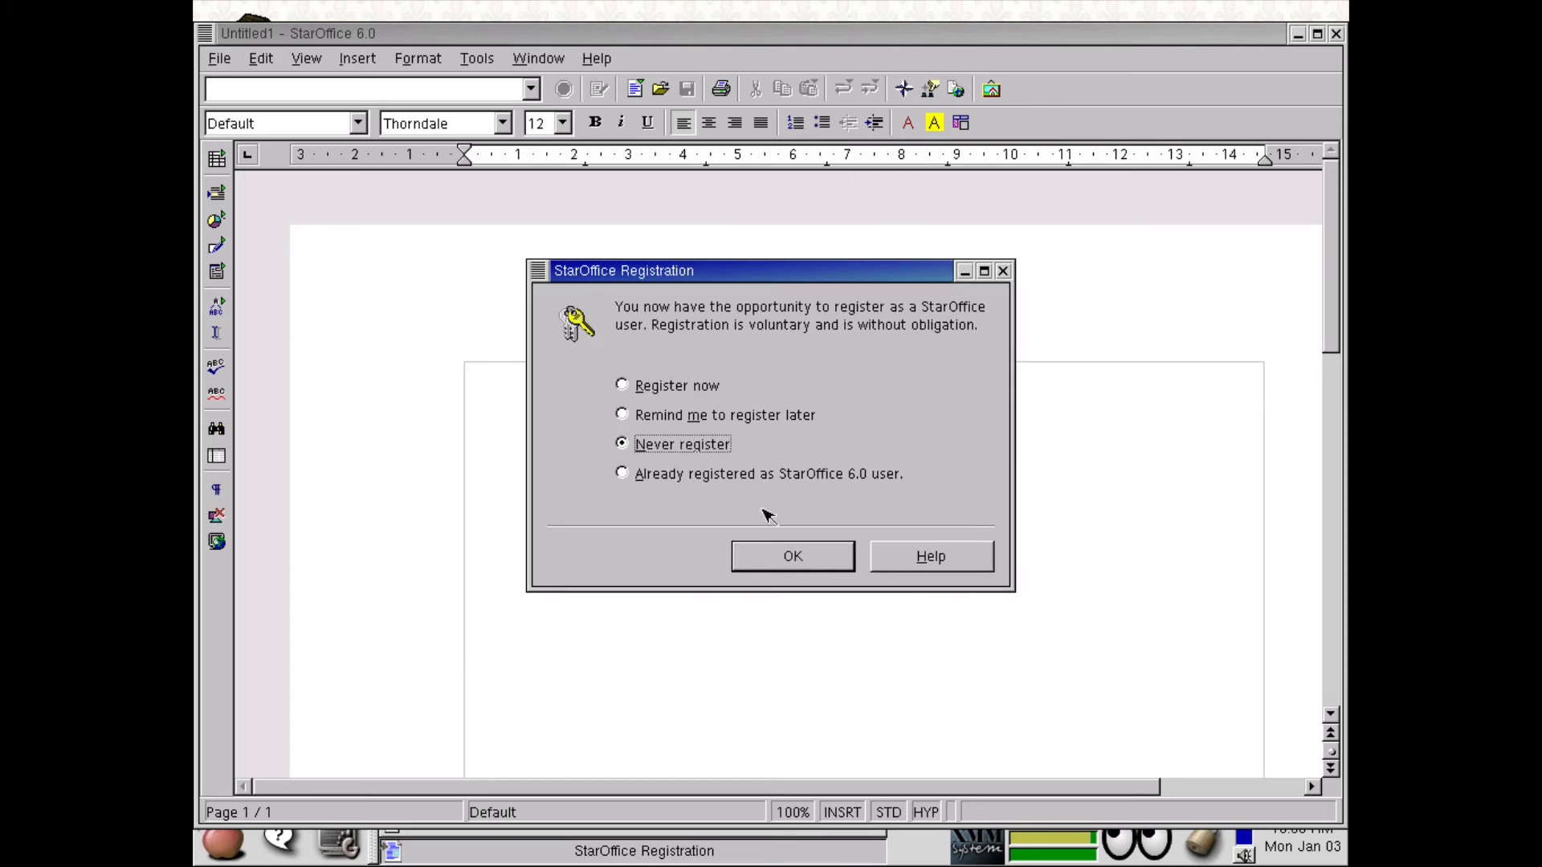
pyautogui.click(792, 557)
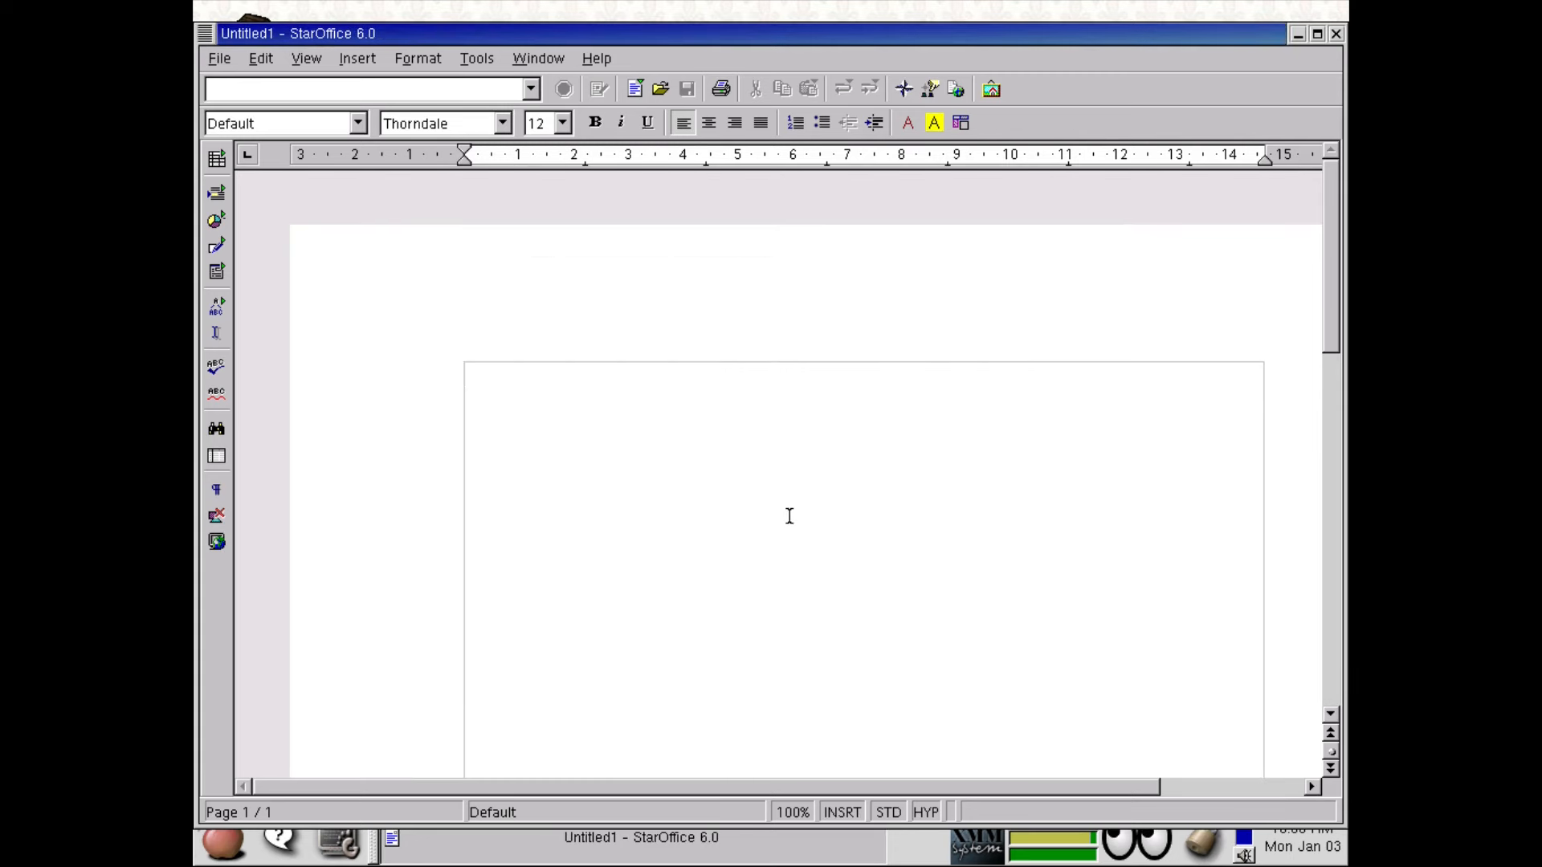
# Step: Write "Hello World" at the start of the document and set its font to Times
pyautogui.write('Hello World')
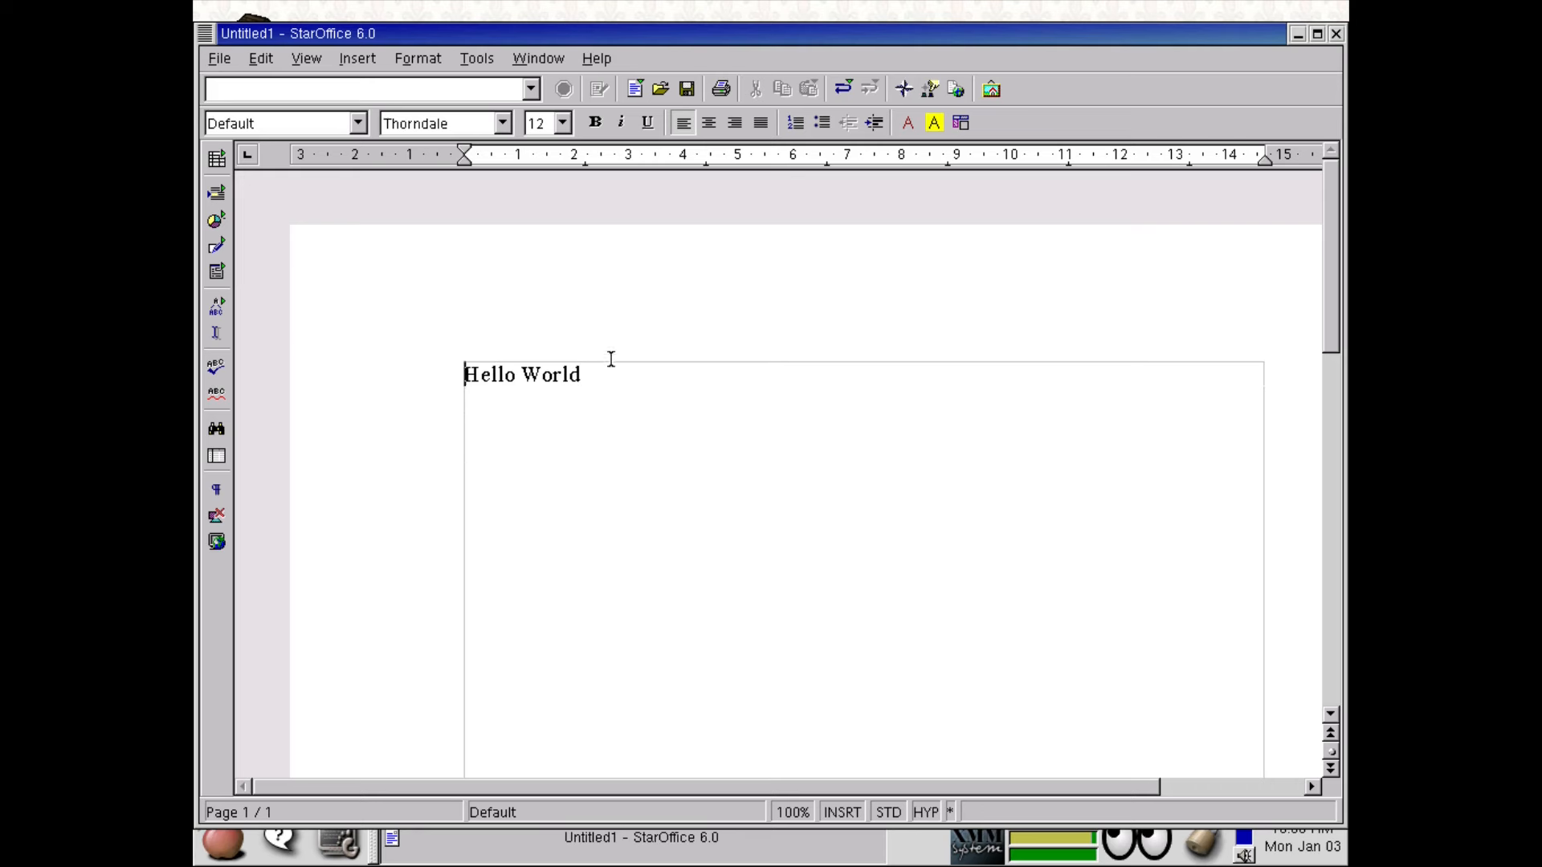
pyautogui.hotkey('ctrl', 'shift', 'Right')
pyautogui.hotkey('ctrl', 'shift', 'Right')
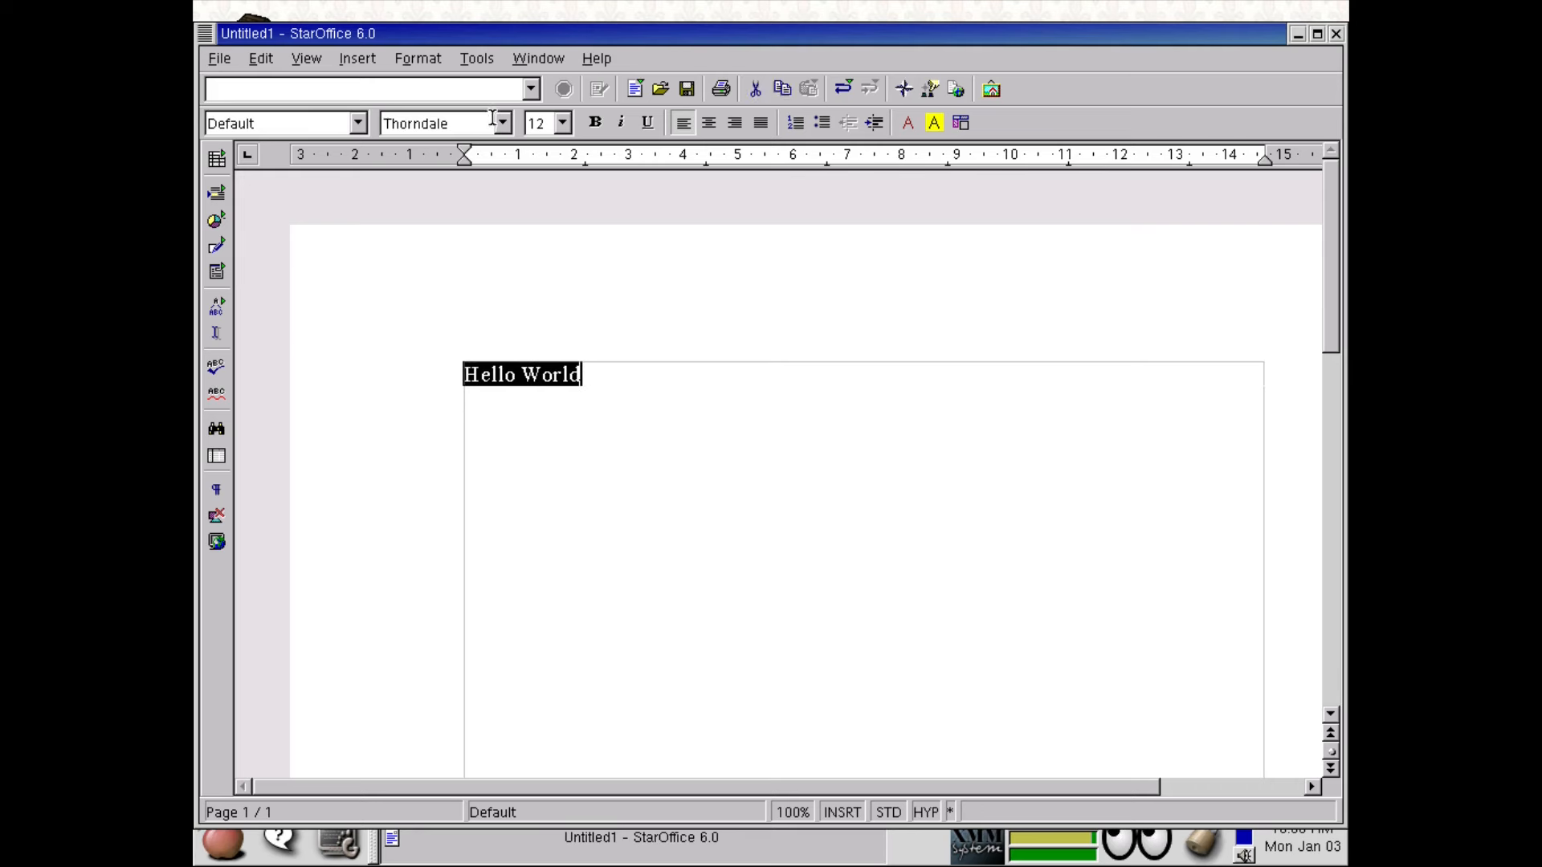
pyautogui.click(503, 122)
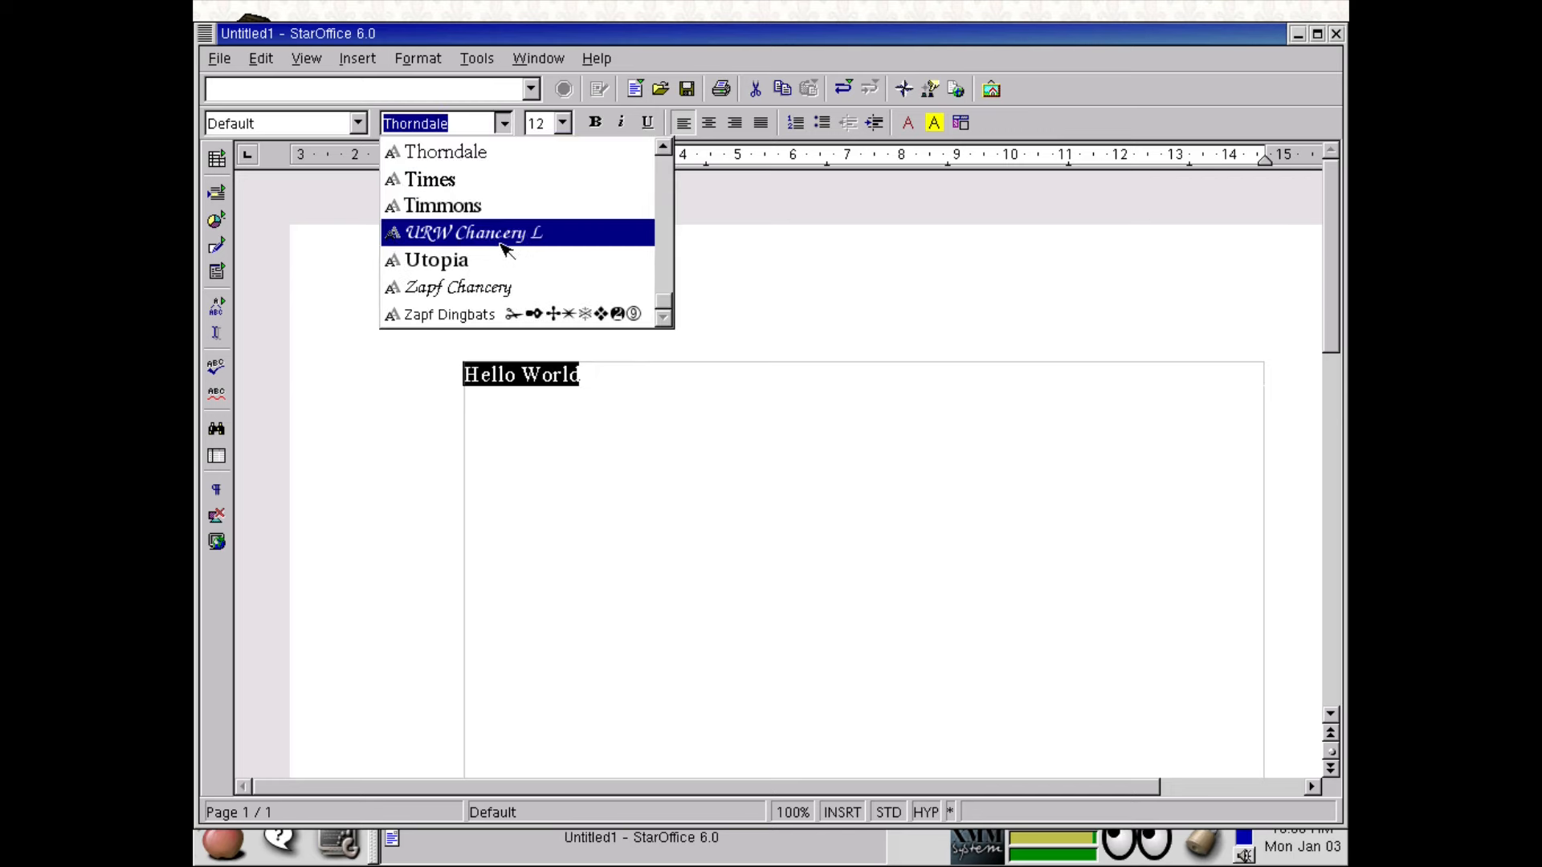
pyautogui.click(562, 181)
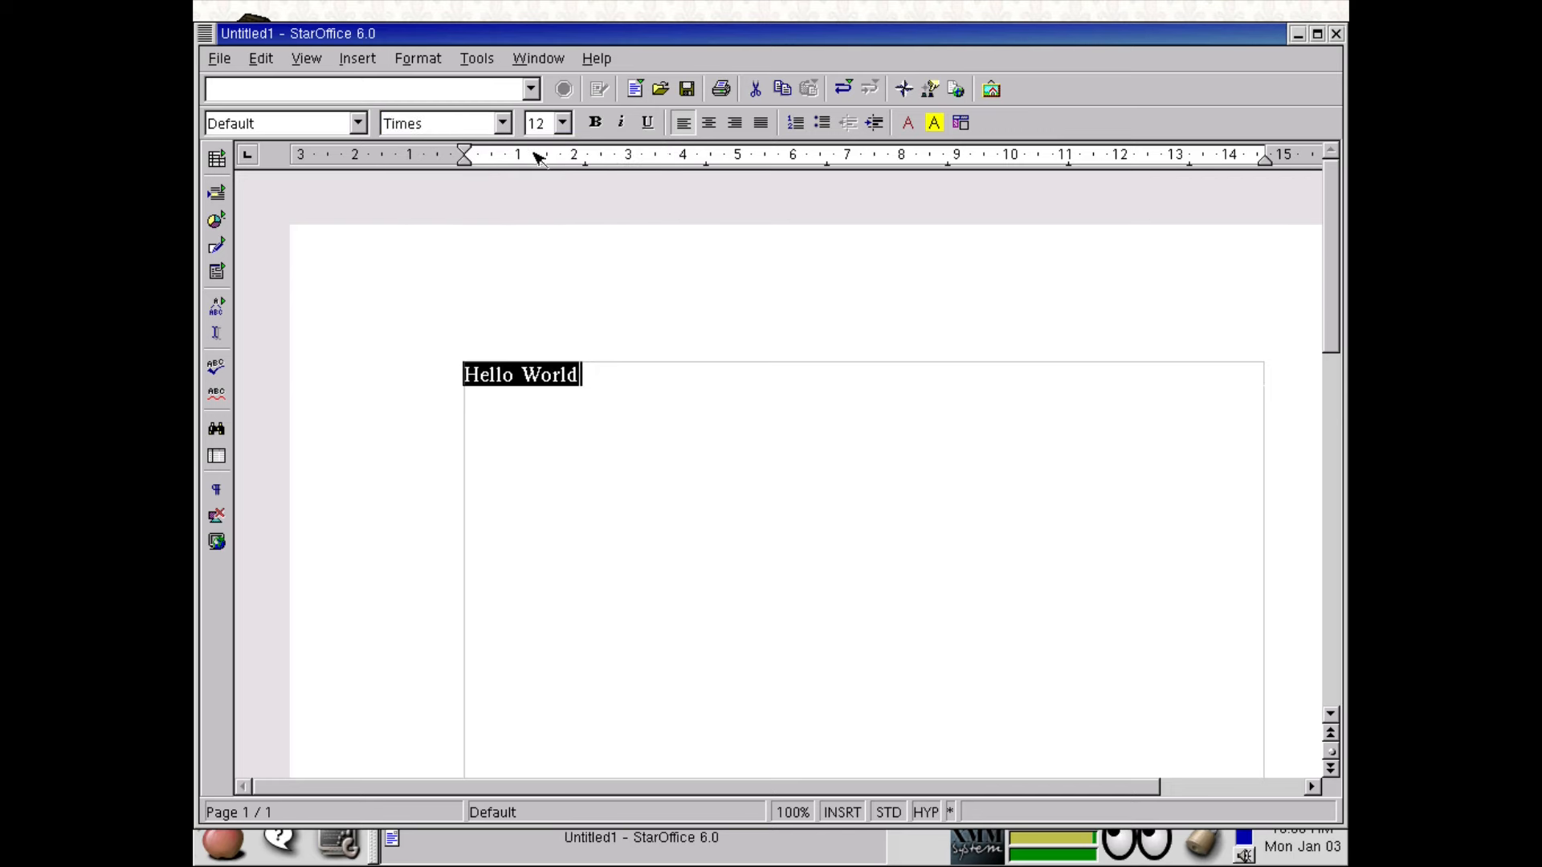
# Step: Format "Hello World" at size 16 in bold italic
pyautogui.click(563, 123)
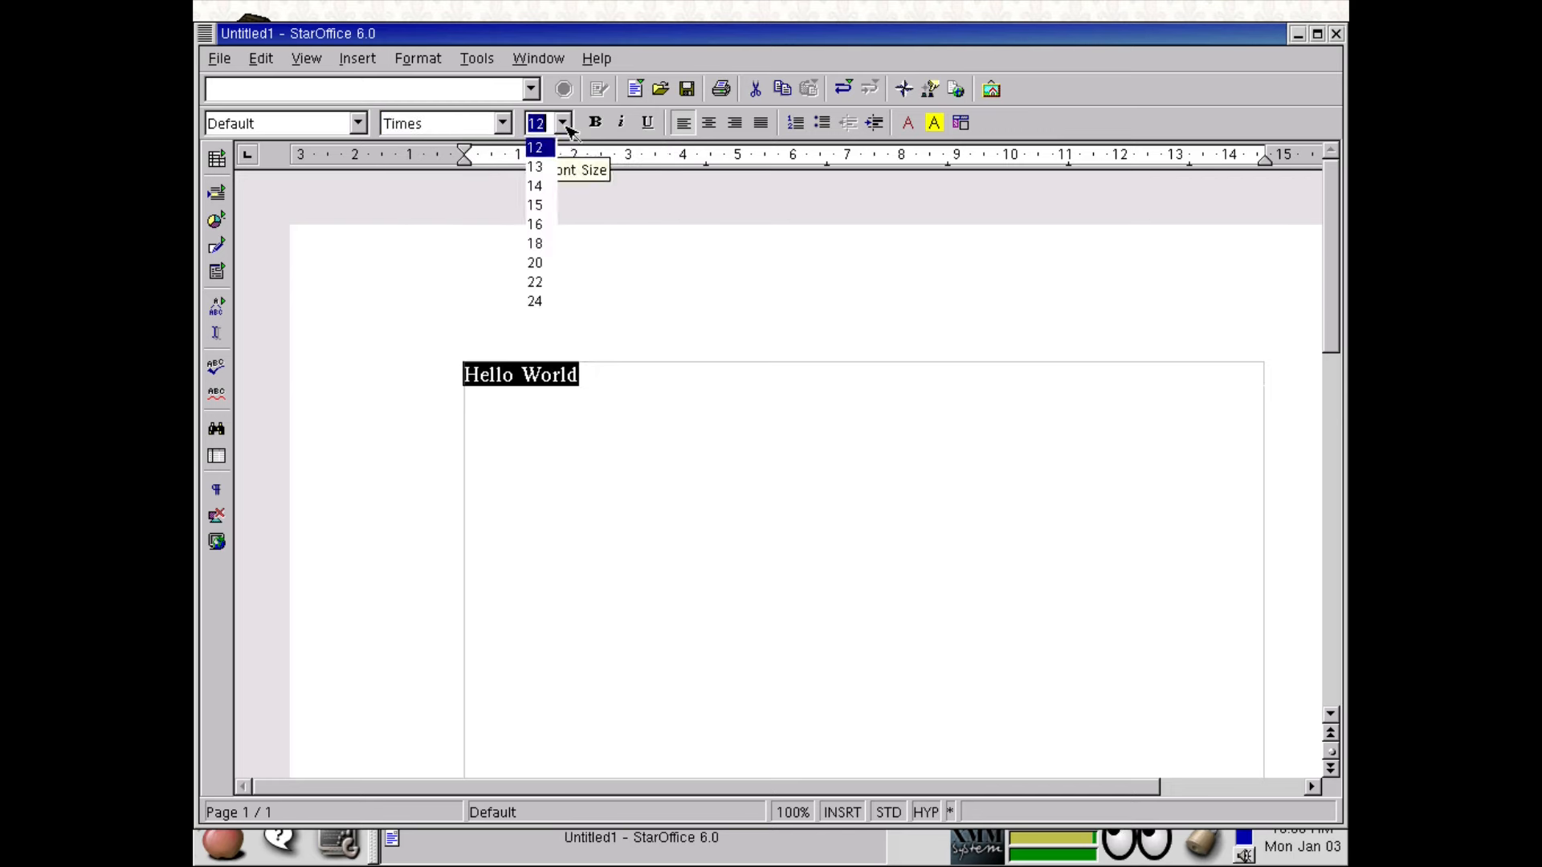
pyautogui.click(540, 224)
pyautogui.click(595, 122)
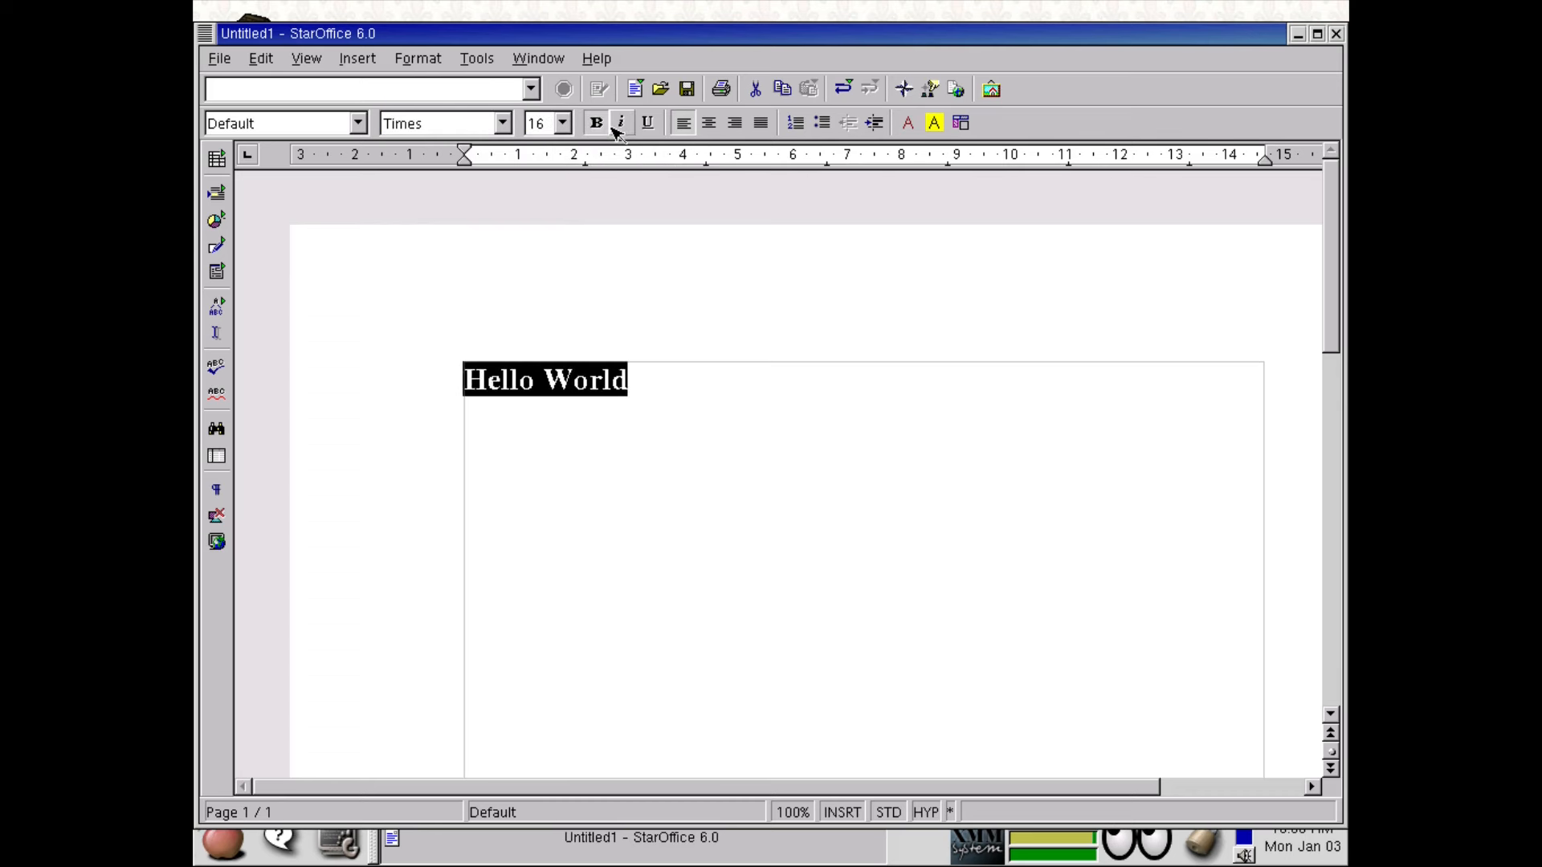
pyautogui.click(619, 123)
pyautogui.click(719, 406)
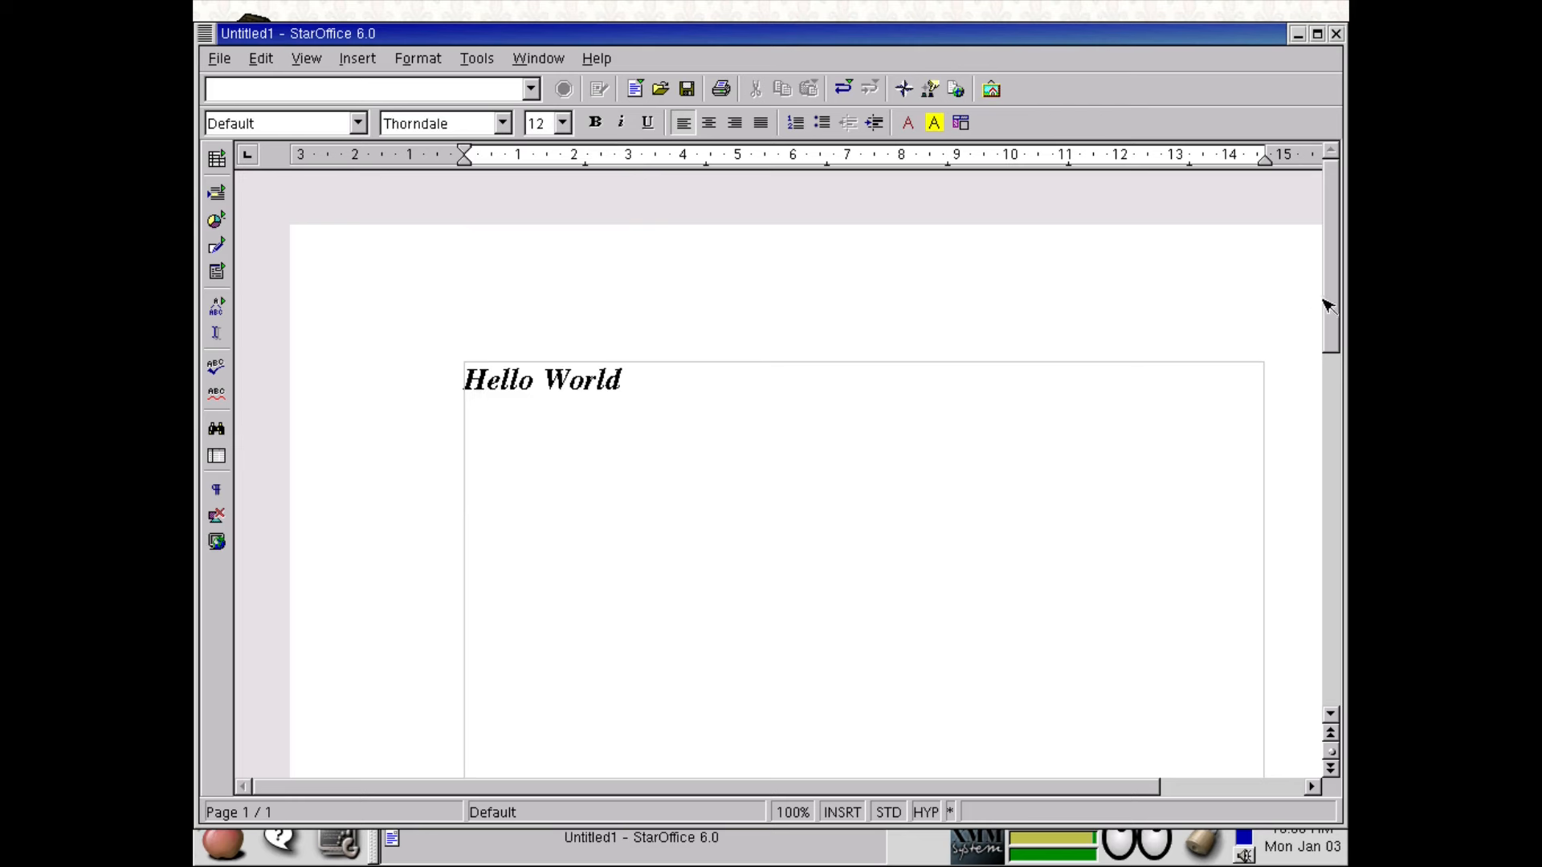
# Step: Place the text cursor a few lines below "Hello World" and maximize the document window
pyautogui.moveTo(1330, 305); pyautogui.dragTo(500, 355)
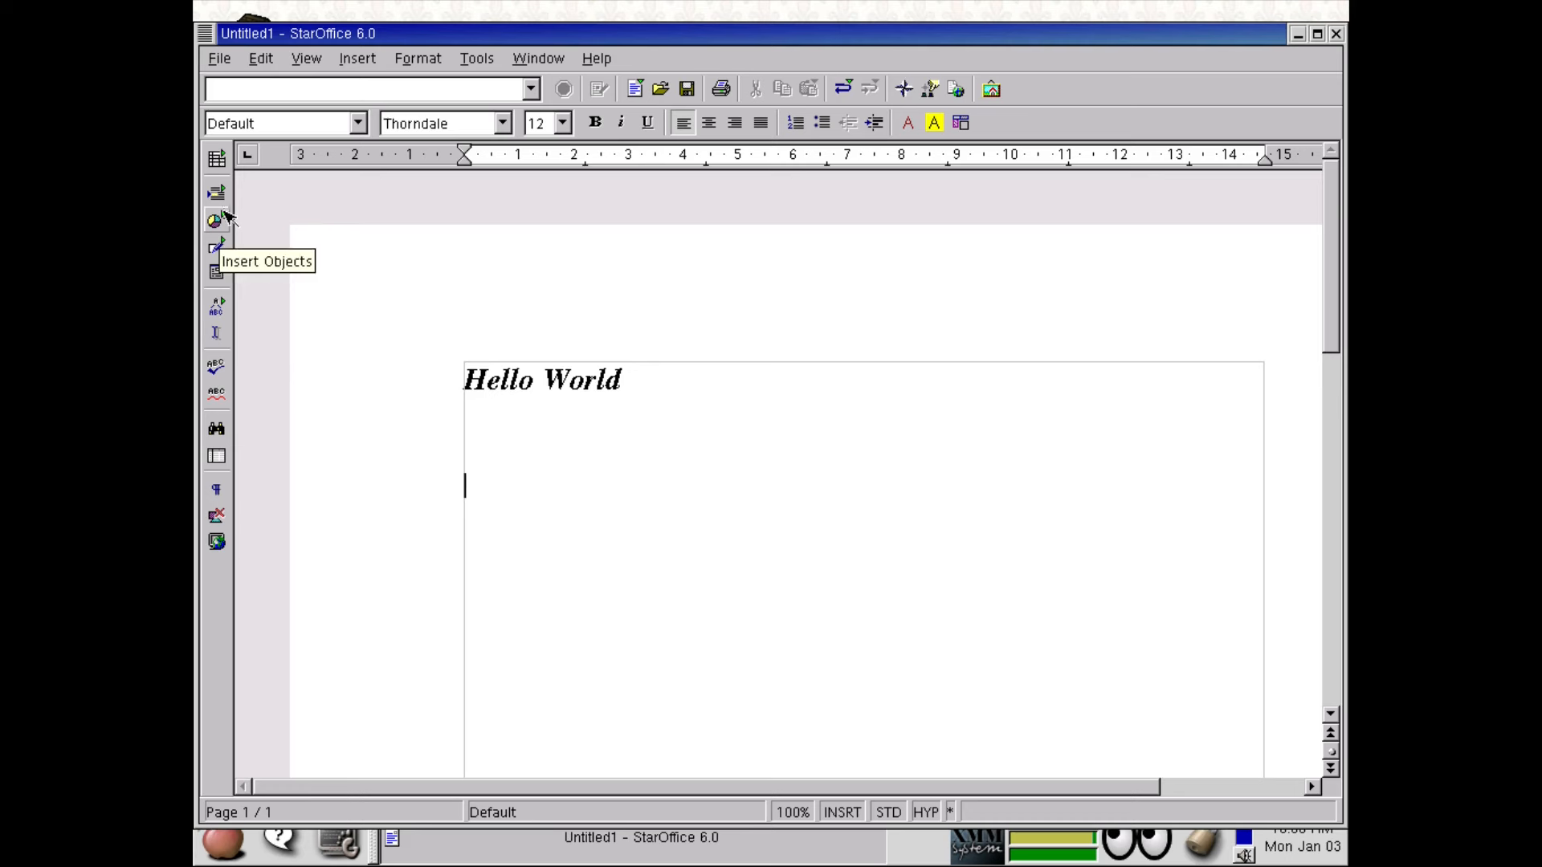
pyautogui.click(222, 59)
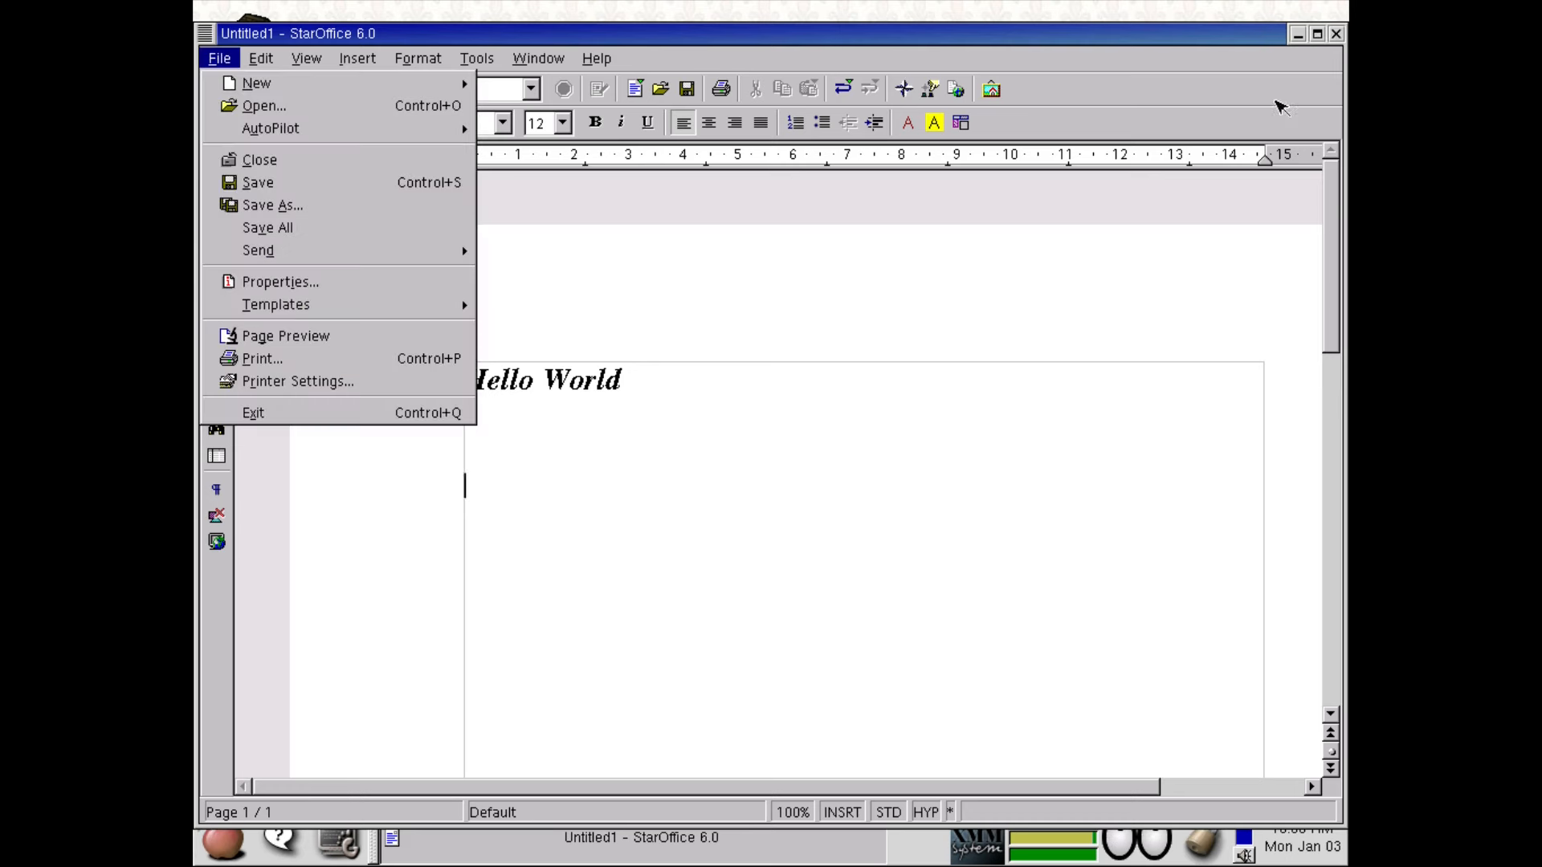
pyautogui.click(1319, 39)
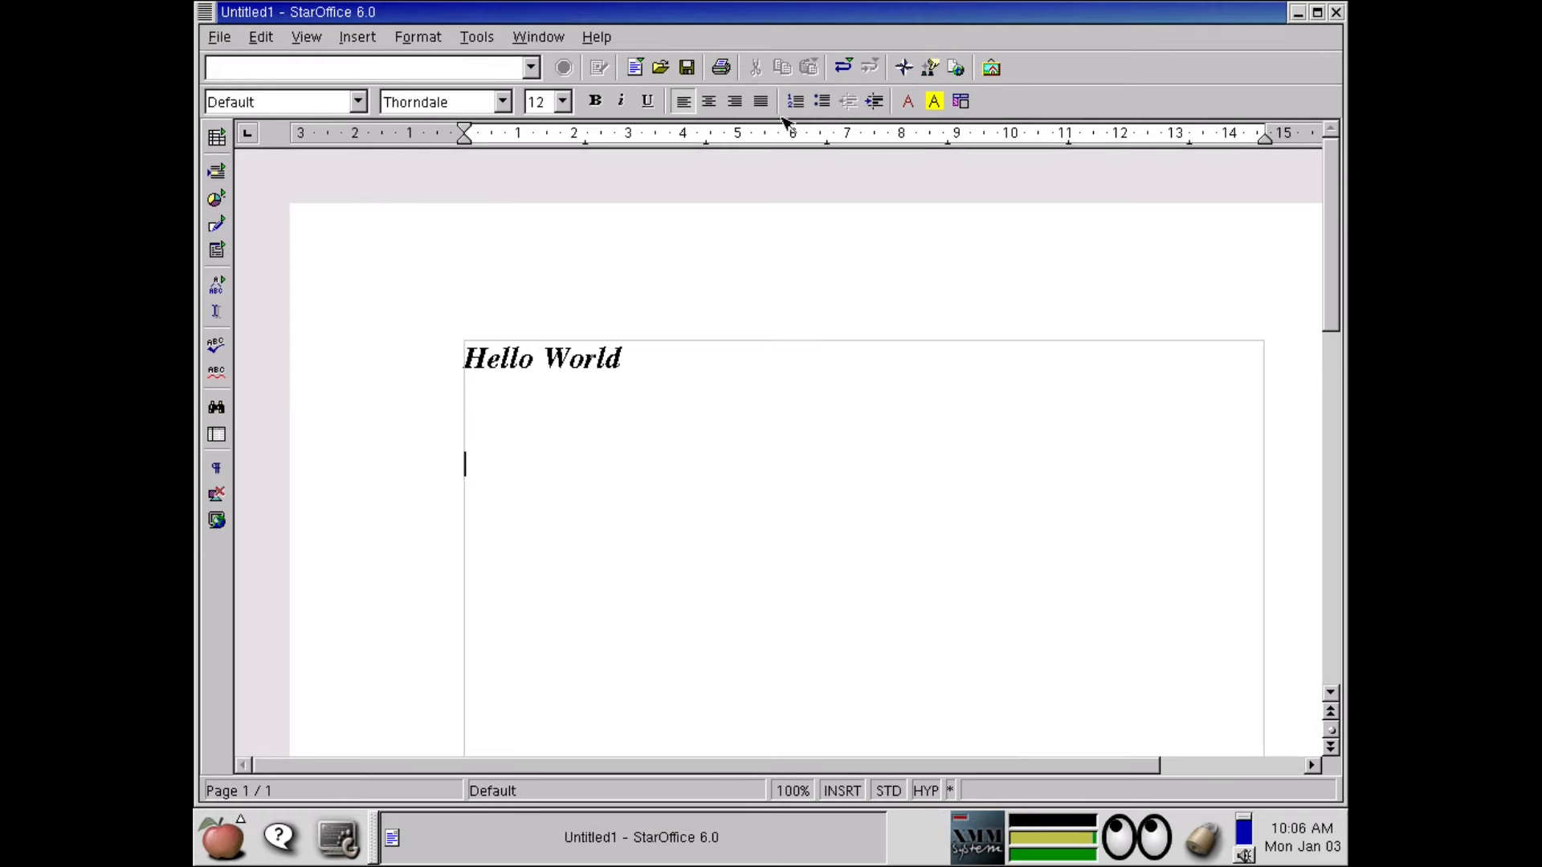
pyautogui.click(356, 37)
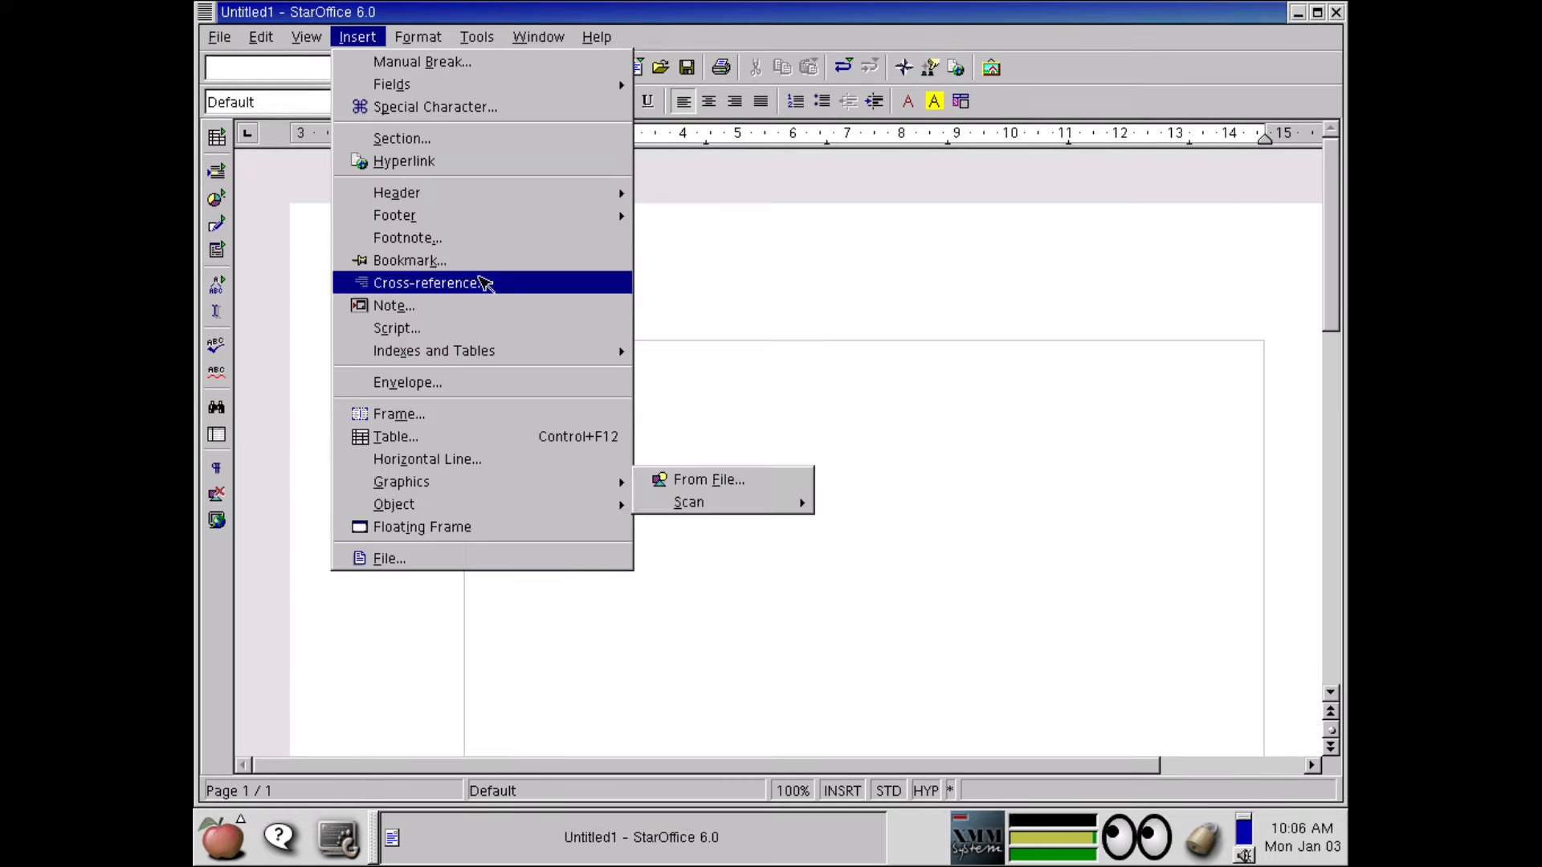
pyautogui.moveTo(293, 37)
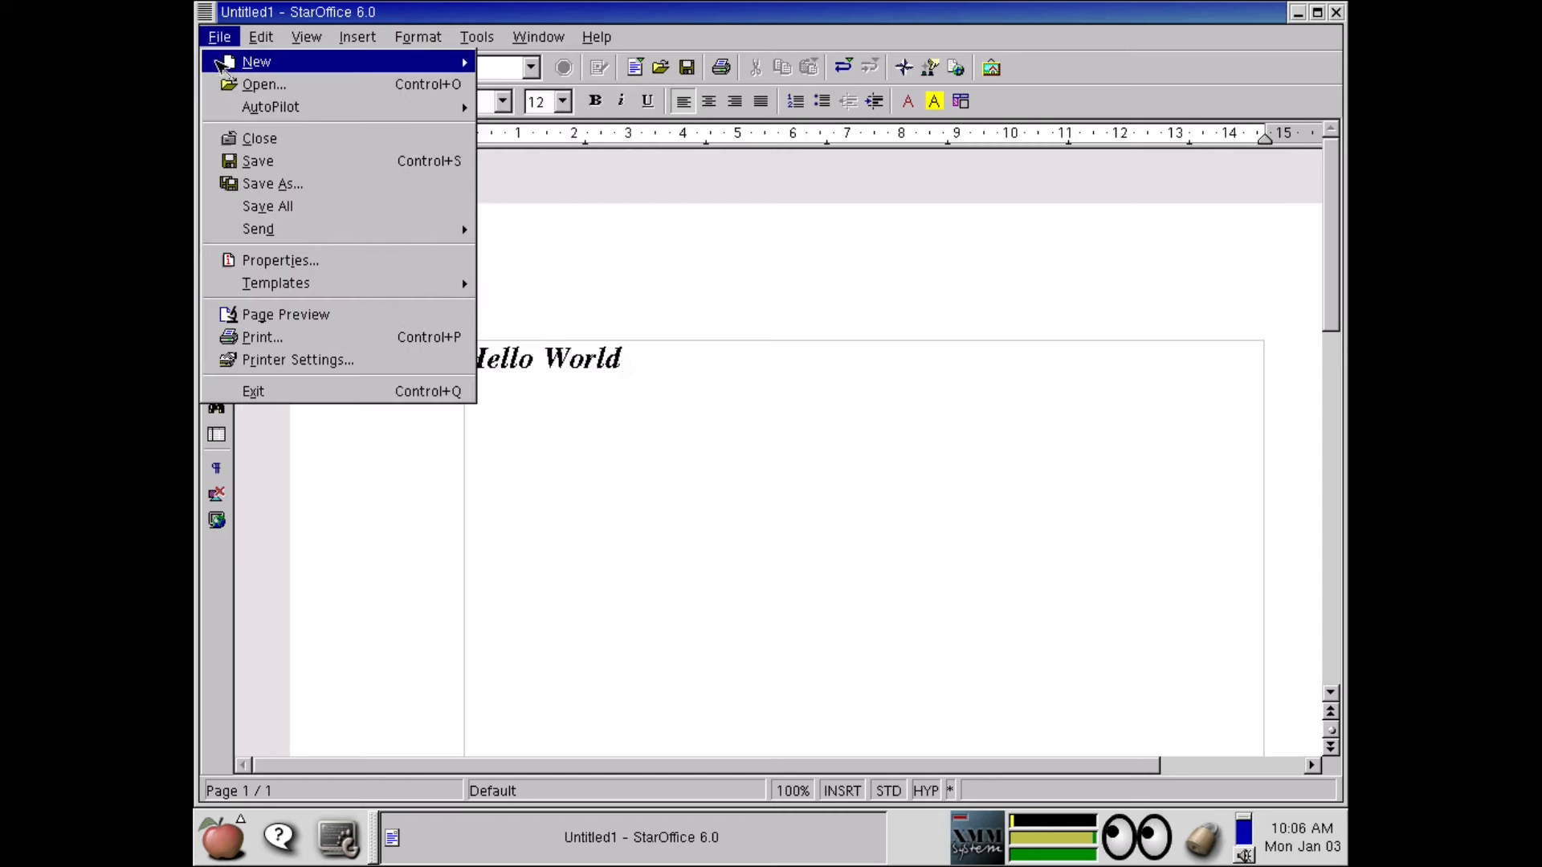
pyautogui.click(228, 84)
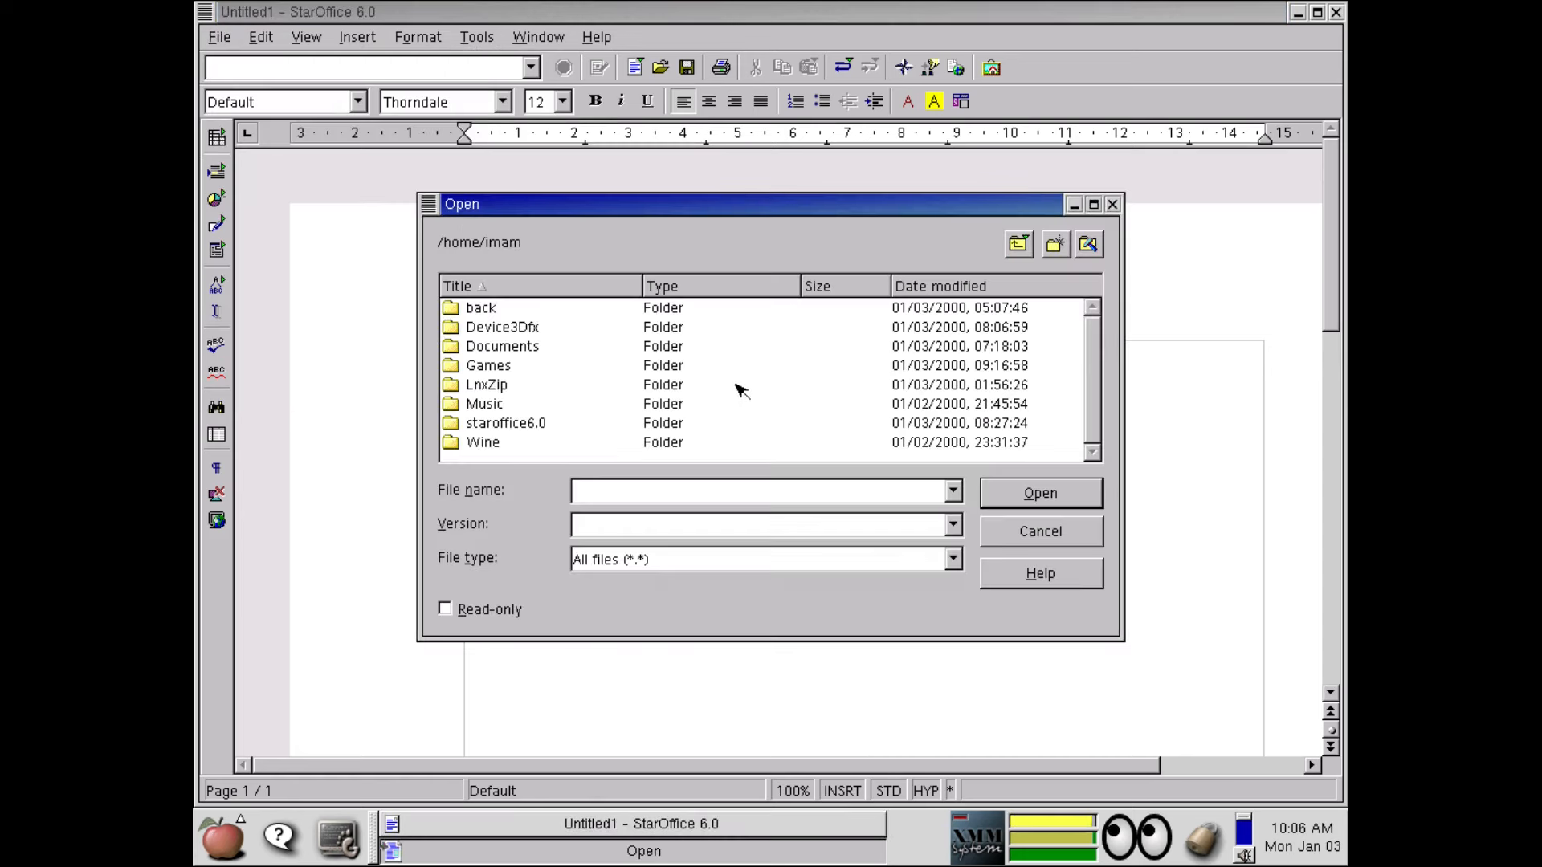
pyautogui.click(1090, 537)
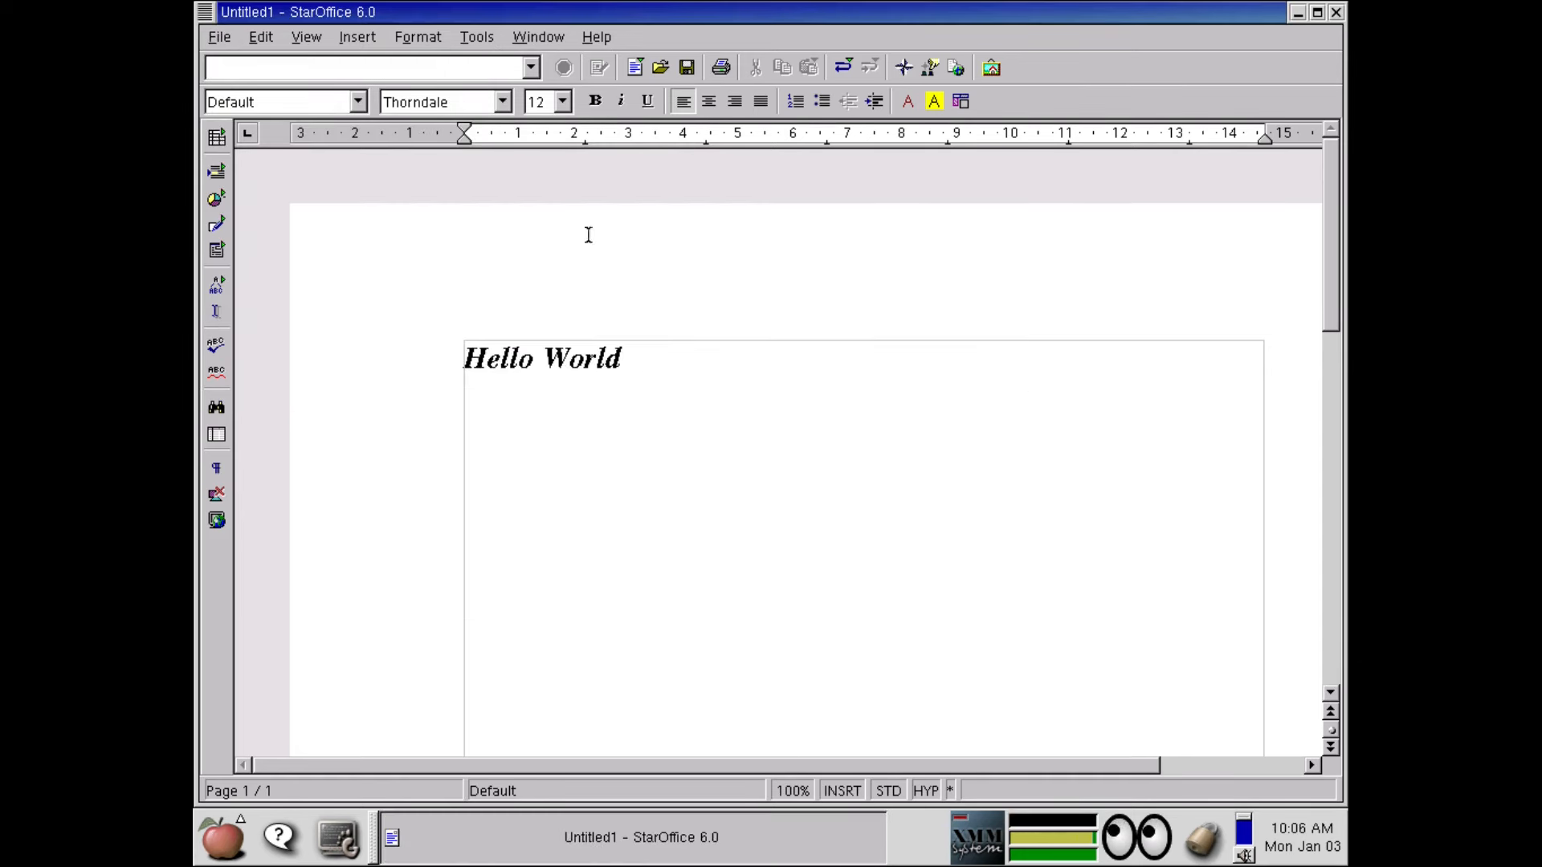
# Step: Start inserting a graphic and browse to the gallery's clima folder
pyautogui.click(222, 135)
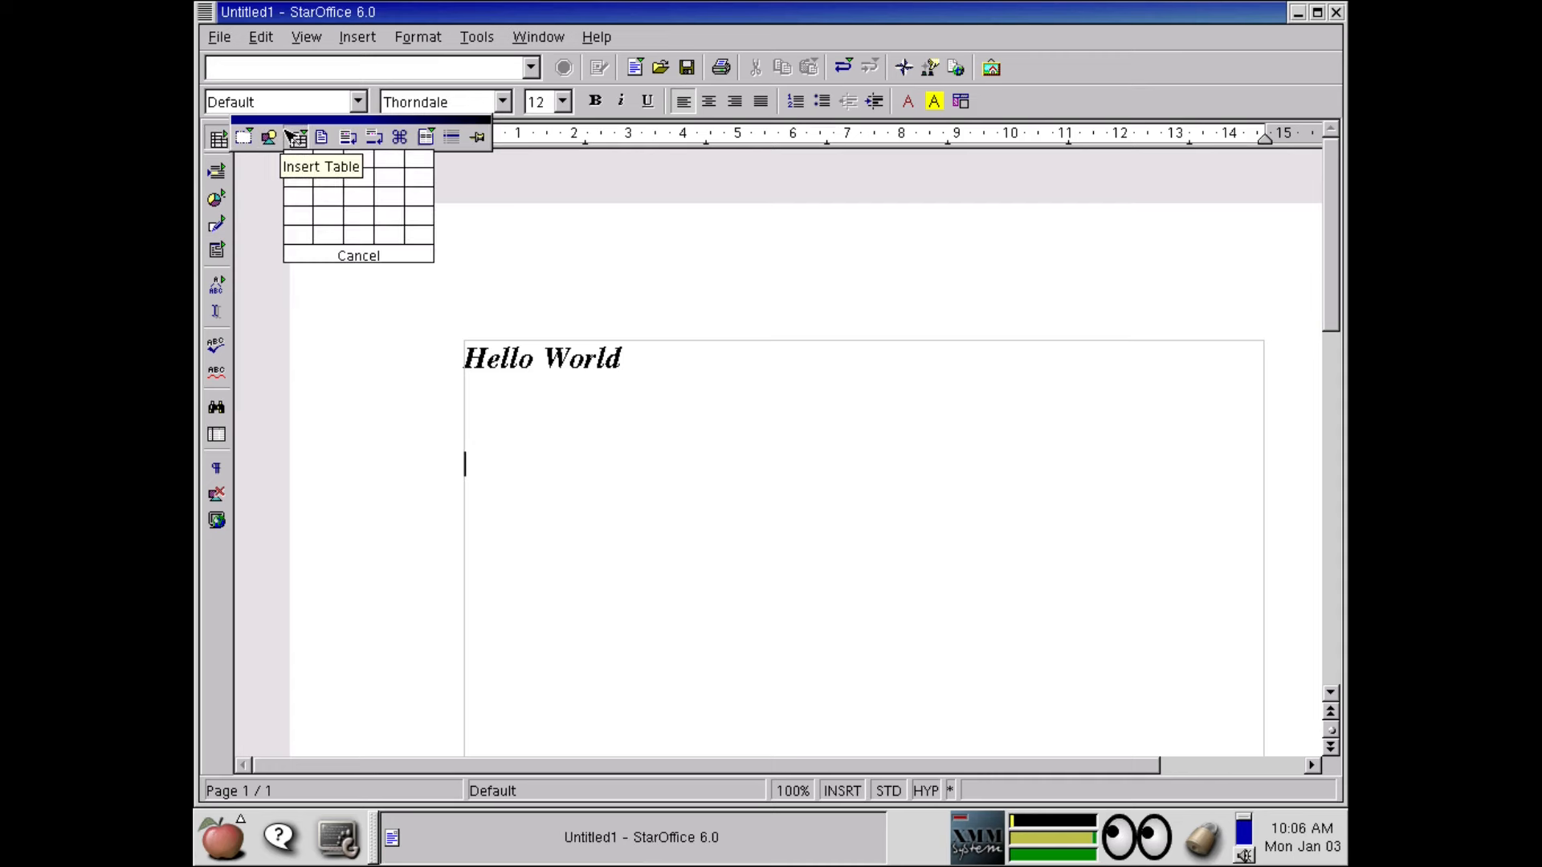
pyautogui.click(268, 140)
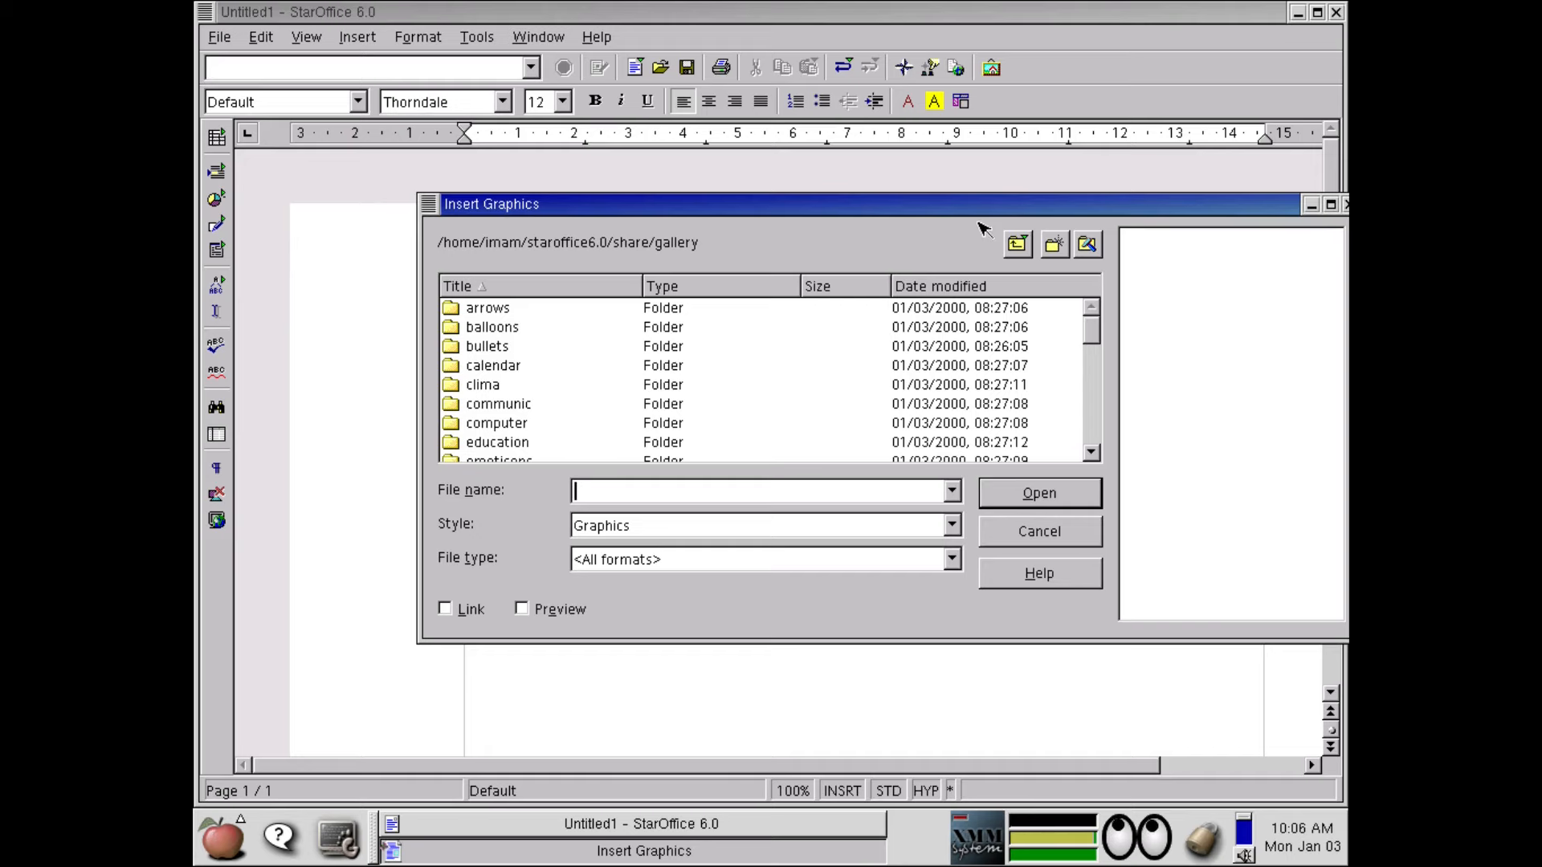
pyautogui.moveTo(973, 217); pyautogui.dragTo(821, 219)
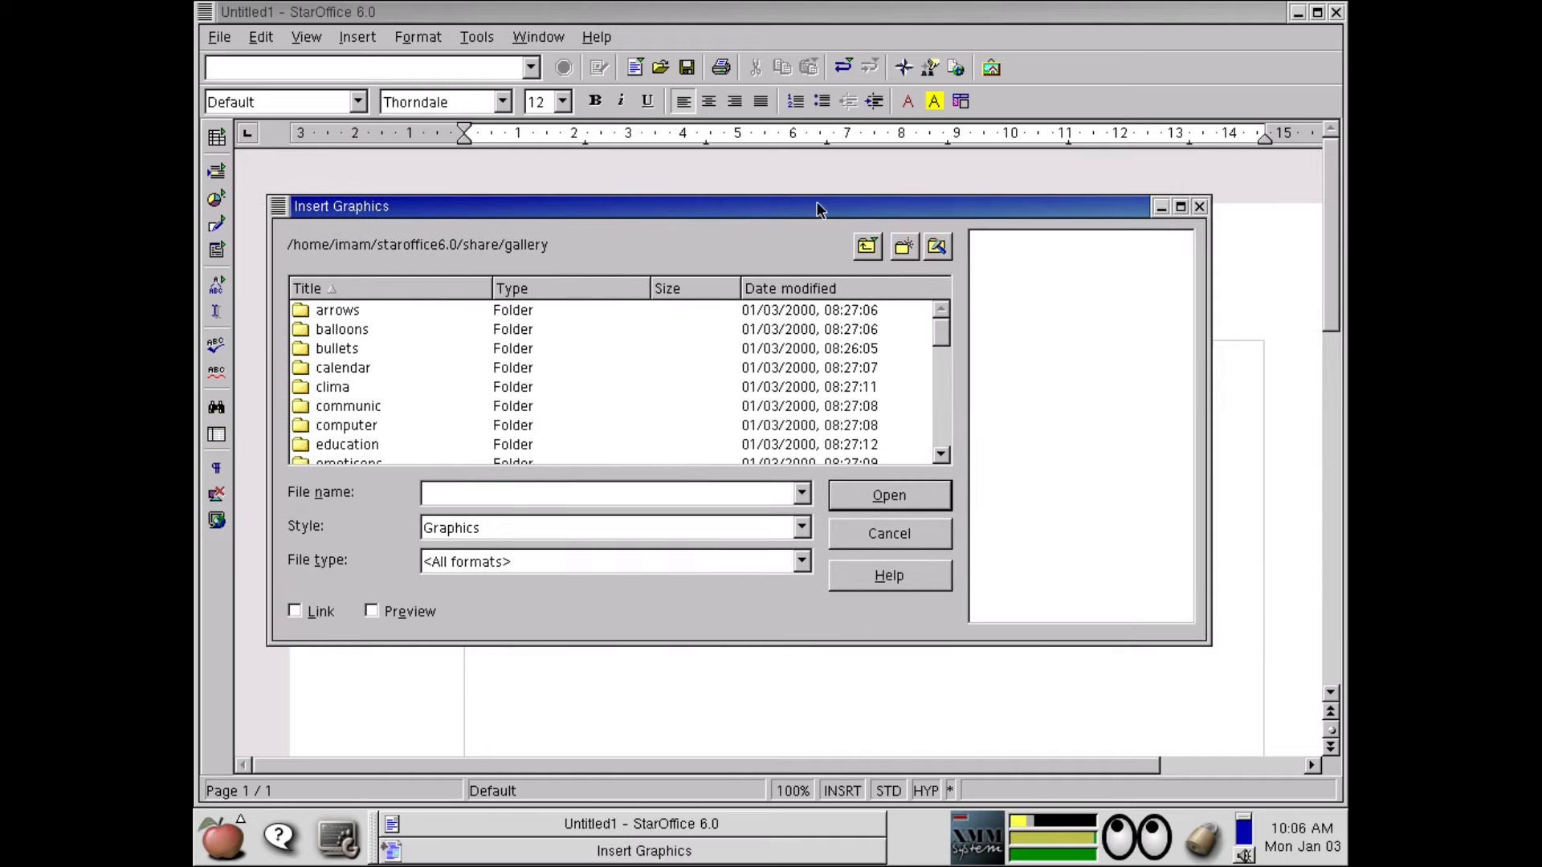
pyautogui.doubleClick(420, 392)
pyautogui.click(420, 392)
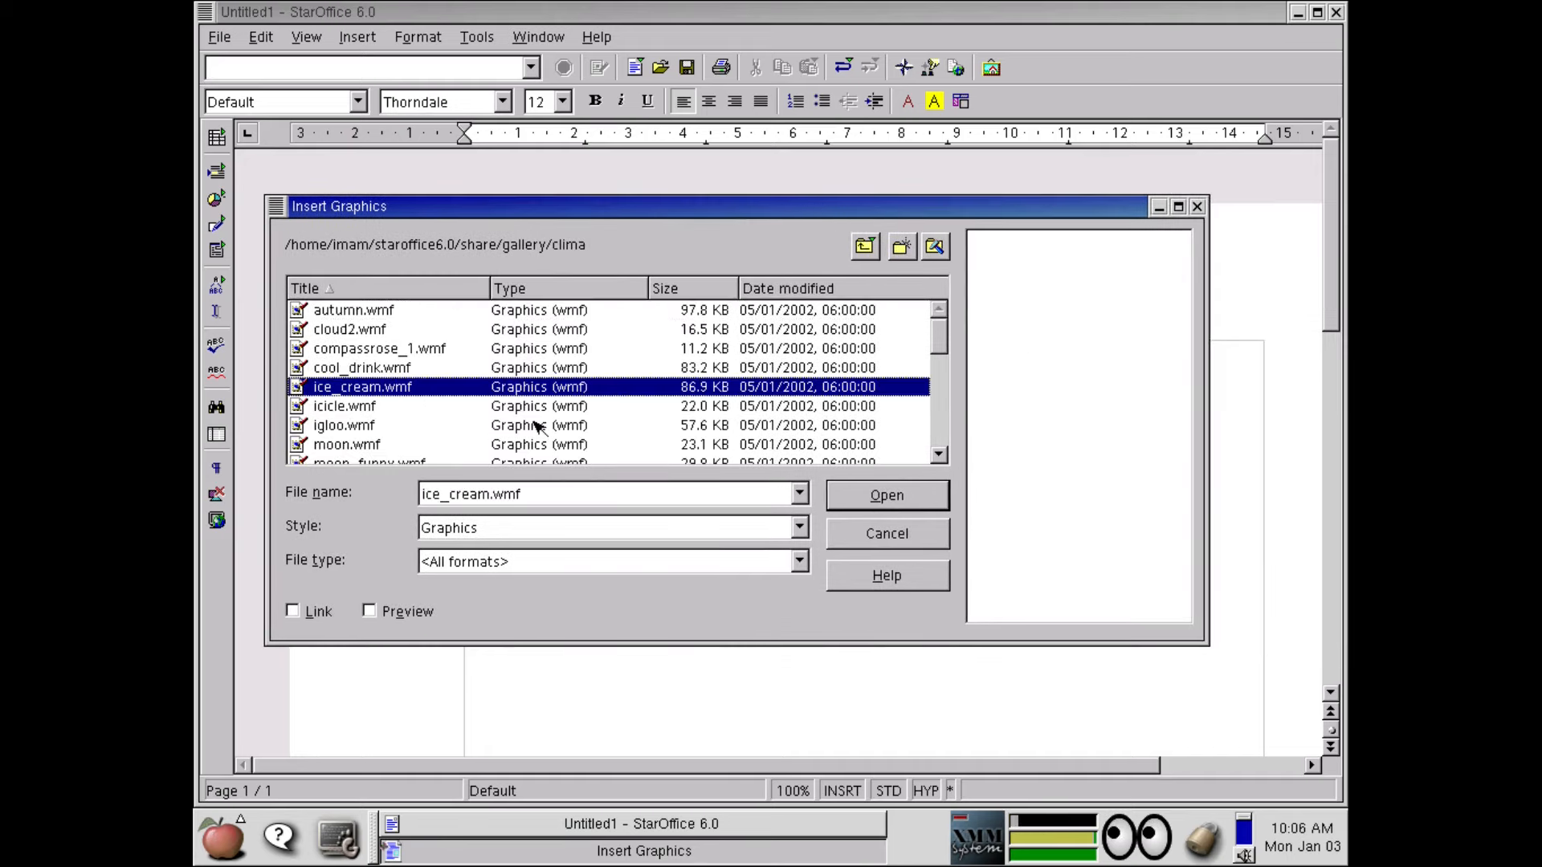
# Step: Turn on the graphics preview and insert ice_cream.wmf into the document
pyautogui.press('Down')
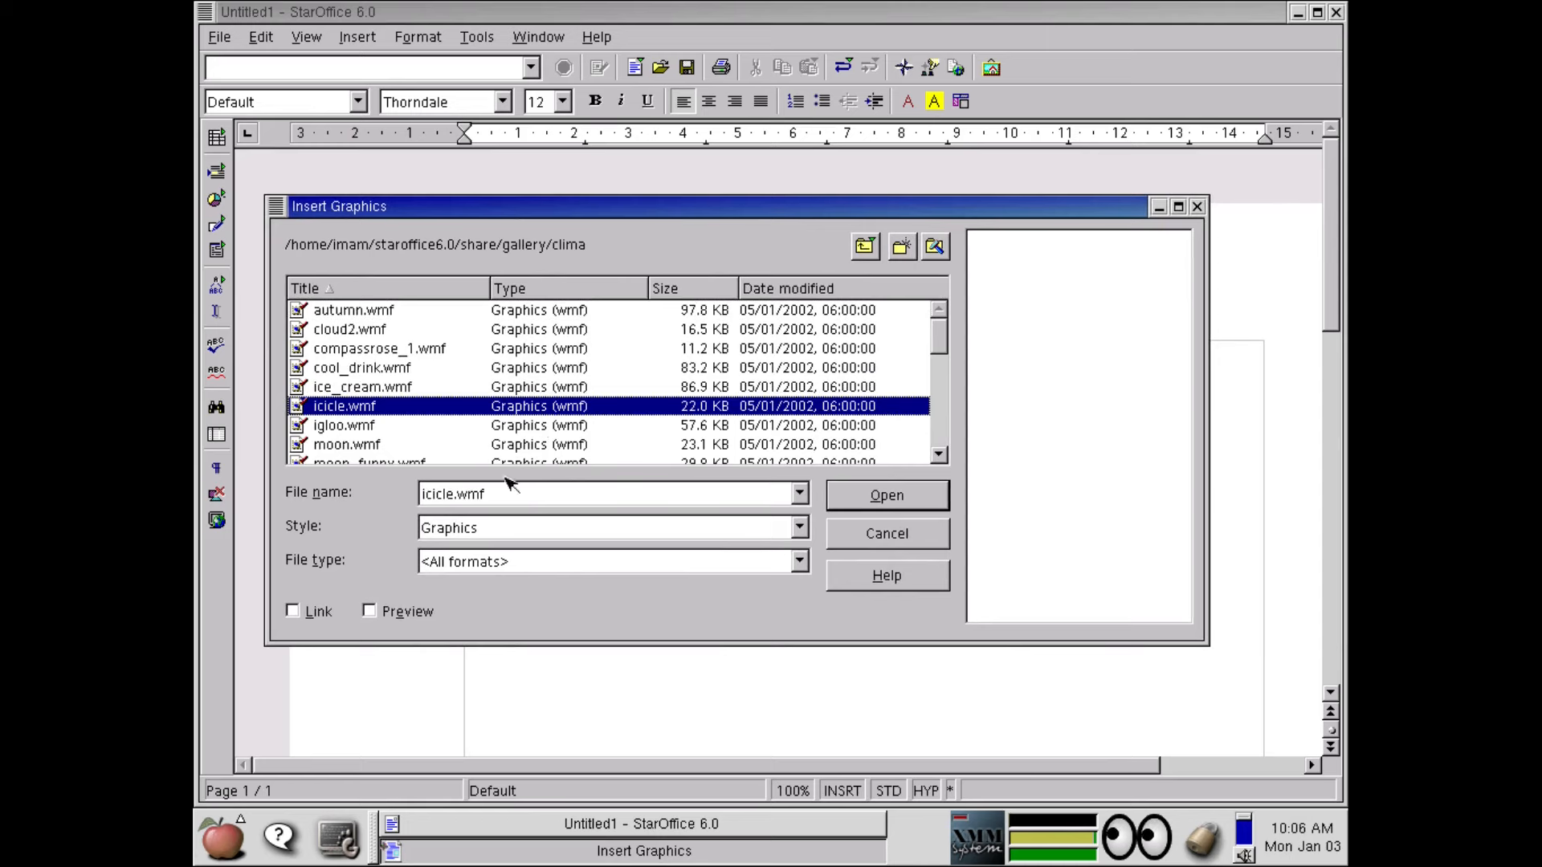
pyautogui.click(400, 615)
pyautogui.click(515, 375)
pyautogui.press('Down')
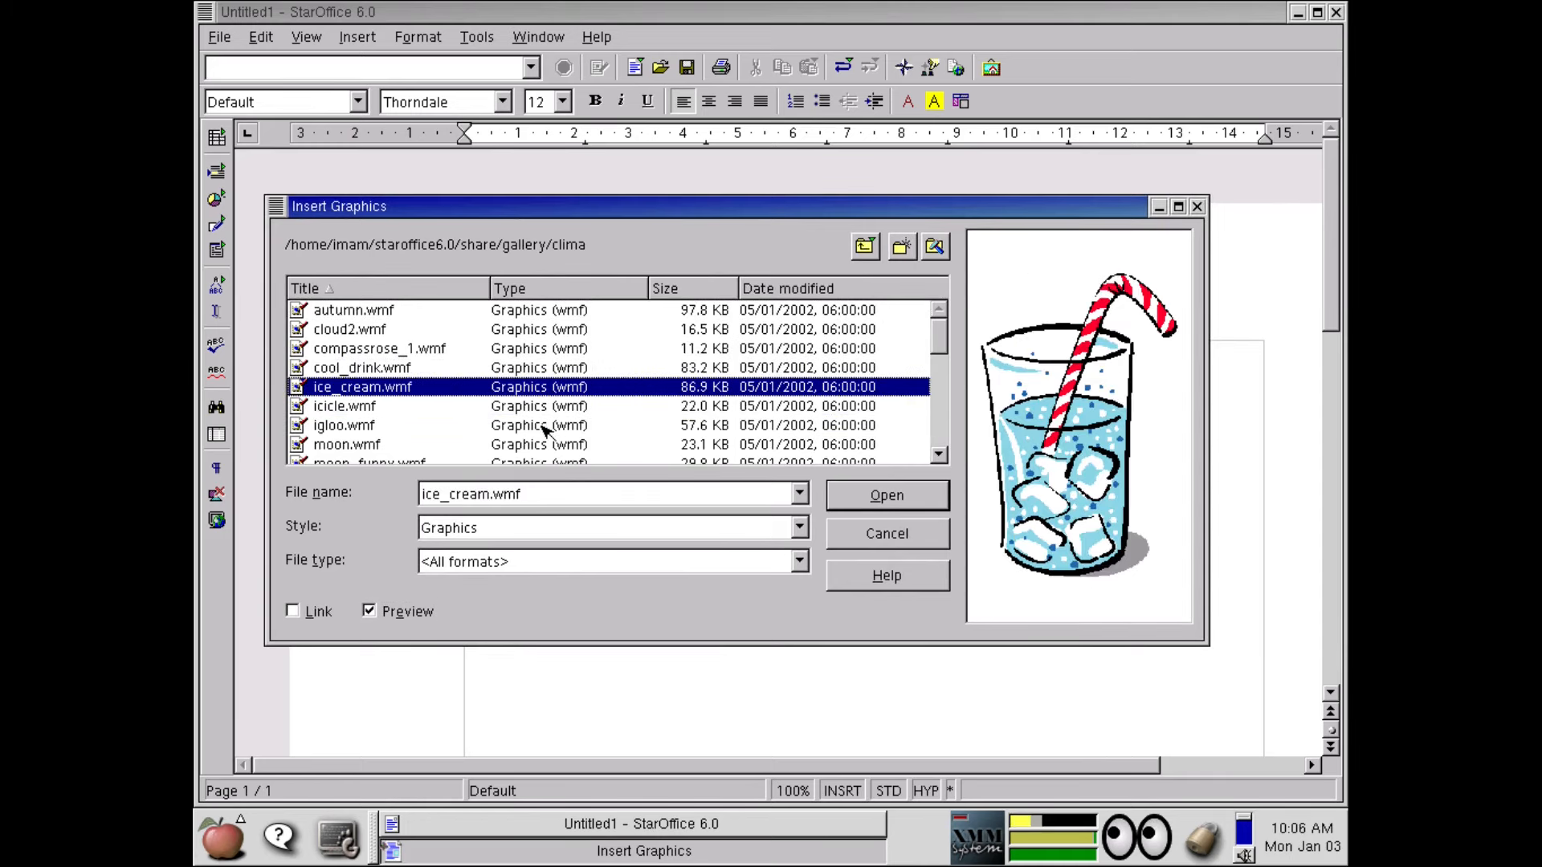
pyautogui.click(901, 496)
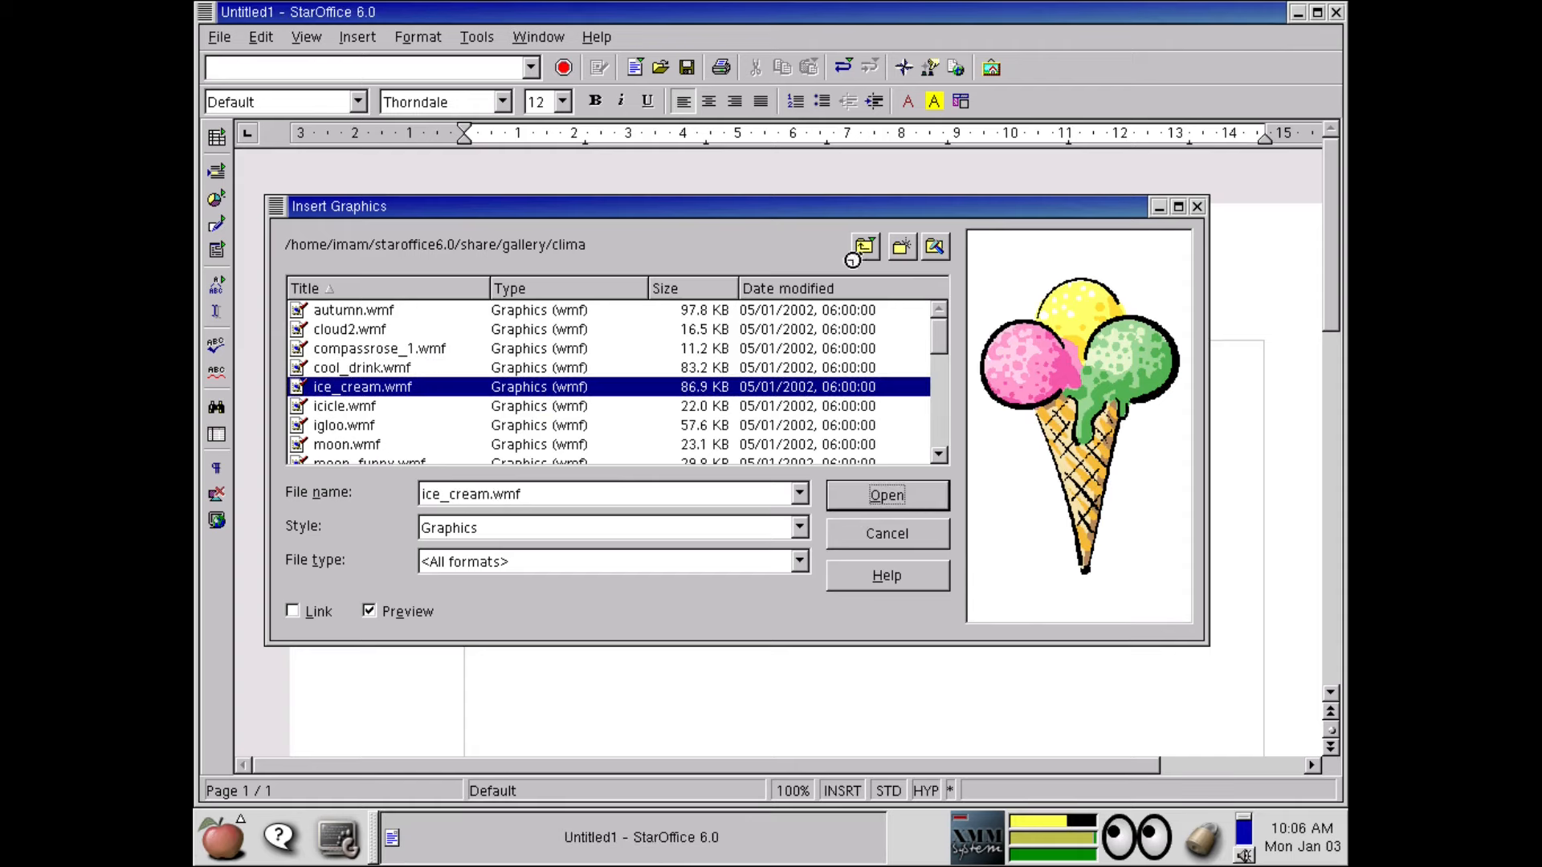
pyautogui.moveTo(831, 359); pyautogui.dragTo(833, 360)
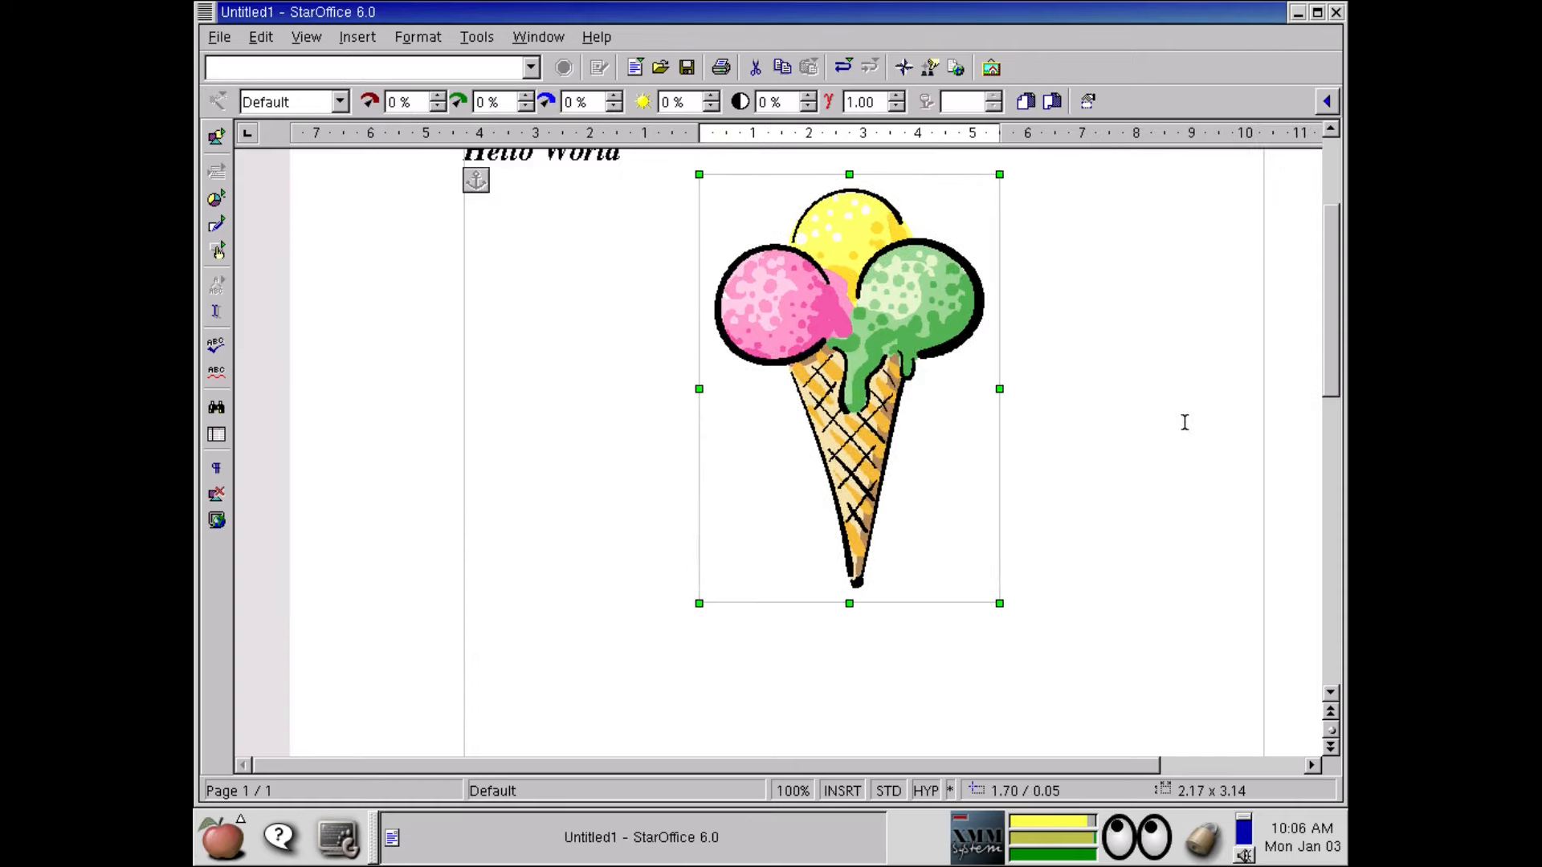
# Step: Move the ice cream picture below "Hello World" to about 0.40 / 0.59, then deselect it
pyautogui.moveTo(1333, 391); pyautogui.dragTo(1333, 277)
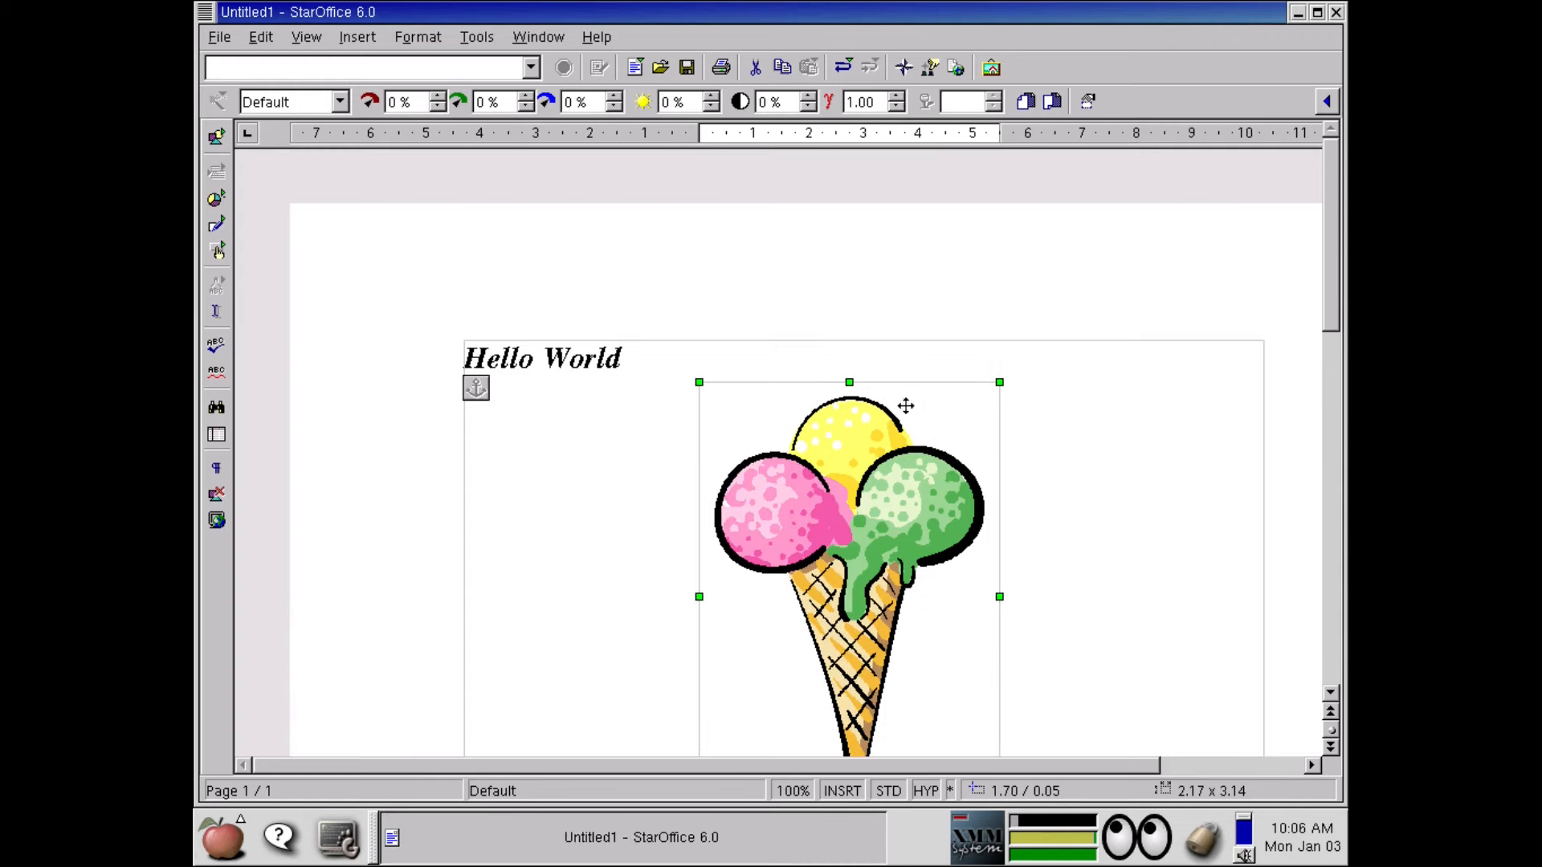
pyautogui.moveTo(906, 406); pyautogui.dragTo(730, 475)
pyautogui.click(919, 504)
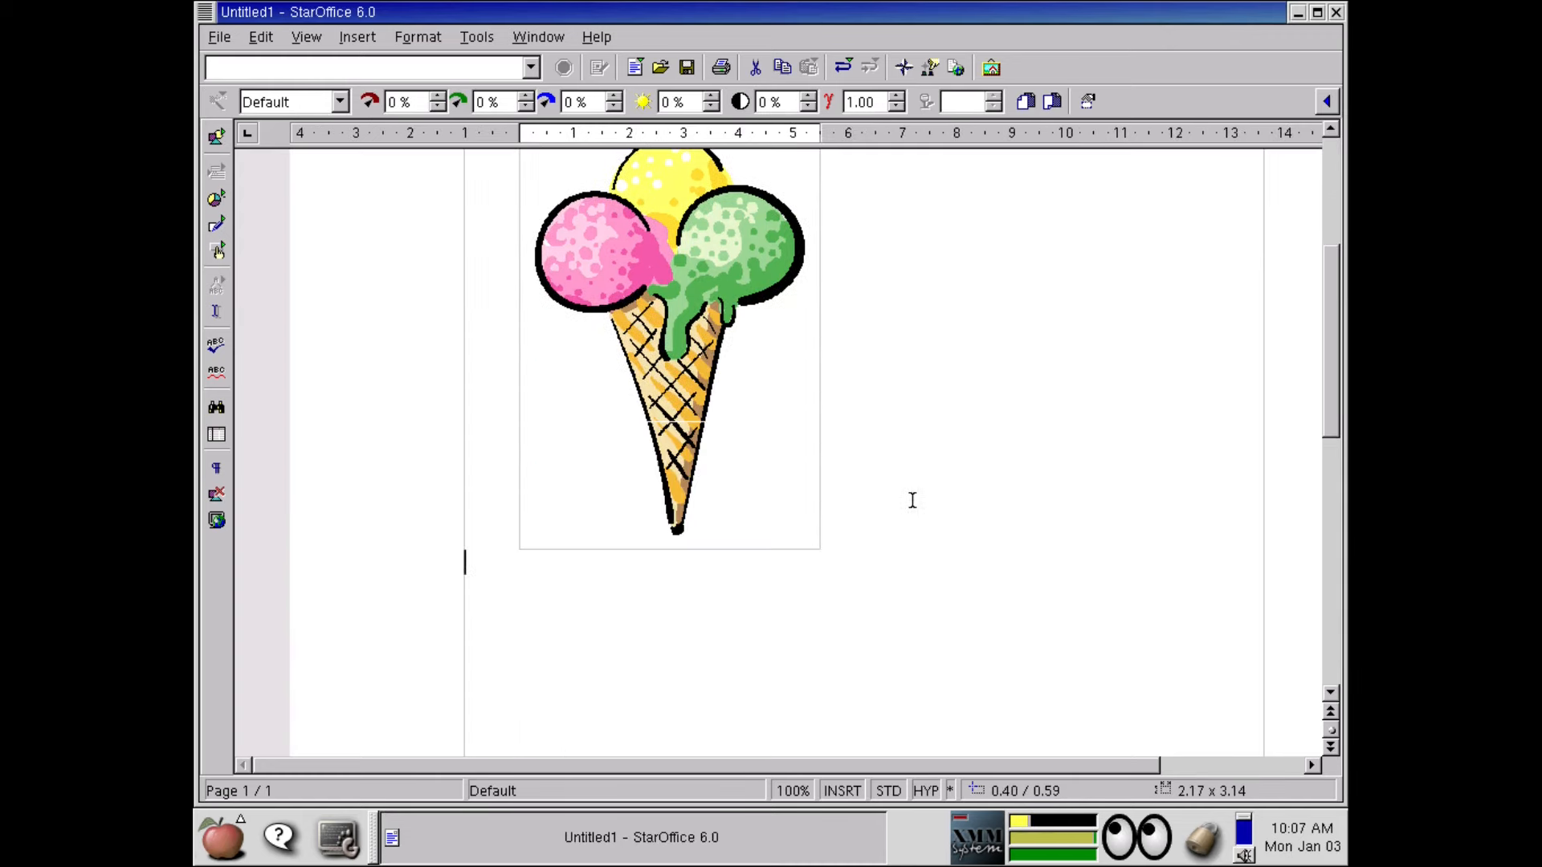
pyautogui.click(716, 413)
pyautogui.moveTo(1339, 404); pyautogui.dragTo(1305, 257)
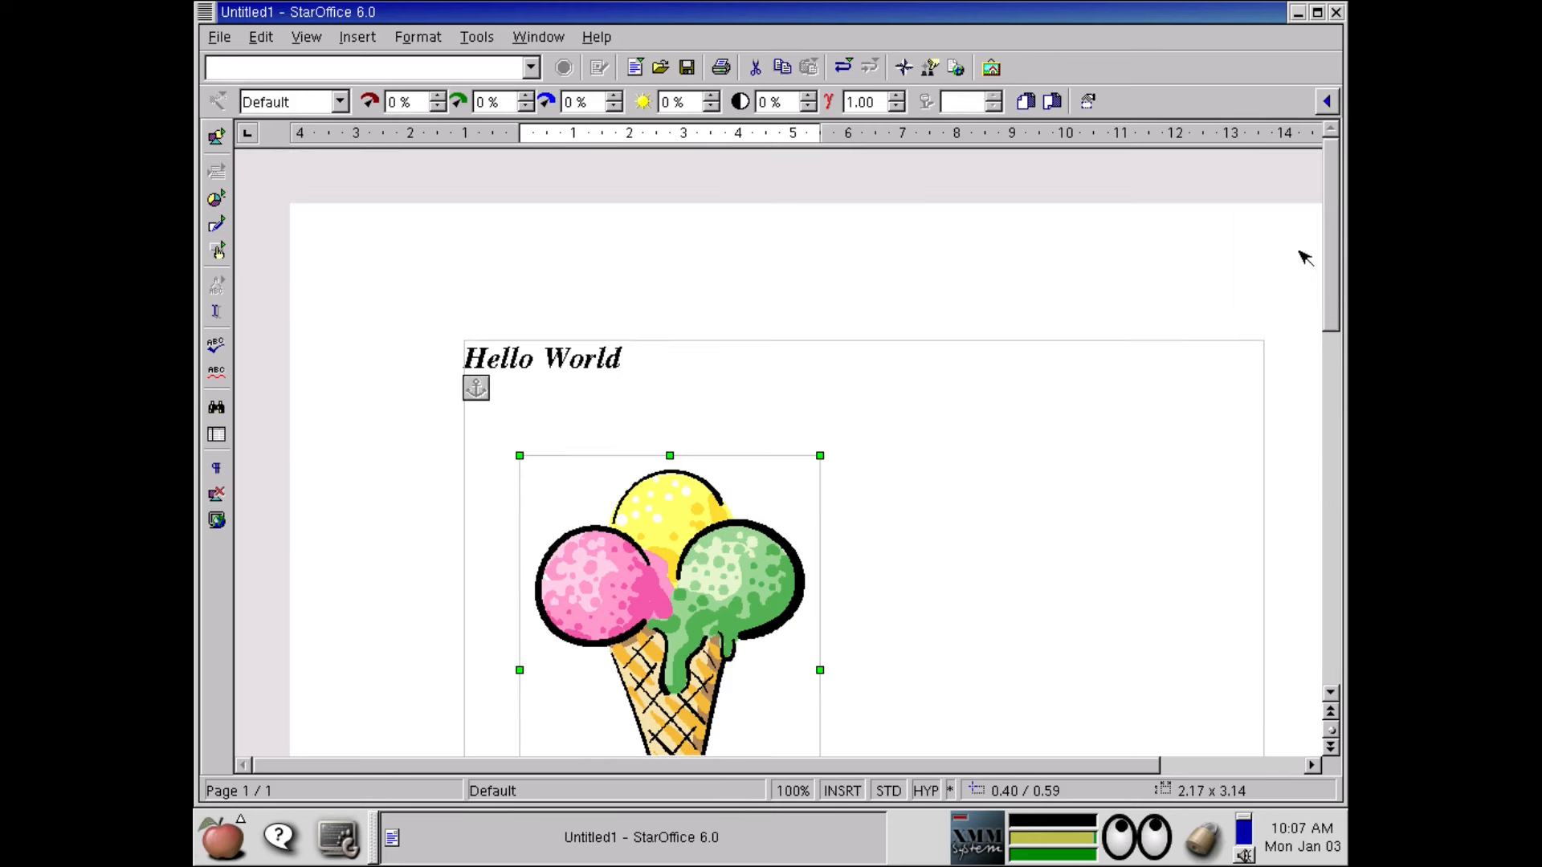
pyautogui.click(834, 485)
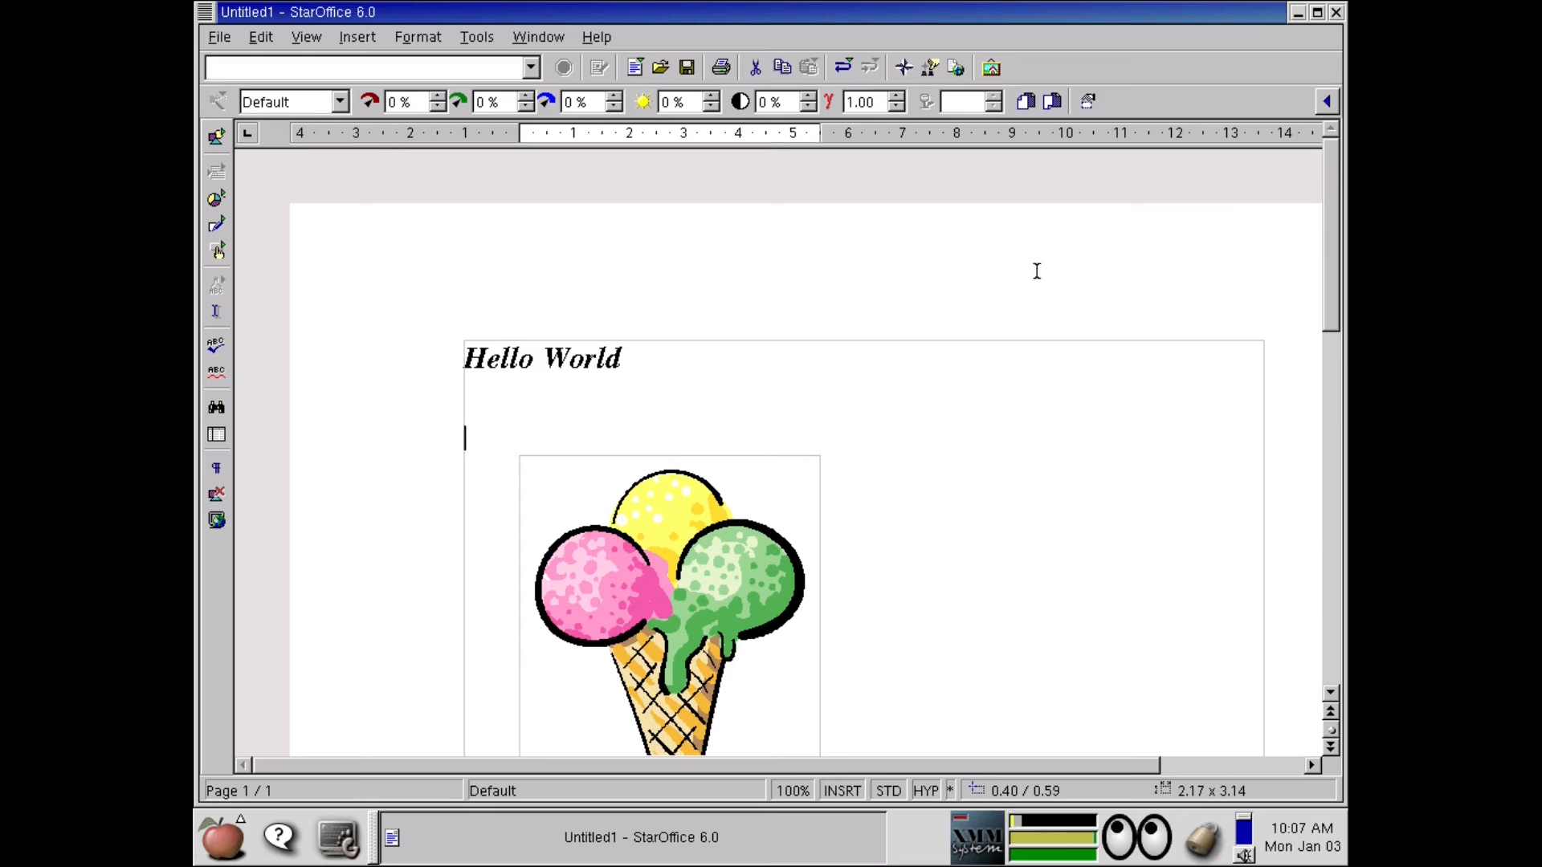
# Step: Insert the monitor-keyb computer picture from the Gallery's Computers theme below the ice cream and close the Gallery
pyautogui.click(998, 72)
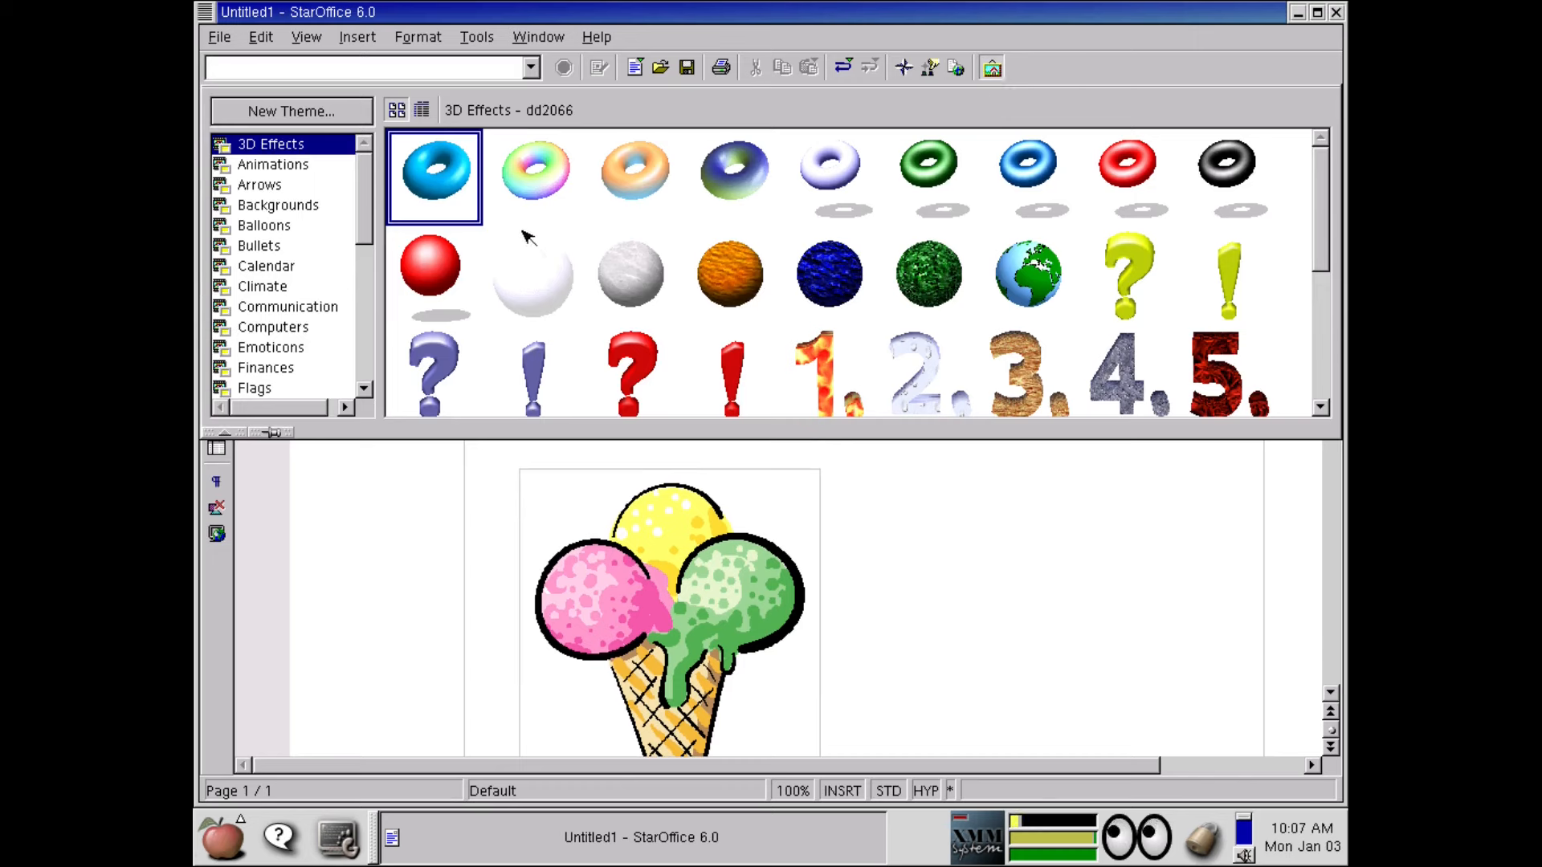
pyautogui.click(296, 248)
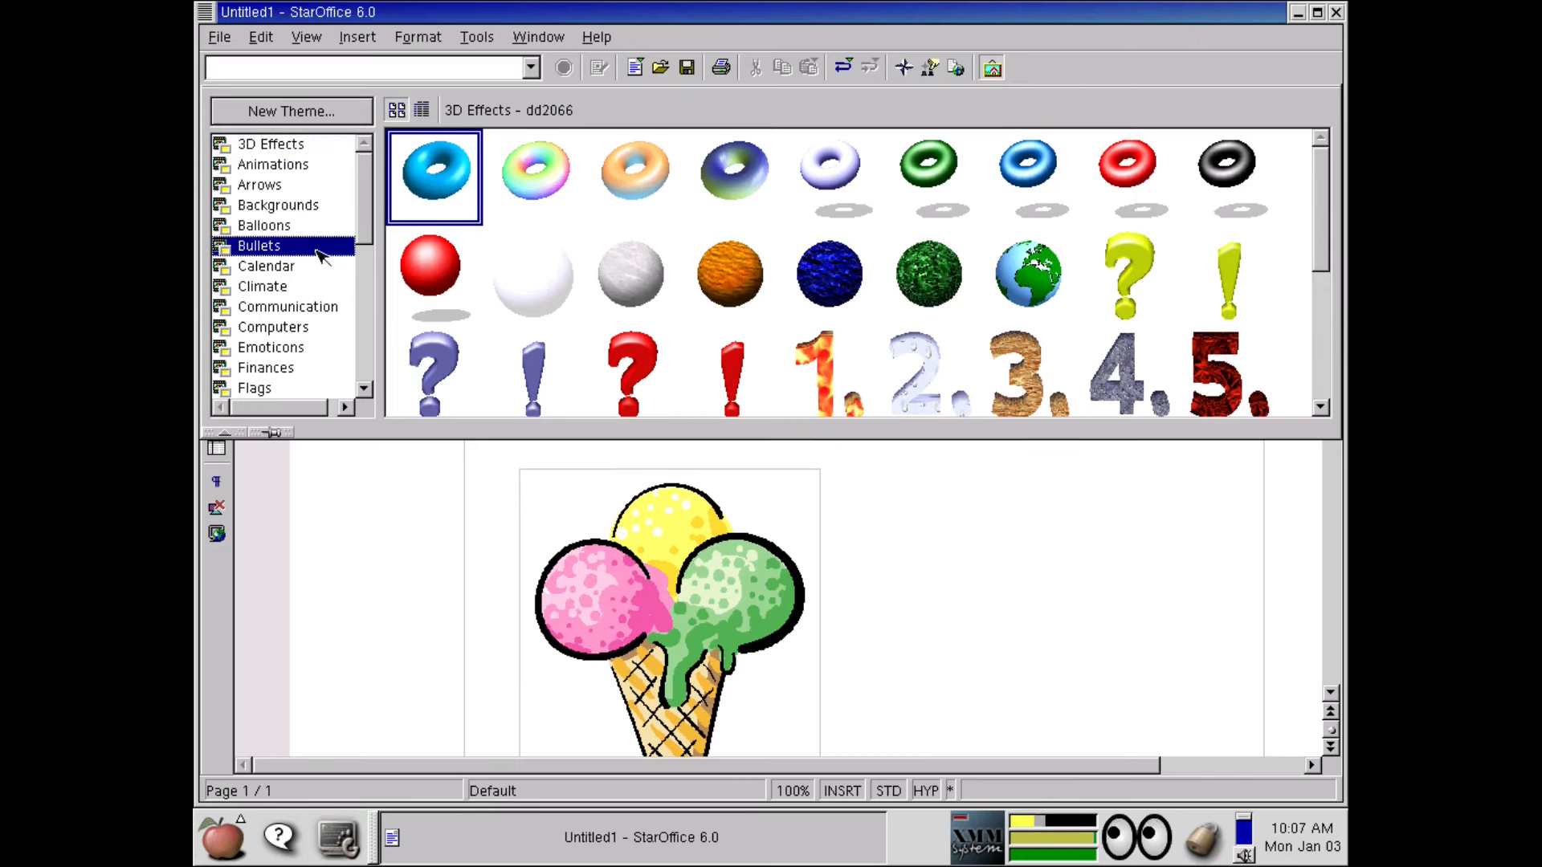
pyautogui.click(341, 328)
pyautogui.click(755, 172)
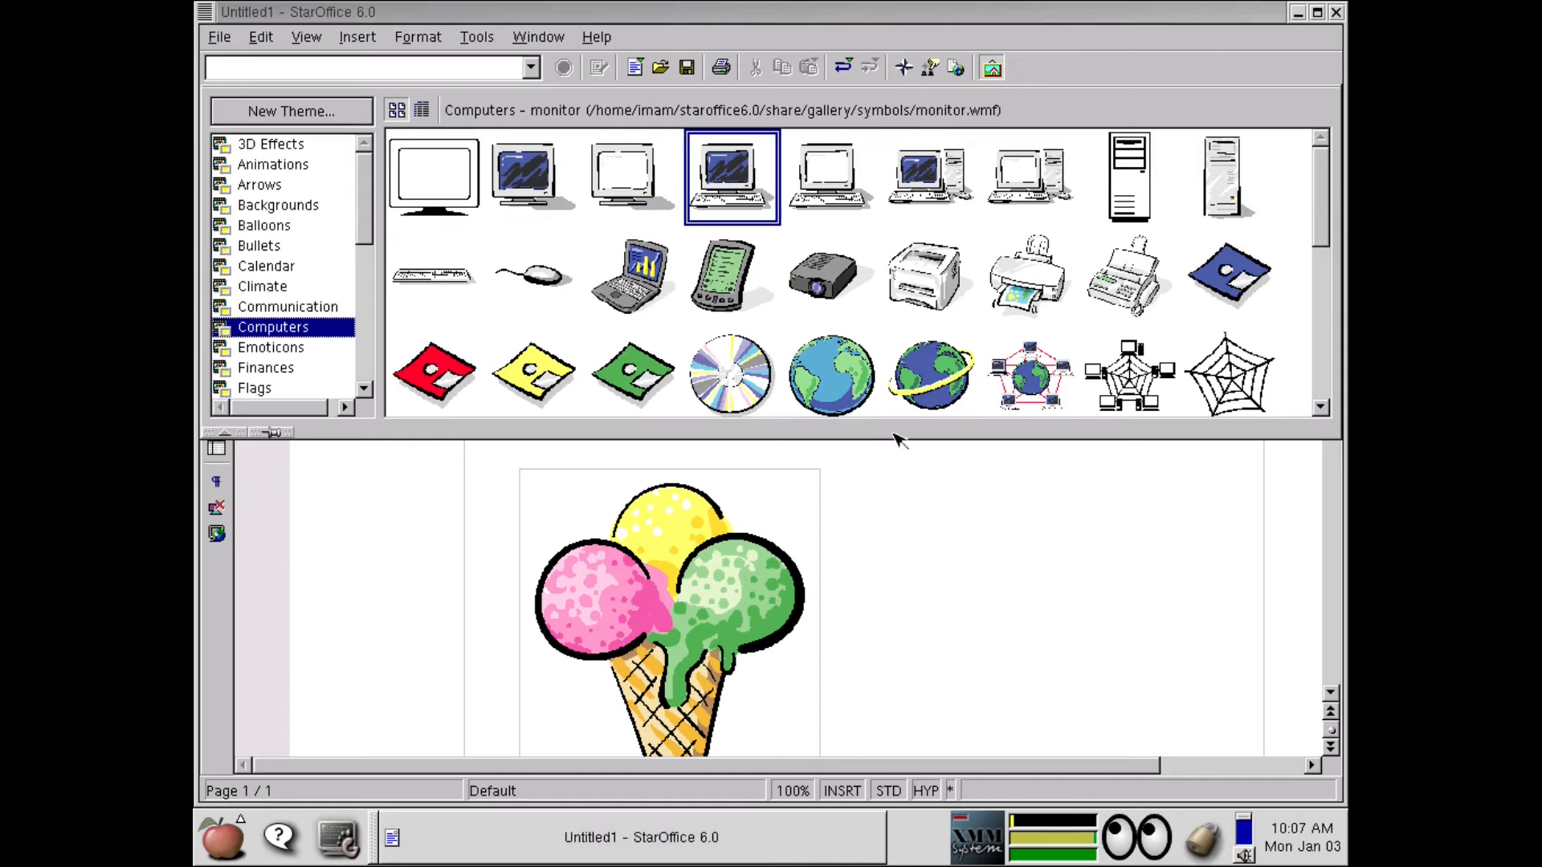
pyautogui.moveTo(898, 439); pyautogui.dragTo(981, 602)
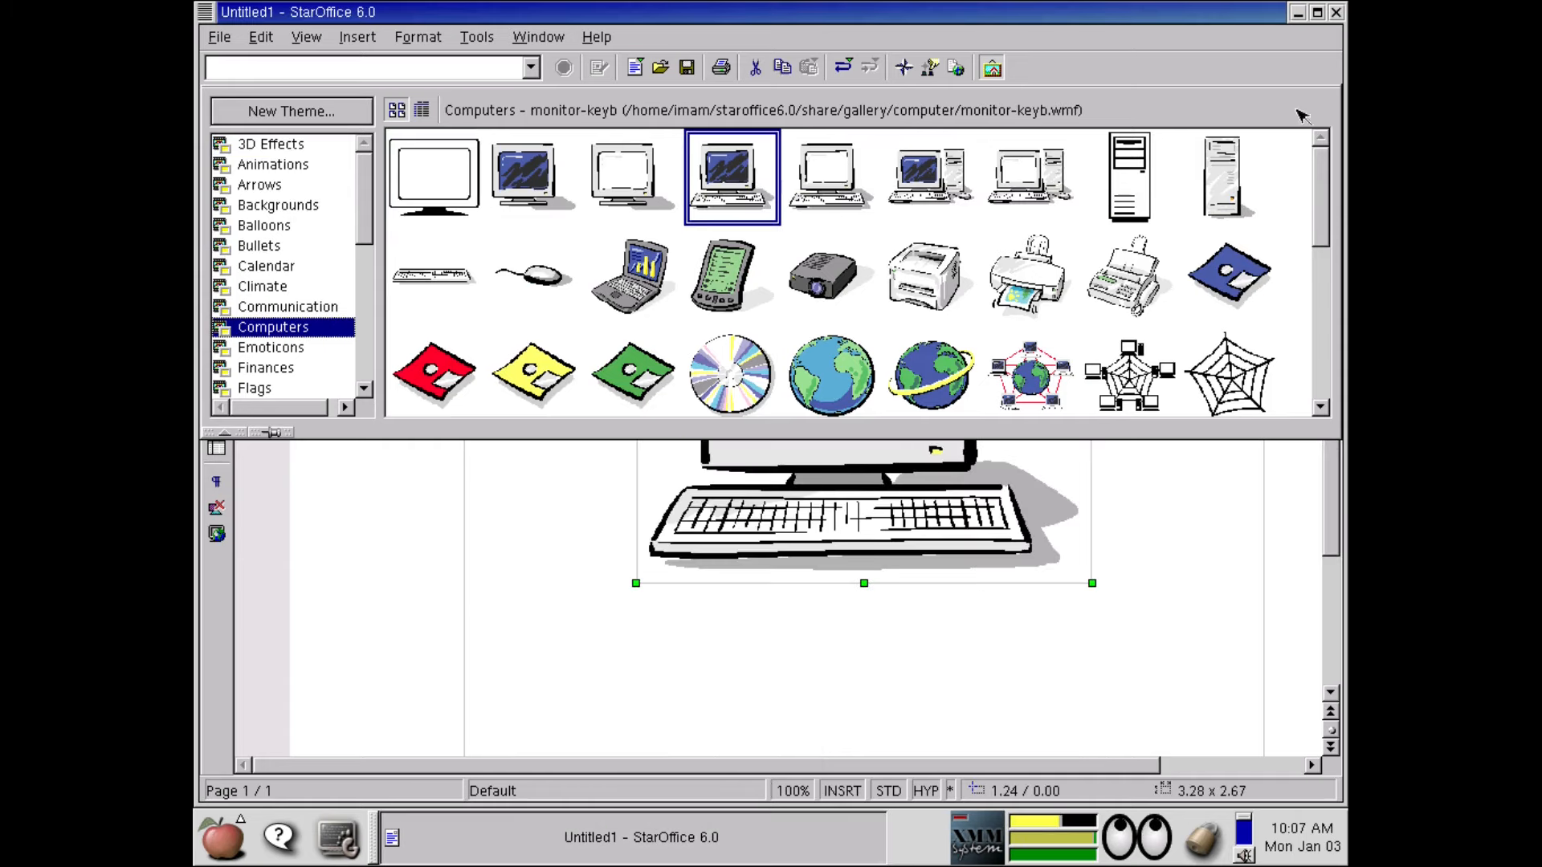
pyautogui.click(992, 68)
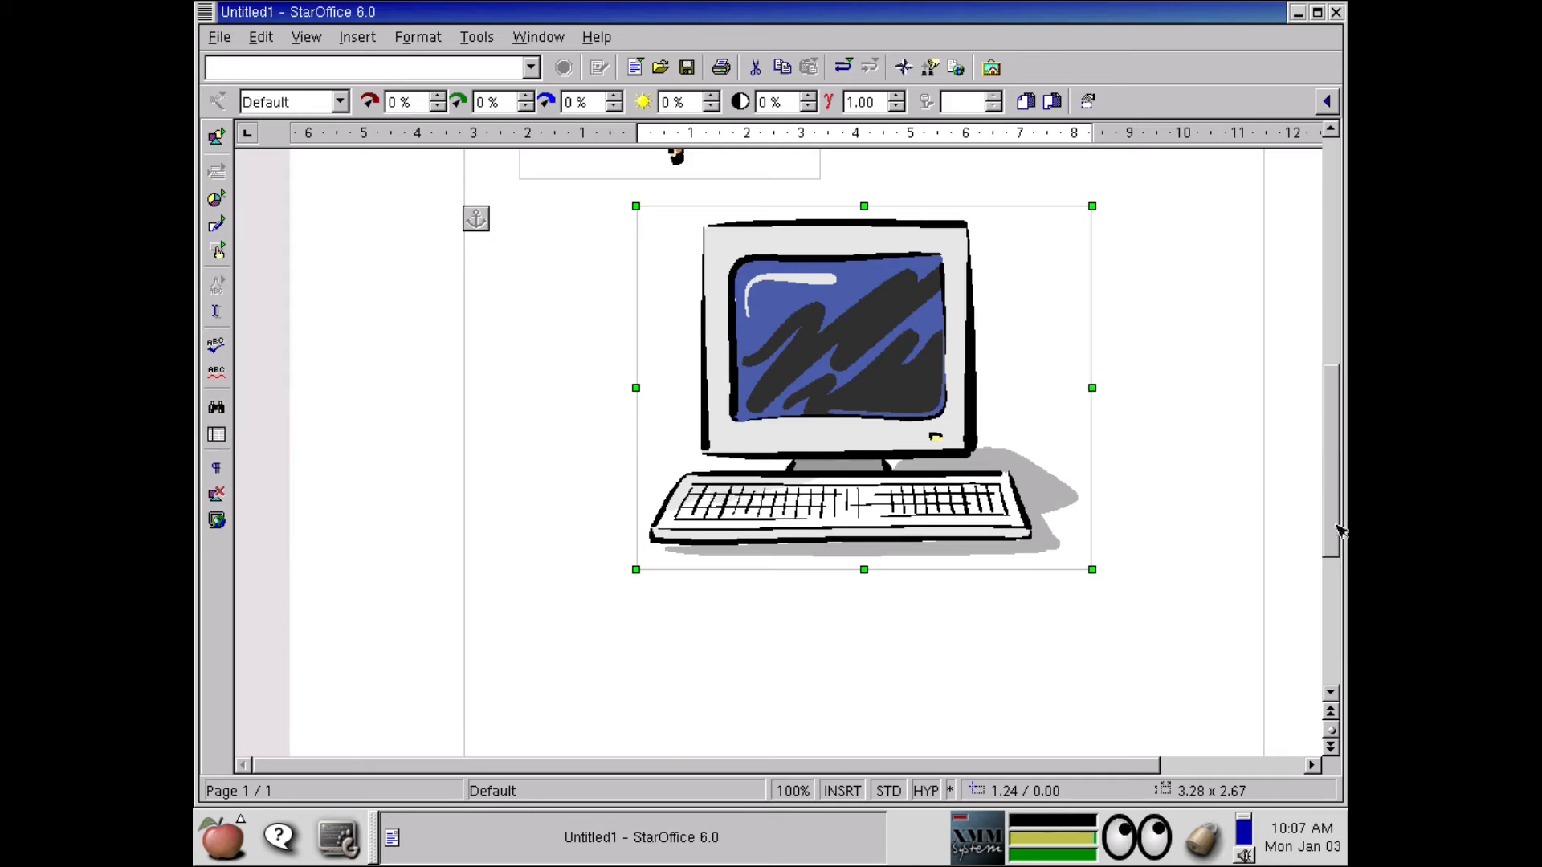
# Step: Center the "Hello World" line horizontally on the page
pyautogui.moveTo(1335, 536); pyautogui.dragTo(1327, 312)
pyautogui.click(715, 351)
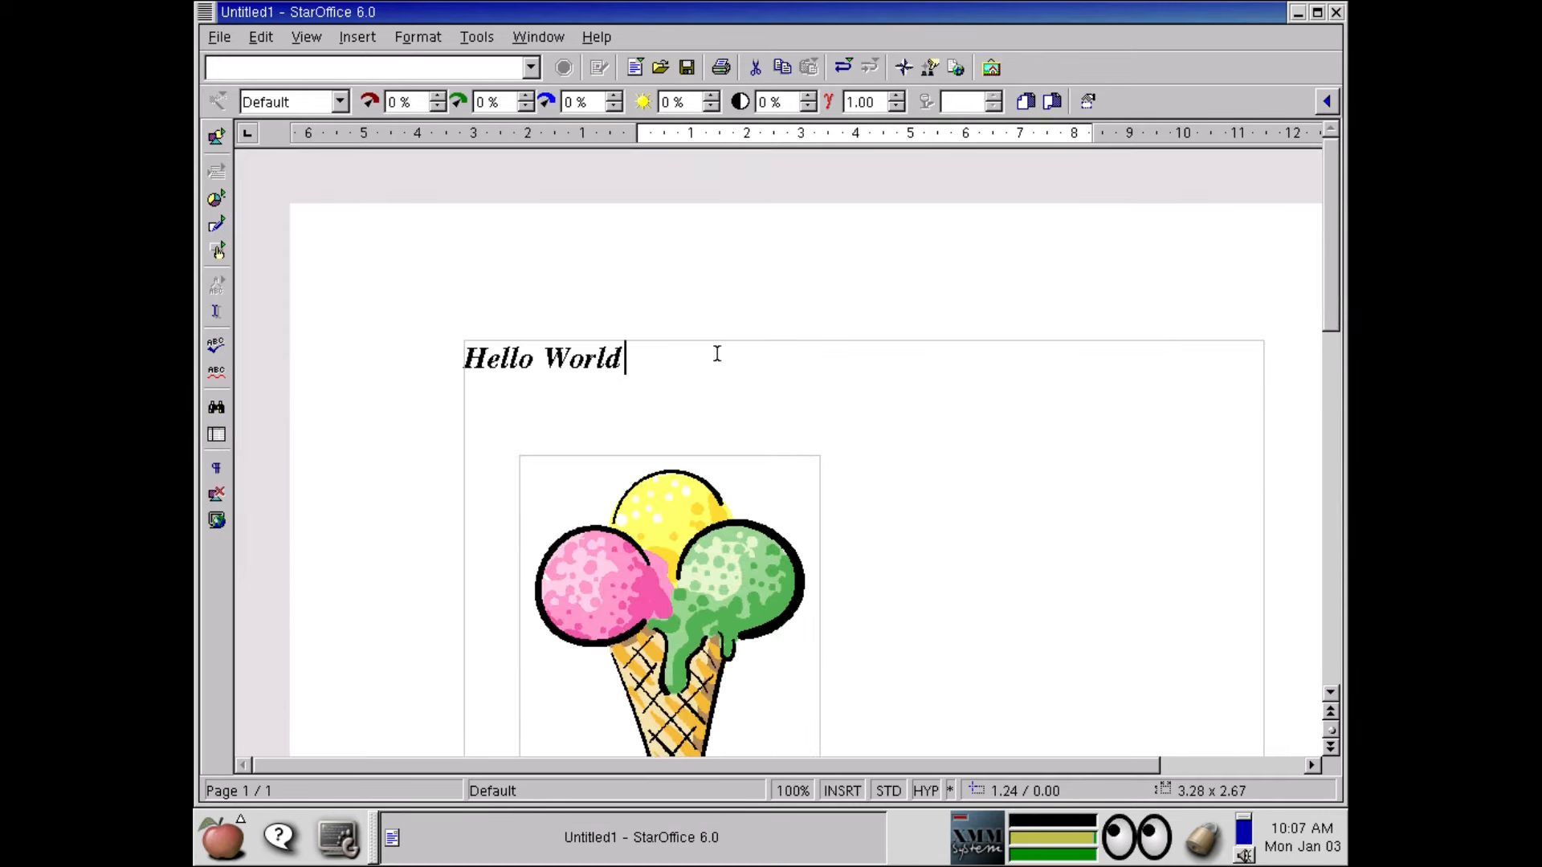
pyautogui.click(718, 98)
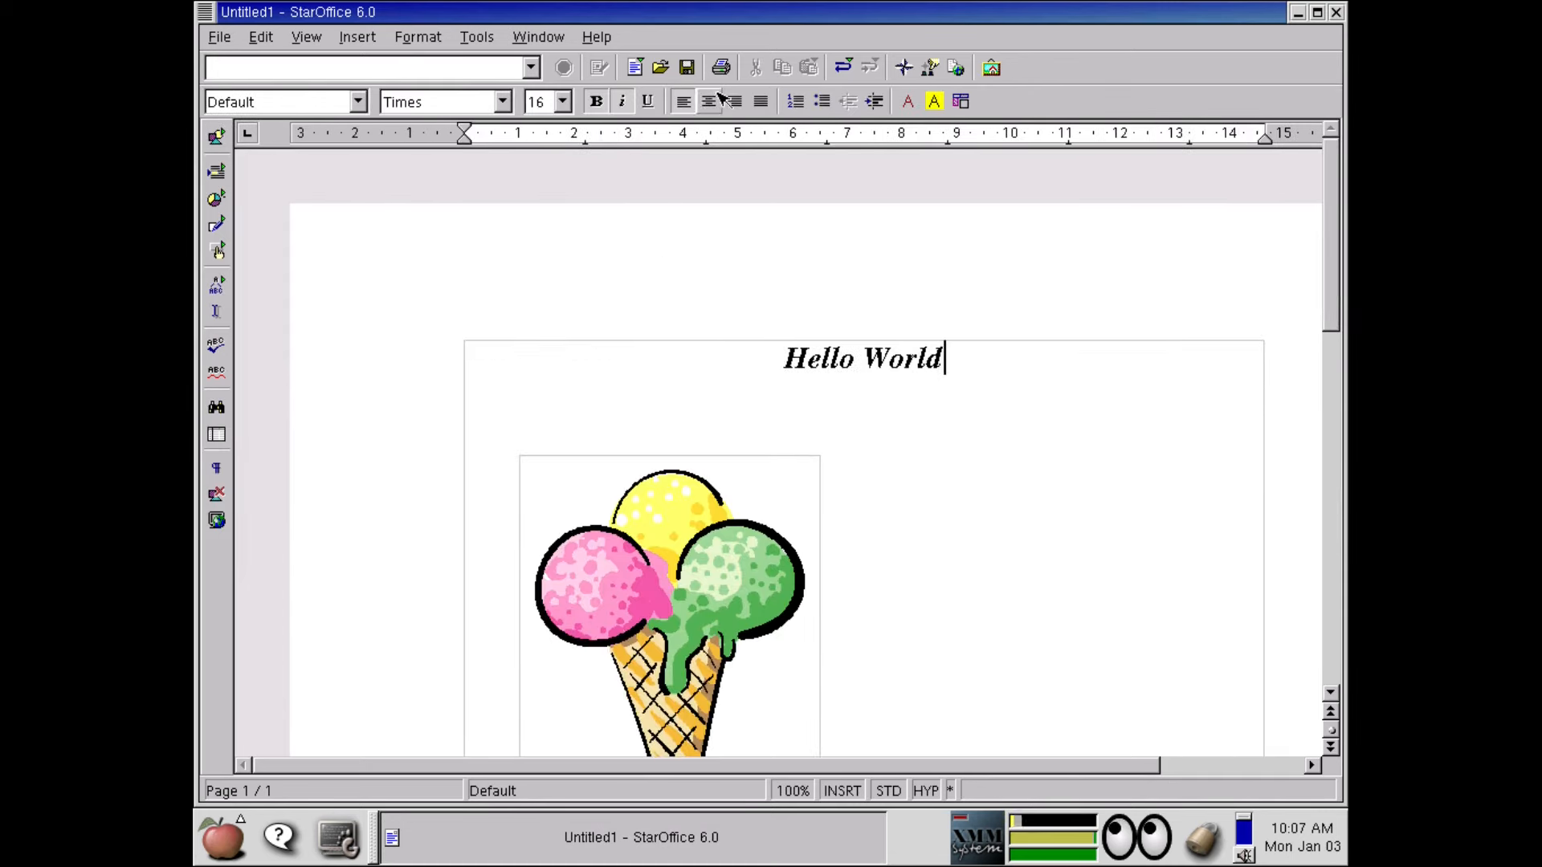
pyautogui.click(919, 113)
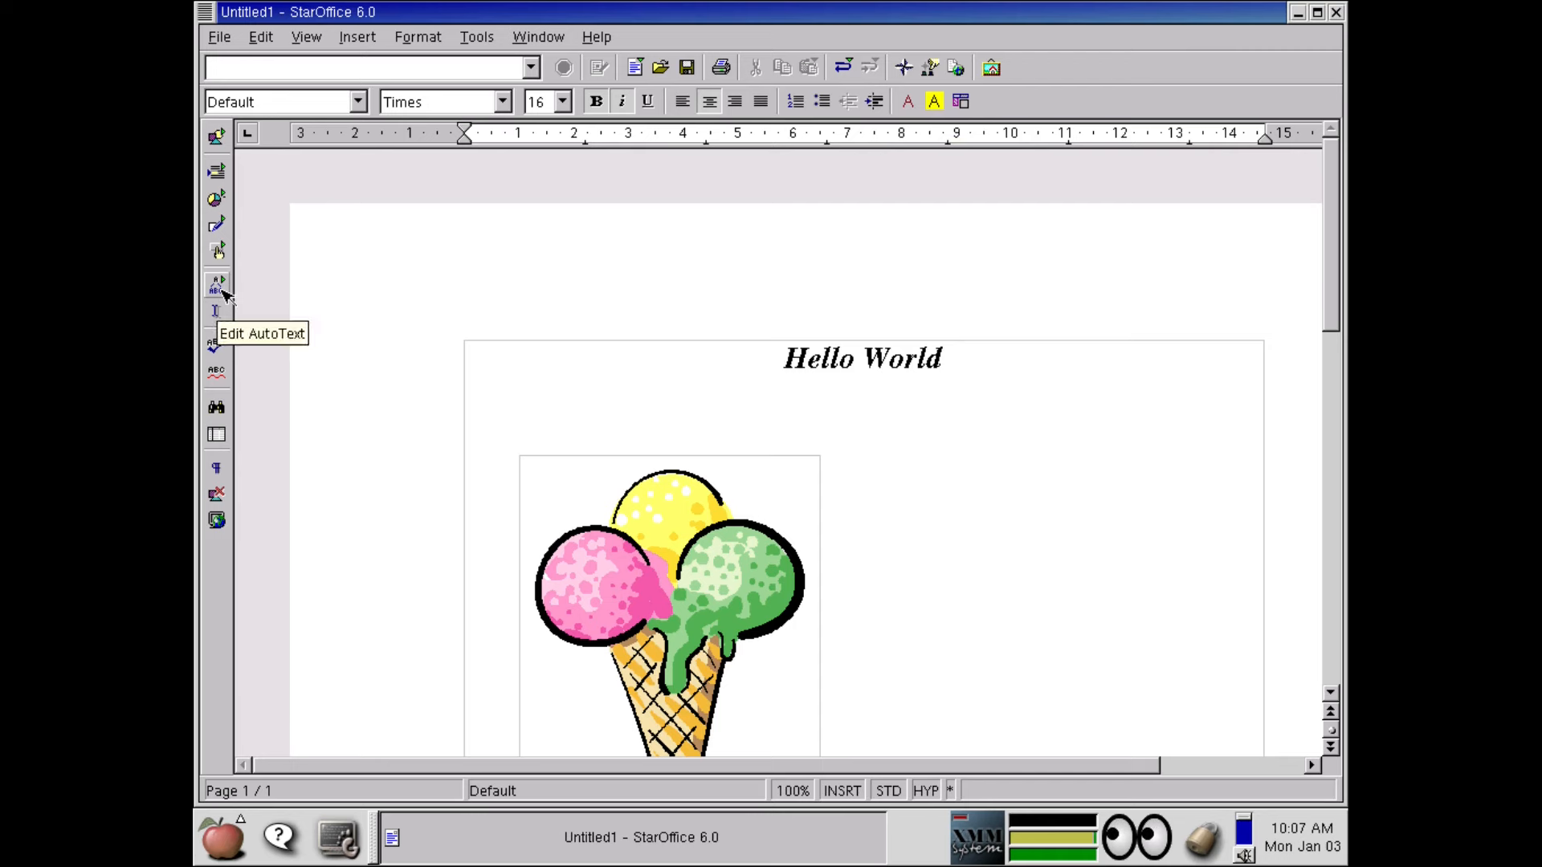
pyautogui.click(215, 201)
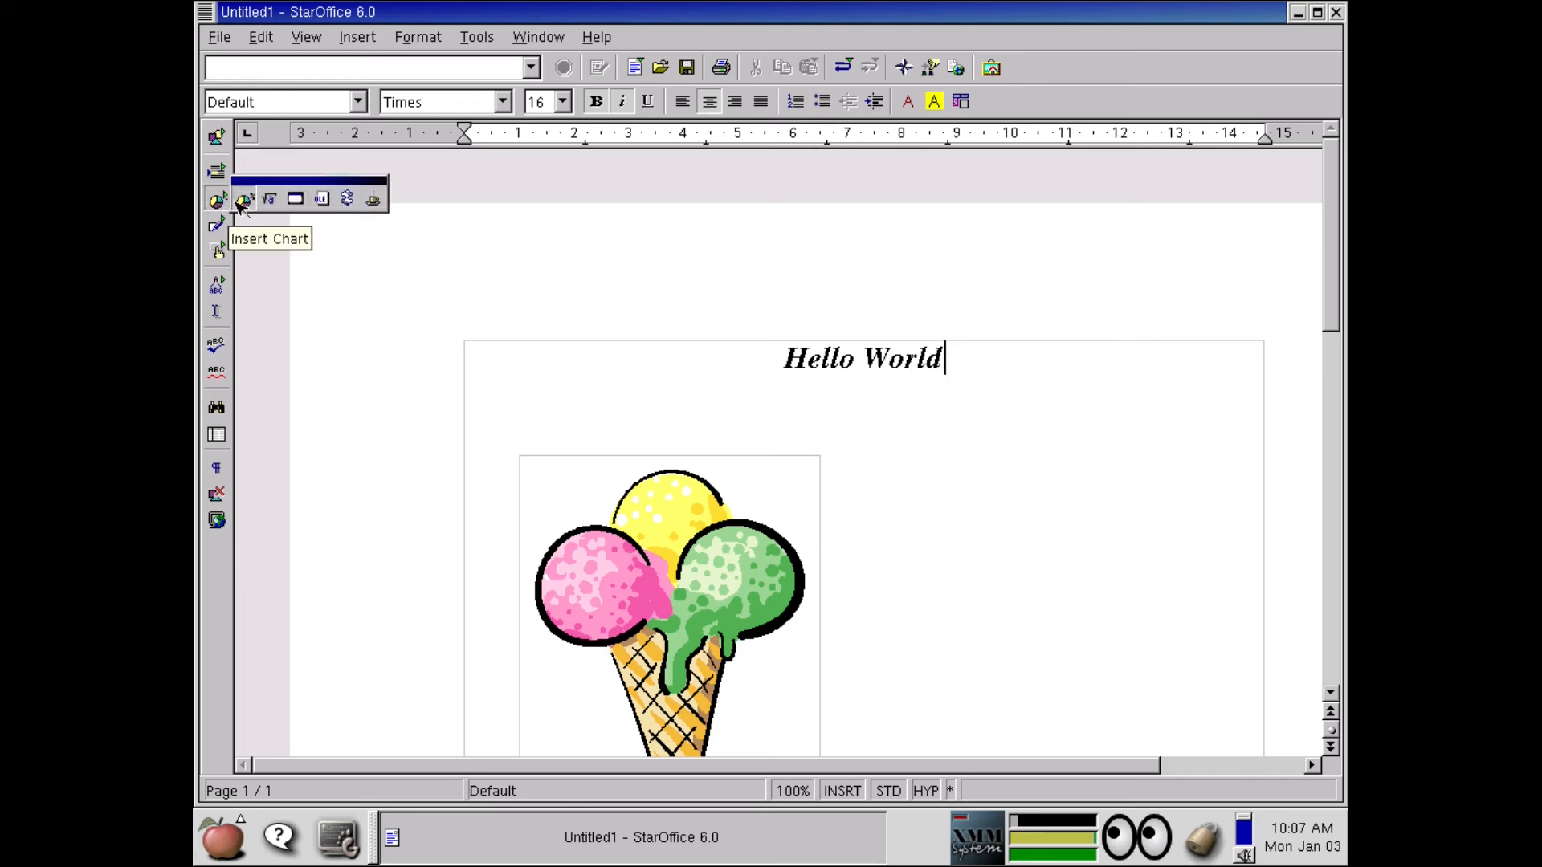
pyautogui.click(241, 200)
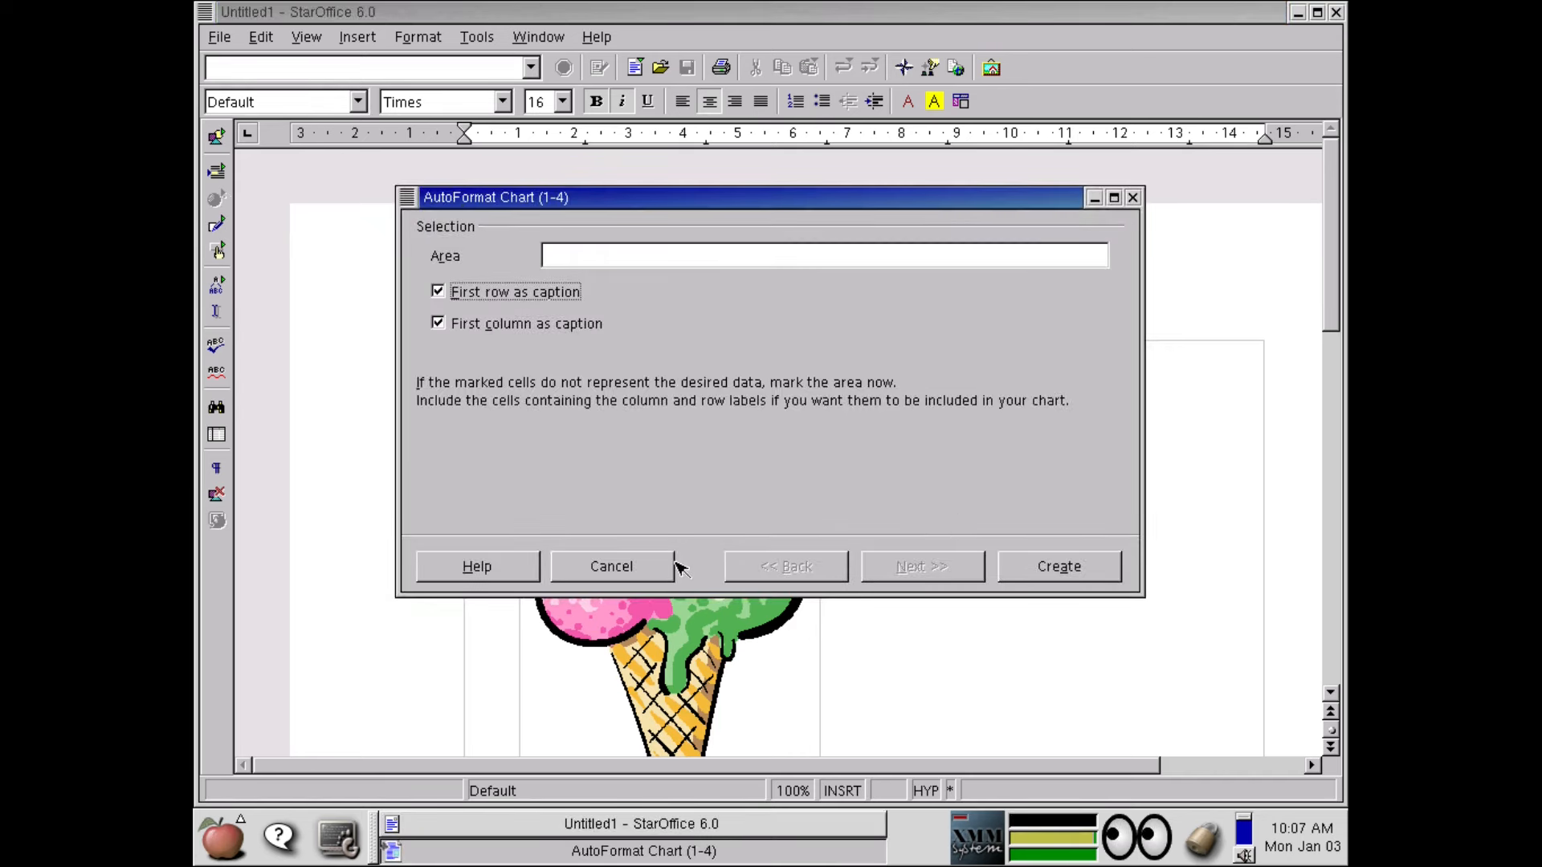
pyautogui.click(651, 564)
# Step: Spellcheck the document, continuing the check from its beginning
pyautogui.click(215, 344)
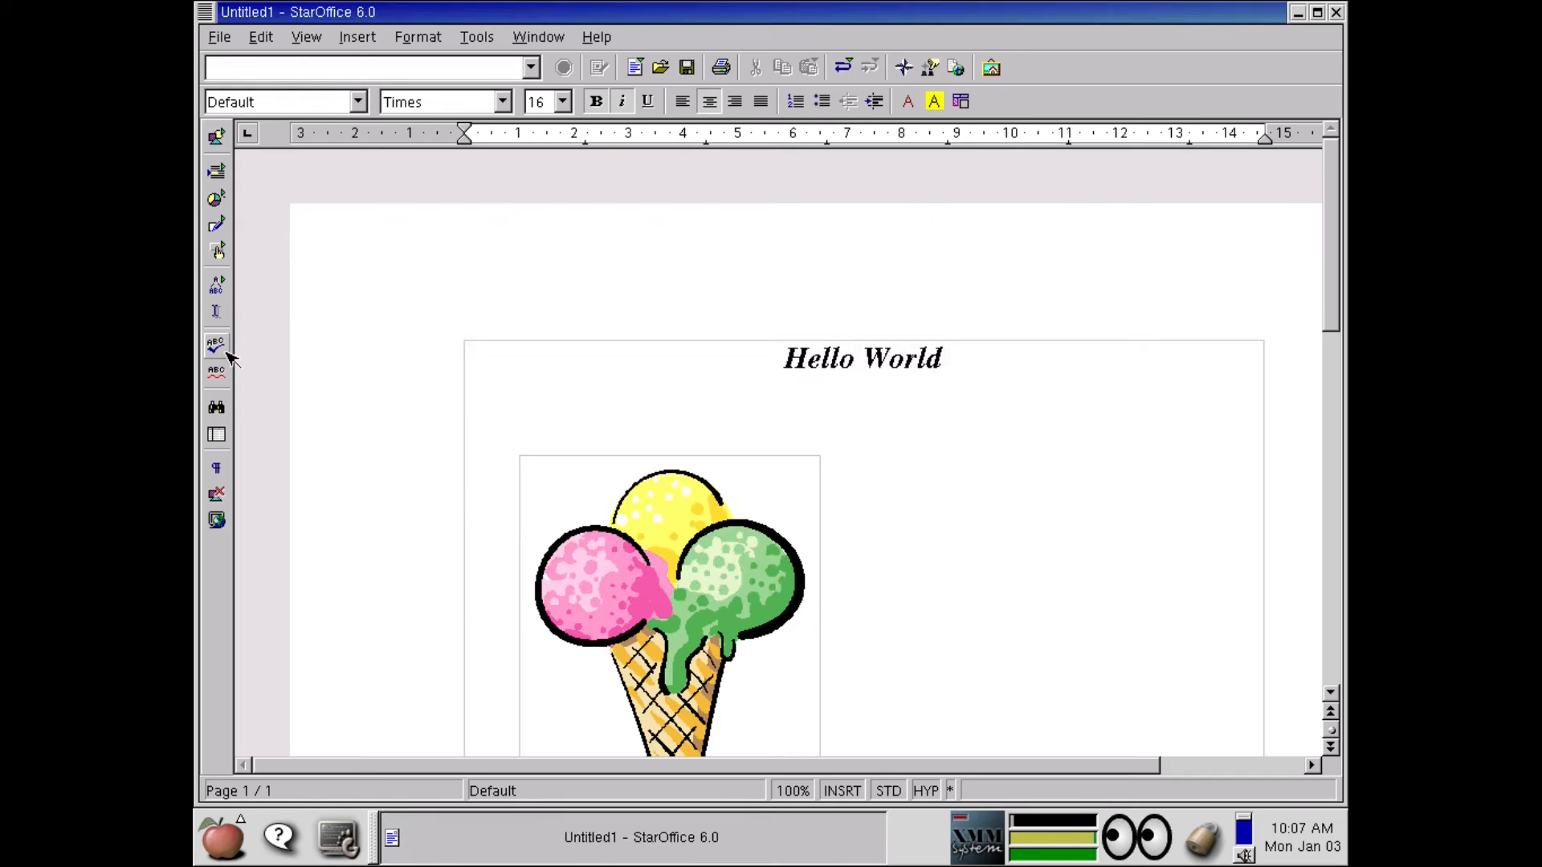
pyautogui.click(743, 437)
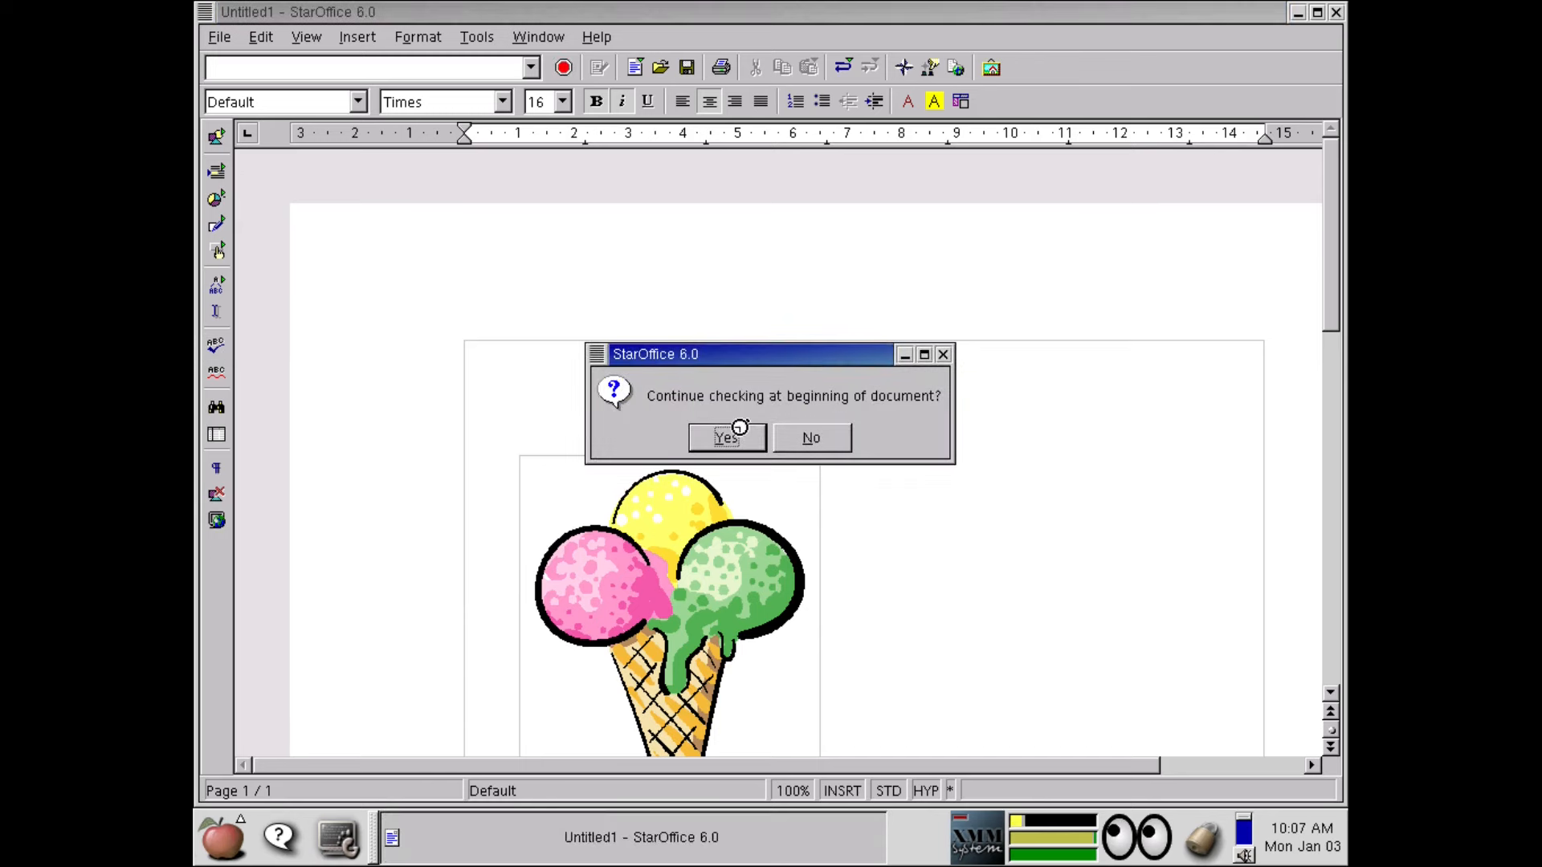
pyautogui.click(805, 436)
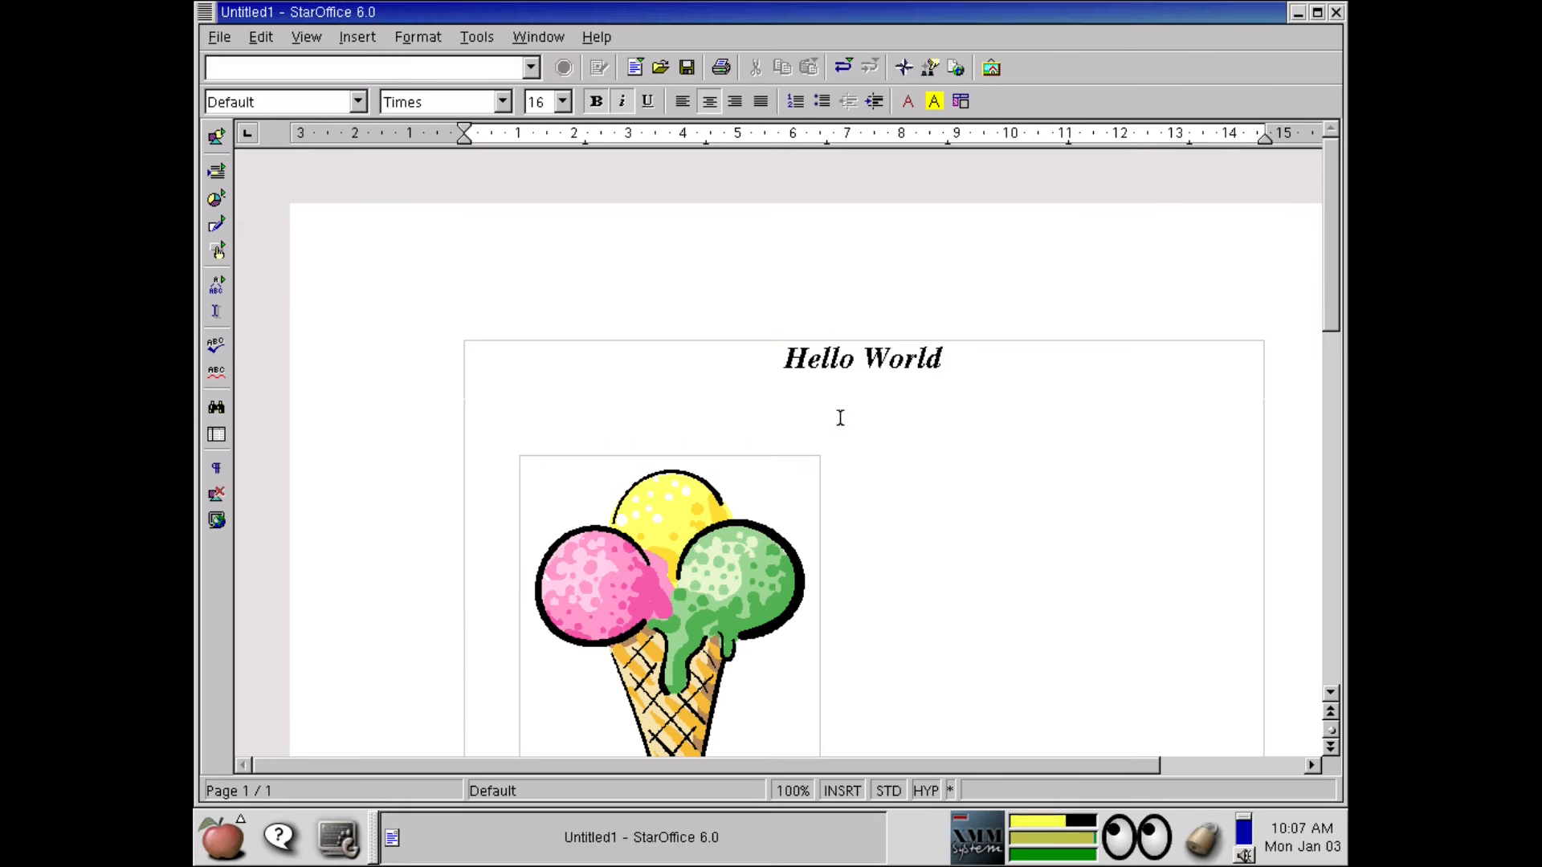
# Step: Add the line "This are not a problem" directly below "Hello World"
pyautogui.press('Return')
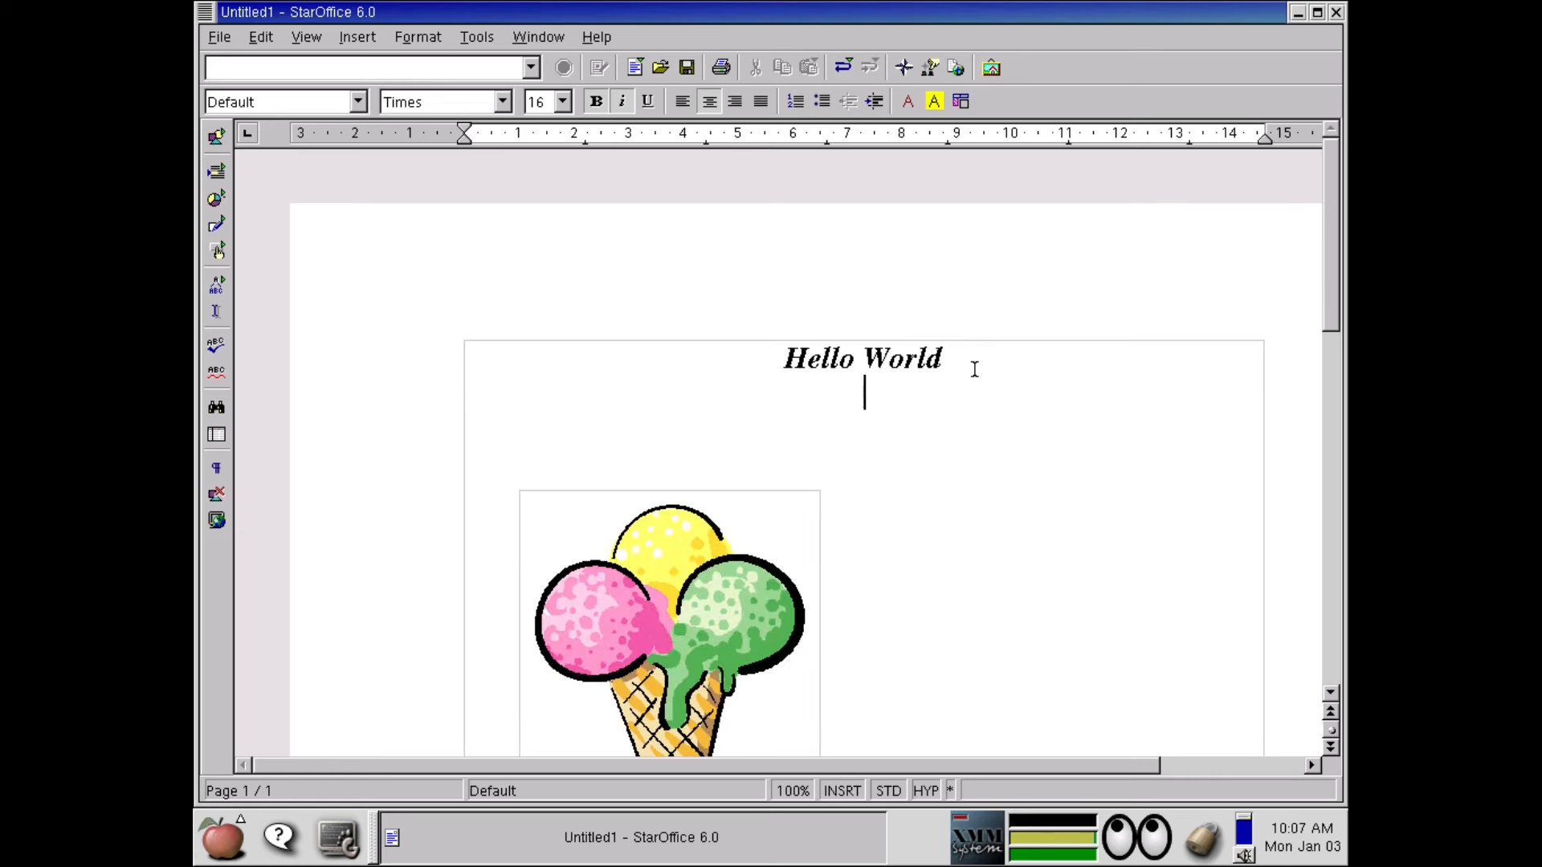
pyautogui.write('This is')
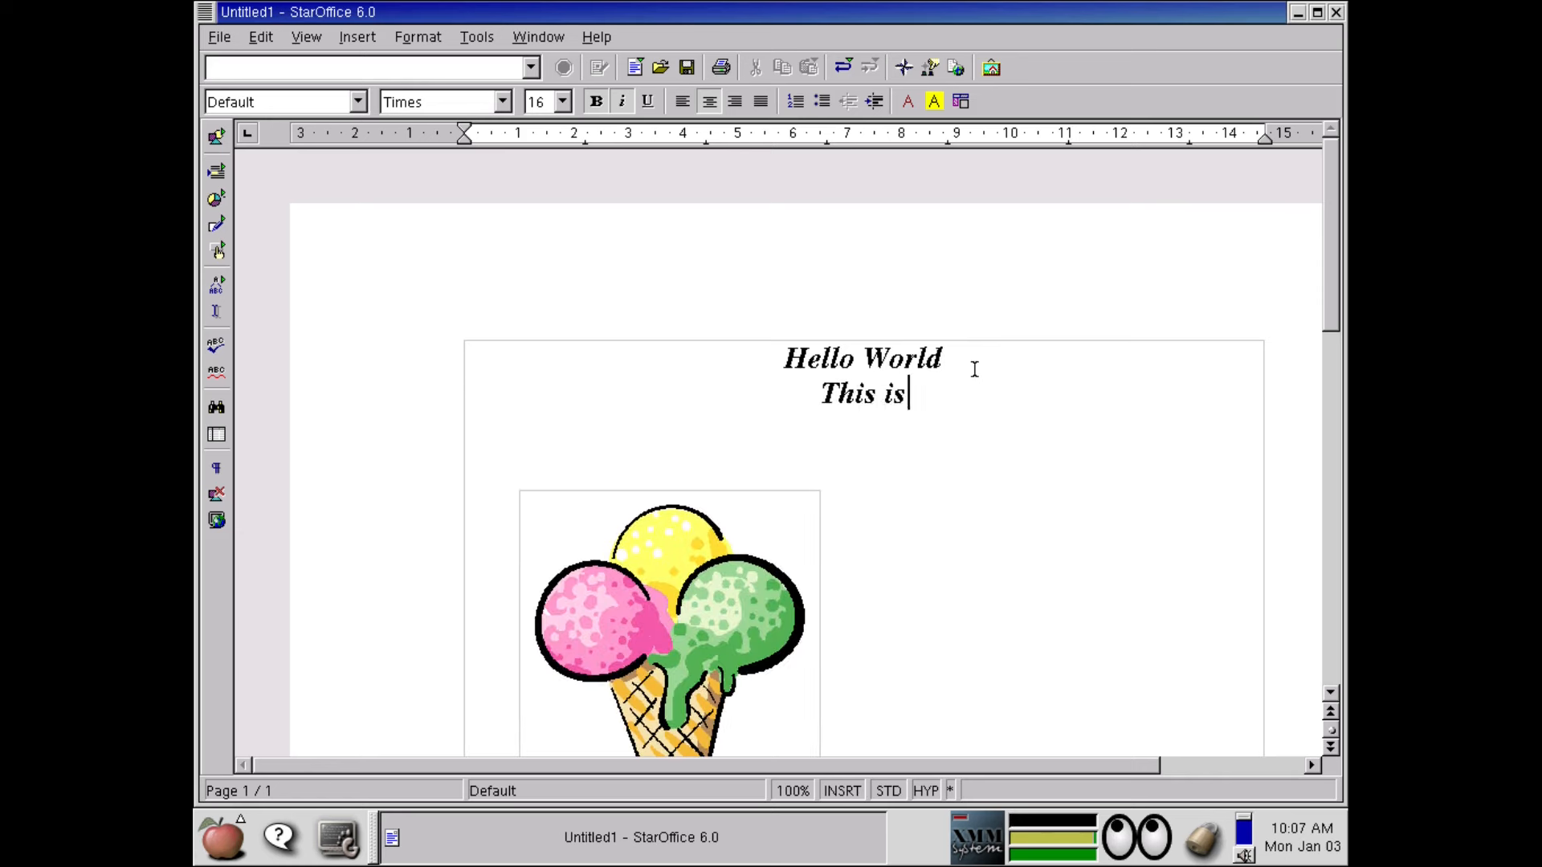
pyautogui.press('BackSpace')
pyautogui.press('BackSpace')
pyautogui.write('are not ')
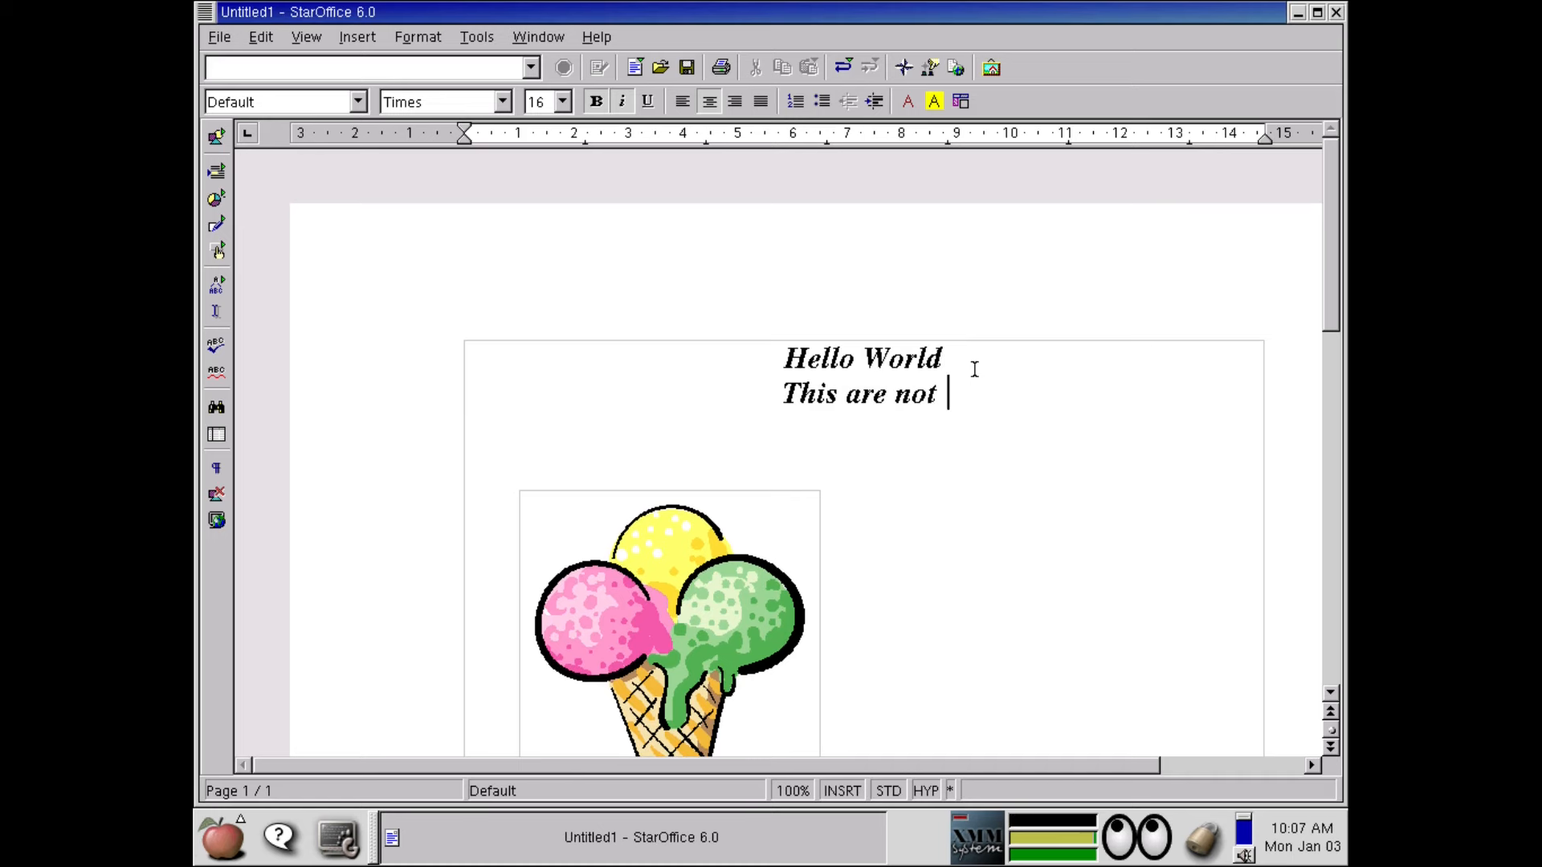
pyautogui.write('a prob')
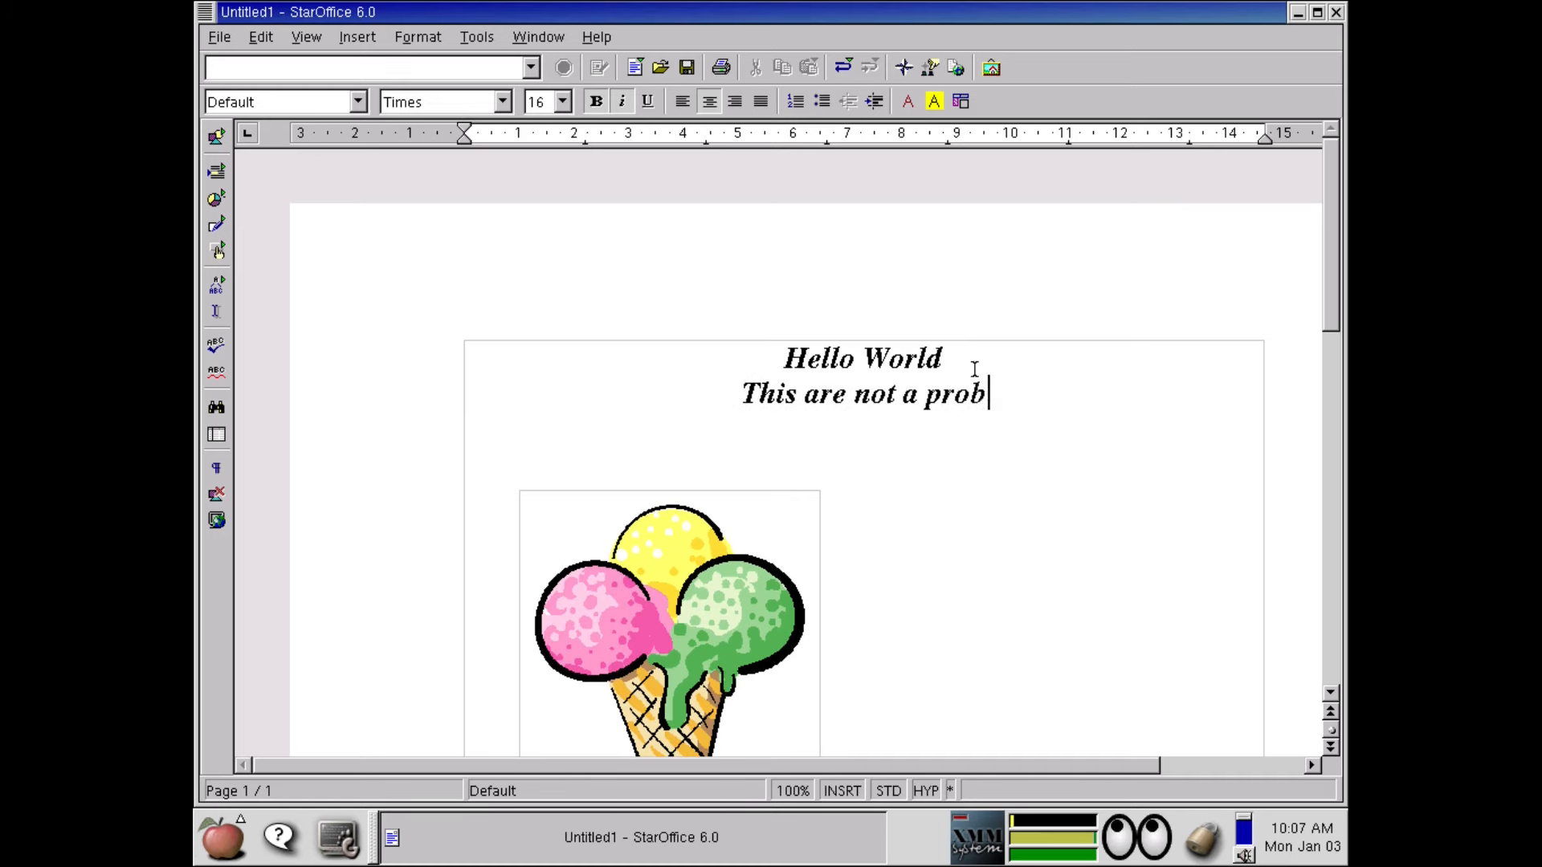
pyautogui.write('lem')
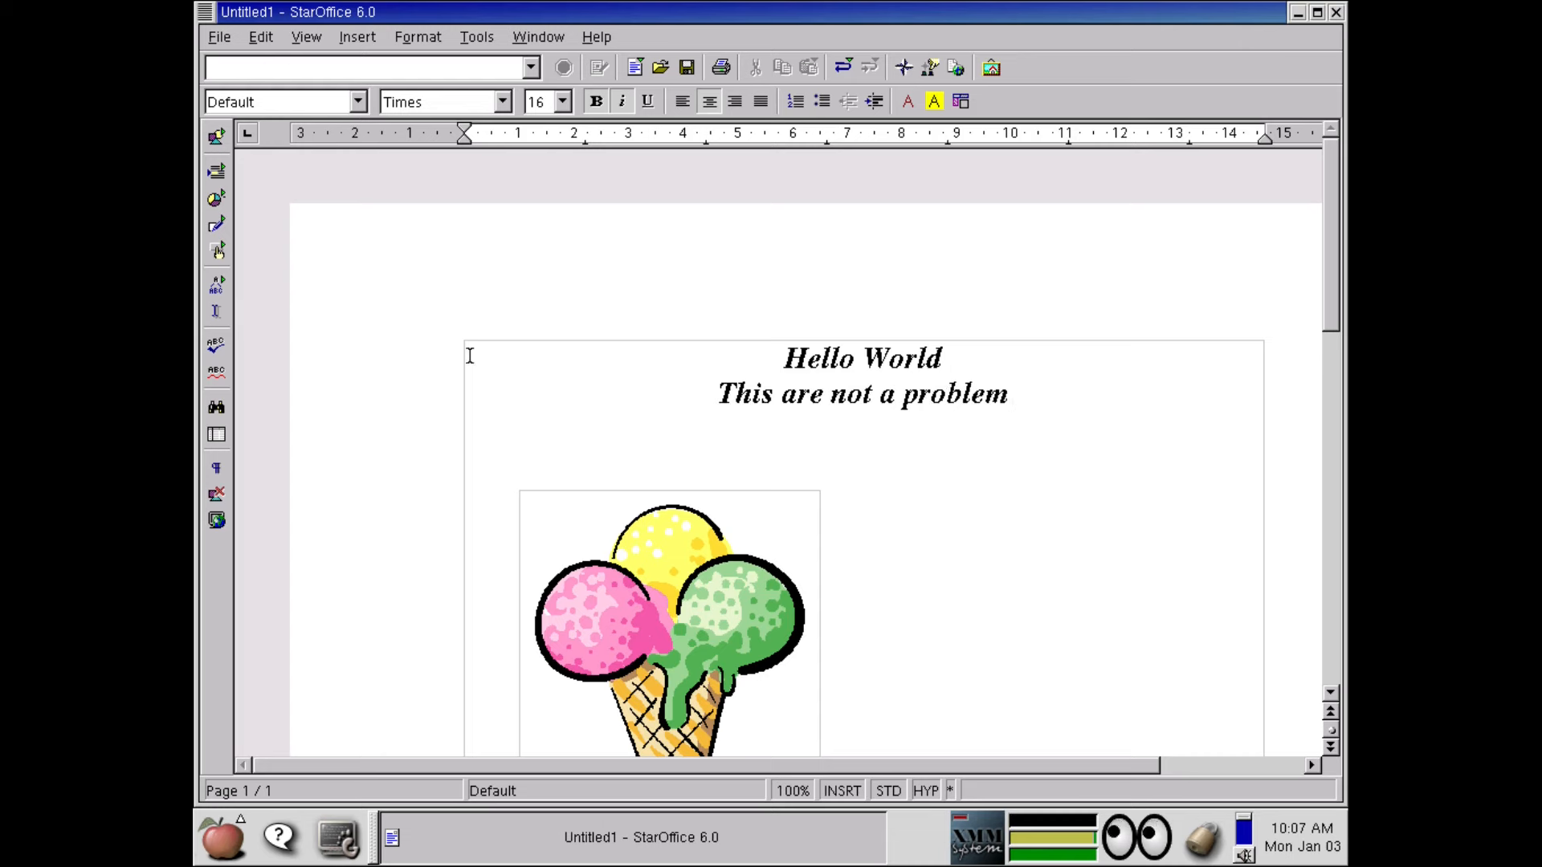
# Step: Spellcheck the document again with the new sentence, including the part from its beginning
pyautogui.click(214, 353)
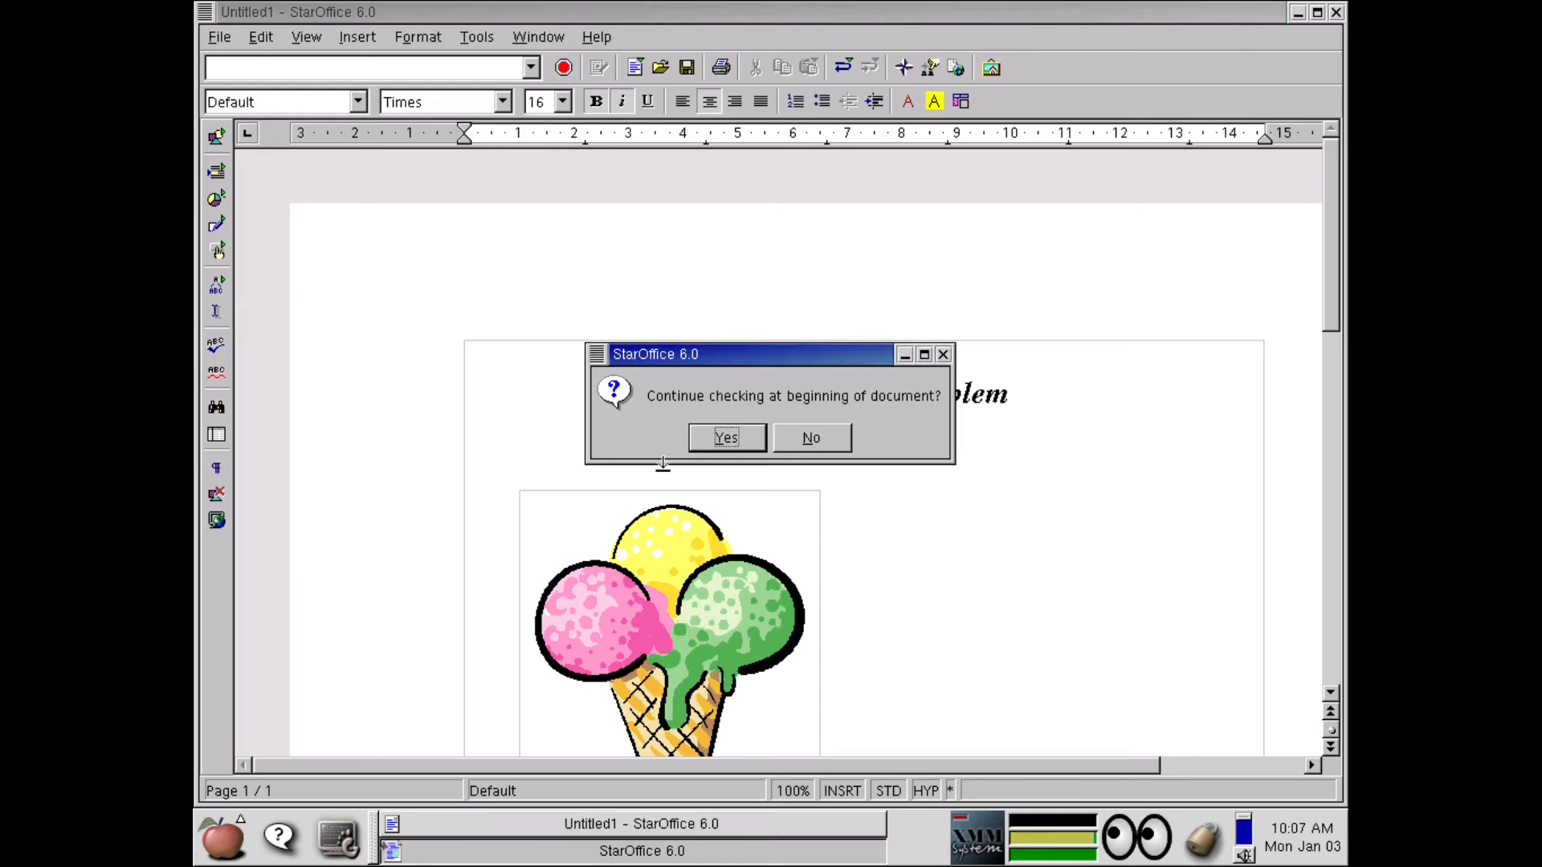
pyautogui.click(714, 442)
pyautogui.click(771, 438)
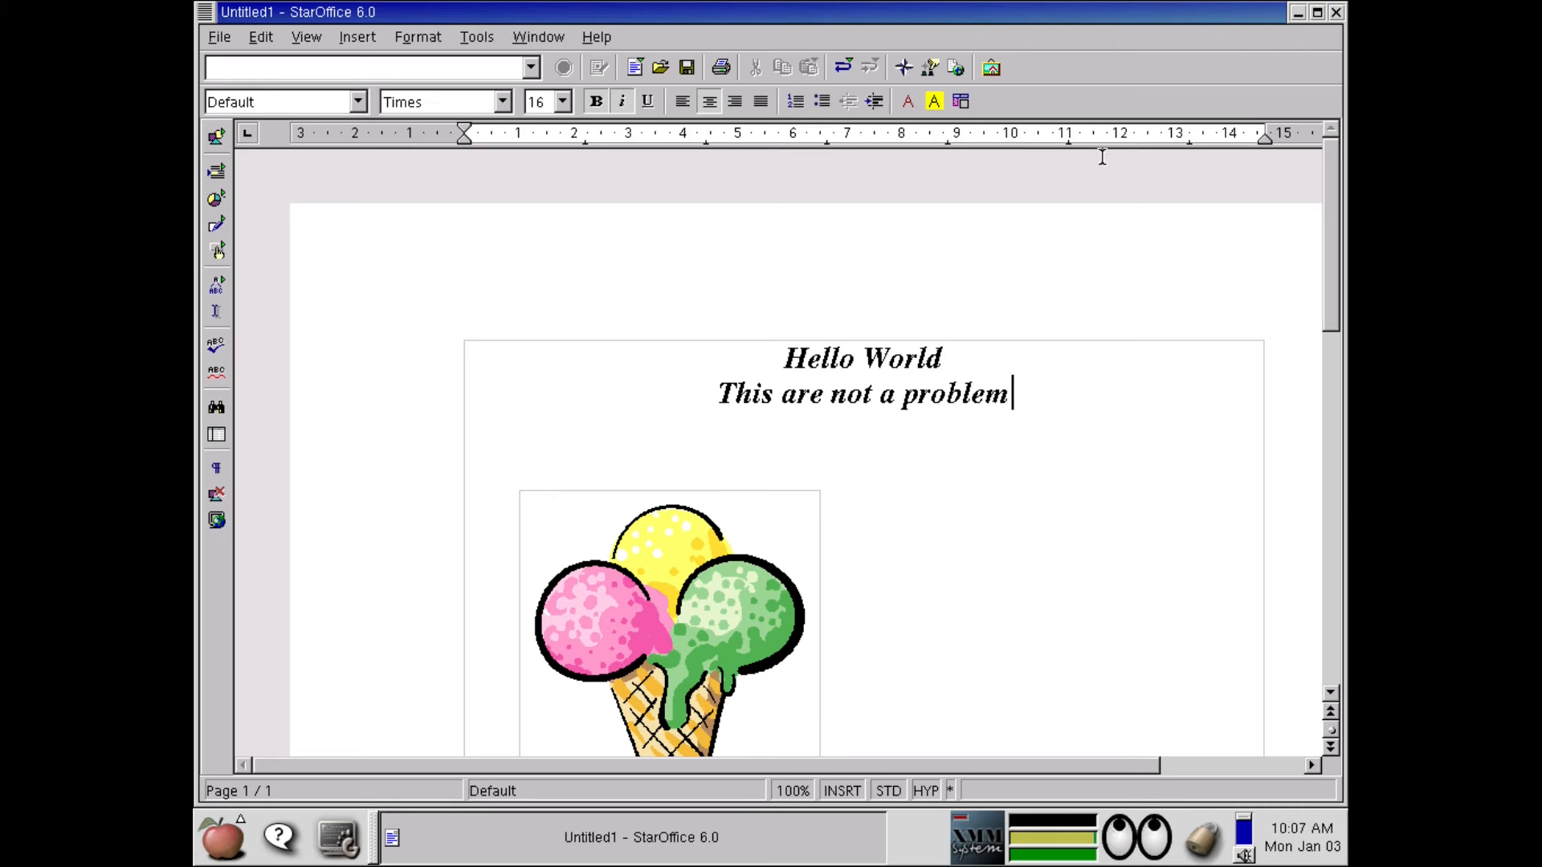
pyautogui.click(518, 38)
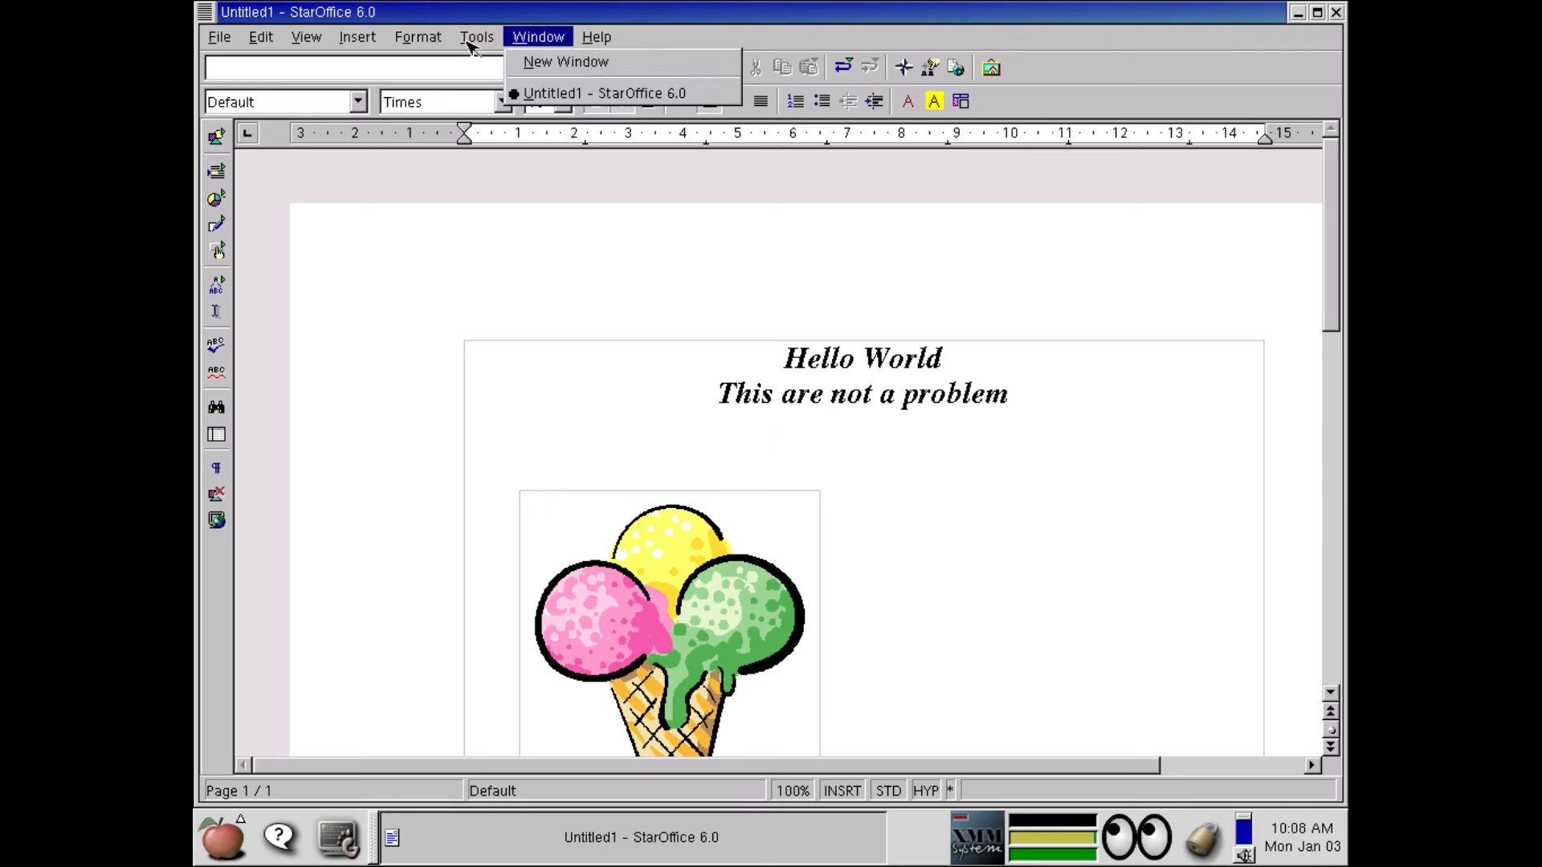
pyautogui.moveTo(472, 40)
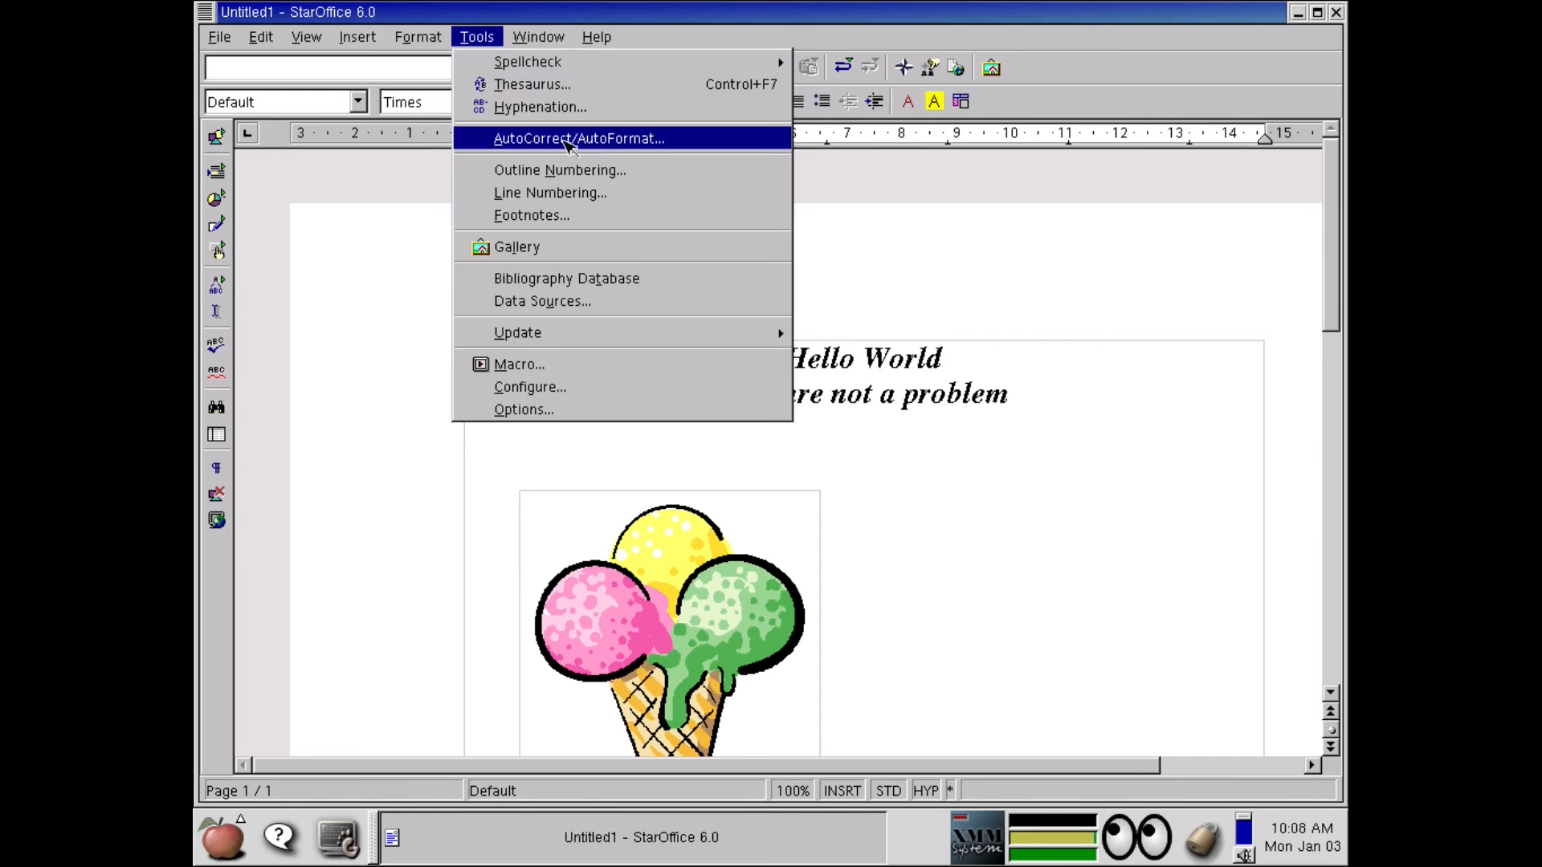
pyautogui.moveTo(417, 42)
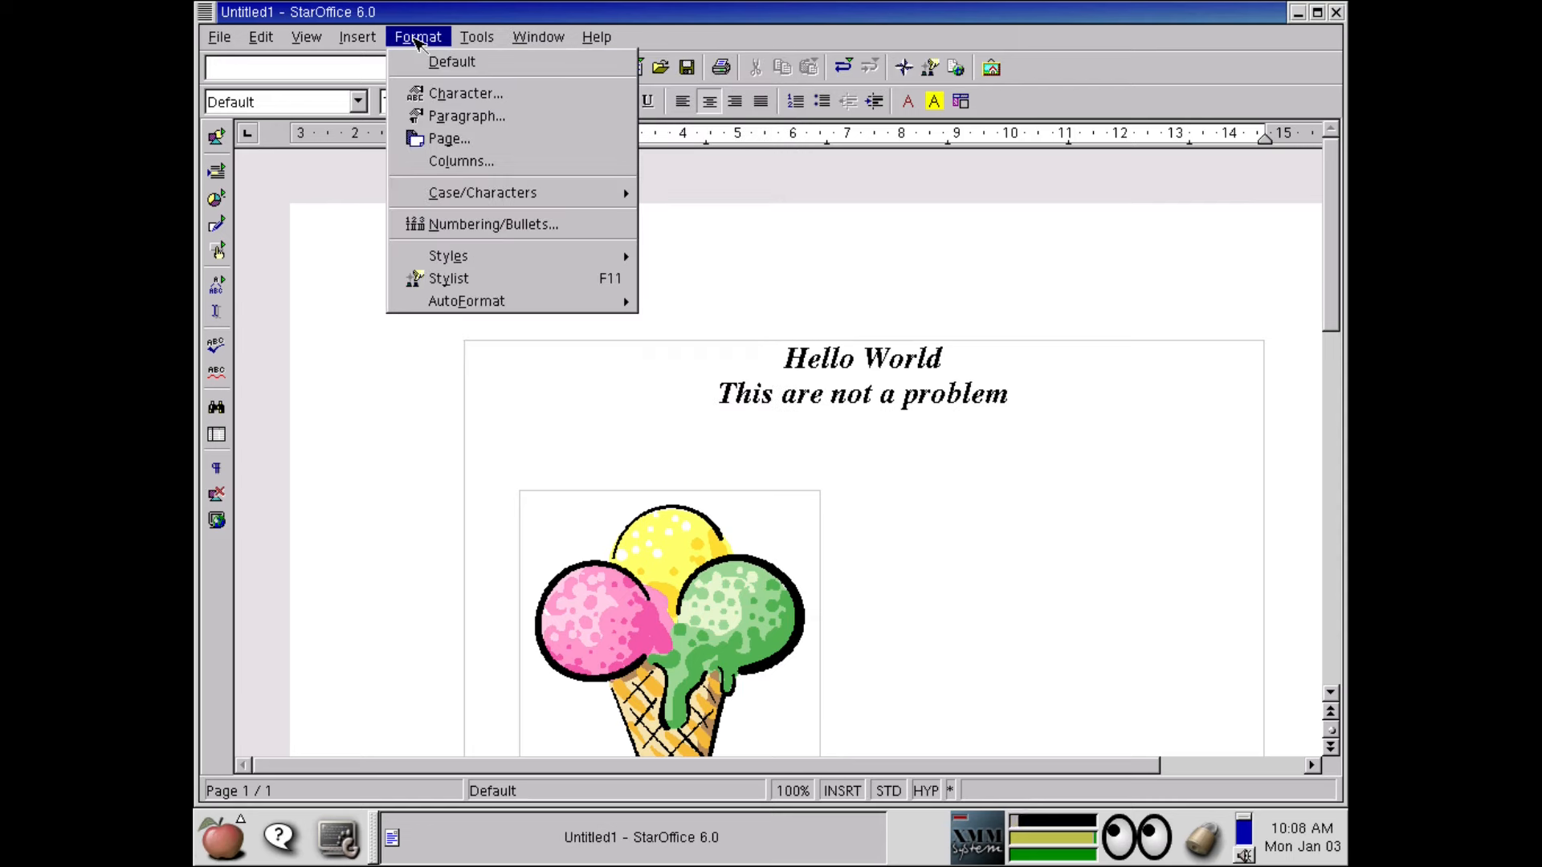
pyautogui.click(908, 366)
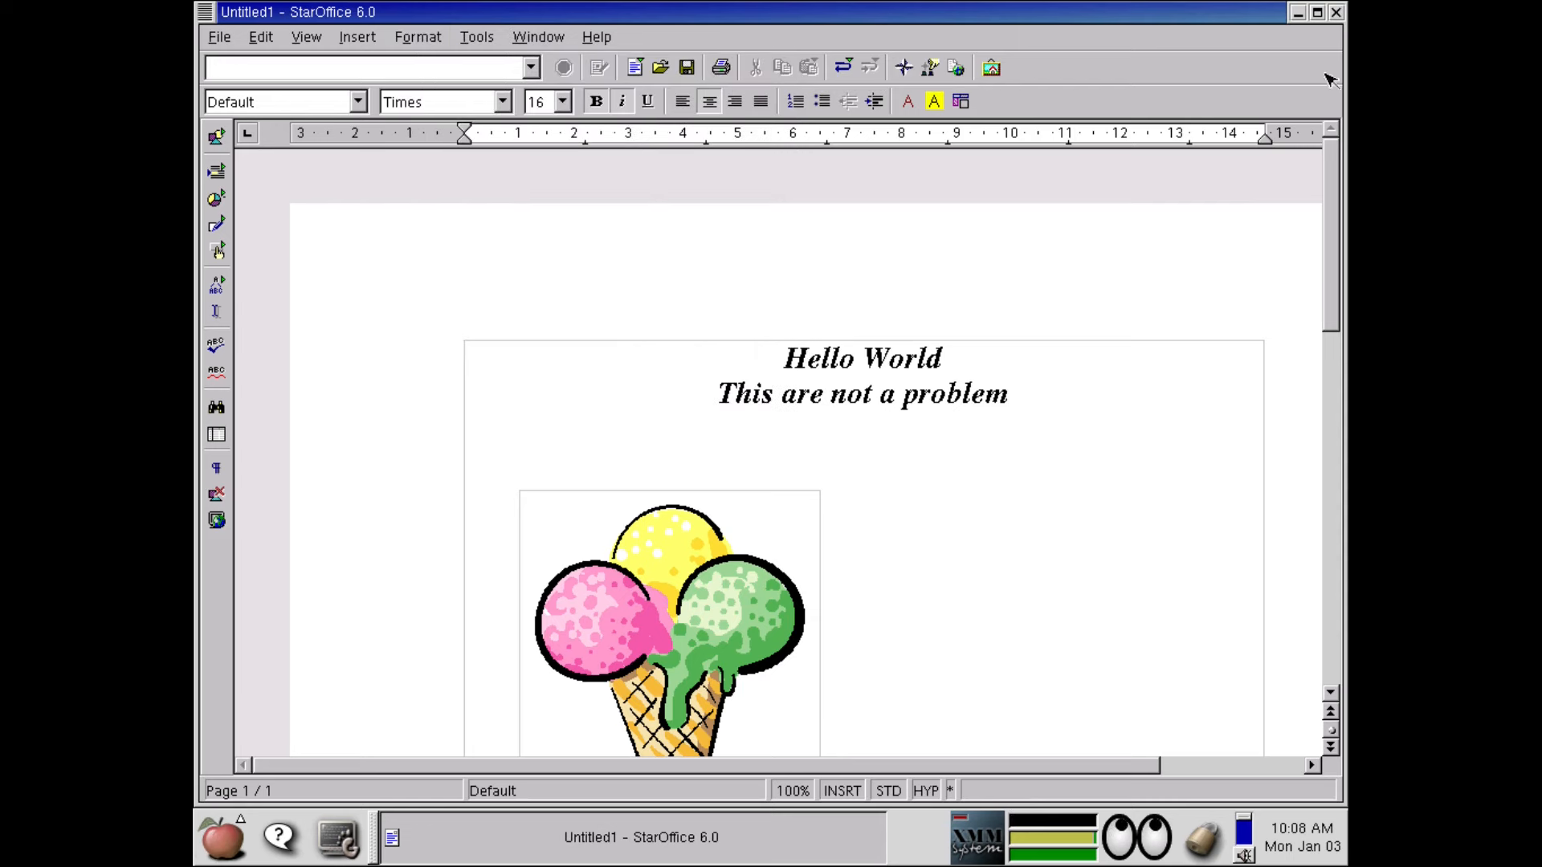
# Step: Close the Untitled1 StarOffice document and discard its changes
pyautogui.click(1338, 13)
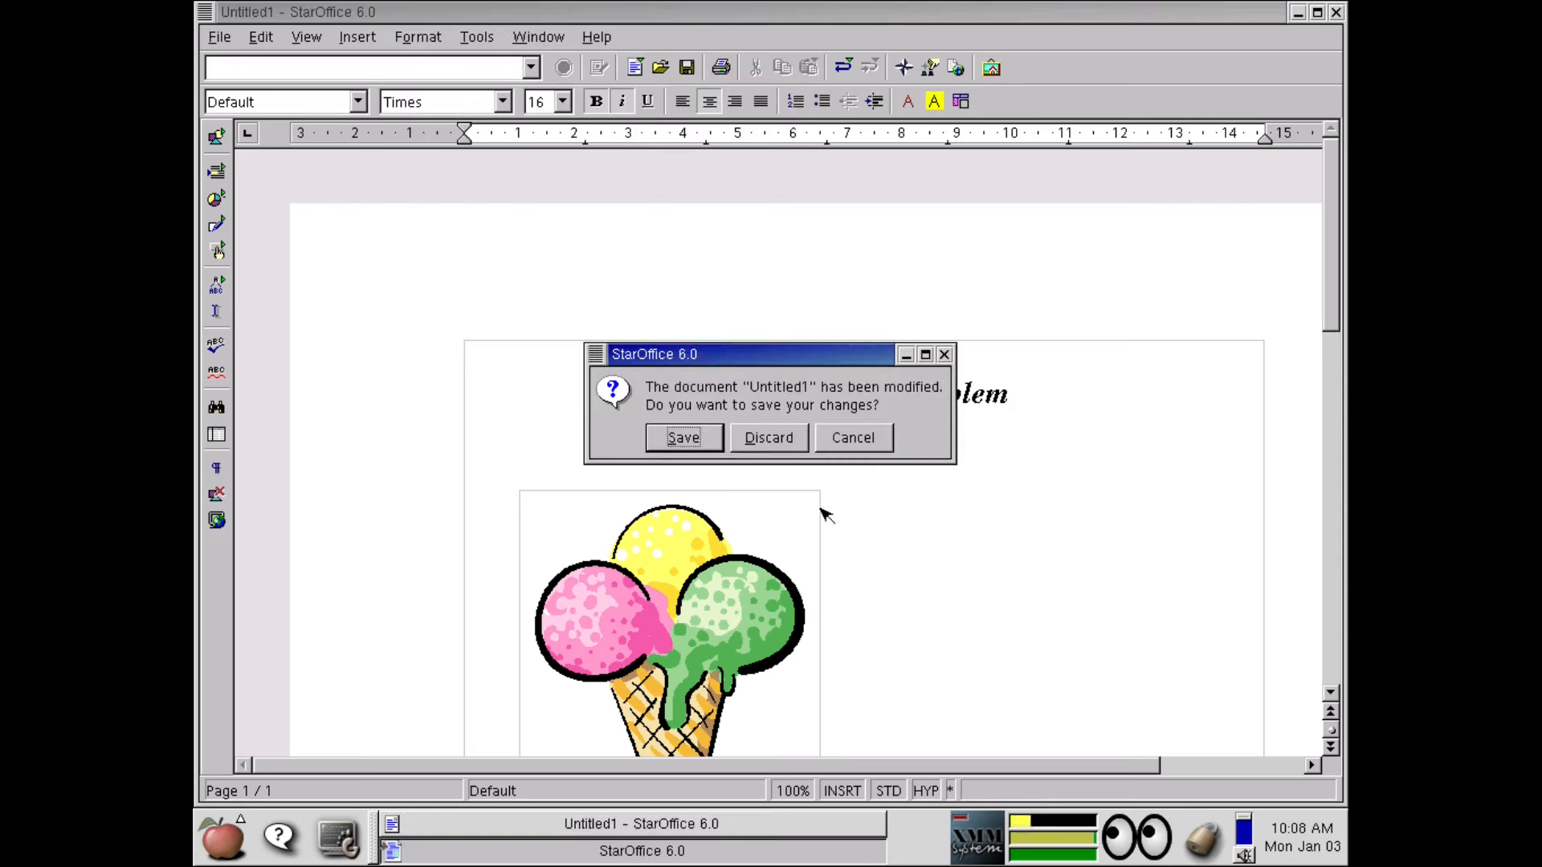
pyautogui.click(771, 437)
# Step: Start a new StarOffice 6.0 spreadsheet from the desktop's favorites
pyautogui.click(218, 853)
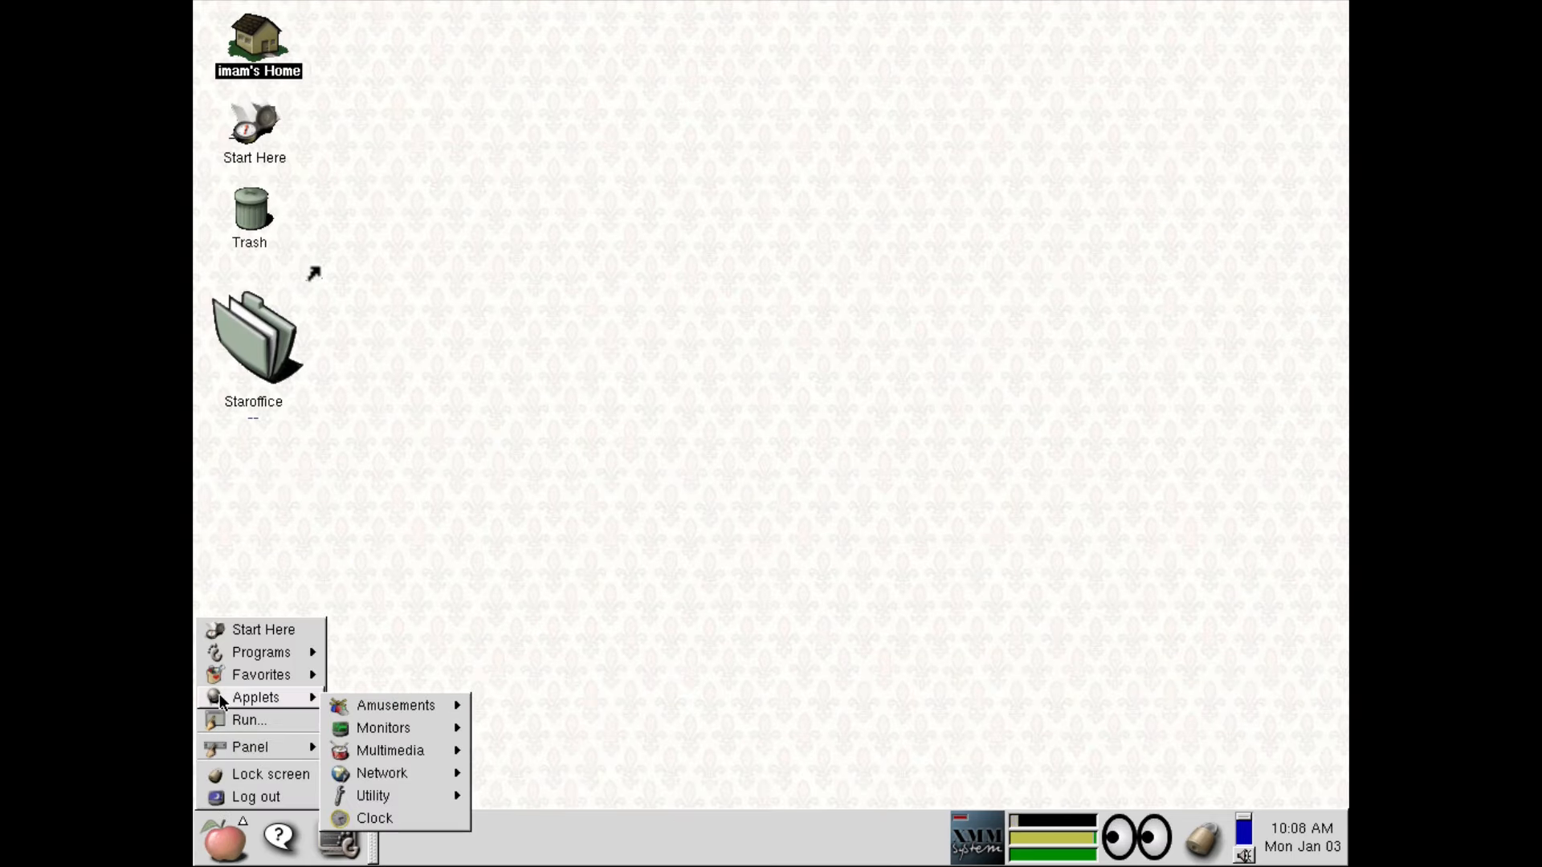
pyautogui.moveTo(293, 682)
pyautogui.moveTo(418, 715)
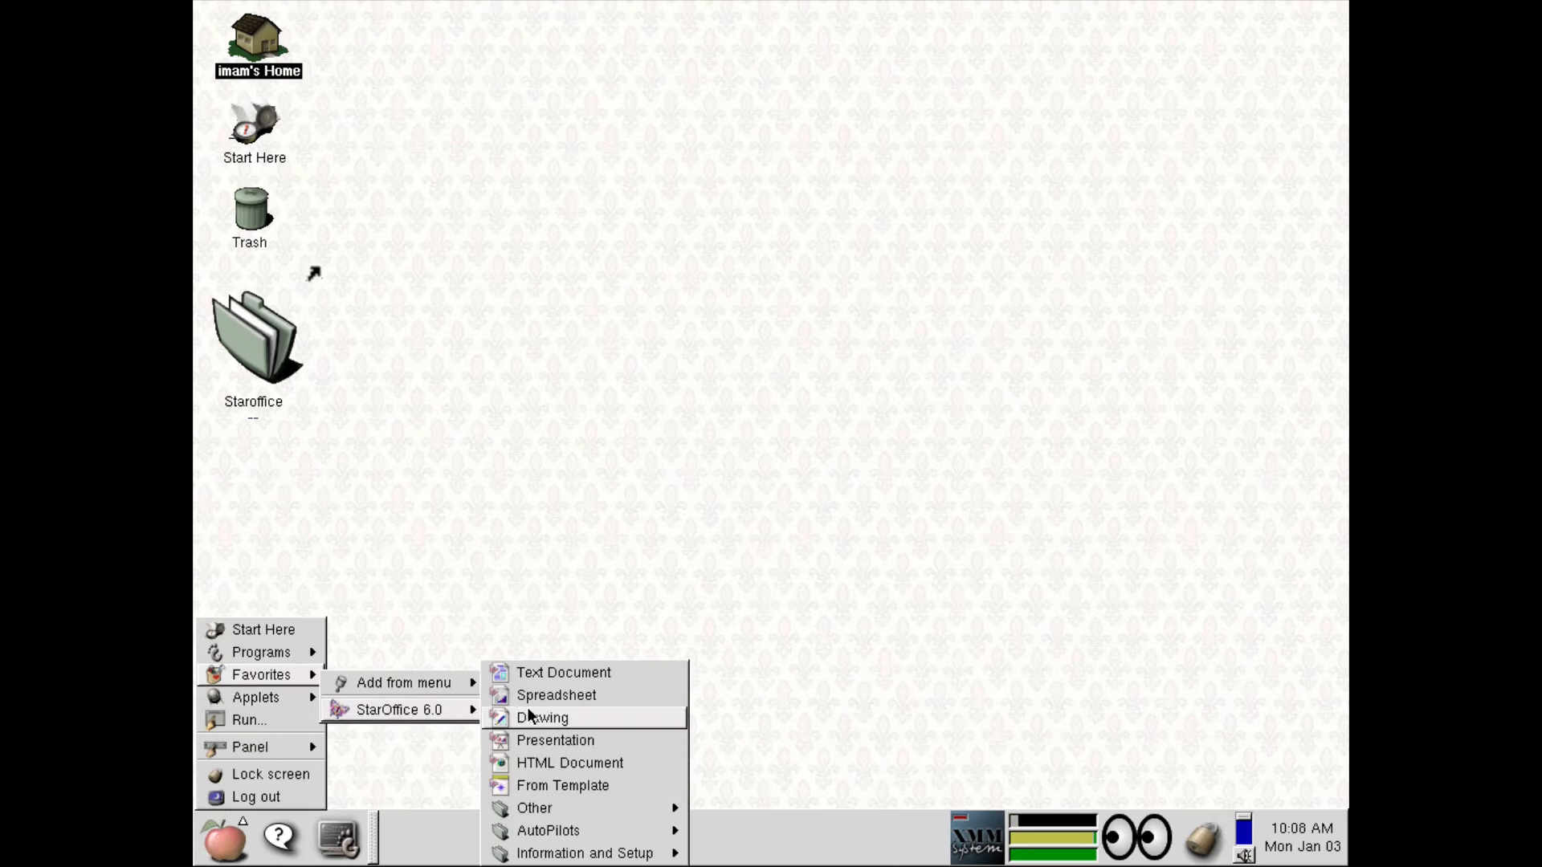
pyautogui.click(552, 699)
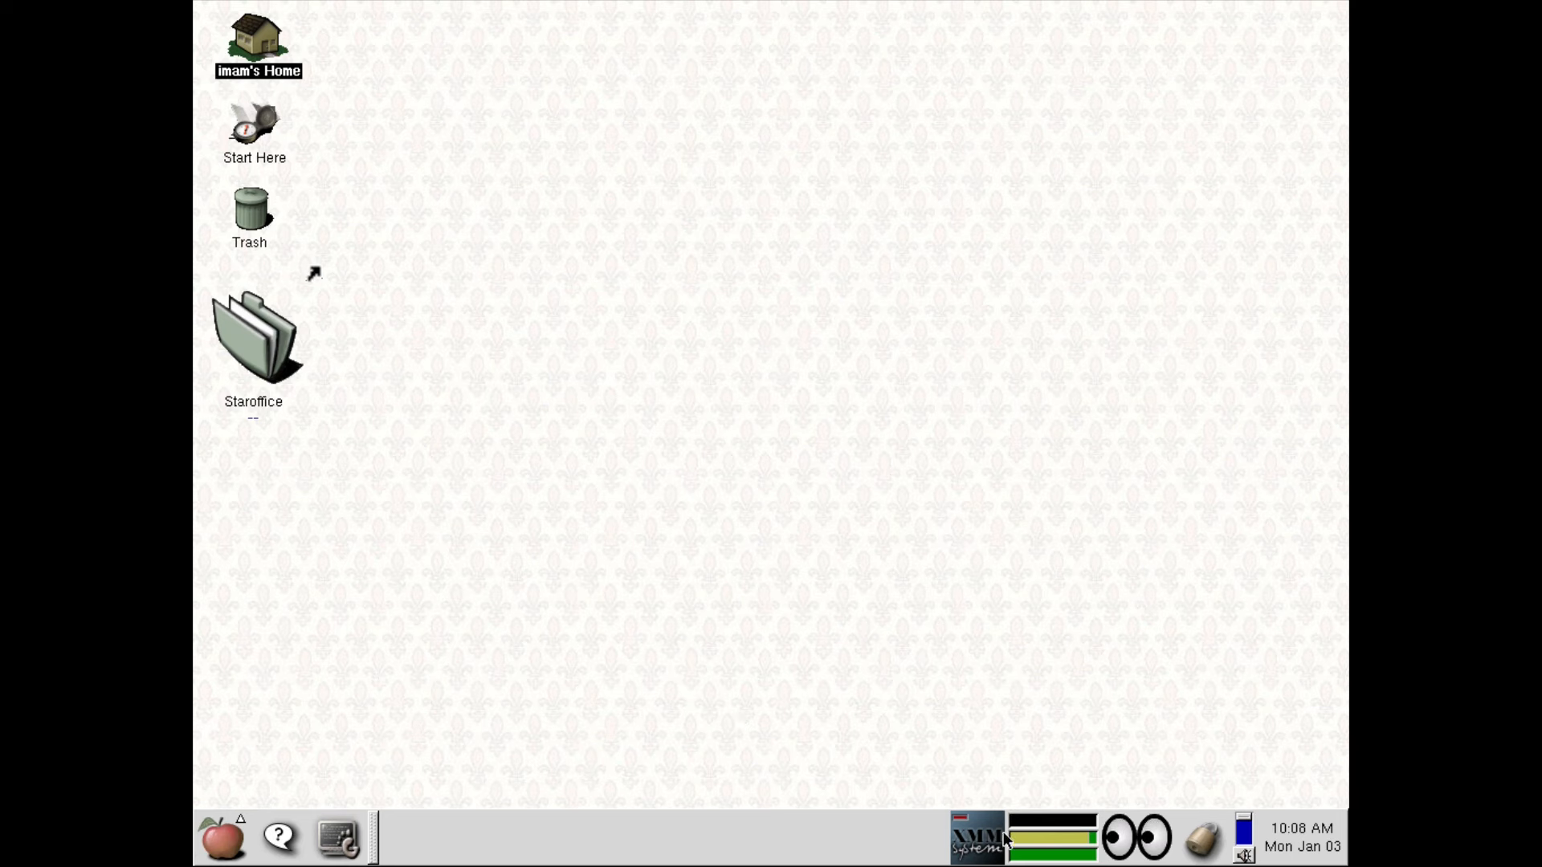
# Step: Start a new StarOffice 6.0 text document from the desktop's favorites
pyautogui.click(222, 837)
pyautogui.moveTo(225, 706)
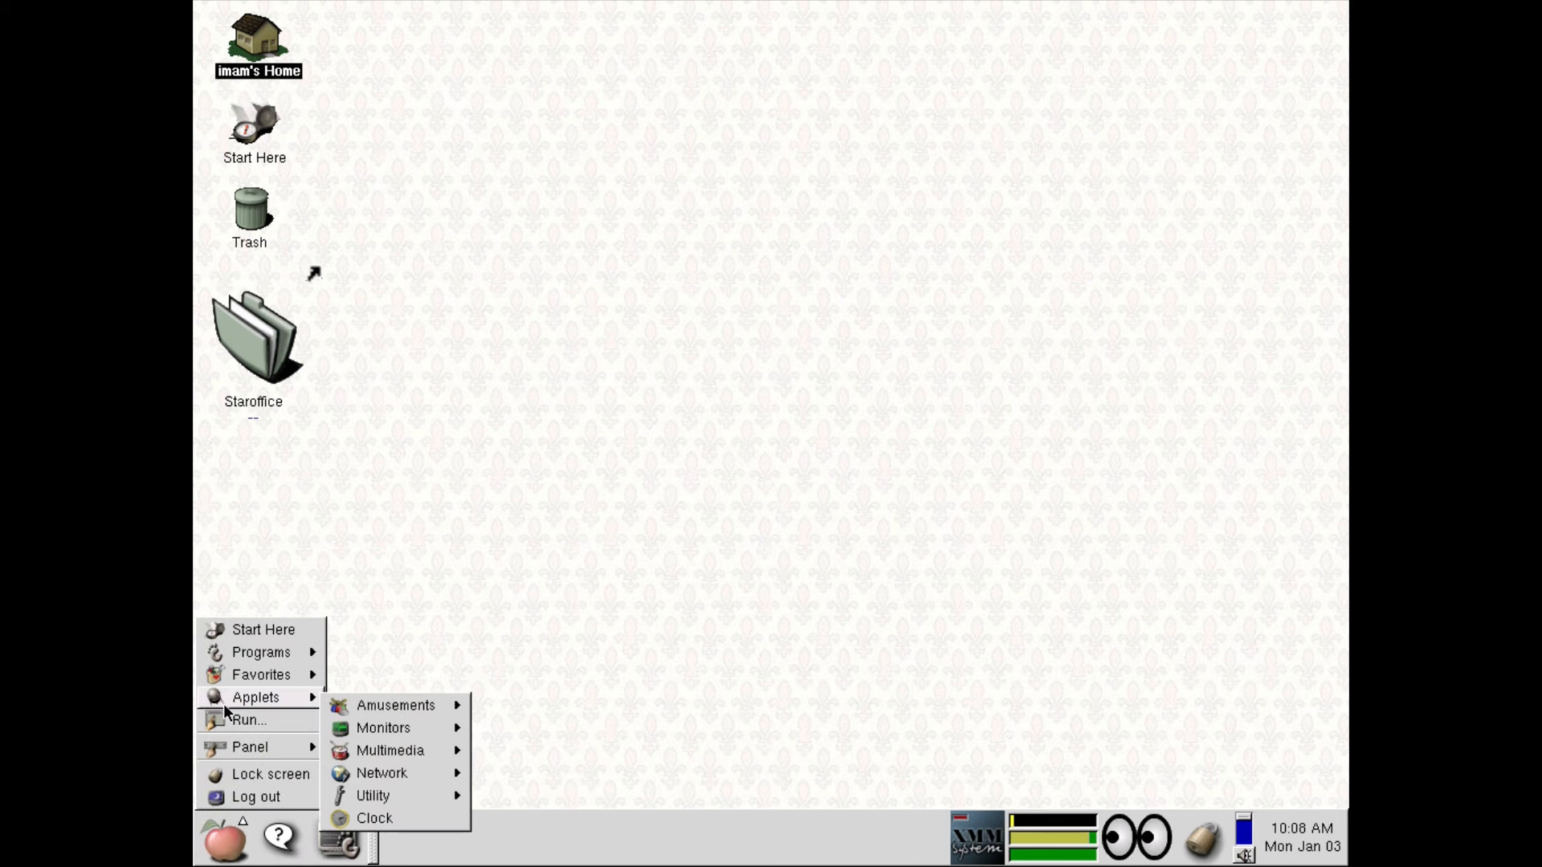
pyautogui.moveTo(271, 677)
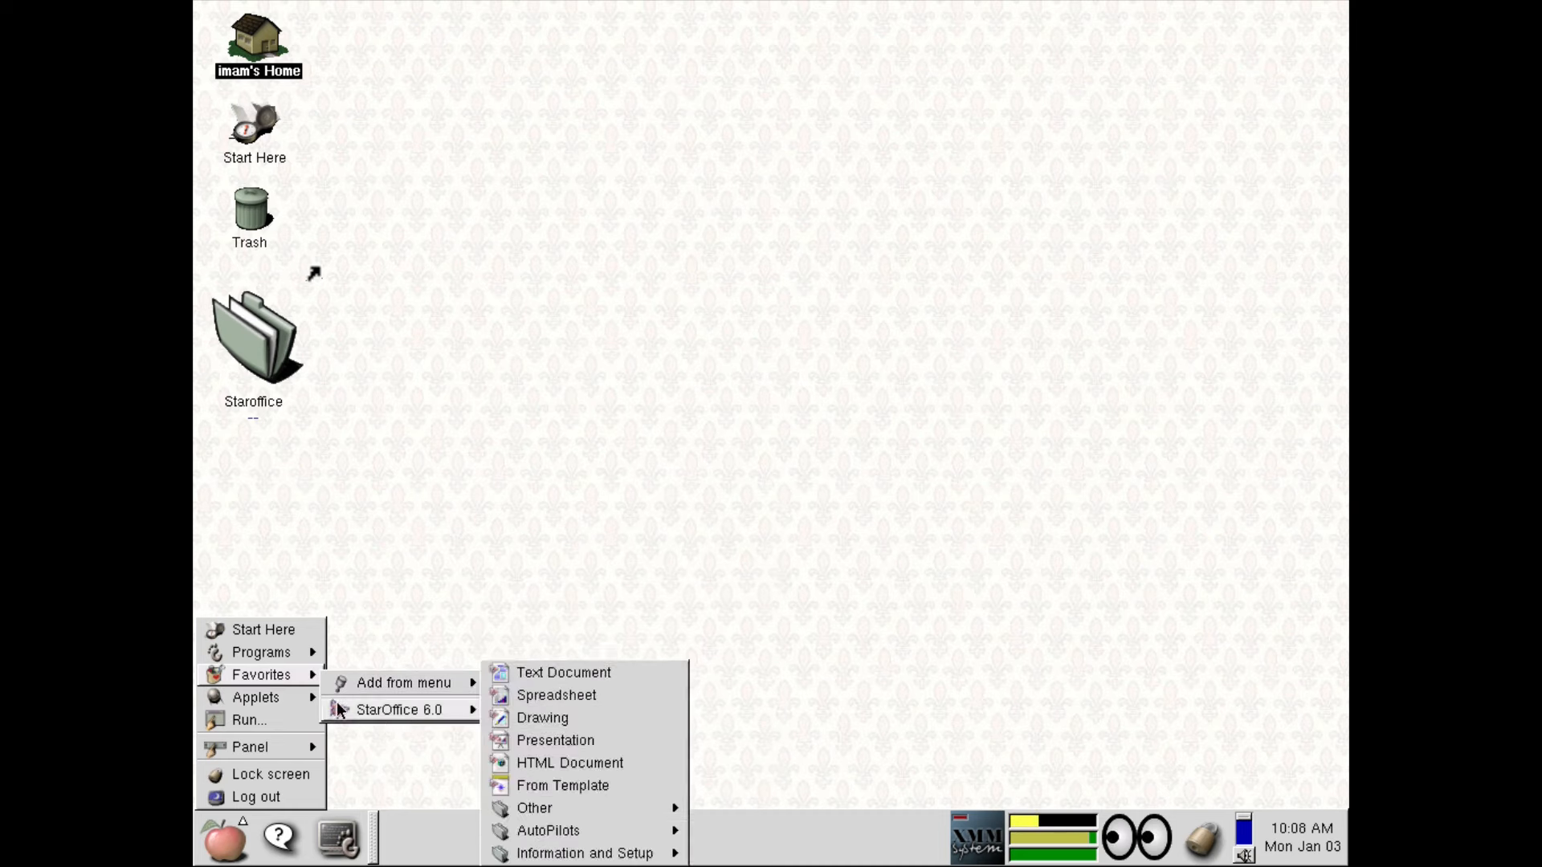
pyautogui.moveTo(394, 706)
pyautogui.click(576, 682)
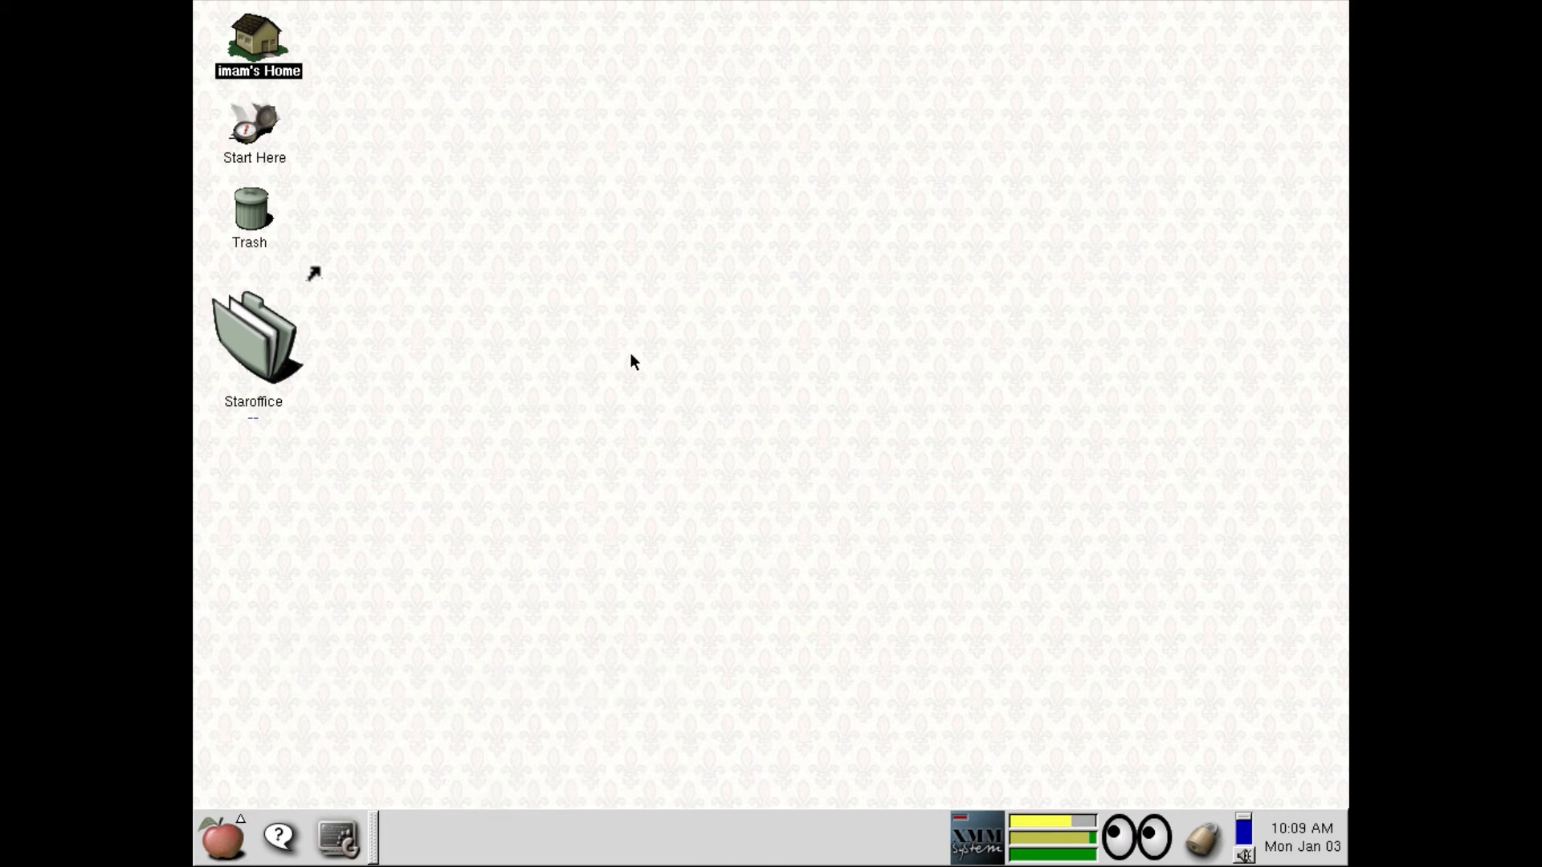
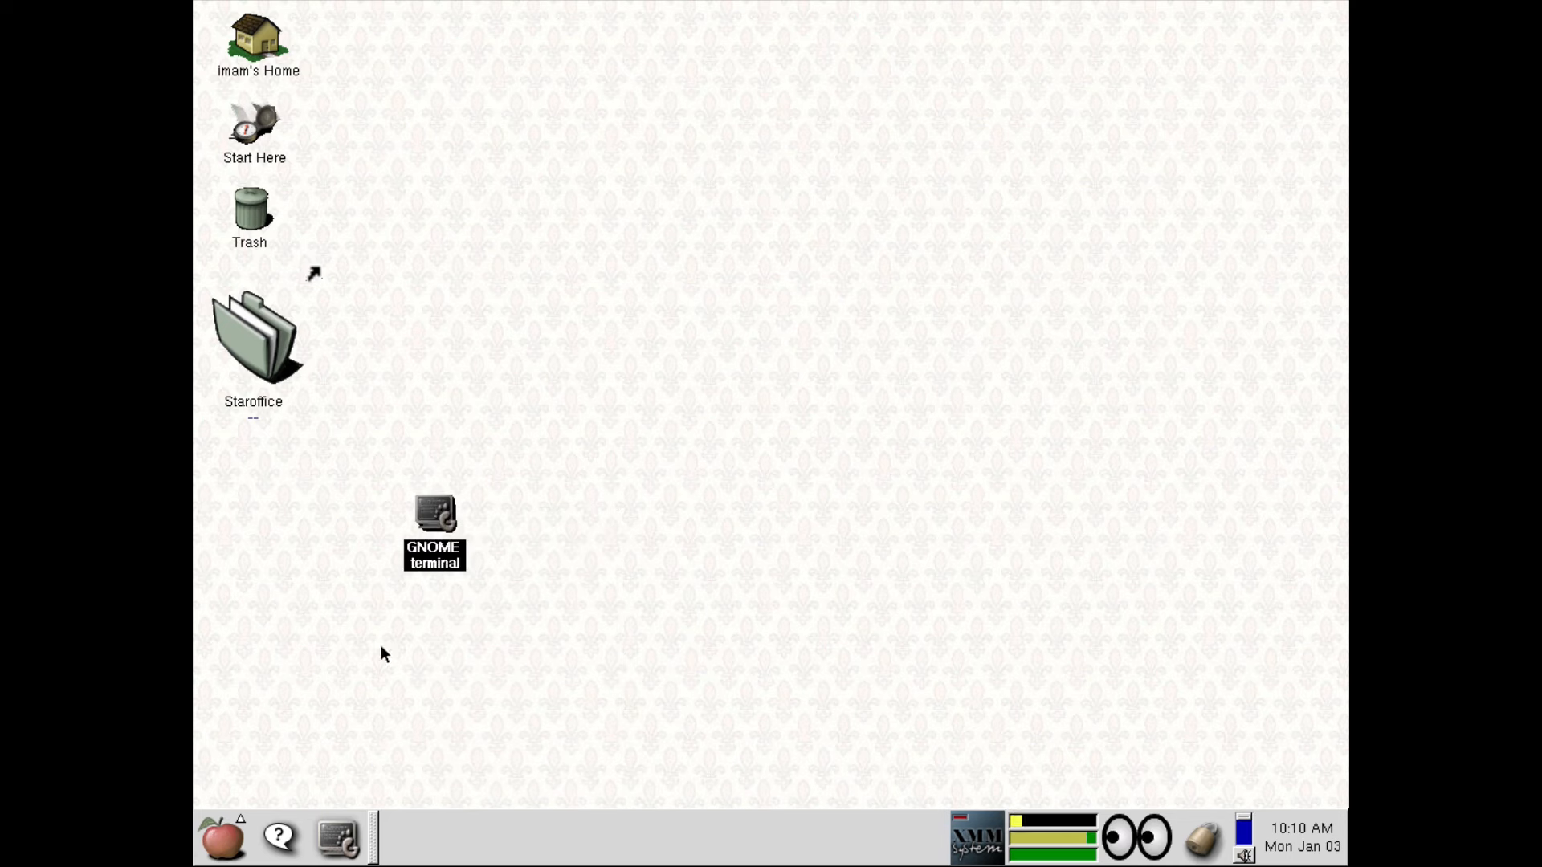
# Step: Move the GNOME terminal desktop icon beside the home folder icon and deselect it
pyautogui.moveTo(435, 514); pyautogui.dragTo(261, 518)
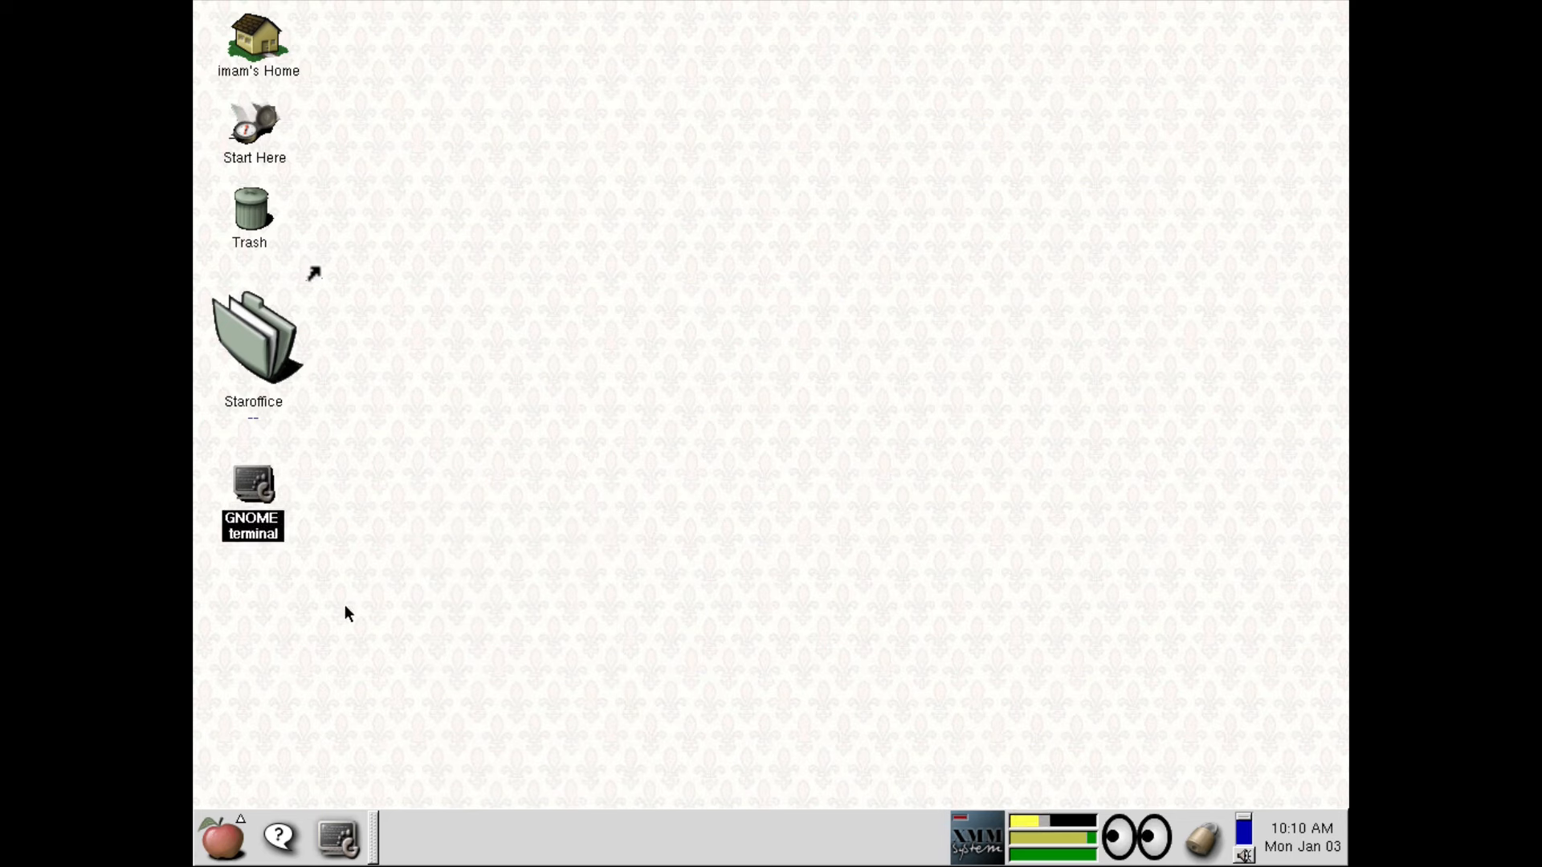
pyautogui.click(344, 605)
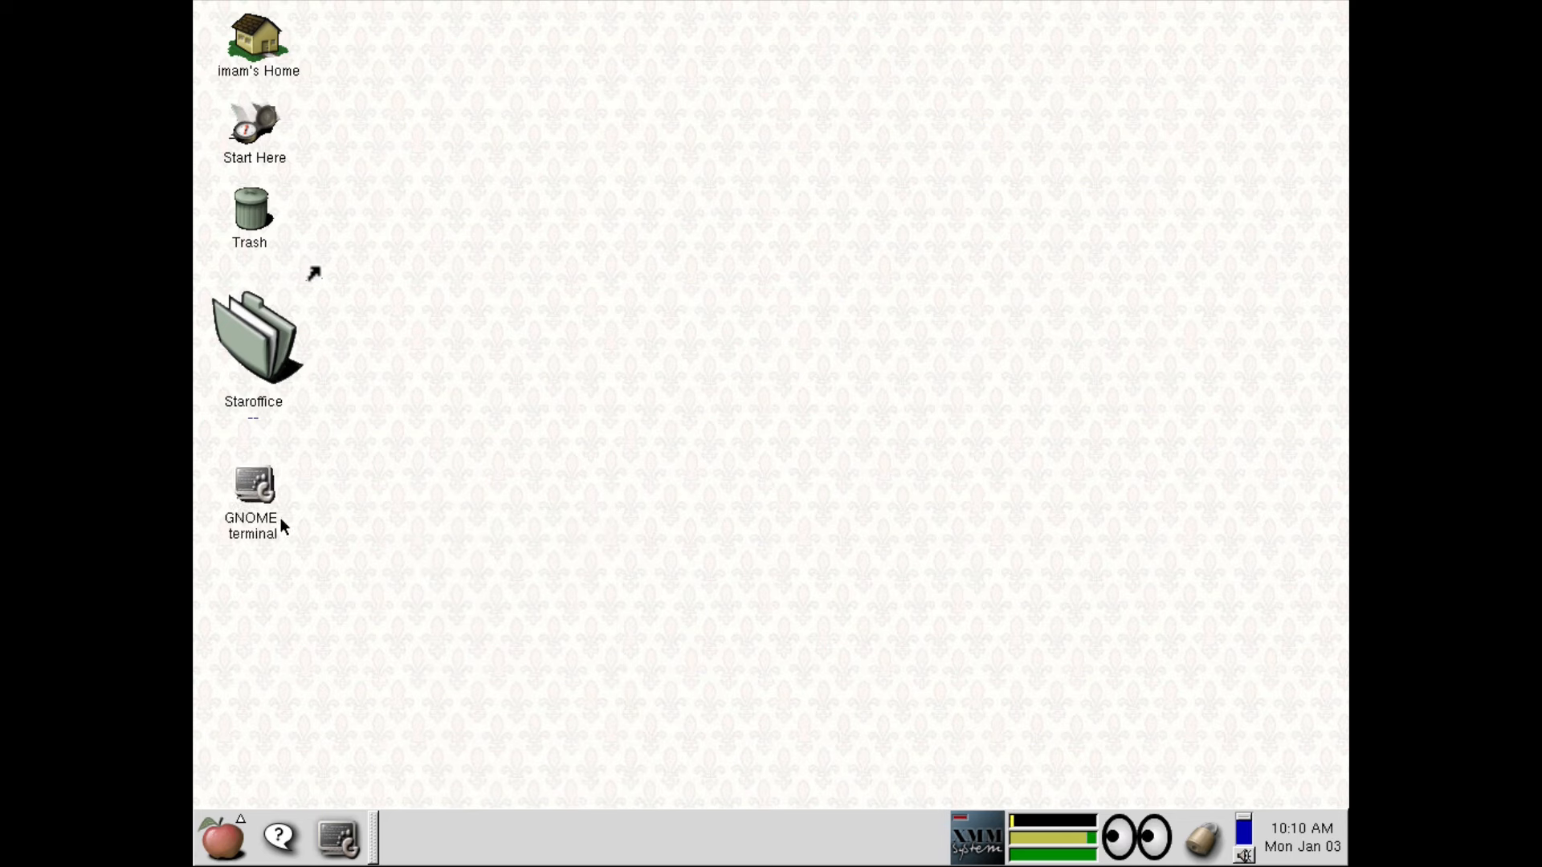
pyautogui.moveTo(243, 512); pyautogui.dragTo(335, 76)
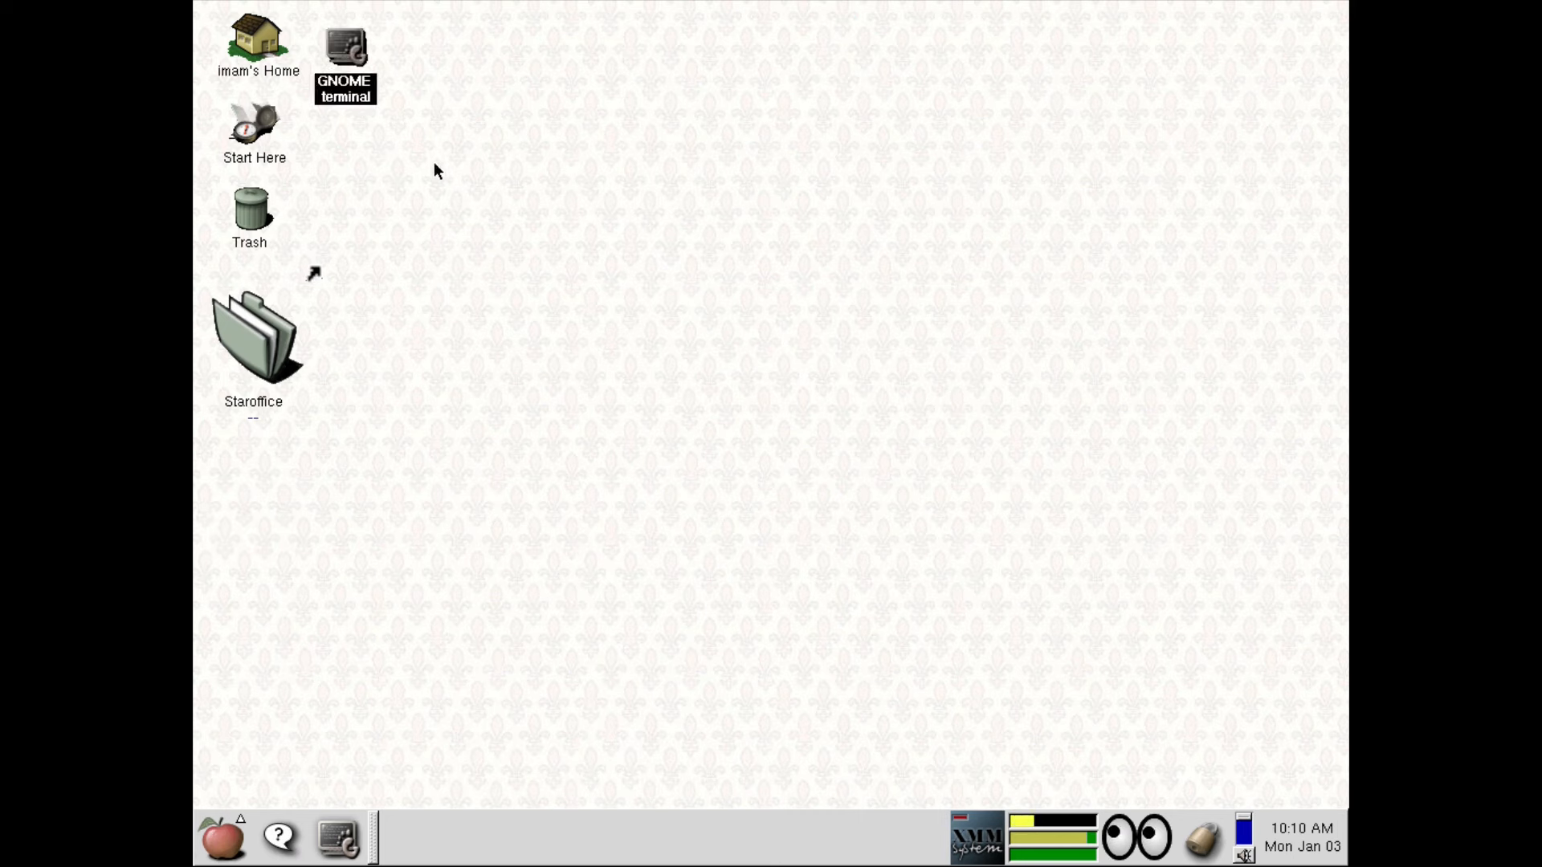
pyautogui.click(433, 166)
# Step: Launch Acrobat Reader by running the program acroread
pyautogui.click(223, 837)
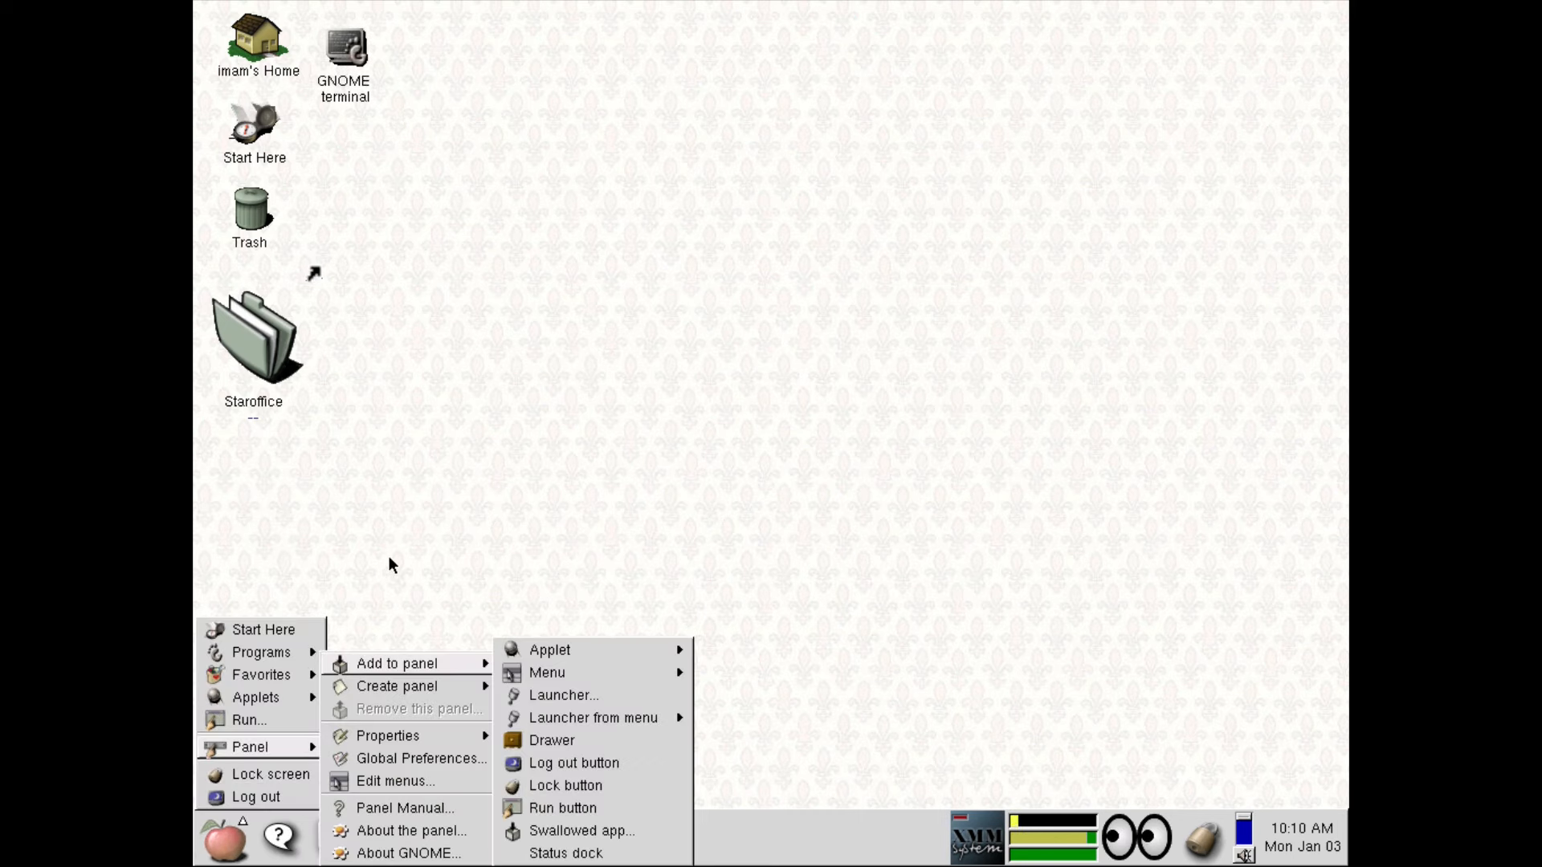
pyautogui.moveTo(270, 773)
pyautogui.mouseDown()
pyautogui.moveTo(319, 747)
pyautogui.moveTo(527, 368)
pyautogui.mouseUp()
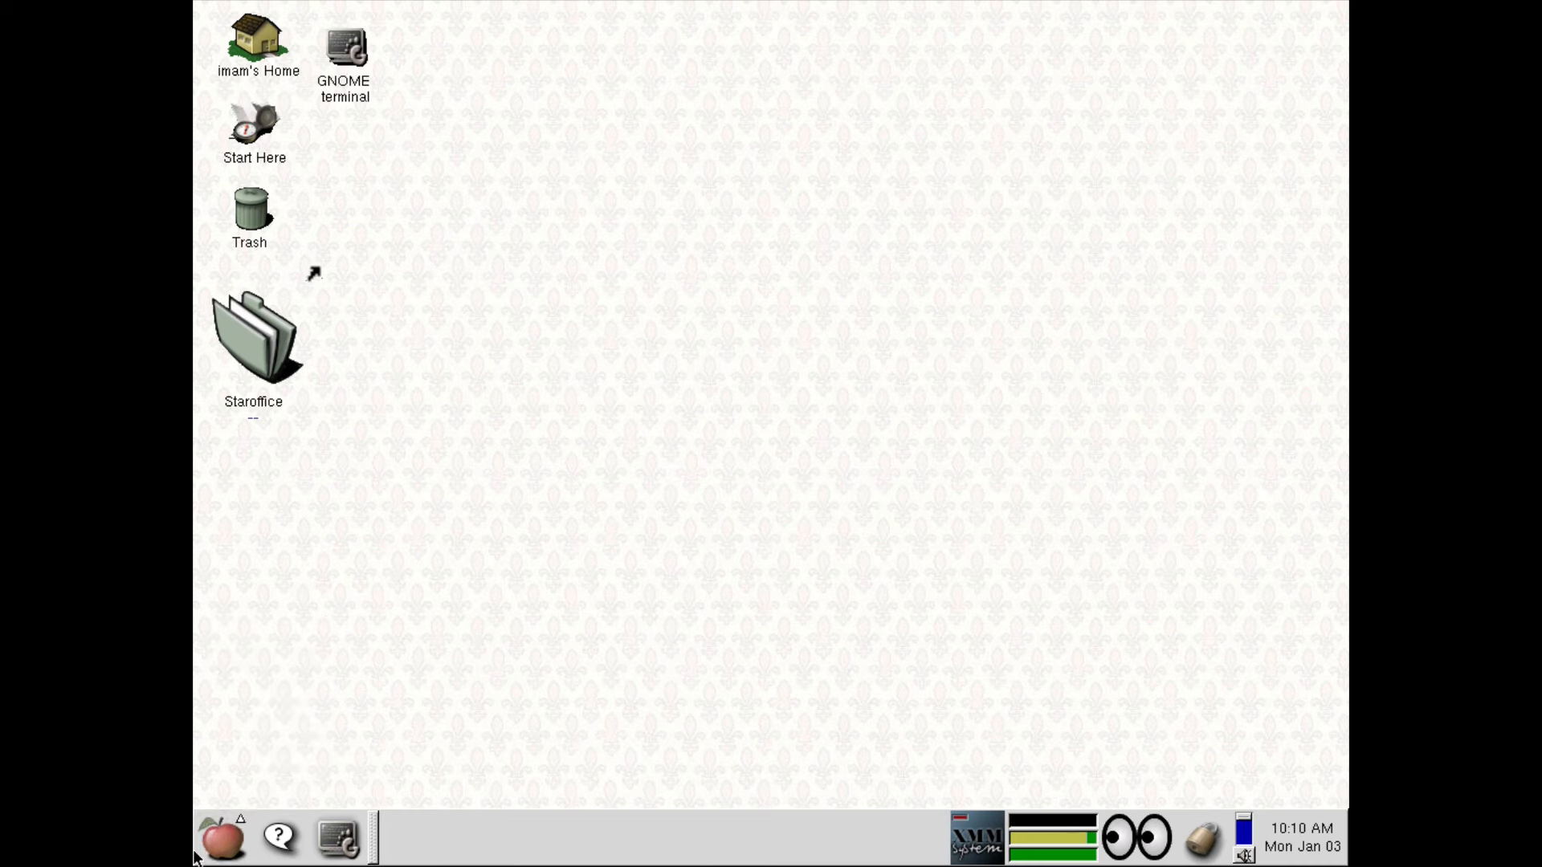
pyautogui.click(224, 836)
pyautogui.click(262, 725)
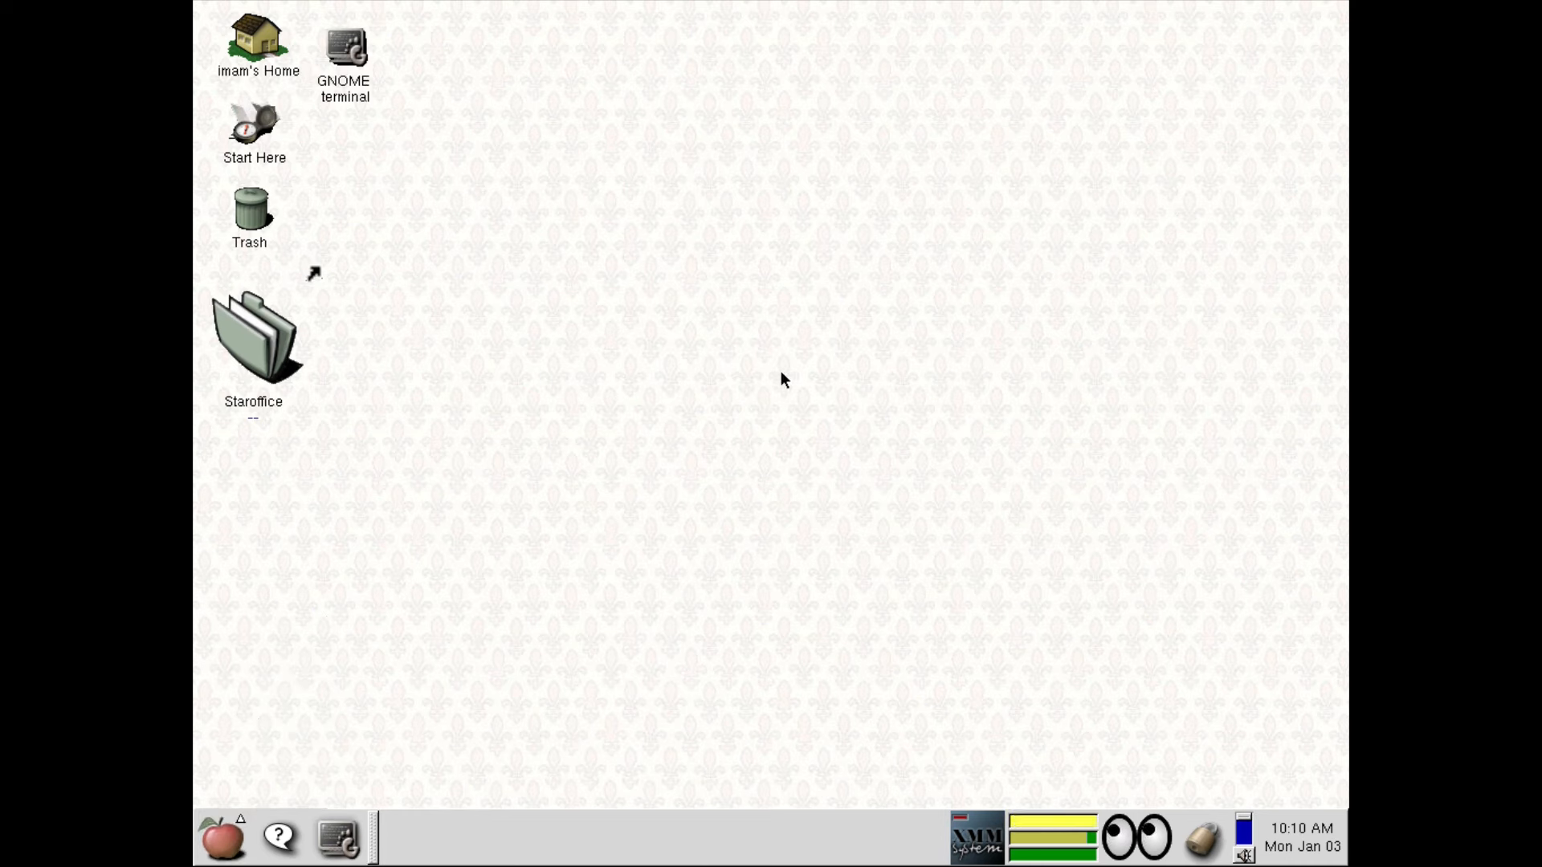
pyautogui.write('ar')
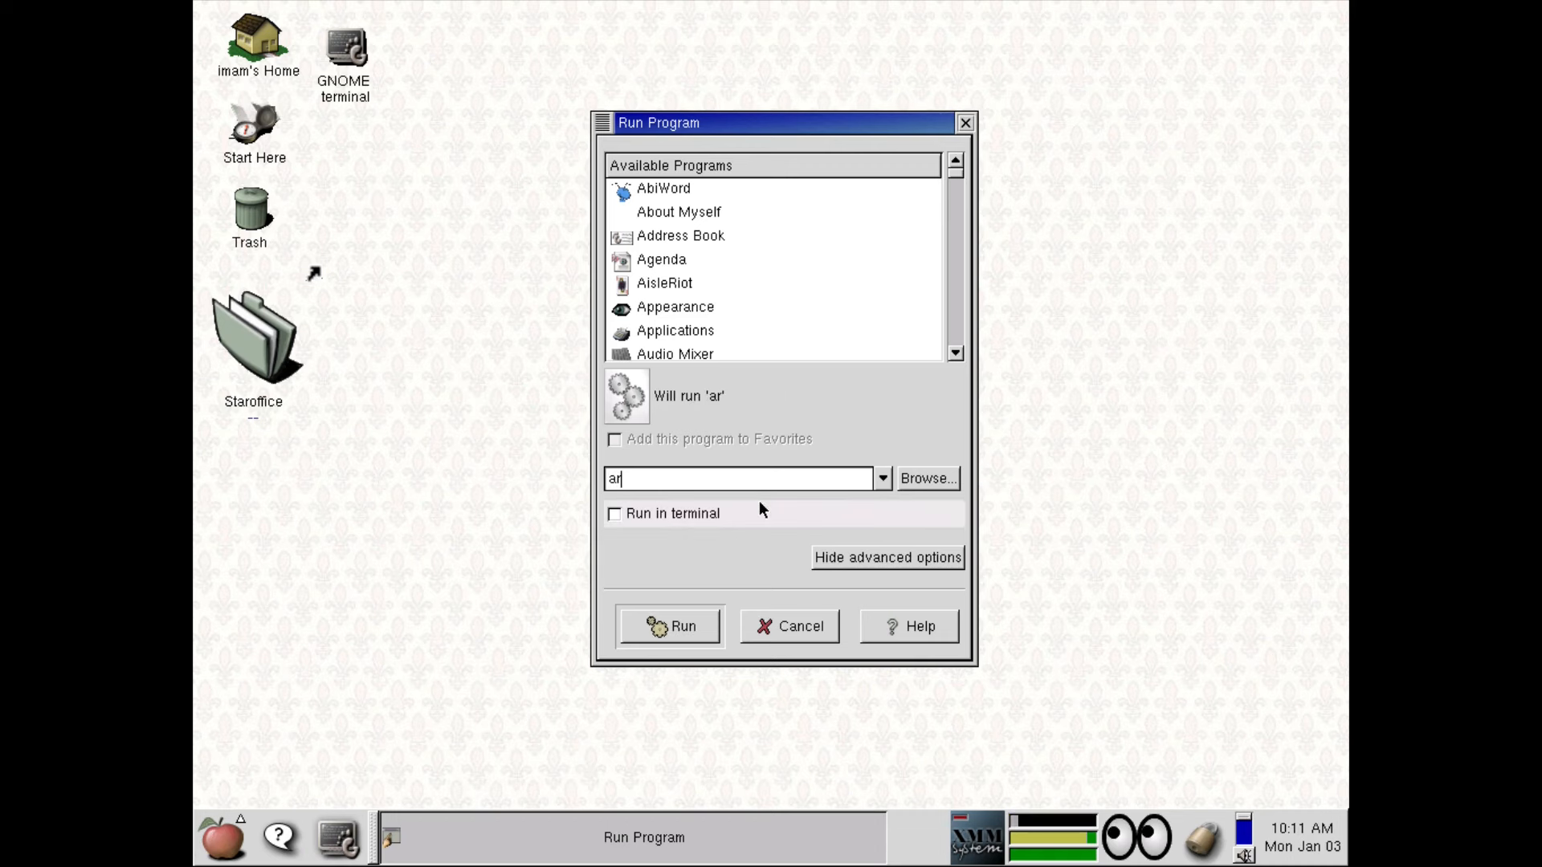
pyautogui.press('BackSpace')
pyautogui.write('croread')
pyautogui.press('Return')
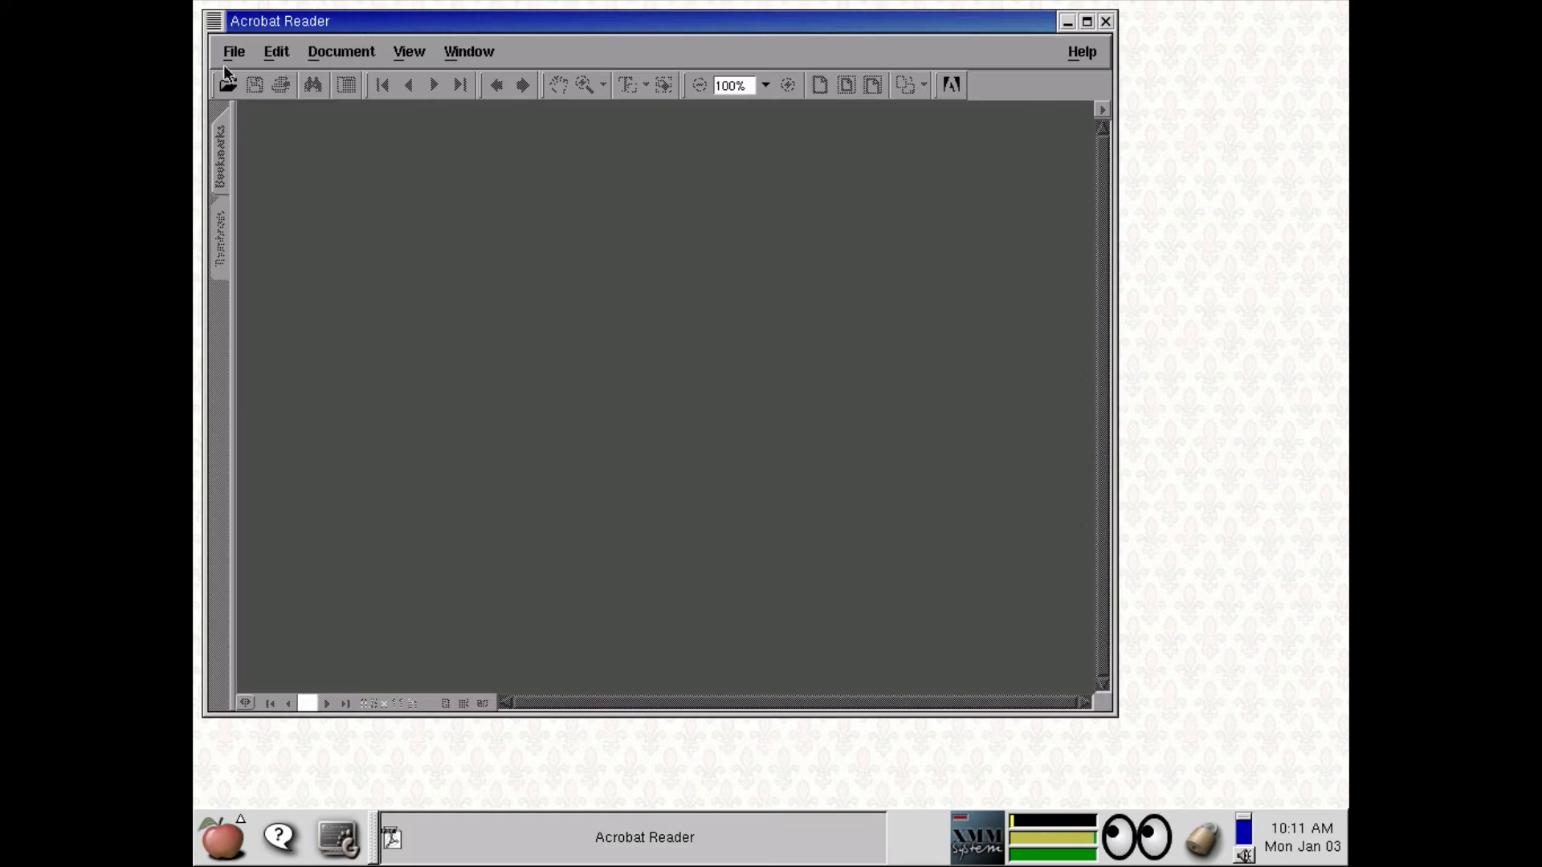
# Step: Open Interpolation-2013.pdf from the Documents folder in the home directory
pyautogui.click(234, 53)
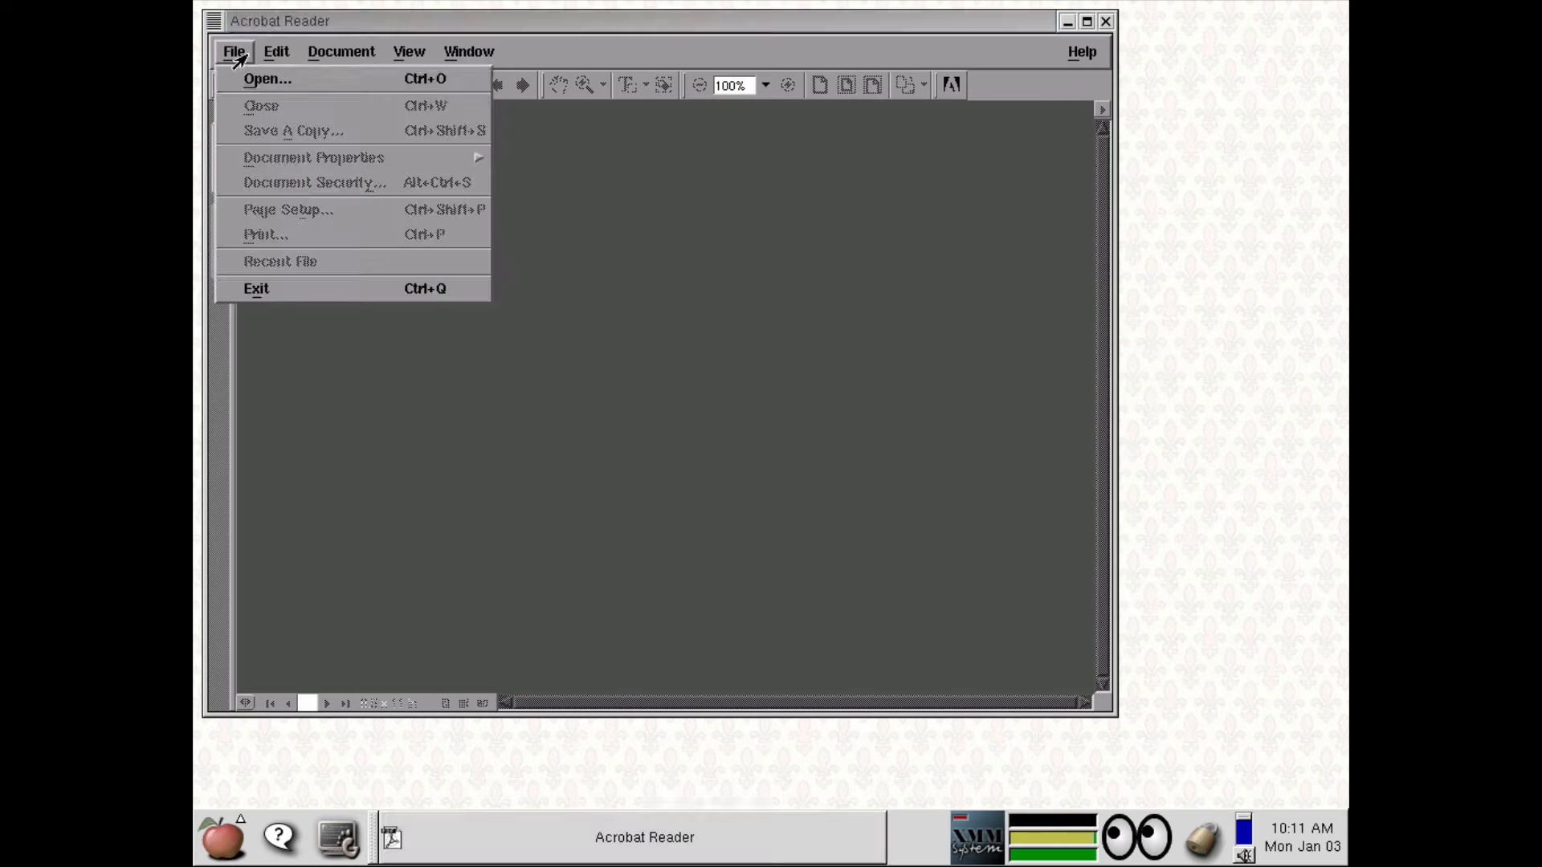
pyautogui.click(247, 96)
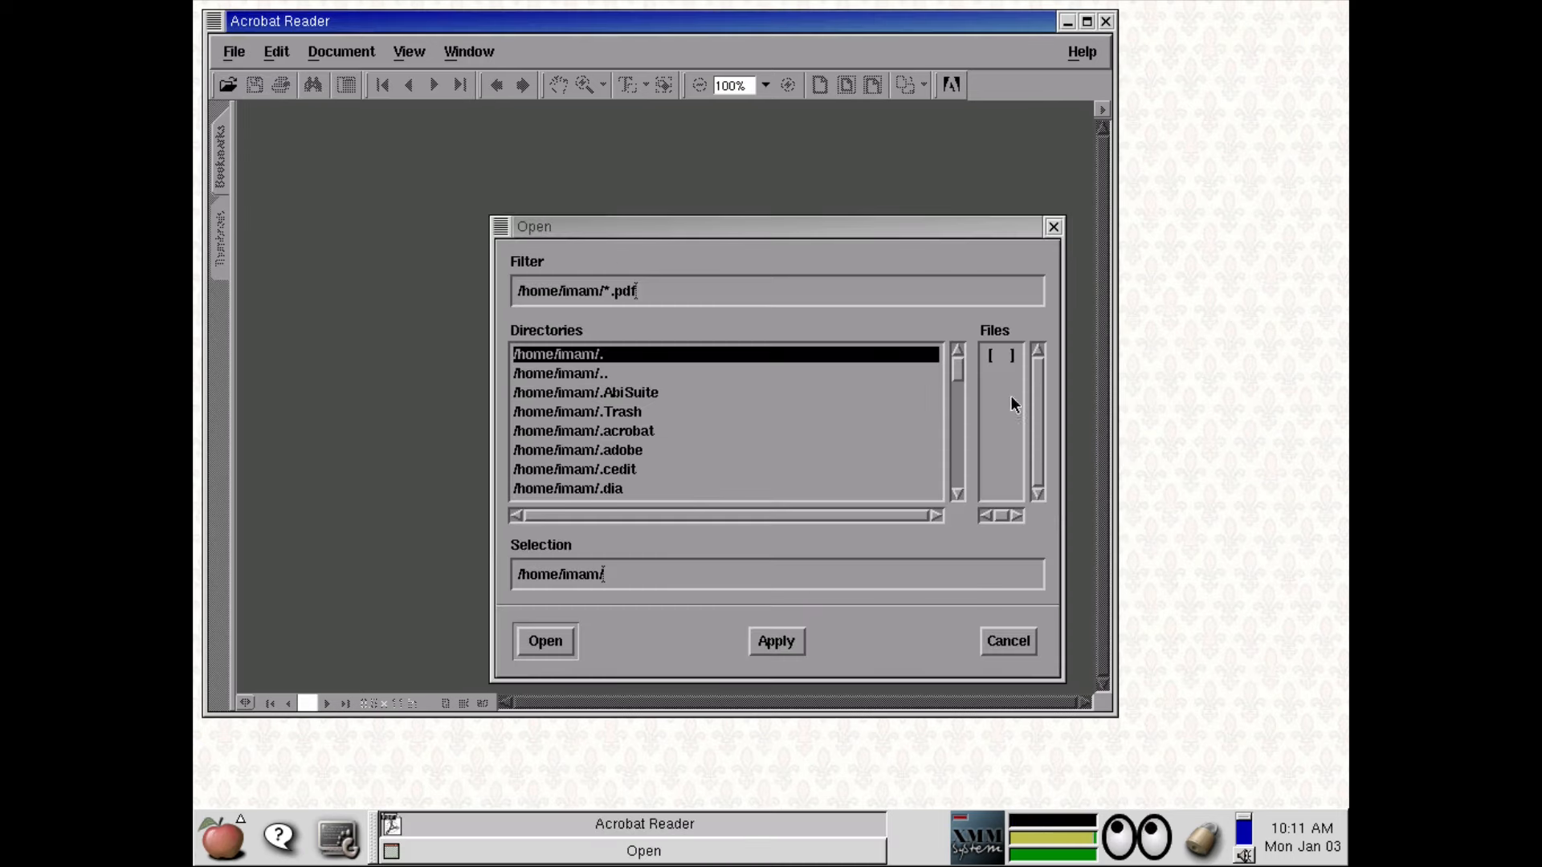
pyautogui.moveTo(959, 374); pyautogui.dragTo(962, 471)
pyautogui.scroll(1, 674, 443)
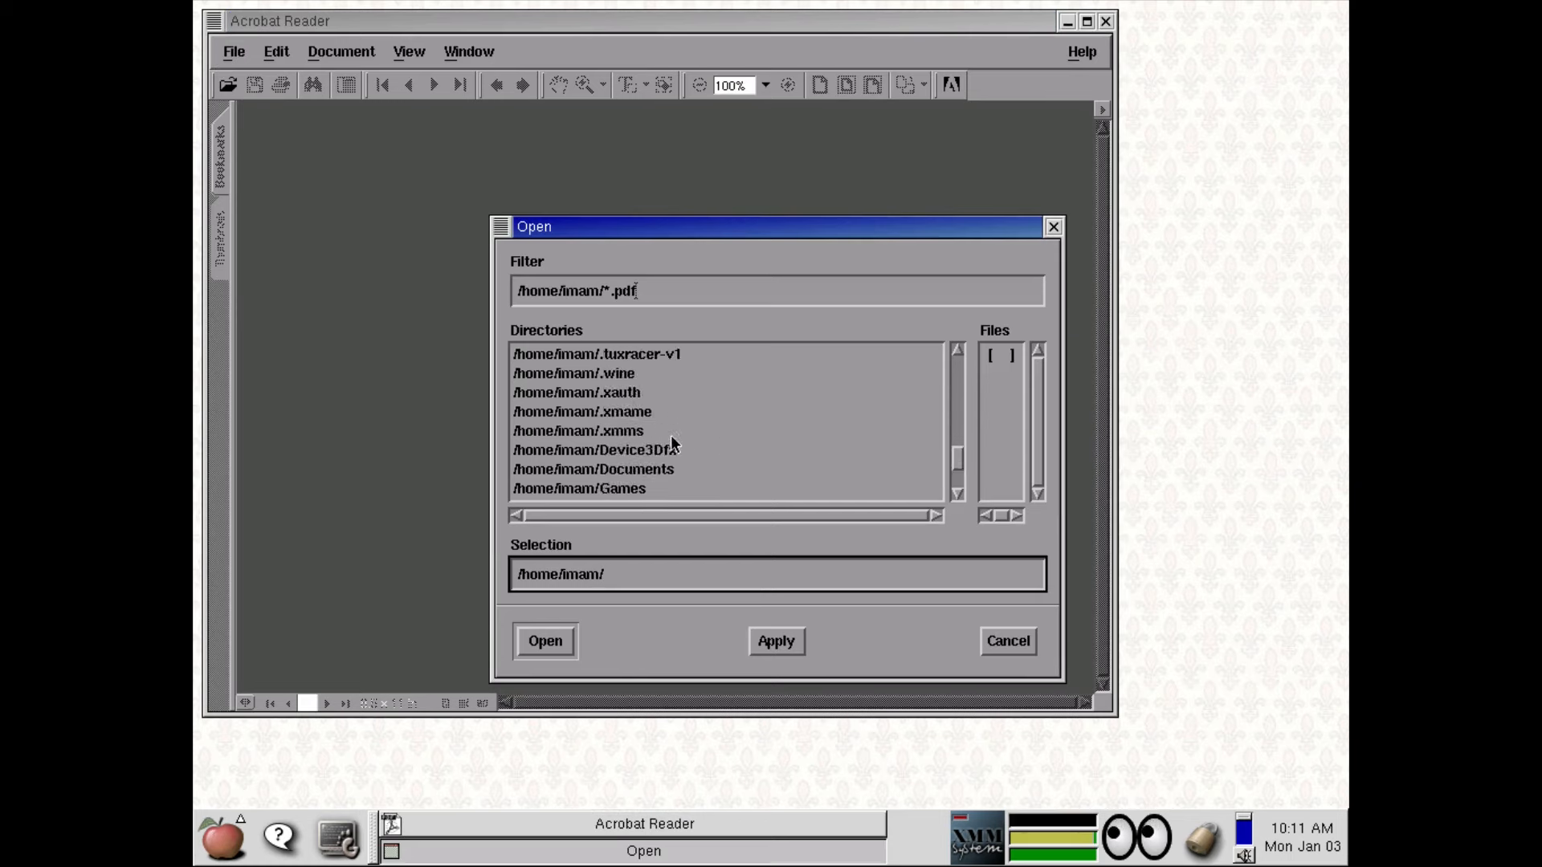
pyautogui.doubleClick(663, 470)
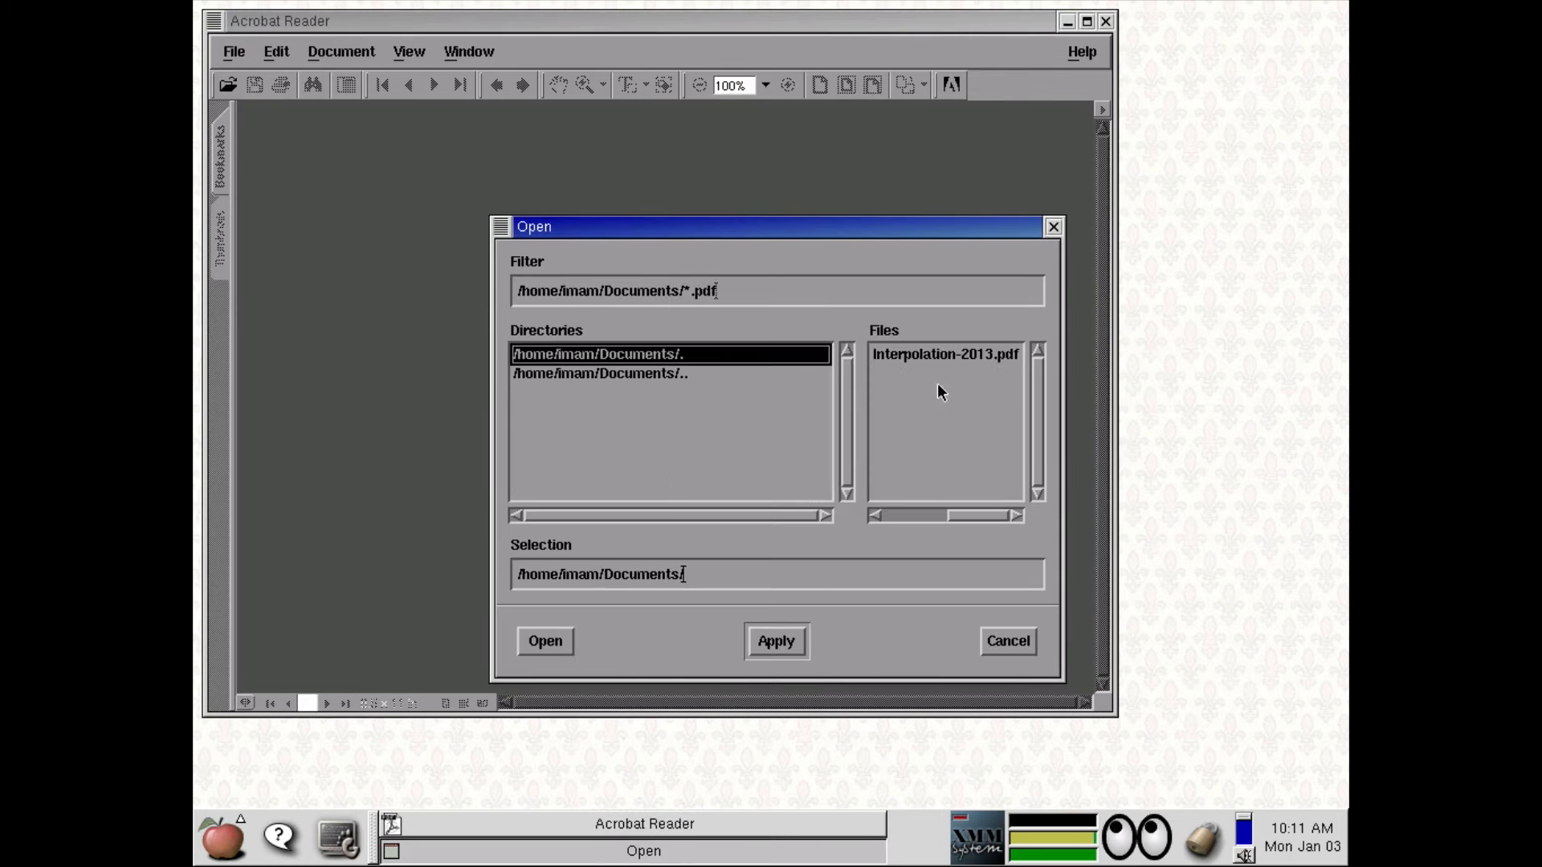
pyautogui.click(940, 363)
pyautogui.click(570, 640)
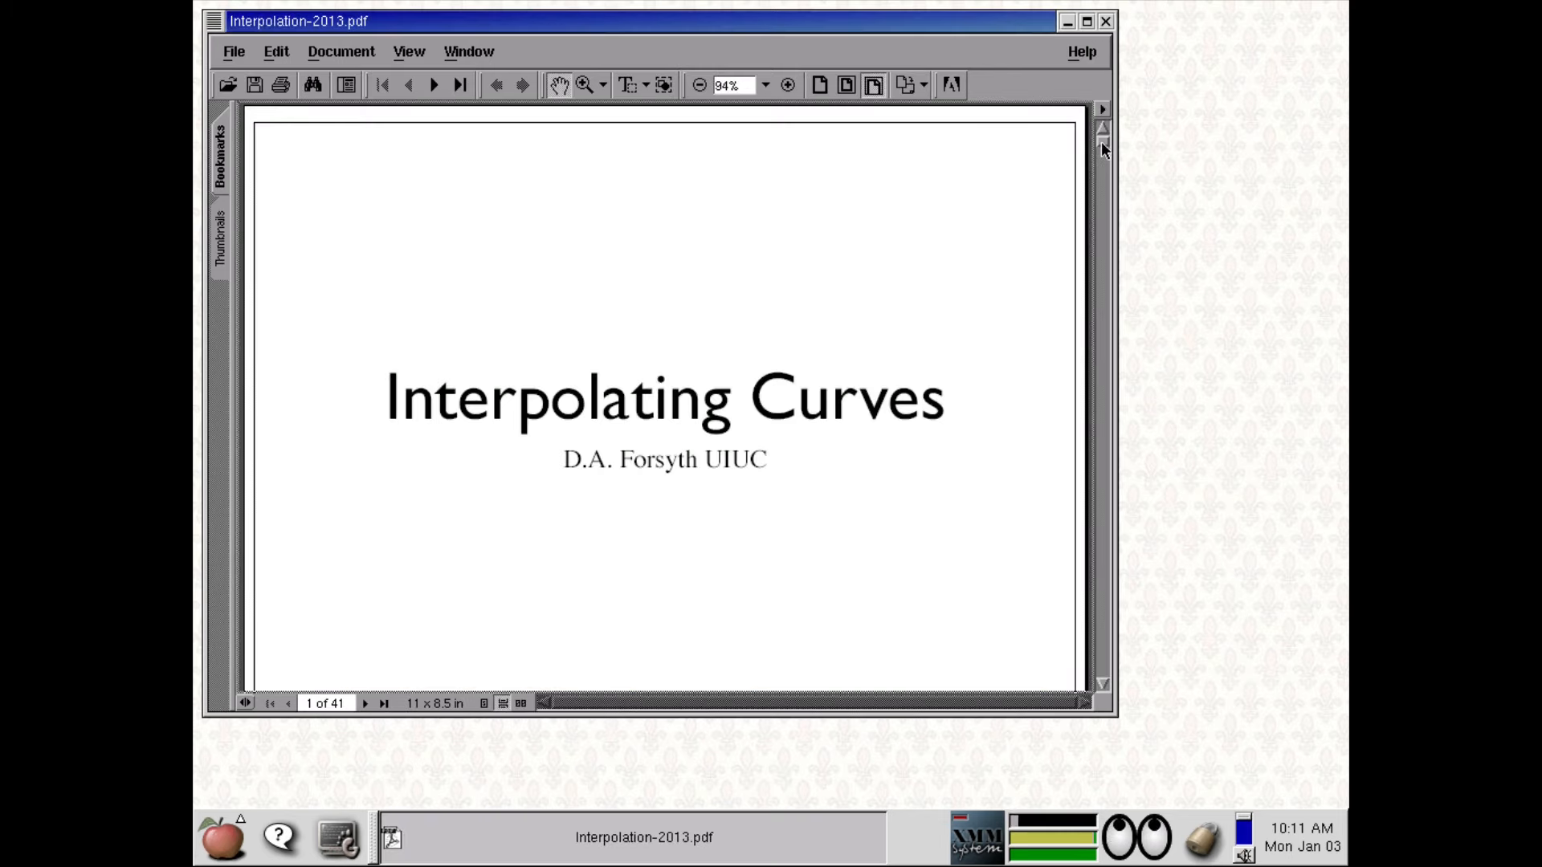
# Step: On page 9, try text selection on the "Lagrange polynomials" heading and the content below it, and clear the selection
pyautogui.moveTo(1101, 141); pyautogui.dragTo(1099, 244)
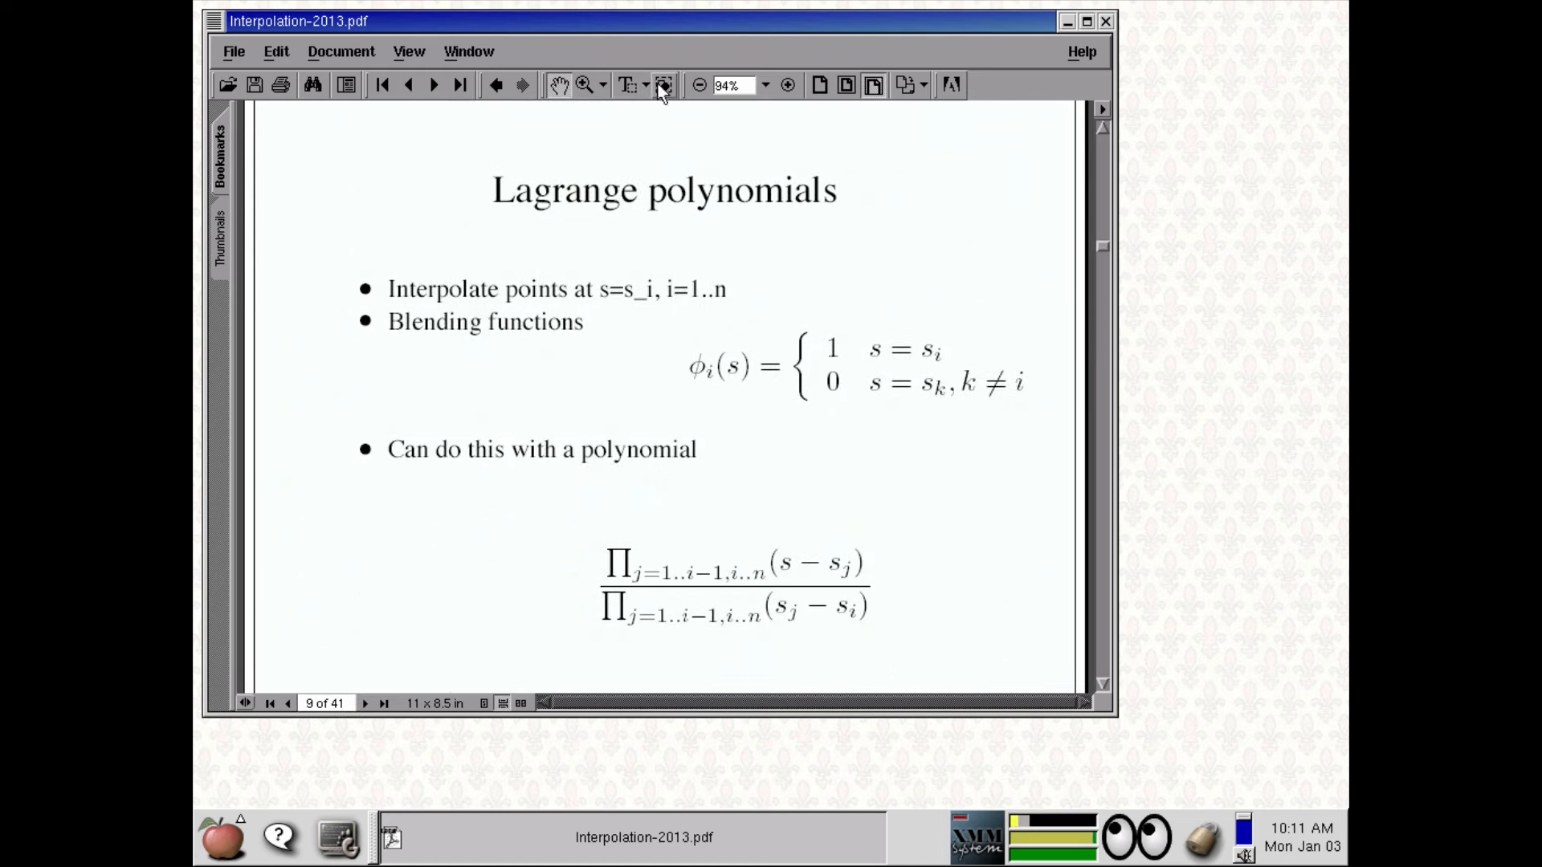
pyautogui.click(626, 83)
pyautogui.moveTo(488, 186); pyautogui.dragTo(860, 185)
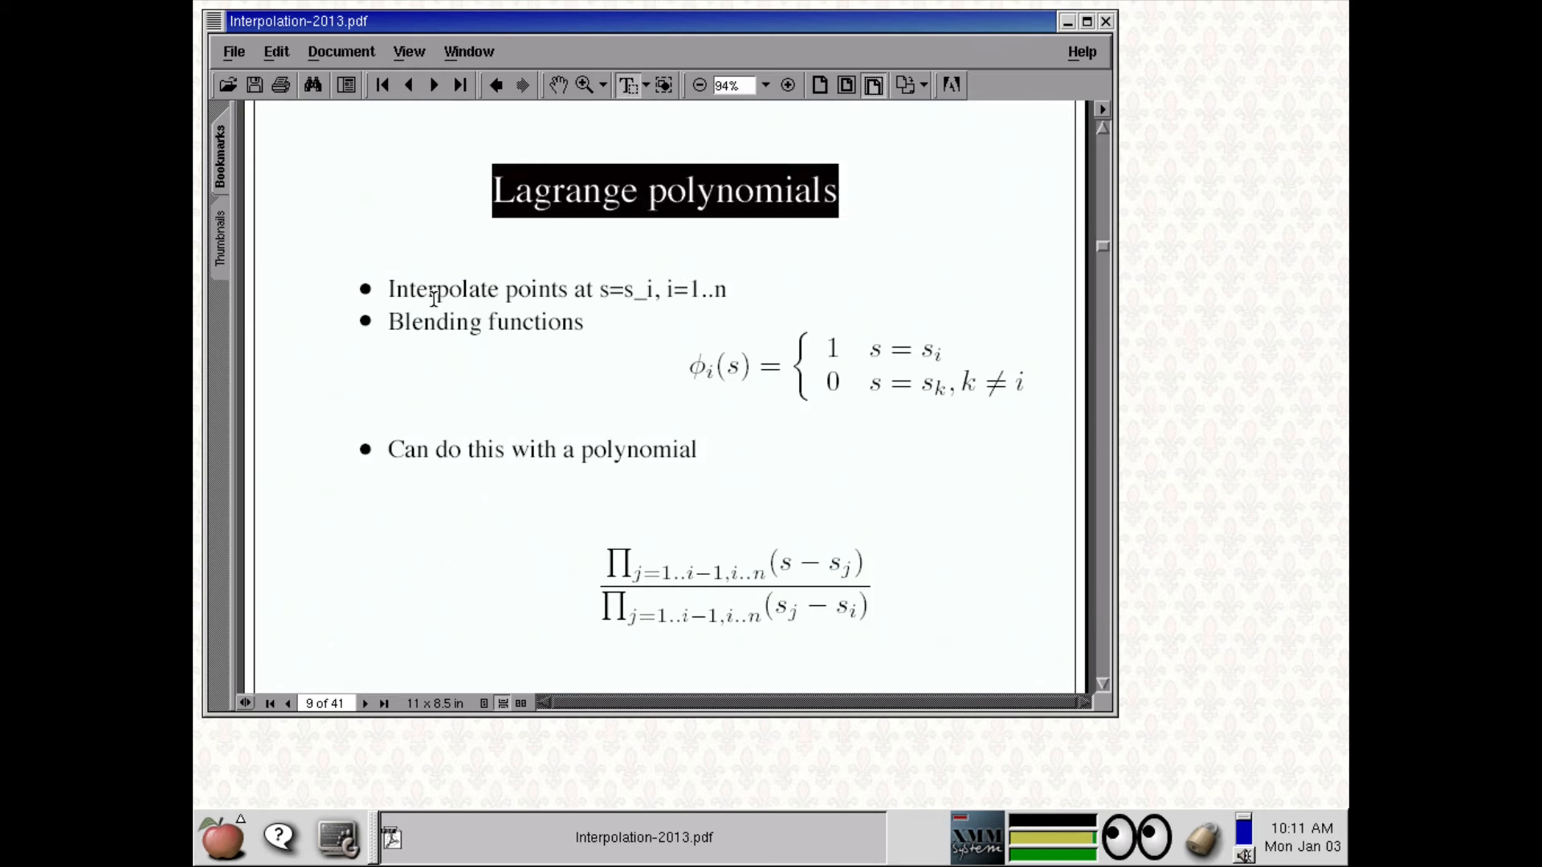
pyautogui.moveTo(407, 272); pyautogui.dragTo(742, 502)
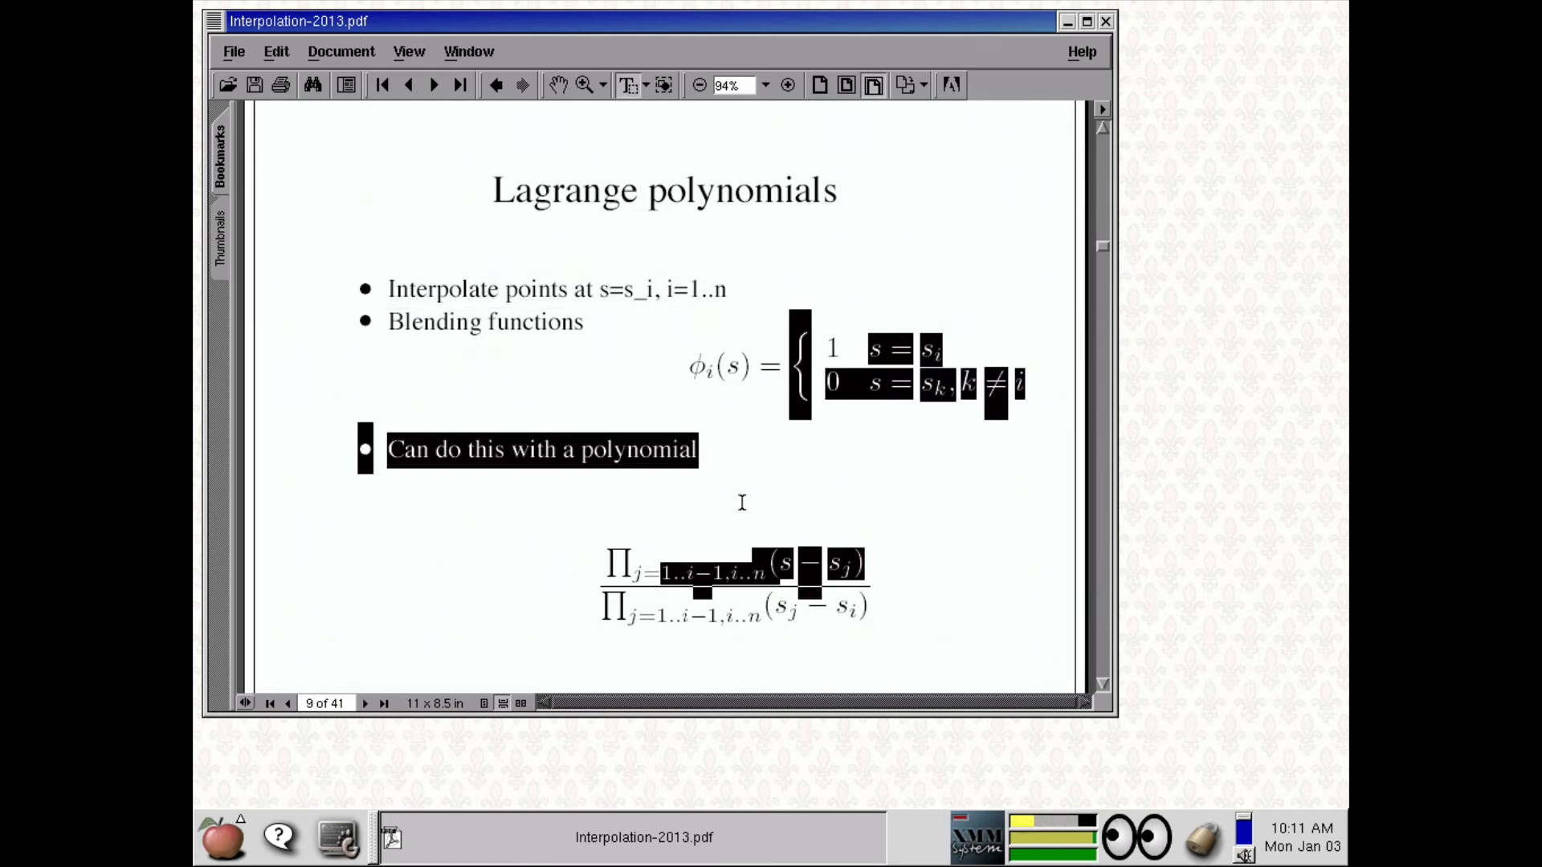
pyautogui.click(742, 490)
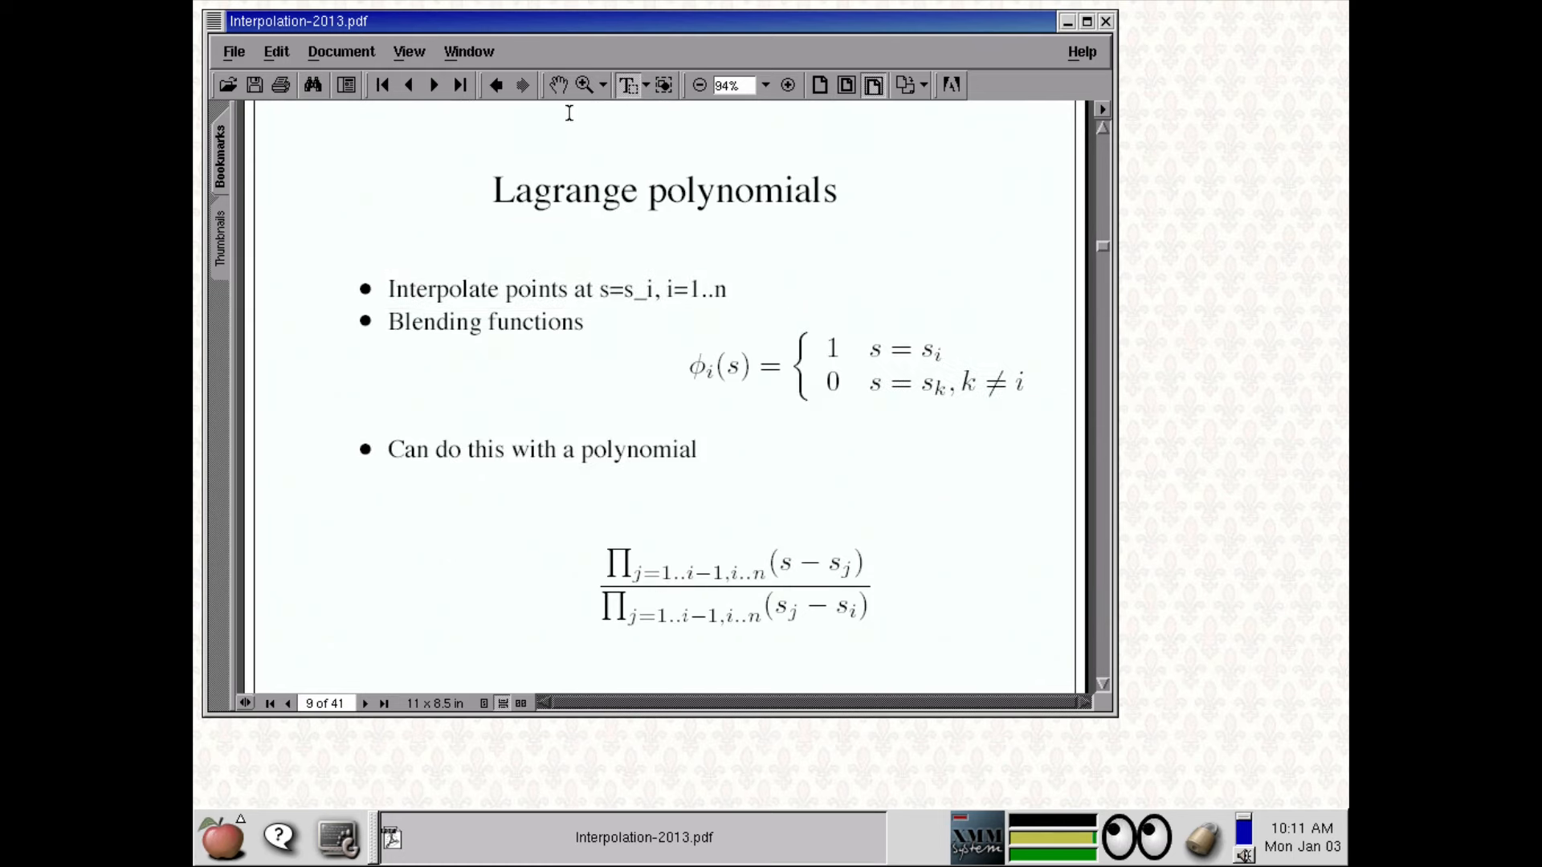
# Step: Browse the PDF's page thumbnails, and close the document together with Acrobat Reader
pyautogui.click(220, 240)
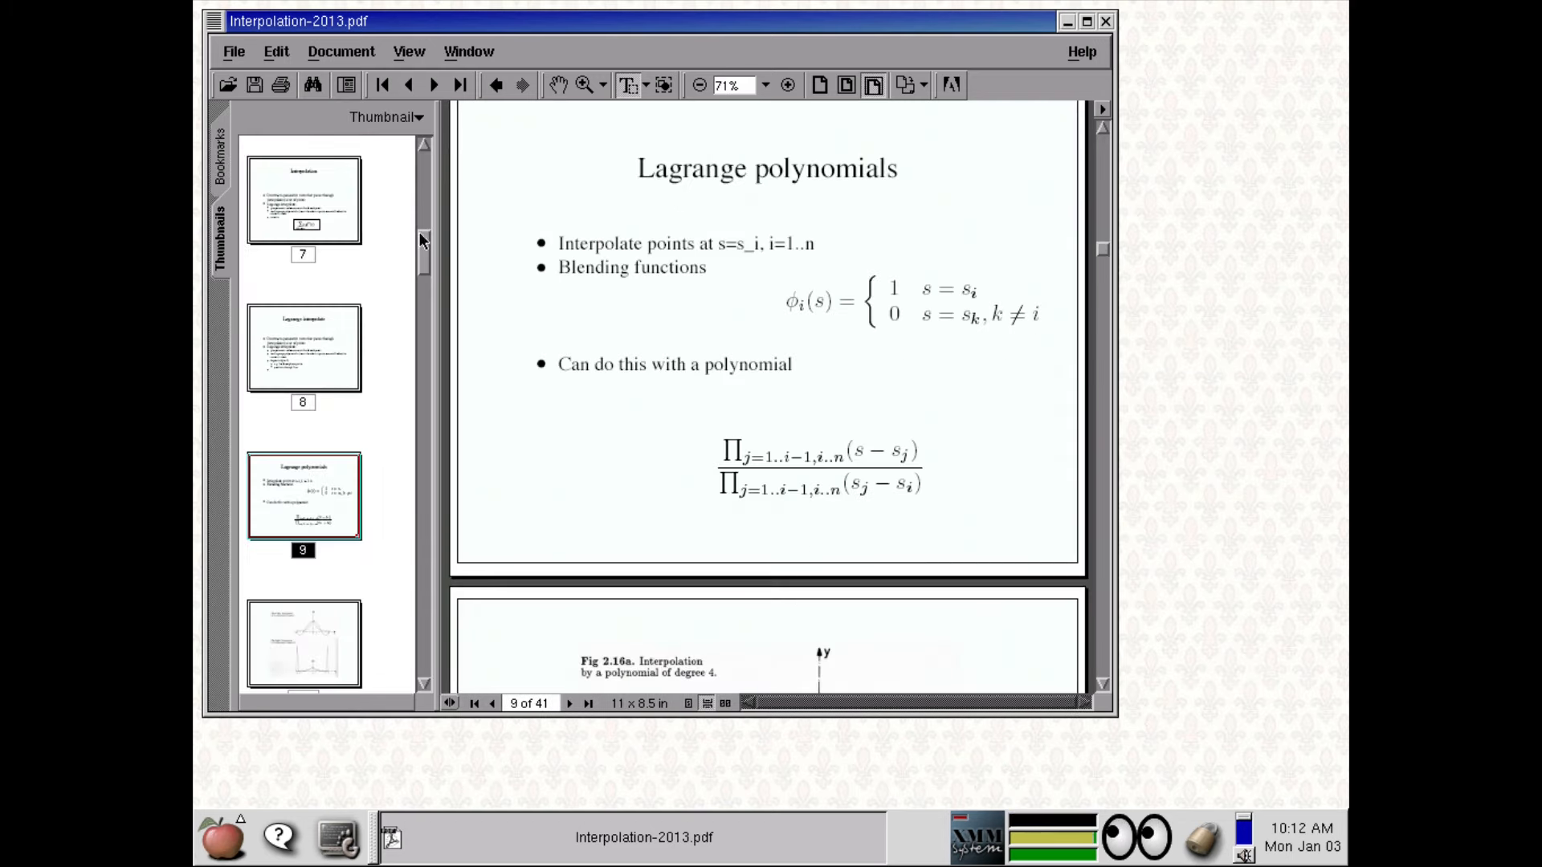
pyautogui.scroll(-10, 422, 241)
pyautogui.click(1104, 23)
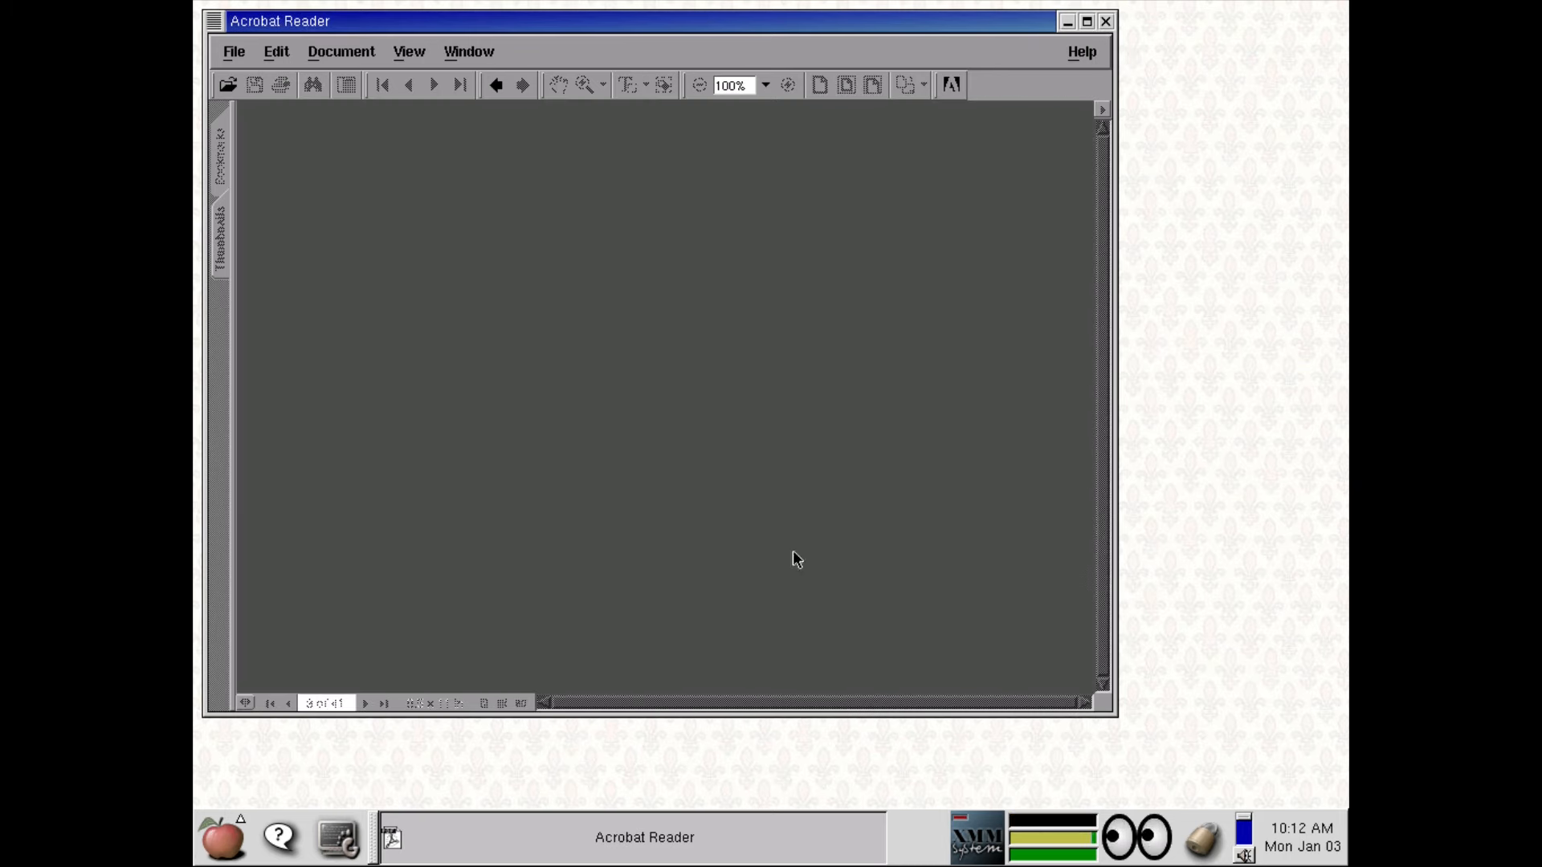
pyautogui.click(1104, 23)
# Step: Launch Blender by running the program blender
pyautogui.click(233, 858)
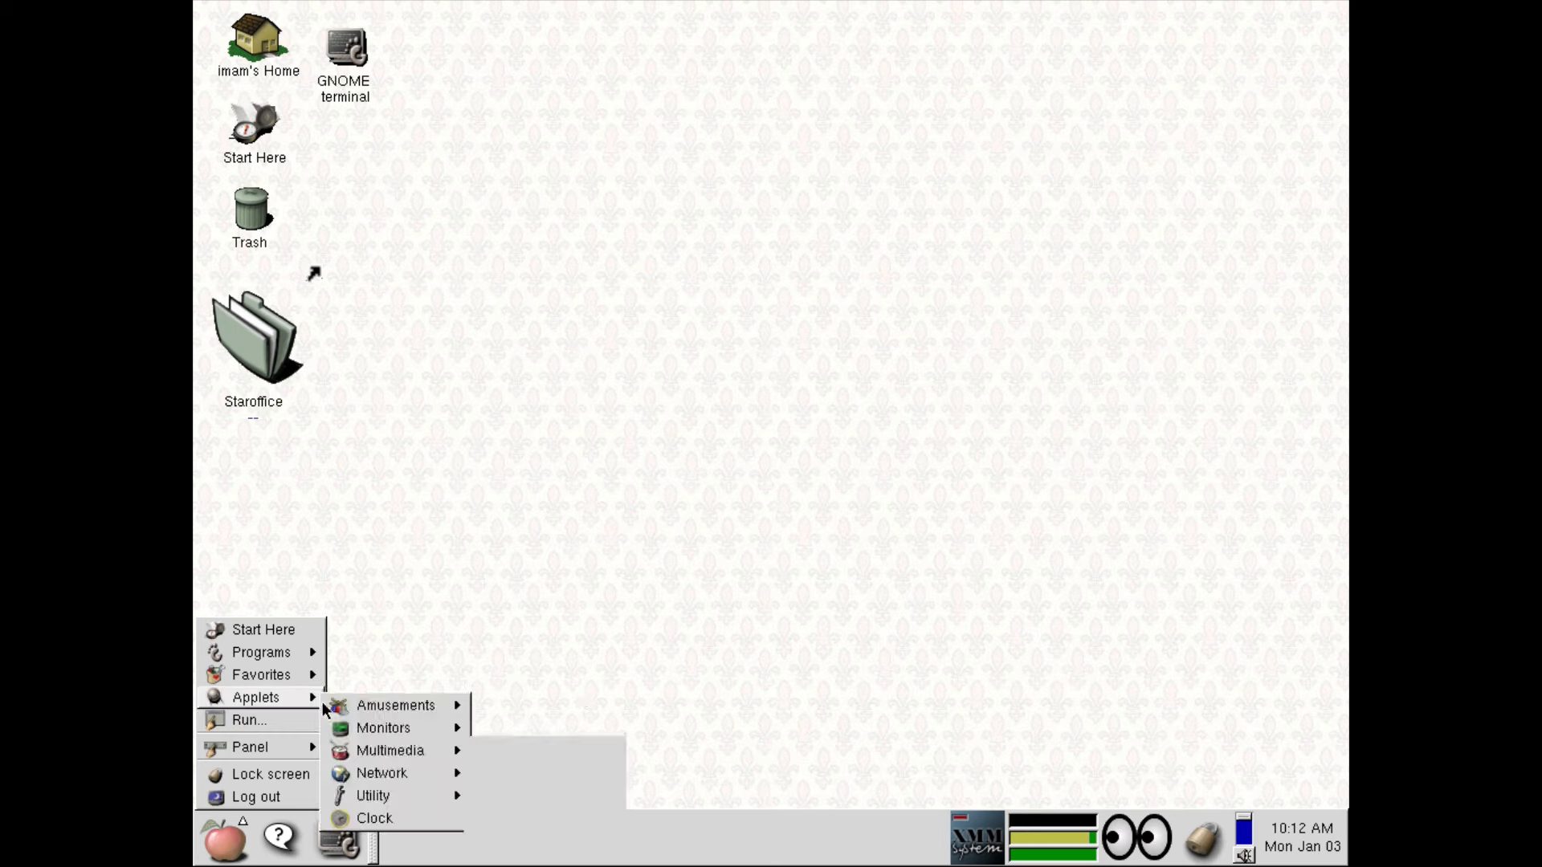
pyautogui.moveTo(261, 757)
pyautogui.click(264, 723)
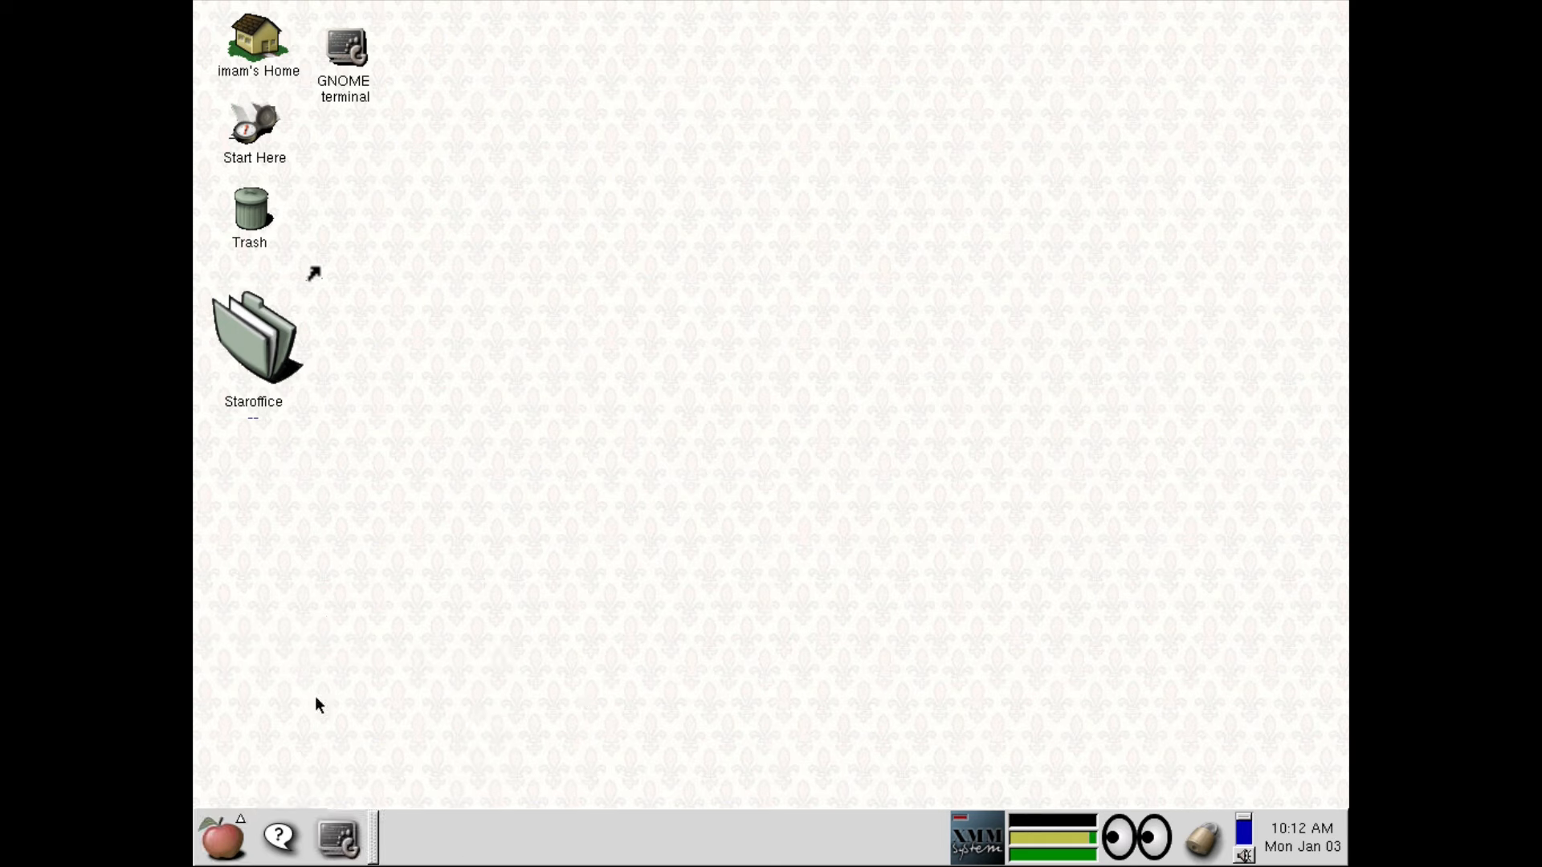
pyautogui.write('blende')
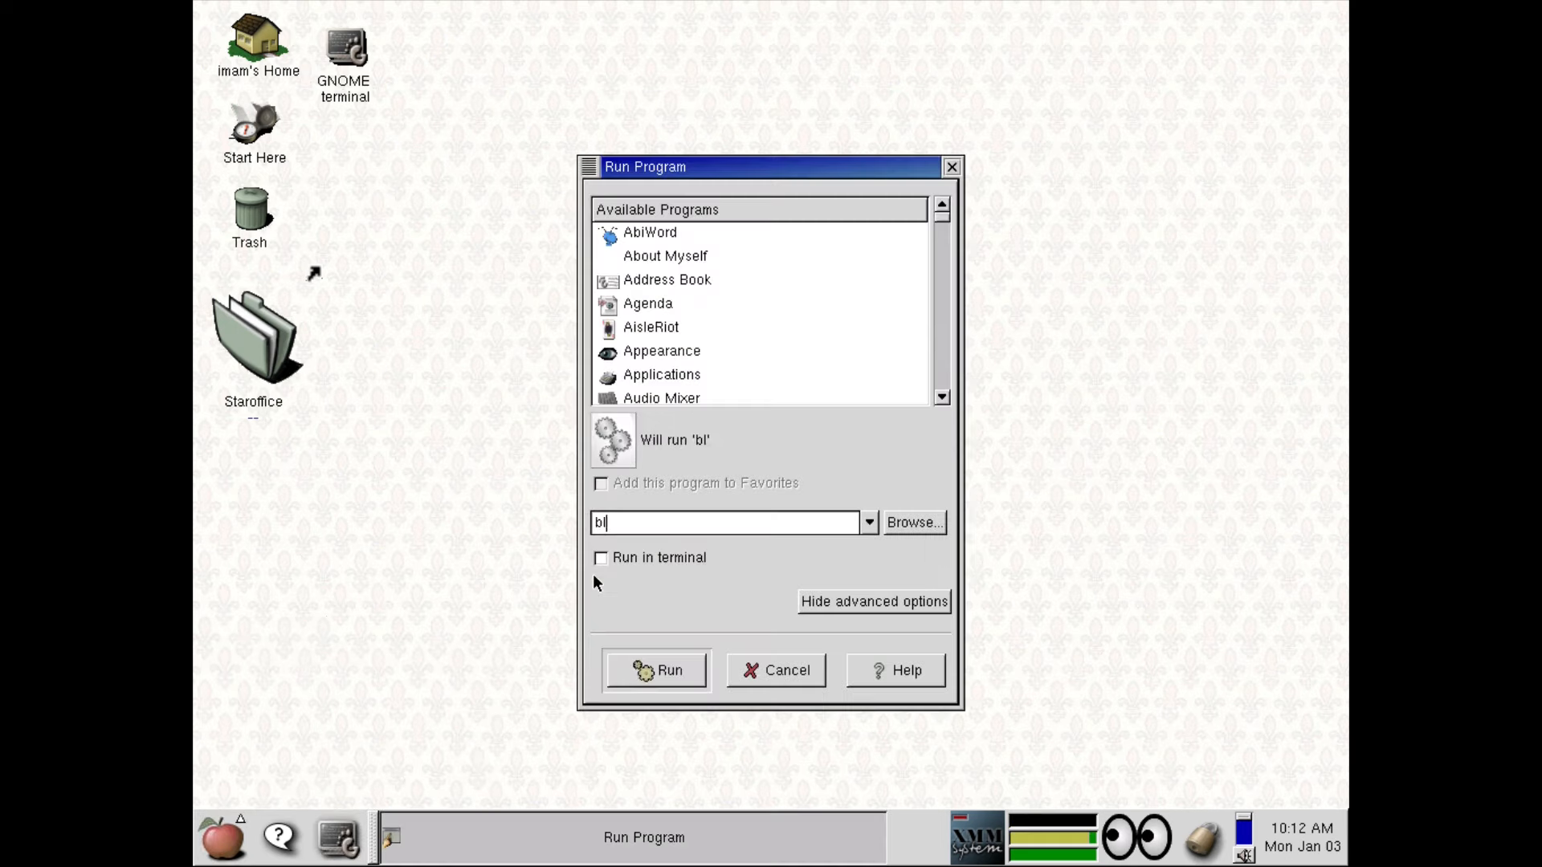
pyautogui.write('r')
pyautogui.click(654, 669)
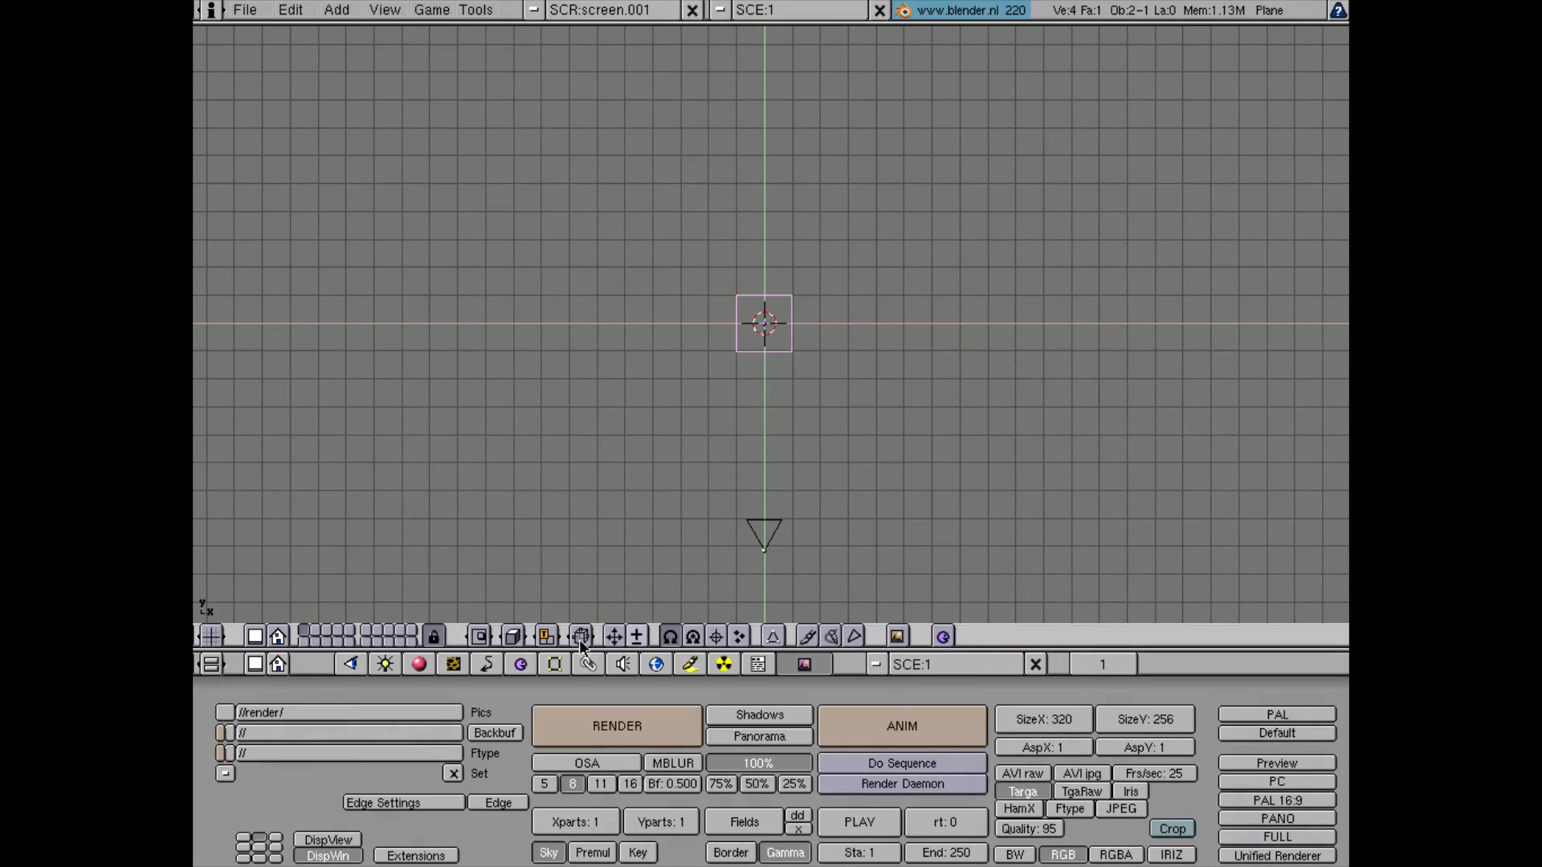
# Step: Enter edit mode on the plane and move its two right-hand vertices outward, away from the centre
pyautogui.press('Tab')
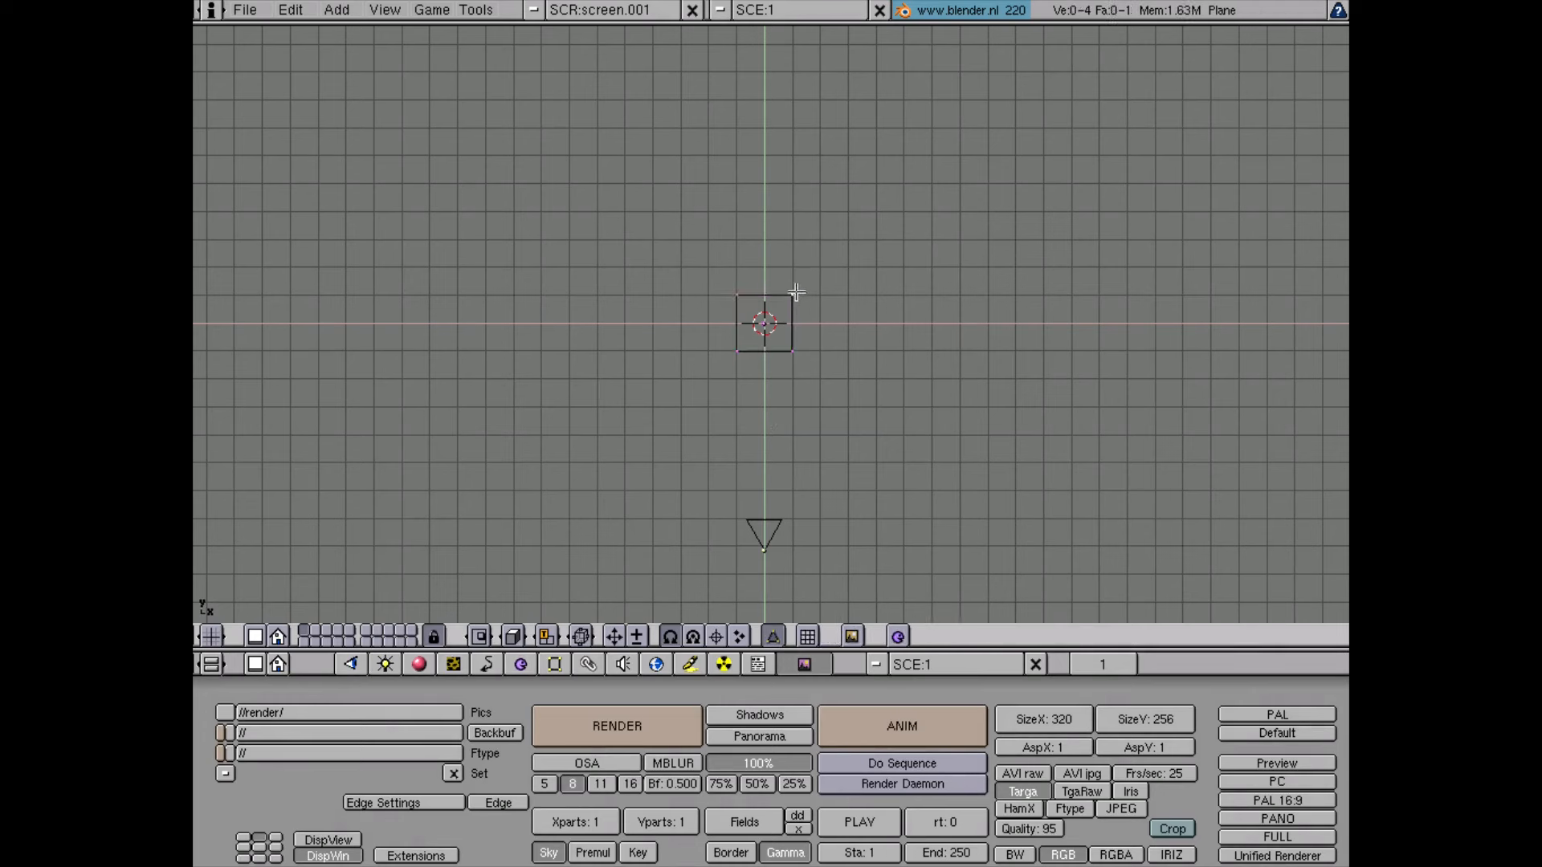
pyautogui.rightClick(794, 294)
pyautogui.press('g')
pyautogui.click(1052, 241)
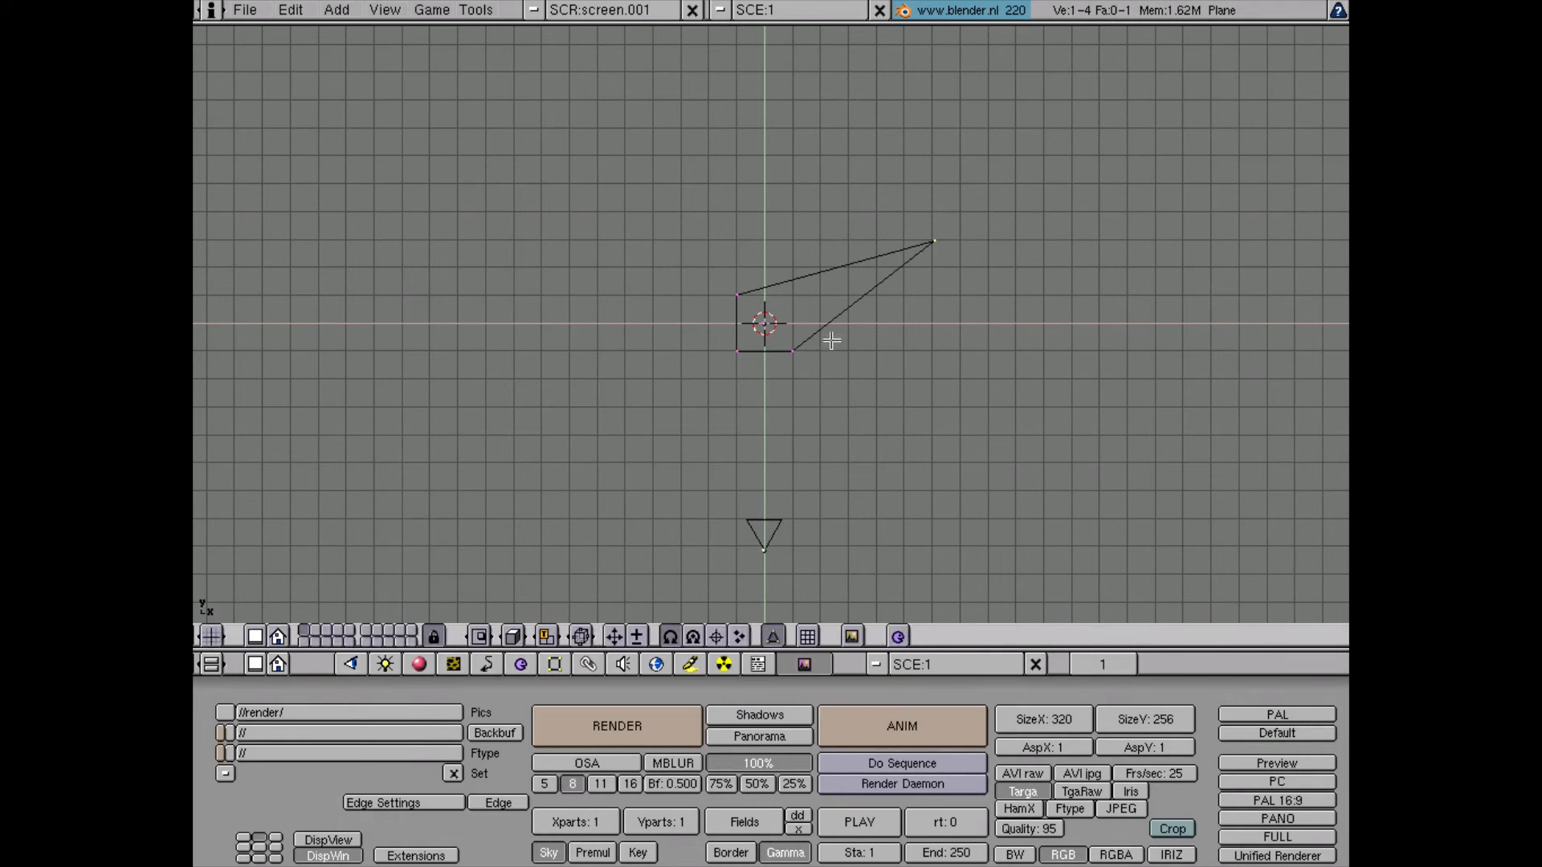
pyautogui.rightClick(803, 347)
pyautogui.press('g')
pyautogui.click(975, 458)
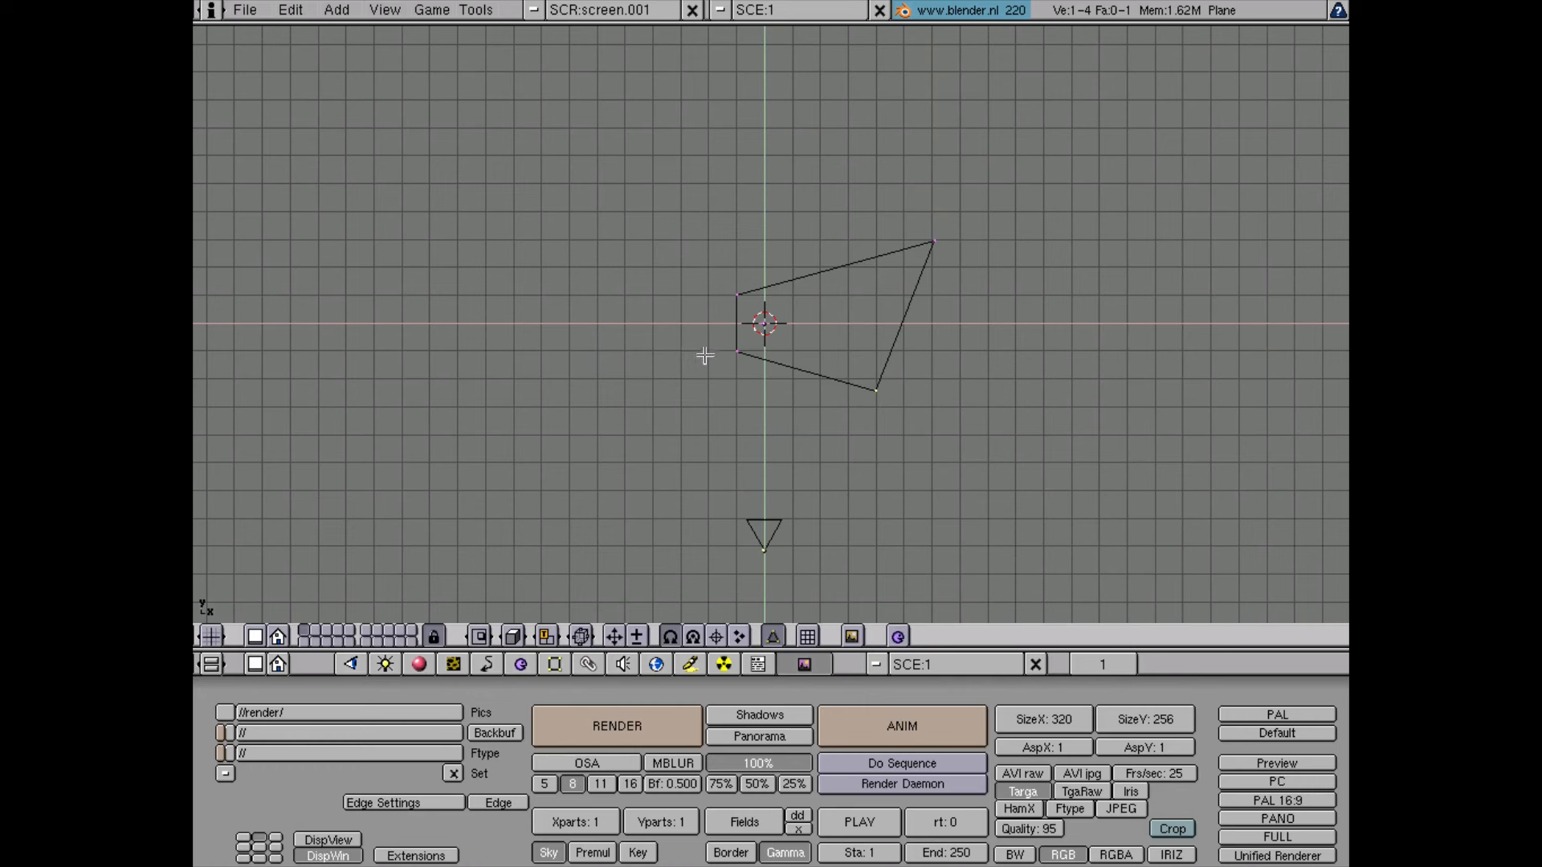
# Step: Move the plane's two left-hand vertices outward to make a large irregular quadrilateral
pyautogui.rightClick(725, 364)
pyautogui.press('g')
pyautogui.click(563, 462)
pyautogui.rightClick(730, 287)
pyautogui.press('g')
pyautogui.click(580, 198)
pyautogui.press('F12')
pyautogui.click(247, 10)
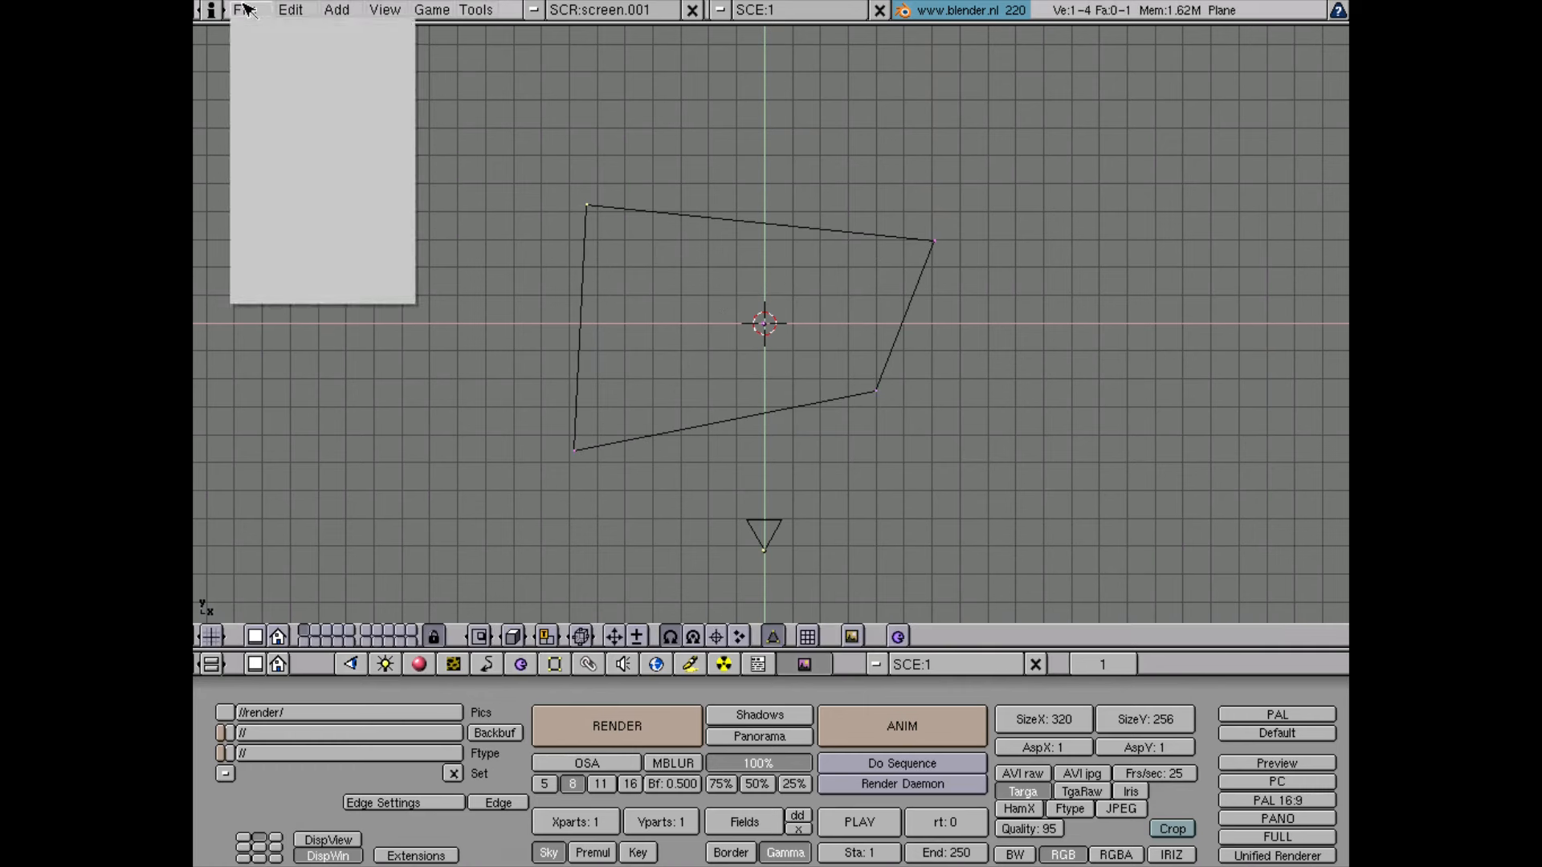
pyautogui.click(291, 9)
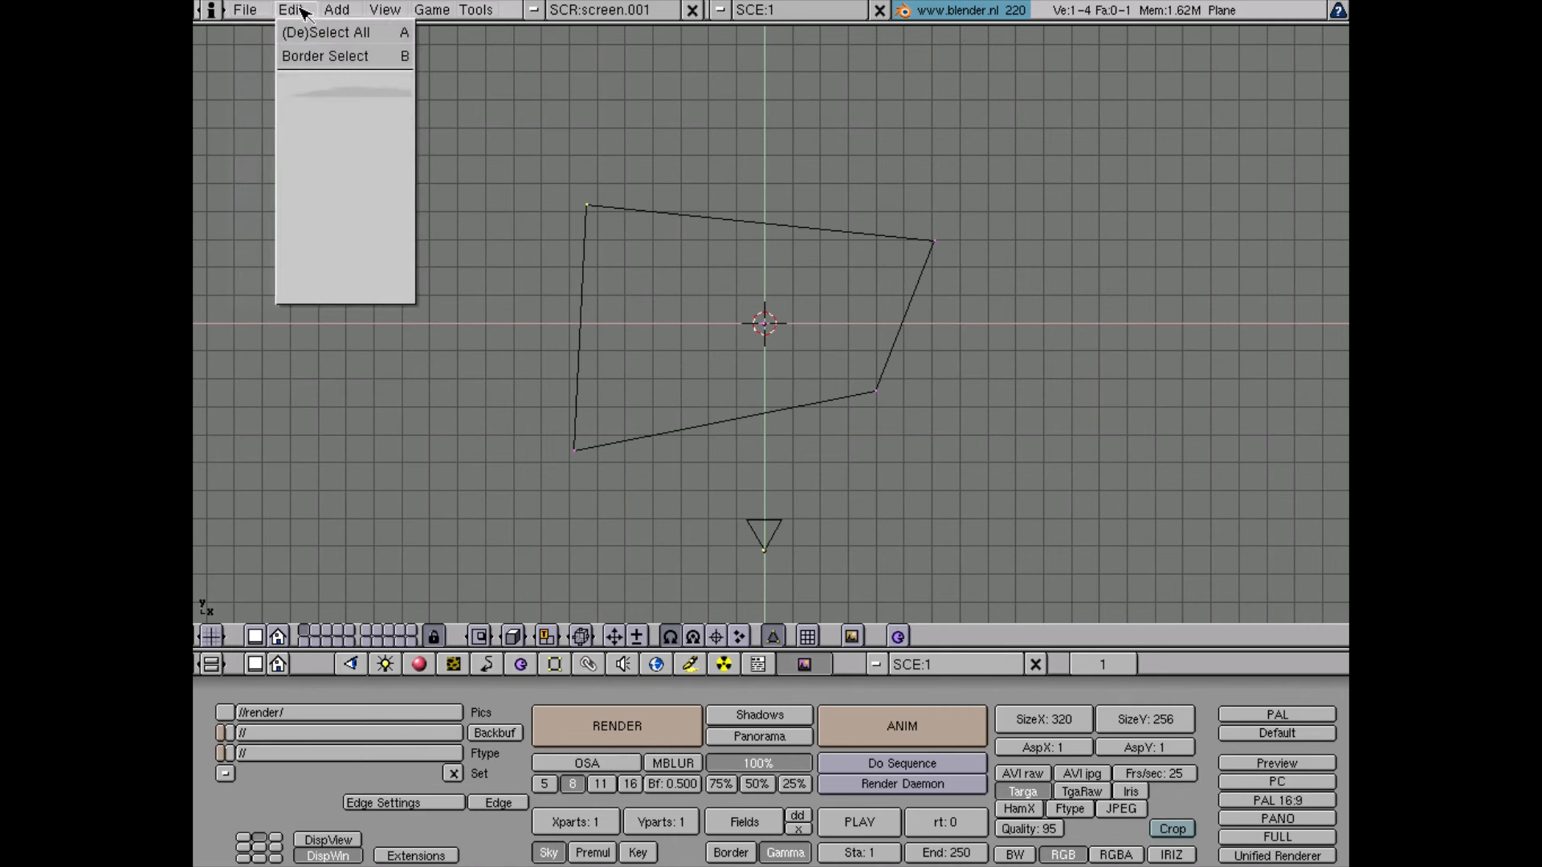
pyautogui.click(515, 639)
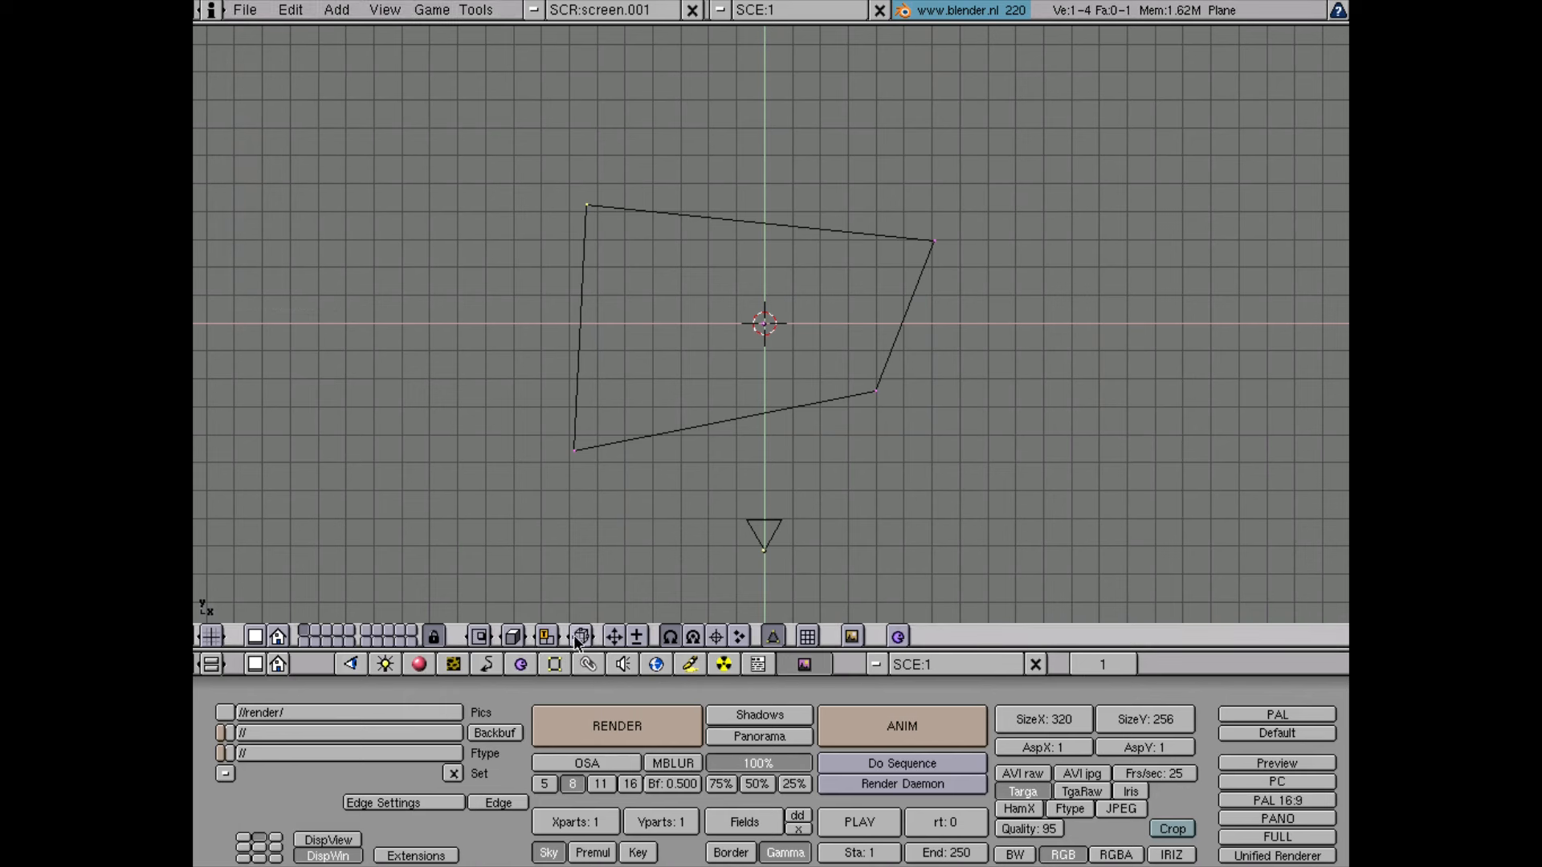
# Step: Set the viewport to solid shading and view the plane in perspective from an oblique raised angle
pyautogui.click(581, 636)
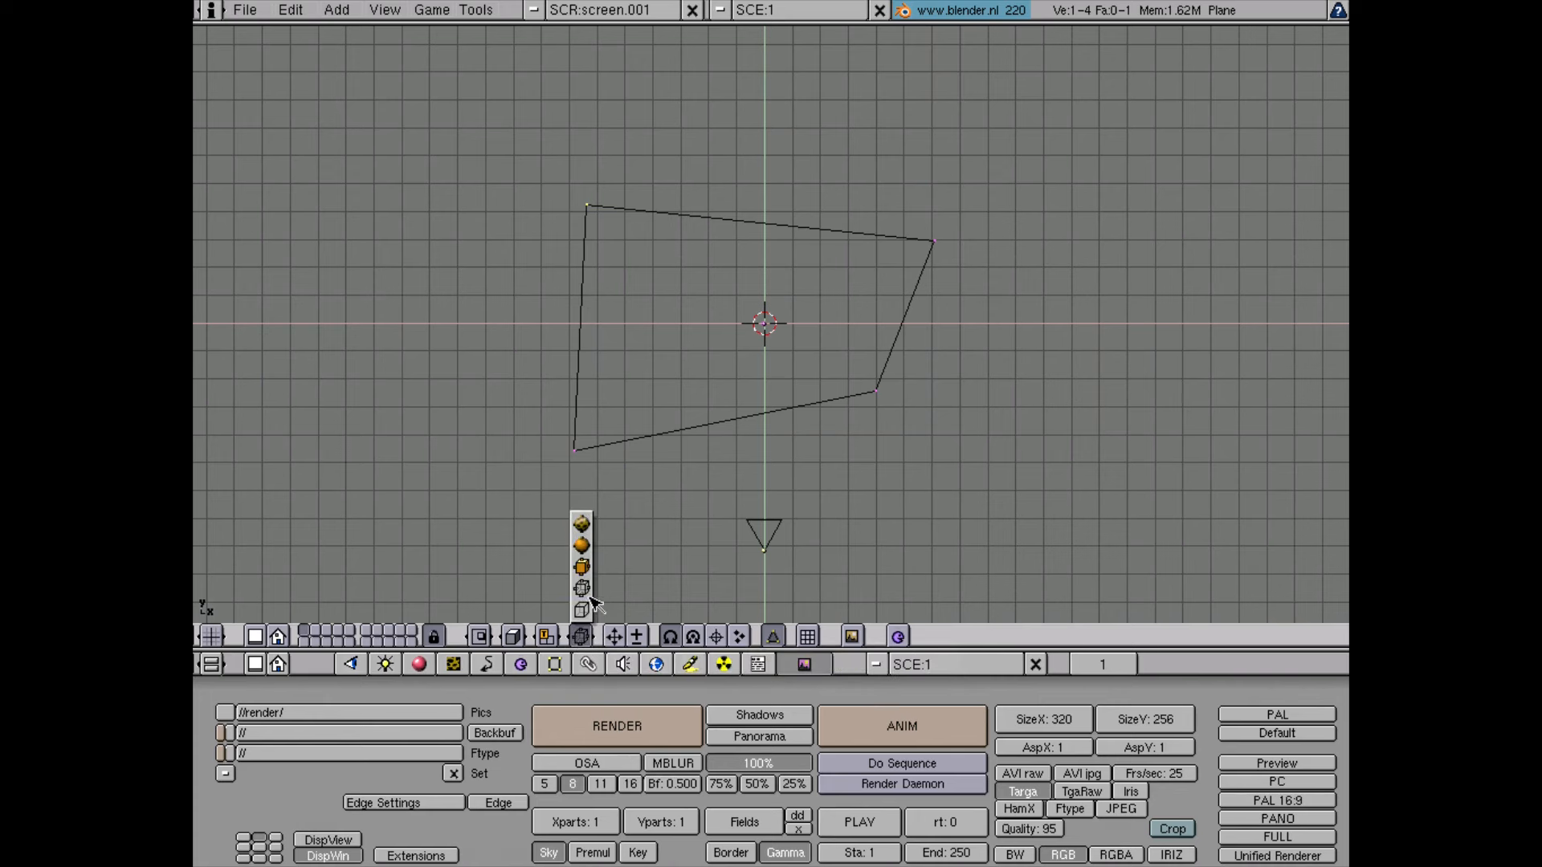
pyautogui.click(590, 575)
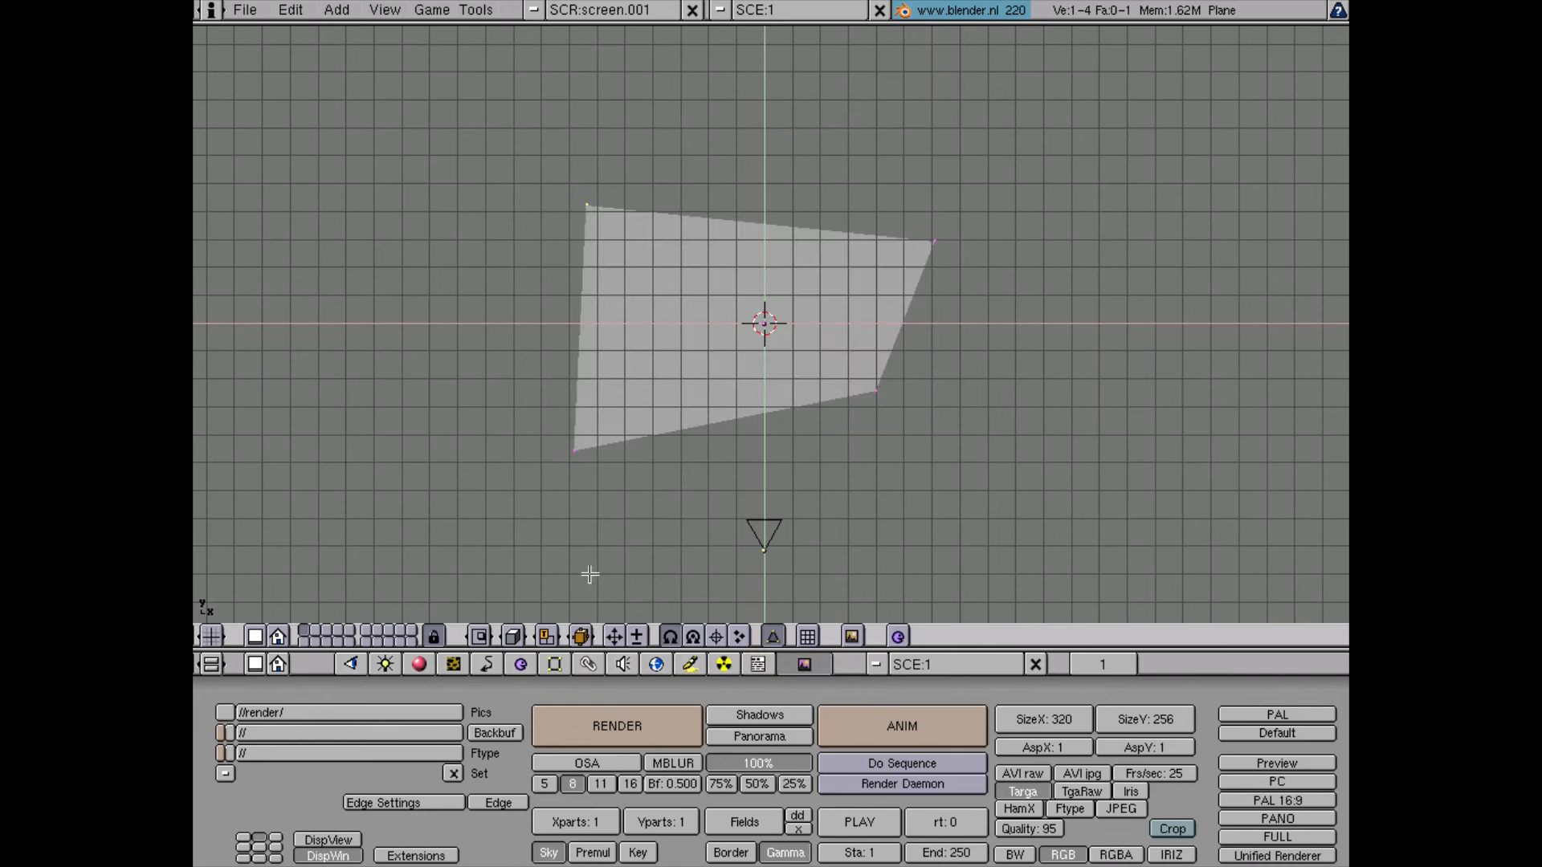
pyautogui.press('KP_2')
pyautogui.press('KP_2')
pyautogui.press('KP_2')
pyautogui.press('KP_2')
pyautogui.press('KP_2')
pyautogui.press('KP_2')
pyautogui.press('KP_2')
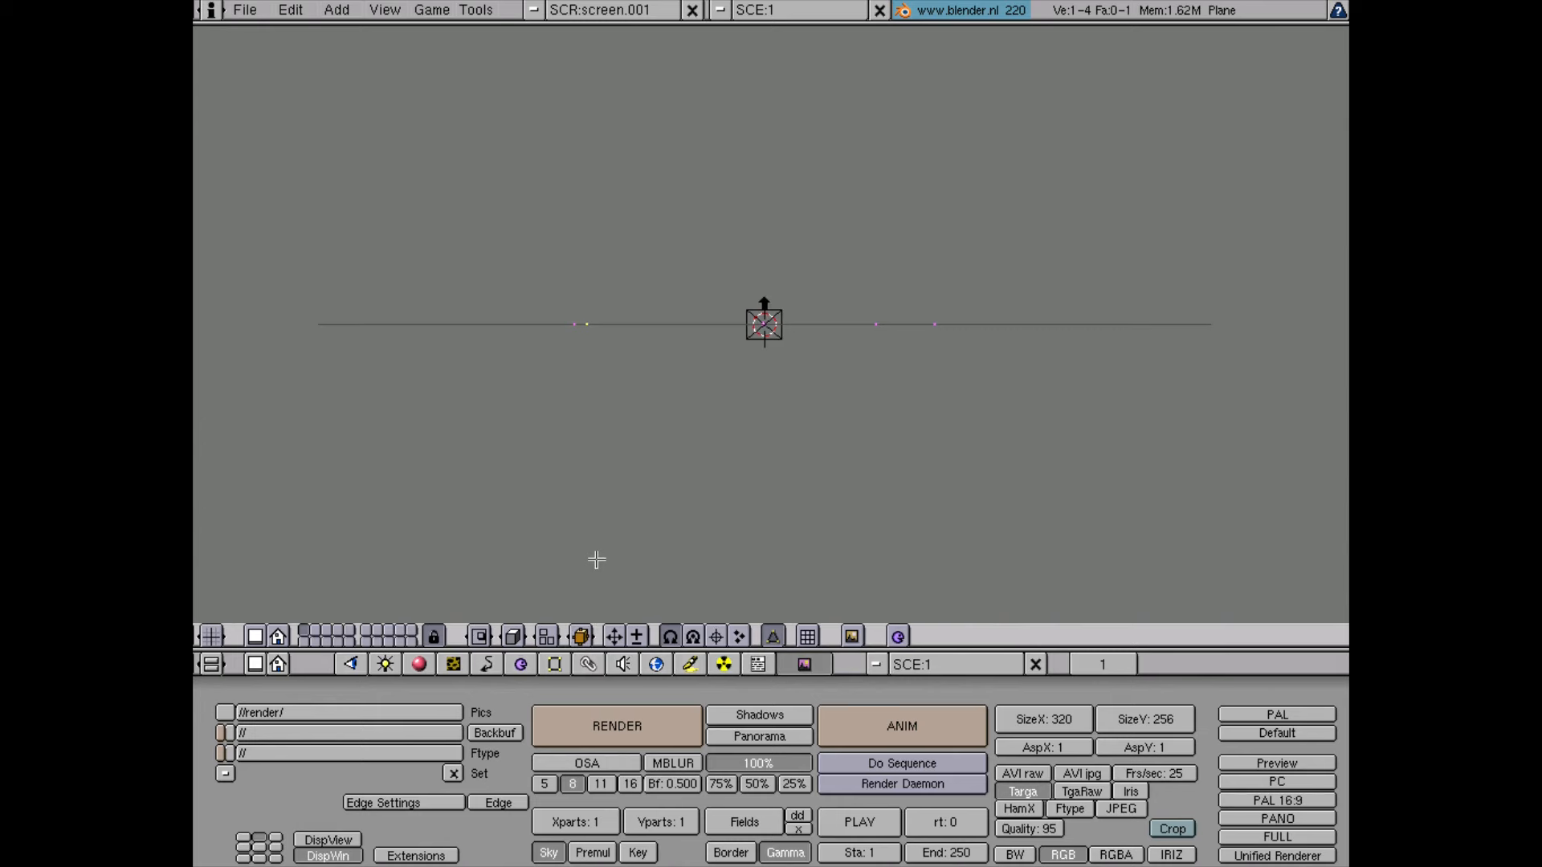
pyautogui.press('KP_2')
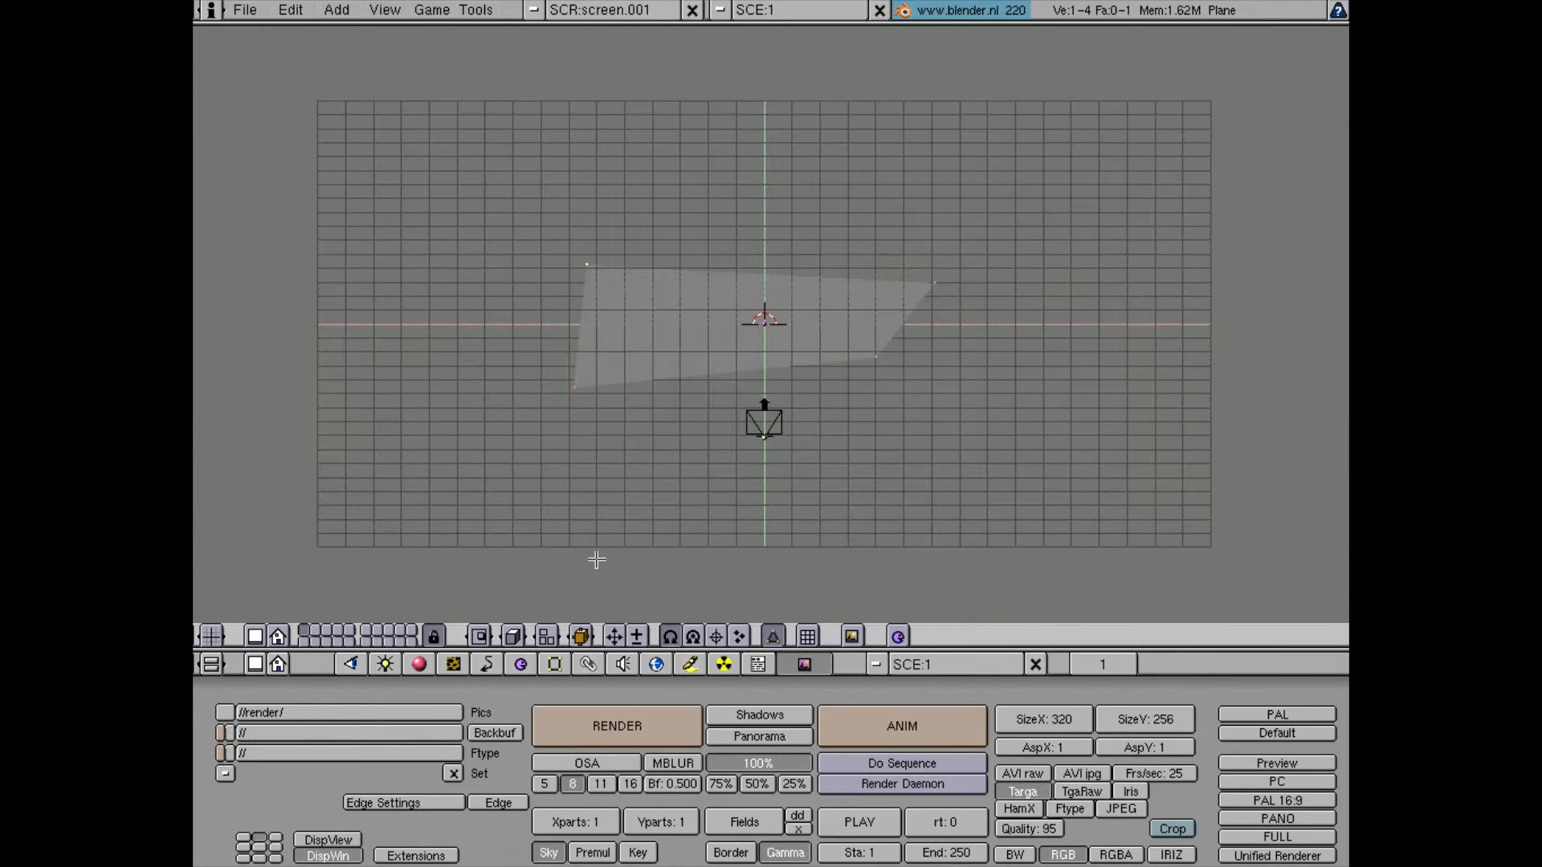
pyautogui.press('KP_5')
pyautogui.press('KP_6')
pyautogui.press('KP_6')
pyautogui.press('KP_6')
pyautogui.press('KP_6')
pyautogui.press('KP_6')
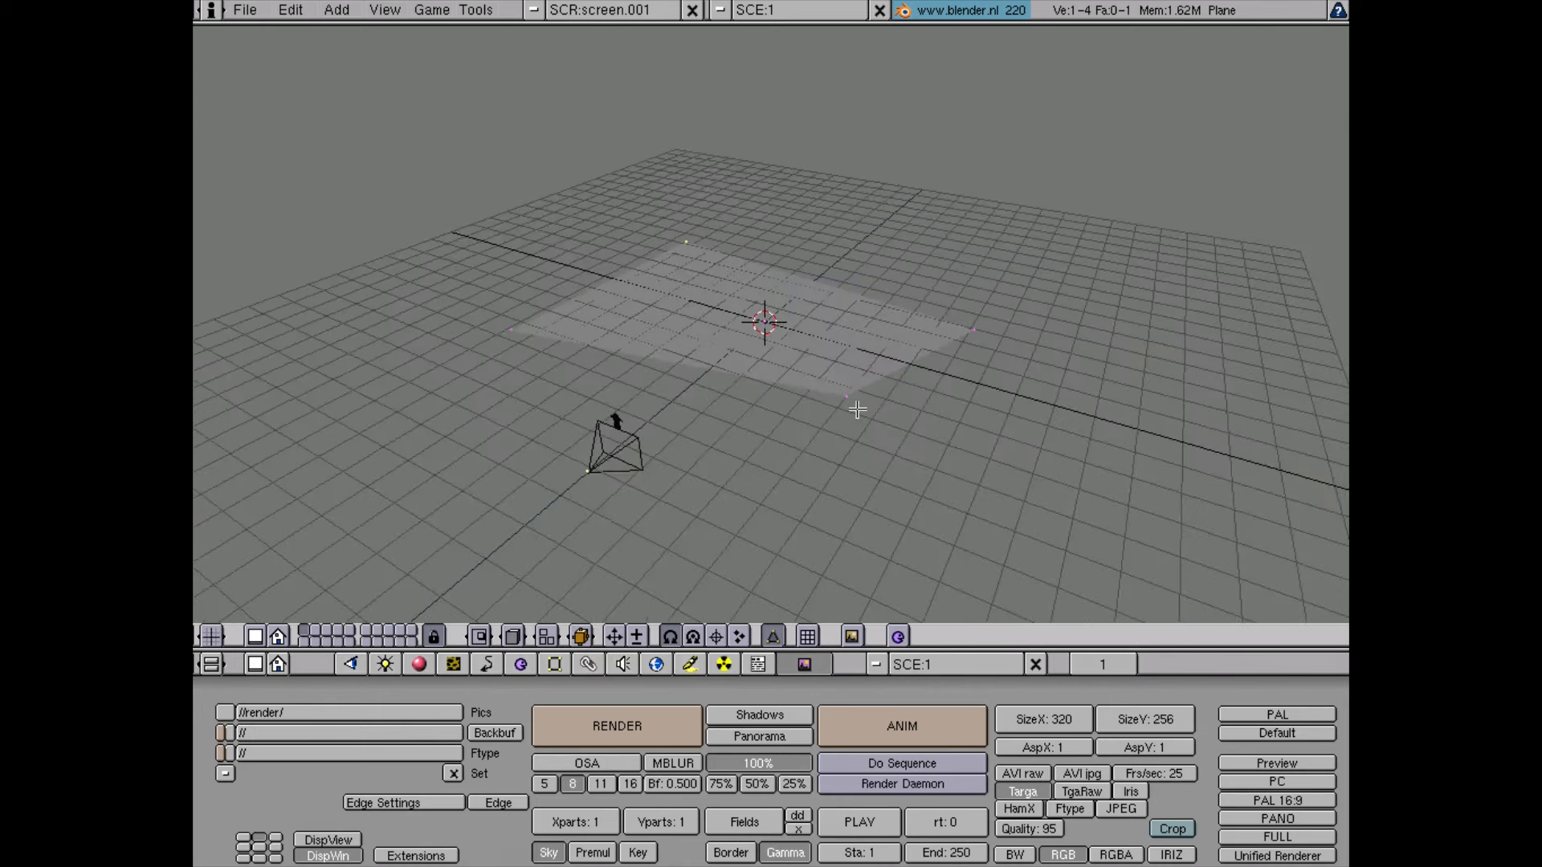
# Step: Select all of the plane's vertices and extrude them straight up into a solid block
pyautogui.press('Tab')
pyautogui.press('Tab')
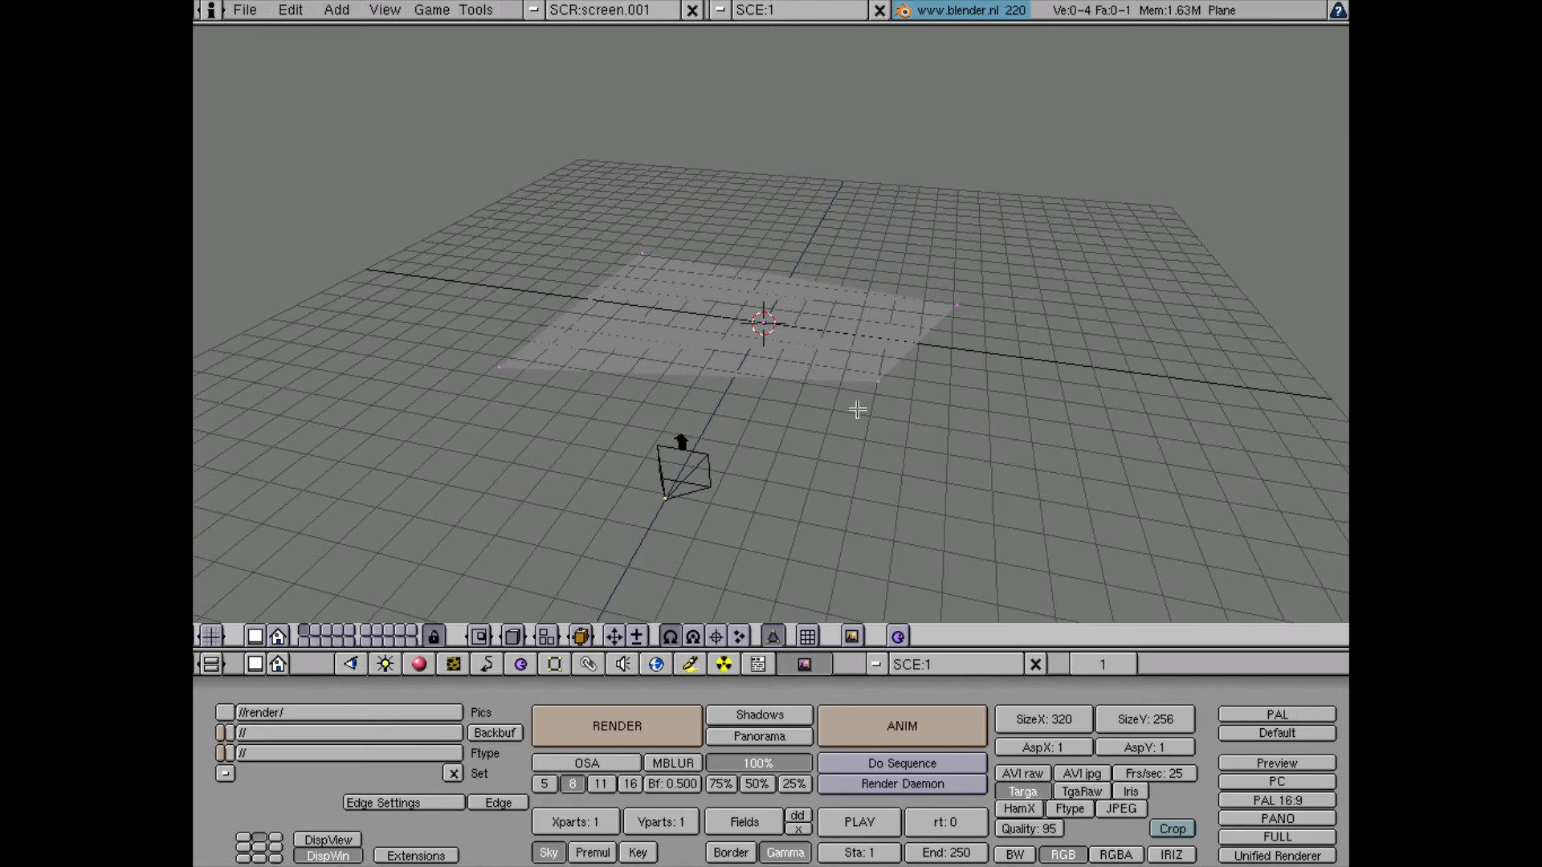
pyautogui.press('e')
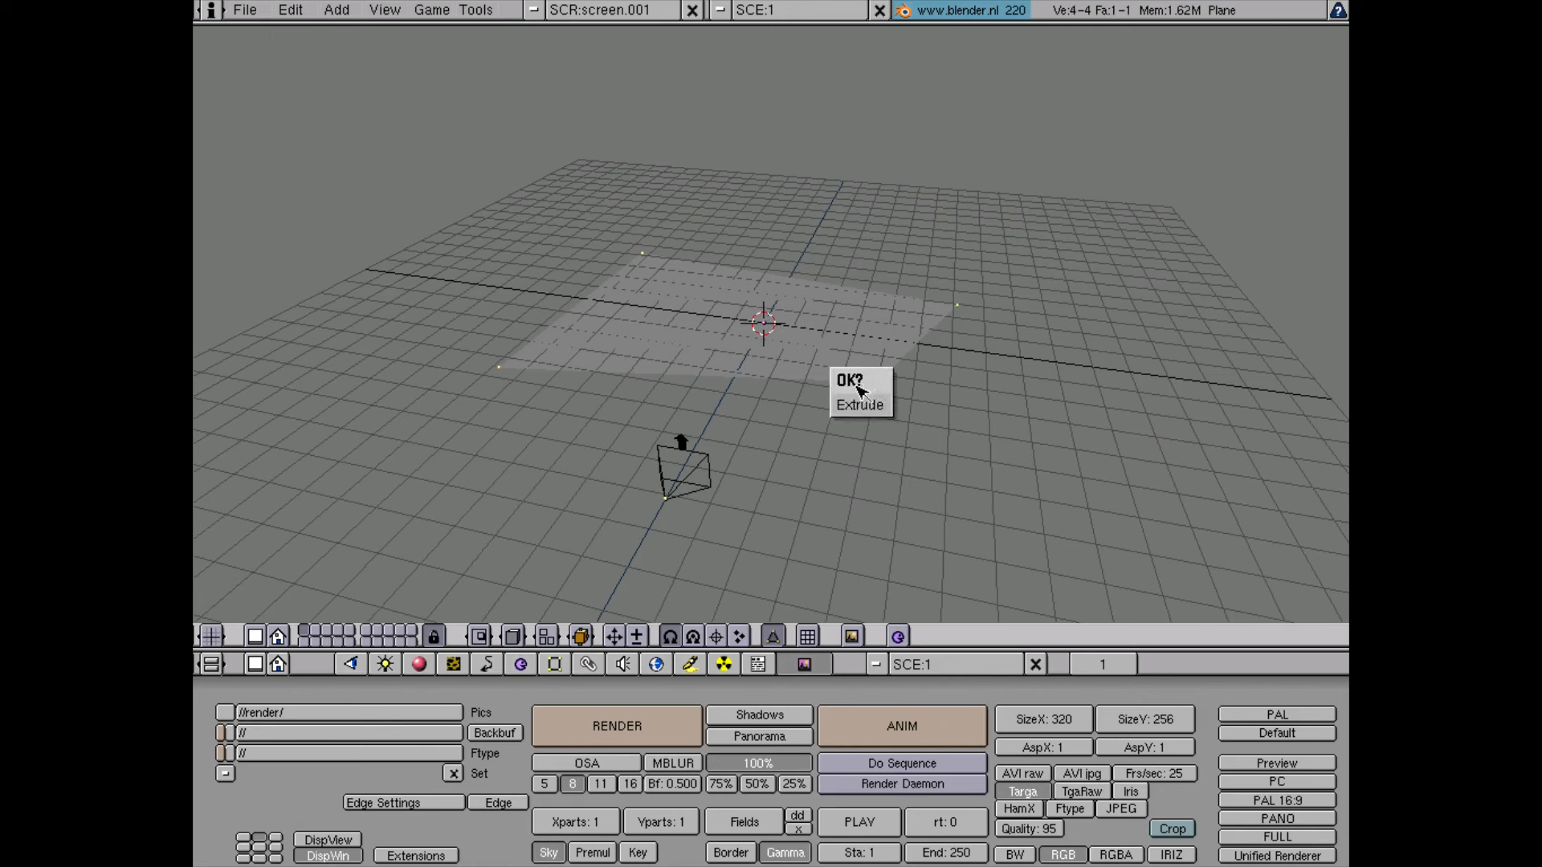
pyautogui.click(859, 403)
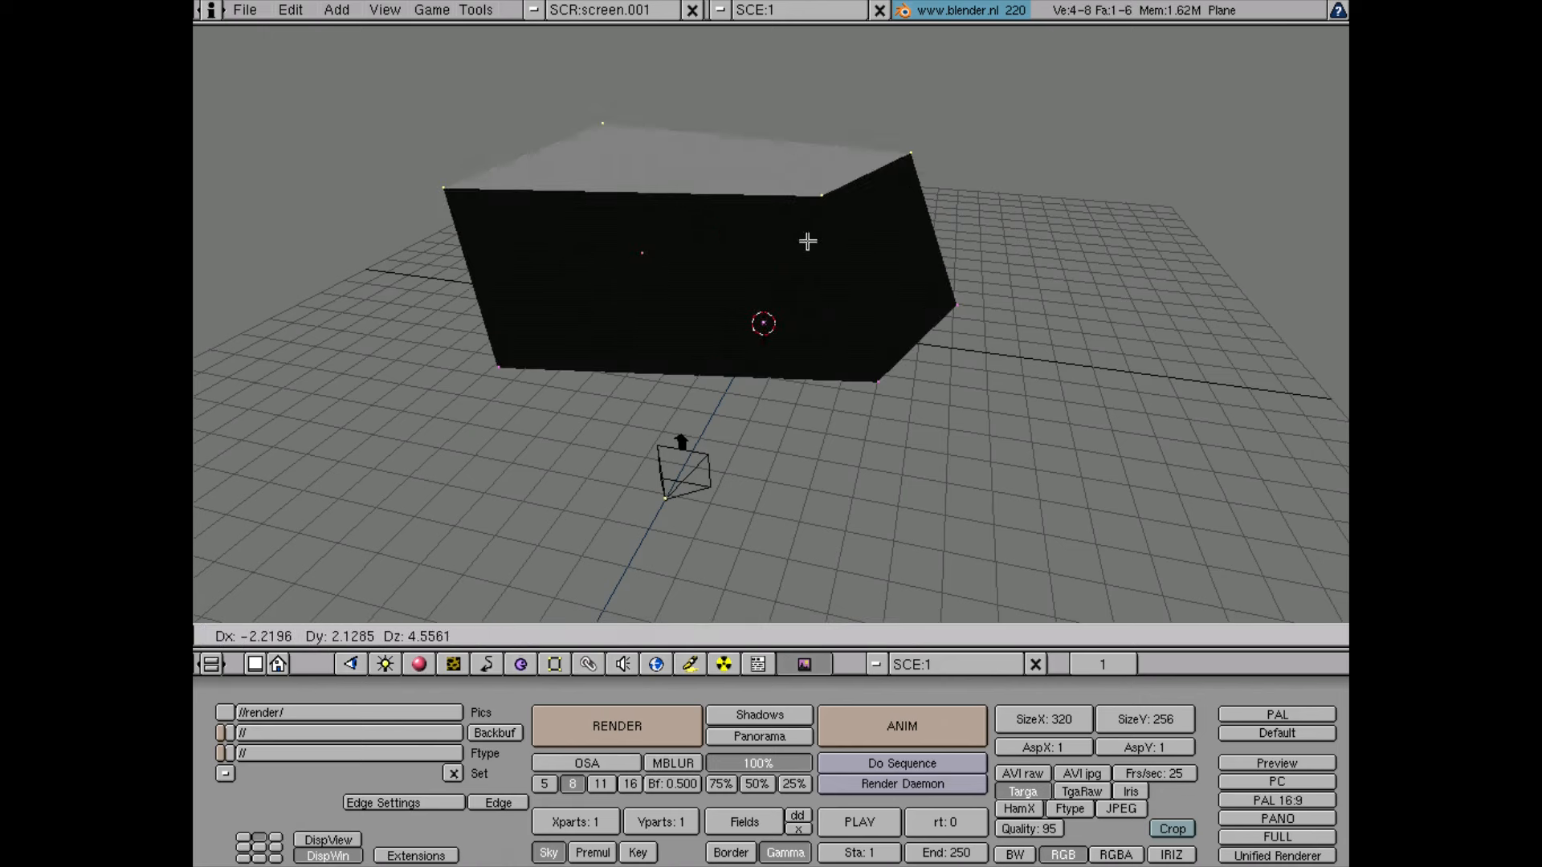
pyautogui.click(859, 236)
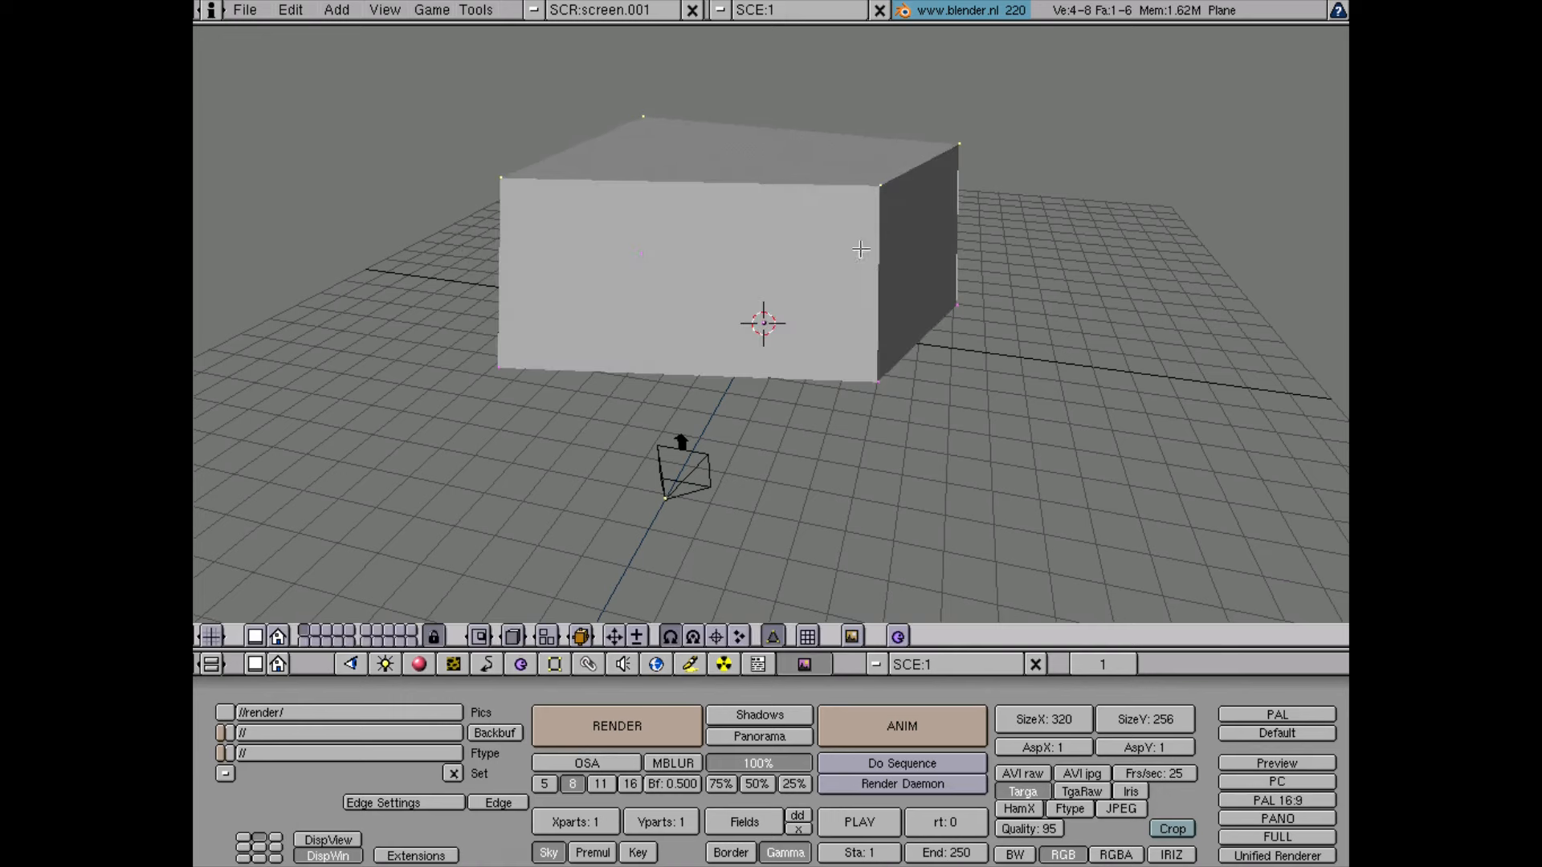
# Step: Move the block's nearest top corner vertex inward on the opposite side, slanting the adjoining faces
pyautogui.press('KP_6')
pyautogui.press('KP_6')
pyautogui.press('KP_6')
pyautogui.press('KP_6')
pyautogui.press('KP_6')
pyautogui.press('KP_6')
pyautogui.press('KP_6')
pyautogui.press('KP_6')
pyautogui.press('KP_6')
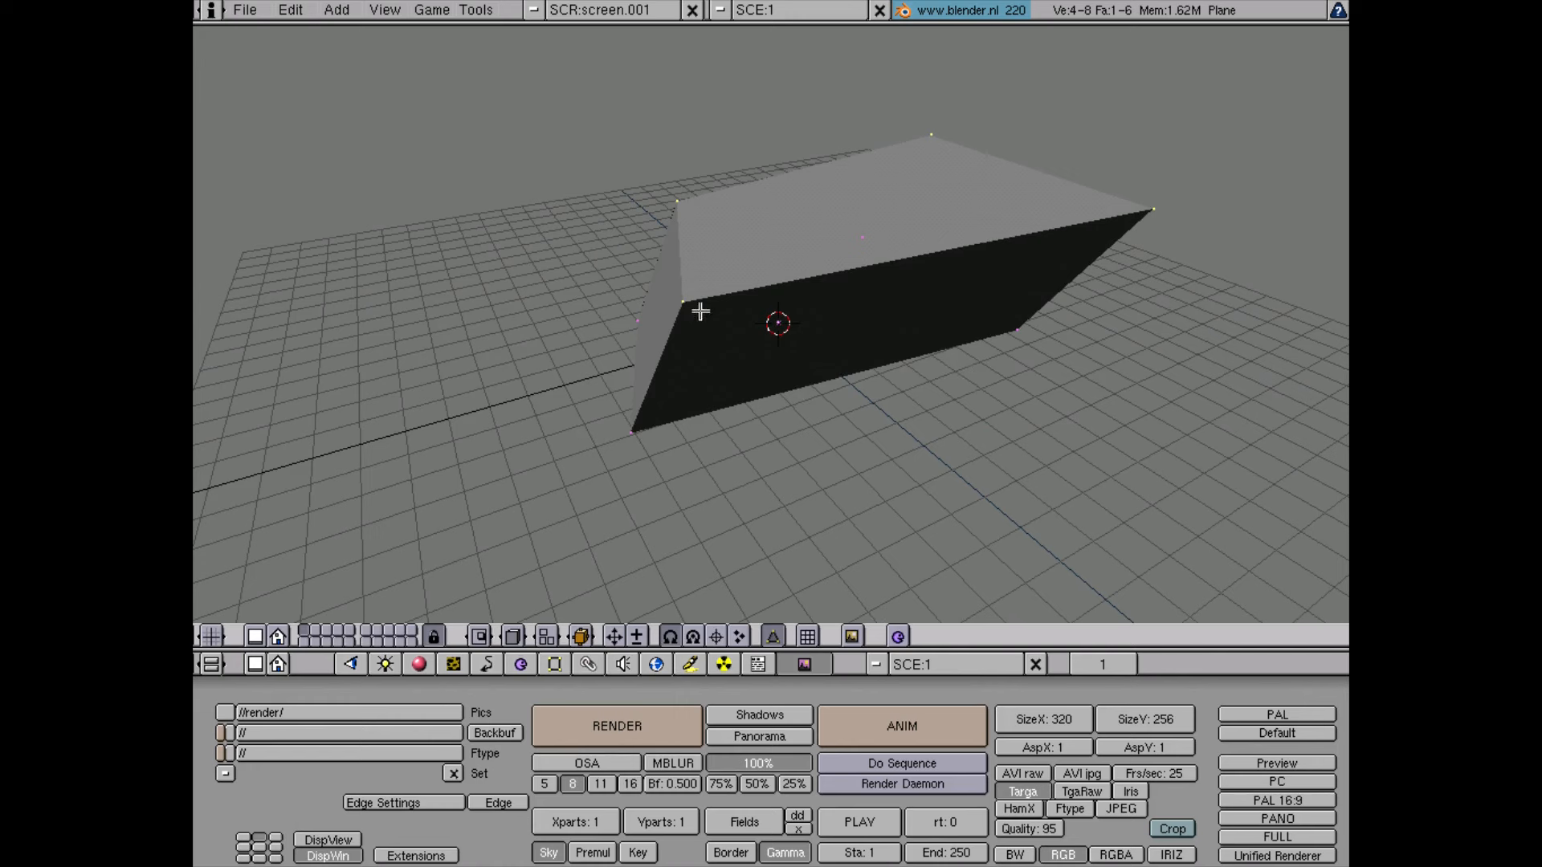
pyautogui.press('g')
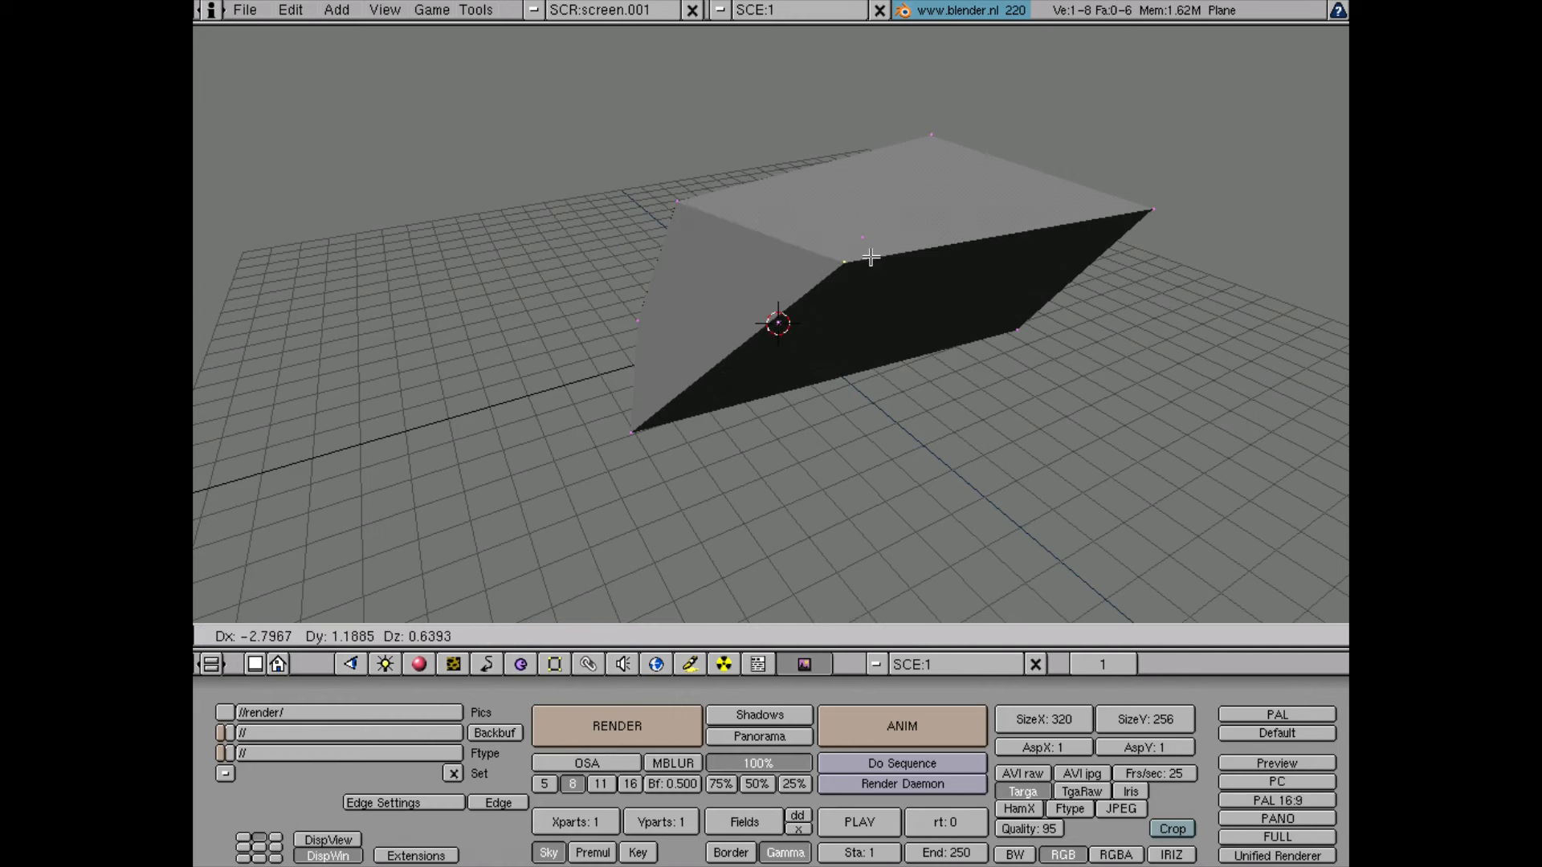
pyautogui.click(816, 277)
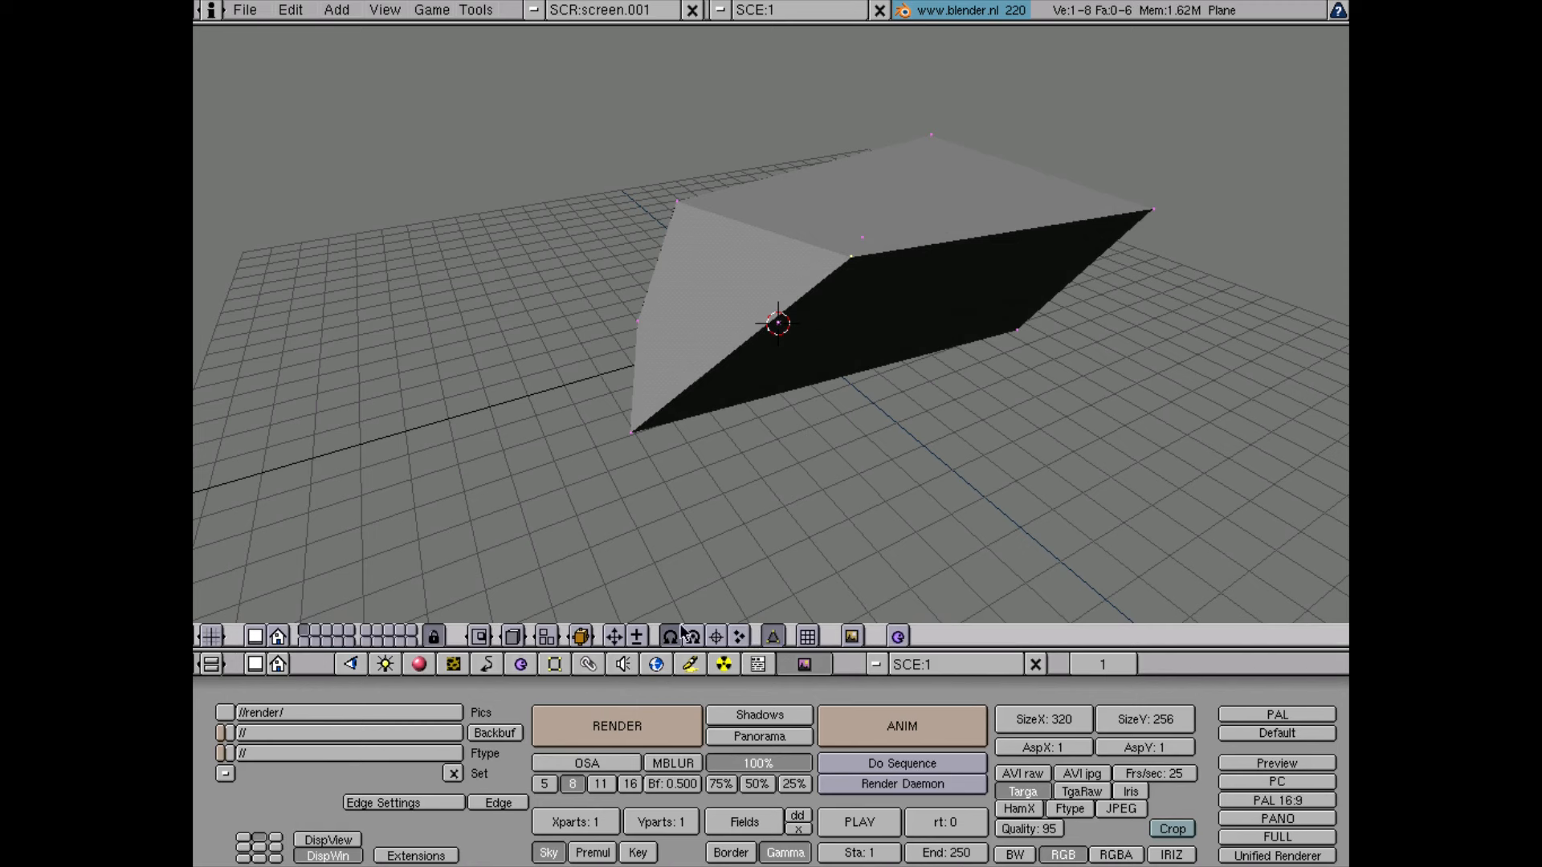
# Step: Render the scene twice, closing each result, and check the block through the camera view
pyautogui.click(620, 715)
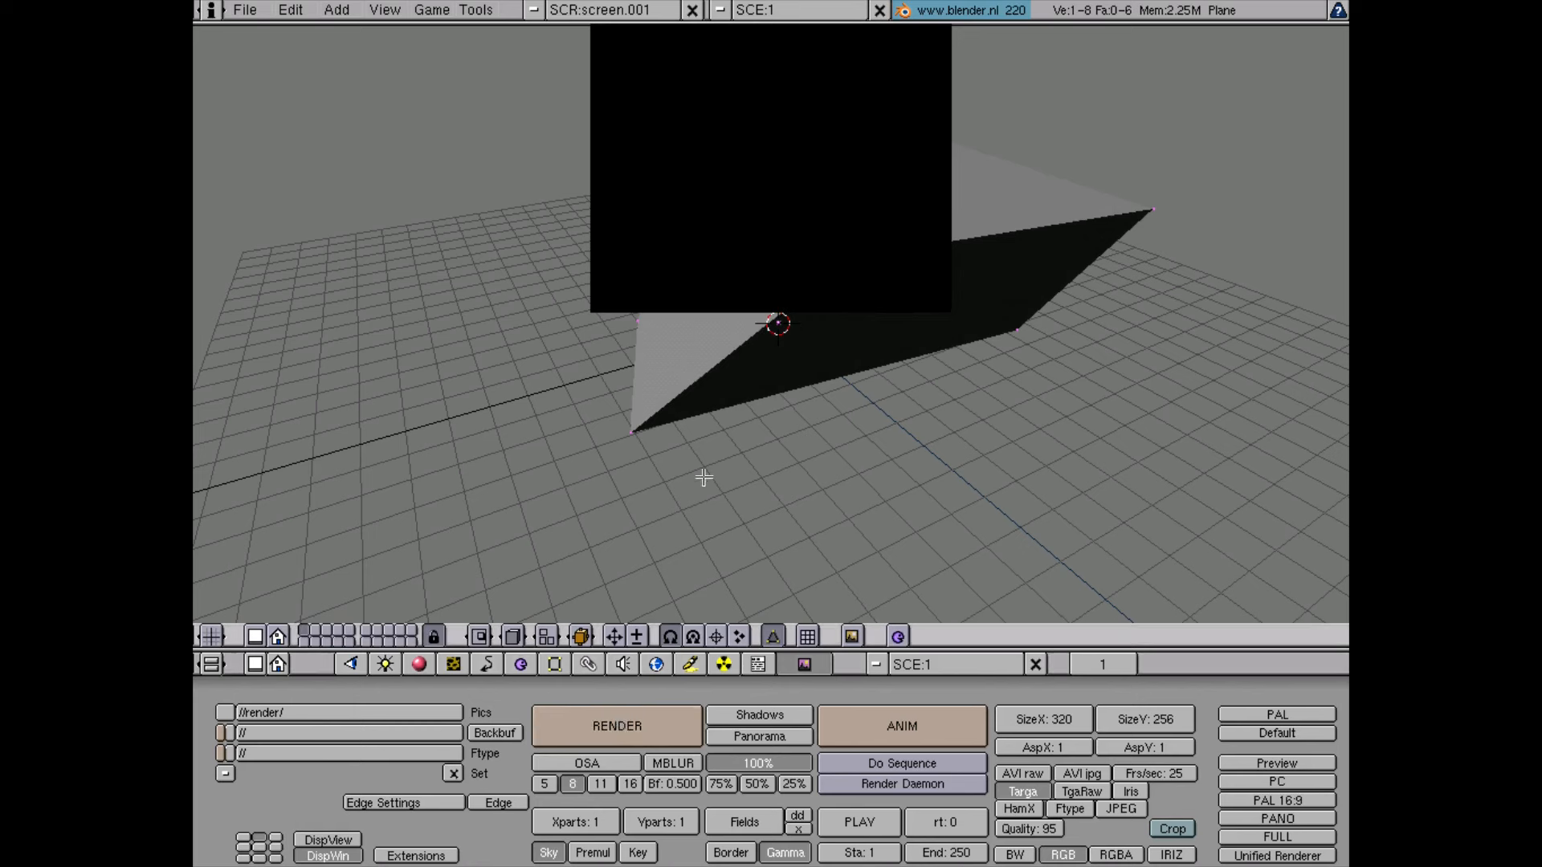
pyautogui.press('Escape')
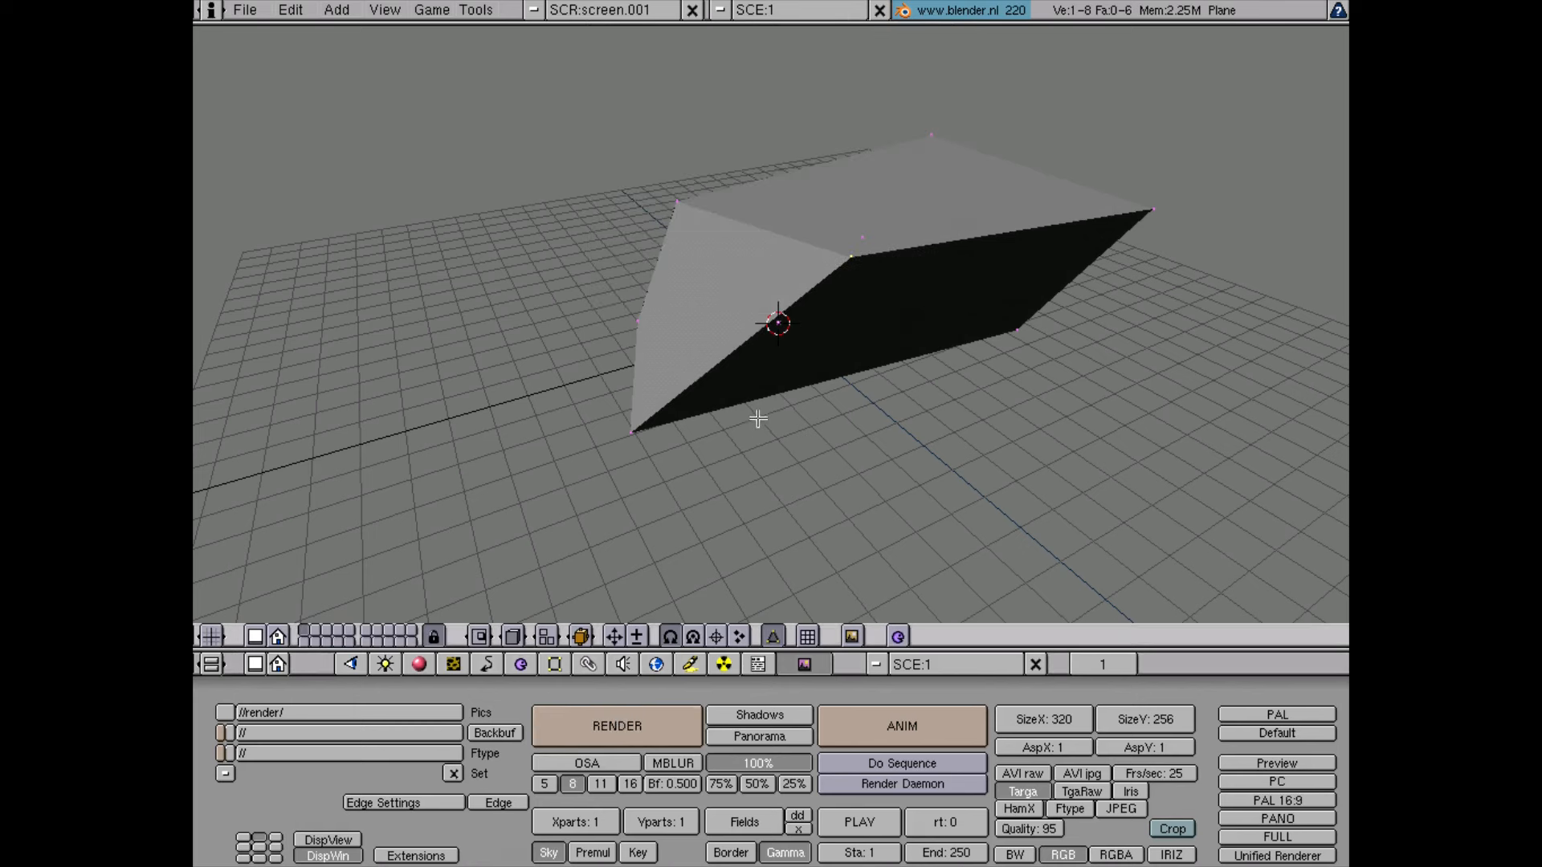
pyautogui.click(615, 734)
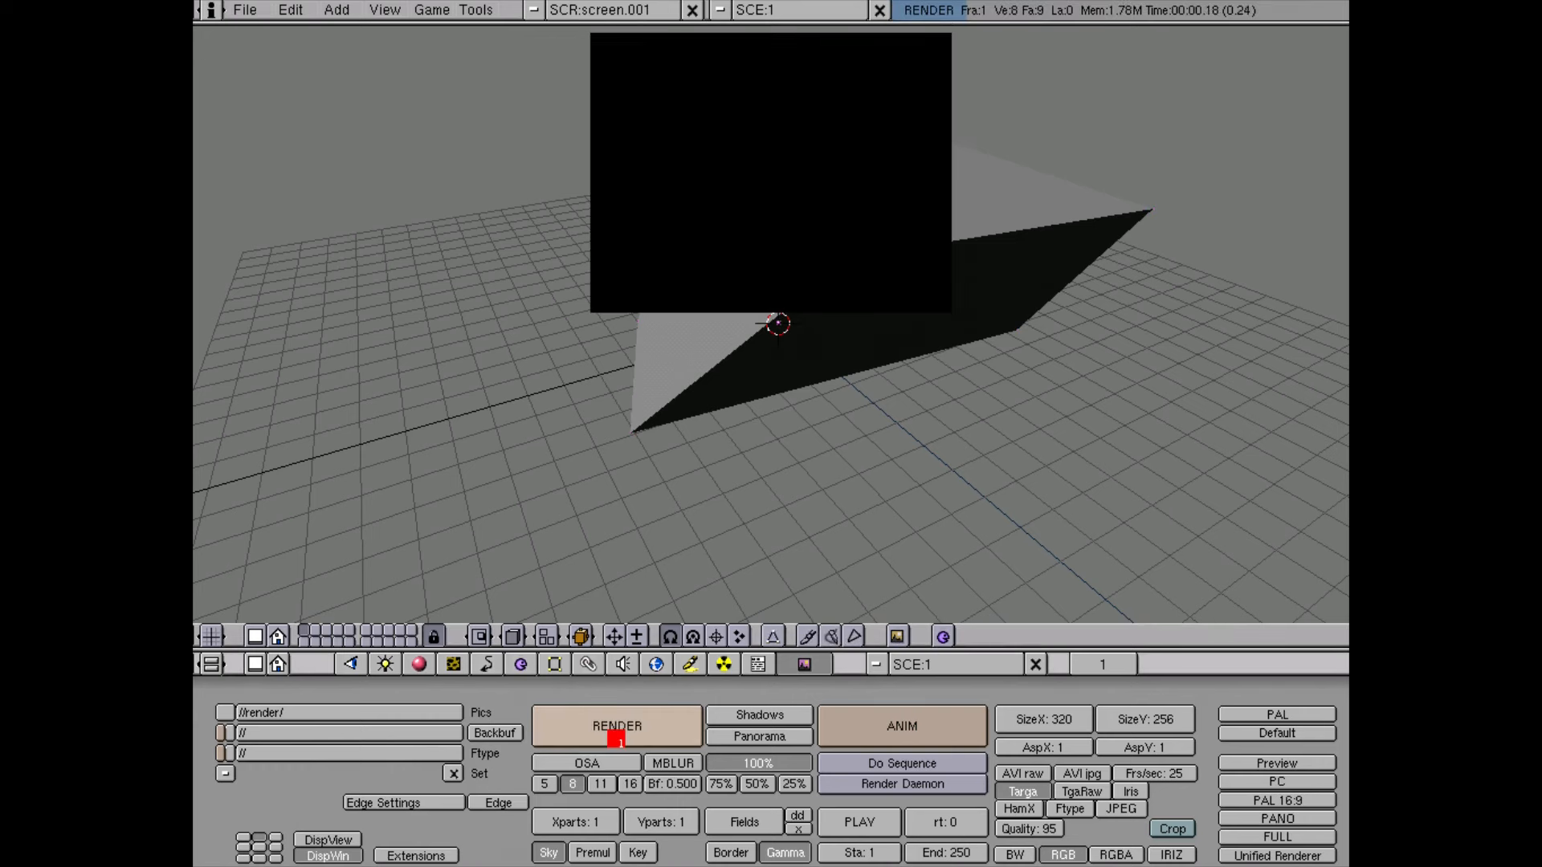
pyautogui.press('Escape')
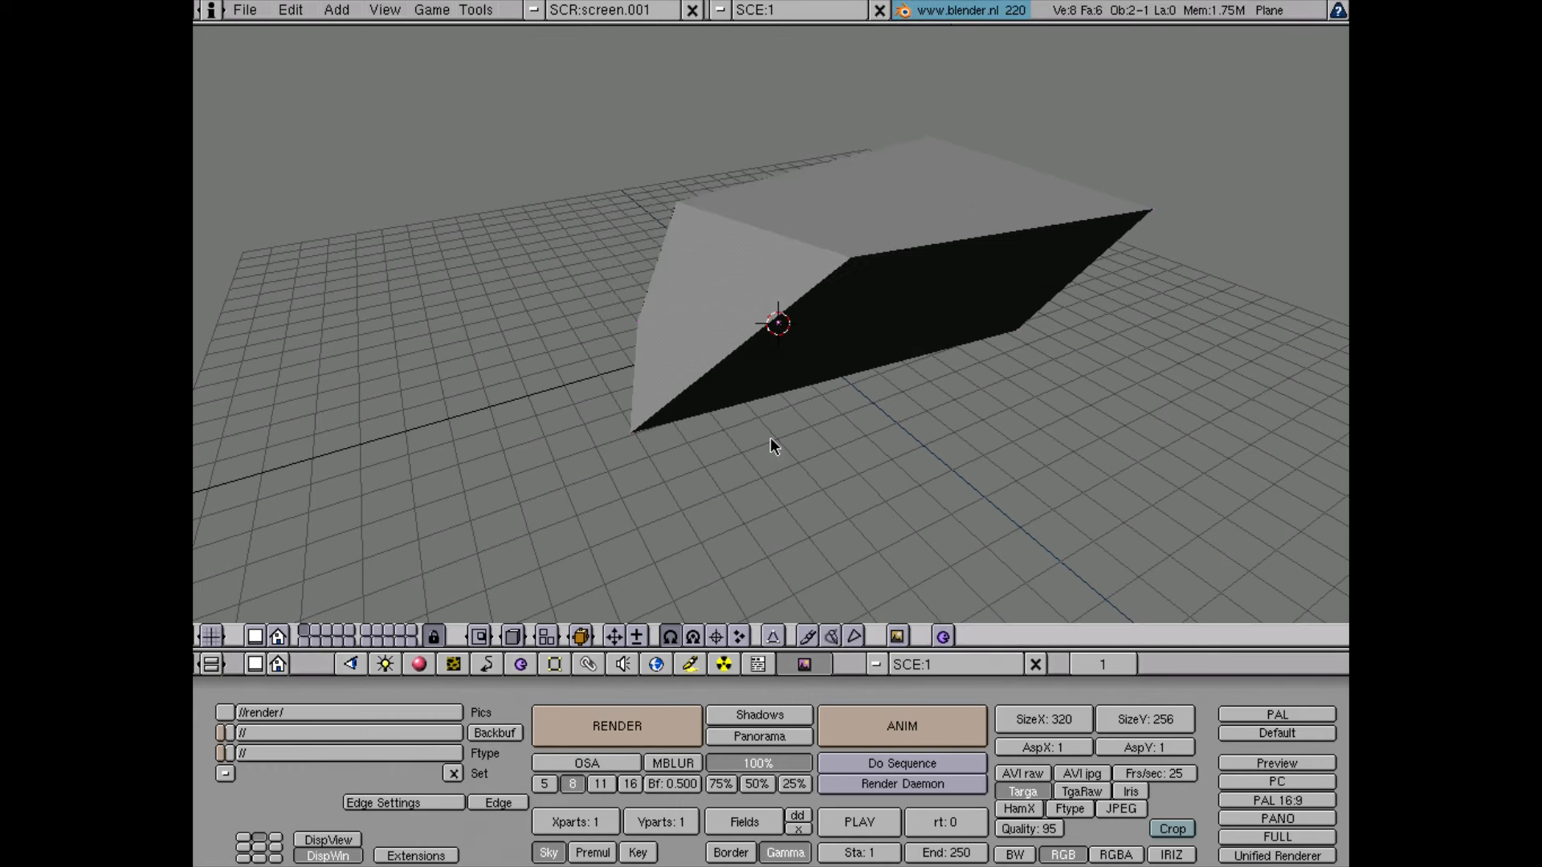
pyautogui.press('KP_0')
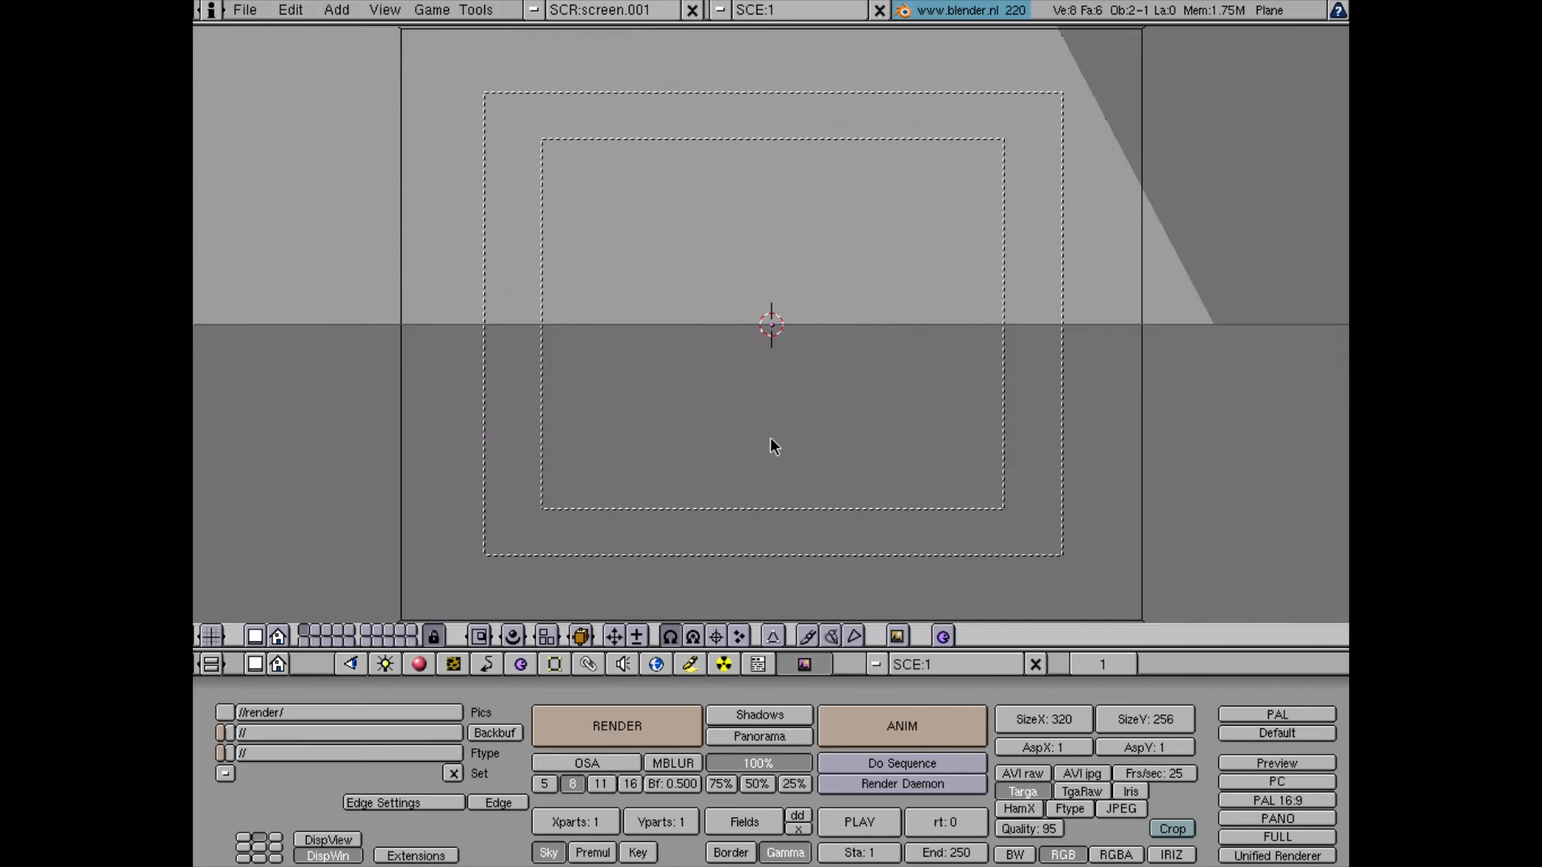
pyautogui.press('KP_0')
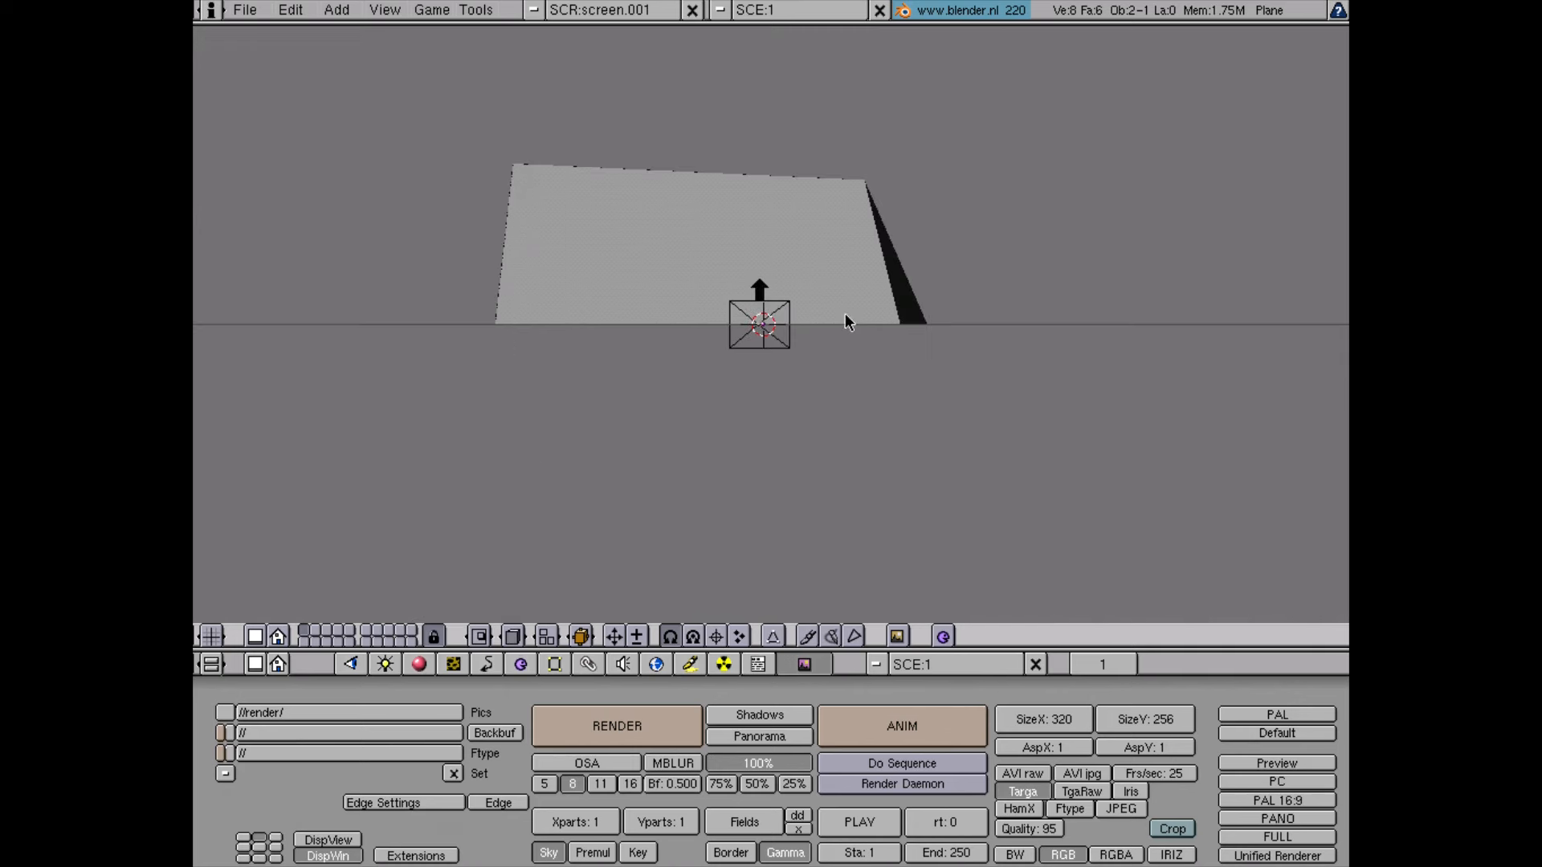
# Step: Move the camera up and away from the block, by about -2.07 in X, -3.79 in Y and 3.79 in Z
pyautogui.press('KP_4')
pyautogui.press('KP_4')
pyautogui.press('KP_4')
pyautogui.press('KP_6')
pyautogui.press('KP_6')
pyautogui.press('KP_6')
pyautogui.press('KP_6')
pyautogui.press('KP_6')
pyautogui.press('KP_6')
pyautogui.press('KP_6')
pyautogui.press('KP_6')
pyautogui.press('KP_6')
pyautogui.press('KP_6')
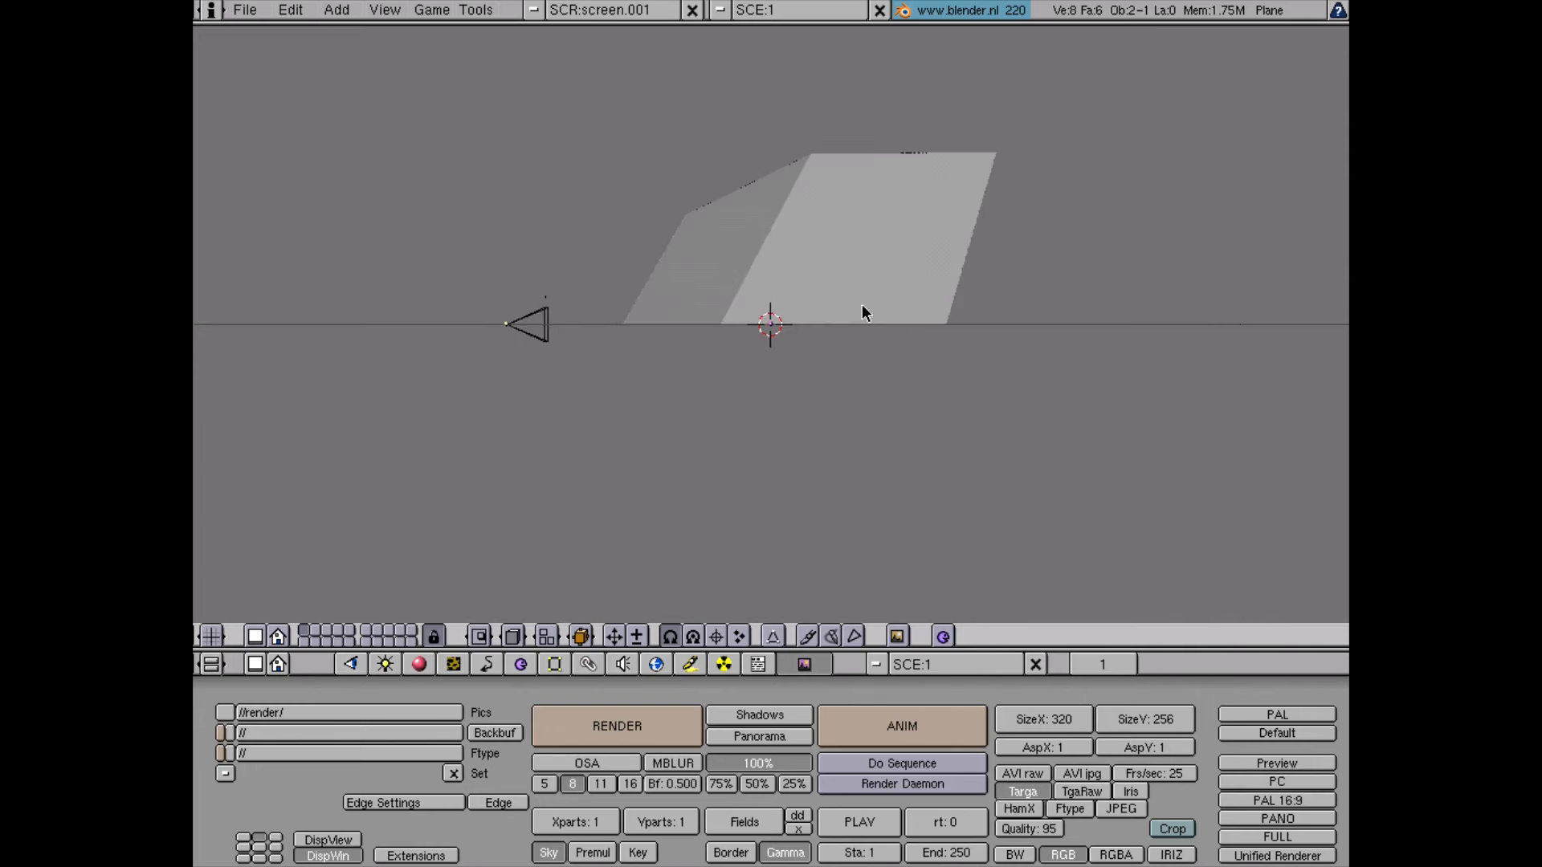
pyautogui.press('KP_8')
pyautogui.press('KP_8')
pyautogui.press('KP_8')
pyautogui.press('KP_8')
pyautogui.press('KP_8')
pyautogui.press('KP_8')
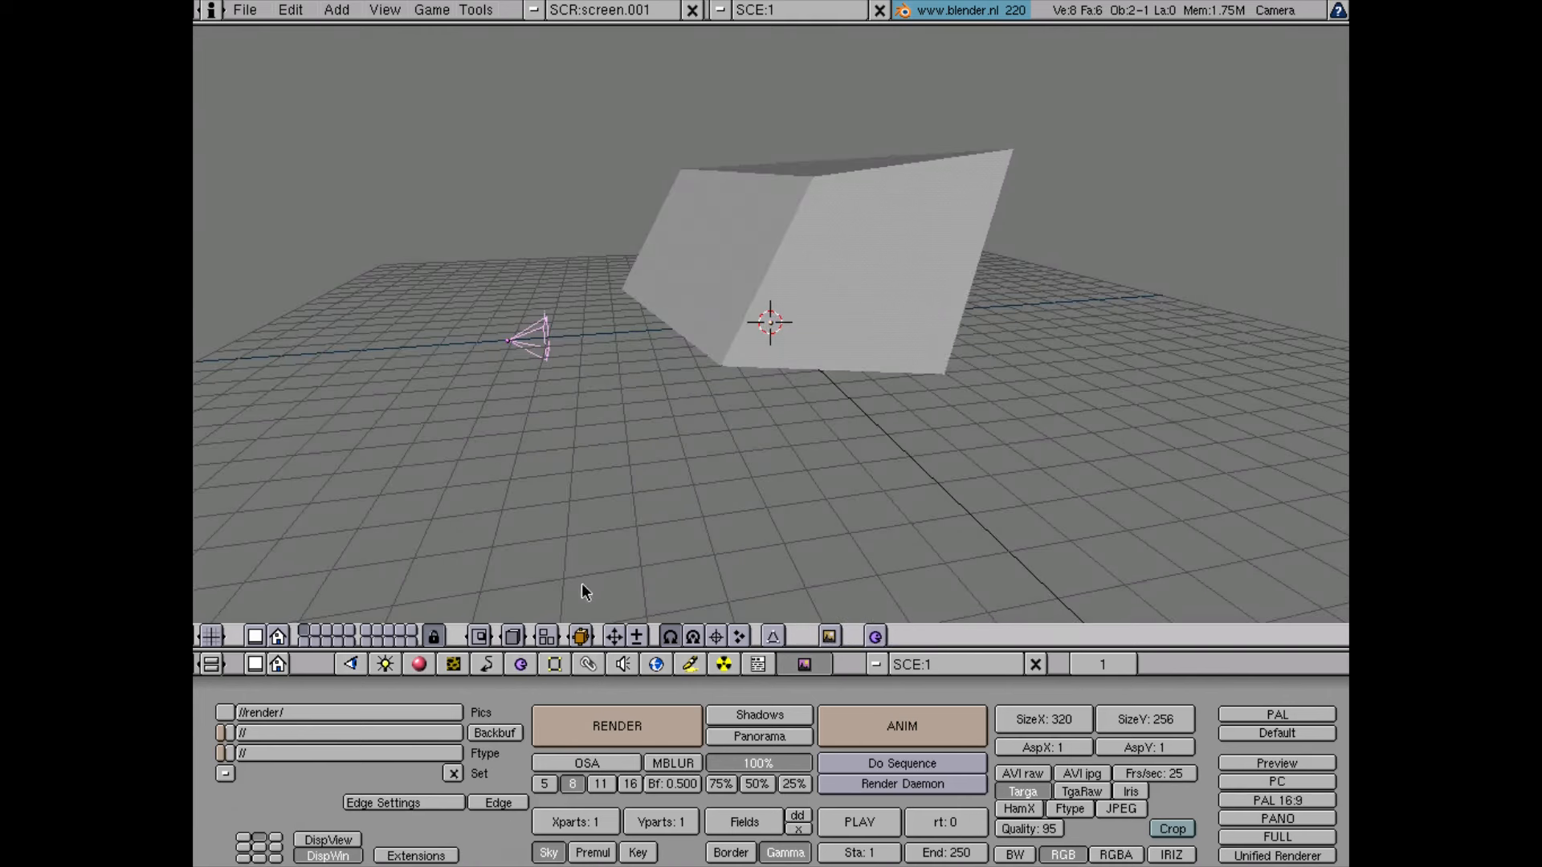
pyautogui.press('g')
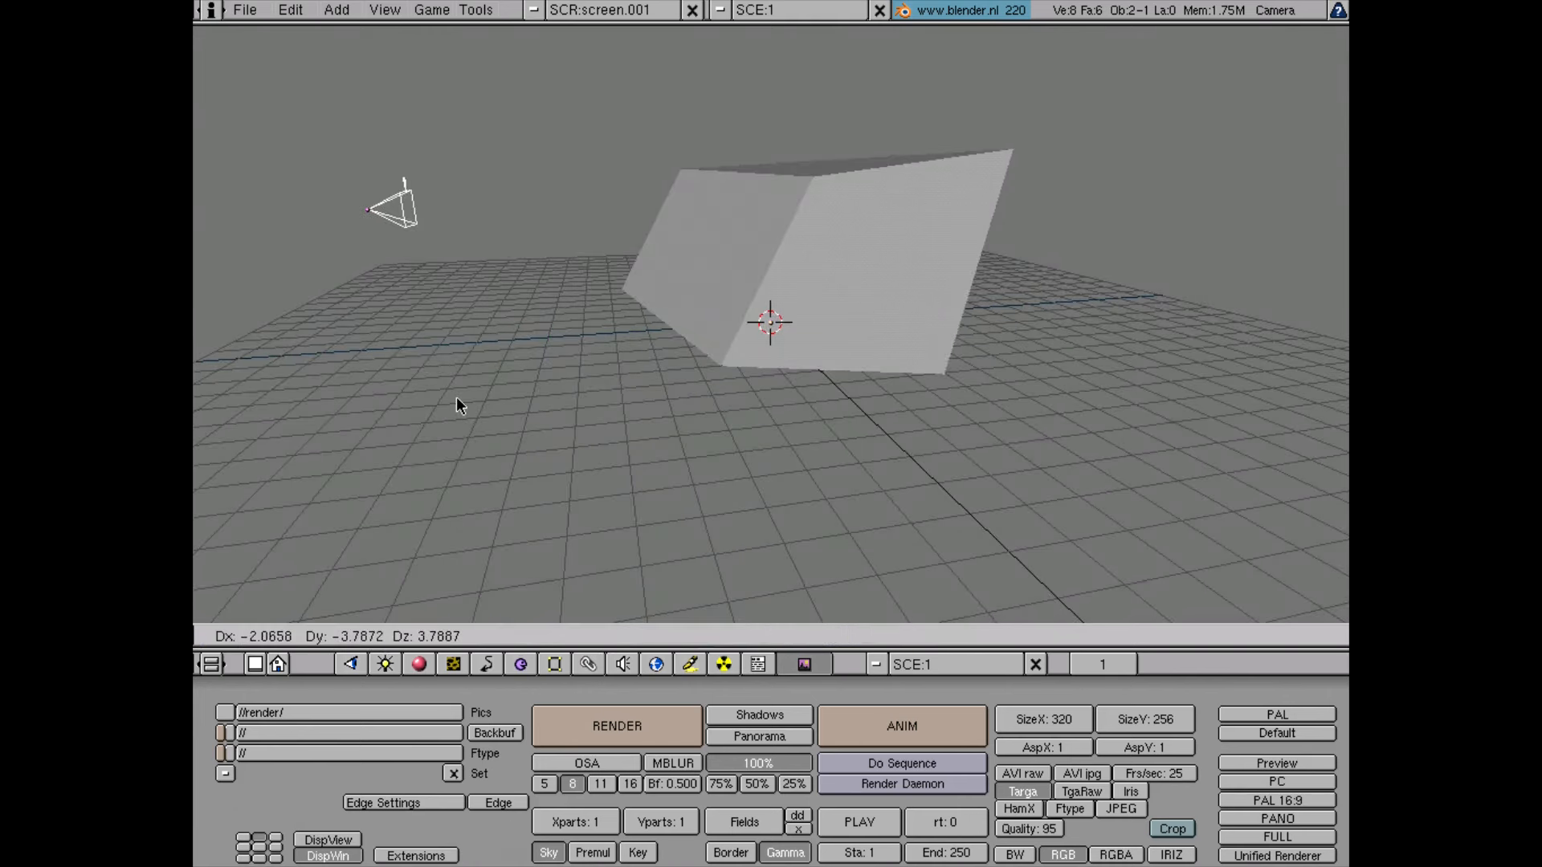
pyautogui.click(455, 397)
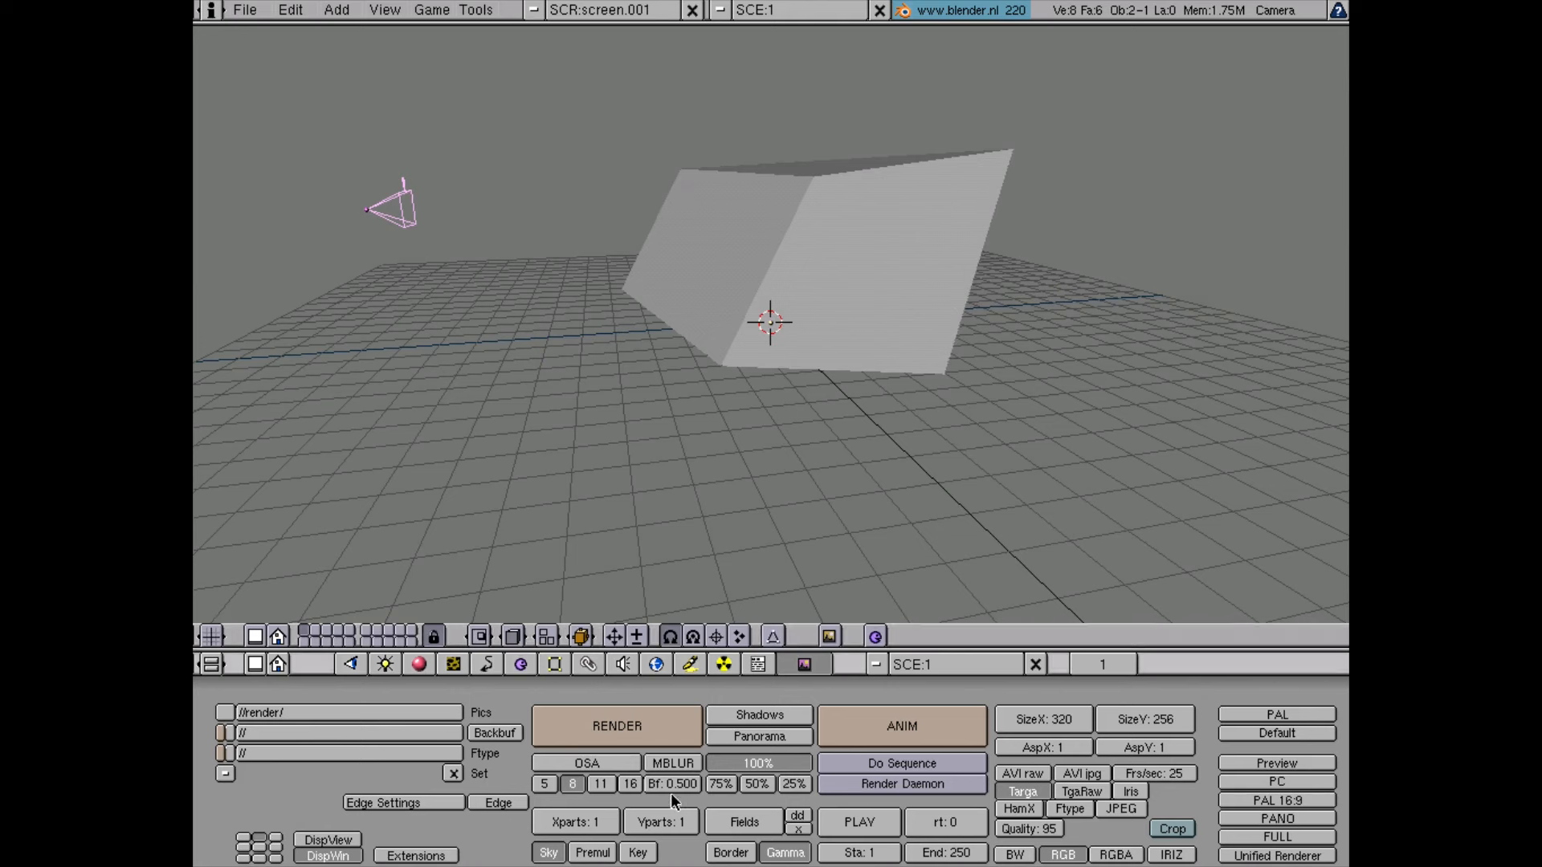
# Step: Render the scene from the camera's new position, close the result and quit Blender
pyautogui.click(647, 730)
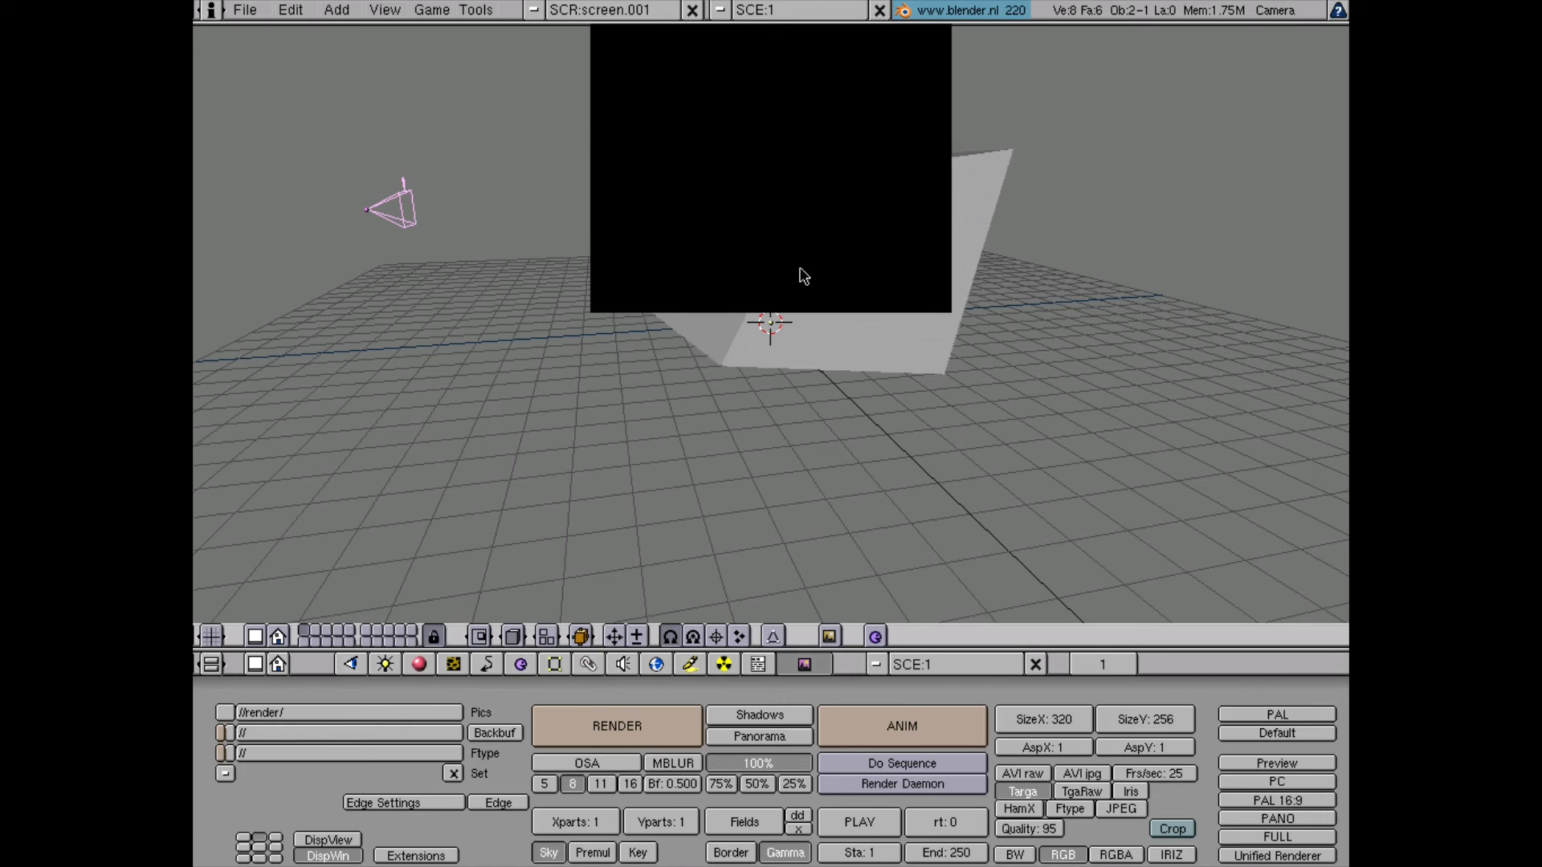
pyautogui.press('Escape')
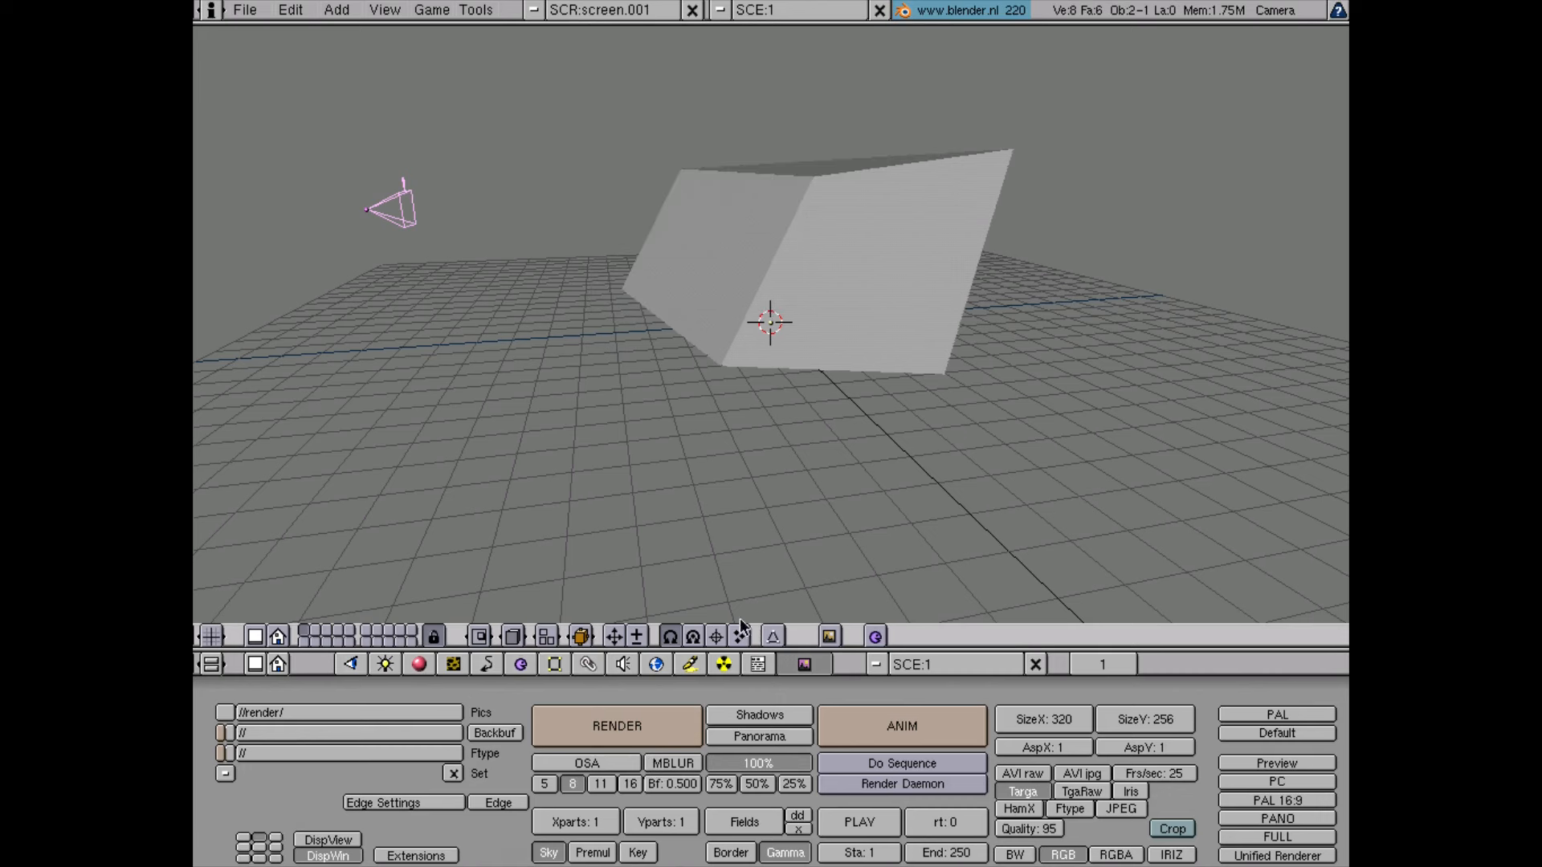
pyautogui.click(394, 10)
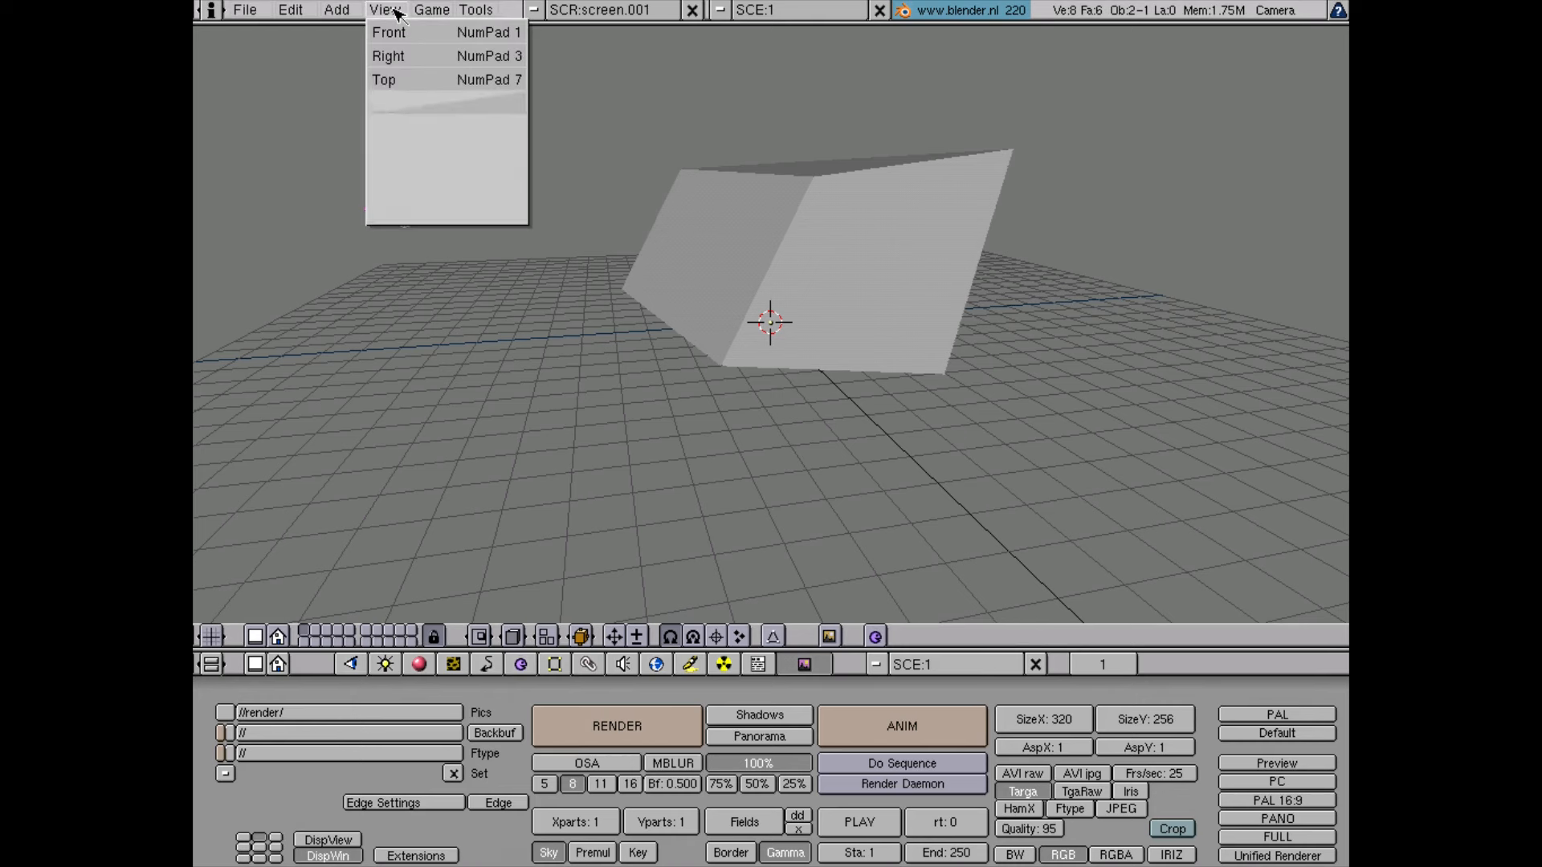
pyautogui.click(243, 11)
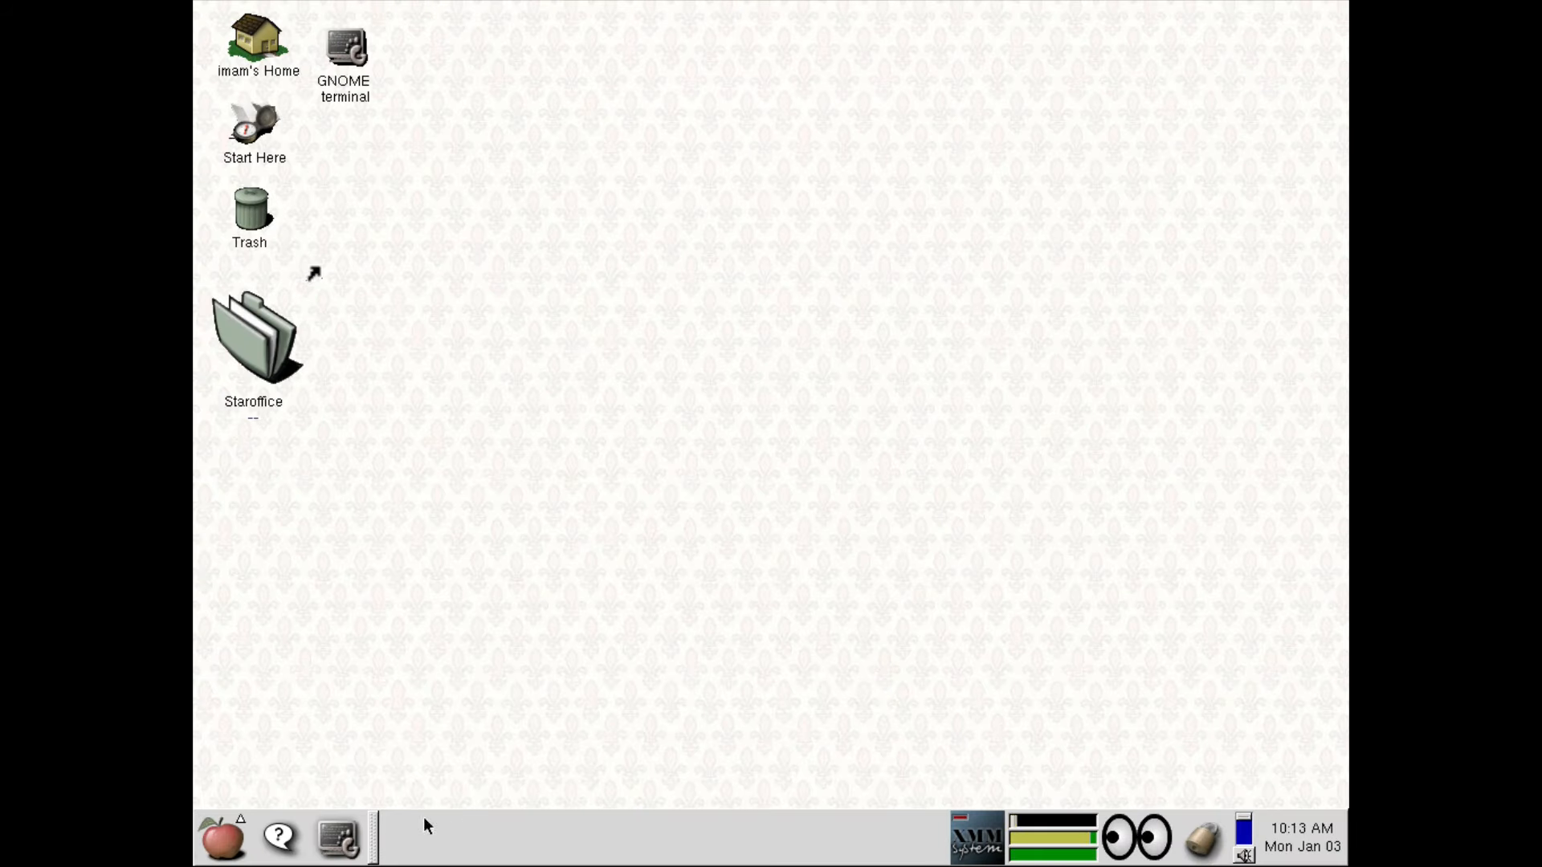
# Step: Look through the installed program categories, including the multimedia programs, desktop settings and system tools
pyautogui.click(211, 839)
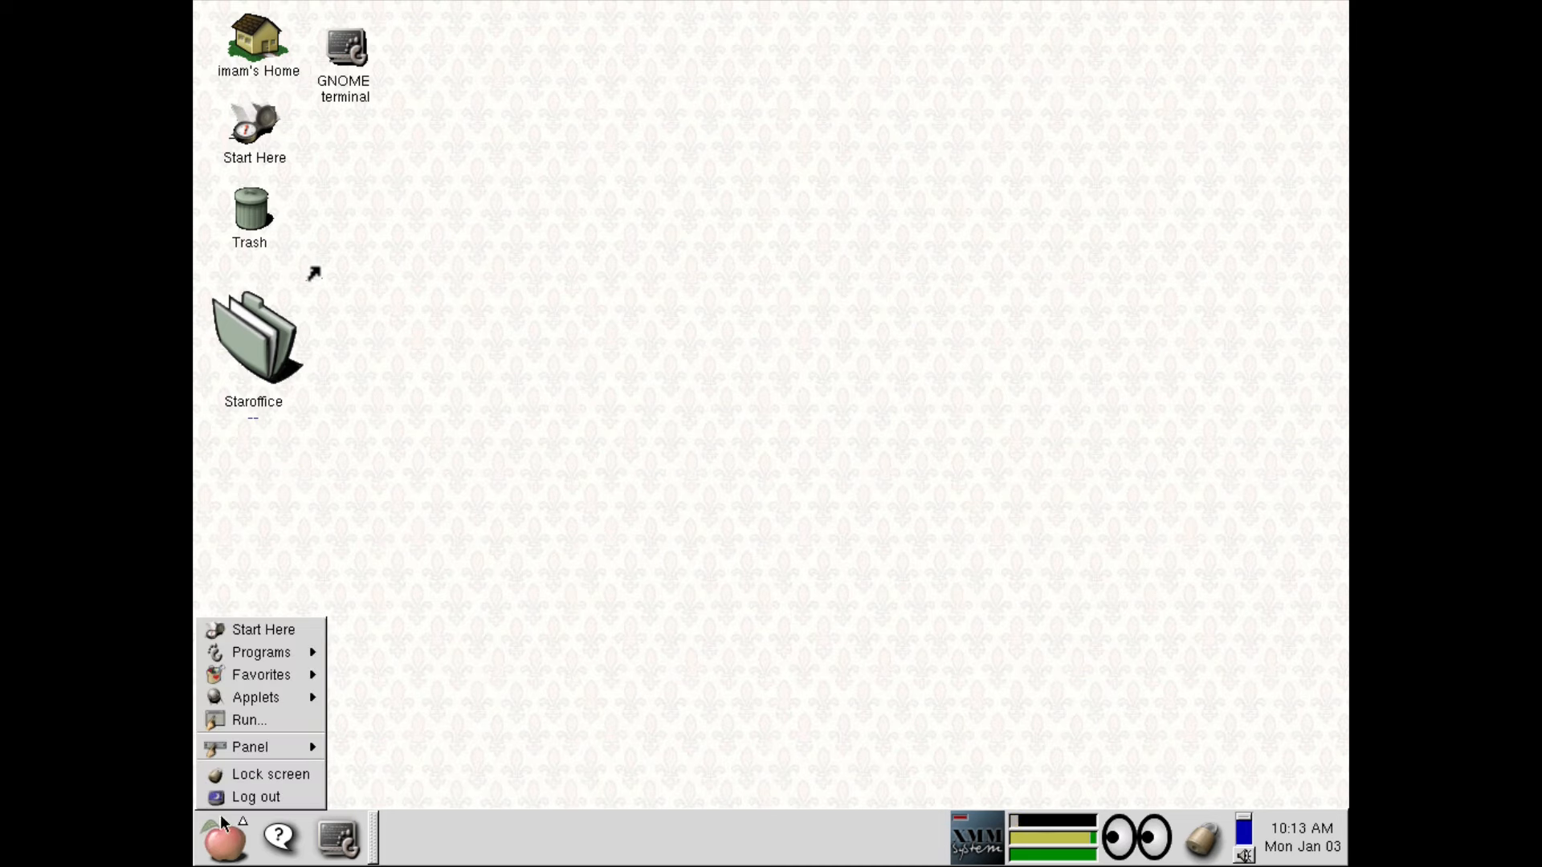
pyautogui.moveTo(281, 661)
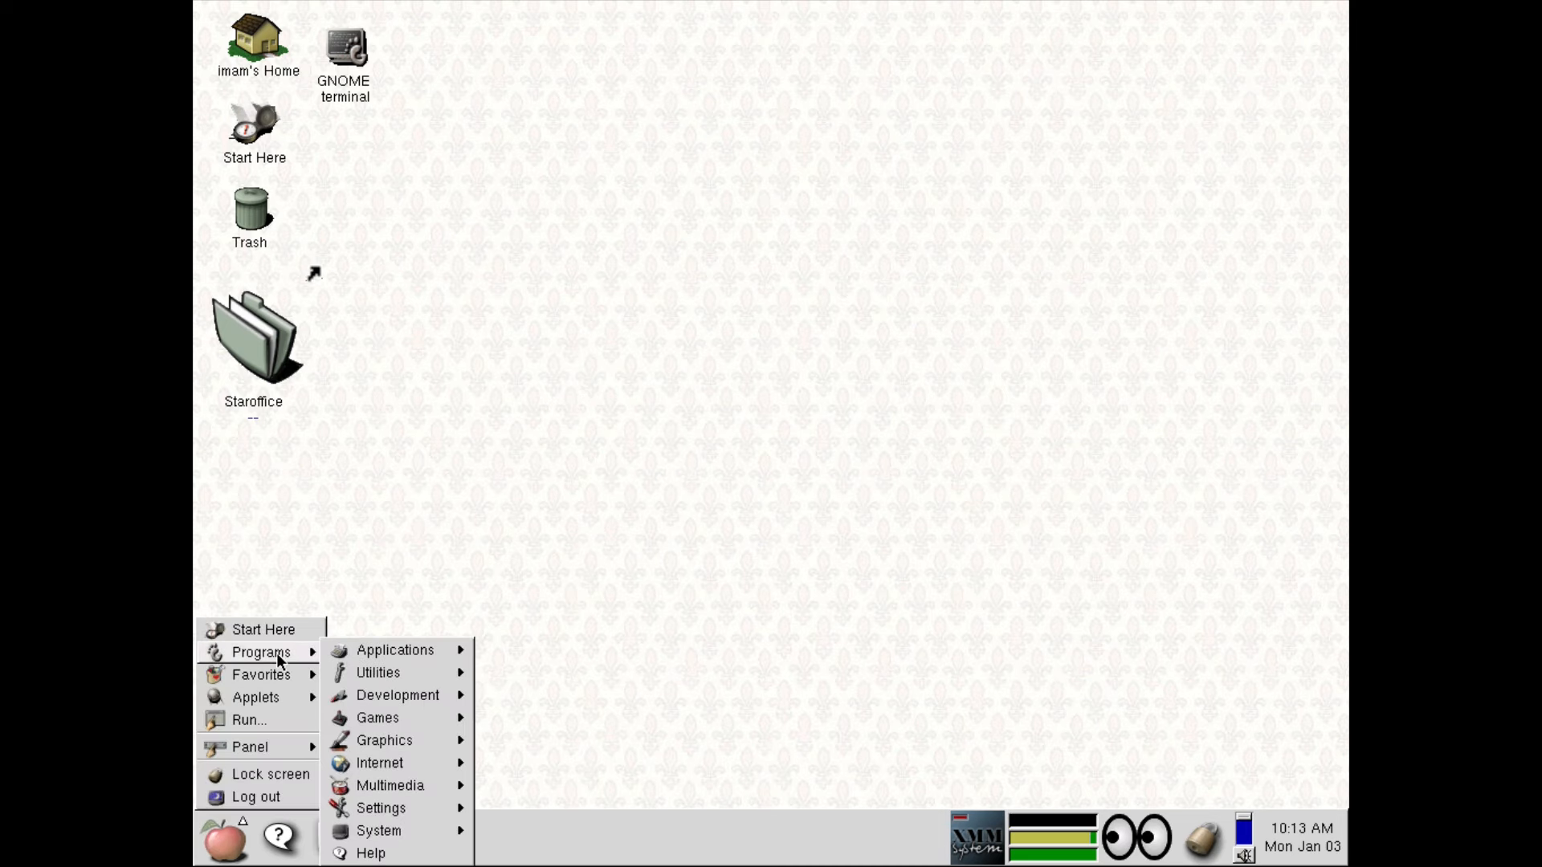
pyautogui.moveTo(384, 673)
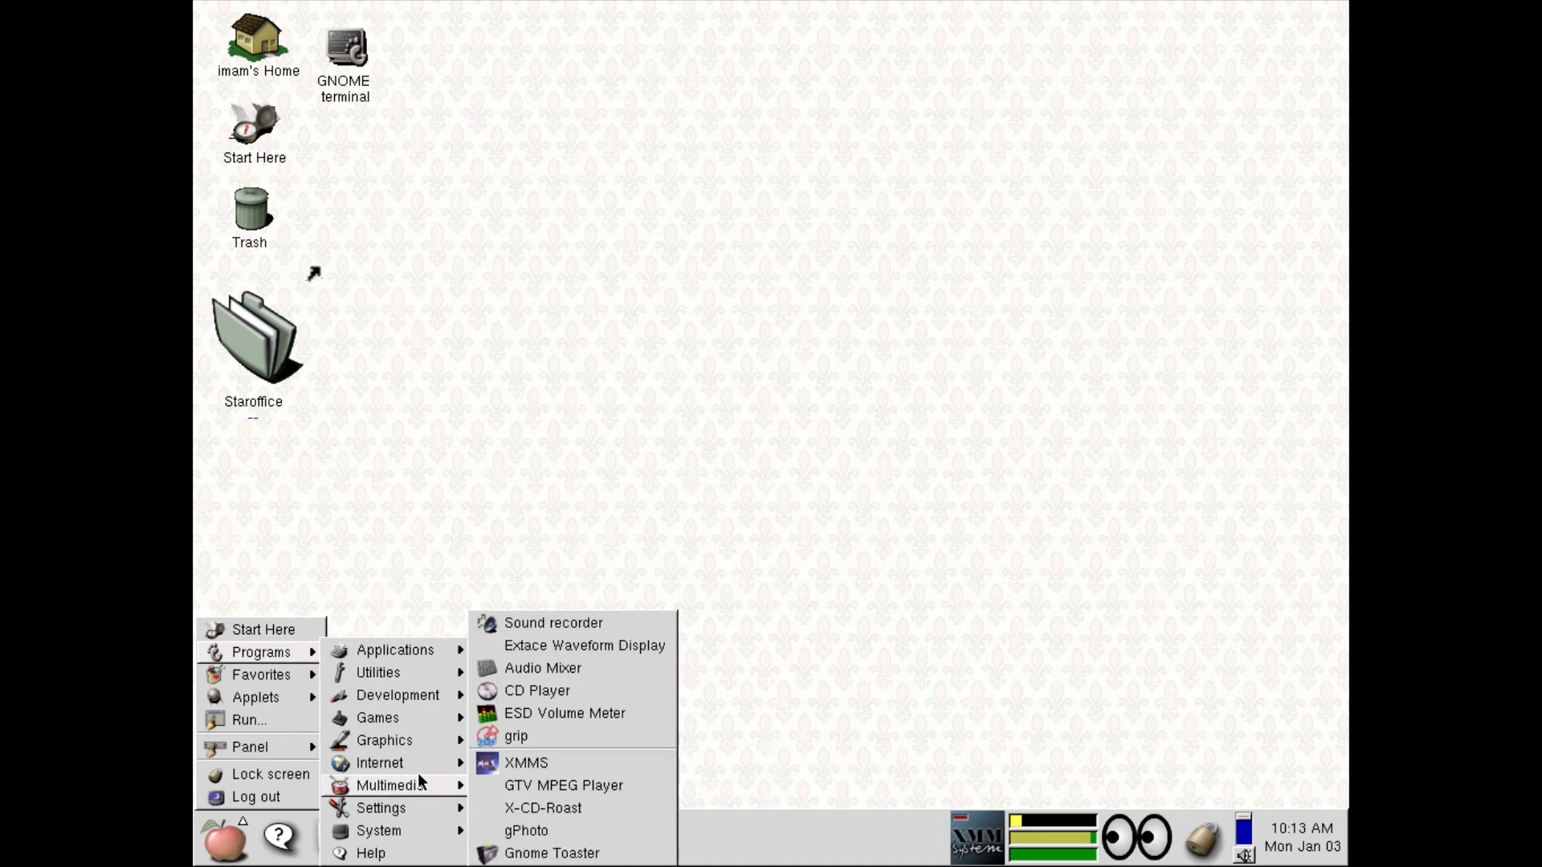
pyautogui.click(465, 451)
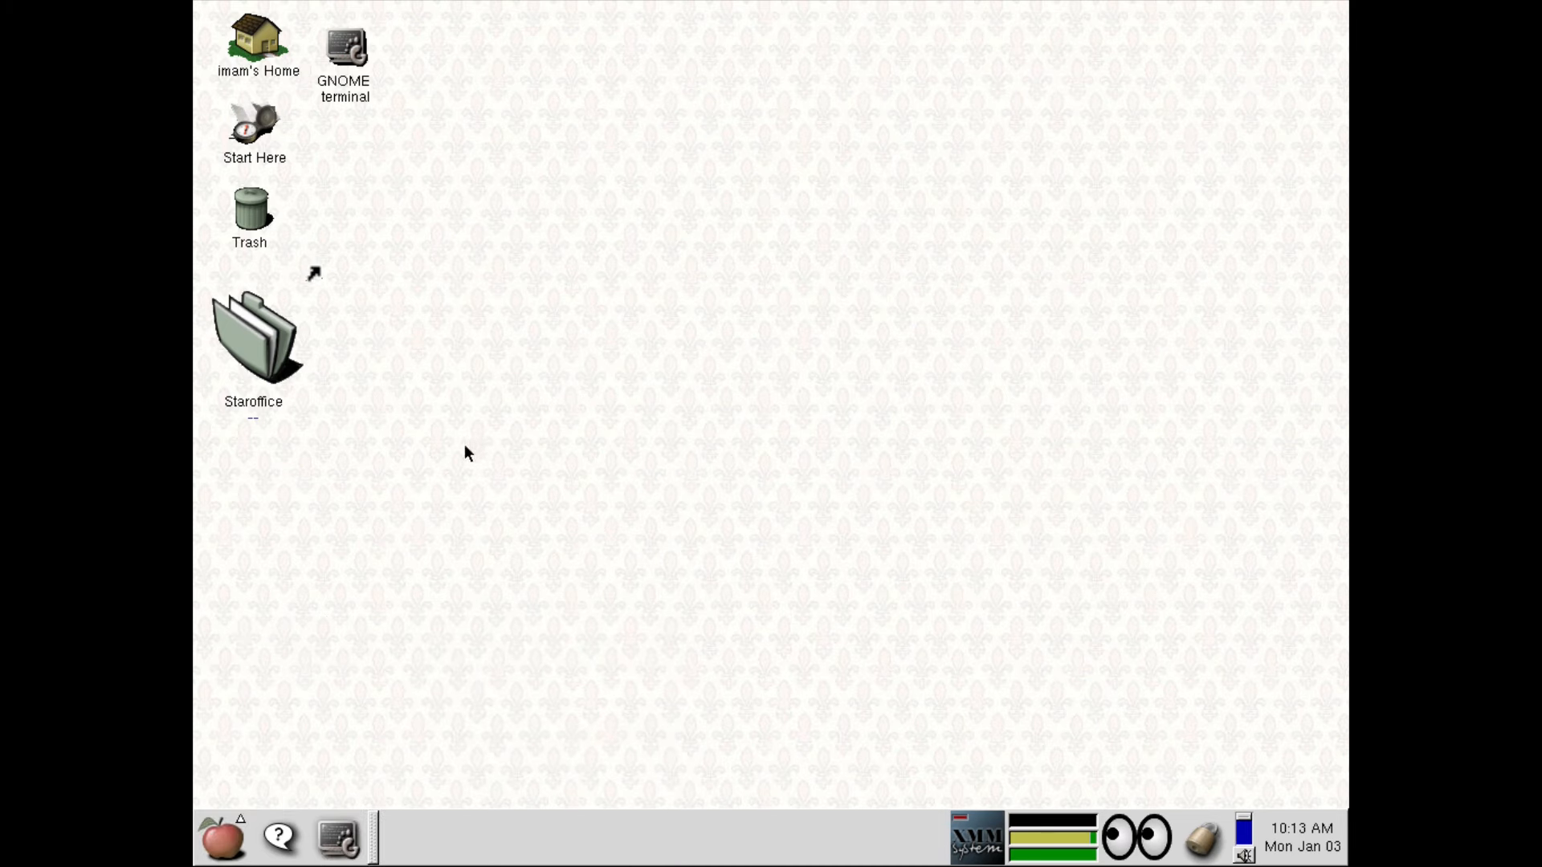
pyautogui.click(259, 48)
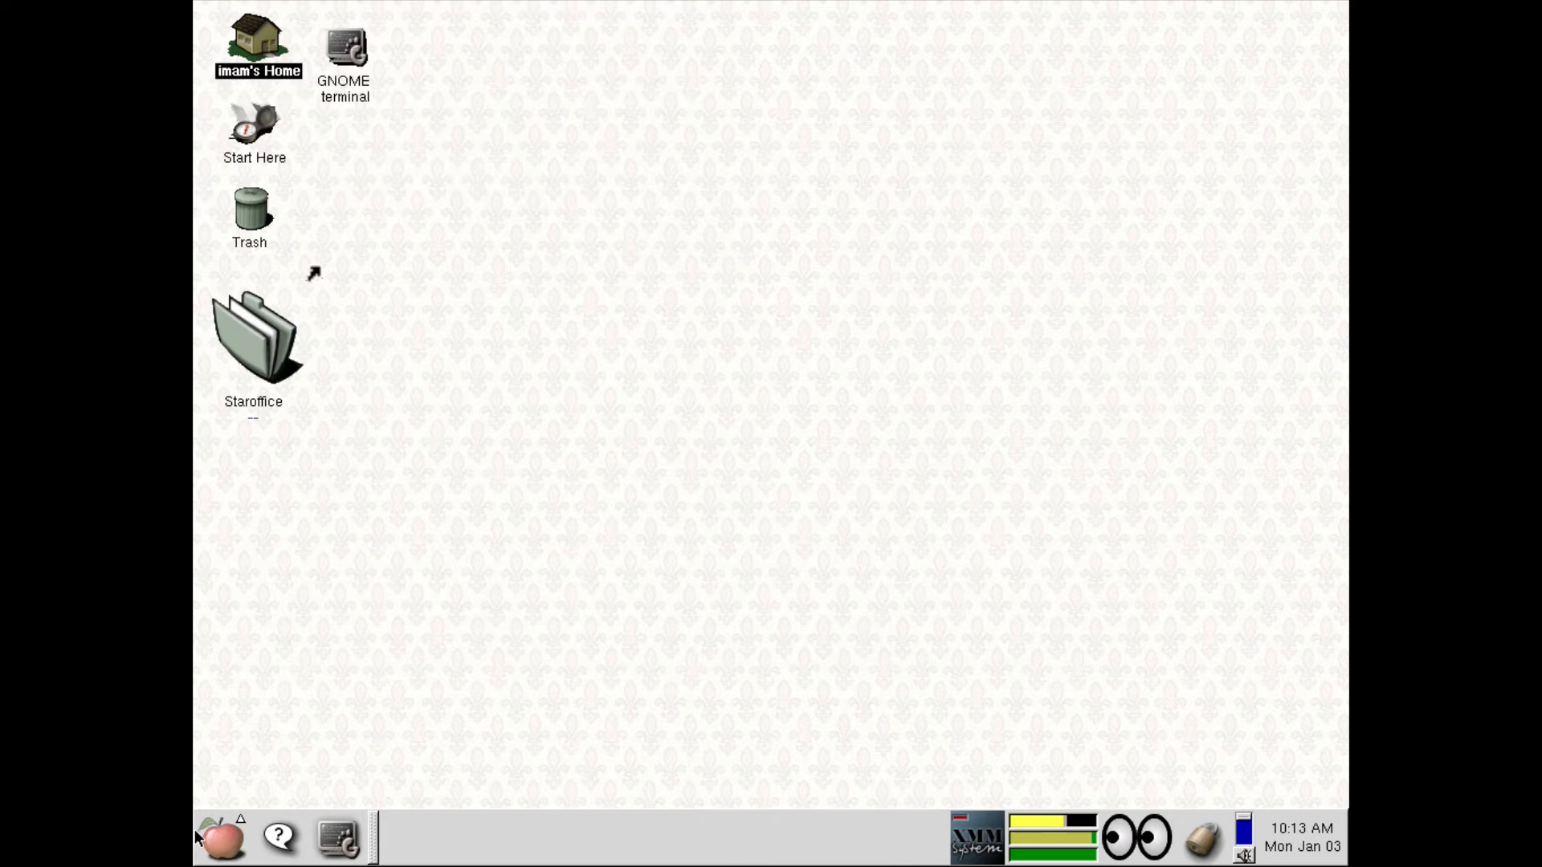
pyautogui.click(224, 837)
pyautogui.moveTo(258, 749)
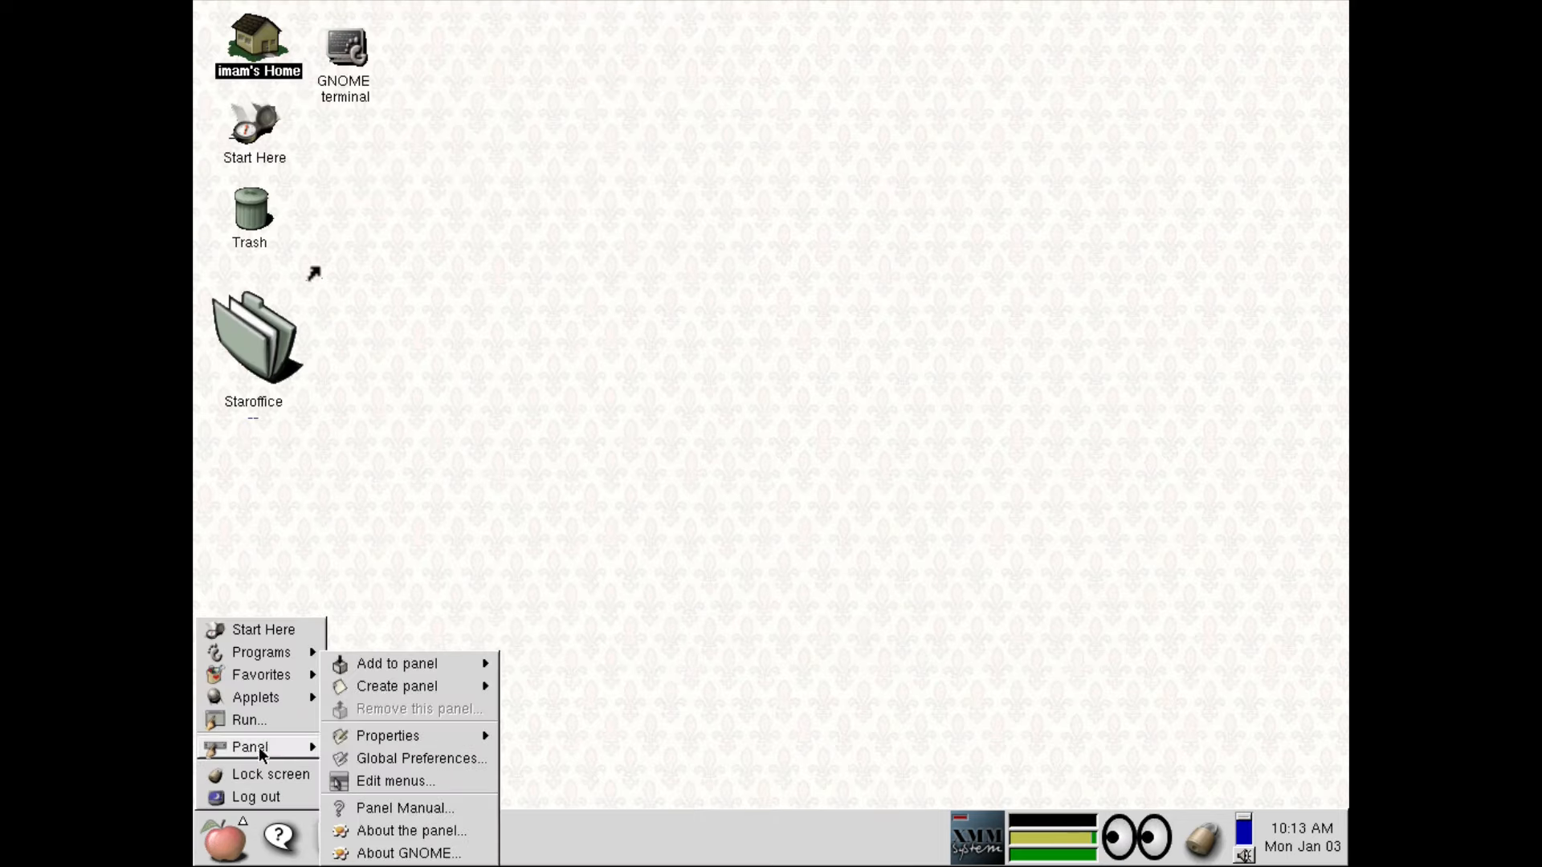
pyautogui.moveTo(383, 791)
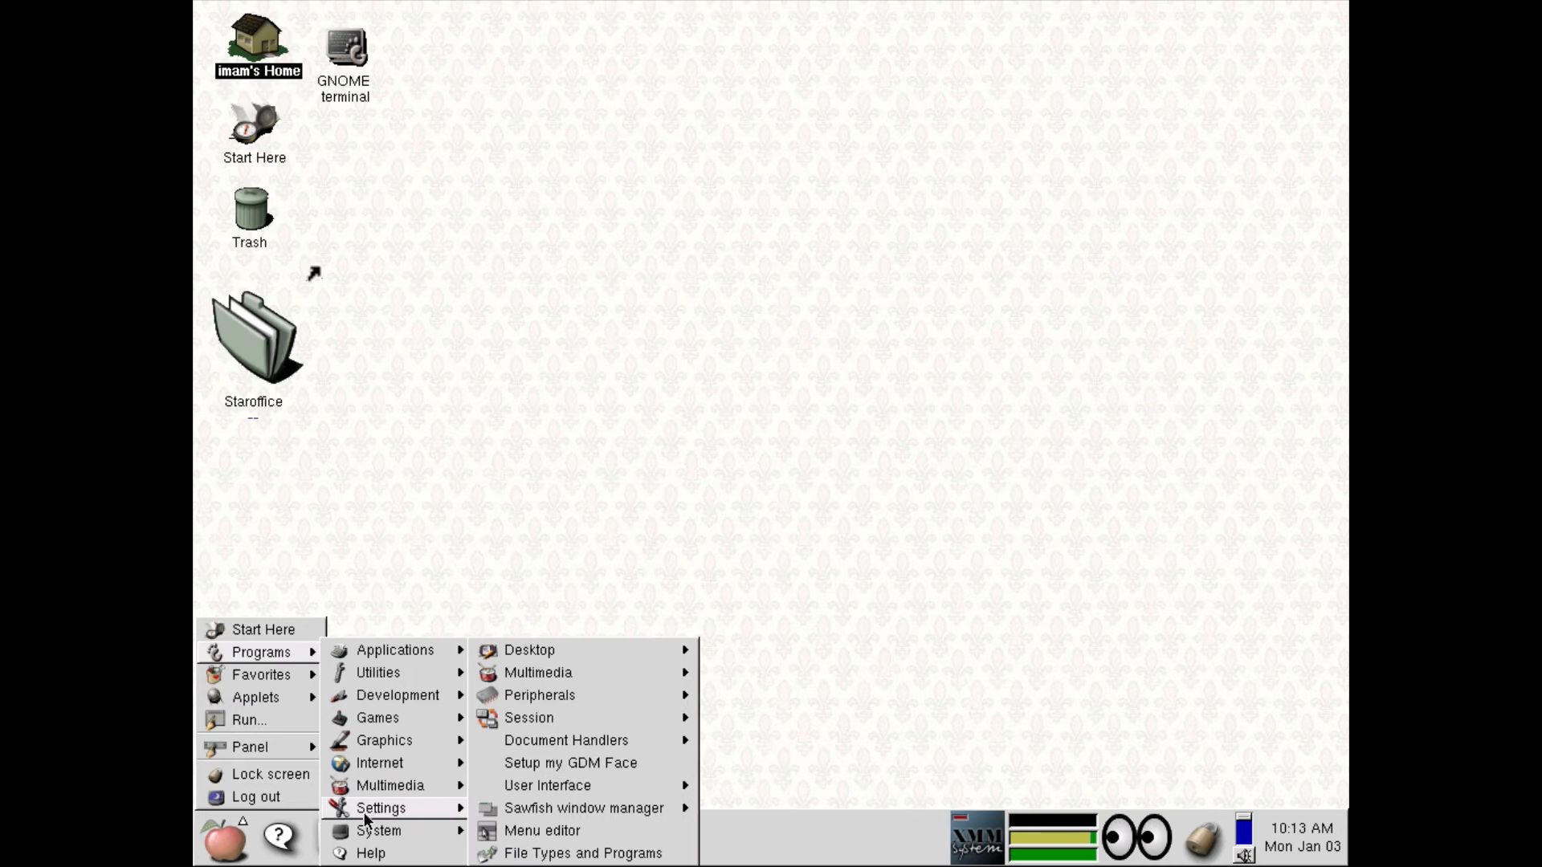
pyautogui.moveTo(369, 832)
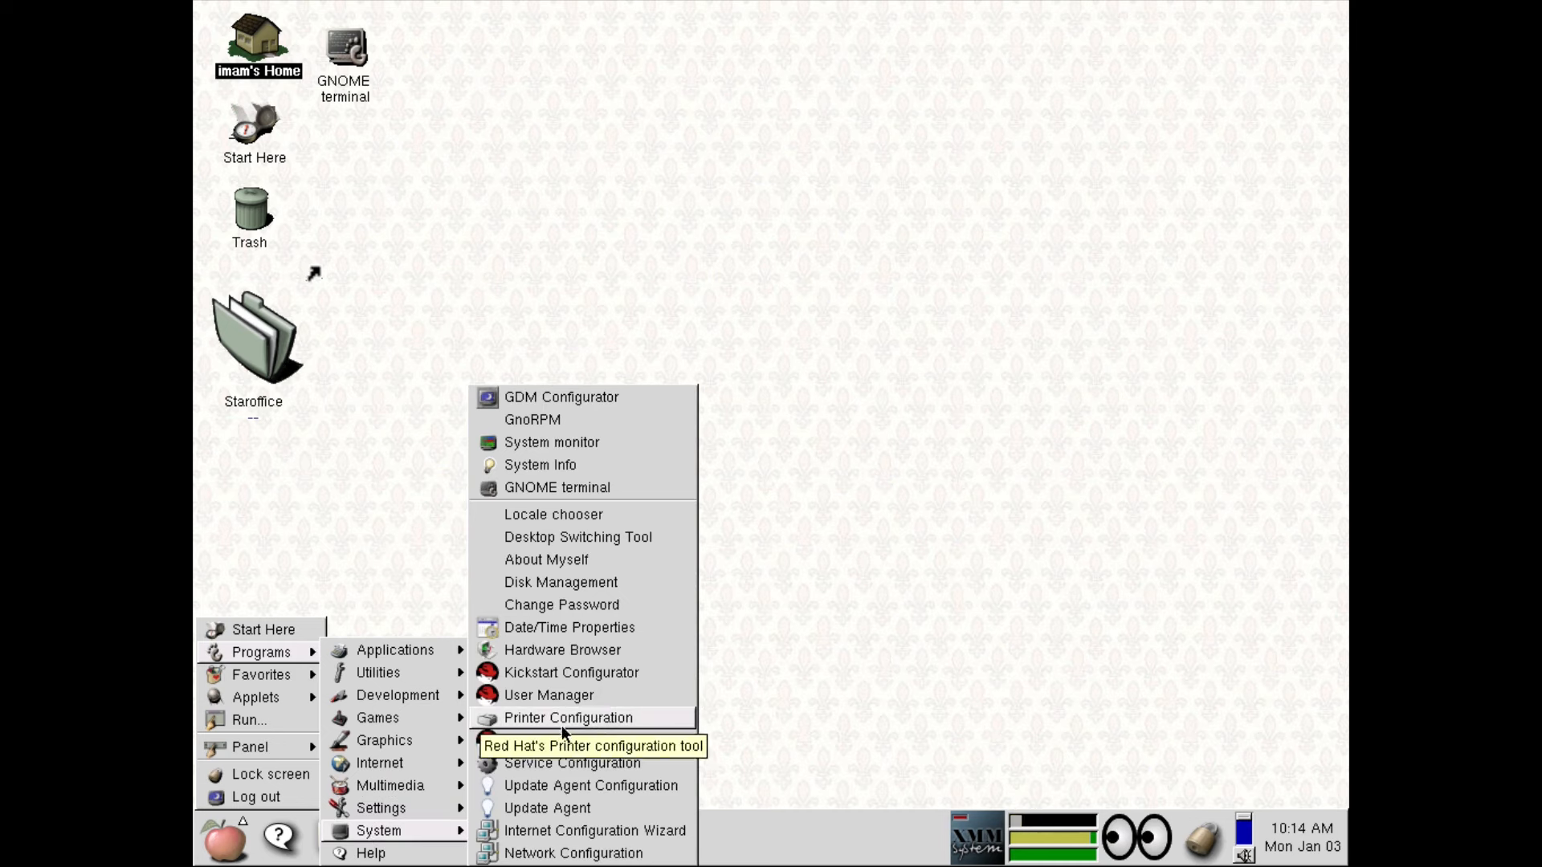
pyautogui.moveTo(280, 700)
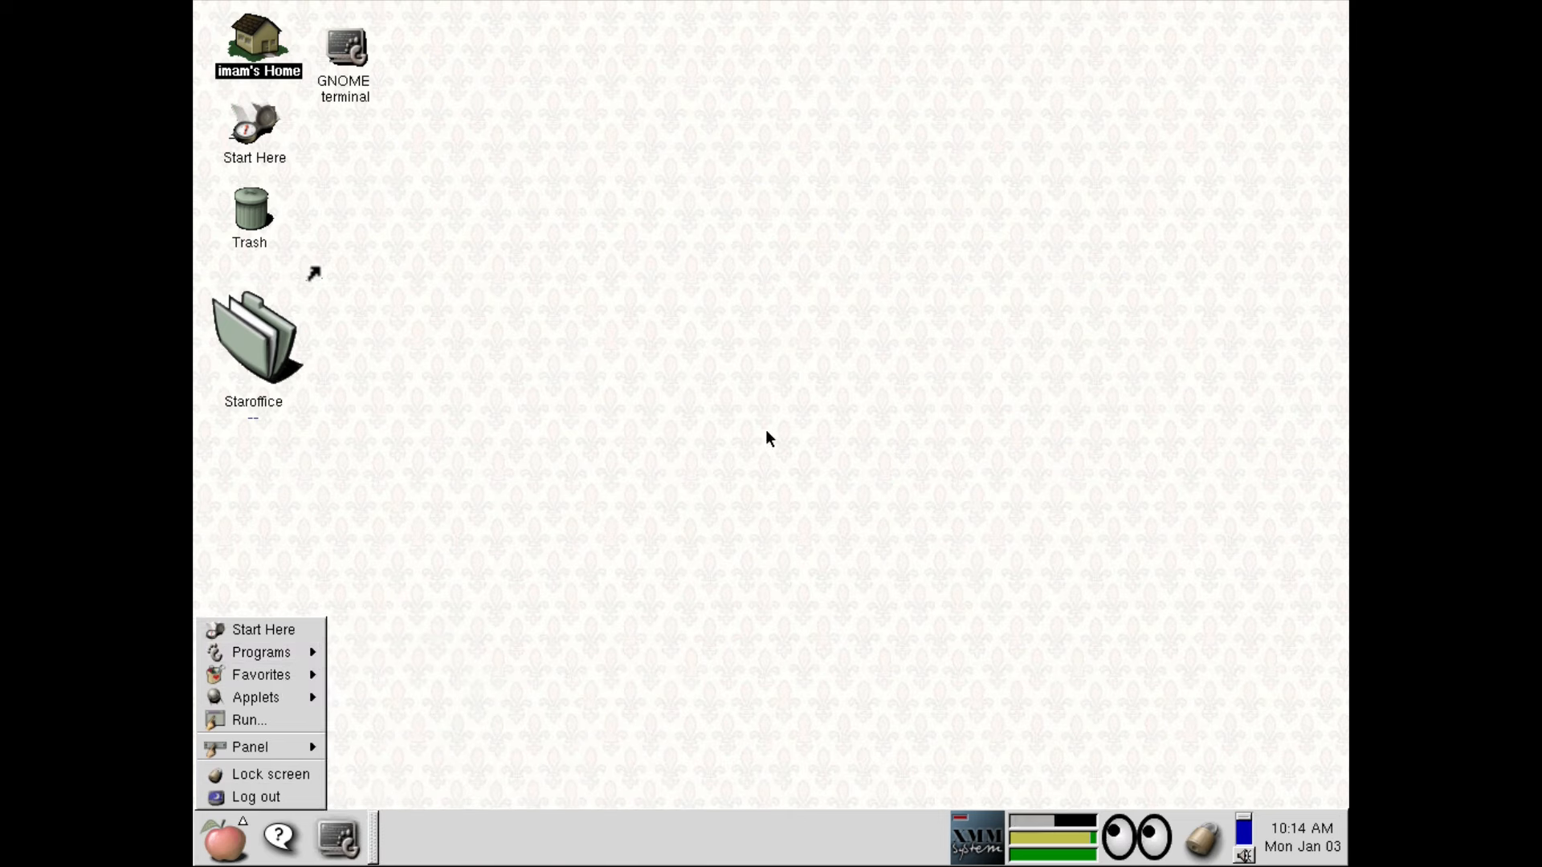
# Step: Preview the desktop wallpaper as centered, scaled with kept aspect, scaled and tiled in the background settings, and cancel without applying
pyautogui.rightClick(600, 310)
pyautogui.click(643, 547)
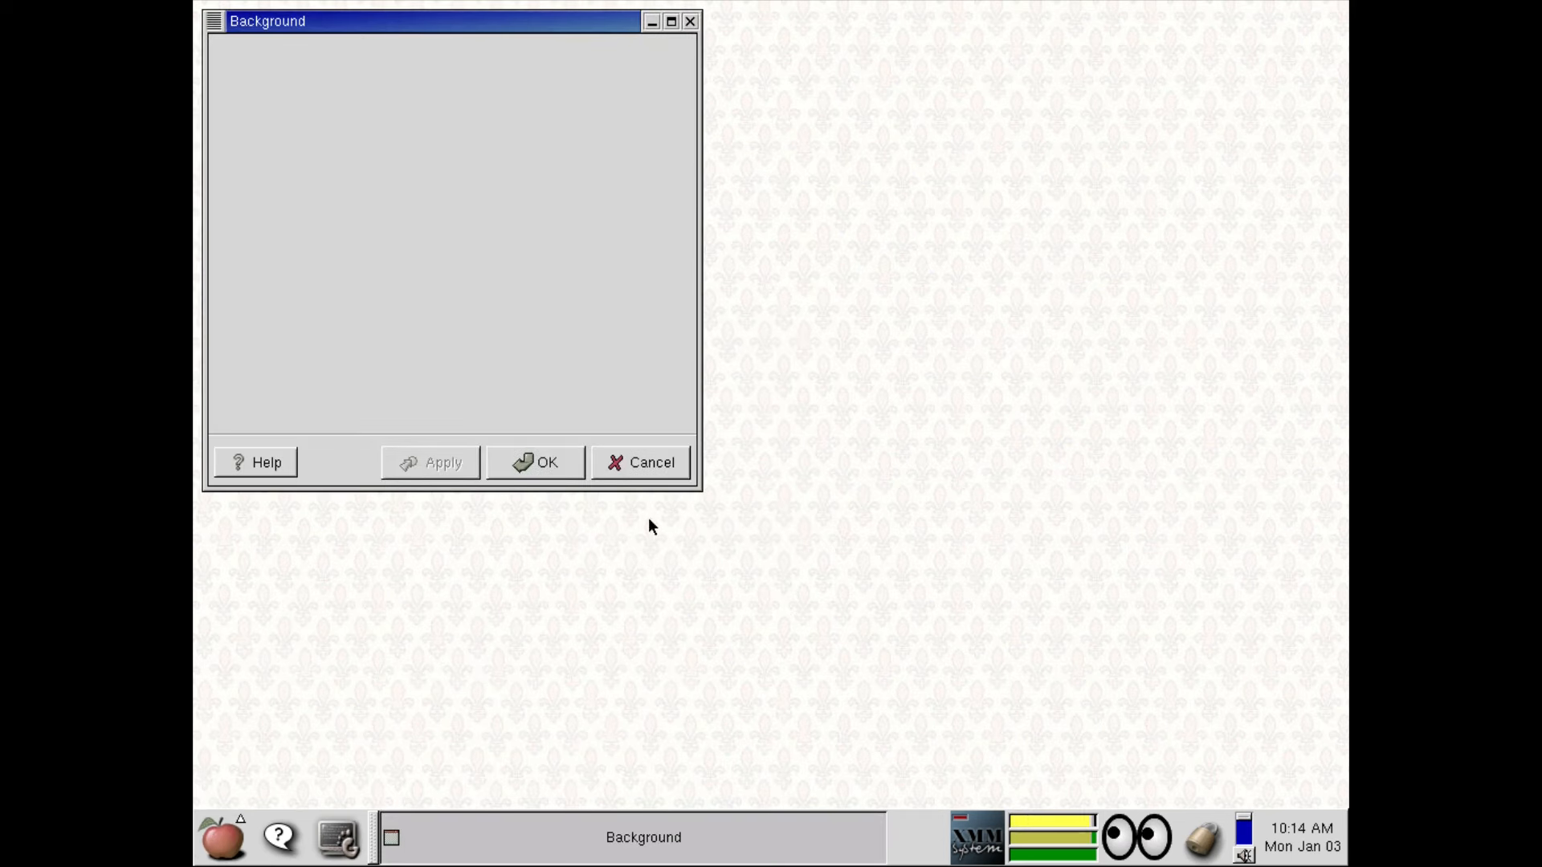
pyautogui.moveTo(437, 31); pyautogui.dragTo(750, 152)
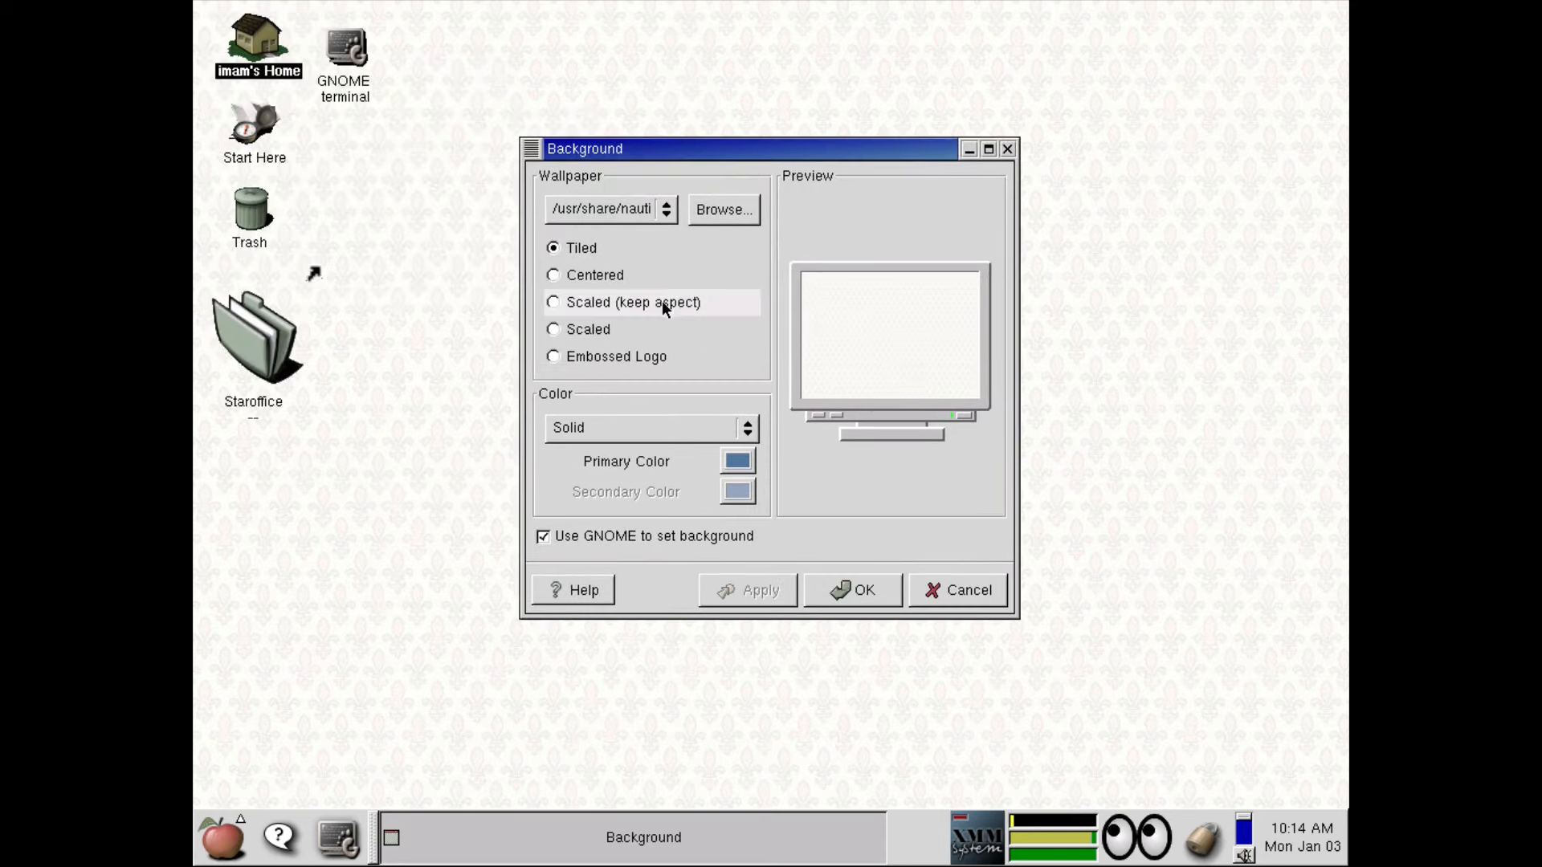
pyautogui.click(651, 276)
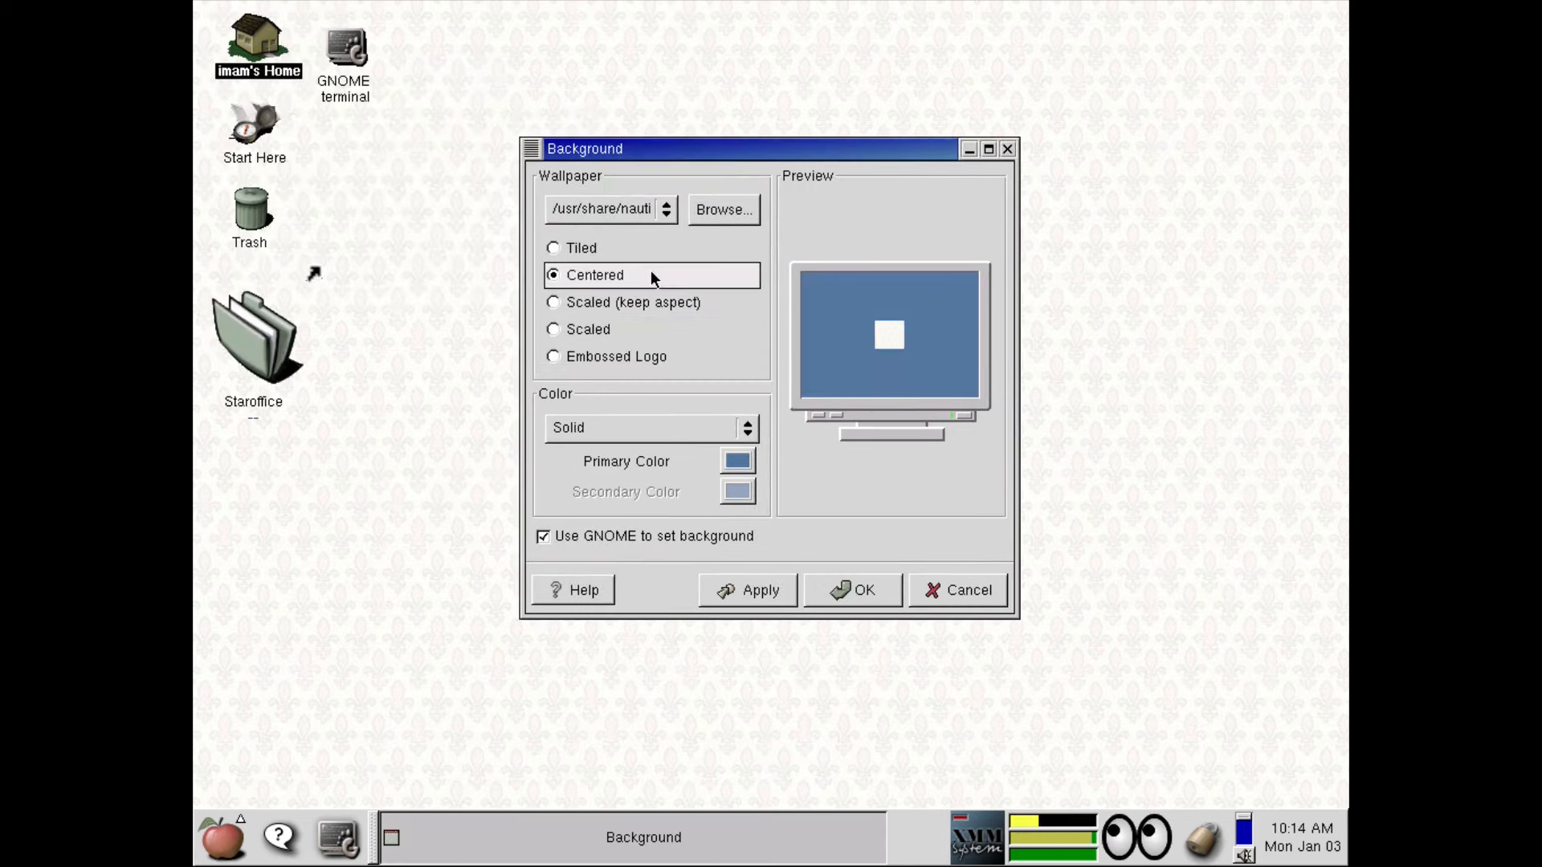
pyautogui.click(623, 303)
pyautogui.click(627, 328)
pyautogui.click(607, 248)
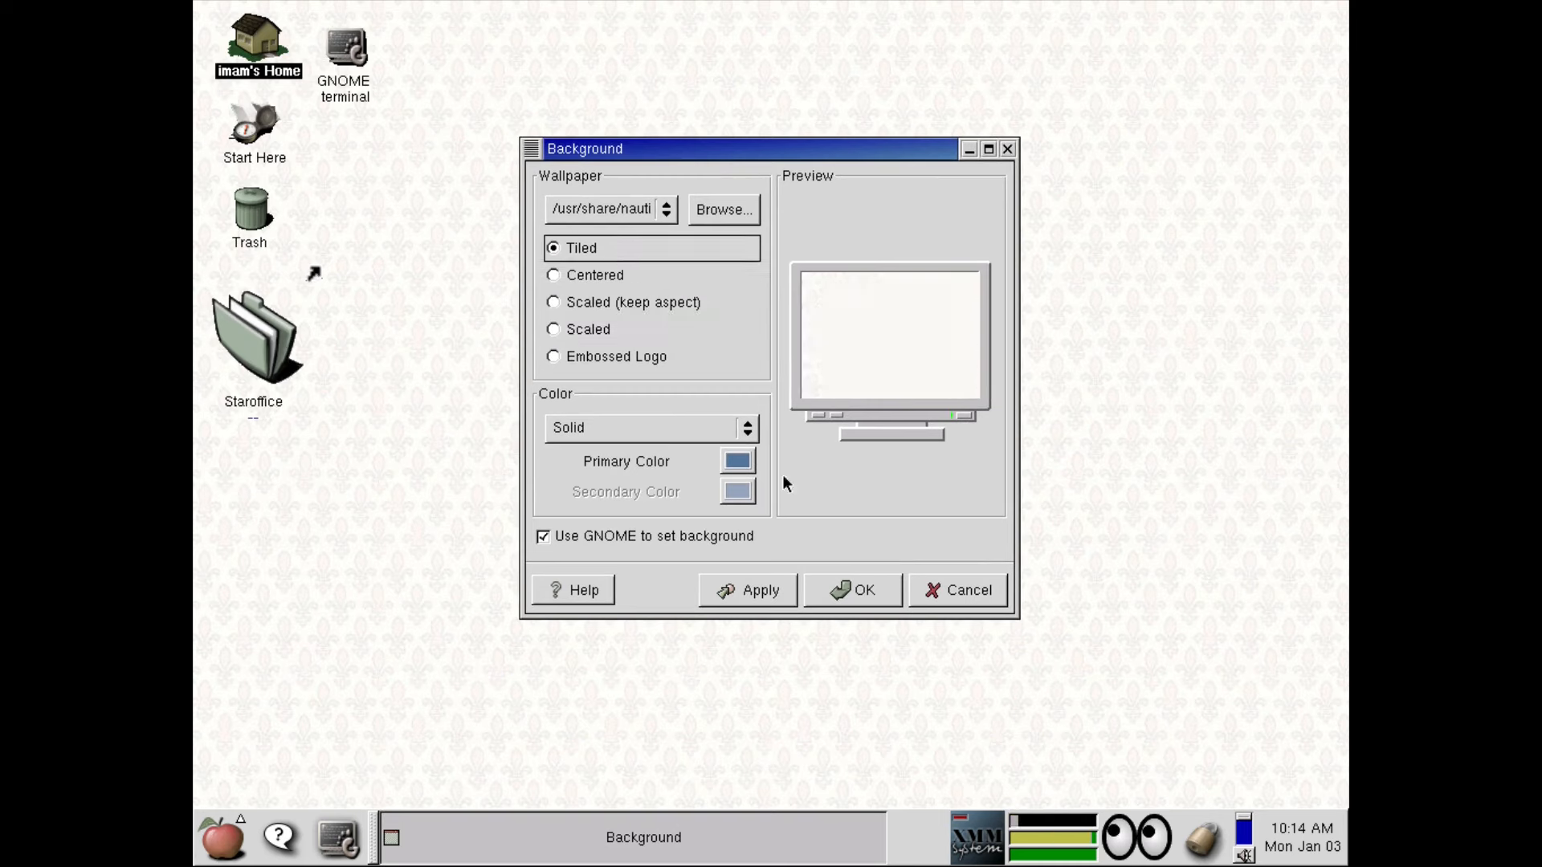
pyautogui.click(932, 594)
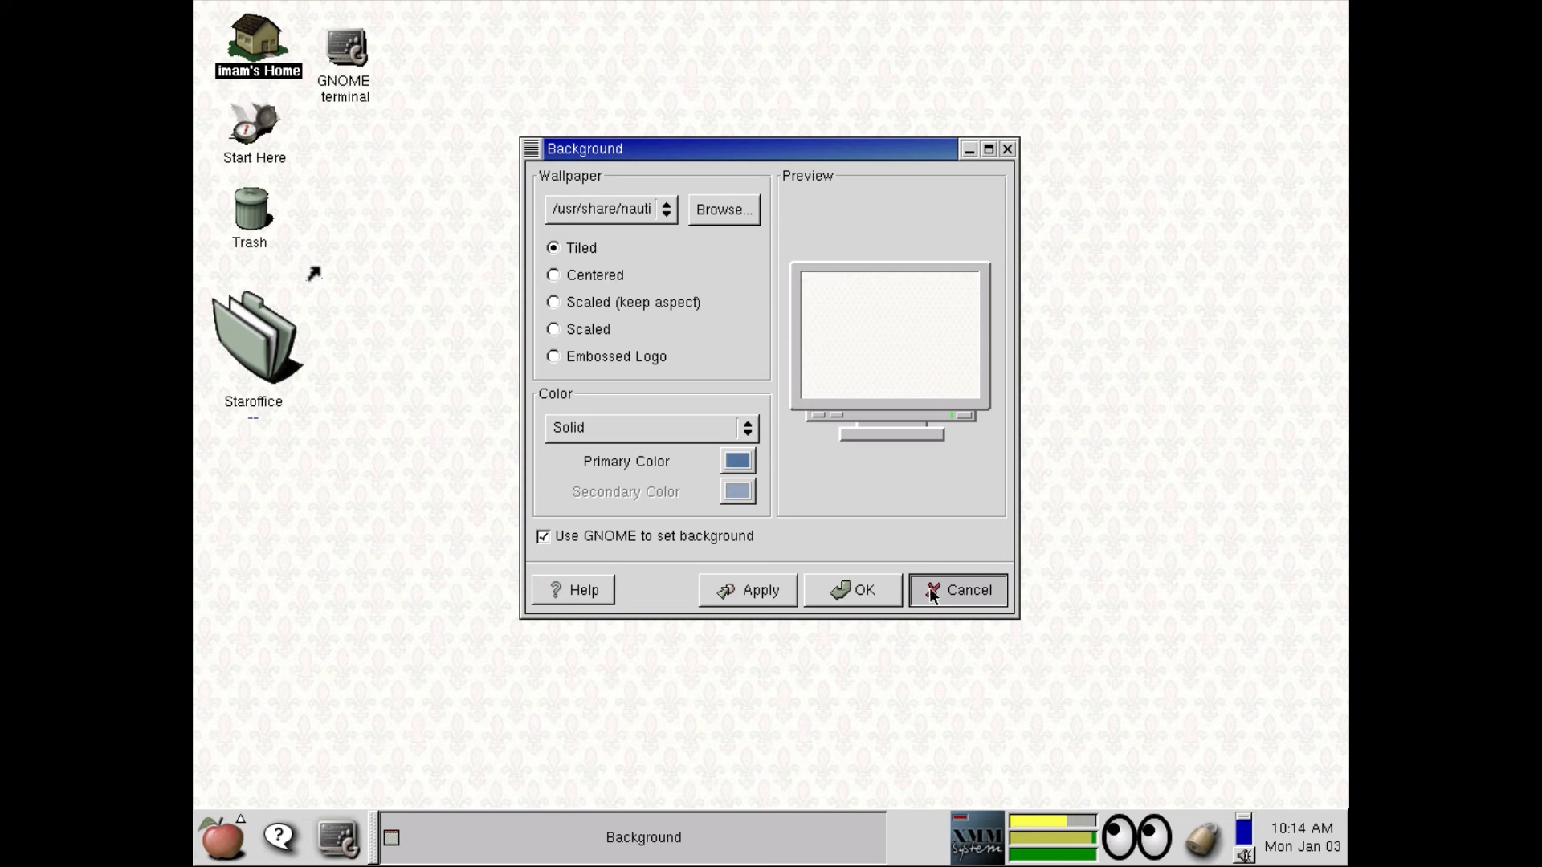
# Step: Open the Background settings from the installed desktop settings programs and close them unchanged
pyautogui.click(229, 850)
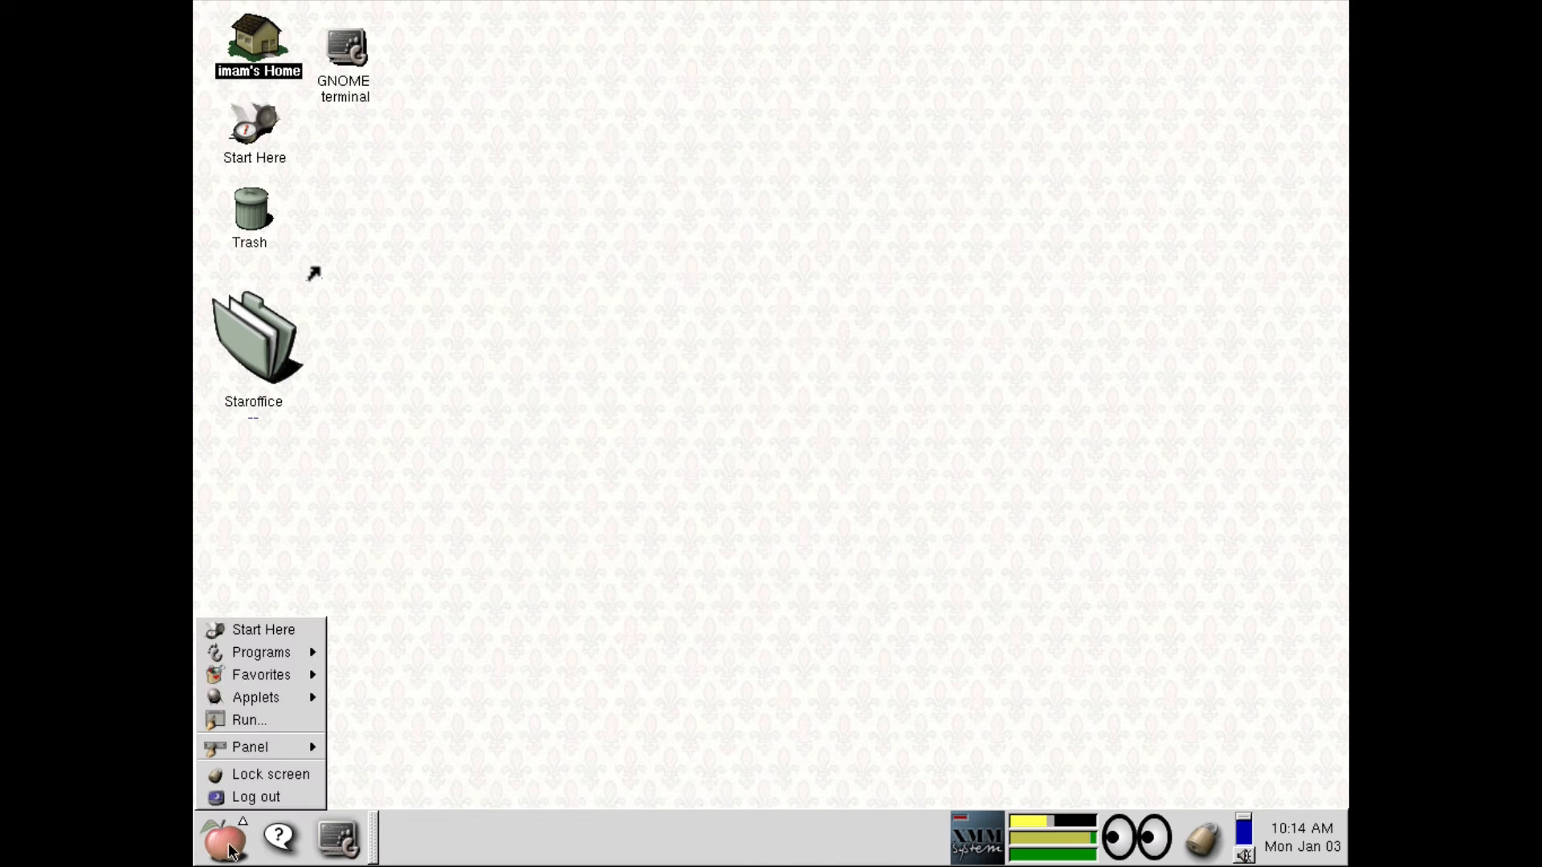
pyautogui.moveTo(285, 654)
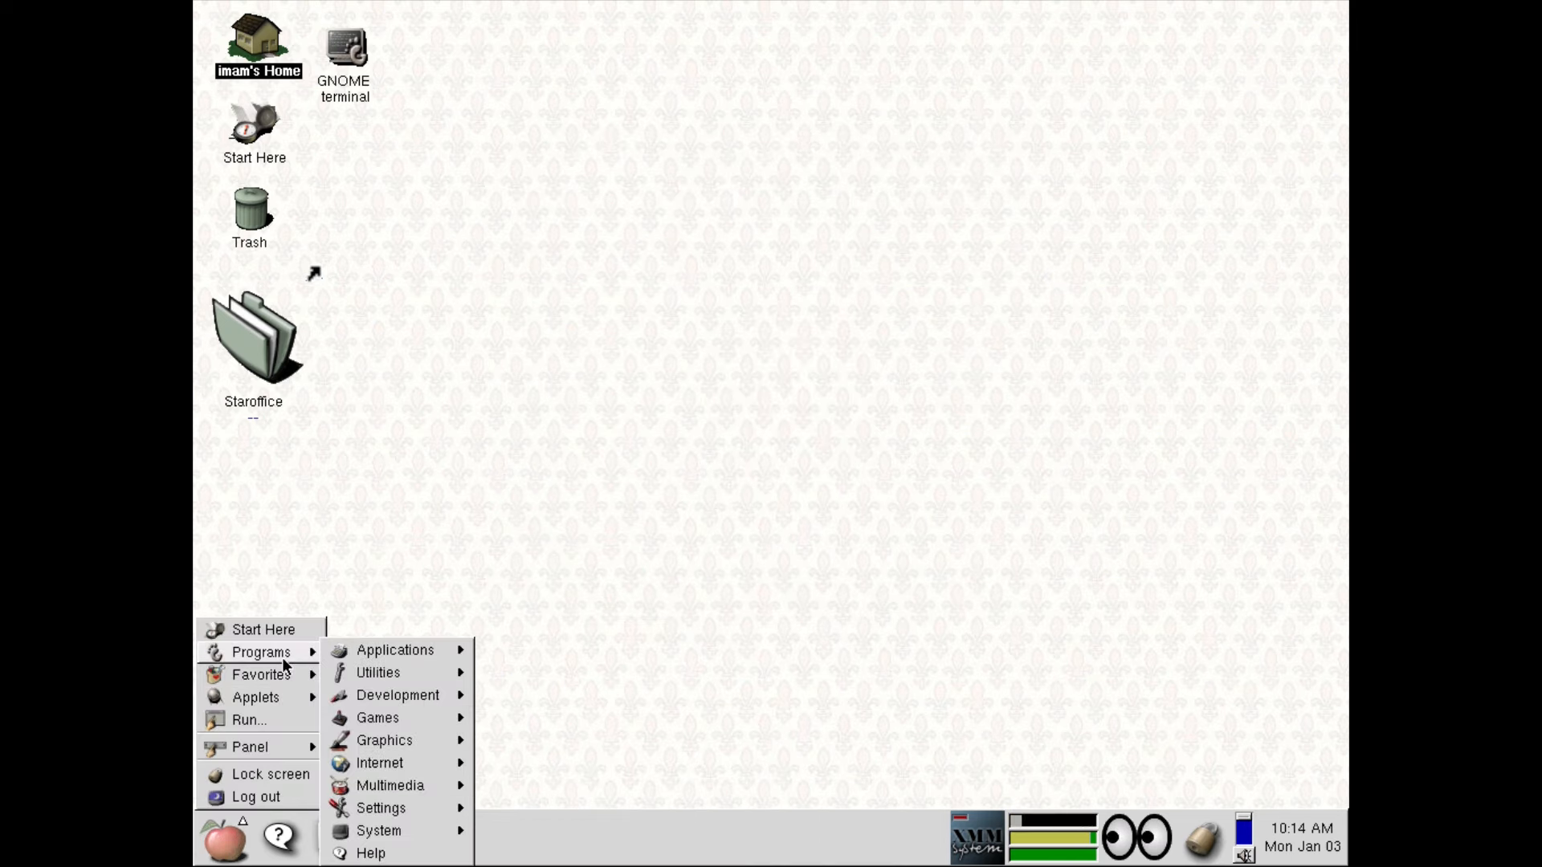
pyautogui.moveTo(350, 660)
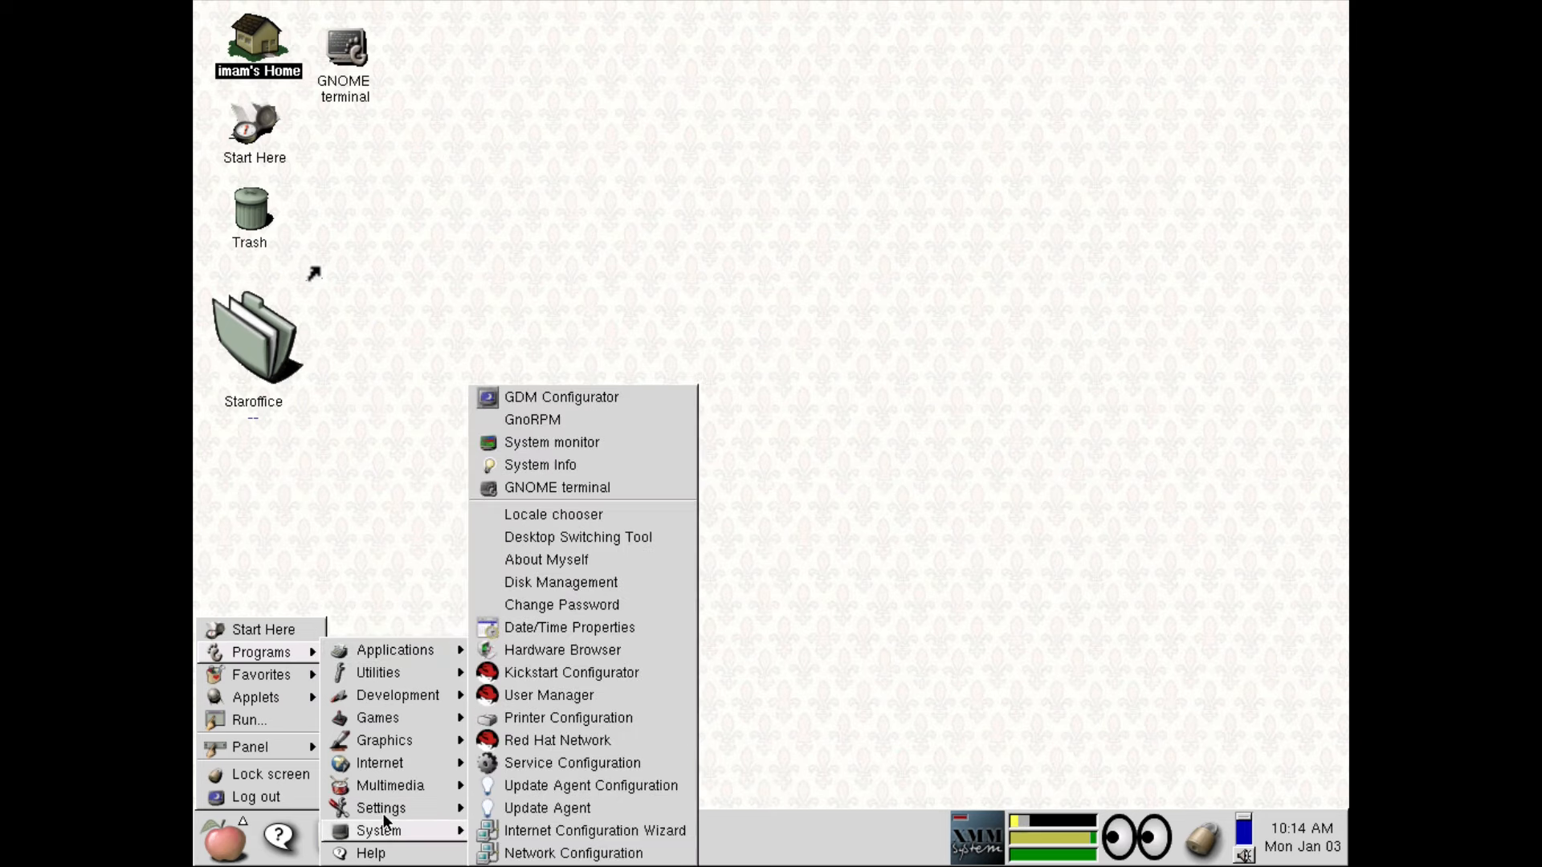
pyautogui.moveTo(648, 654)
pyautogui.click(758, 655)
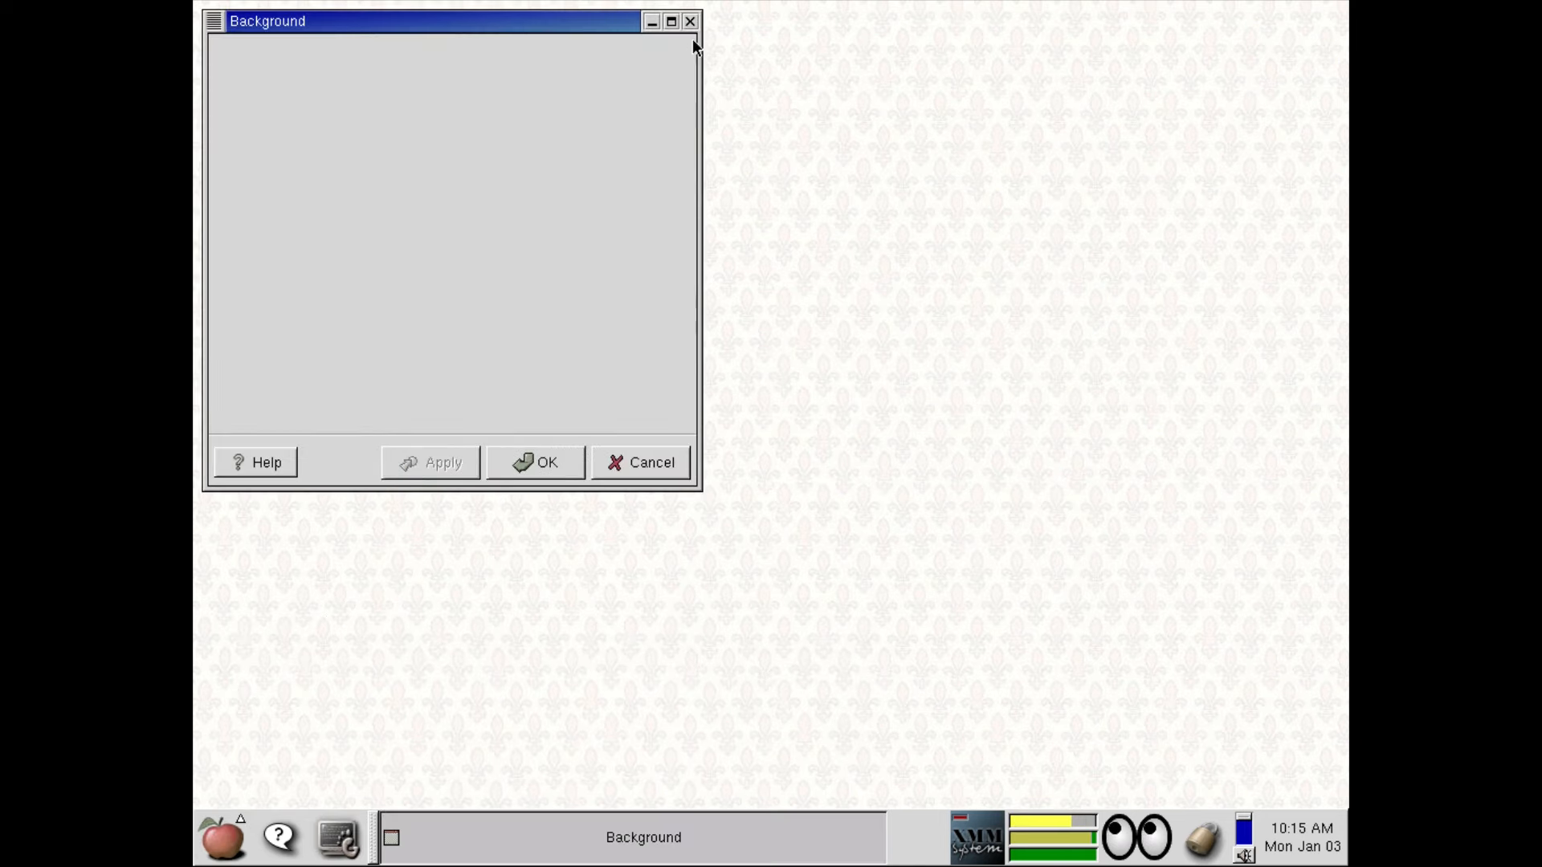
# Step: Browse the installed programs, starting with the bundled office and productivity applications
pyautogui.click(223, 838)
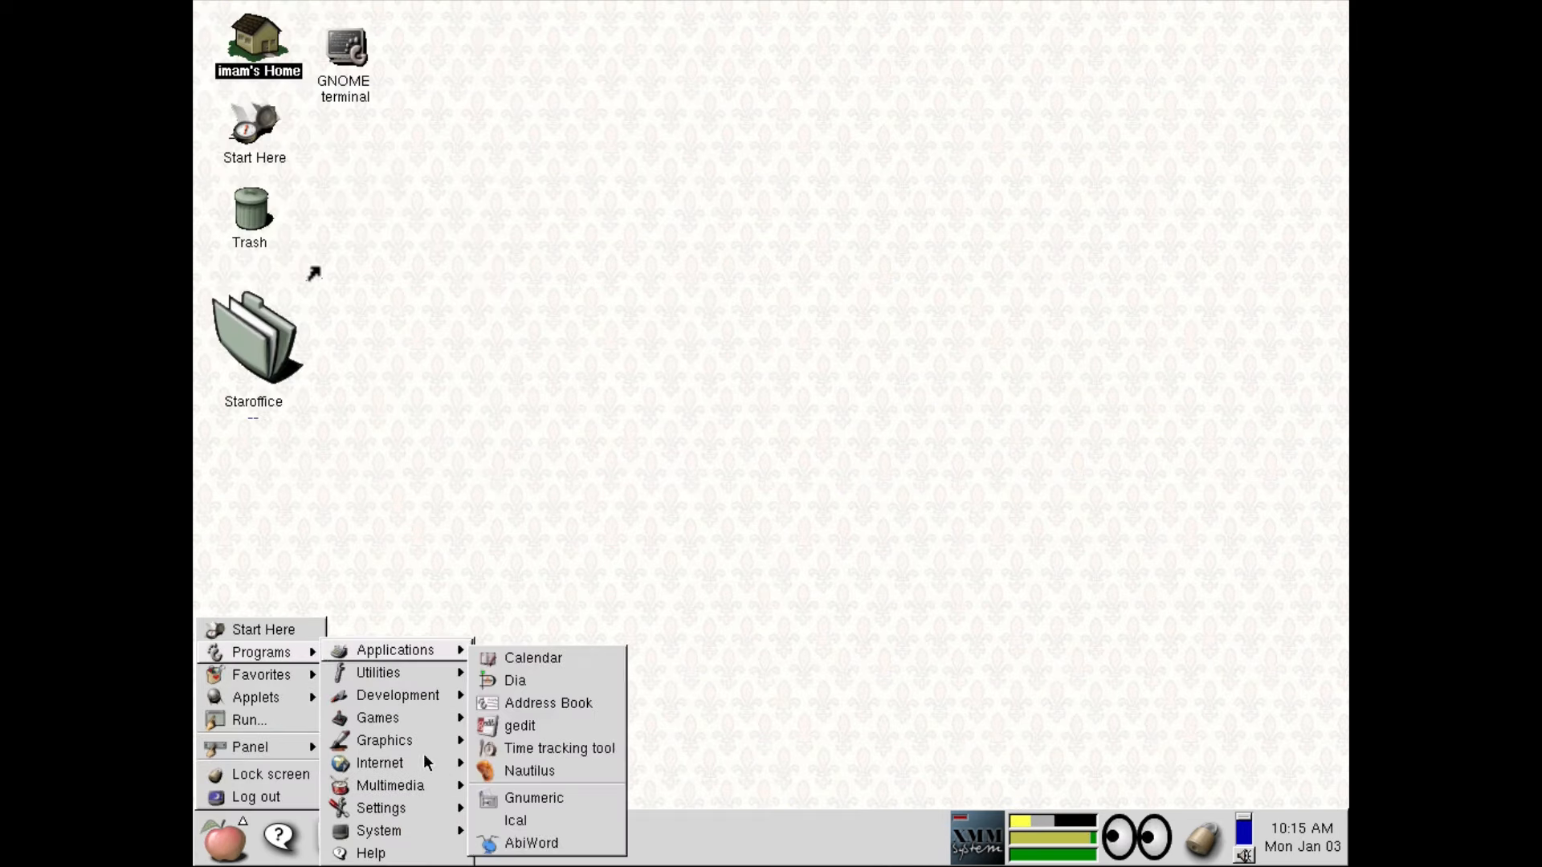
# Step: In the CD Properties, disable opening a file manager window for newly mounted CDs, apply the change and close the dialog
pyautogui.moveTo(405, 807)
pyautogui.moveTo(567, 805)
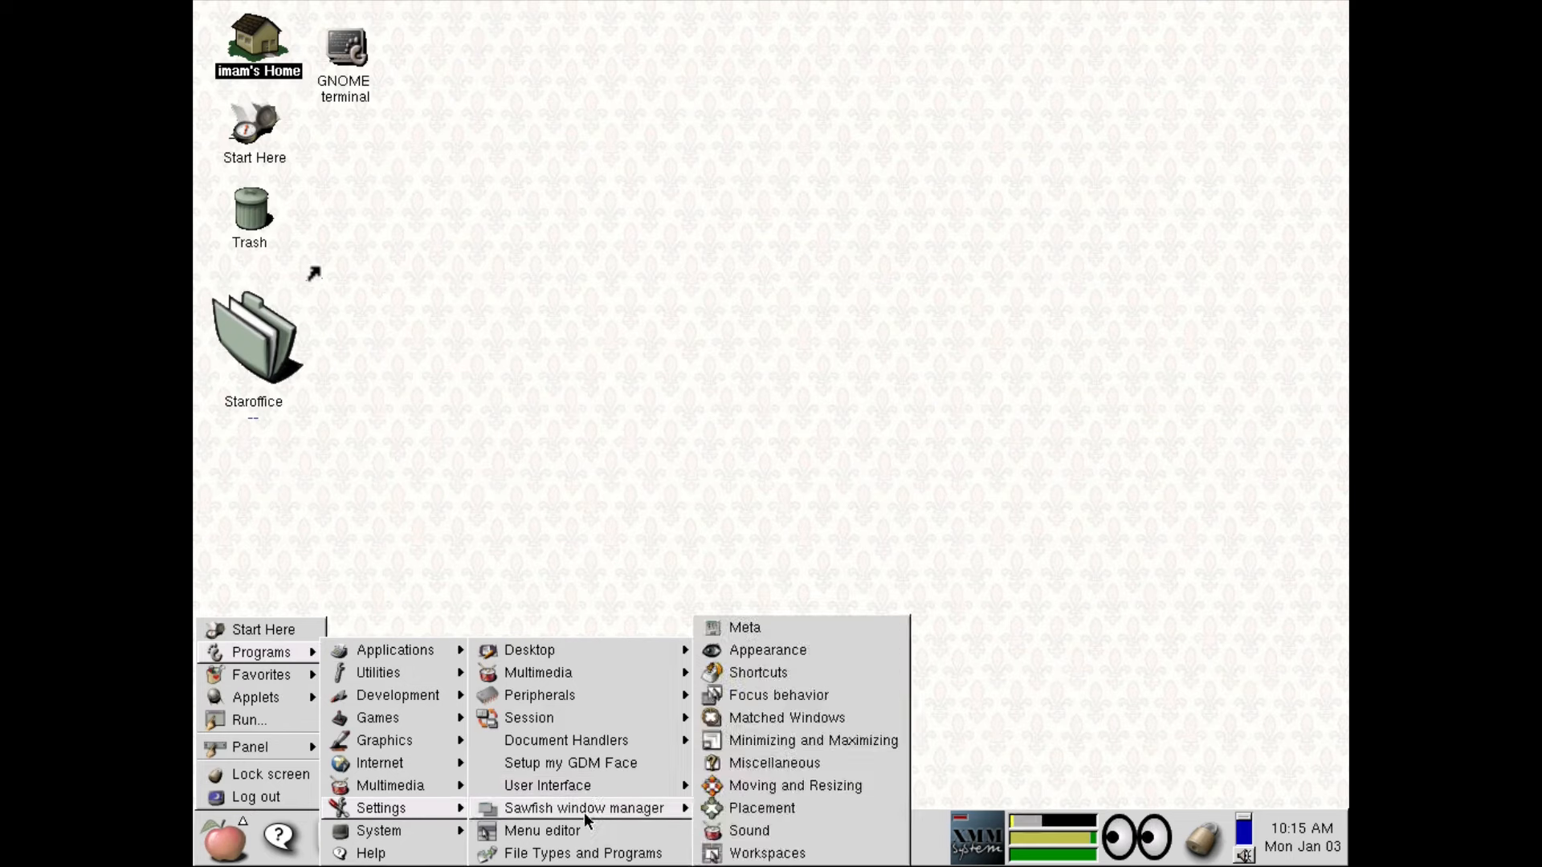
pyautogui.moveTo(615, 721)
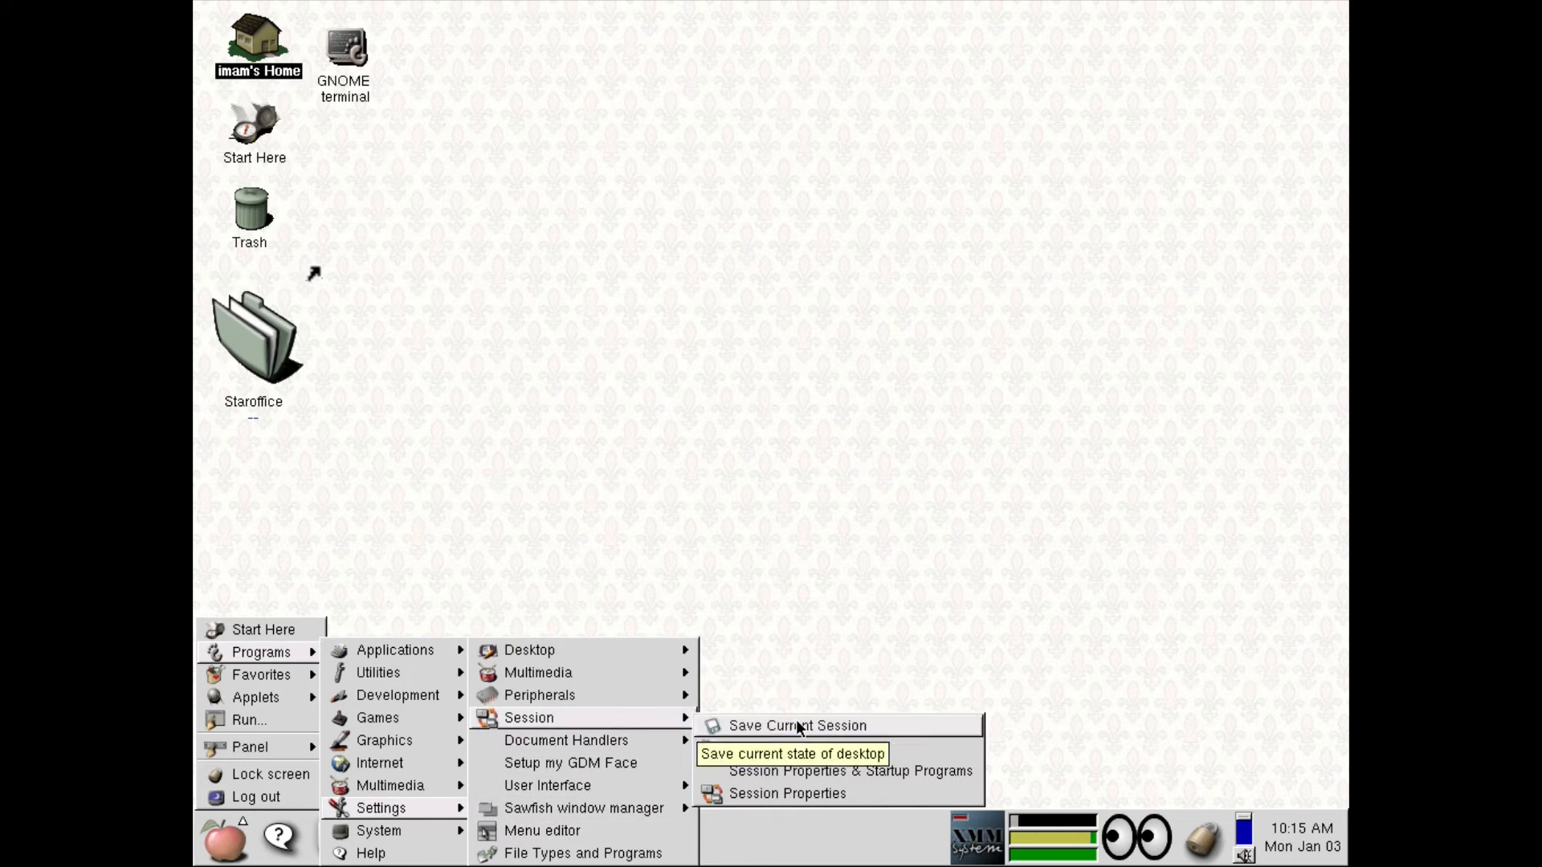
pyautogui.moveTo(634, 695)
pyautogui.click(711, 705)
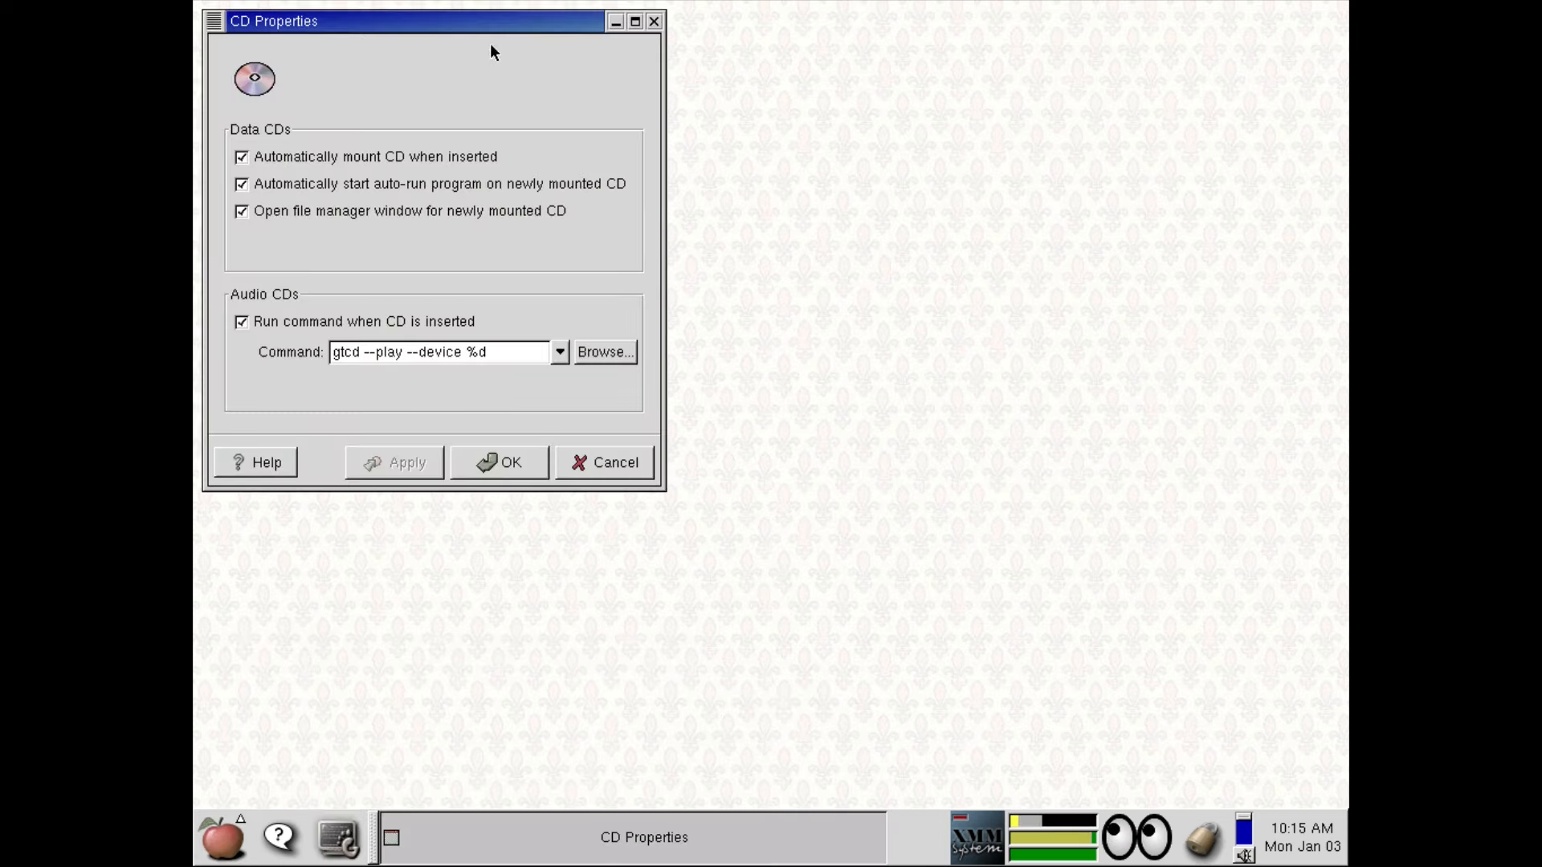
pyautogui.moveTo(495, 22); pyautogui.dragTo(882, 172)
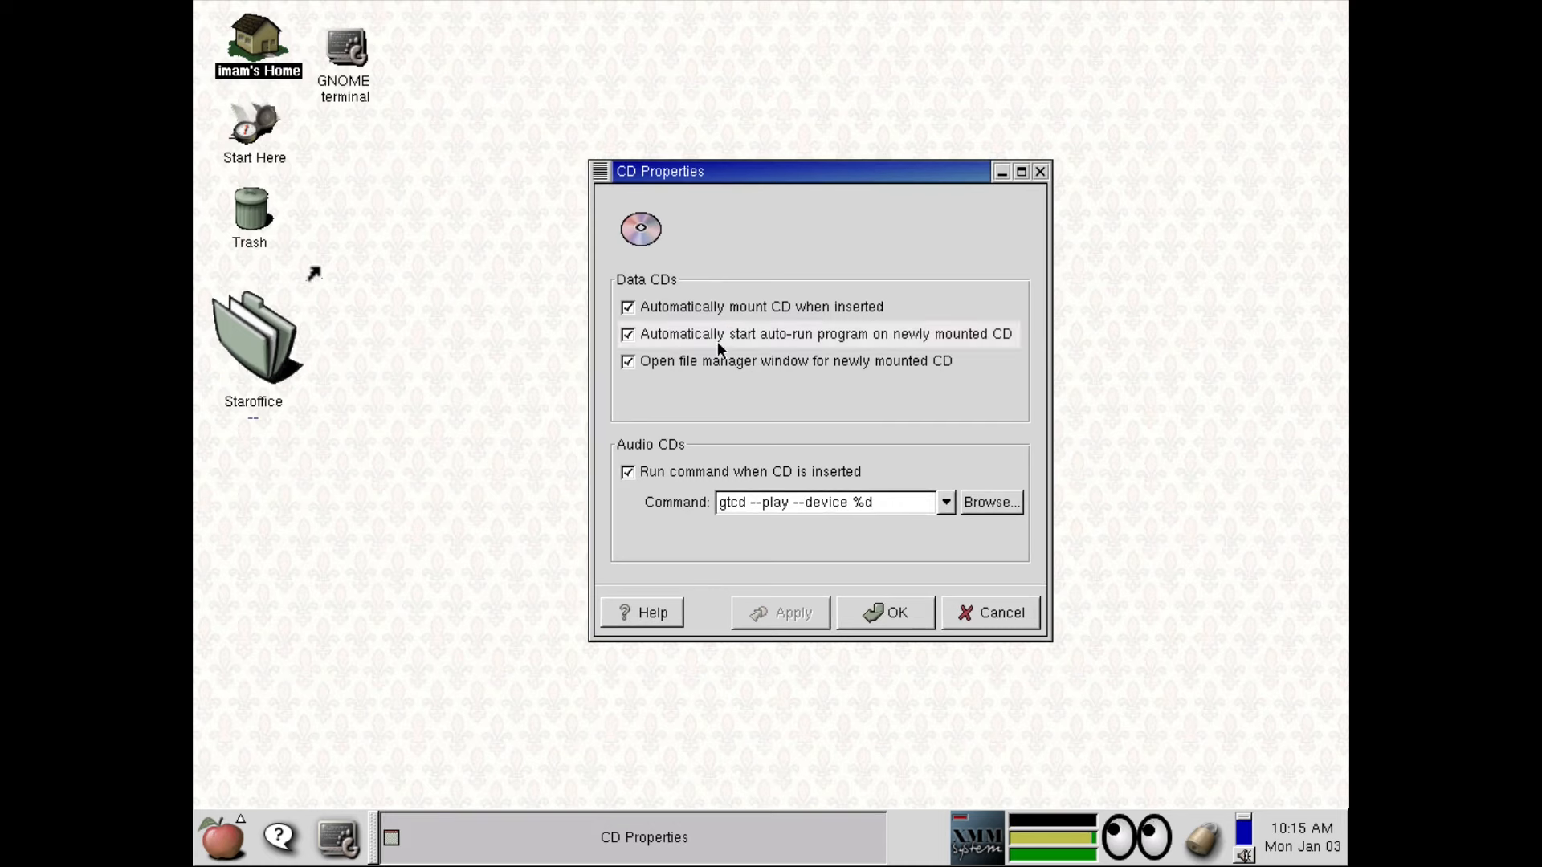
pyautogui.click(706, 363)
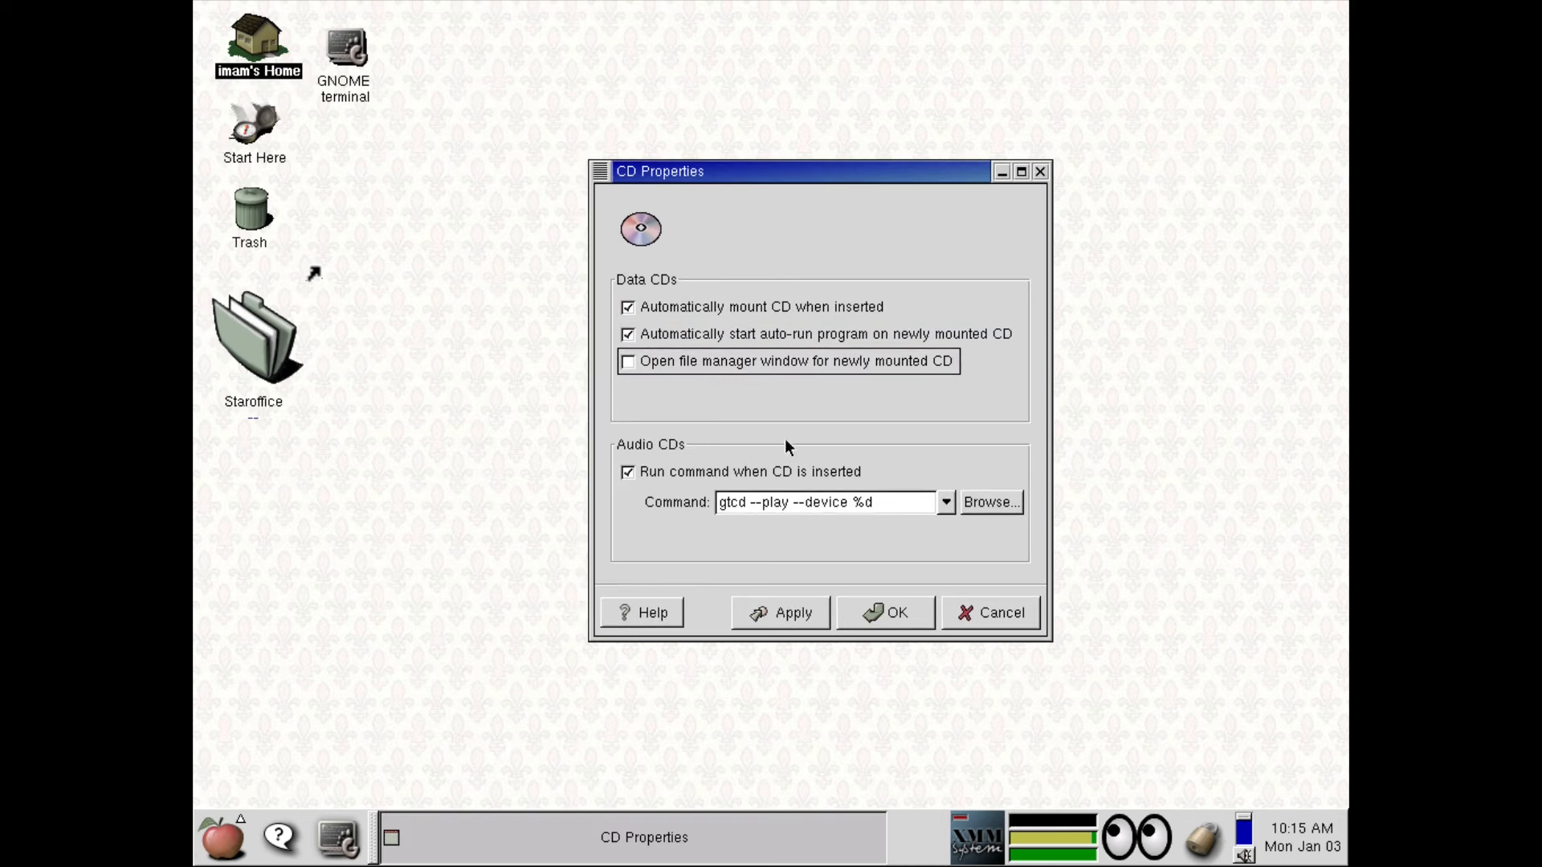
pyautogui.click(742, 620)
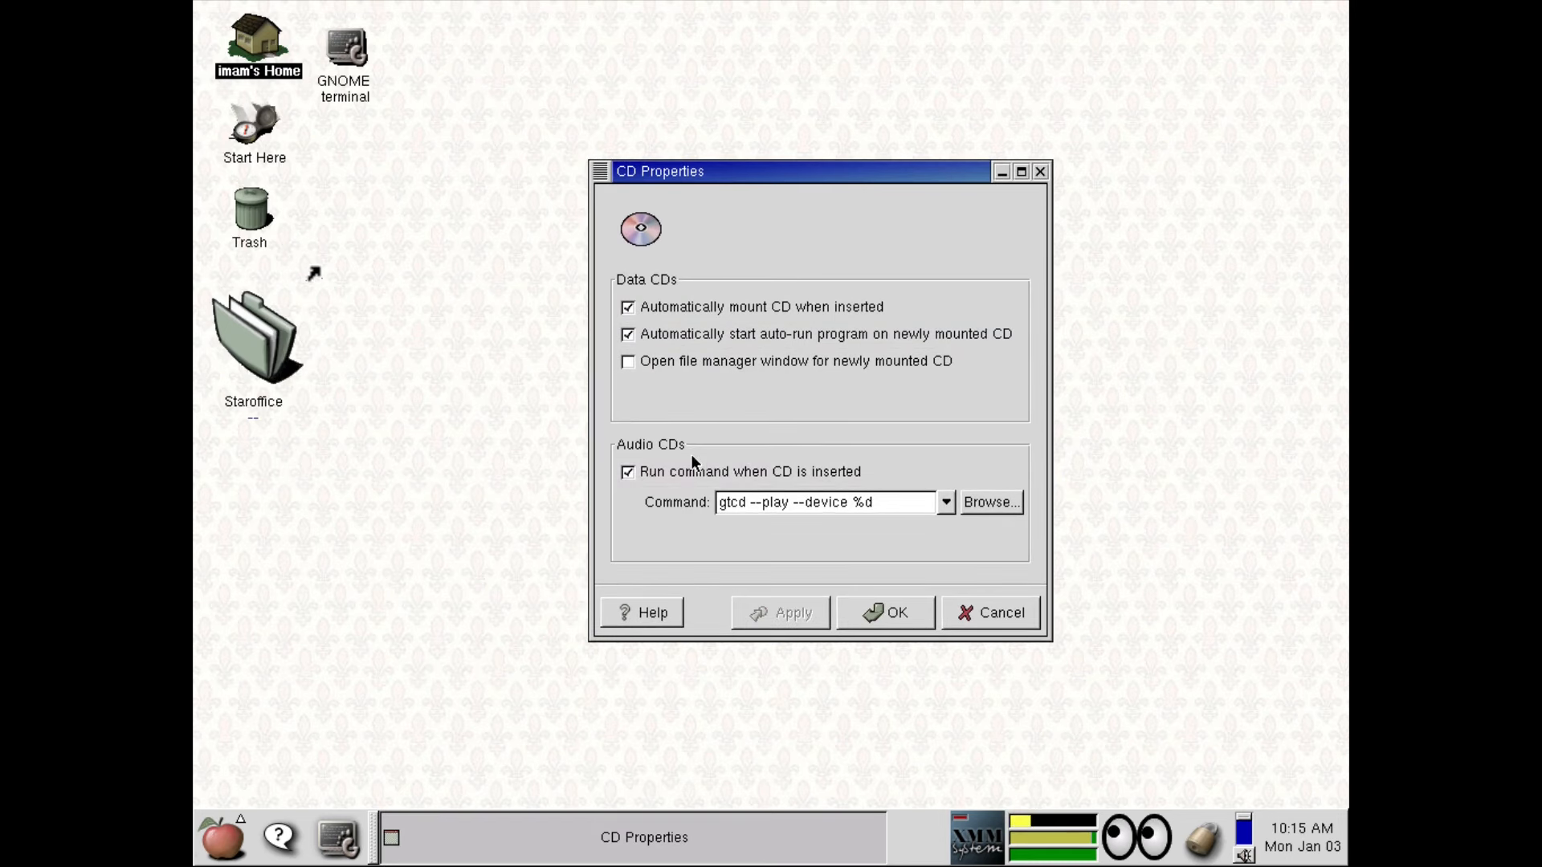
pyautogui.click(863, 623)
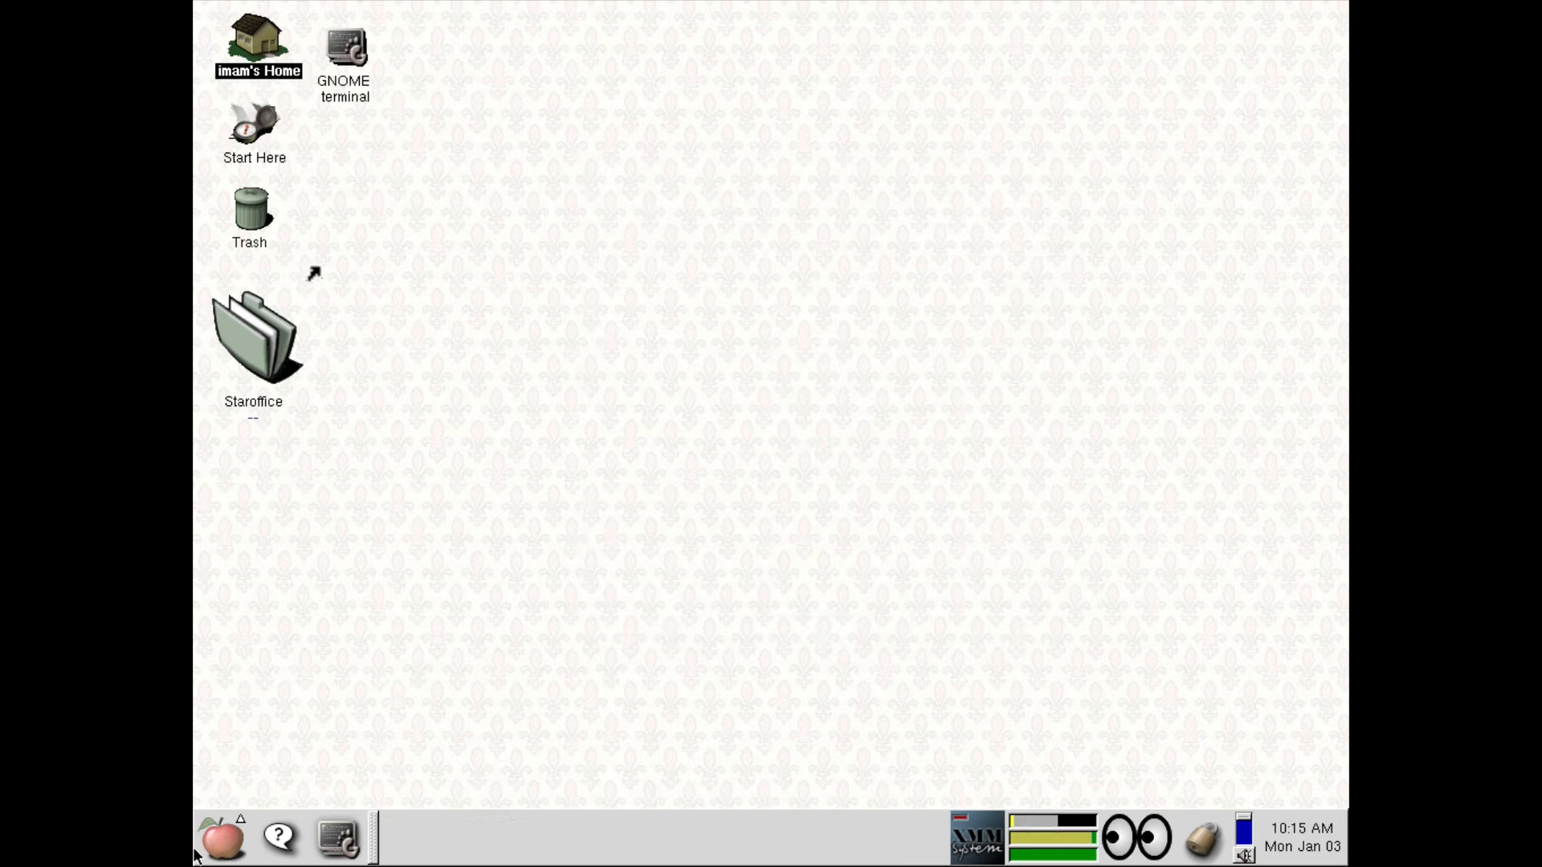
# Step: Open the Theme Selector from the desktop settings and move its window toward the middle of the desktop
pyautogui.click(197, 855)
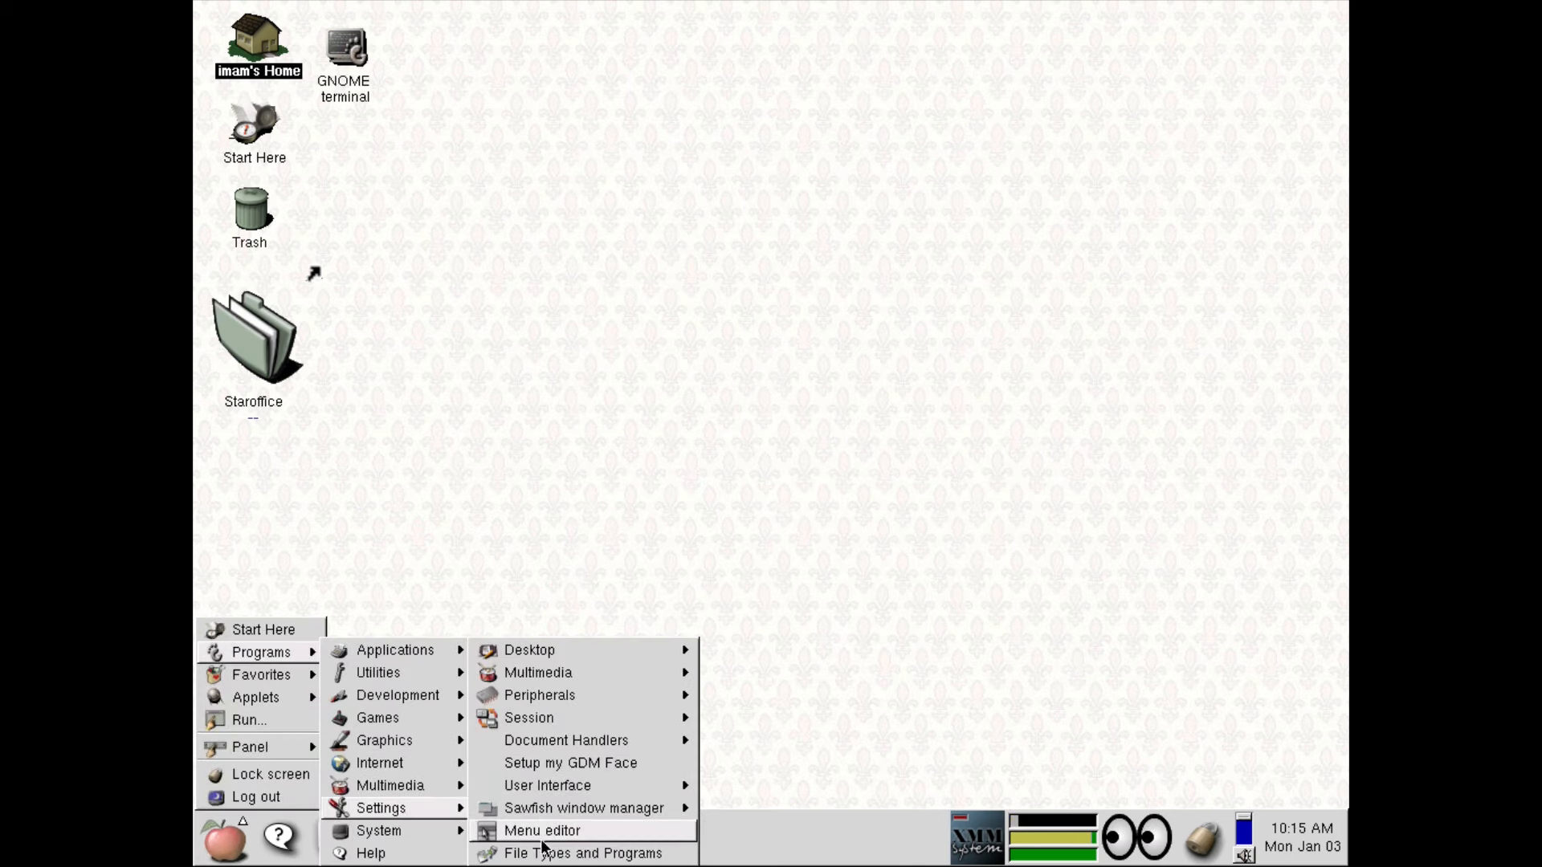
pyautogui.moveTo(599, 655)
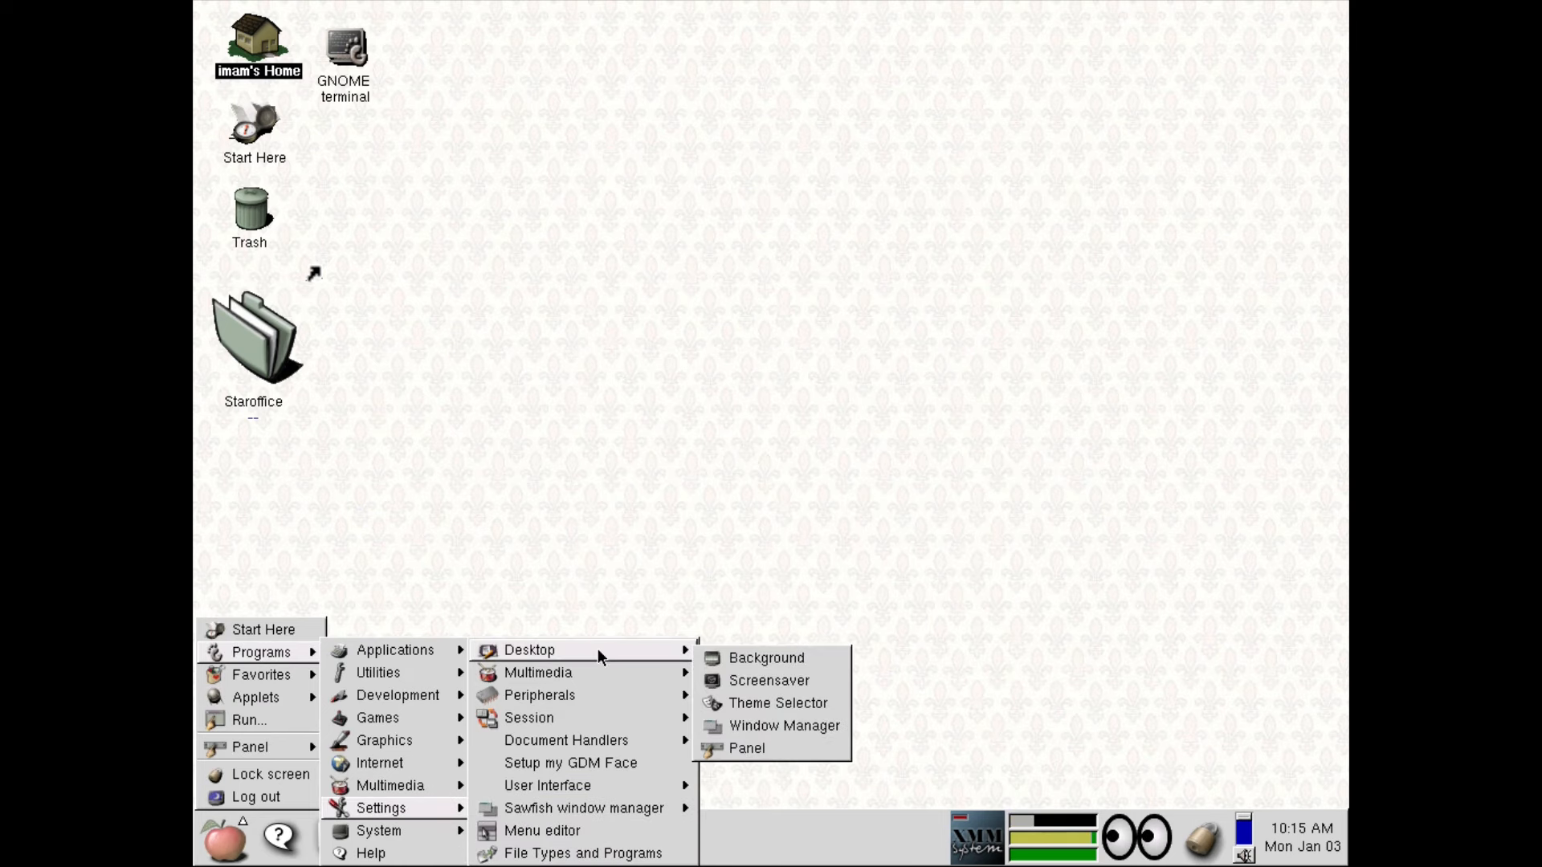
pyautogui.click(783, 701)
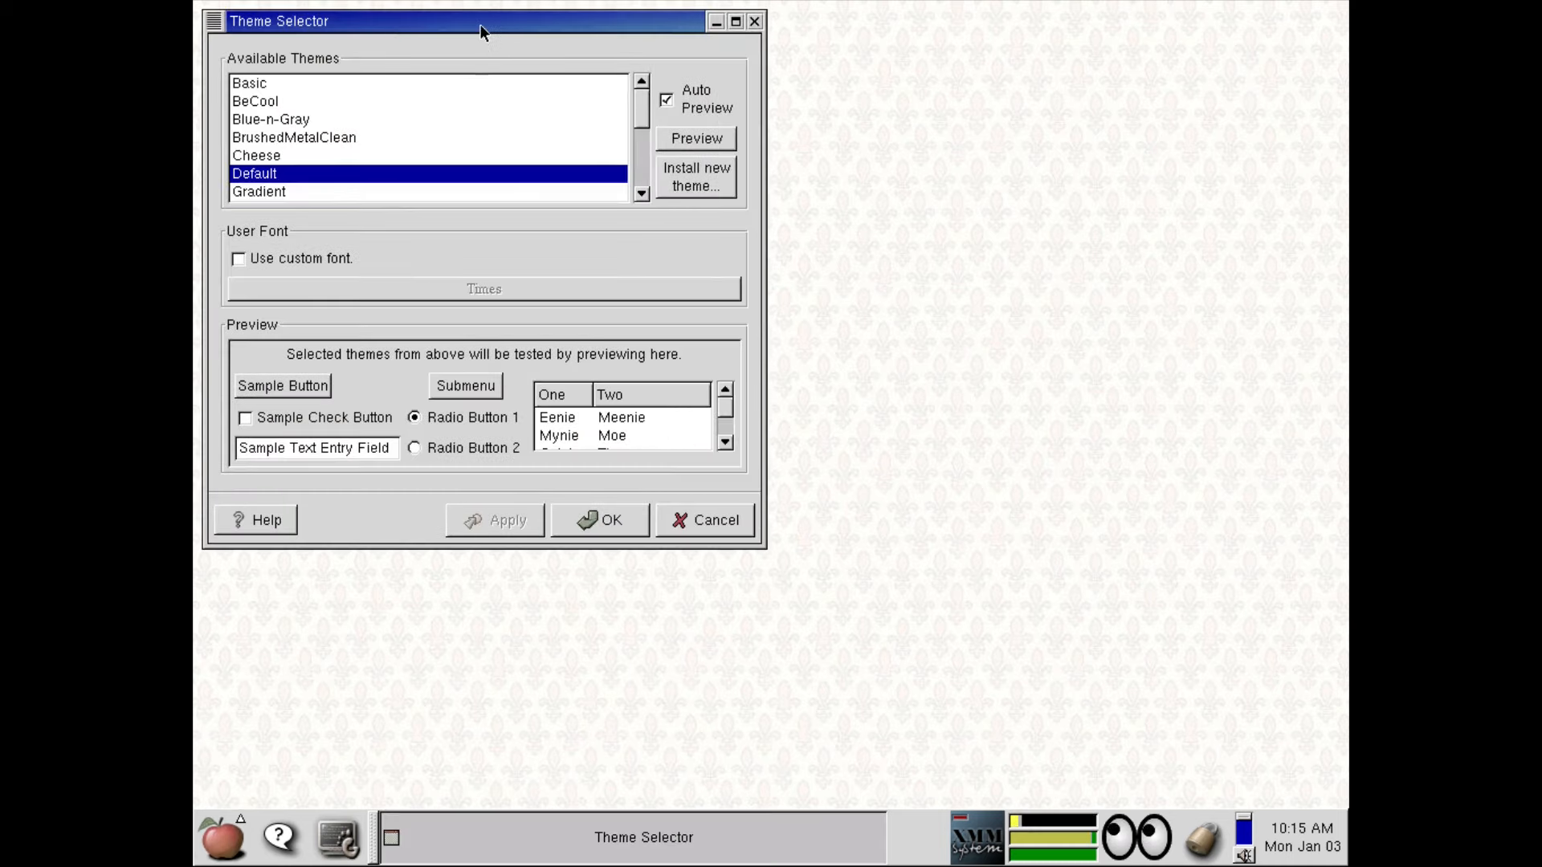
pyautogui.moveTo(481, 24); pyautogui.dragTo(858, 149)
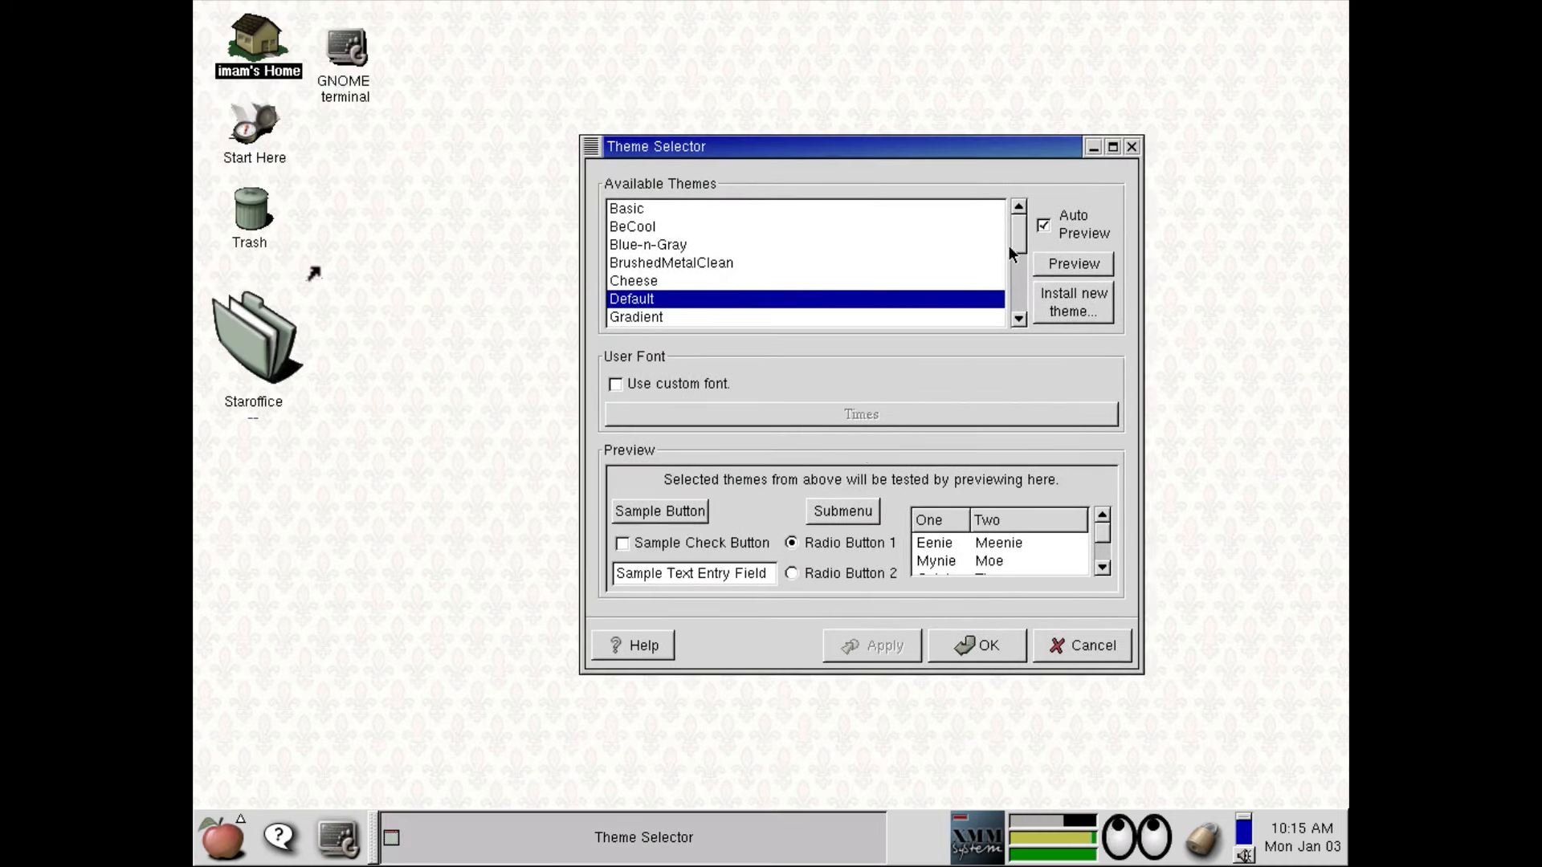
# Step: Apply the Basic theme, followed by the BeCool theme, to see each on the desktop
pyautogui.click(867, 209)
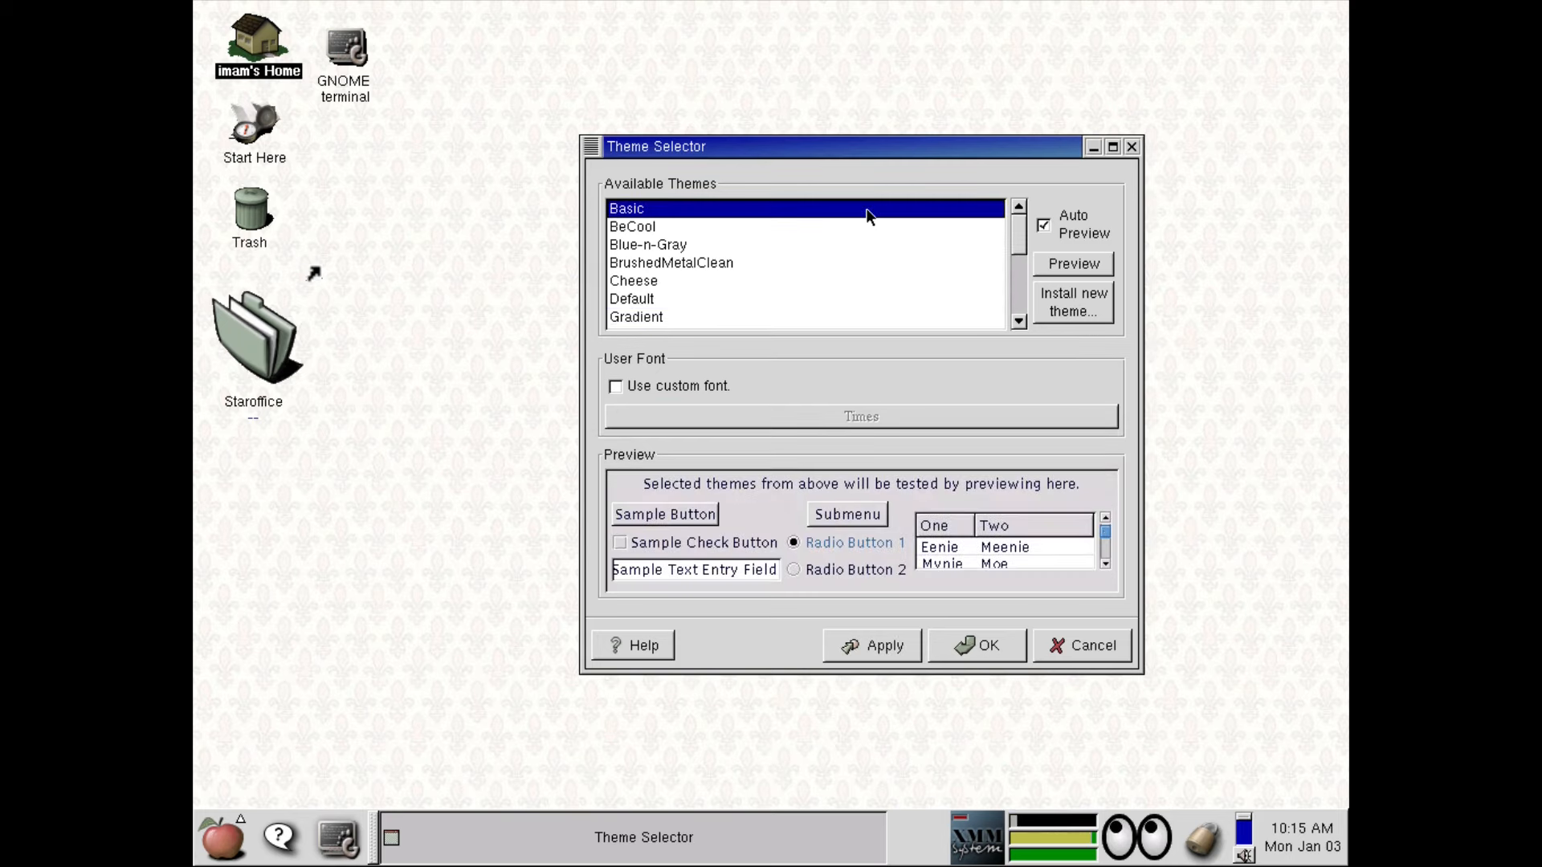
pyautogui.click(881, 645)
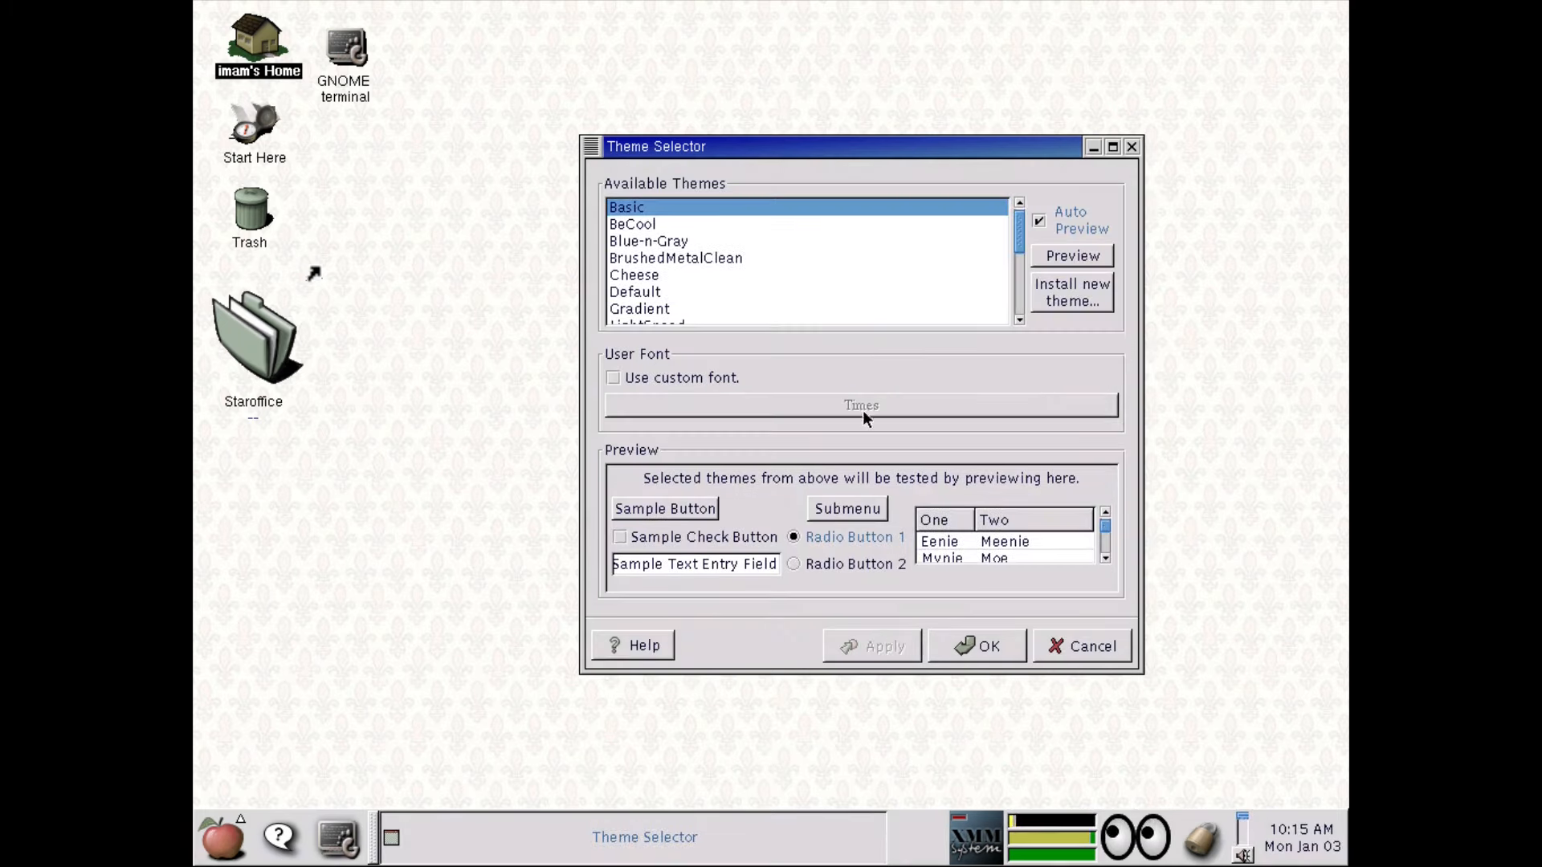
pyautogui.moveTo(1024, 221)
pyautogui.mouseDown()
pyautogui.moveTo(1022, 267)
pyautogui.moveTo(1010, 220)
pyautogui.mouseUp()
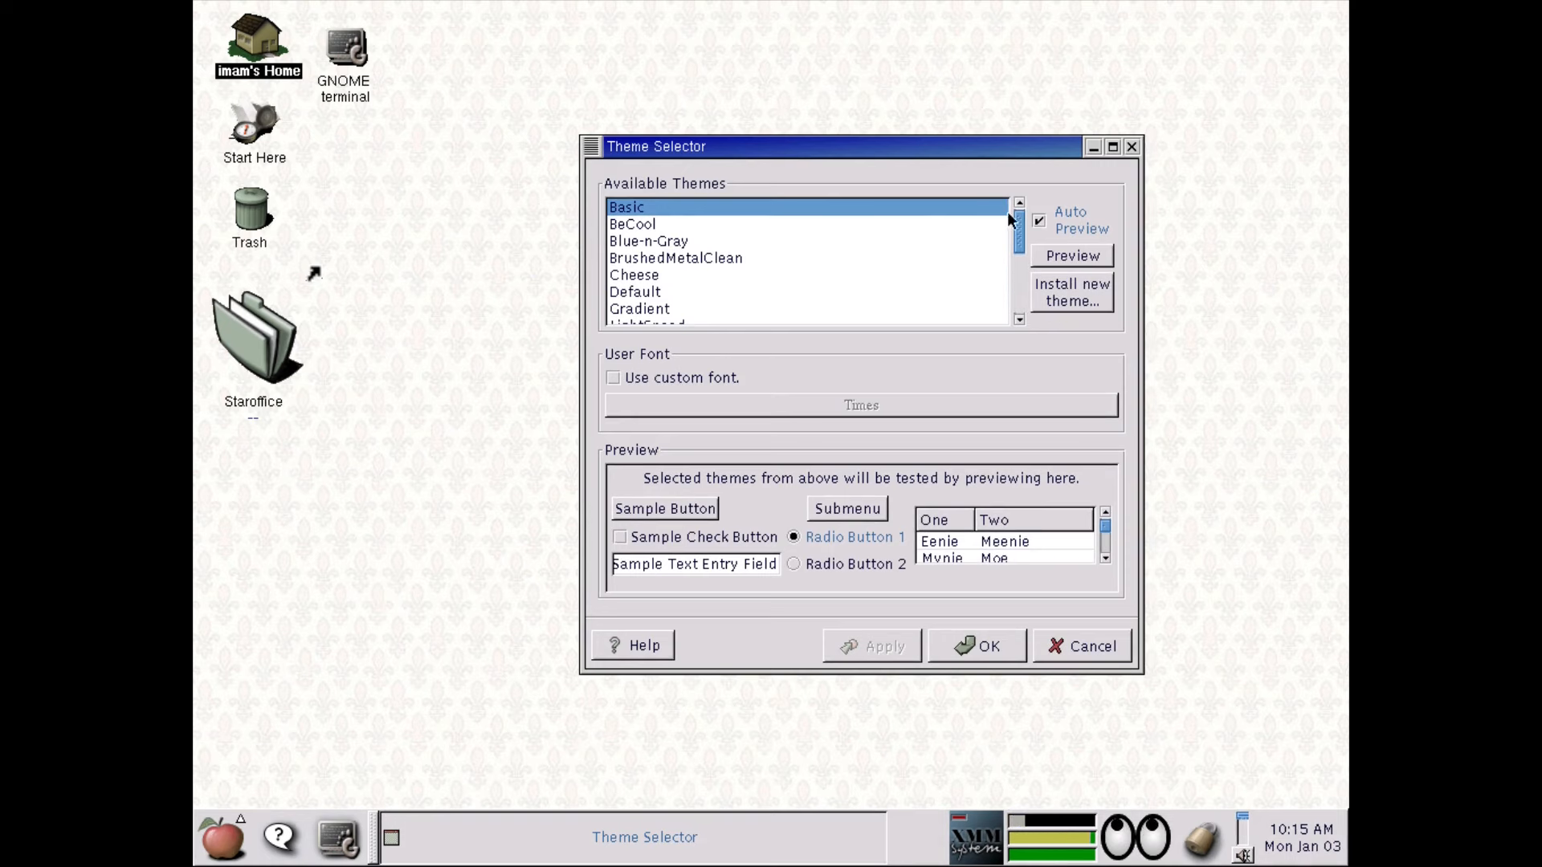
pyautogui.click(740, 224)
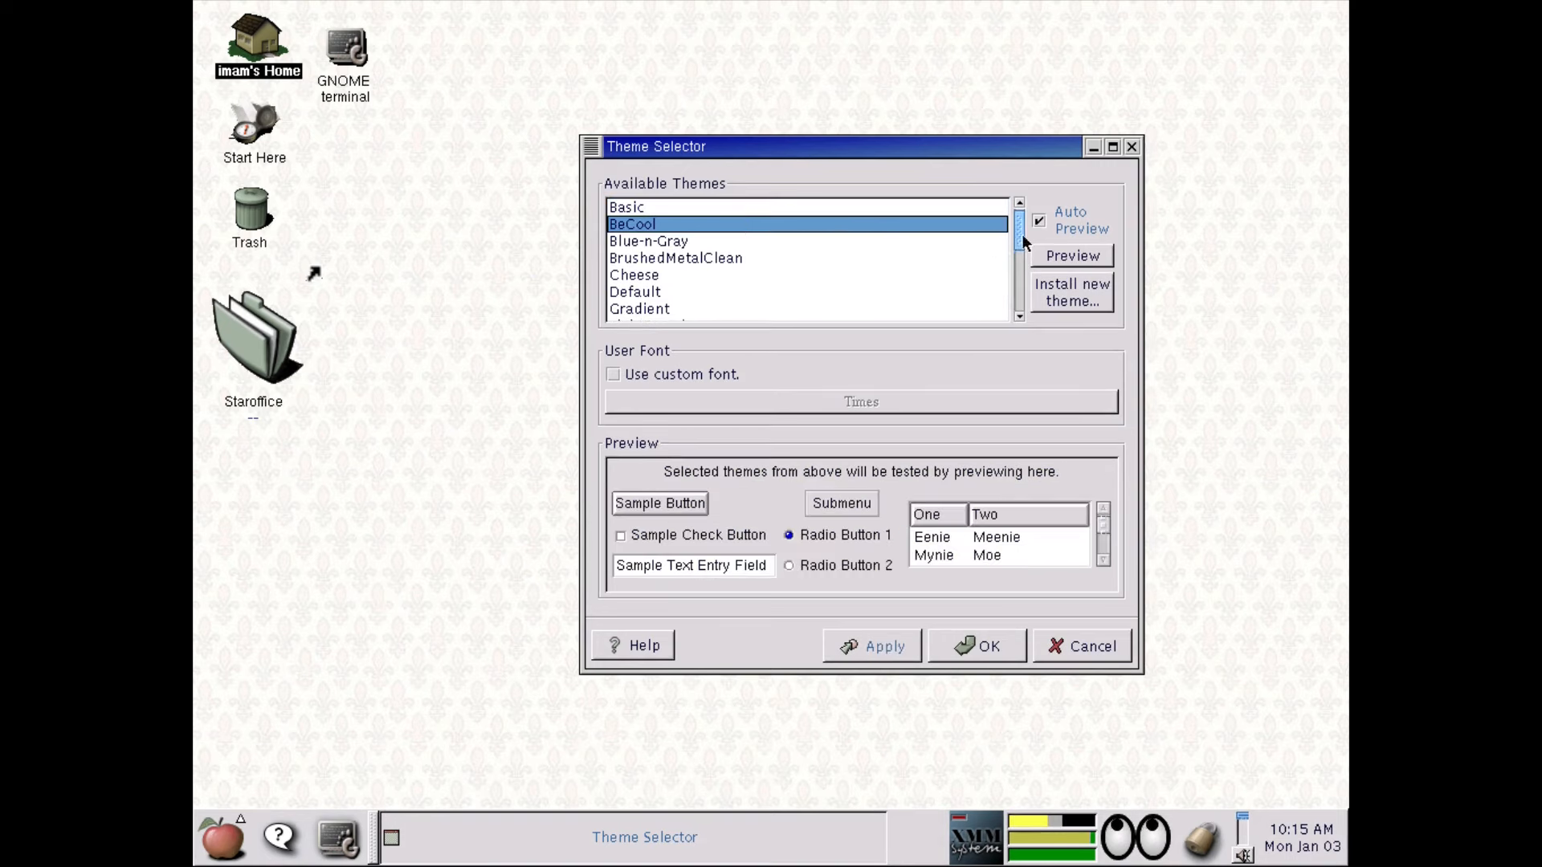
pyautogui.click(900, 643)
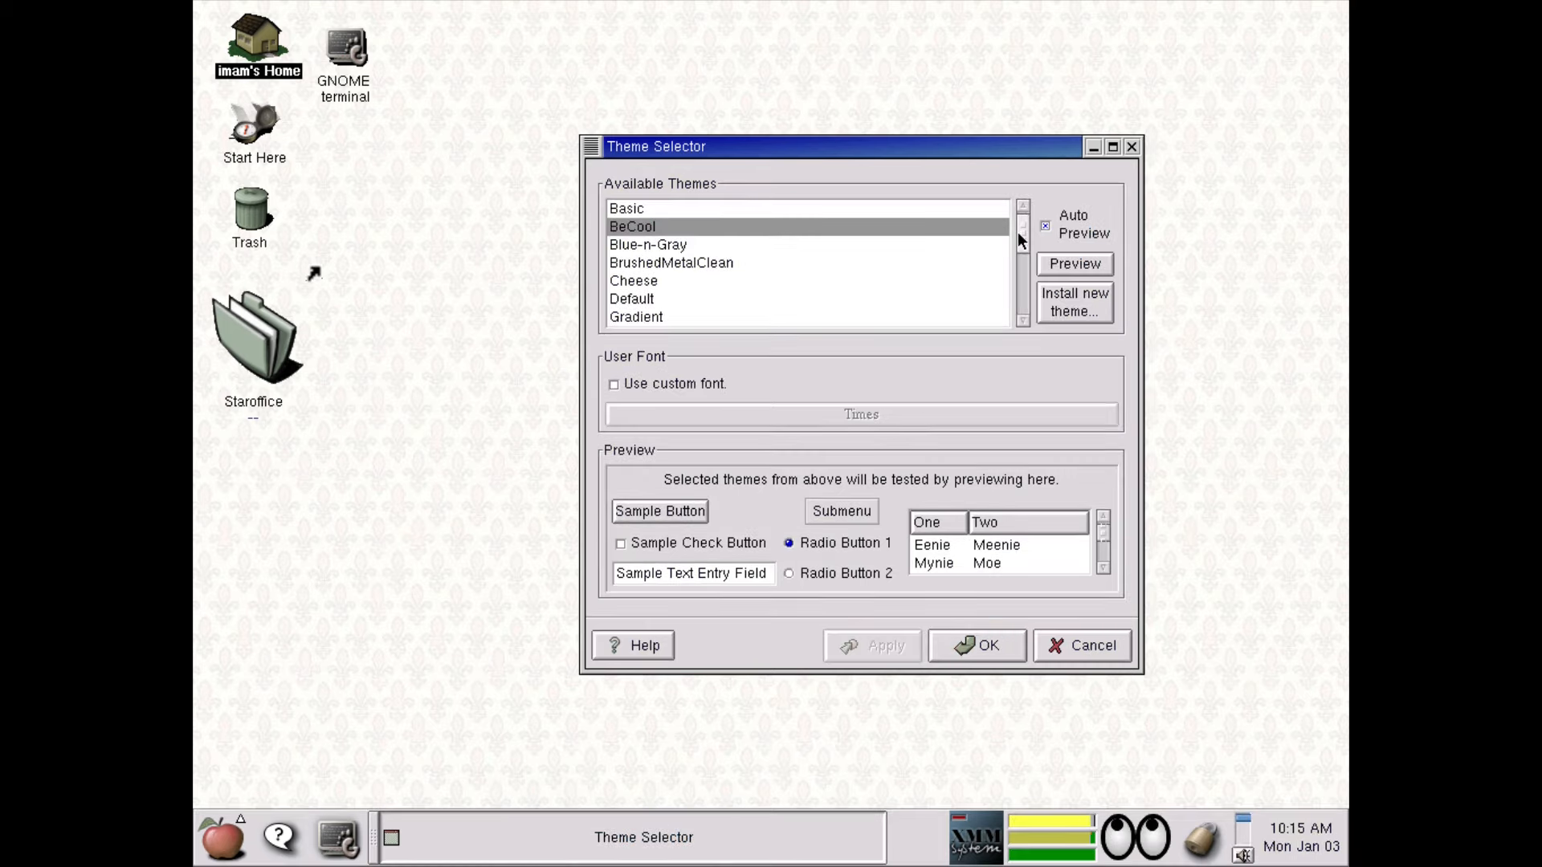
# Step: Choose the Redmond95 theme from the available themes and apply it
pyautogui.moveTo(1018, 233); pyautogui.dragTo(1017, 310)
pyautogui.click(847, 304)
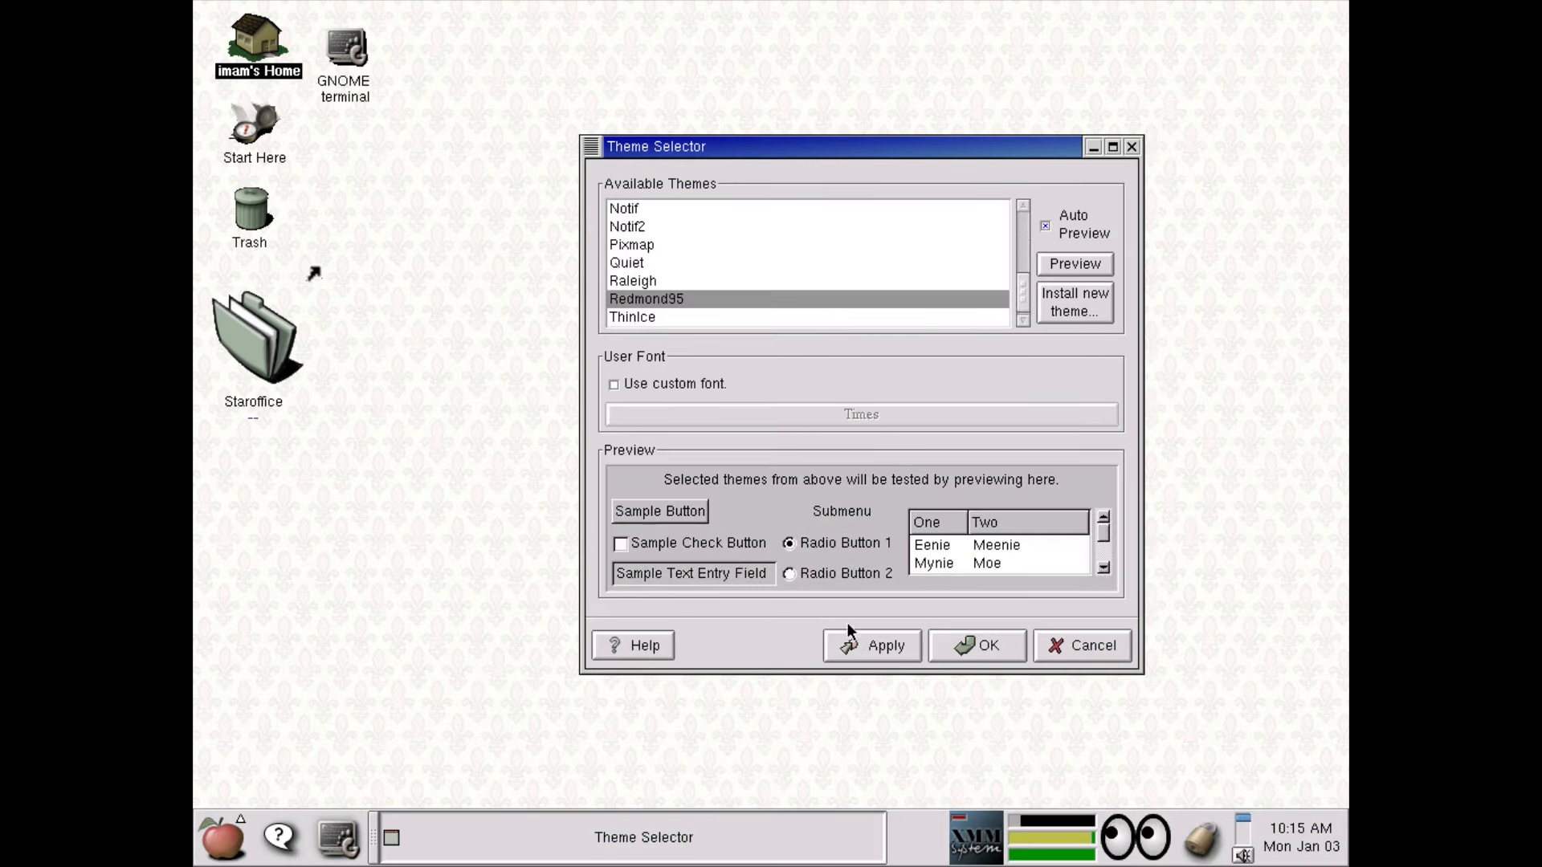
pyautogui.click(848, 645)
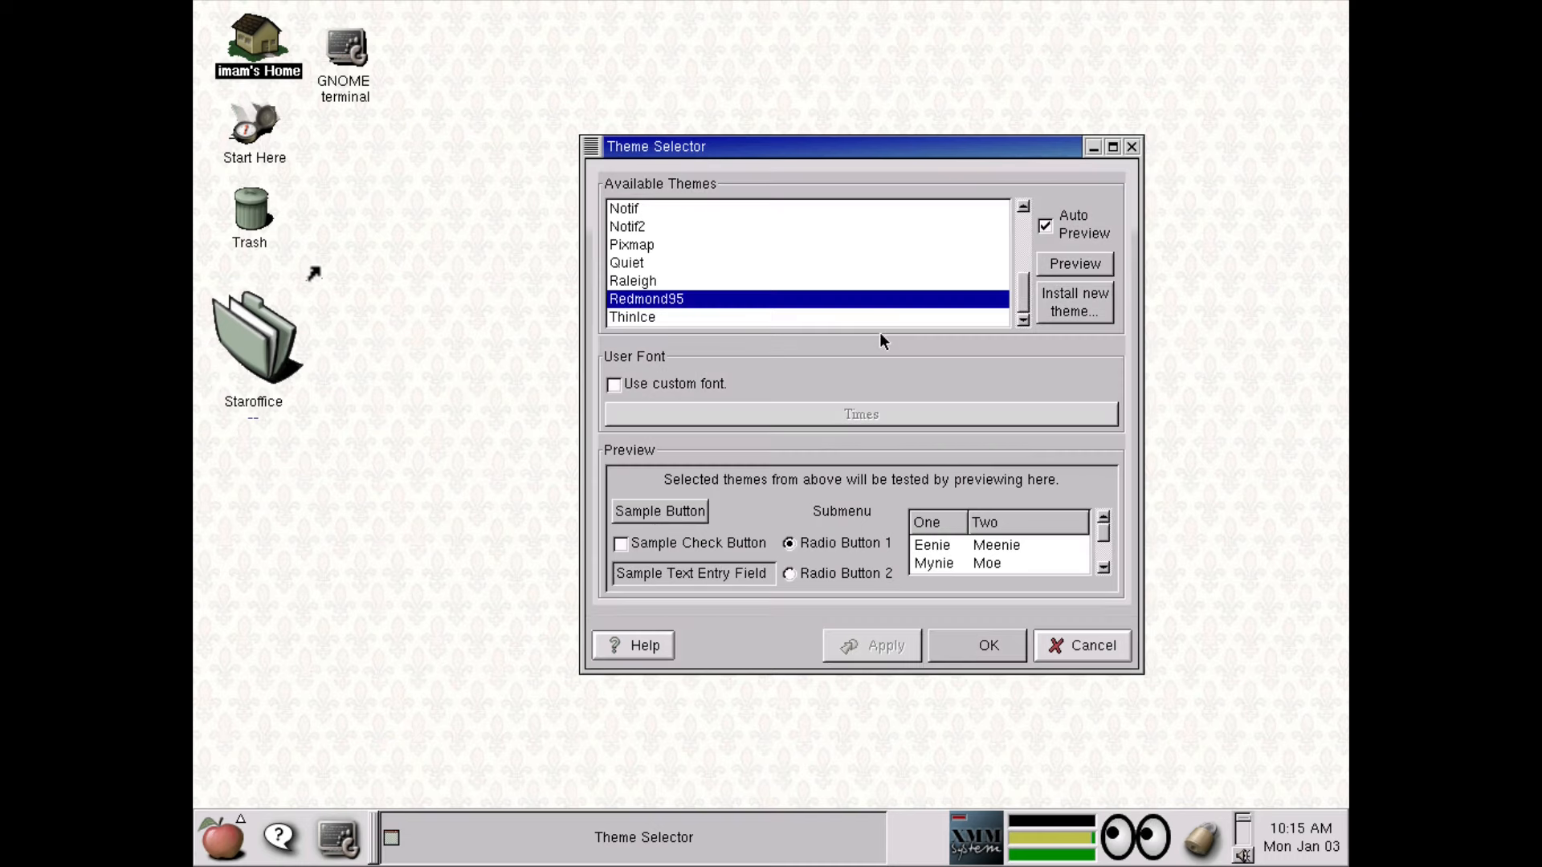
# Step: Preview several other themes near the end of the list, including ThinIce, Raleigh, Quiet and Notif2, without applying them
pyautogui.click(941, 316)
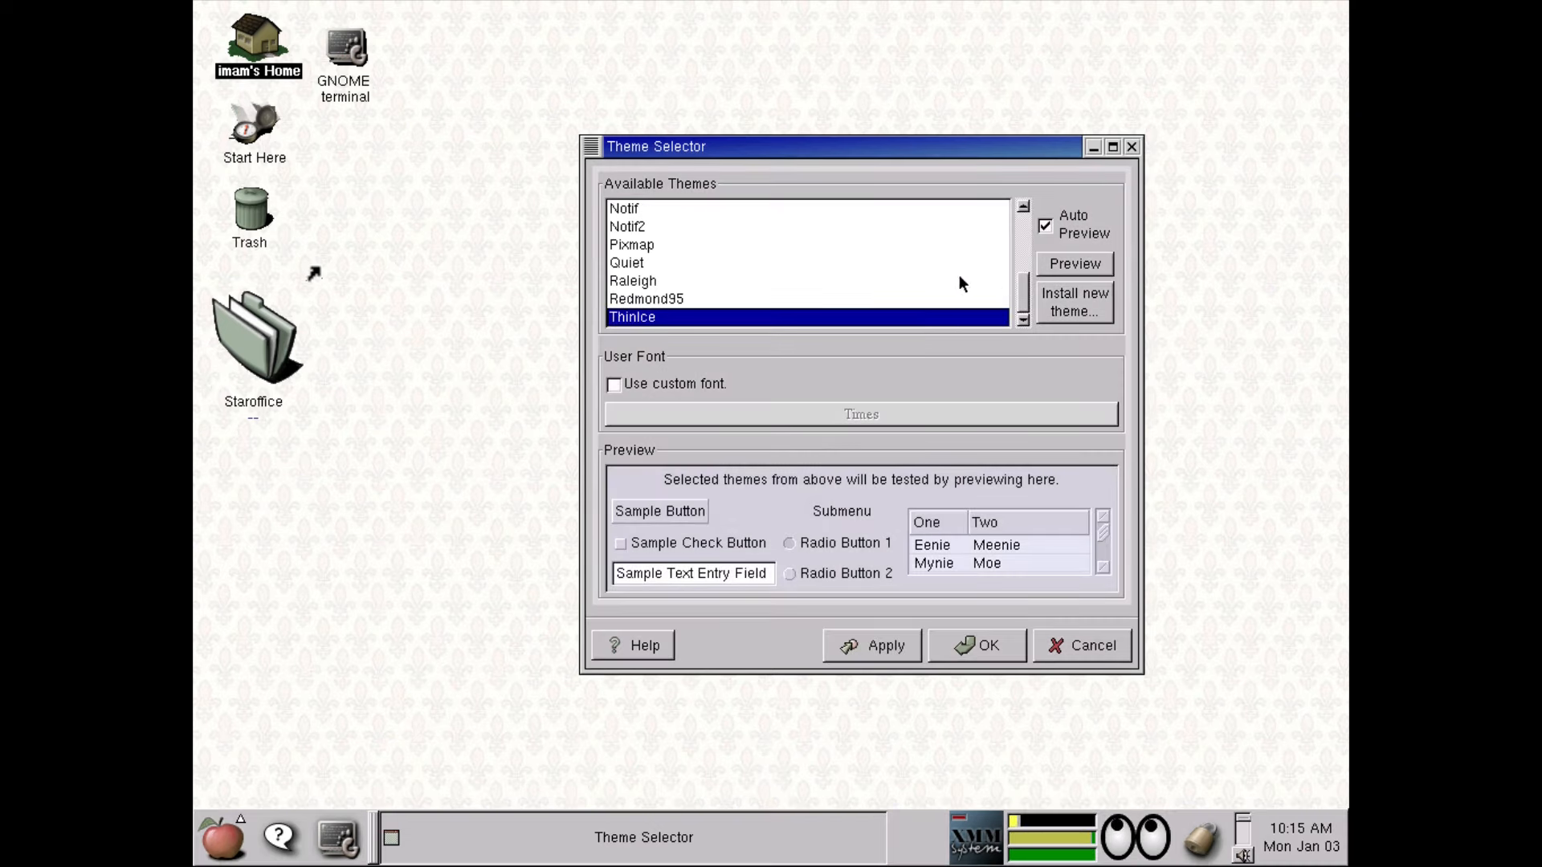
pyautogui.click(961, 281)
pyautogui.press('Up')
pyautogui.press('Up')
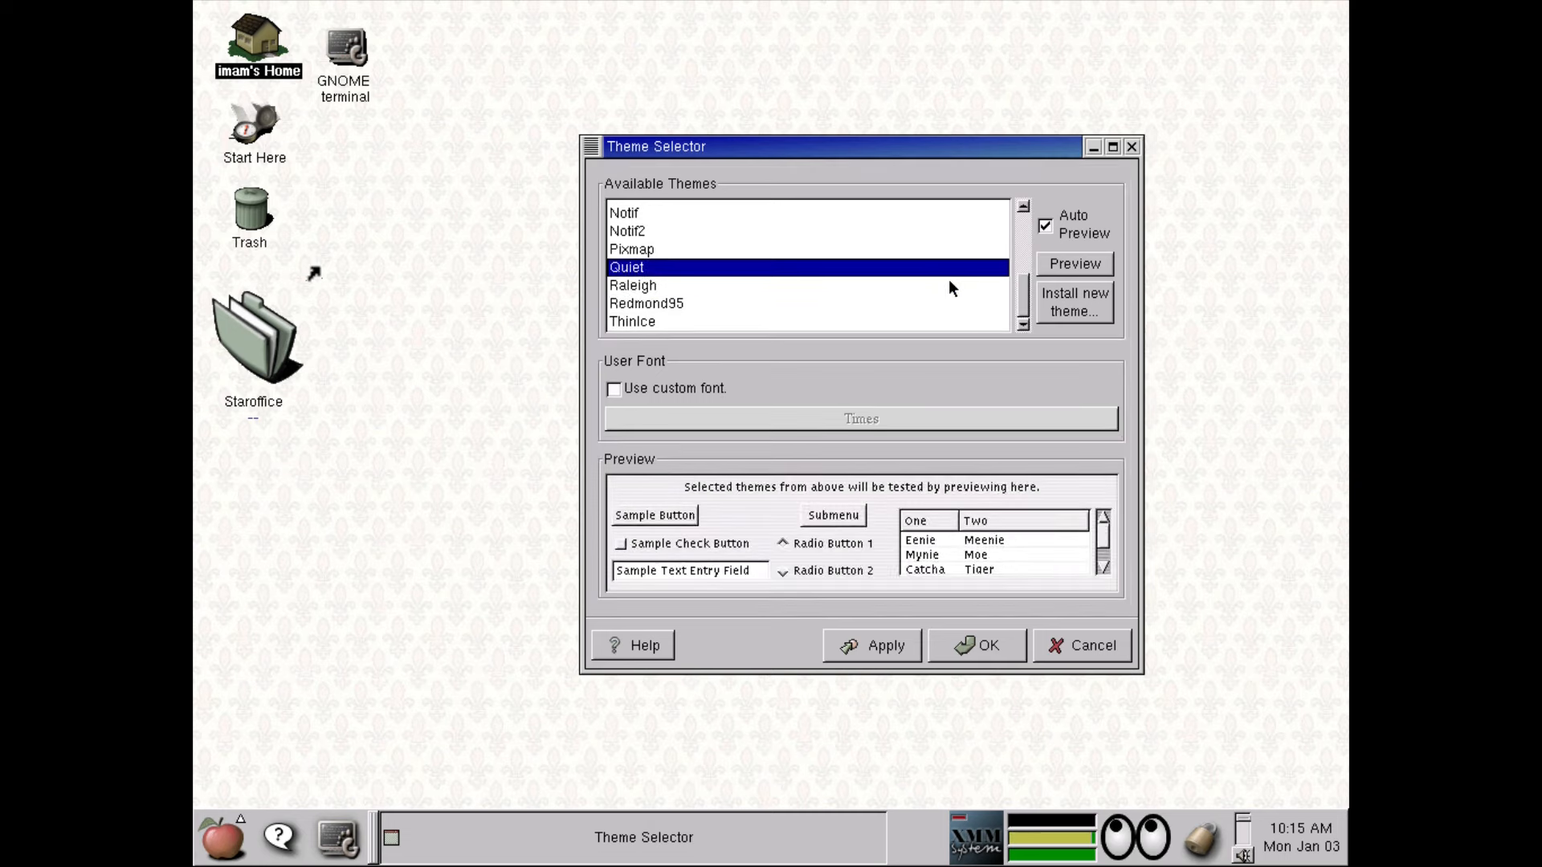
pyautogui.press('Up')
pyautogui.press('Up')
pyautogui.press('Up')
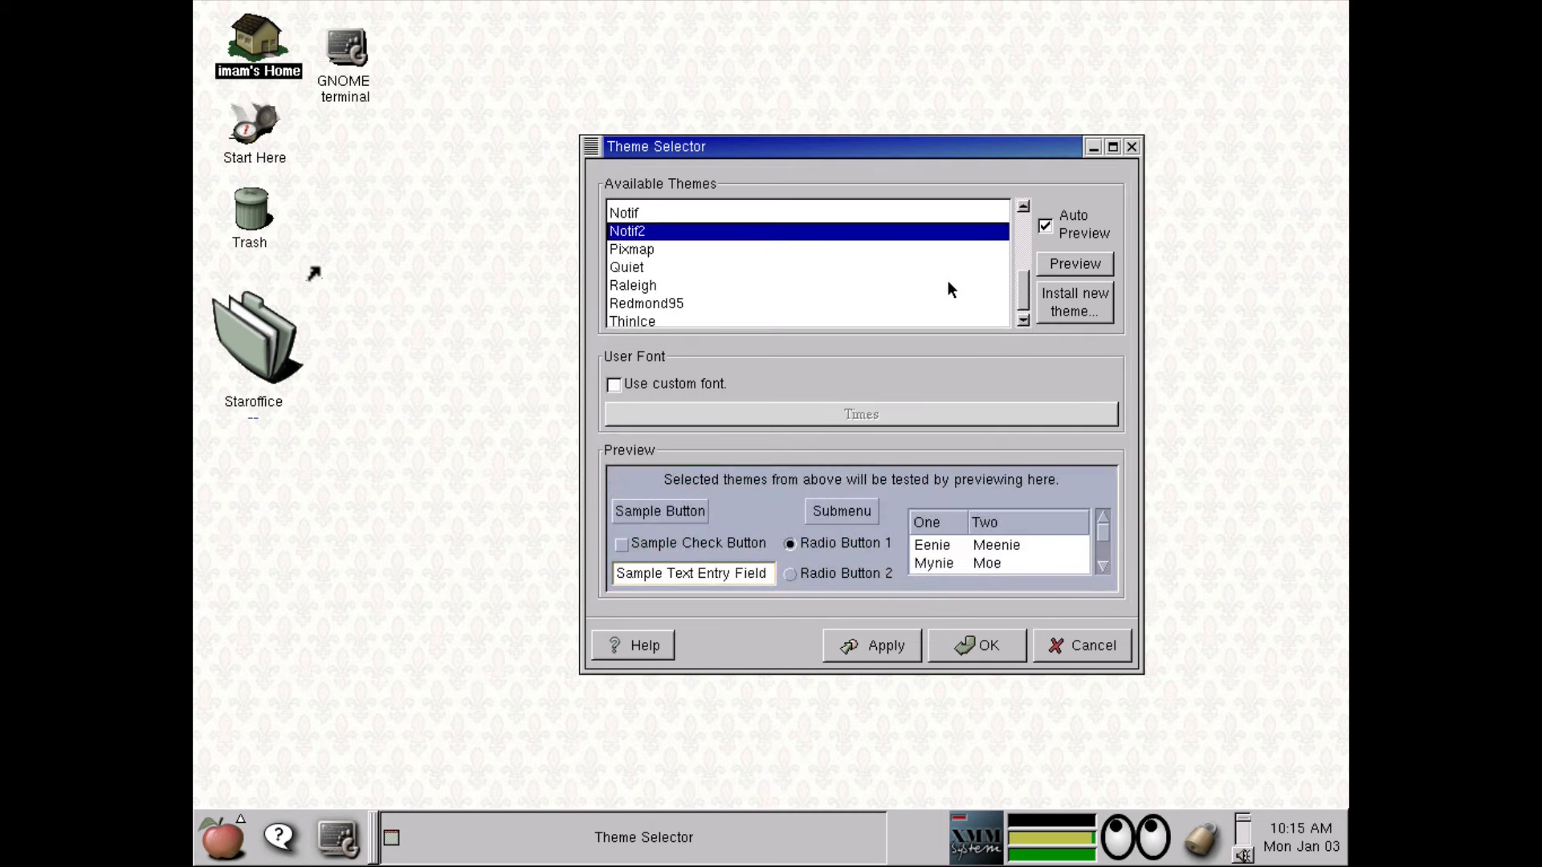
pyautogui.press('Down')
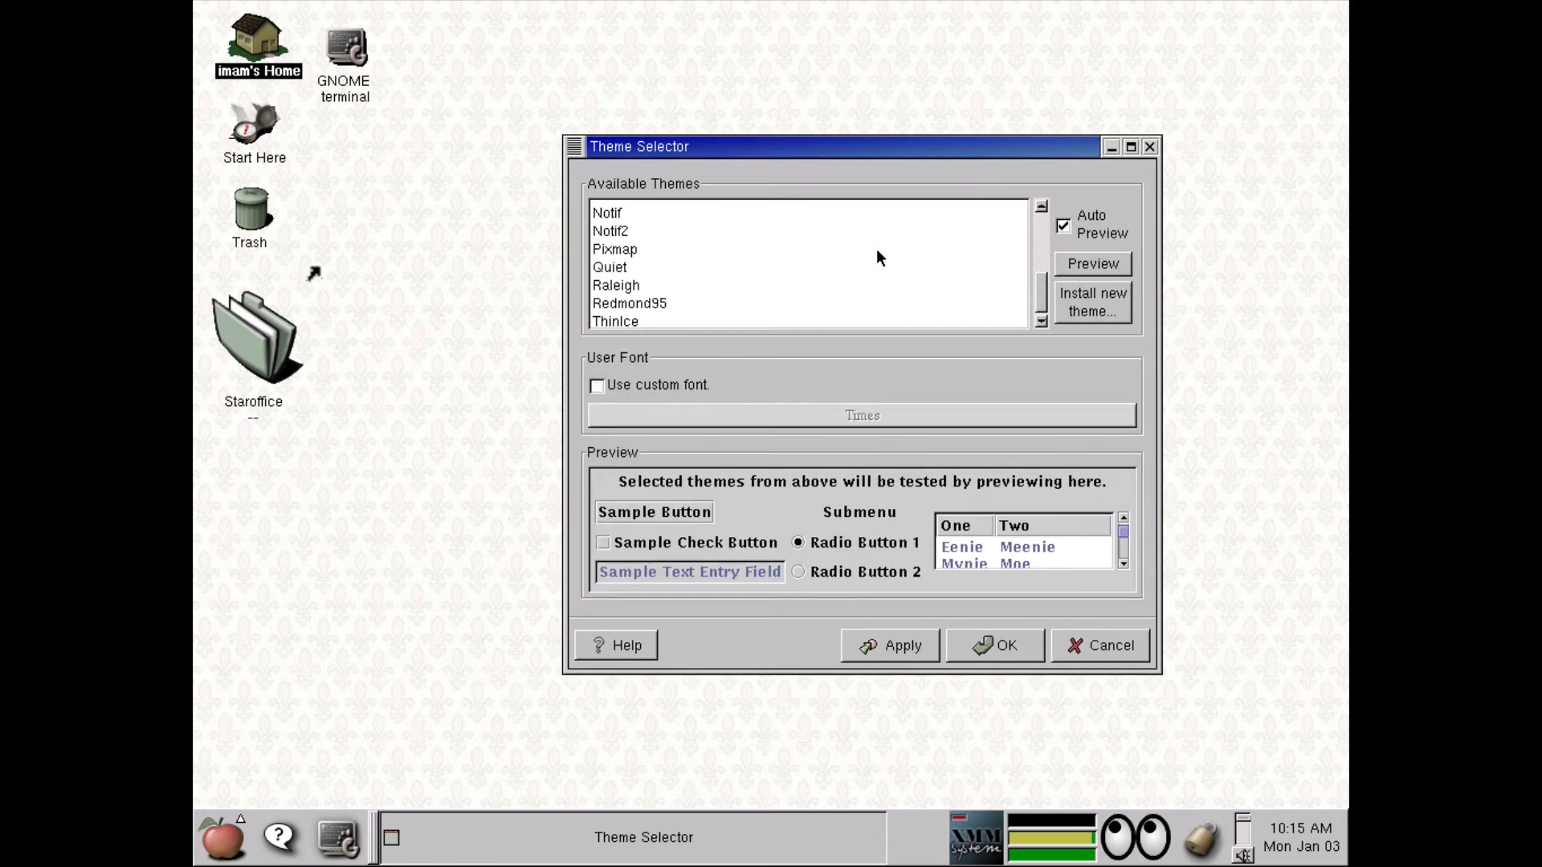
# Step: Choose the Gradient theme from the available themes and apply it
pyautogui.moveTo(1038, 304); pyautogui.dragTo(1038, 245)
pyautogui.click(849, 280)
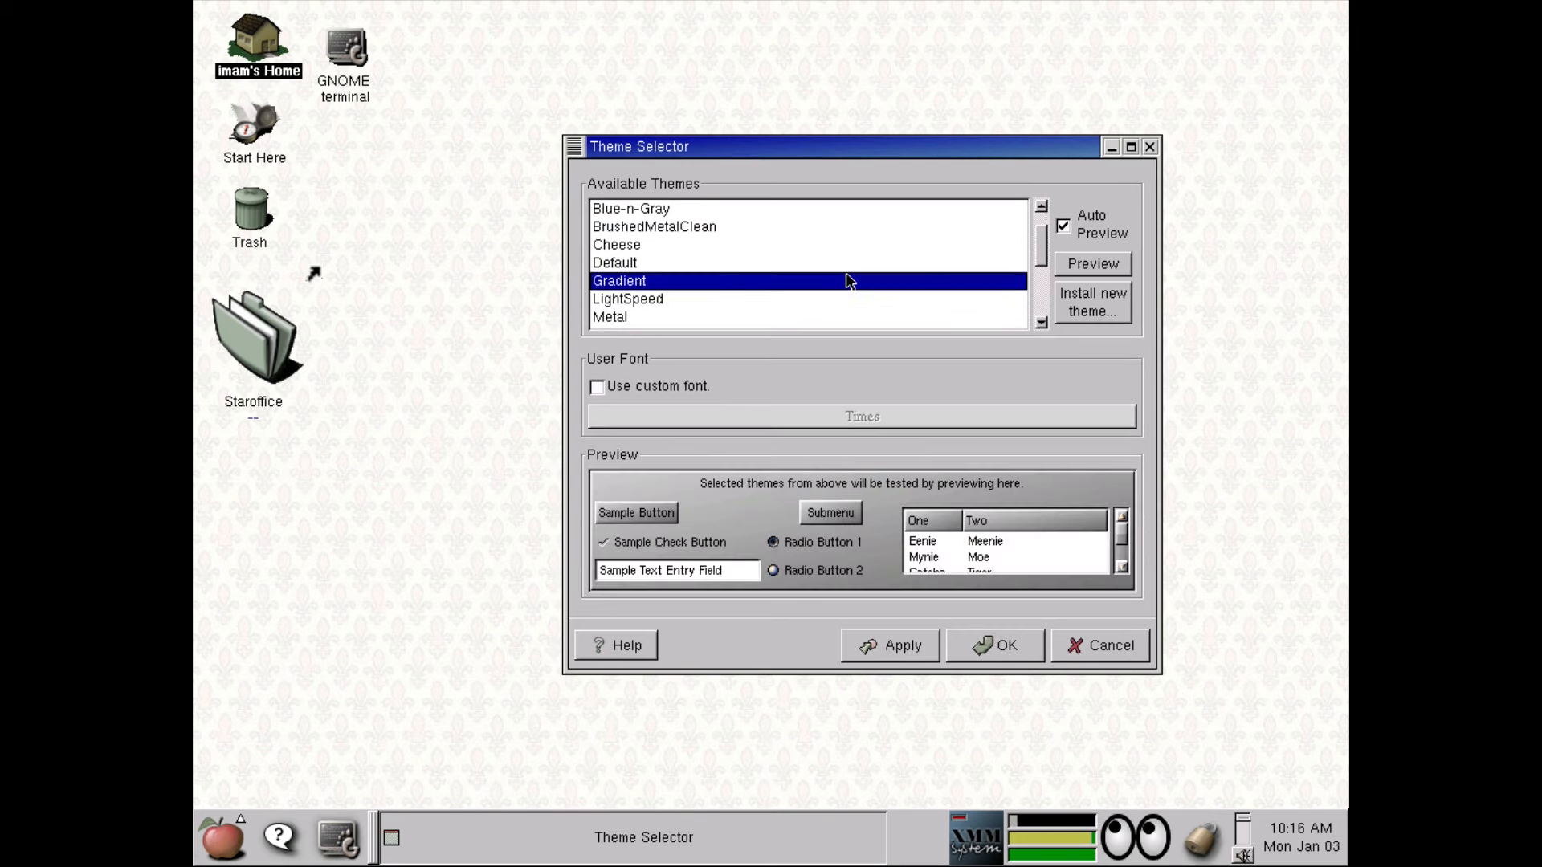
pyautogui.click(884, 645)
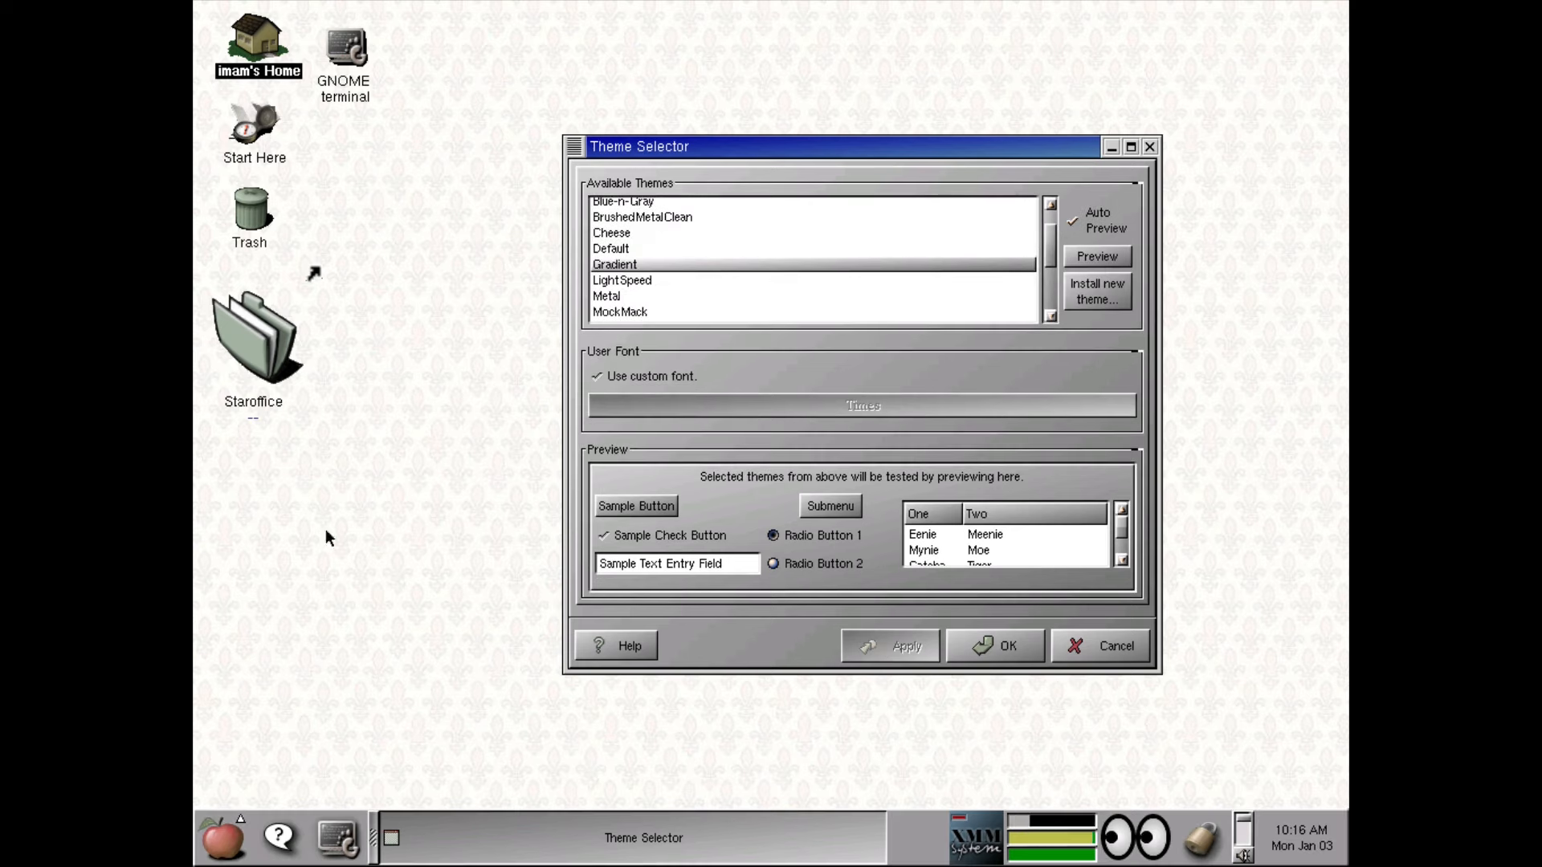
# Step: Open the Staroffice folder on the desktop to view a file manager window in the applied theme
pyautogui.click(277, 368)
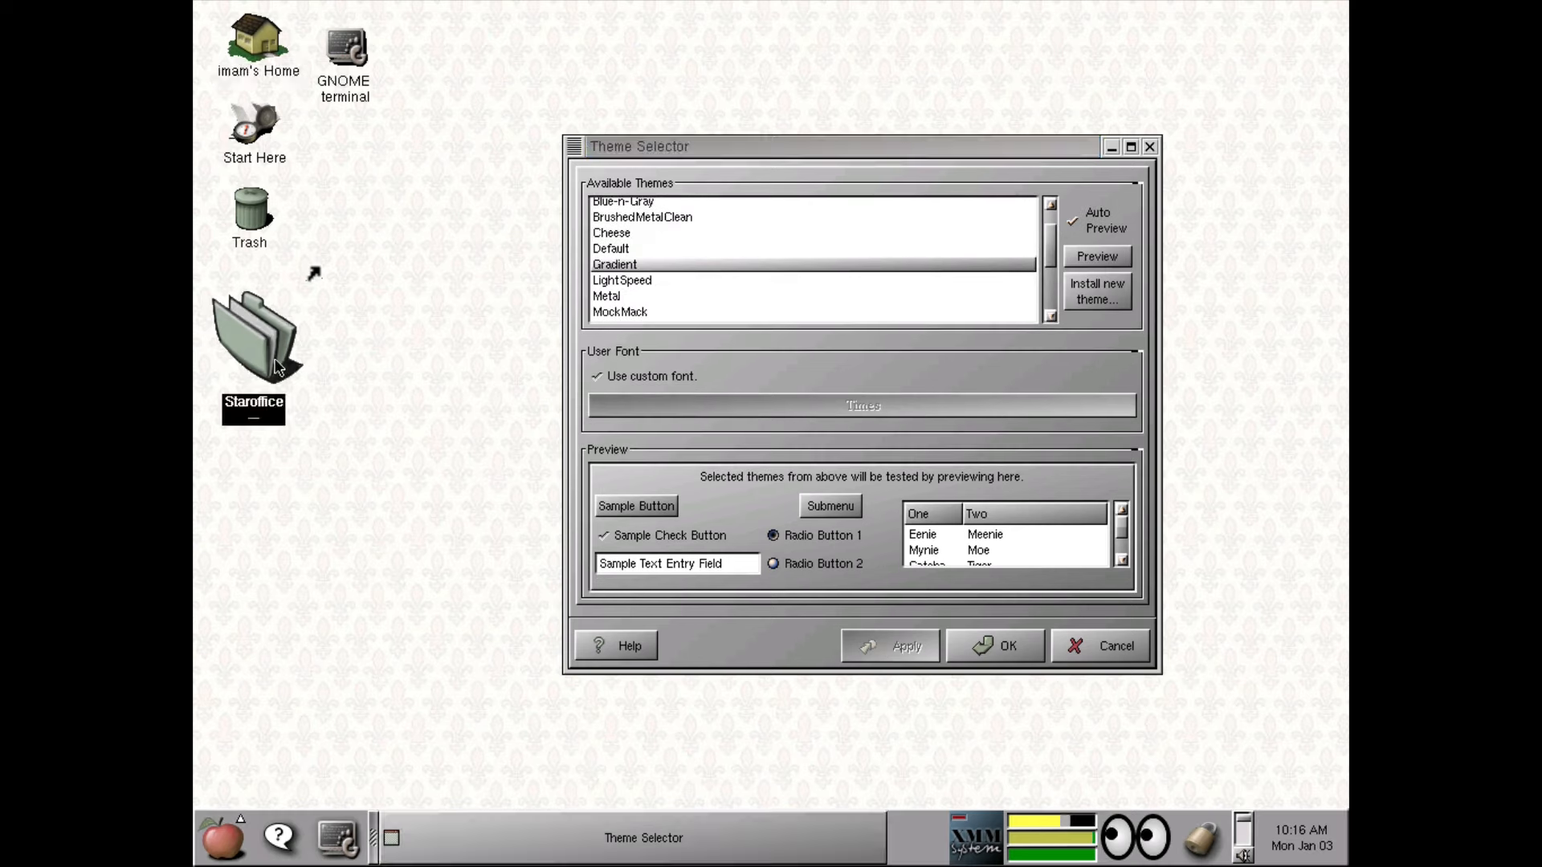
pyautogui.rightClick(387, 368)
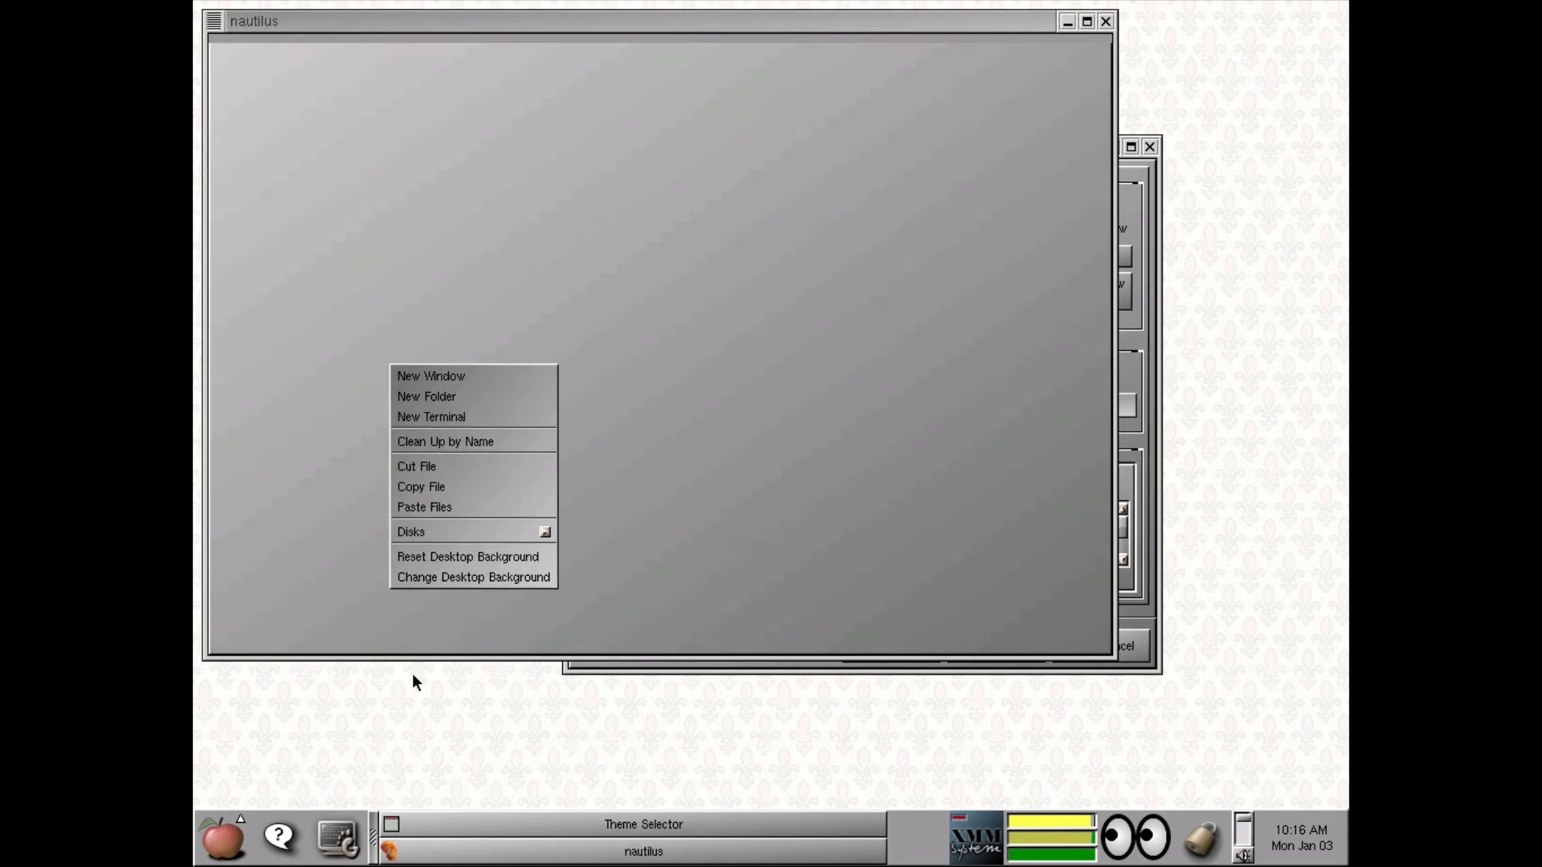
pyautogui.click(590, 729)
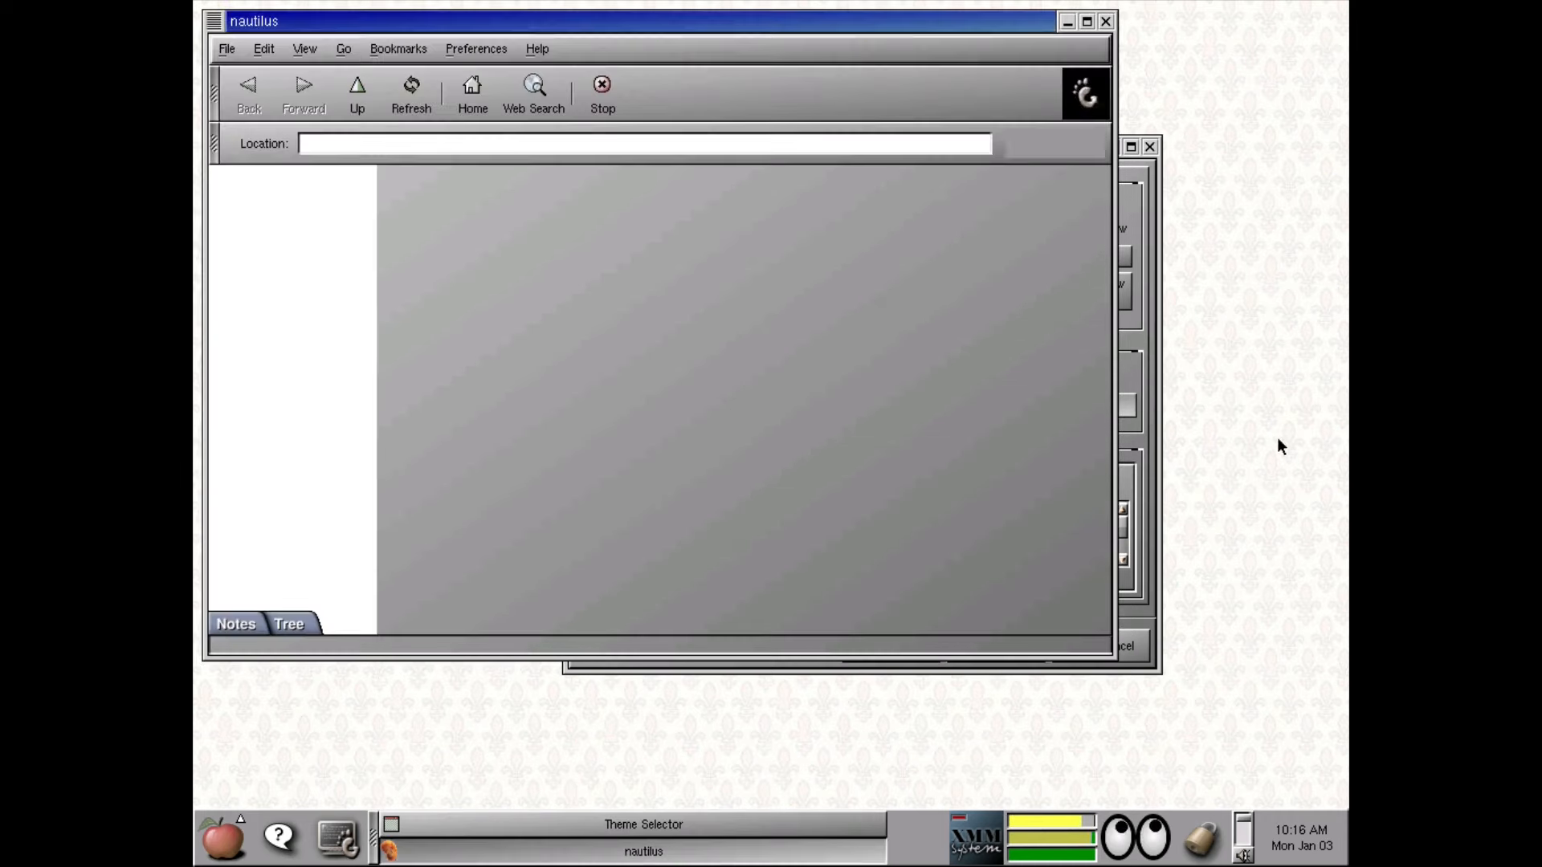
pyautogui.rightClick(1255, 399)
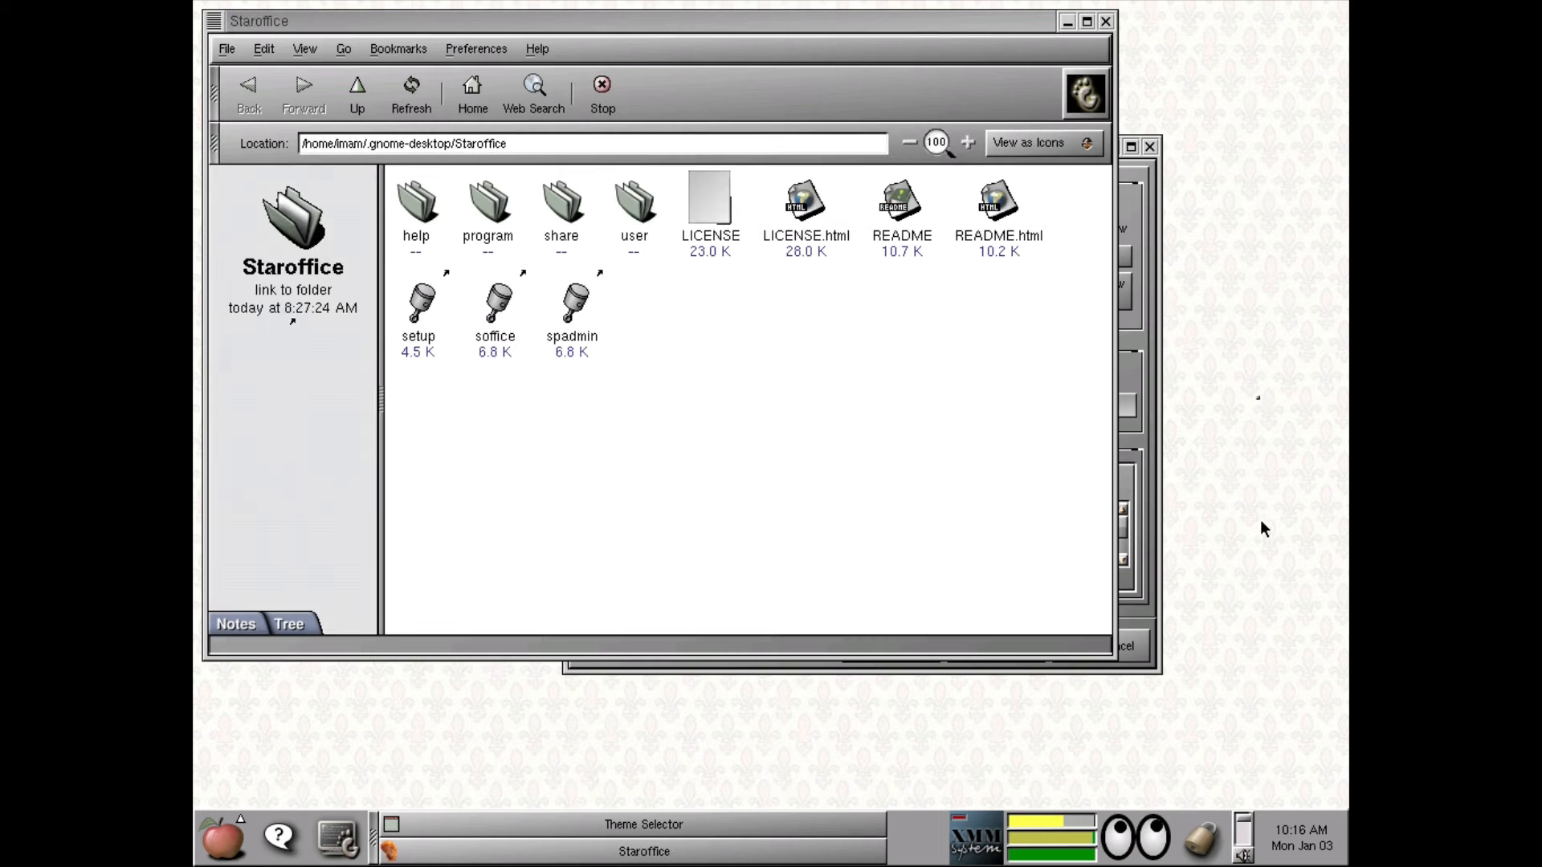
pyautogui.click(1144, 748)
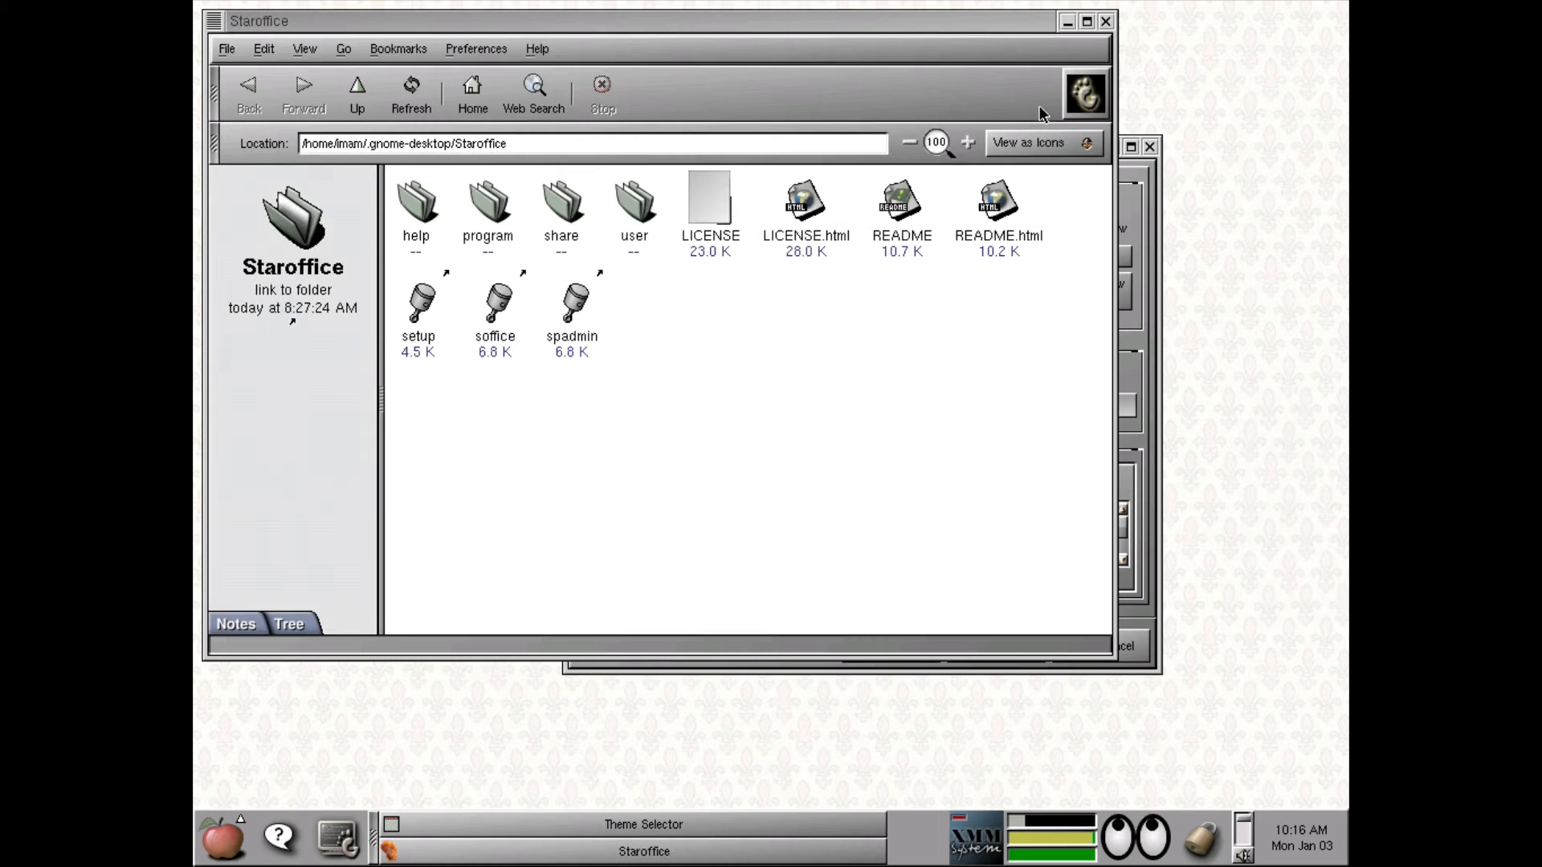
# Step: Move the Staroffice window clear of the desktop icons, examine the look of its menus, and close the window
pyautogui.moveTo(912, 26); pyautogui.dragTo(1049, 157)
pyautogui.click(675, 180)
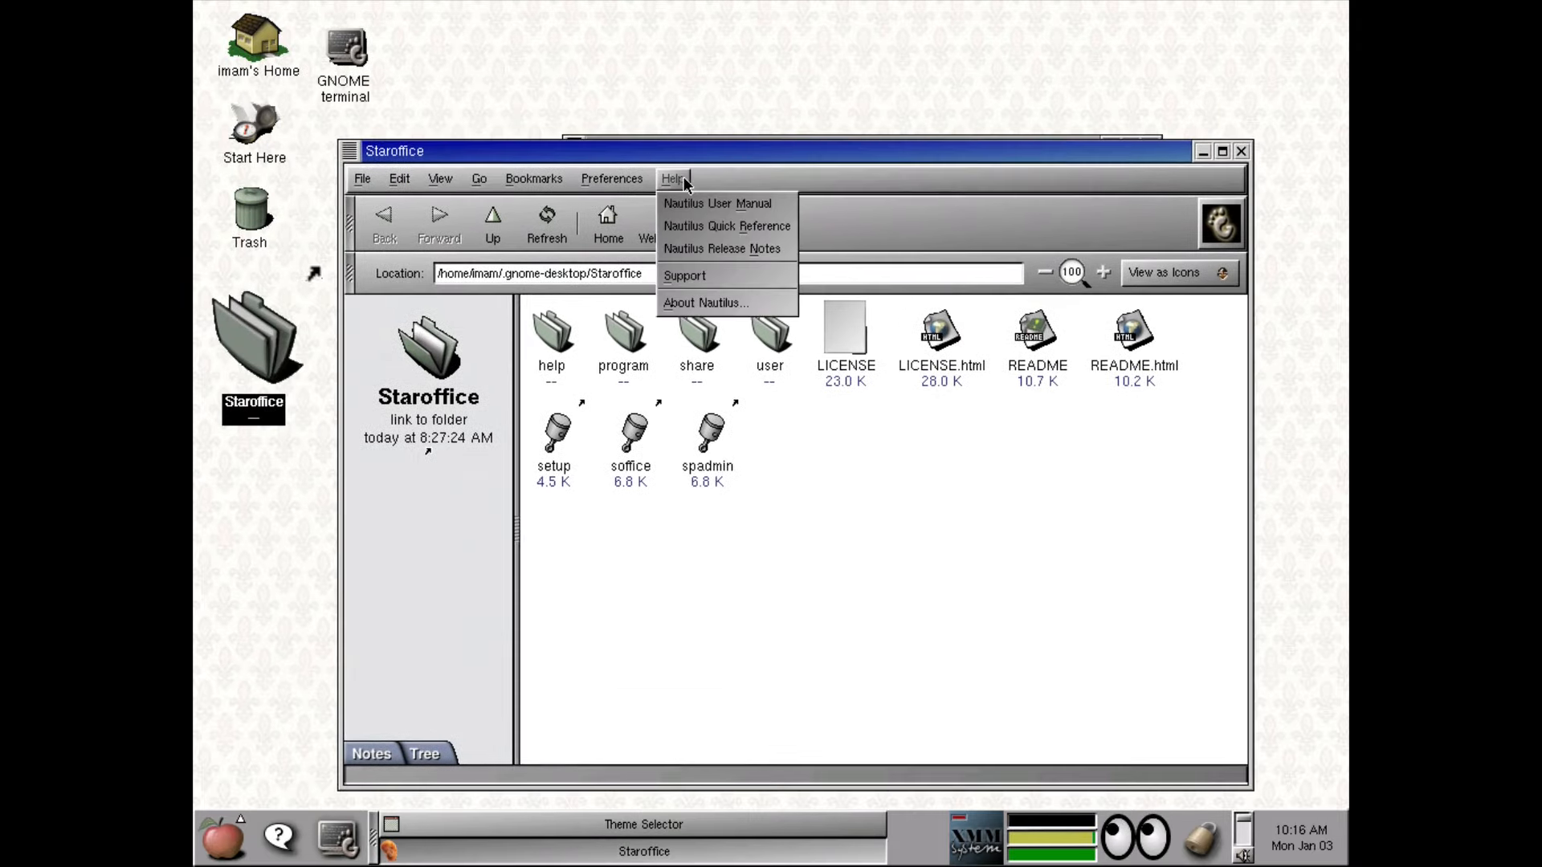
pyautogui.moveTo(611, 171)
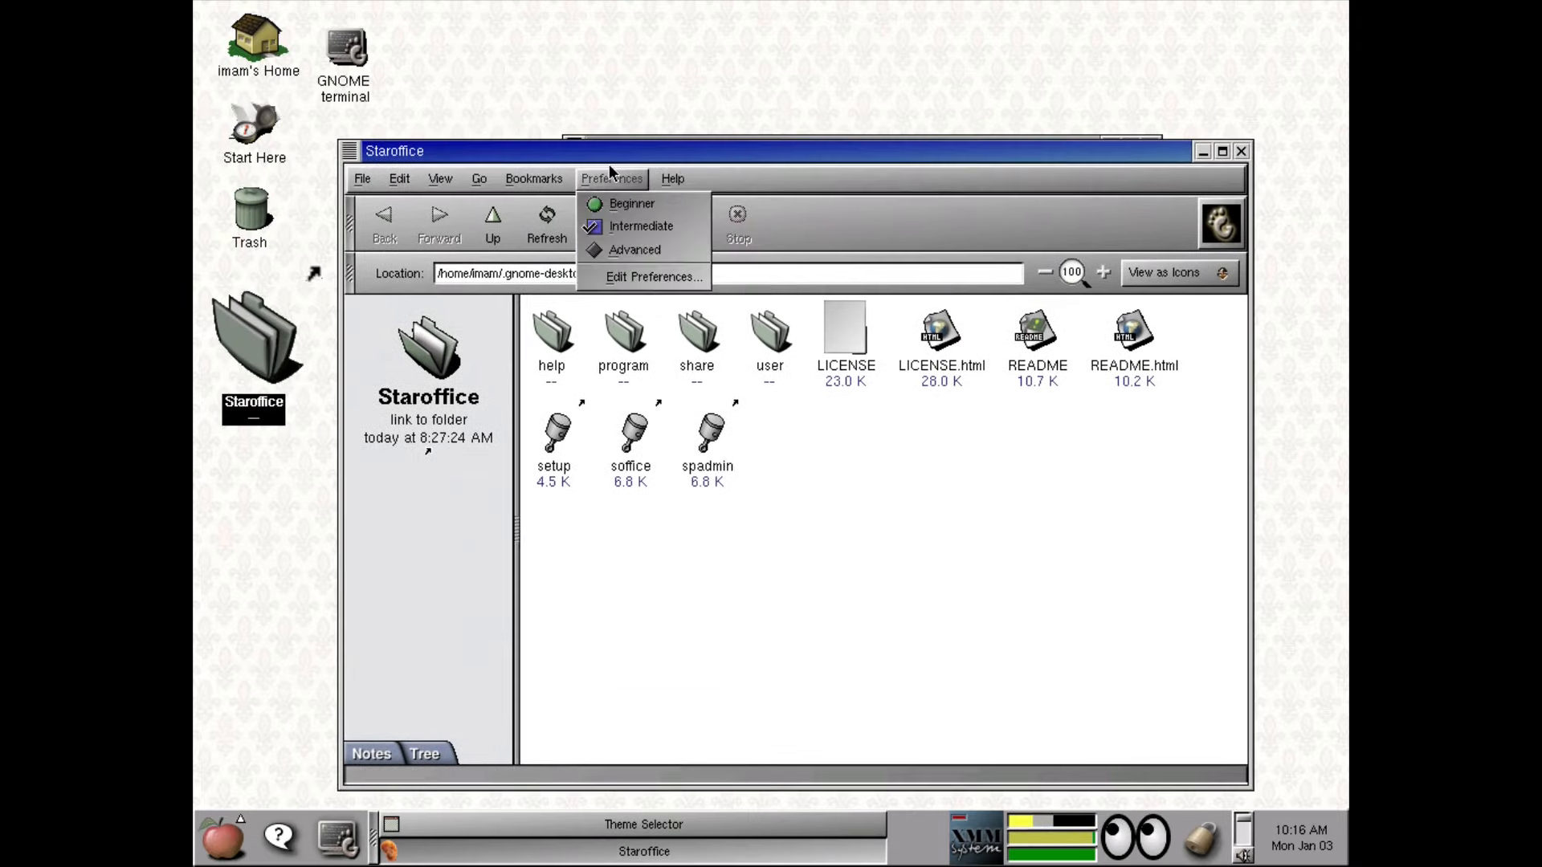
pyautogui.click(538, 183)
pyautogui.click(353, 180)
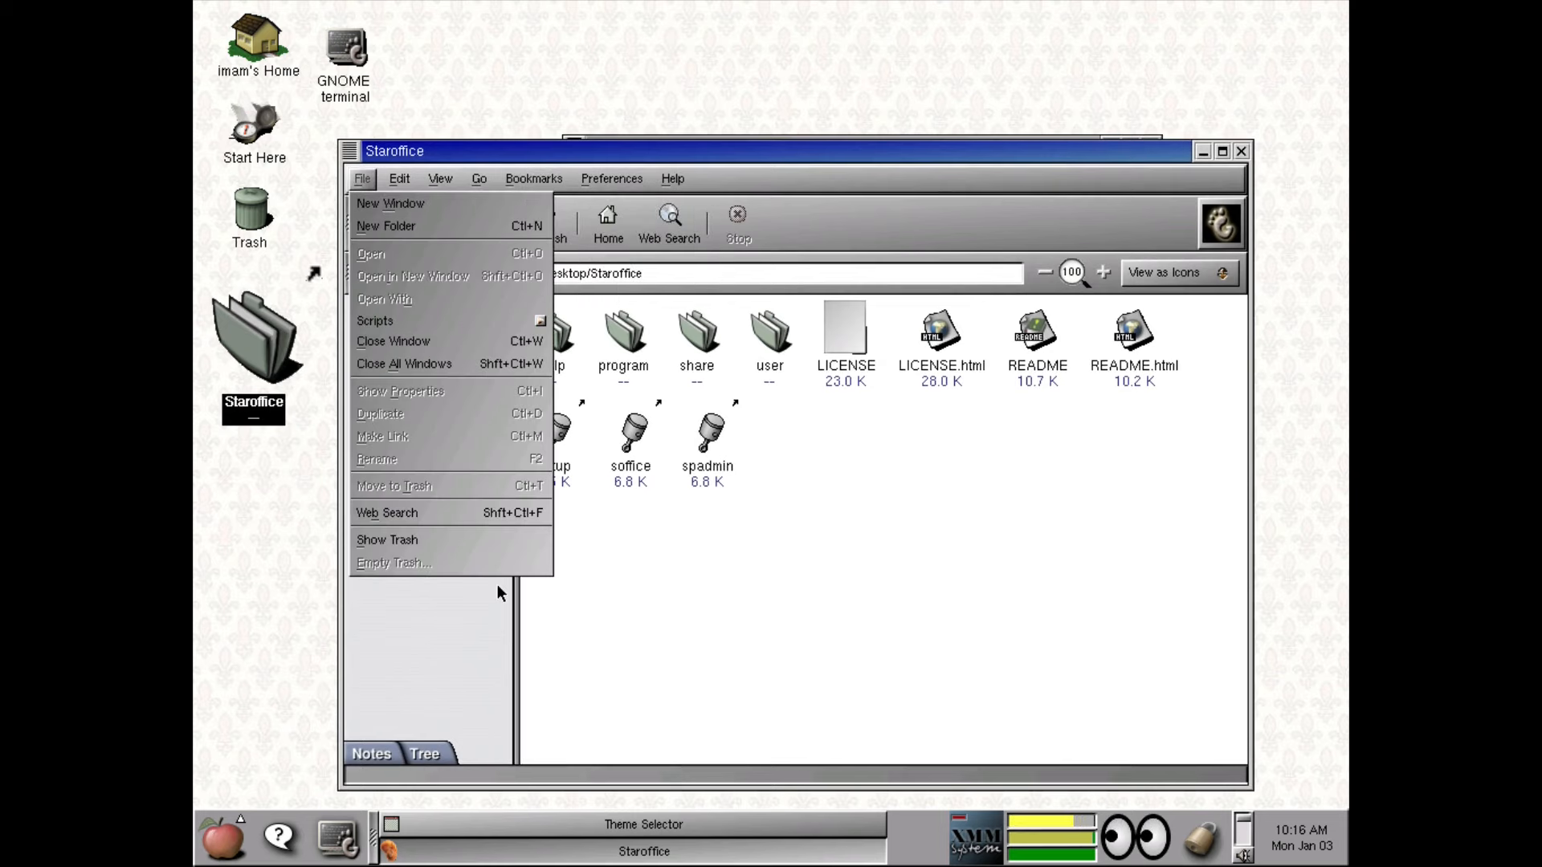
pyautogui.click(1095, 440)
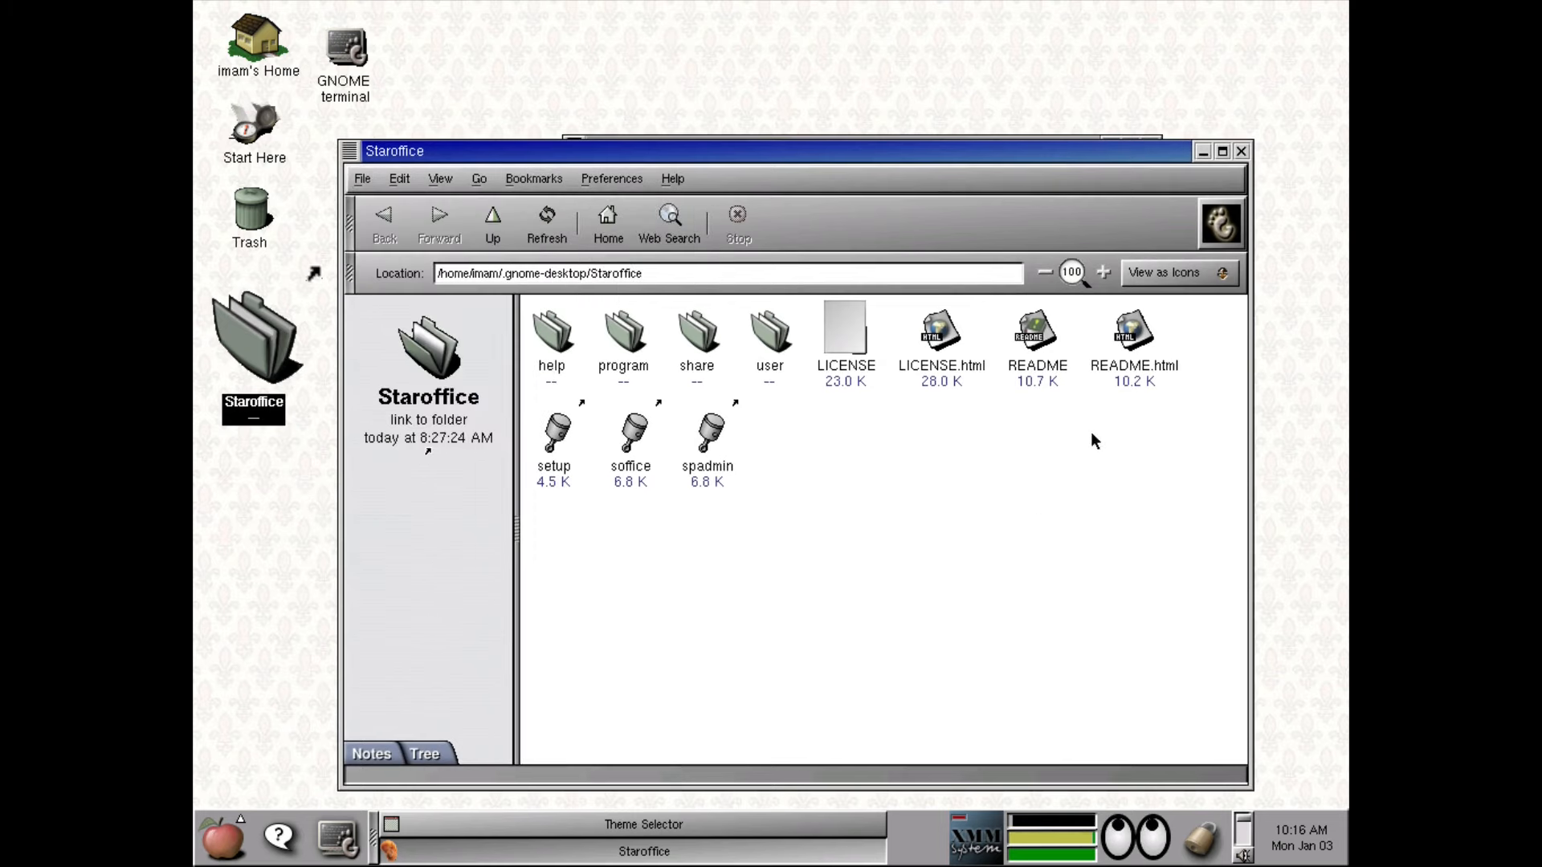
pyautogui.click(1241, 152)
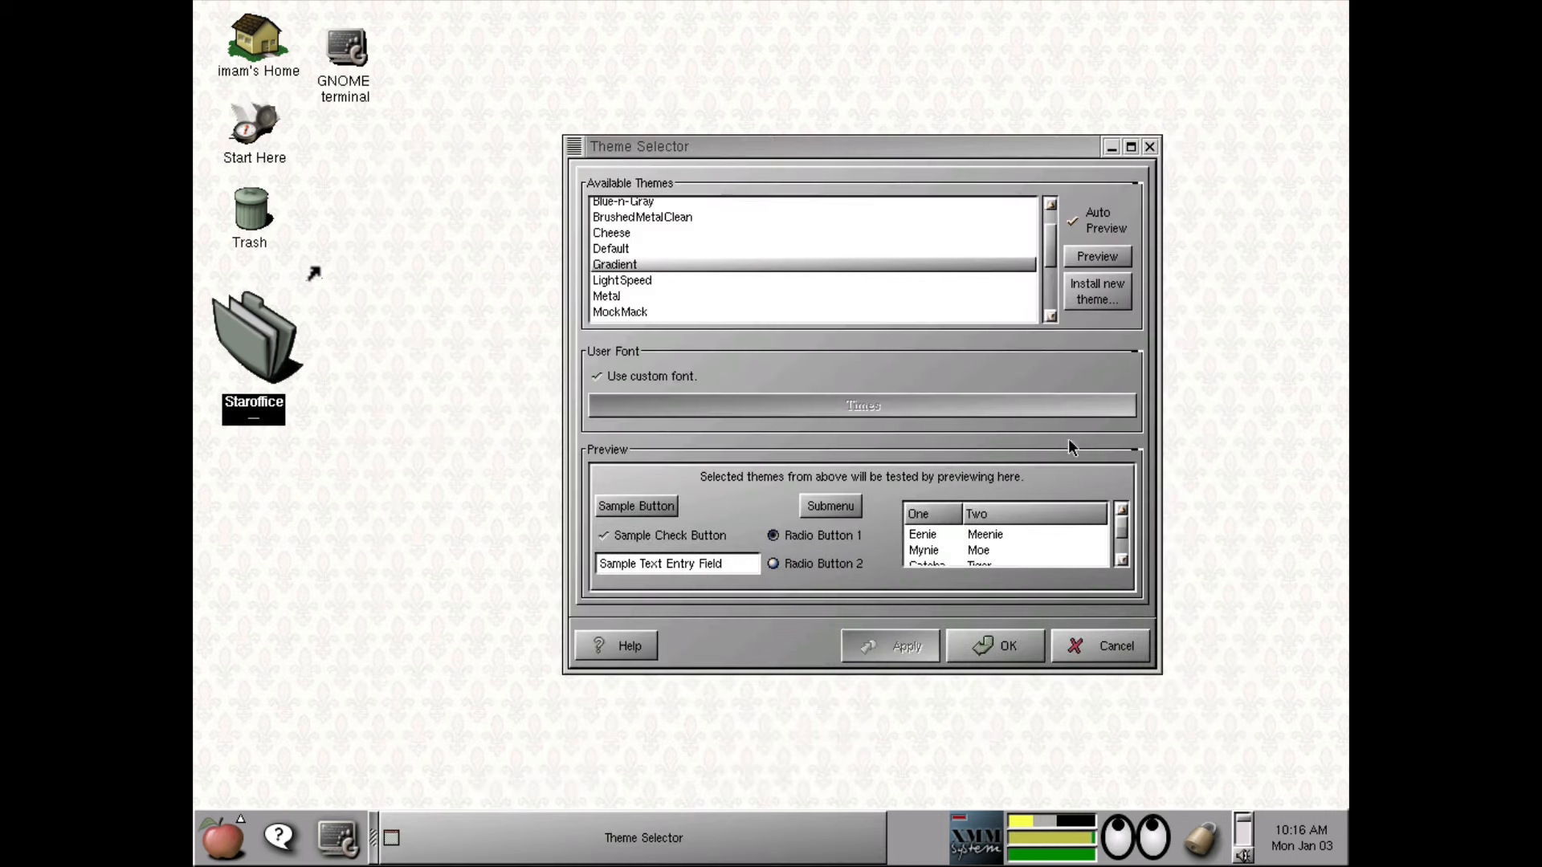
# Step: Apply the Default theme, check the desktop's context menu before applying it, and close the Theme Selector
pyautogui.click(661, 245)
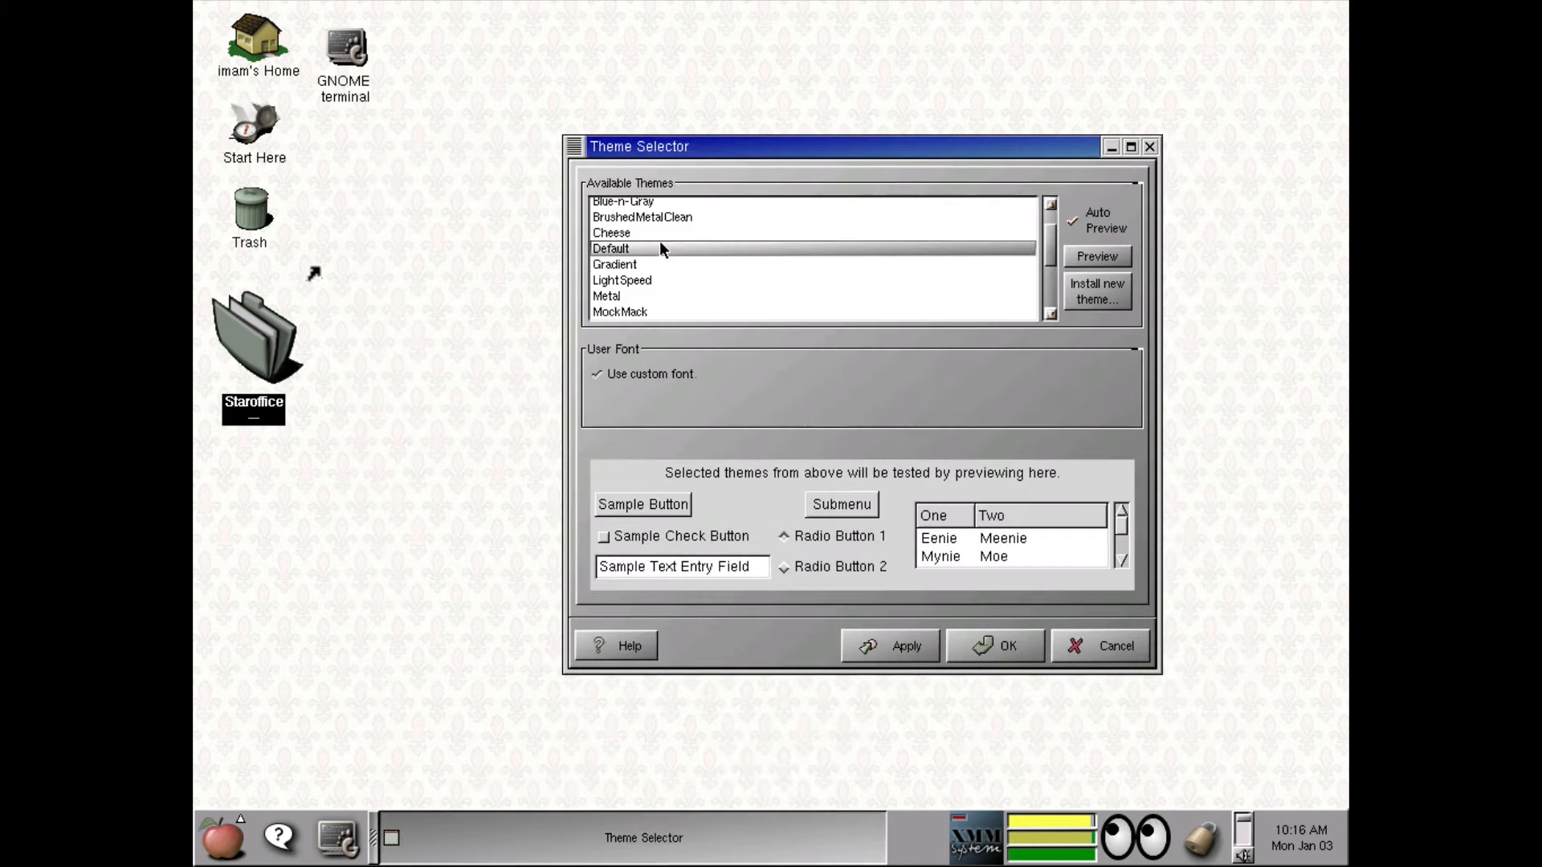
pyautogui.rightClick(423, 287)
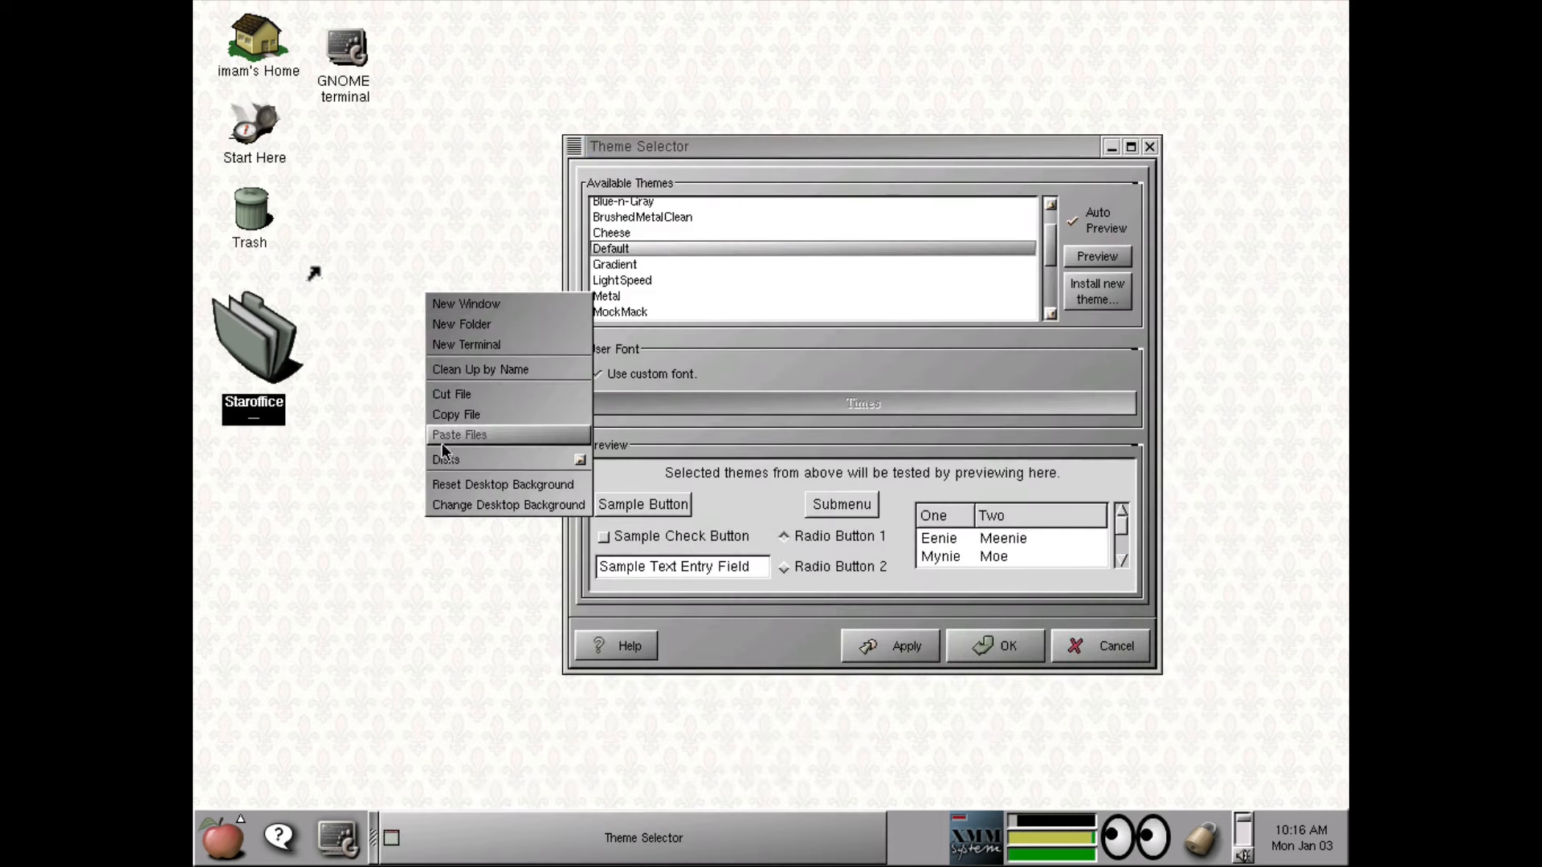
pyautogui.click(333, 466)
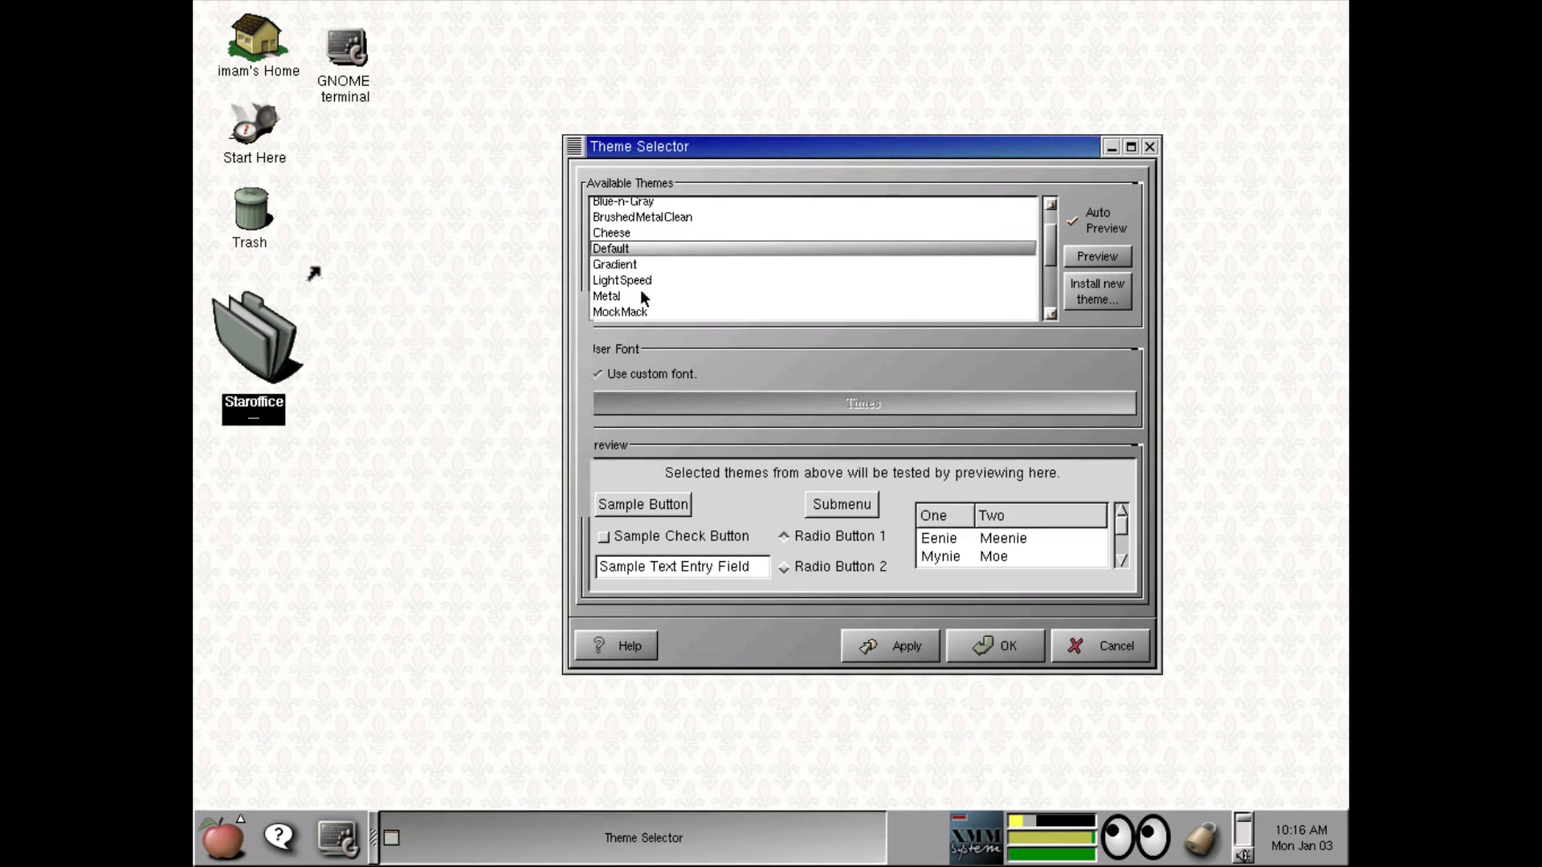
pyautogui.click(885, 648)
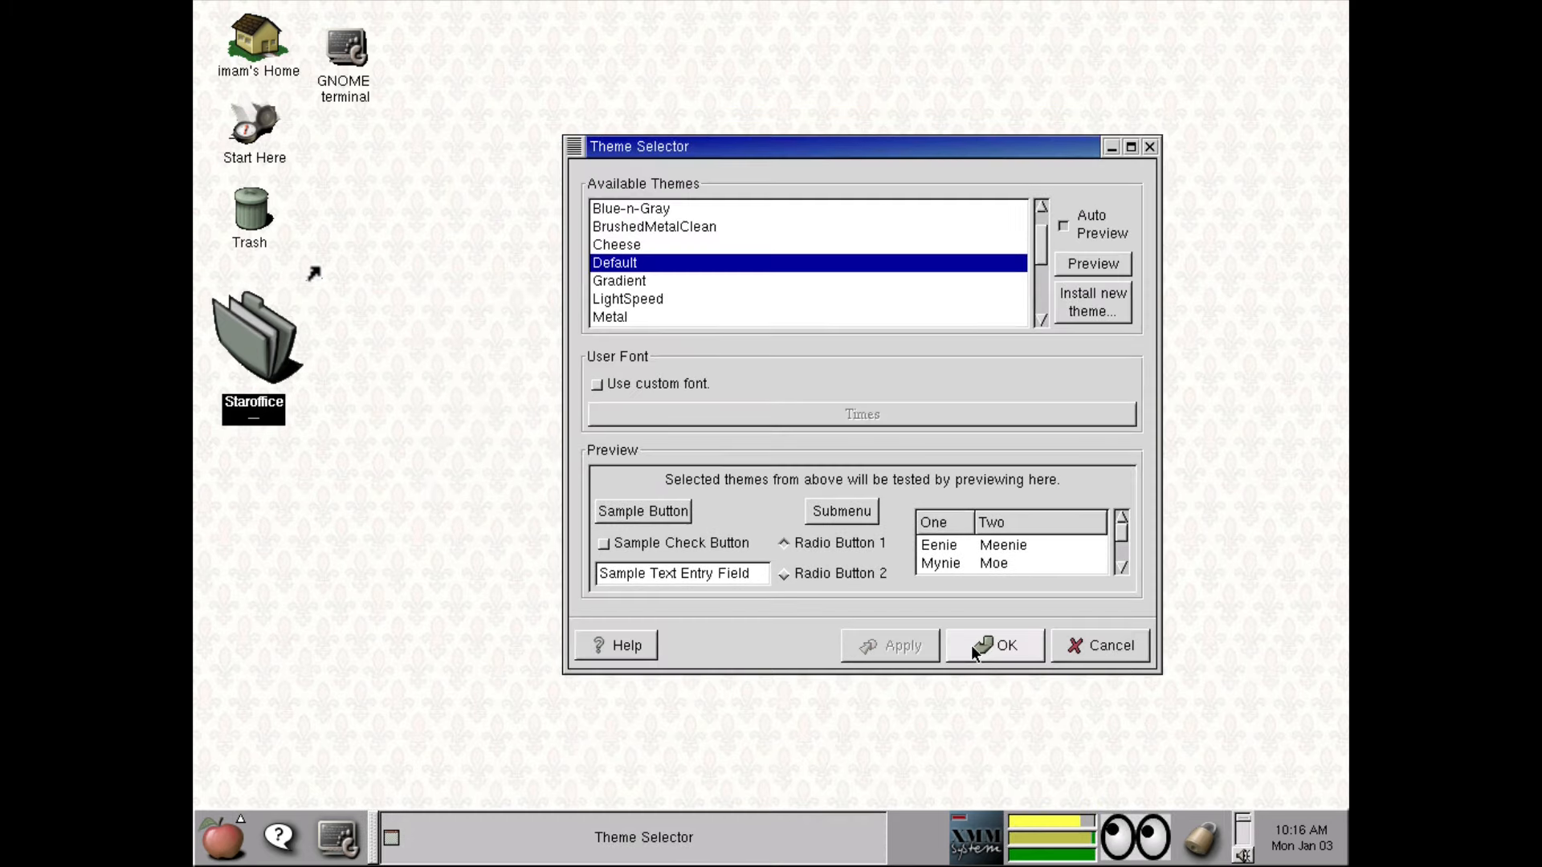
pyautogui.click(971, 644)
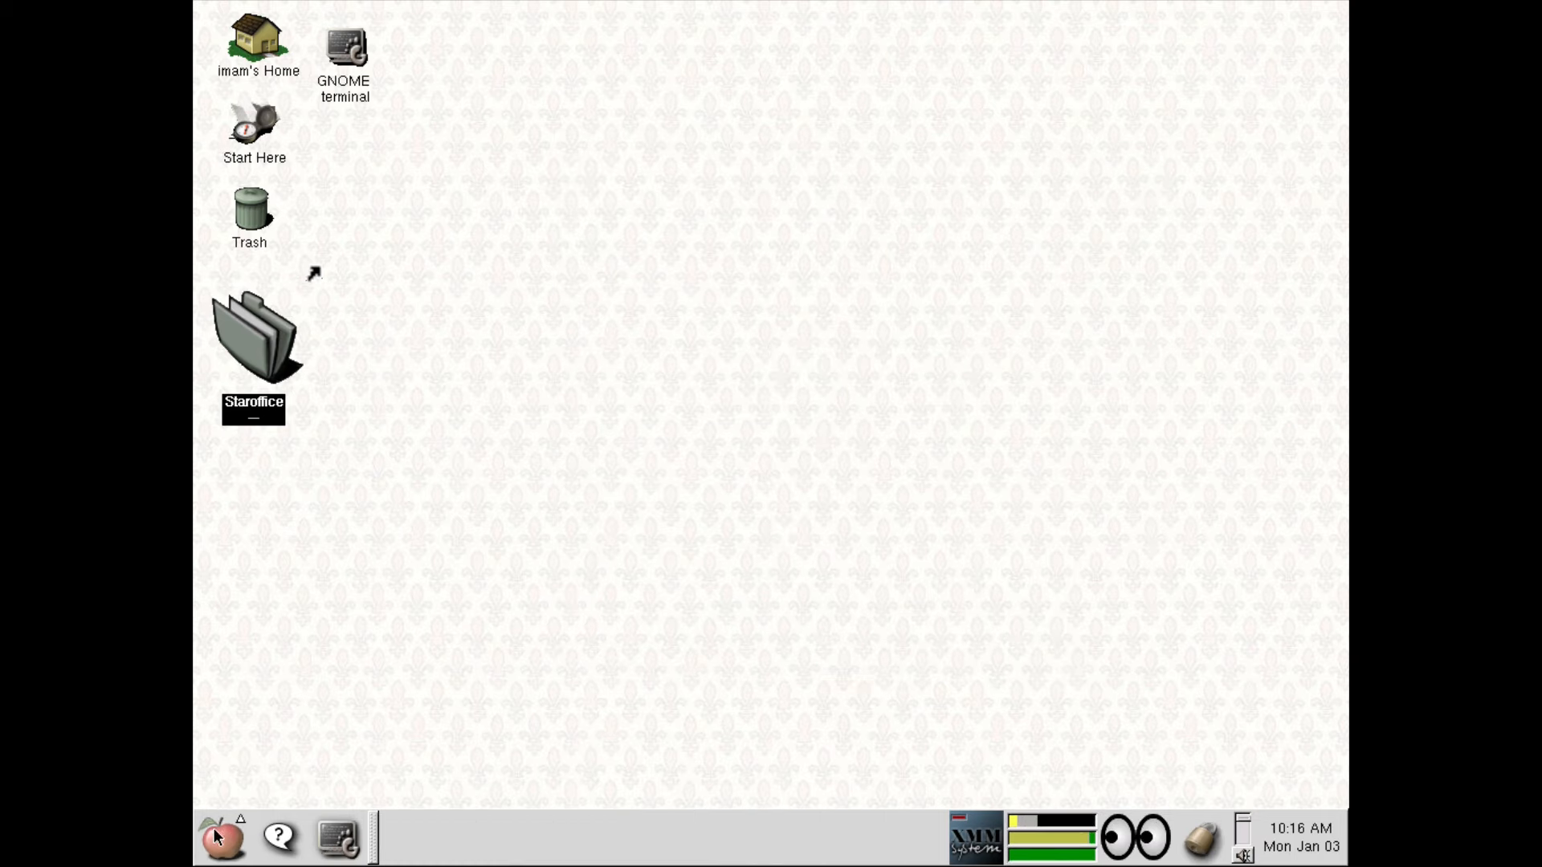
# Step: Browse the Sawfish, Document Handlers and Peripherals settings, view the Mouse settings, and close them without changing anything
pyautogui.click(224, 838)
pyautogui.moveTo(257, 696)
pyautogui.moveTo(262, 658)
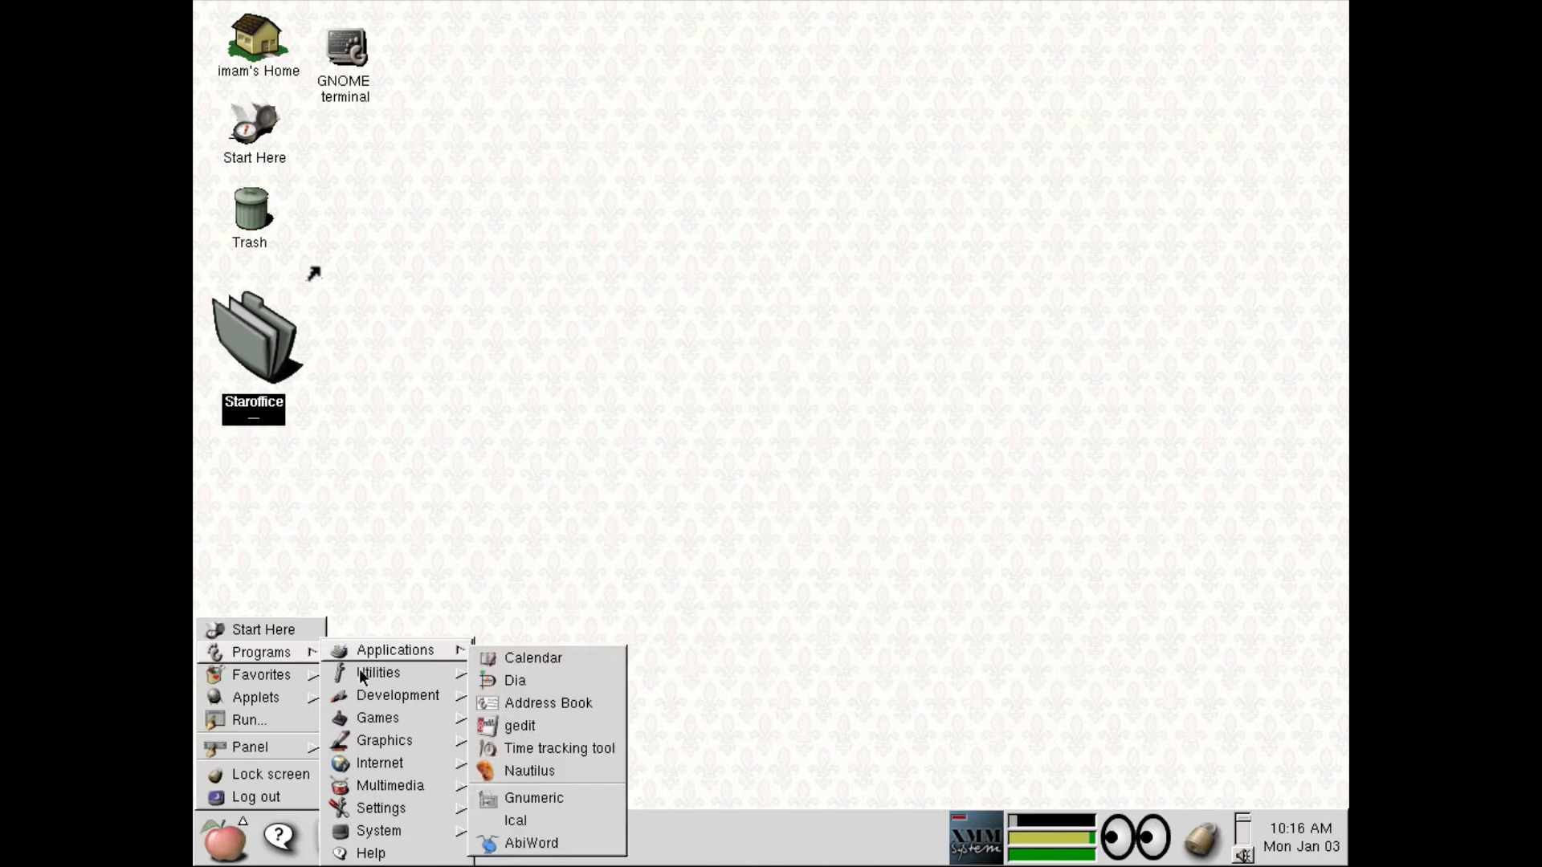
pyautogui.moveTo(374, 787)
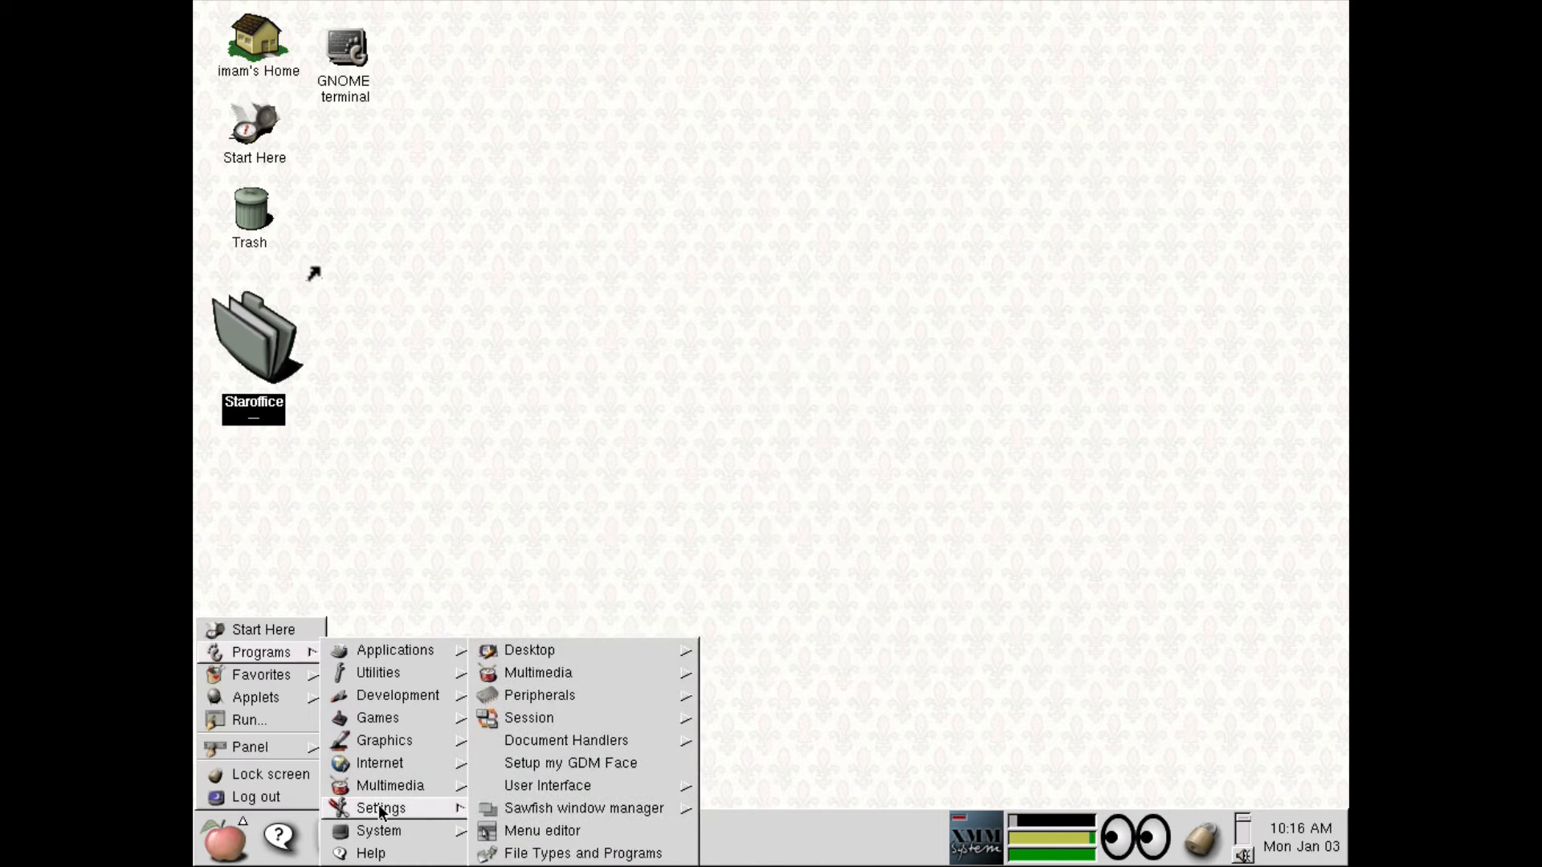
pyautogui.moveTo(563, 811)
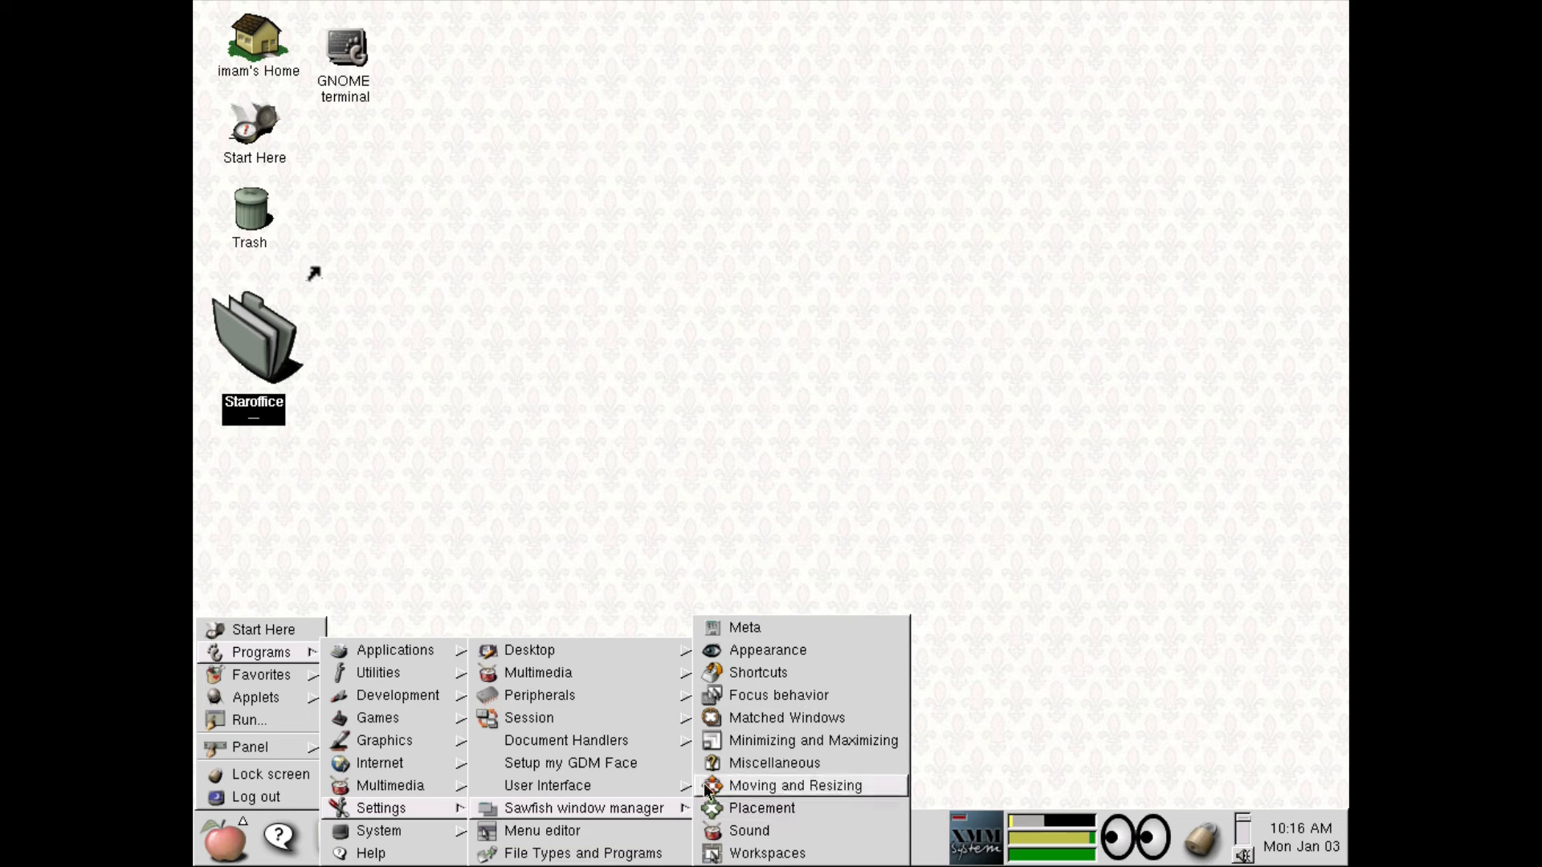
pyautogui.moveTo(665, 746)
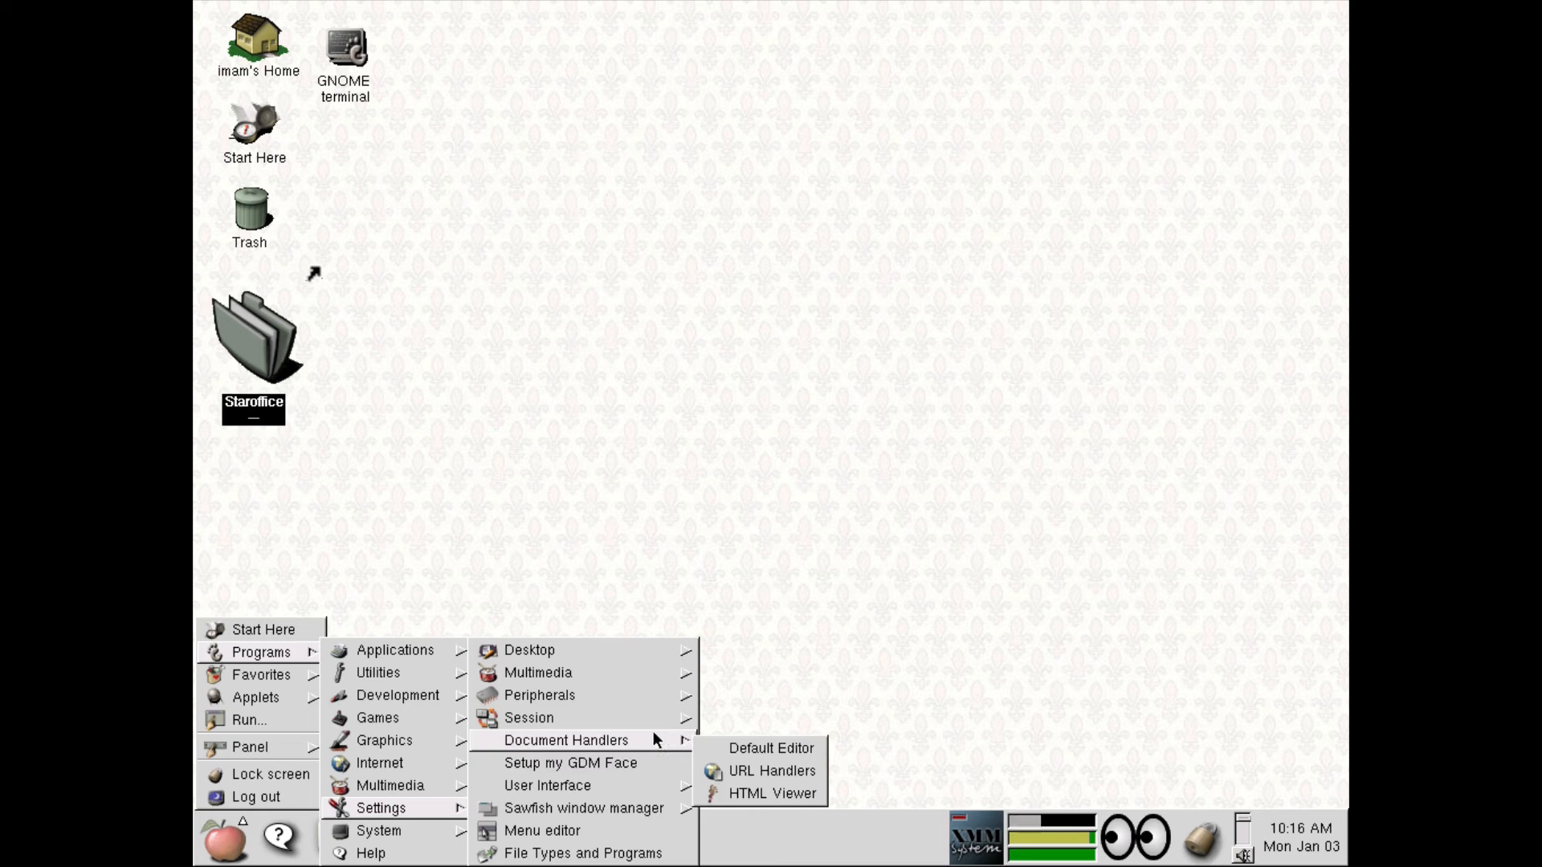
pyautogui.moveTo(645, 721)
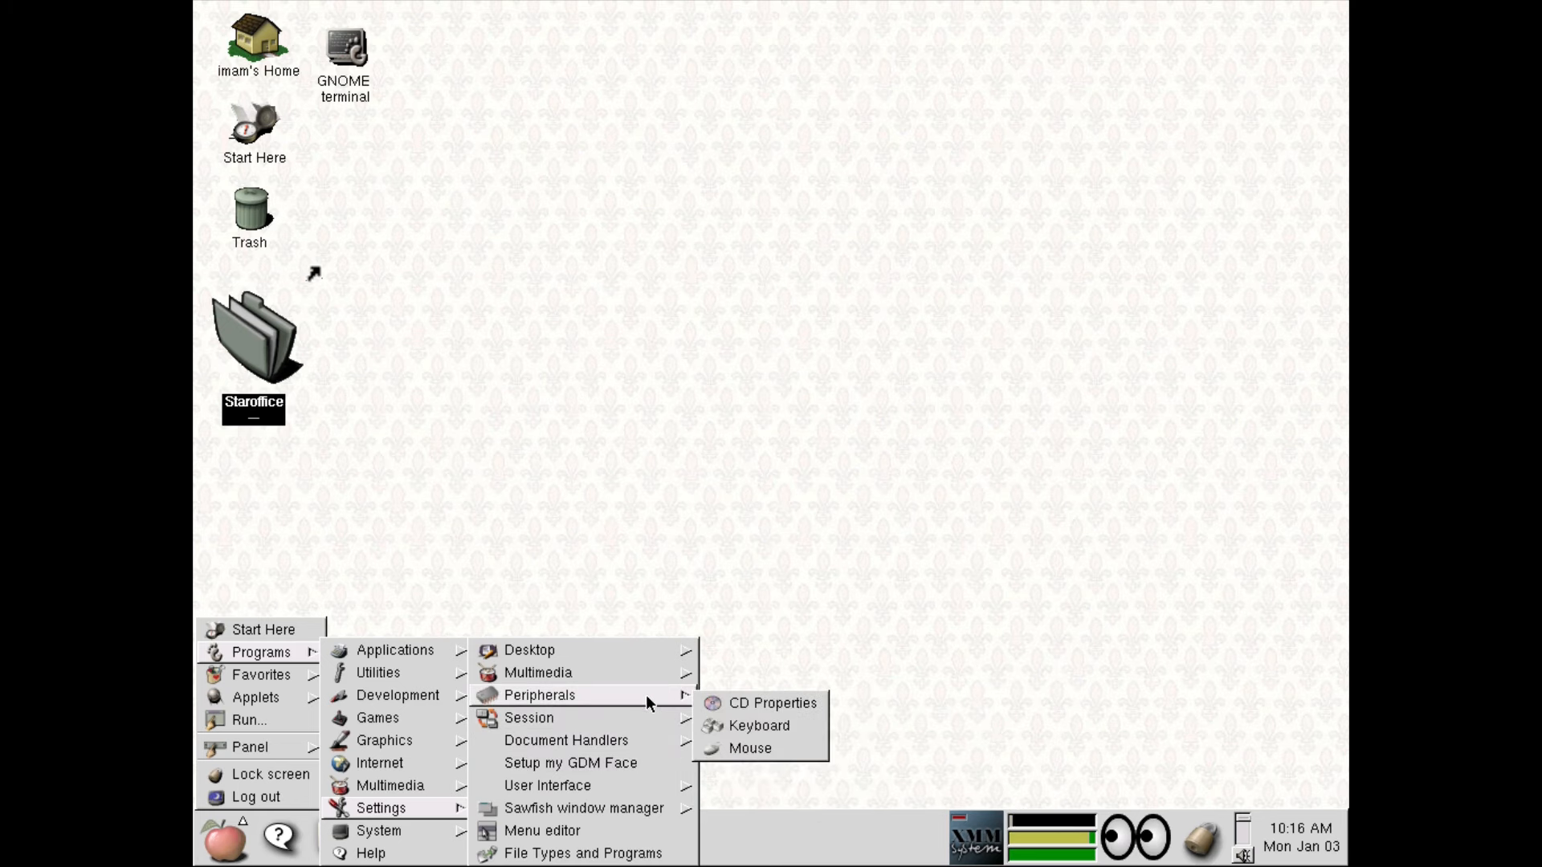
pyautogui.click(763, 740)
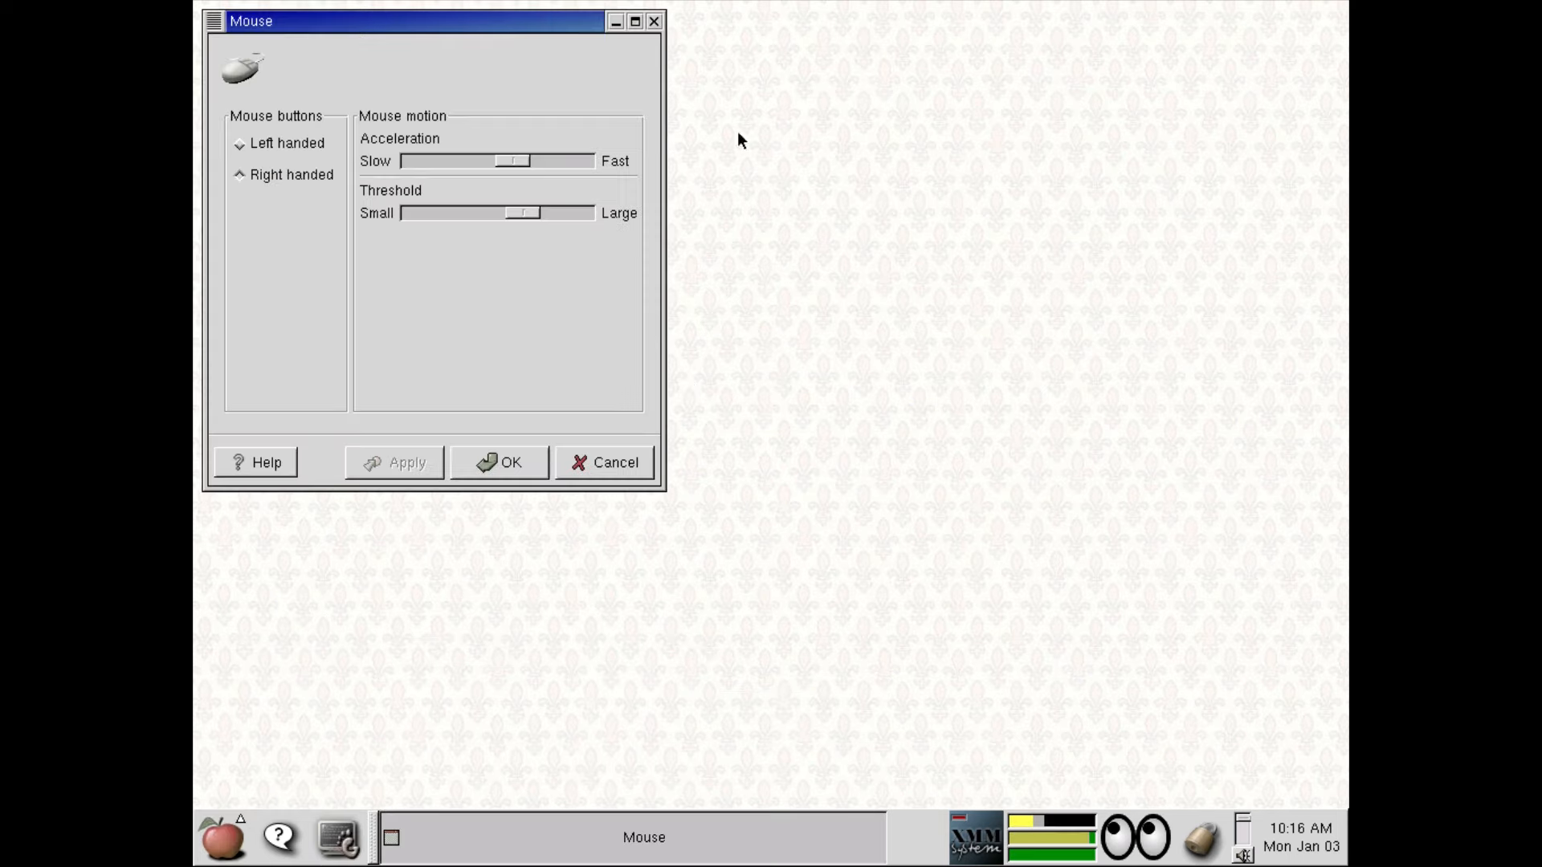
pyautogui.moveTo(488, 27); pyautogui.dragTo(889, 153)
pyautogui.click(977, 592)
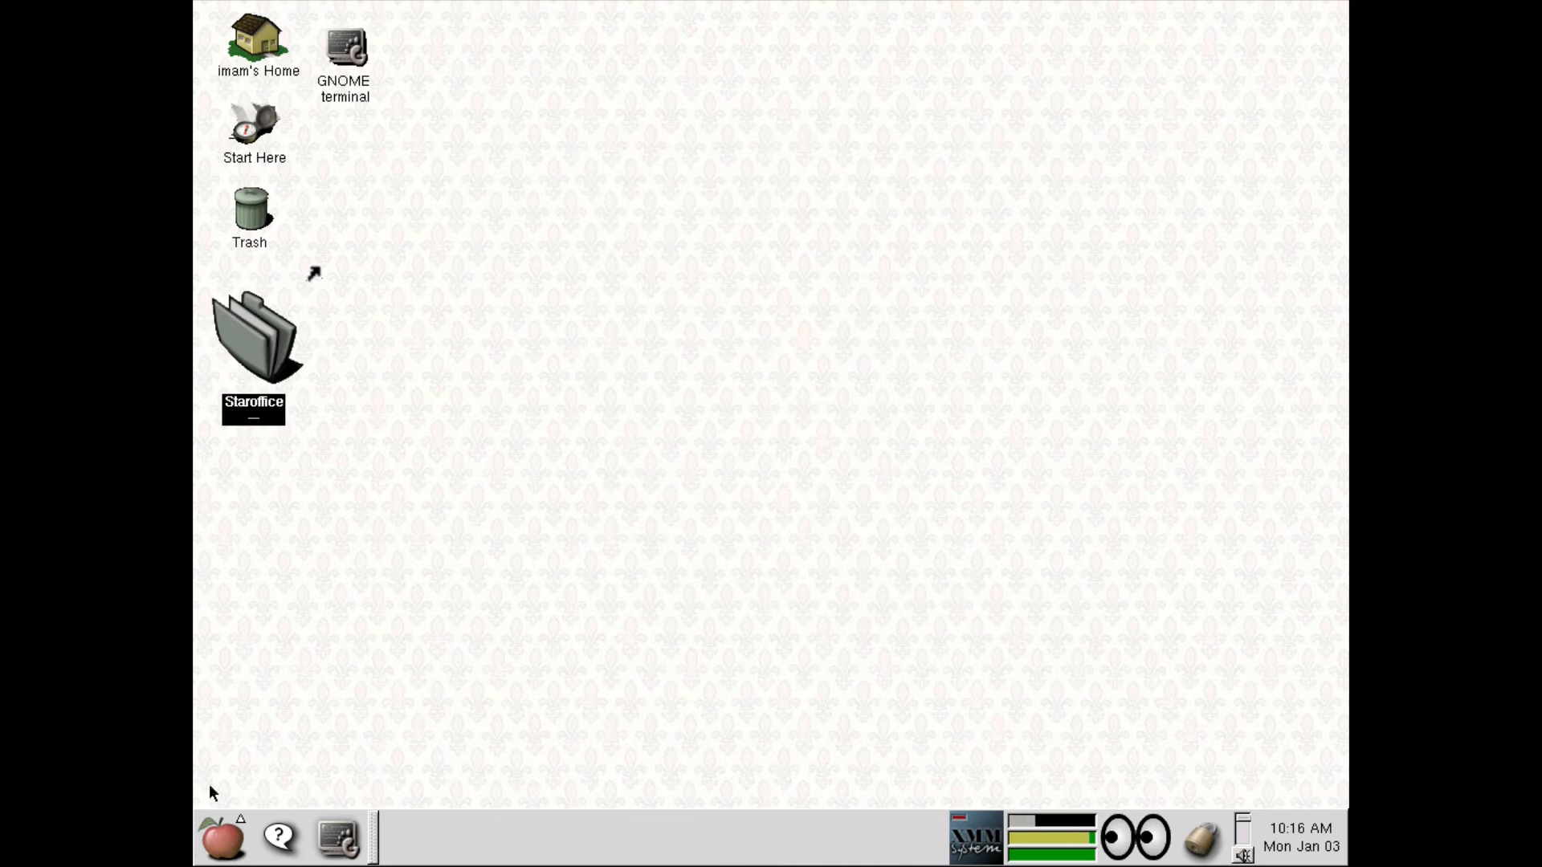
pyautogui.click(217, 853)
pyautogui.click(234, 828)
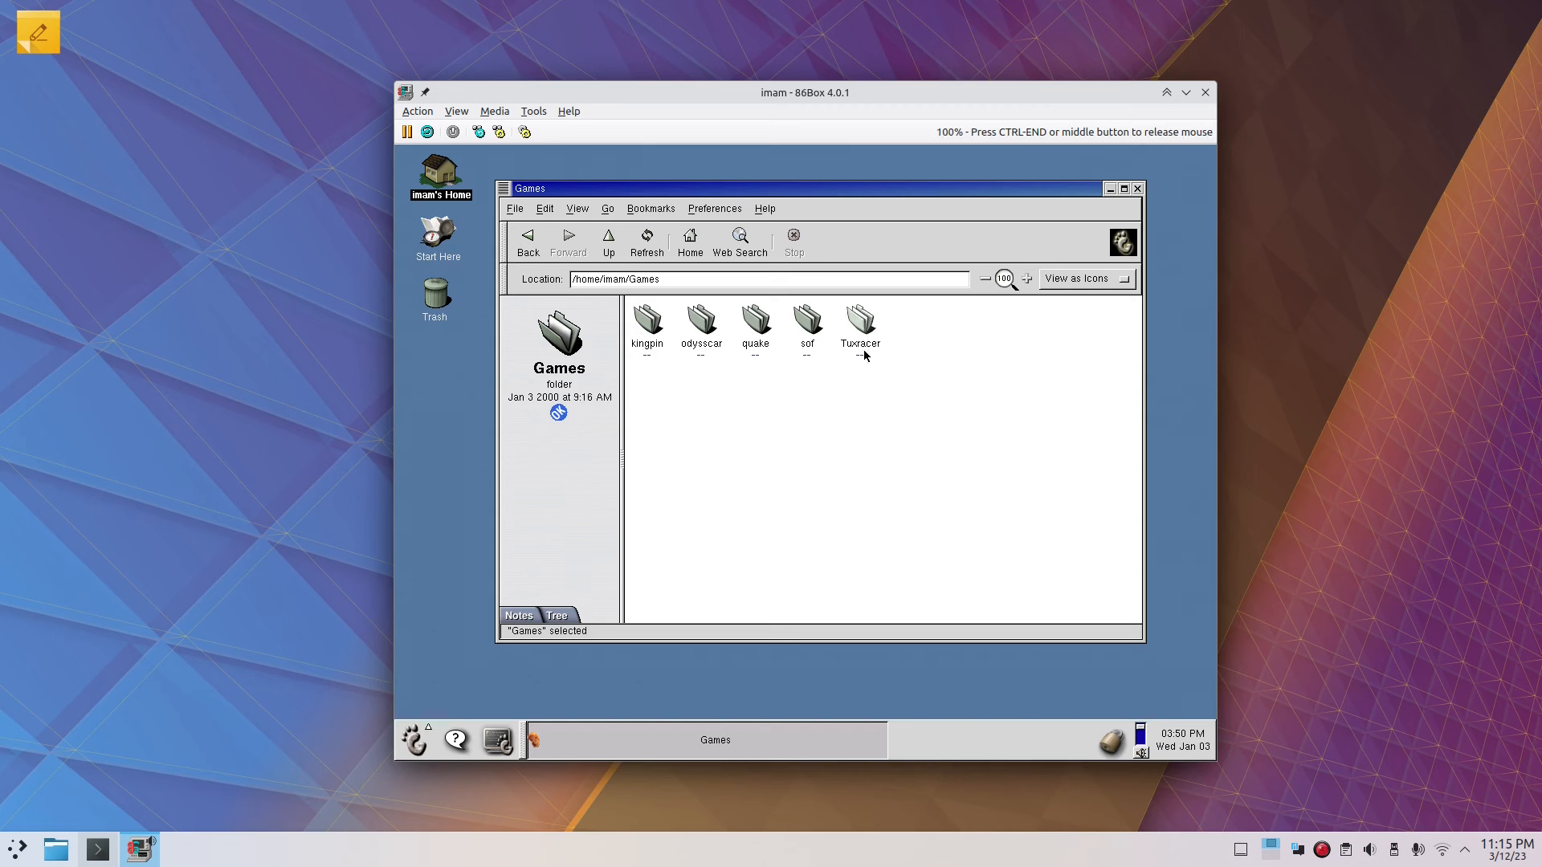
# Step: Select the quake folder and the odysscar folder in turn in the Games file manager window
pyautogui.click(761, 351)
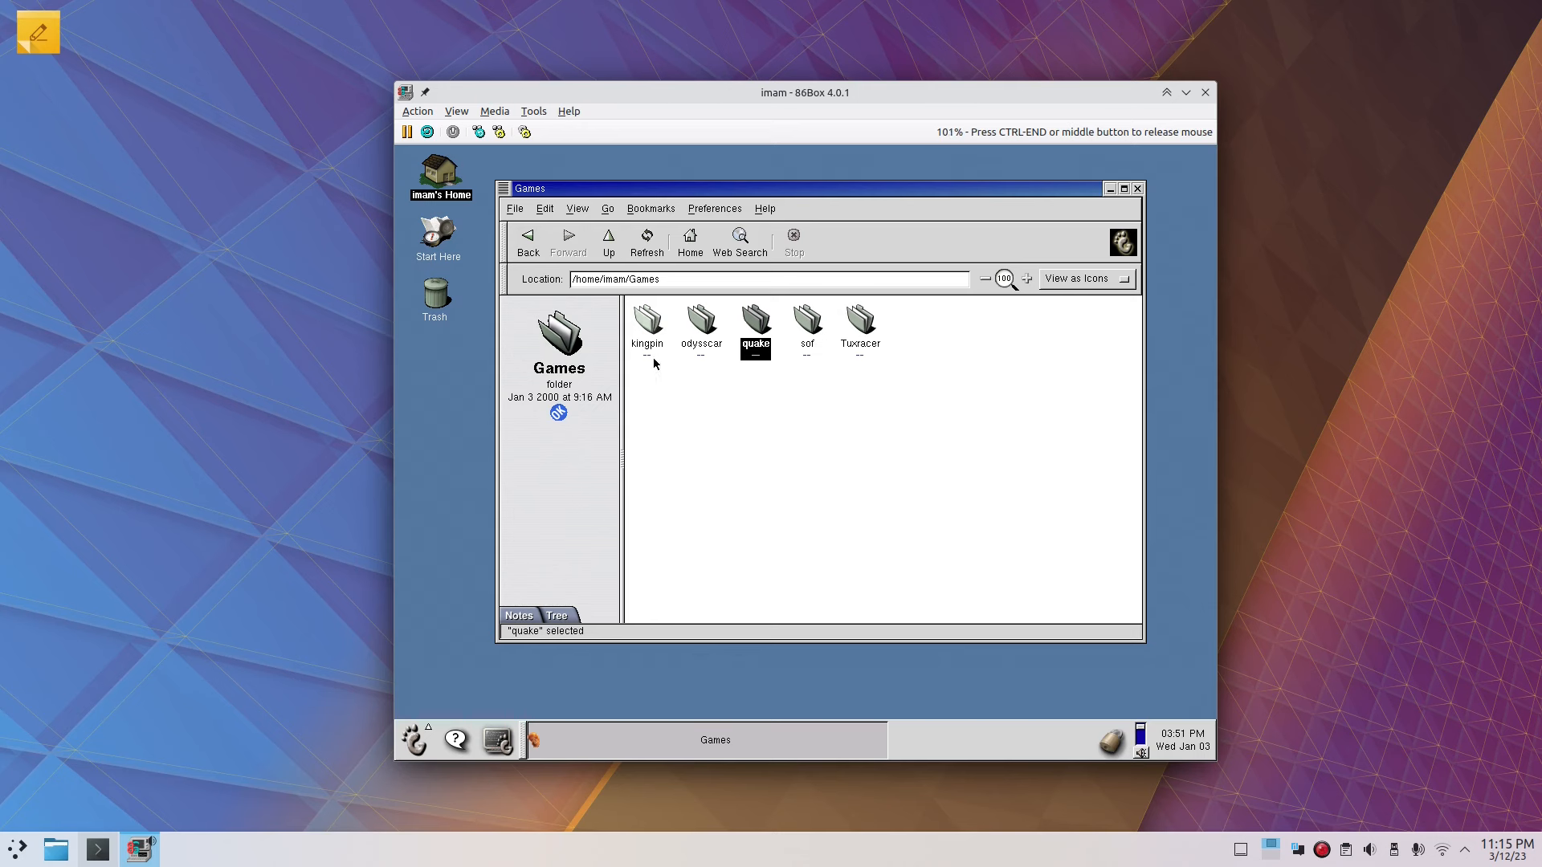
pyautogui.click(699, 324)
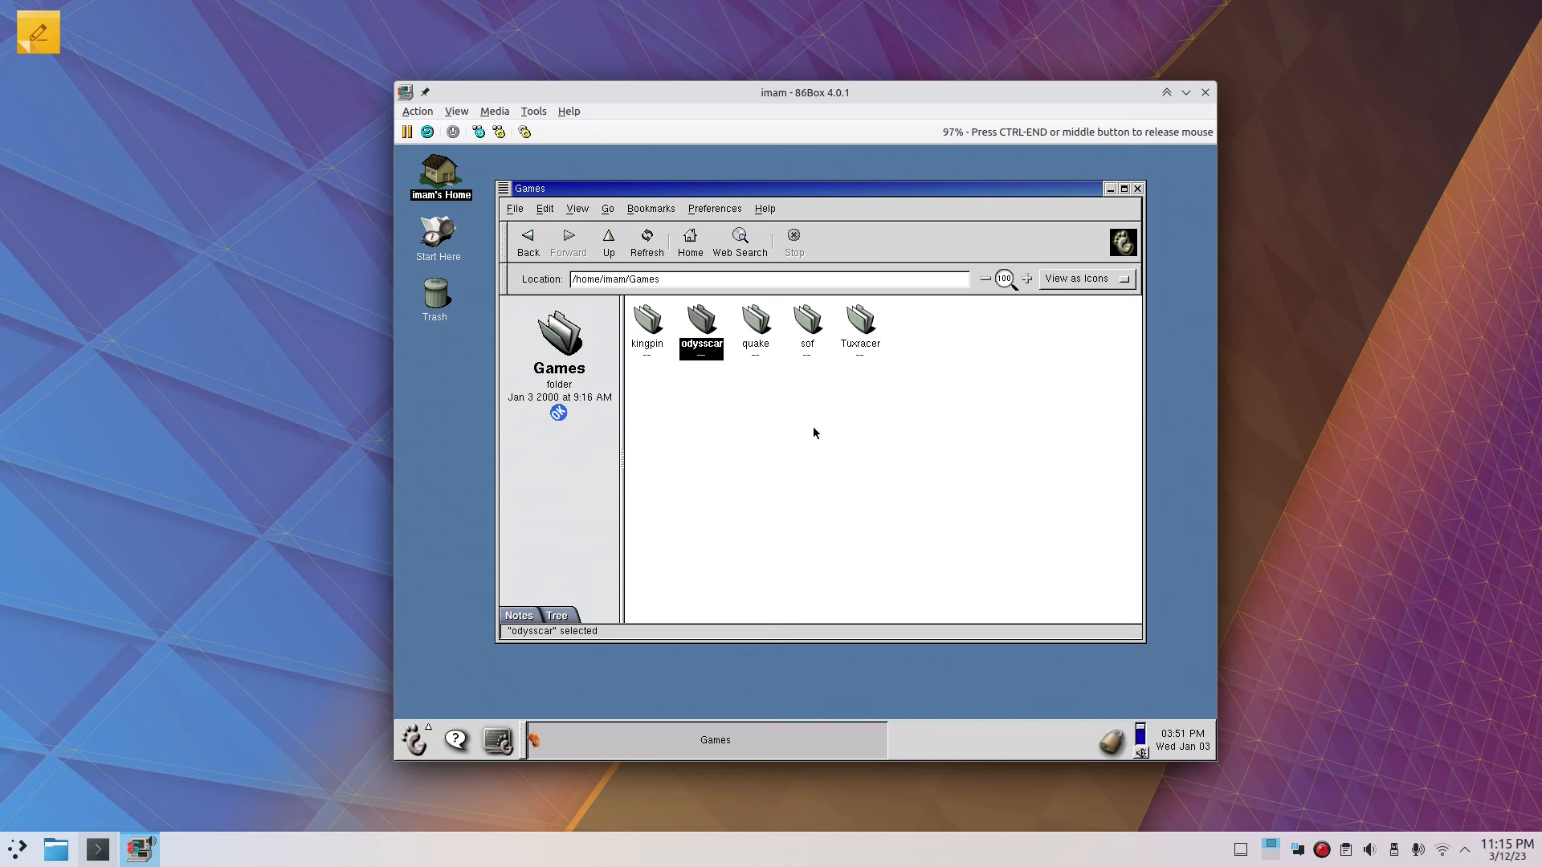
# Step: Review the emulated machine's hardware configuration in the 86Box settings, cancel it, and return to the guest desktop
pyautogui.click(538, 113)
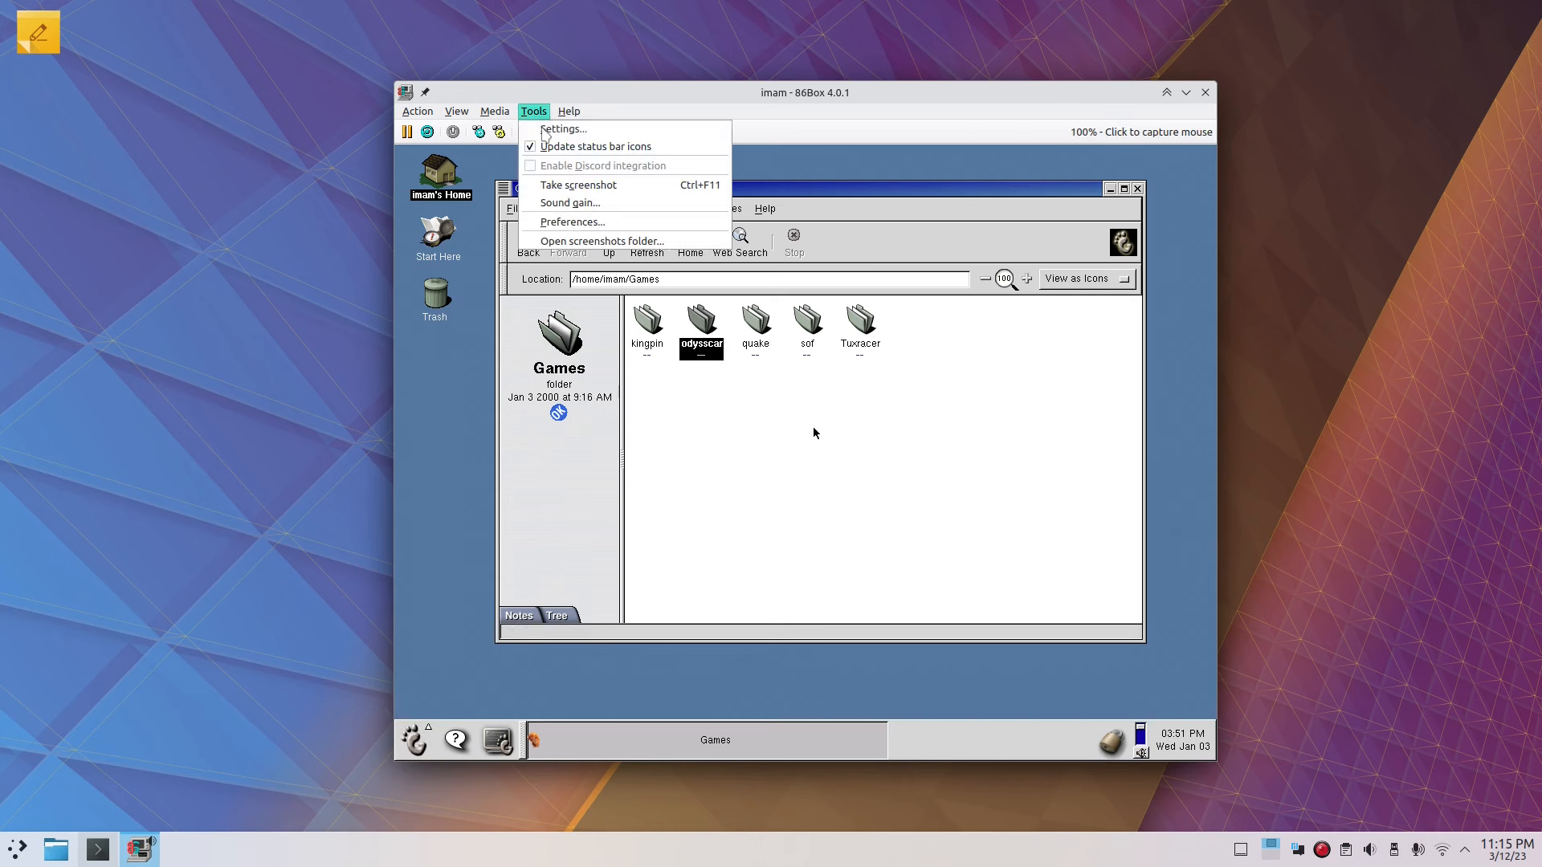
pyautogui.click(607, 135)
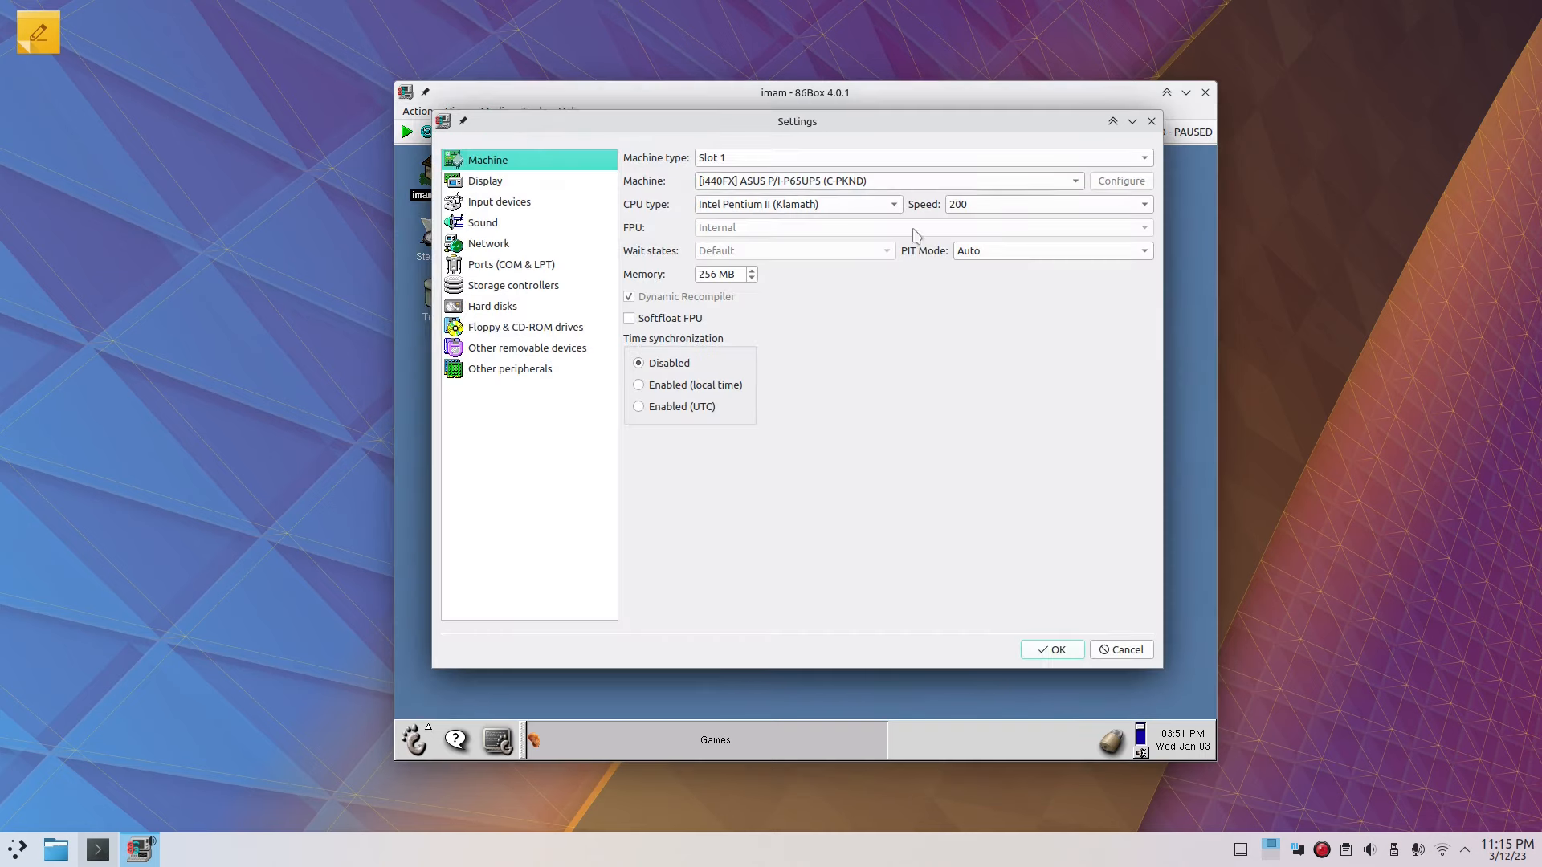
pyautogui.click(1126, 653)
pyautogui.click(918, 495)
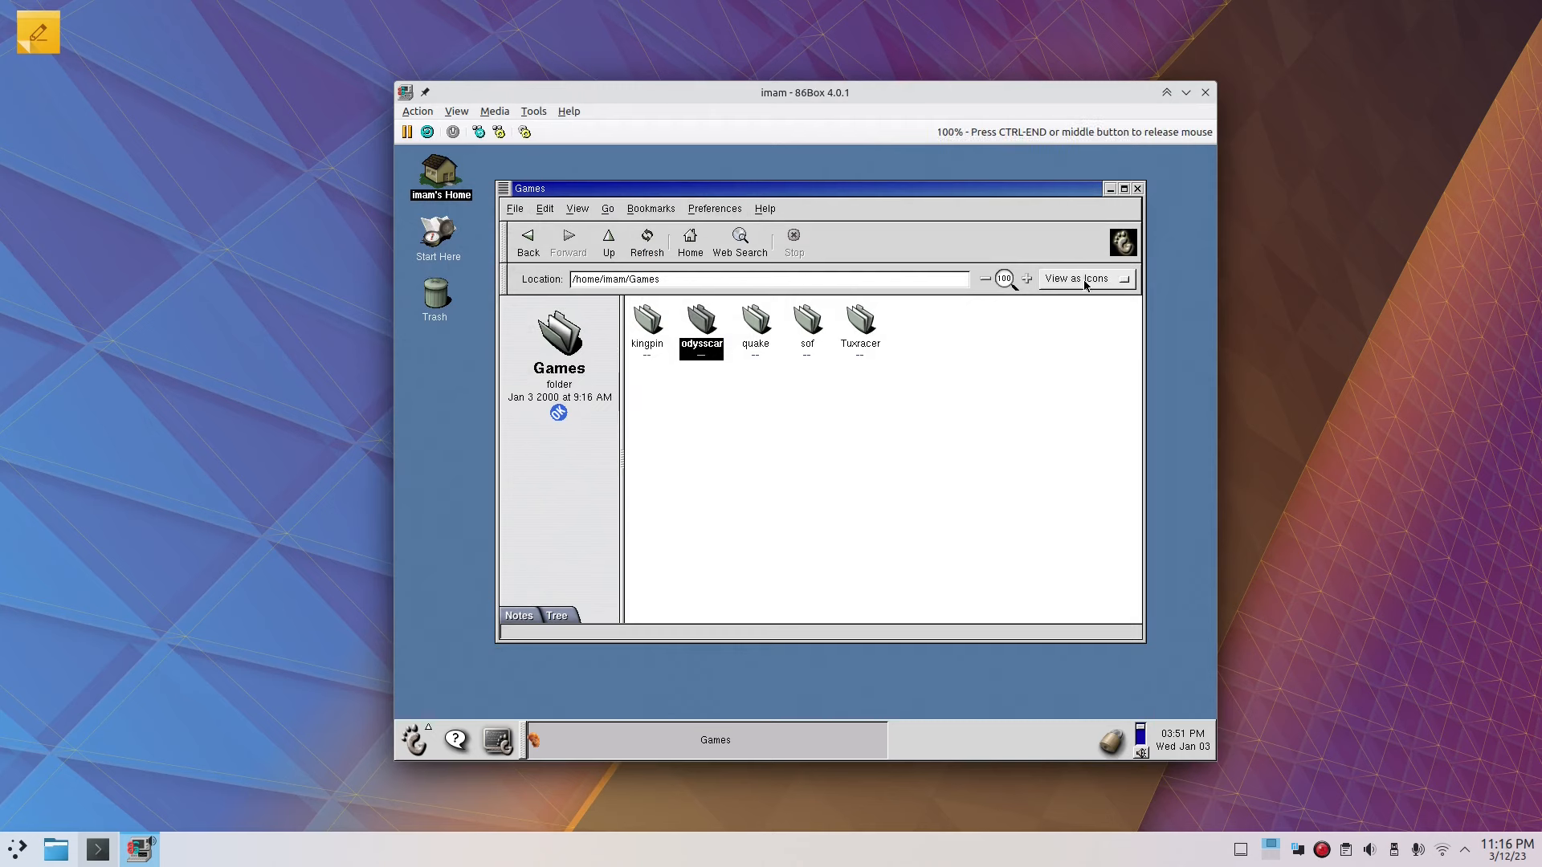
# Step: Look through the list of installed GNOME games and close the Games folder window
pyautogui.click(413, 740)
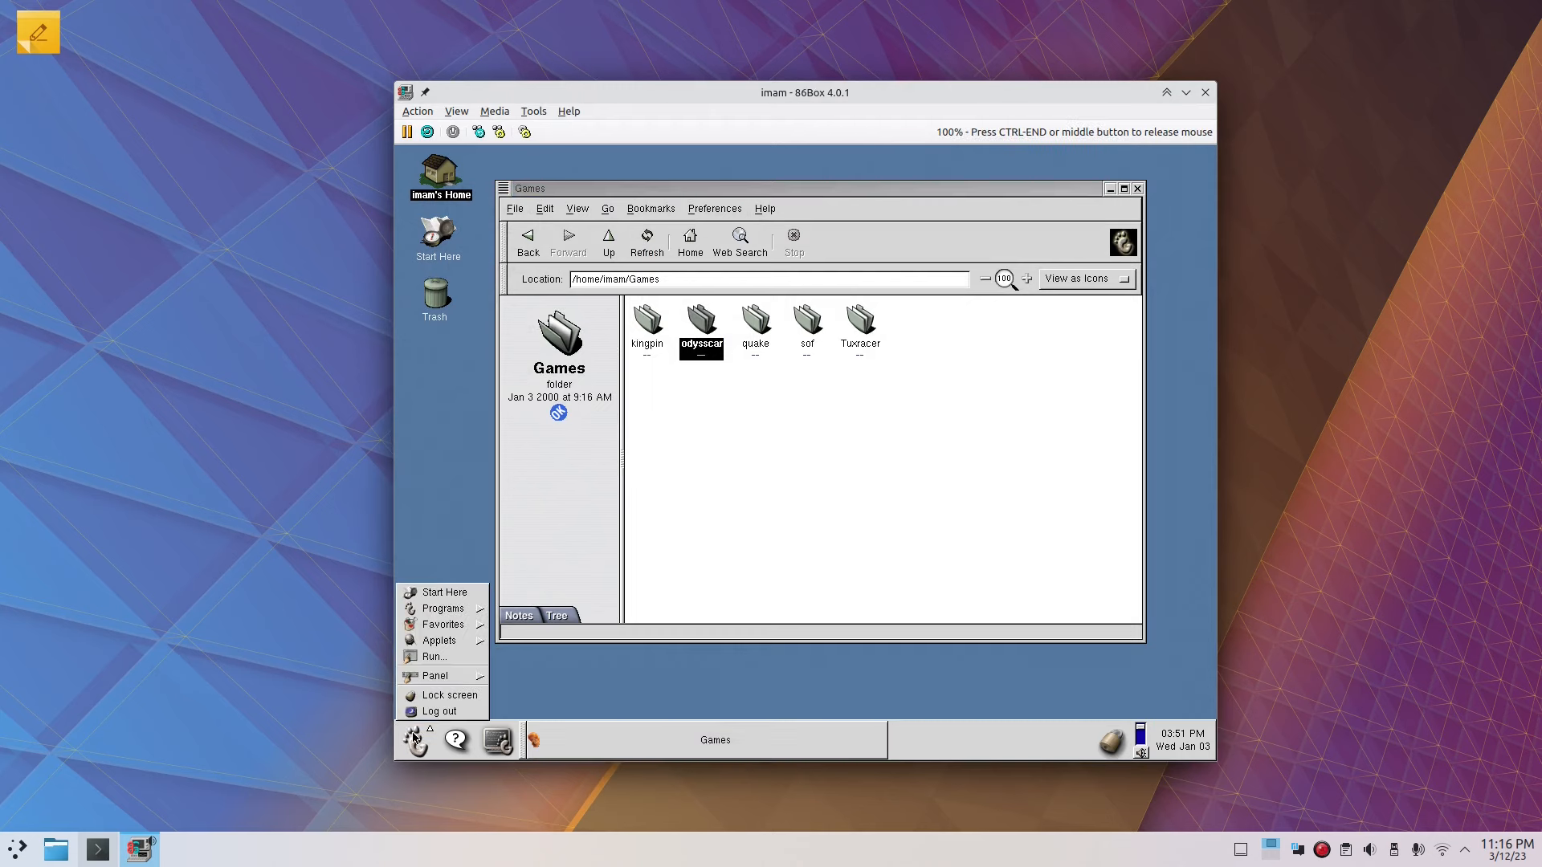
pyautogui.moveTo(453, 609)
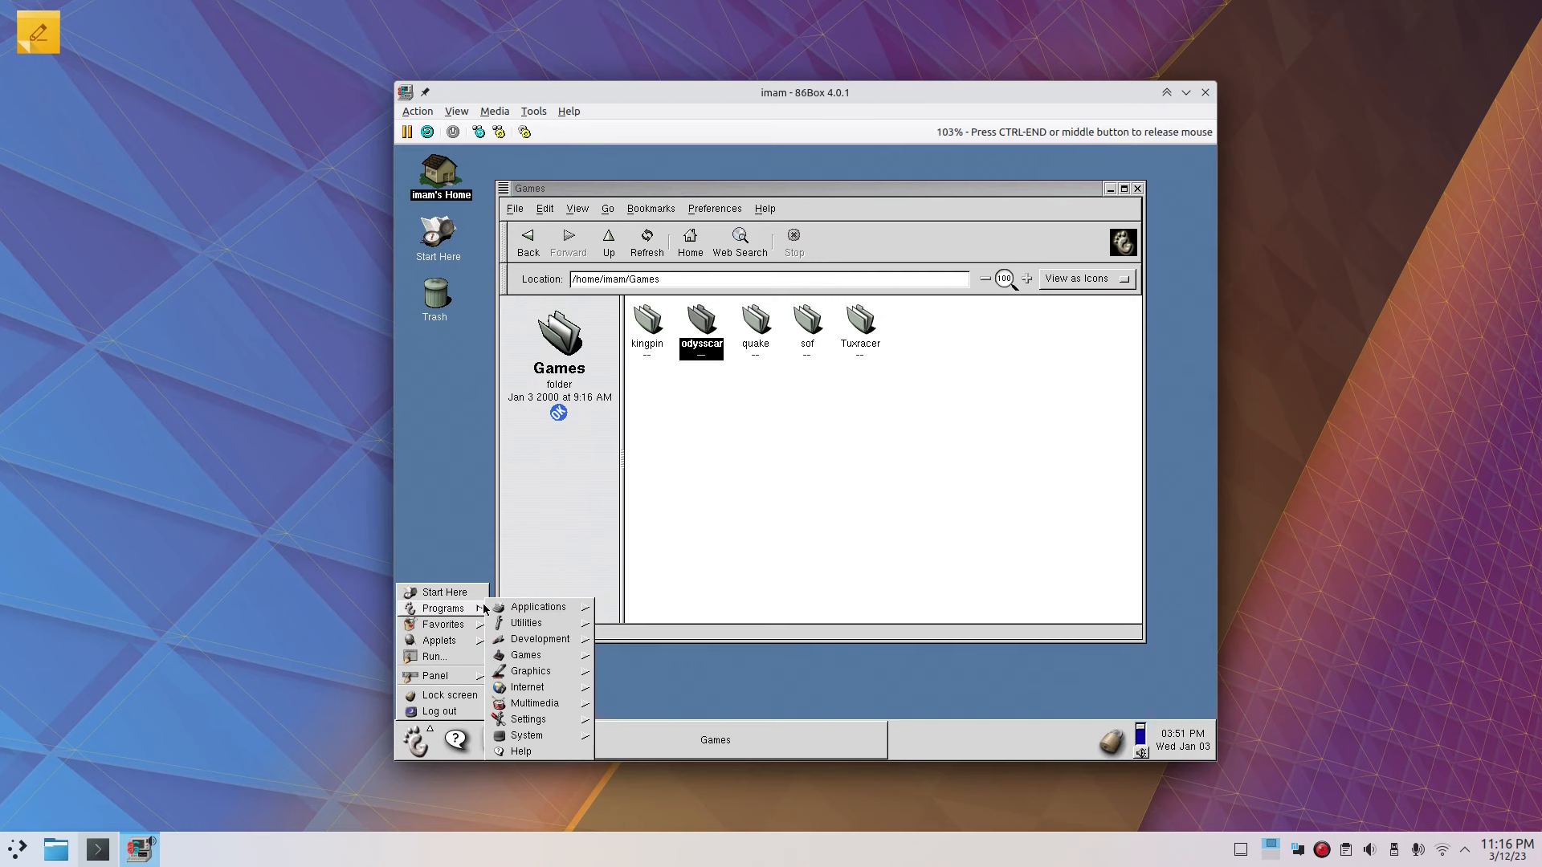
pyautogui.moveTo(508, 640)
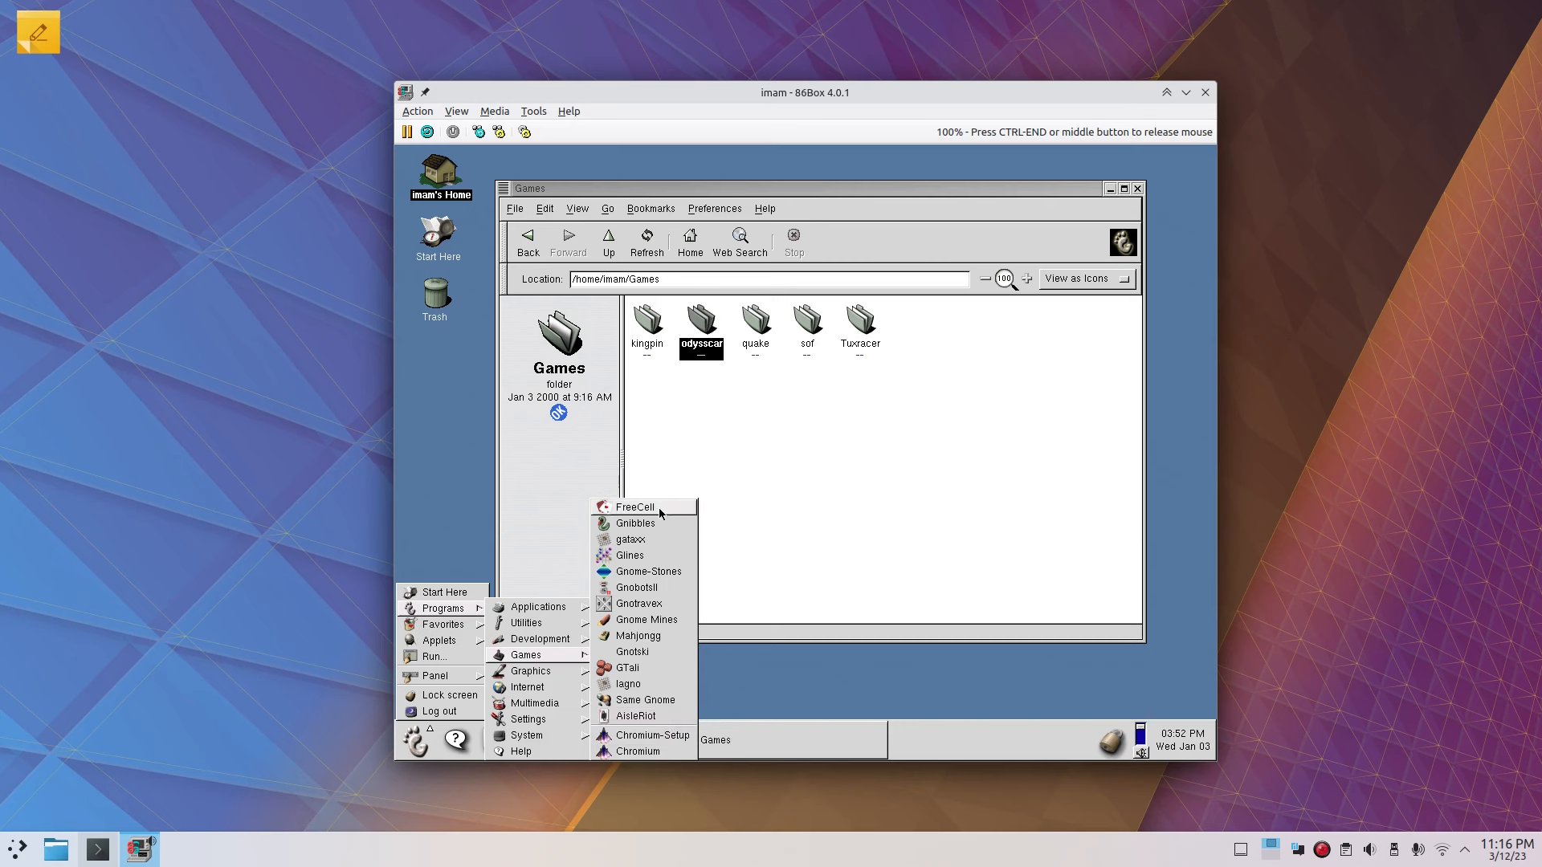
pyautogui.click(1137, 192)
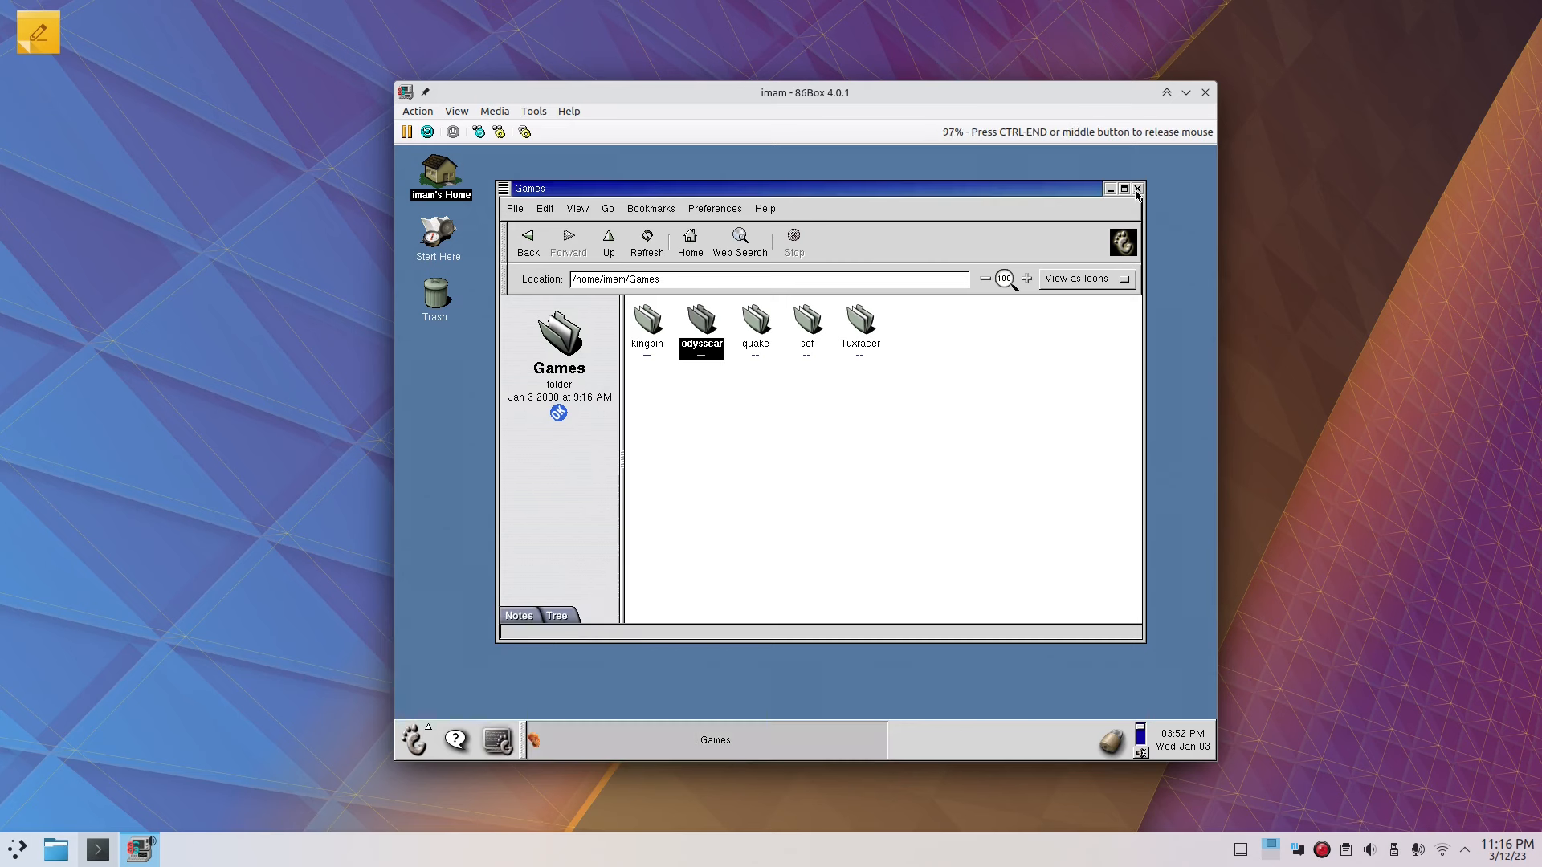
pyautogui.click(1136, 190)
# Step: Launch FreeCell, move its window clear of the desktop icons, and deal a new game
pyautogui.click(406, 751)
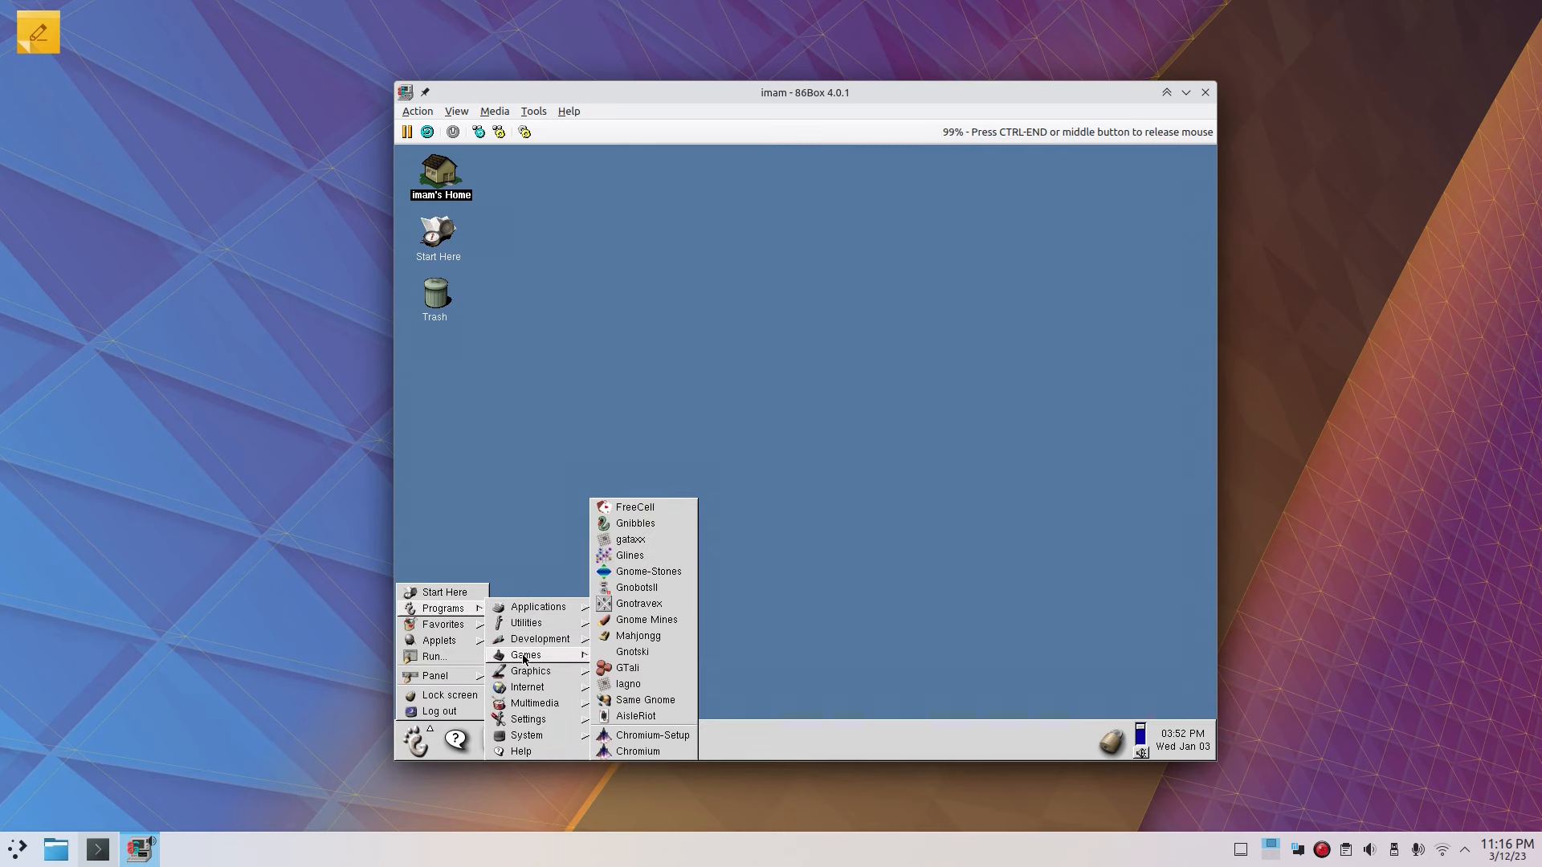
pyautogui.click(684, 510)
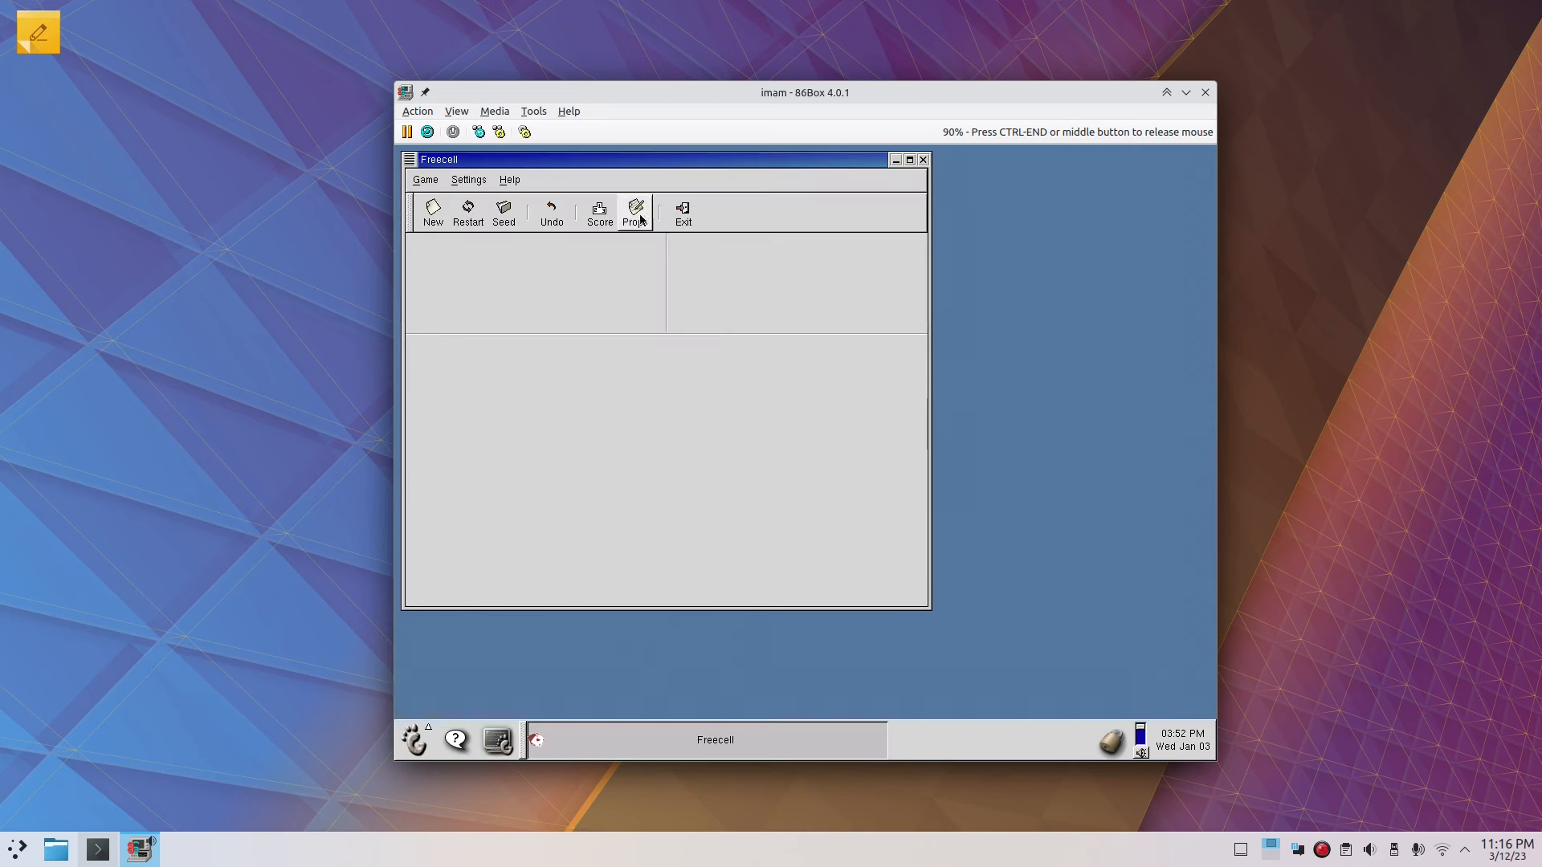
pyautogui.moveTo(583, 161); pyautogui.dragTo(695, 197)
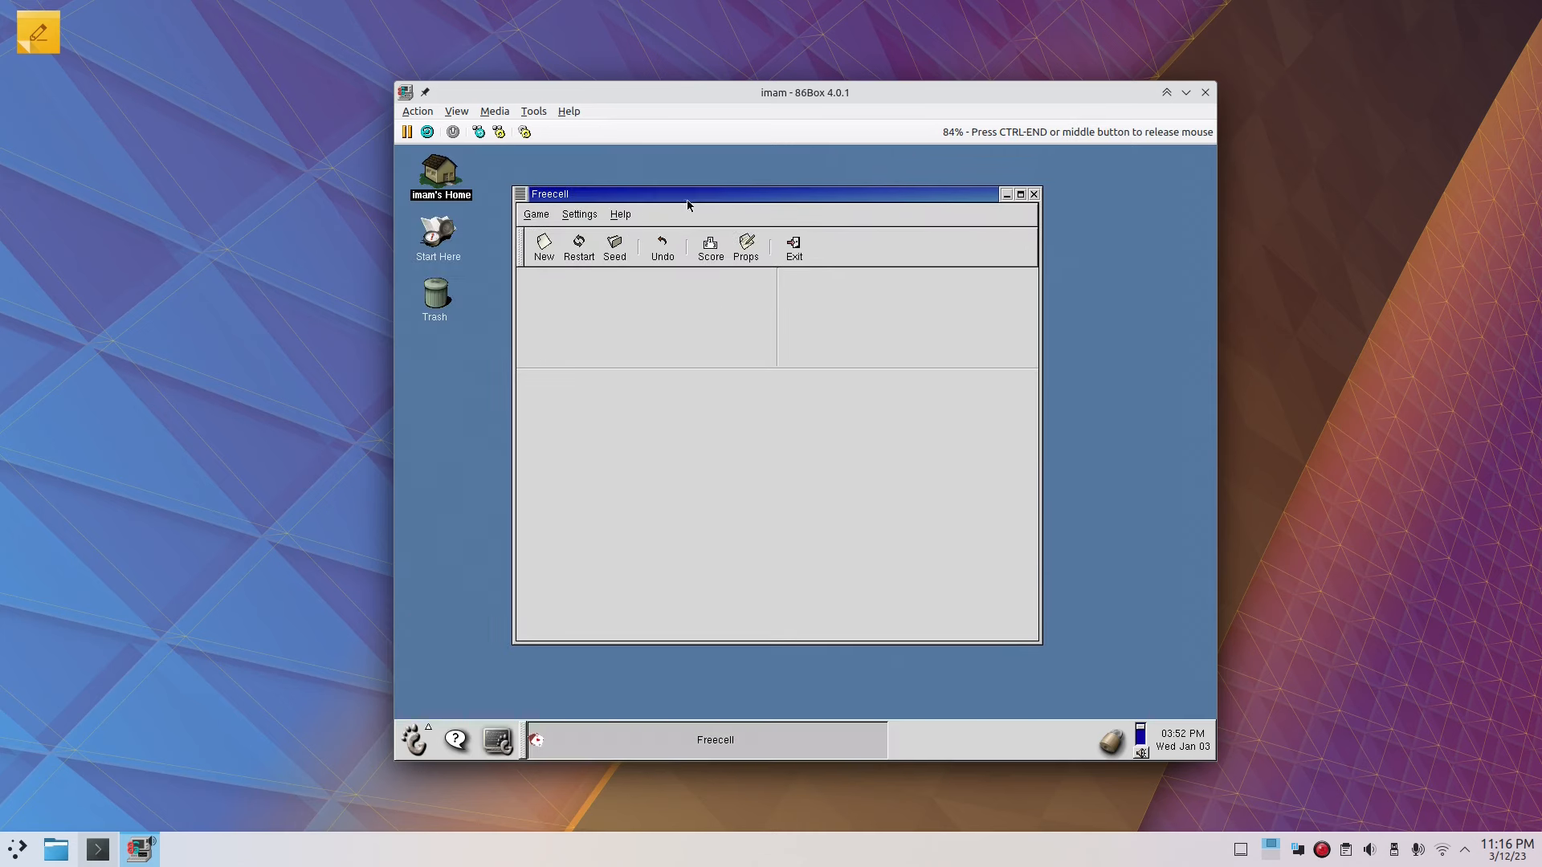
pyautogui.click(544, 245)
# Step: Try moving the king of diamonds onto the 10 of hearts and the fifth column's queen to the foundation area, and exit FreeCell
pyautogui.click(638, 557)
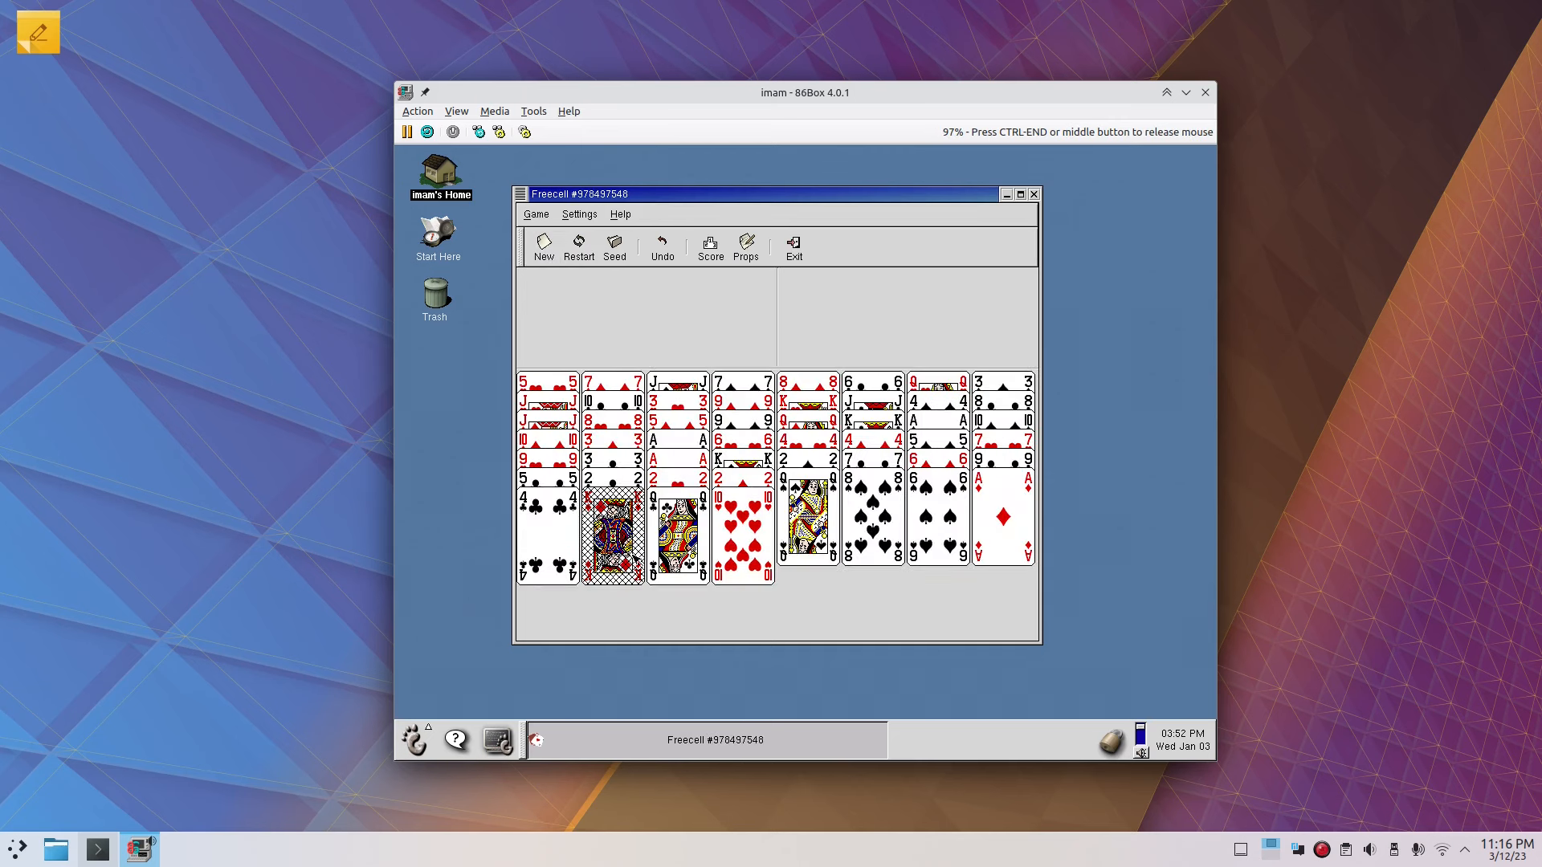
pyautogui.click(755, 522)
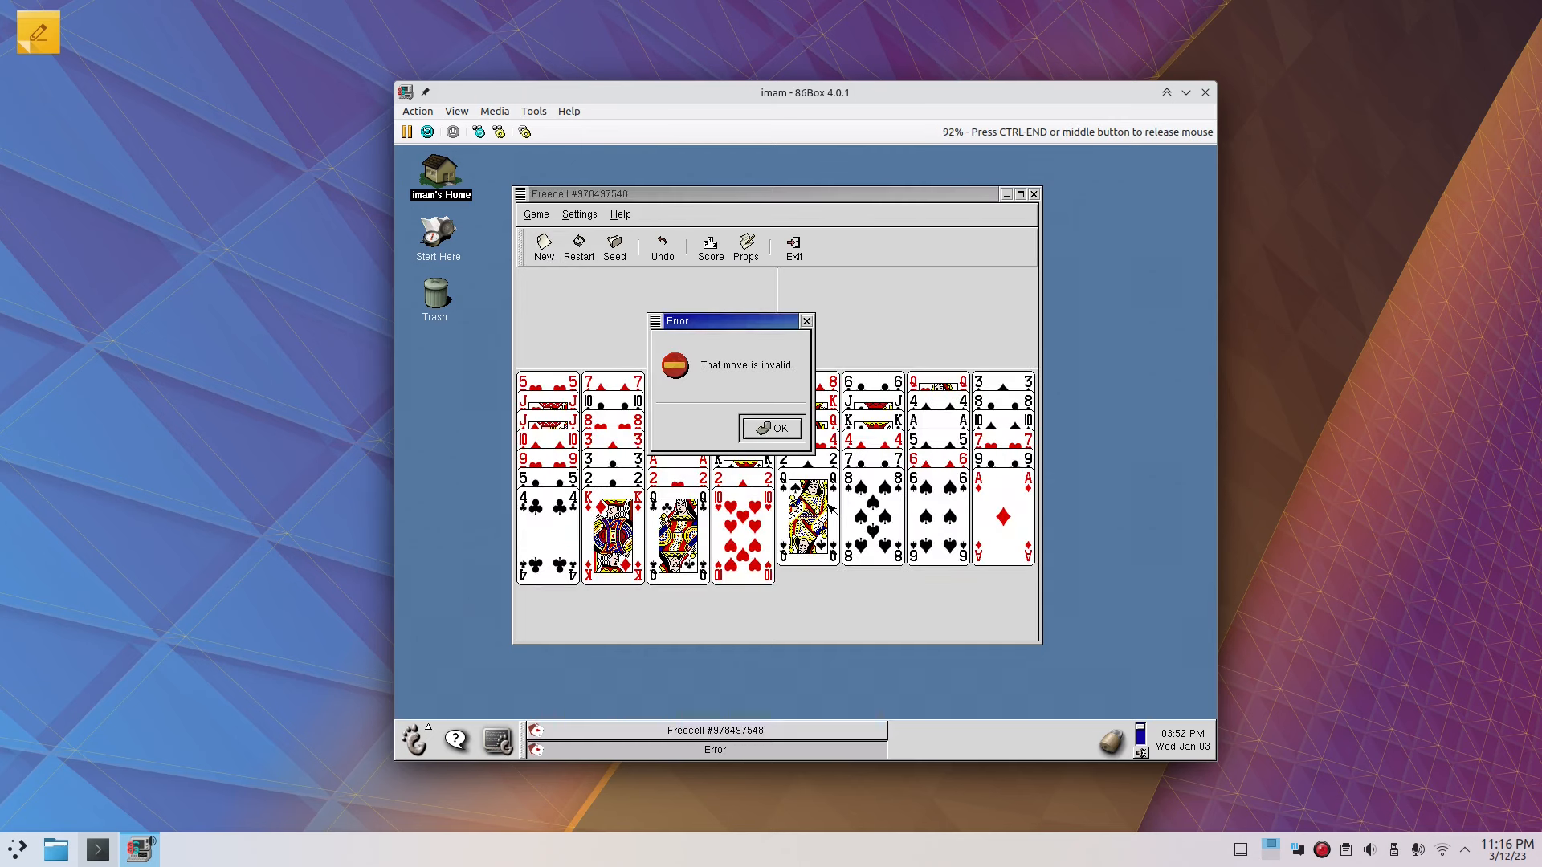
pyautogui.click(776, 425)
pyautogui.click(807, 514)
pyautogui.click(947, 335)
pyautogui.click(776, 431)
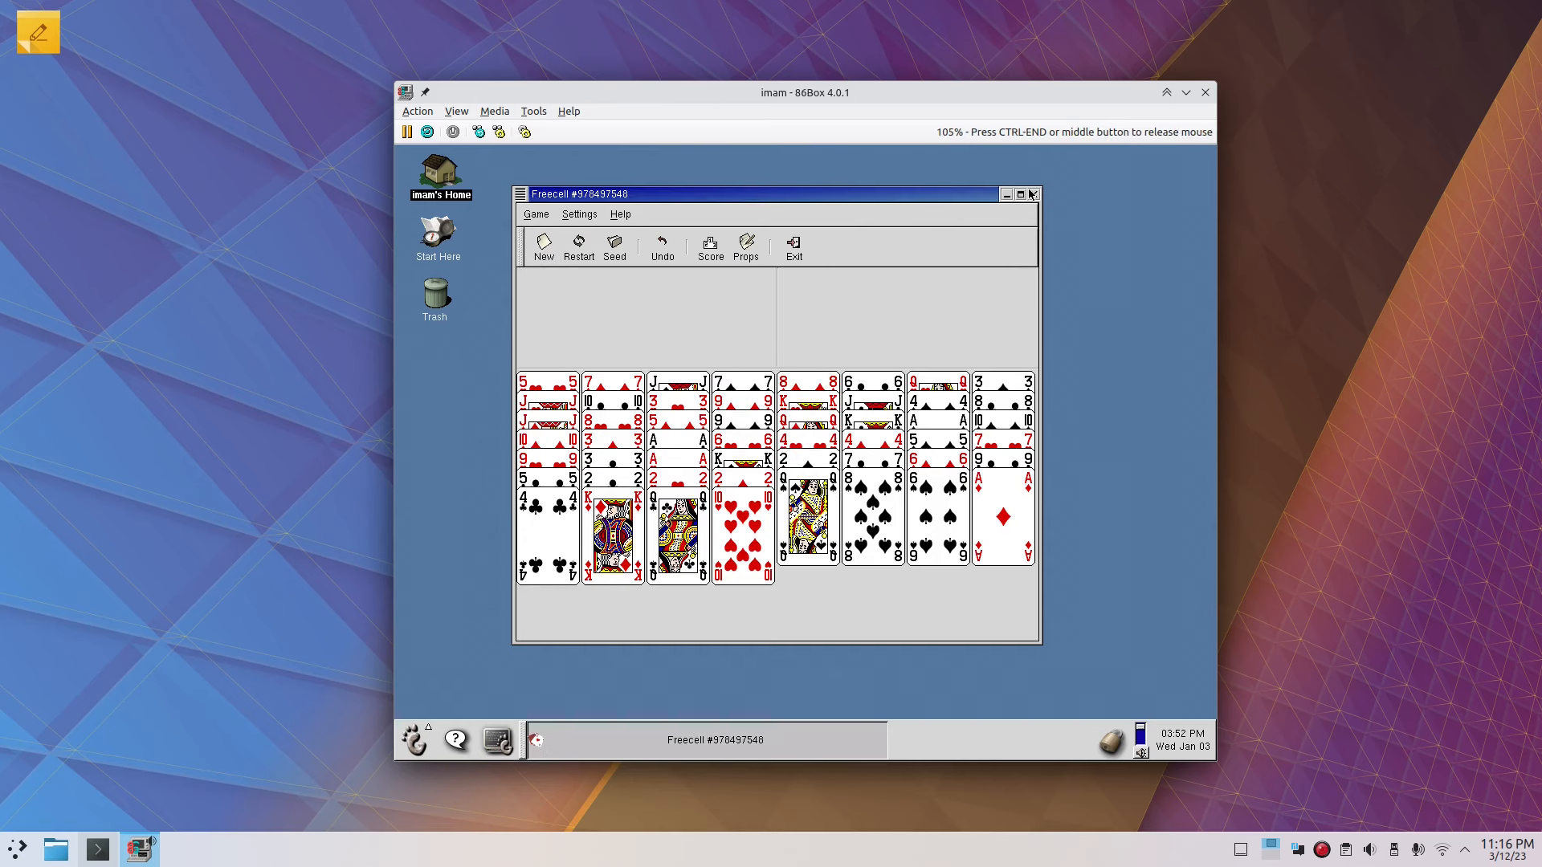
pyautogui.click(793, 246)
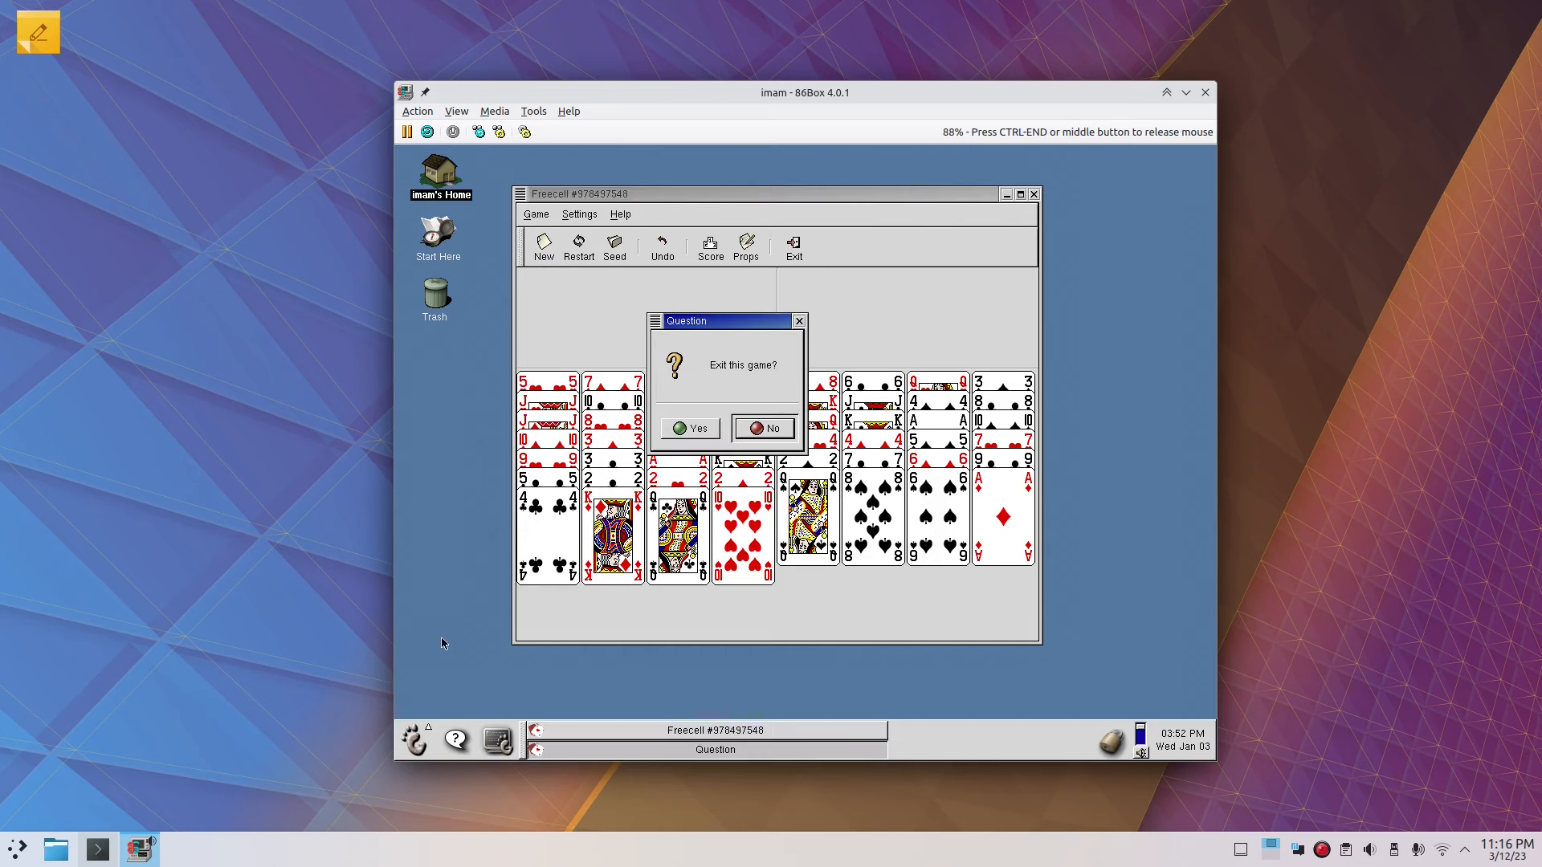
pyautogui.click(691, 428)
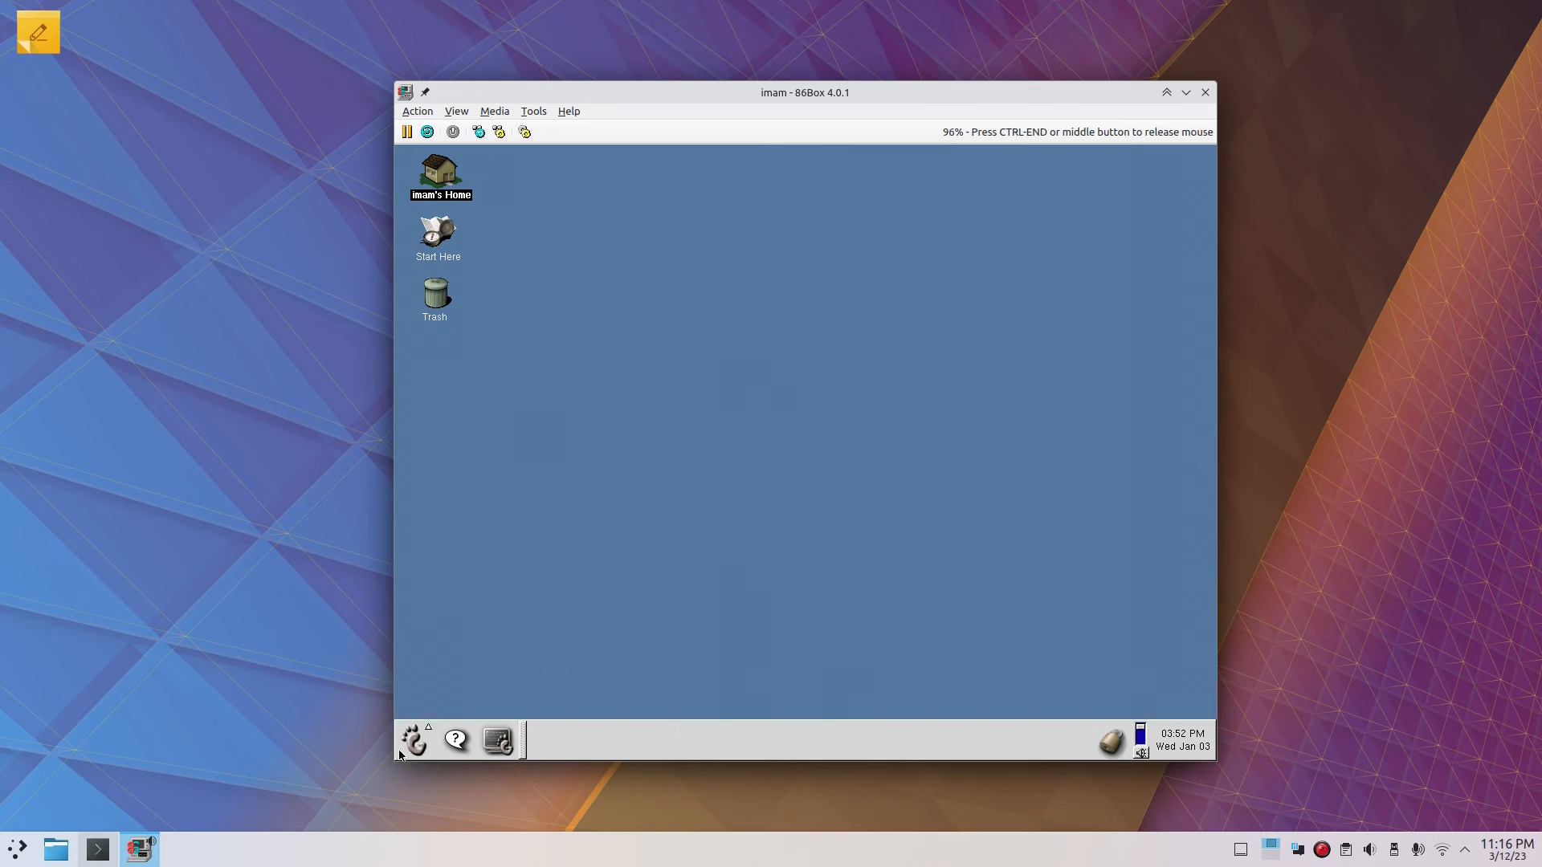
# Step: Launch the Gnibbles worm game and start a new game
pyautogui.click(415, 739)
pyautogui.moveTo(454, 614)
pyautogui.moveTo(526, 655)
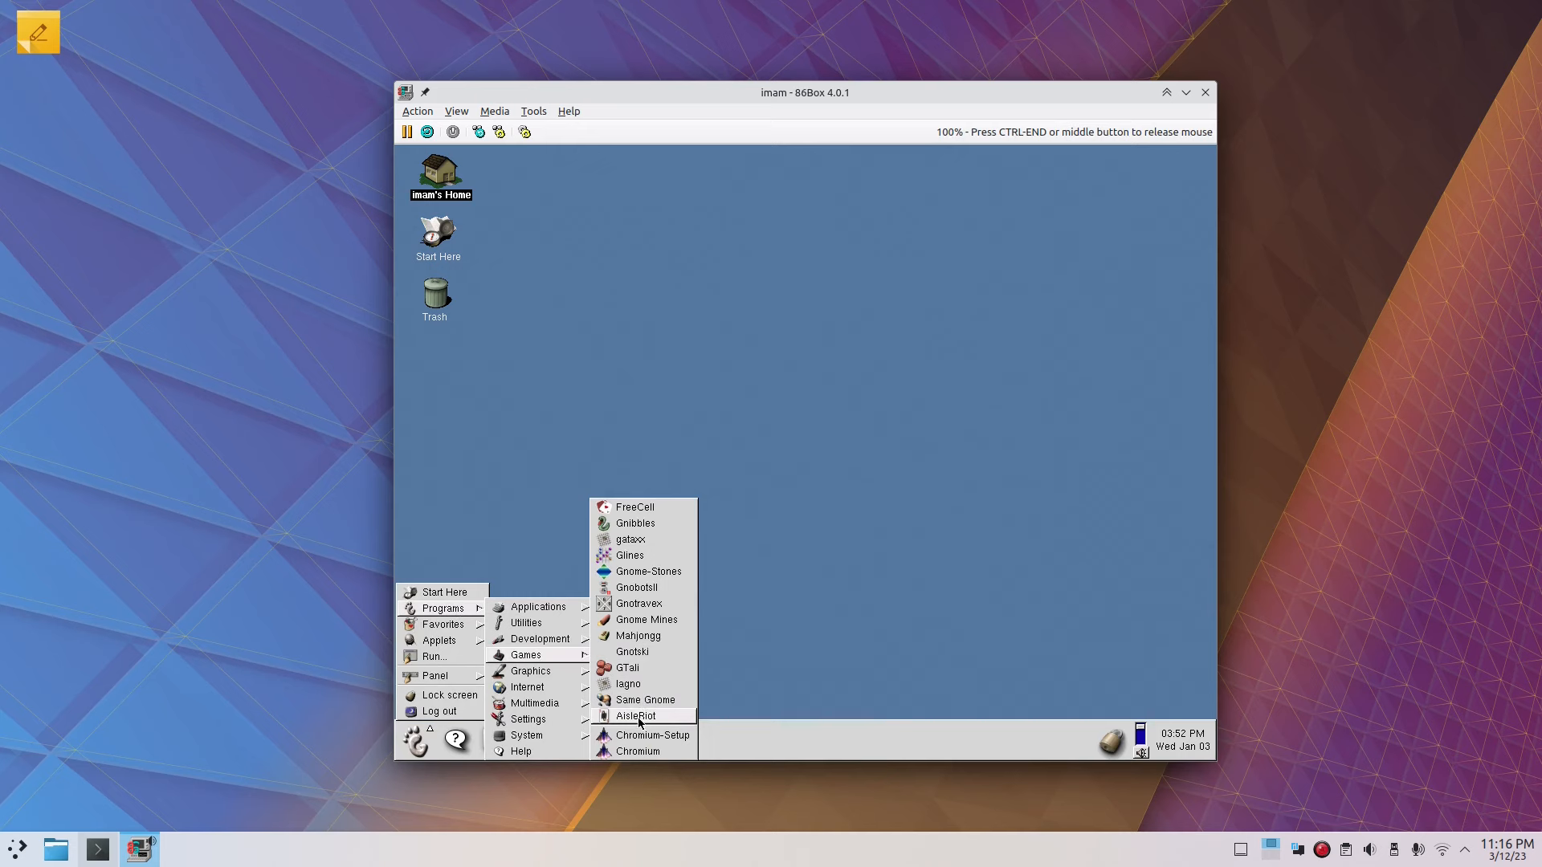
pyautogui.click(674, 527)
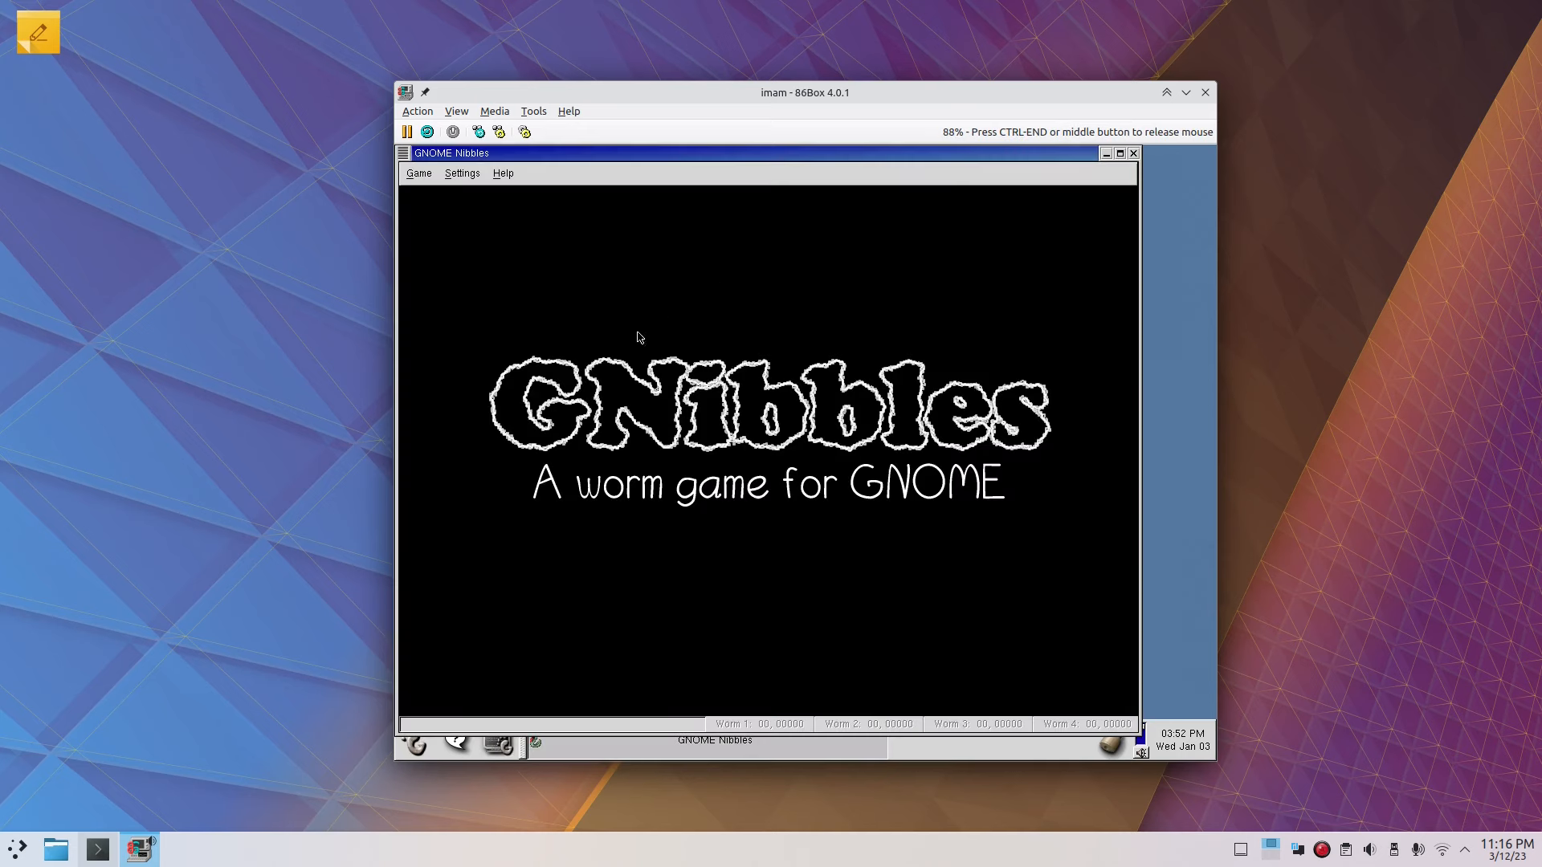
pyautogui.click(419, 174)
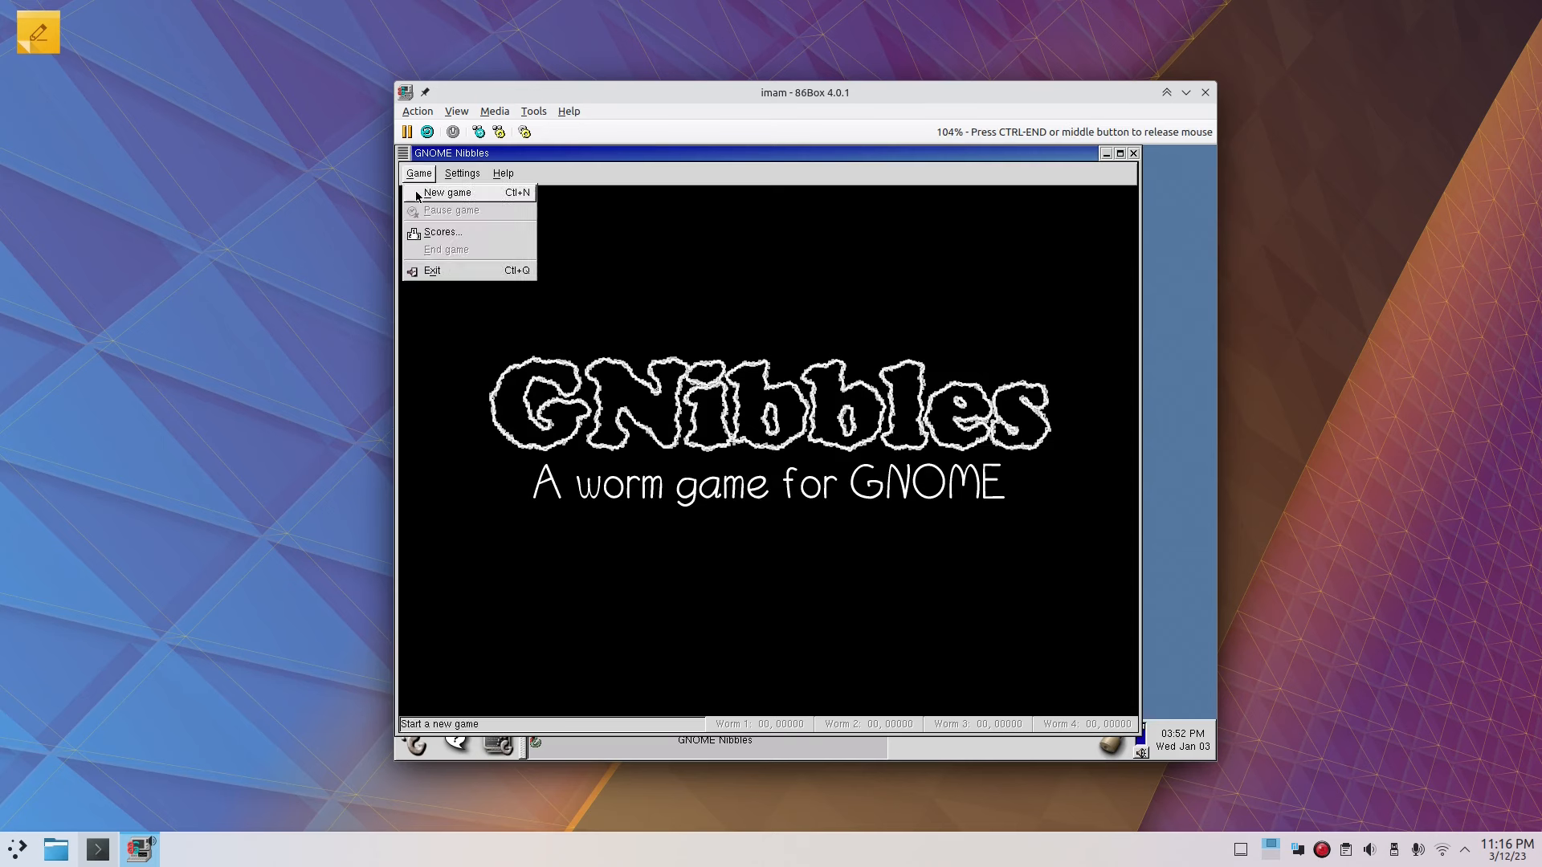
pyautogui.click(440, 193)
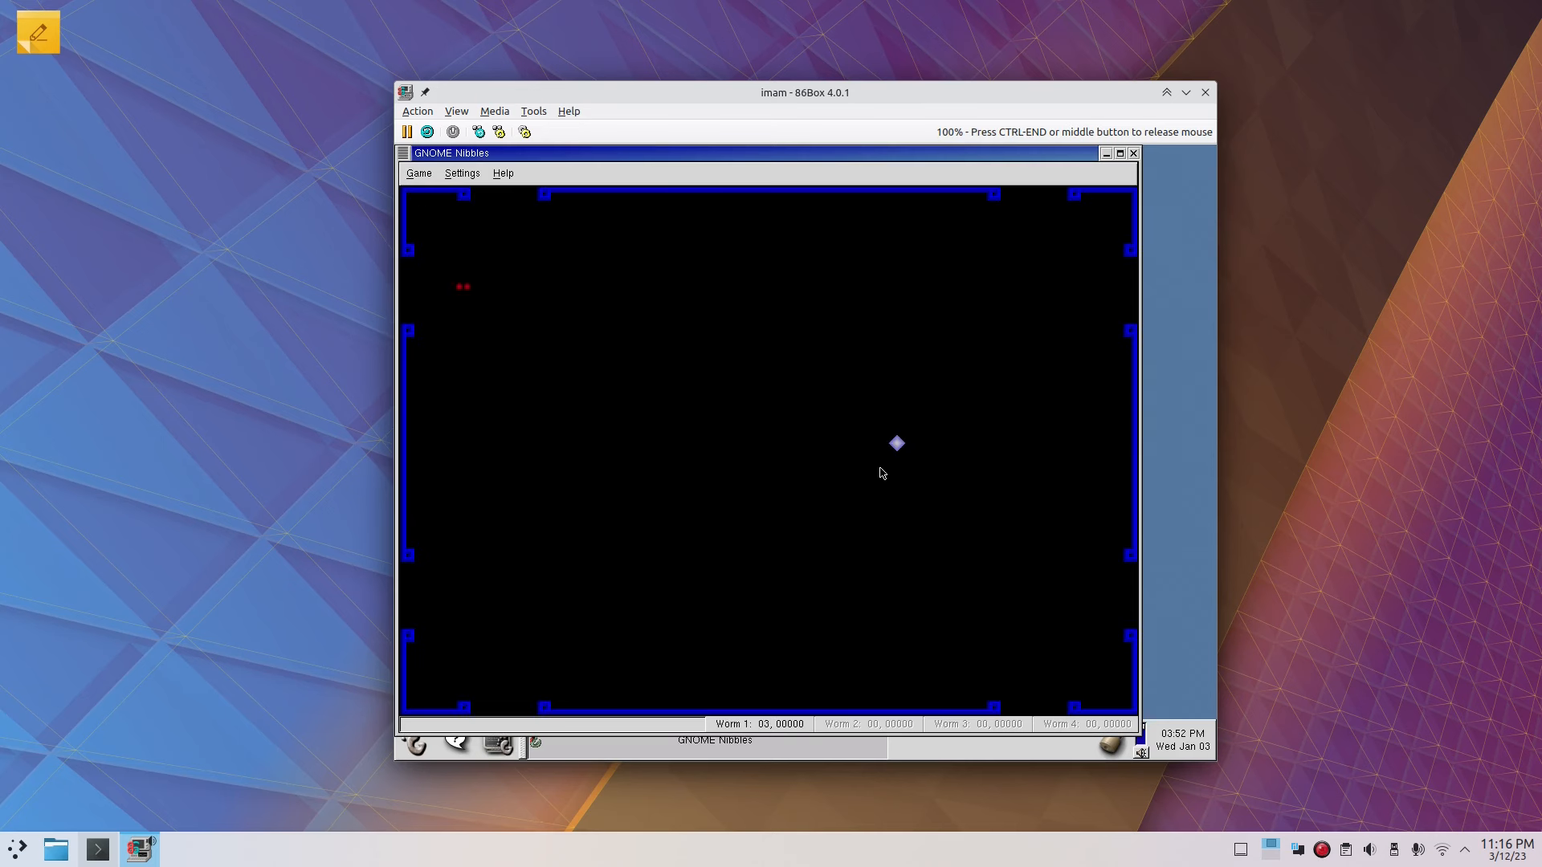
# Step: Steer the red worm across the Gnibbles board to eat the diamond, and quit the game
pyautogui.press('Right')
pyautogui.press('Down')
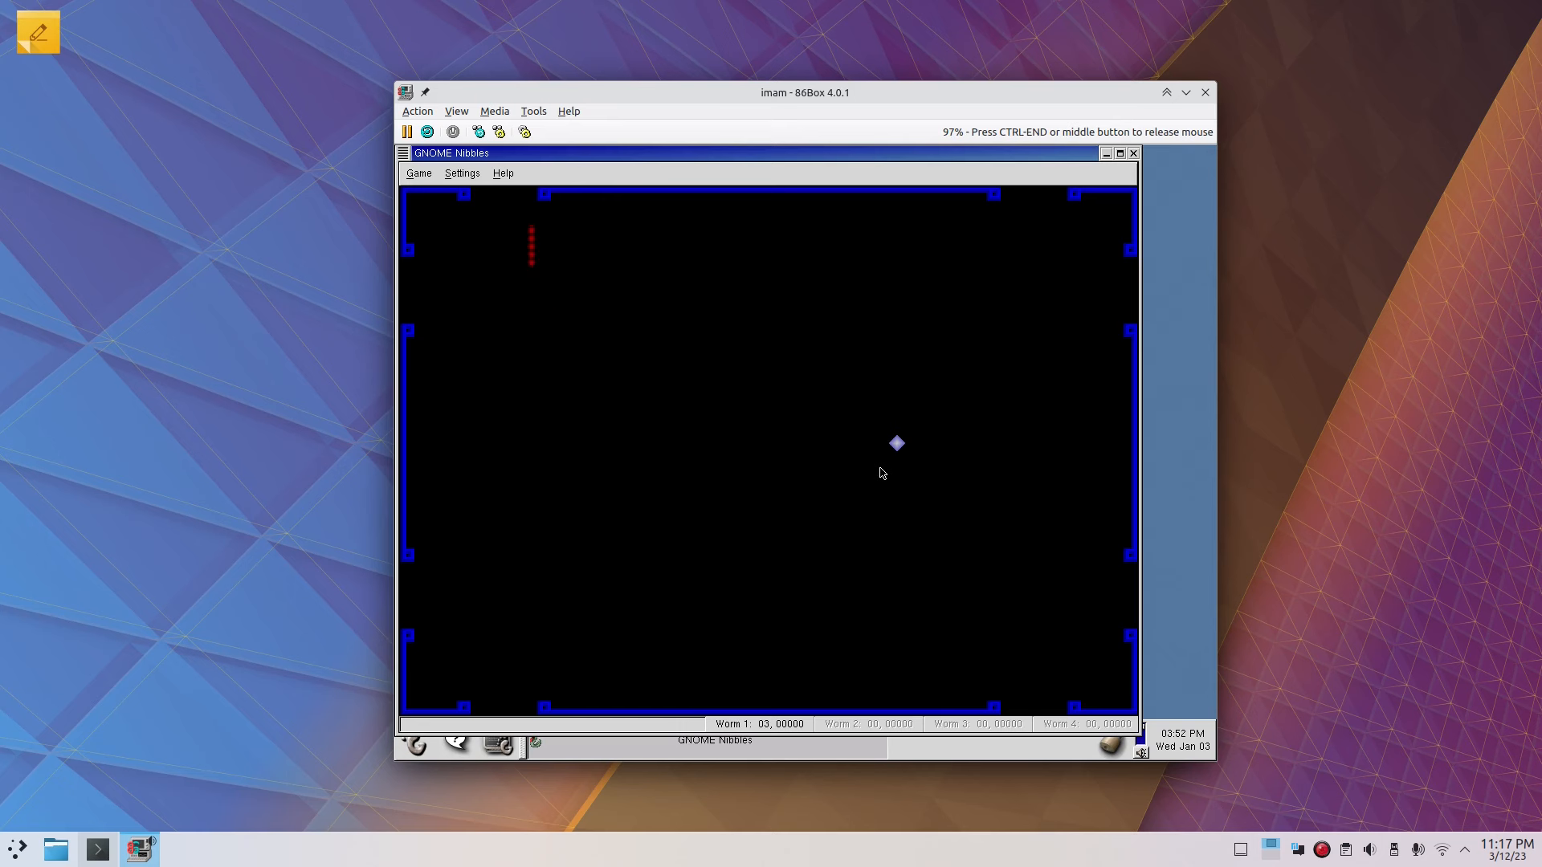
pyautogui.press('Right')
pyautogui.press('Down')
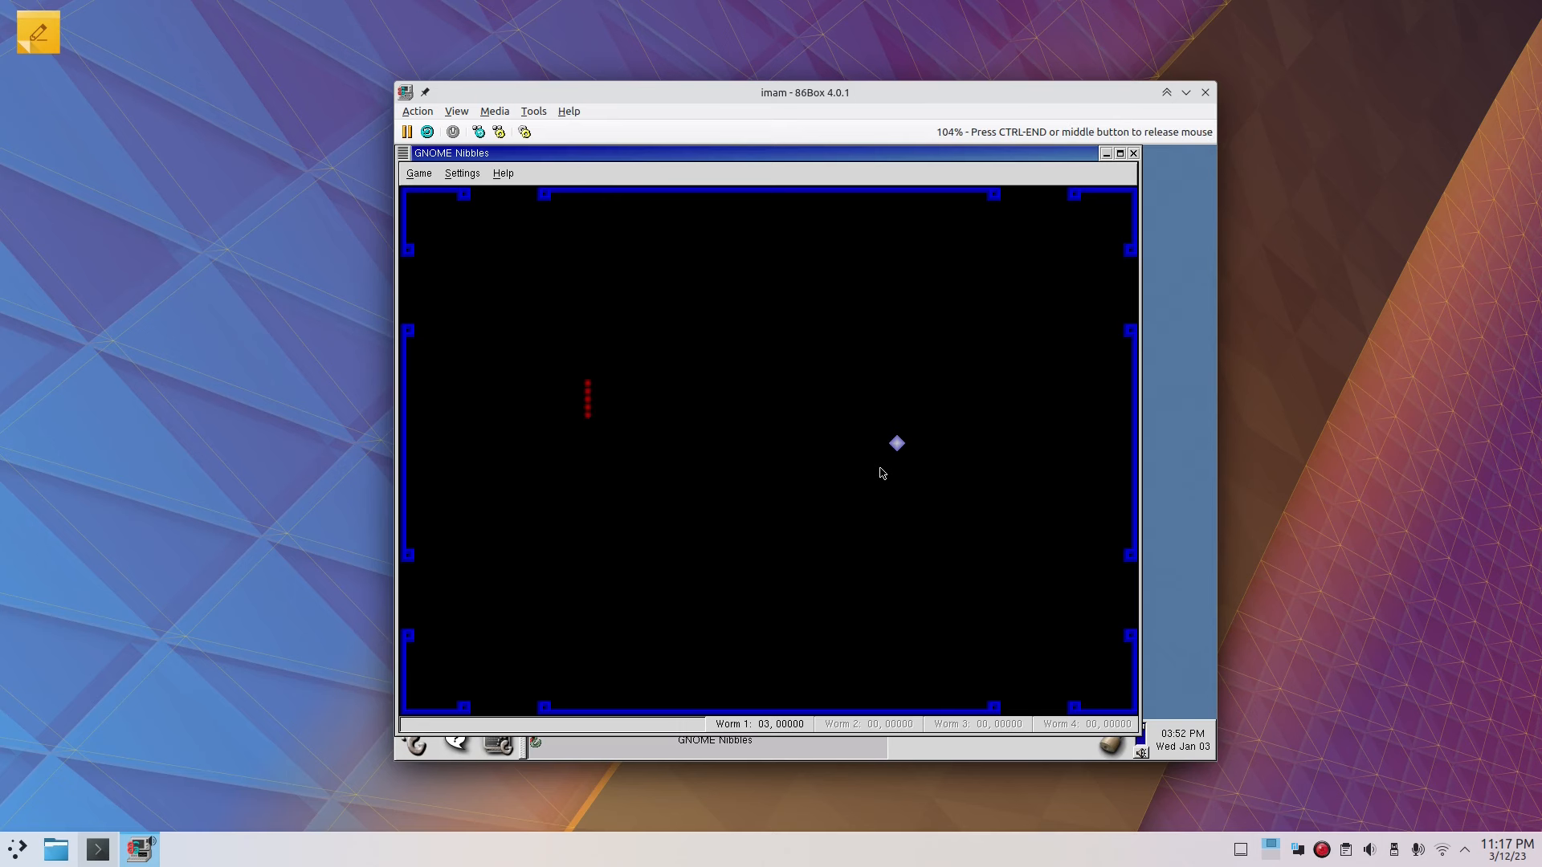
pyautogui.press('Right')
pyautogui.press('Up')
pyautogui.press('Right')
pyautogui.press('Down')
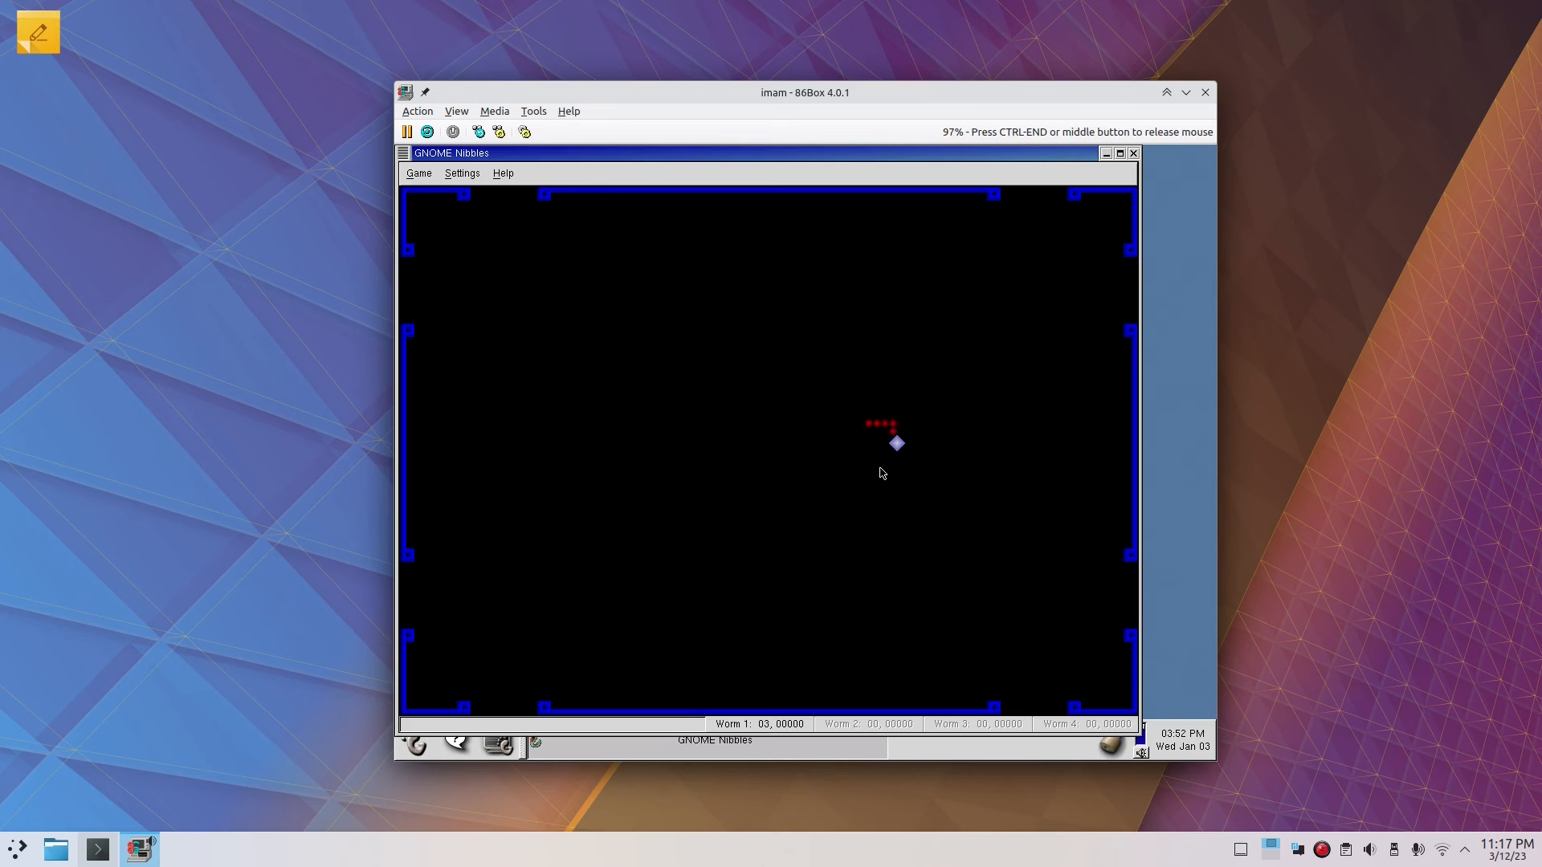
pyautogui.press('Right')
pyautogui.press('Up')
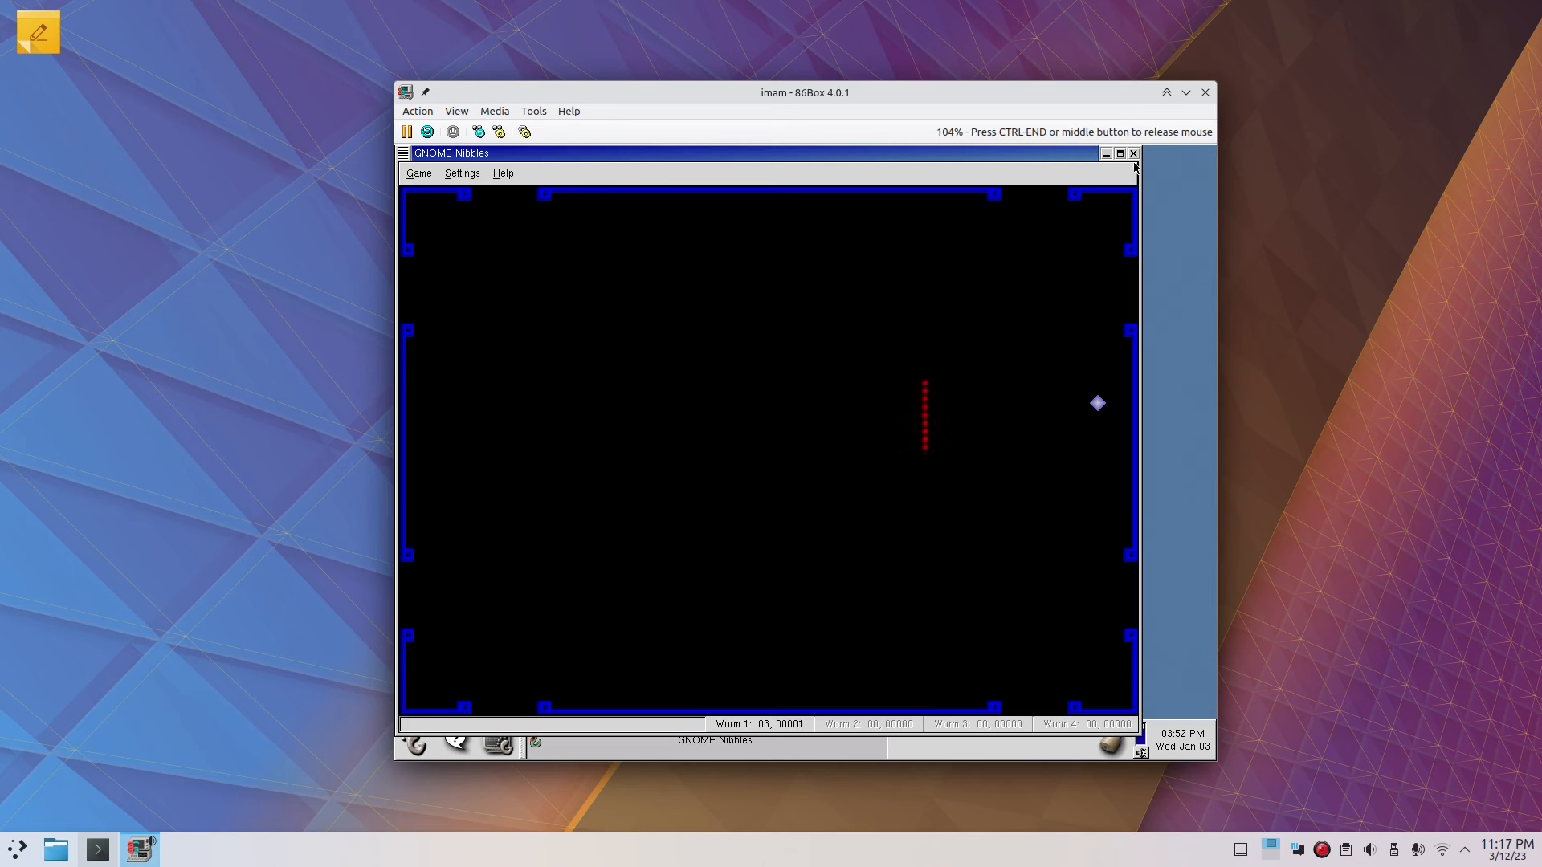
pyautogui.click(1133, 153)
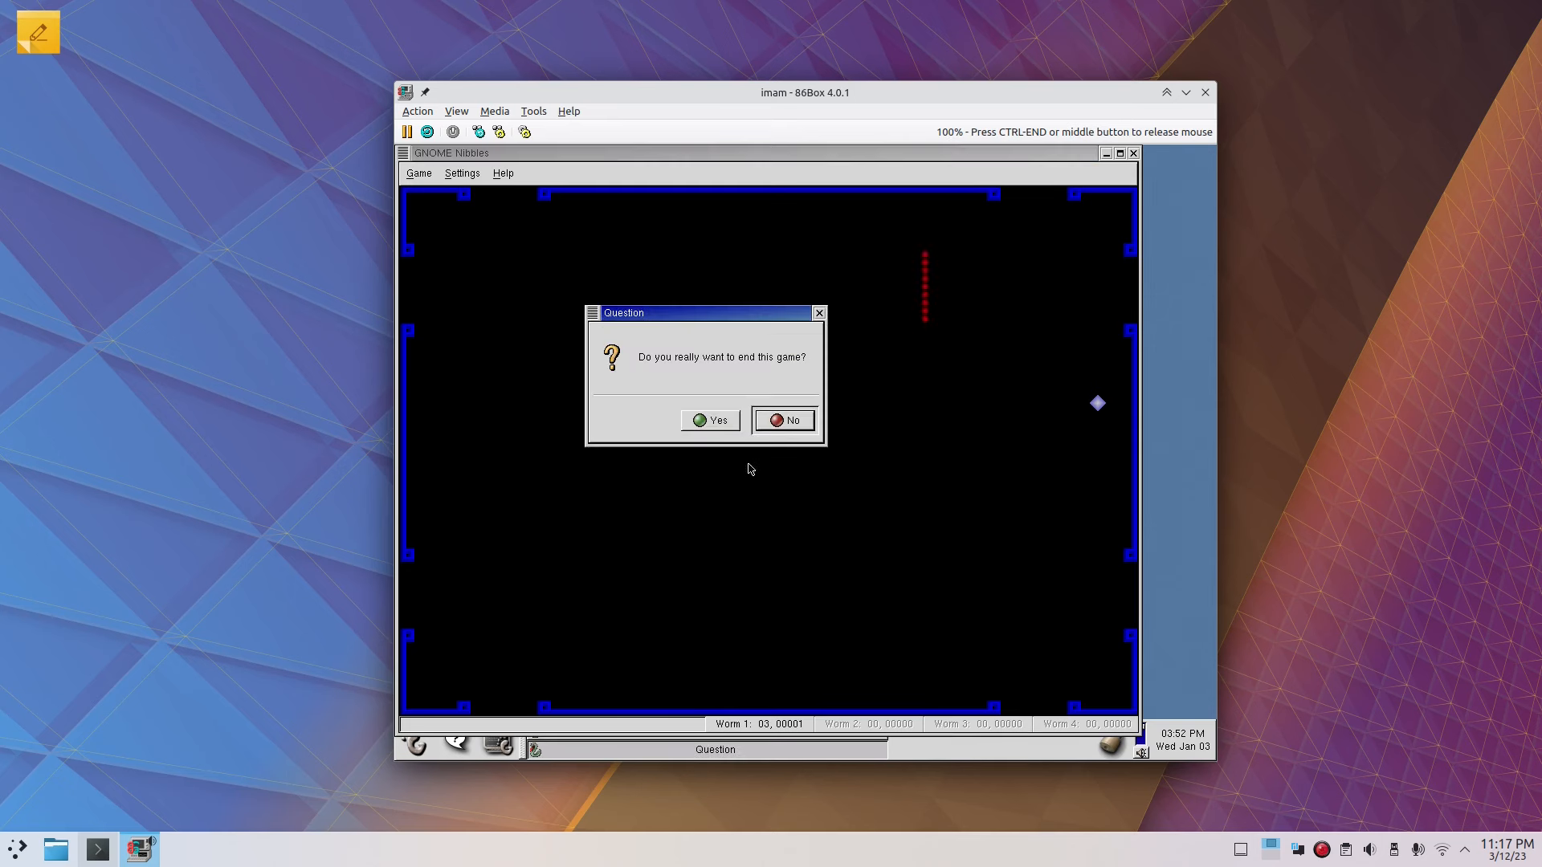
pyautogui.click(711, 420)
# Step: Launch the AisleRiot solitaire game
pyautogui.click(411, 741)
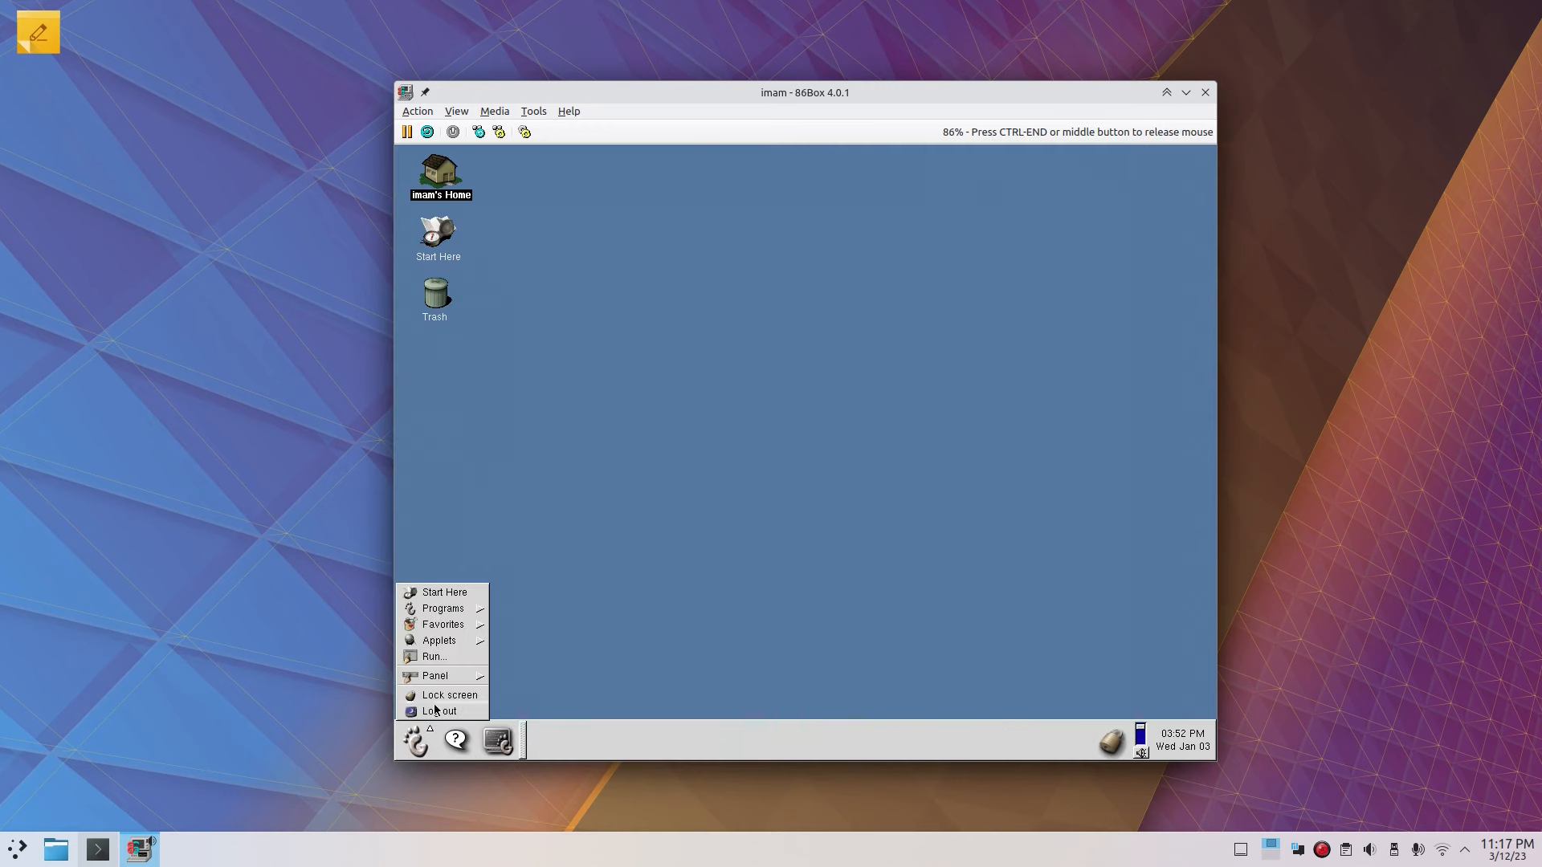
pyautogui.moveTo(446, 617)
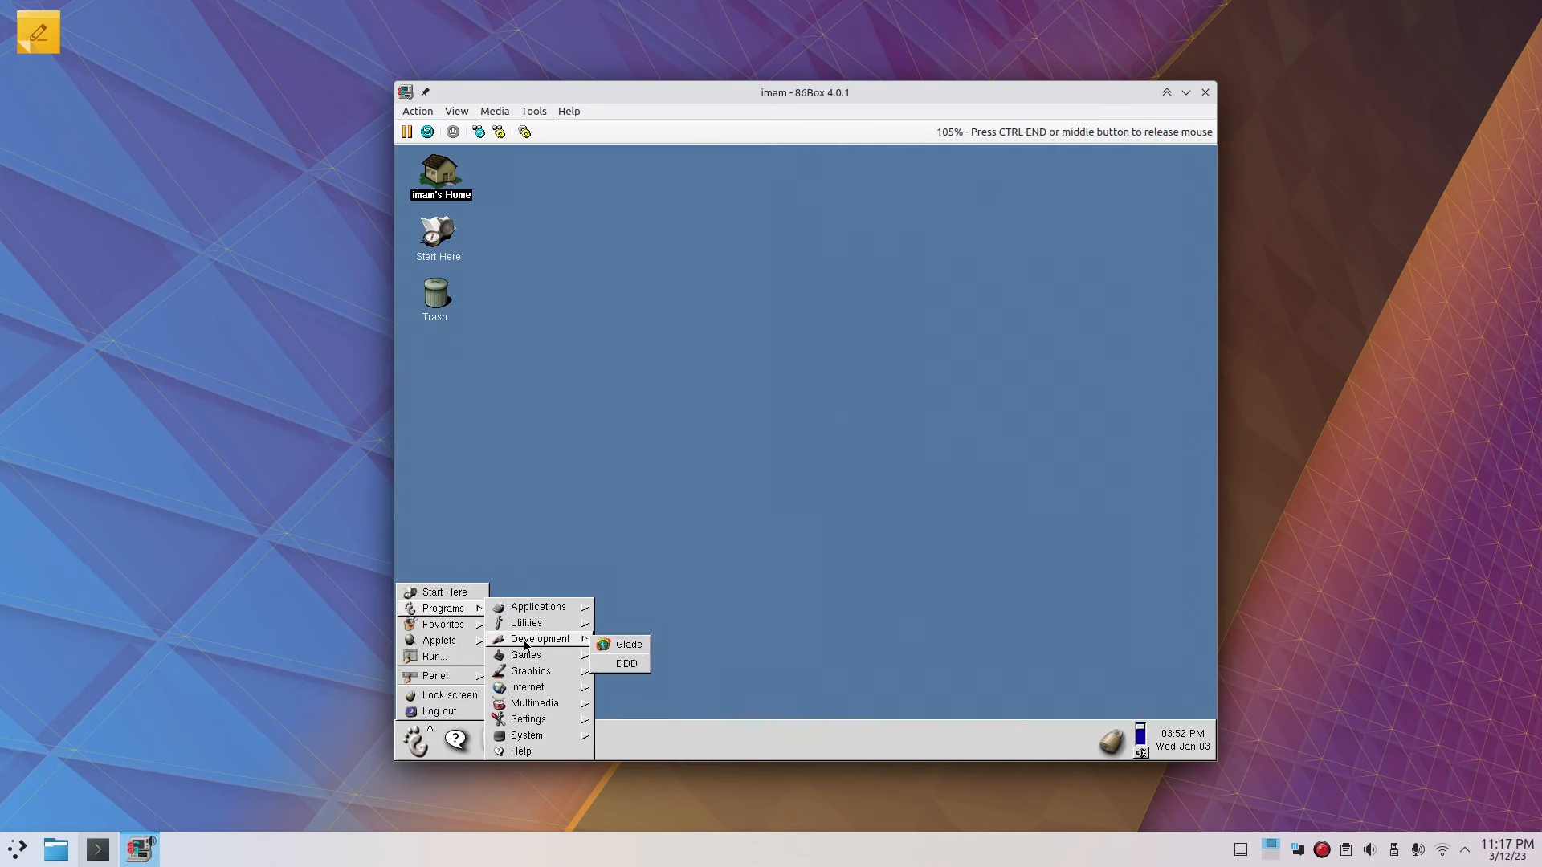
pyautogui.moveTo(557, 655)
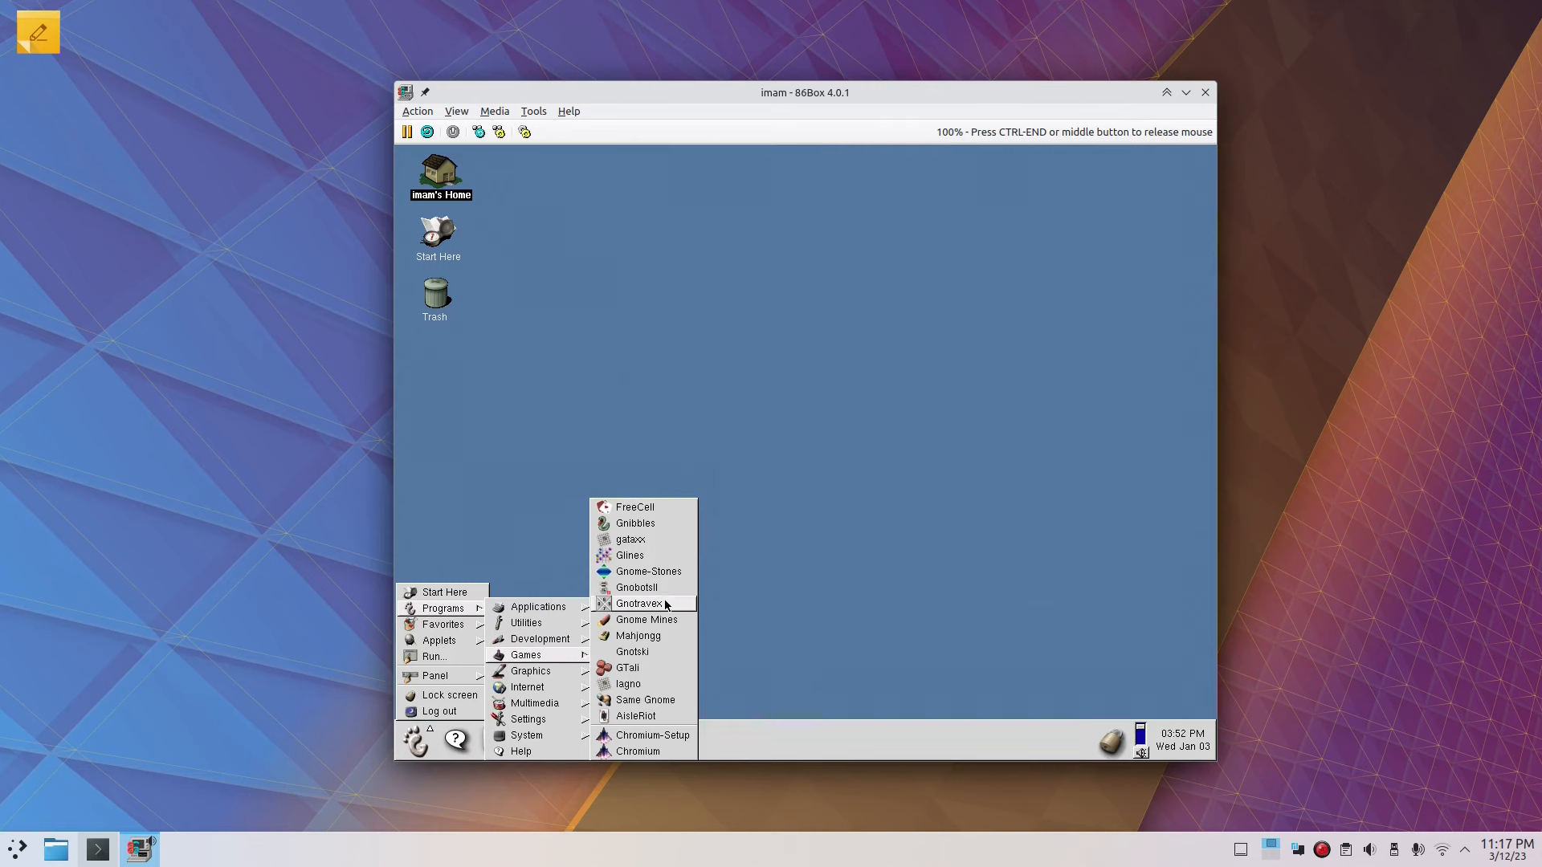
pyautogui.click(666, 716)
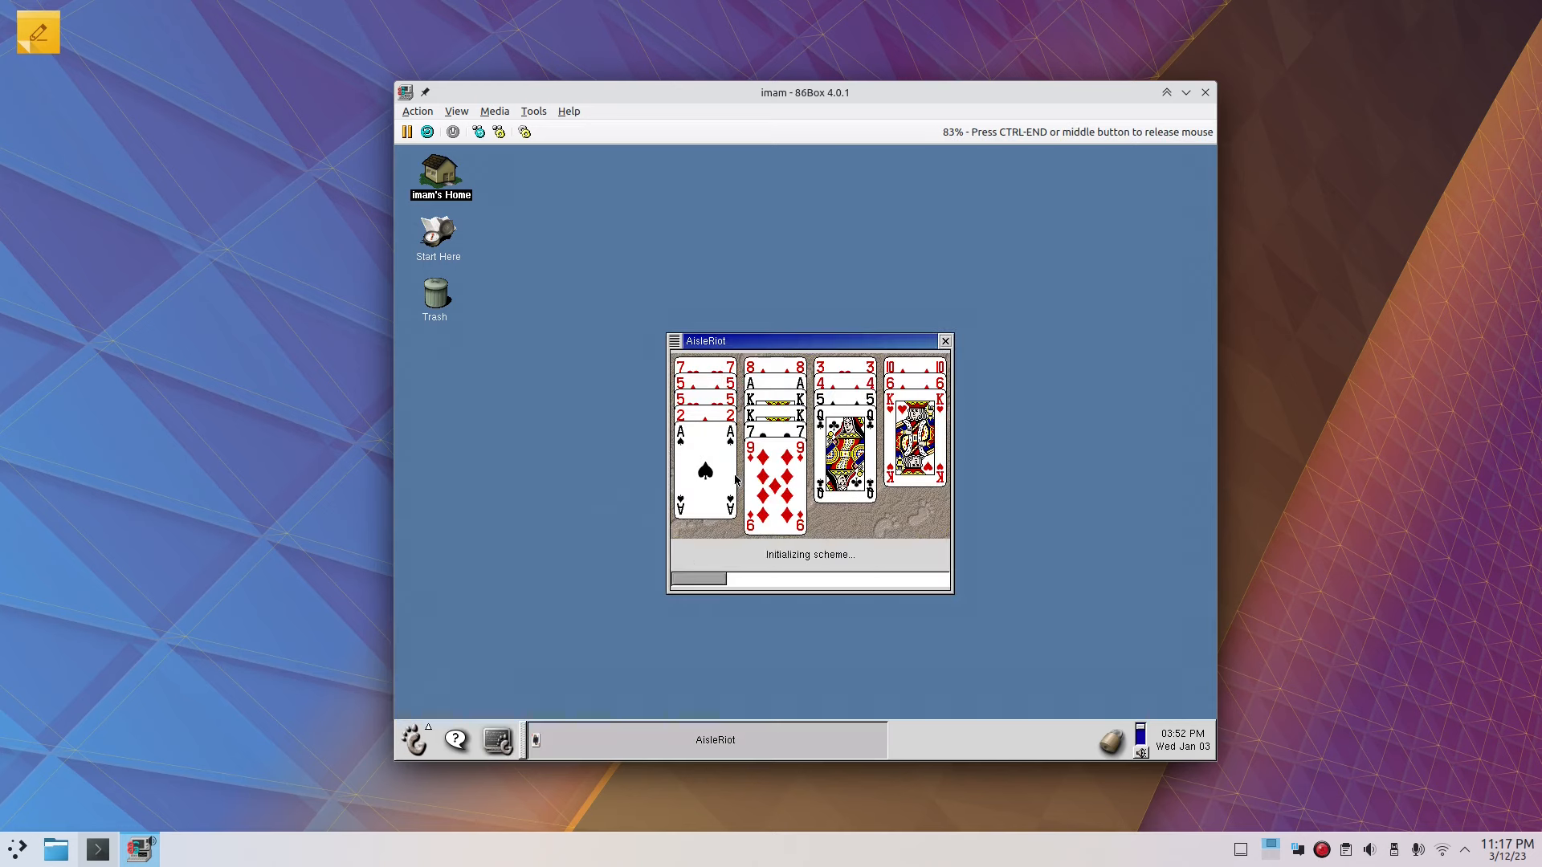
# Step: Try moving the 5 and queen of diamonds and the 3 and 9 of hearts to the Klondike foundations, and exit AisleRiot
pyautogui.moveTo(641, 486); pyautogui.dragTo(656, 307)
pyautogui.moveTo(570, 444); pyautogui.dragTo(651, 314)
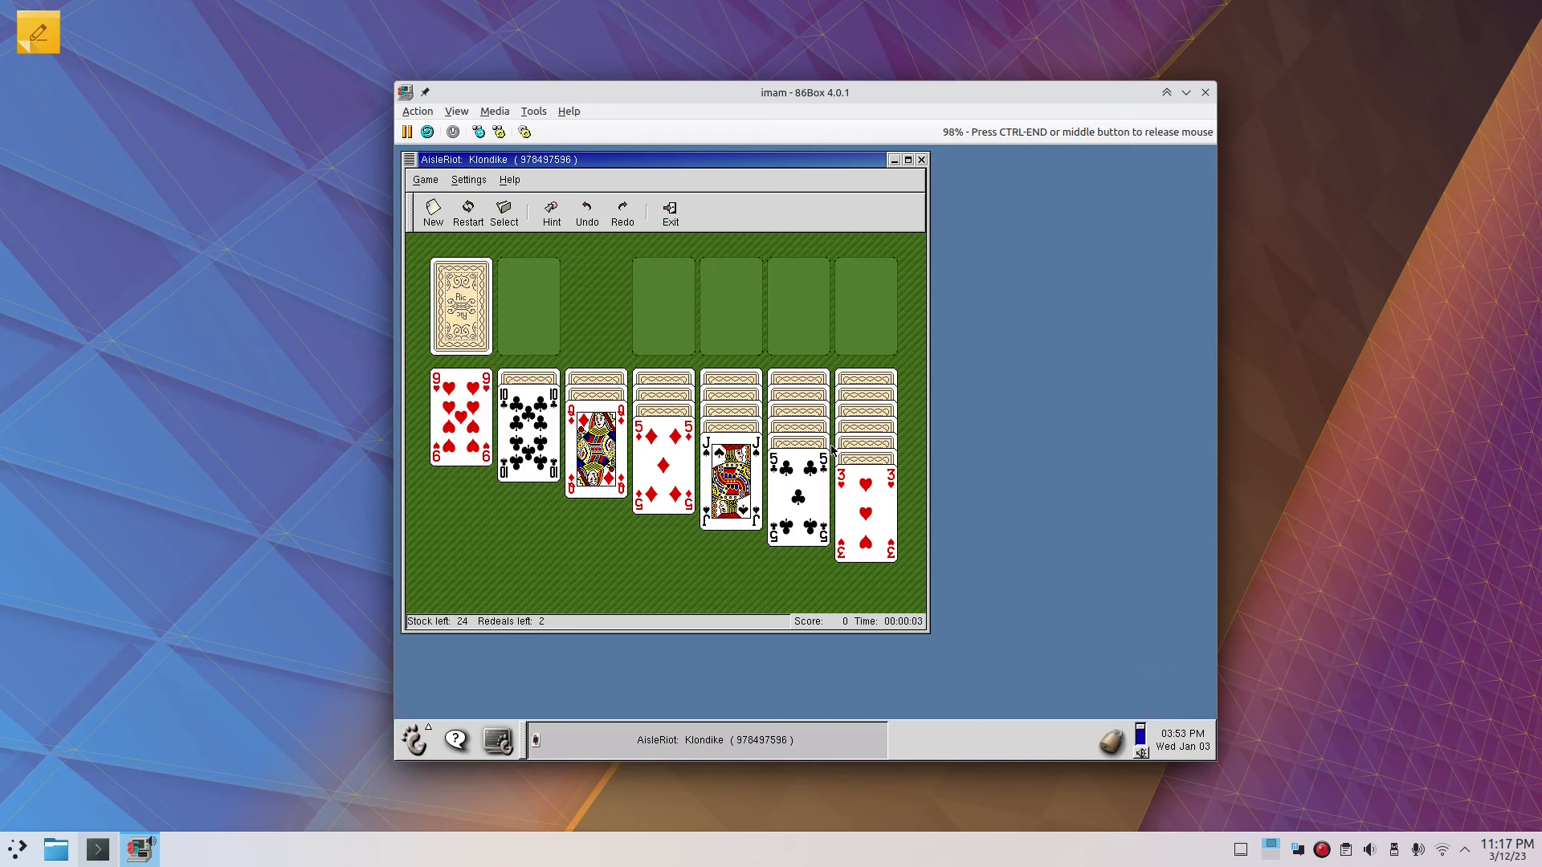
pyautogui.moveTo(846, 516); pyautogui.dragTo(846, 313)
pyautogui.moveTo(449, 409); pyautogui.dragTo(685, 319)
pyautogui.click(671, 213)
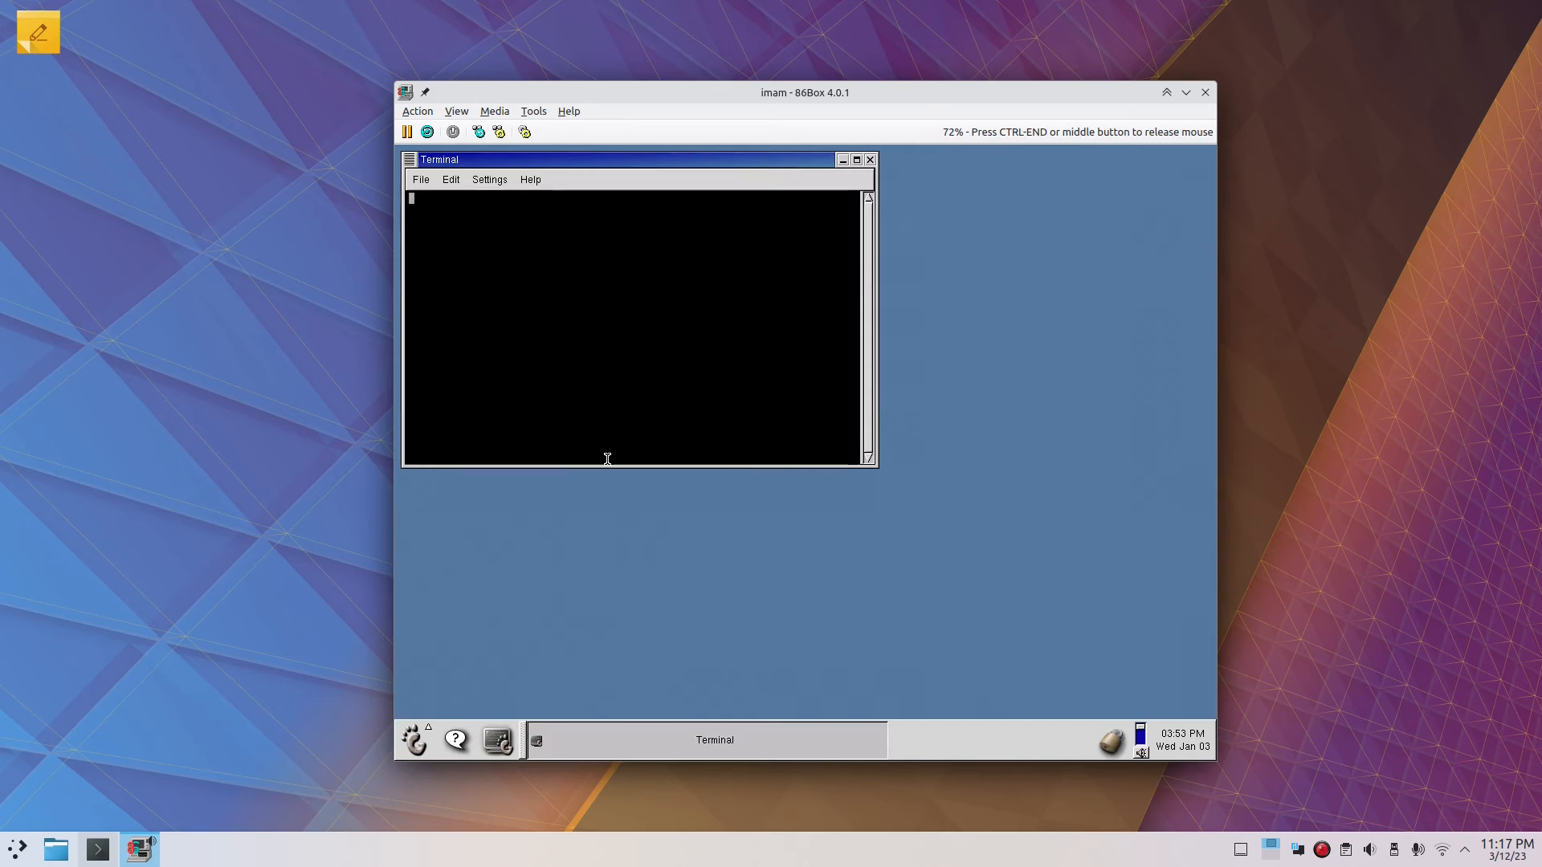
# Step: Move the terminal window clear of the desktop icons and view the emulated machine's display settings
pyautogui.moveTo(565, 172); pyautogui.dragTo(726, 307)
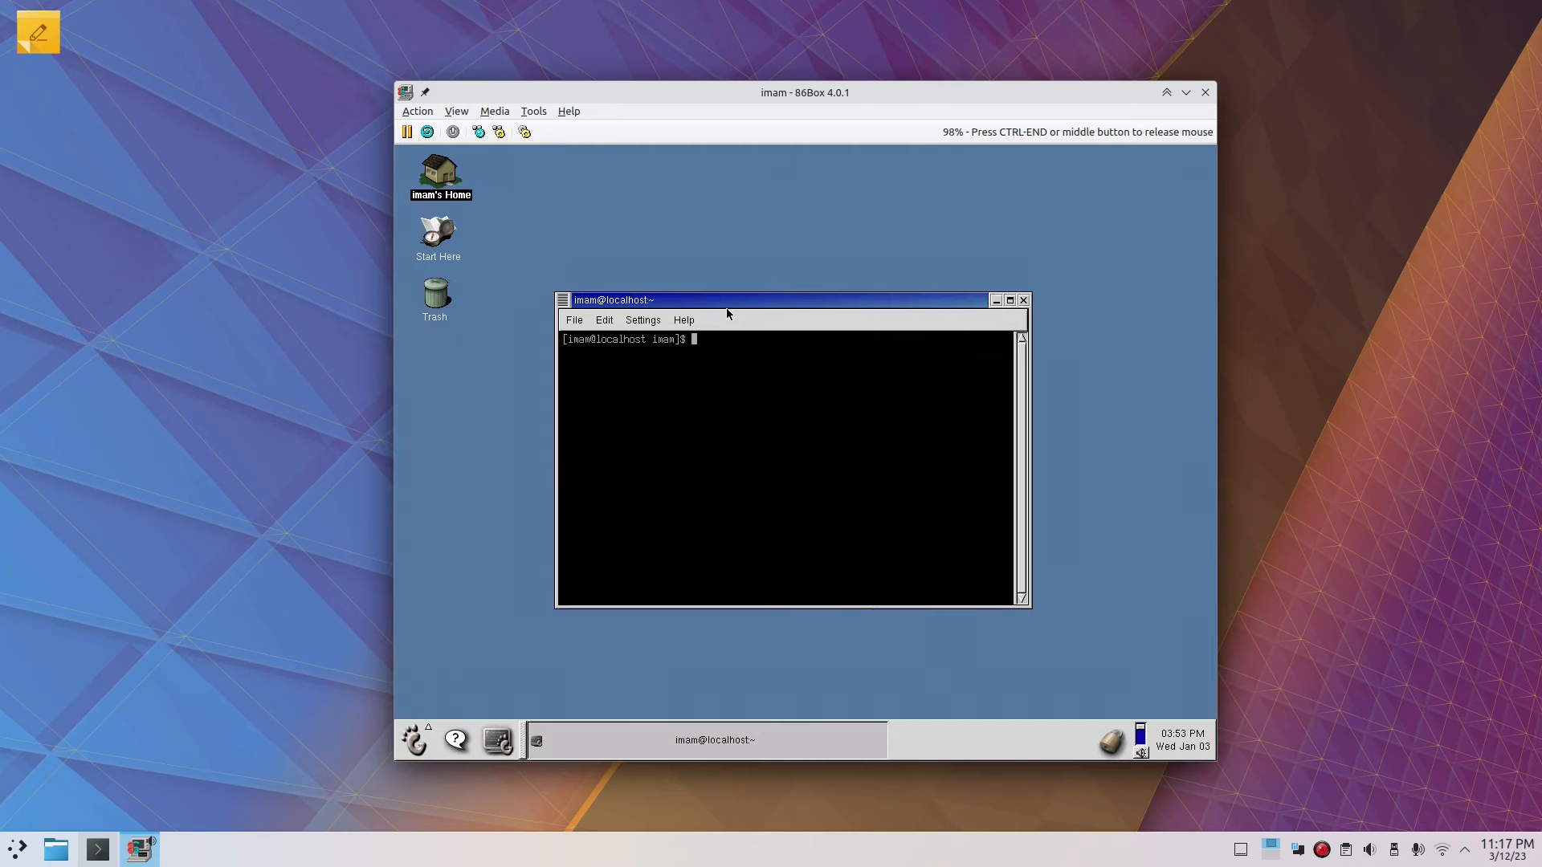
pyautogui.hotkey('ctrl', 'End')
pyautogui.click(535, 113)
pyautogui.click(562, 129)
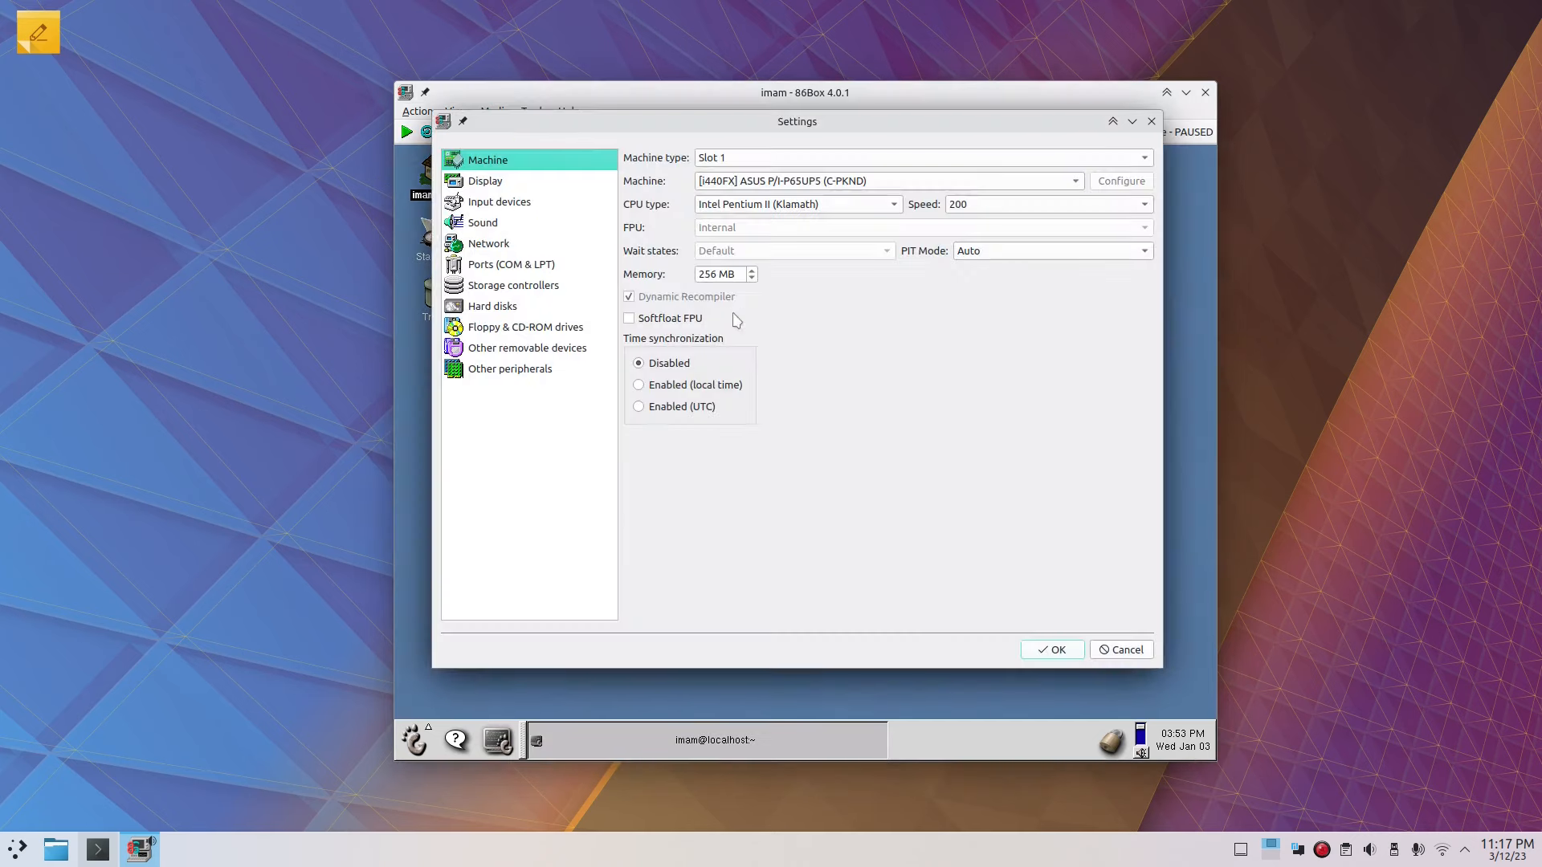
pyautogui.click(535, 183)
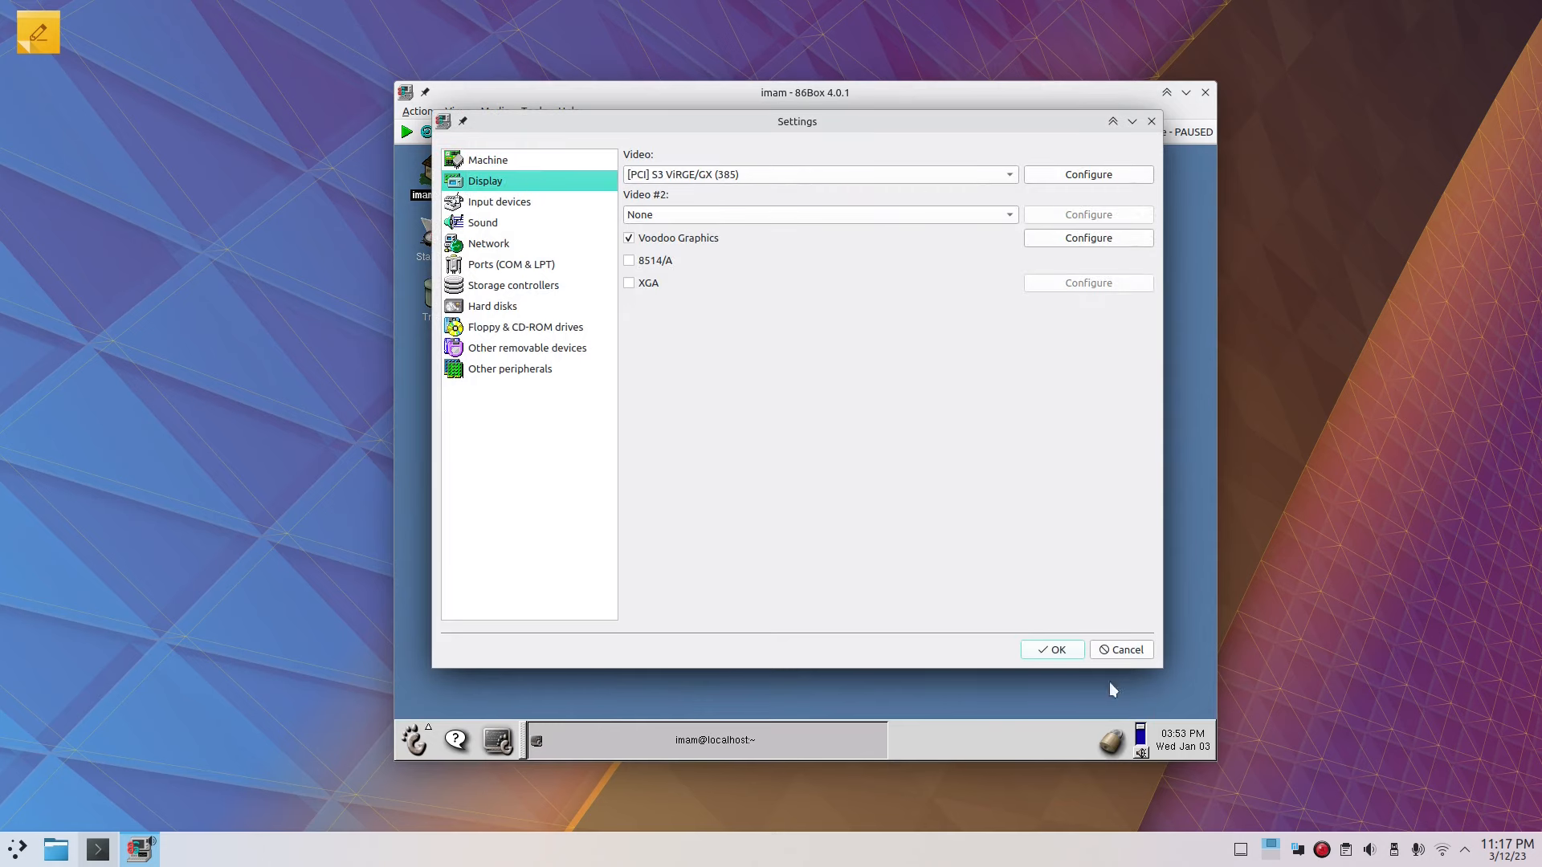
pyautogui.click(1128, 660)
# Step: Run "glxinfo | less" in the terminal, highlight the direct rendering and OpenGL version lines, and leave the pager
pyautogui.click(842, 508)
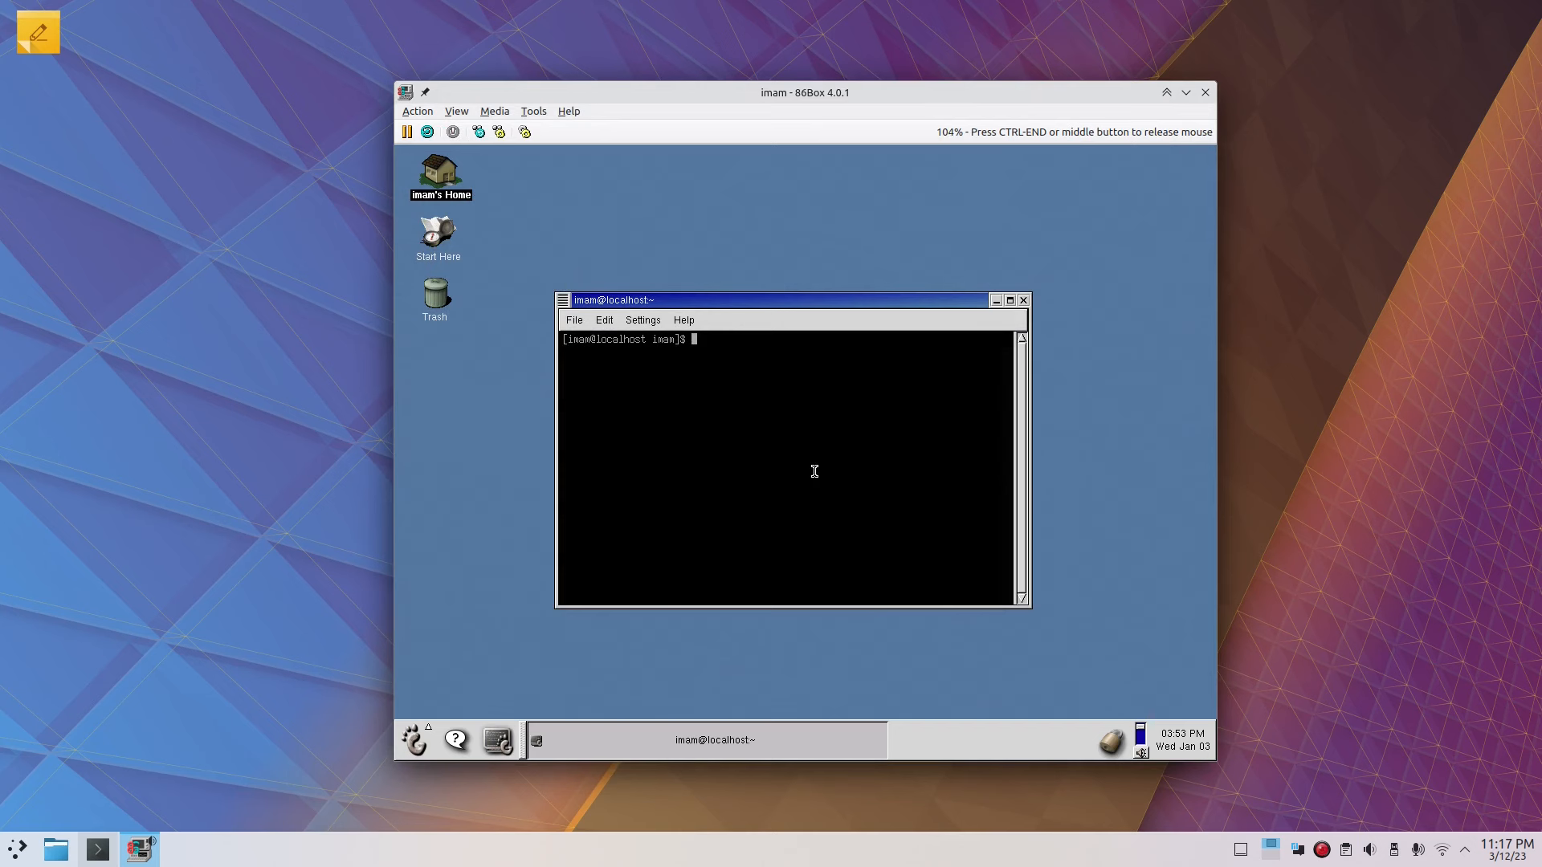
pyautogui.write('glxinfo |')
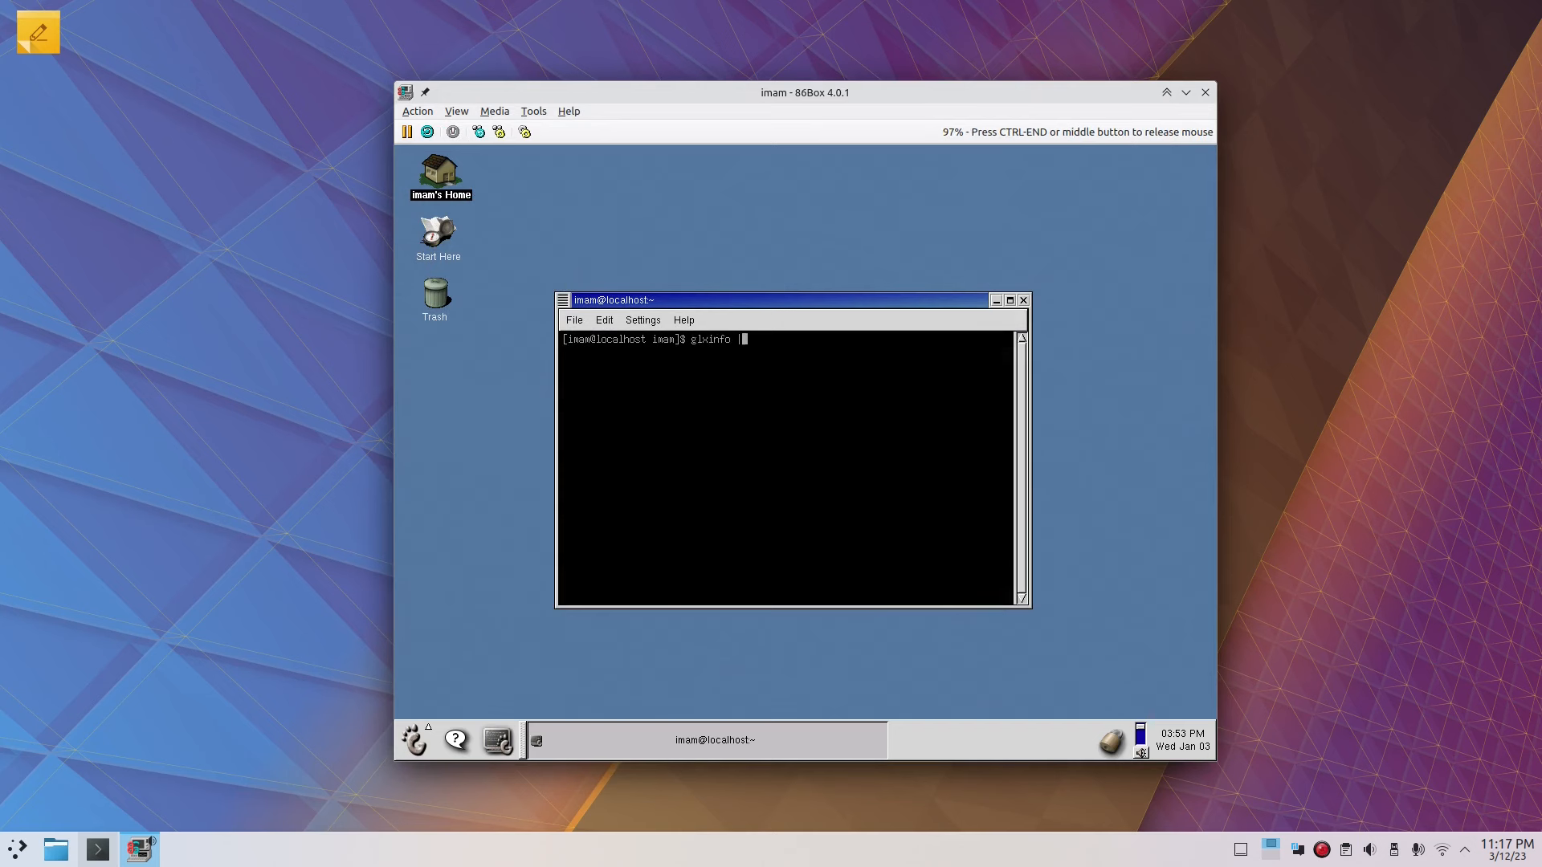
pyautogui.write(' less')
pyautogui.press('Return')
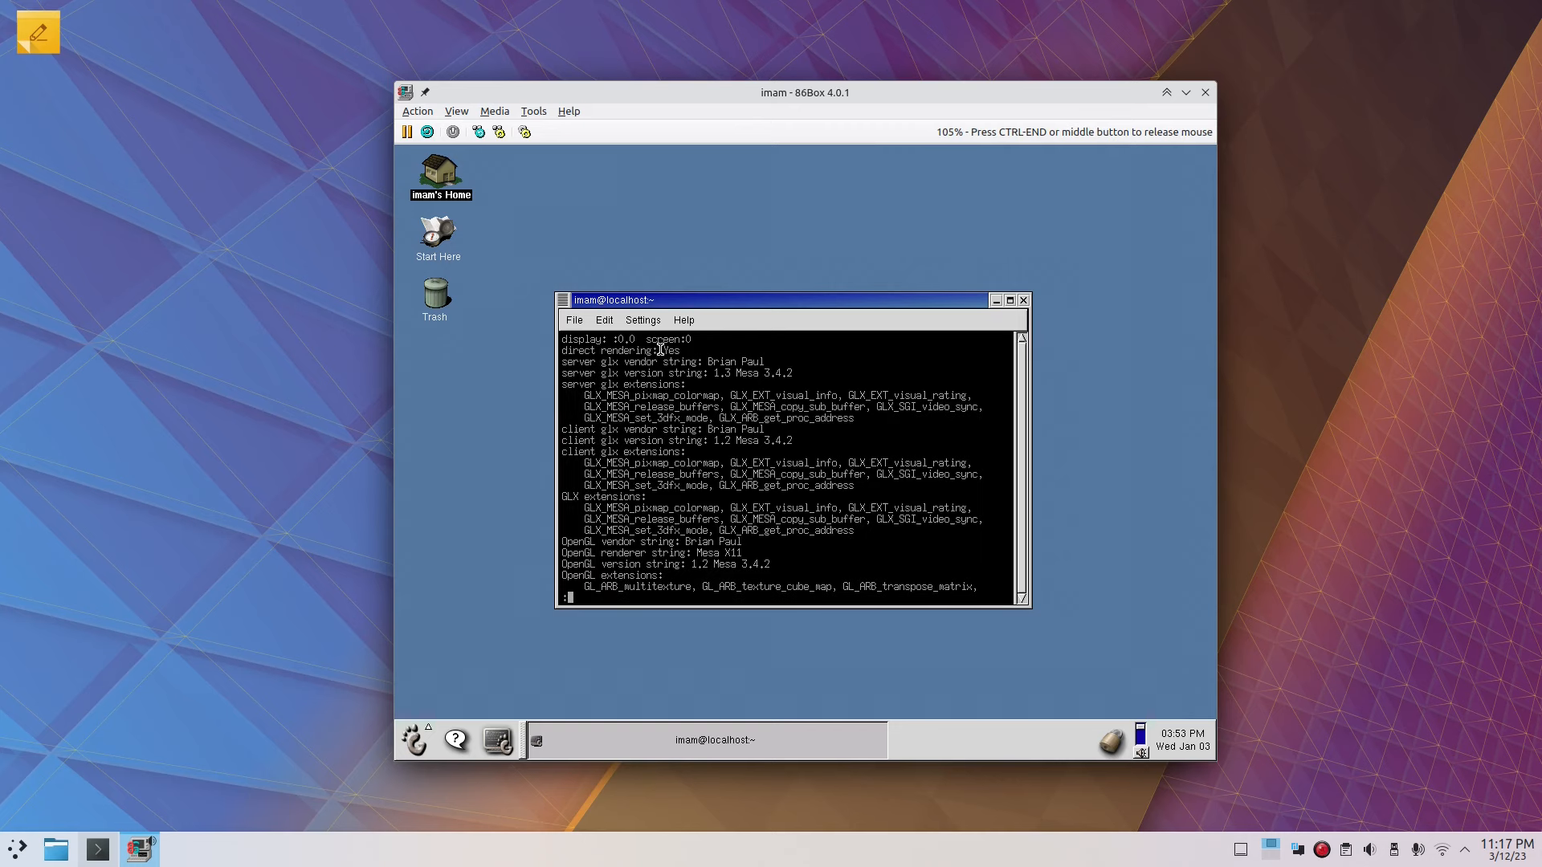
pyautogui.moveTo(684, 349); pyautogui.dragTo(538, 354)
pyautogui.press('Down')
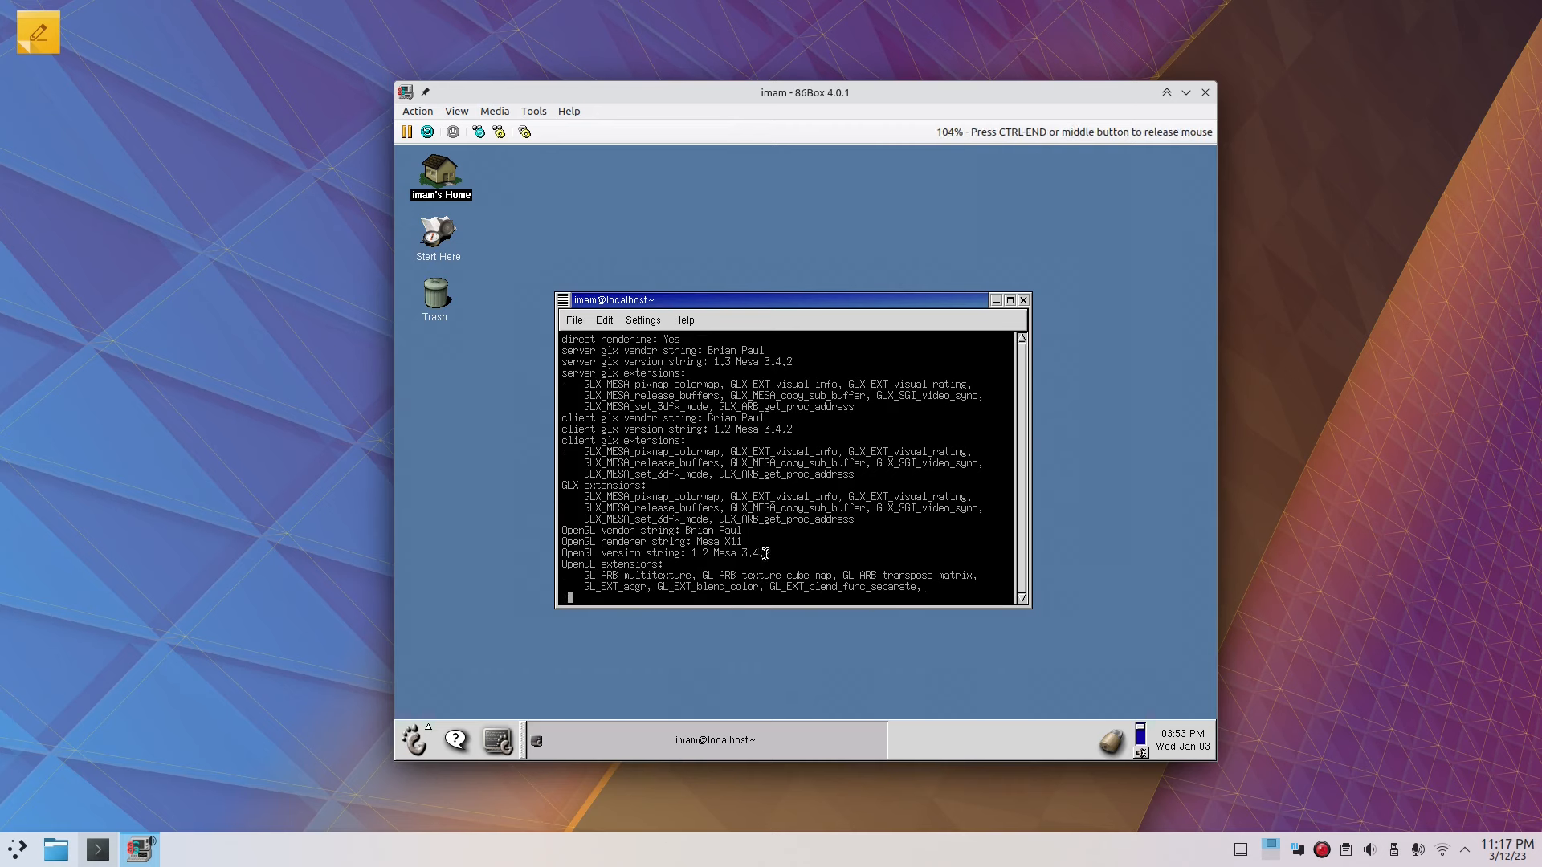
pyautogui.moveTo(771, 554); pyautogui.dragTo(538, 551)
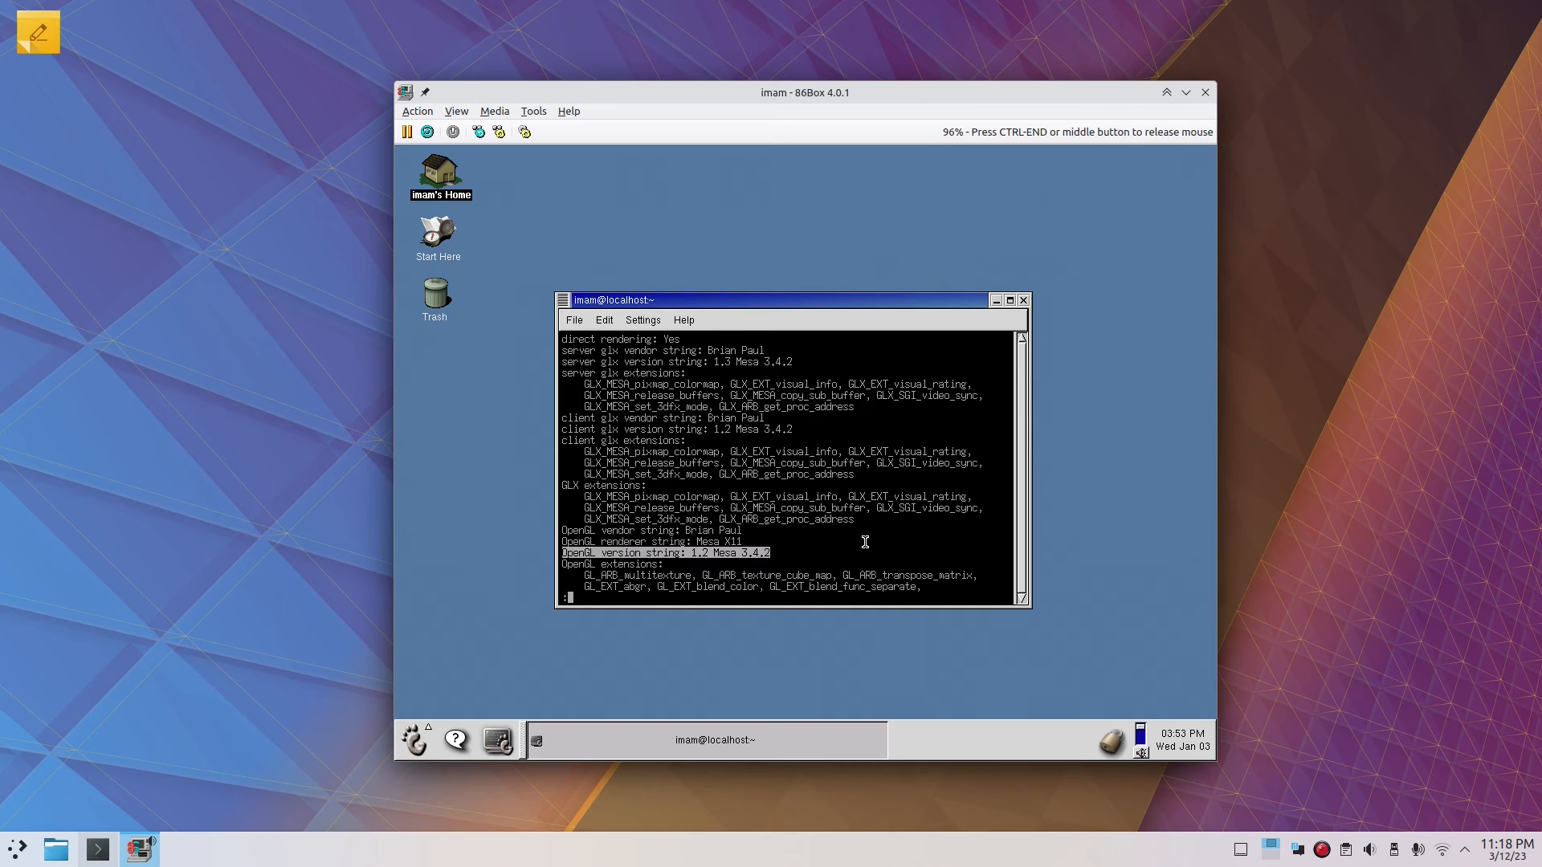
pyautogui.press('q')
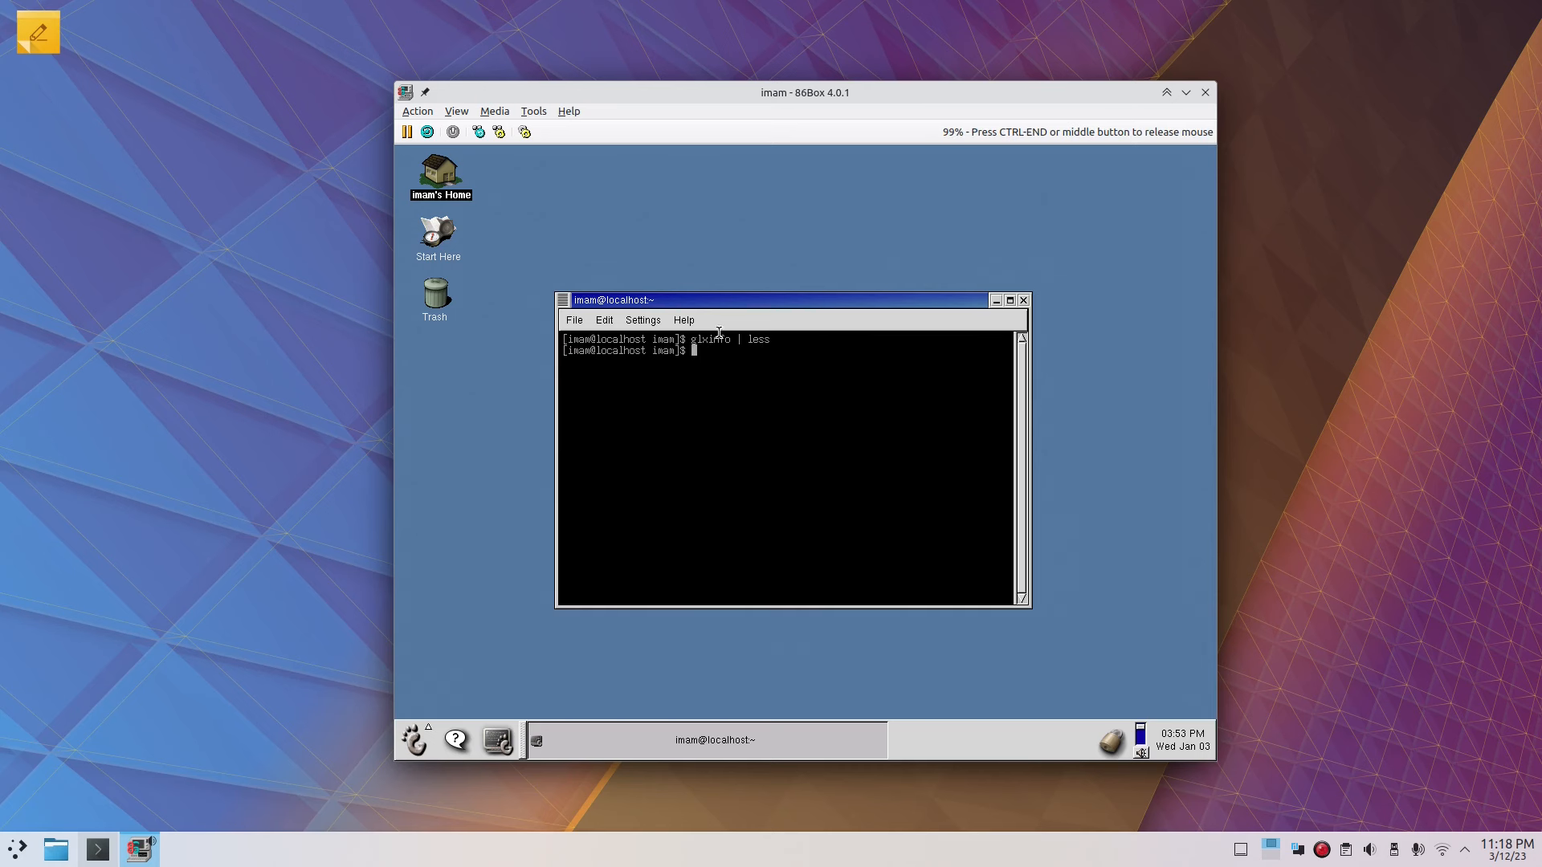
pyautogui.moveTo(744, 311); pyautogui.dragTo(793, 312)
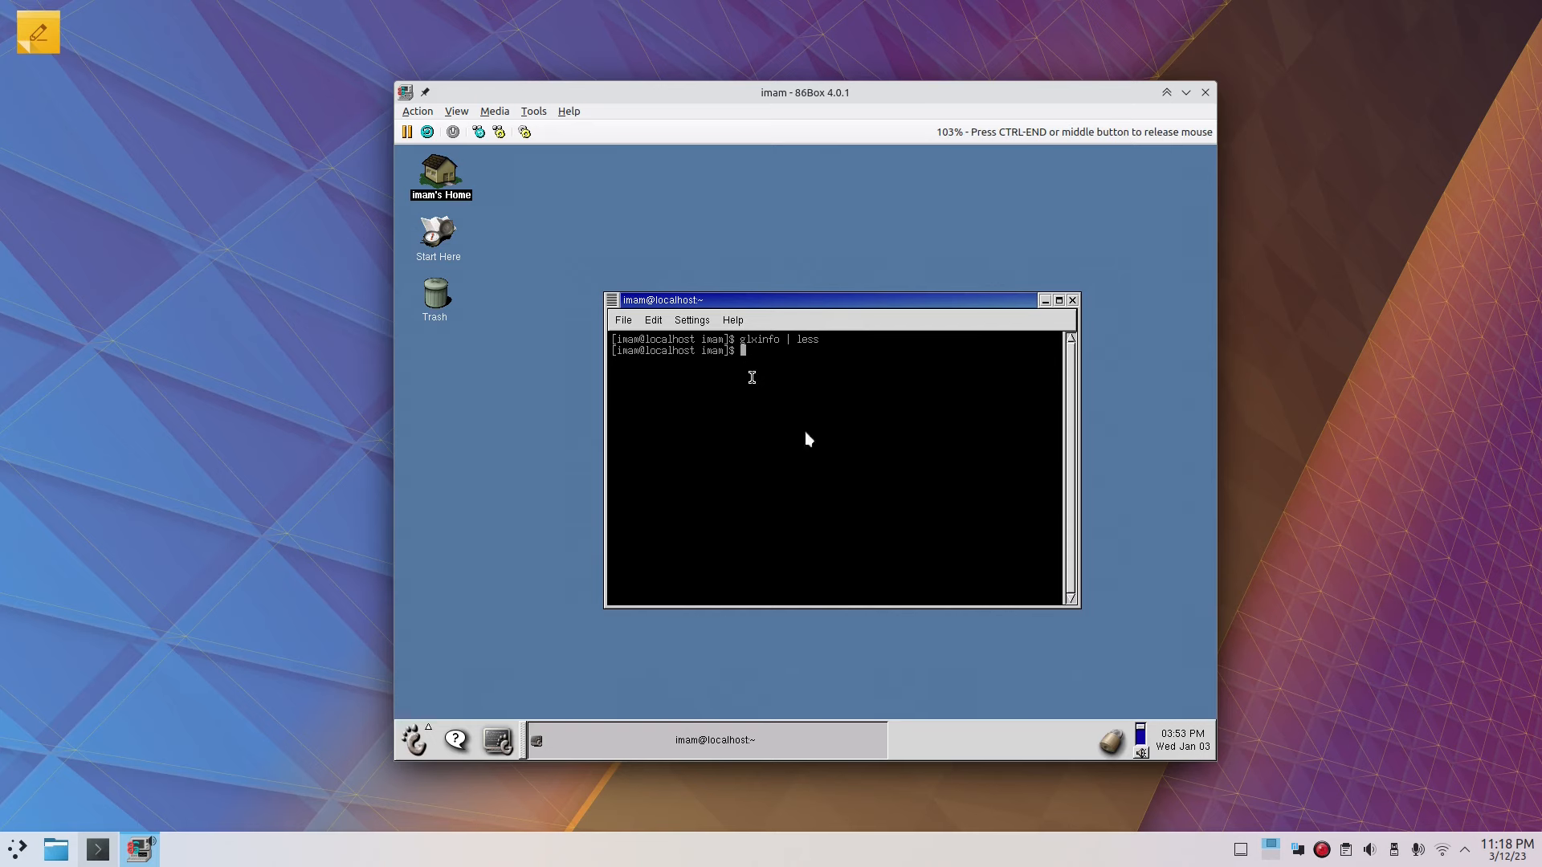
# Step: View the Voodoo Graphics card's configuration in the emulator's display settings and close the dialogs without saving
pyautogui.click(534, 112)
pyautogui.click(555, 133)
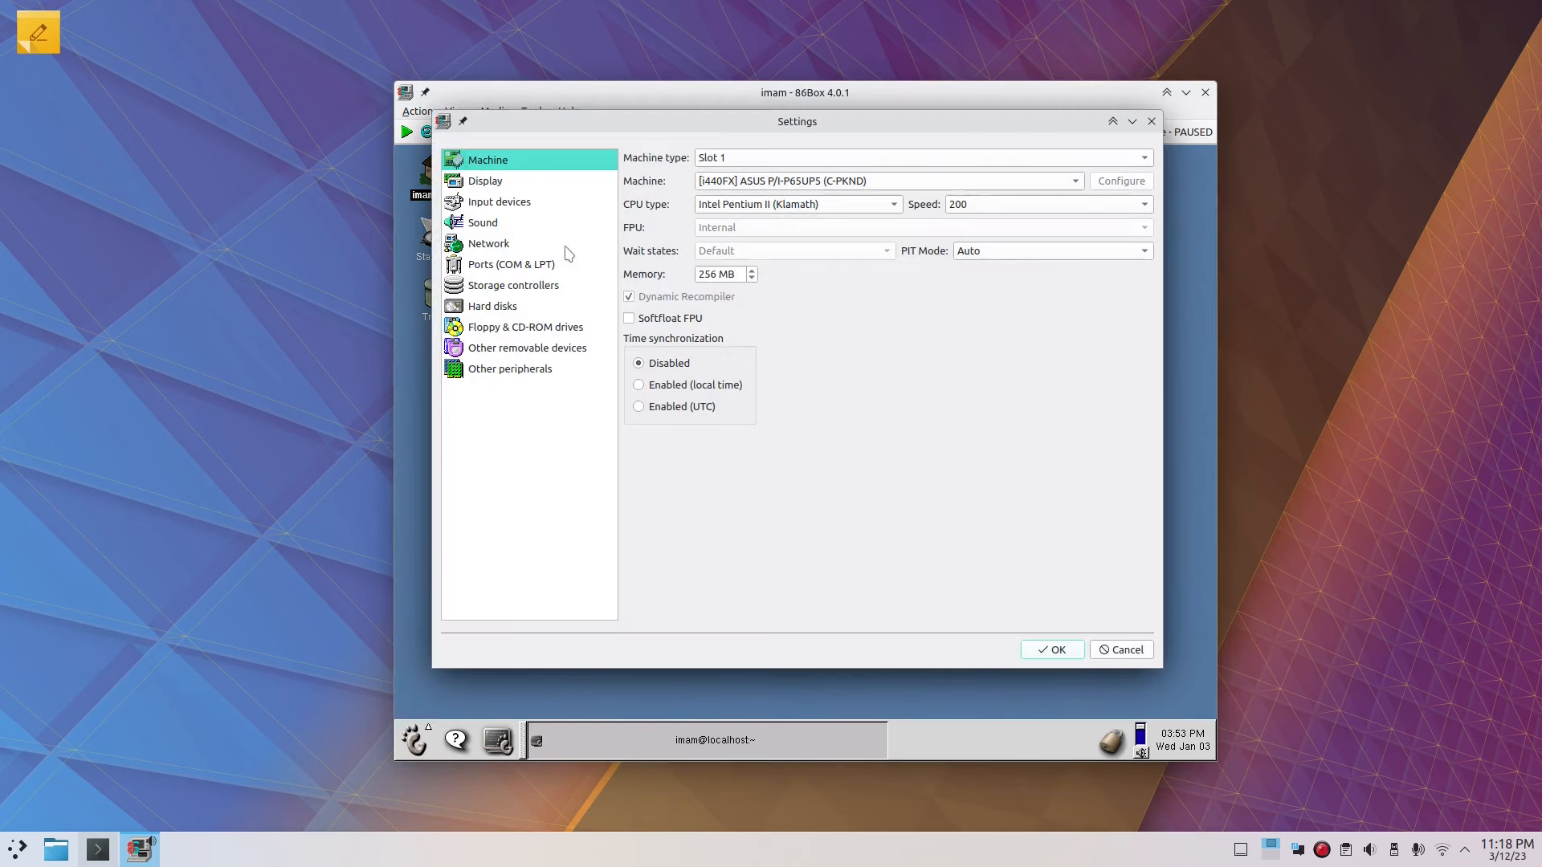
pyautogui.click(531, 183)
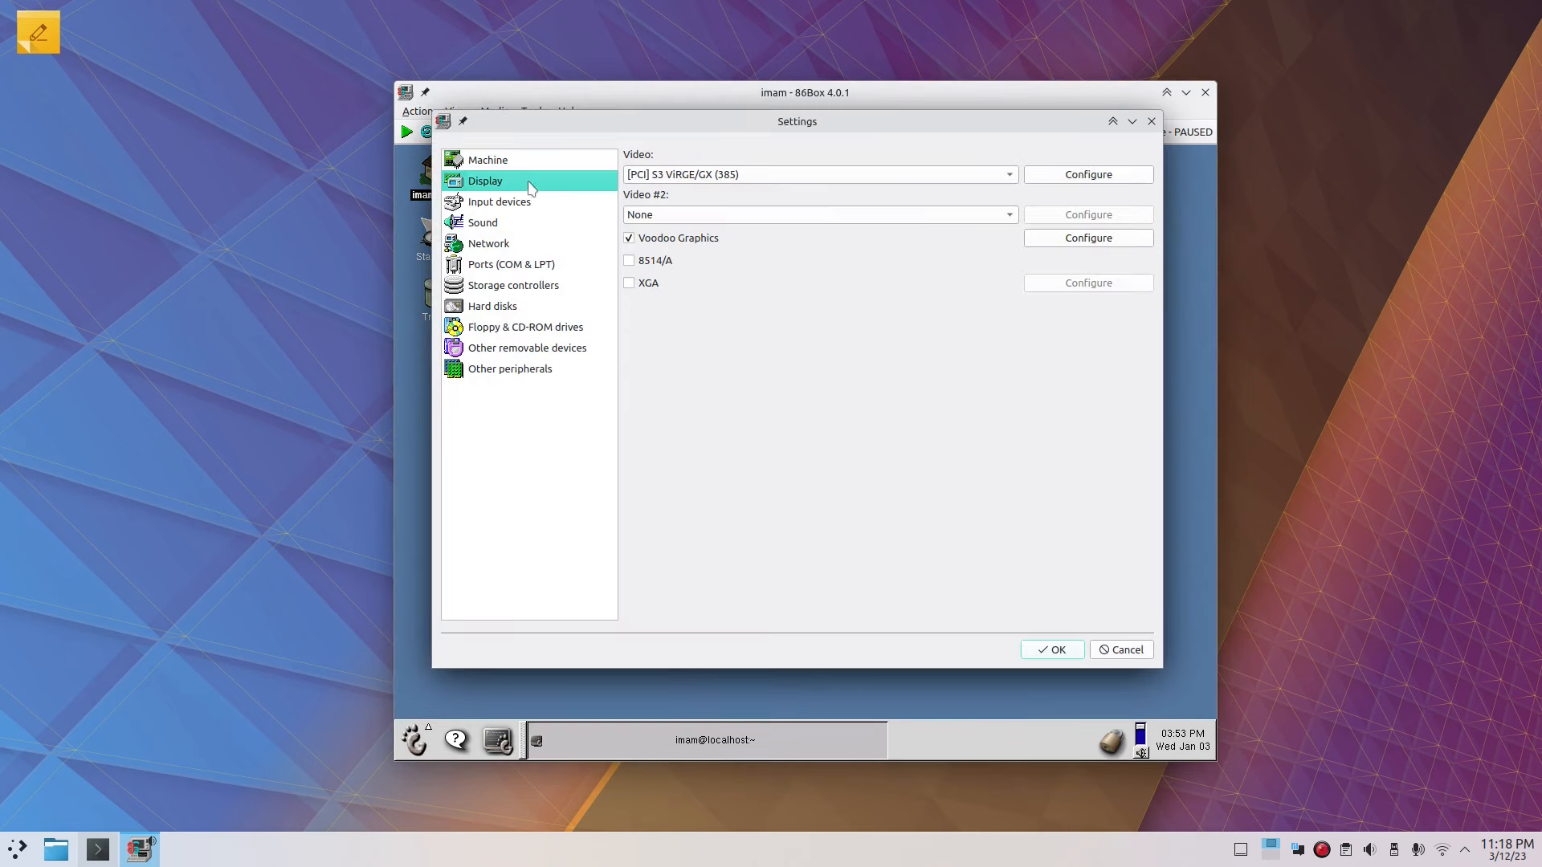
pyautogui.click(1076, 241)
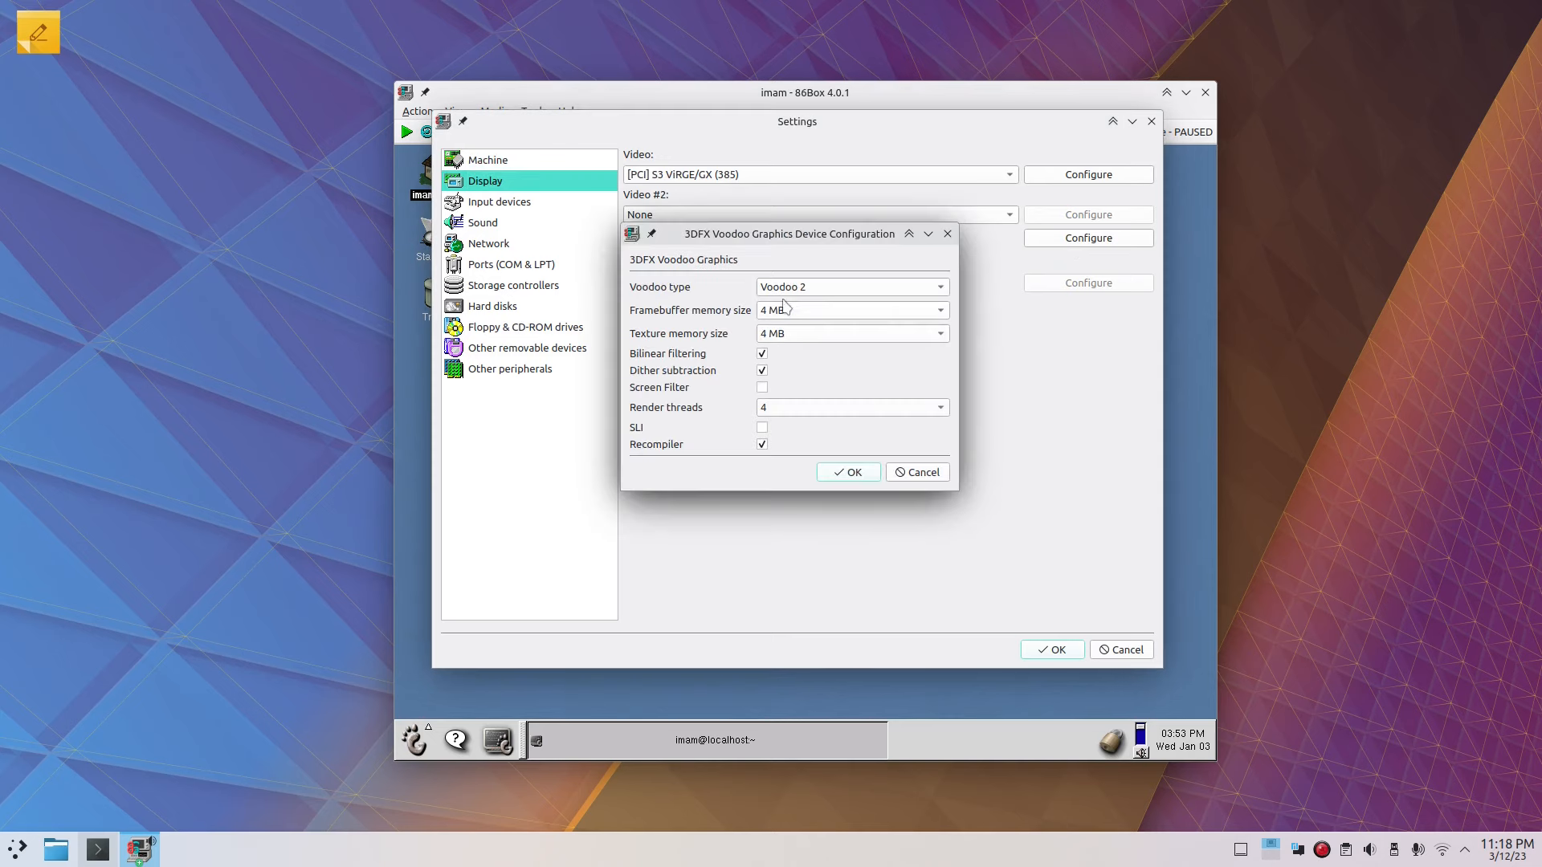
pyautogui.click(947, 473)
pyautogui.press('Escape')
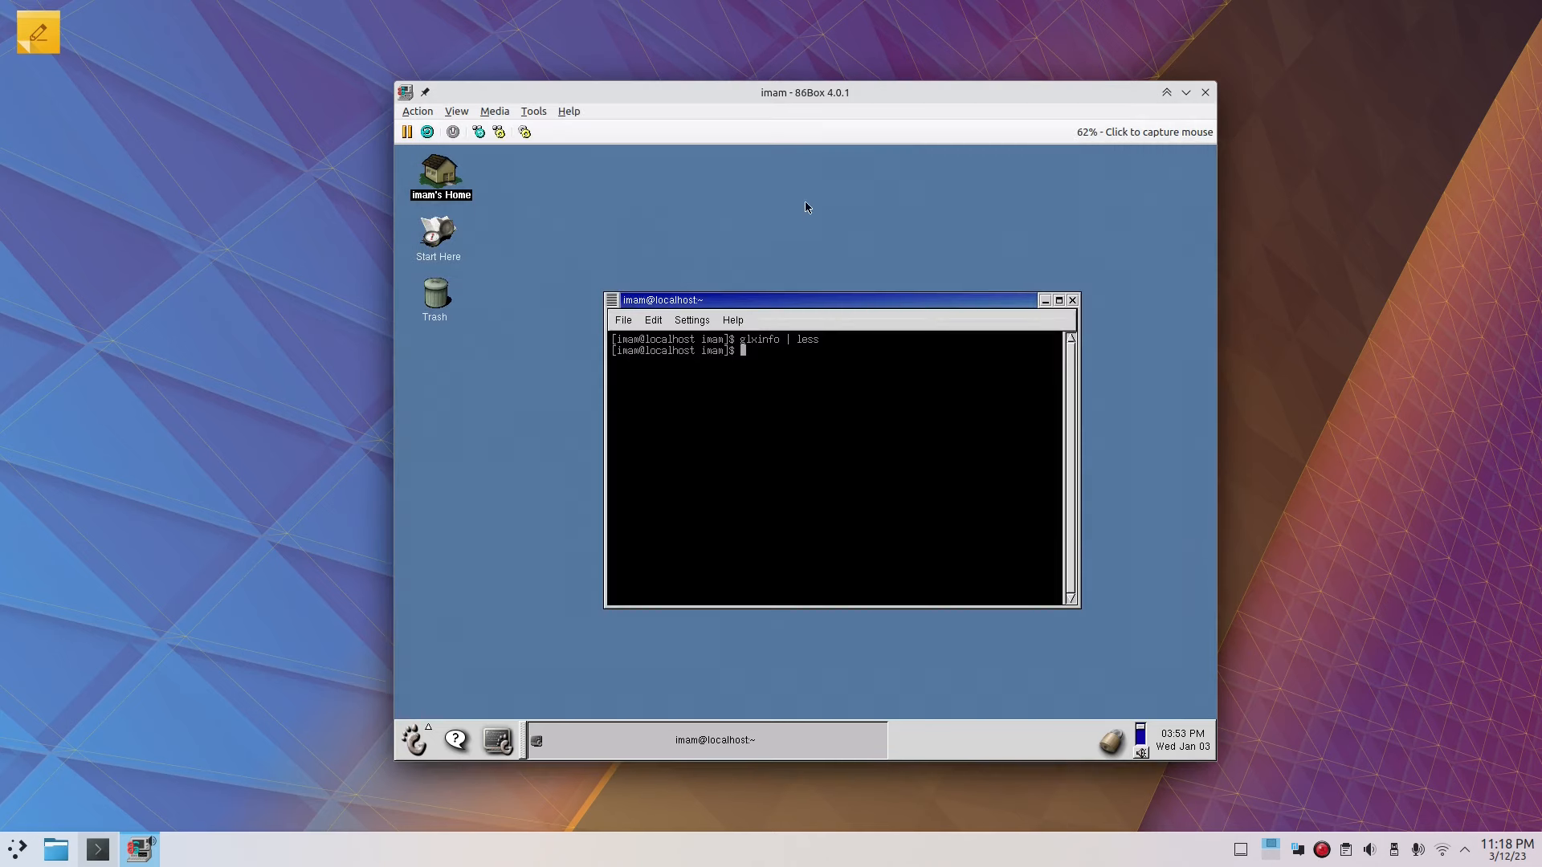
# Step: Browse the home folder's Device3Dfx directory, look into MesaLib-3.4.2, and return to select the glide3x folder
pyautogui.click(571, 234)
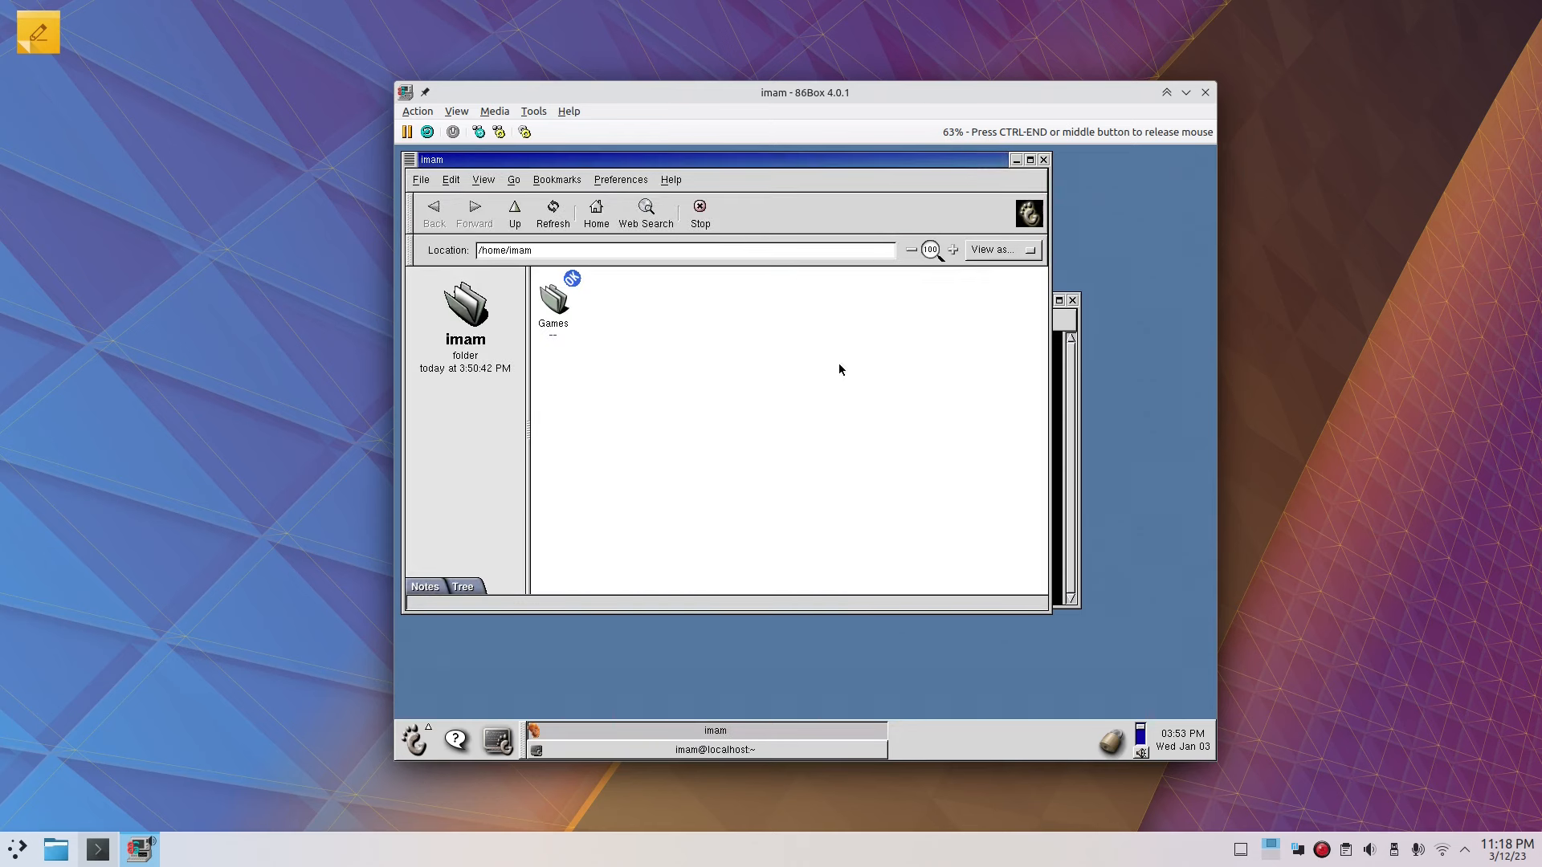
pyautogui.doubleClick(619, 315)
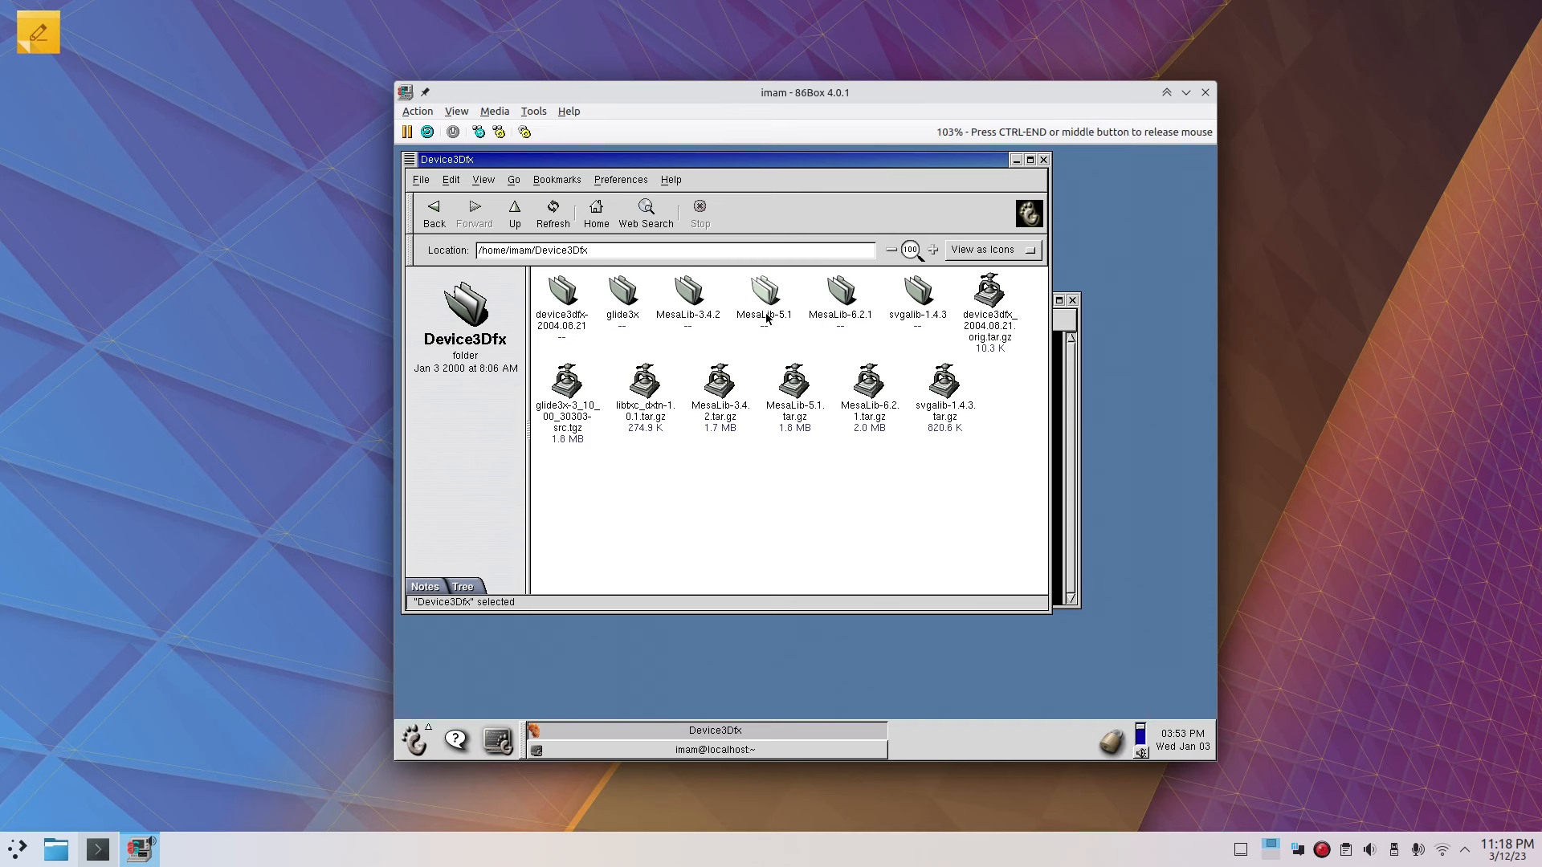
pyautogui.click(705, 324)
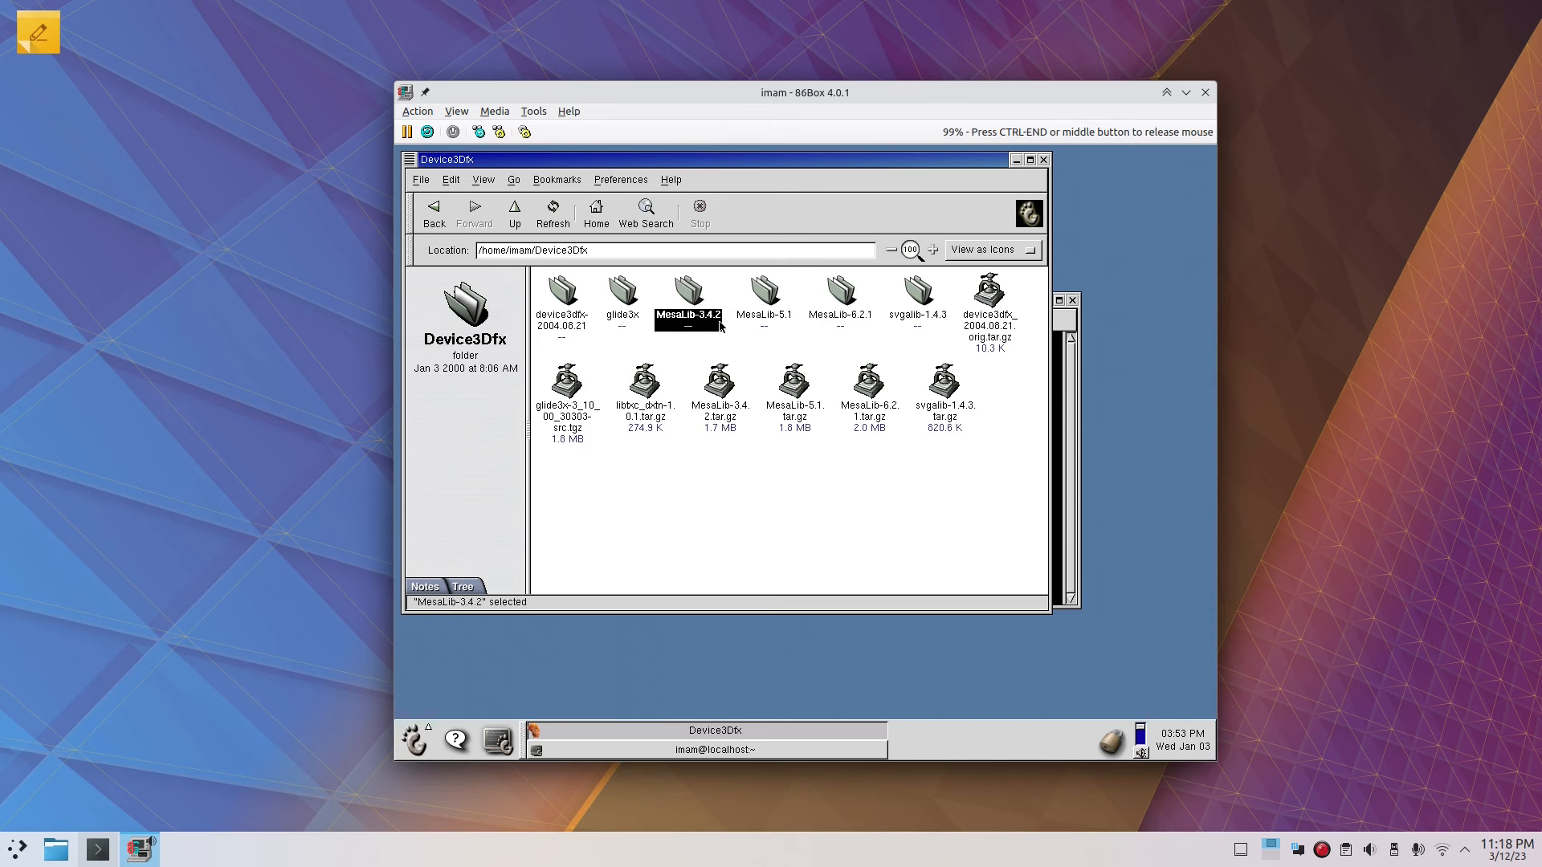
pyautogui.doubleClick(718, 325)
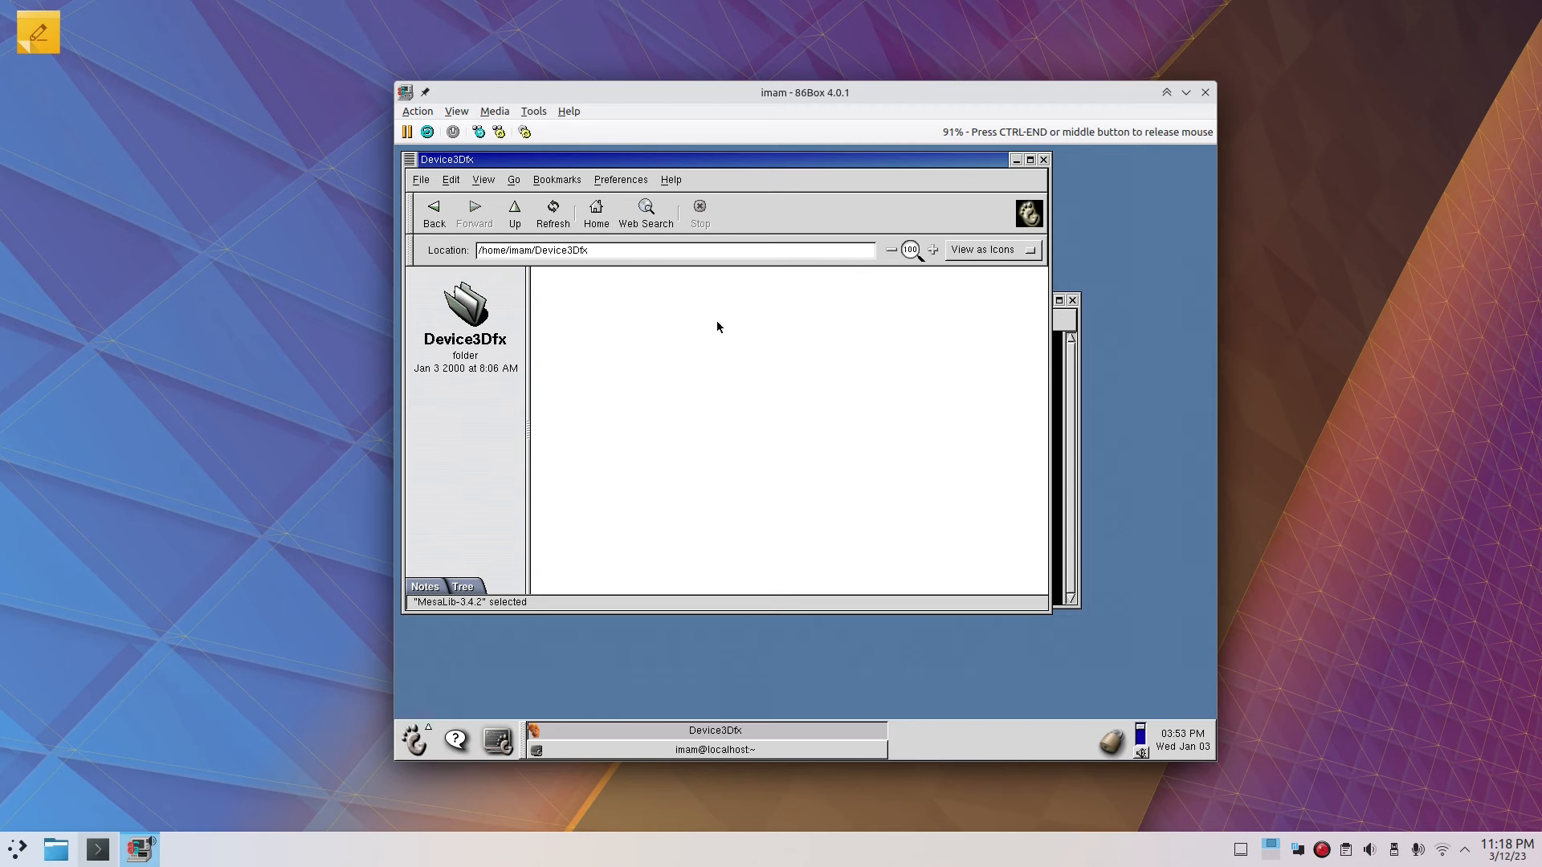
pyautogui.click(515, 213)
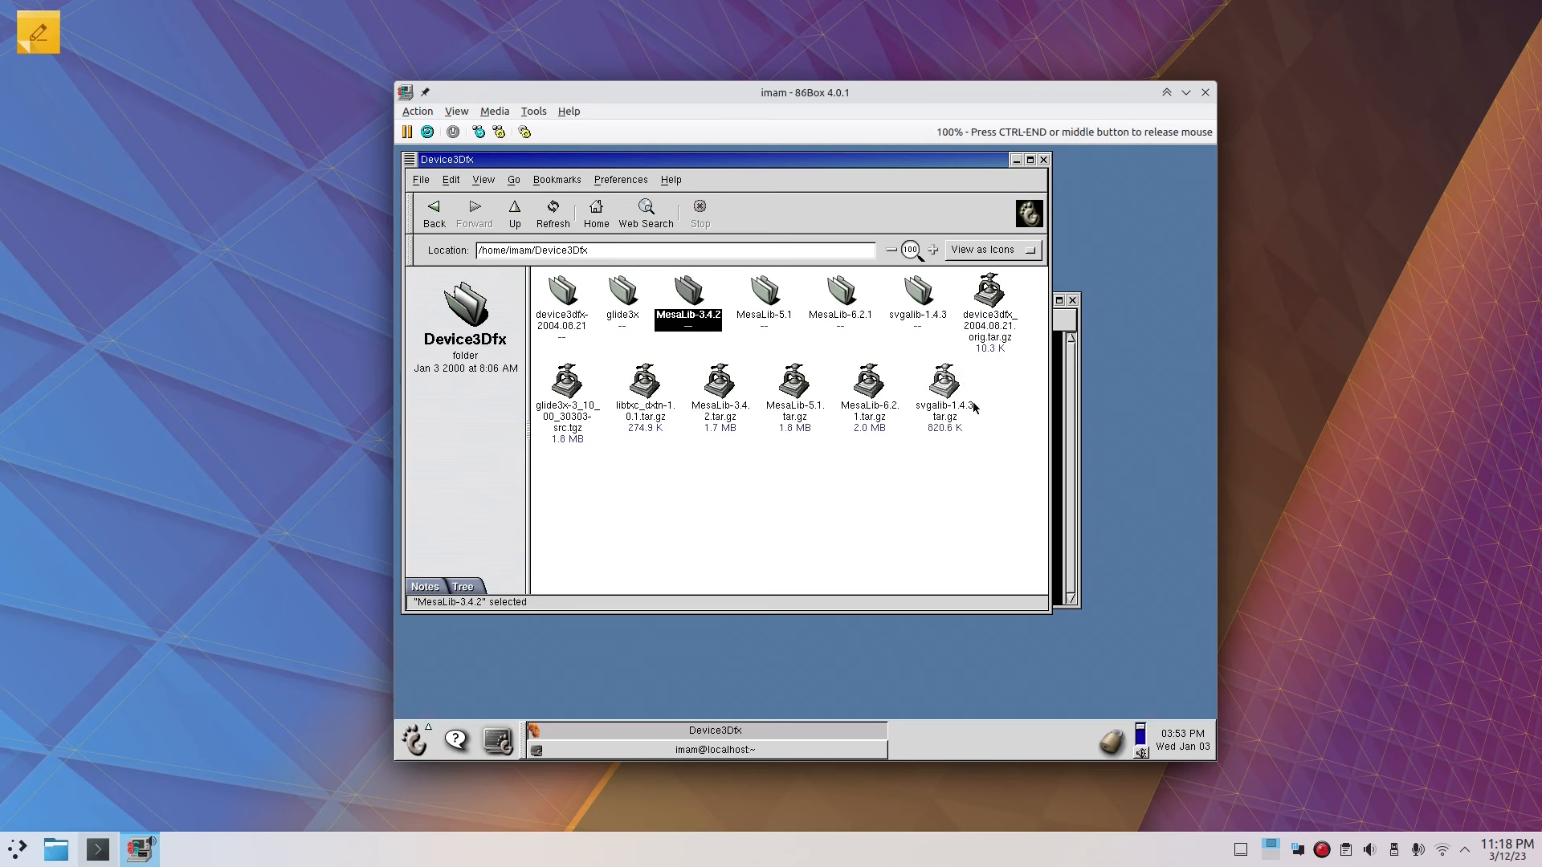
pyautogui.click(628, 325)
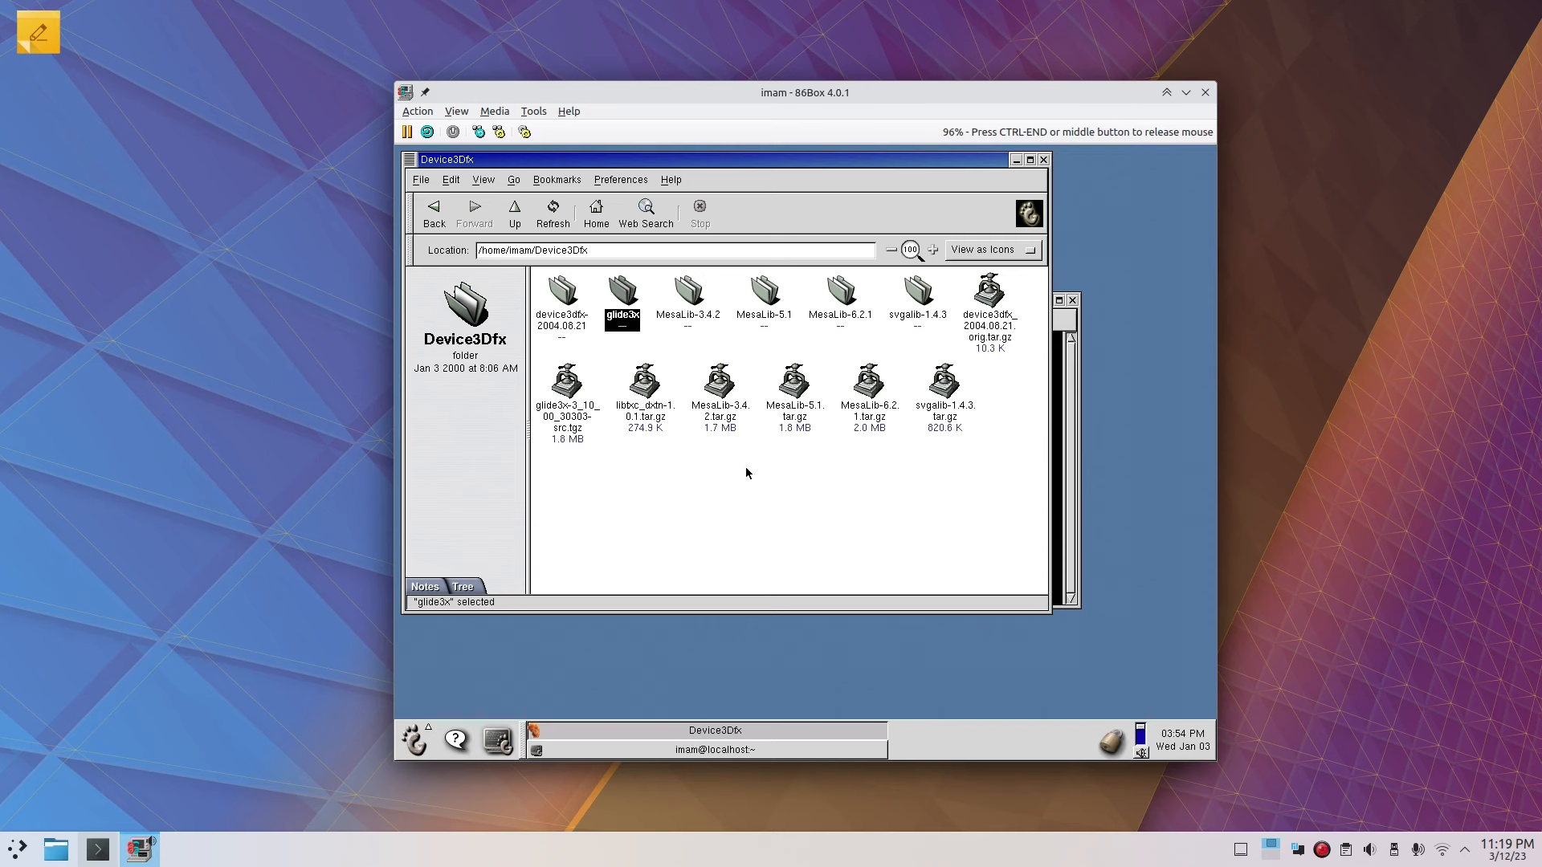
# Step: View the emulated machine's general settings, cancel the dialog, and select the MesaLib-3.4.2 folder in Device3Dfx
pyautogui.hotkey('ctrl', 'End')
pyautogui.click(534, 111)
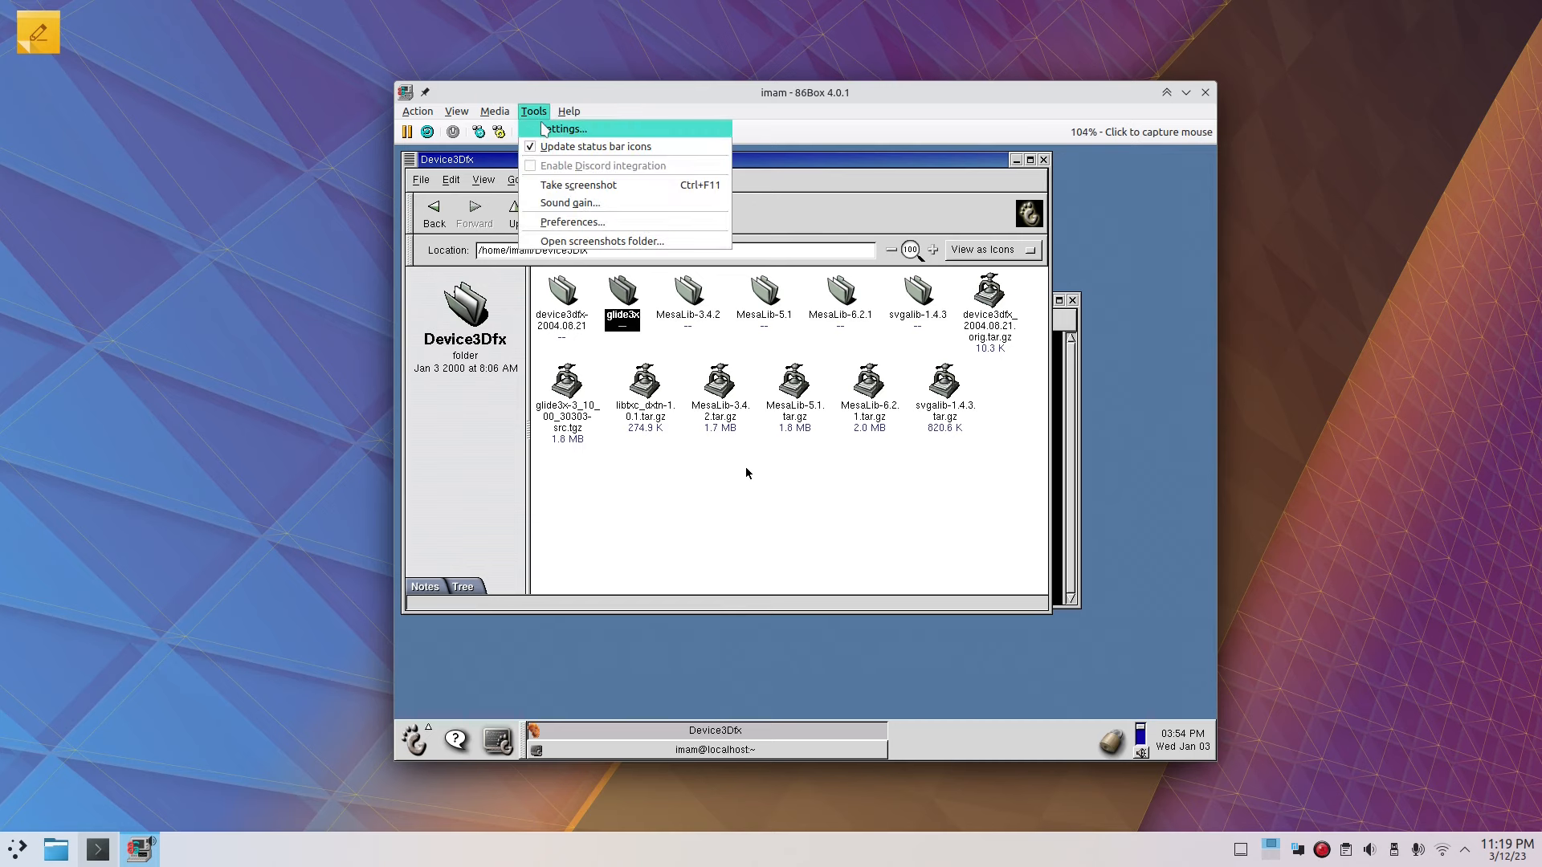
pyautogui.click(551, 129)
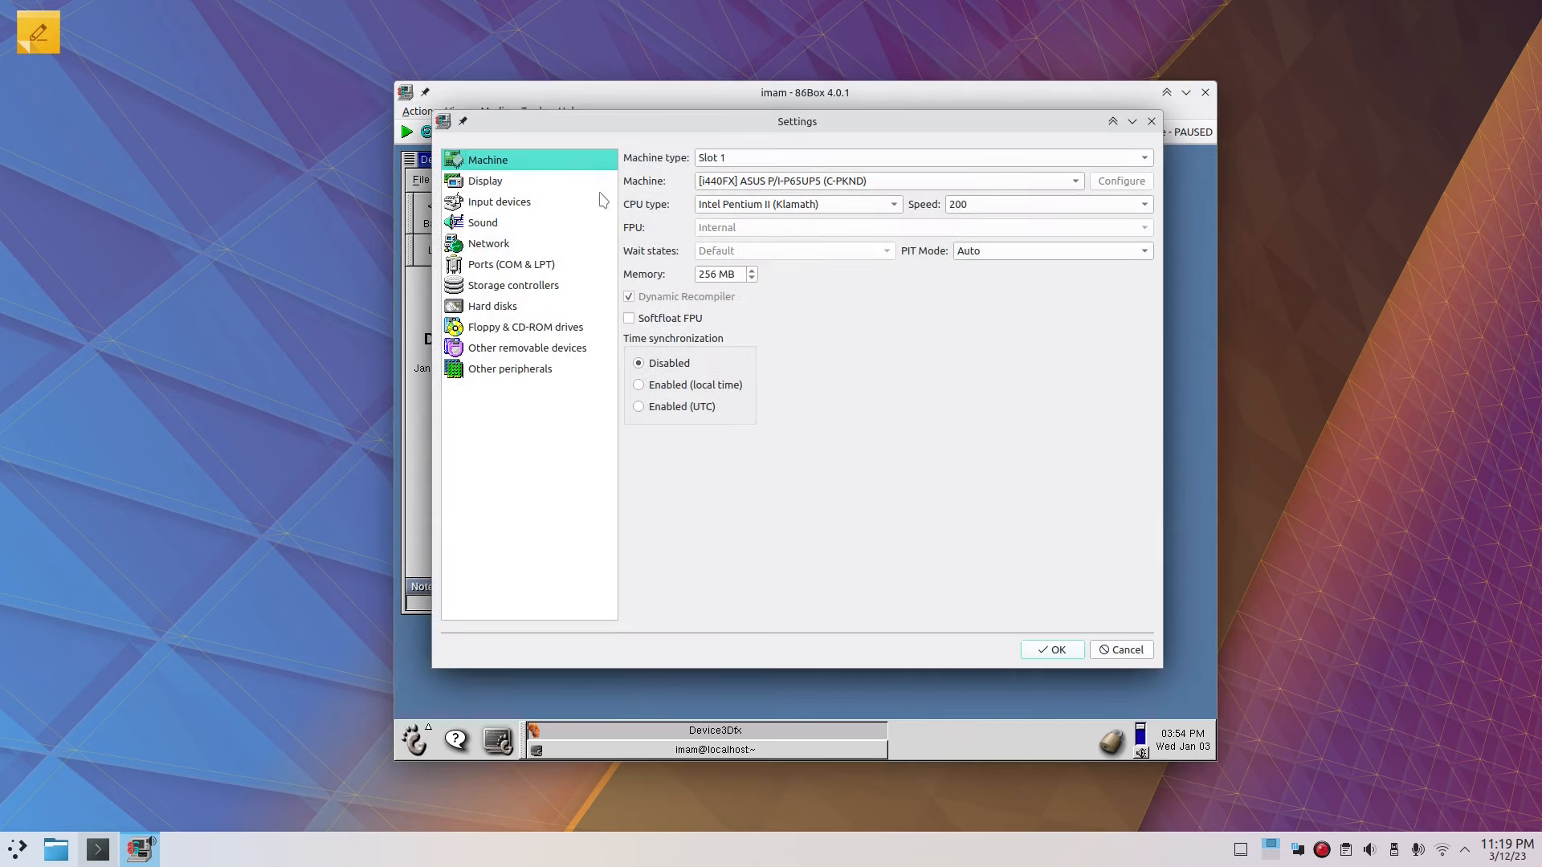
pyautogui.click(1108, 647)
pyautogui.click(745, 466)
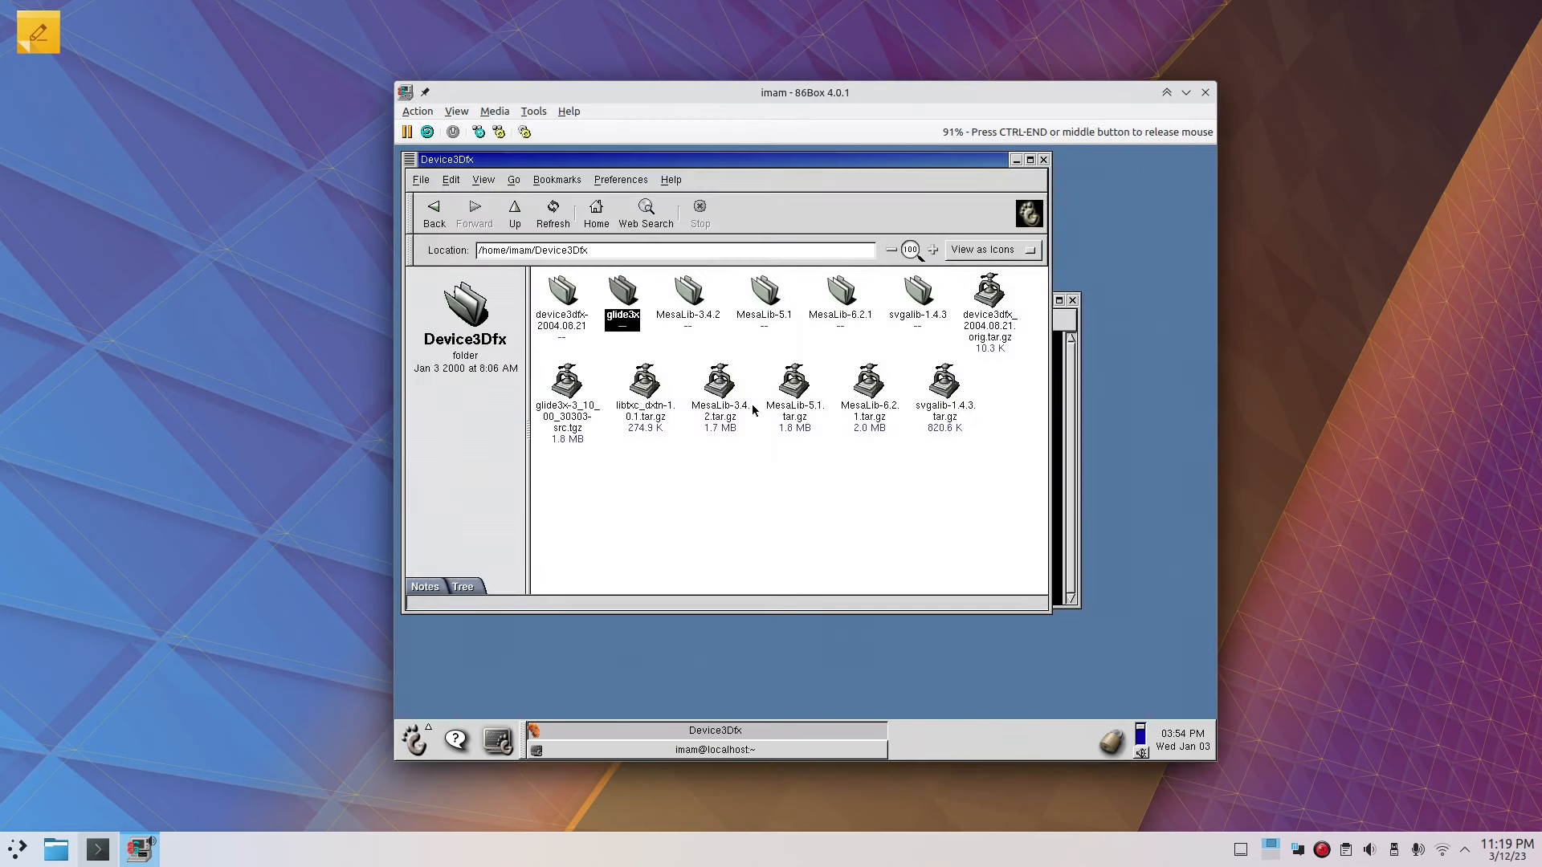
pyautogui.click(692, 294)
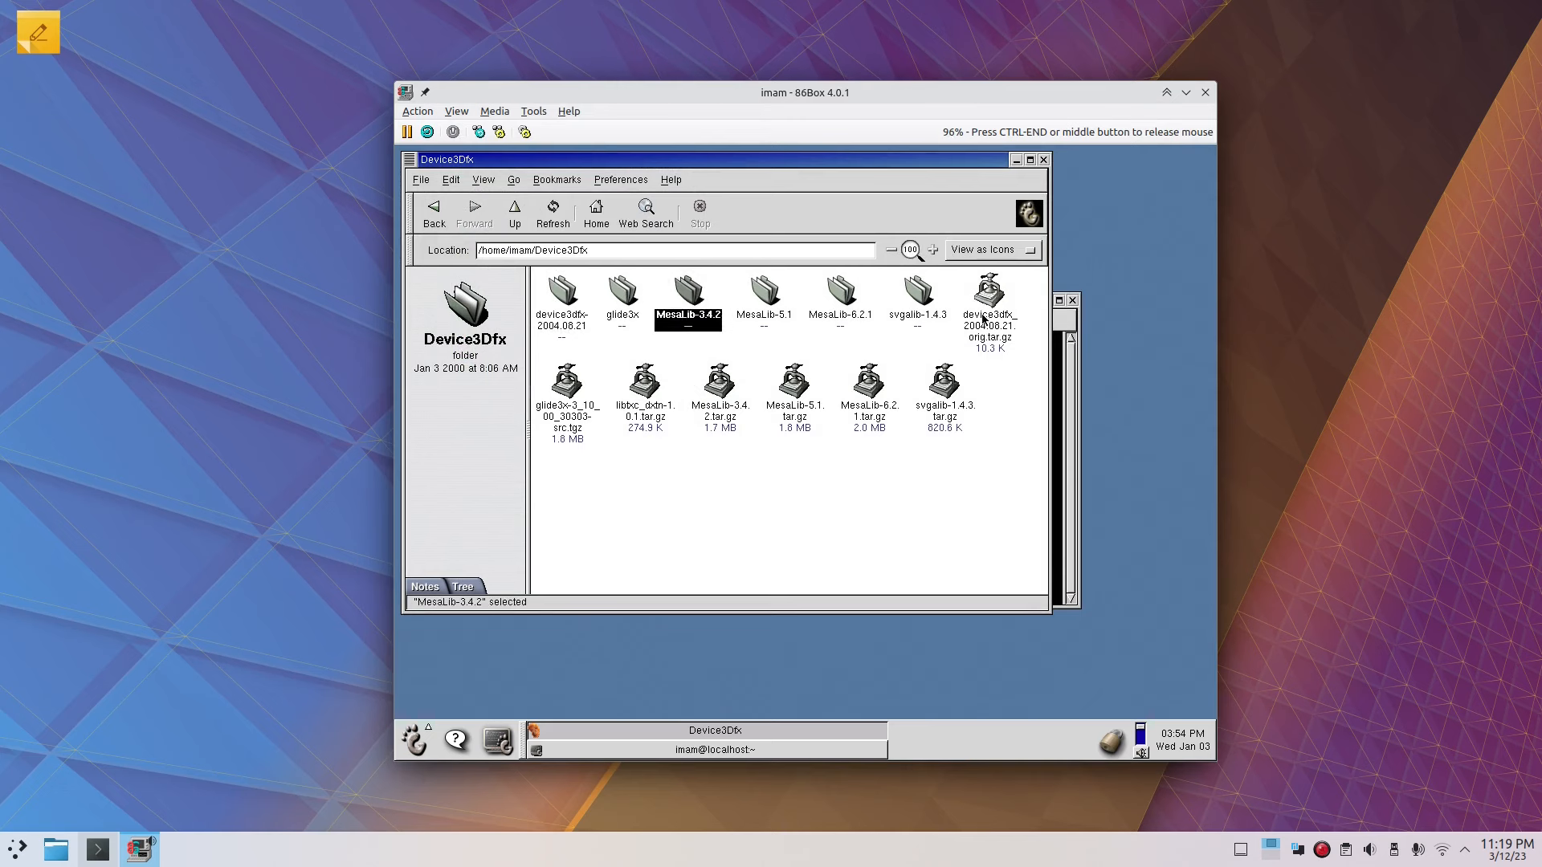
# Step: Select the svgalib-1.4.3 folder in Device3Dfx and close the file manager window
pyautogui.click(917, 296)
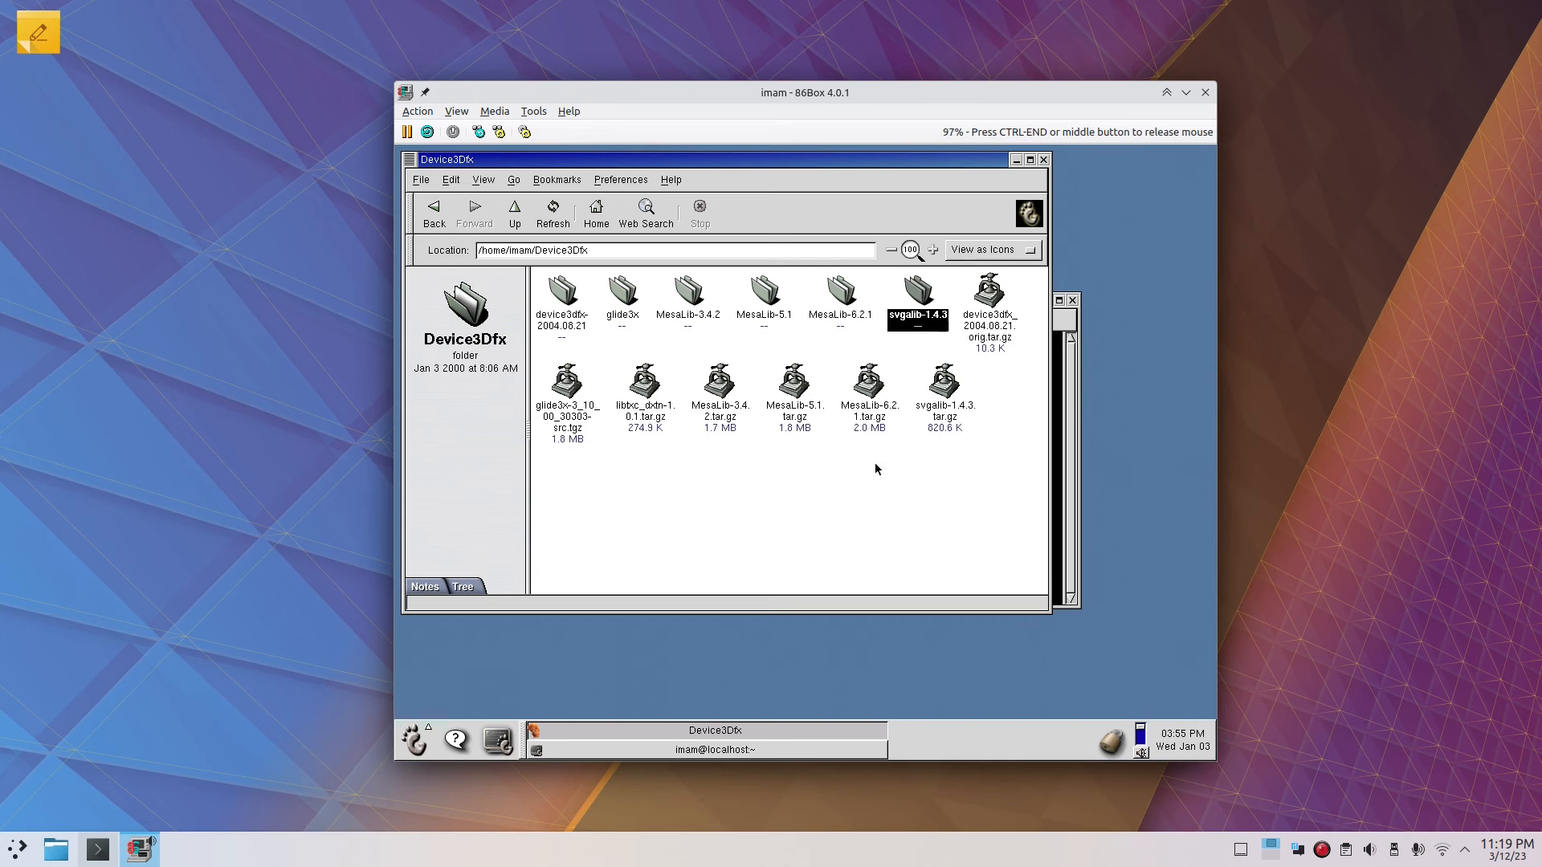
pyautogui.hotkey('ctrl', 'End')
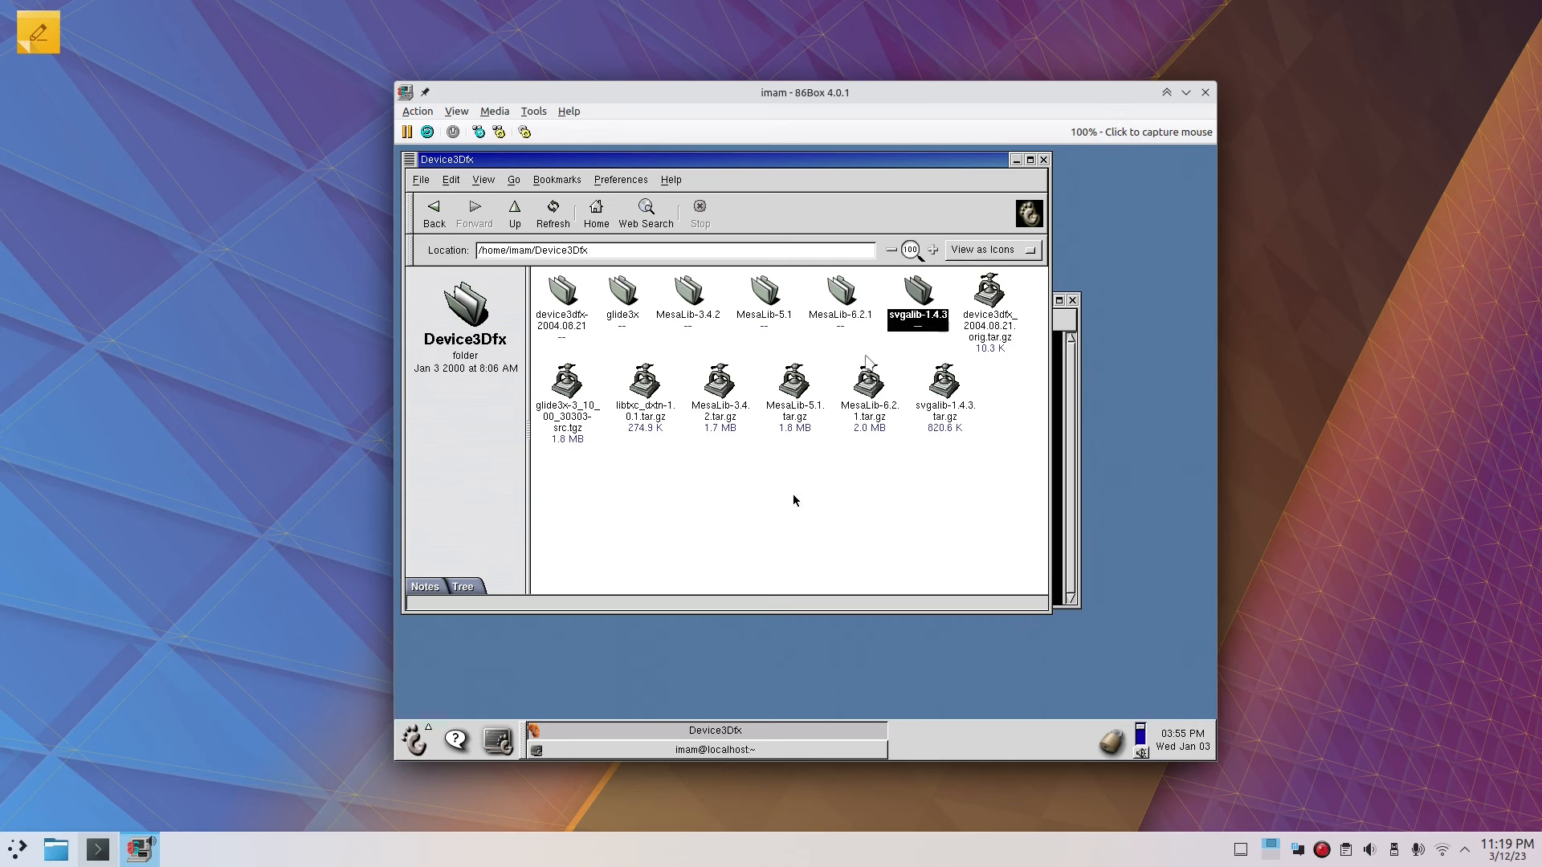
pyautogui.click(903, 257)
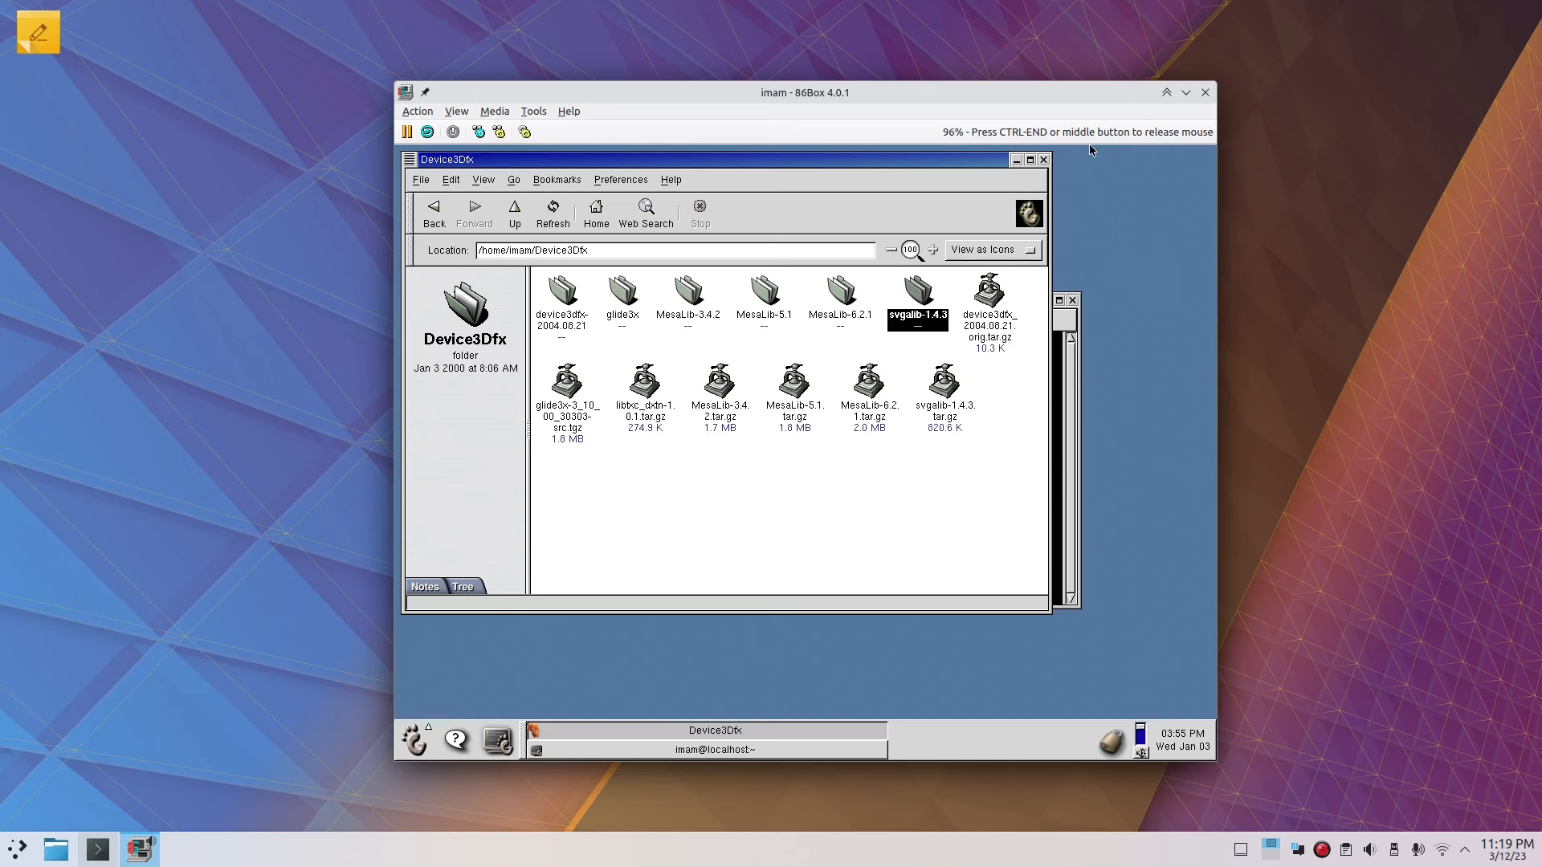
pyautogui.click(1044, 161)
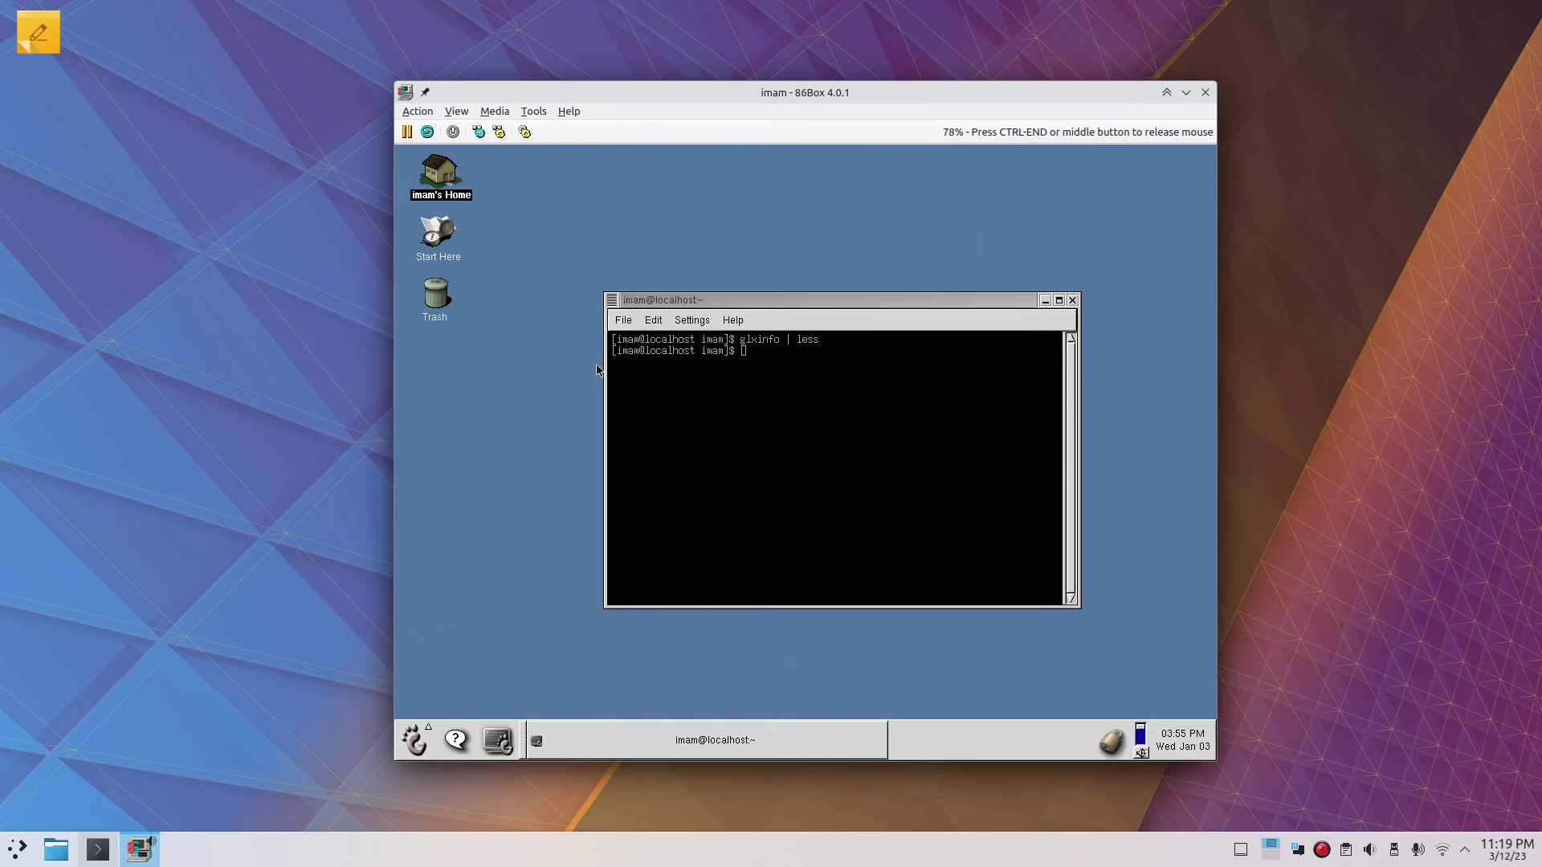
# Step: Look through the list of installed games without starting one, and close the terminal window
pyautogui.click(787, 455)
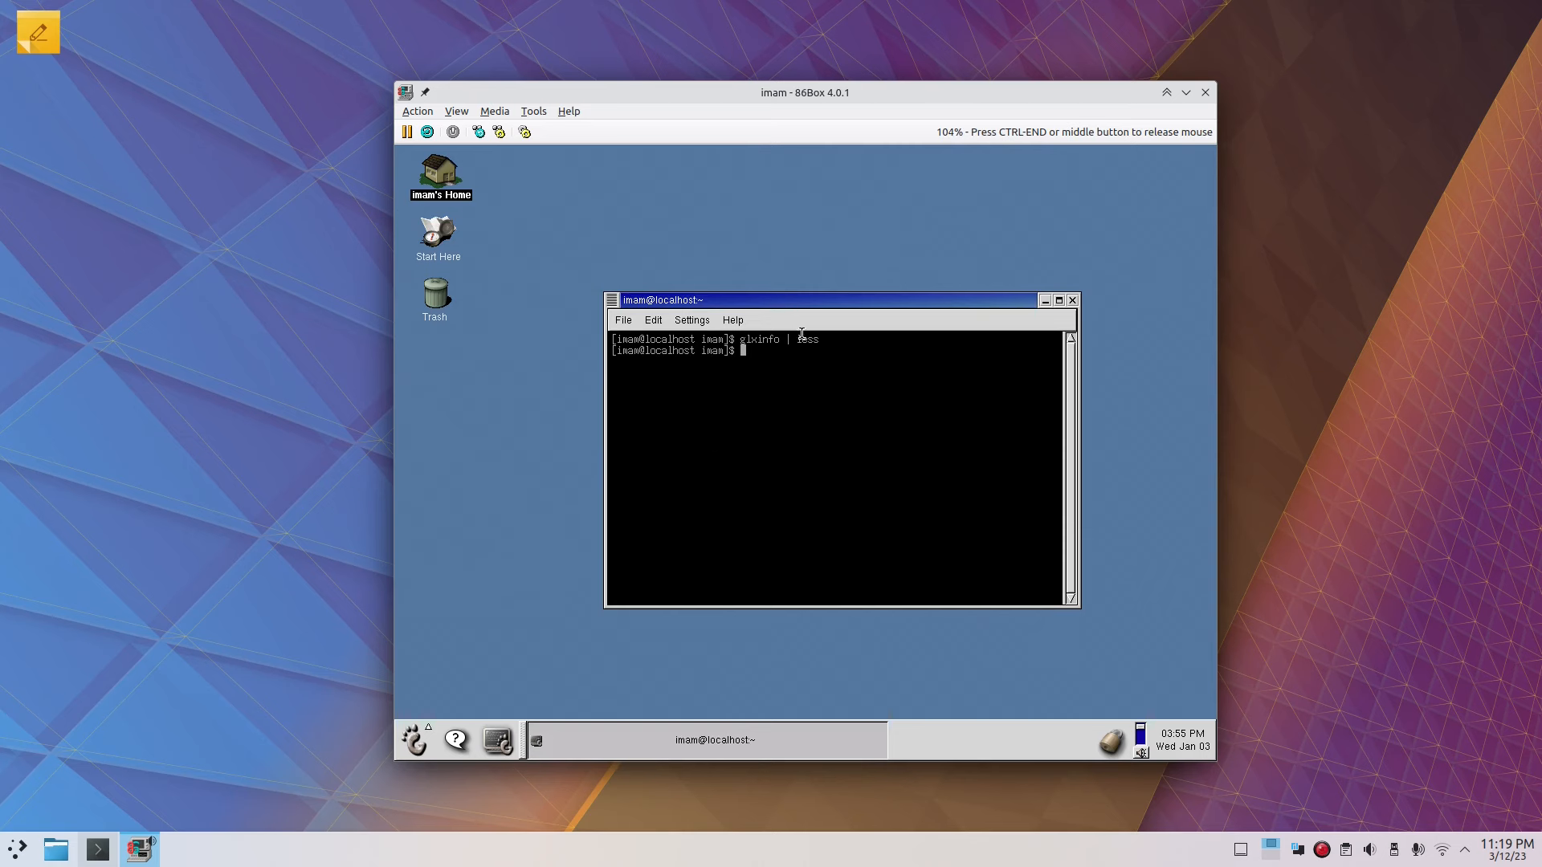
pyautogui.moveTo(756, 308); pyautogui.dragTo(734, 336)
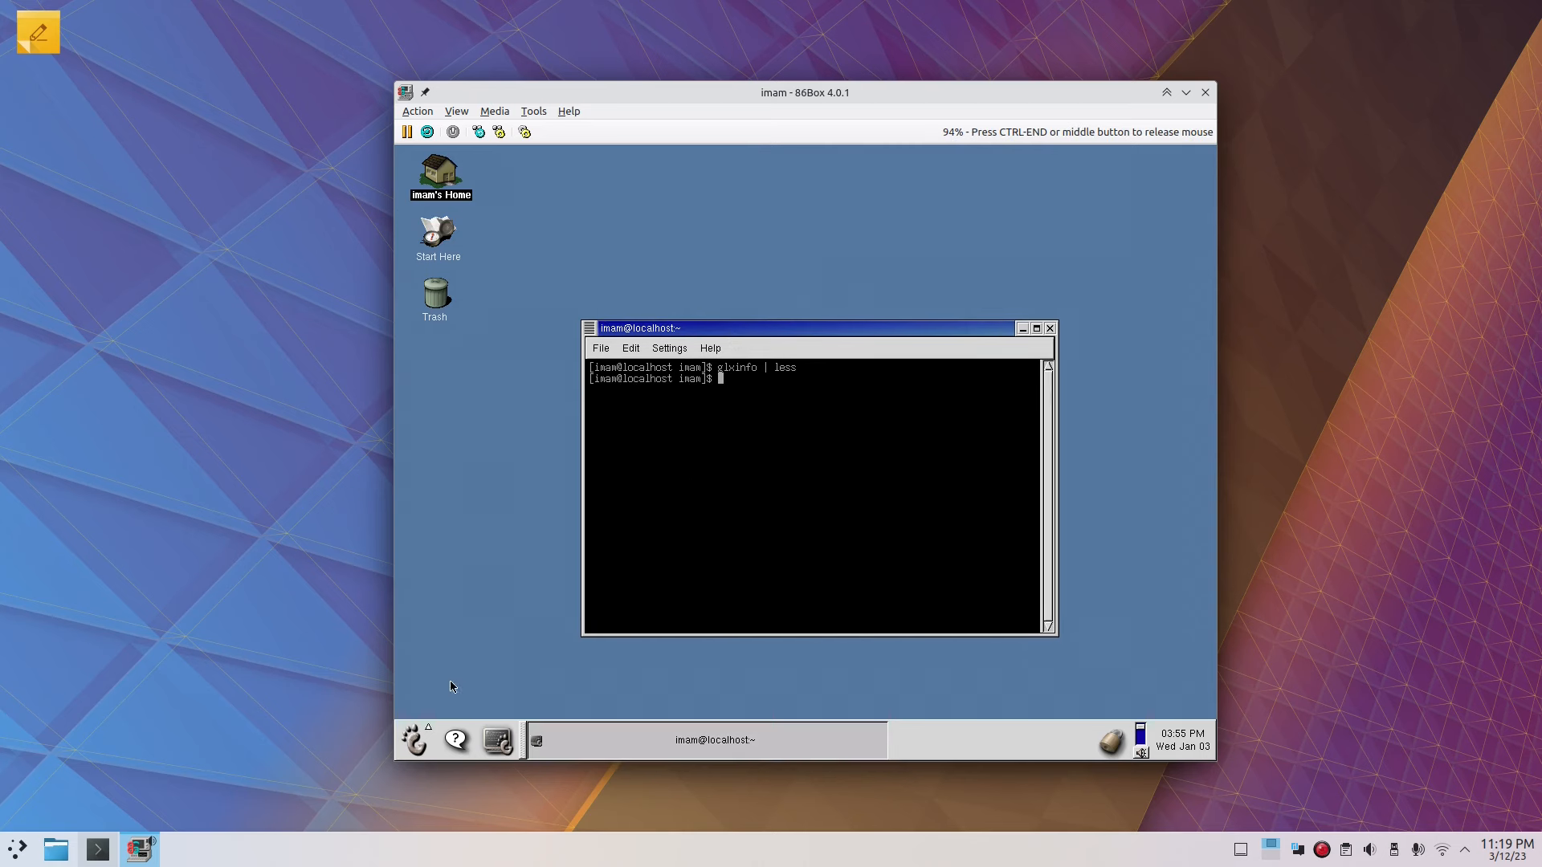
pyautogui.click(415, 739)
pyautogui.moveTo(443, 608)
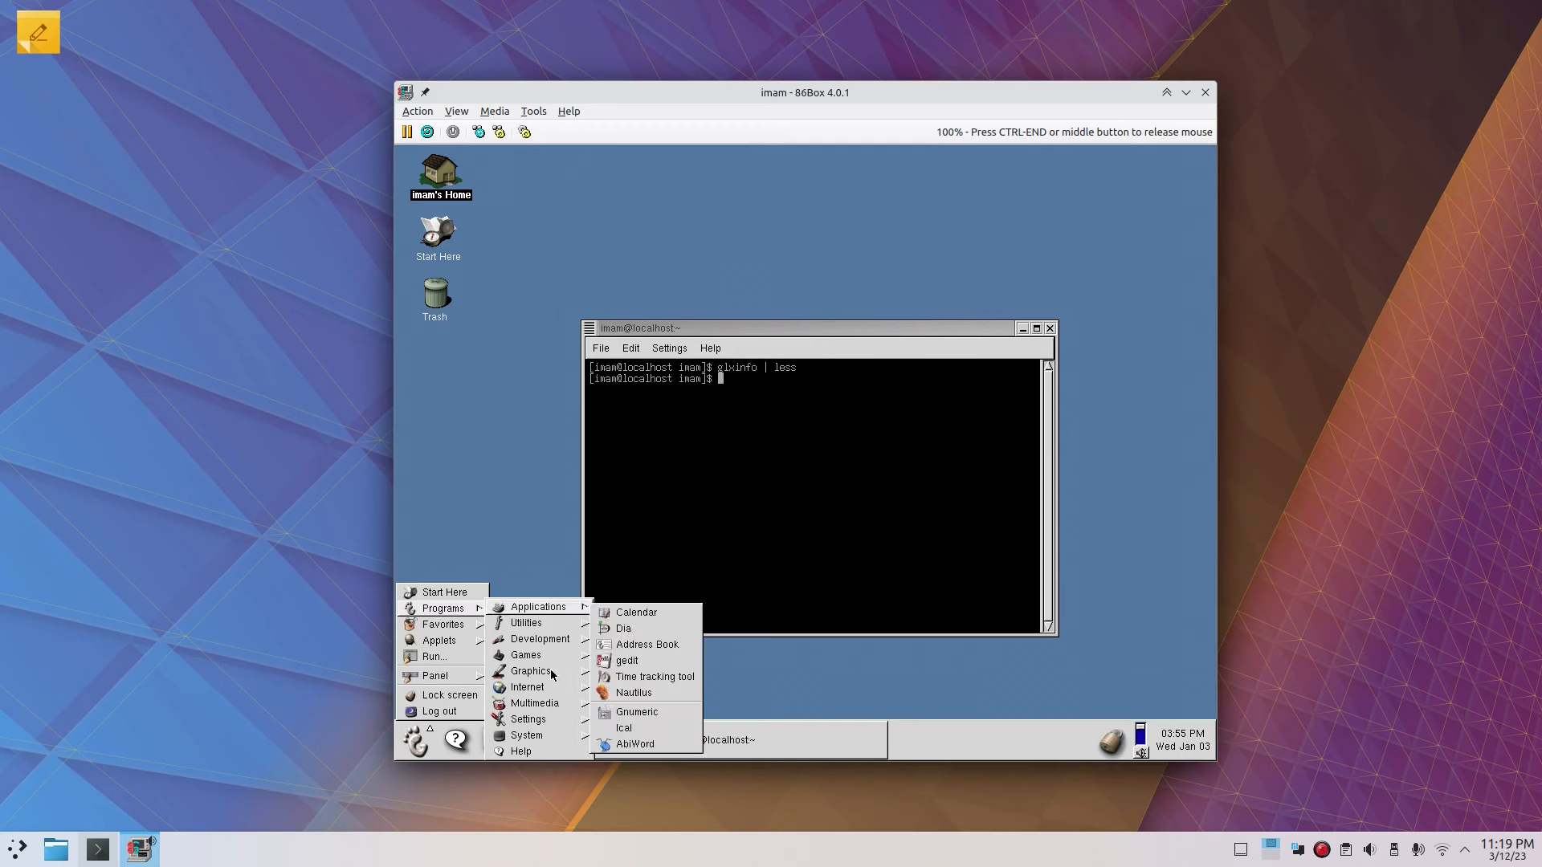
pyautogui.moveTo(506, 657)
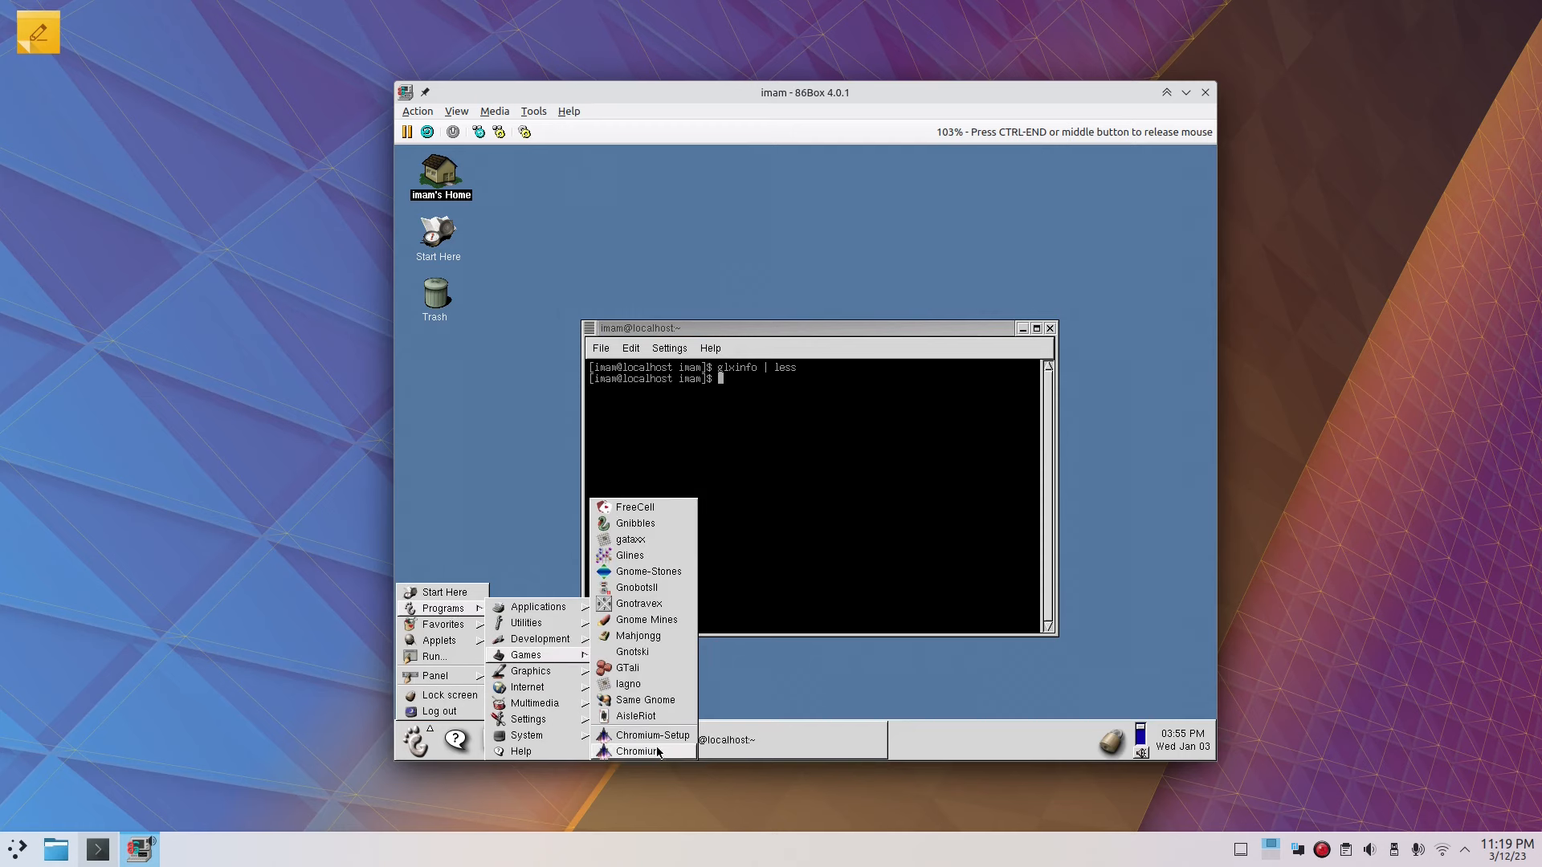
pyautogui.click(819, 492)
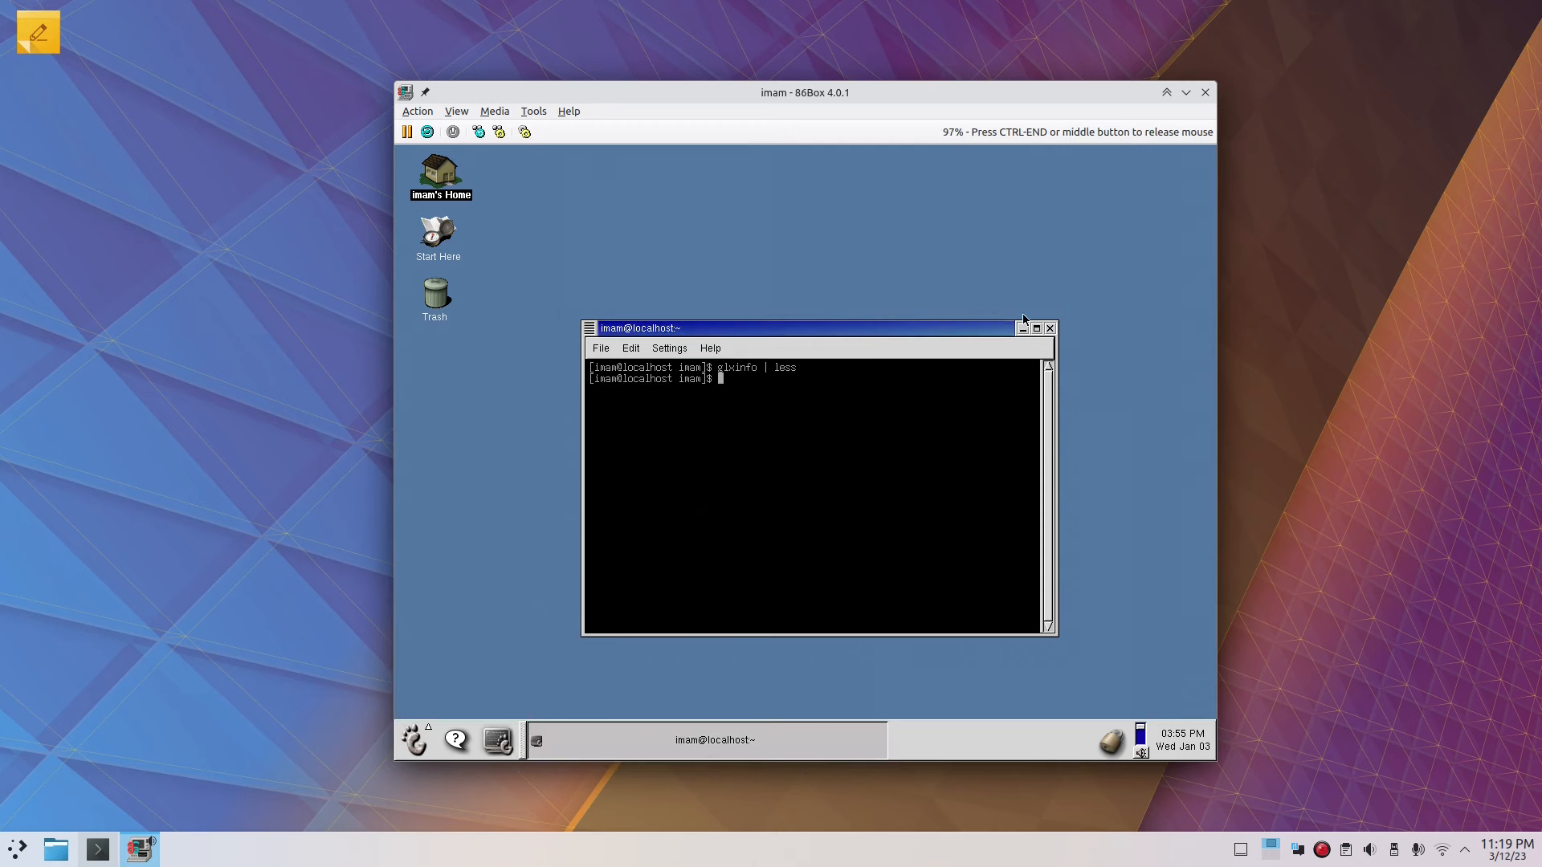
pyautogui.click(1050, 330)
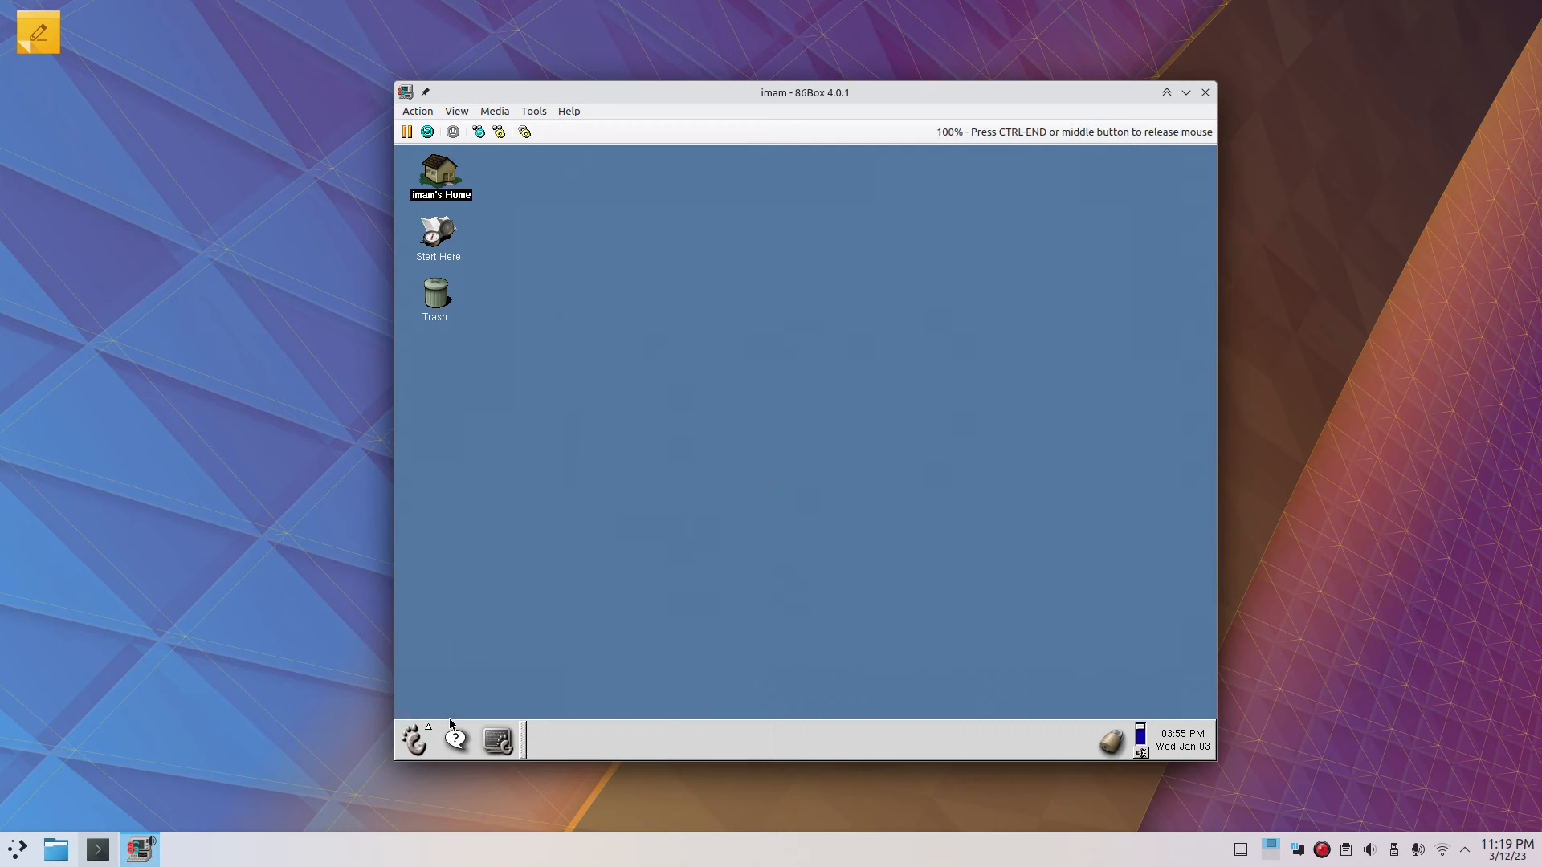
# Step: Launch Chromium B.S.U. from Chromium-Setup, briefly start a new game, and return to the game's main menu
pyautogui.click(415, 739)
pyautogui.moveTo(479, 612)
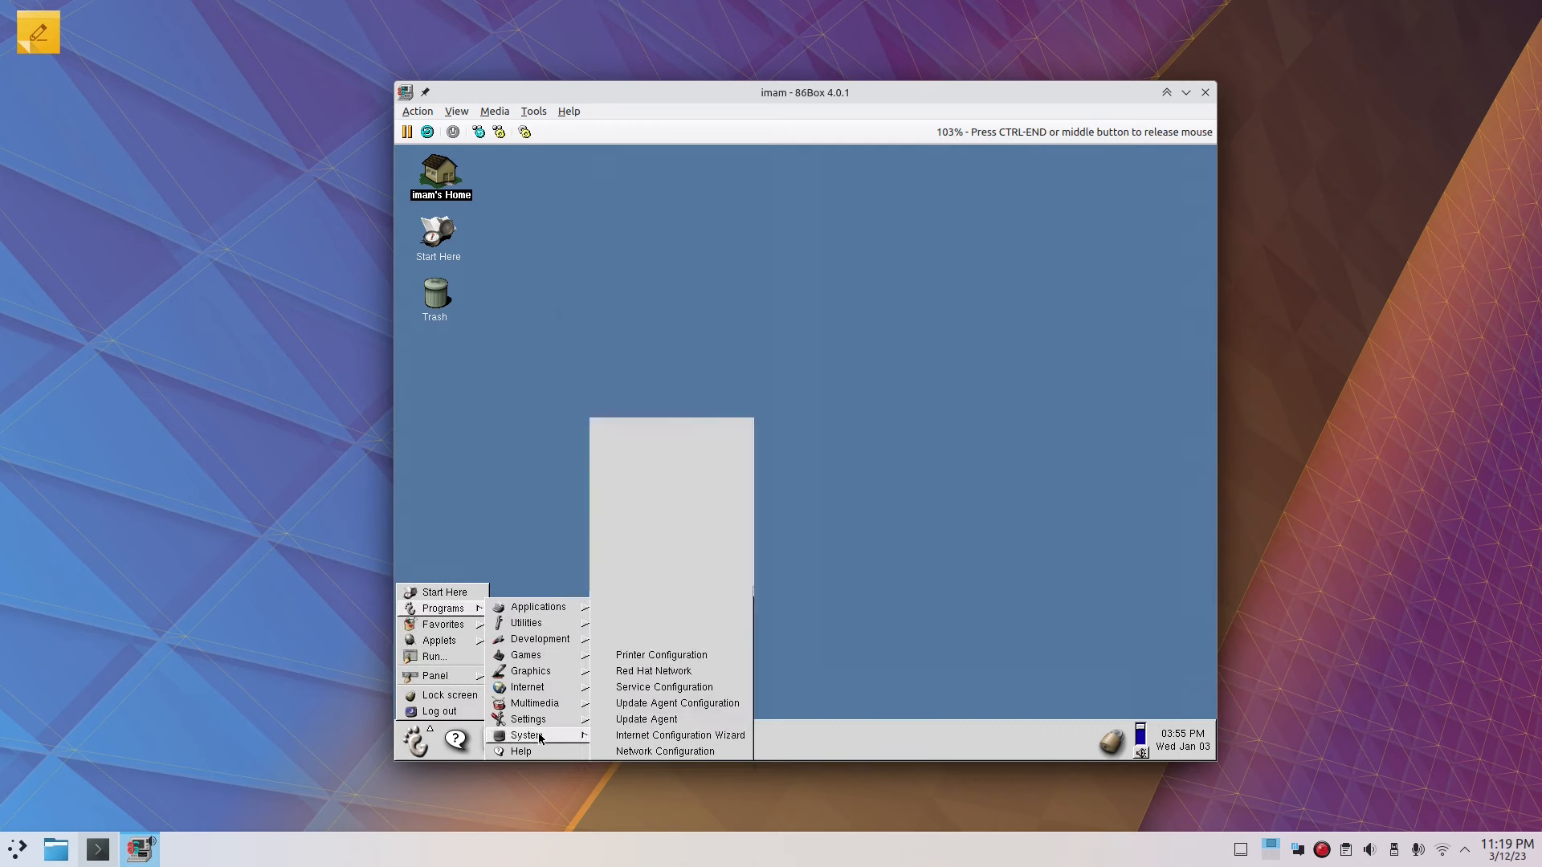
pyautogui.moveTo(554, 657)
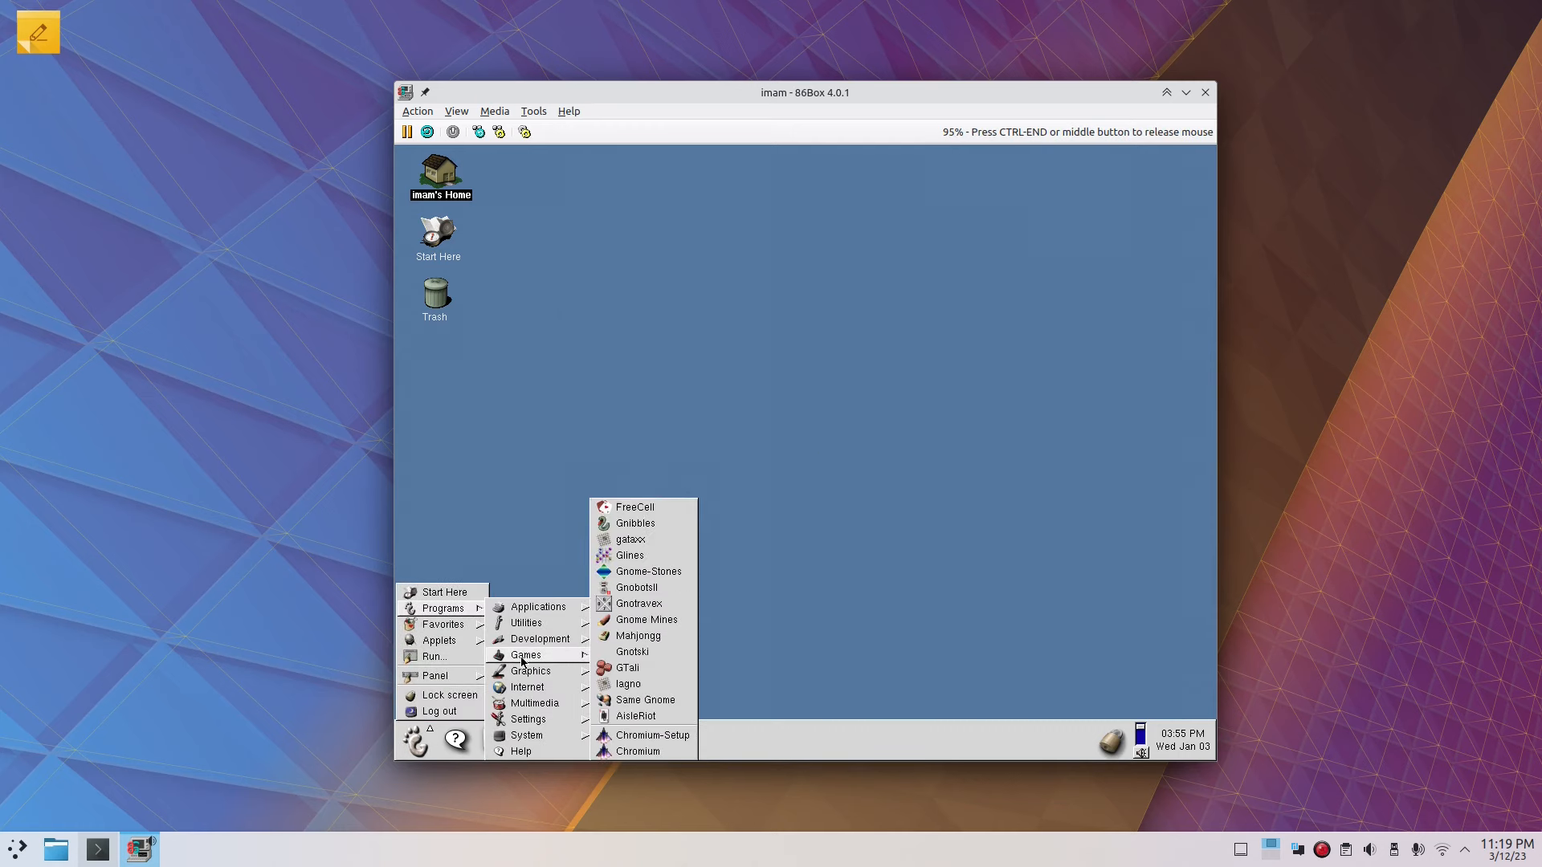
pyautogui.click(636, 737)
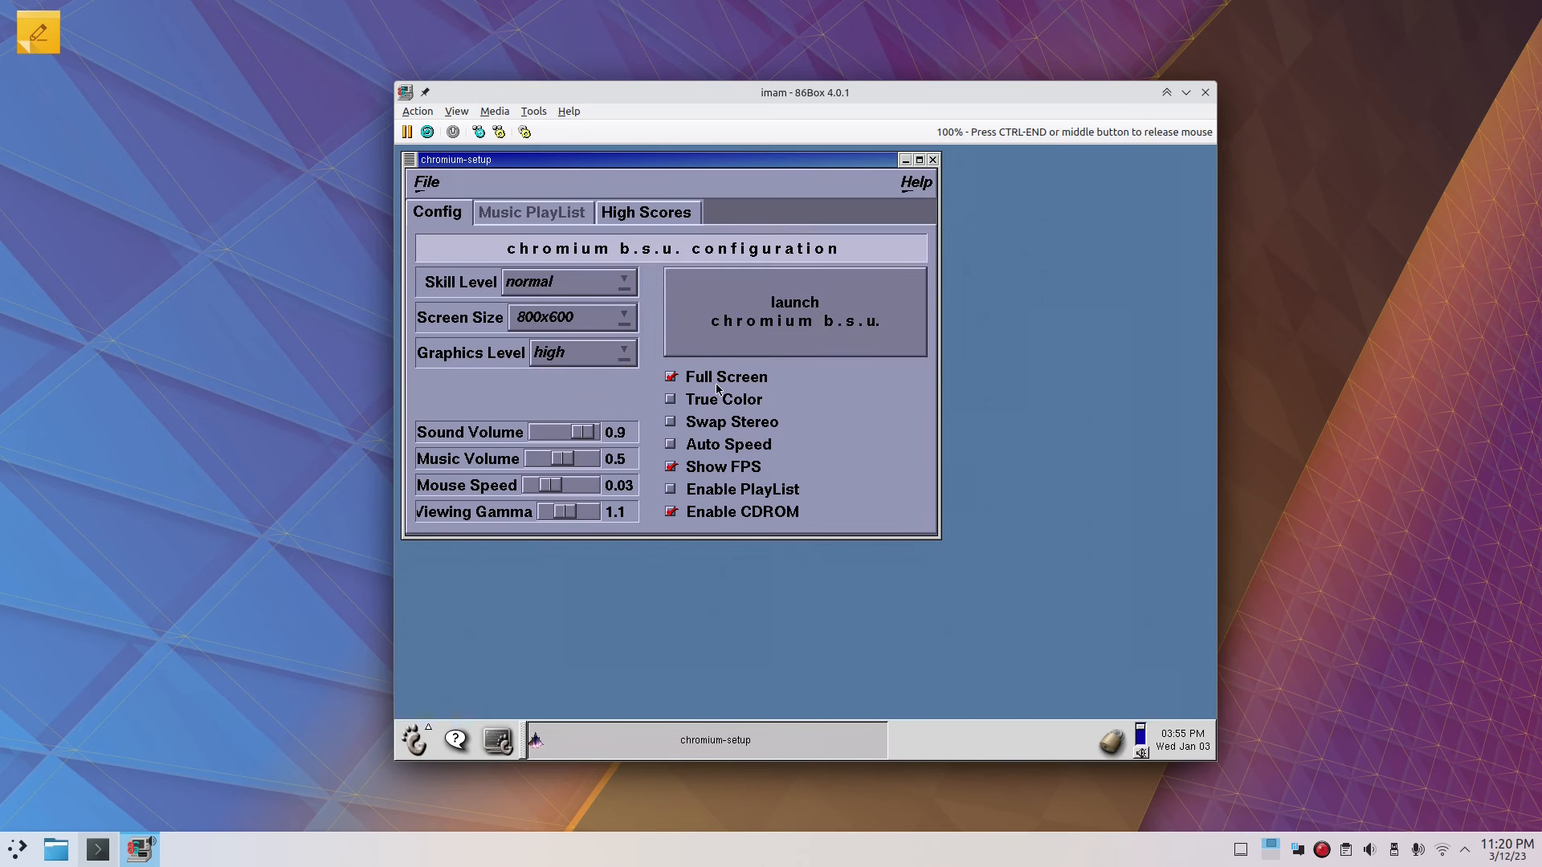
pyautogui.click(771, 334)
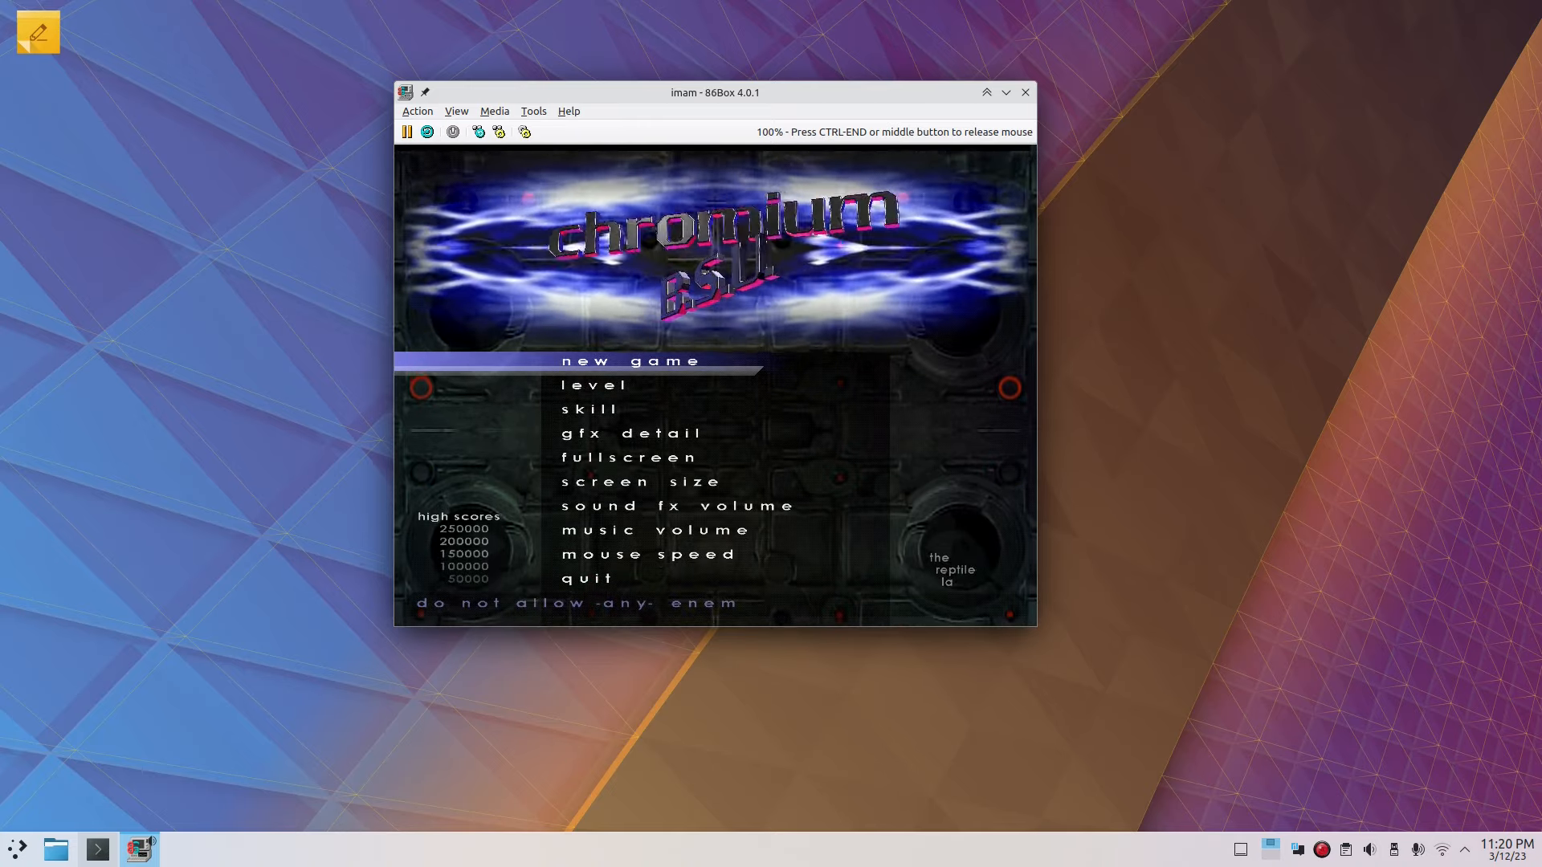
pyautogui.press('Return')
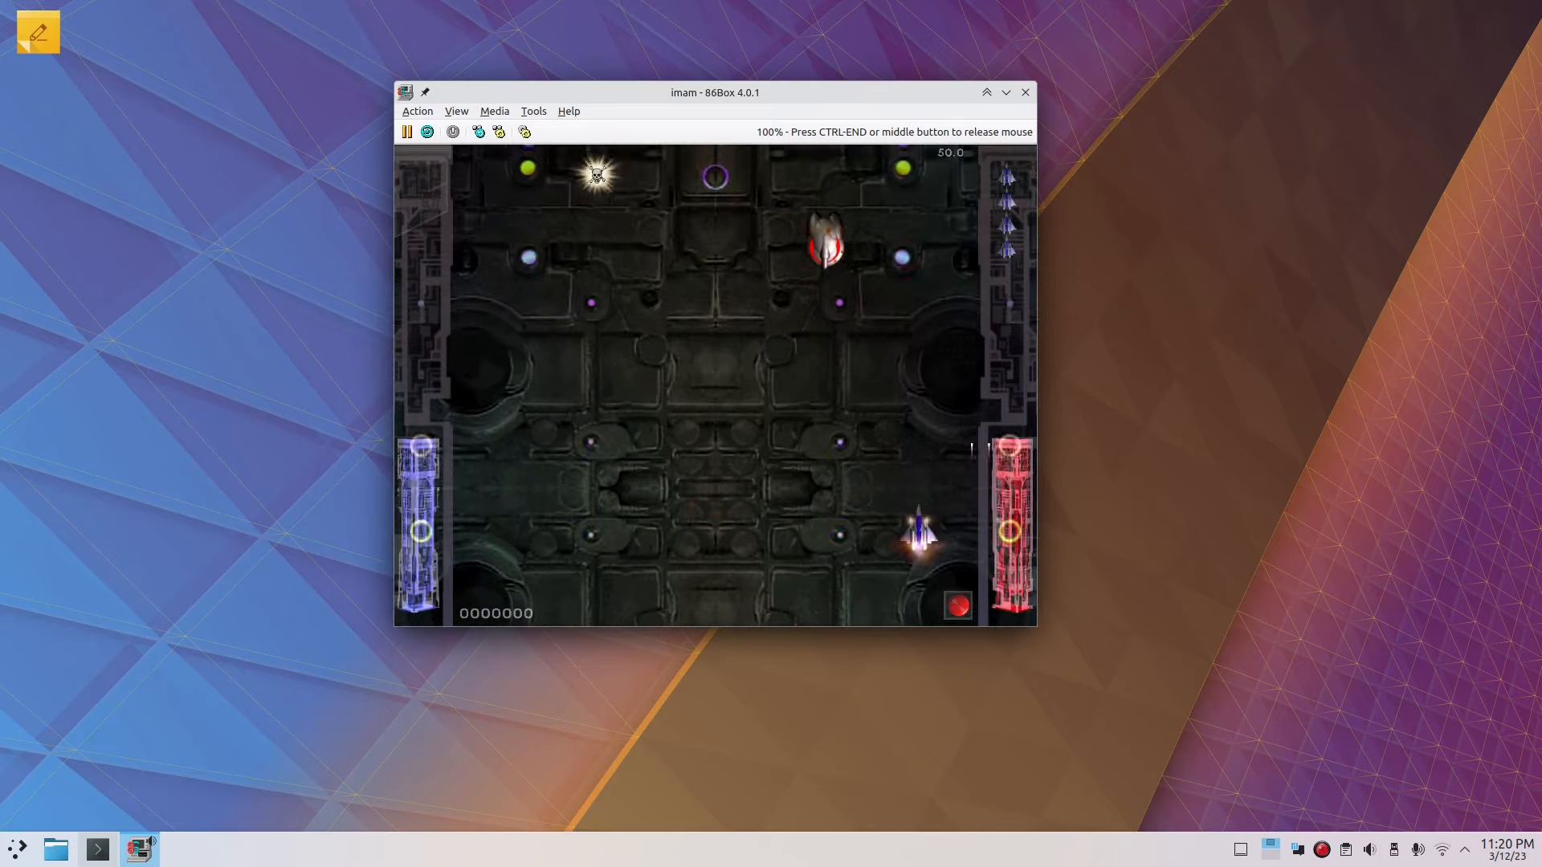
pyautogui.press('Escape')
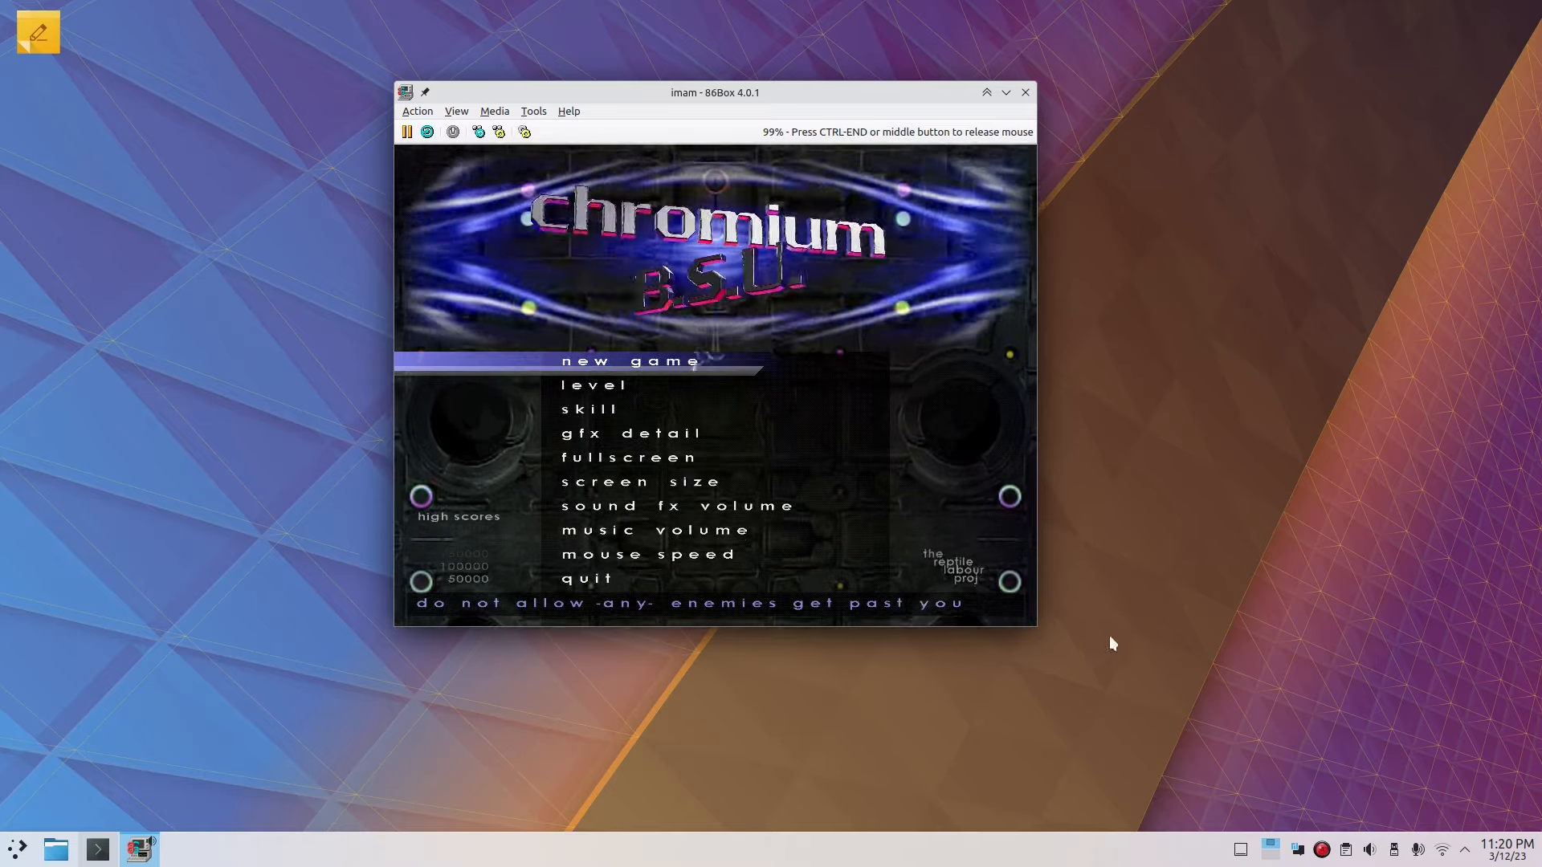
# Step: Set the host system's audio volume to 67% and start a new game in Chromium B.S.U
pyautogui.scroll(-5, 1375, 849)
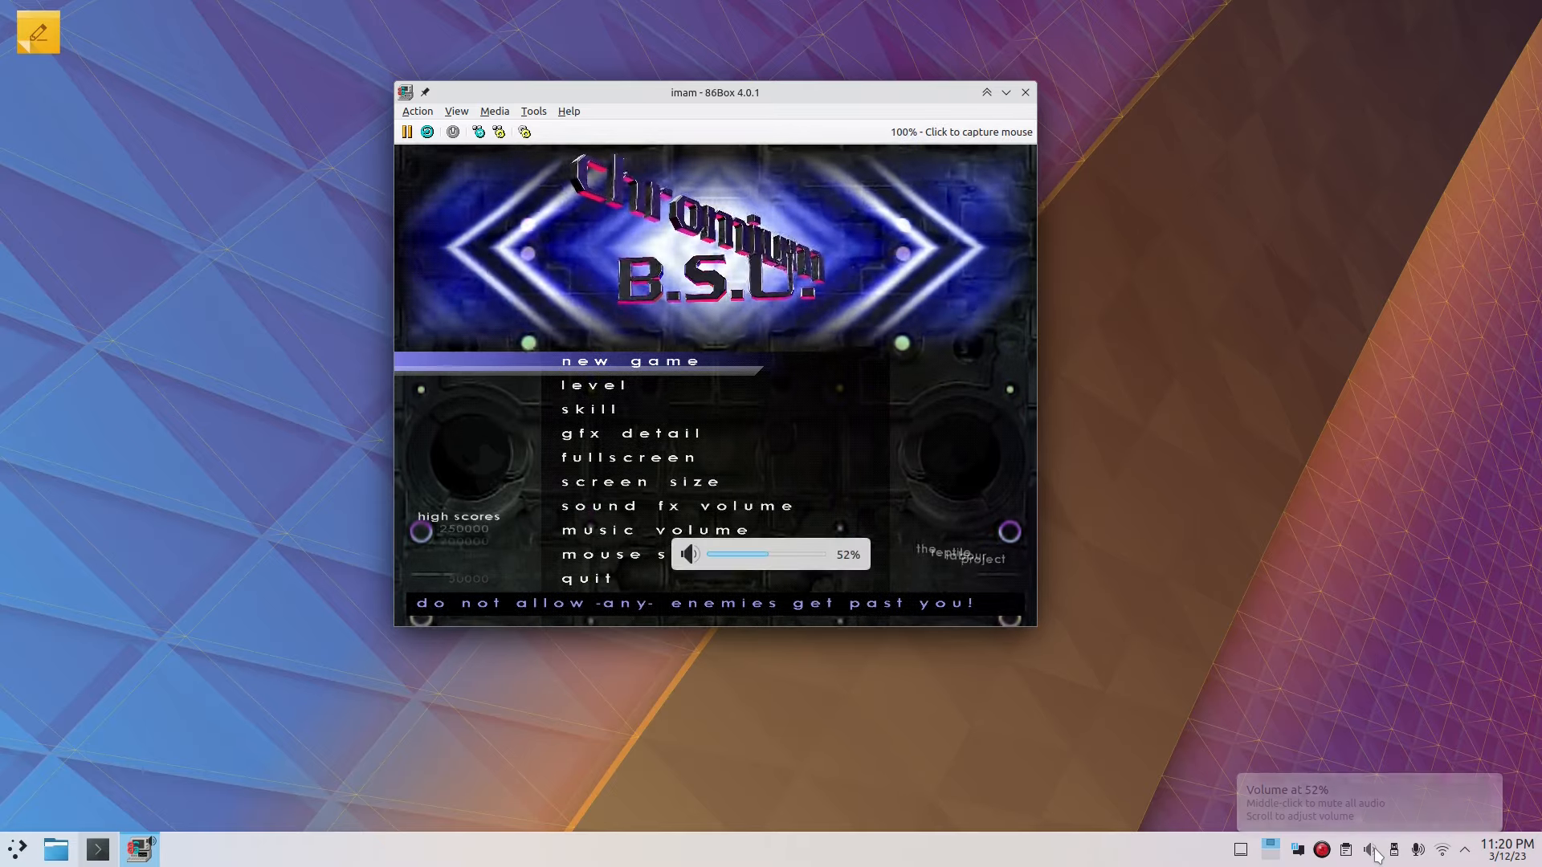
pyautogui.scroll(3, 1376, 856)
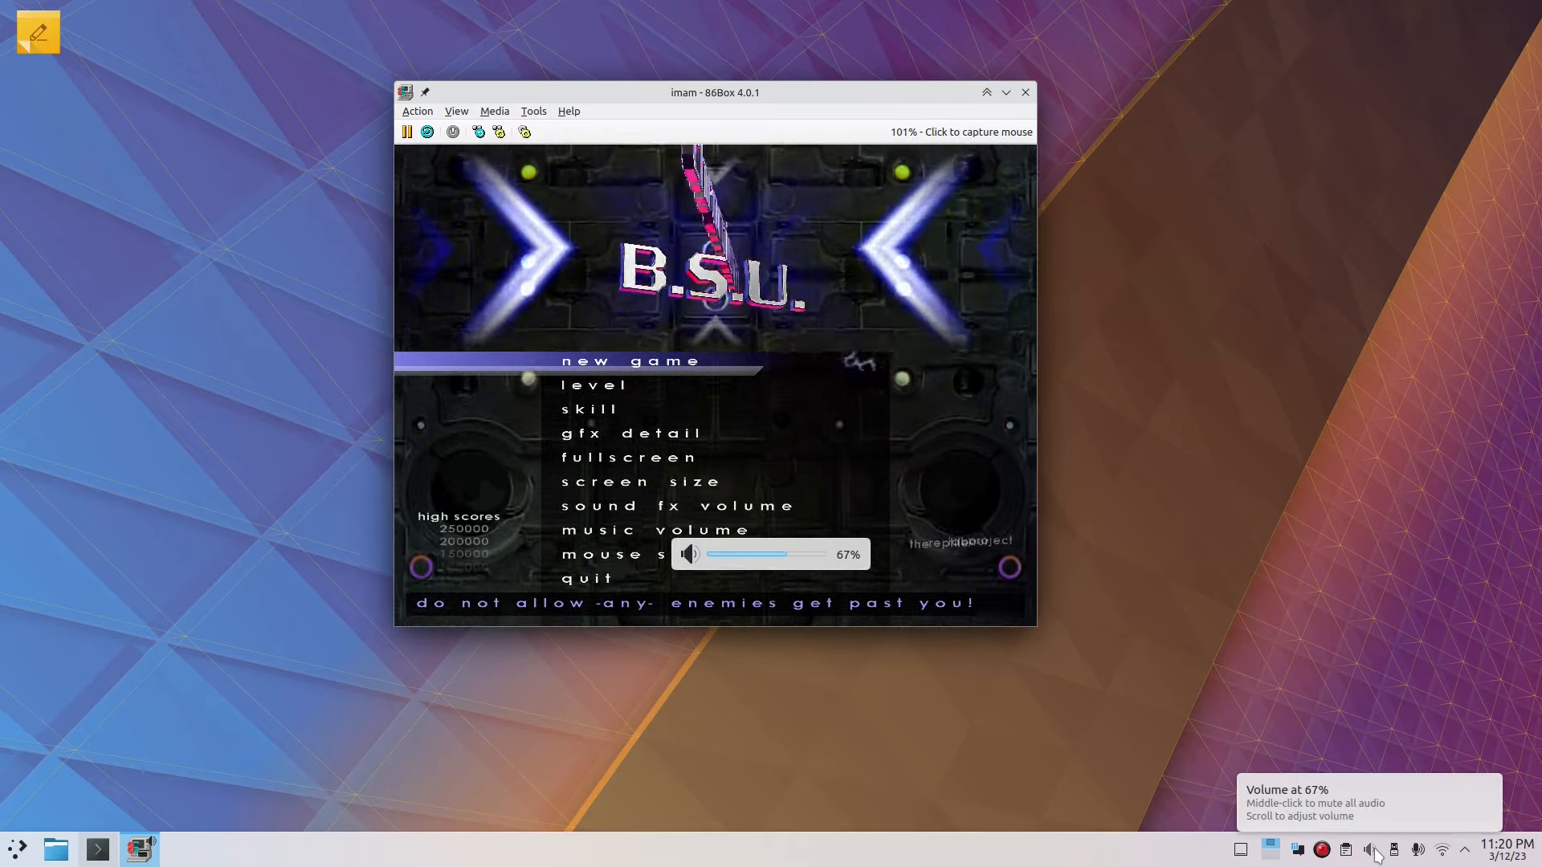
pyautogui.click(935, 479)
pyautogui.press('Down')
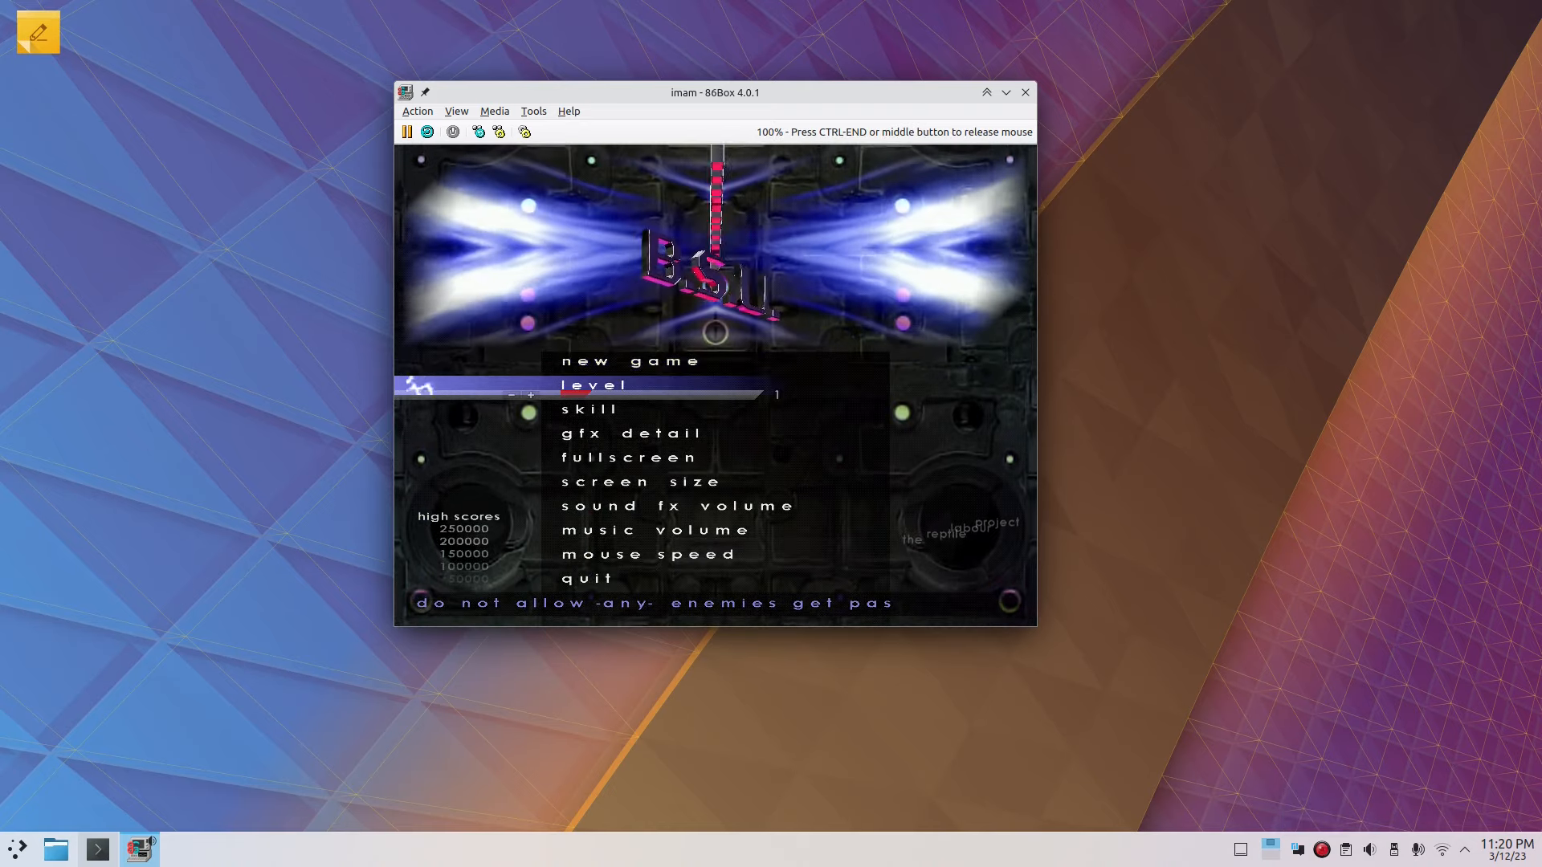
pyautogui.press('Up')
pyautogui.press('Return')
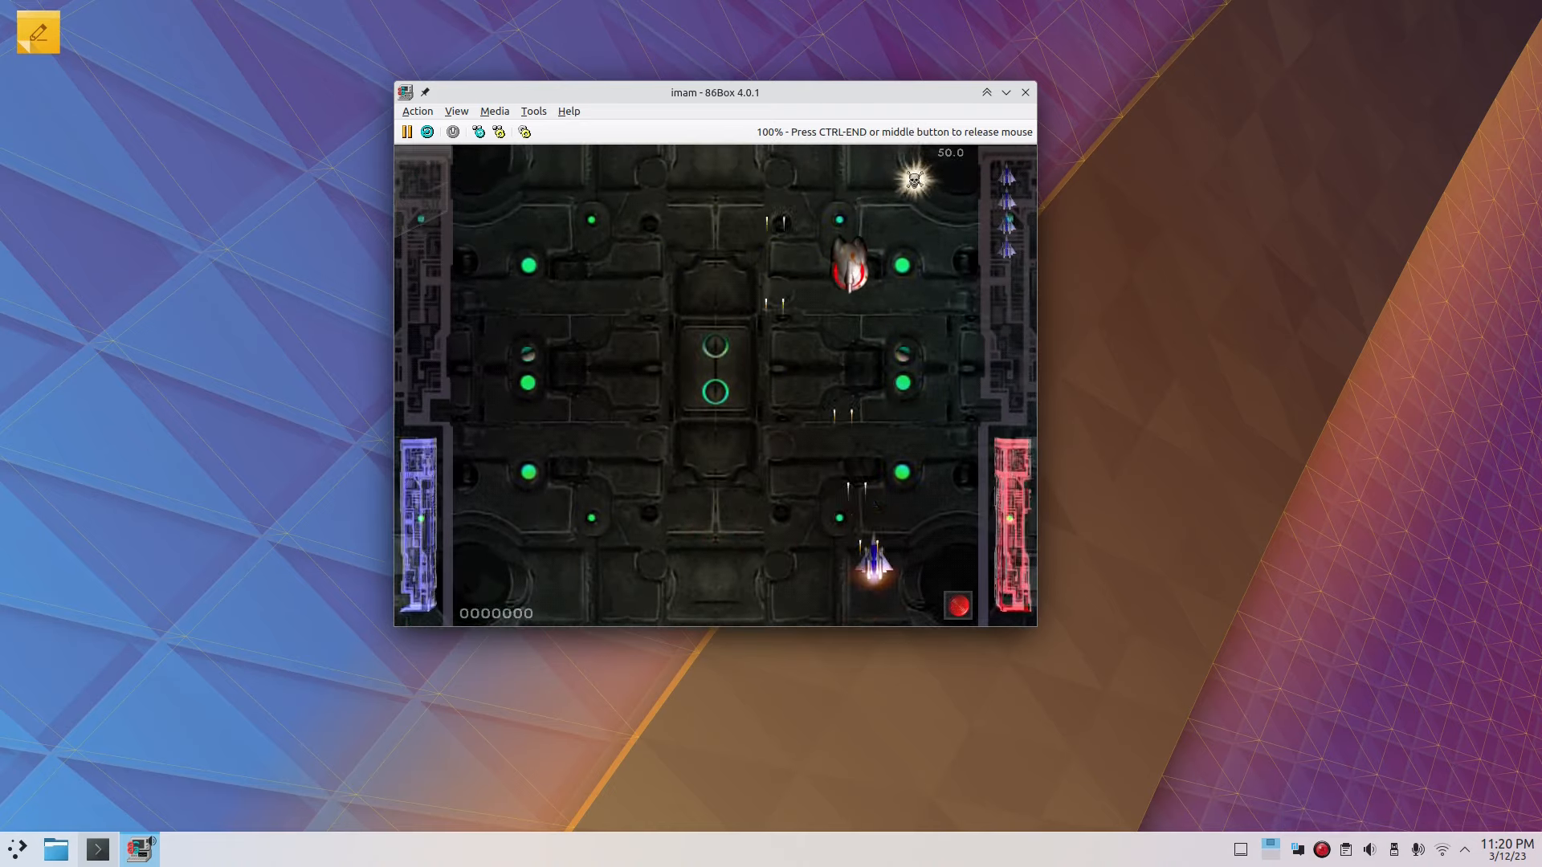
# Step: Play Chromium B.S.U. by steering the ship and shooting enemies, then quit the game and close its setup window
pyautogui.moveTo(874, 562)
pyautogui.mouseDown()
pyautogui.moveTo(849, 521)
pyautogui.moveTo(813, 587)
pyautogui.moveTo(840, 552)
pyautogui.moveTo(836, 600)
pyautogui.moveTo(939, 351)
pyautogui.moveTo(775, 554)
pyautogui.moveTo(732, 431)
pyautogui.moveTo(779, 544)
pyautogui.moveTo(619, 527)
pyautogui.moveTo(589, 560)
pyautogui.moveTo(639, 548)
pyautogui.moveTo(619, 488)
pyautogui.moveTo(630, 568)
pyautogui.moveTo(631, 308)
pyautogui.mouseUp()
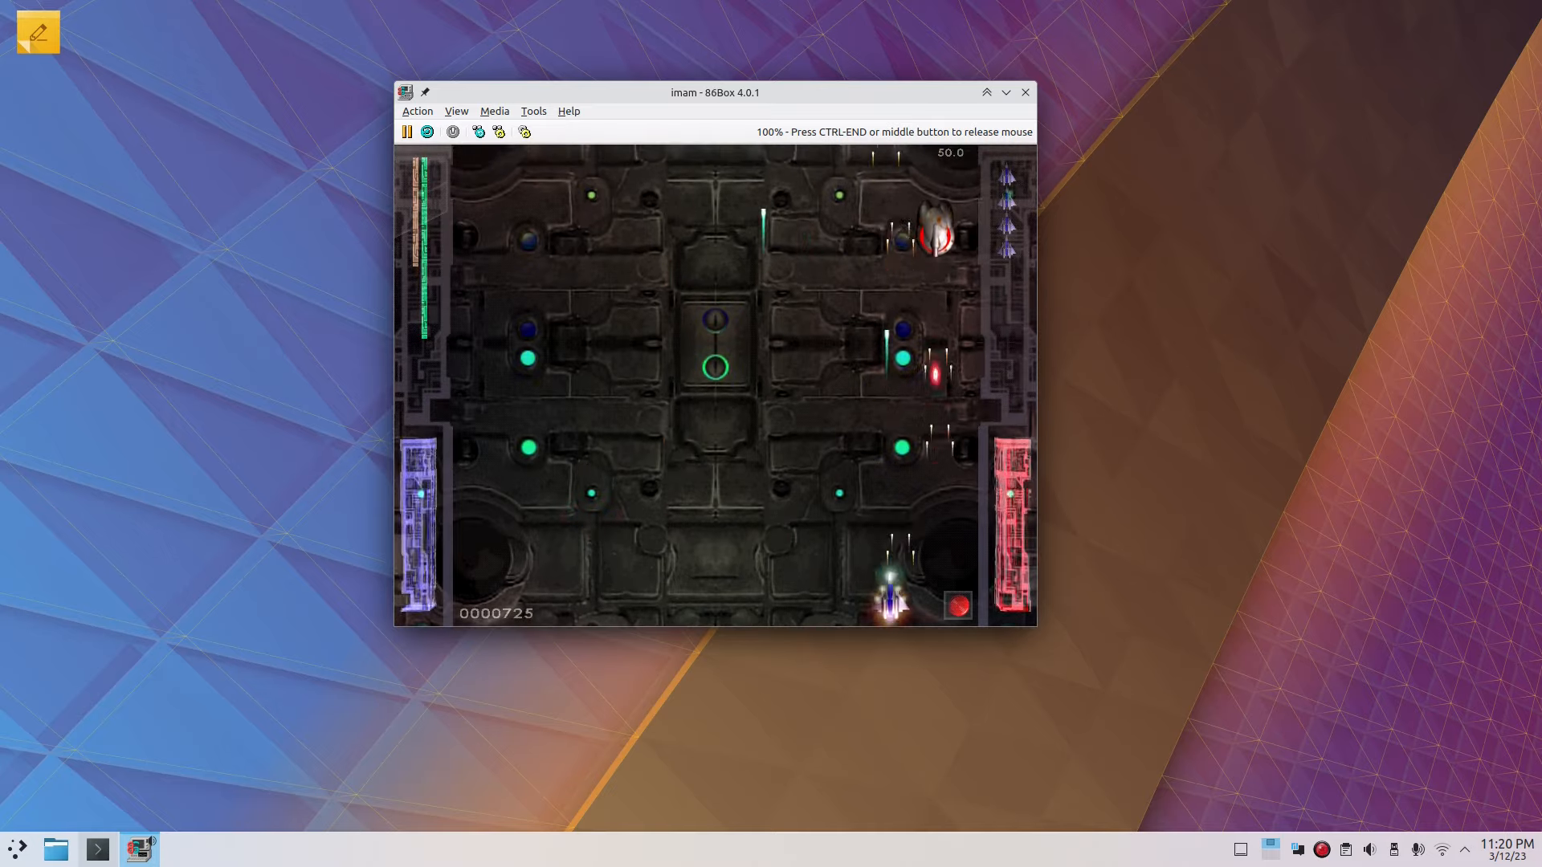
pyautogui.moveTo(835, 450)
pyautogui.mouseDown()
pyautogui.moveTo(937, 532)
pyautogui.moveTo(761, 477)
pyautogui.moveTo(844, 391)
pyautogui.moveTo(778, 443)
pyautogui.moveTo(516, 276)
pyautogui.moveTo(551, 516)
pyautogui.moveTo(678, 346)
pyautogui.moveTo(521, 499)
pyautogui.moveTo(461, 522)
pyautogui.moveTo(723, 387)
pyautogui.moveTo(738, 522)
pyautogui.moveTo(974, 533)
pyautogui.moveTo(937, 431)
pyautogui.moveTo(923, 551)
pyautogui.moveTo(712, 490)
pyautogui.moveTo(653, 546)
pyautogui.moveTo(558, 546)
pyautogui.moveTo(465, 441)
pyautogui.moveTo(514, 490)
pyautogui.moveTo(689, 575)
pyautogui.moveTo(823, 528)
pyautogui.moveTo(594, 443)
pyautogui.moveTo(665, 358)
pyautogui.moveTo(888, 447)
pyautogui.moveTo(594, 571)
pyautogui.mouseUp()
pyautogui.press('Escape')
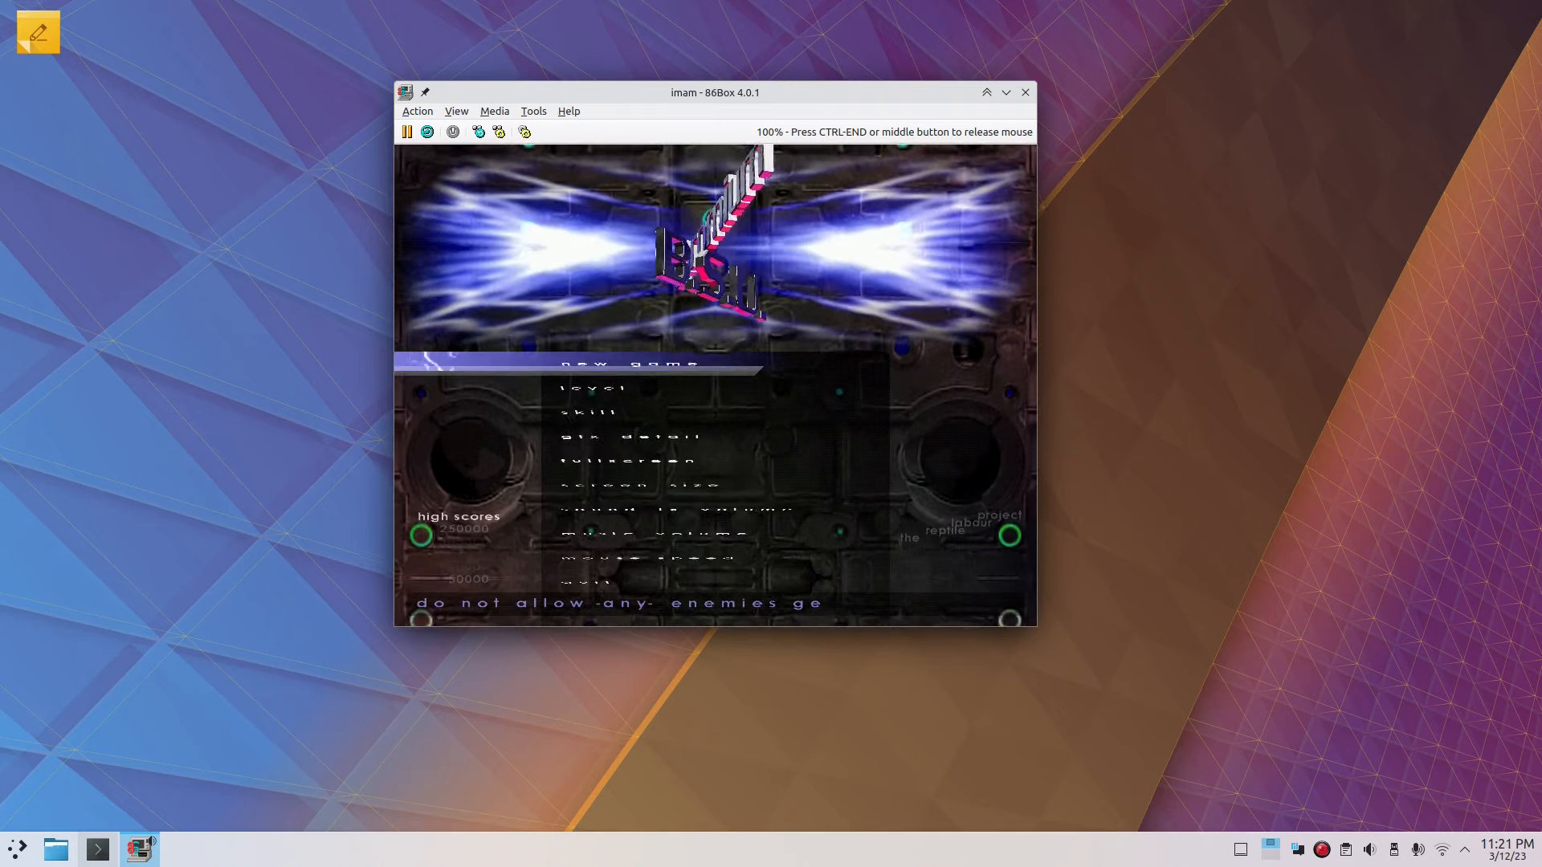
pyautogui.press('Up')
pyautogui.press('Return')
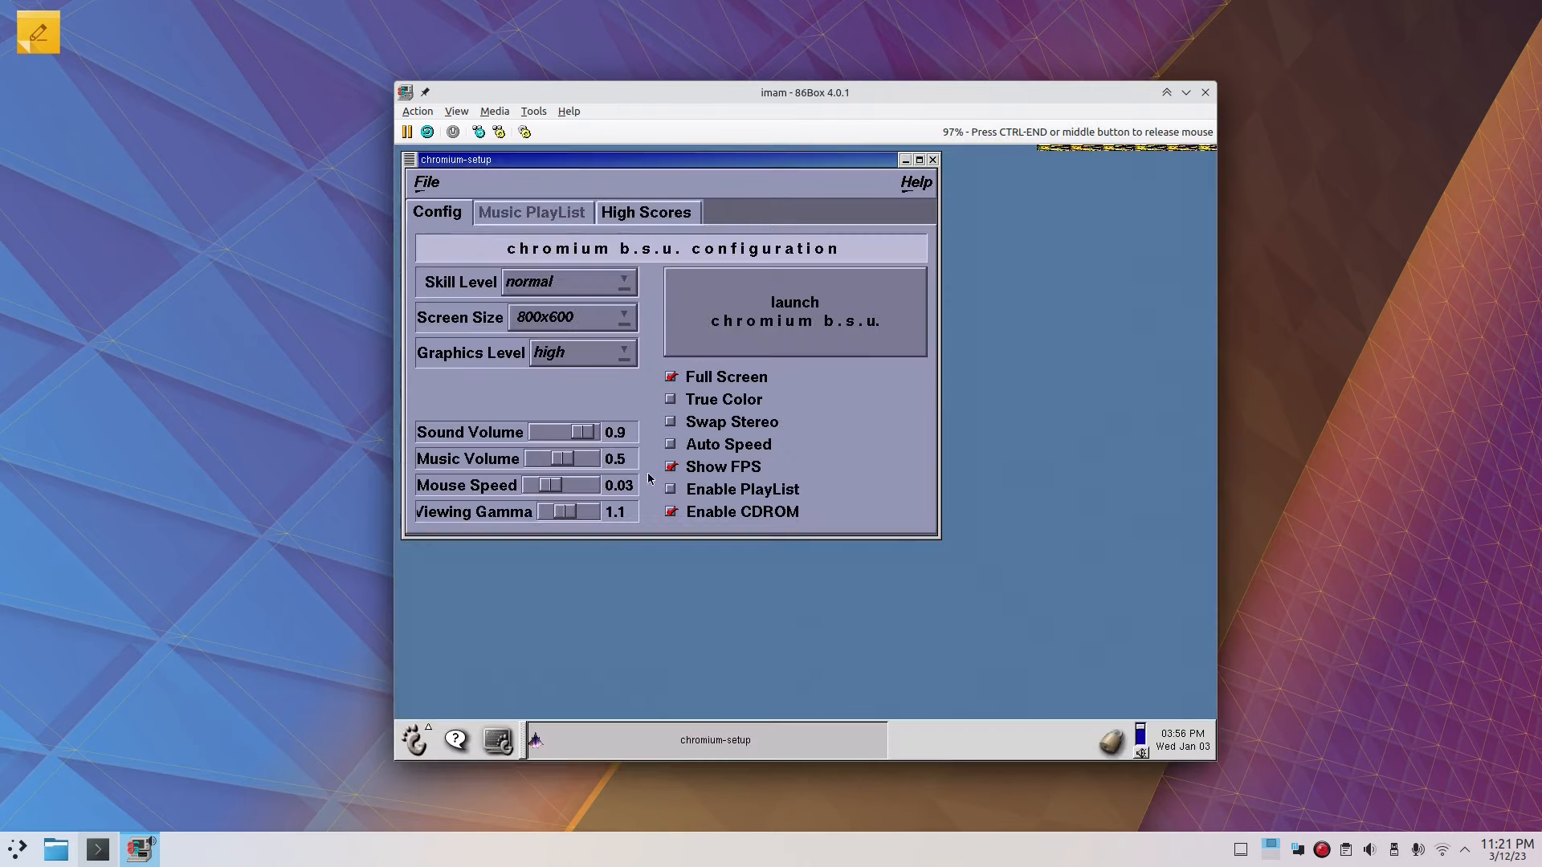
pyautogui.click(933, 160)
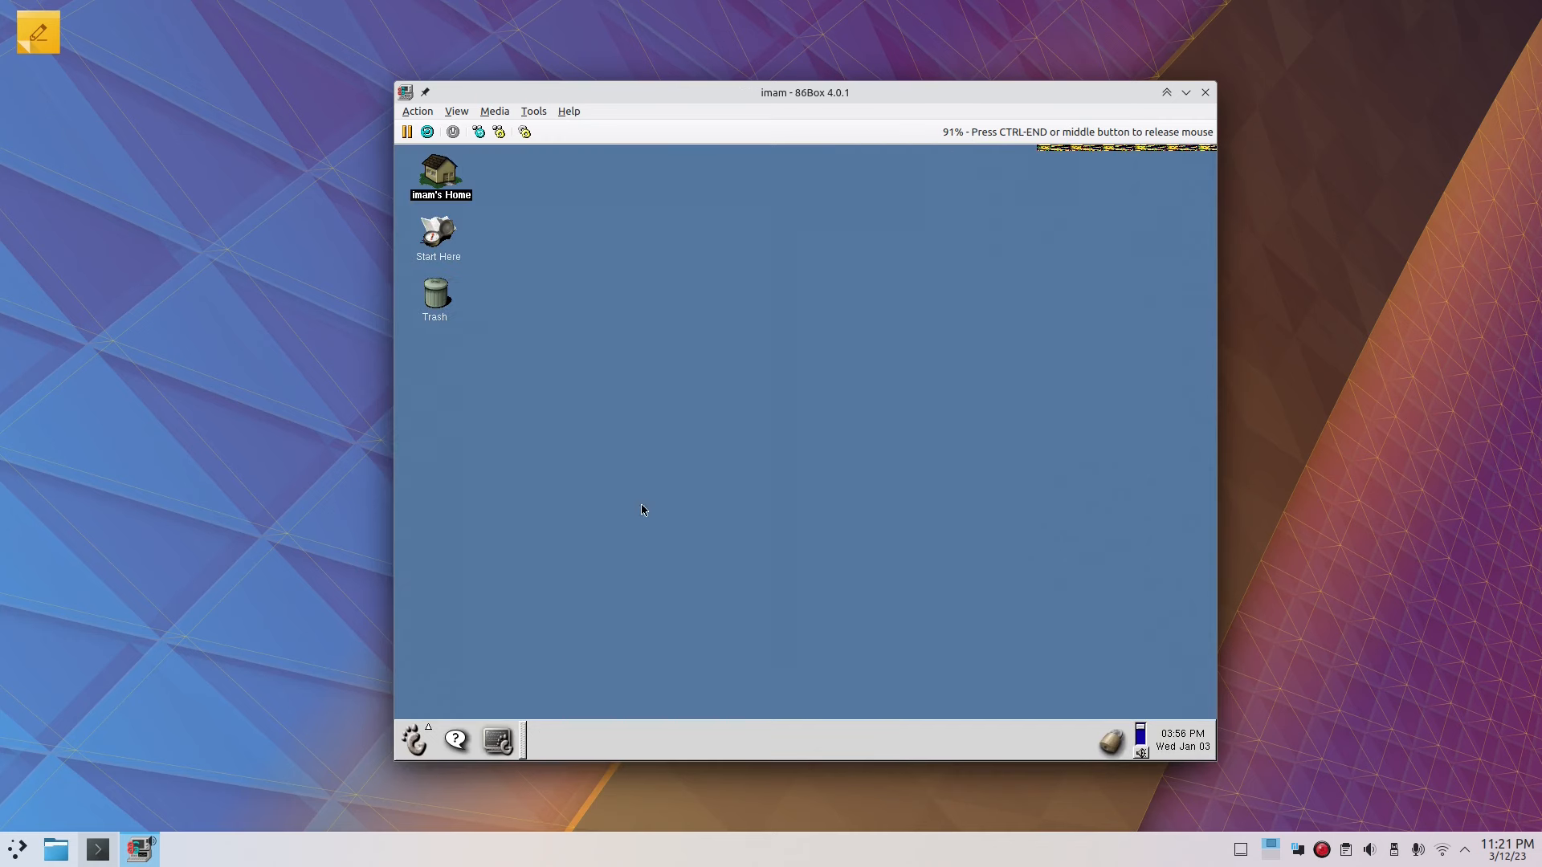
# Step: Open a terminal in the emulated desktop, change to the Games directory, and list its contents
pyautogui.click(498, 740)
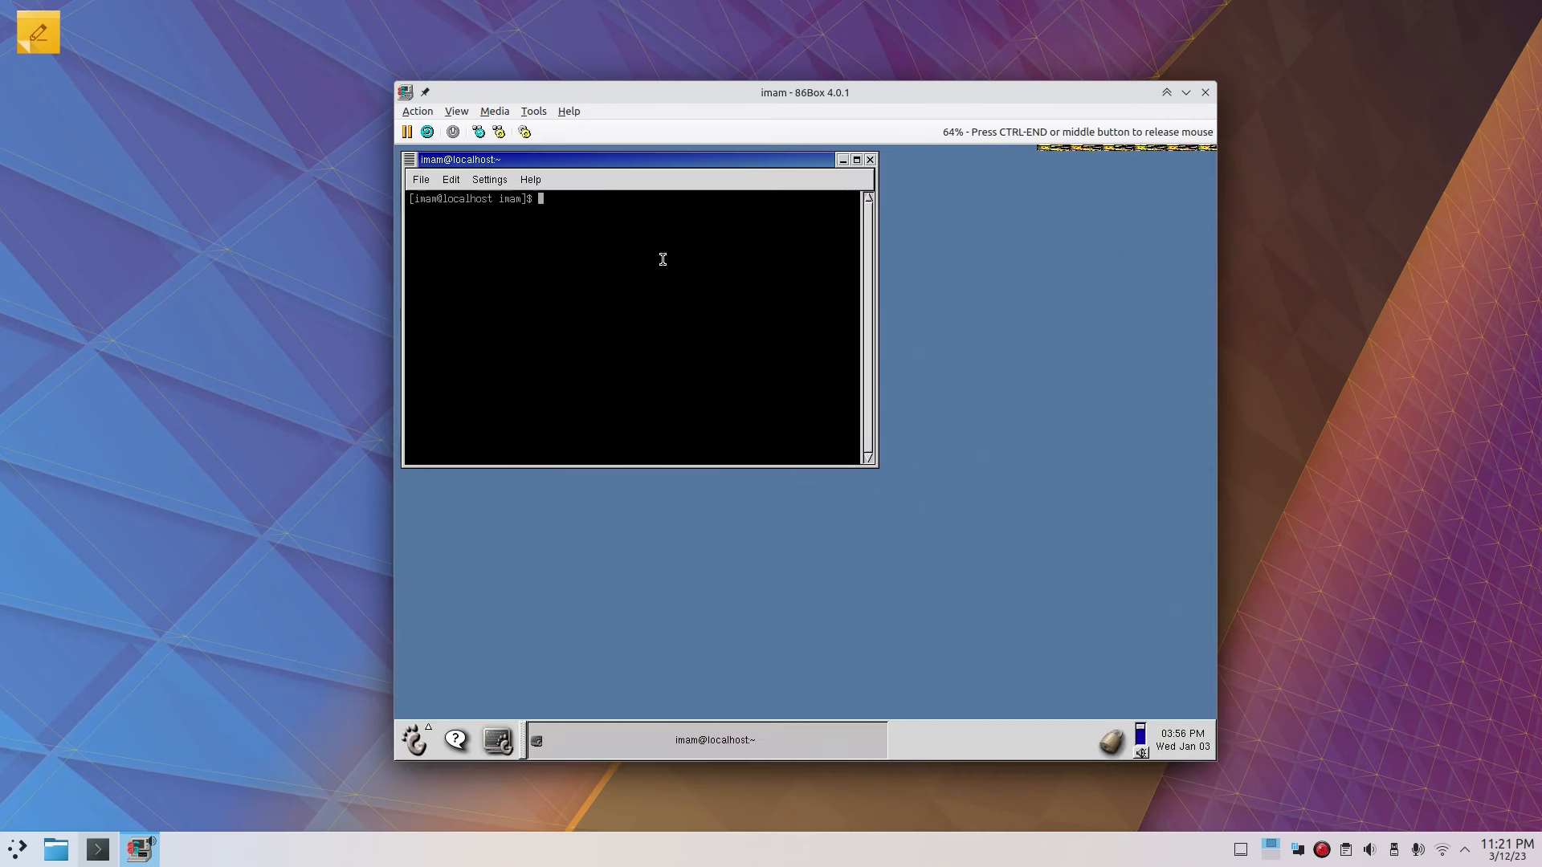
pyautogui.moveTo(624, 160); pyautogui.dragTo(806, 320)
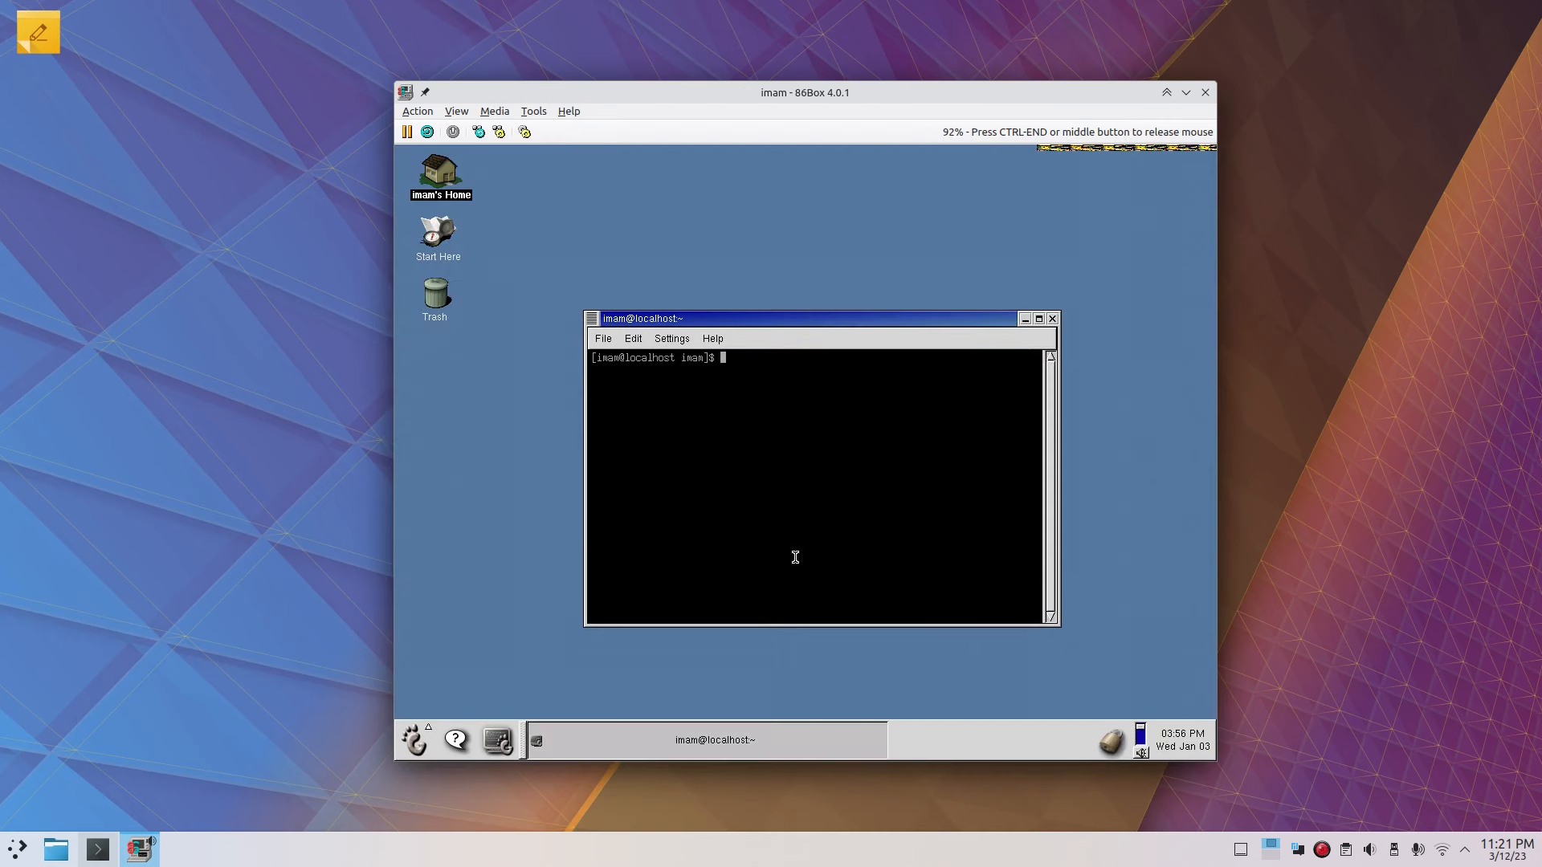
pyautogui.write('cd Ga')
pyautogui.press('Tab')
pyautogui.press('Return')
pyautogui.write('ls')
pyautogui.press('Return')
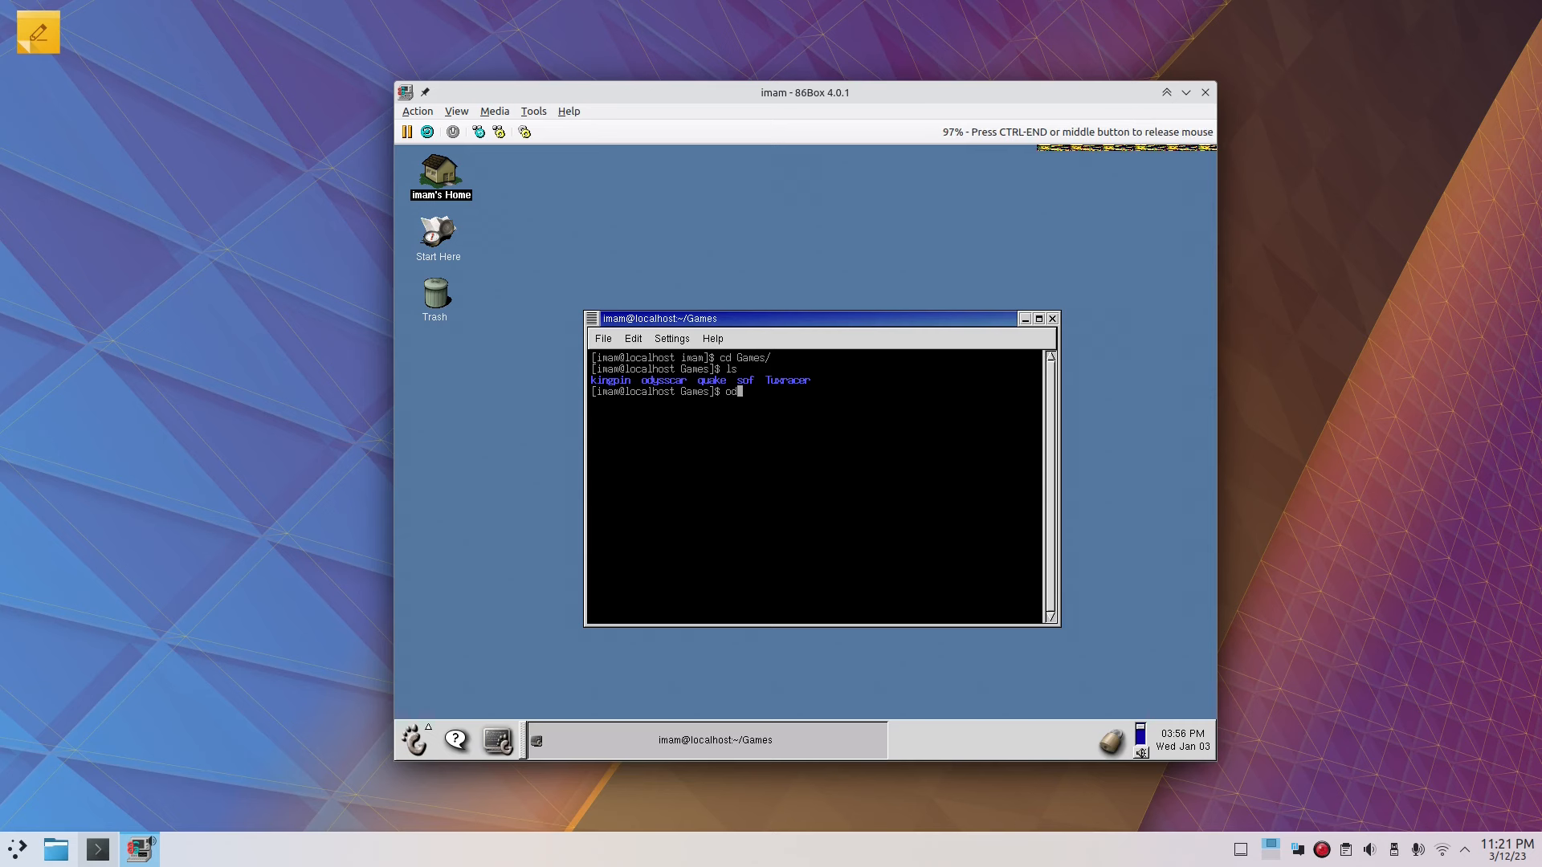
# Step: Change to the odysscar directory inside Games and list its files
pyautogui.press('Tab')
pyautogui.press('Return')
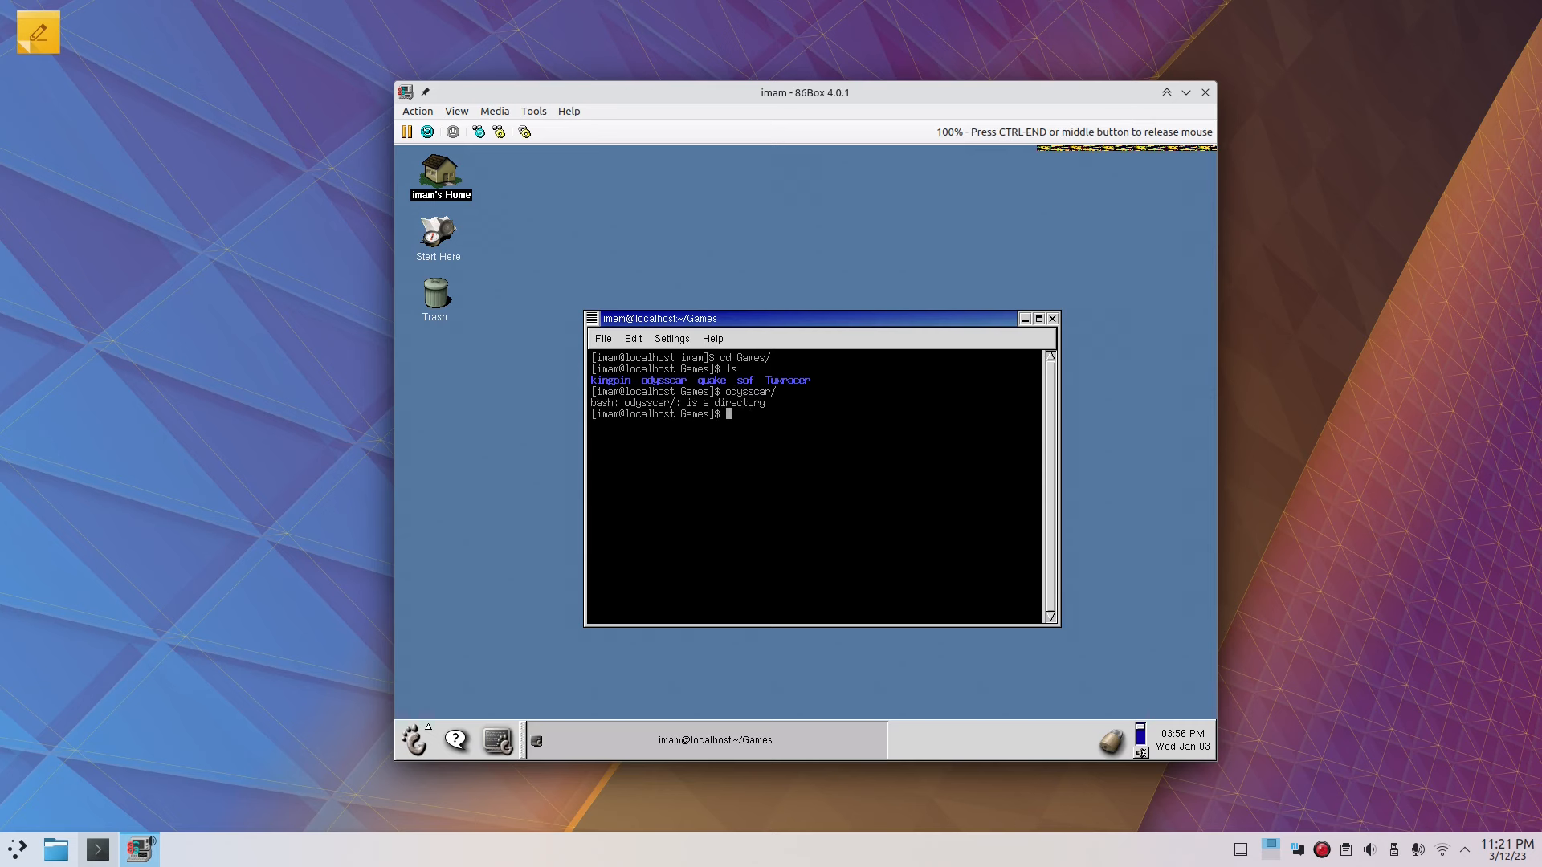
pyautogui.write('cd o')
pyautogui.press('Tab')
pyautogui.press('Return')
pyautogui.write('ls')
pyautogui.press('Return')
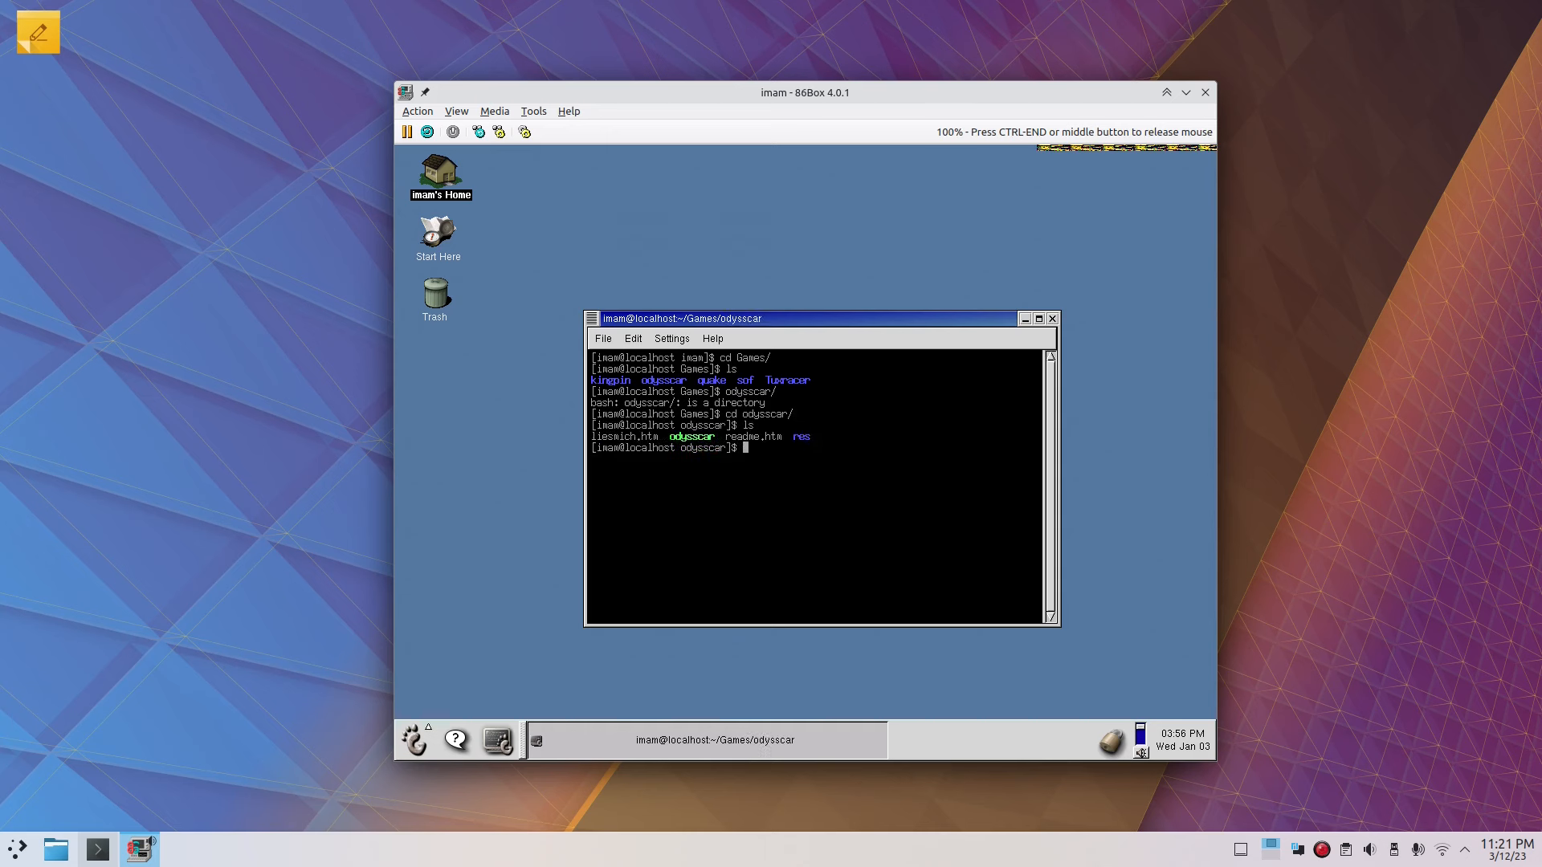
# Step: Return to the home directory, list its contents, and remove the saved game data with "rm -Rf .odysscar.sav"
pyautogui.write('cd')
pyautogui.press('Return')
pyautogui.write('ls')
pyautogui.press('Return')
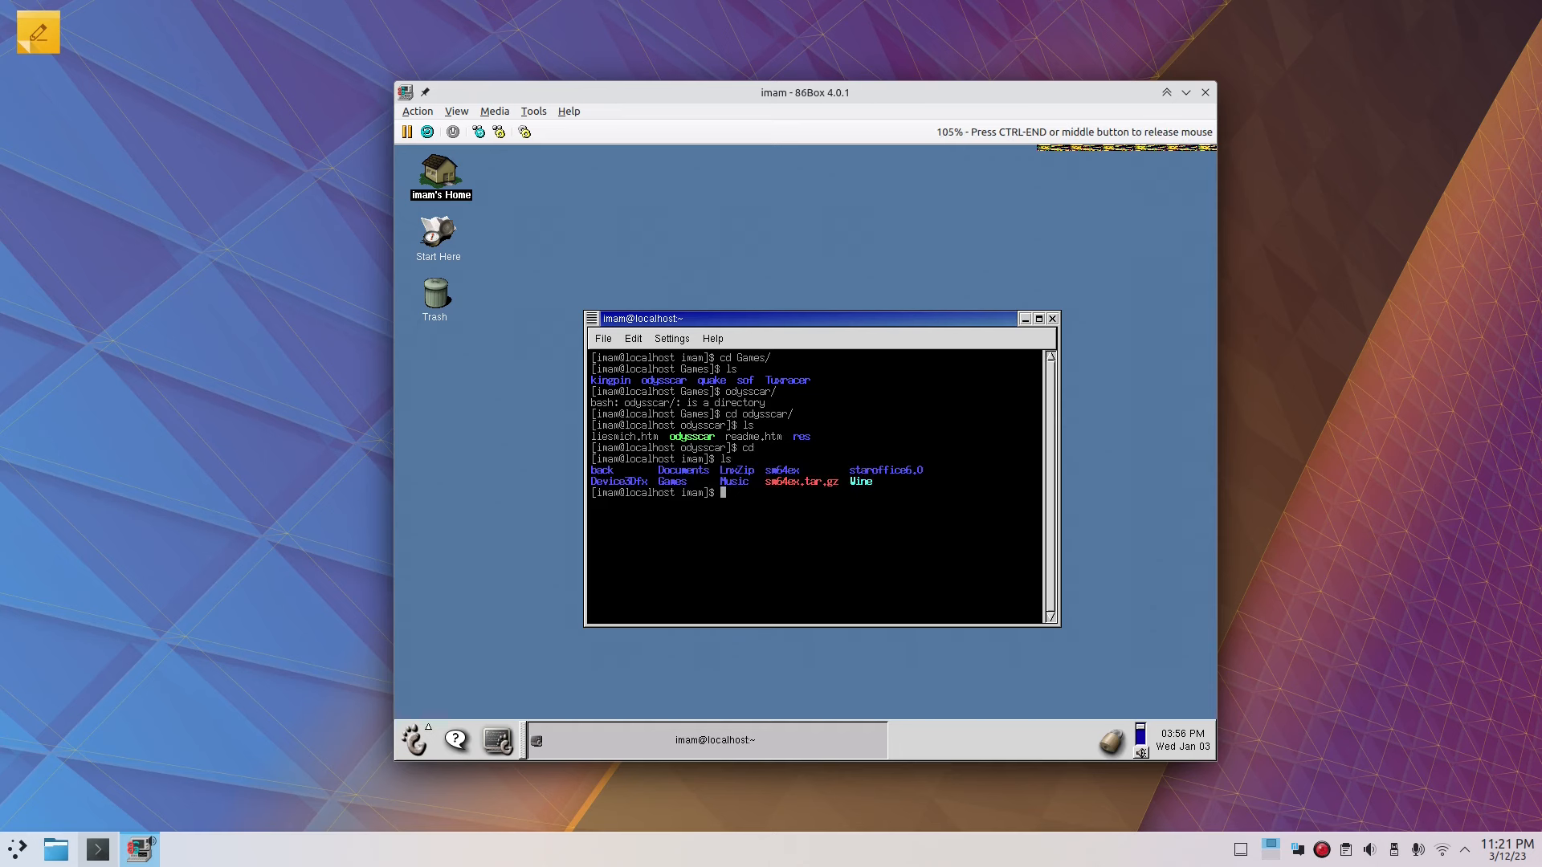
pyautogui.write('rm -Rf .odysscar.sav')
pyautogui.press('Return')
# Step: Change from the home directory back to Games and list the game folders
pyautogui.write('cd ')
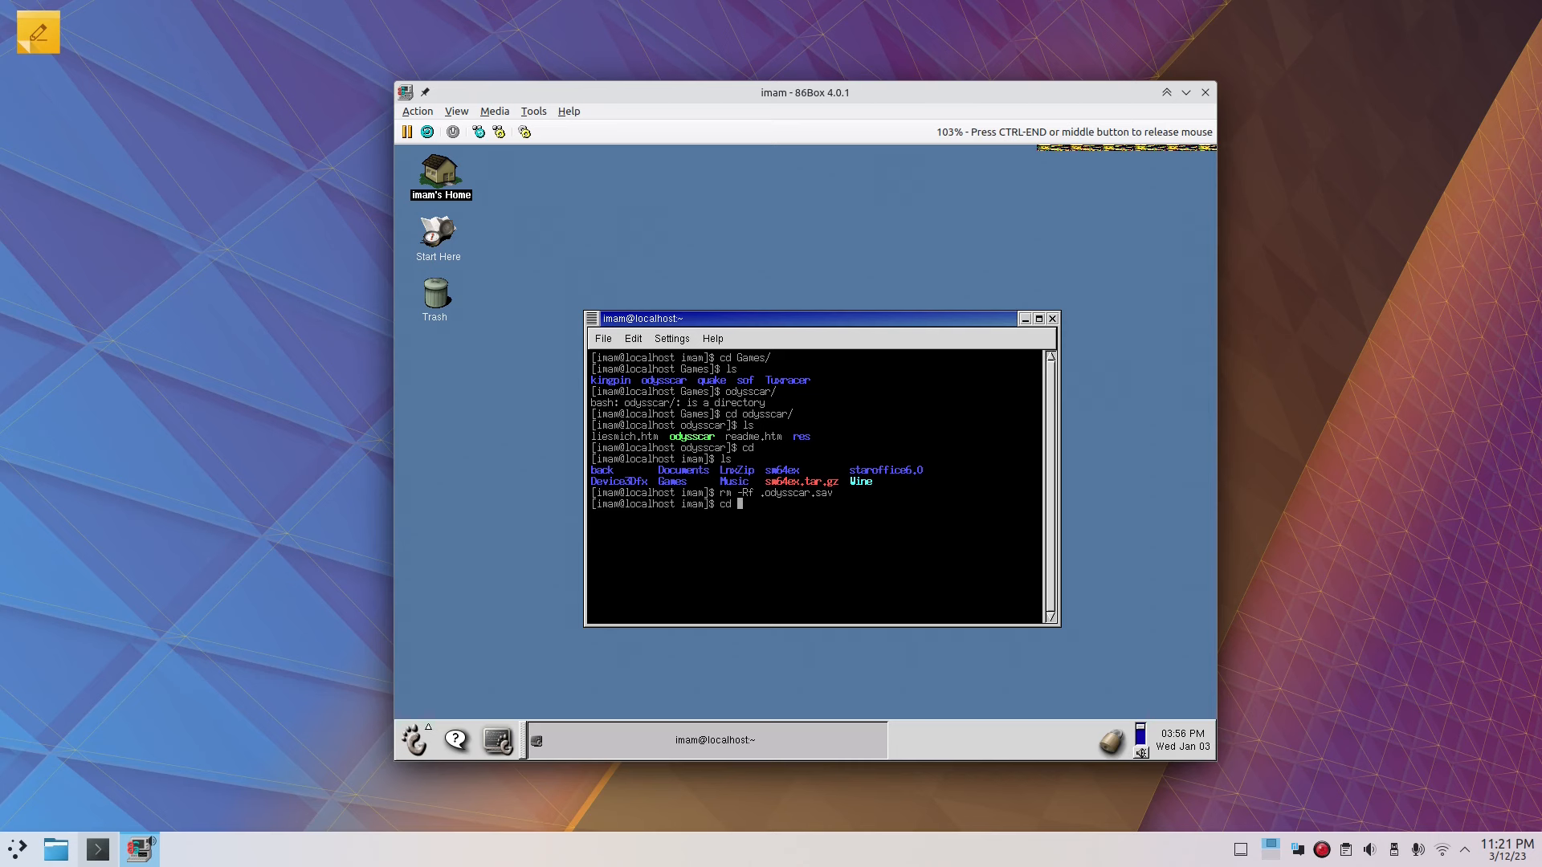
pyautogui.write('o')
pyautogui.press('BackSpace')
pyautogui.write('Games/')
pyautogui.press('Return')
pyautogui.write('ls')
pyautogui.press('Return')
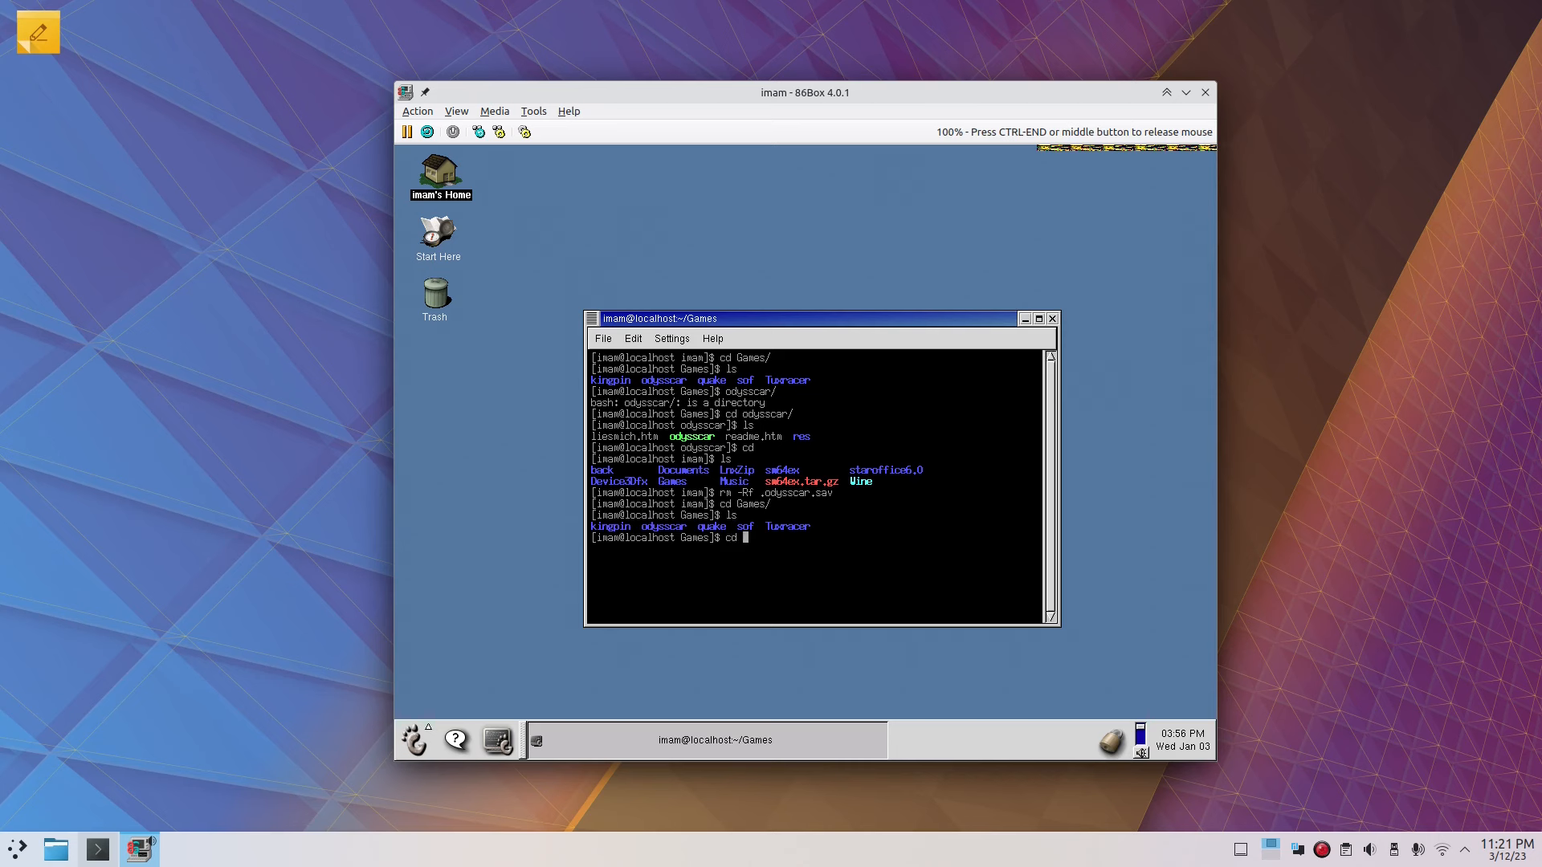
# Step: Enter the odysscar directory from Games again and list its files to locate the executable
pyautogui.write('cd o')
pyautogui.press('Tab')
pyautogui.press('Return')
pyautogui.write('ls')
pyautogui.press('Return')
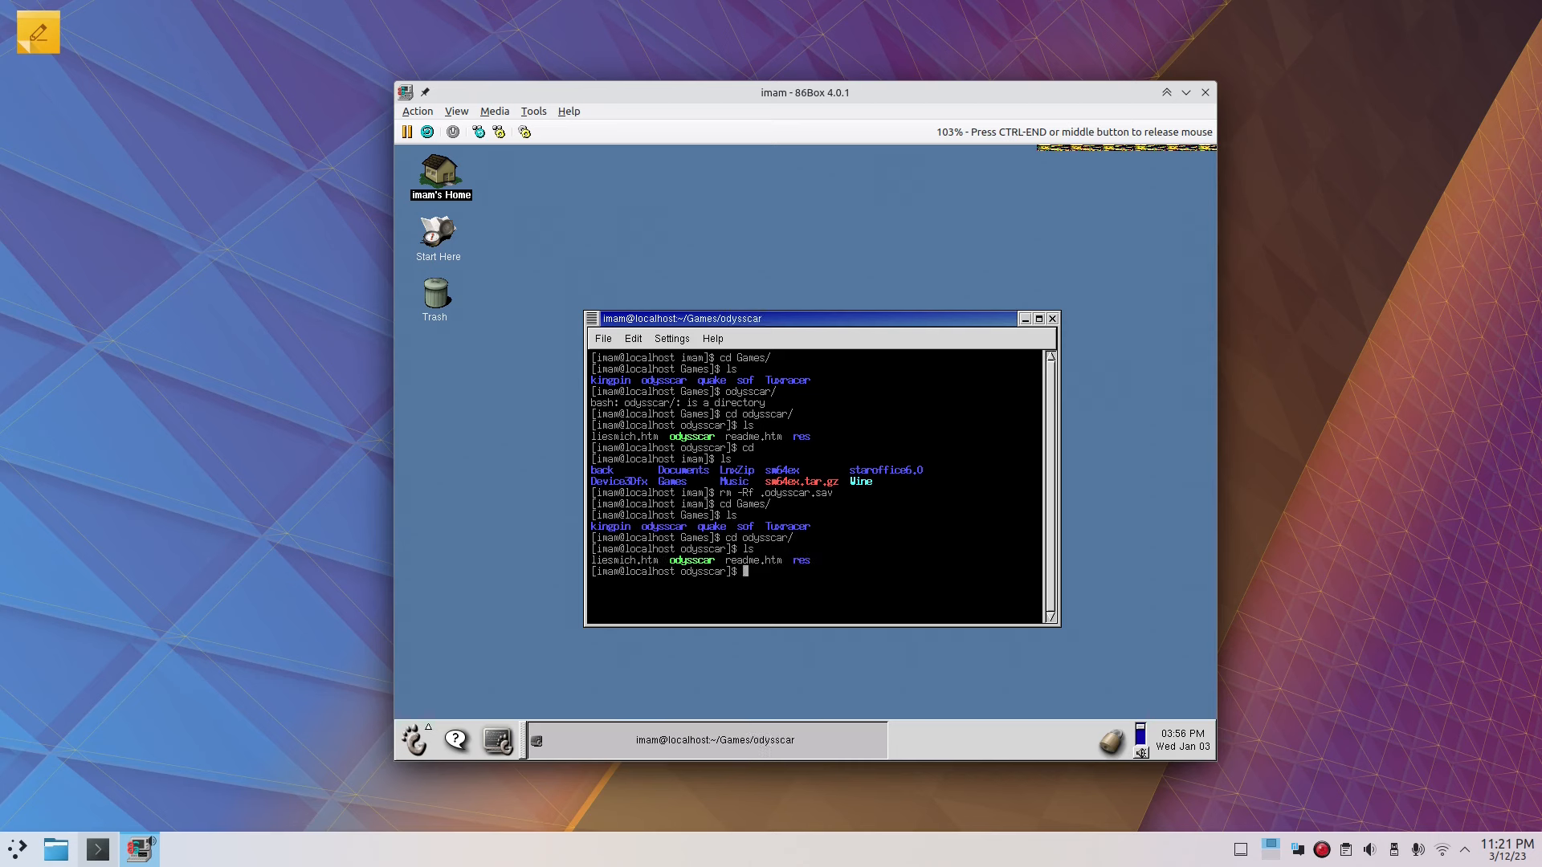
# Step: Launch Odyssey By Car with "./odysscar" and select the Conventional 640x480 16 Bit graphics mode
pyautogui.write('./o')
pyautogui.press('Tab')
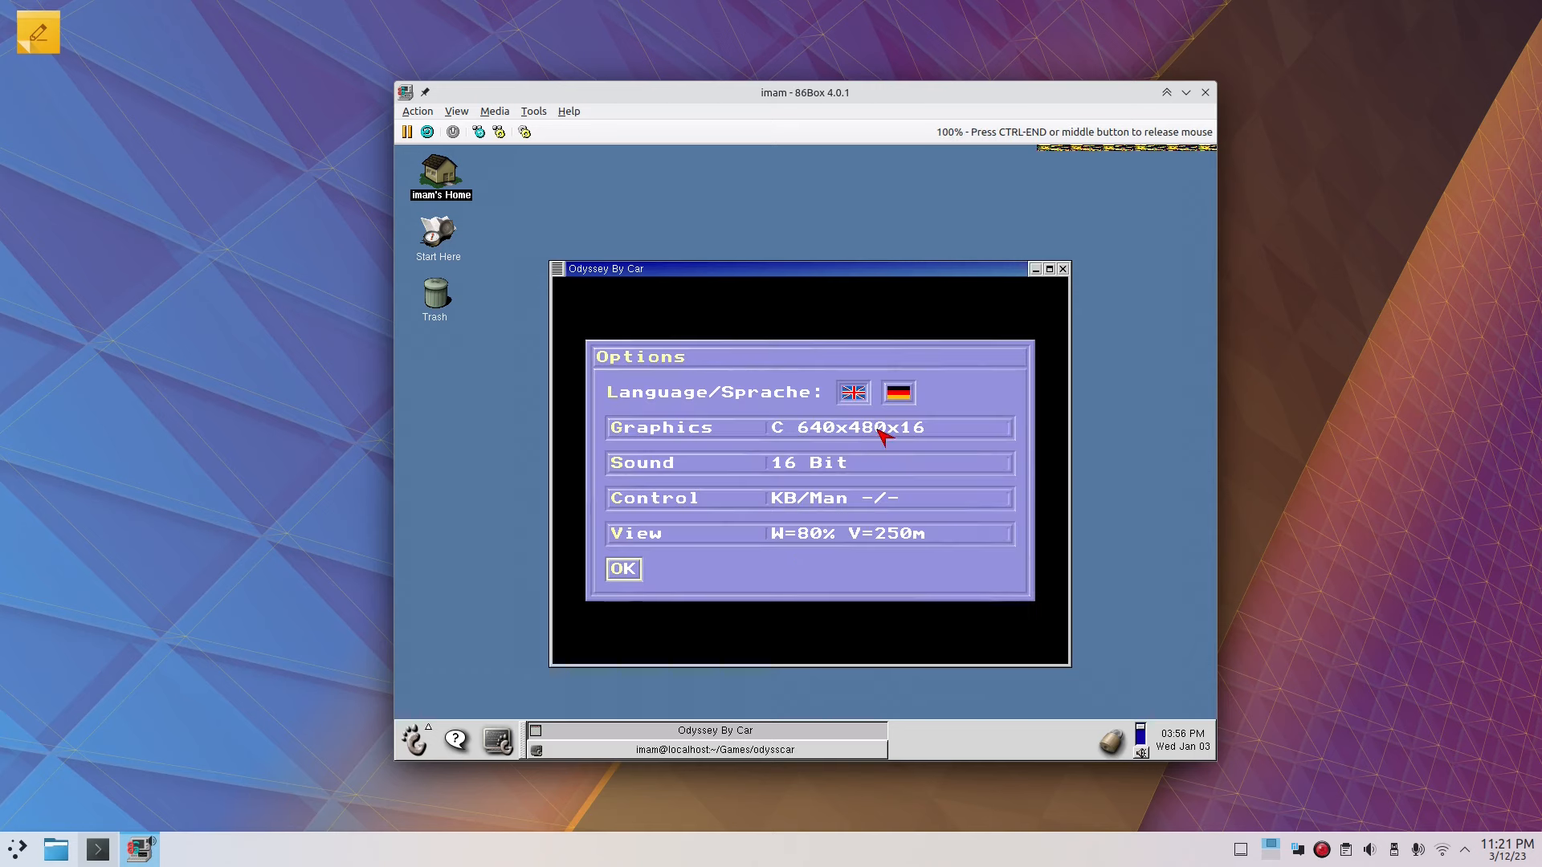
pyautogui.click(881, 434)
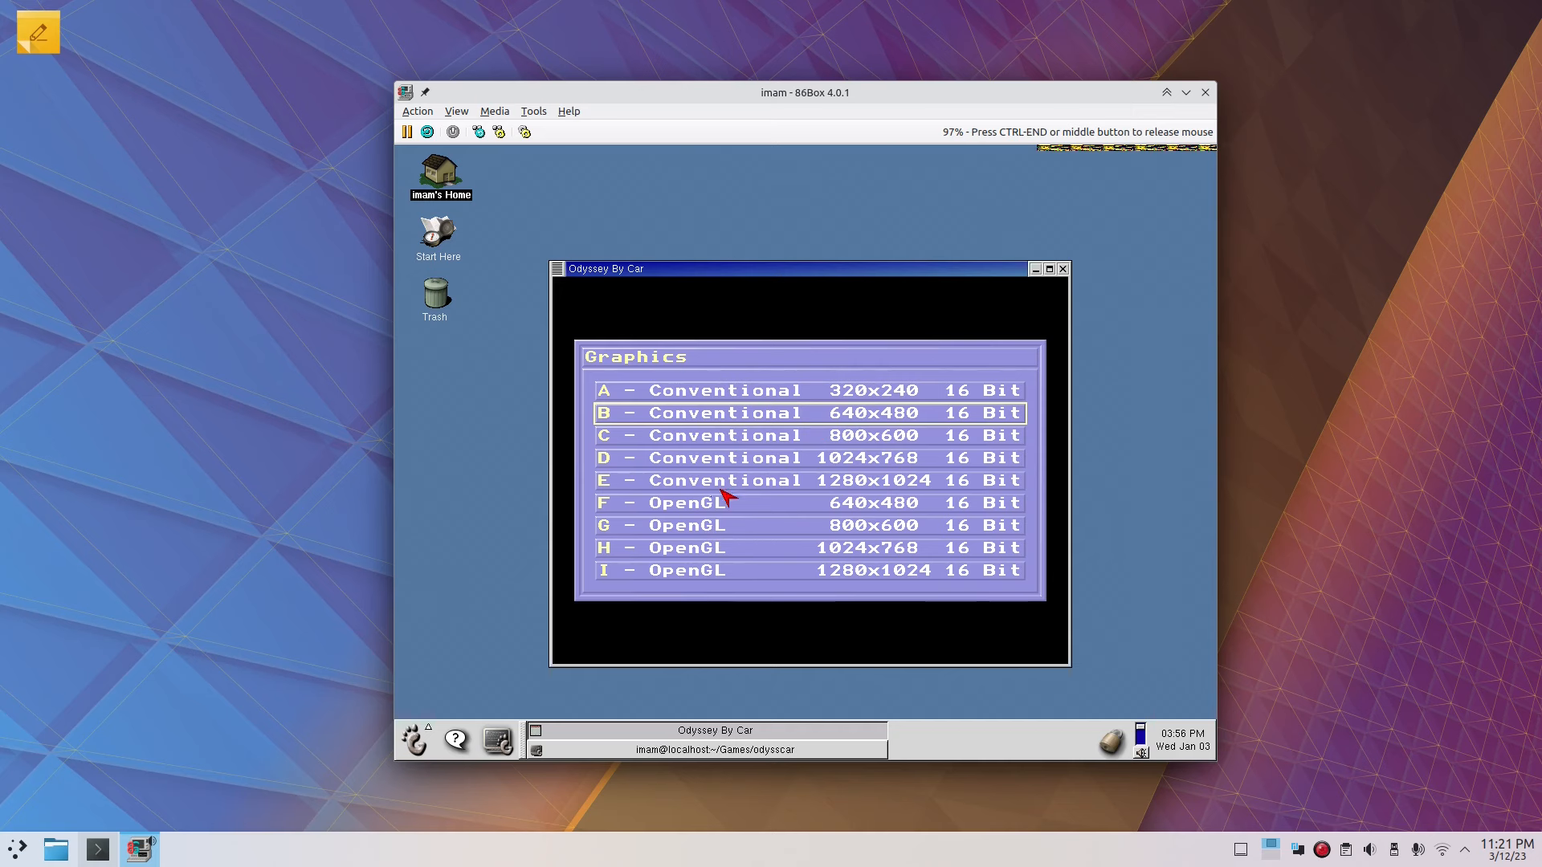
pyautogui.click(850, 418)
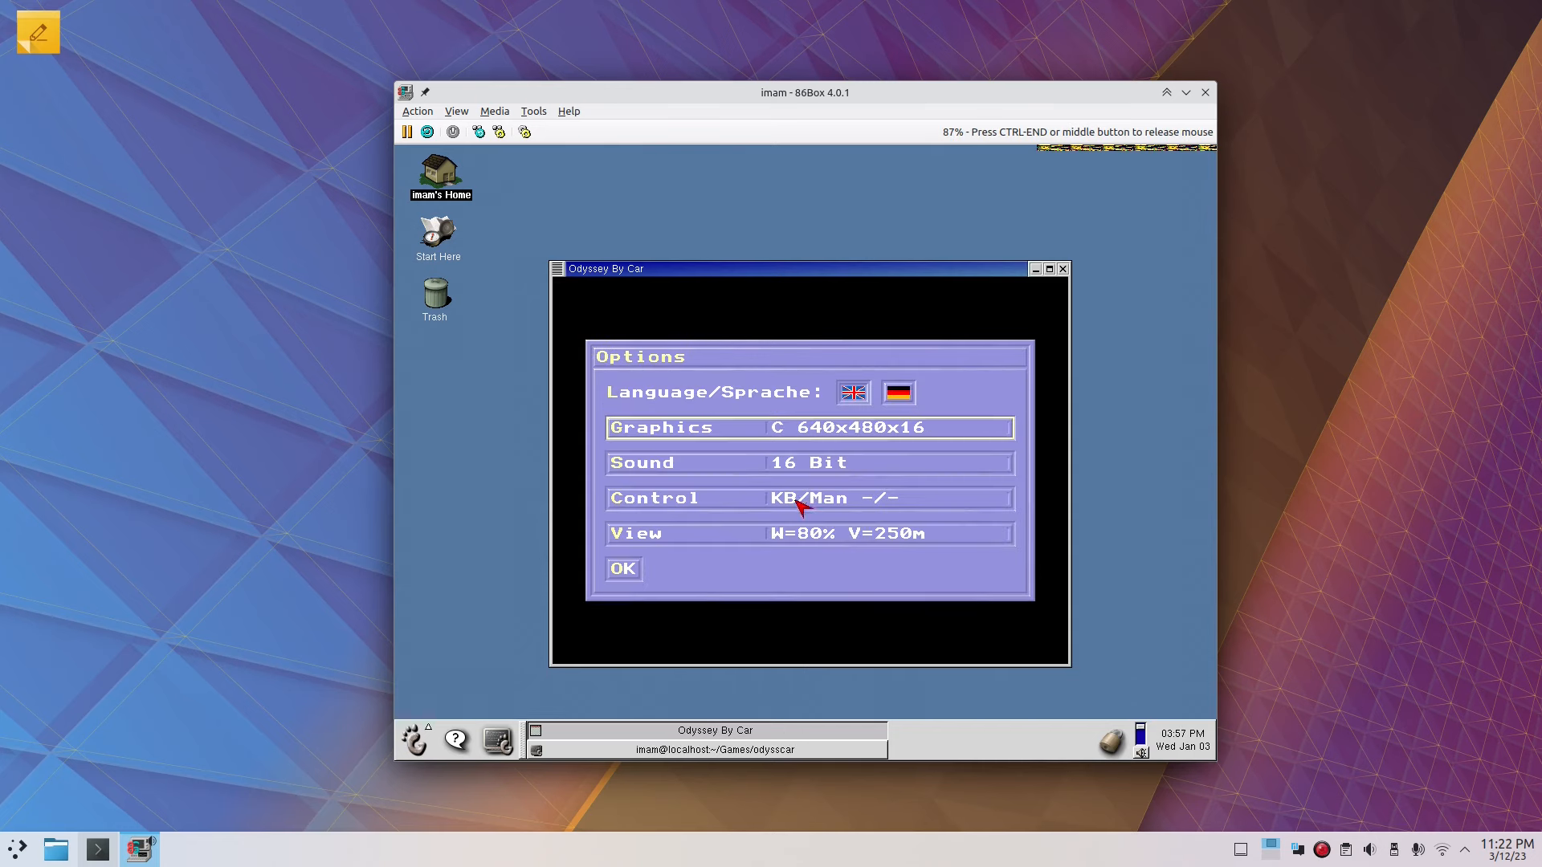
# Step: Accept the game options and create the .odysscar.sav save file in the home directory
pyautogui.click(620, 572)
pyautogui.click(643, 535)
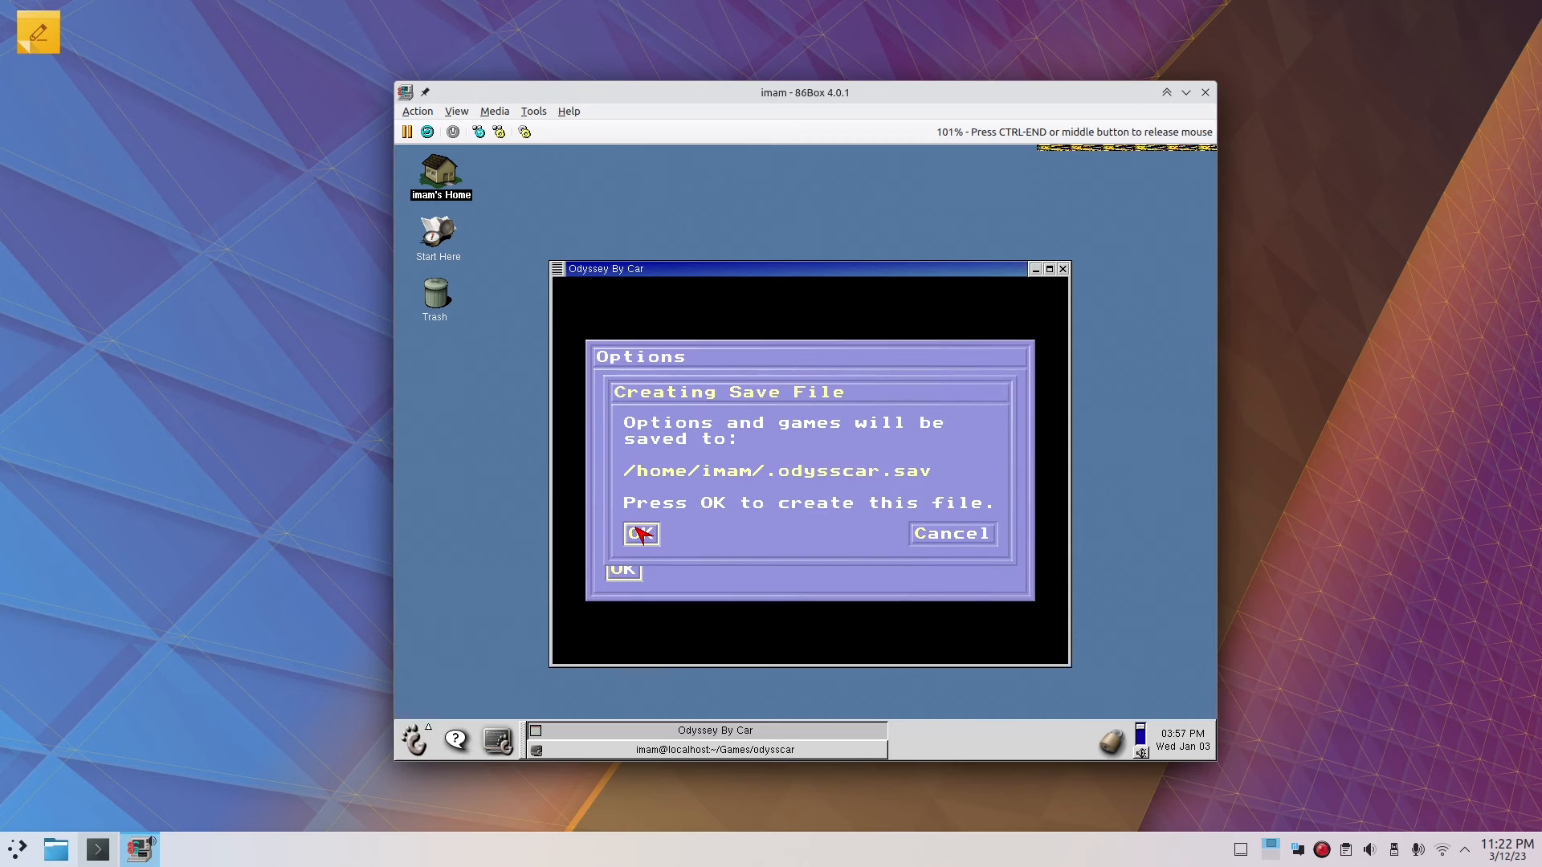
pyautogui.press('Return')
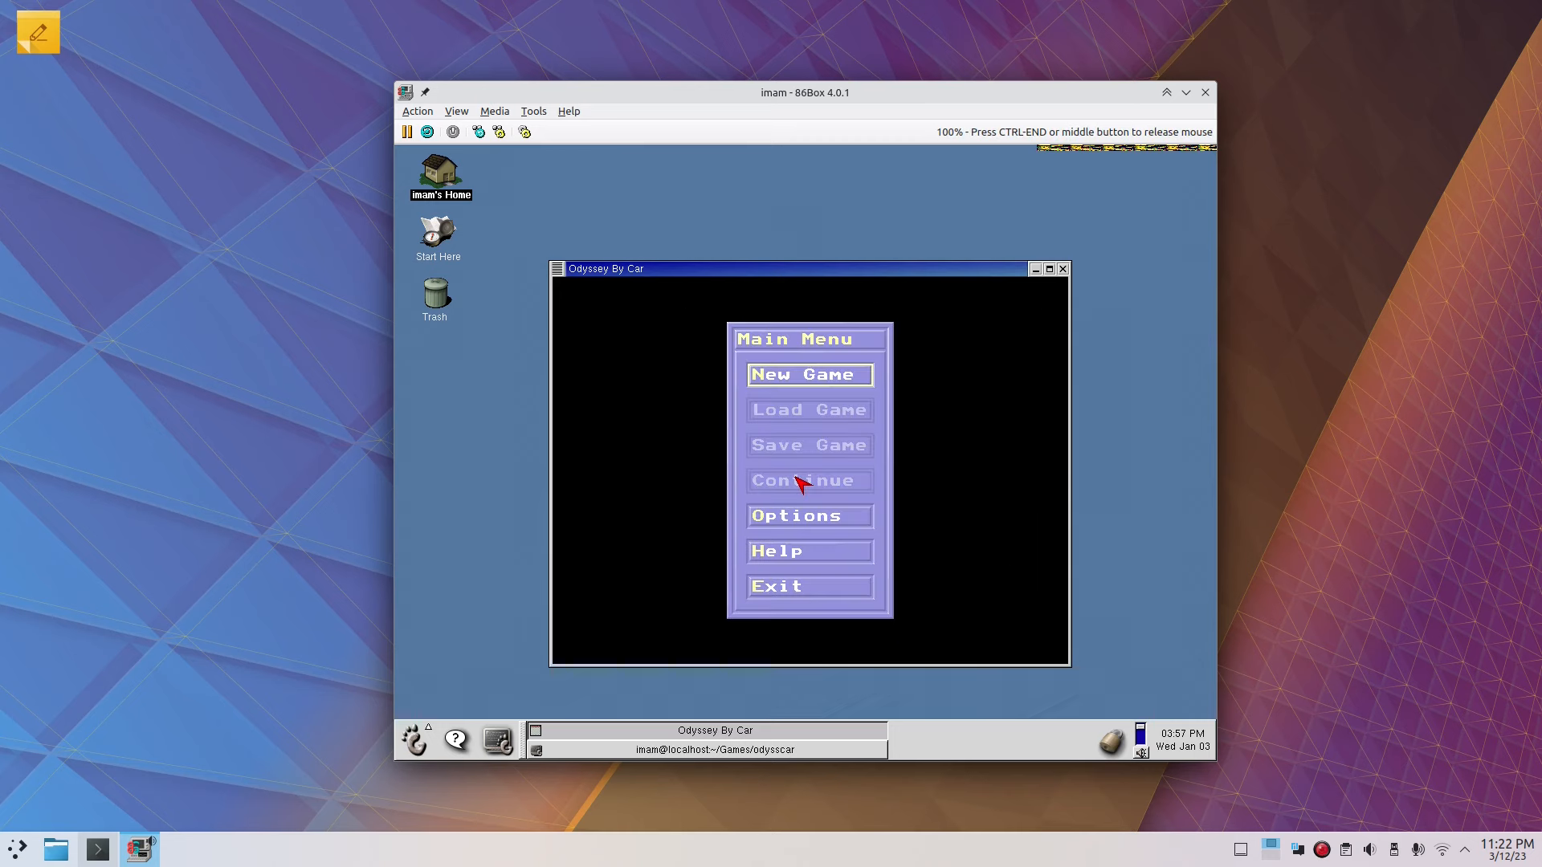
# Step: Start a new game on level 1
pyautogui.press('Up')
pyautogui.press('Up')
pyautogui.press('Up')
pyautogui.press('Up')
pyautogui.press('Return')
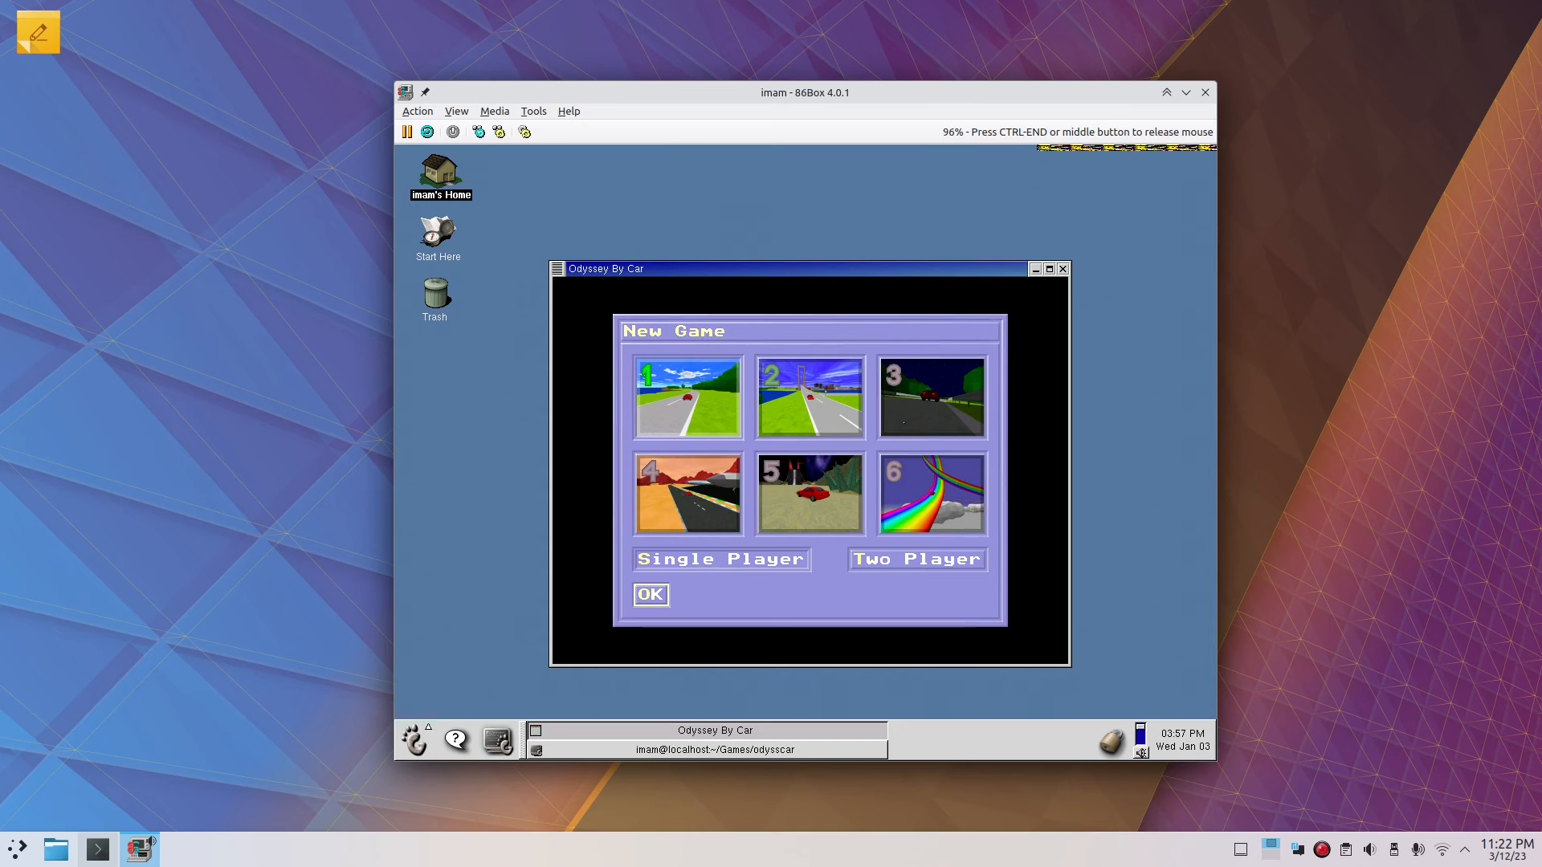
pyautogui.click(741, 399)
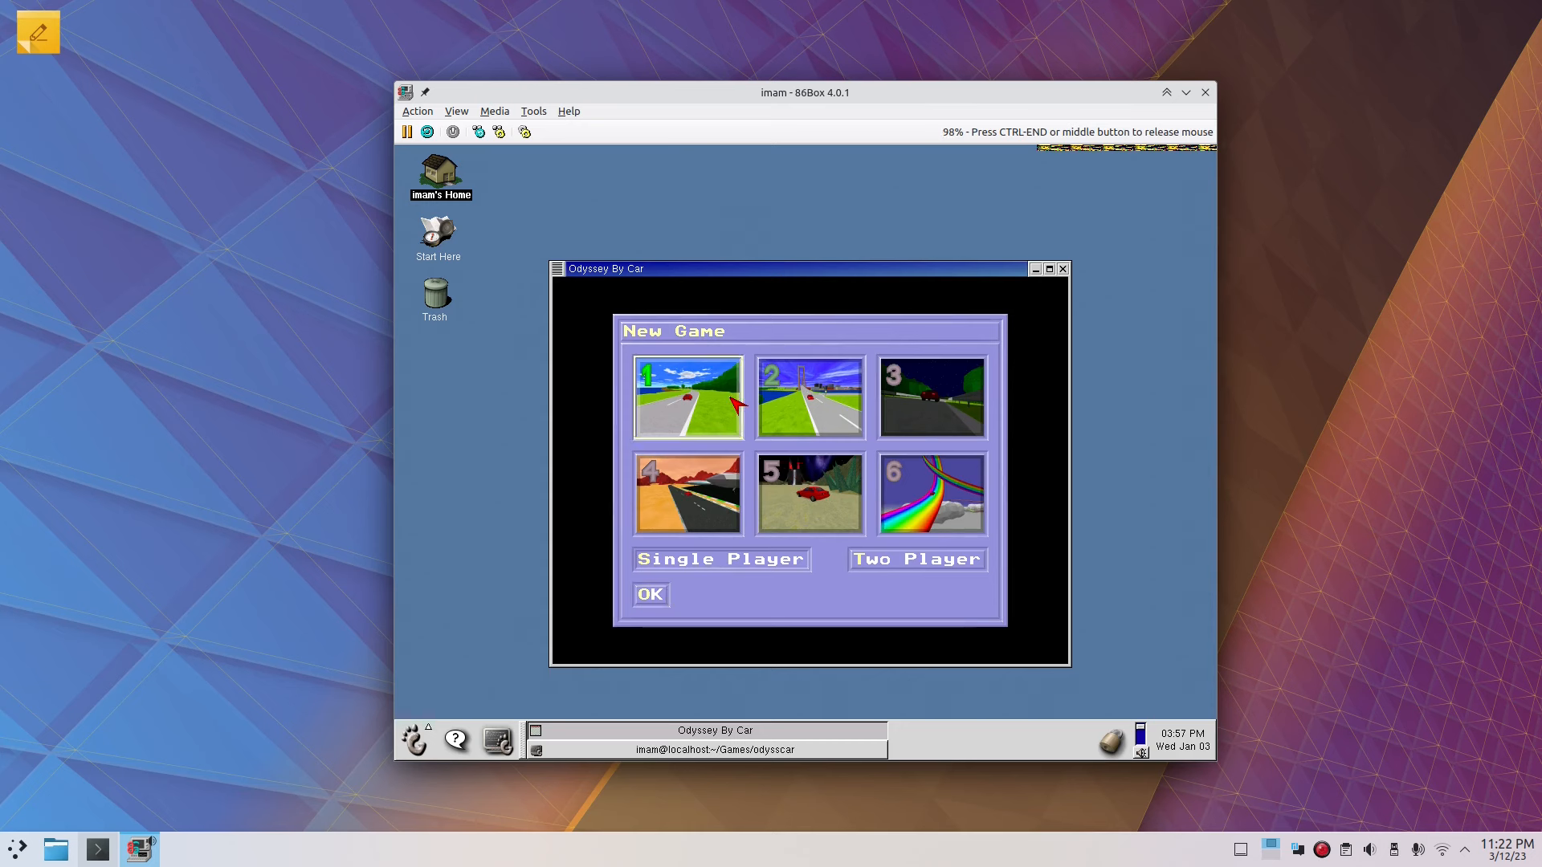
pyautogui.click(654, 597)
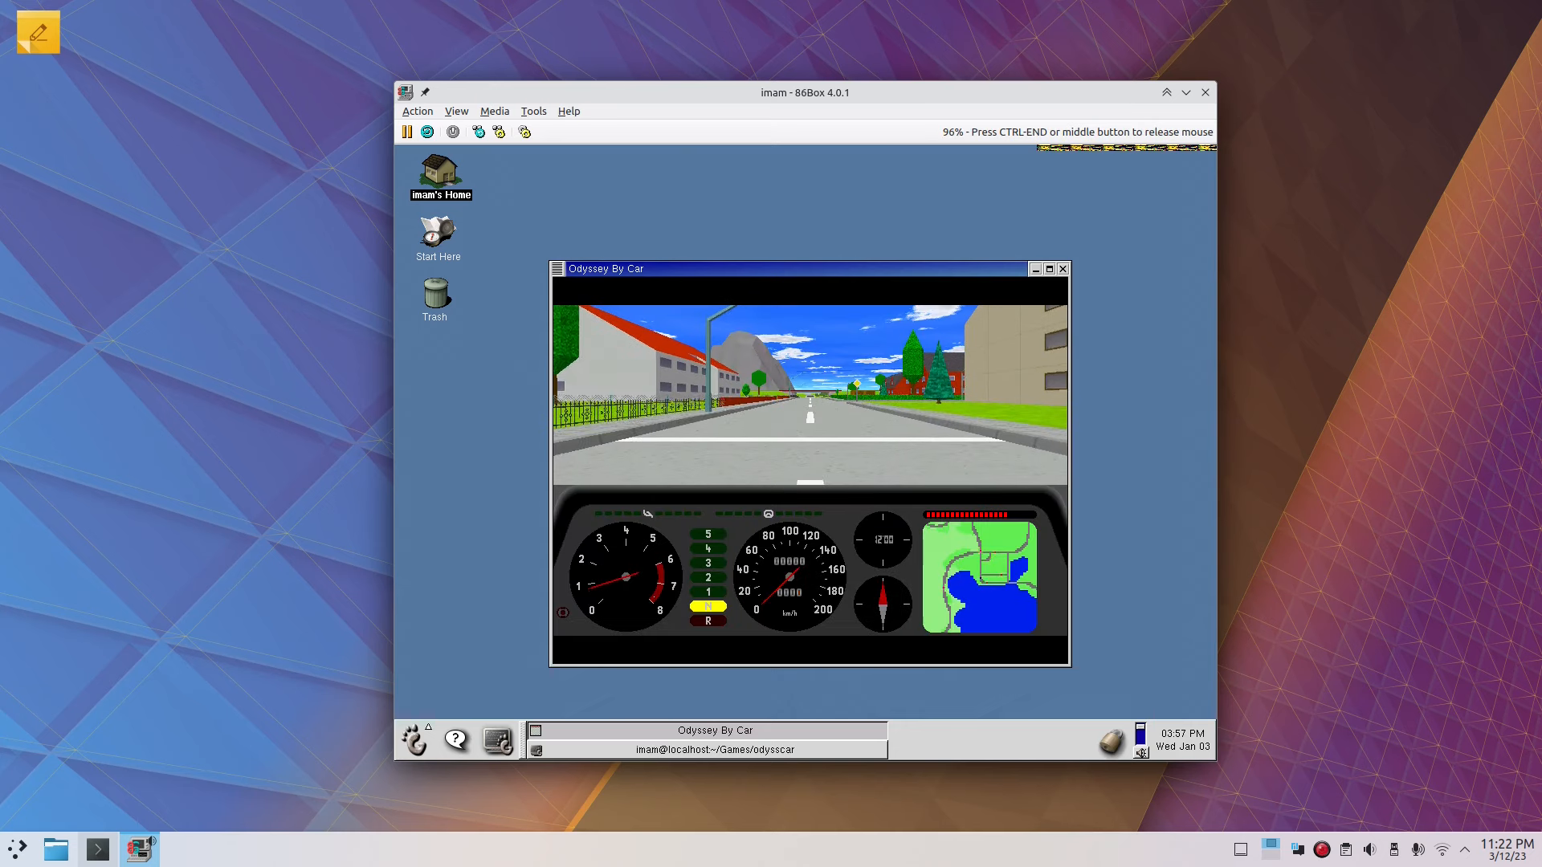
# Step: Switch to the outside view behind the car and drive it forward along the road, steering left
pyautogui.press('F2')
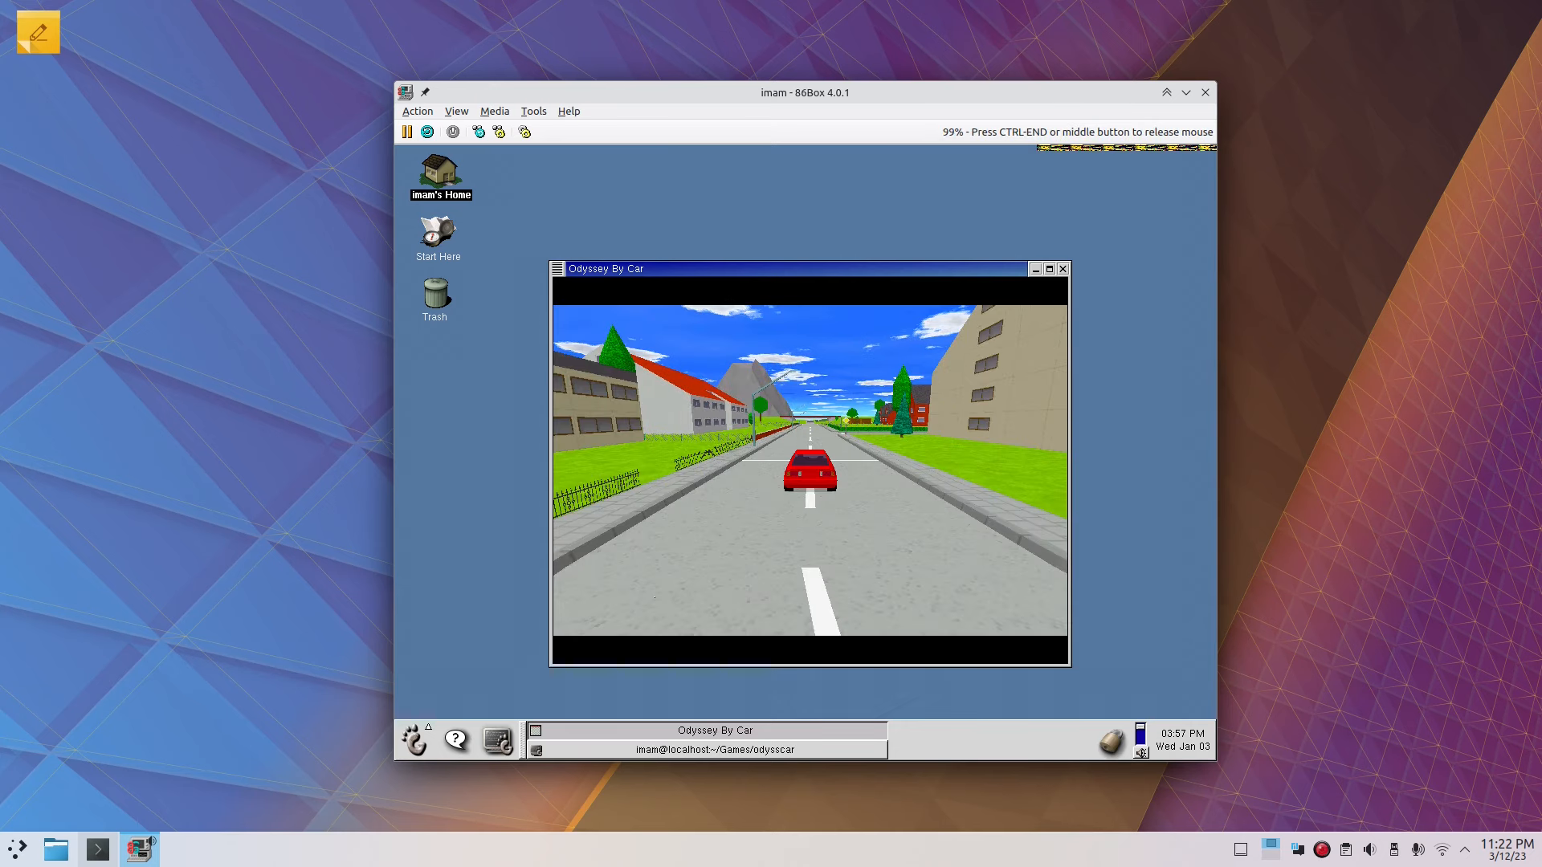
pyautogui.press('Up')
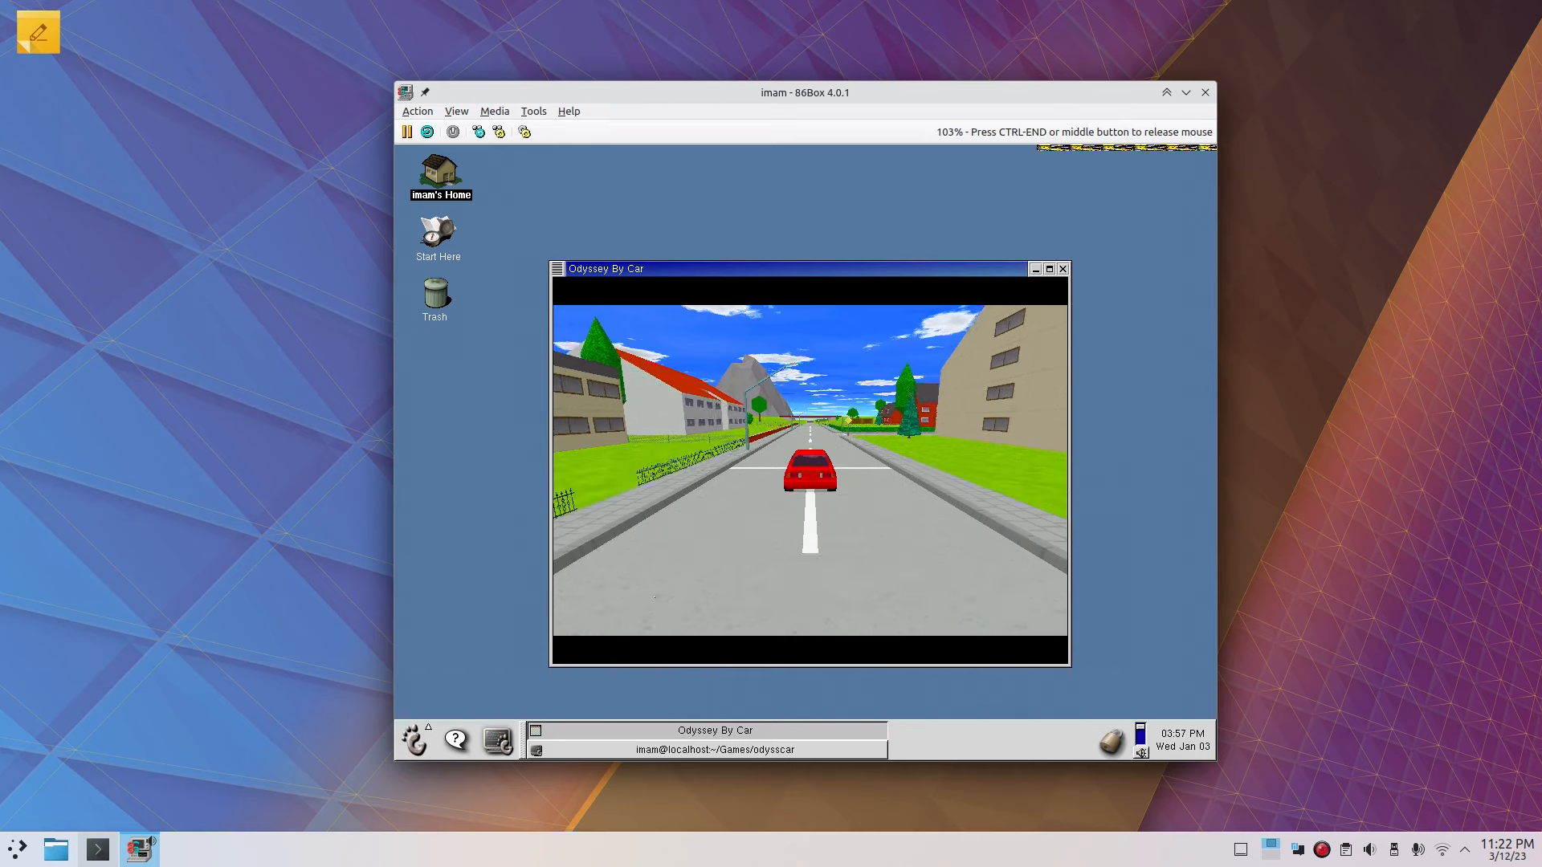
pyautogui.press('Left')
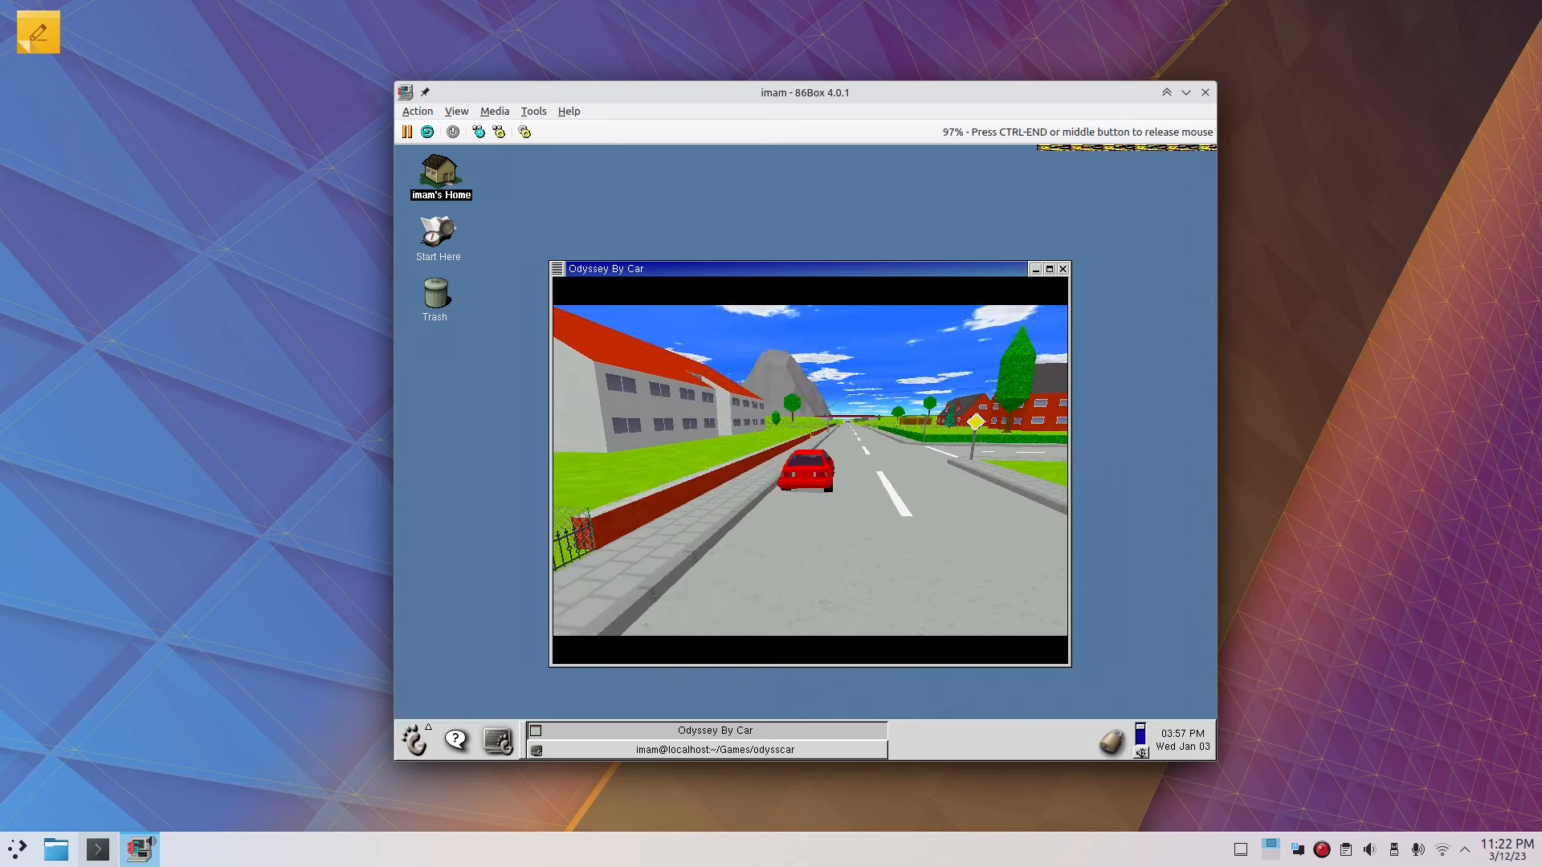
# Step: Pause the game and change its graphics mode to OpenGL 640x480 16 Bit in the options
pyautogui.press('Escape')
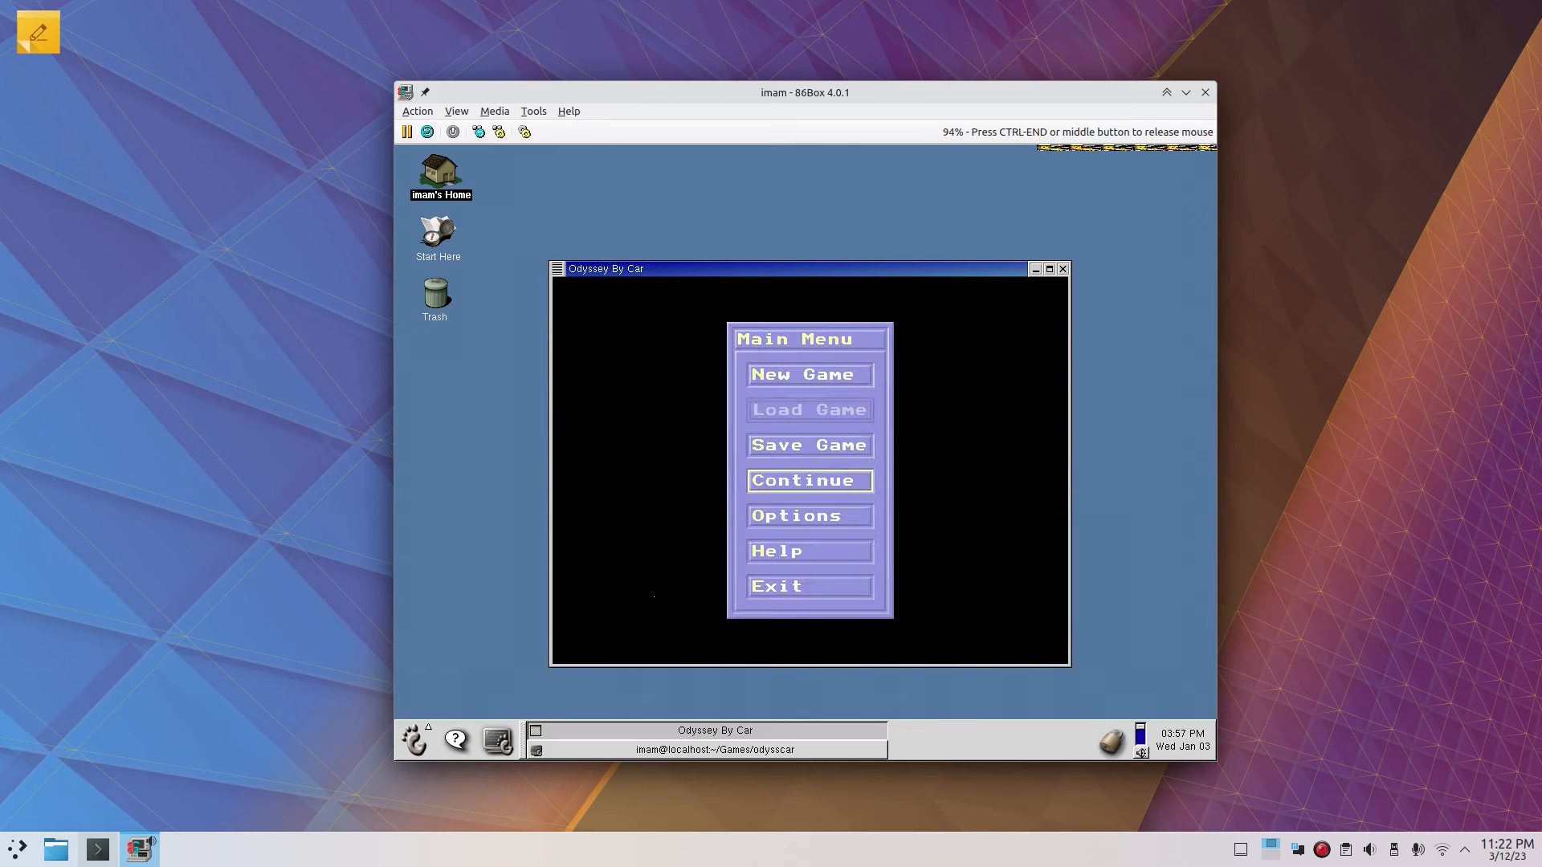
pyautogui.click(833, 518)
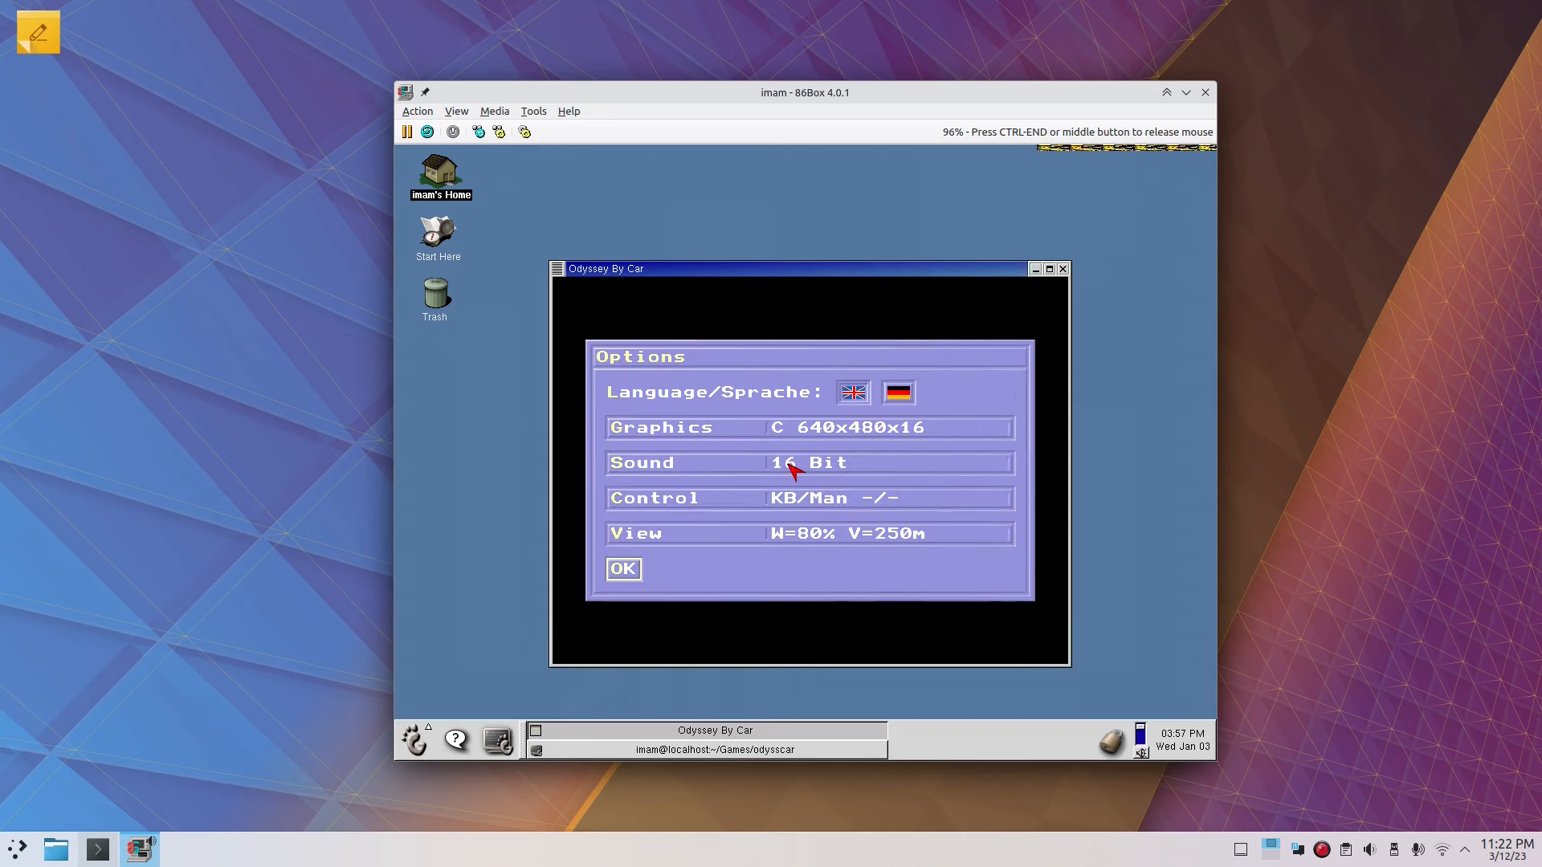
pyautogui.click(833, 433)
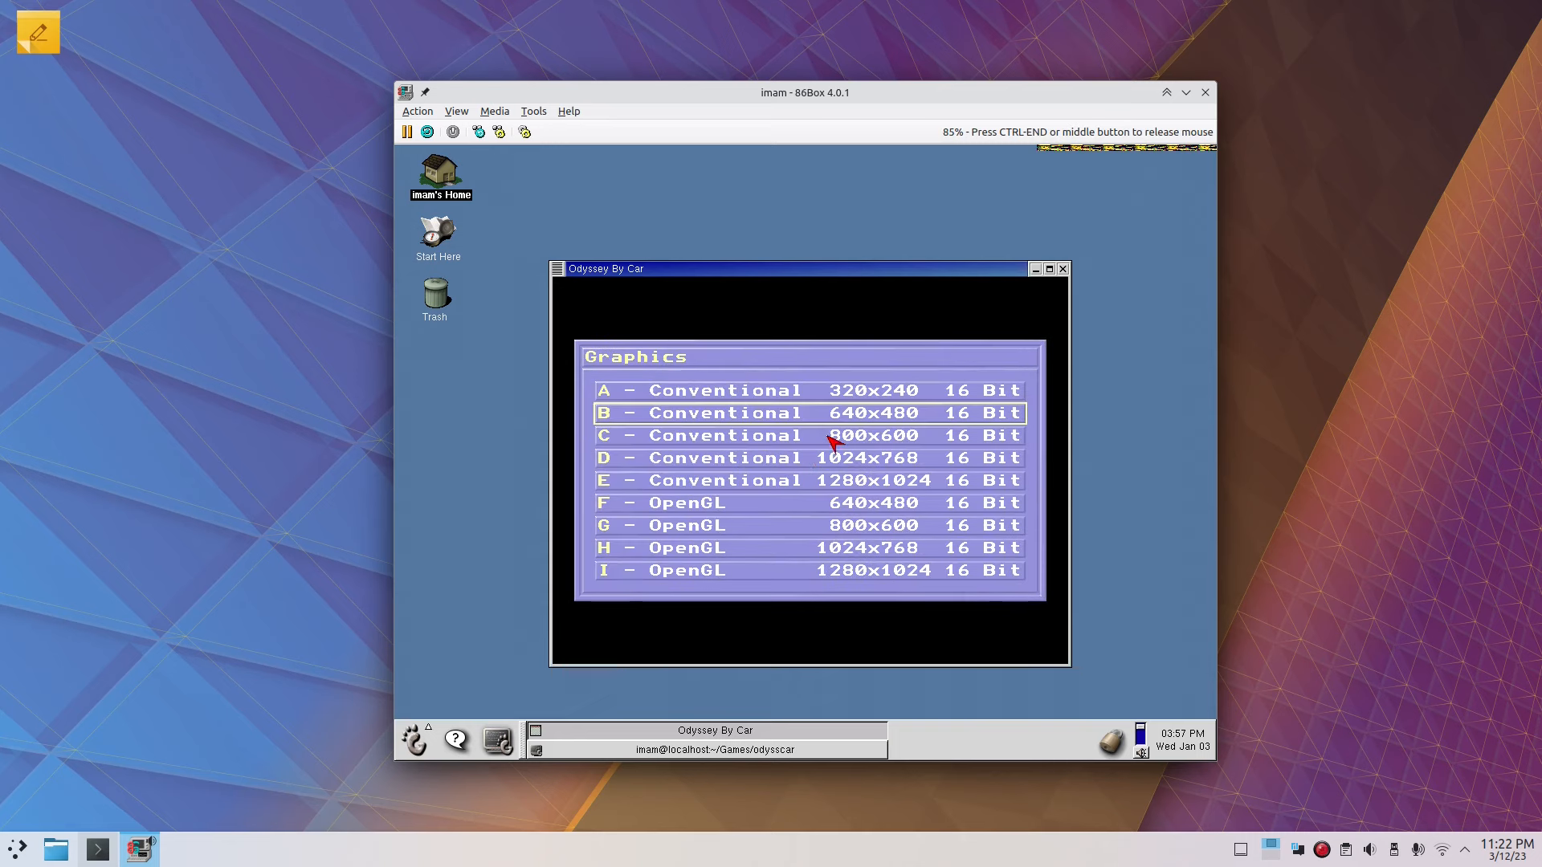
pyautogui.click(745, 516)
pyautogui.click(632, 570)
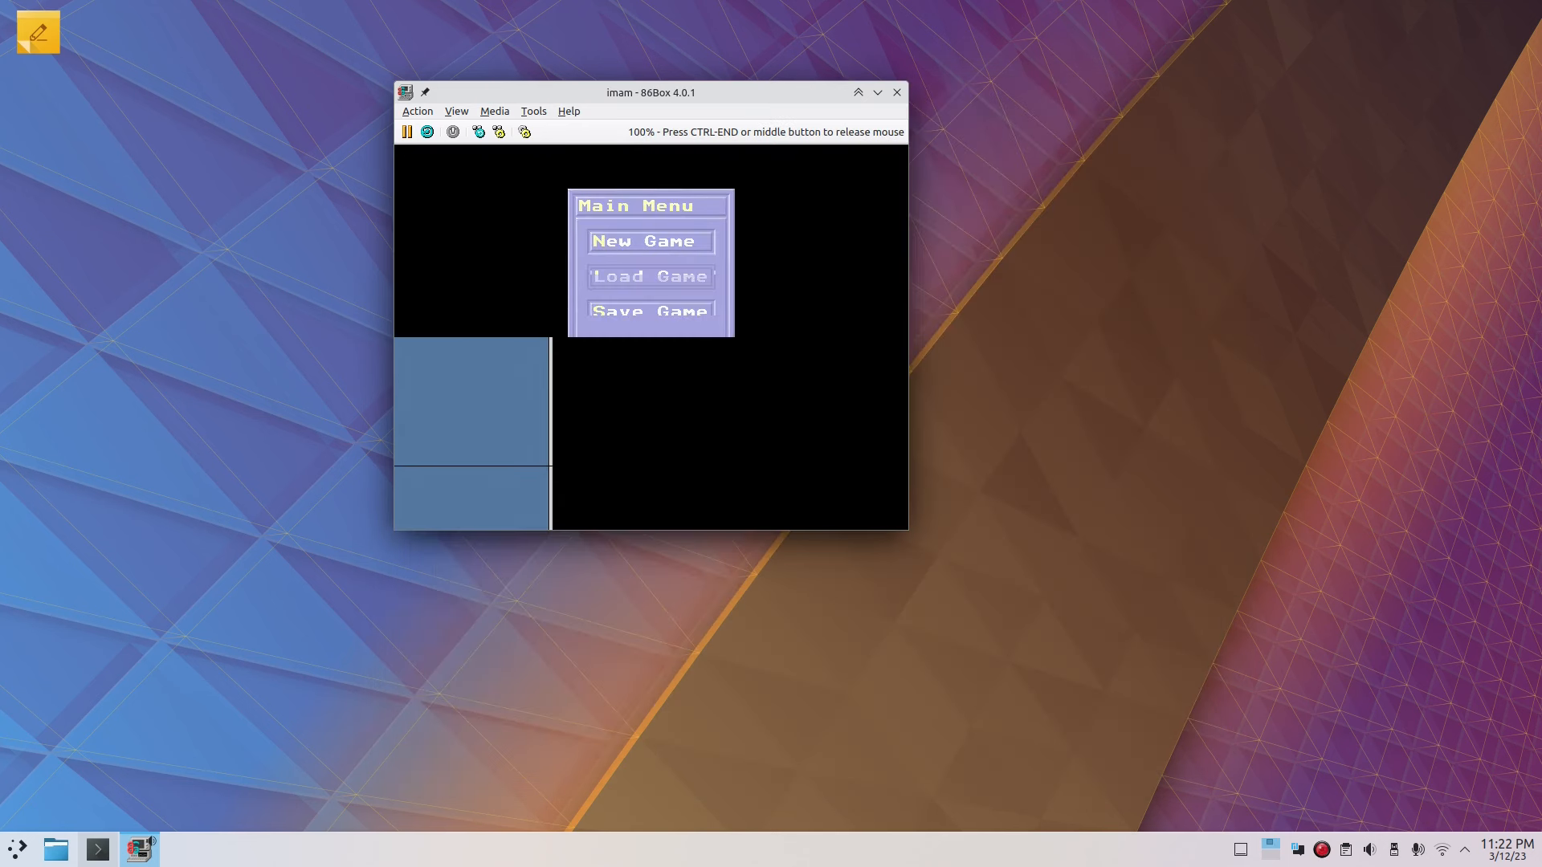
# Step: Load level 1 in the OpenGL mode and drive around, alternating between the dashboard view and the view behind the car
pyautogui.press('Return')
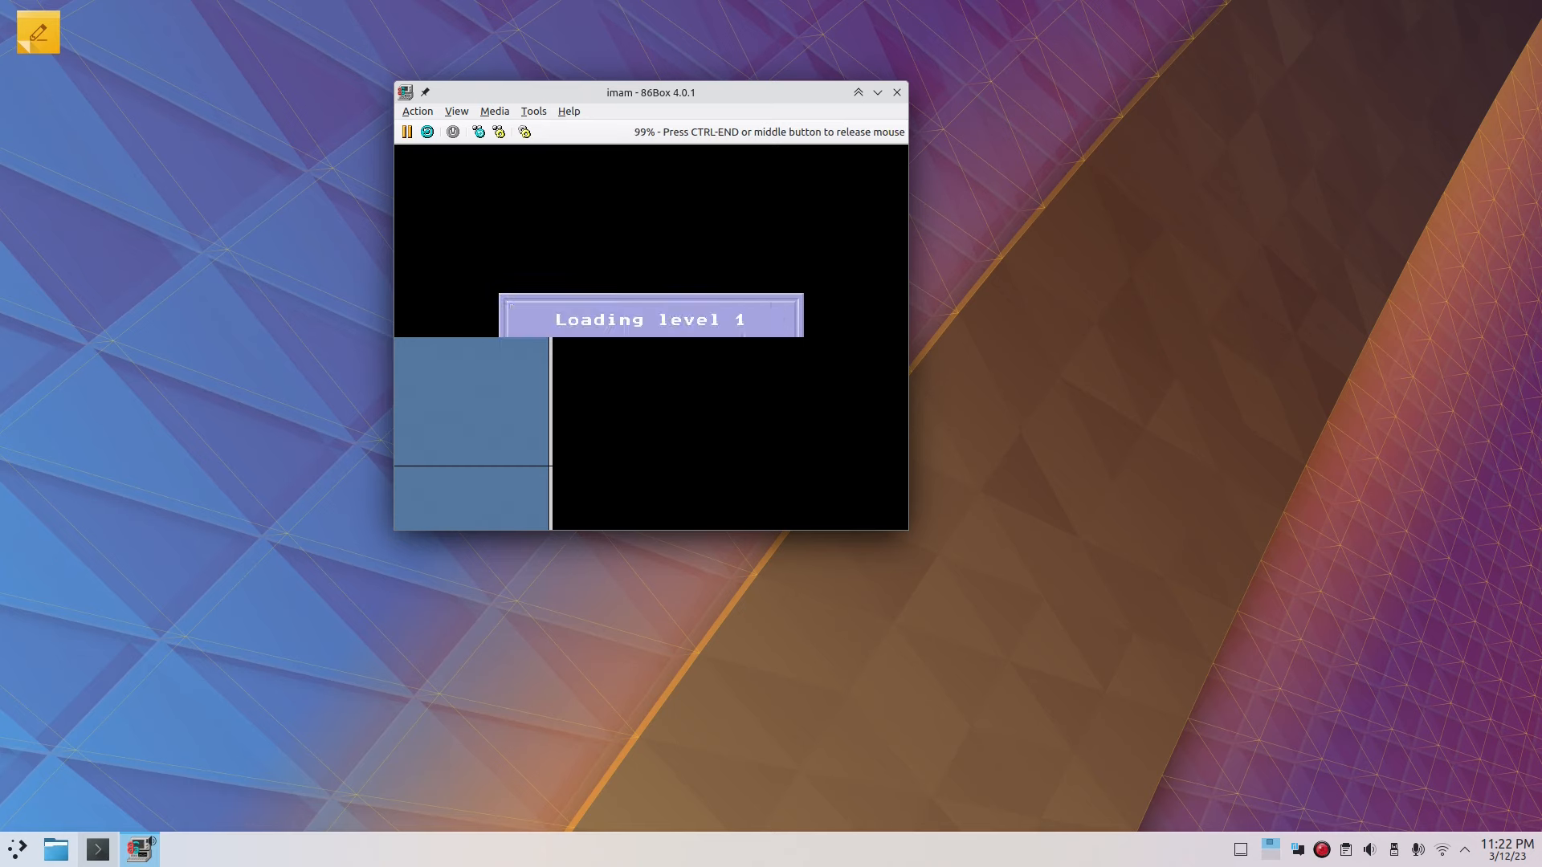
pyautogui.press('F2')
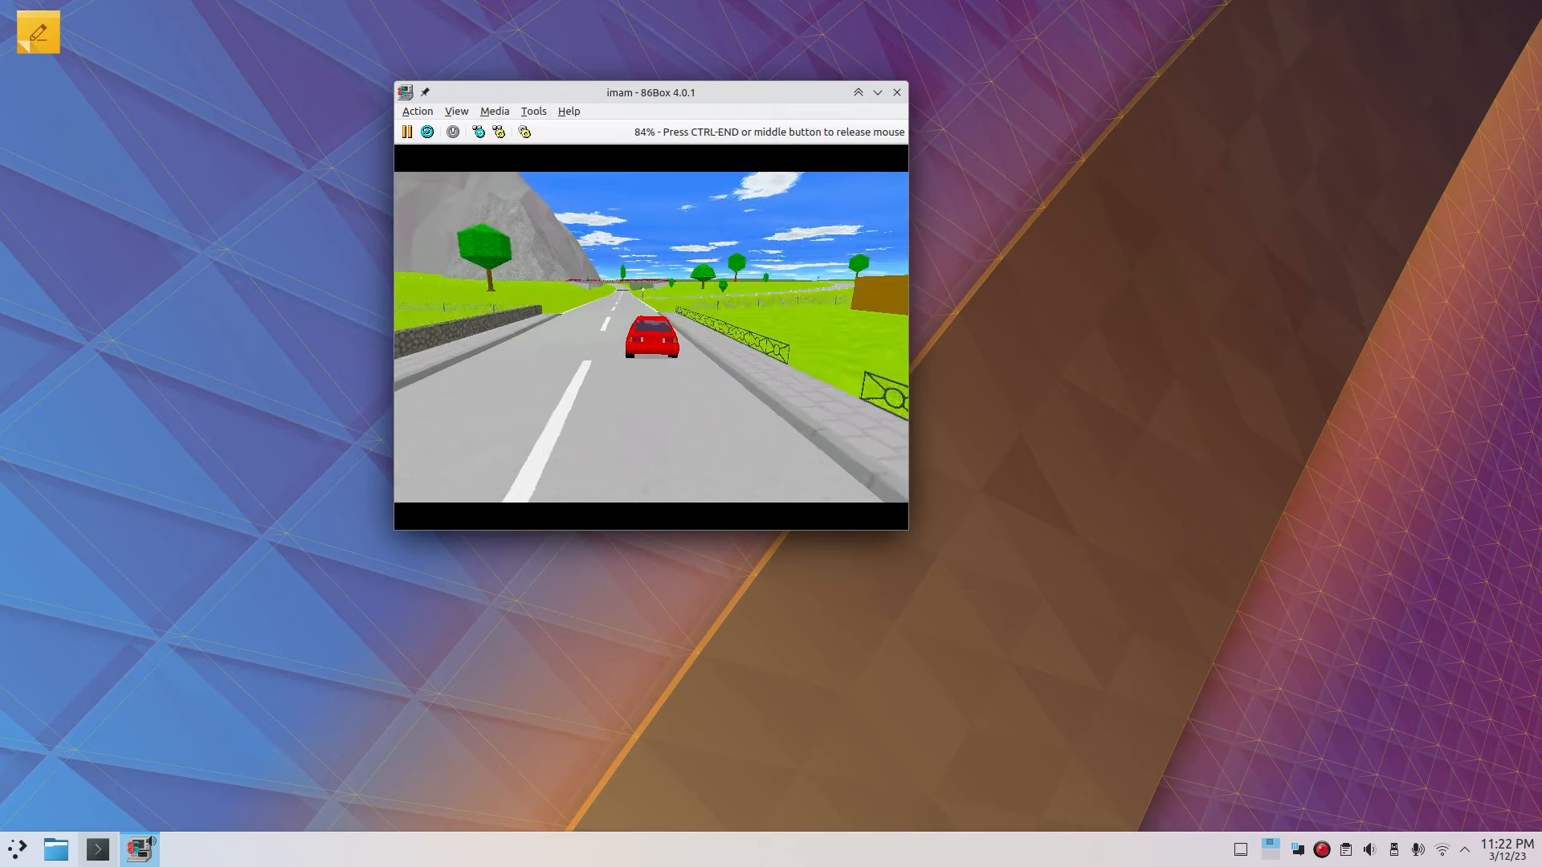
pyautogui.press('F1')
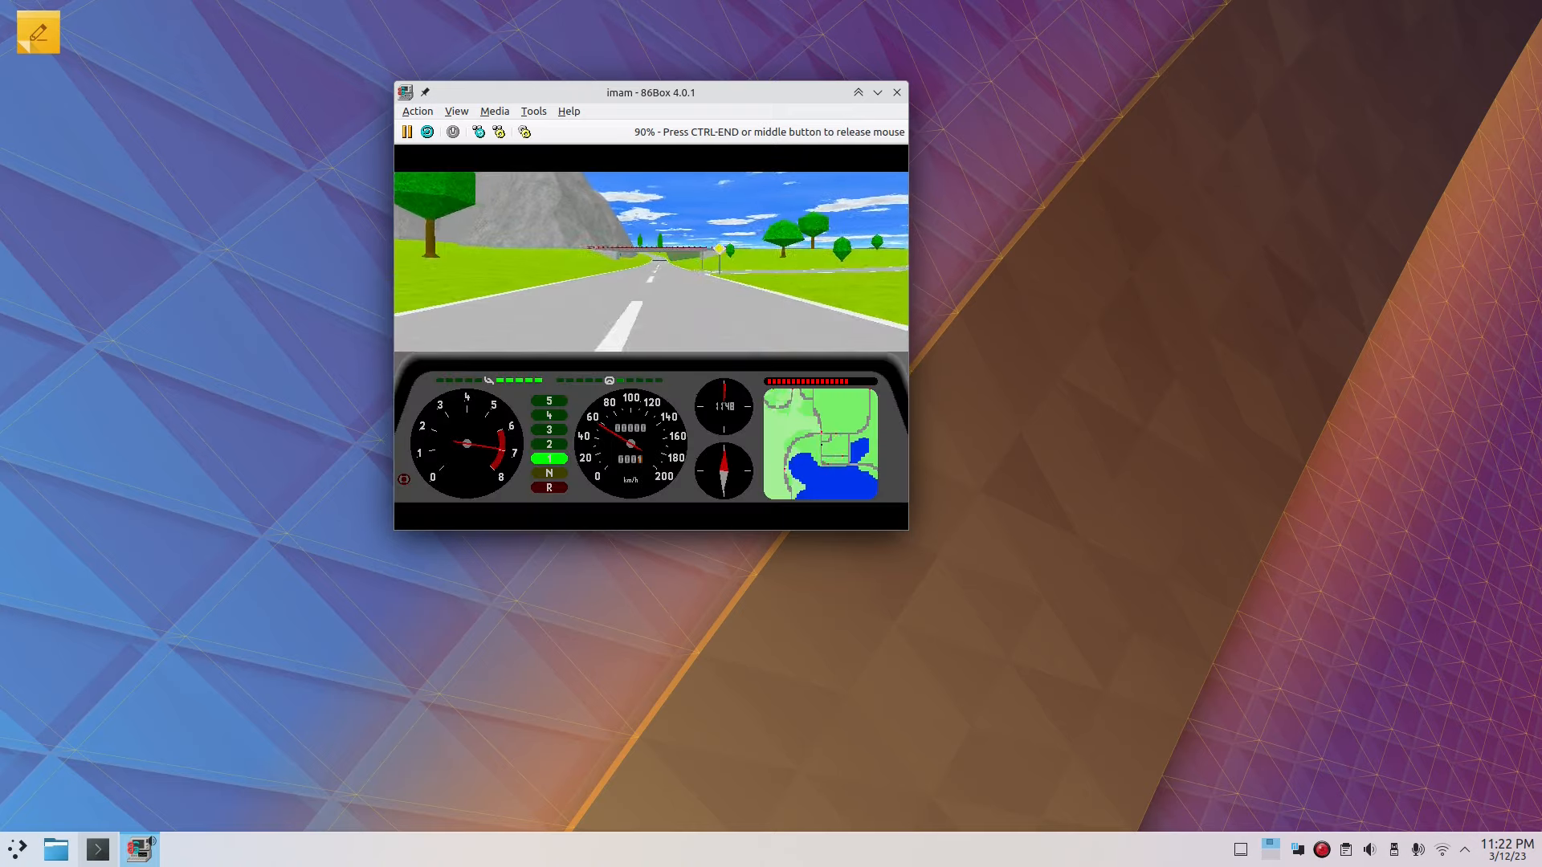
pyautogui.press('F2')
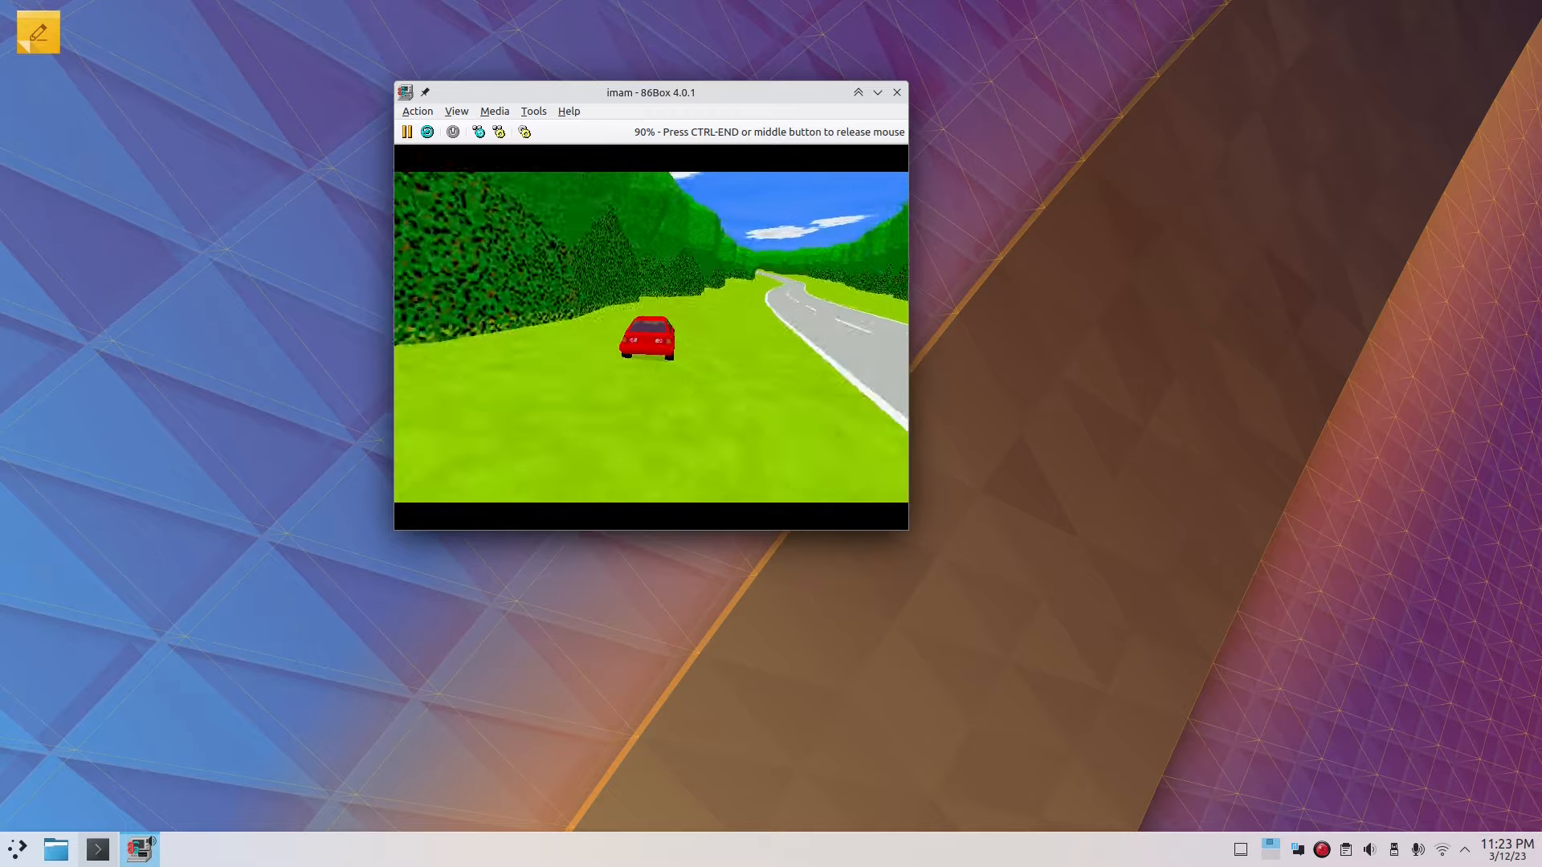
pyautogui.press('F1')
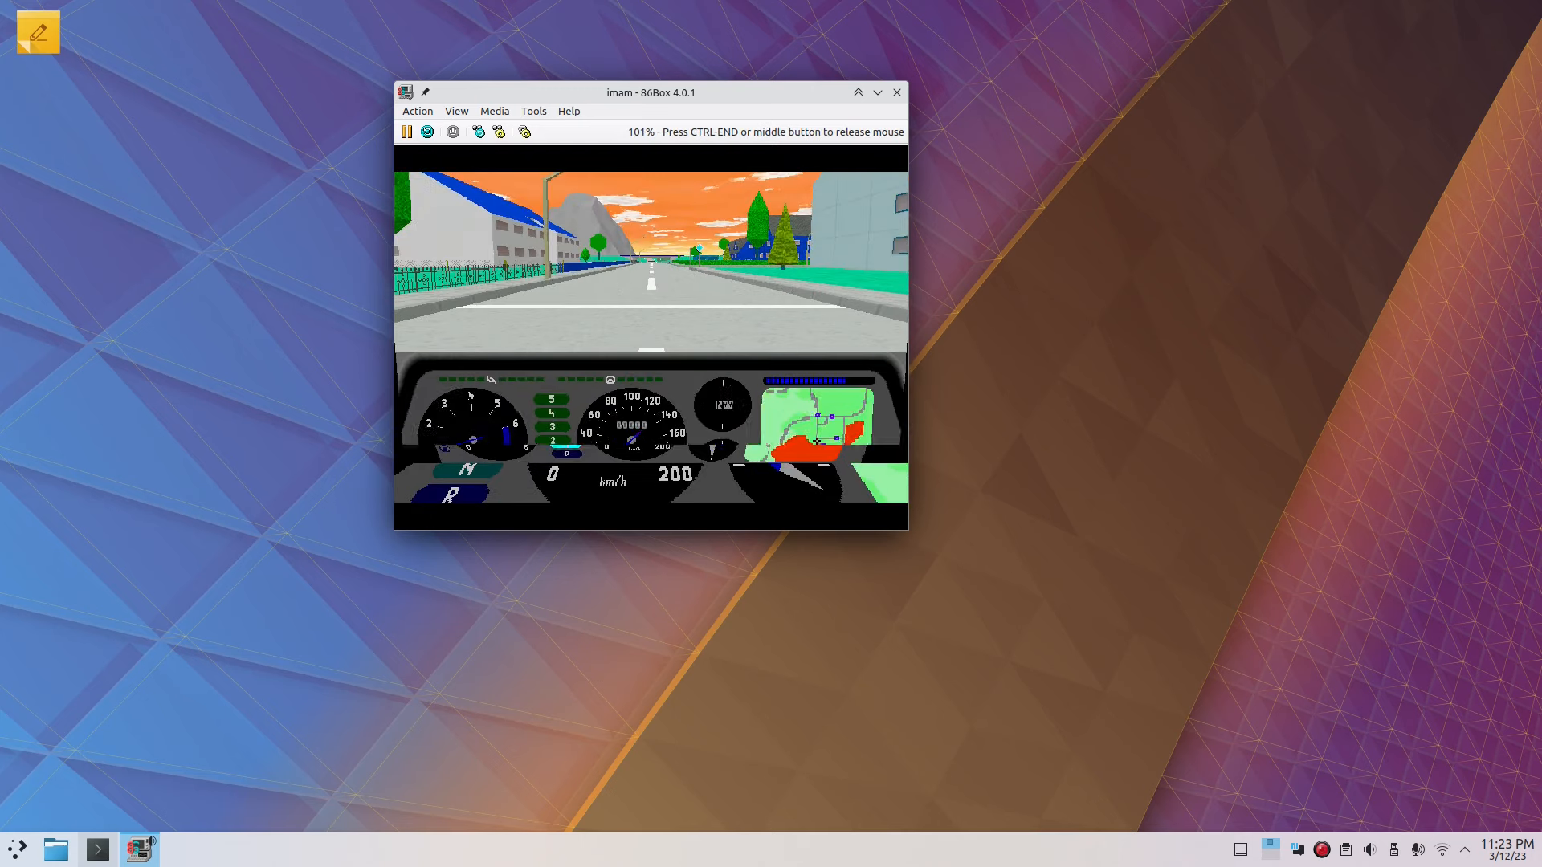
pyautogui.press('F2')
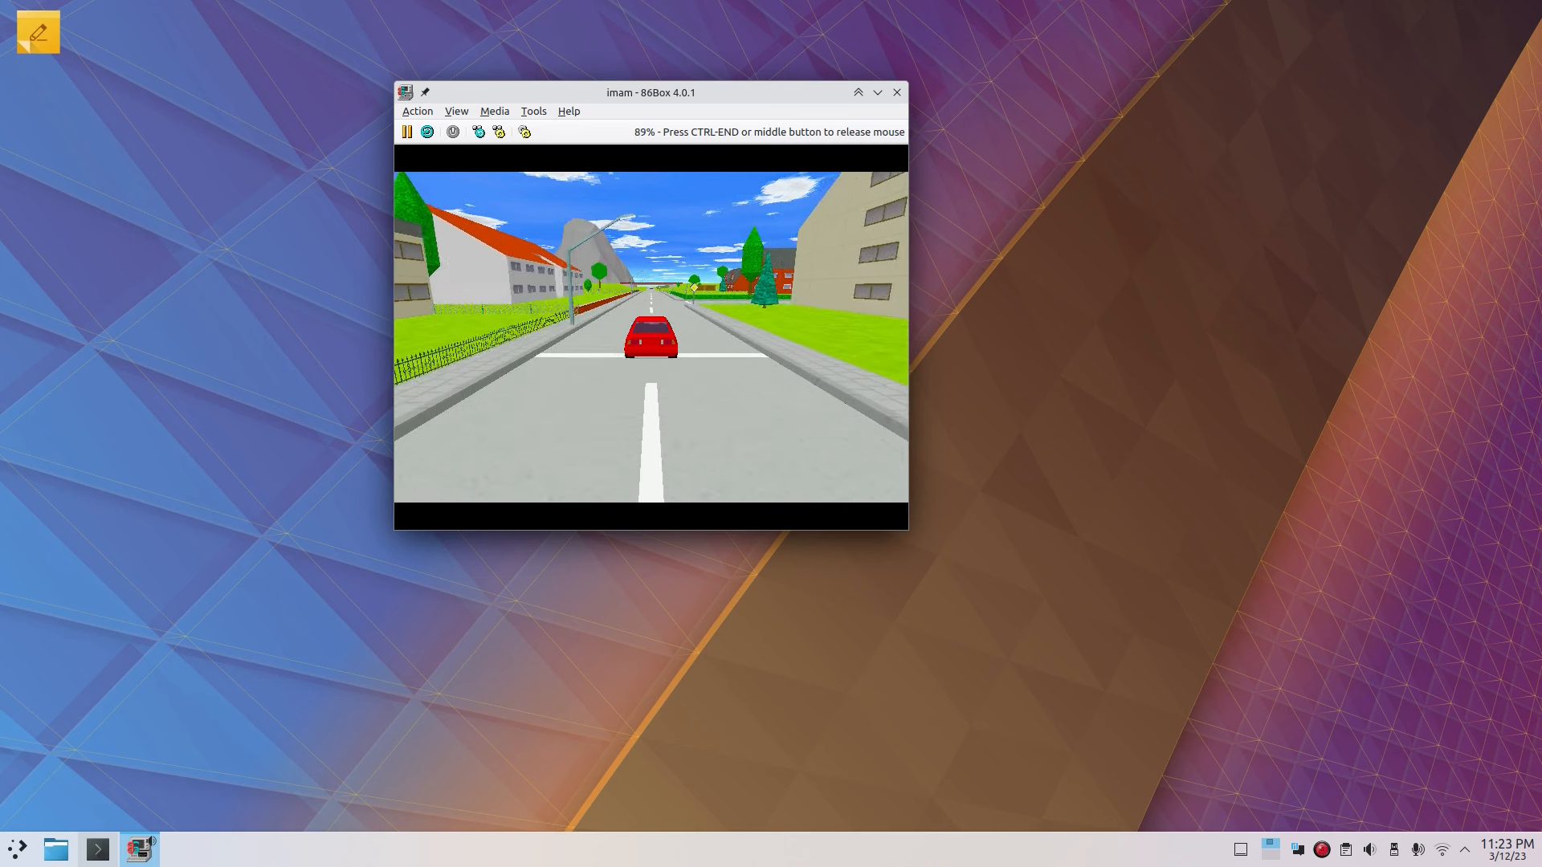
# Step: Exit Odyssey By Car back to the terminal and list the files in the odysscar directory
pyautogui.press('Escape')
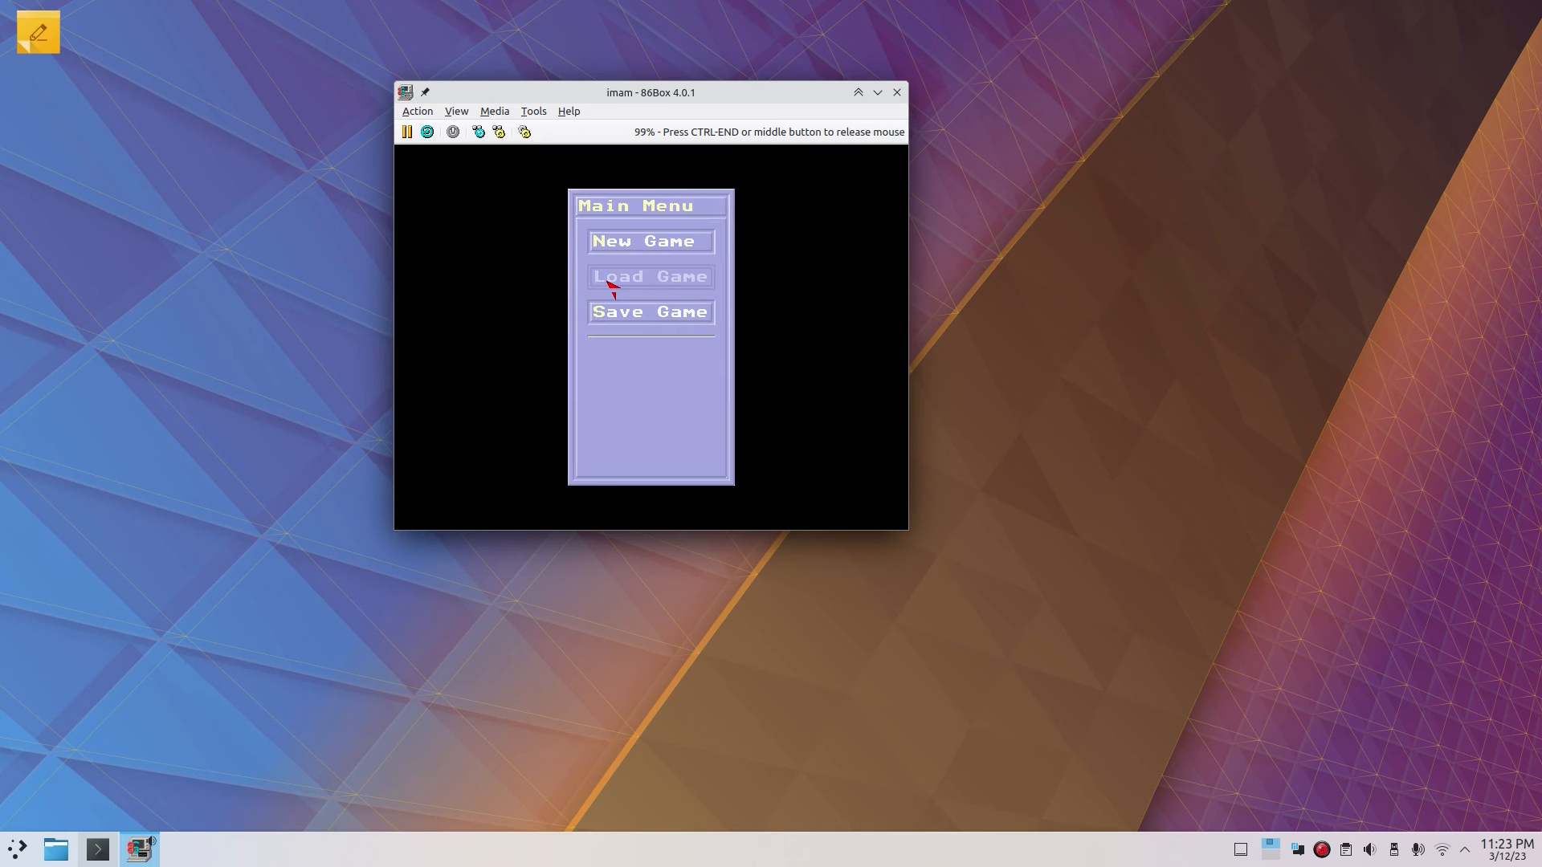
pyautogui.press('s')
pyautogui.press('Escape')
pyautogui.press('Escape')
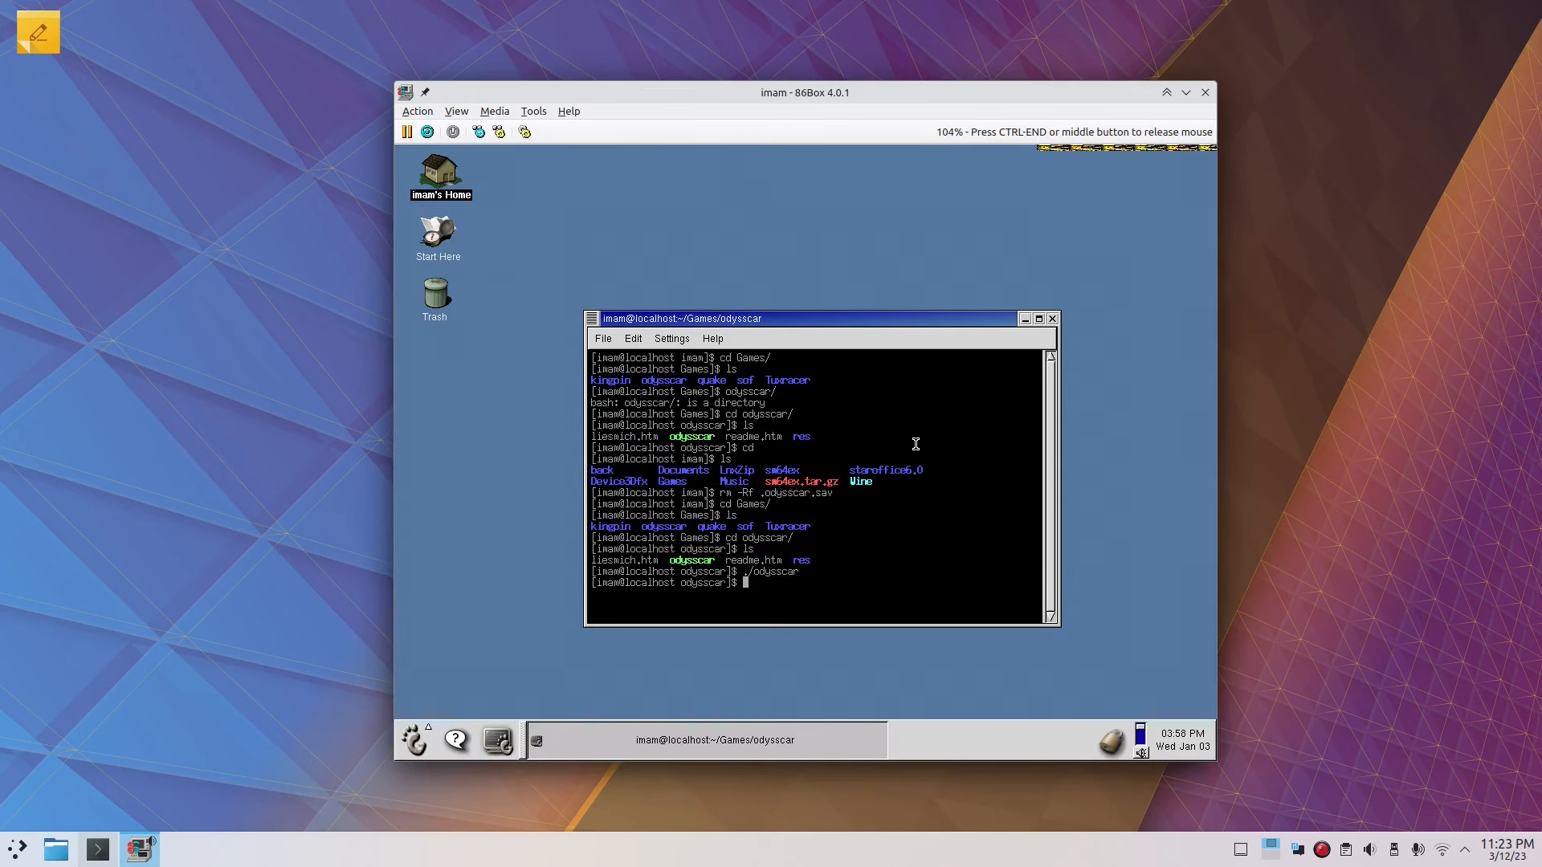
pyautogui.write('ls')
pyautogui.press('Return')
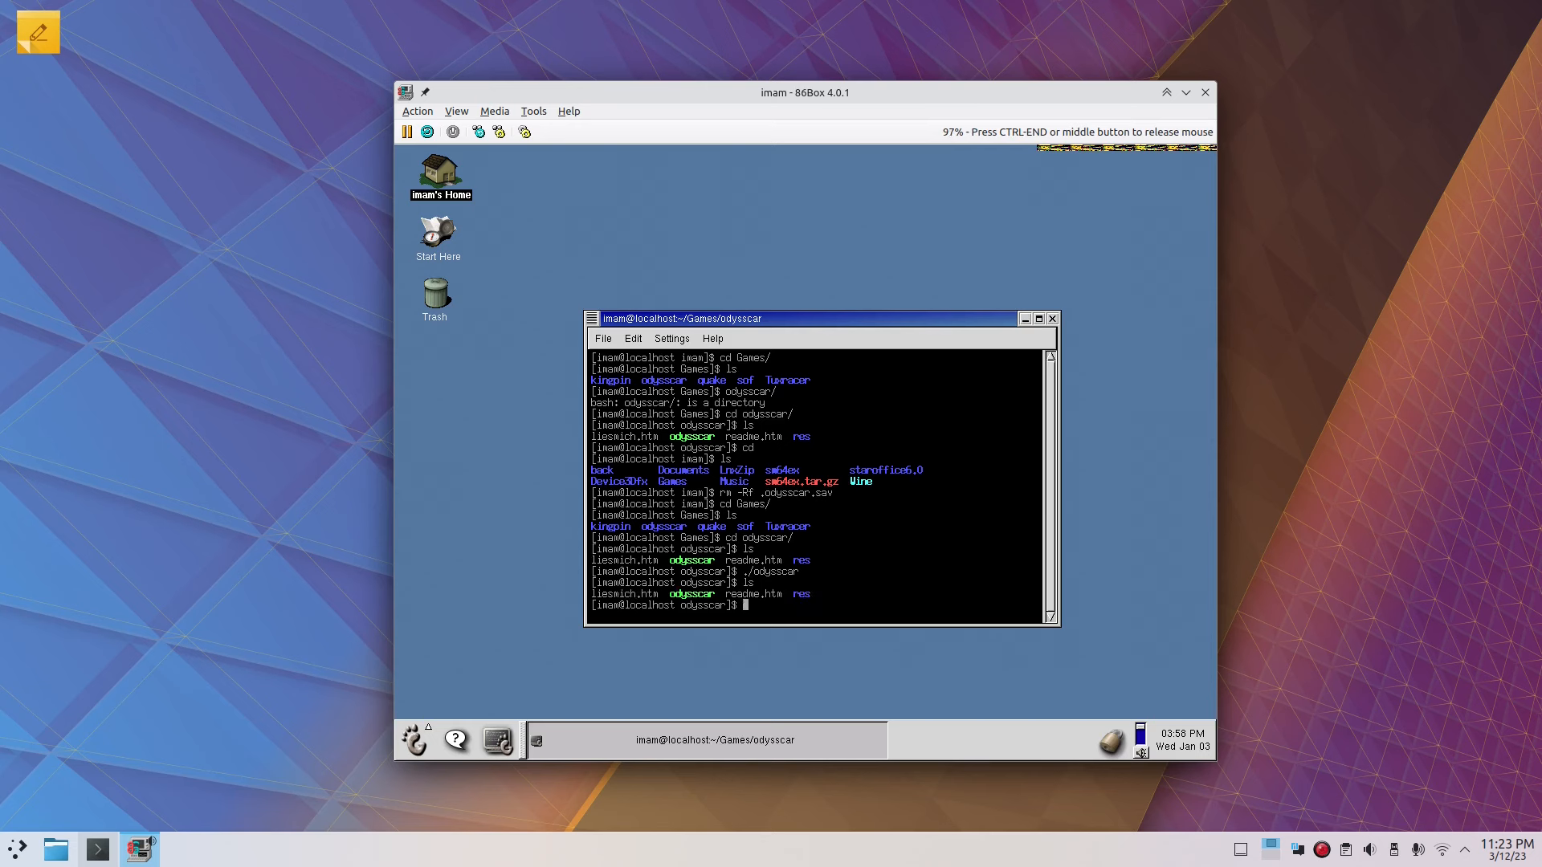
# Step: Return to the home directory, list its contents, and change into Games
pyautogui.write('cd')
pyautogui.press('Return')
pyautogui.write('ls')
pyautogui.press('Return')
pyautogui.write('cd ')
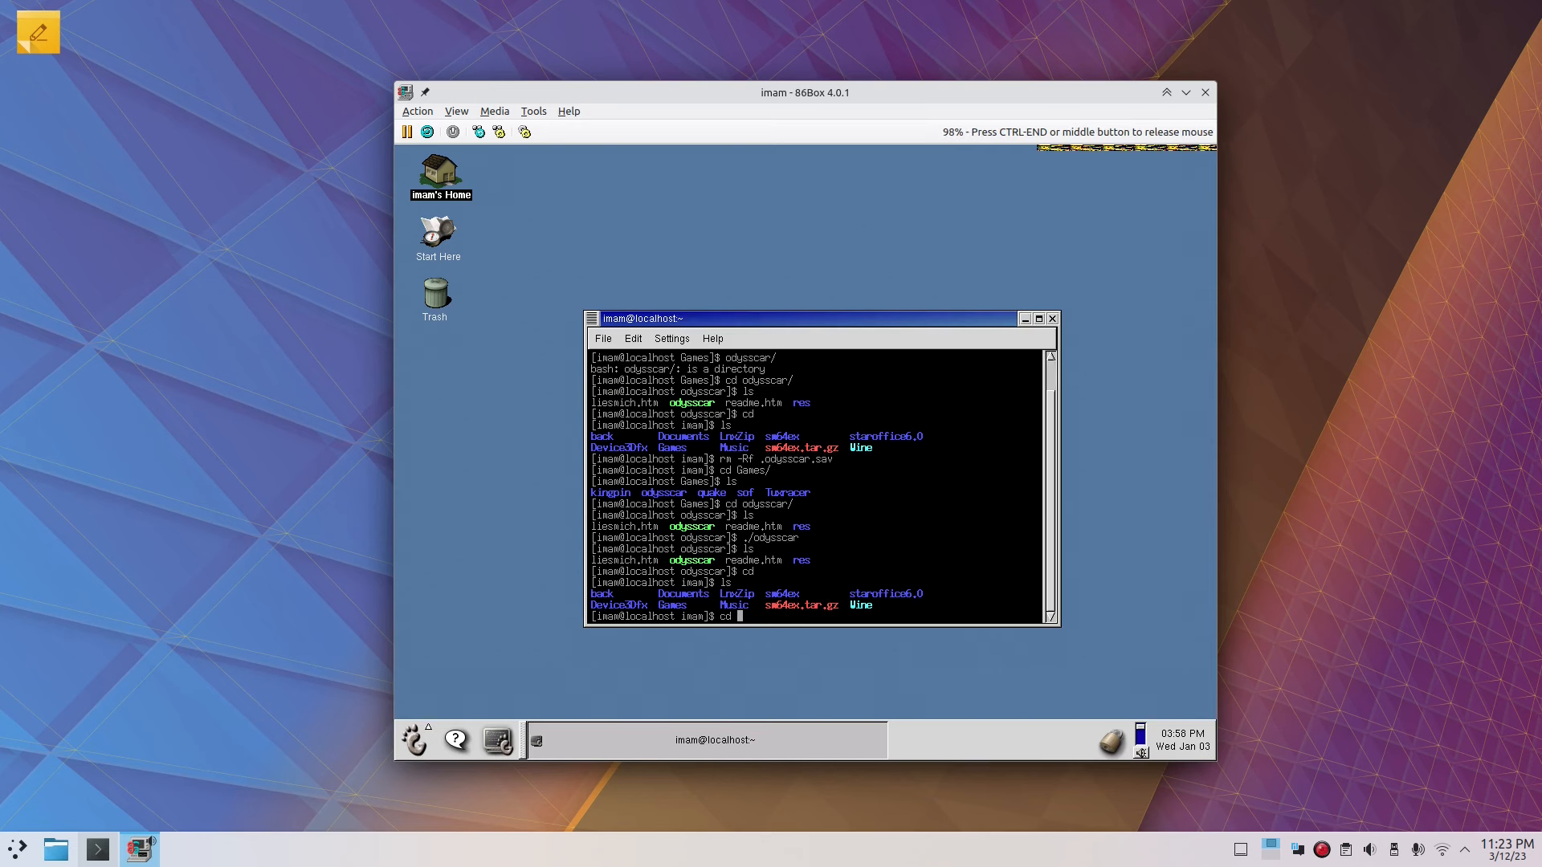
pyautogui.write('Ga')
pyautogui.press('Tab')
pyautogui.press('Return')
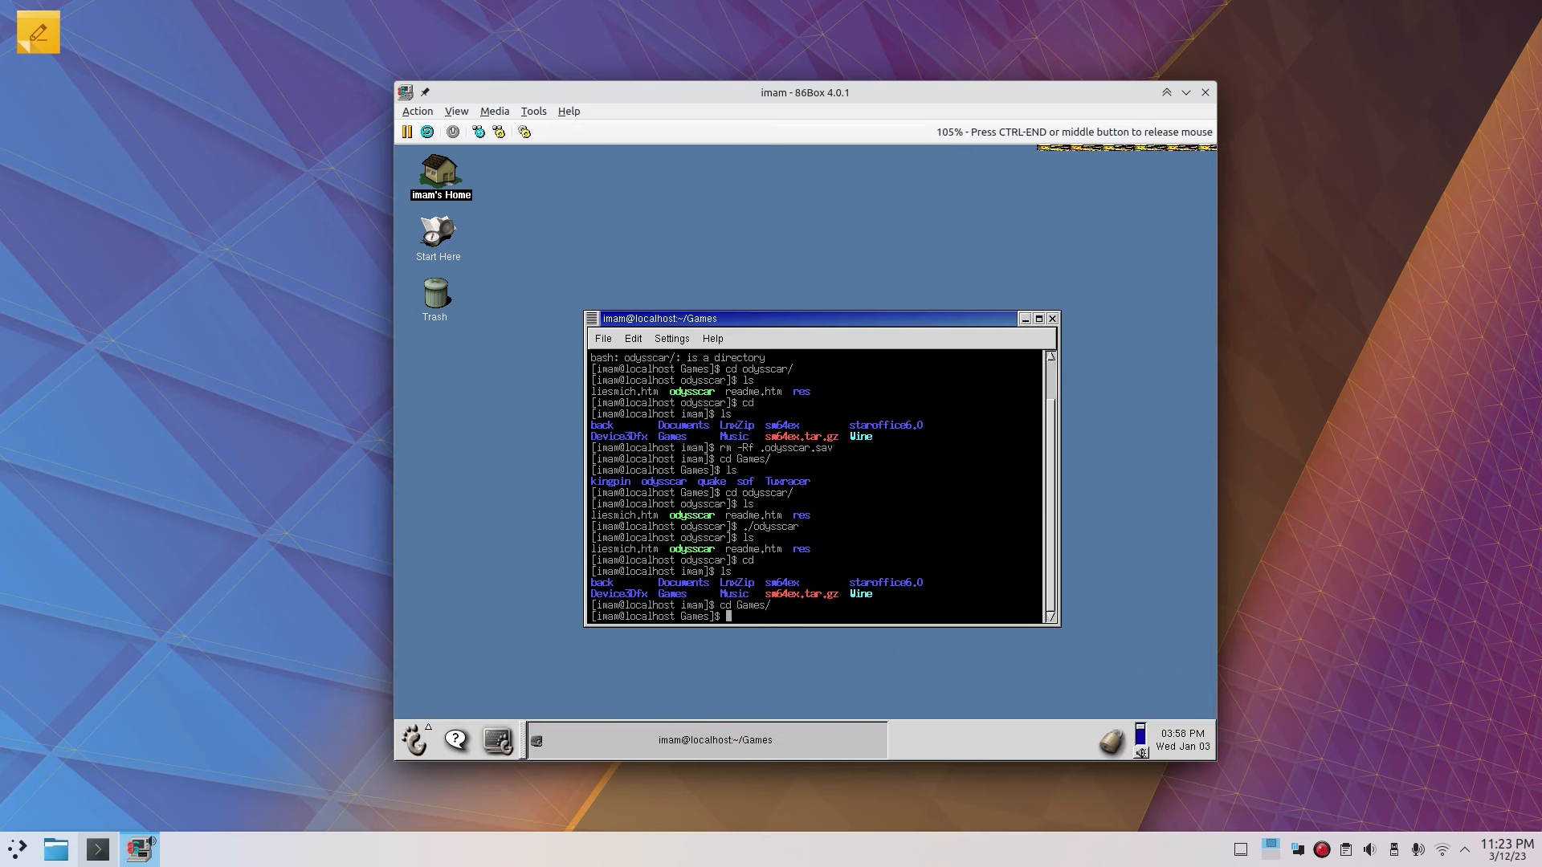
# Step: Change to the Tuxracer directory inside Games and list its files
pyautogui.write('cd ')
pyautogui.write('tuxr')
pyautogui.write('T')
pyautogui.press('Tab')
pyautogui.press('Return')
pyautogui.write('ls')
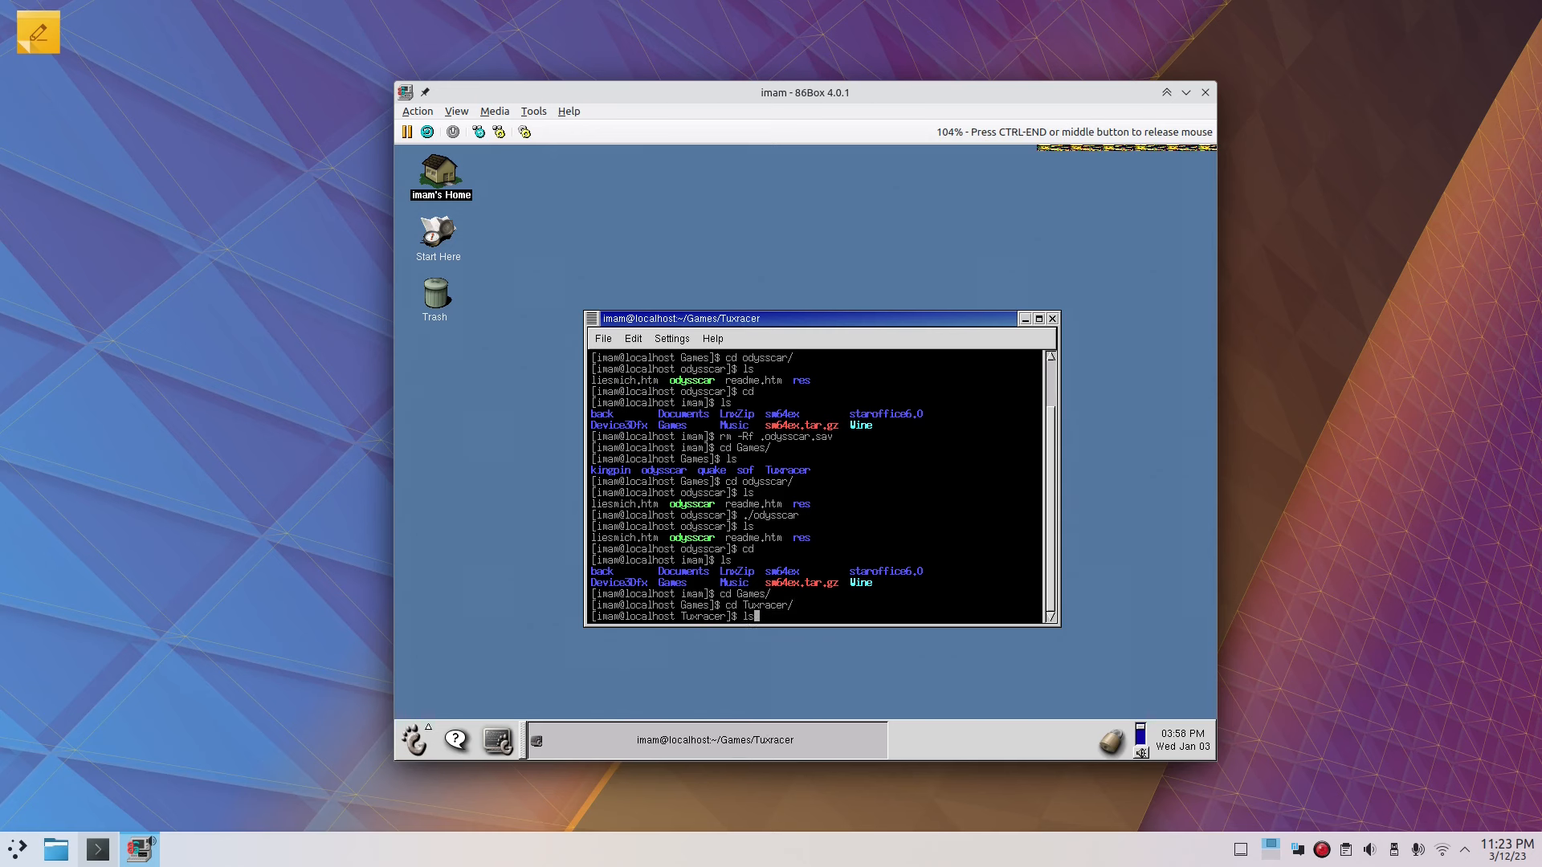
pyautogui.press('Return')
# Step: Launch Tux Racer from the terminal with "./tuxracer"
pyautogui.write('./tu')
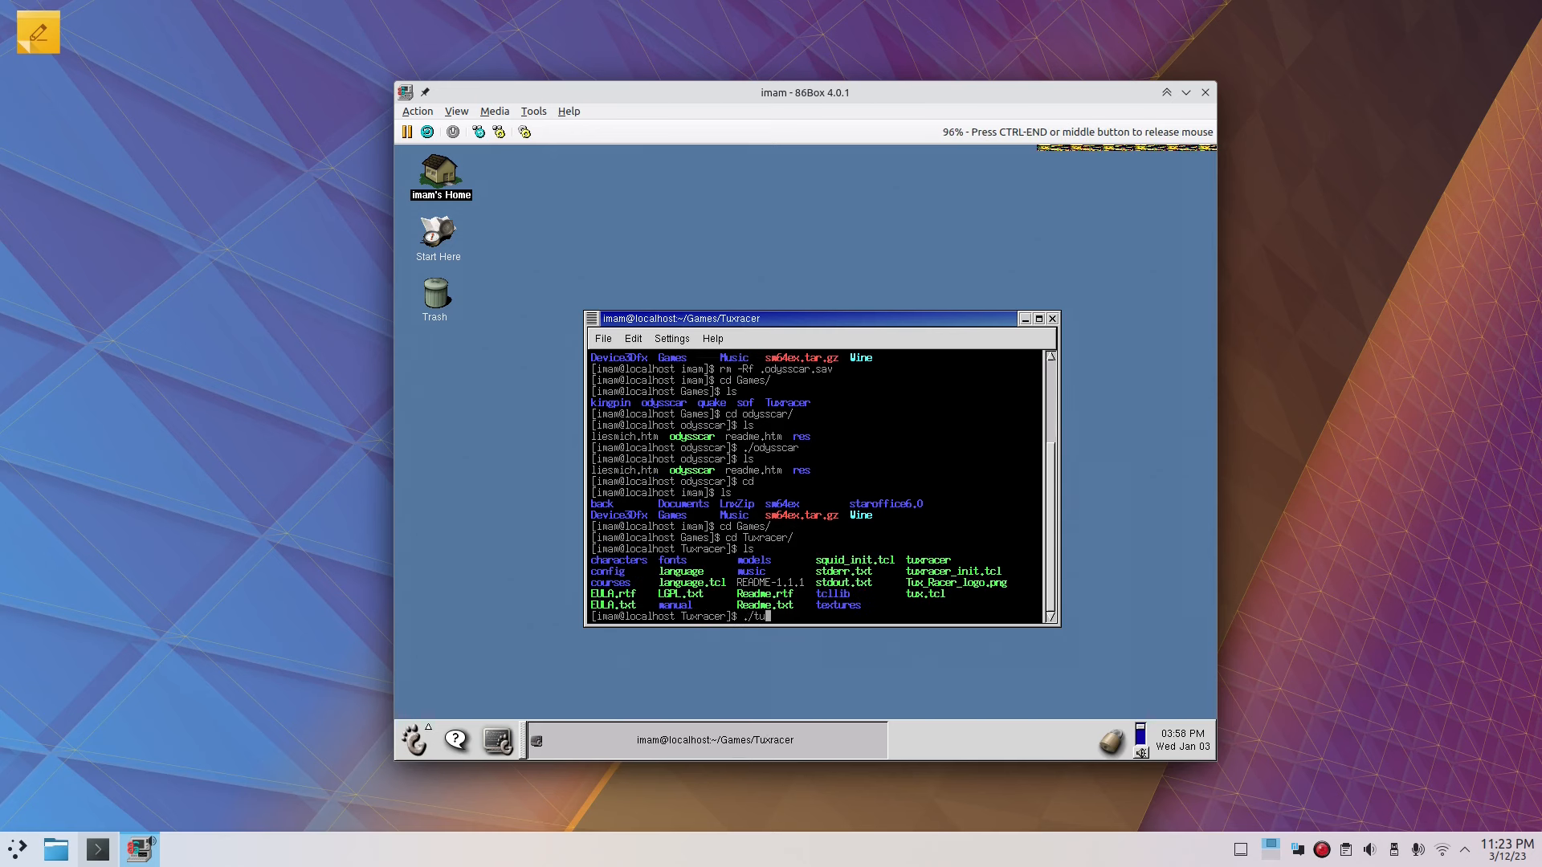
pyautogui.write('xracer')
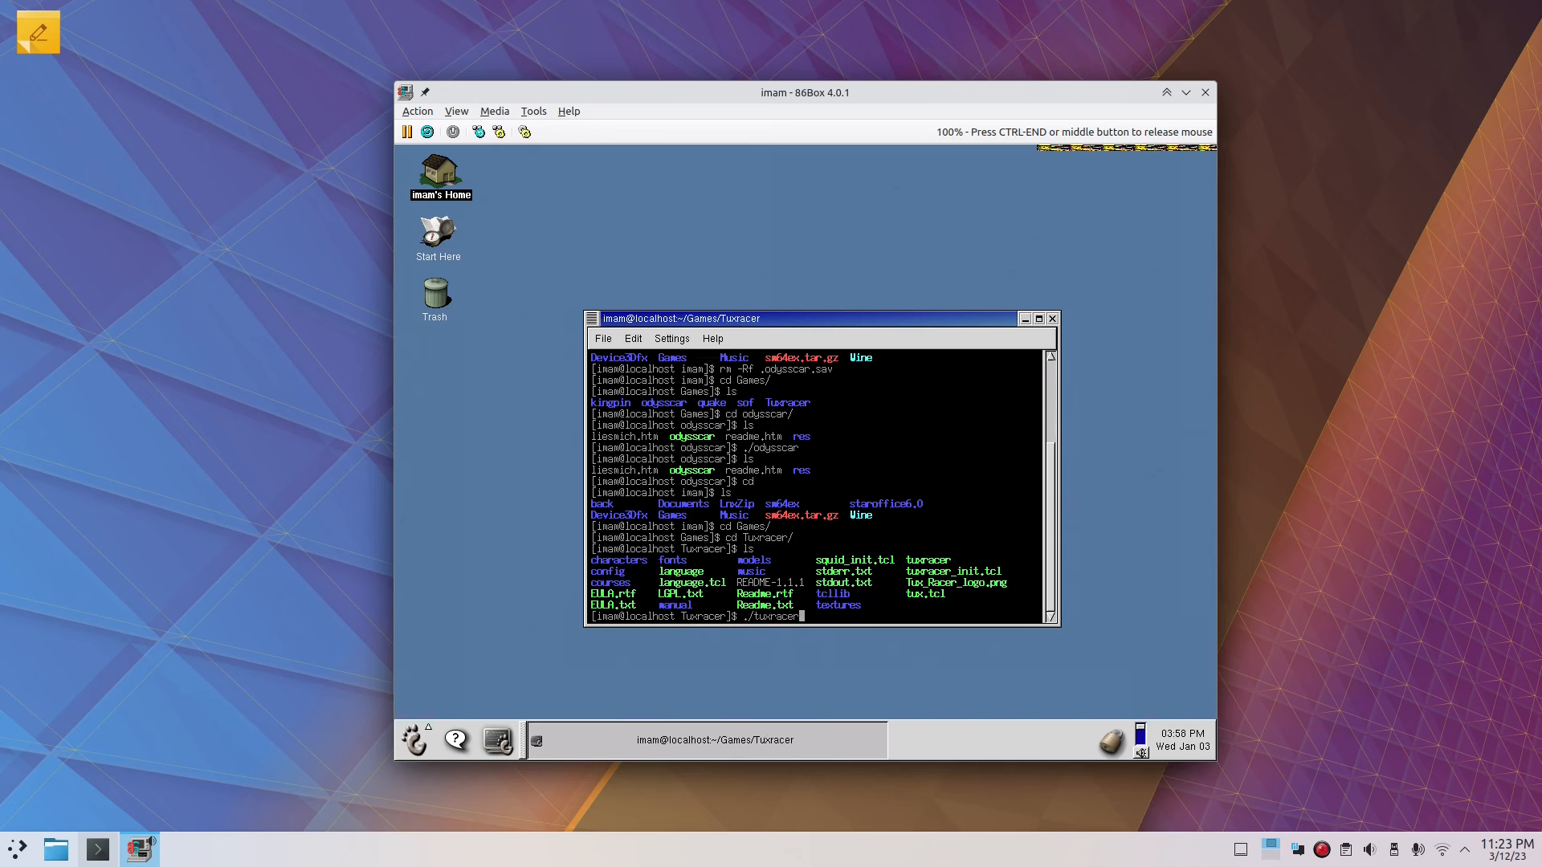
pyautogui.press('Return')
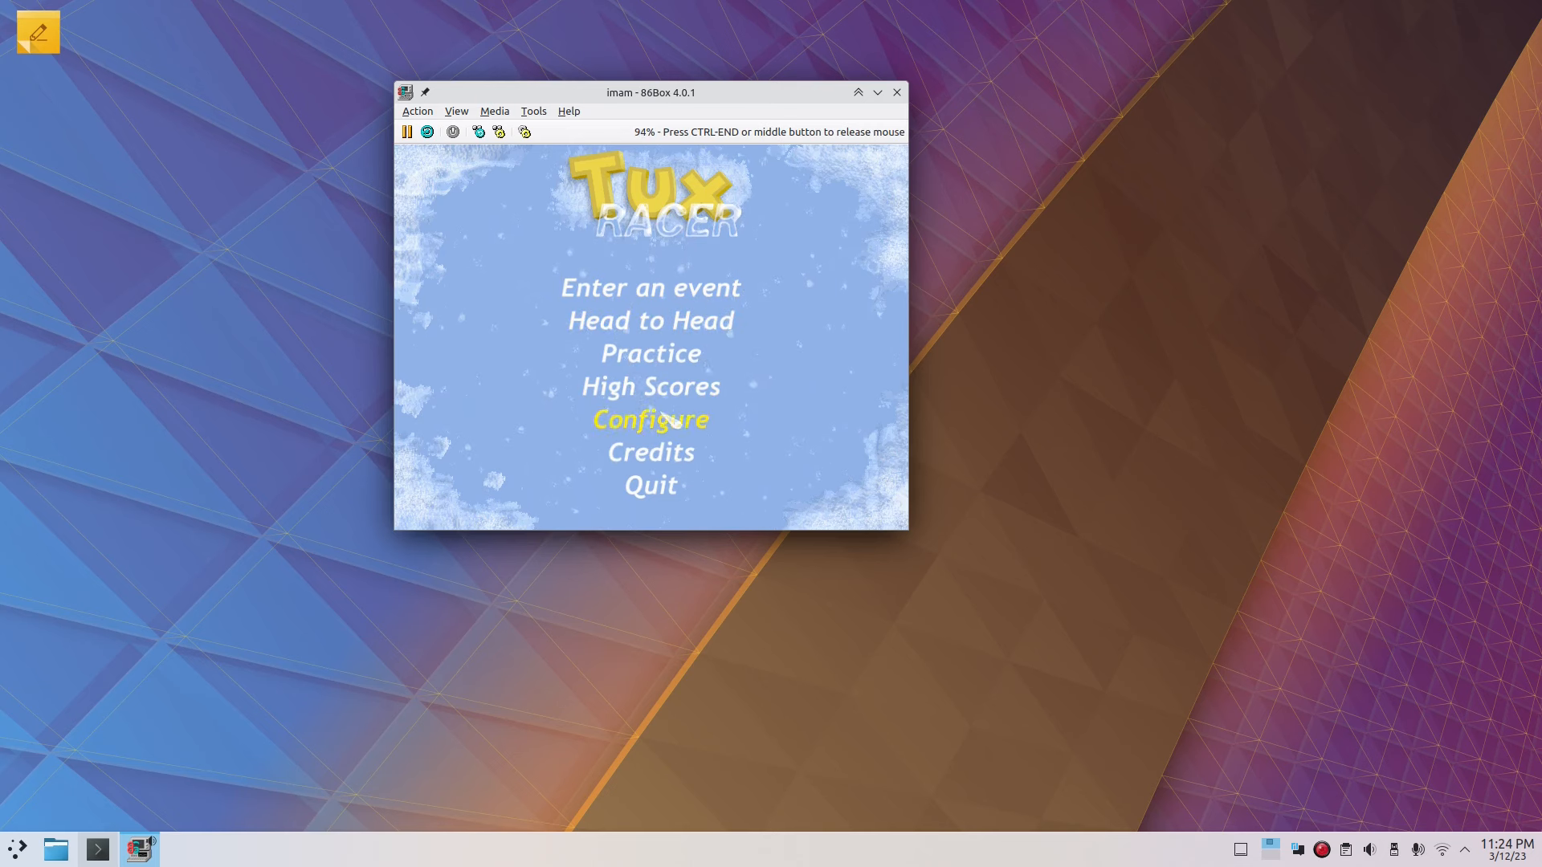
# Step: Examine the graphics and video settings in Tux Racer's configuration, leaving each page without changing anything
pyautogui.click(657, 428)
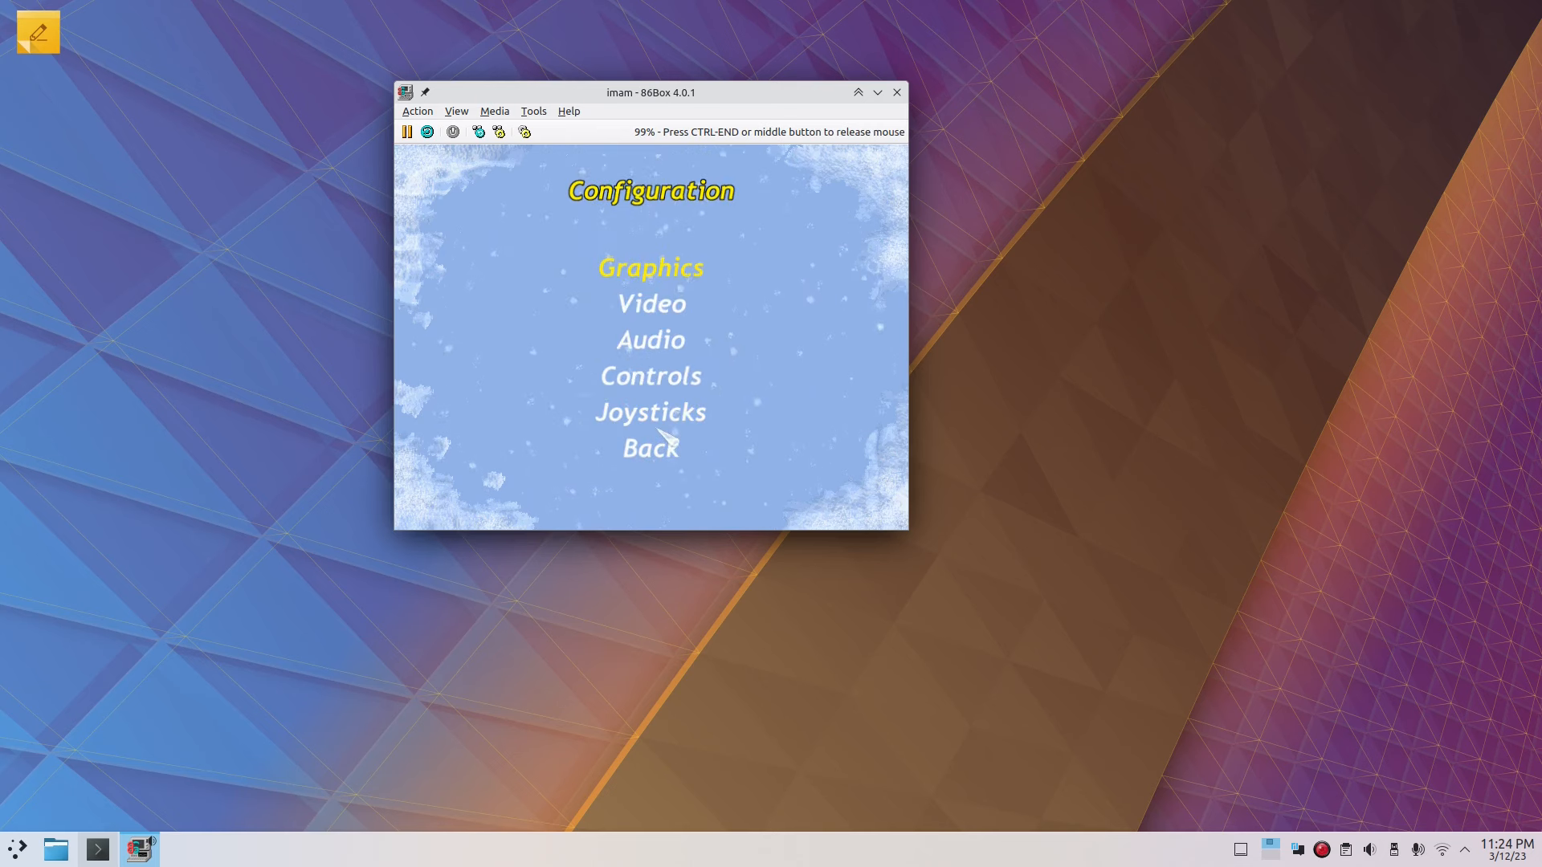
pyautogui.click(676, 274)
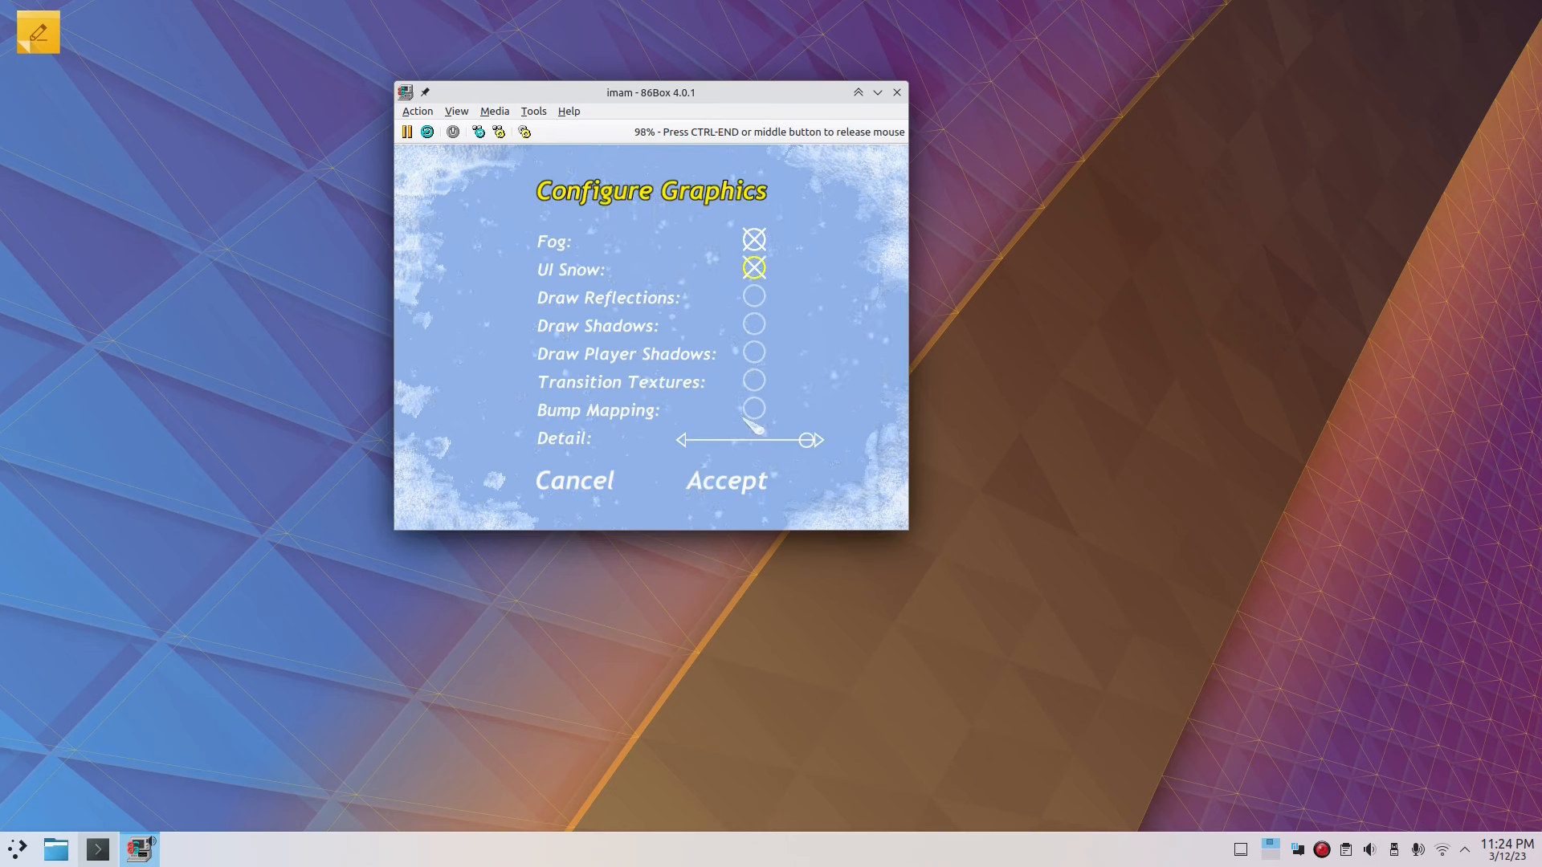
pyautogui.press('Escape')
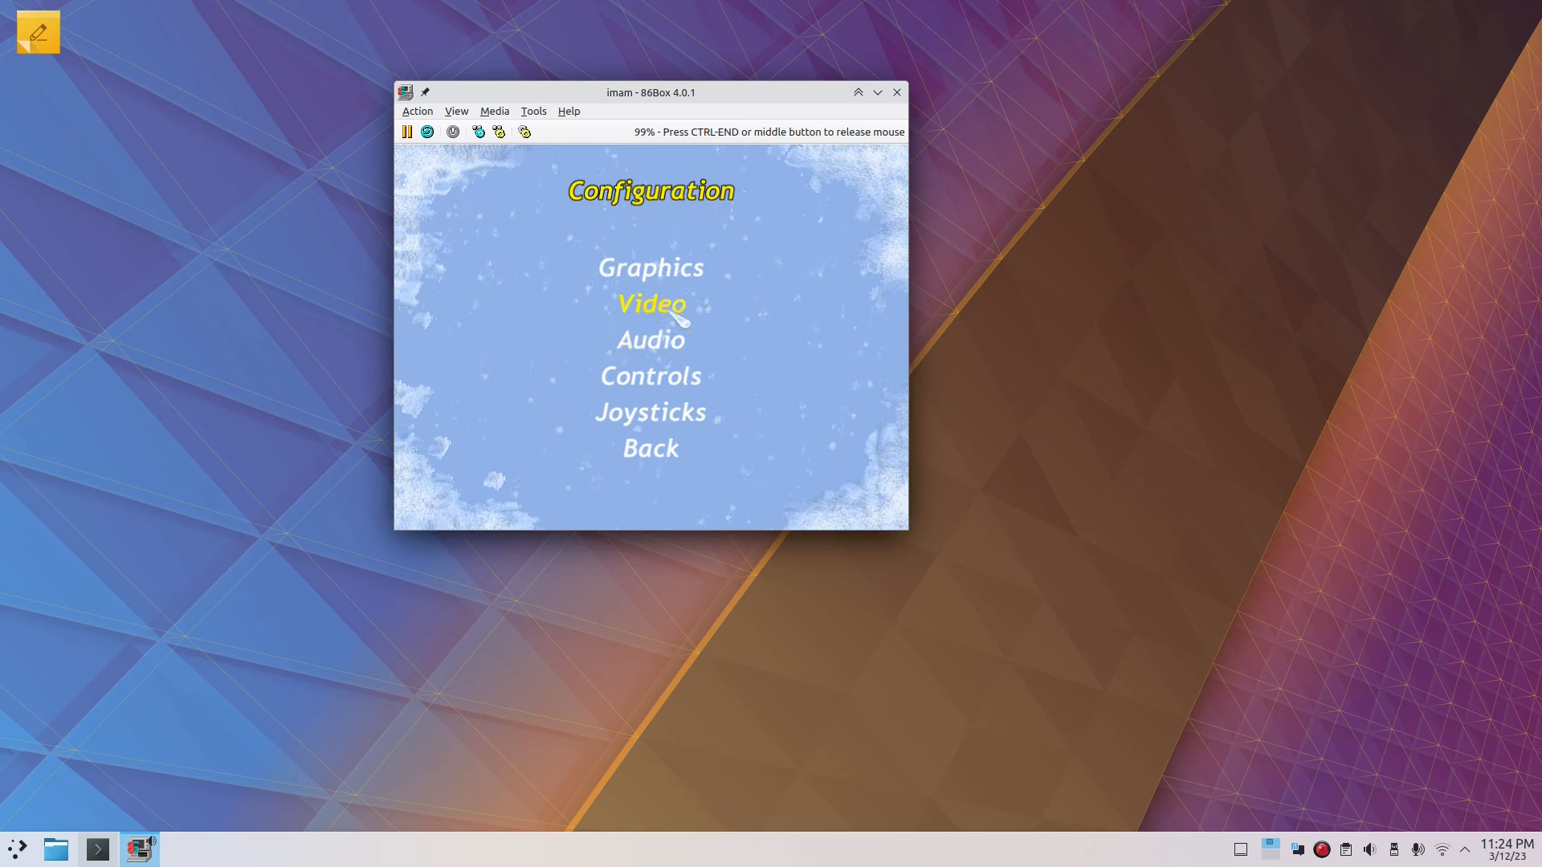
pyautogui.click(652, 267)
pyautogui.press('Escape')
pyautogui.click(644, 315)
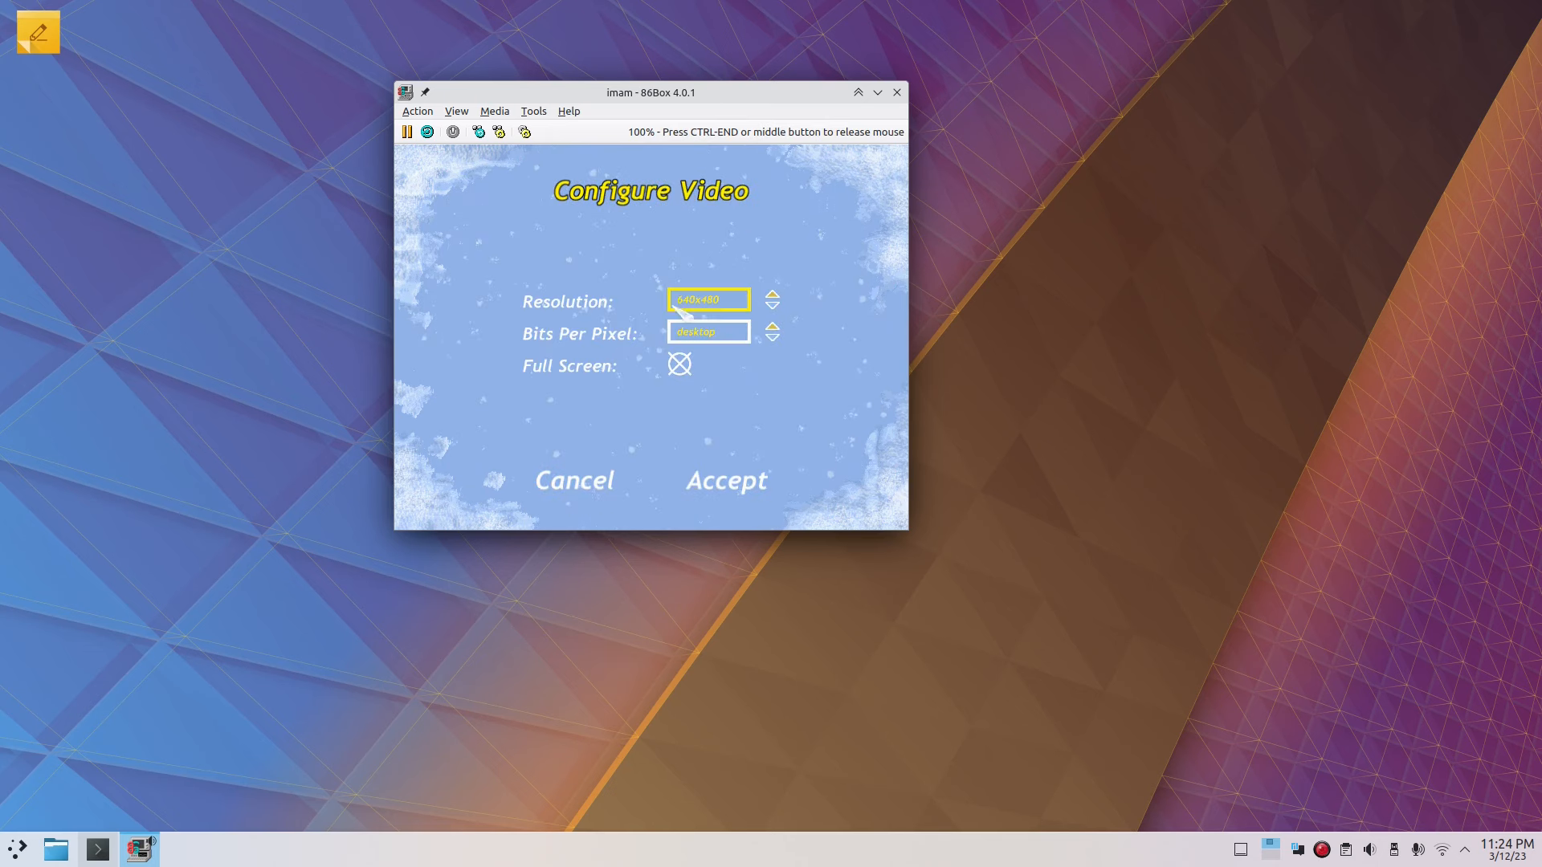
pyautogui.press('Escape')
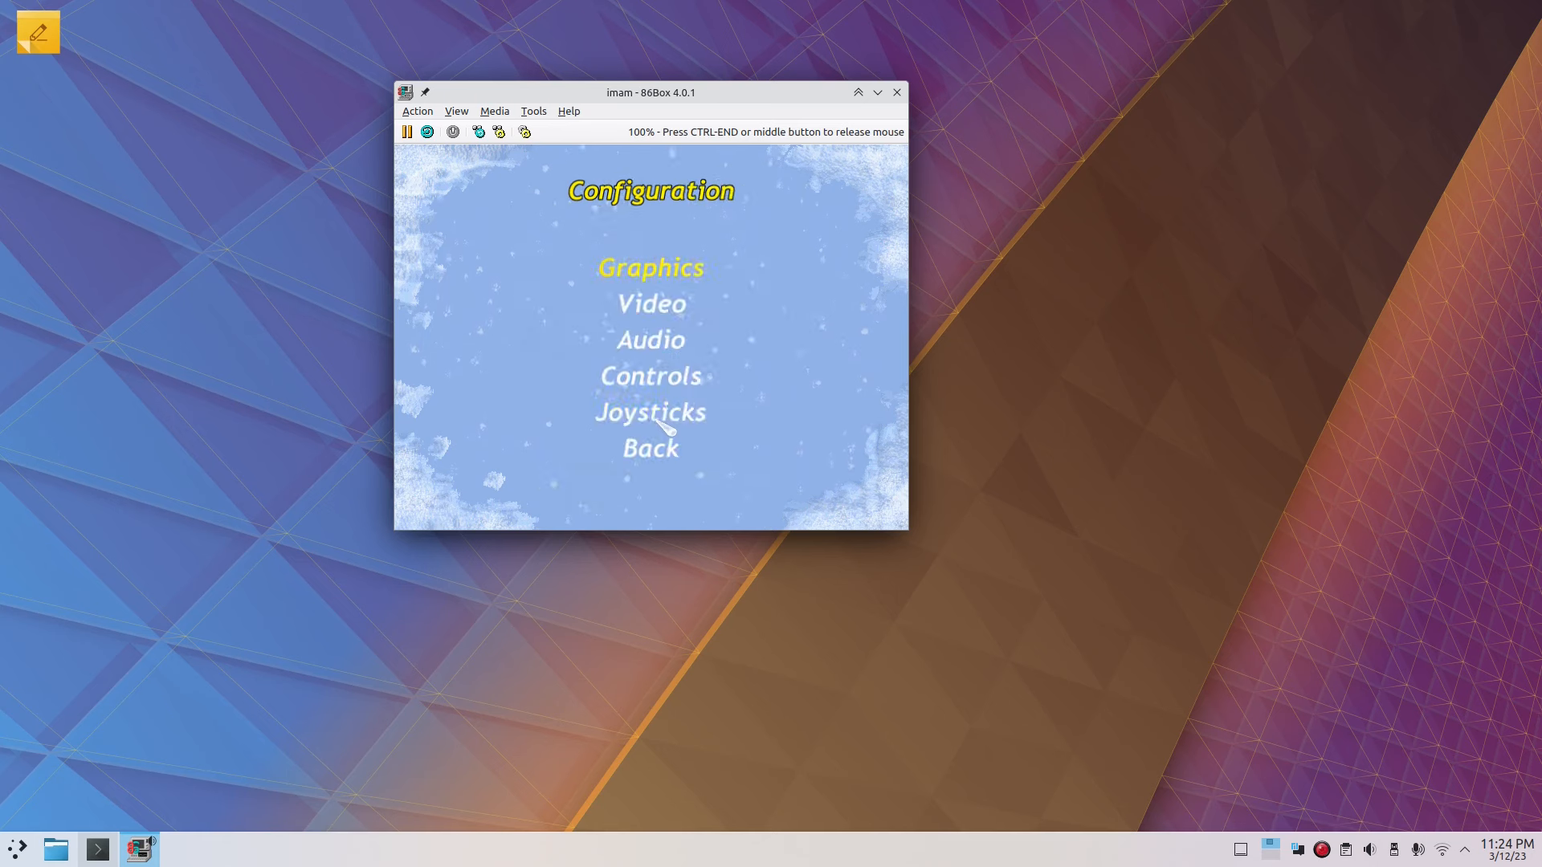
# Step: Leave the configuration and start a practice race on Bunny Hill with the Tux character
pyautogui.press('Escape')
pyautogui.press('Down')
pyautogui.press('Down')
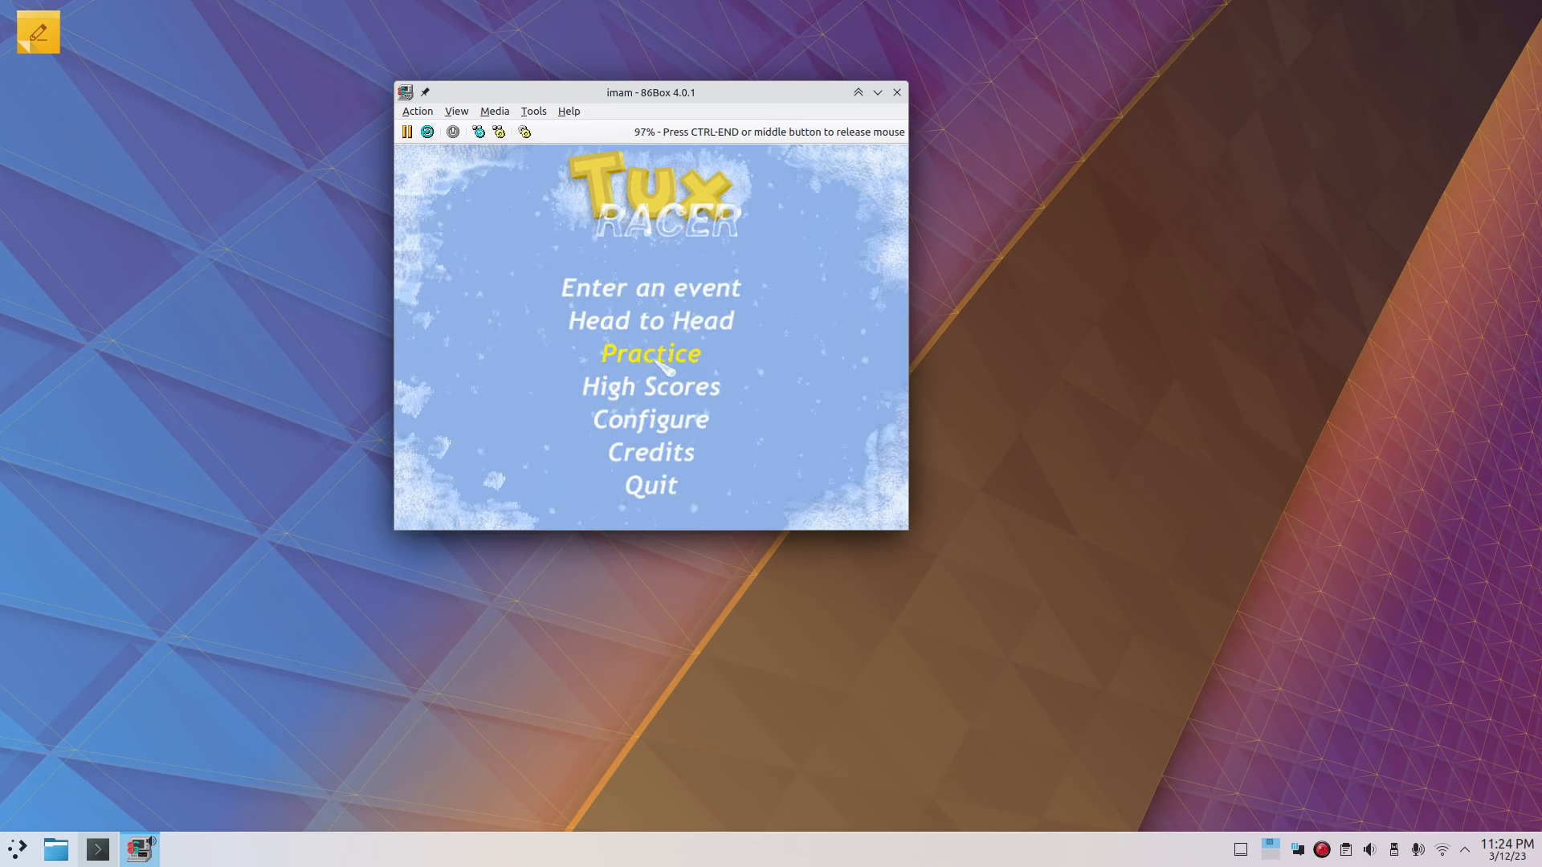
pyautogui.press('Return')
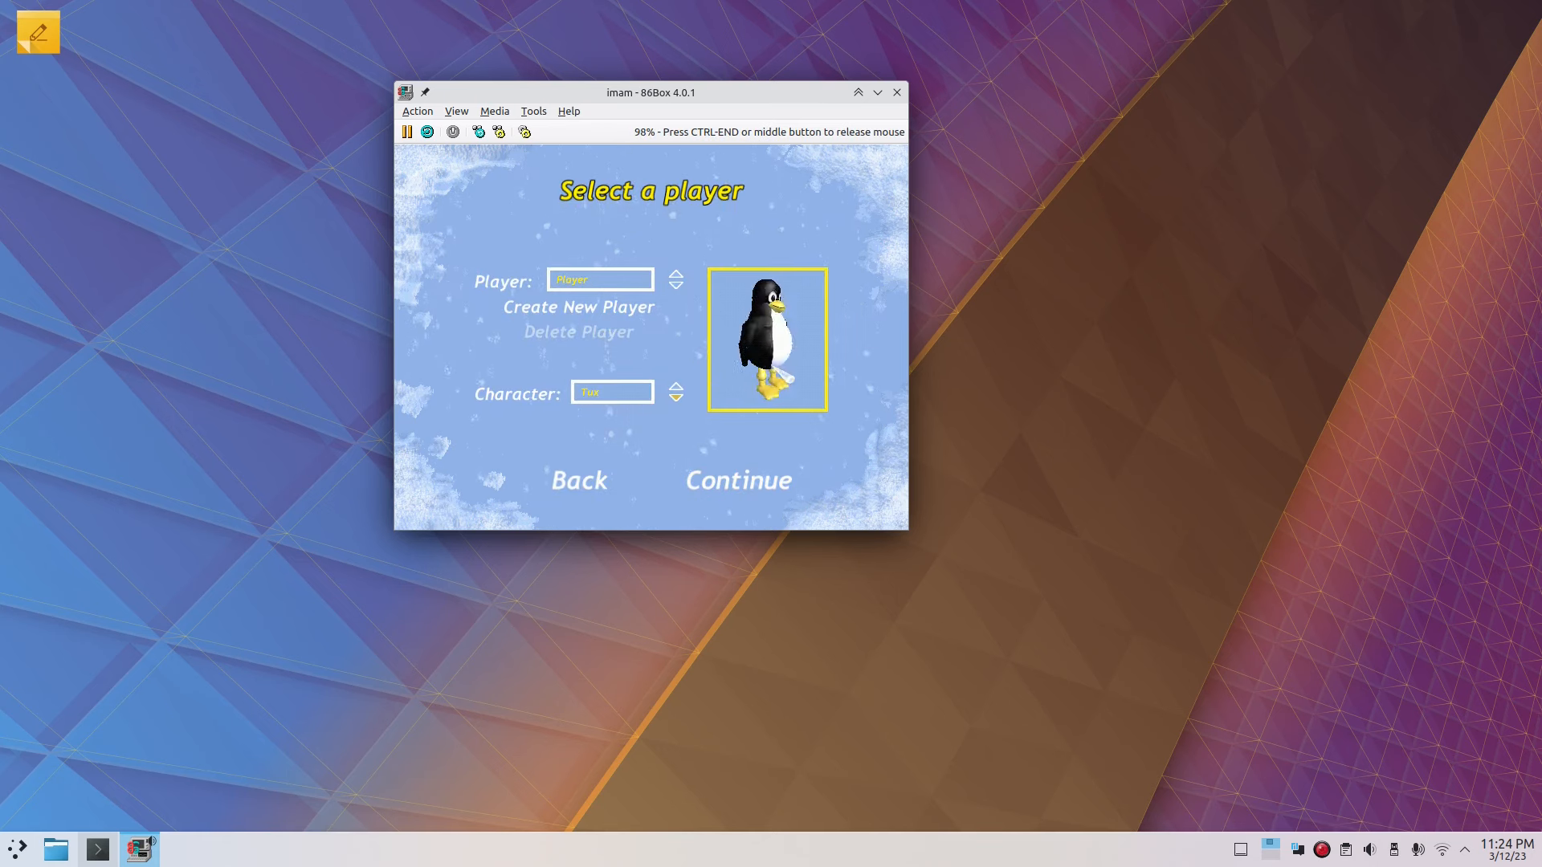
pyautogui.click(732, 486)
pyautogui.click(733, 485)
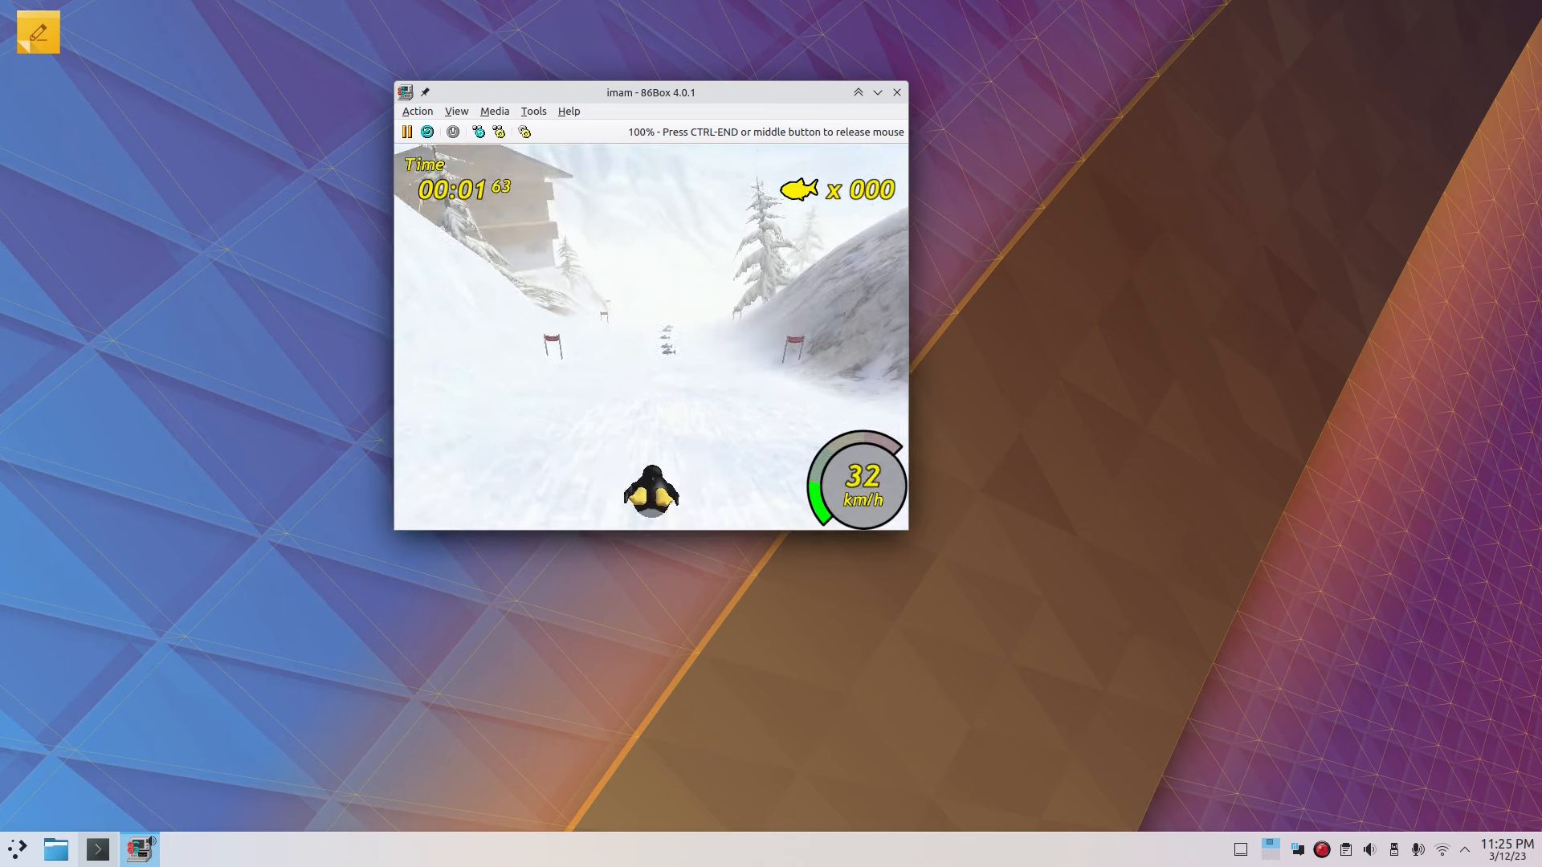
# Step: Steer Tux down the Bunny Hill course to the finish, collecting herring along the way
pyautogui.press('Left')
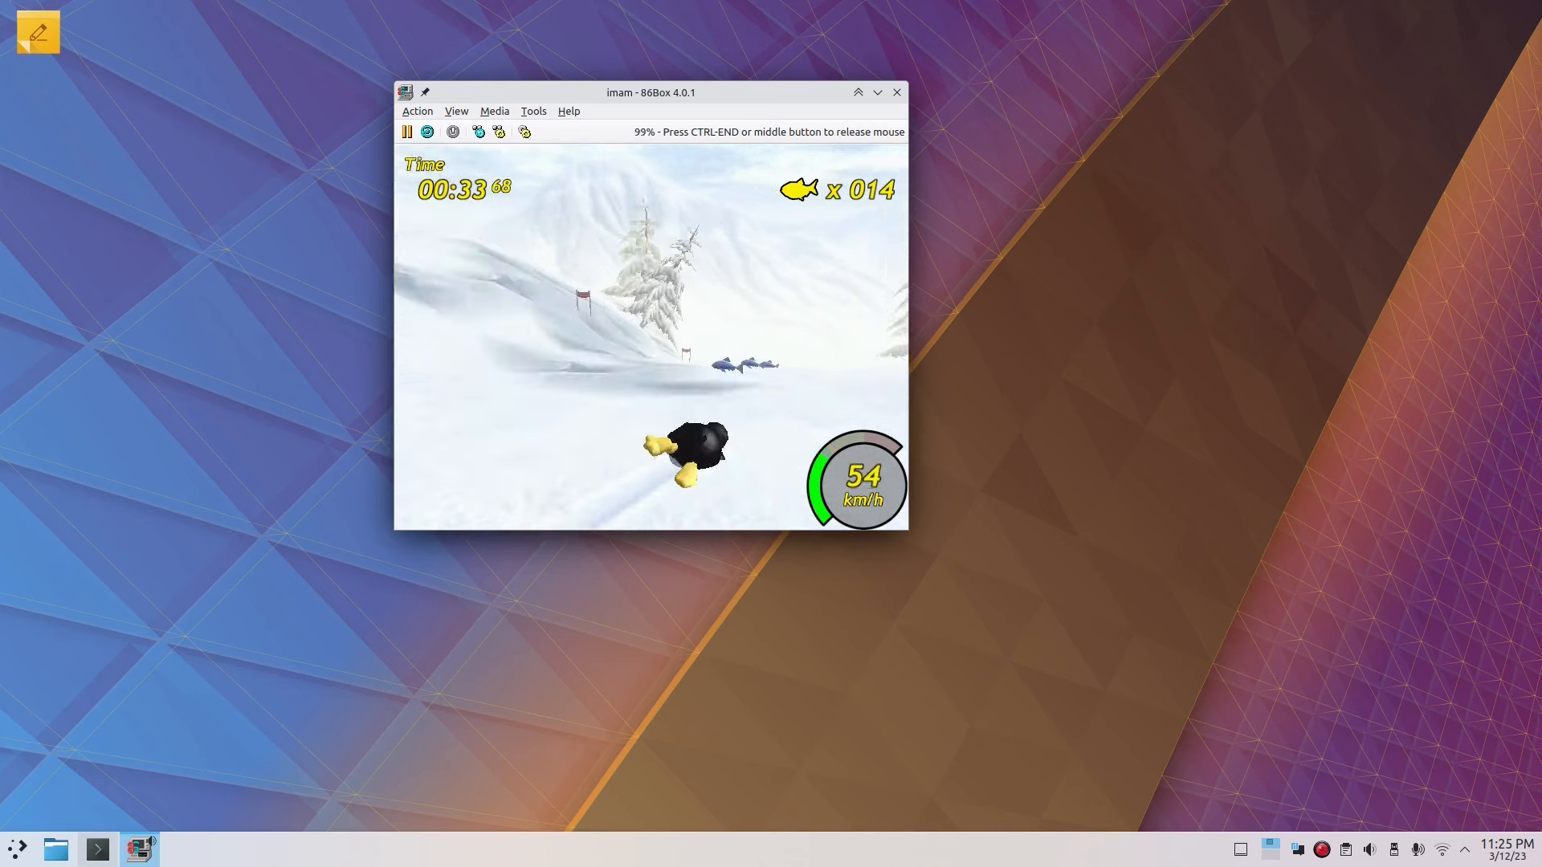
pyautogui.press('e')
pyautogui.press('Right')
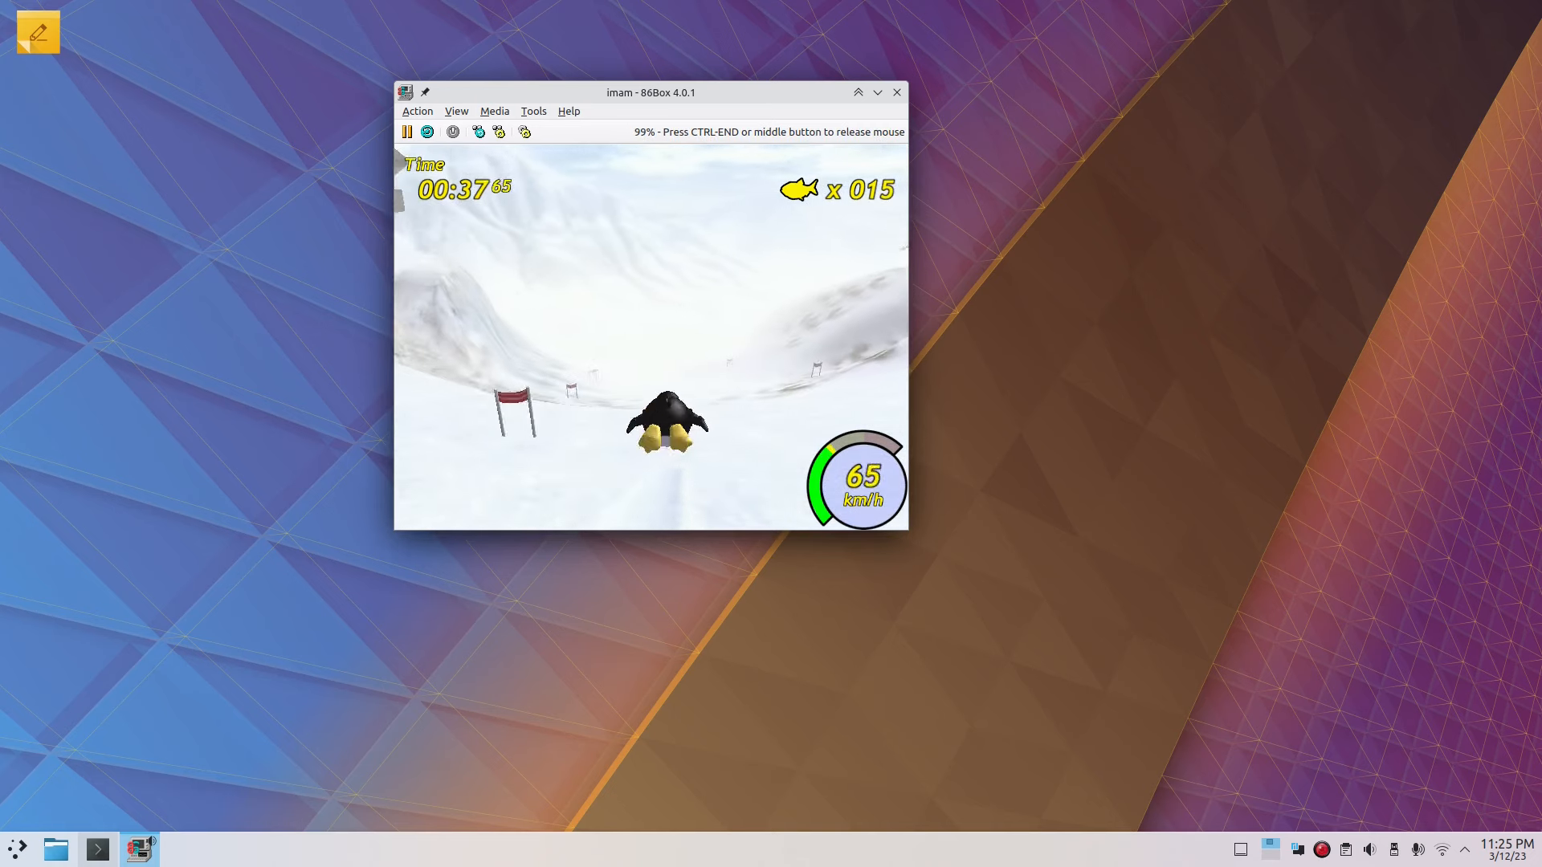
pyautogui.press('Left')
pyautogui.press('Left')
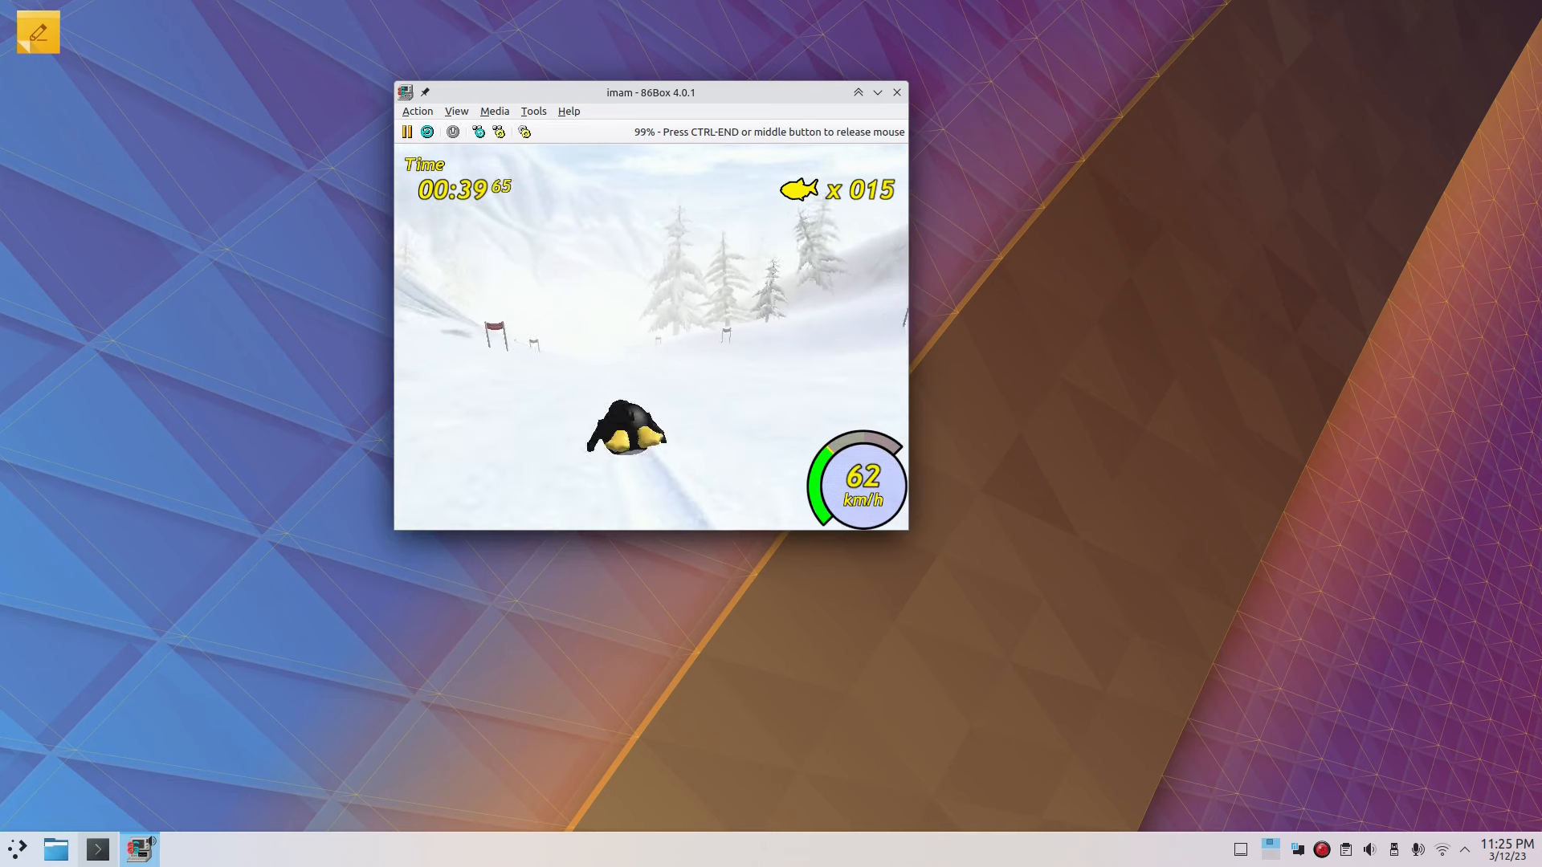
pyautogui.press('Left')
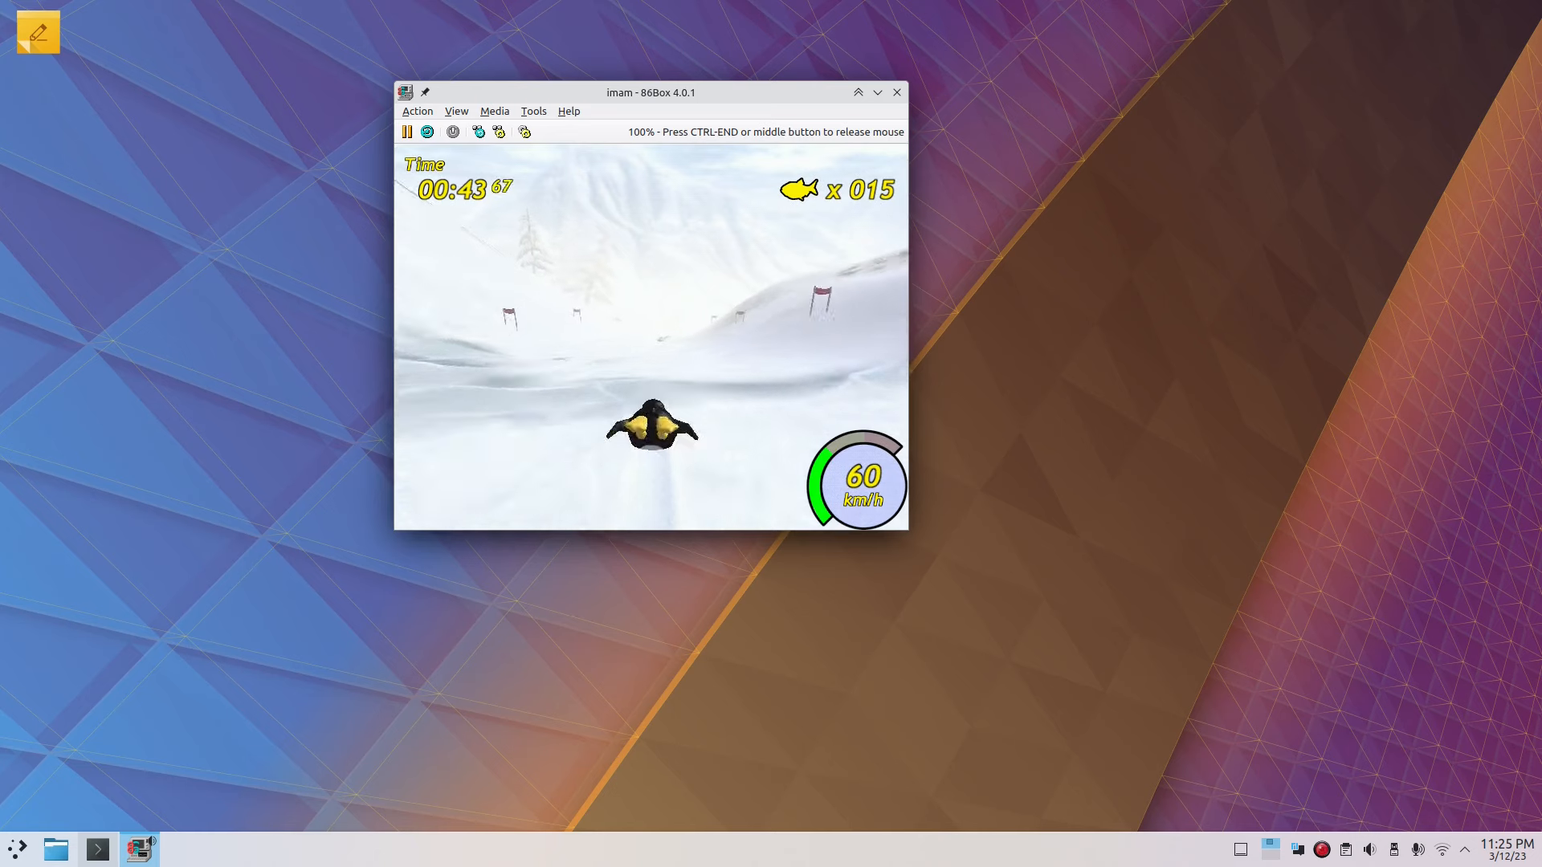
pyautogui.press('Right')
pyautogui.press('Right')
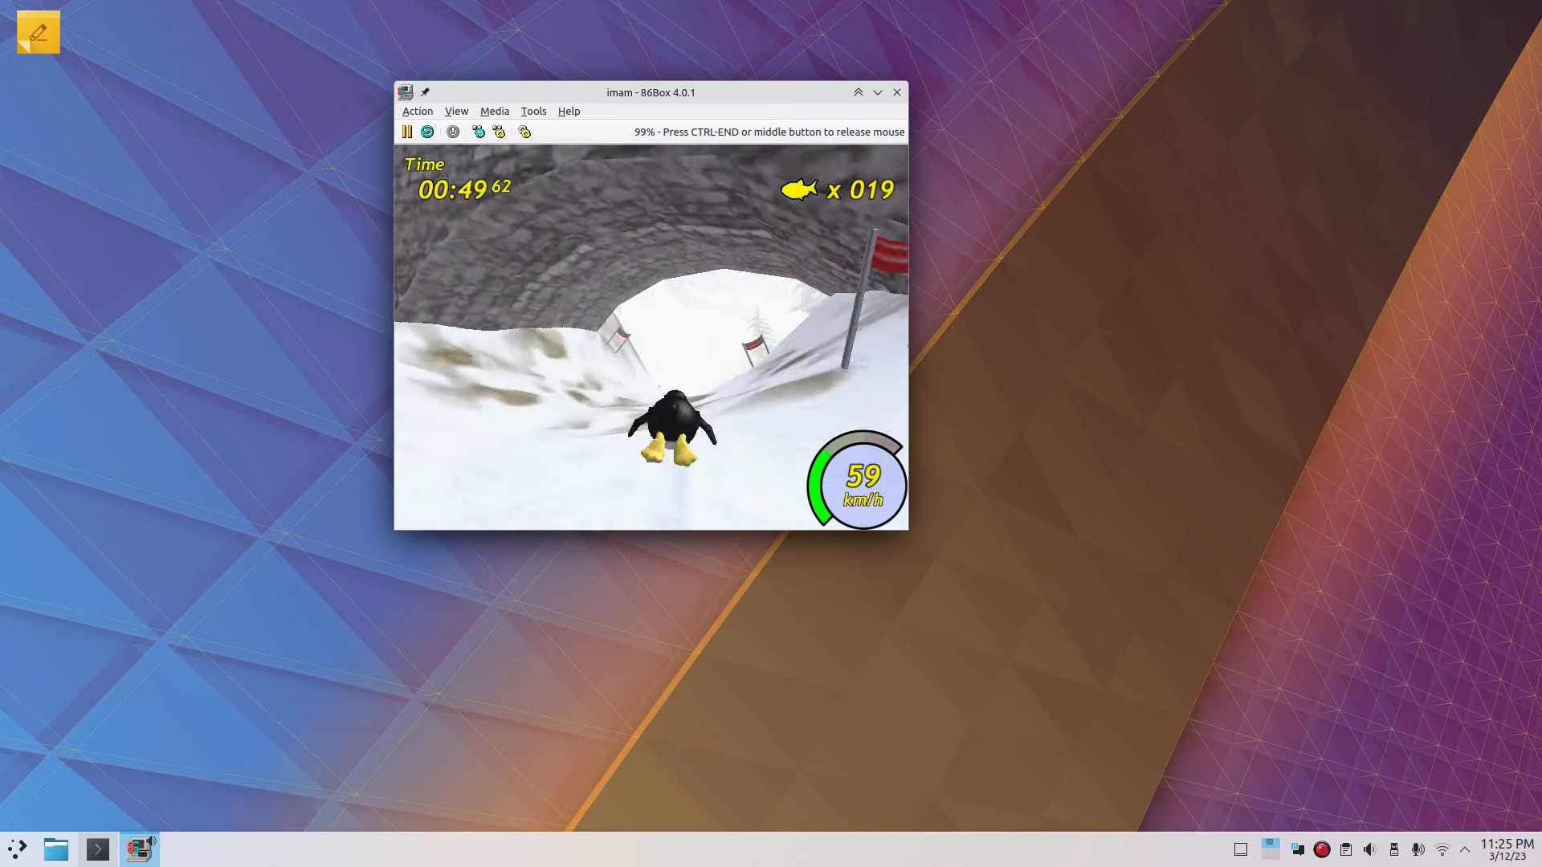
pyautogui.press('Left')
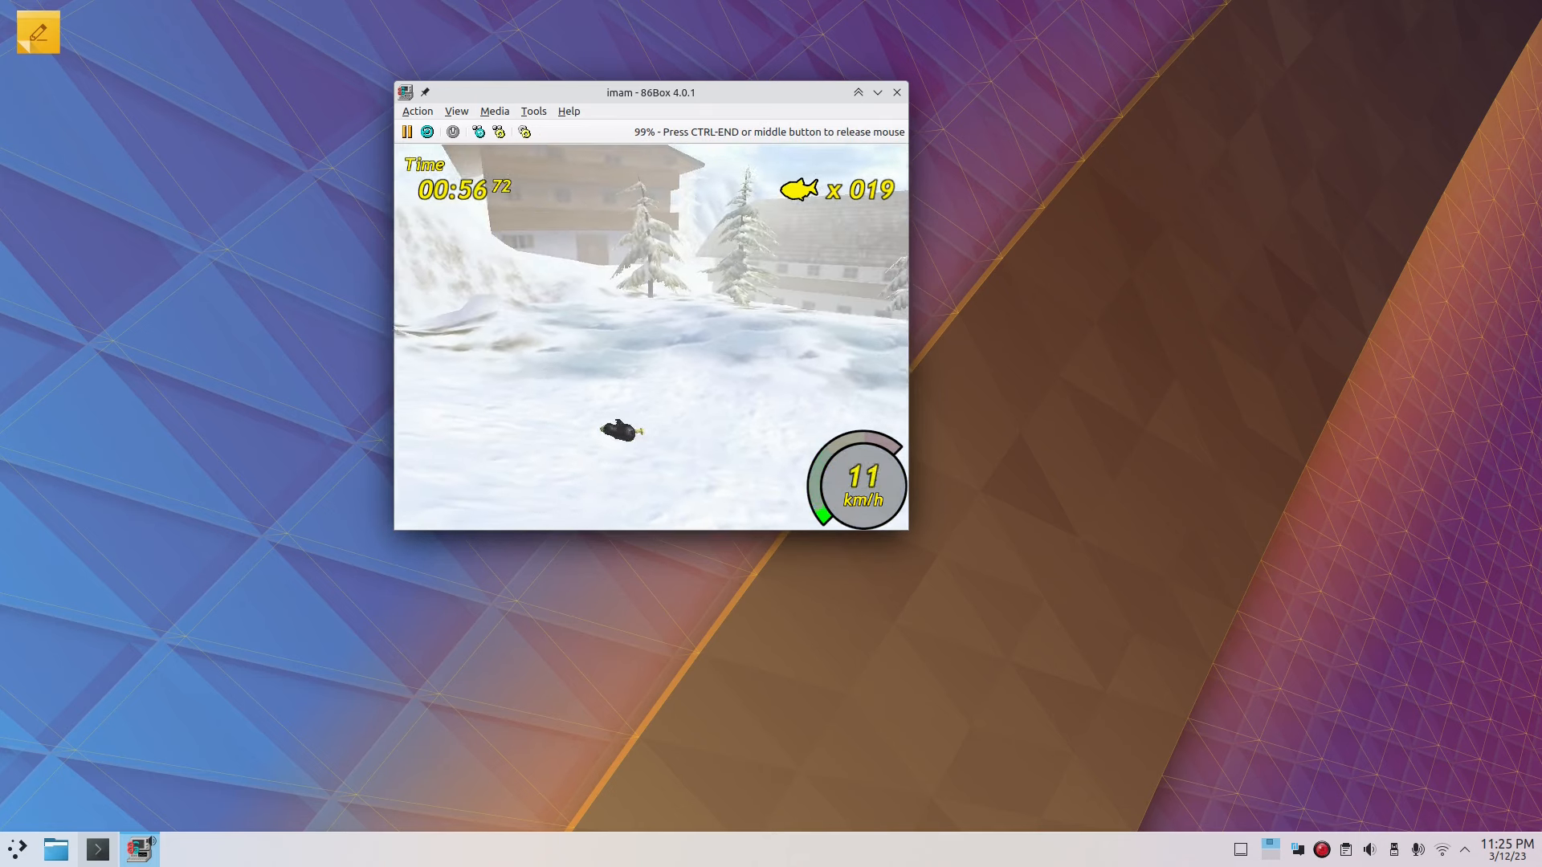
# Step: Leave the finished race and quit Tux Racer to the desktop
pyautogui.press('Escape')
pyautogui.click(674, 461)
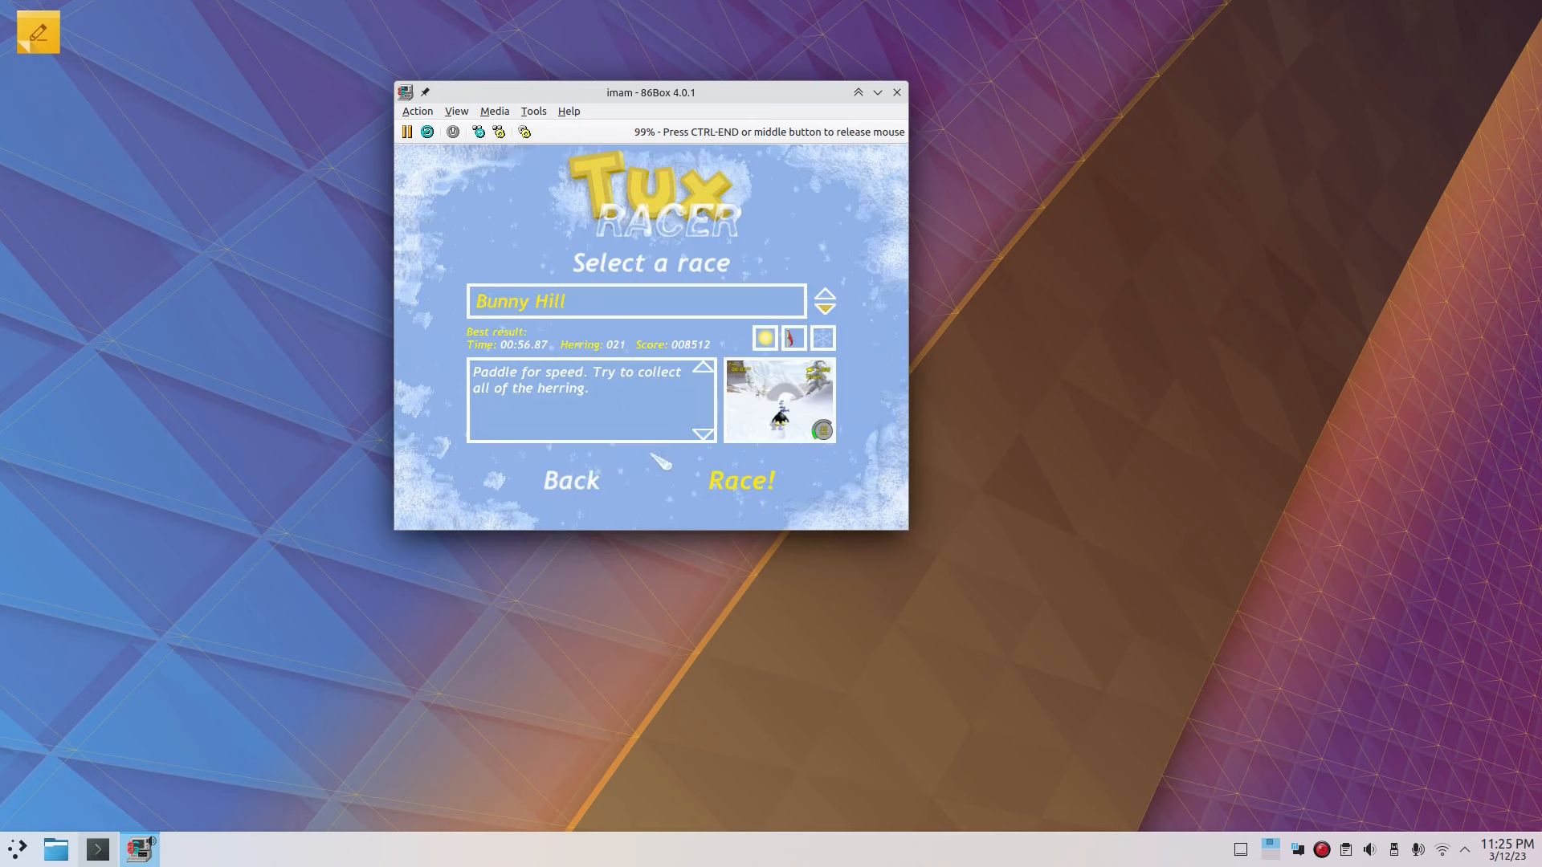
pyautogui.click(567, 484)
pyautogui.click(646, 486)
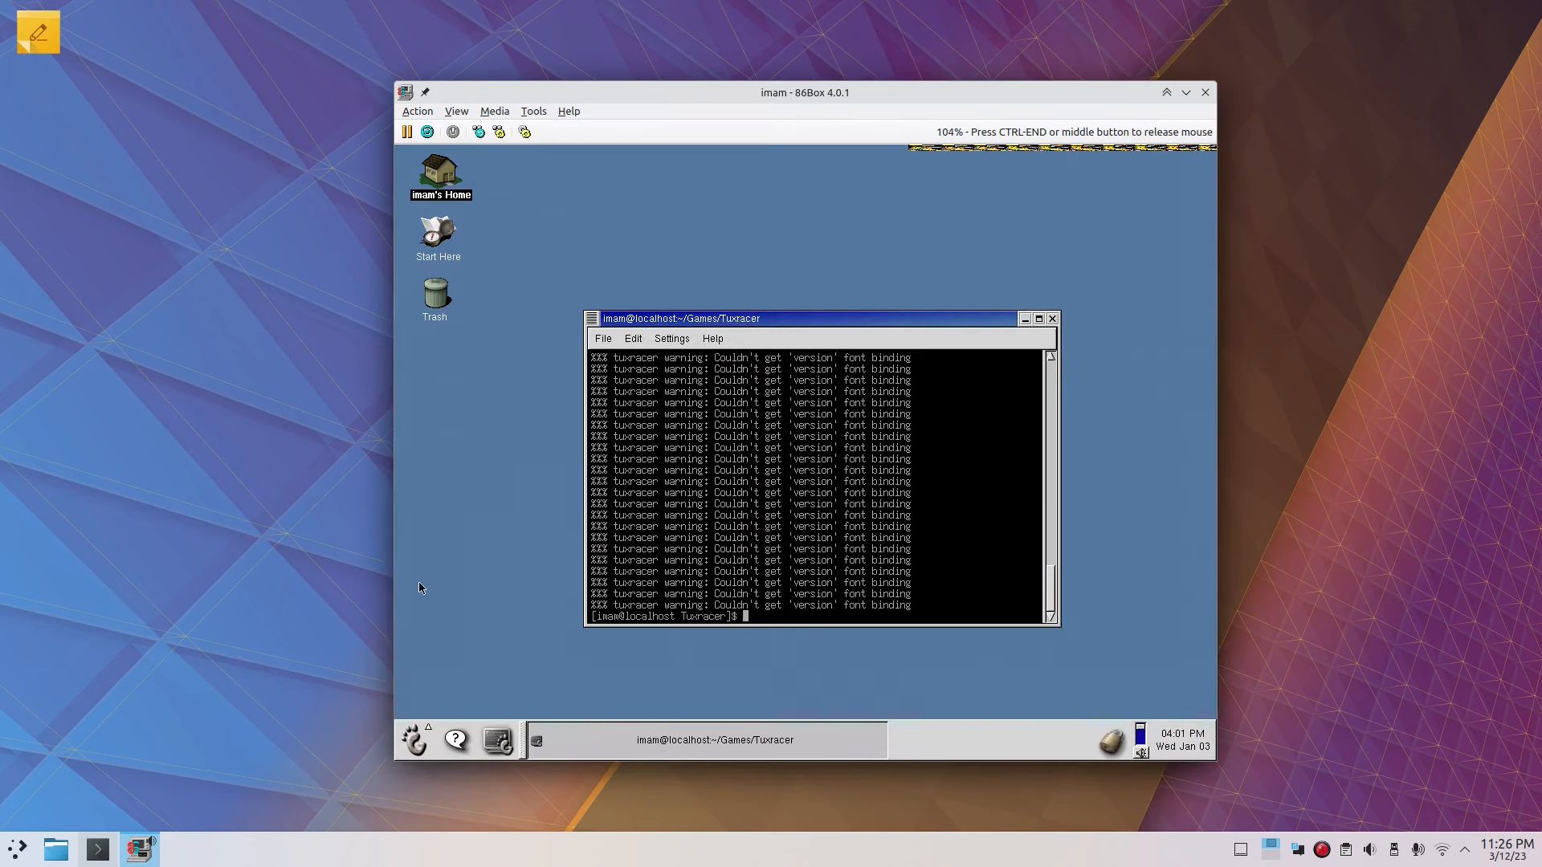
# Step: Look through the games listed among the GNOME programs without starting any of them
pyautogui.moveTo(830, 321); pyautogui.dragTo(768, 296)
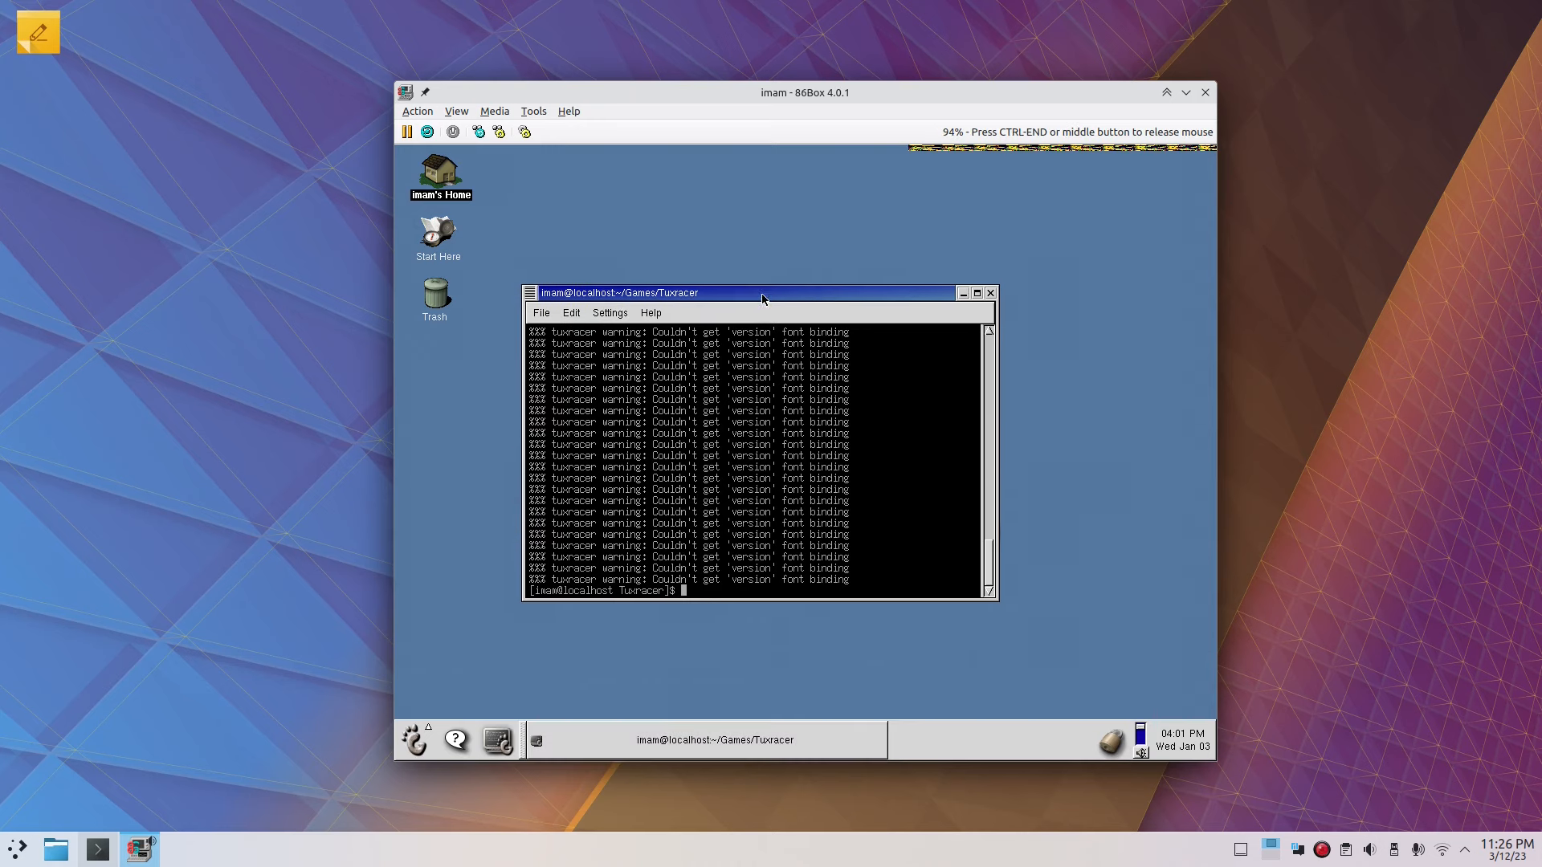
pyautogui.click(414, 740)
pyautogui.moveTo(450, 609)
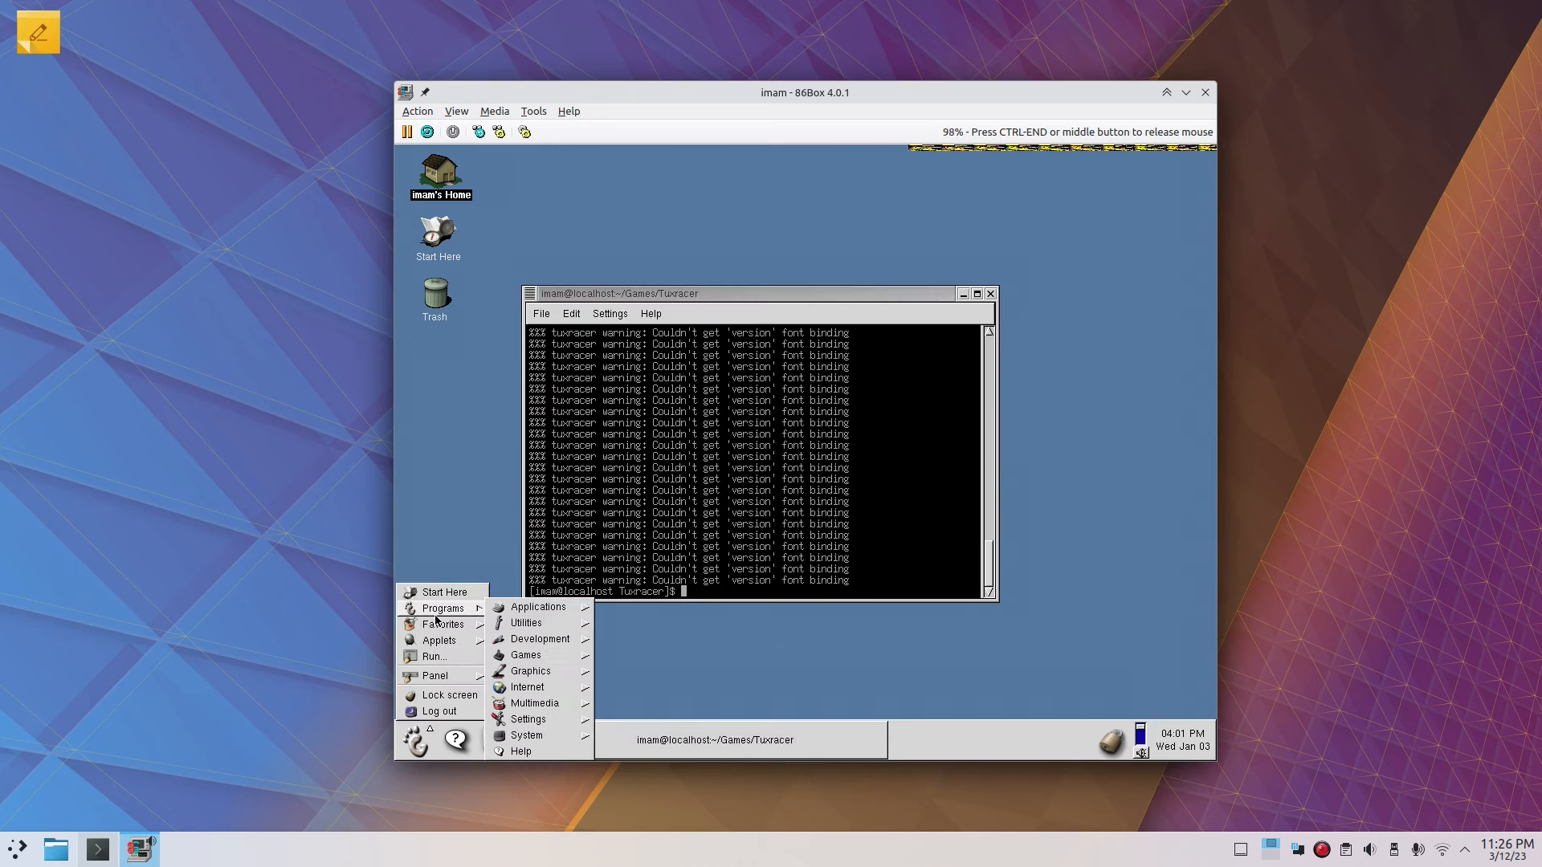
pyautogui.moveTo(546, 660)
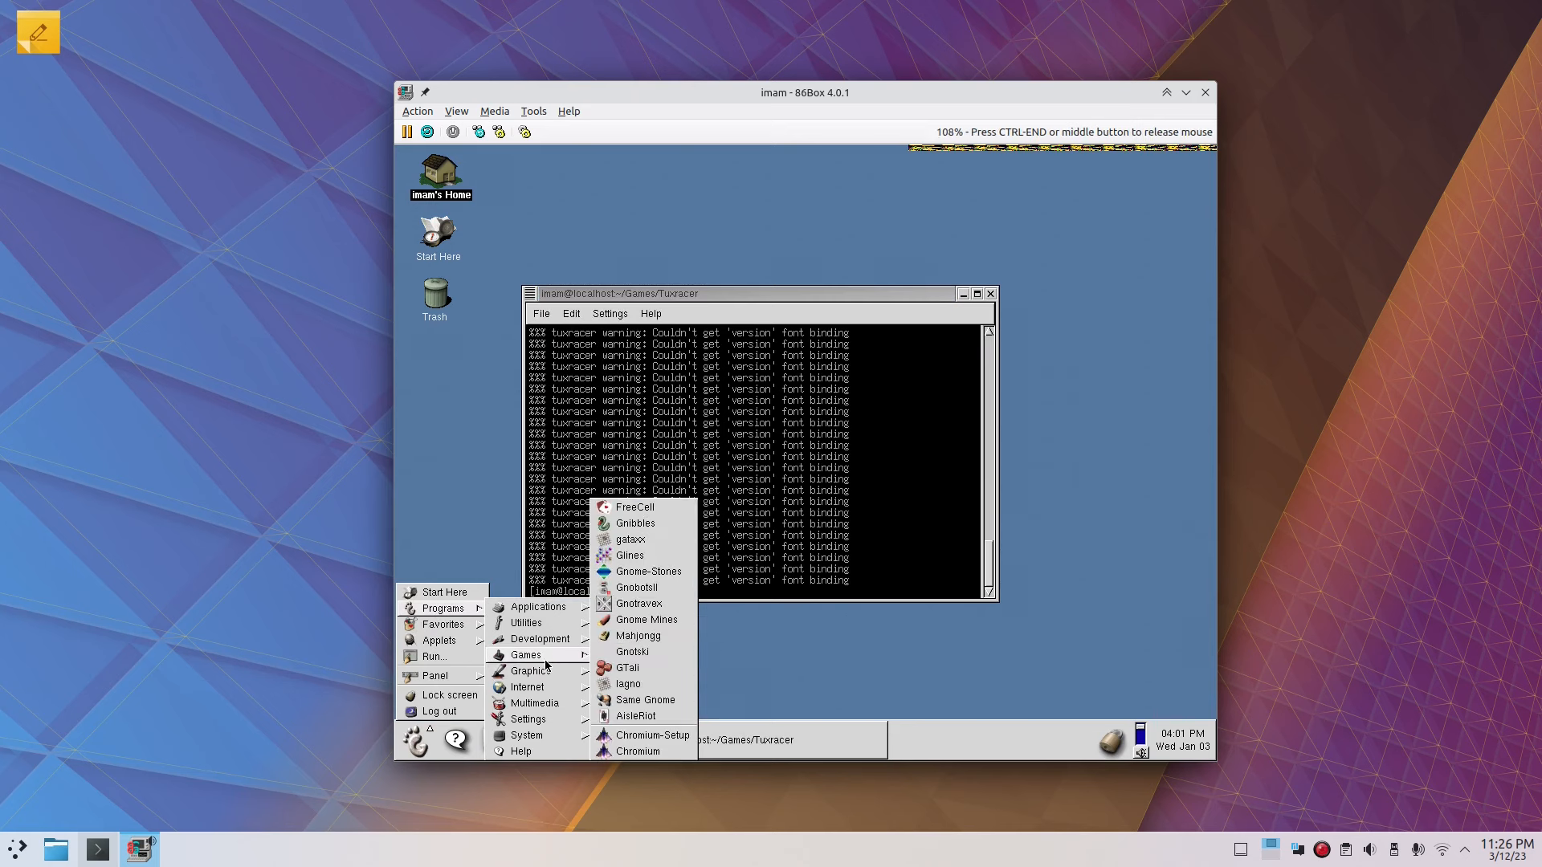
pyautogui.click(846, 465)
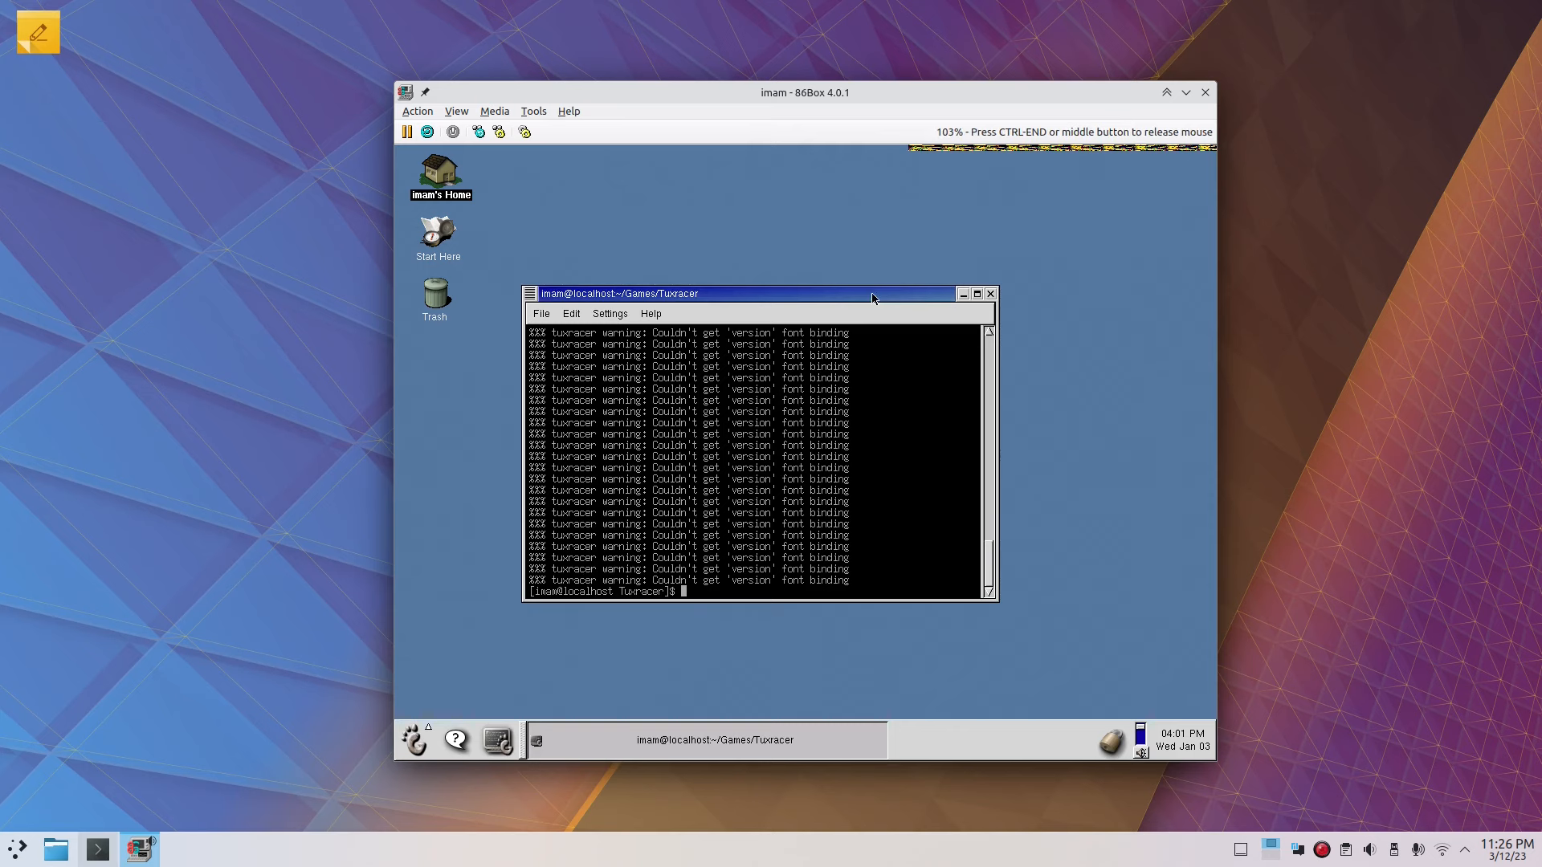
# Step: Close the terminal used for Tux Racer and open a new terminal window
pyautogui.moveTo(873, 299); pyautogui.dragTo(920, 316)
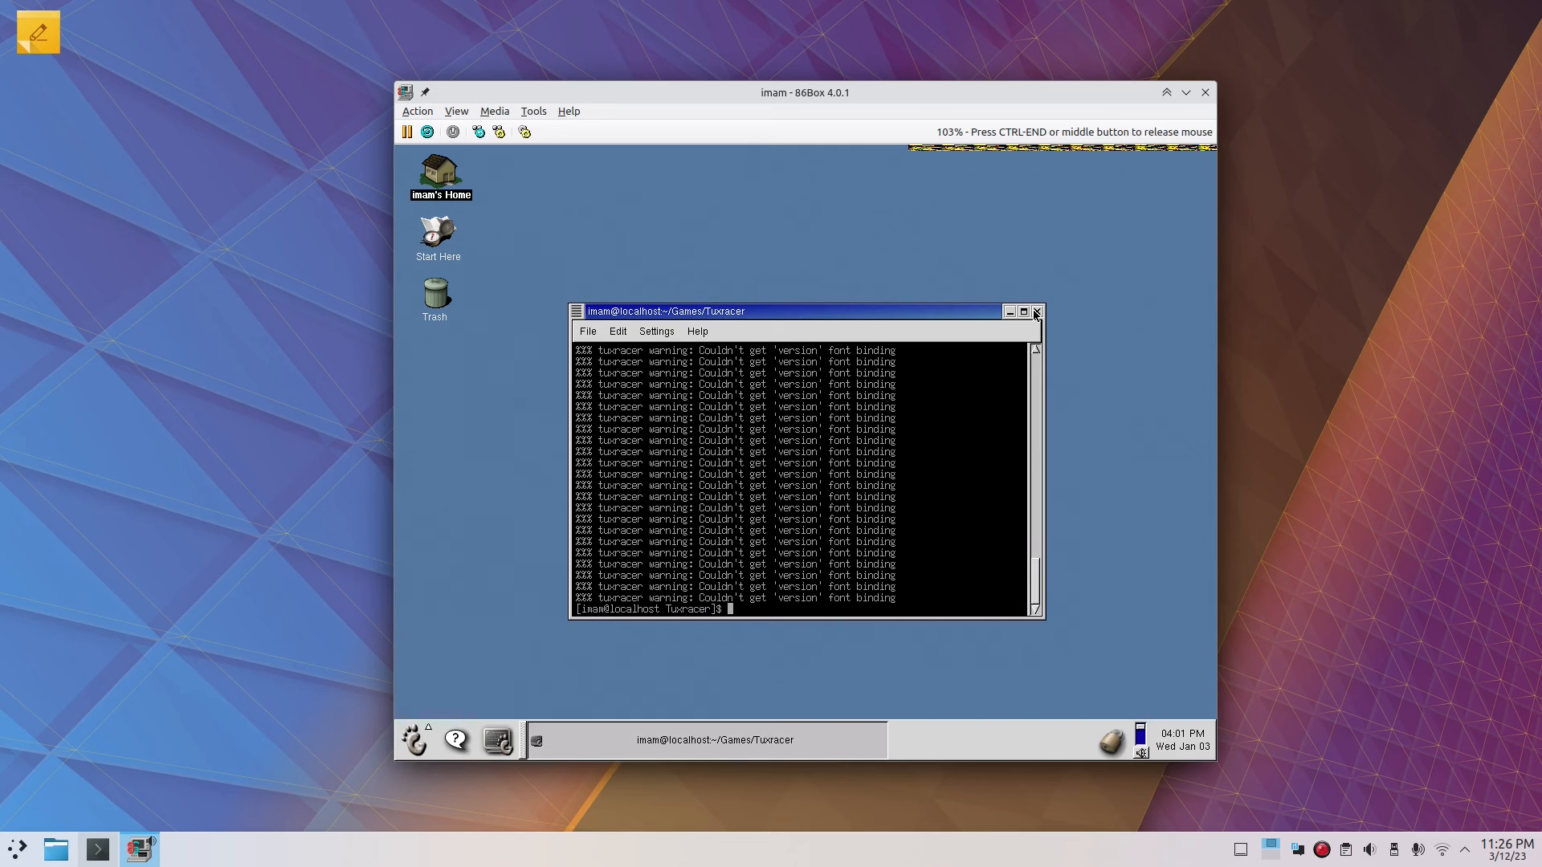
pyautogui.click(1037, 312)
pyautogui.click(498, 740)
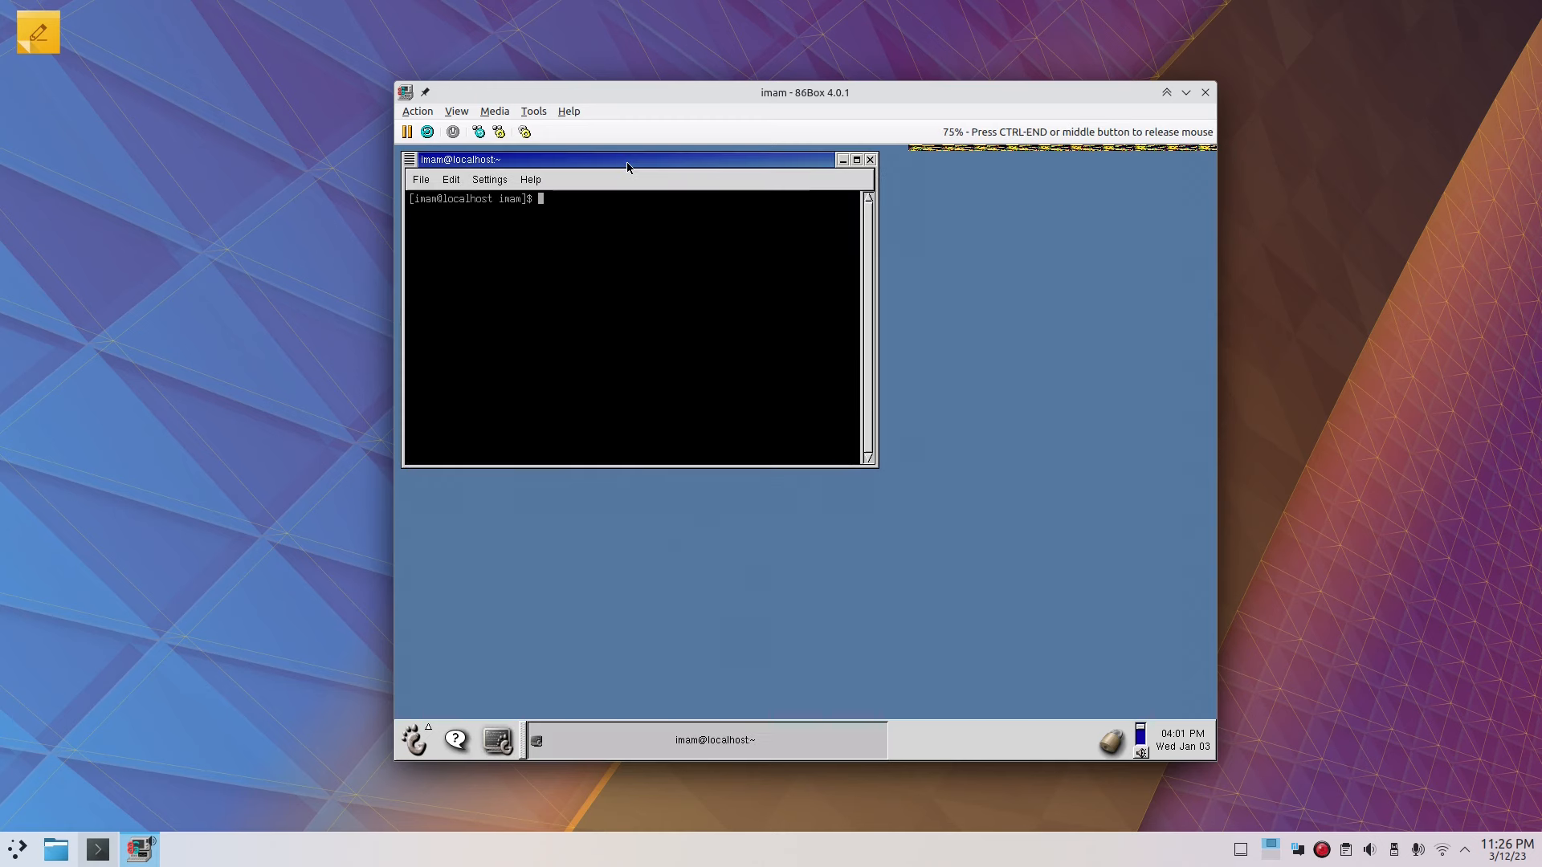
# Step: Change into the Games directory in the new terminal and list its contents
pyautogui.write('cd ')
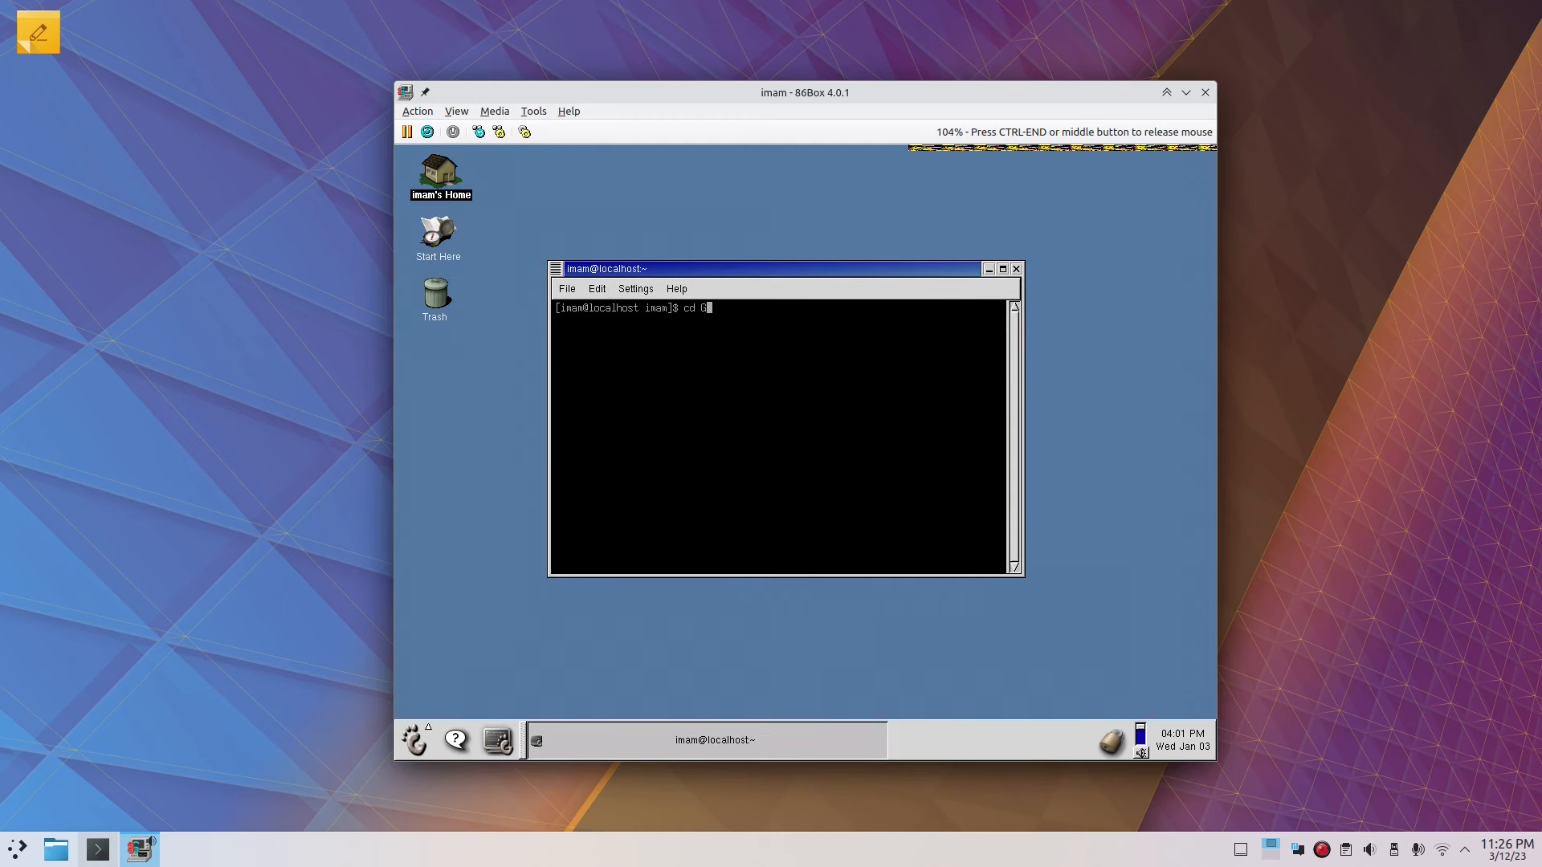
pyautogui.write('G')
pyautogui.press('Tab')
pyautogui.press('Return')
# Step: Change into the quake directory inside Games and list its files
pyautogui.write('cd ')
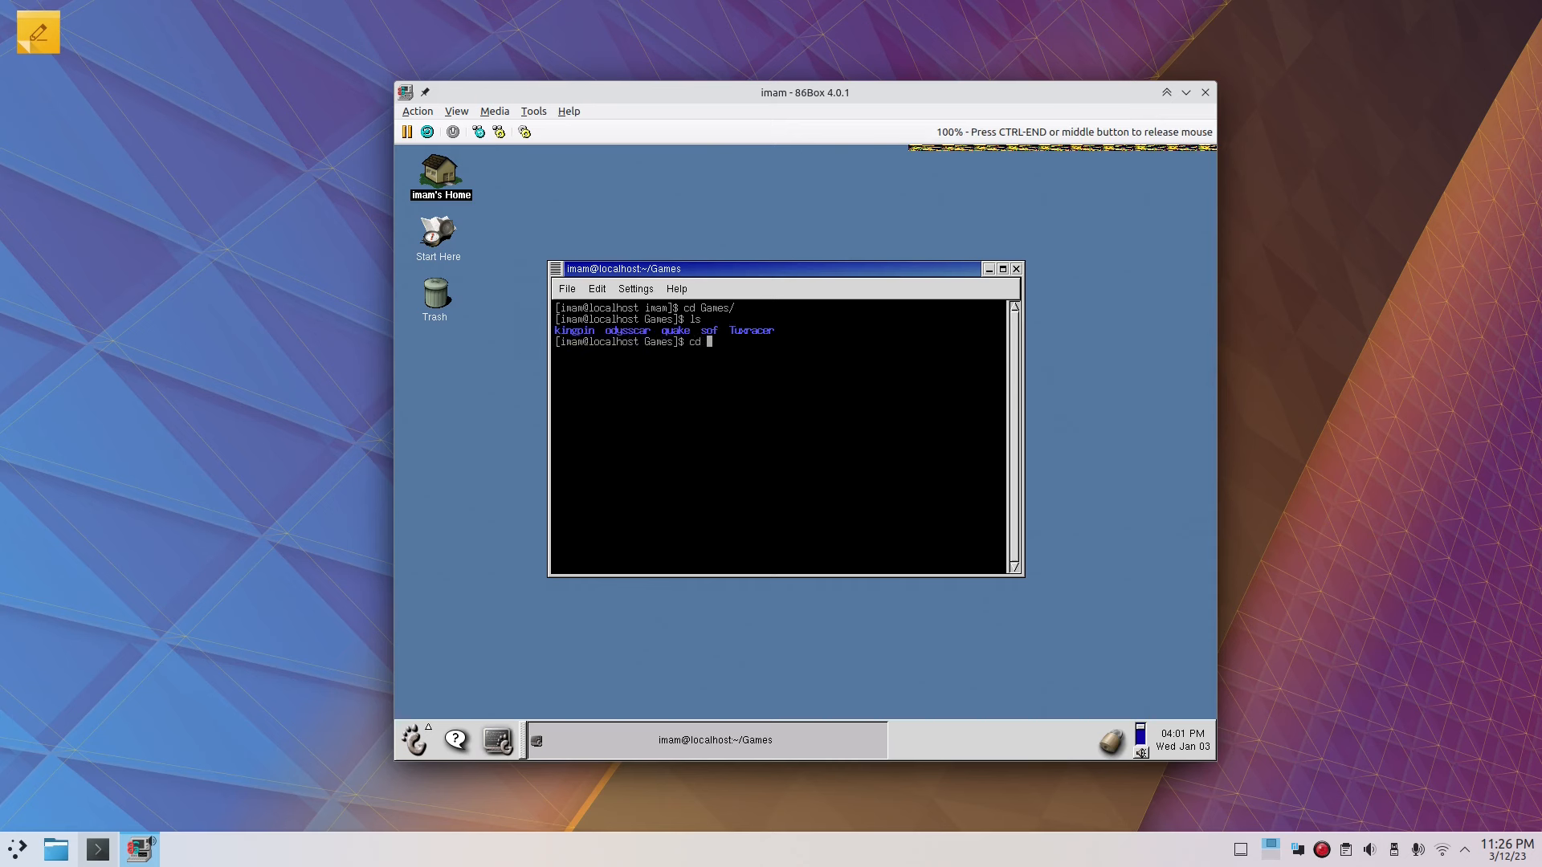
pyautogui.write('q')
pyautogui.press('Tab')
pyautogui.press('Return')
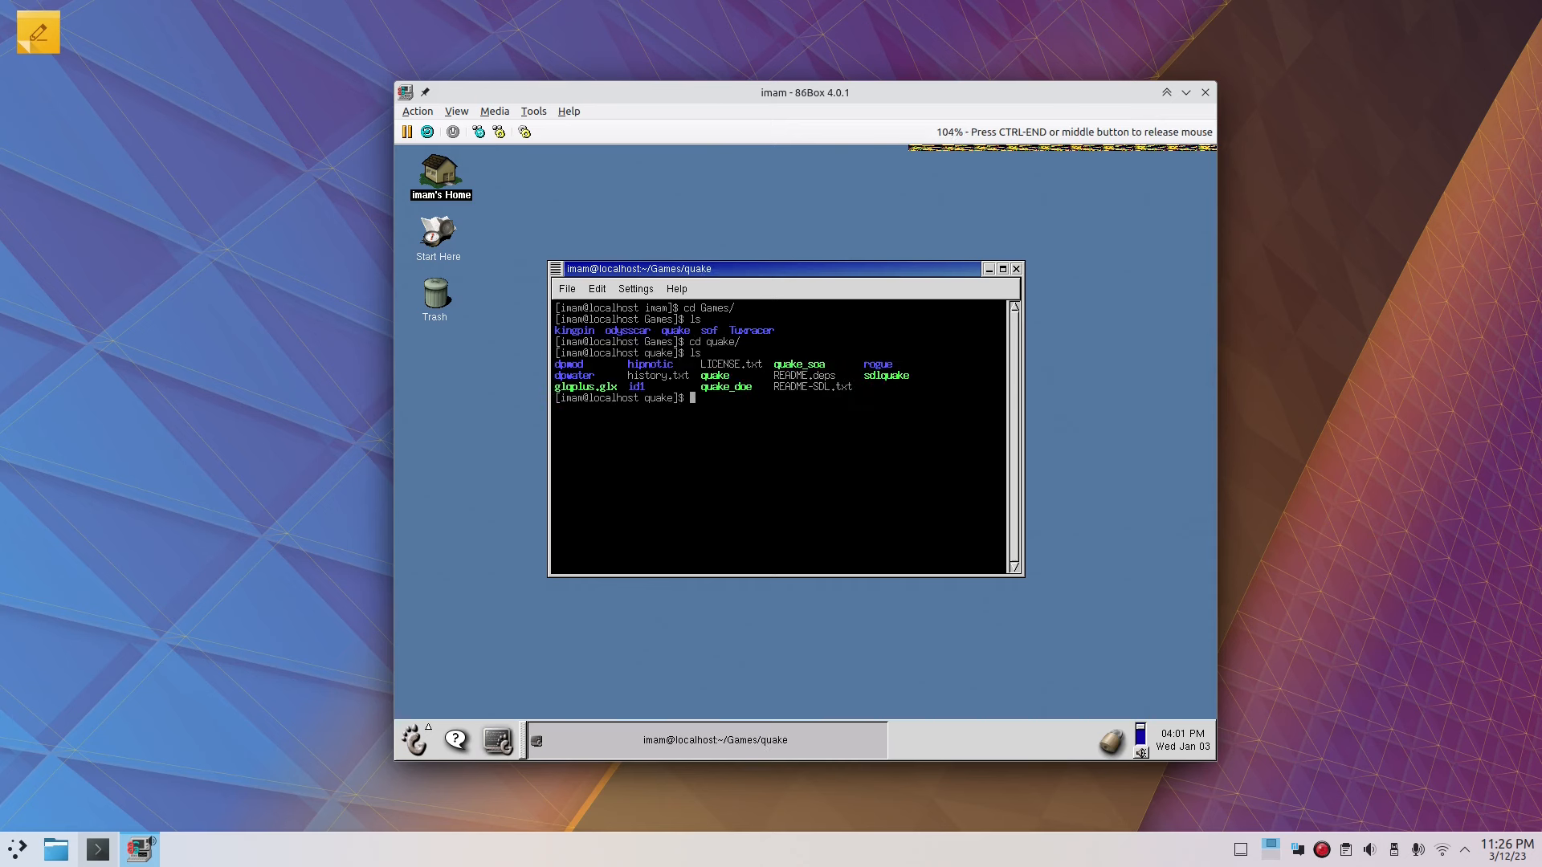
# Step: Launch the OpenGL version of Quake from the terminal with "./glqplus.glx"
pyautogui.write('./')
pyautogui.doubleClick(576, 387)
pyautogui.write('gl')
pyautogui.press('Tab')
pyautogui.press('Return')
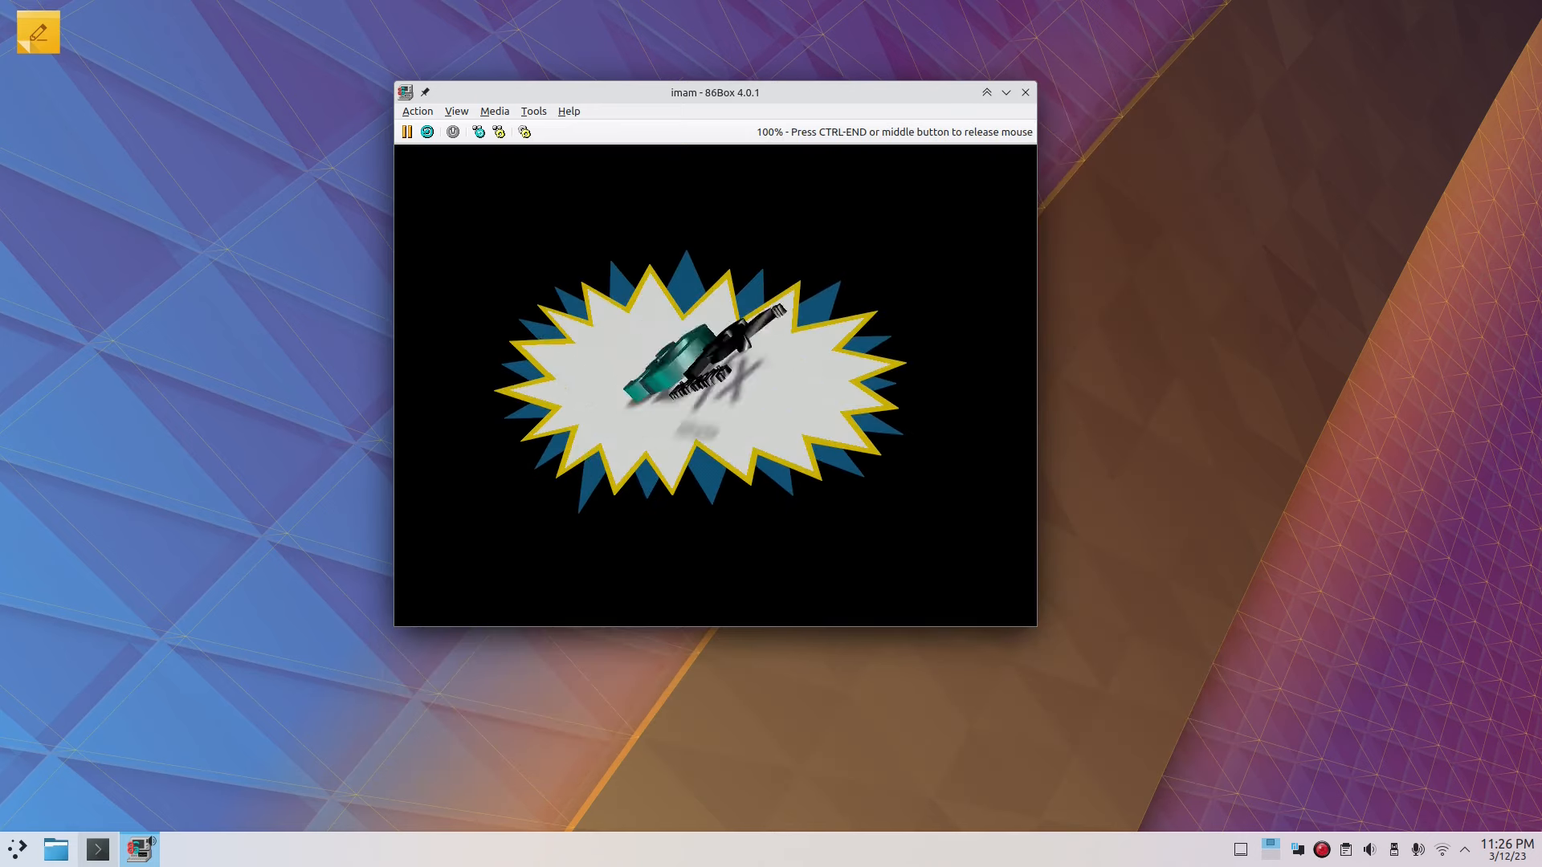
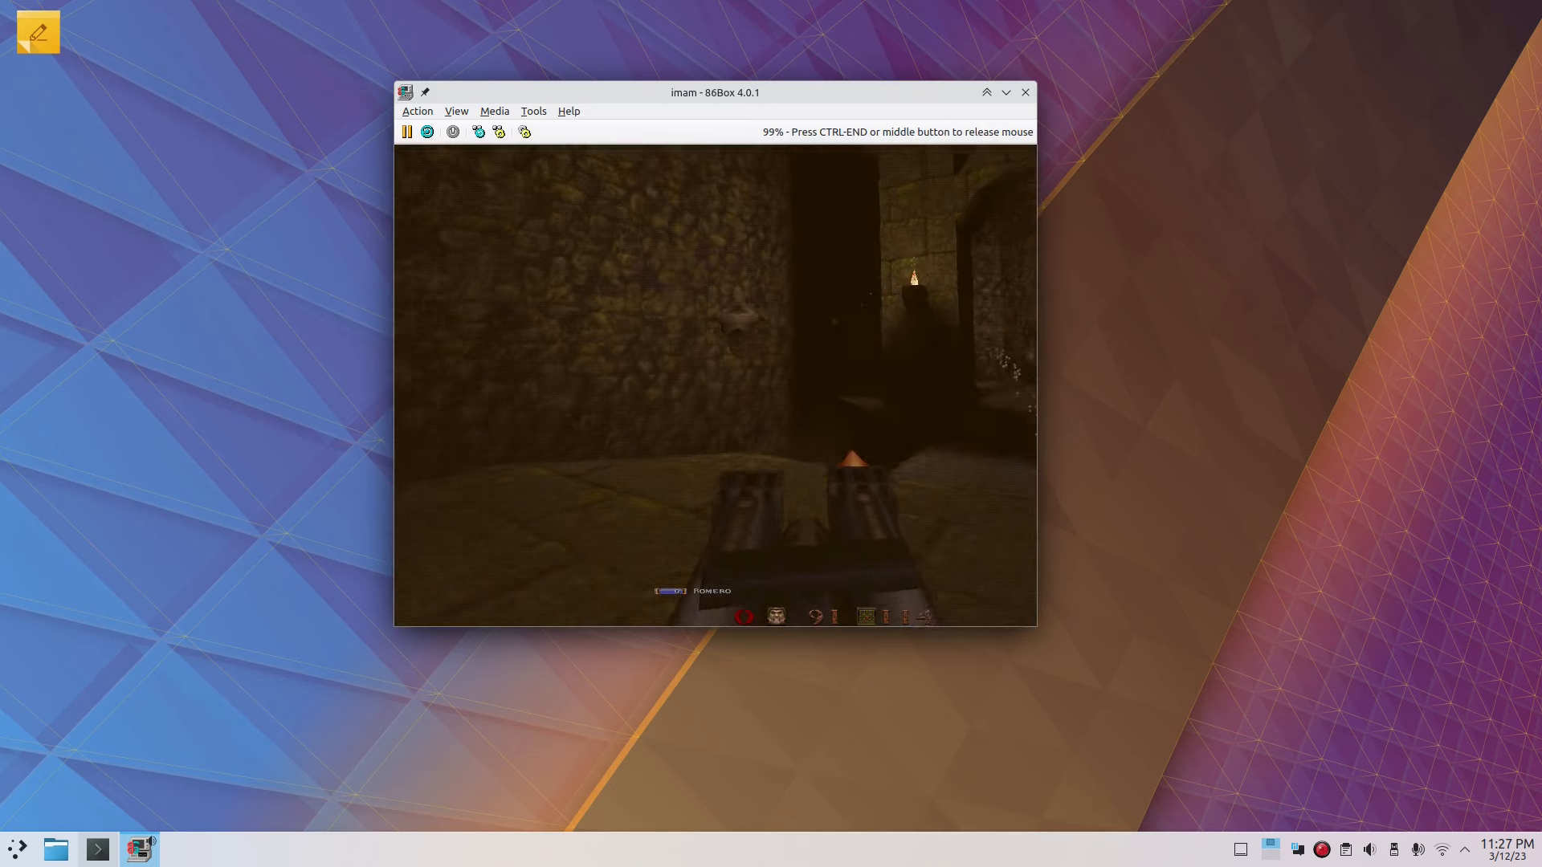
# Step: Open Quake's console, try the "exit" command, and quit the game with "quit()"
pyautogui.press('`')
pyautogui.write('exit')
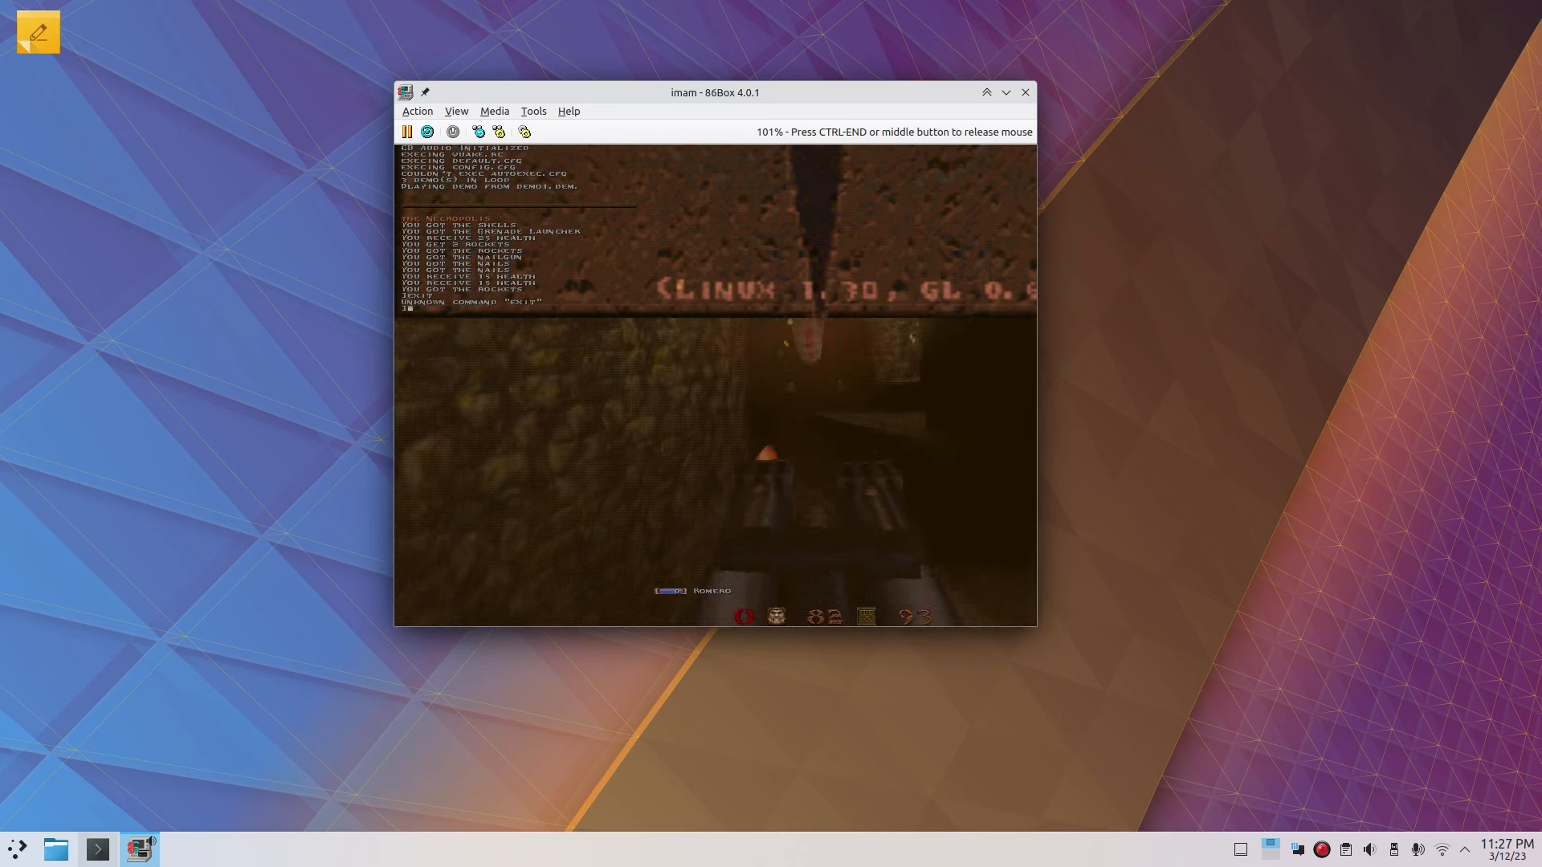
pyautogui.press('Return')
pyautogui.write('quit')
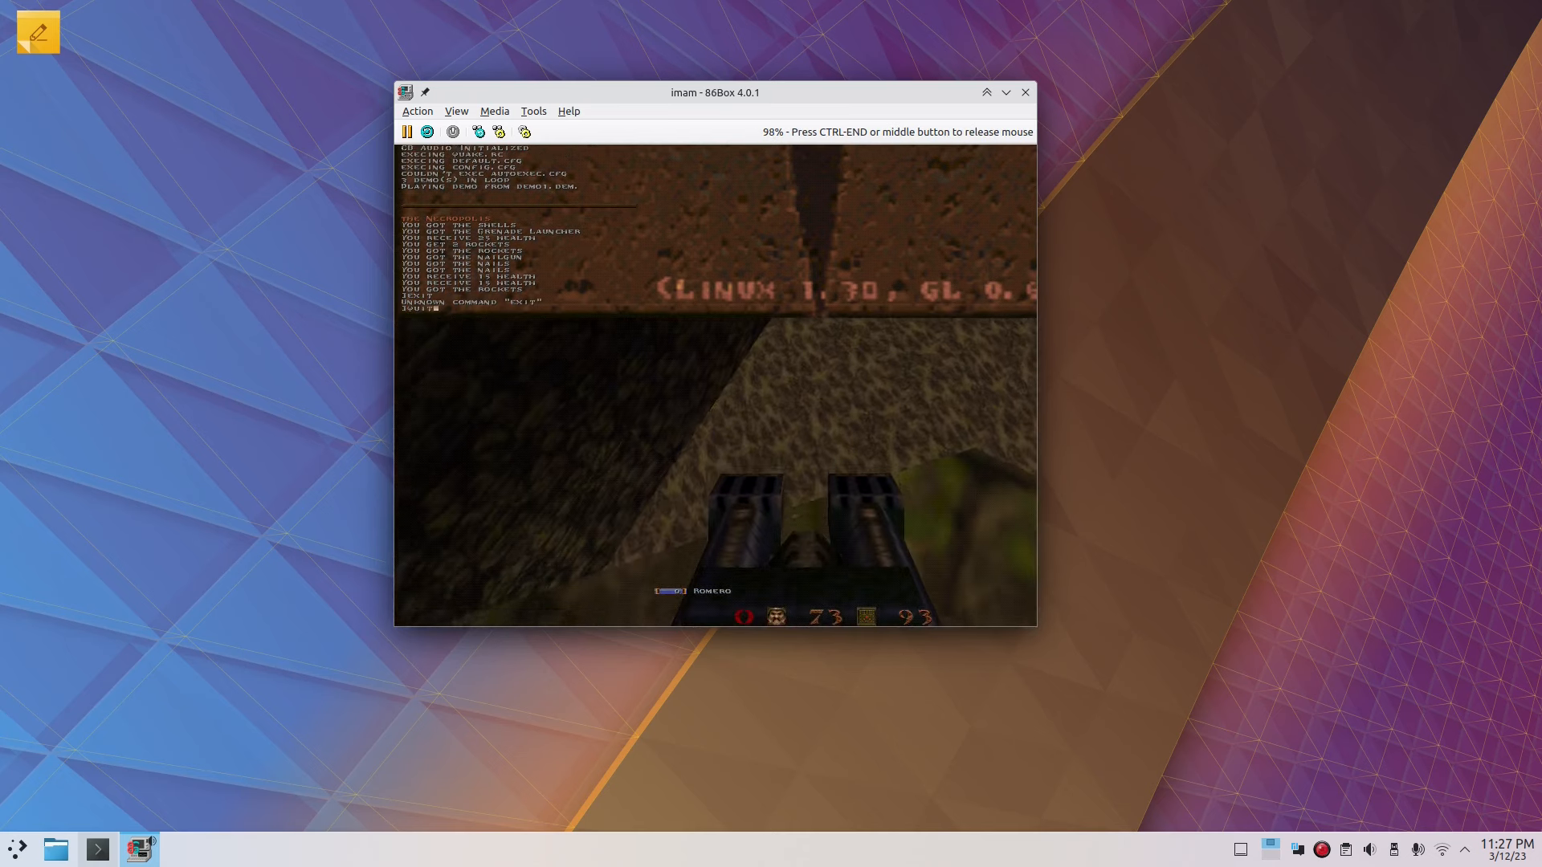
pyautogui.press('Return')
# Step: Relaunch Quake at 800 by 600 with "./glqplus.glx -width 800 -height 600"
pyautogui.write('./glqplus.glx')
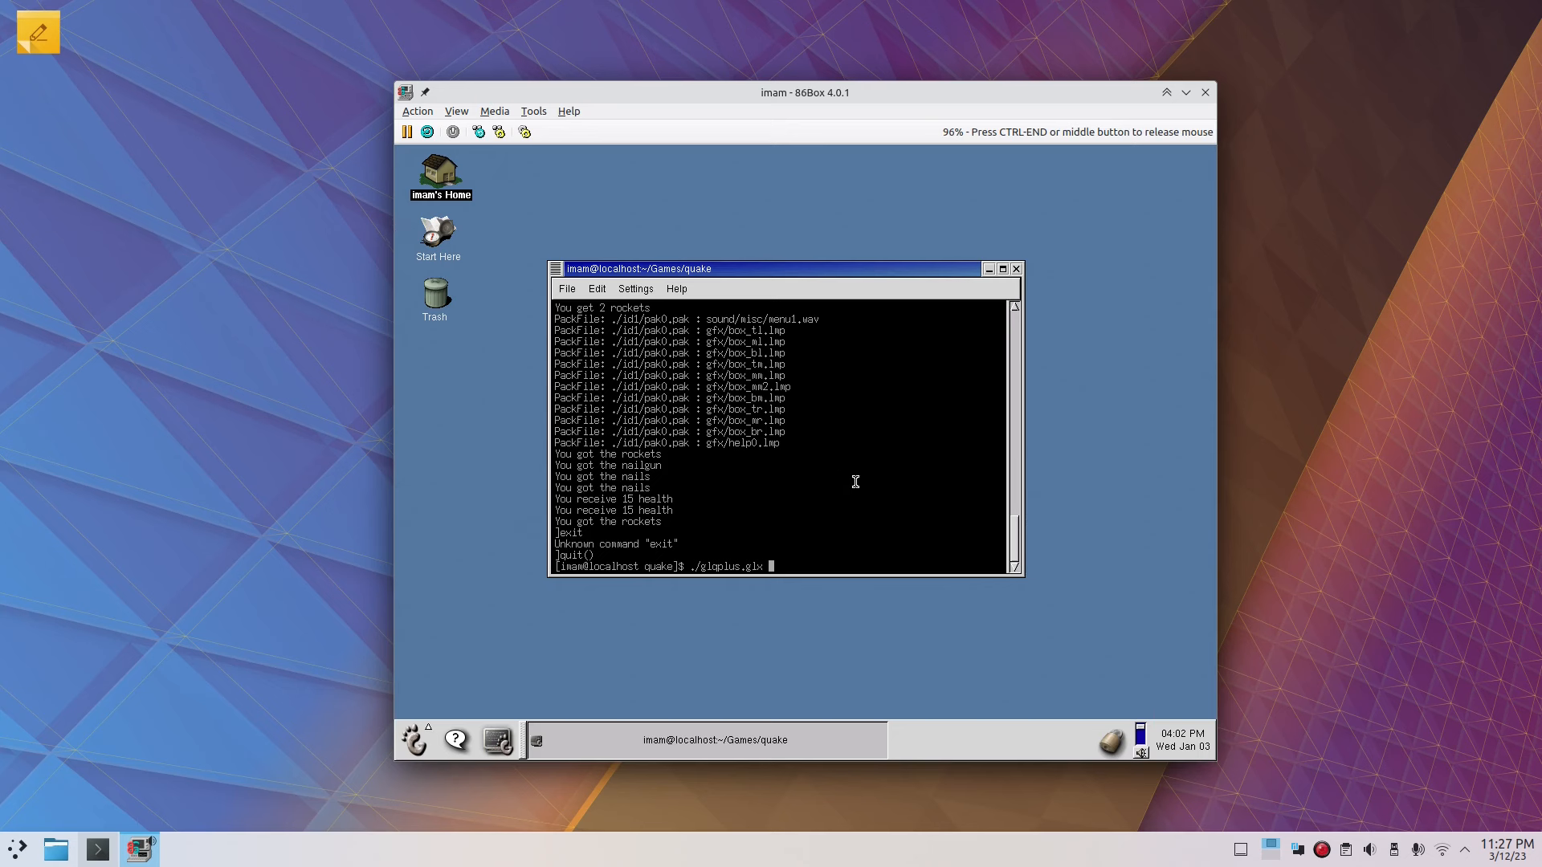
pyautogui.write('-wi')
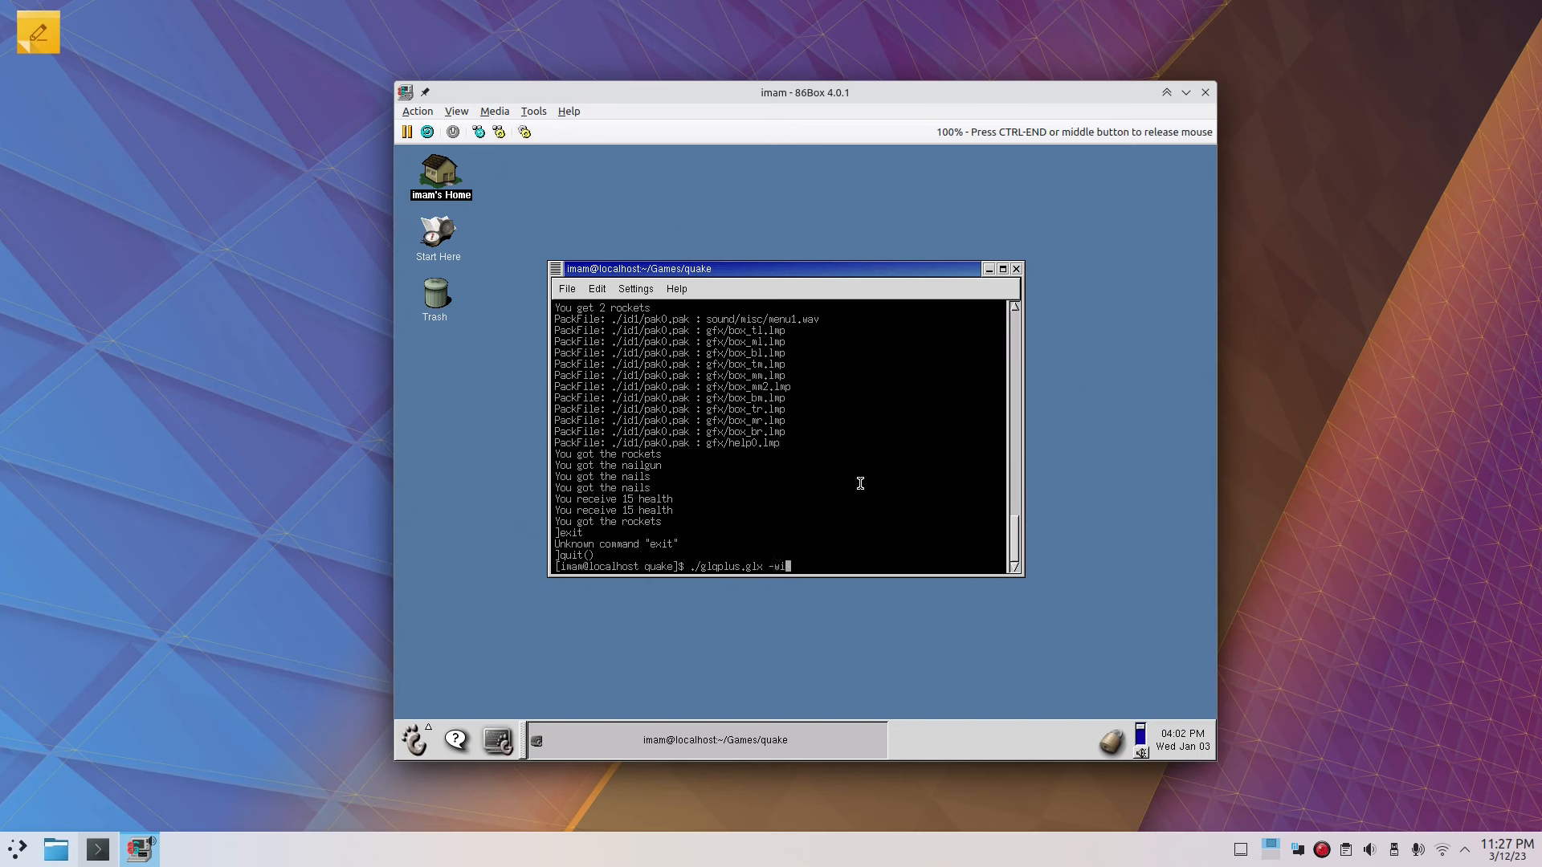
pyautogui.write('dth 800 -height 6')
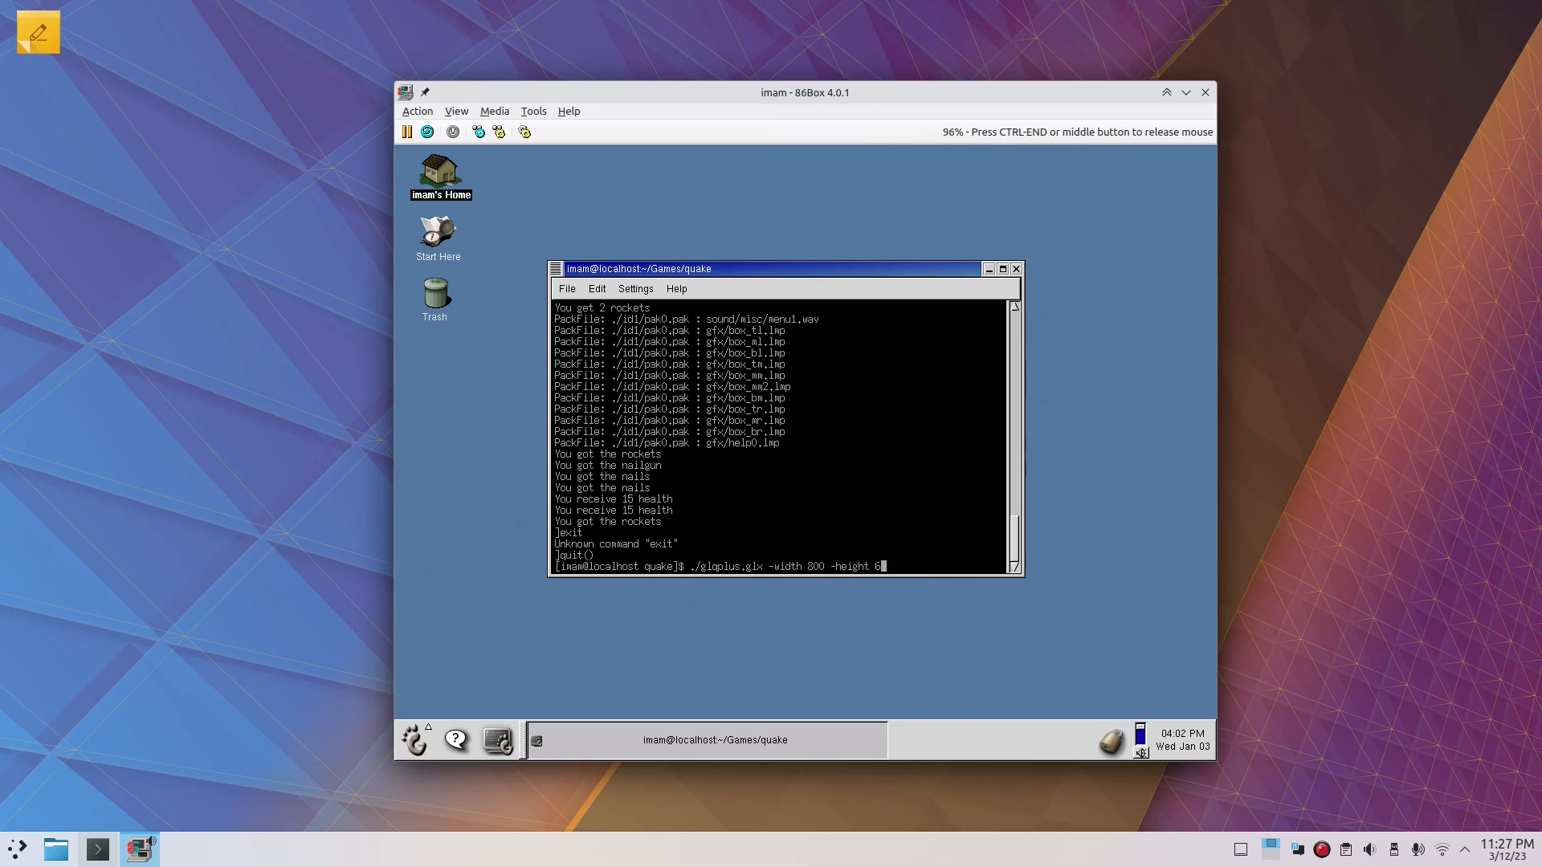
pyautogui.write('00')
pyautogui.press('Return')
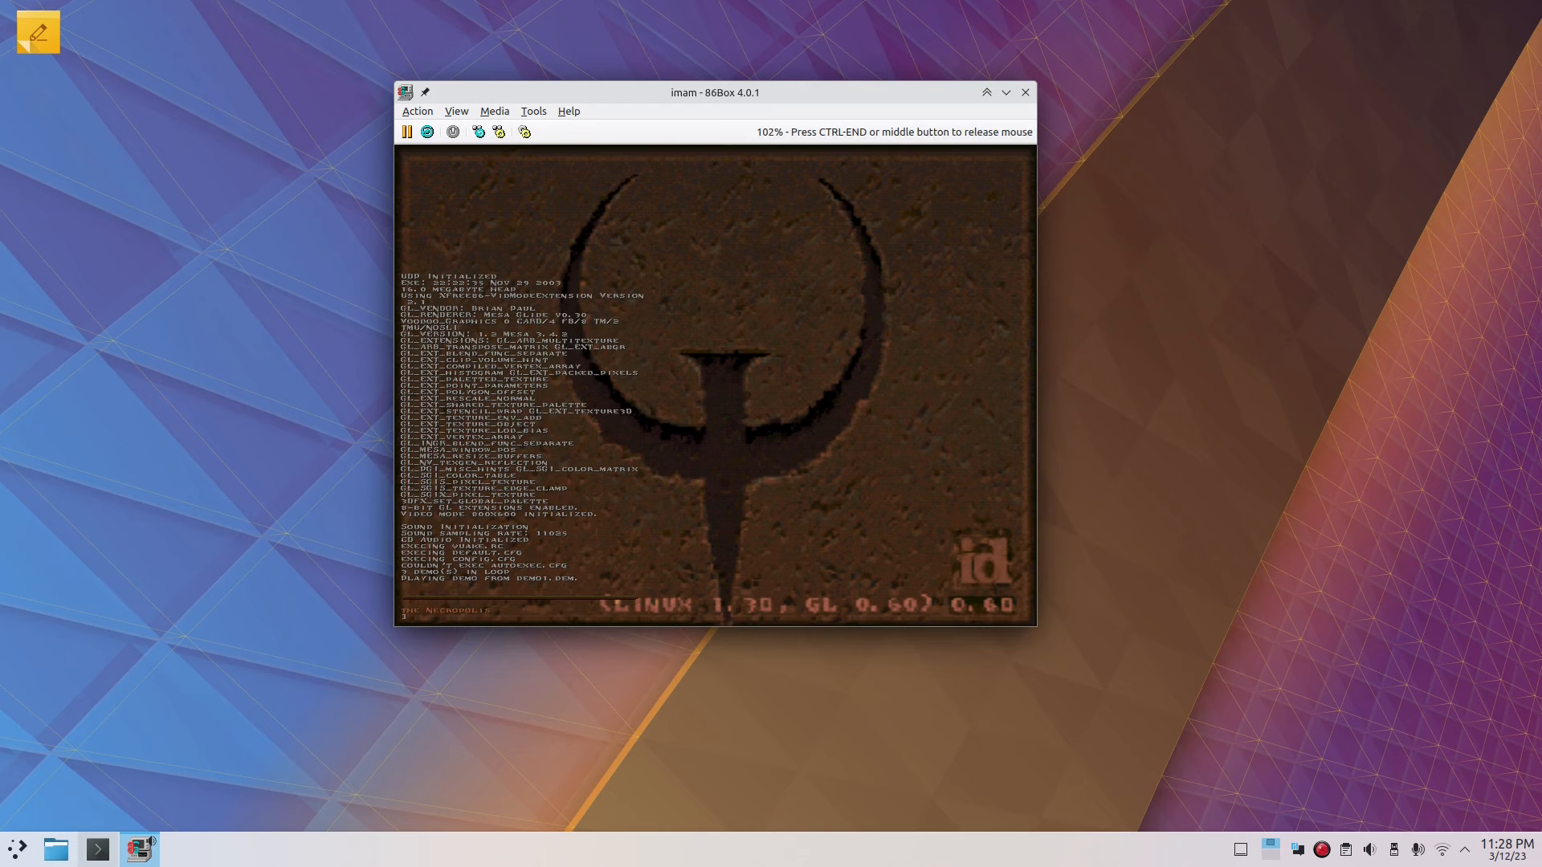
# Step: Examine the settings offered on Quake's options page and return to the main menu without changing anything
pyautogui.press('Escape')
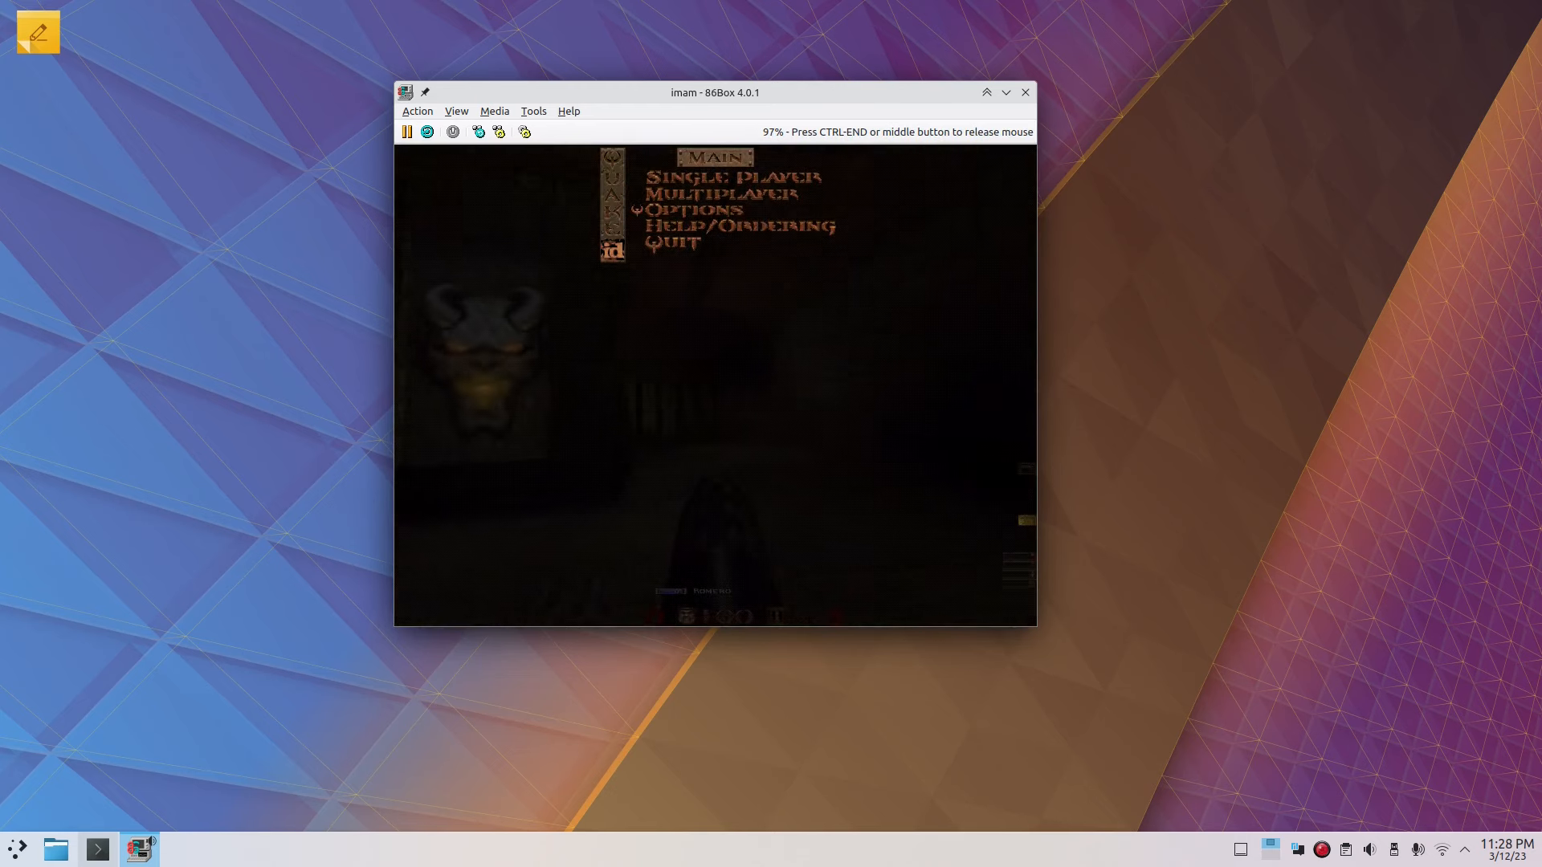
pyautogui.press('Return')
pyautogui.press('Down')
pyautogui.press('Down')
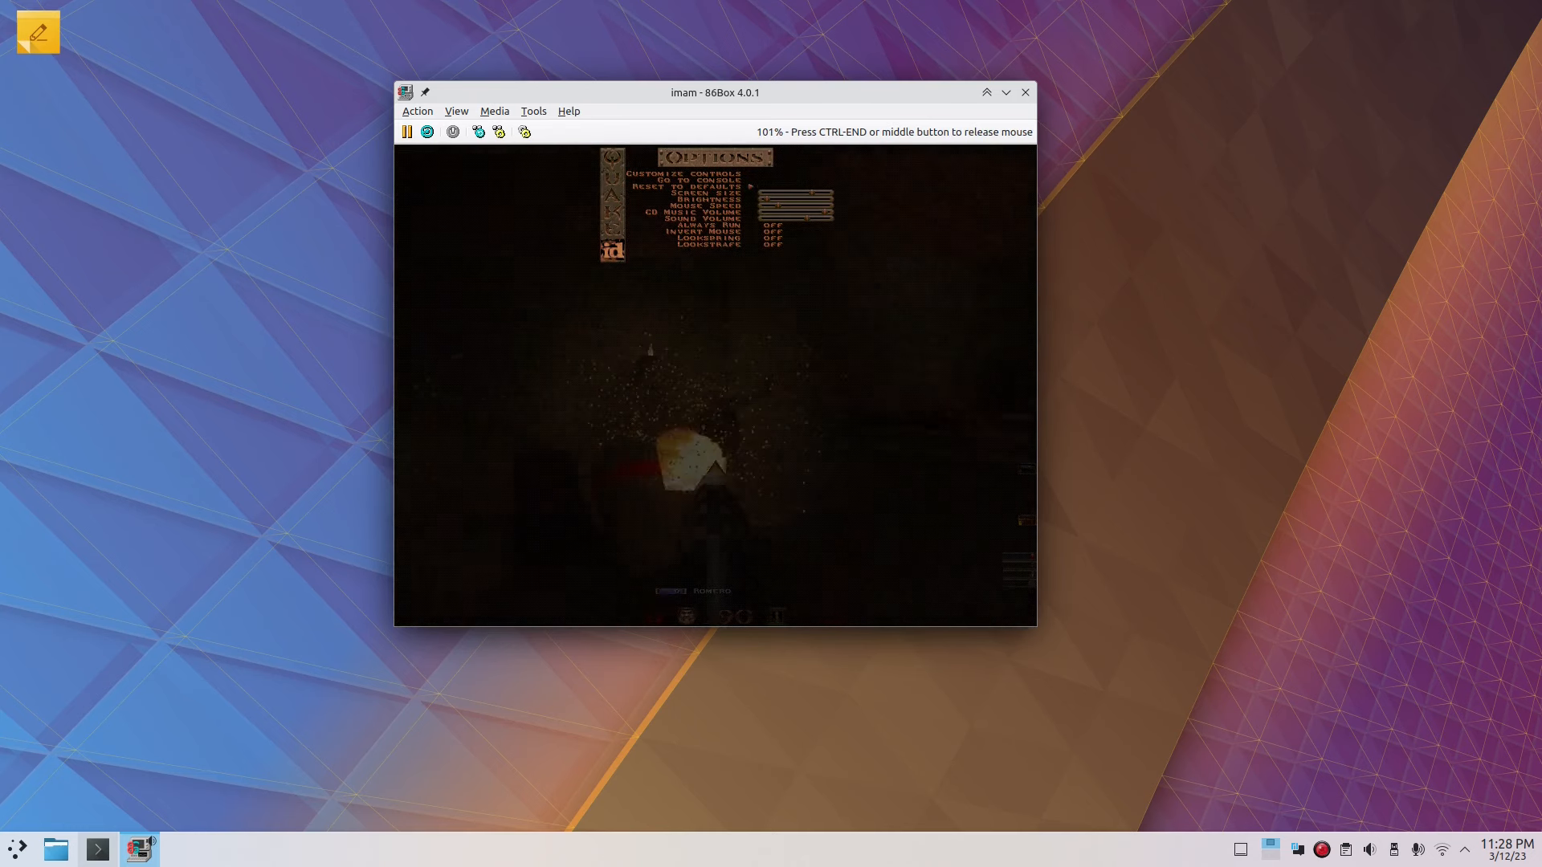
pyautogui.press('Escape')
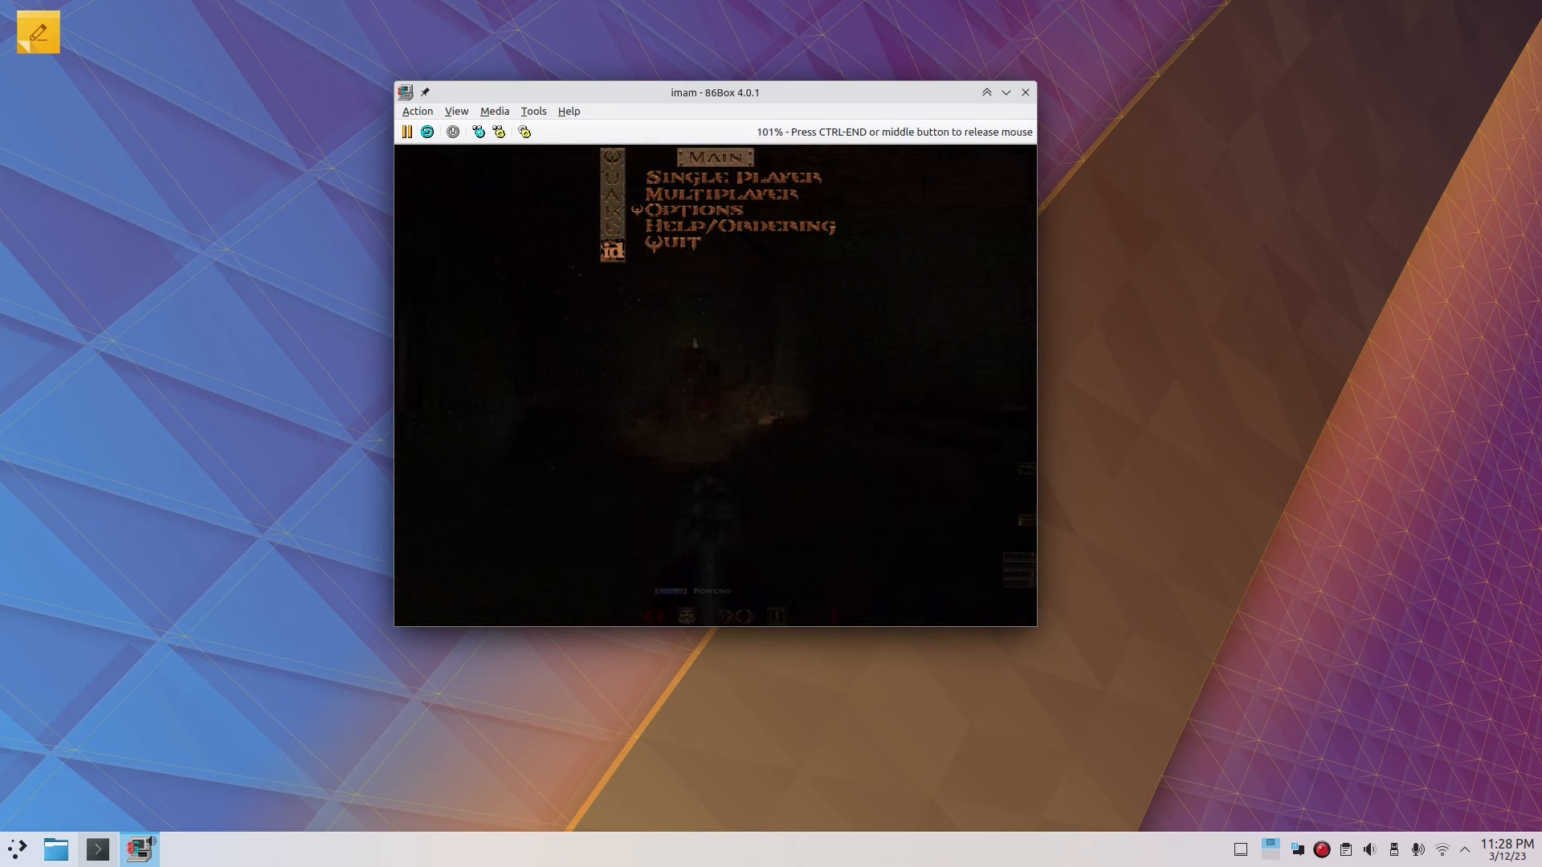
pyautogui.press('Down')
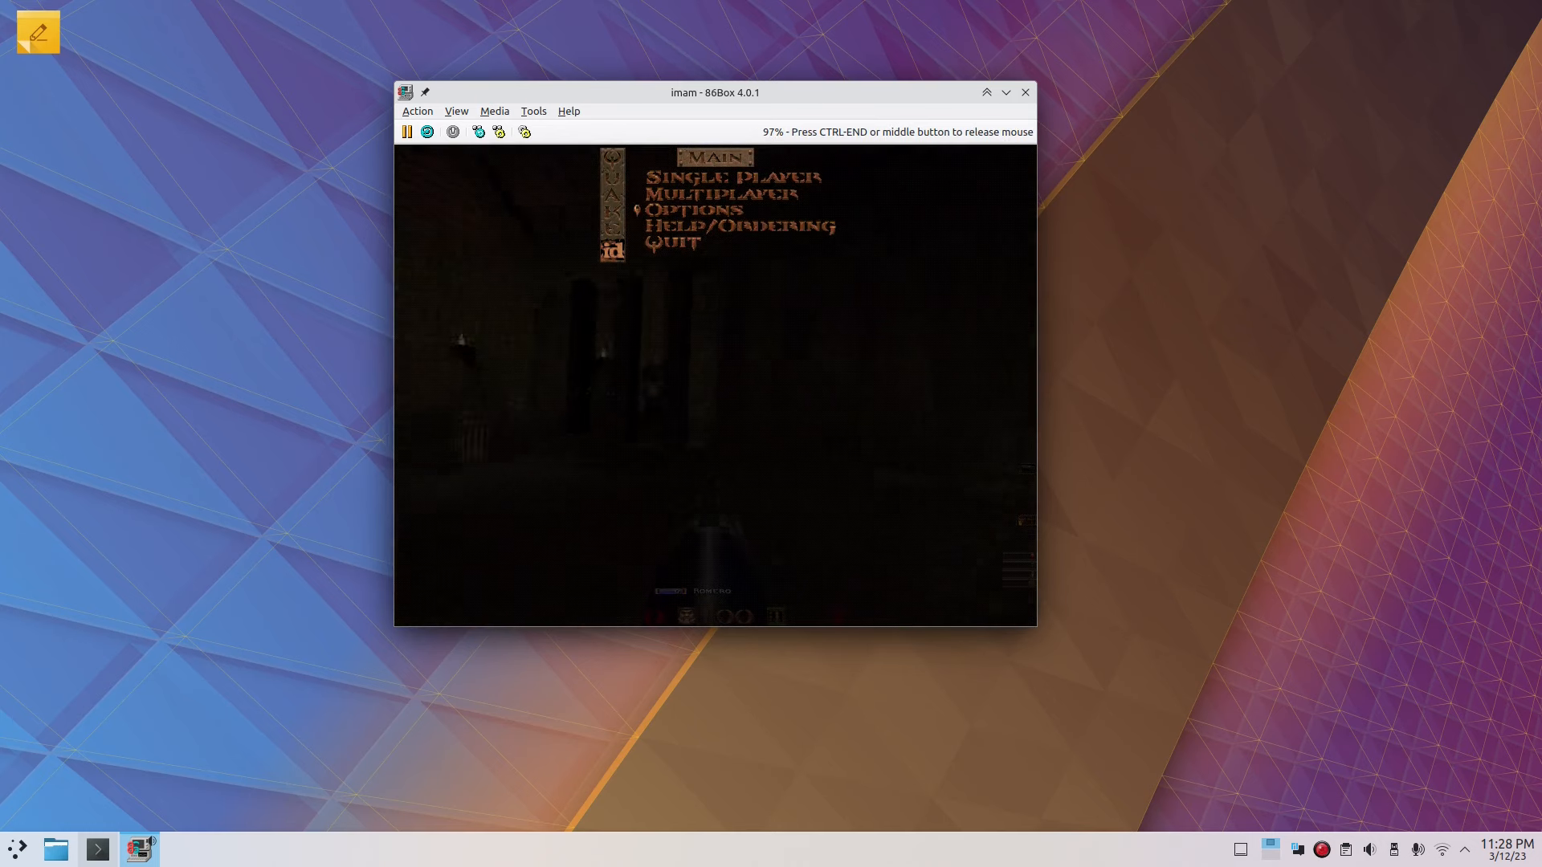
pyautogui.press('Return')
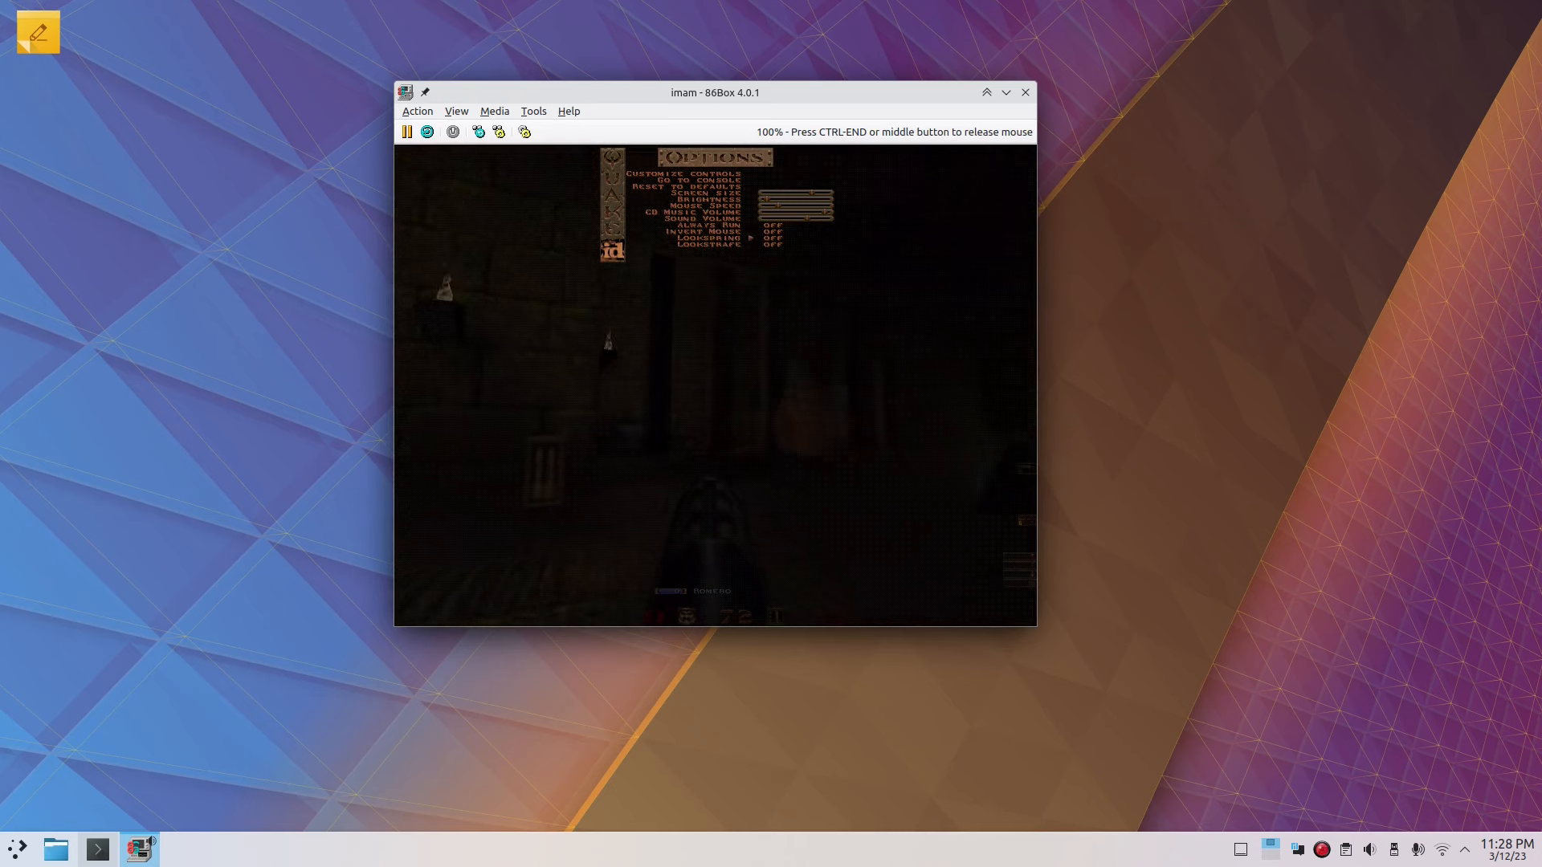
pyautogui.press('Escape')
# Step: Start a new single-player game in Quake and open the in-game console
pyautogui.press('Up')
pyautogui.press('Up')
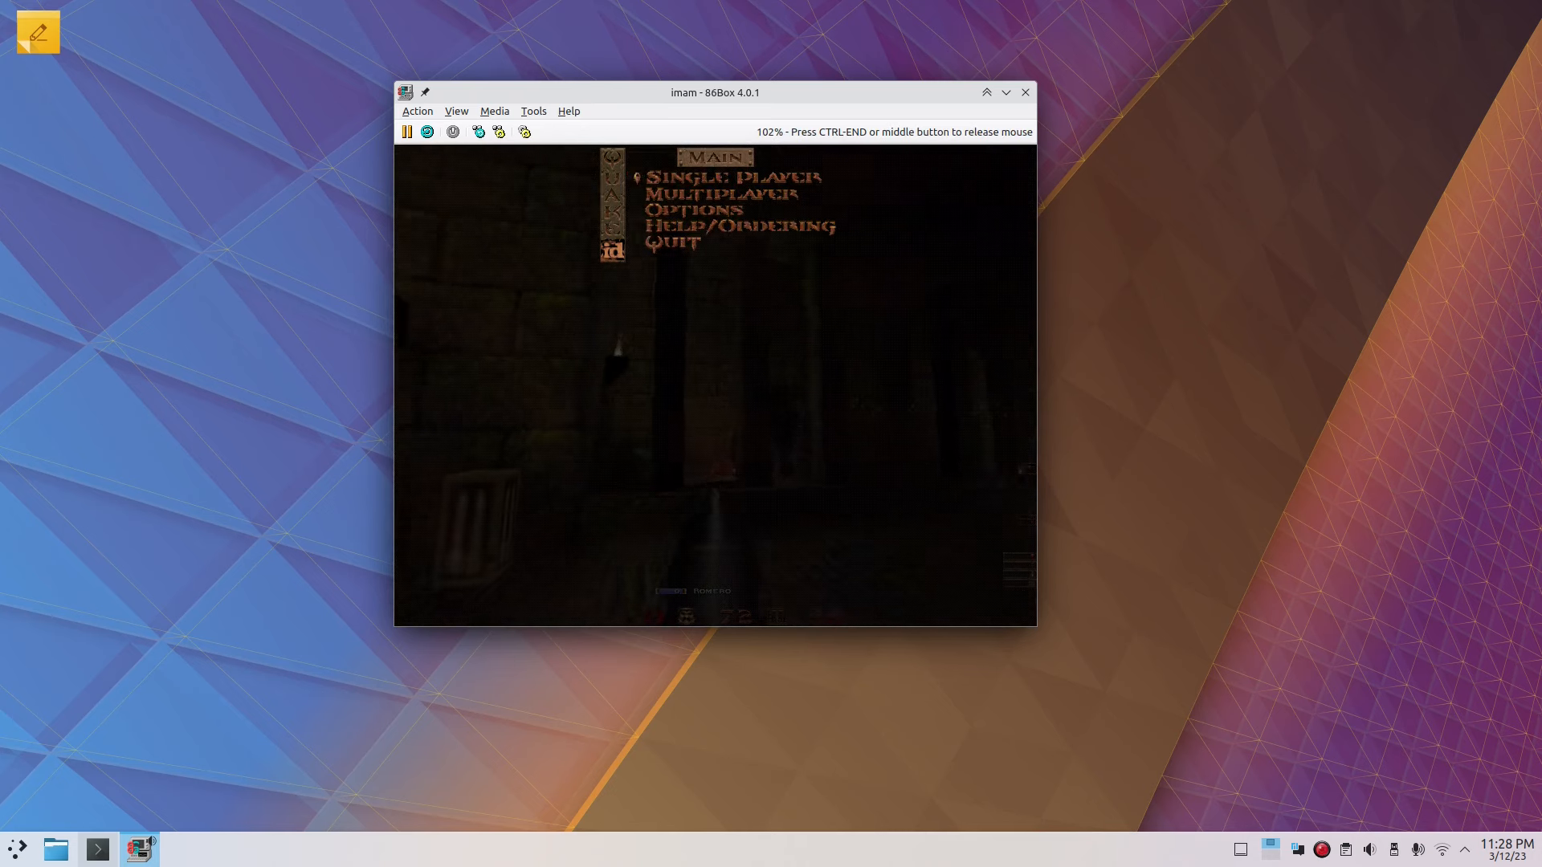
pyautogui.press('Return')
pyautogui.press('`')
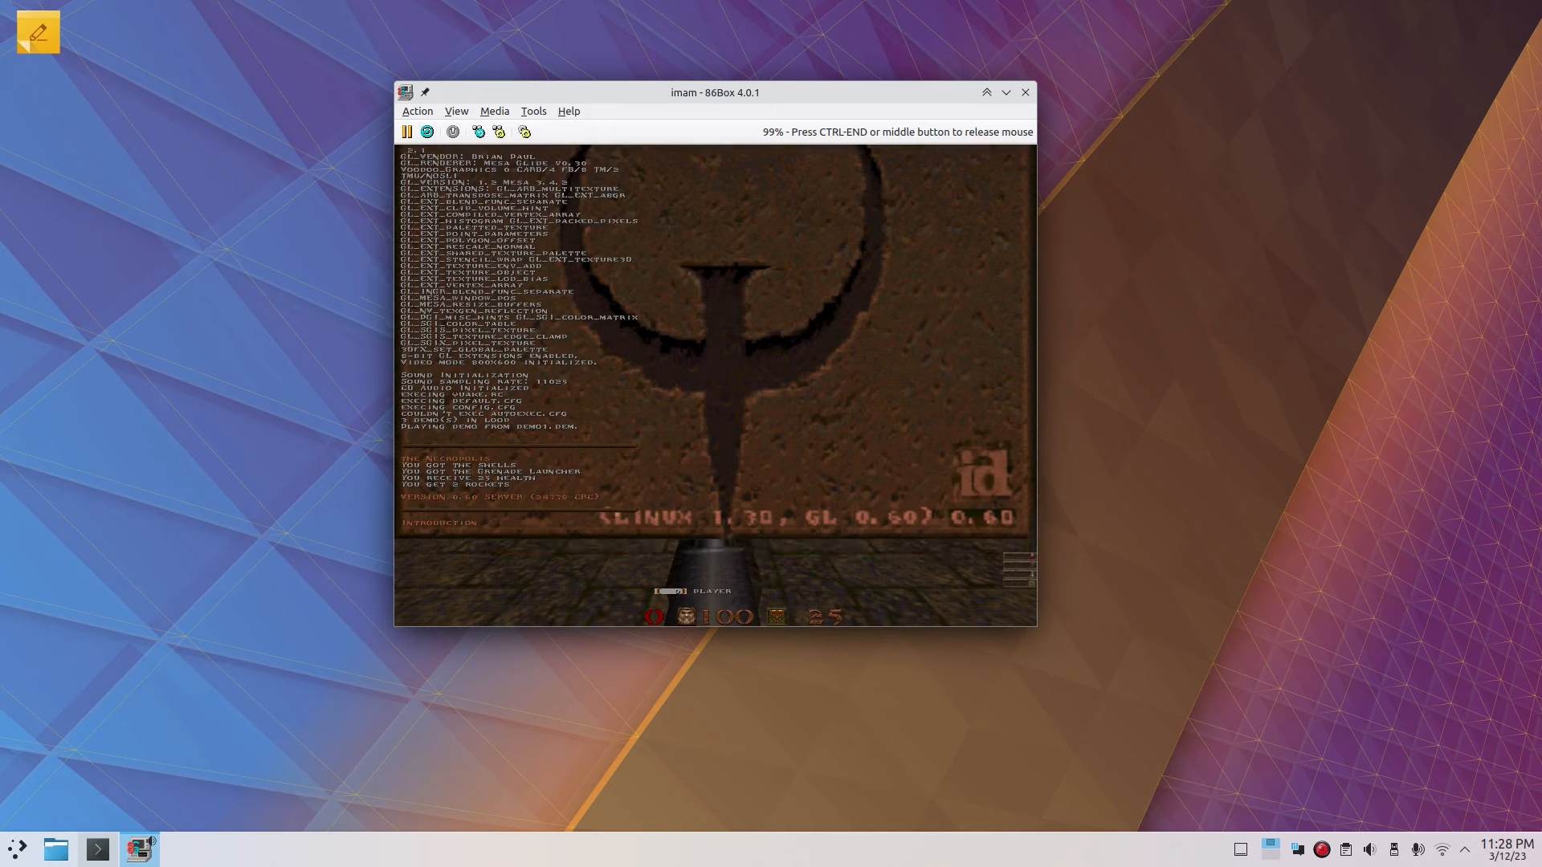
# Step: Close Quake's console and shoot the enemy in the mossy courtyard while moving forward
pyautogui.press('`')
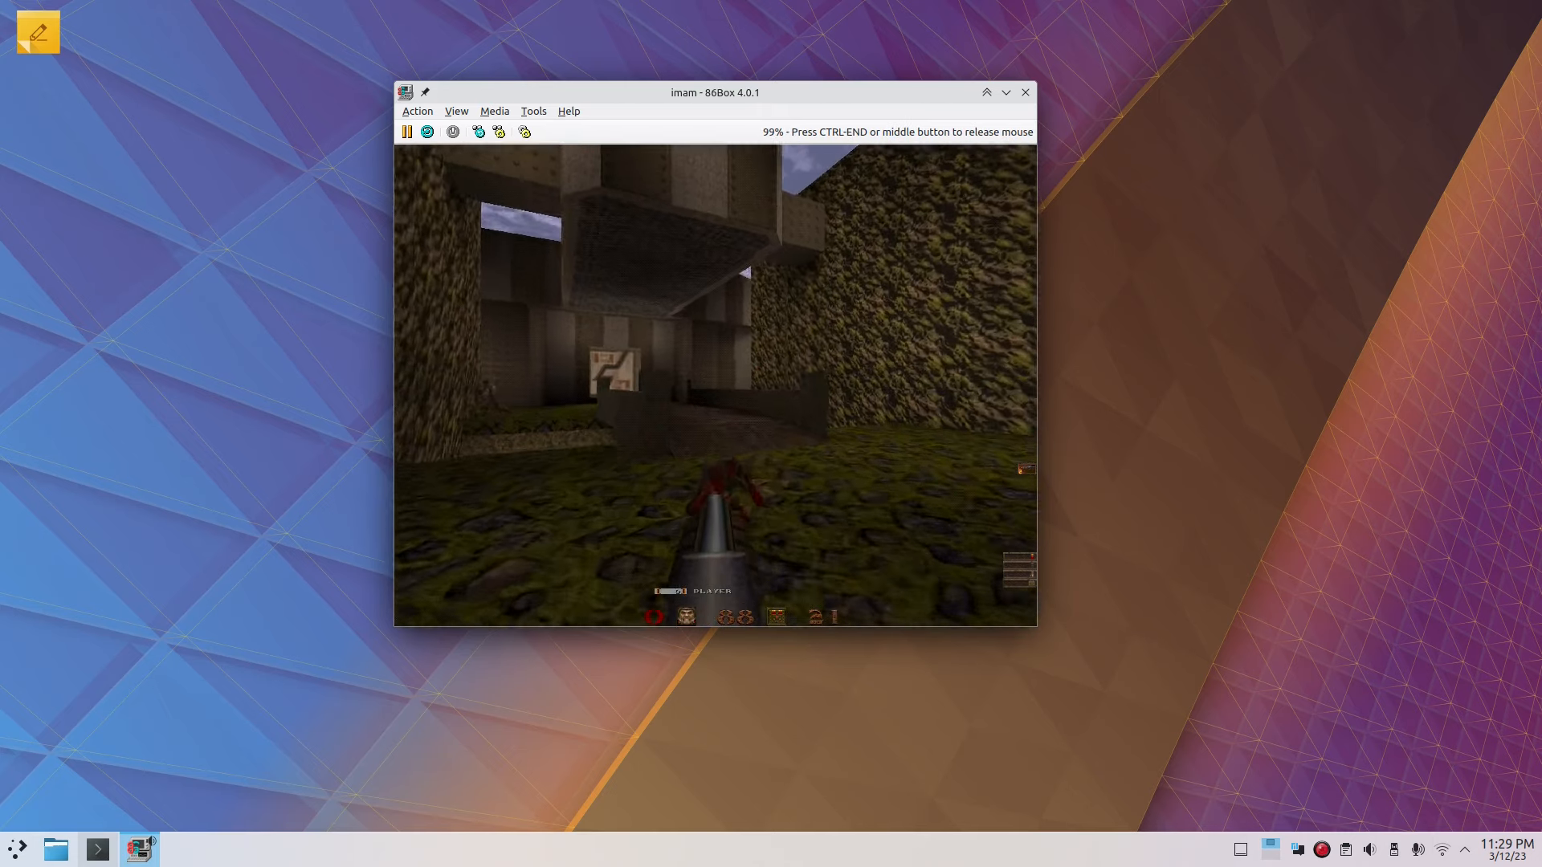
pyautogui.press('ctrl')
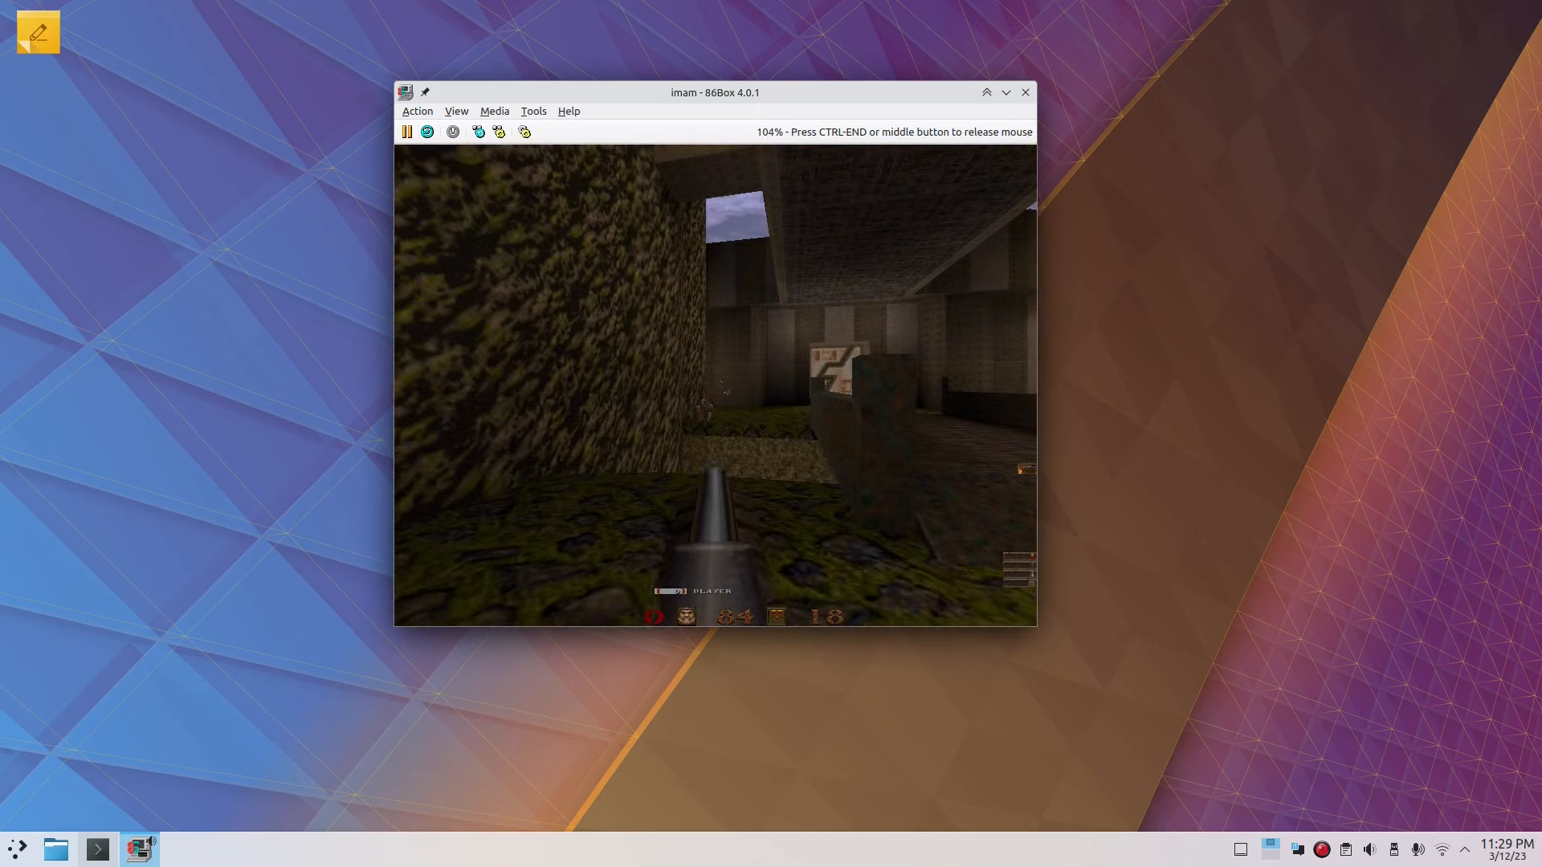
pyautogui.press('Up')
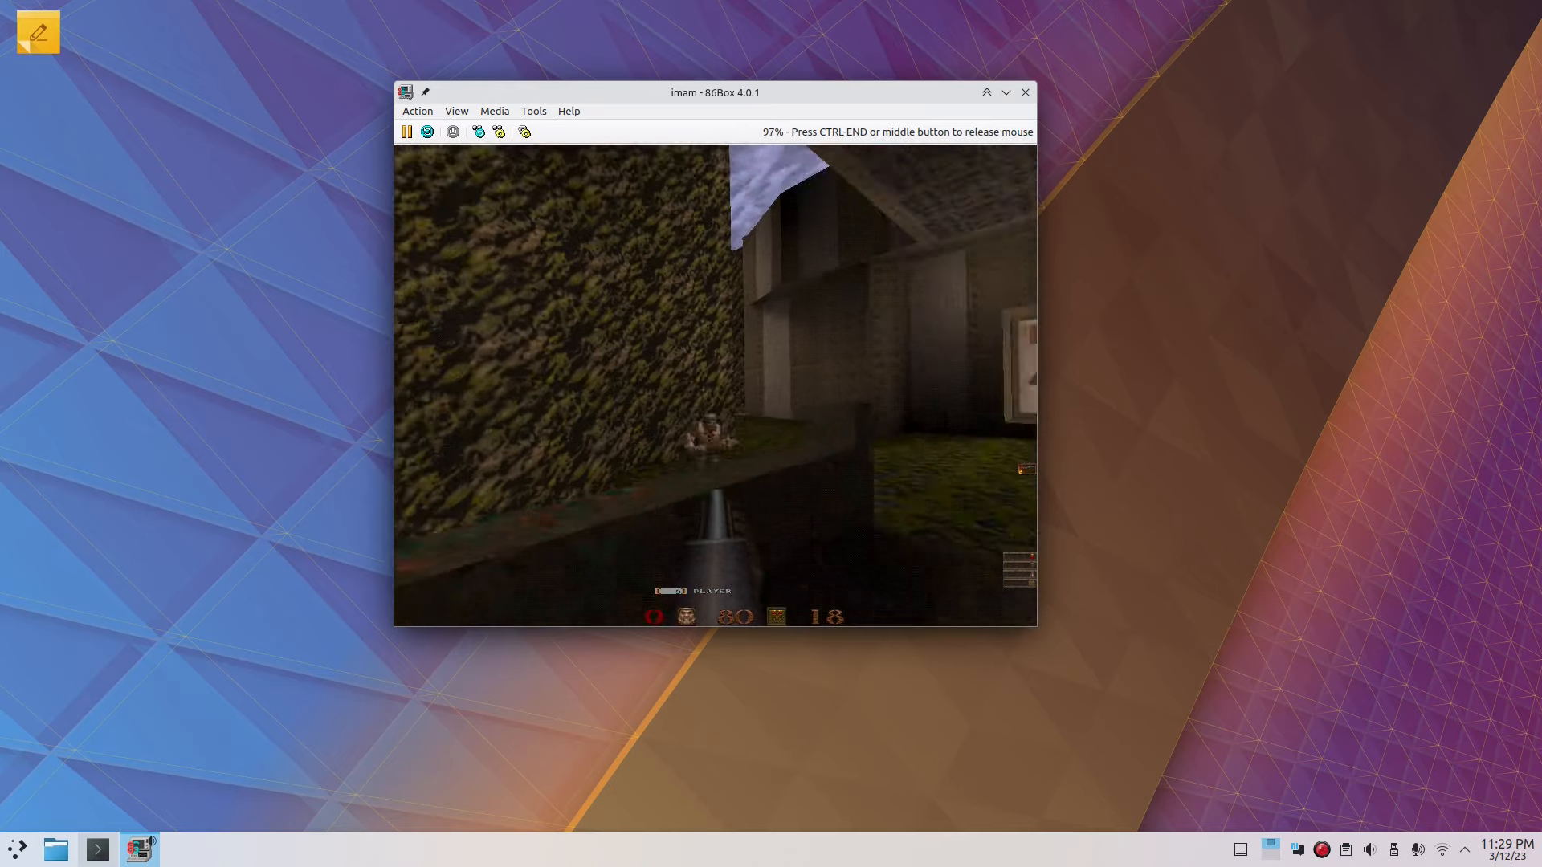
pyautogui.press('ctrl')
pyautogui.press('ctrl')
pyautogui.press('ctrl')
pyautogui.press('Right')
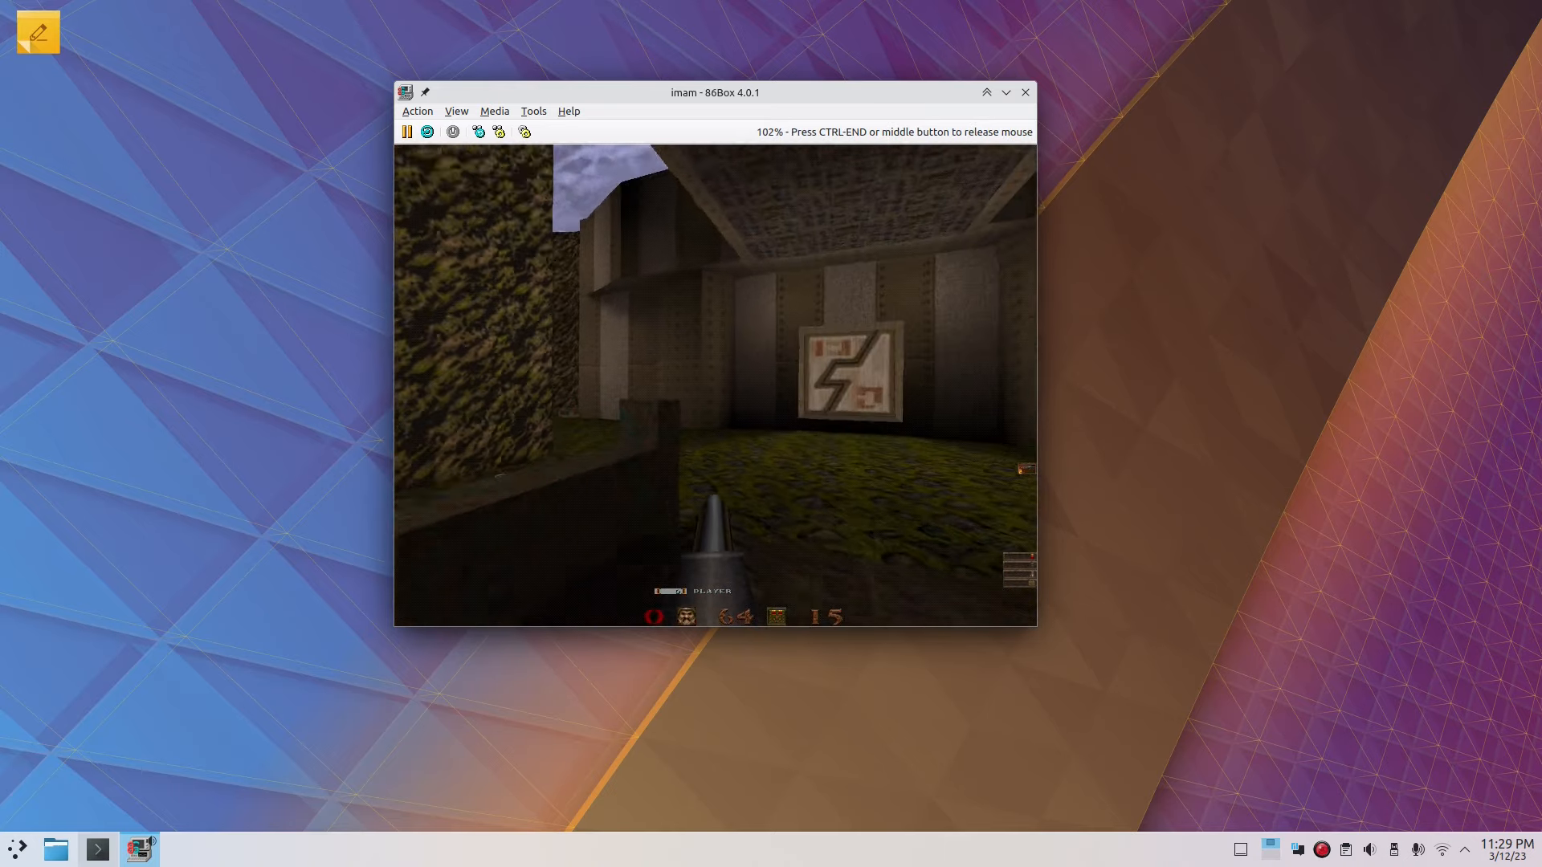
pyautogui.press('Left')
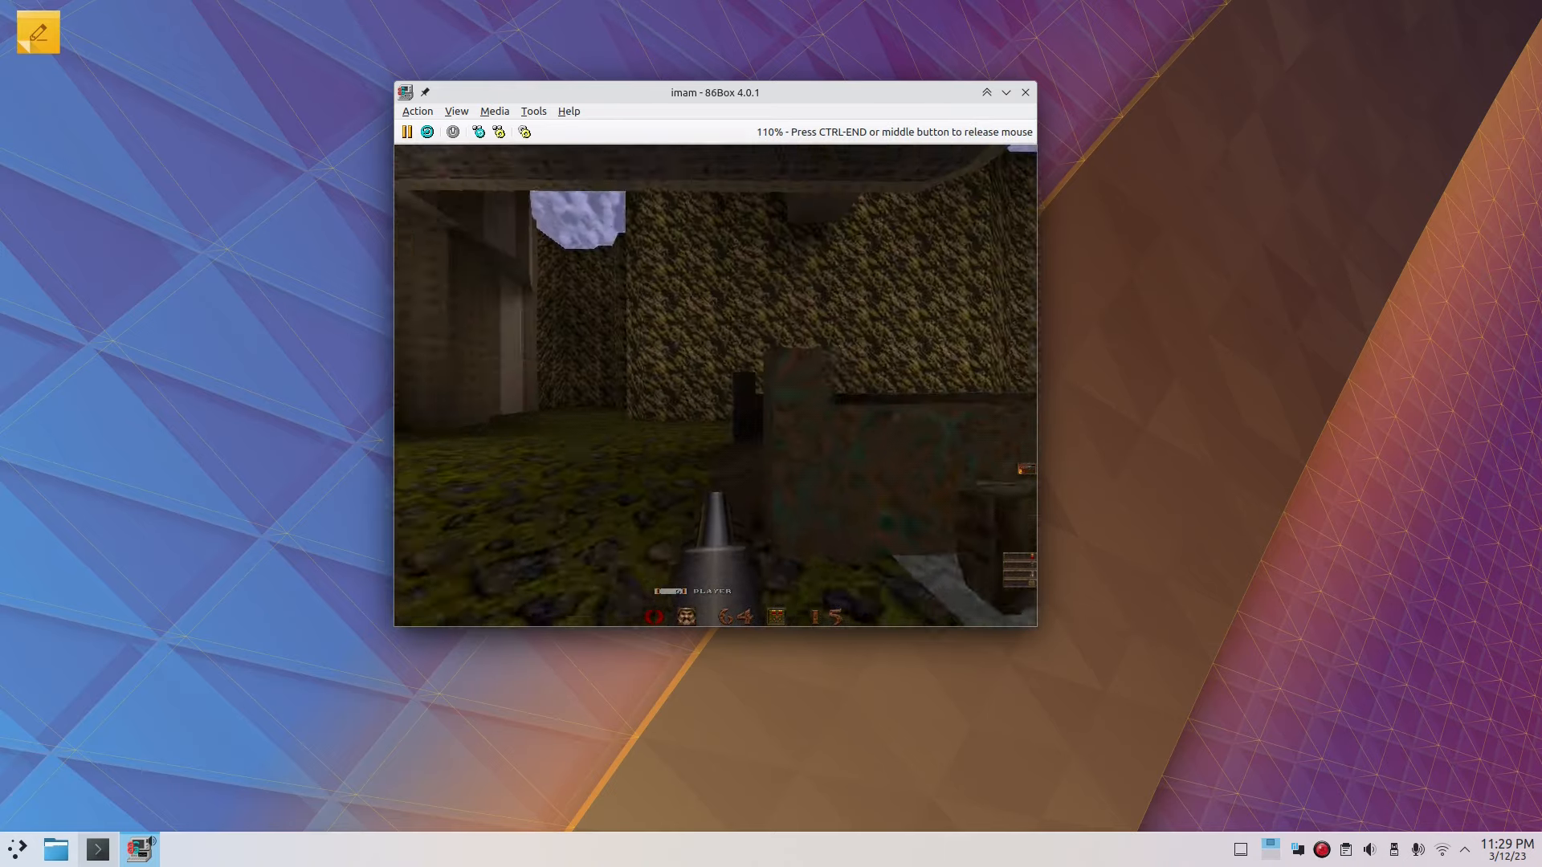
# Step: Collect the dropped shells and cross the courtyard to the door marked with a zigzag
pyautogui.press('Right')
pyautogui.press('Left')
pyautogui.press('Right')
pyautogui.press('Up')
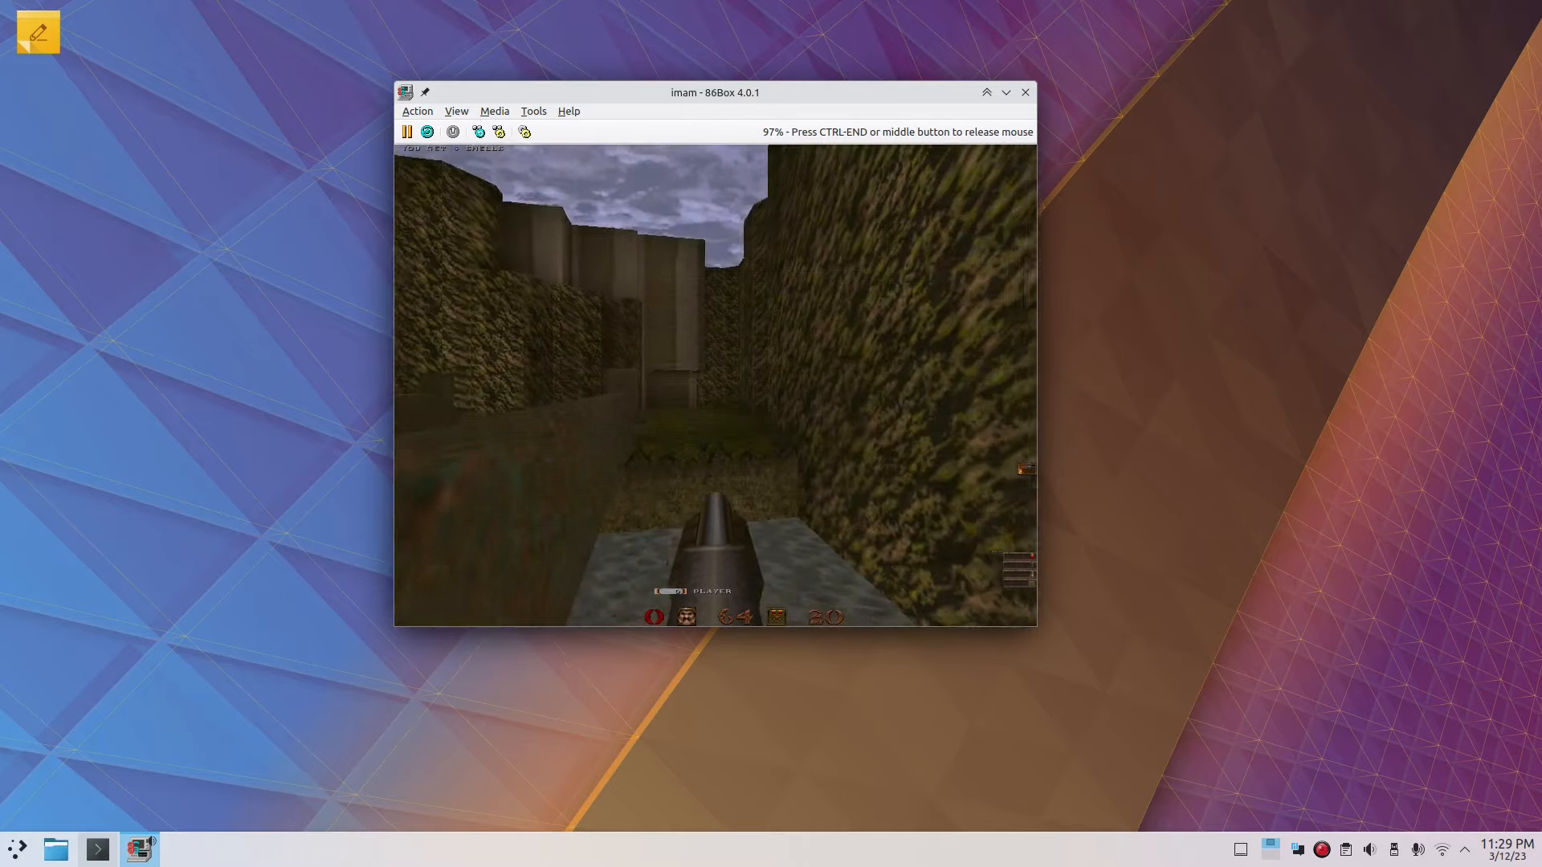
pyautogui.press('Right')
pyautogui.press('Up')
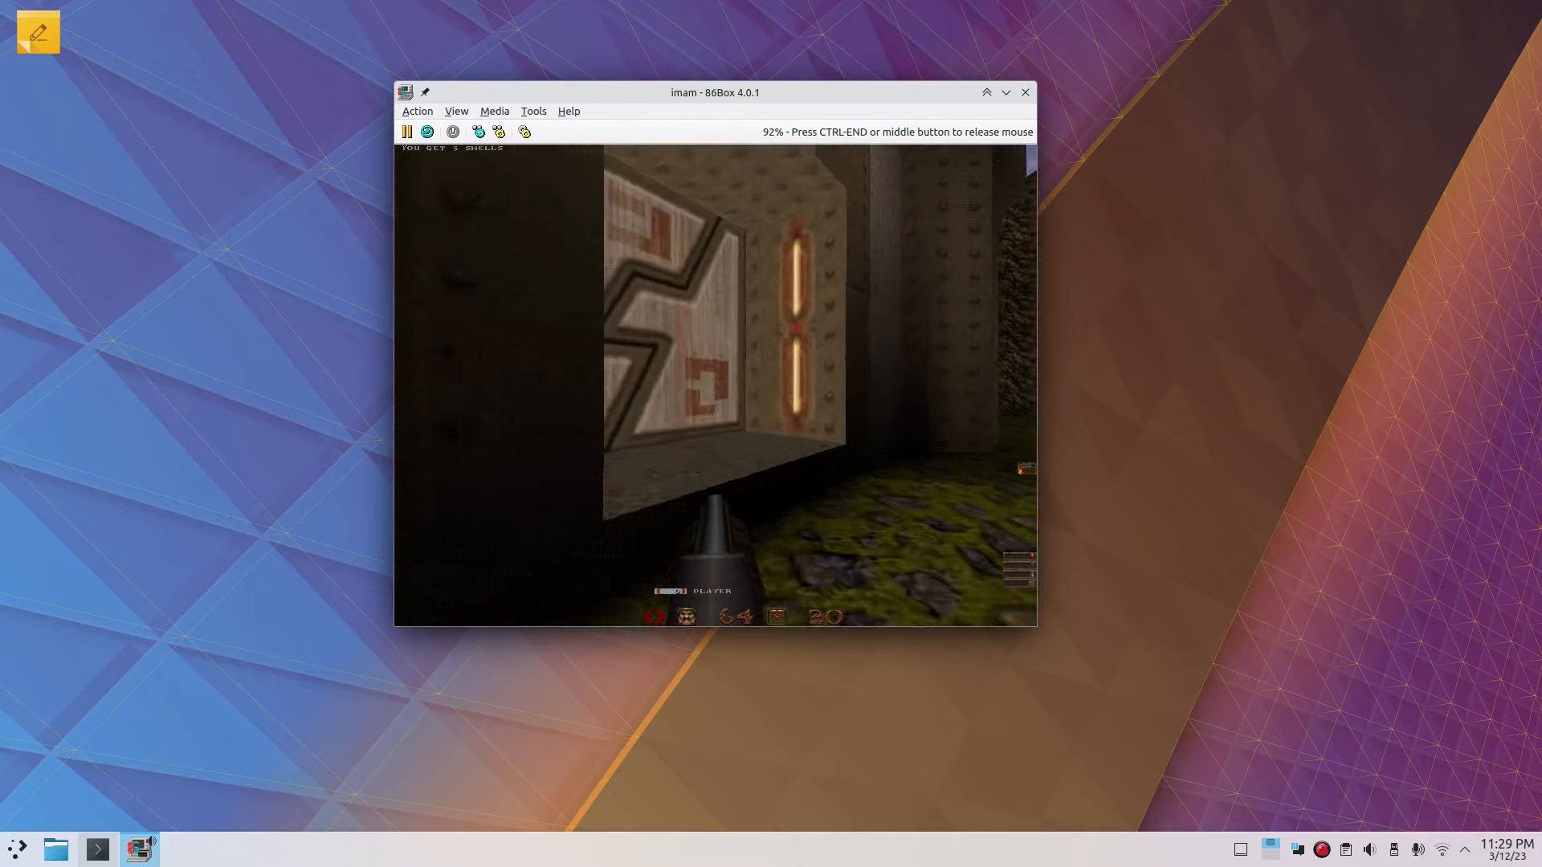
# Step: Open the zigzag-marked door and shoot the soldier and dog in the room behind it while backing away
pyautogui.press('Left')
pyautogui.press('Up')
pyautogui.press('Left')
pyautogui.press('ctrl')
pyautogui.press('Down')
pyautogui.press('Down')
pyautogui.press('ctrl')
pyautogui.press('ctrl')
pyautogui.press('ctrl')
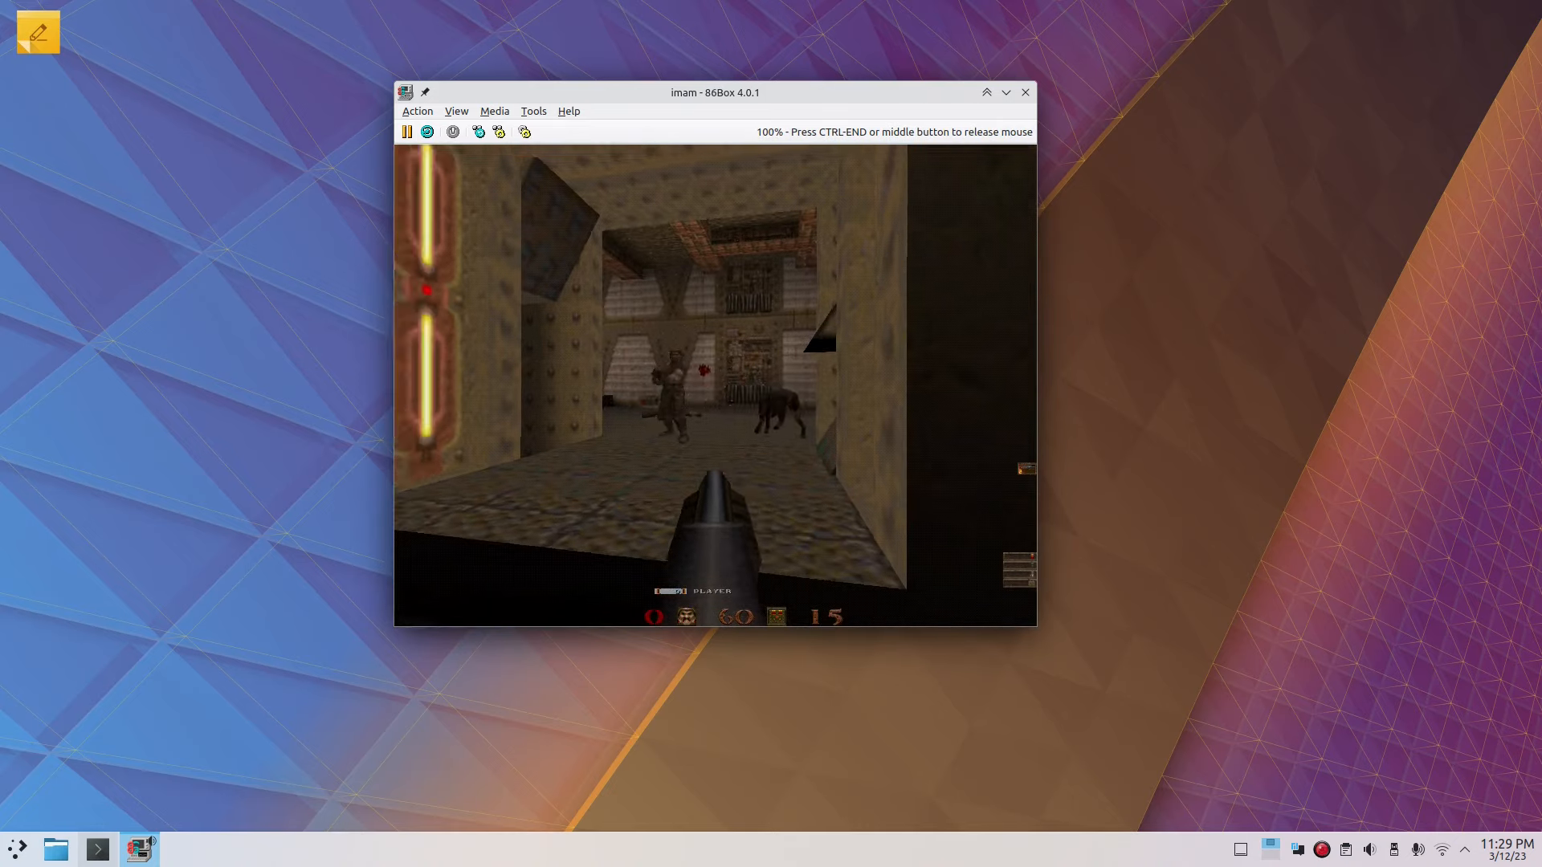
pyautogui.press('Down')
pyautogui.press('ctrl')
pyautogui.press('ctrl')
pyautogui.press('ctrl')
pyautogui.press('ctrl')
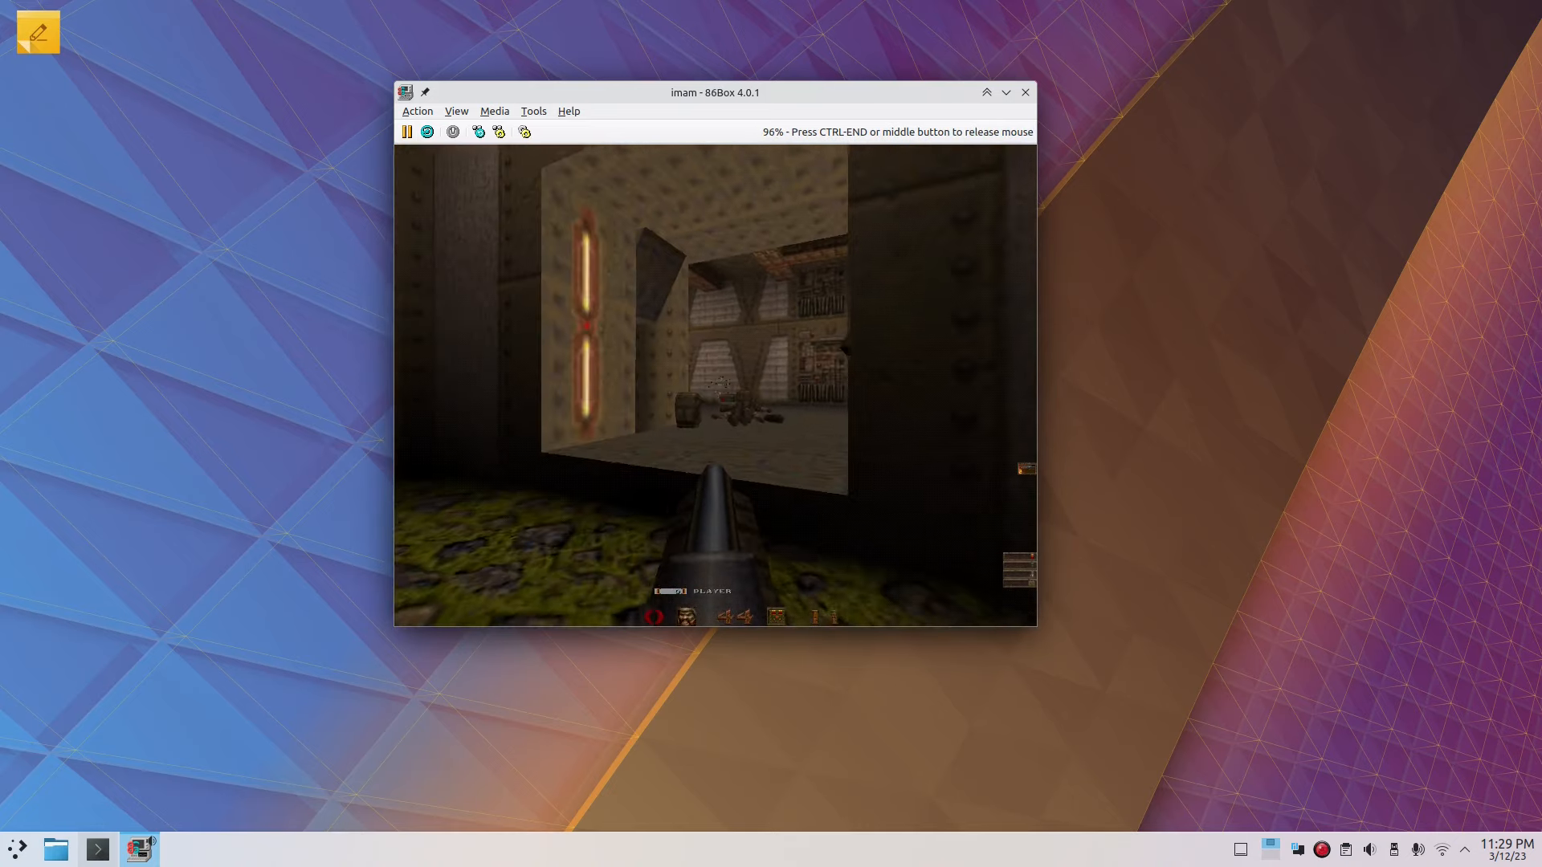
# Step: Advance through the room, firing at enemies and picking up shells and health on the way to the stepped hall
pyautogui.press('Up')
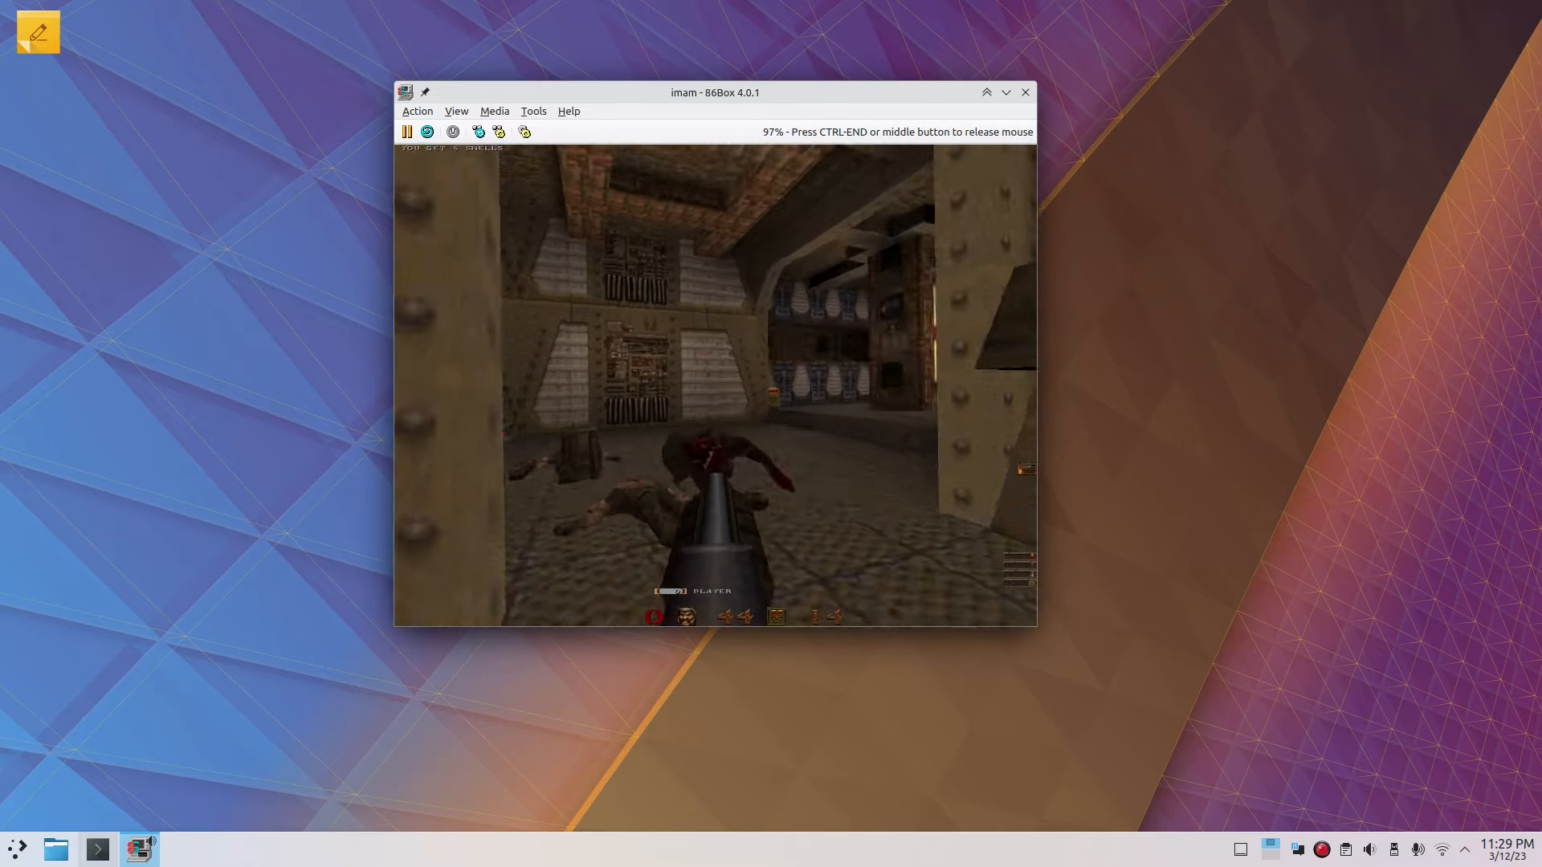
pyautogui.press('Left')
pyautogui.press('ctrl')
pyautogui.press('ctrl')
pyautogui.press('ctrl')
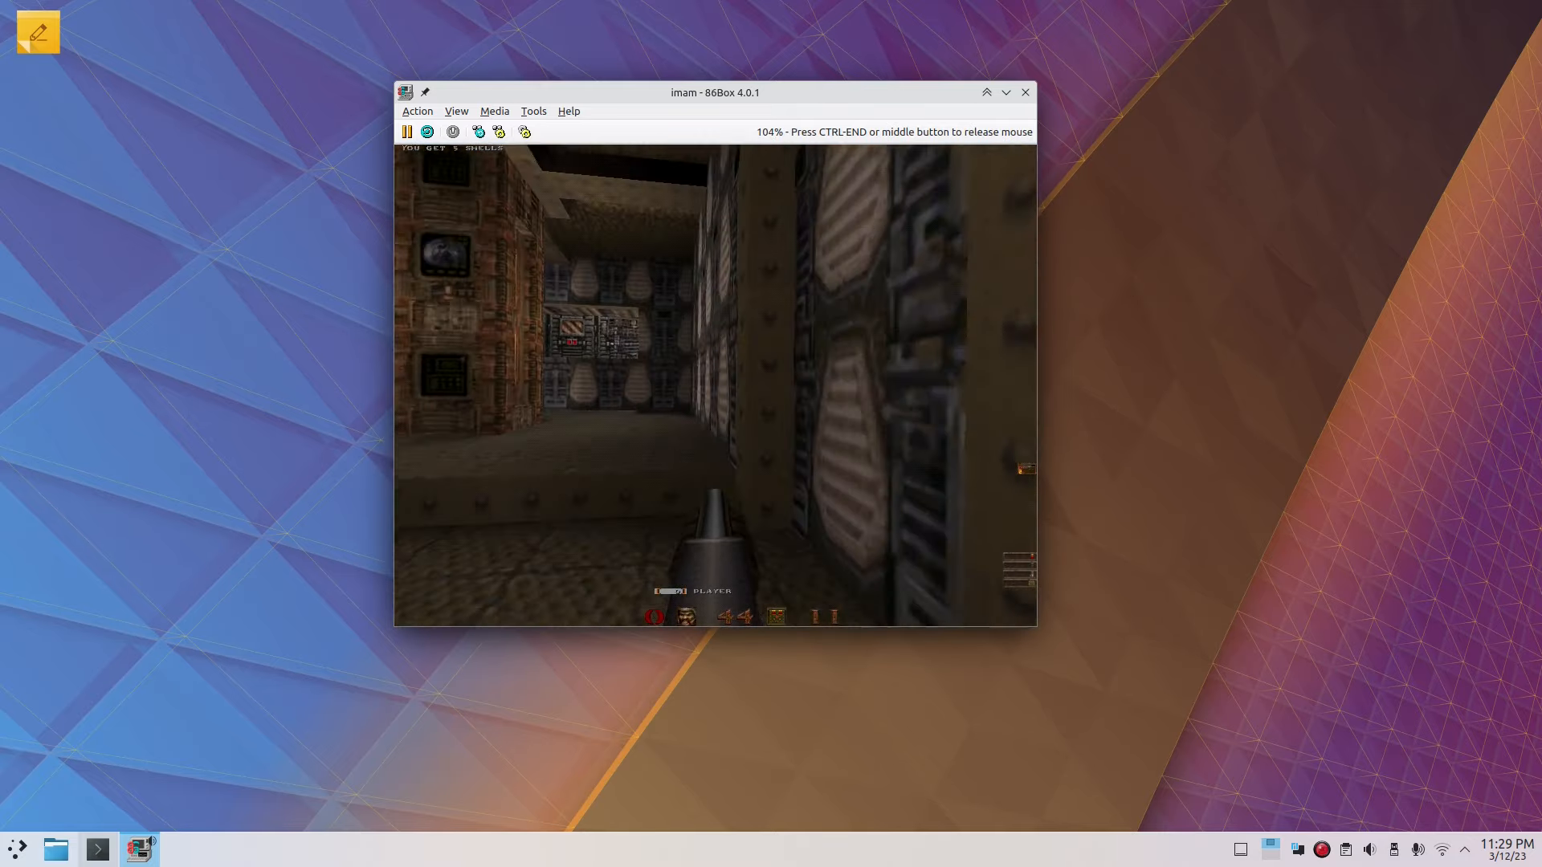
pyautogui.press('Right')
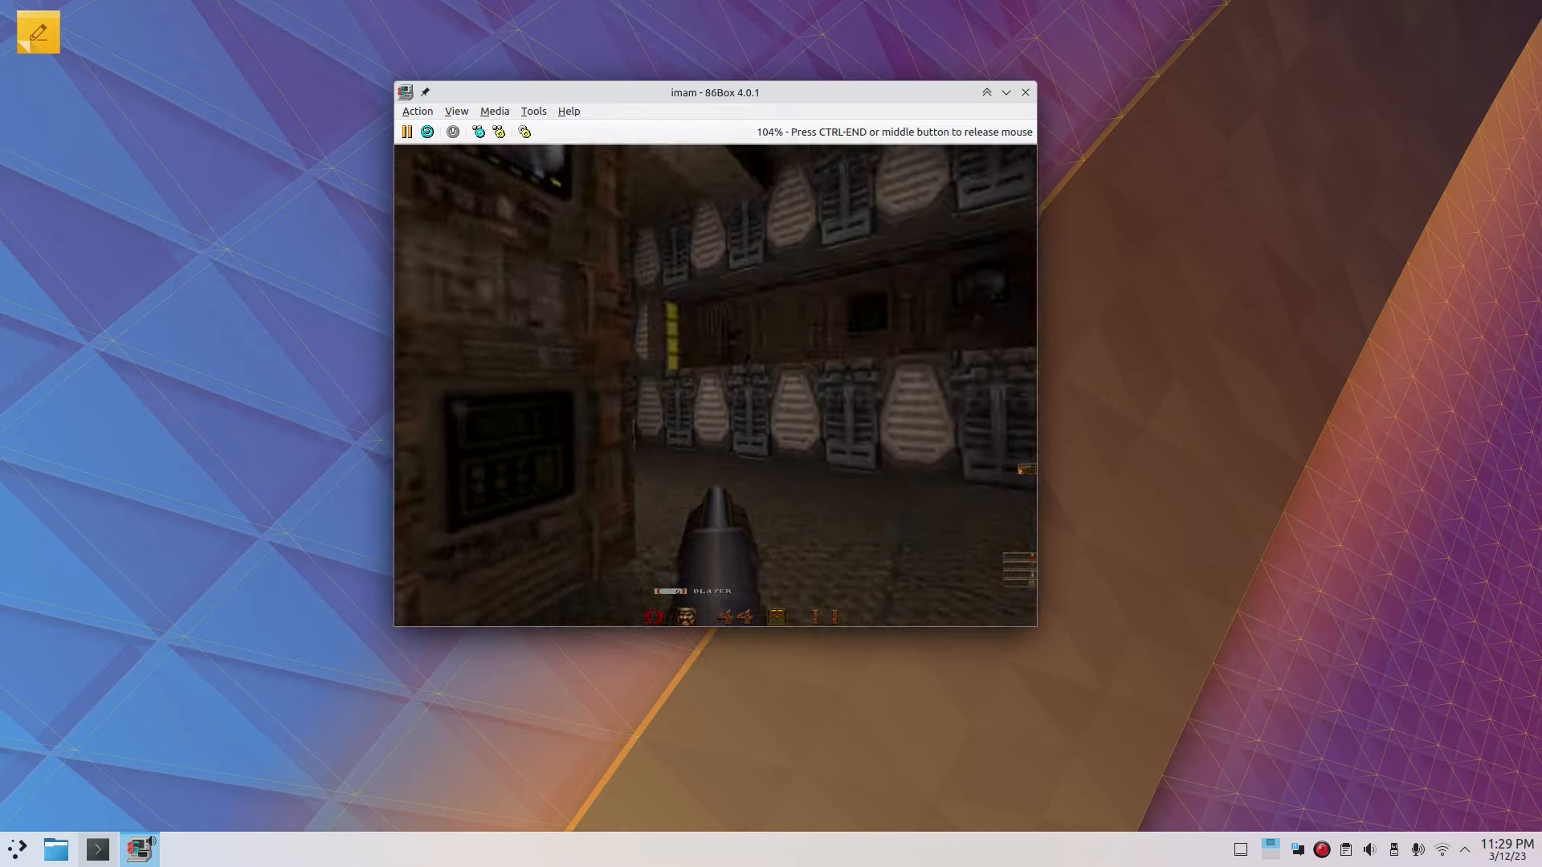
pyautogui.press('Left')
pyautogui.press('Up')
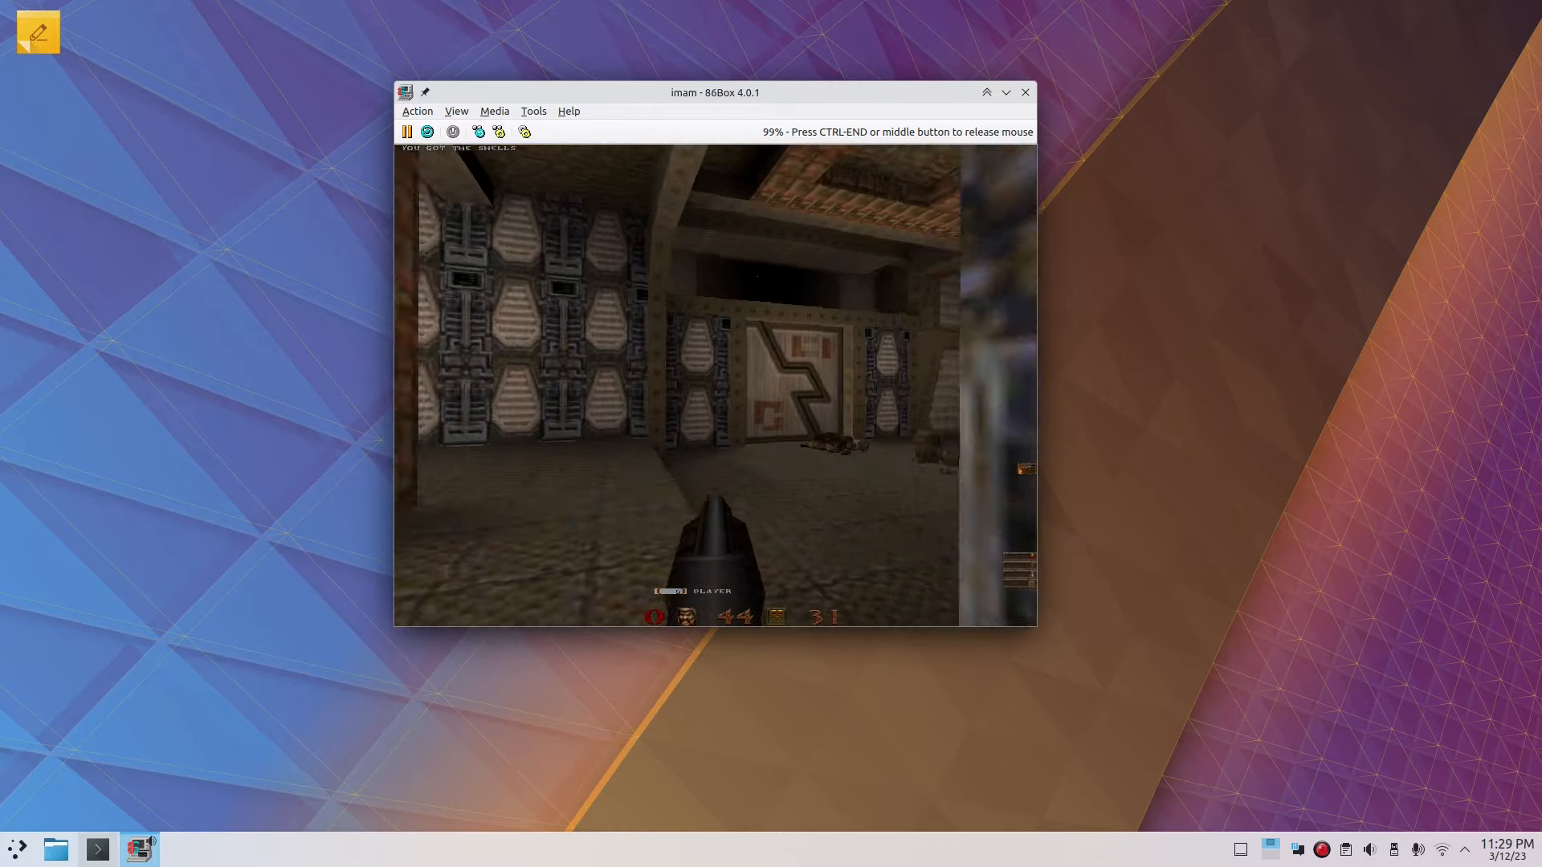
pyautogui.press('Up')
pyautogui.press('Left')
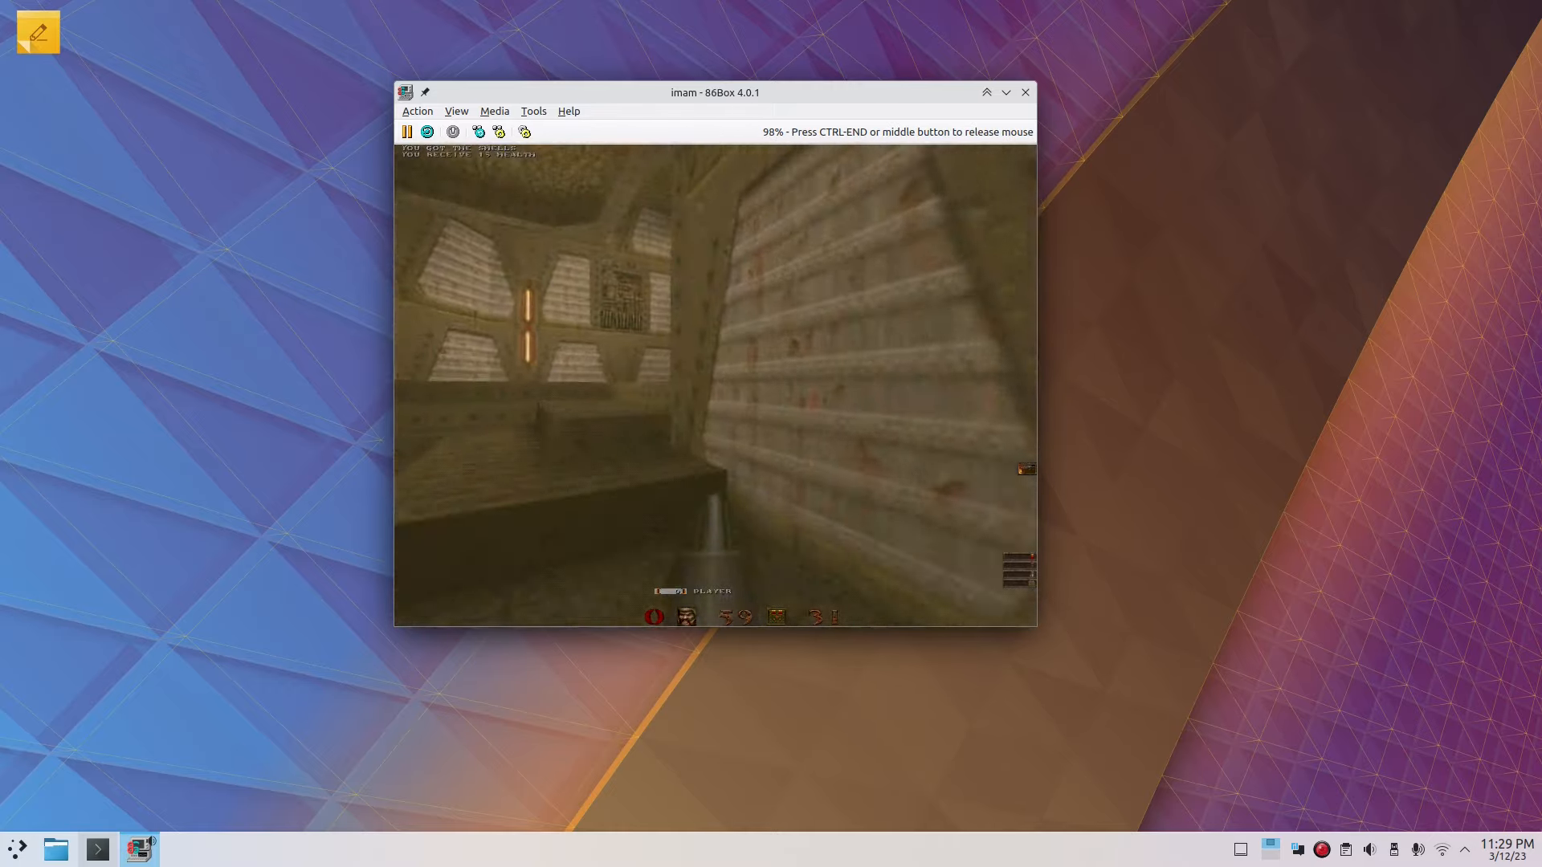
pyautogui.press('Left')
pyautogui.press('Up')
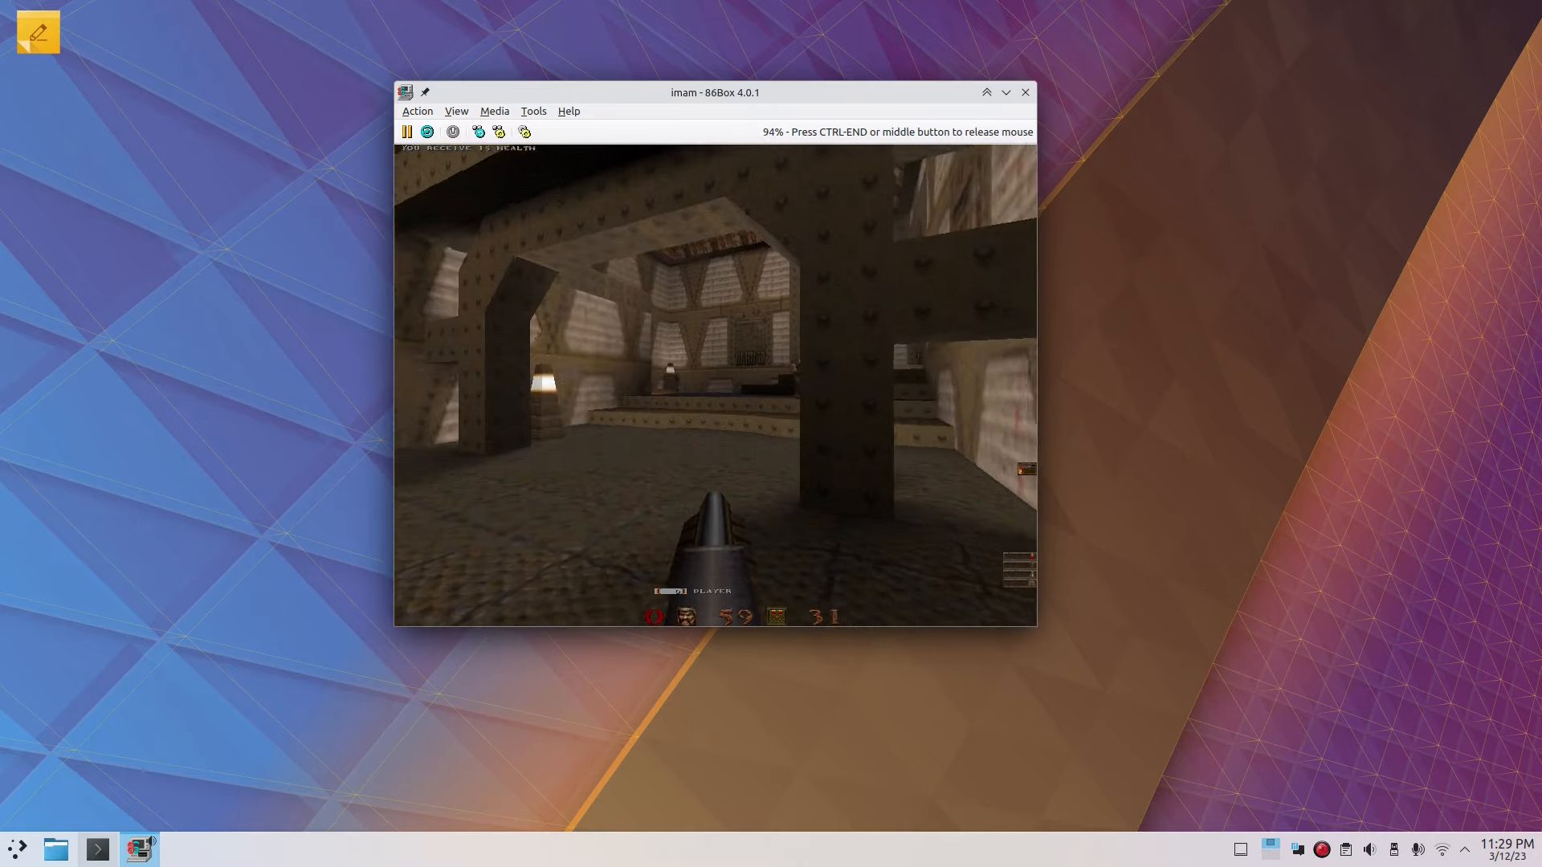
# Step: Shoot the dog and soldier near the steps of the hall and move past them
pyautogui.press('Up')
pyautogui.press('ctrl')
pyautogui.press('ctrl')
pyautogui.press('ctrl')
pyautogui.press('ctrl')
pyautogui.press('ctrl')
pyautogui.press('Up')
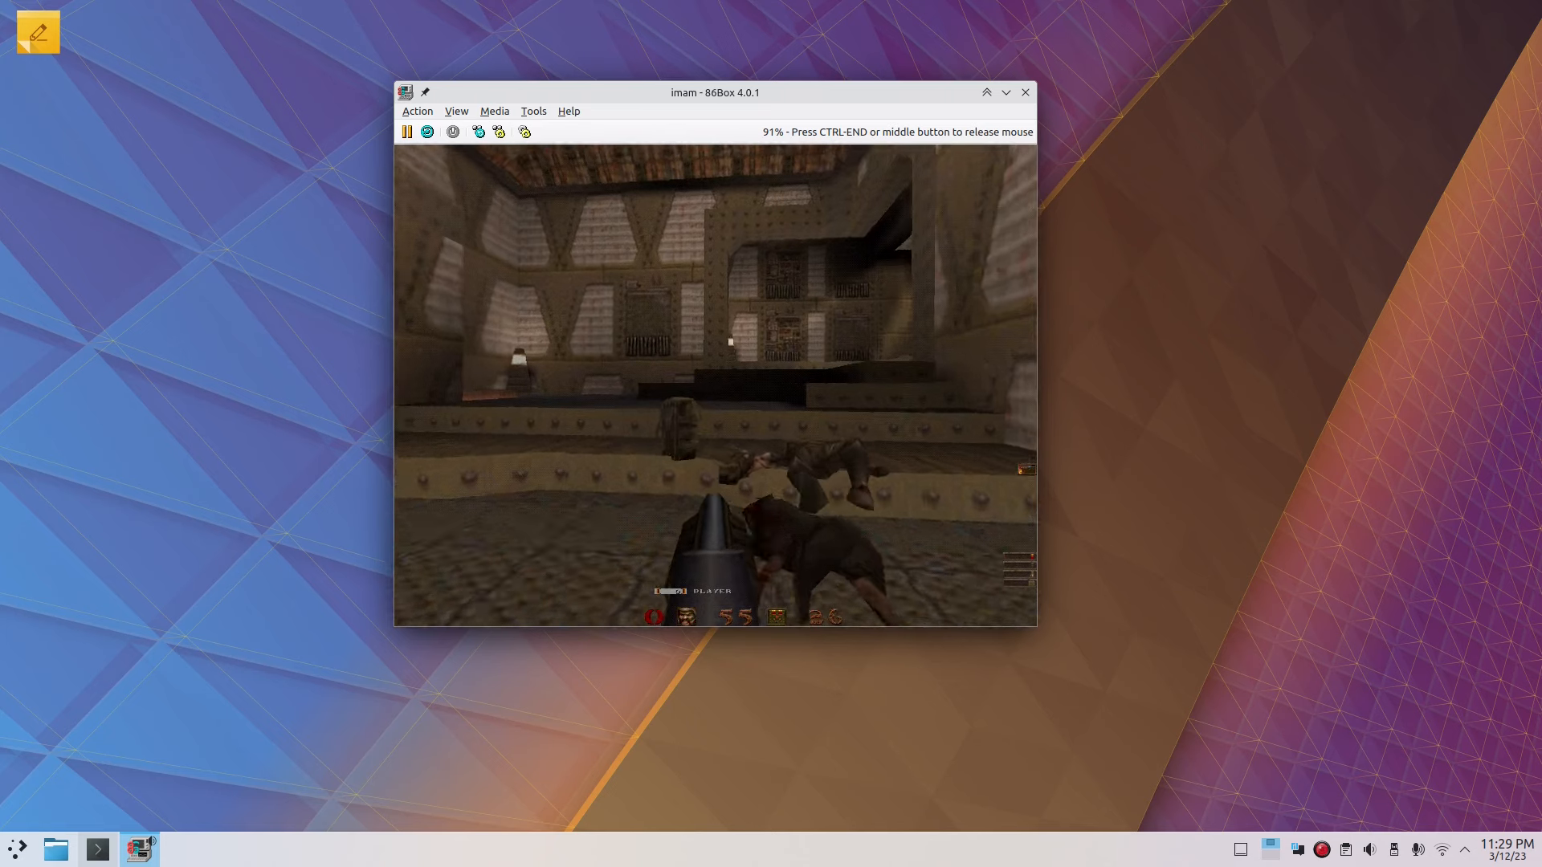
pyautogui.press('Up')
# Step: Quit Quake from its main menu and close the terminal window
pyautogui.press('Escape')
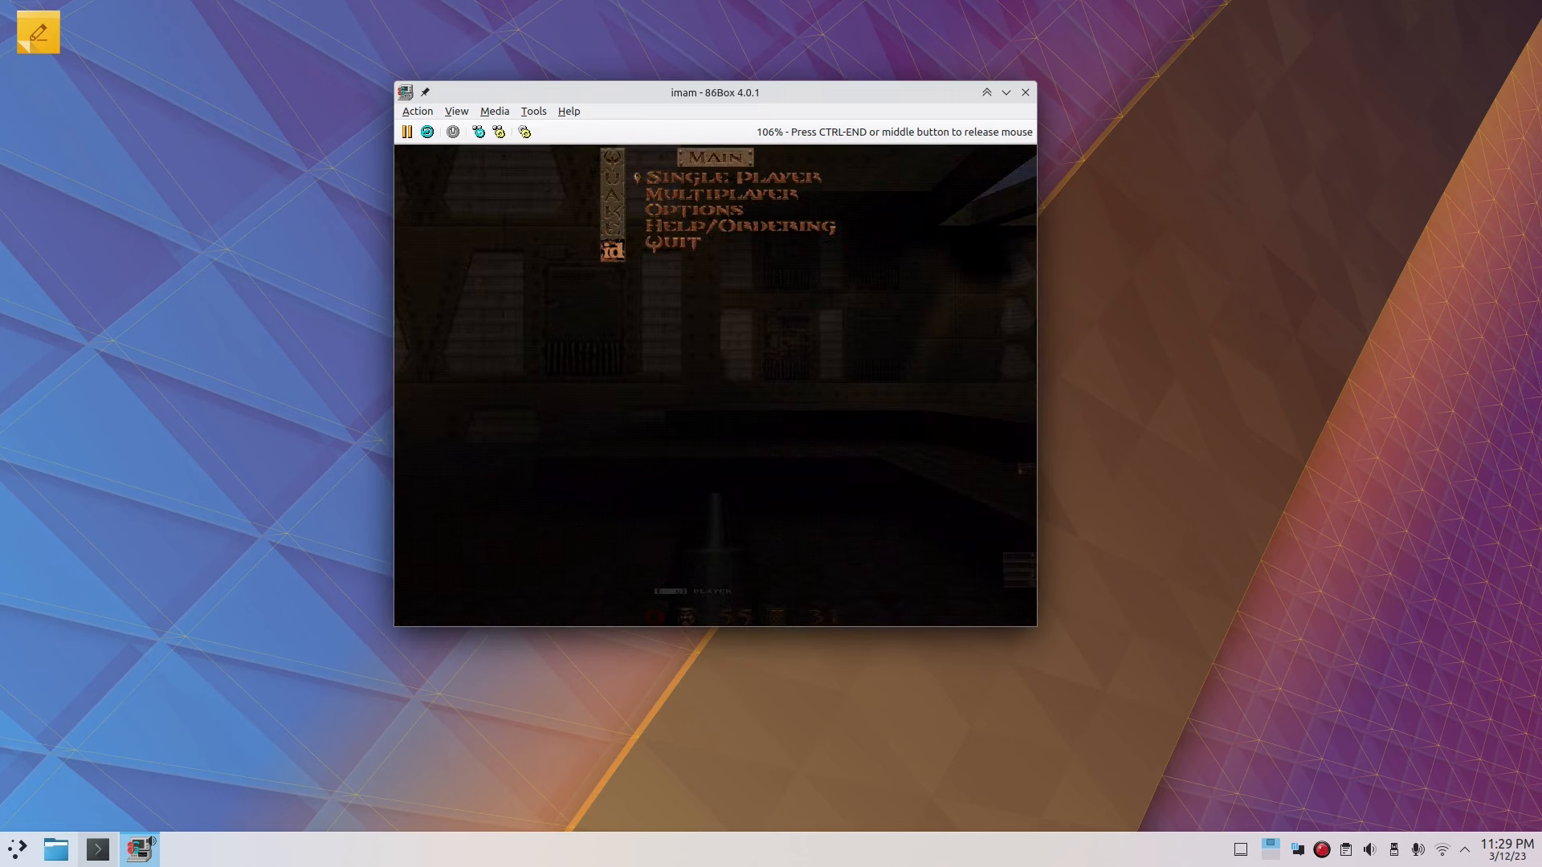
pyautogui.press('y')
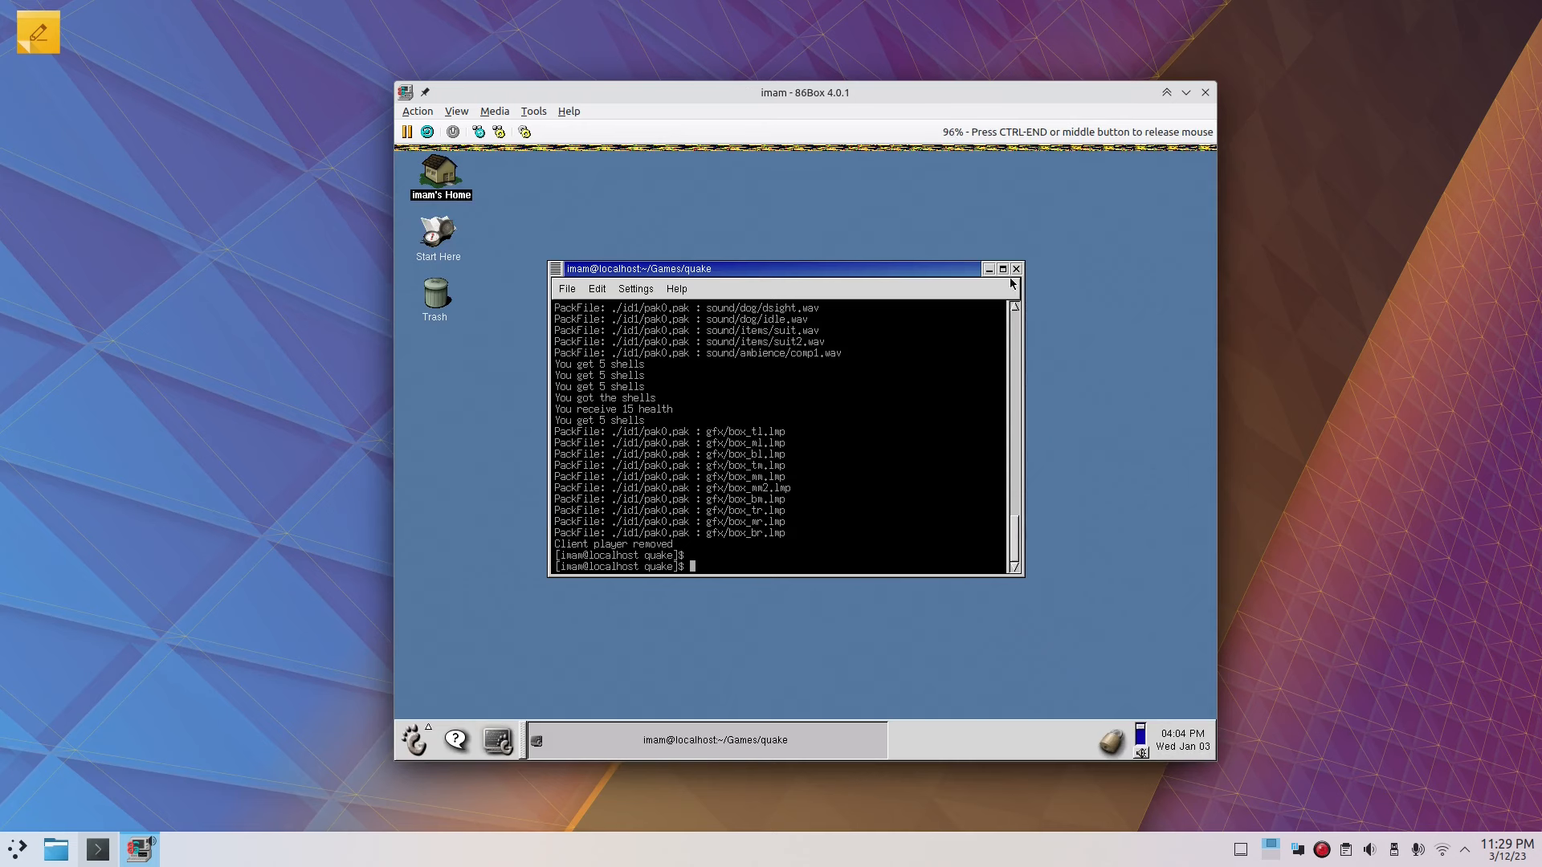
pyautogui.click(1016, 270)
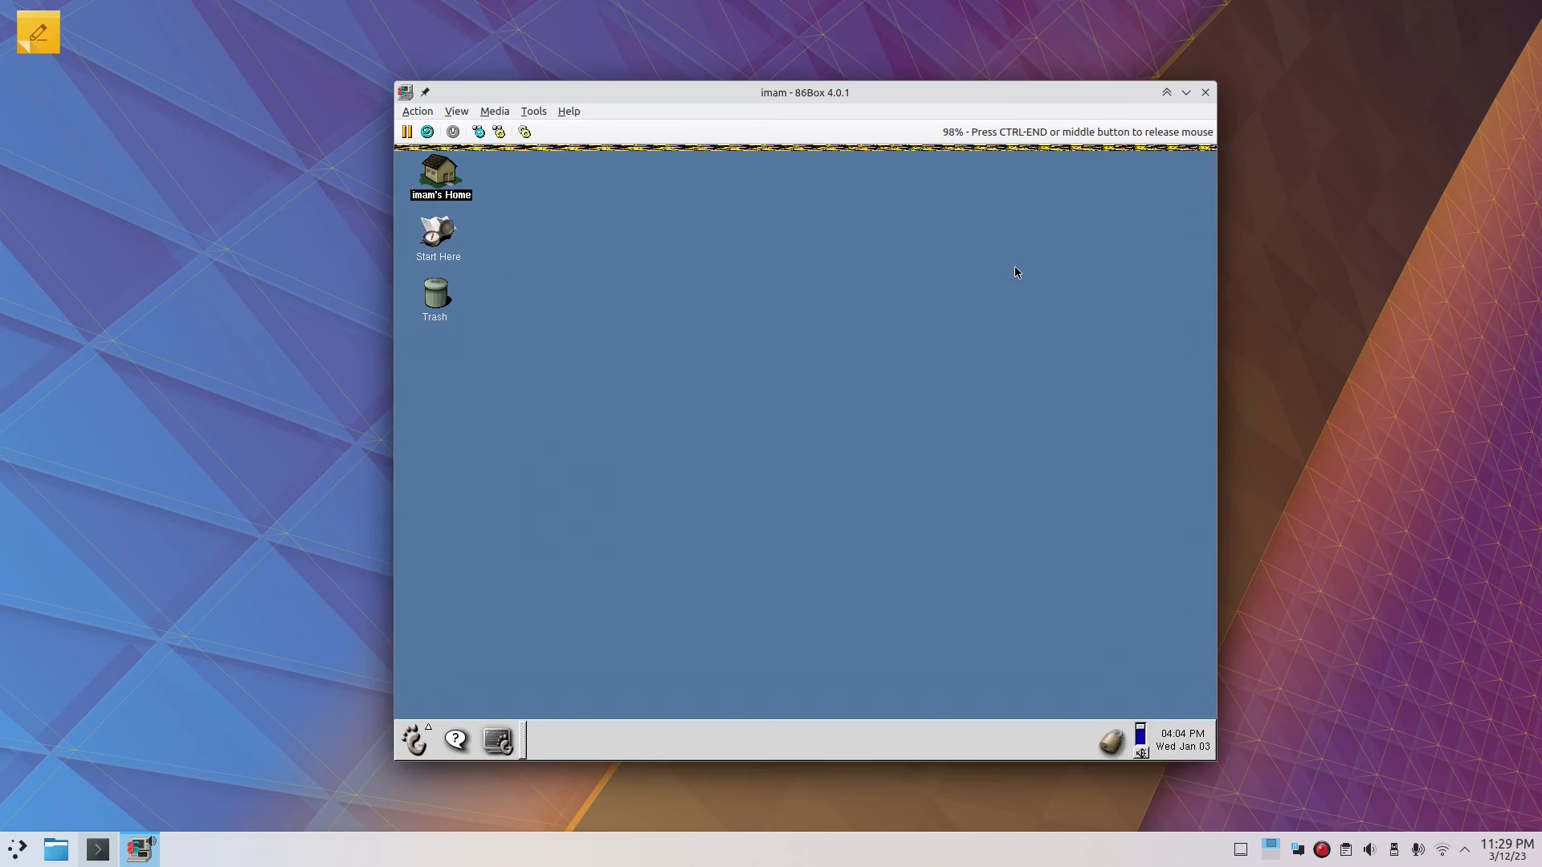
# Step: Log out of the GNOME session and confirm, returning to the text console
pyautogui.click(402, 755)
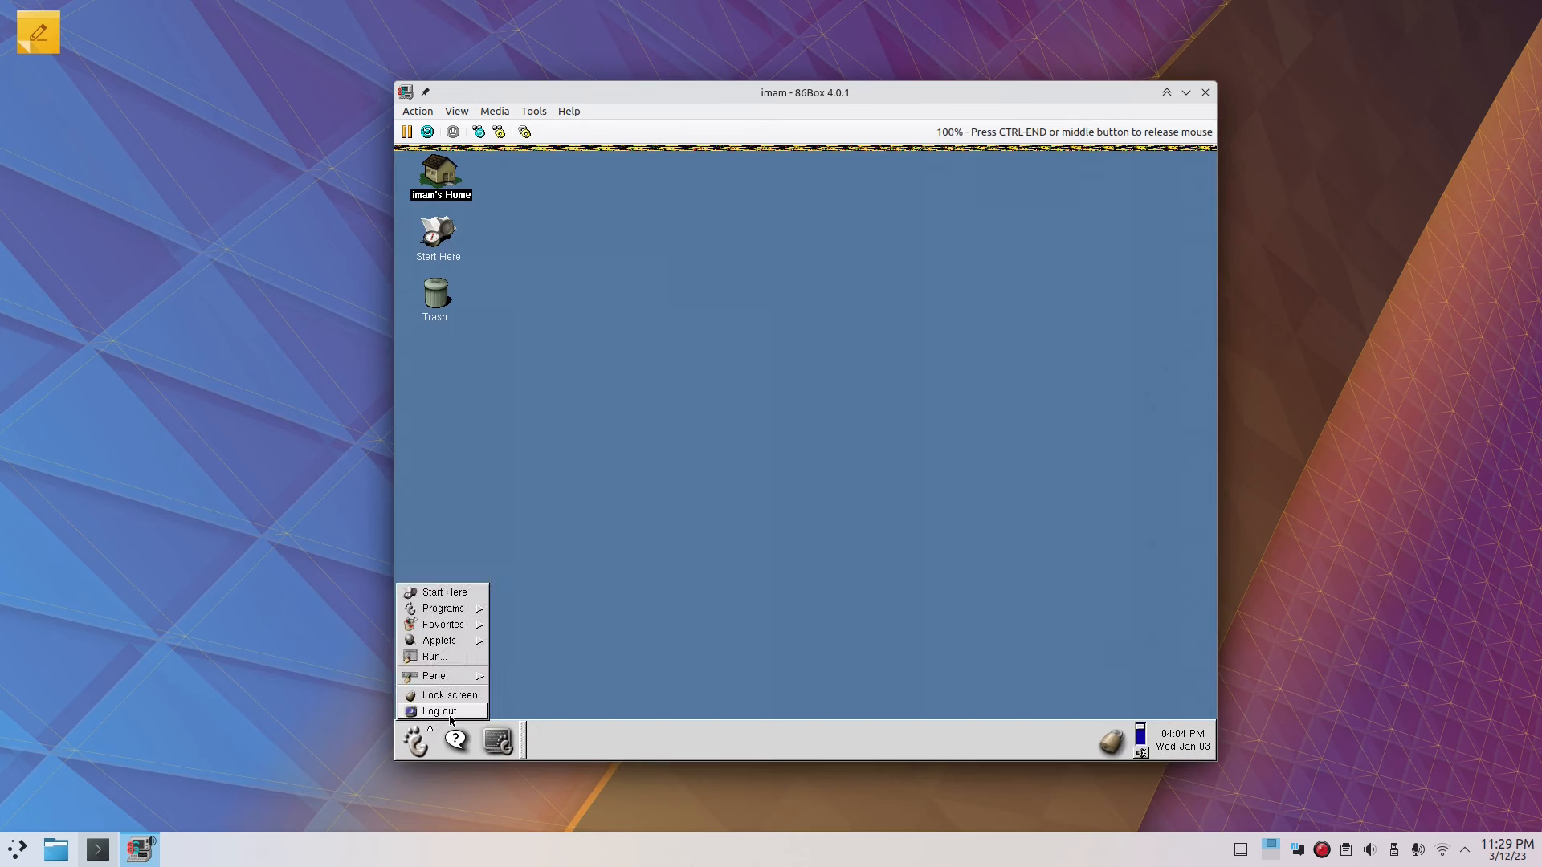
pyautogui.click(778, 511)
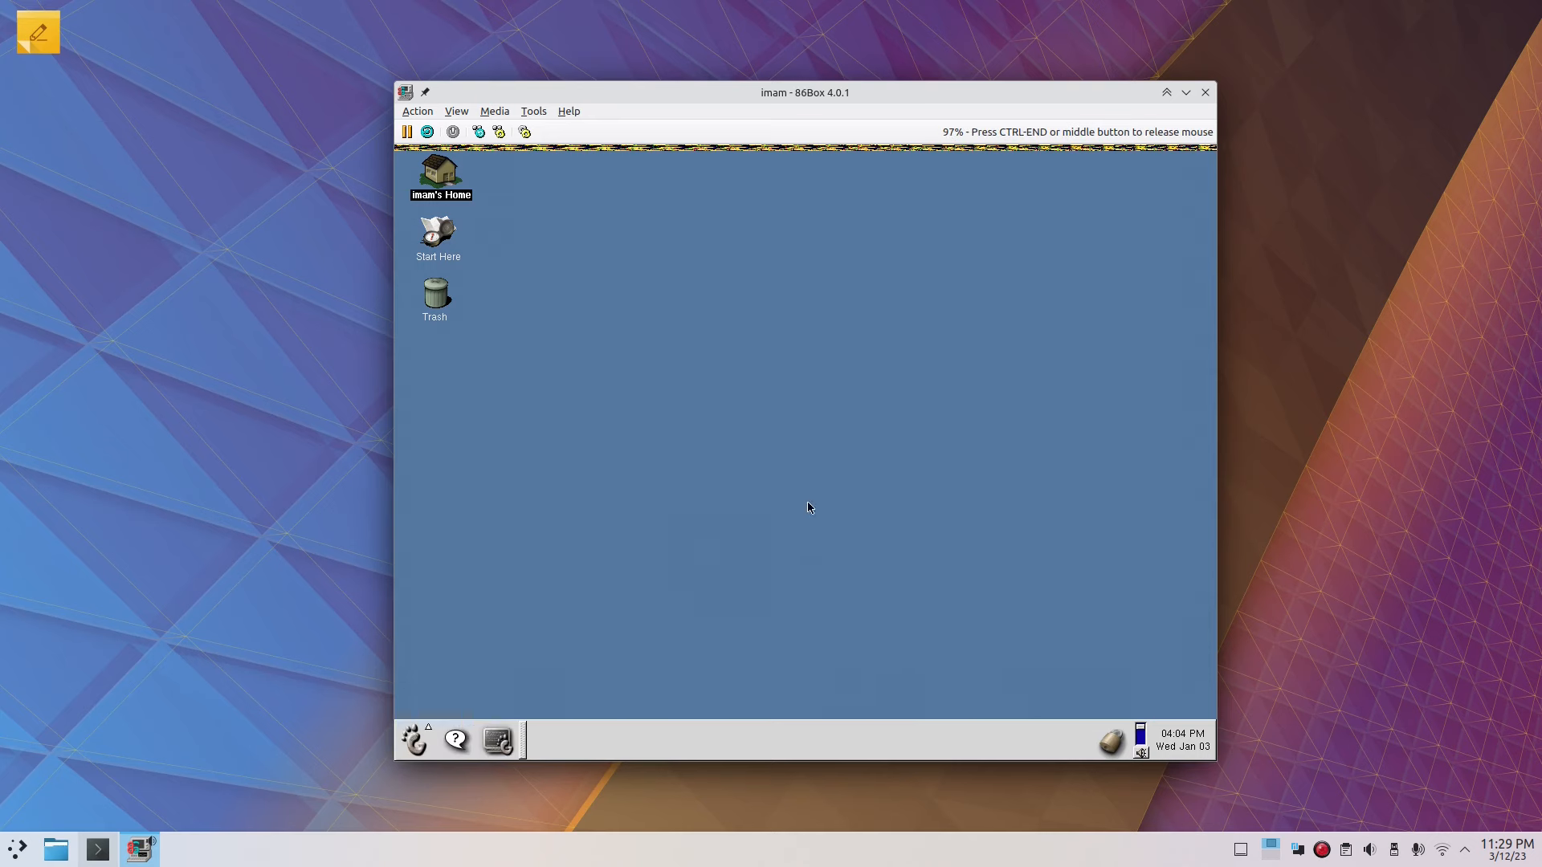
pyautogui.click(428, 755)
pyautogui.click(438, 712)
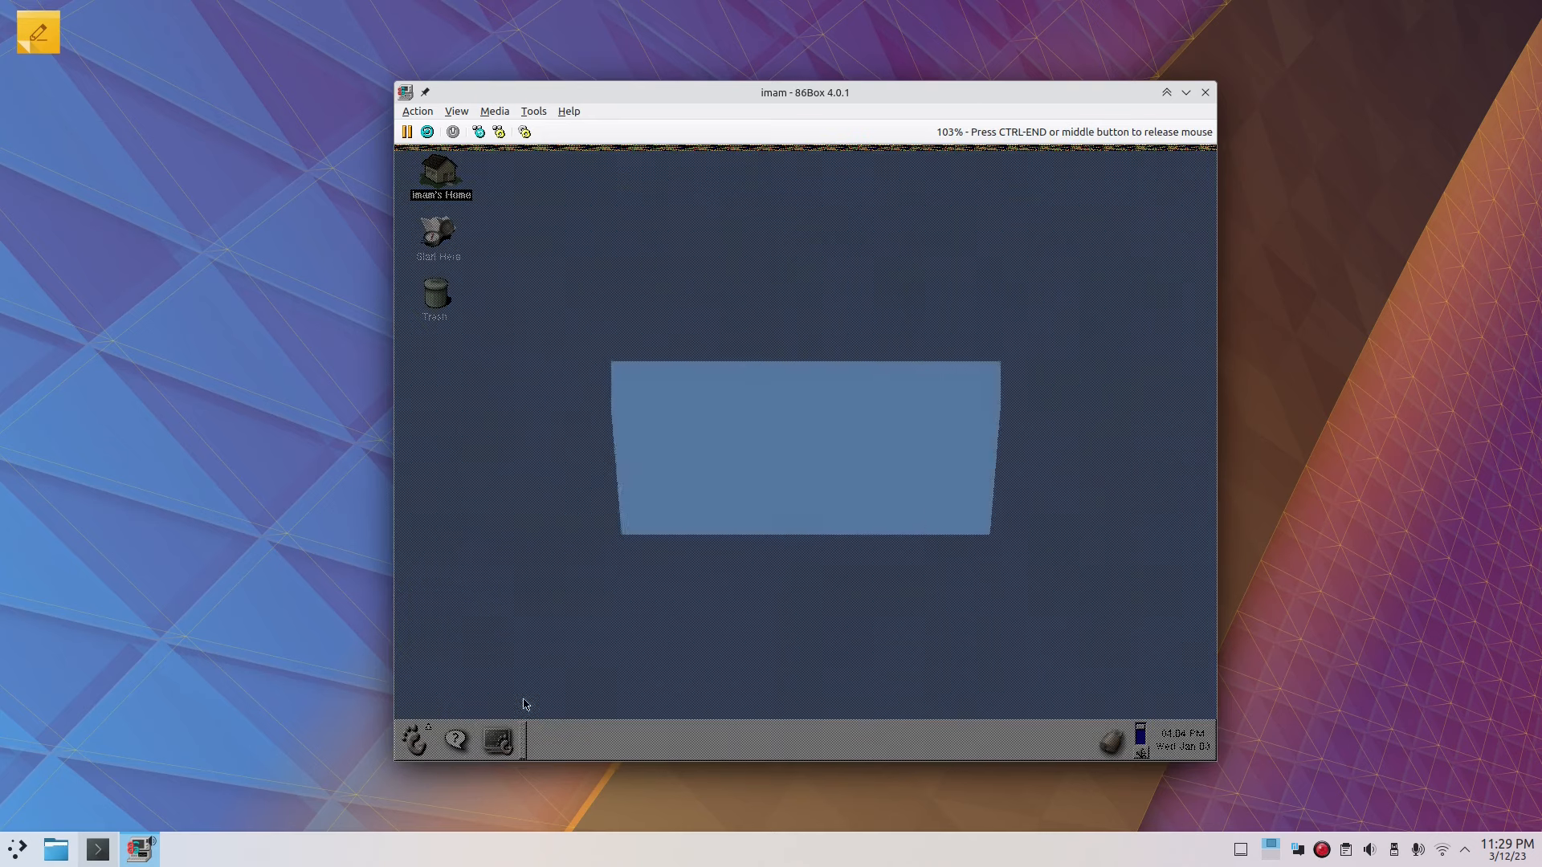
pyautogui.click(723, 547)
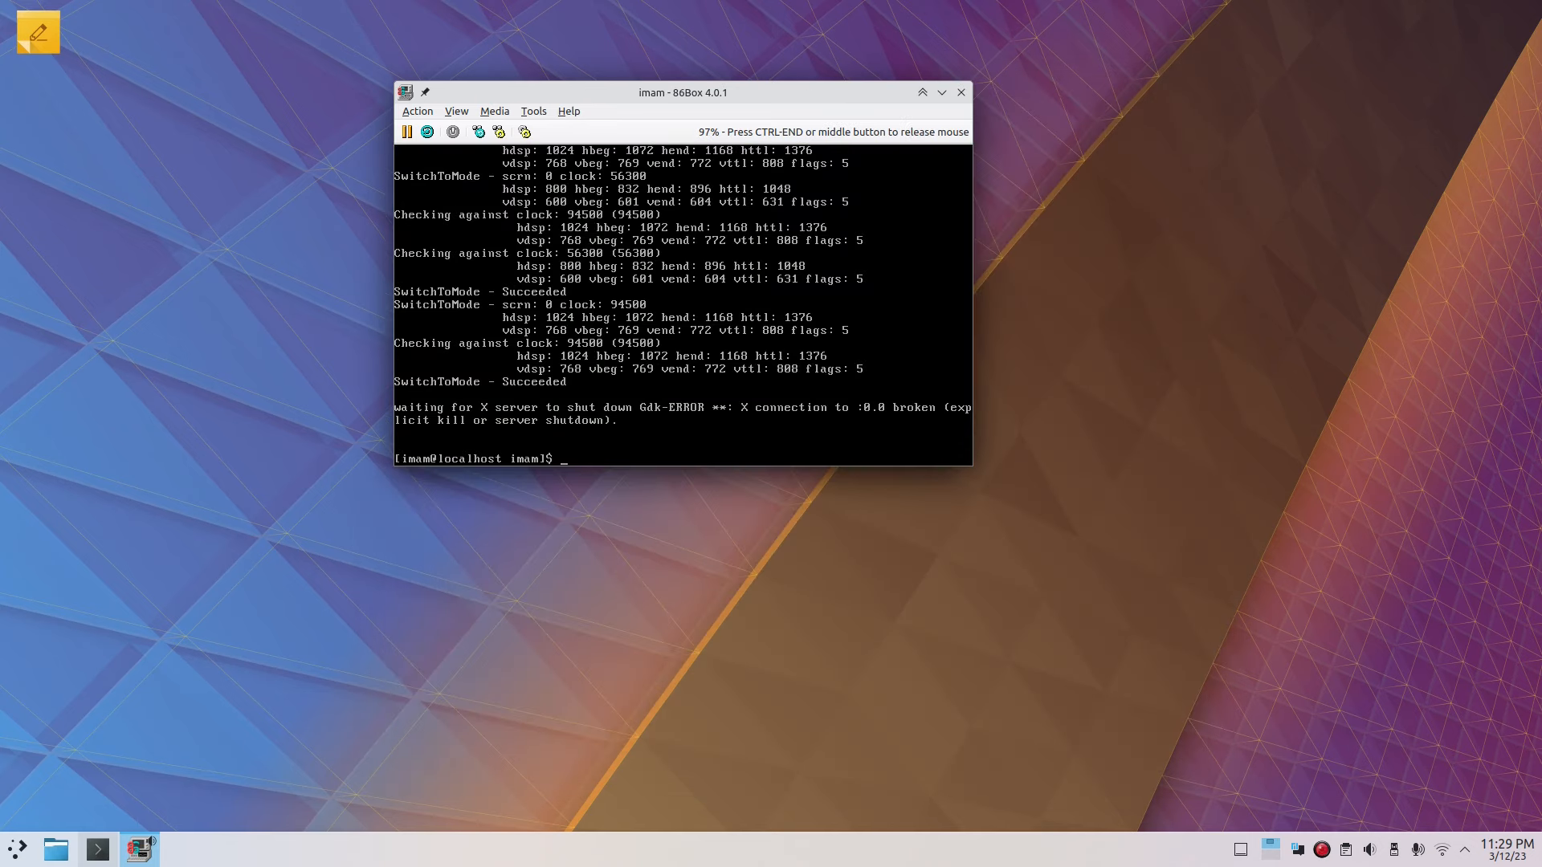
# Step: Change to /usr/local/games/quake2/, list its files, and launch Quake II with "./quake2"
pyautogui.press('Return')
pyautogui.press('Return')
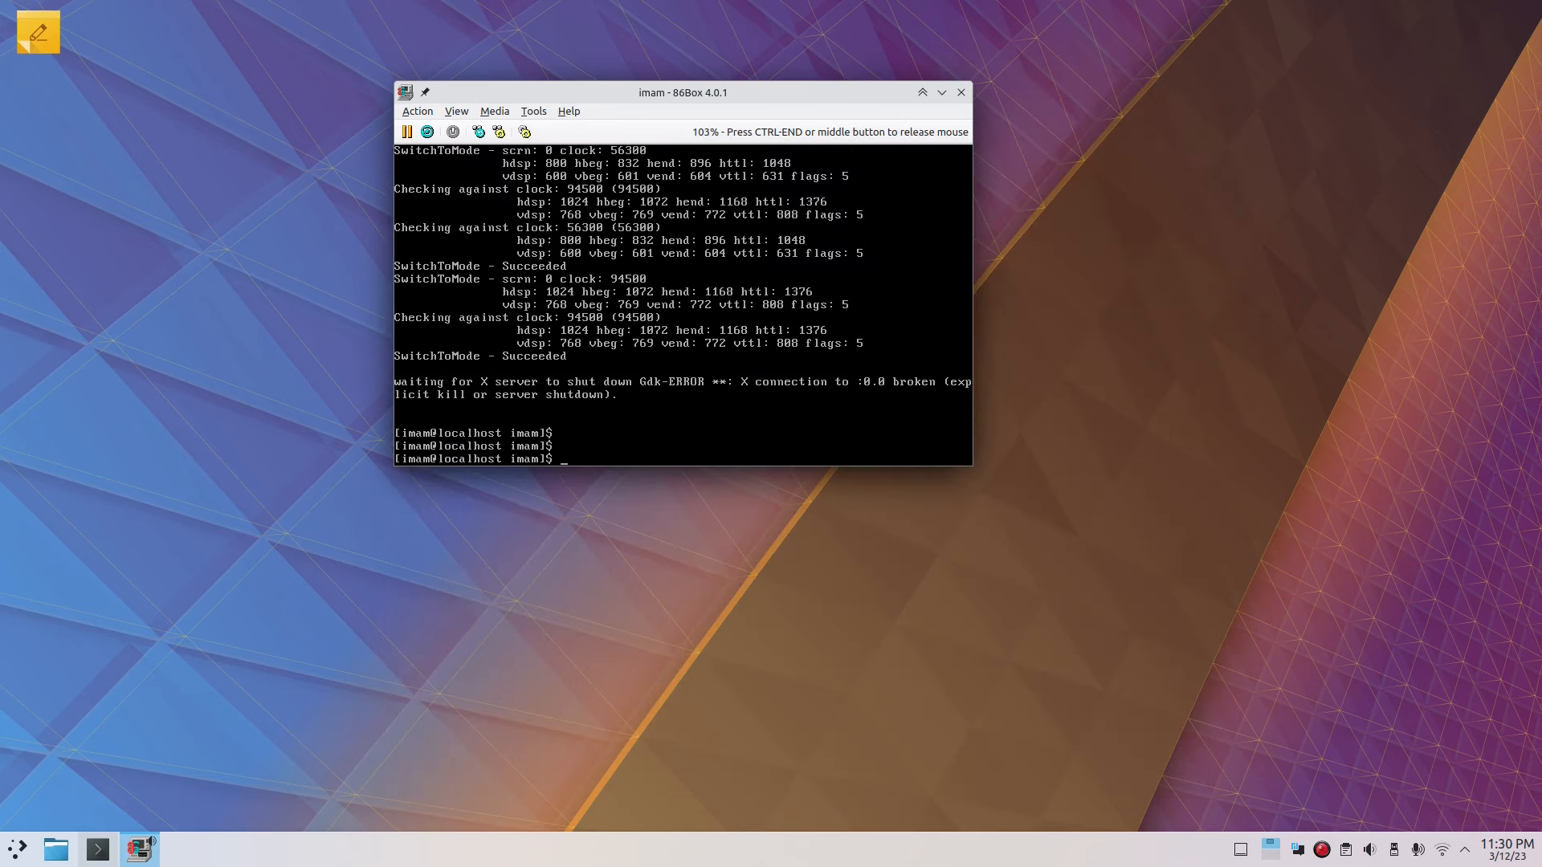
pyautogui.write('cd /usr/local/games/quake2/')
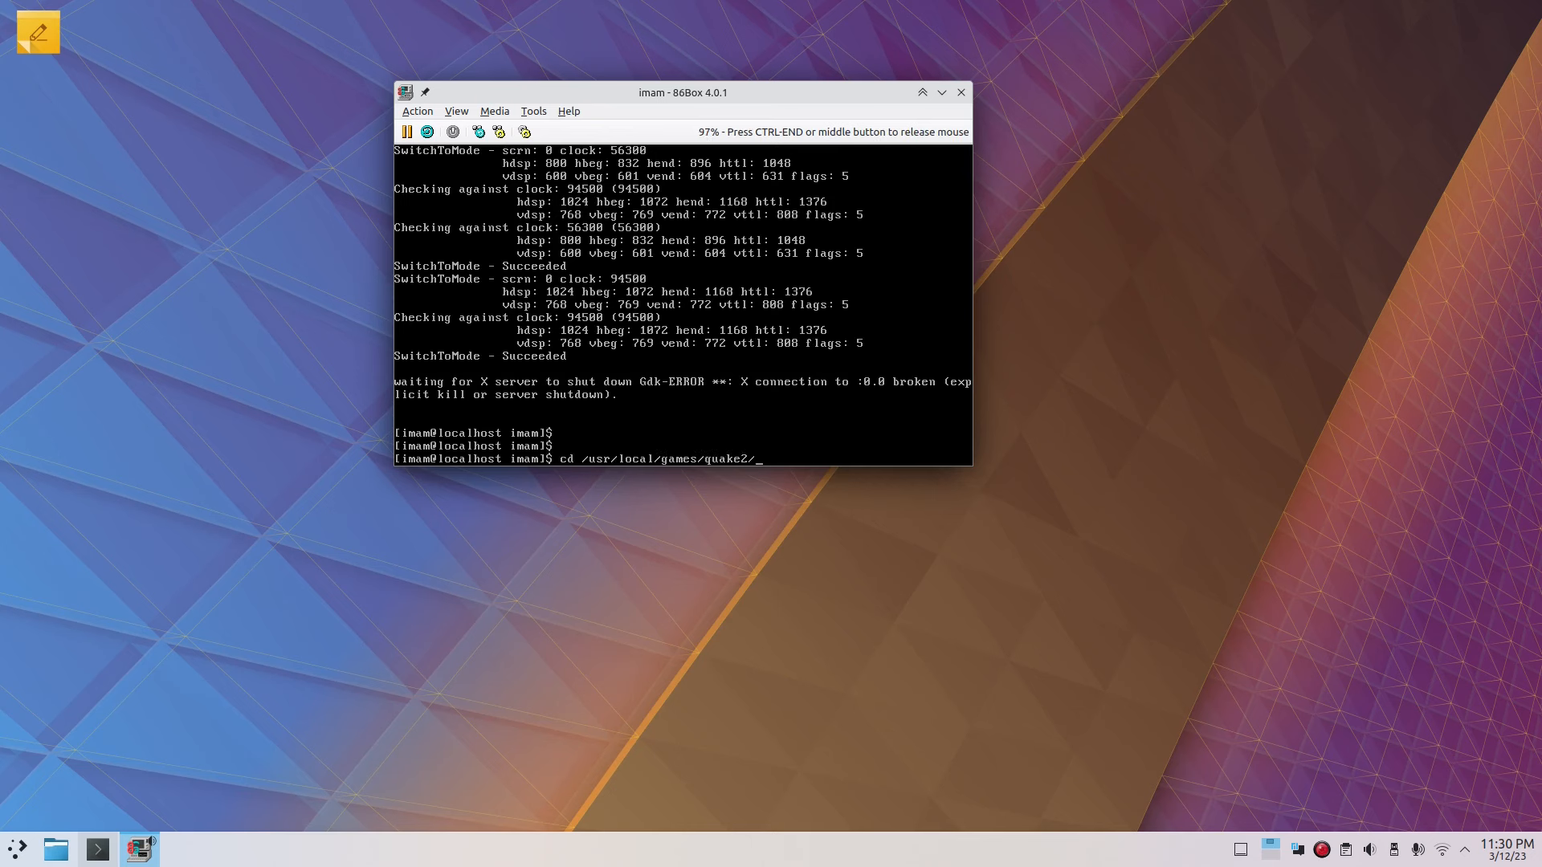
pyautogui.press('Return')
pyautogui.write('ls')
pyautogui.press('Return')
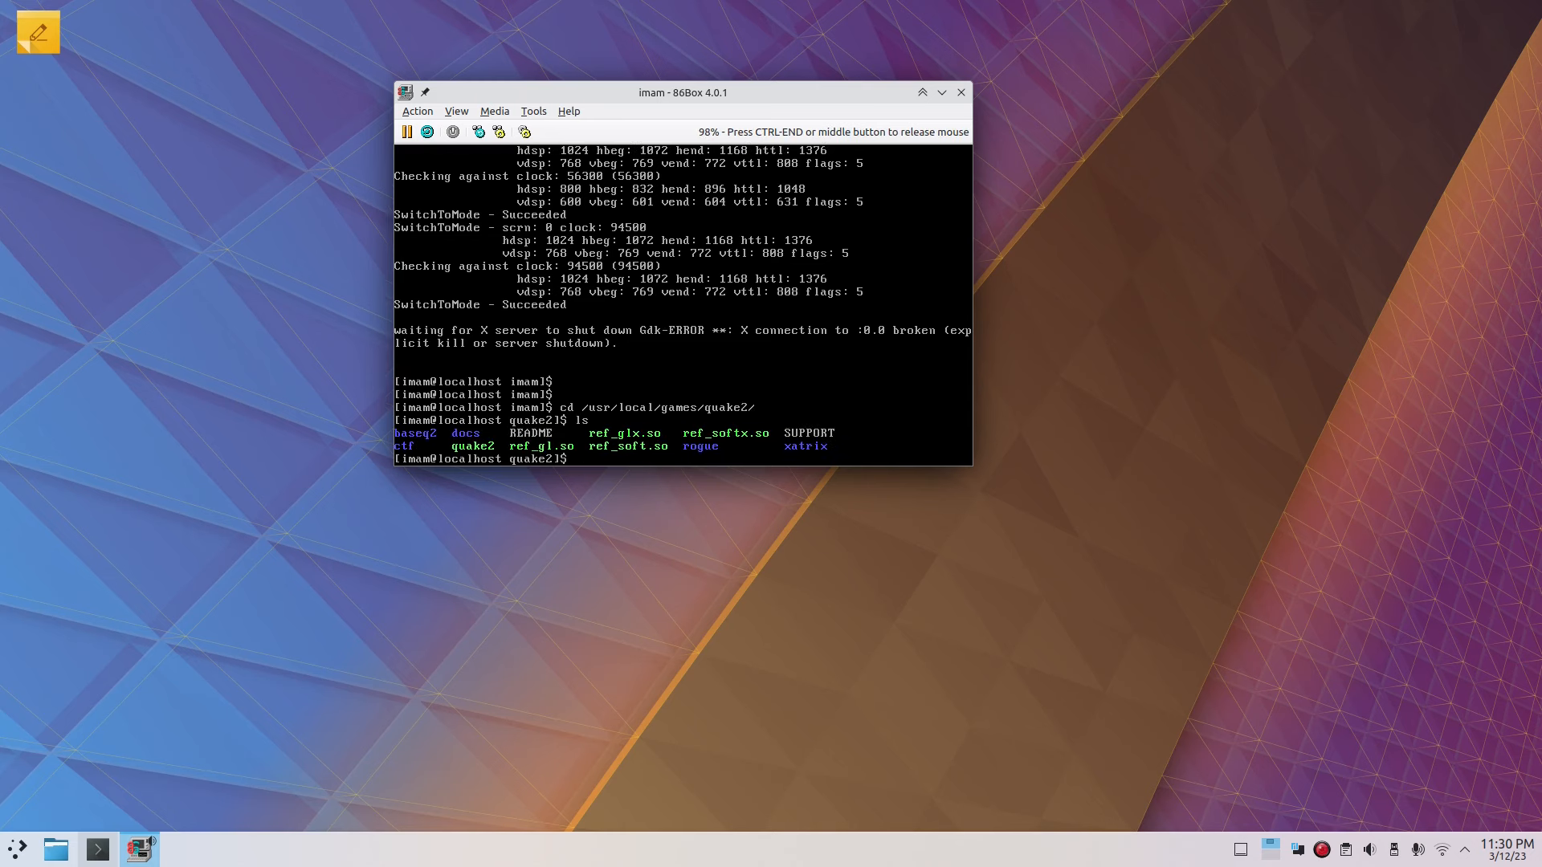
pyautogui.write('./quake2')
pyautogui.press('Return')
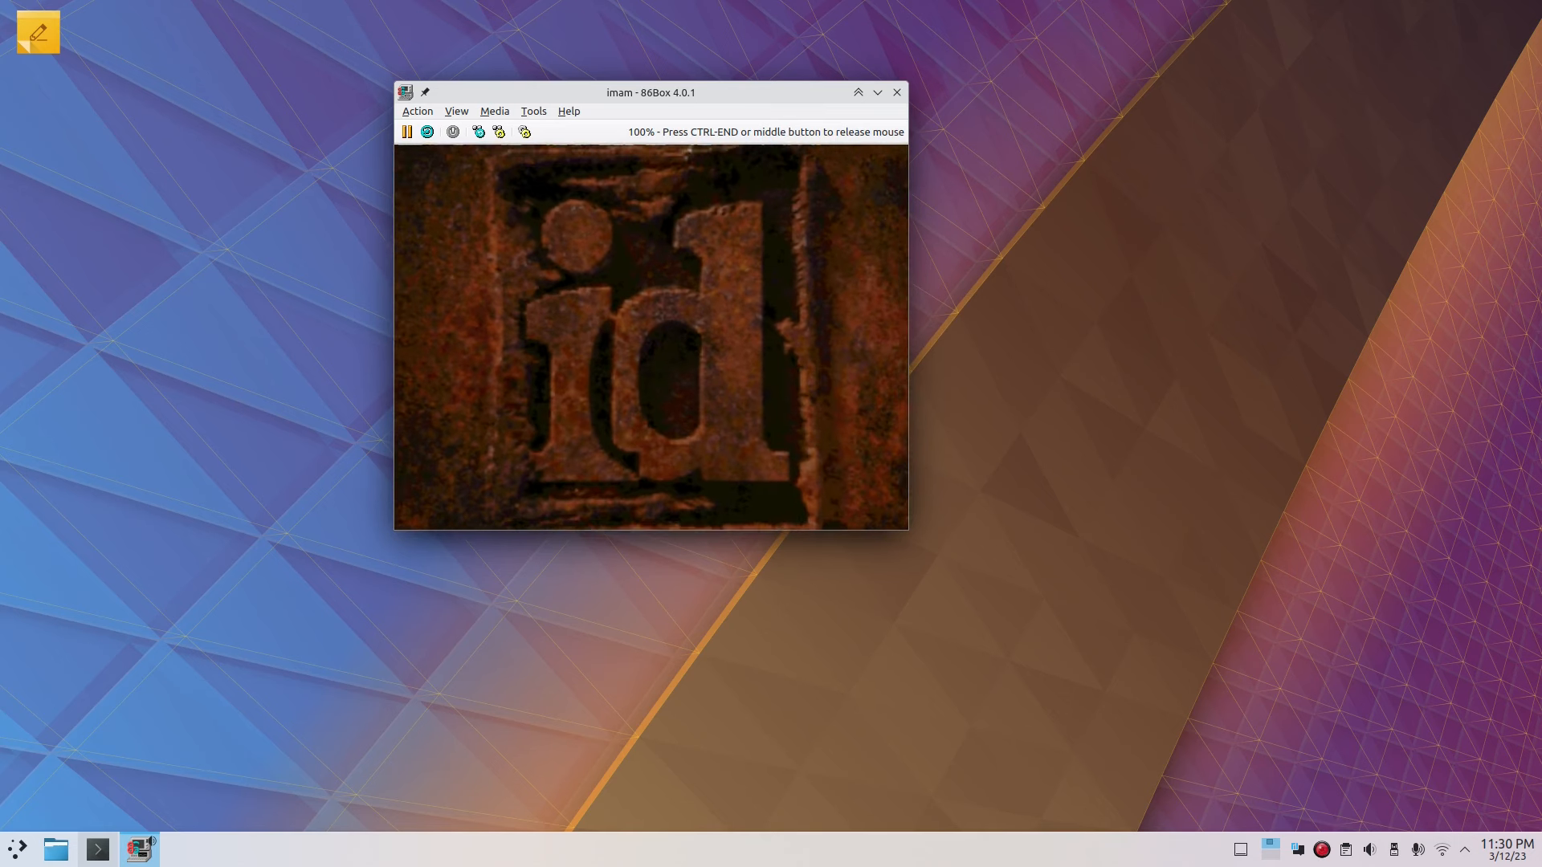
# Step: Examine Quake II's video settings and options pages and return to the main menu without changing anything
pyautogui.press('Escape')
pyautogui.press('Down')
pyautogui.press('Down')
pyautogui.press('Down')
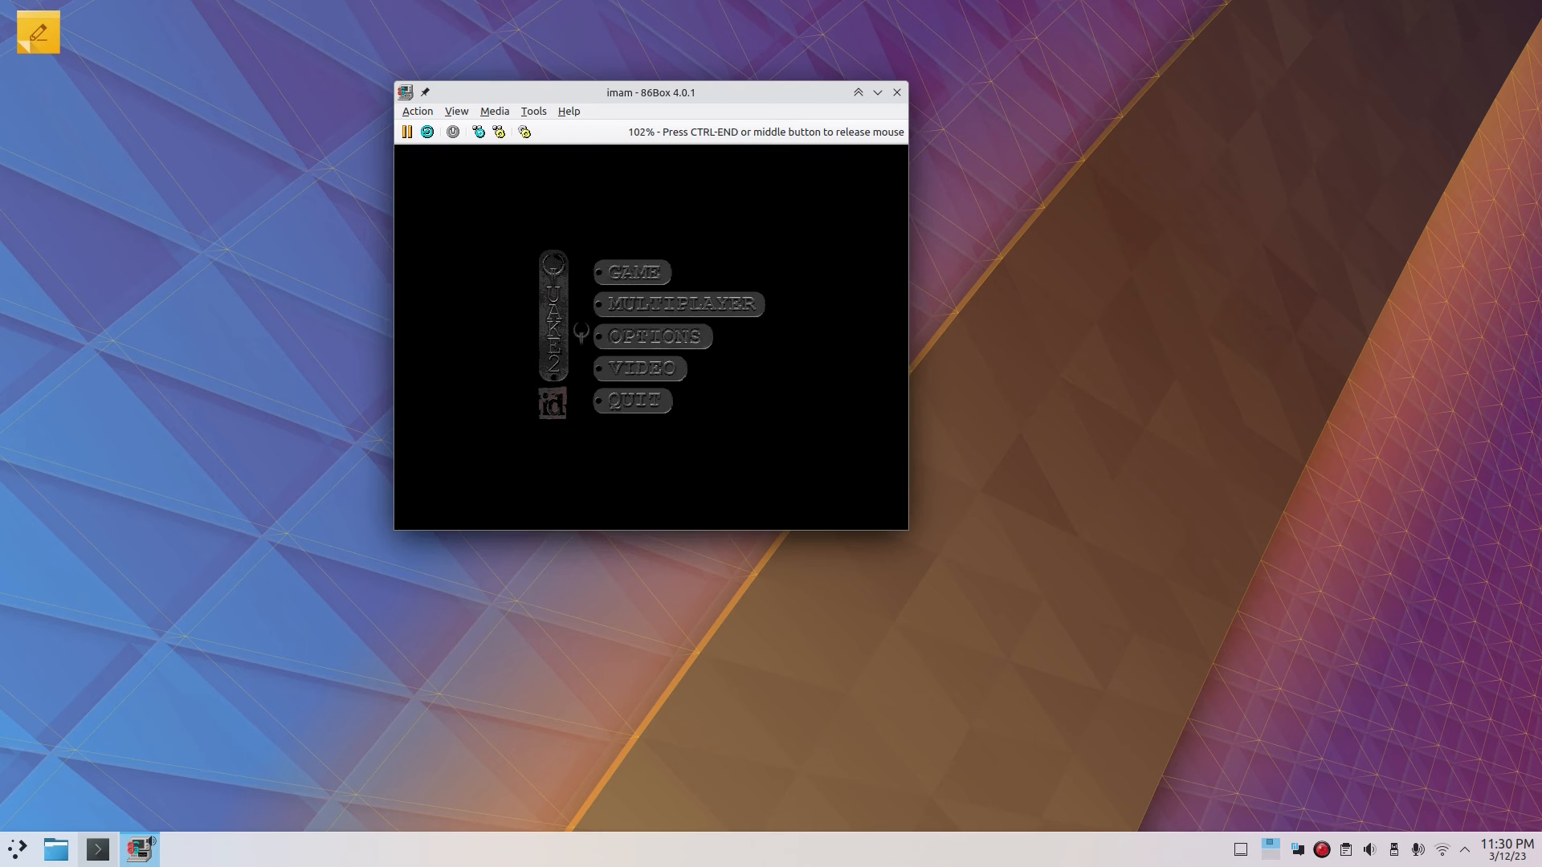
pyautogui.press('Return')
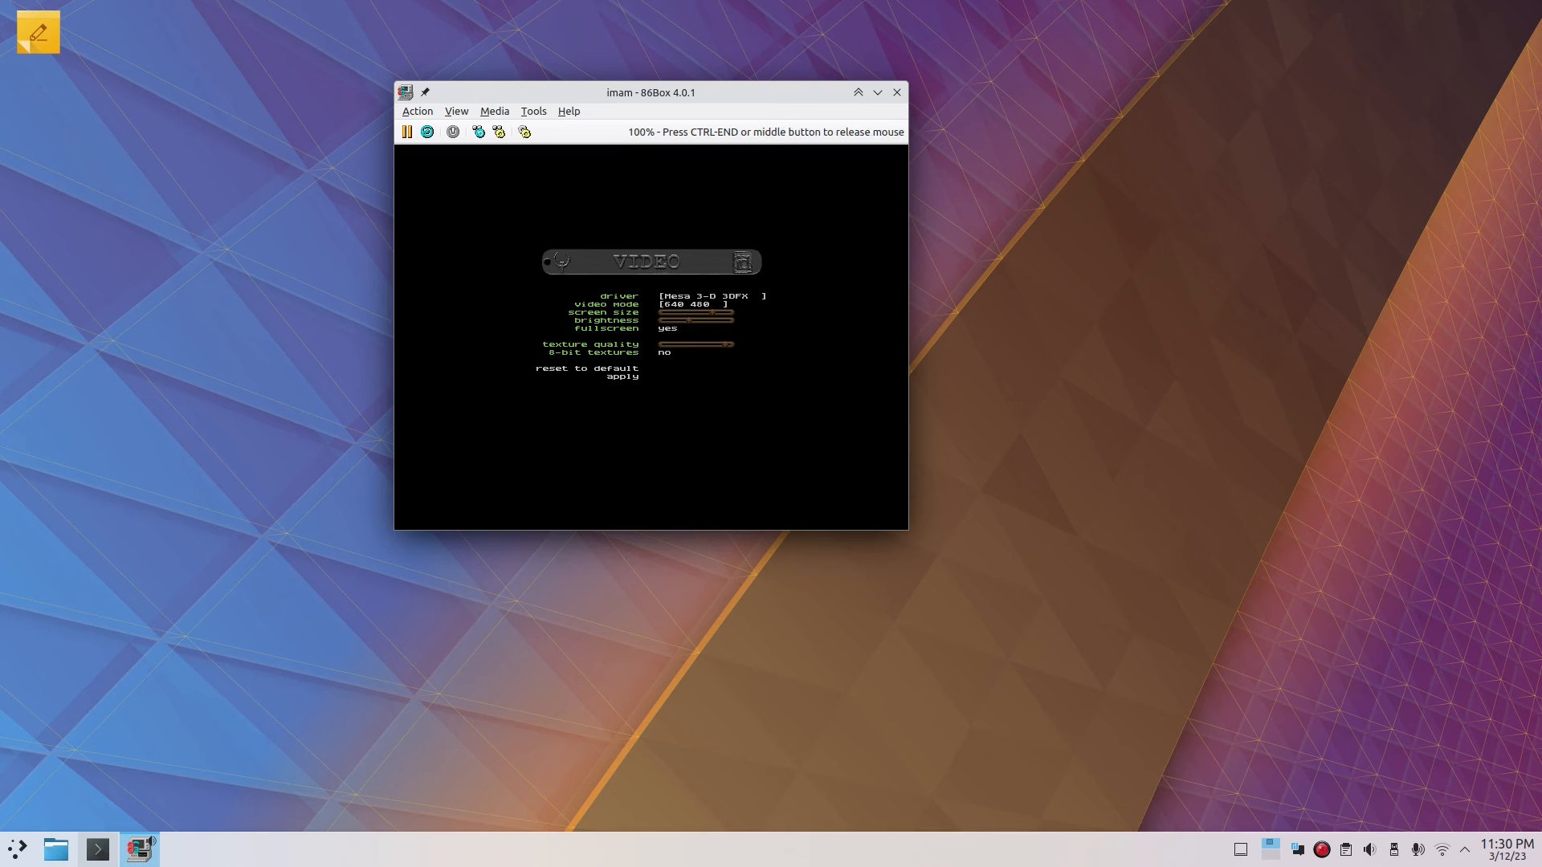
pyautogui.press('Escape')
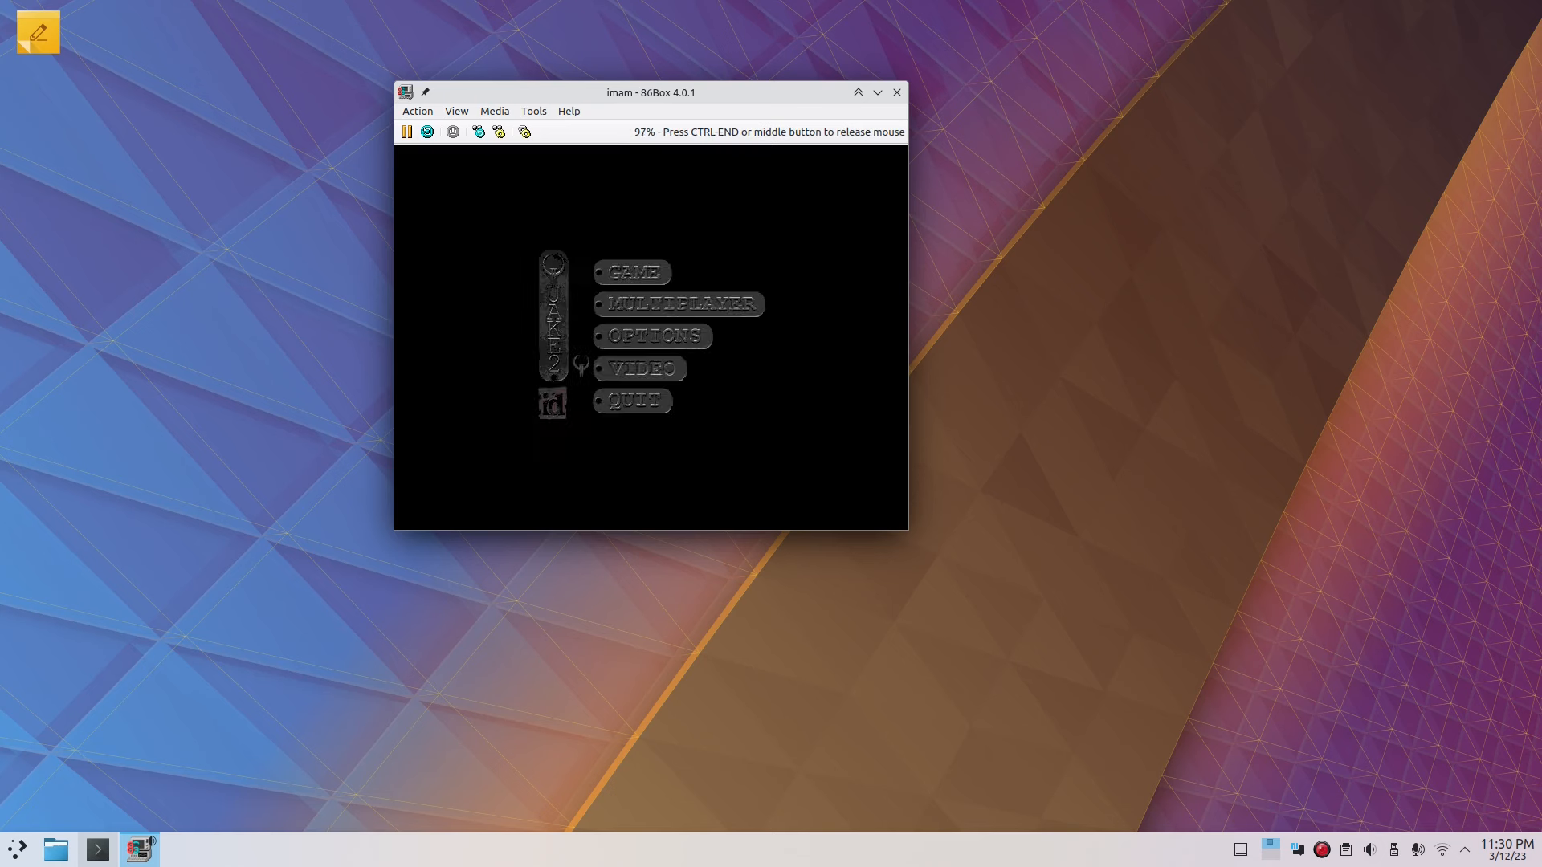
pyautogui.press('Up')
pyautogui.press('Return')
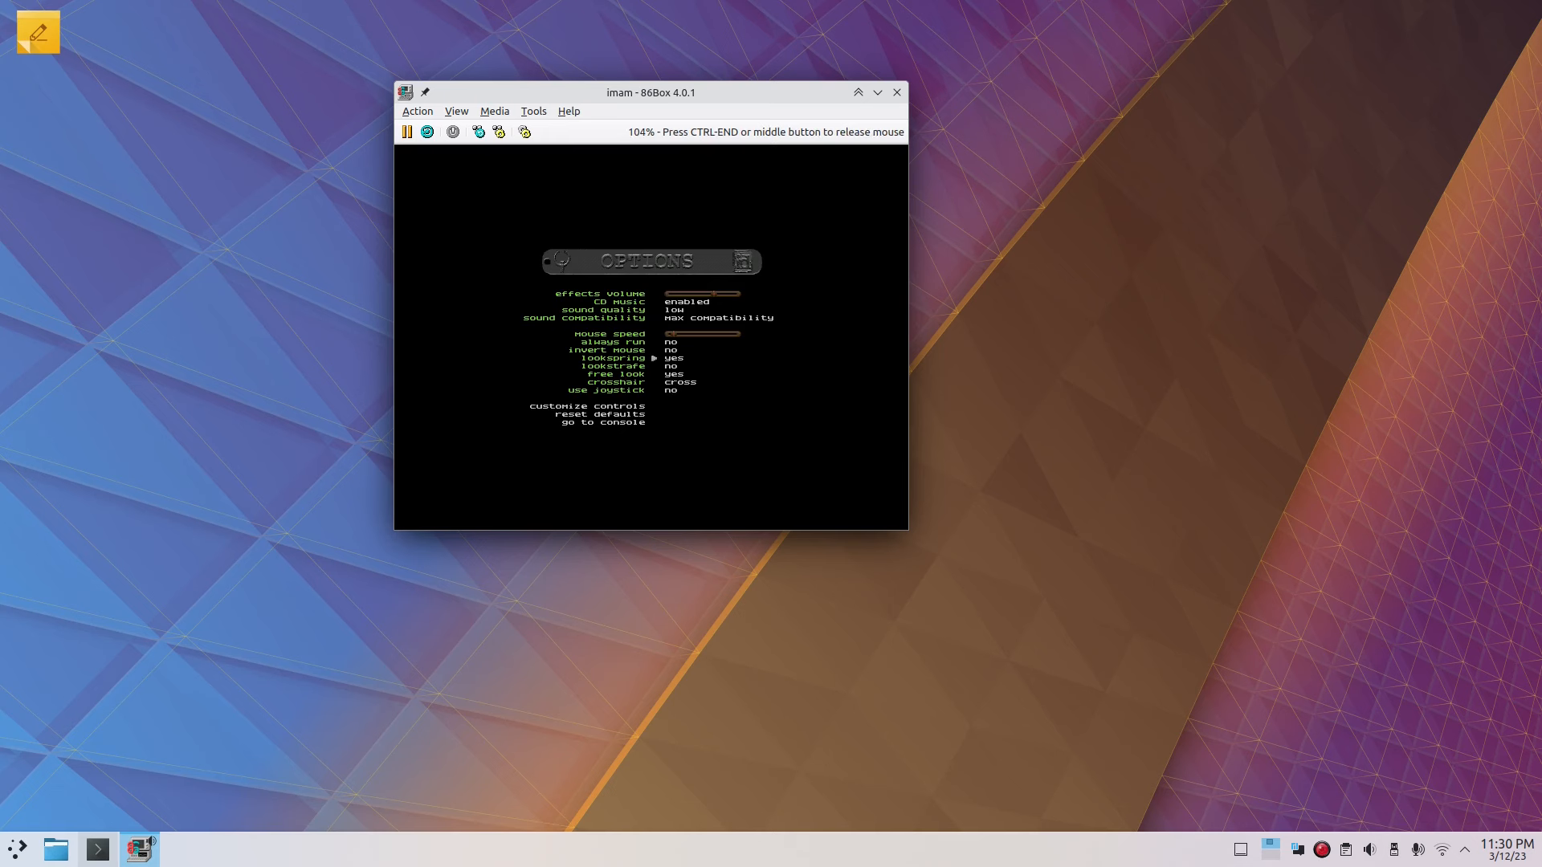
pyautogui.press('Escape')
# Step: Start a new easy single-player game in Quake II and bring up the main menu over the running level
pyautogui.press('Up')
pyautogui.press('Up')
pyautogui.press('Return')
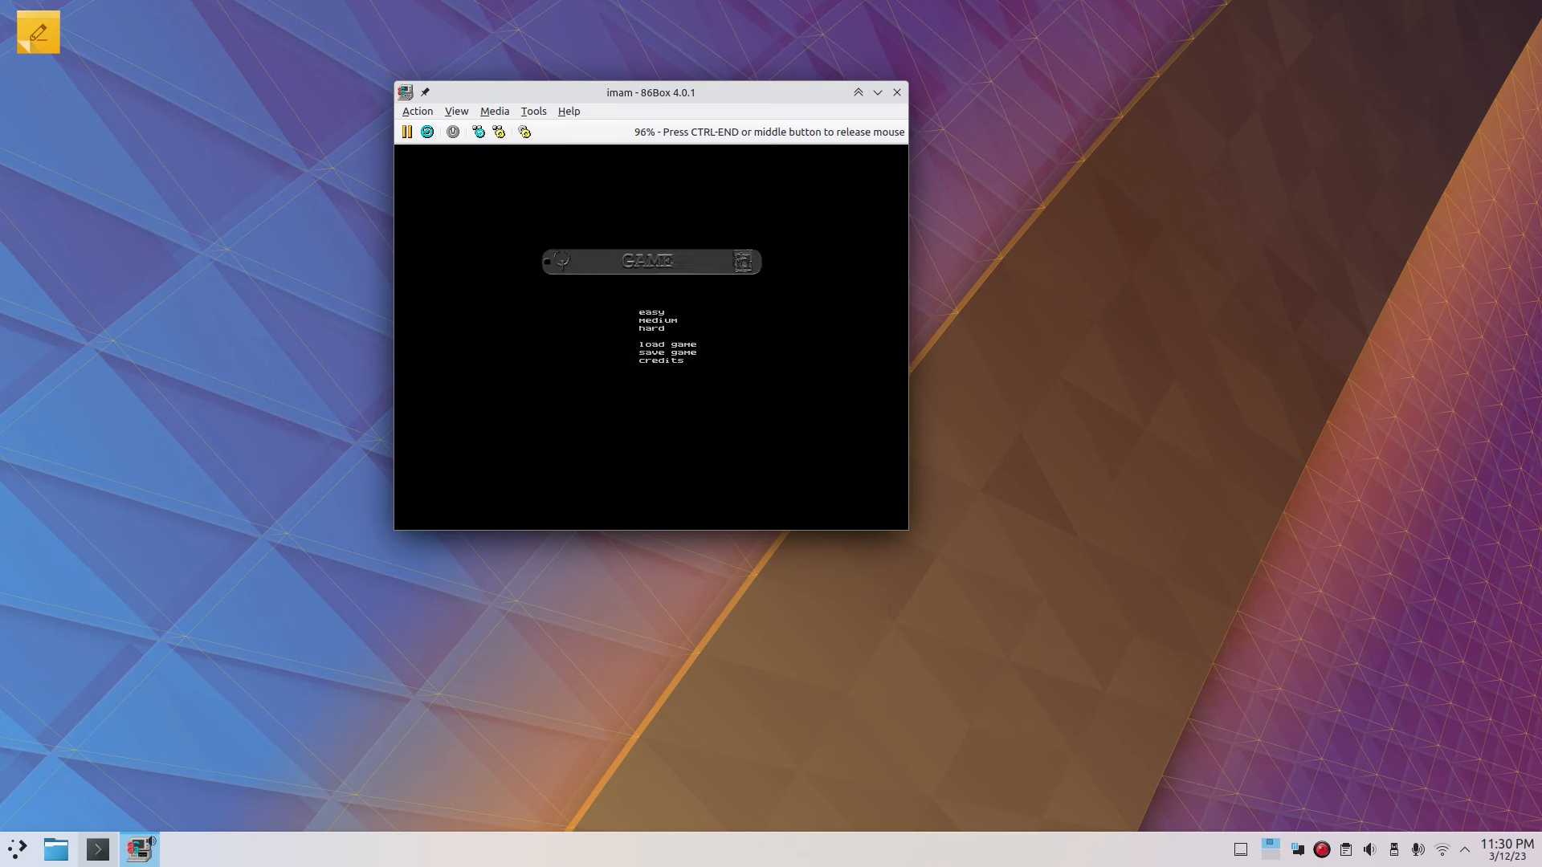
pyautogui.press('Return')
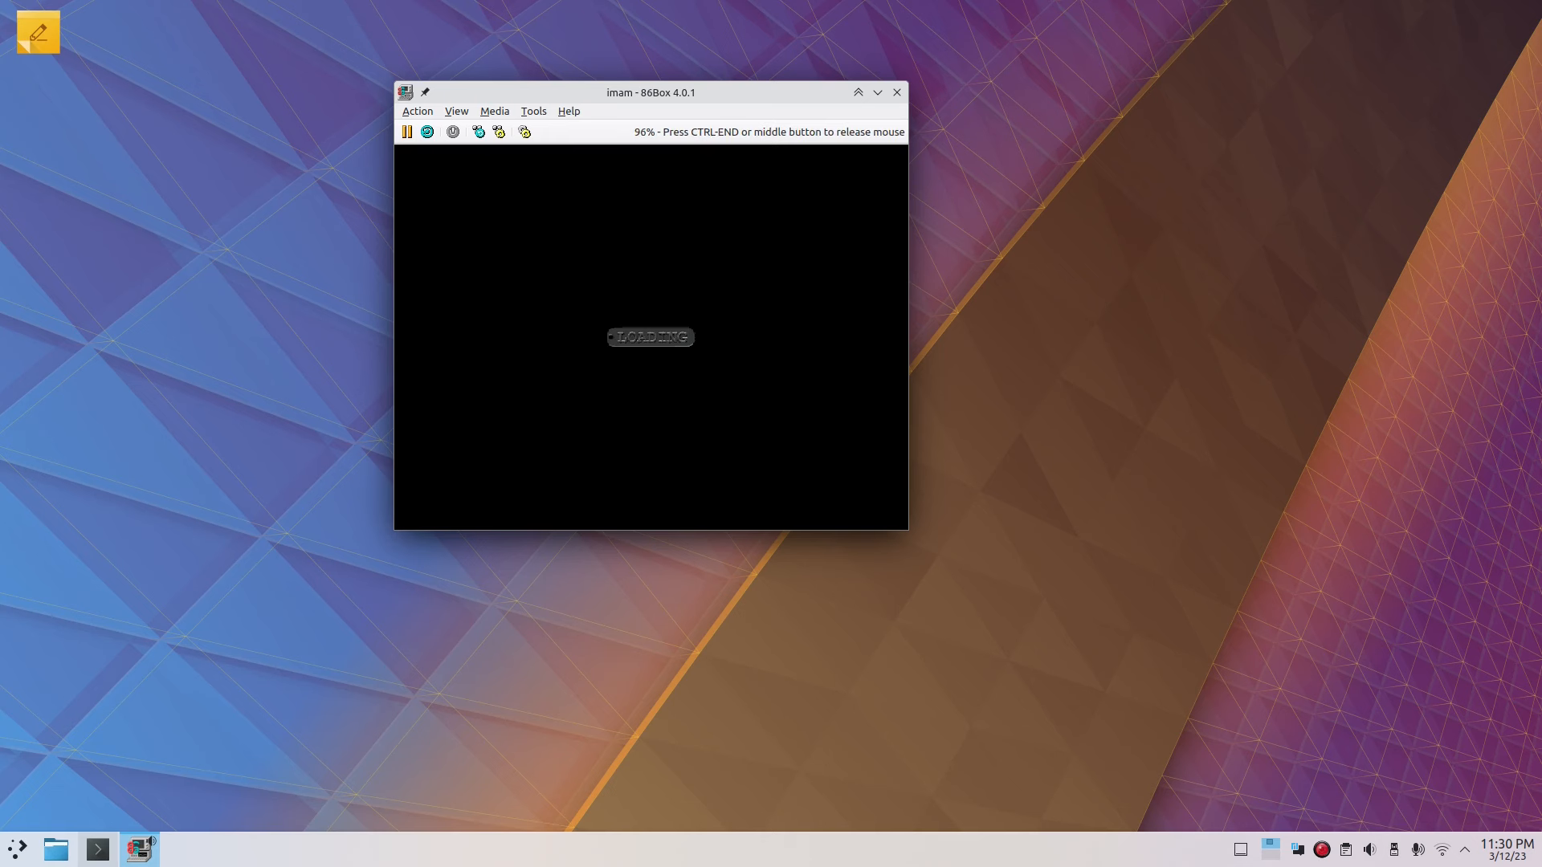
pyautogui.press('Escape')
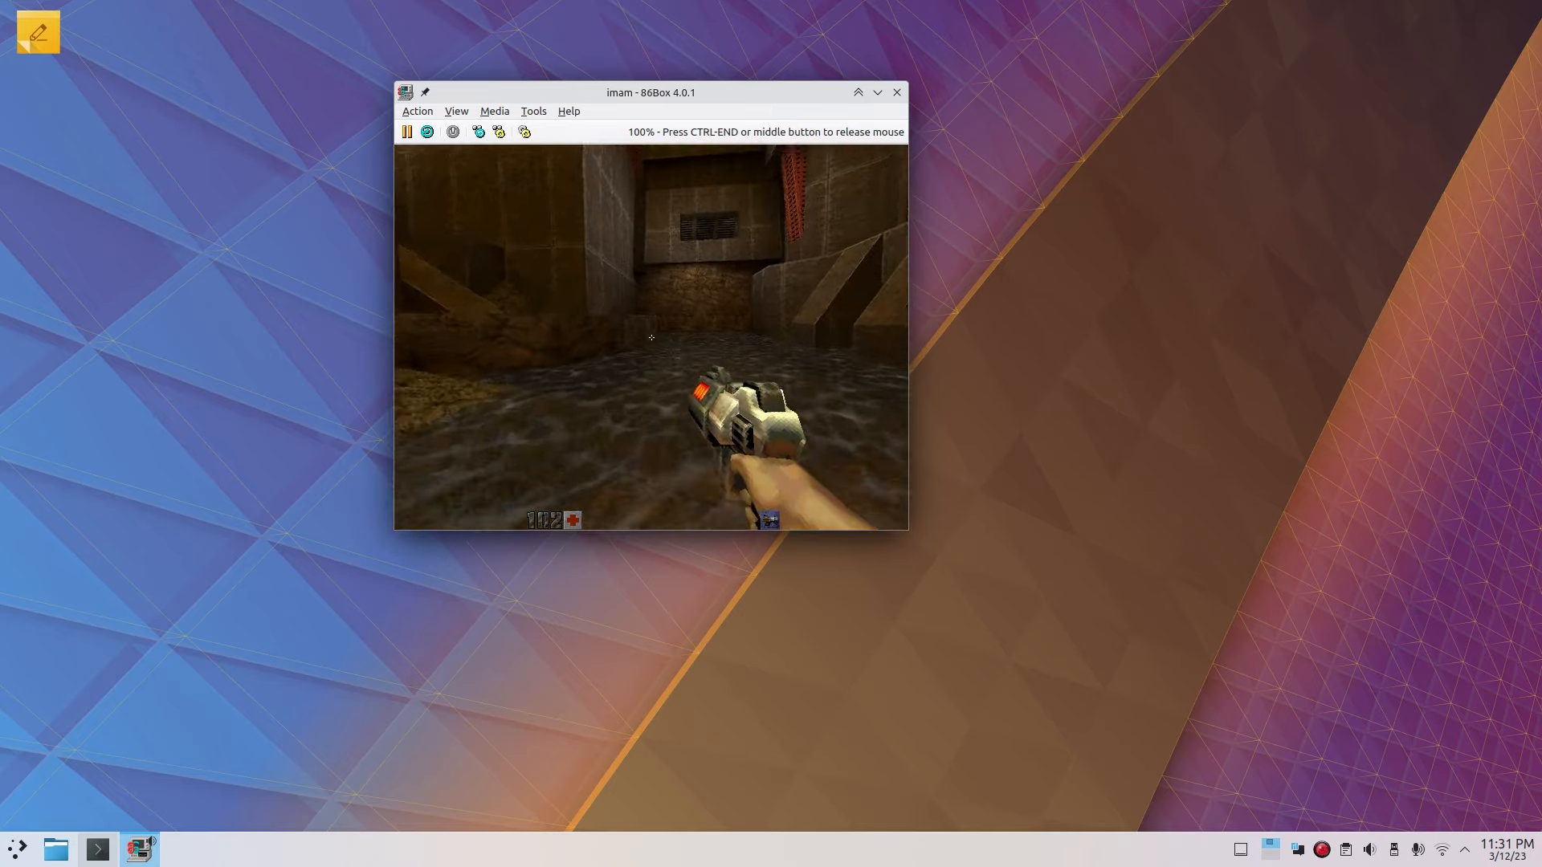
pyautogui.press('Escape')
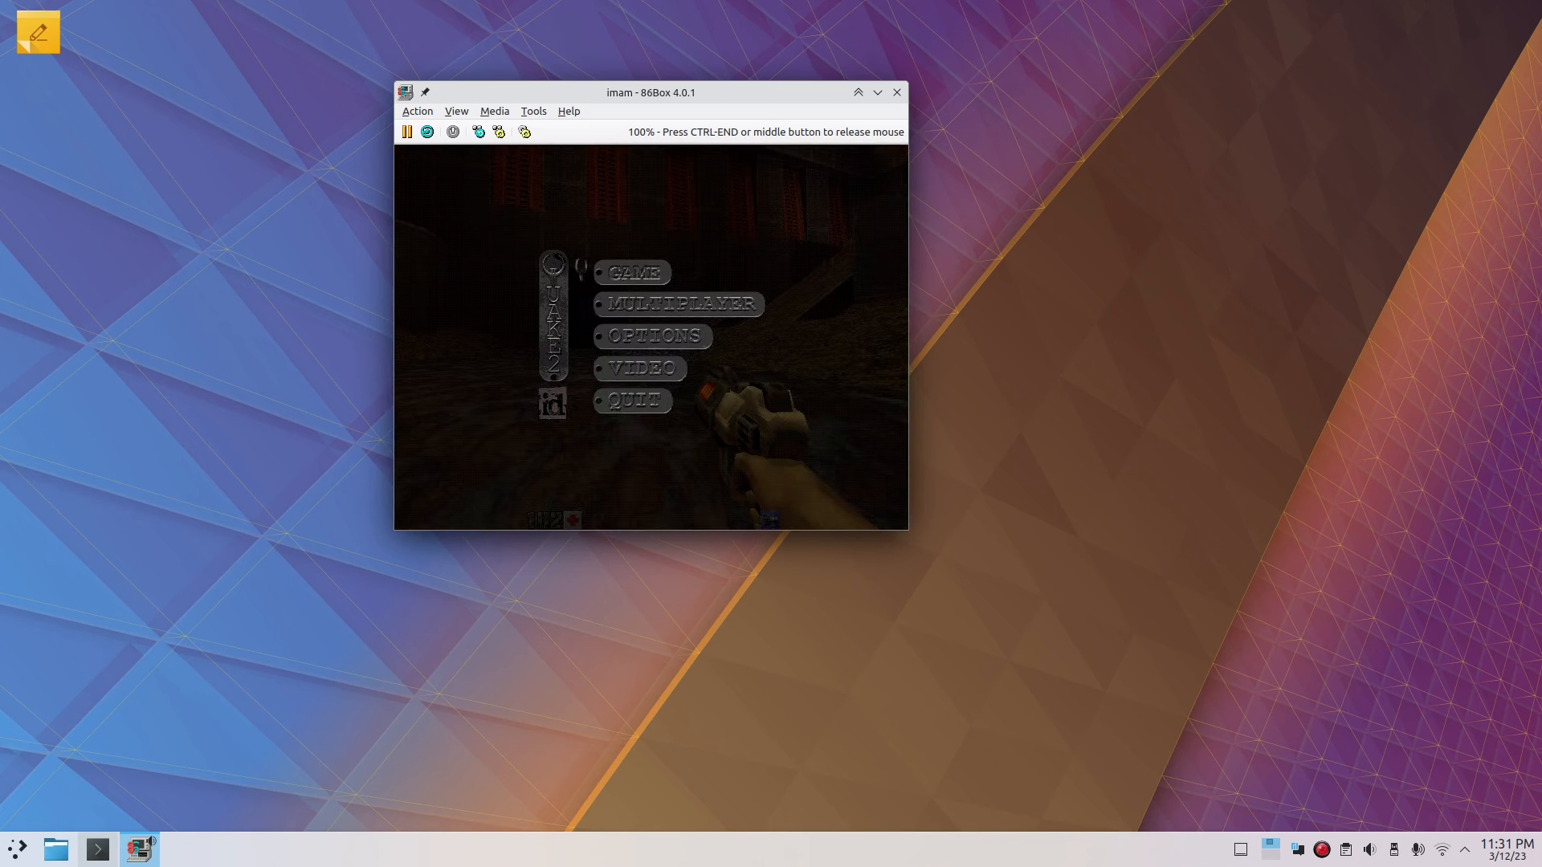
# Step: Quit Quake II, move up to the parent games directory, and list its files
pyautogui.press('Return')
pyautogui.press('y')
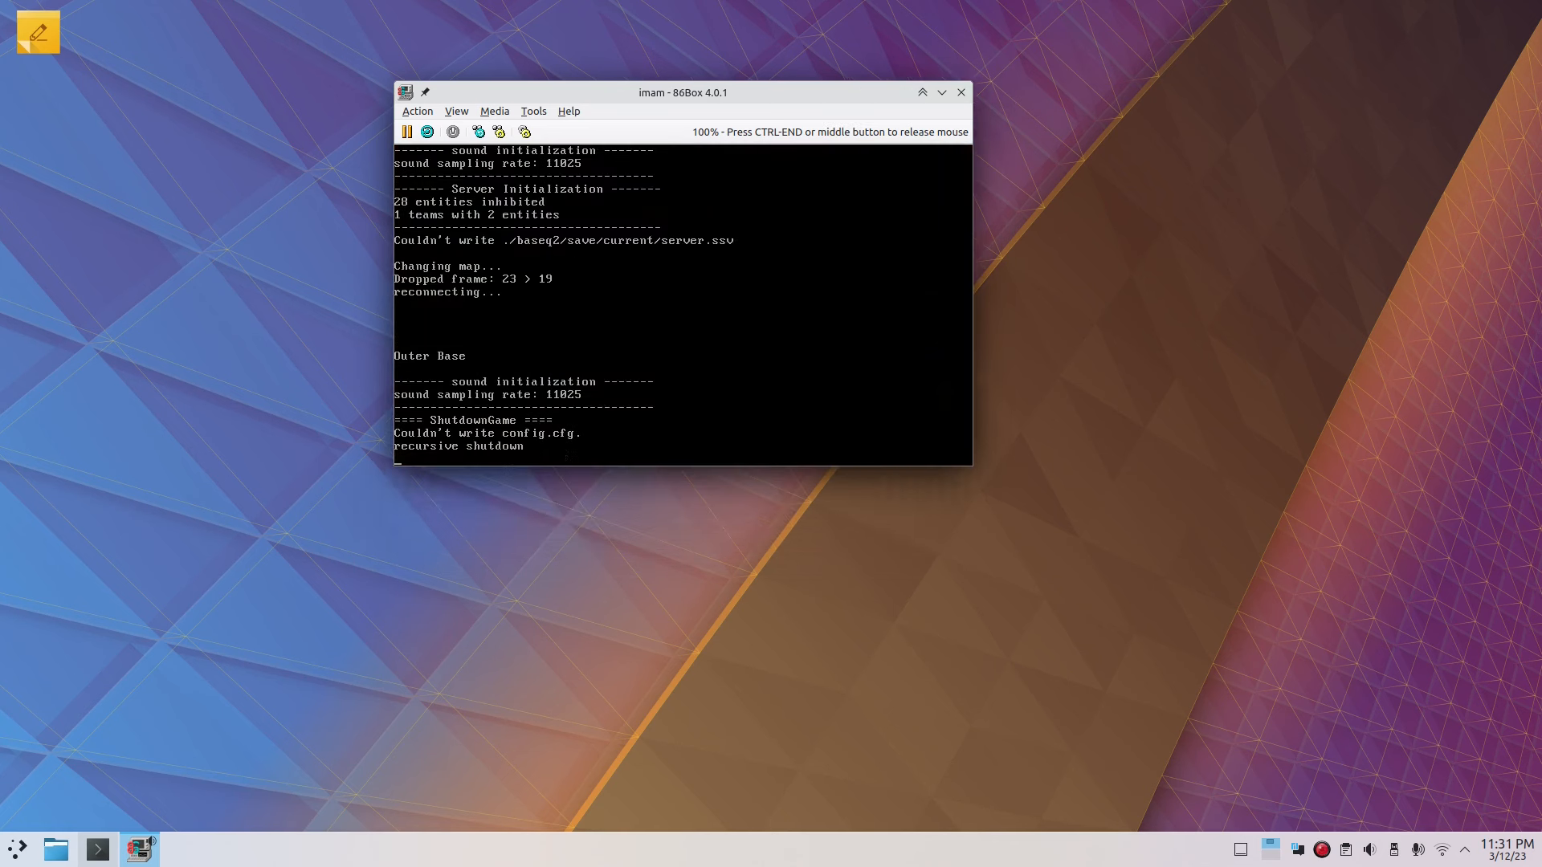
pyautogui.write('gl')
pyautogui.press('BackSpace')
pyautogui.press('BackSpace')
pyautogui.press('BackSpace')
pyautogui.press('BackSpace')
pyautogui.write('cd ..')
pyautogui.press('Return')
pyautogui.write('ls')
pyautogui.press('Return')
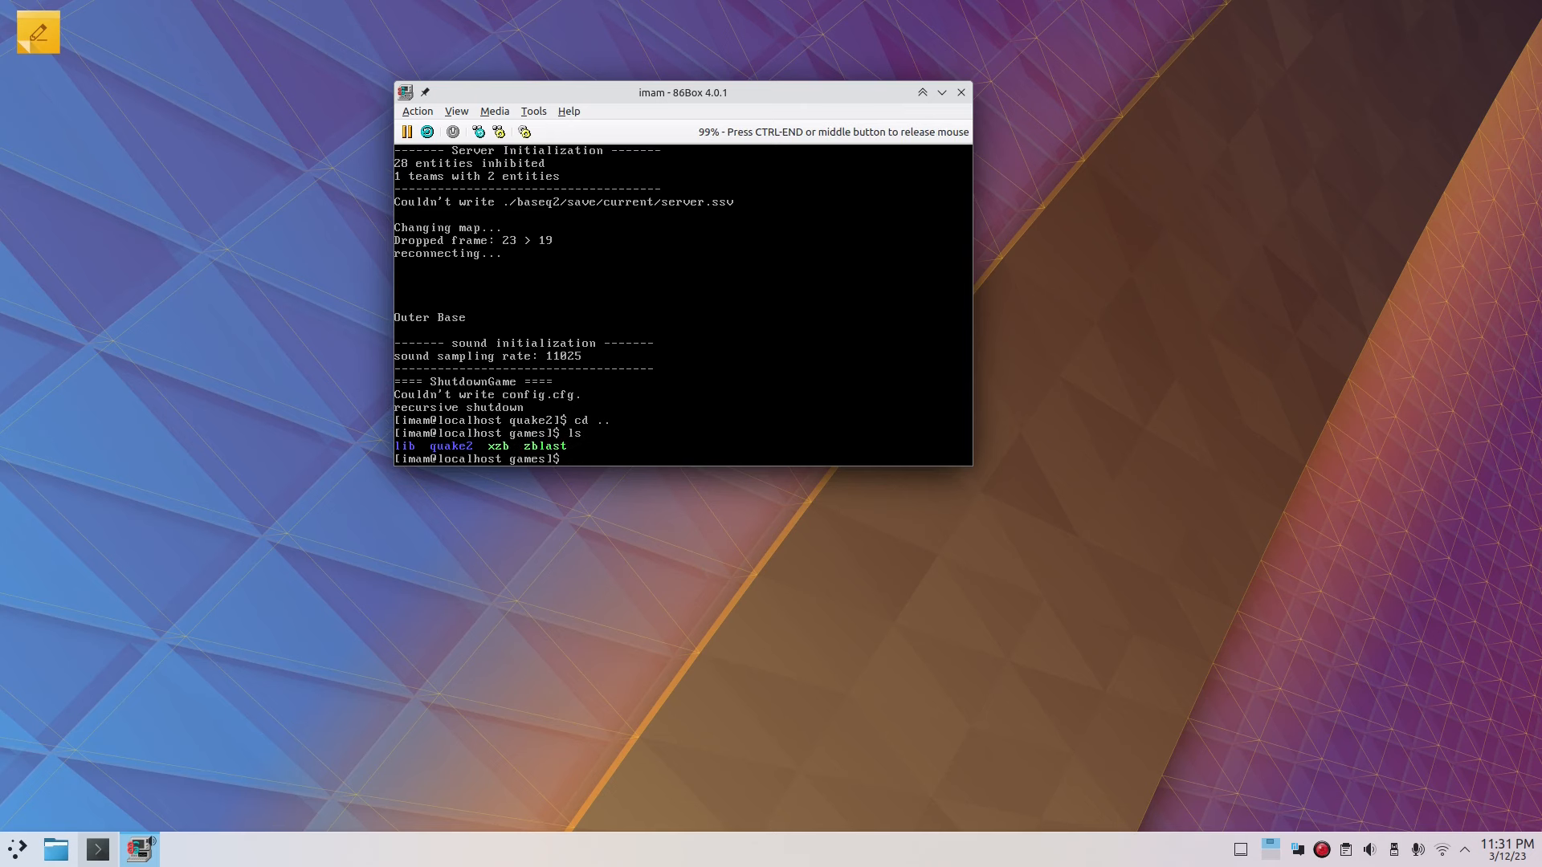
# Step: Launch the zblast game with "./zblast" and start playing
pyautogui.write('./z')
pyautogui.press('Tab')
pyautogui.press('Return')
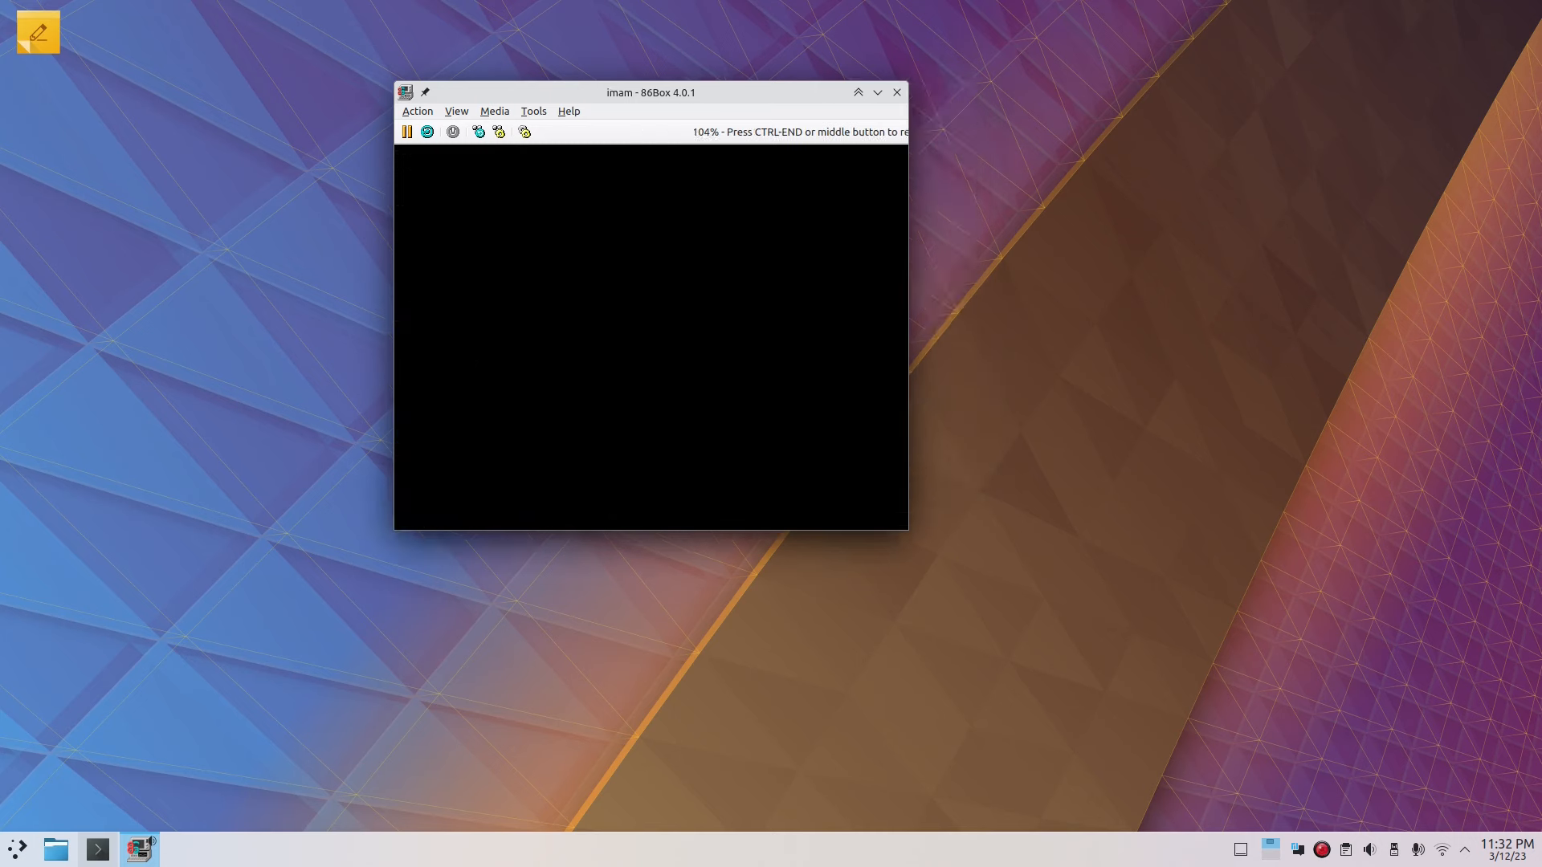
pyautogui.press('Return')
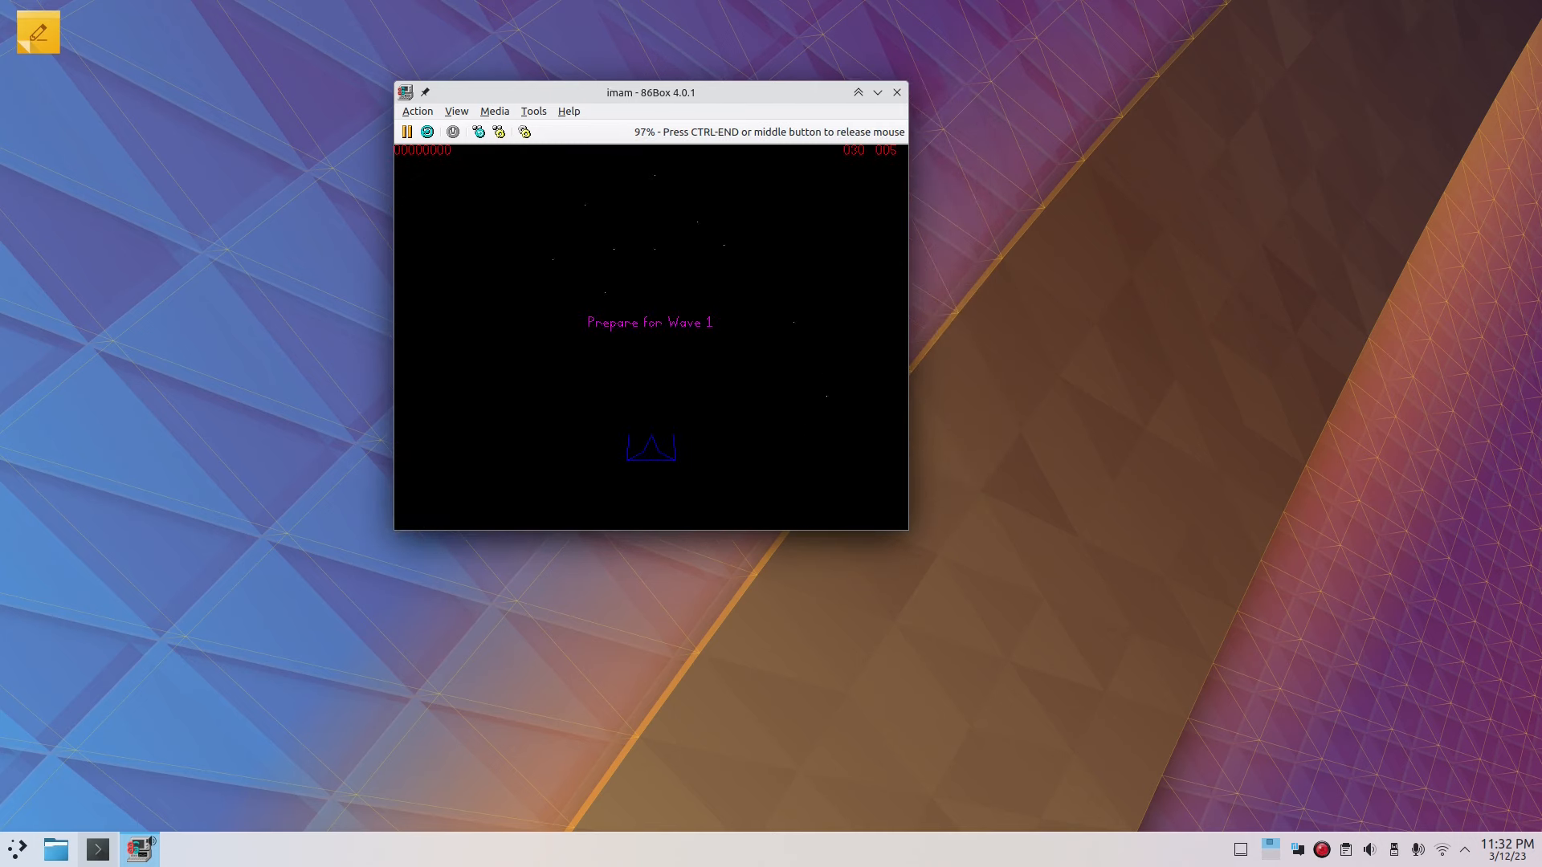
# Step: Play the first two waves of zblast, steering the ship sideways and firing at the approaching enemies
pyautogui.press('Left')
pyautogui.press('Right')
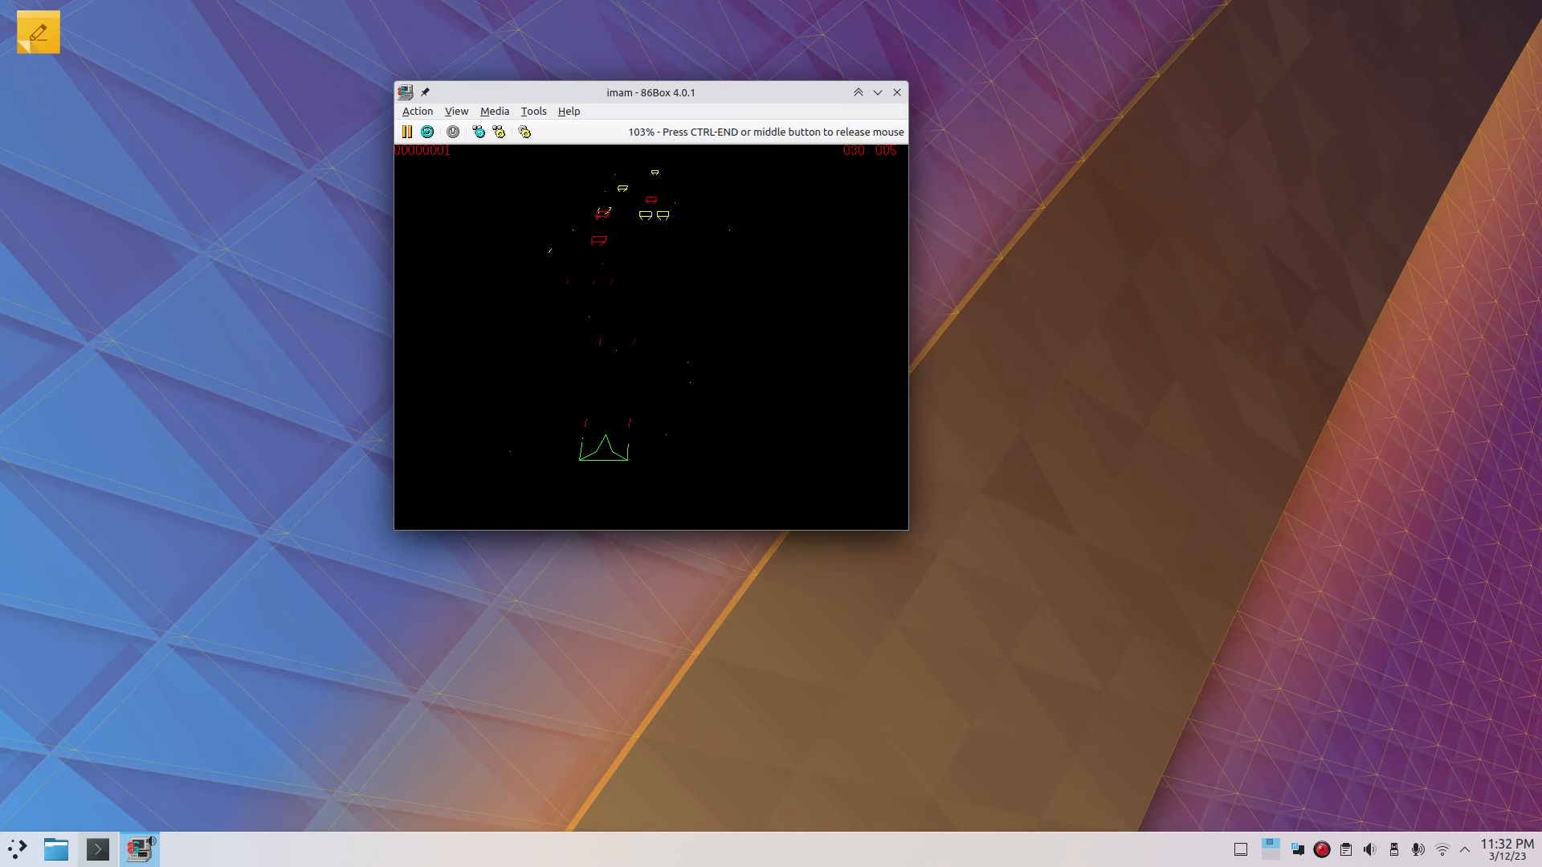
pyautogui.press('space')
pyautogui.press('Left')
pyautogui.press('space')
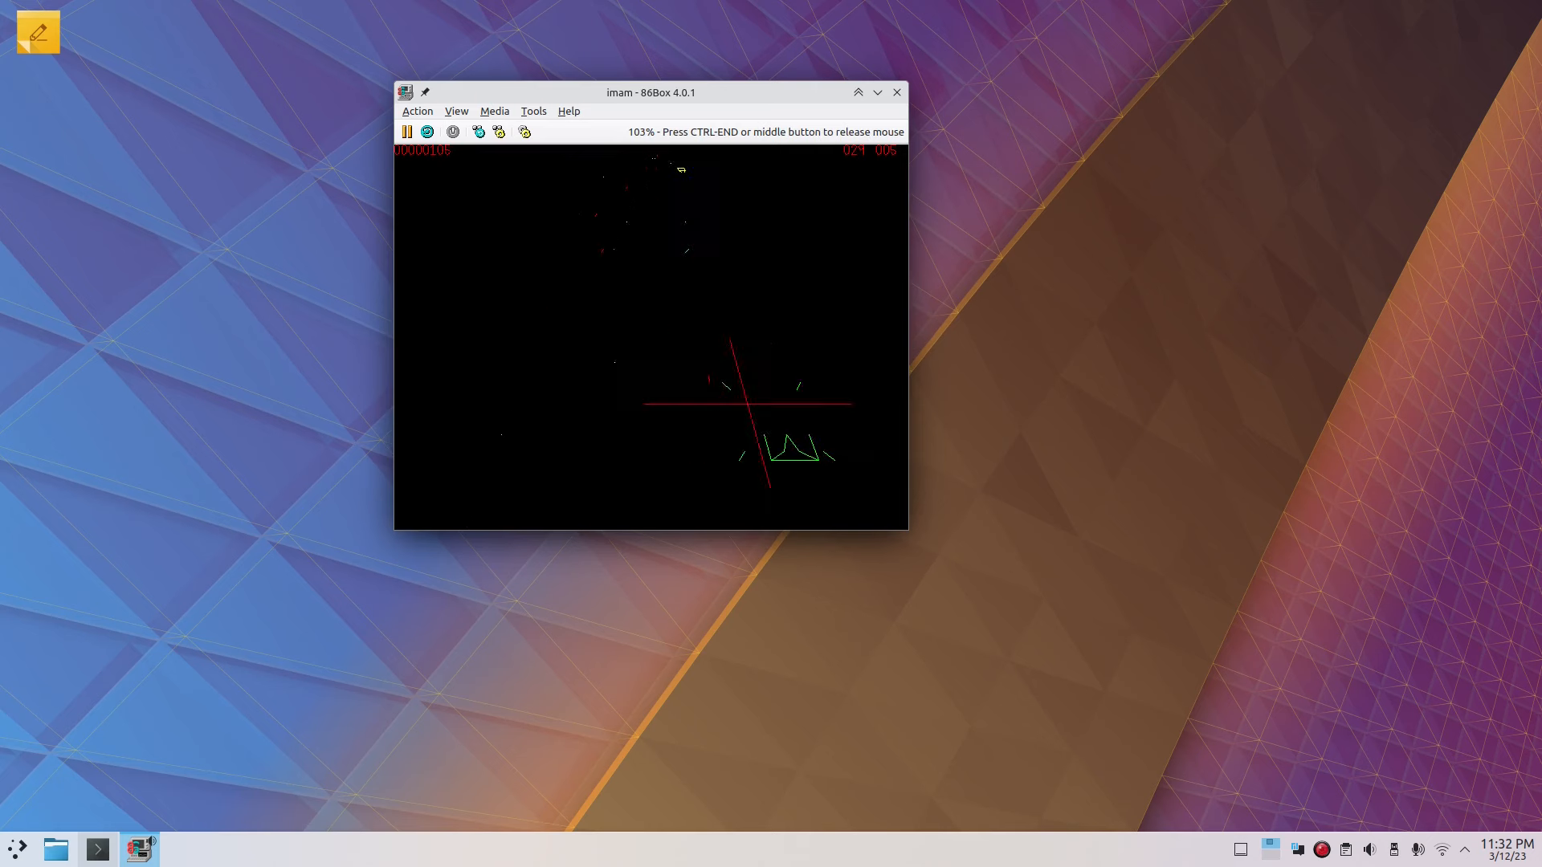
pyautogui.press('Left')
pyautogui.press('Right')
pyautogui.press('Left')
pyautogui.press('Left')
pyautogui.press('Right')
pyautogui.press('space')
pyautogui.press('Left')
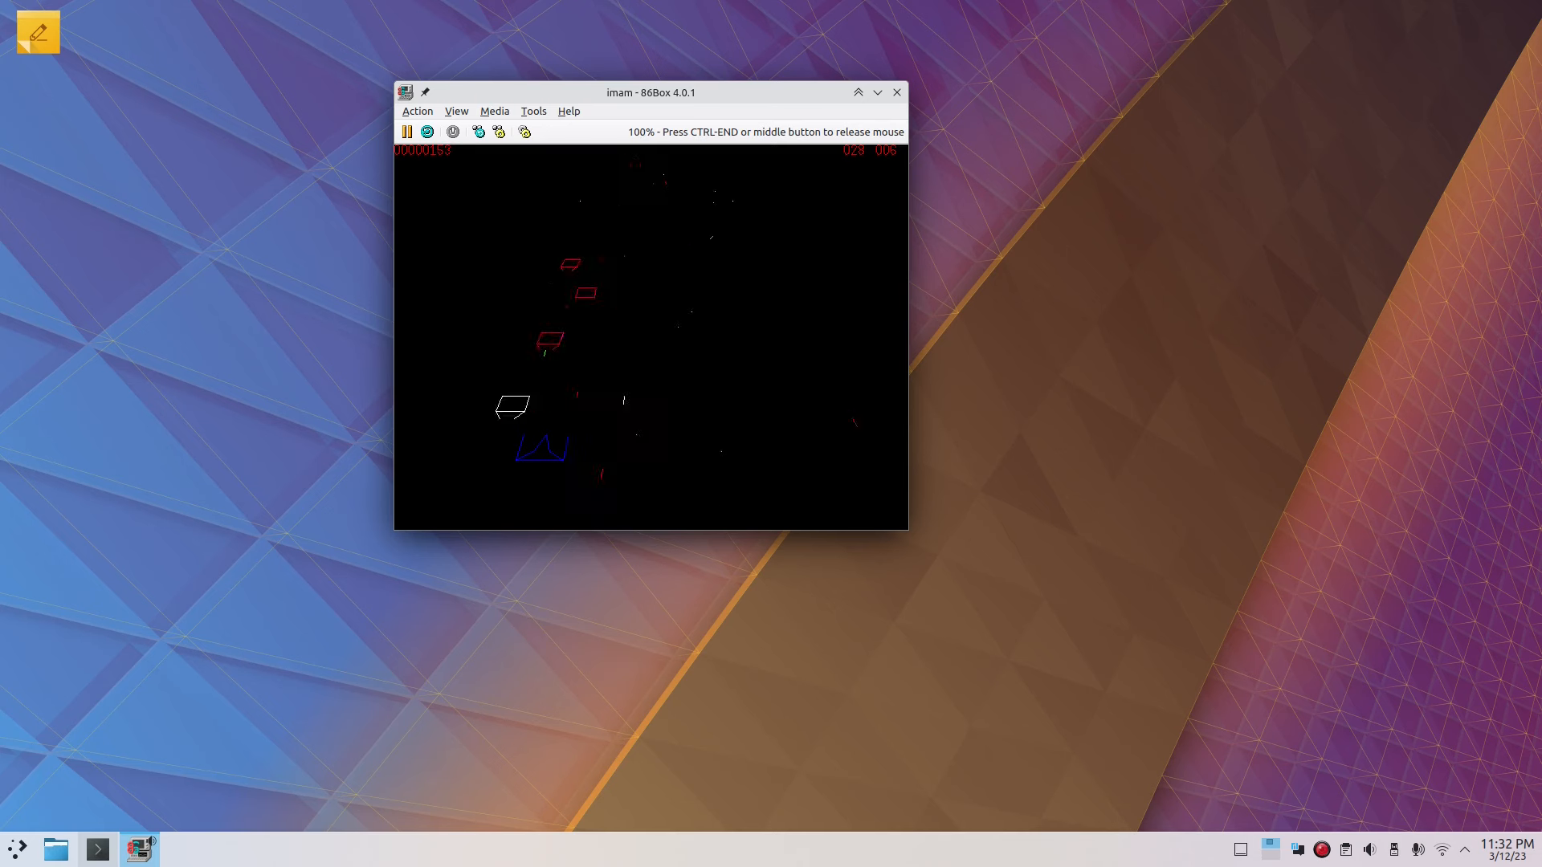
pyautogui.press('Right')
pyautogui.press('space')
pyautogui.press('Left')
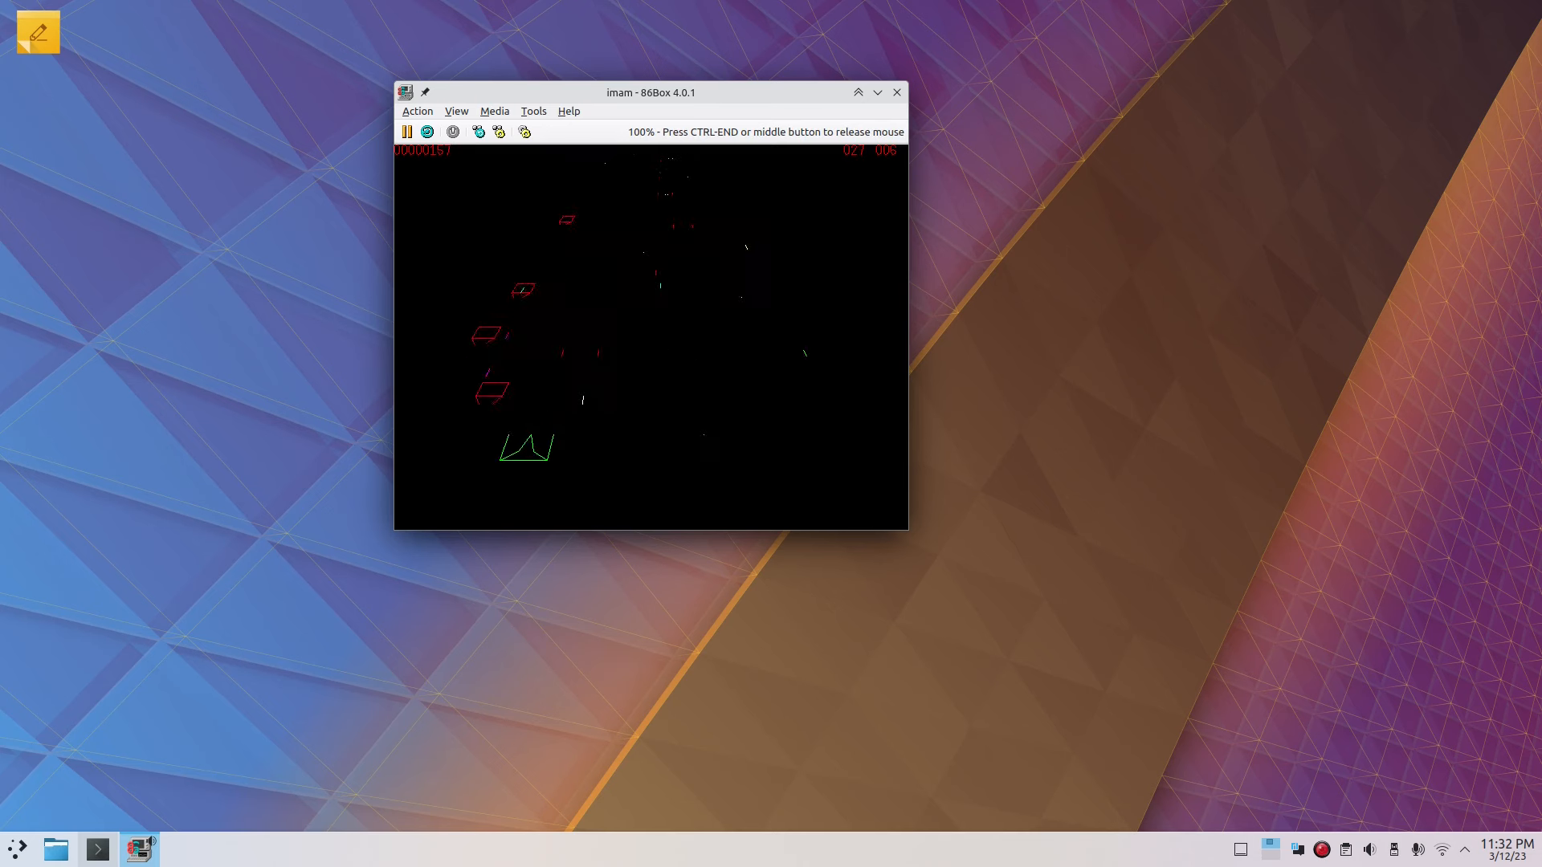
pyautogui.press('Right')
pyautogui.press('Left')
pyautogui.press('Left')
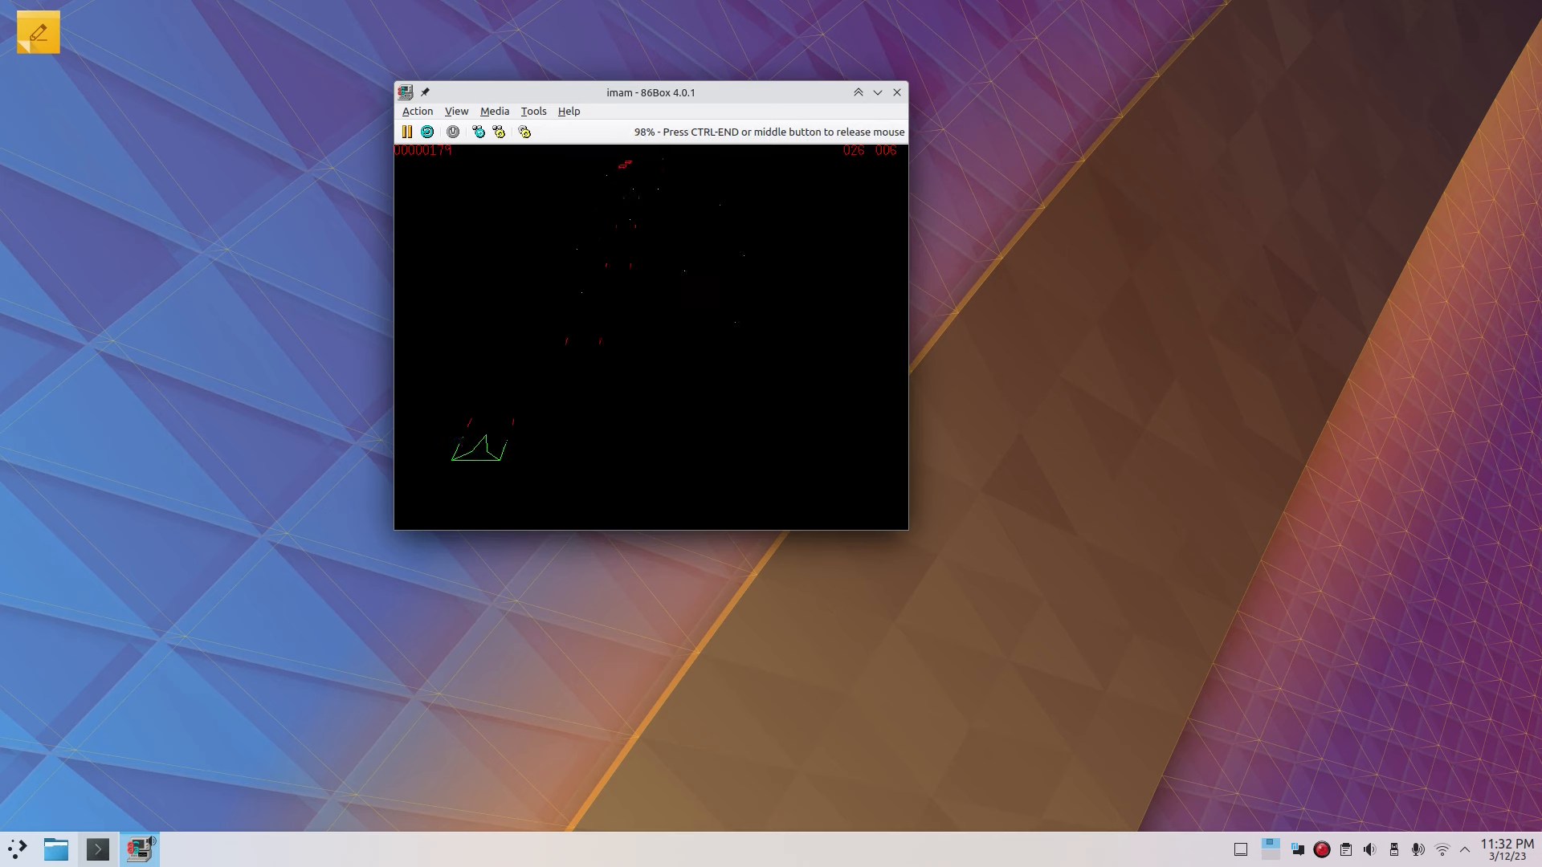
pyautogui.press('Right')
pyautogui.press('Right')
pyautogui.press('Left')
pyautogui.press('Right')
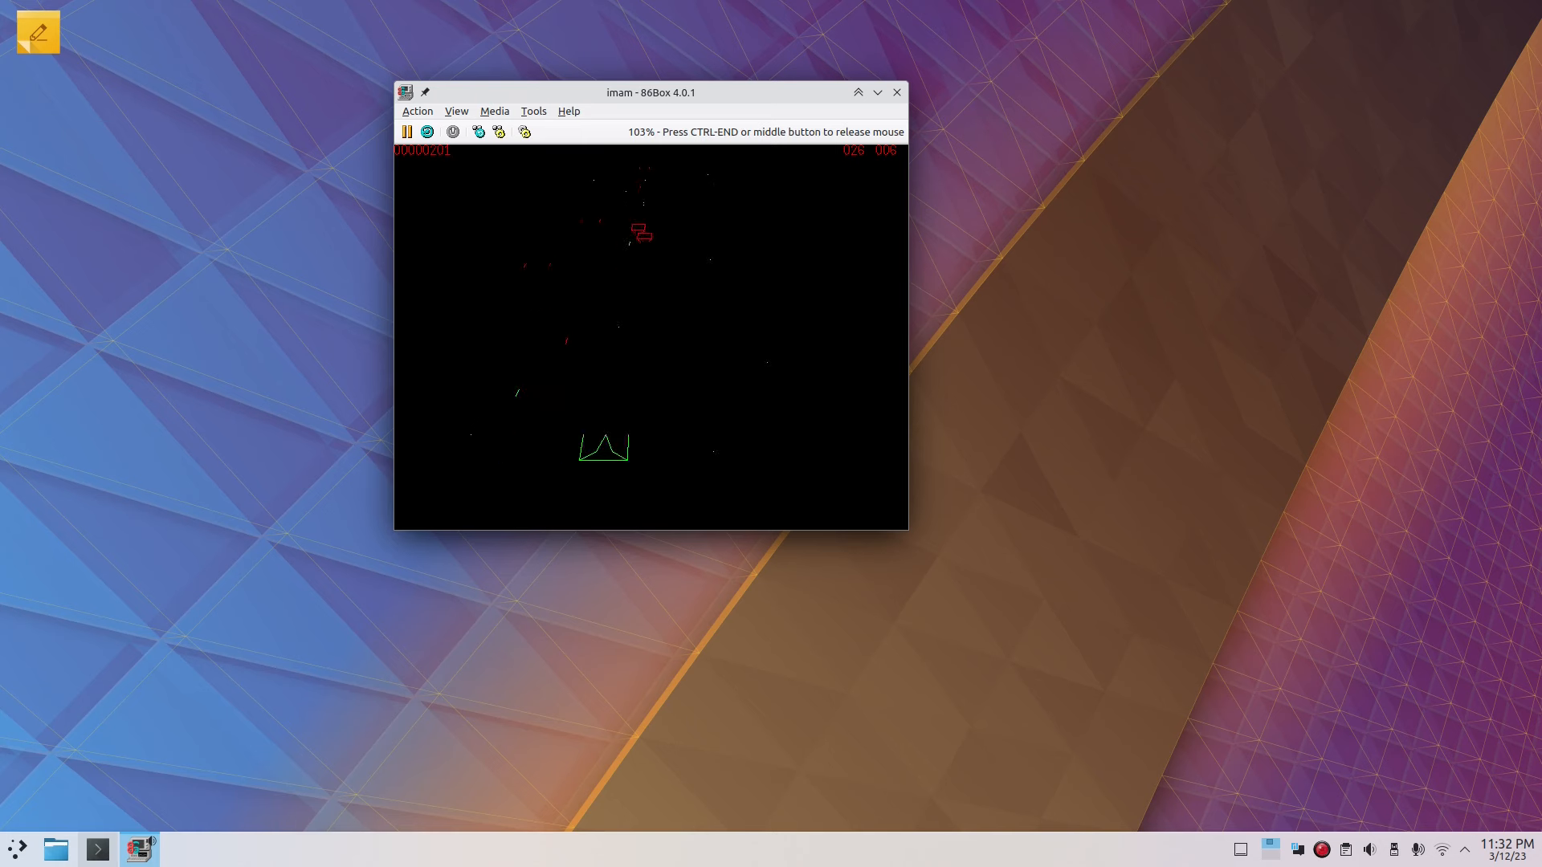
pyautogui.press('Left')
pyautogui.press('Right')
pyautogui.press('Left')
pyautogui.press('Right')
pyautogui.press('Left')
pyautogui.press('Right')
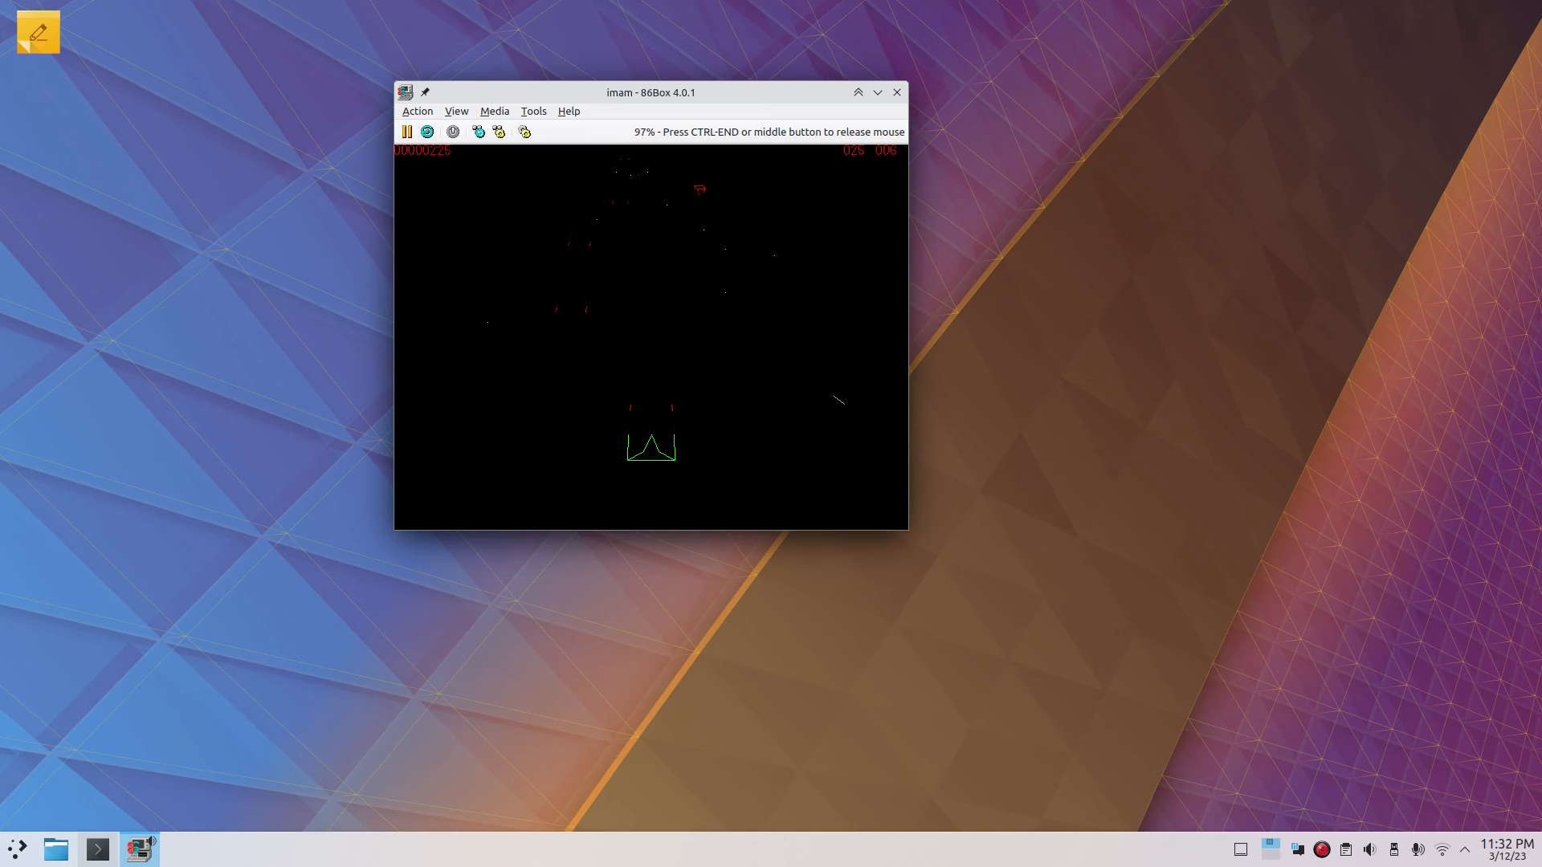
pyautogui.press('Right')
pyautogui.press('Left')
pyautogui.press('Right')
pyautogui.press('Left')
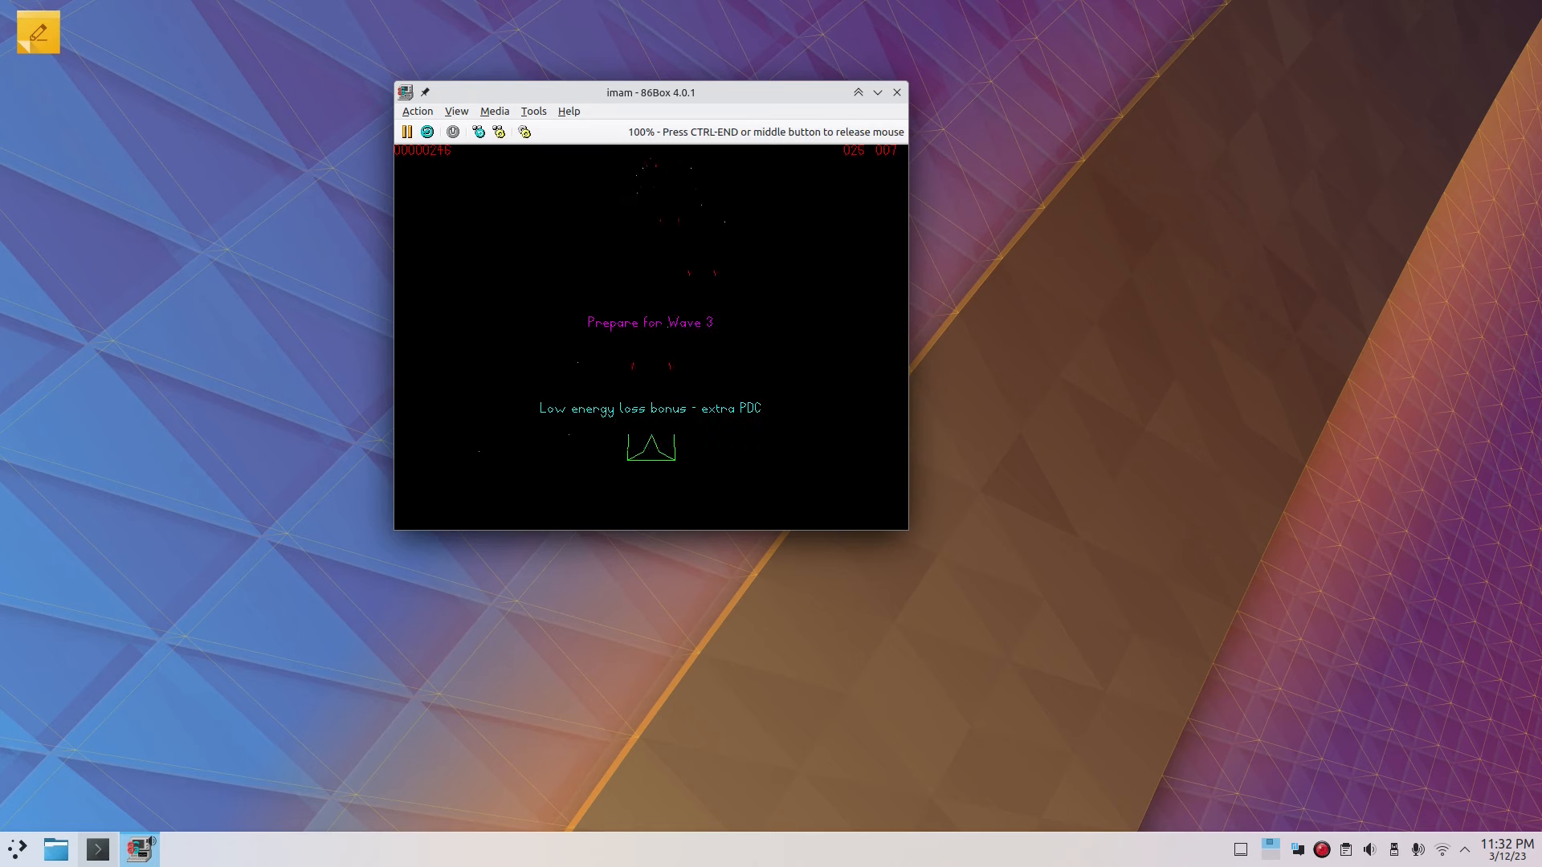
# Step: Quit zblast to the text console and start the graphical desktop with "startx"
pyautogui.press('Escape')
pyautogui.press('Escape')
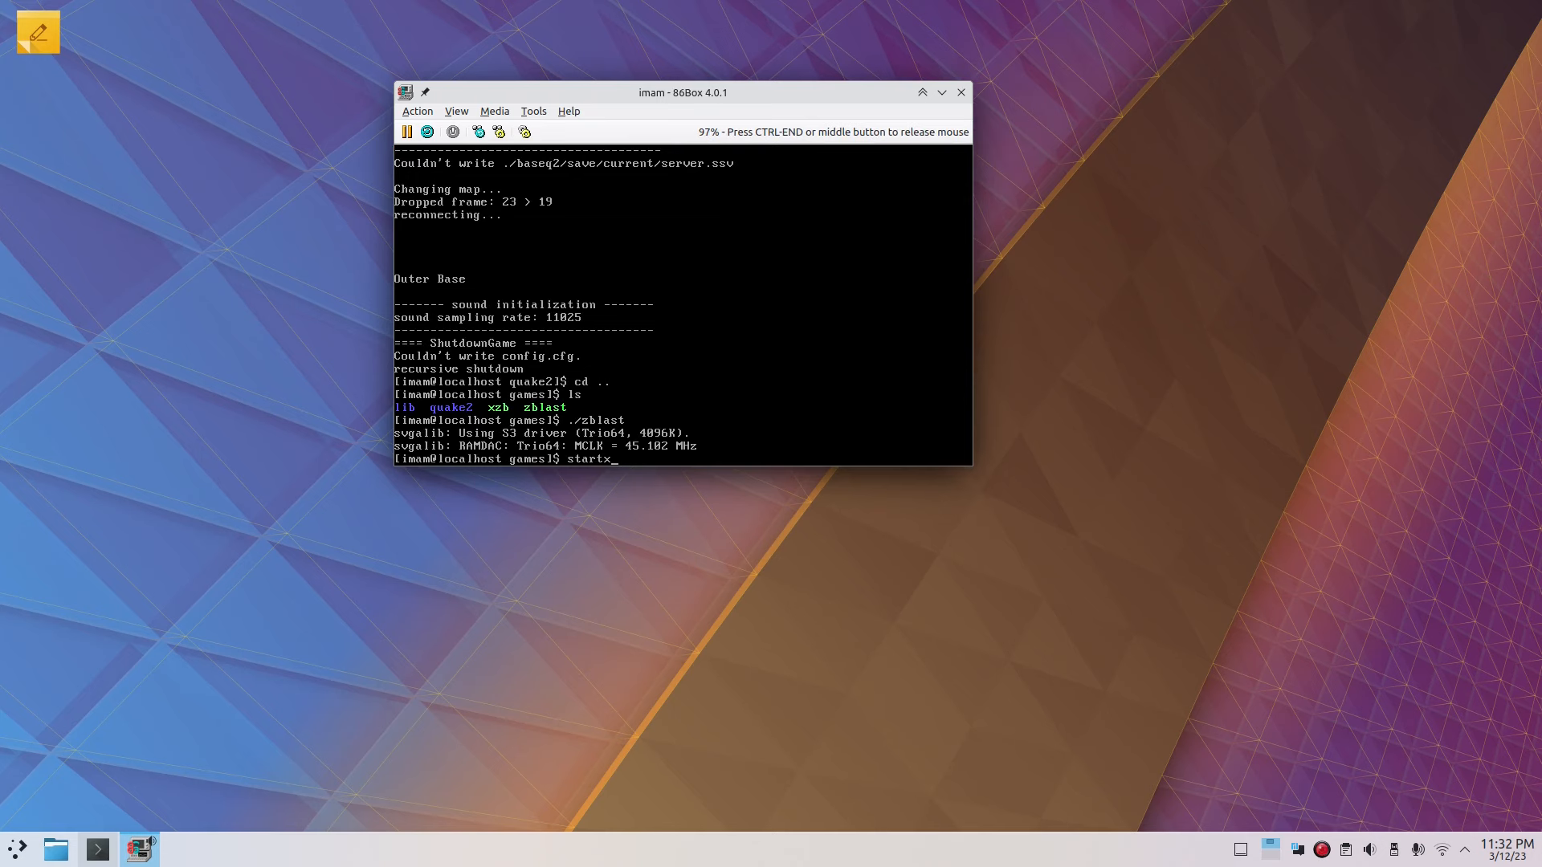
pyautogui.press('Return')
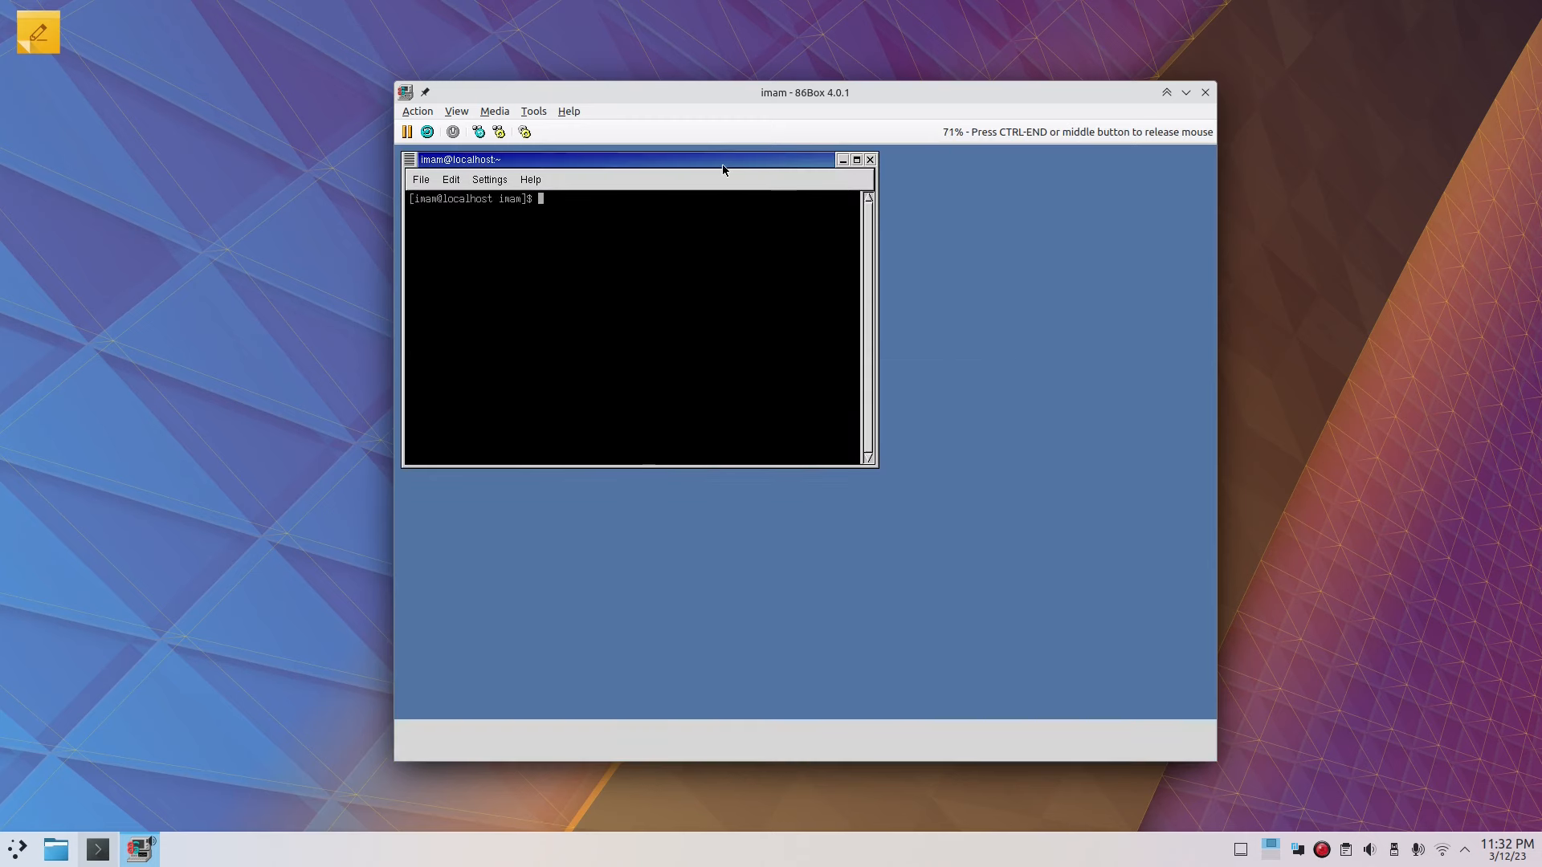
# Step: Move the terminal window toward the middle of the desktop and change its directory to /usr/games/
pyautogui.moveTo(721, 164); pyautogui.dragTo(906, 355)
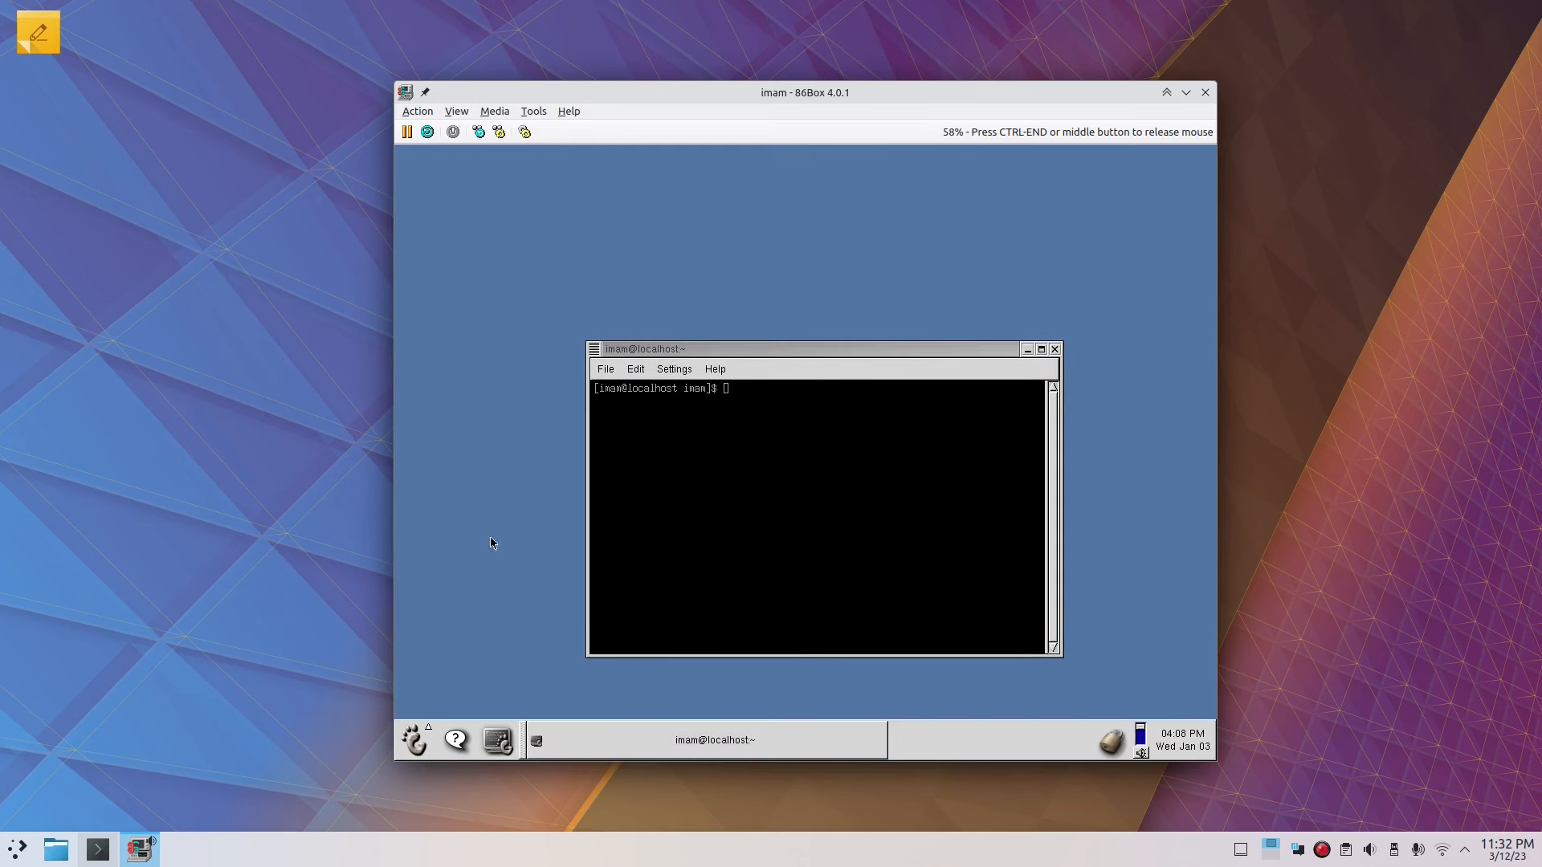
pyautogui.click(778, 361)
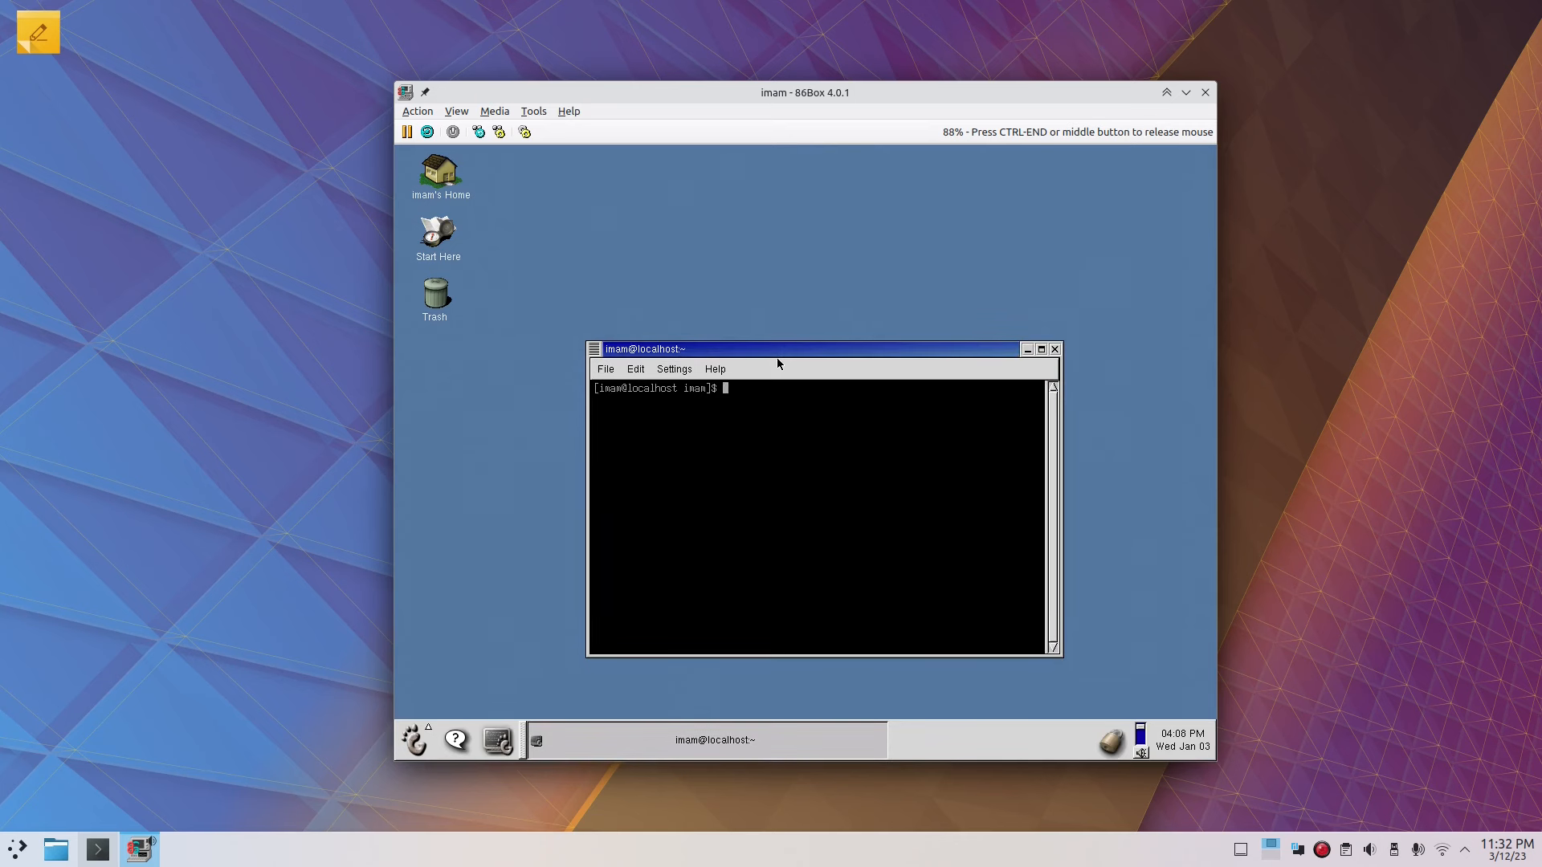
pyautogui.write('gltr')
pyautogui.press('BackSpace')
pyautogui.press('BackSpace')
pyautogui.write('cd /usr/ga')
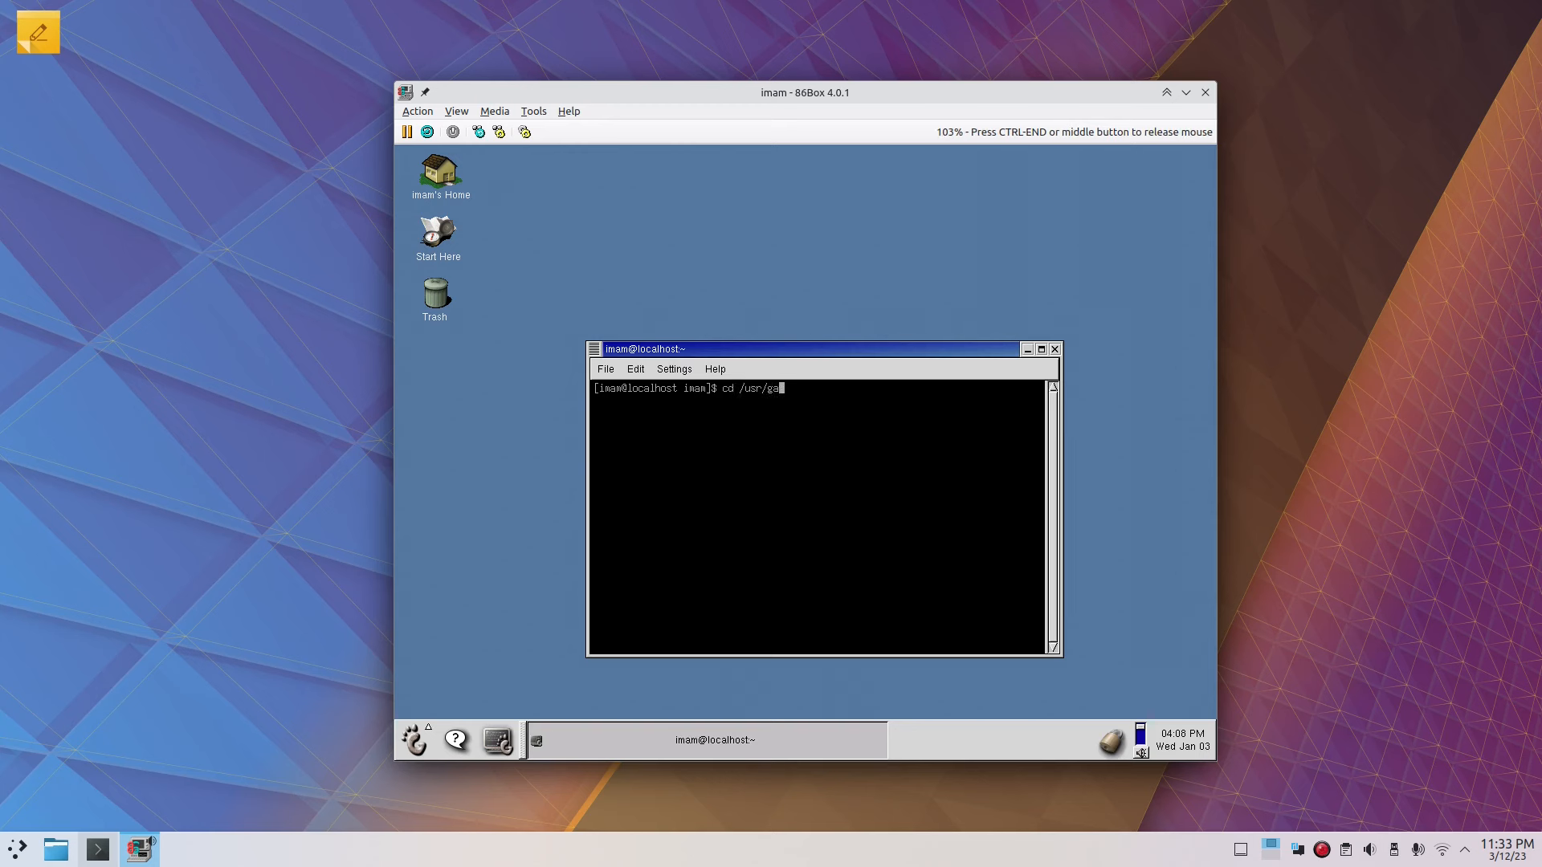
pyautogui.write('mes/\\')
pyautogui.press('BackSpace')
pyautogui.press('Return')
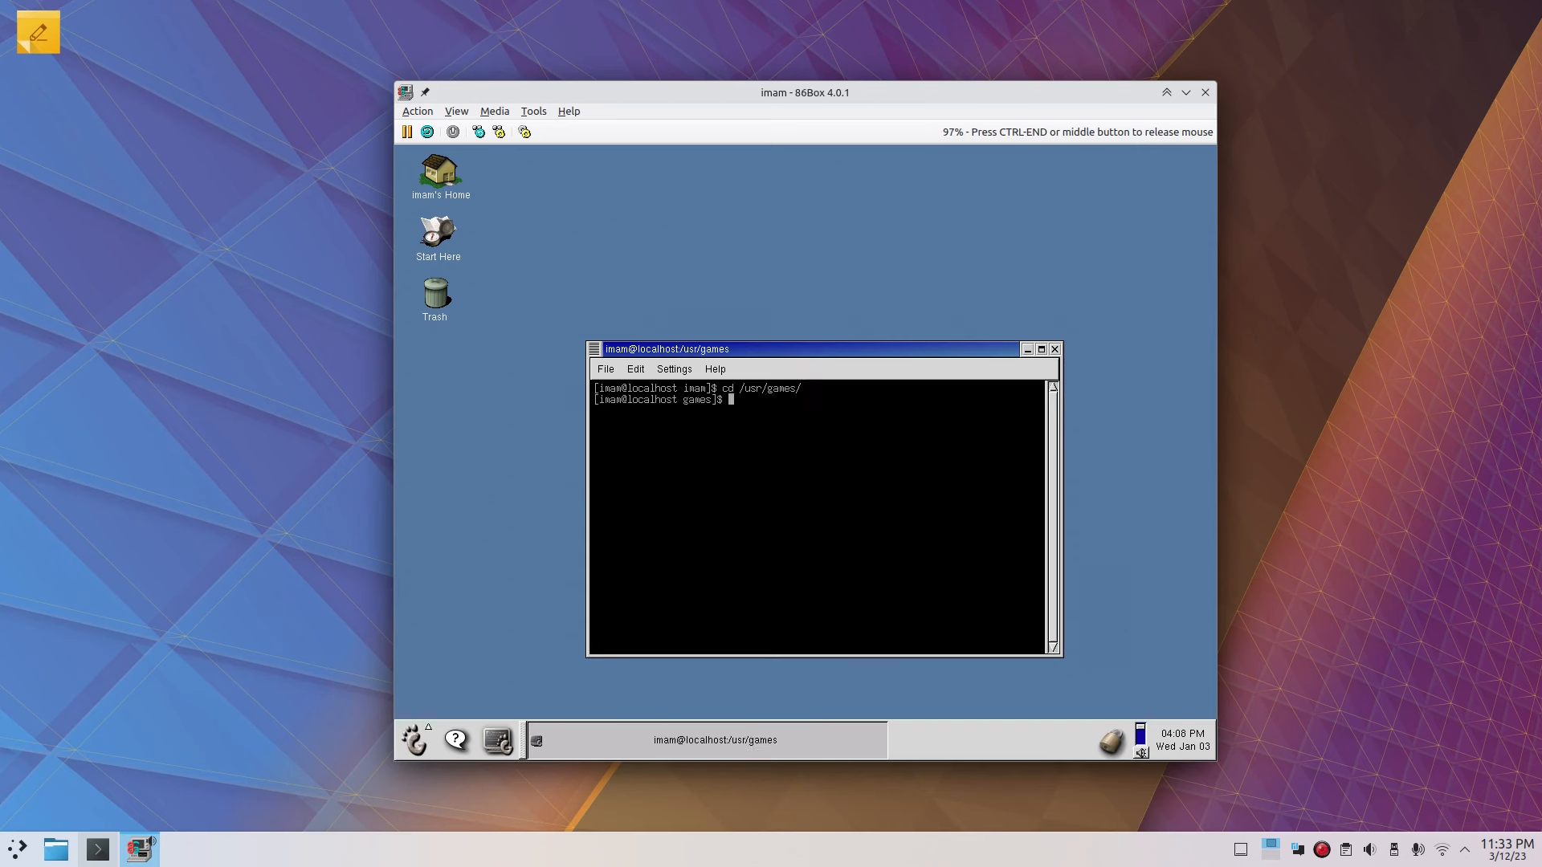
# Step: List the files in /usr/games/ and launch GLtron with "./gltron"
pyautogui.press('Return')
pyautogui.write('./')
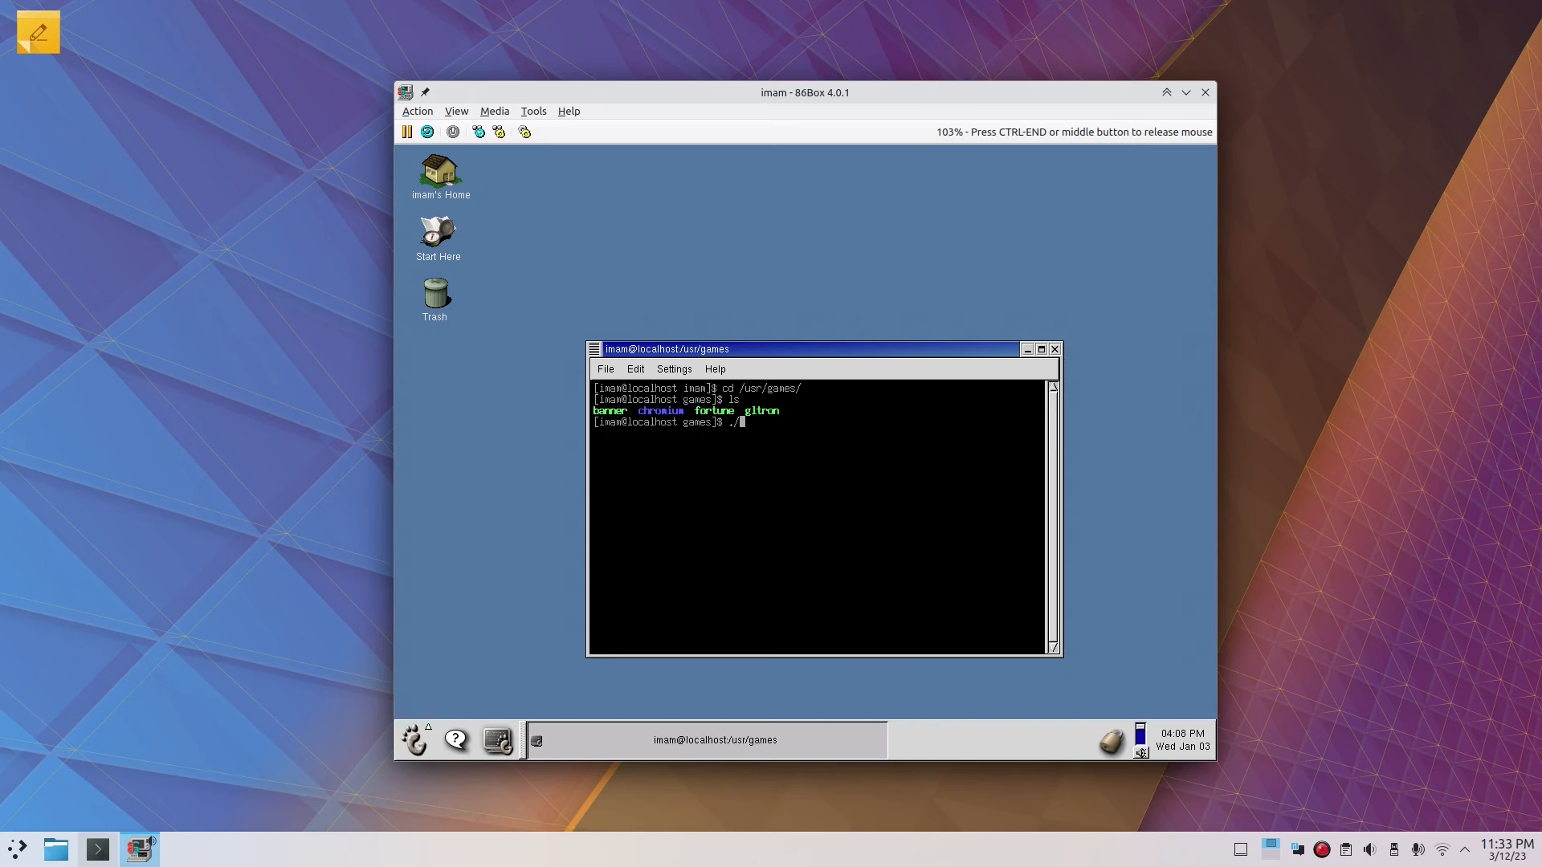
pyautogui.write('ron')
pyautogui.press('Return')
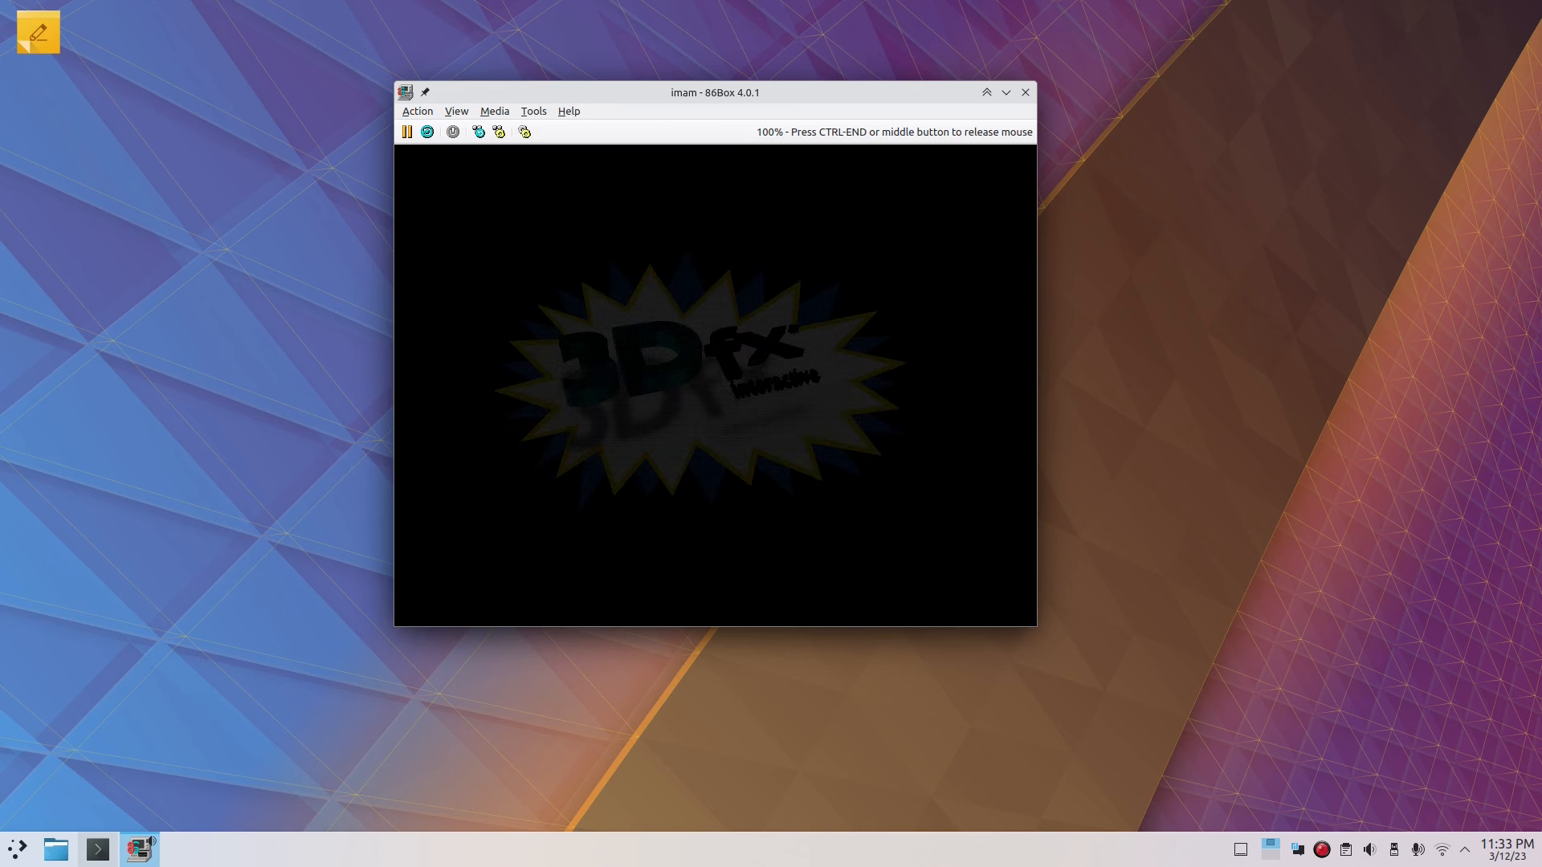
# Step: Examine GLtron's game settings page and the entries of the game menu without changing anything
pyautogui.press('Down')
pyautogui.press('Down')
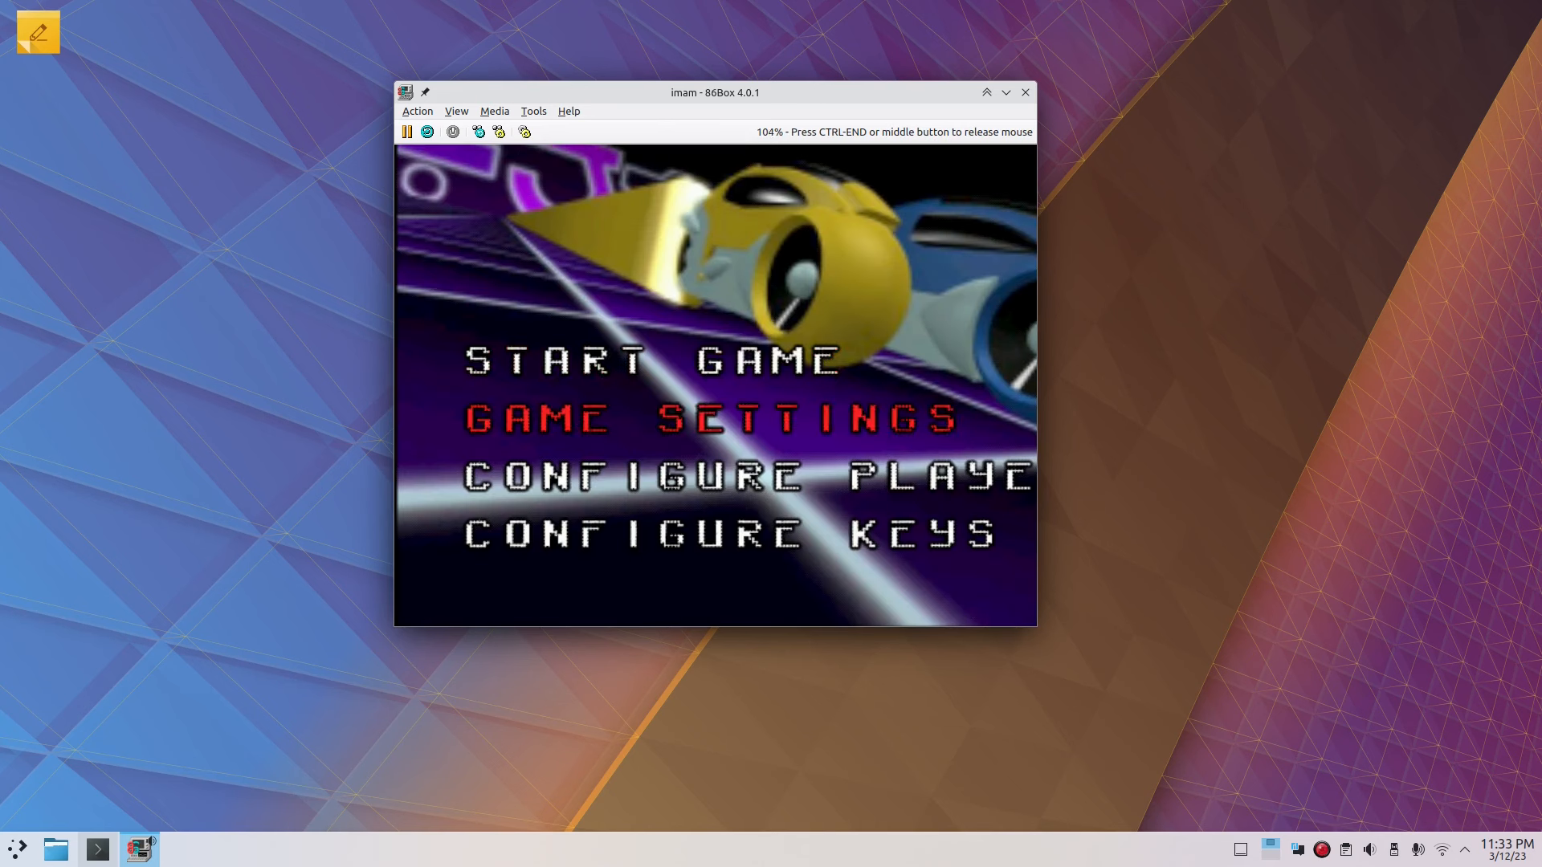
pyautogui.press('Down')
pyautogui.press('Up')
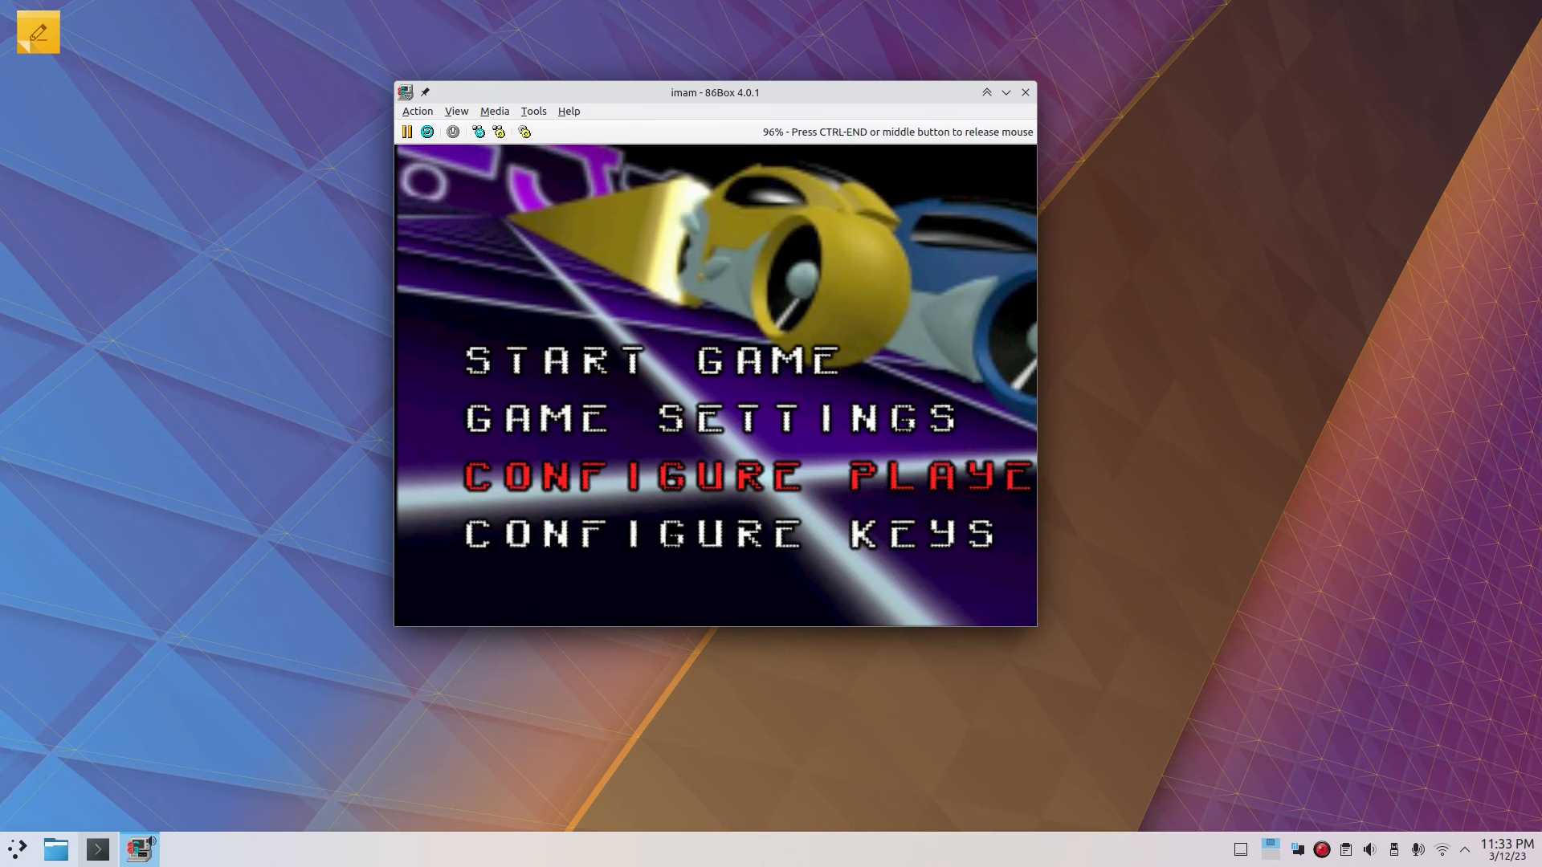
pyautogui.press('Up')
pyautogui.press('Return')
pyautogui.press('Down')
pyautogui.press('Down')
pyautogui.press('Down')
pyautogui.press('Down')
pyautogui.press('Down')
pyautogui.press('Down')
pyautogui.press('Down')
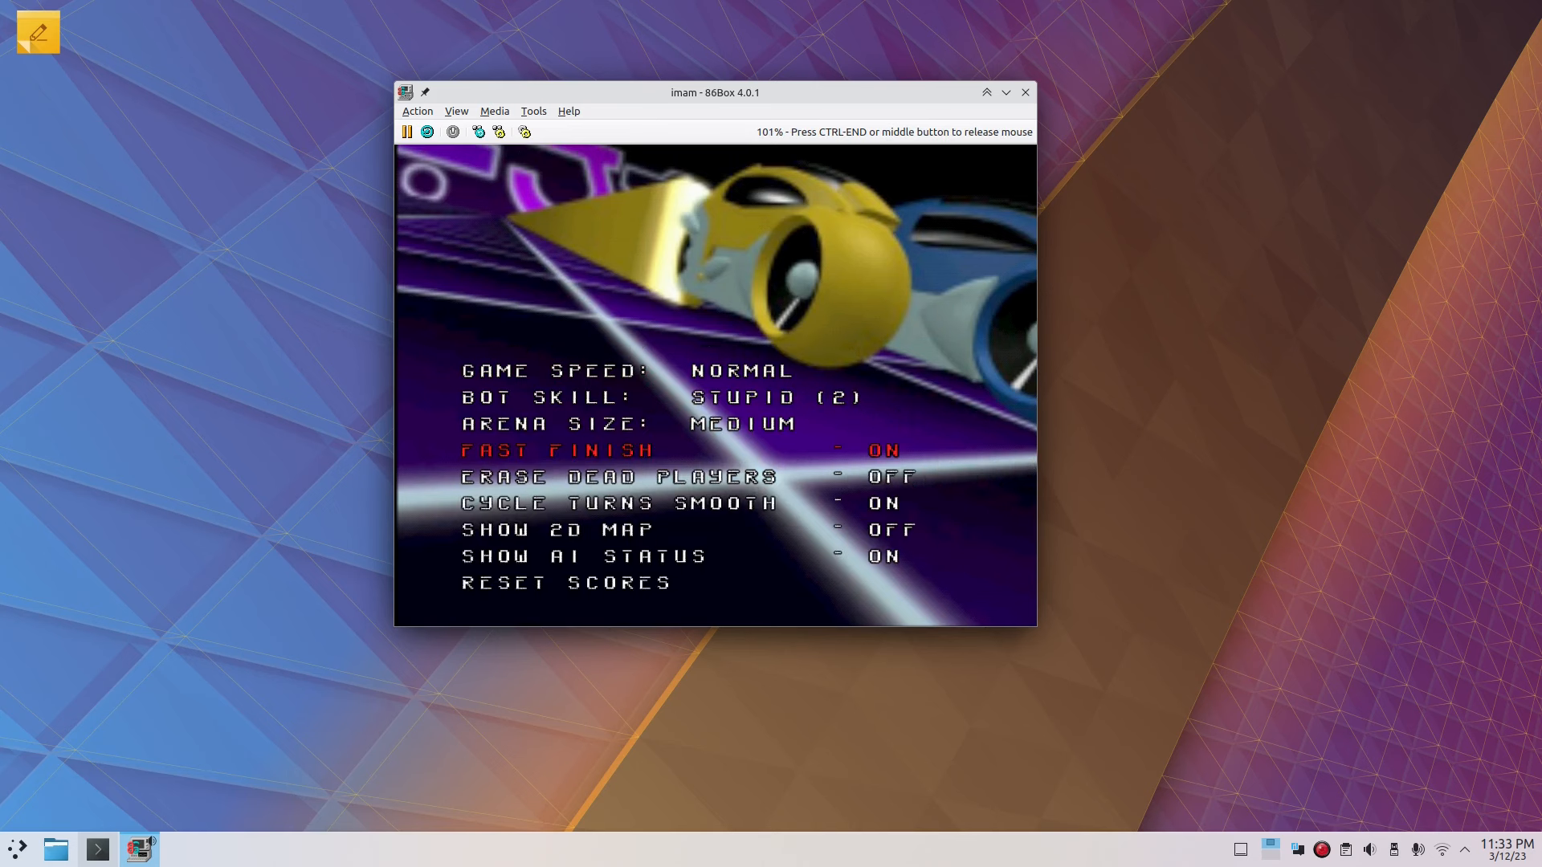
pyautogui.press('Escape')
pyautogui.press('Down')
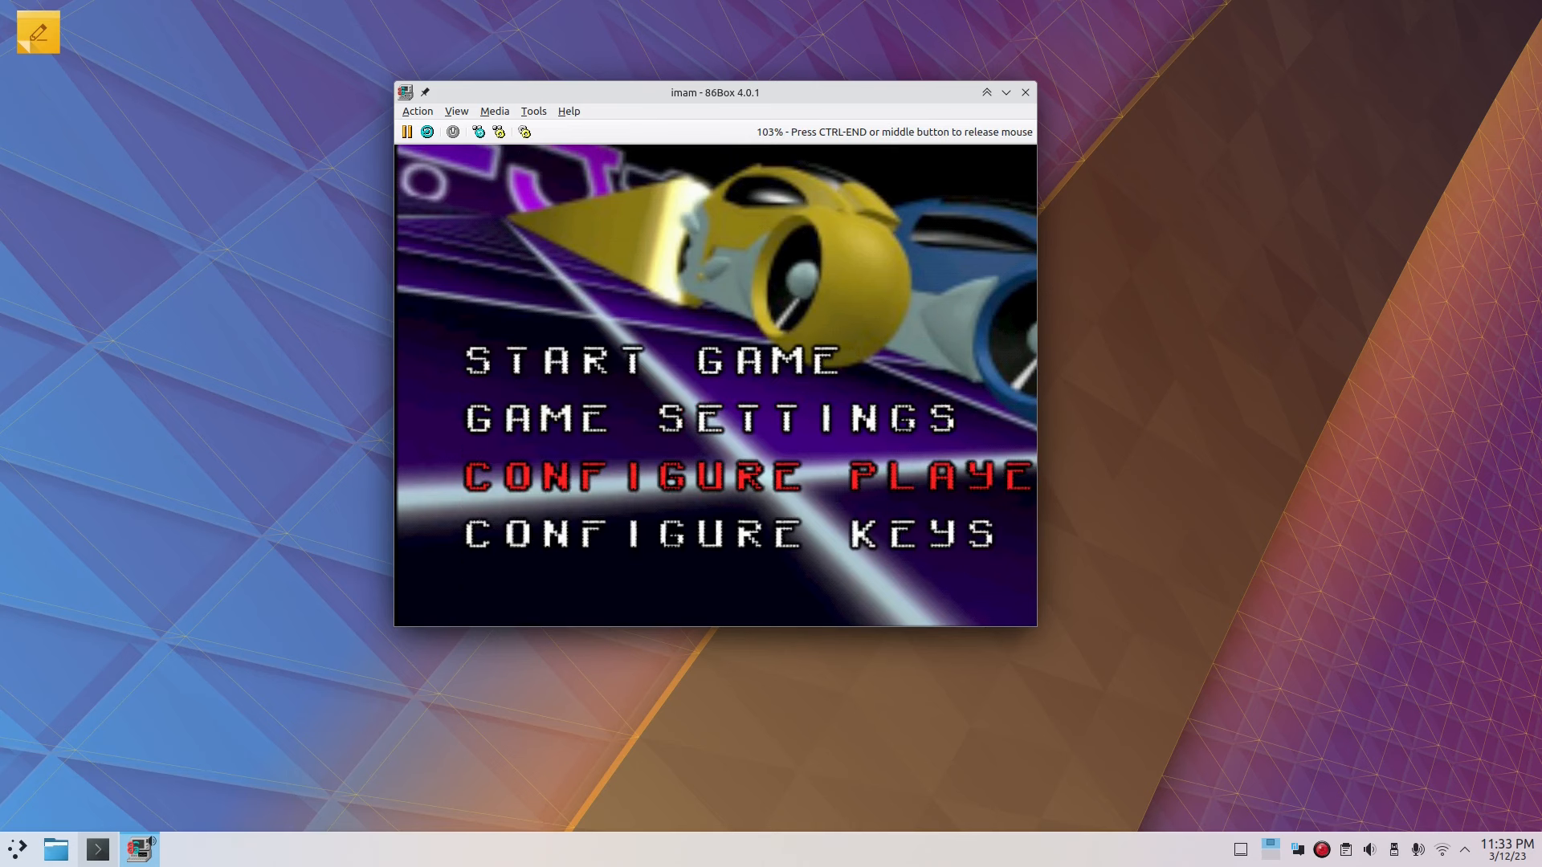
pyautogui.press('Down')
pyautogui.press('Up')
pyautogui.press('Down')
pyautogui.press('Down')
pyautogui.press('Down')
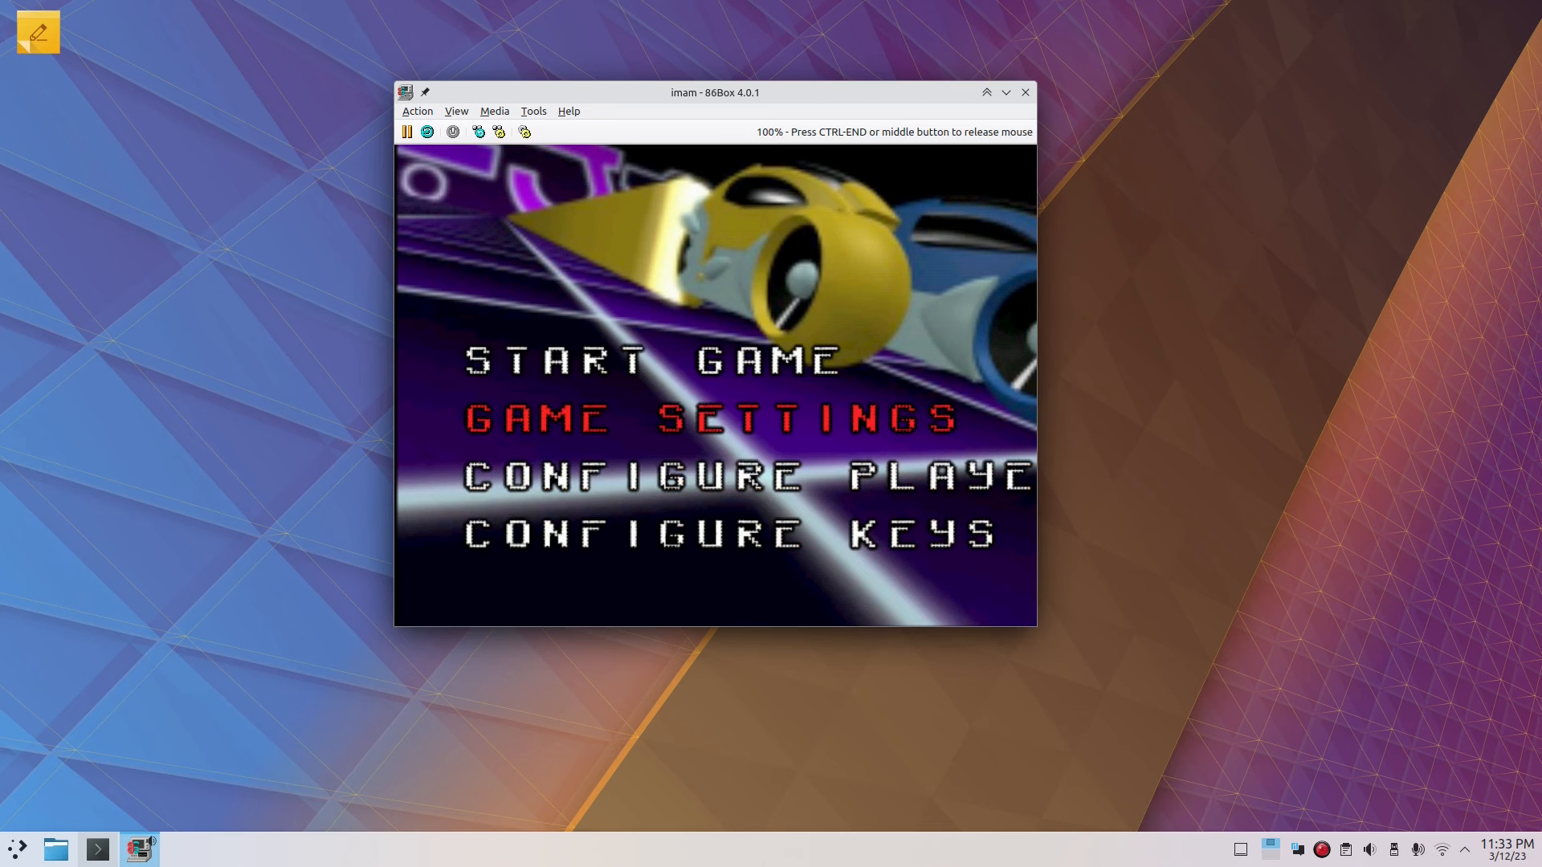
# Step: Review the whole game settings list again, check the player configuration page, and return to the Start Game entry
pyautogui.press('Return')
pyautogui.press('Down')
pyautogui.press('Down')
pyautogui.press('Down')
pyautogui.press('Down')
pyautogui.press('Down')
pyautogui.press('Down')
pyautogui.press('Down')
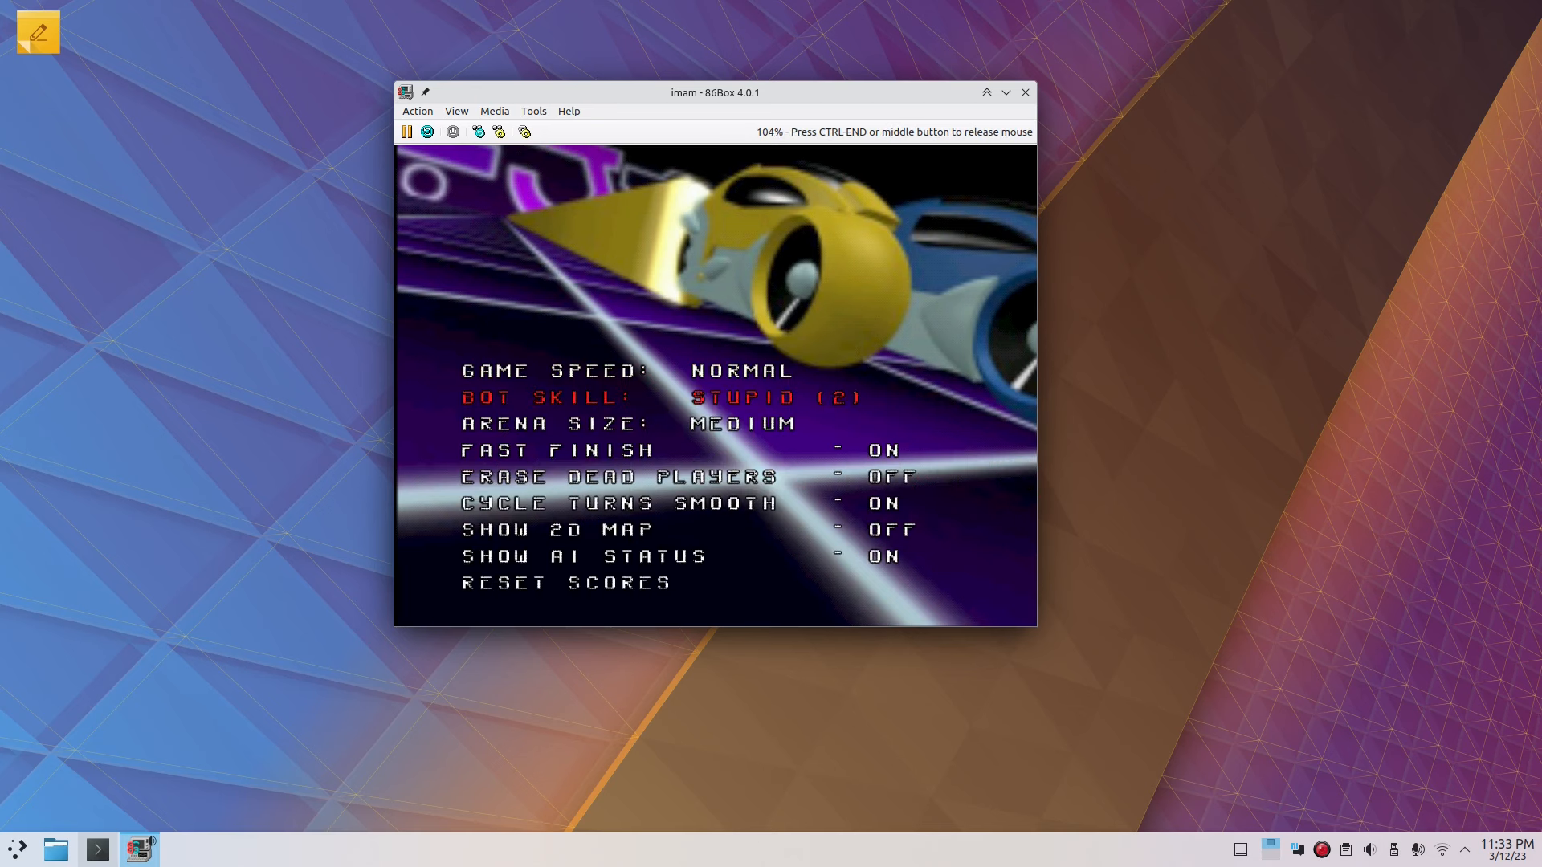
pyautogui.press('Down')
pyautogui.press('Down')
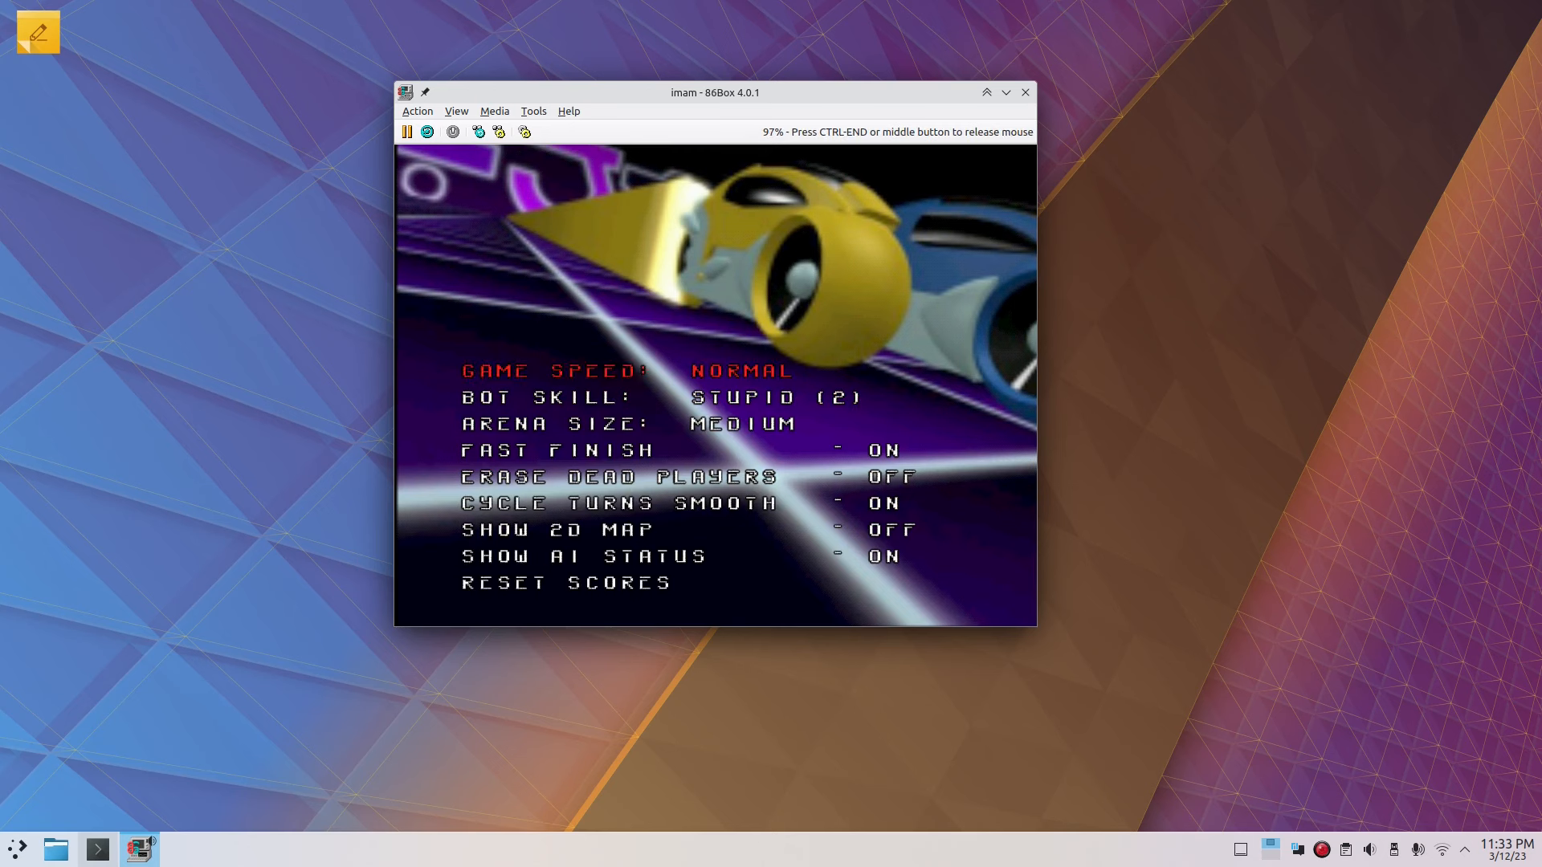
pyautogui.press('Up')
pyautogui.press('Up')
pyautogui.press('Up')
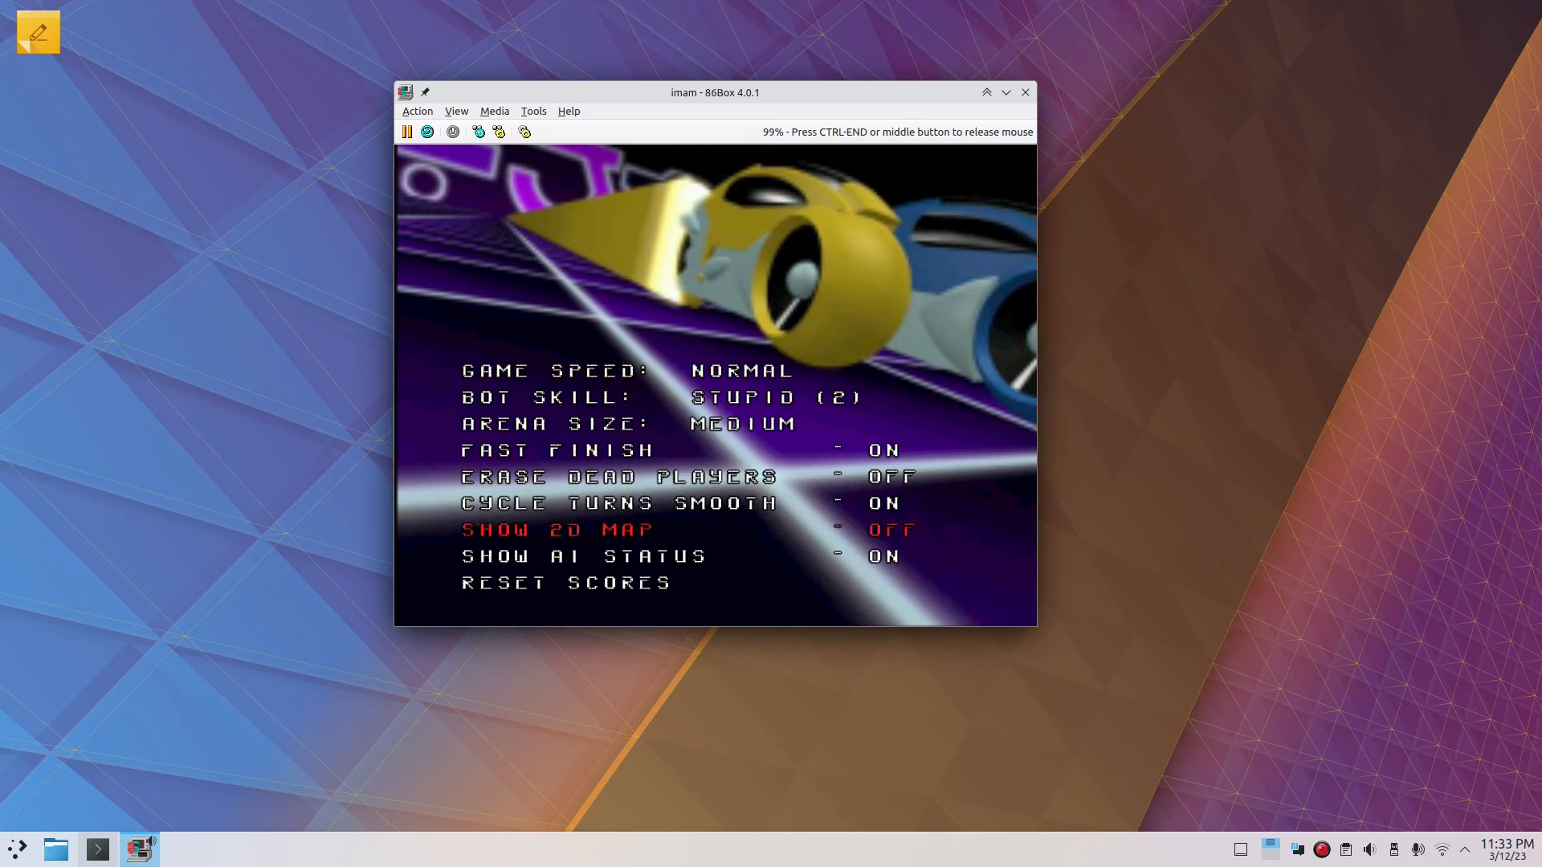
pyautogui.press('Escape')
pyautogui.press('Down')
pyautogui.press('Down')
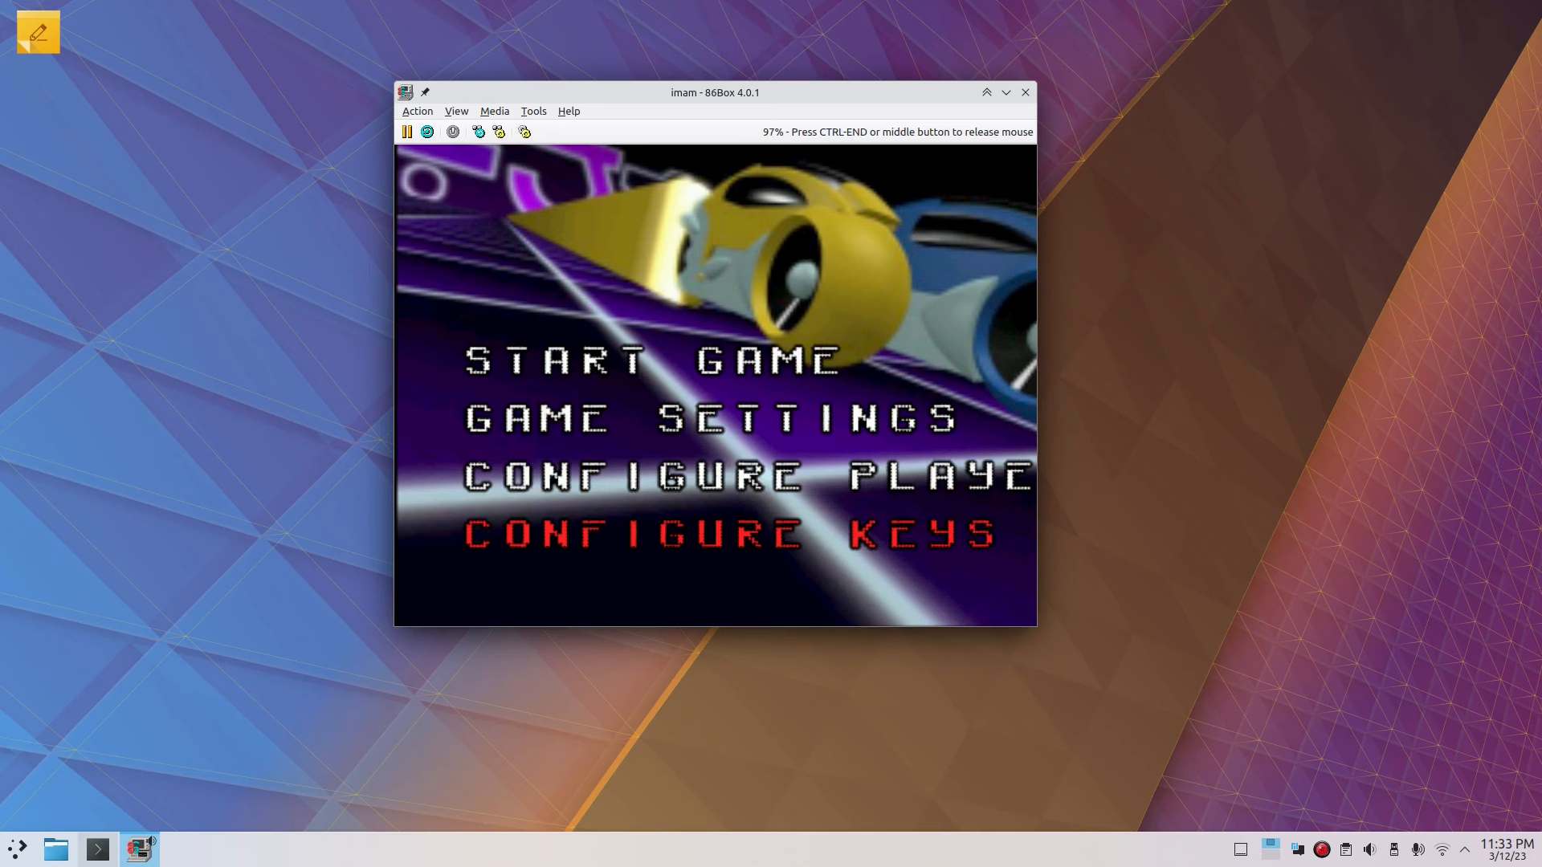
pyautogui.press('Up')
pyautogui.press('Return')
pyautogui.press('Escape')
pyautogui.press('Up')
pyautogui.press('Up')
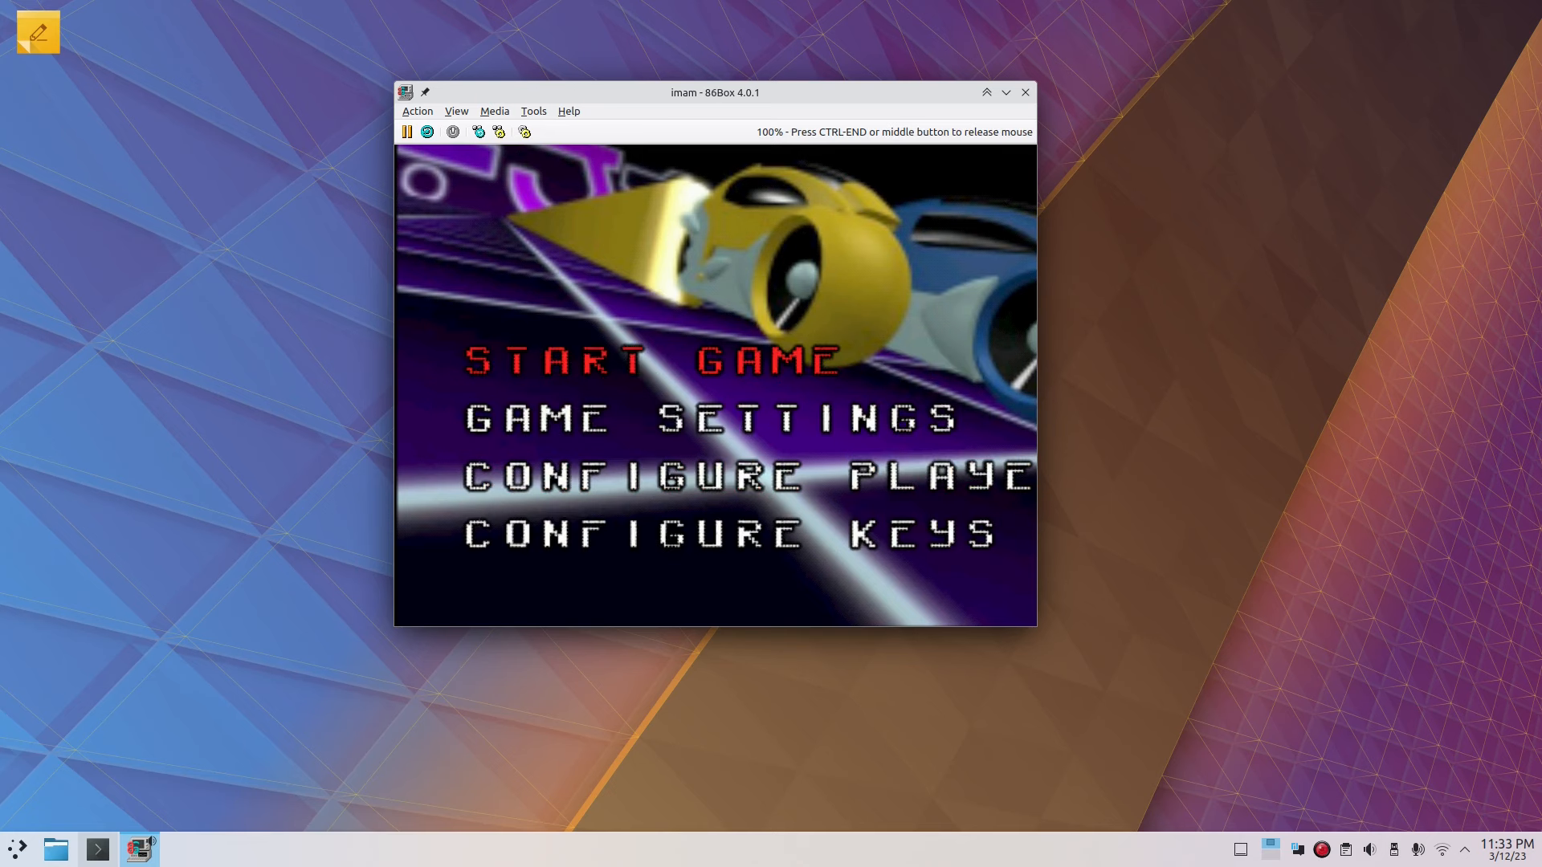
# Step: Leave the game menu and open the display options within the video settings
pyautogui.press('Return')
pyautogui.press('Down')
pyautogui.press('Down')
pyautogui.press('Return')
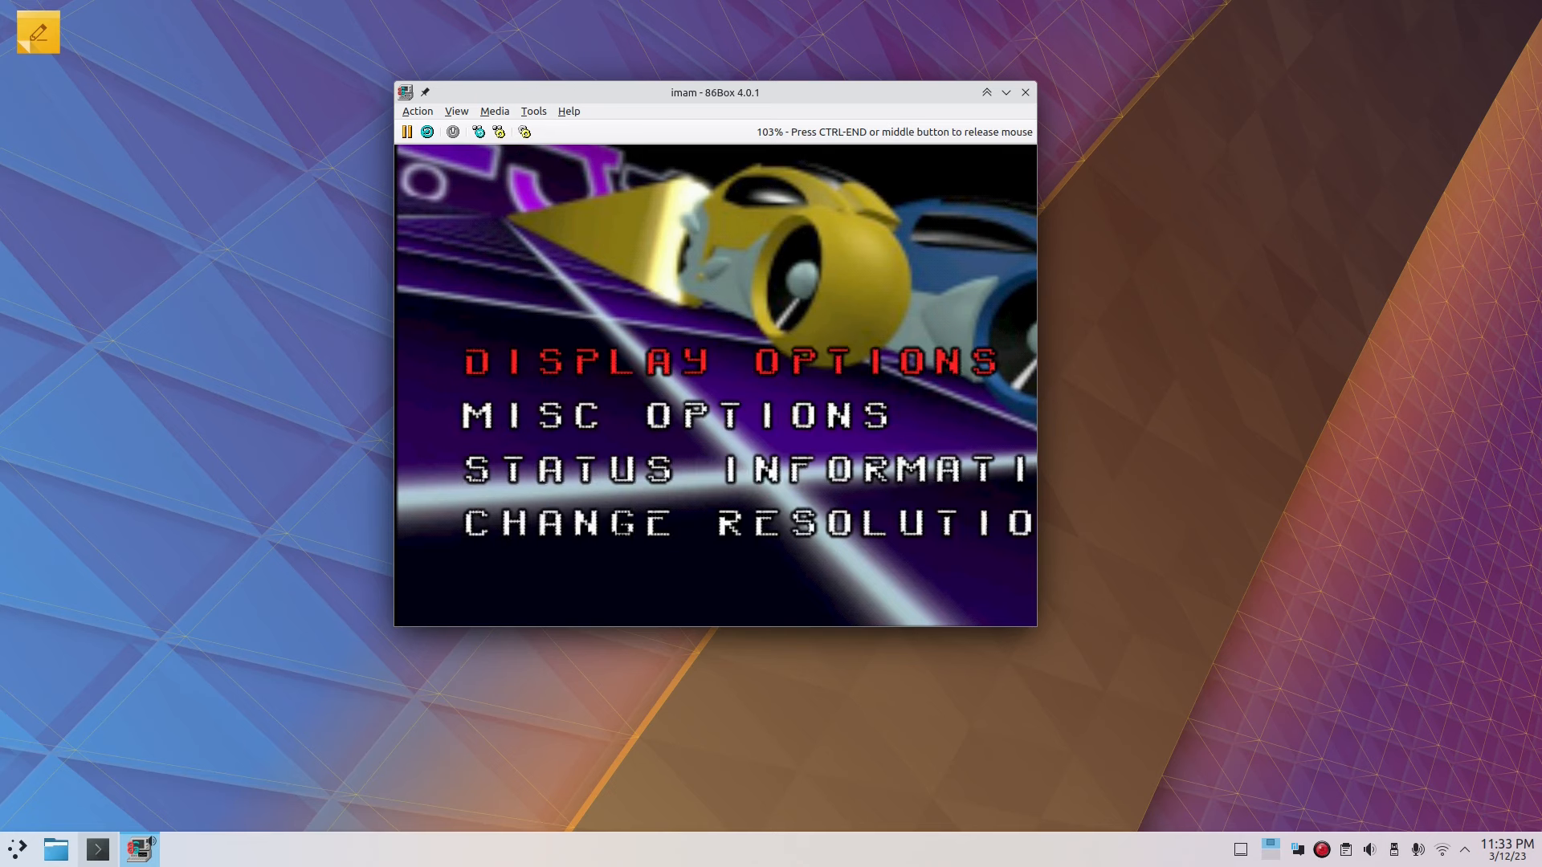
pyautogui.press('Return')
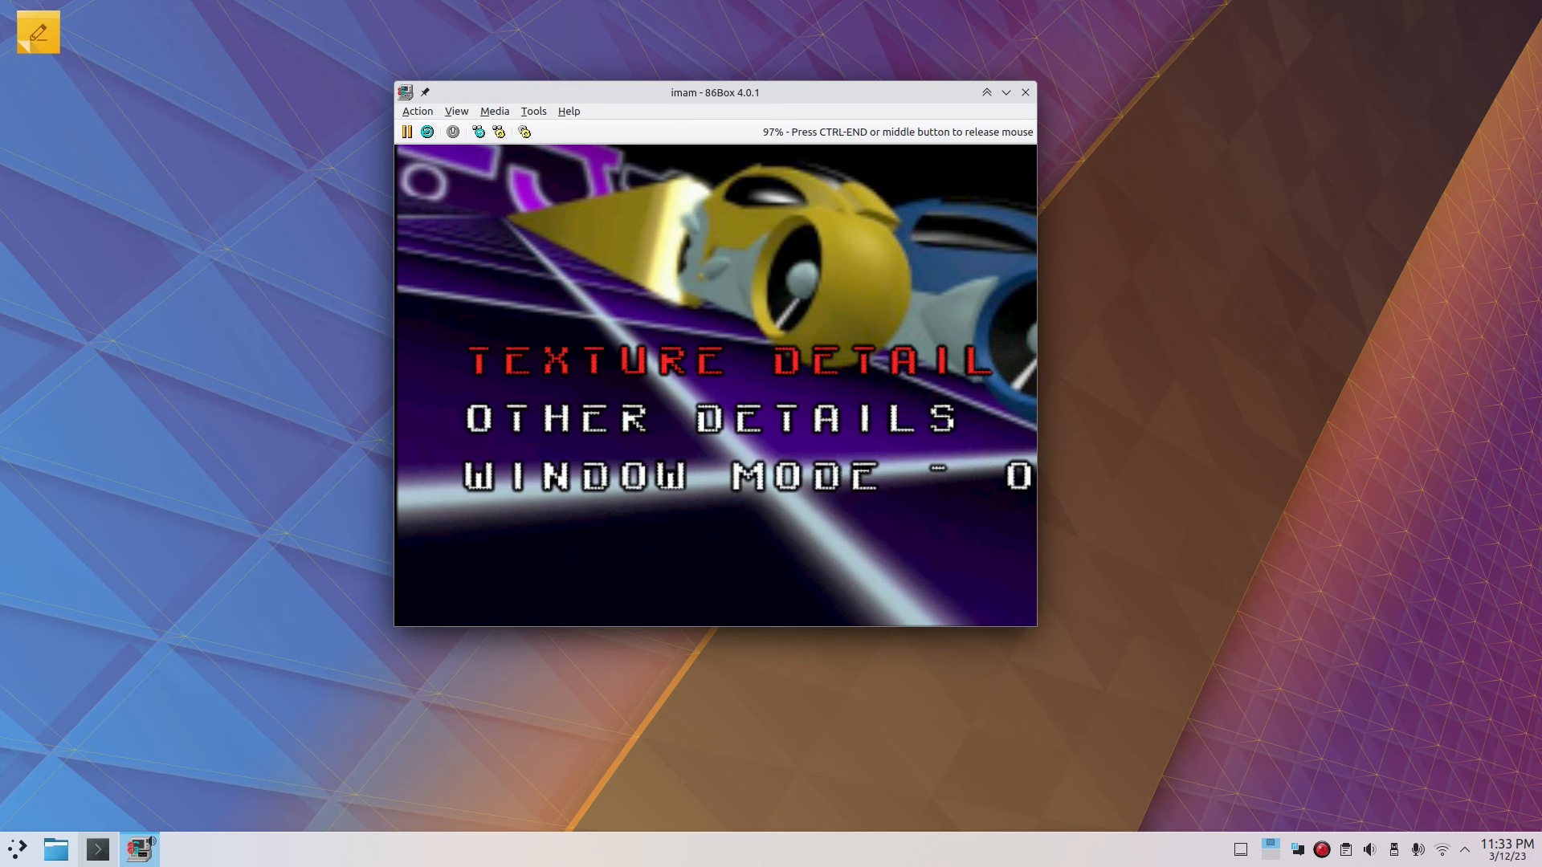
# Step: Toggle Window Mode in the display options and switch it back
pyautogui.press('Down')
pyautogui.press('Down')
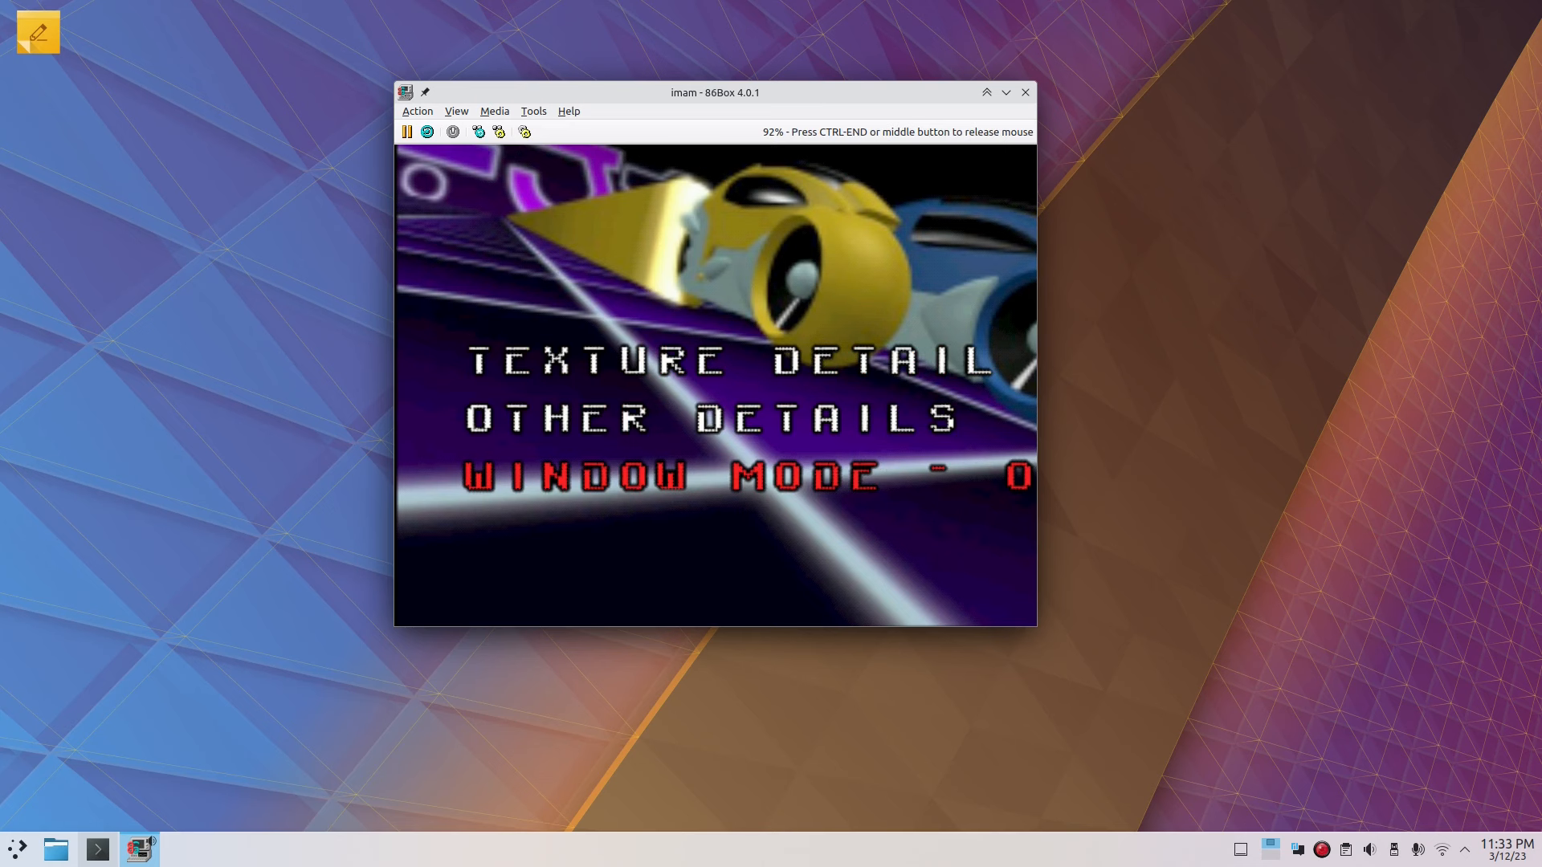
pyautogui.press('Up')
pyautogui.press('Down')
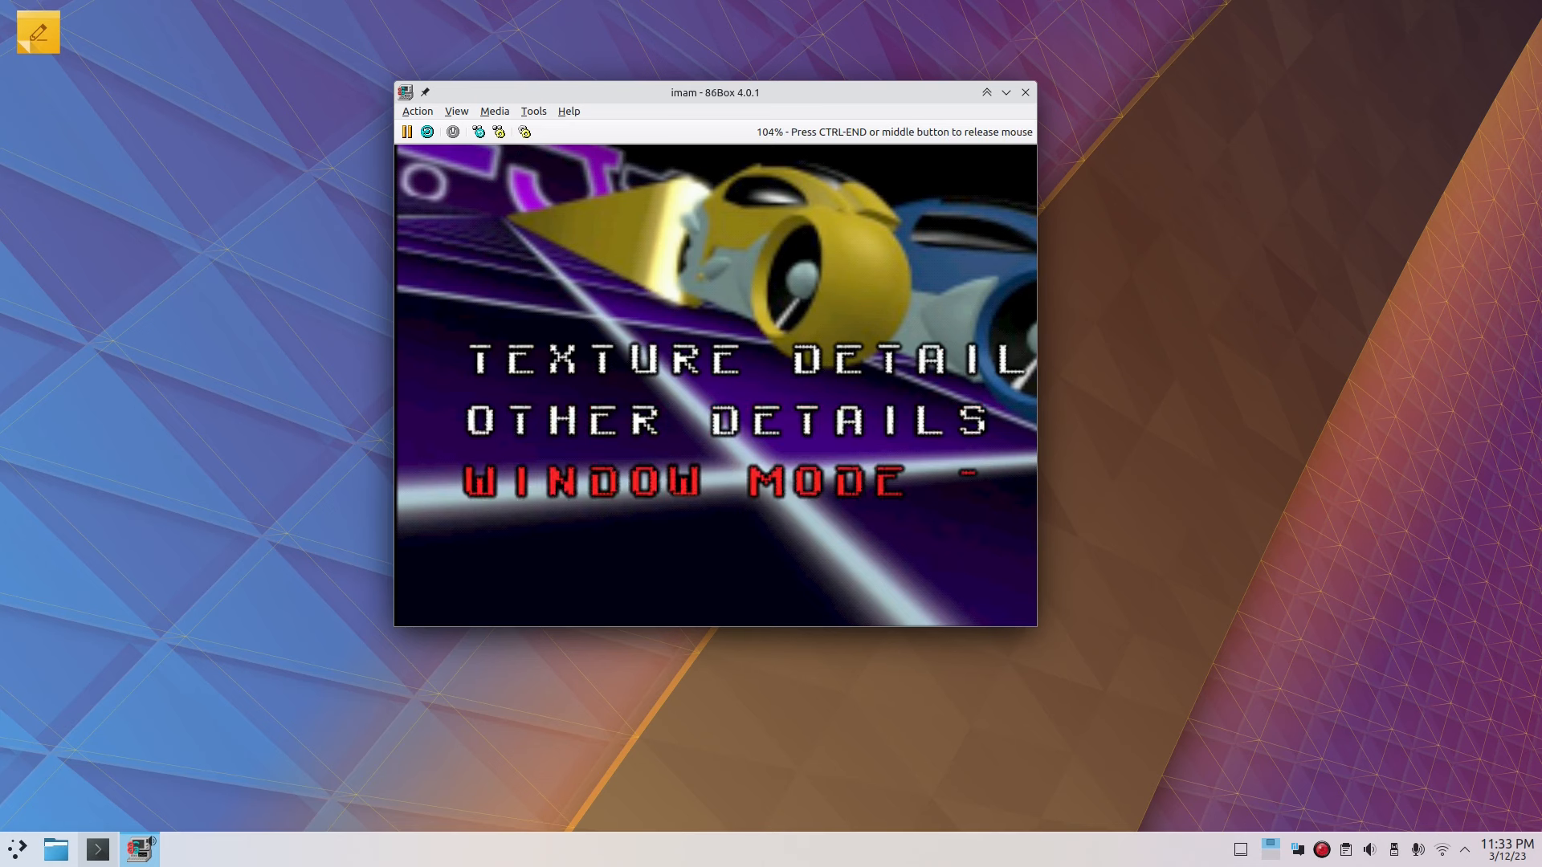
pyautogui.press('Return')
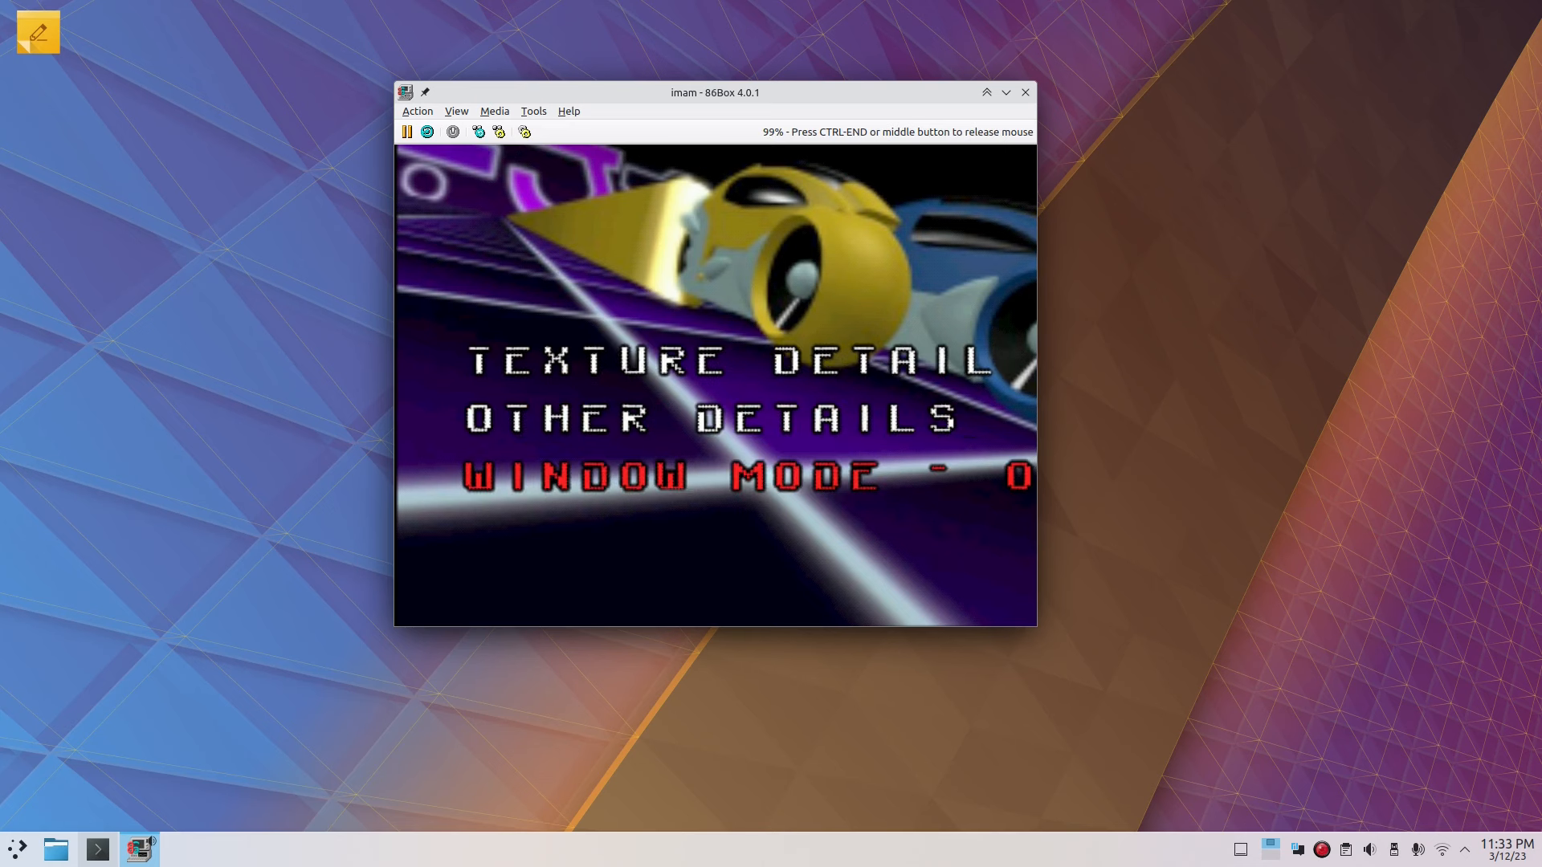
# Step: Leave the display options and change the video resolution to 640 x 480
pyautogui.press('Up')
pyautogui.press('Escape')
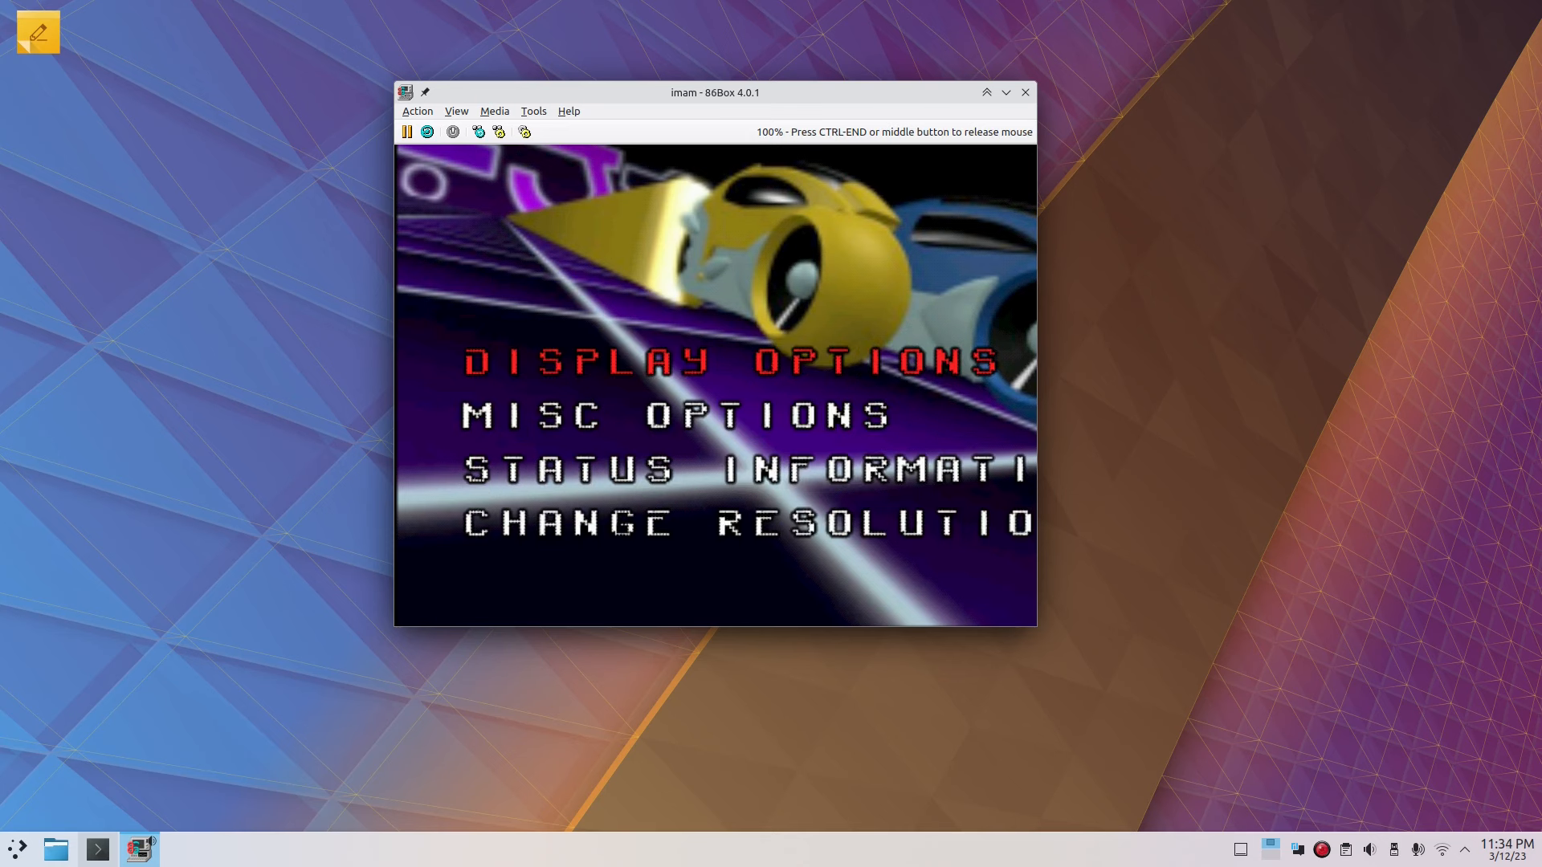
pyautogui.press('Down')
pyautogui.press('Down')
pyautogui.press('Down')
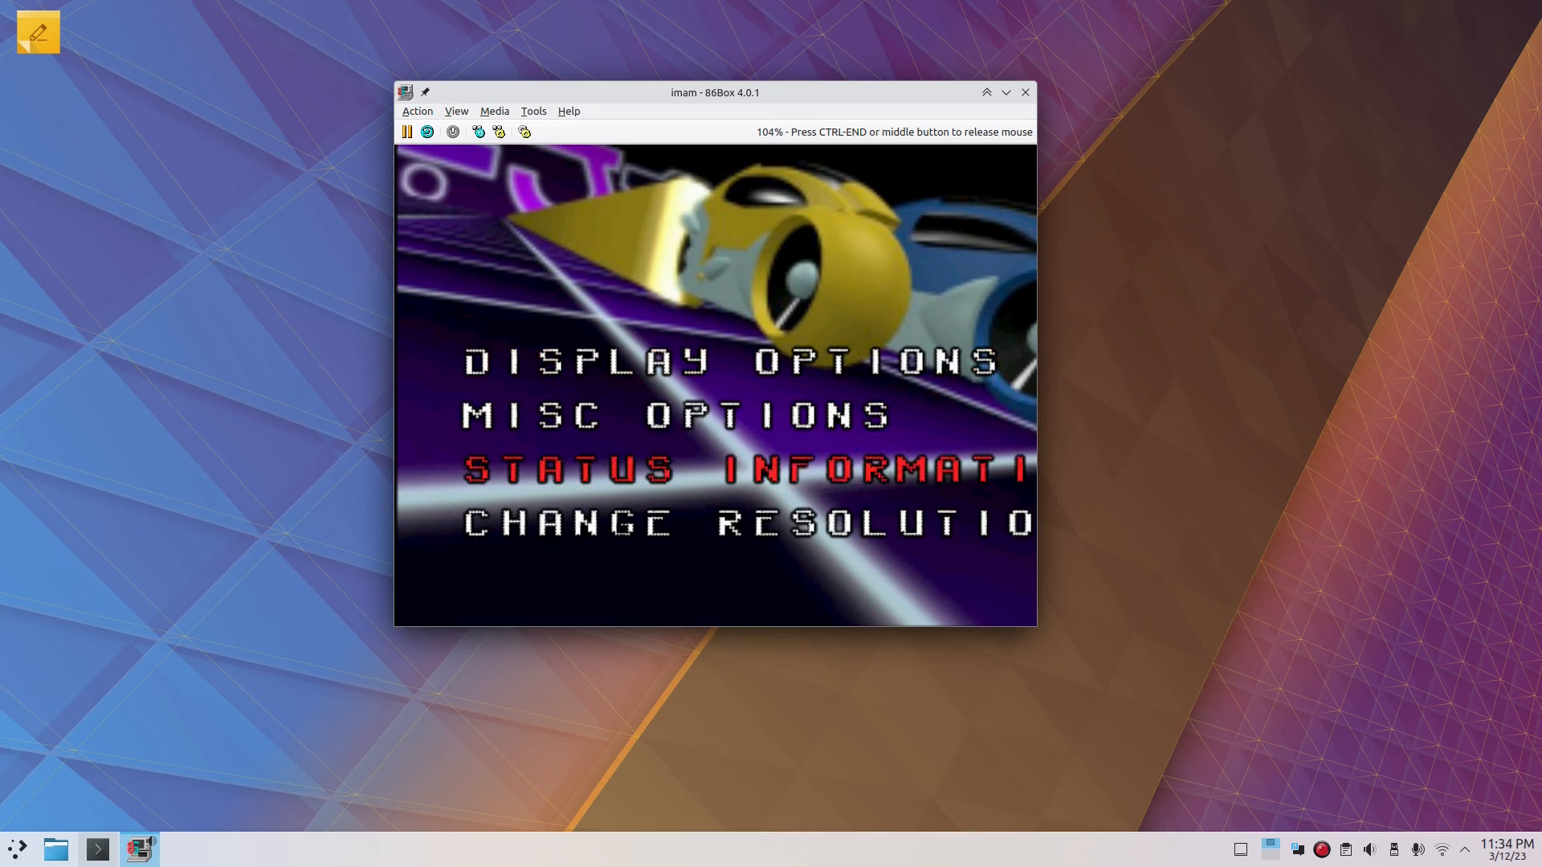
pyautogui.press('Return')
pyautogui.press('Down')
pyautogui.press('Down')
pyautogui.press('Down')
pyautogui.press('Down')
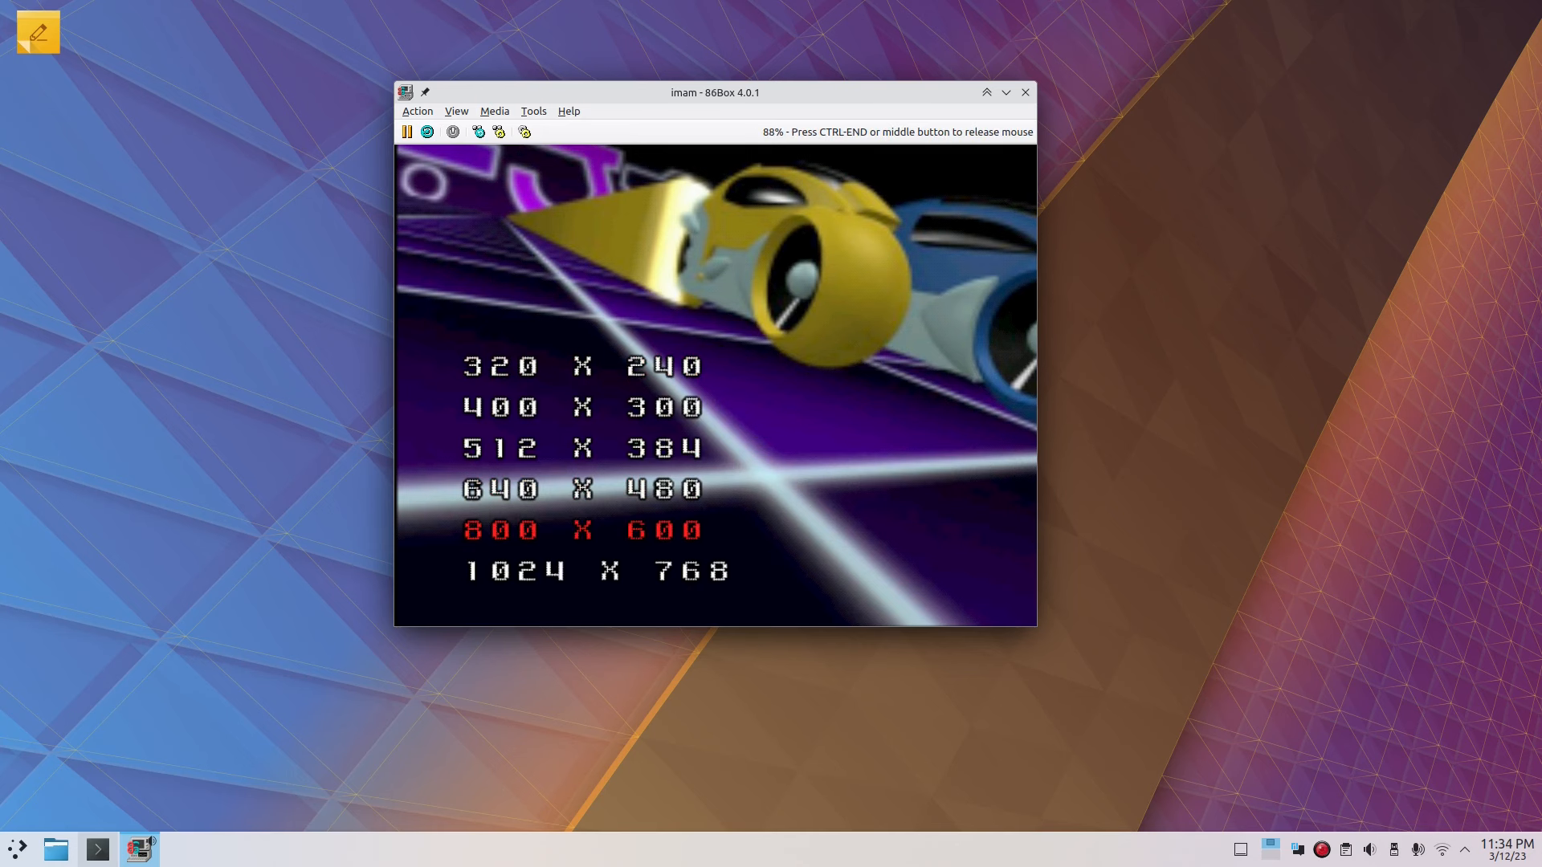
pyautogui.press('Up')
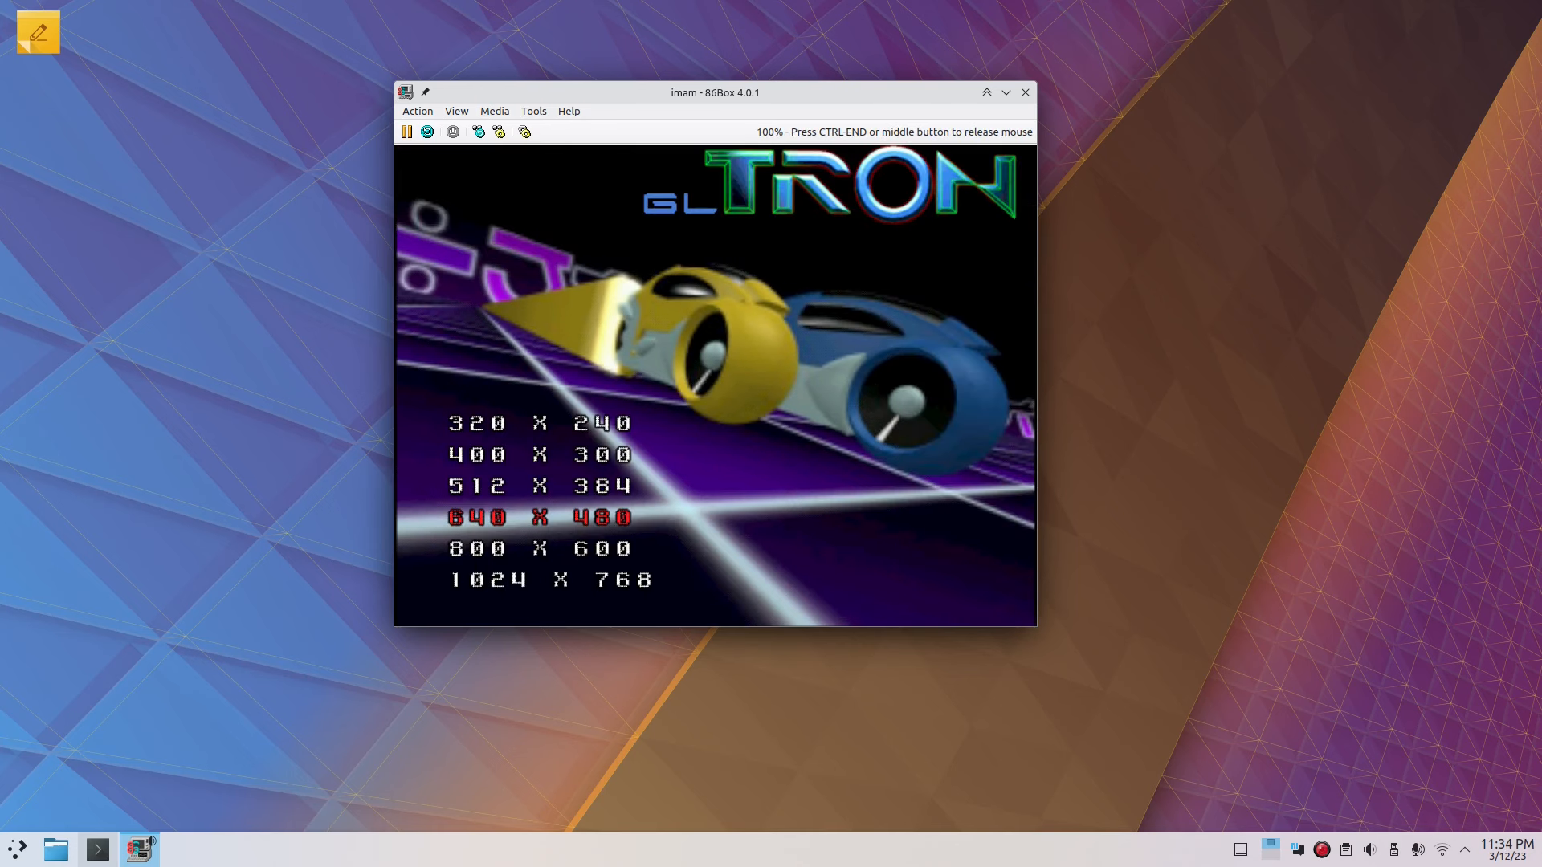
pyautogui.press('Down')
pyautogui.press('Escape')
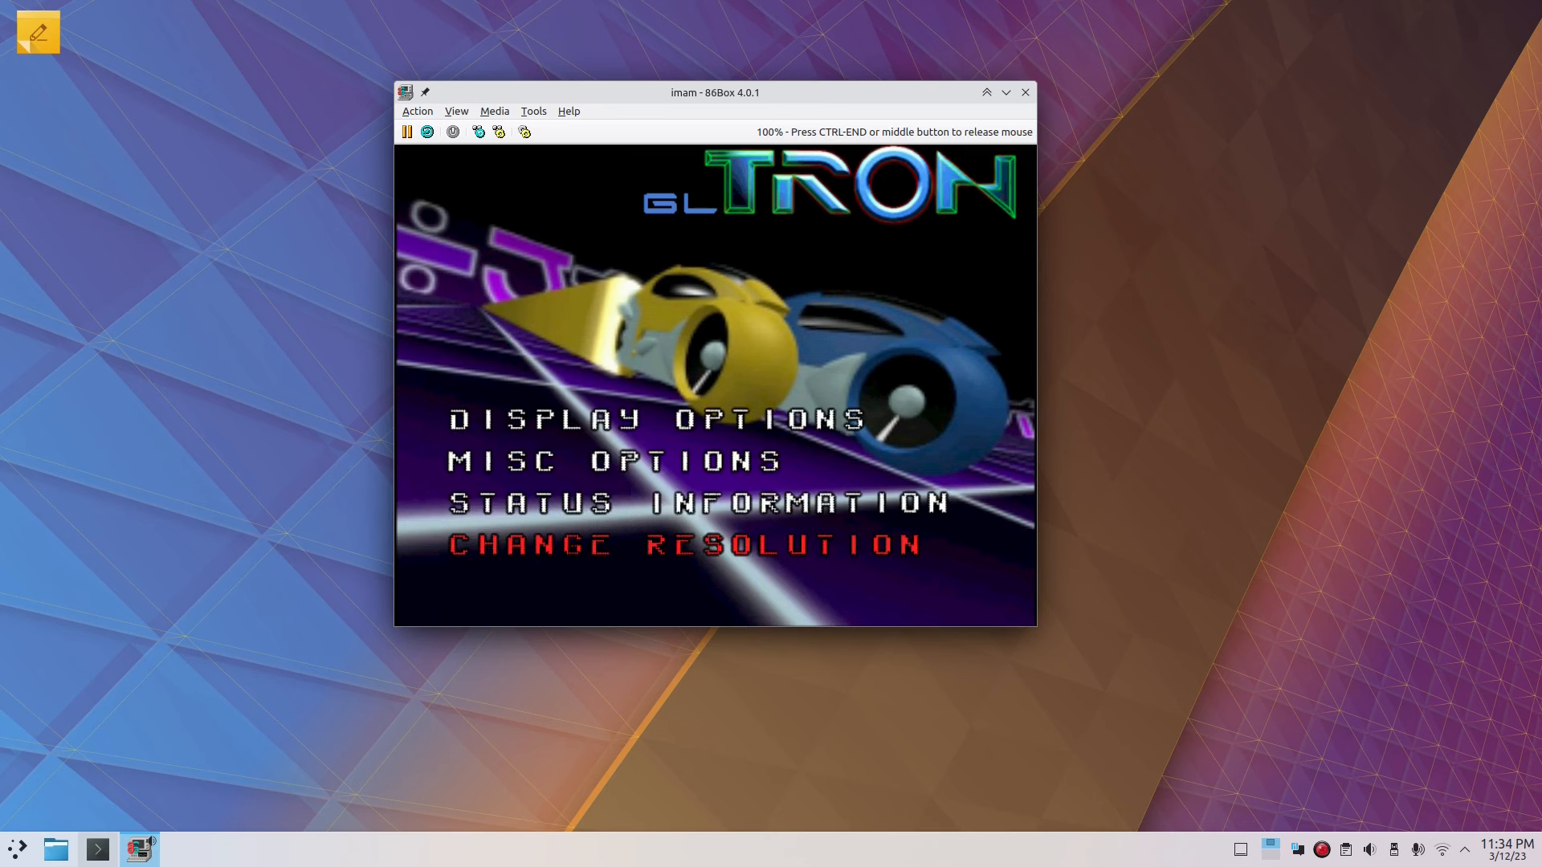
# Step: Return to the main menu, start a new game and unpause the round
pyautogui.press('Escape')
pyautogui.press('Up')
pyautogui.press('Up')
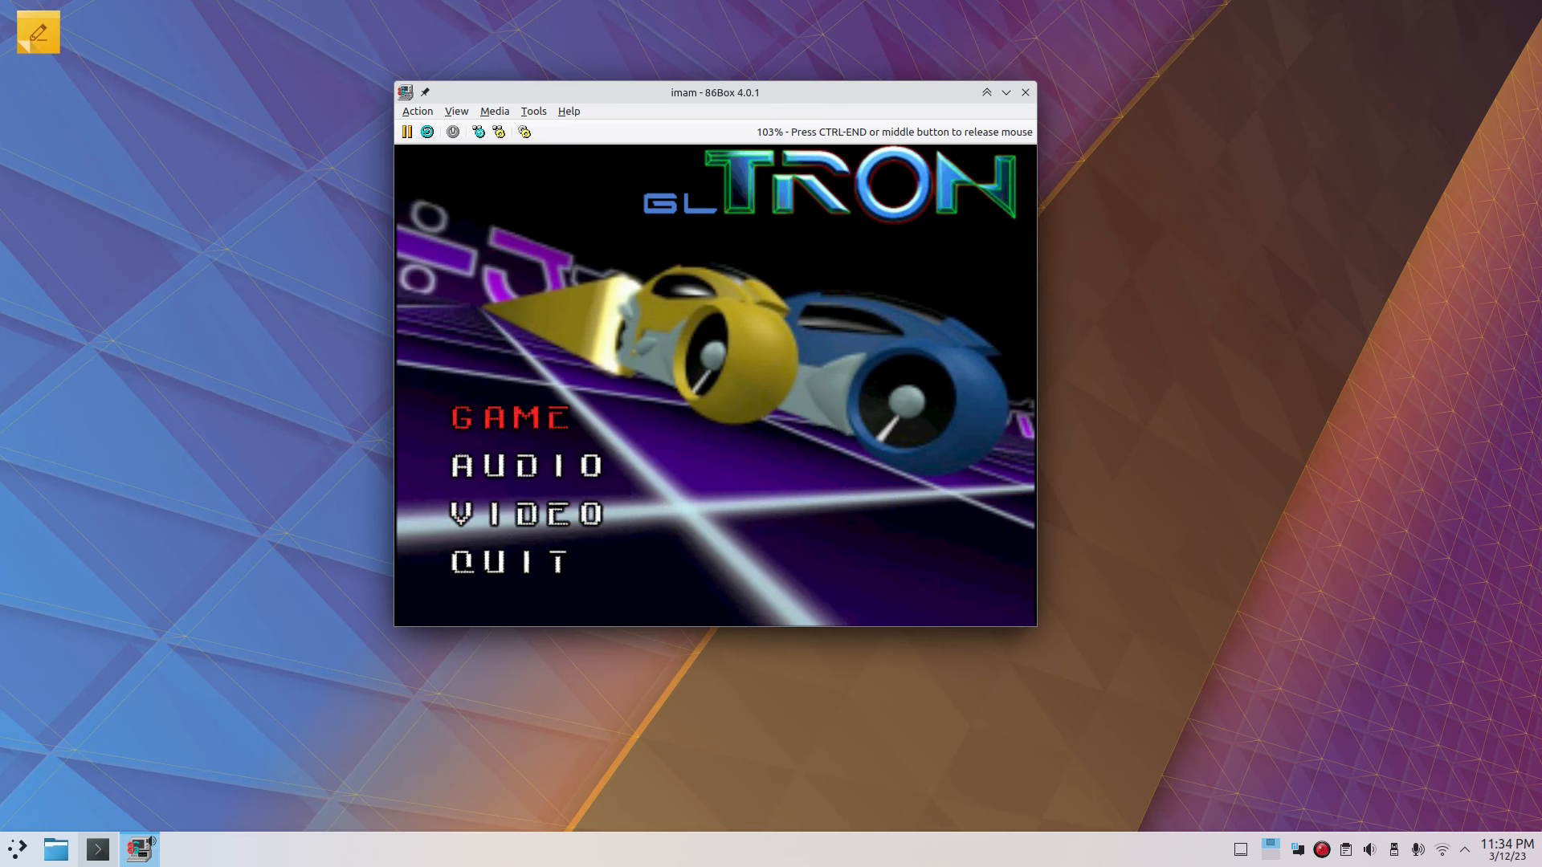
pyautogui.press('Return')
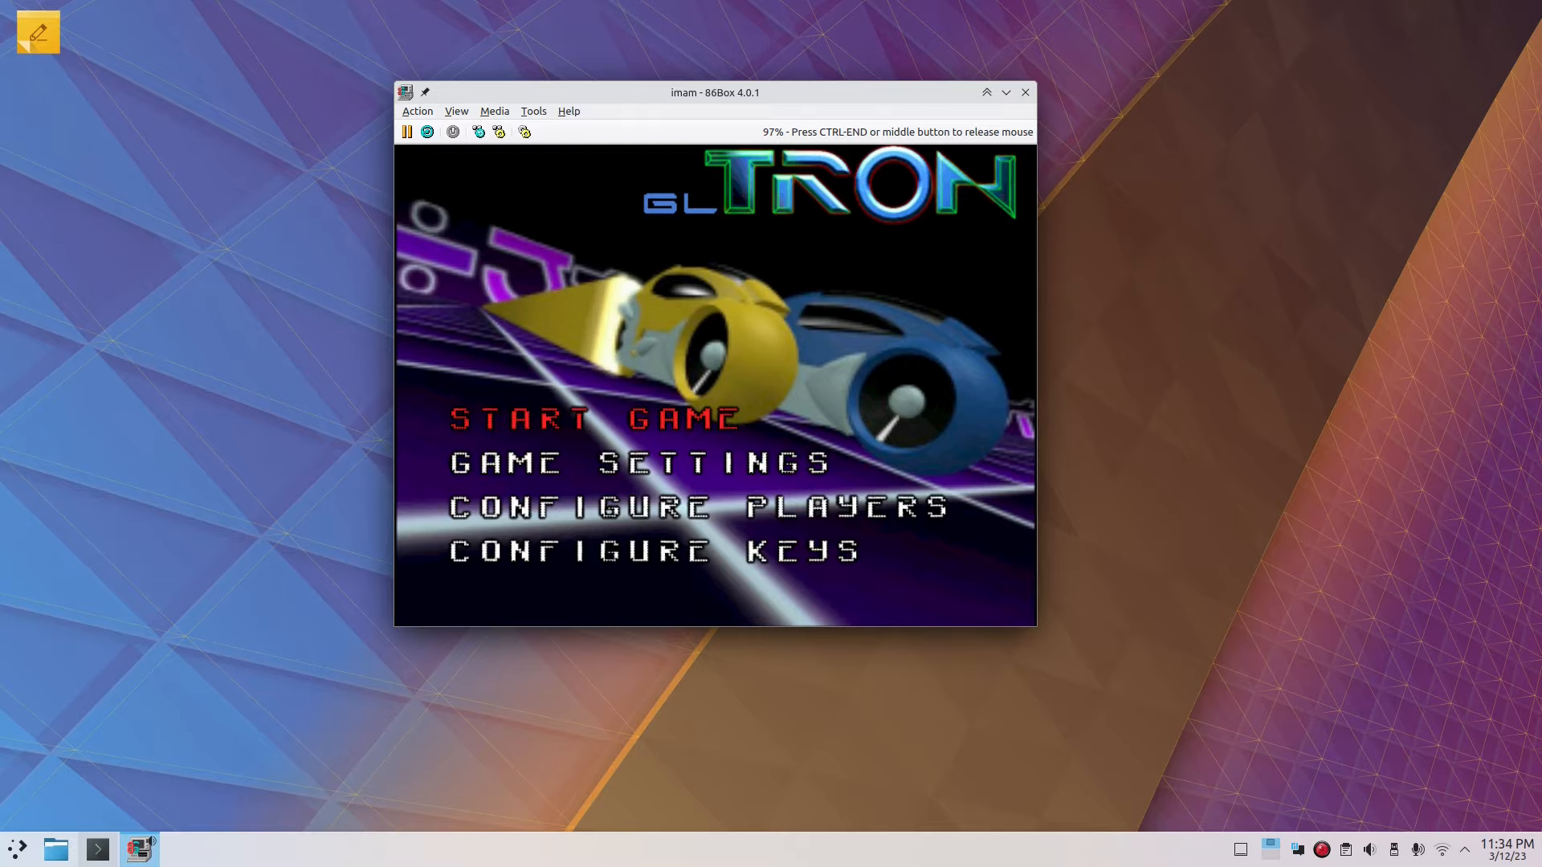
pyautogui.press('Return')
pyautogui.press('space')
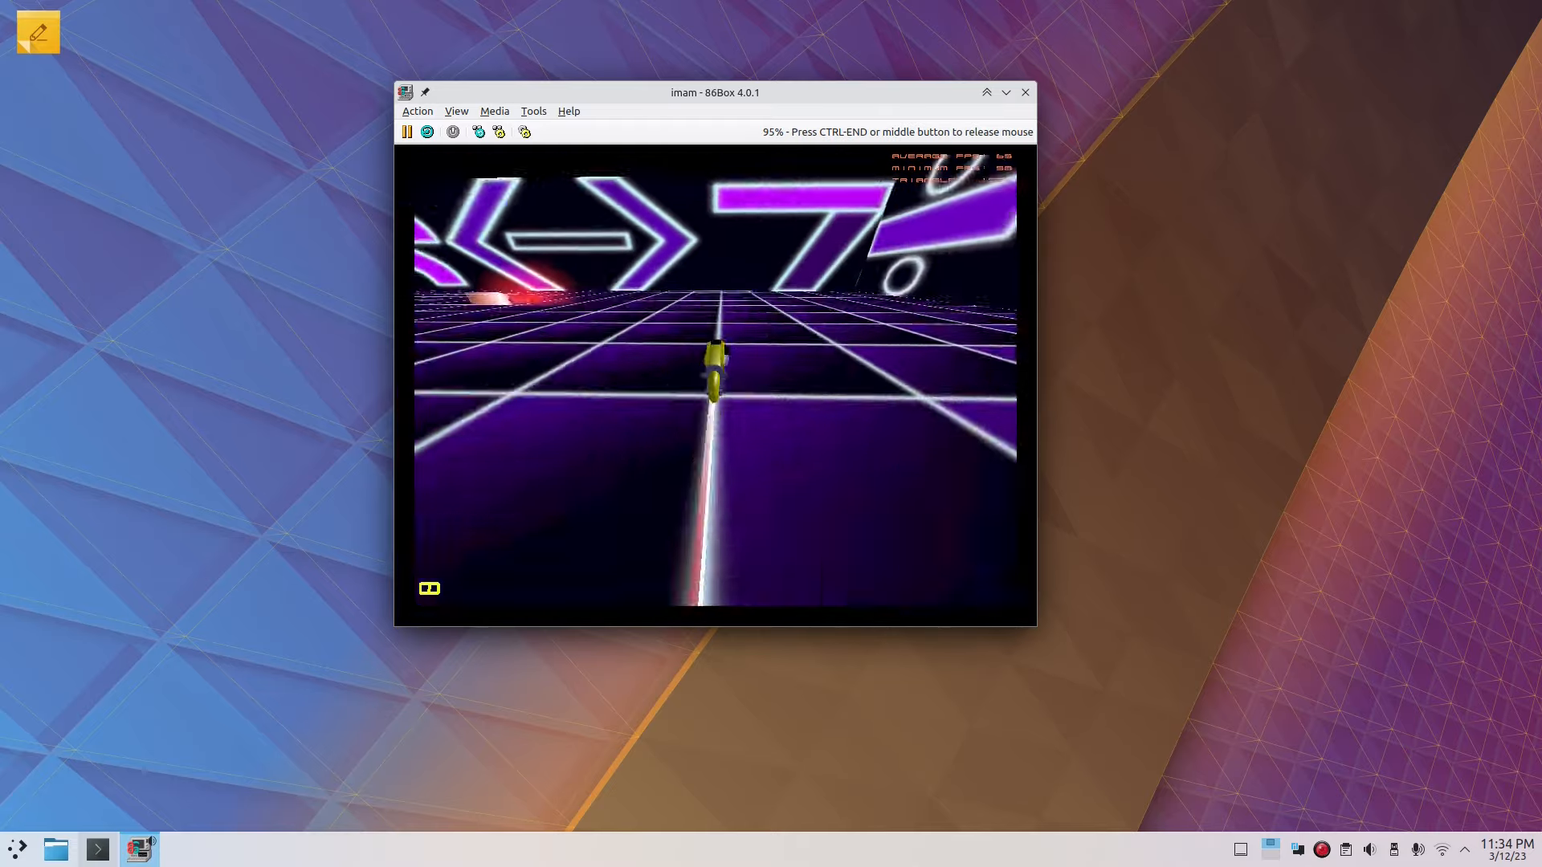
# Step: Steer the yellow light cycle through repeated left turns until the round ends, and begin another round
pyautogui.press('a')
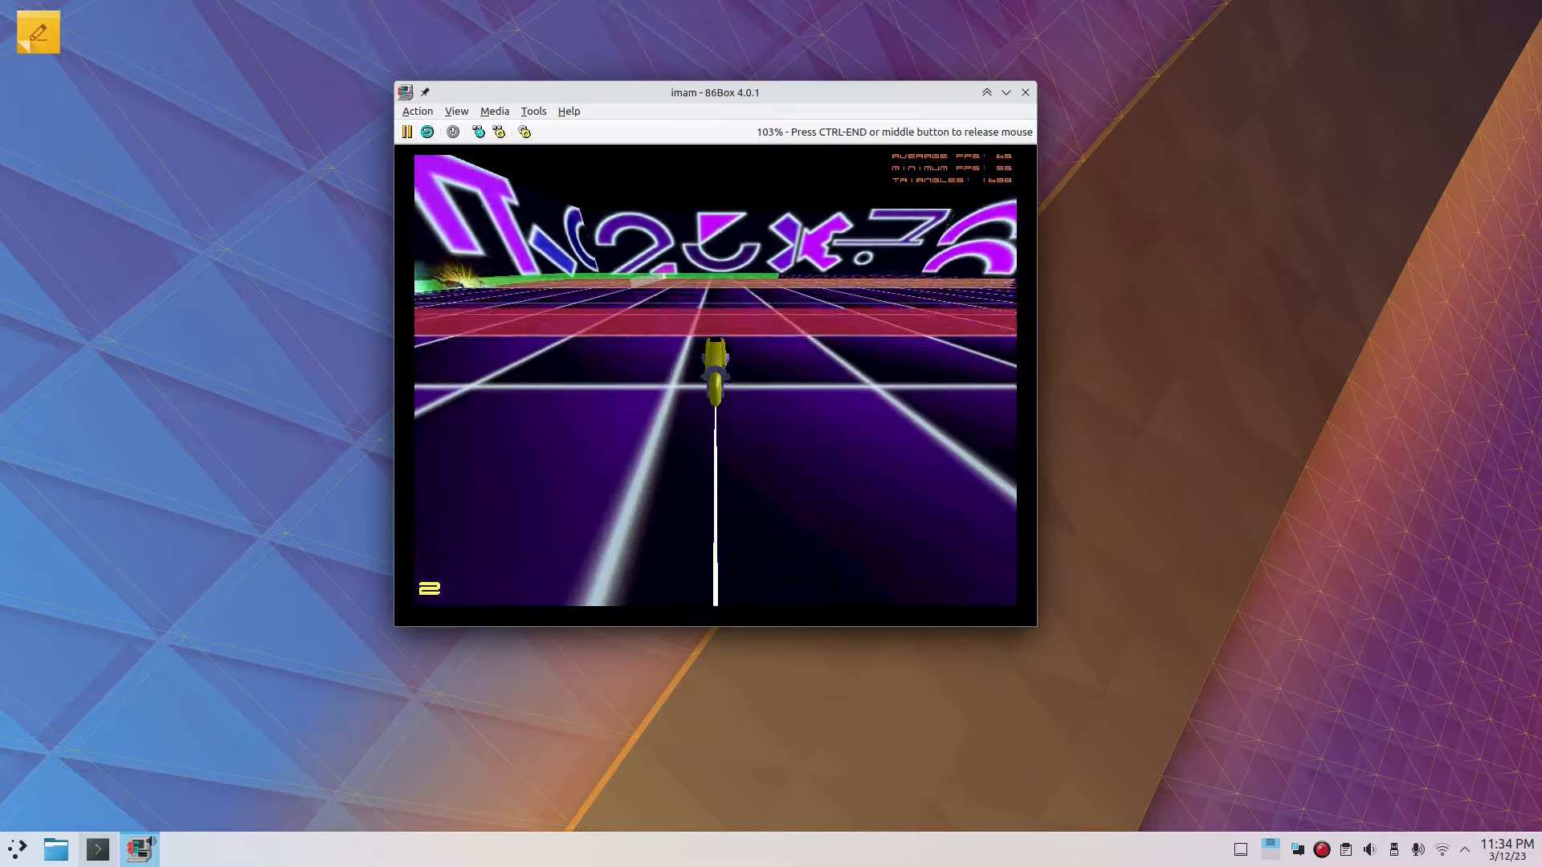
pyautogui.press('a')
pyautogui.press('a')
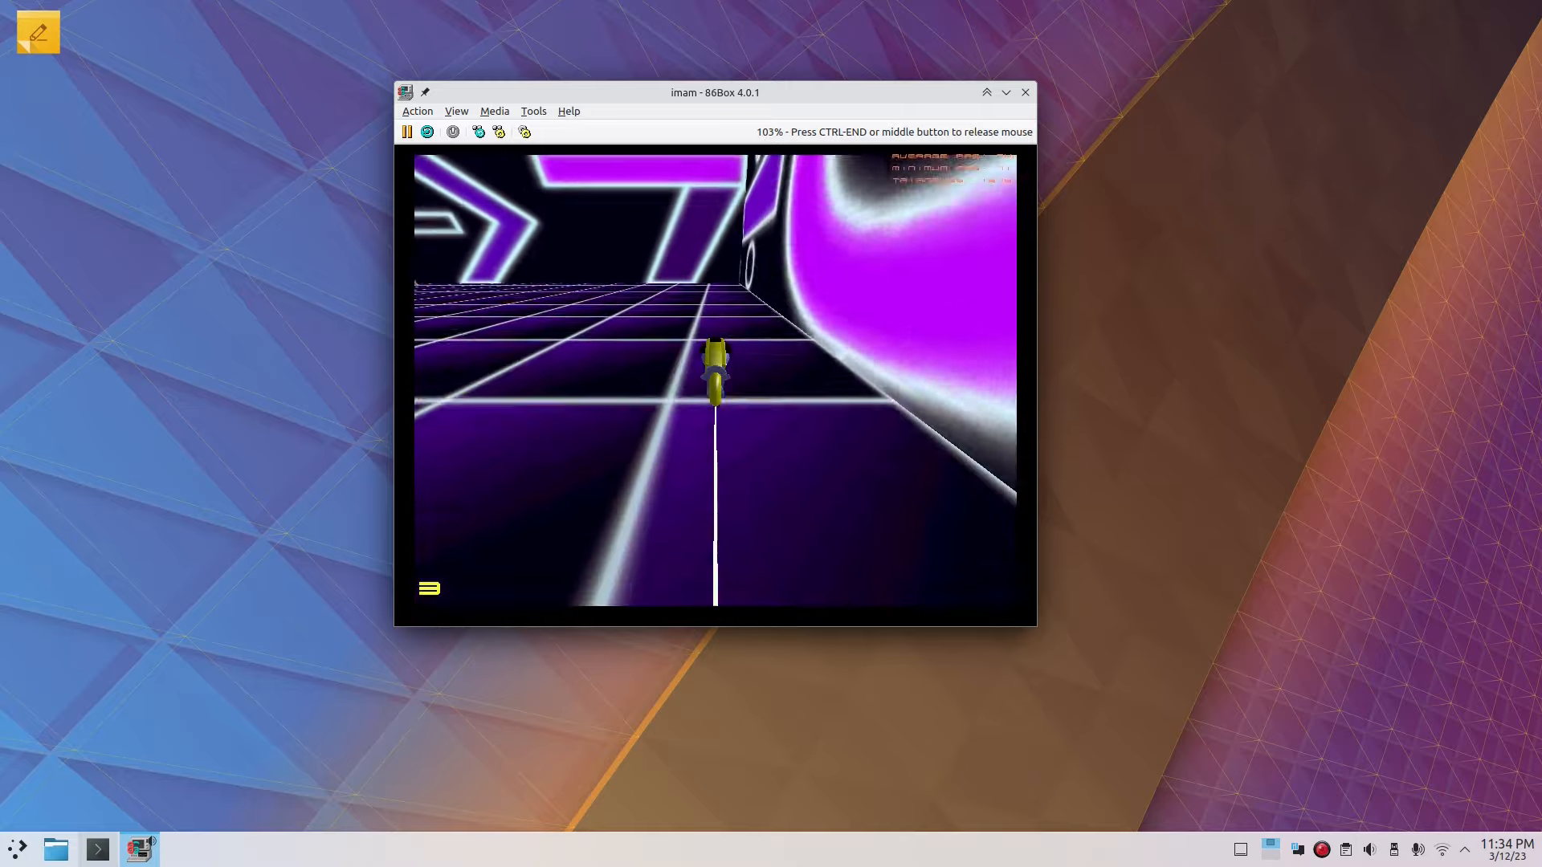
pyautogui.press('a')
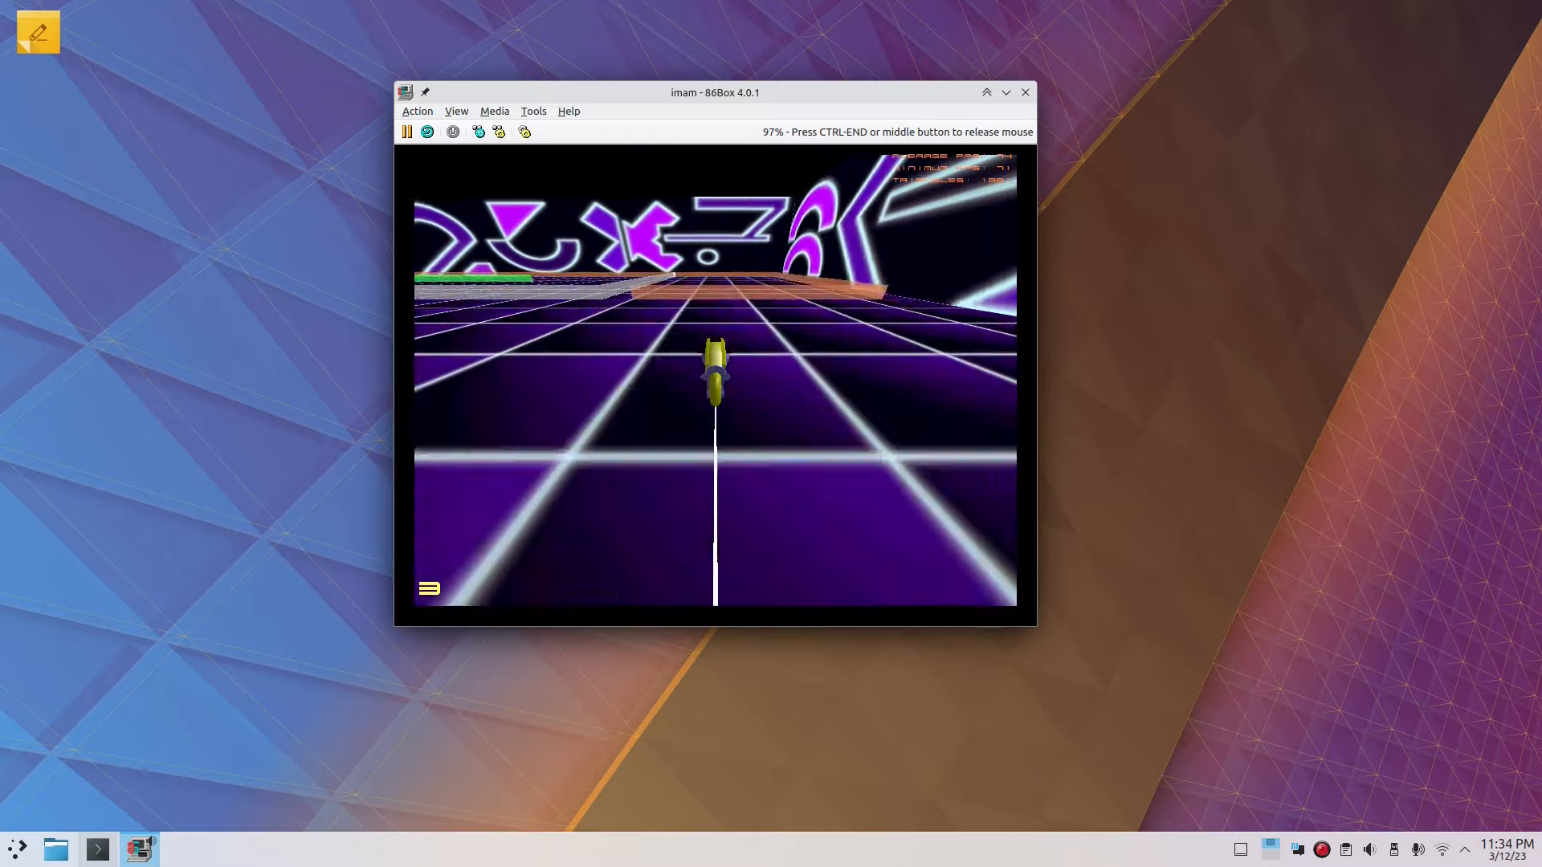
pyautogui.press('a')
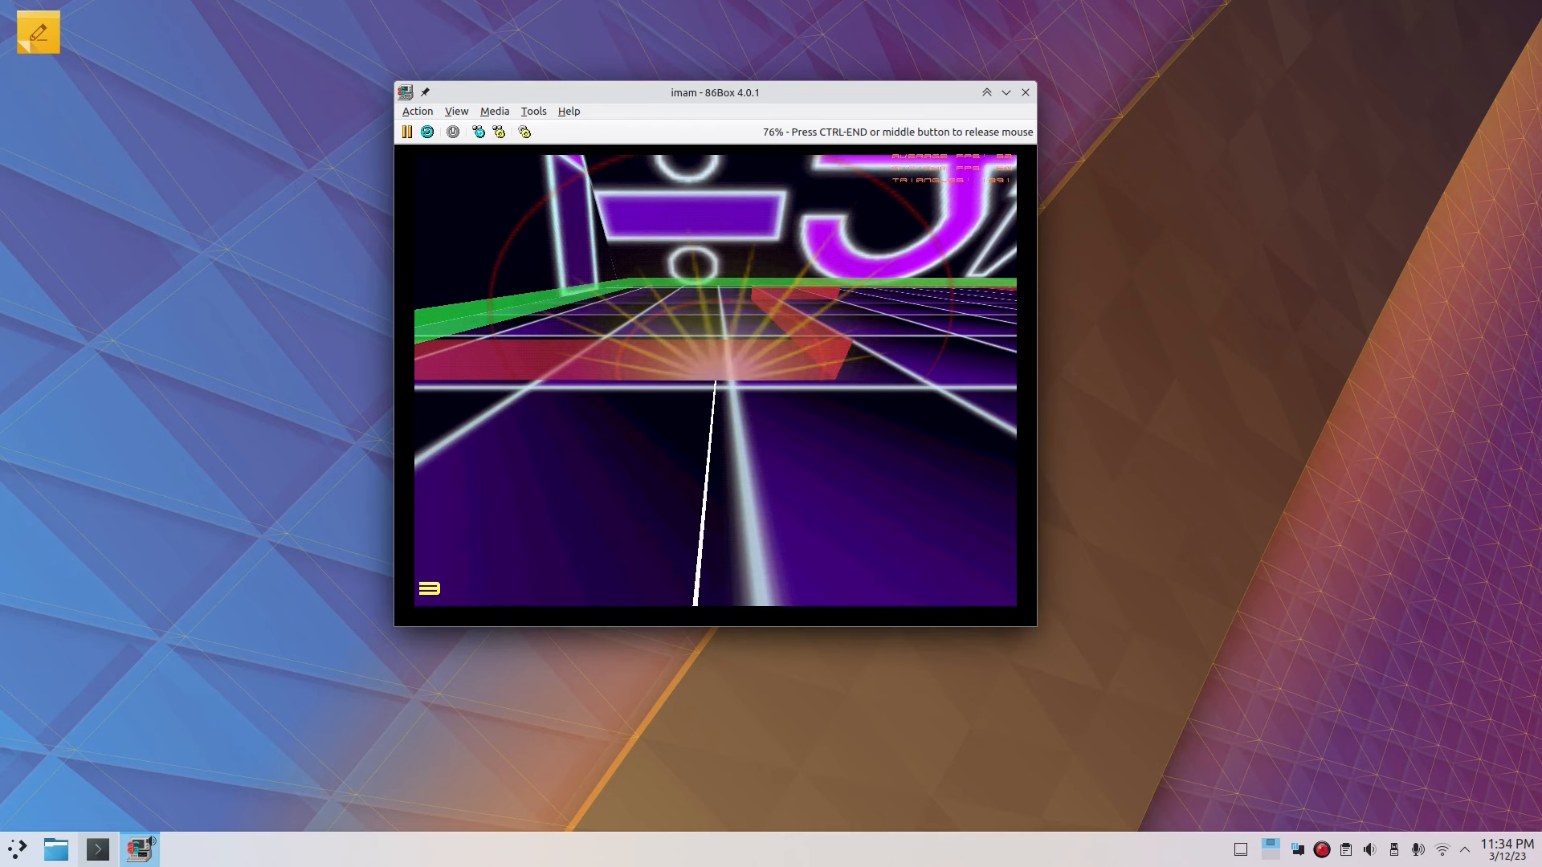
pyautogui.press('Escape')
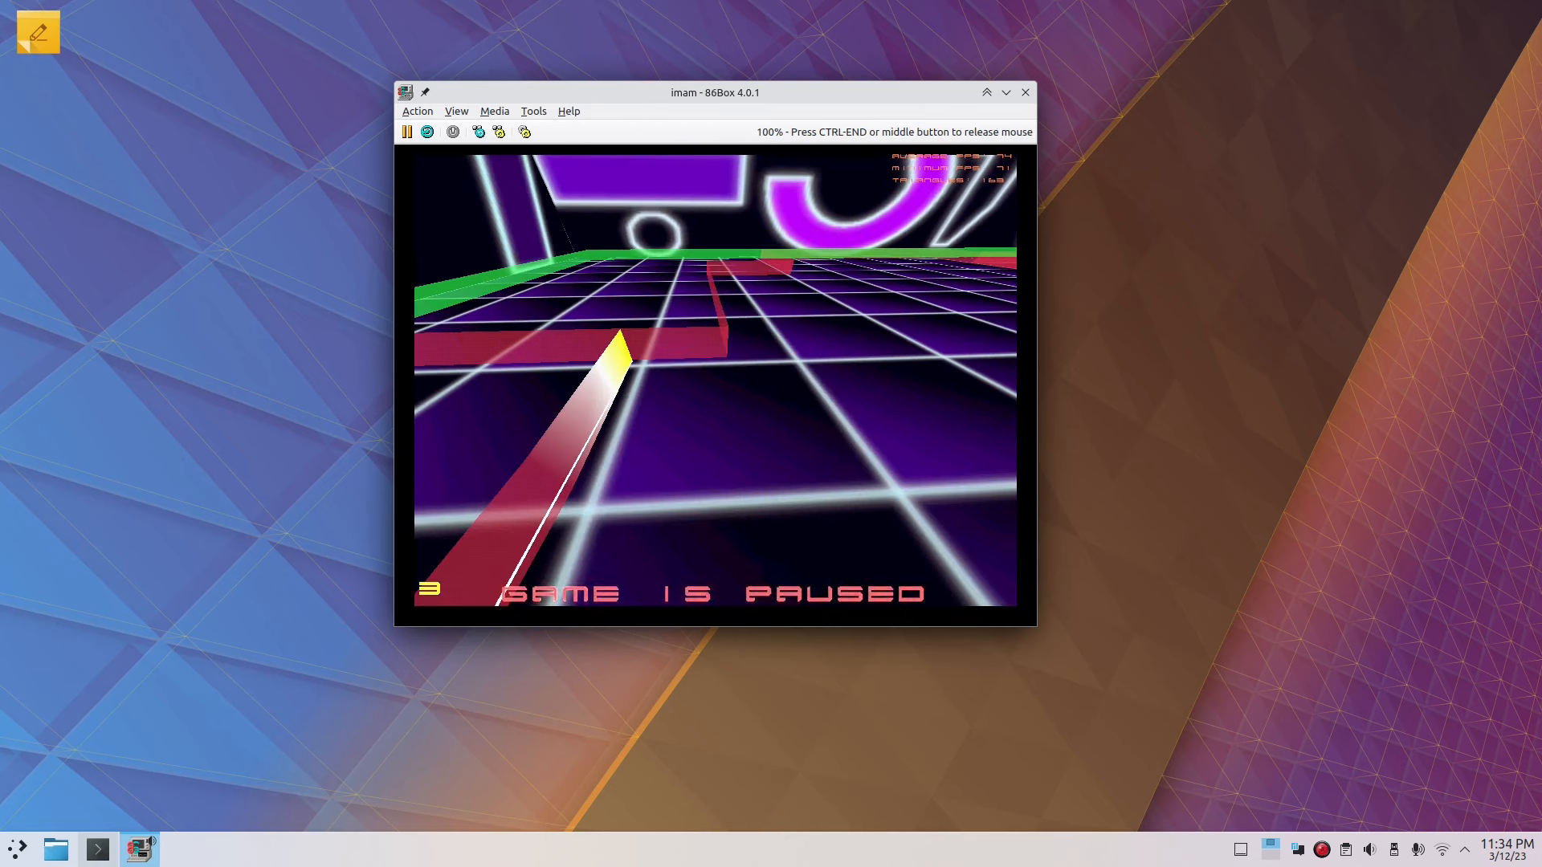
pyautogui.press('space')
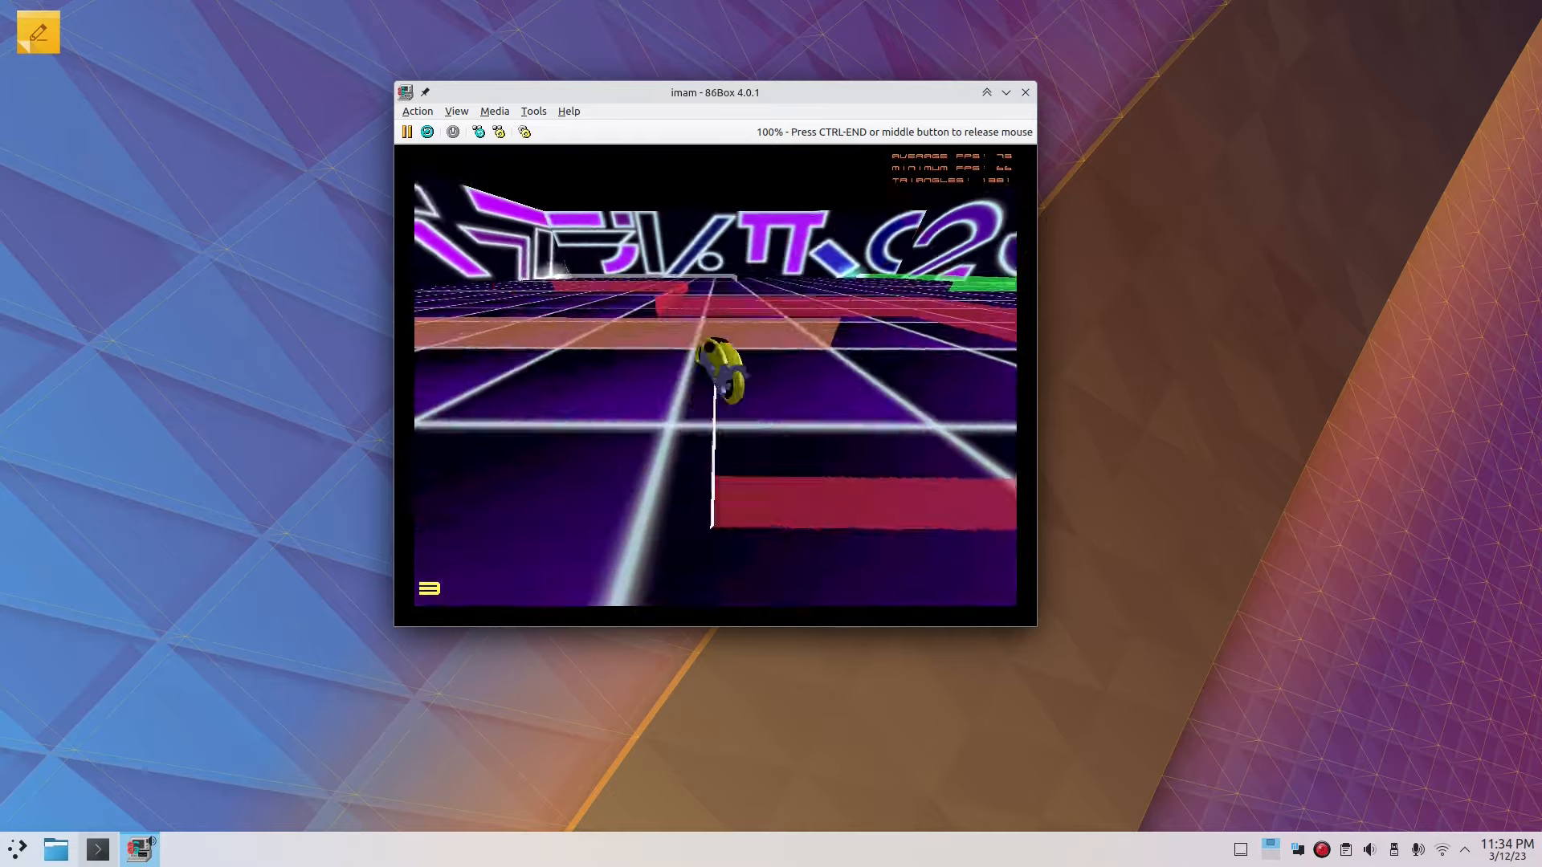
# Step: Leave the running round and quit GLtron from the main menu
pyautogui.press('Escape')
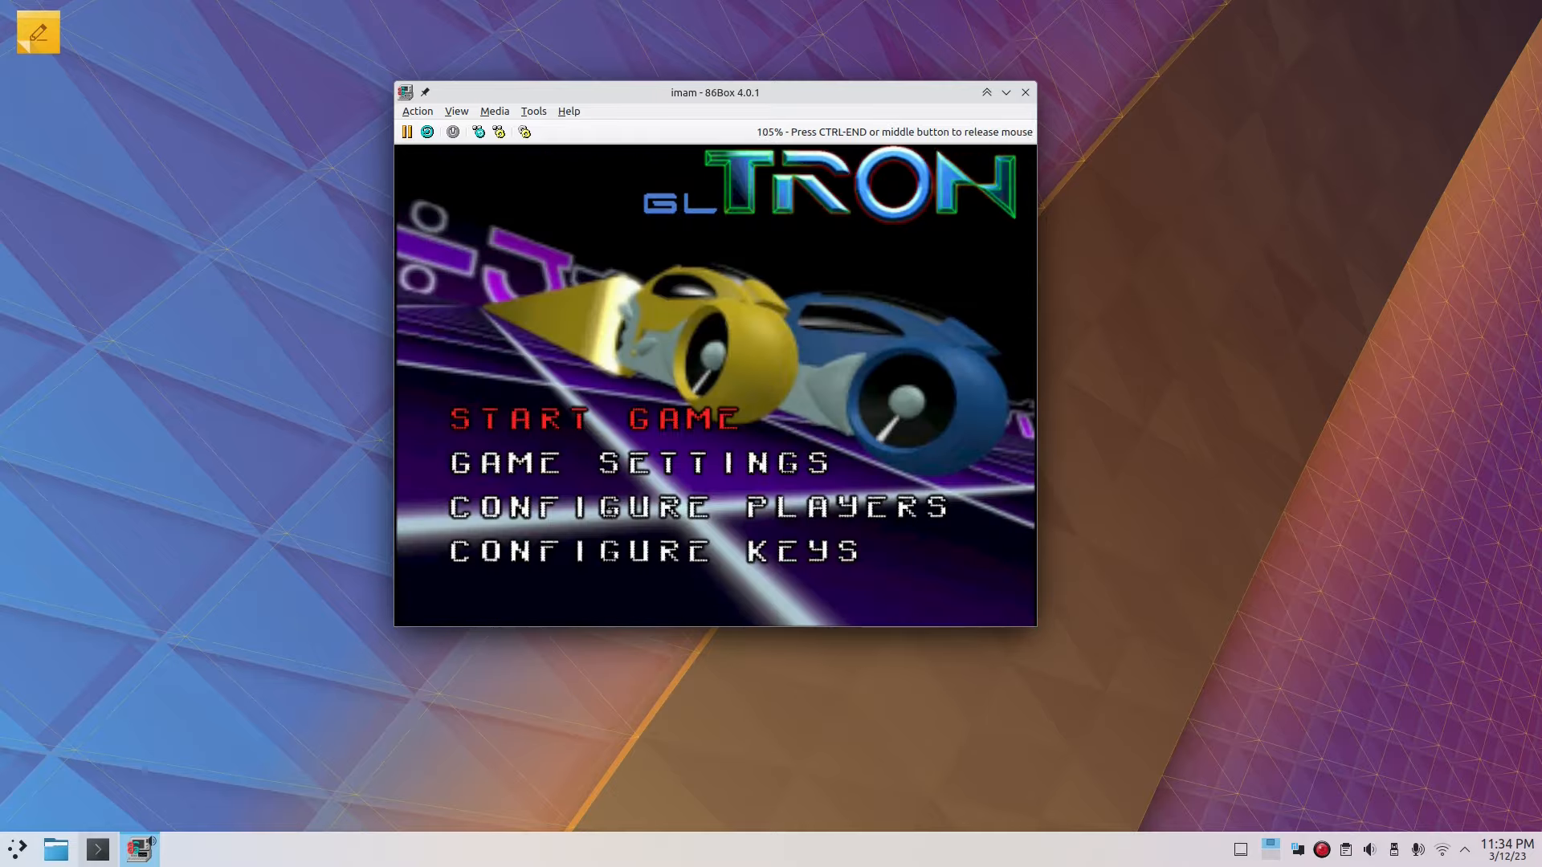
pyautogui.press('Escape')
pyautogui.press('Up')
pyautogui.press('Return')
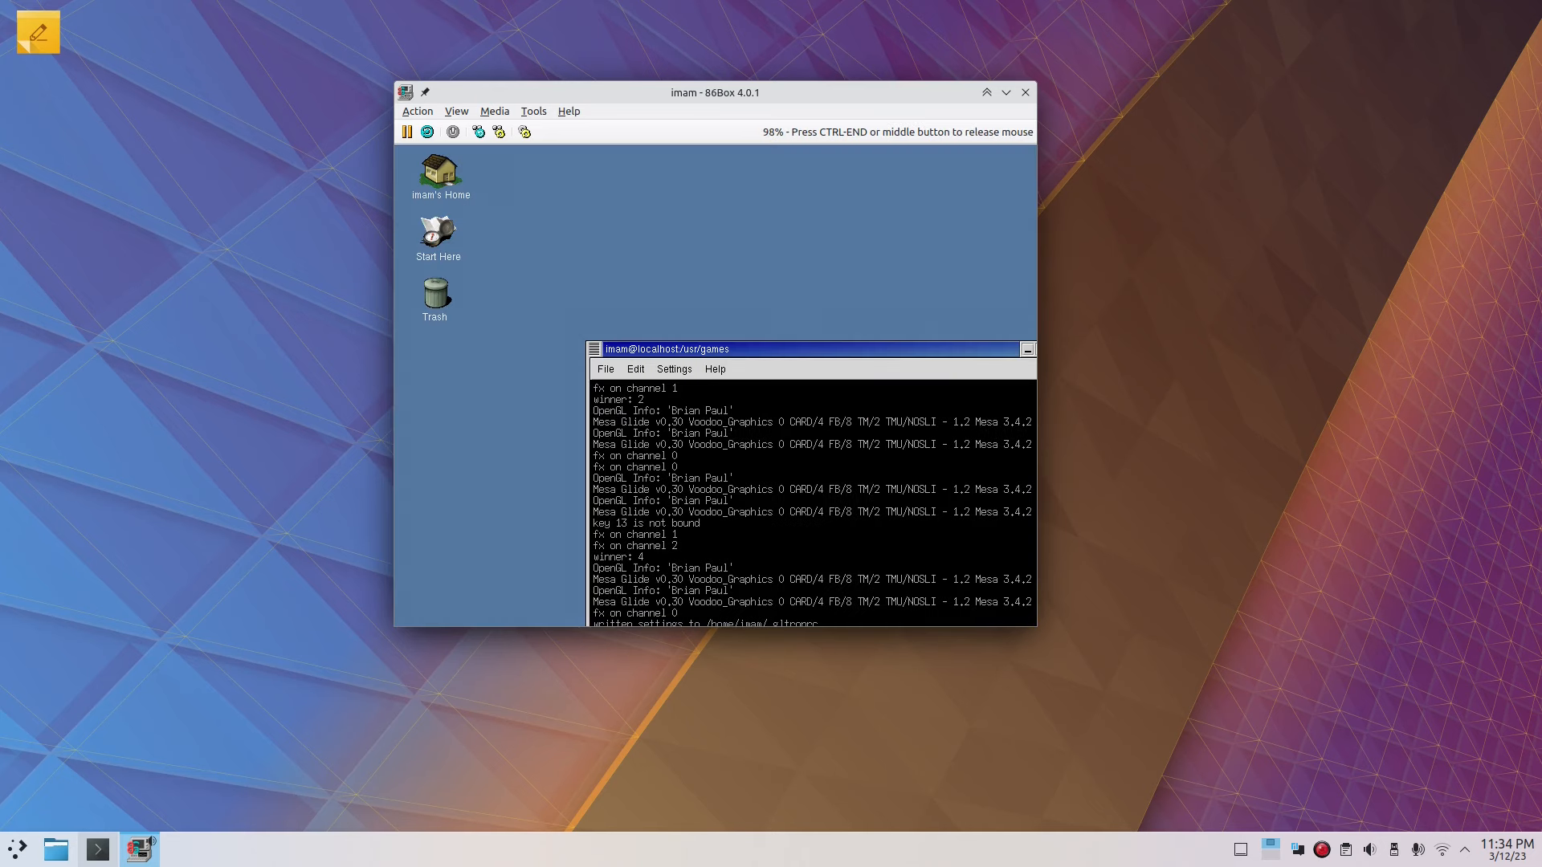
# Step: Move the terminal window fully into view and relaunch the game with ./gltron
pyautogui.moveTo(762, 353); pyautogui.dragTo(640, 247)
pyautogui.press('Up')
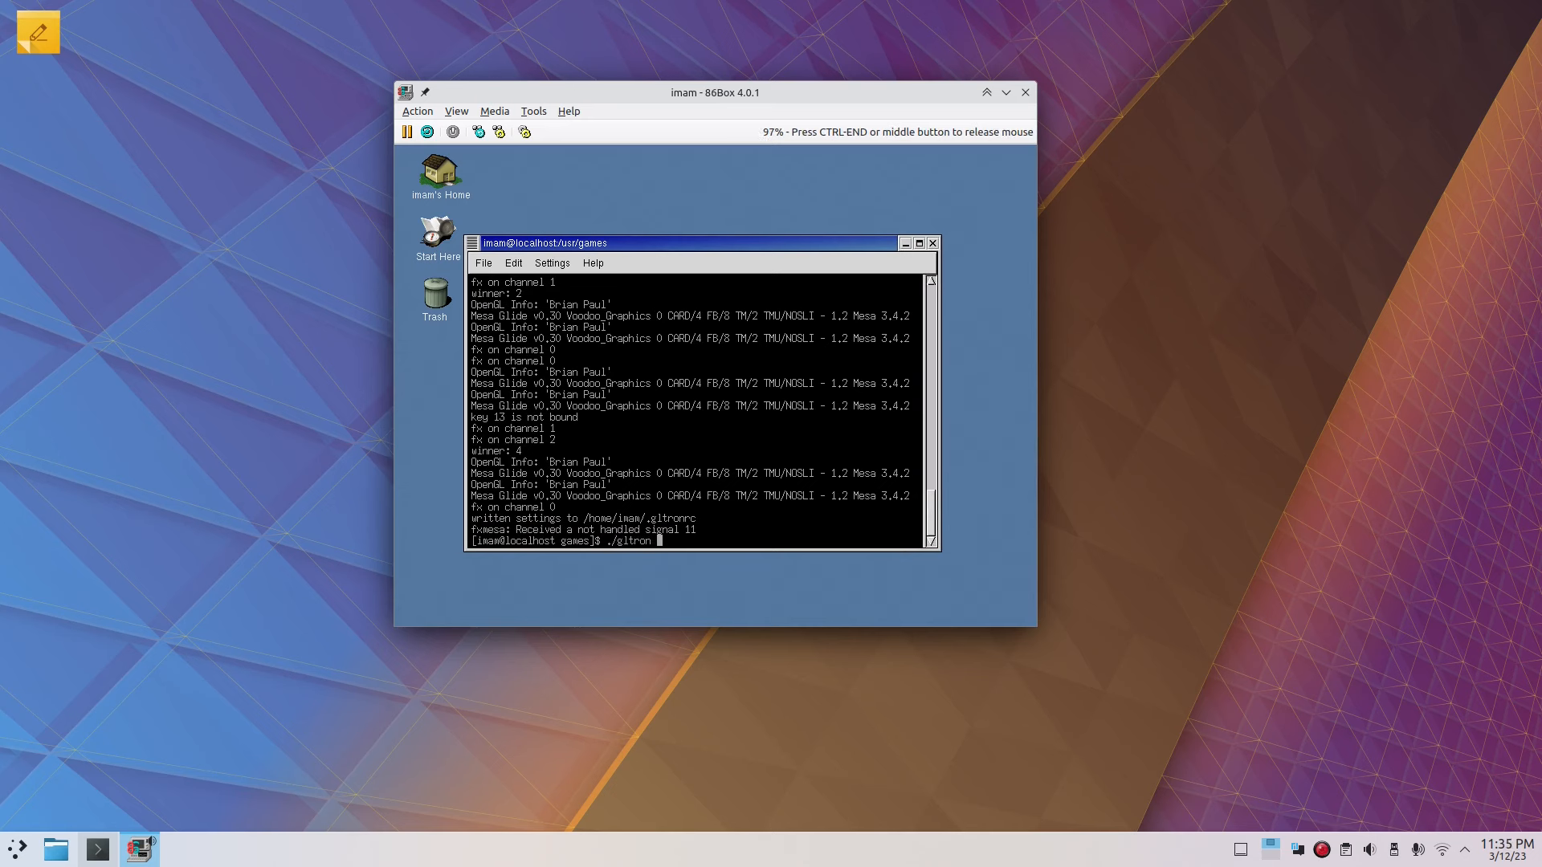
pyautogui.press('Down')
pyautogui.press('Up')
pyautogui.press('Return')
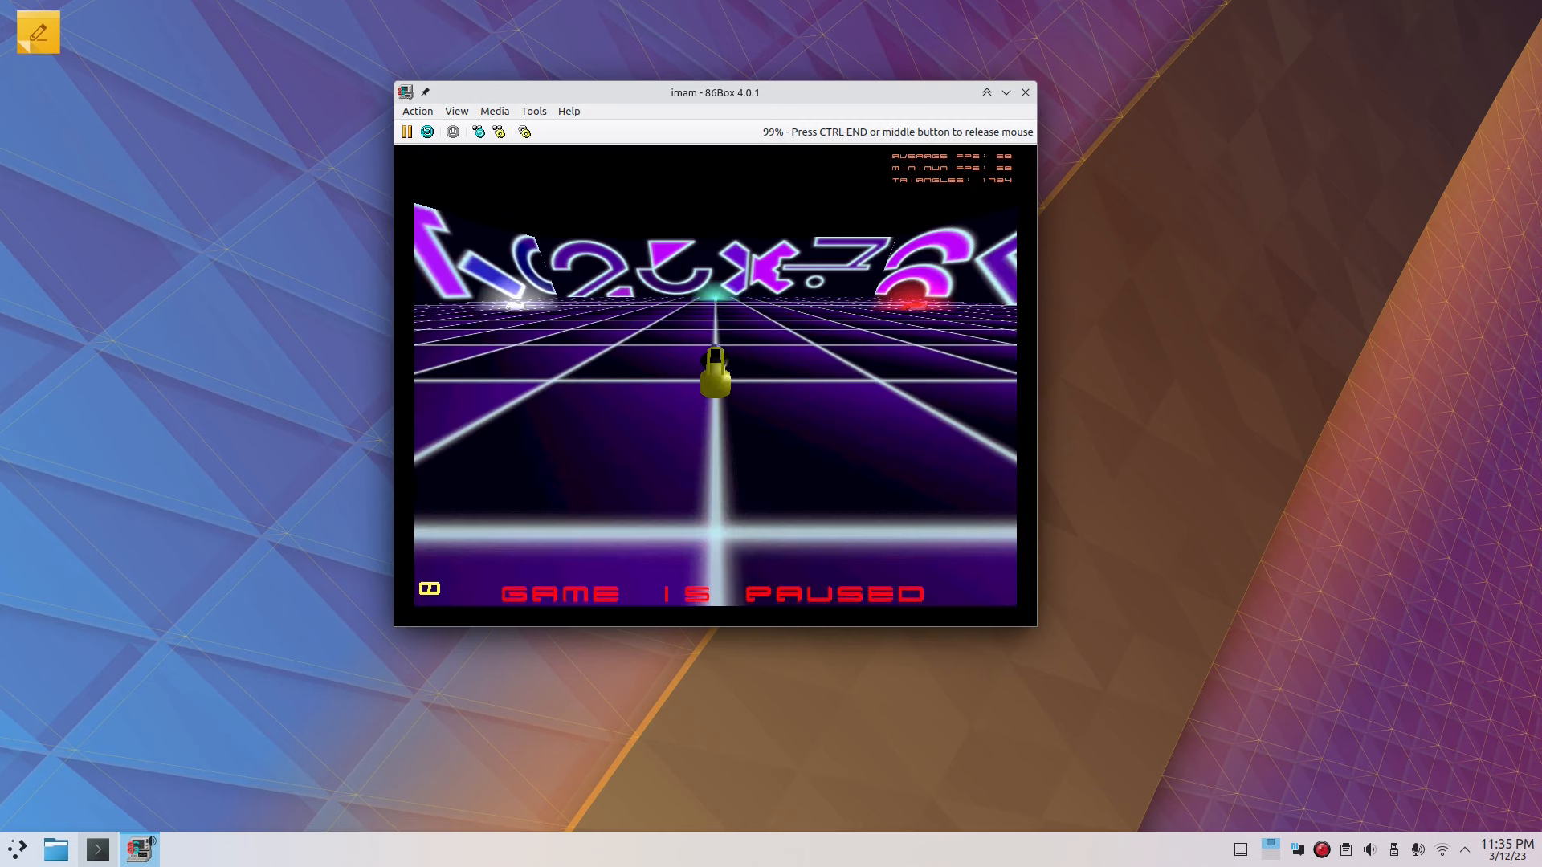
# Step: Look at the game settings page from the game menu and go back into the paused game
pyautogui.press('Down')
pyautogui.press('Down')
pyautogui.press('Down')
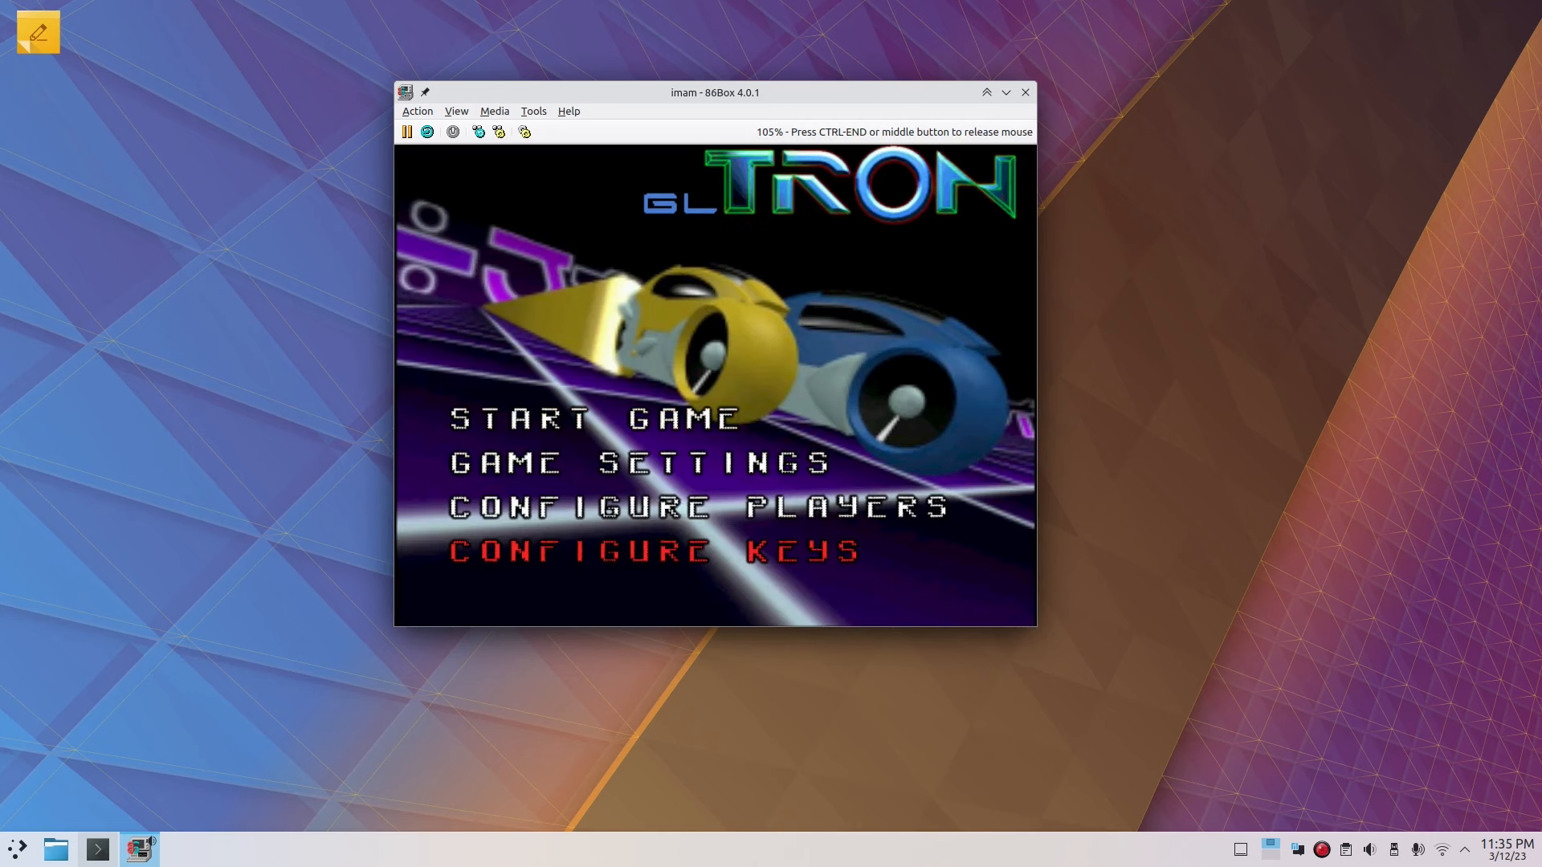
pyautogui.press('Up')
pyautogui.press('Up')
pyautogui.press('Return')
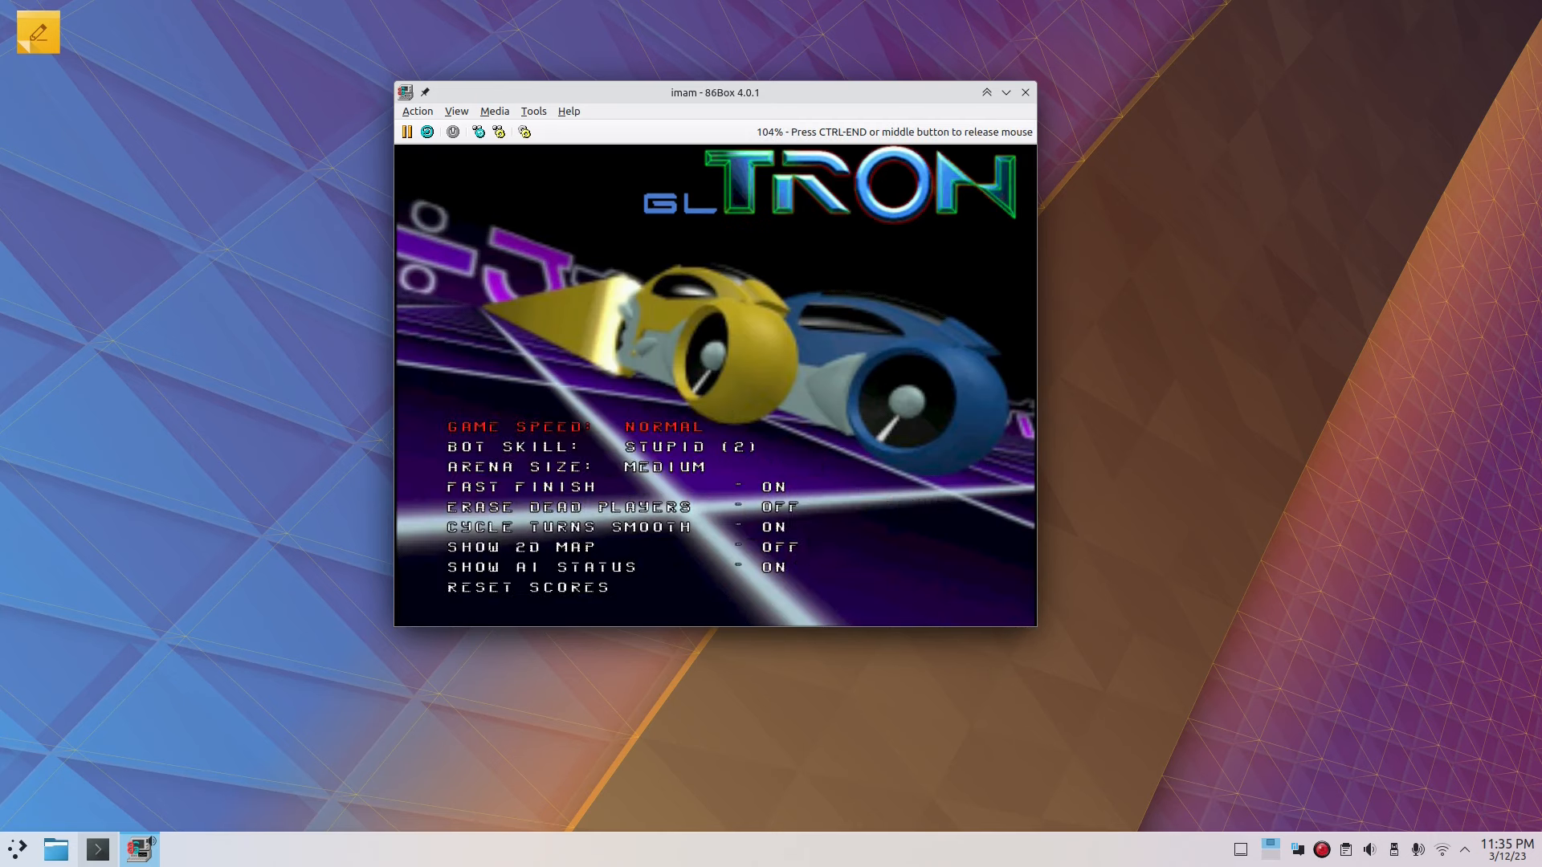
pyautogui.press('Escape')
pyautogui.press('Up')
pyautogui.press('Return')
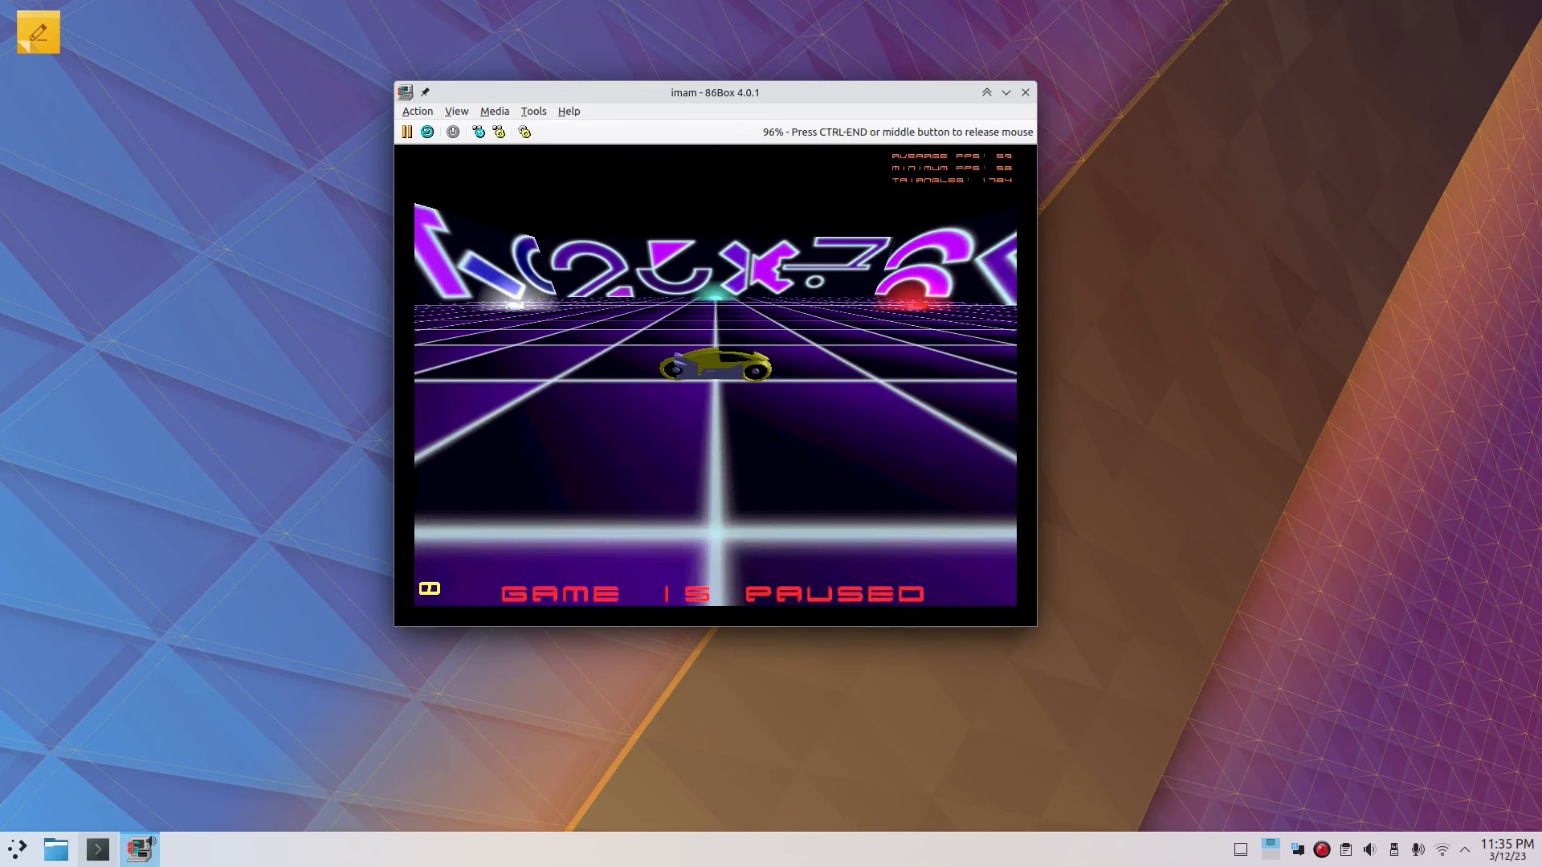
# Step: Return to the game menu and go through the entries of the game settings page without changing anything
pyautogui.press('Escape')
pyautogui.press('Up')
pyautogui.press('Down')
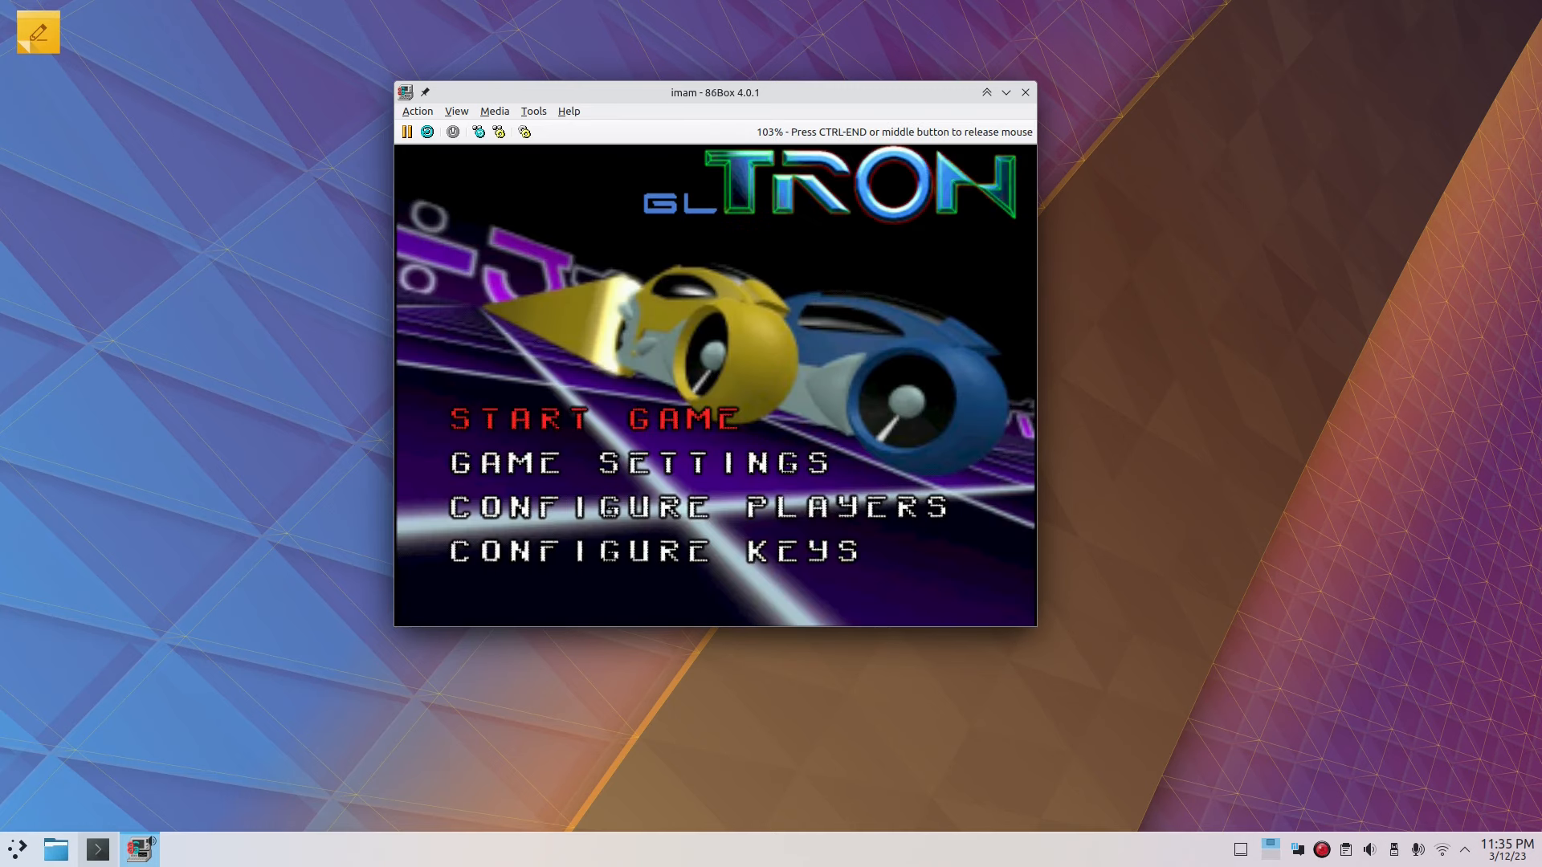
pyautogui.press('Down')
pyautogui.press('Return')
pyautogui.press('Down')
pyautogui.press('Down')
pyautogui.press('Down')
pyautogui.press('Down')
pyautogui.press('Down')
pyautogui.press('Down')
pyautogui.press('Down')
pyautogui.press('Down')
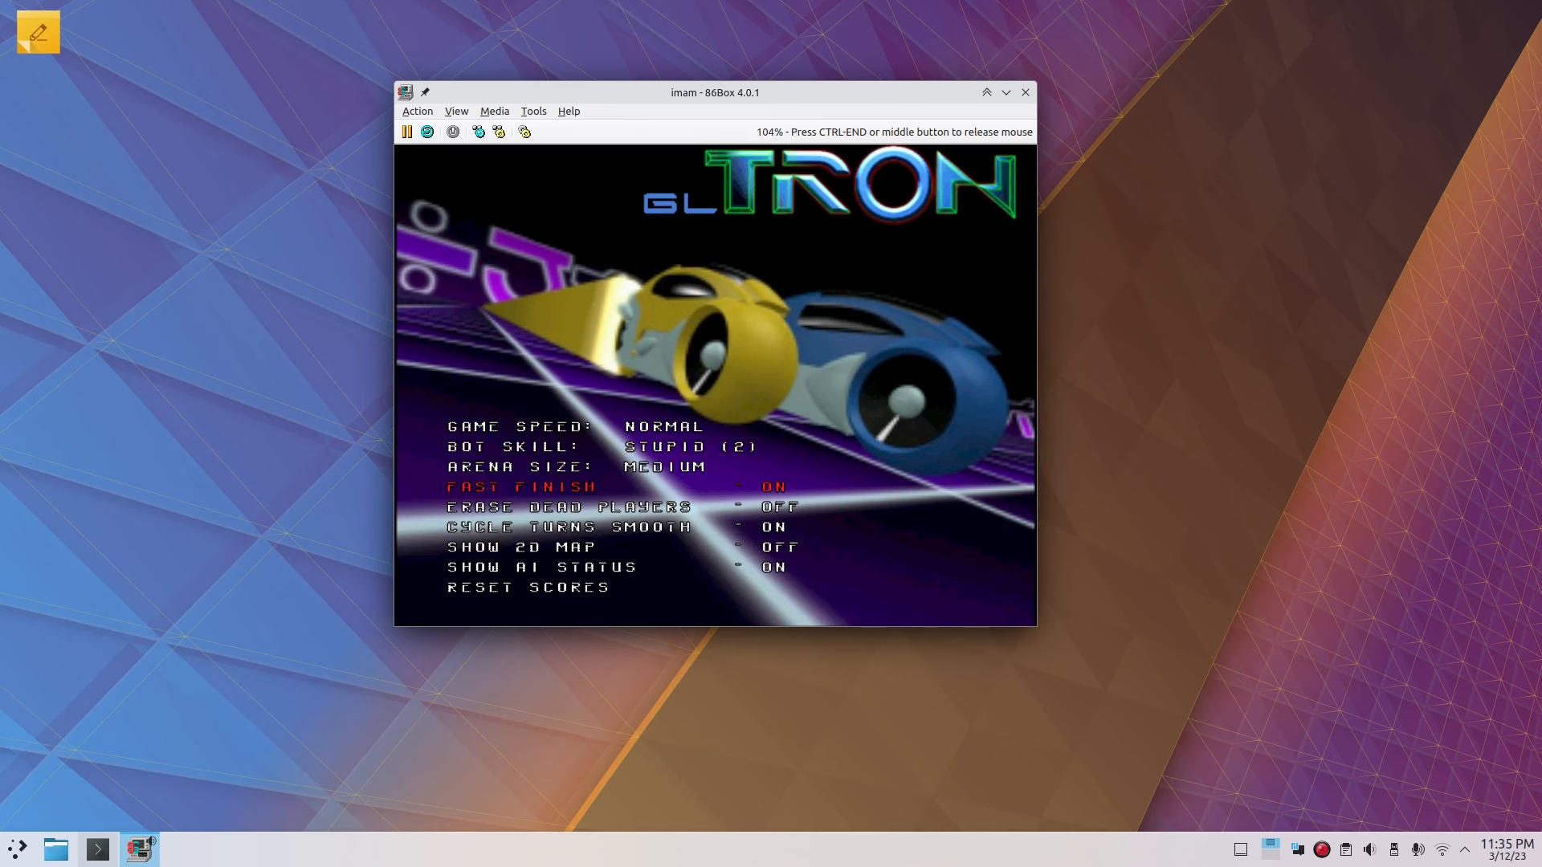
pyautogui.press('Down')
pyautogui.press('Down')
pyautogui.press('Escape')
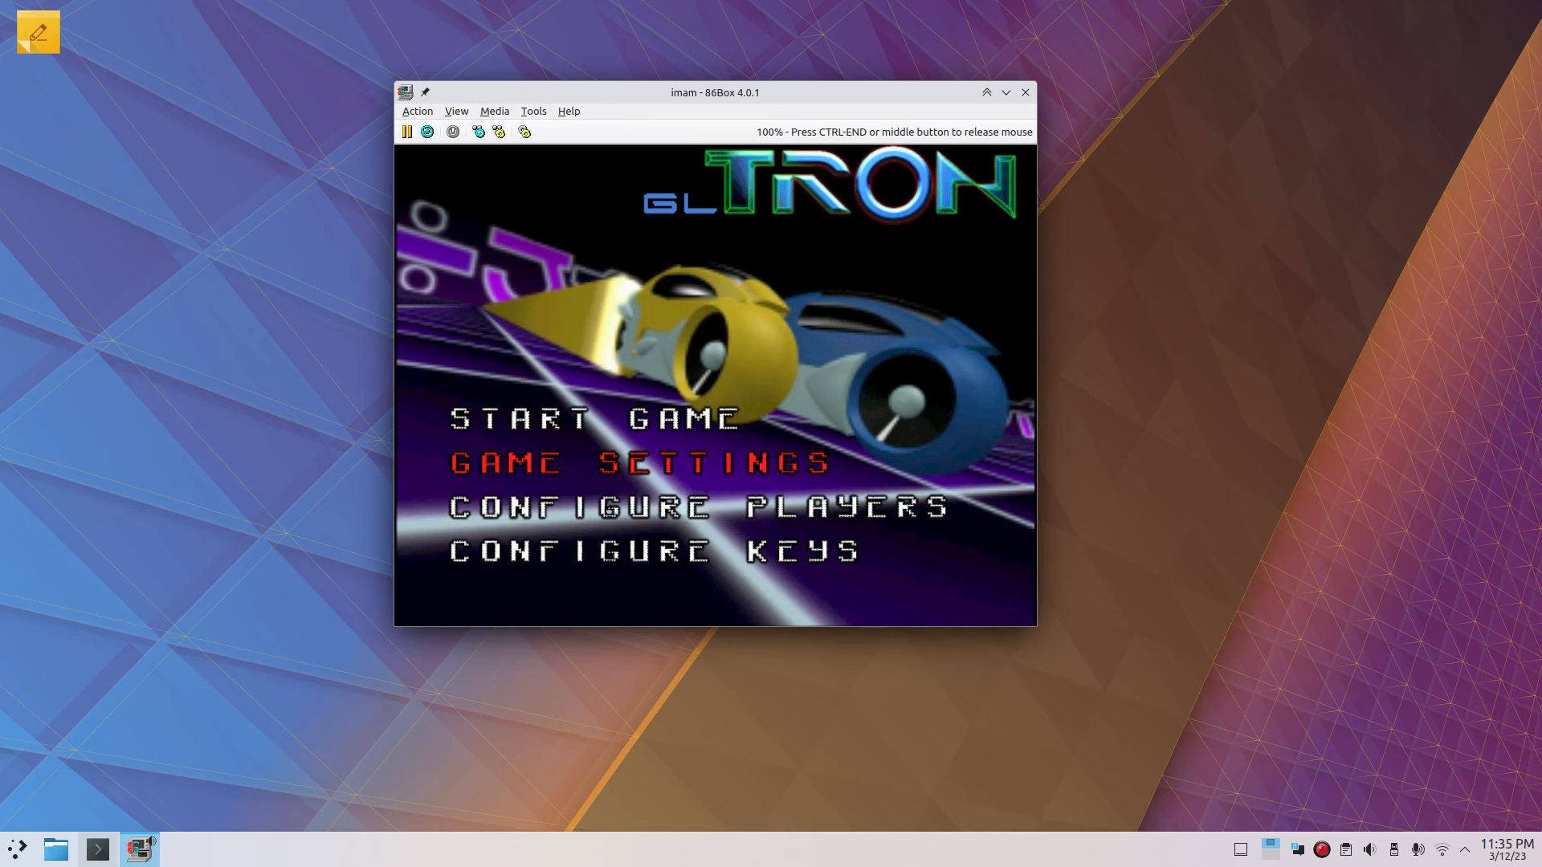
# Step: Check the Configure Players and Configure Keys pages, and return to the Start Game entry
pyautogui.press('Down')
pyautogui.press('Return')
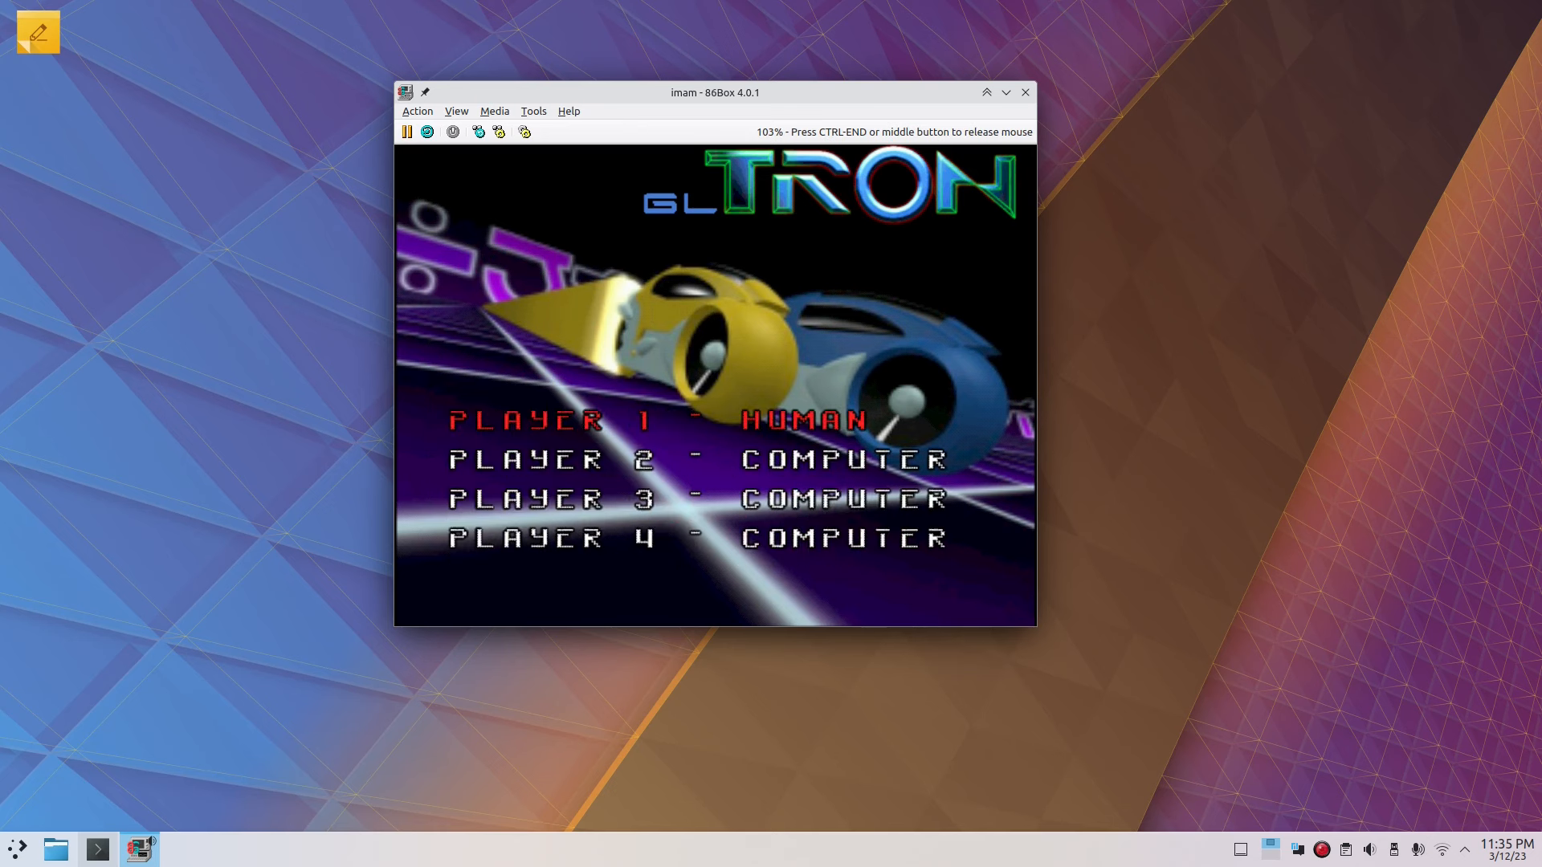
pyautogui.press('Escape')
pyautogui.press('Down')
pyautogui.press('Return')
pyautogui.press('Escape')
pyautogui.press('Down')
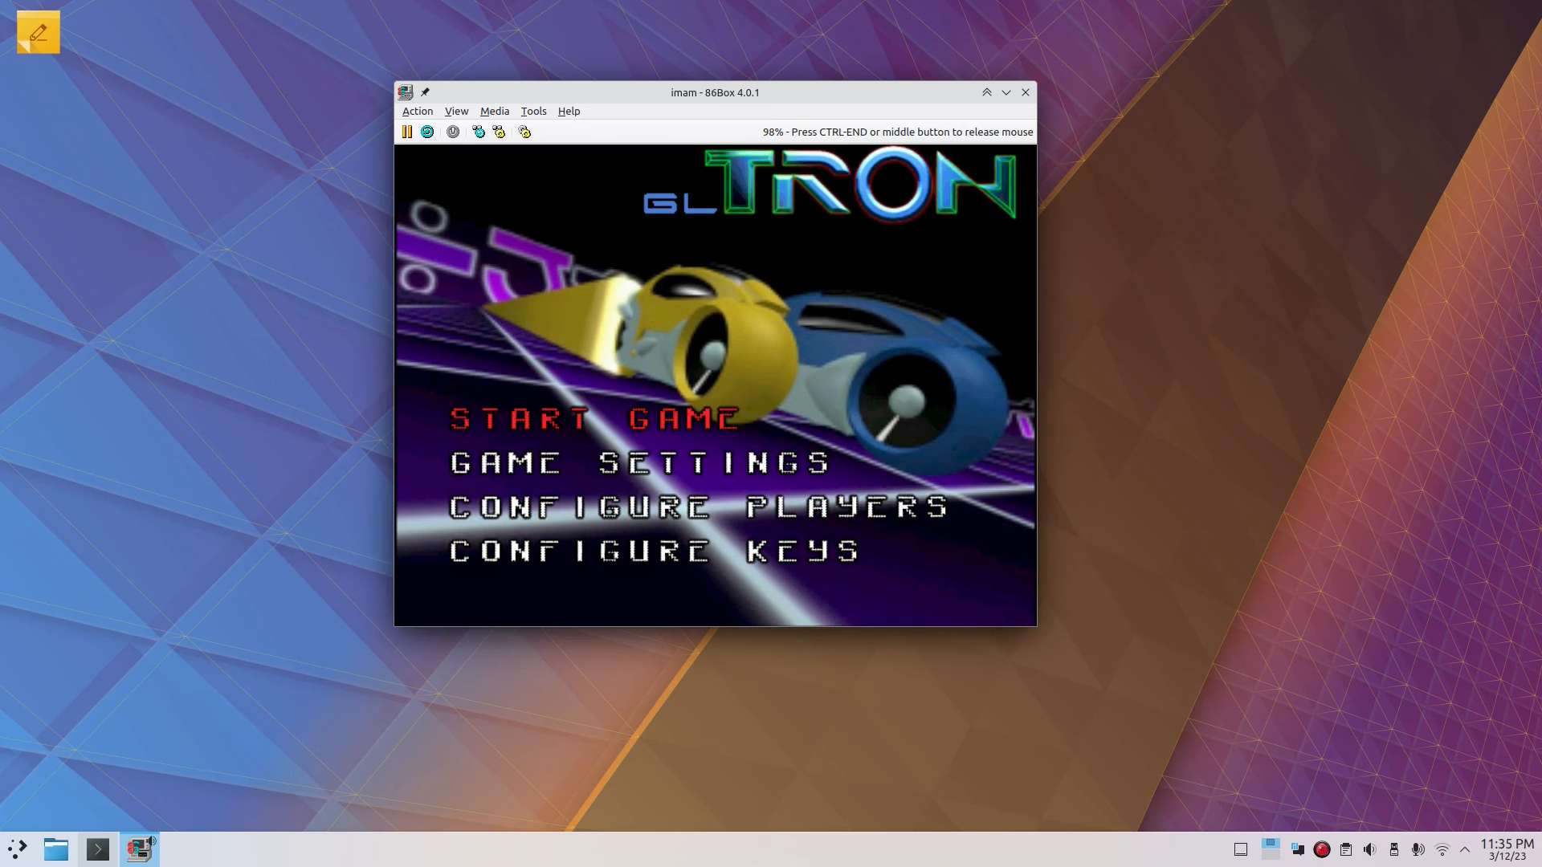
# Step: Start another round, unpause it briefly and return to the game menu
pyautogui.press('Return')
pyautogui.press('space')
pyautogui.press('Escape')
pyautogui.press('Down')
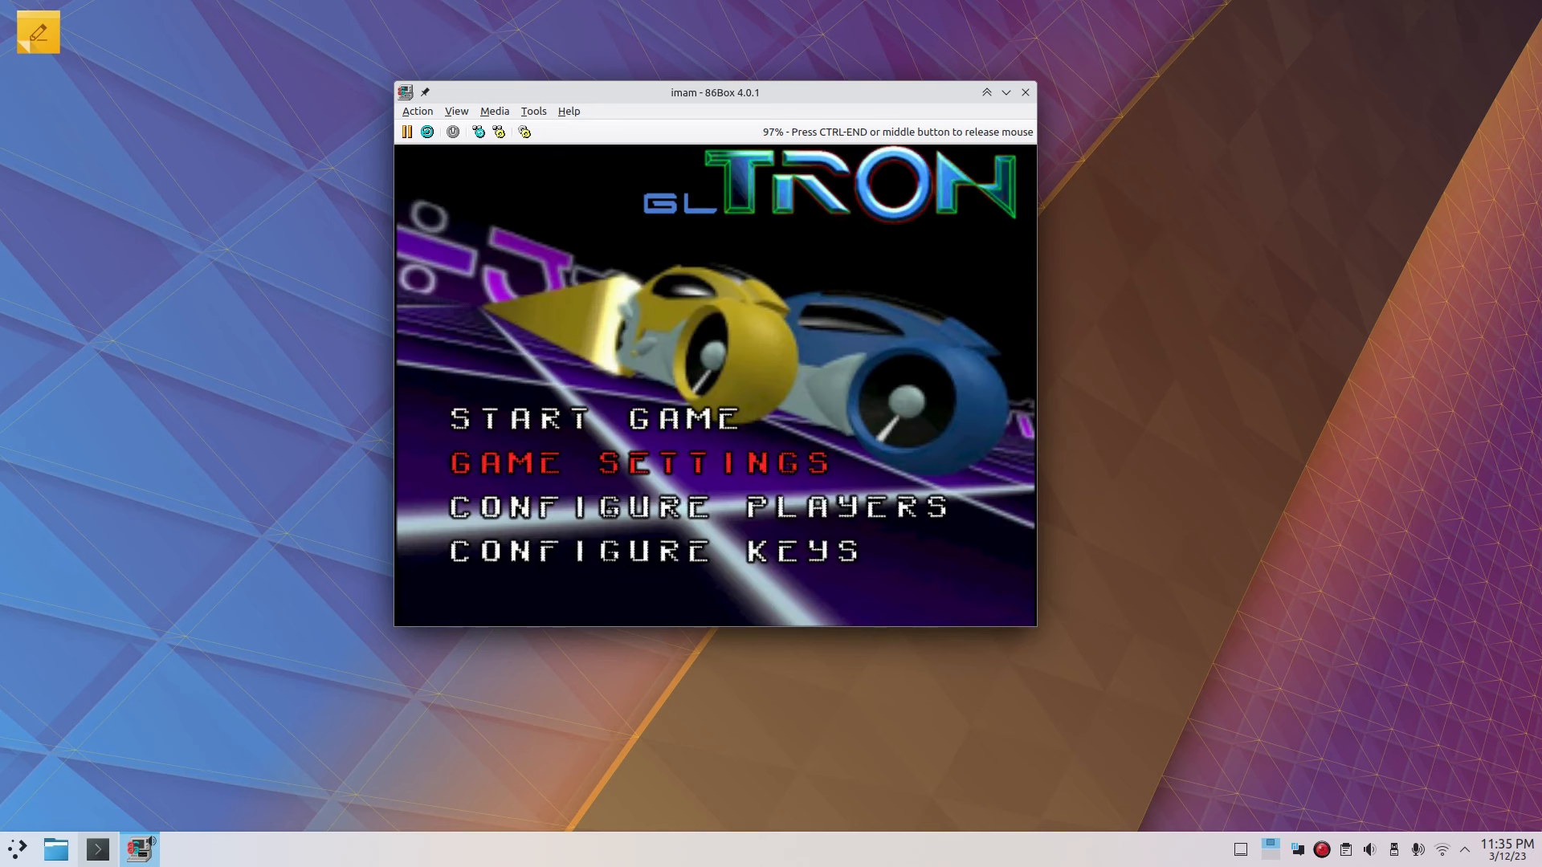
# Step: Check the game settings page once more and return to the main menu
pyautogui.press('Return')
pyautogui.press('Escape')
pyautogui.press('Down')
pyautogui.press('Down')
pyautogui.press('Down')
pyautogui.press('Down')
pyautogui.press('Return')
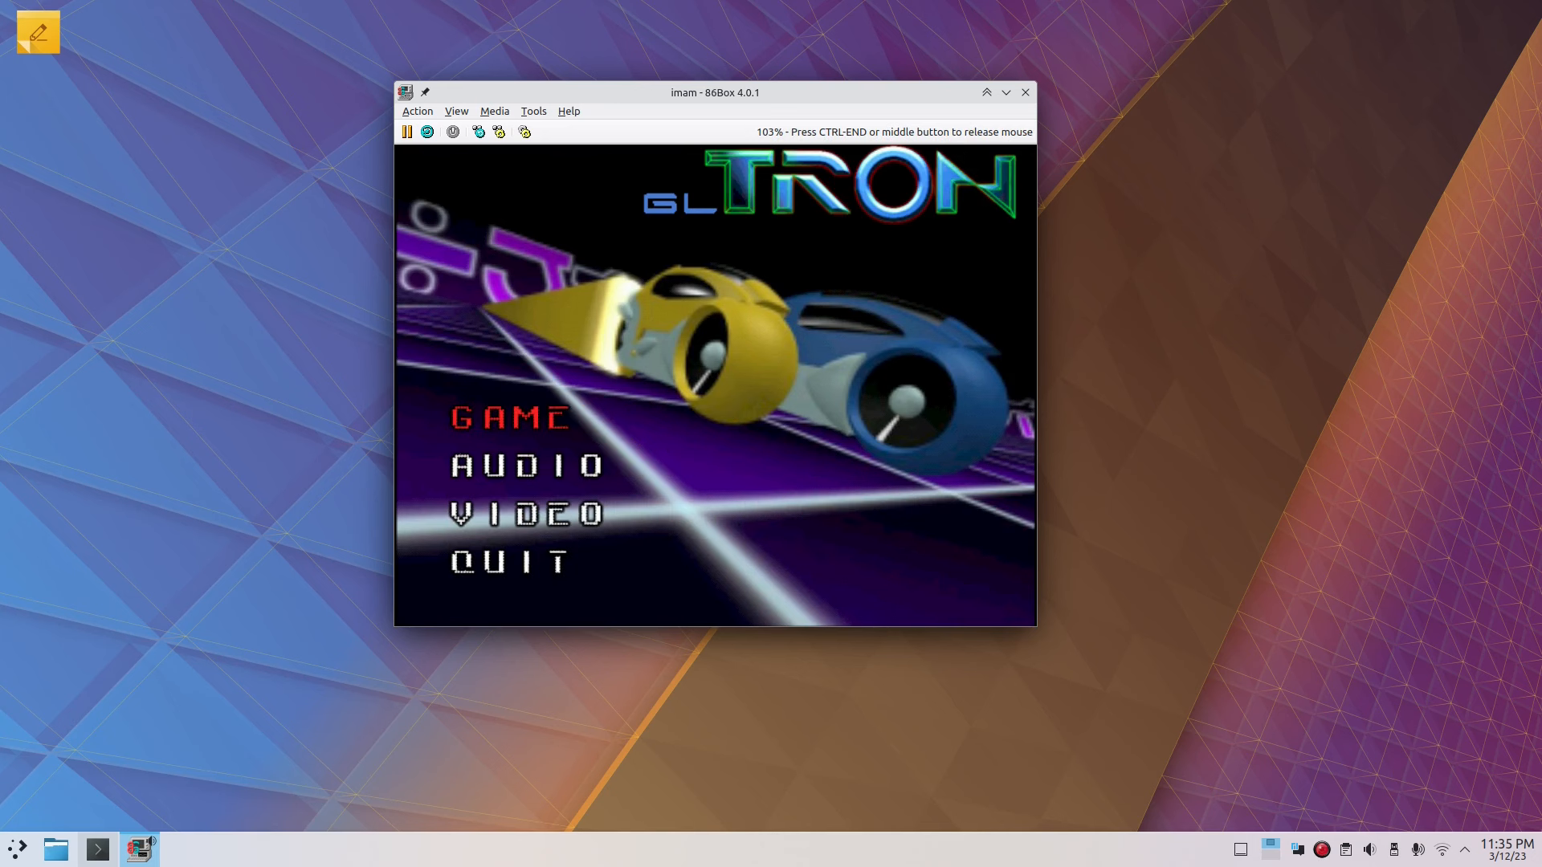
# Step: Set the video resolution to 800 x 600
pyautogui.press('Down')
pyautogui.press('Down')
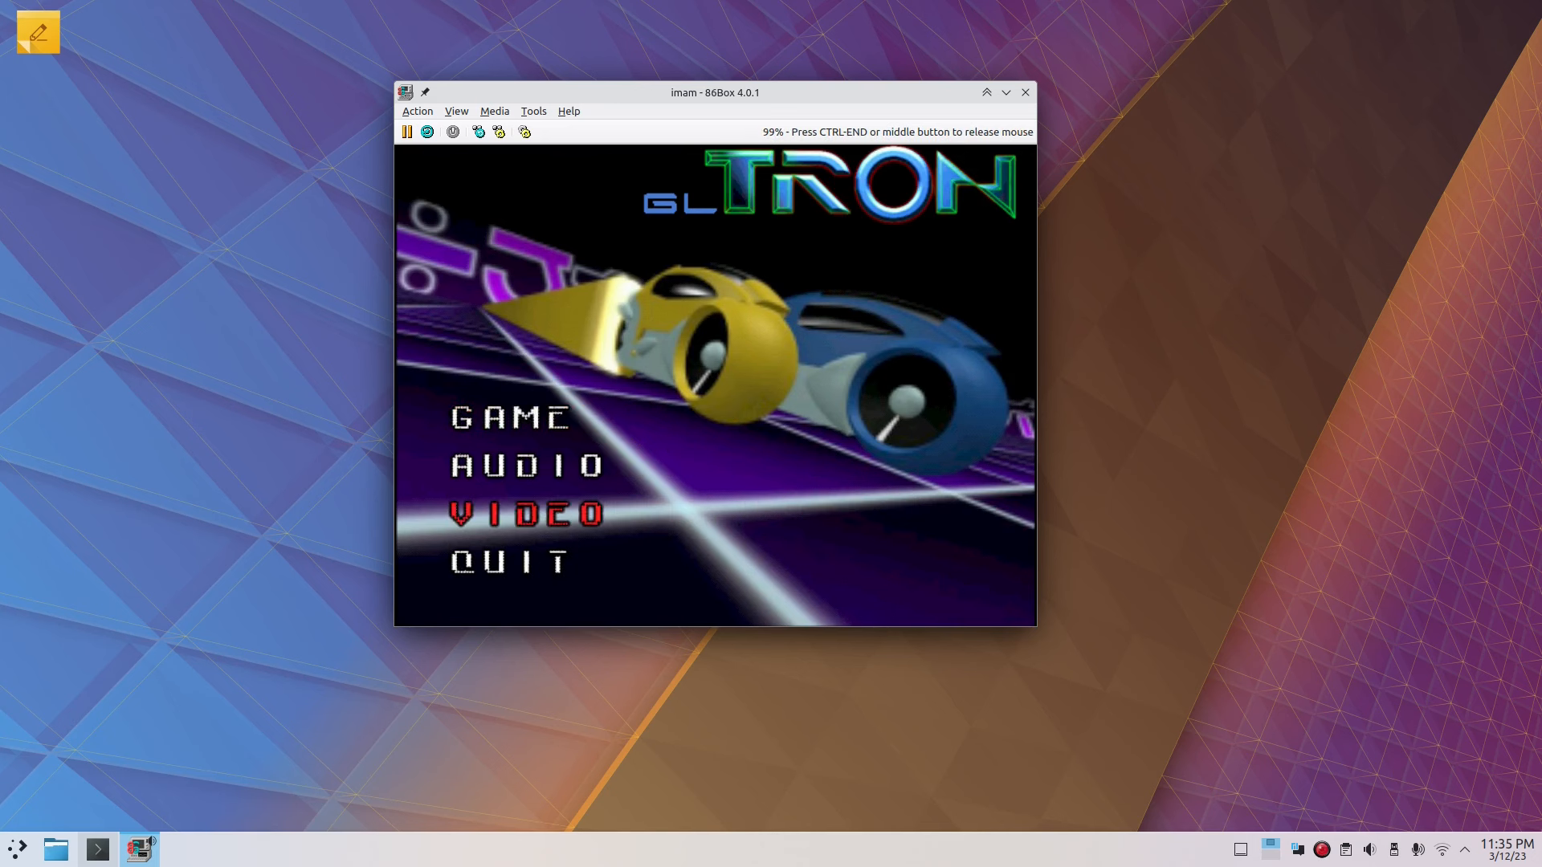
pyautogui.press('Return')
pyautogui.press('Down')
pyautogui.press('Down')
pyautogui.press('Down')
pyautogui.press('Return')
pyautogui.press('Down')
pyautogui.press('Down')
pyautogui.press('Down')
pyautogui.press('Down')
pyautogui.press('Down')
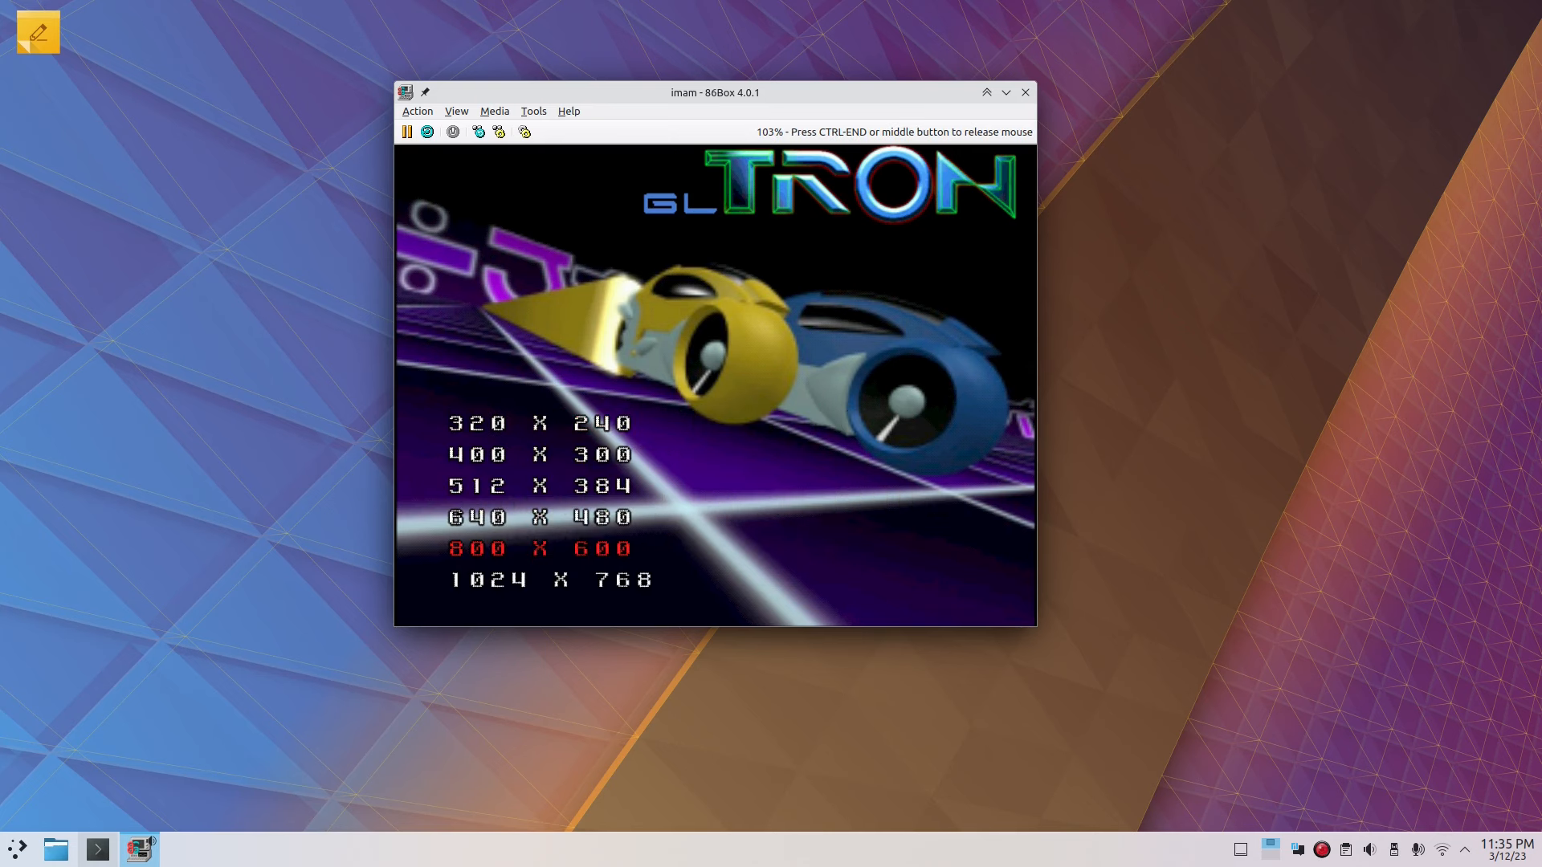
pyautogui.press('Return')
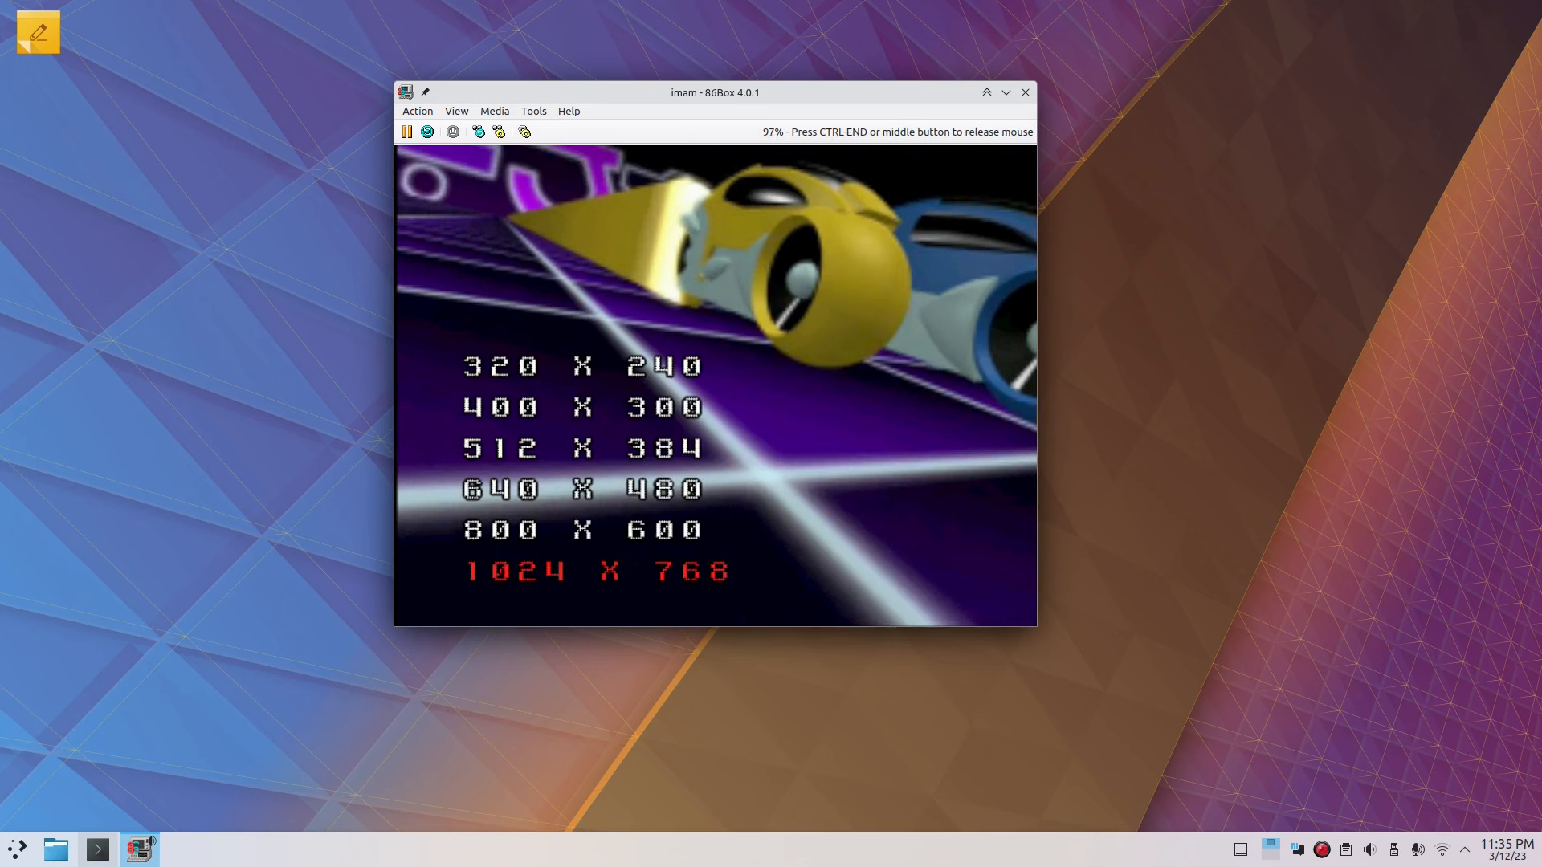
# Step: Leave the video settings and quit GLtron to the desktop
pyautogui.press('Escape')
pyautogui.press('Escape')
pyautogui.press('Escape')
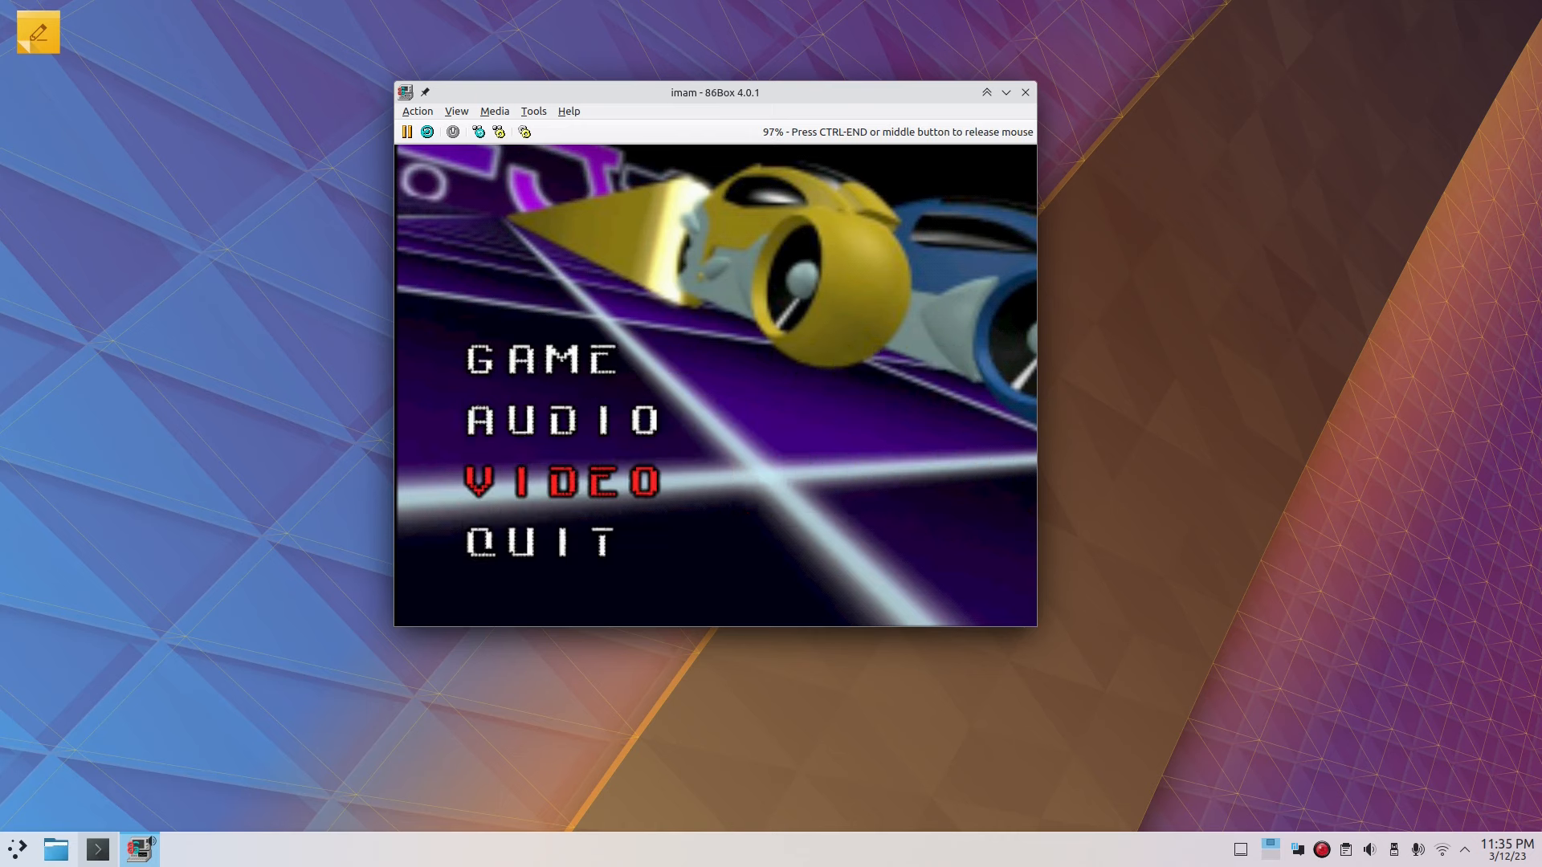
pyautogui.press('Escape')
pyautogui.press('Down')
pyautogui.press('Return')
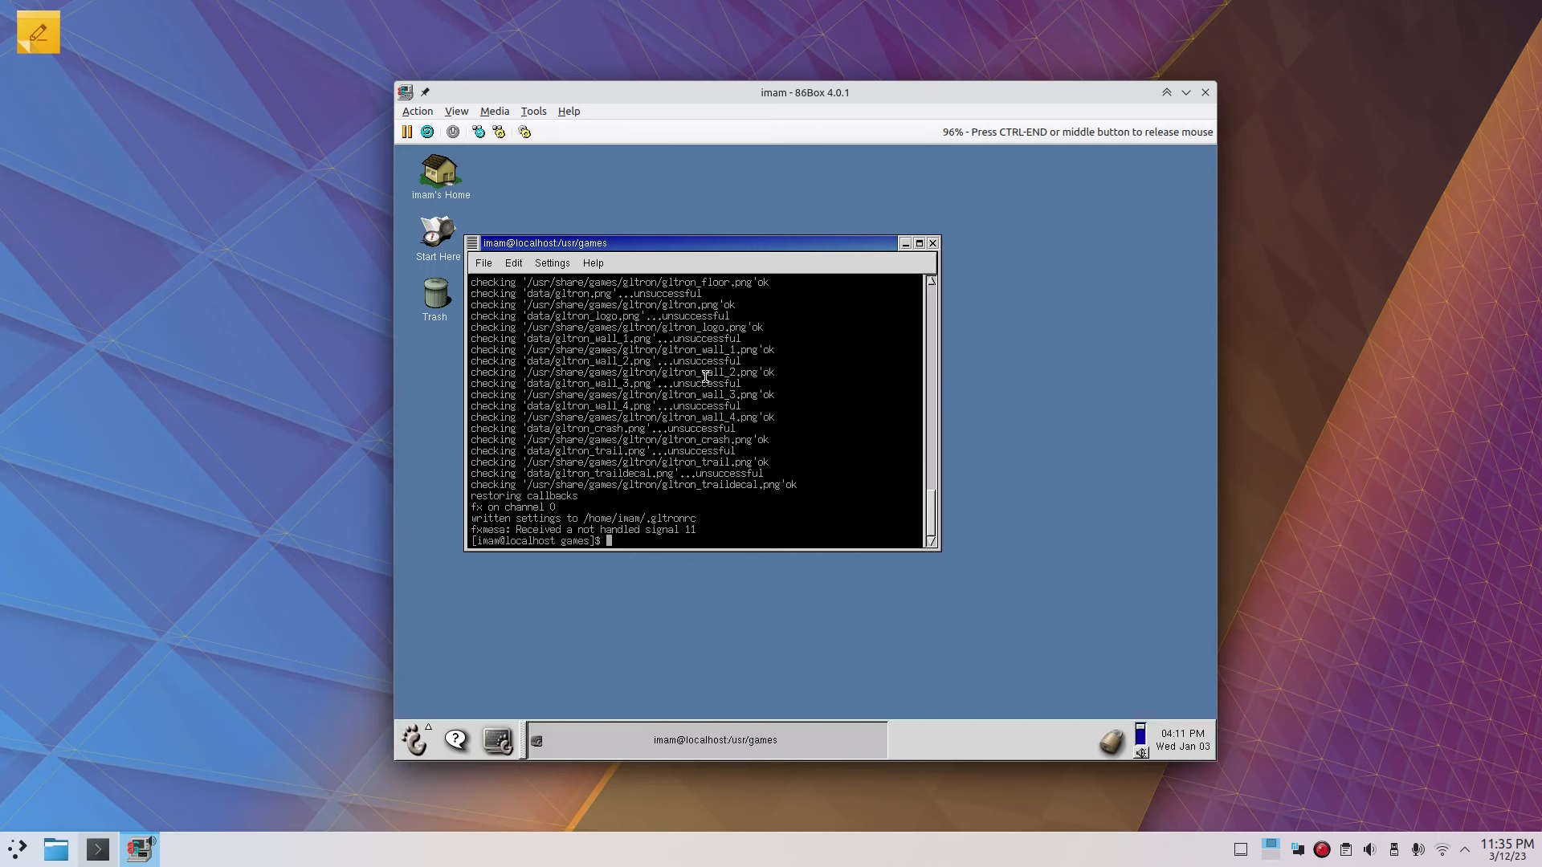
# Step: List the contents of the games directory, discard the started command and exit the terminal
pyautogui.write('ls')
pyautogui.press('Return')
pyautogui.write('./')
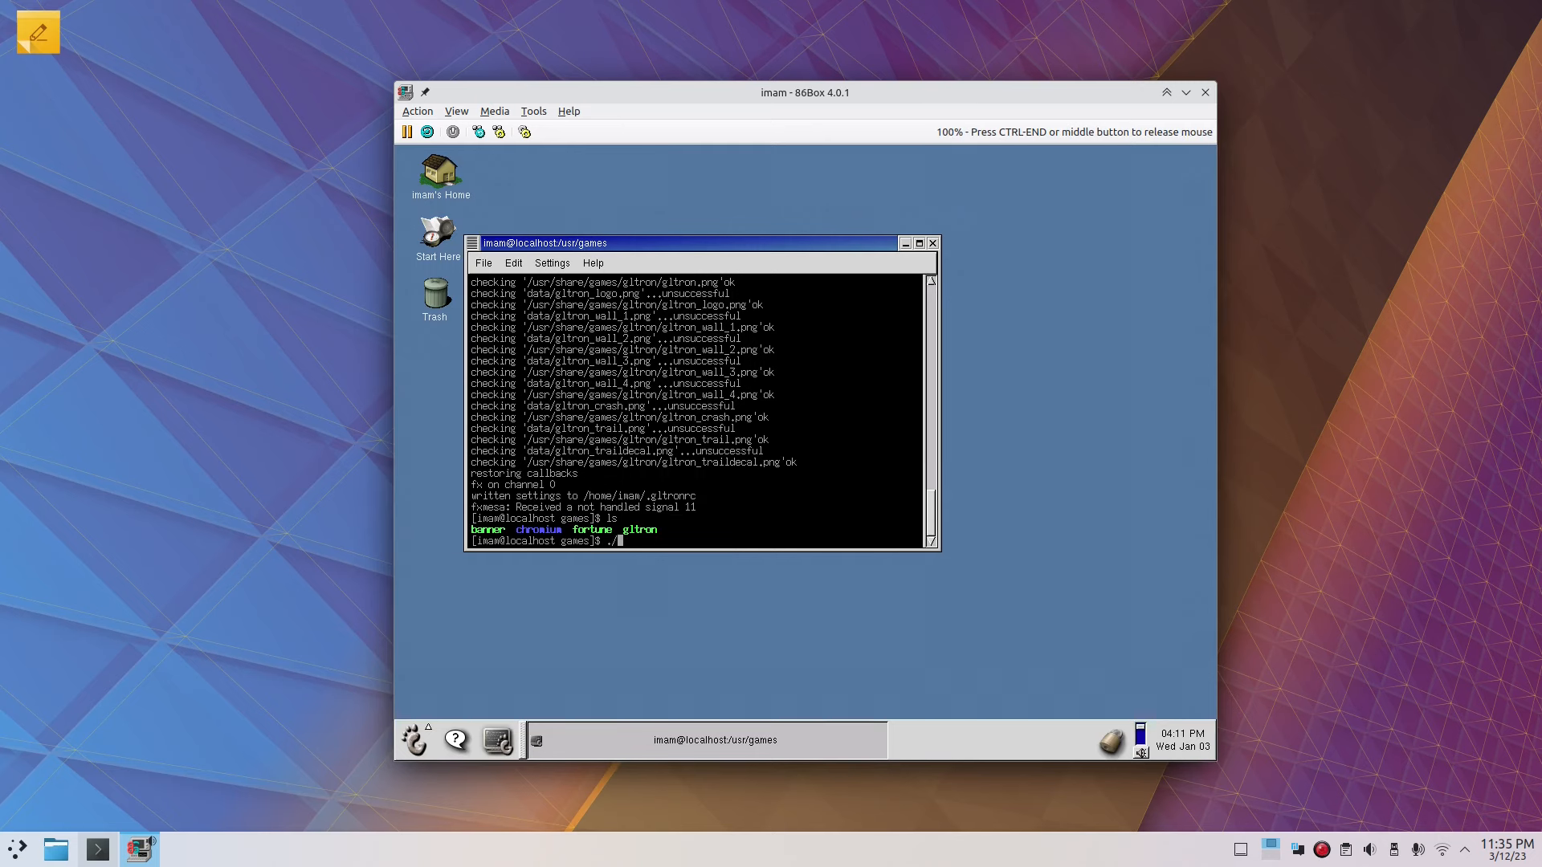
pyautogui.press('BackSpace')
pyautogui.press('BackSpace')
pyautogui.write('exit')
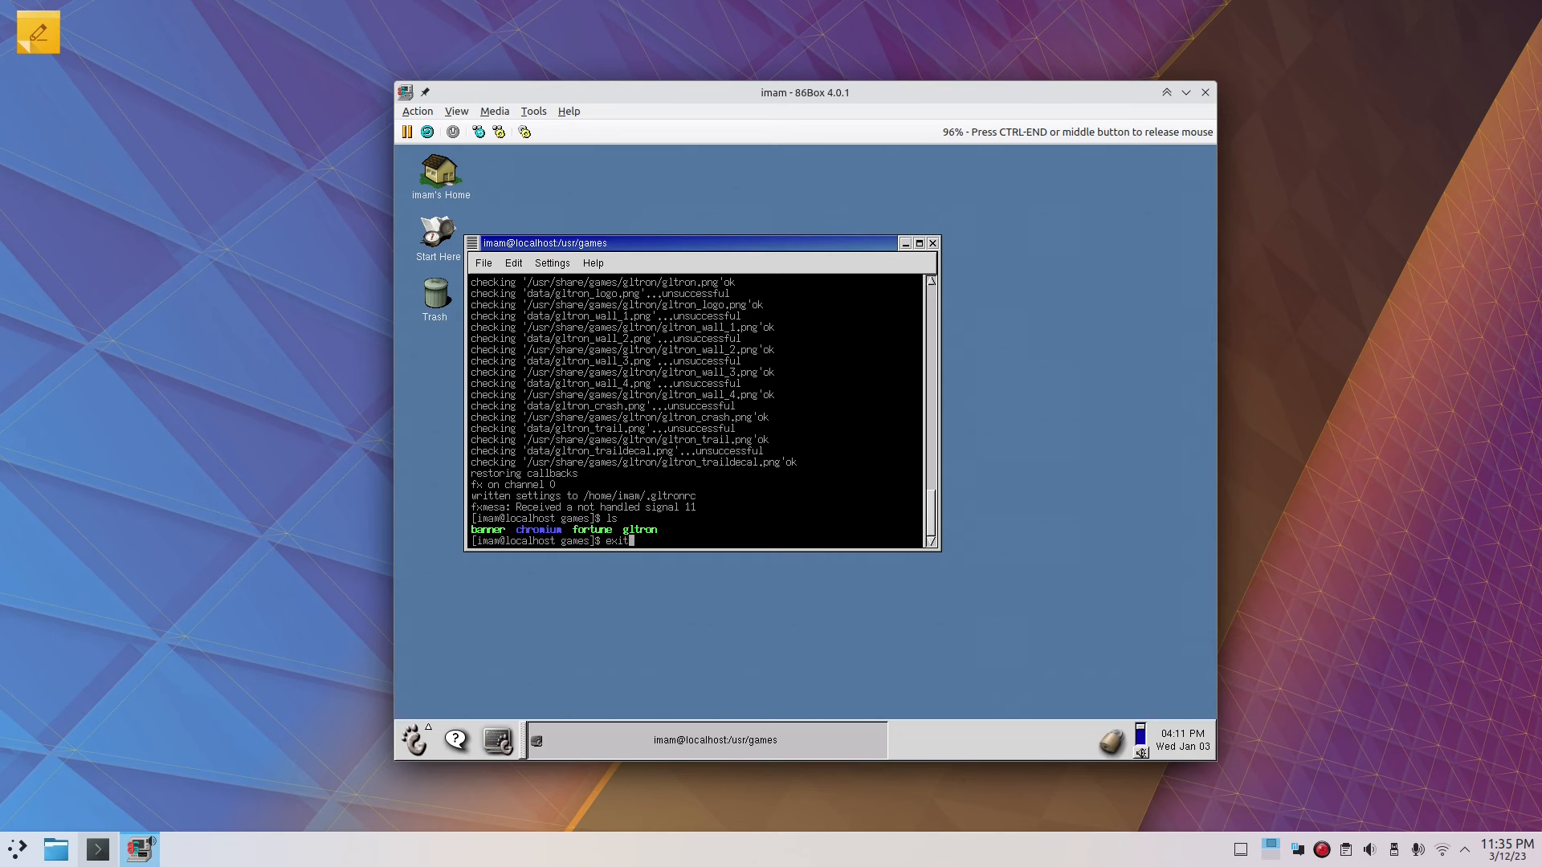
pyautogui.press('Return')
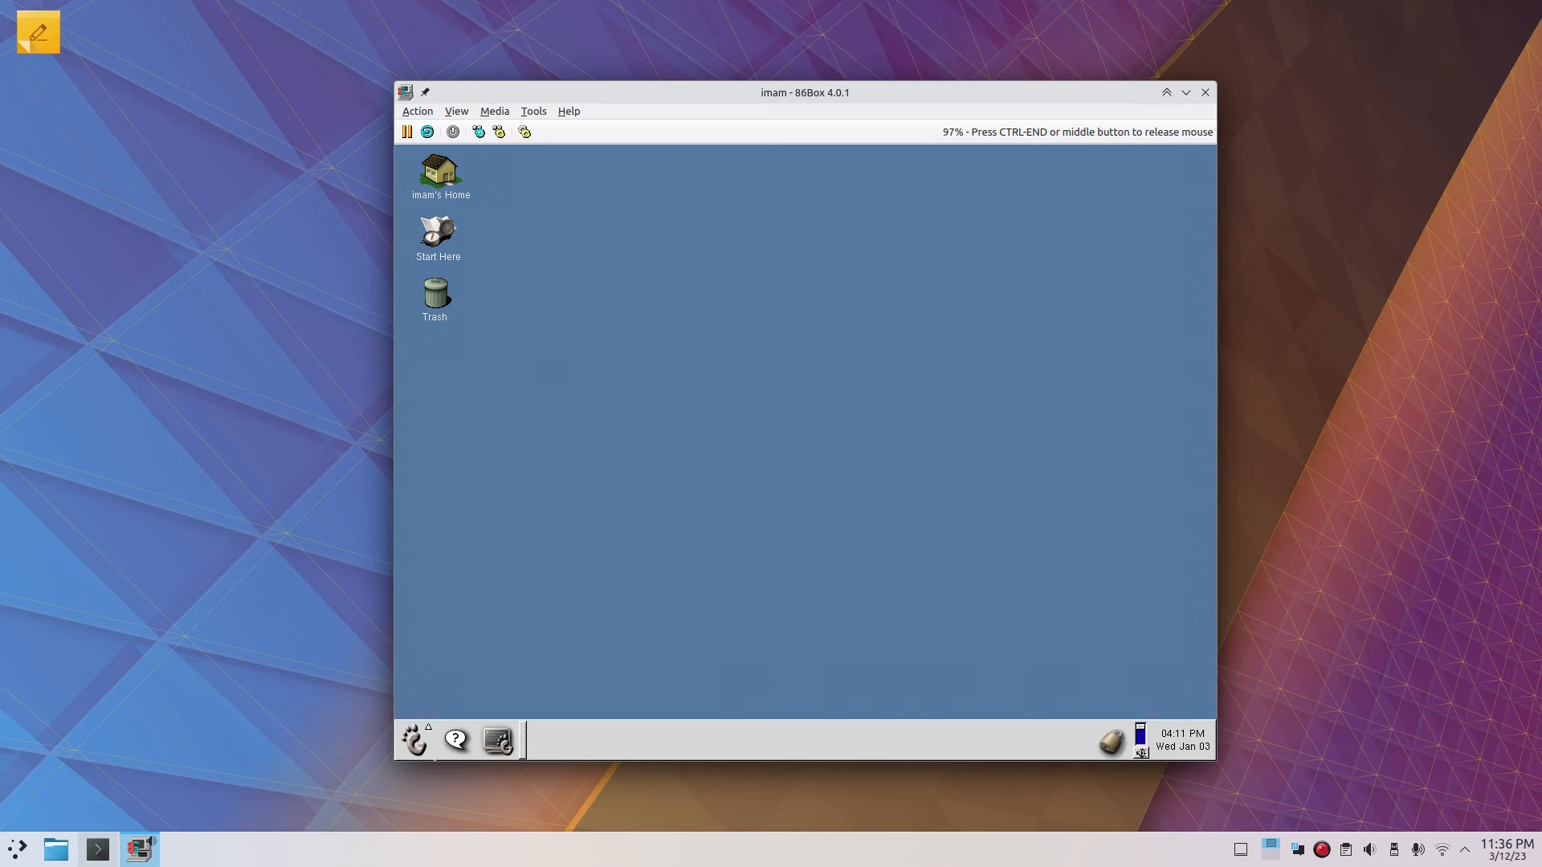
pyautogui.click(414, 739)
pyautogui.moveTo(454, 609)
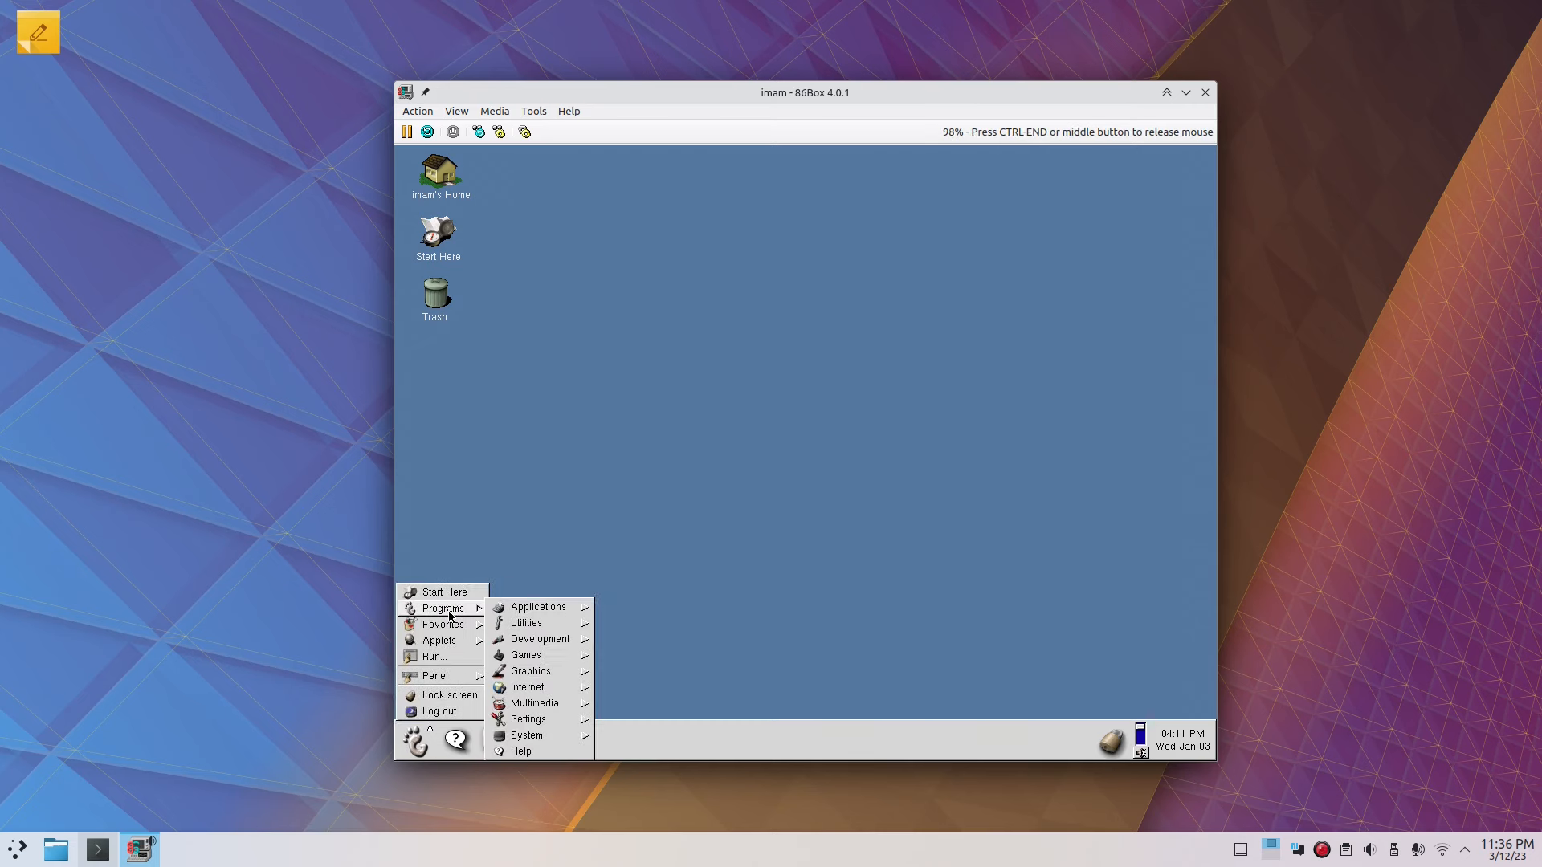
pyautogui.moveTo(553, 674)
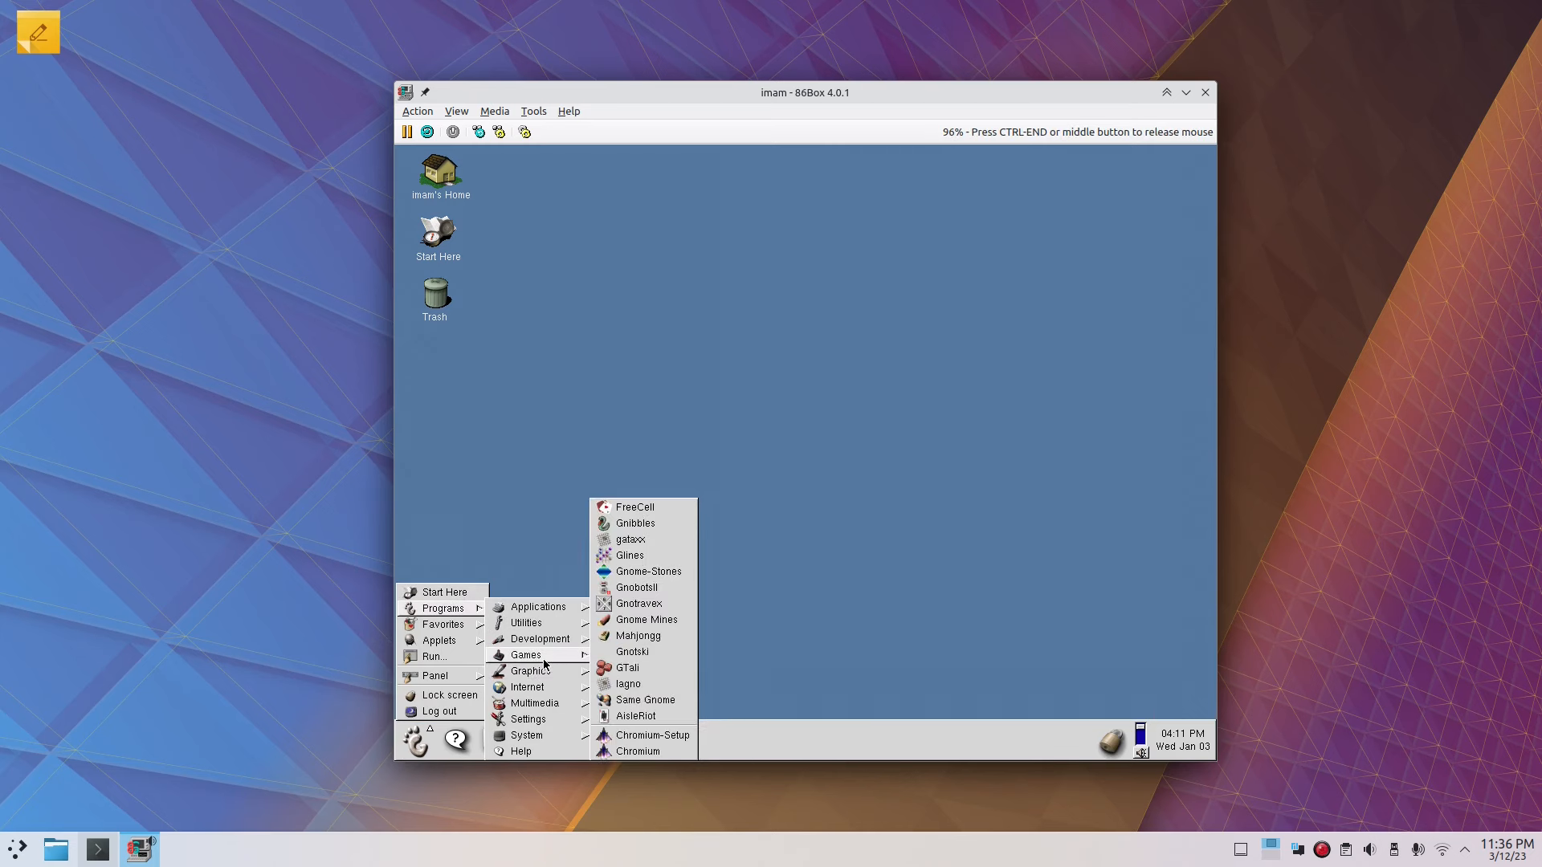
pyautogui.moveTo(550, 704)
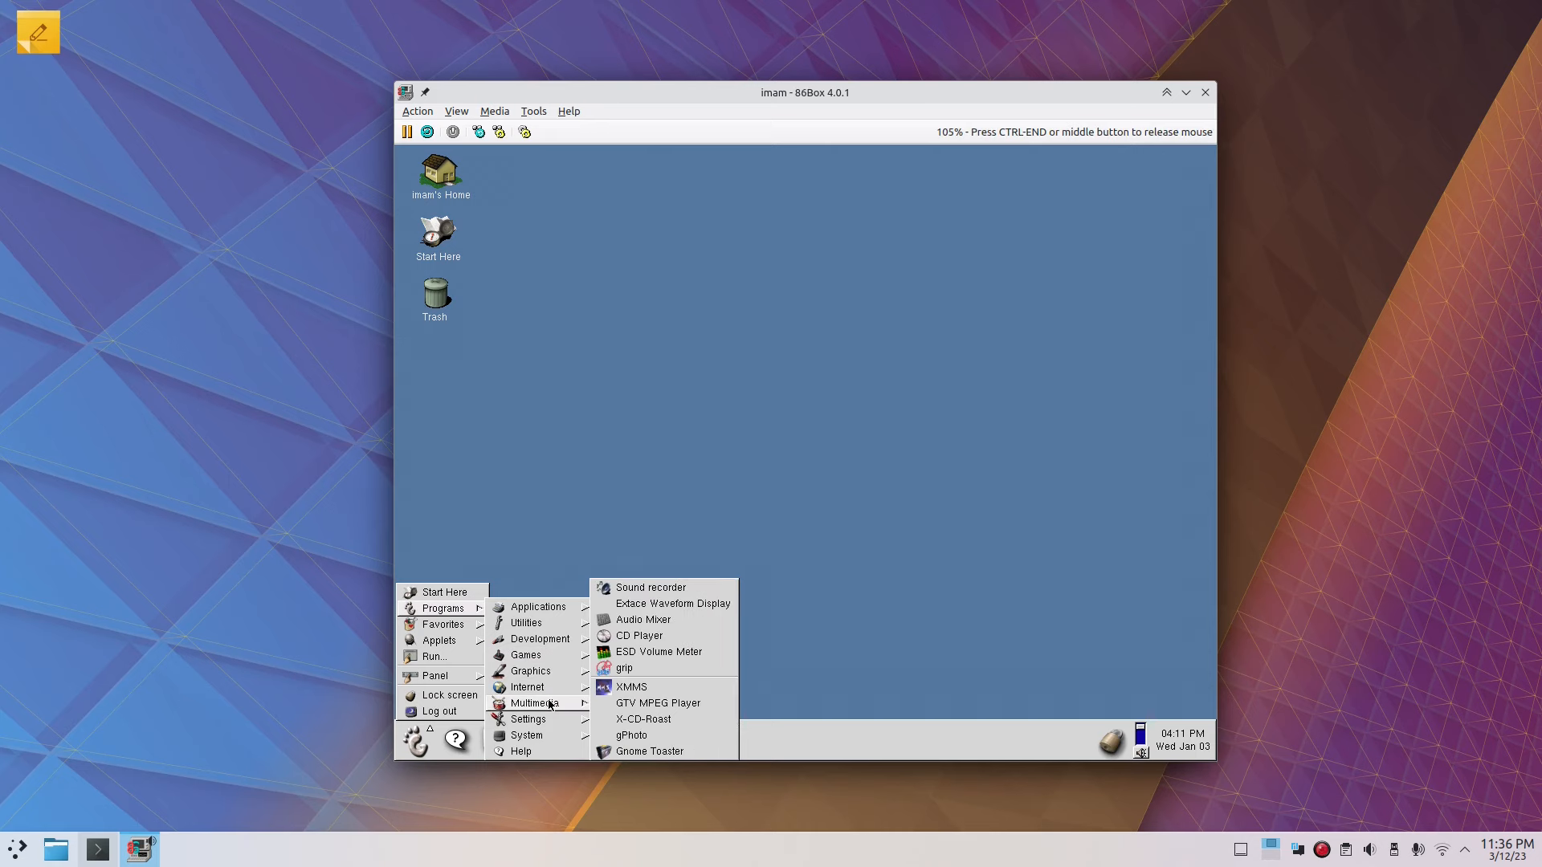
pyautogui.hotkey('ctrl', 'End')
pyautogui.click(543, 113)
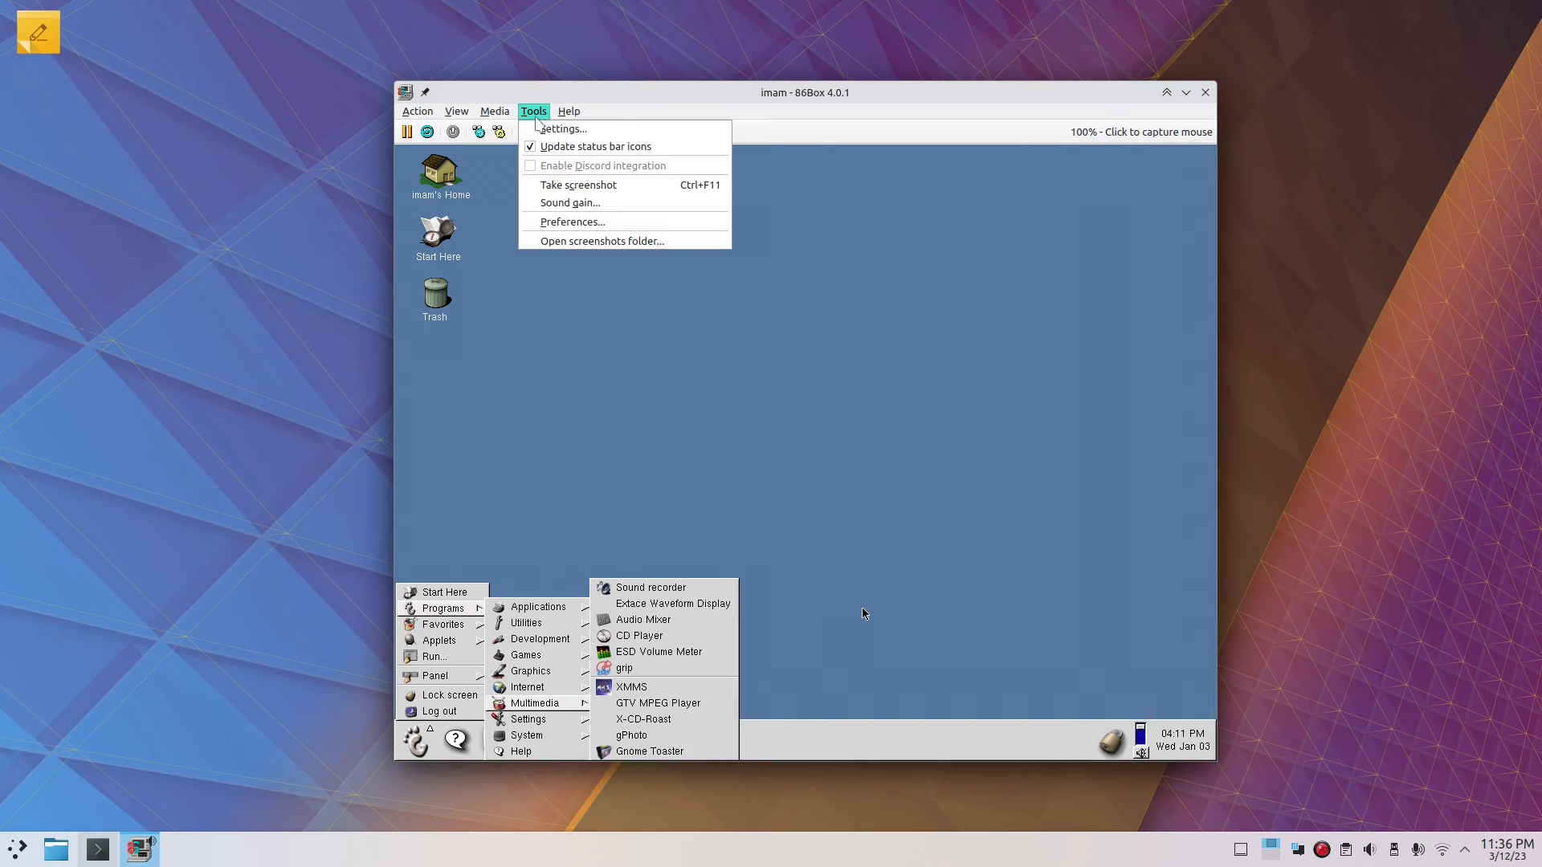
pyautogui.click(839, 117)
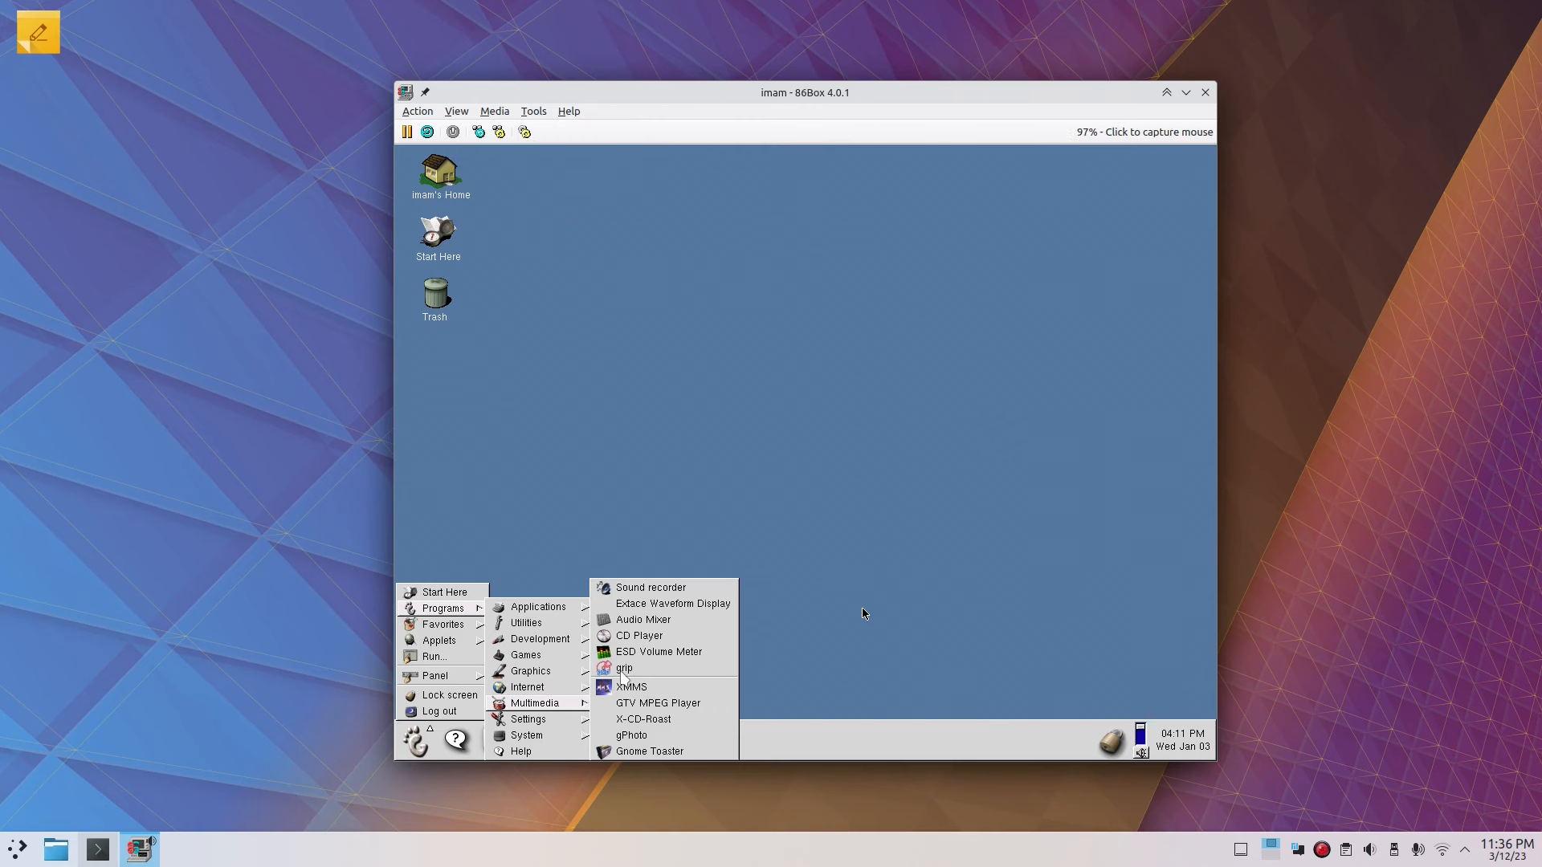
pyautogui.click(863, 613)
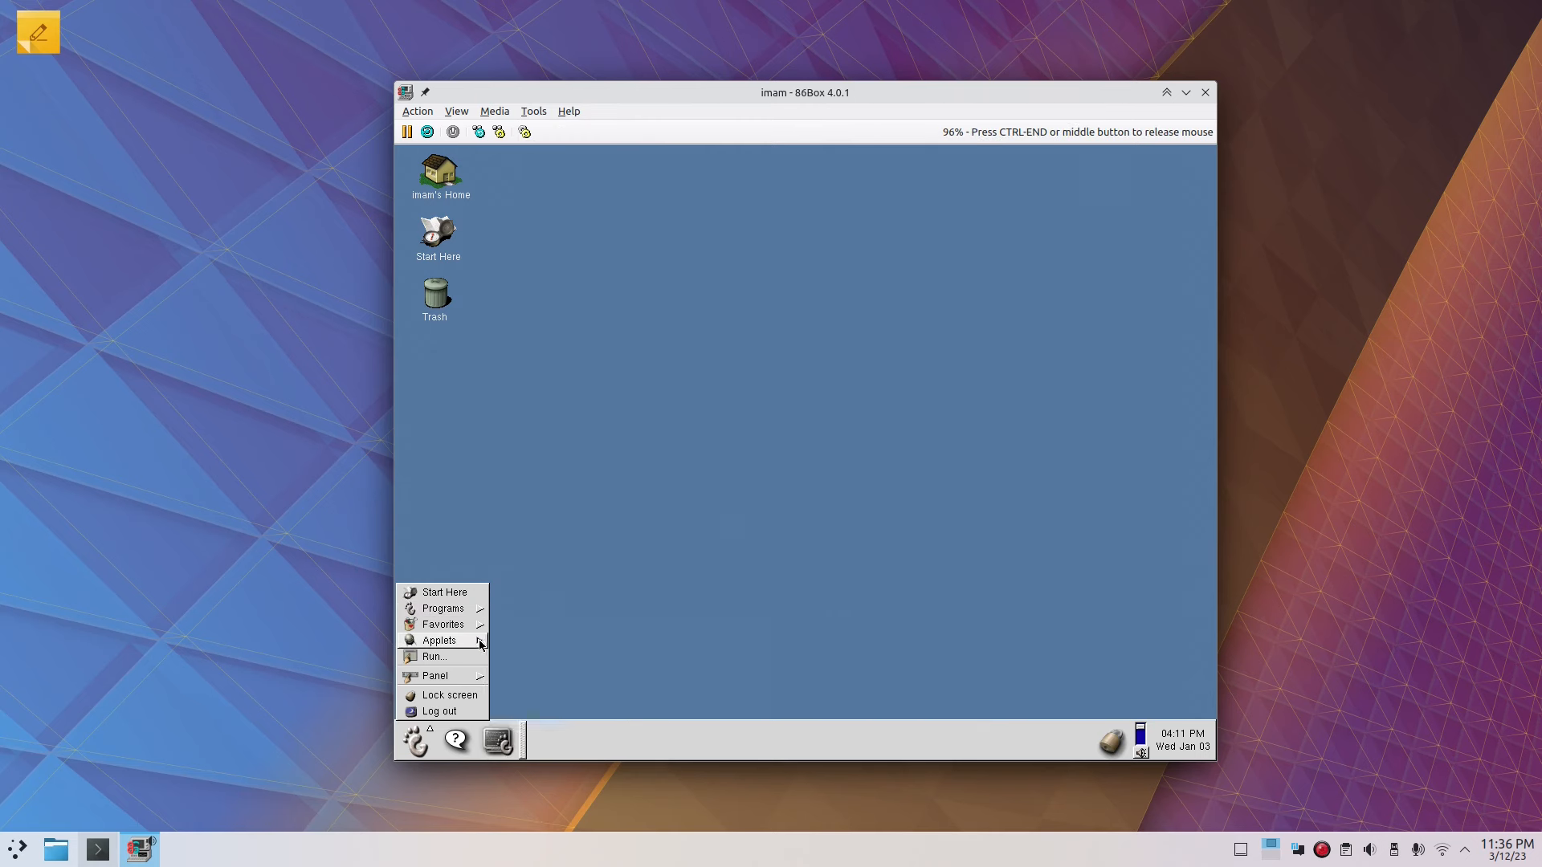
pyautogui.click(551, 303)
# Step: Open the home folder from the desktop in the Nautilus file manager and close its window
pyautogui.click(456, 183)
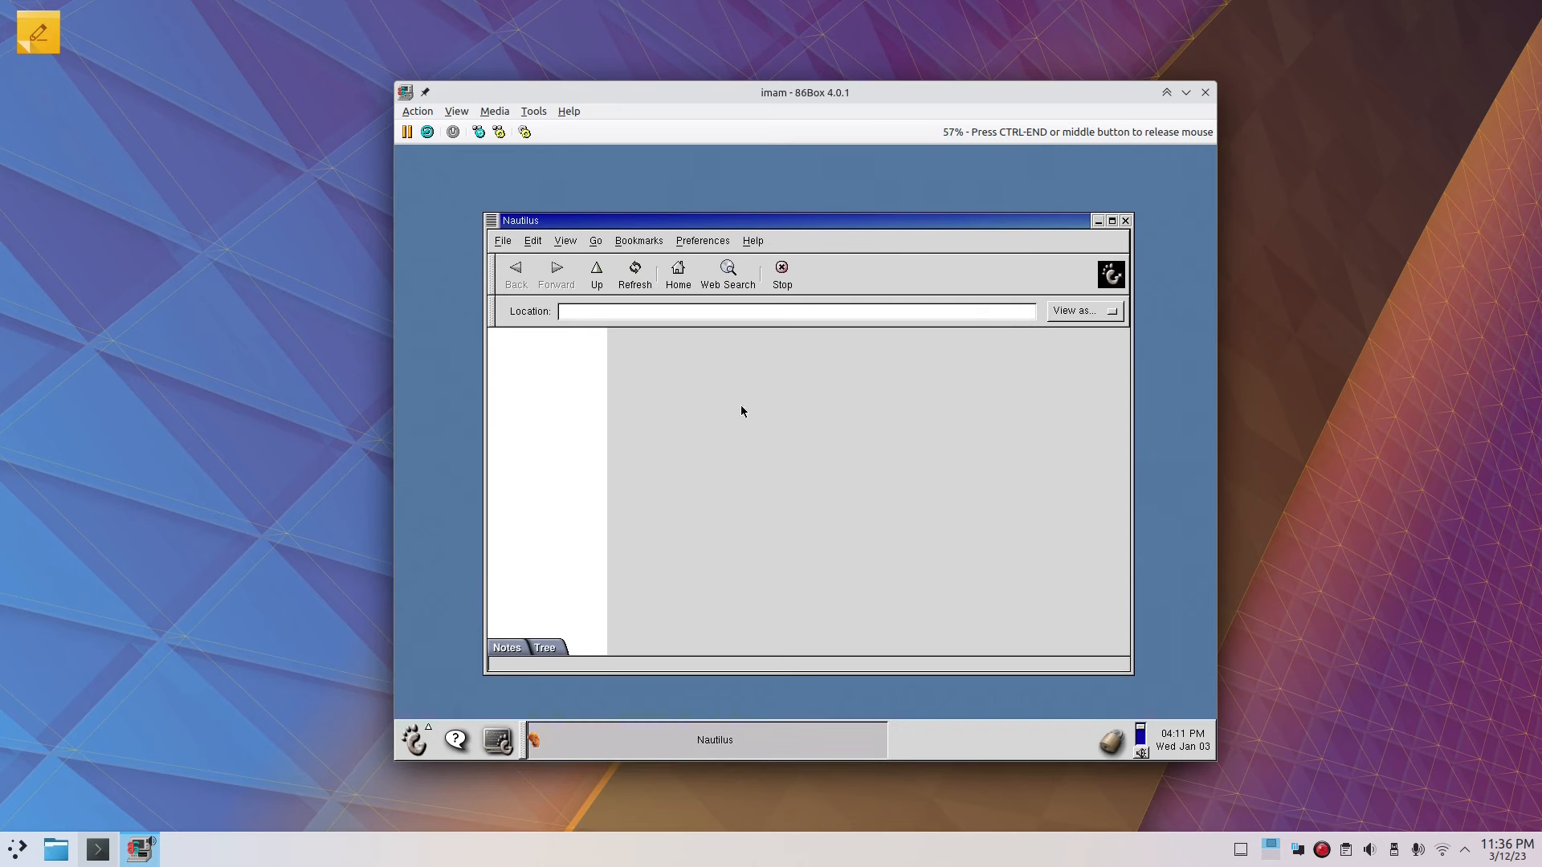
pyautogui.click(1127, 222)
# Step: Bring up the list of installed System programs
pyautogui.click(415, 740)
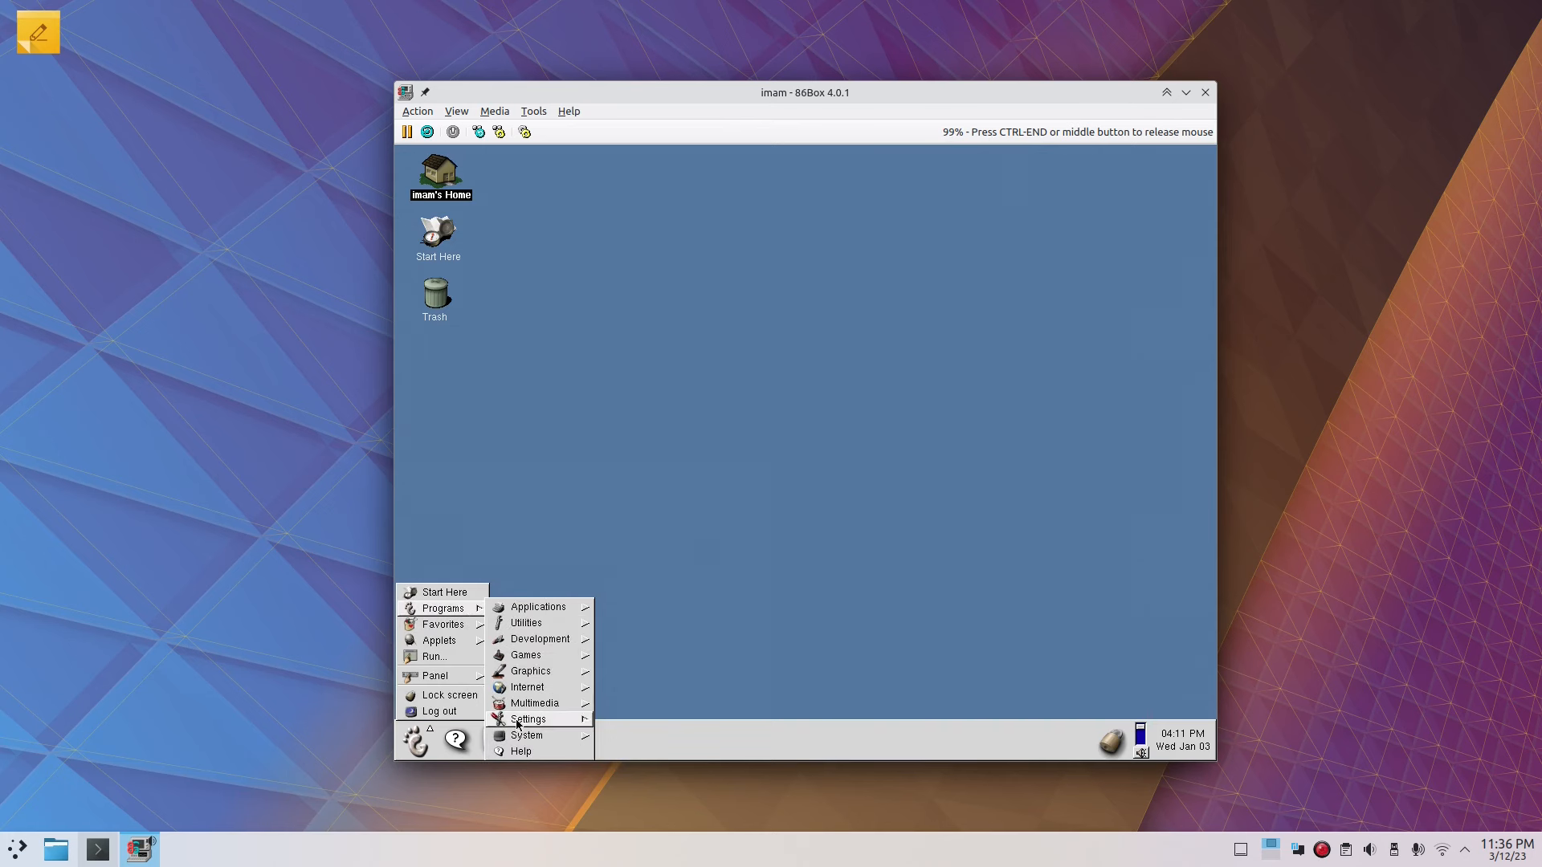
pyautogui.moveTo(509, 739)
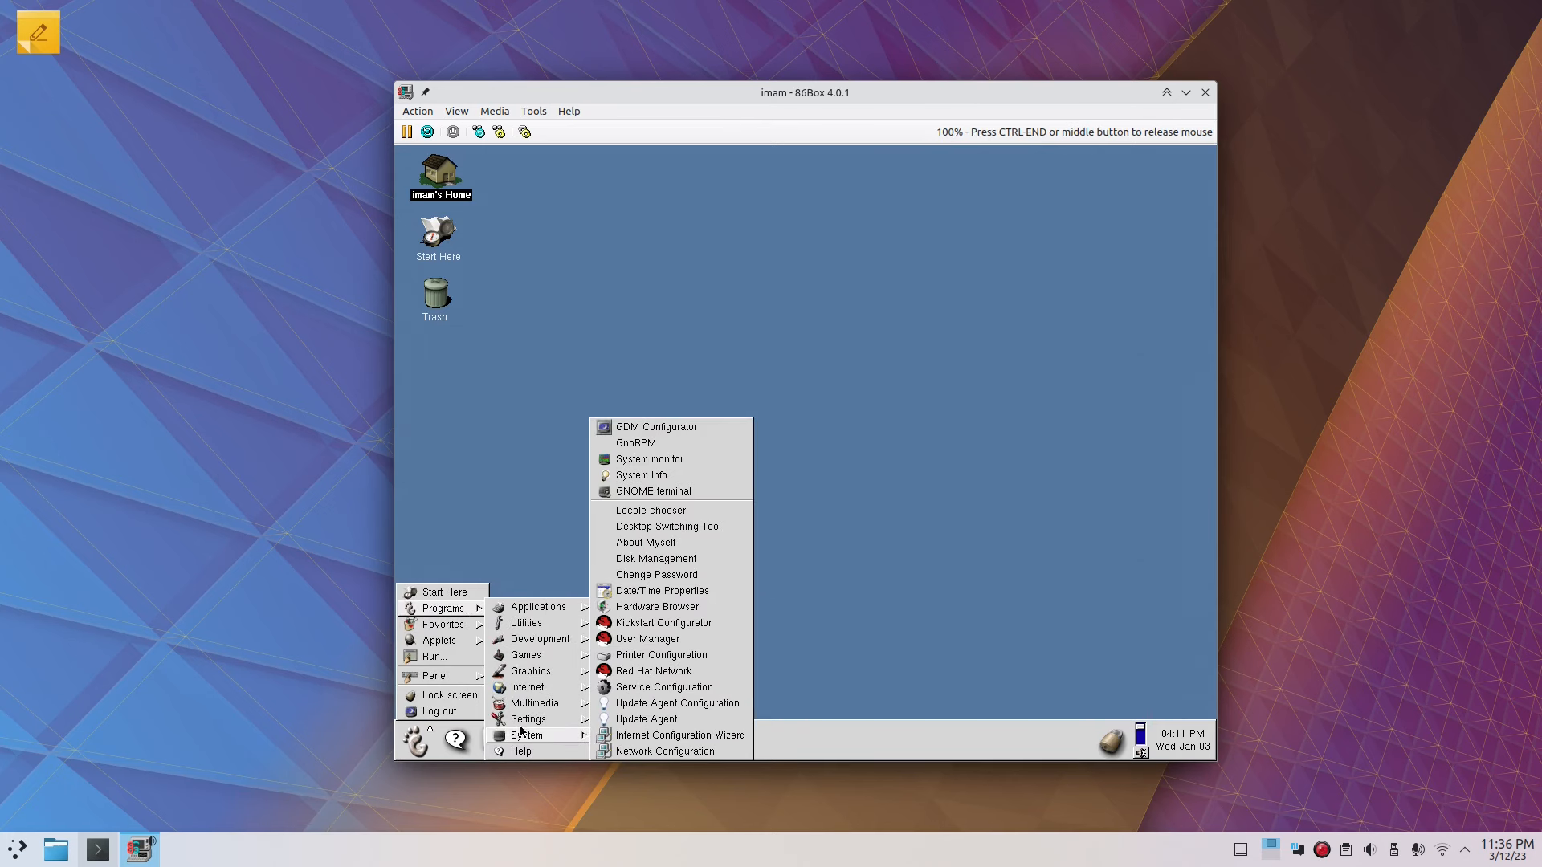